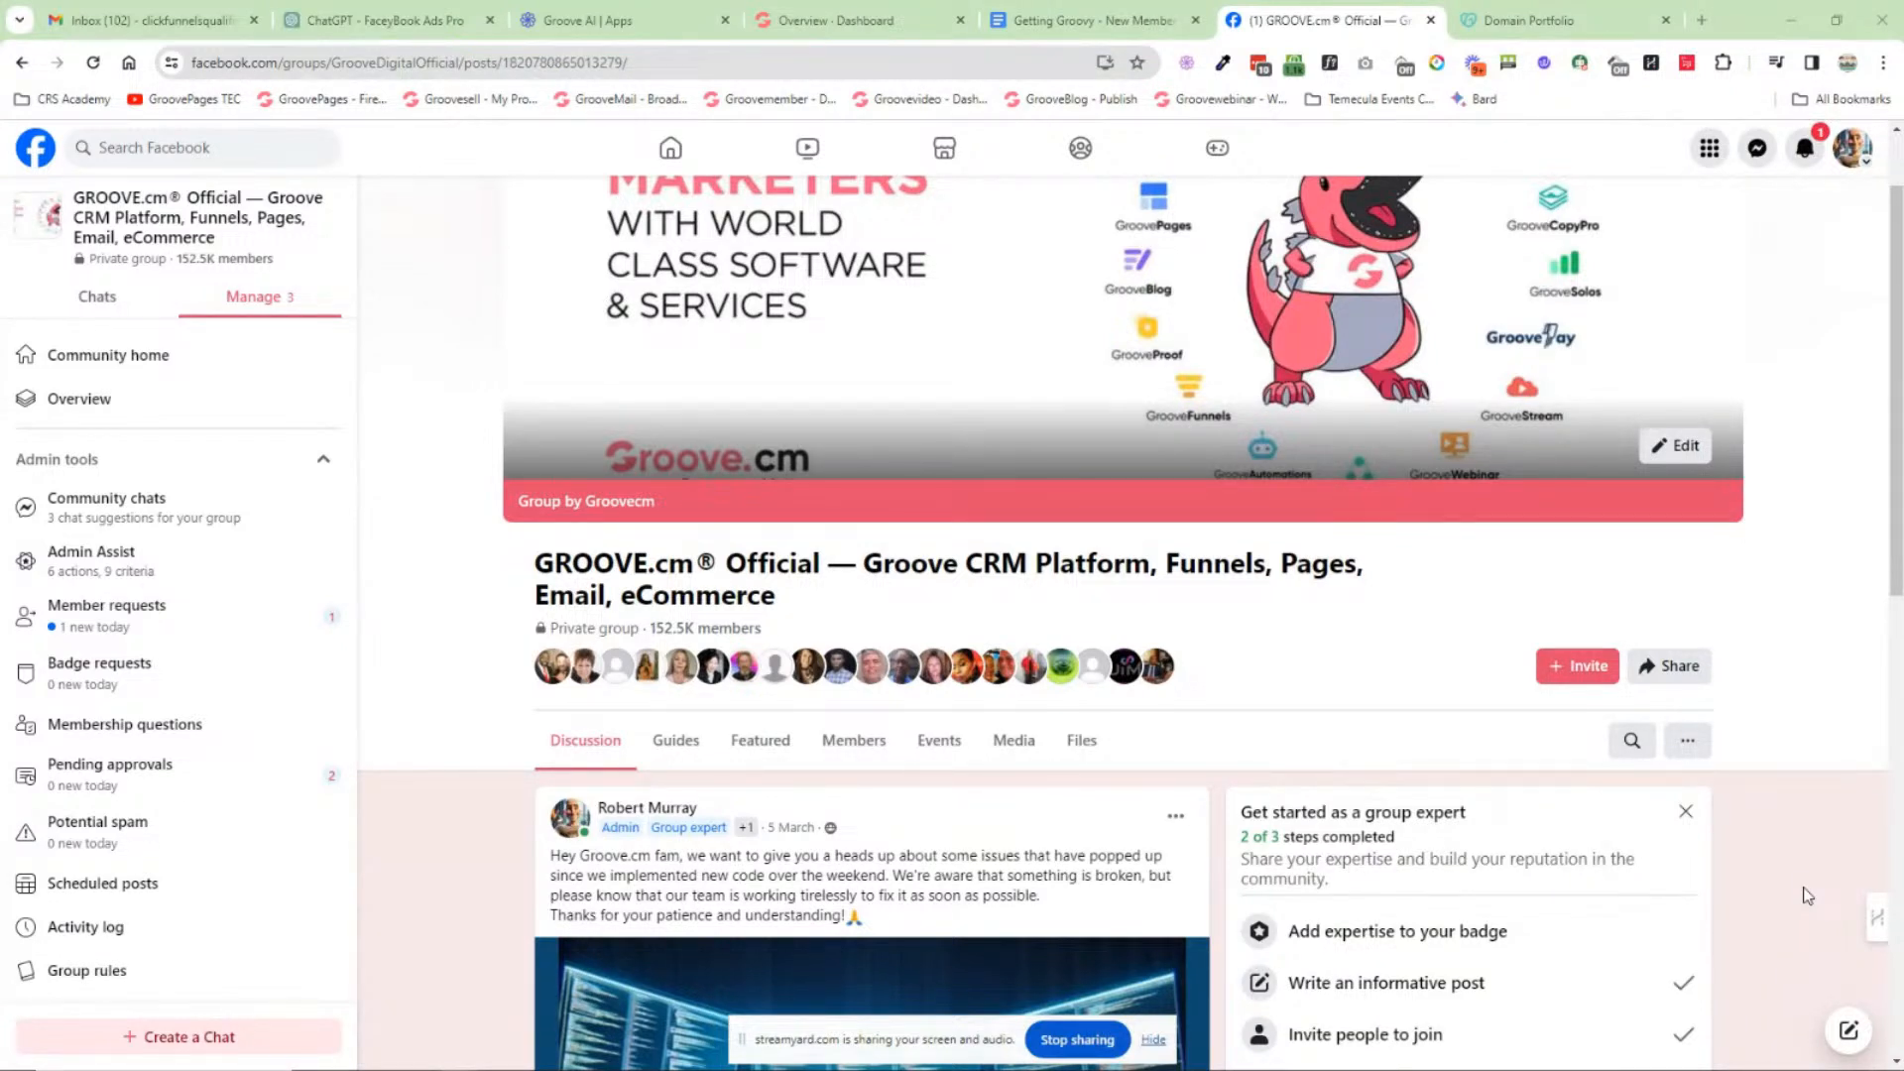
Step: Switch to the "Getting Groovy - New Member Onboarding" document in Google Docs and look through its numbered roadmap steps
scroll(1807, 895, "up", 1)
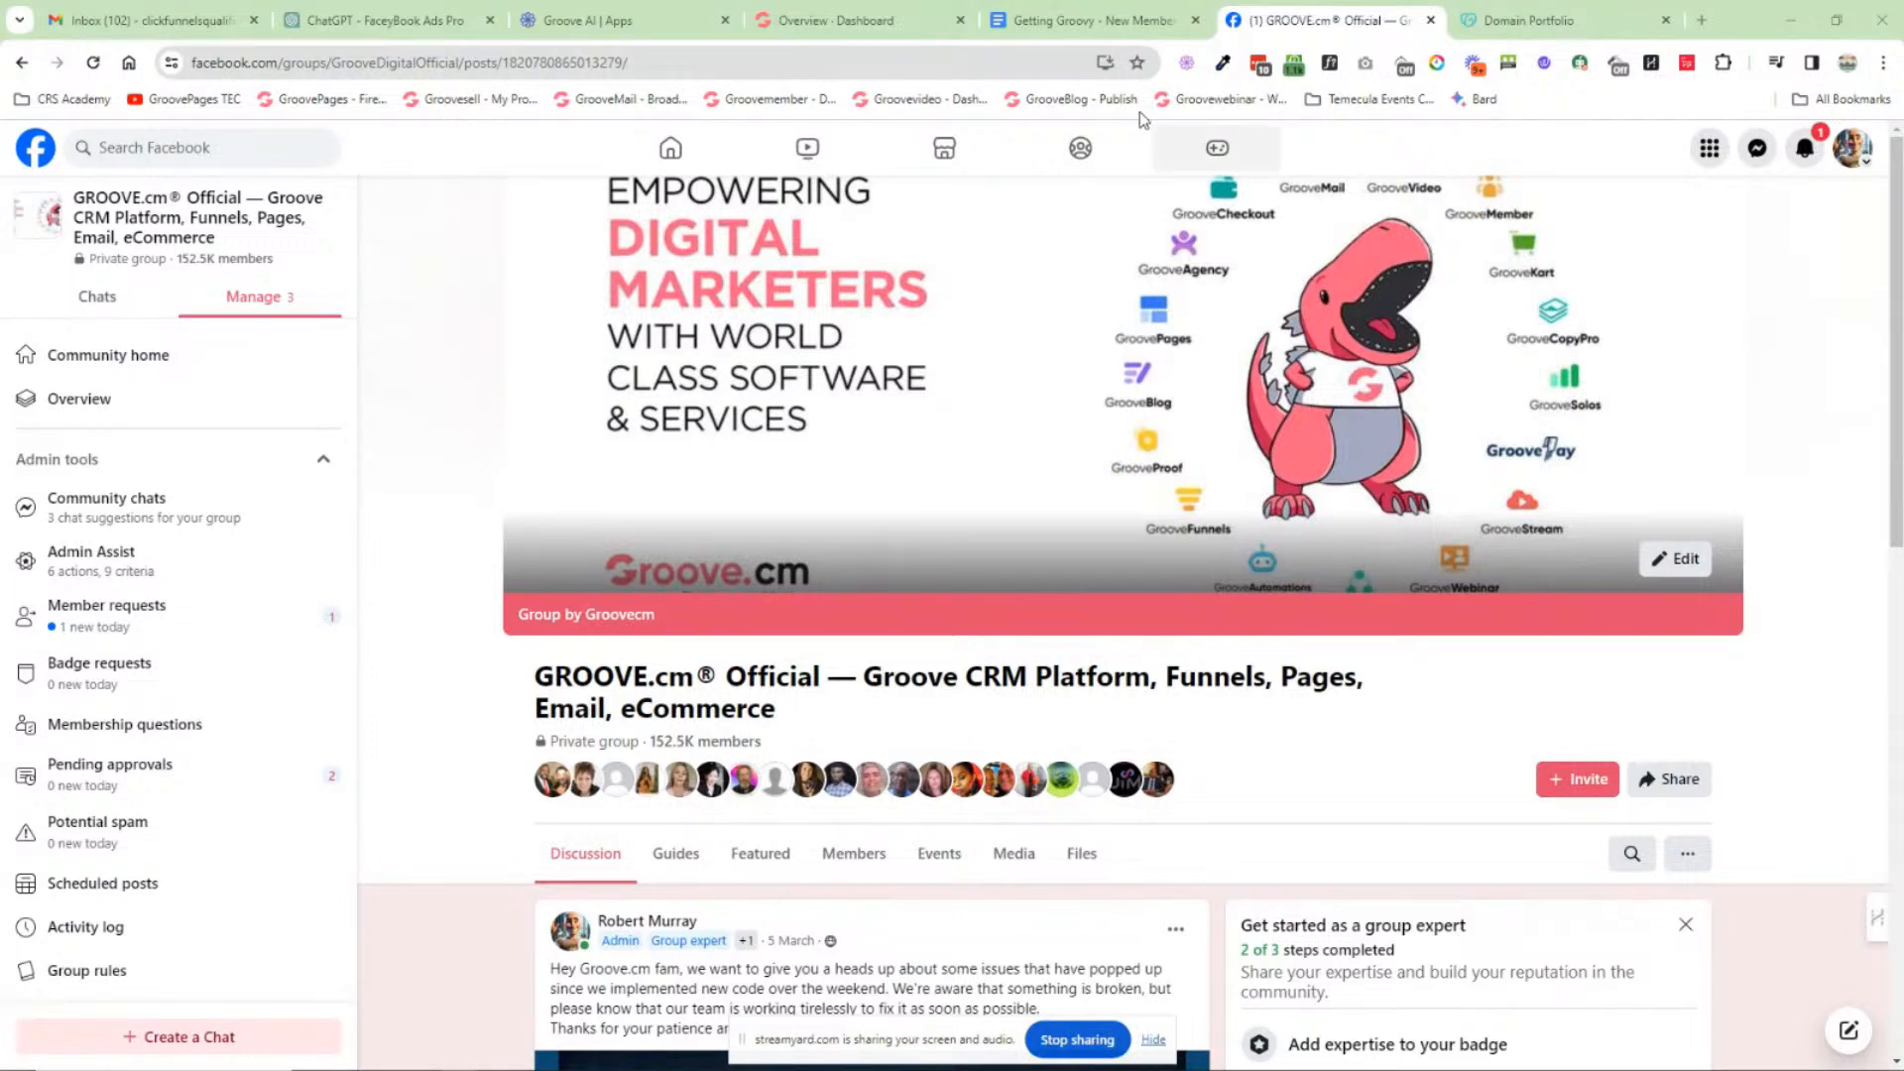
left_click(1095, 28)
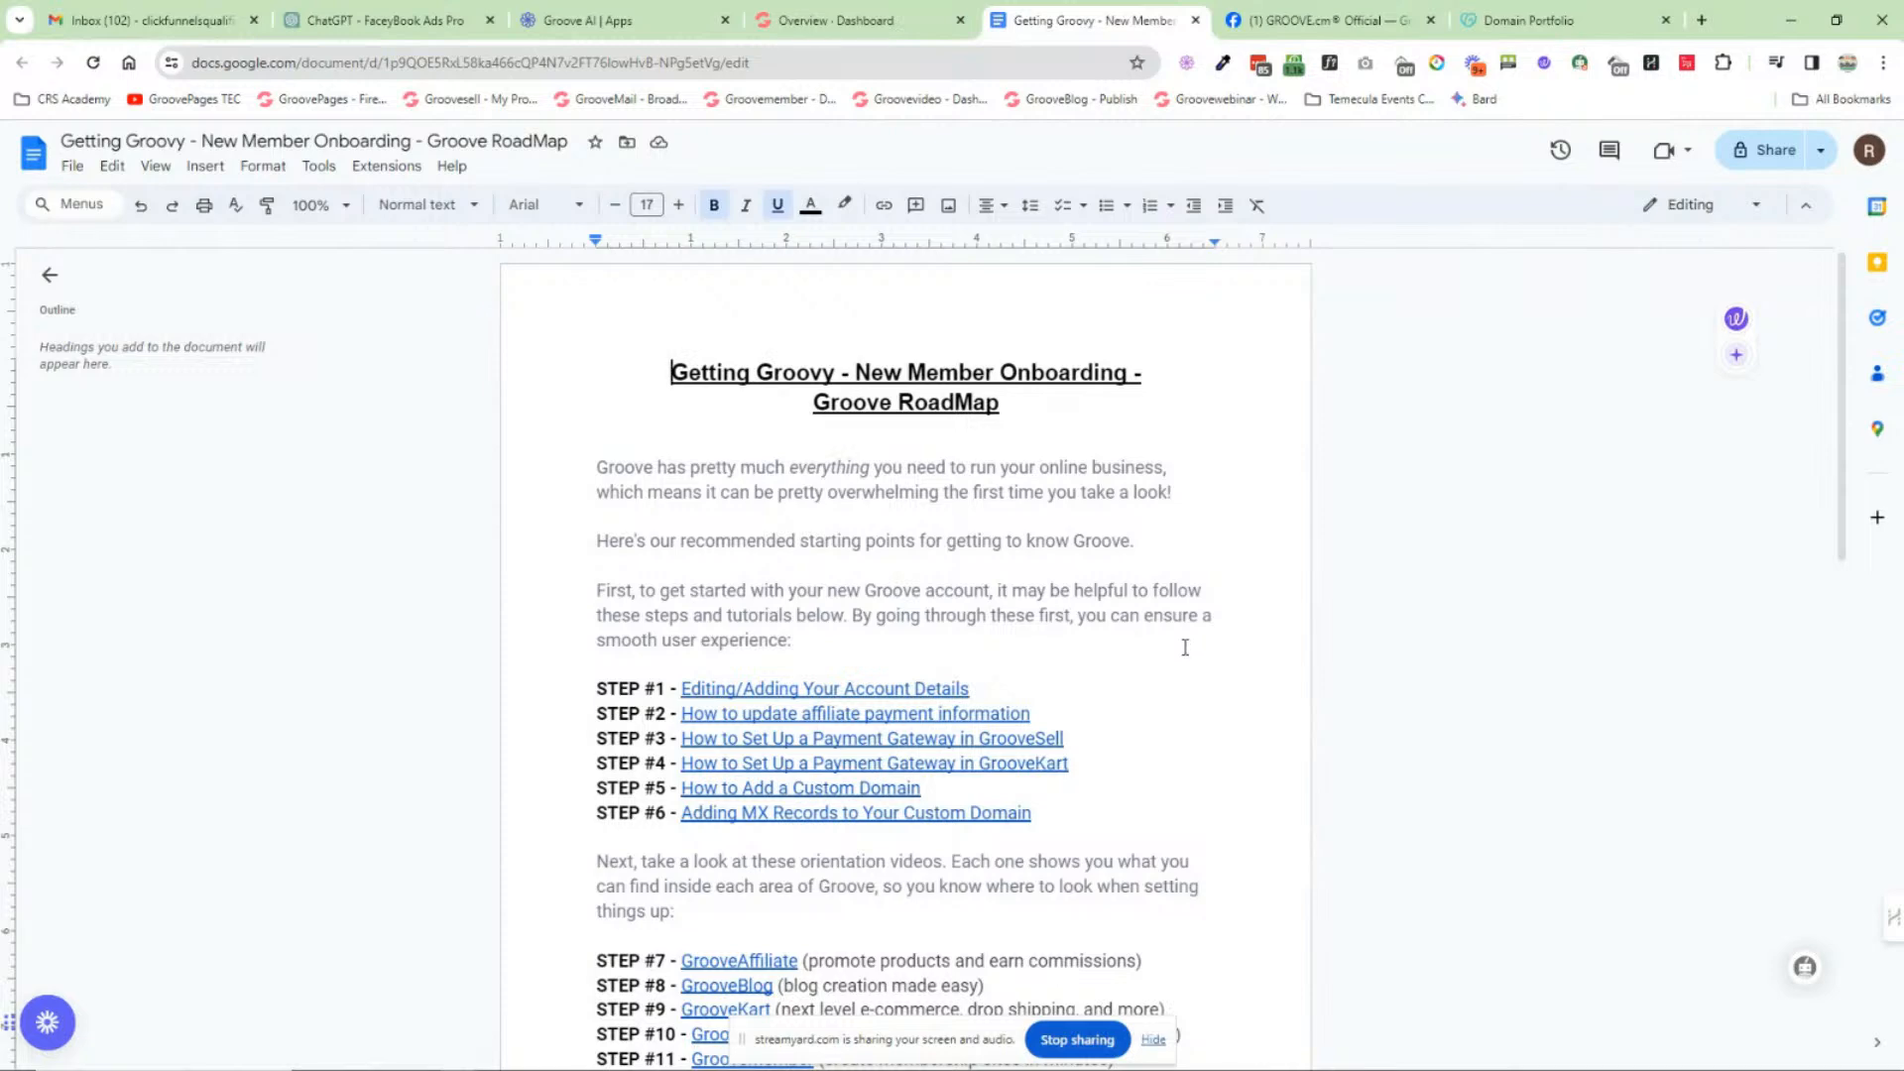
scroll(1180, 641, "down", 3)
scroll(1181, 646, "down", 3)
scroll(1180, 634, "up", 4)
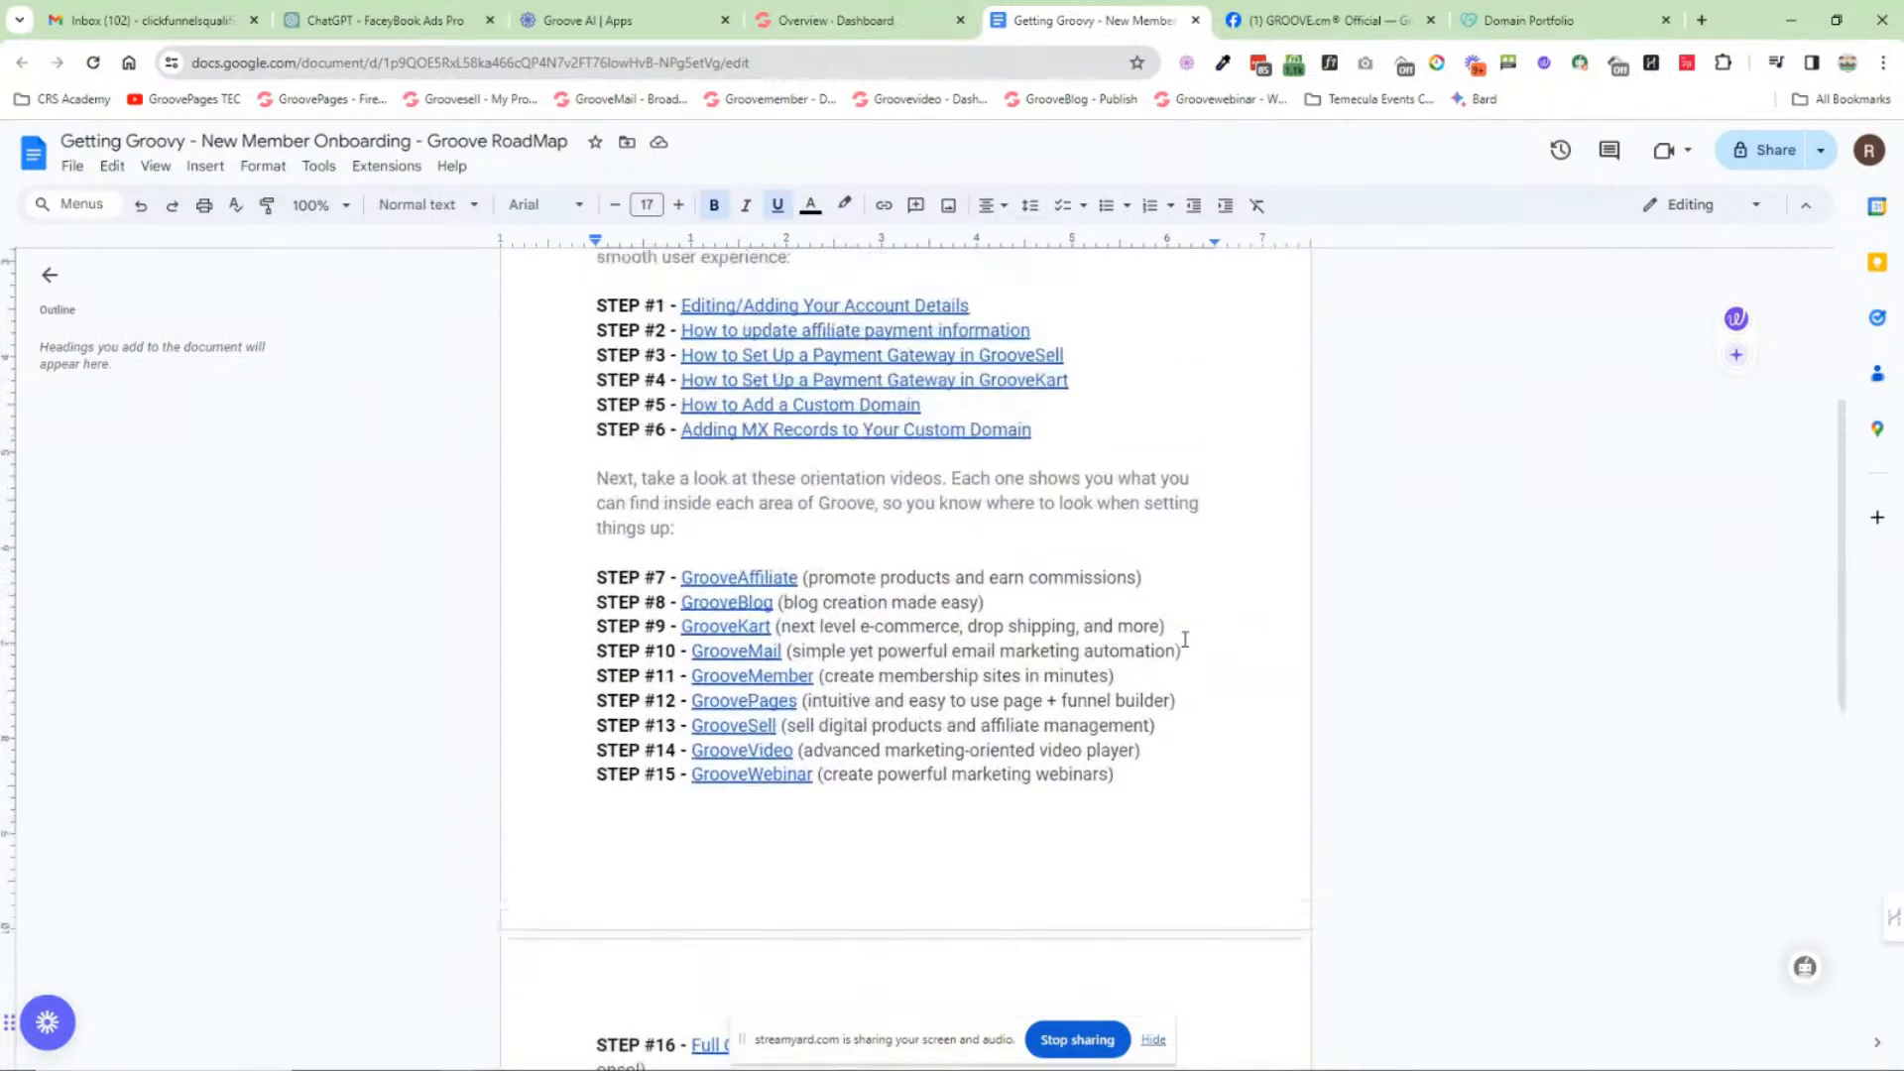
Step: Open the Step #1 "Editing/Adding Your Account Details" tutorial link from the document, view the page, and close it
left_click(878, 488)
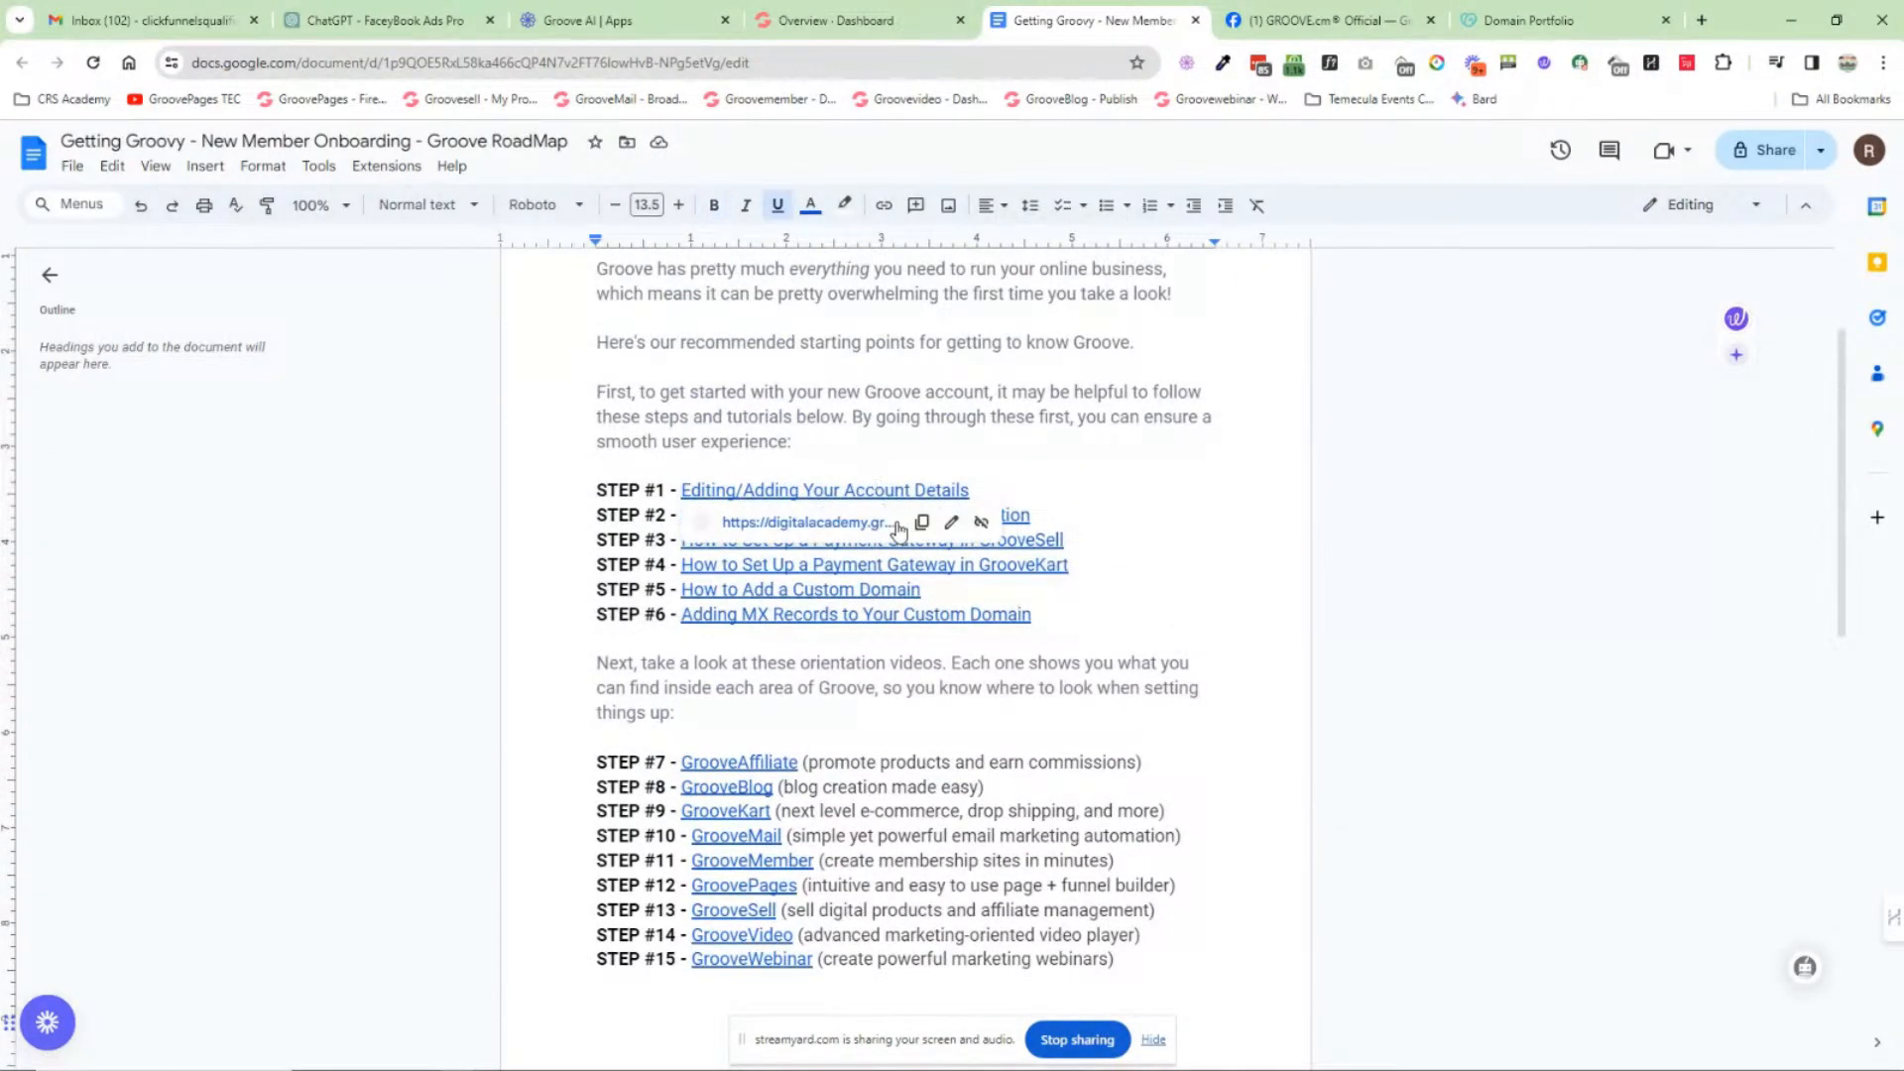
left_click(878, 524)
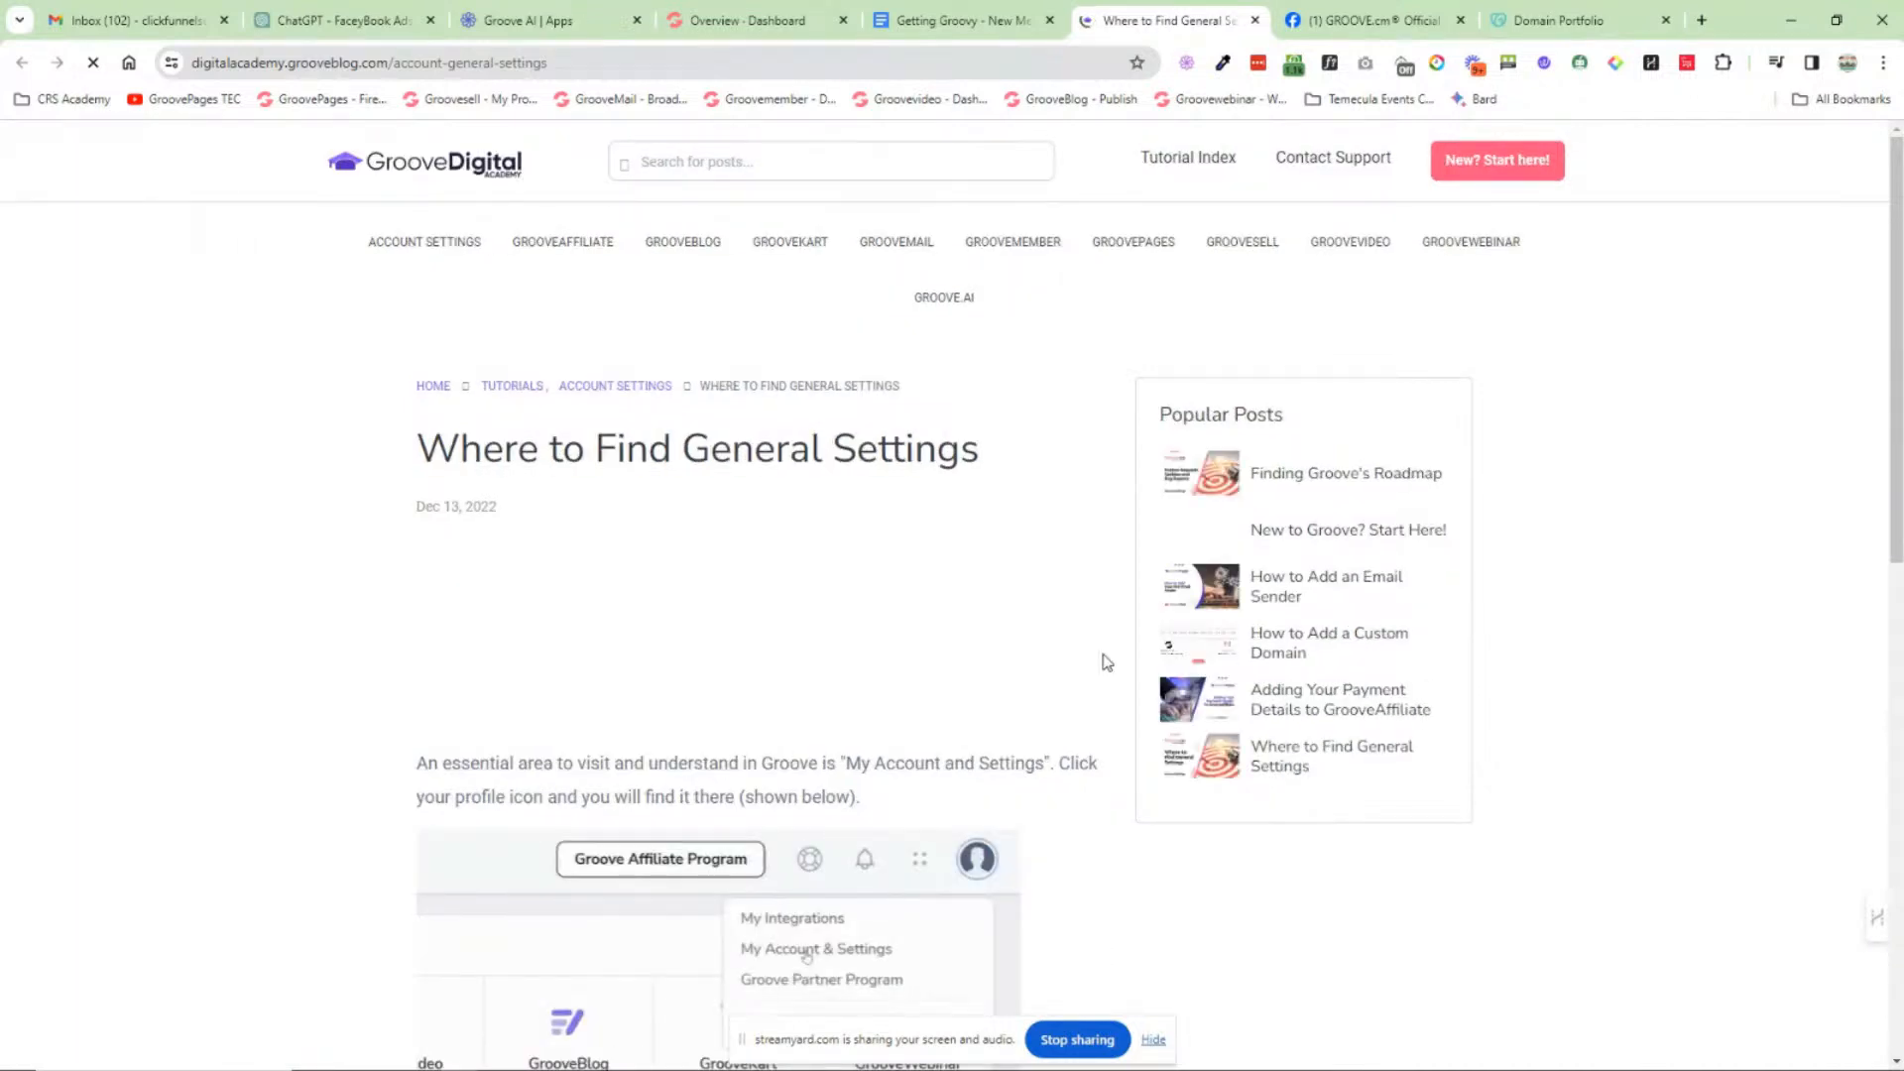
left_click(1000, 20)
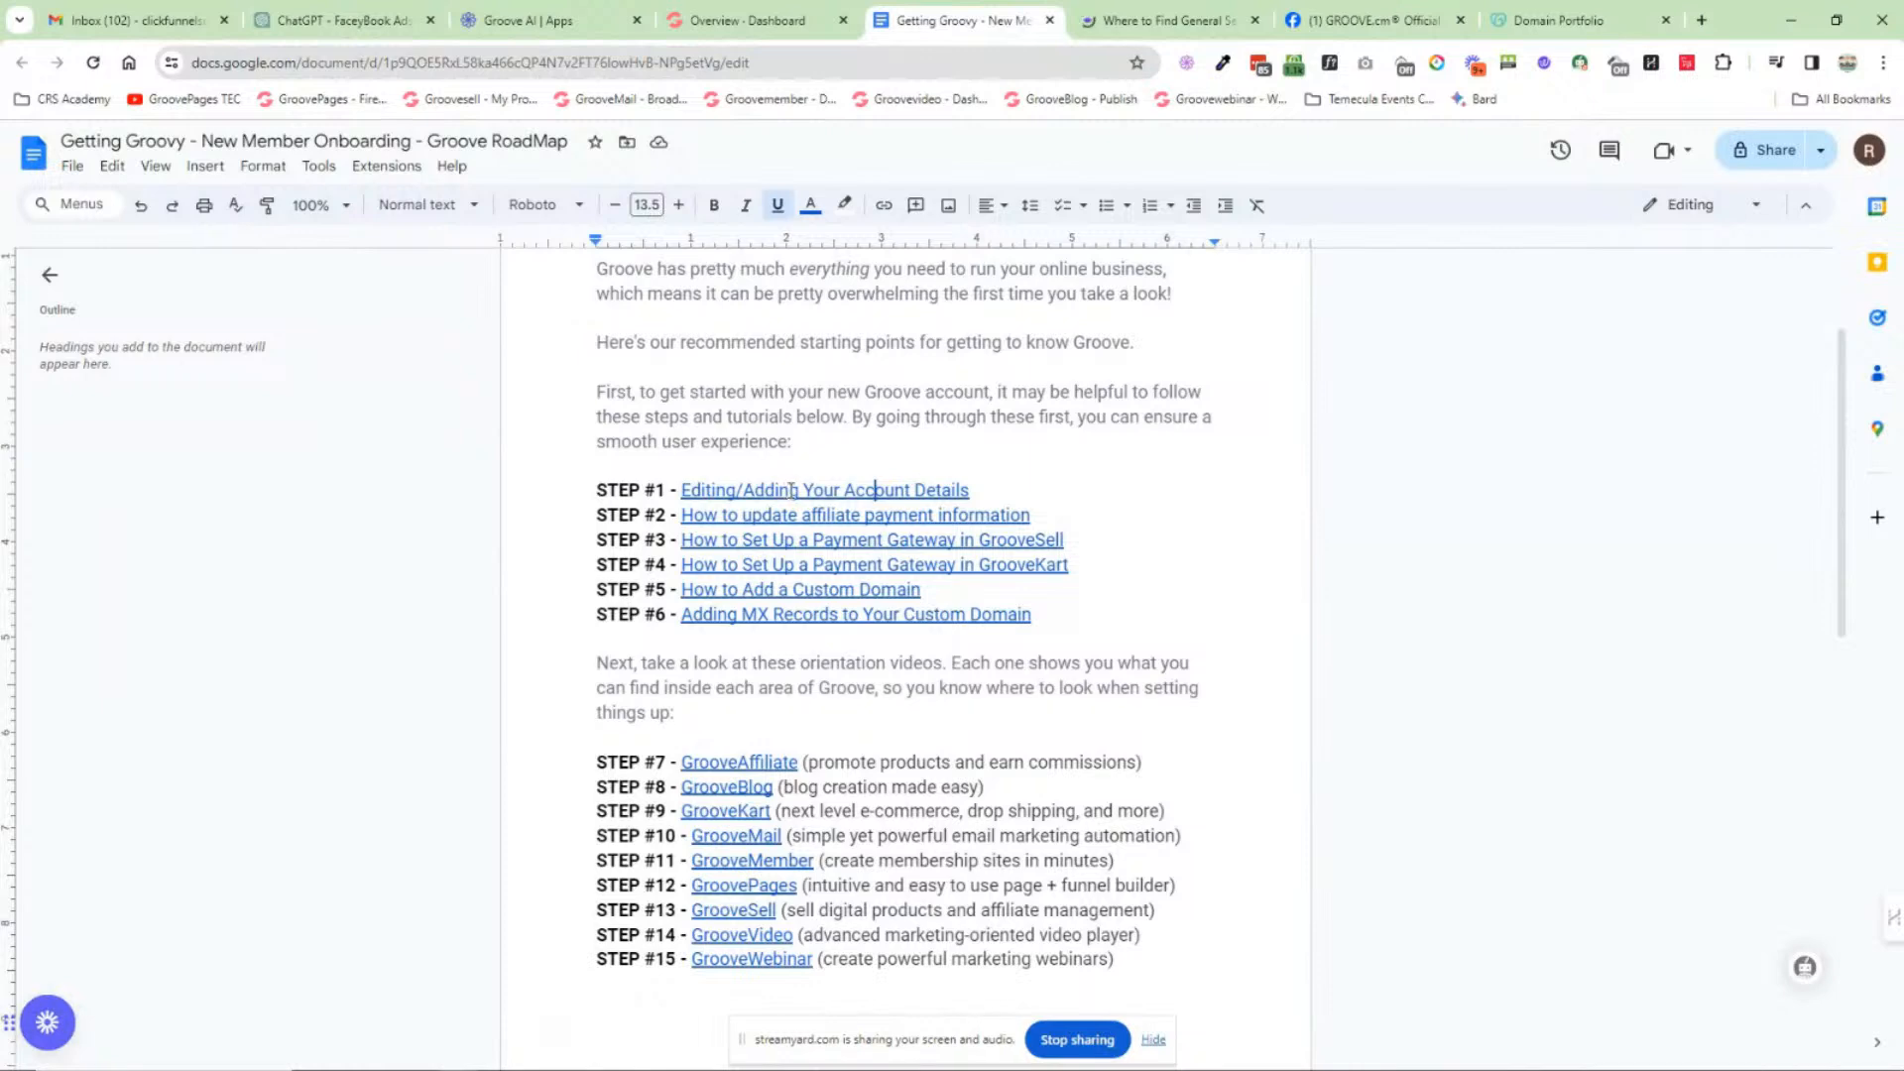
left_click(1215, 28)
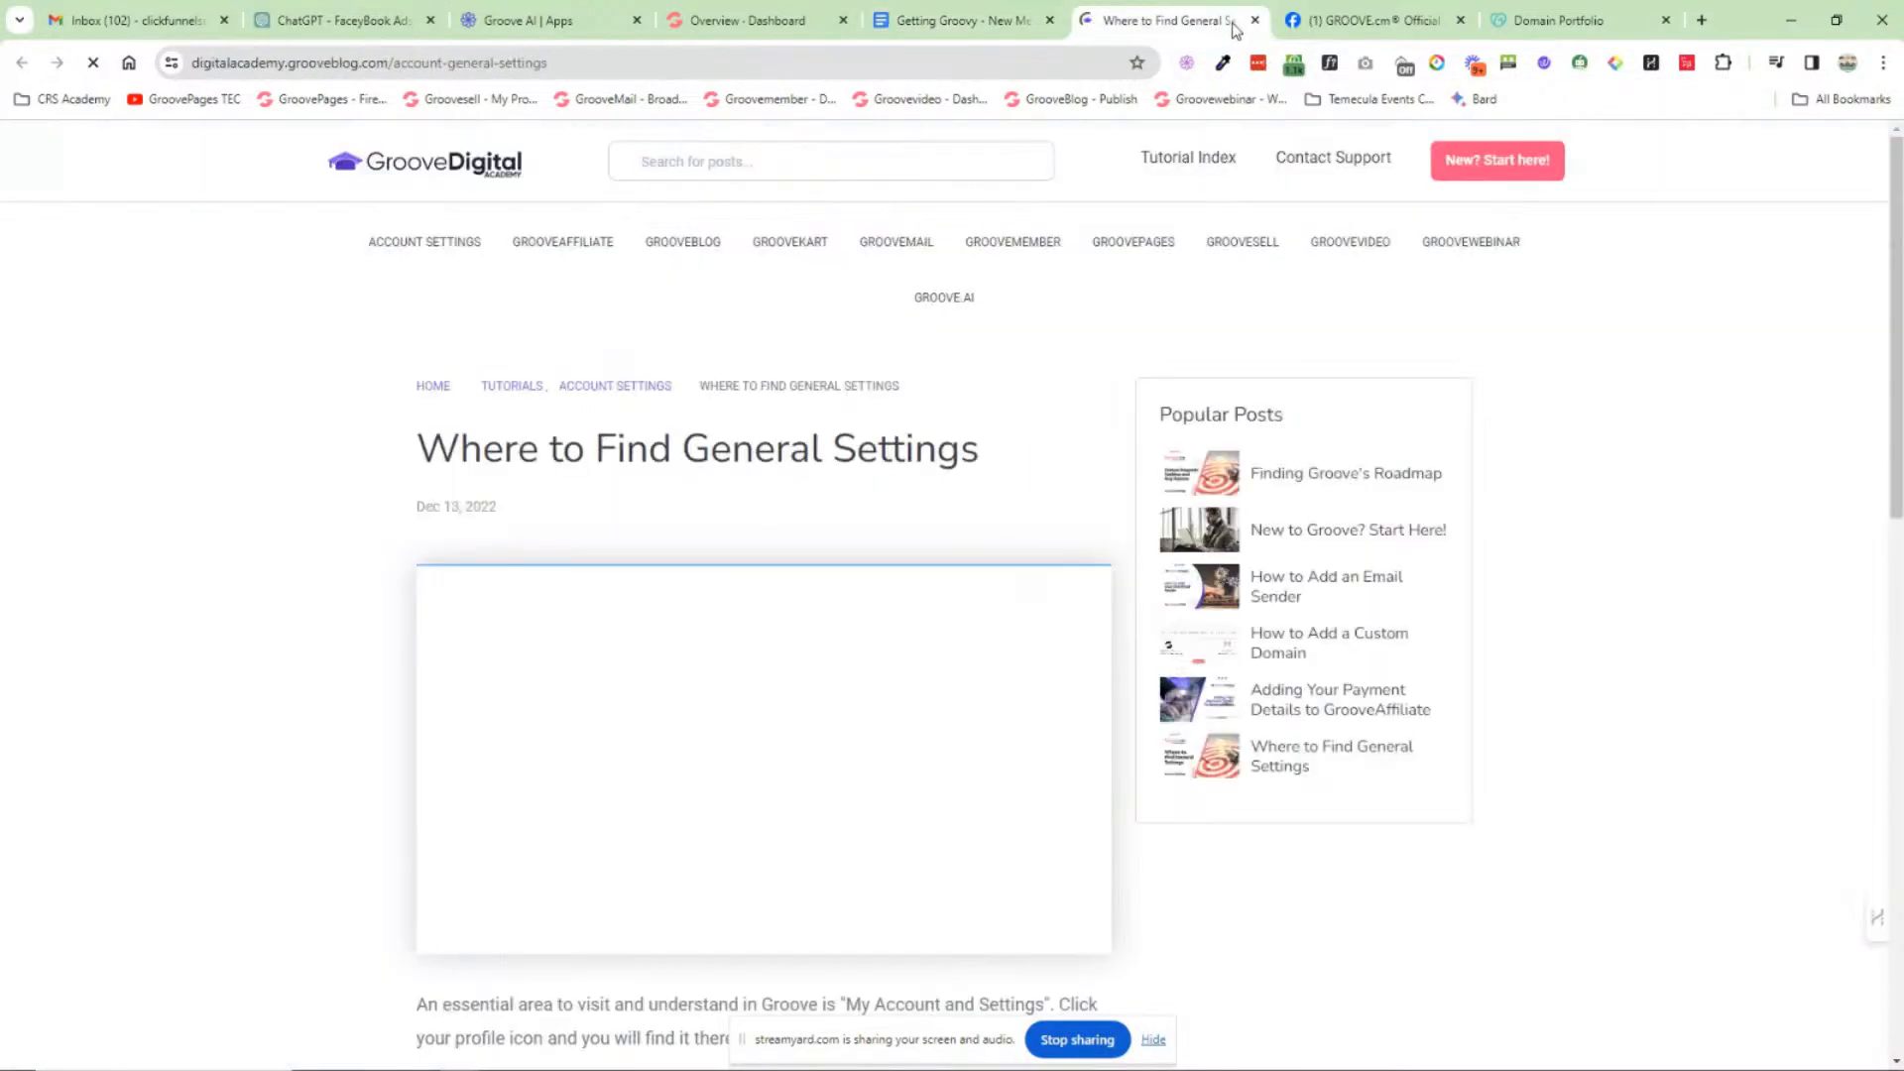
left_click(1254, 19)
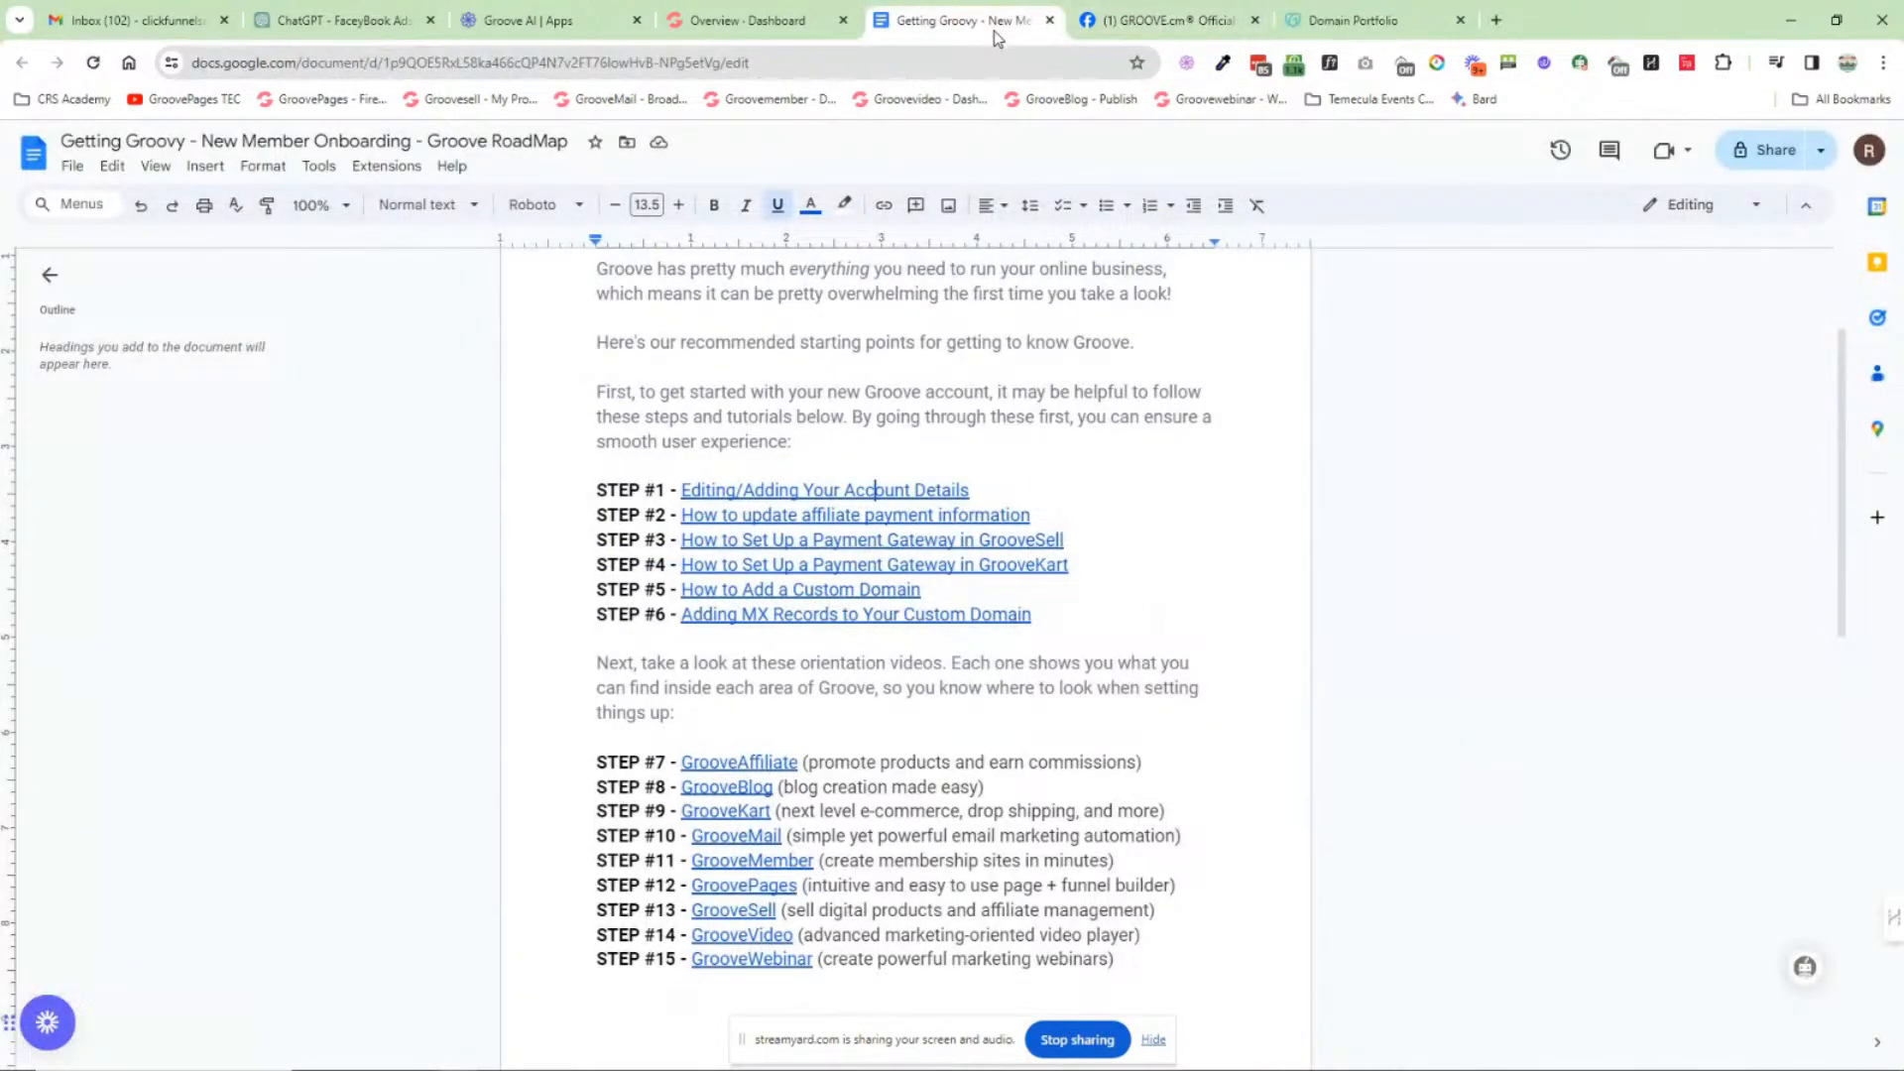
Step: Switch to the GROOVE.cm Official Facebook group and examine the admin's 5 March post about the known issues
left_click(1135, 26)
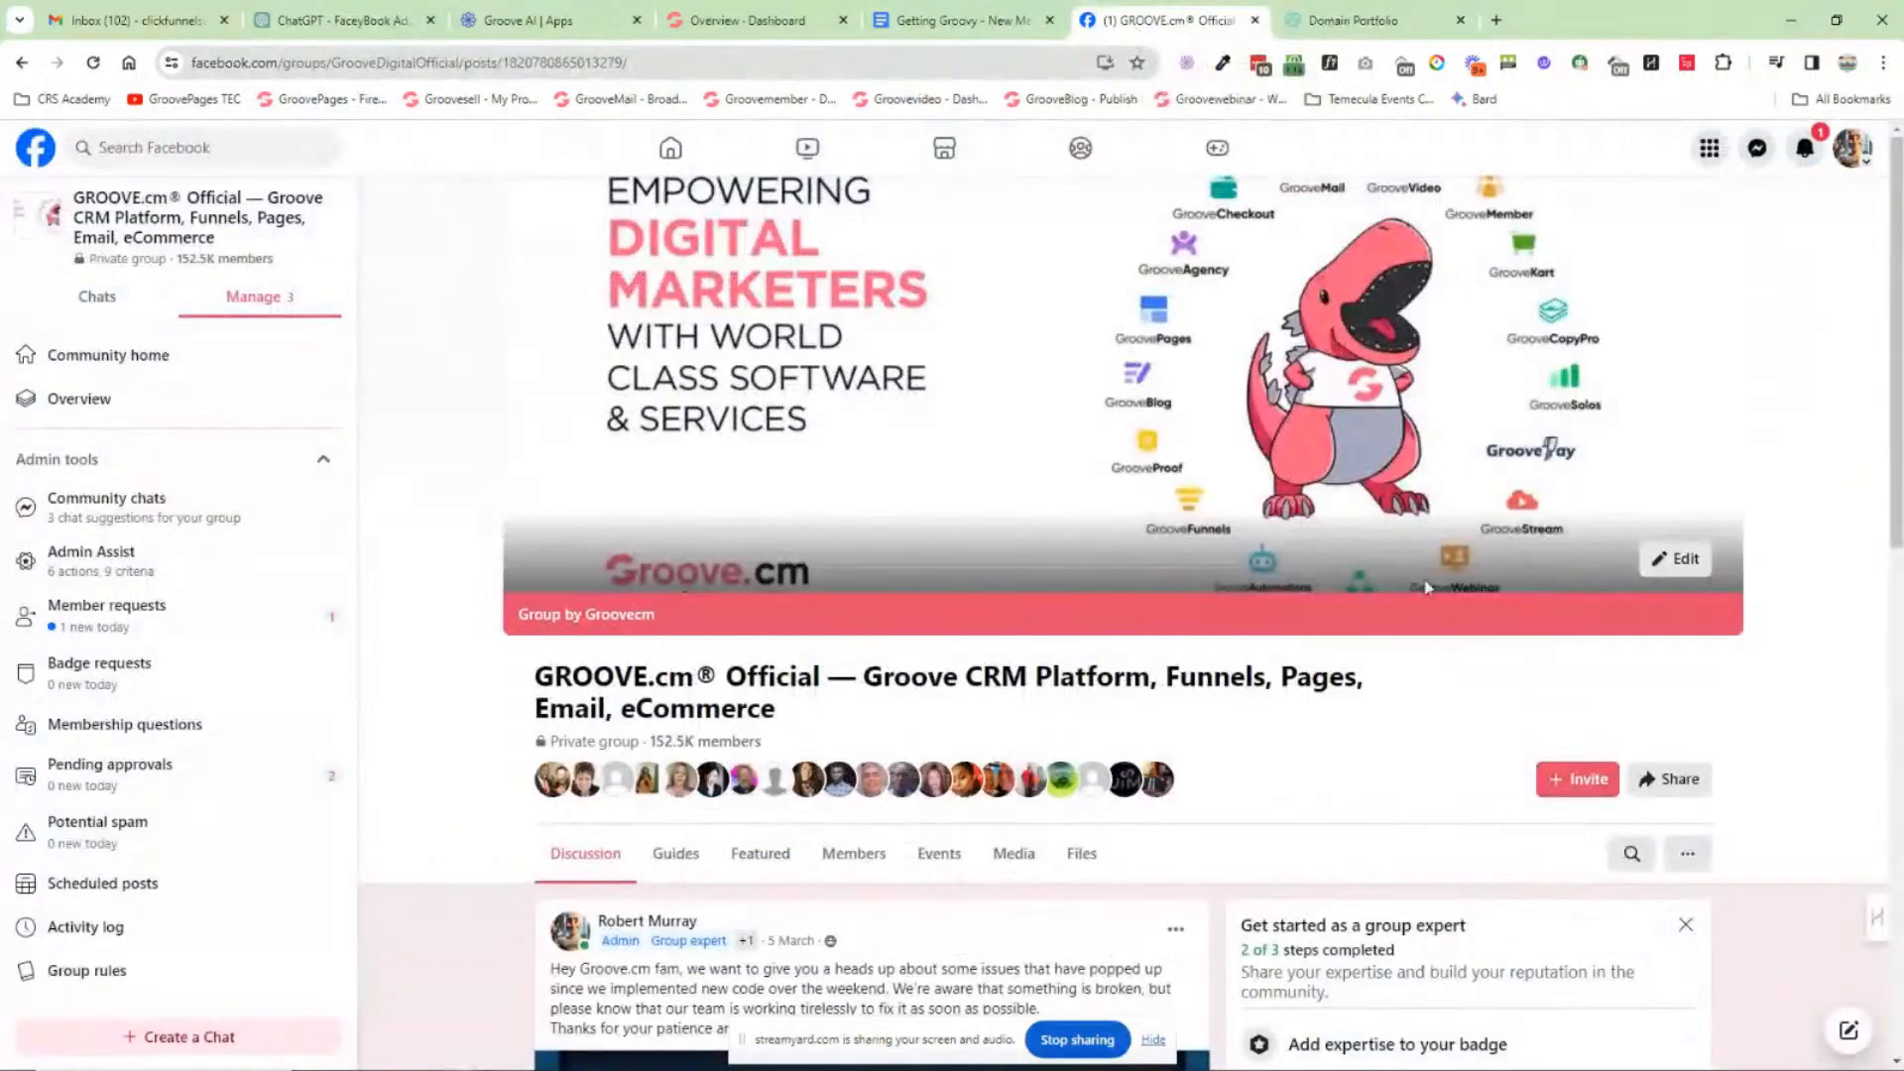
scroll(1292, 649, "down", 2)
scroll(1293, 648, "down", 2)
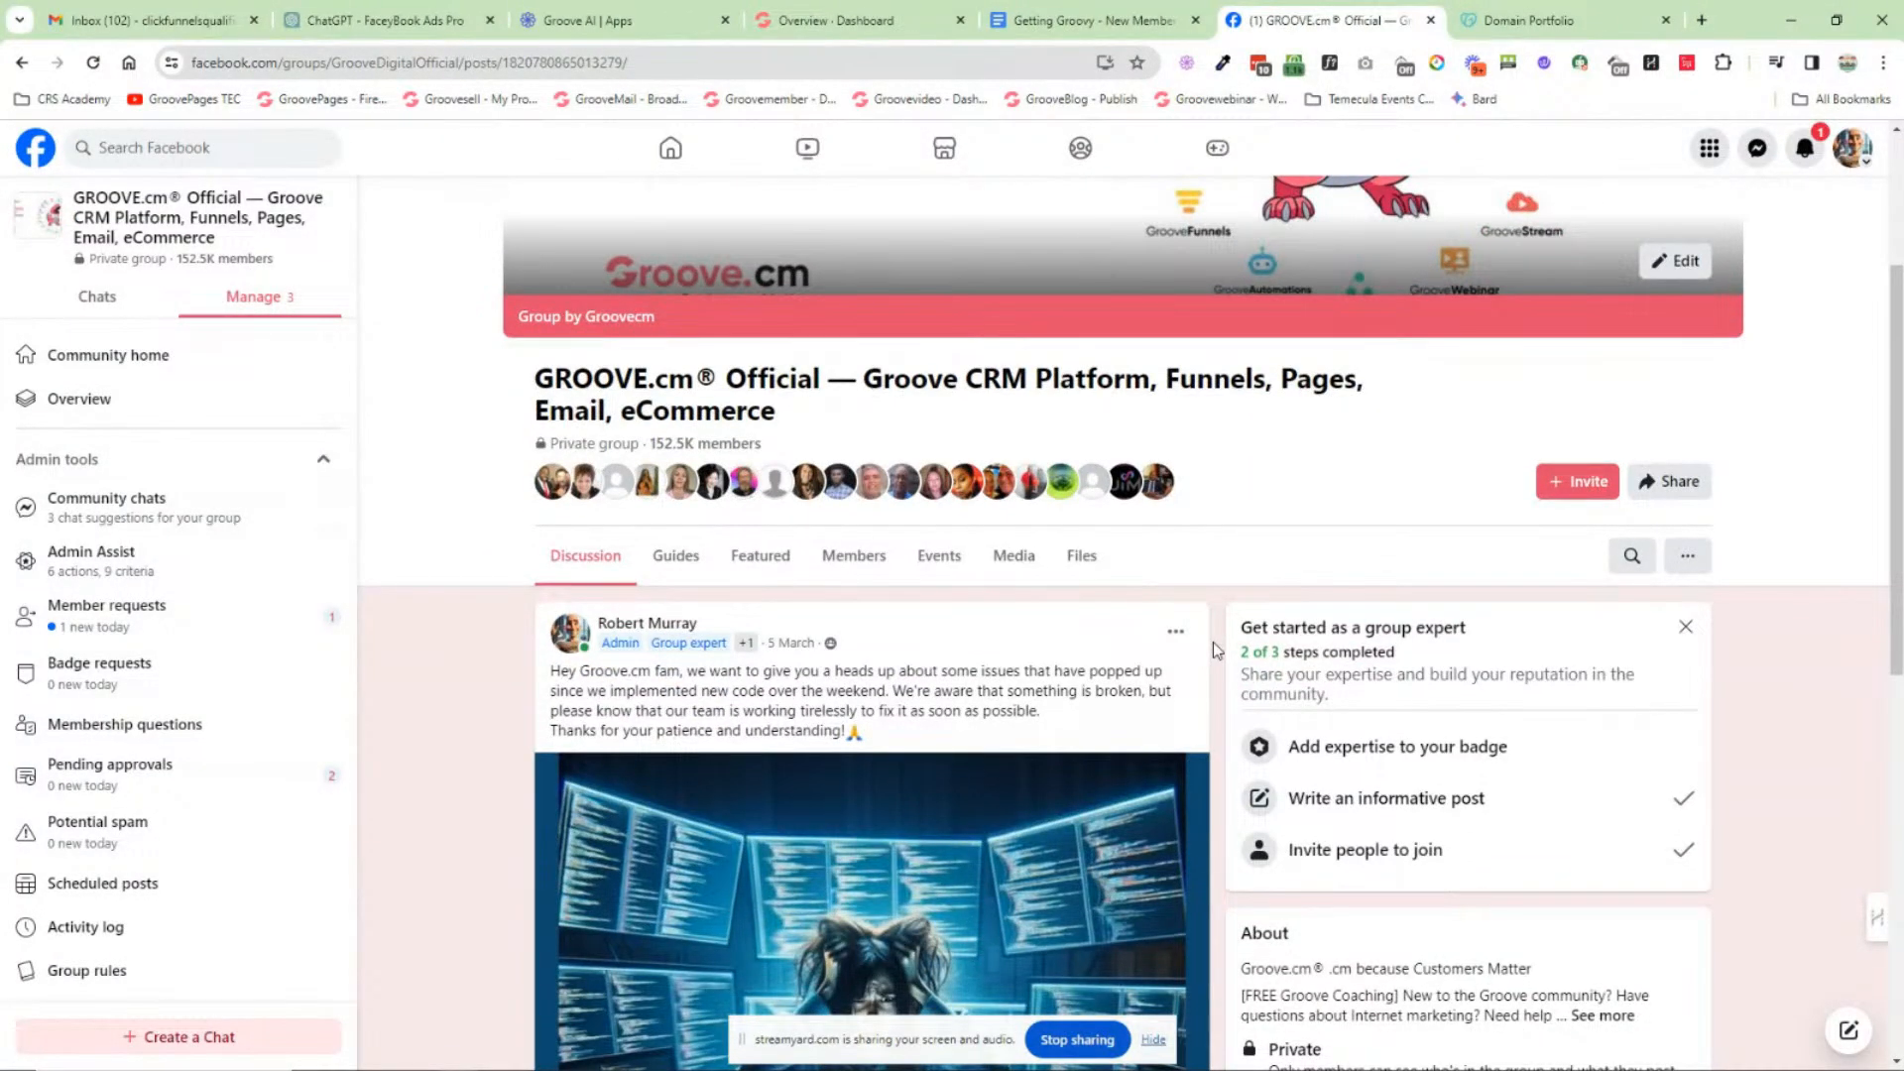
scroll(1211, 640, "down", 2)
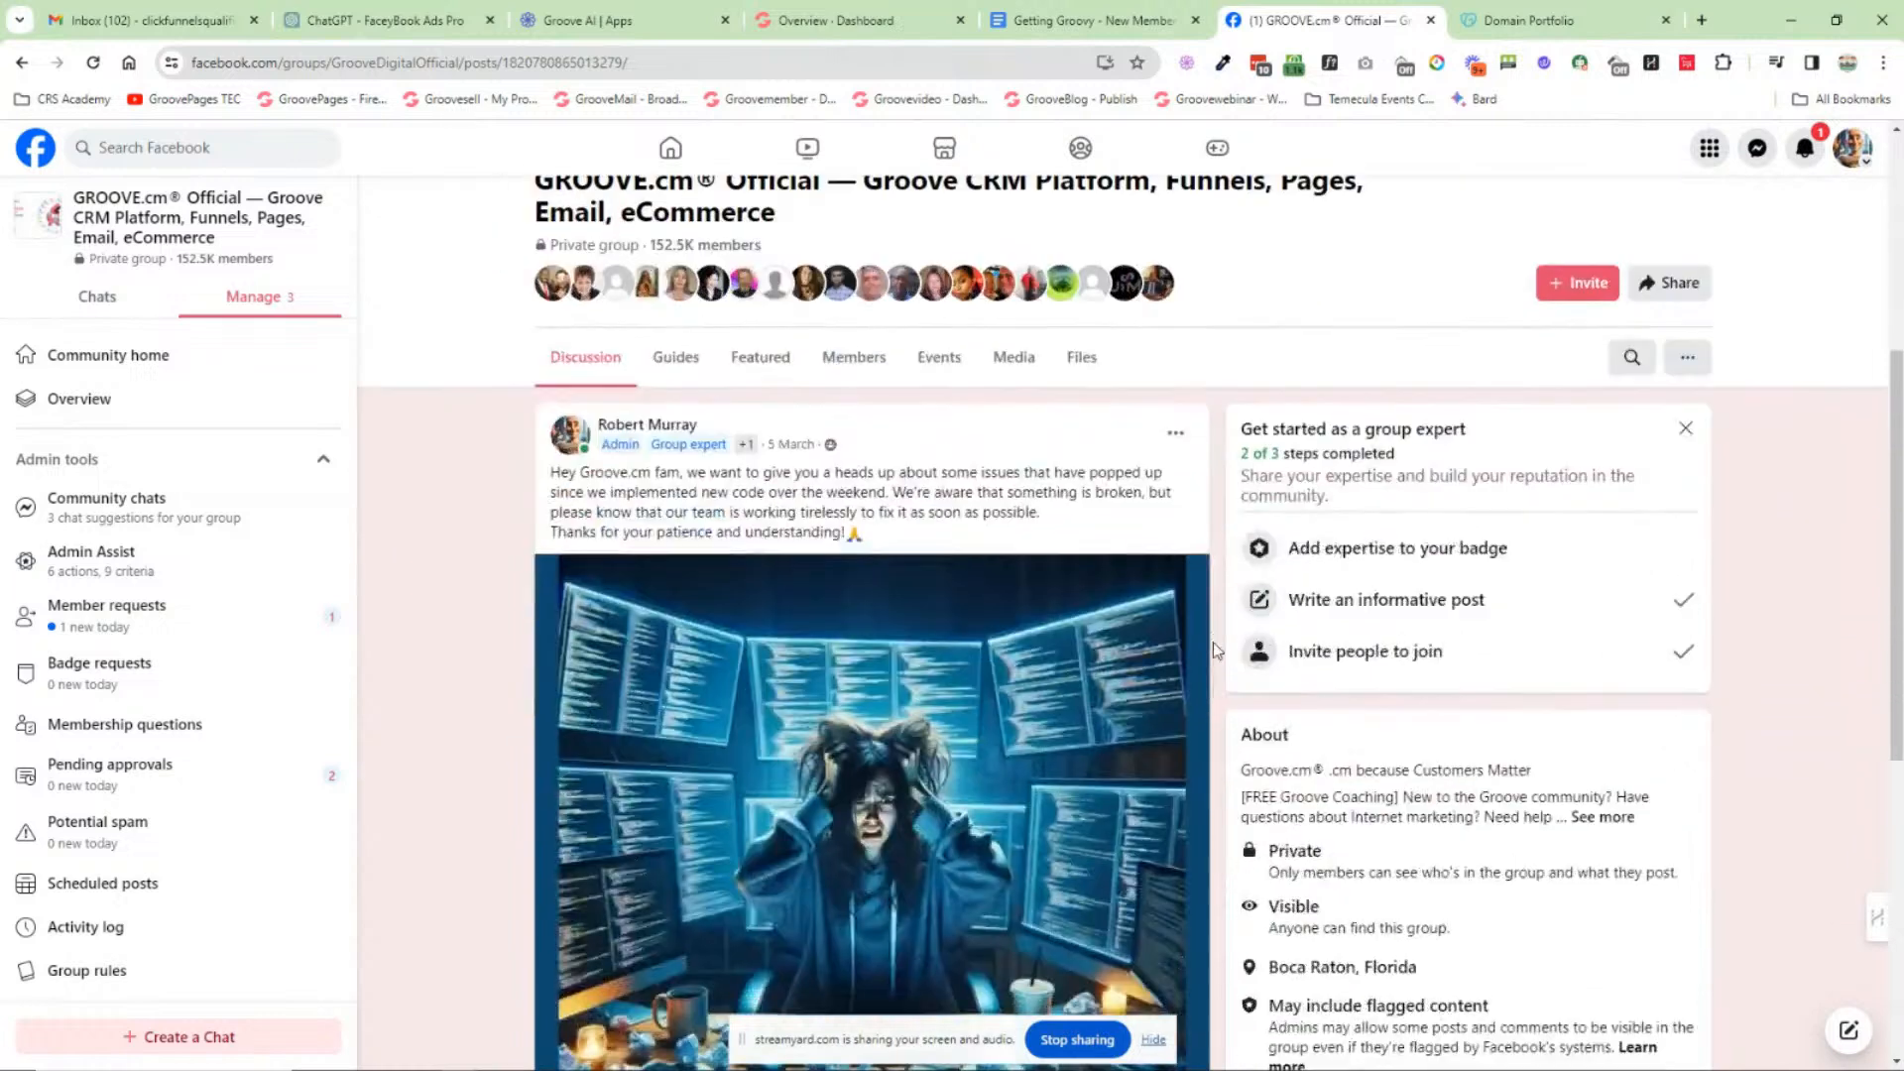
scroll(1211, 641, "down", 3)
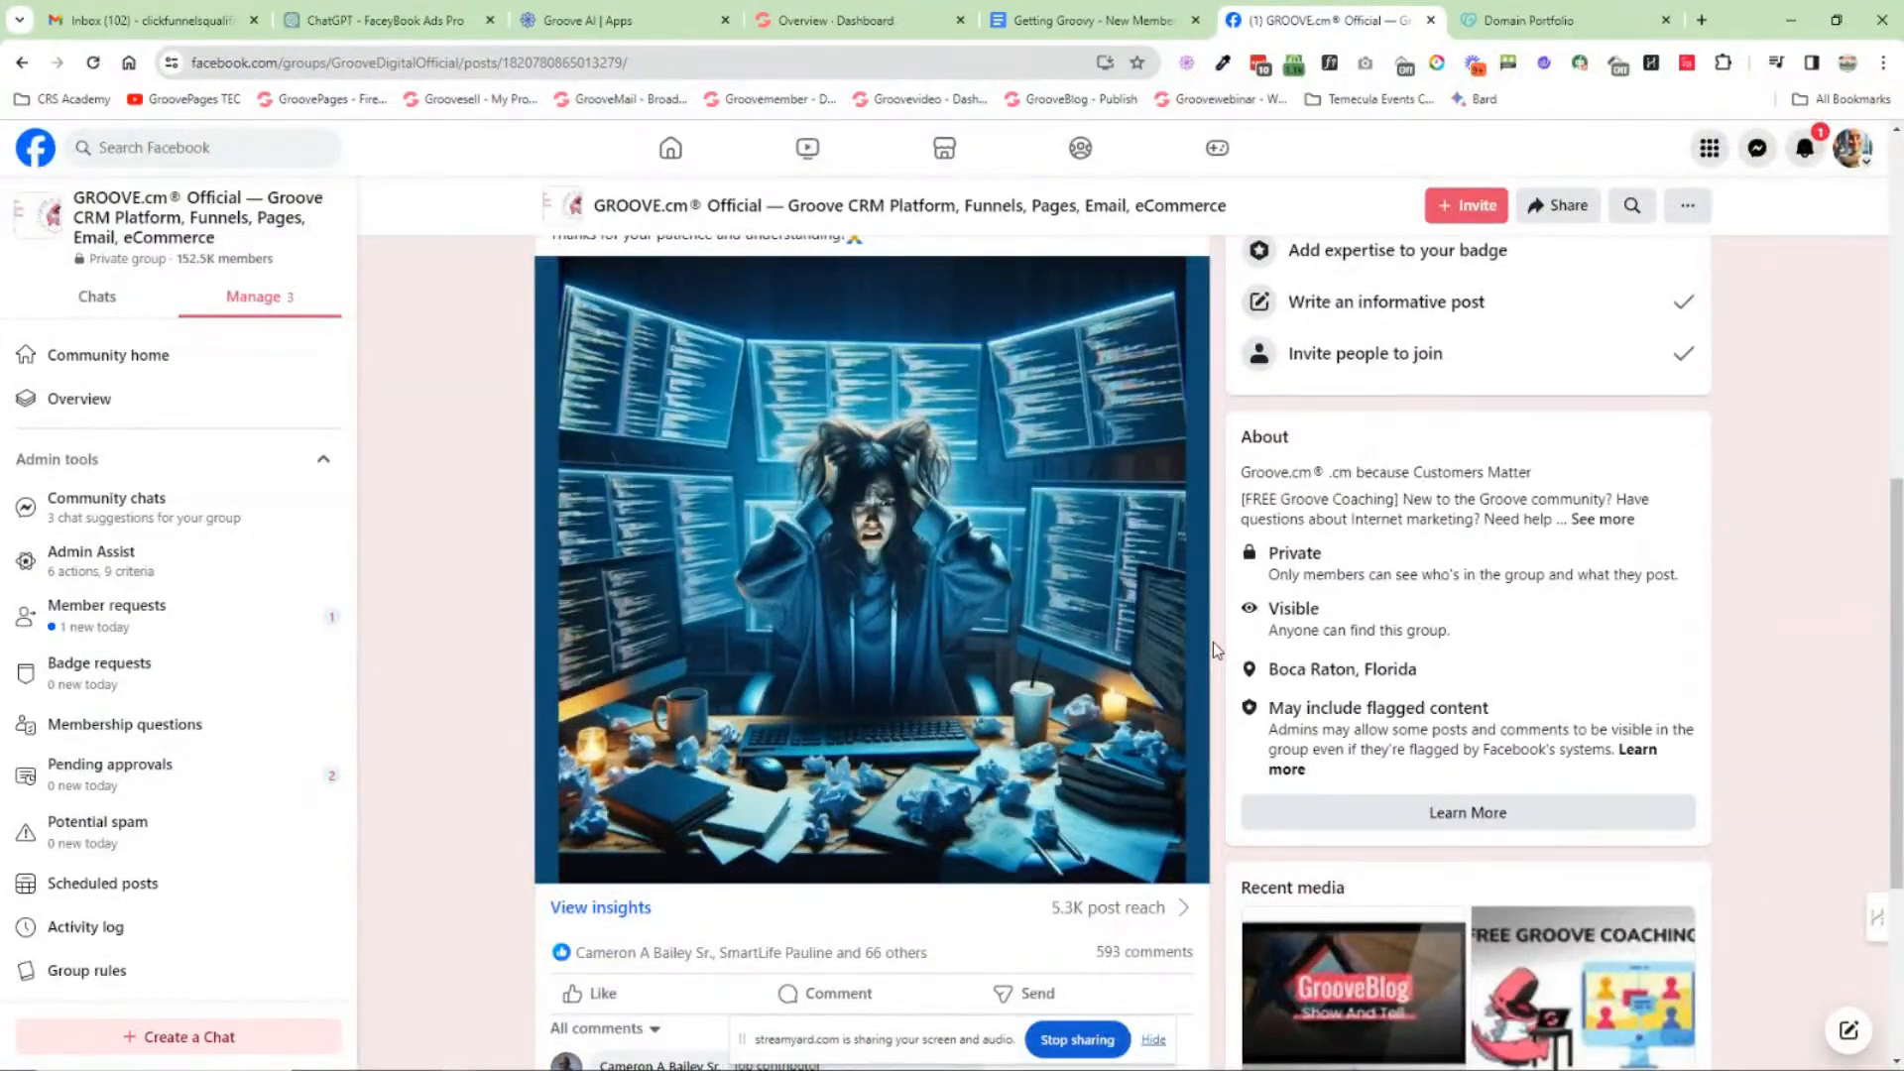
scroll(1213, 648, "up", 1)
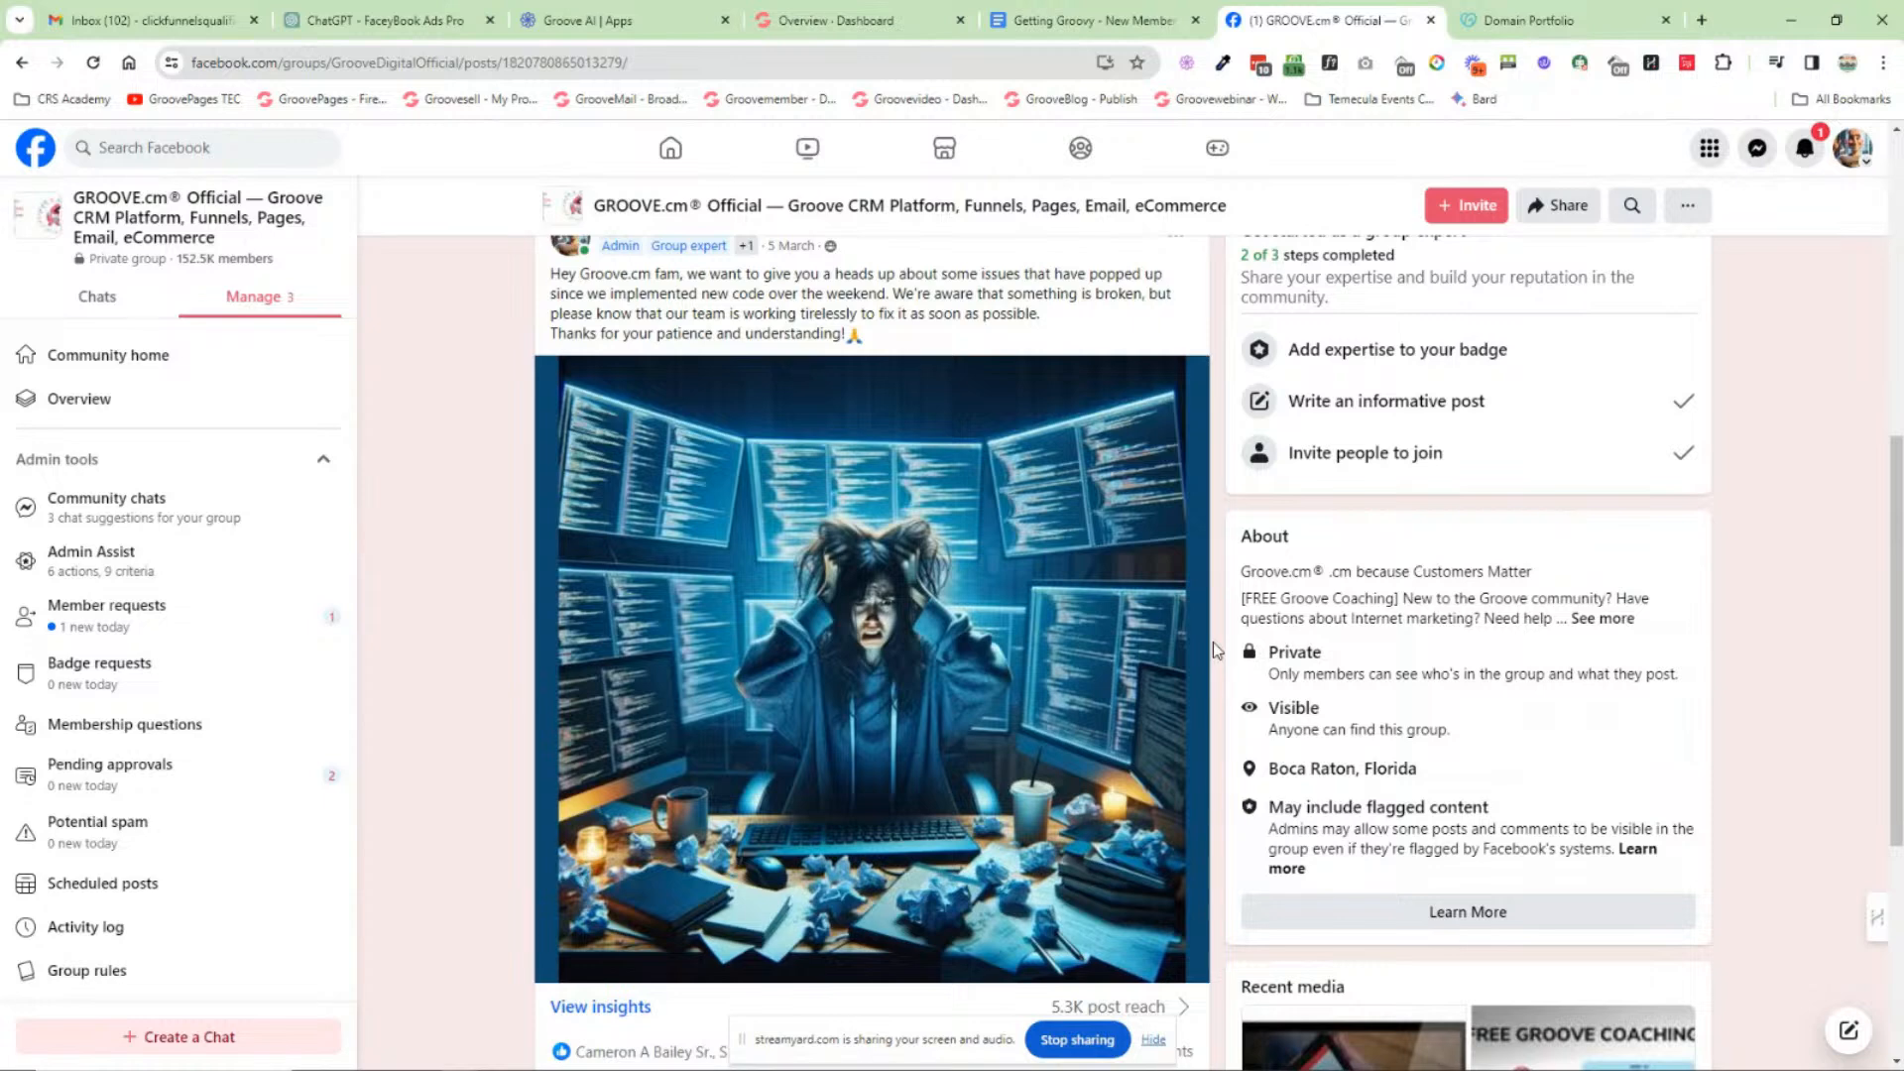
scroll(1211, 640, "down", 1)
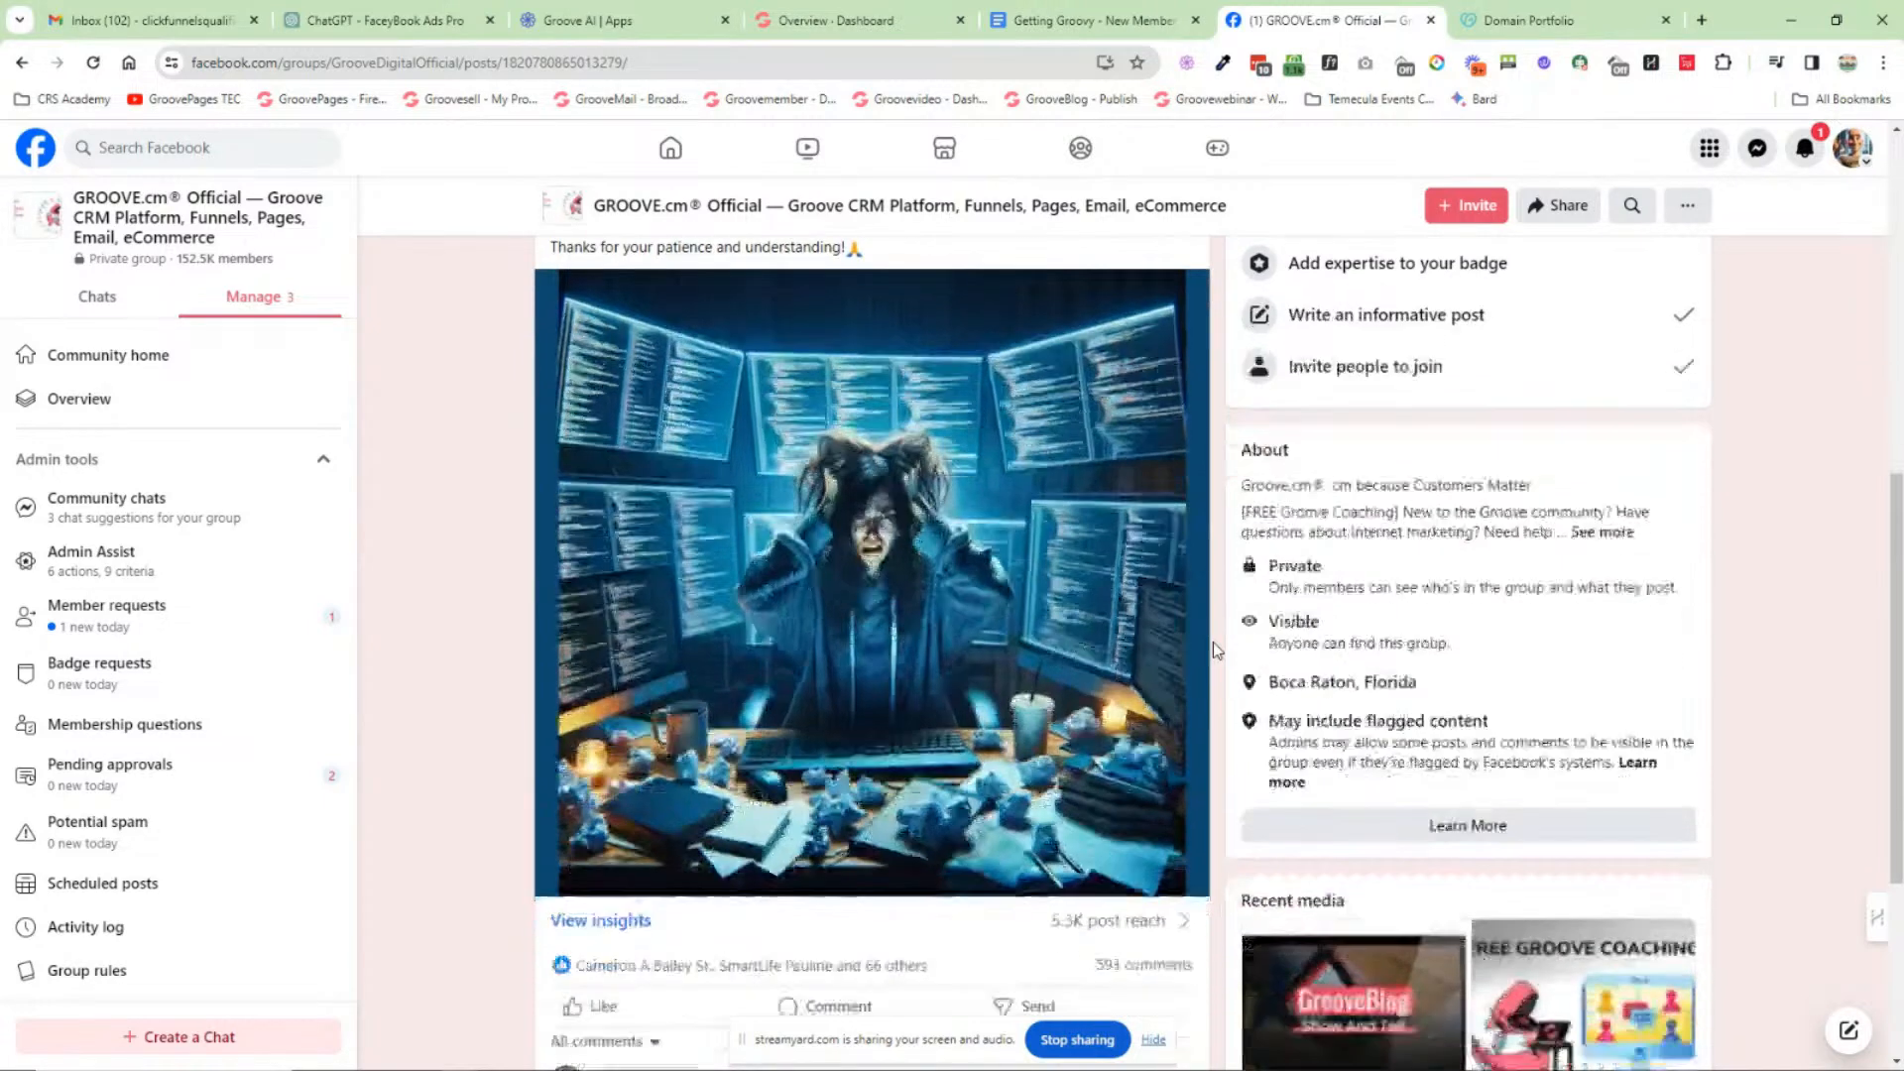
scroll(1211, 641, "up", 2)
scroll(1211, 641, "down", 1)
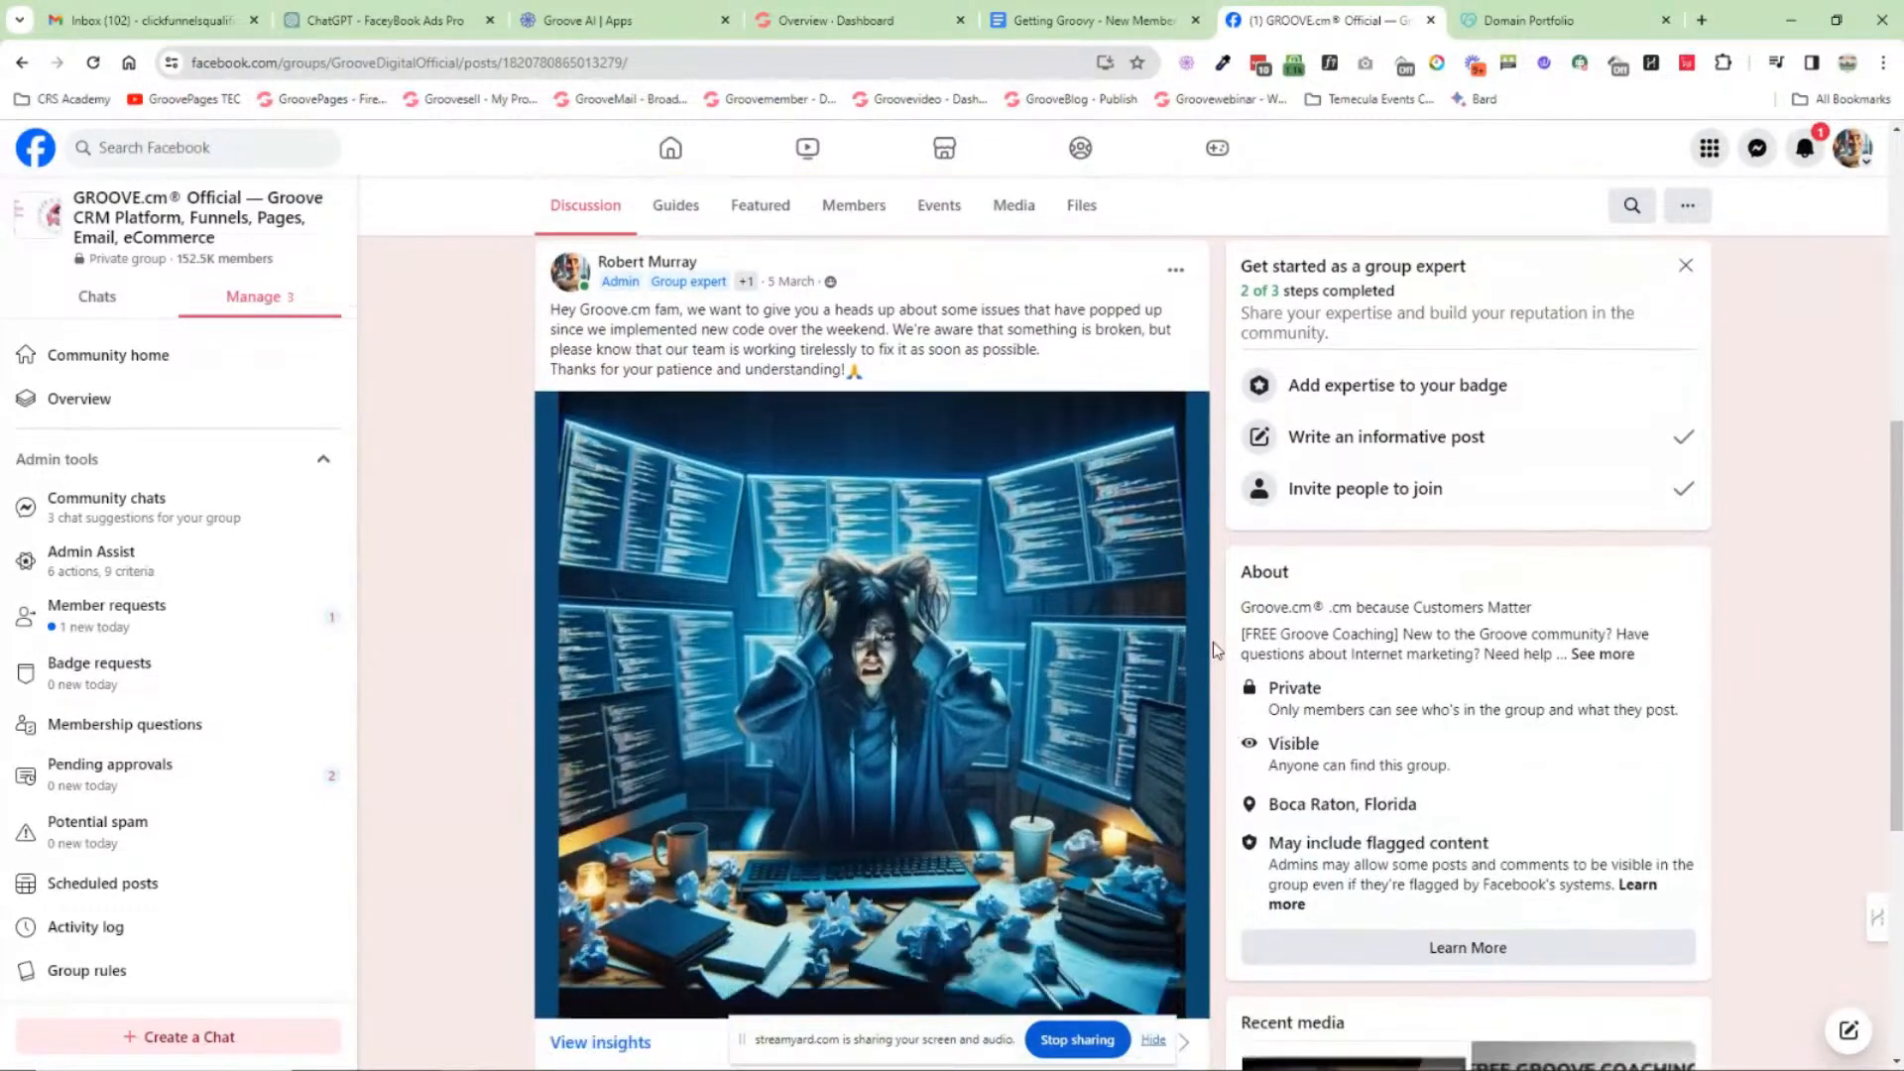
scroll(883, 371, "up", 1)
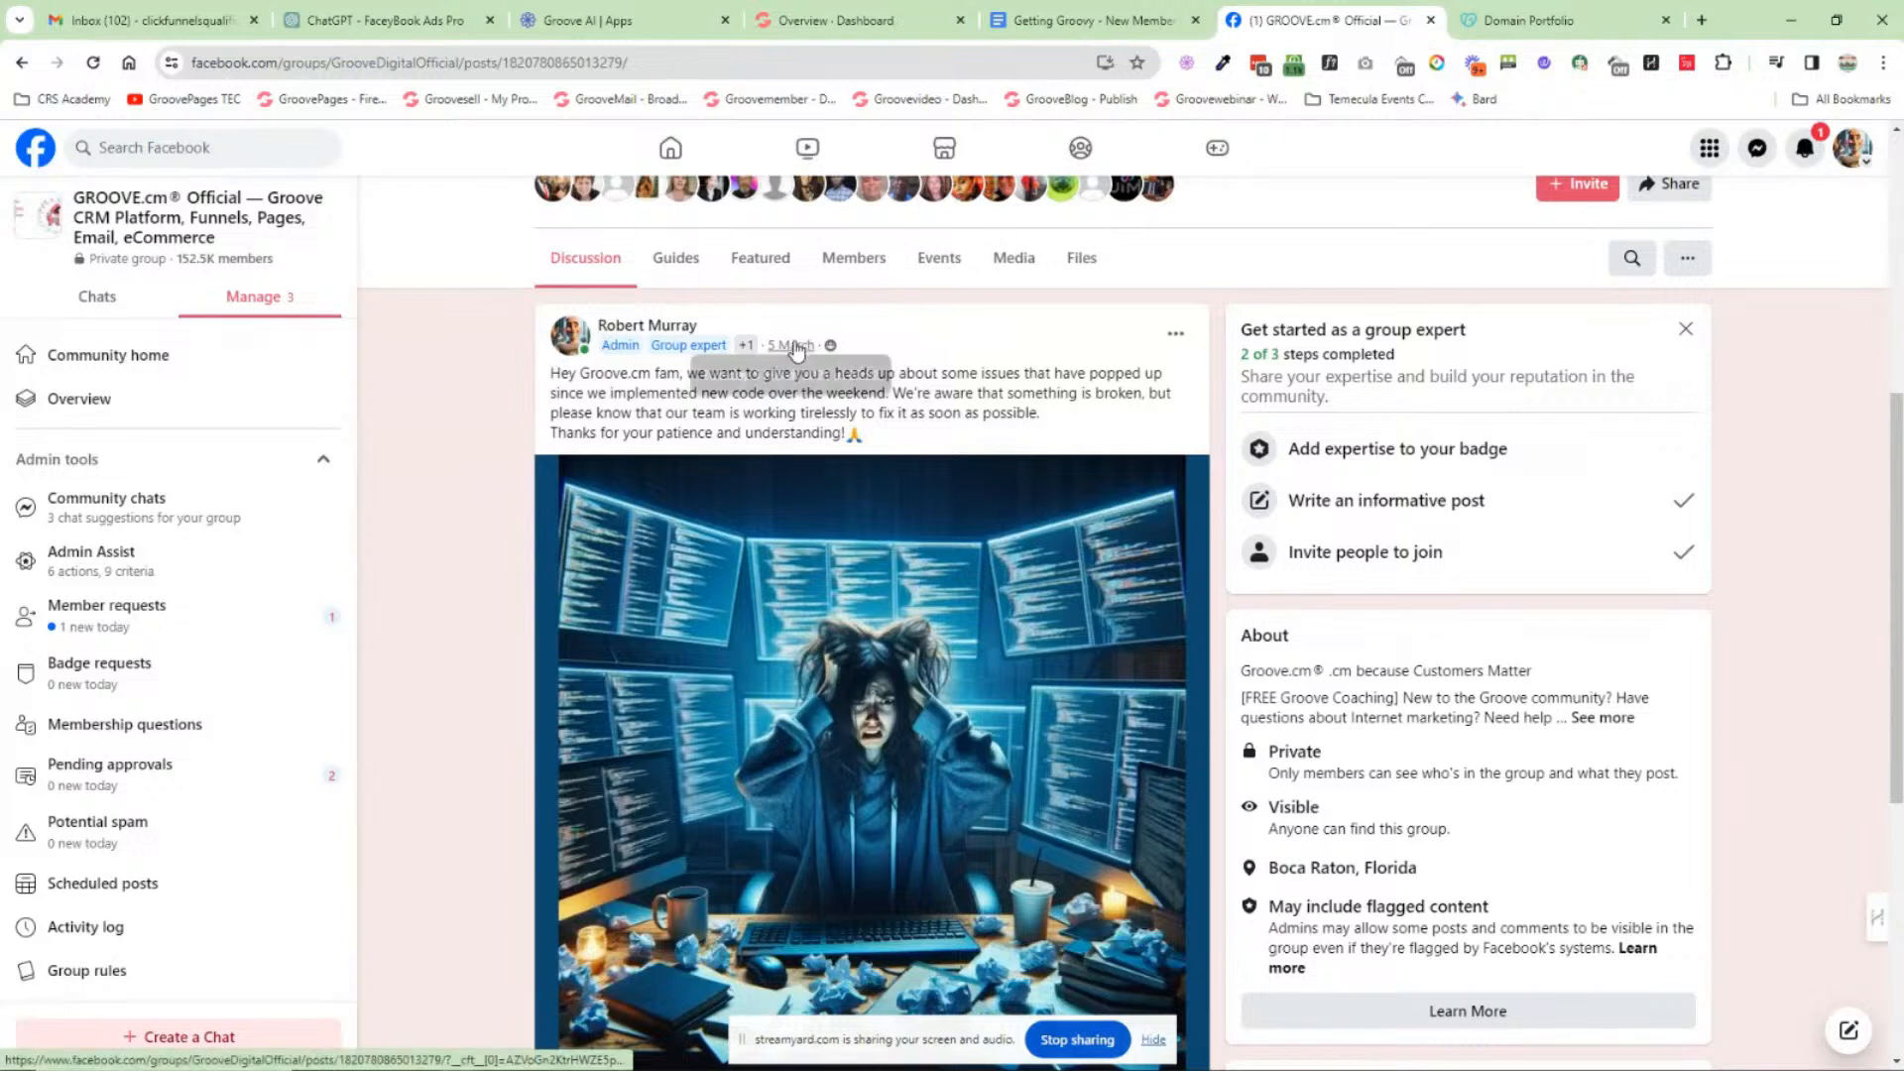
left_click(579, 63)
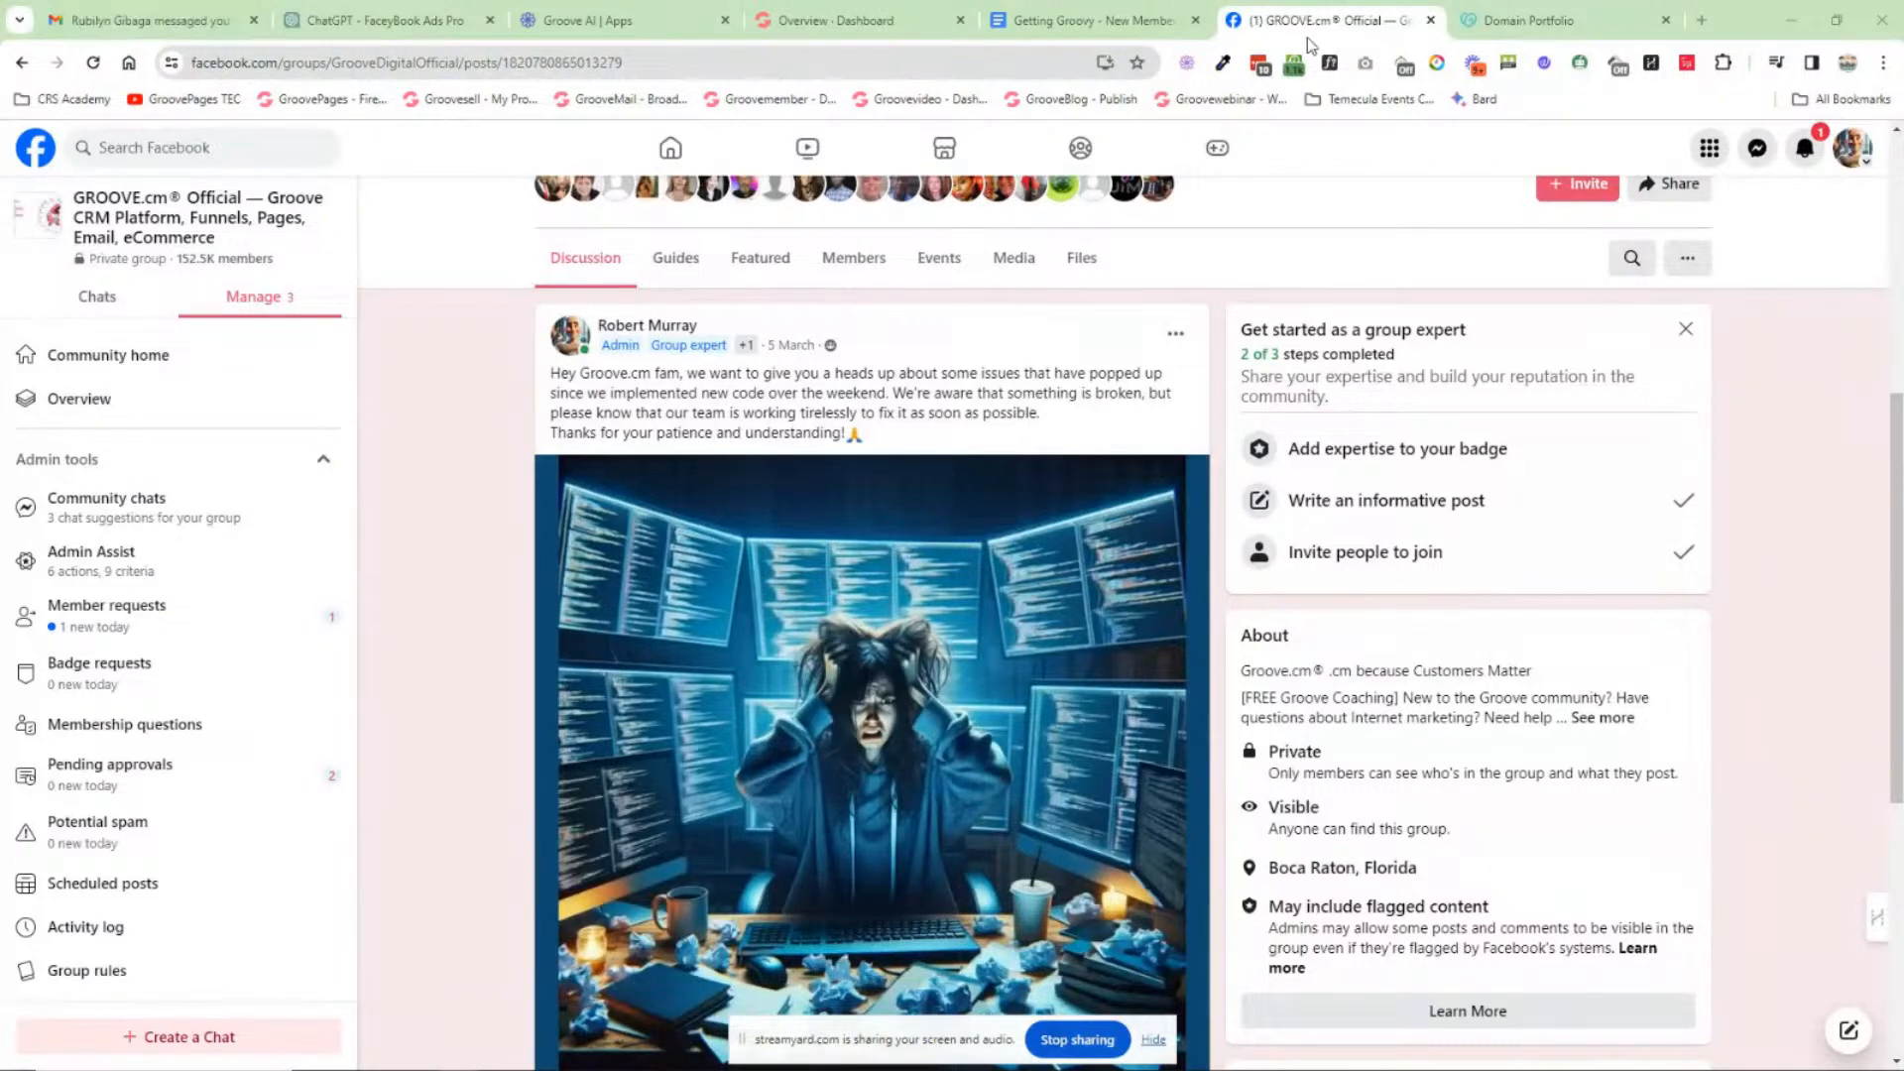
Step: Switch to the Groove dashboard, open the account's Settings and Billing page to view its sections, and close it
left_click(1111, 19)
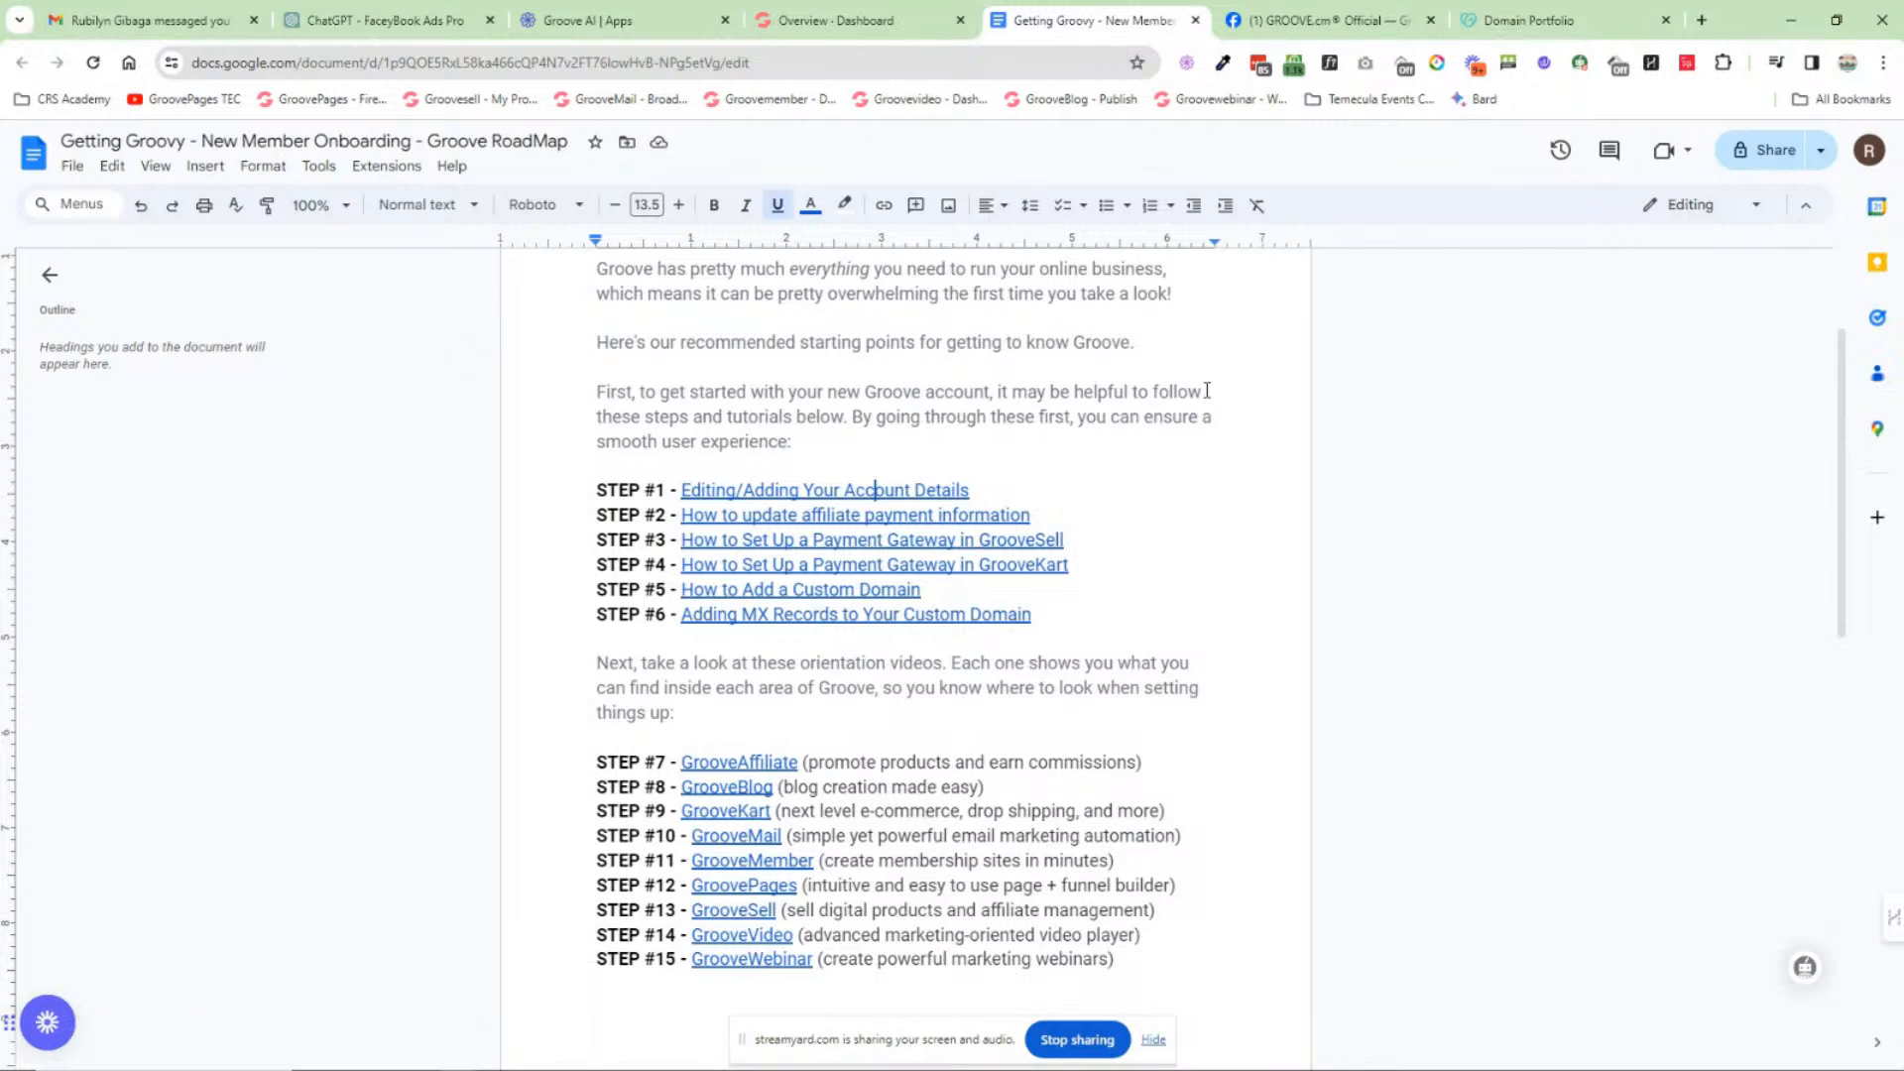
left_click(851, 28)
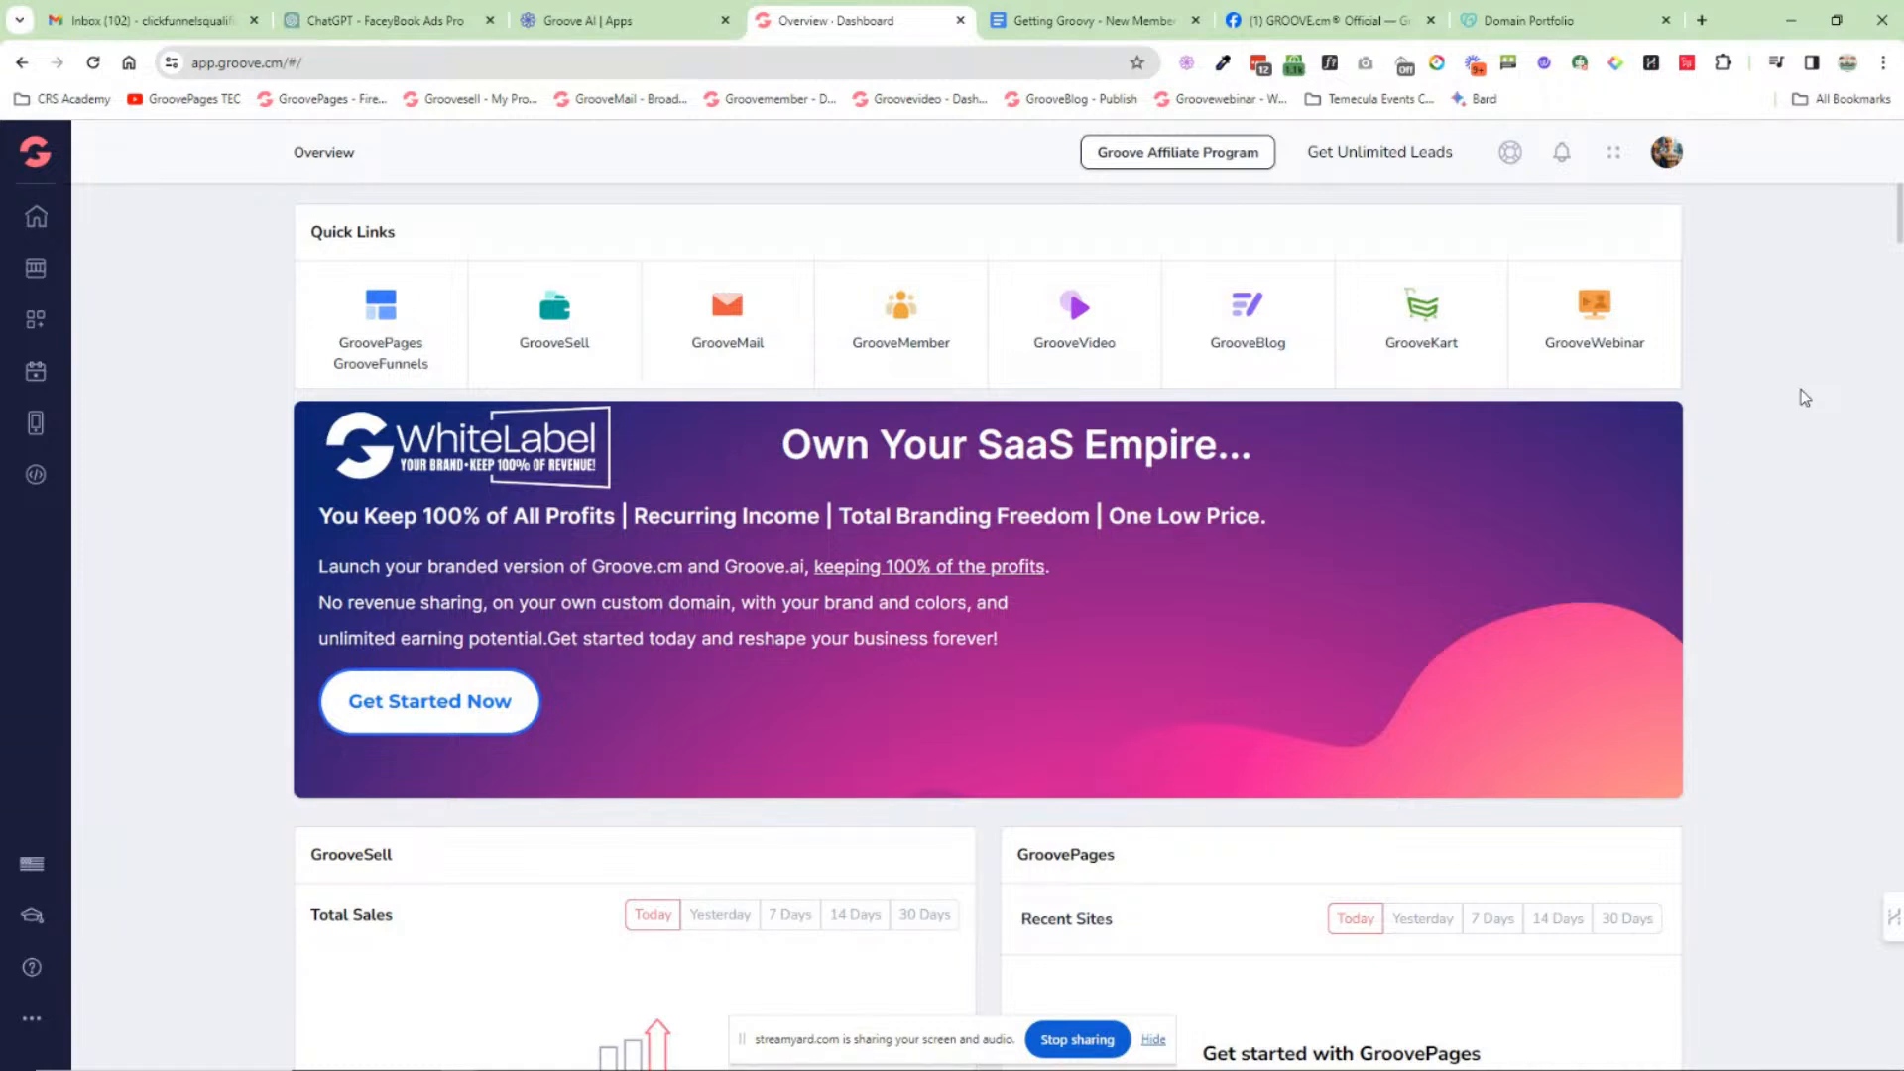
left_click(1666, 151)
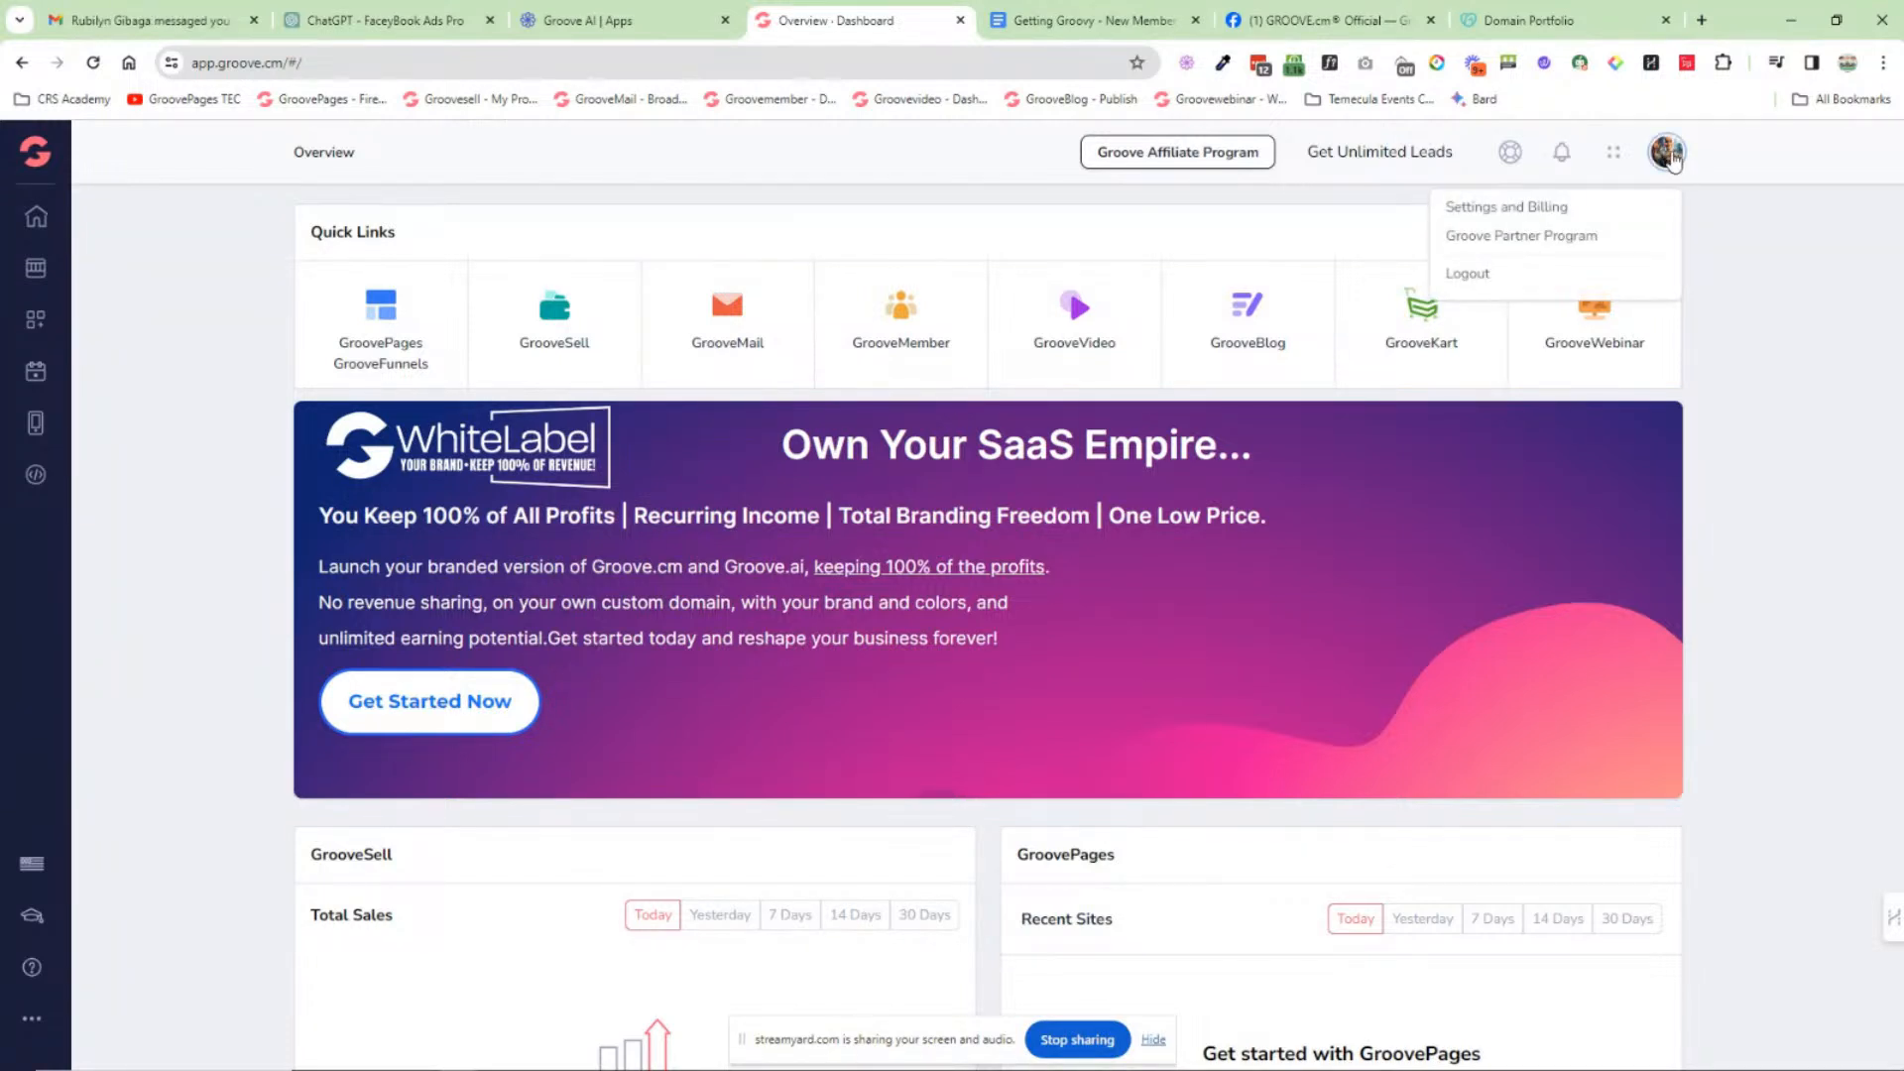
left_click(1503, 206)
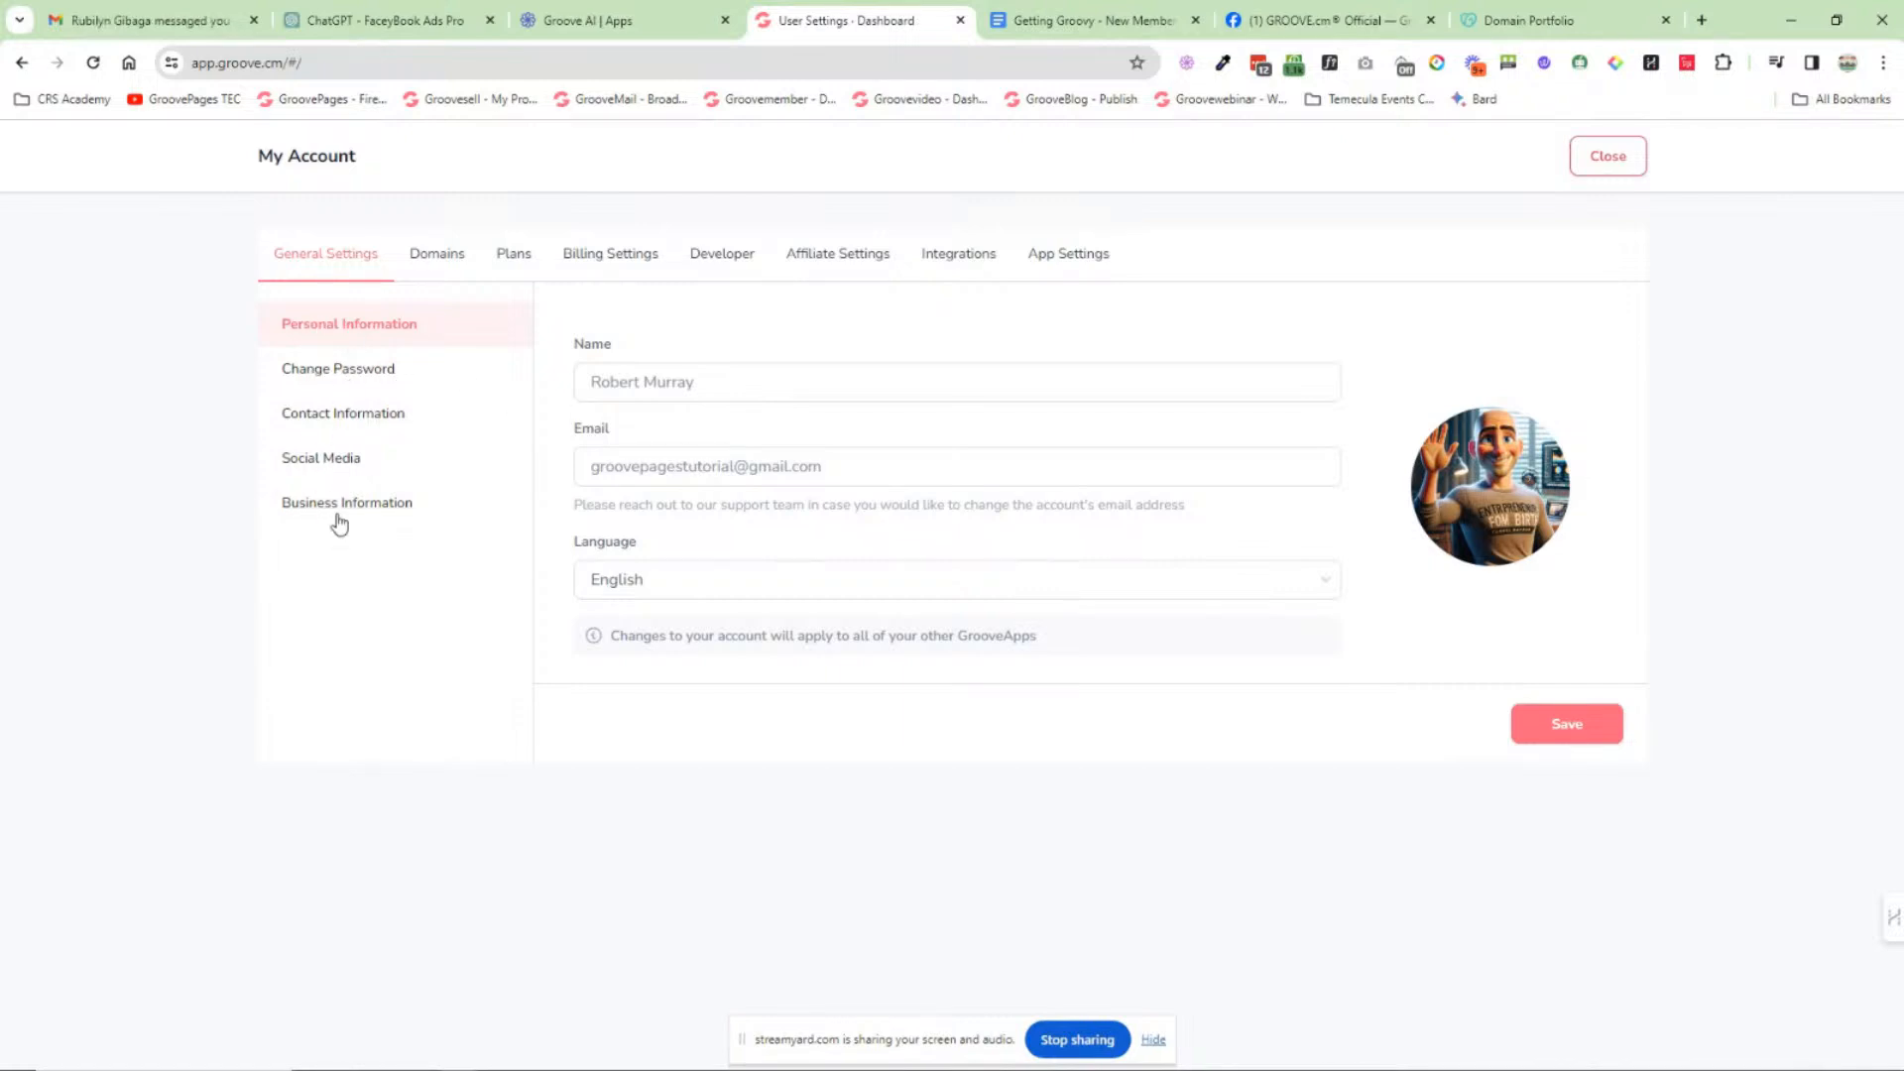
left_click(1602, 158)
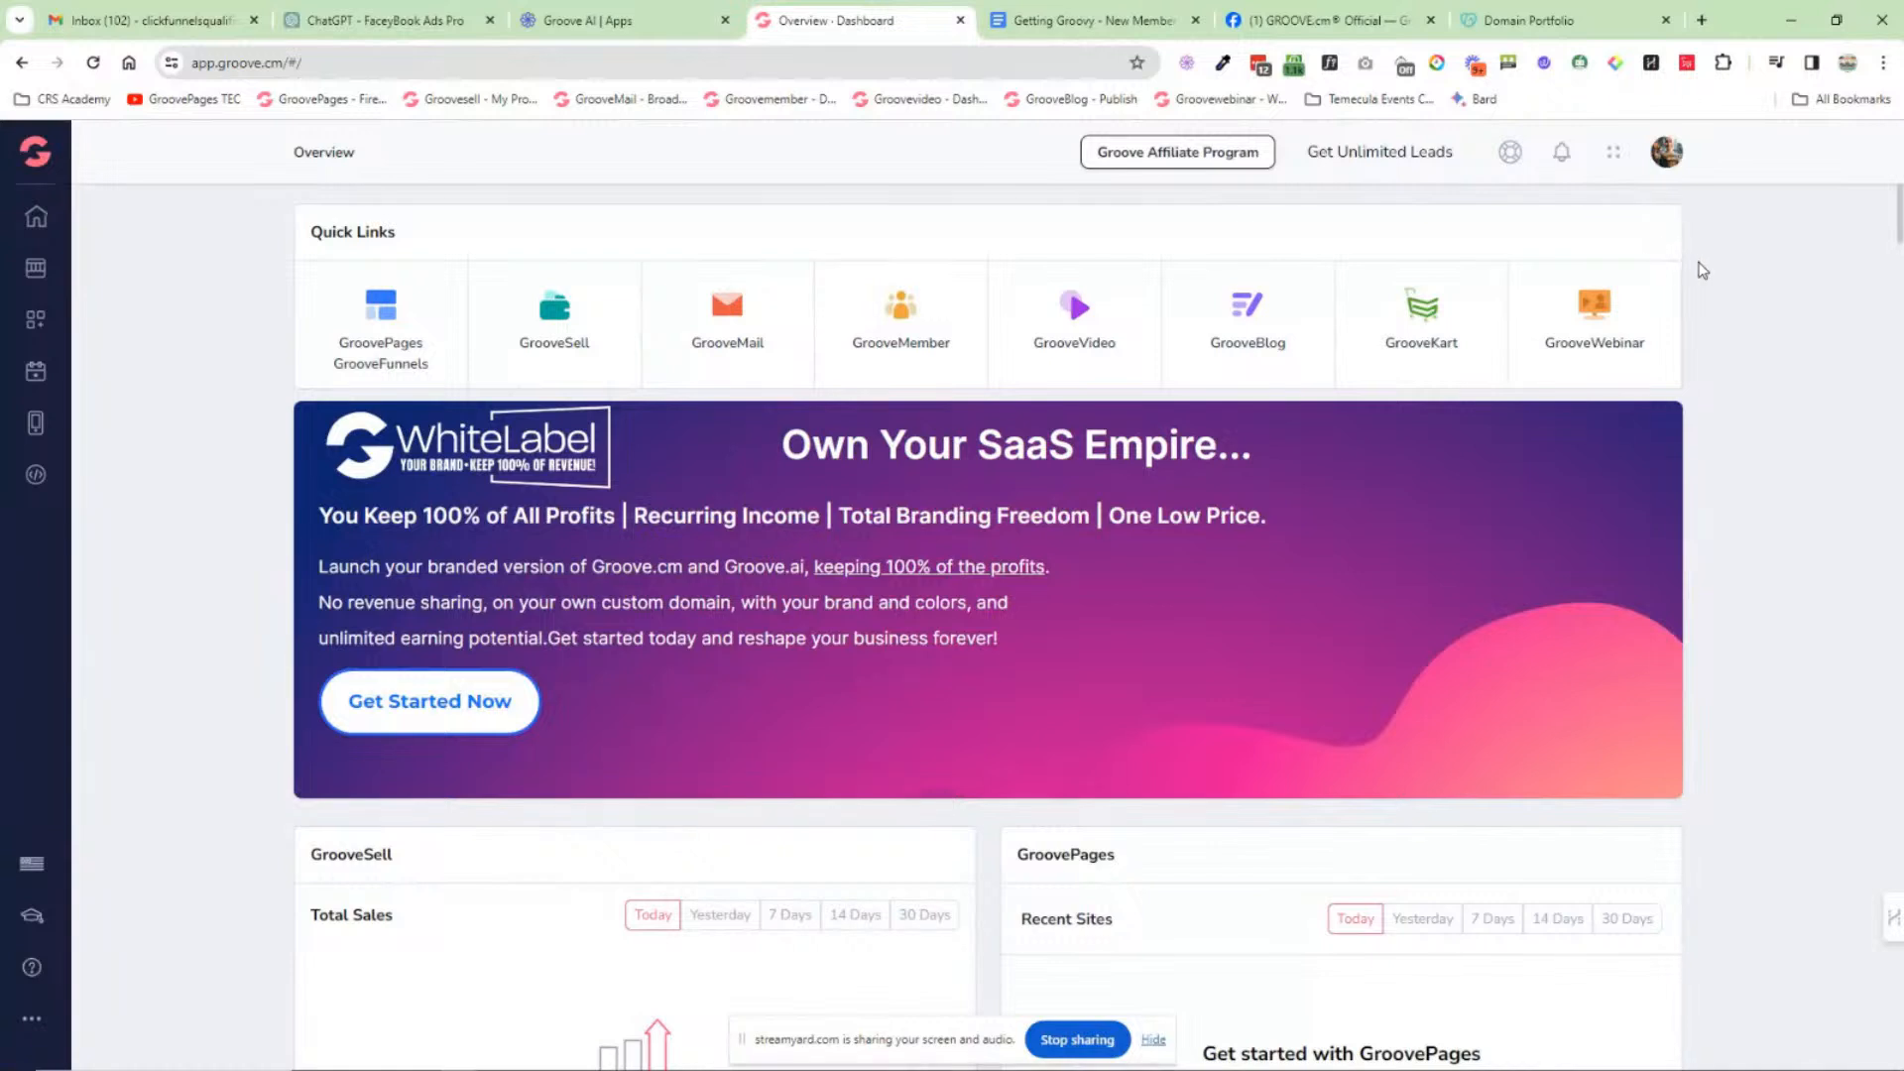
Step: Open the Groove Partner Program page from the account options
left_click(1666, 151)
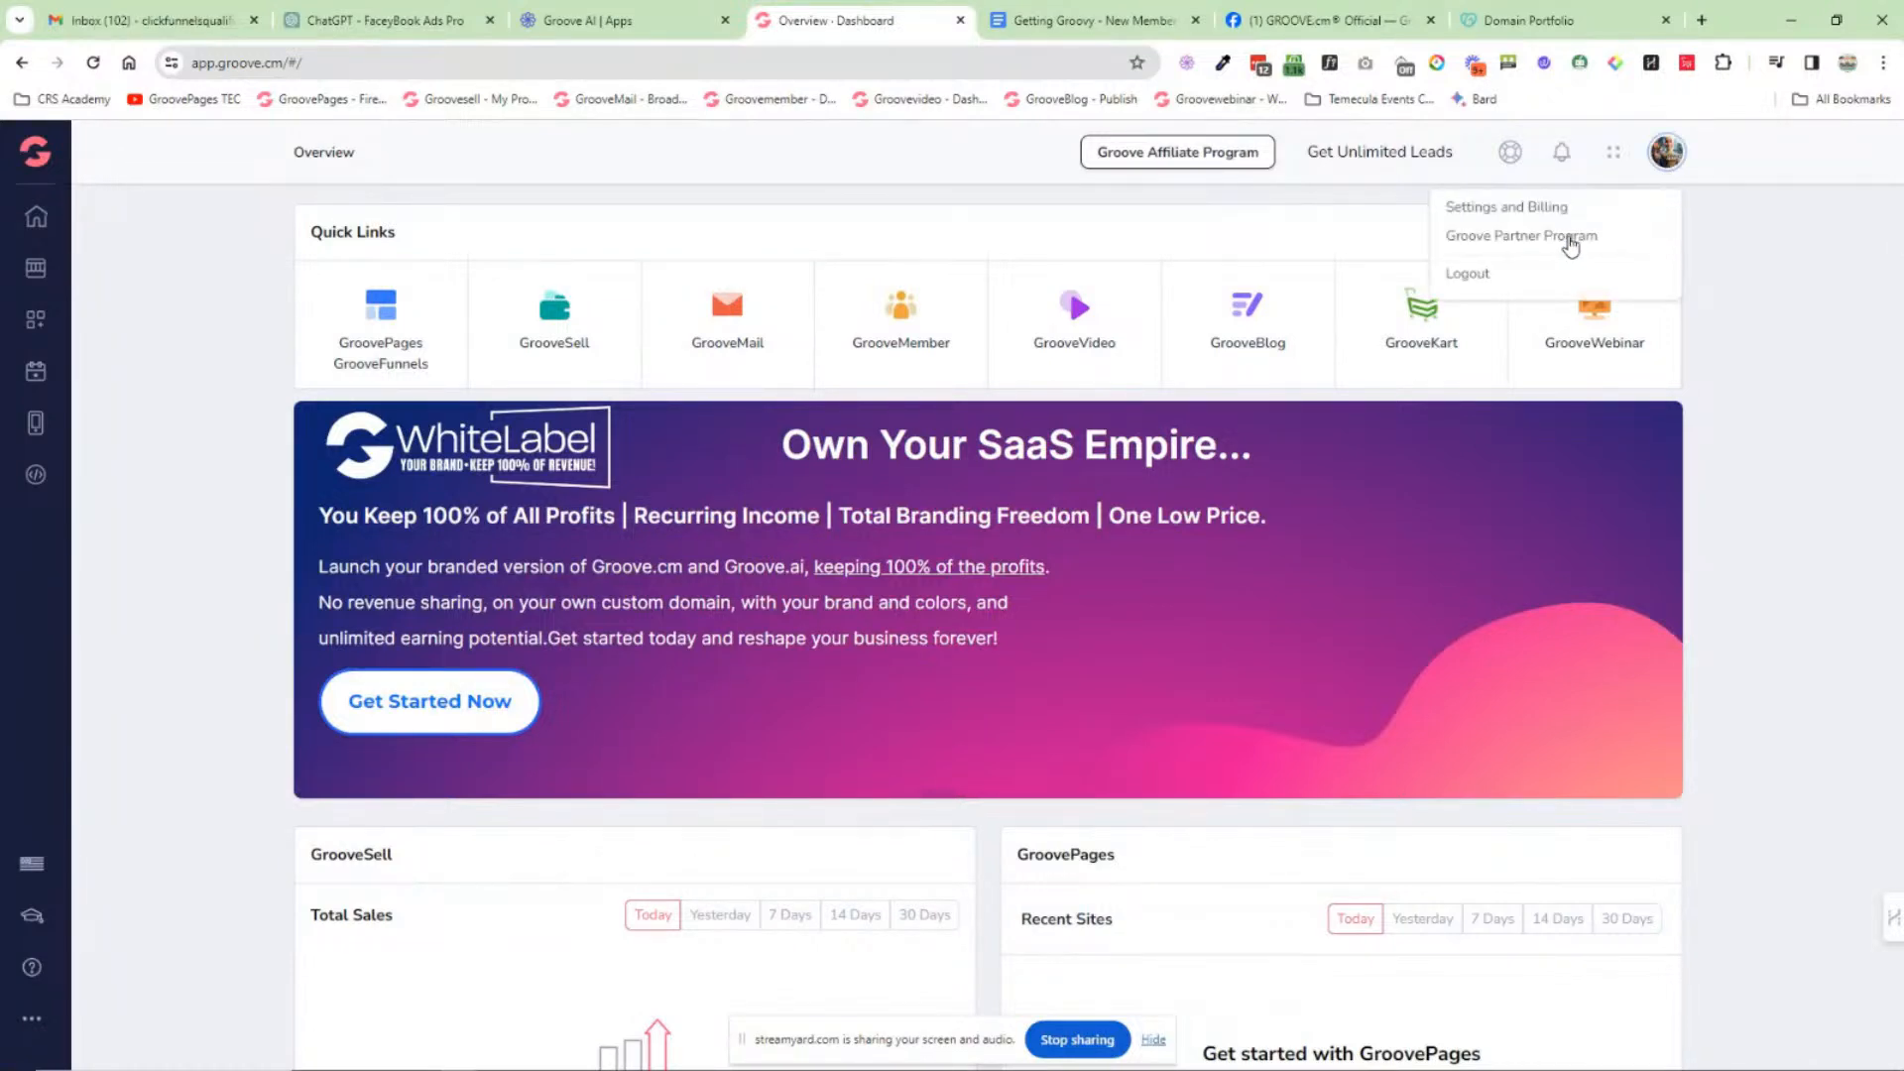
left_click(1508, 237)
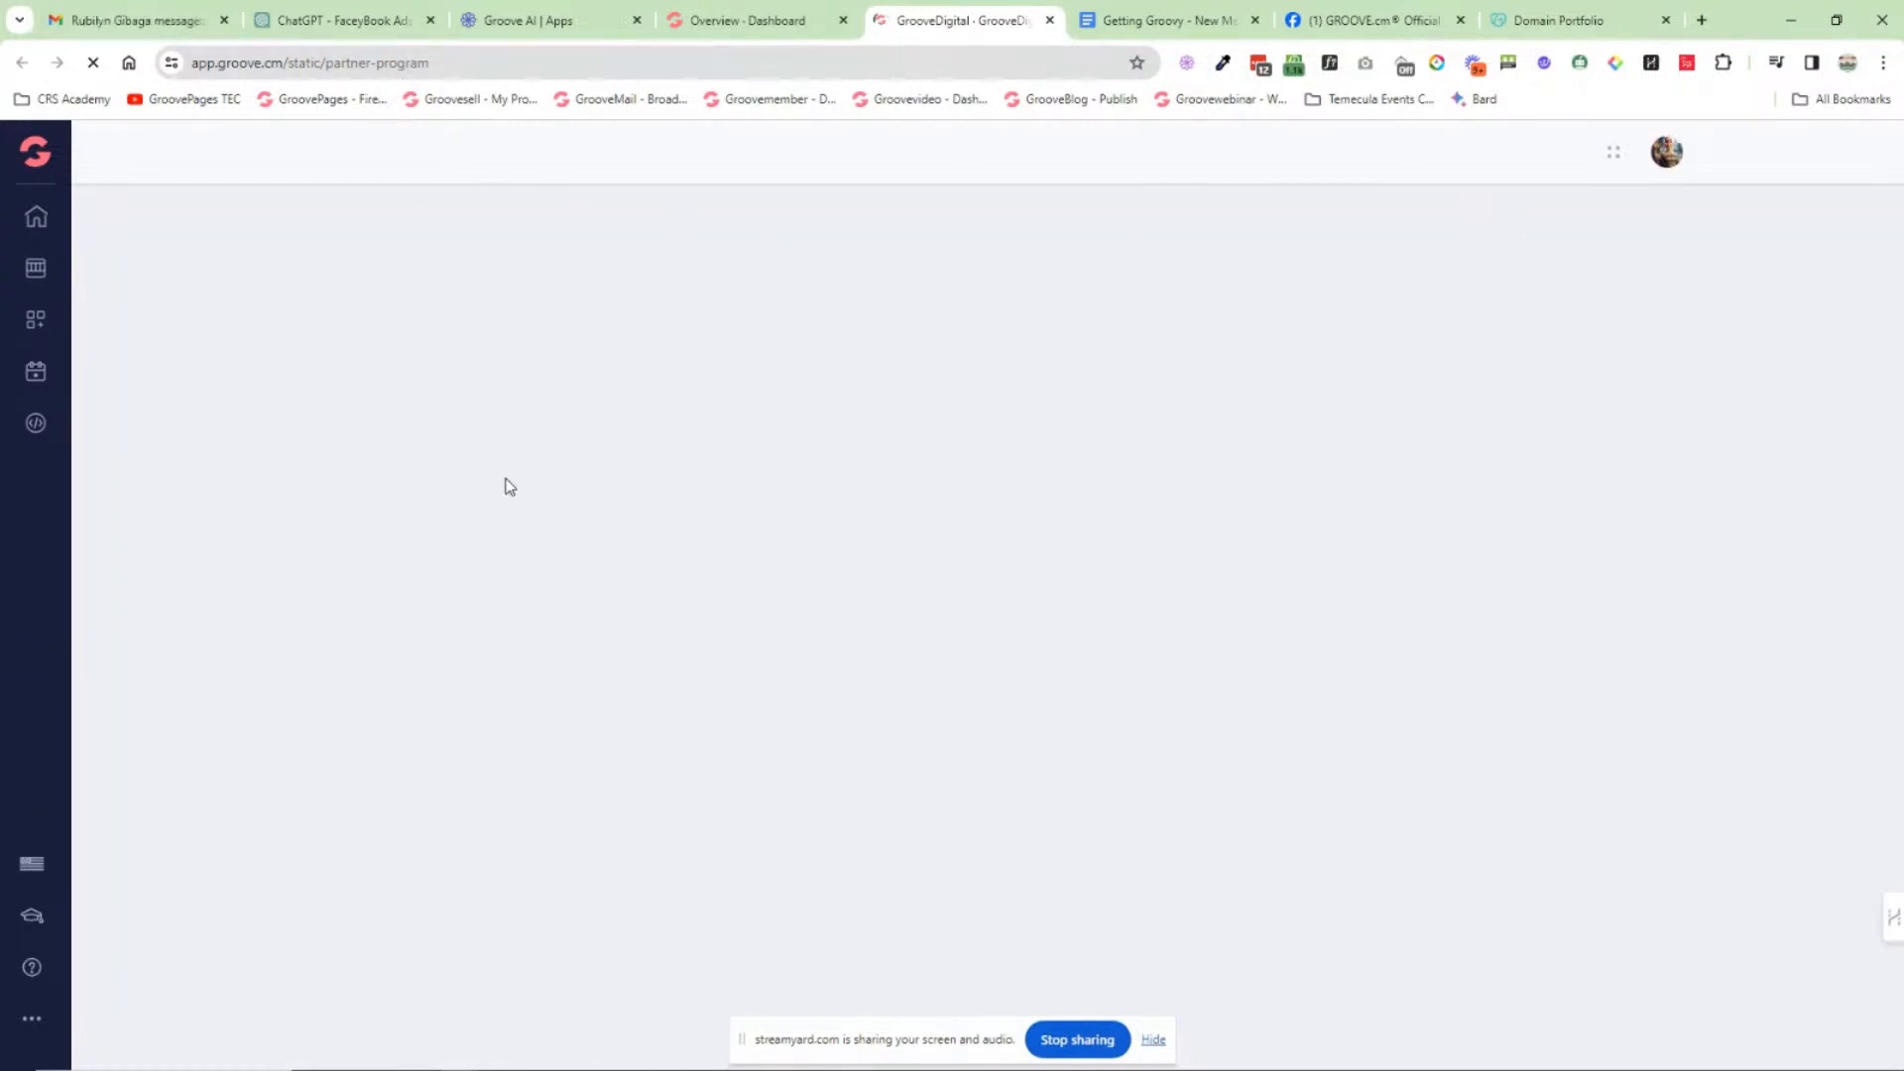
left_click(735, 20)
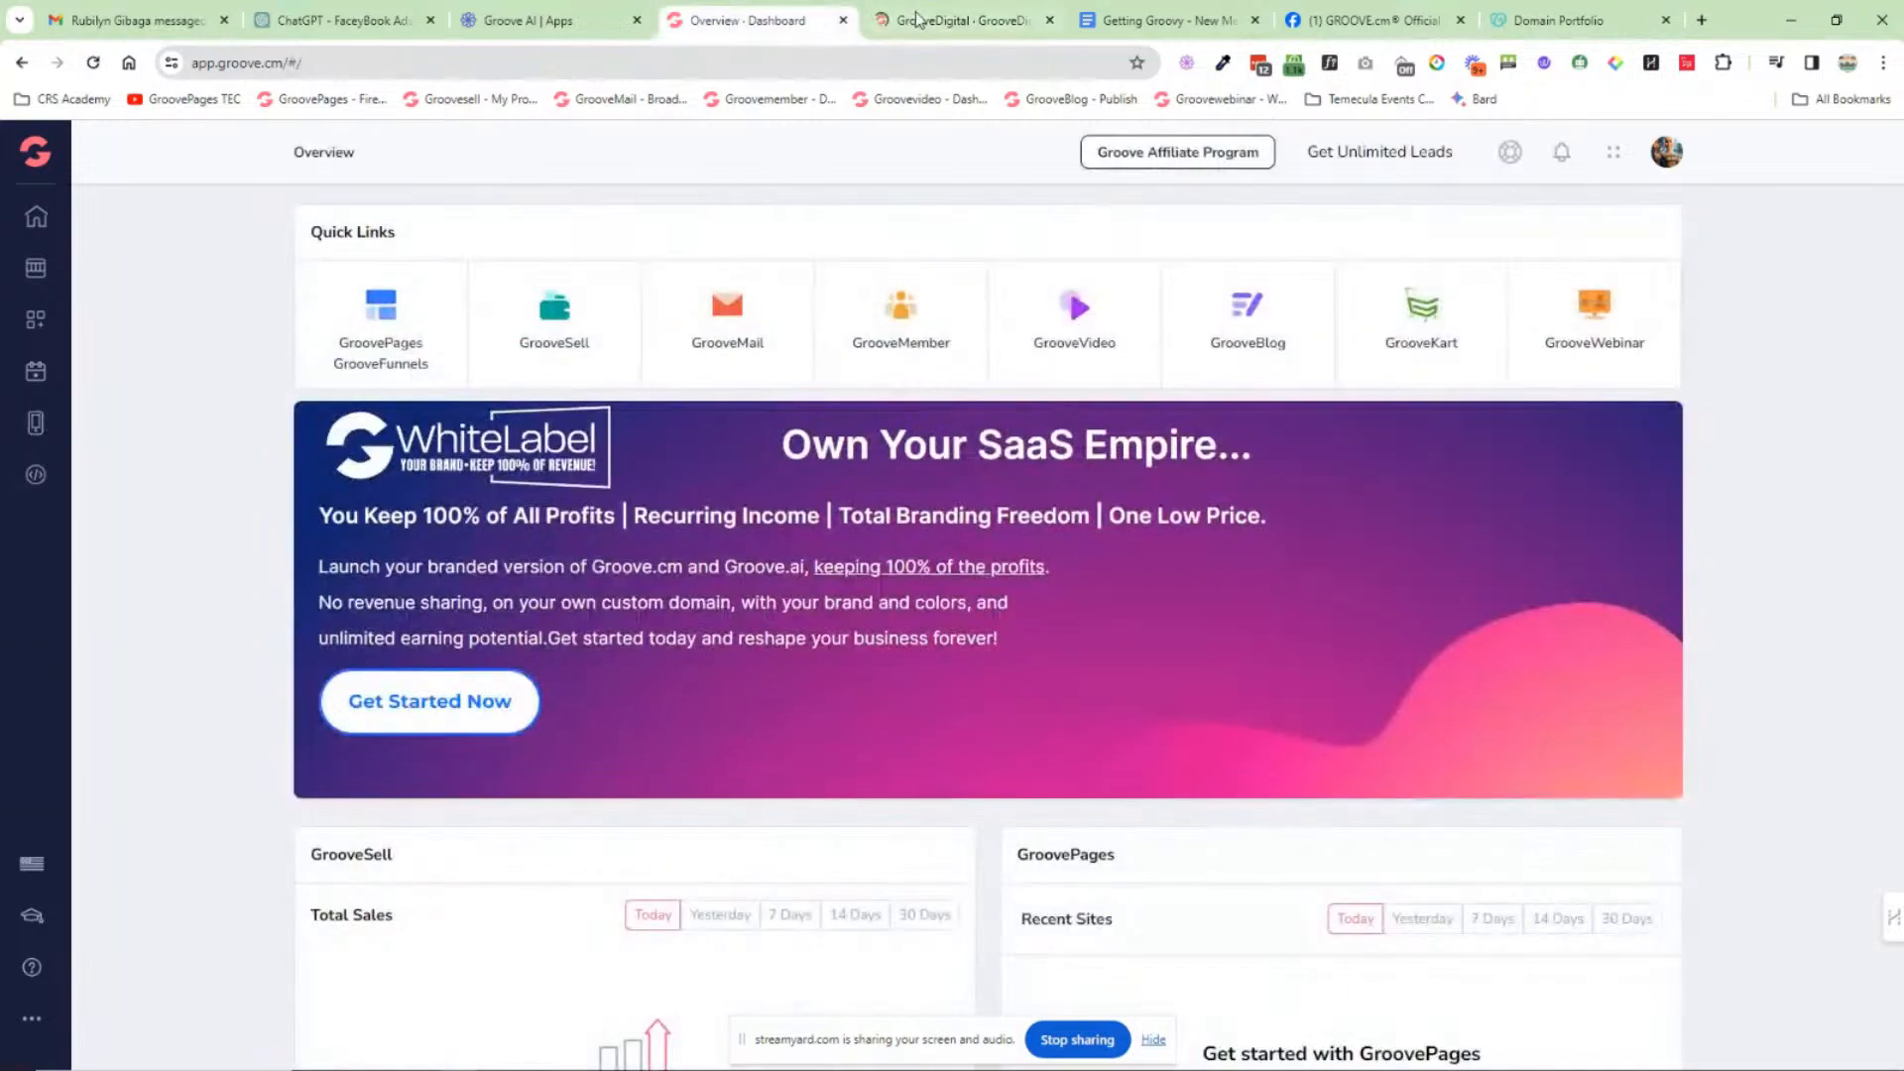
left_click(933, 22)
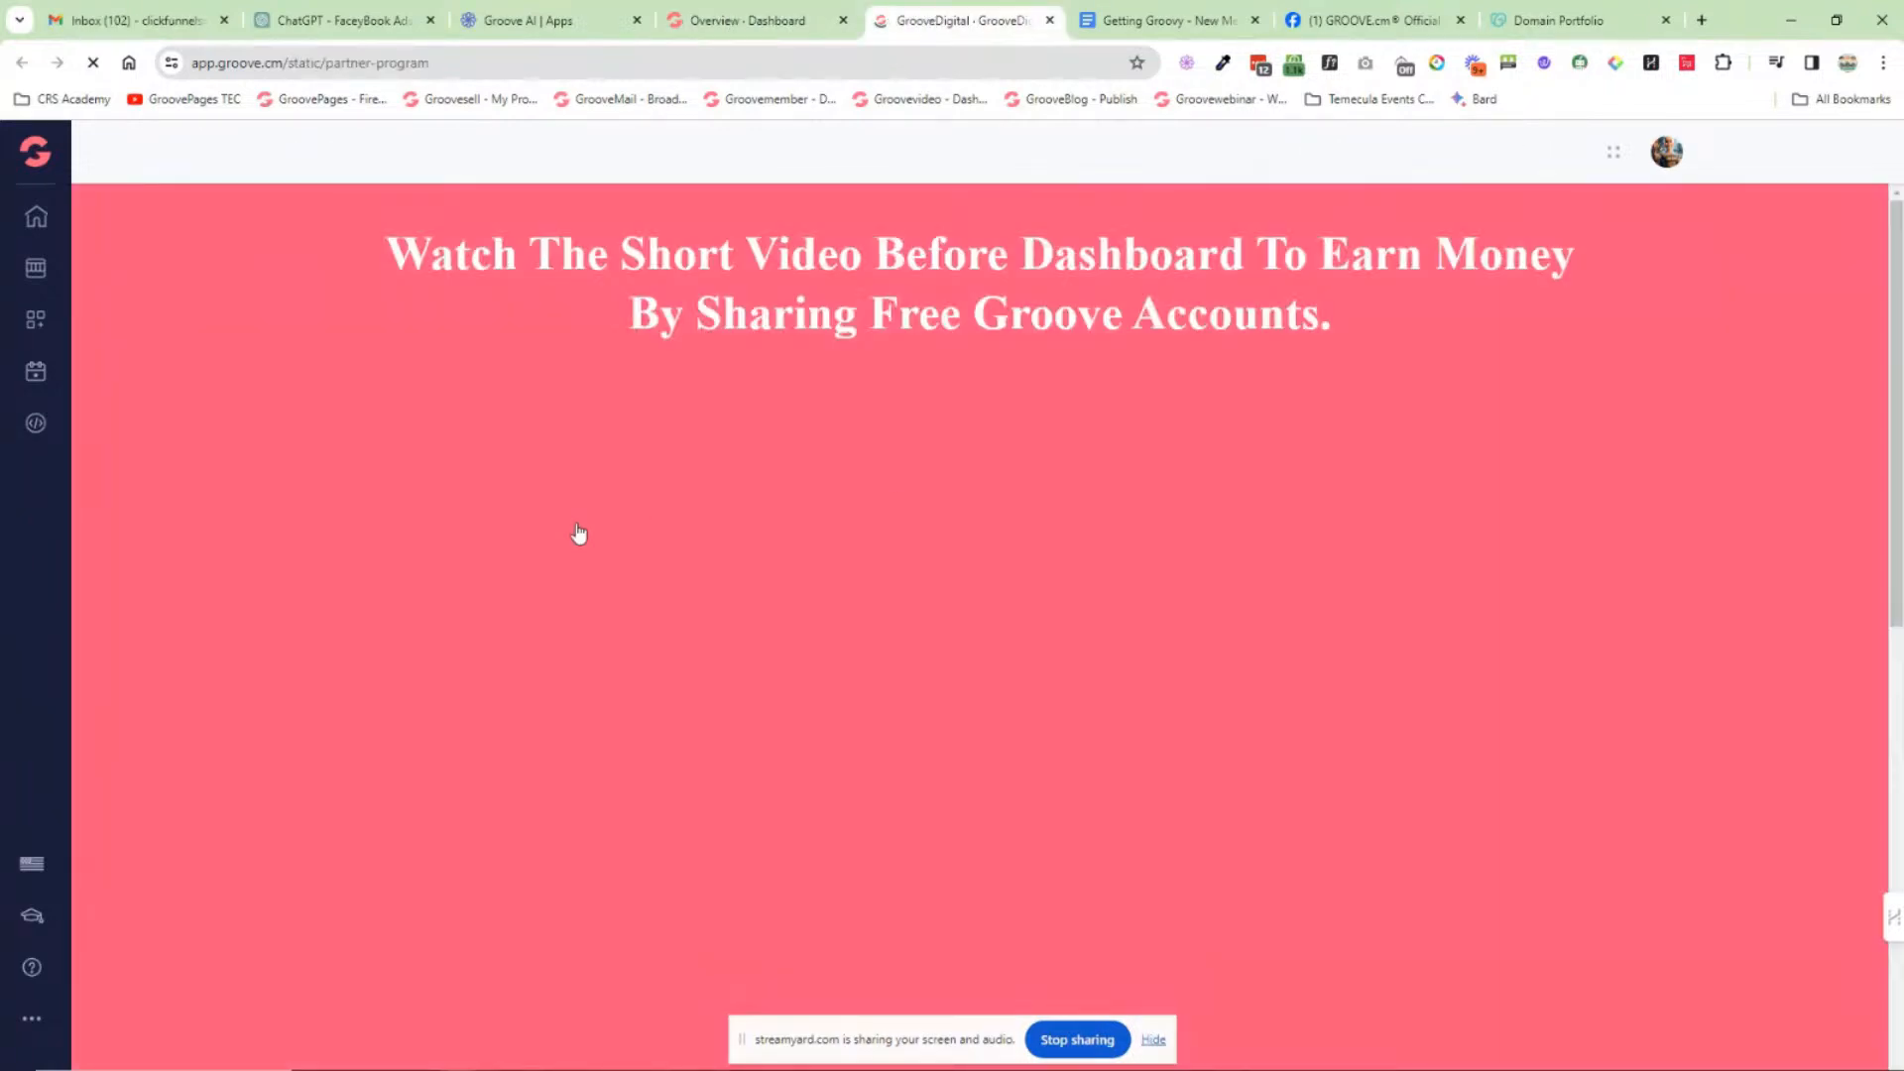
Step: Examine the Promotion Tools section of the partner program page and close the page
left_click(1667, 152)
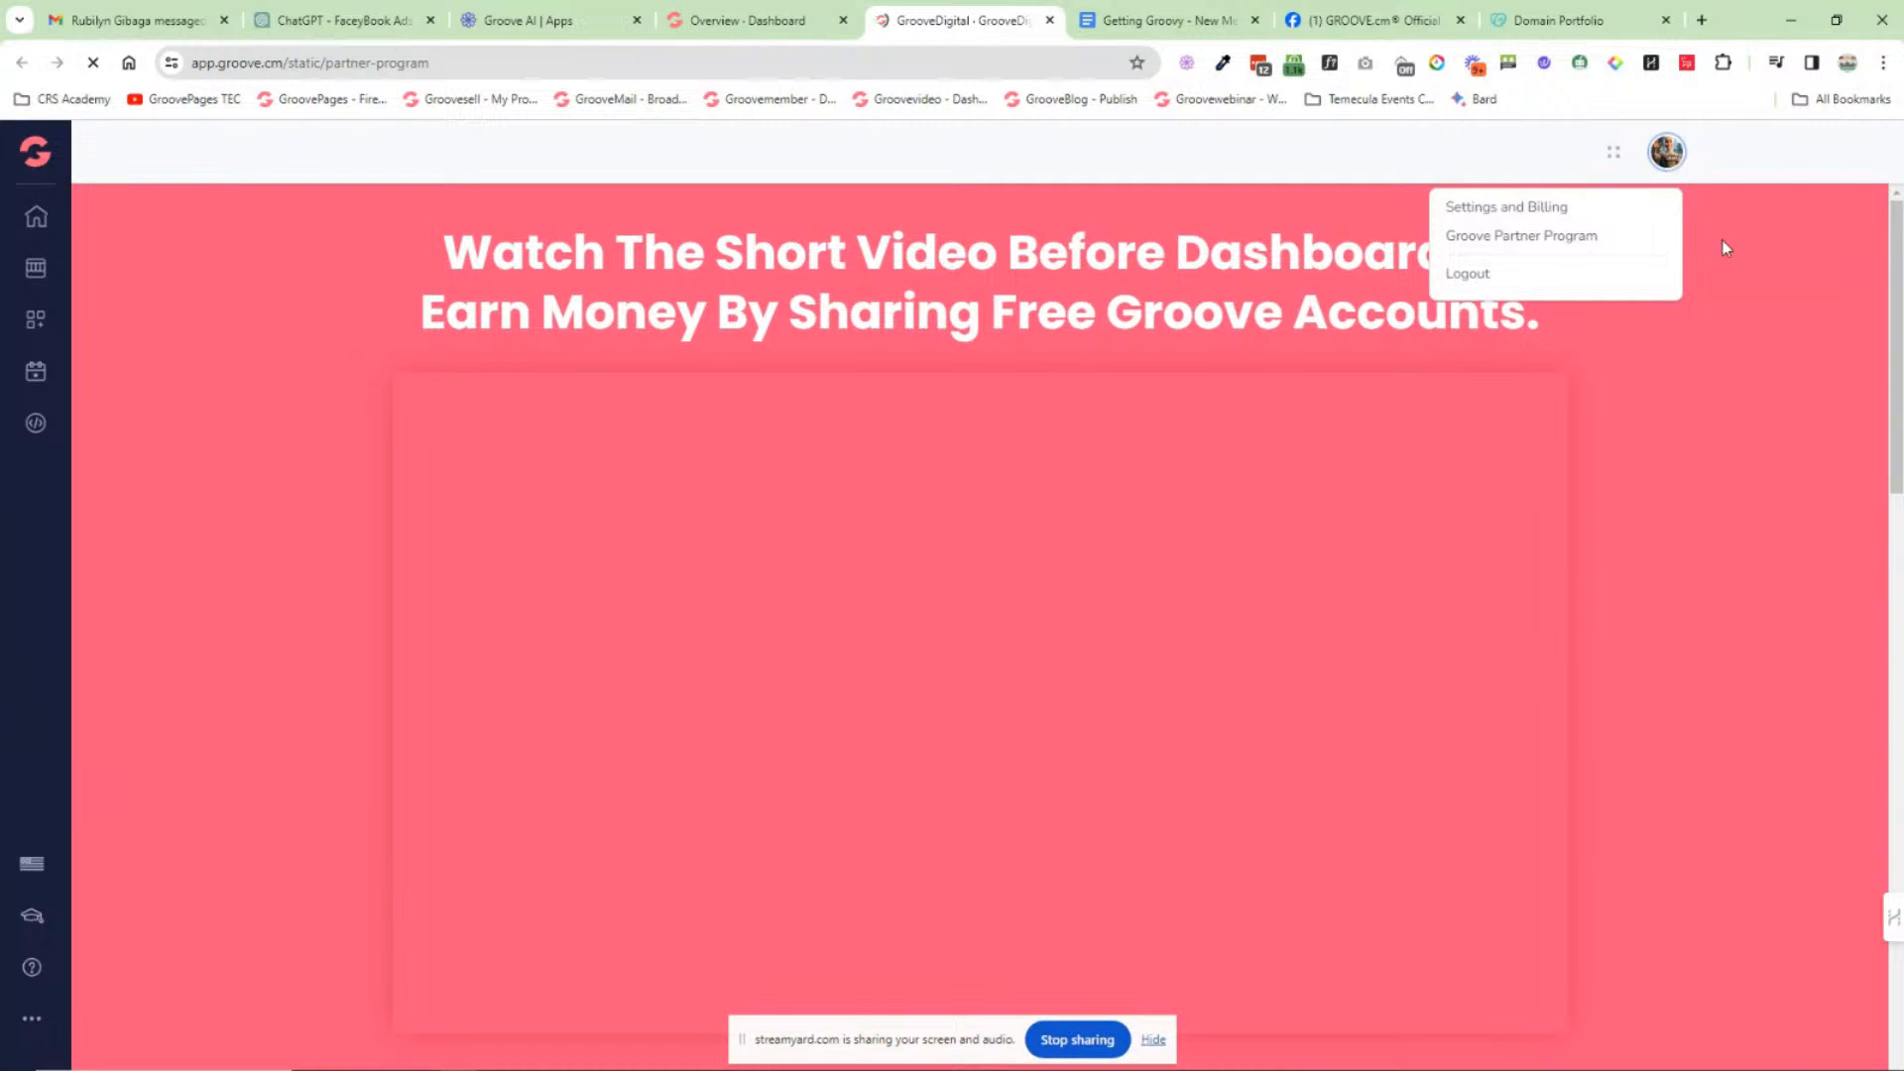
scroll(1637, 472, "up", 3)
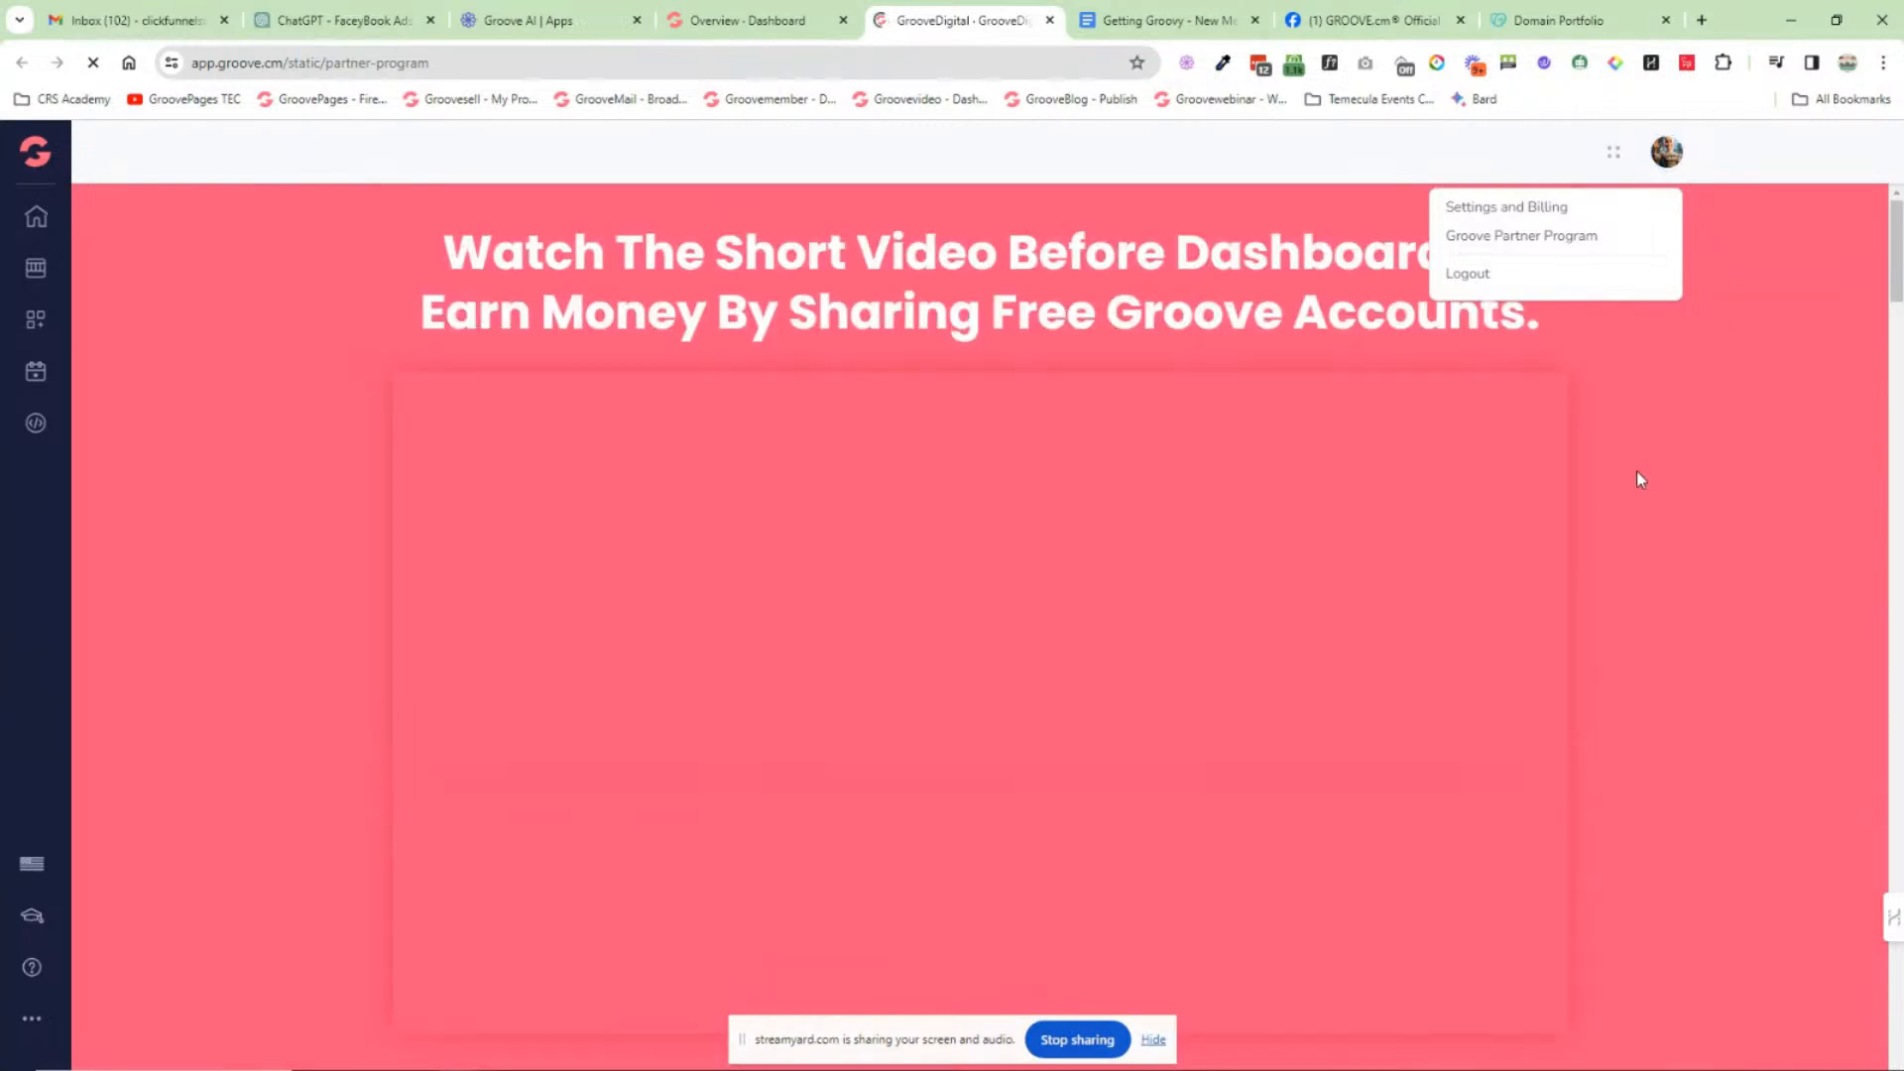
left_click(1666, 152)
scroll(1637, 424, "down", 10)
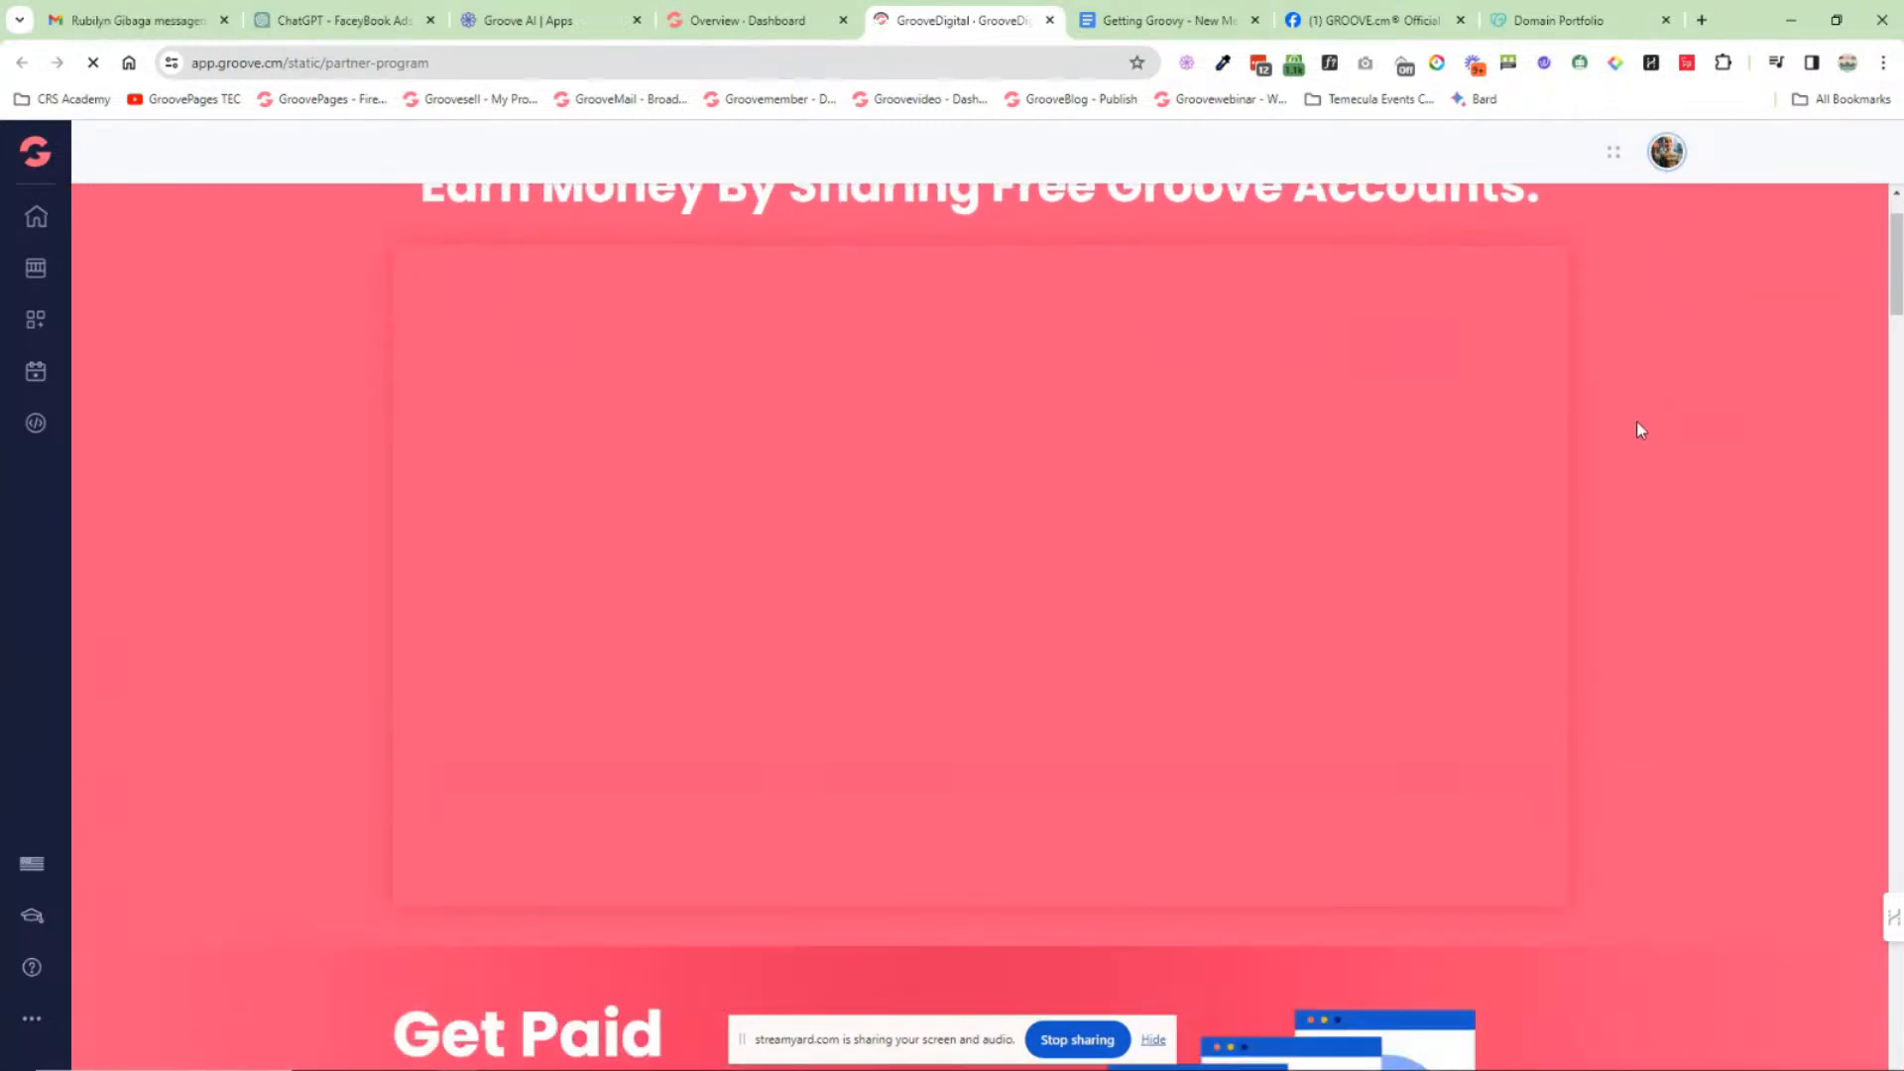
scroll(1646, 436, "down", 3)
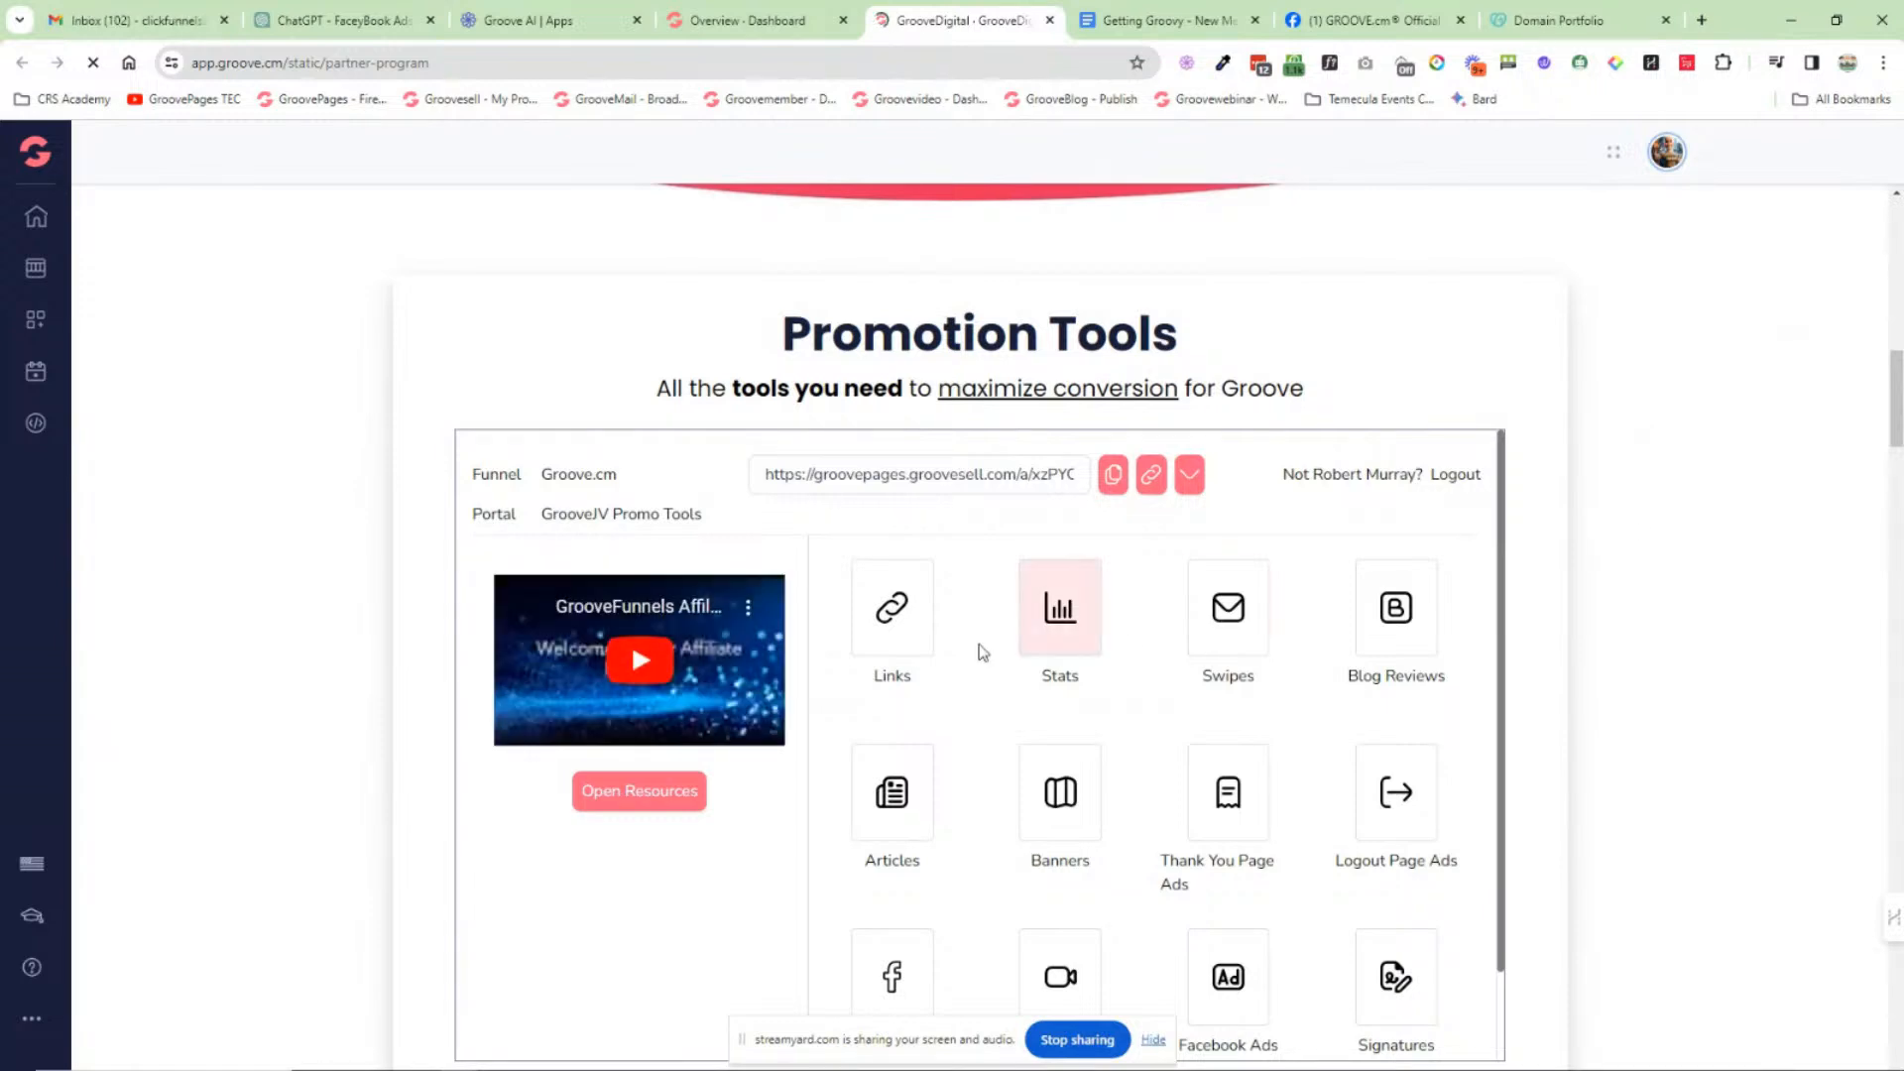
scroll(1310, 647, "down", 1)
scroll(1314, 643, "down", 3)
scroll(1314, 642, "up", 4)
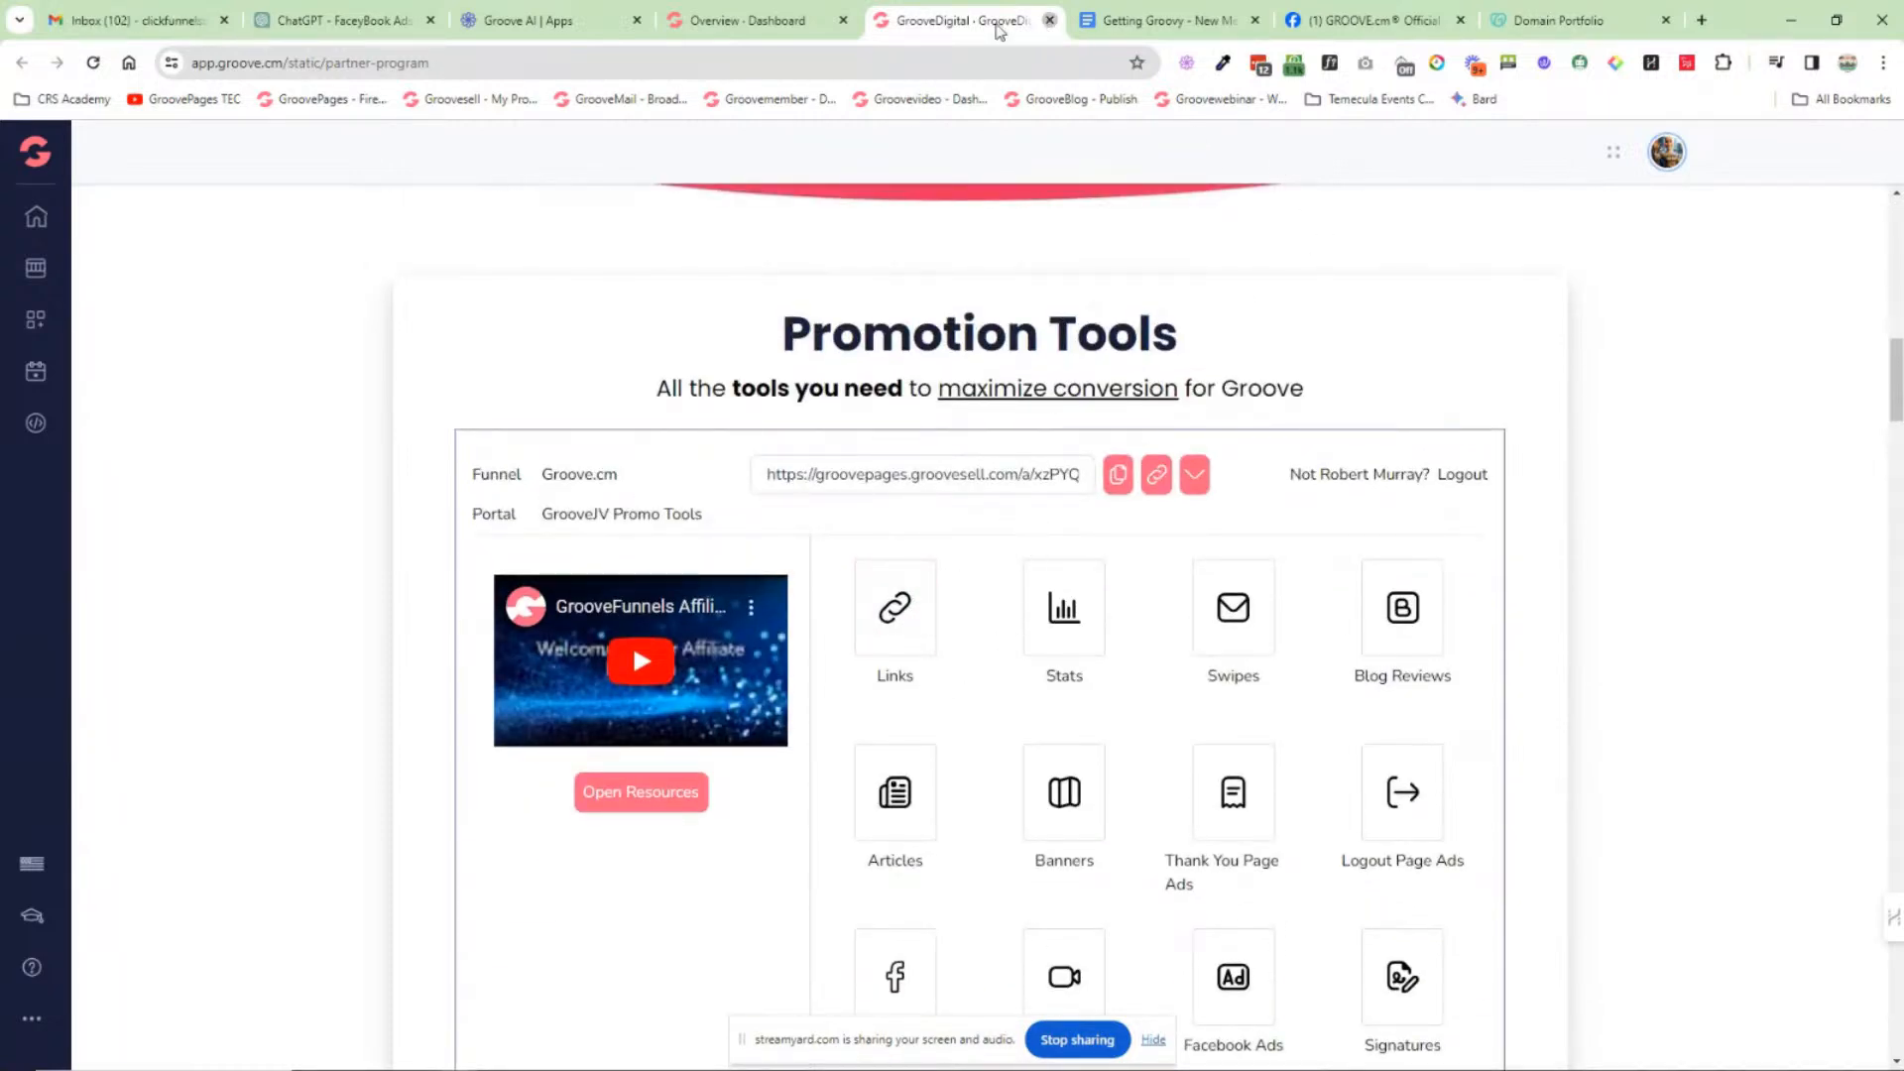
left_click(1047, 21)
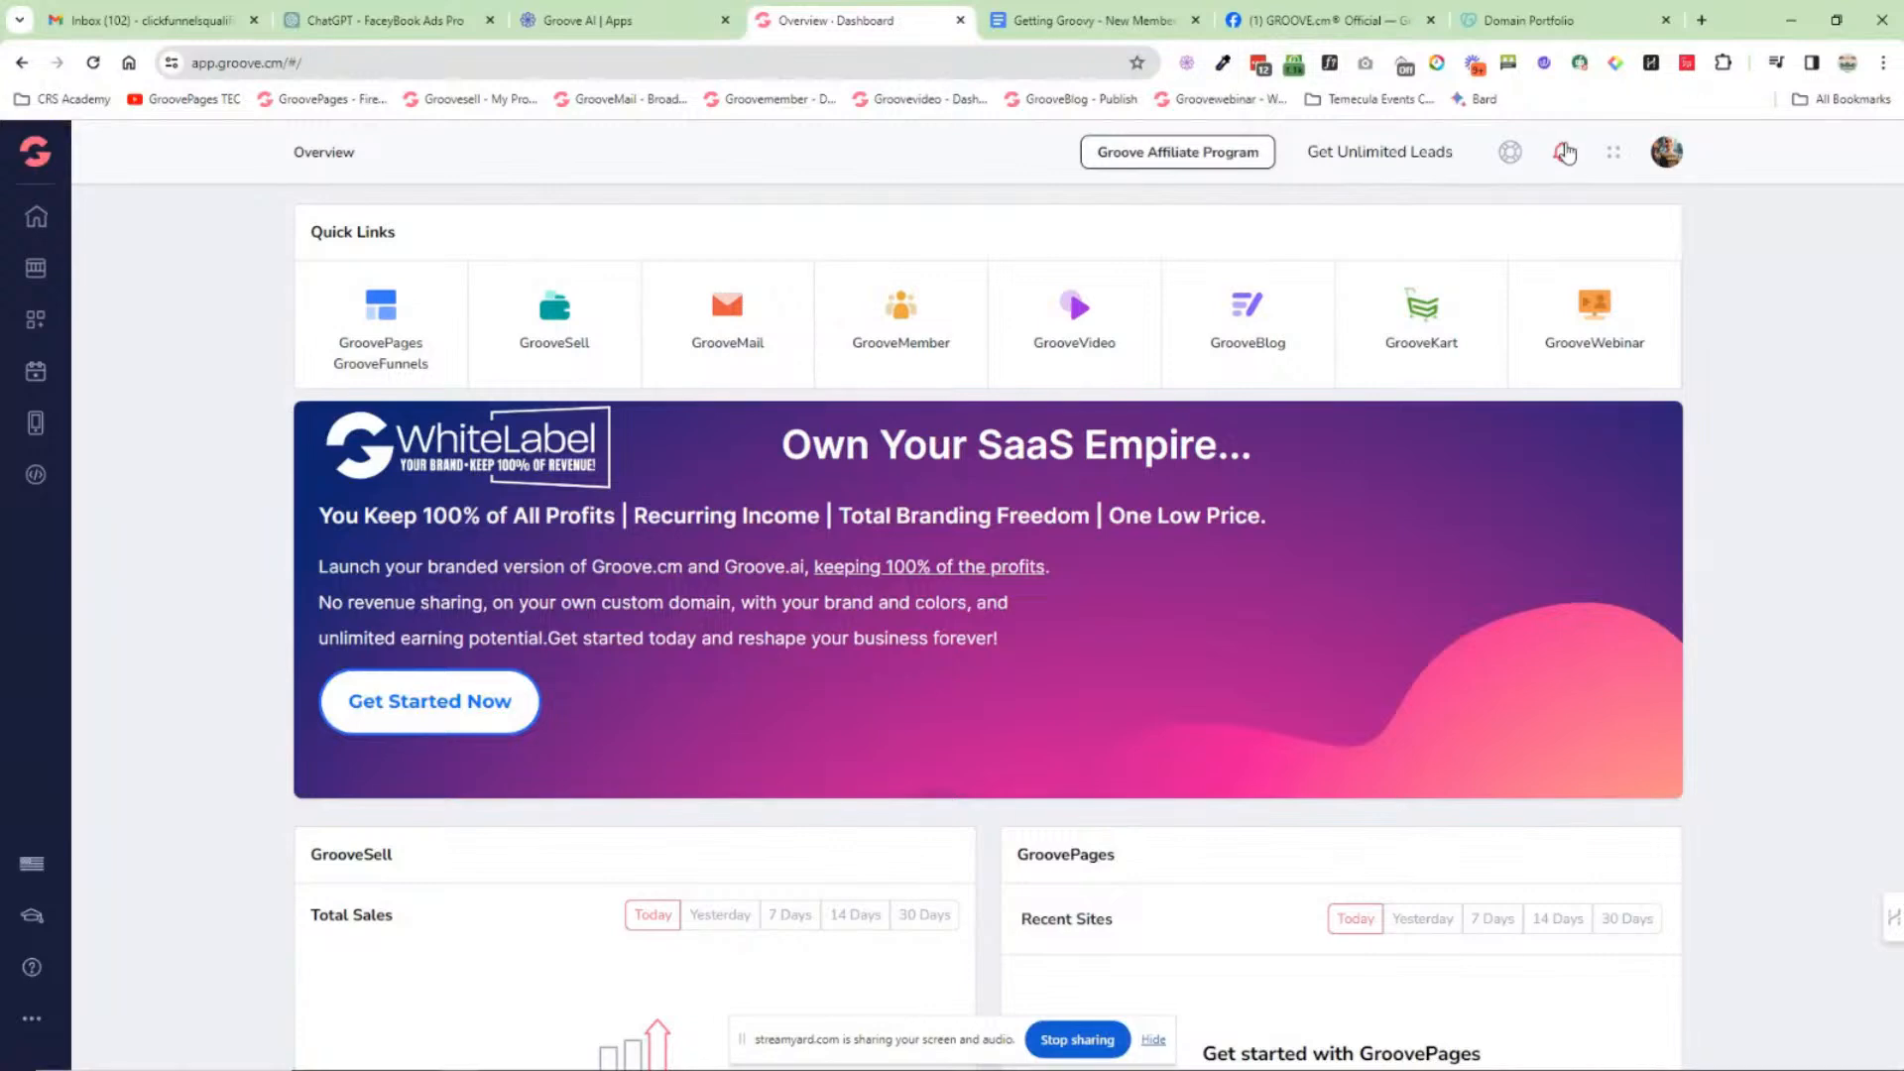
Step: View the list of Groove apps and browse the Latest Updates release announcements from the dashboard
left_click(1613, 154)
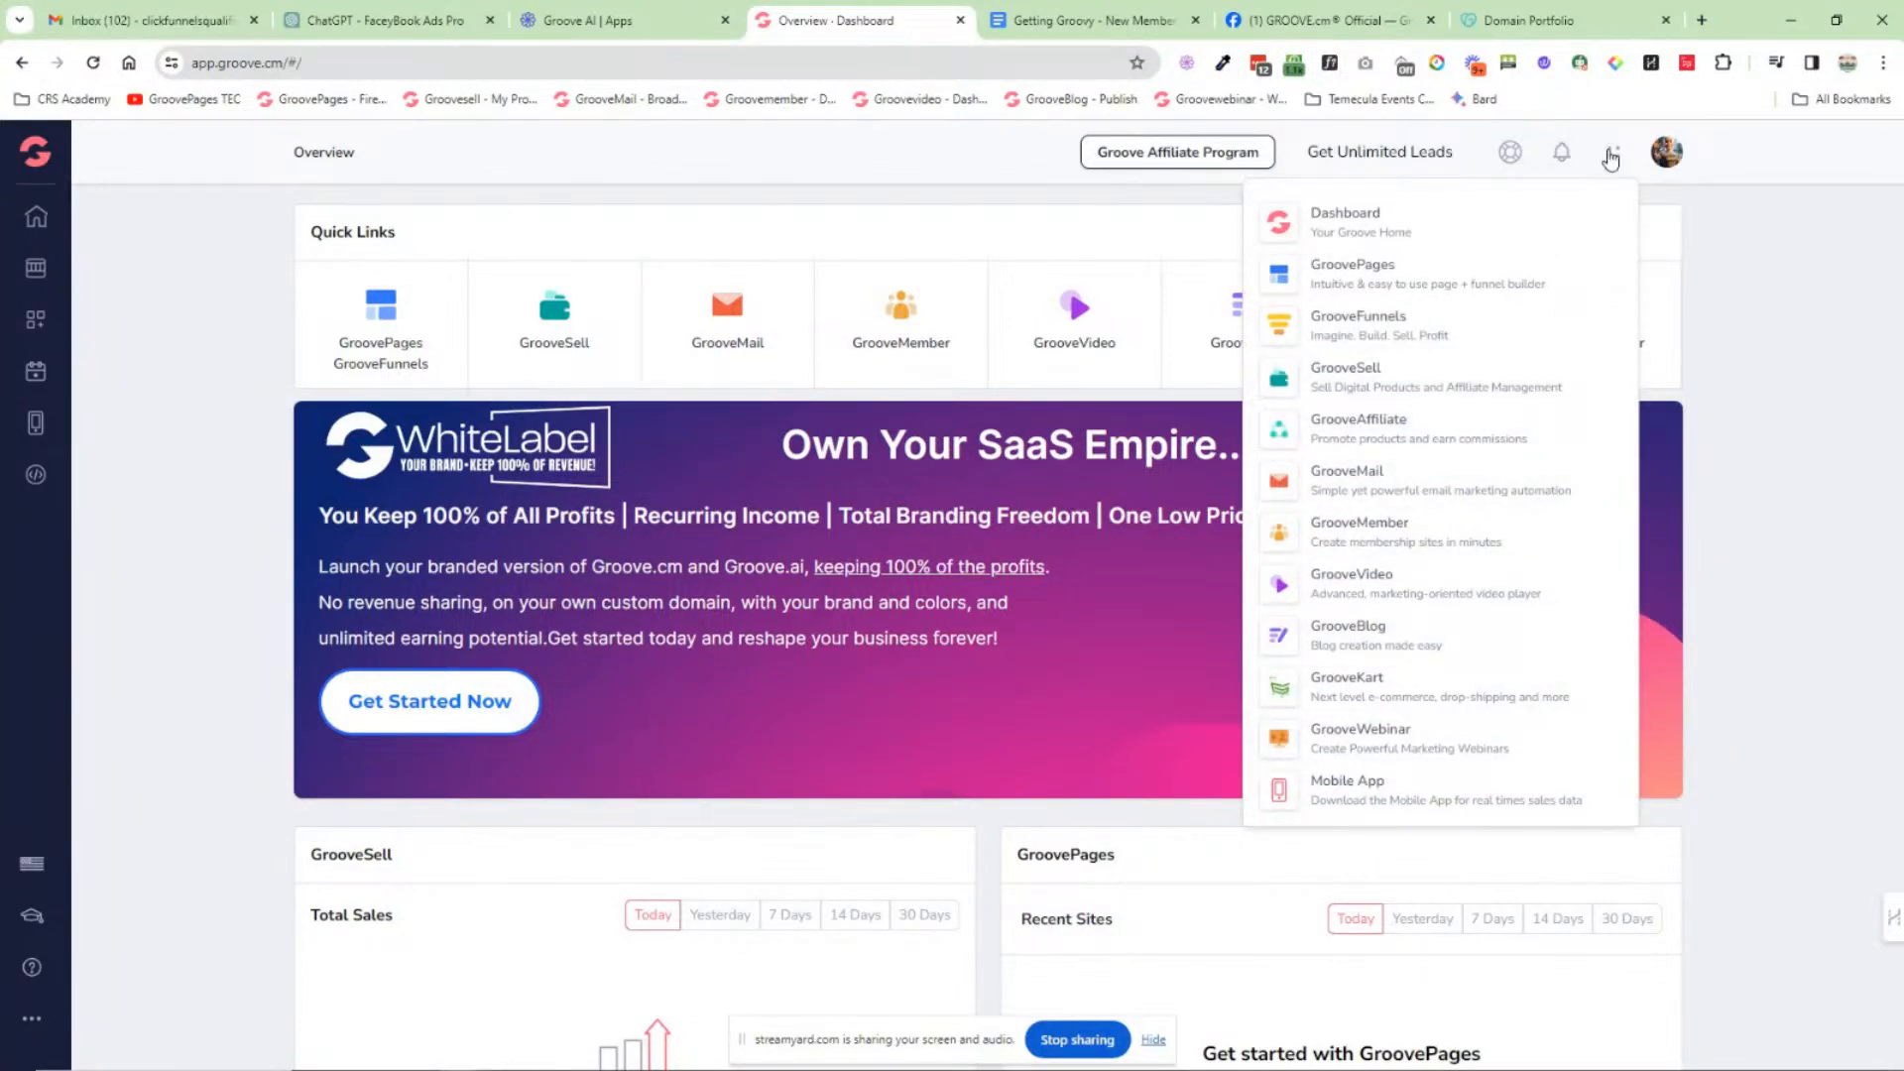
left_click(1560, 153)
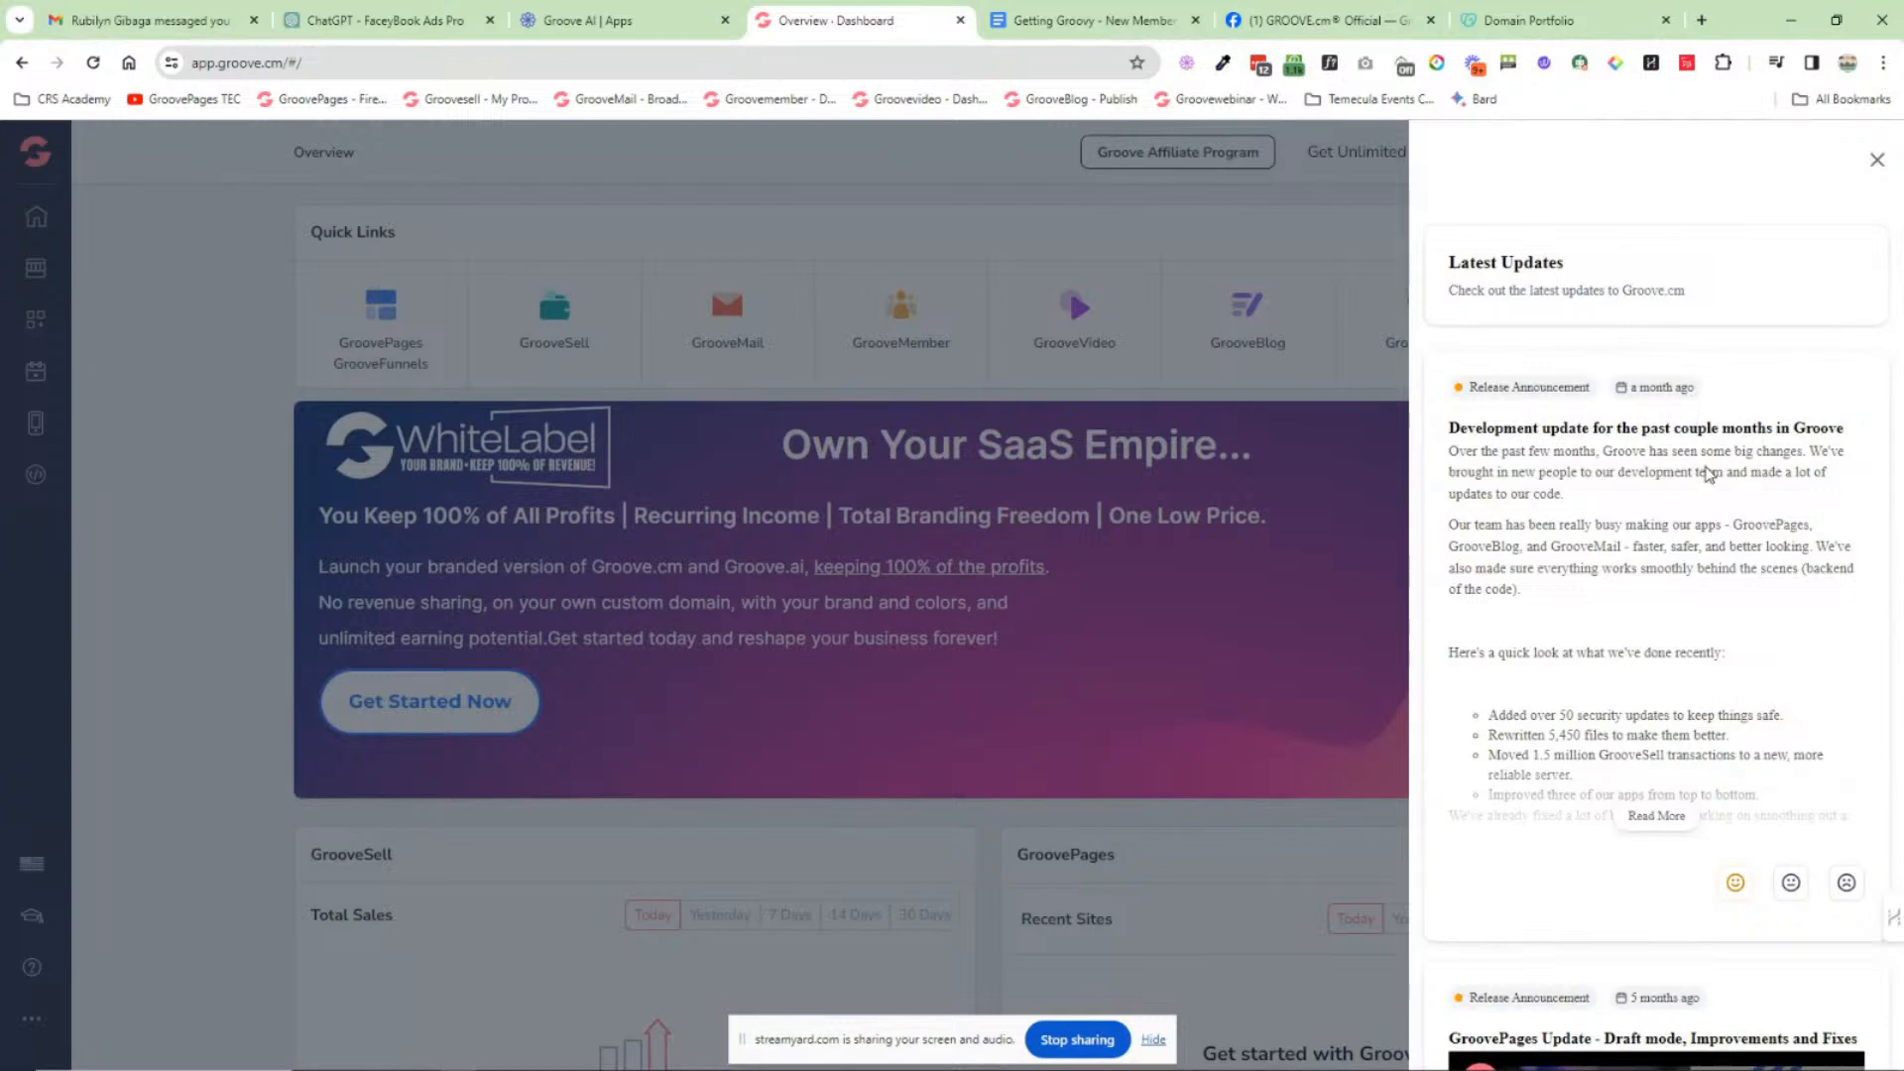
scroll(1708, 474, "down", 2)
scroll(1702, 346, "down", 15)
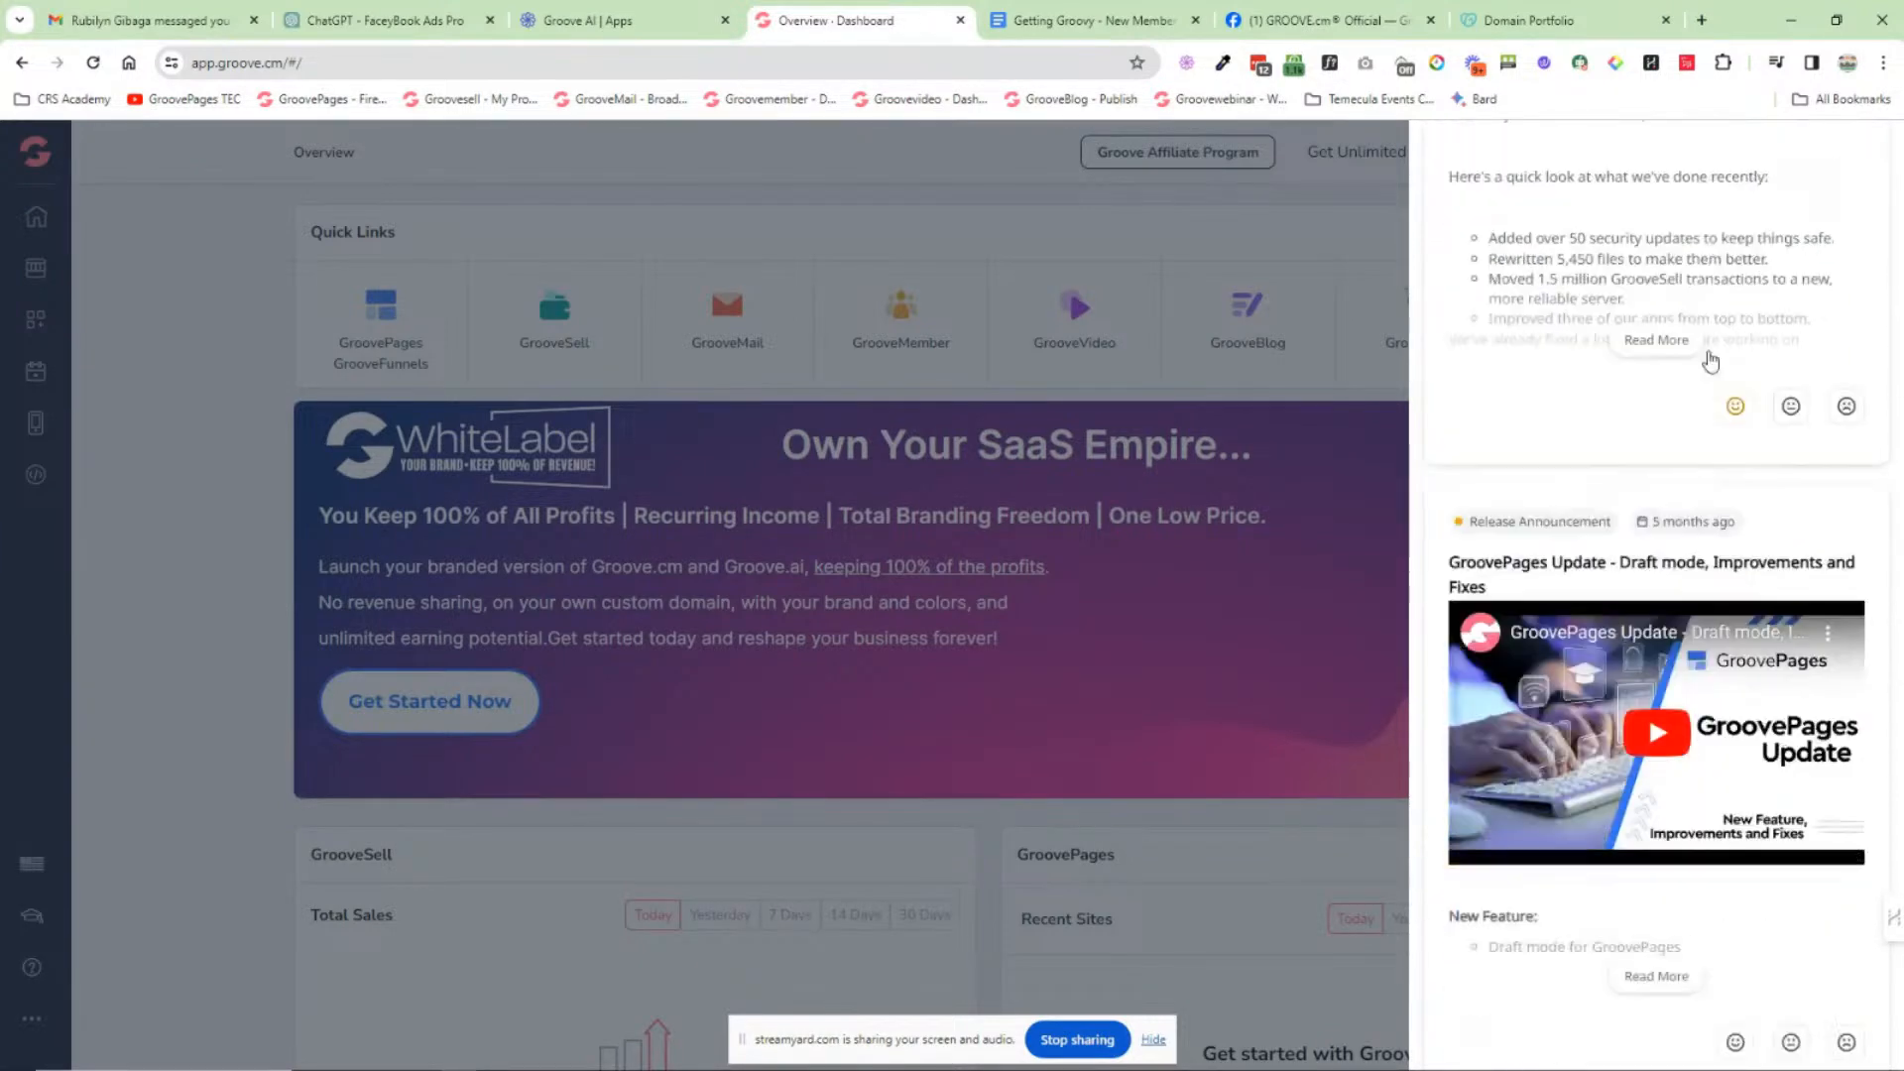
Step: Browse the older Latest Updates announcements and close the updates list
scroll(1714, 431, "down", 3)
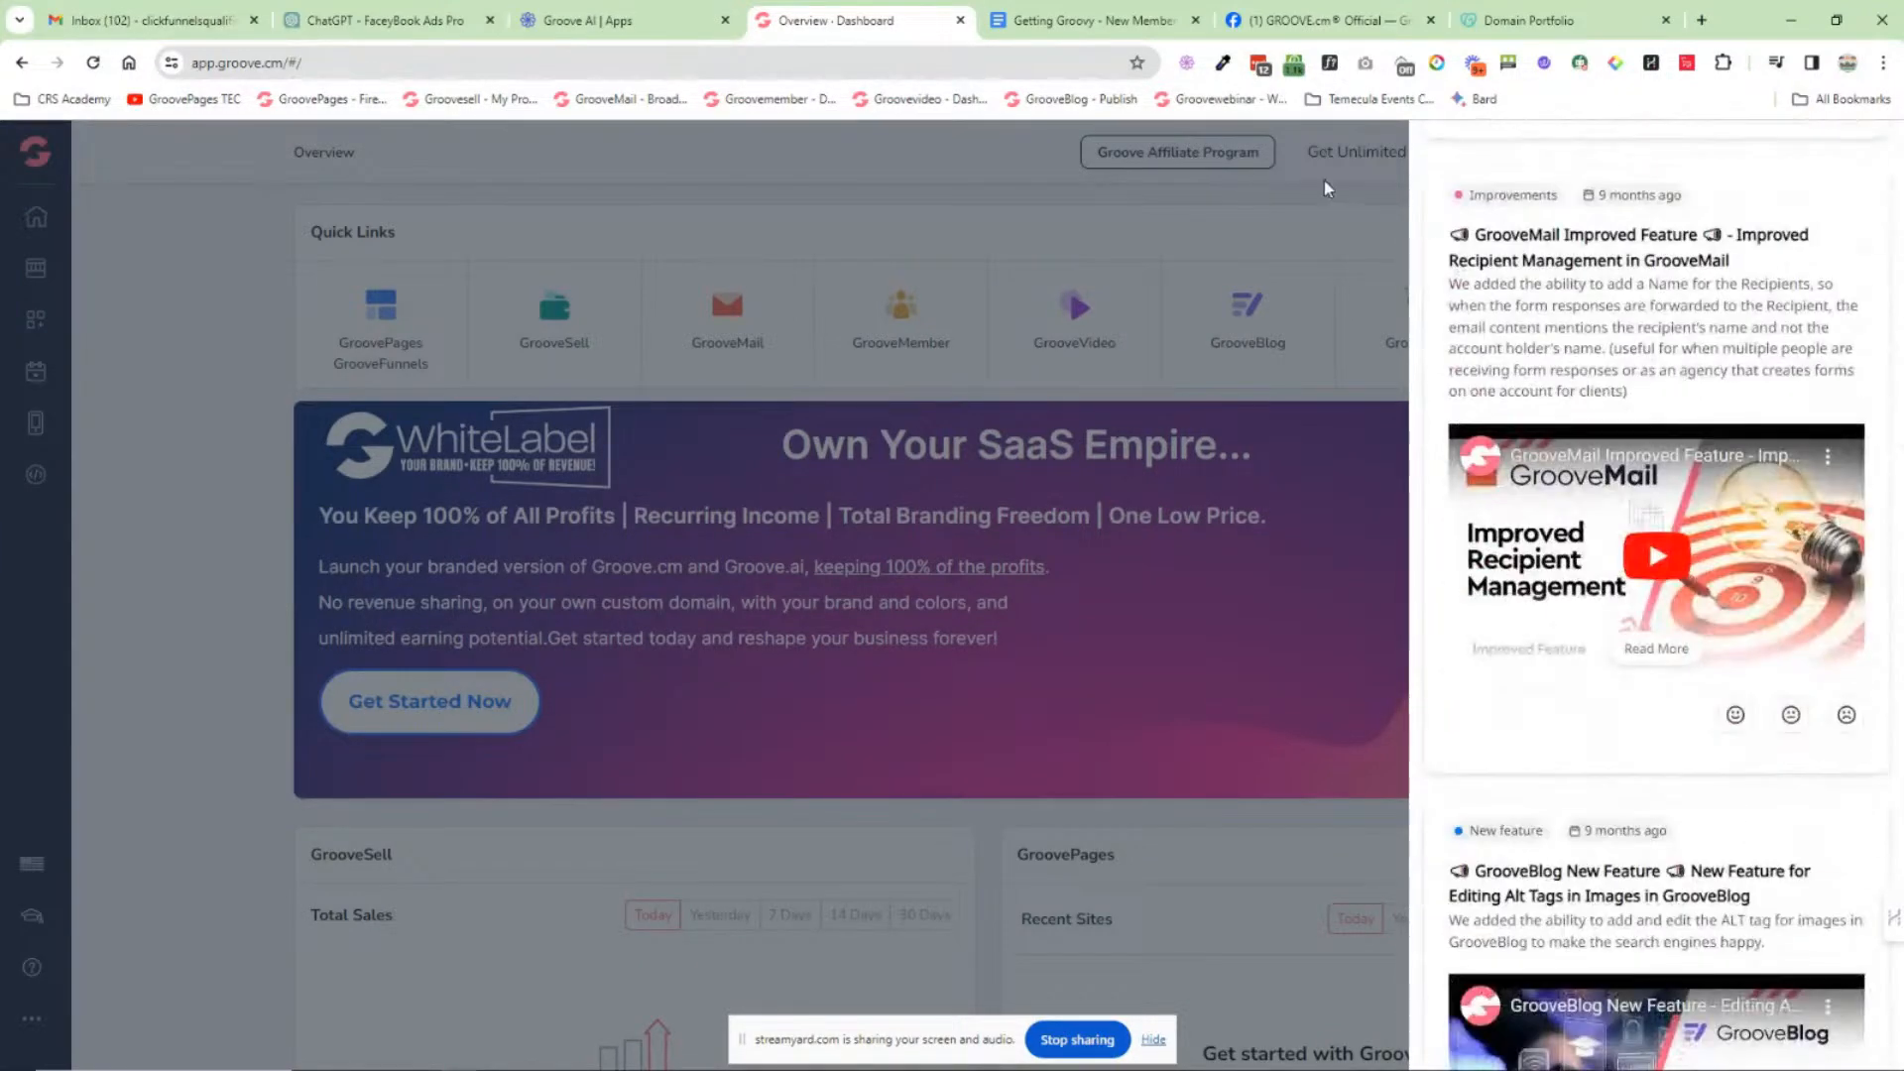
left_click(1333, 192)
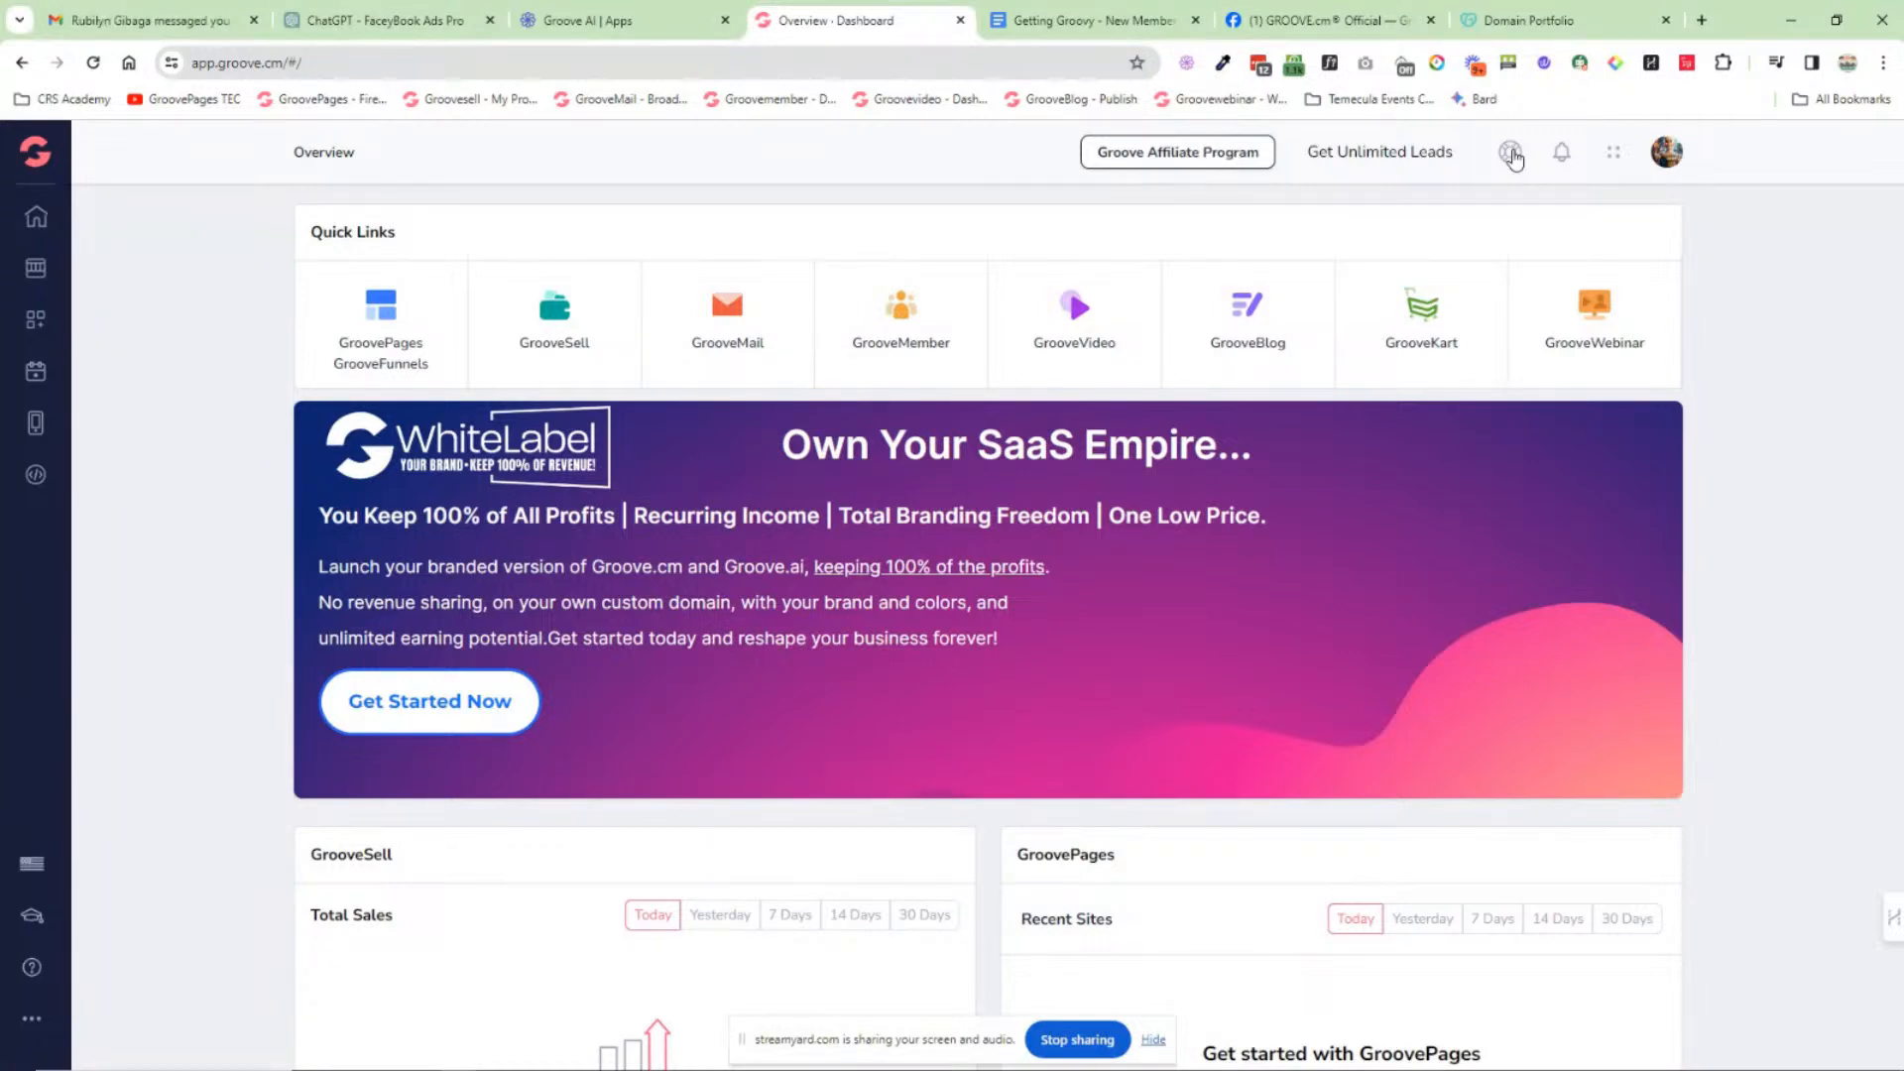
Step: Open the Groove.cm AI assistant and ask it about "custom domain"
left_click(1511, 153)
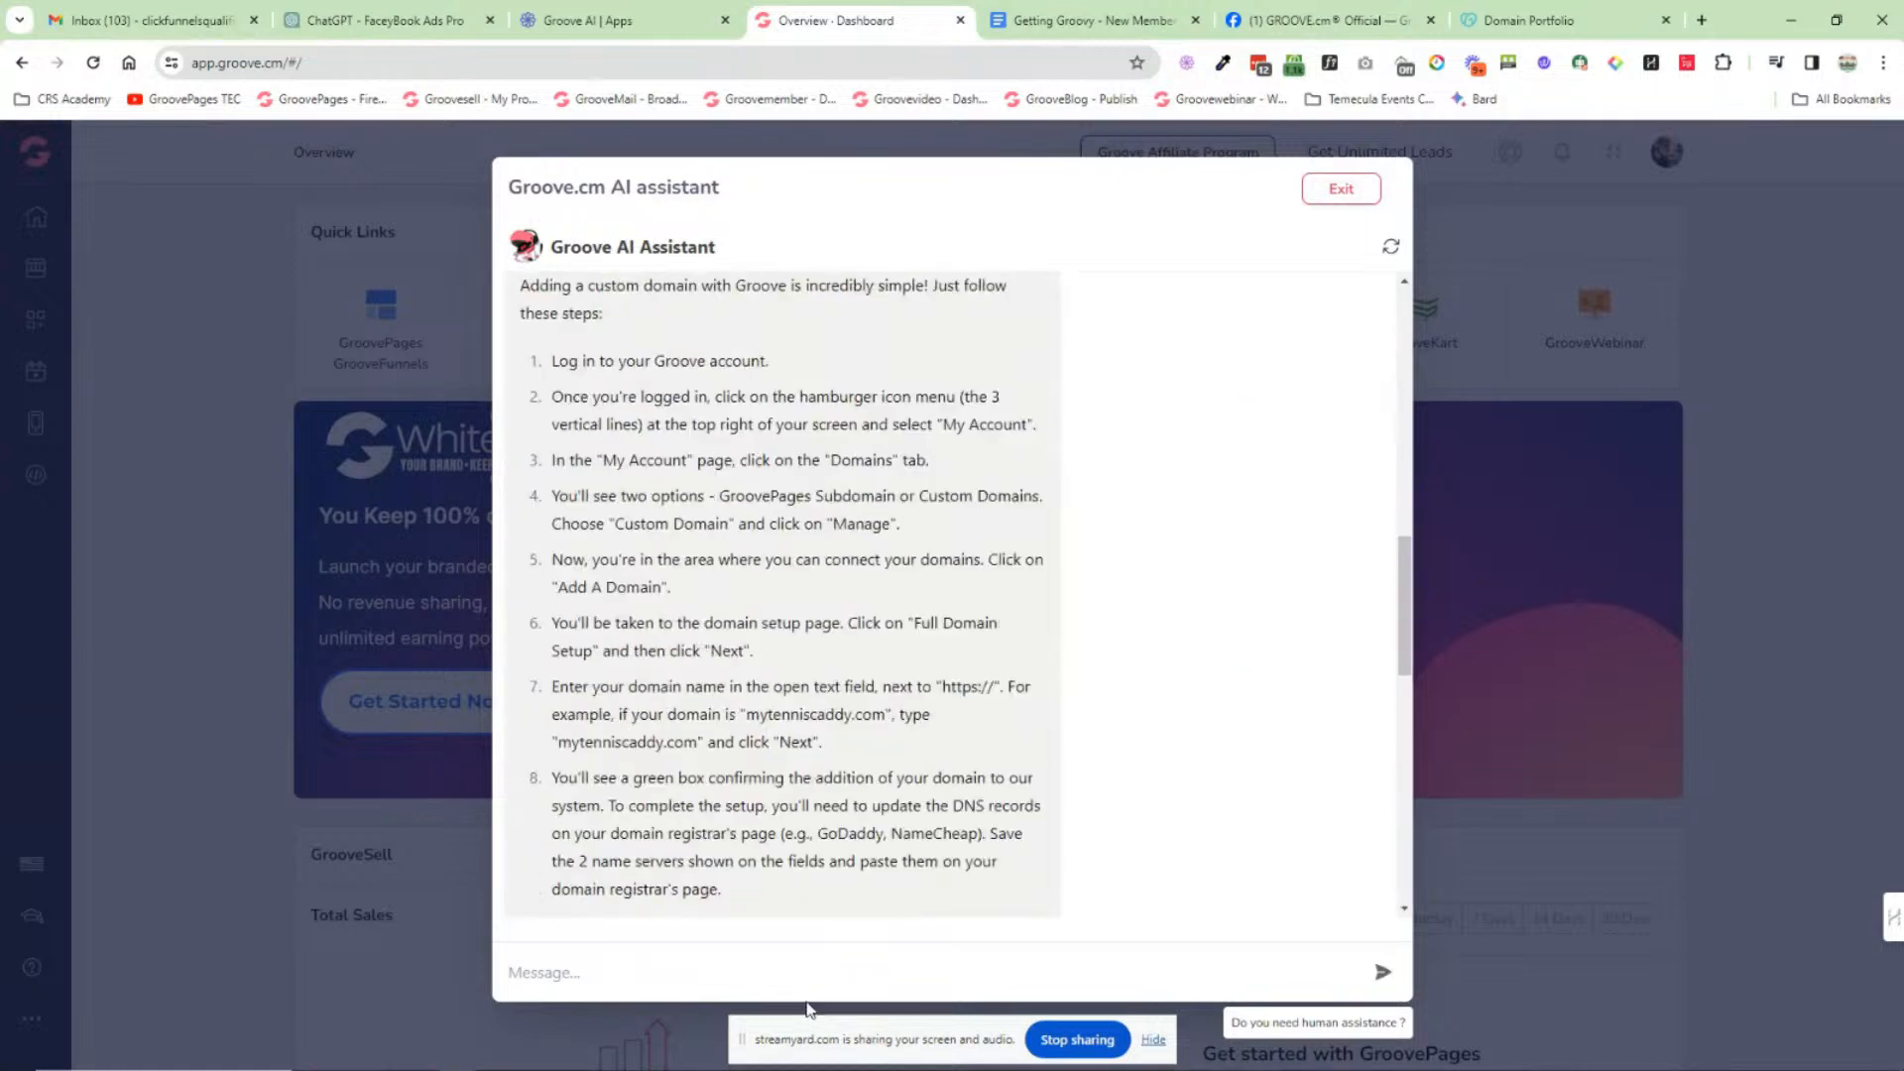
left_click(606, 965)
type("d")
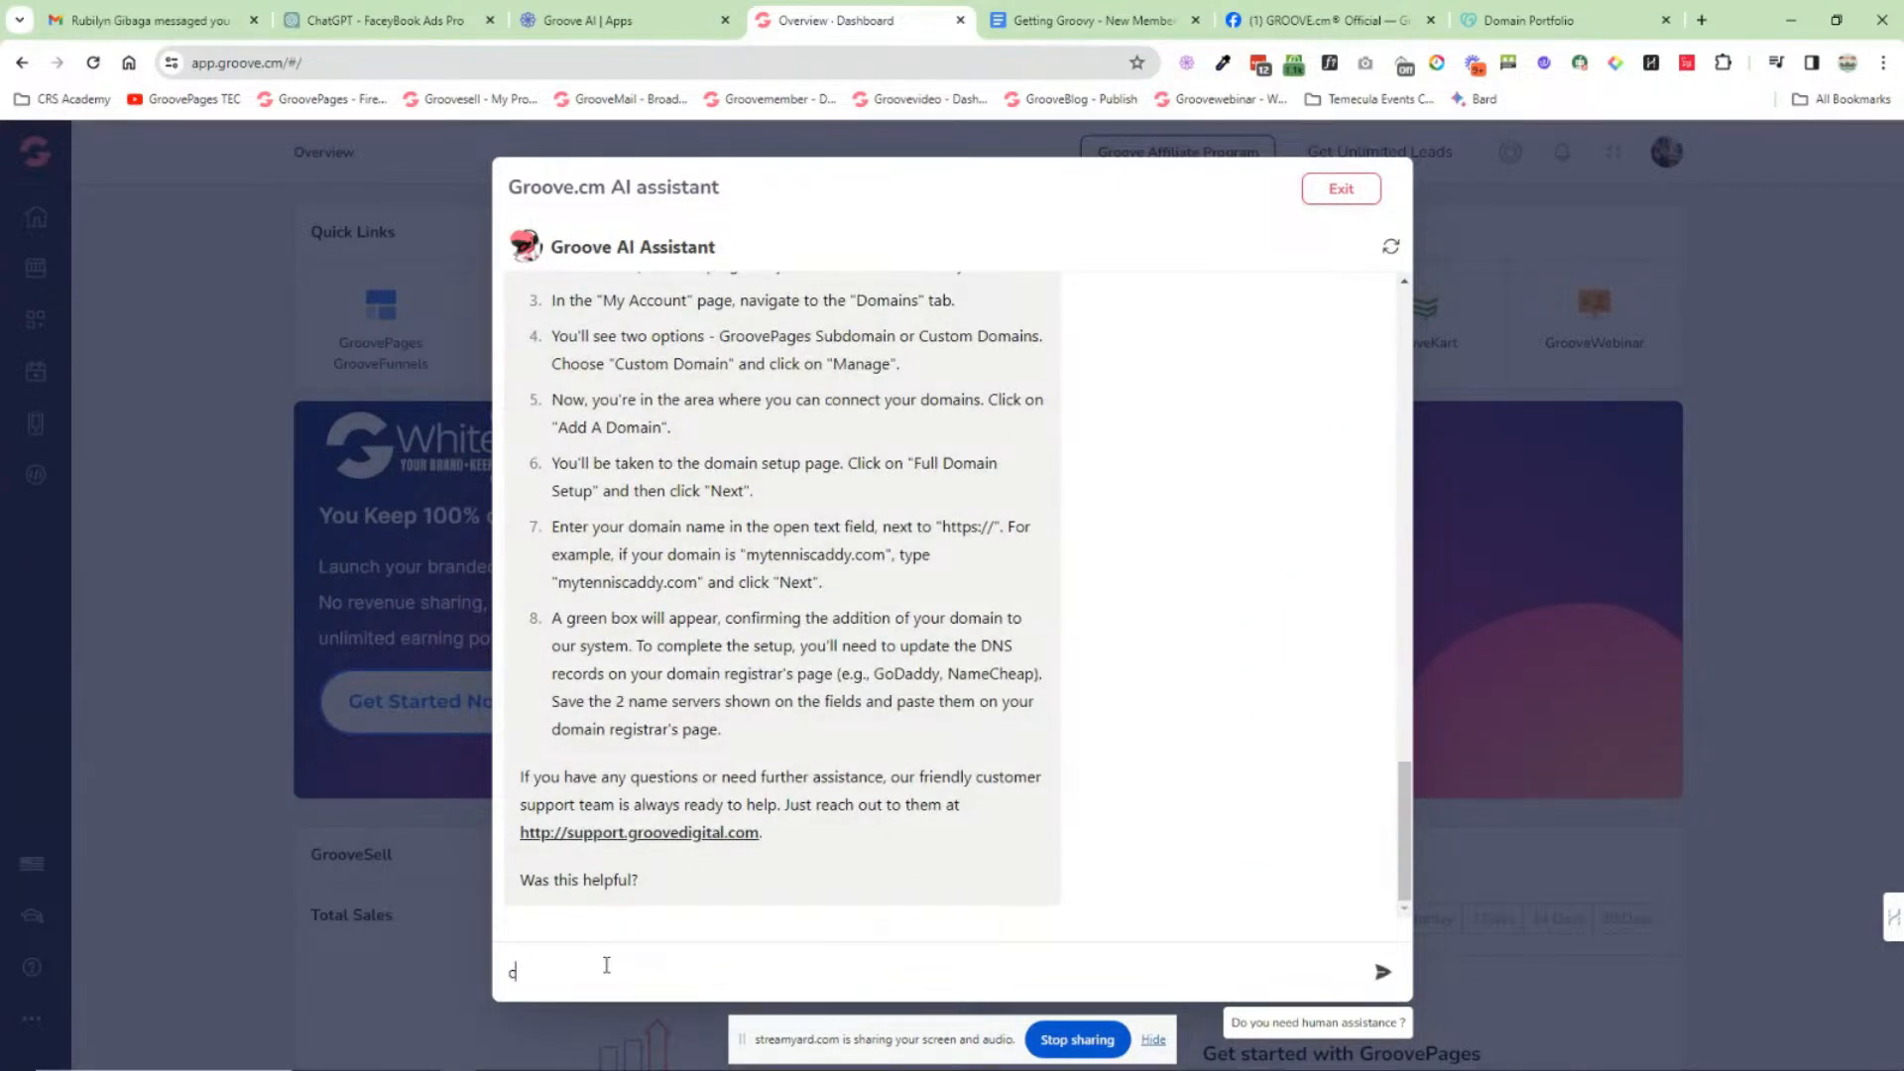
type("ustom domain")
key("Return")
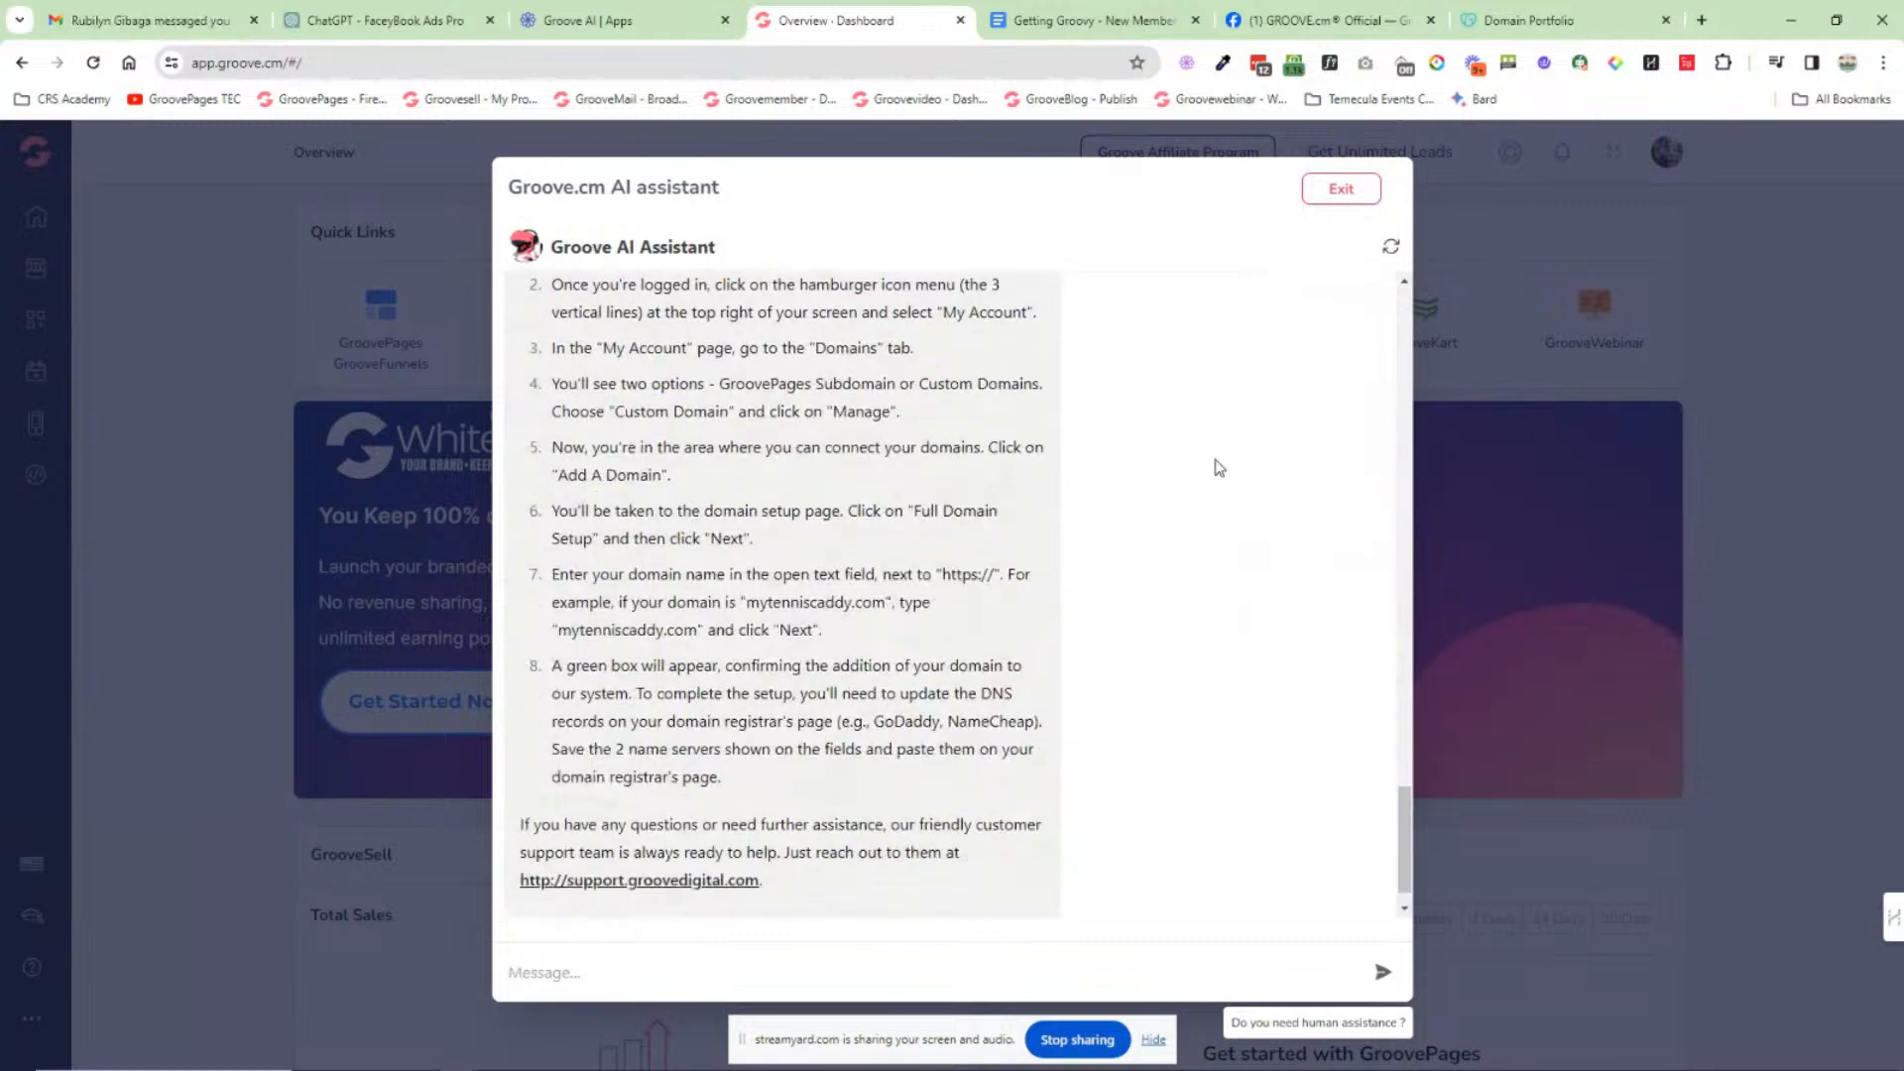
Step: Read through the assistant's custom domain instructions, highlighting the first five points, and exit the assistant
scroll(1257, 453, "up", 3)
scroll(1257, 453, "up", 2)
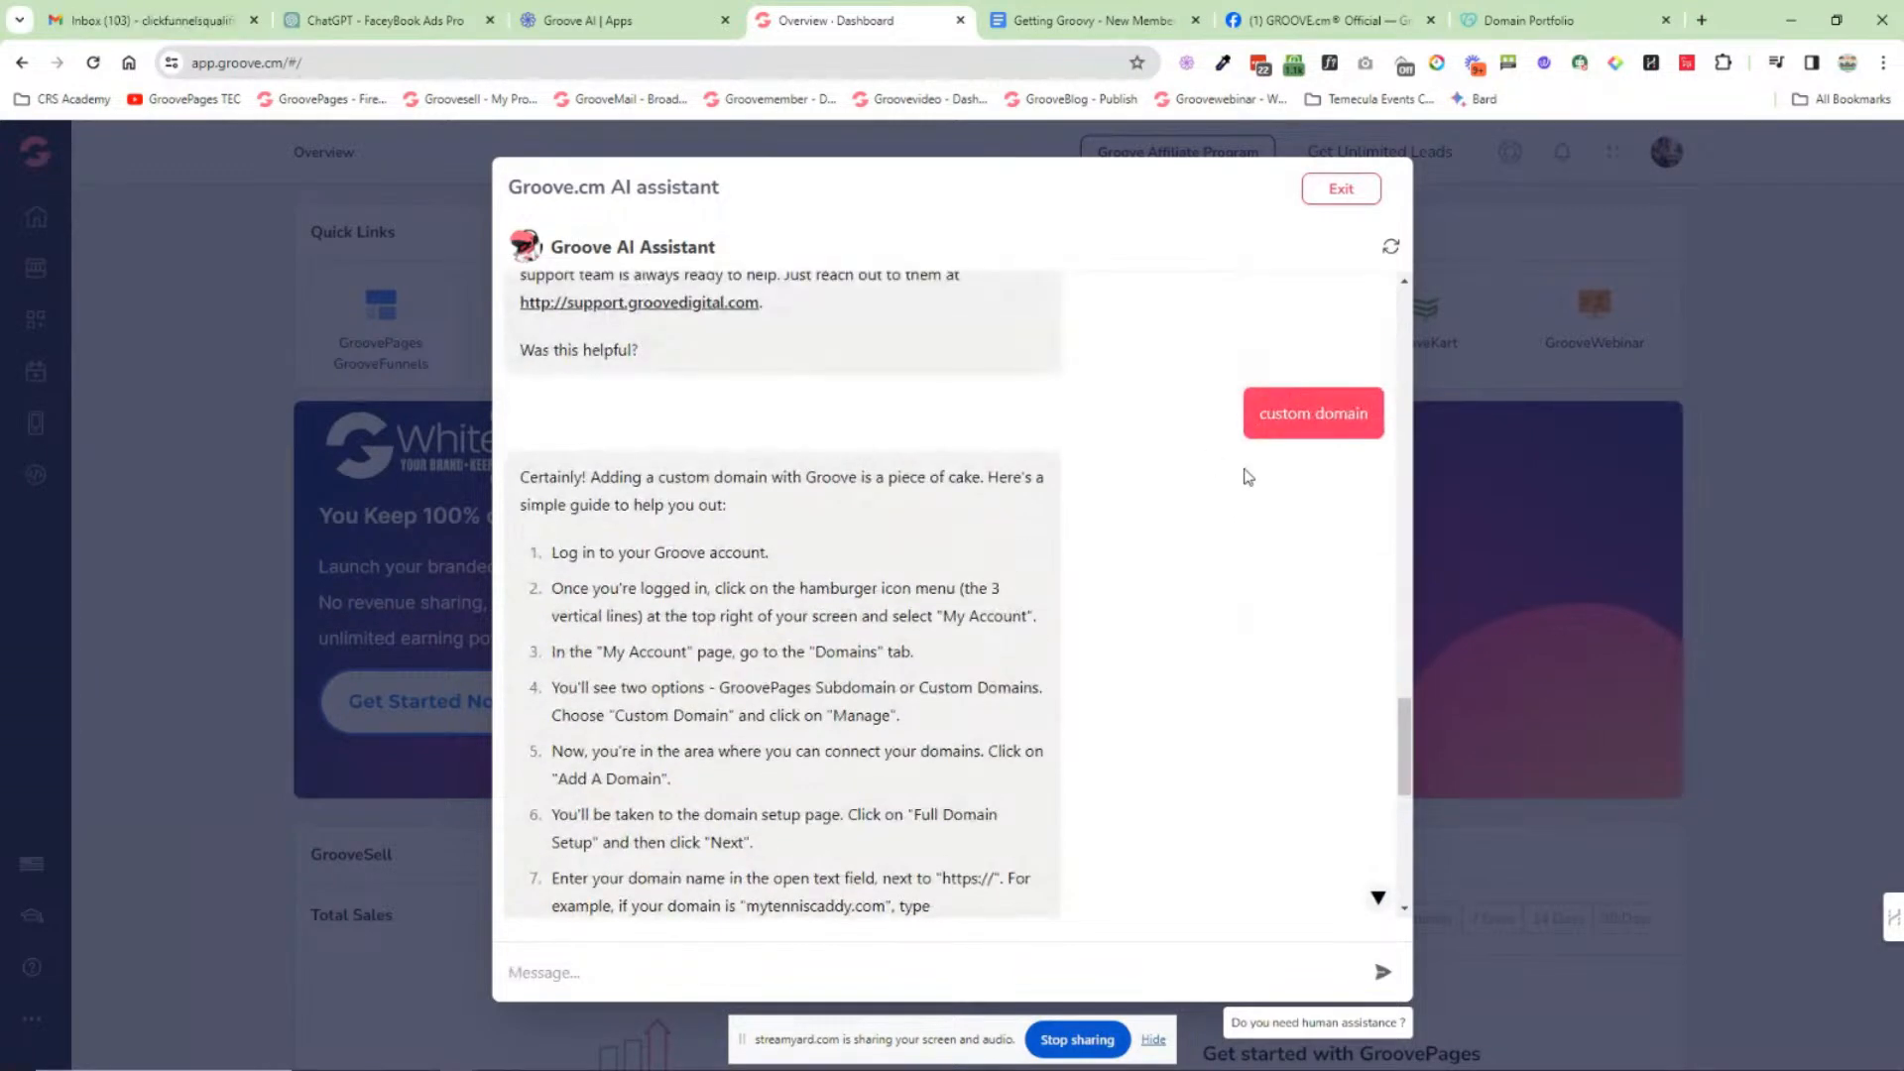
left_click_drag(525, 481, 842, 756)
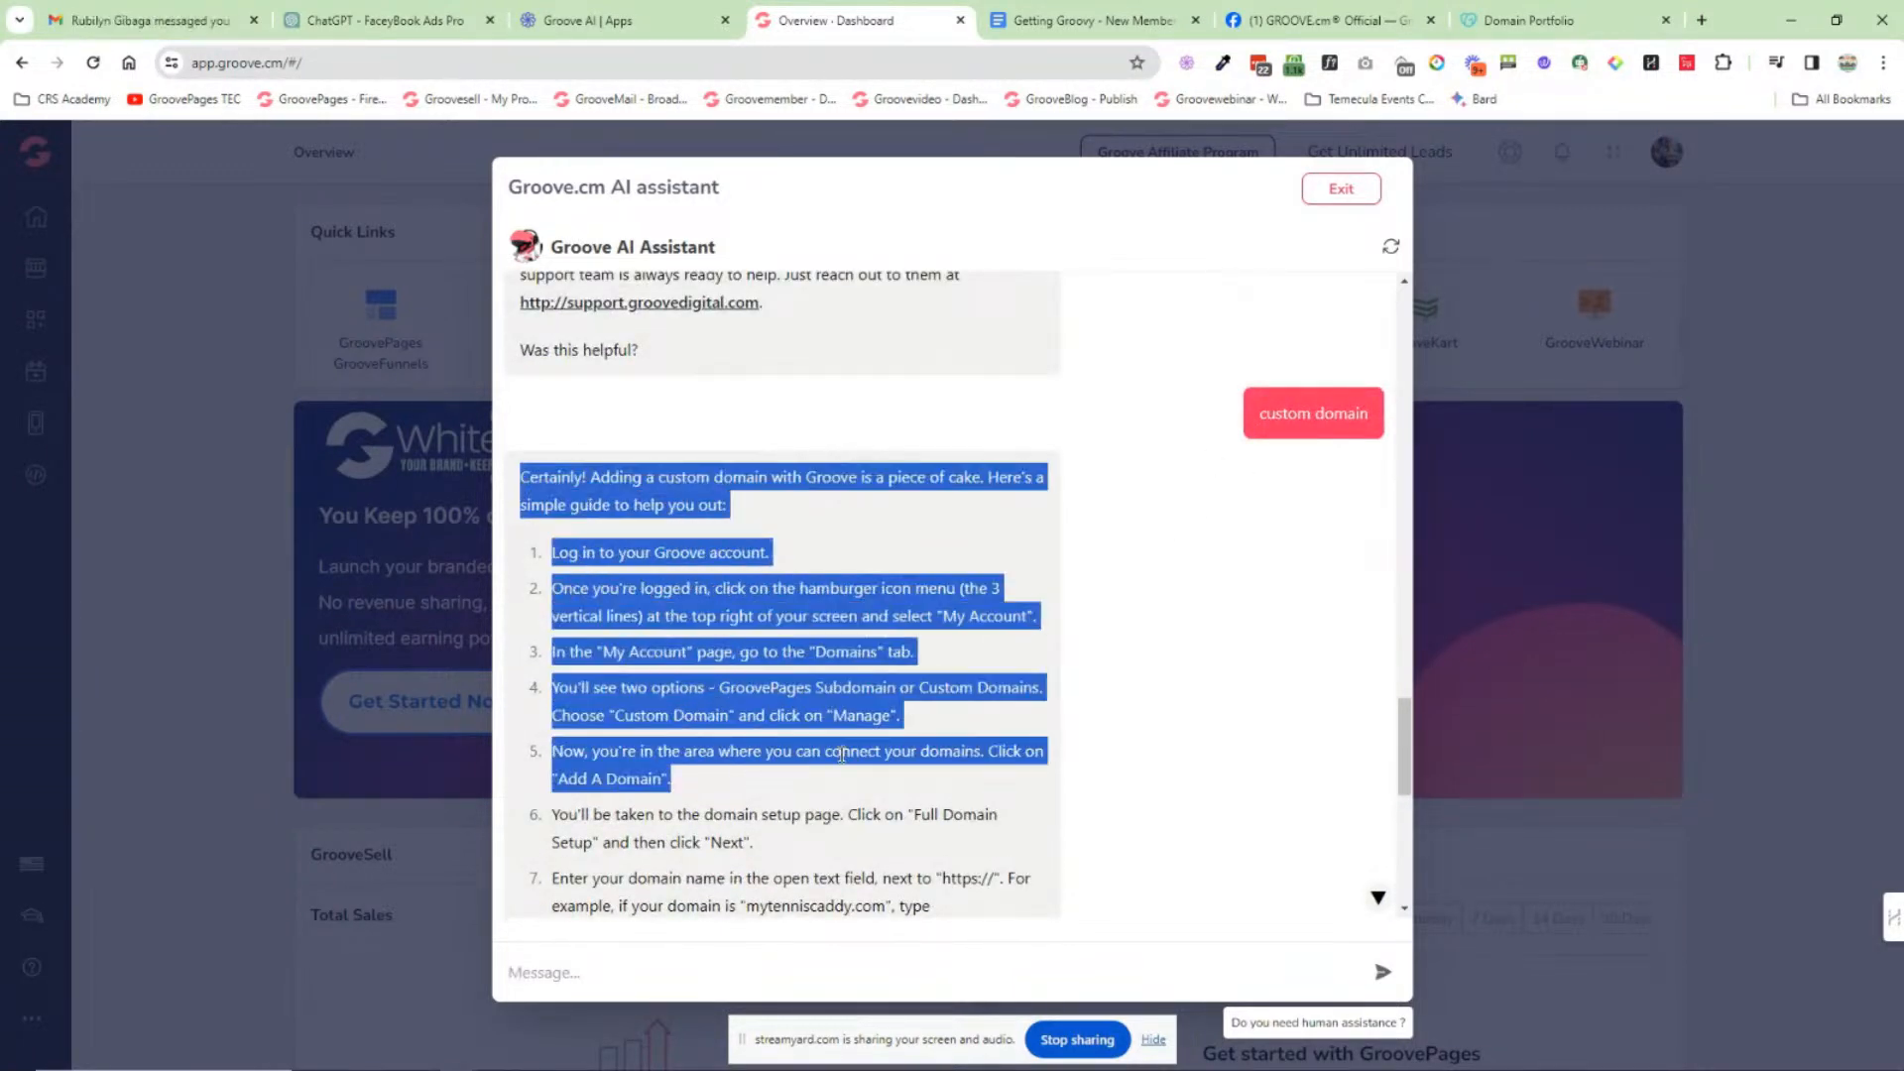
left_click(1004, 718)
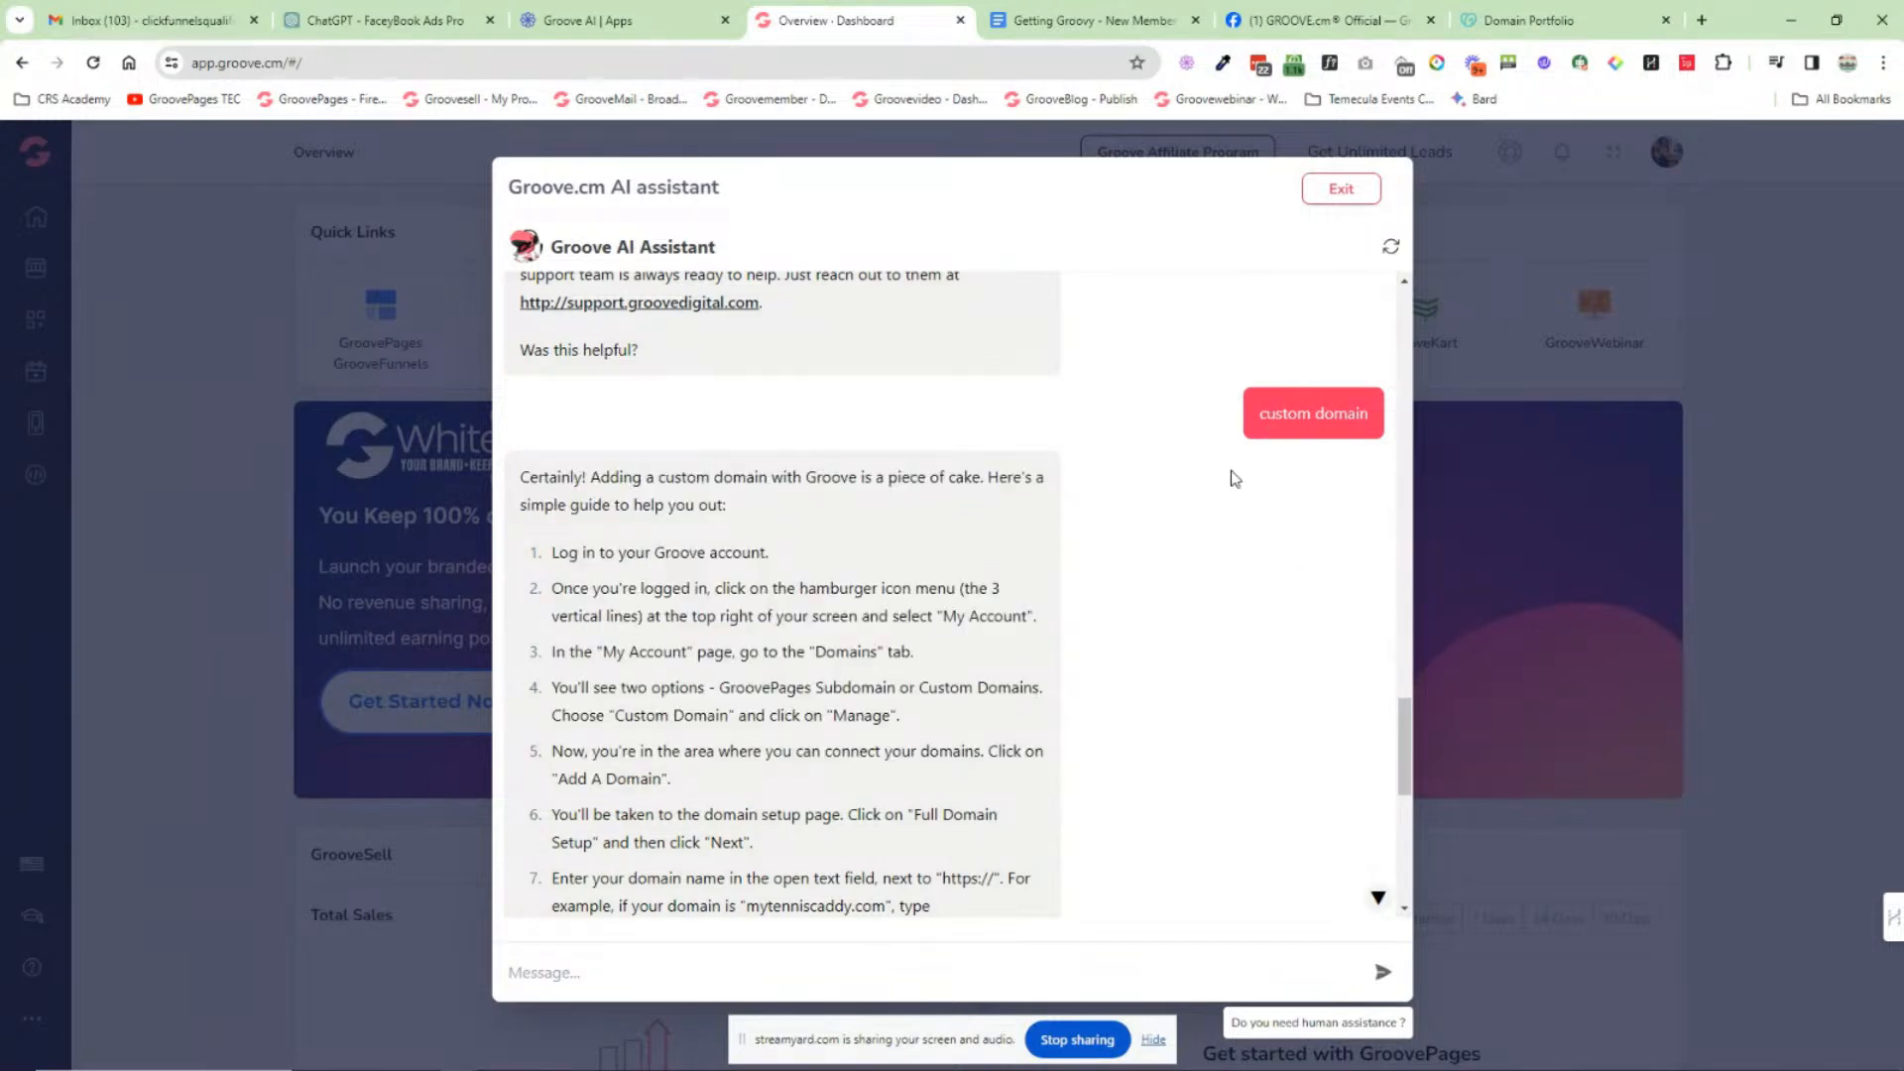
scroll(1234, 478, "down", 1)
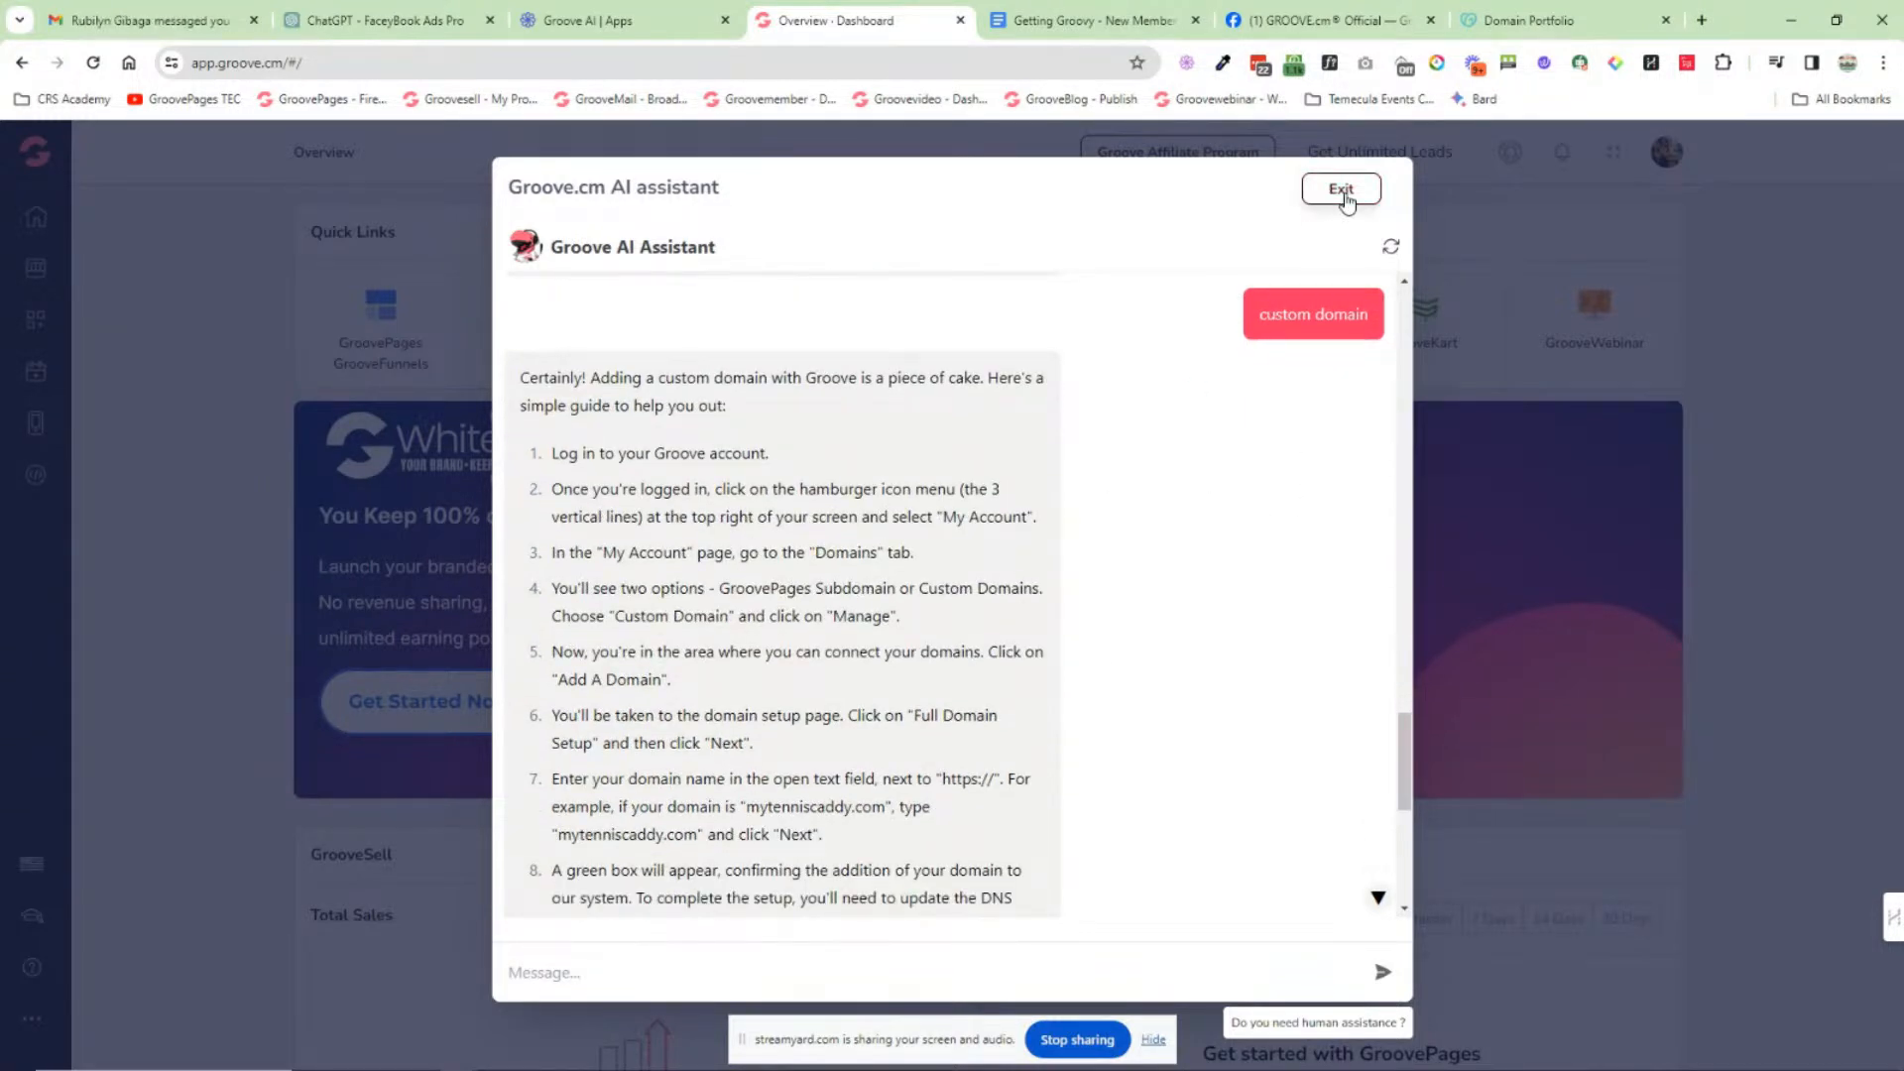
left_click(1340, 189)
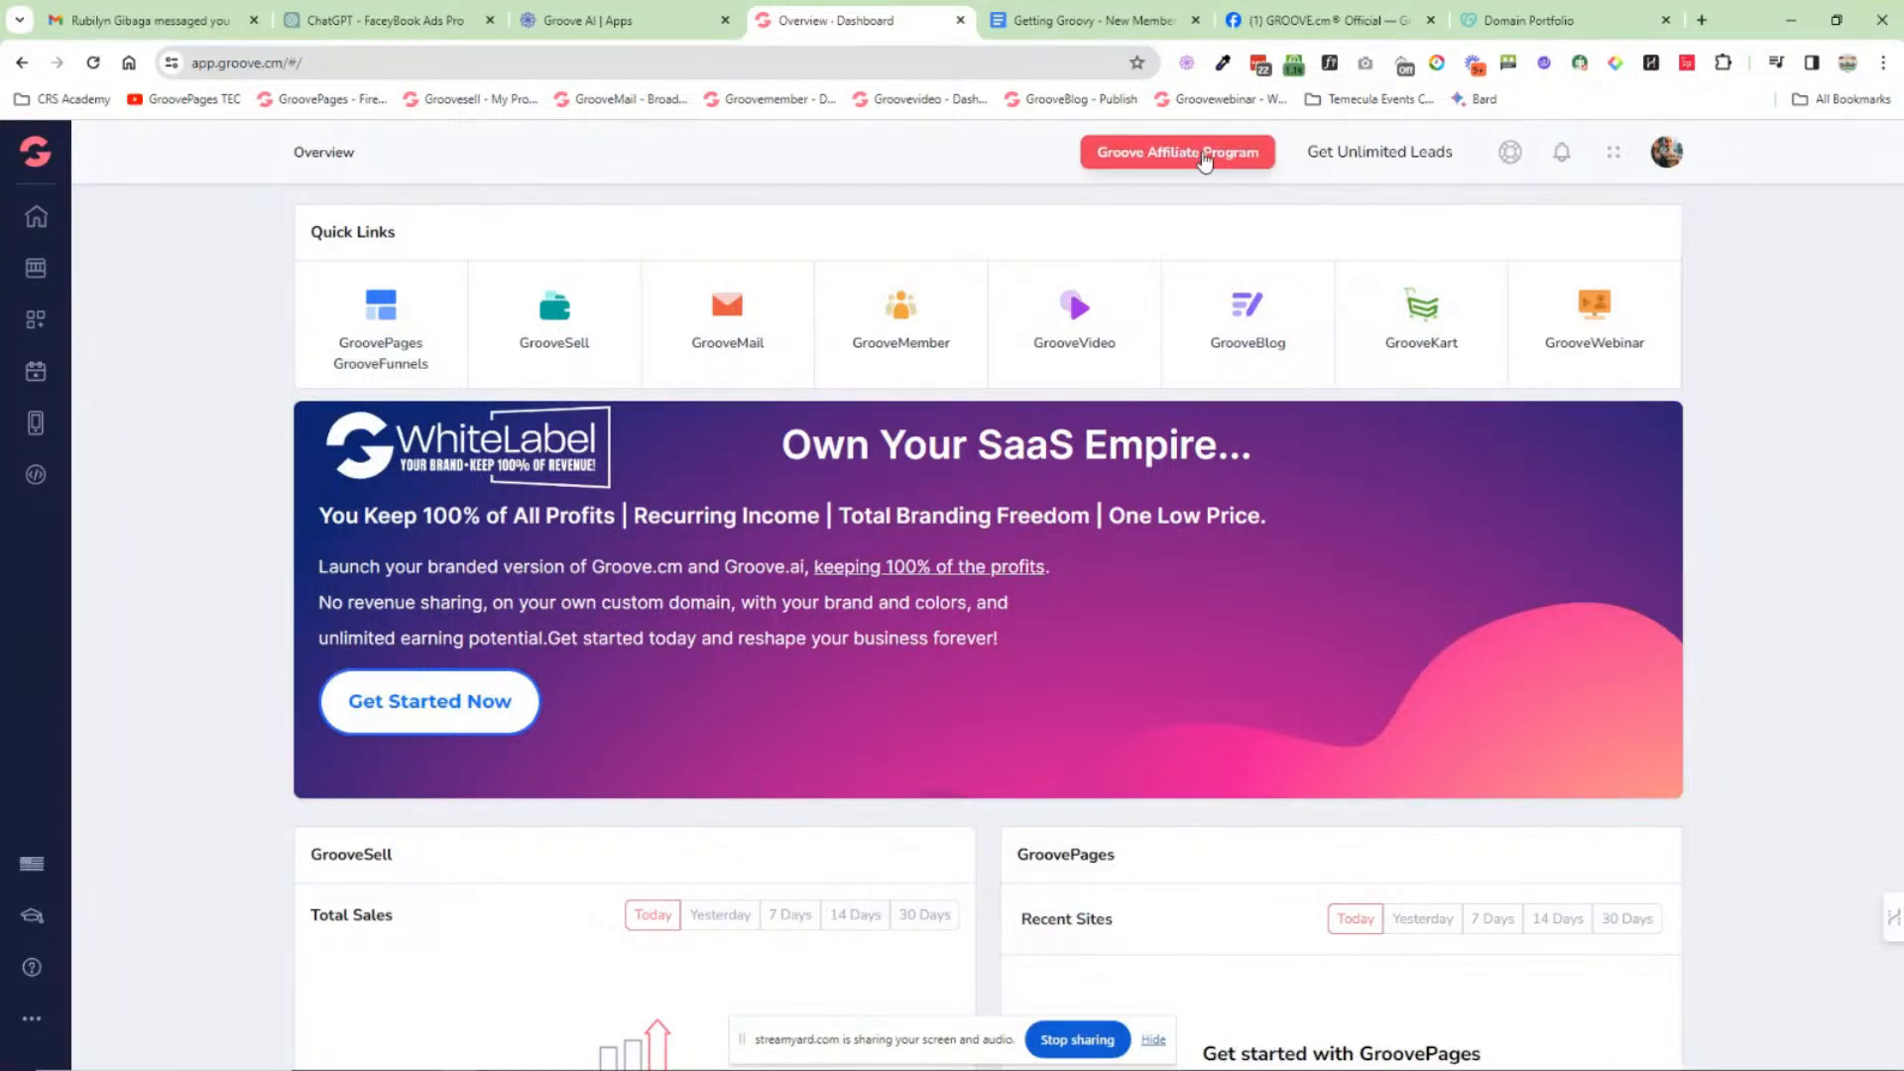
Step: Open the Lifetime upgrade page from the dashboard, examine its offer and Free Lite Plan sections, and return to the dashboard
left_click(1408, 151)
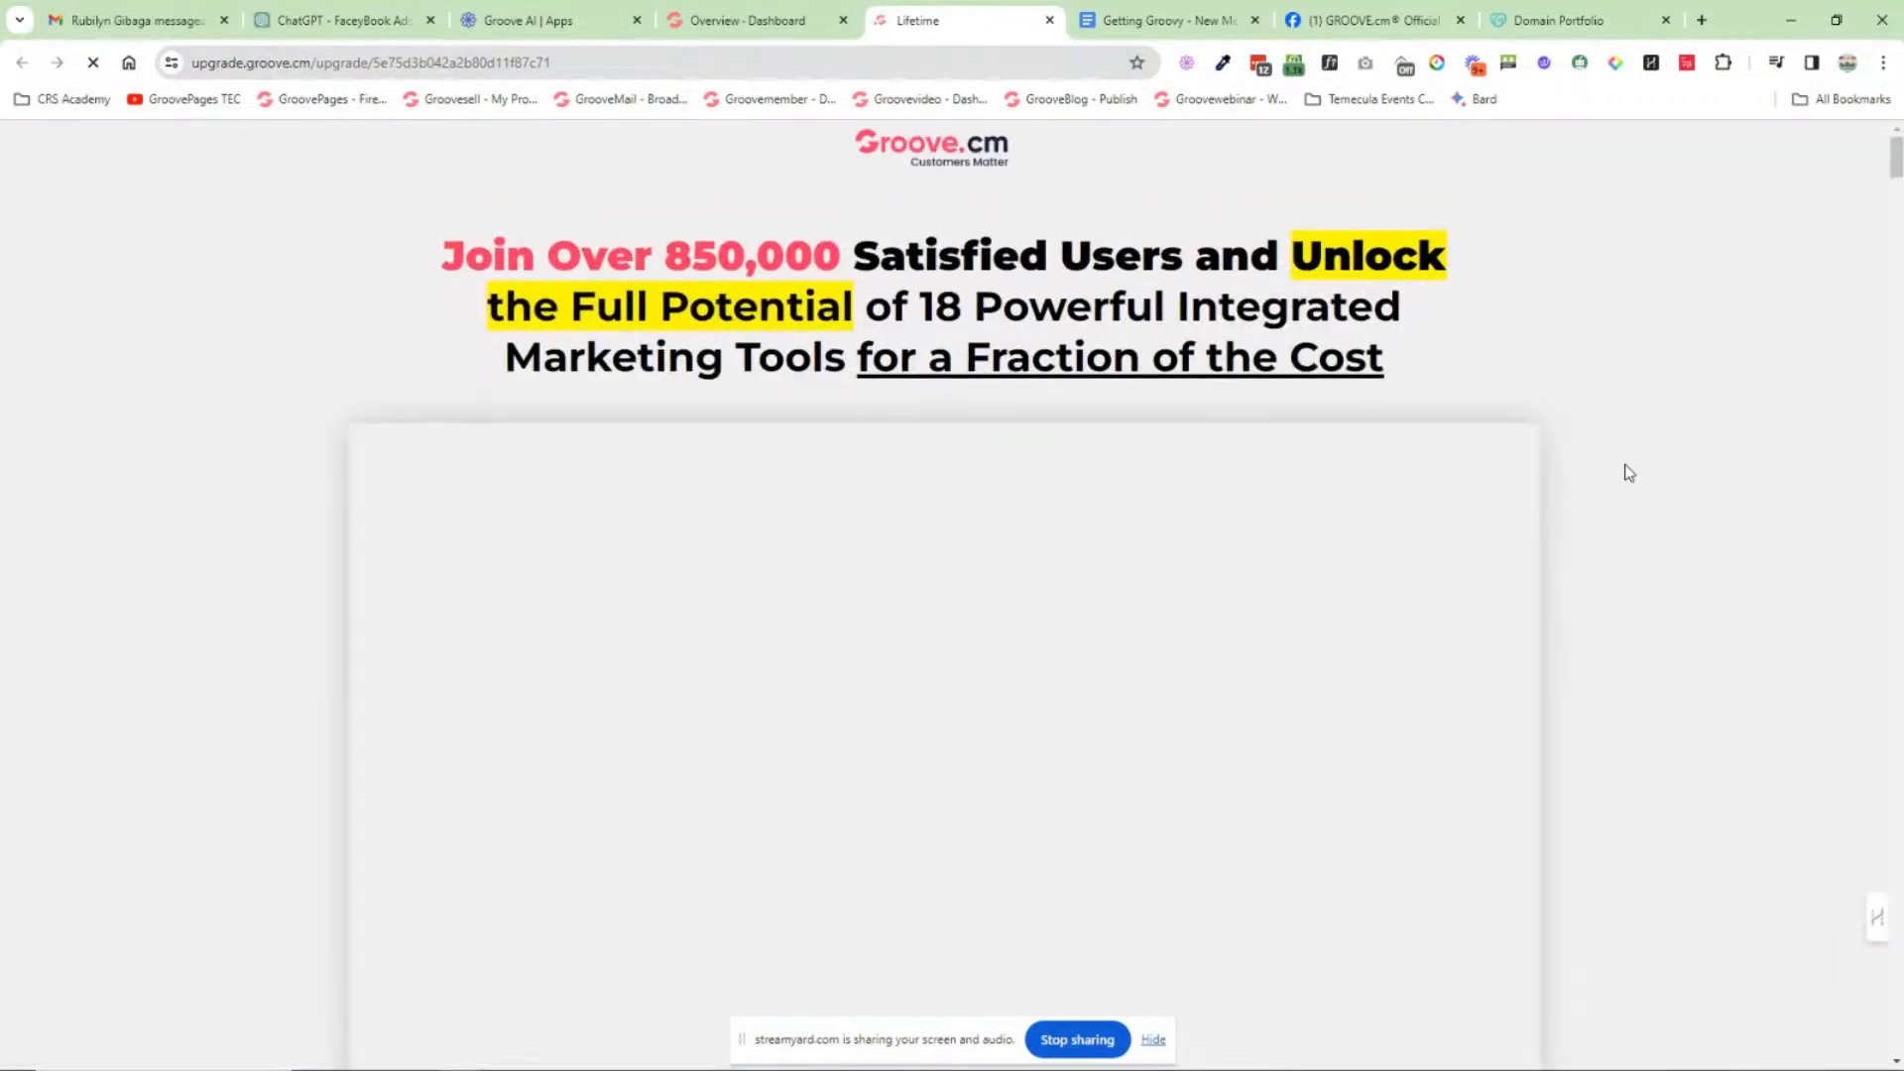
scroll(1710, 510, "down", 3)
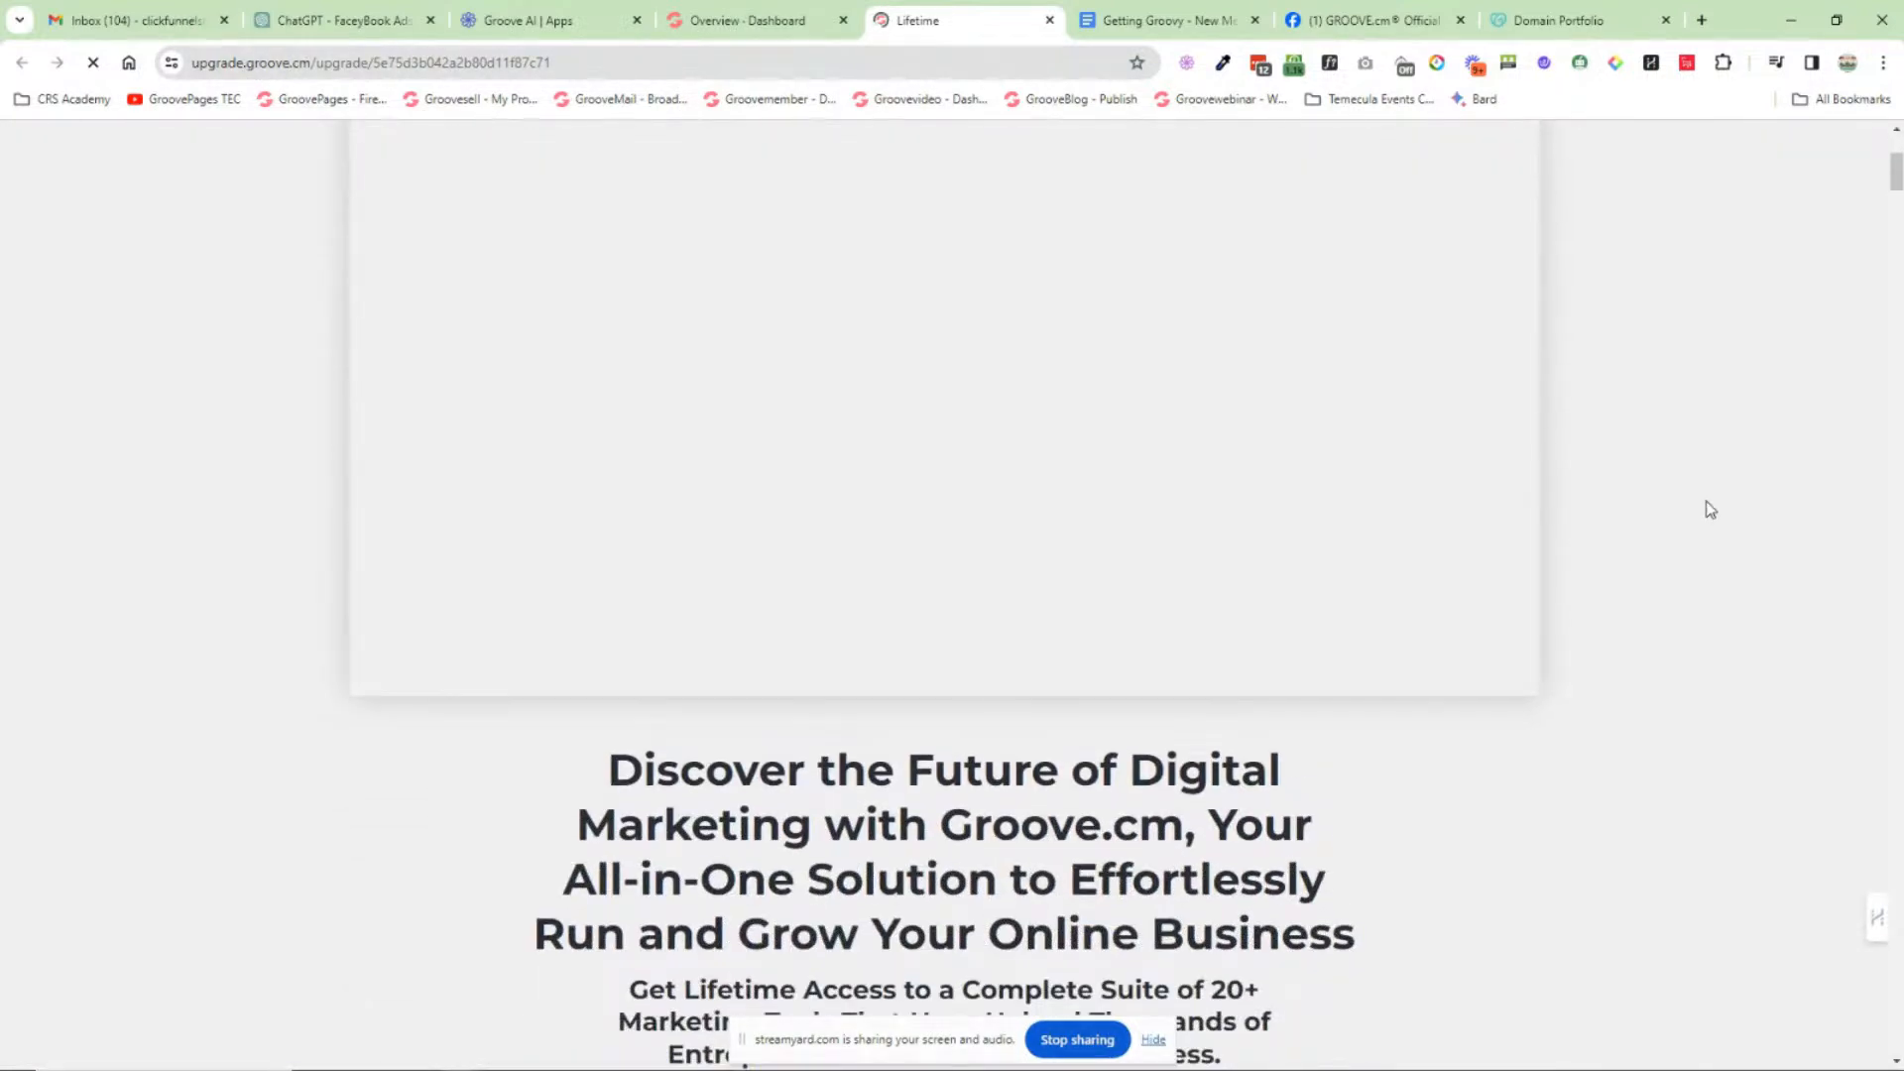
scroll(1710, 510, "down", 6)
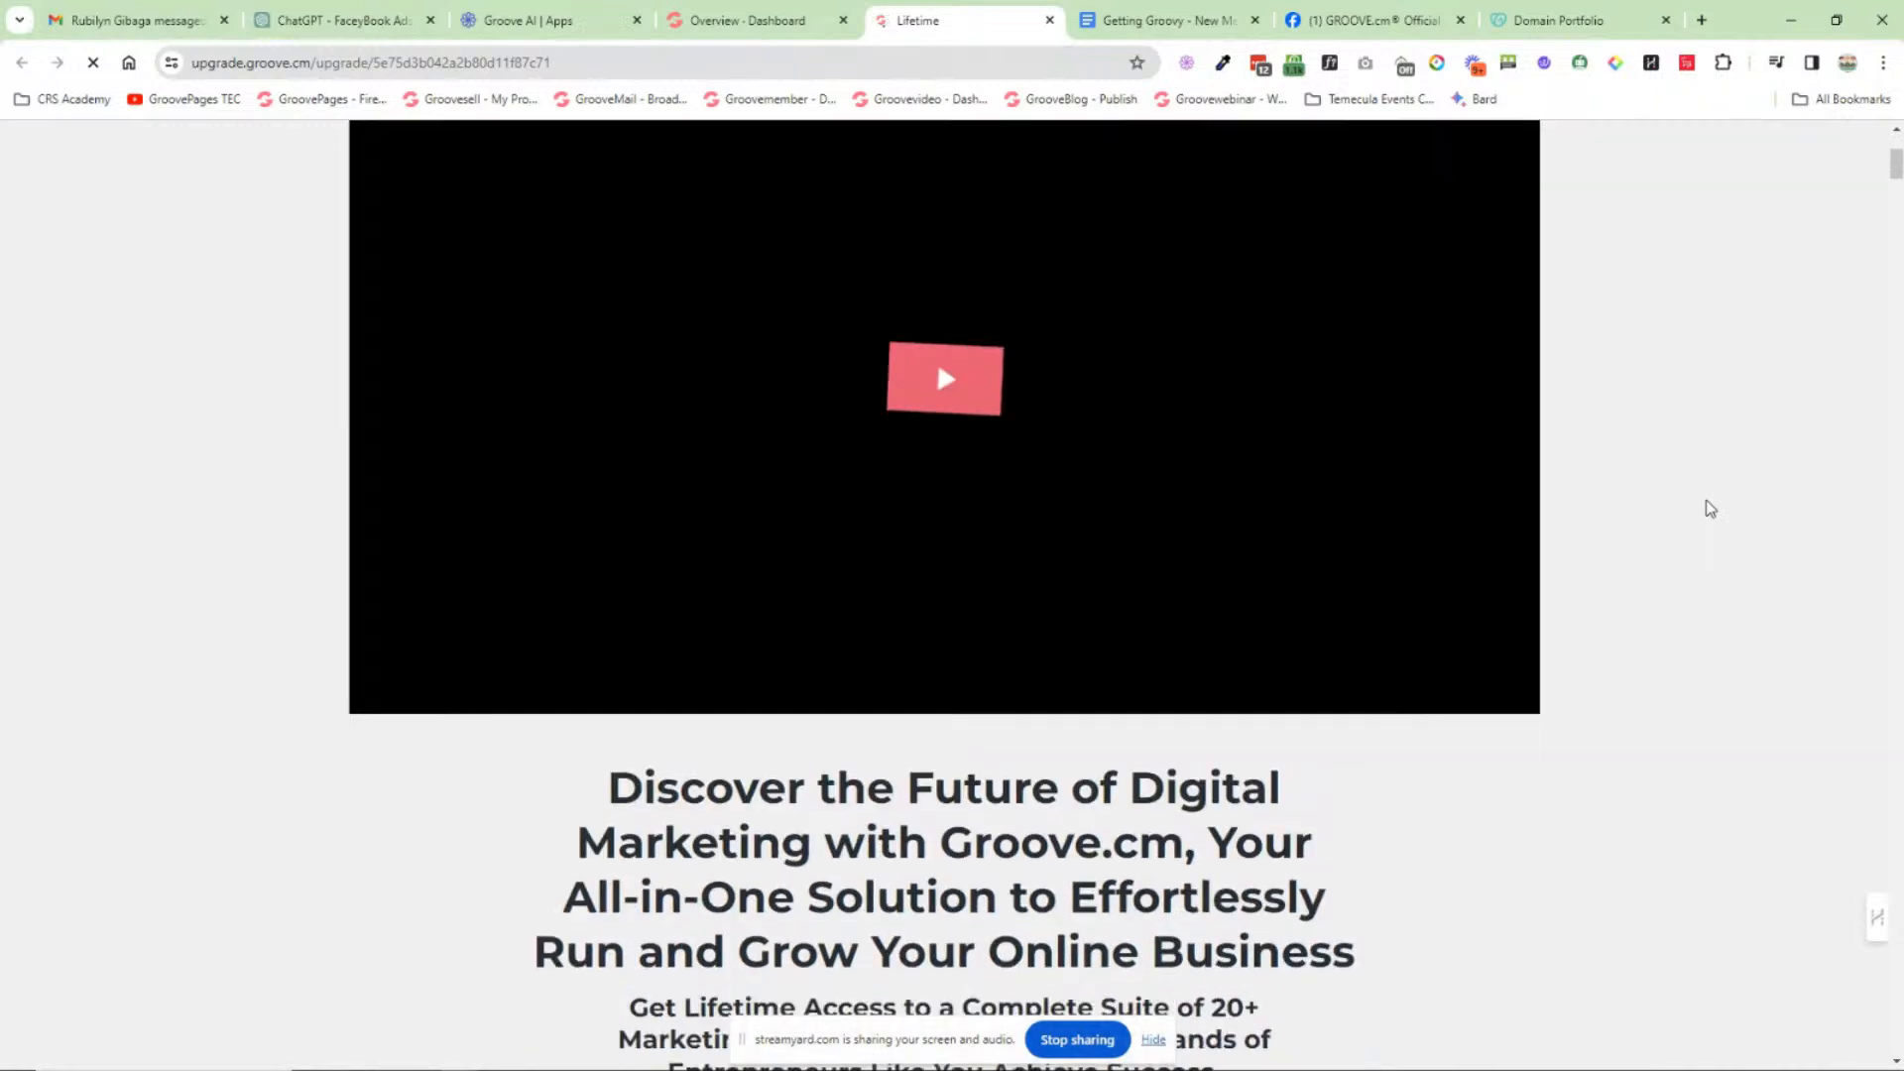
scroll(1710, 510, "down", 19)
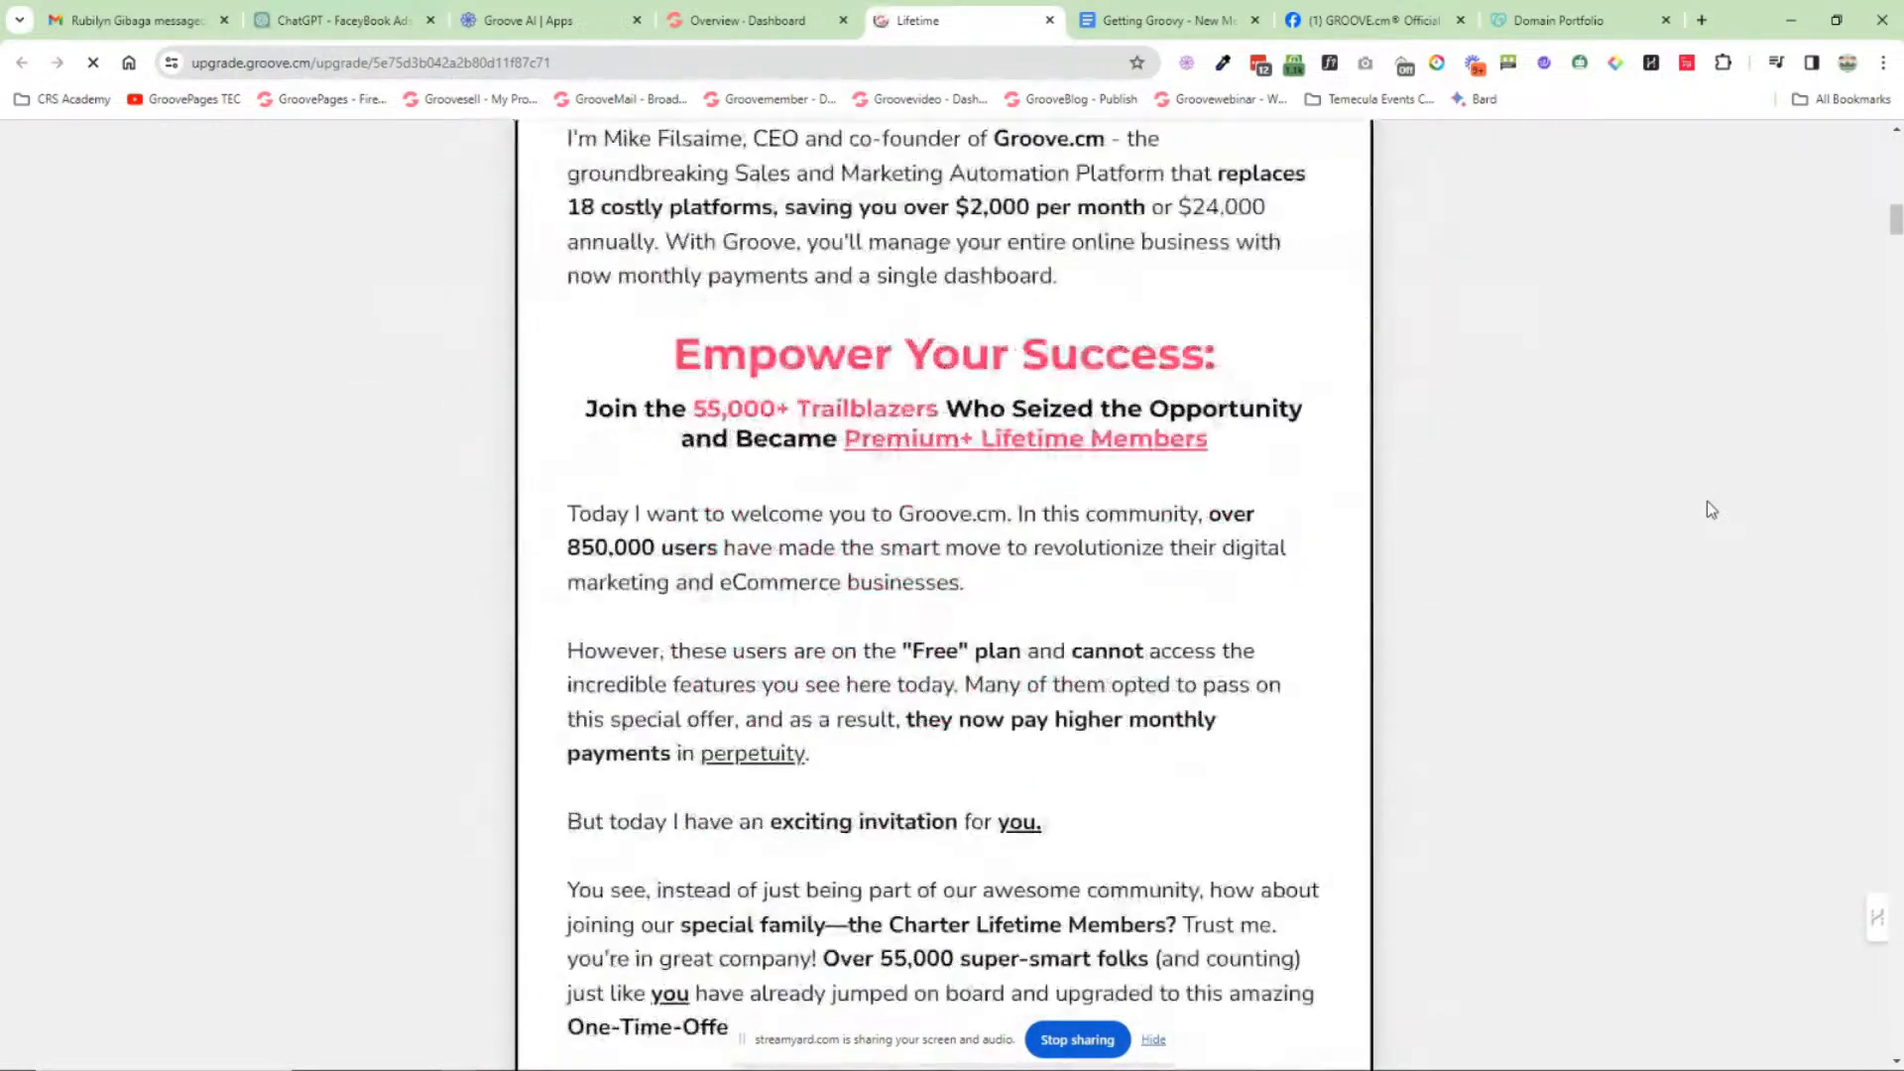
scroll(1716, 517, "down", 20)
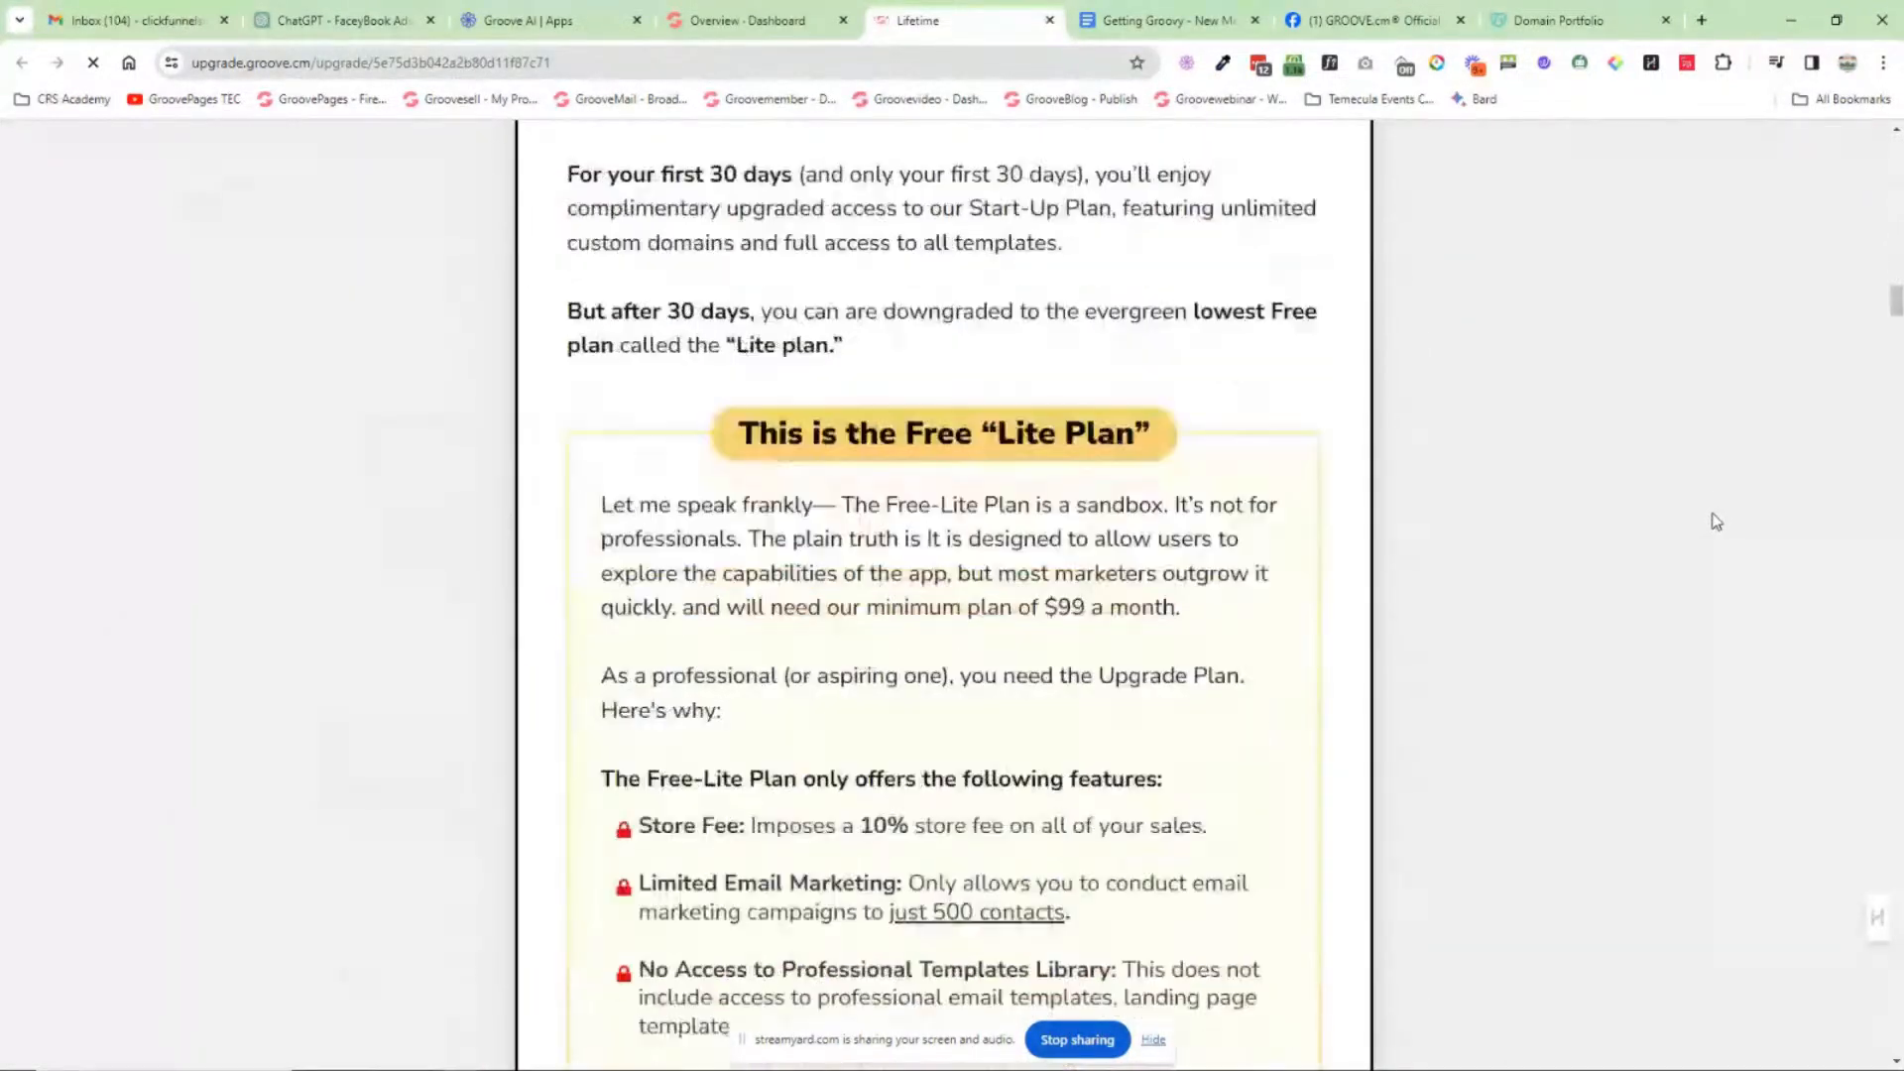
scroll(1717, 522, "down", 10)
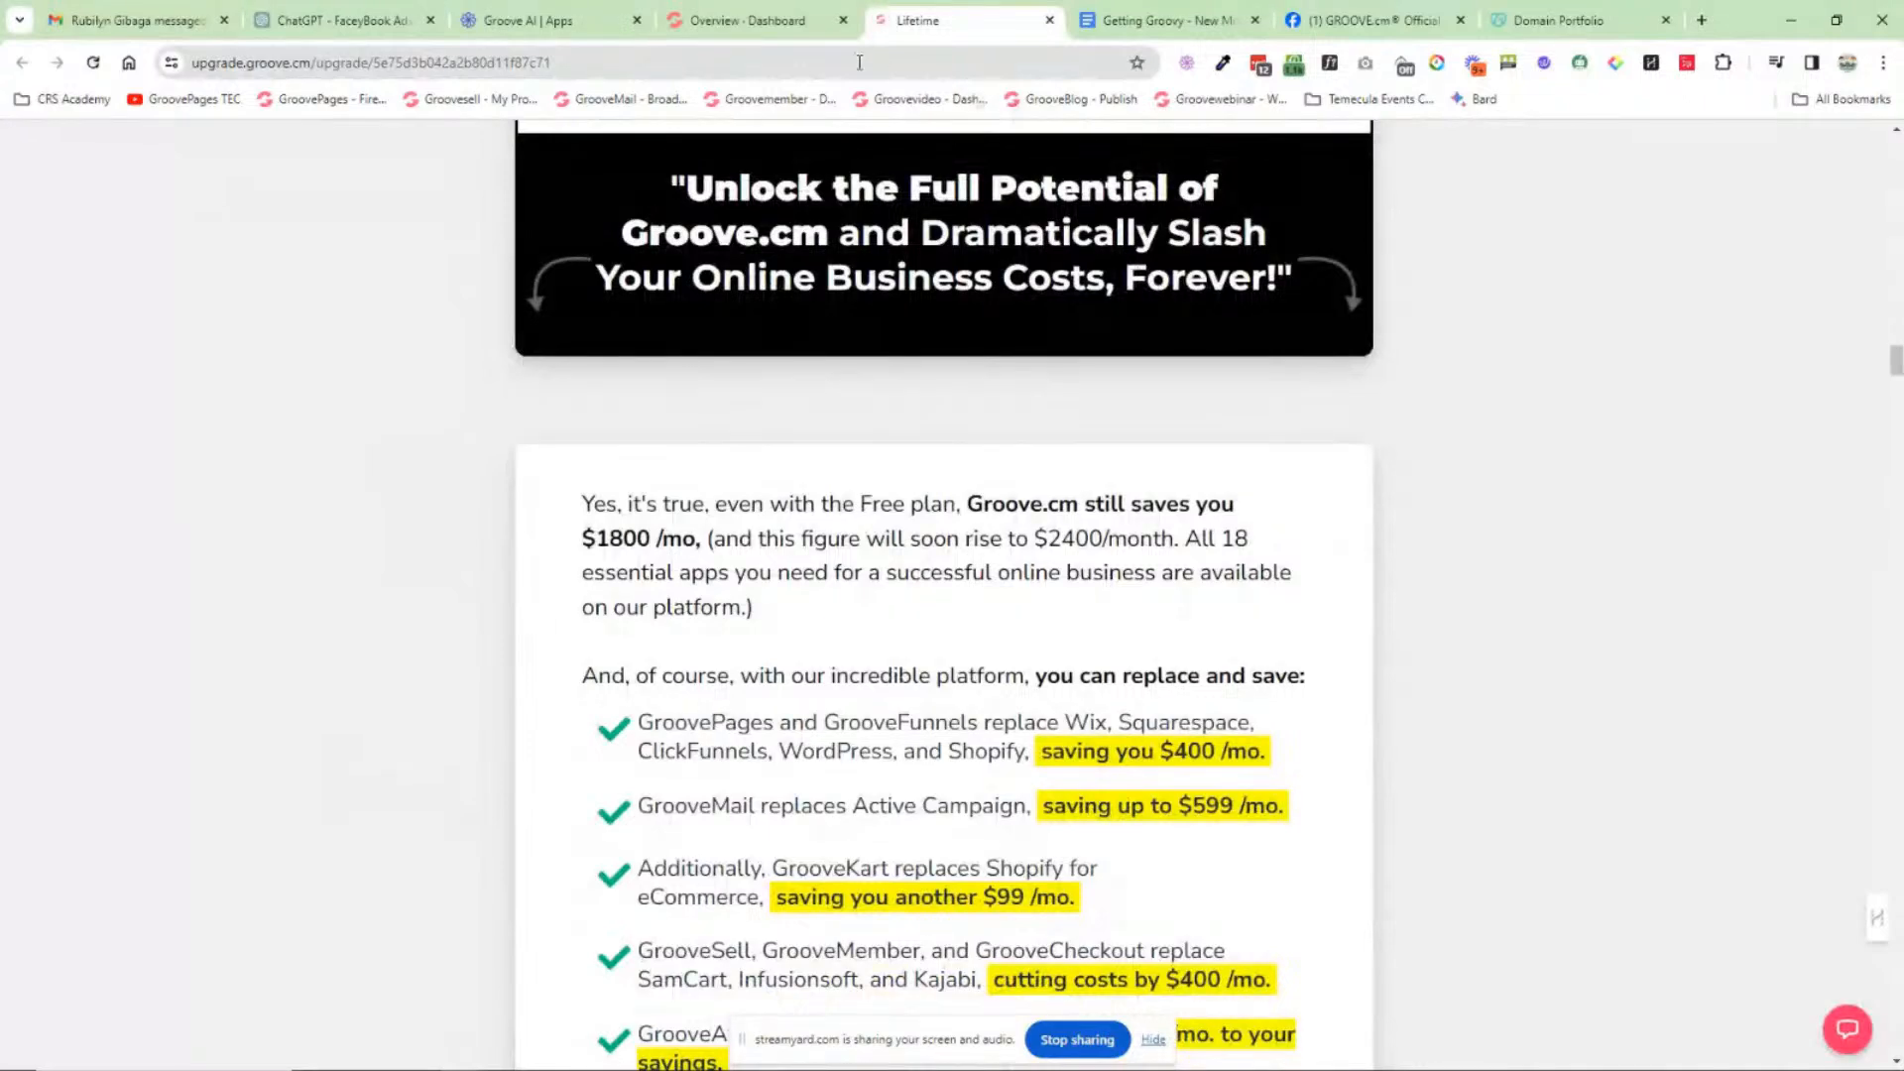
left_click(782, 30)
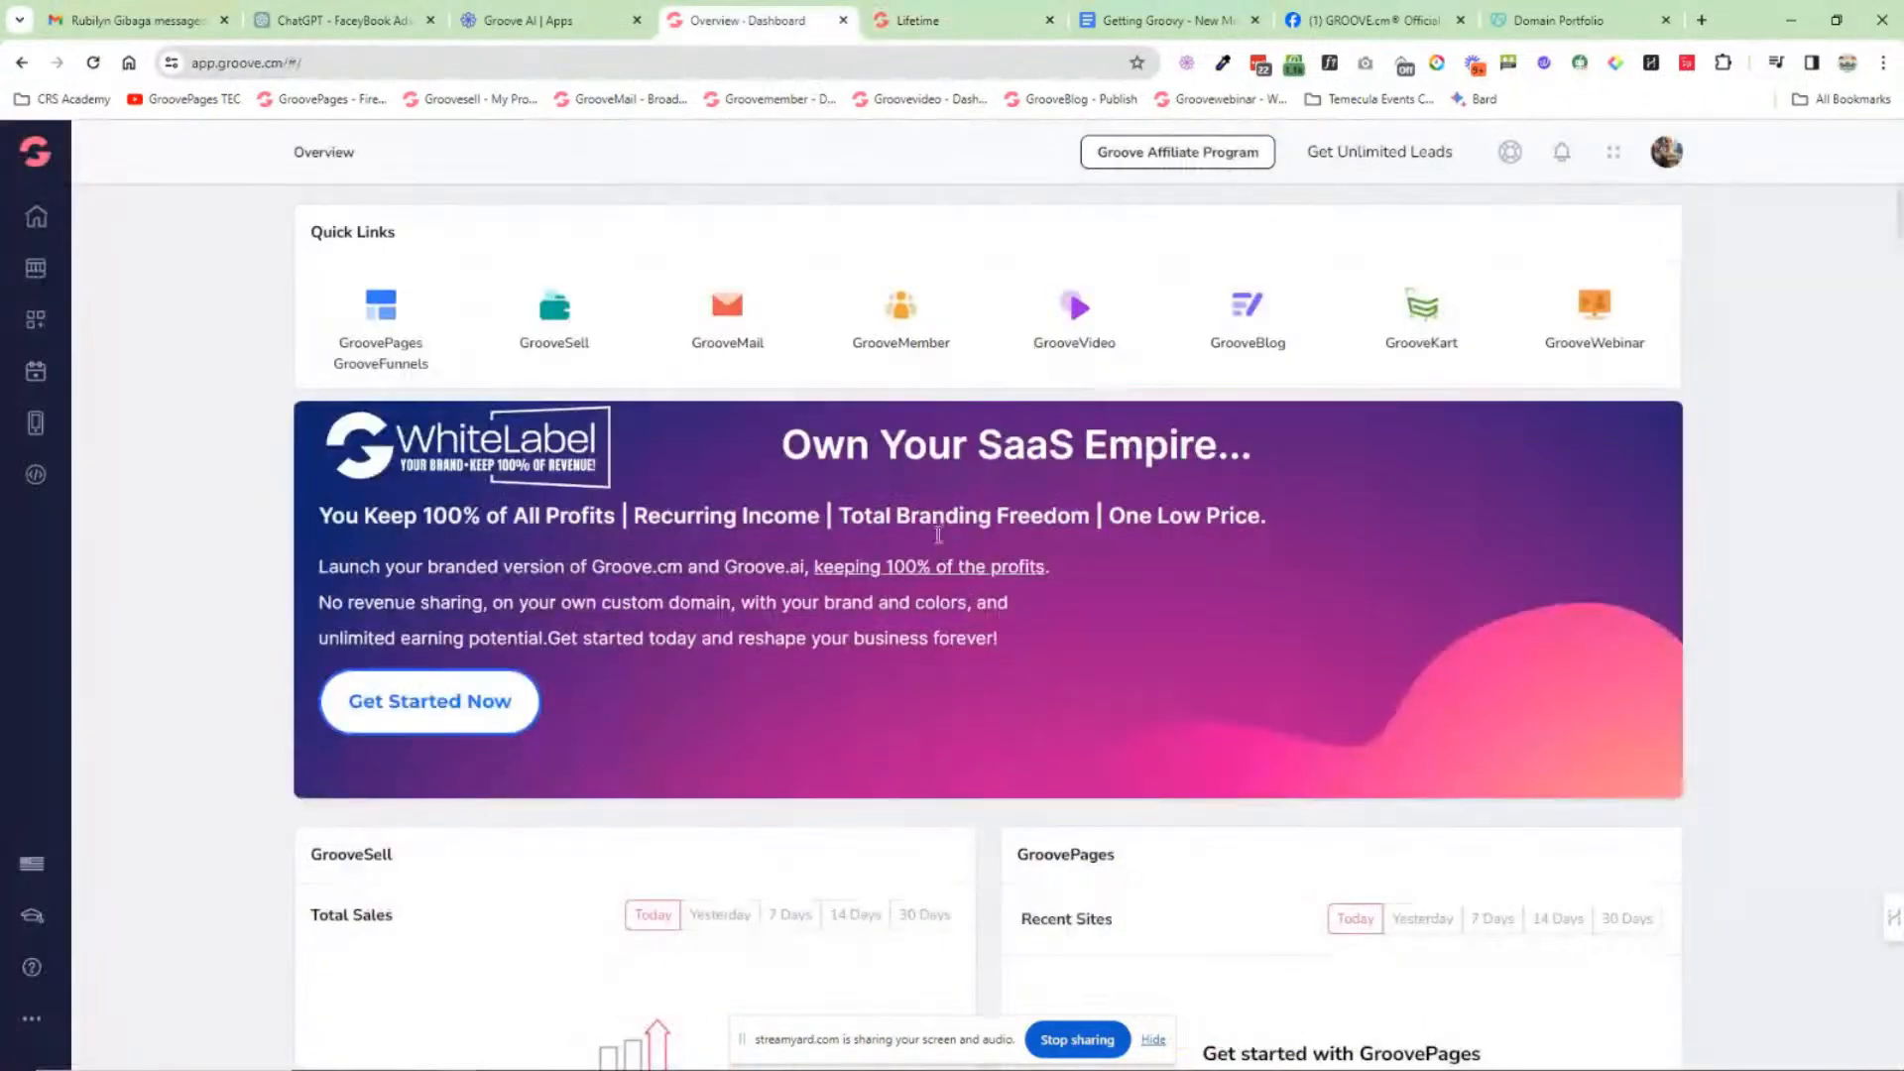
Step: Open the Groove WhiteLabel offer from the dashboard banner, close the Lifetime and WhiteLabel pages after viewing, and return to the dashboard
left_click(428, 712)
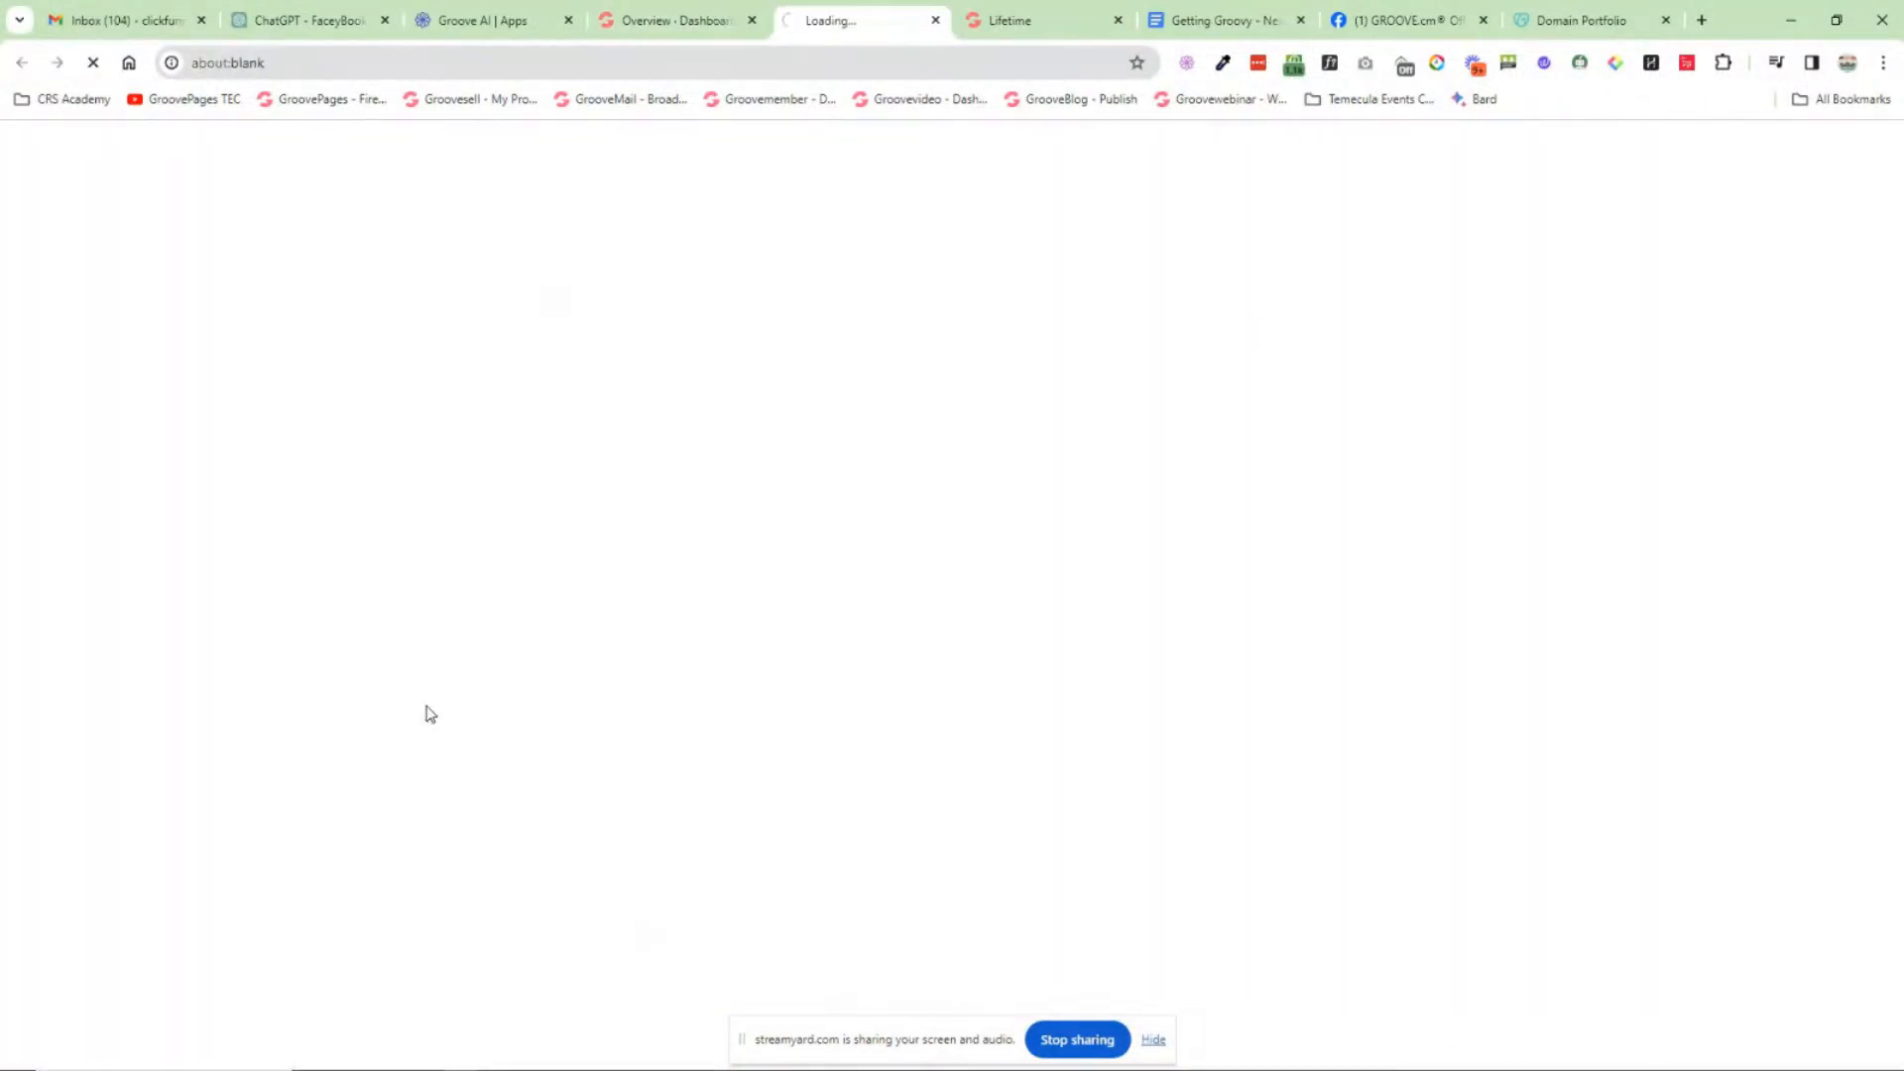
left_click(1046, 25)
left_click(1118, 21)
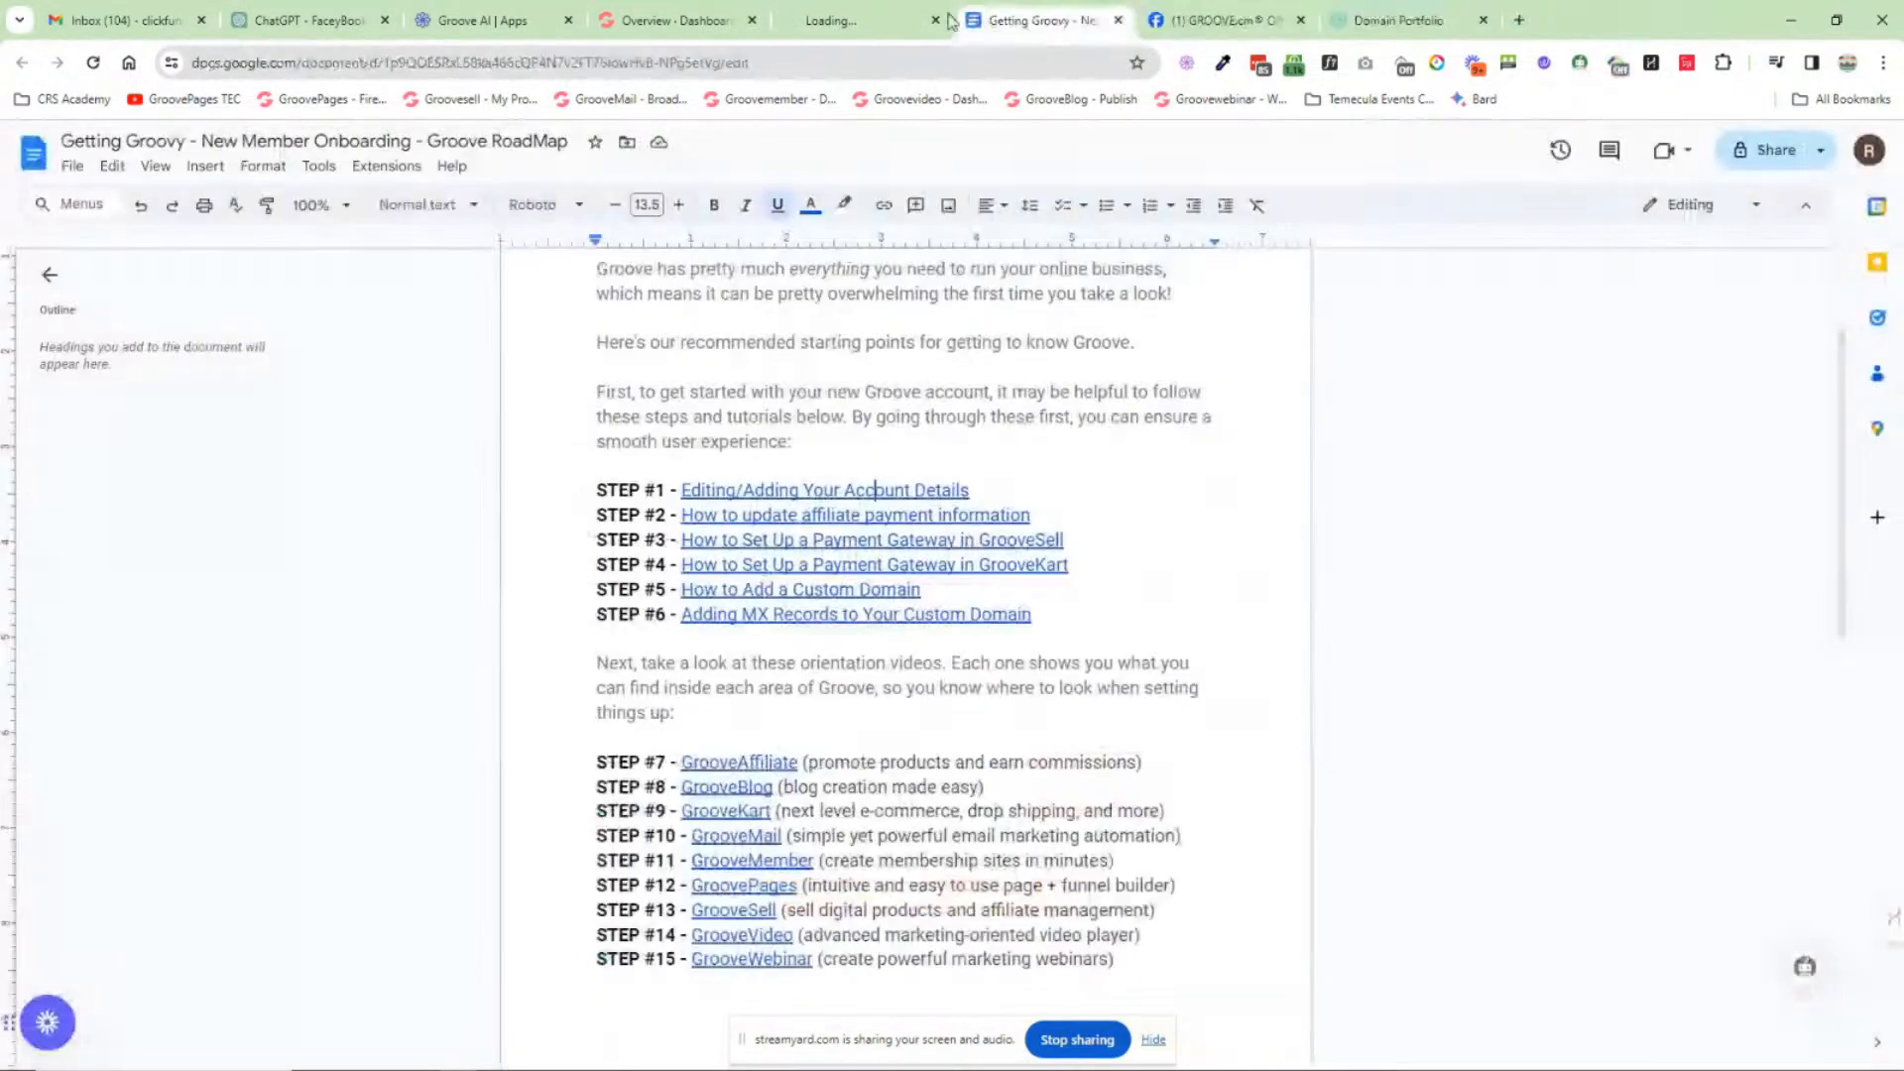
left_click(878, 20)
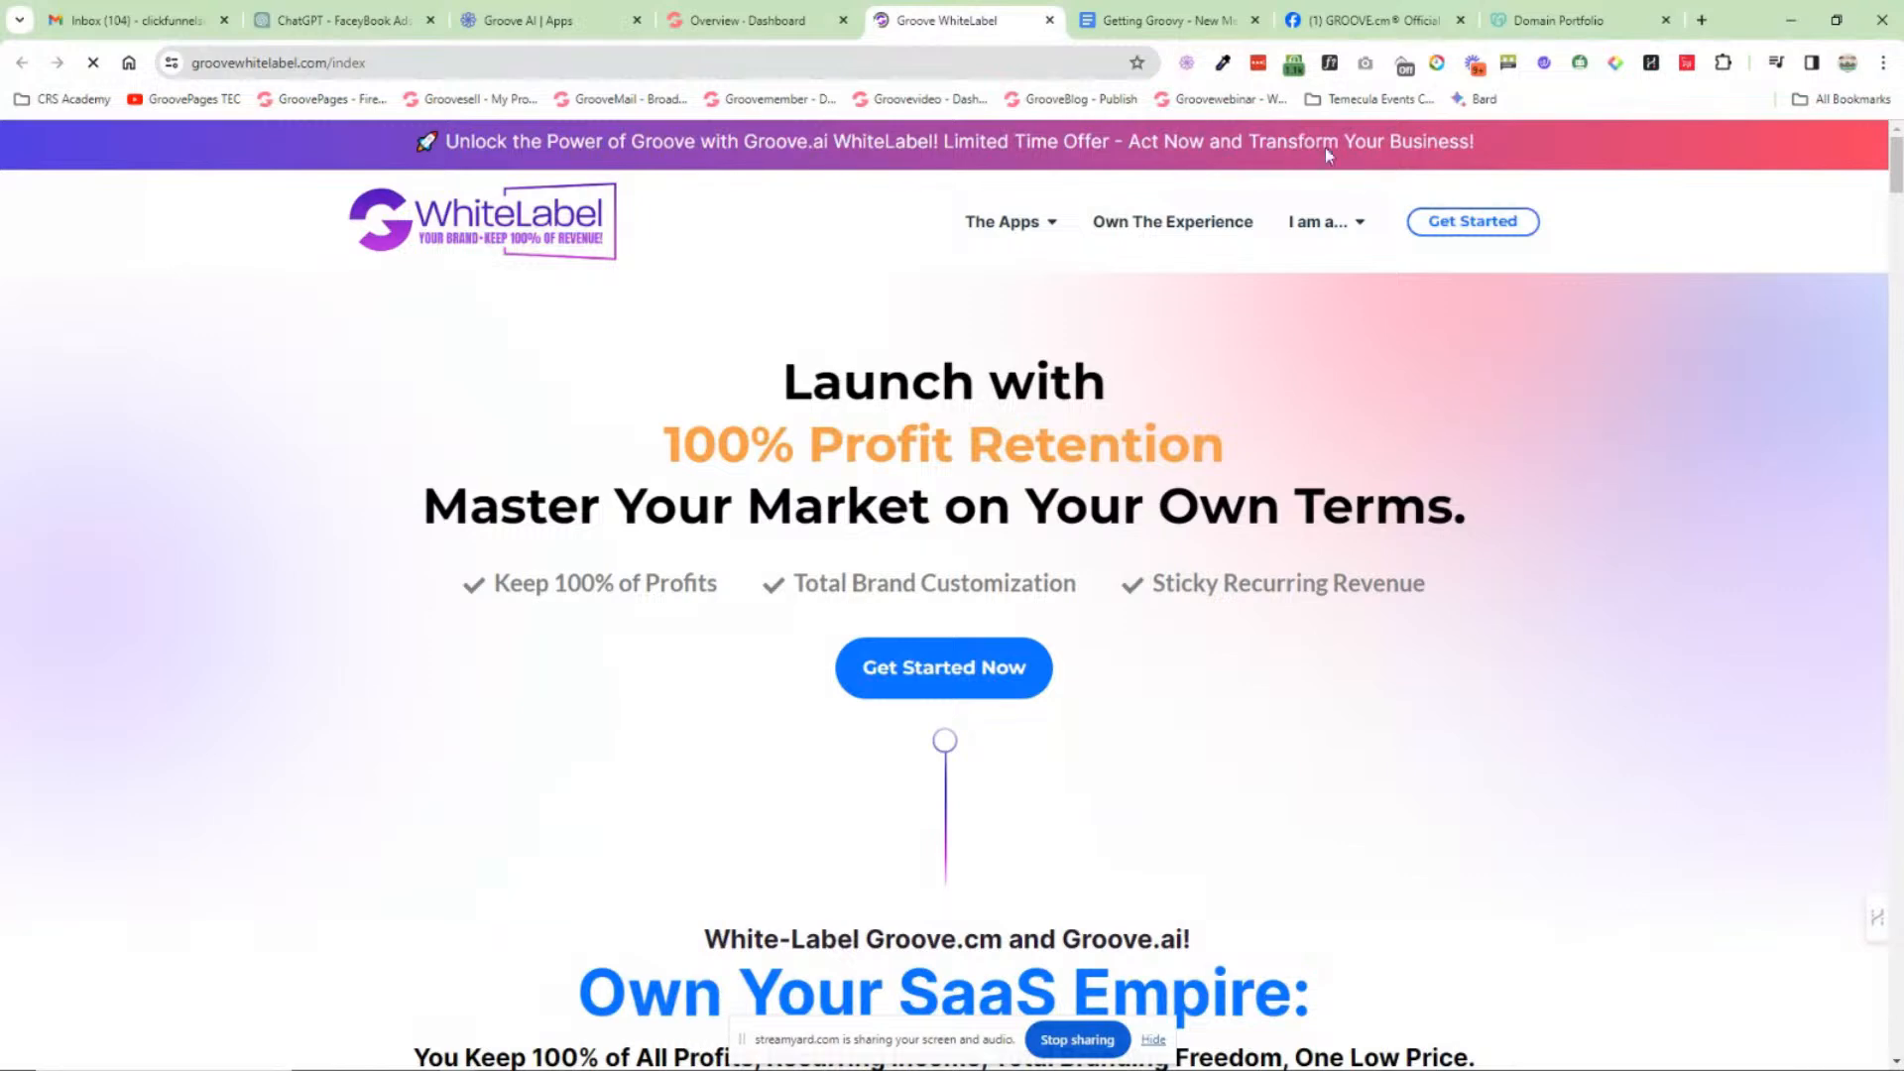
left_click(1049, 21)
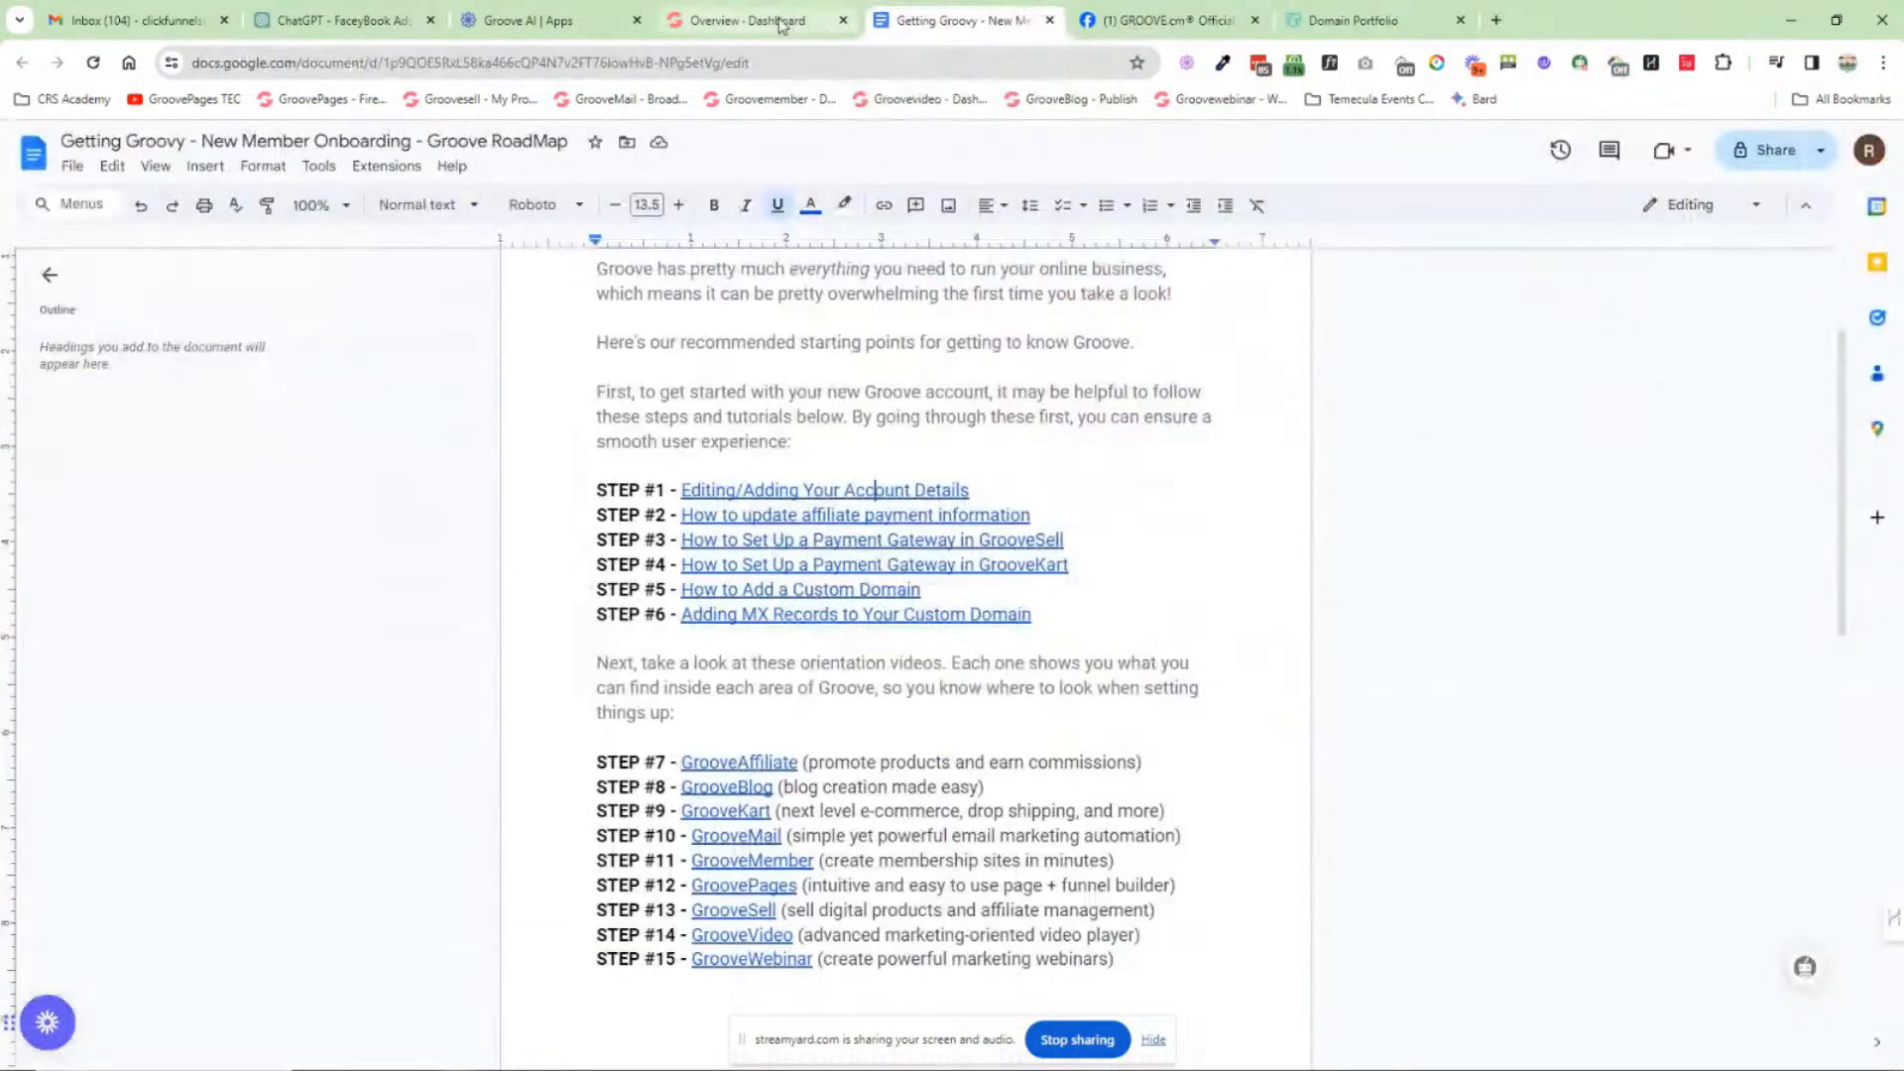
left_click(780, 22)
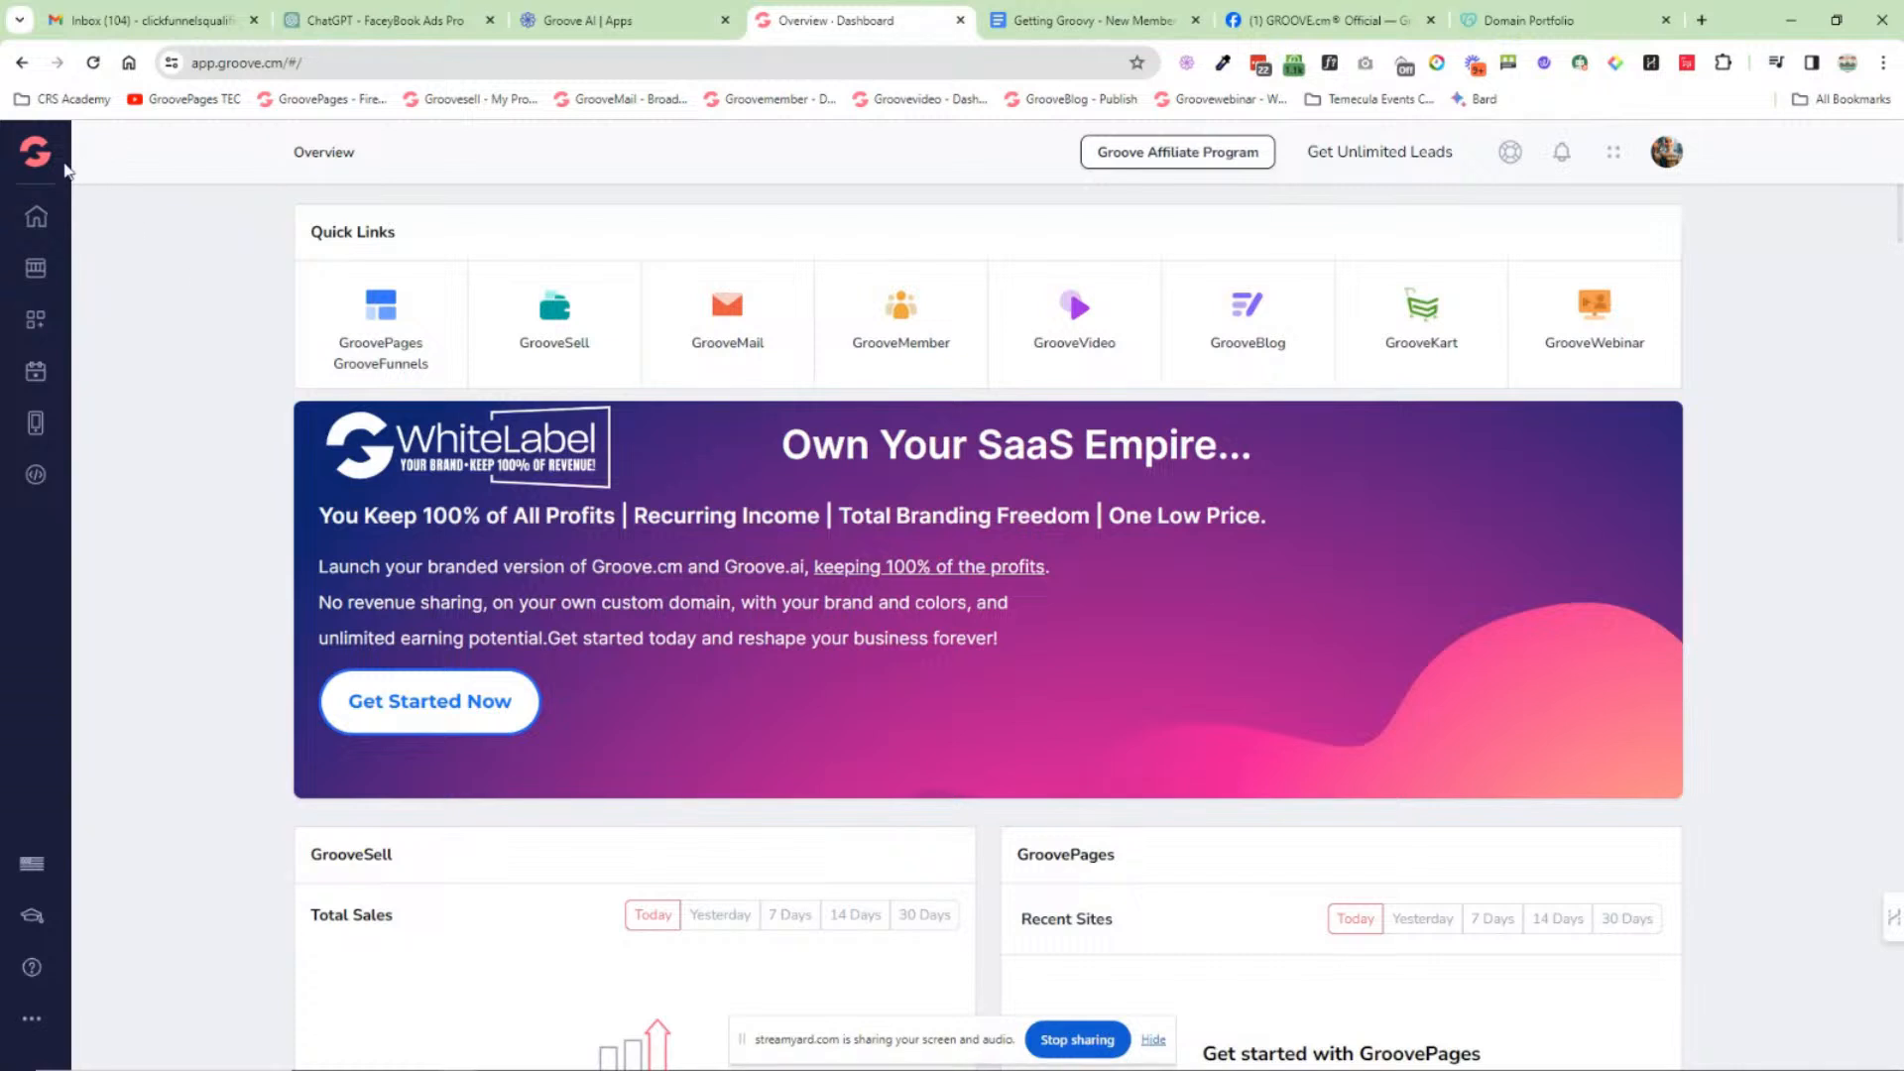
Step: Open the GrooveSell Marketplace and look through its product categories, billing types and listings
mouse_move(36, 156)
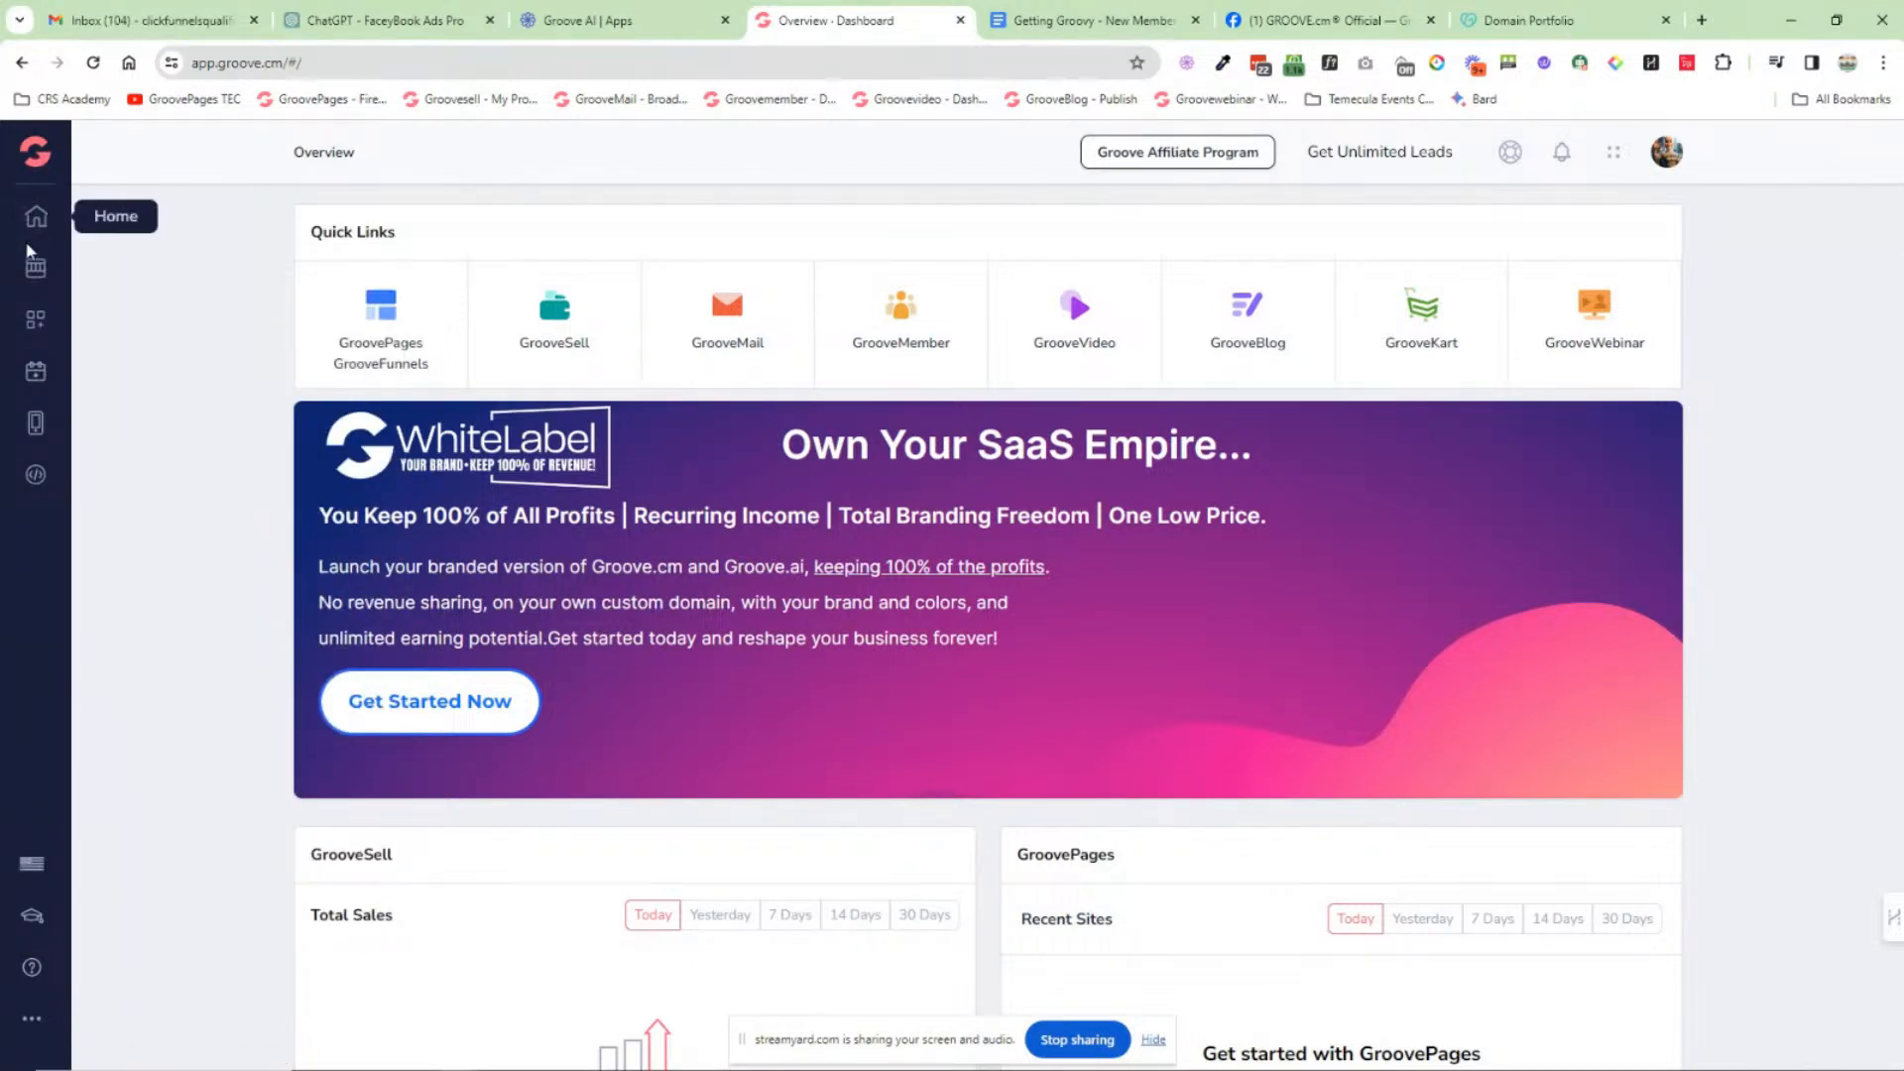
left_click(35, 267)
left_click(136, 258)
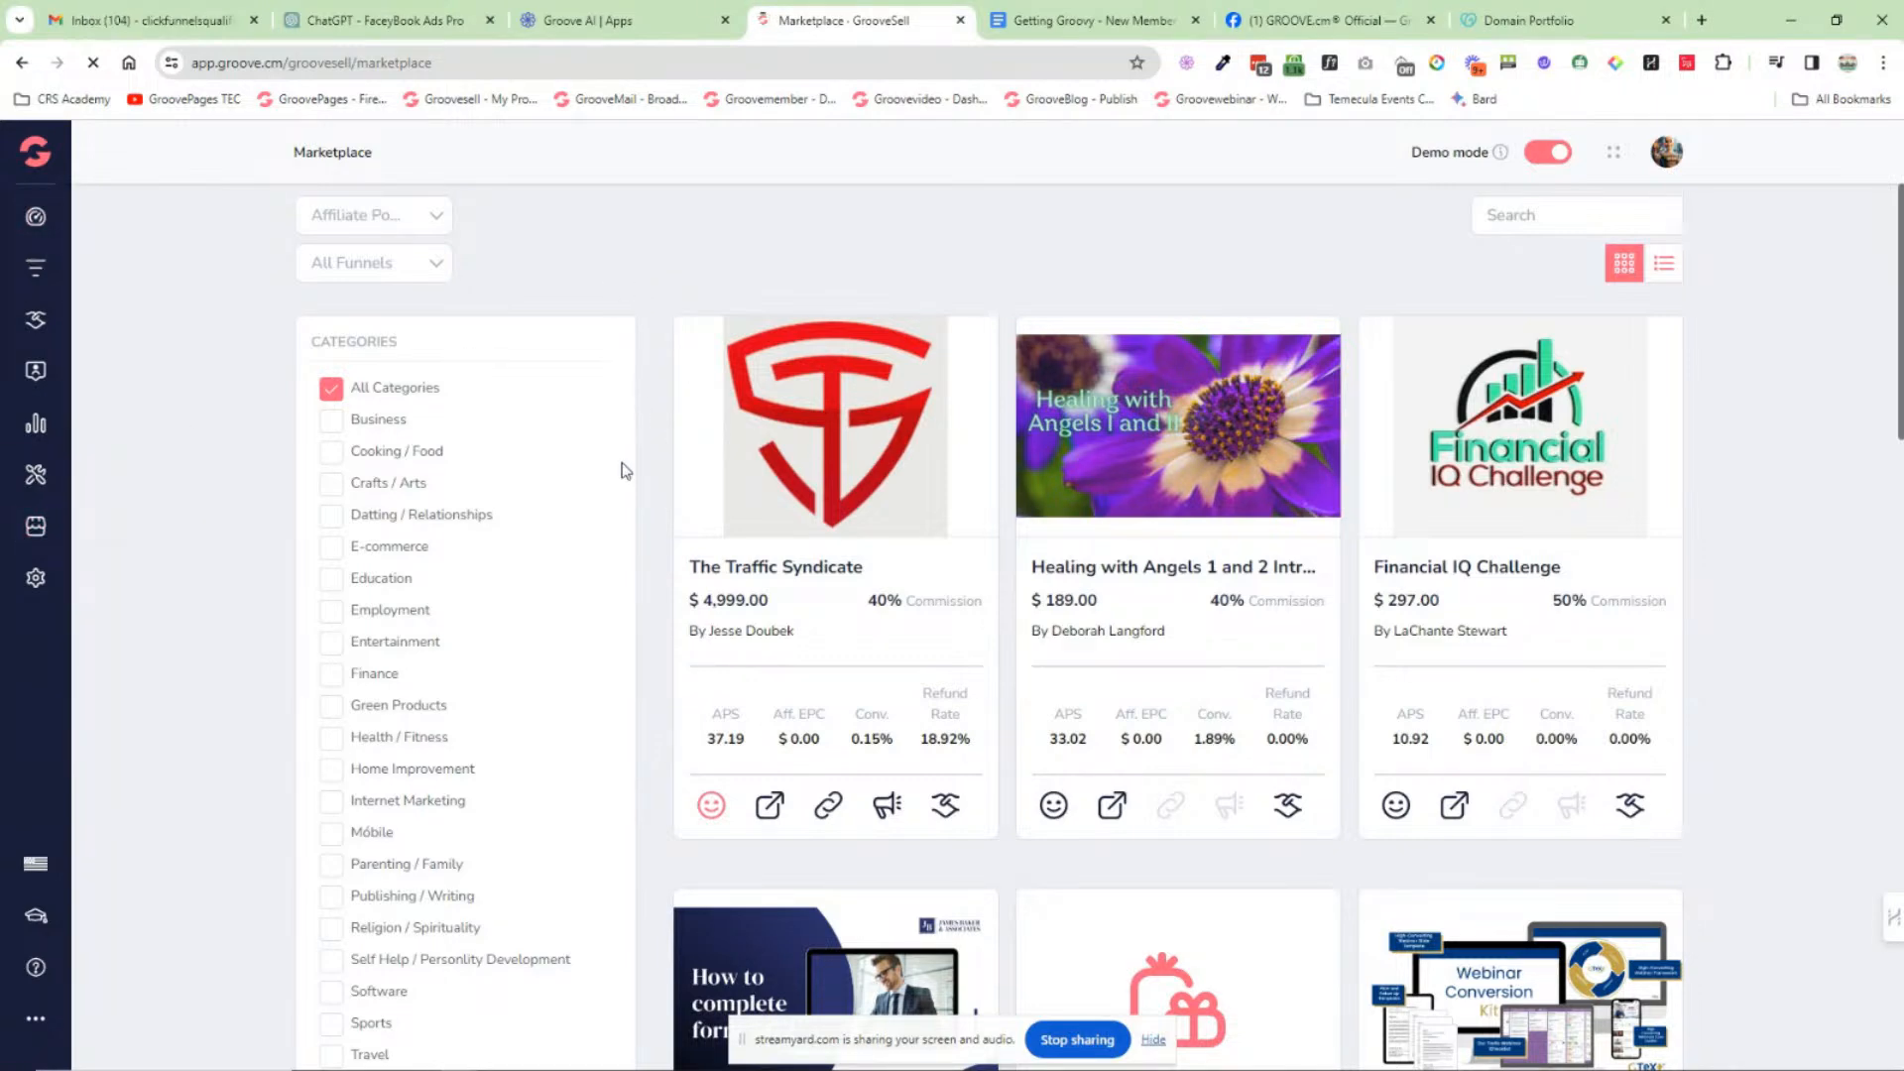
scroll(354, 441, "down", 1)
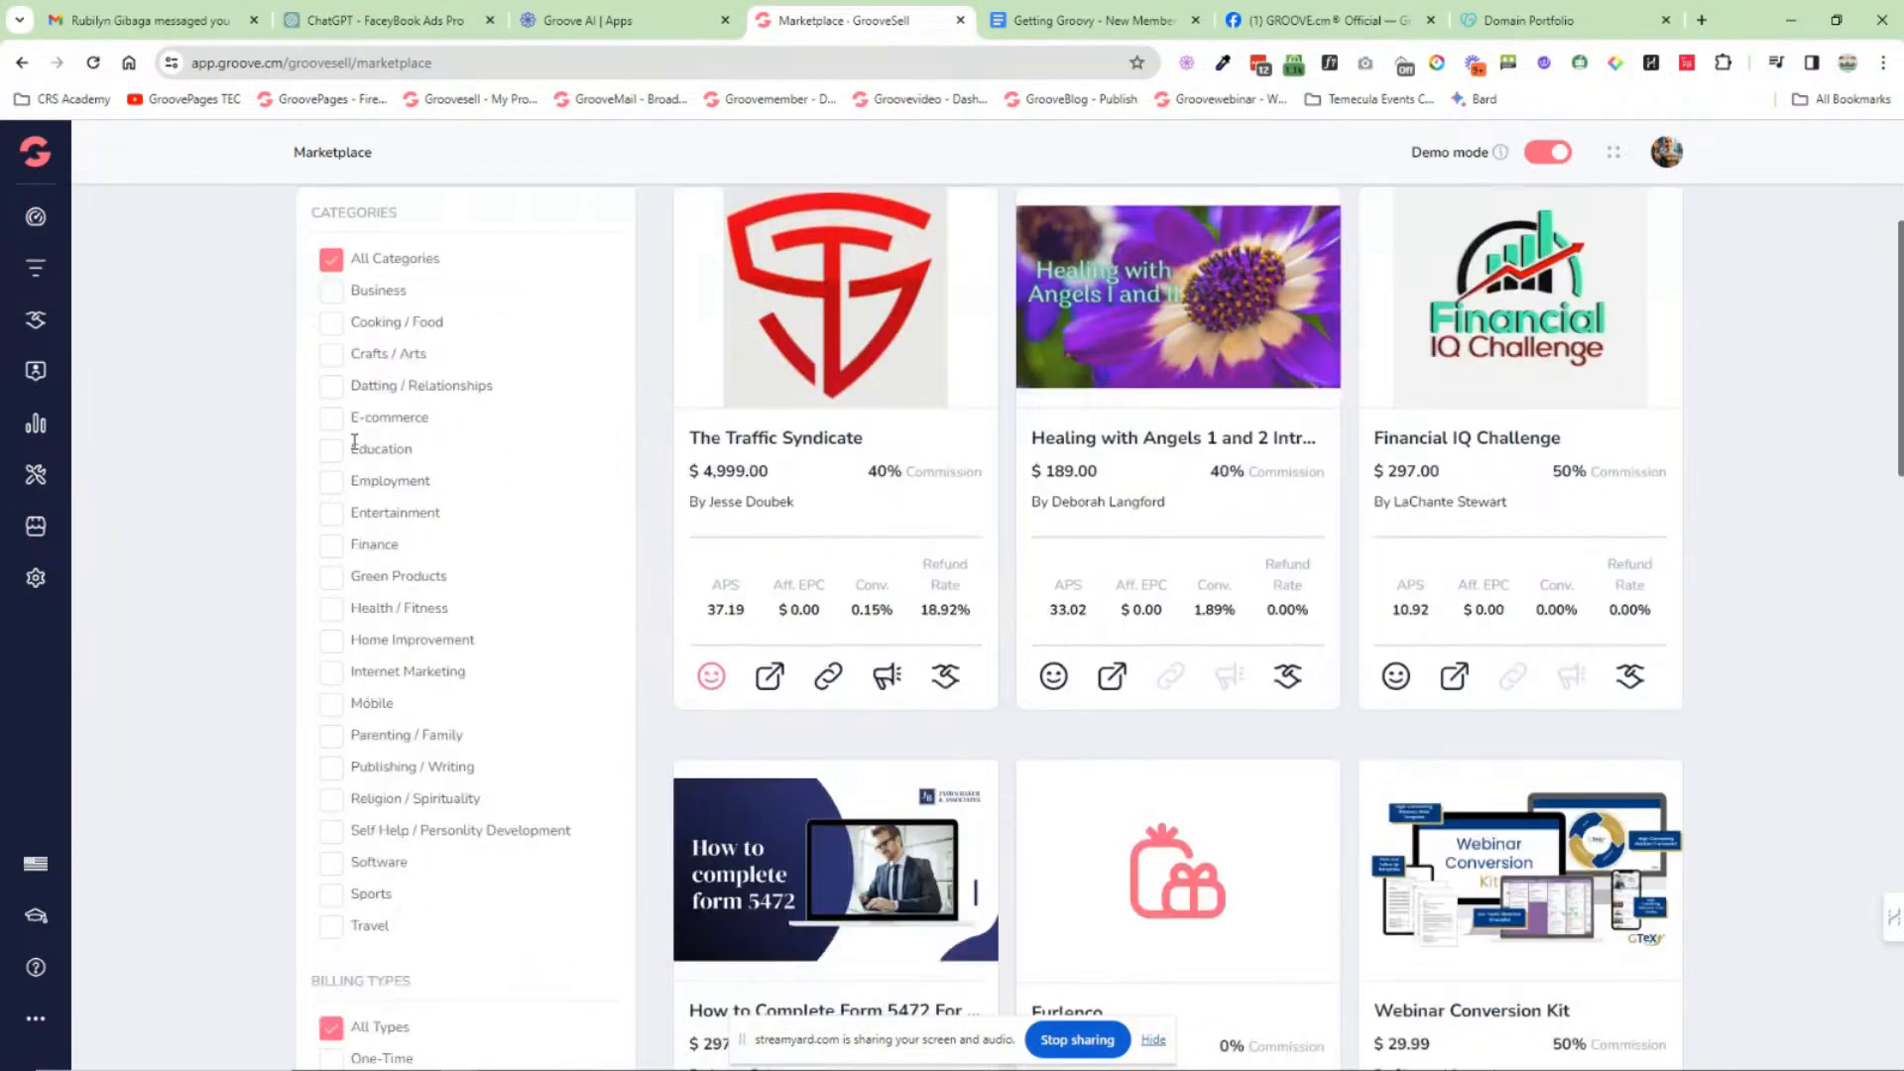
scroll(354, 442, "down", 4)
scroll(409, 640, "up", 5)
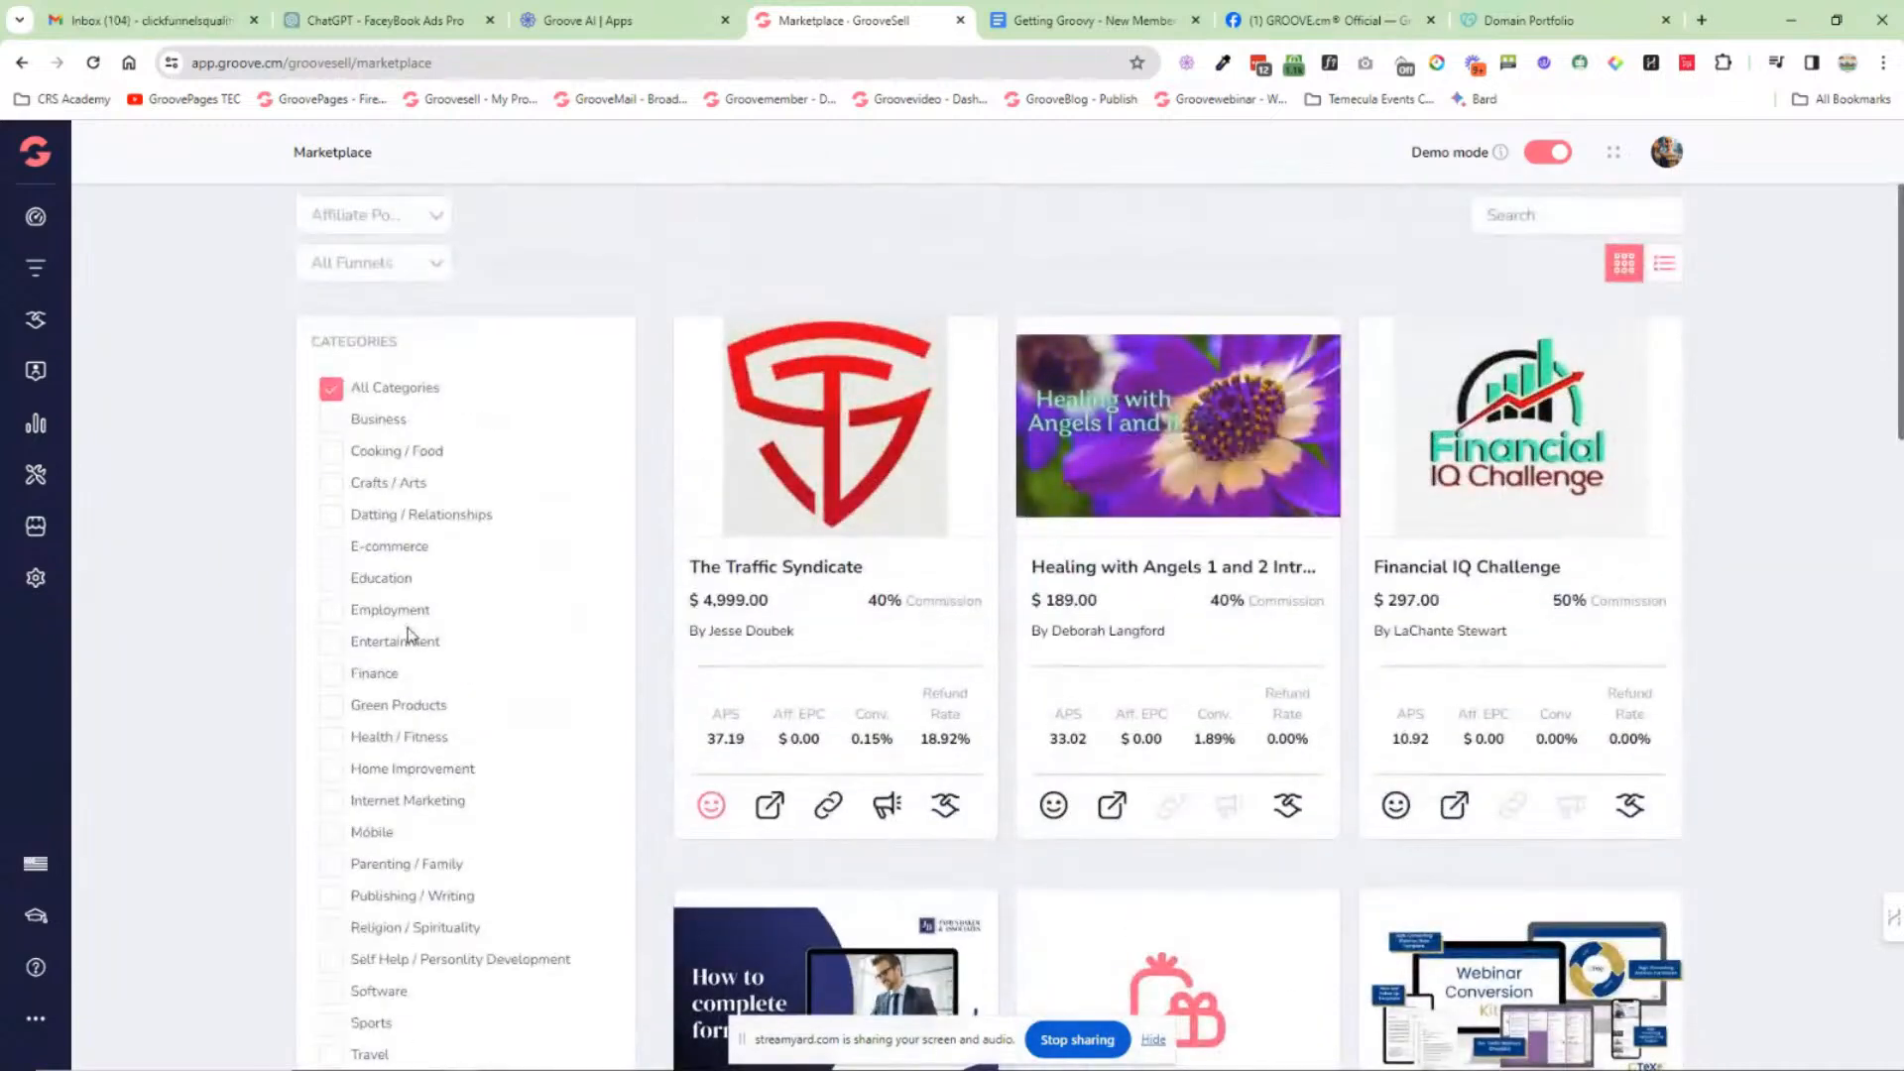
Step: View the marketplace's sorting options and compare its list and grid layouts, ending on the grid
left_click(435, 217)
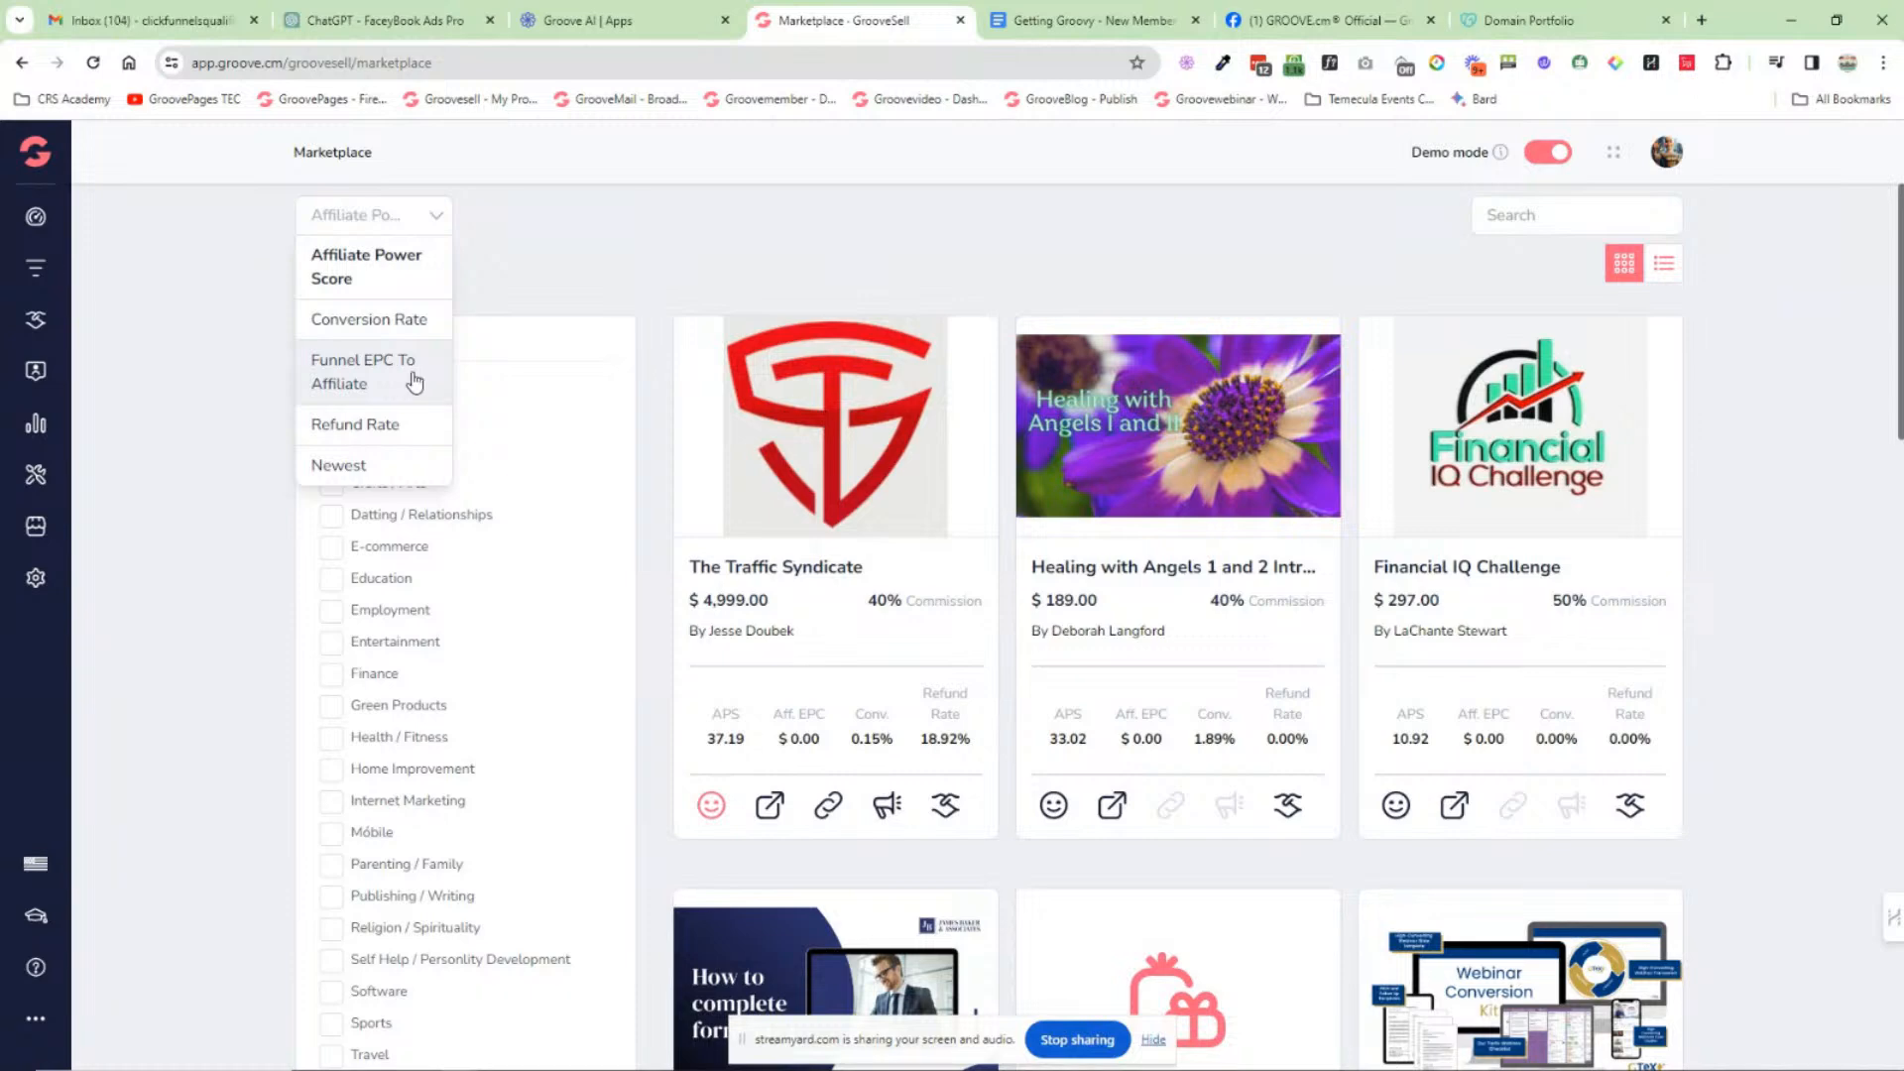
left_click(685, 303)
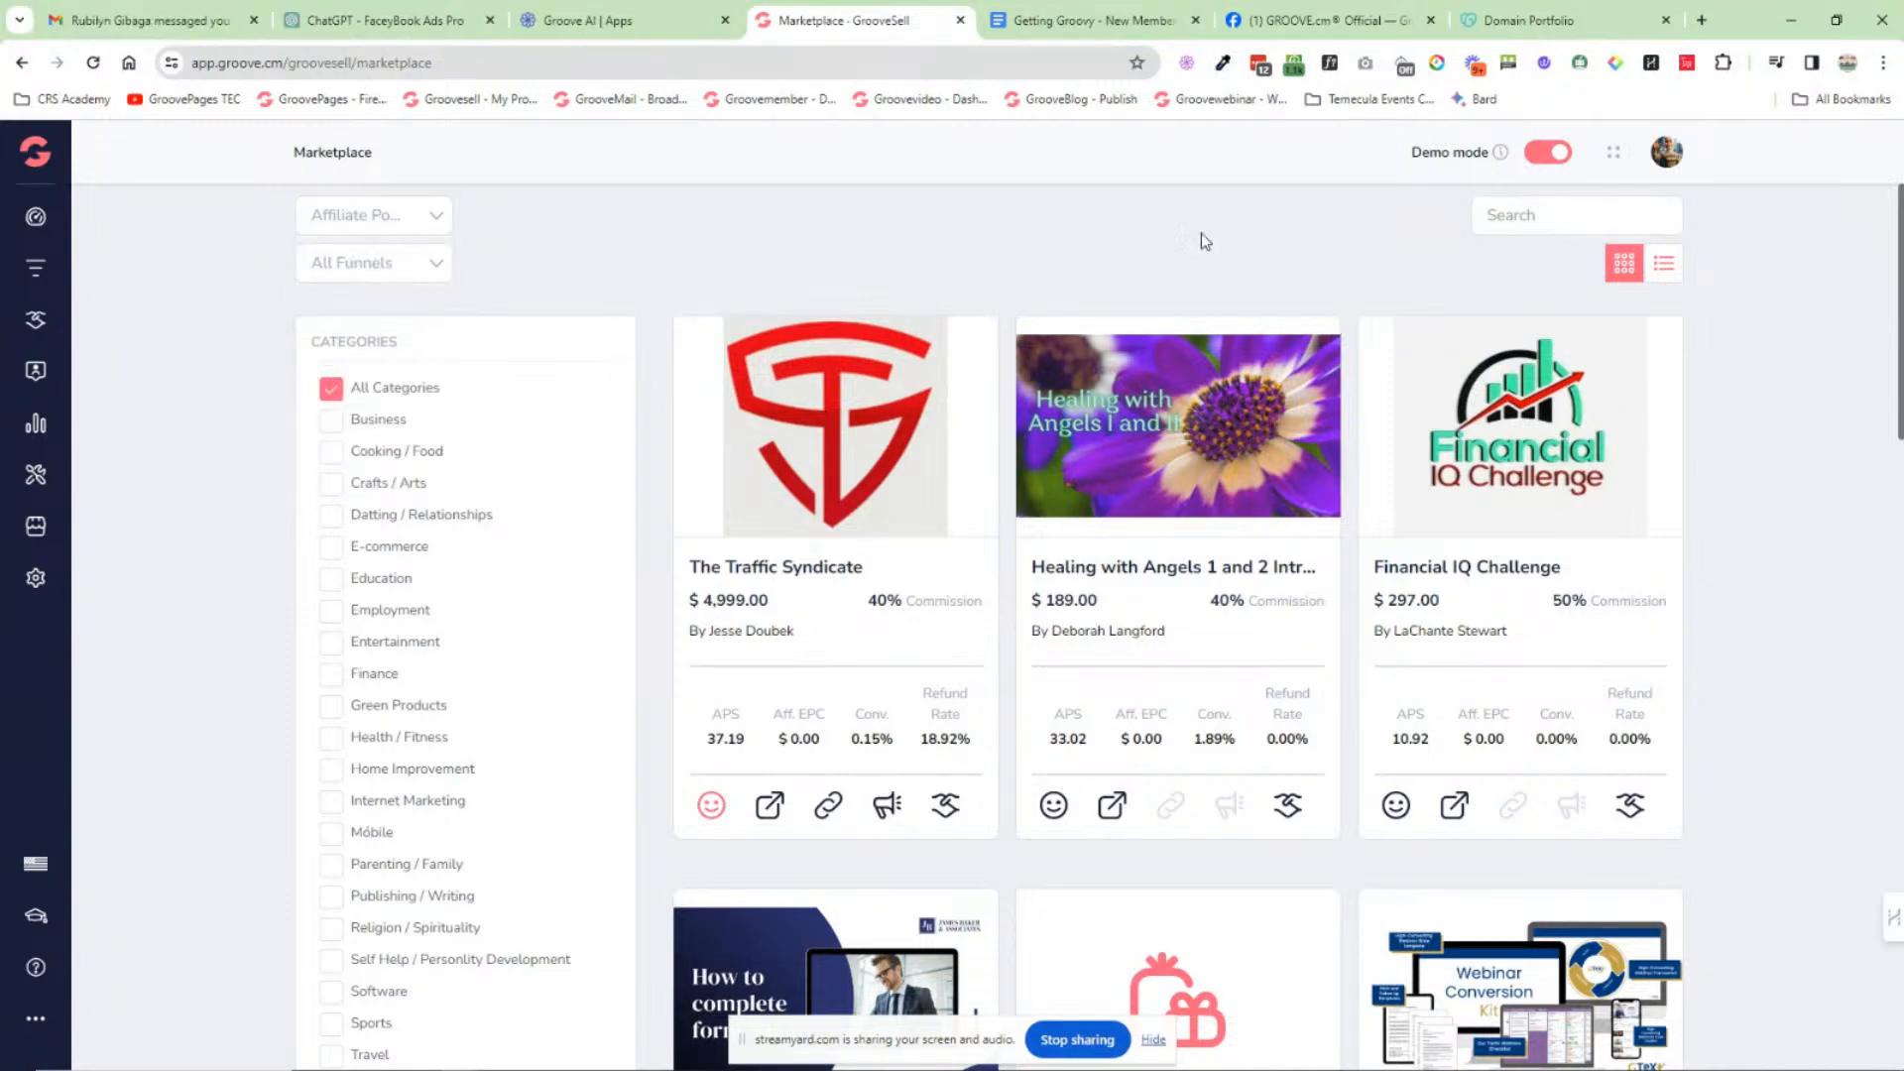
left_click(1664, 262)
left_click(1622, 266)
left_click(1662, 264)
left_click(1626, 265)
Step: Return to the dashboard overview and open the GroovePay page from Our Services
left_click(41, 165)
left_click(101, 266)
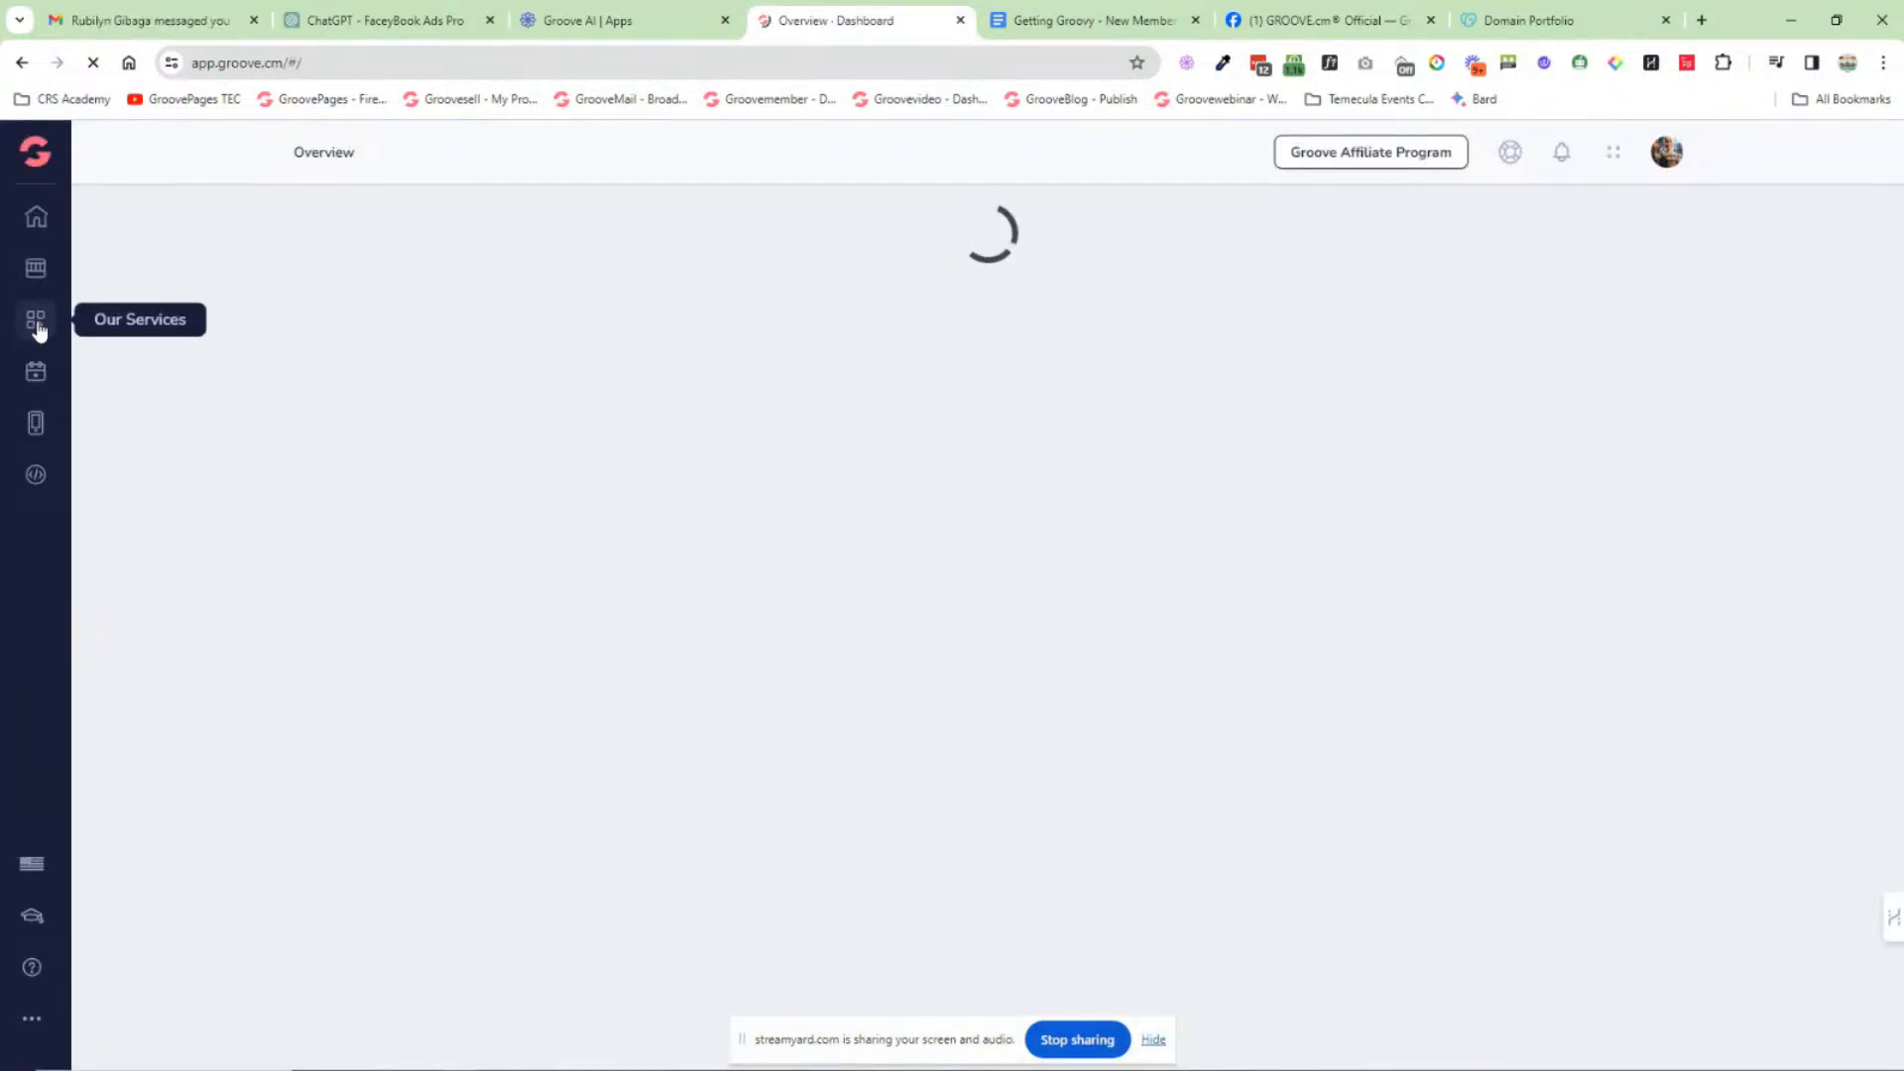
left_click(36, 321)
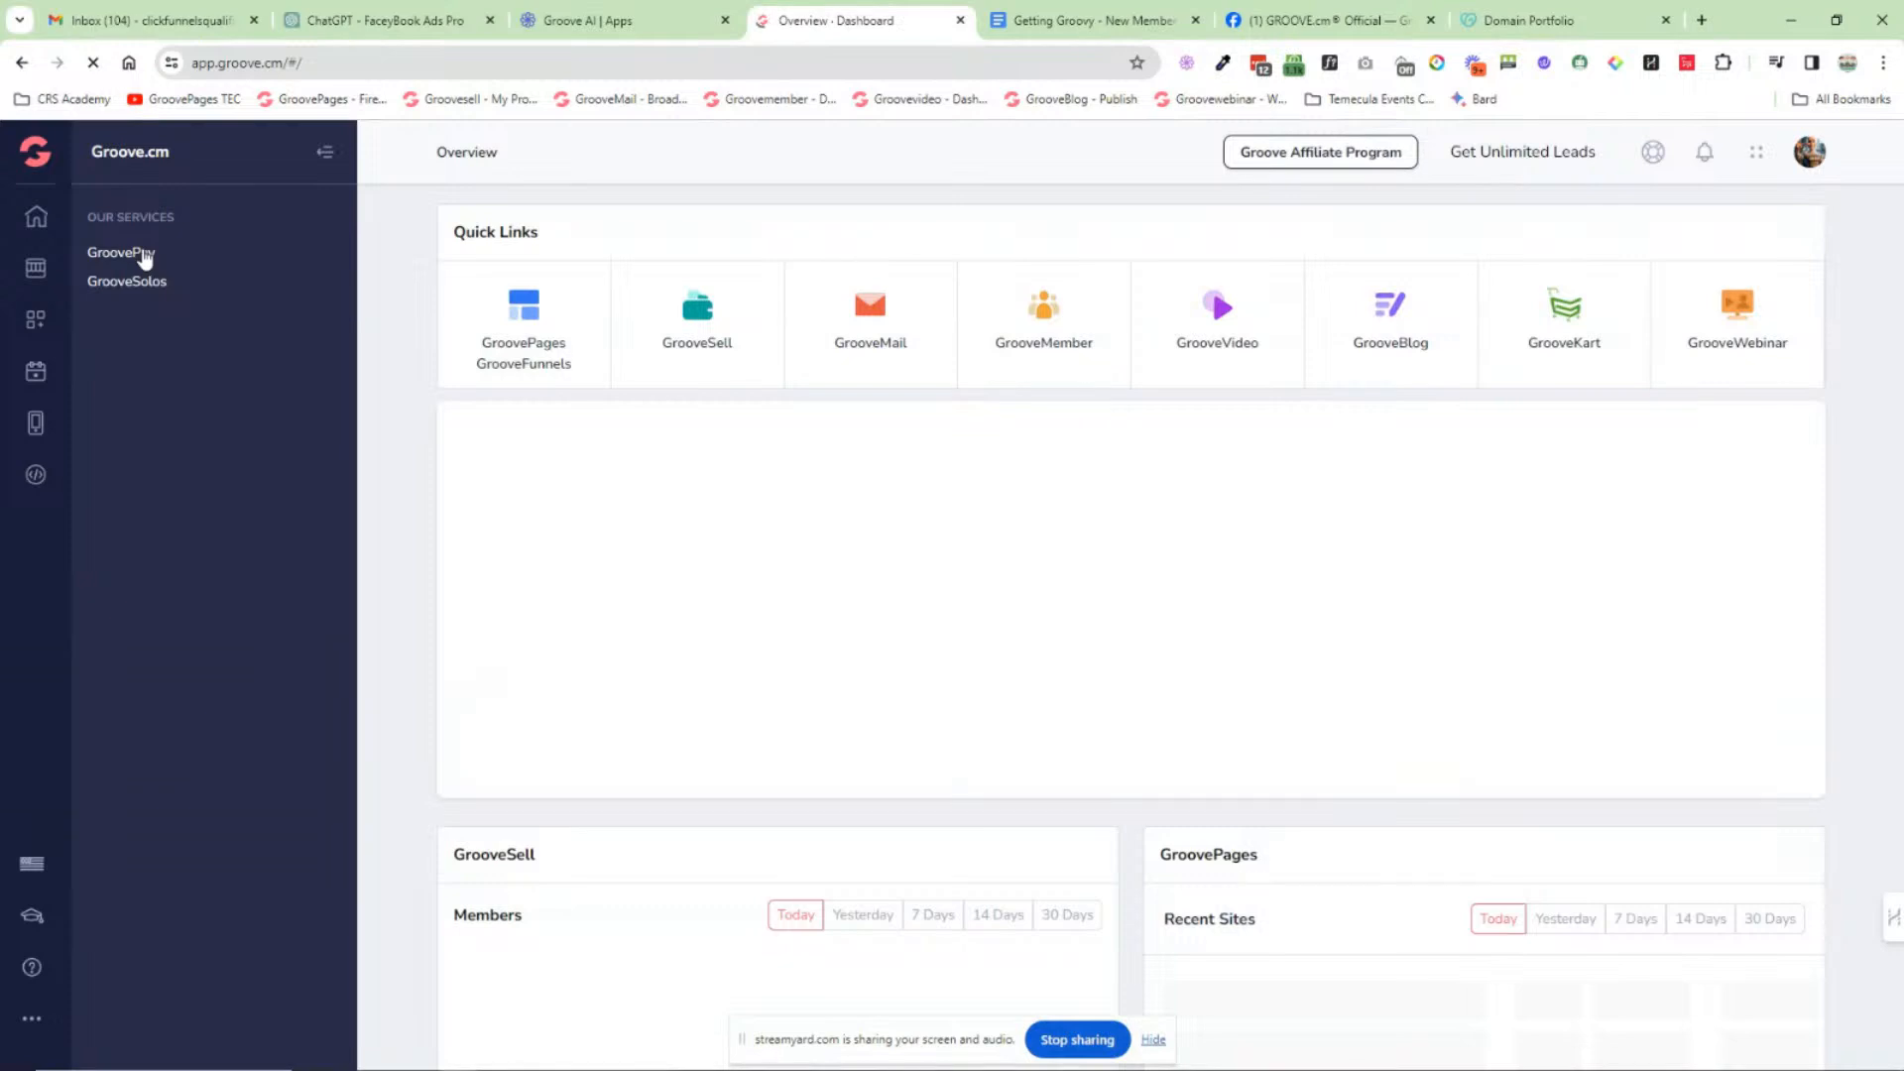
left_click(143, 255)
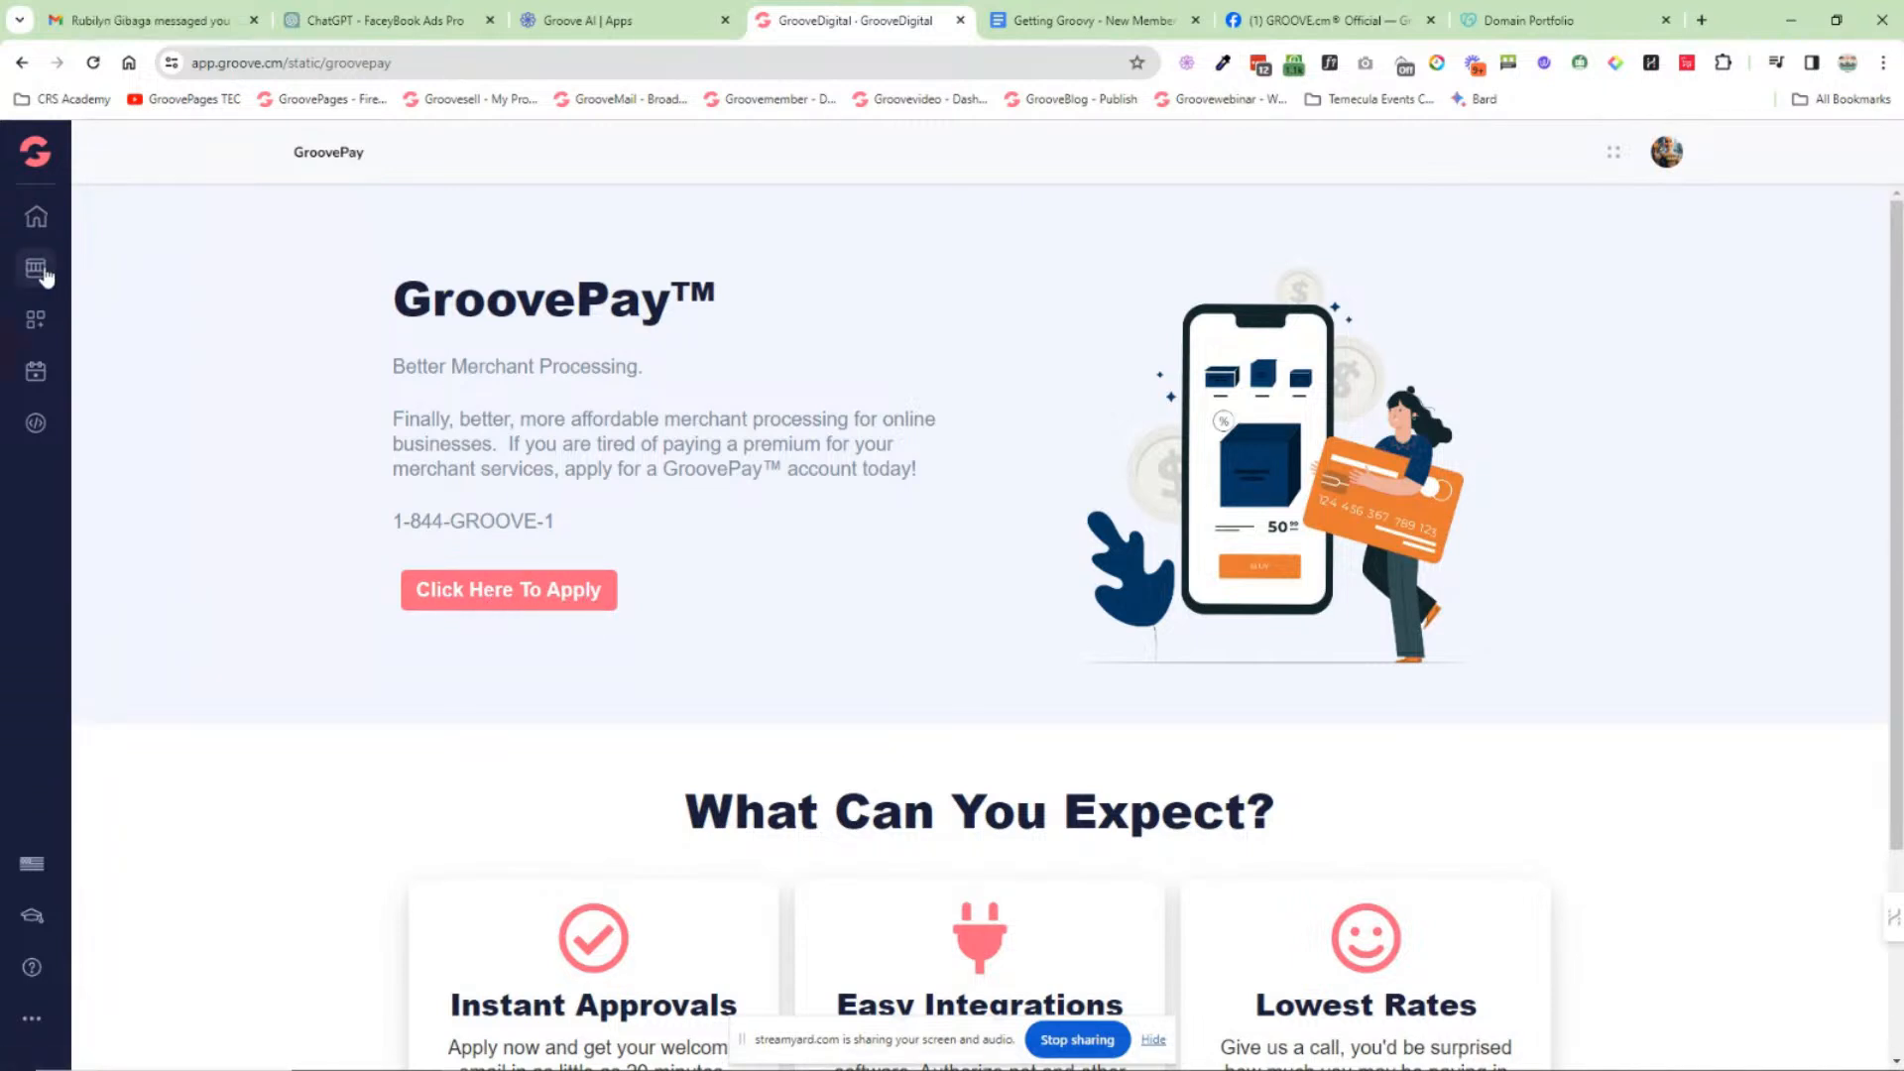
Step: Open the GrooveSolos site from Our Services, view its landing page, and close it
left_click(36, 319)
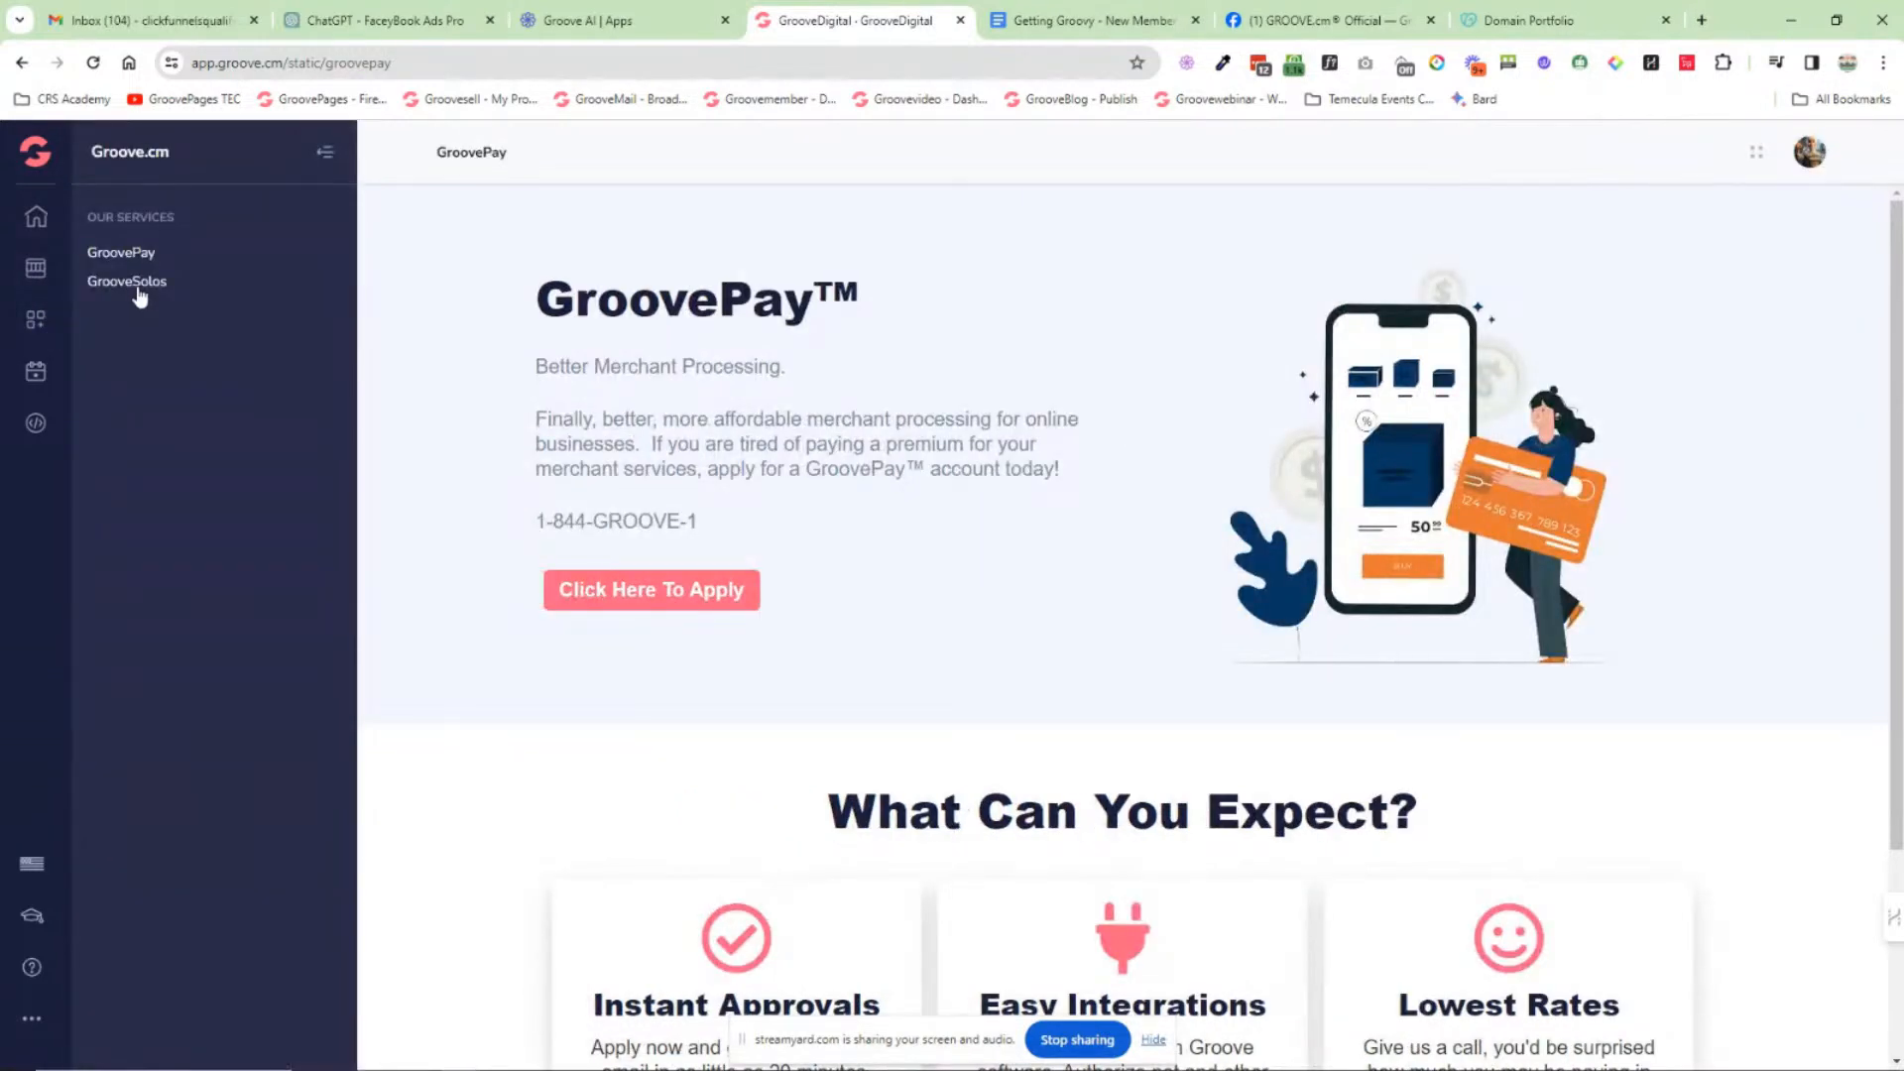
left_click(138, 283)
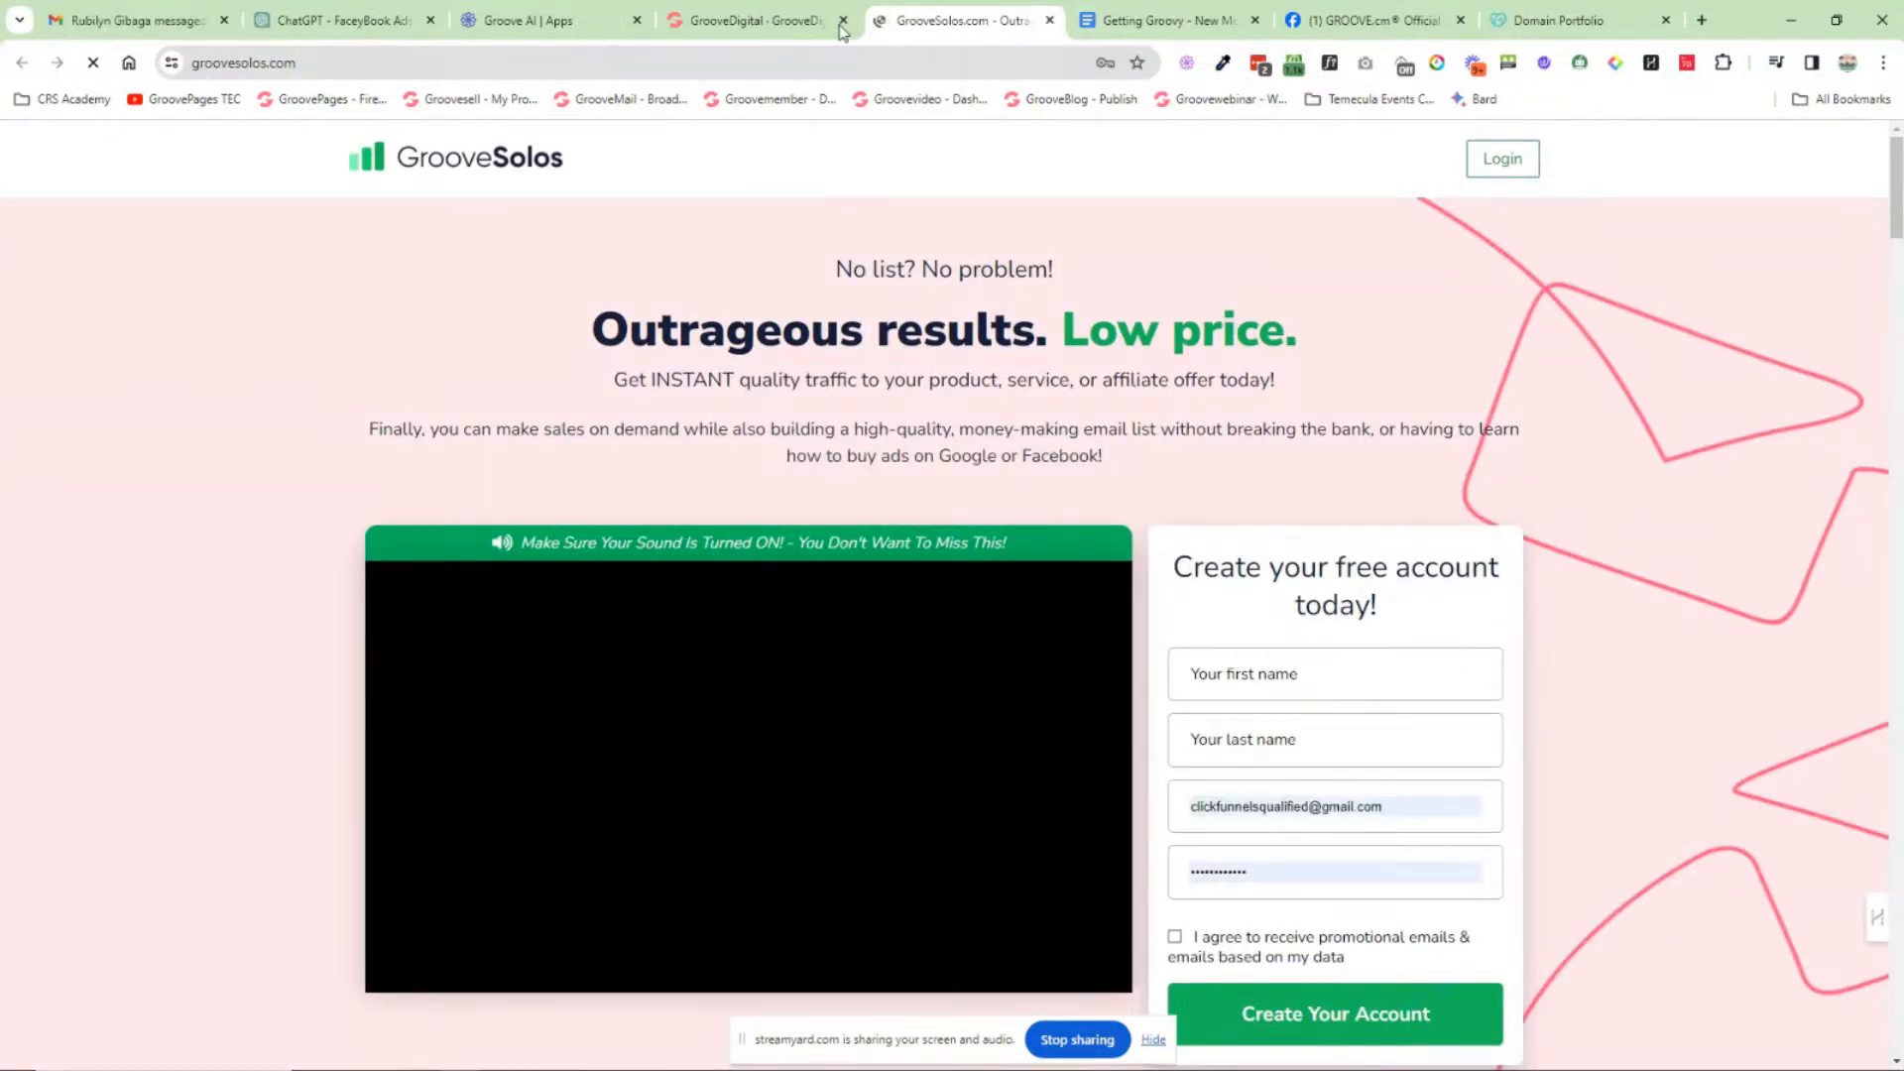
left_click(1049, 21)
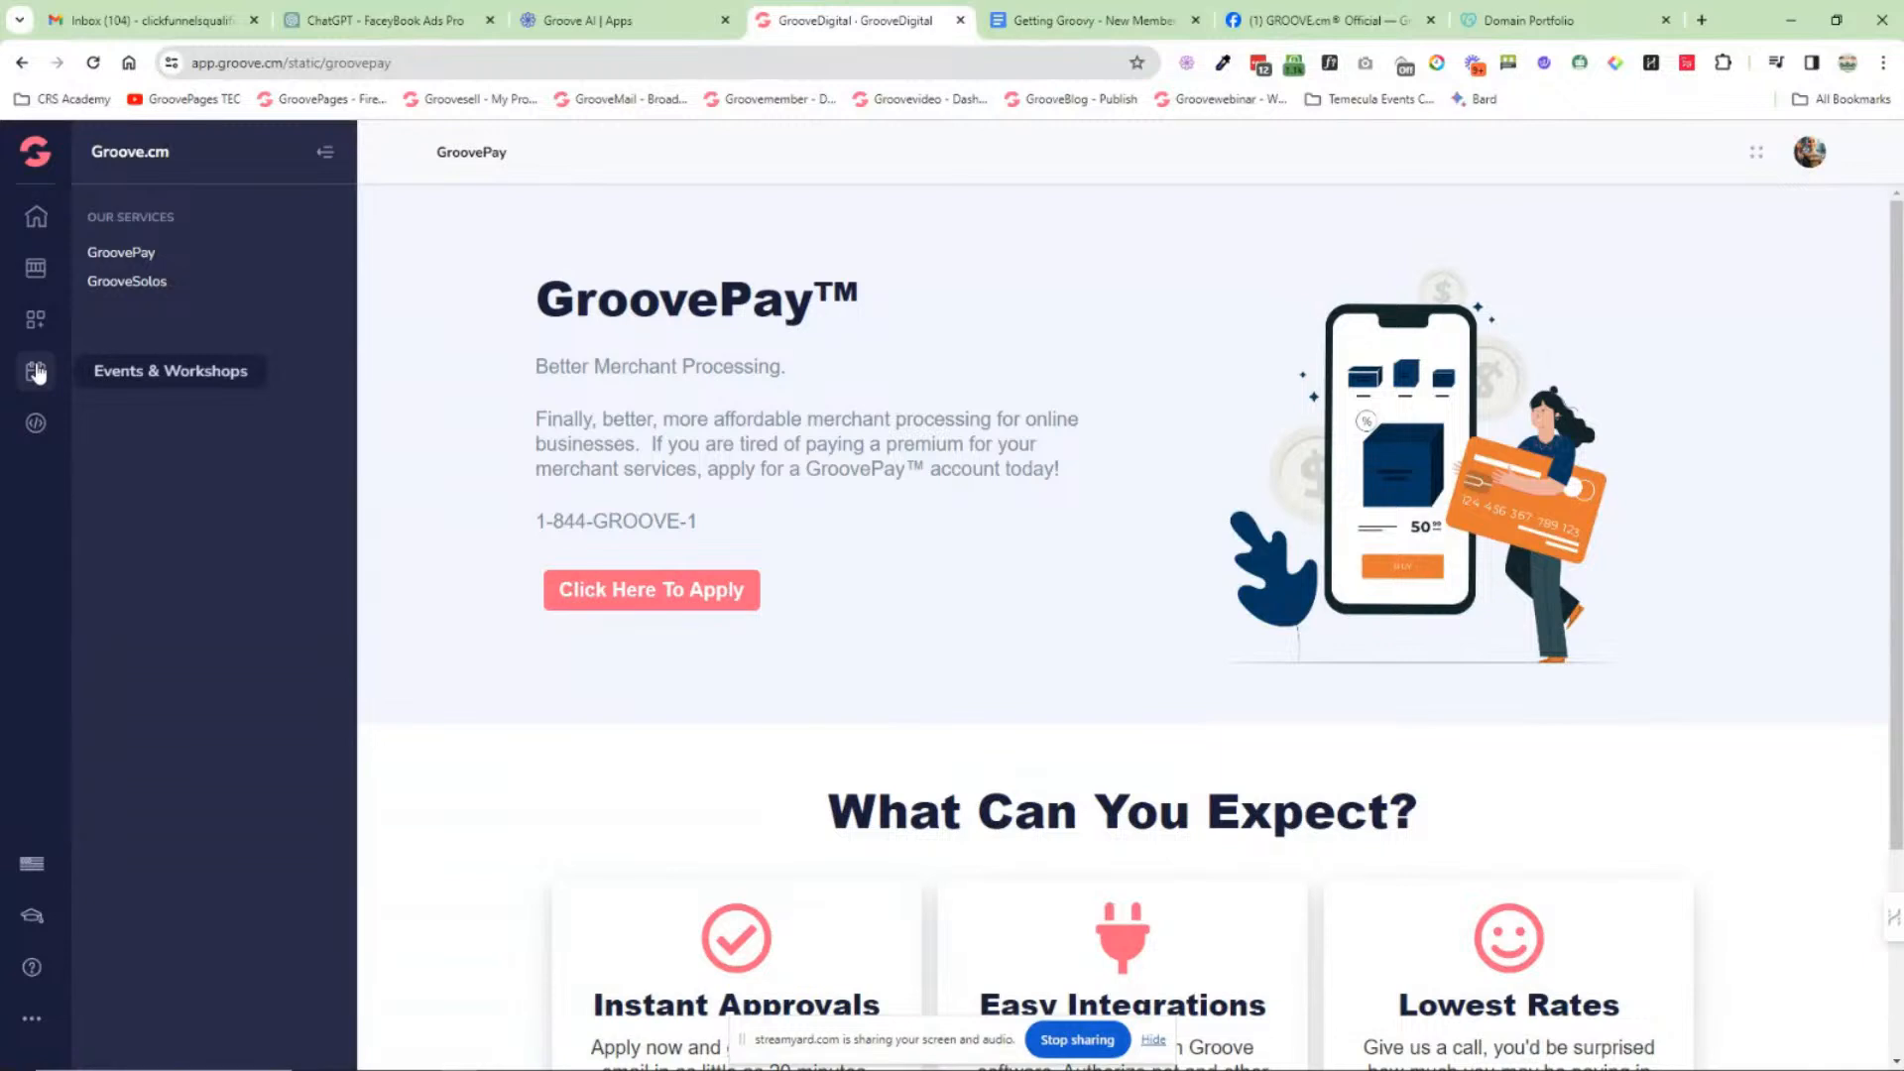
Step: Open the GrooveKon event page from Events & Workshops
left_click(139, 253)
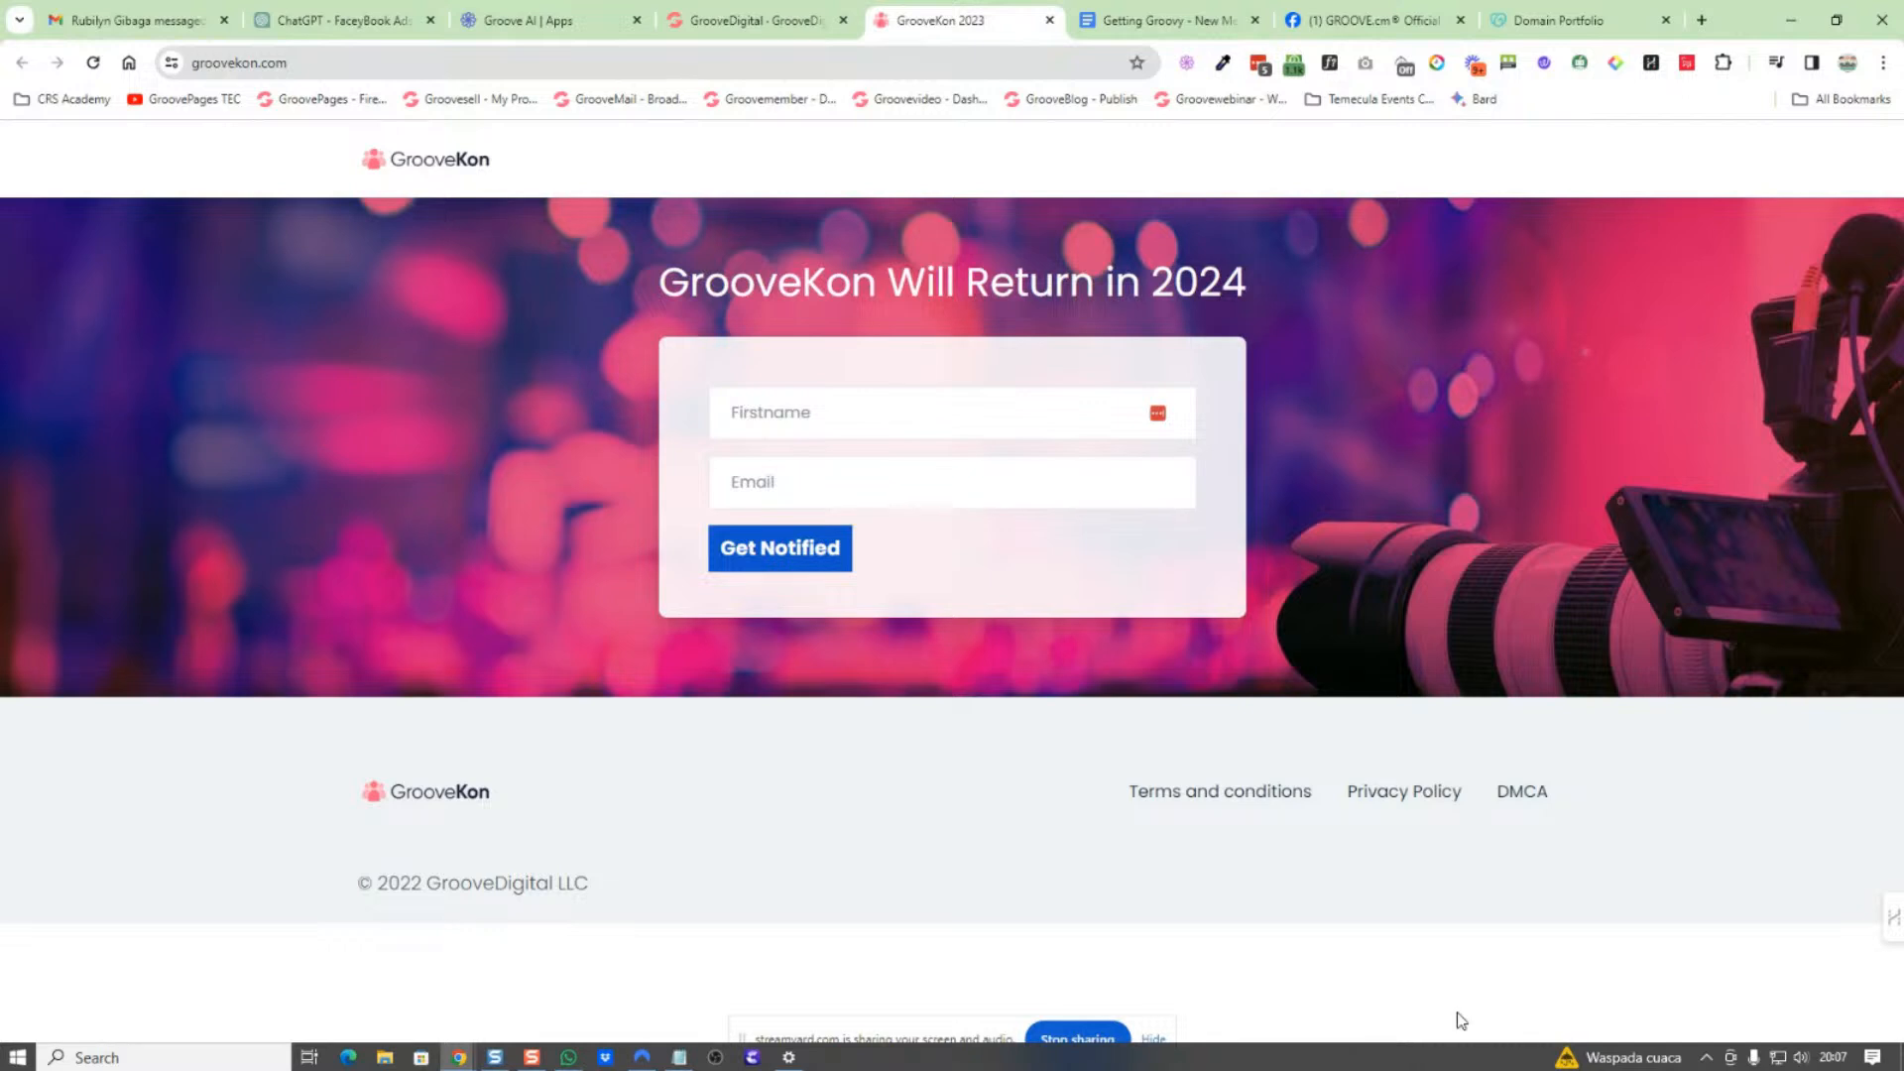
Step: Leave the GrooveKon page, open the Marketers Cruise event site, look through its content and hosts, and close it
left_click(1048, 20)
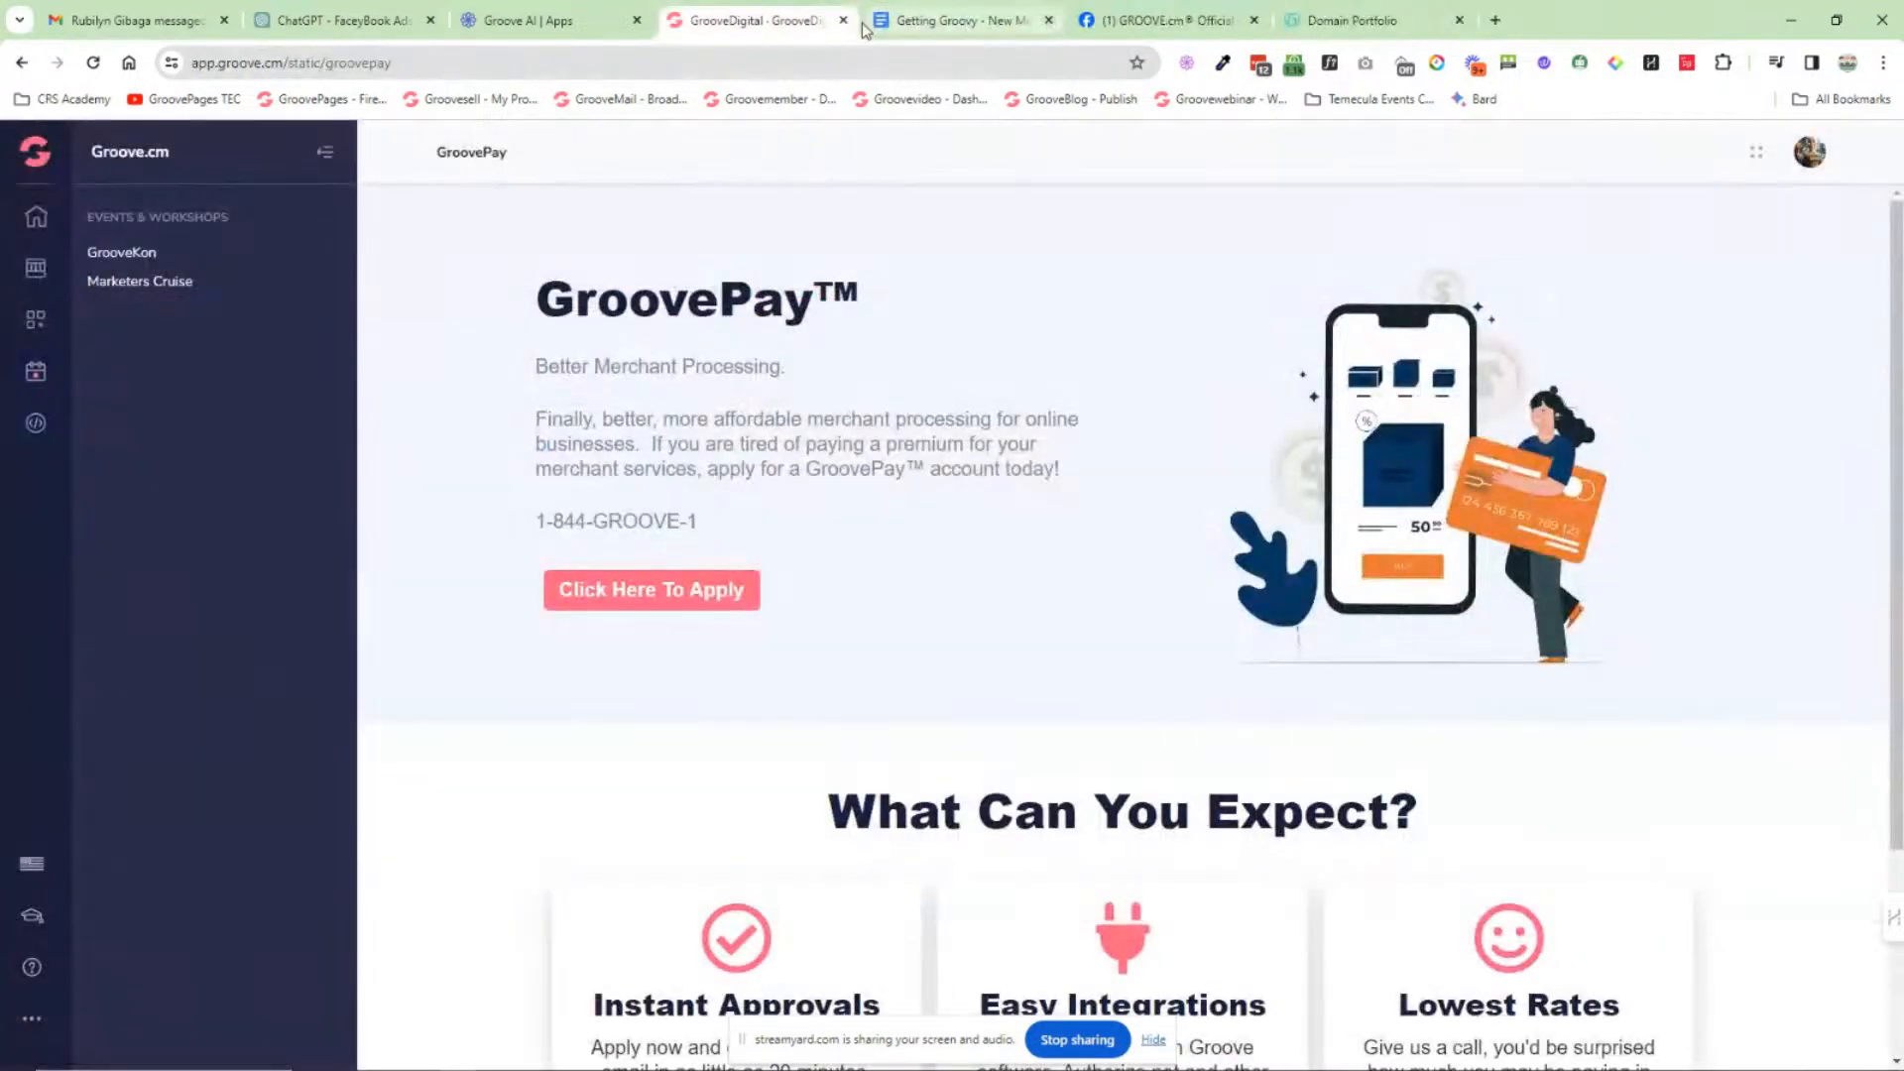
left_click(124, 283)
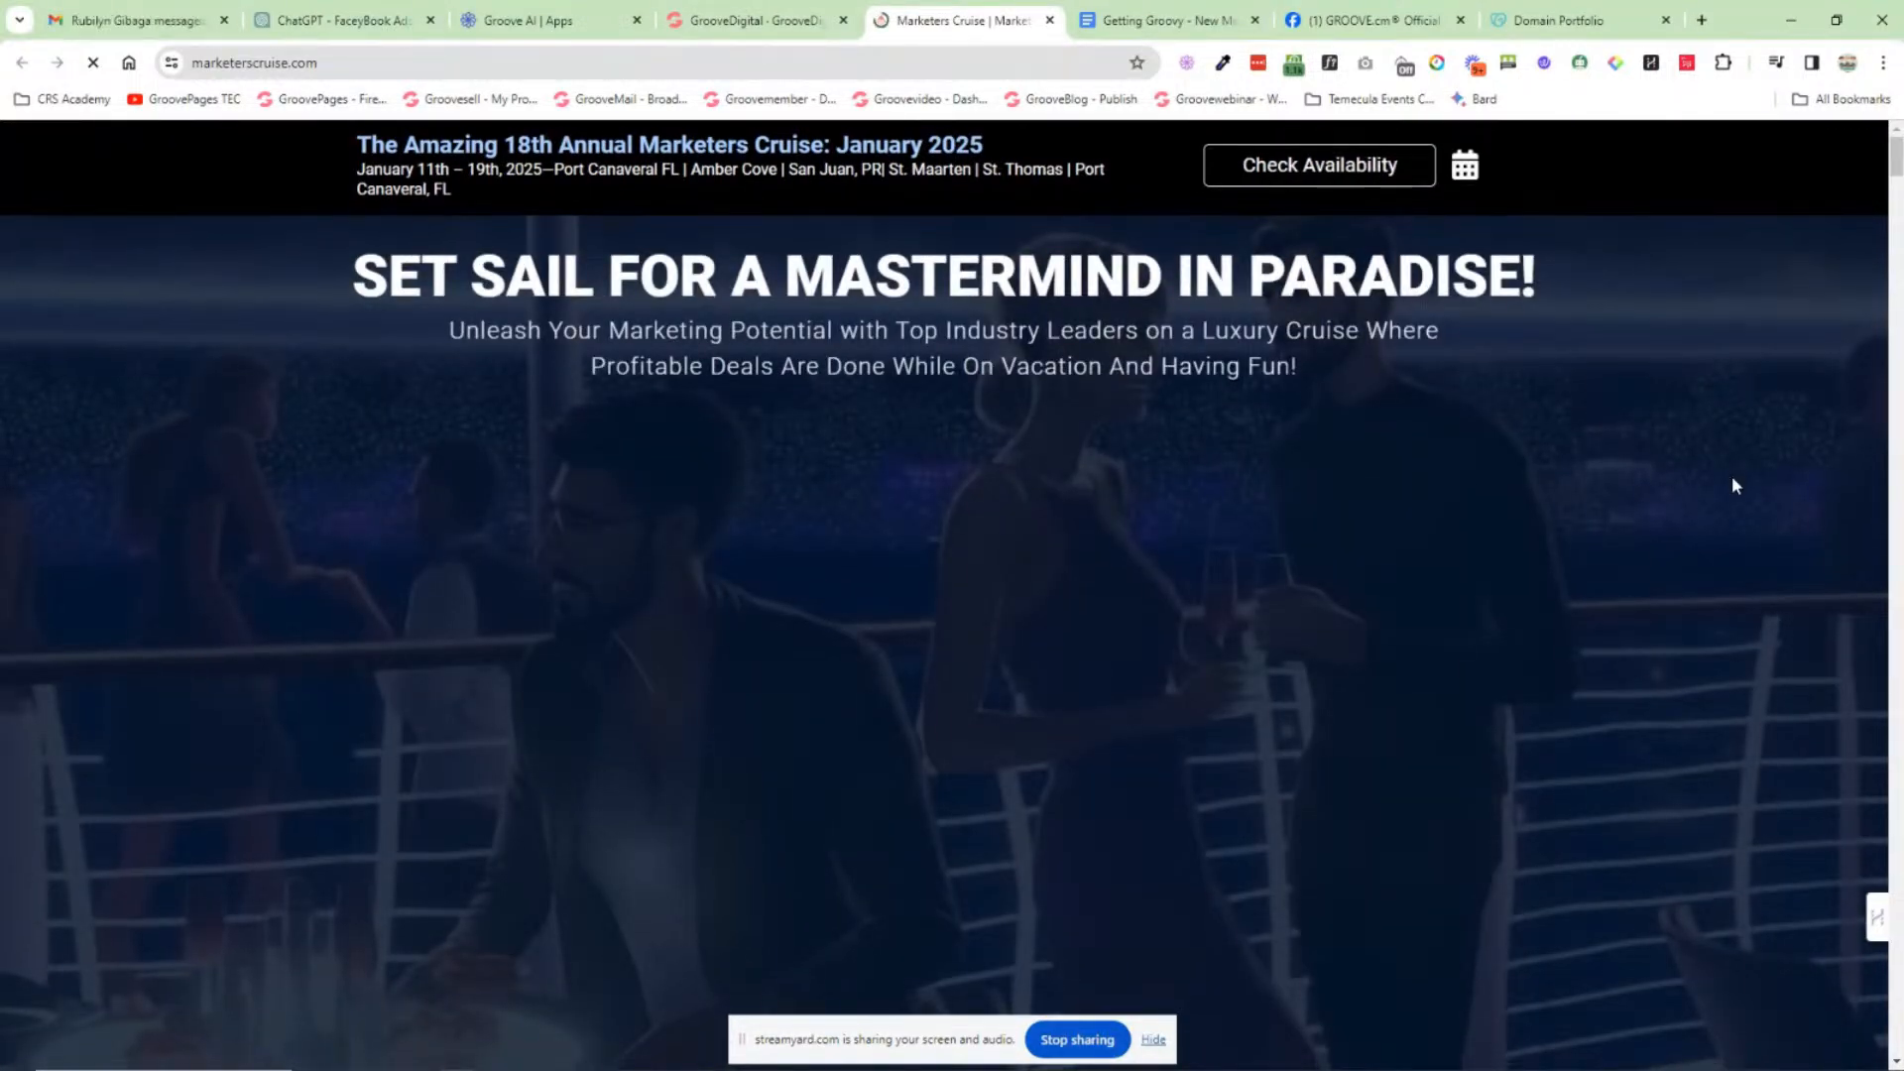
scroll(1734, 483, "down", 20)
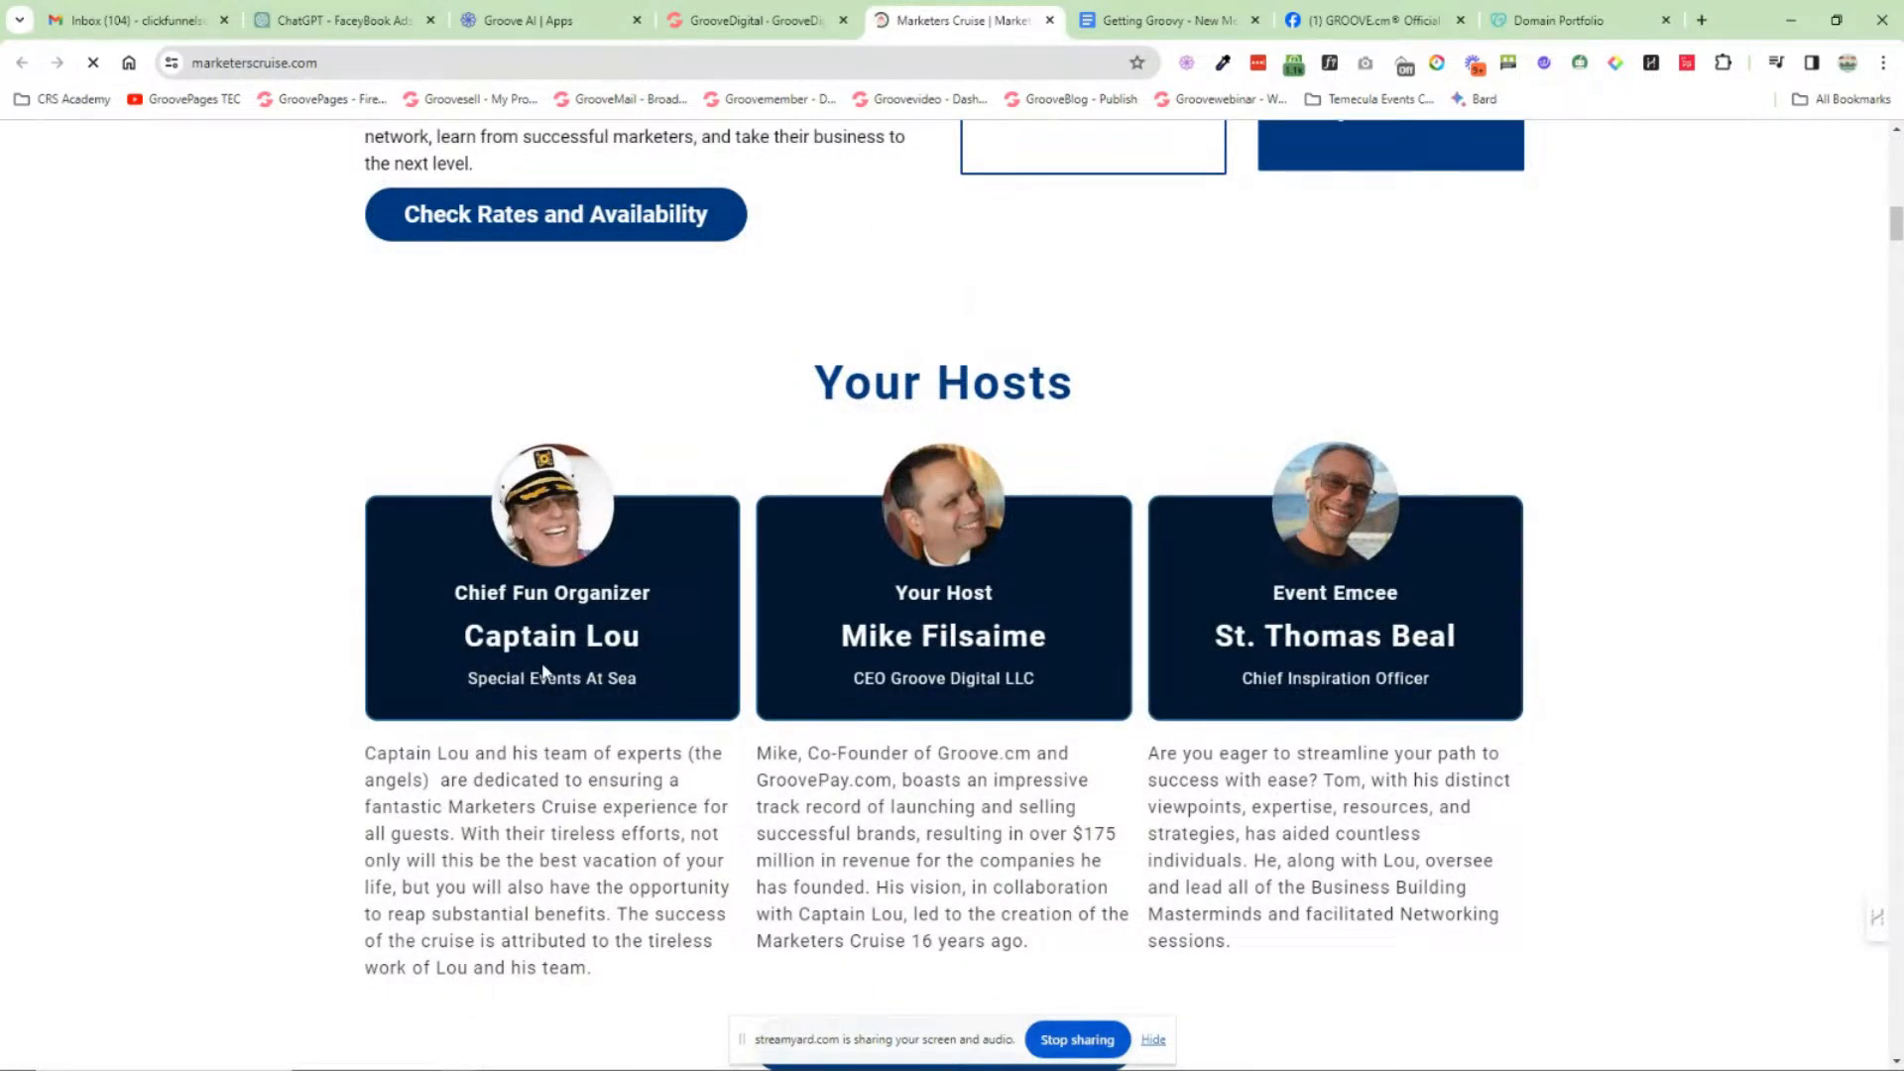
scroll(739, 680, "up", 15)
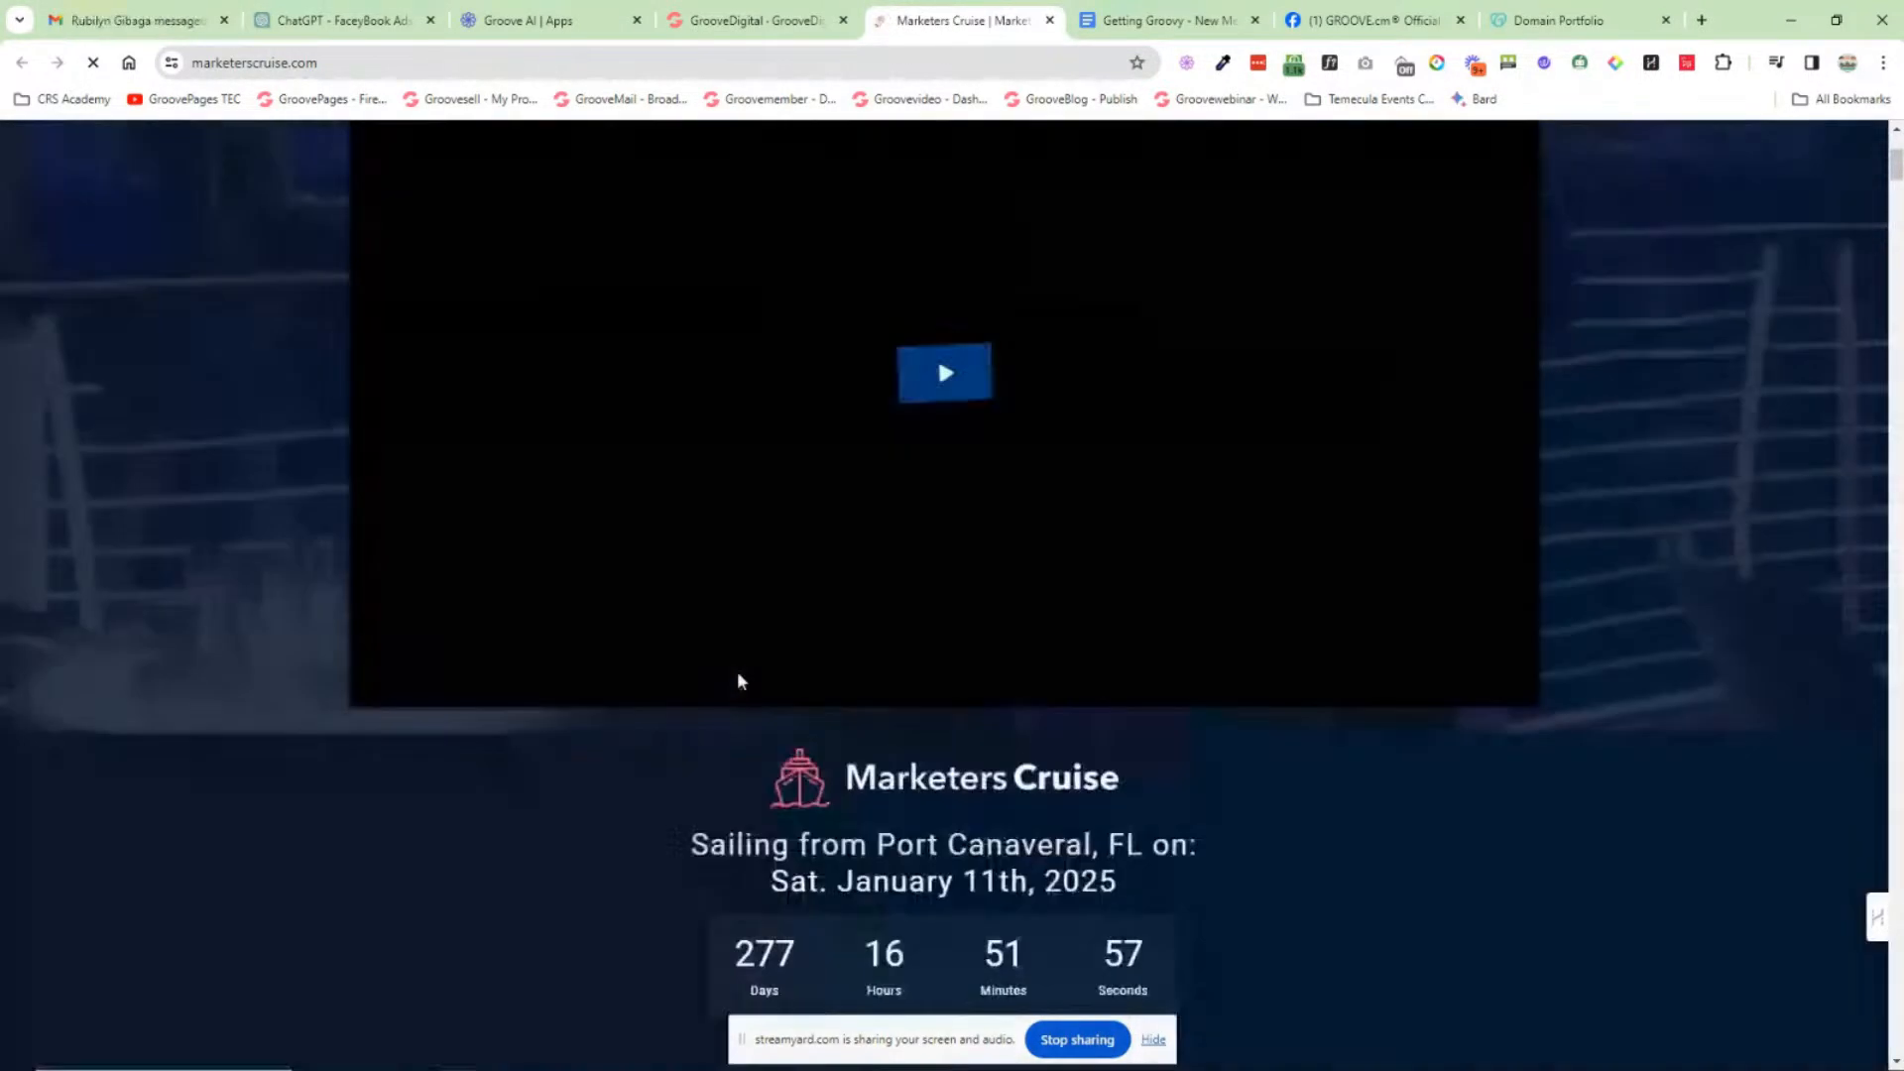
scroll(739, 681, "up", 2)
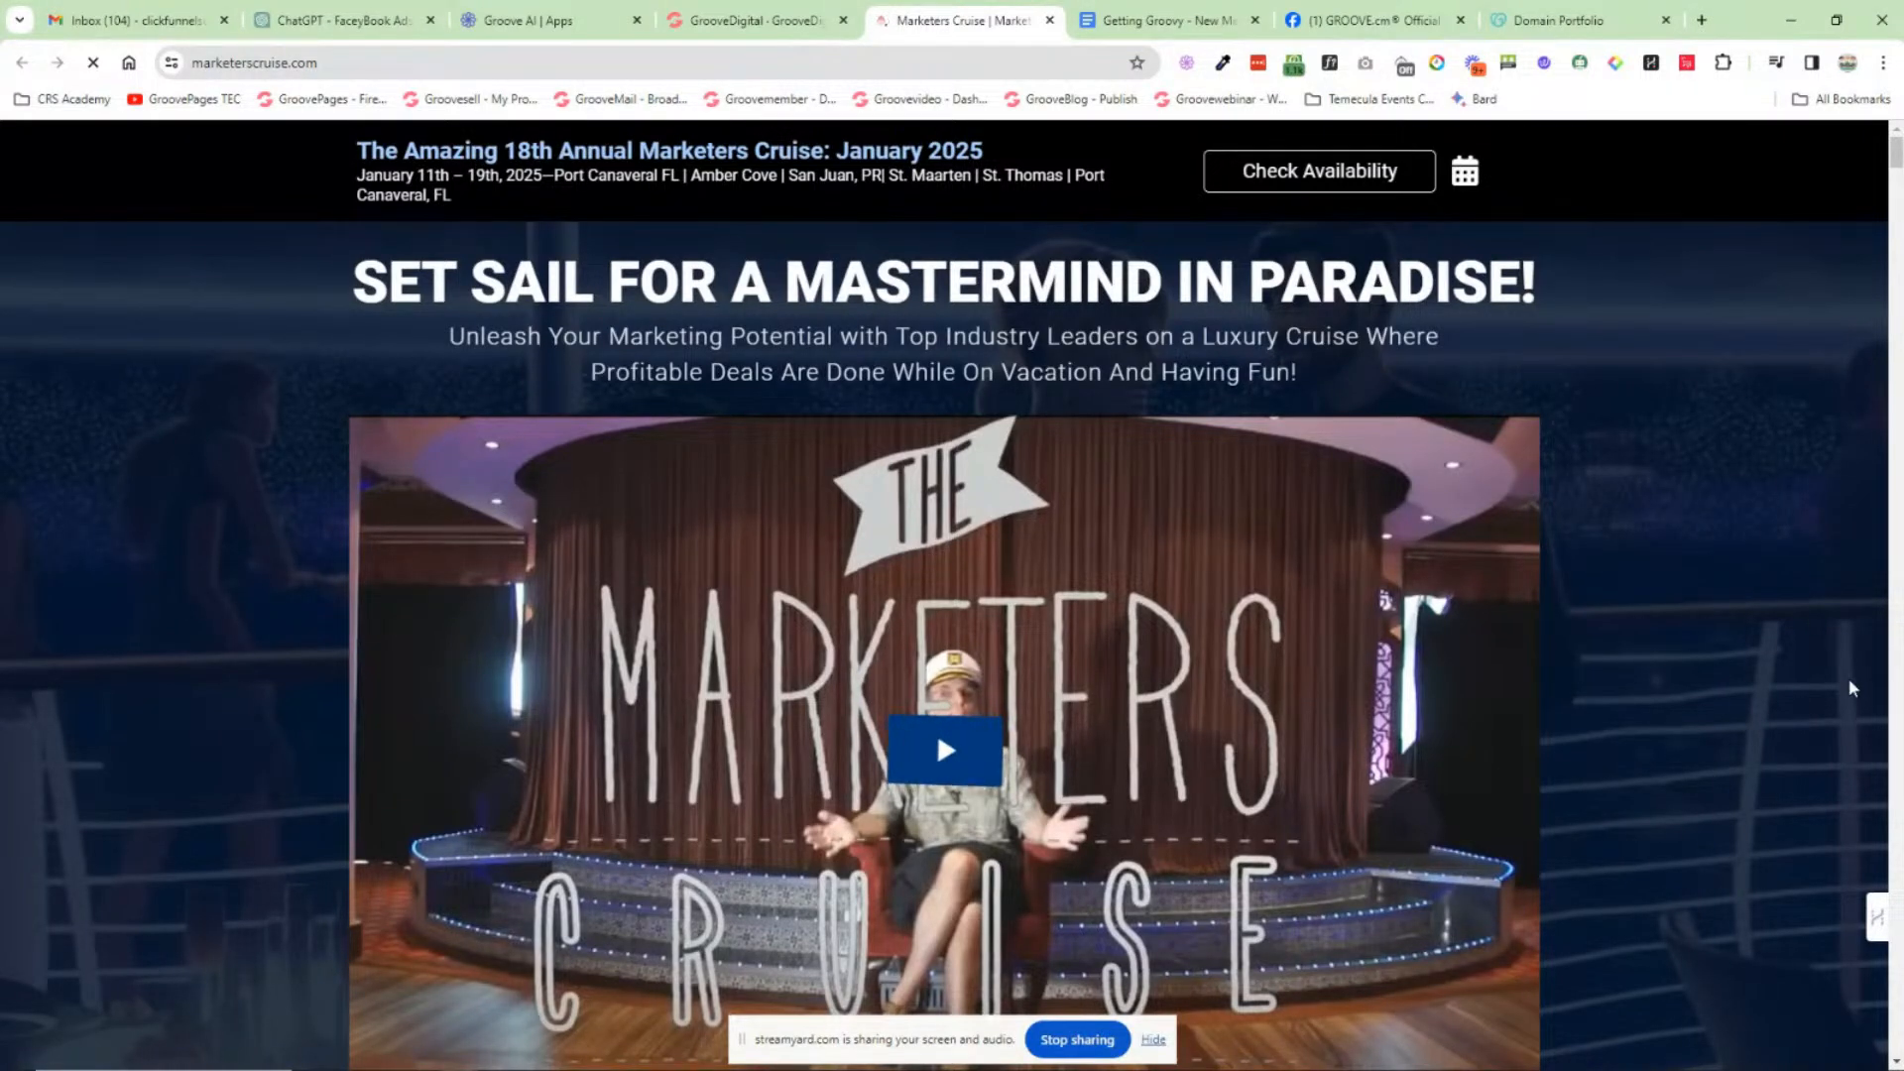
left_click(1049, 20)
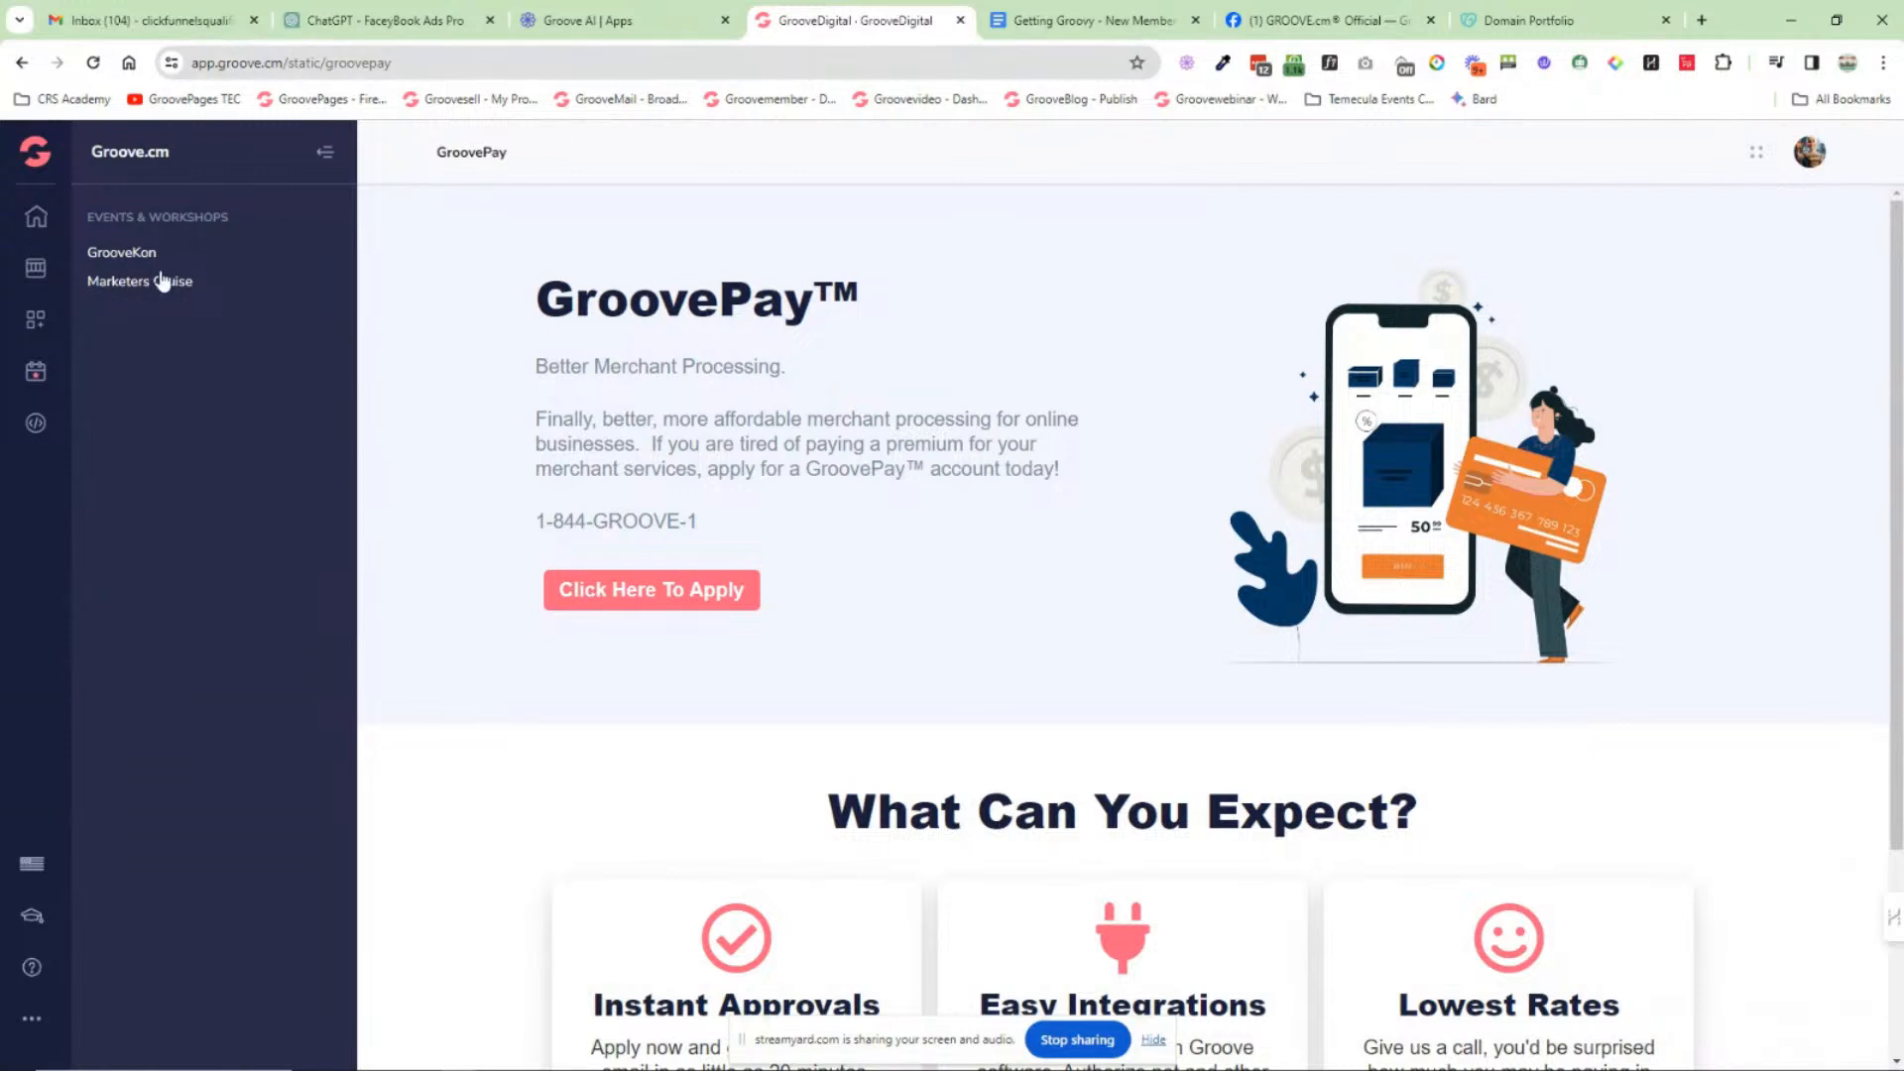
Step: View the Developer API key settings in My Account, close them, and check the dashboard's available languages
left_click(36, 424)
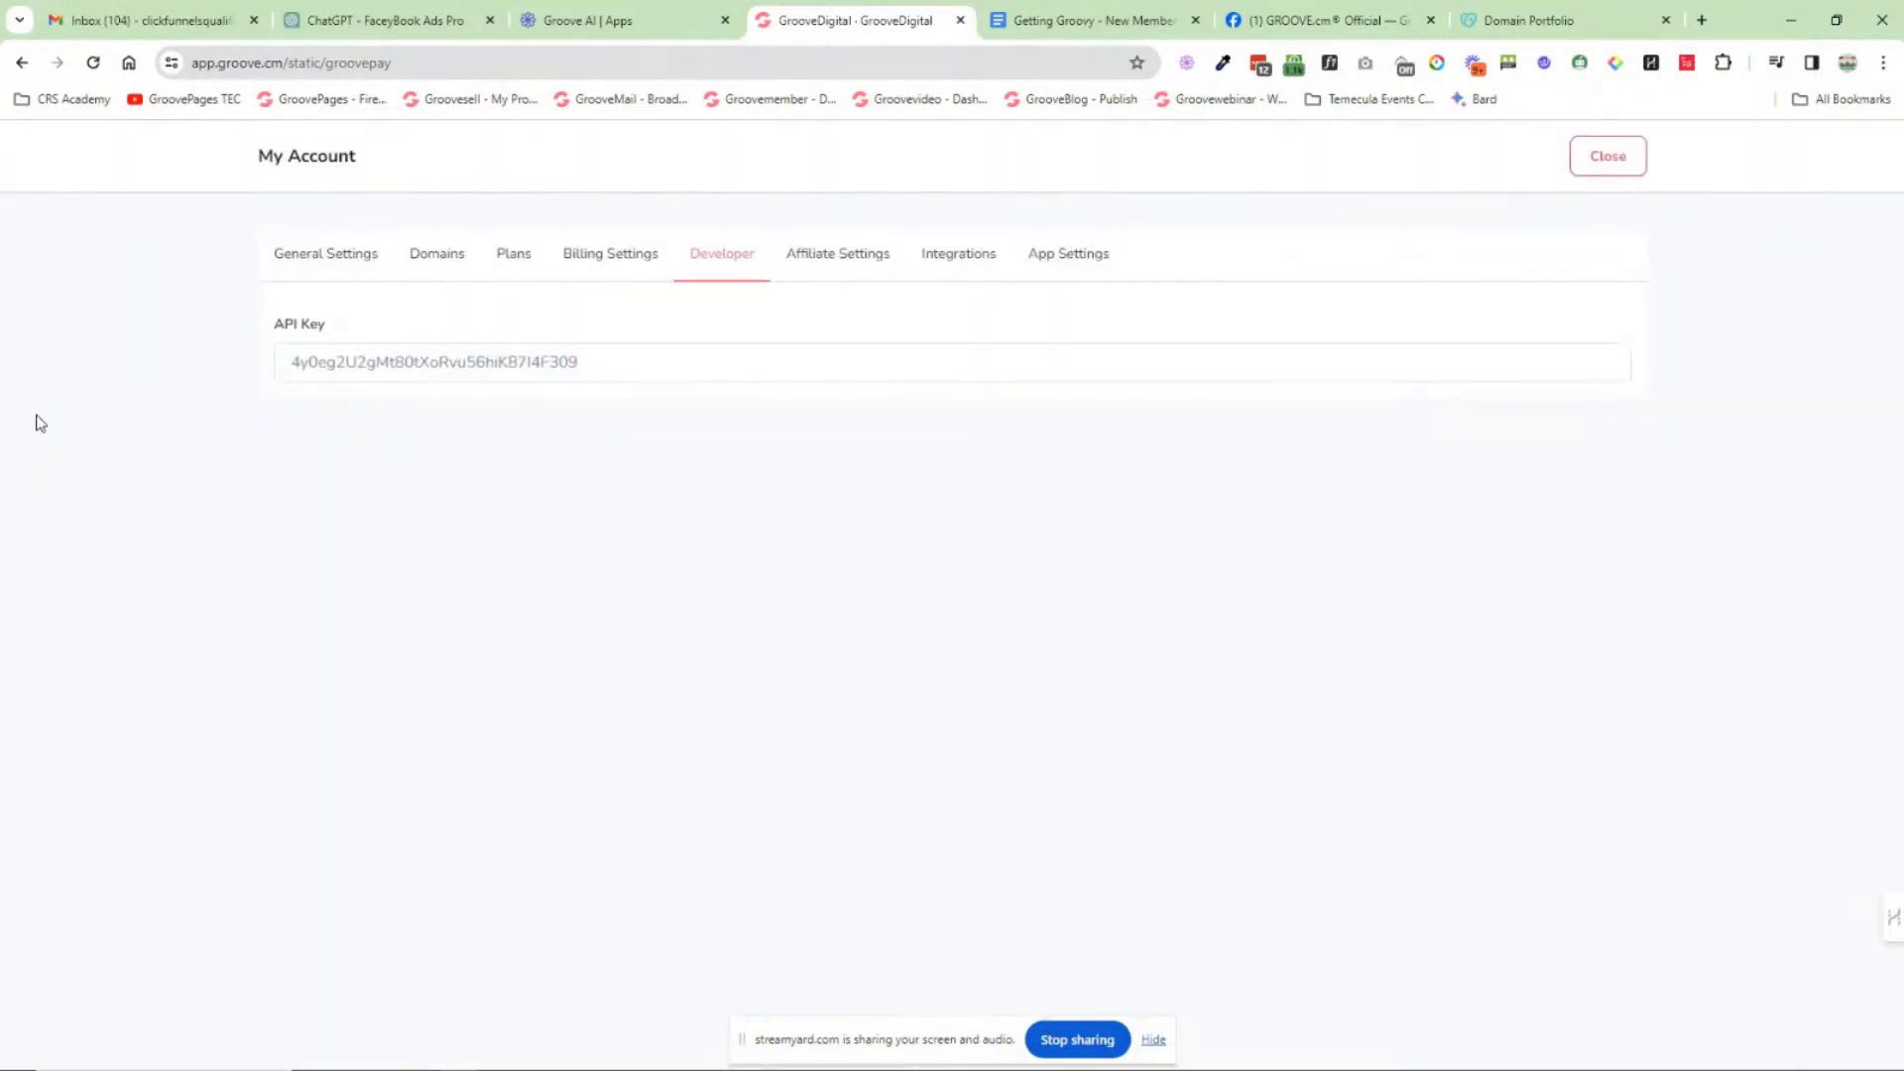
left_click(1608, 158)
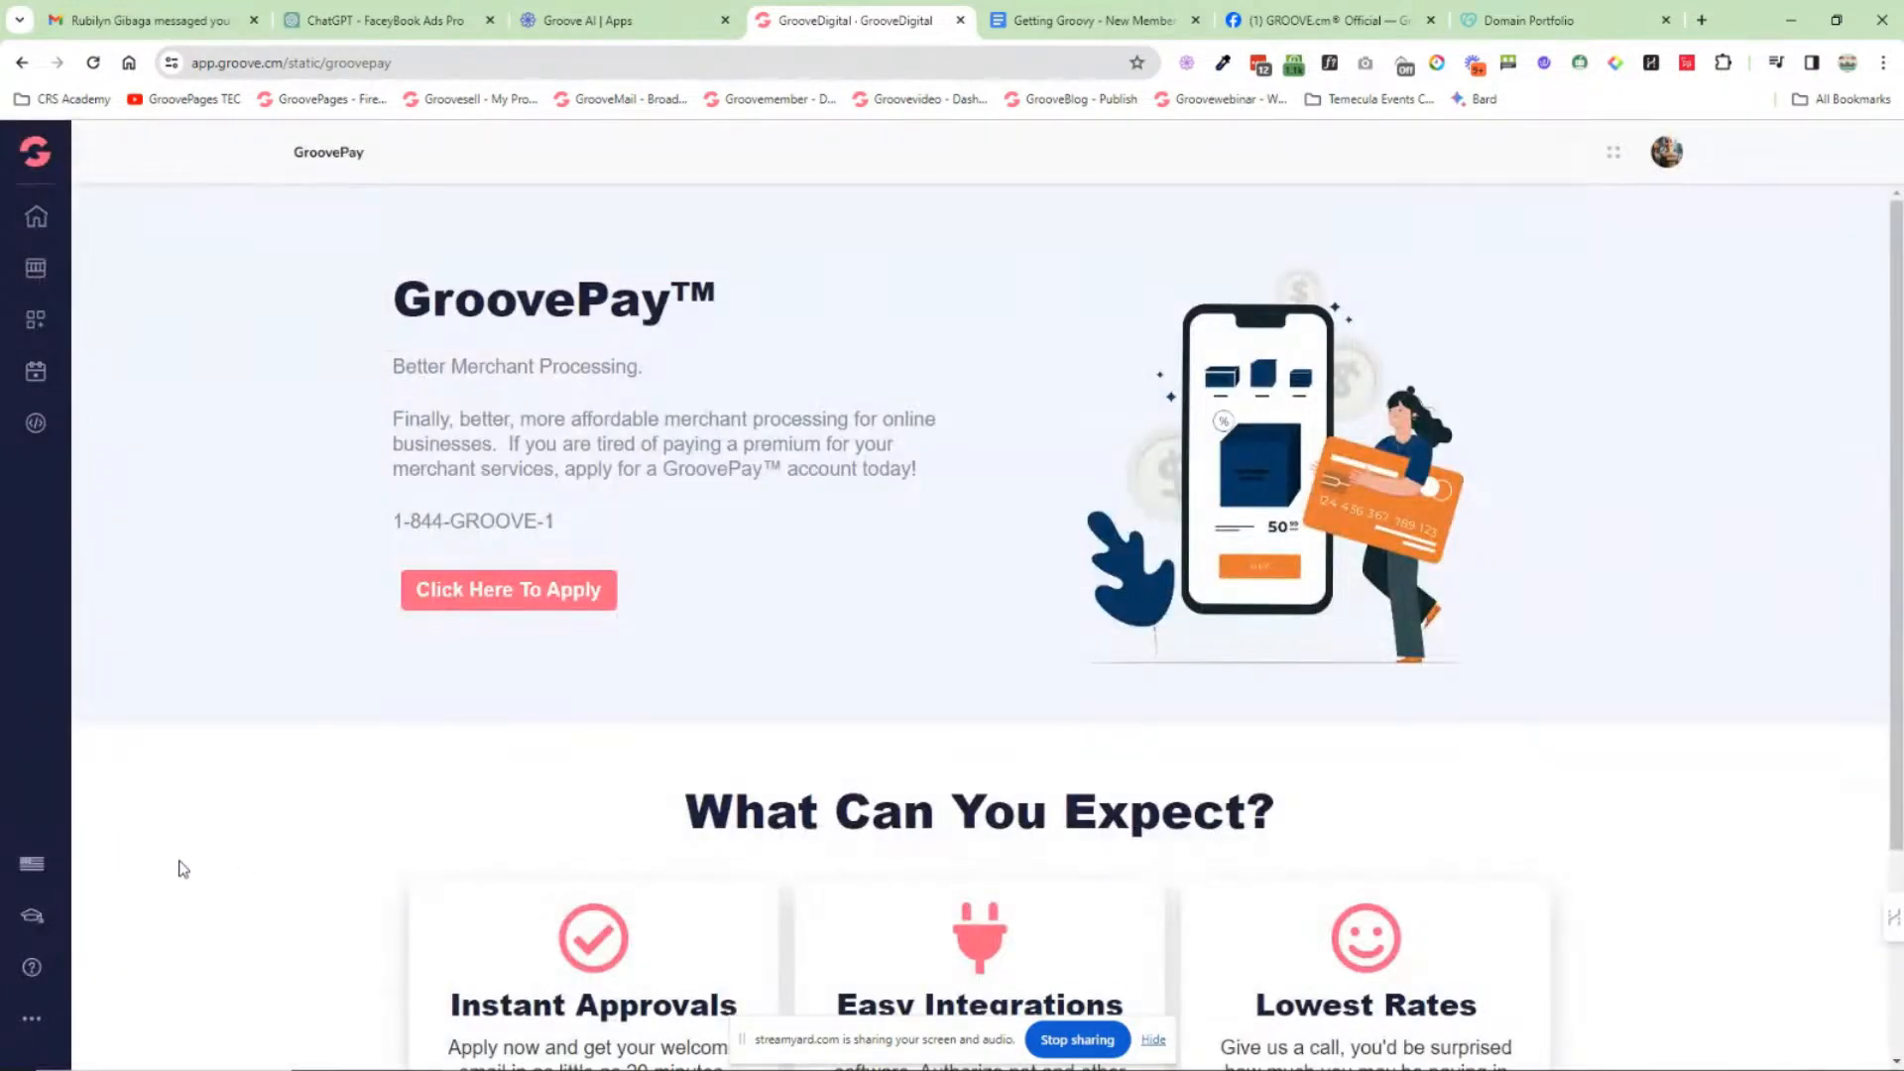
left_click(30, 867)
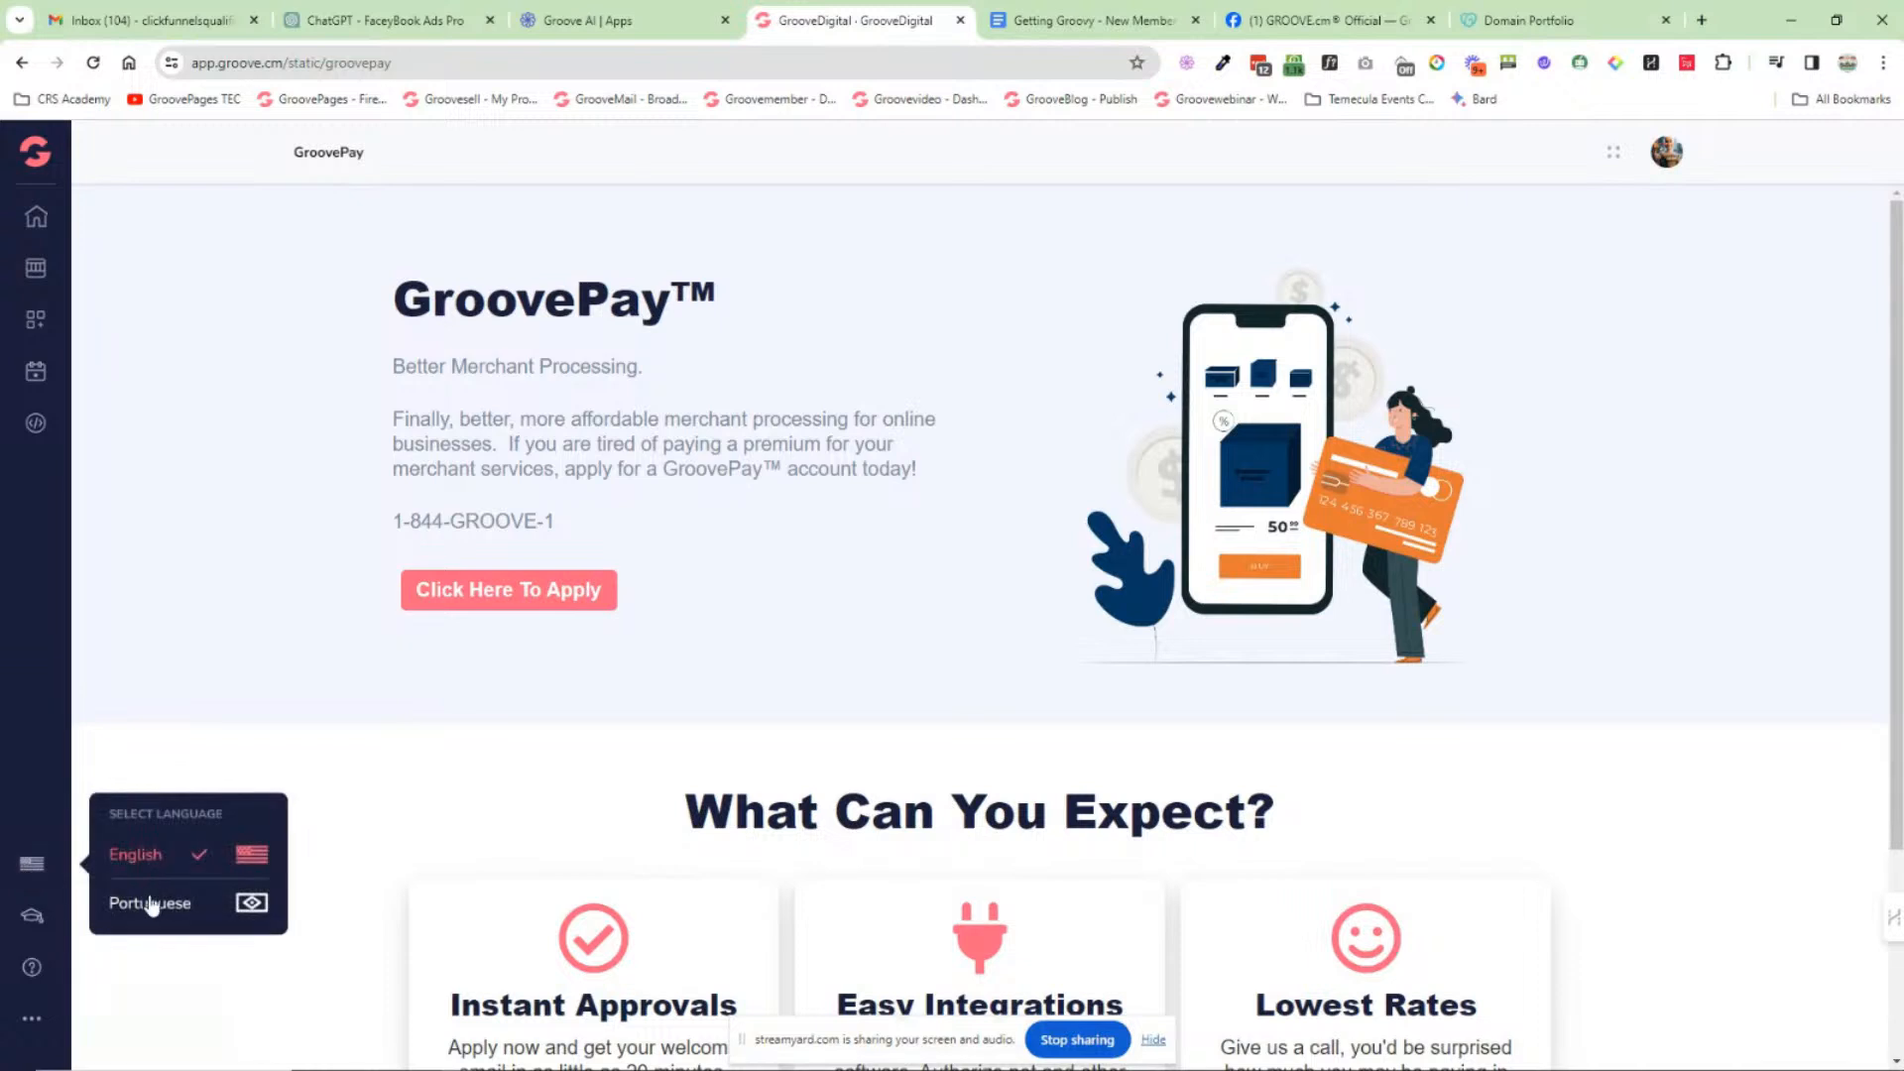
left_click(31, 864)
Step: Open the GrooveDigital Academy site and search its posts for "custom"
left_click(33, 917)
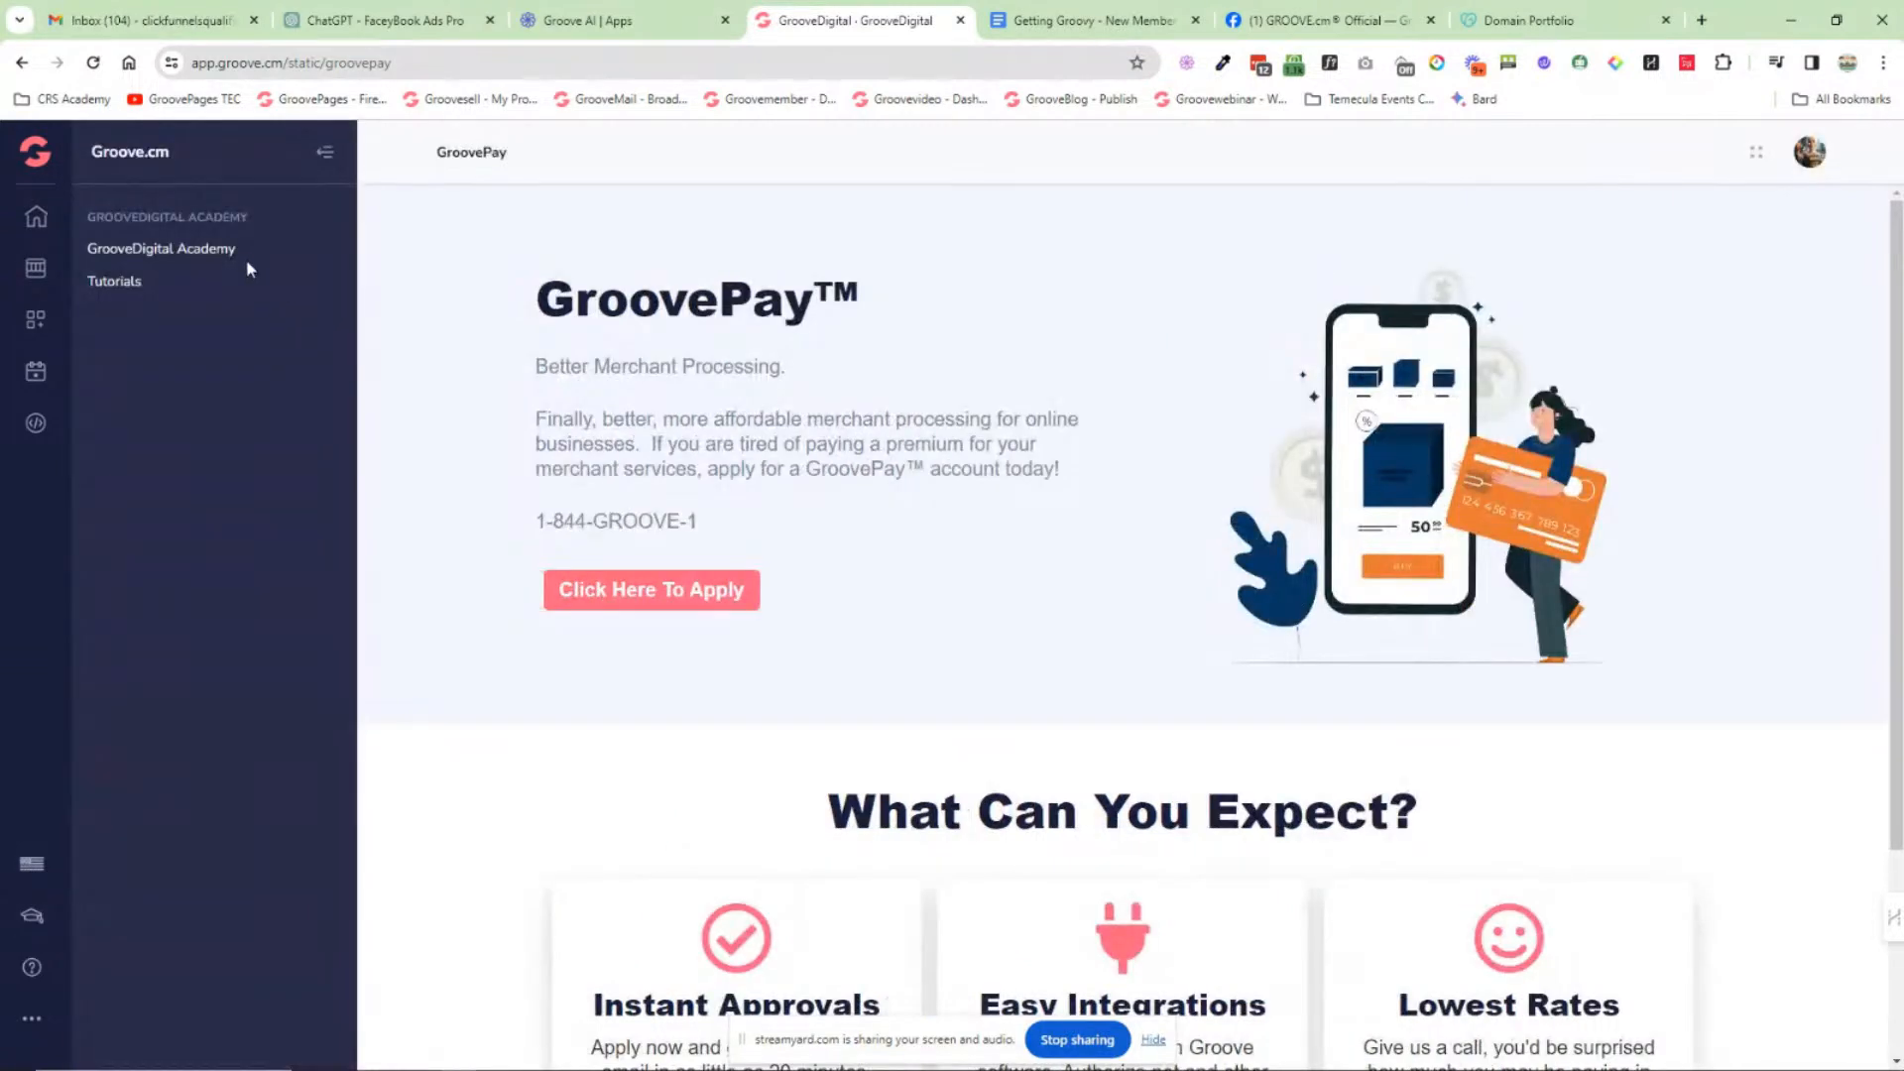
left_click(190, 257)
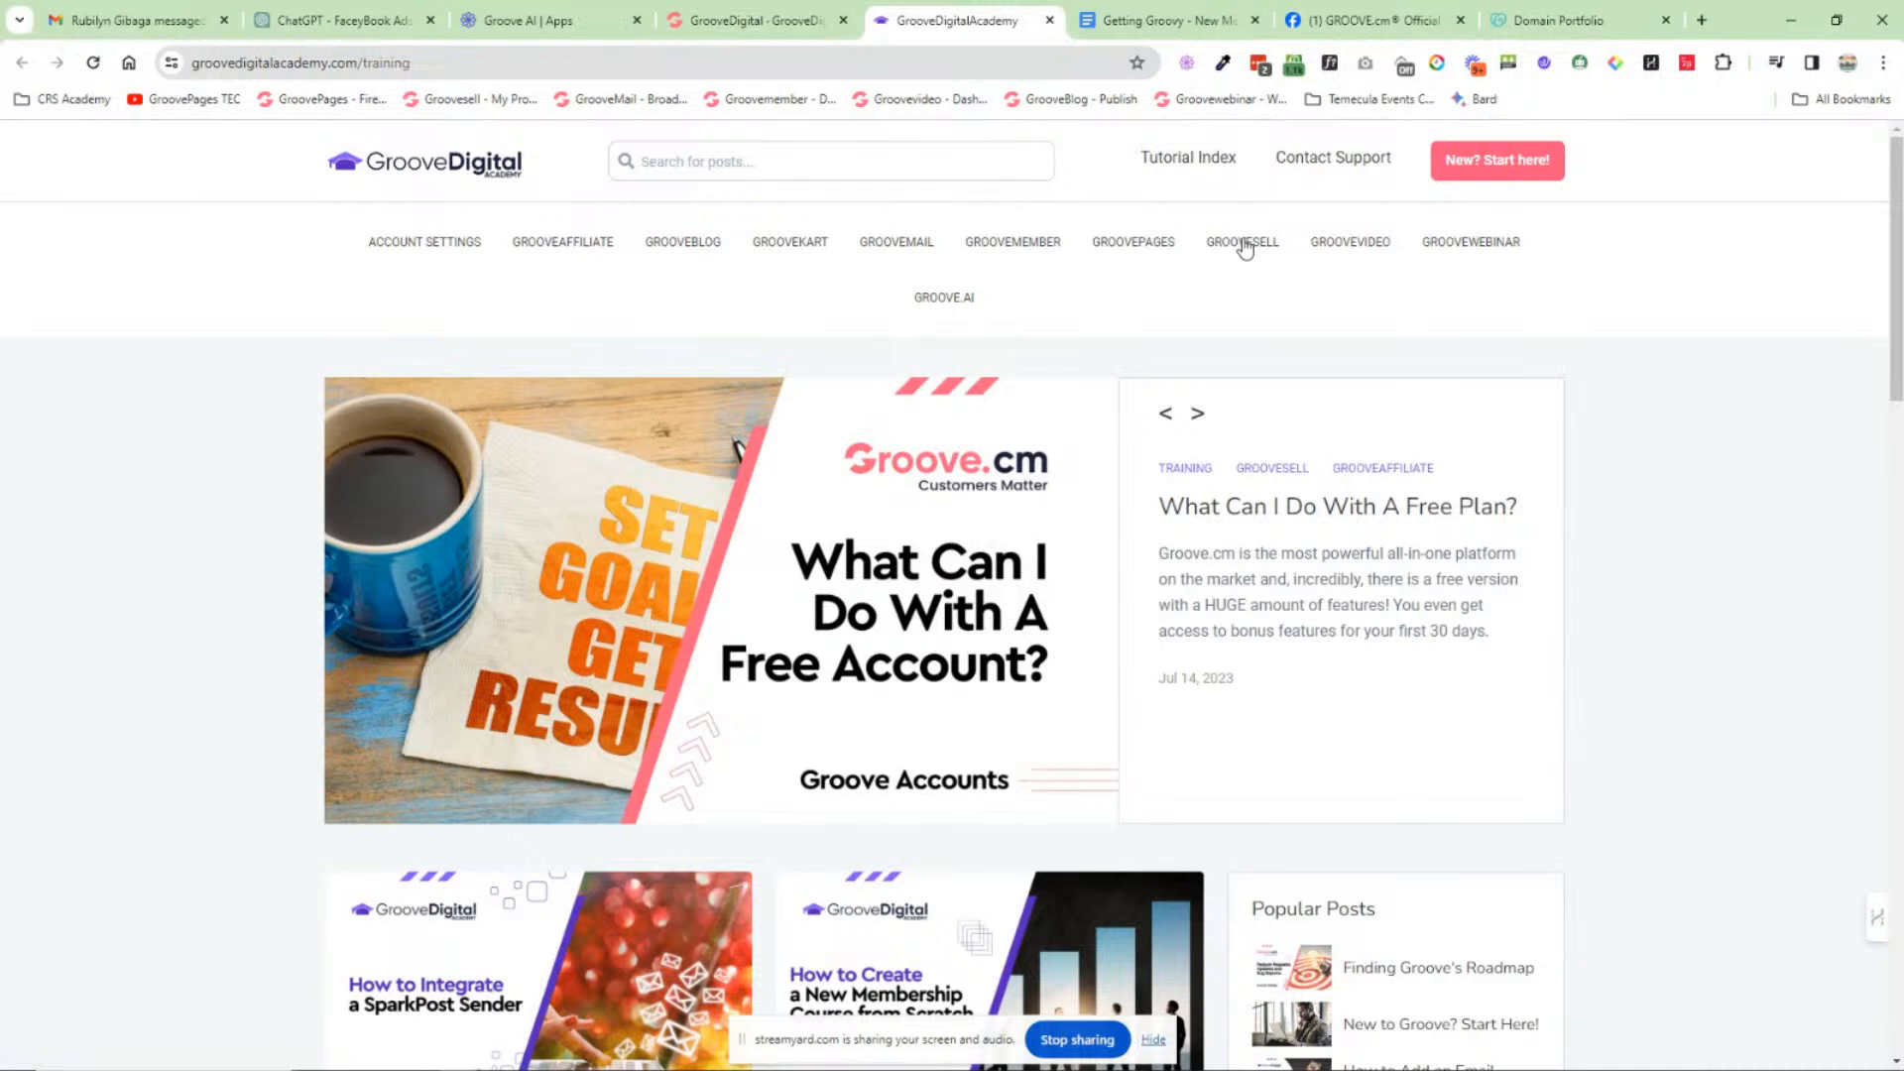
left_click(733, 160)
type("custom")
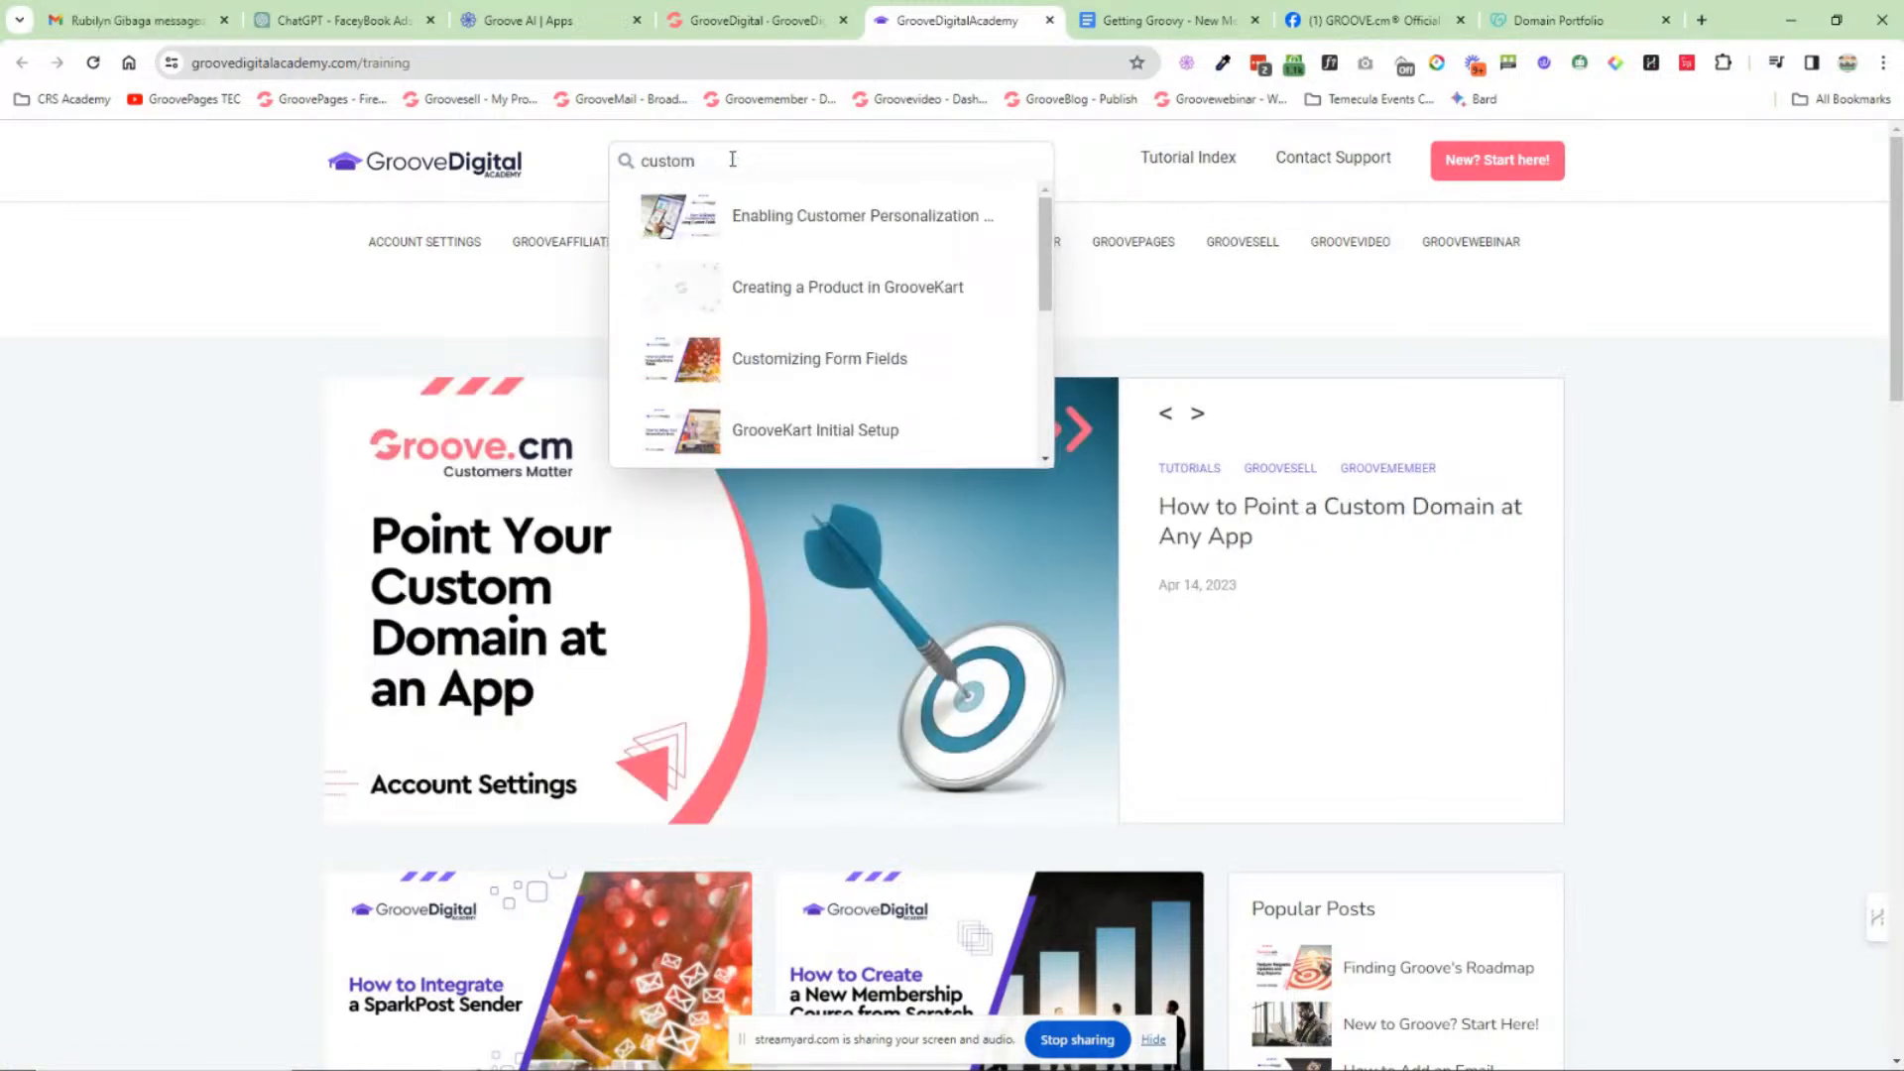
Step: Browse the Academy's search suggestions as far as the custom domain tutorial, and close the site
scroll(846, 359, "down", 2)
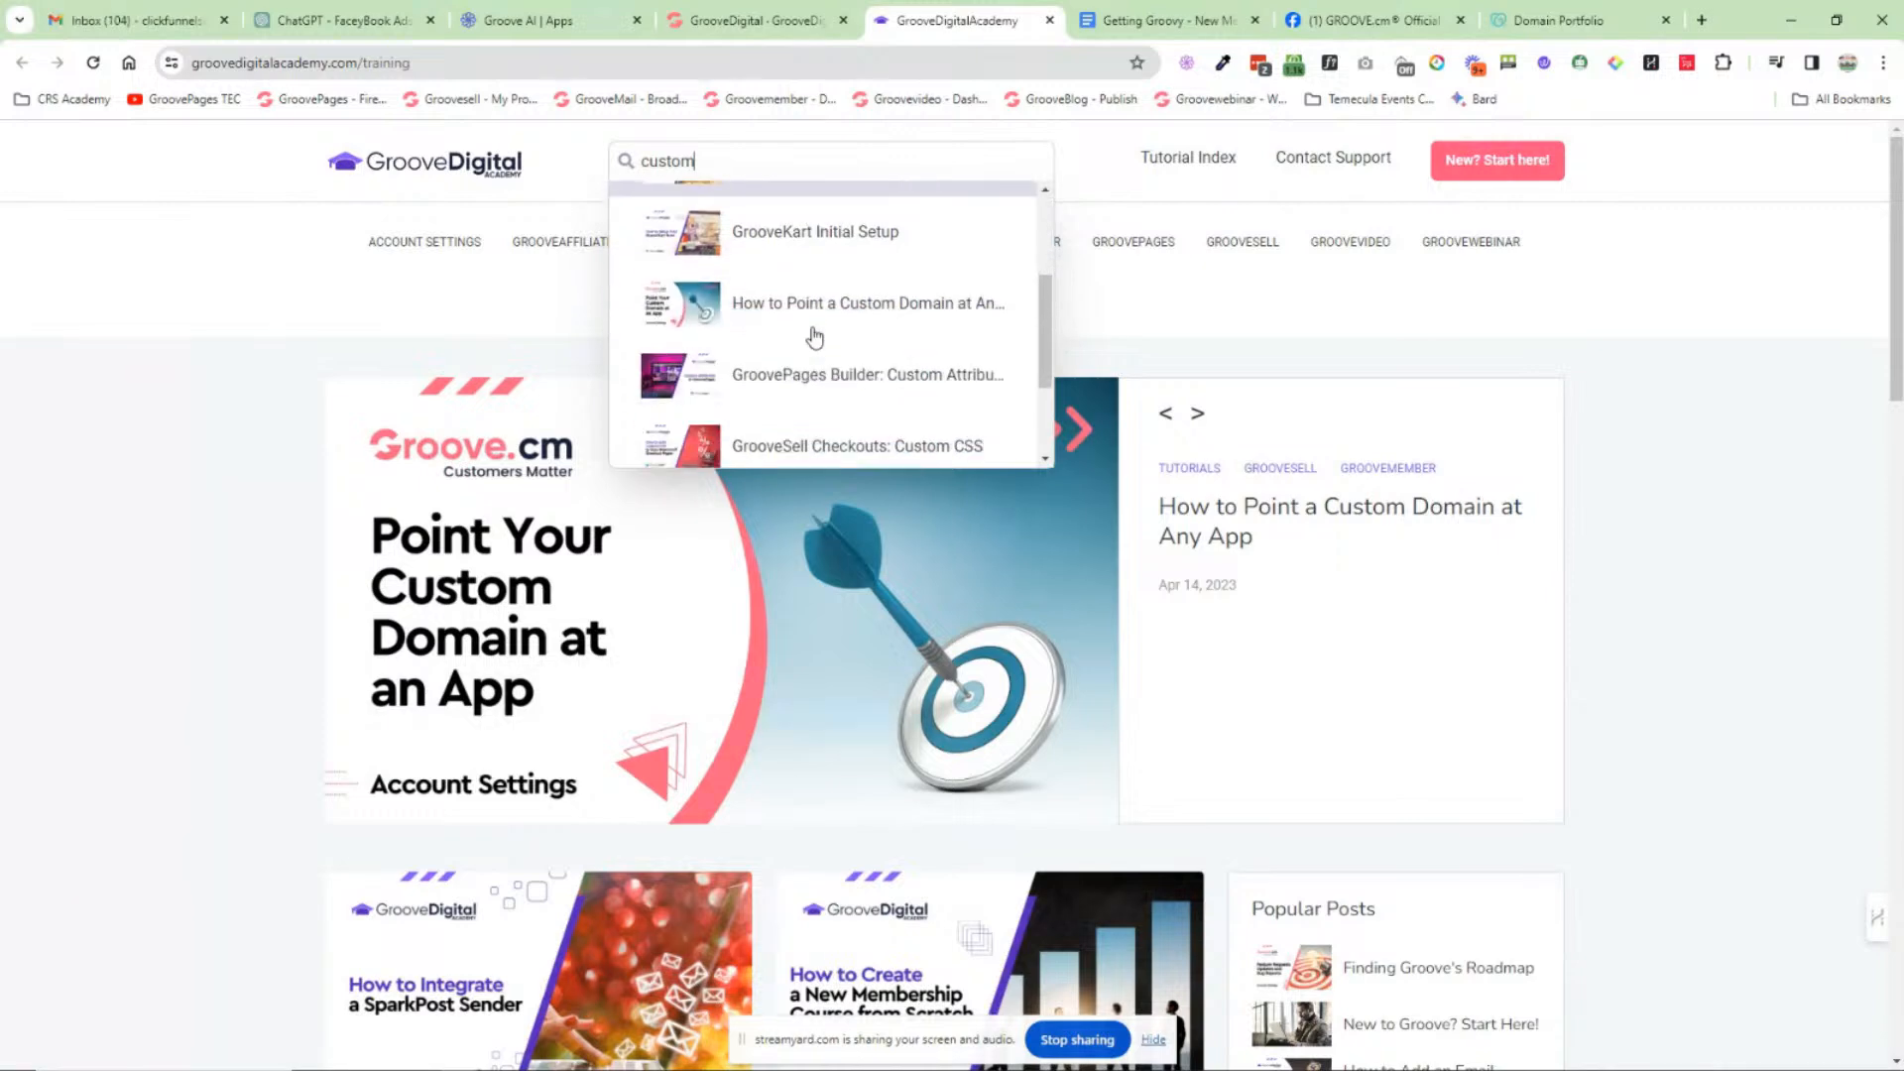
scroll(846, 359, "down", 1)
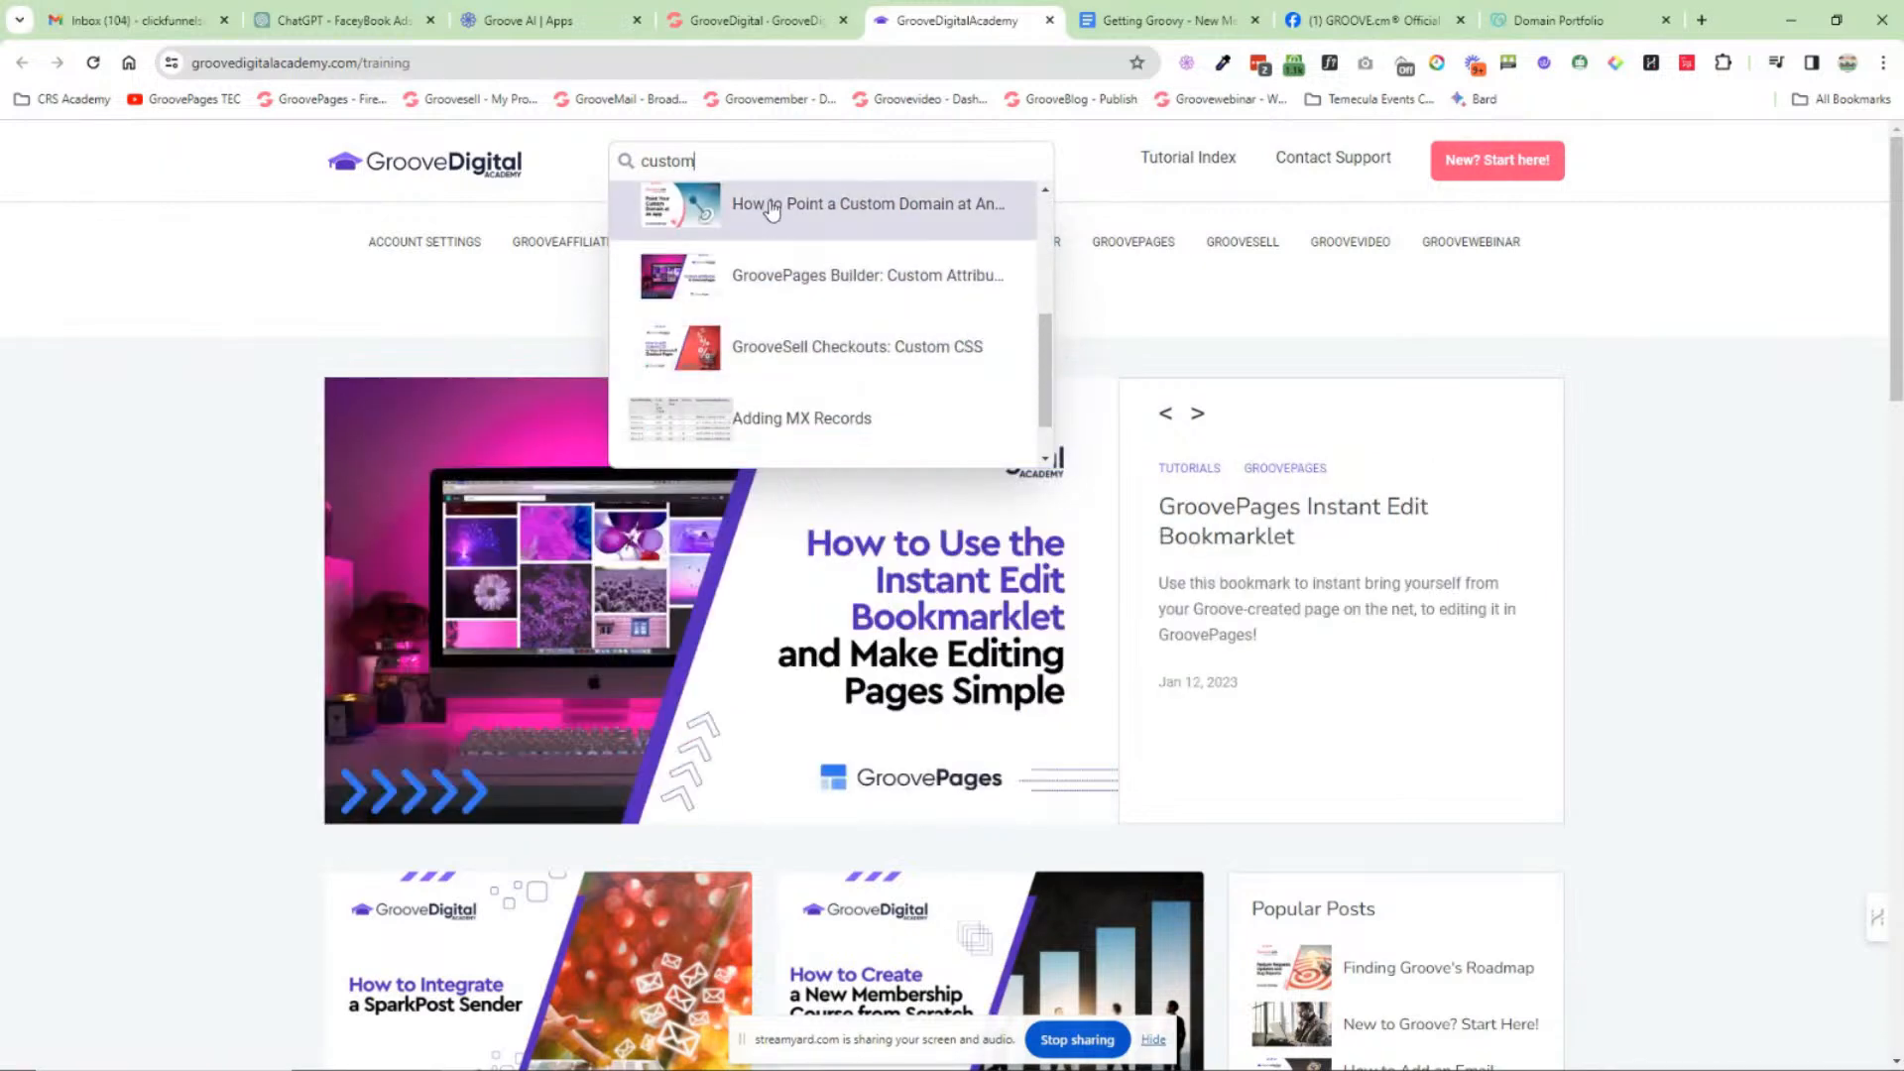
left_click(1238, 358)
left_click(1049, 20)
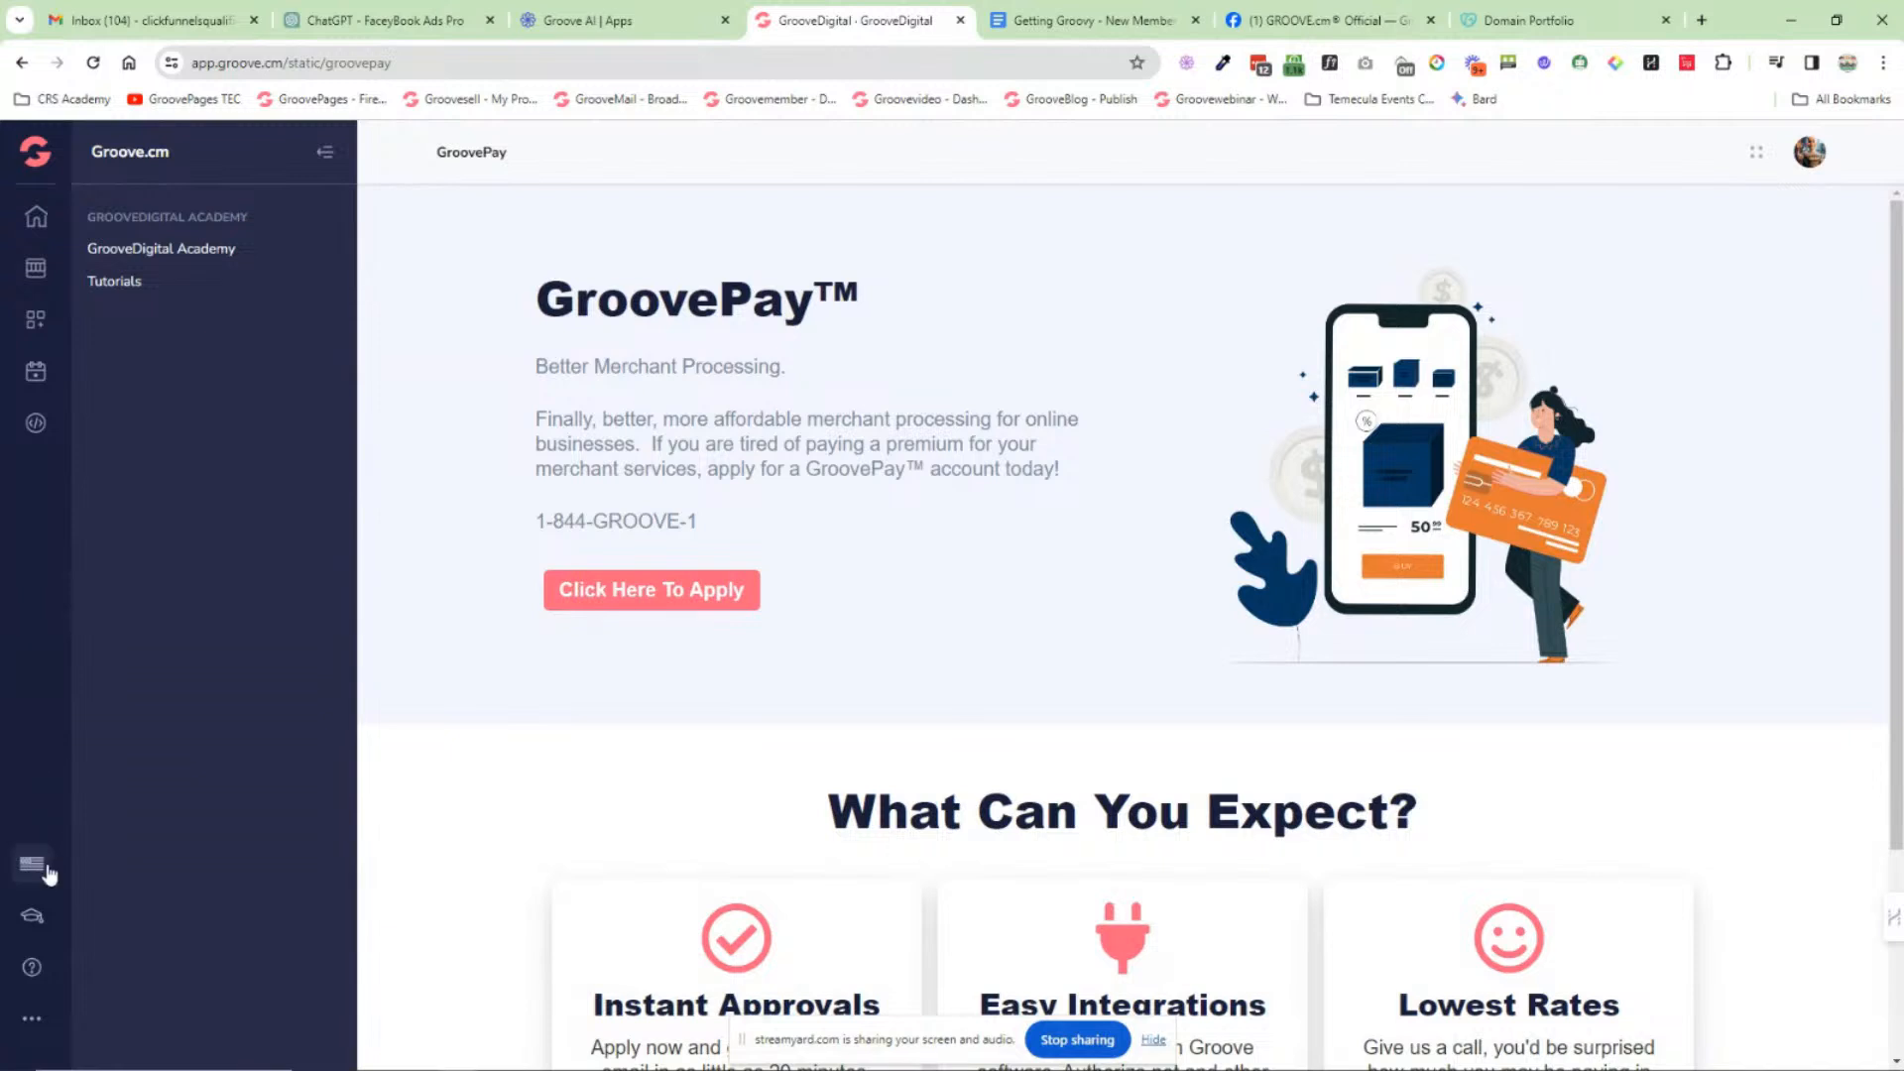
Step: Open the Groove Support Desk from the Helpdesk section and dismiss the Groove AI Assistant chat
left_click(30, 970)
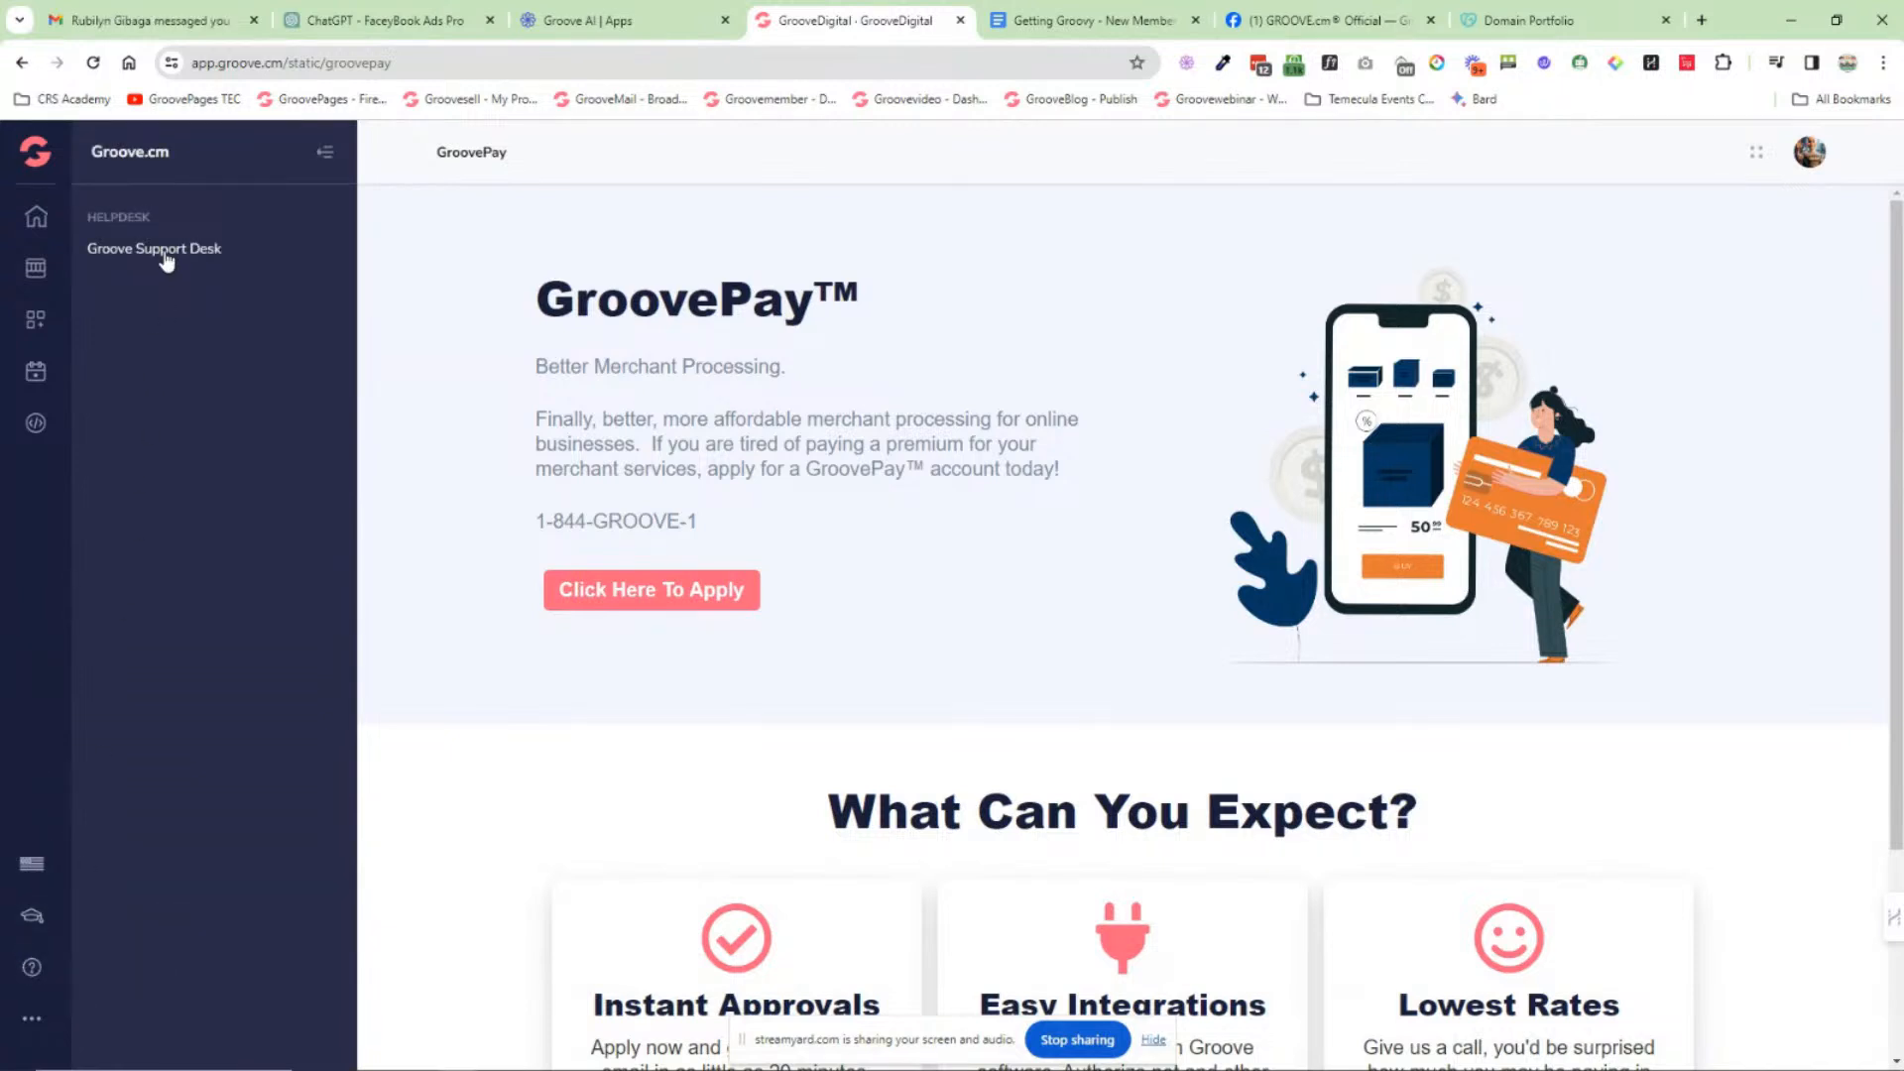
left_click(167, 253)
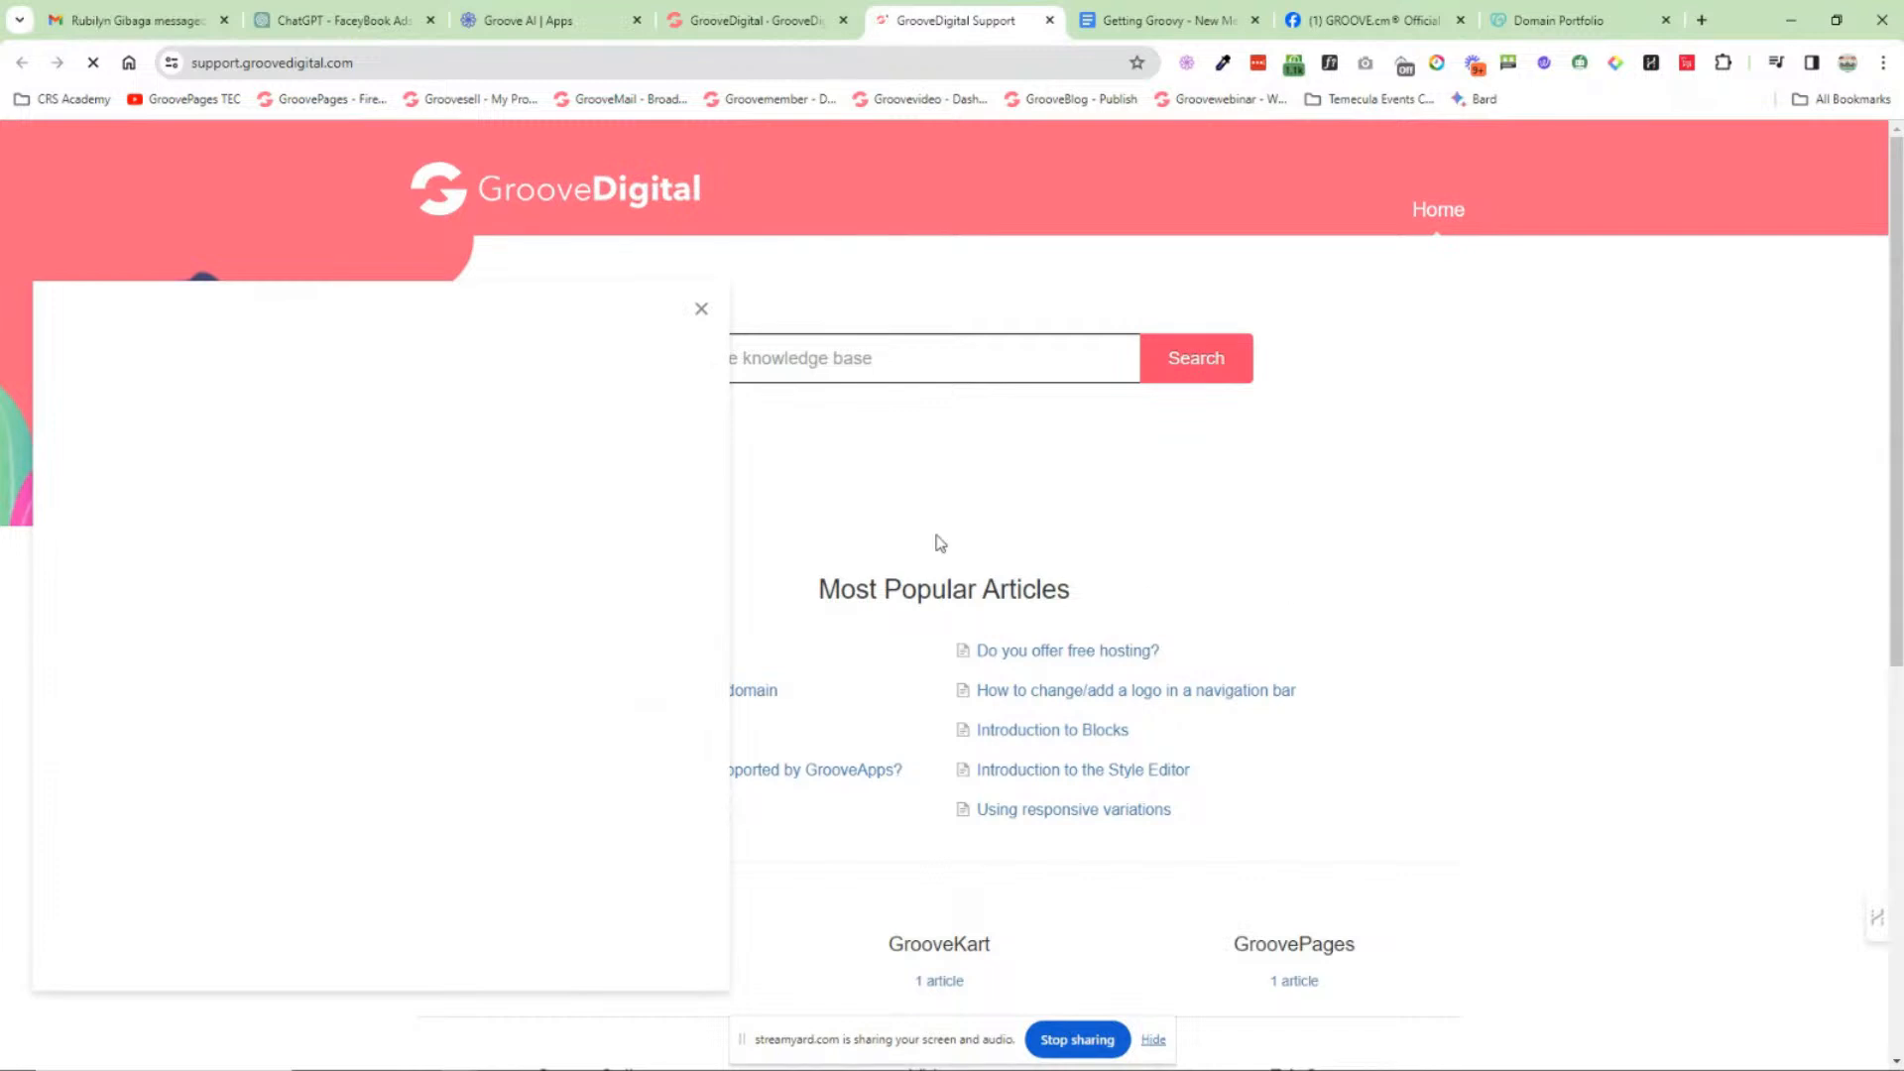
left_click(701, 315)
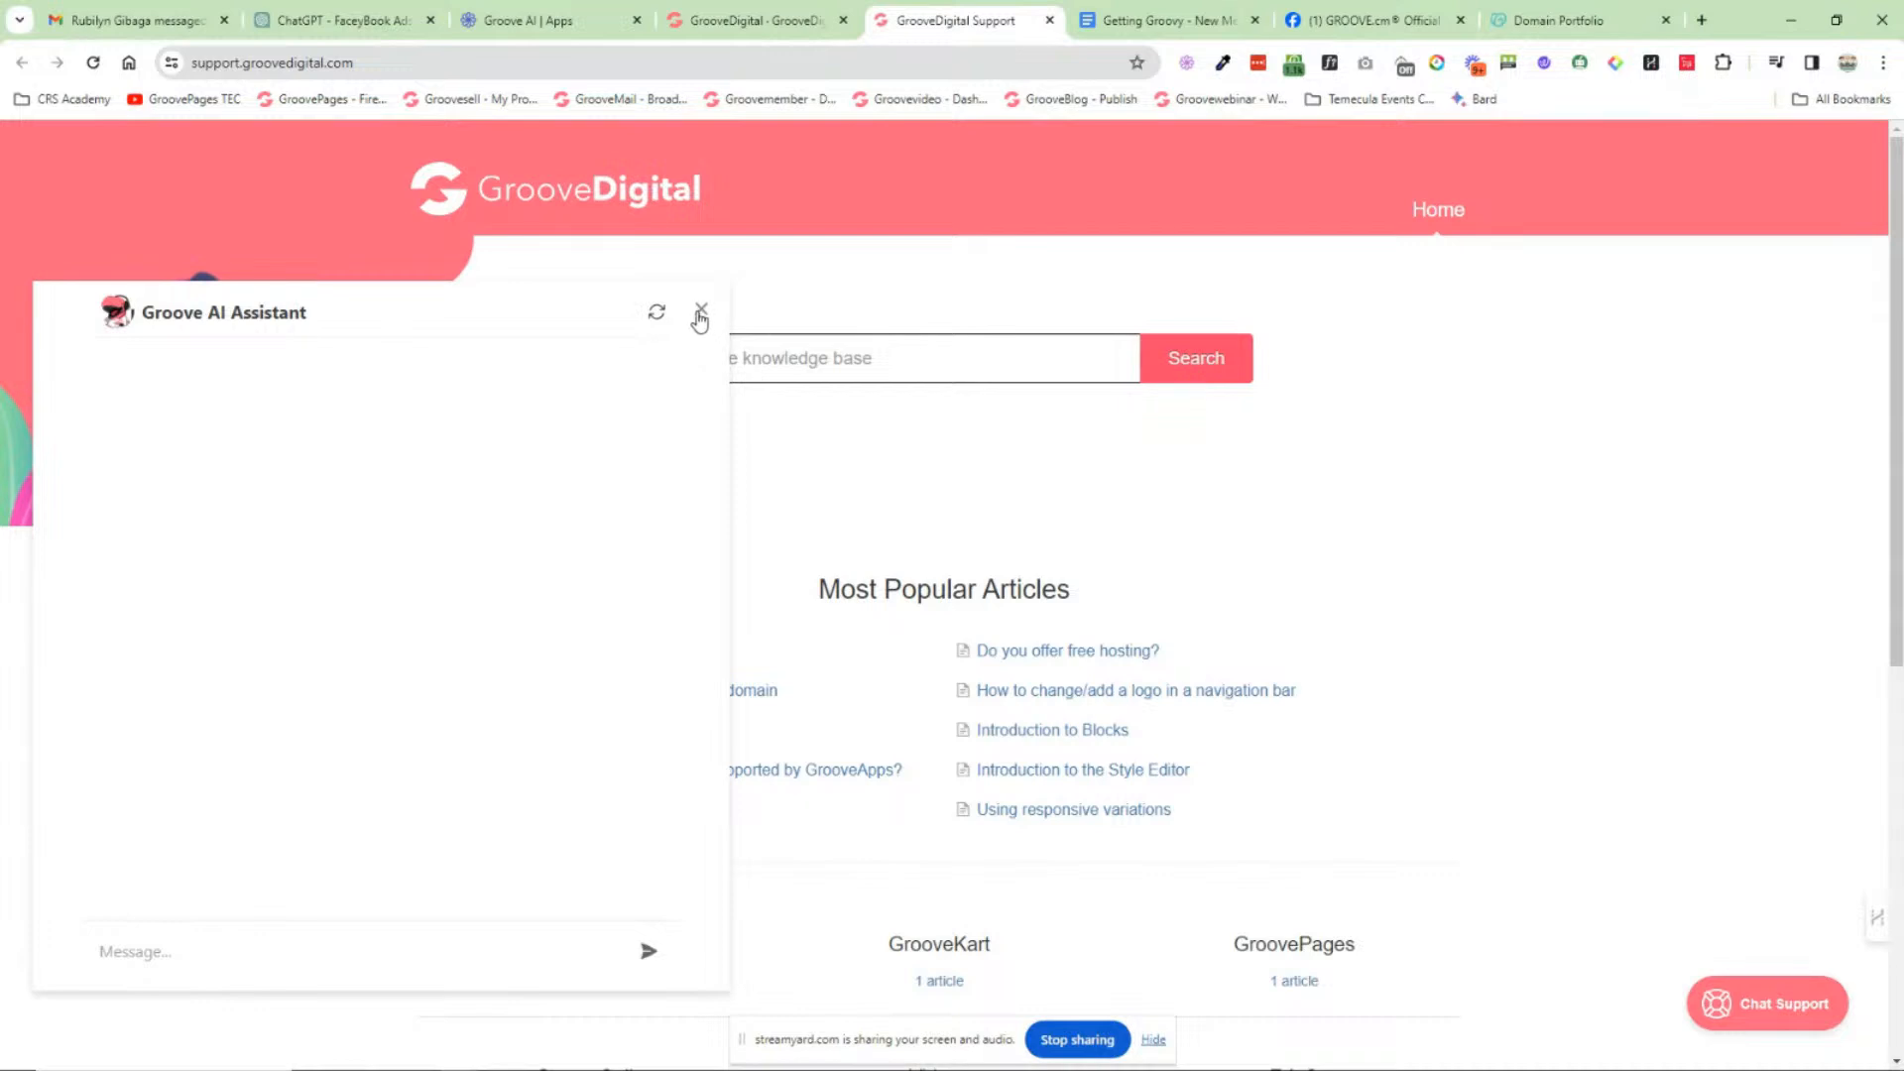
left_click(696, 311)
Step: Look over the support desk's popular articles, knowledge base categories and Chat Support option, and close the site
scroll(765, 605, "down", 6)
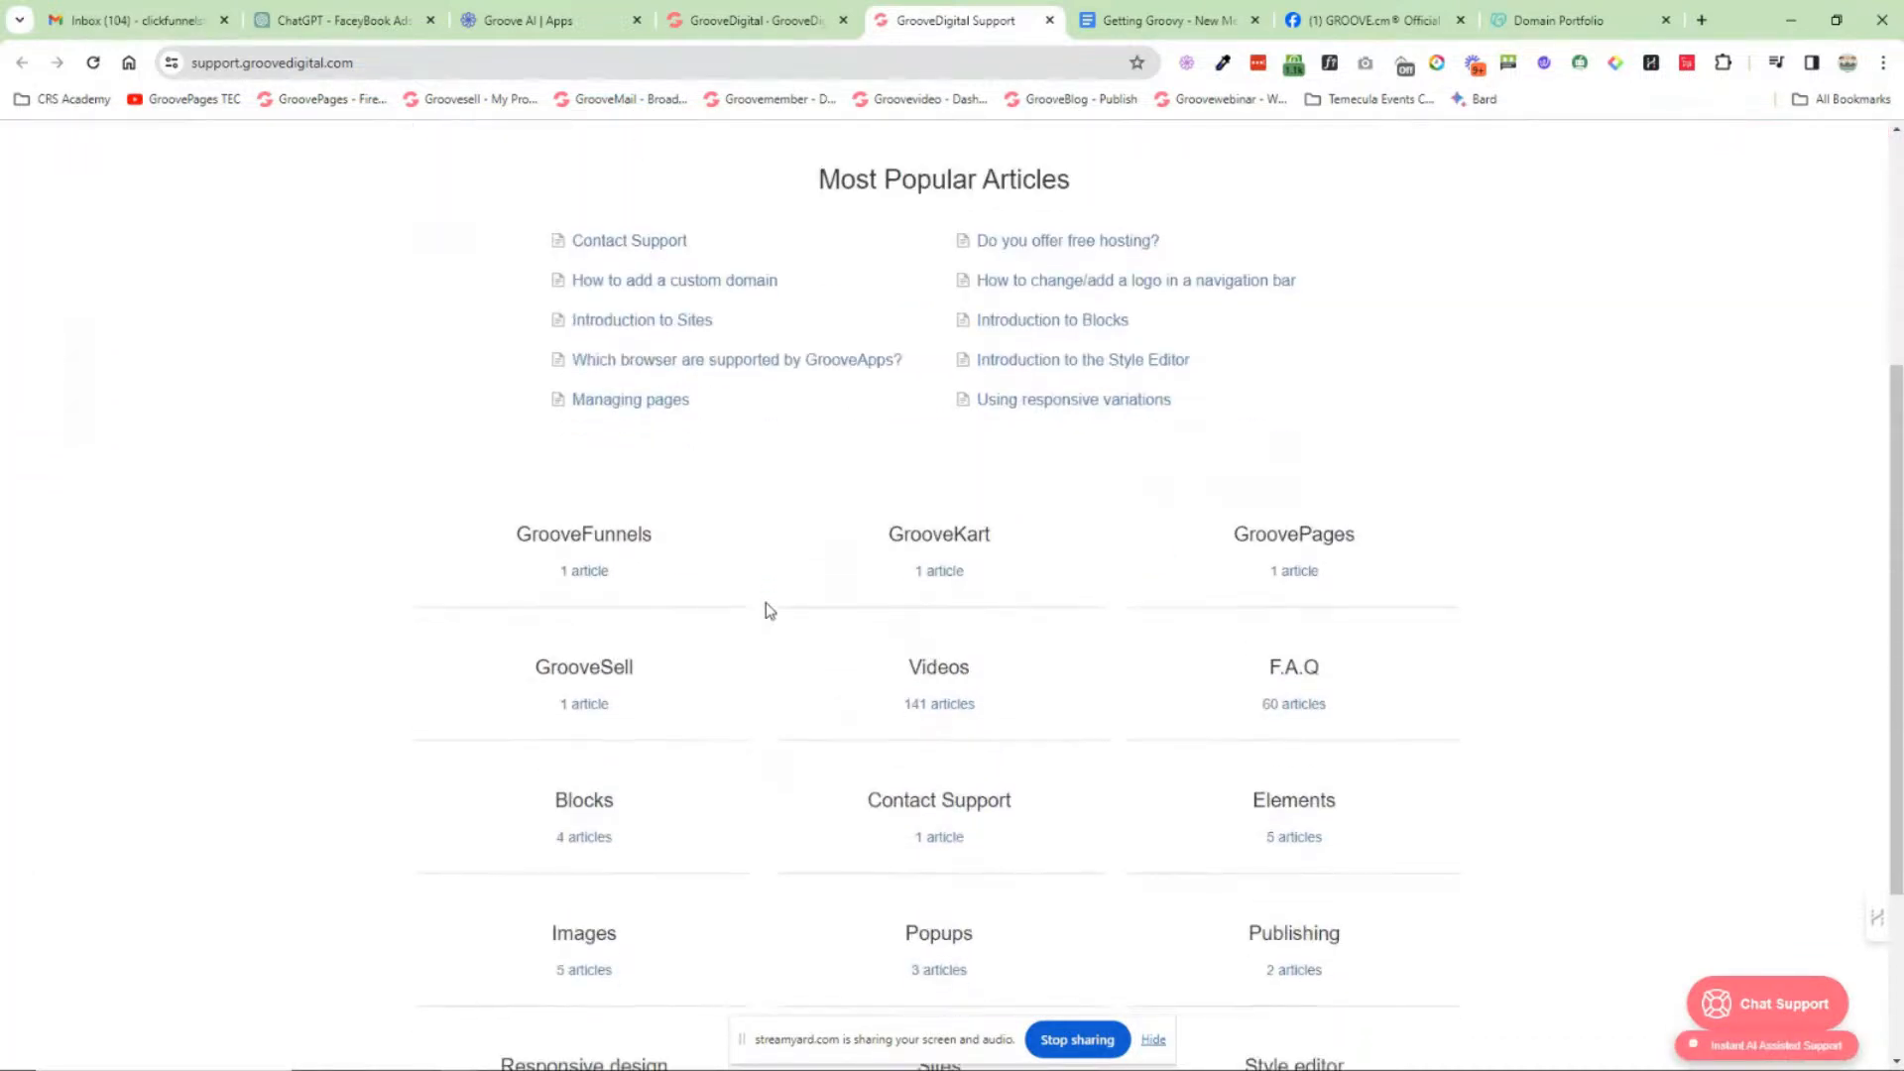
scroll(831, 616, "up", 5)
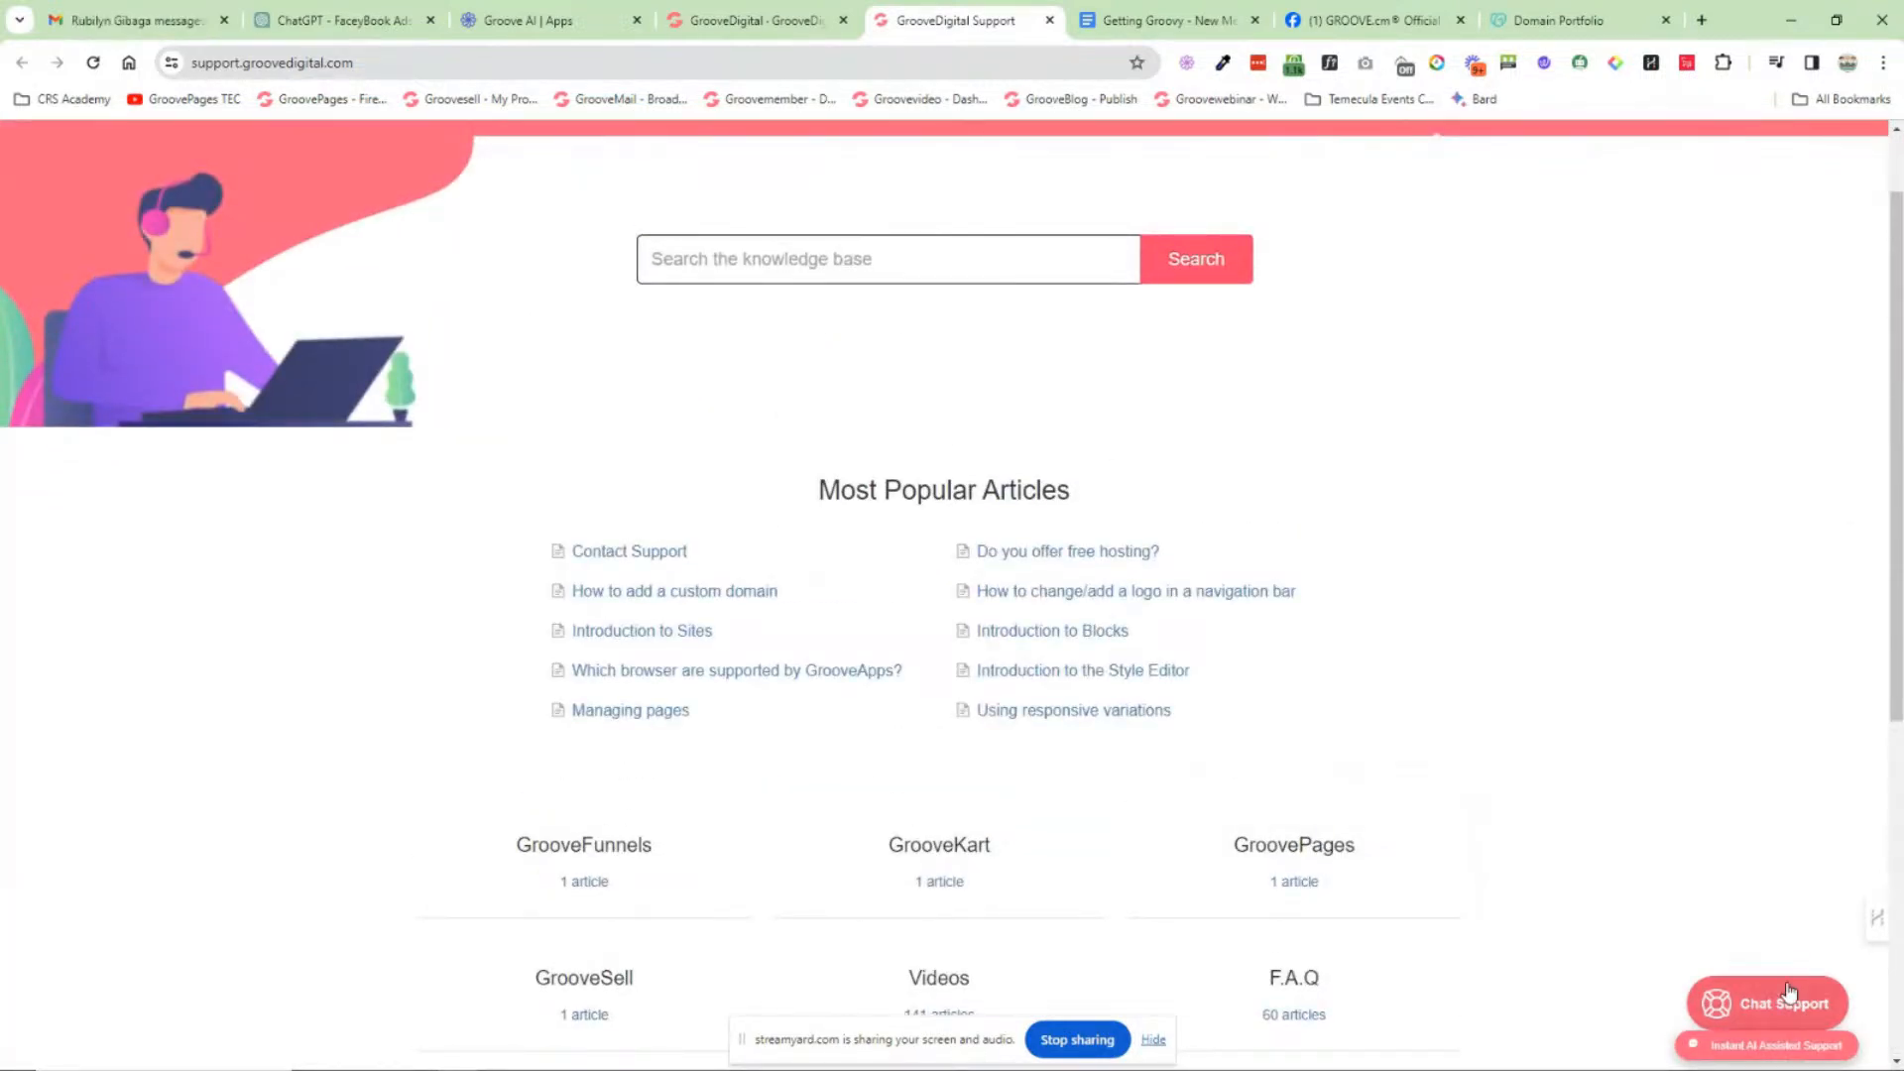
left_click(1049, 20)
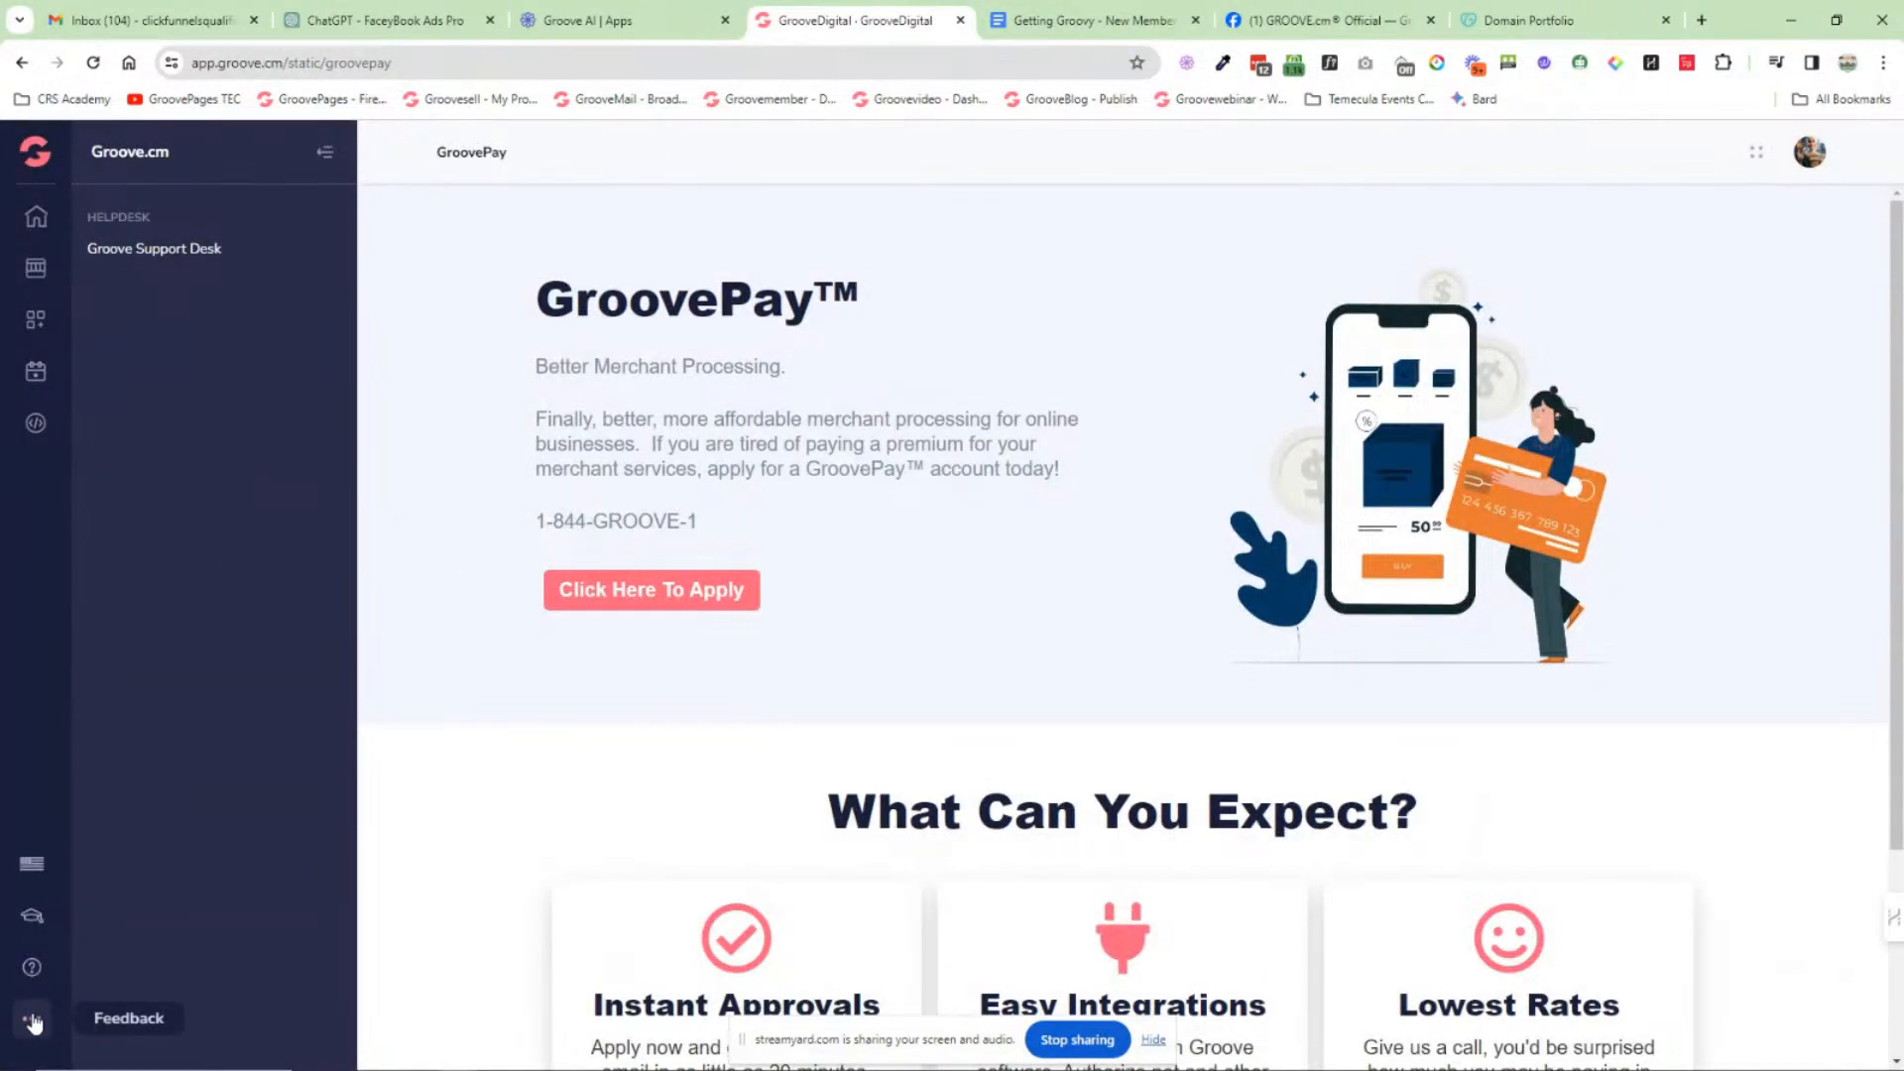
Step: Open the Roadmap from the feedback options and browse the first page of feature requests
mouse_move(31, 1018)
left_click(165, 436)
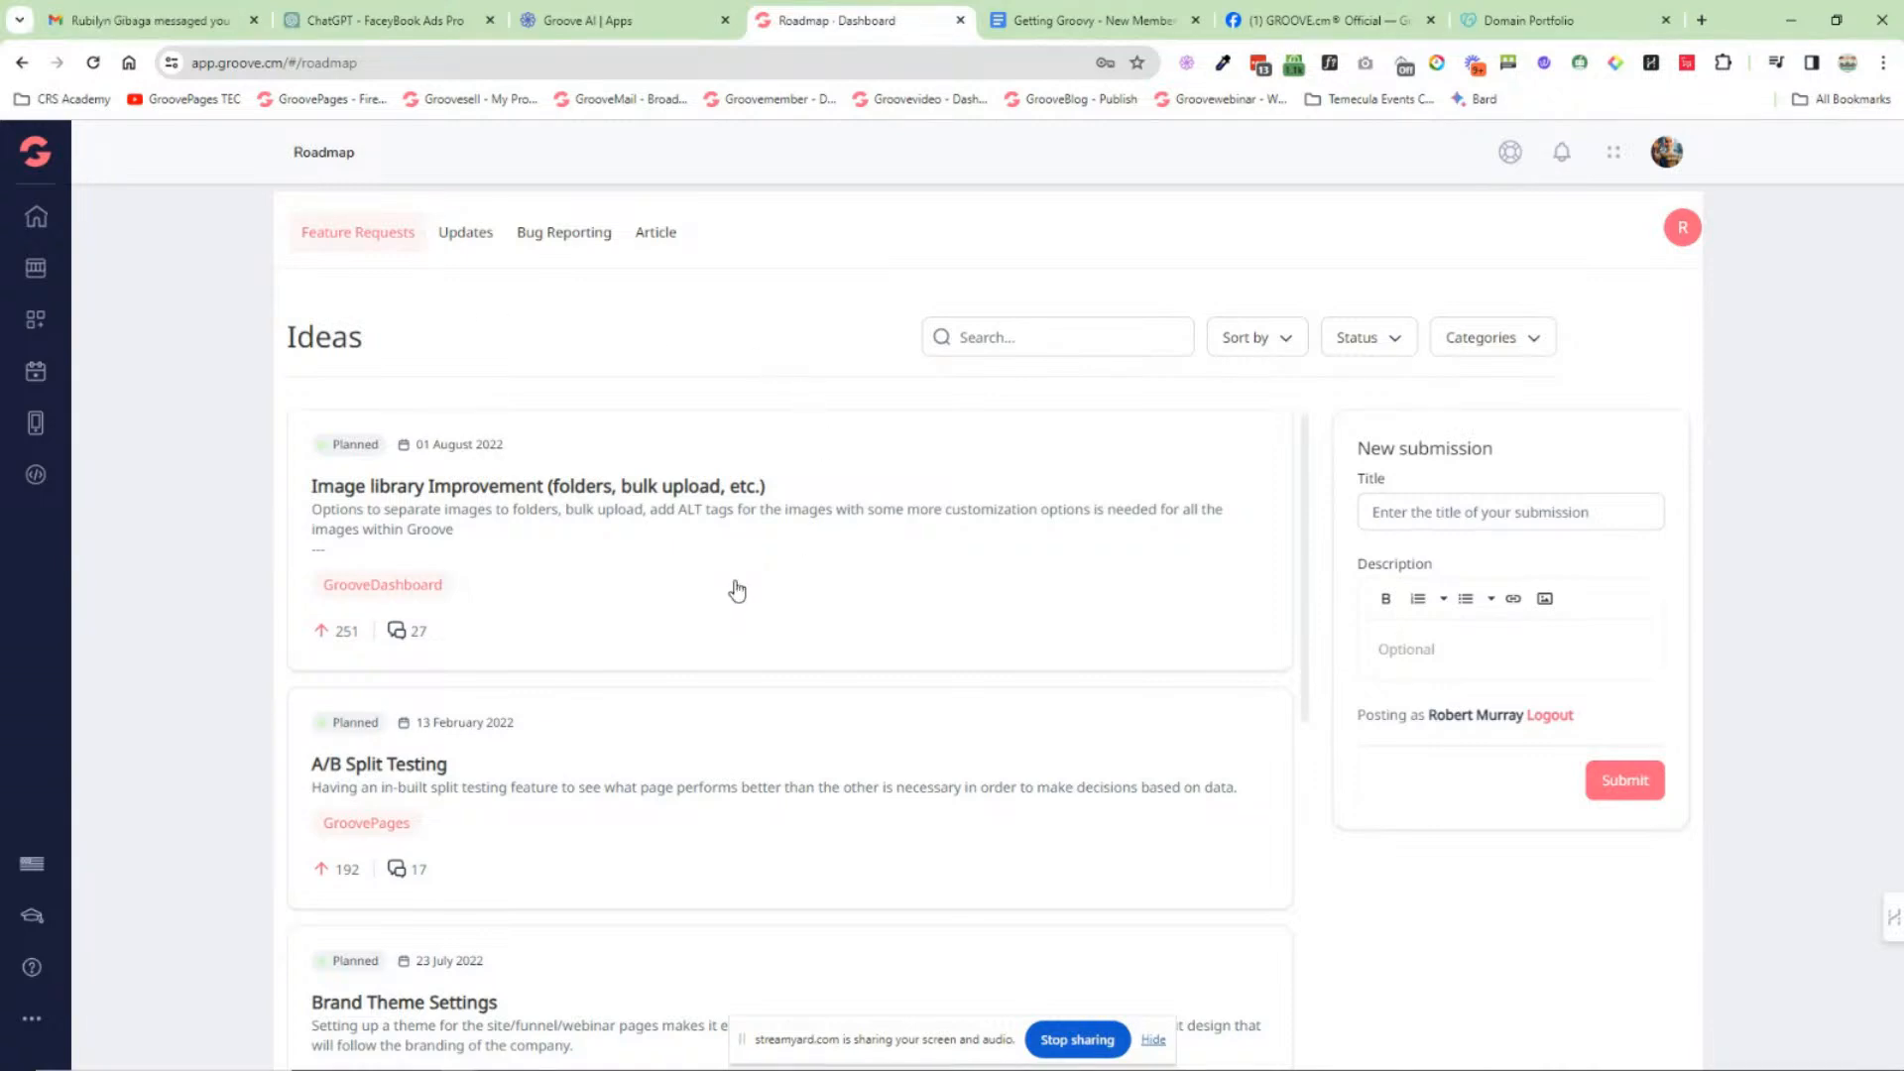
scroll(732, 587, "down", 2)
scroll(746, 593, "up", 2)
scroll(790, 491, "down", 7)
scroll(789, 734, "up", 5)
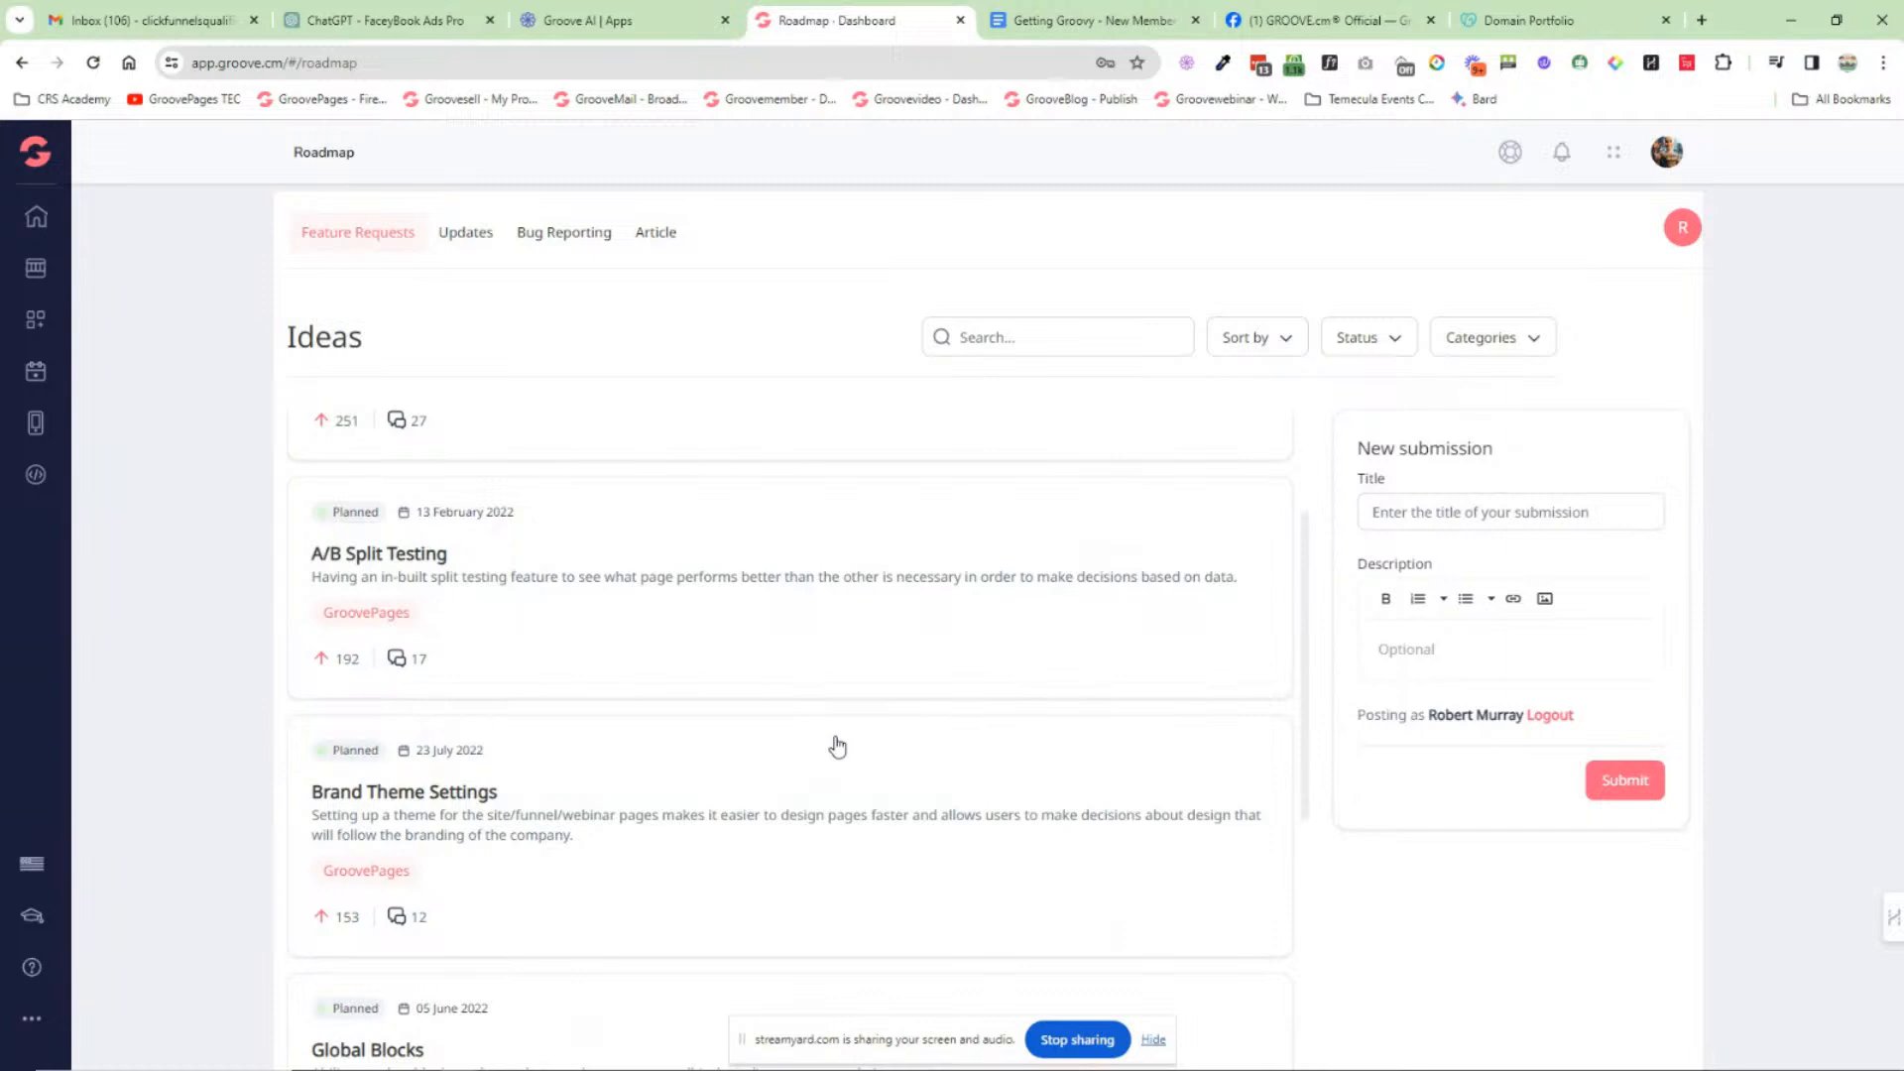
scroll(447, 684, "down", 5)
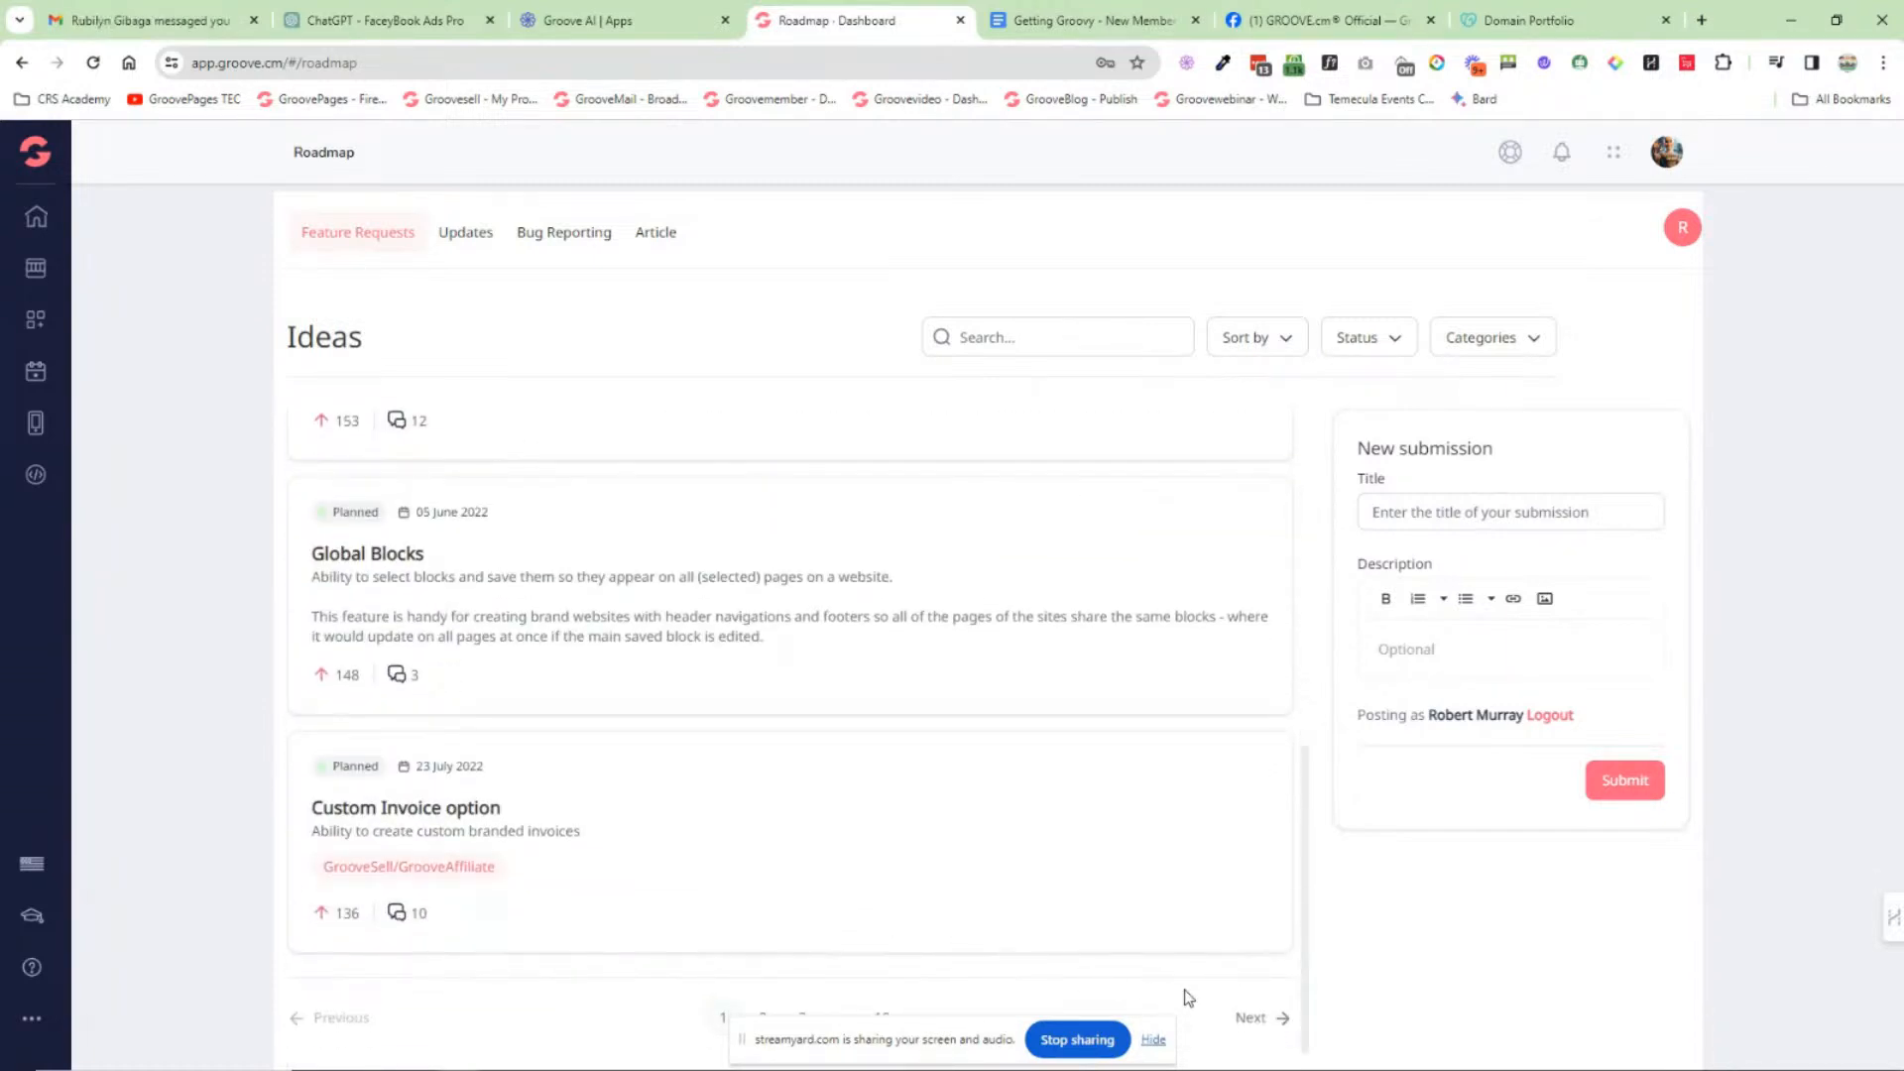
Step: Go to page 2 of the feature requests and upvote the GrooveBlog Comment Box idea
left_click(950, 1022)
left_click_drag(771, 1038, 1528, 926)
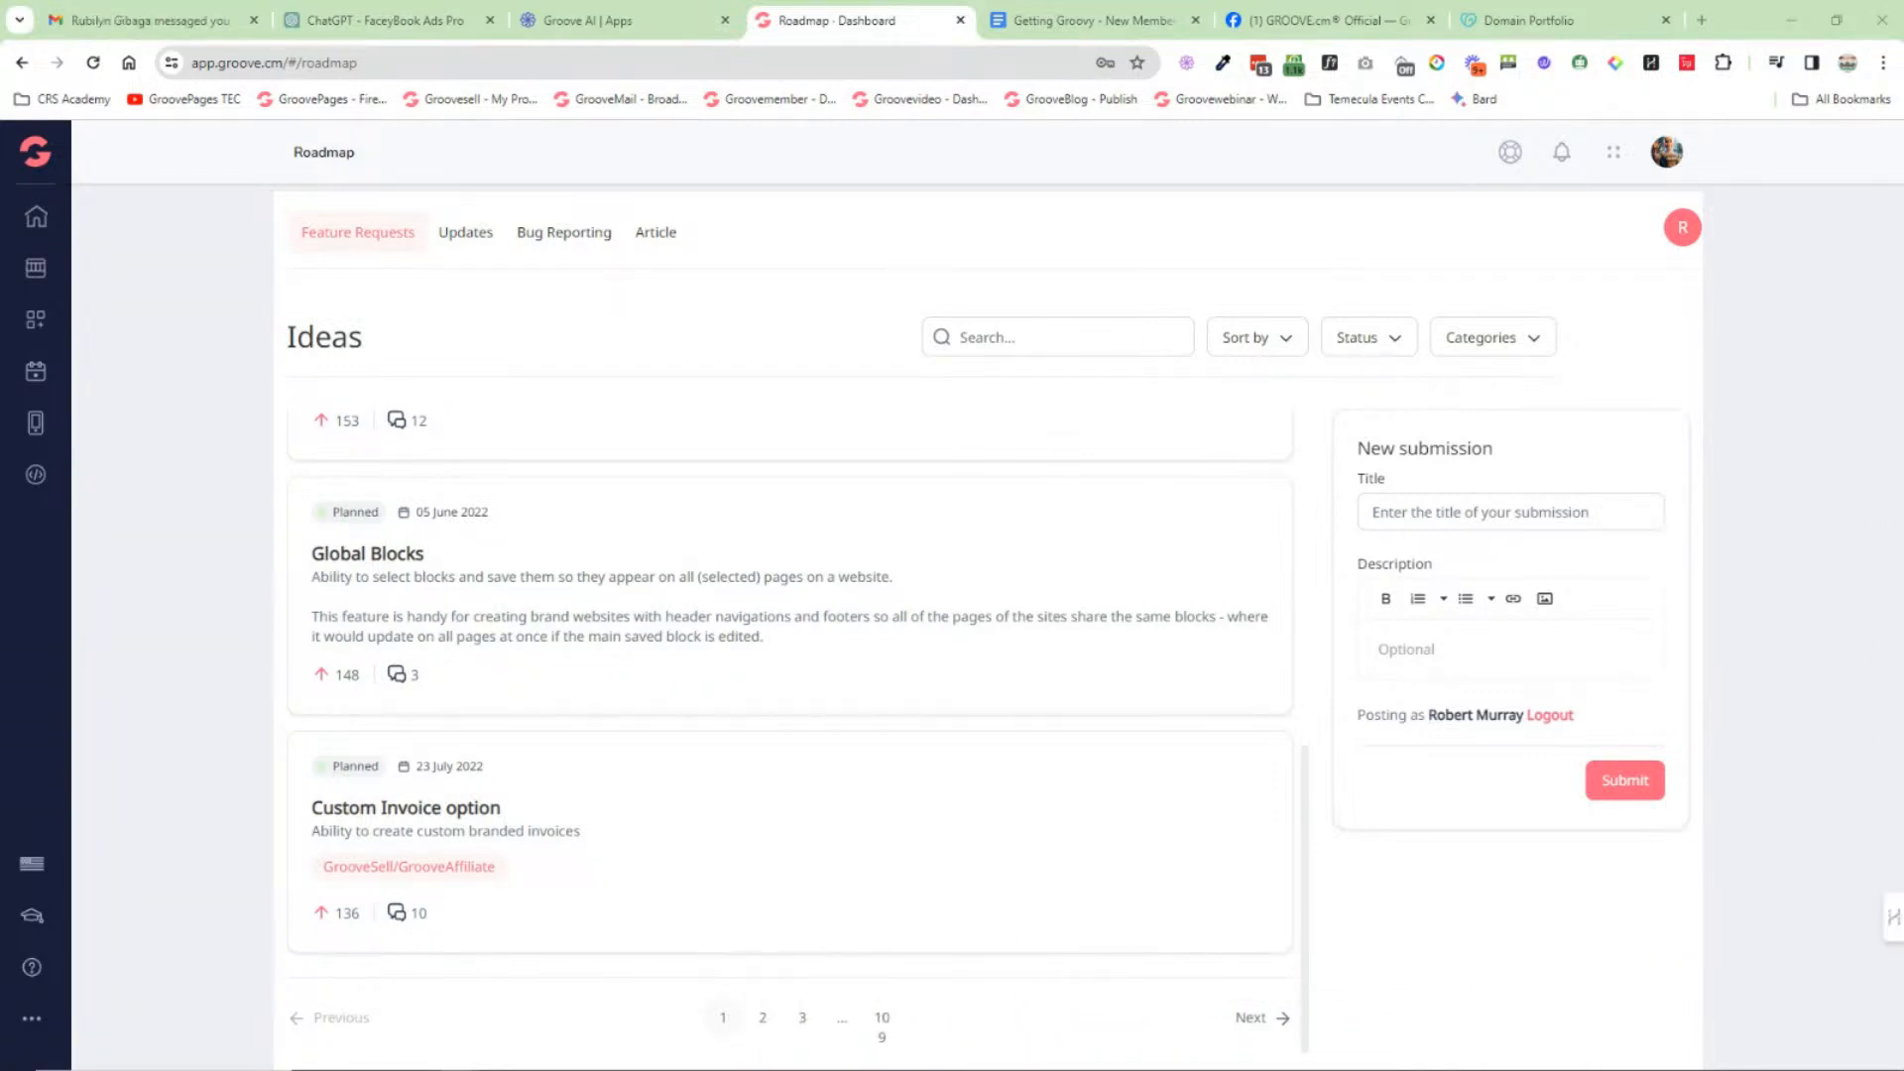
left_click(763, 1018)
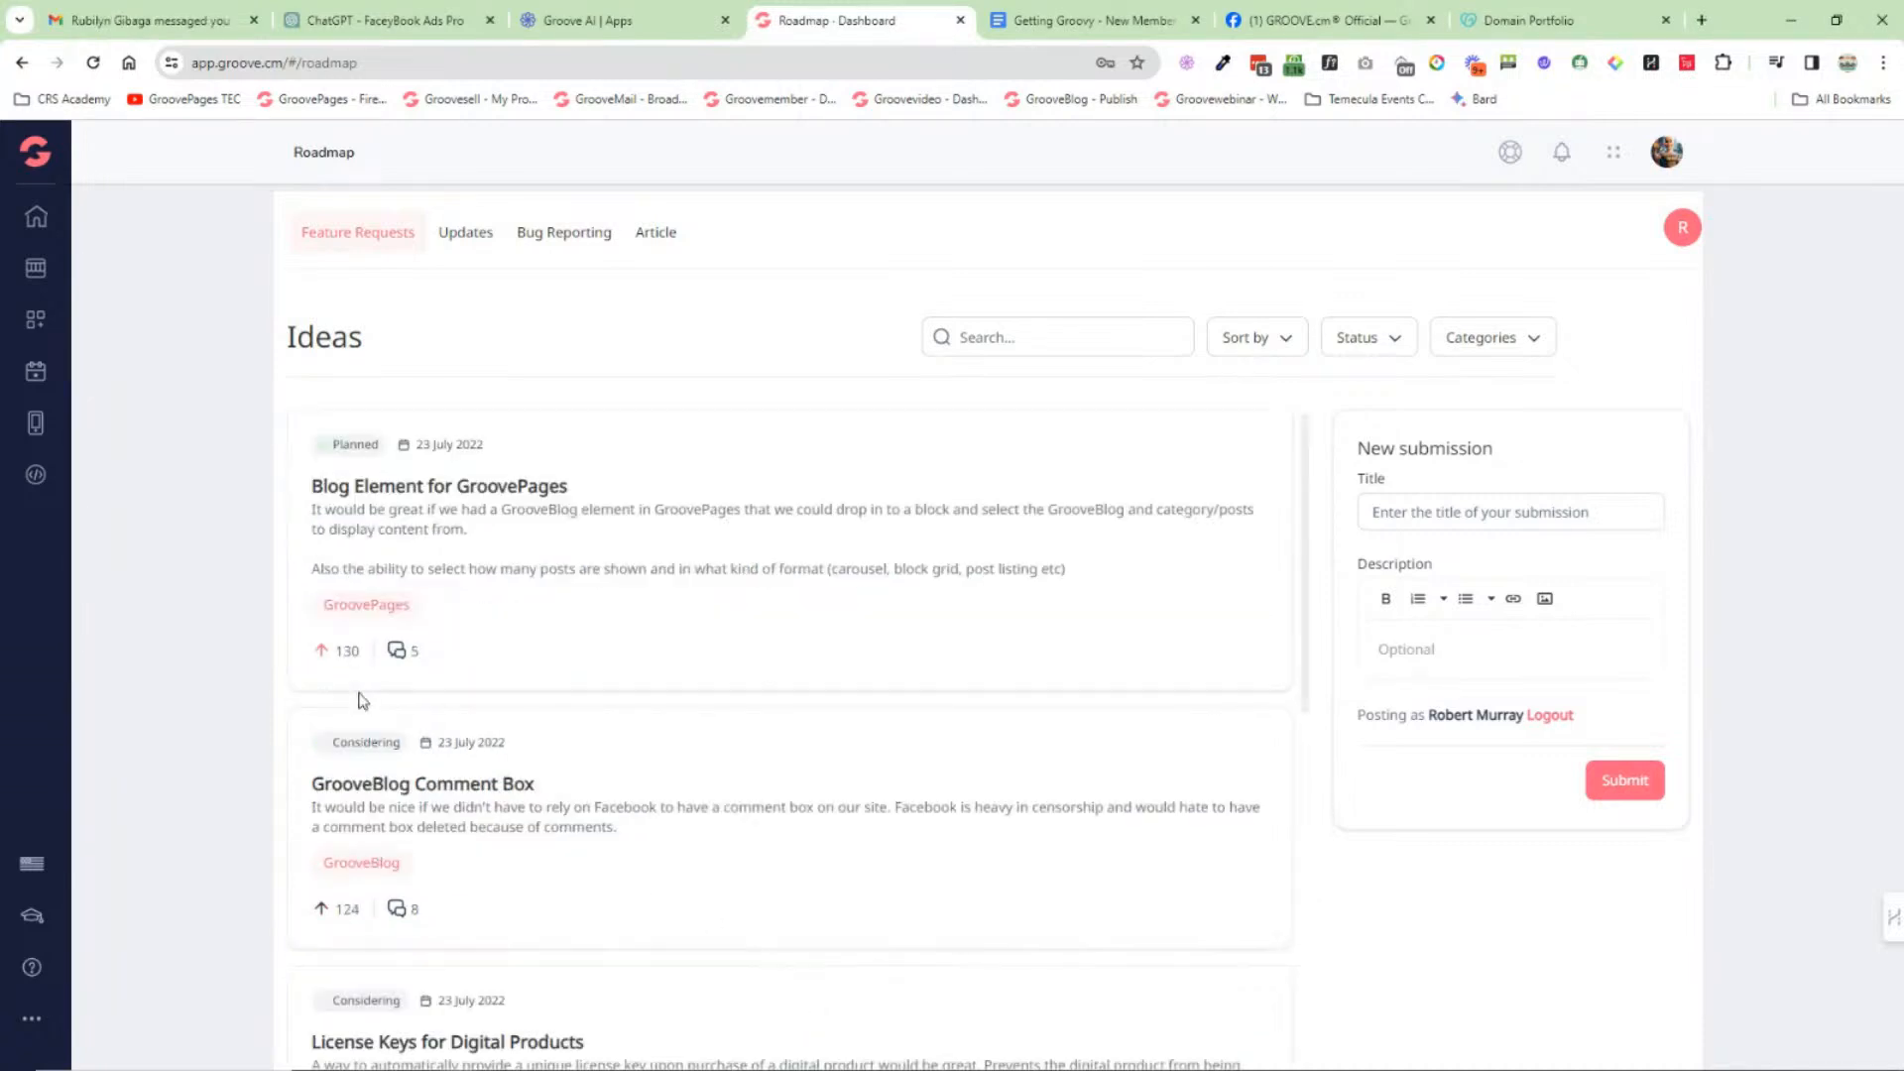
scroll(556, 694, "down", 3)
scroll(401, 585, "up", 2)
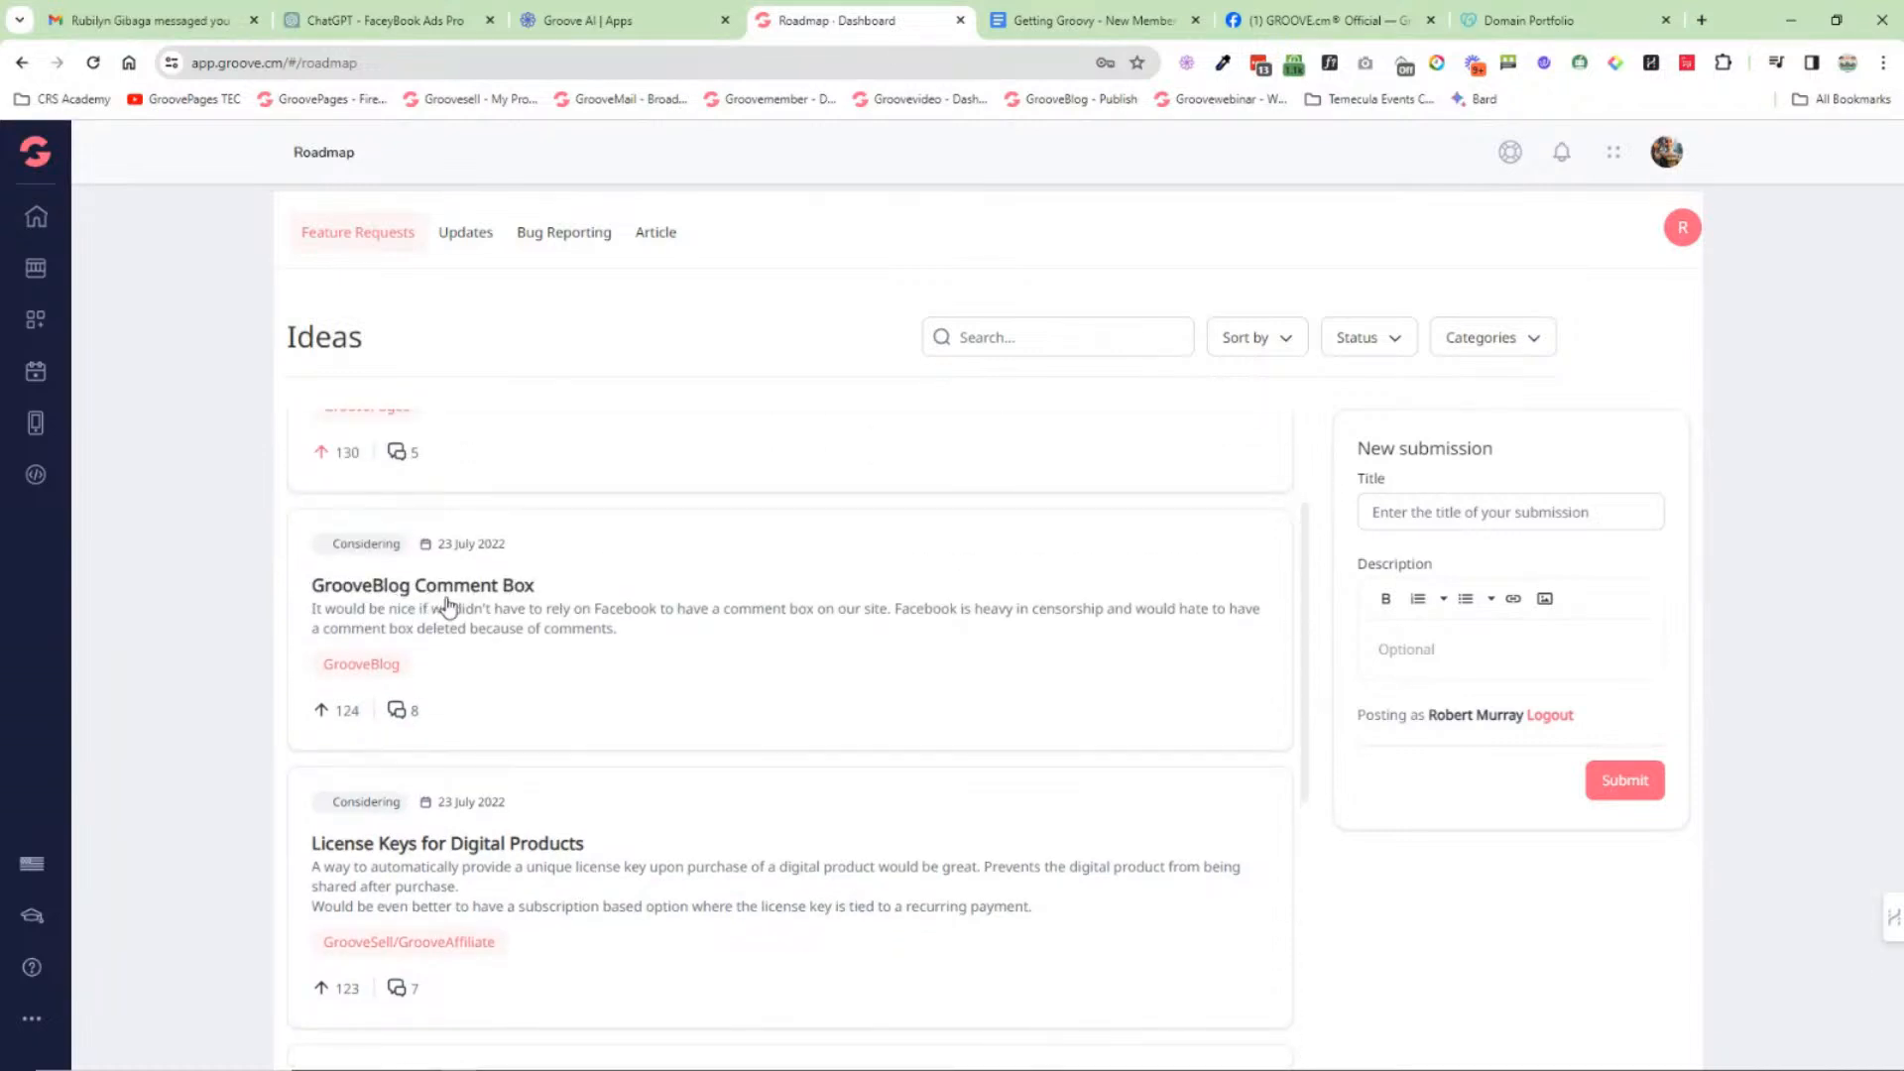
left_click(343, 714)
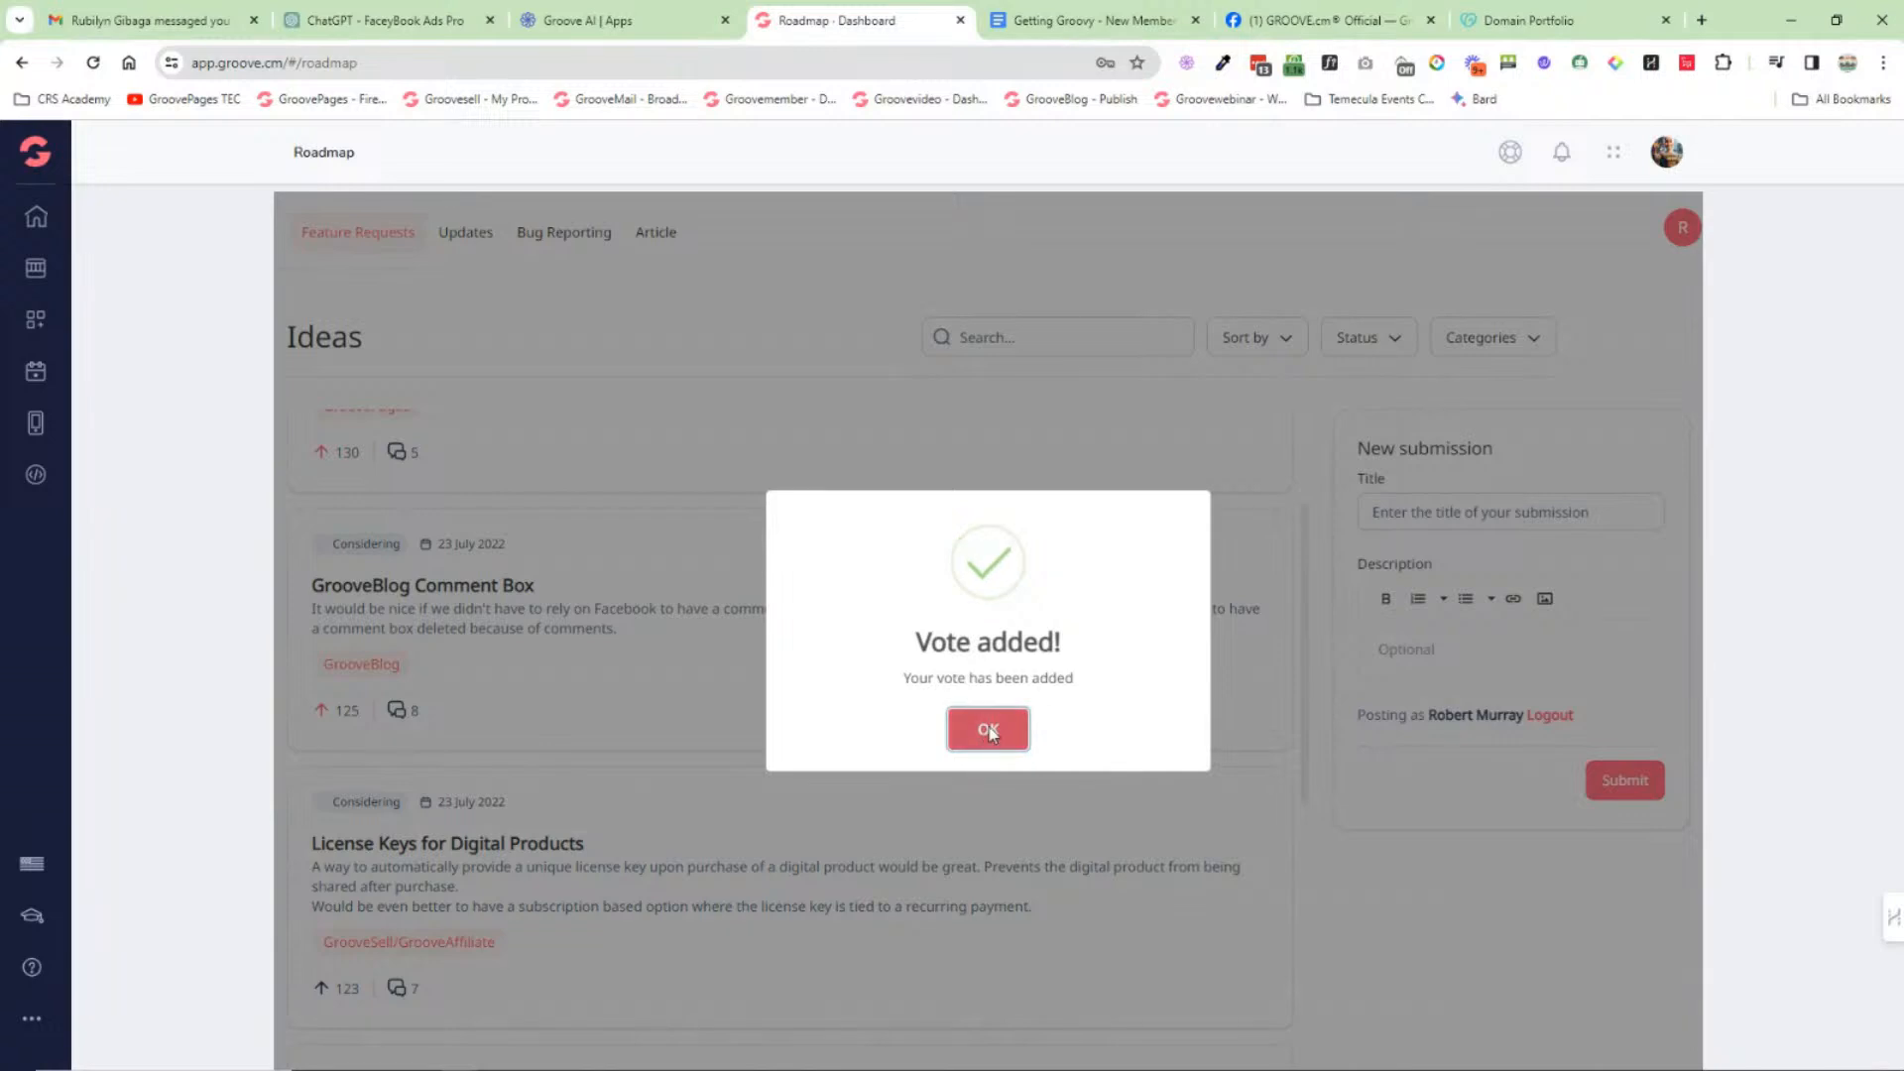
left_click(986, 728)
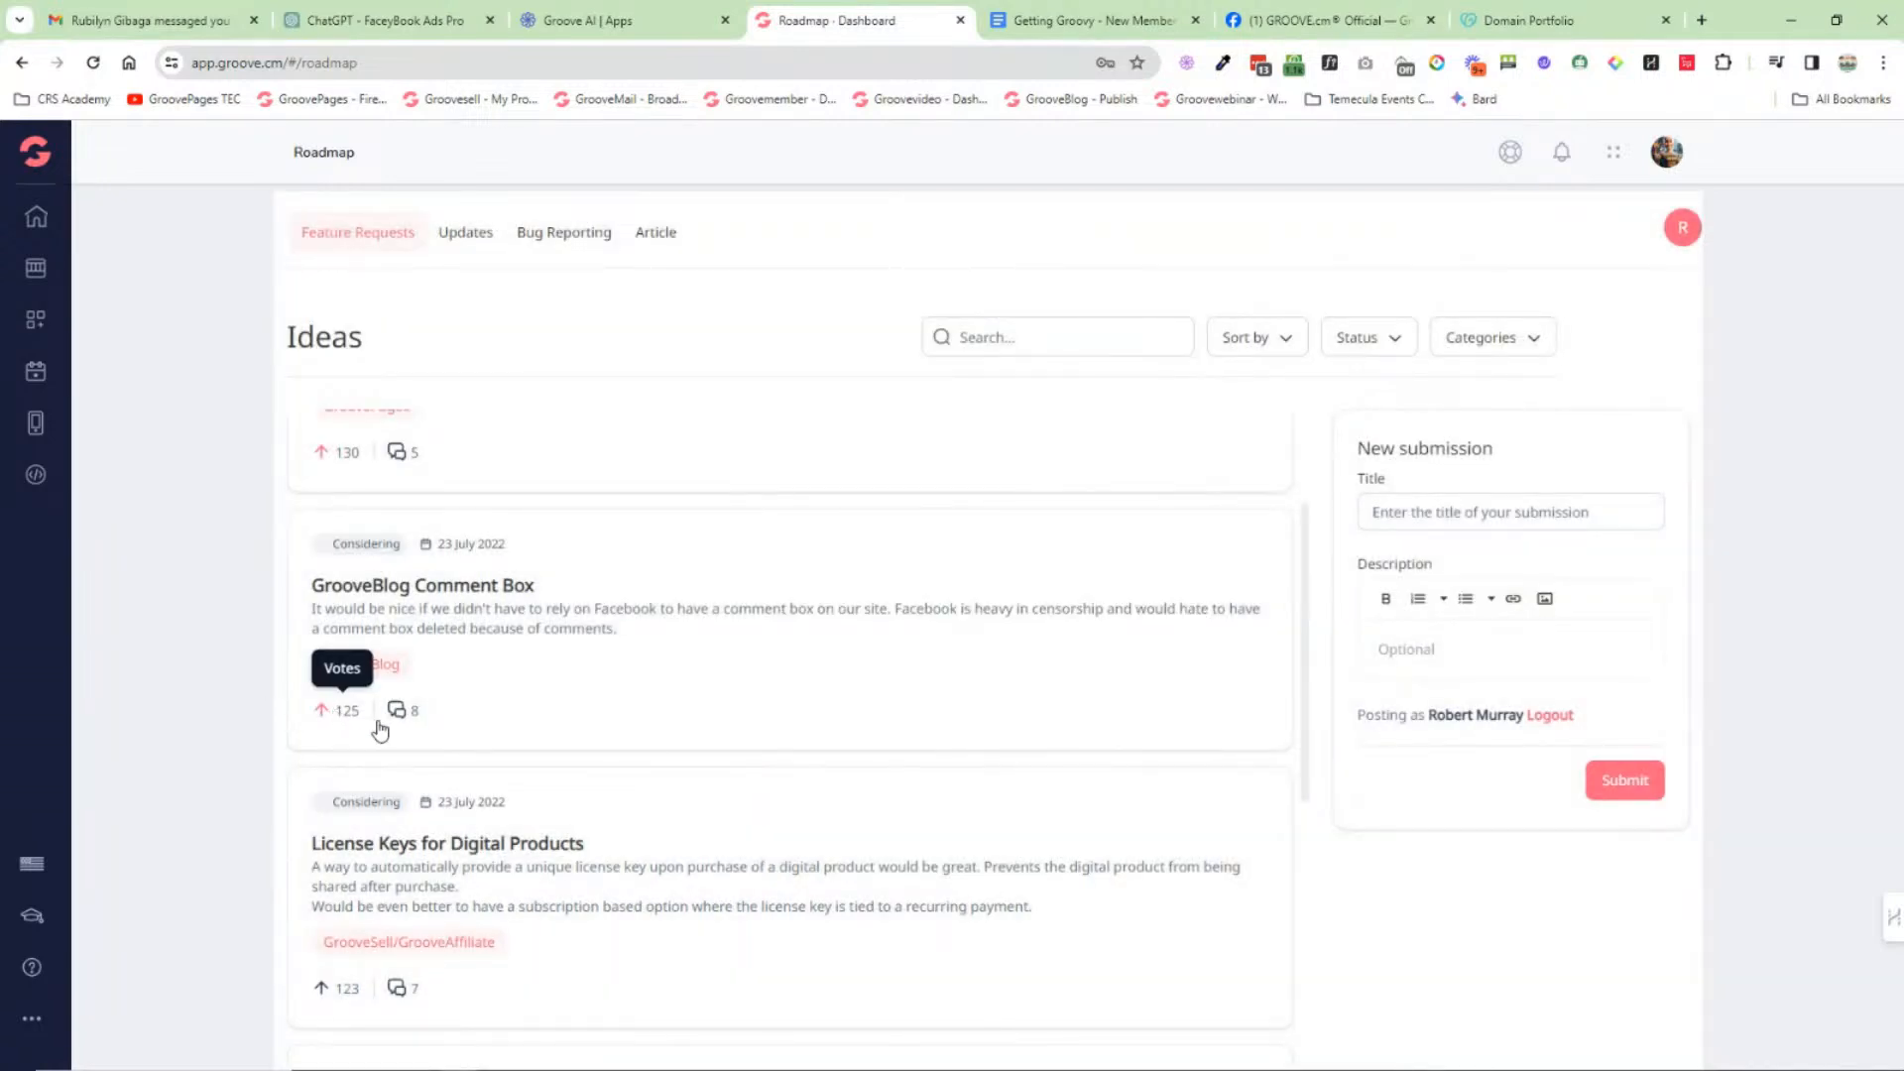
Step: View the roadmap's Updates section and its Bug Reporting section with the form for adding a new bug
scroll(540, 669, "up", 2)
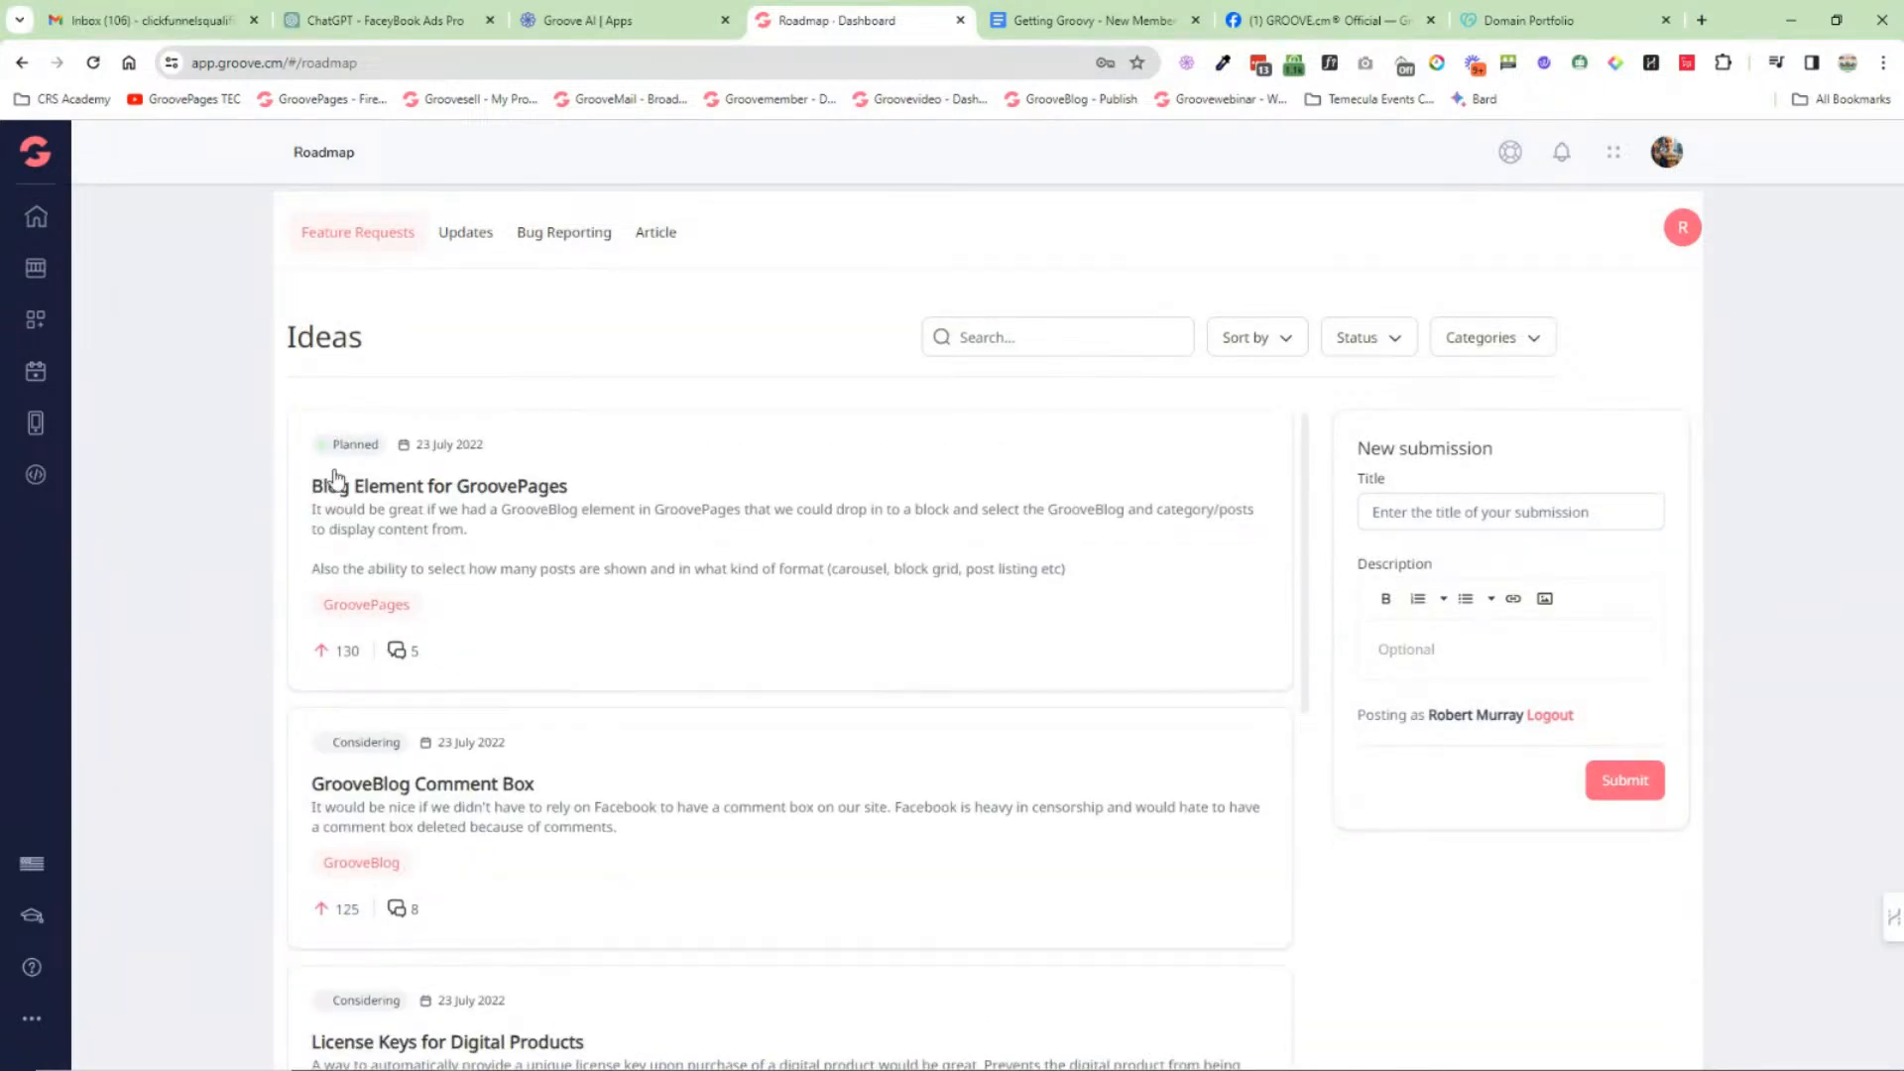
left_click(476, 238)
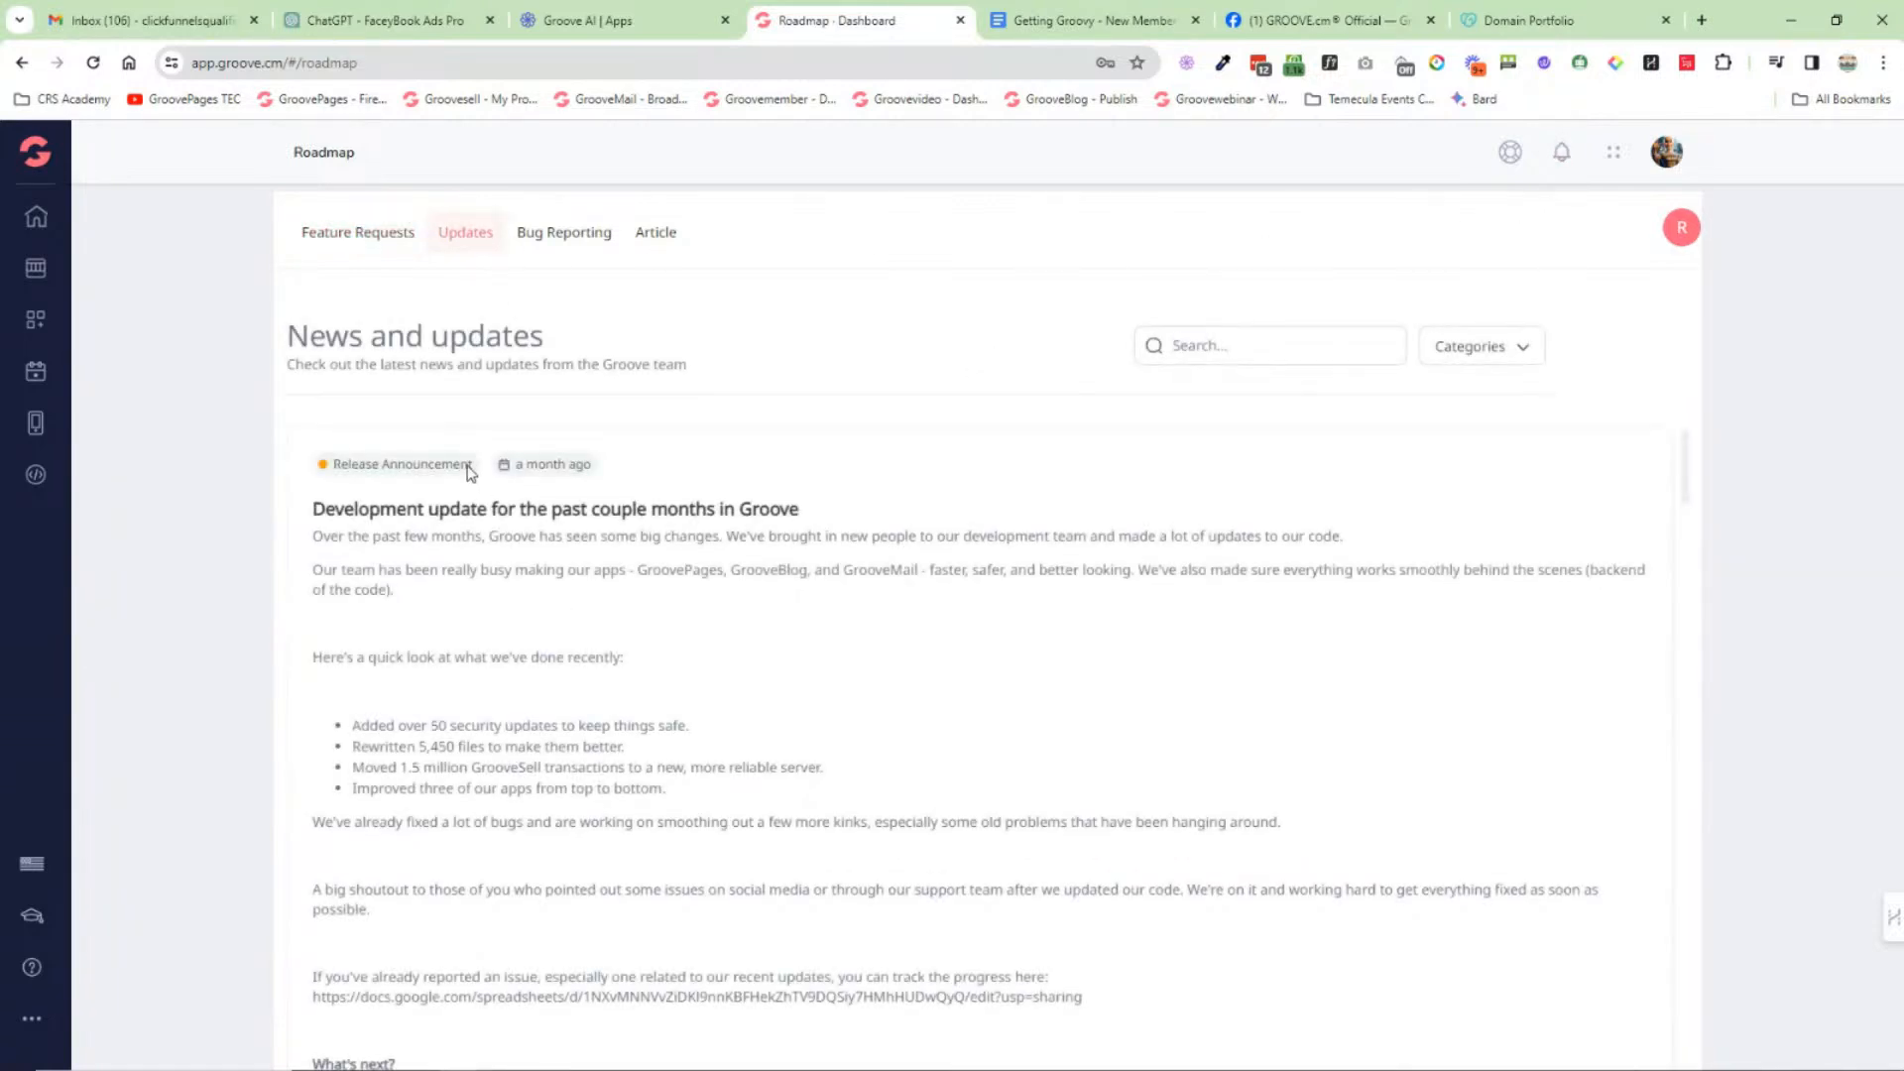
left_click(562, 236)
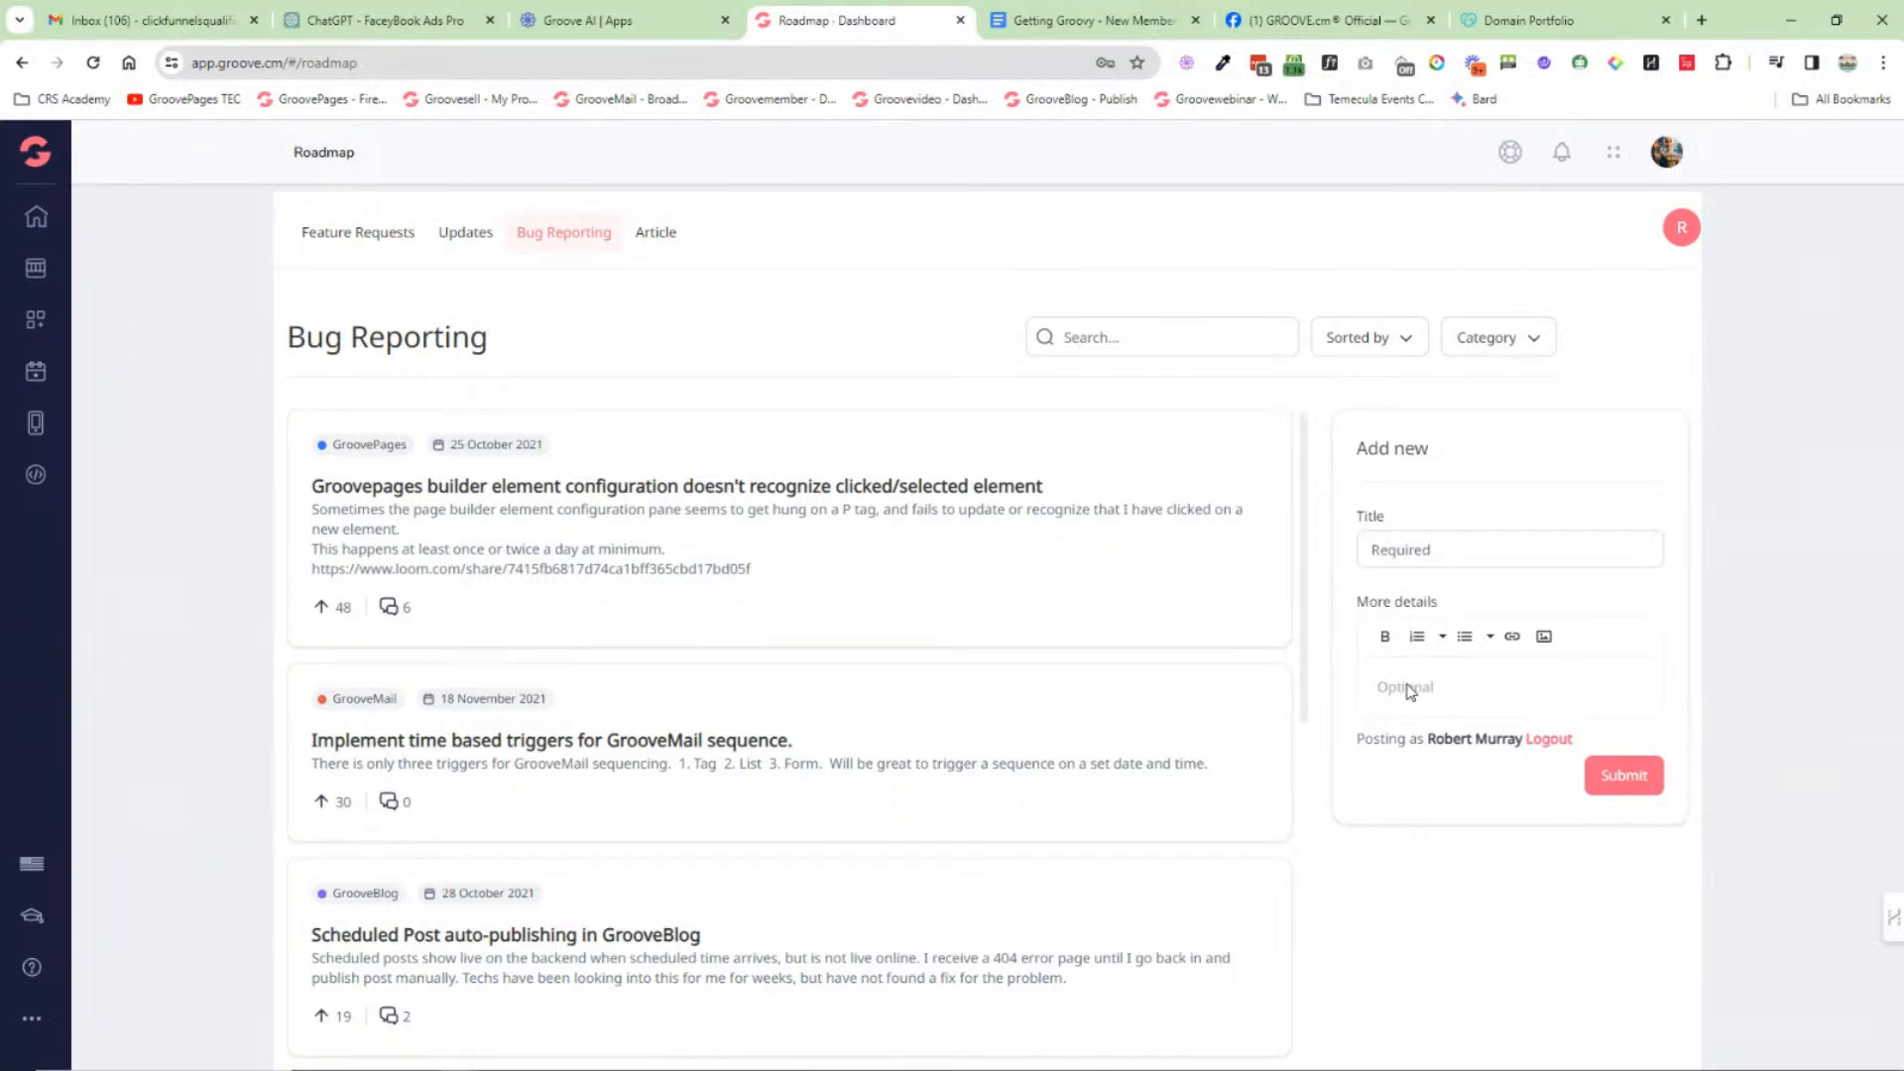
Step: Return to the dashboard overview and view the quick link shortcuts for GroovePages, GrooveSell and GrooveMail
mouse_move(38, 165)
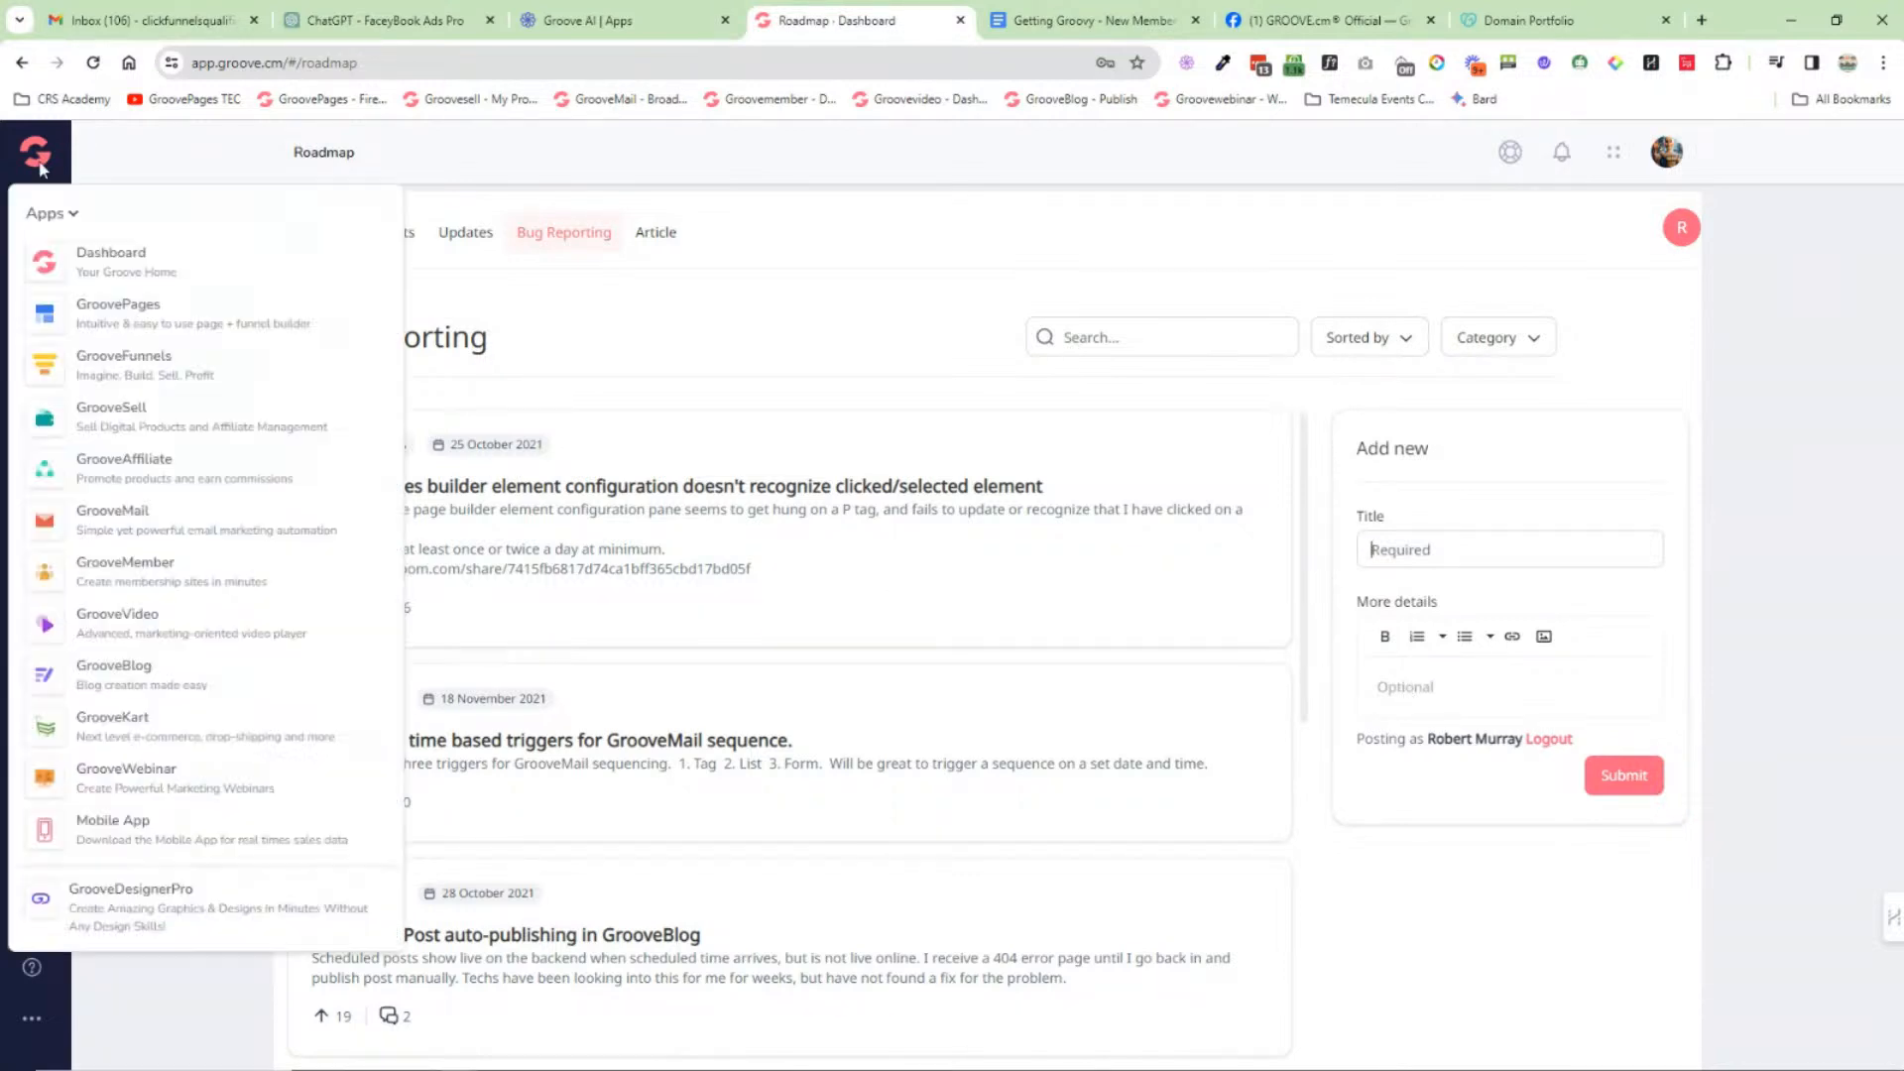
left_click(96, 262)
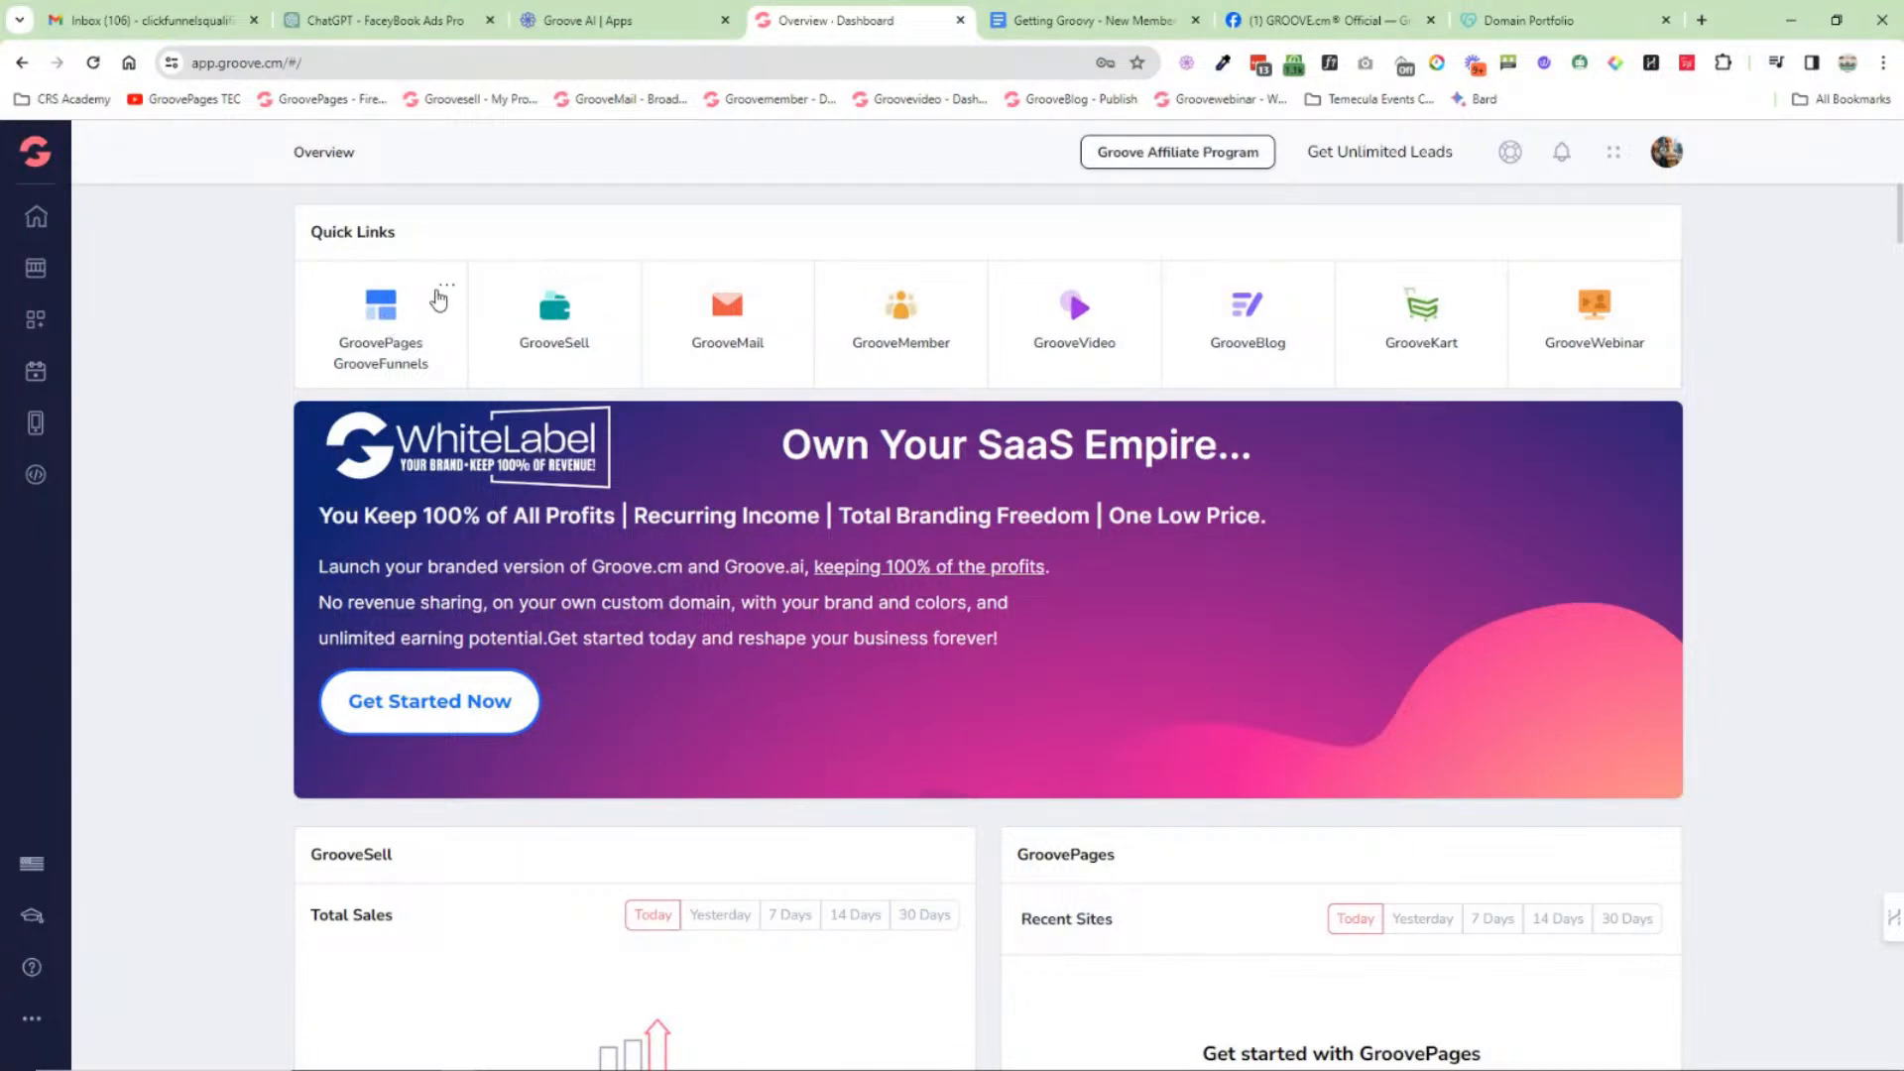
left_click(448, 285)
left_click(621, 286)
left_click(793, 286)
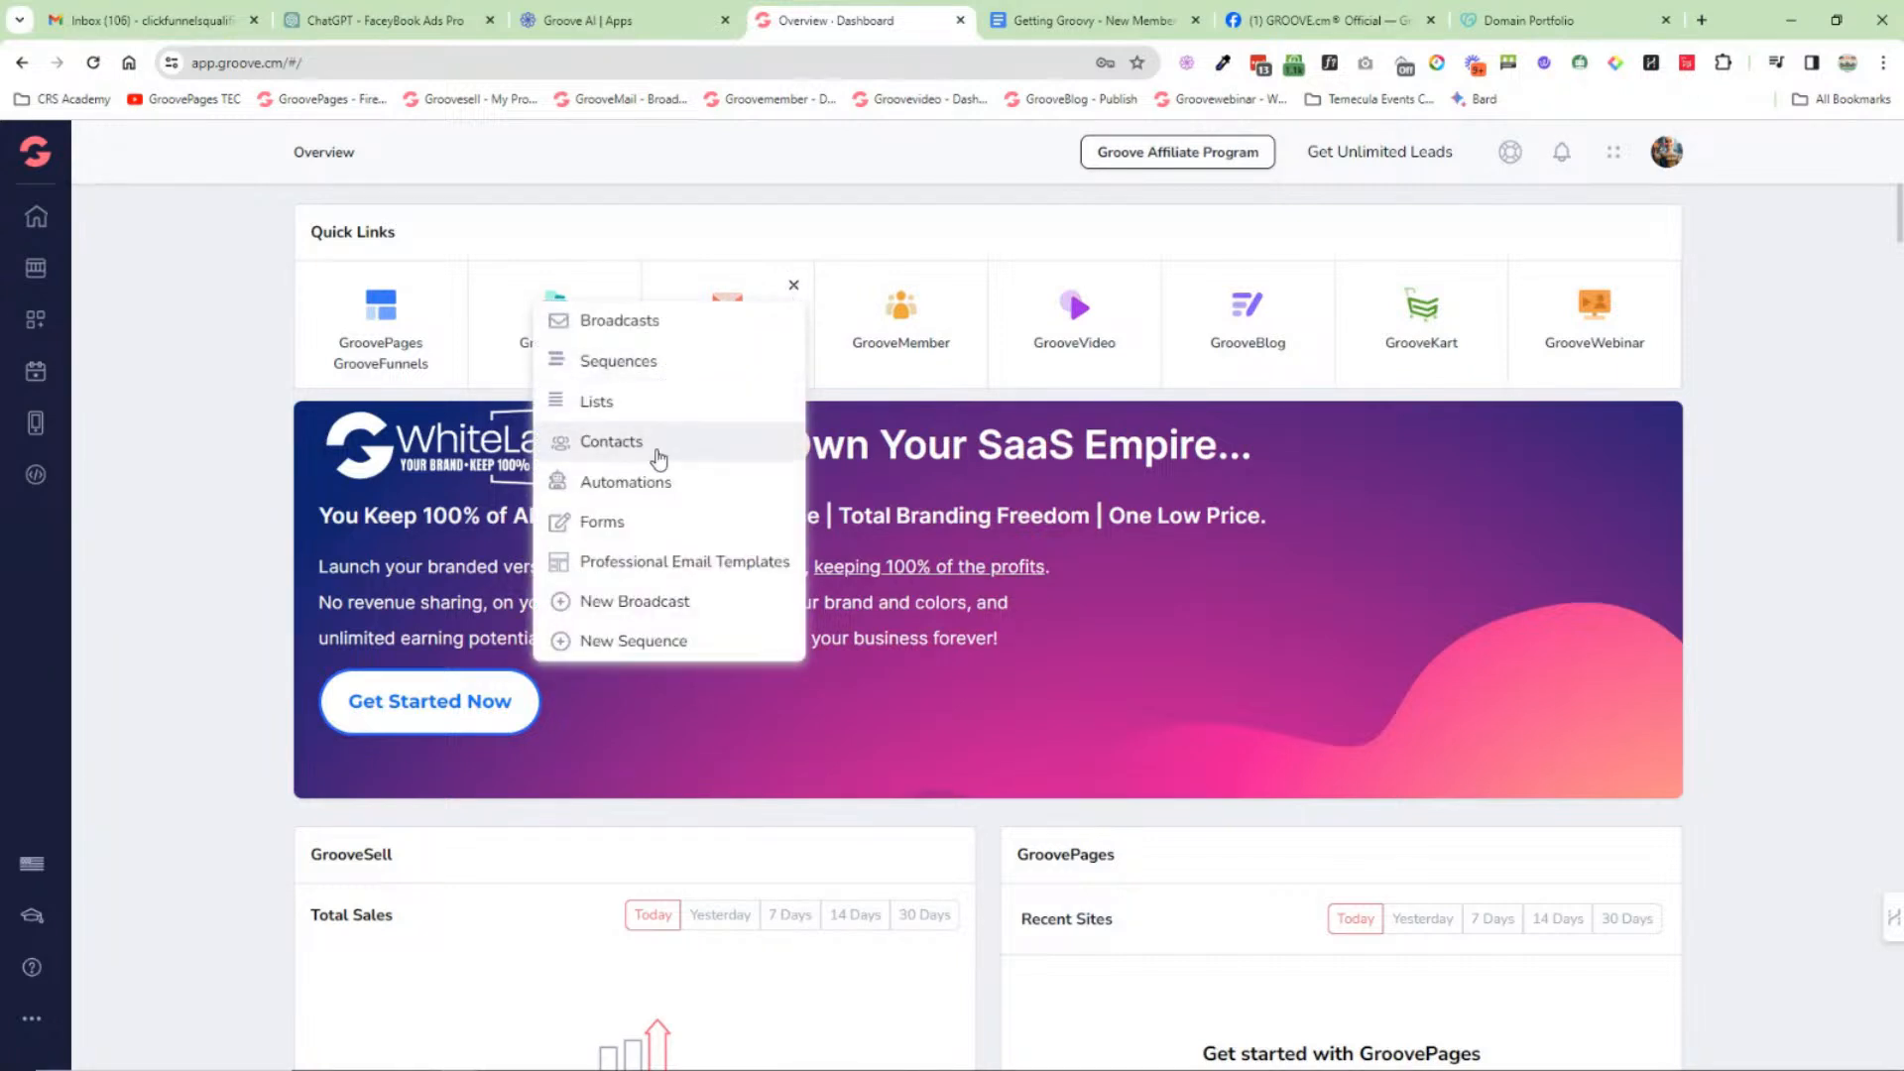
Step: View the quick link shortcuts for GrooveMember and GrooveVideo, and look over the dashboard overview
left_click(967, 286)
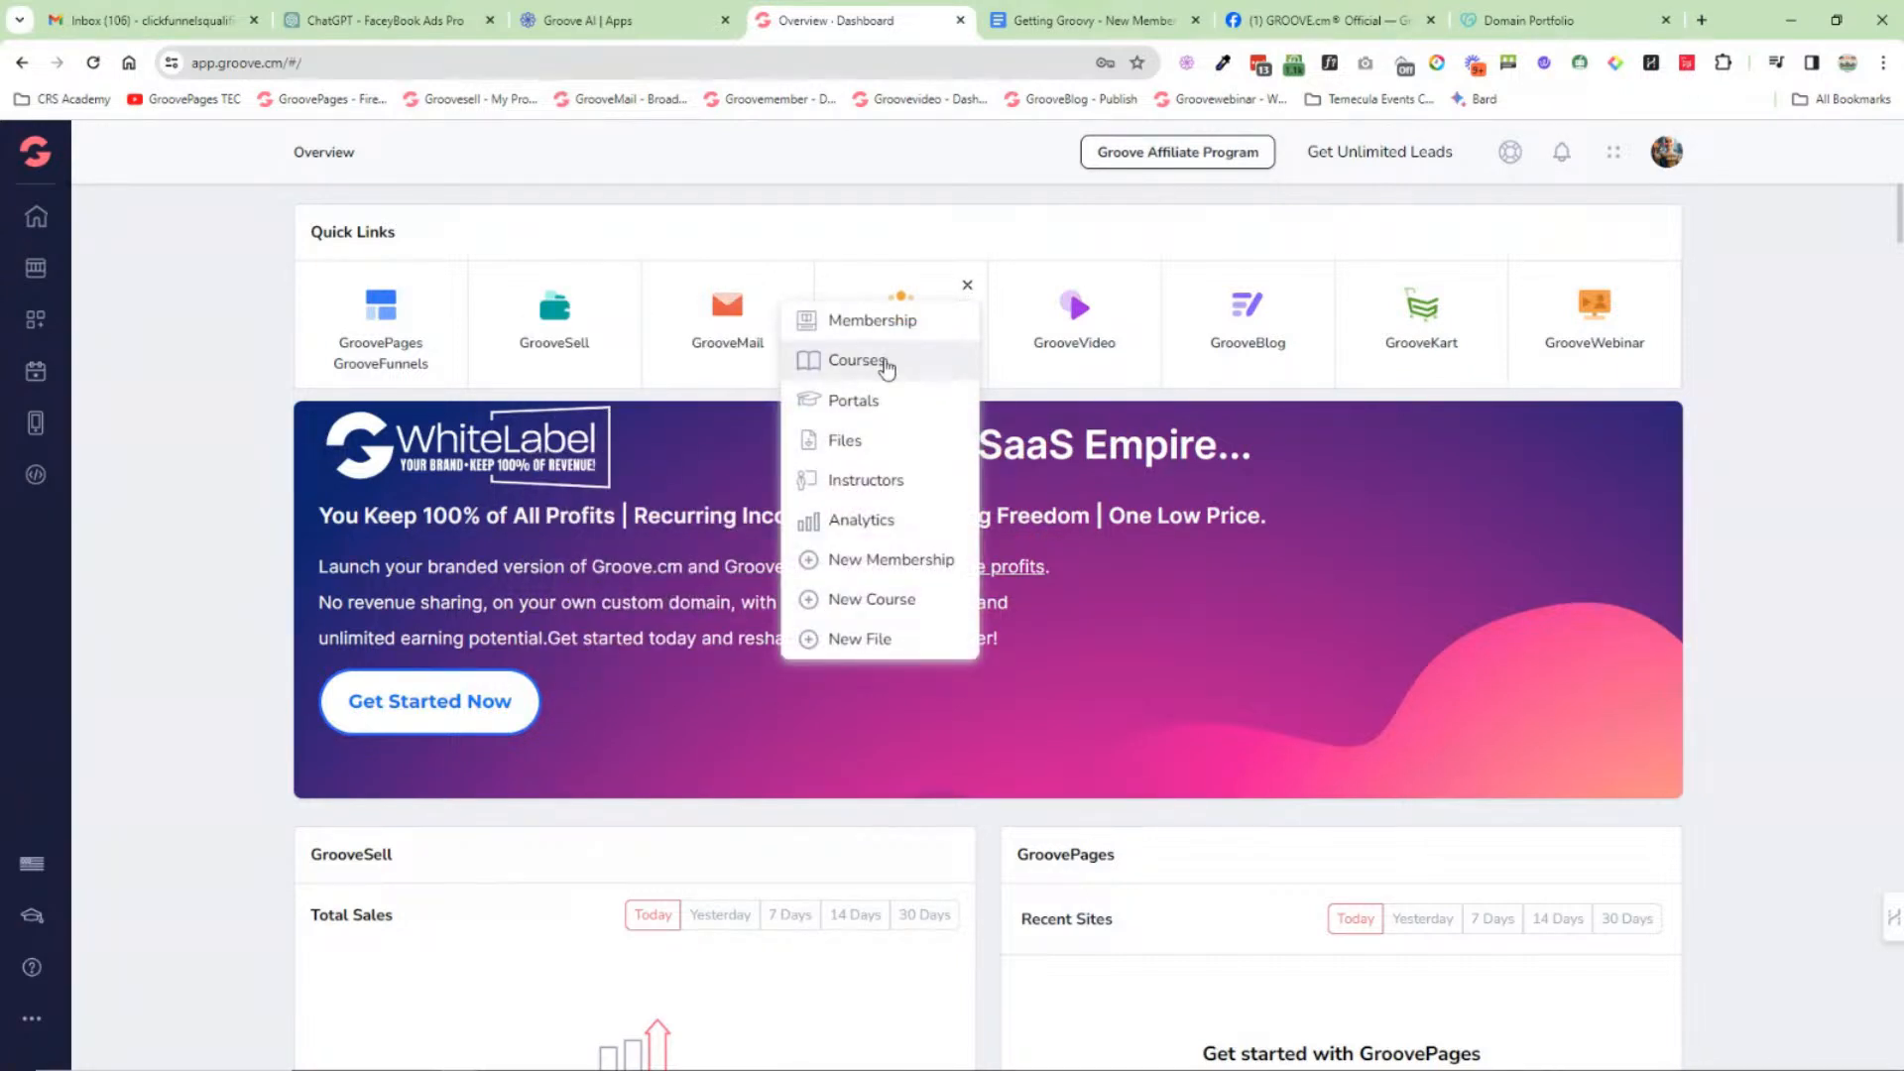
left_click(1140, 286)
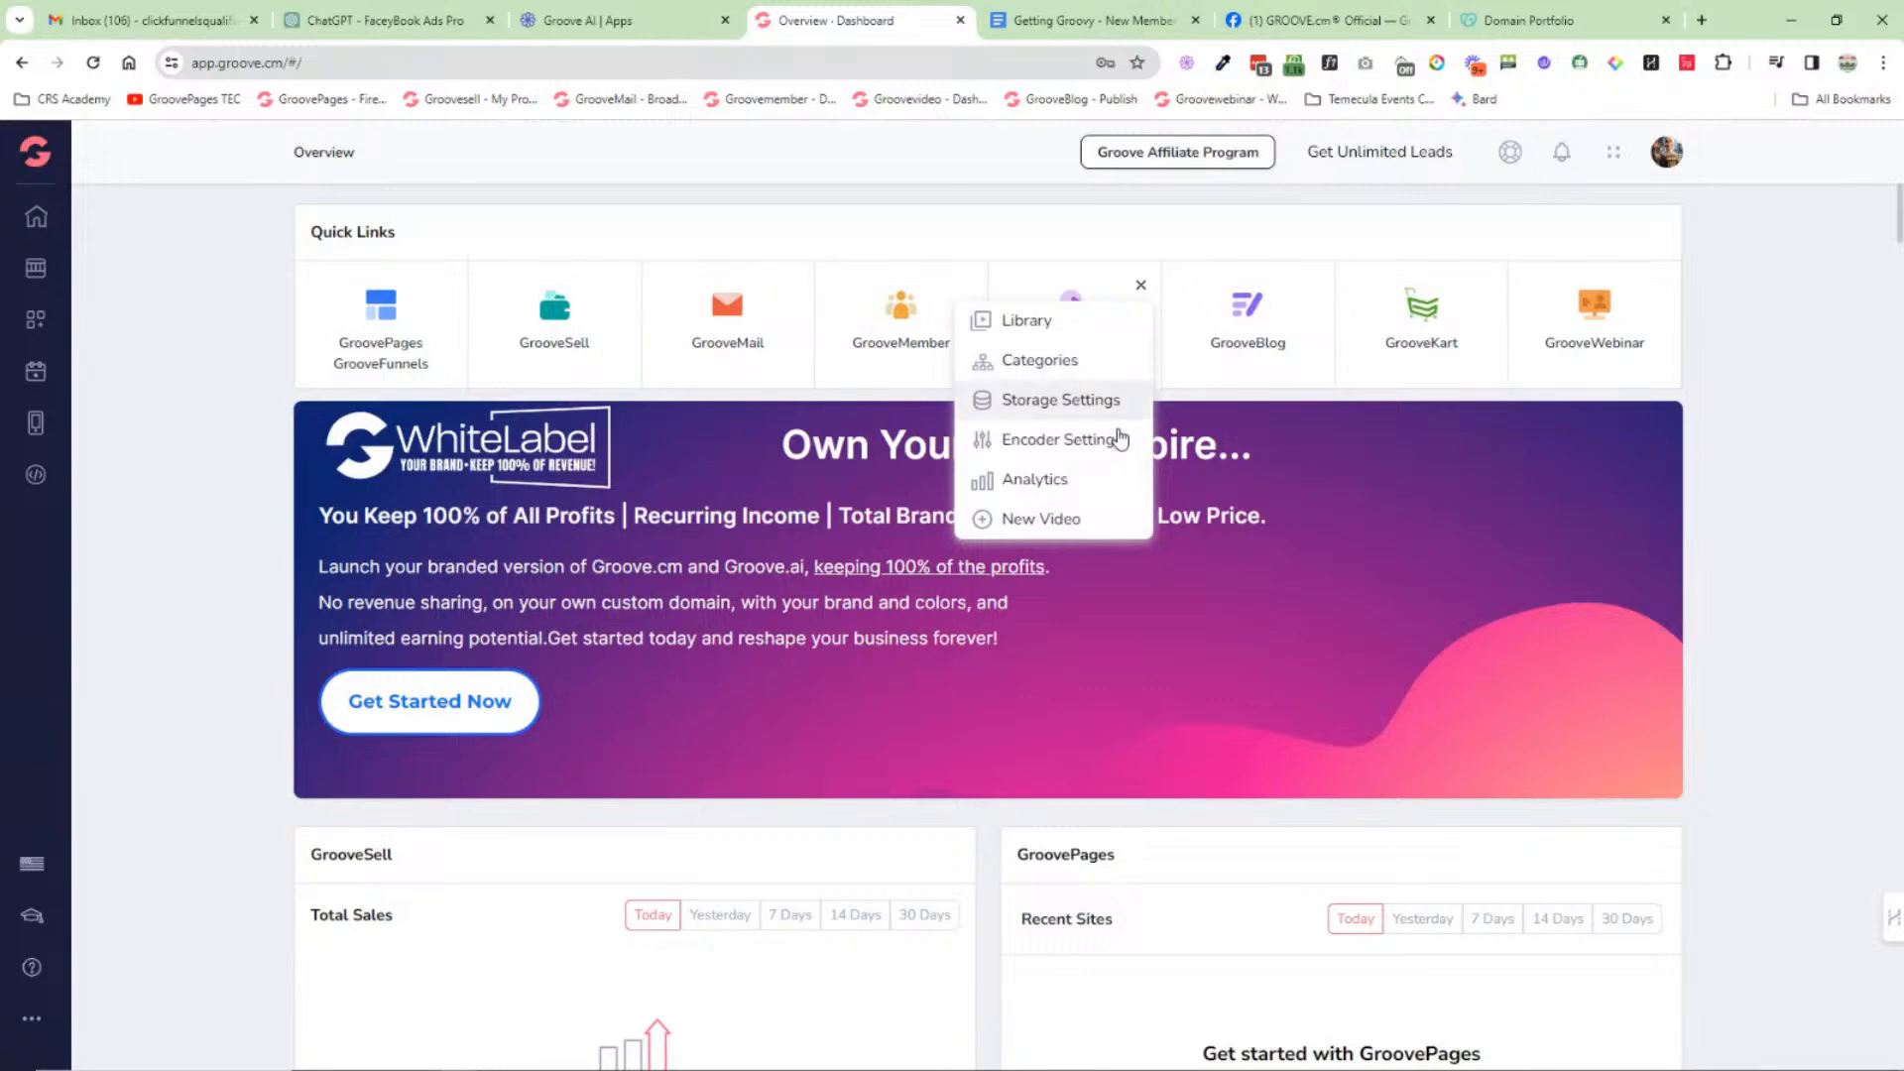
scroll(1755, 540, "down", 10)
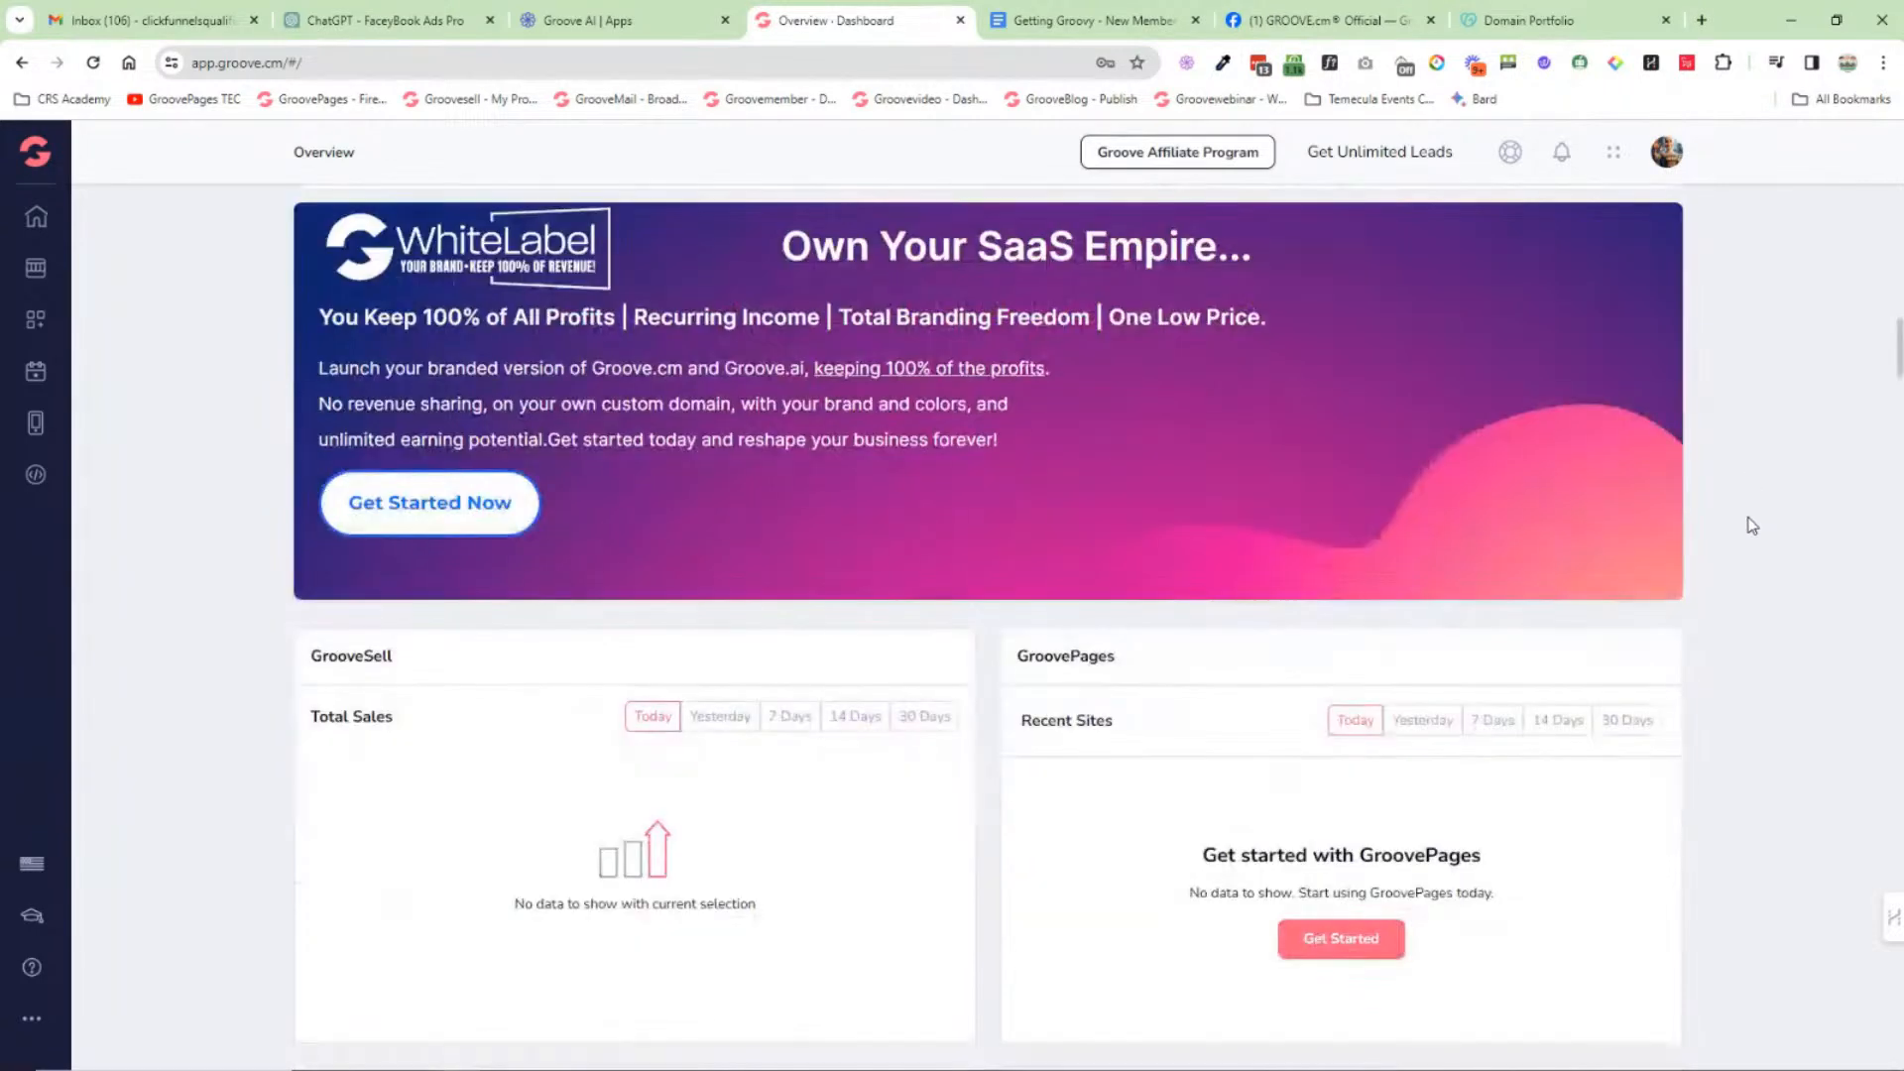
scroll(1765, 506, "up", 10)
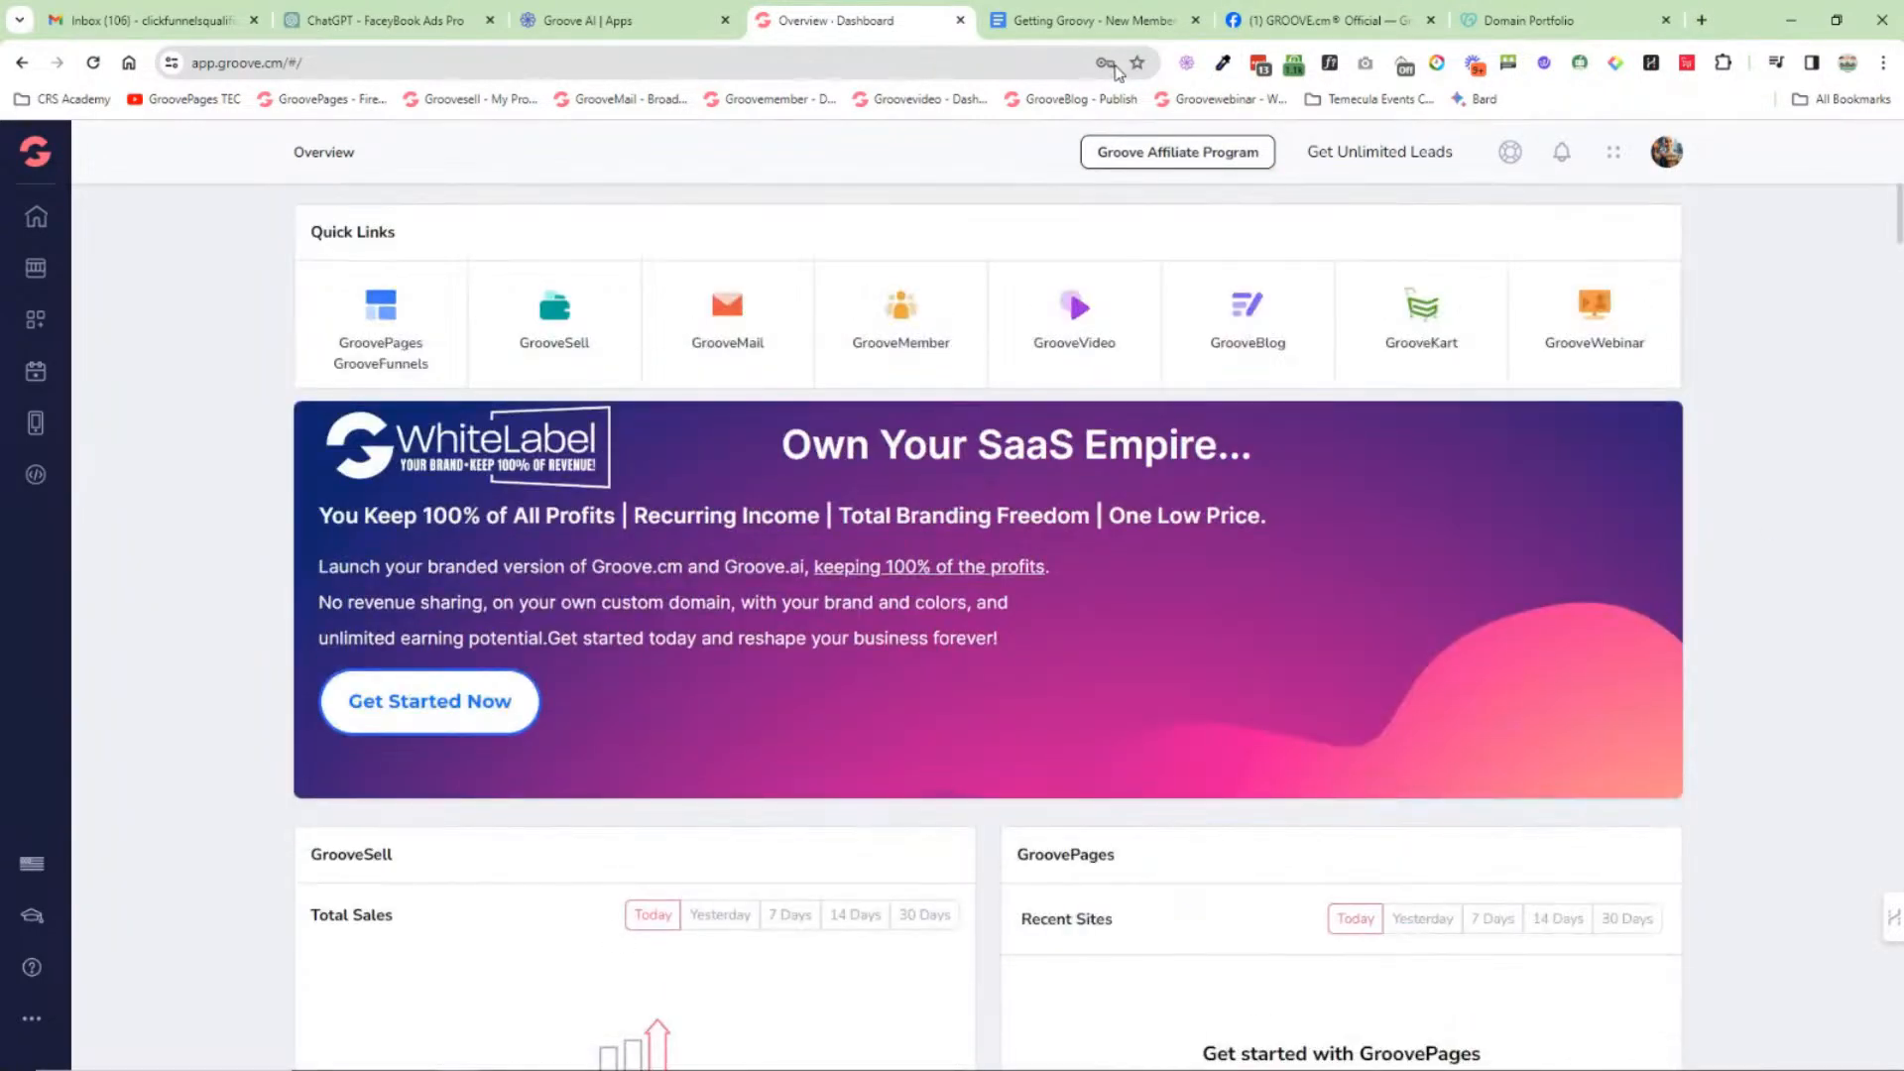
Step: Check the starting steps in the onboarding document, and view the account's general settings under Settings and Billing
left_click(1101, 22)
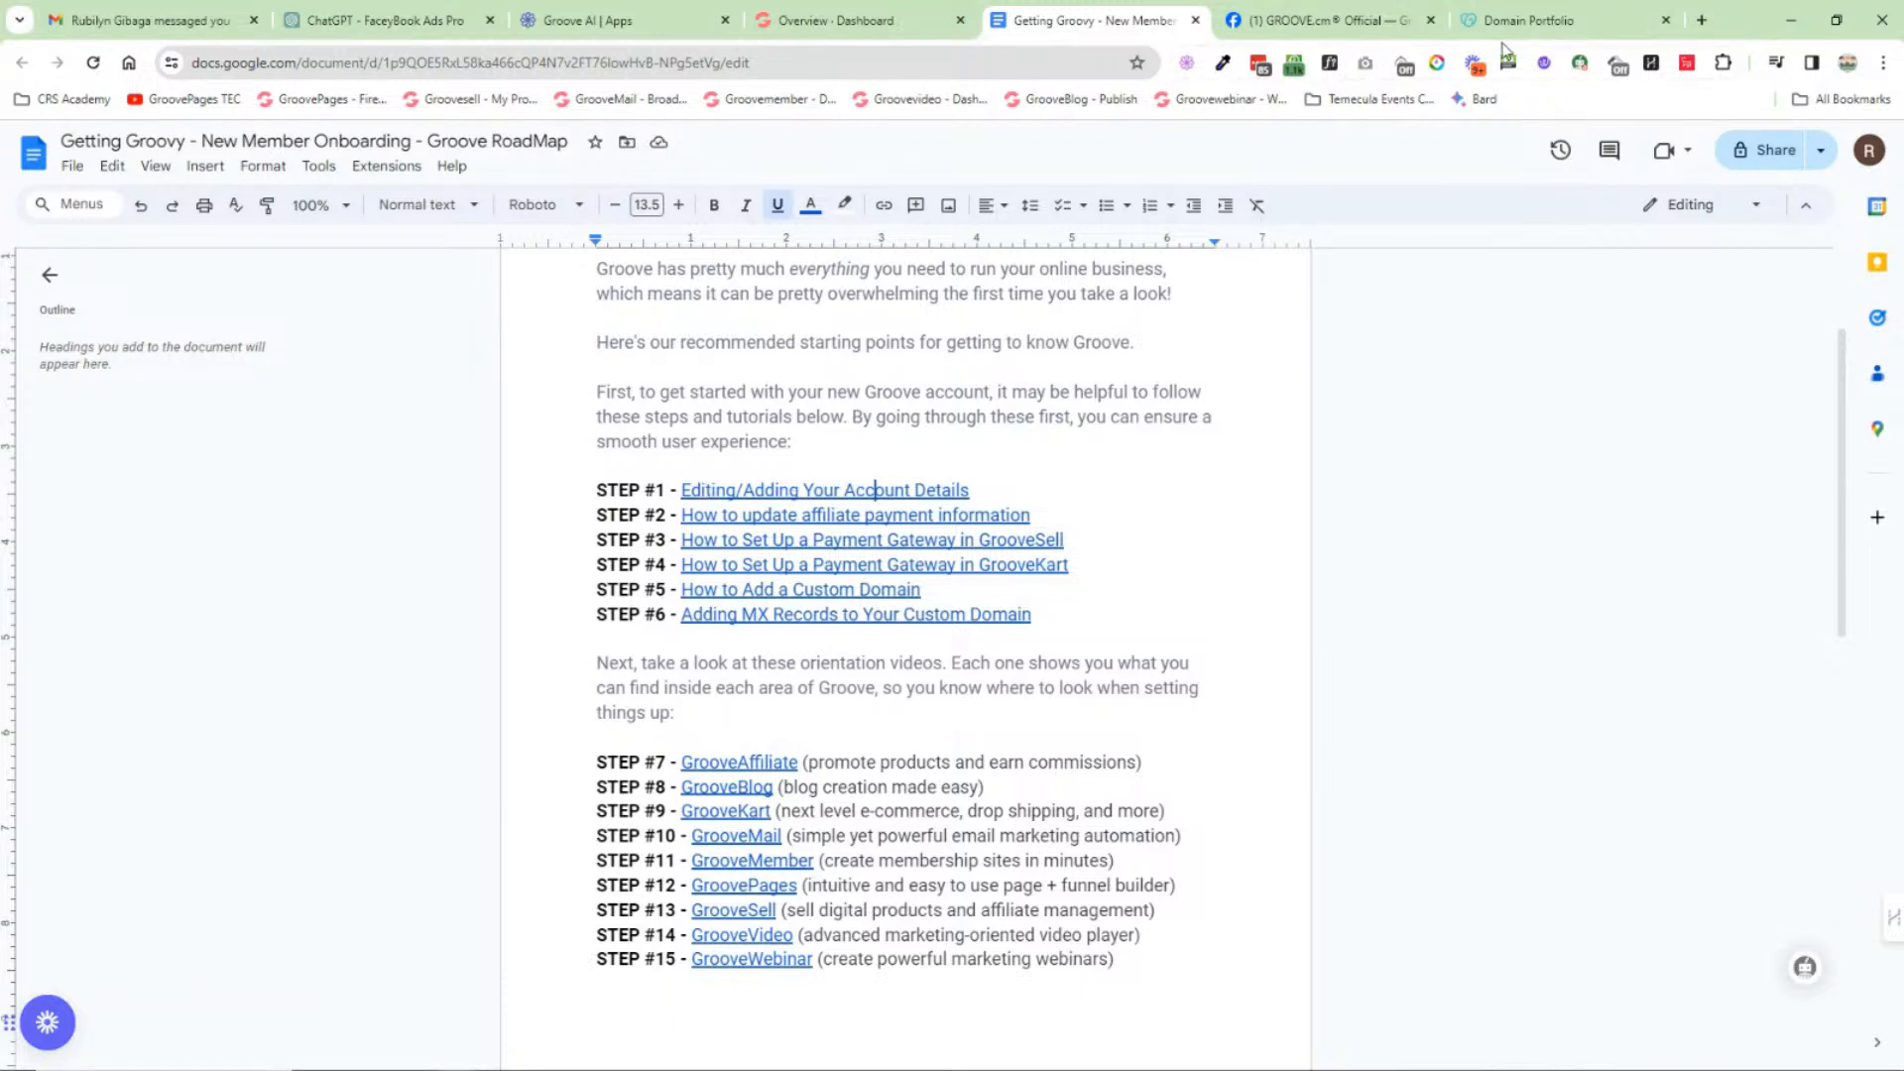
left_click(914, 27)
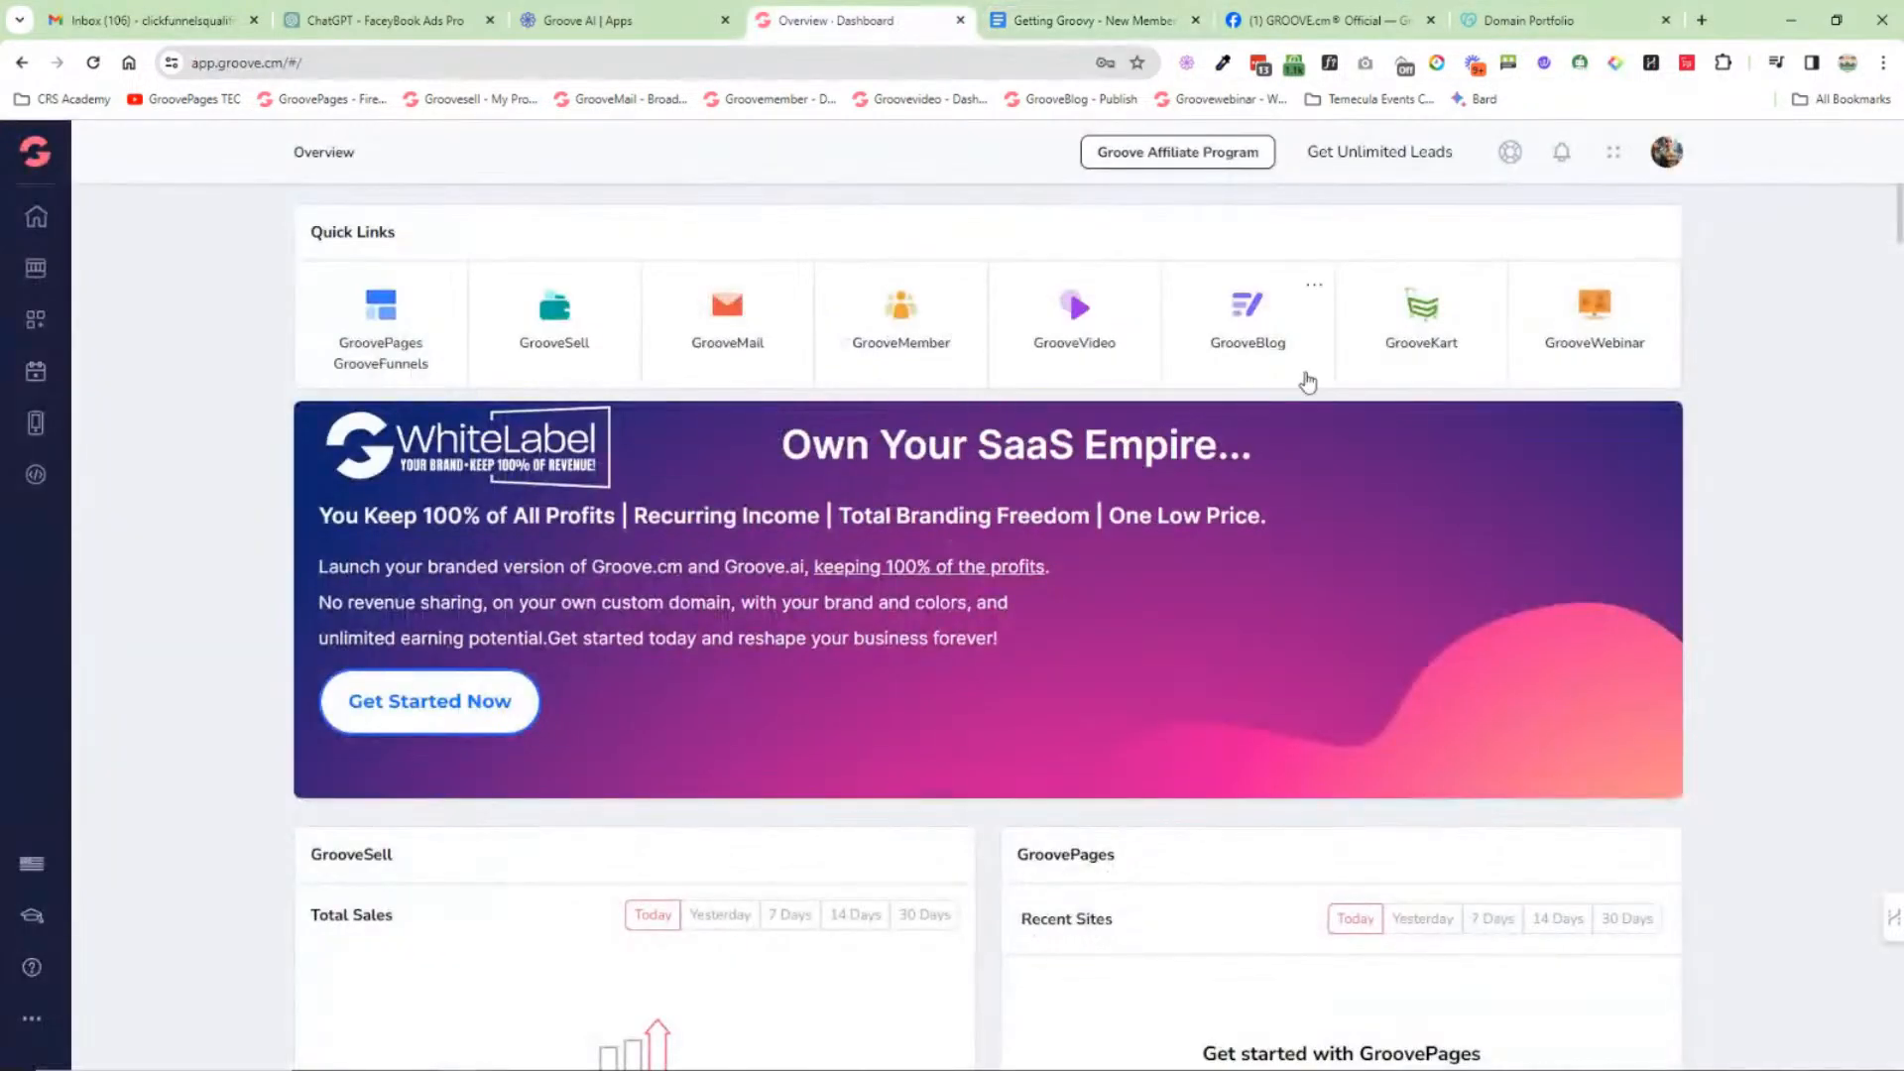
left_click(1666, 151)
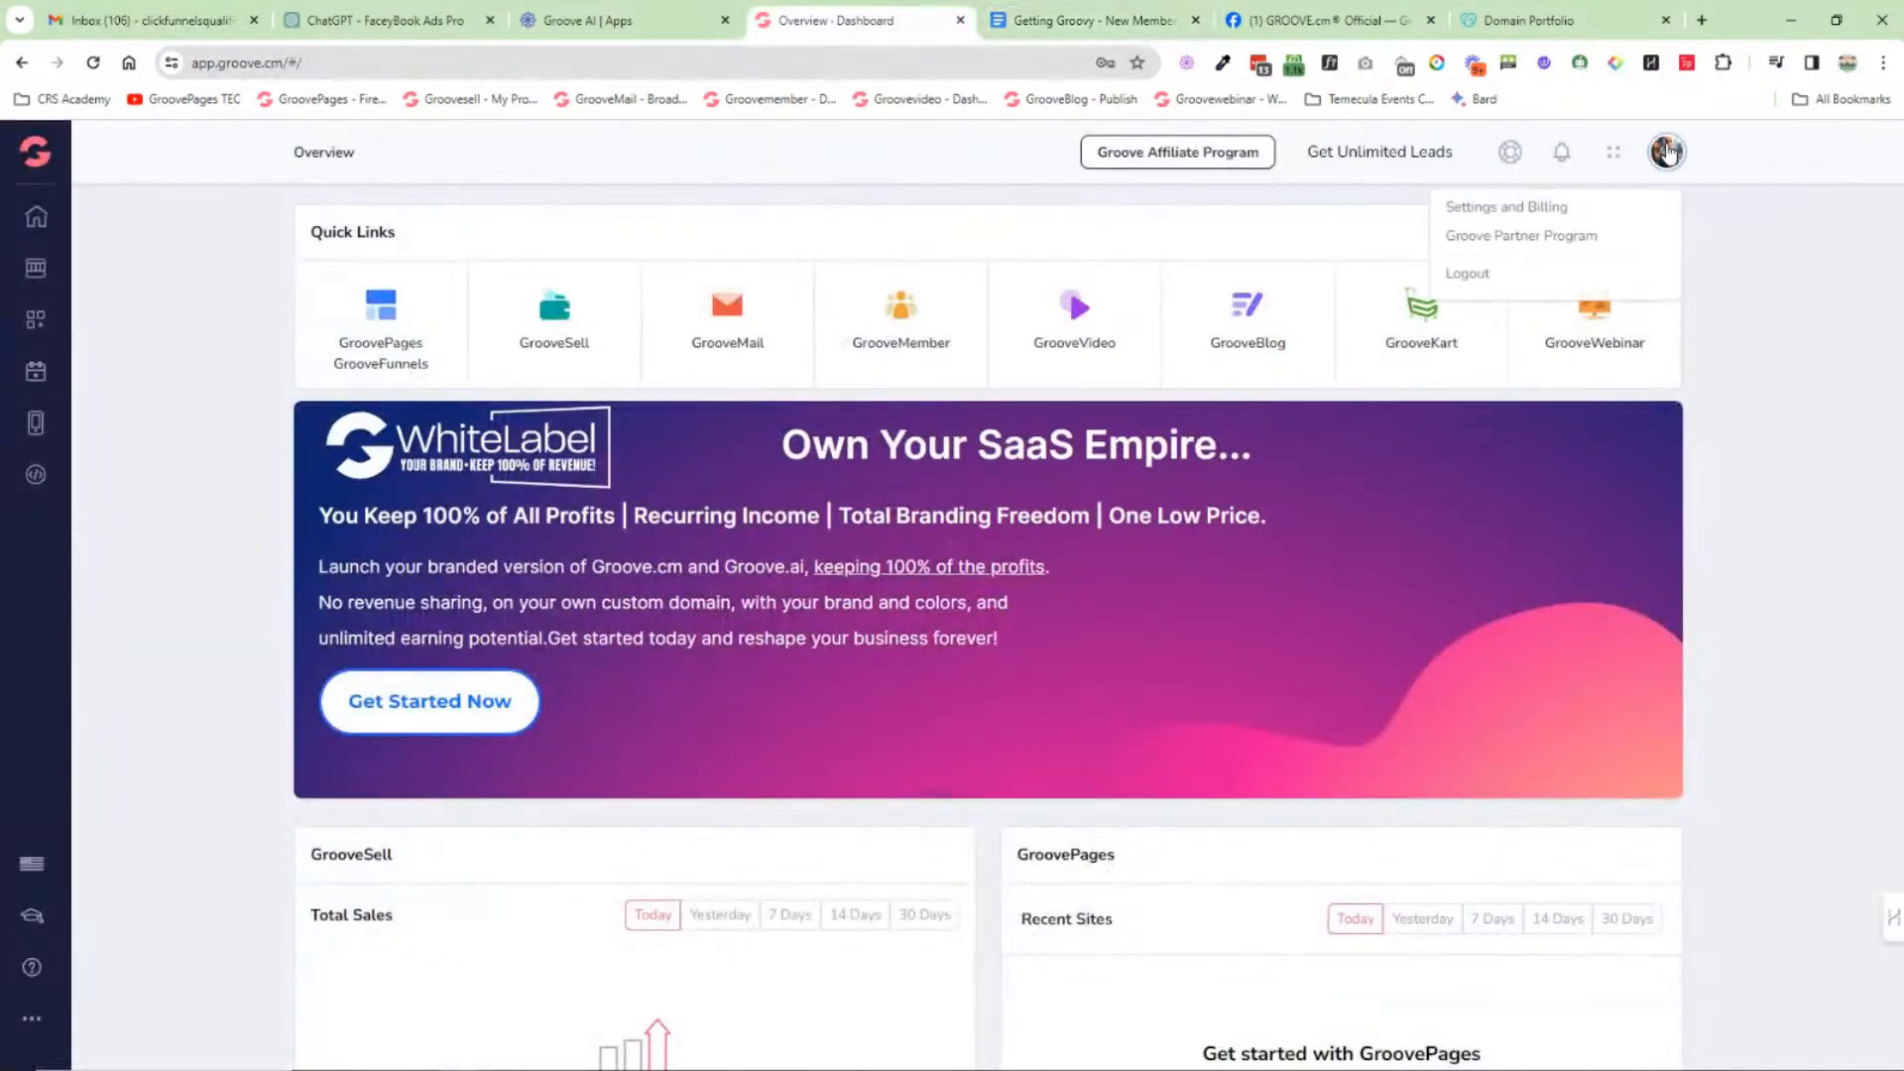
left_click(1507, 208)
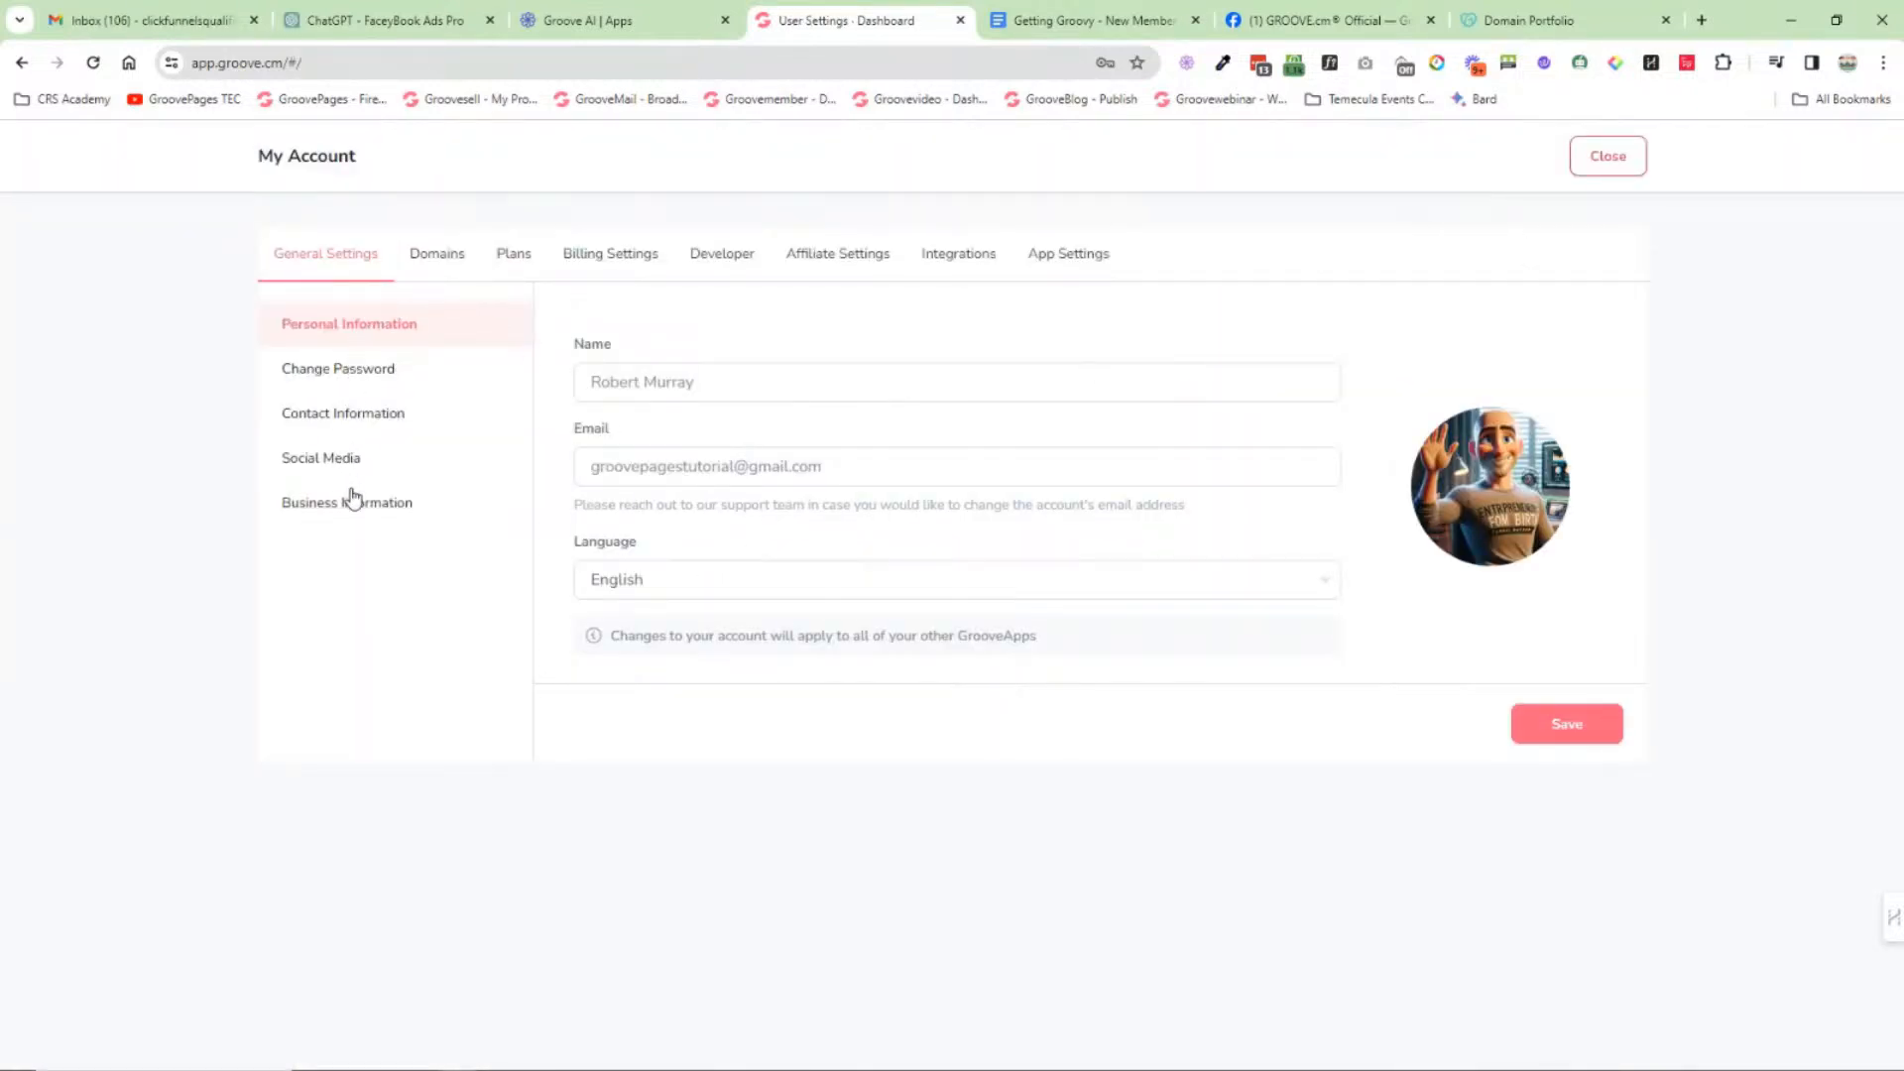
left_click(1611, 173)
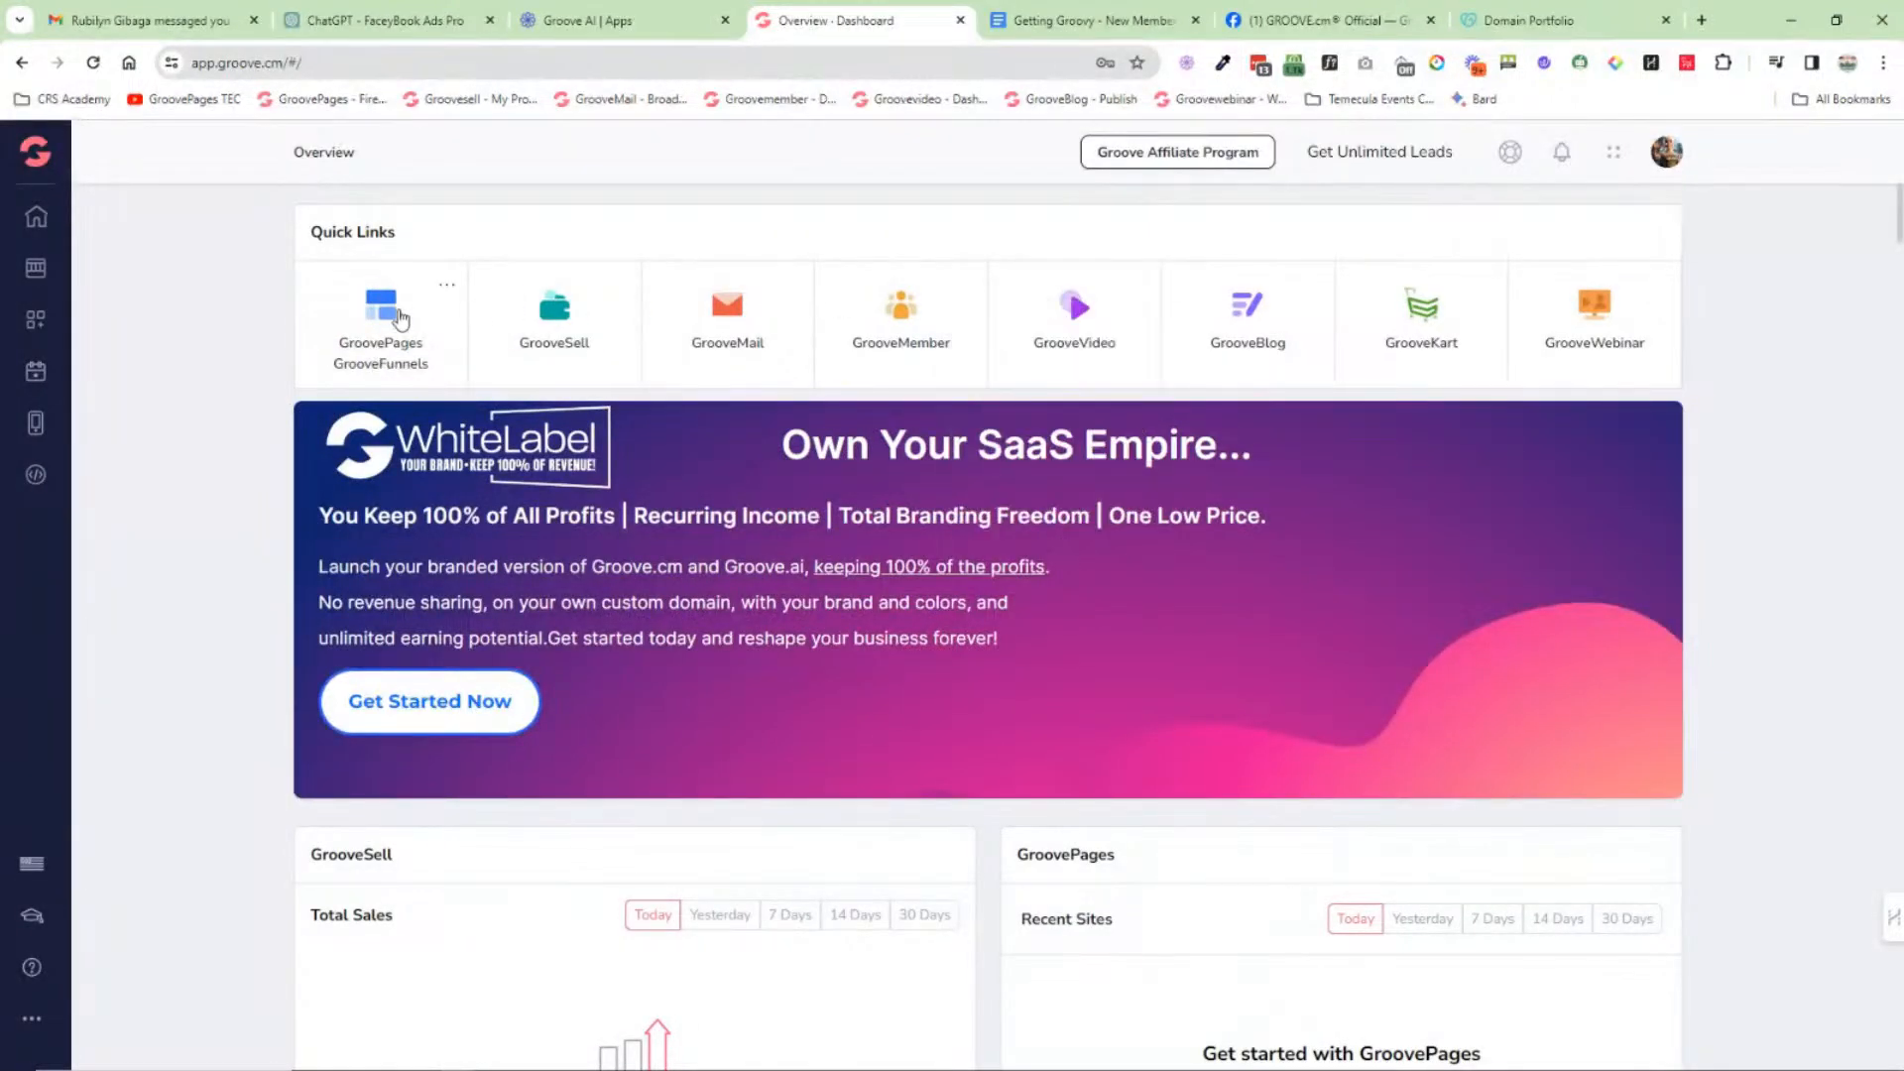
Step: Open the Real Agent Results site in the GroovePages builder and switch from there to GrooveSell
left_click(393, 316)
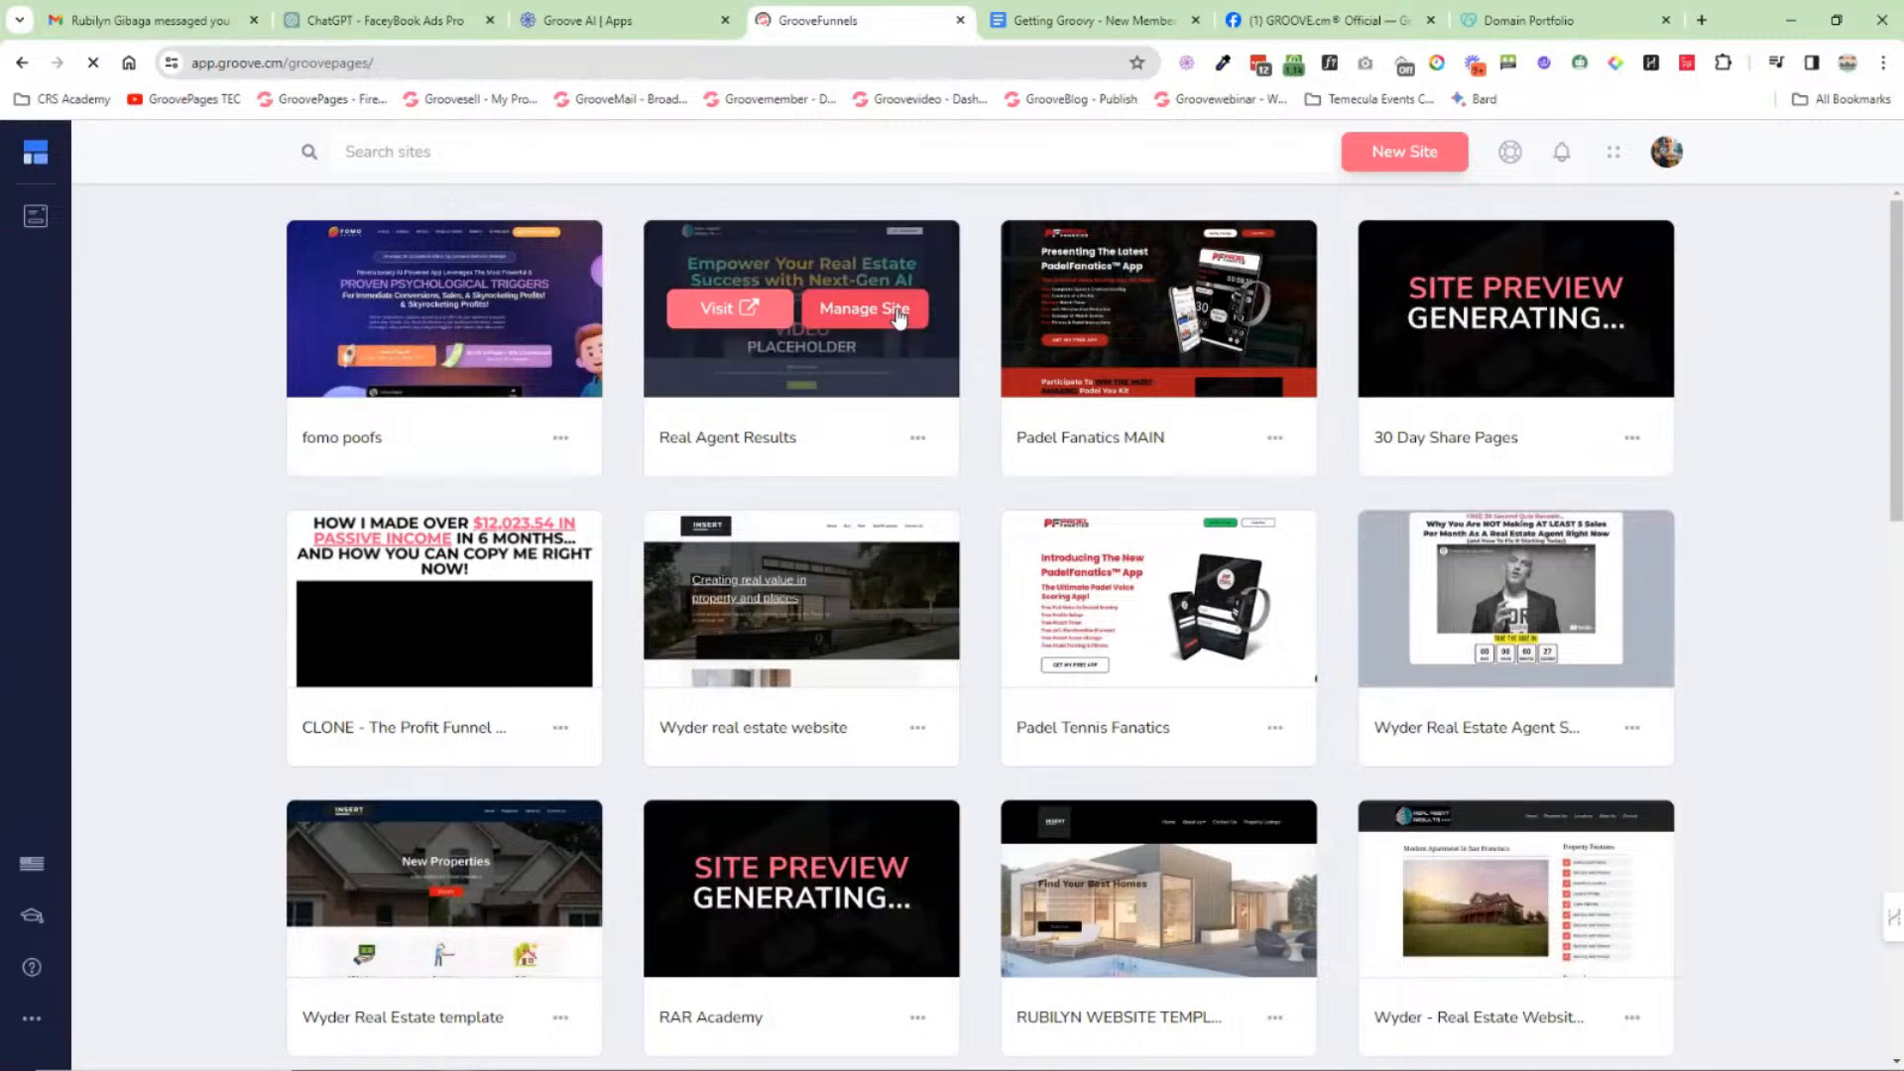
left_click(897, 311)
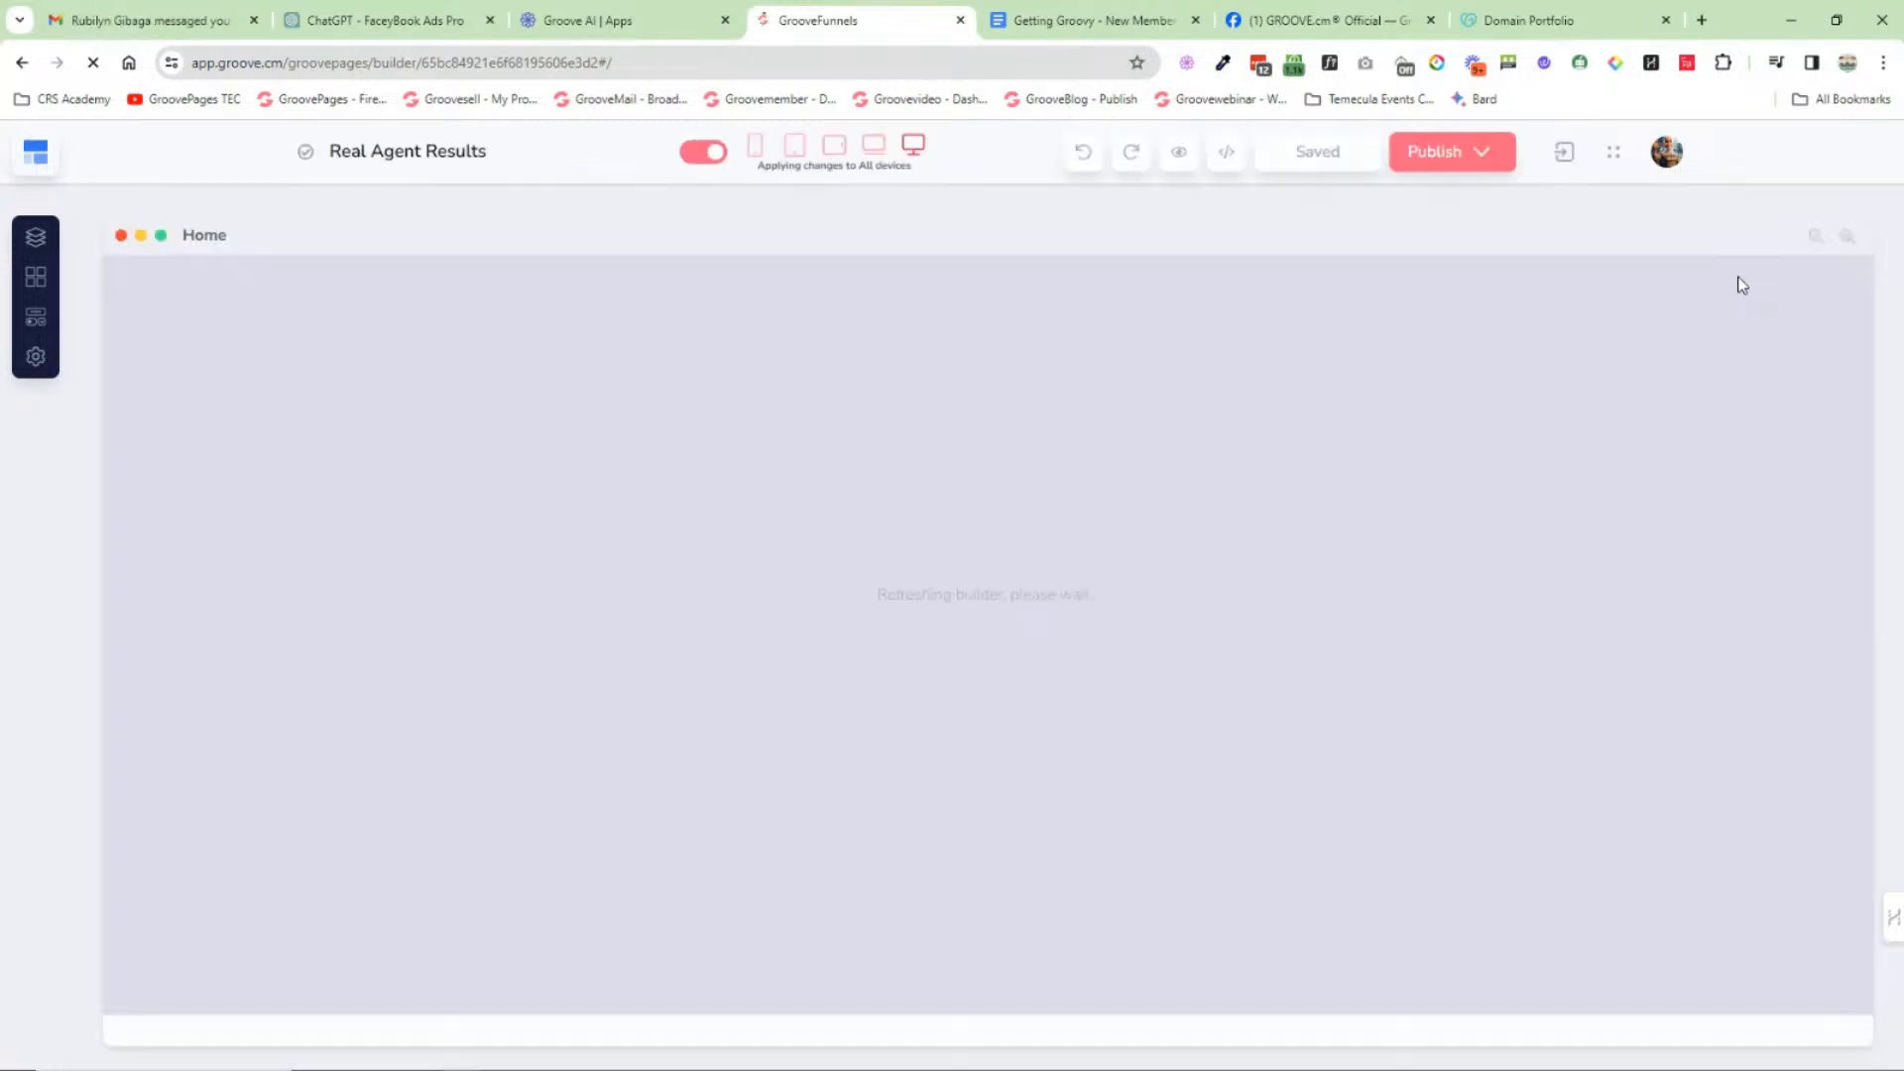
left_click(35, 153)
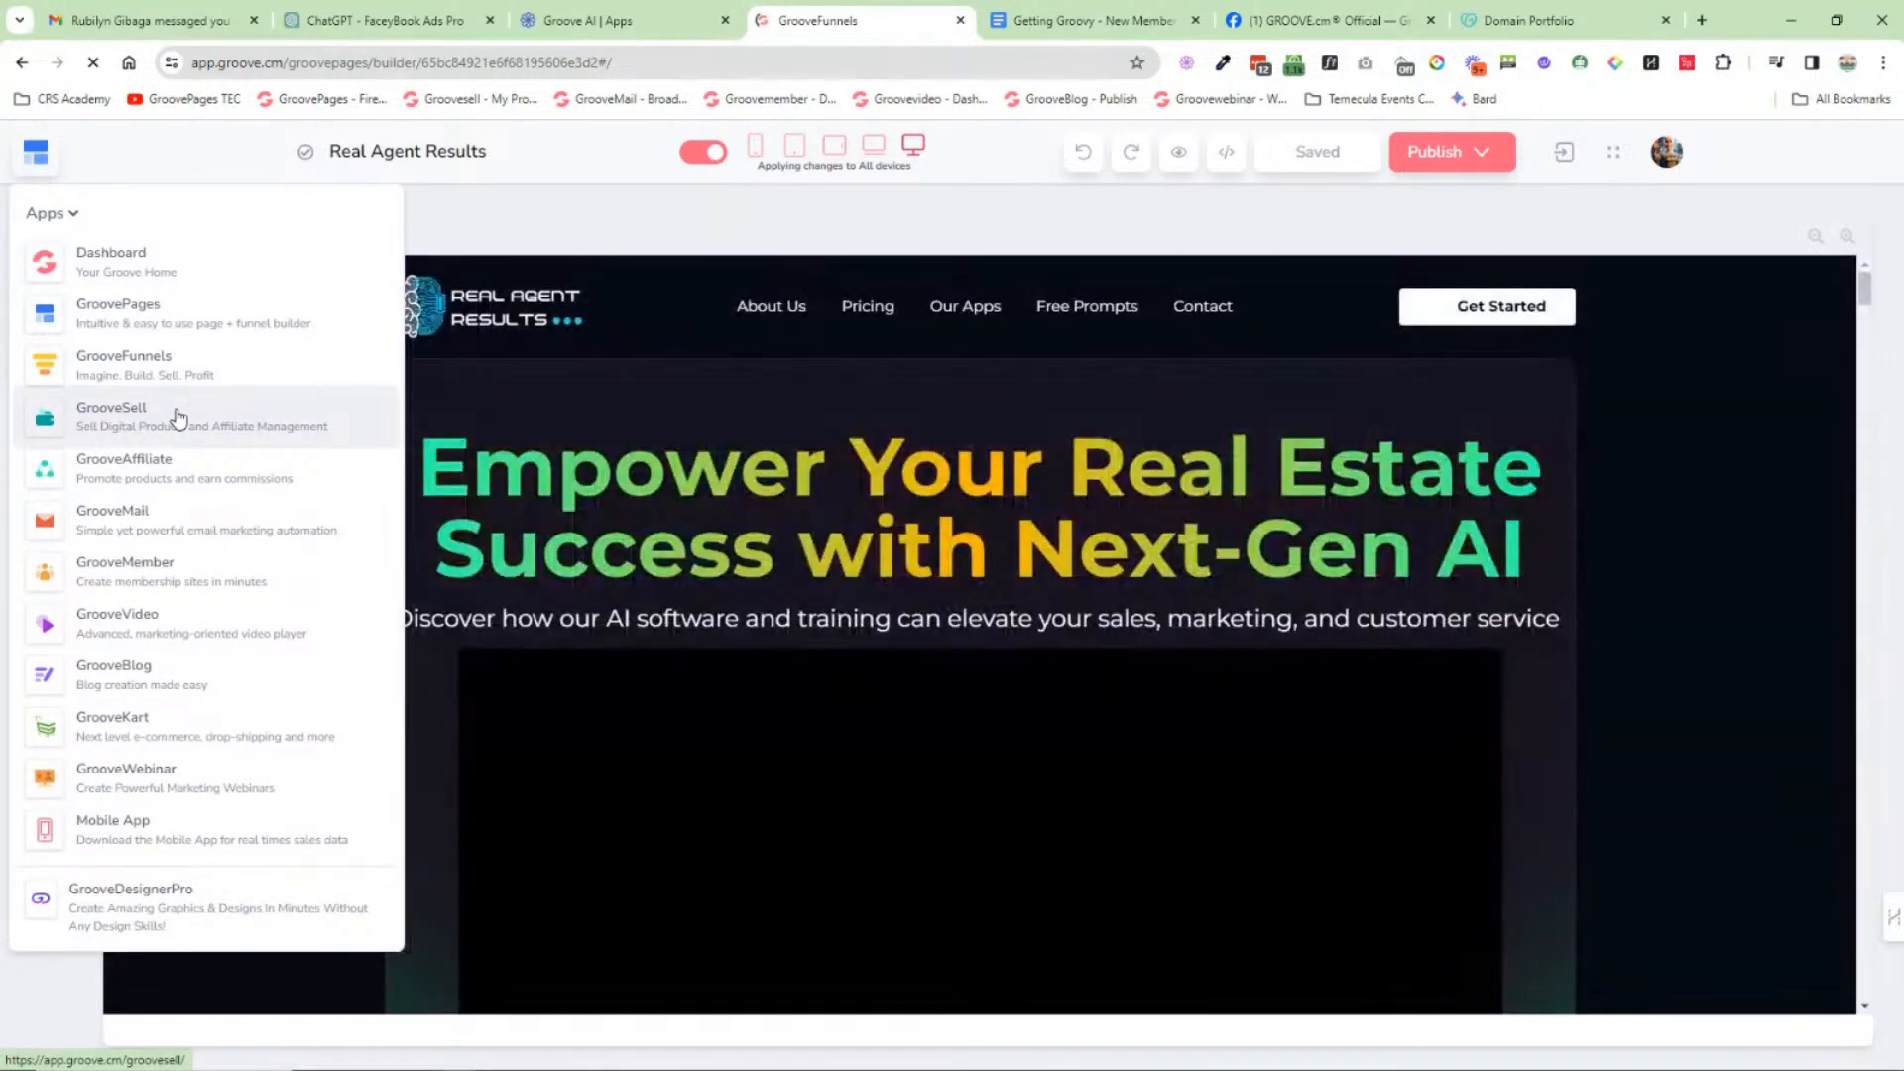
left_click(177, 416)
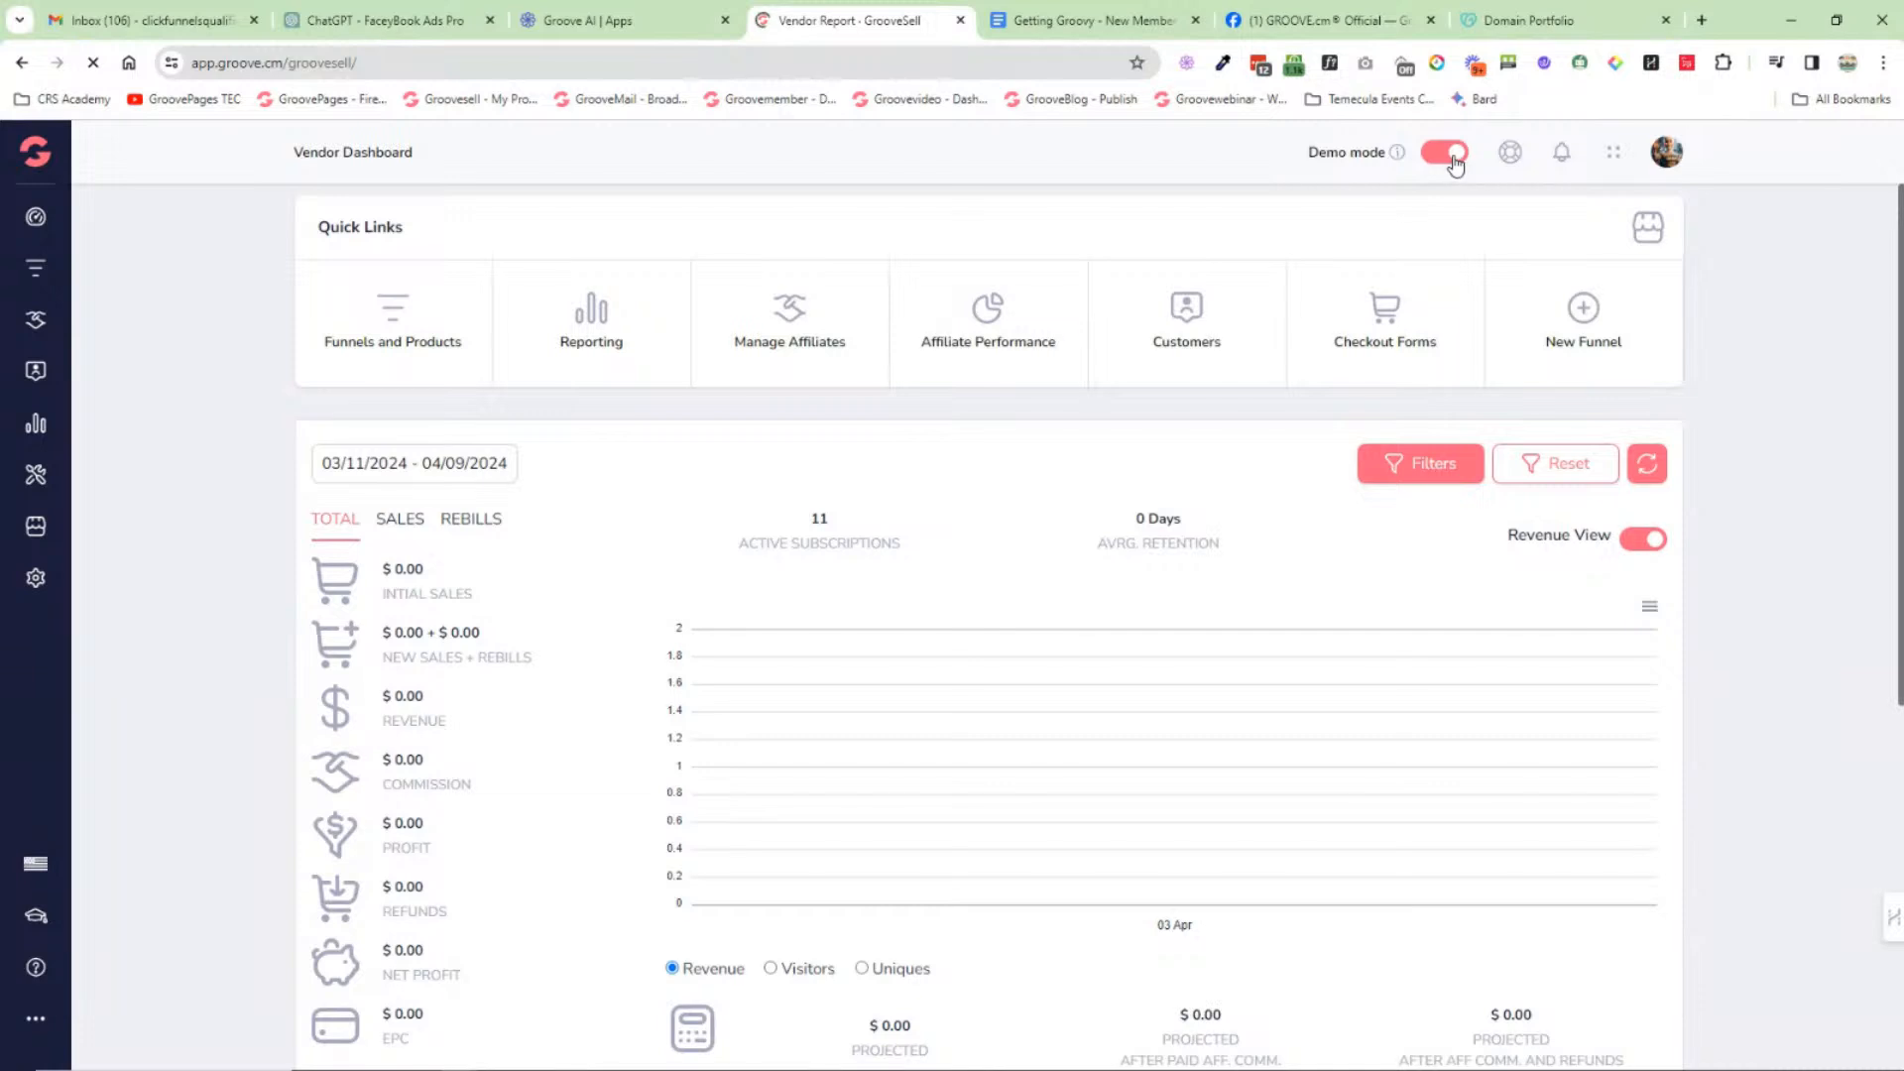
Step: Toggle GrooveSell's demo mode off and back on, and return to the main dashboard
left_click(1454, 160)
left_click(1455, 160)
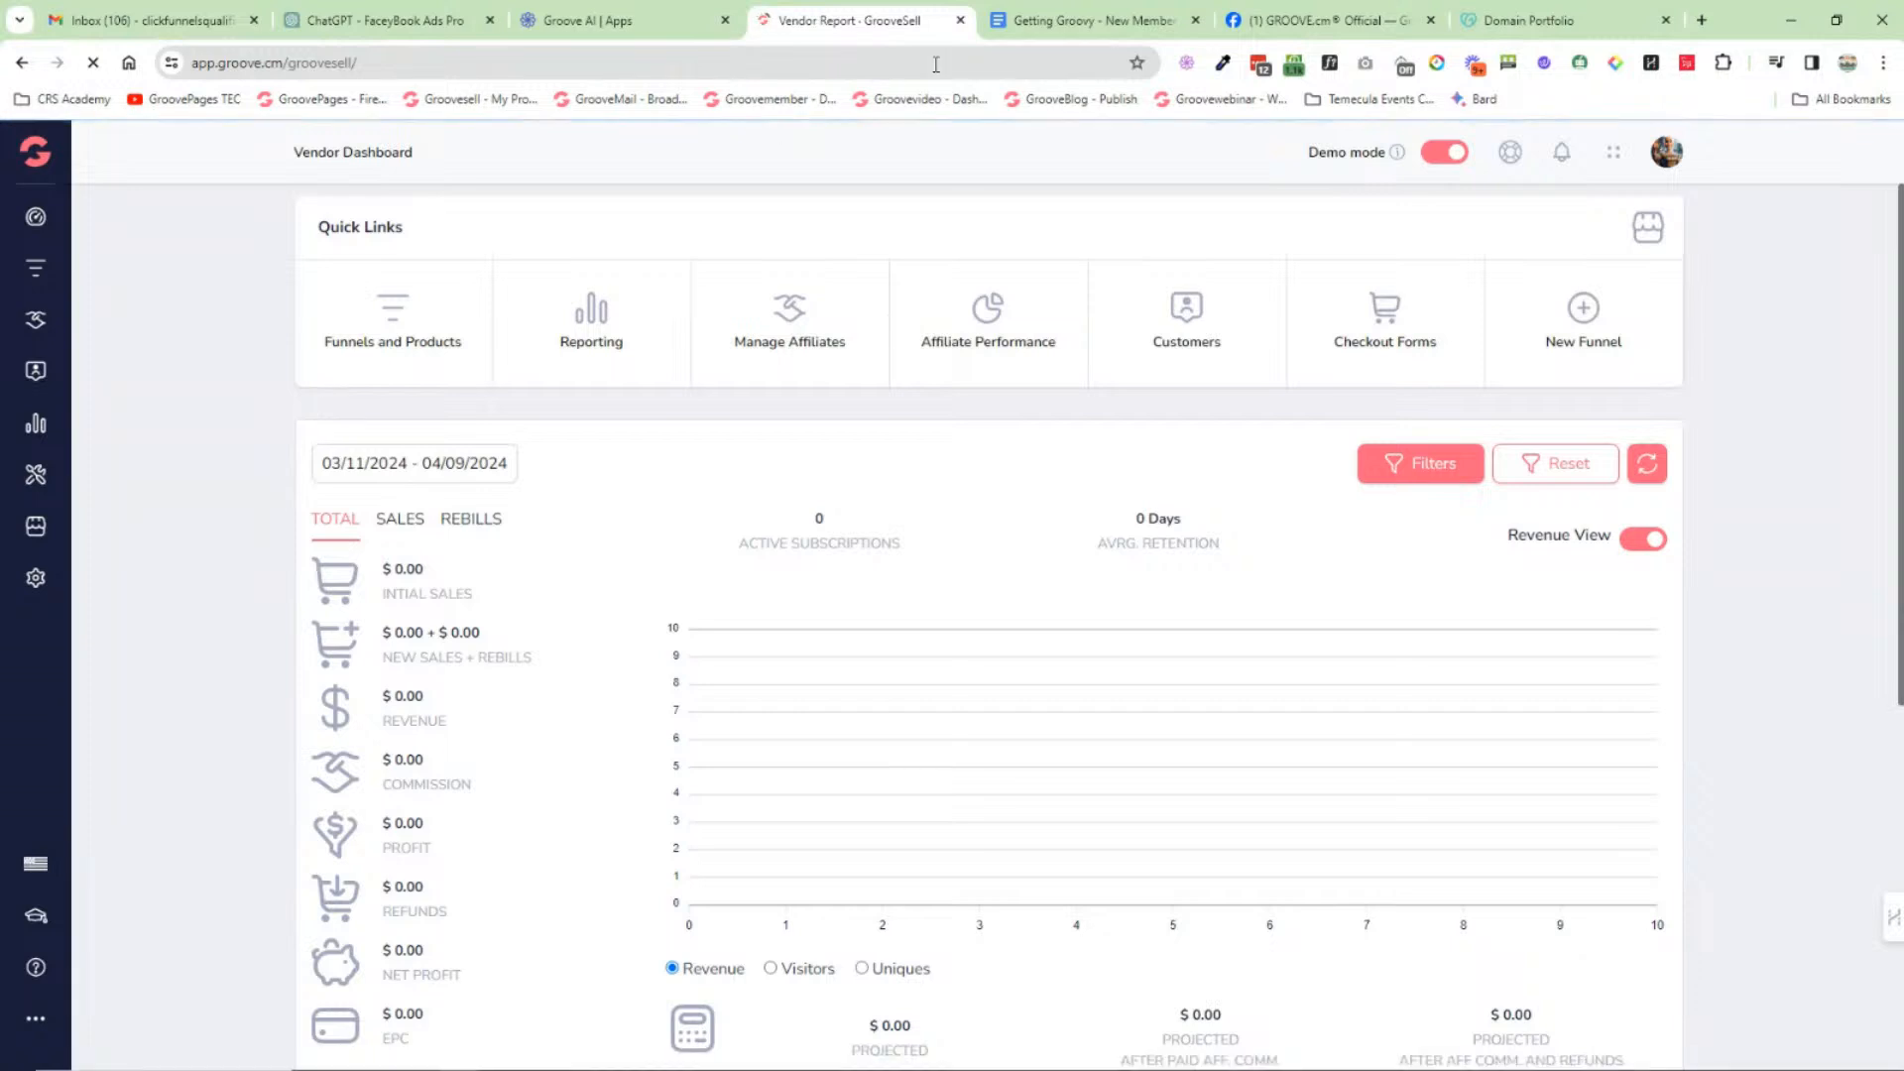
left_click(35, 152)
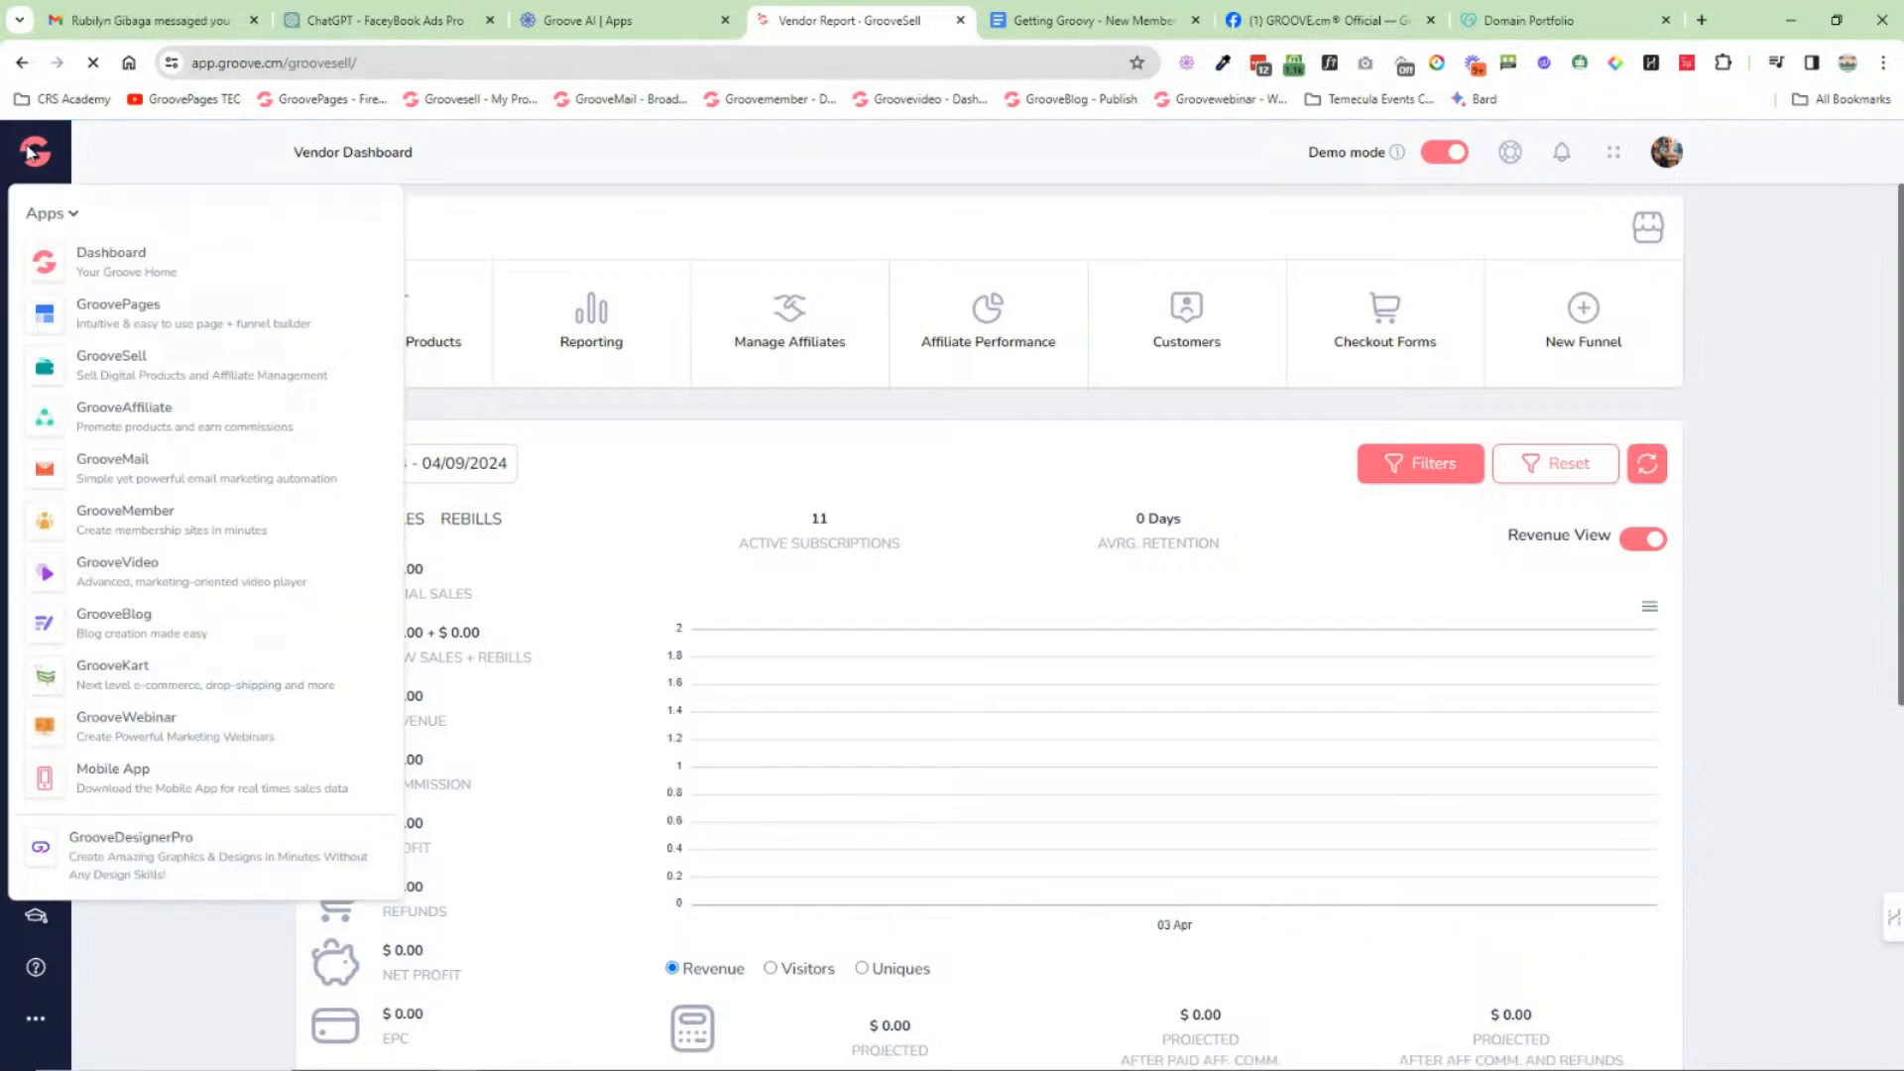
left_click(95, 260)
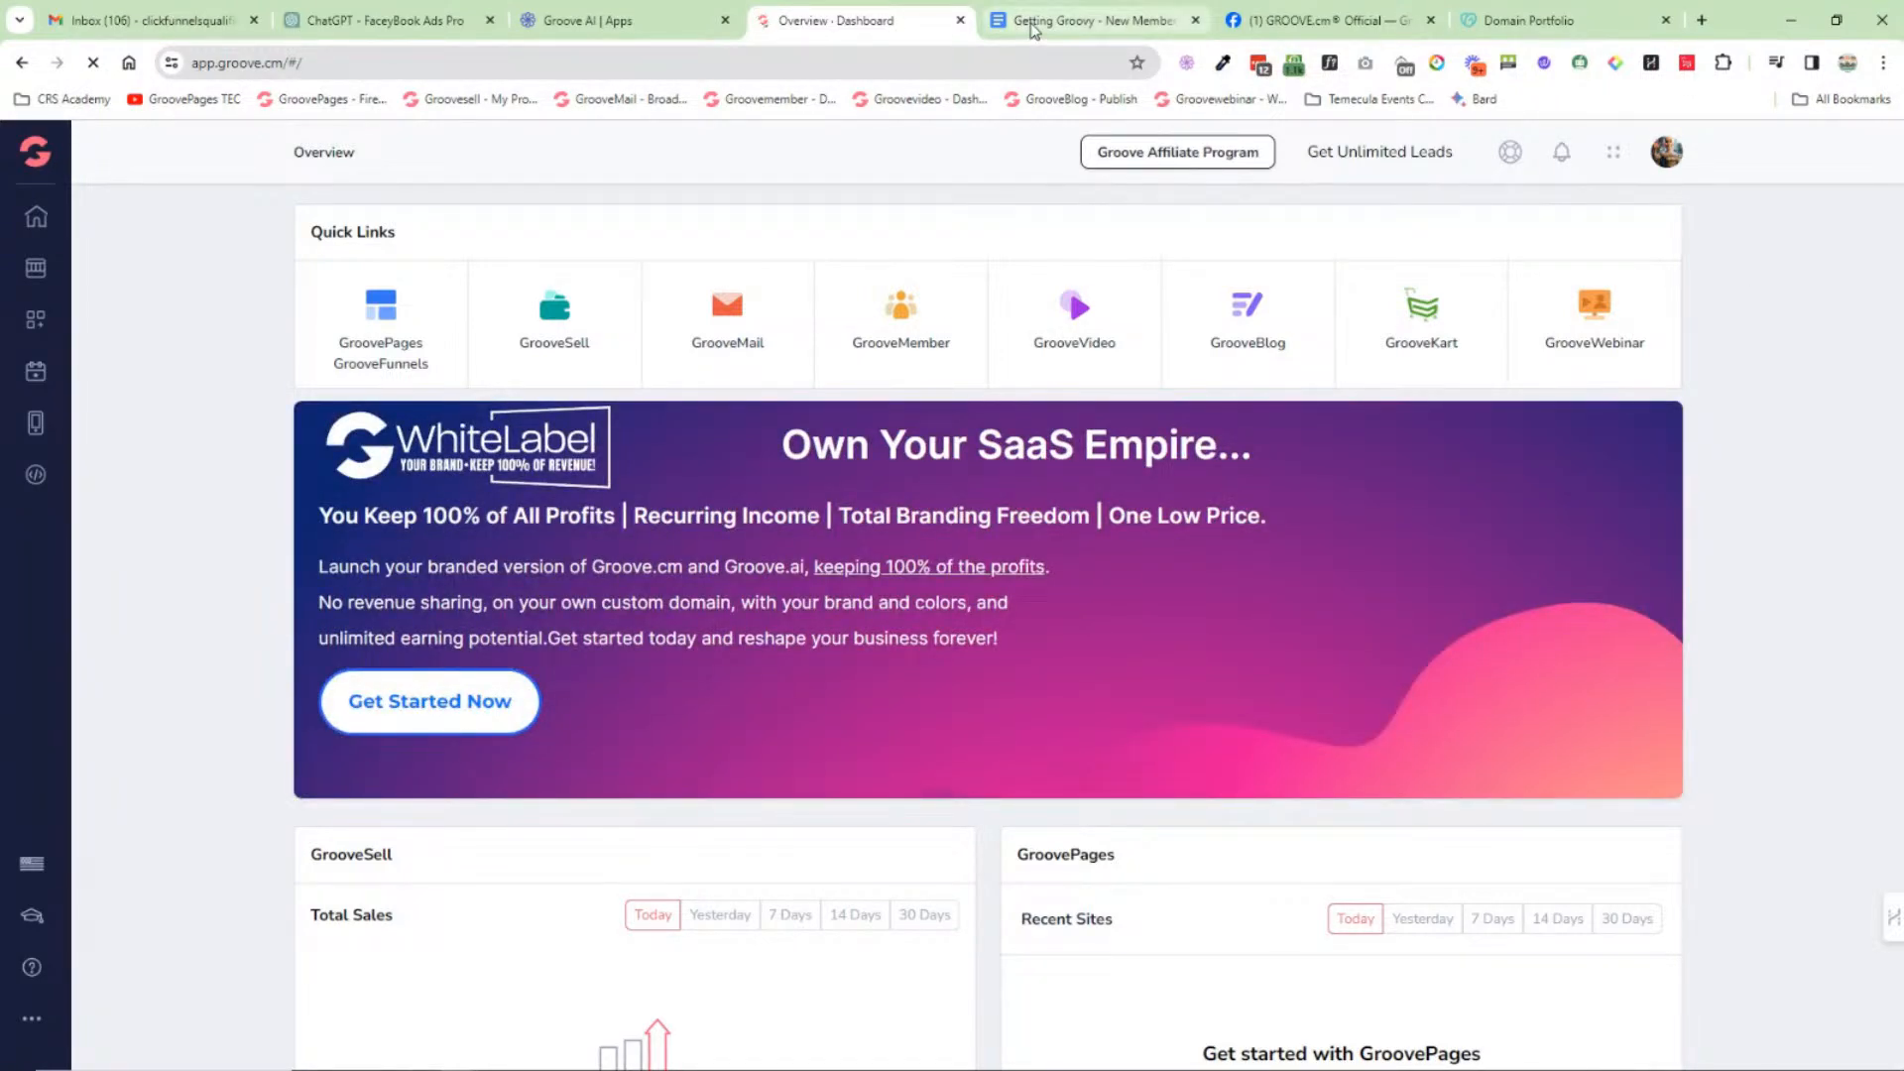
Step: Review the affiliate payment step in the onboarding document and open the account's Affiliate Settings
left_click(1034, 31)
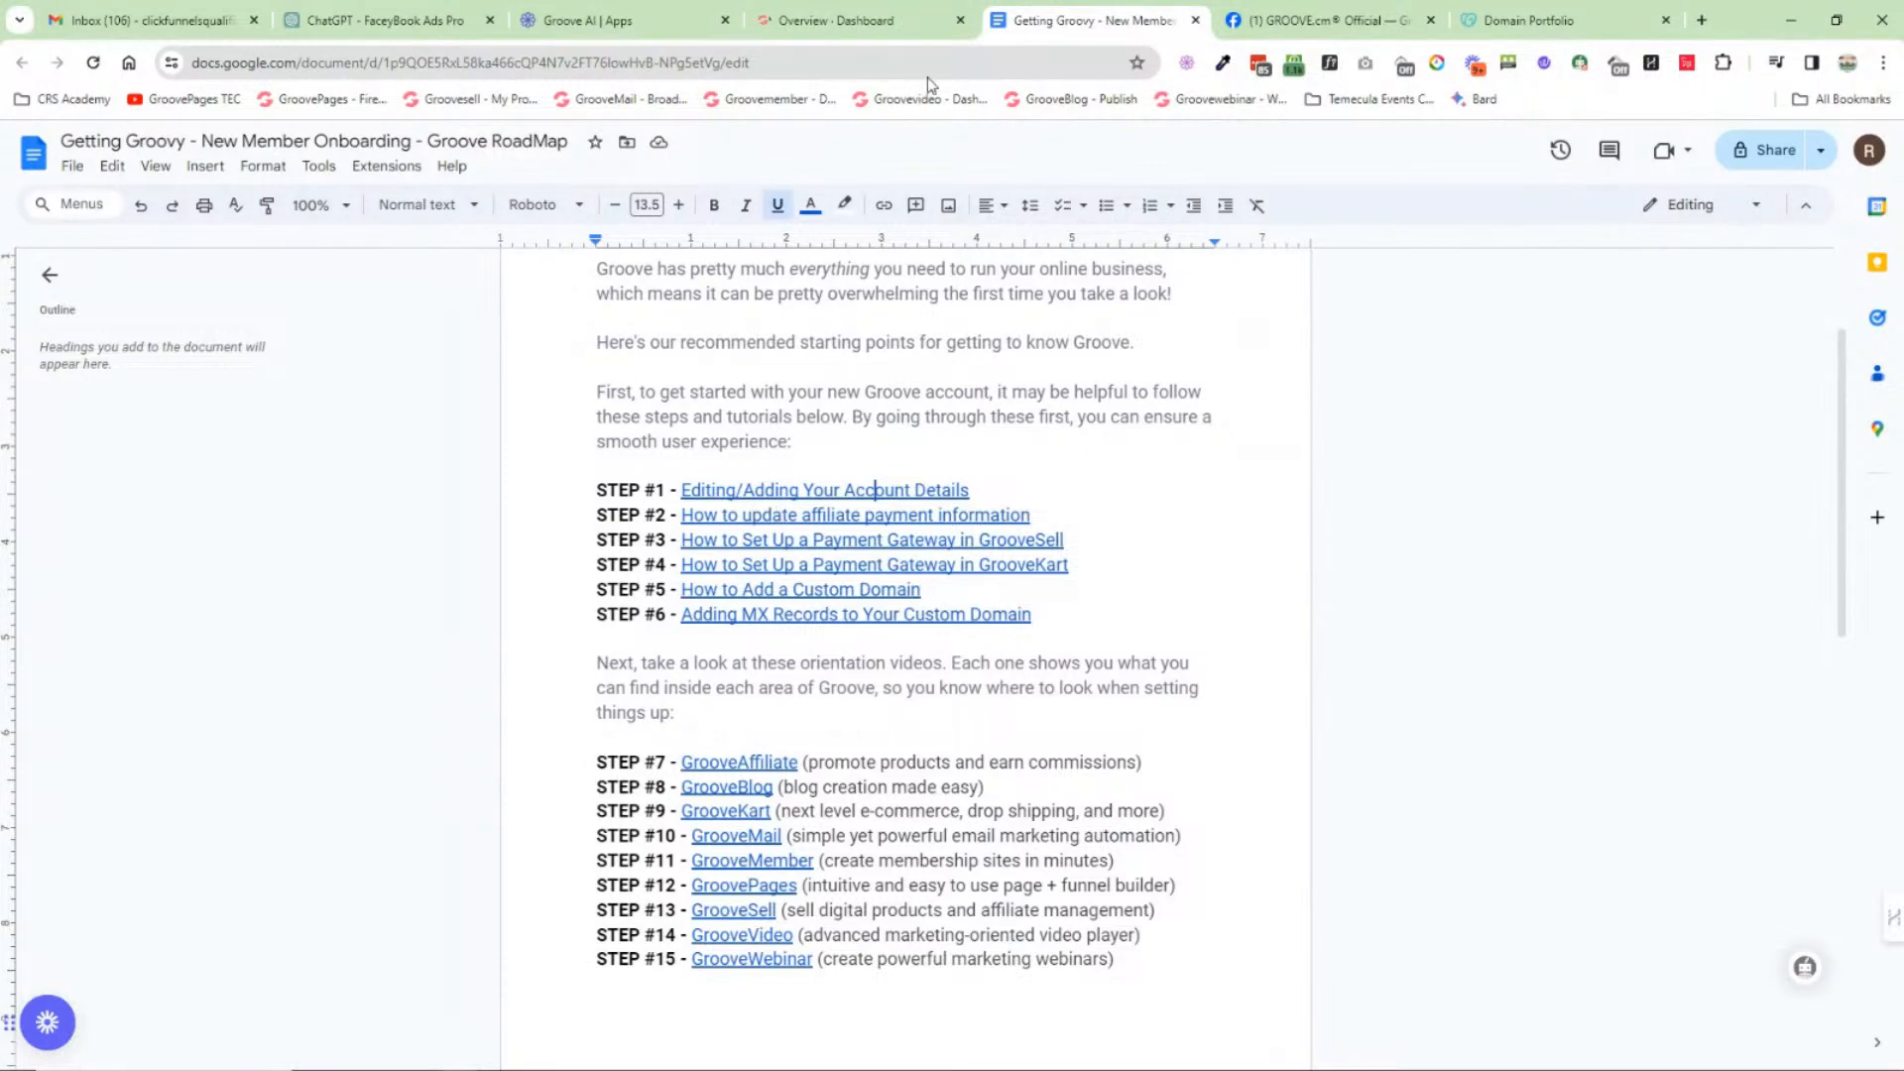
left_click(912, 22)
left_click(1666, 153)
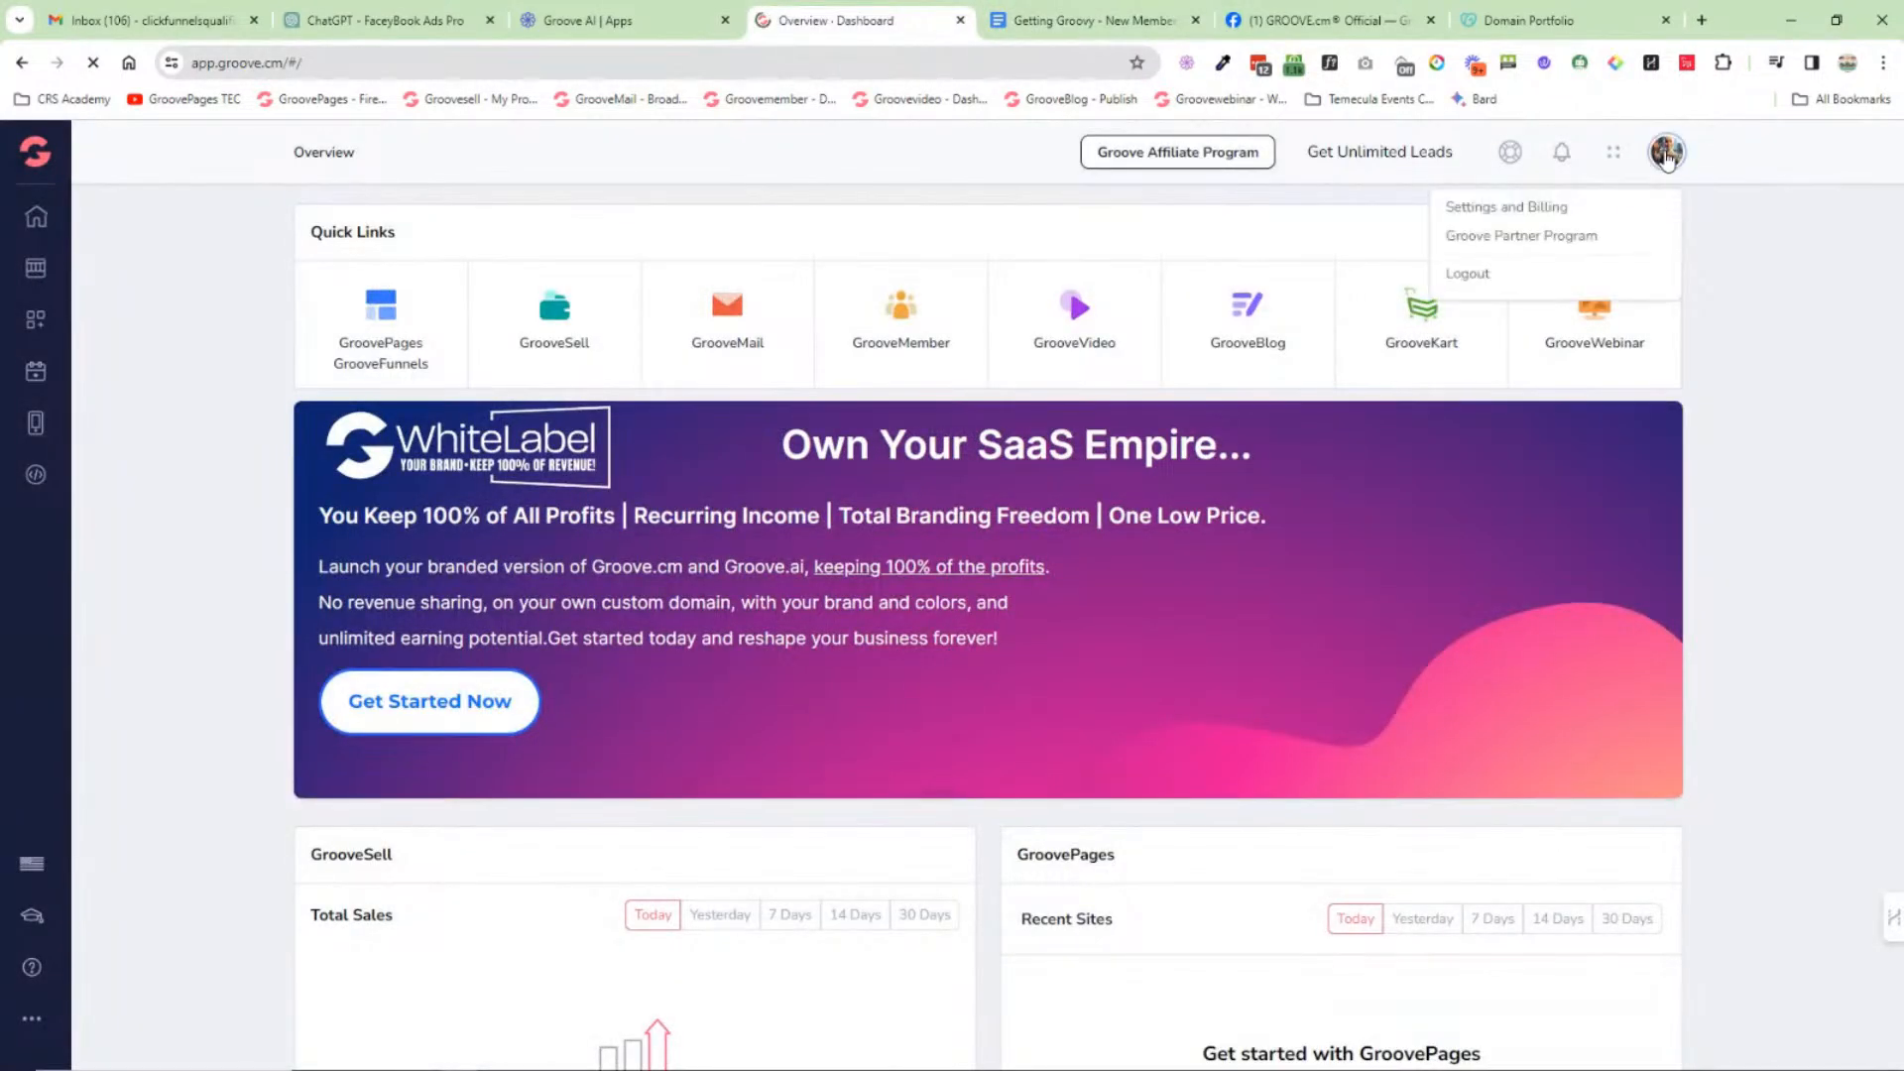
left_click(1527, 203)
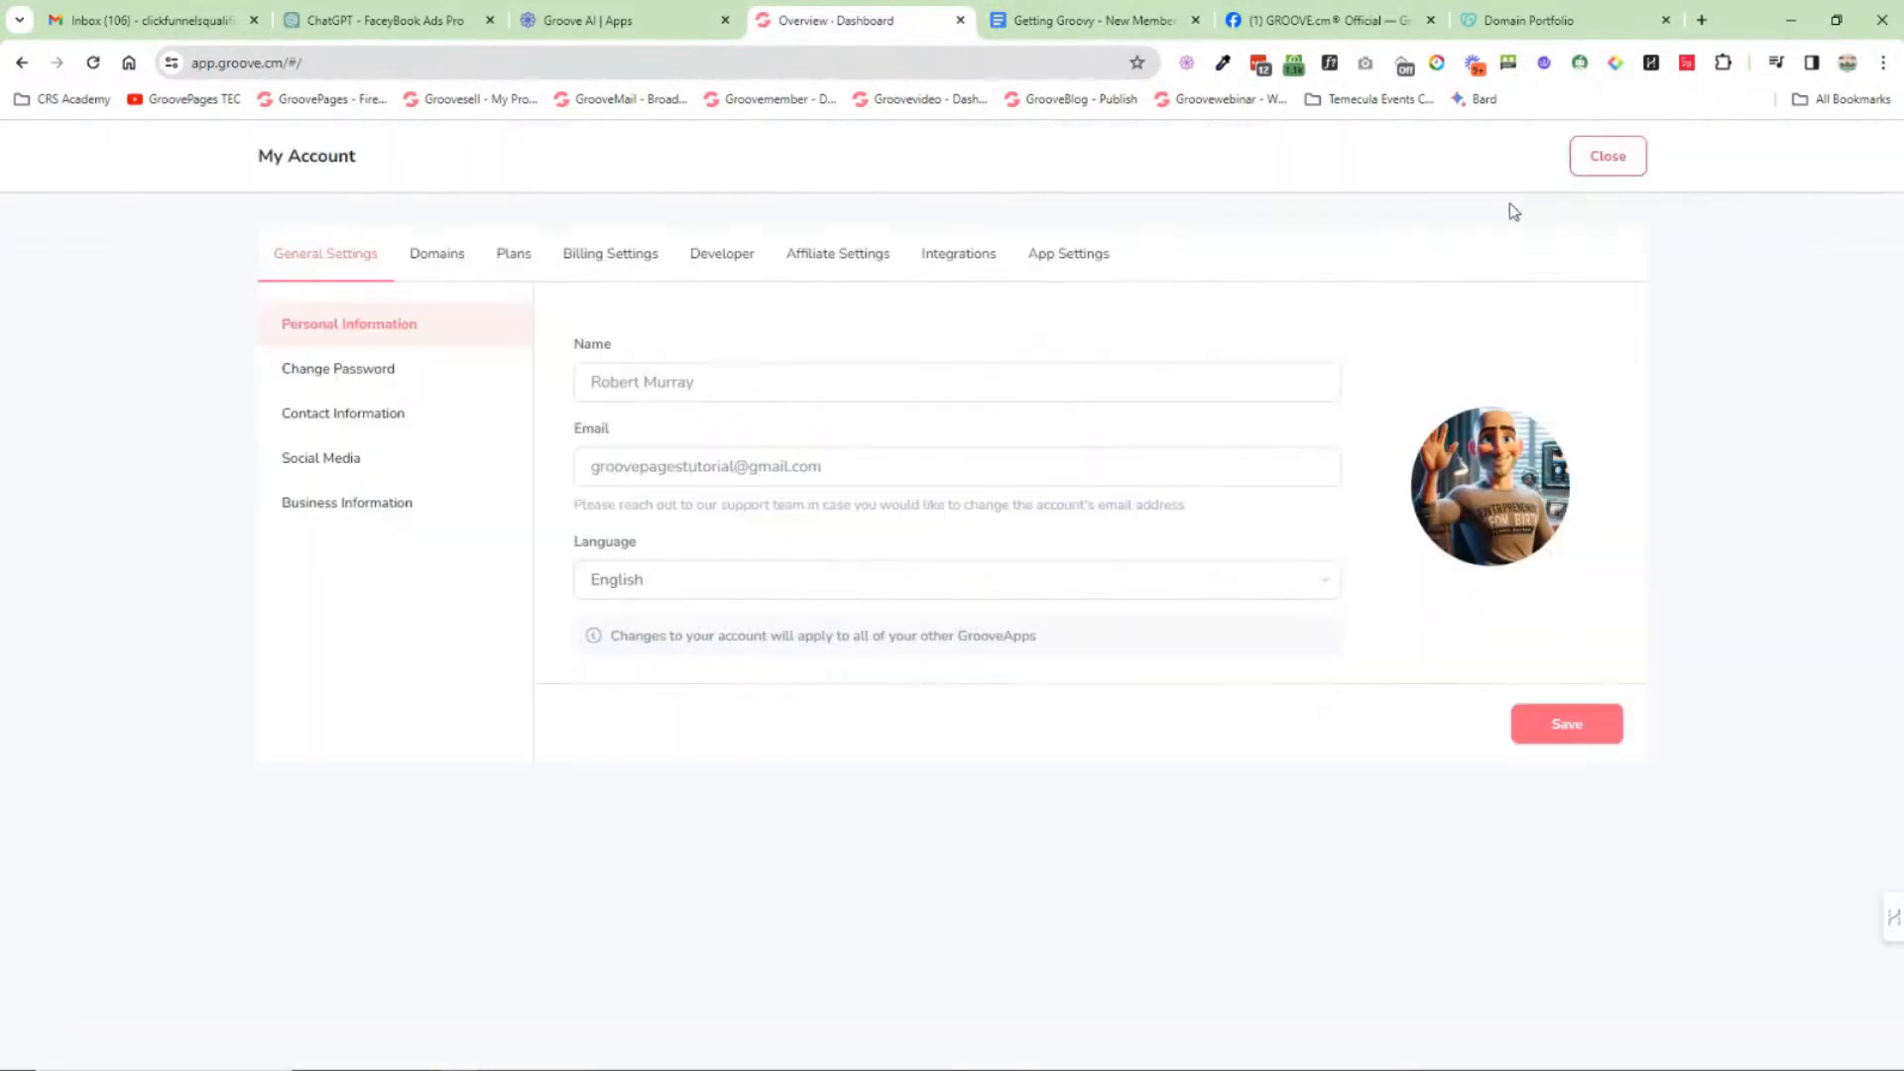
left_click(859, 256)
Step: Point out the affiliate username and affiliate ID fields, and close the account settings
left_click_drag(725, 443, 574, 441)
left_click(545, 427)
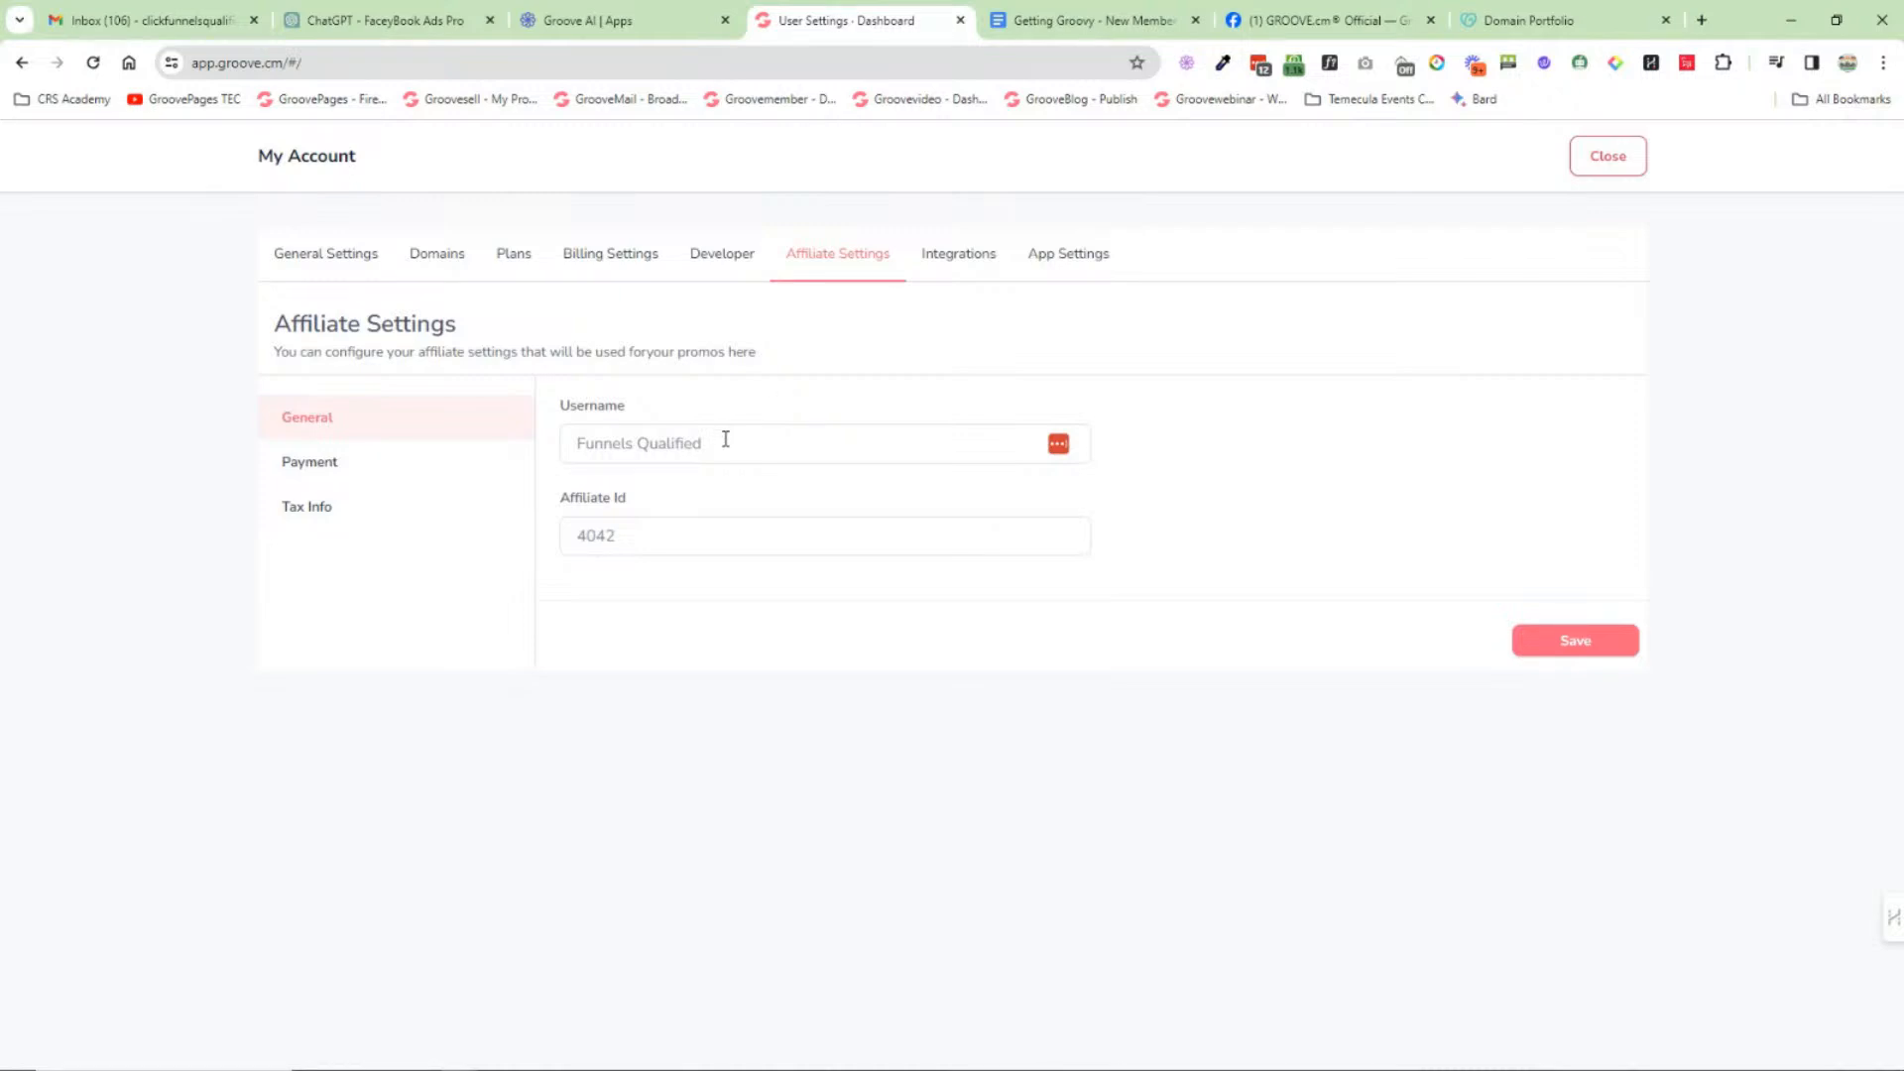
mouse_move(620, 535)
left_mouse_down()
mouse_move(575, 541)
mouse_move(591, 544)
left_mouse_up()
left_click(655, 535)
left_click(1605, 161)
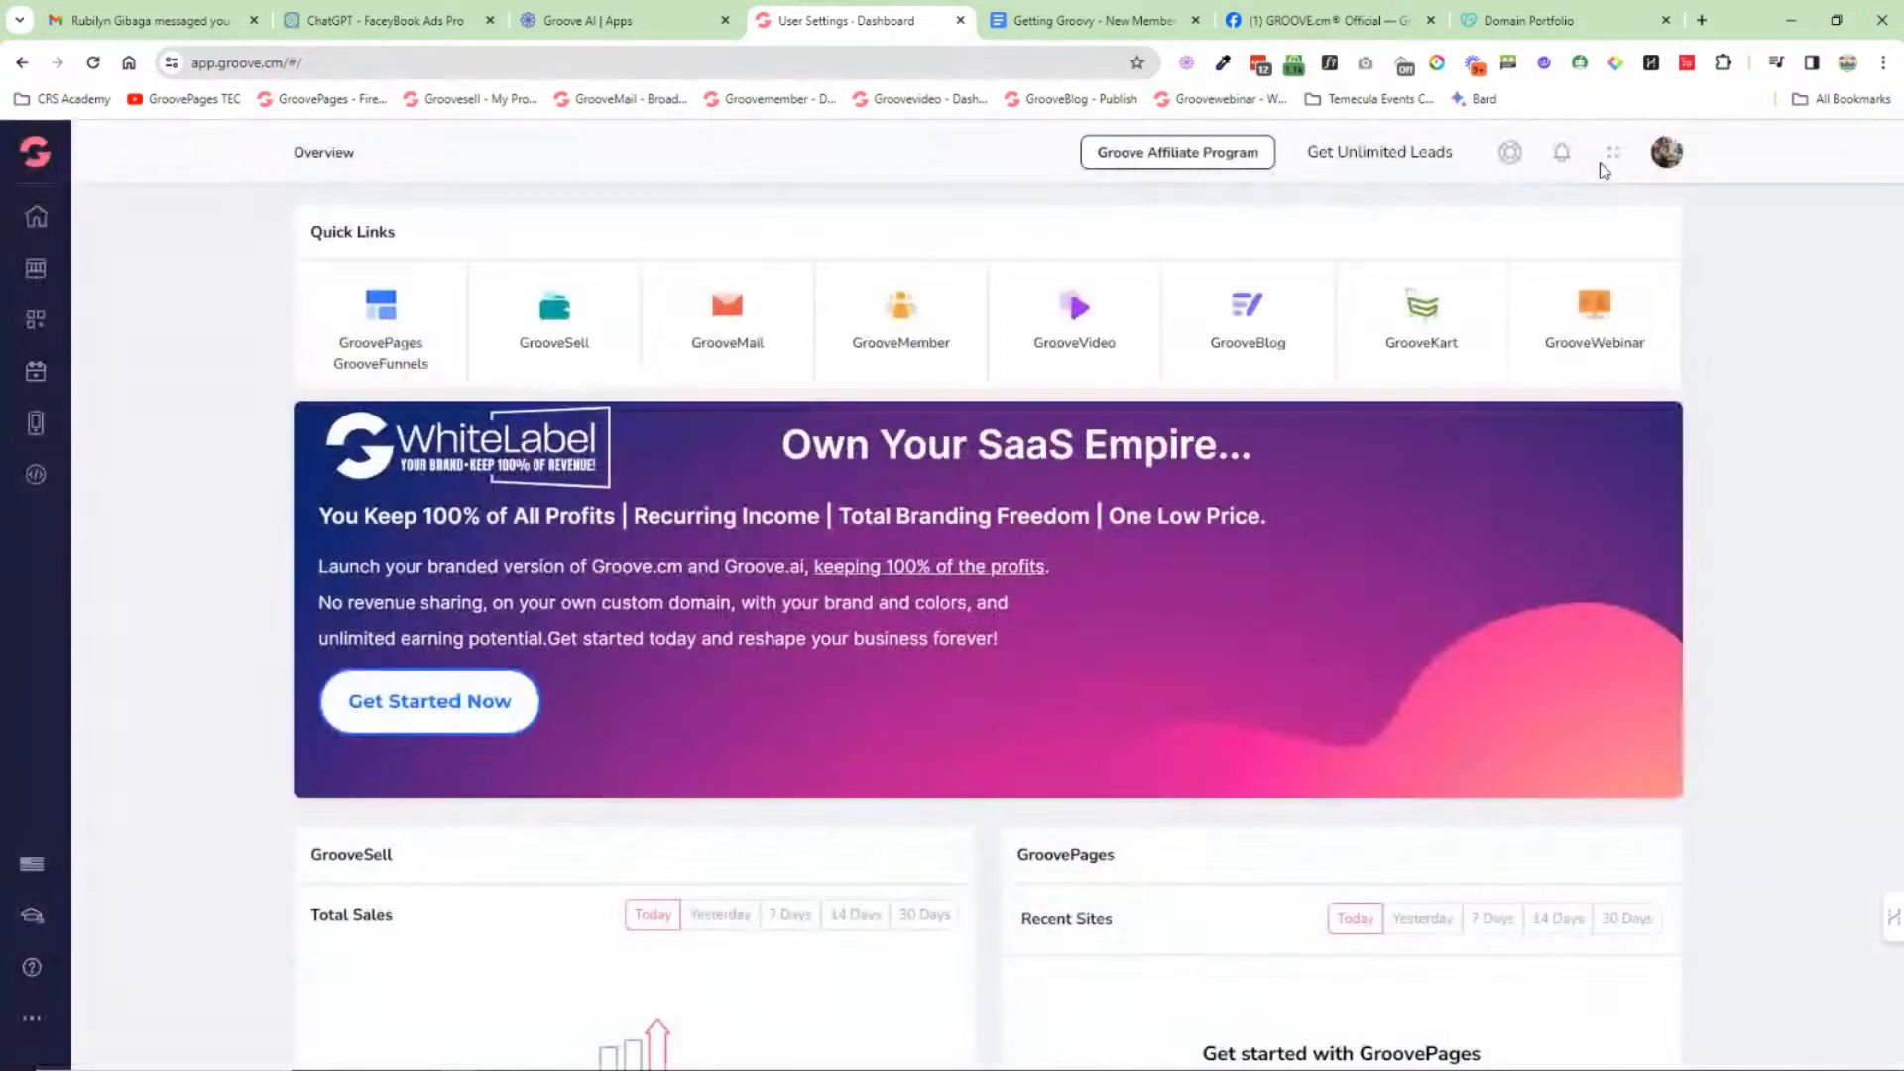
Step: Review the payment gateway steps in the onboarding document and open the payment gateways in GrooveSell's vendor settings
left_click(1069, 22)
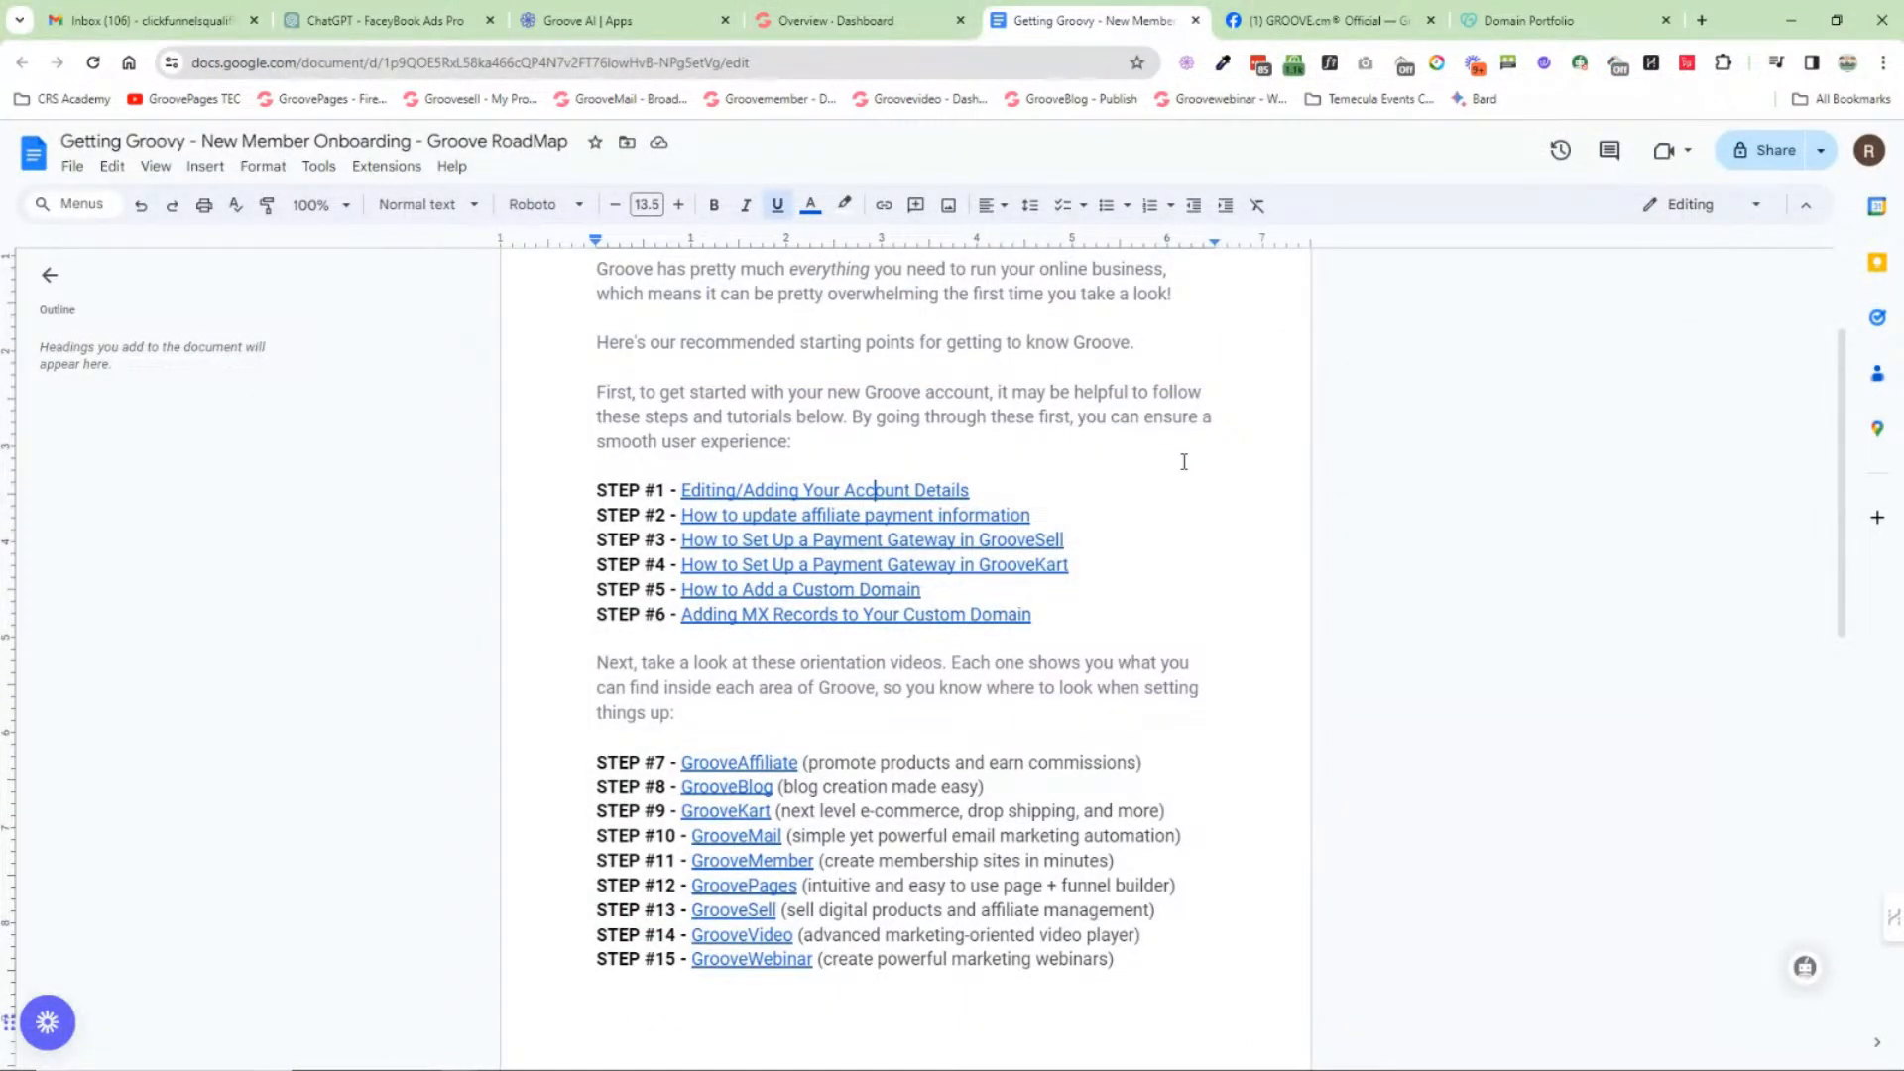
scroll(1151, 456, "down", 2)
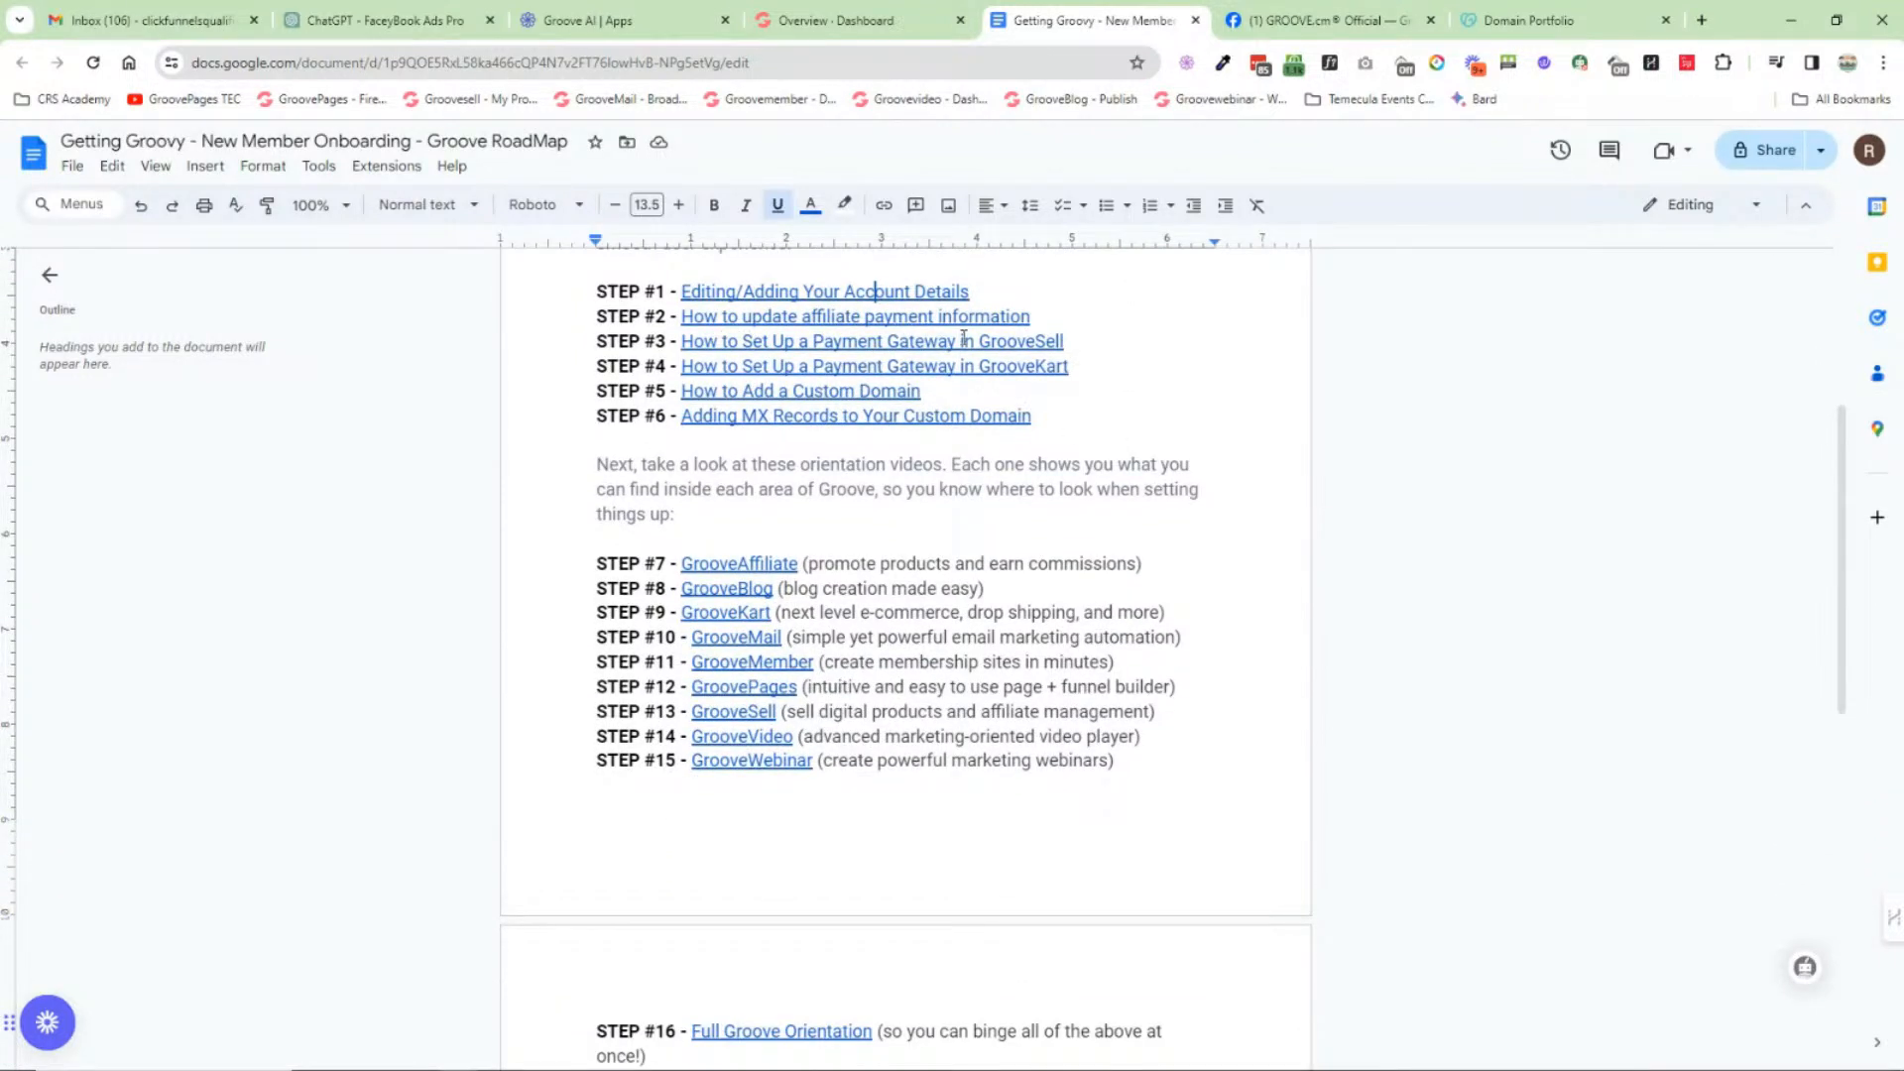
left_click(873, 22)
left_click(573, 314)
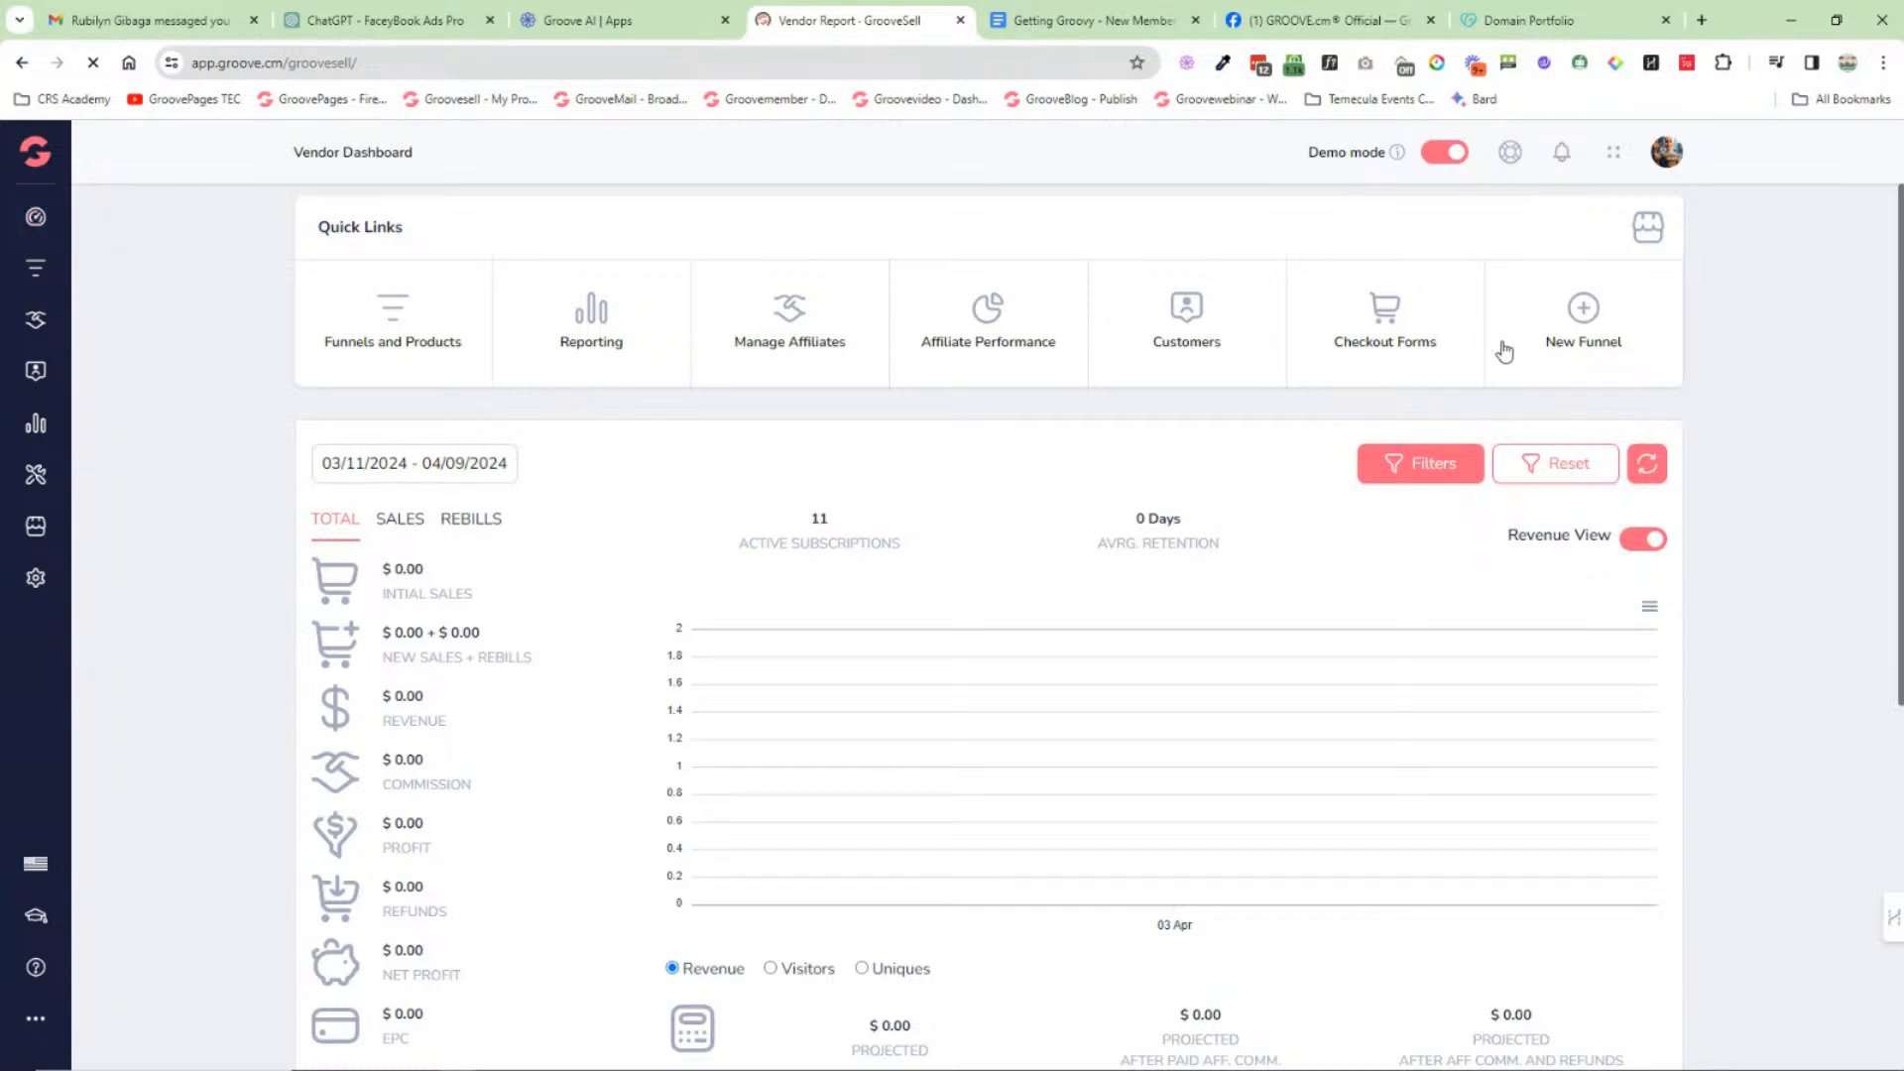
left_click(36, 577)
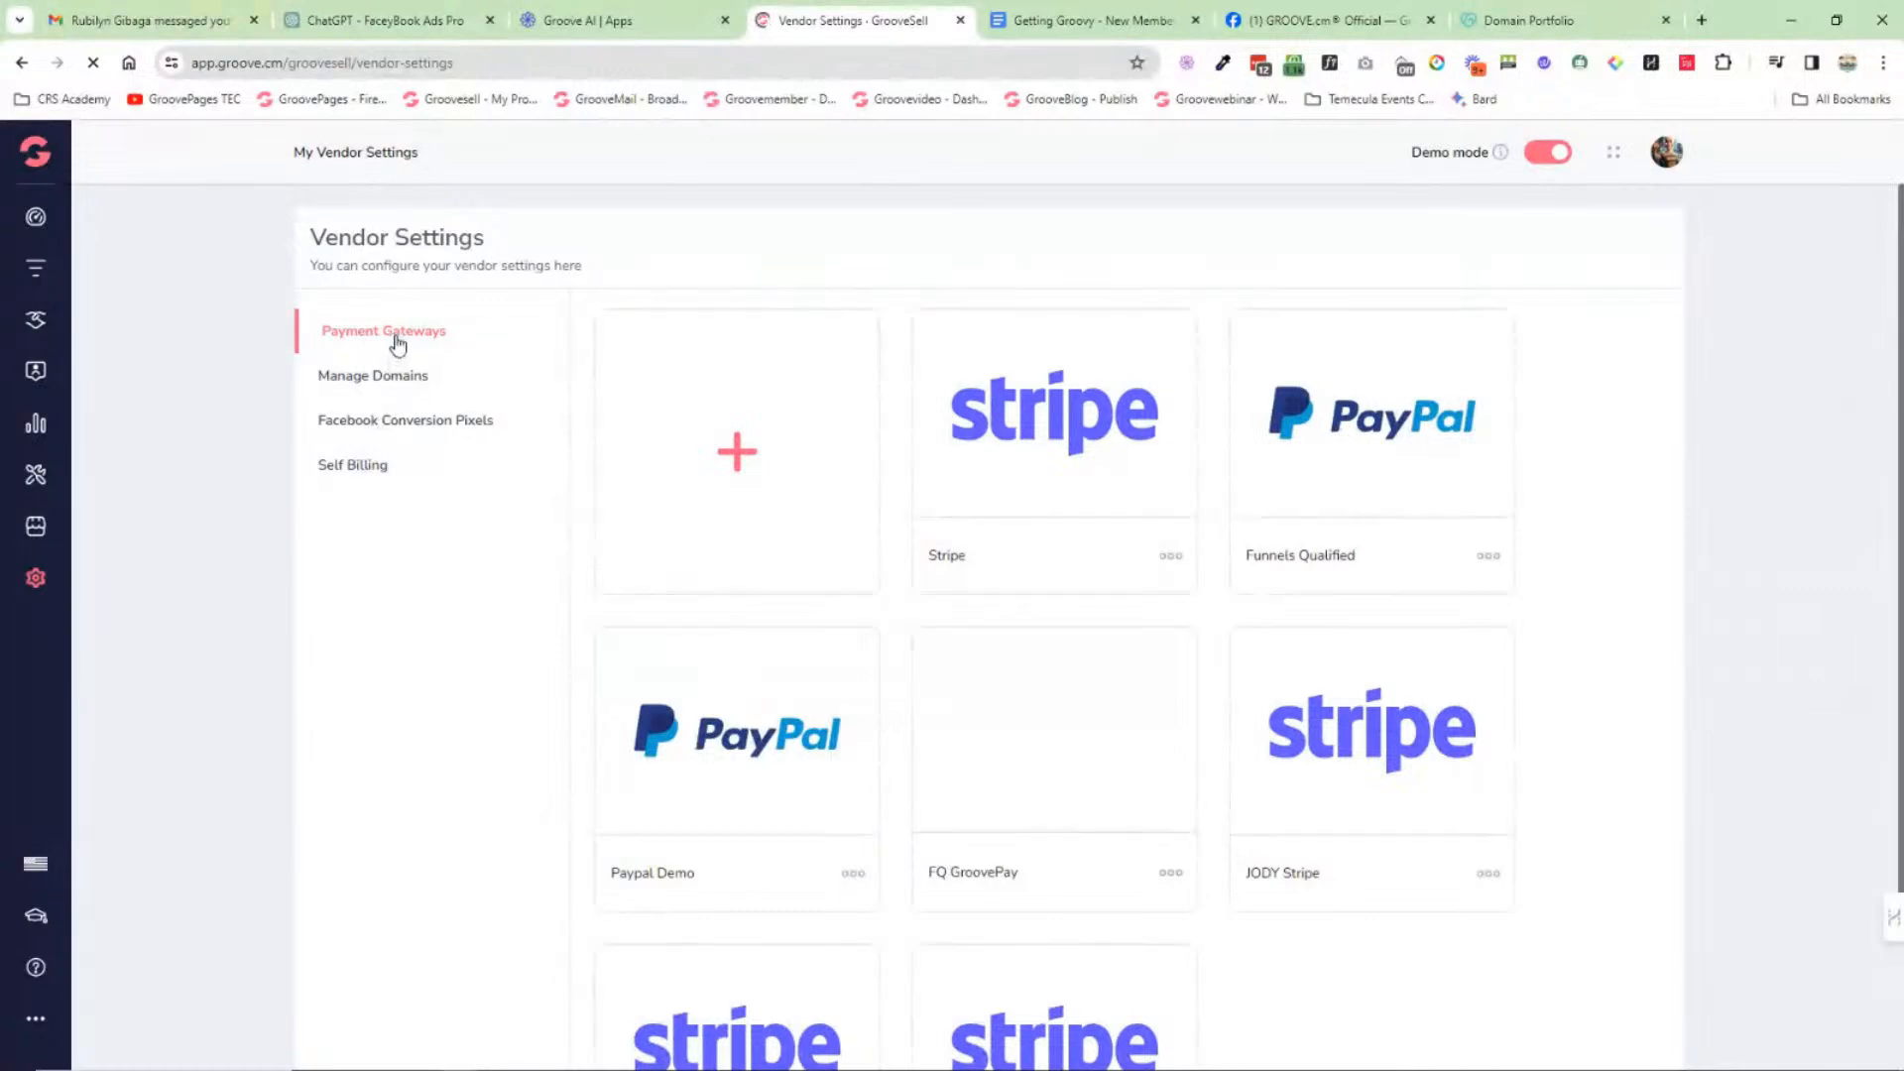
Step: Open the list of available payment gateways and view the connection forms for Stripe and Authorize.net
left_click(746, 454)
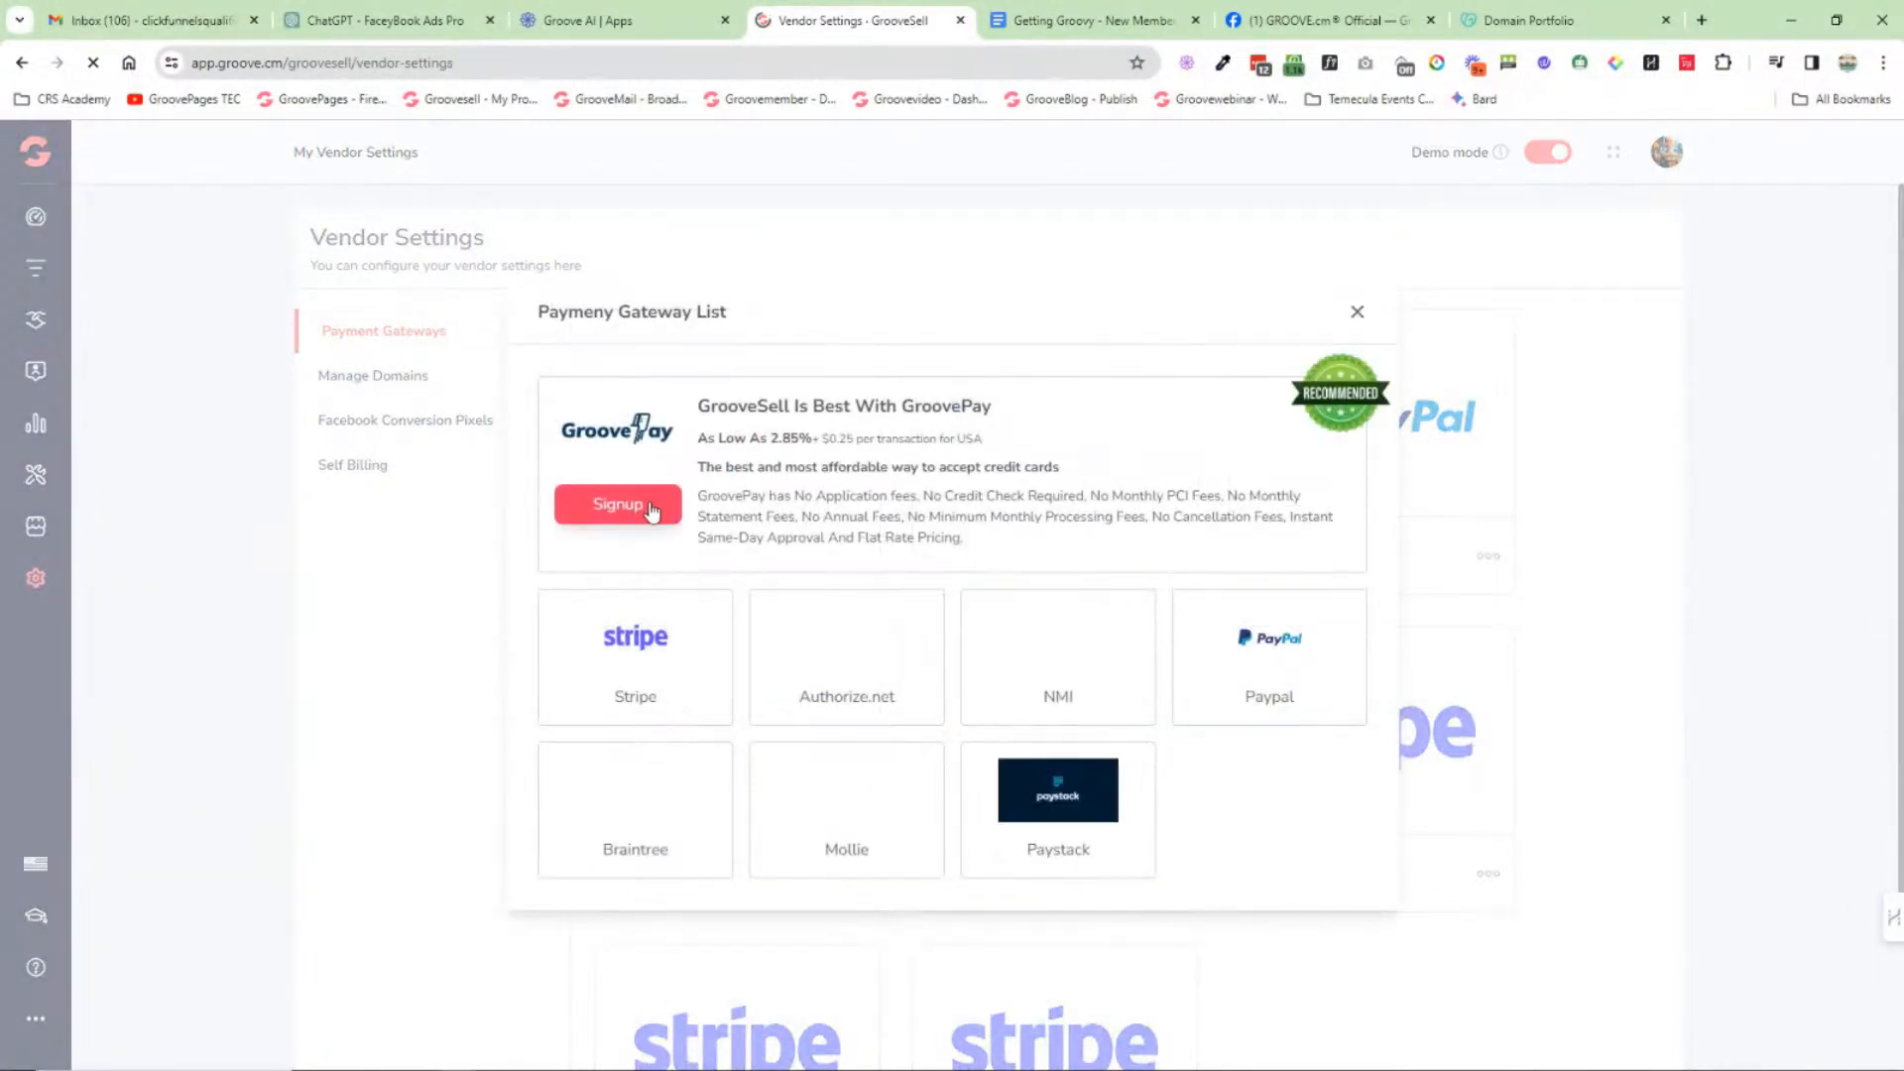
left_click(671, 664)
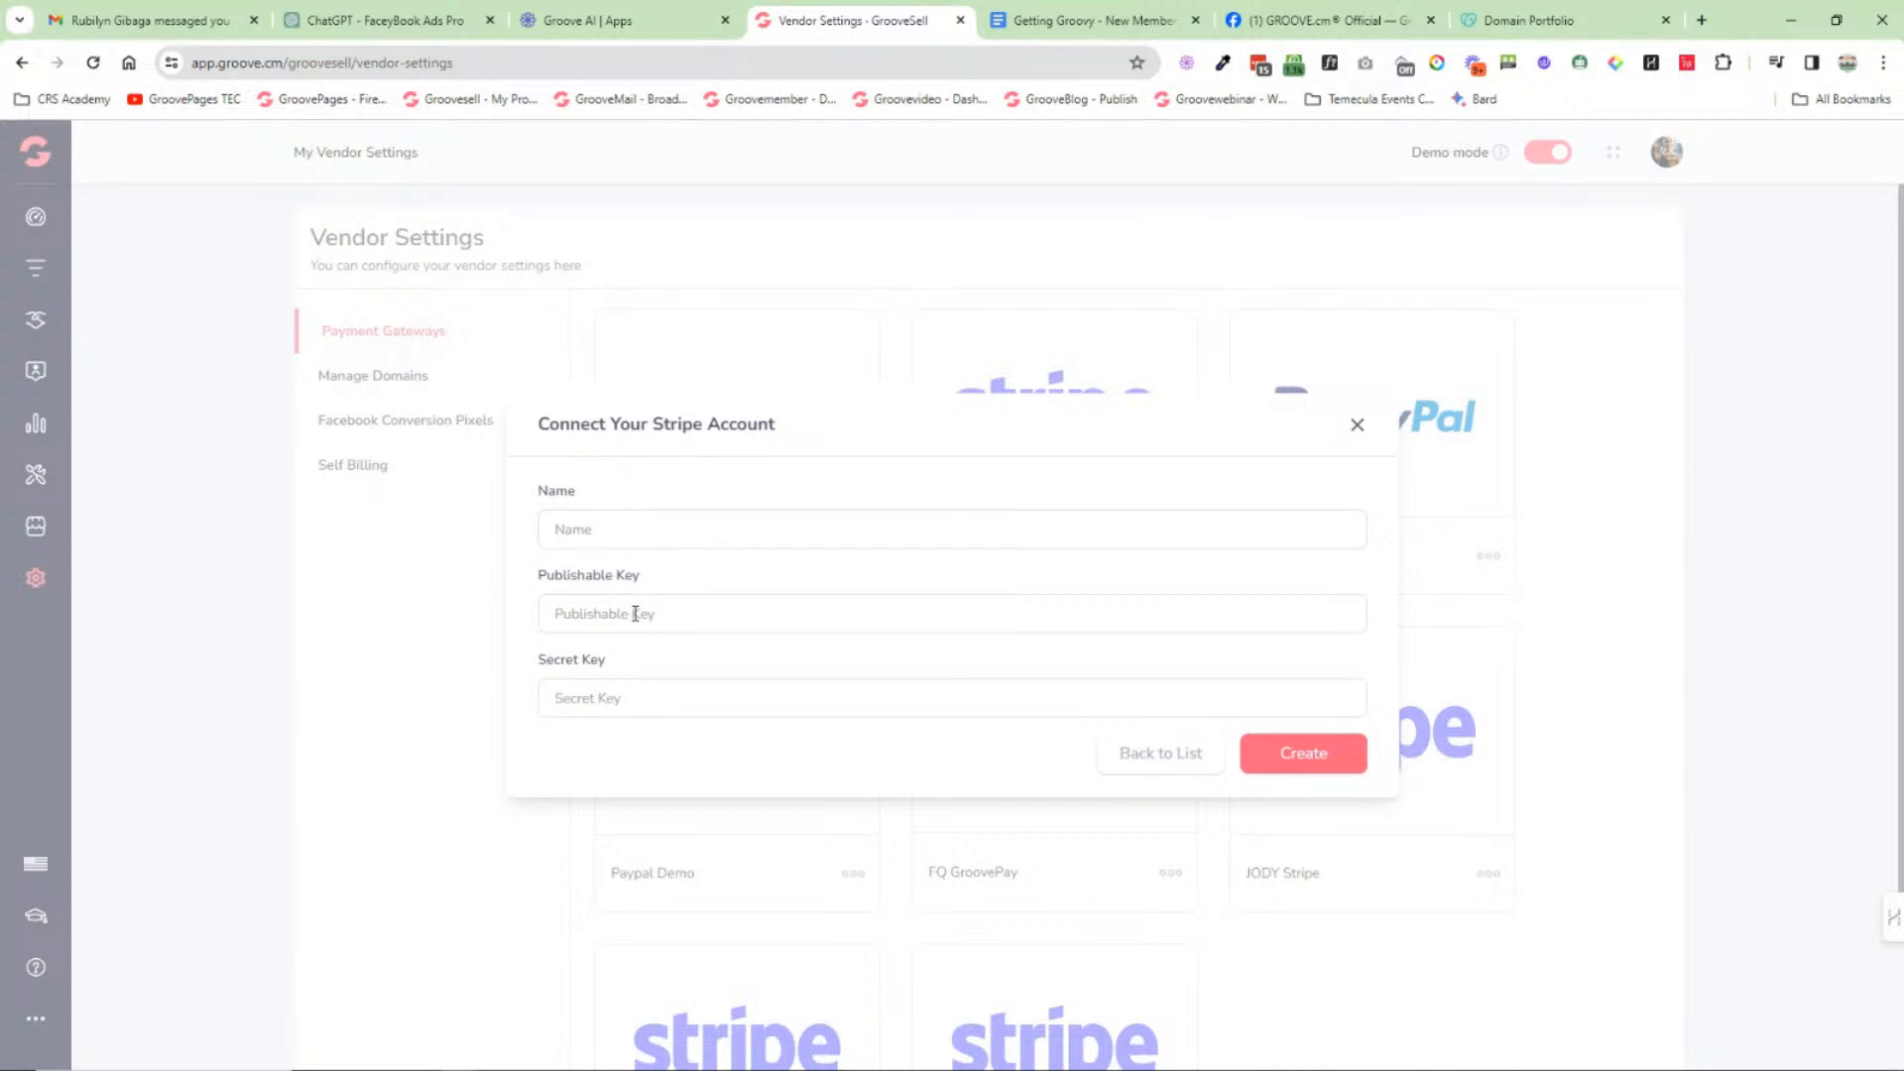
left_click(1156, 751)
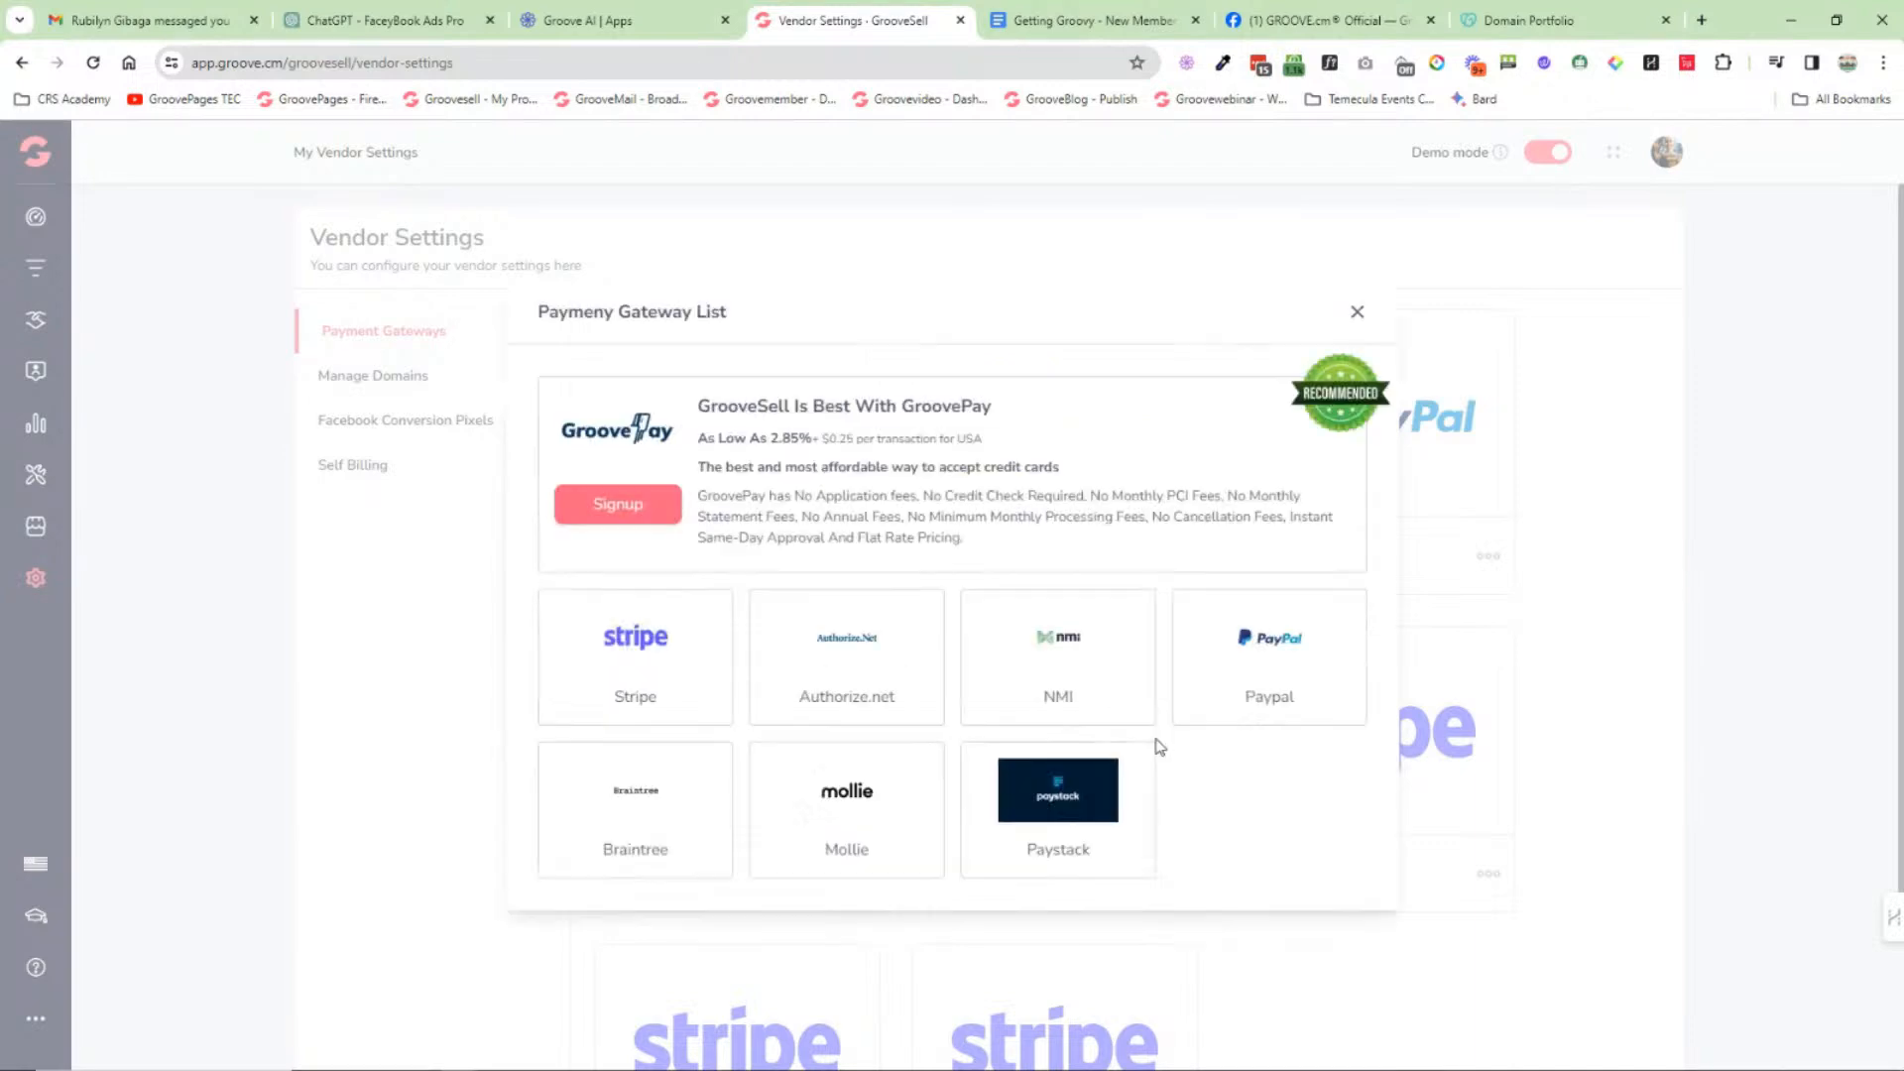
left_click(859, 636)
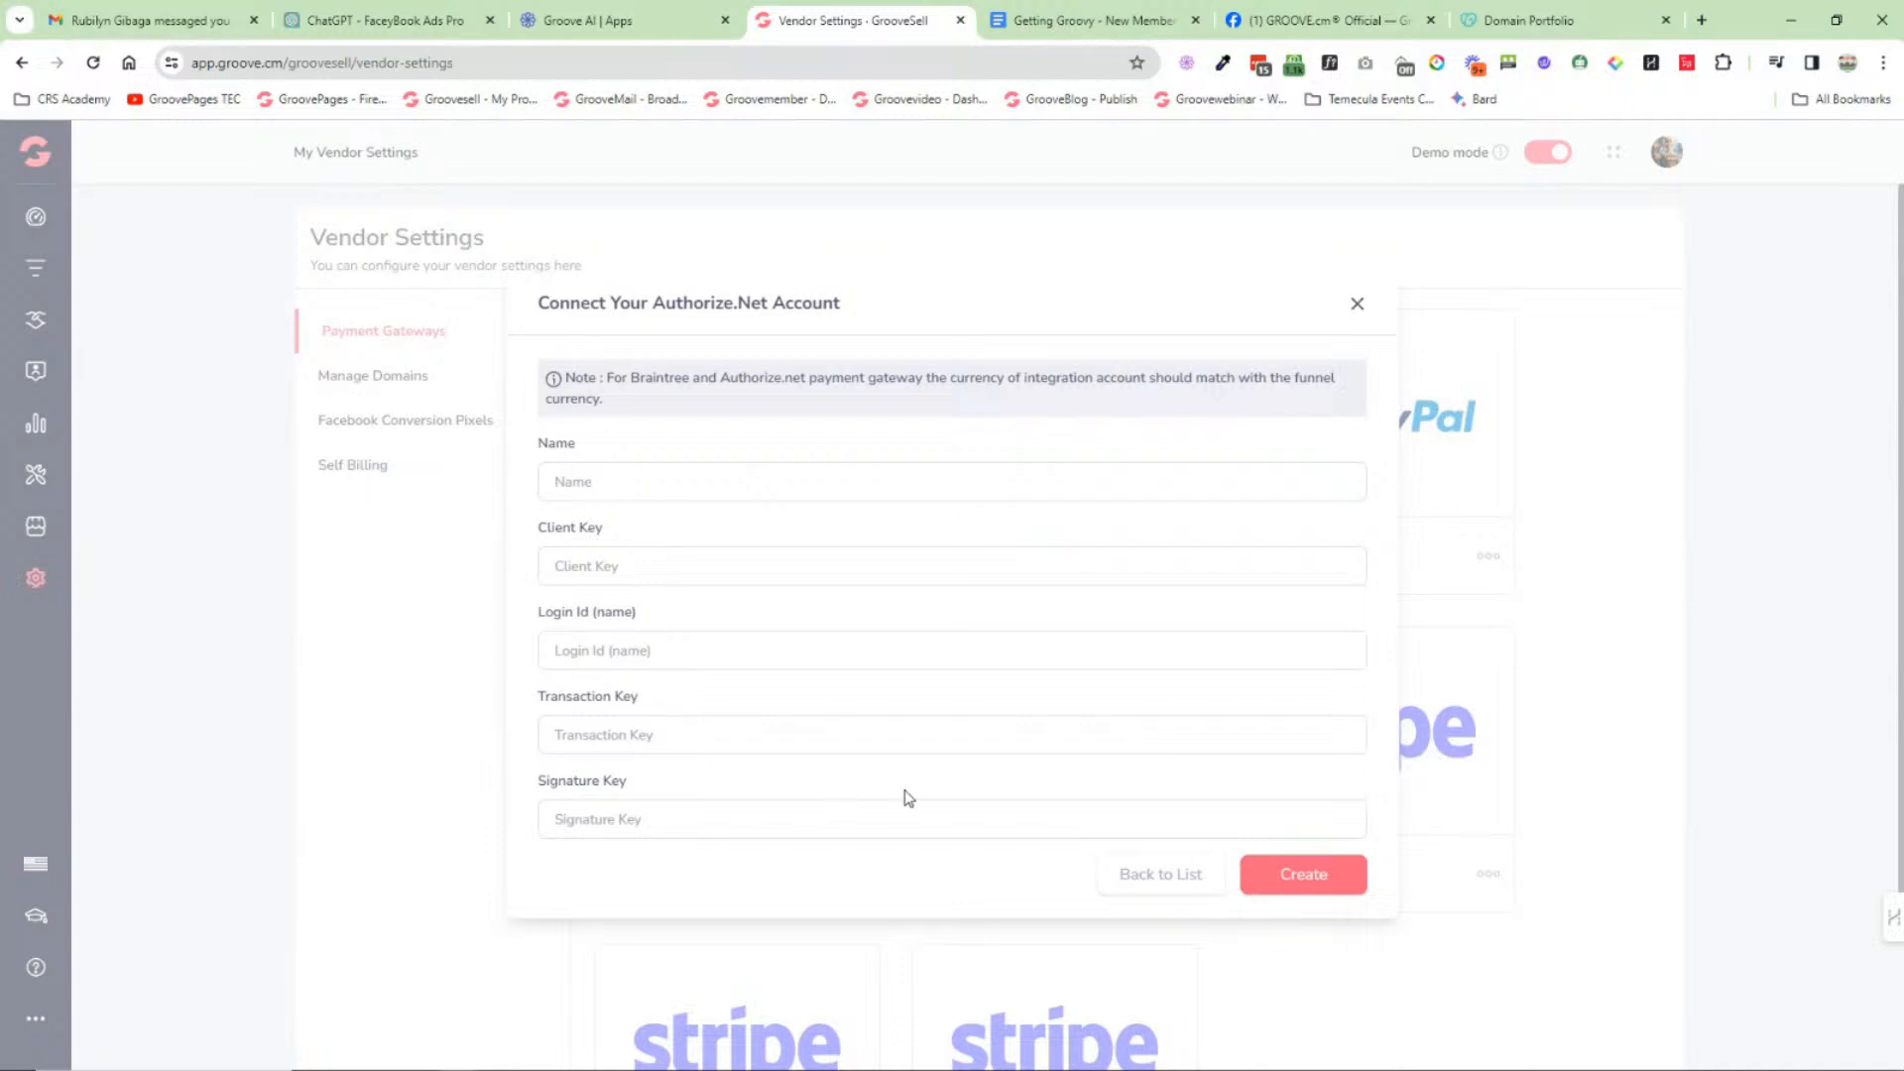
left_click(1163, 874)
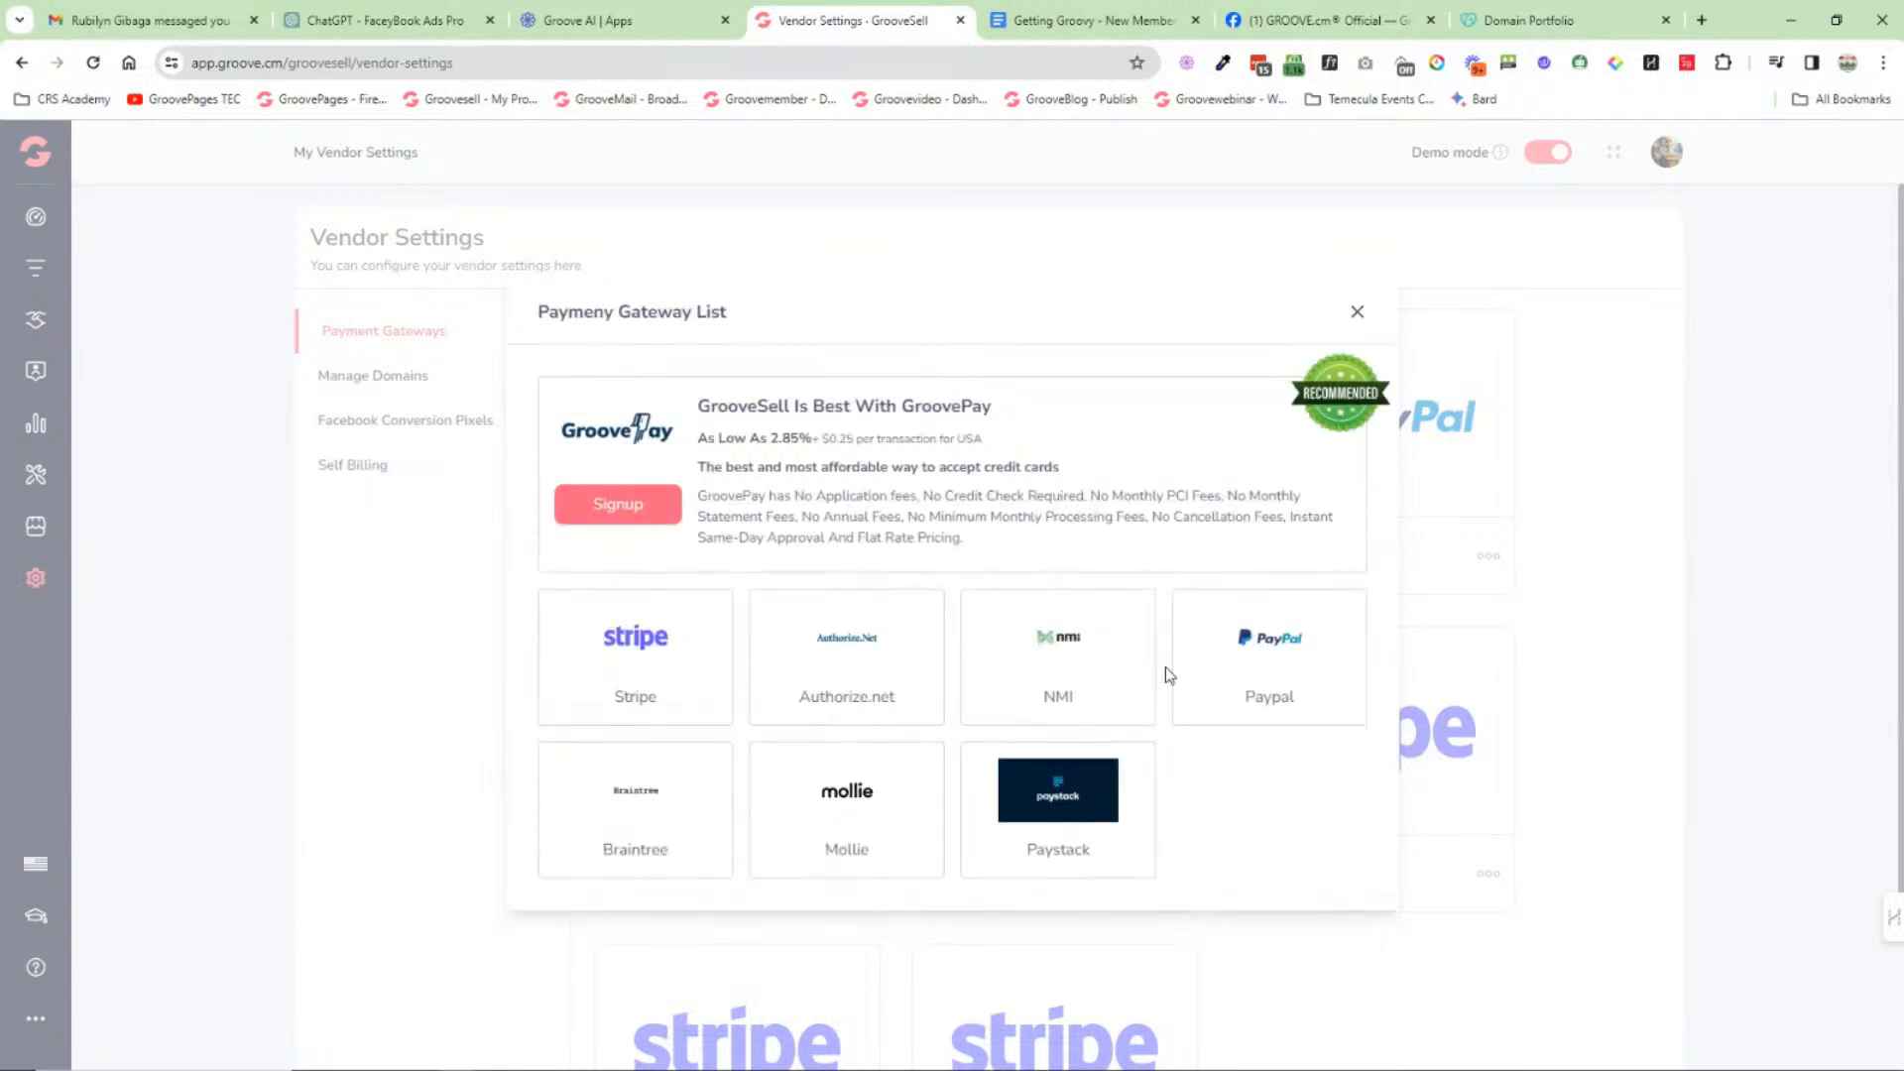
Step: View the connection forms for NMI and Braintree, and close the payment gateway list without adding one
left_click(1087, 660)
left_click(1137, 774)
left_click(594, 814)
left_click(1149, 875)
left_click(1356, 311)
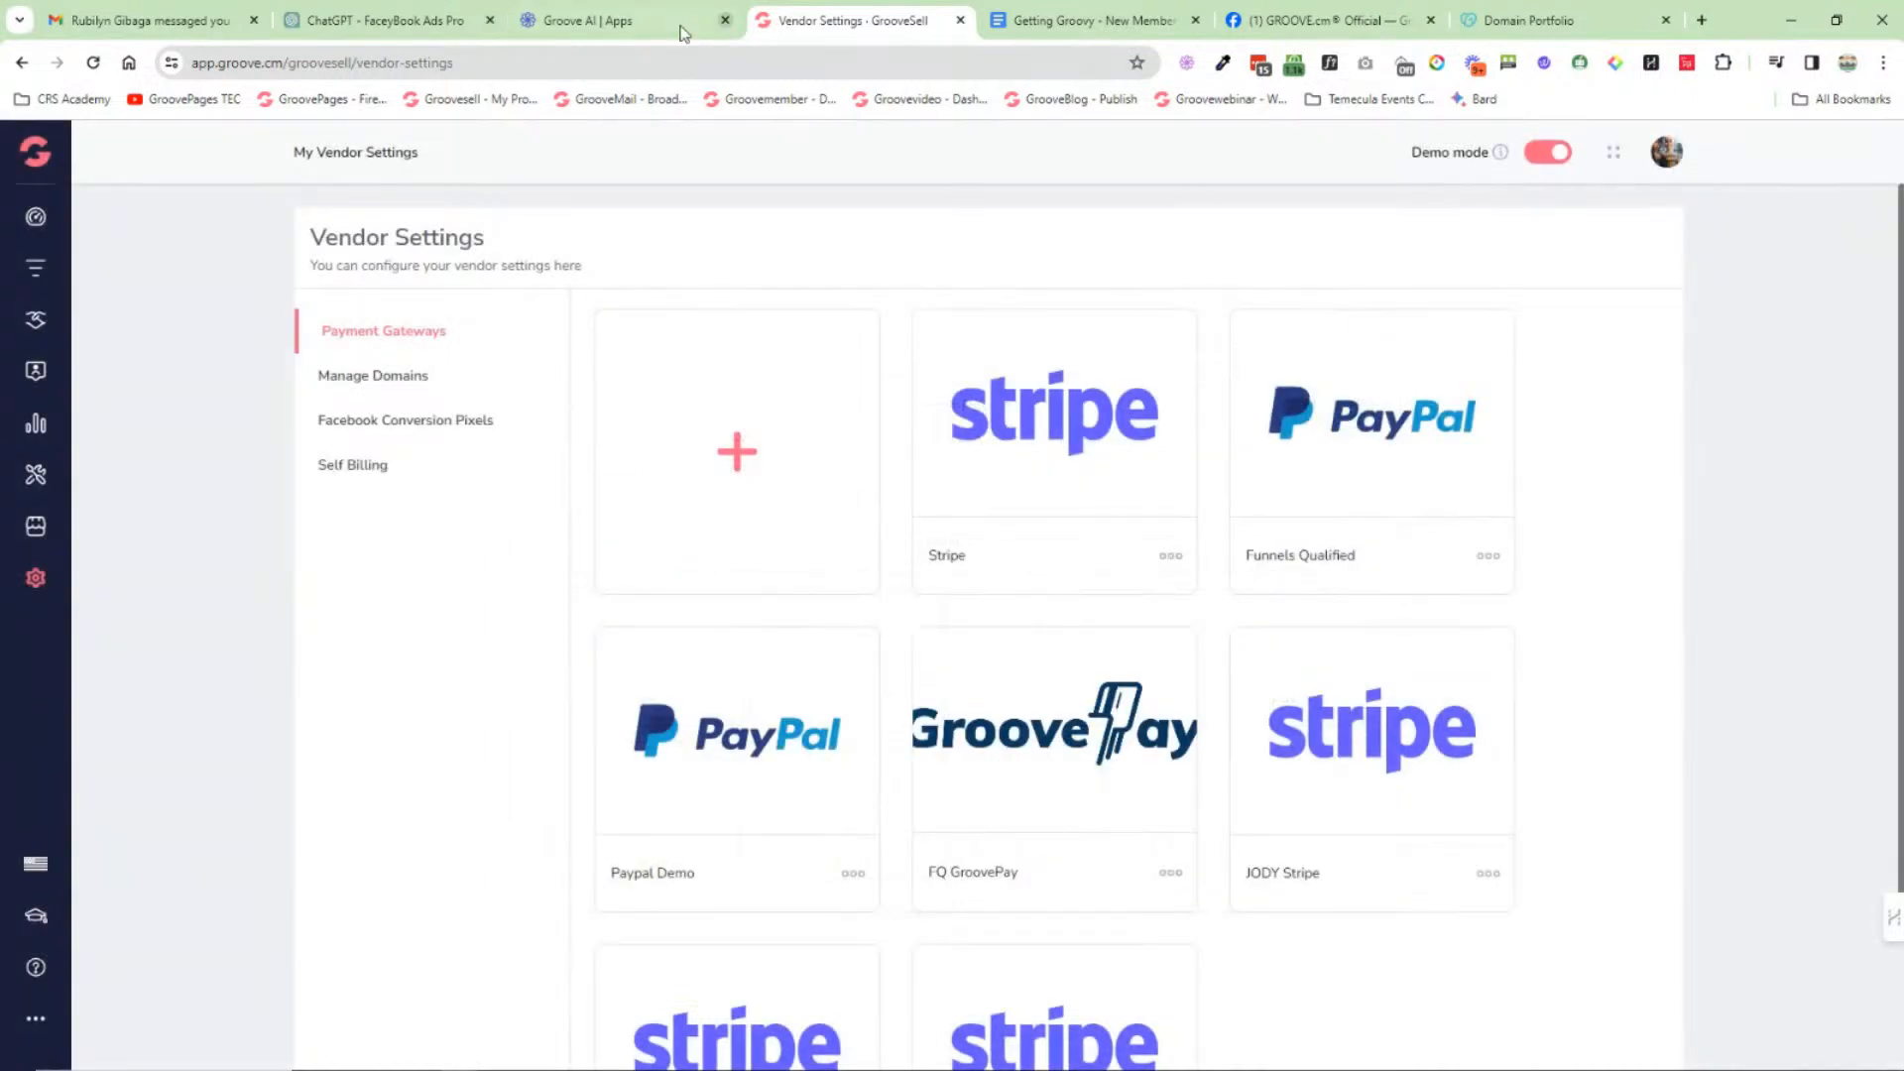
Step: Return to the main dashboard, checking the GrooveKart payment gateway step in the onboarding document
mouse_move(34, 154)
left_click(40, 260)
left_click(1091, 19)
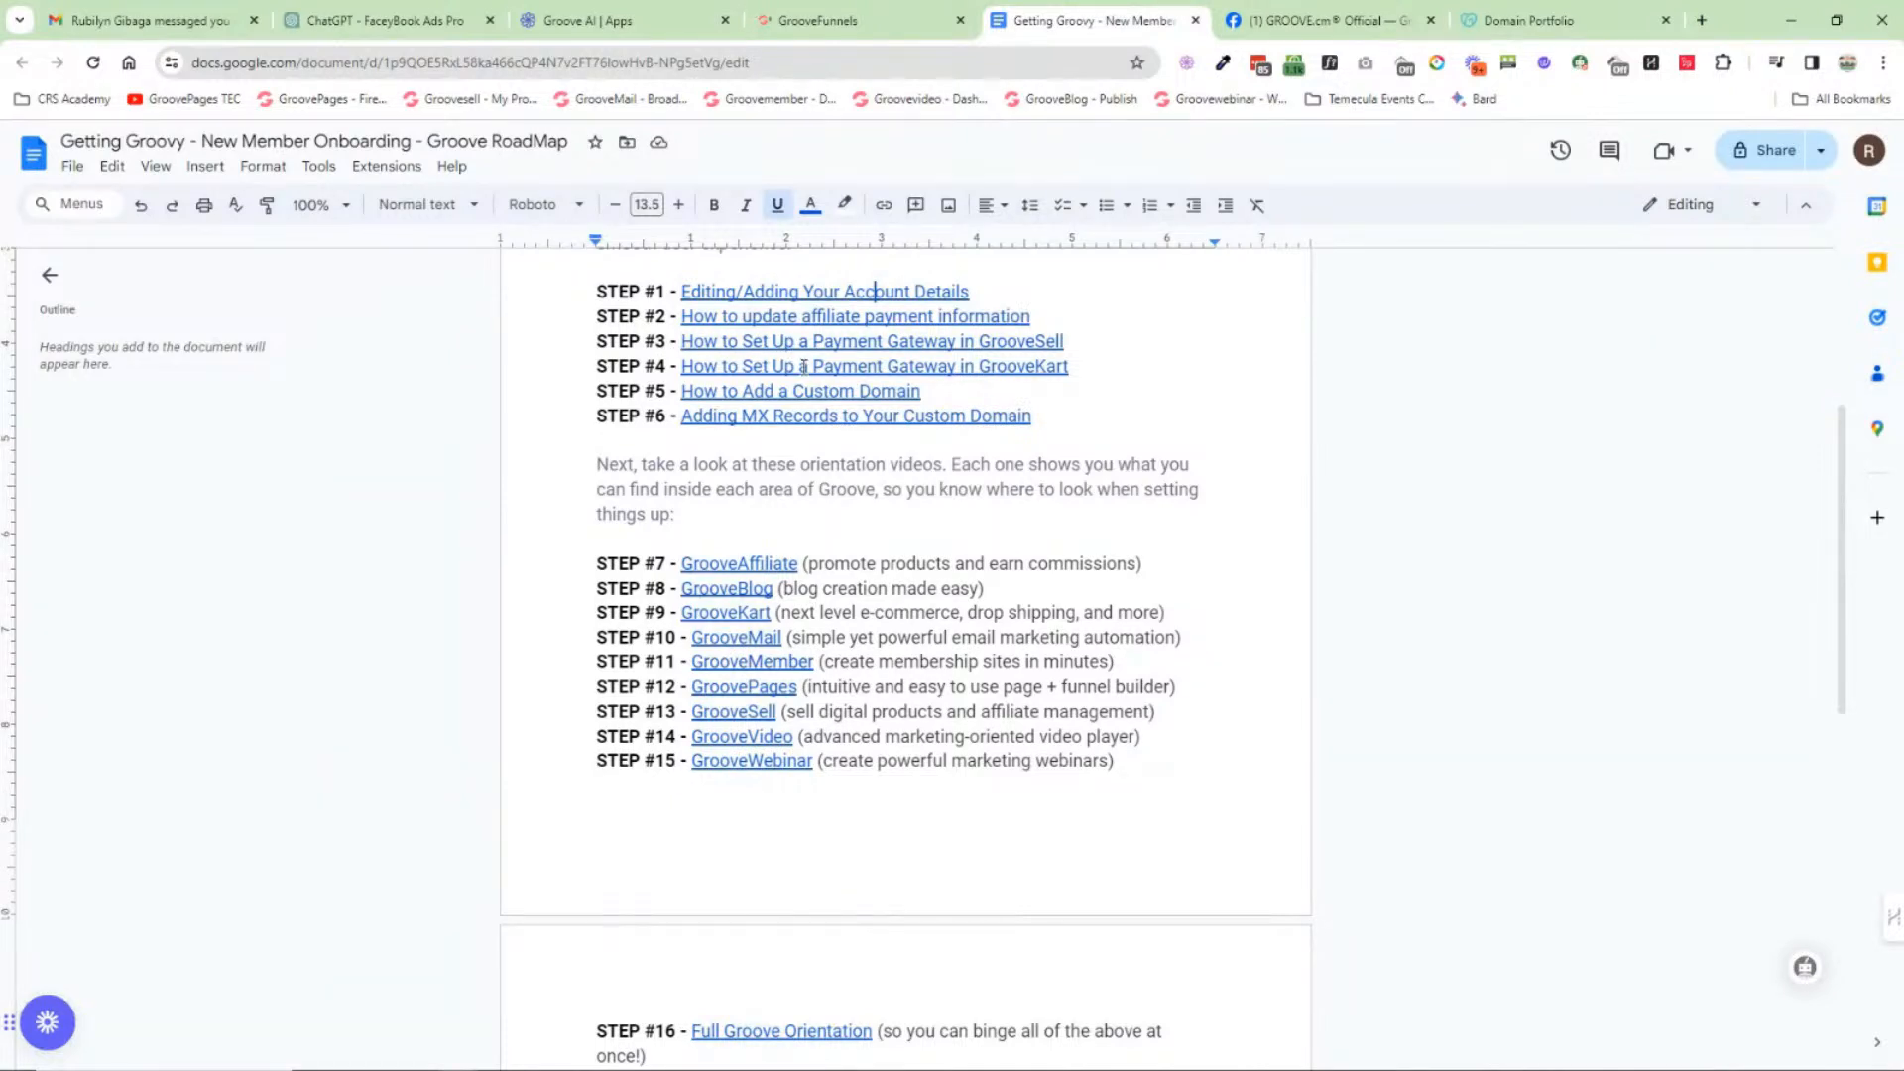
left_click(848, 20)
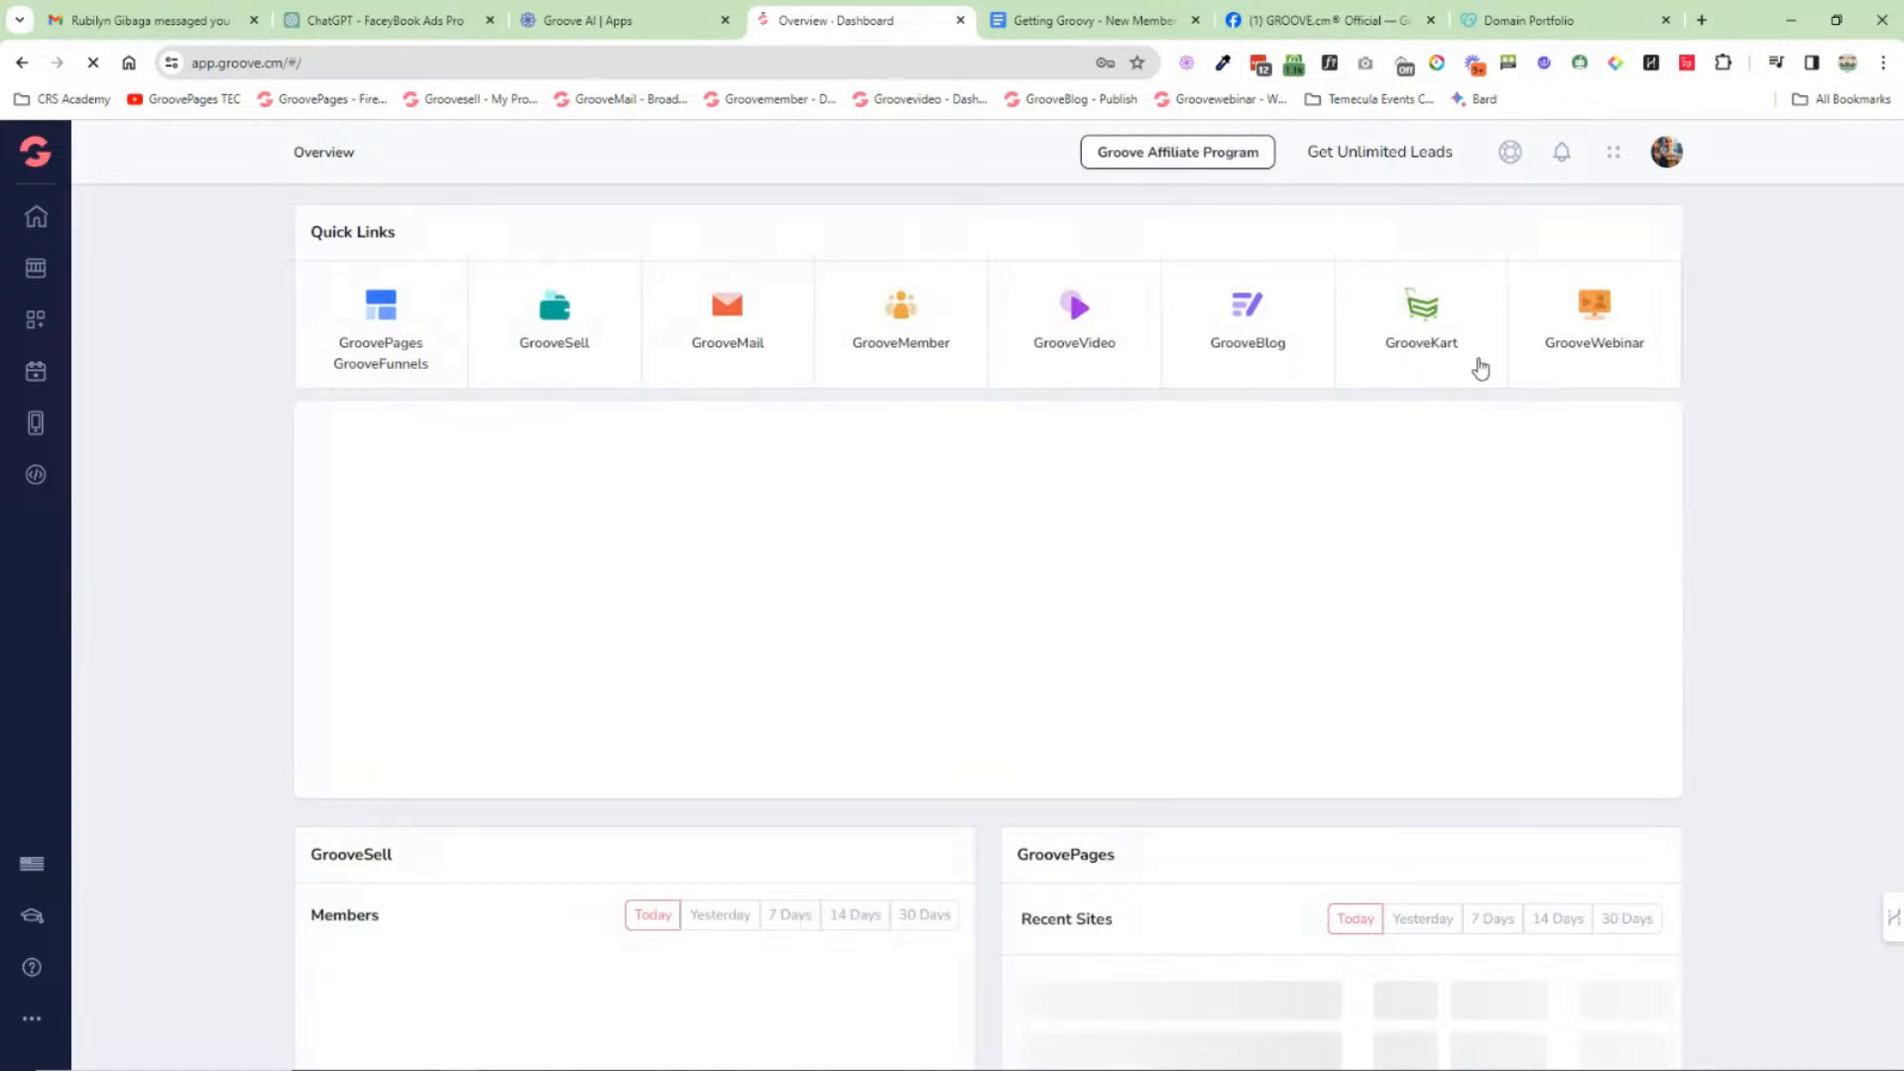
Step: Open GrooveKart from the dashboard's quick links to view the list of stores
right_click(1428, 310)
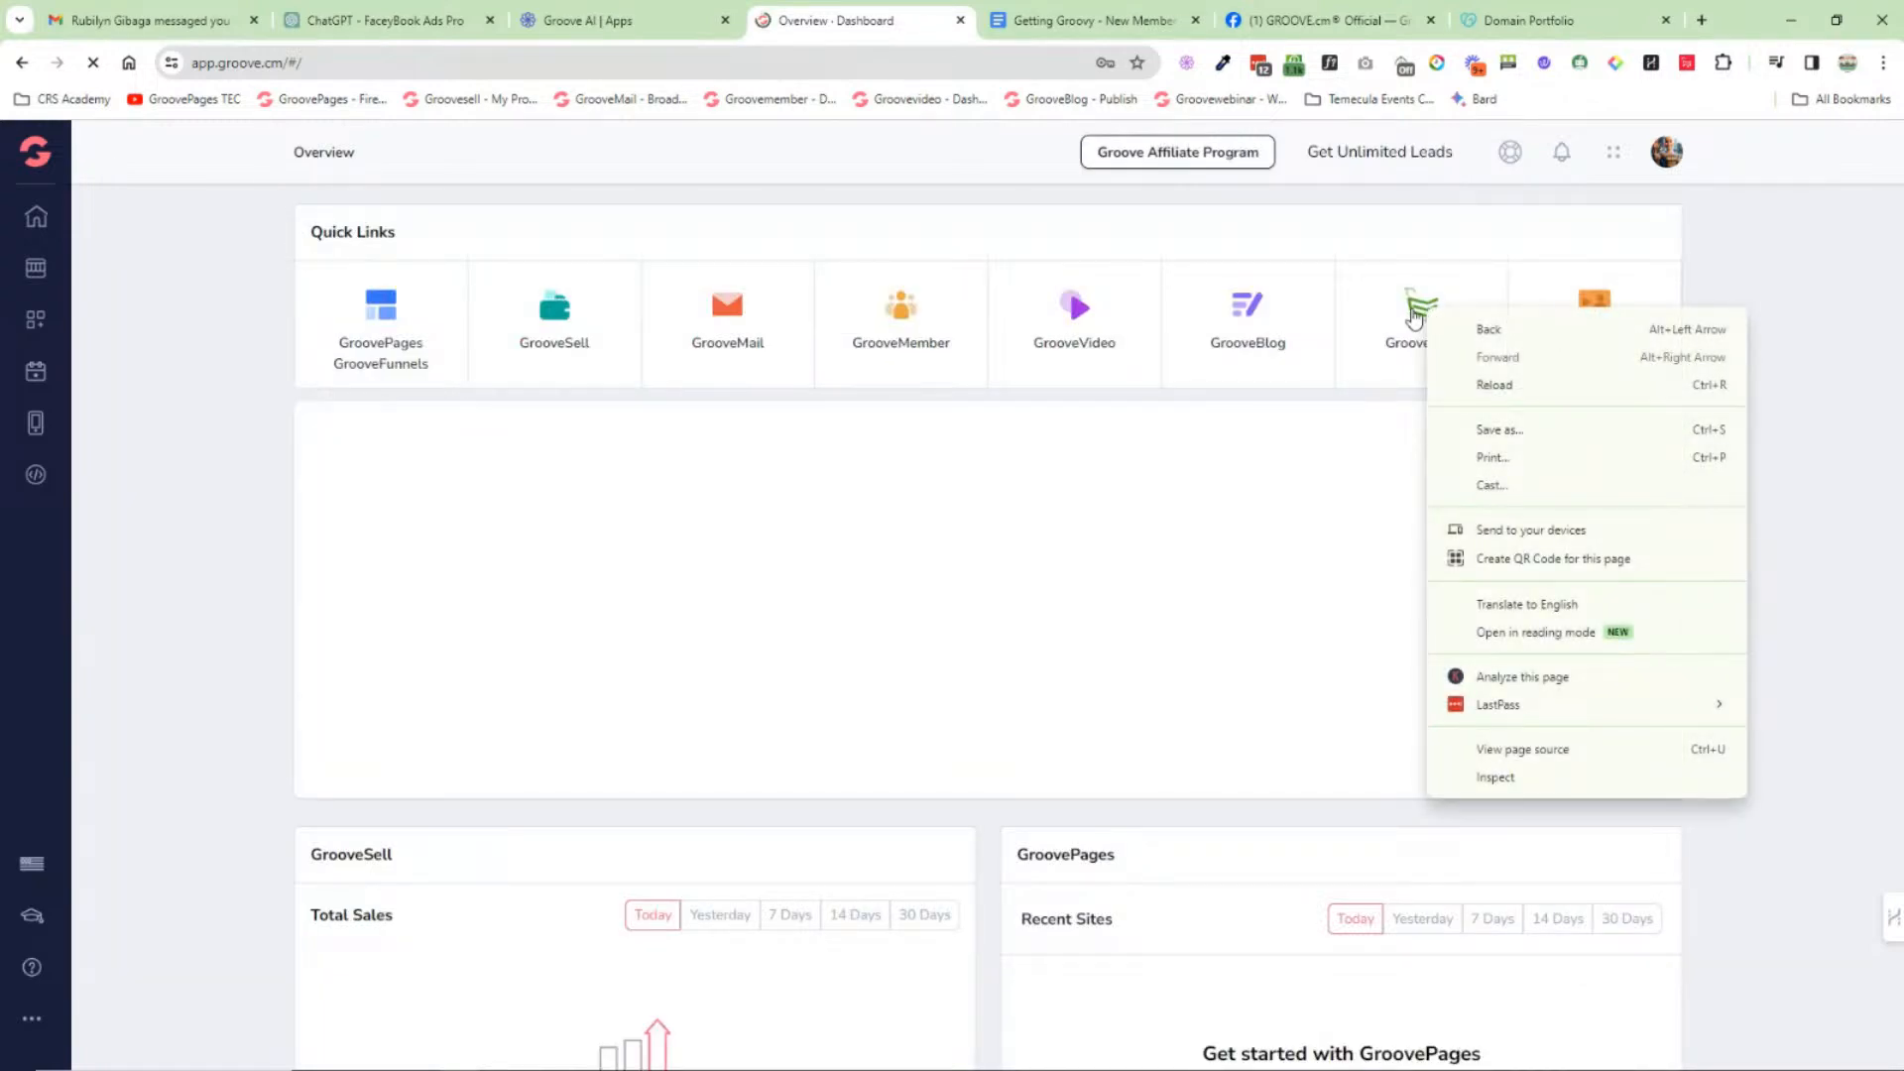
left_click(1413, 312)
left_click(1422, 343)
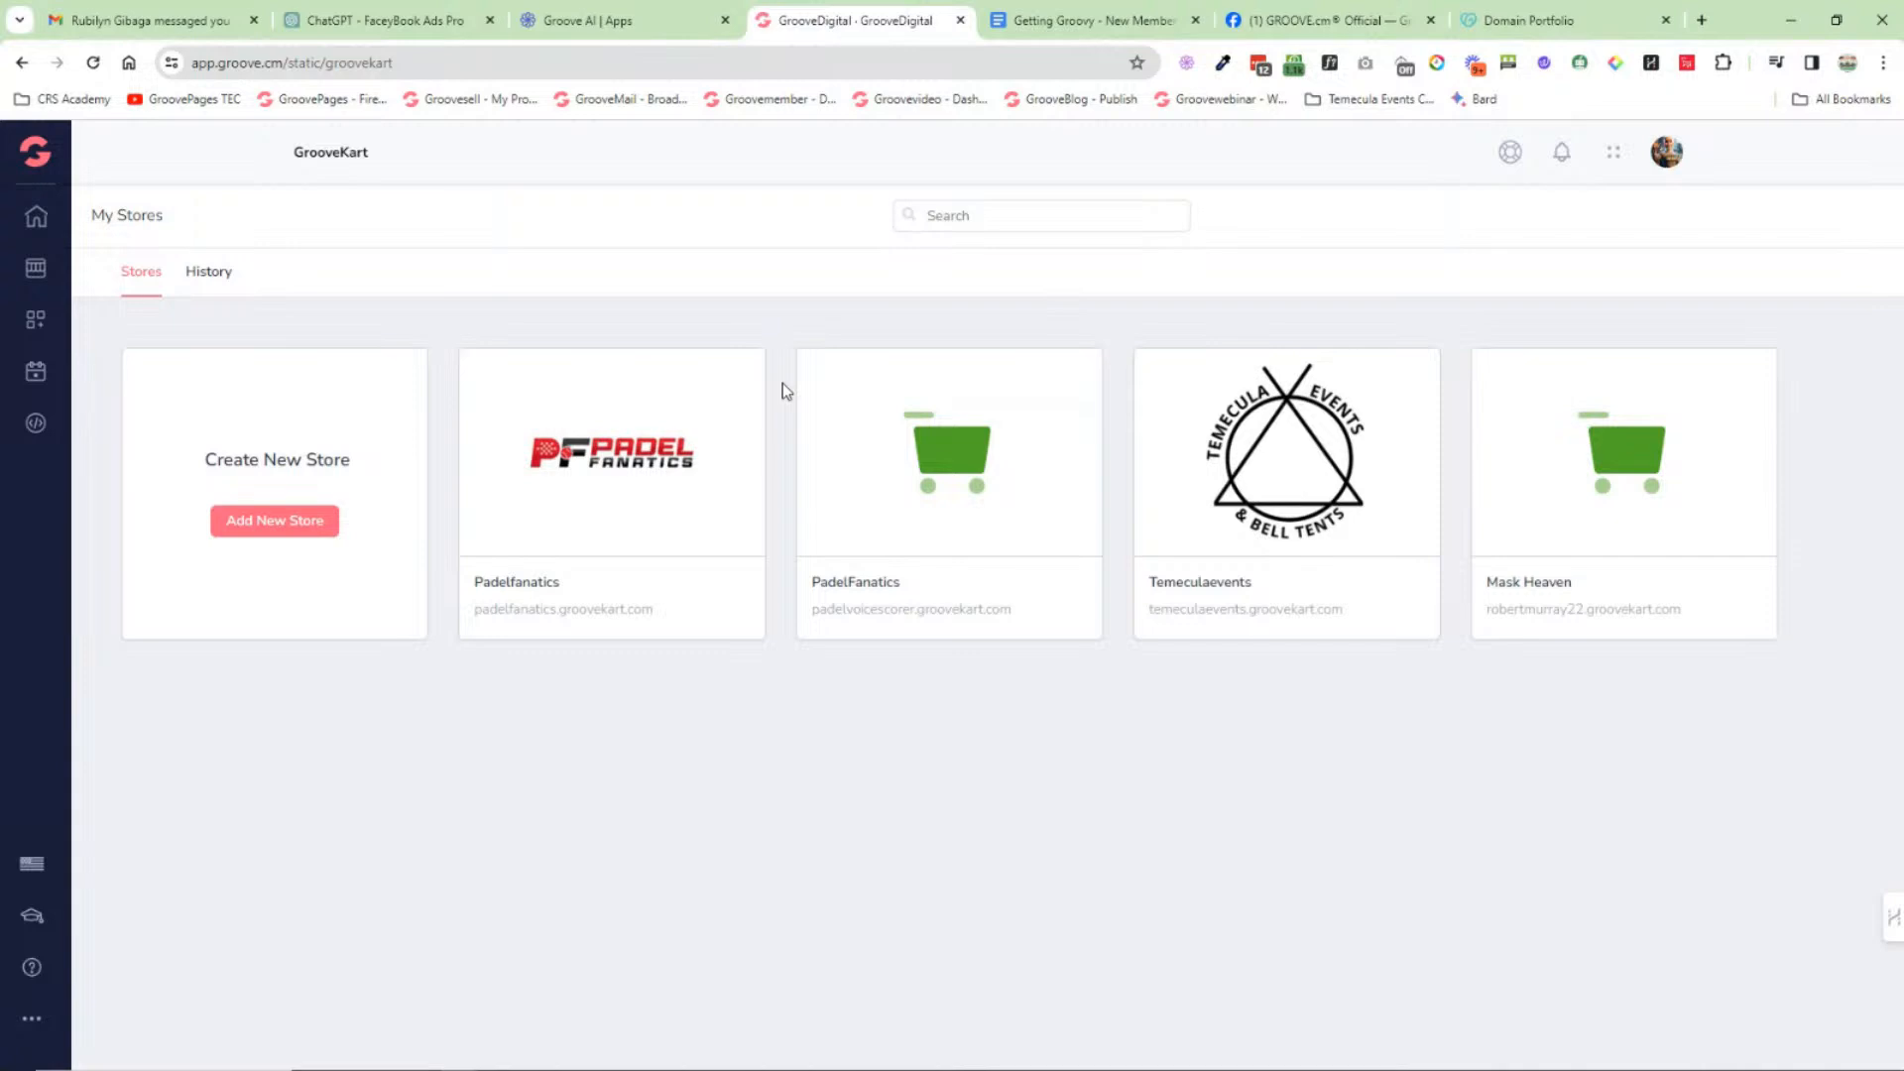
Step: Open the Padelfanatics store's admin dashboard from the store list and go to its payment gateway settings
mouse_move(858, 498)
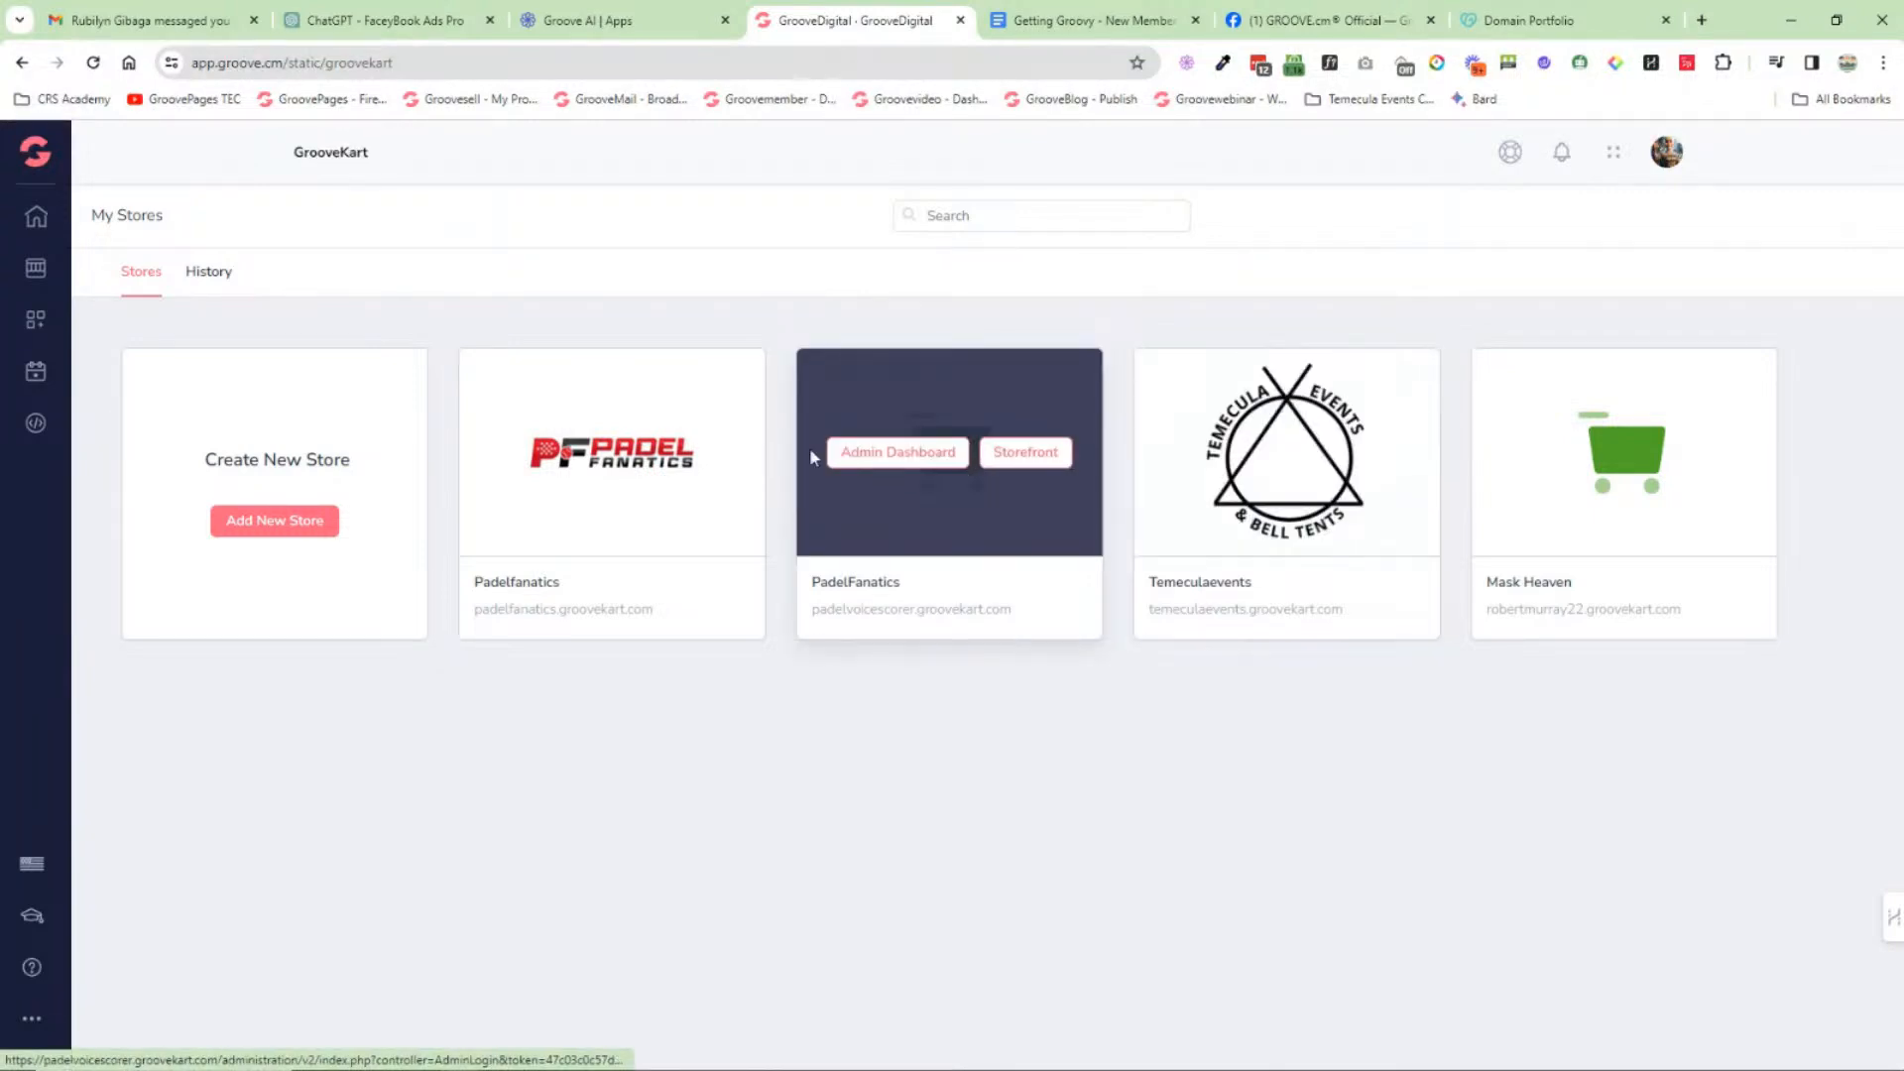
left_click(603, 456)
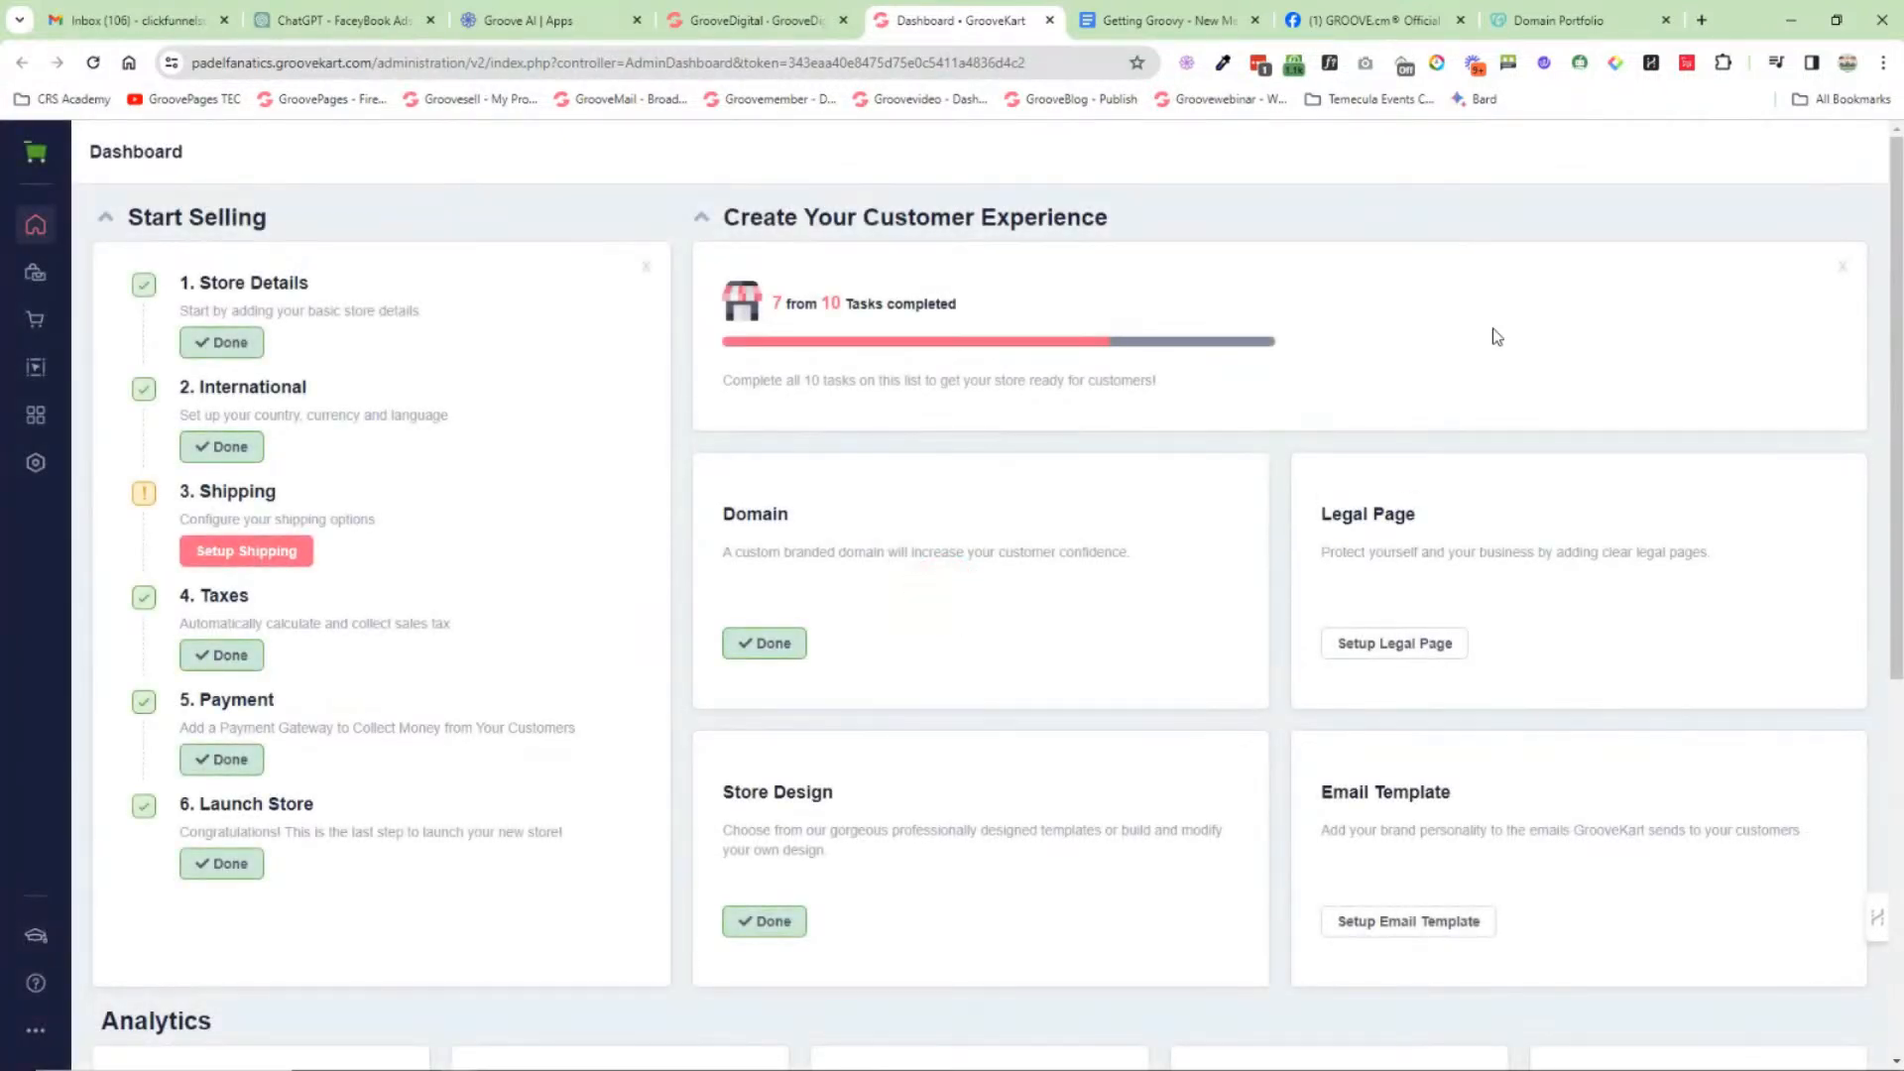
left_click(36, 462)
left_click(187, 314)
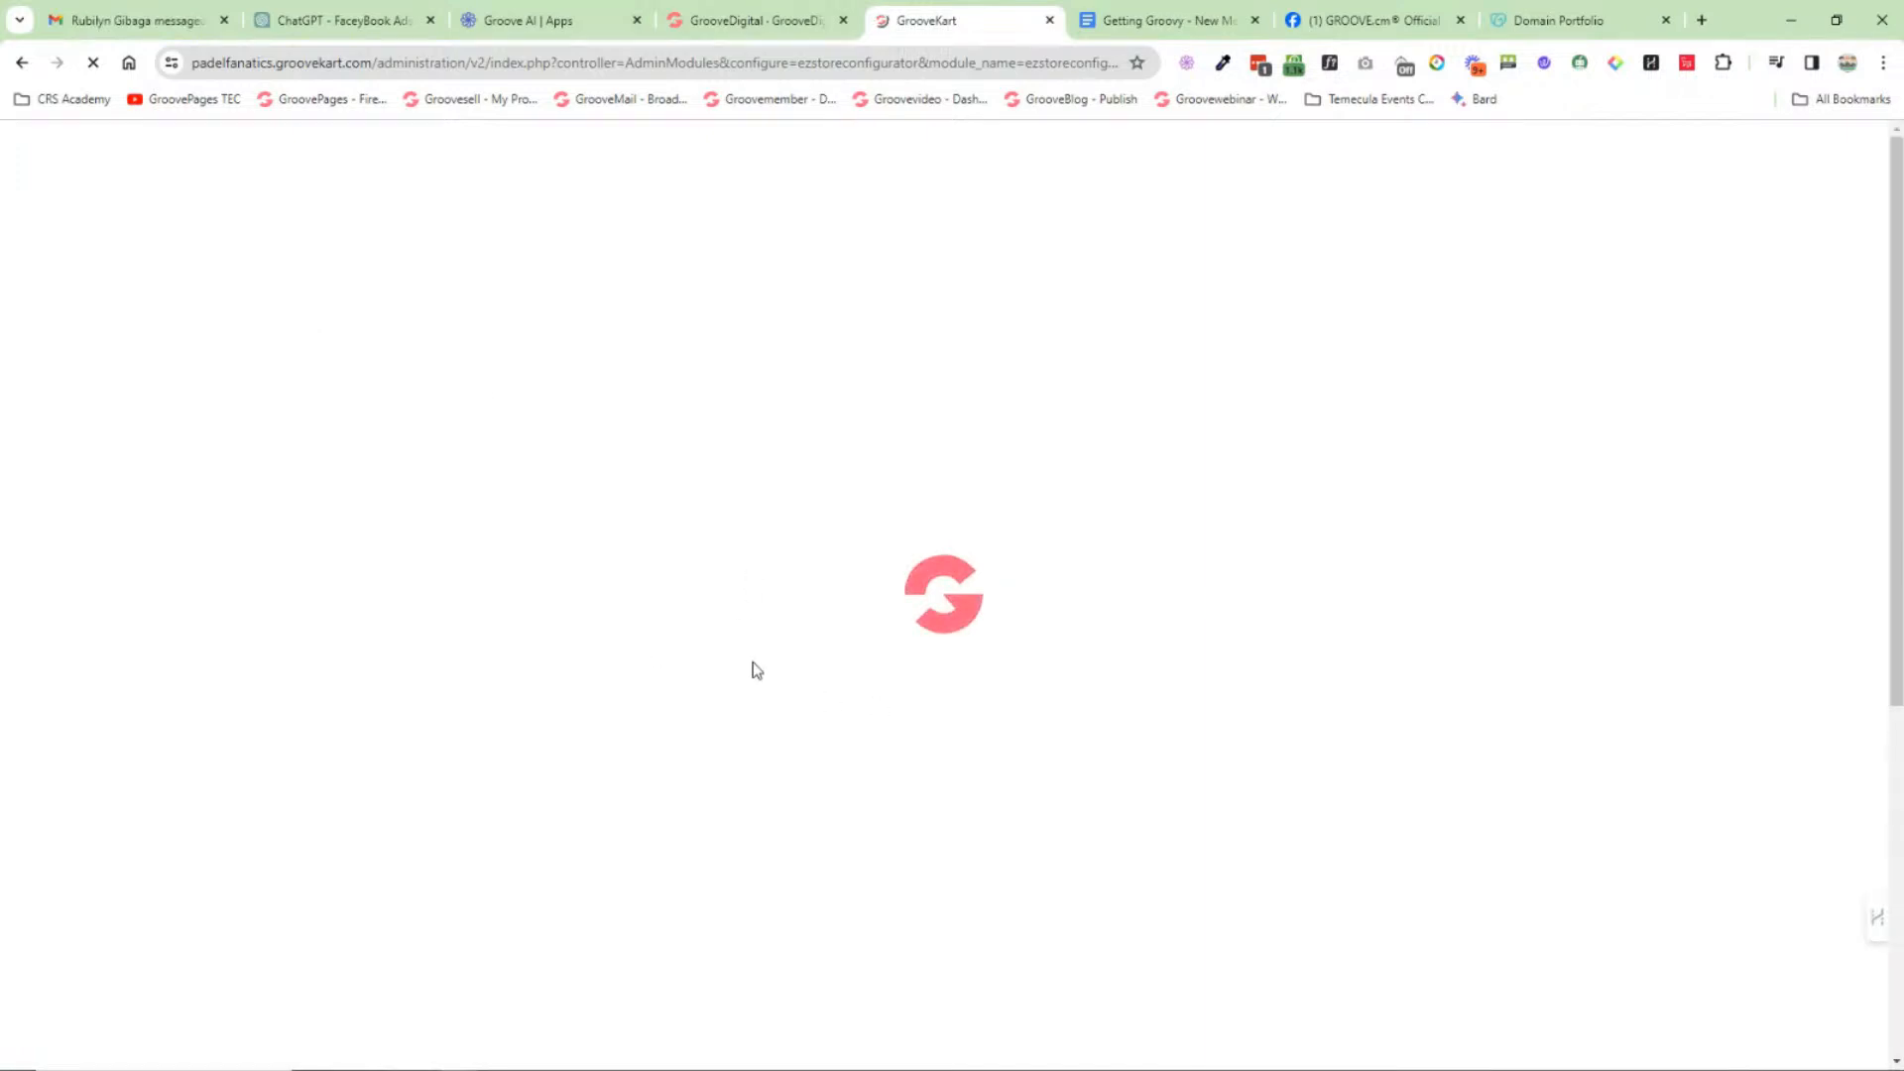
Step: Review the store's available payment gateways and the options for Stripe and Authorize.Net, and close the store admin without changing anything
scroll(798, 595, "down", 3)
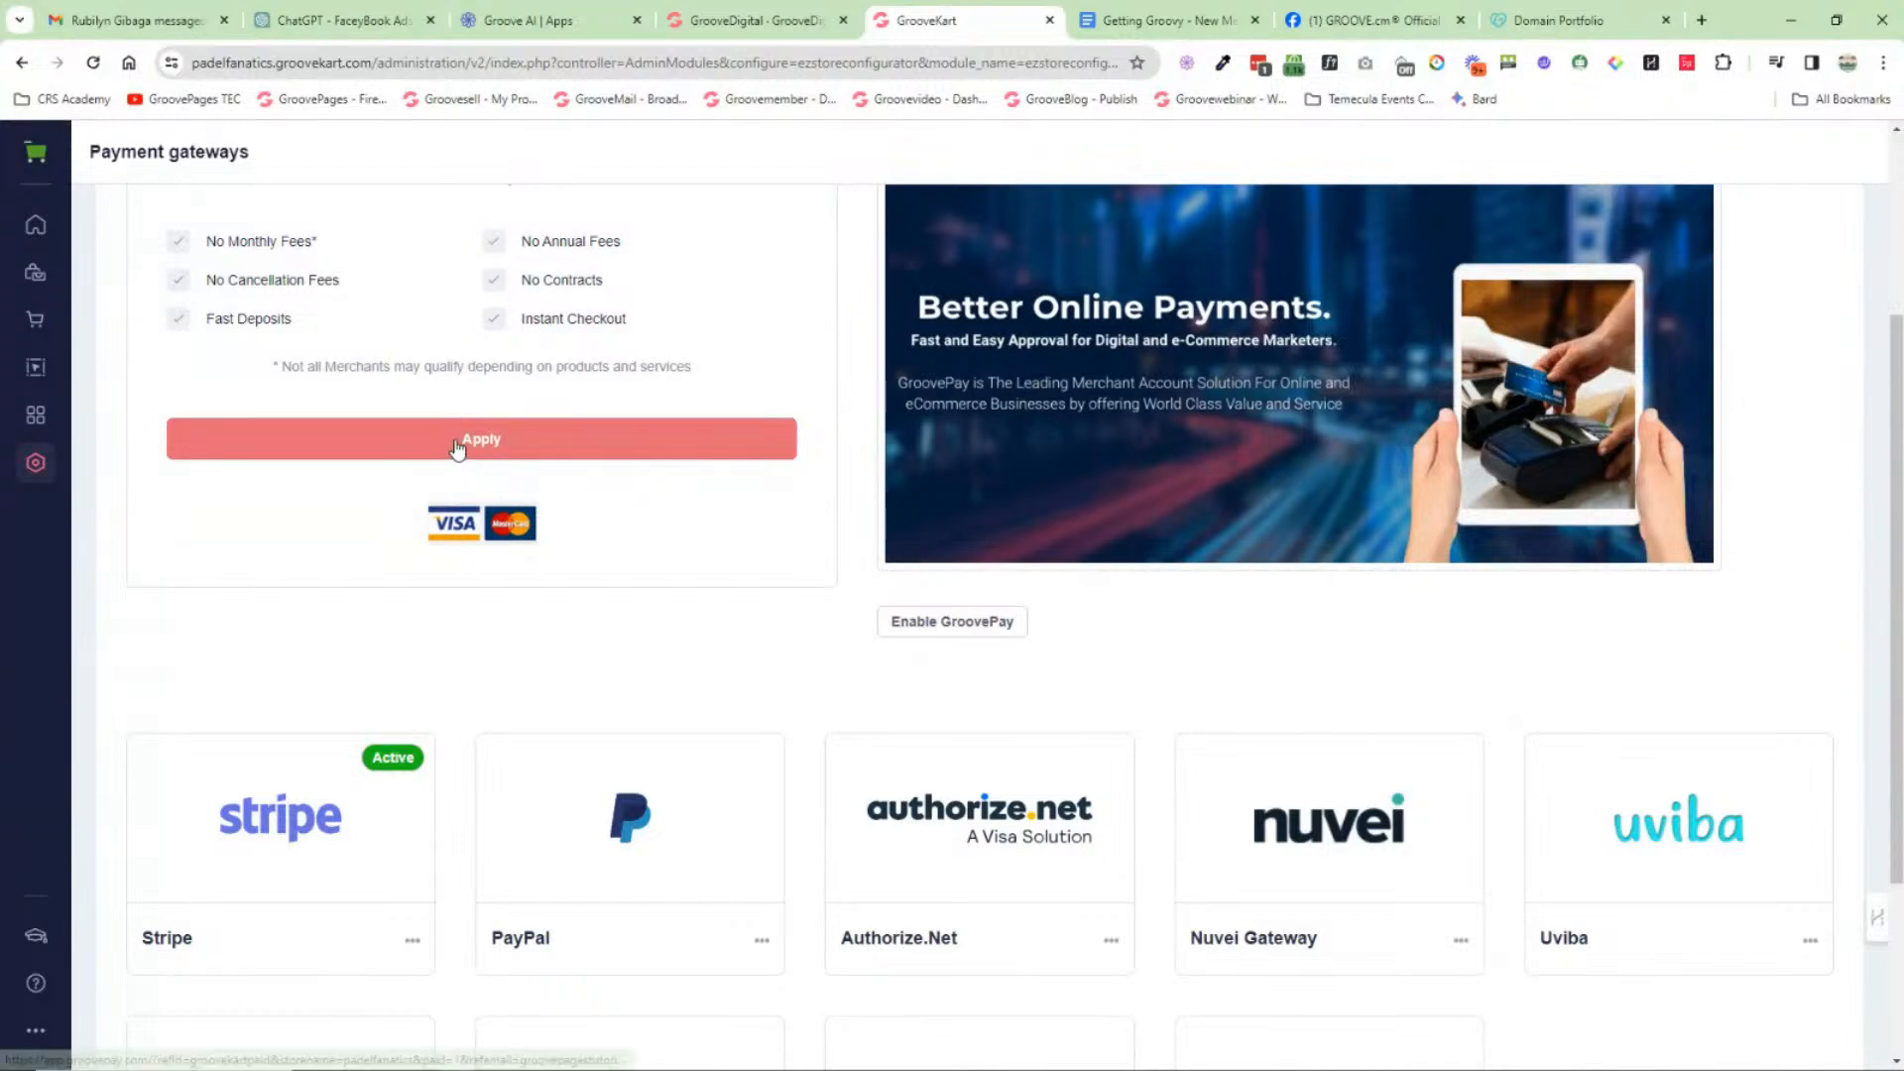
scroll(734, 560, "down", 2)
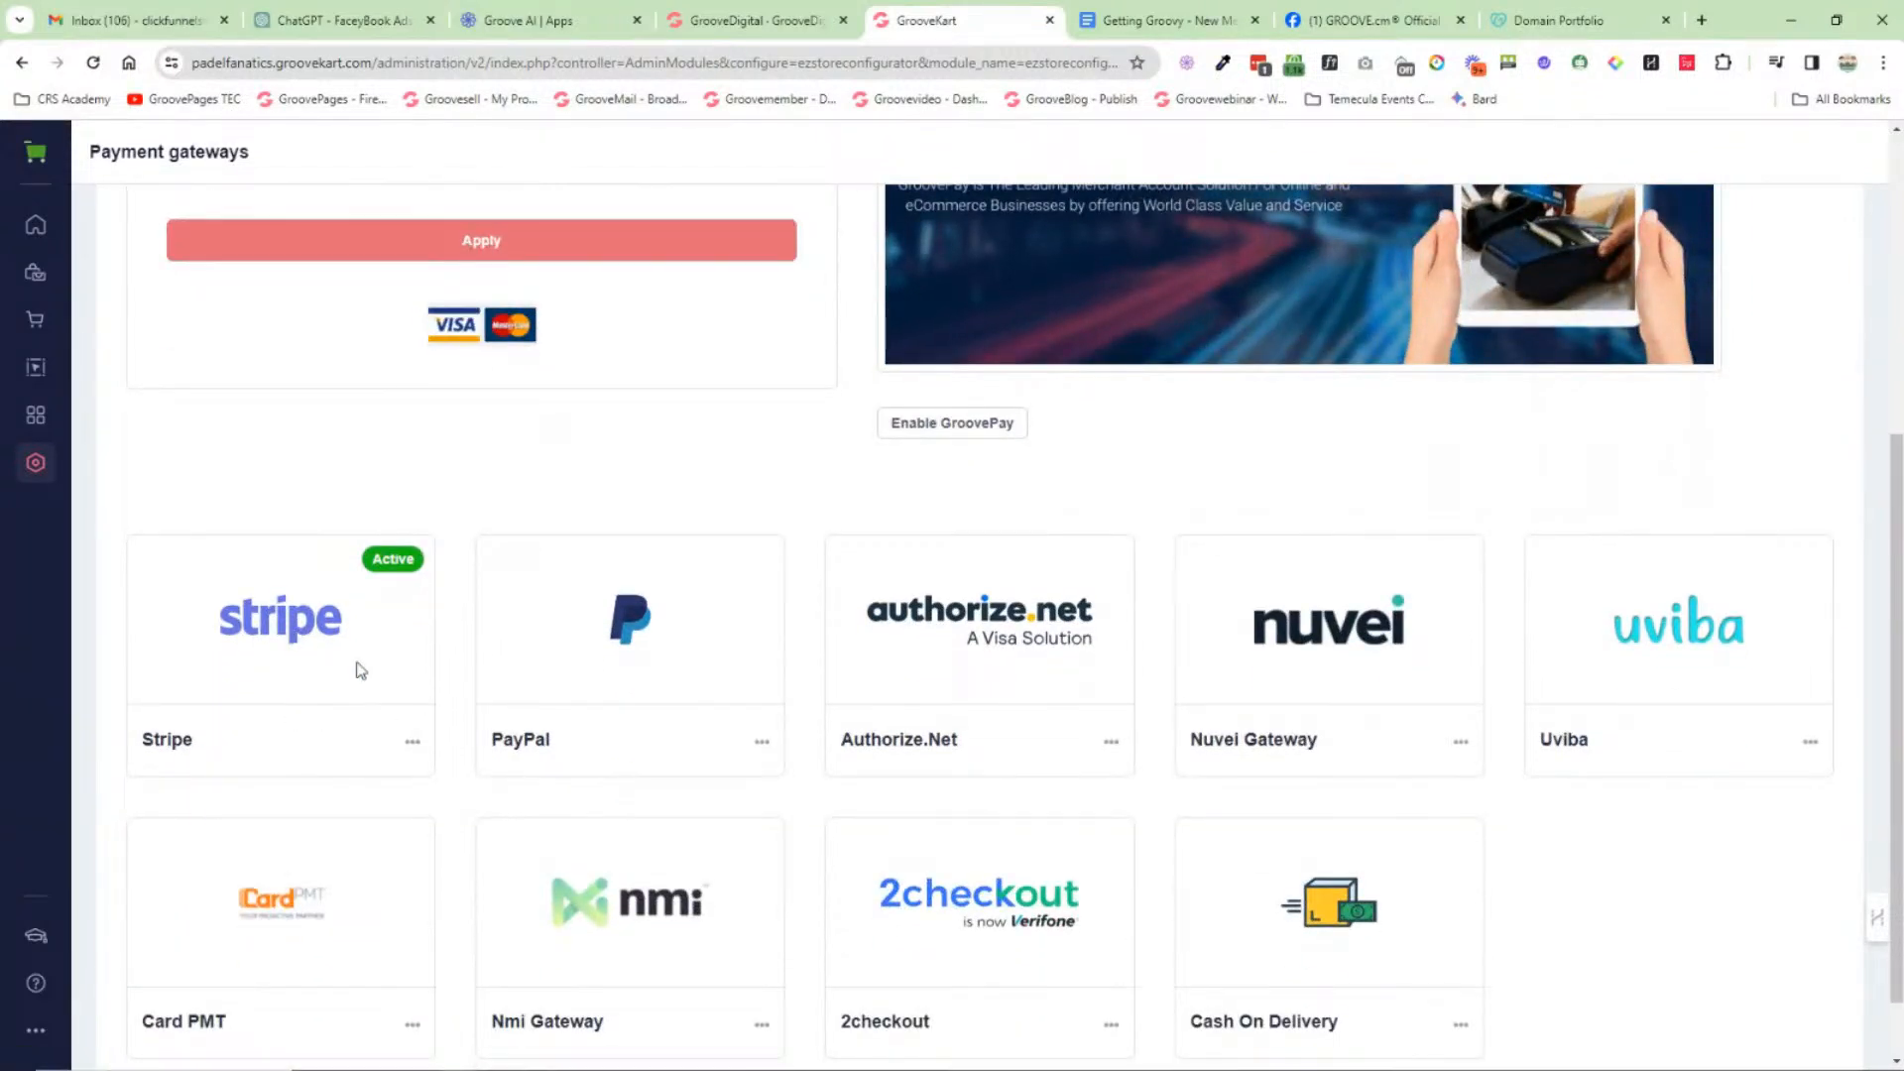
left_click(411, 743)
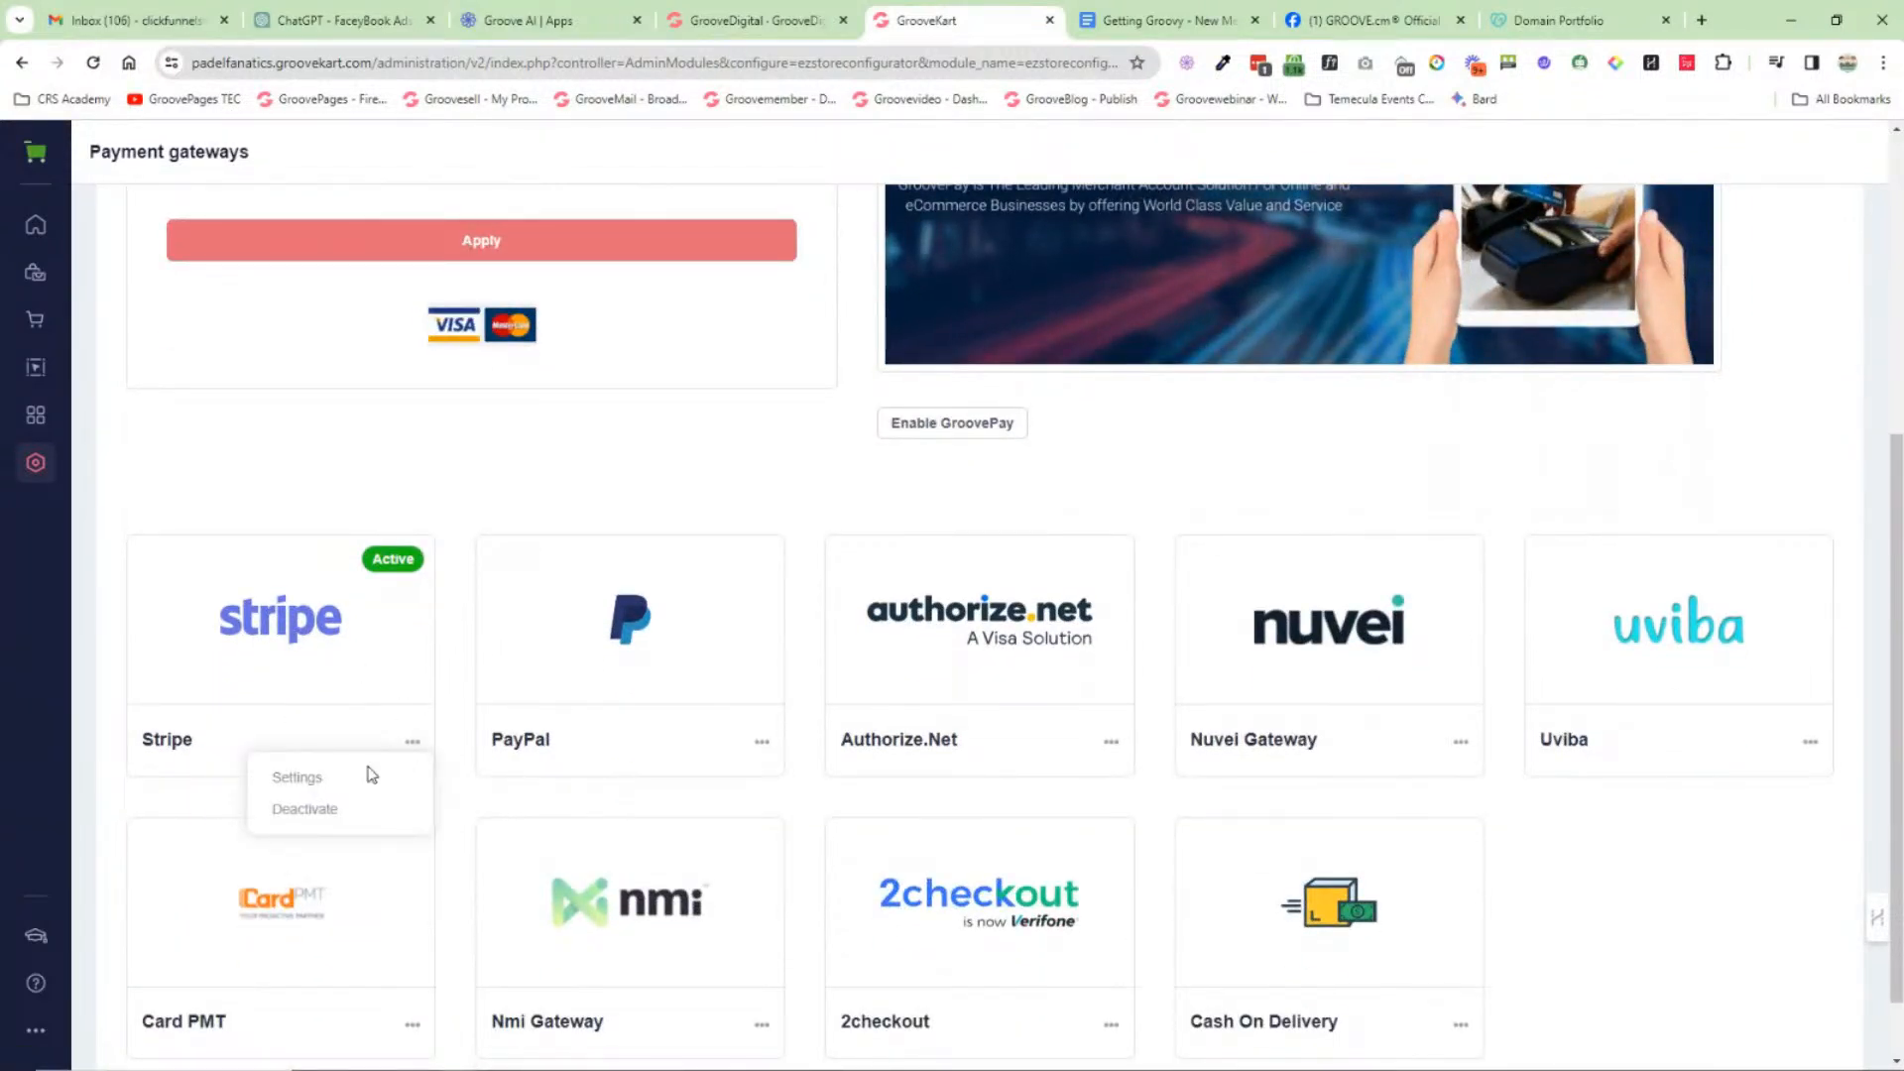
left_click(1110, 741)
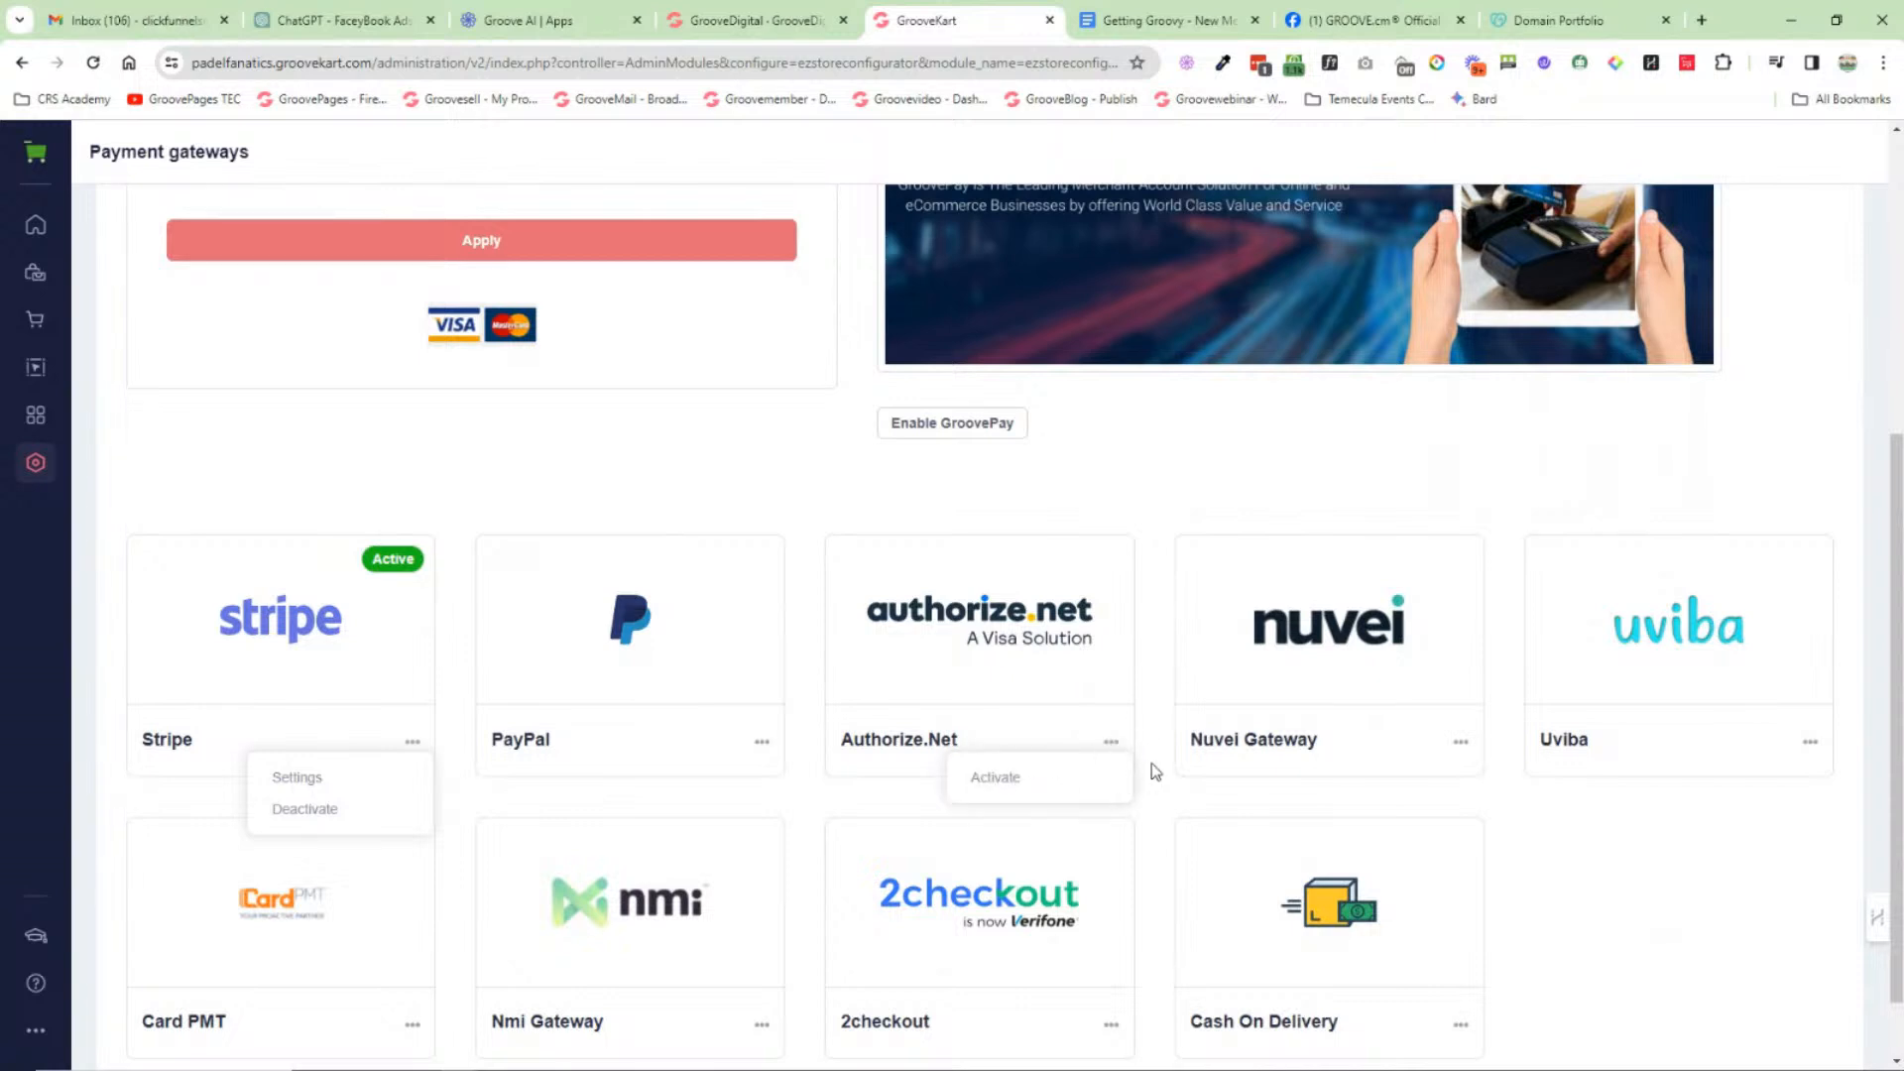
scroll(1388, 709, "down", 1)
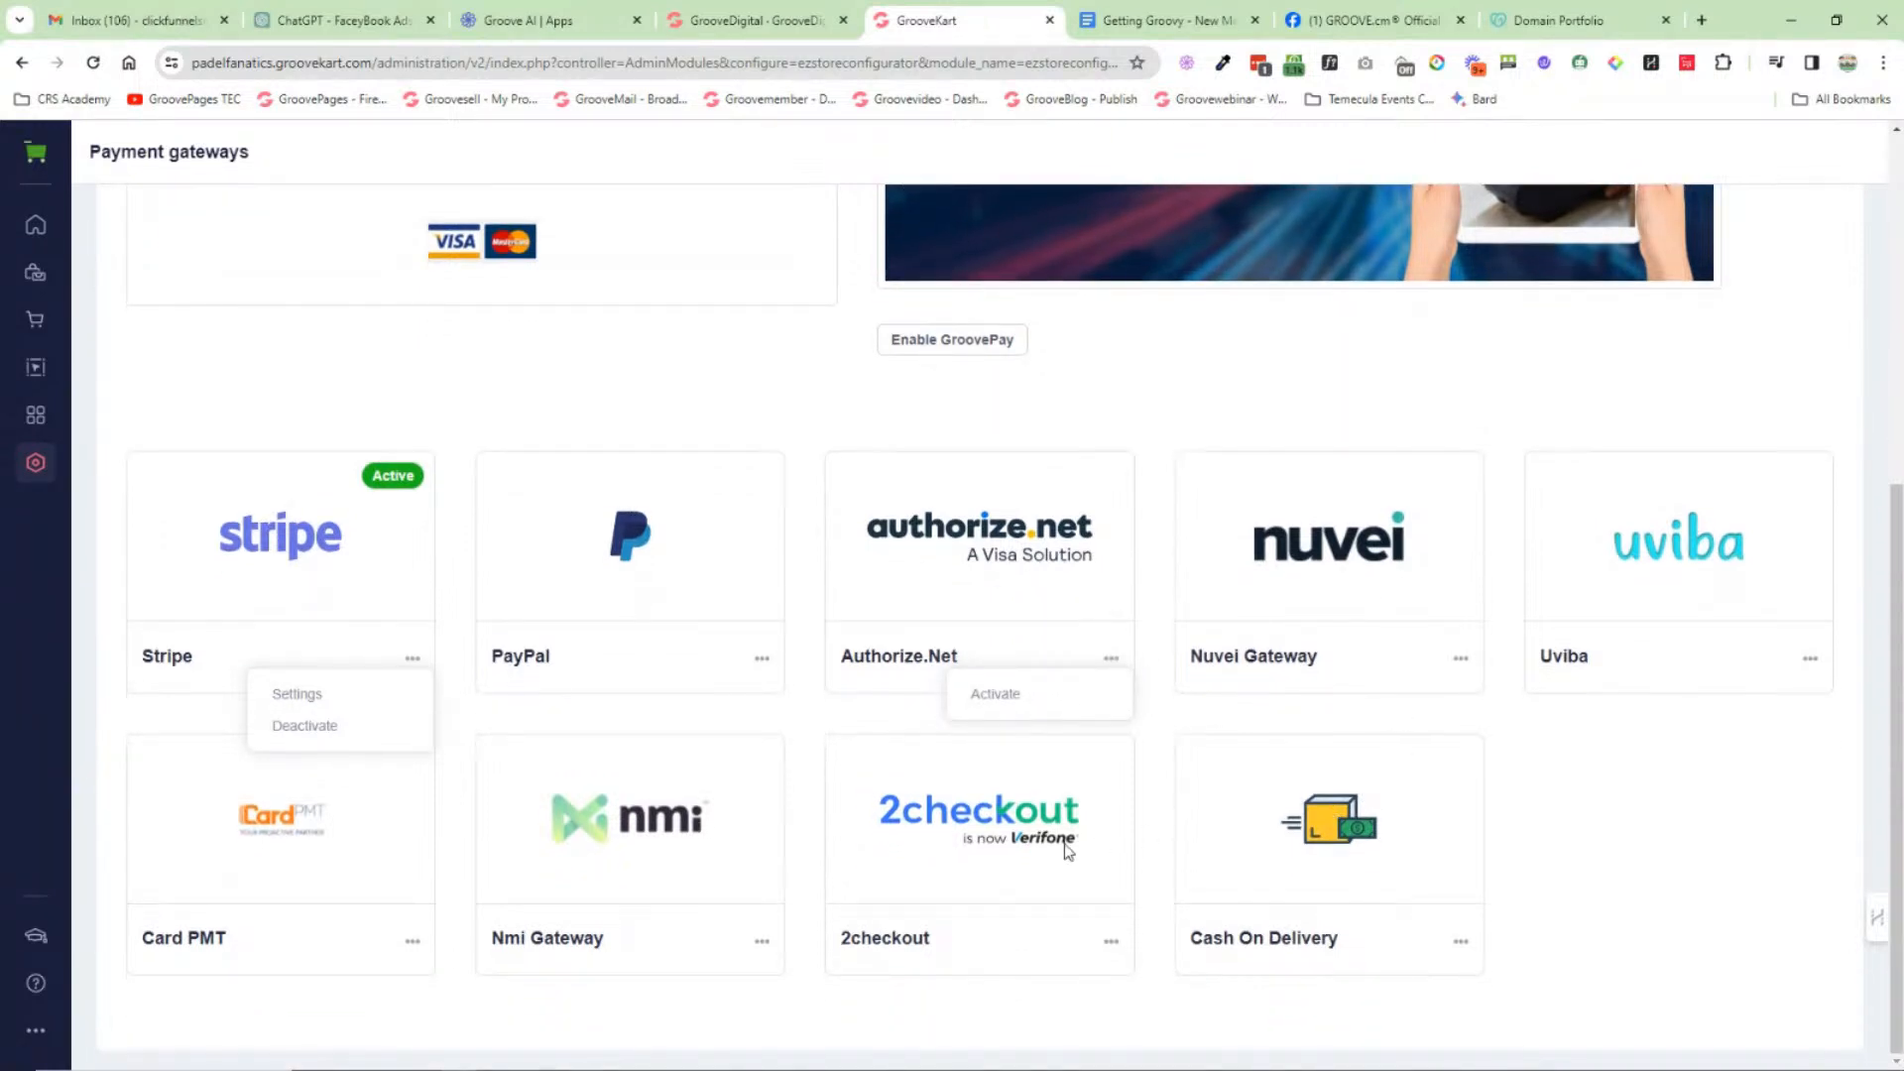
left_click(1049, 20)
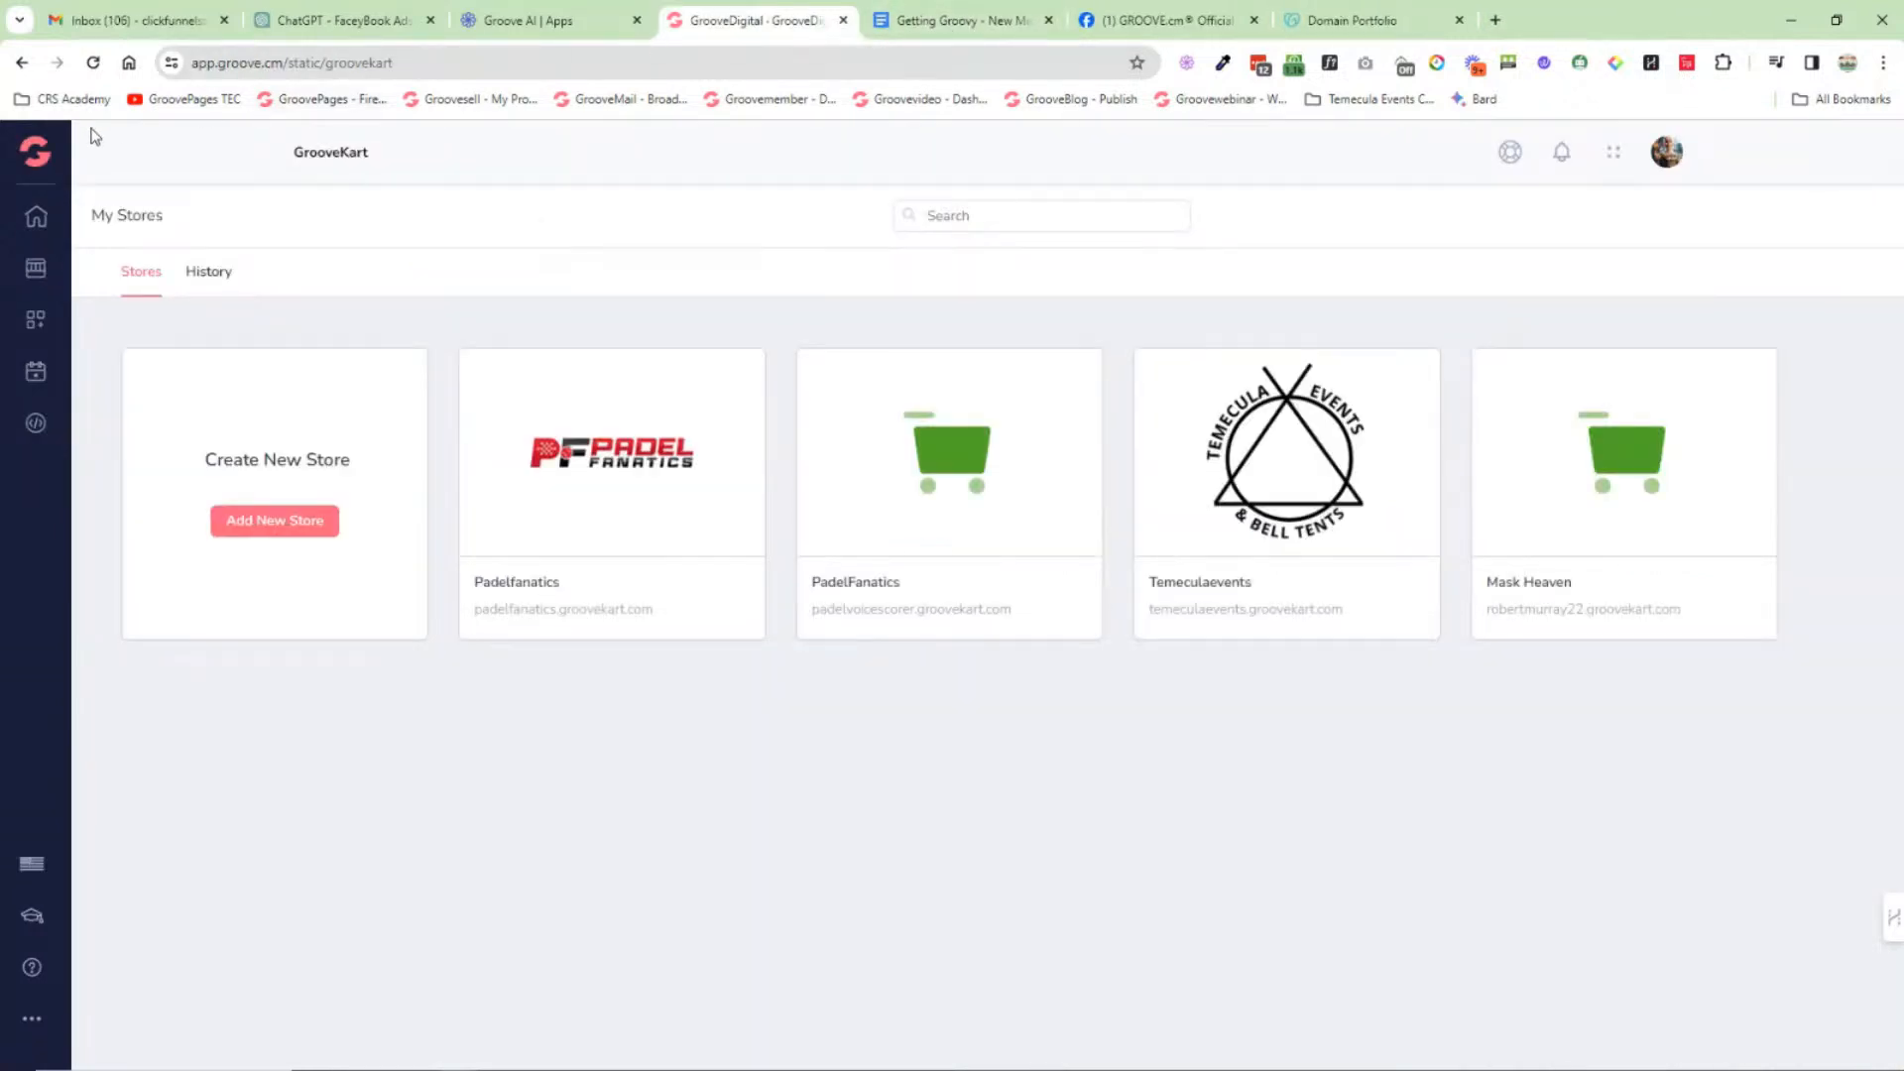
Step: Return to the main Groove dashboard, checking the custom domain step in the onboarding document and the GoDaddy domain portfolio
left_click(35, 151)
left_click(93, 255)
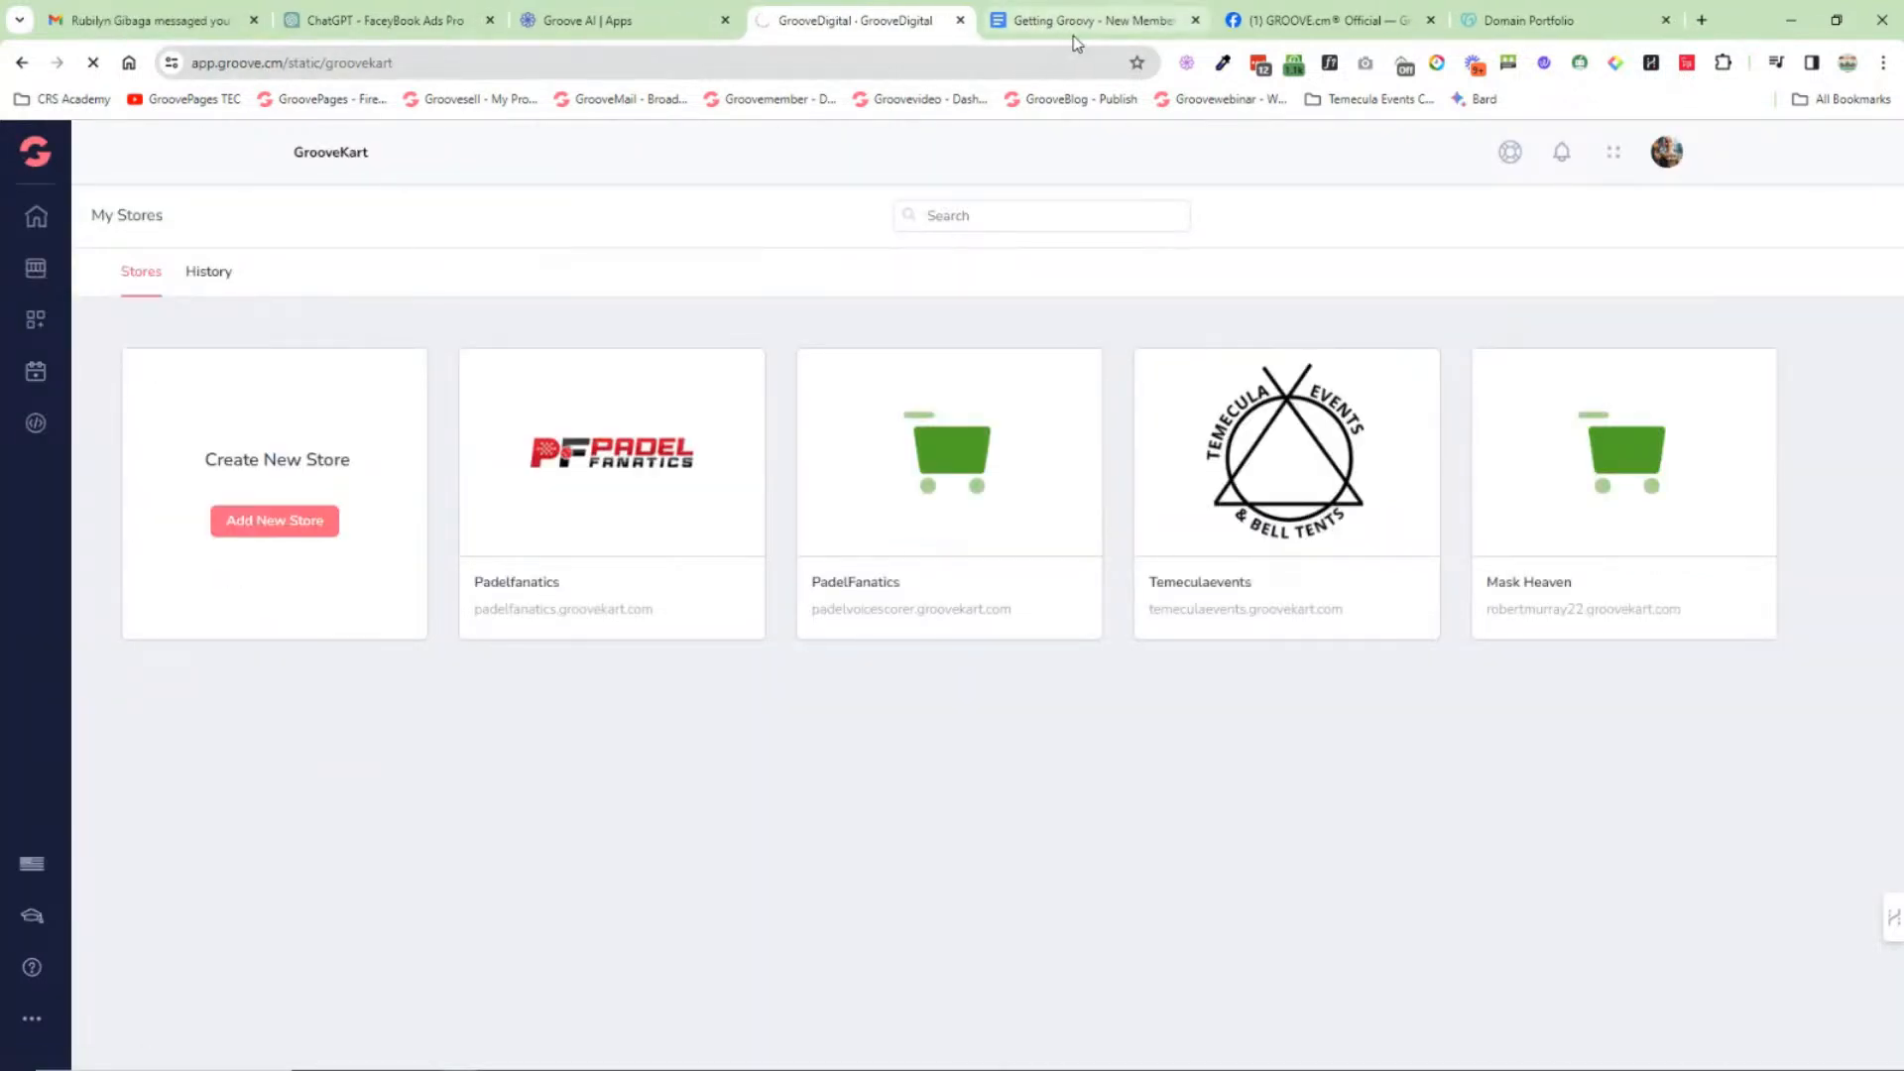
left_click(1075, 31)
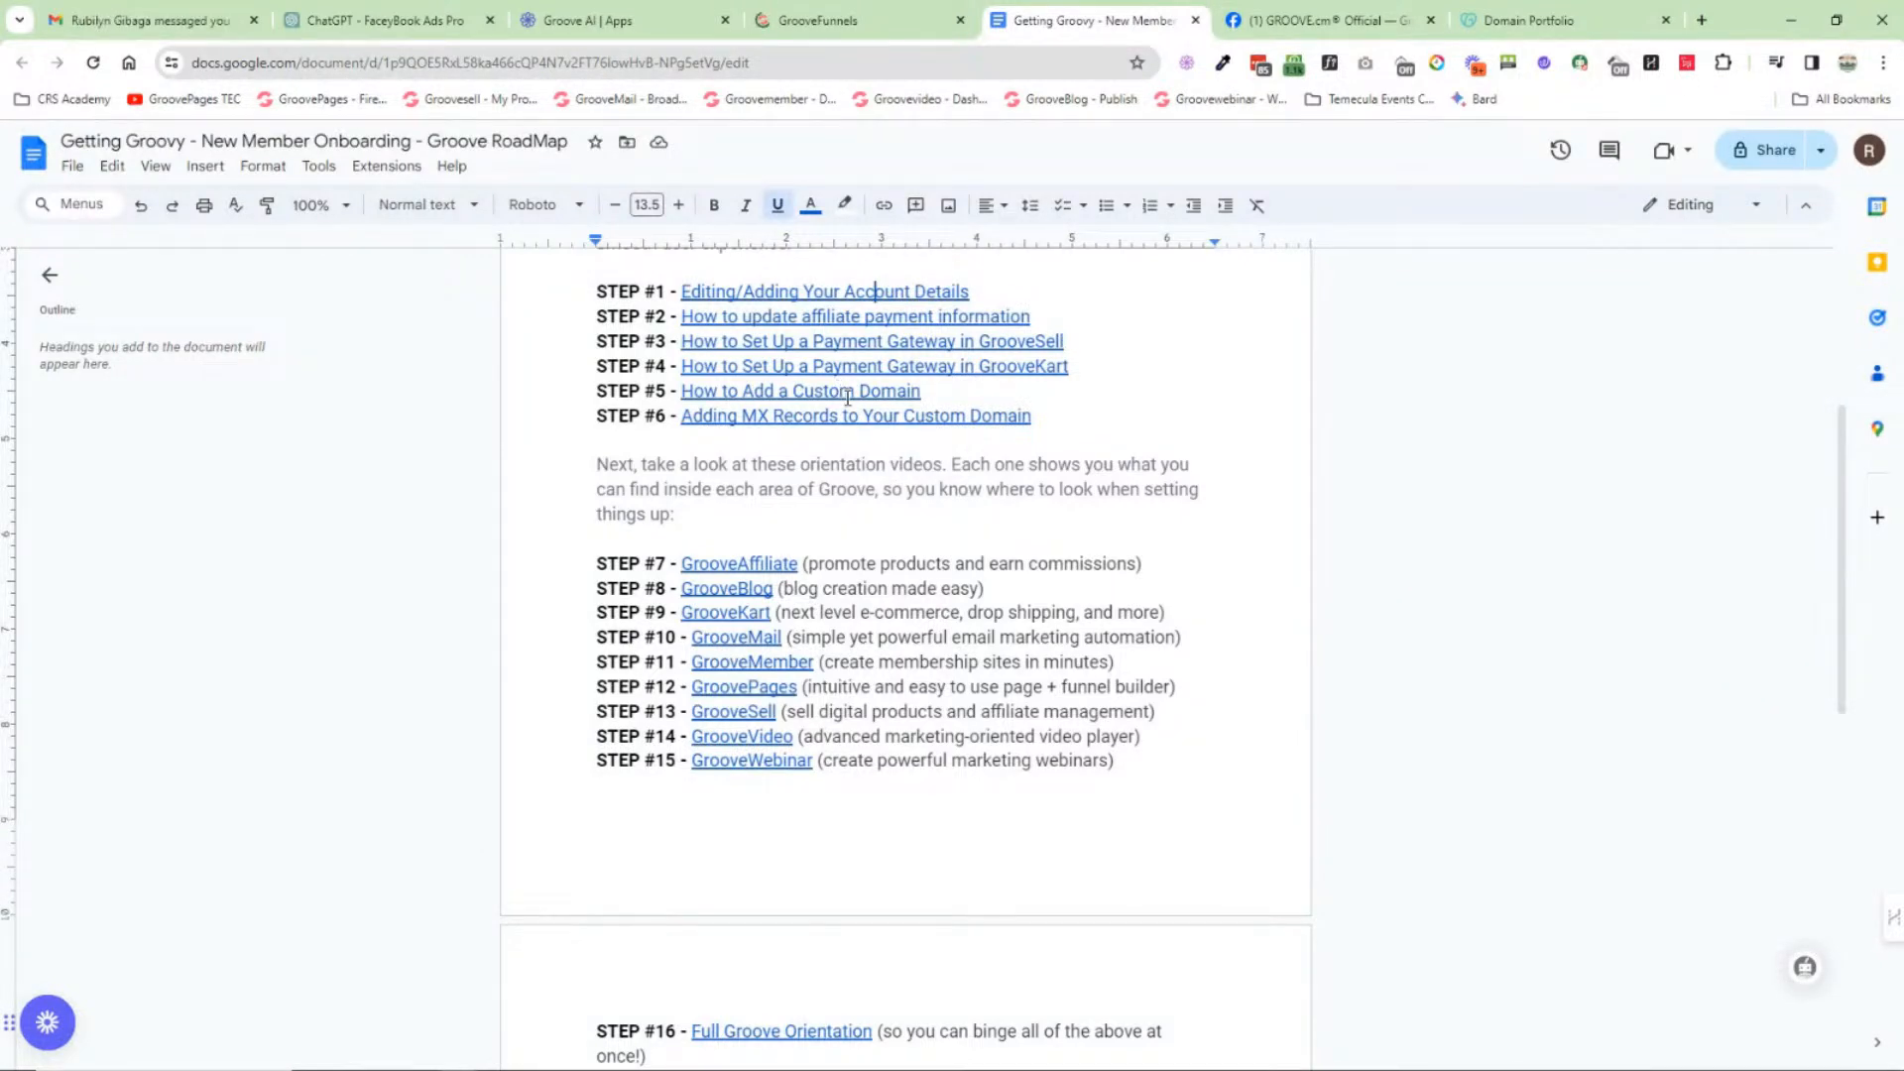
left_click(863, 20)
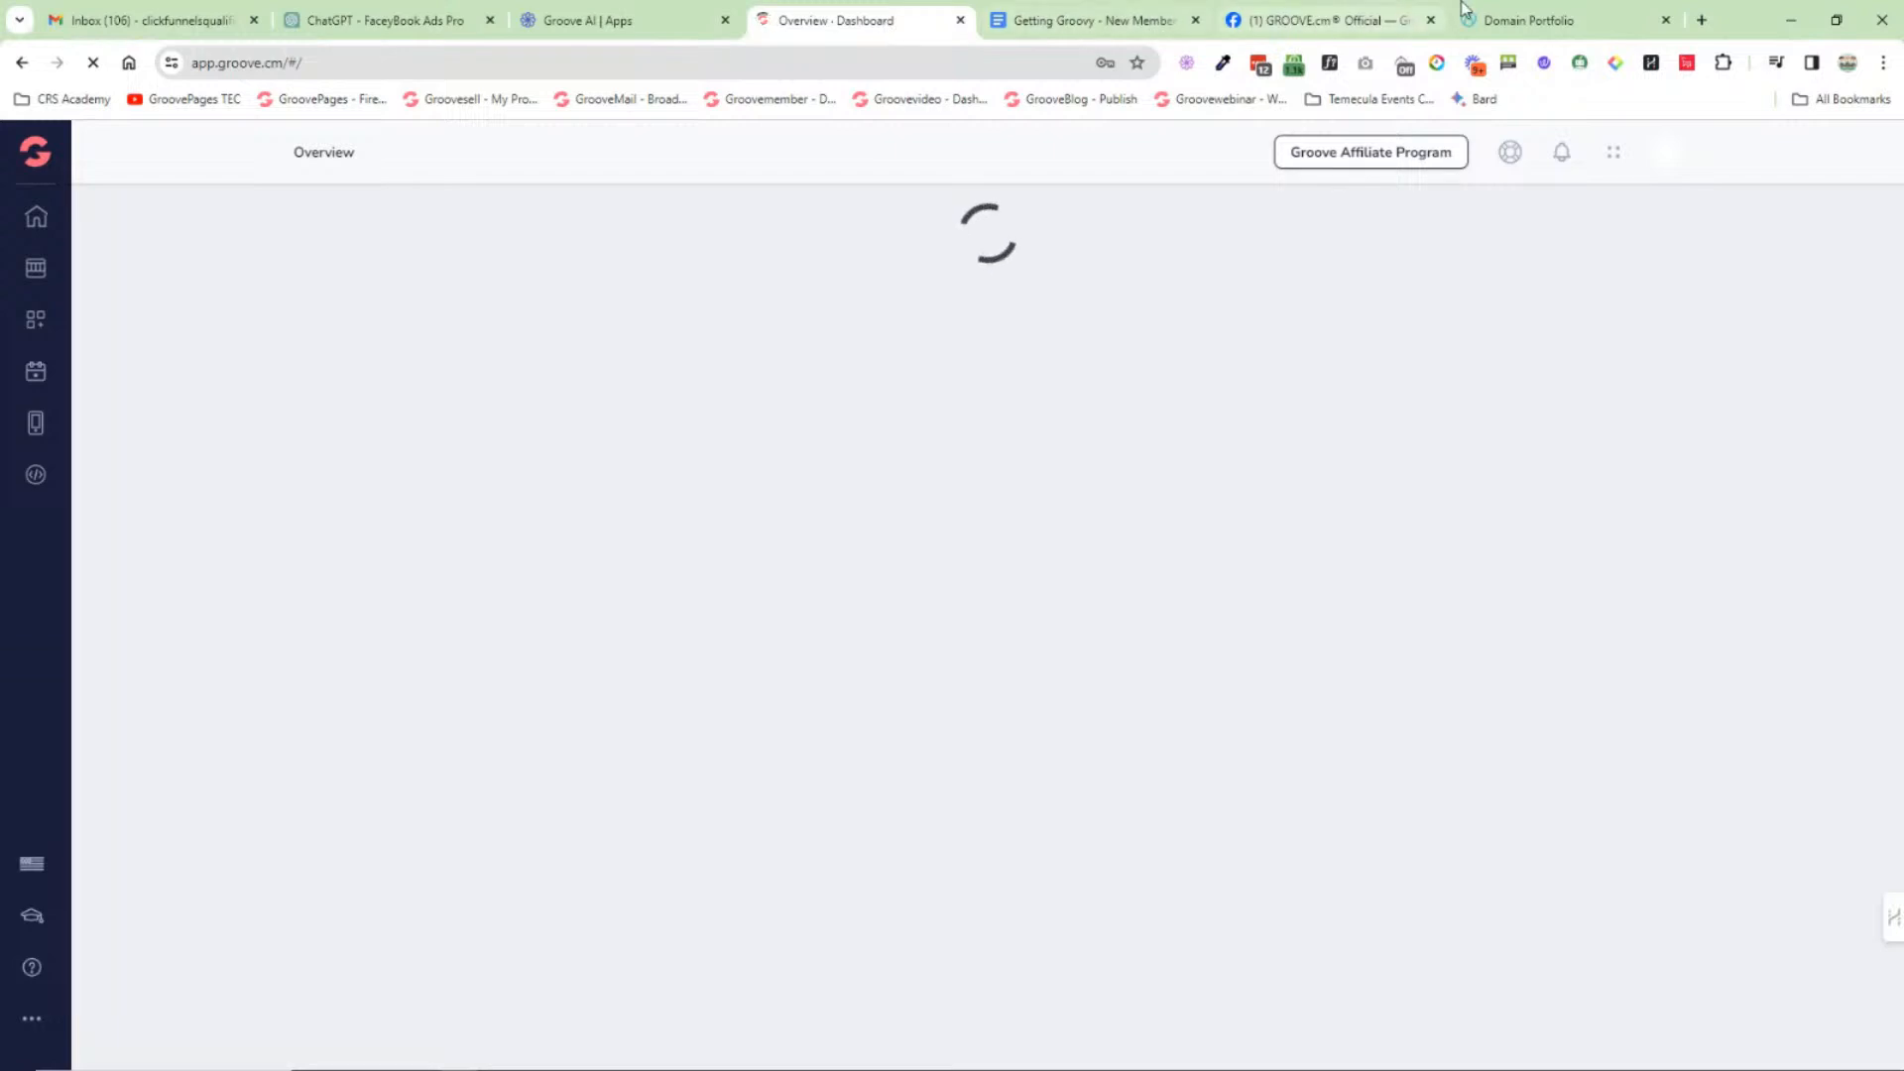
left_click(1508, 14)
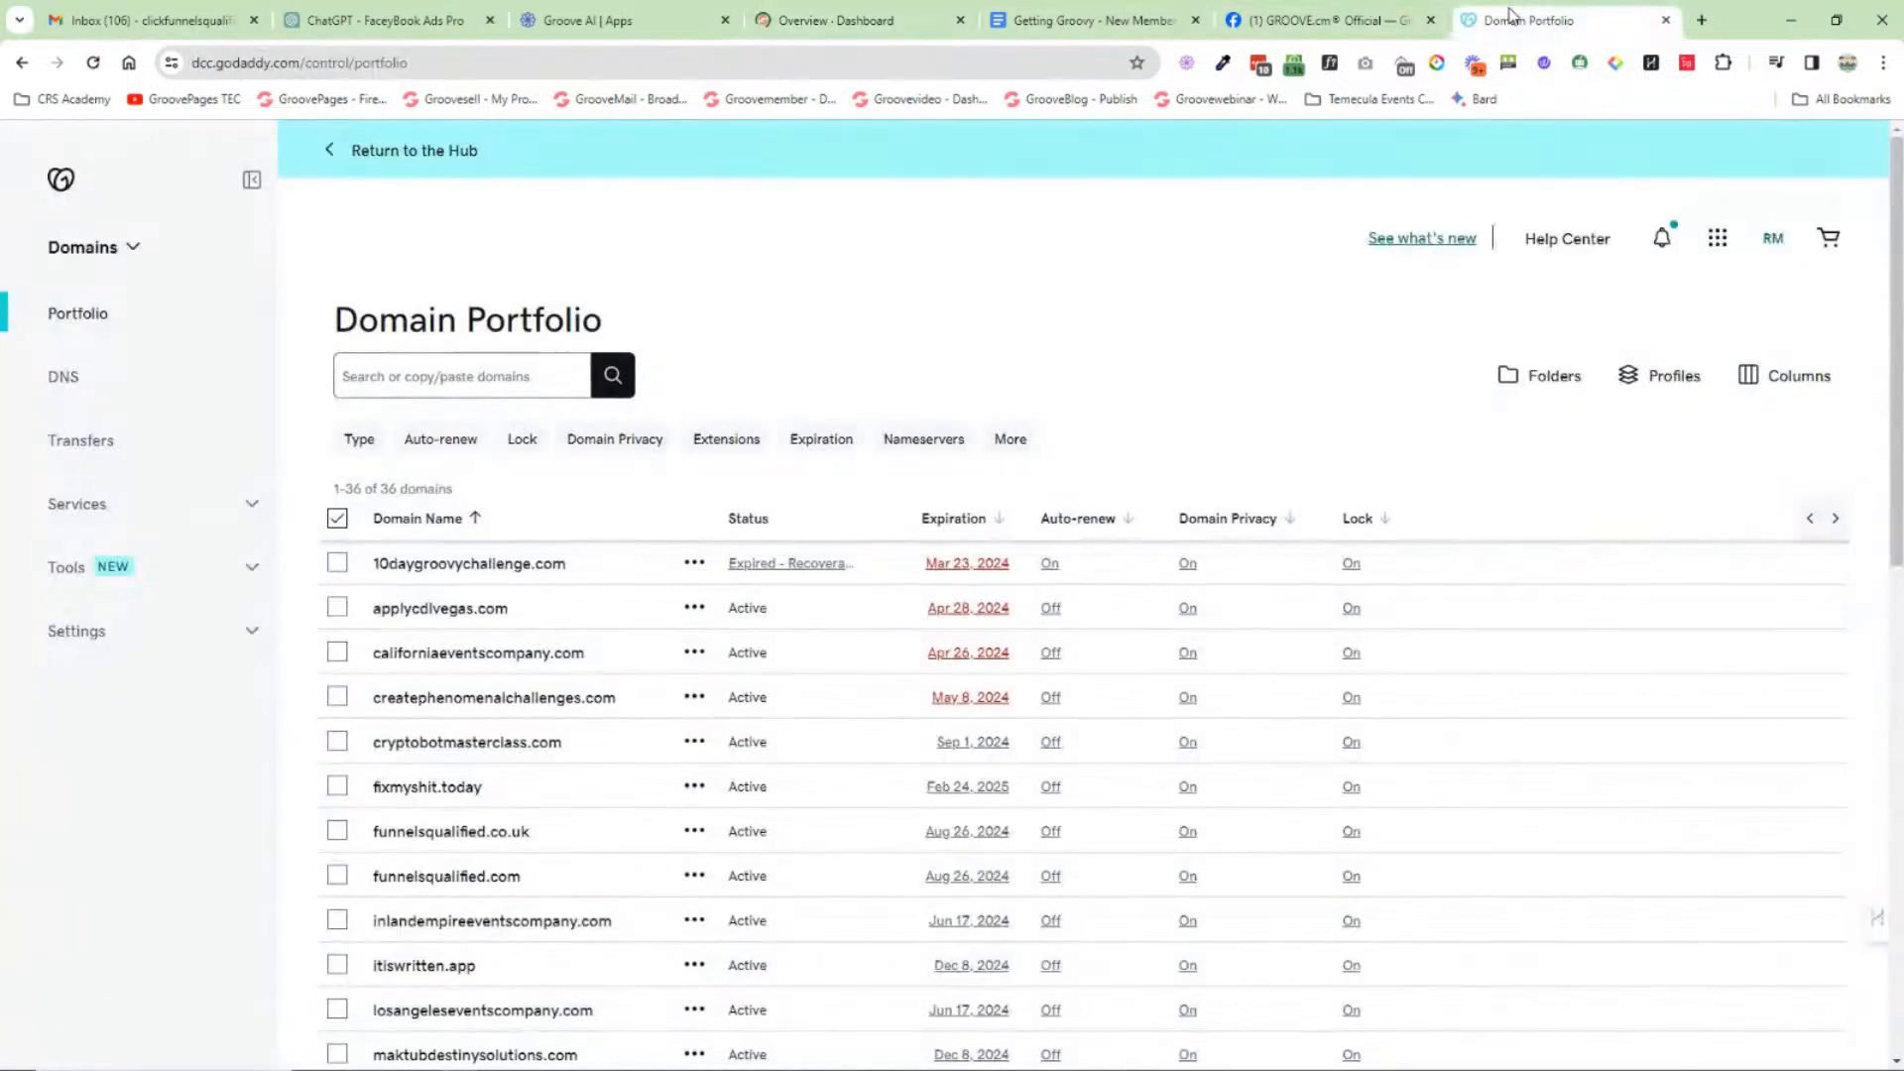
left_click(863, 22)
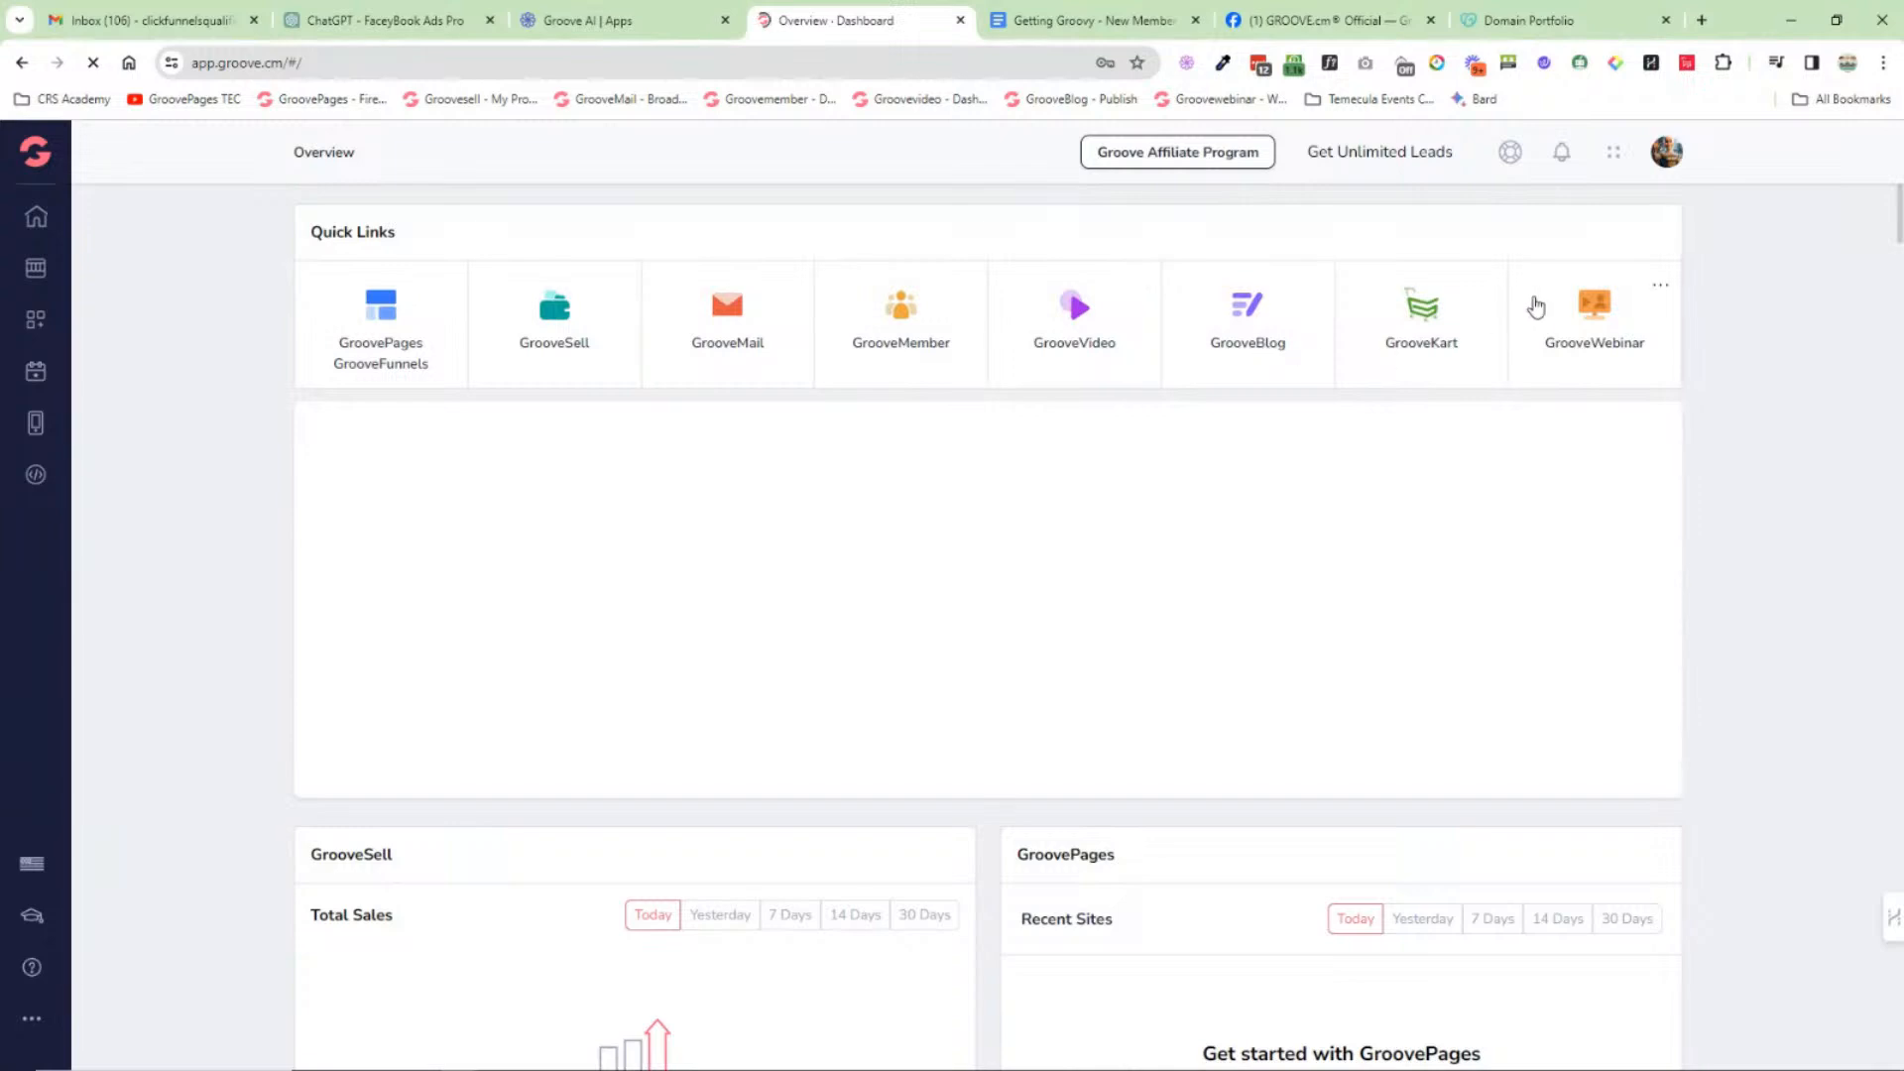
Step: Open the custom domains list in the account settings and start adding a new domain
left_click(1664, 153)
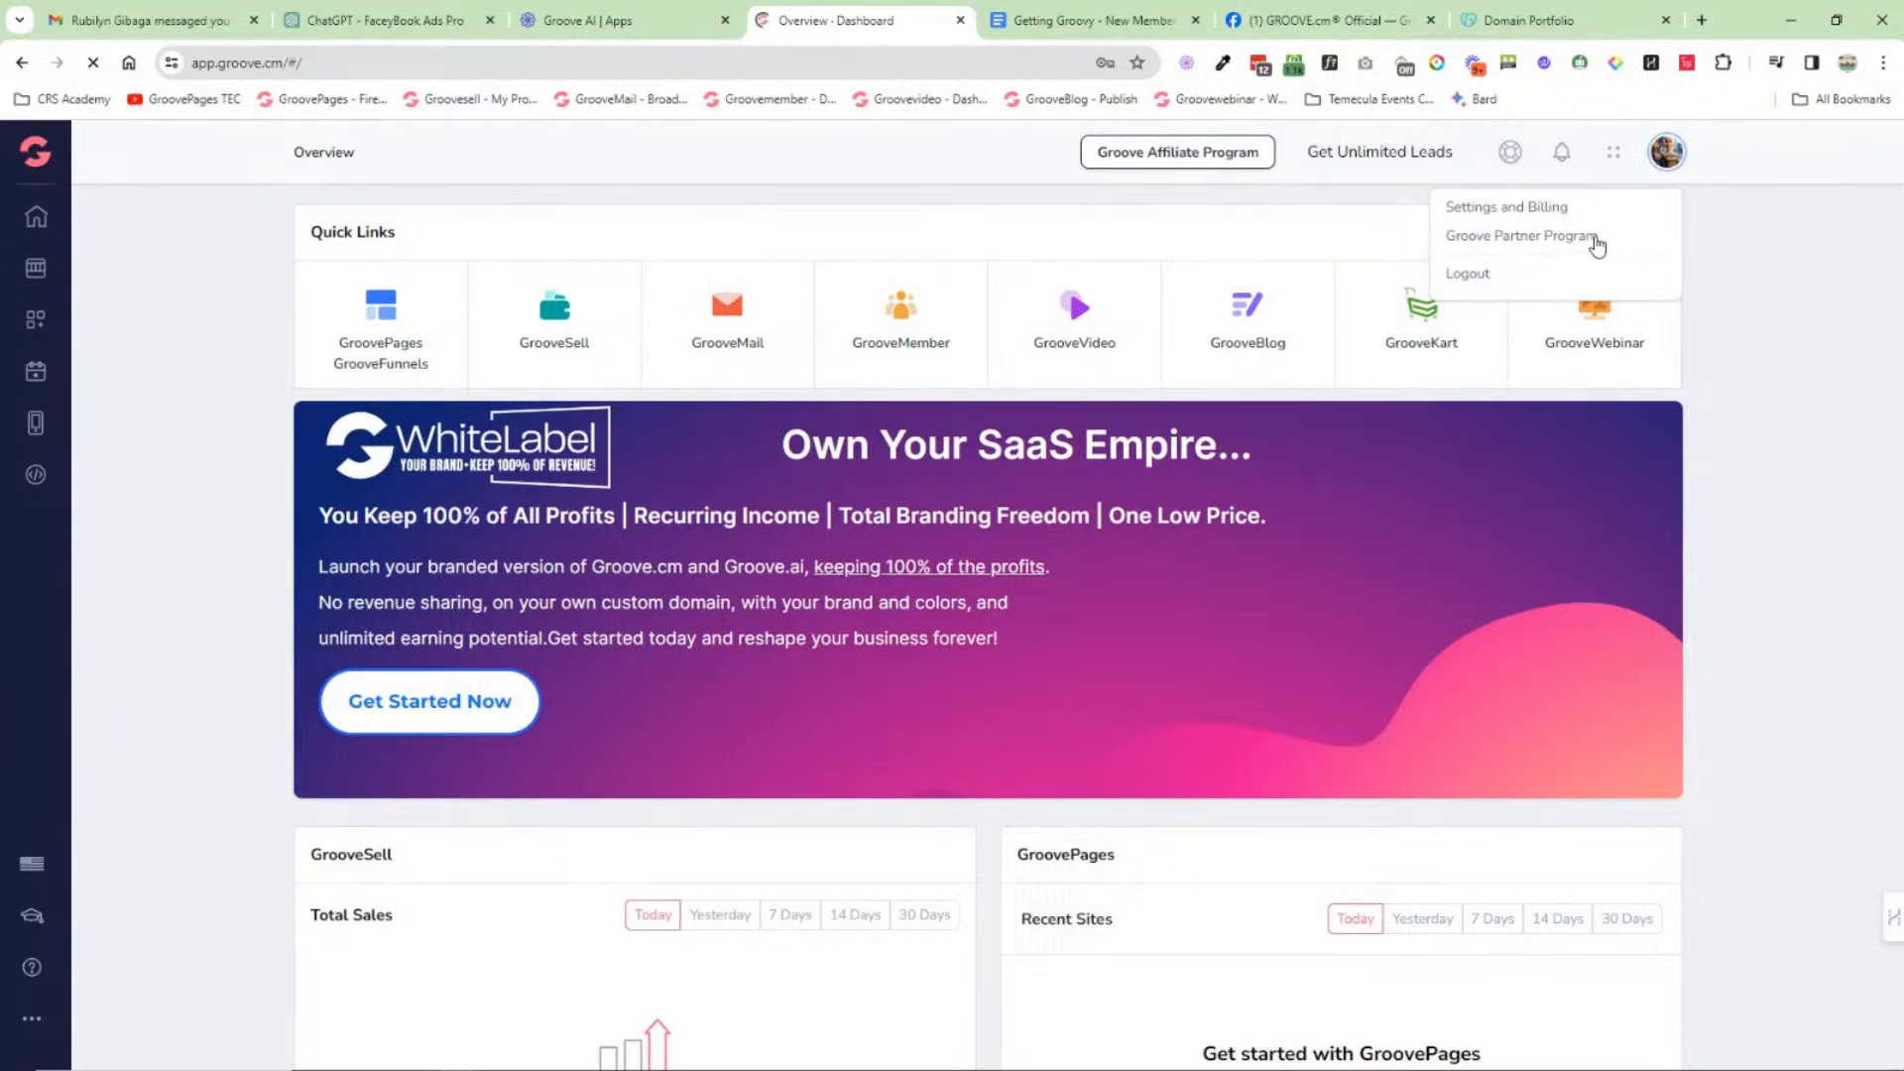
left_click(1511, 208)
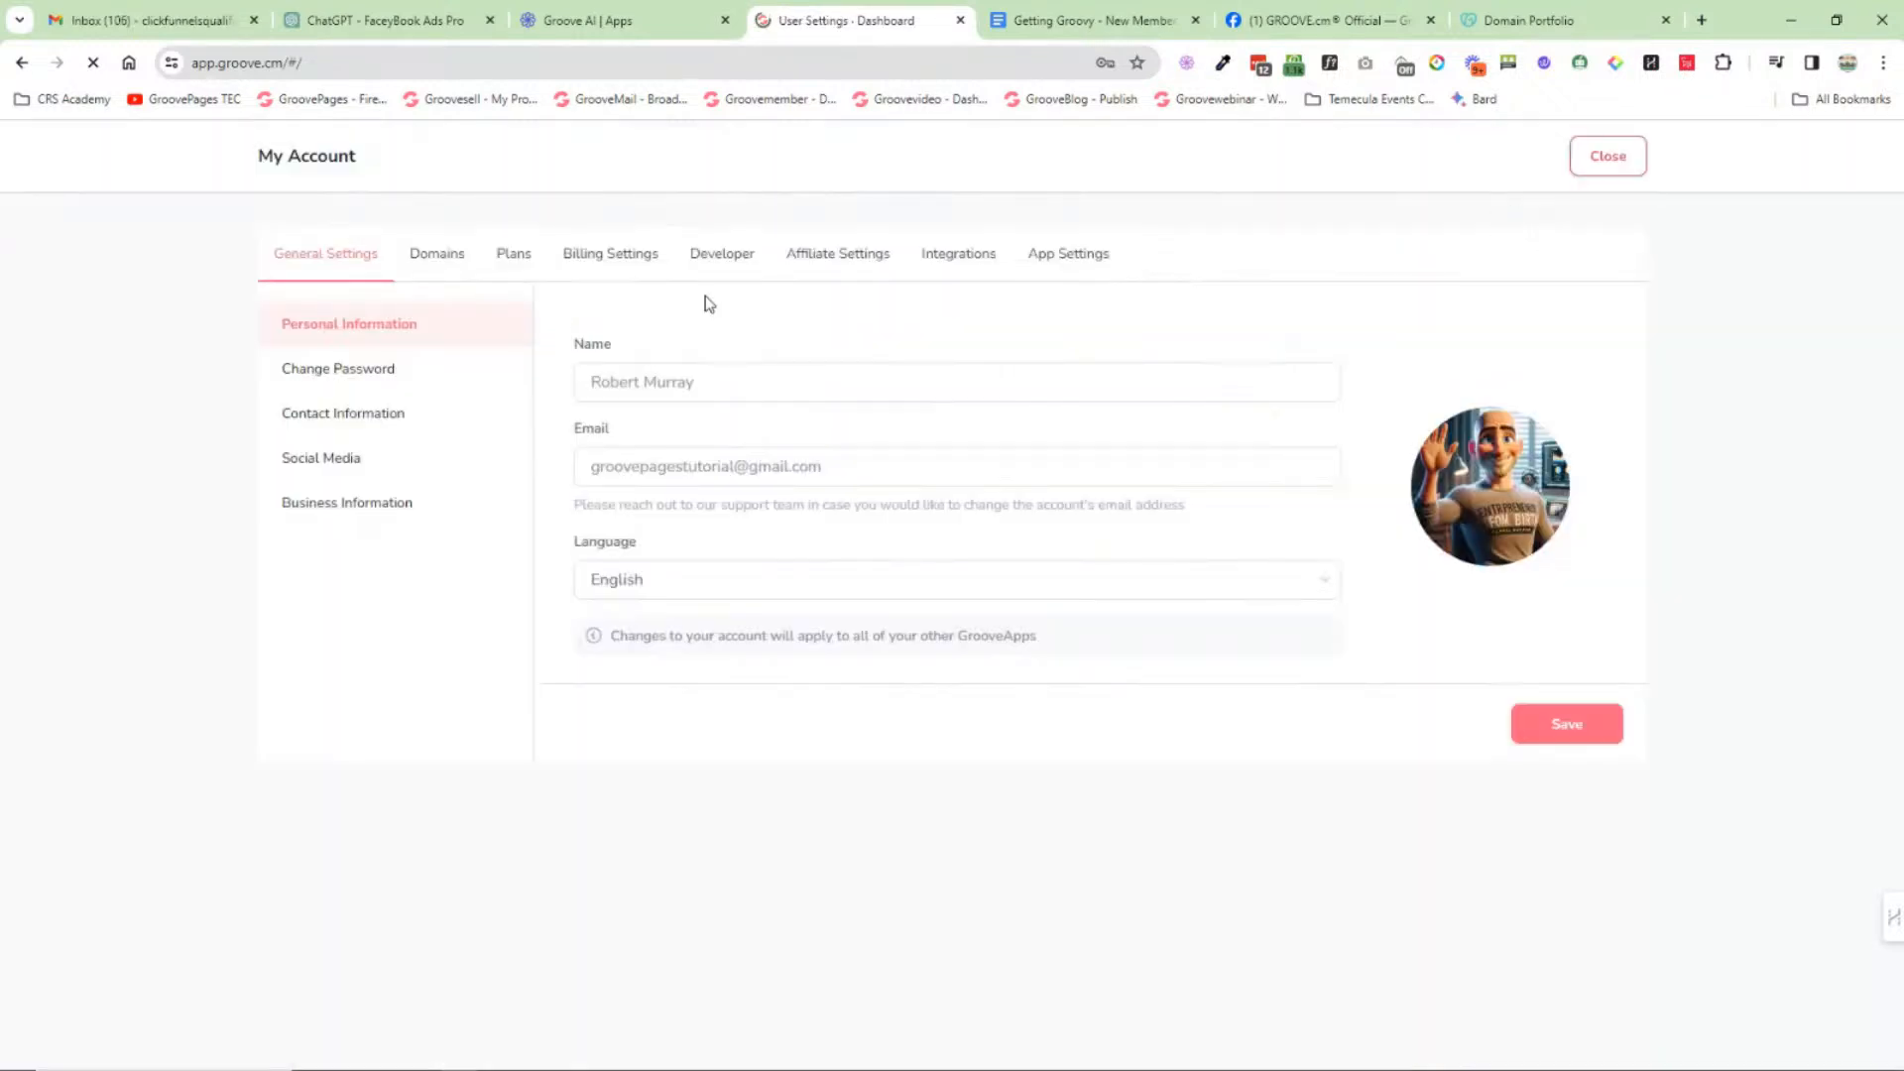
left_click(446, 258)
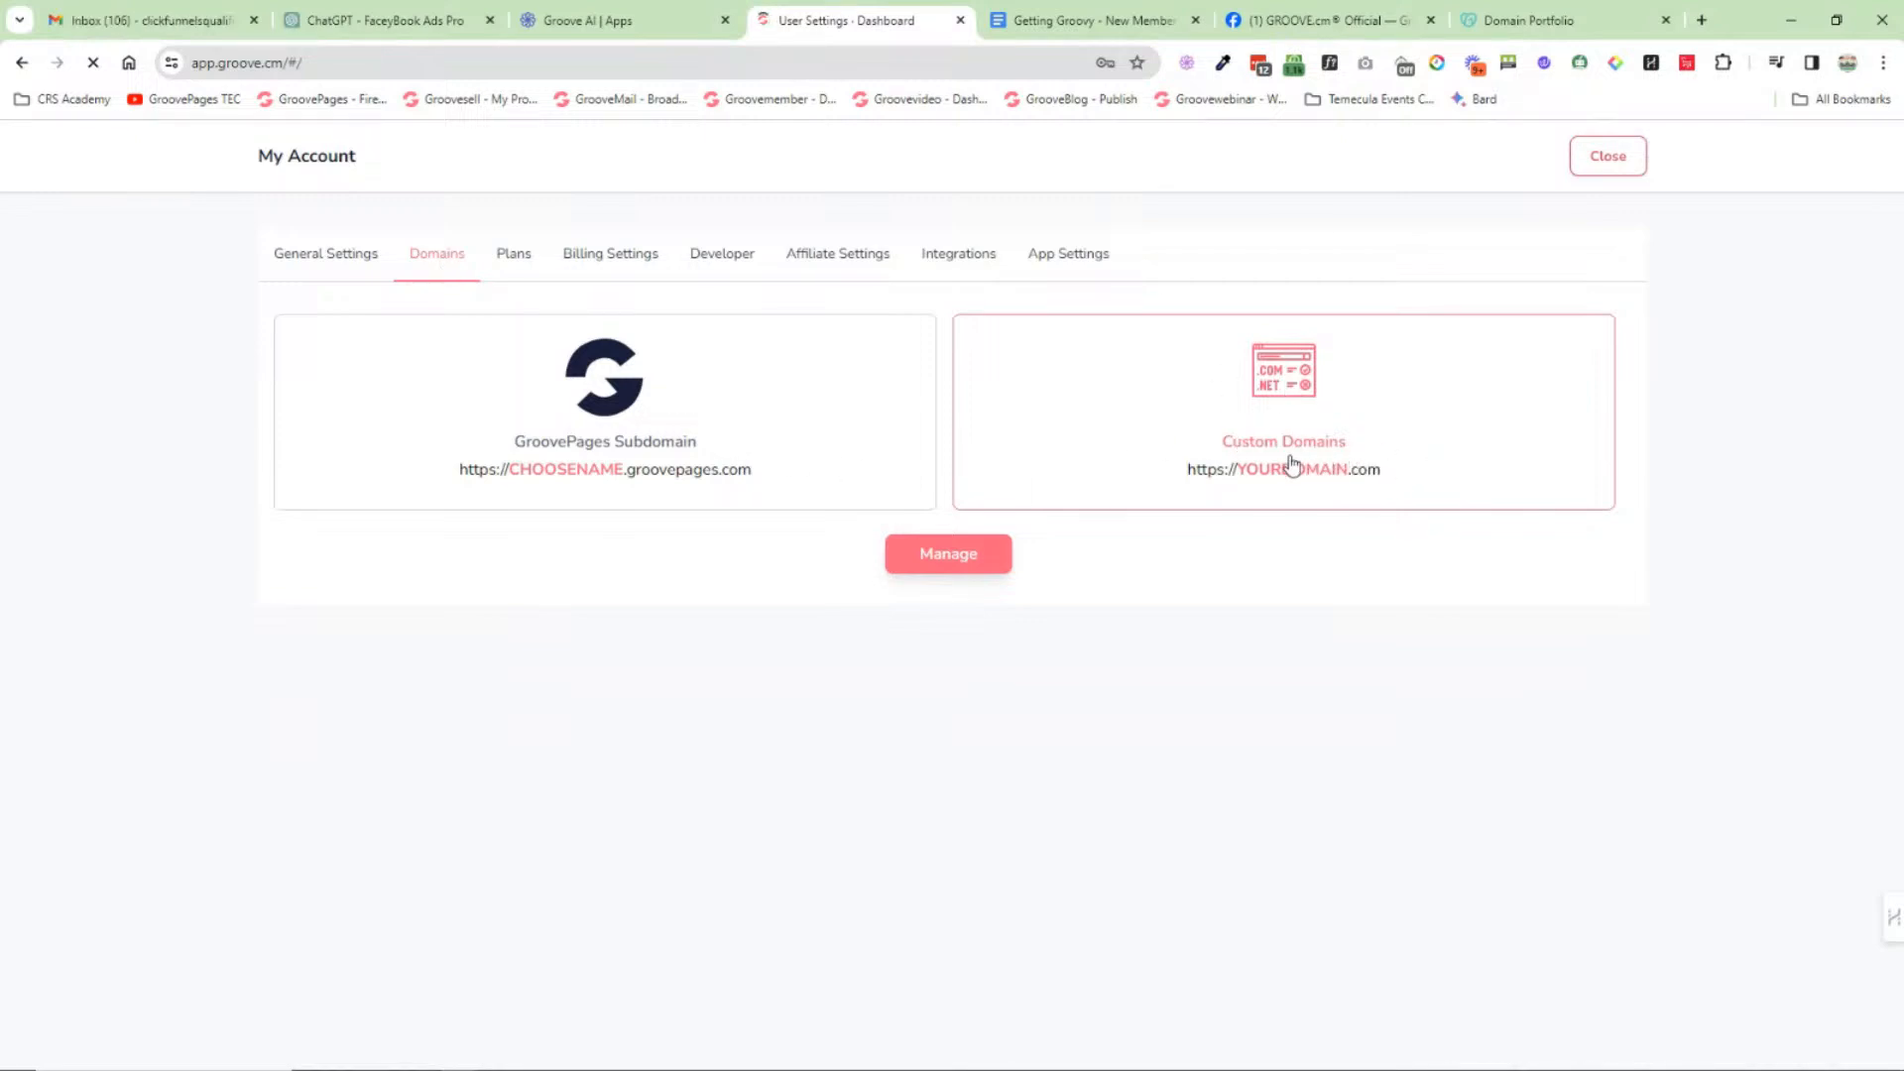
left_click(958, 552)
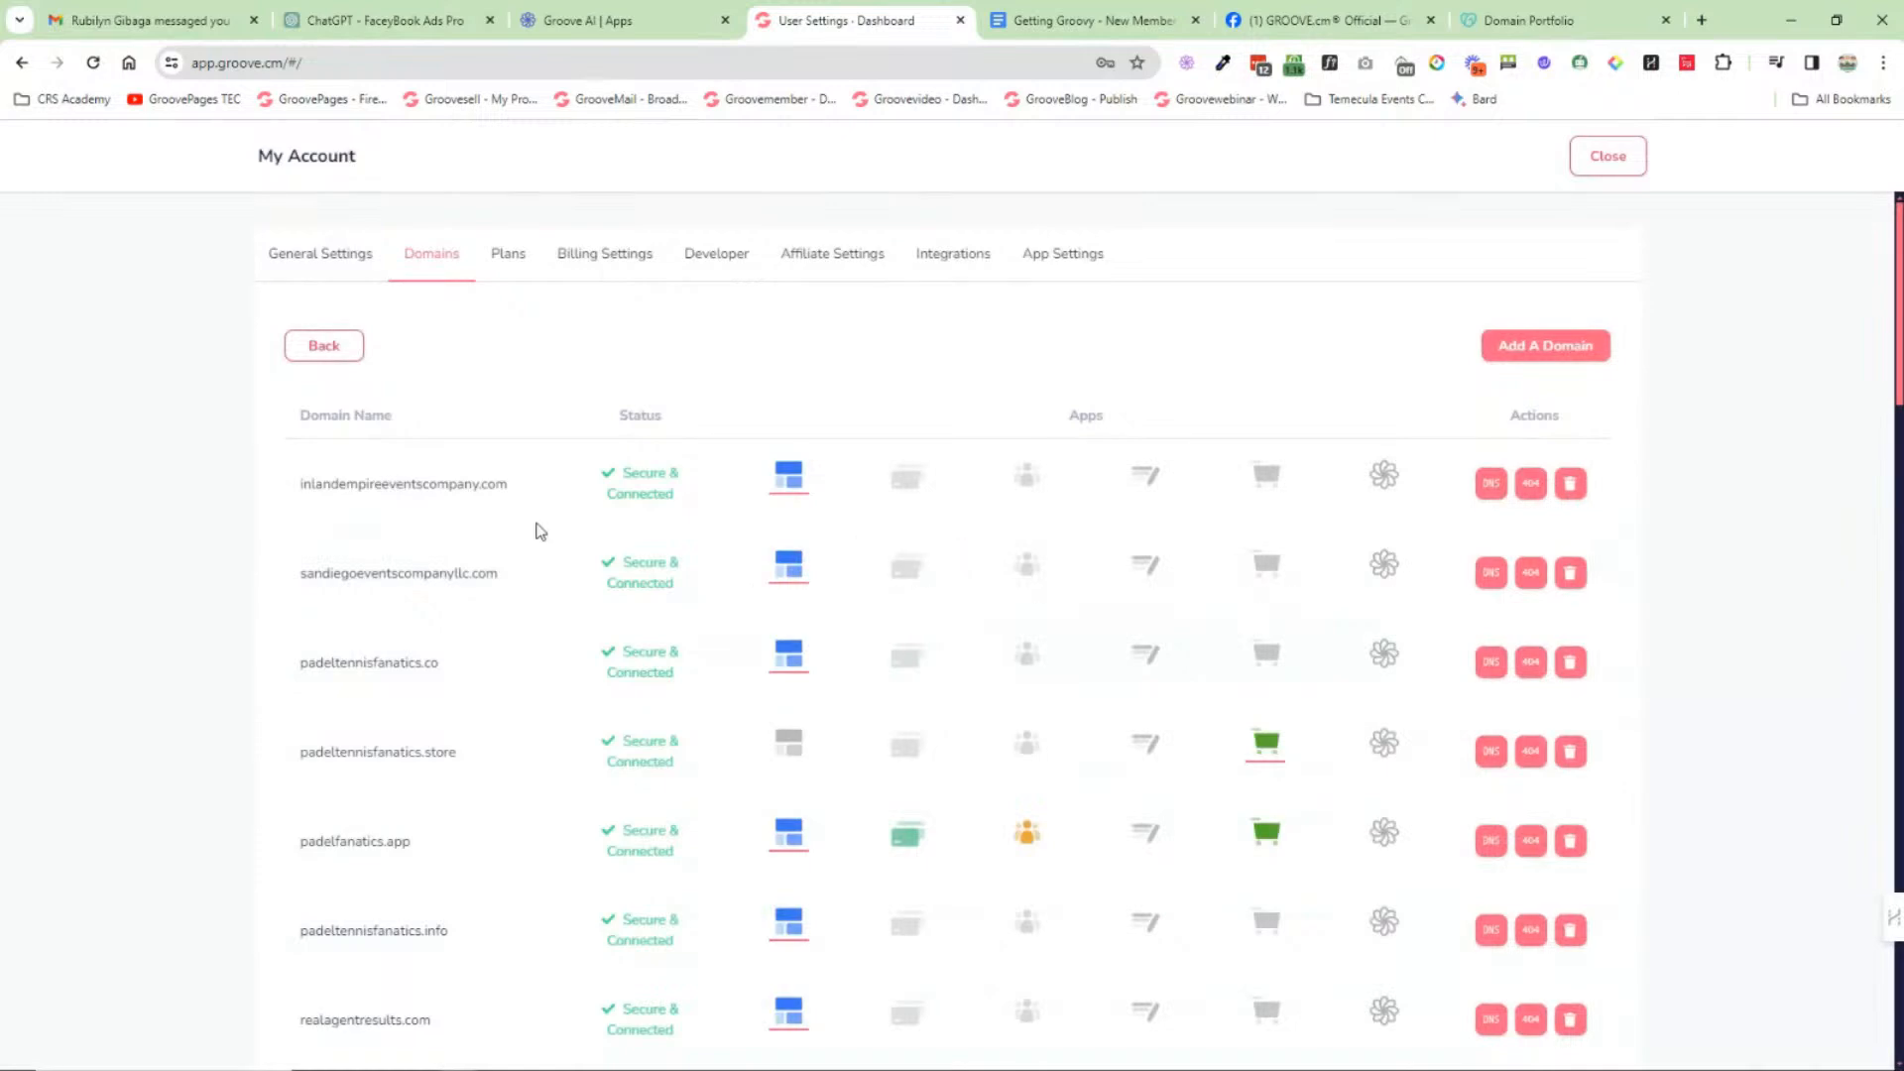
left_click(1584, 363)
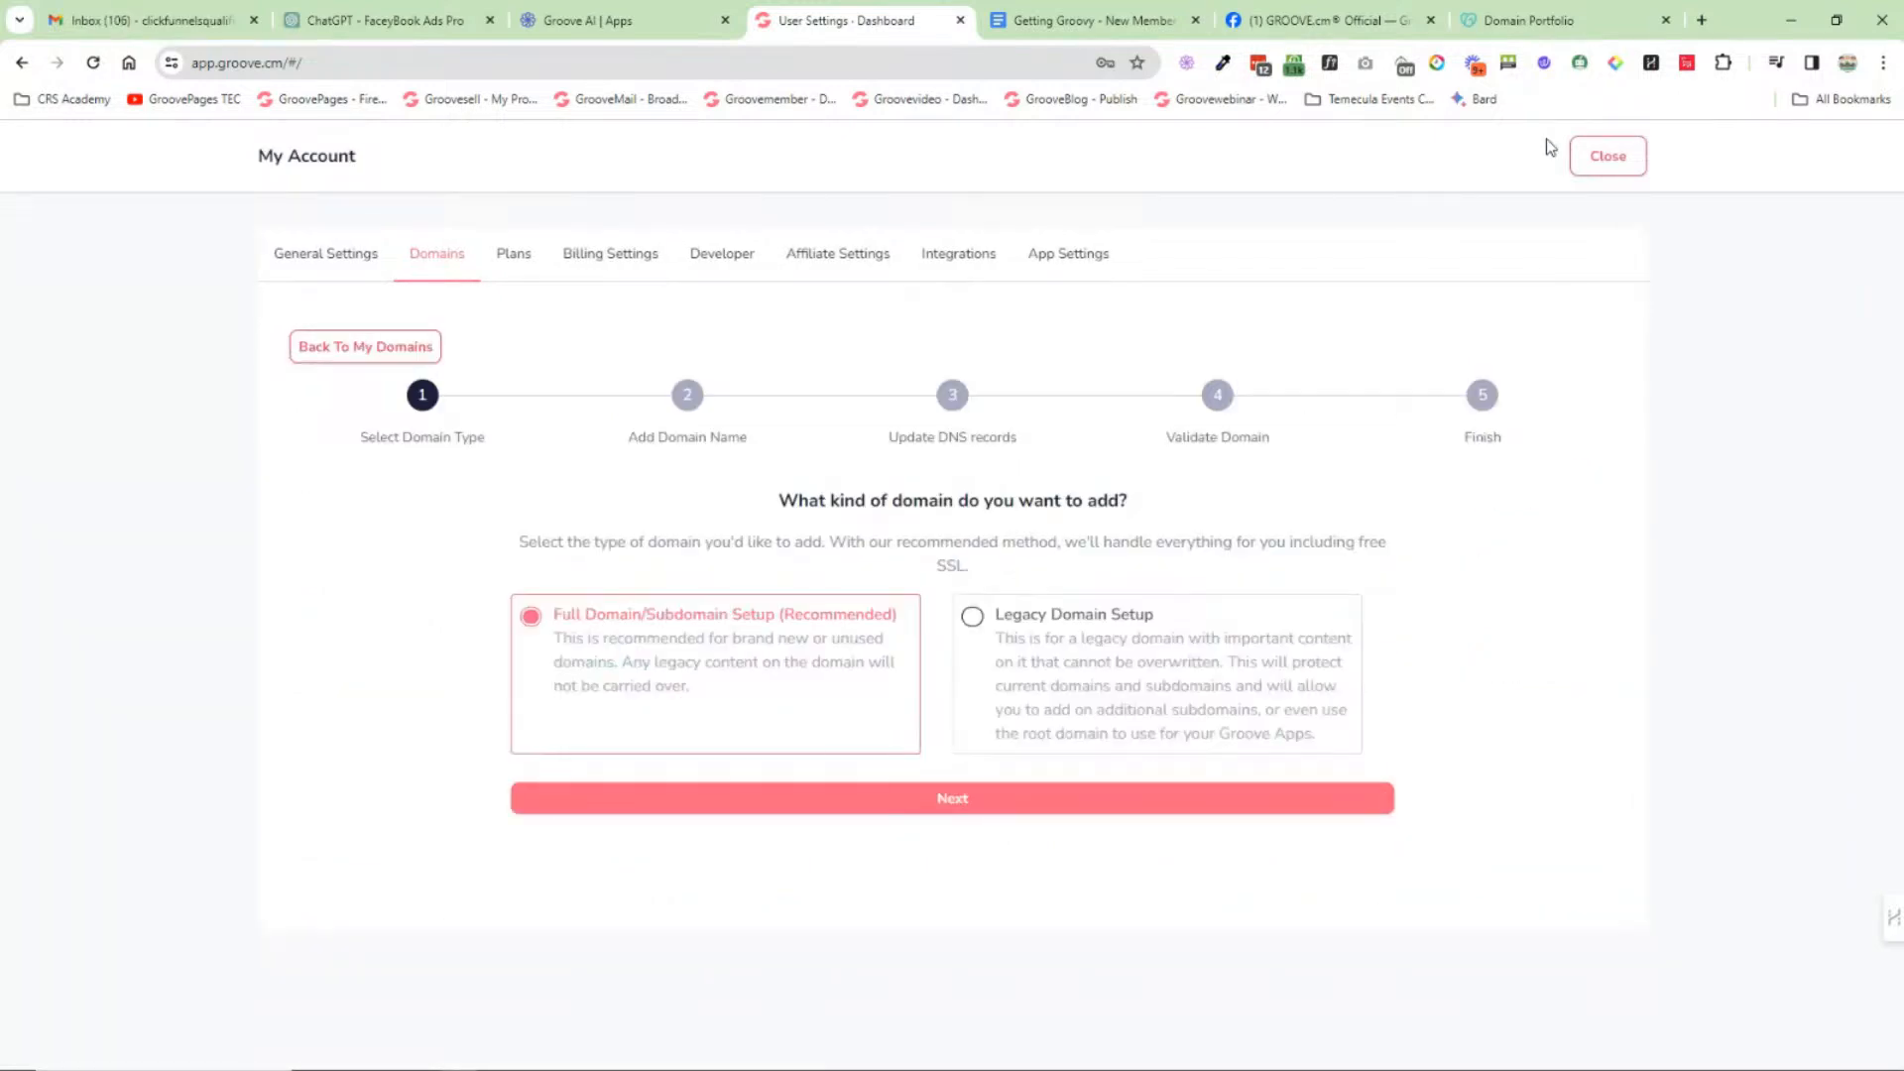
Step: Switch to GoDaddy and open the settings of searchboxoptimizationdfy.com from the domain portfolio
left_click(1552, 26)
scroll(842, 764, "down", 6)
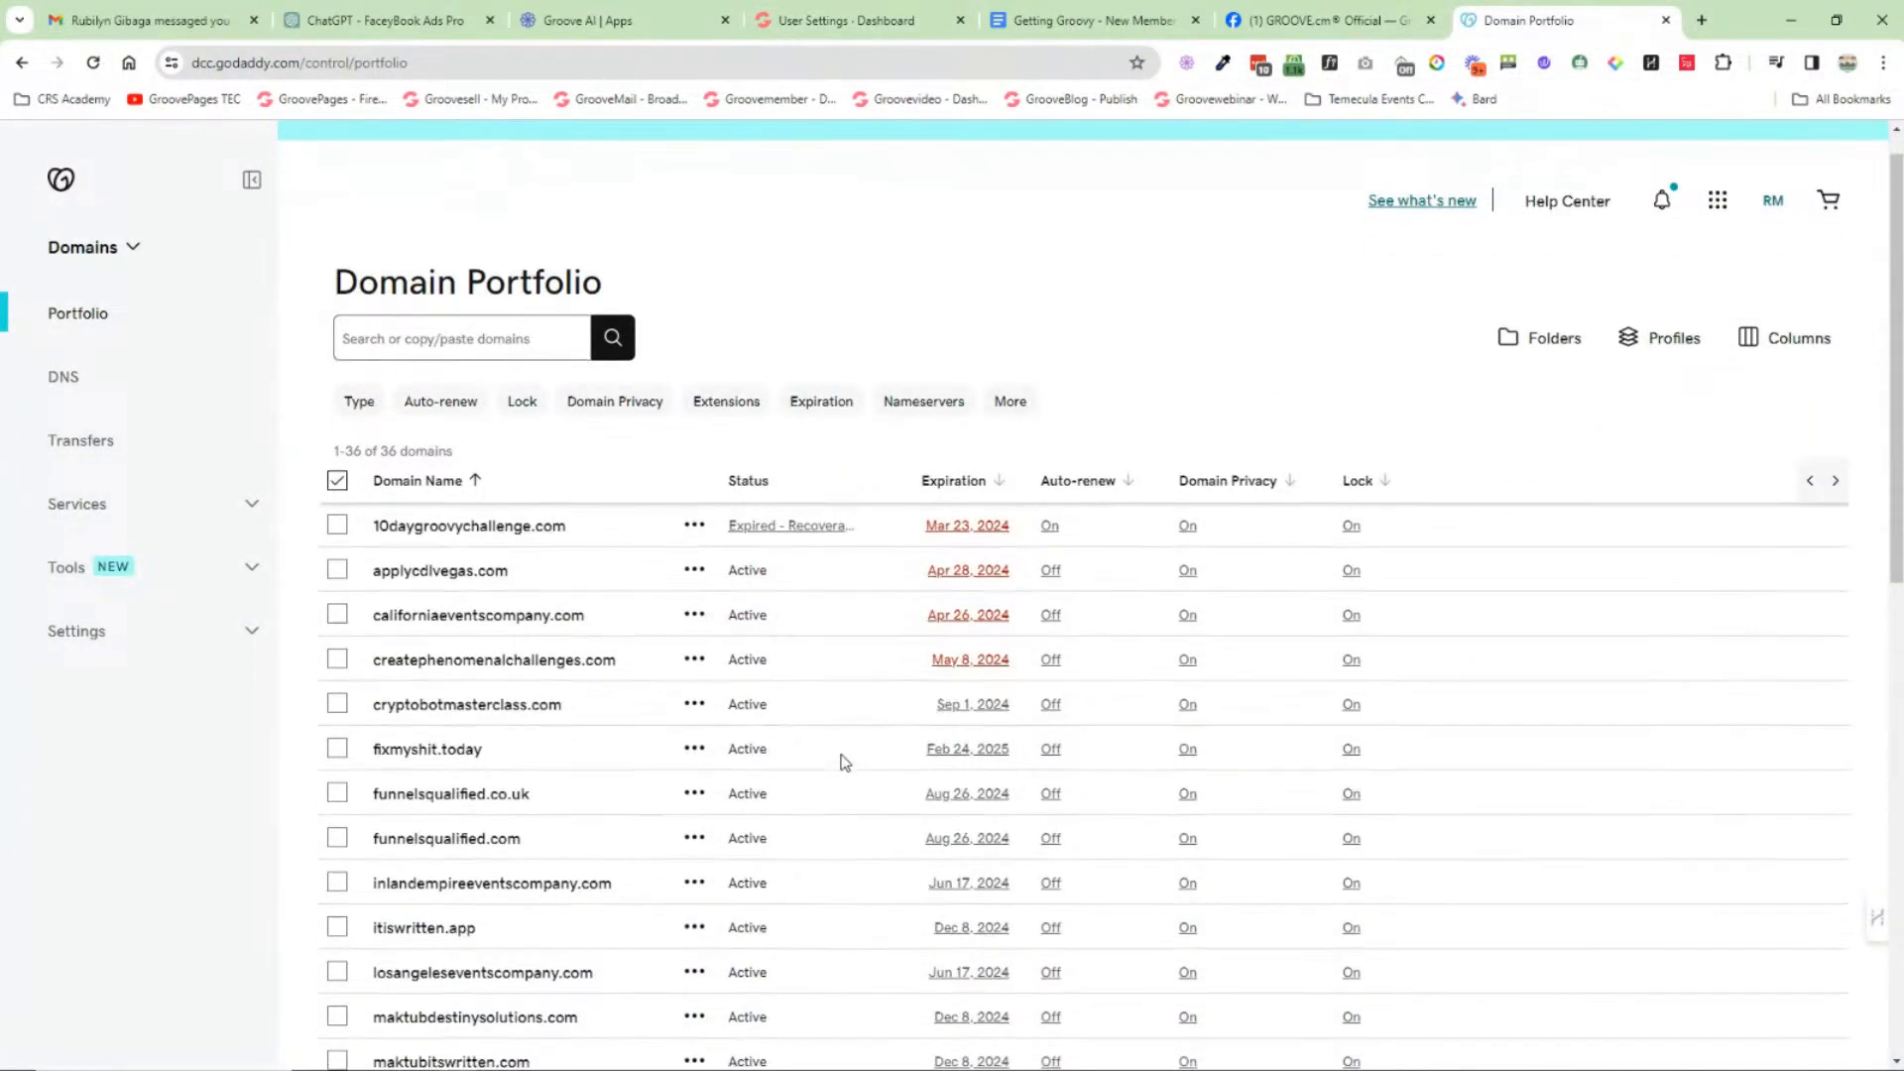
scroll(844, 759, "down", 4)
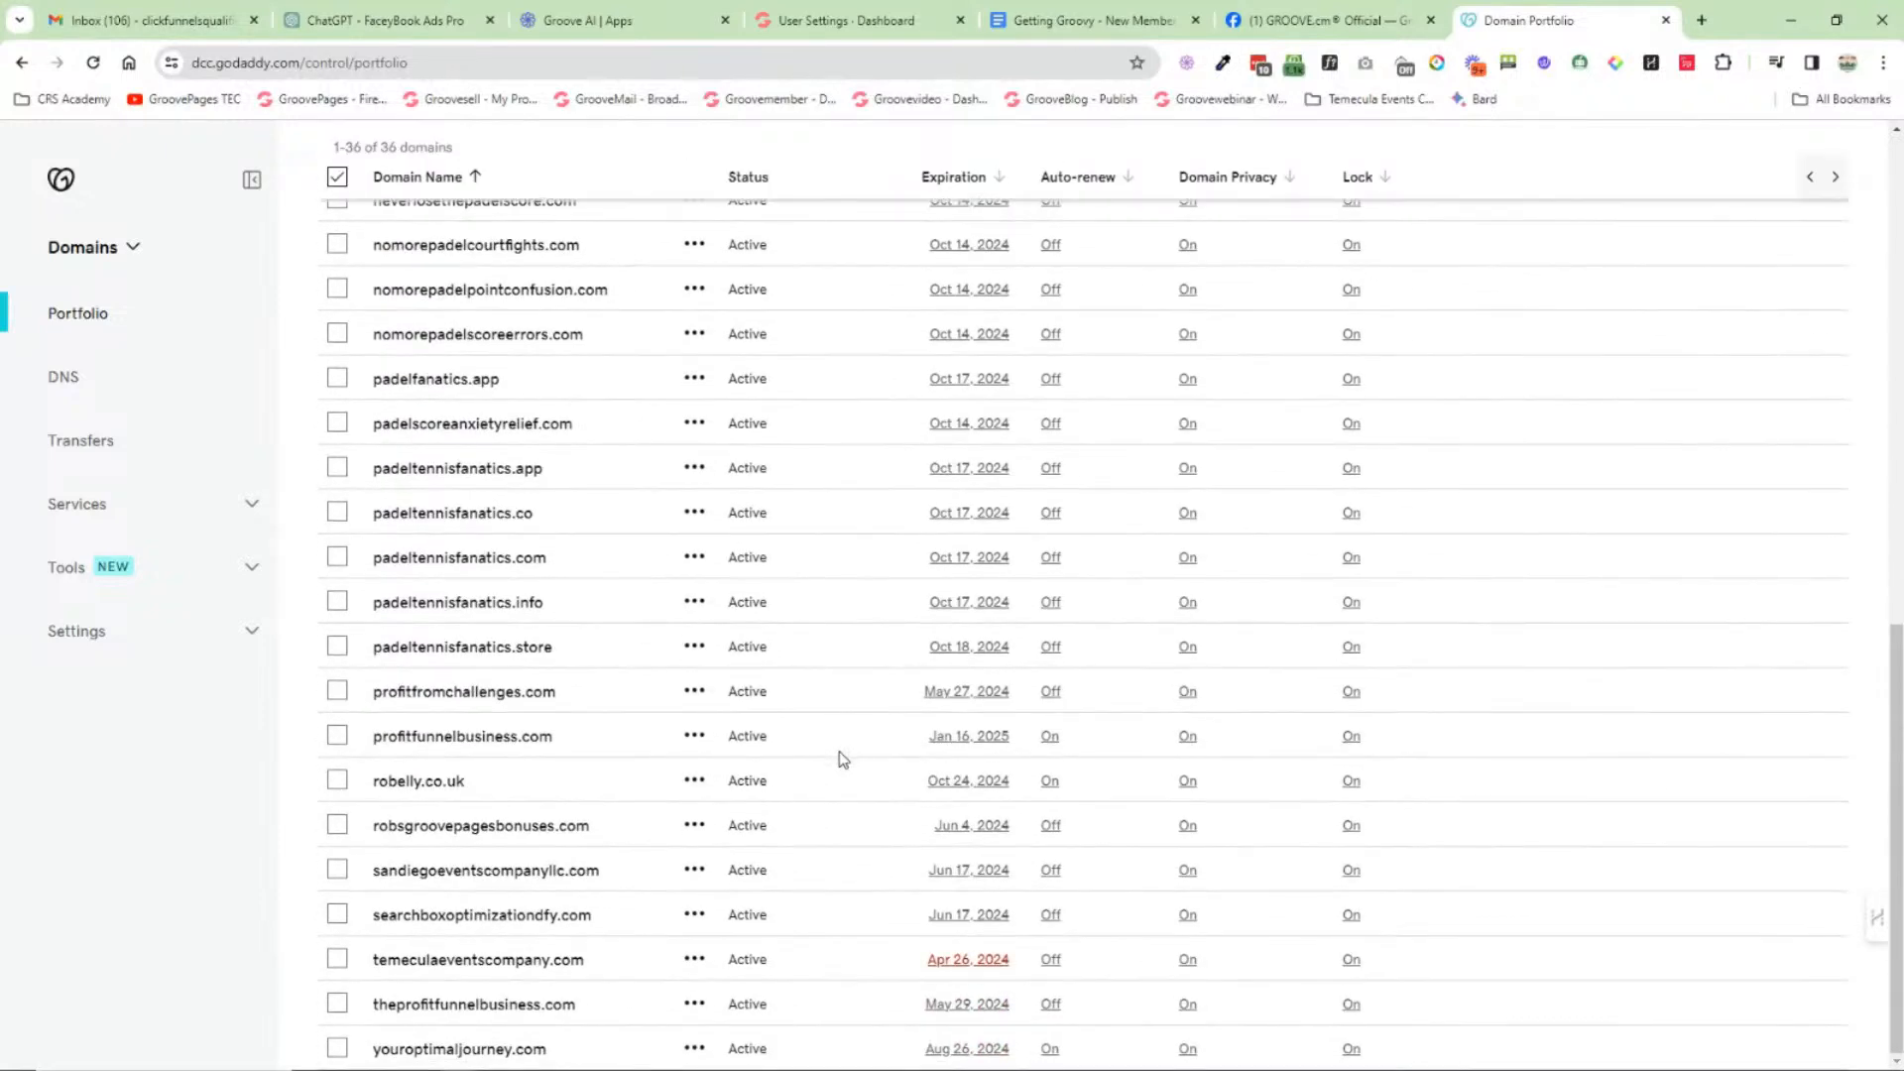
left_click(514, 918)
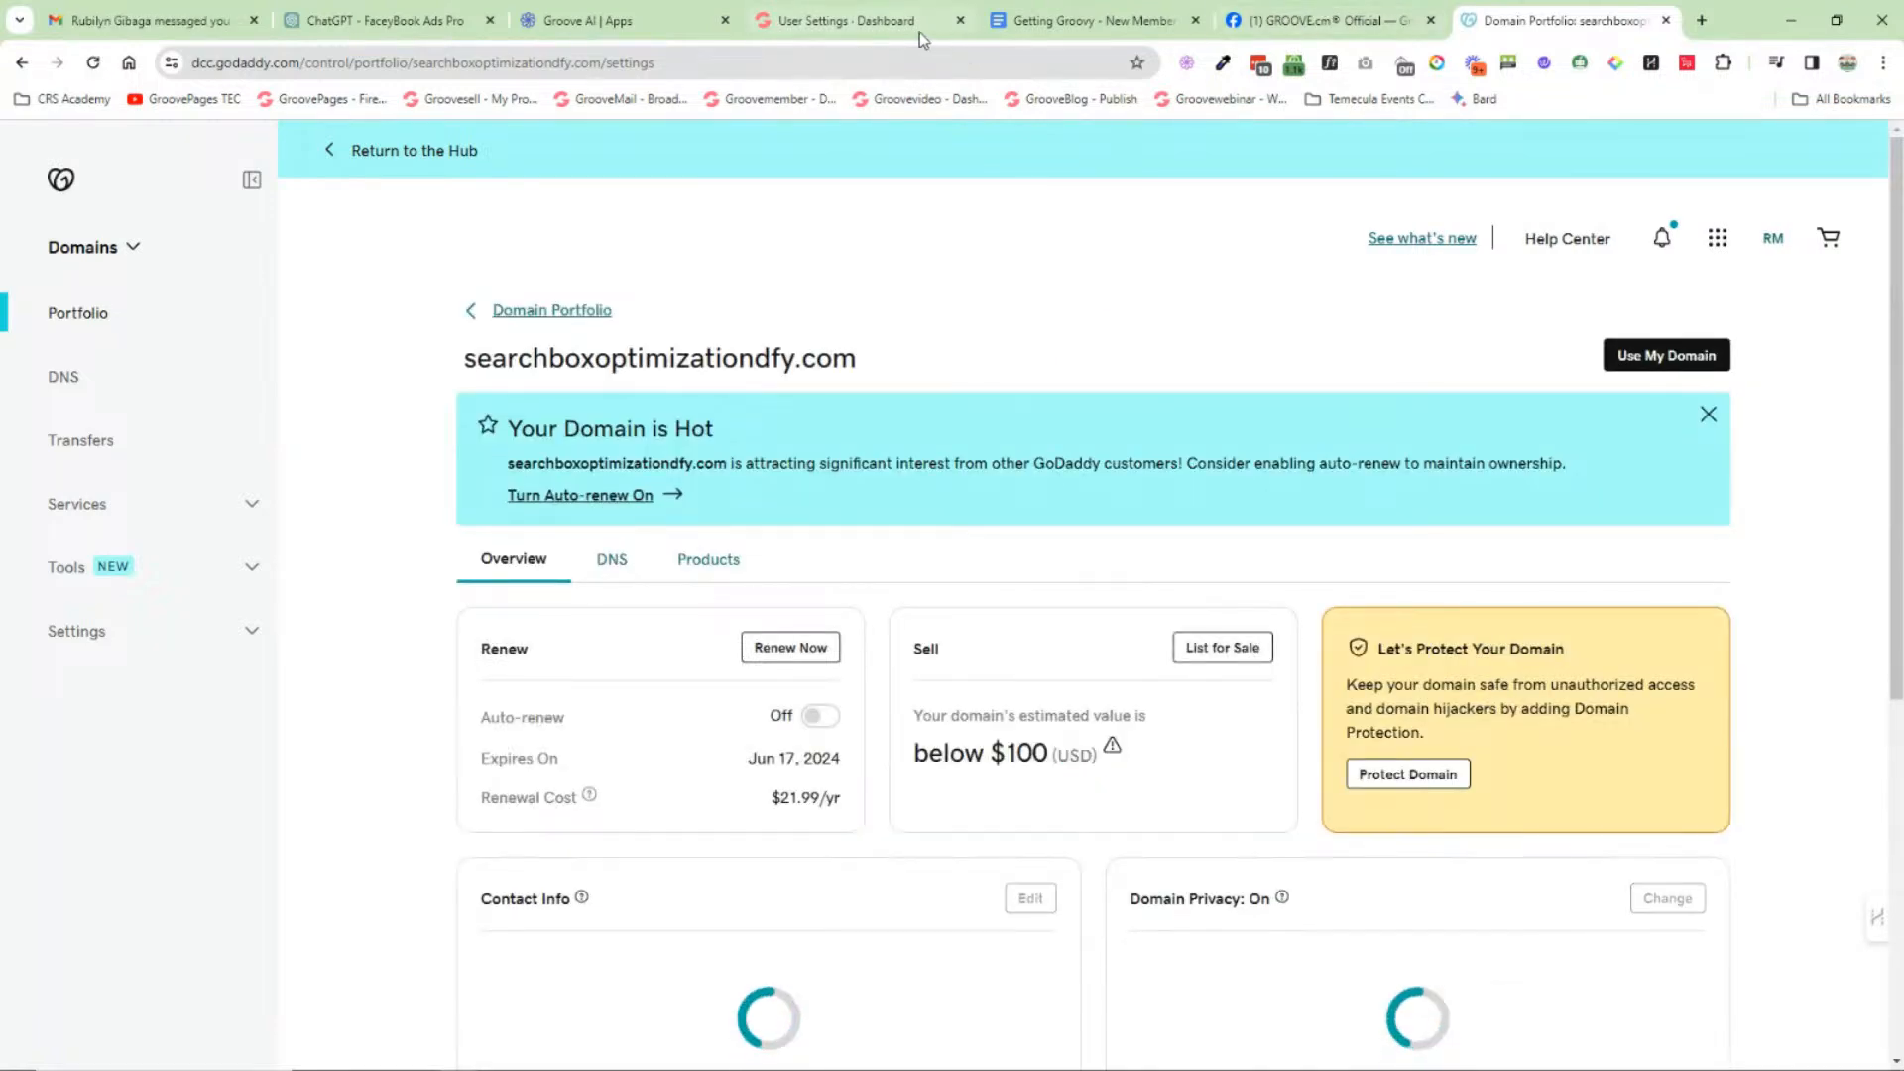
Step: Add searchboxoptimizationdfy.com to Groove with the Full Domain/Subdomain Setup, copying the domain name from GoDaddy
left_click(861, 21)
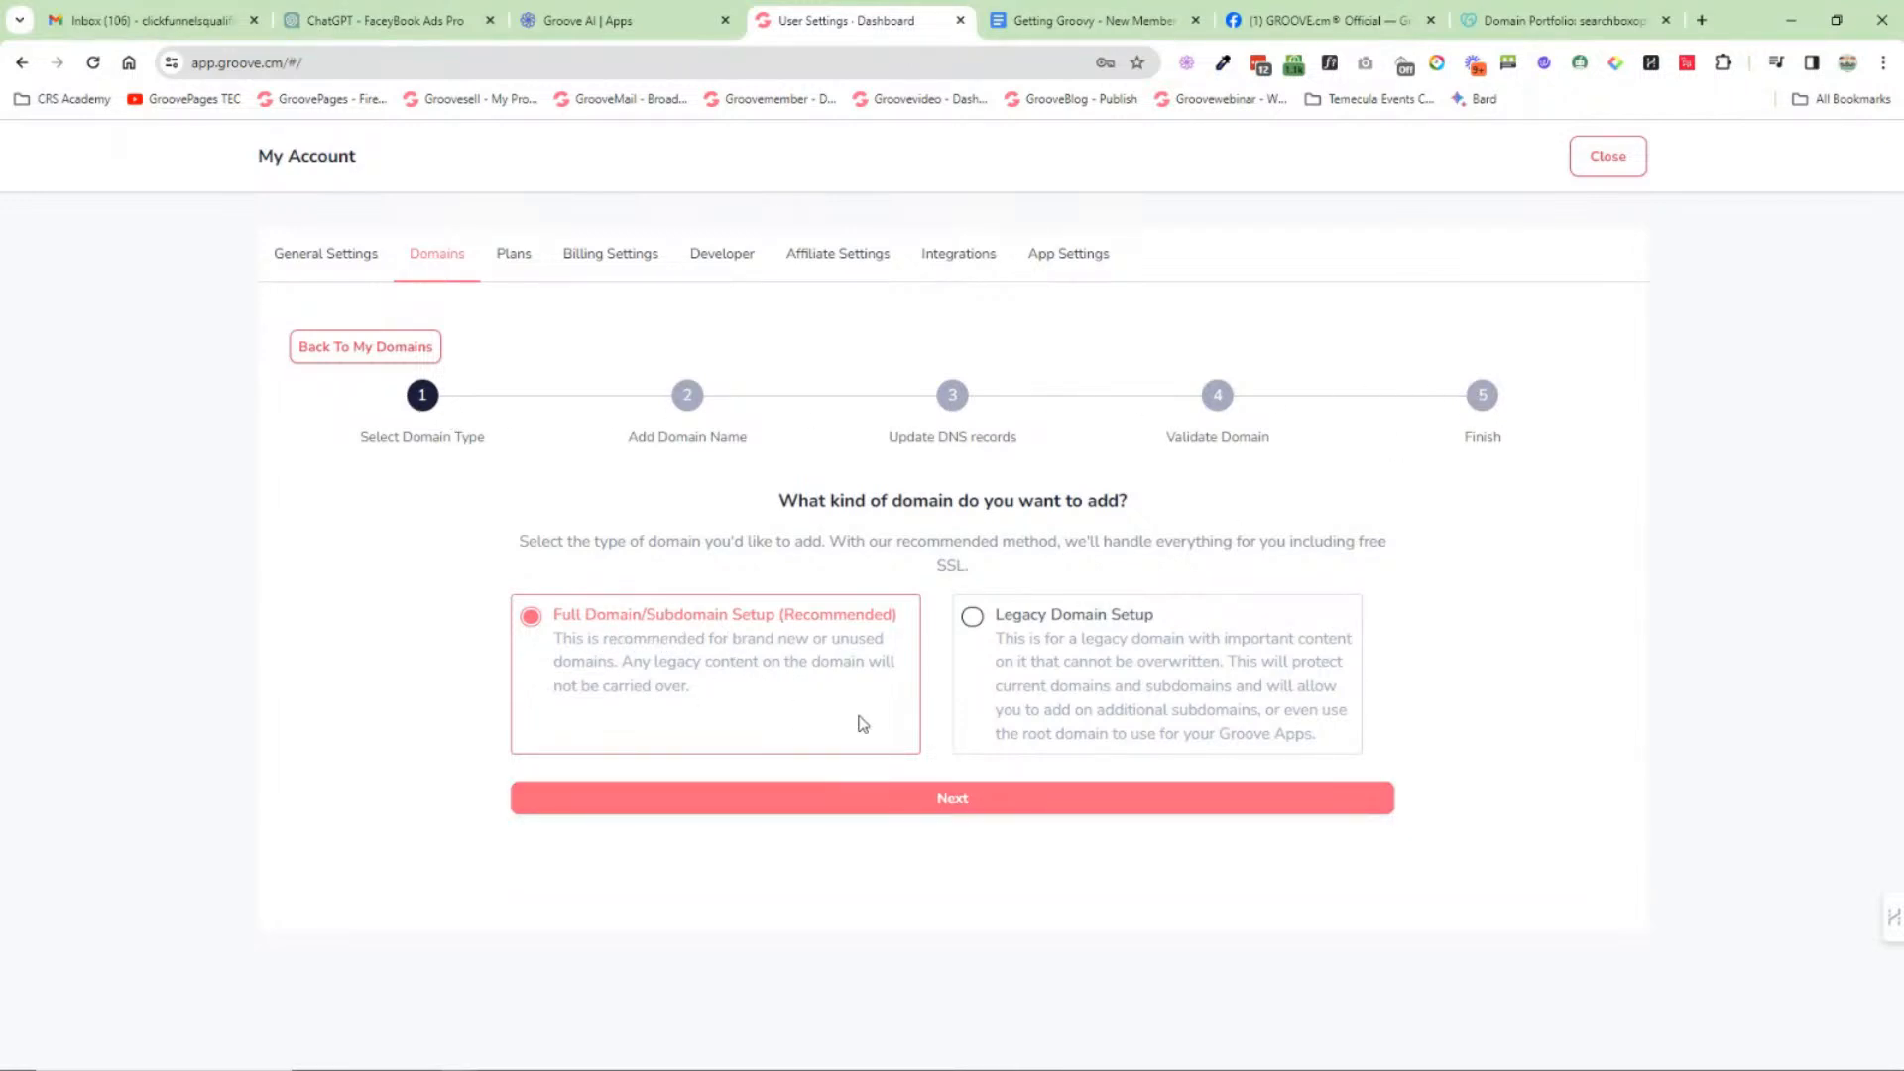
left_click(937, 798)
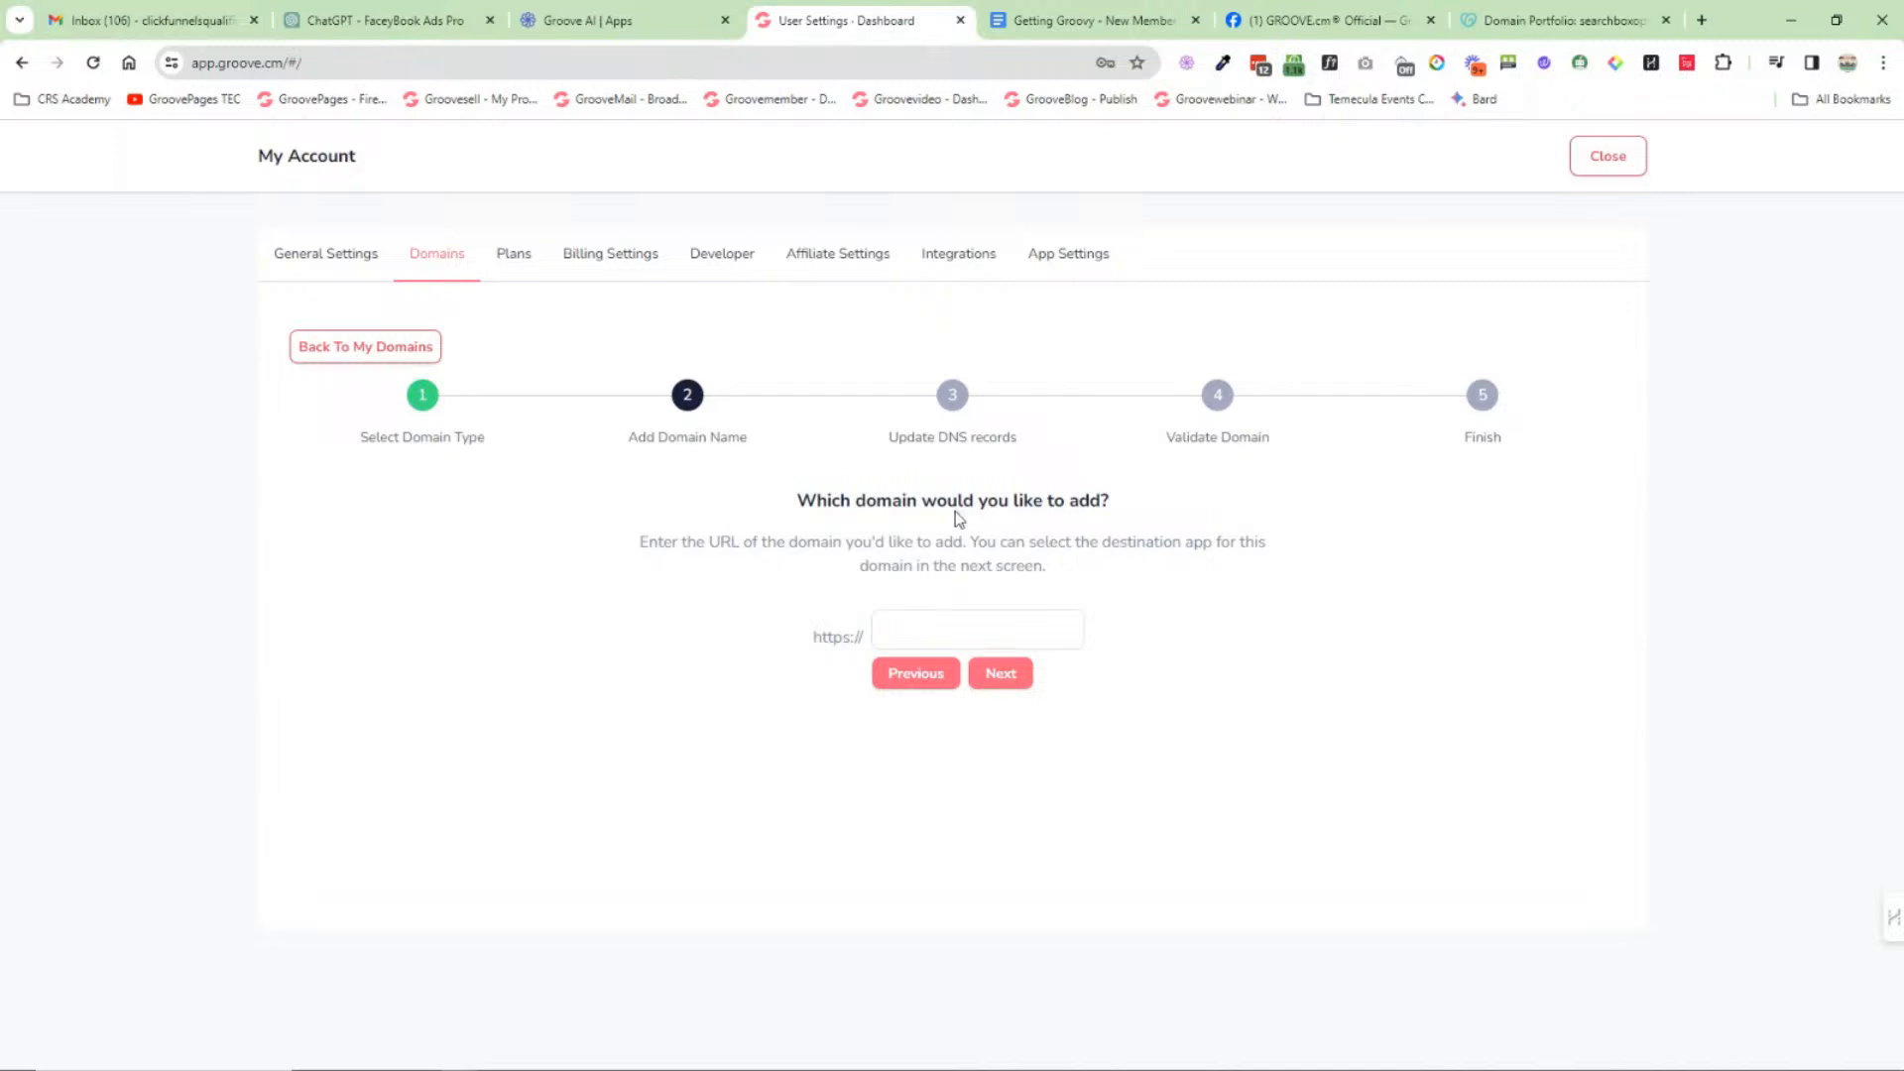
left_click(1559, 22)
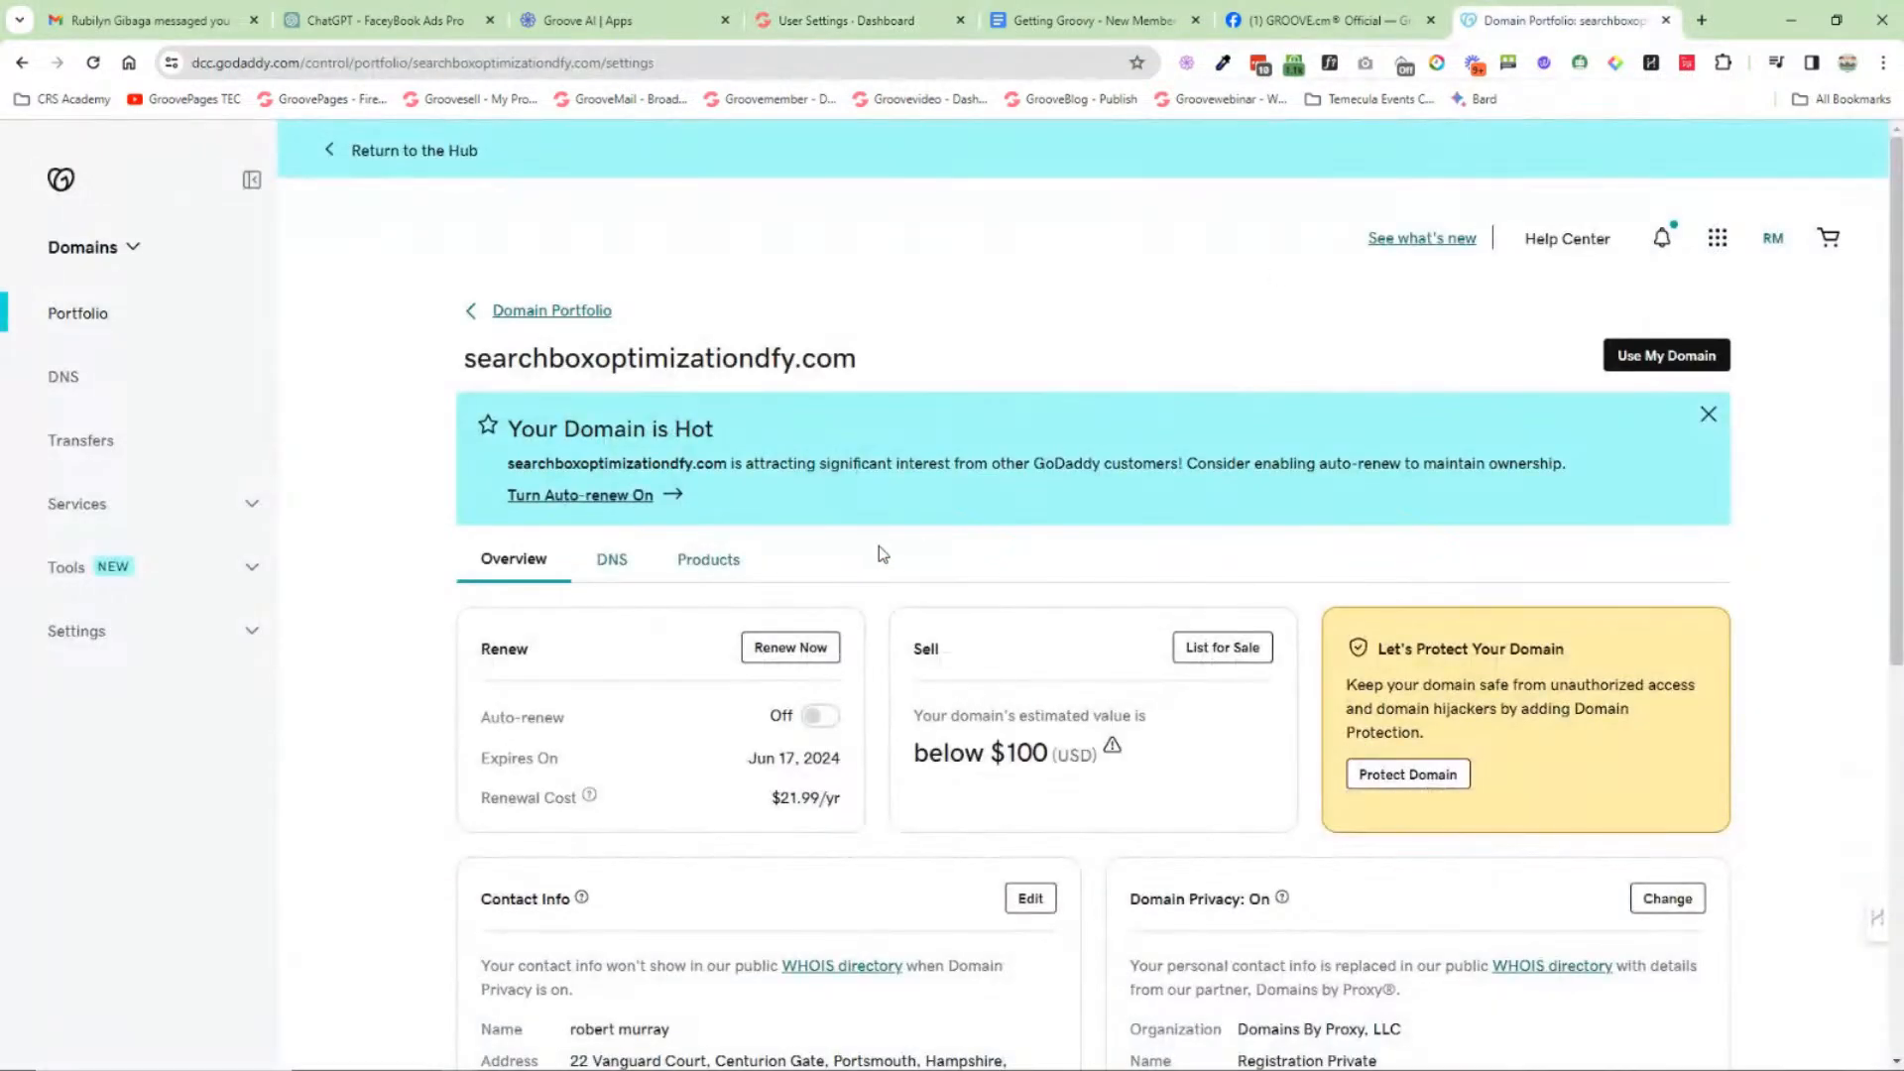
left_click_drag(857, 367, 458, 382)
key("ctrl+c")
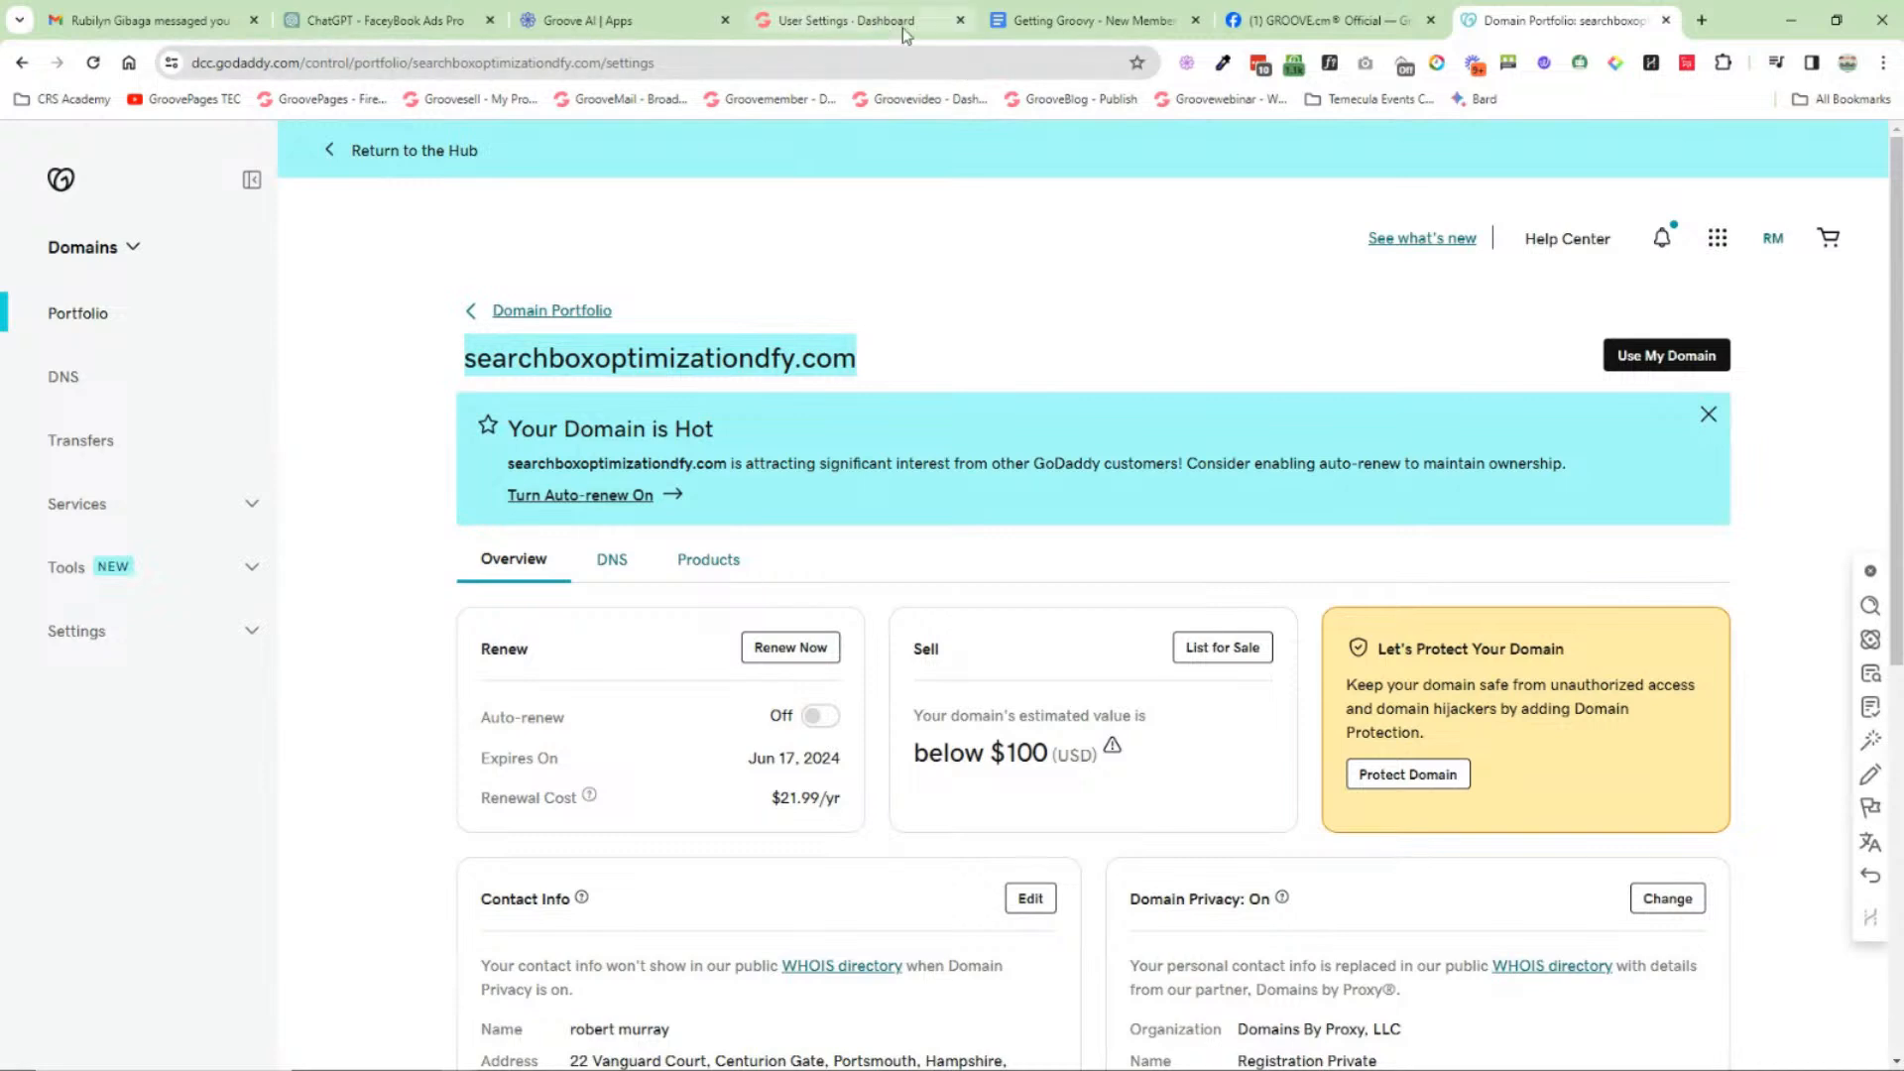
left_click(873, 21)
key("ctrl+v")
left_click(839, 694)
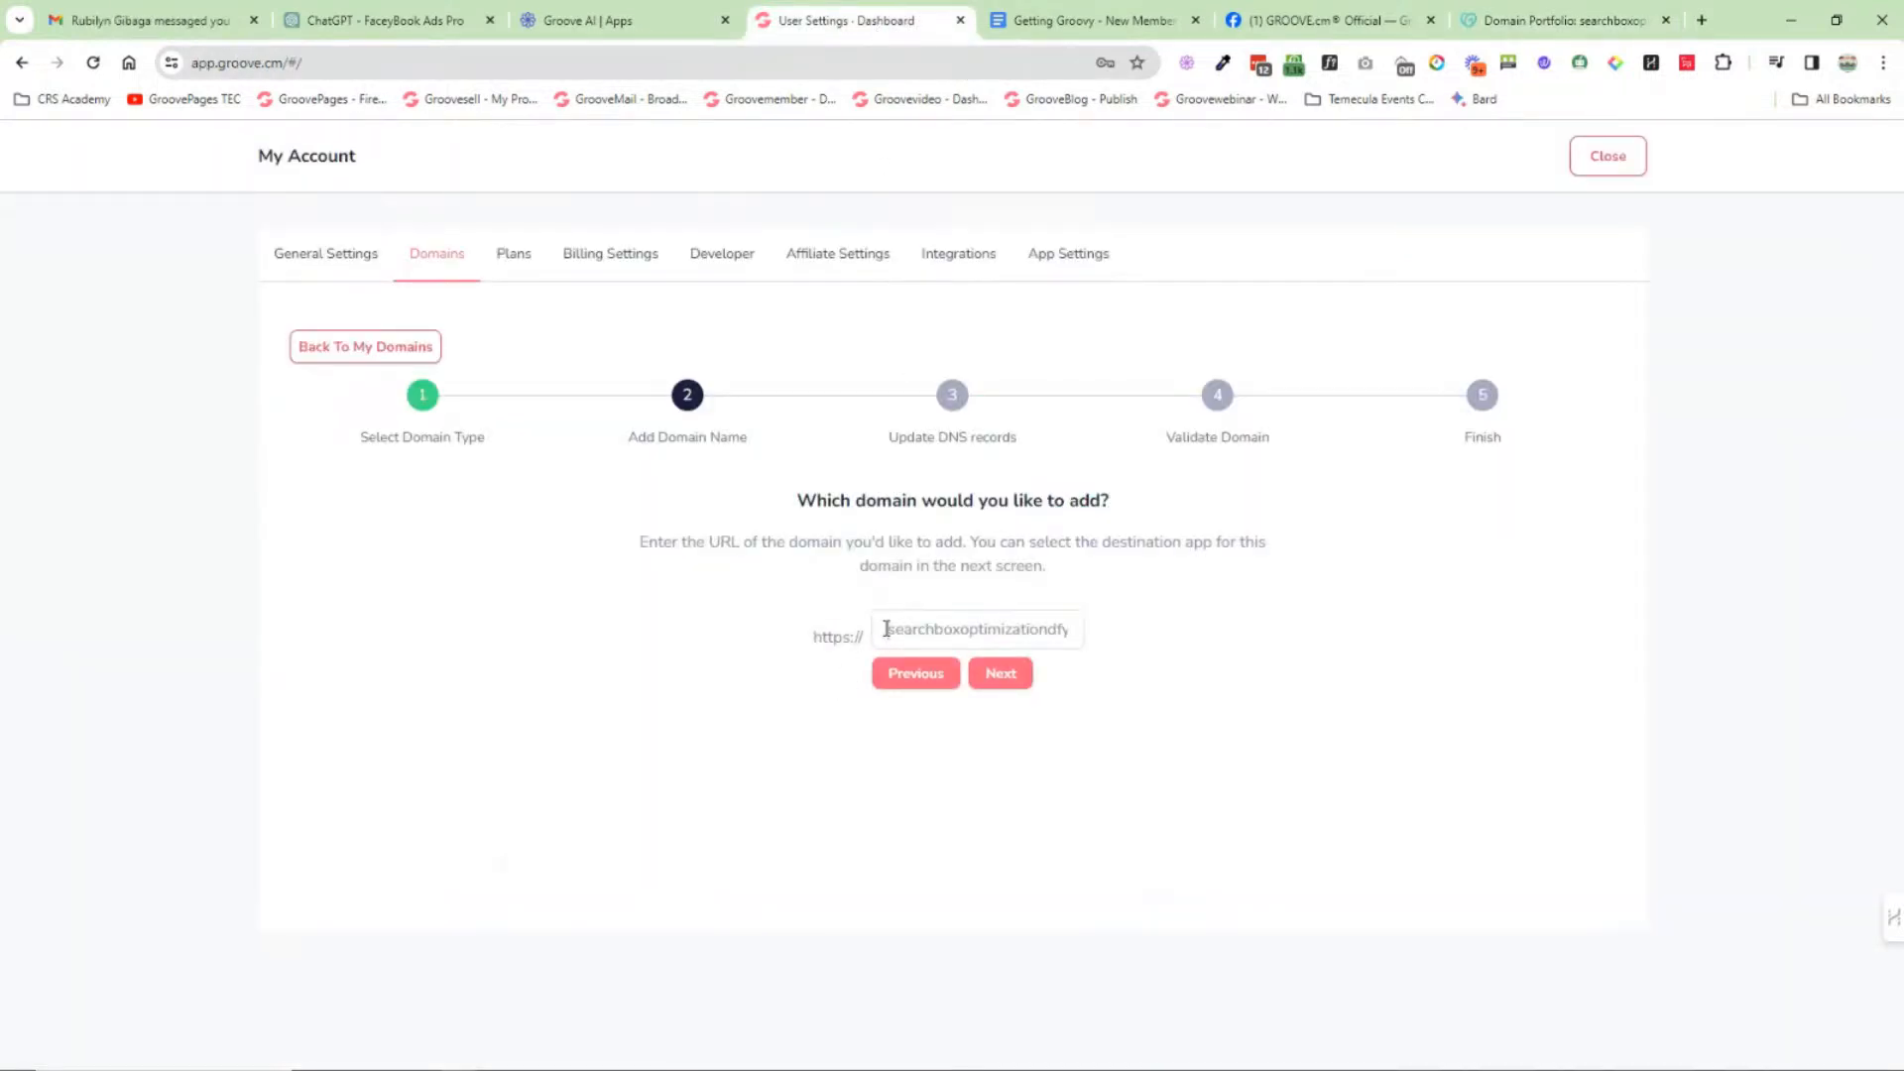
left_click_drag(815, 635, 860, 636)
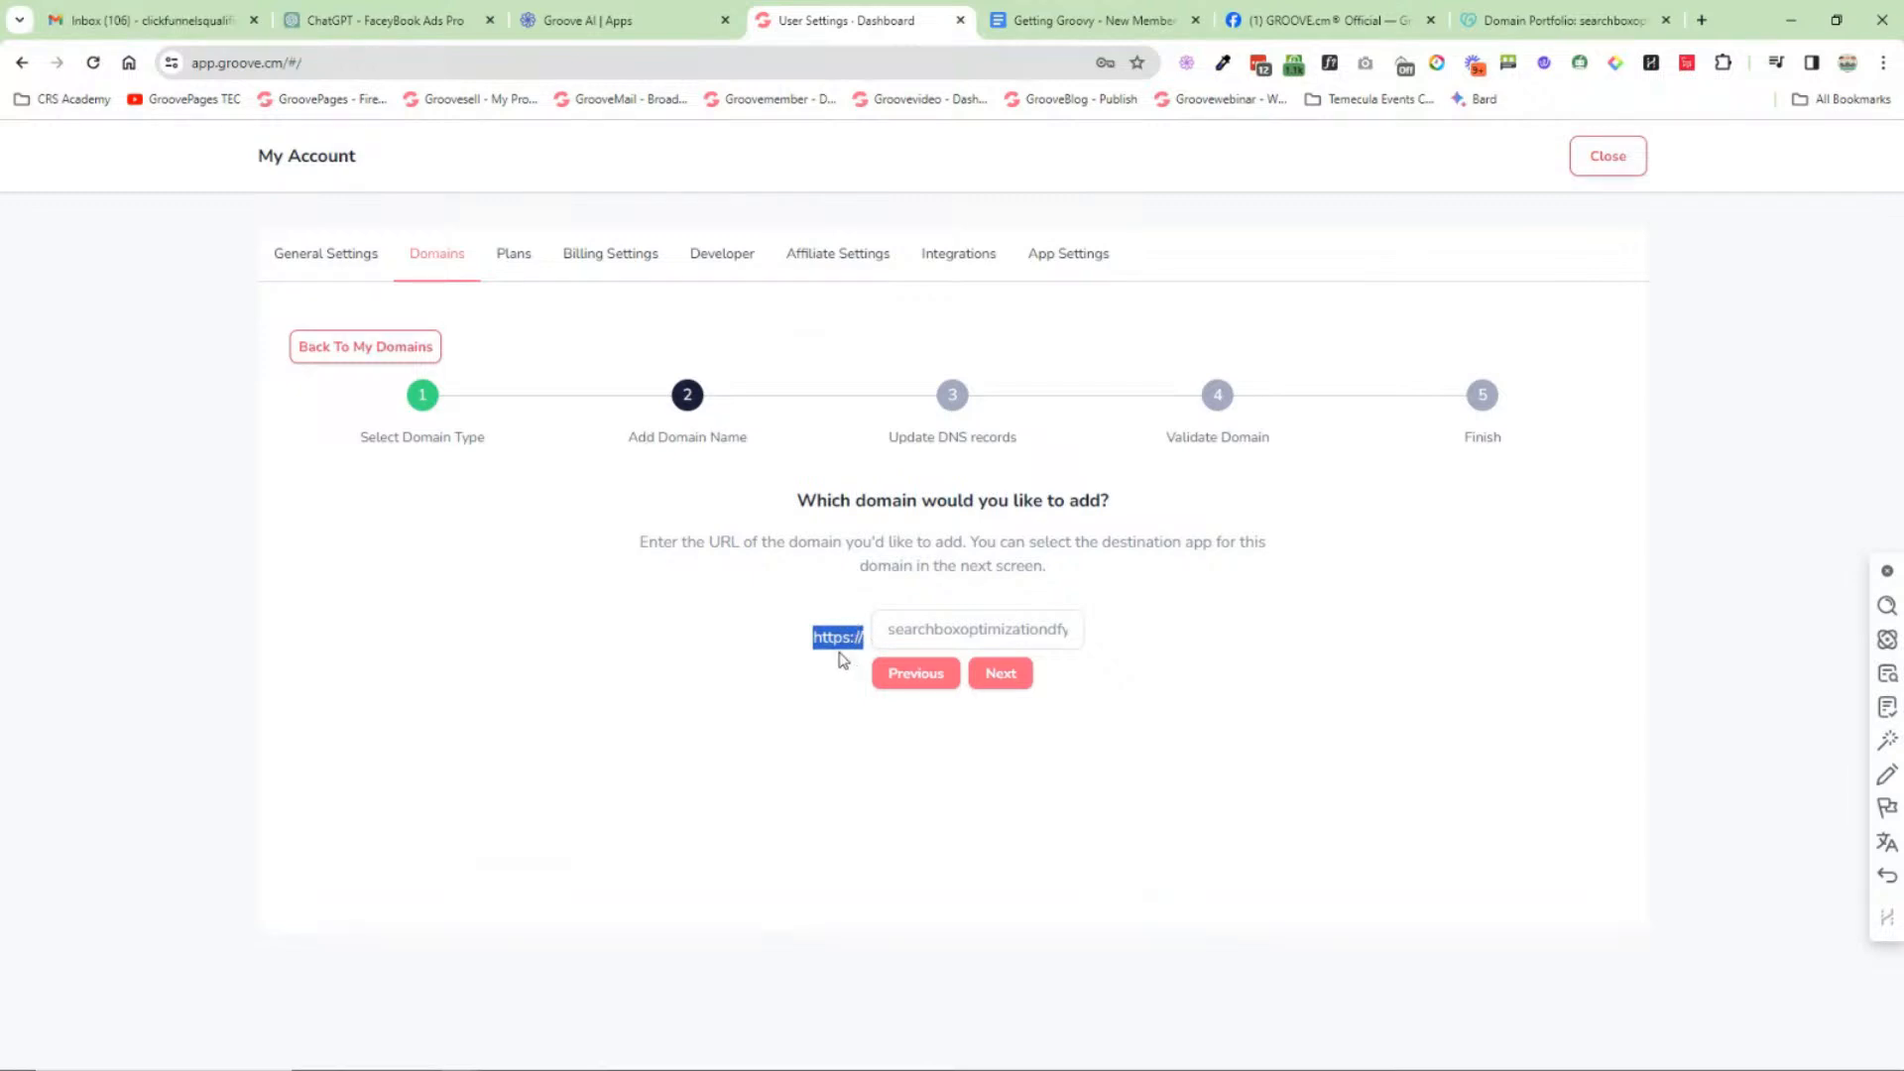
left_click(1001, 673)
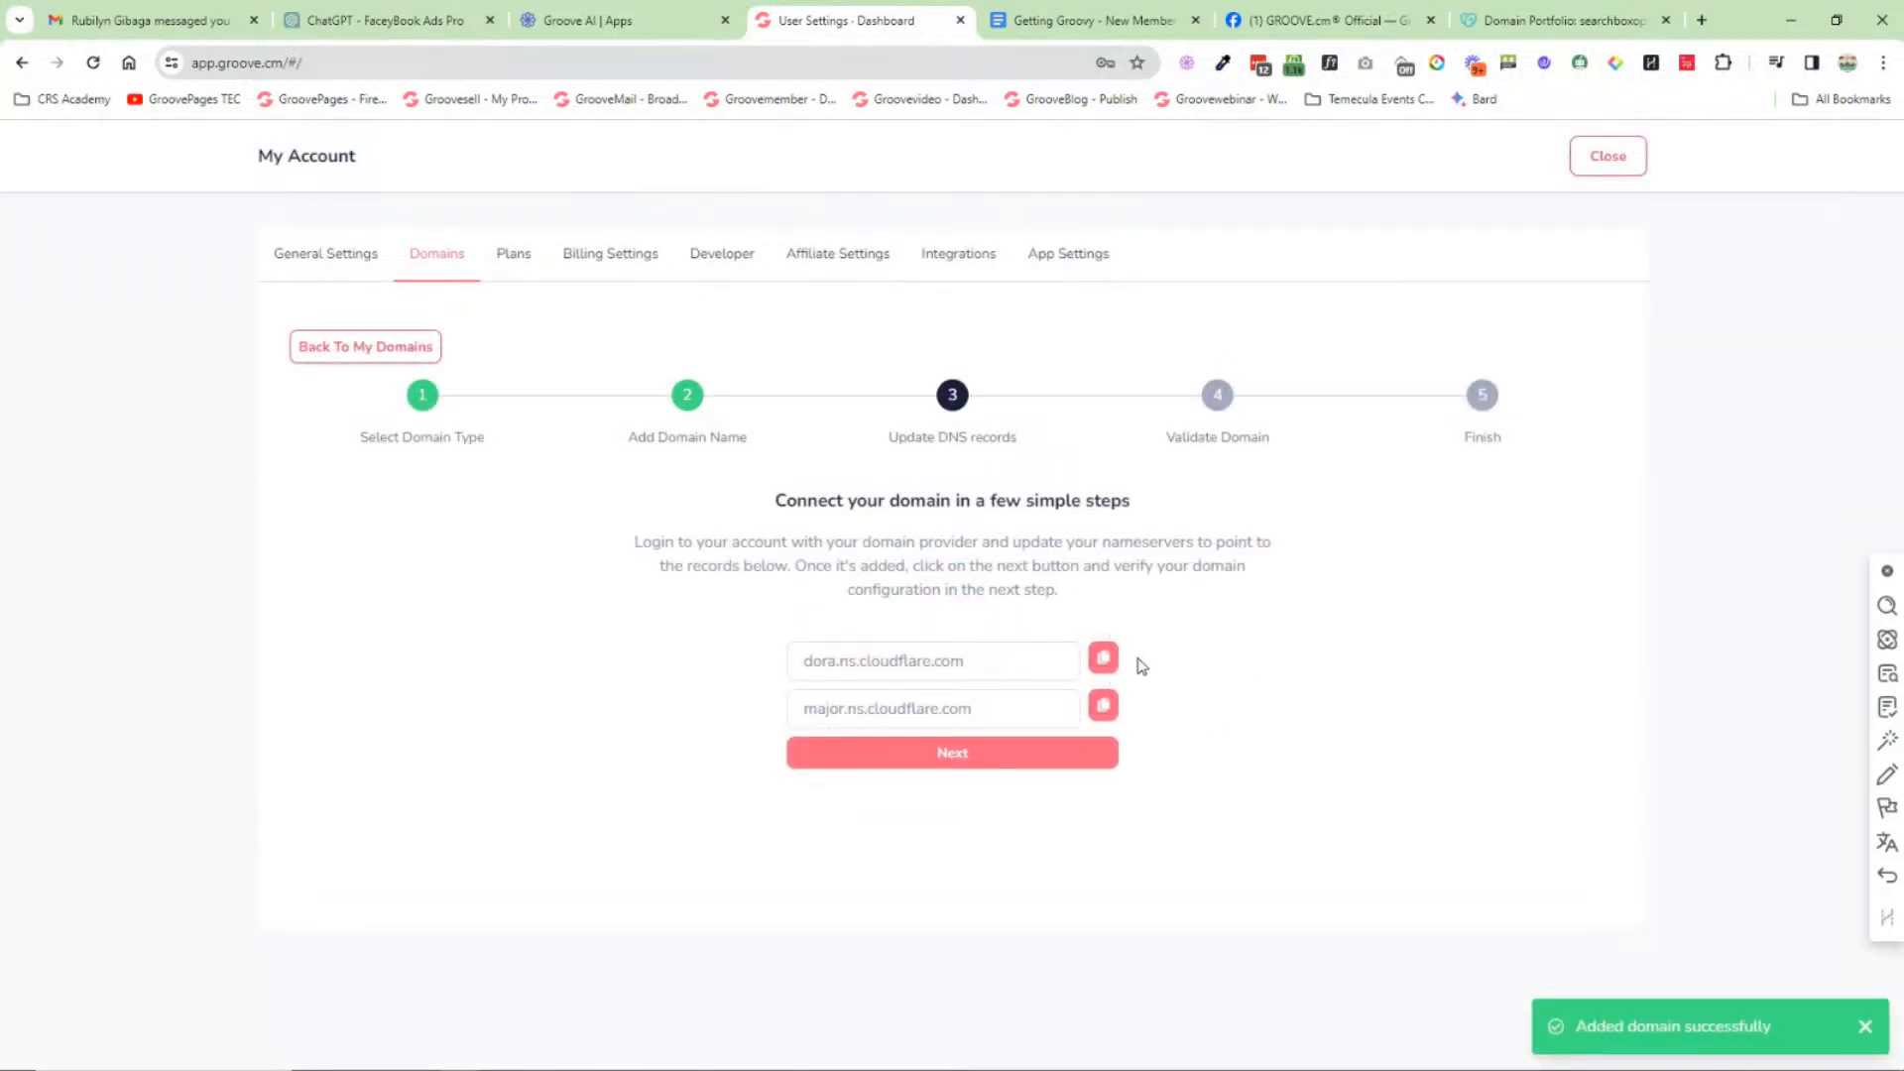
Step: Copy the nameserver dora.ns.cloudflare.com from Groove and open the domain's nameserver settings in GoDaddy
left_click(1102, 657)
left_click(1535, 22)
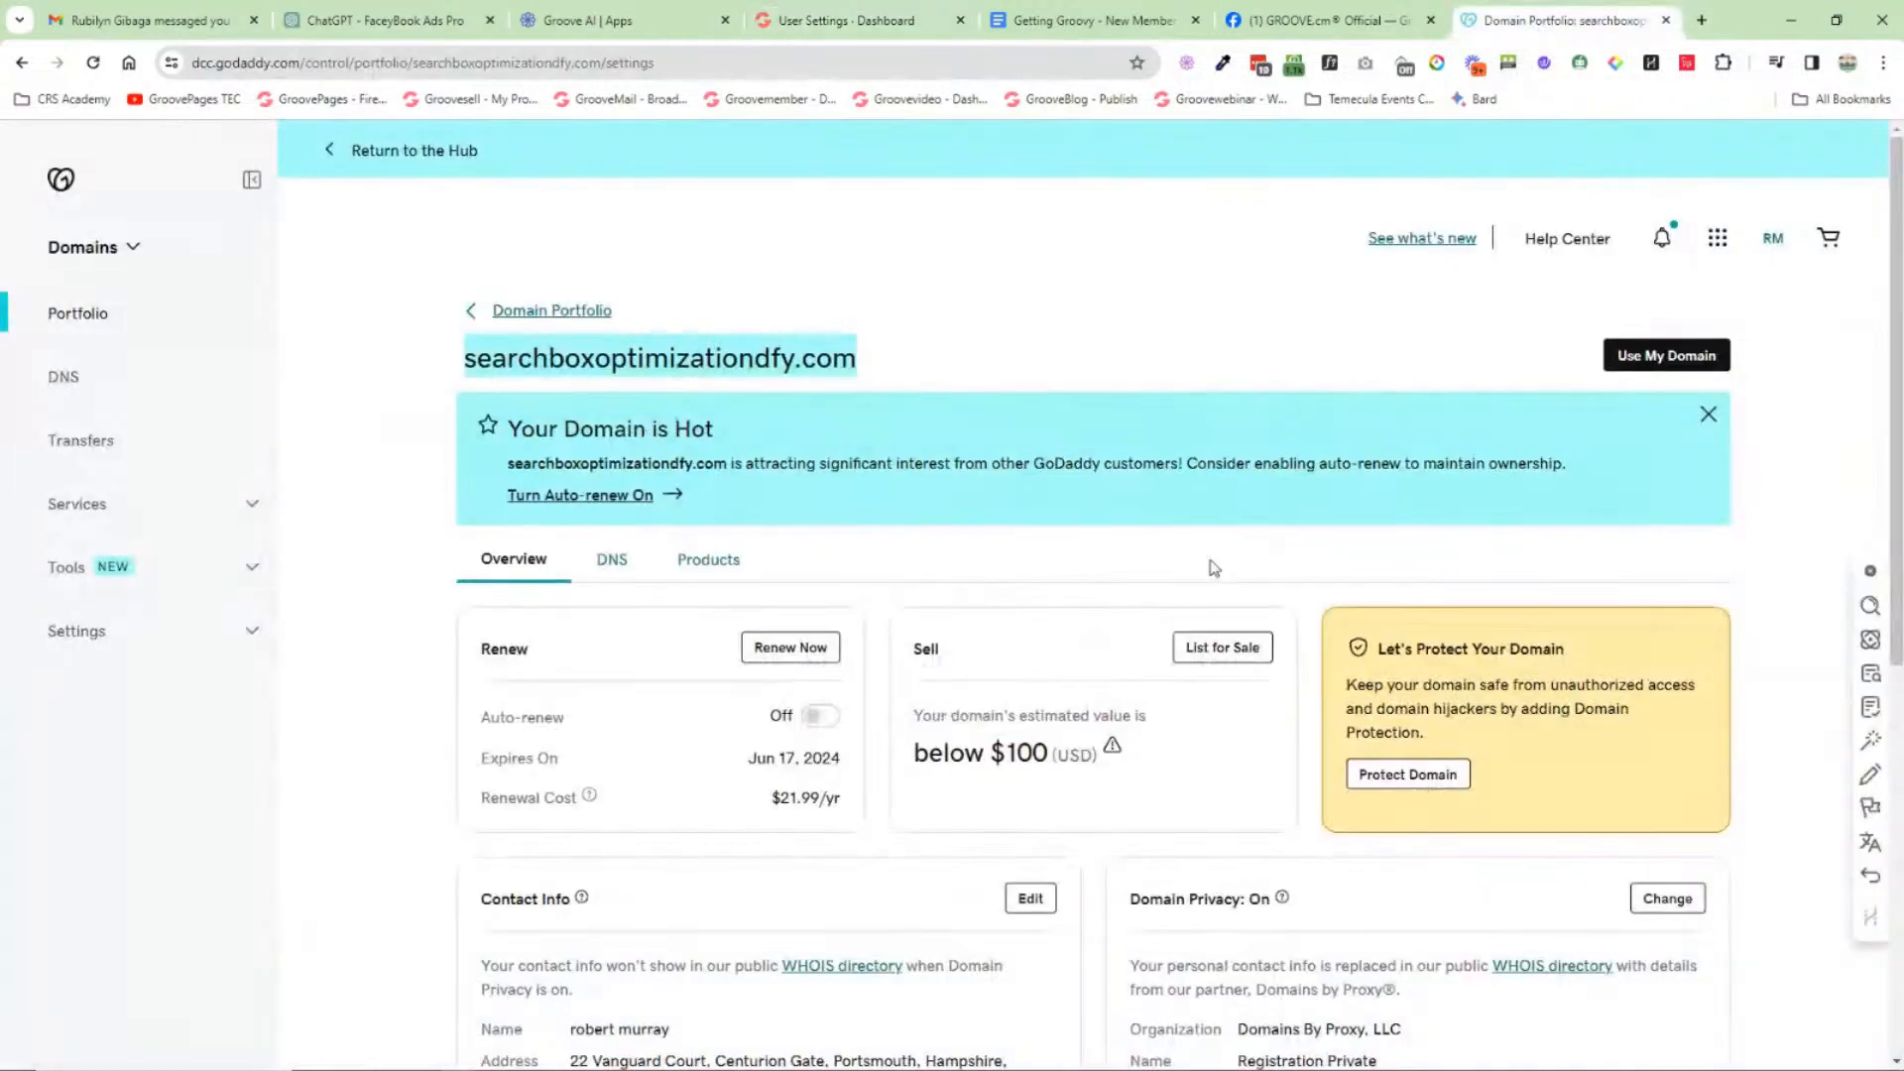
left_click(610, 561)
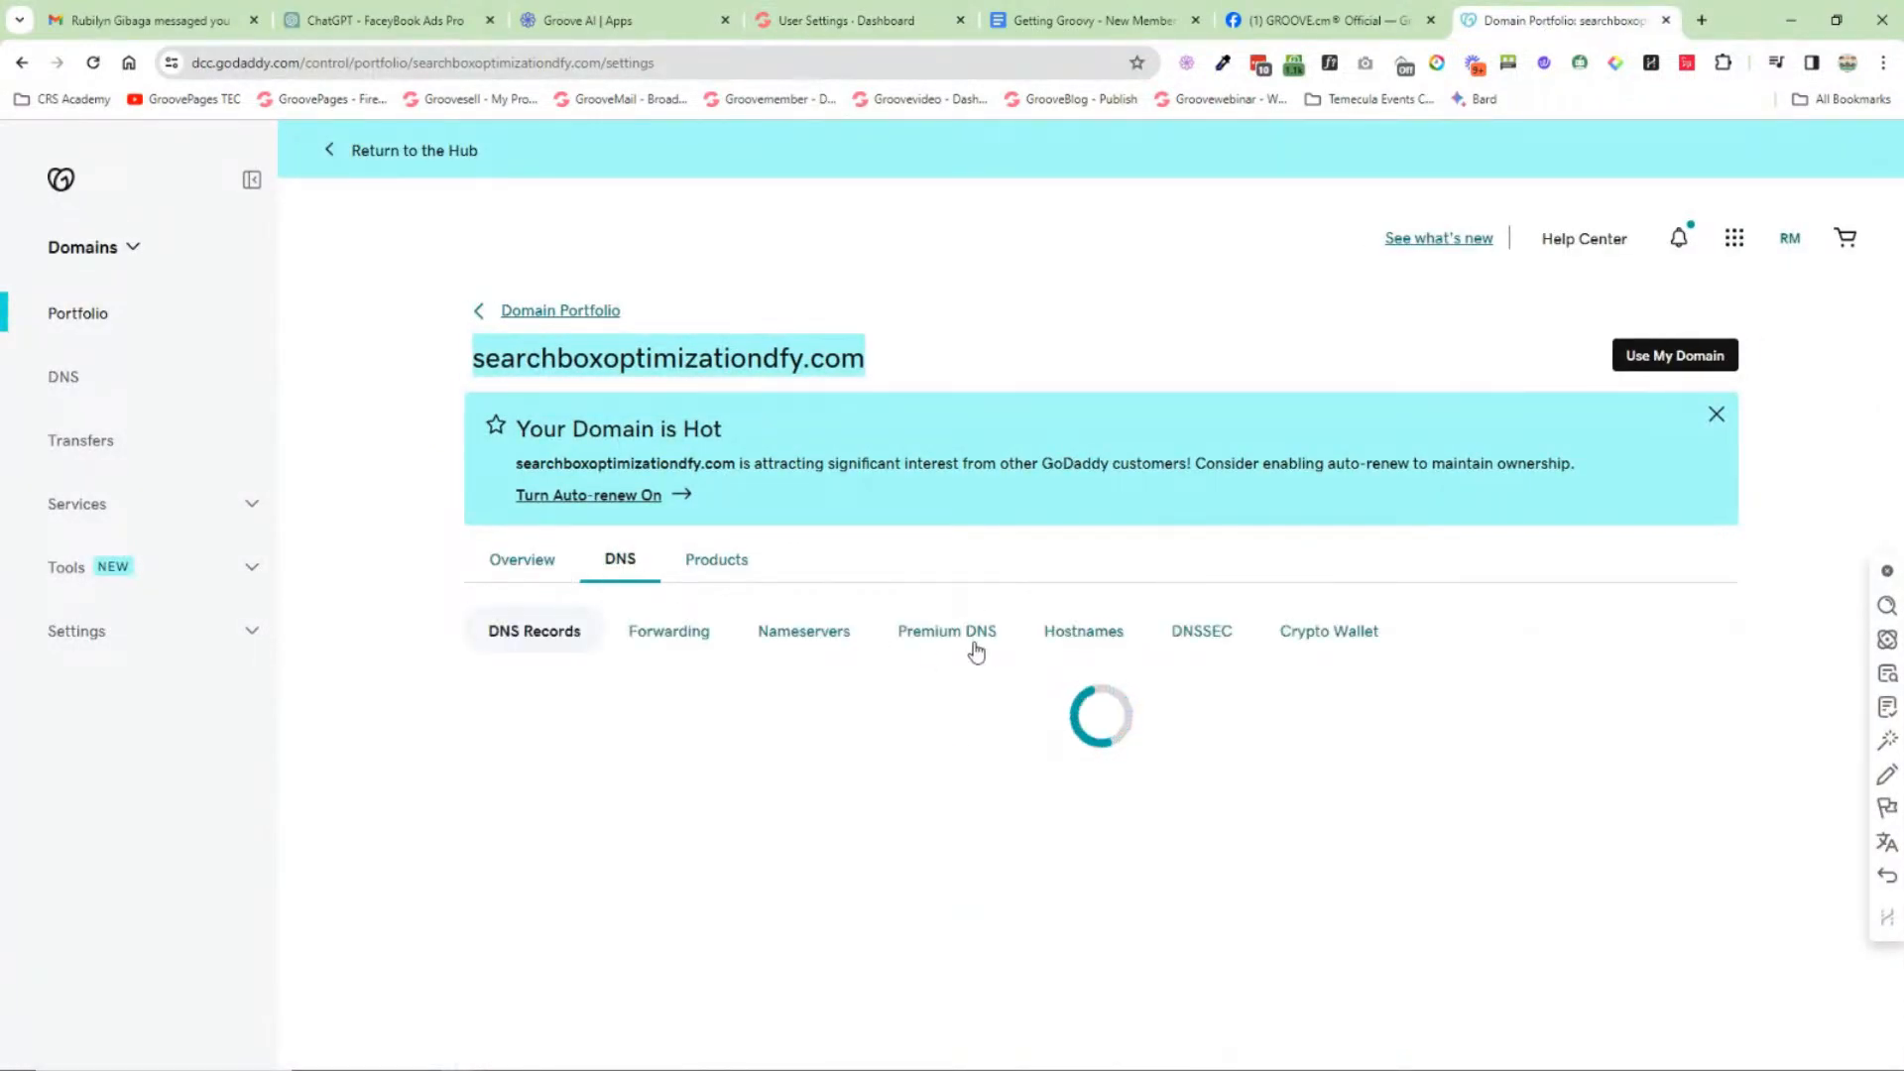
left_click(808, 643)
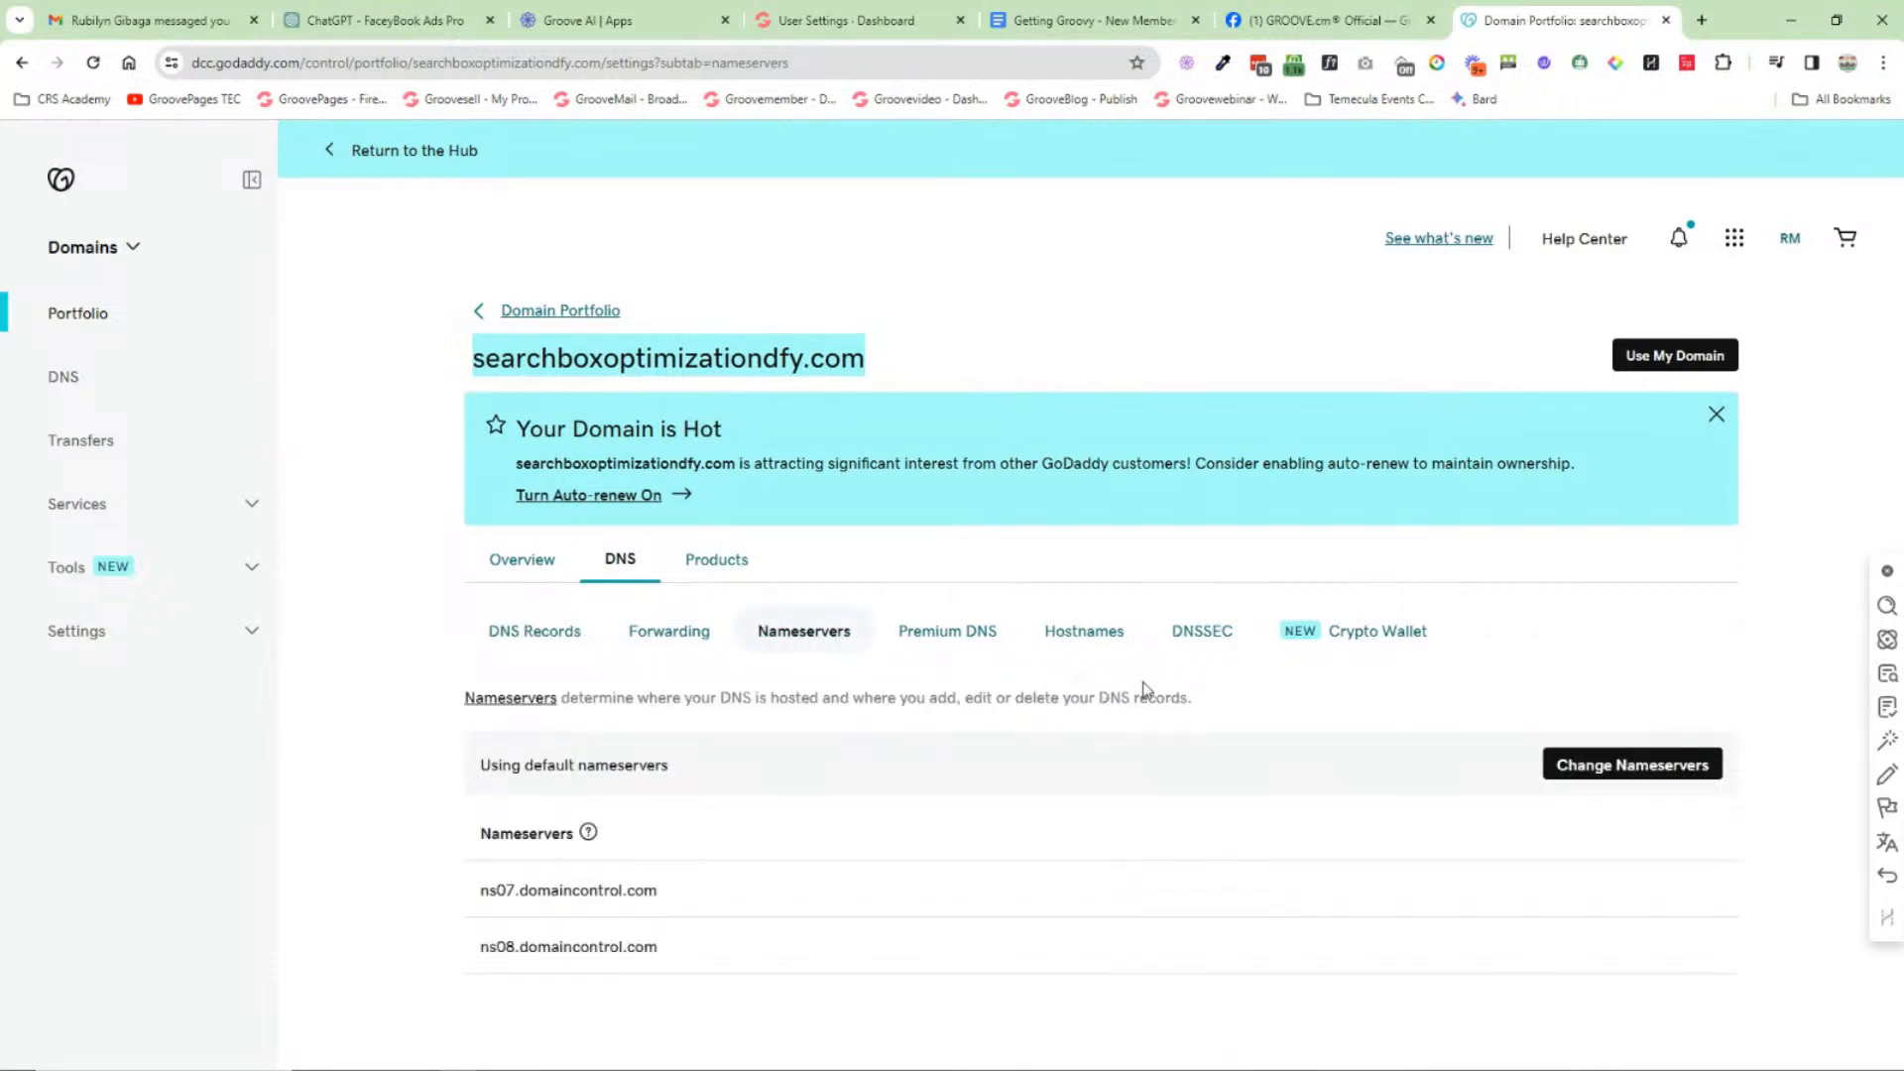
Step: Switch searchboxoptimizationdfy.com to custom nameservers in GoDaddy and enter dora.ns.cloudflare.com as the first nameserver
left_click(1716, 414)
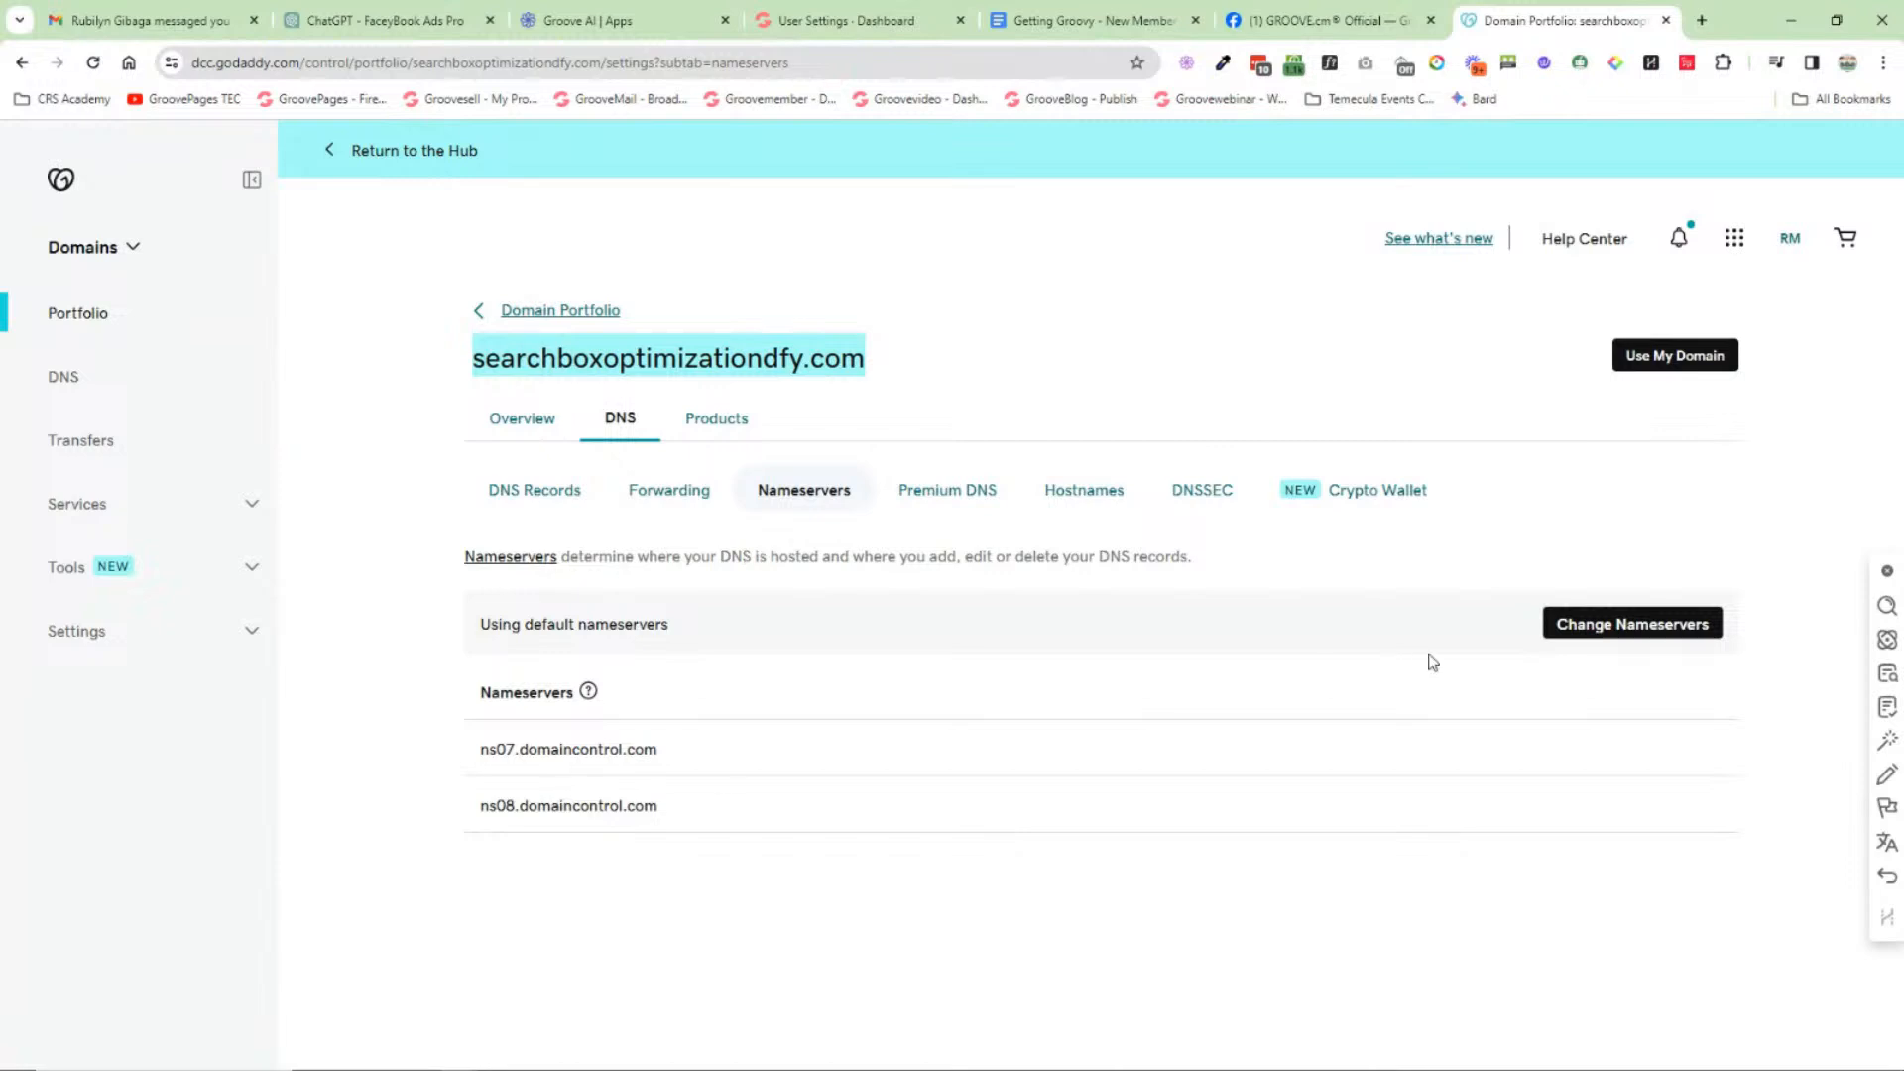
left_click(1631, 631)
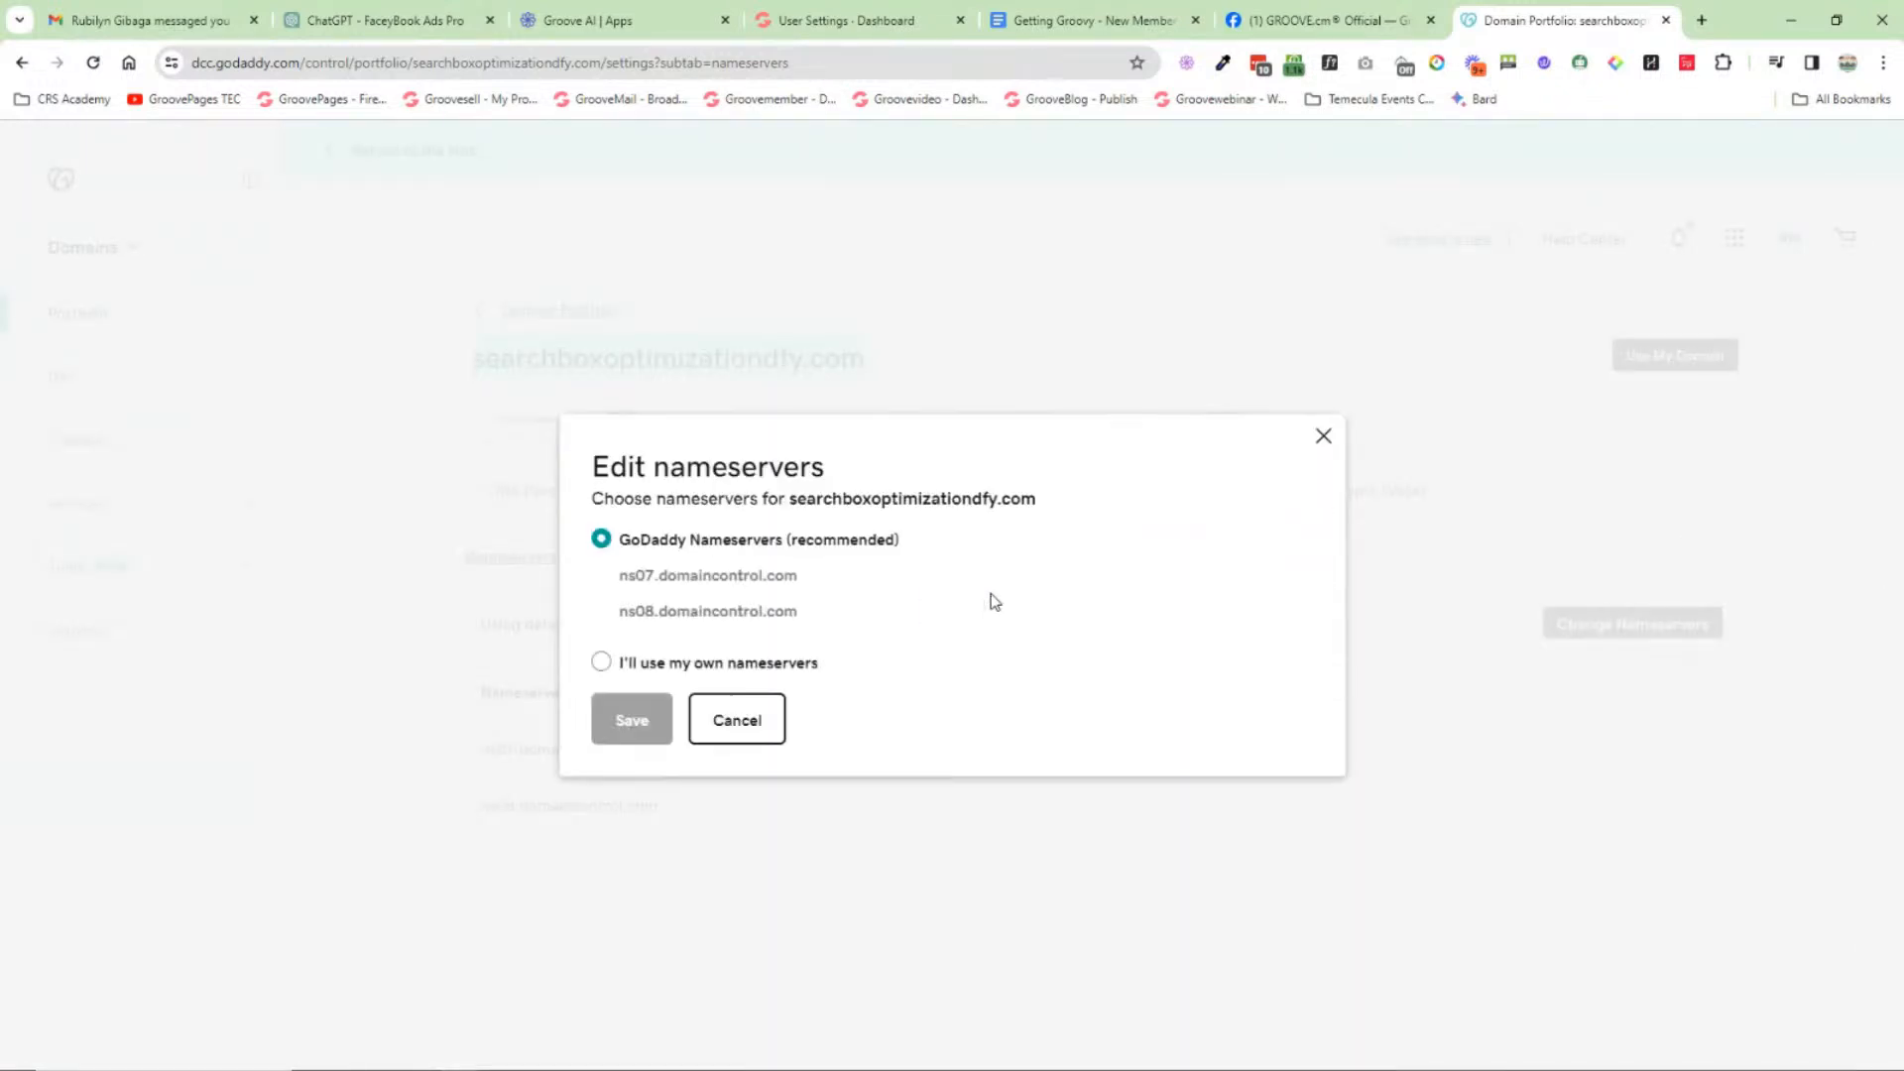
left_click(609, 663)
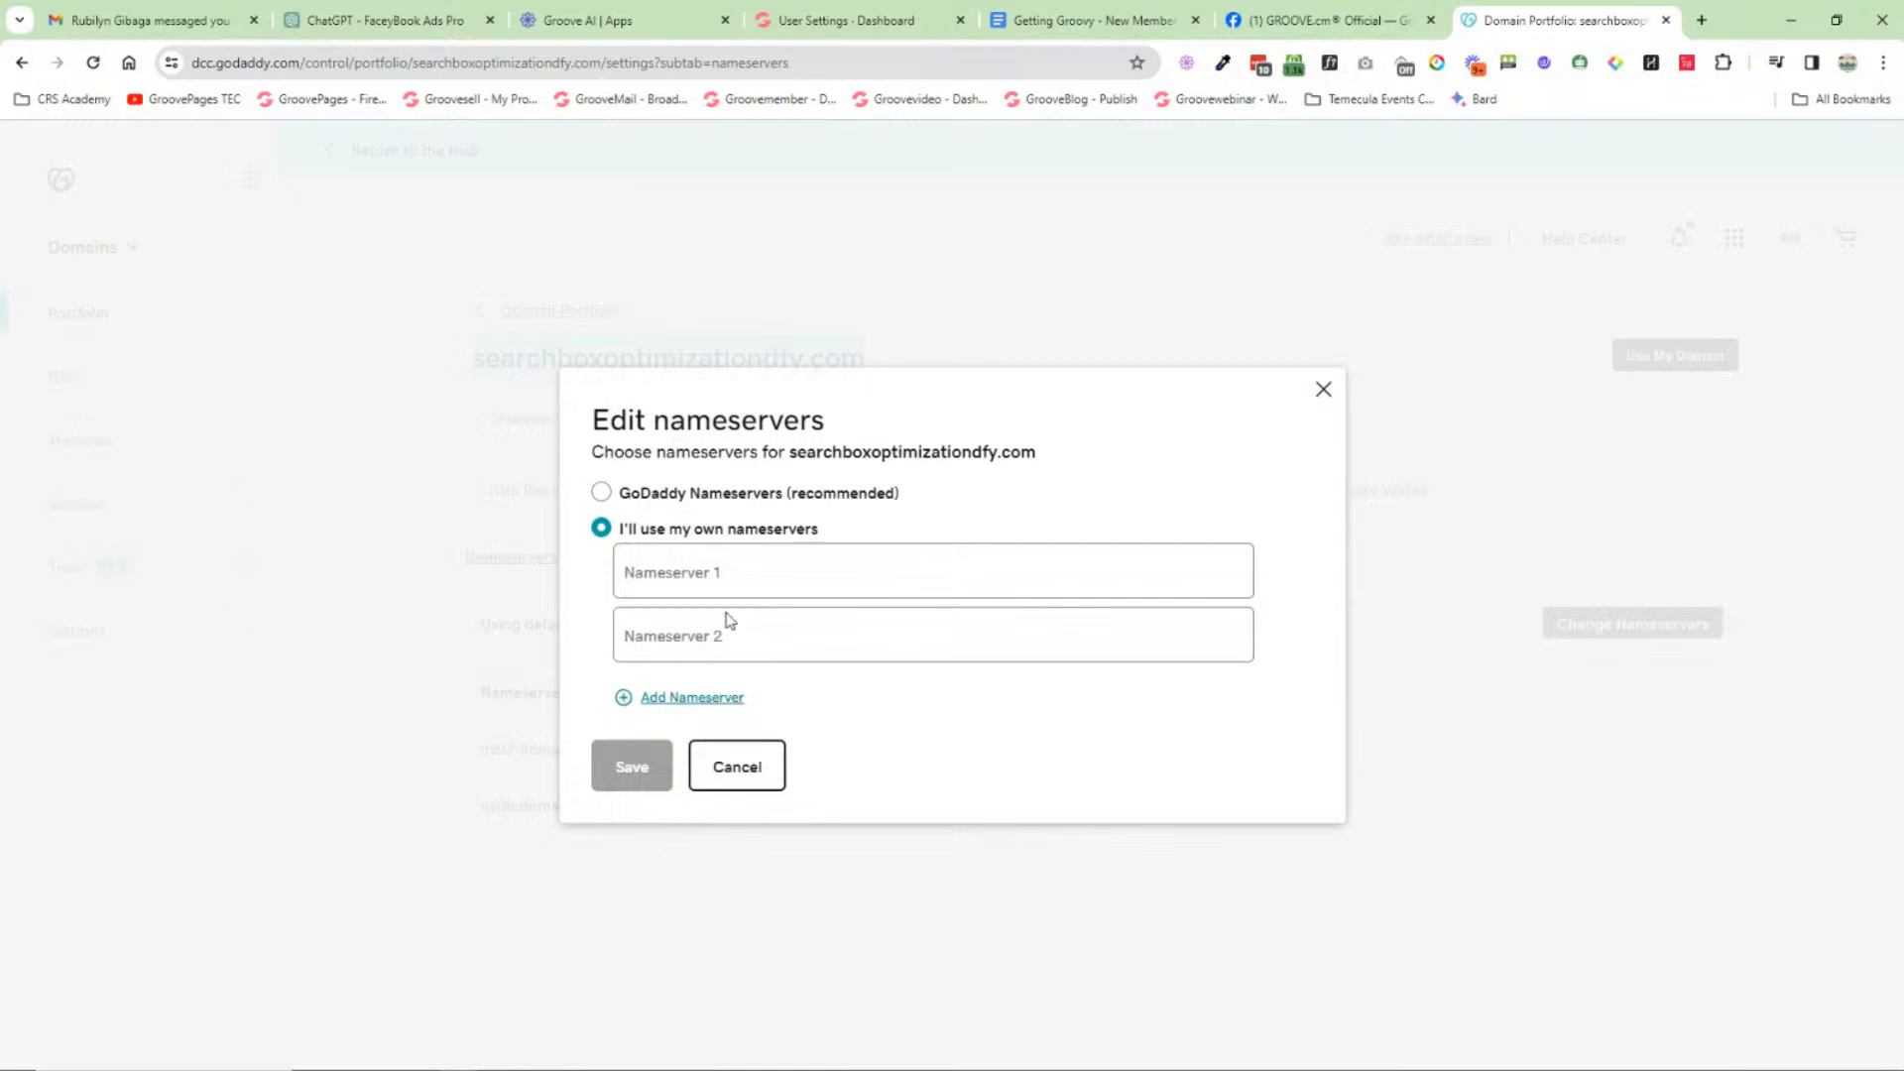
left_click(730, 572)
left_click(799, 618)
Step: Copy major.ns.cloudflare.com from Groove as the second GoDaddy nameserver, save with consent to the change, and reload the nameserver settings to check them
left_click(873, 21)
left_click(1104, 705)
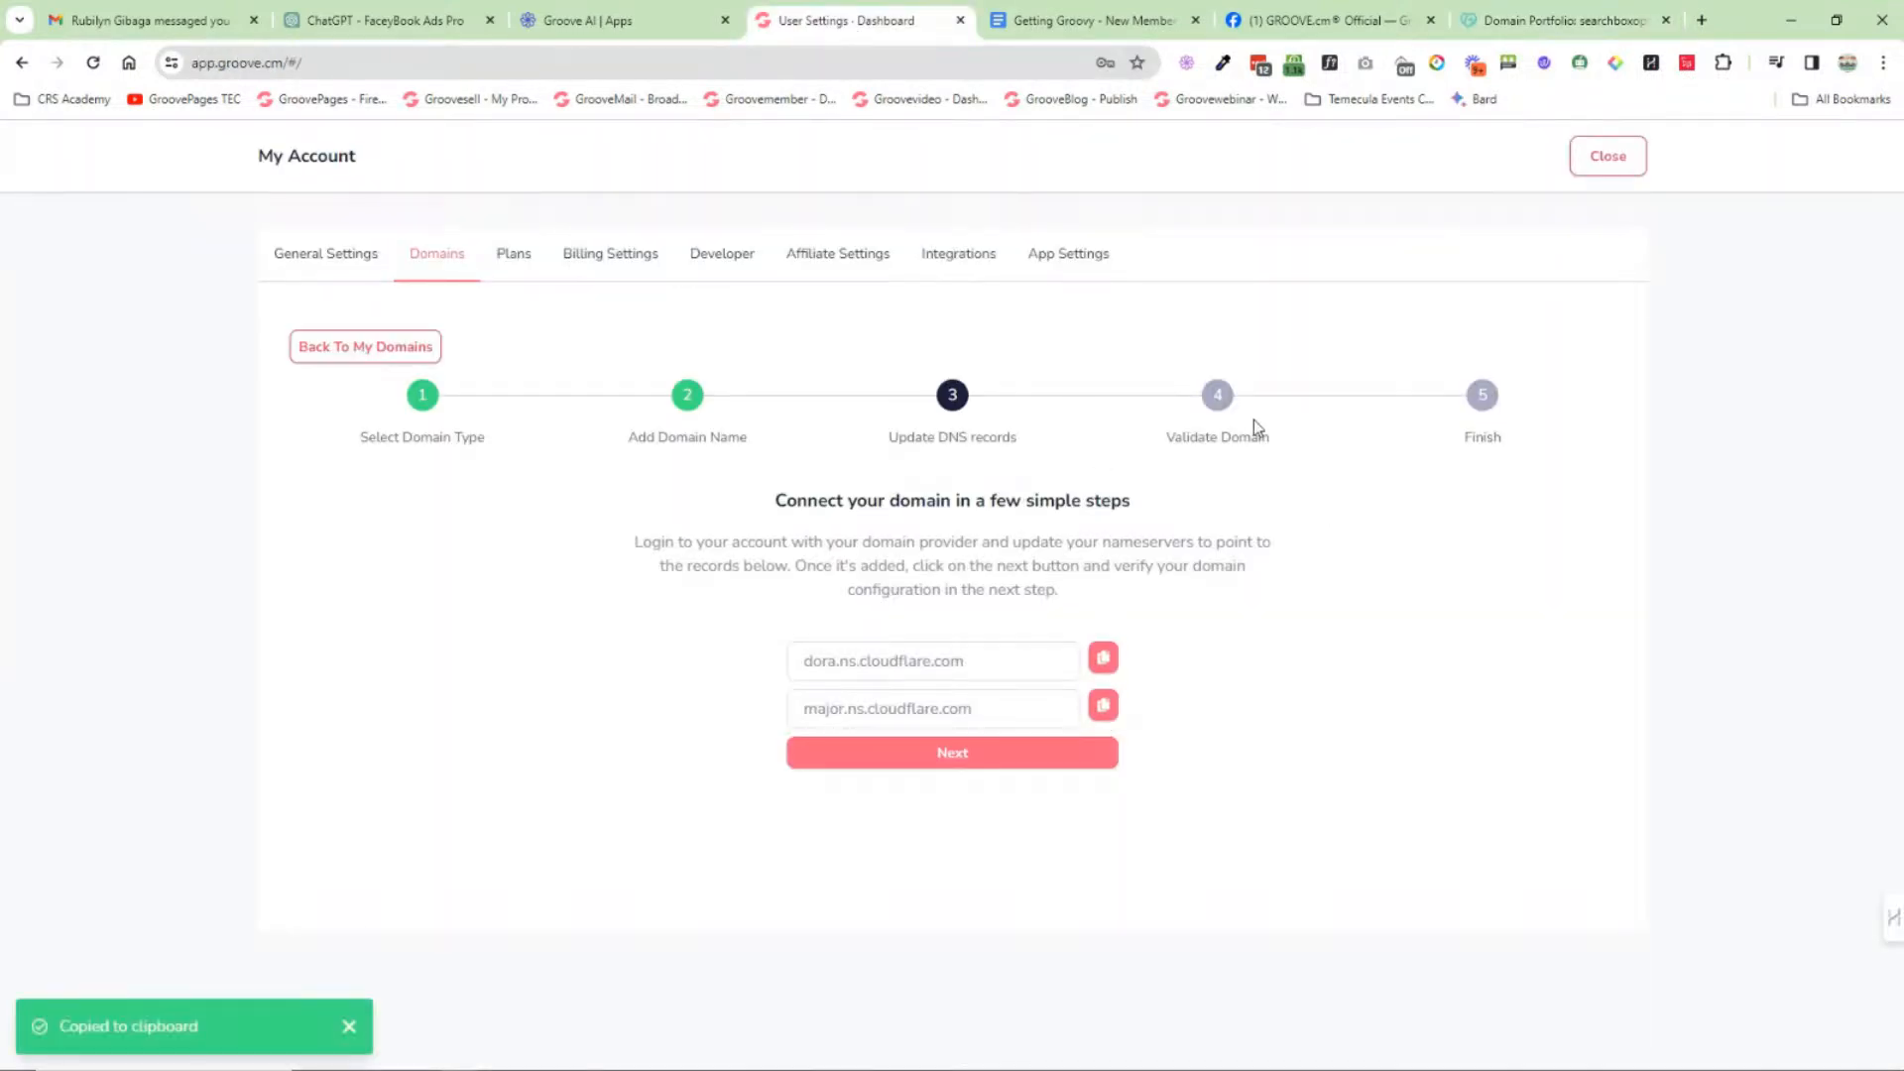
left_click(1517, 22)
left_click(735, 633)
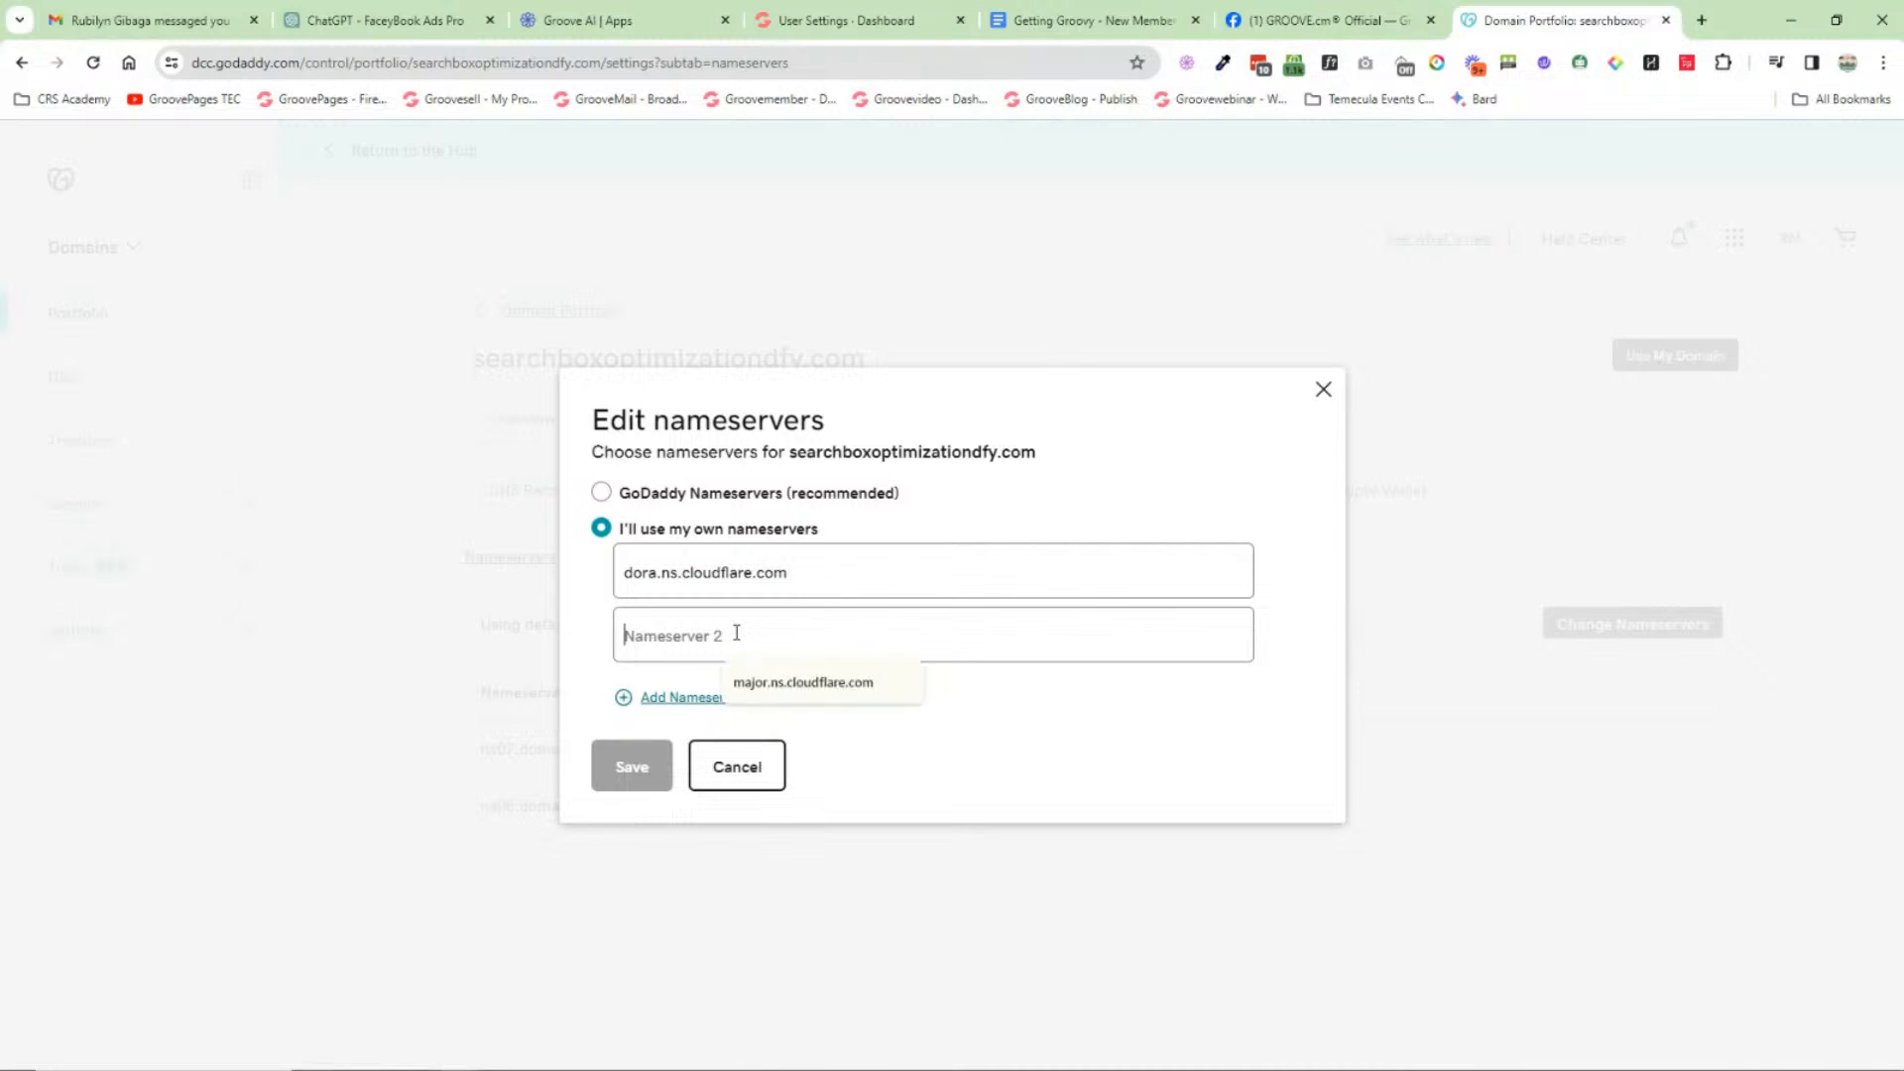
key("ctrl+v")
left_click(633, 766)
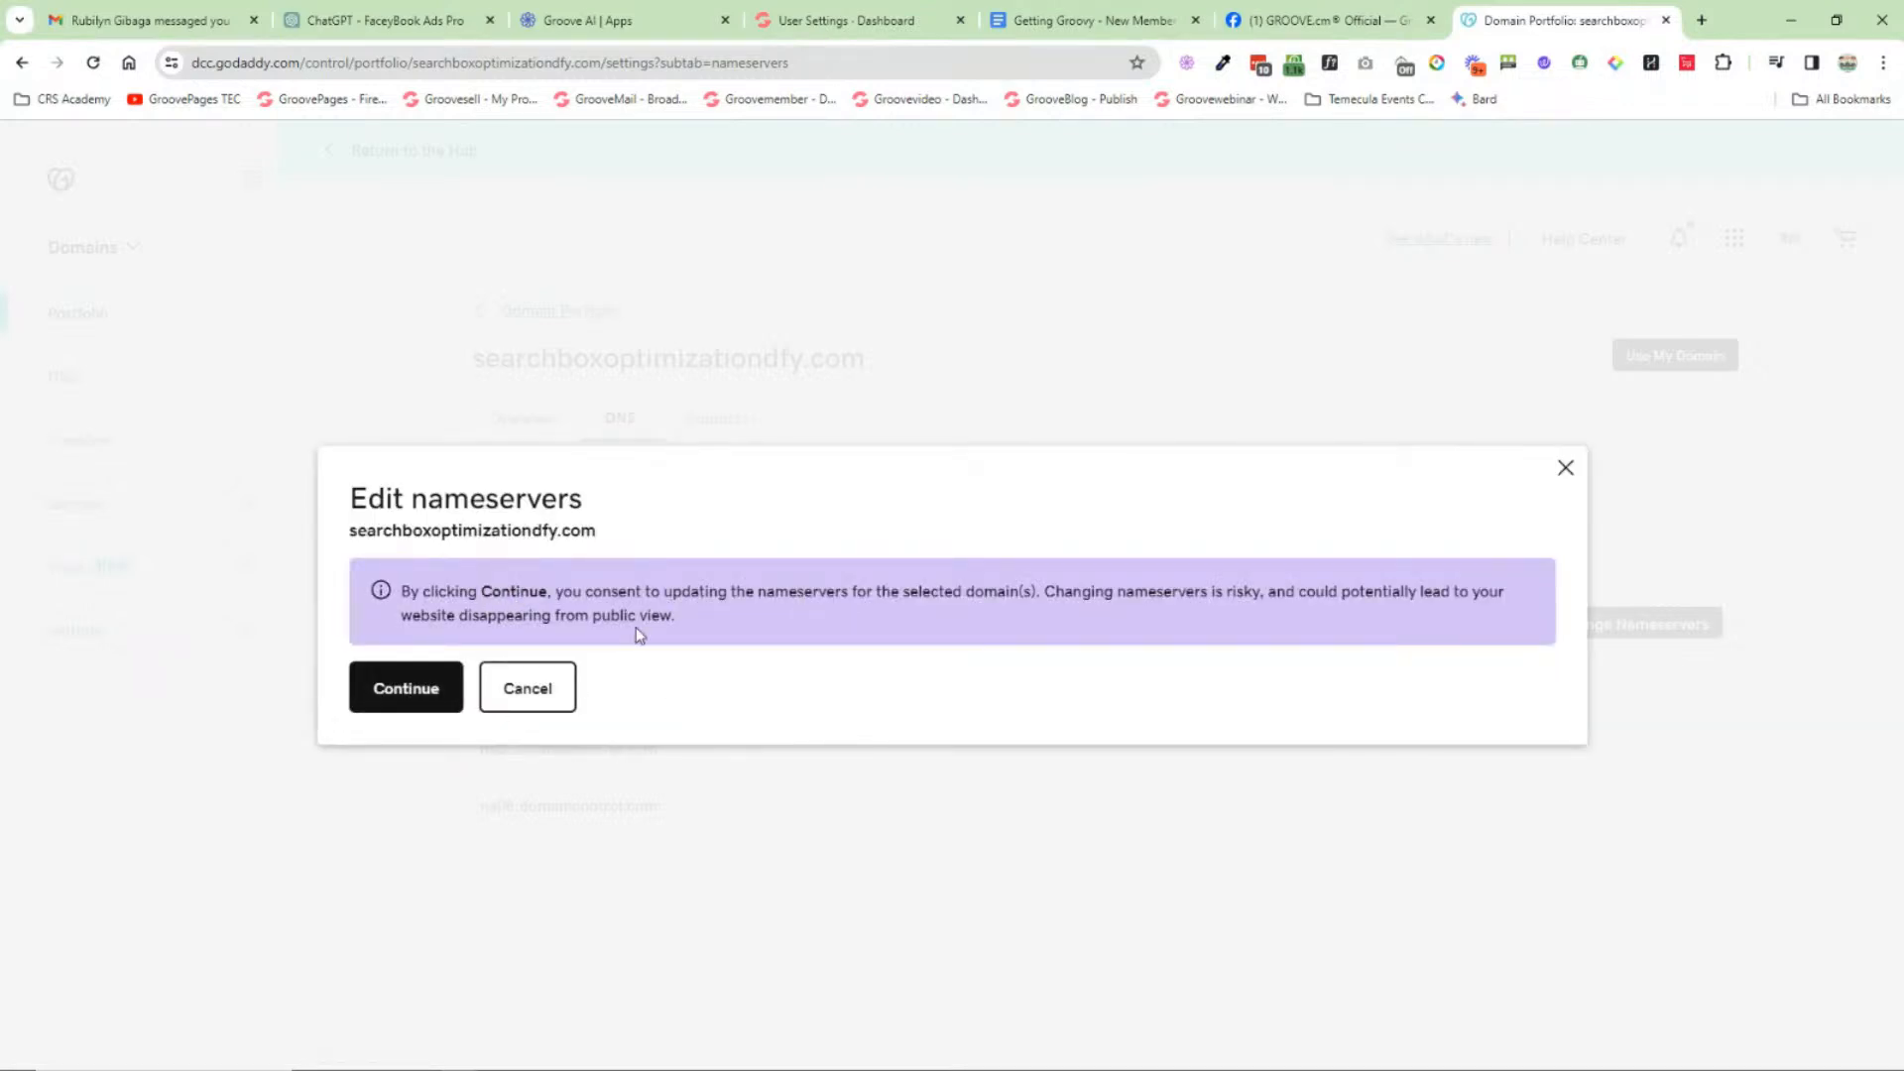
left_click(415, 694)
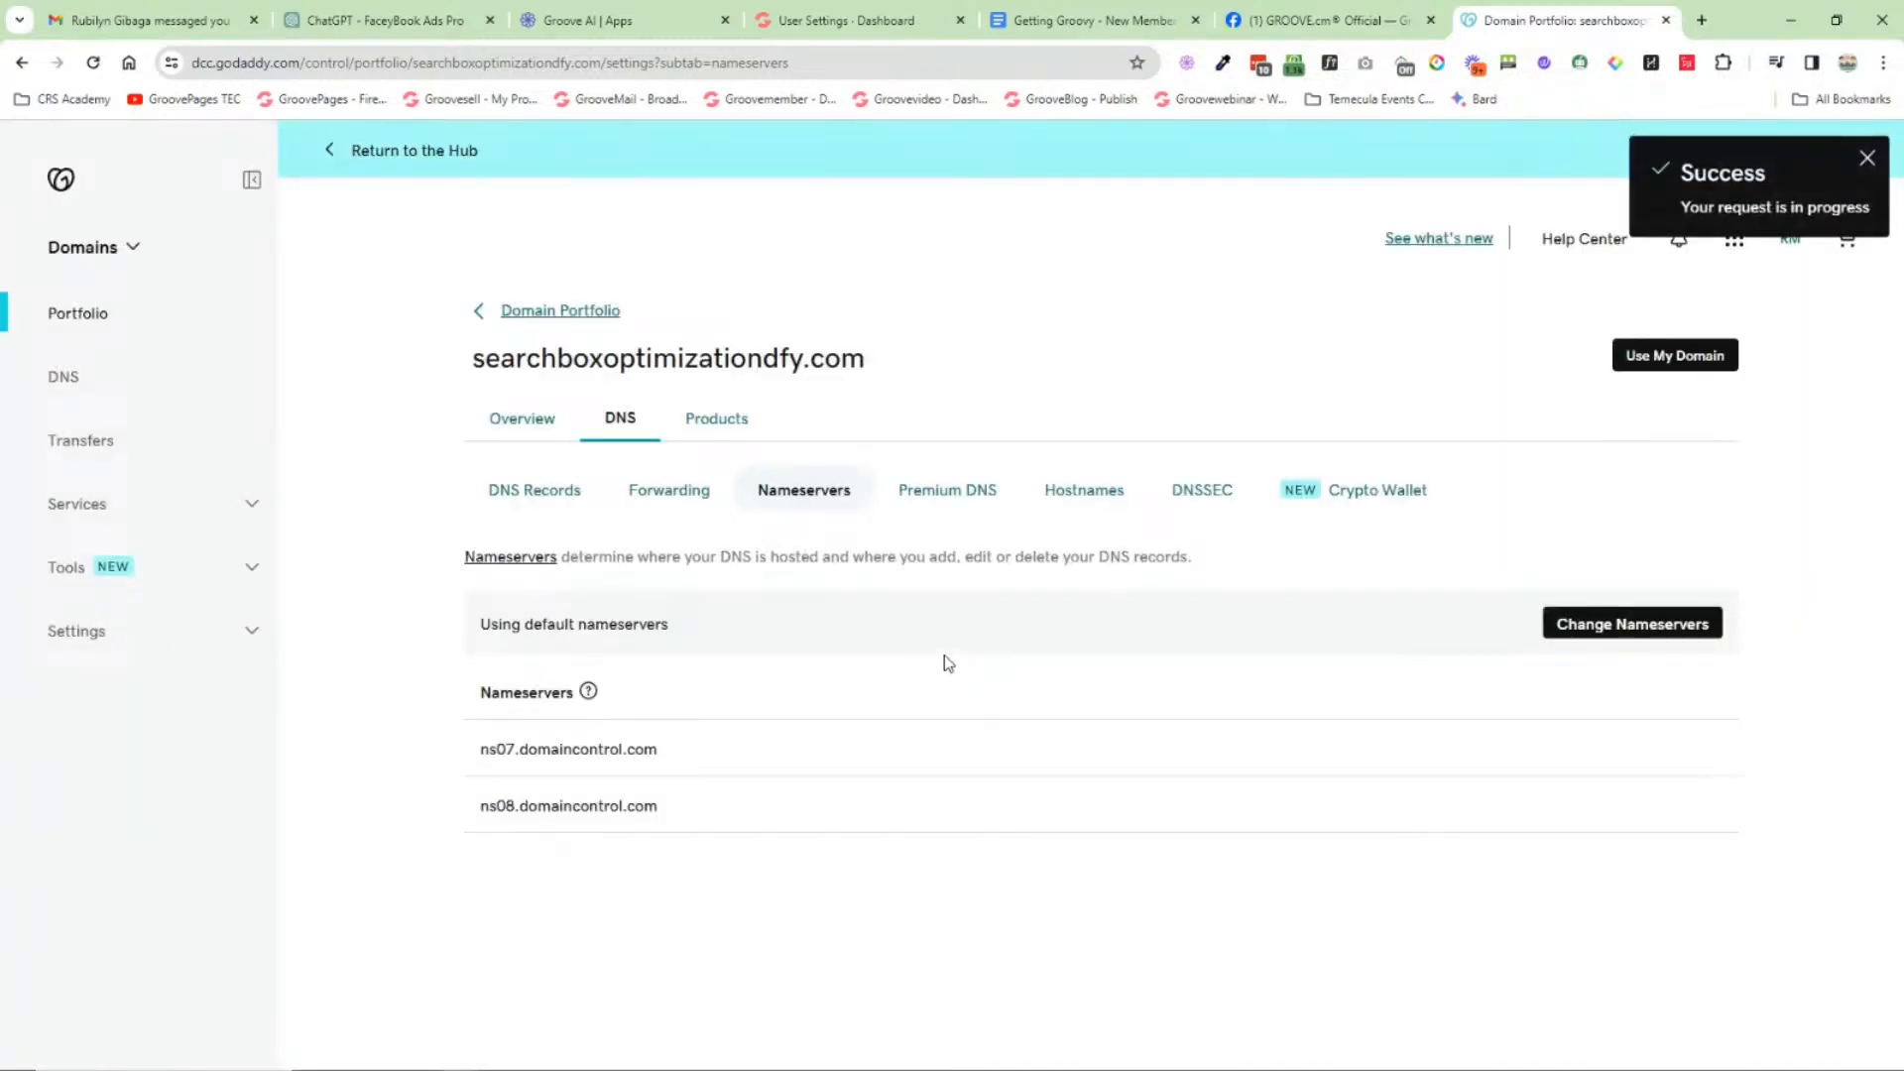
left_click(93, 63)
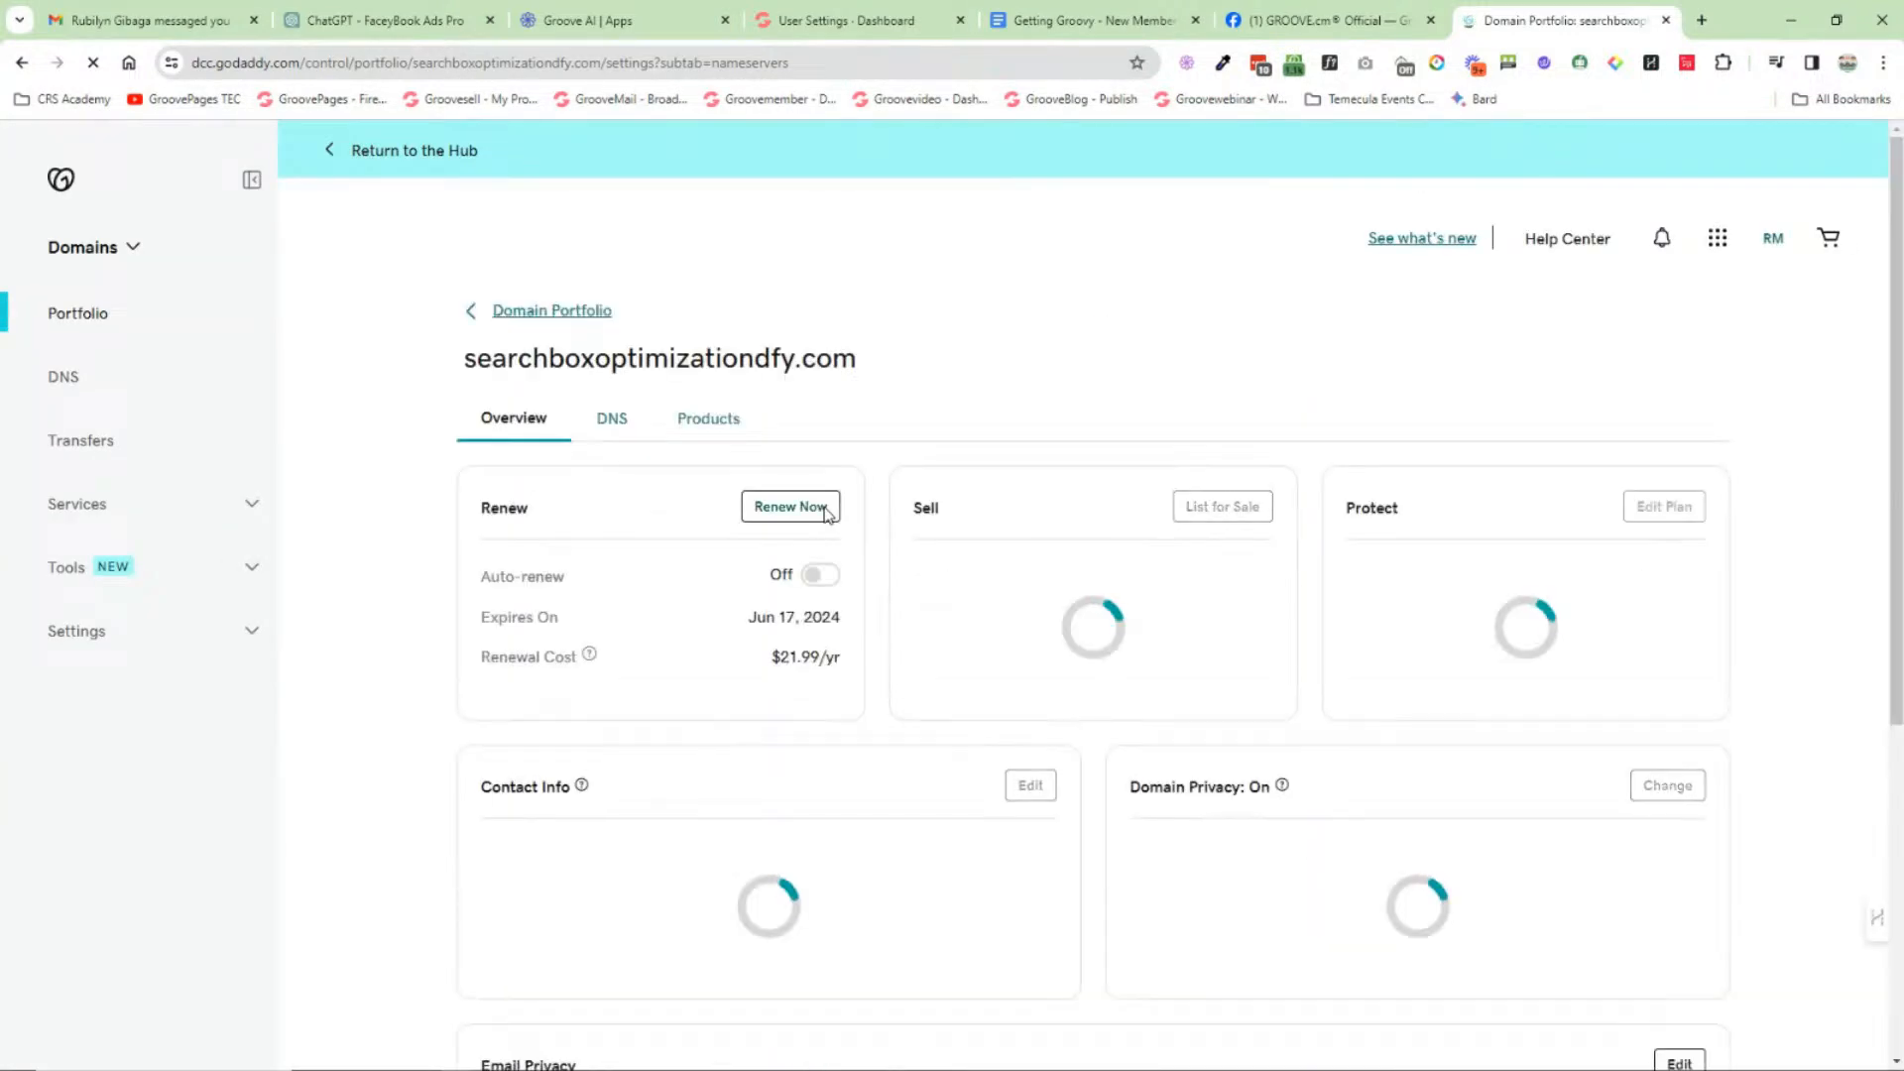
left_click(612, 419)
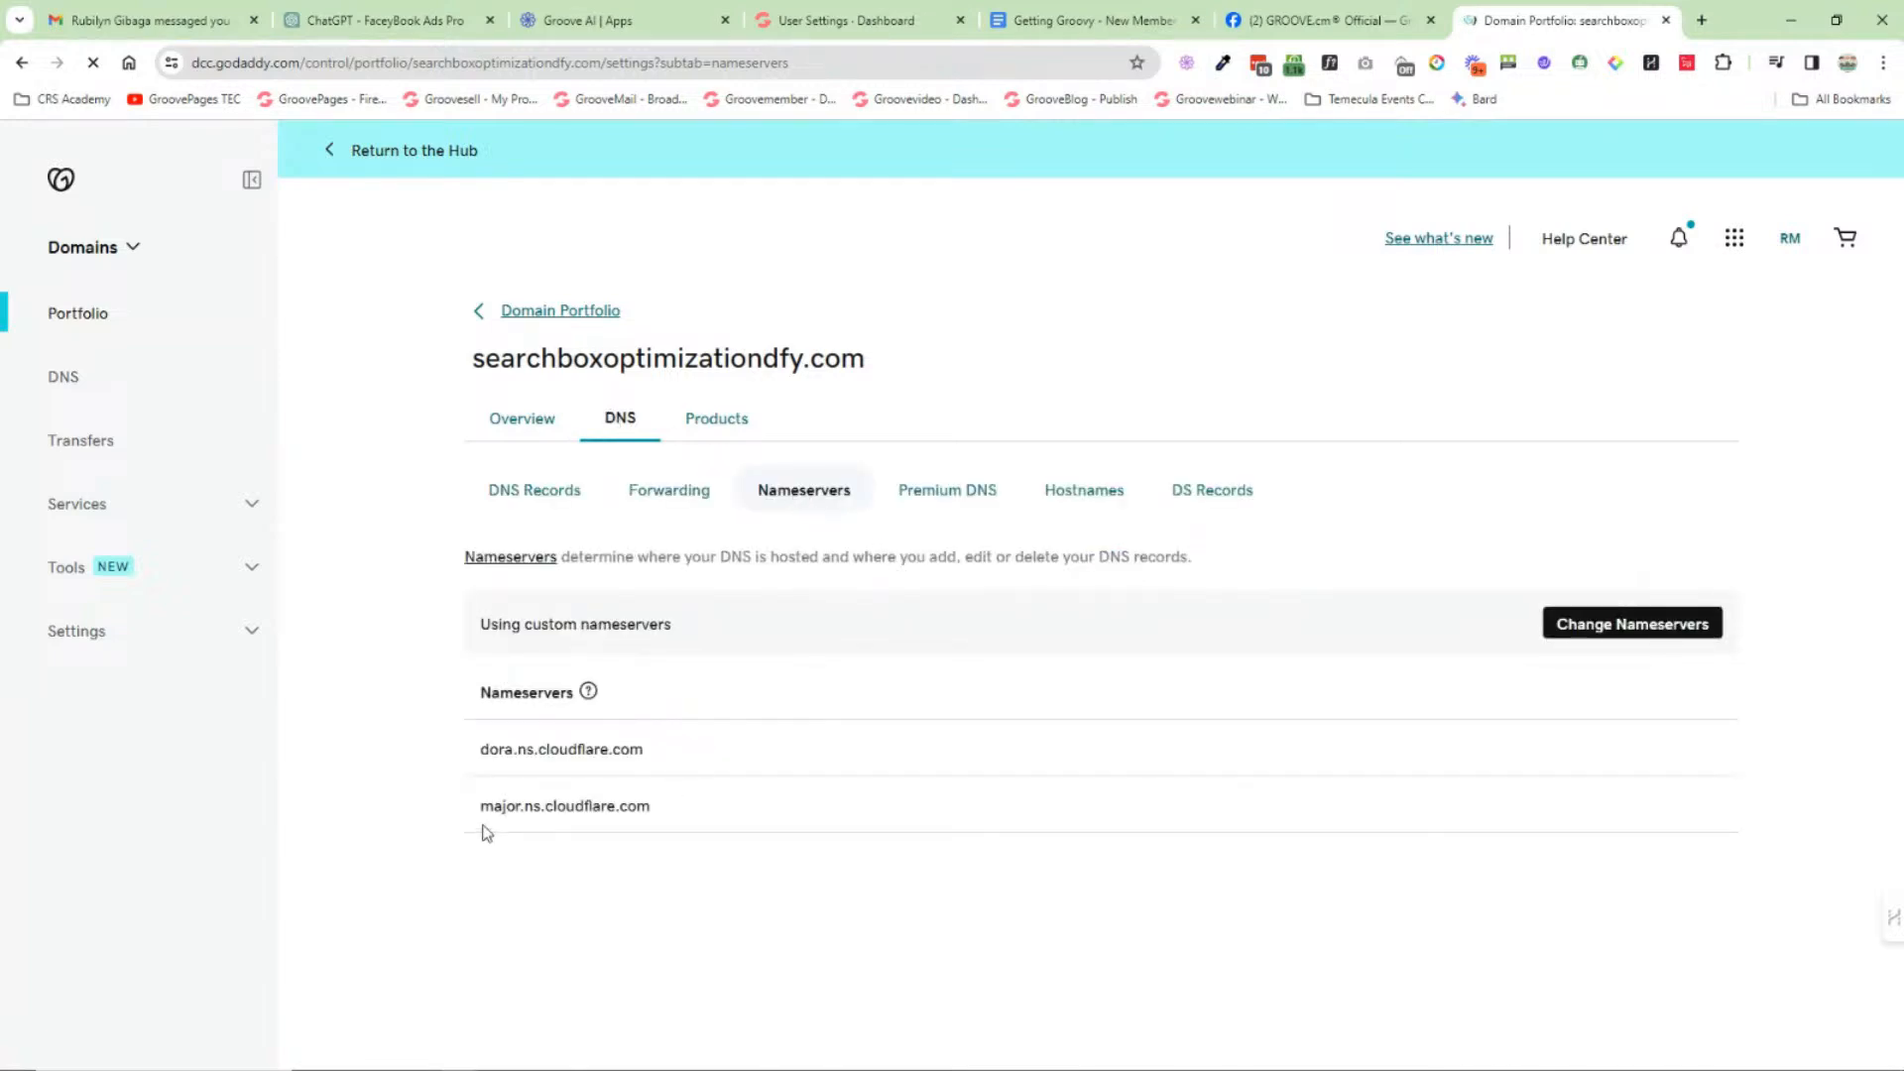
Step: Return to Groove, validate the domain's DNS records and complete the domain connection process
left_click(853, 21)
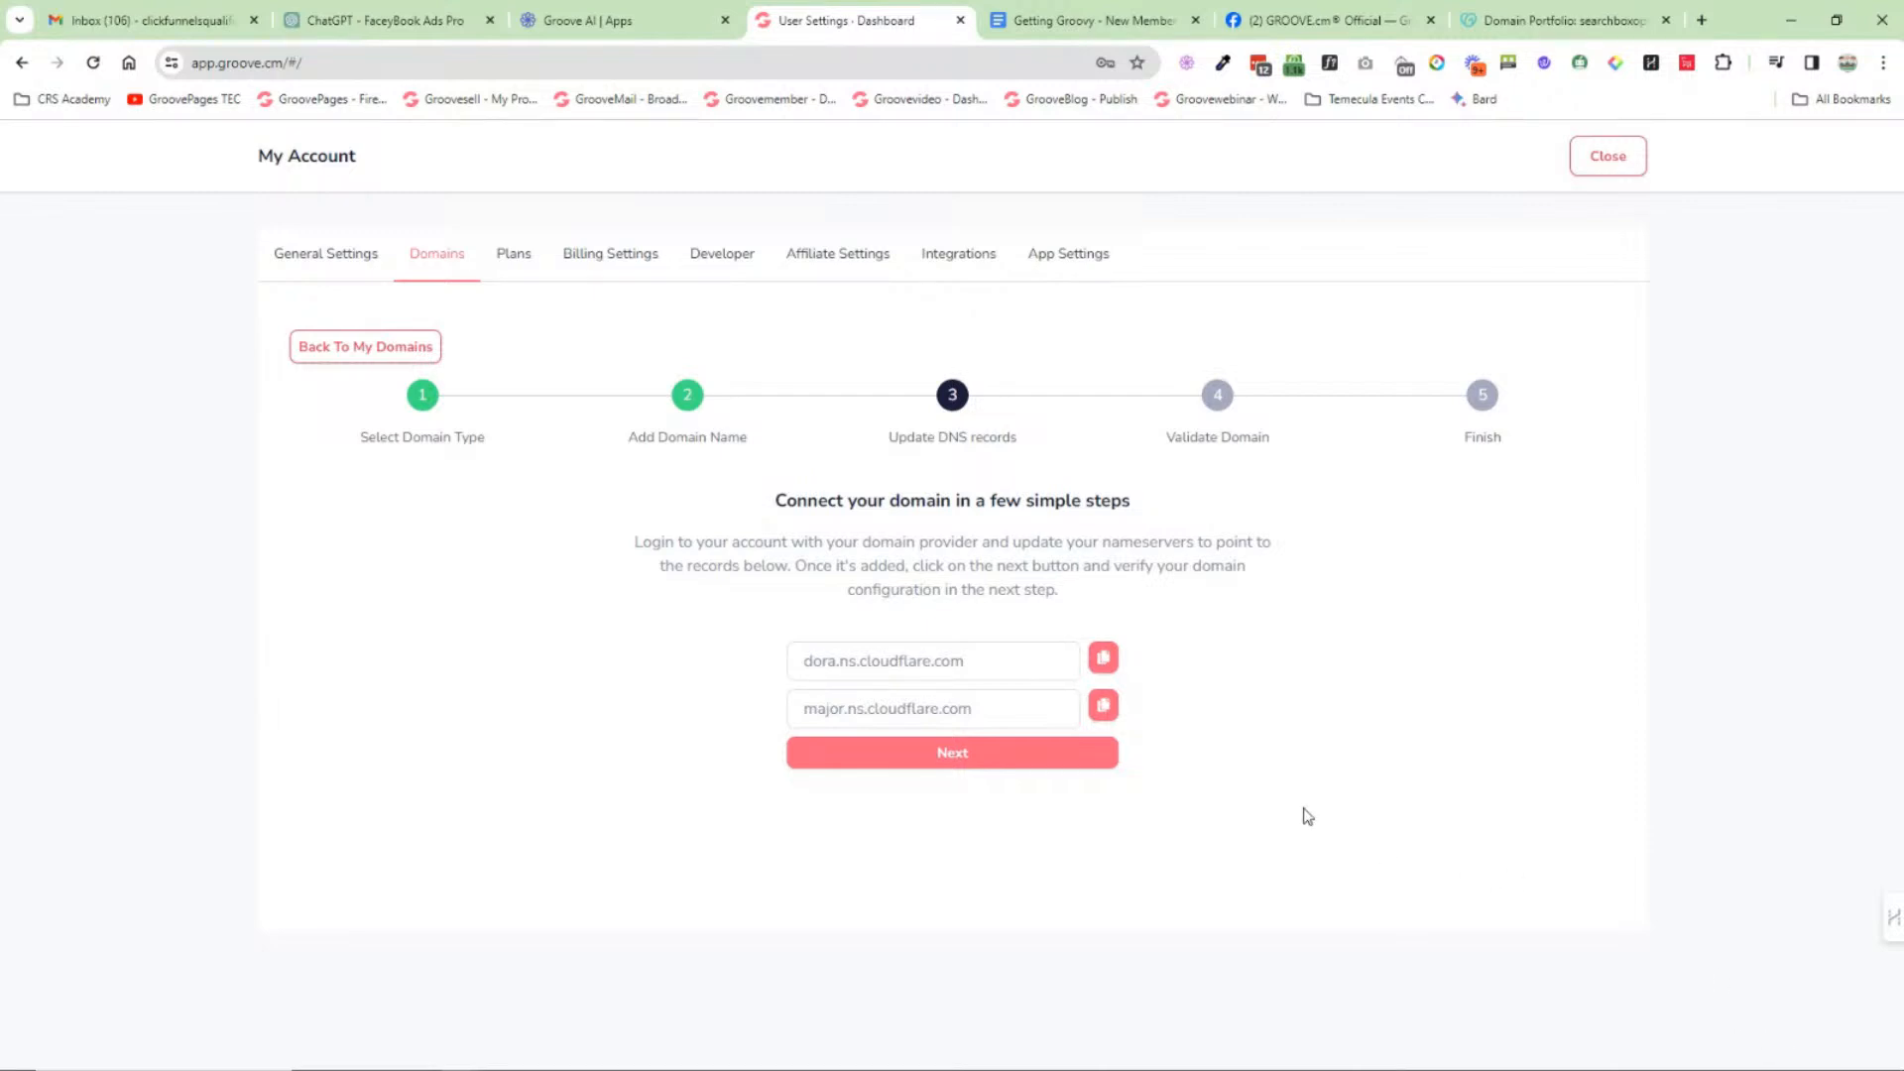
left_click(969, 755)
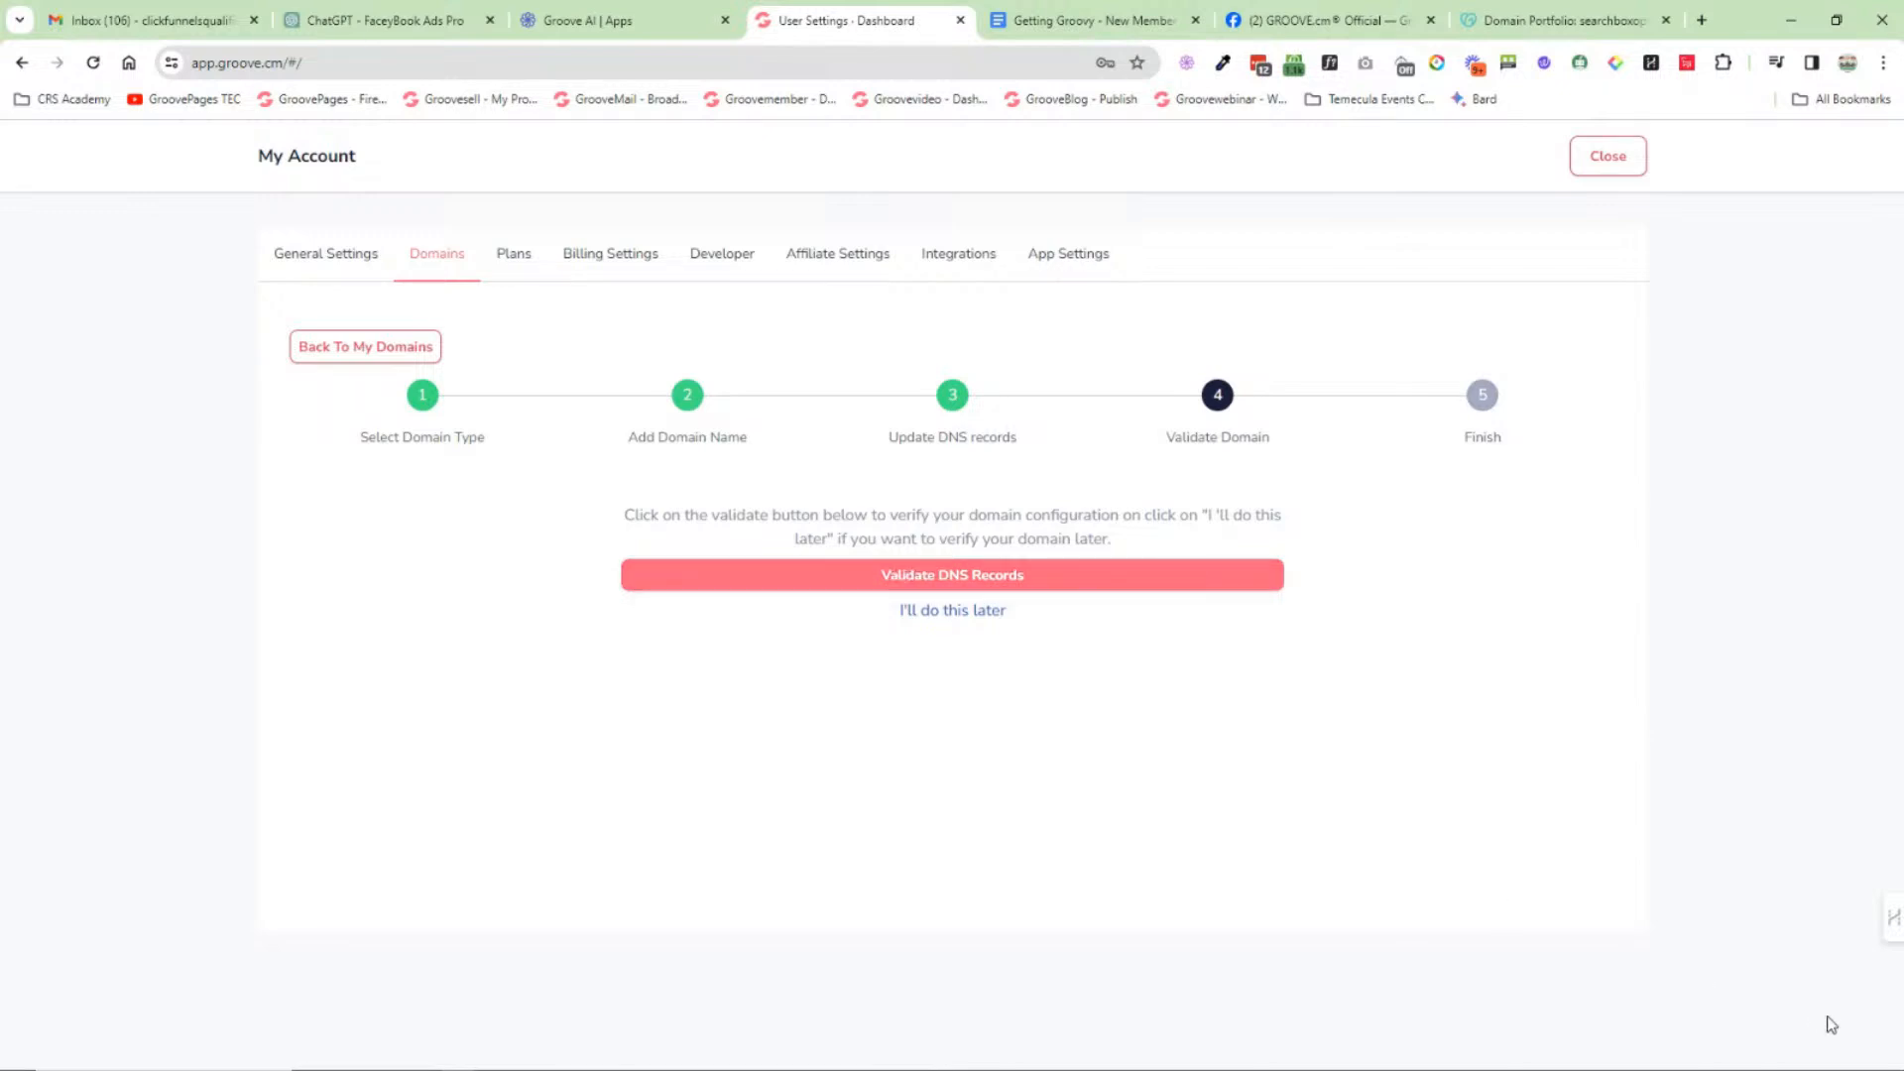
left_click(946, 578)
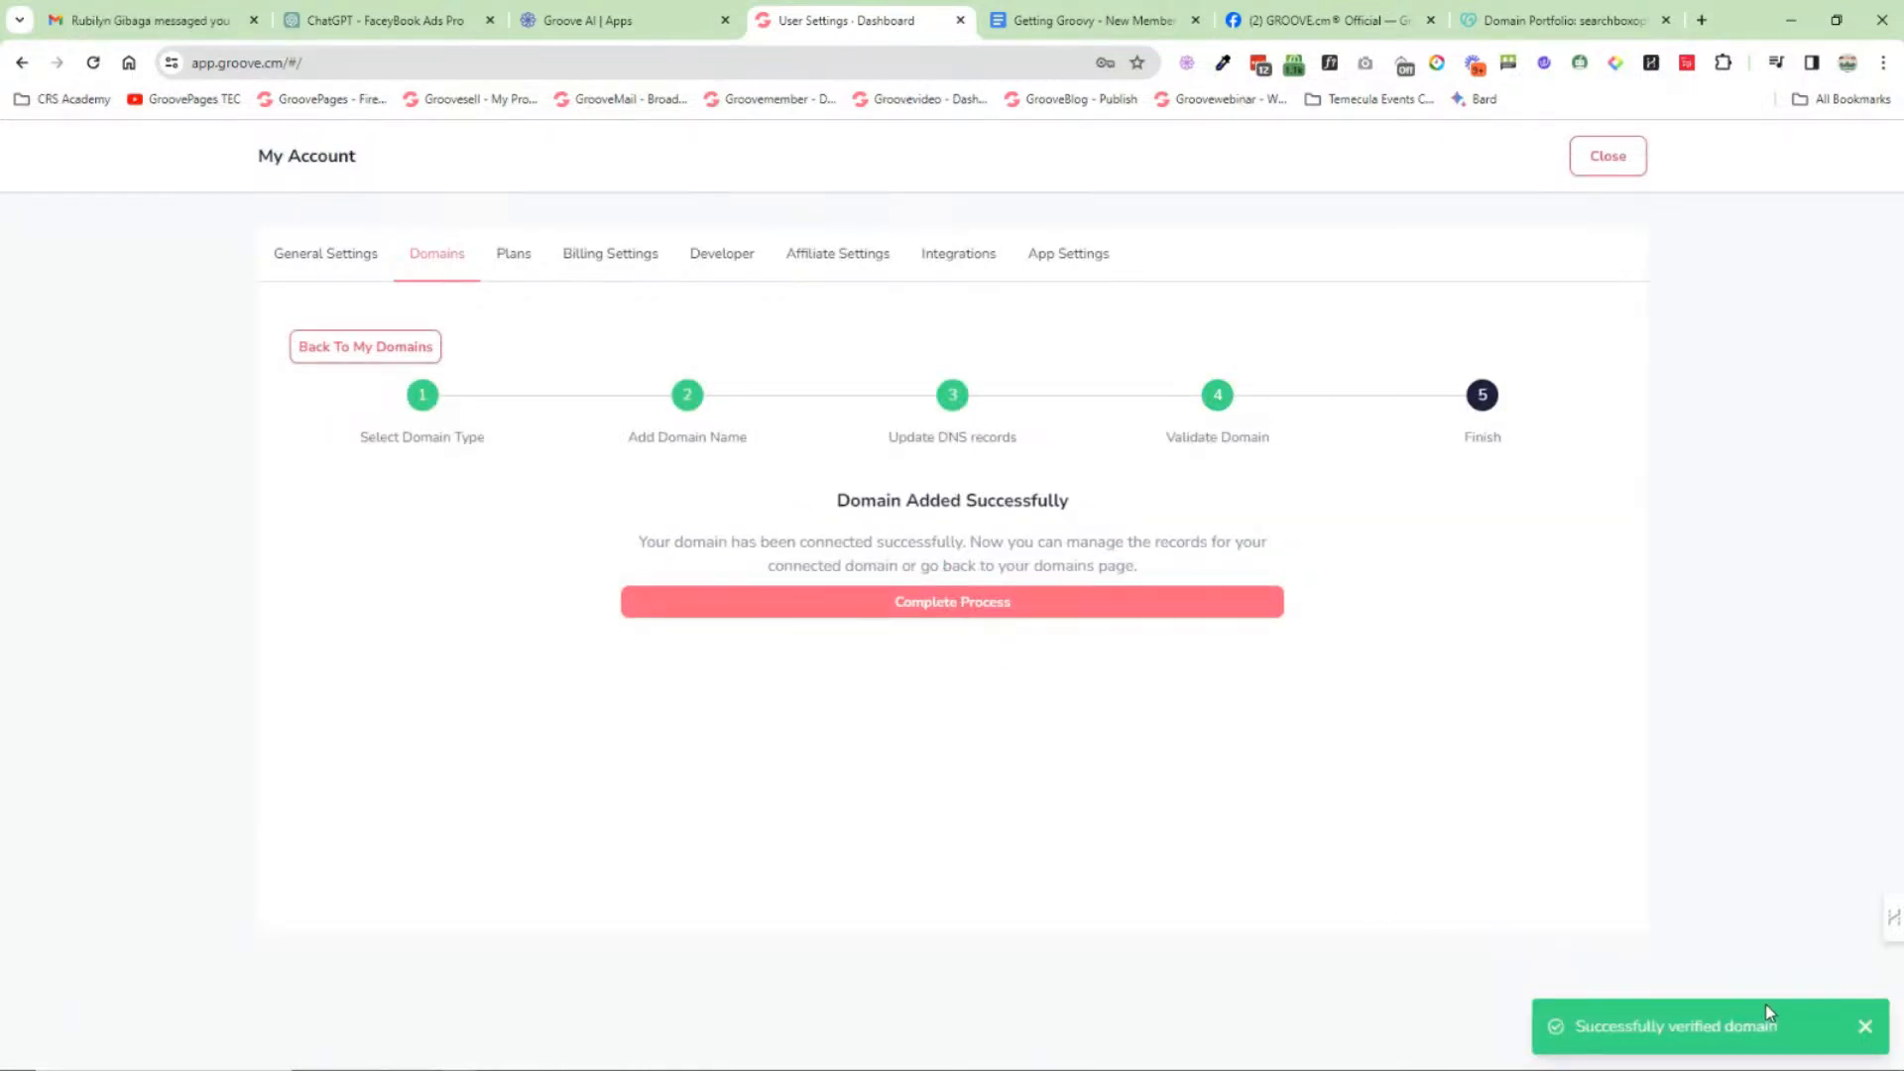
left_click(1865, 1029)
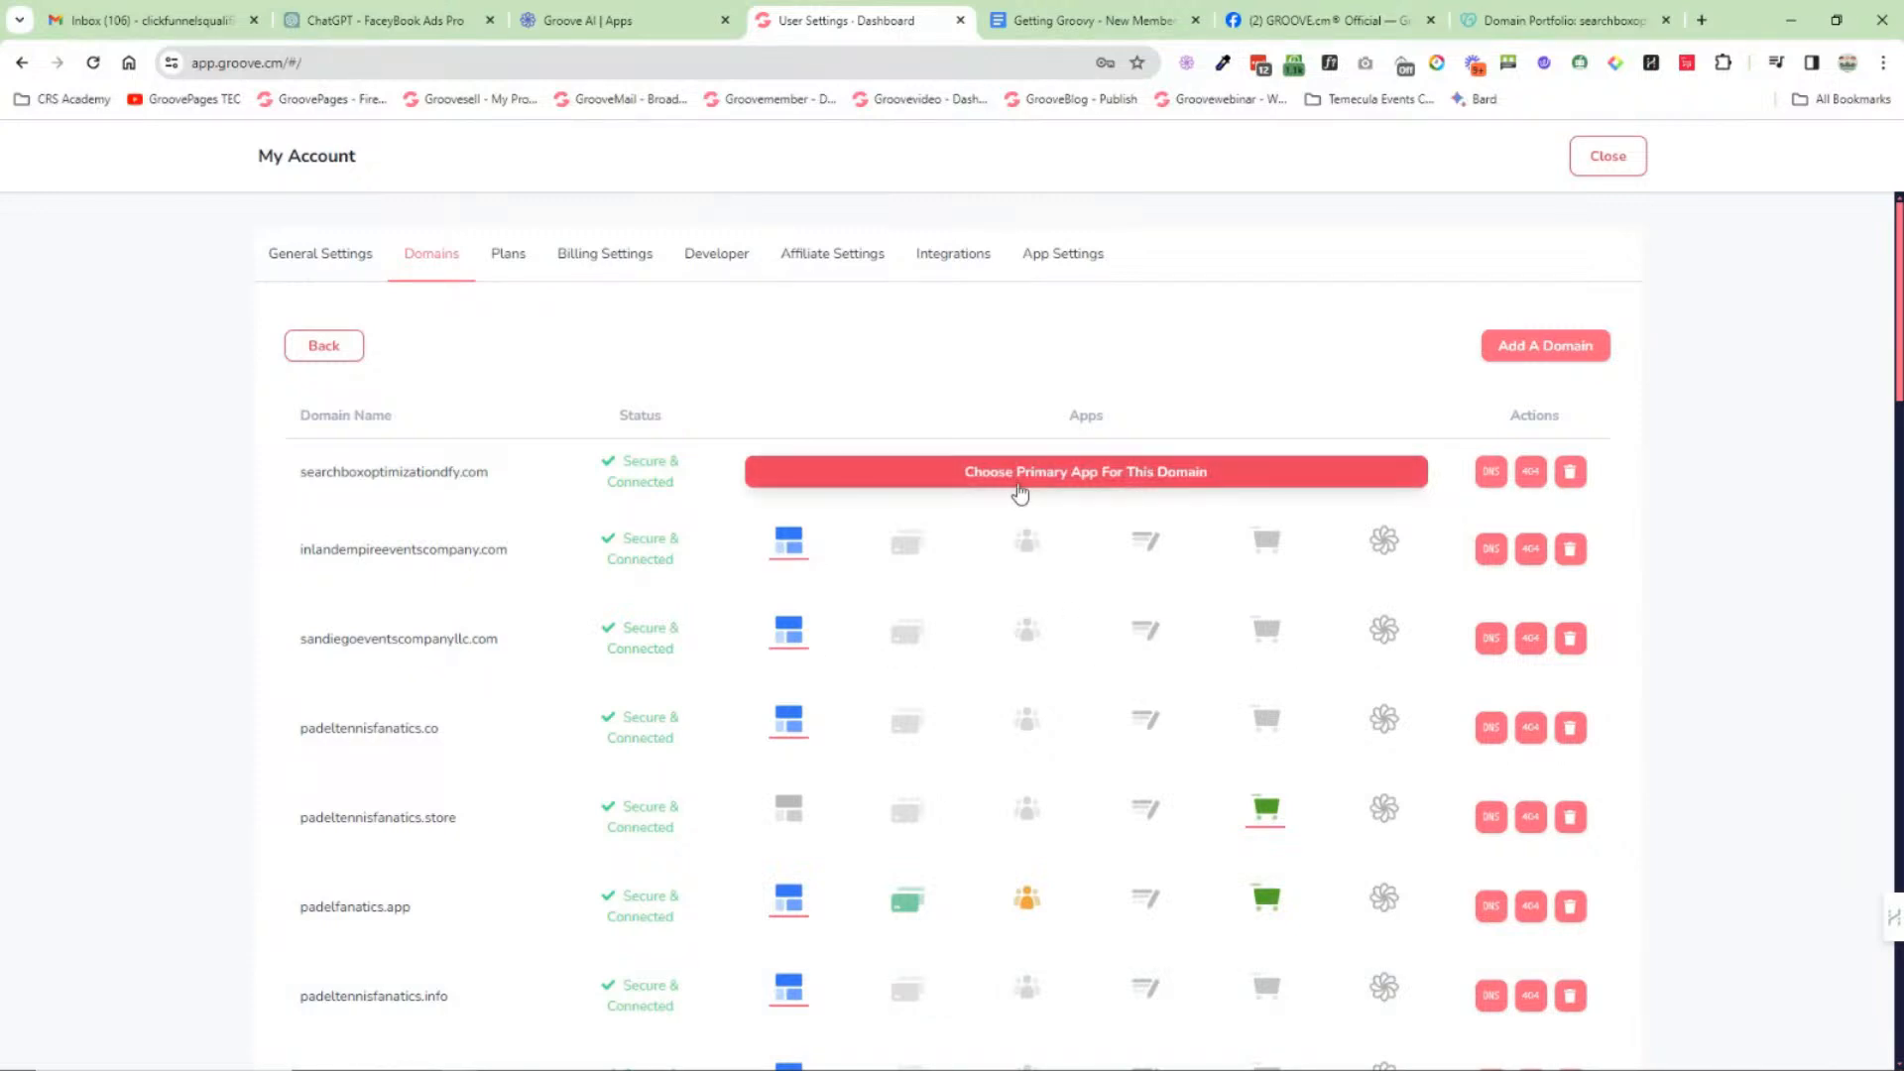
Step: Set GroovePages as the primary app for searchboxoptimizationdfy.com
left_click_drag(290, 470, 489, 474)
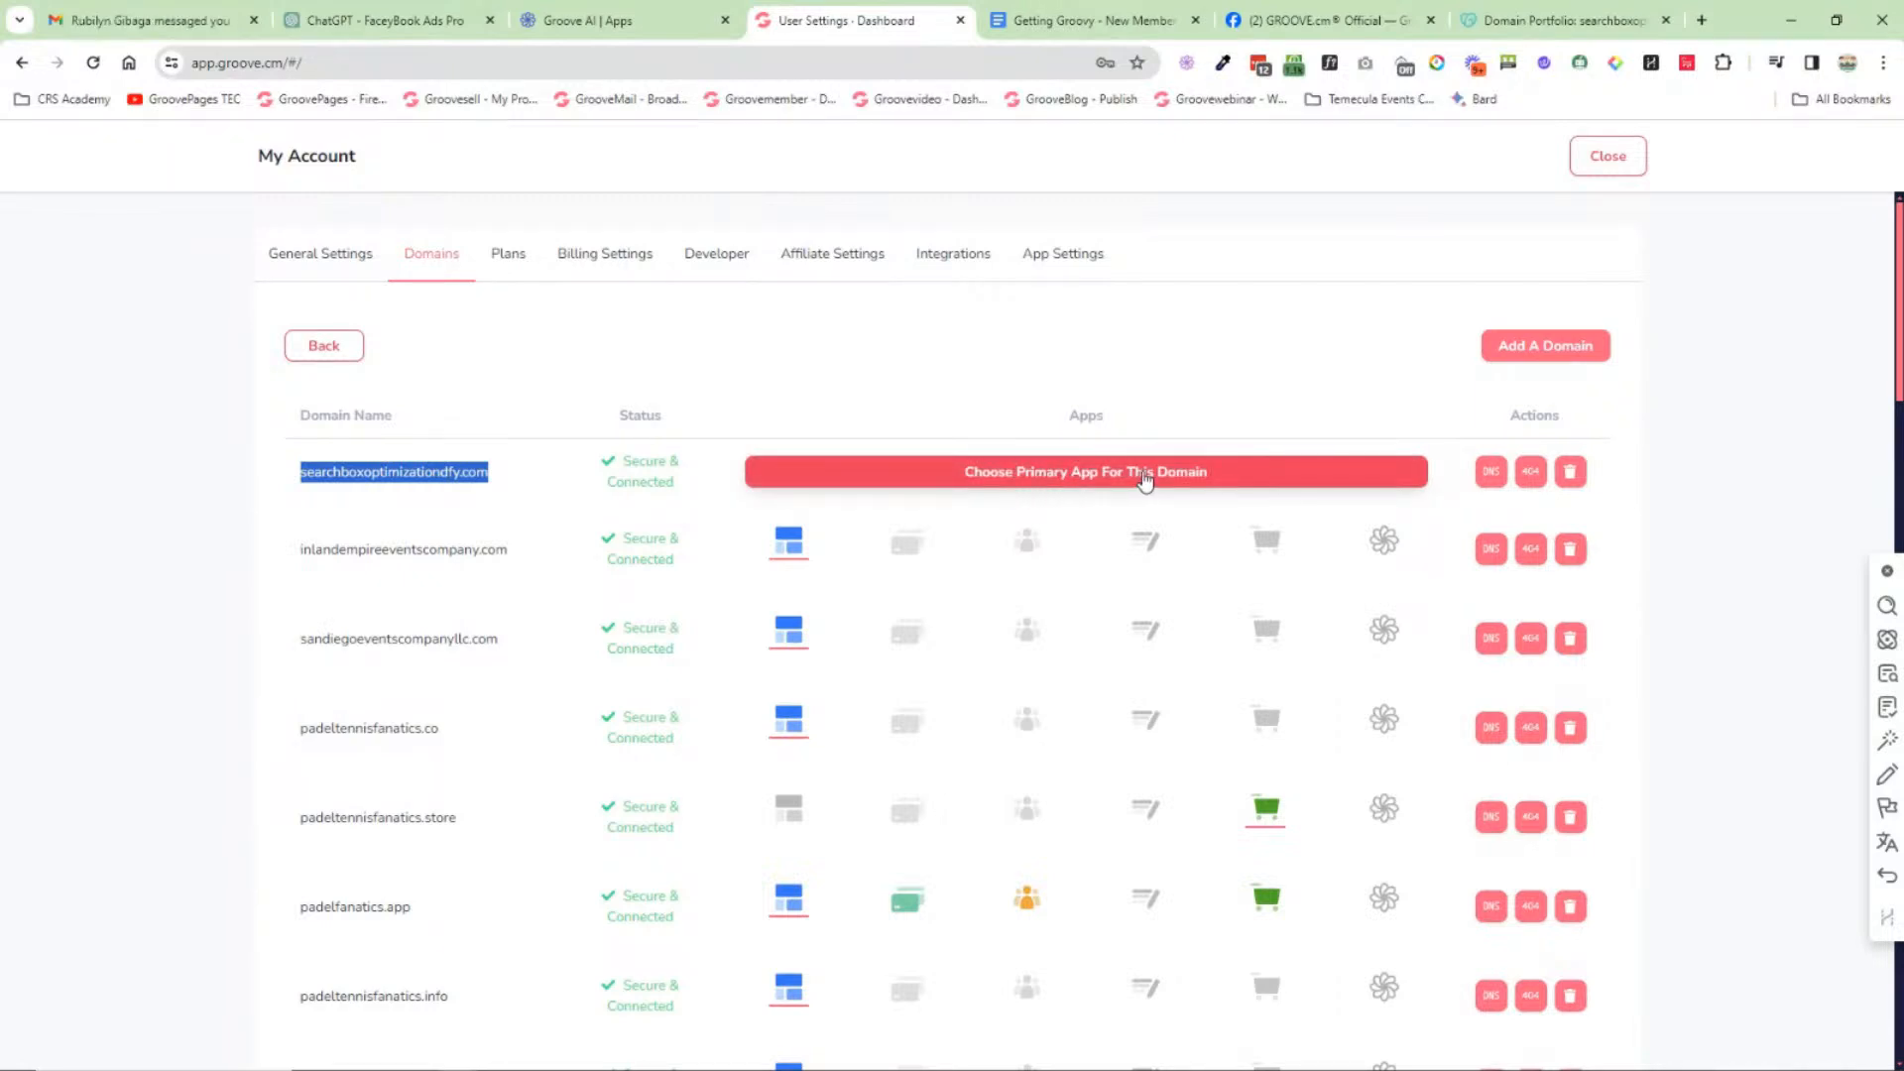
left_click(1053, 474)
left_click(913, 481)
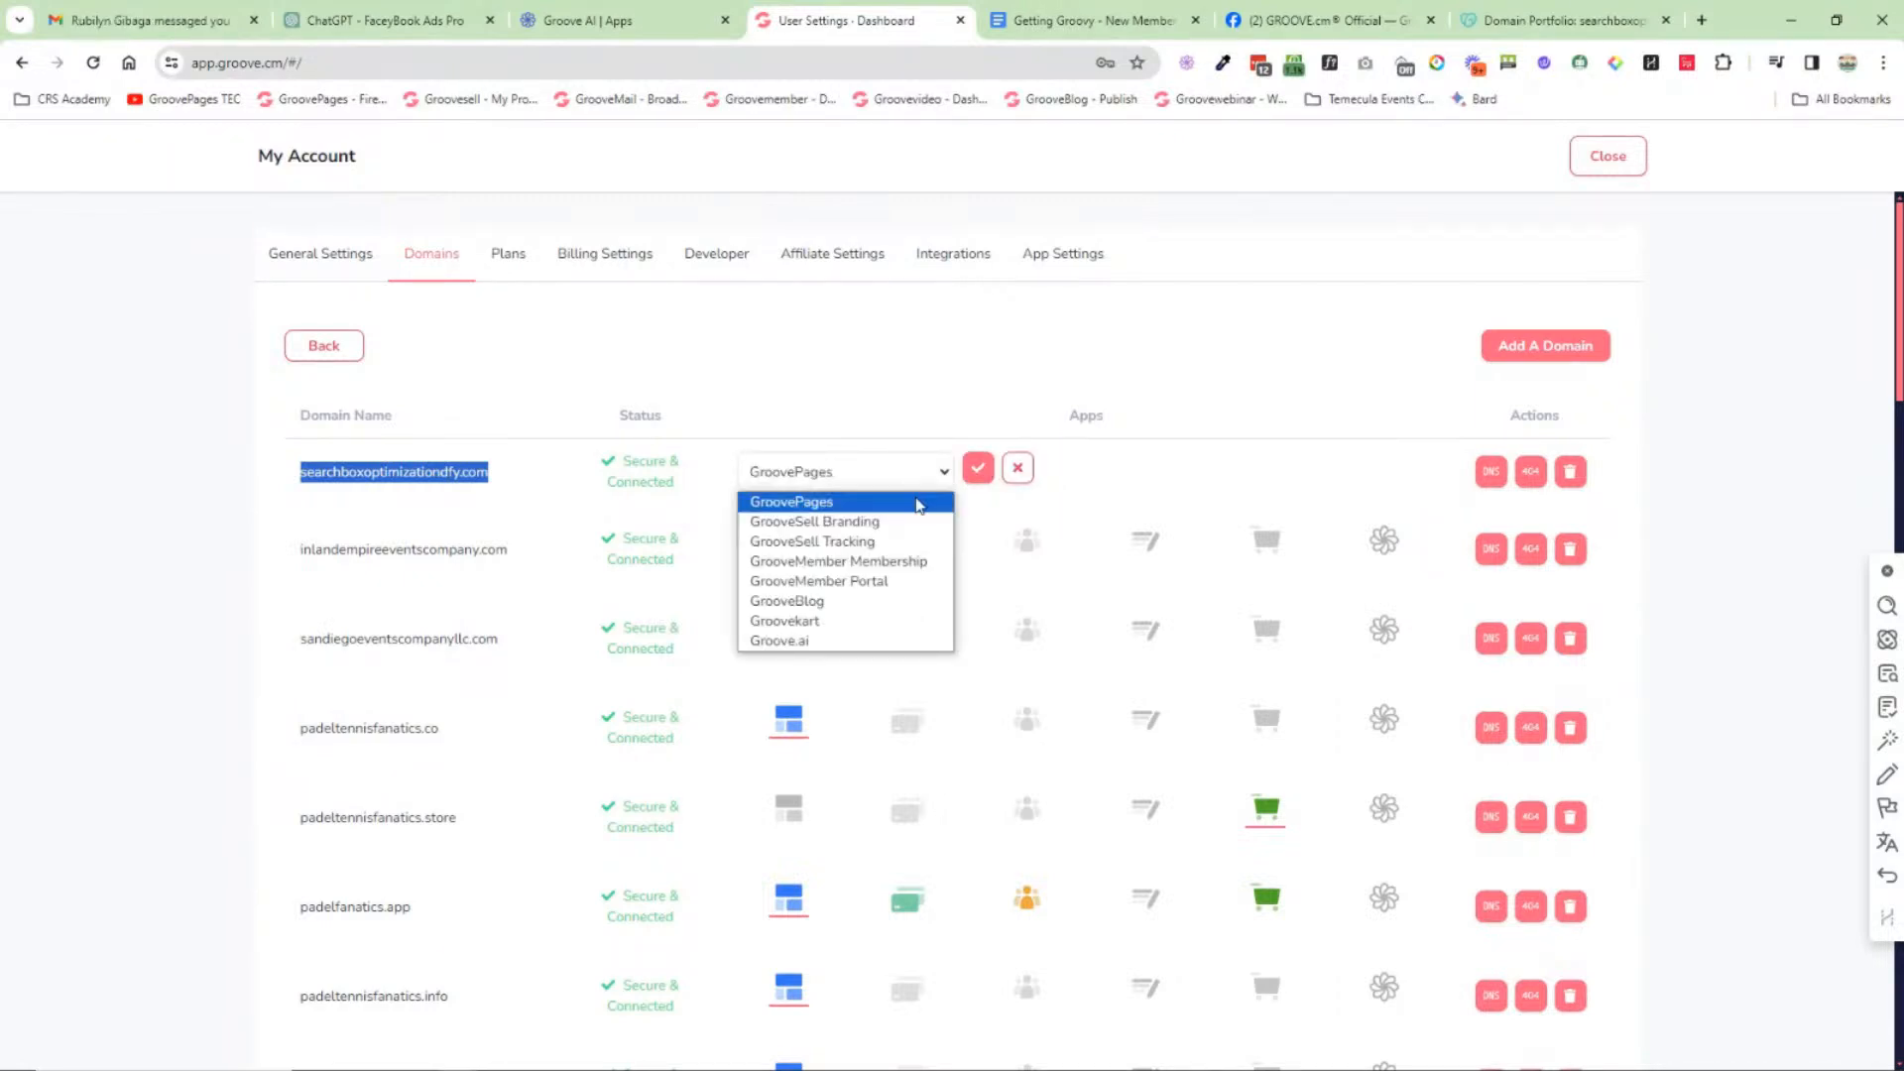
left_click(891, 502)
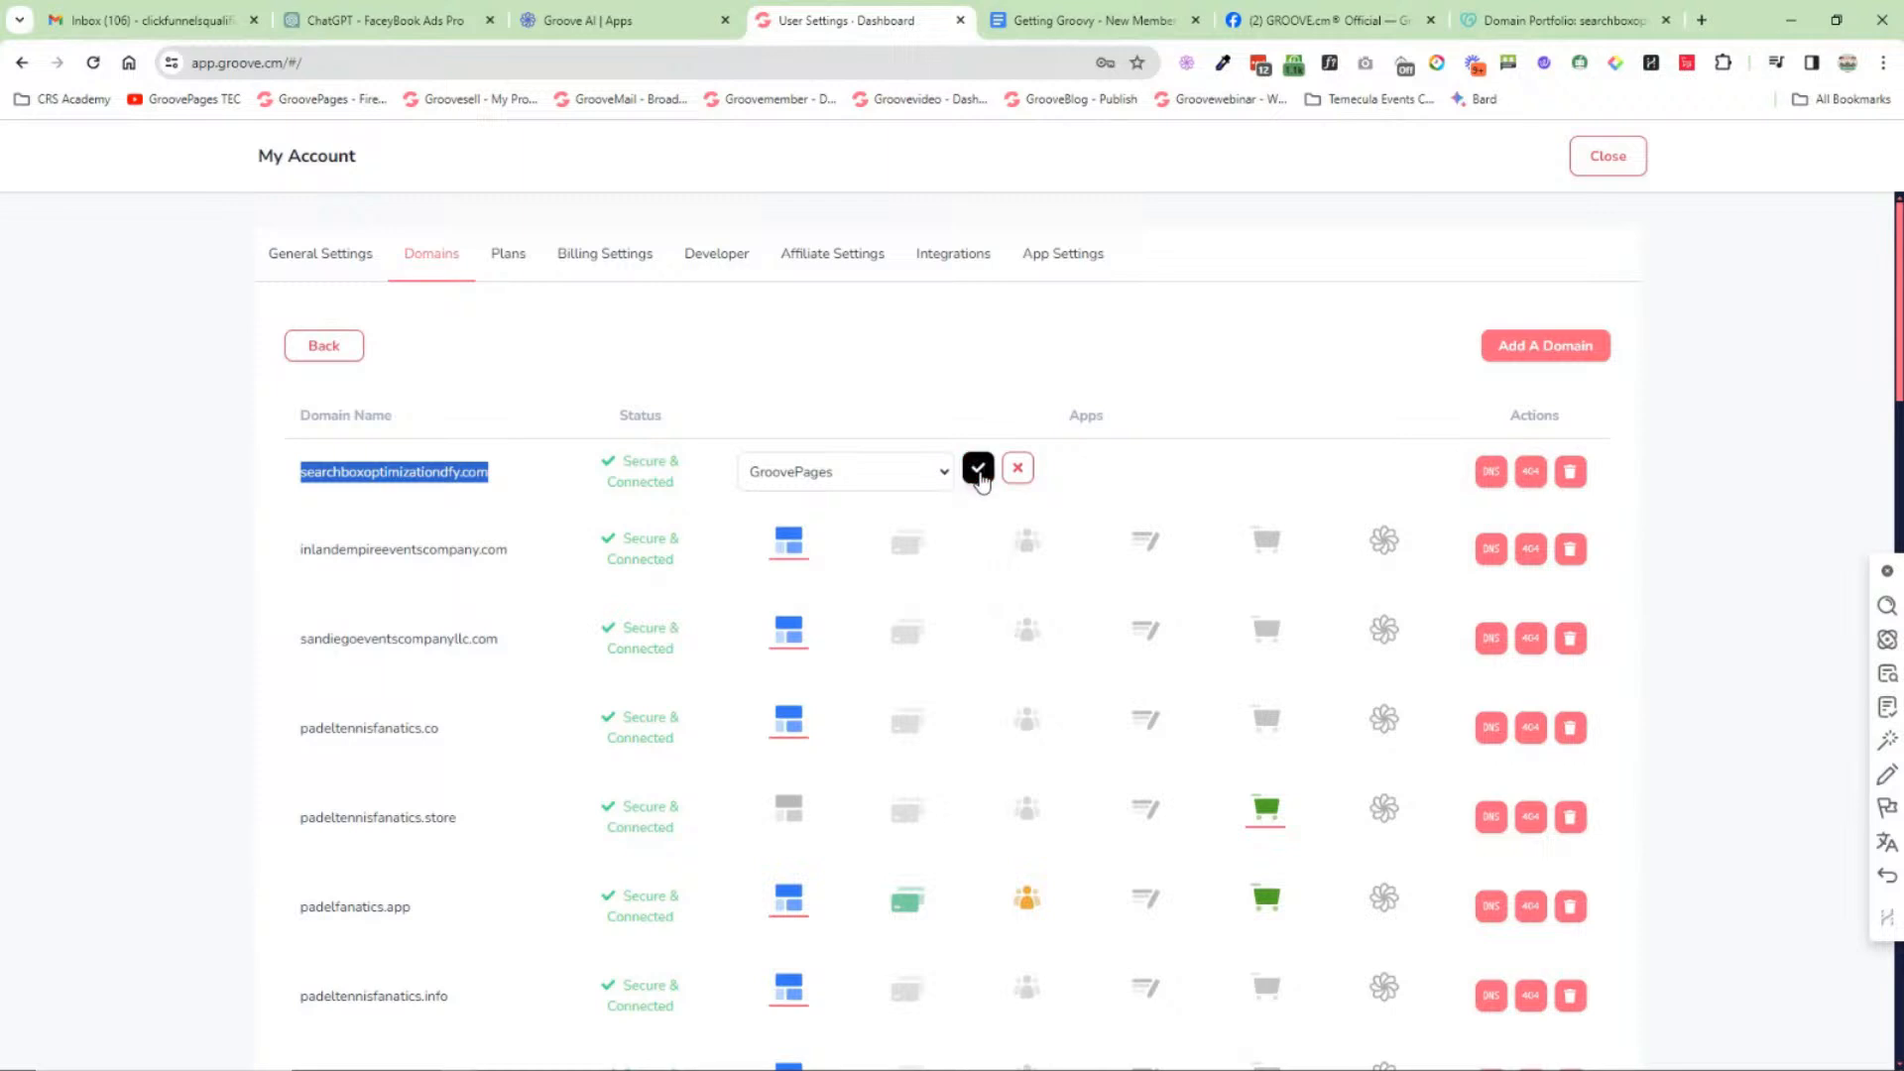
left_click(978, 470)
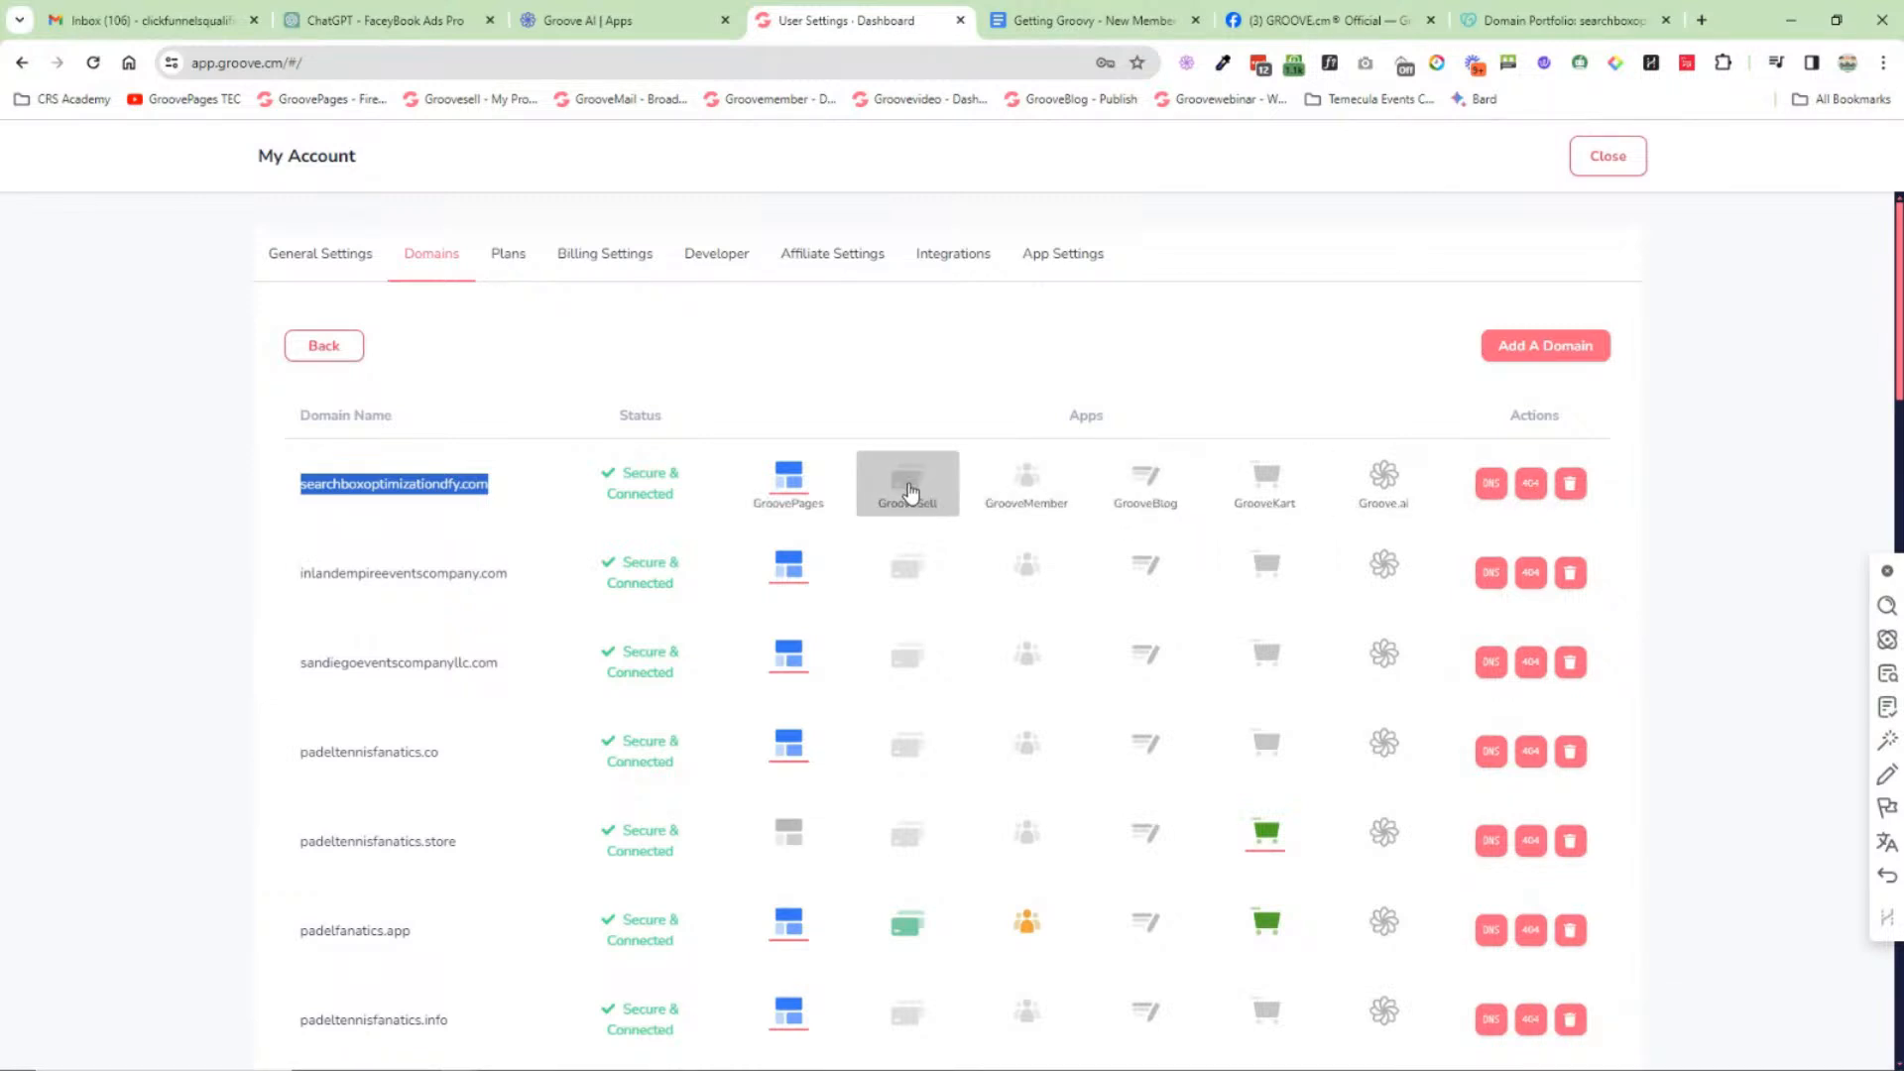
Step: Add the subdomain "buy" to searchboxoptimizationdfy.com for GrooveSell Branding
left_click(908, 486)
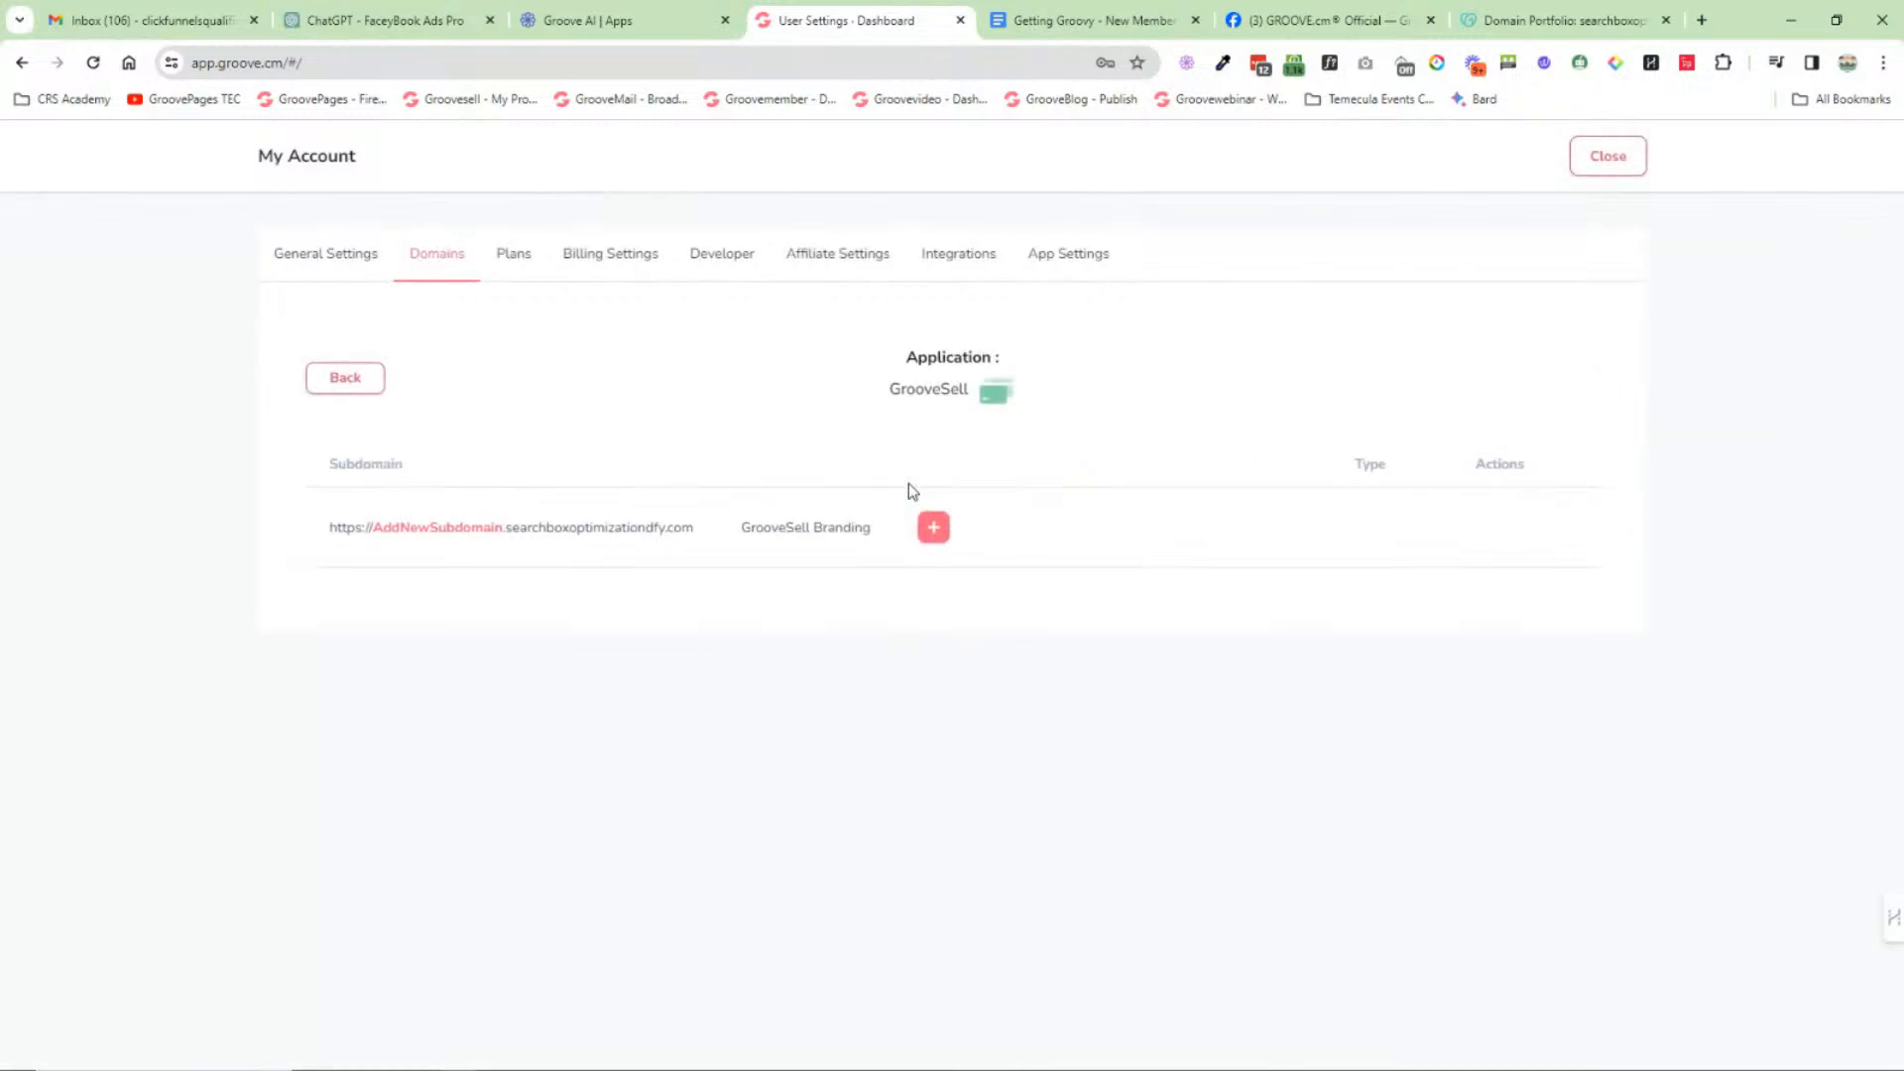
left_click(933, 527)
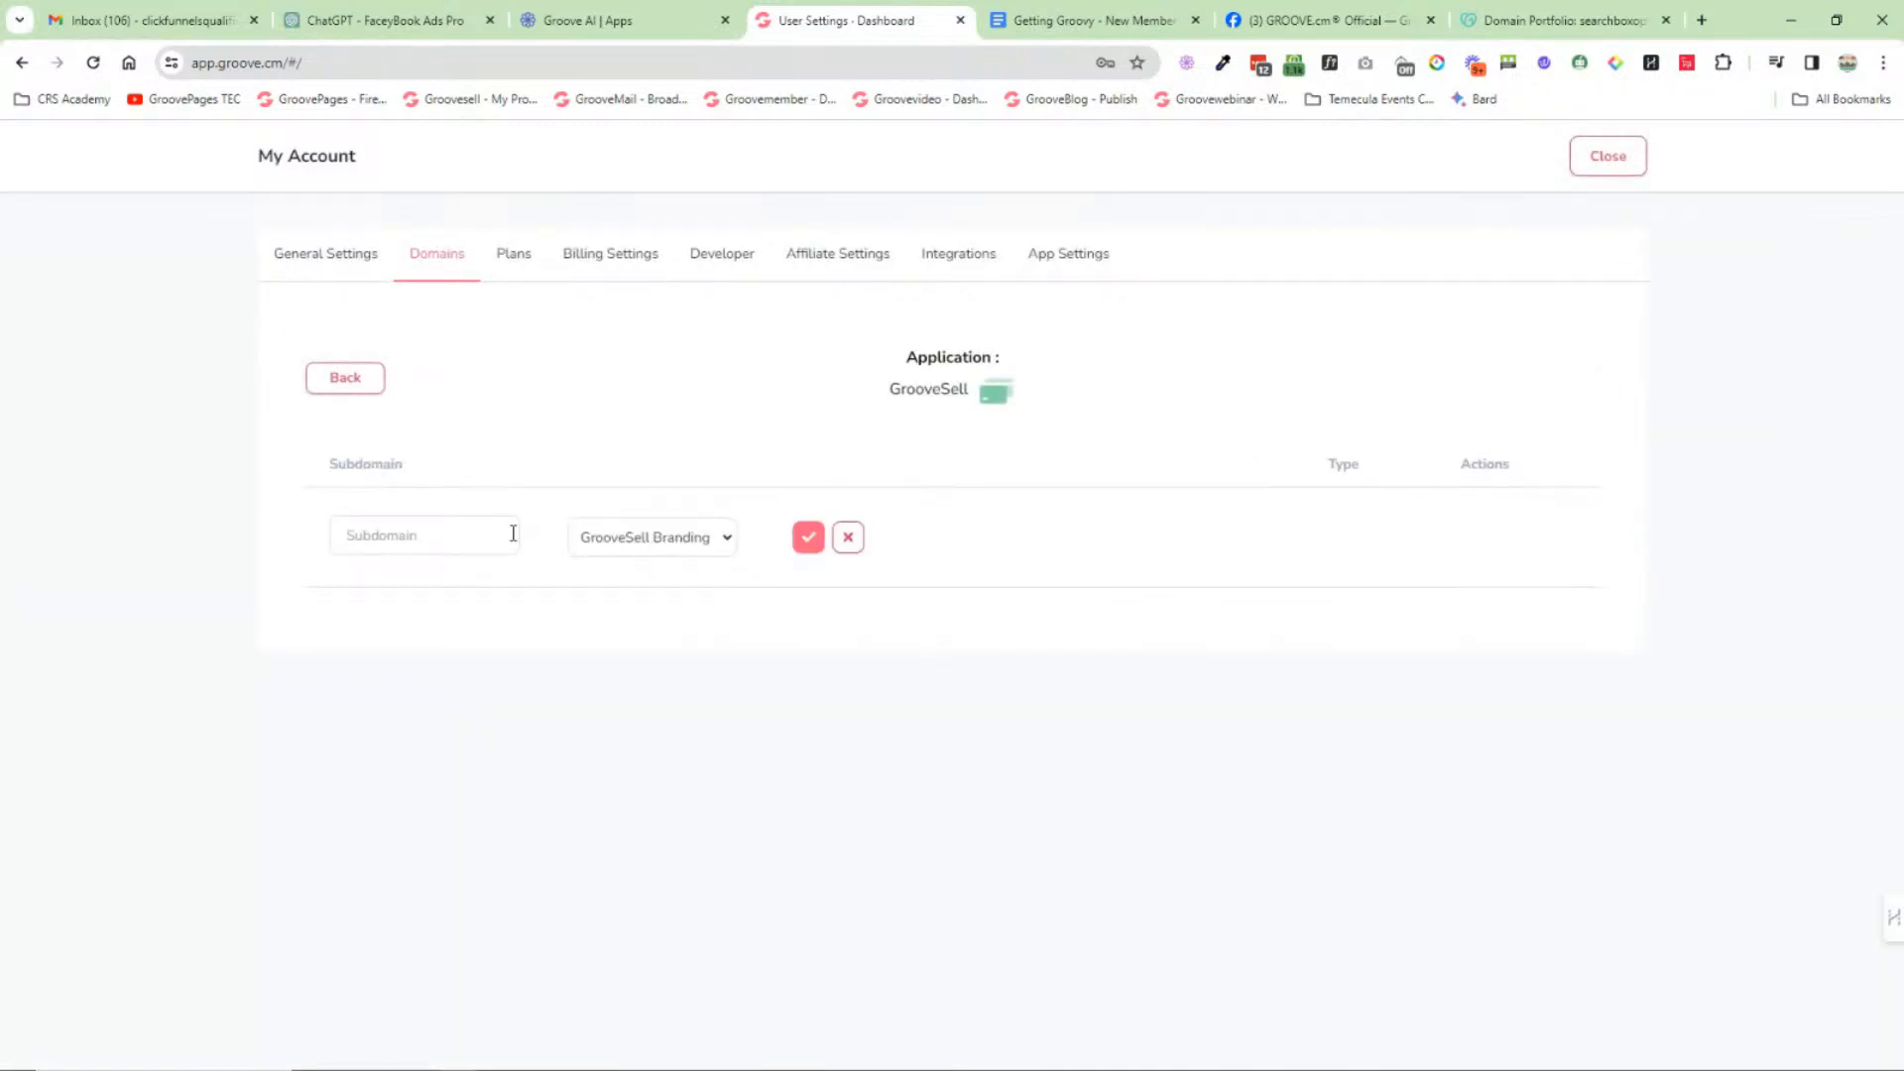
type("buy")
left_click(810, 537)
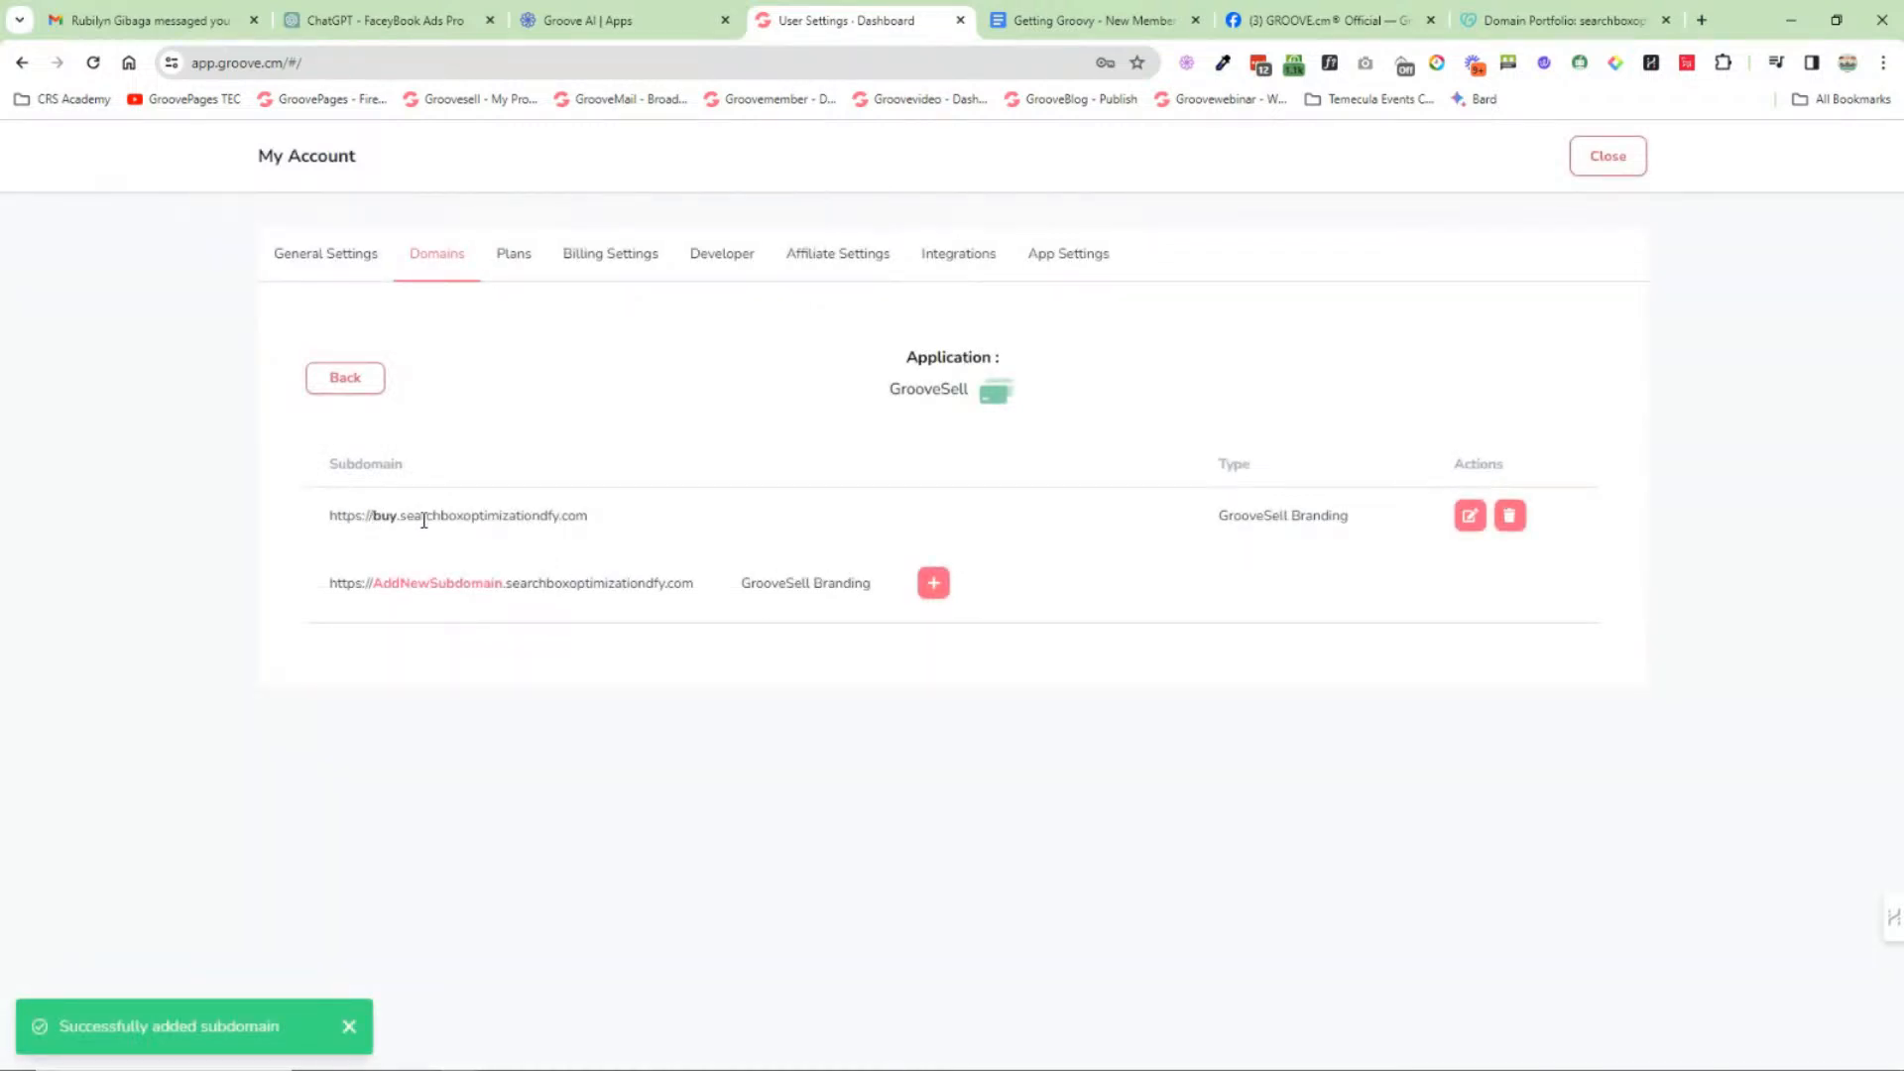
Step: Delete the buy.searchboxoptimizationdfy.com subdomain and return to the domains list
left_click(1507, 515)
left_click(1045, 627)
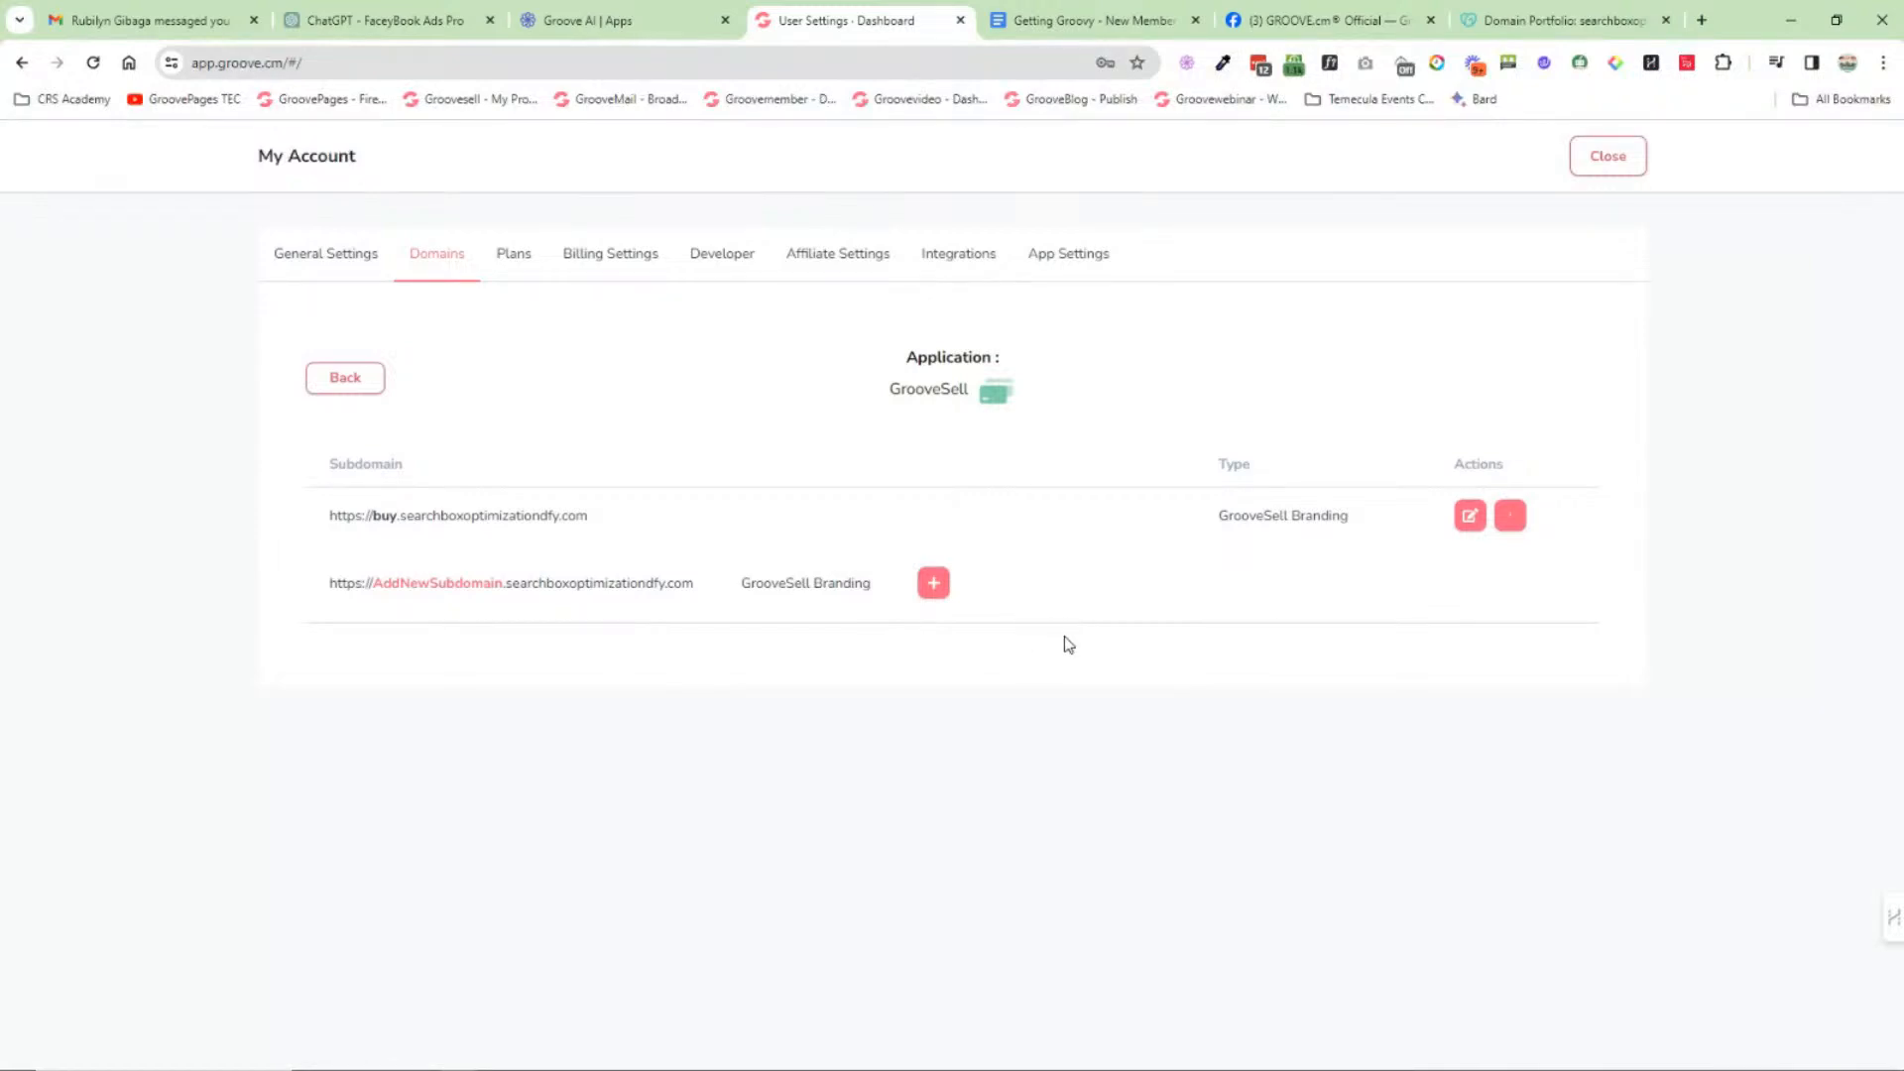
left_click(344, 391)
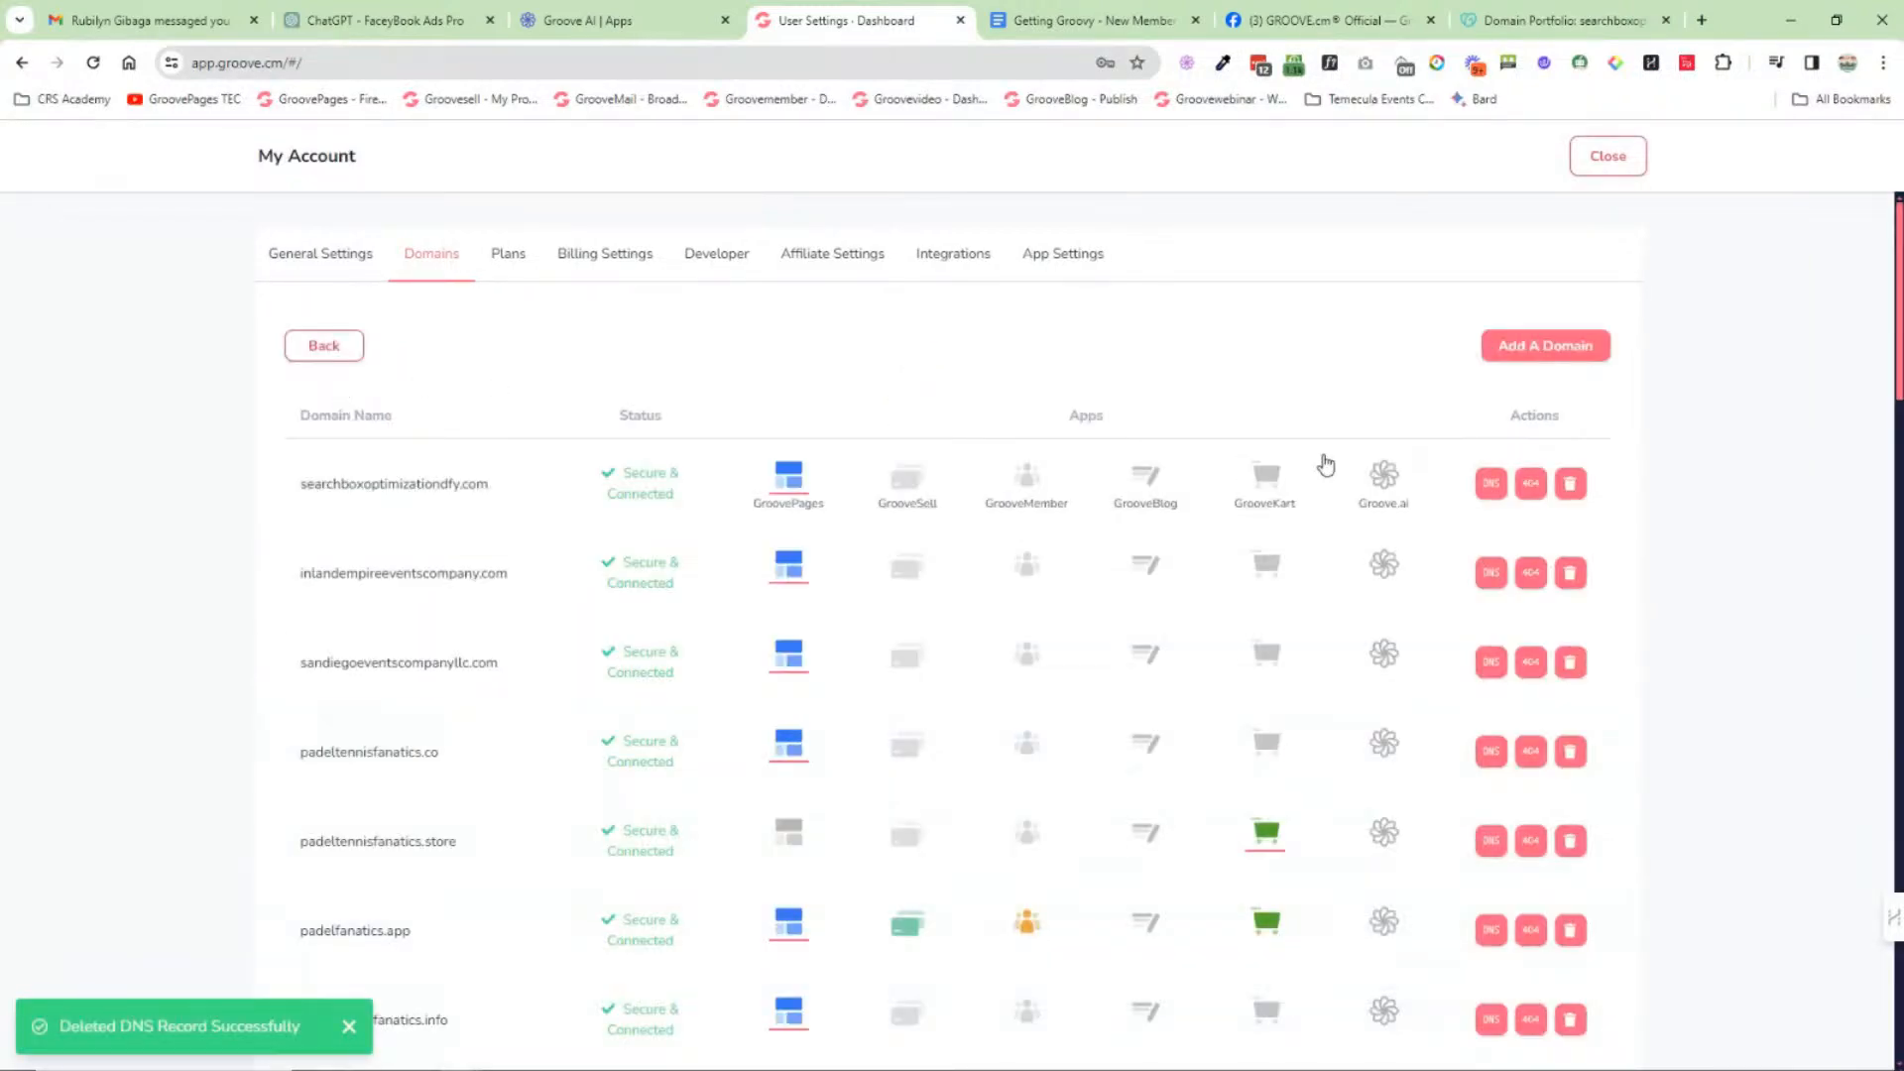
Step: Close the account settings and review Step #6, Adding MX Records to Your Custom Domain, in the roadmap document
left_click(1619, 161)
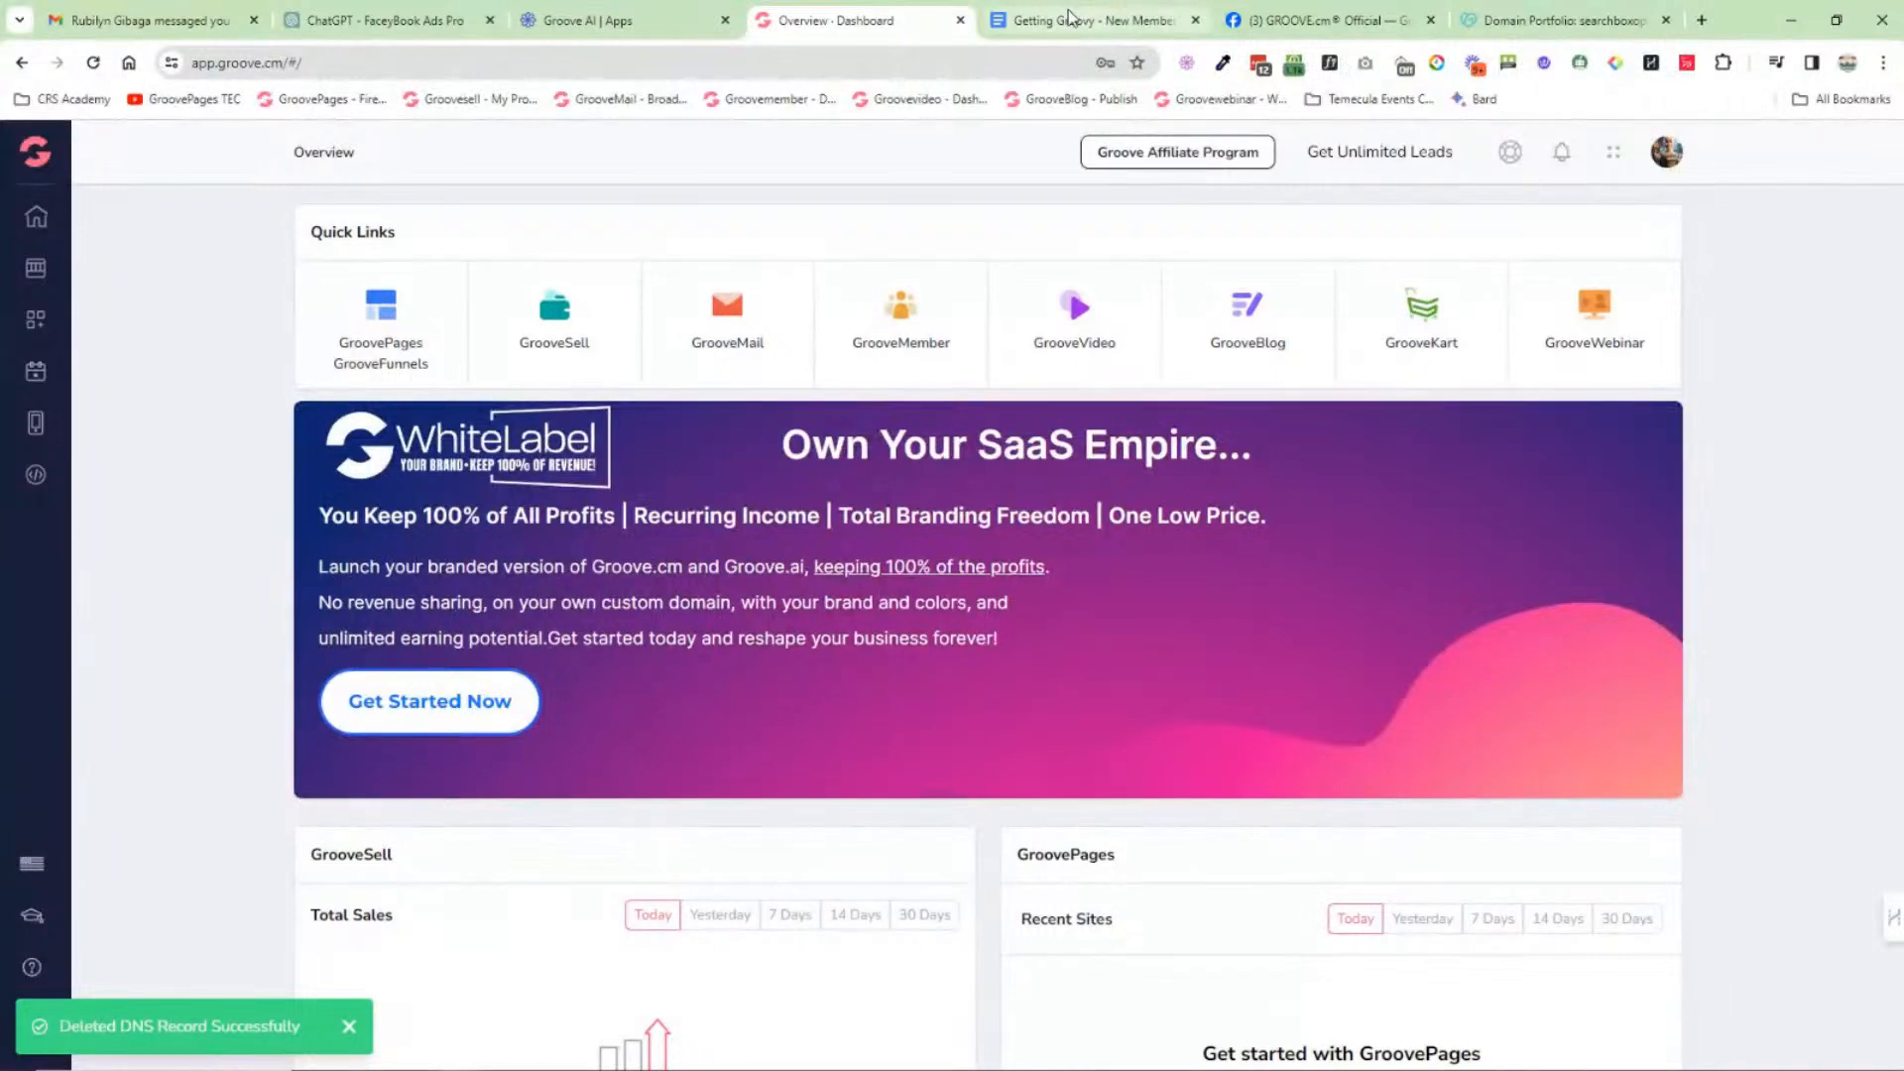
left_click(1091, 20)
left_click_drag(595, 417, 1071, 423)
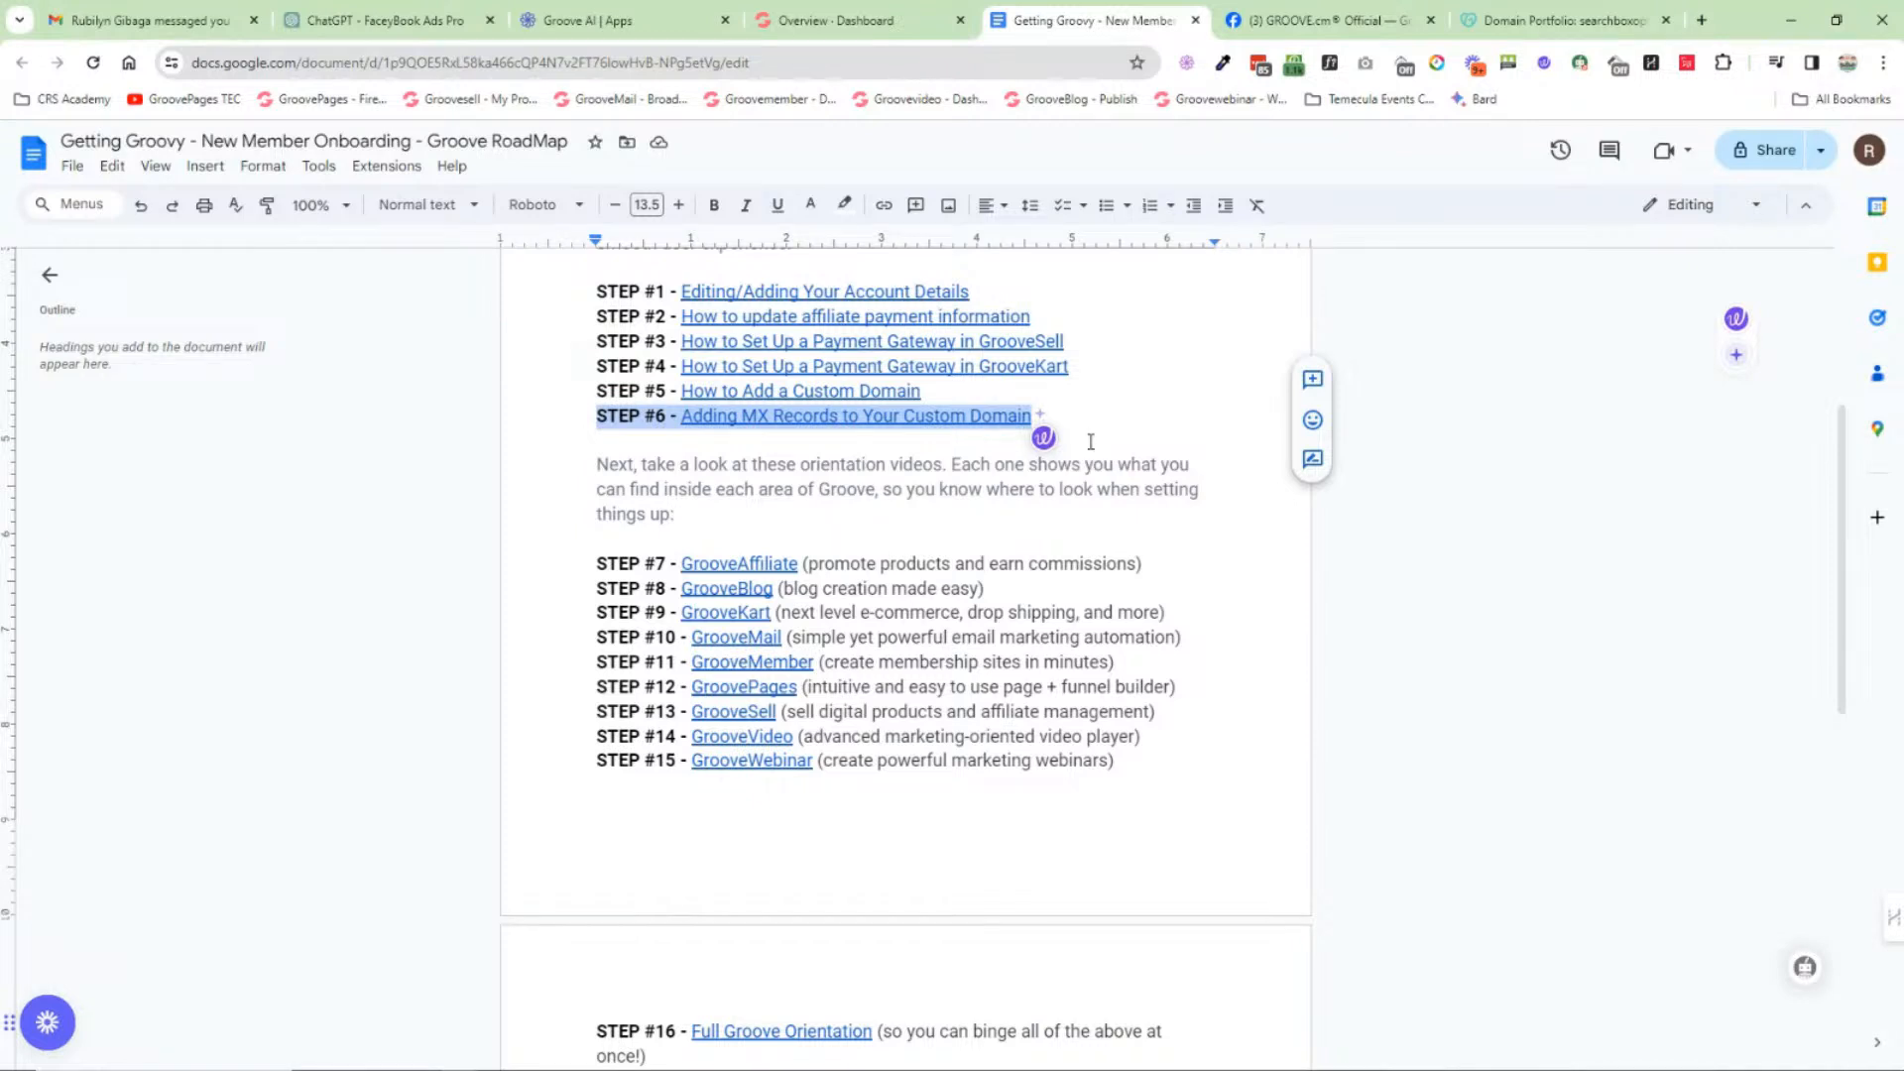
left_click(1094, 455)
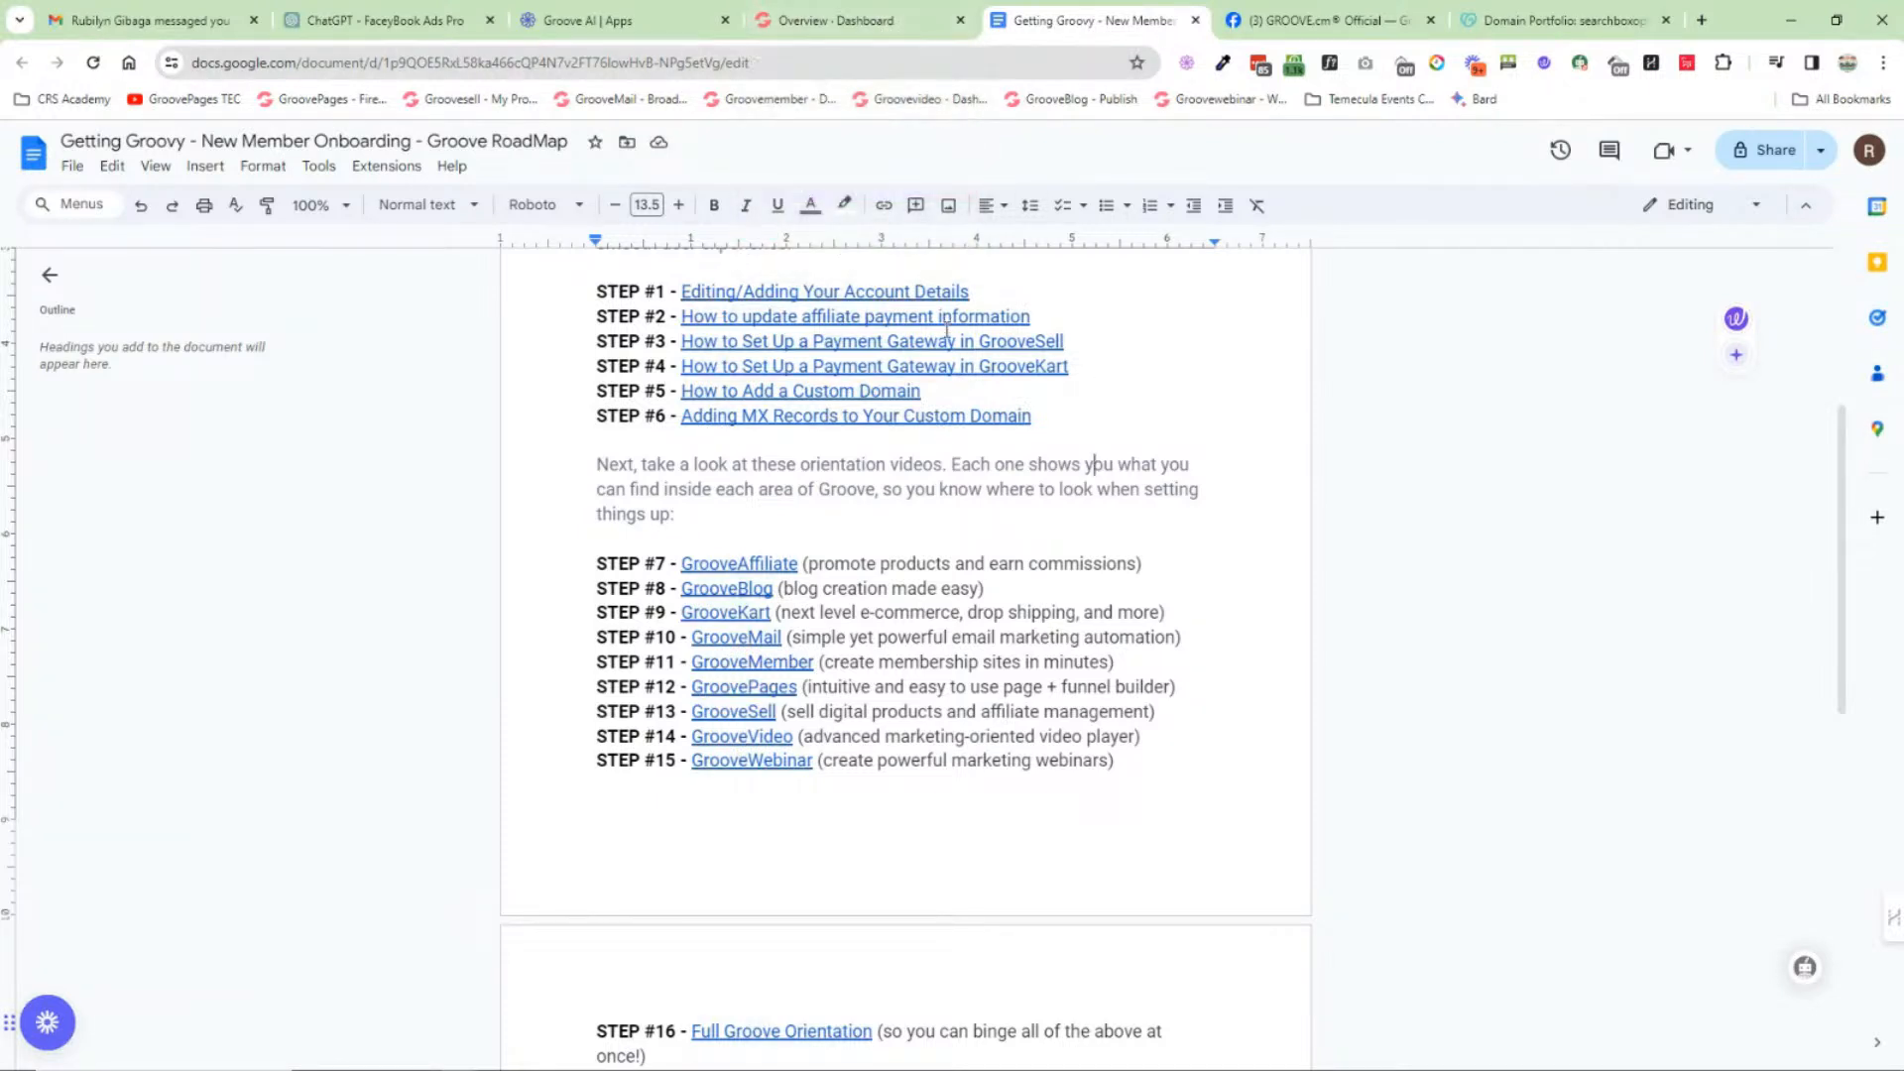
left_click(886, 38)
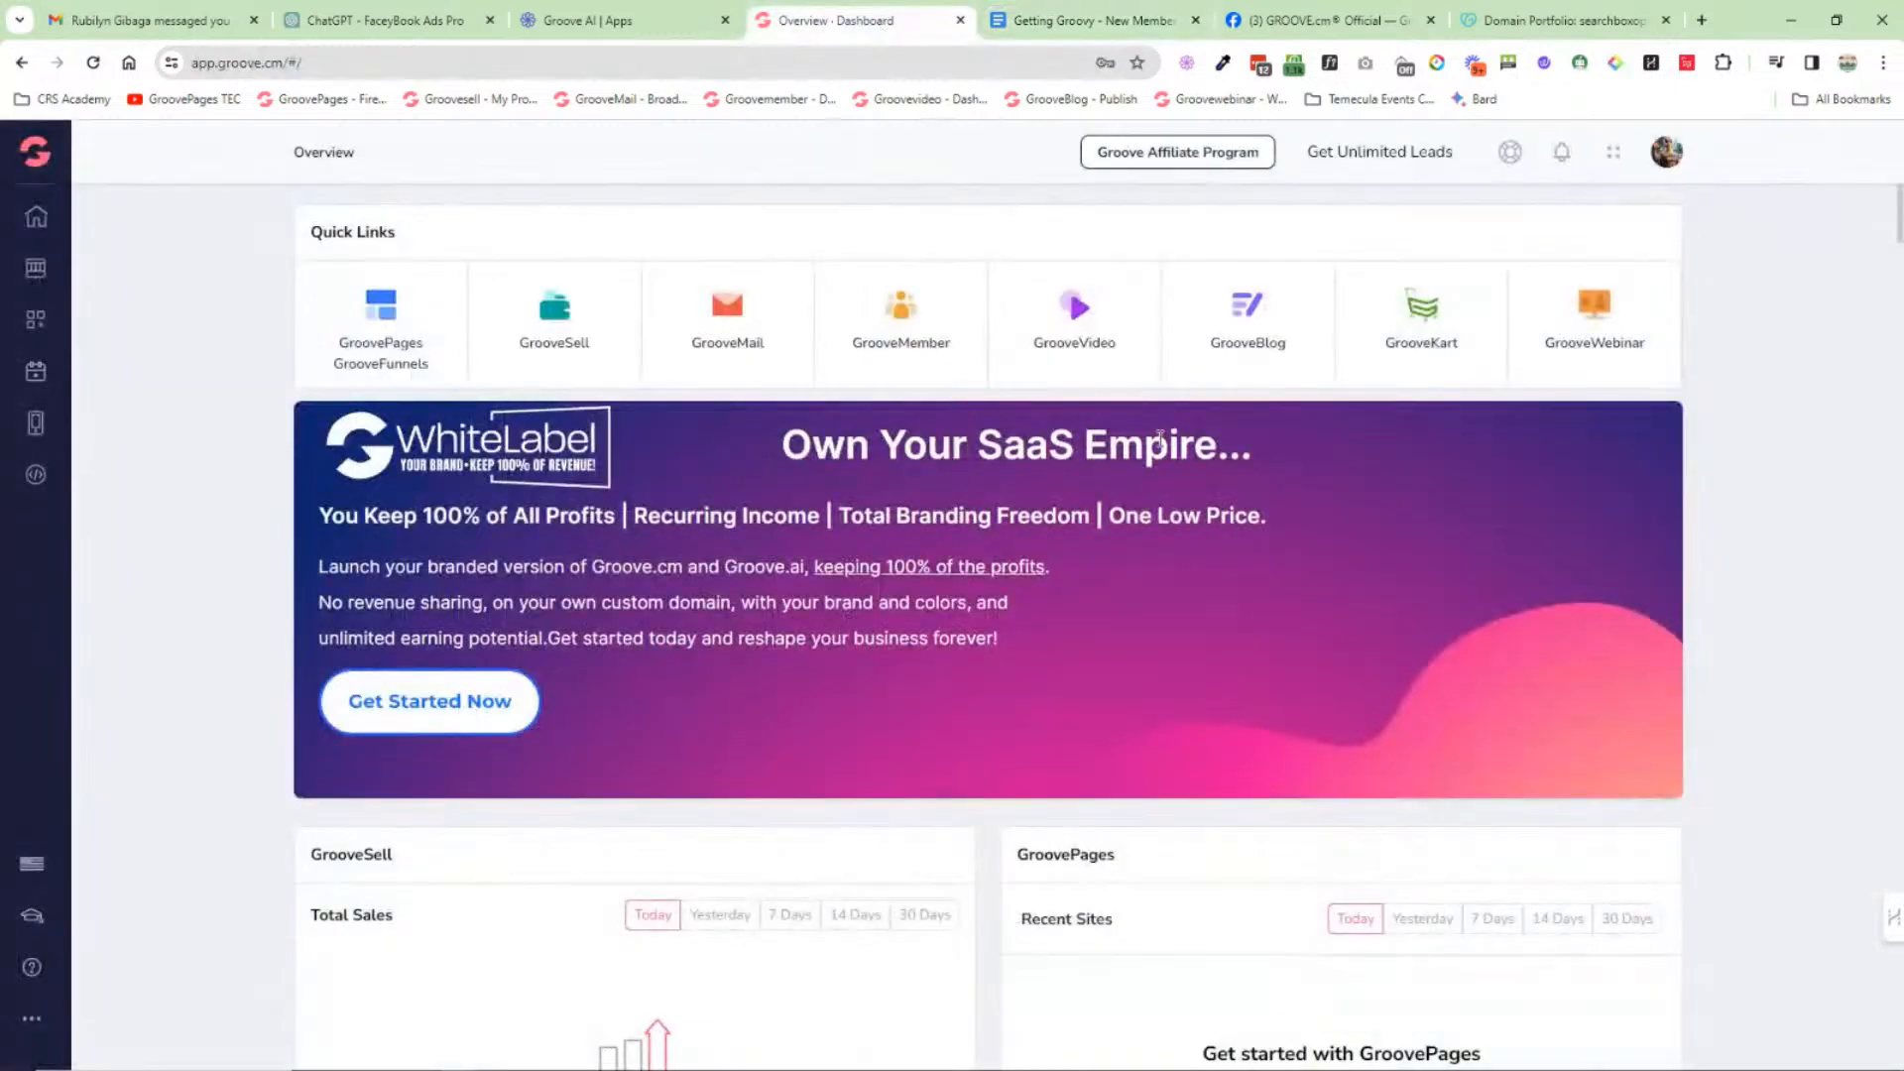
left_click(1666, 154)
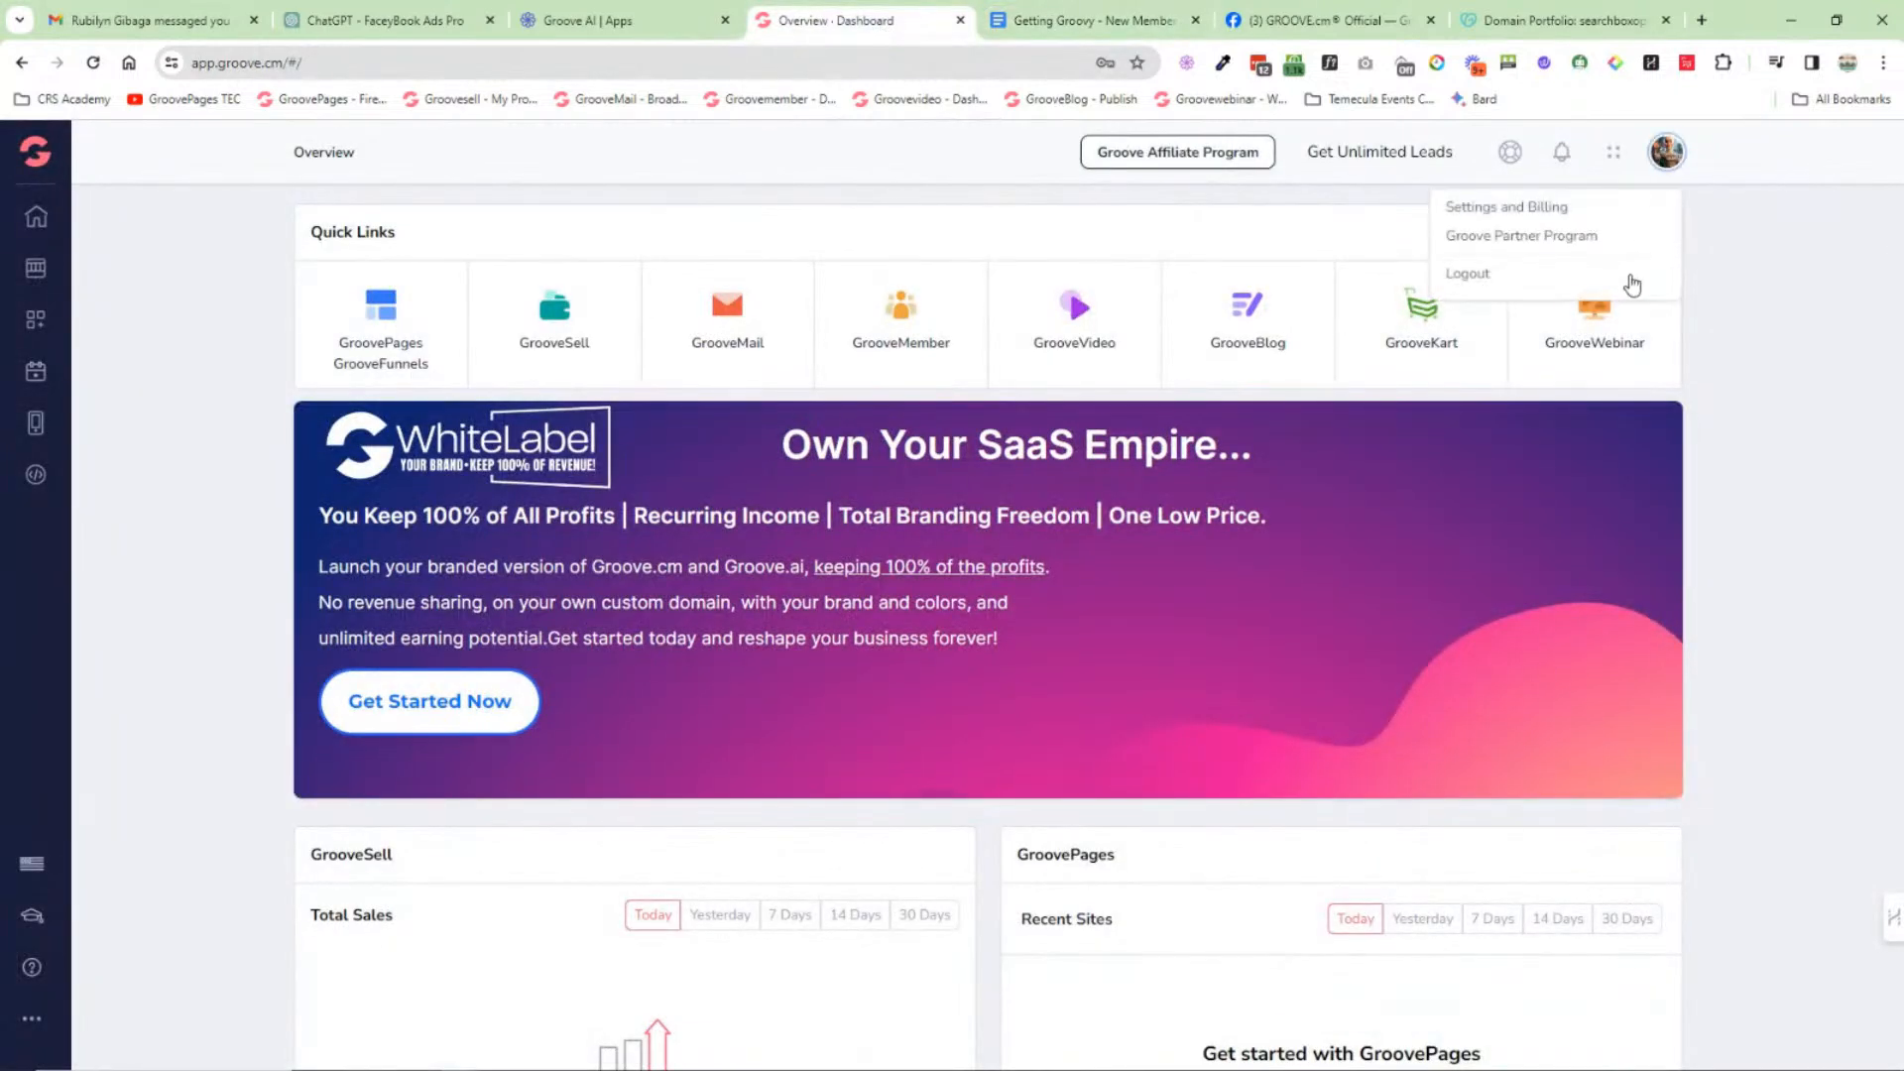
left_click(1550, 209)
left_click(437, 255)
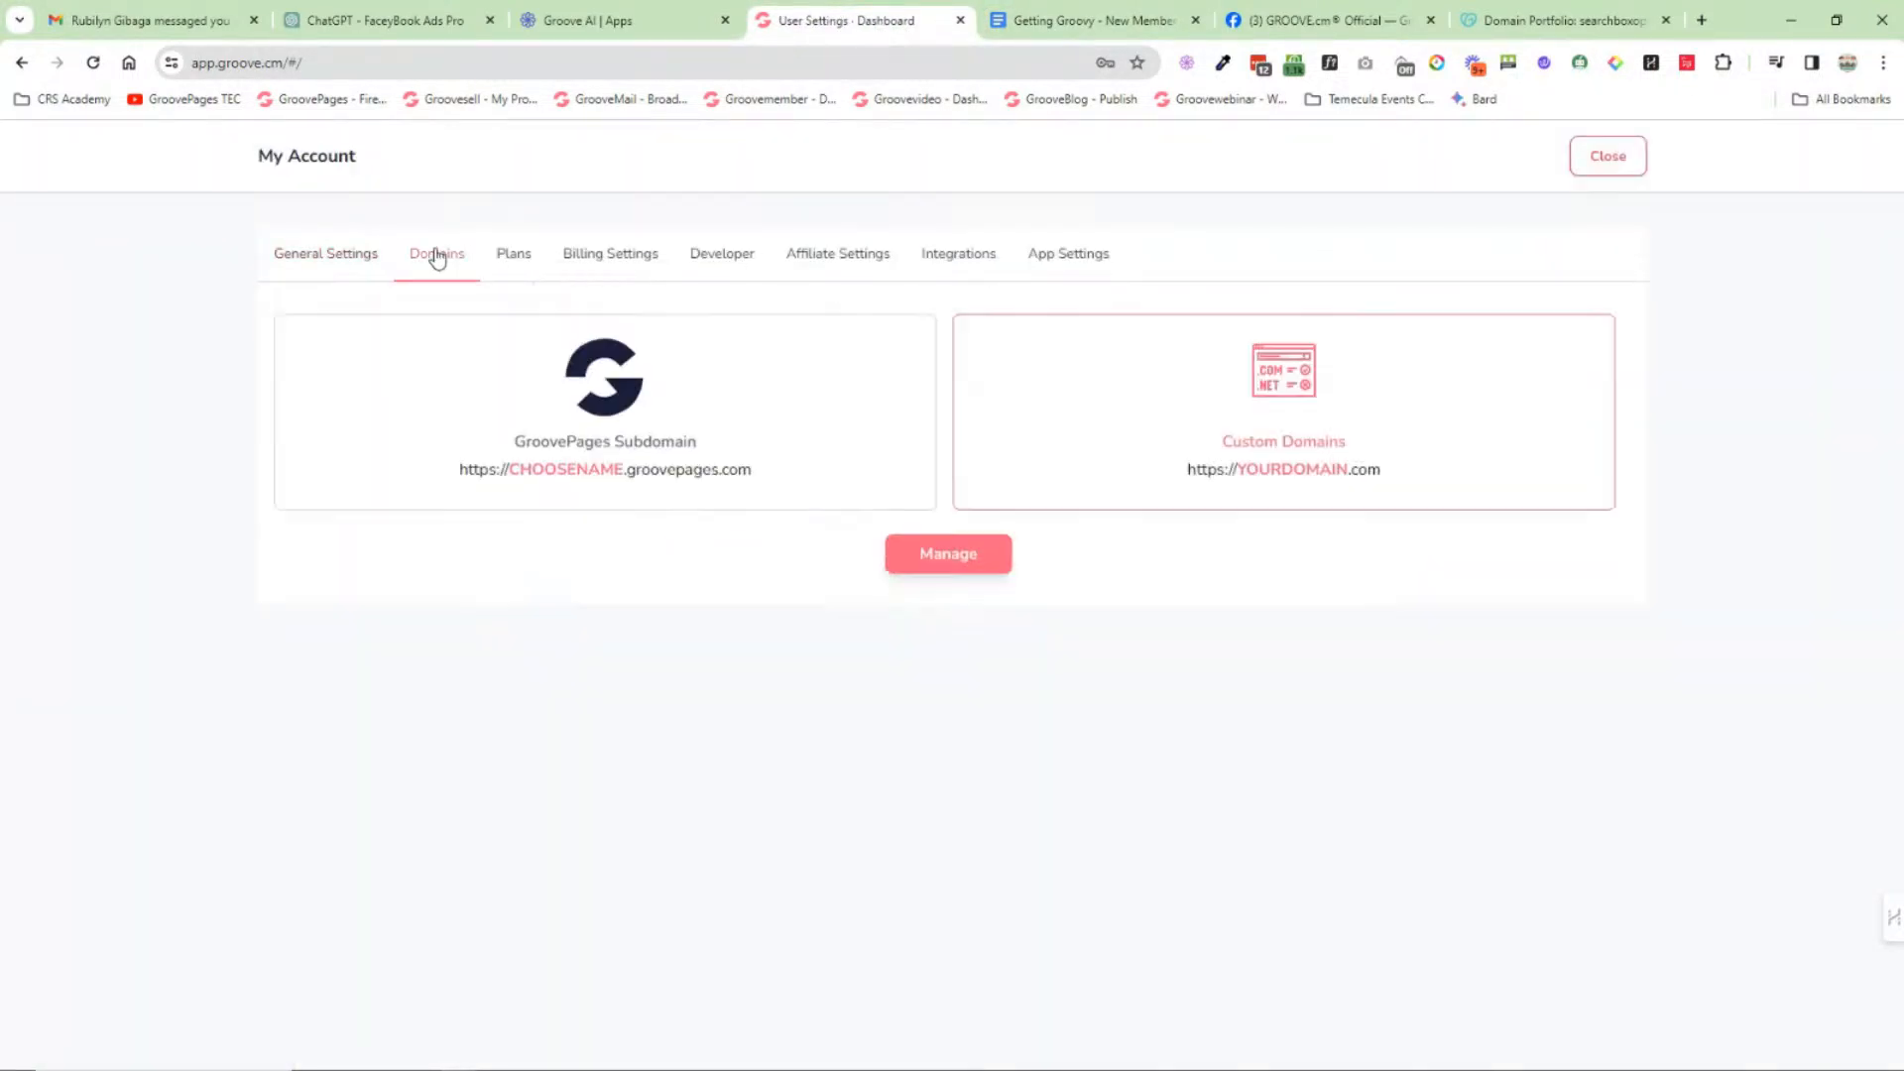
left_click(948, 551)
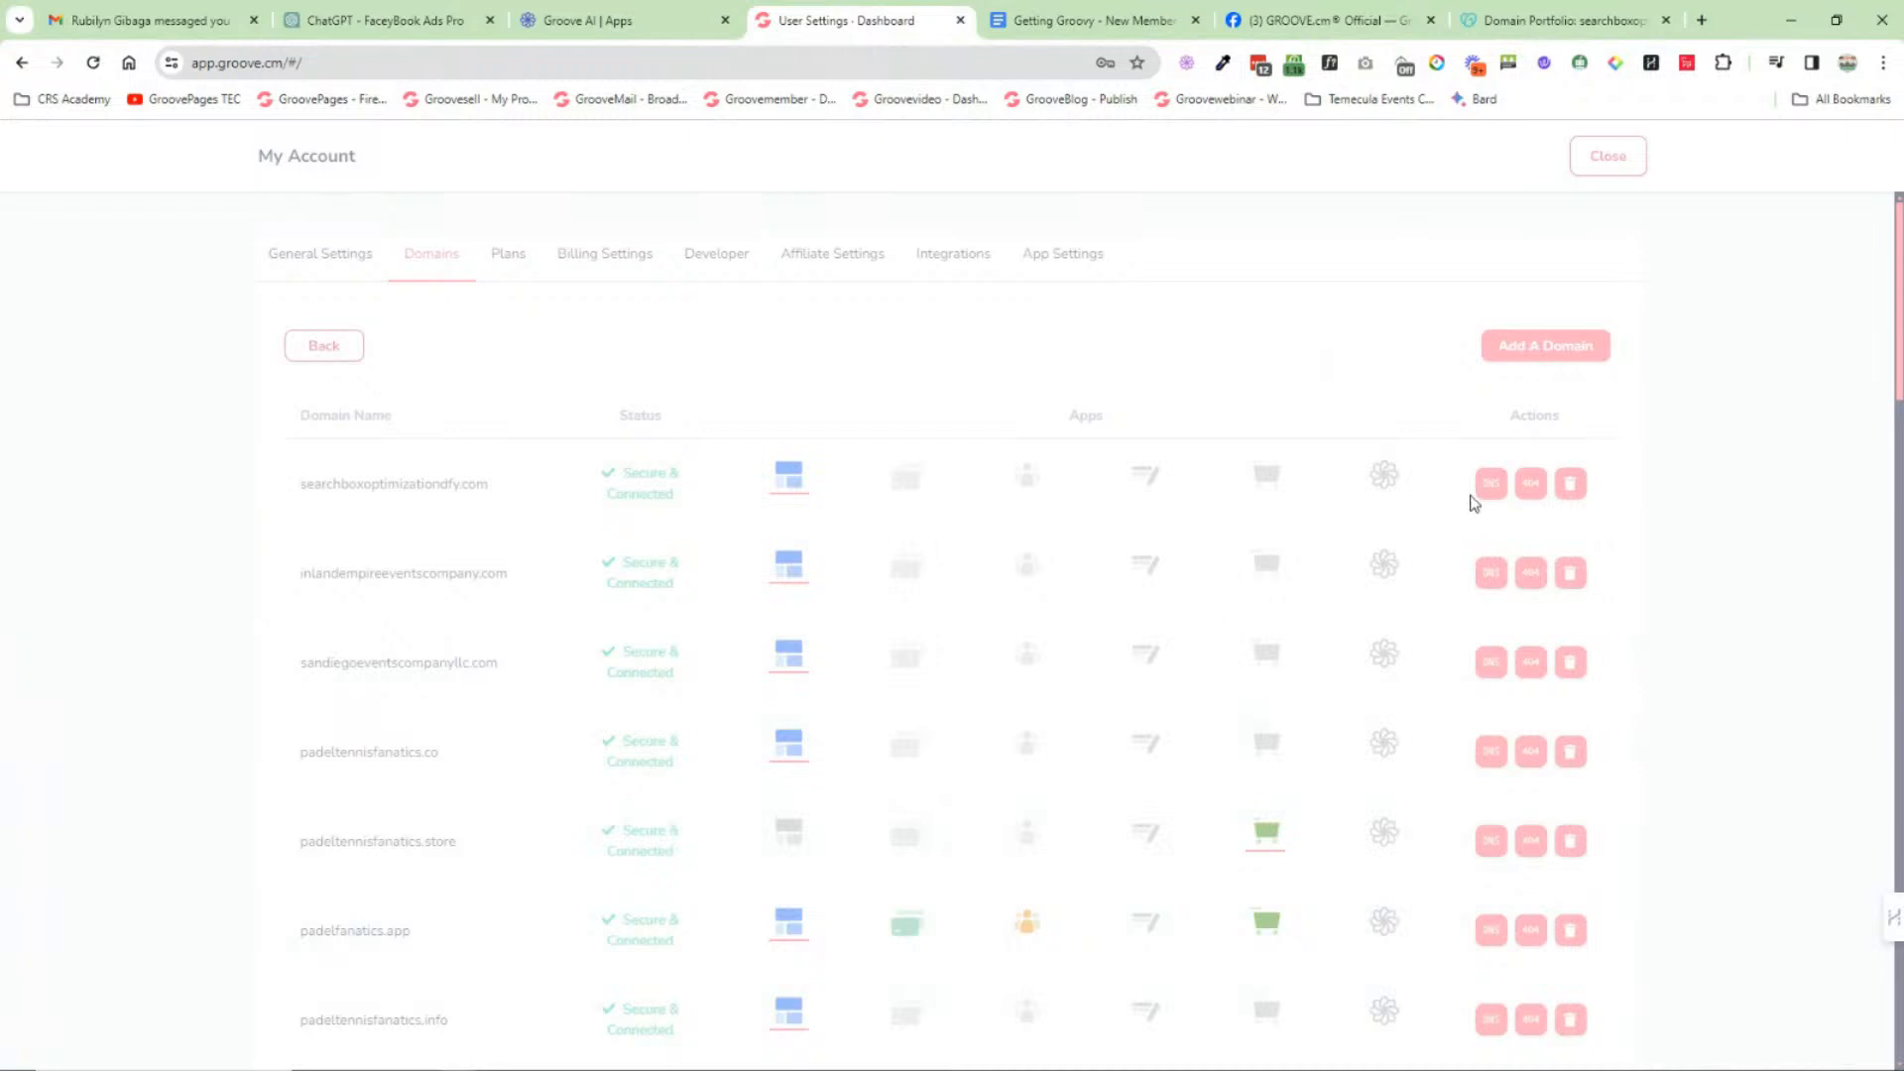
left_click(1490, 483)
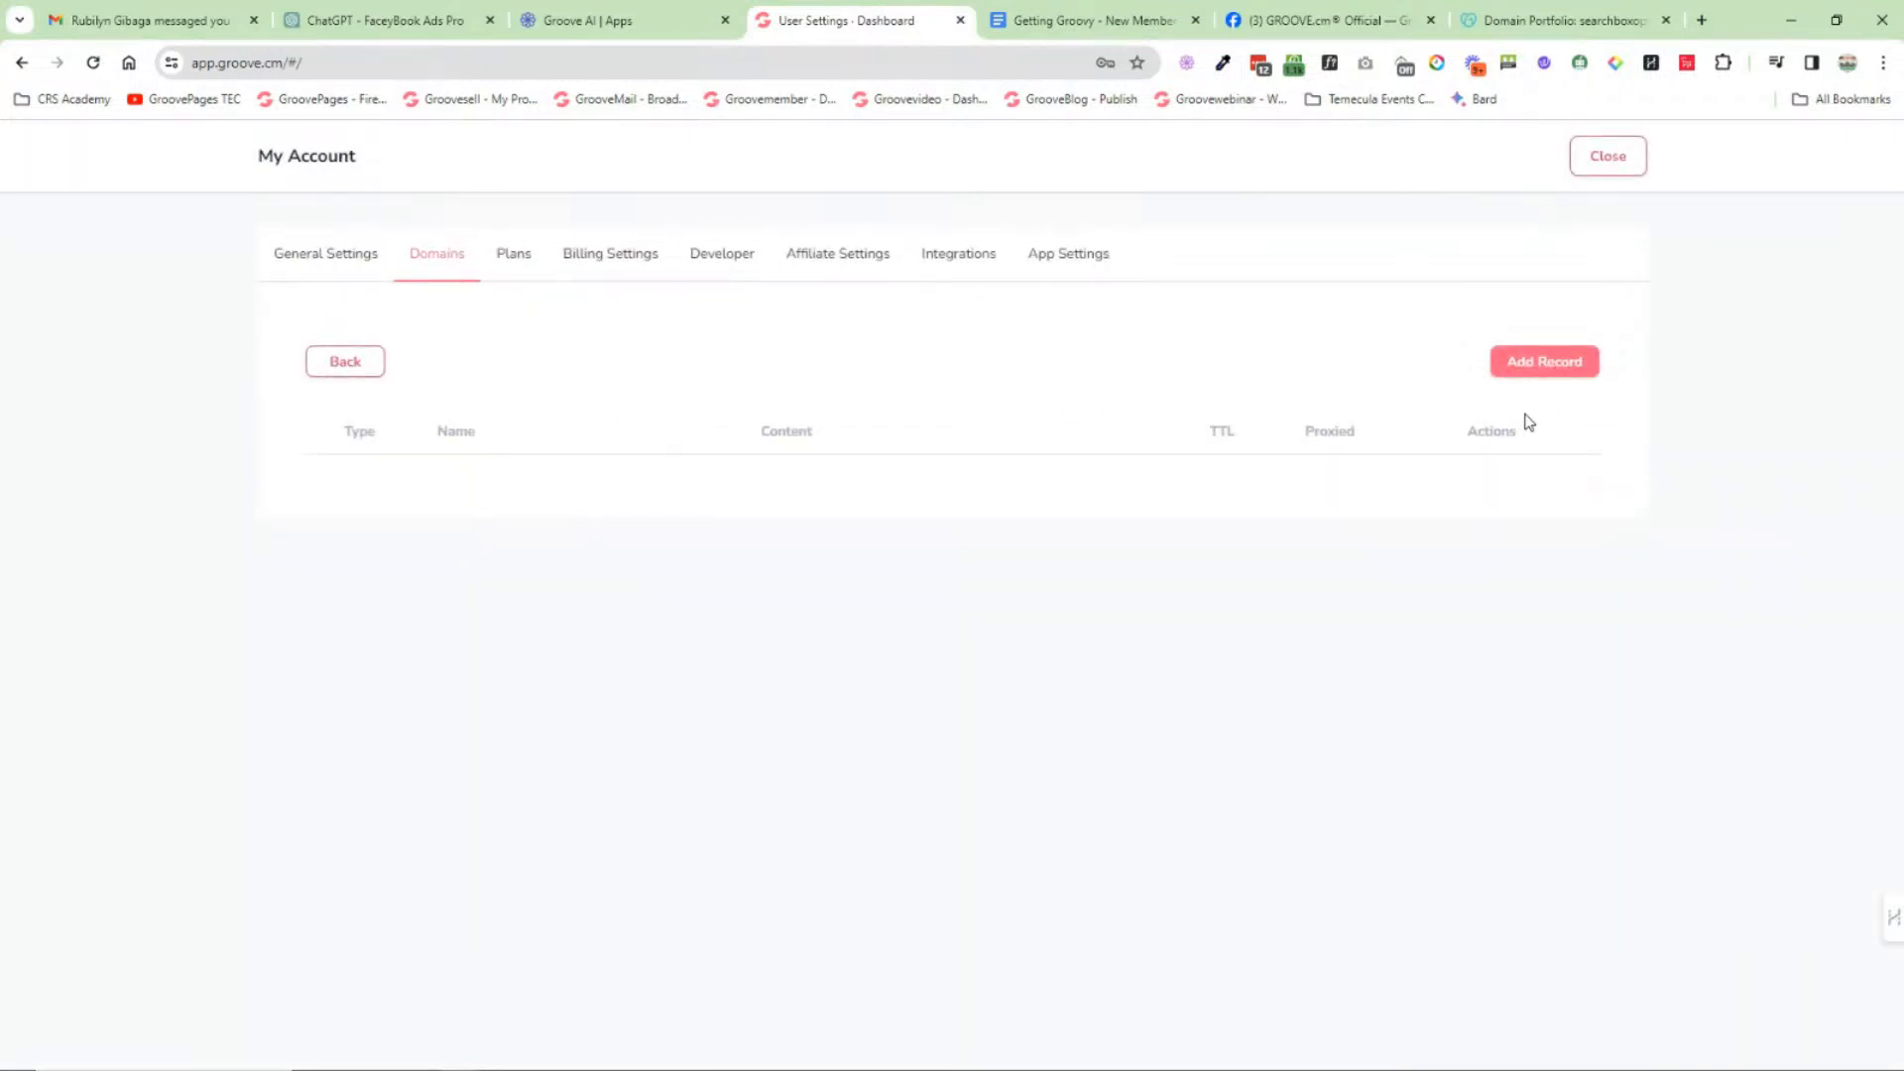
left_click(1547, 361)
left_click(522, 448)
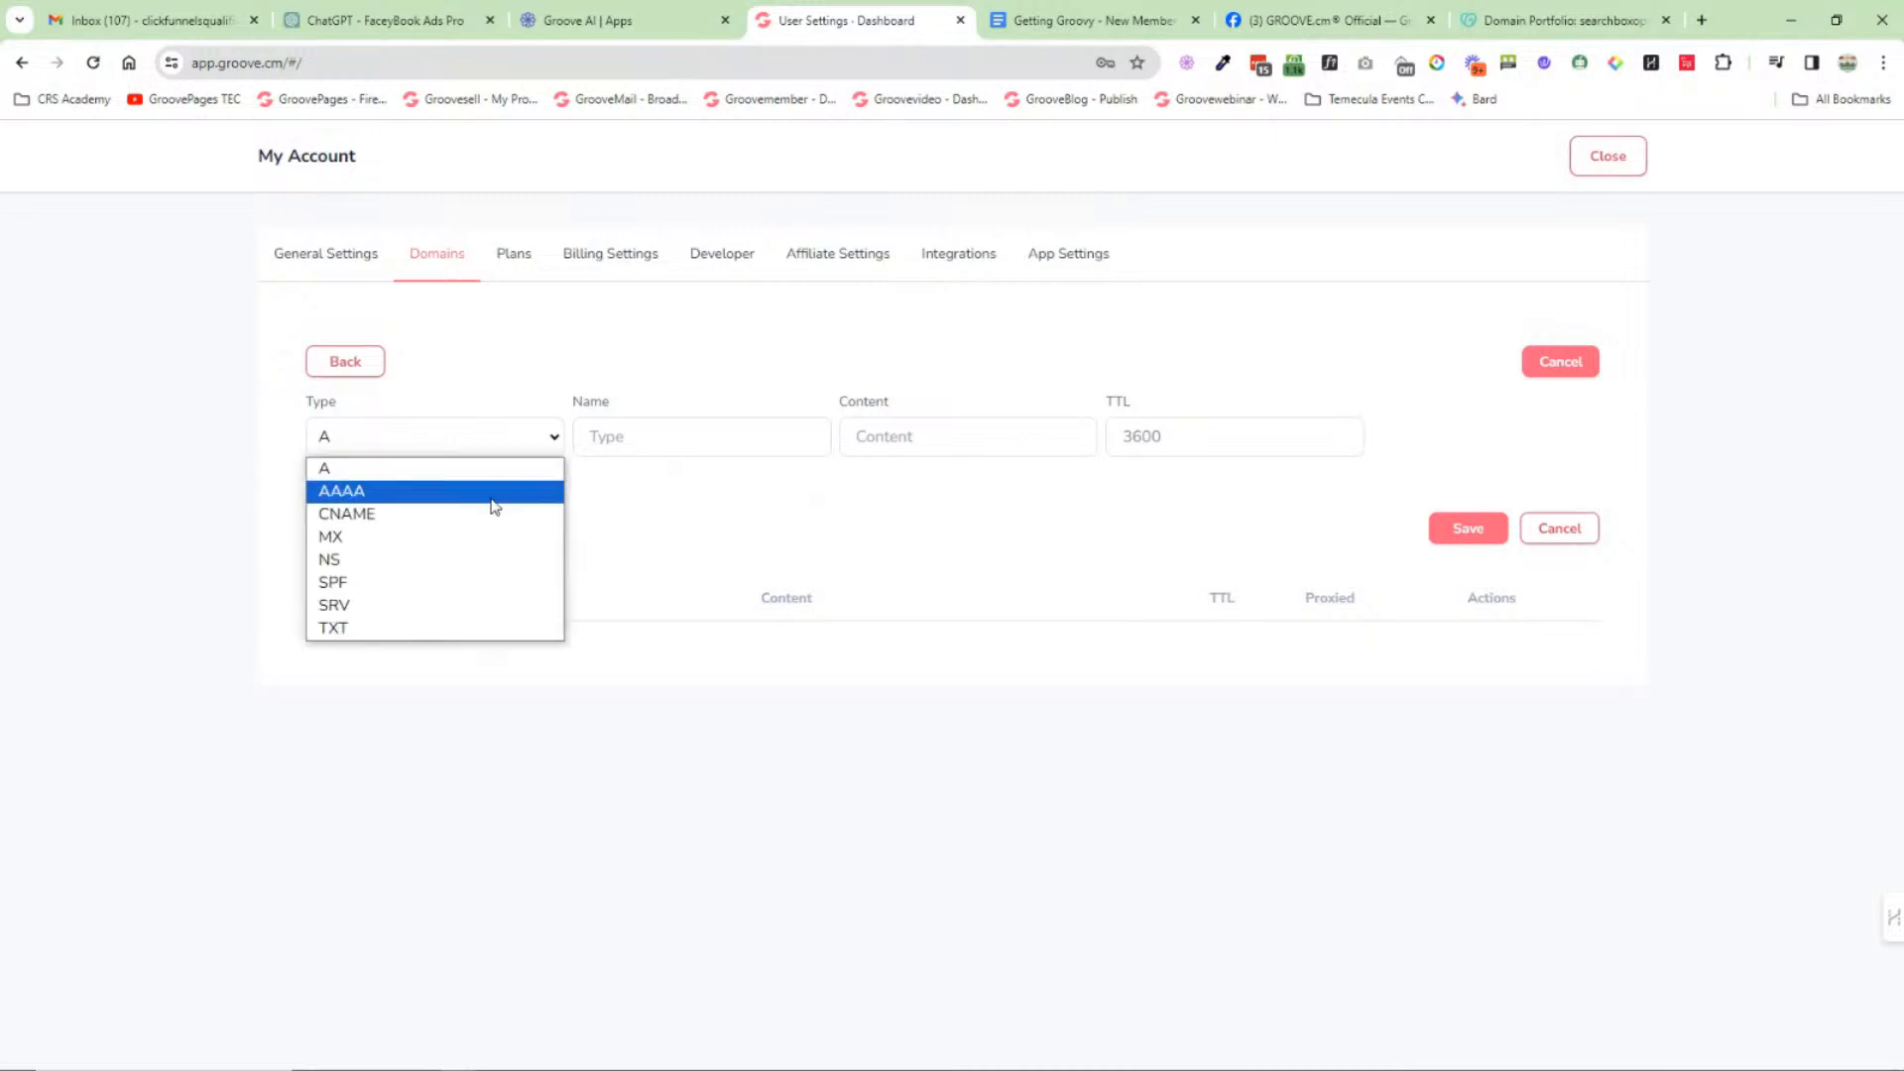
left_click(499, 514)
left_click(613, 436)
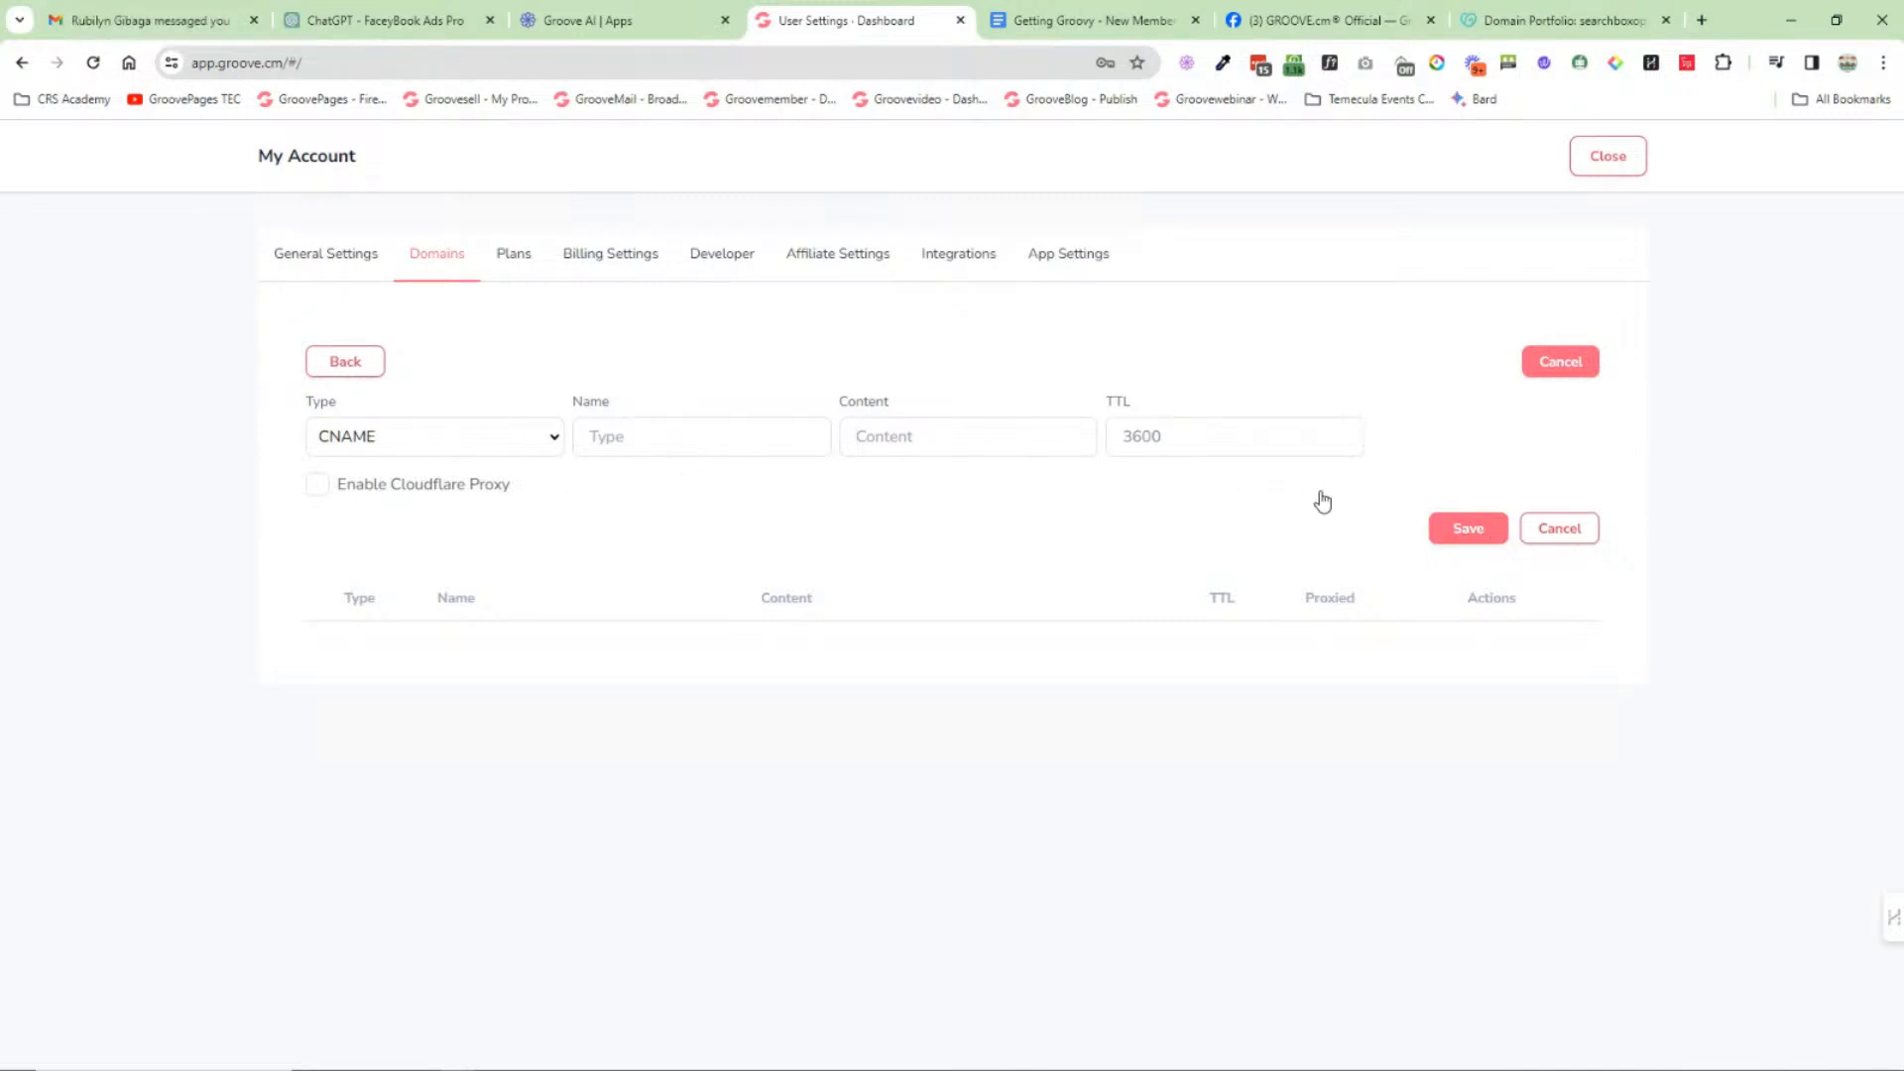
left_click(1557, 364)
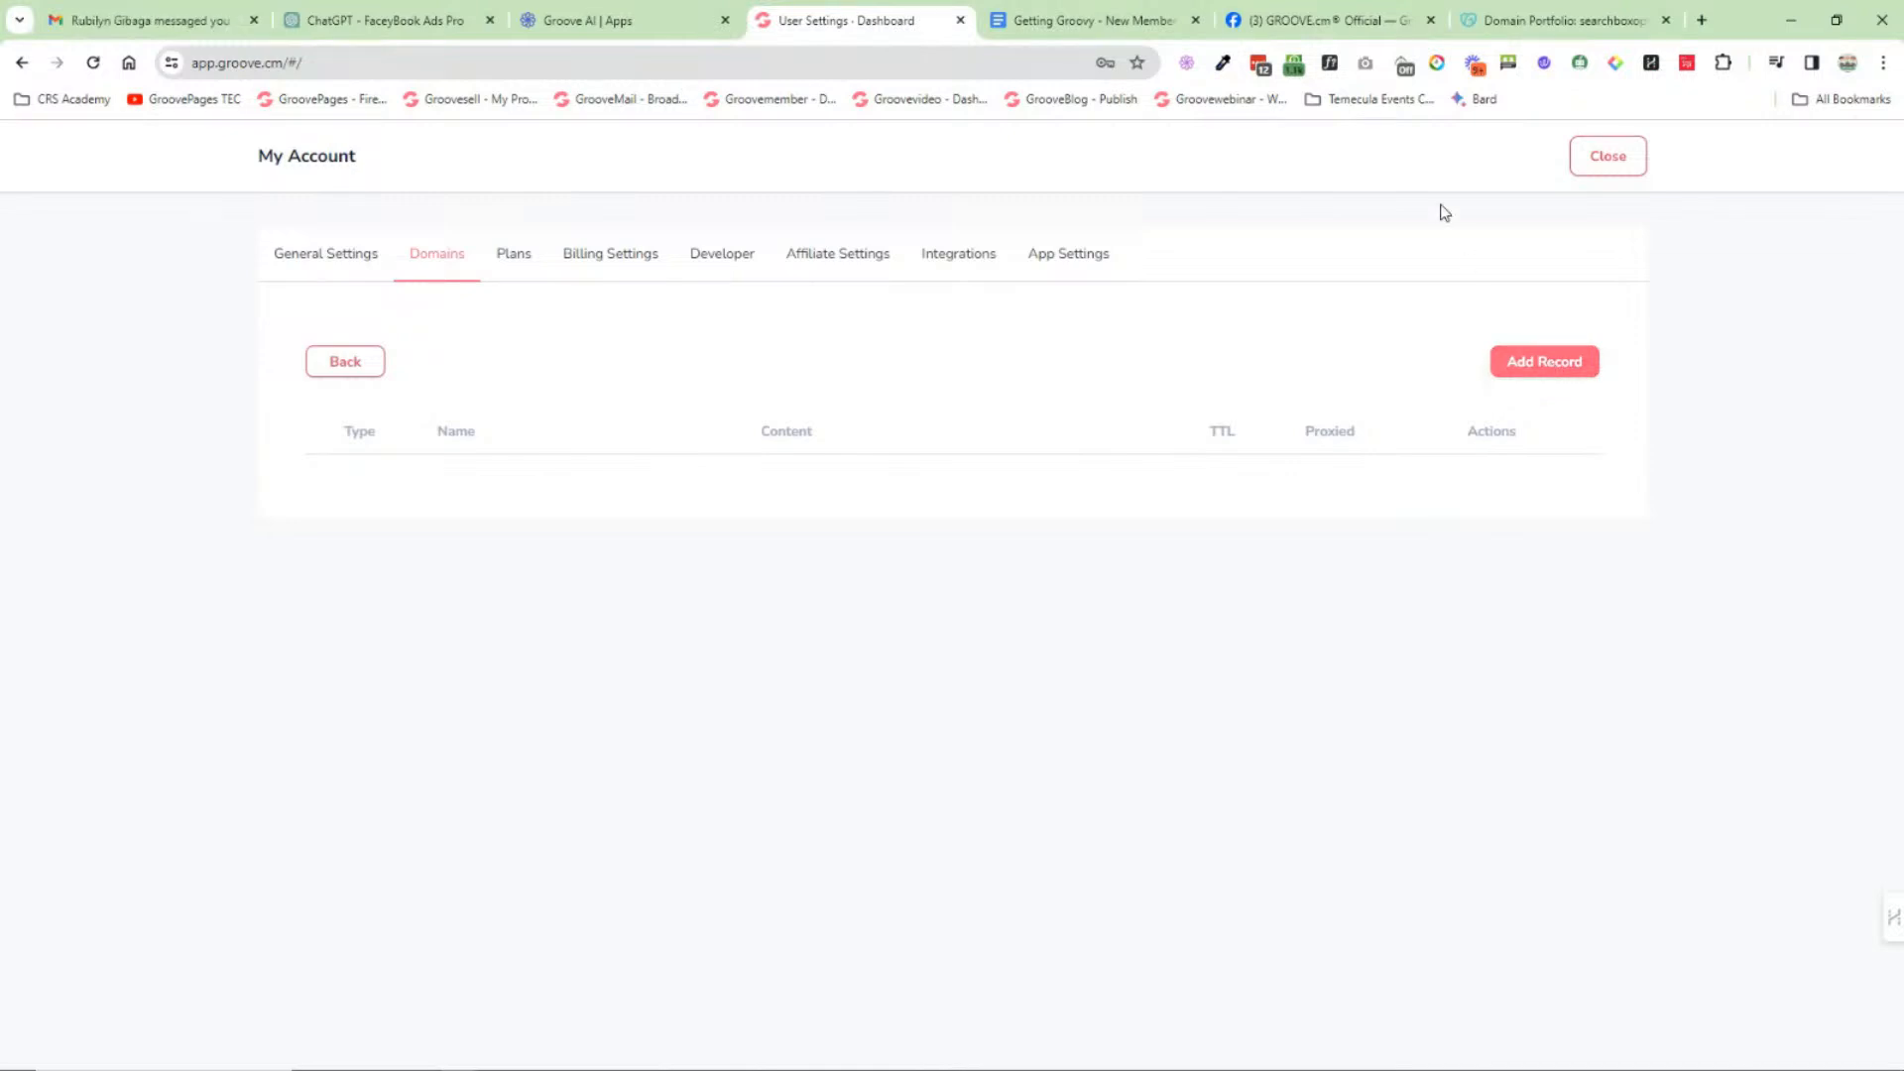
Step: Preview the new DNS record form with the MX, TXT and CNAME types, and discard it without saving
left_click(1104, 24)
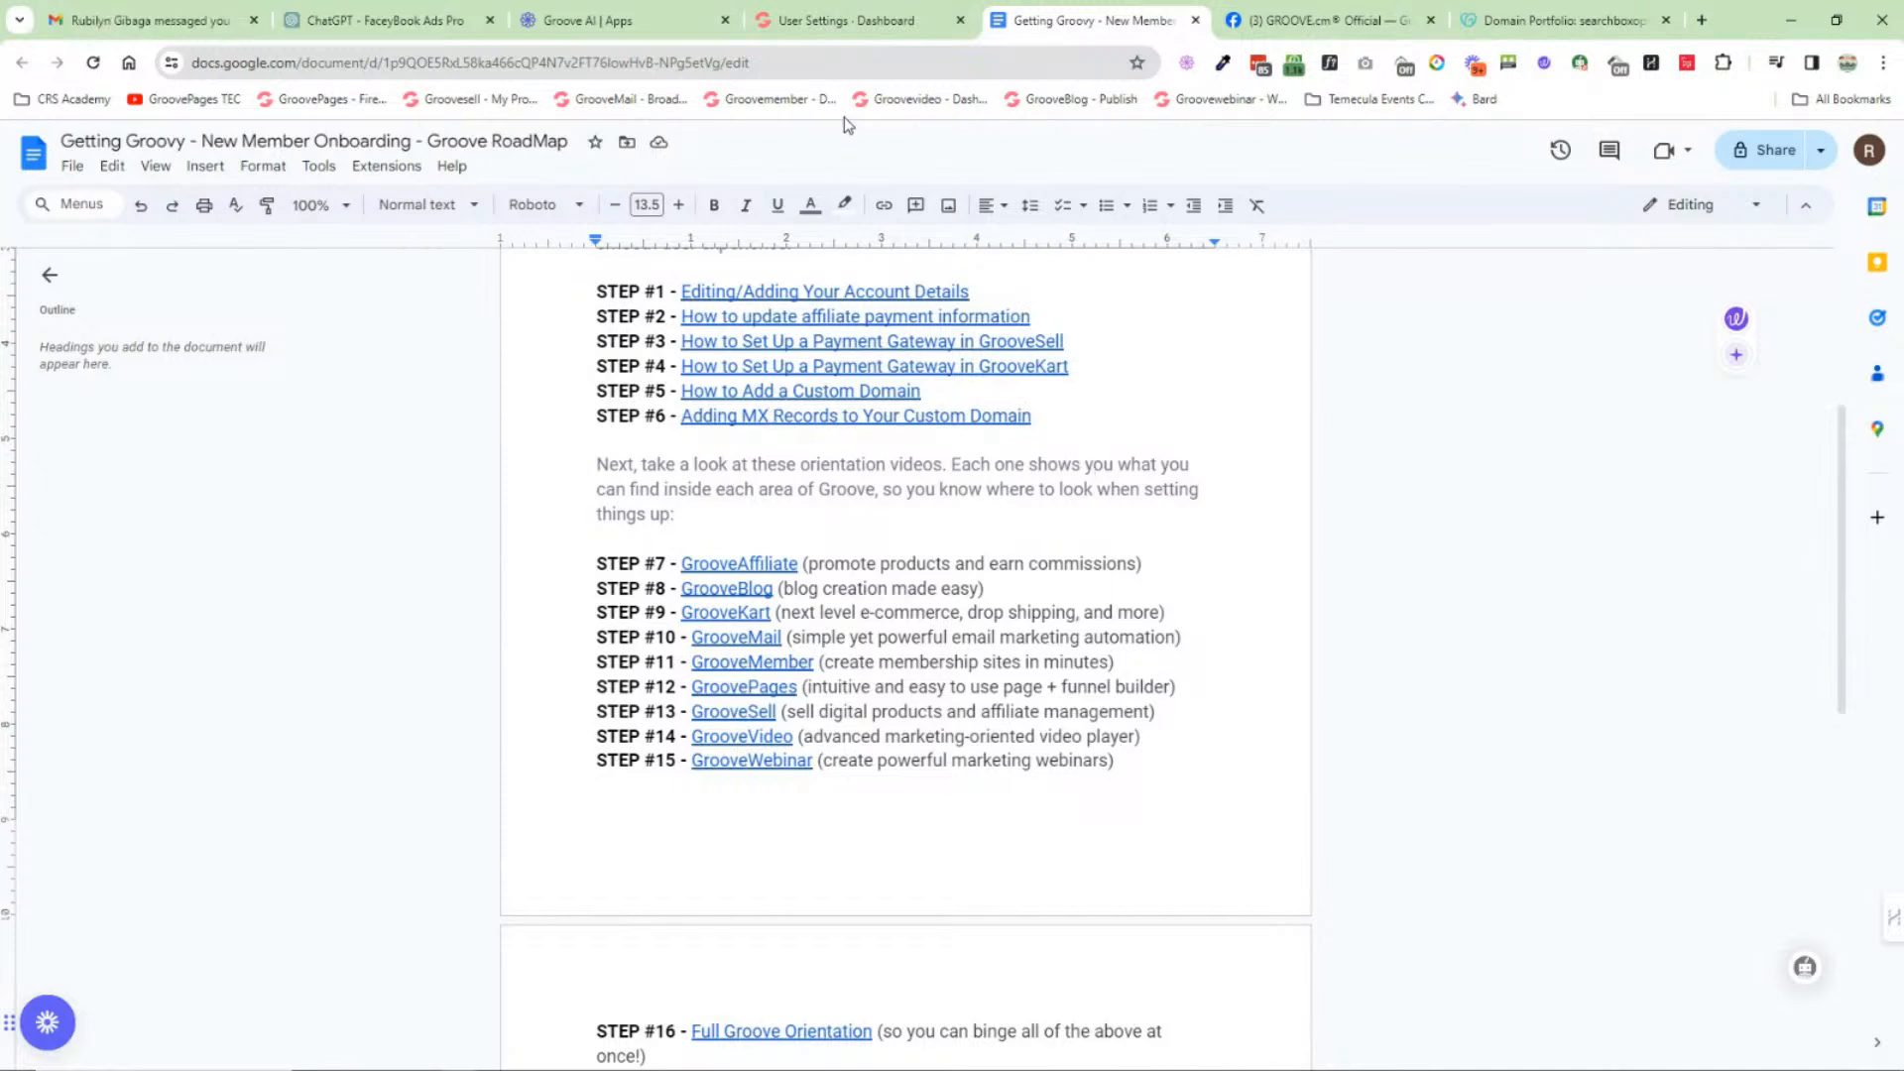
left_click(846, 22)
left_click(1535, 365)
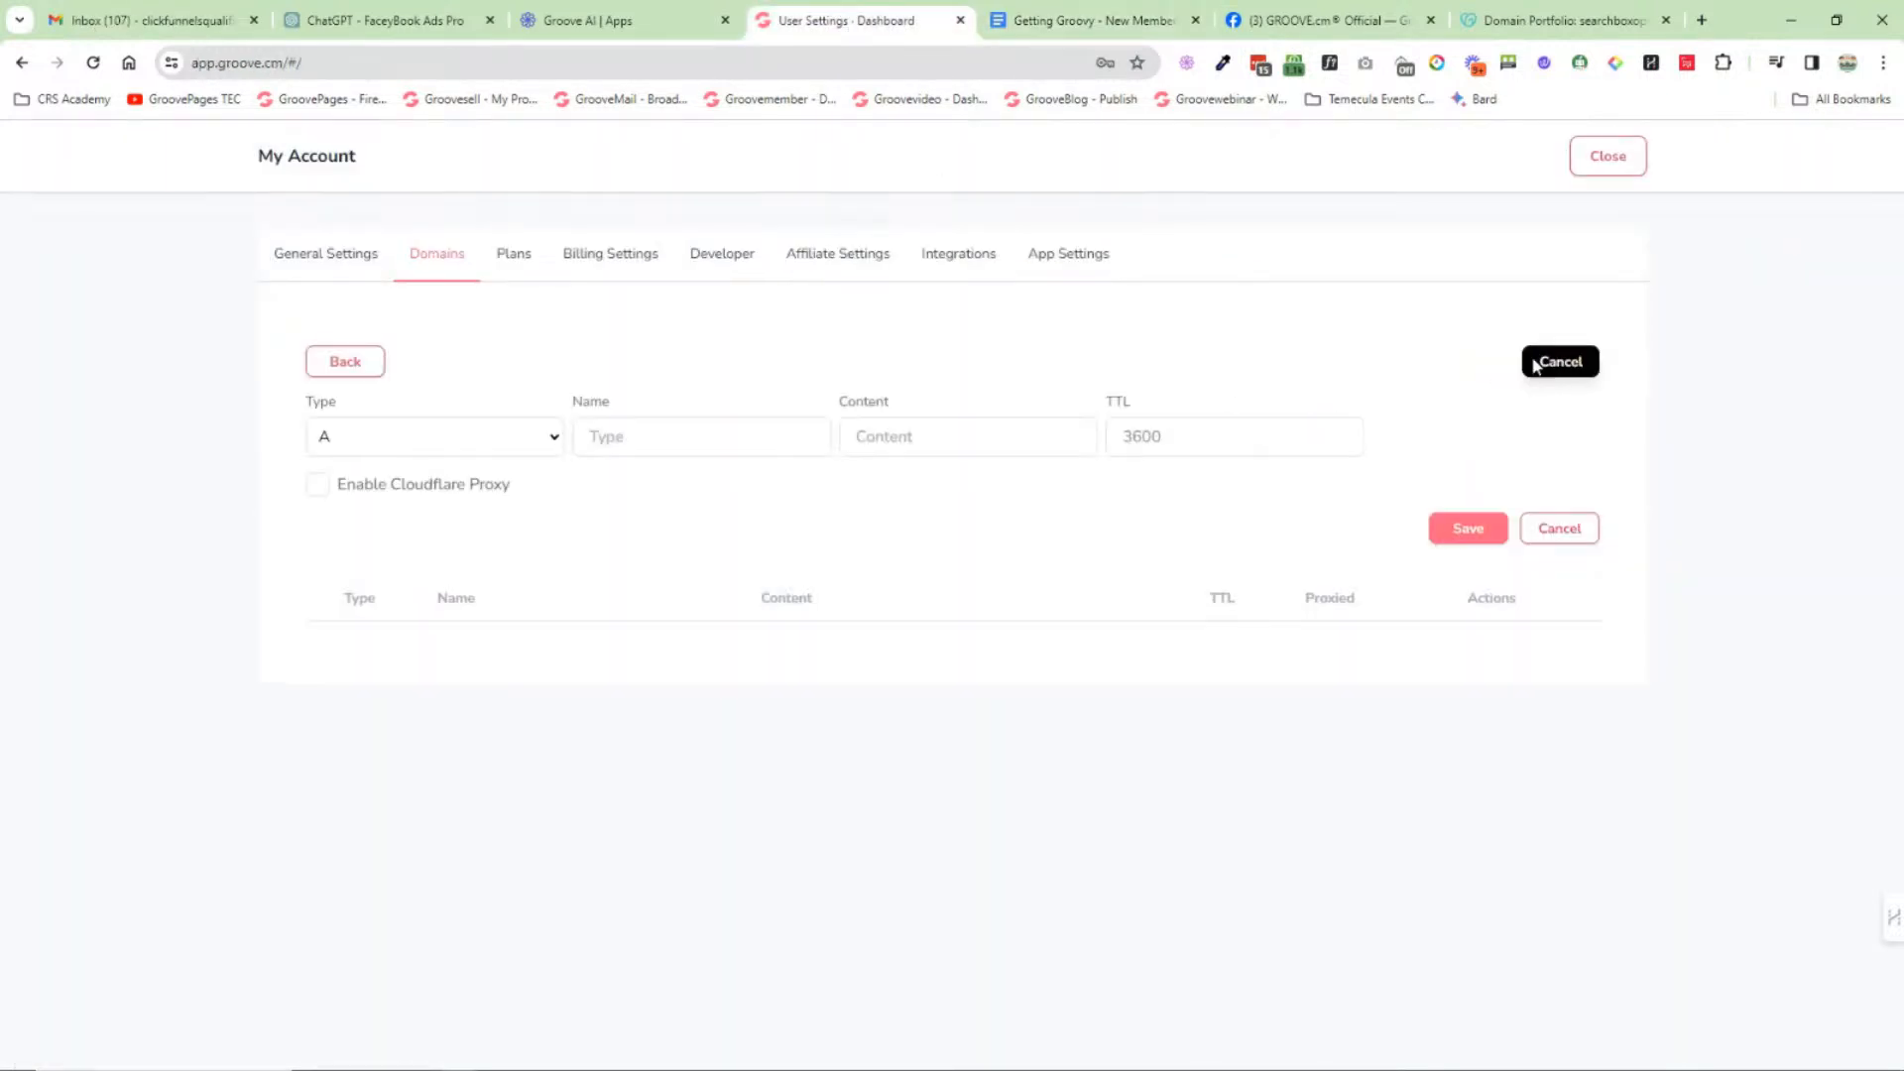
left_click(531, 451)
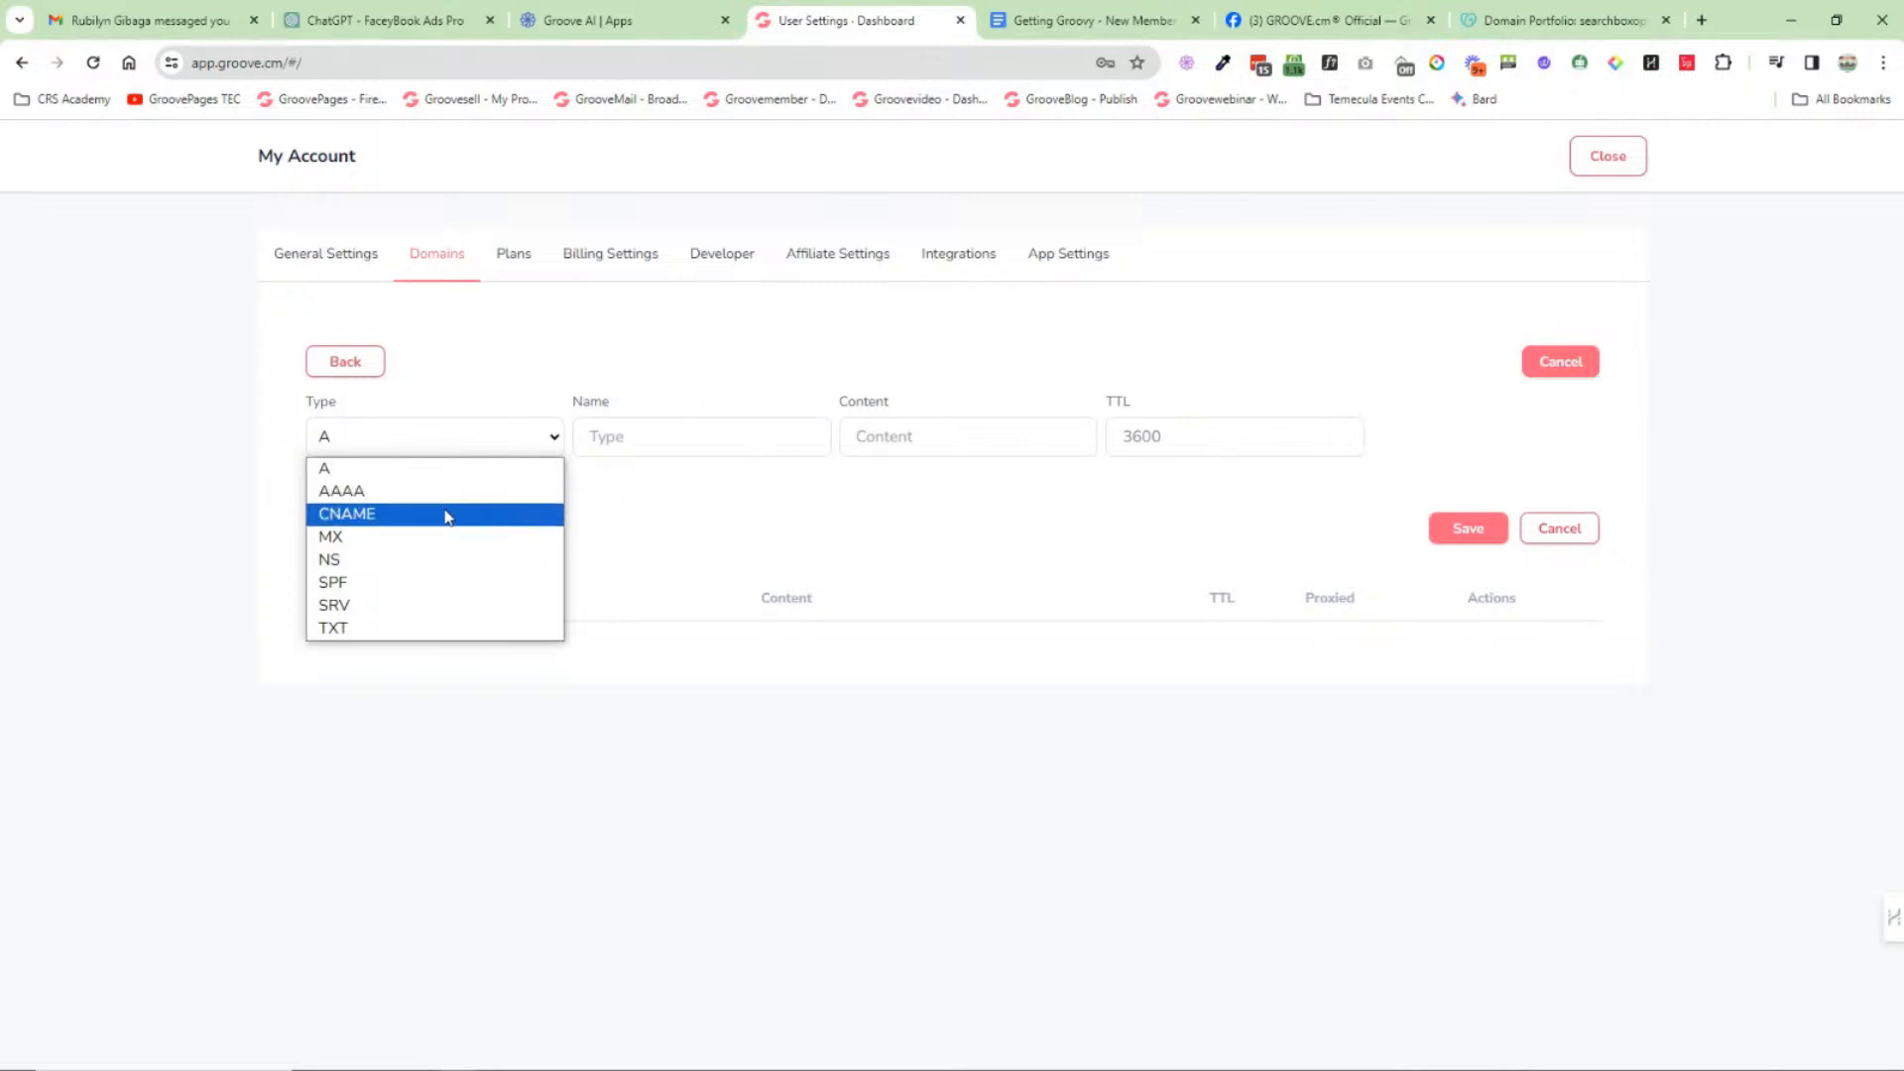
left_click(442, 535)
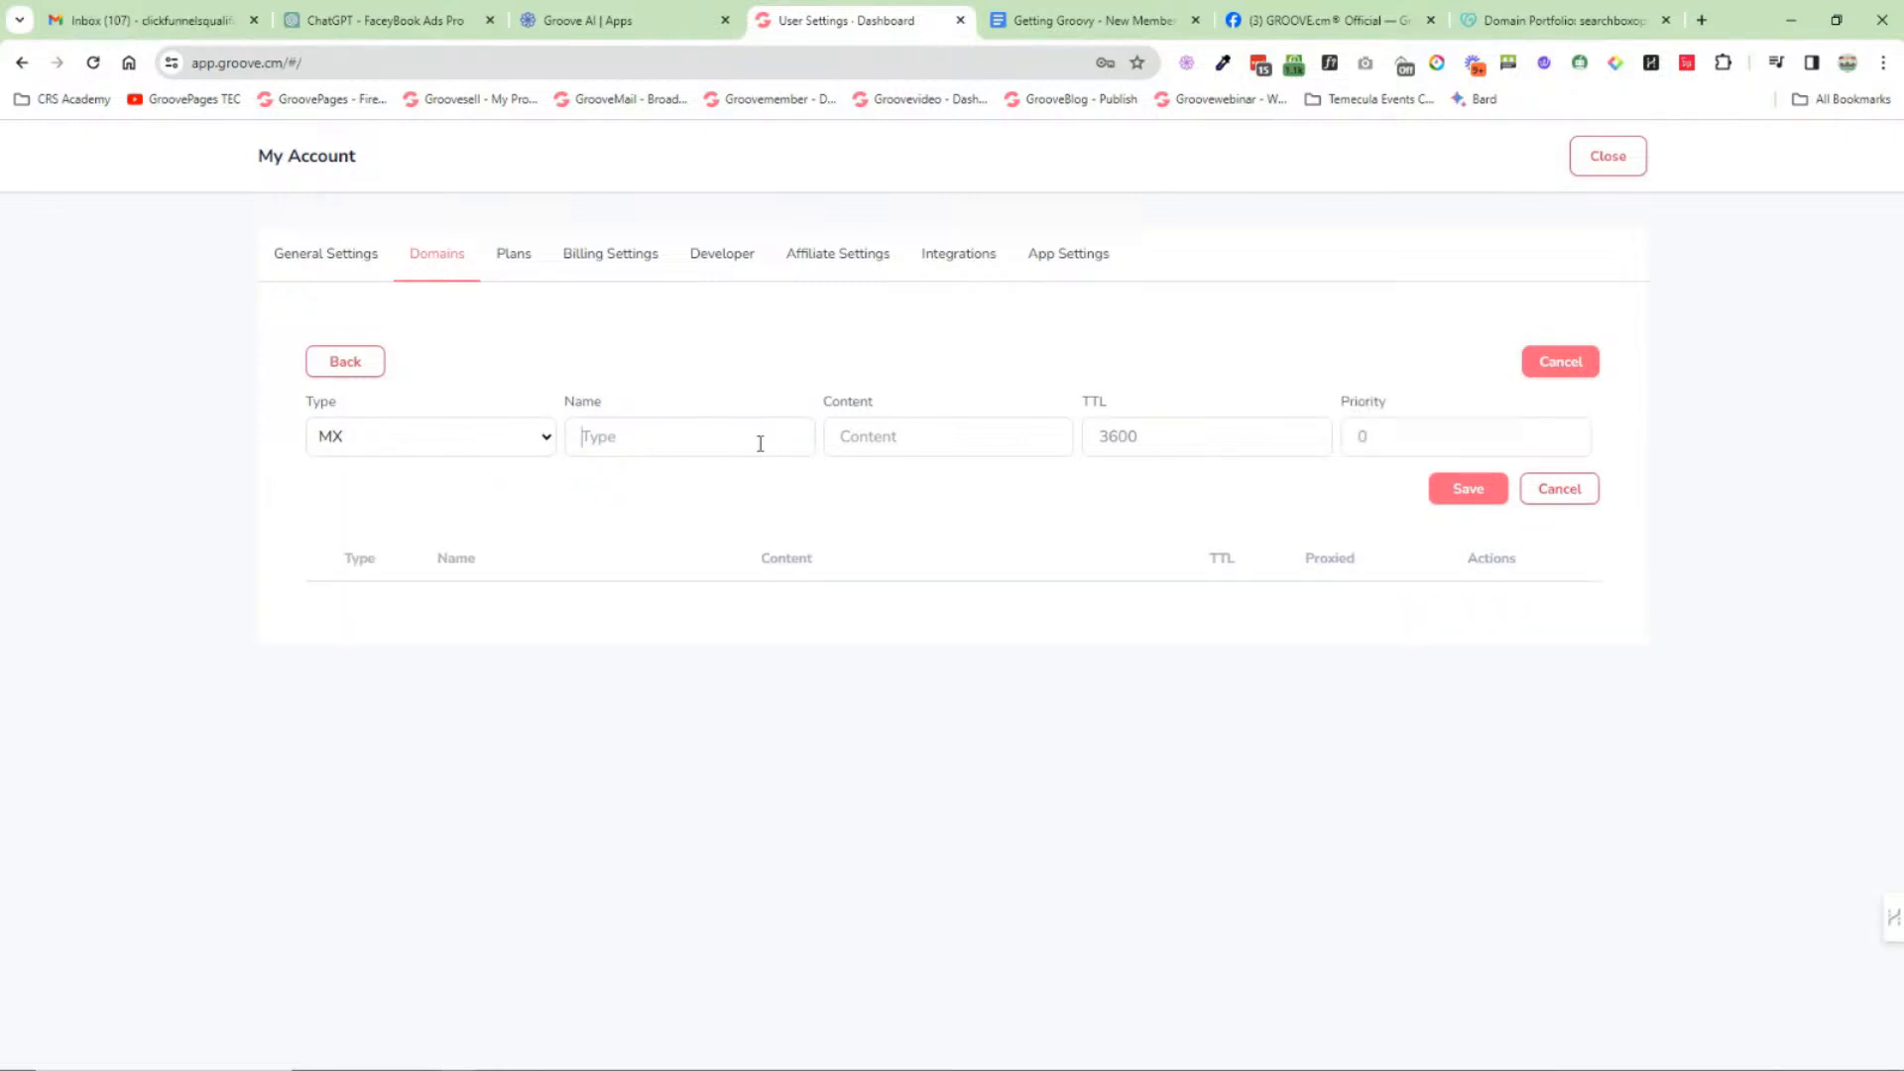
left_click(429, 441)
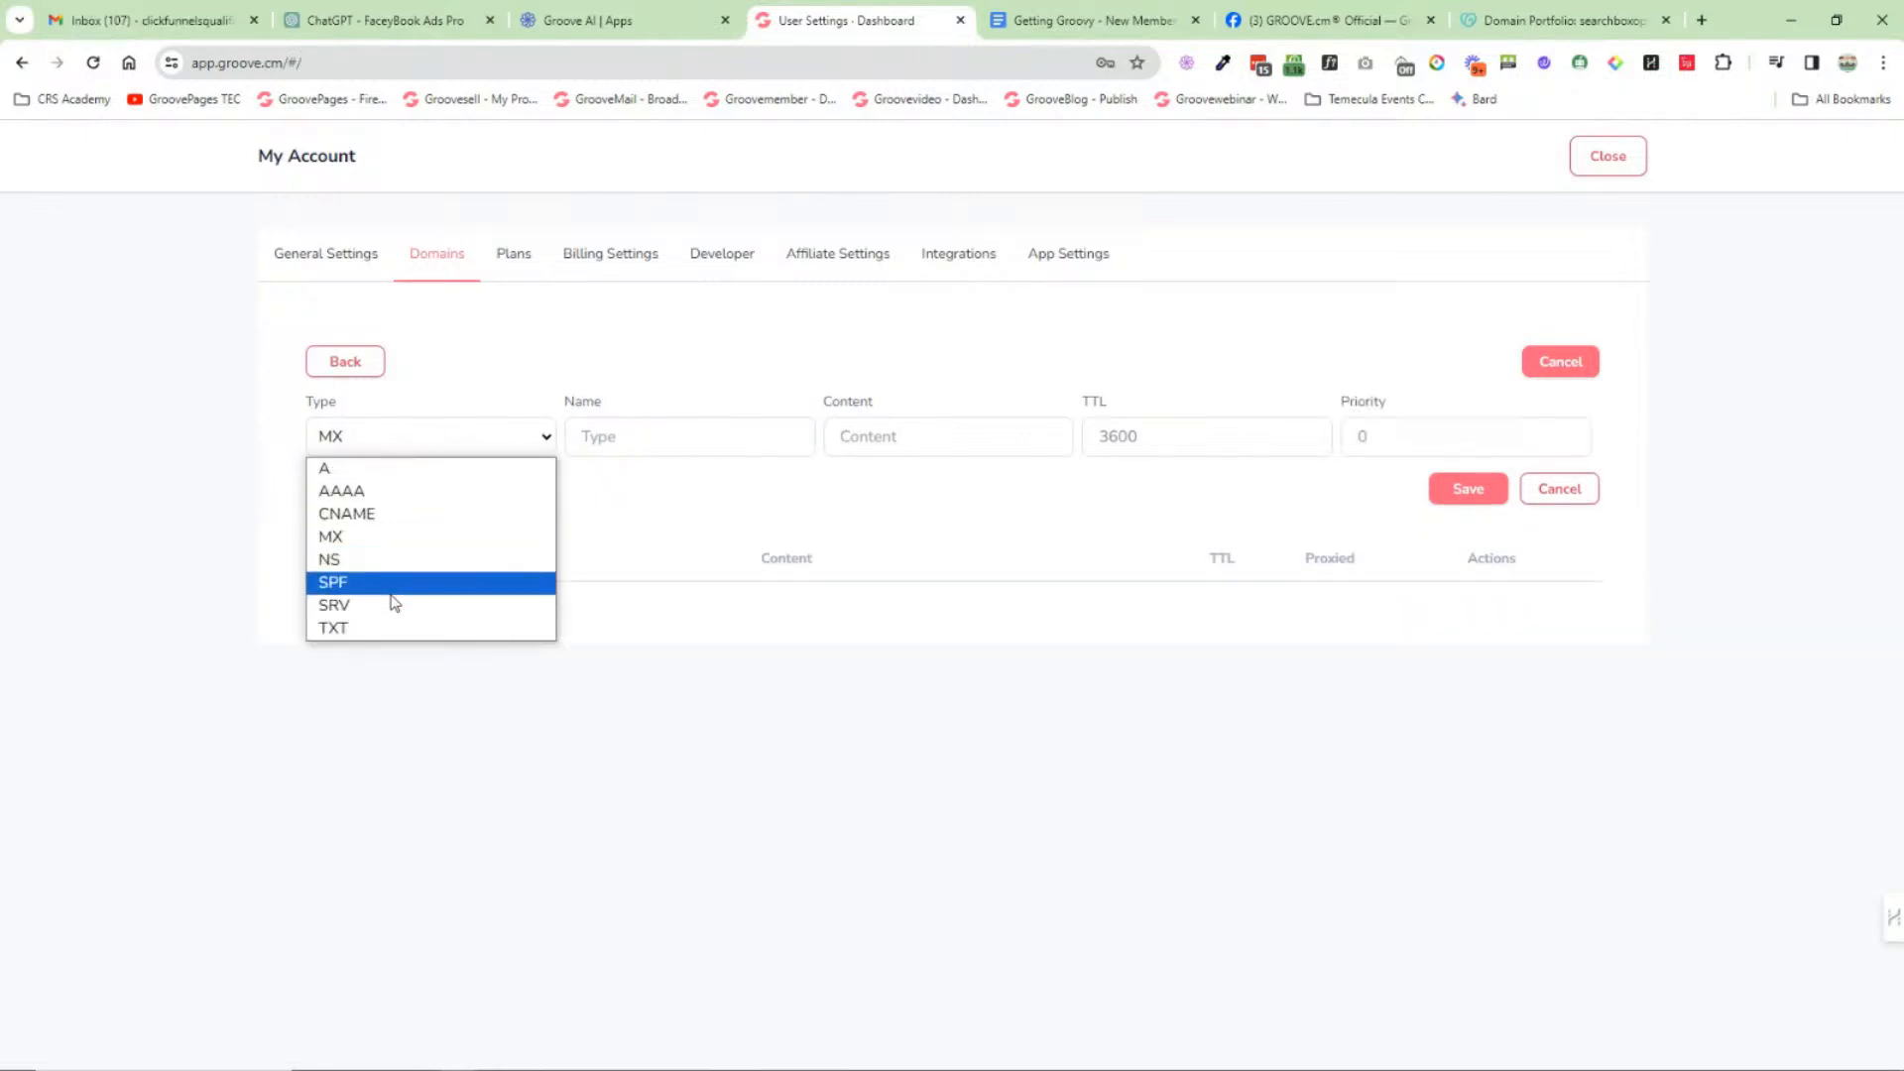
left_click(392, 628)
left_click(535, 438)
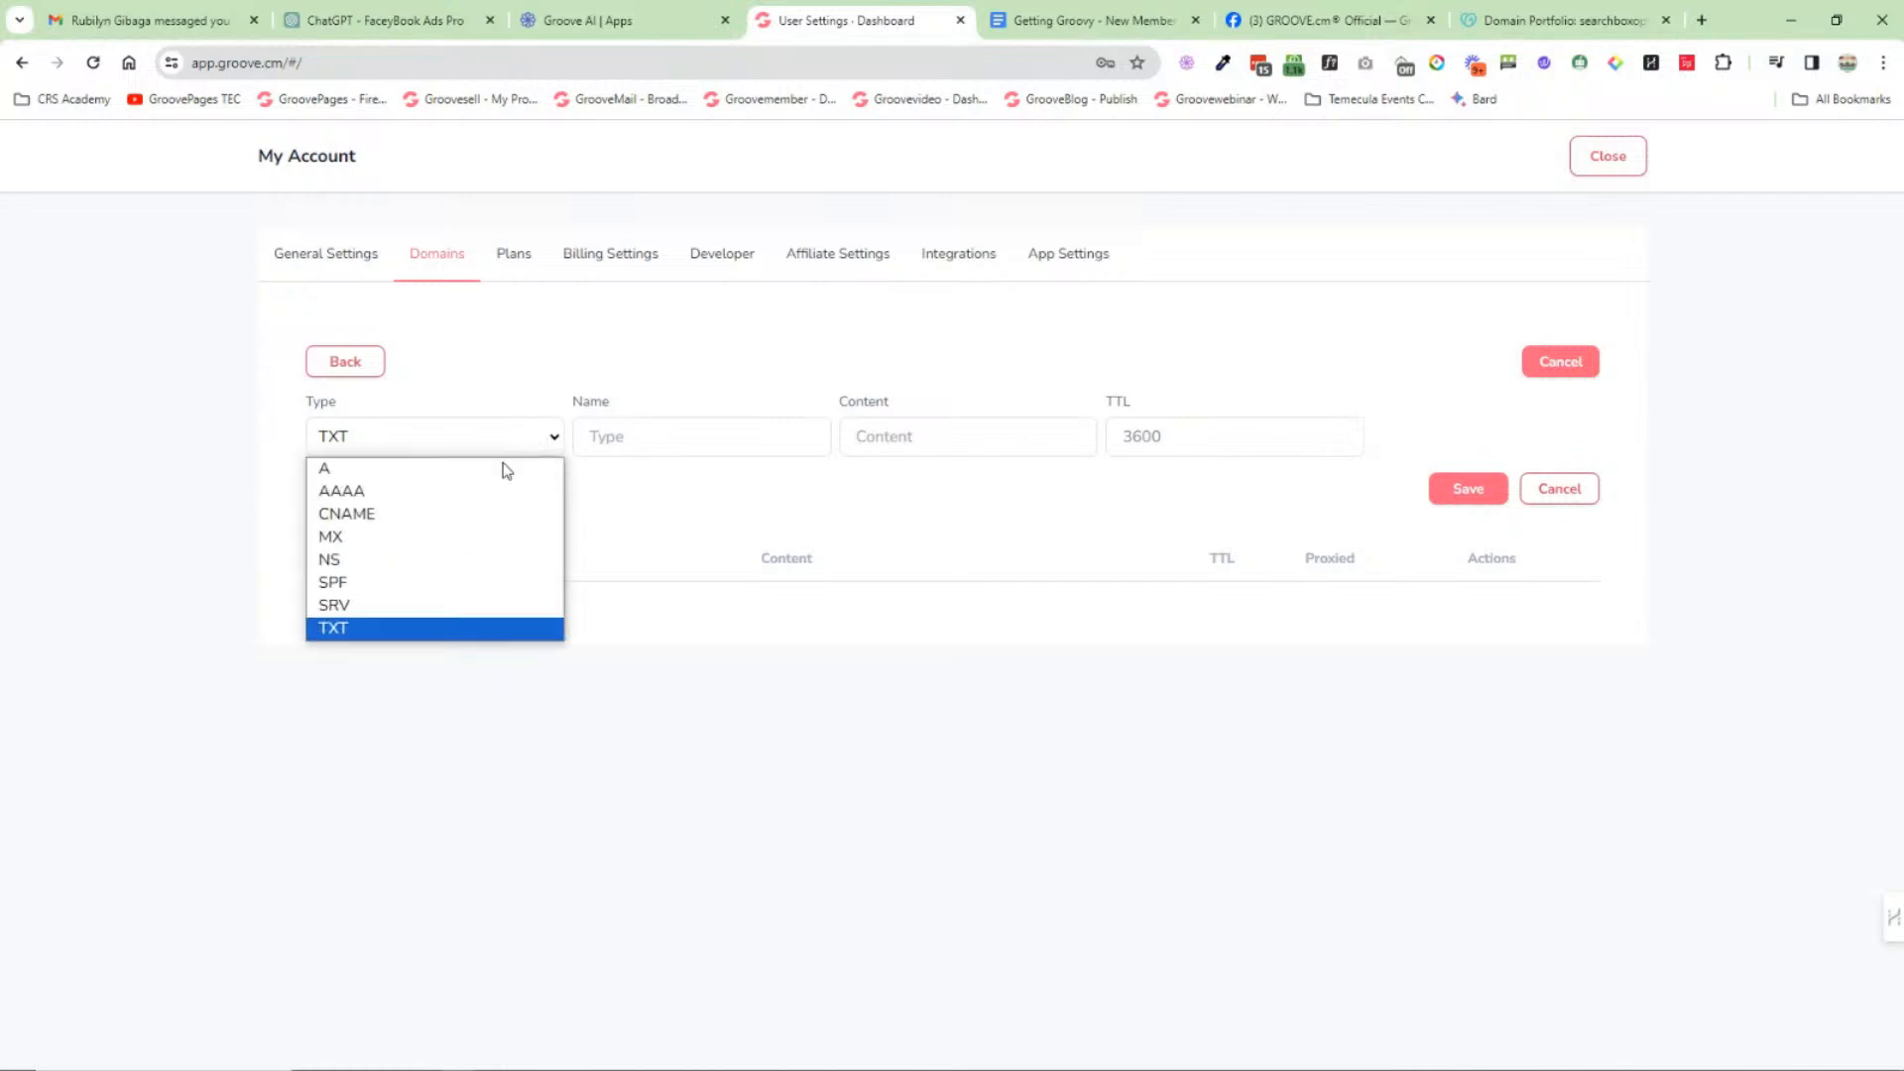
left_click(412, 514)
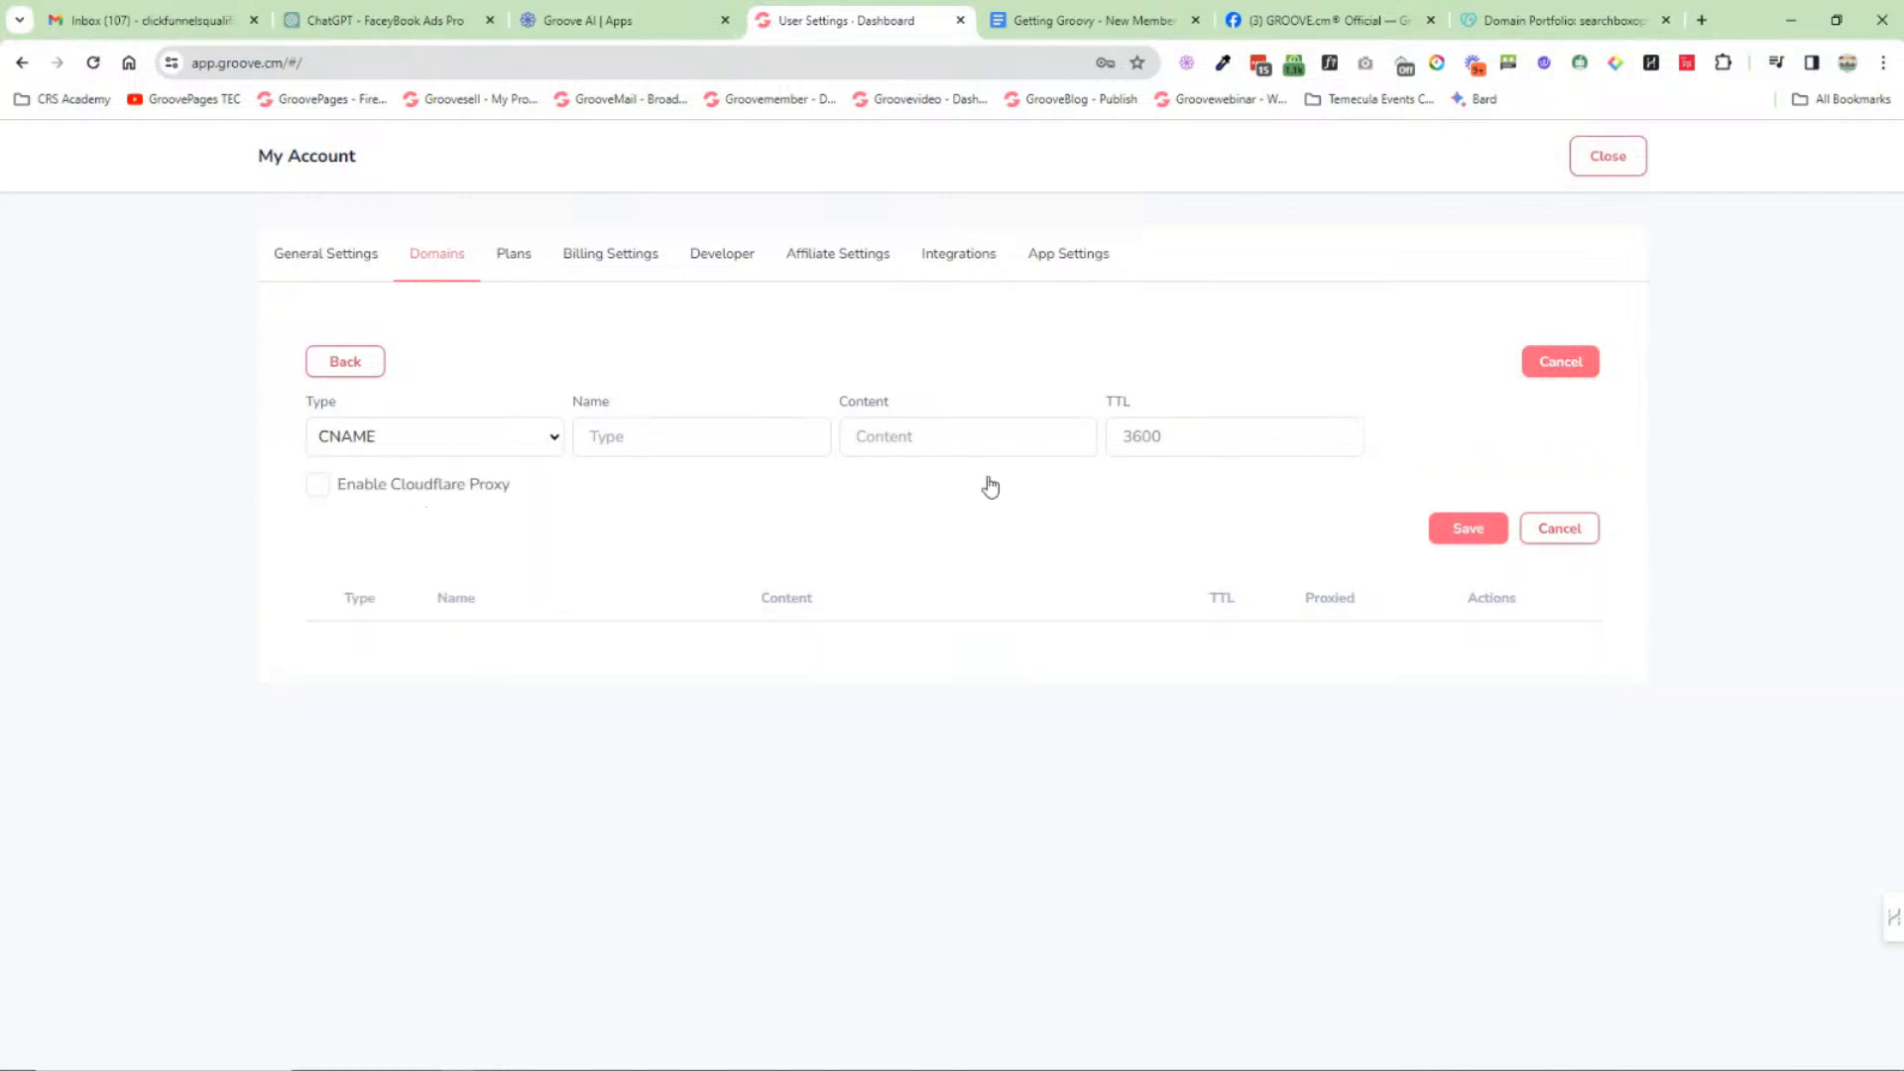
left_click(1553, 367)
left_click(1022, 19)
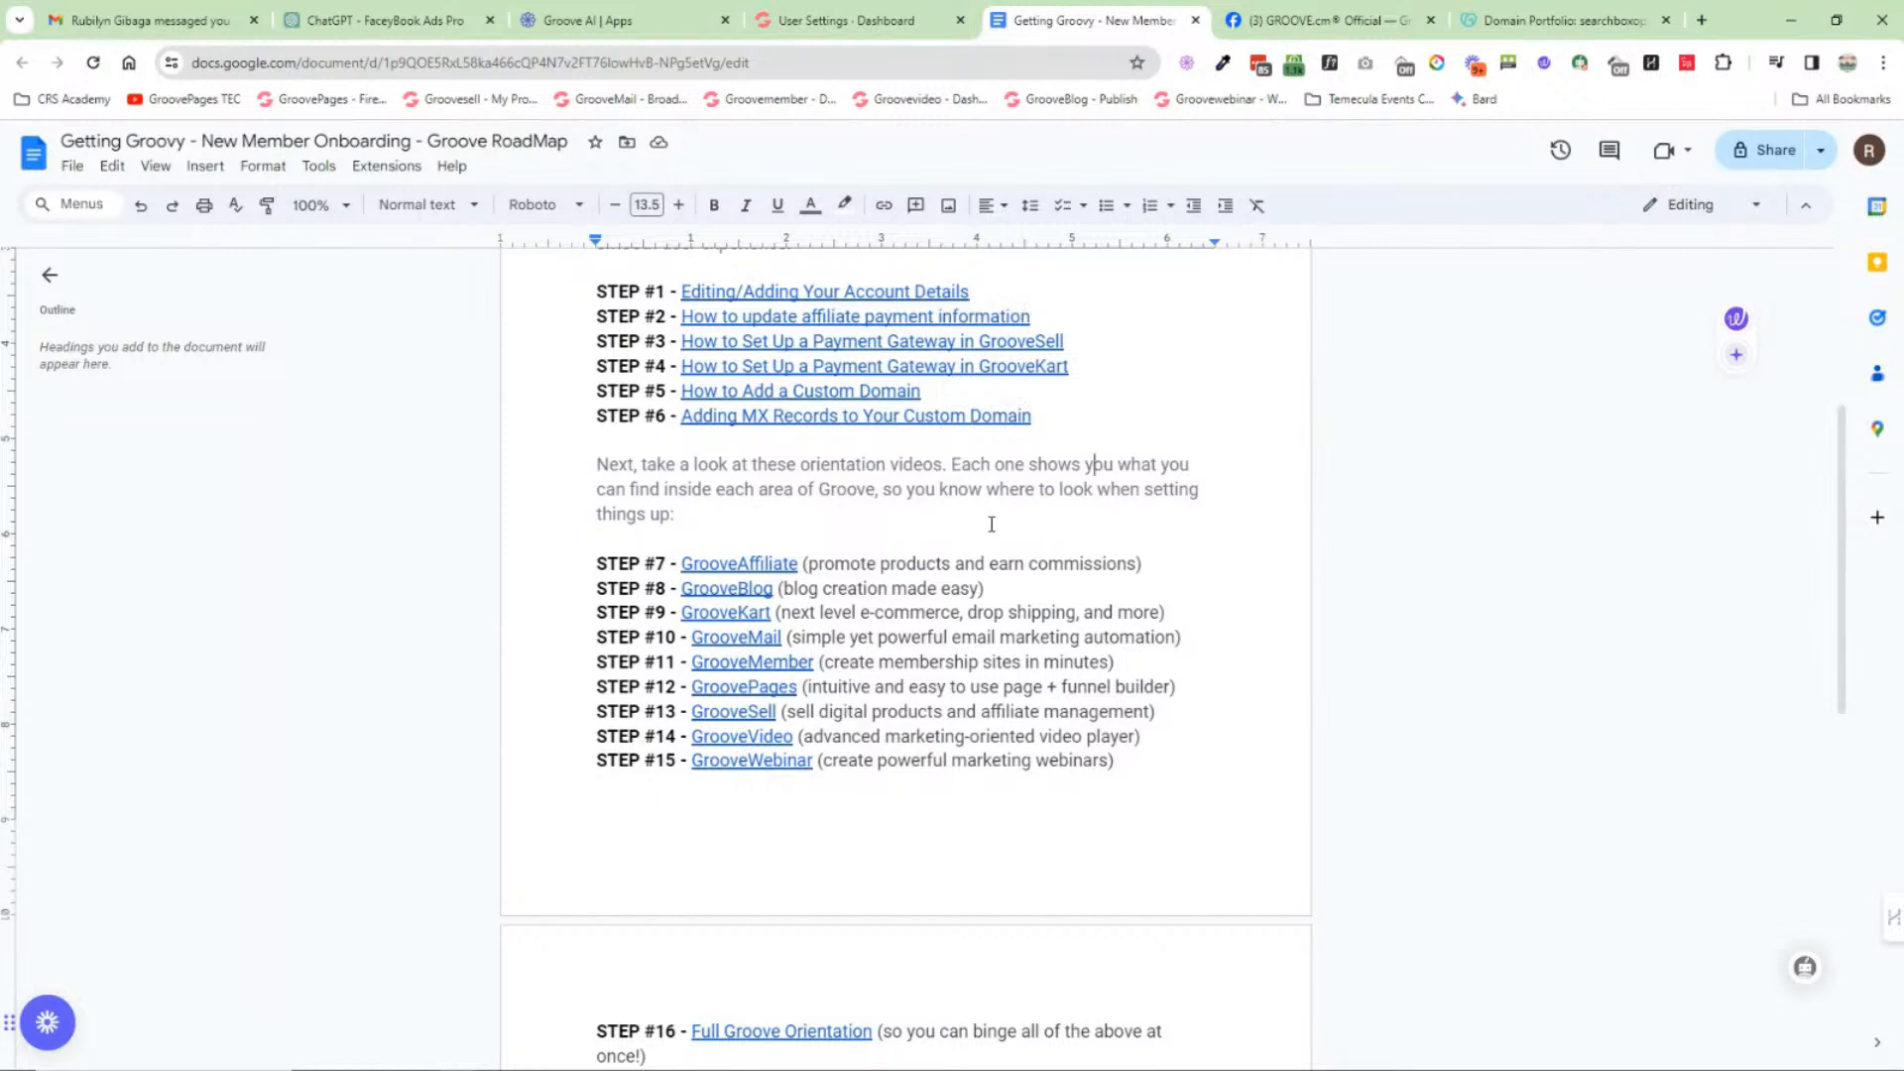
scroll(982, 524, "down", 2)
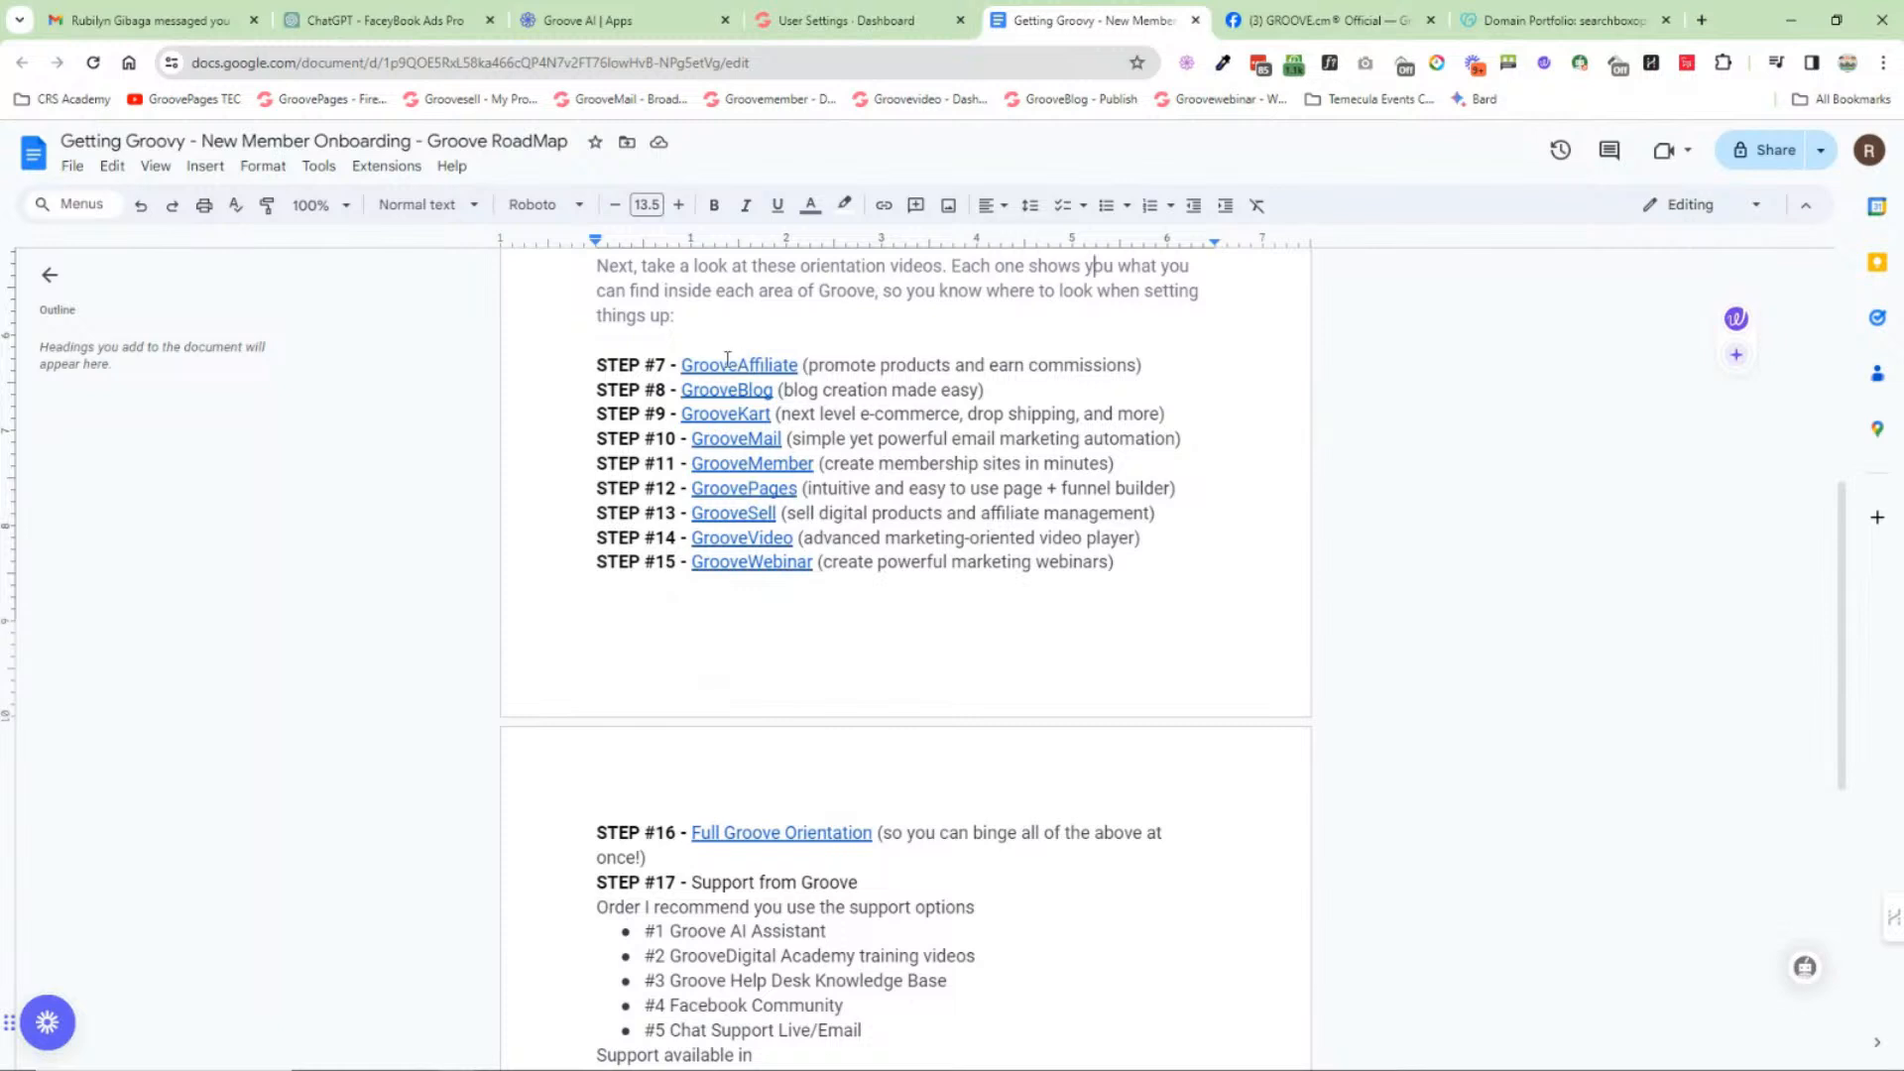
left_click(805, 22)
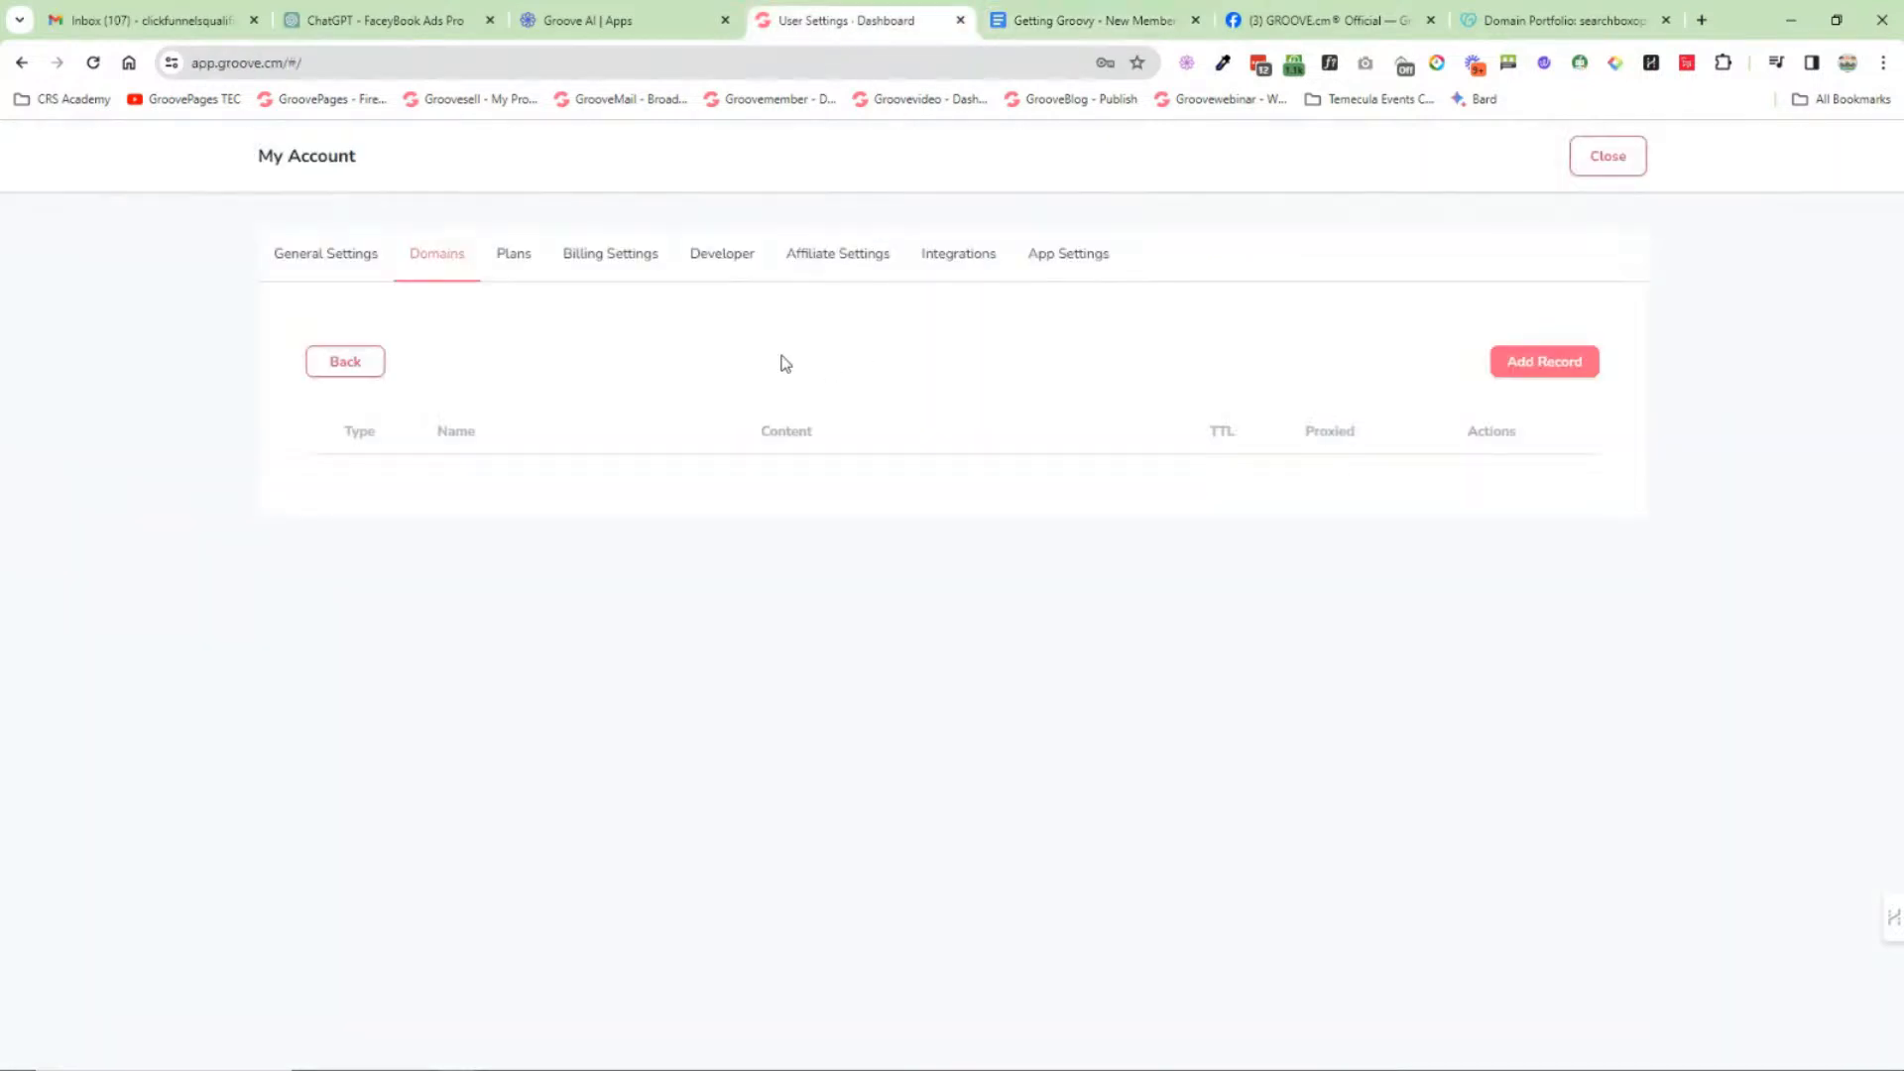
left_click(1607, 159)
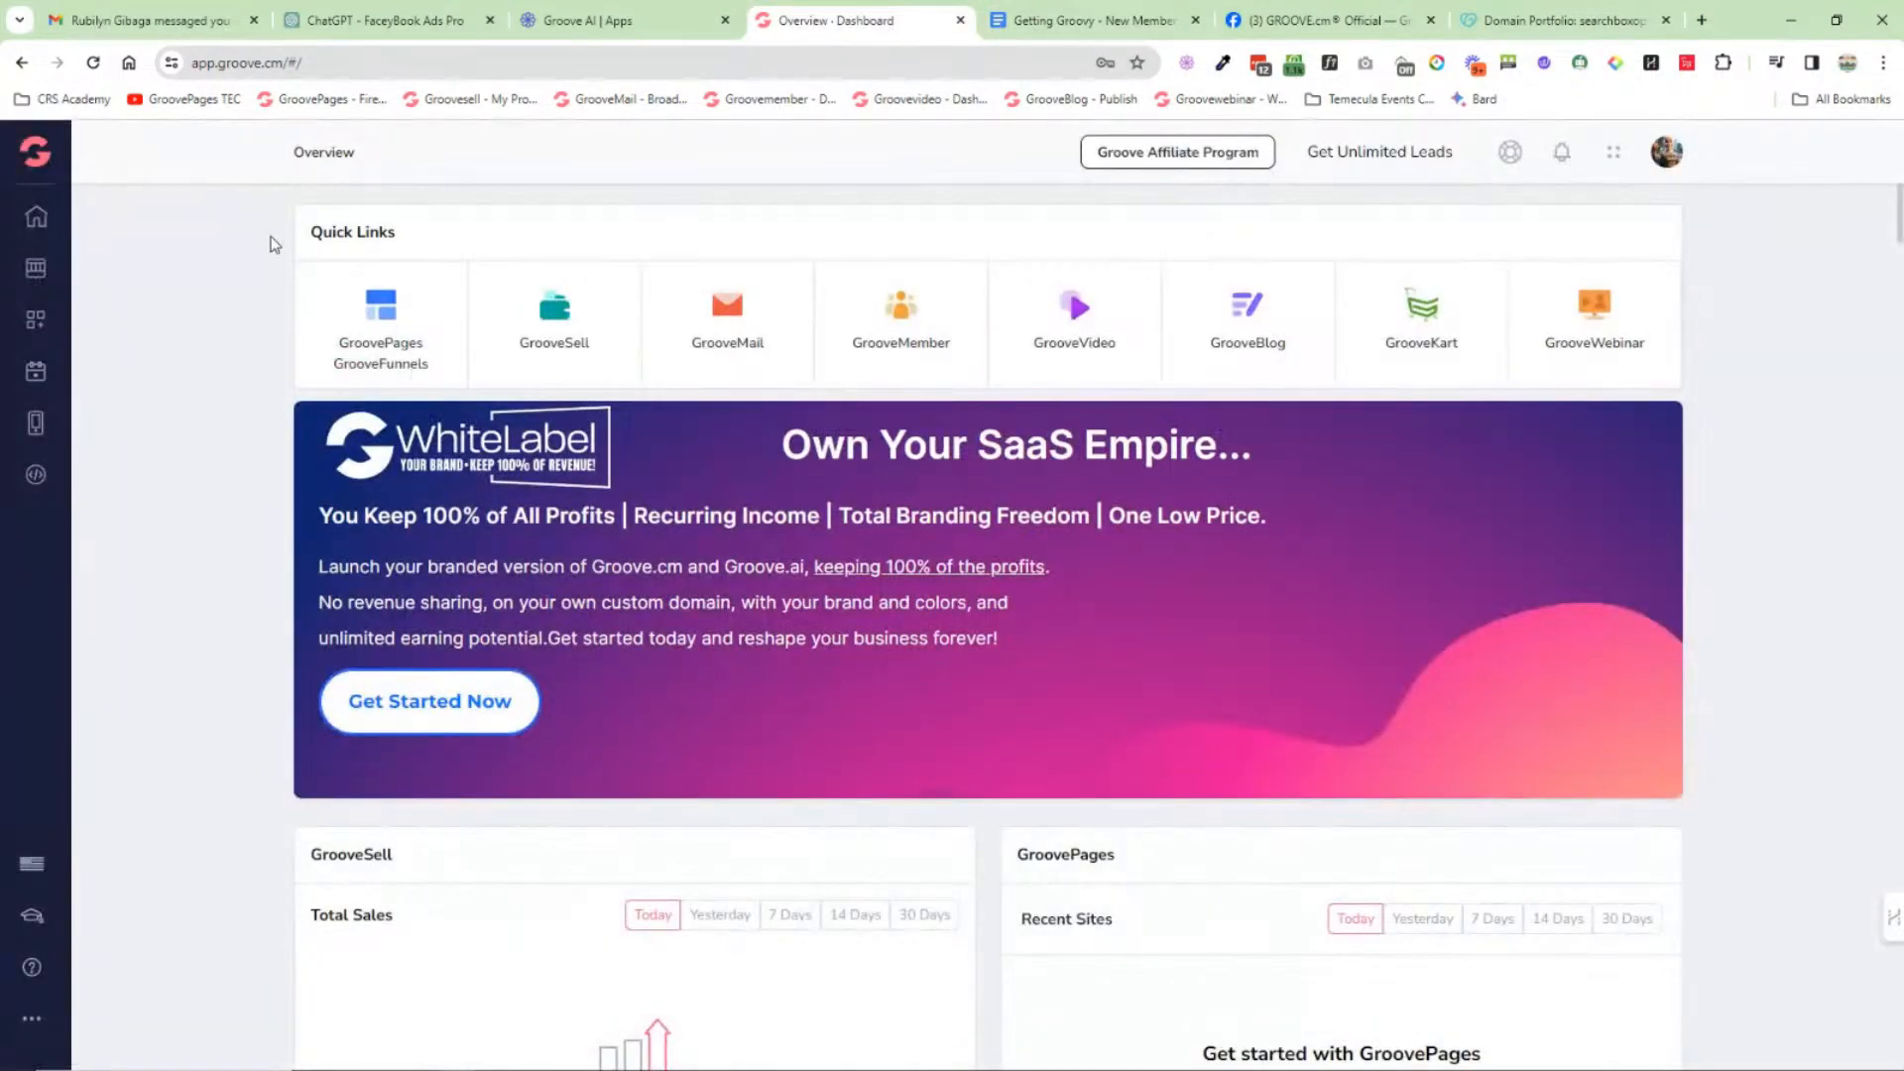
Step: Open the affiliate dashboard and set its date range to 04/09/2024 - 04/13/2024
left_click(32, 147)
left_click(139, 466)
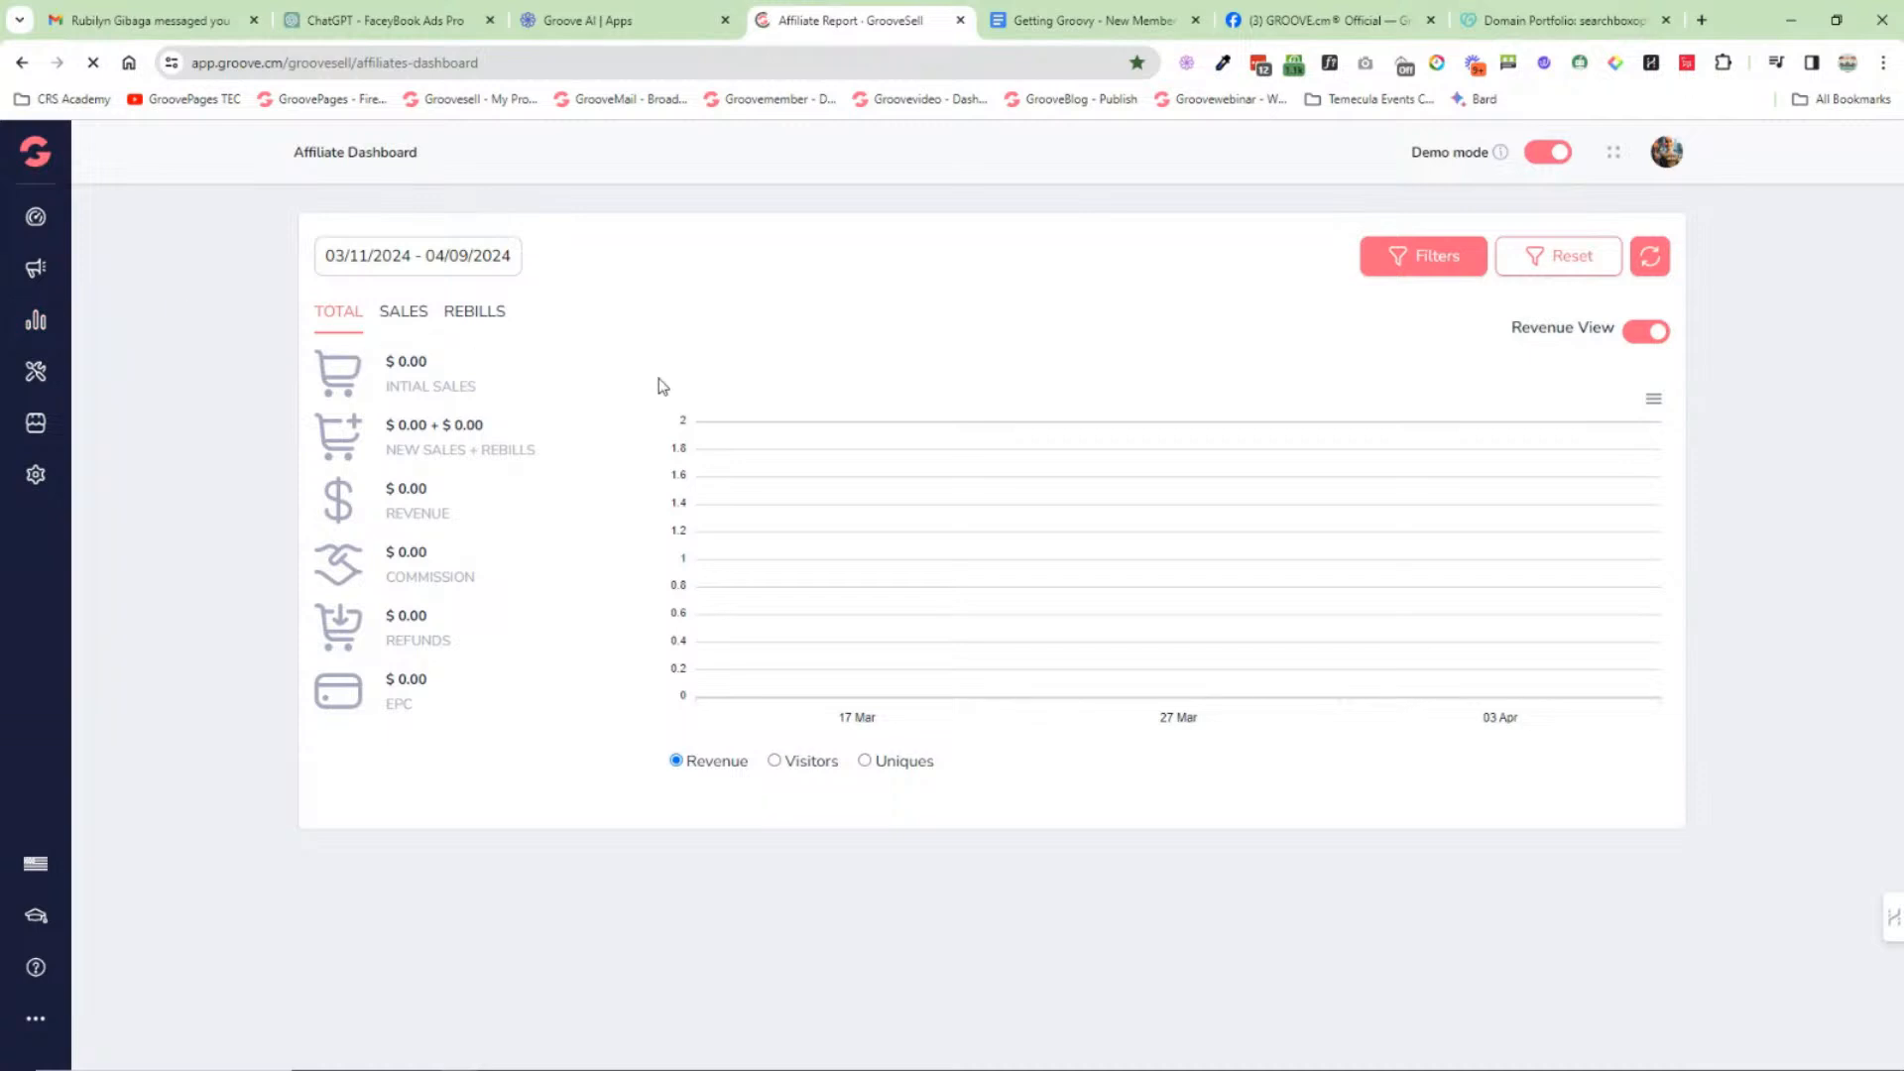
left_click(418, 259)
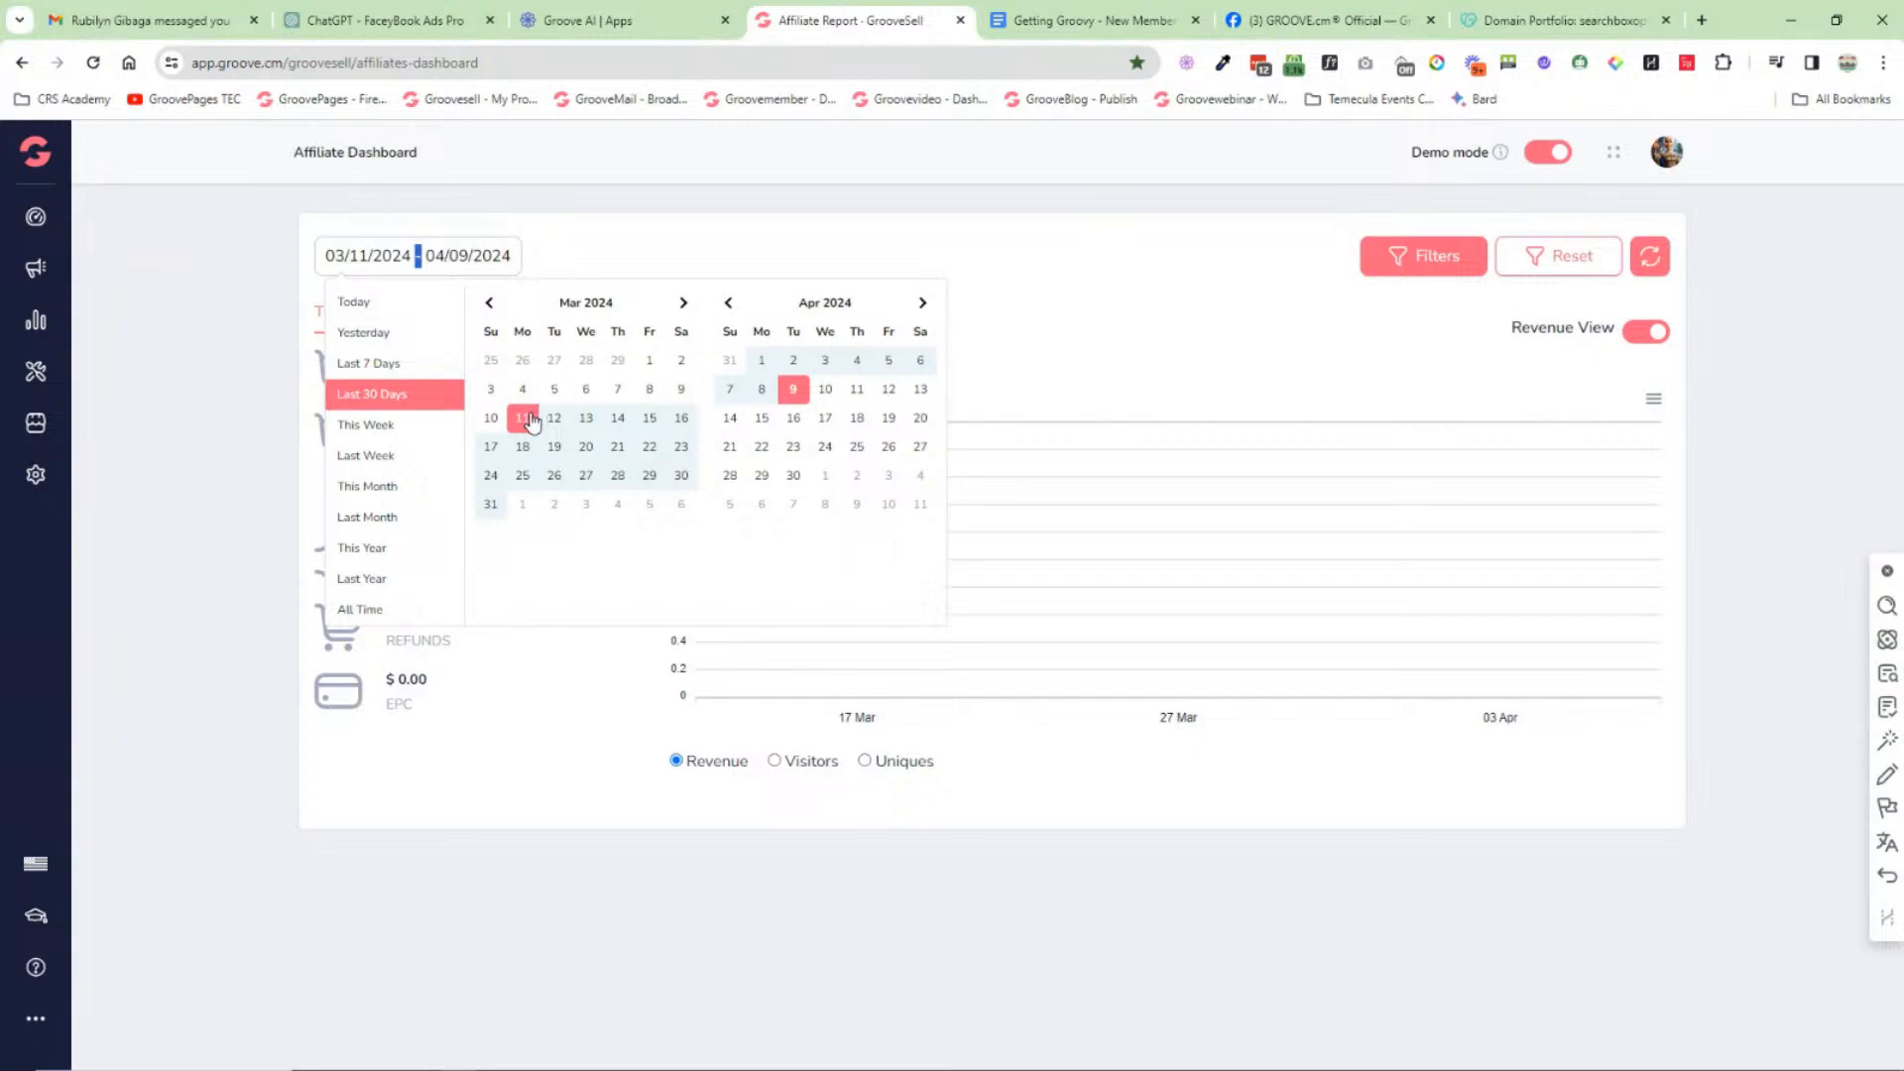
left_click(795, 394)
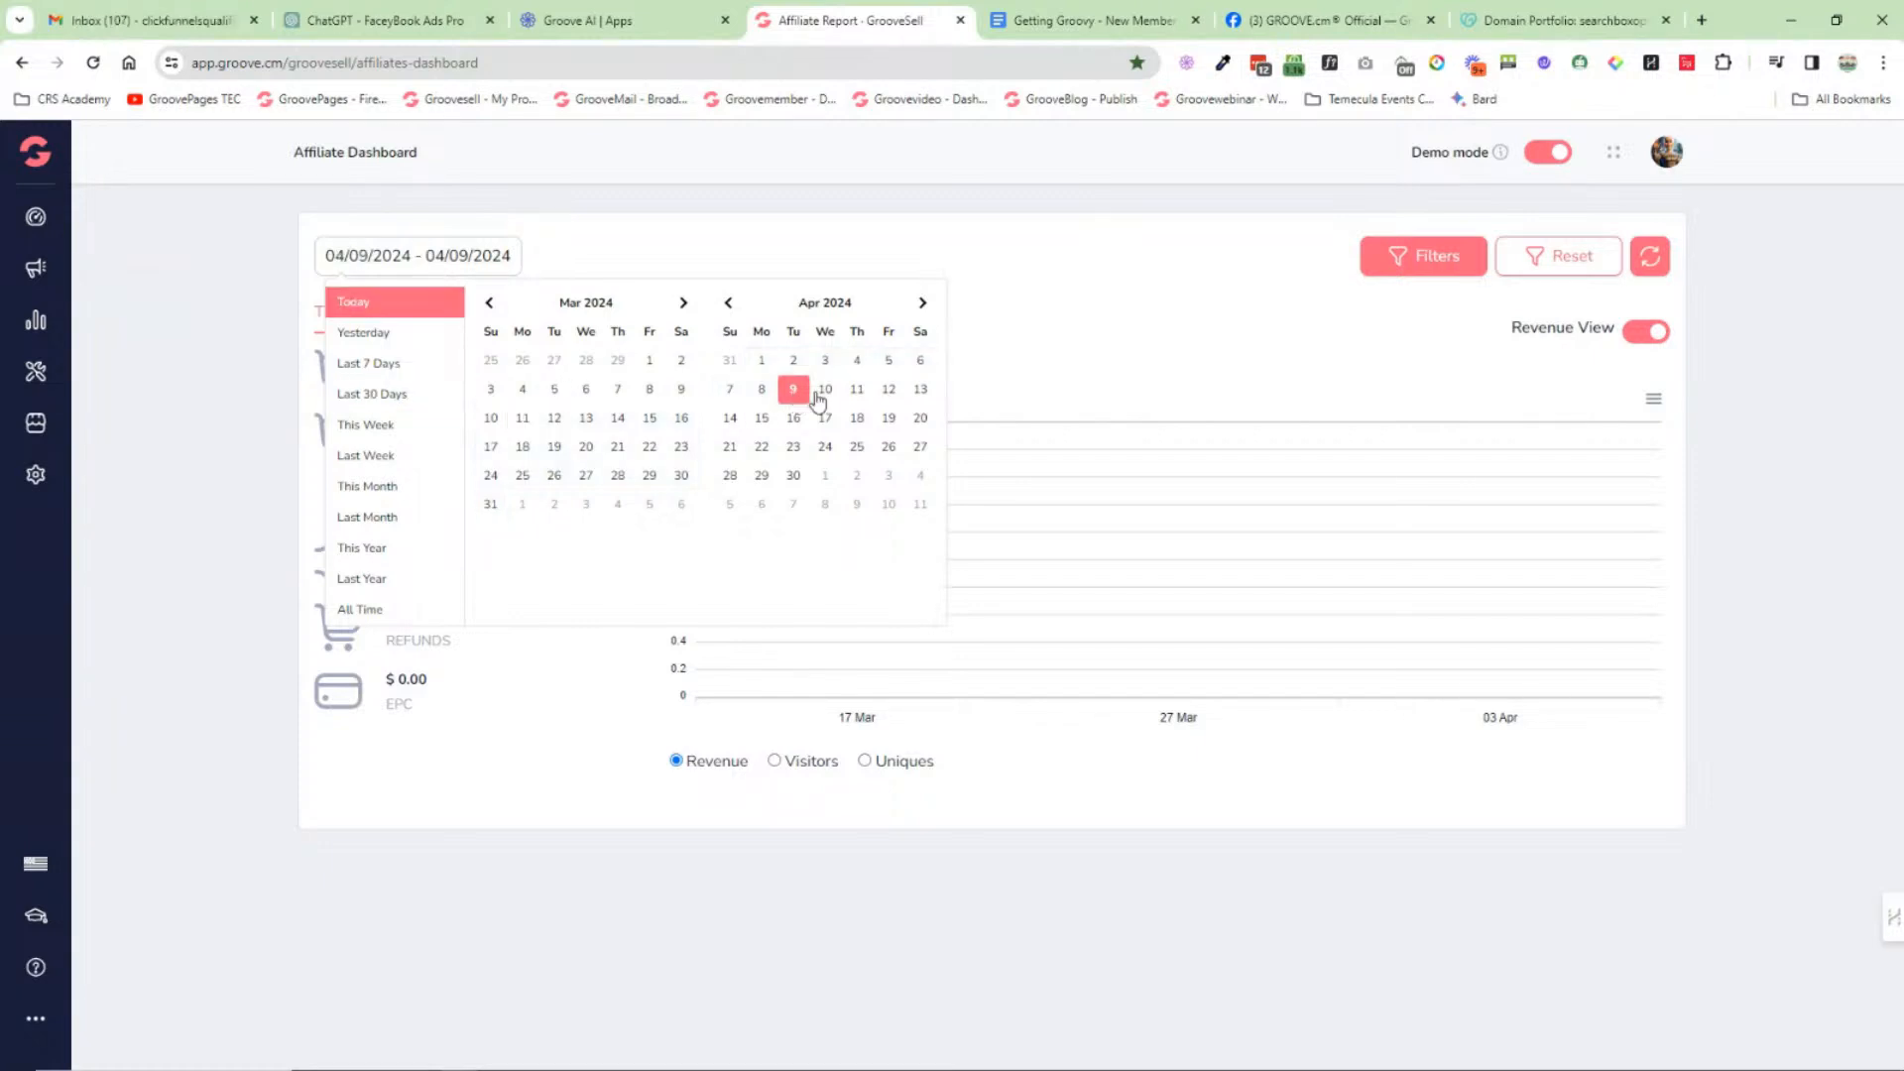
left_click(921, 390)
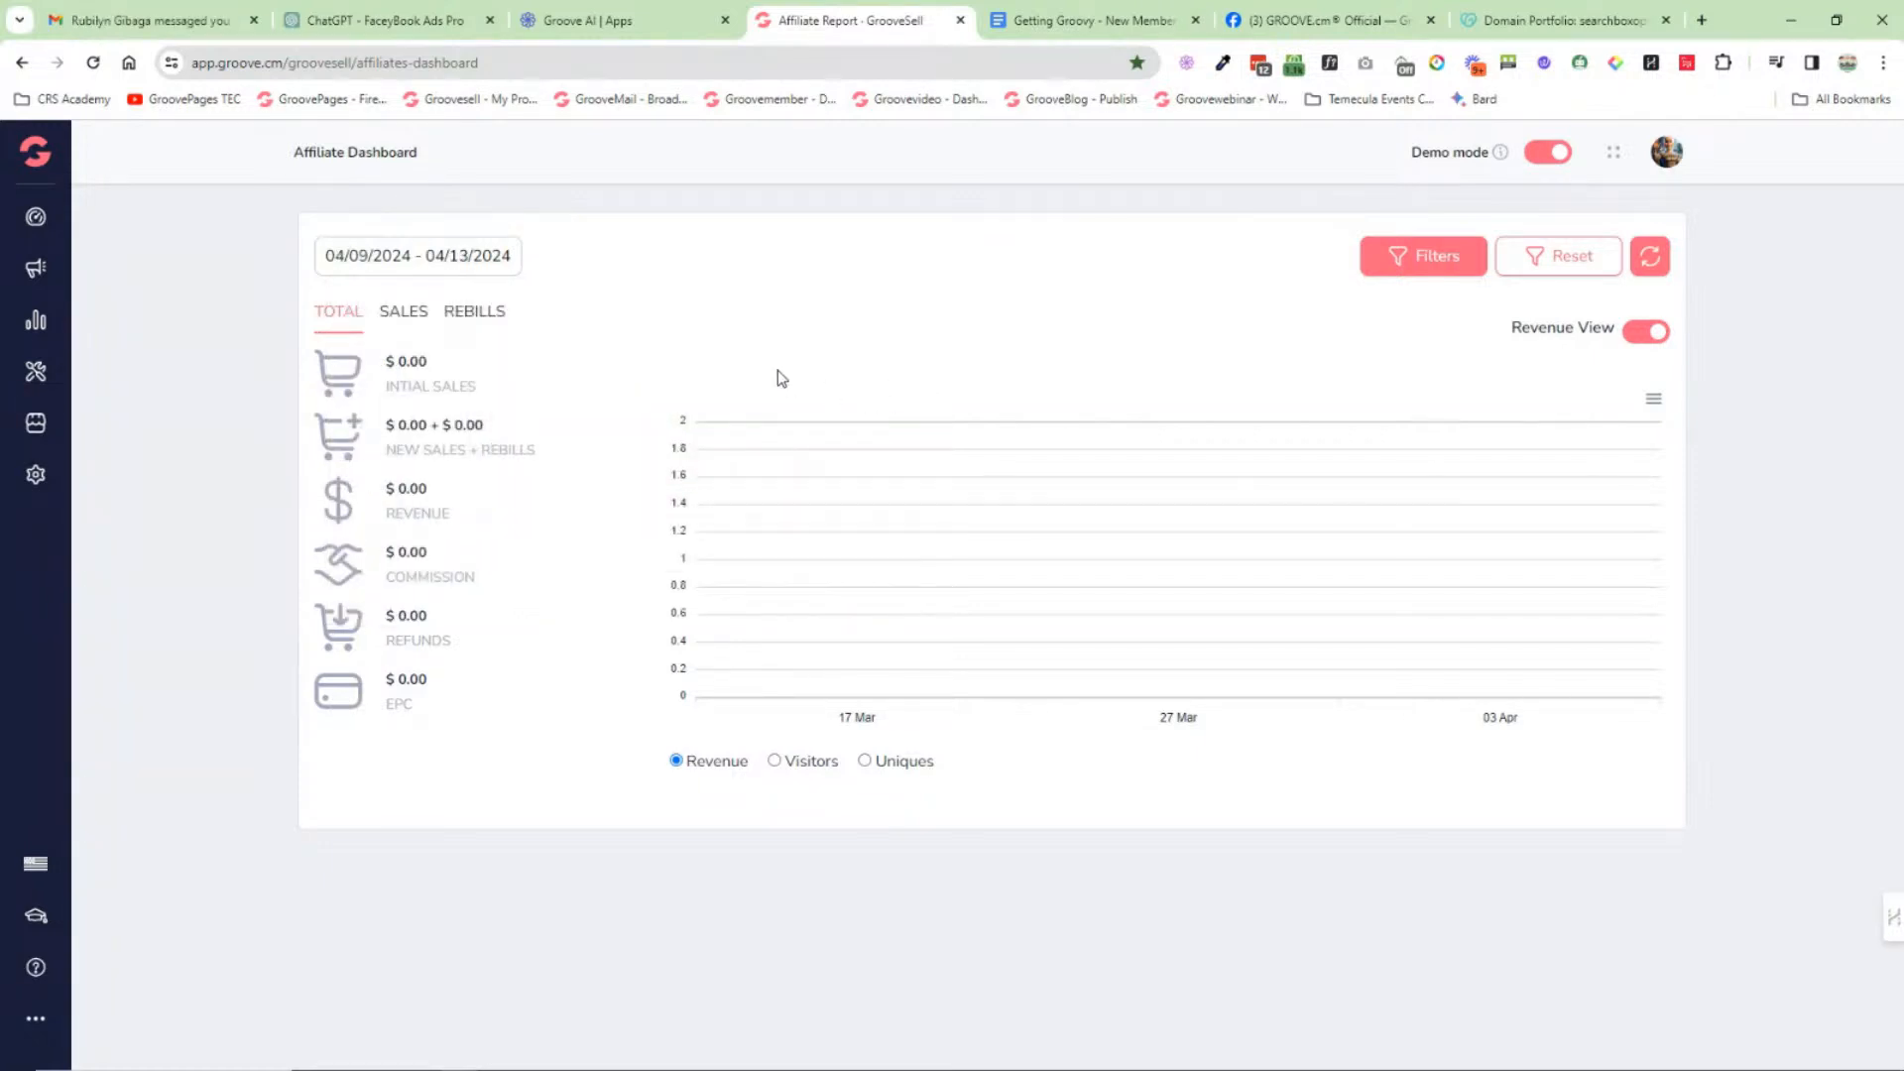
Step: Browse the funnels available in the dashboard's Advanced Filters and close them without applying a filter
left_click(1421, 270)
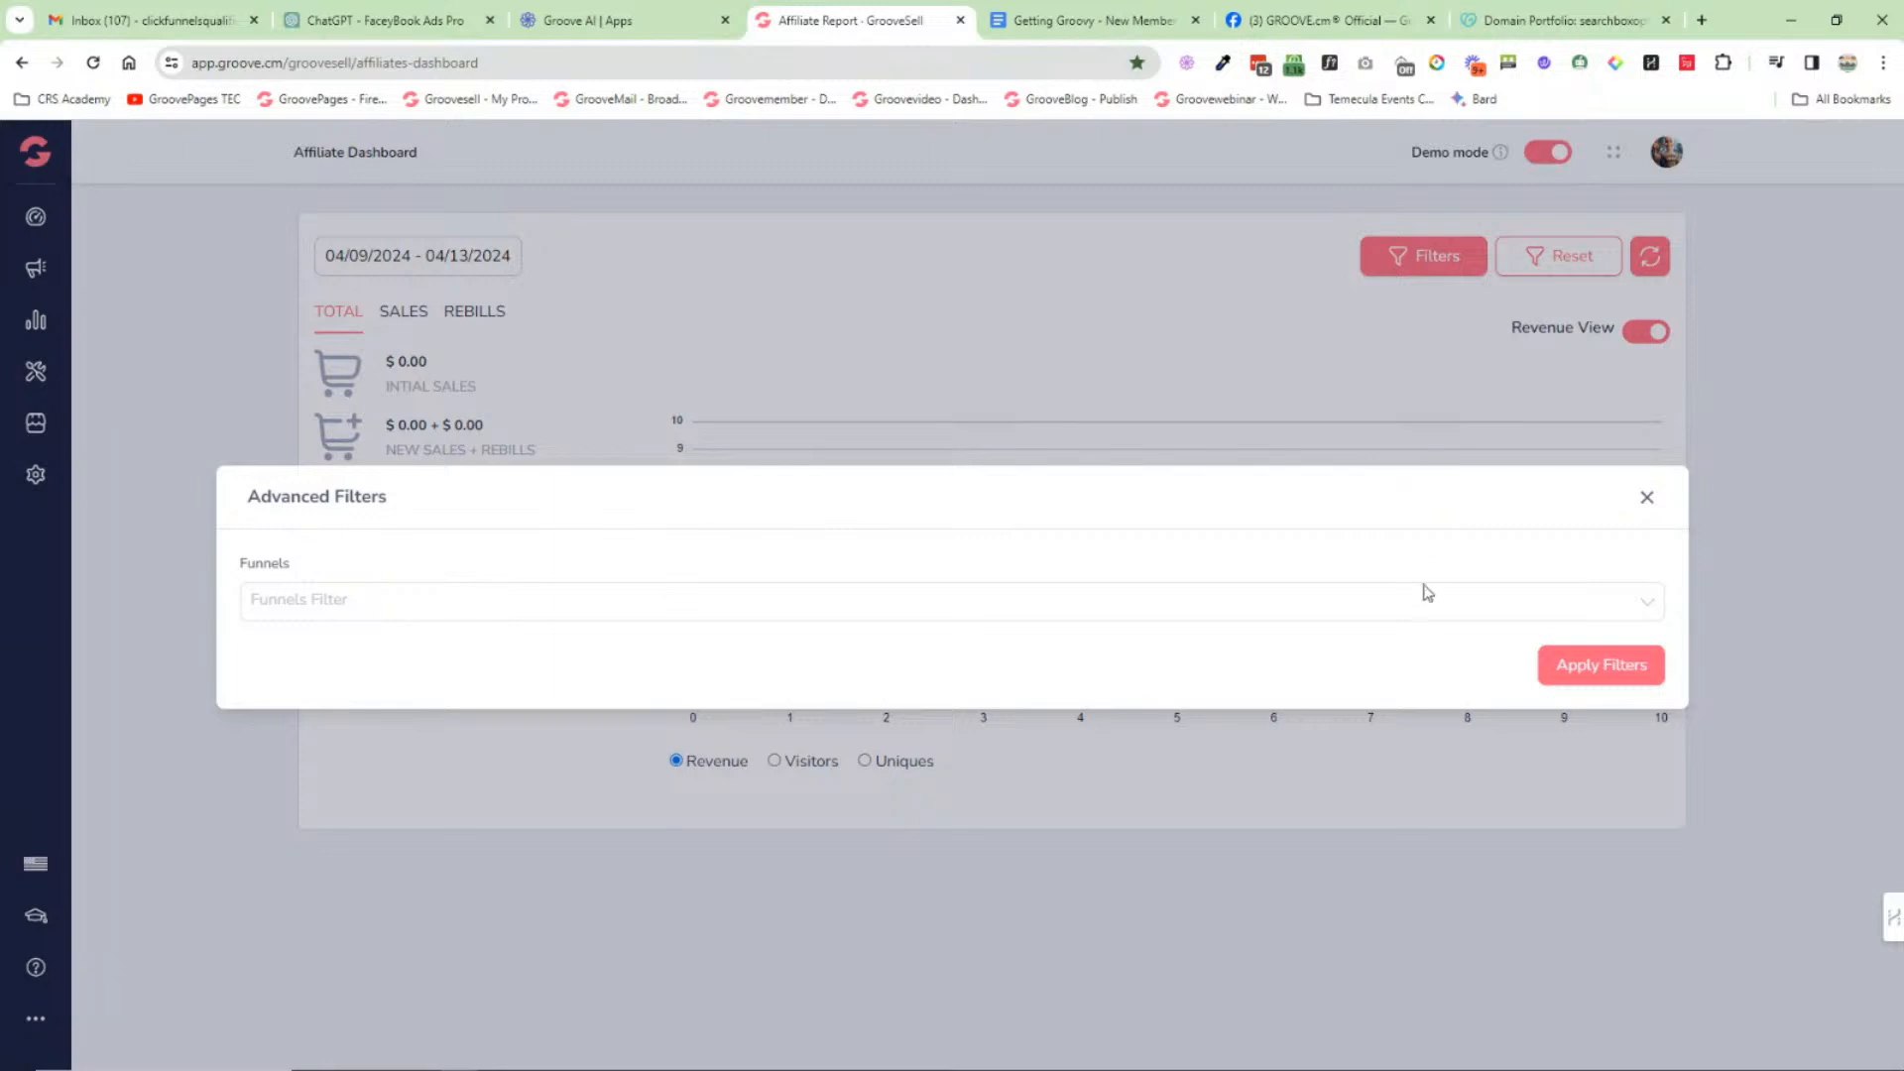
left_click(1415, 599)
scroll(486, 660, "down", 5)
scroll(488, 661, "down", 5)
scroll(488, 664, "up", 5)
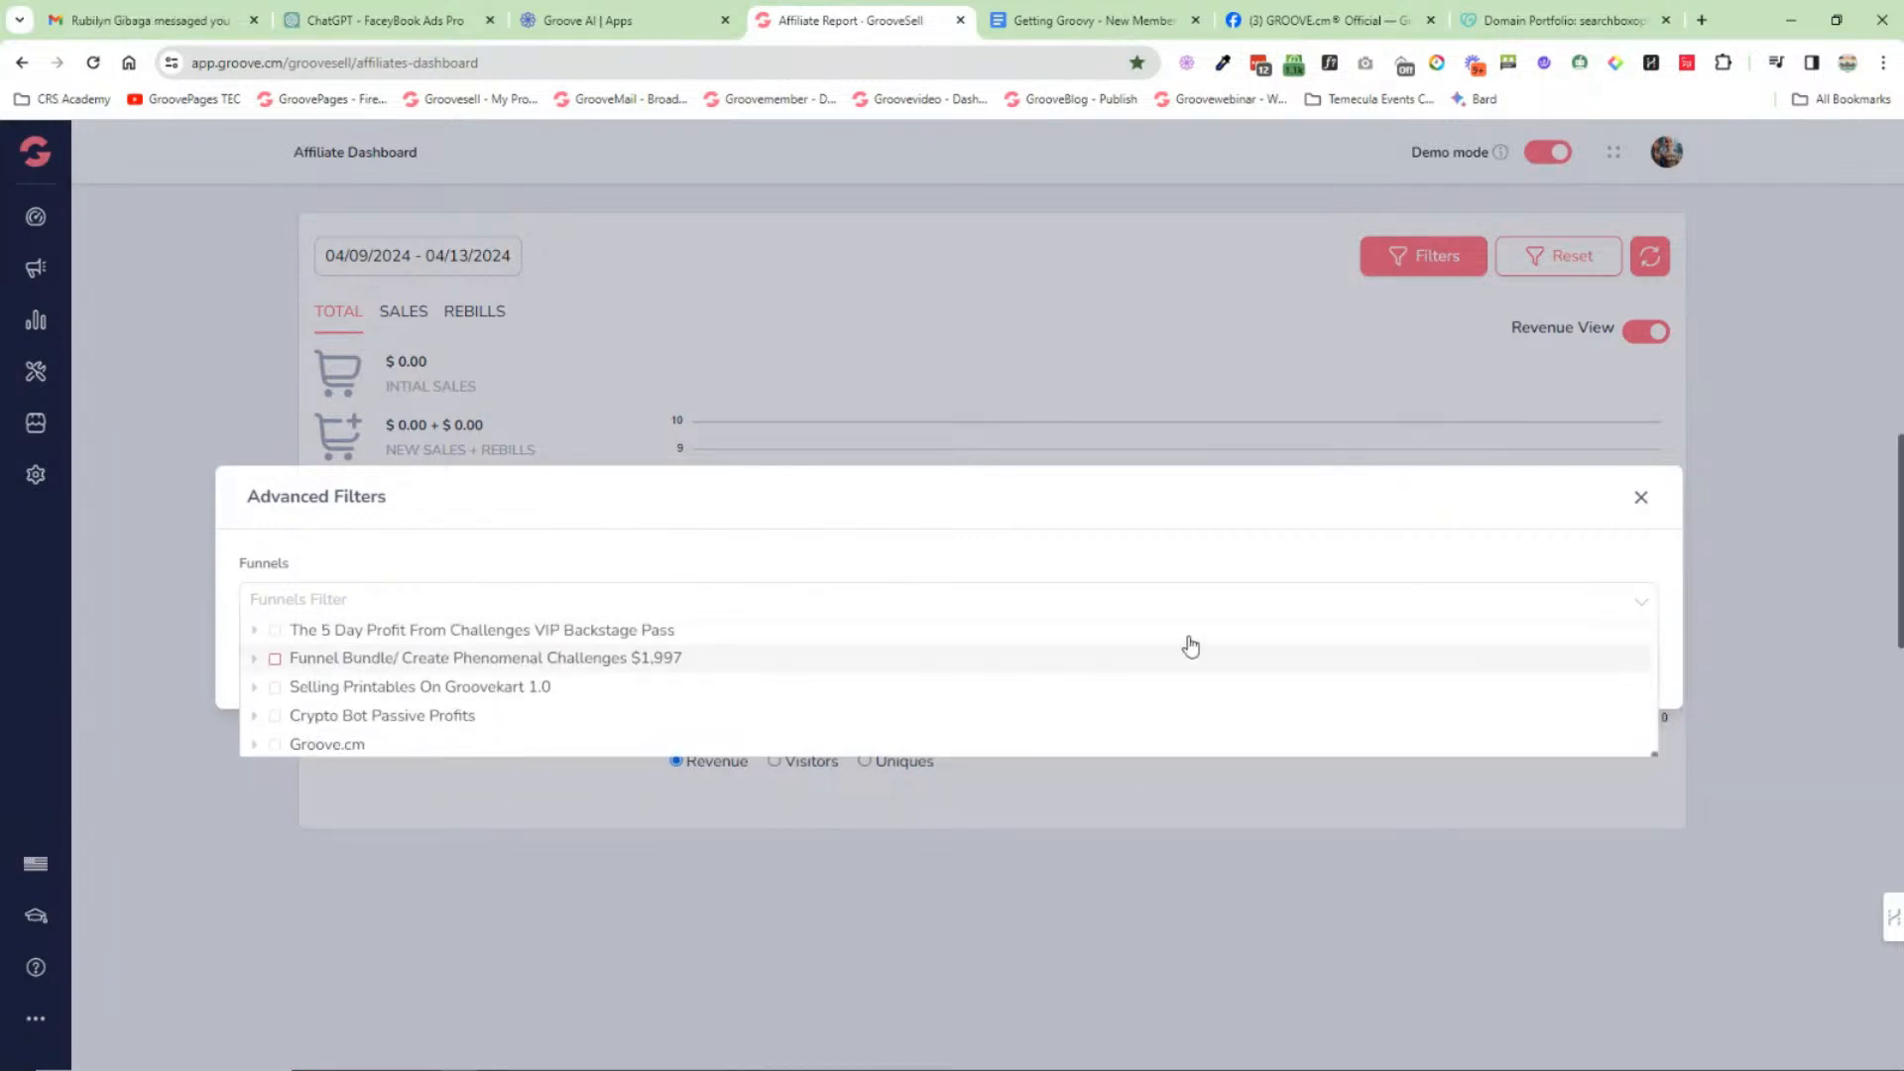
left_click(1640, 497)
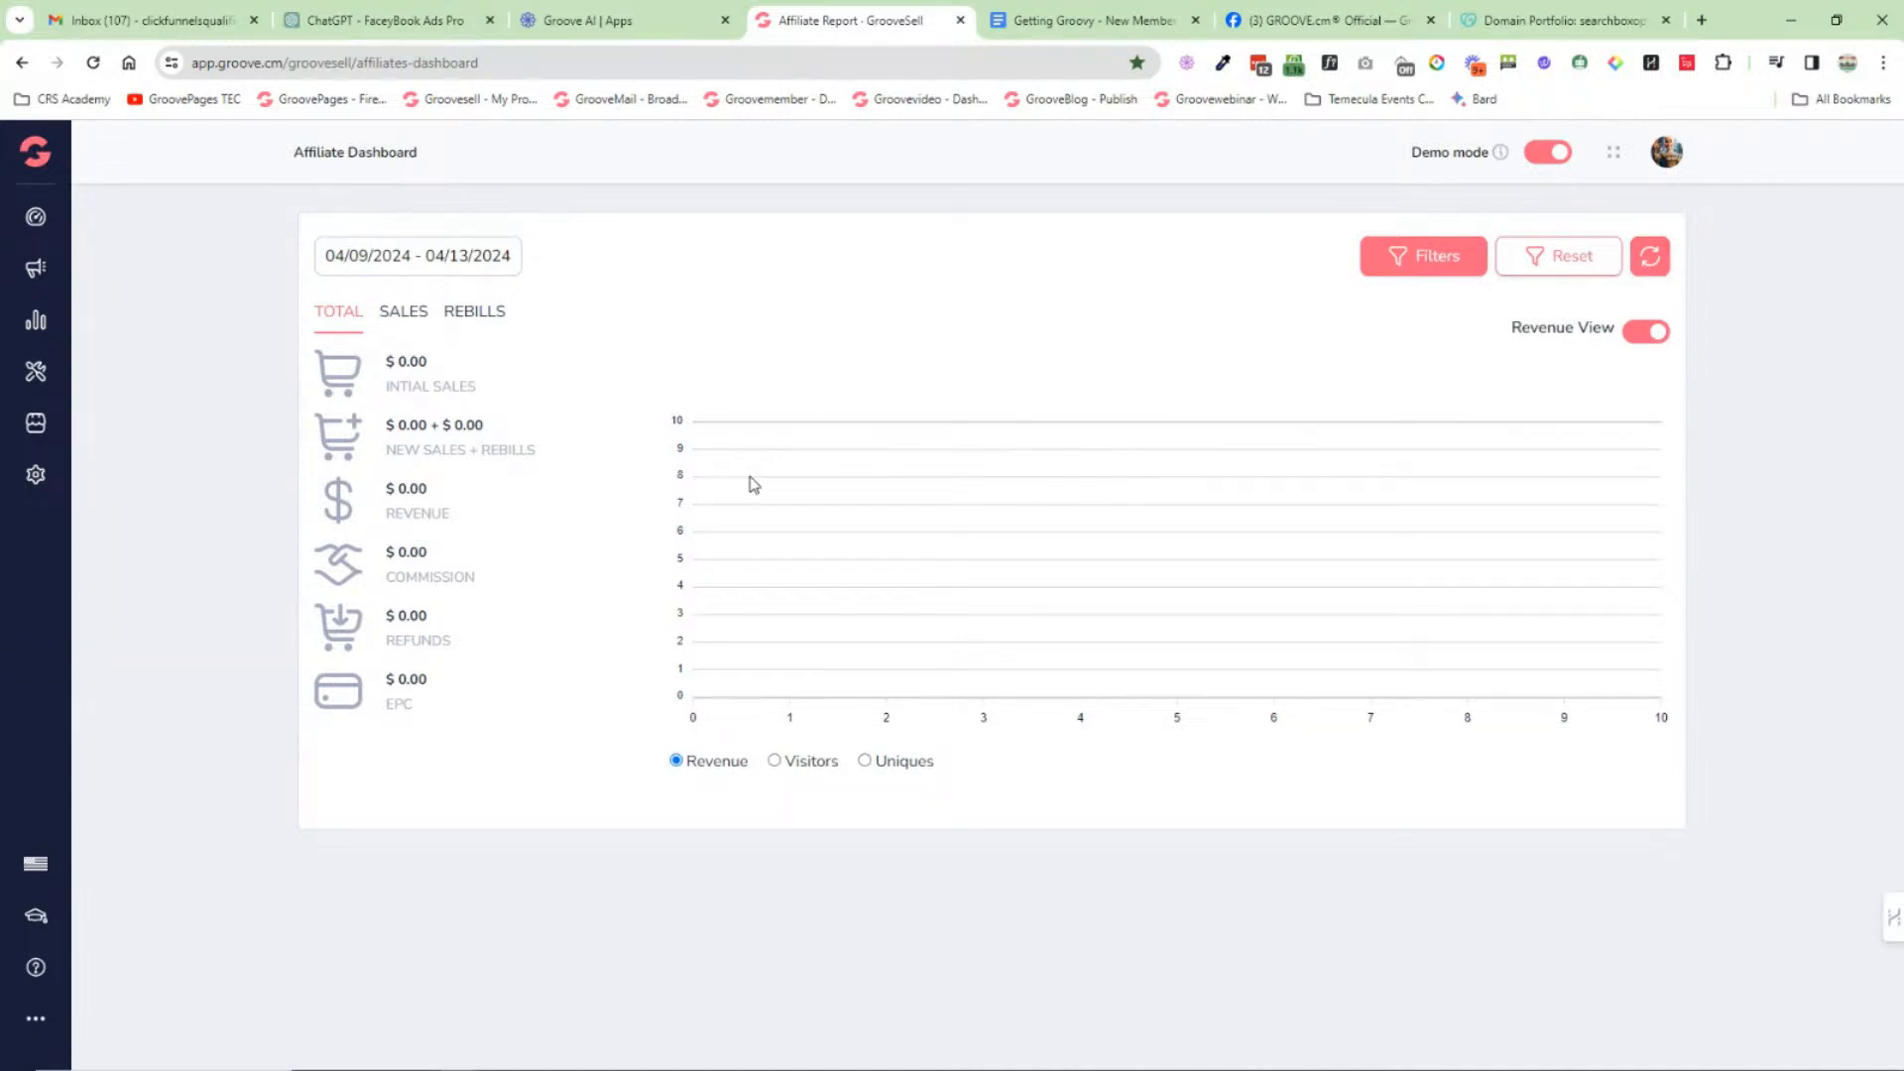
Step: Examine the affiliate totals with Revenue View on and off, leaving Revenue View turned on
left_click_drag(380, 365, 407, 699)
left_click(437, 681)
left_click(1641, 332)
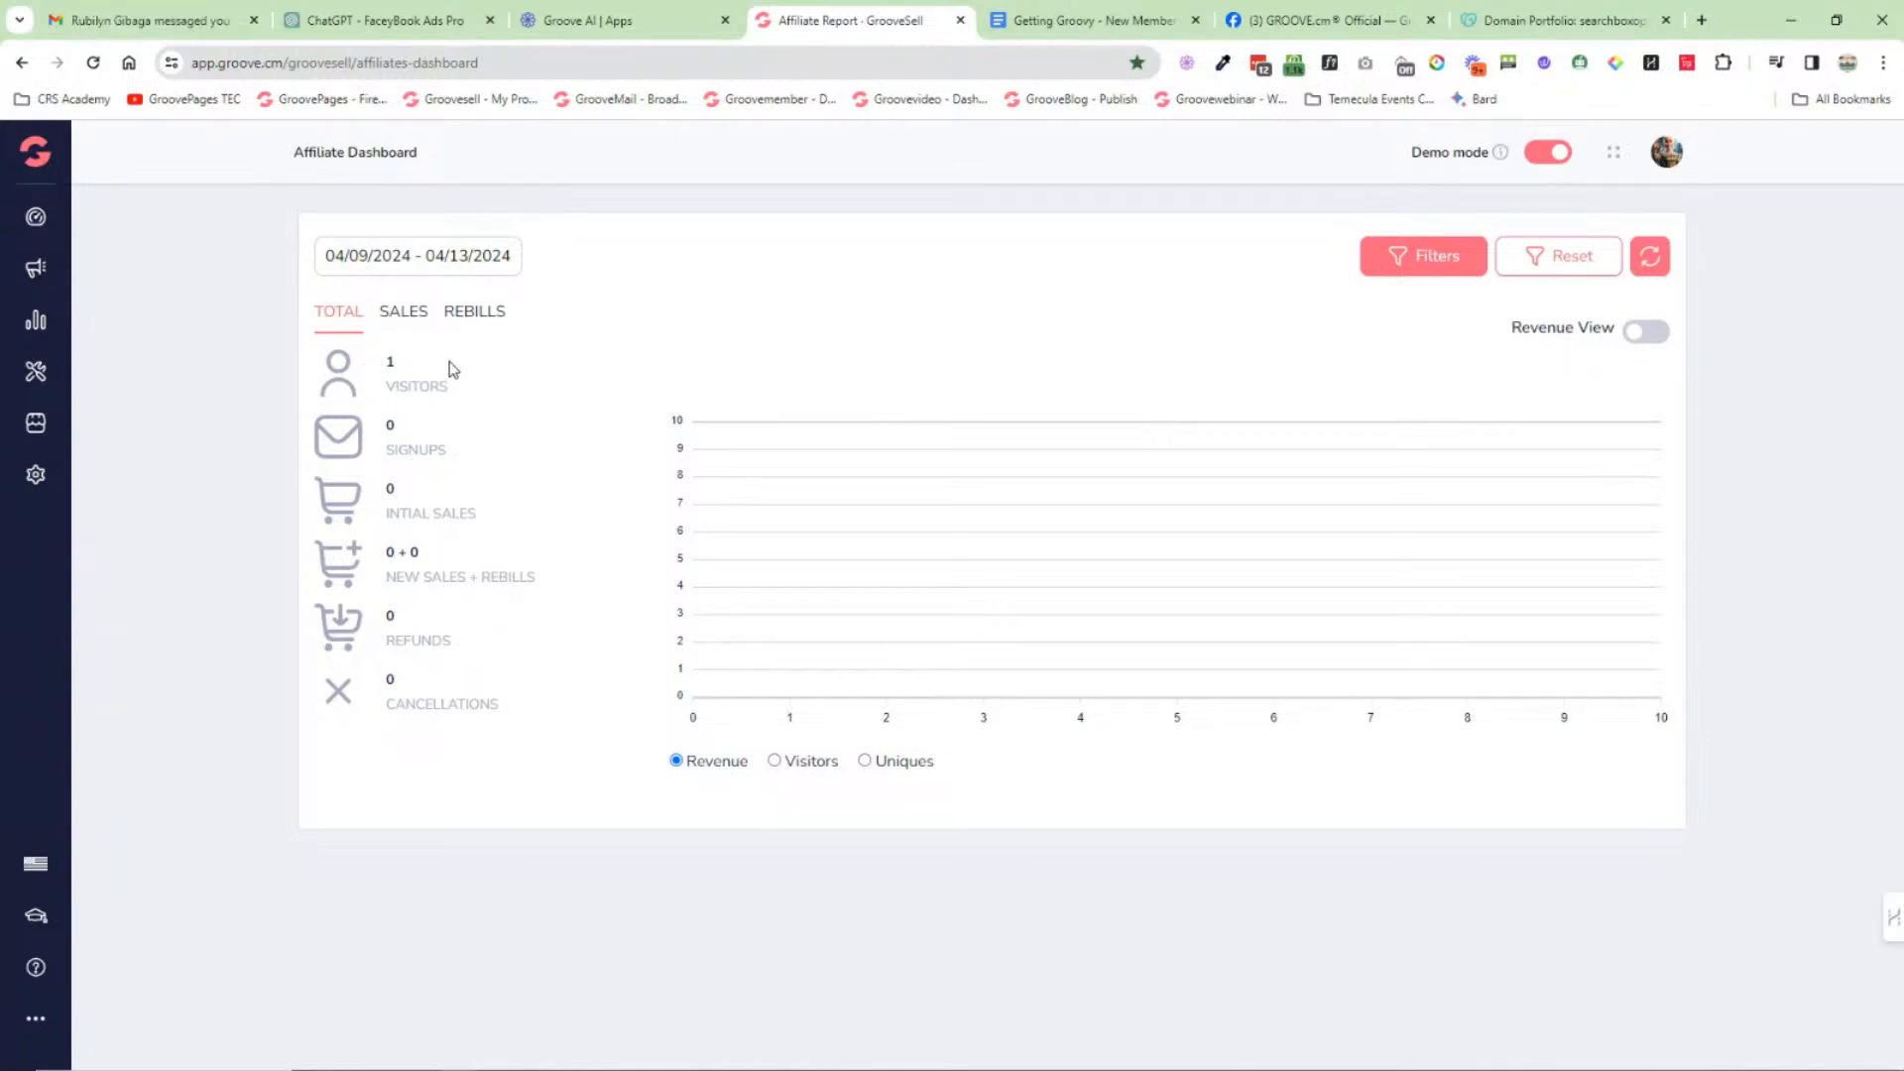
left_click(1644, 331)
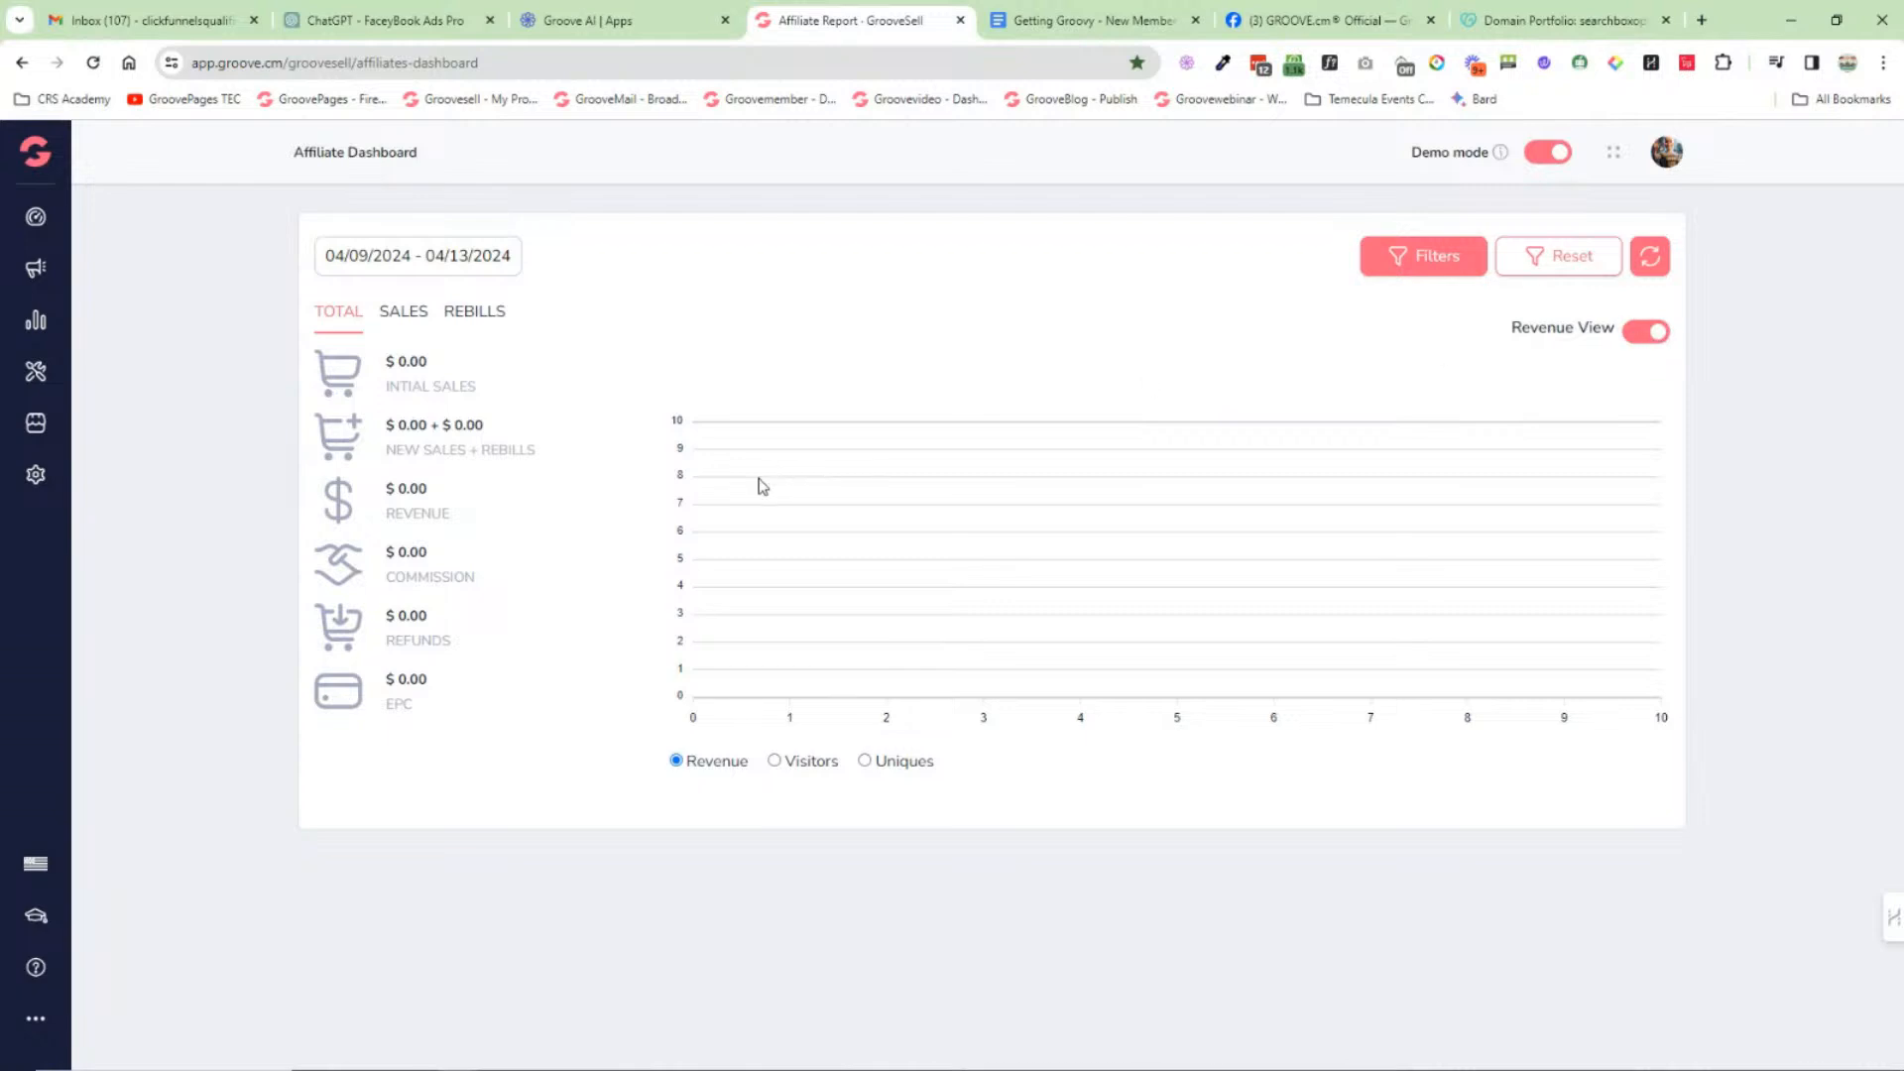
Step: Open the affiliate's Promotions And Links page and collapse the side menu
left_click(36, 268)
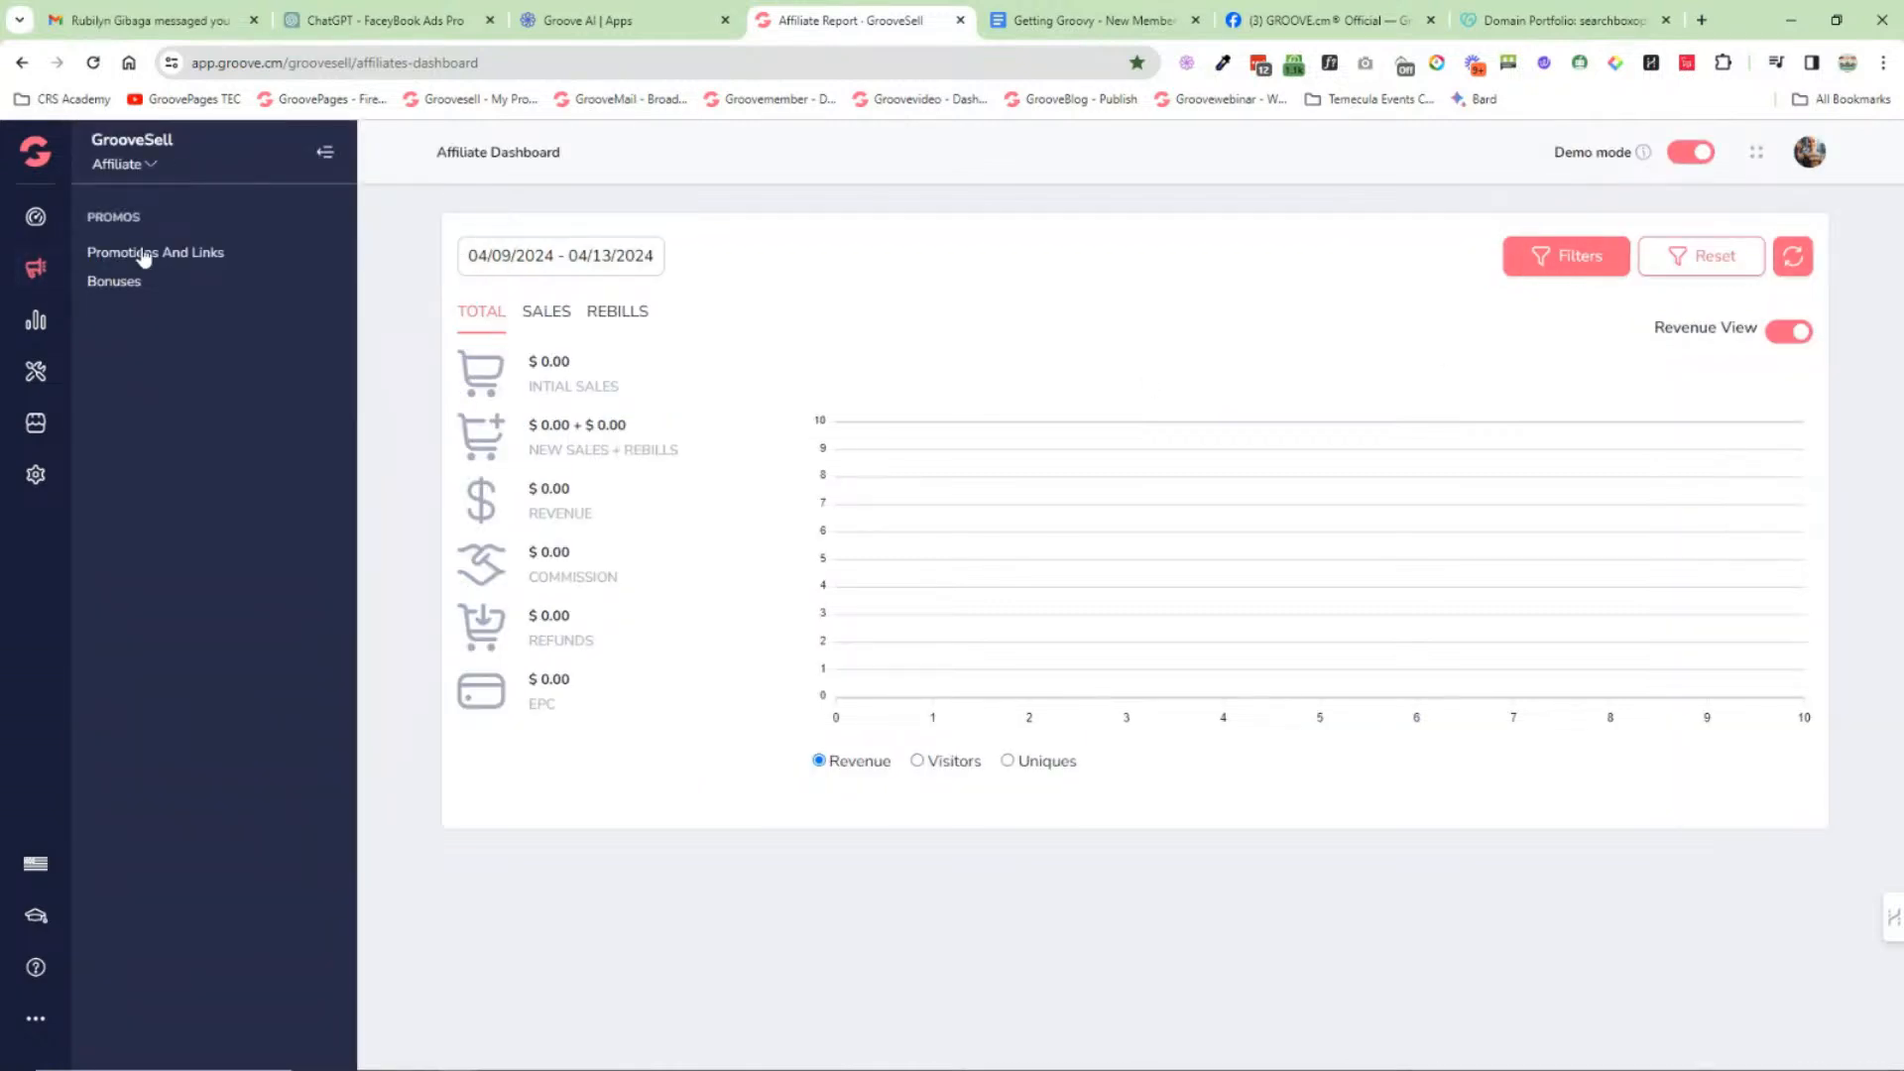
left_click(144, 254)
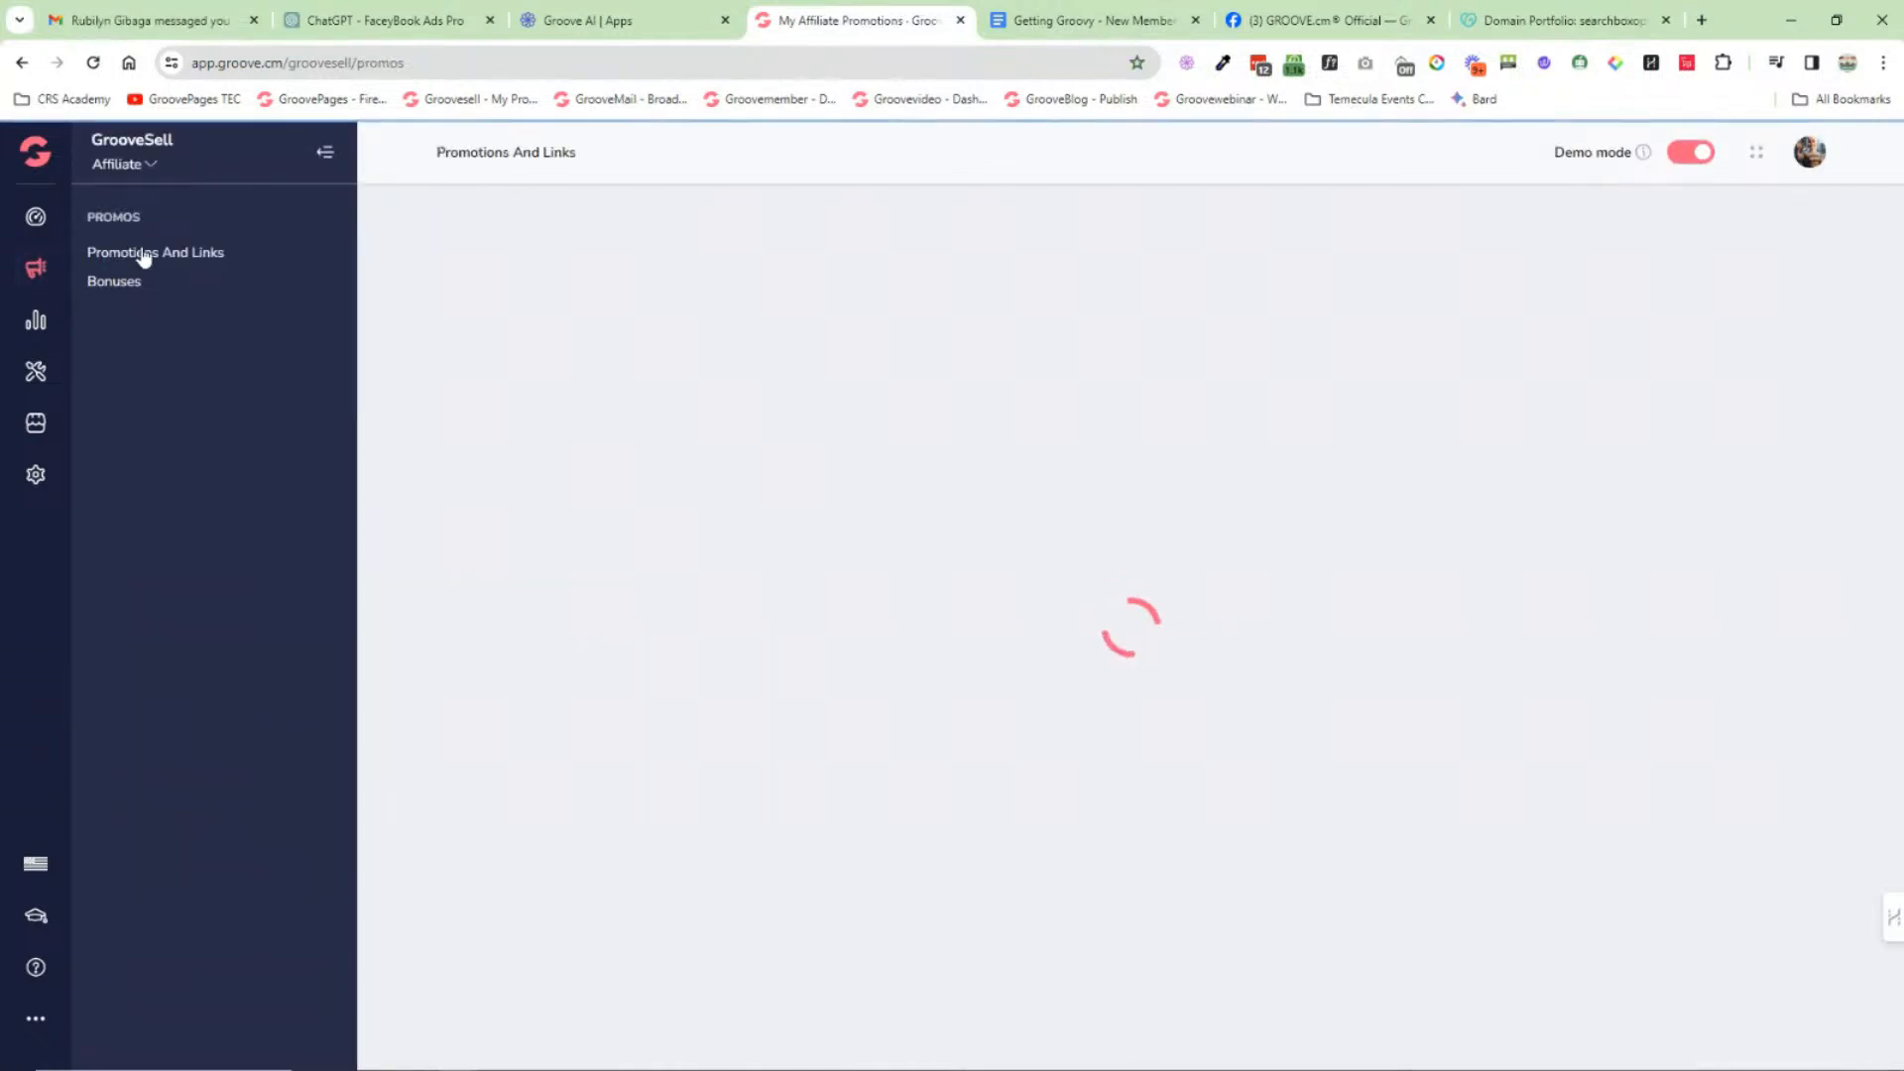
left_click(325, 155)
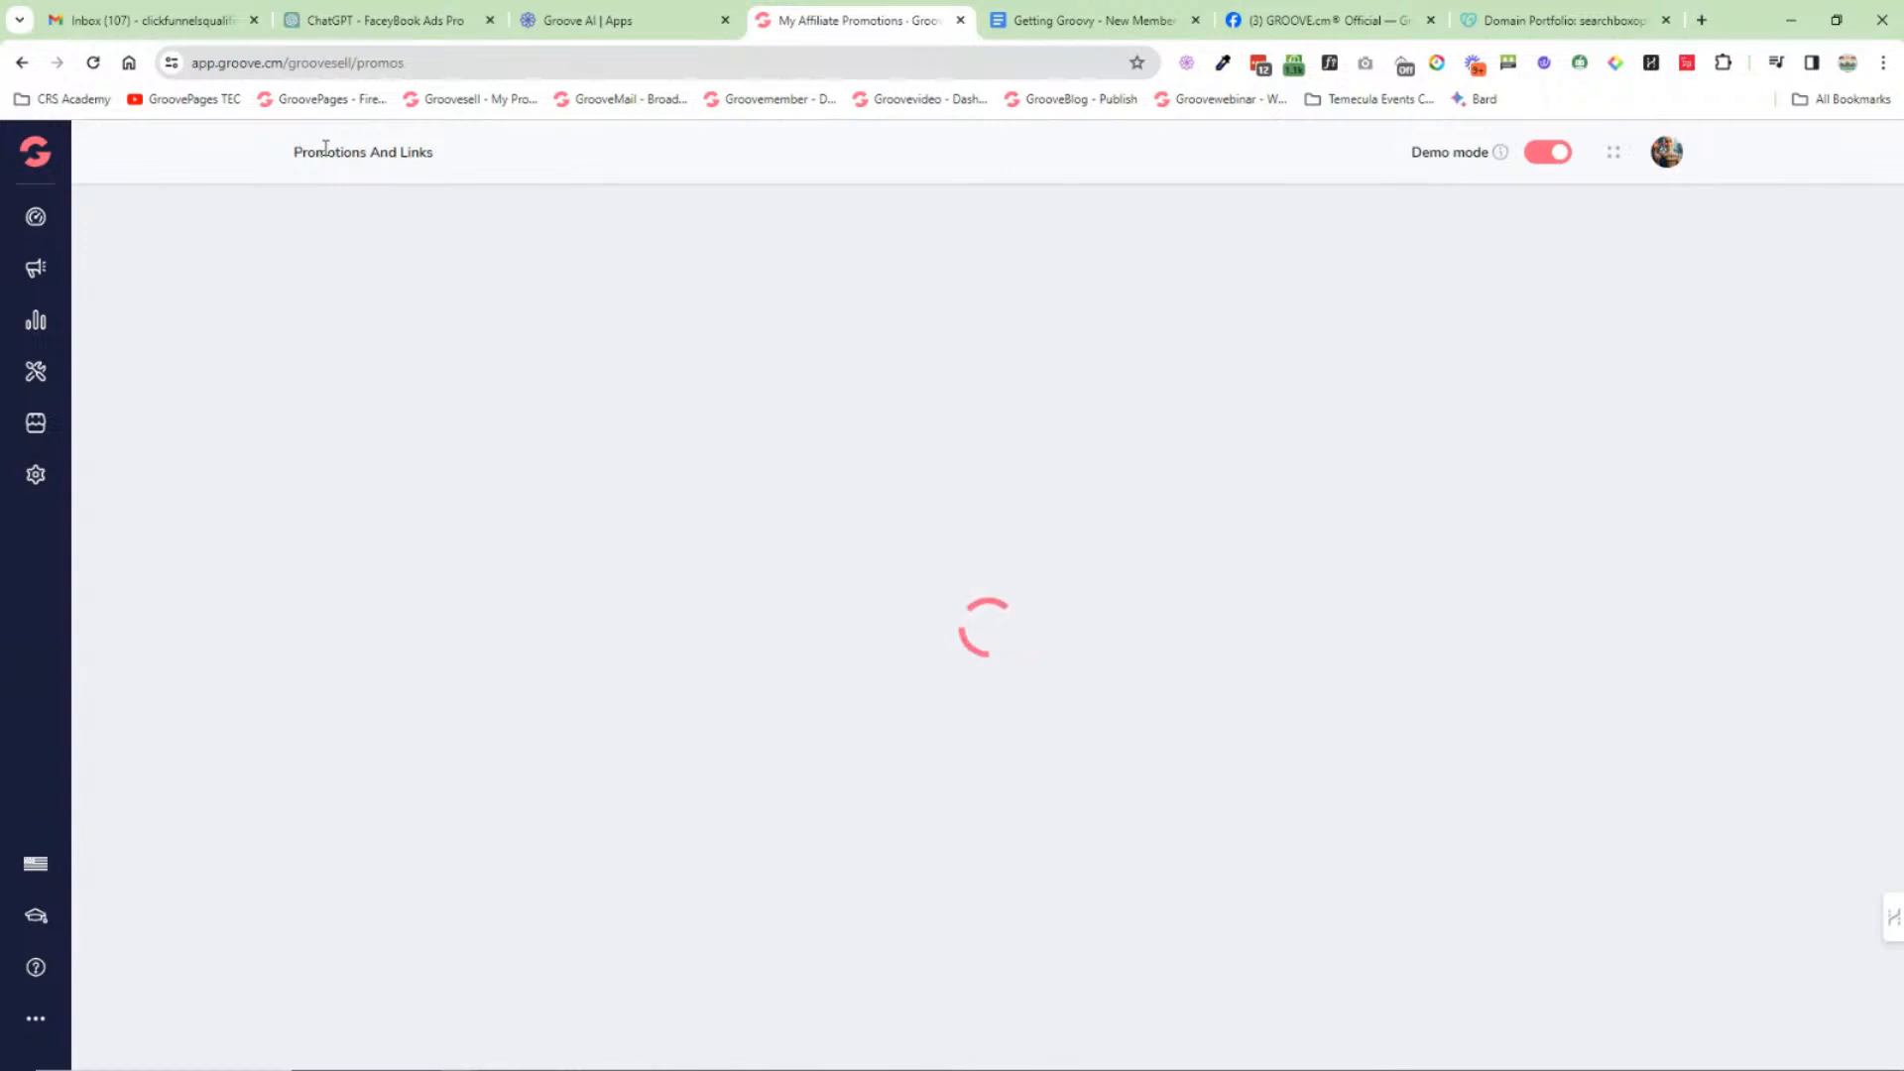
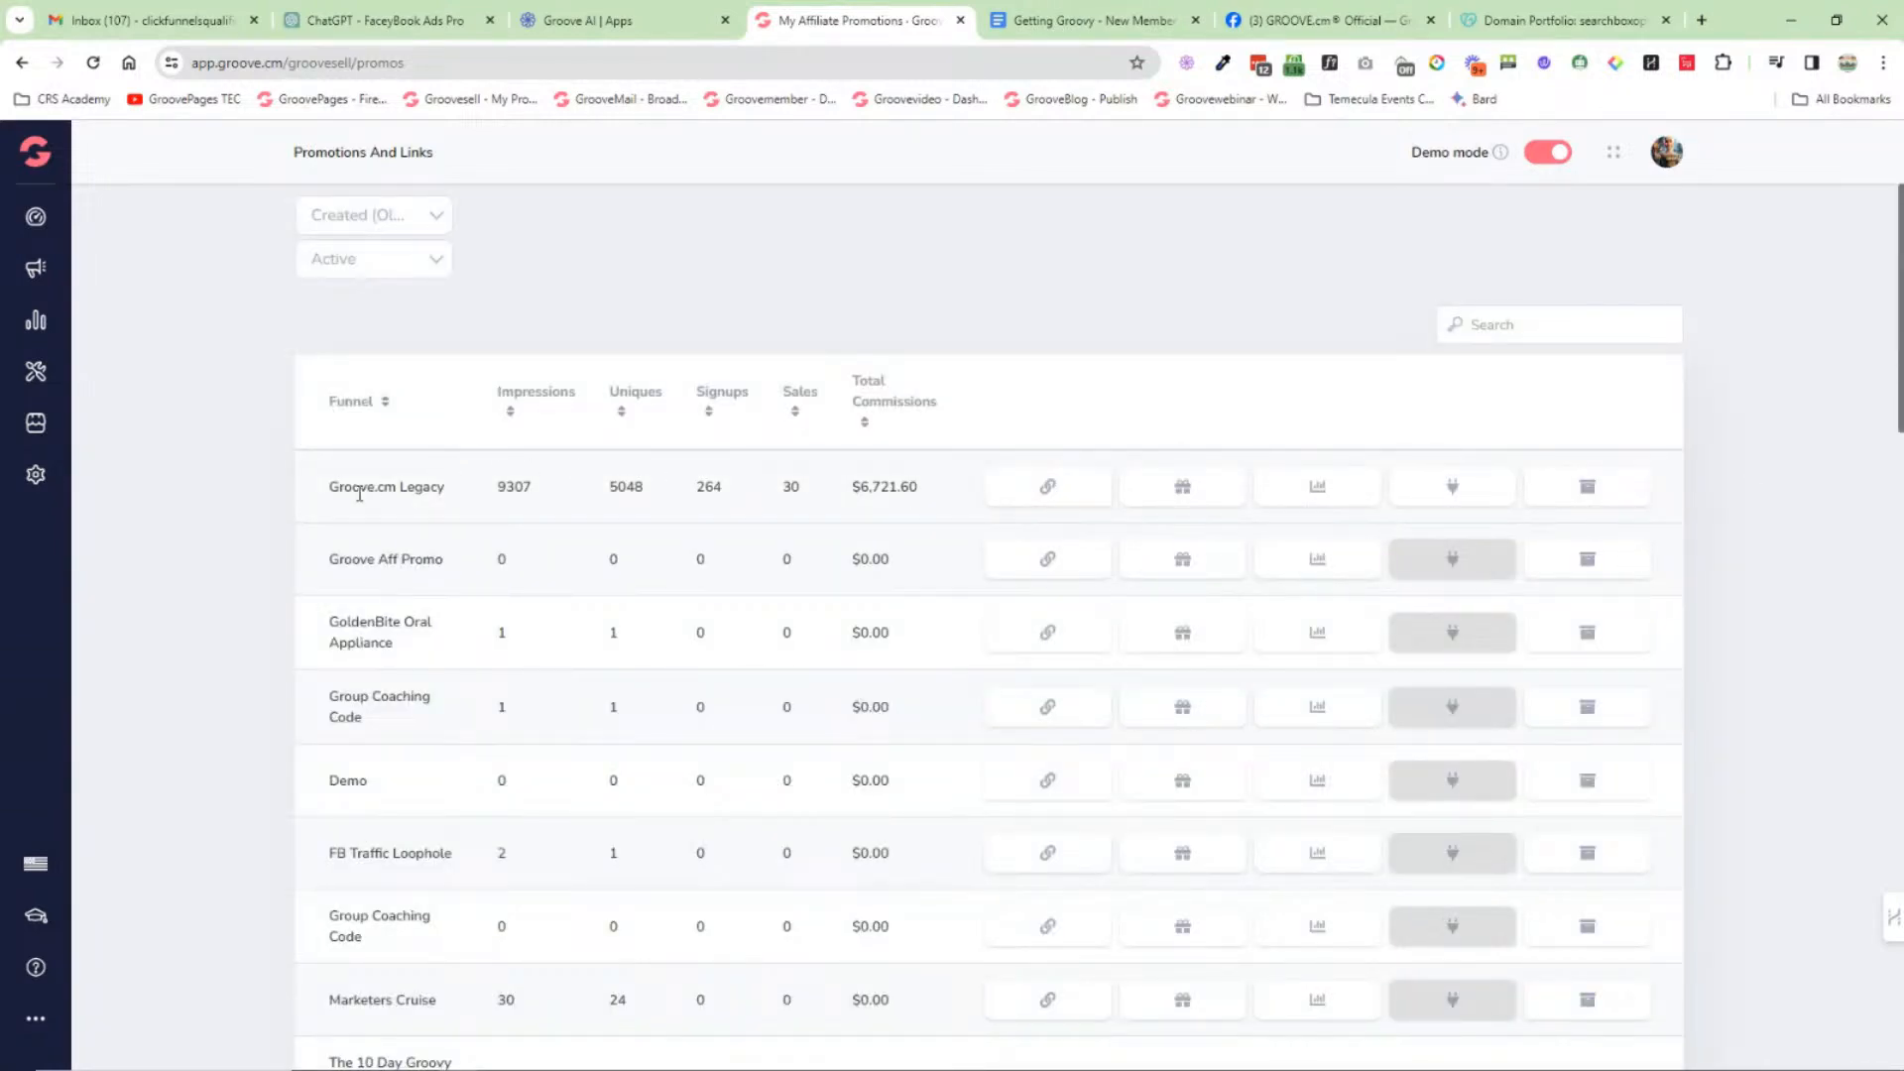
Step: Open the affiliate links of the Groove.cm Legacy funnel and copy the Groove.cm link
left_click(1061, 499)
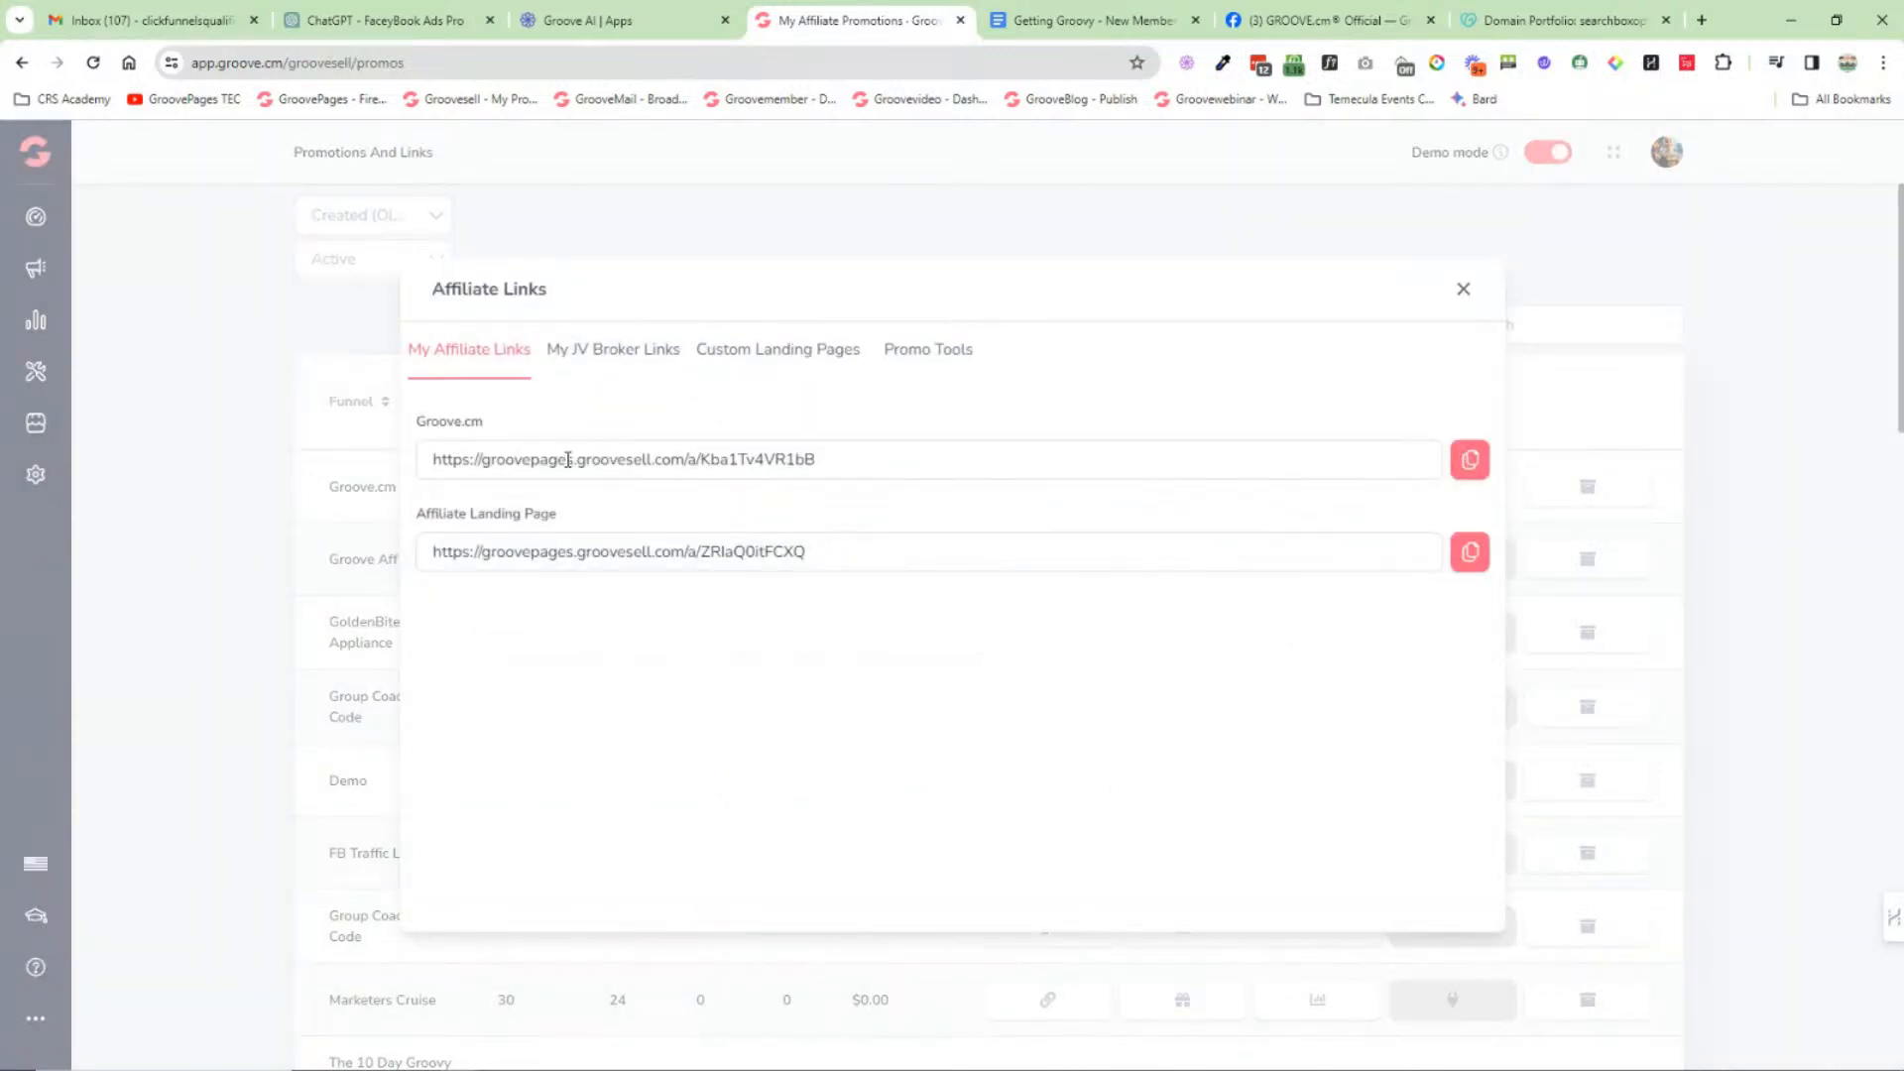
triple_click(705, 463)
left_click_drag(818, 460, 688, 460)
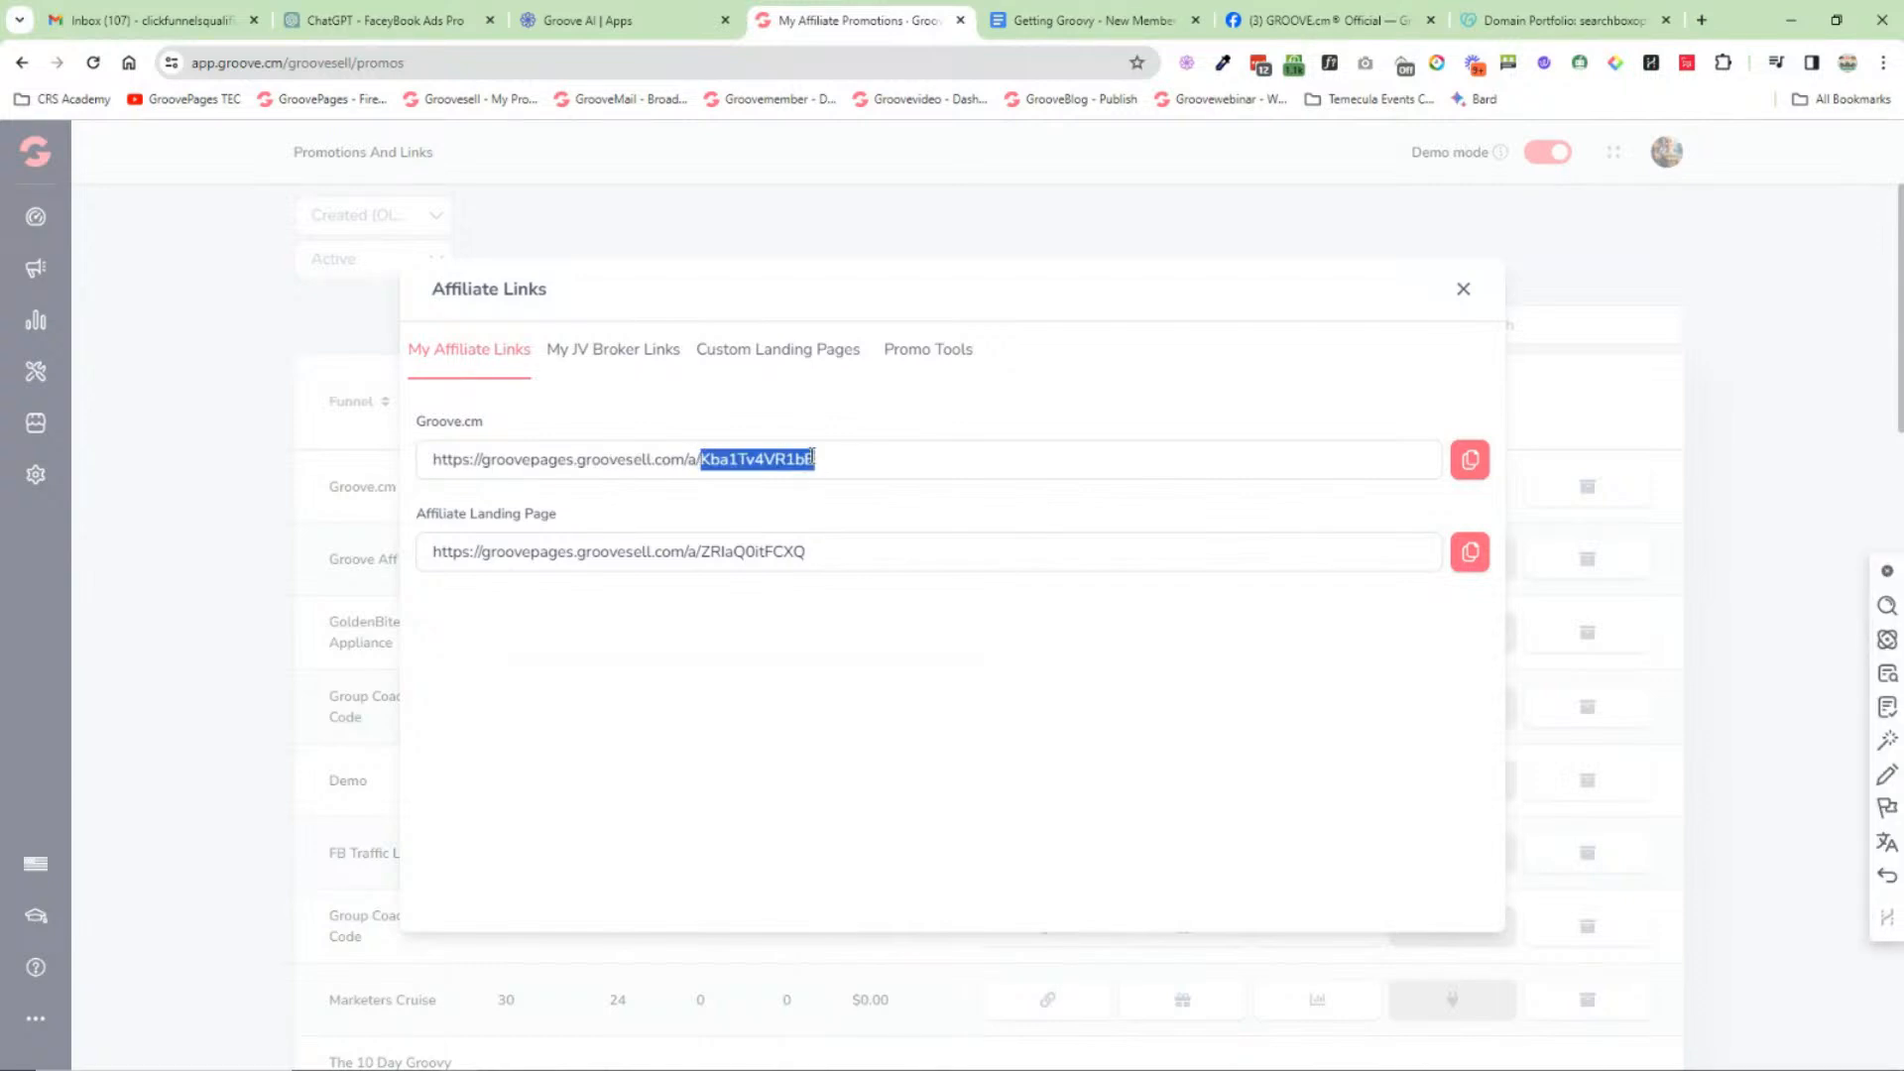
left_click(858, 455)
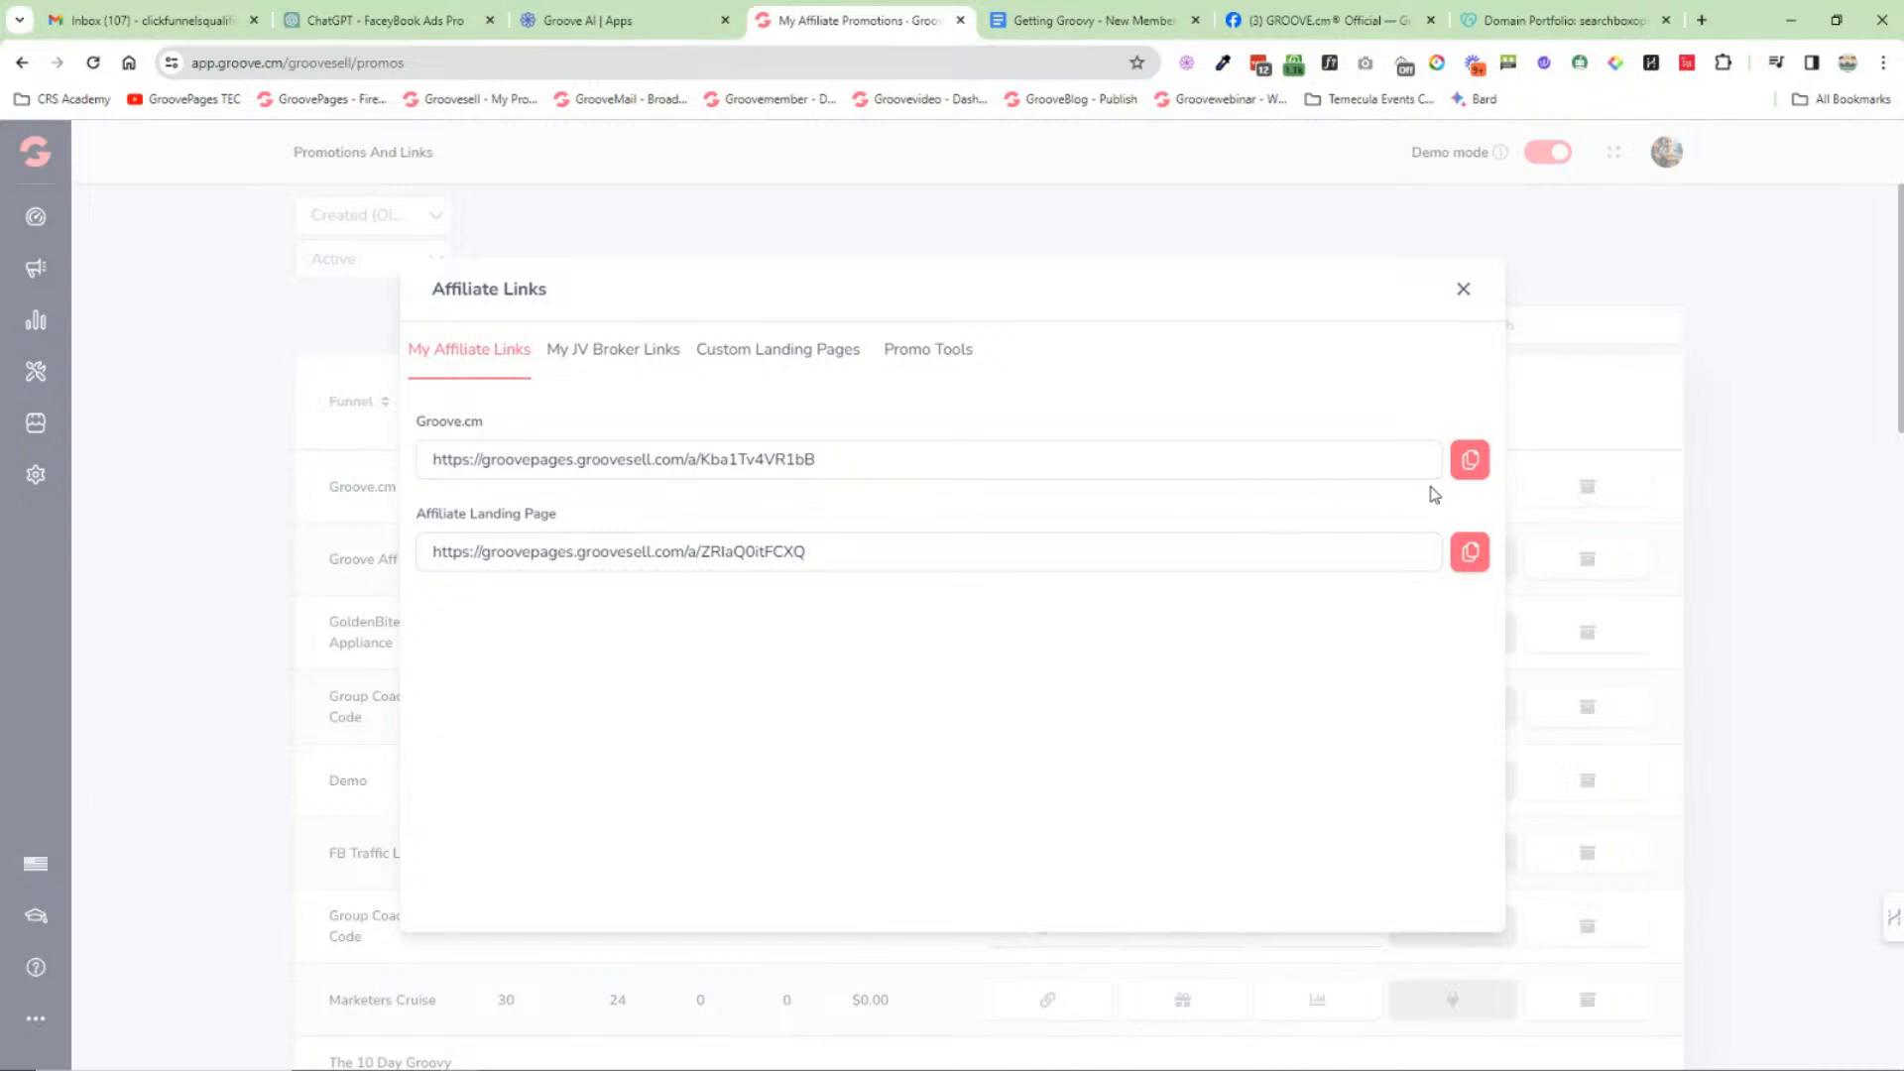
left_click(1474, 466)
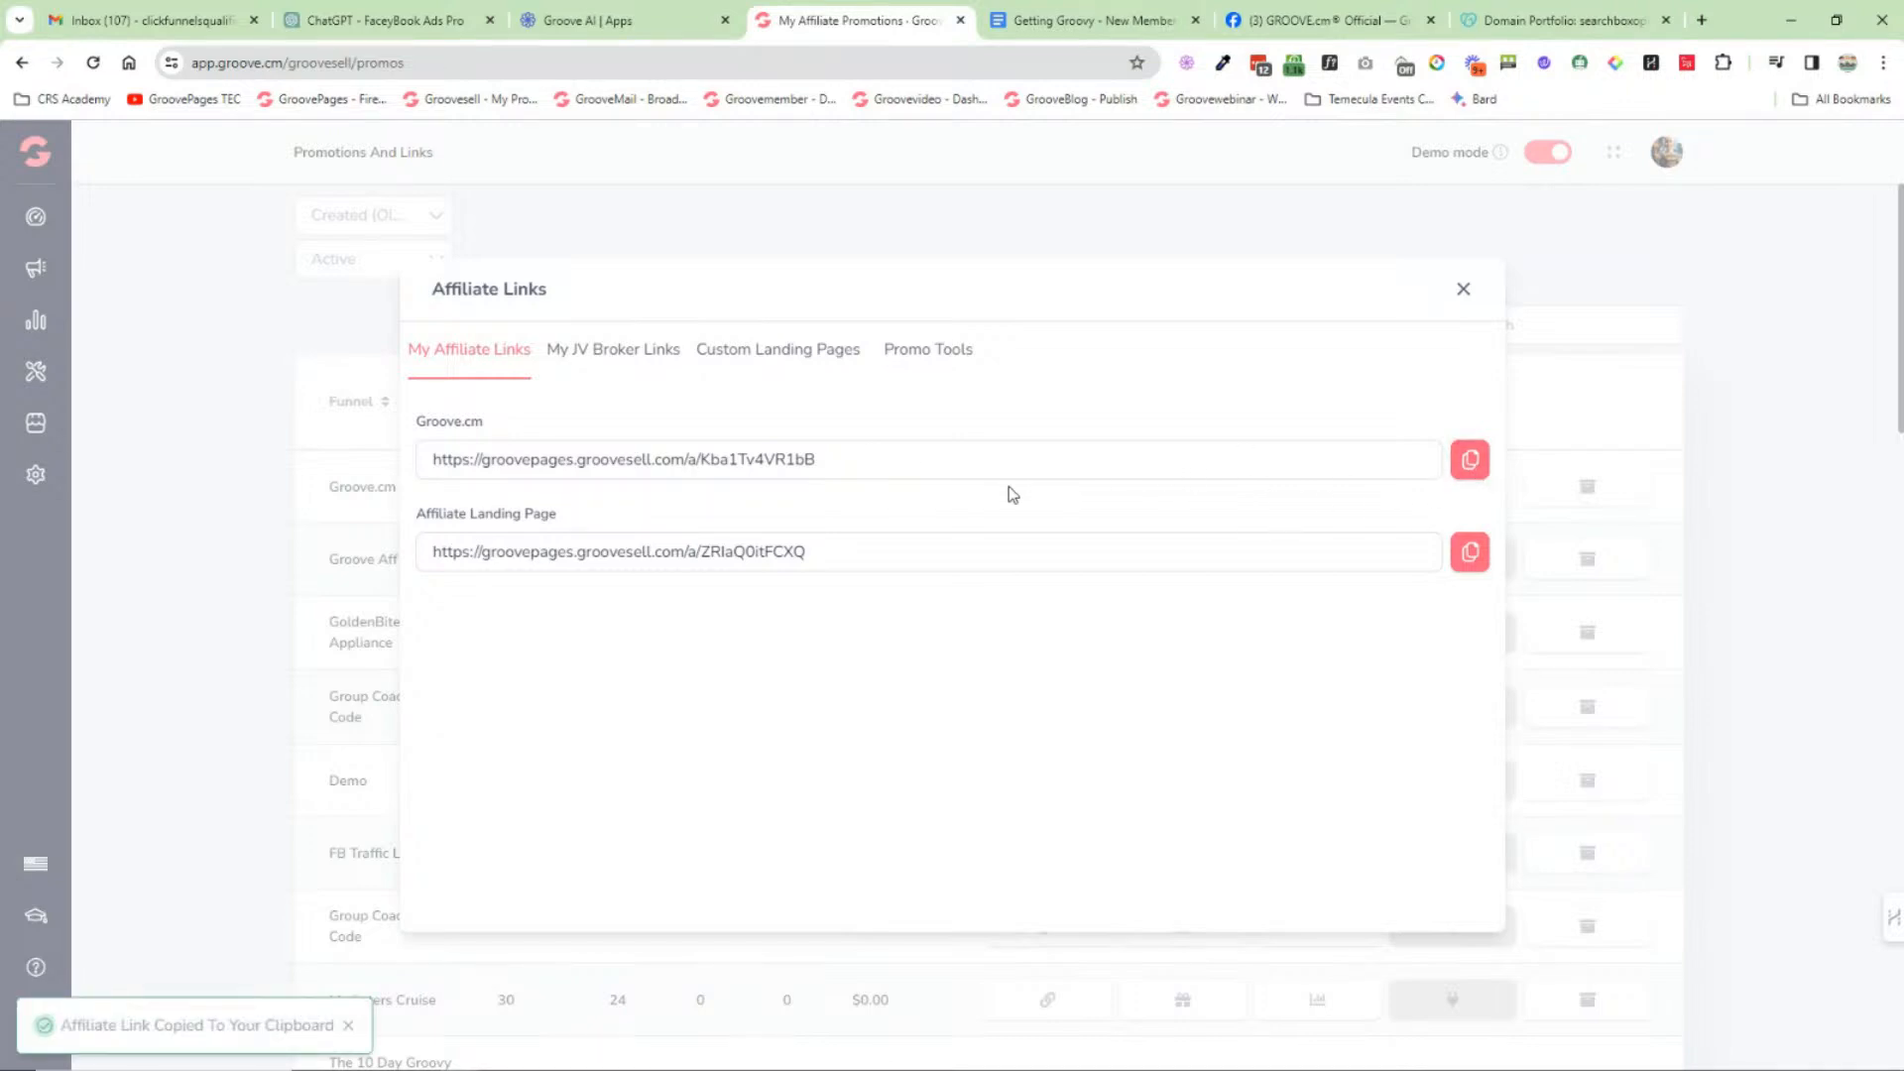
left_click(1470, 475)
Step: Load the copied Groove.cm affiliate link in a new browser tab
left_click(1702, 19)
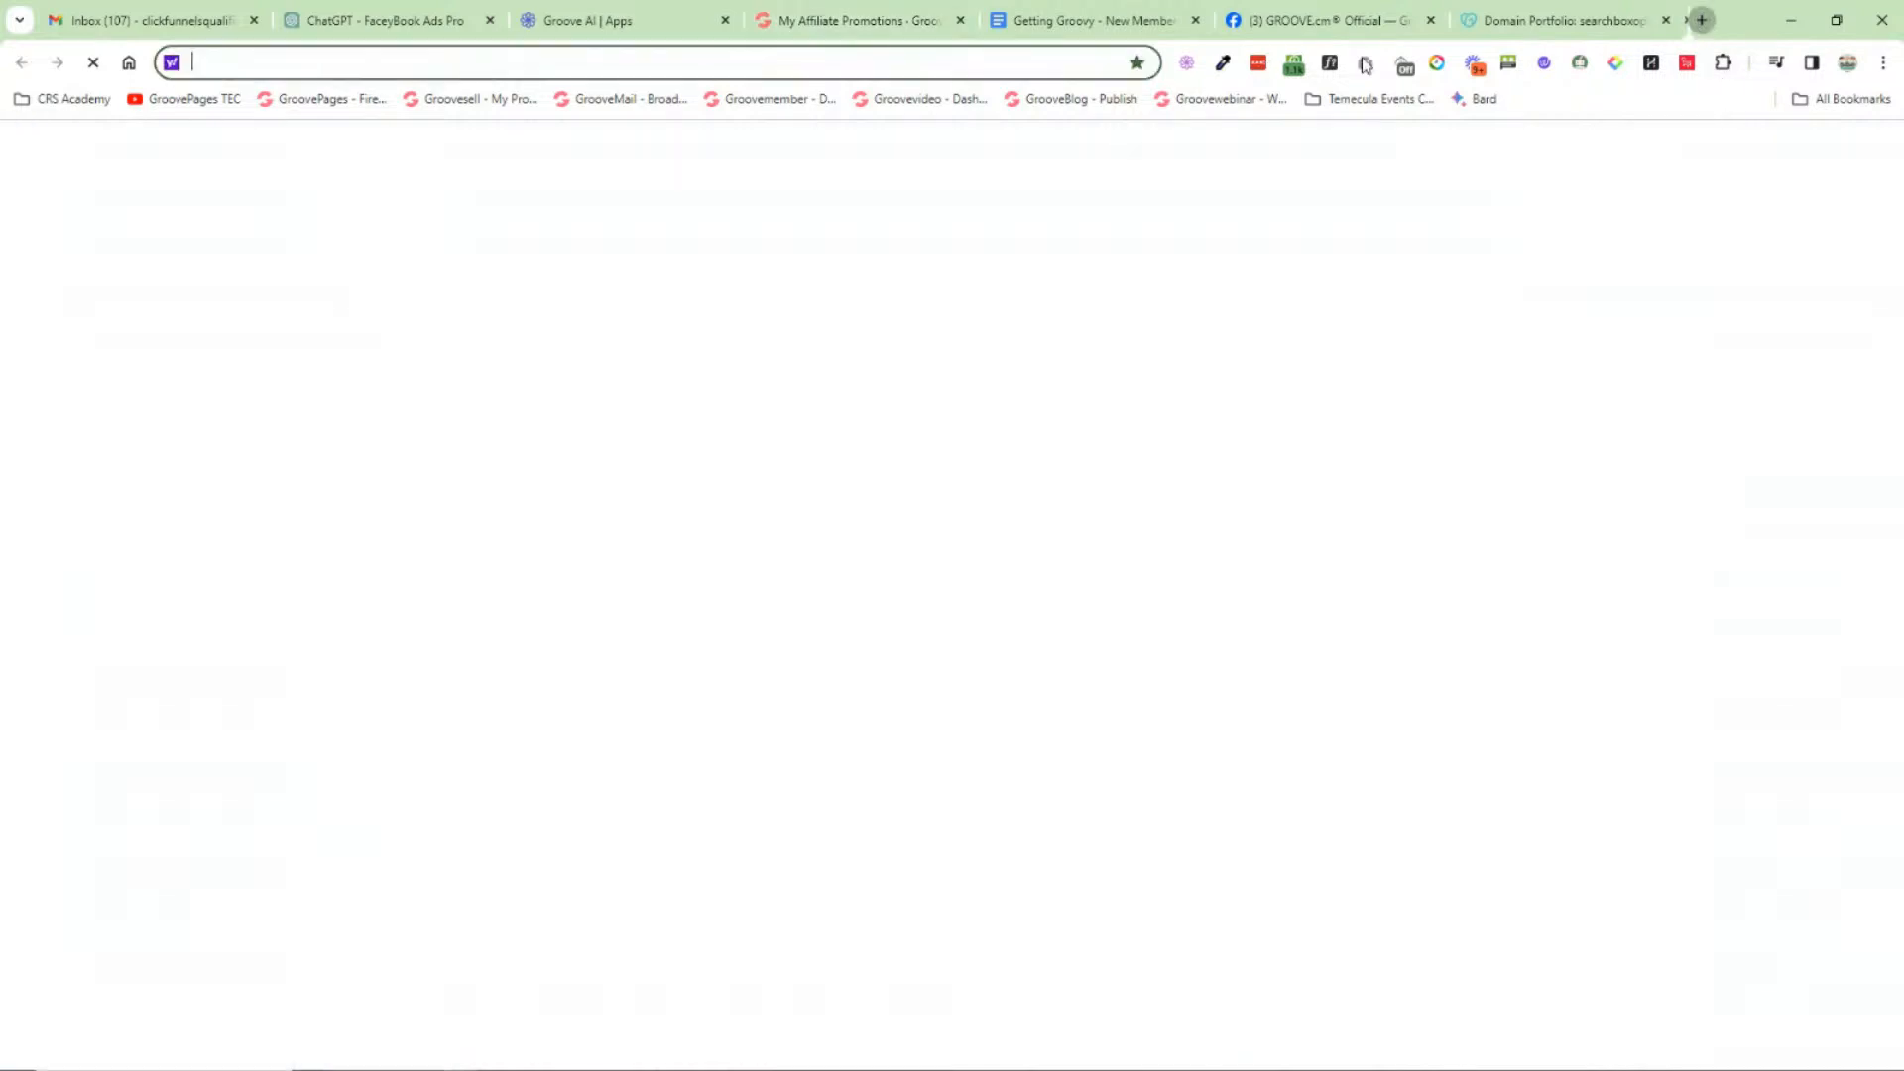
right_click(914, 63)
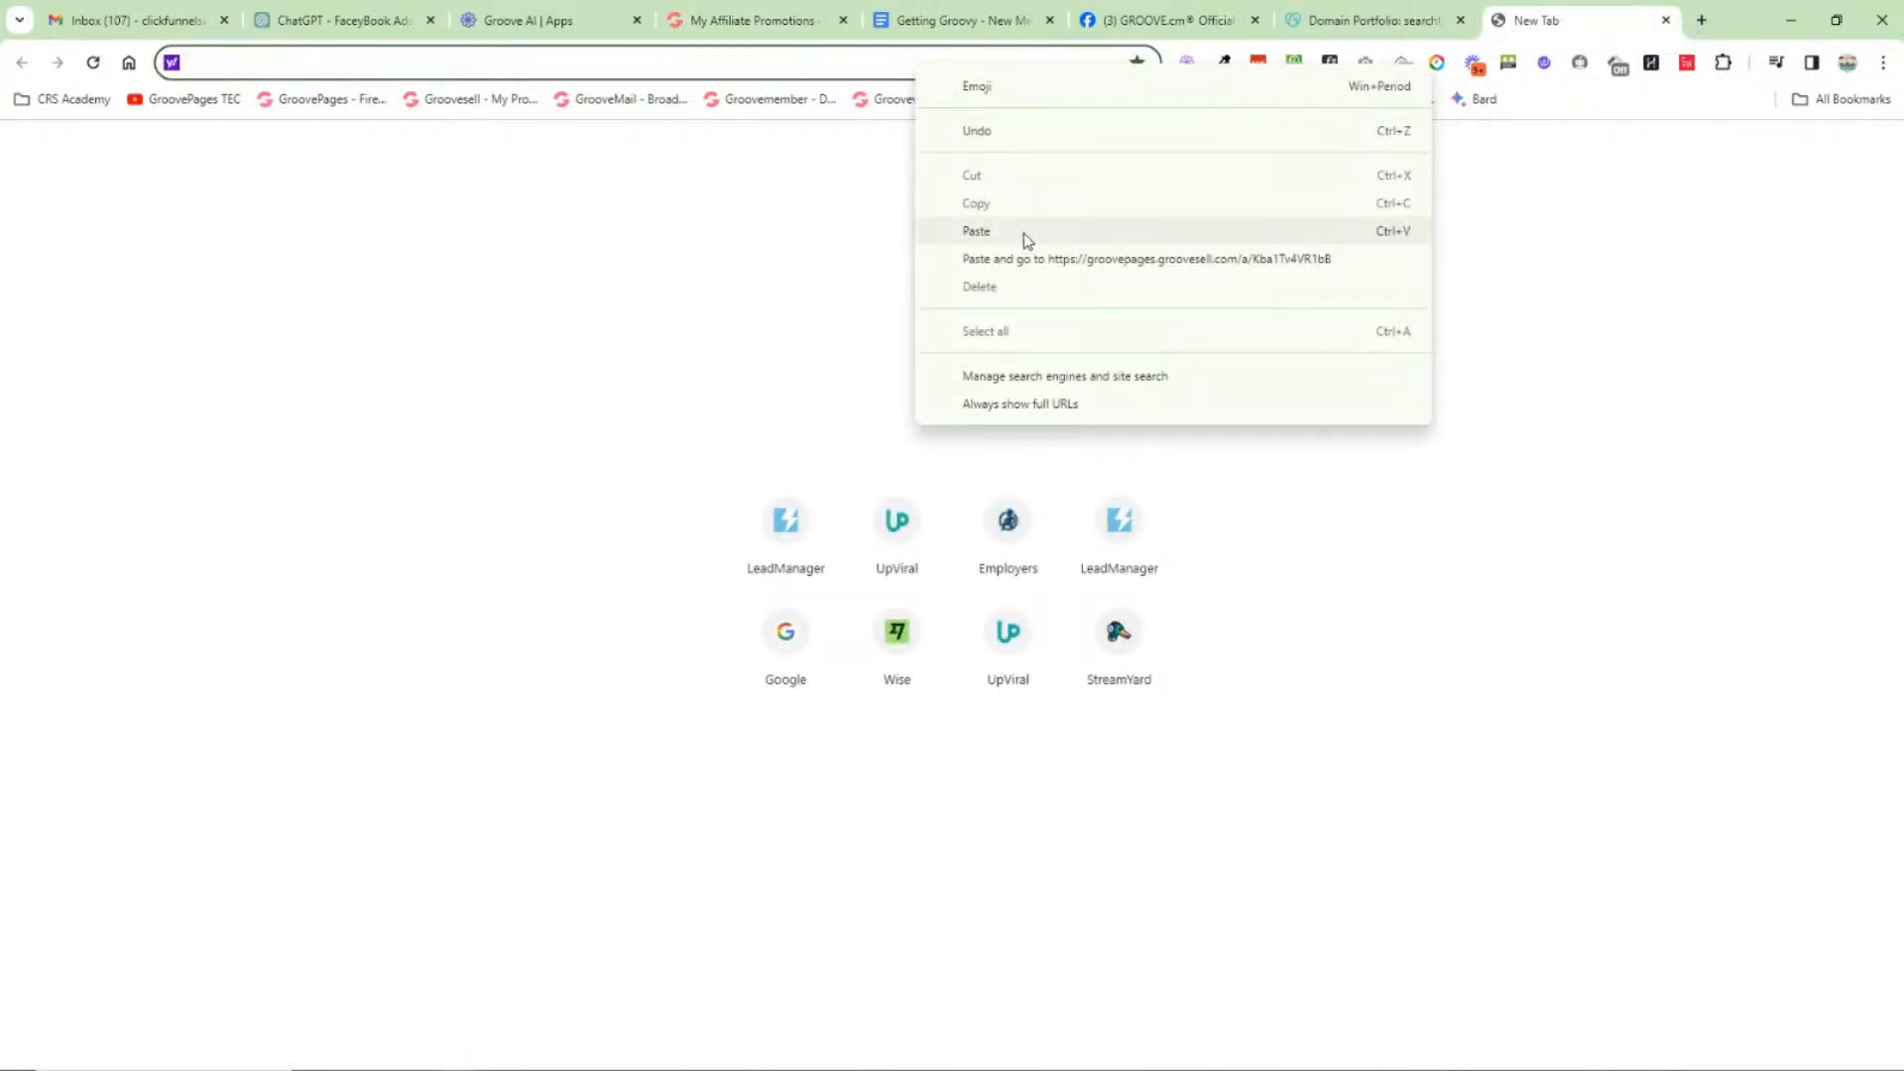
left_click(1023, 234)
left_click_drag(557, 63, 451, 62)
left_click(489, 63)
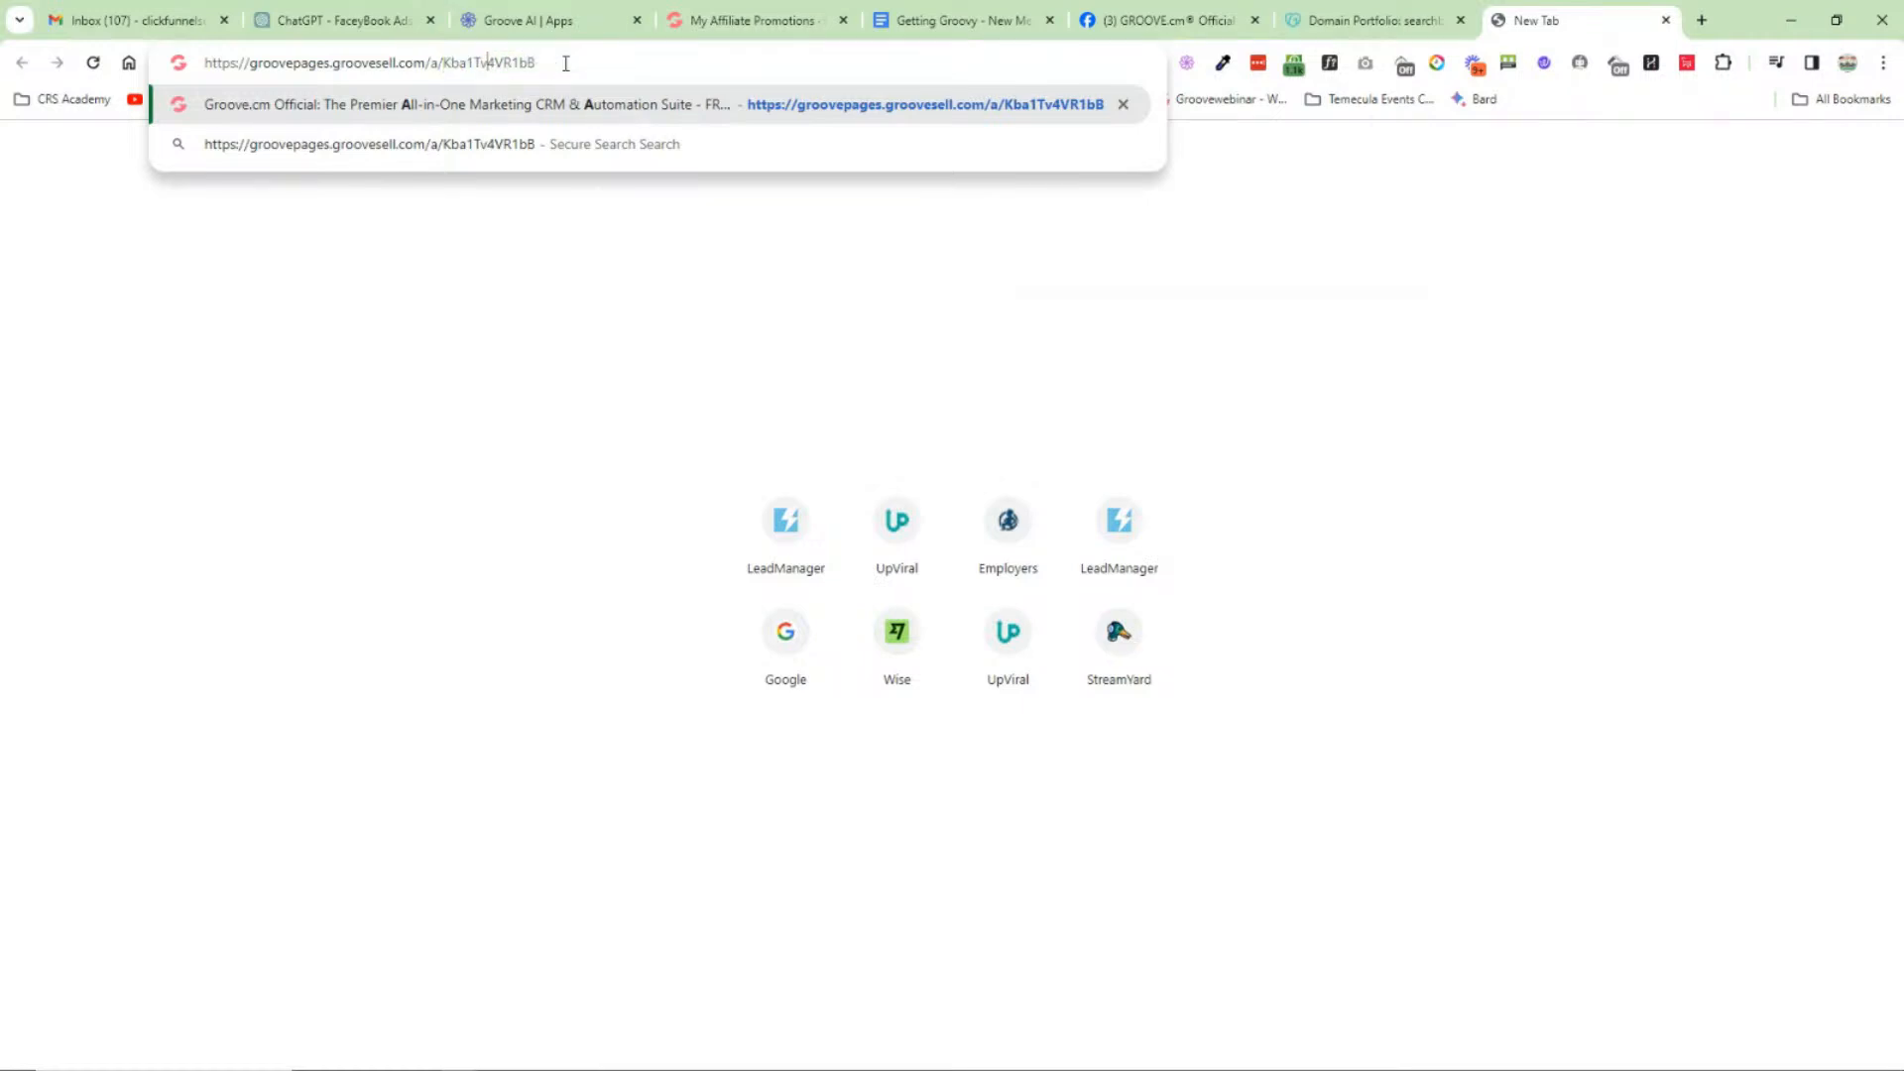
key("Return")
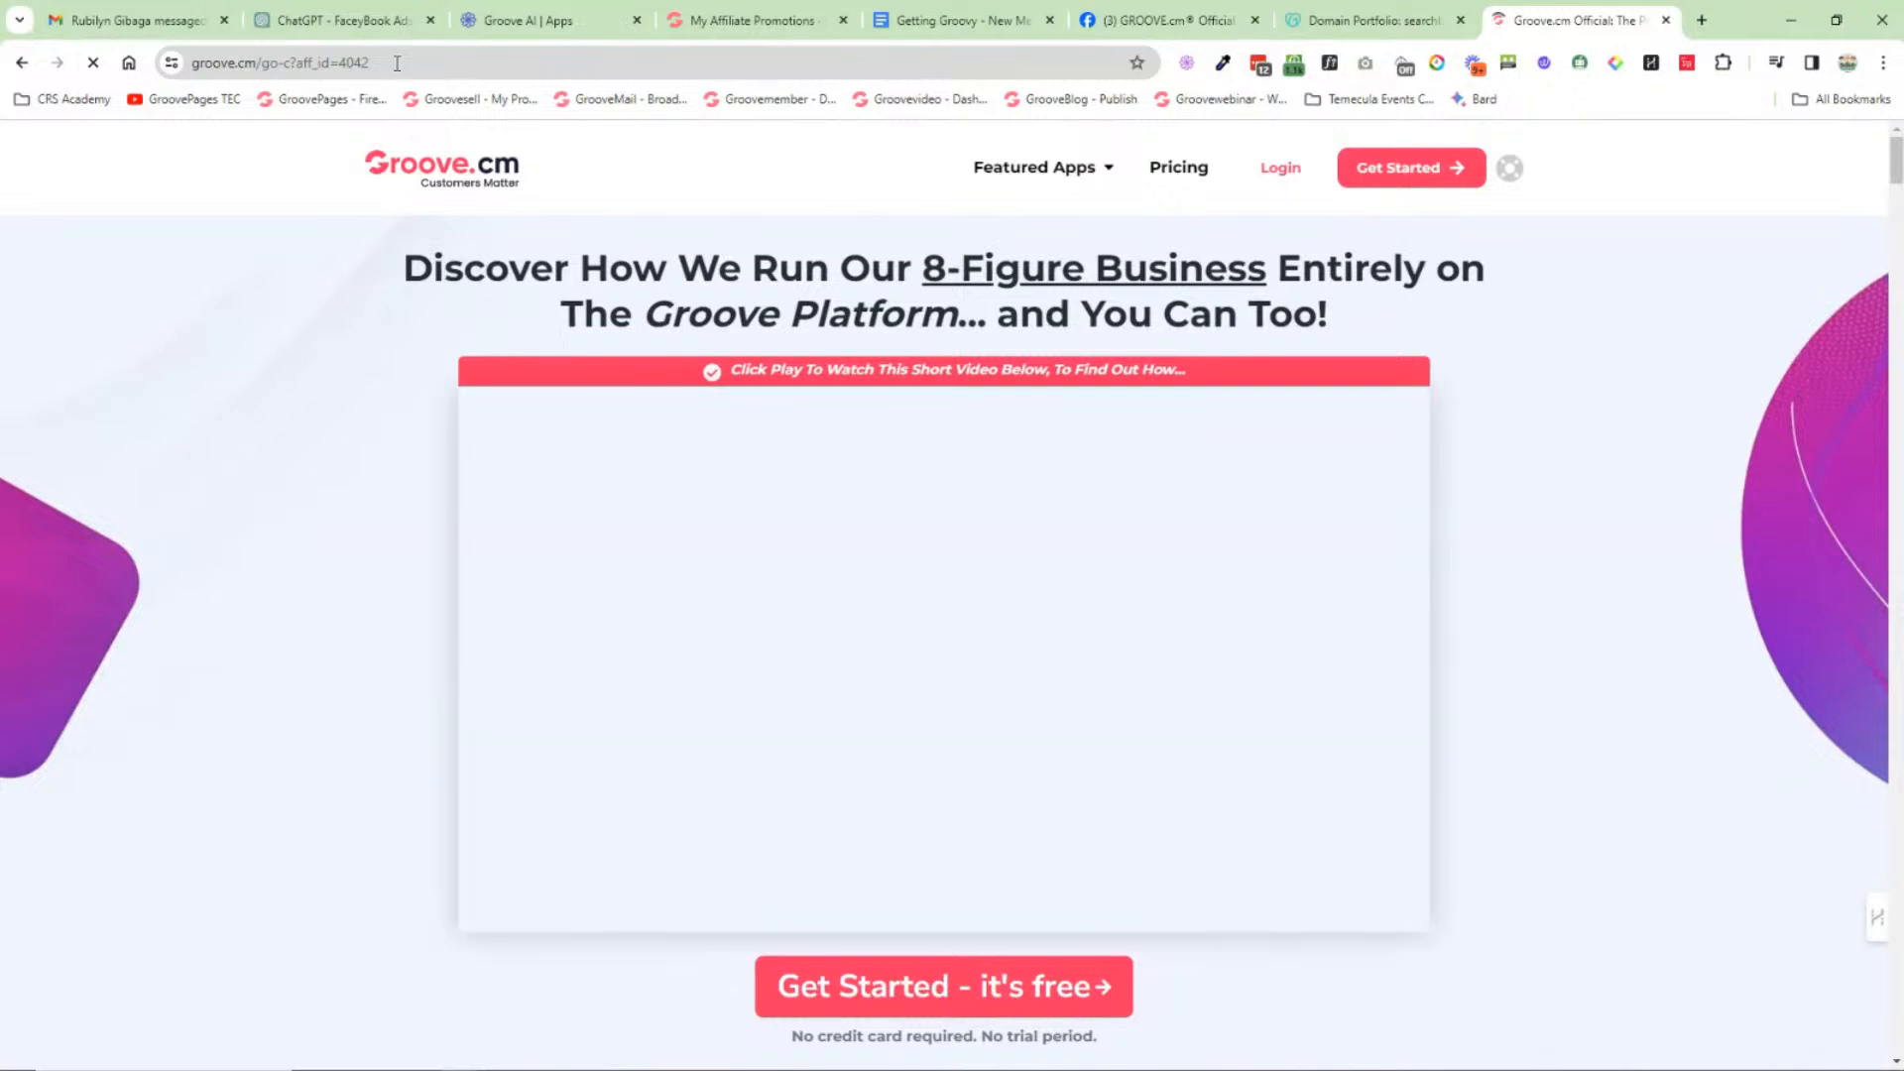
Step: Highlight the affiliate ID parameter in the web address of the loaded Groove.cm page
left_click(397, 63)
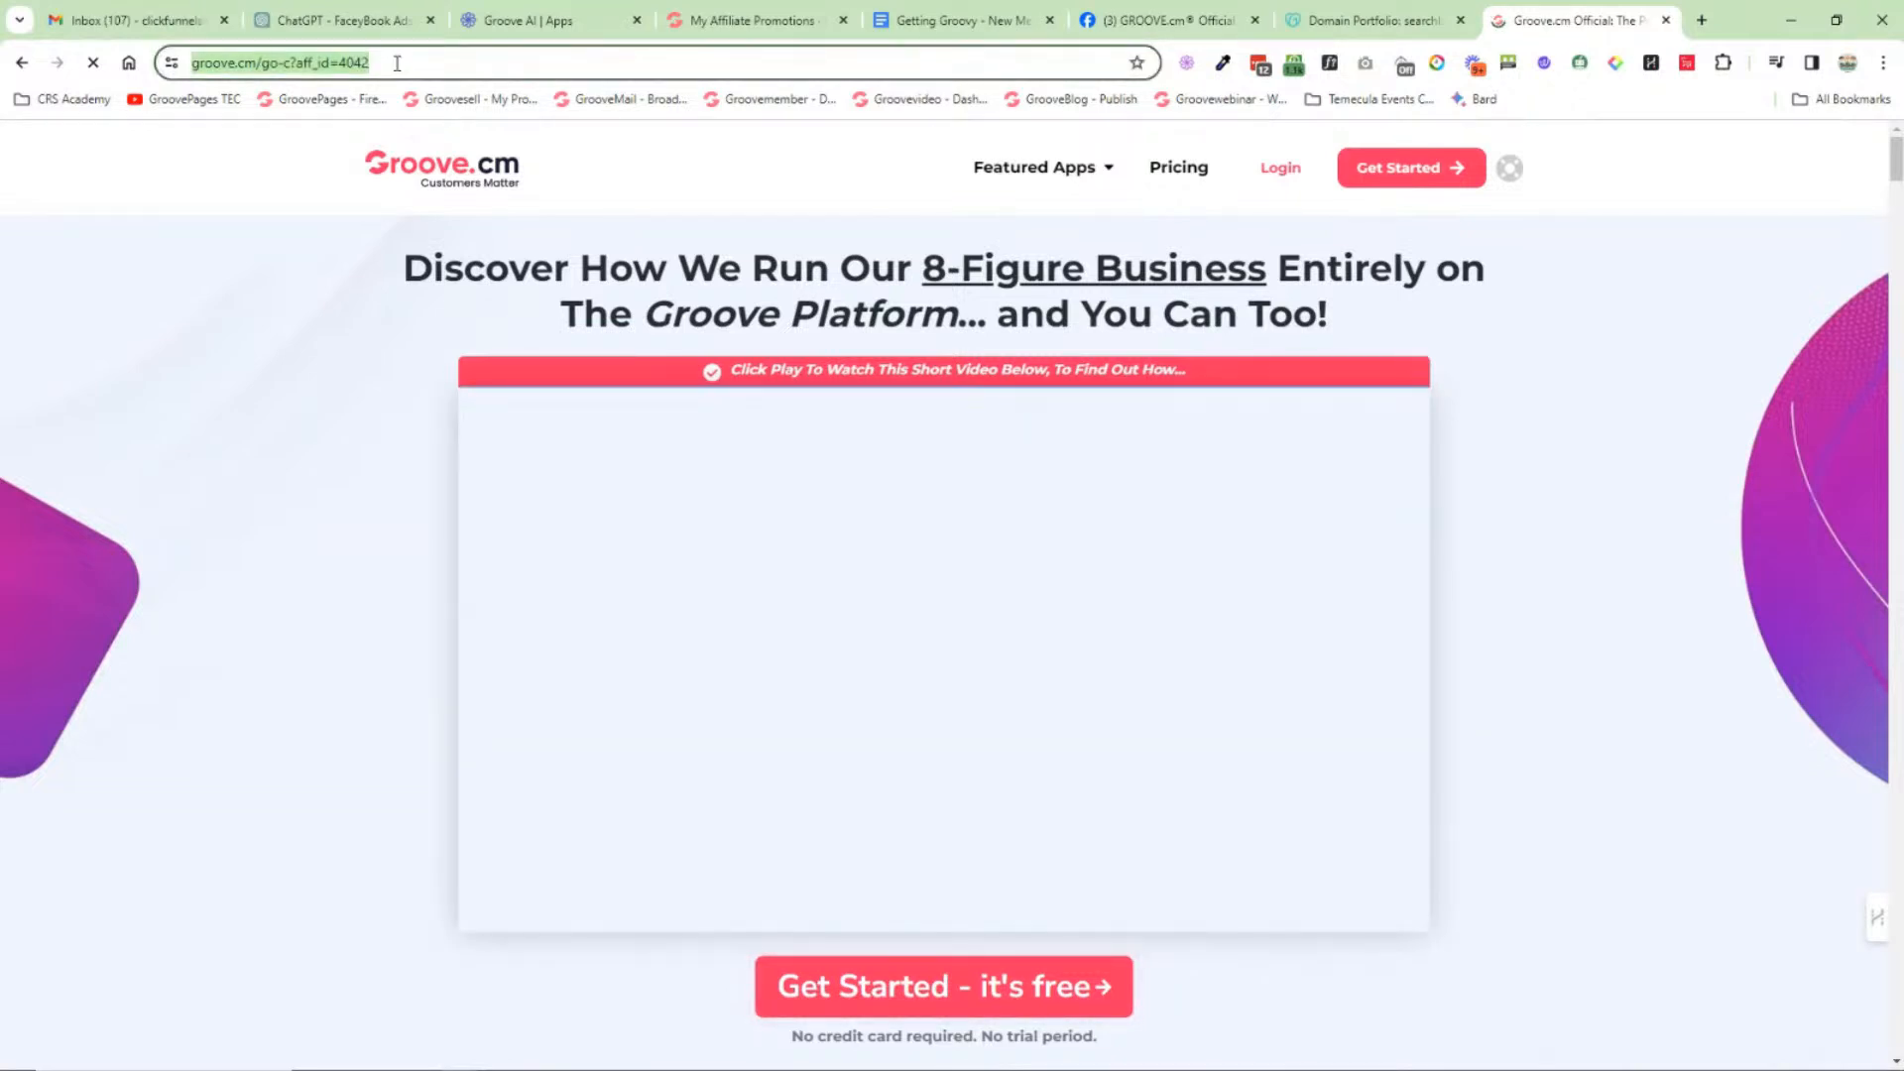
left_click(310, 63)
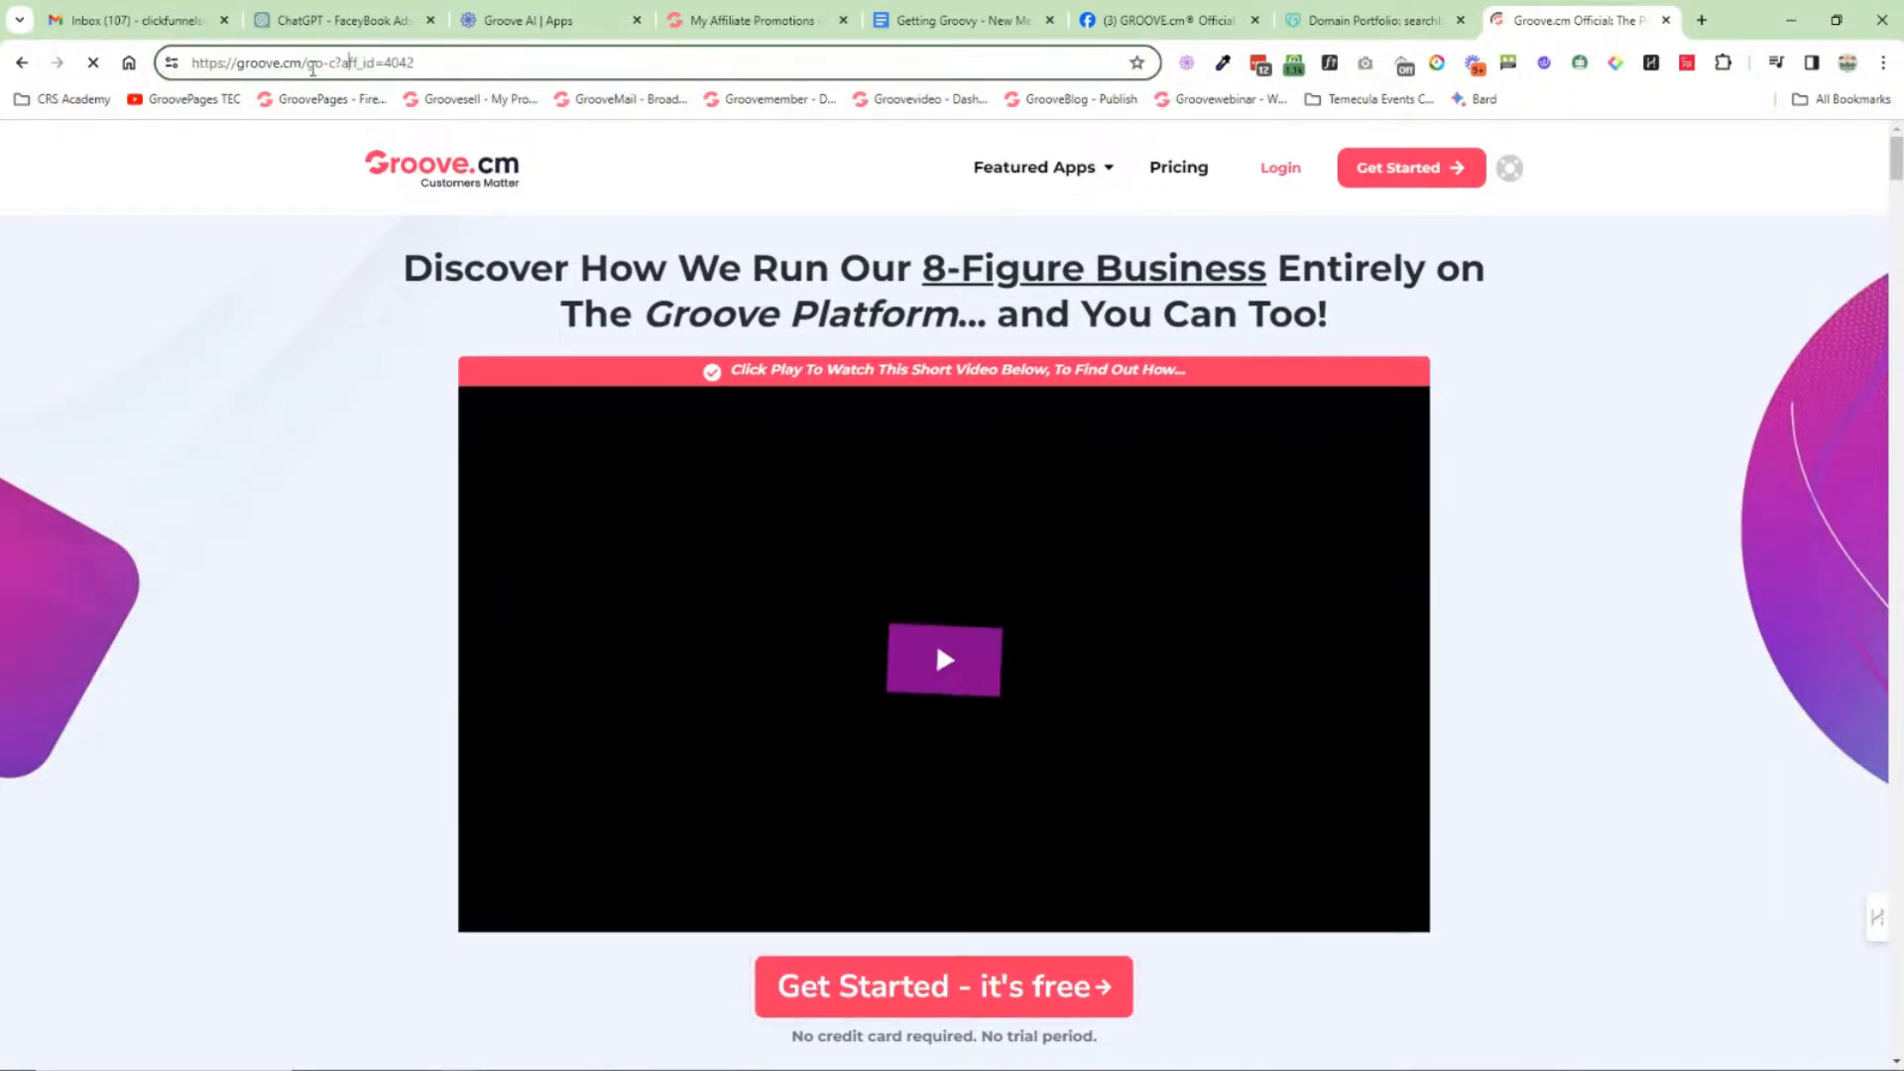
left_click_drag(340, 61, 420, 61)
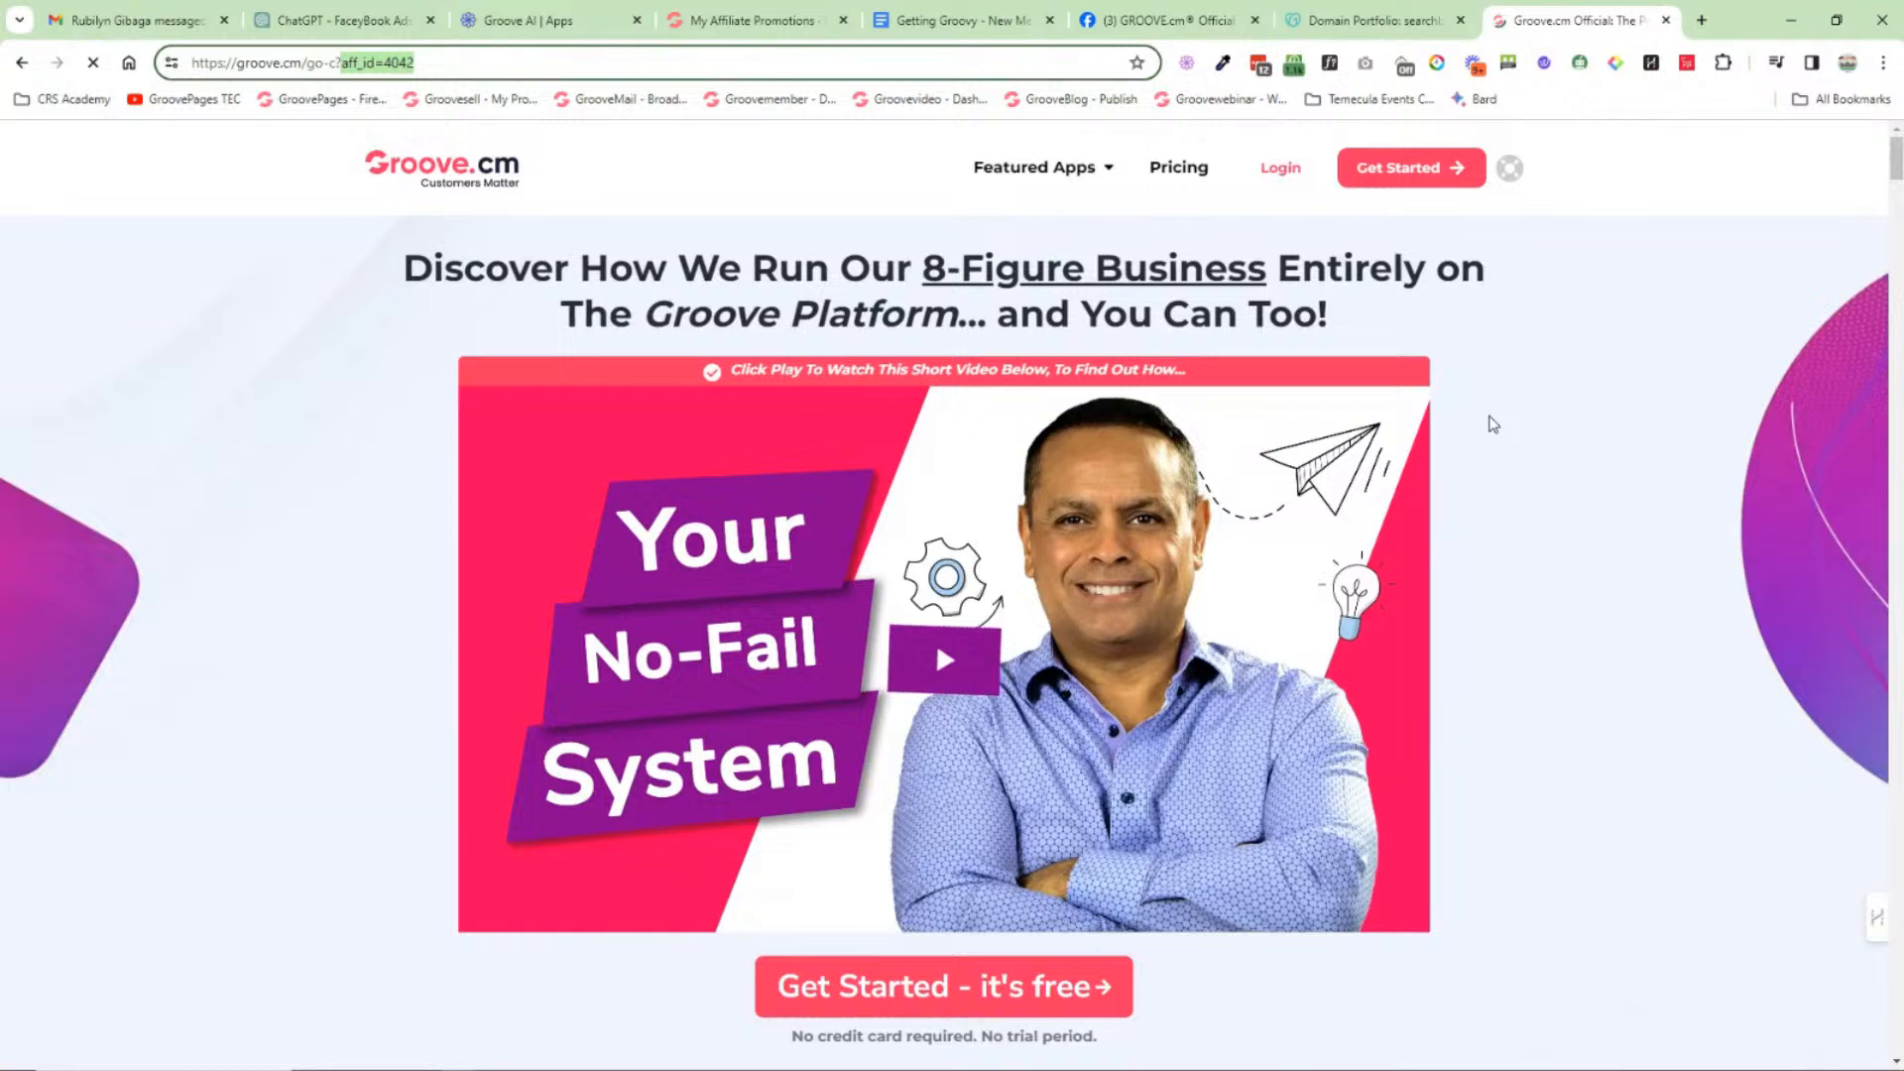
Step: Open the Startup plan's free account form on the Groove.cm page and highlight the referrer line below it
scroll(1493, 424, "down", 3)
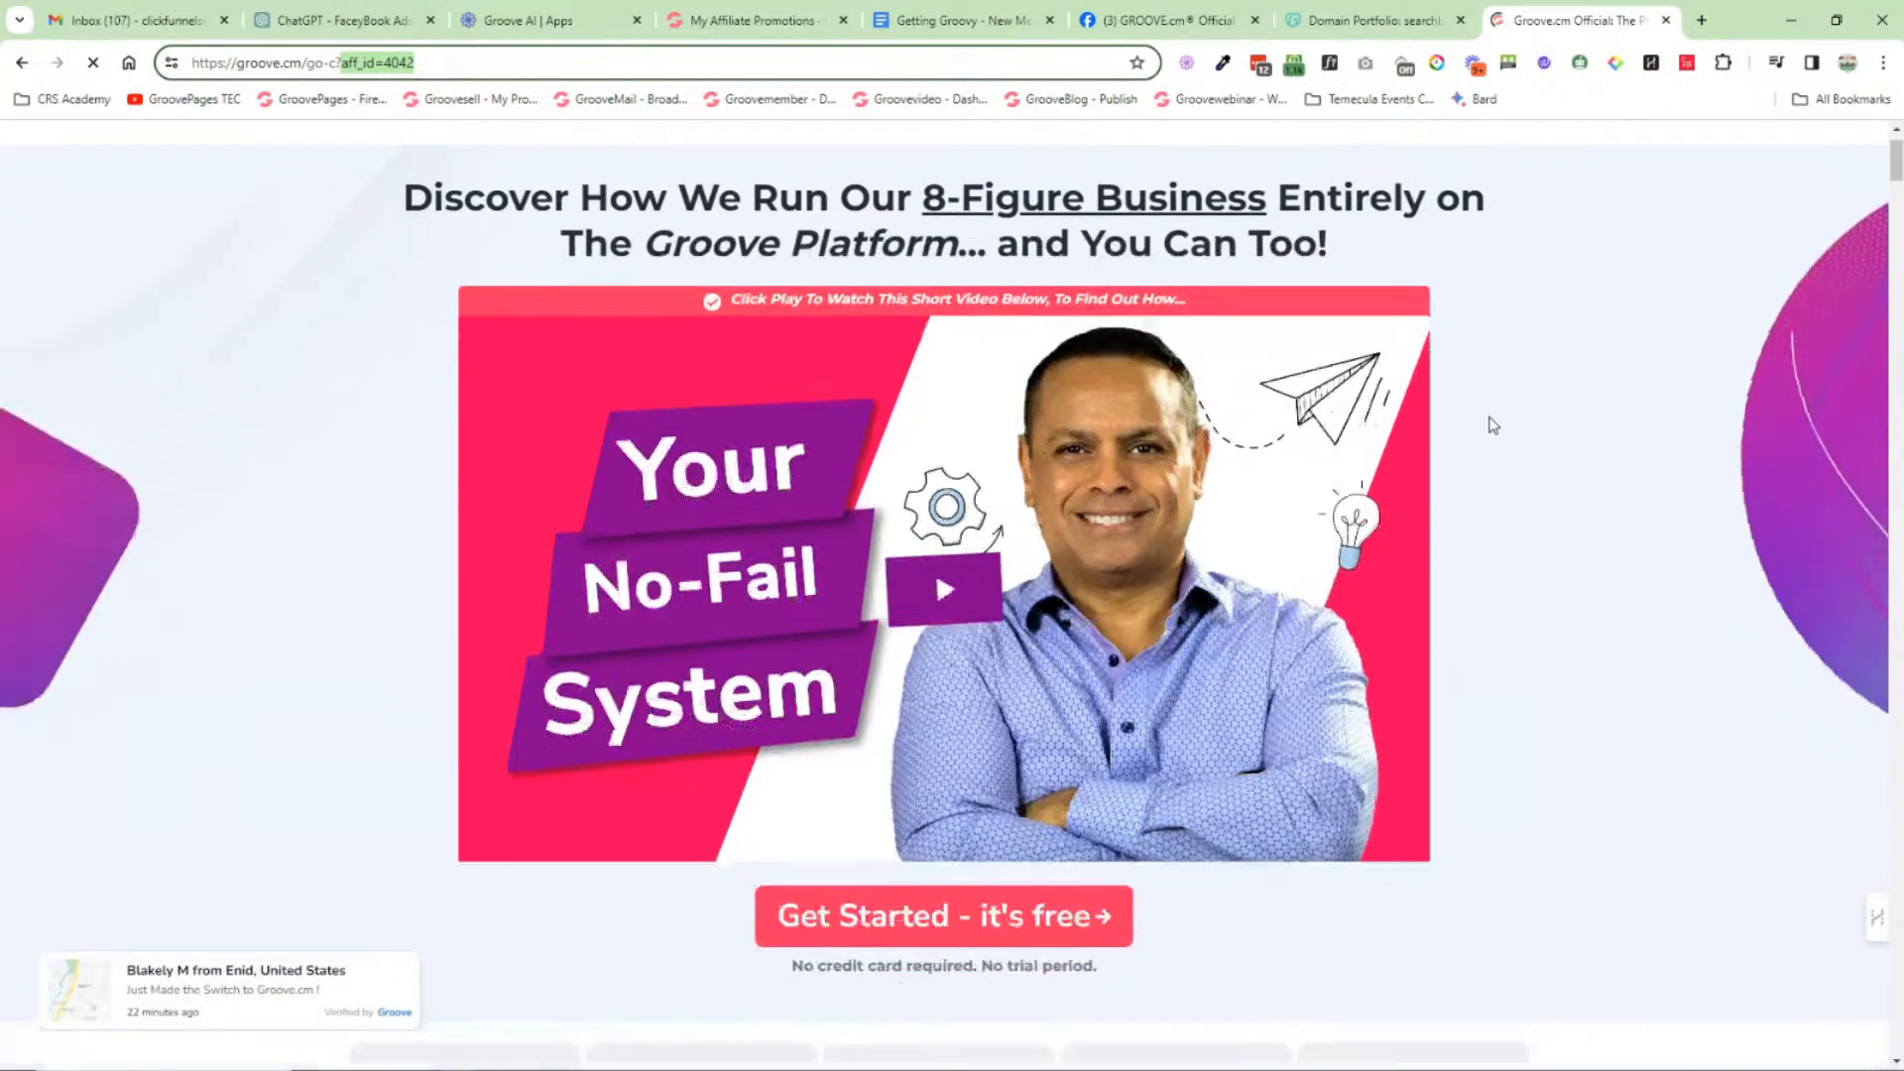
scroll(1493, 424, "up", 3)
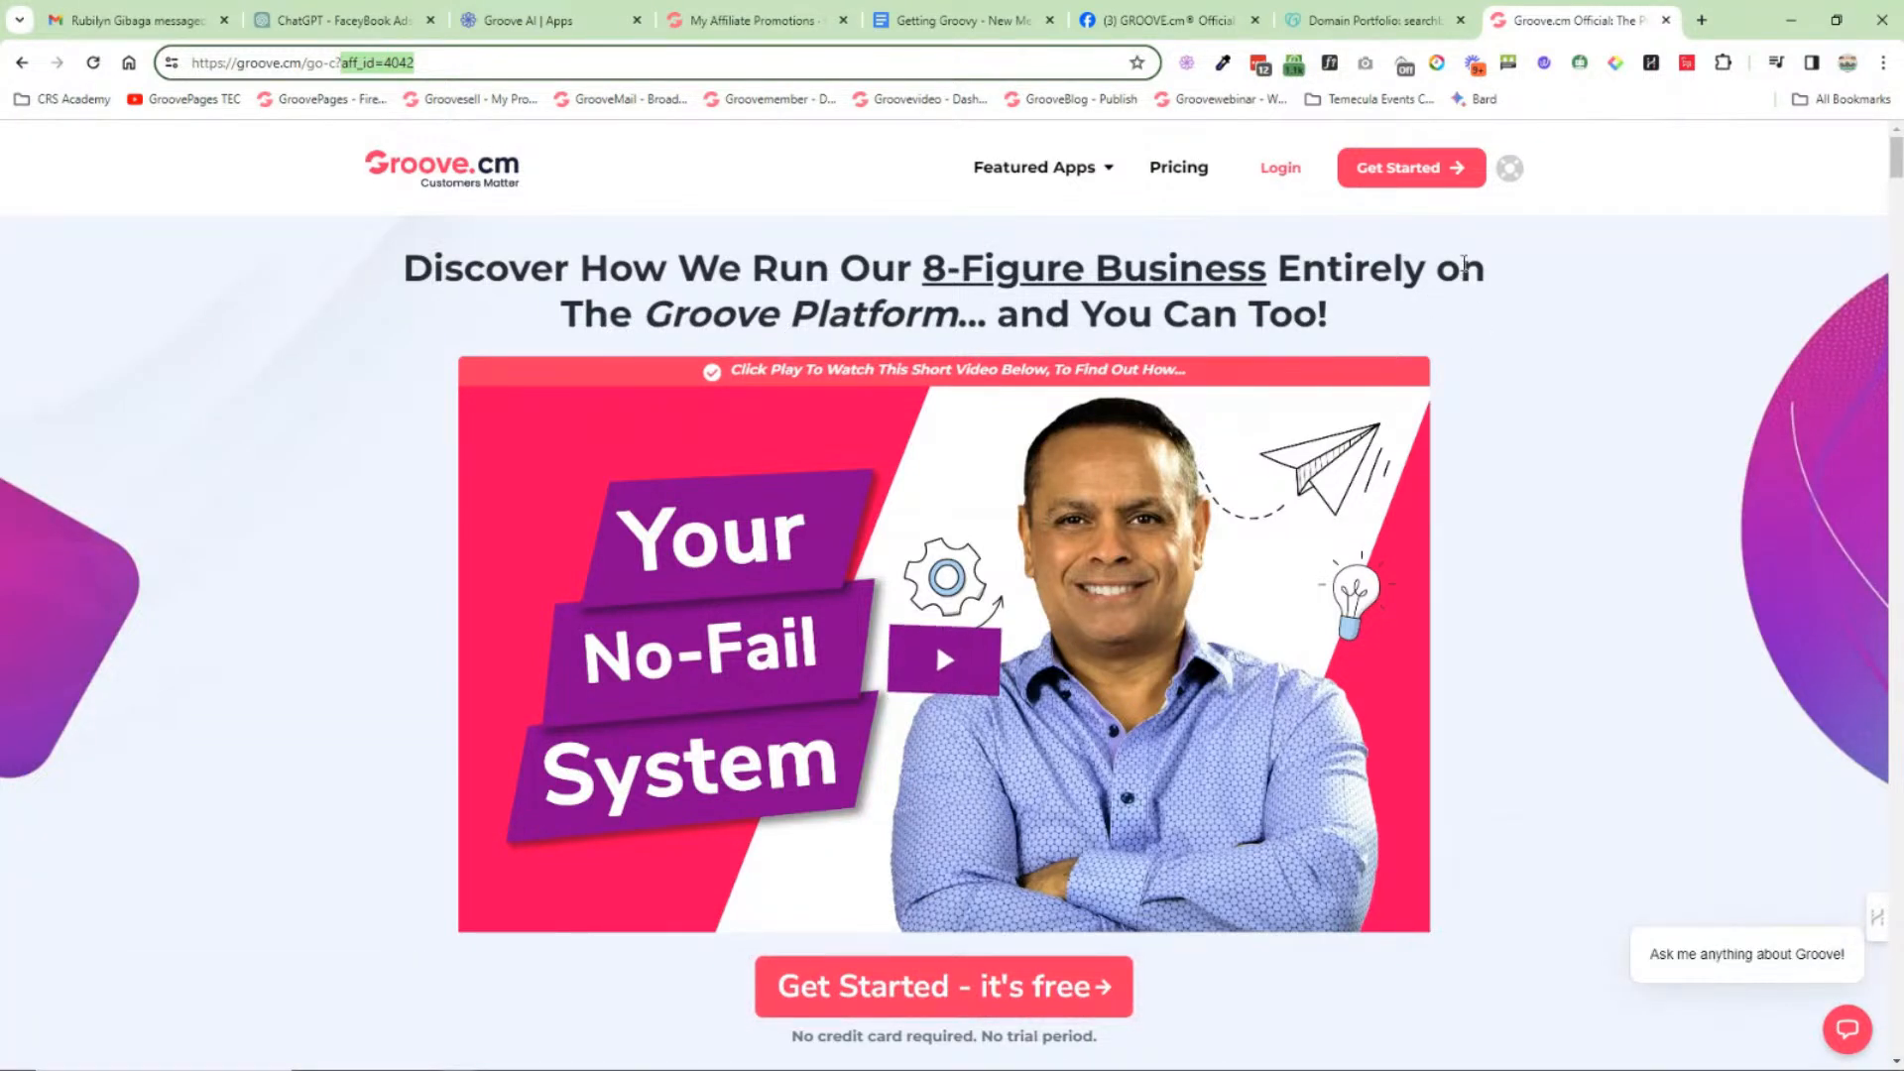
left_click(1428, 176)
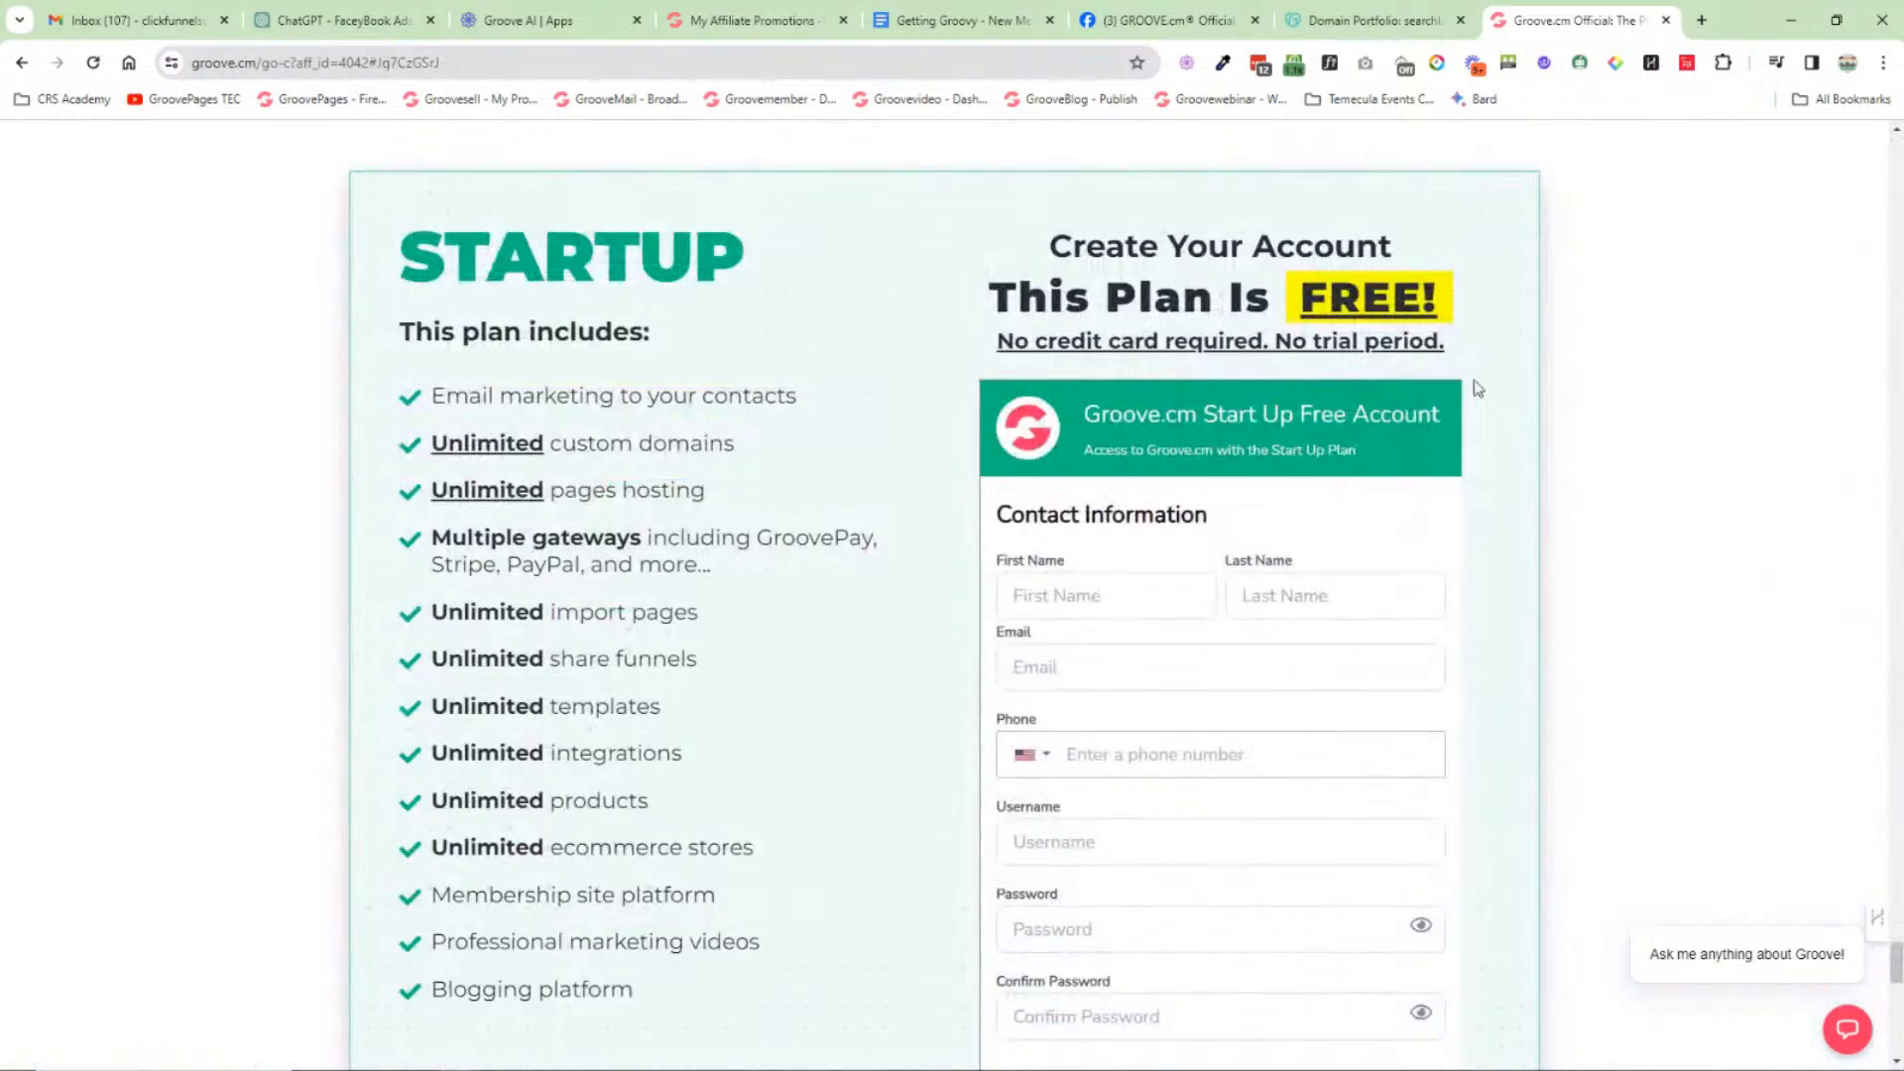
scroll(1488, 439, "down", 3)
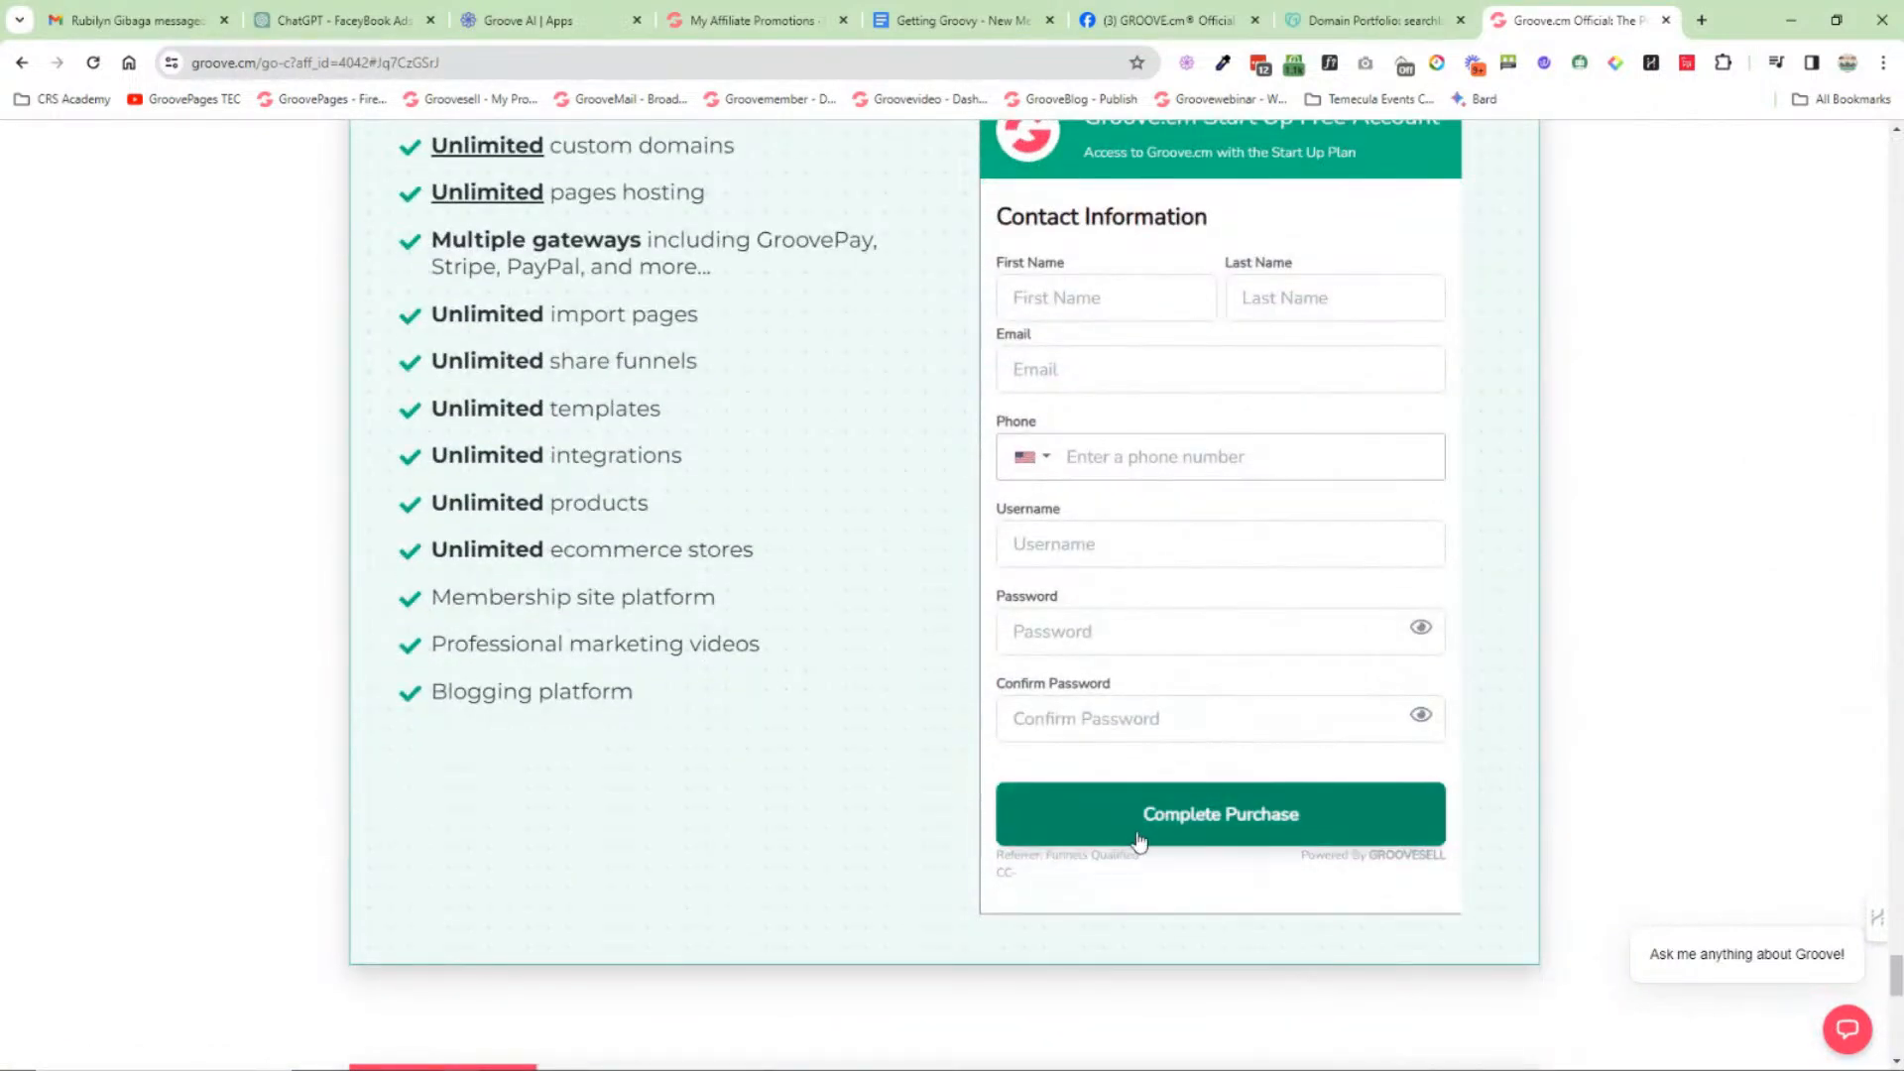
left_click_drag(1140, 859, 998, 864)
left_click(1063, 867)
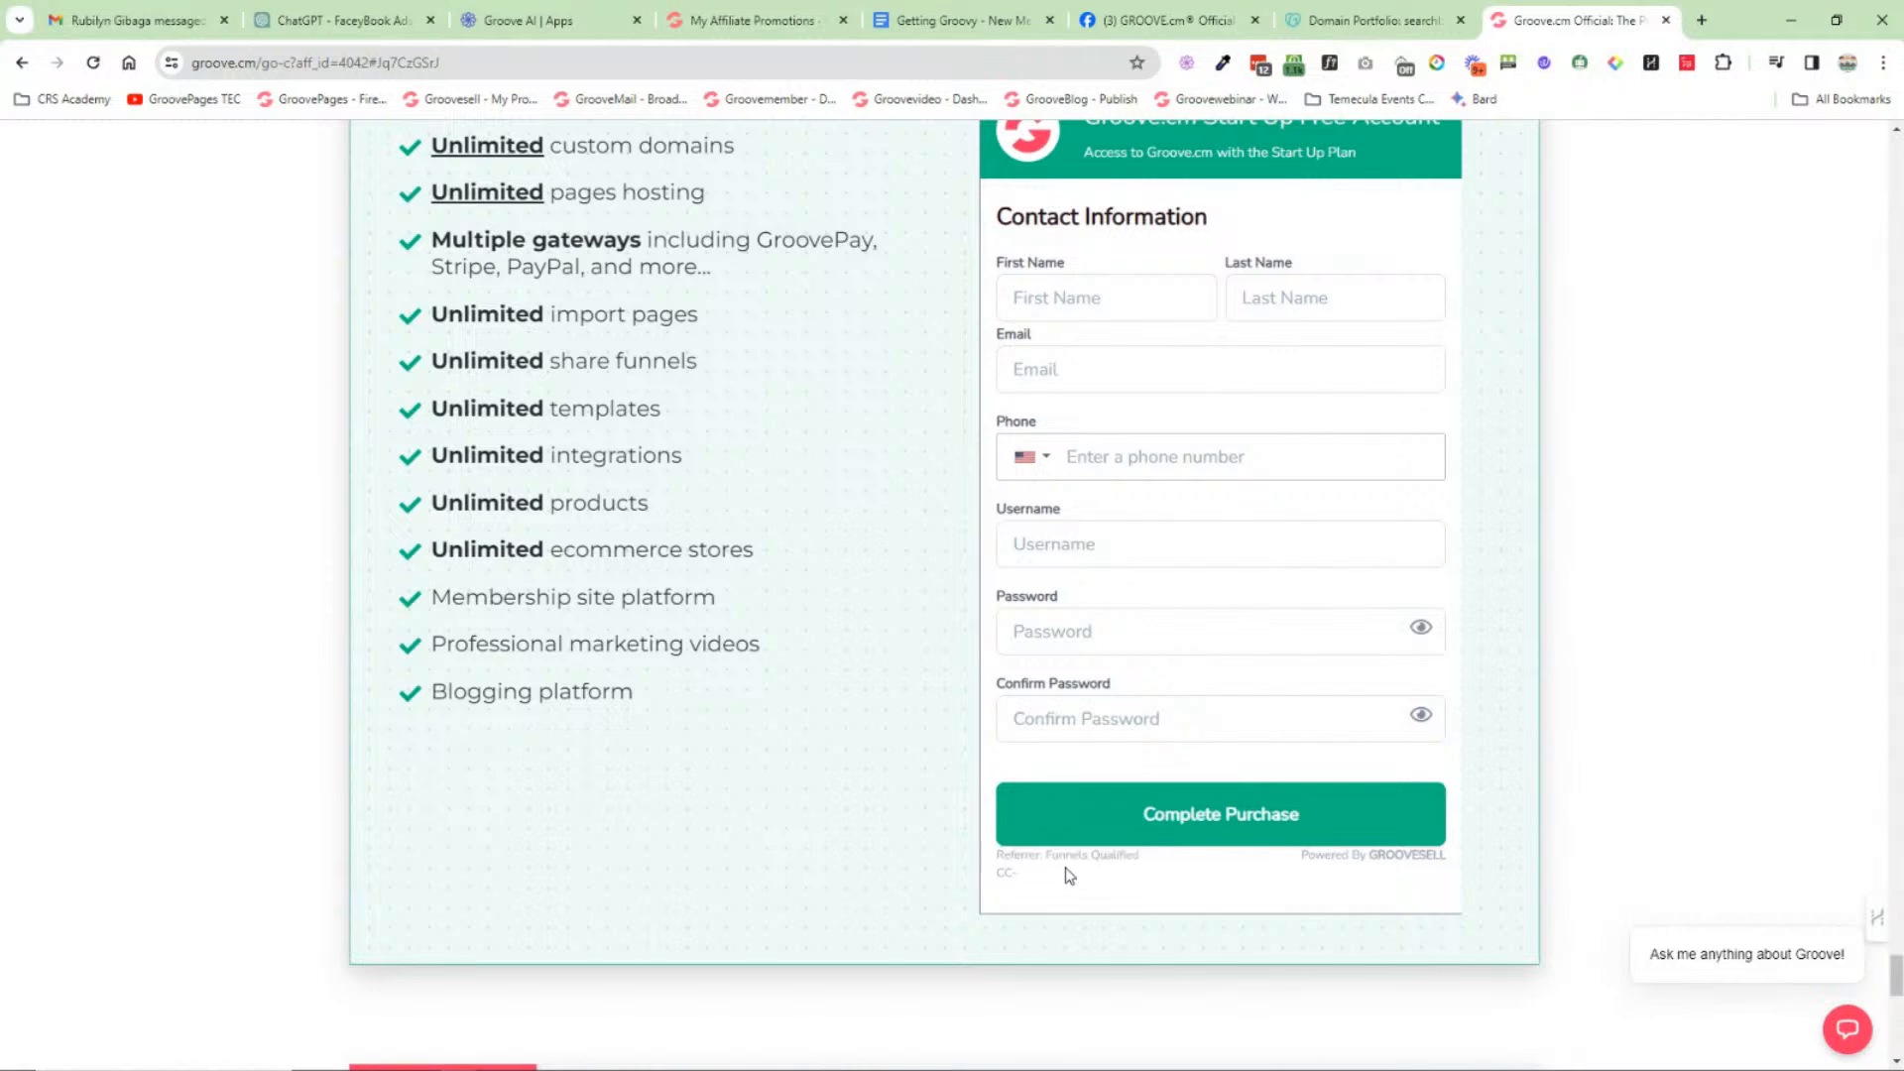
left_click_drag(1048, 857, 1146, 853)
left_click(1152, 874)
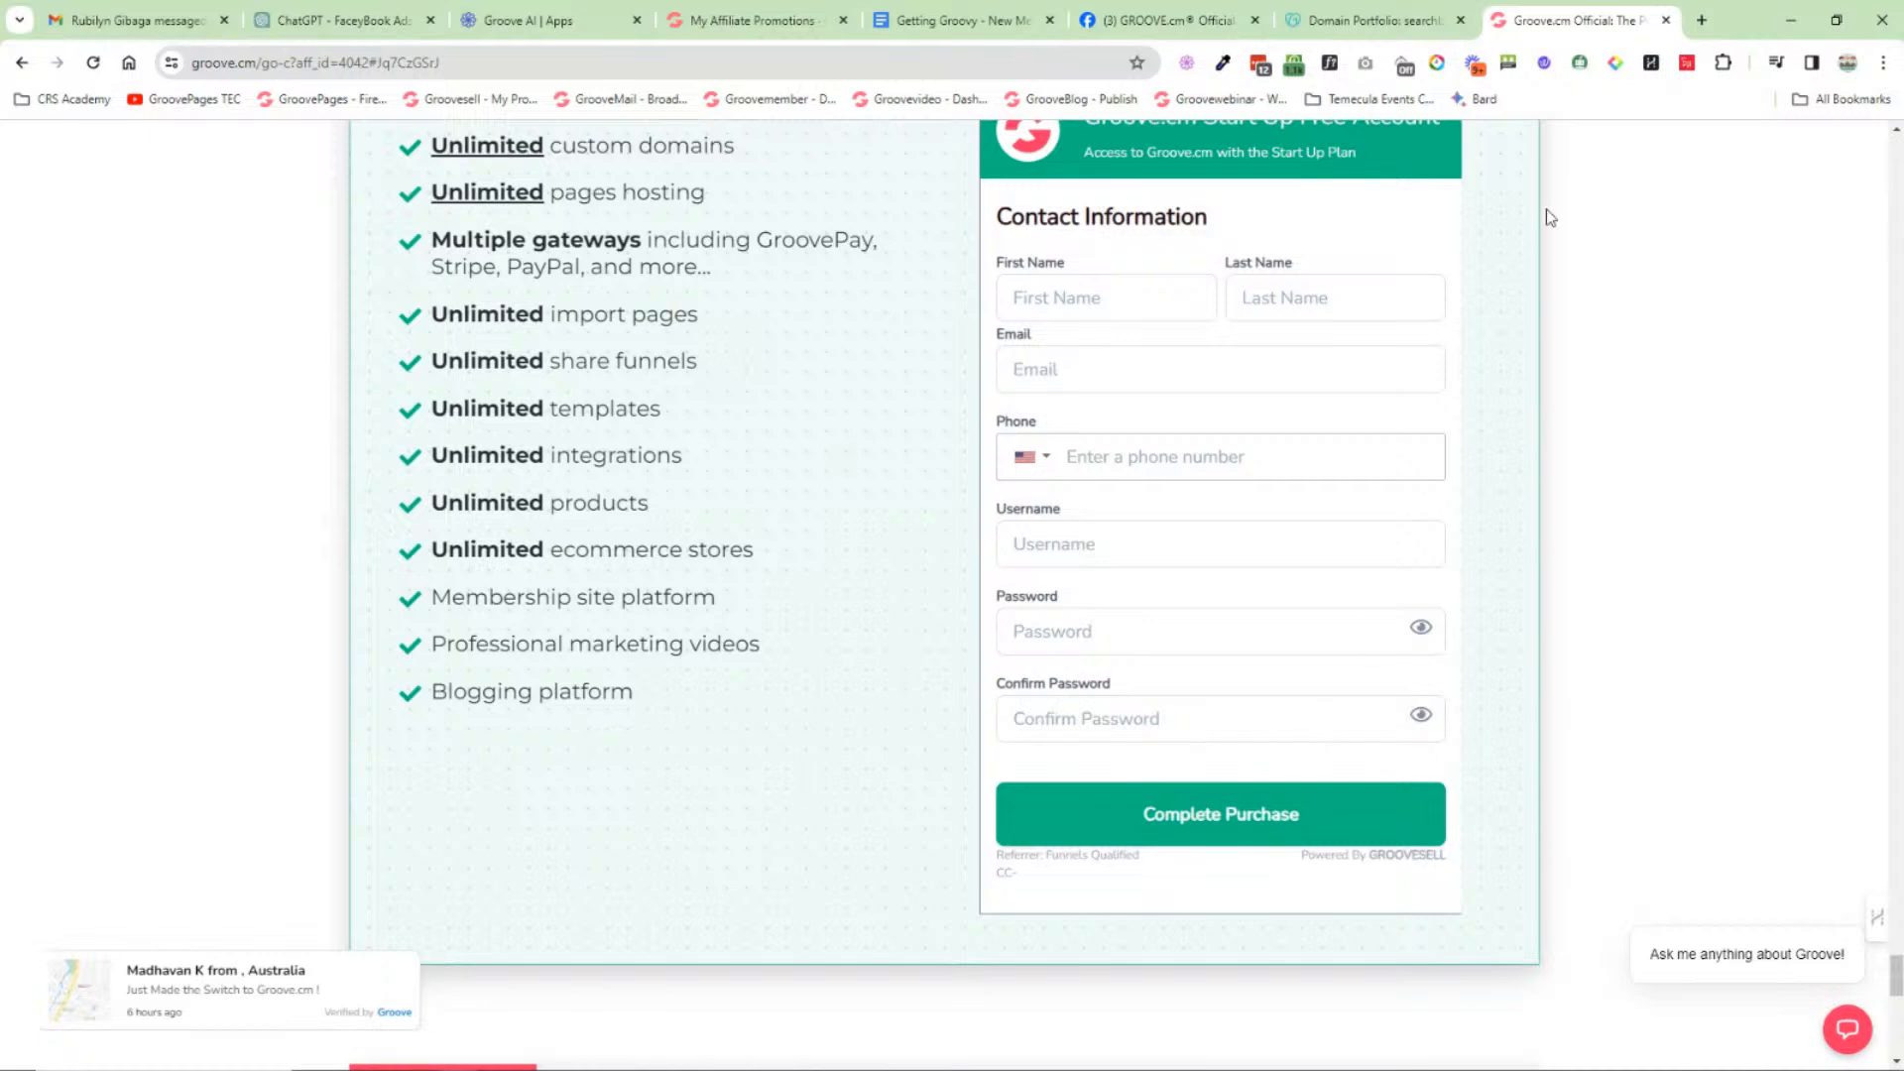
Step: Leave the sales page and affiliate links, and review the GrooveFunnels and GrooveFunnels (PaypalOTO) affiliate bonuses of the Groove.cm Legacy funnel
left_click(1666, 21)
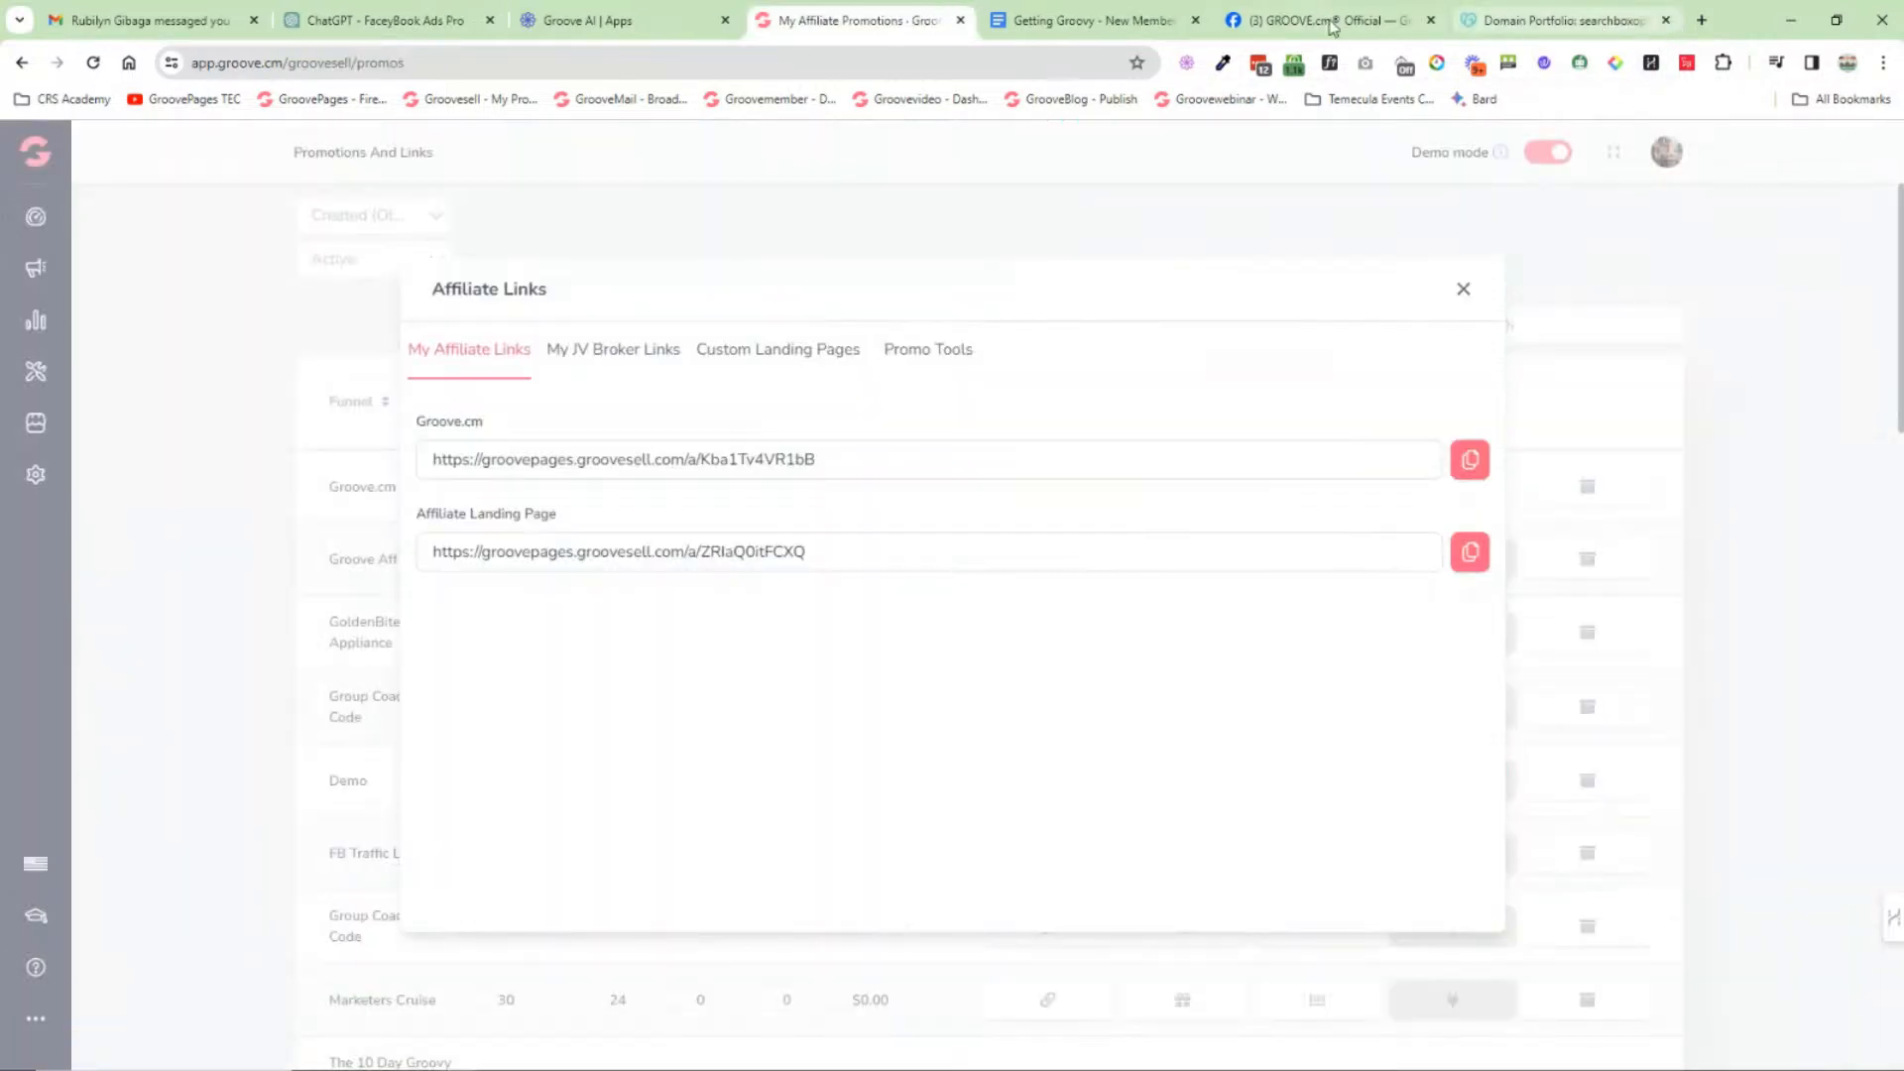
left_click(1461, 298)
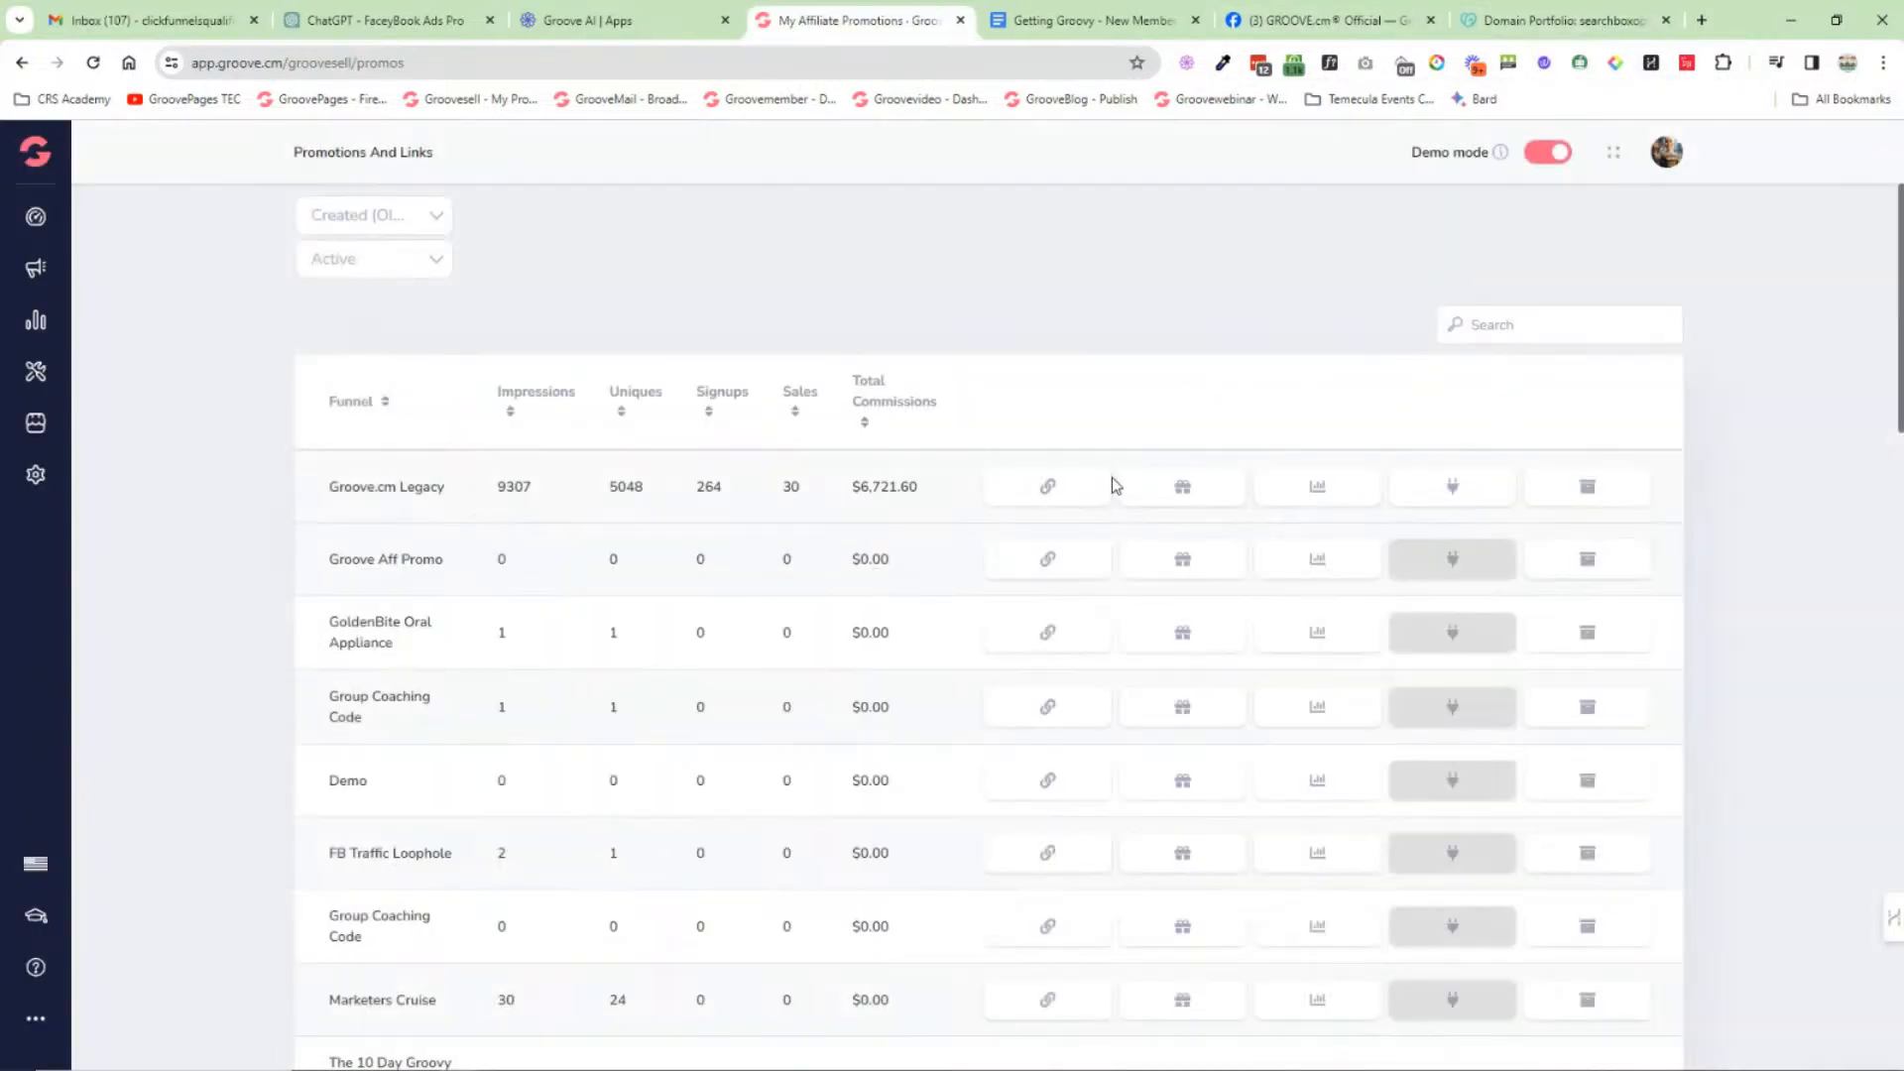
left_click(1177, 486)
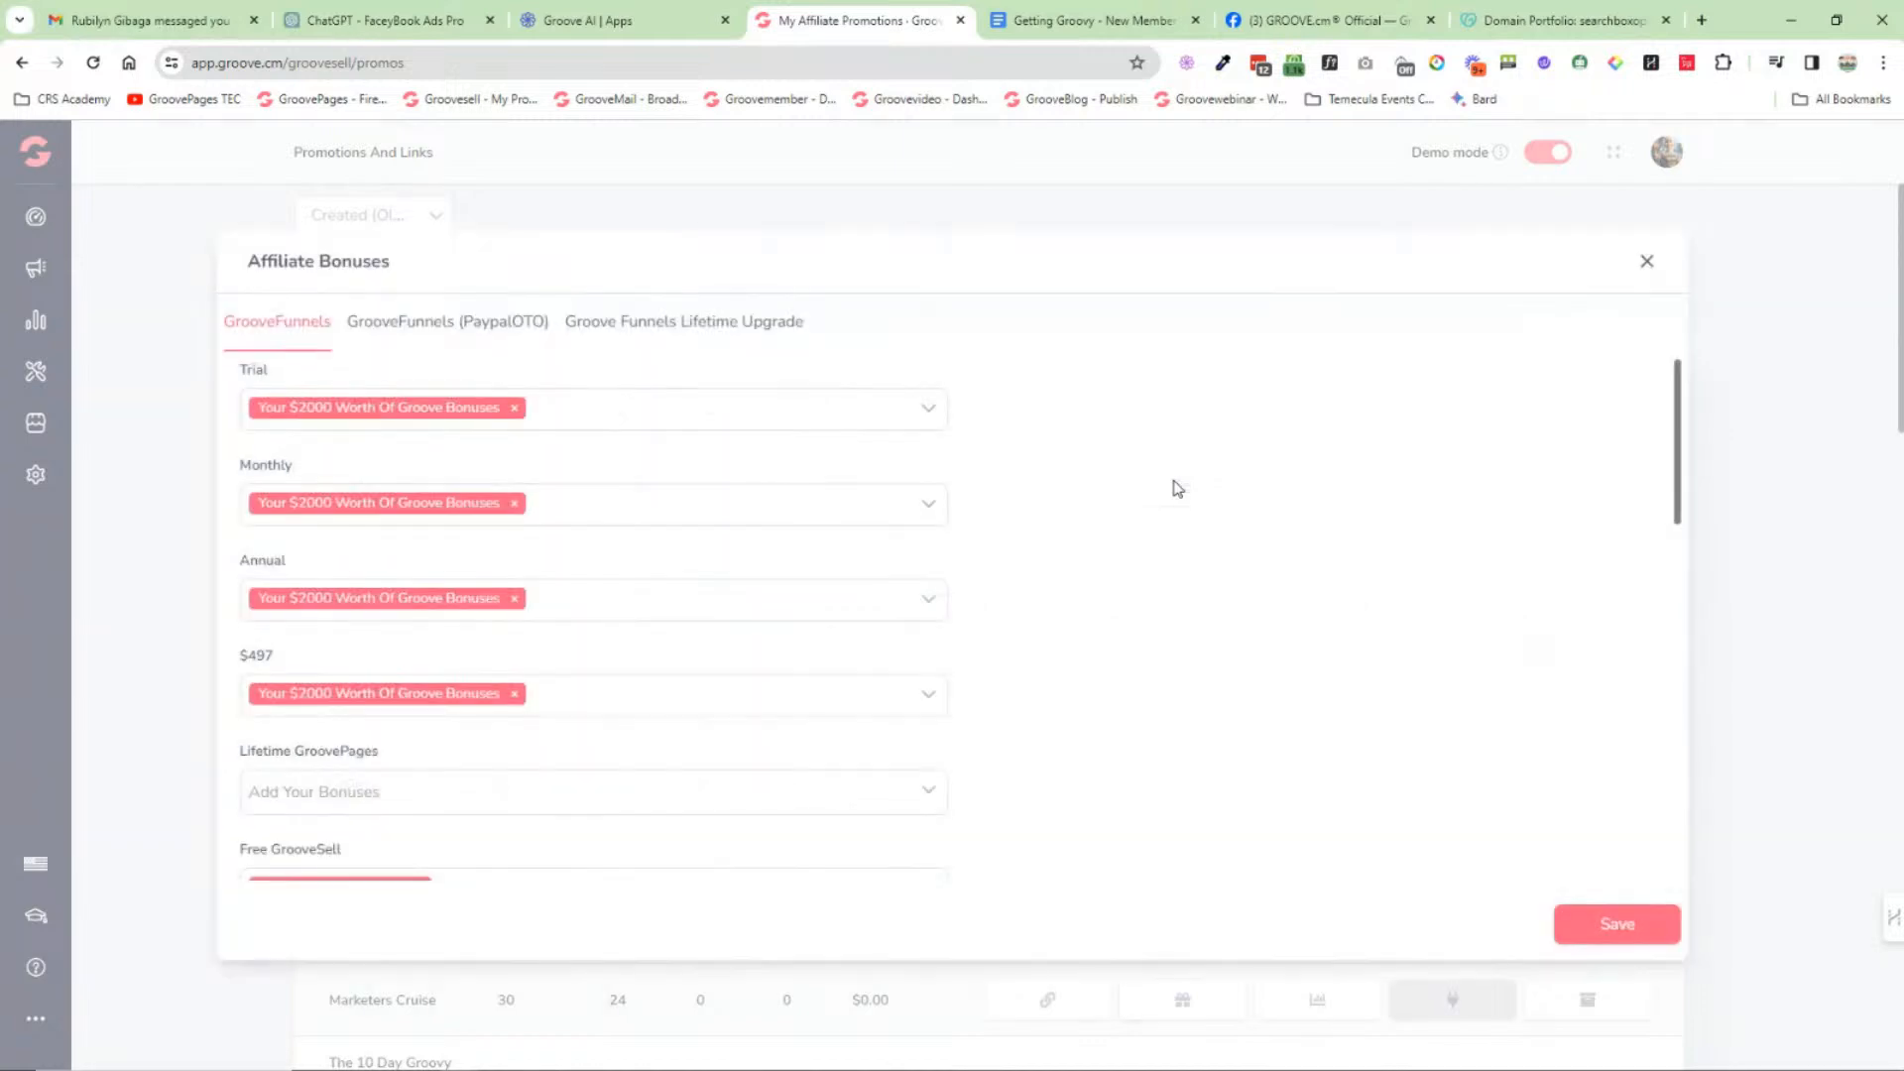
left_click(680, 415)
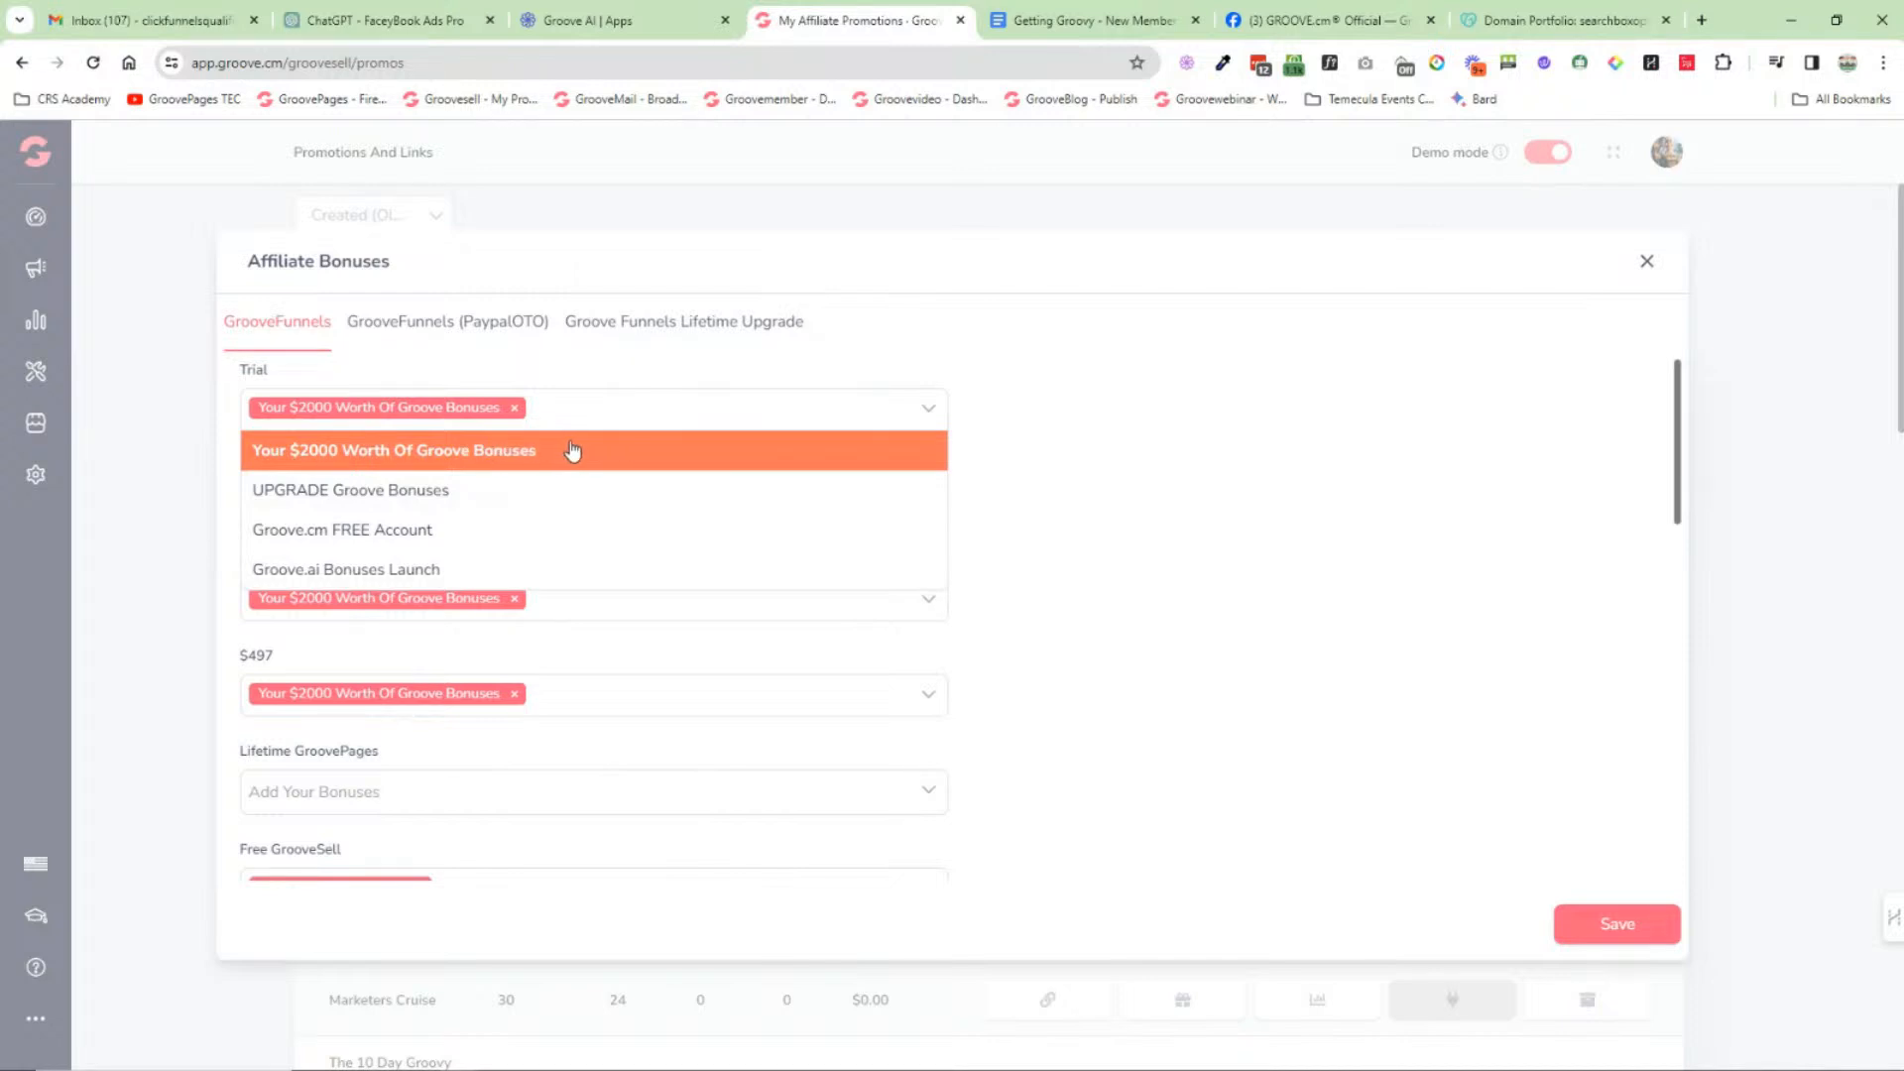
left_click(1012, 461)
left_click(470, 335)
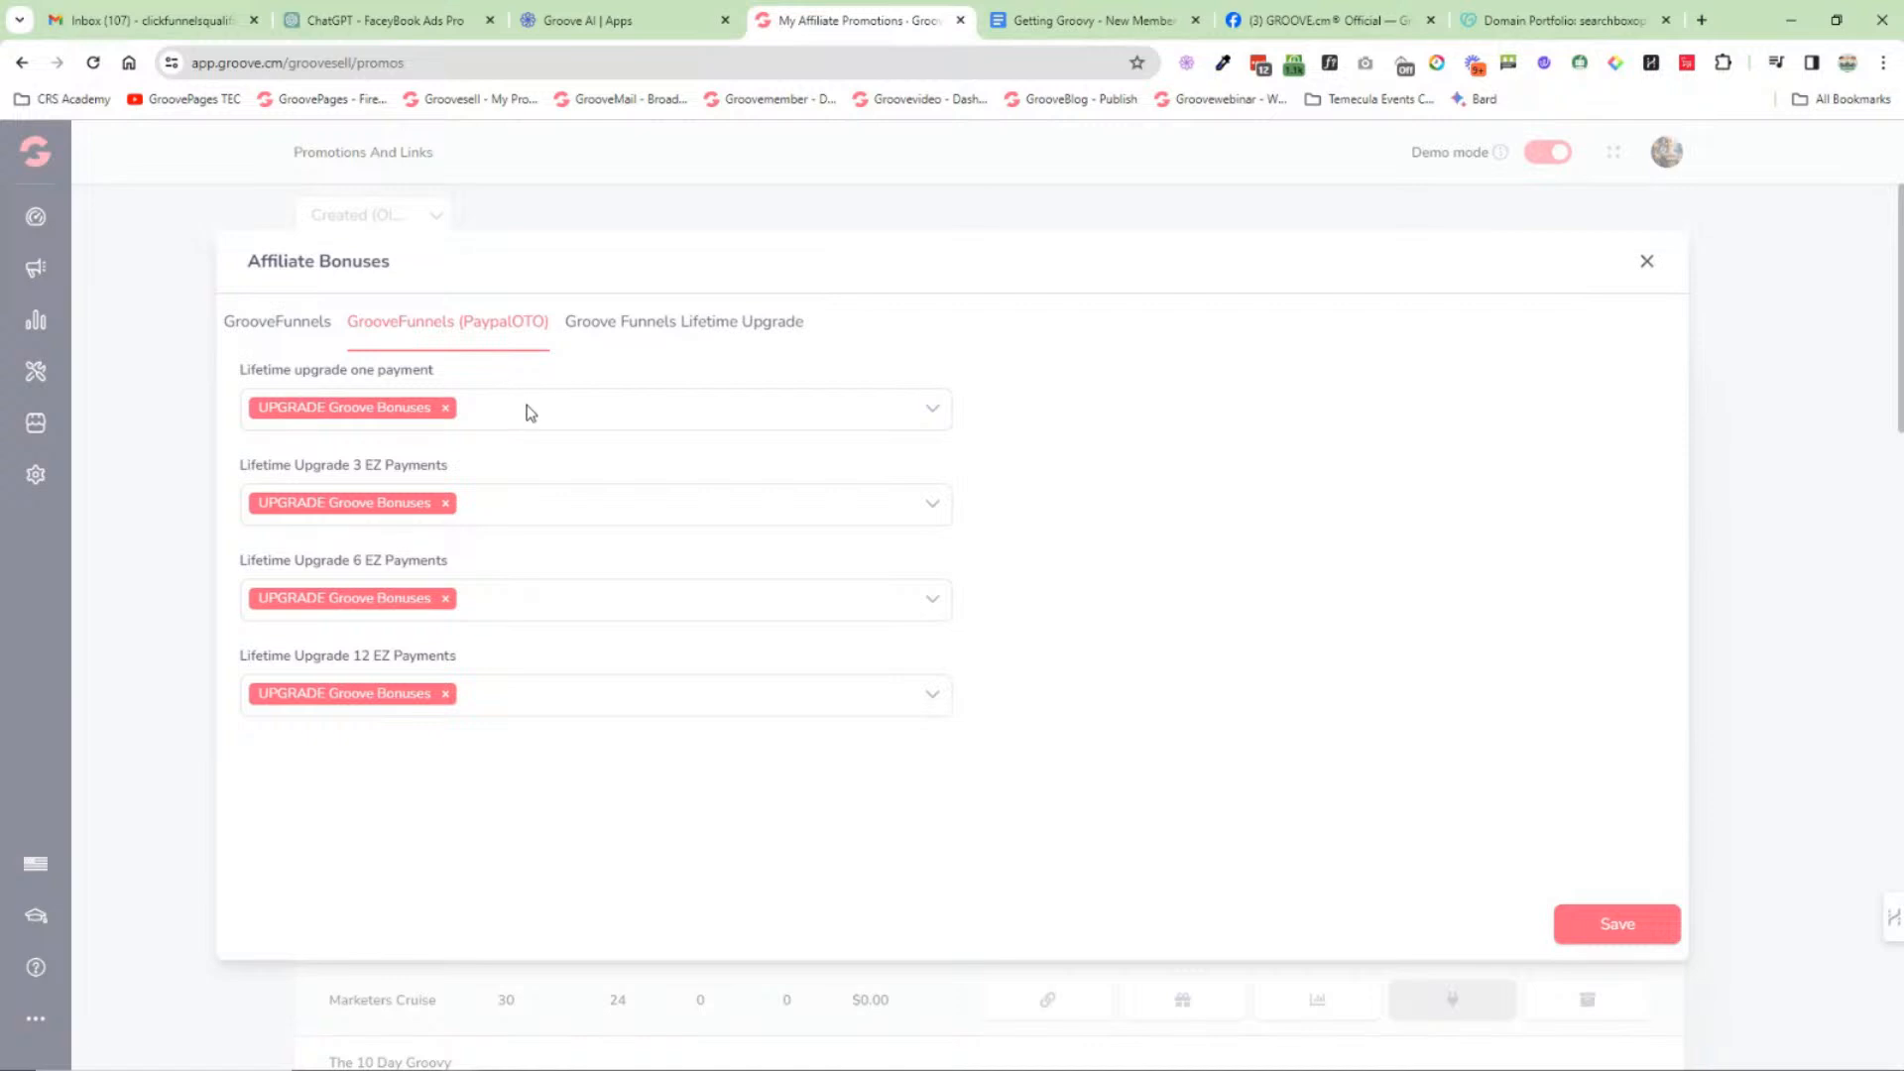
left_click(1644, 263)
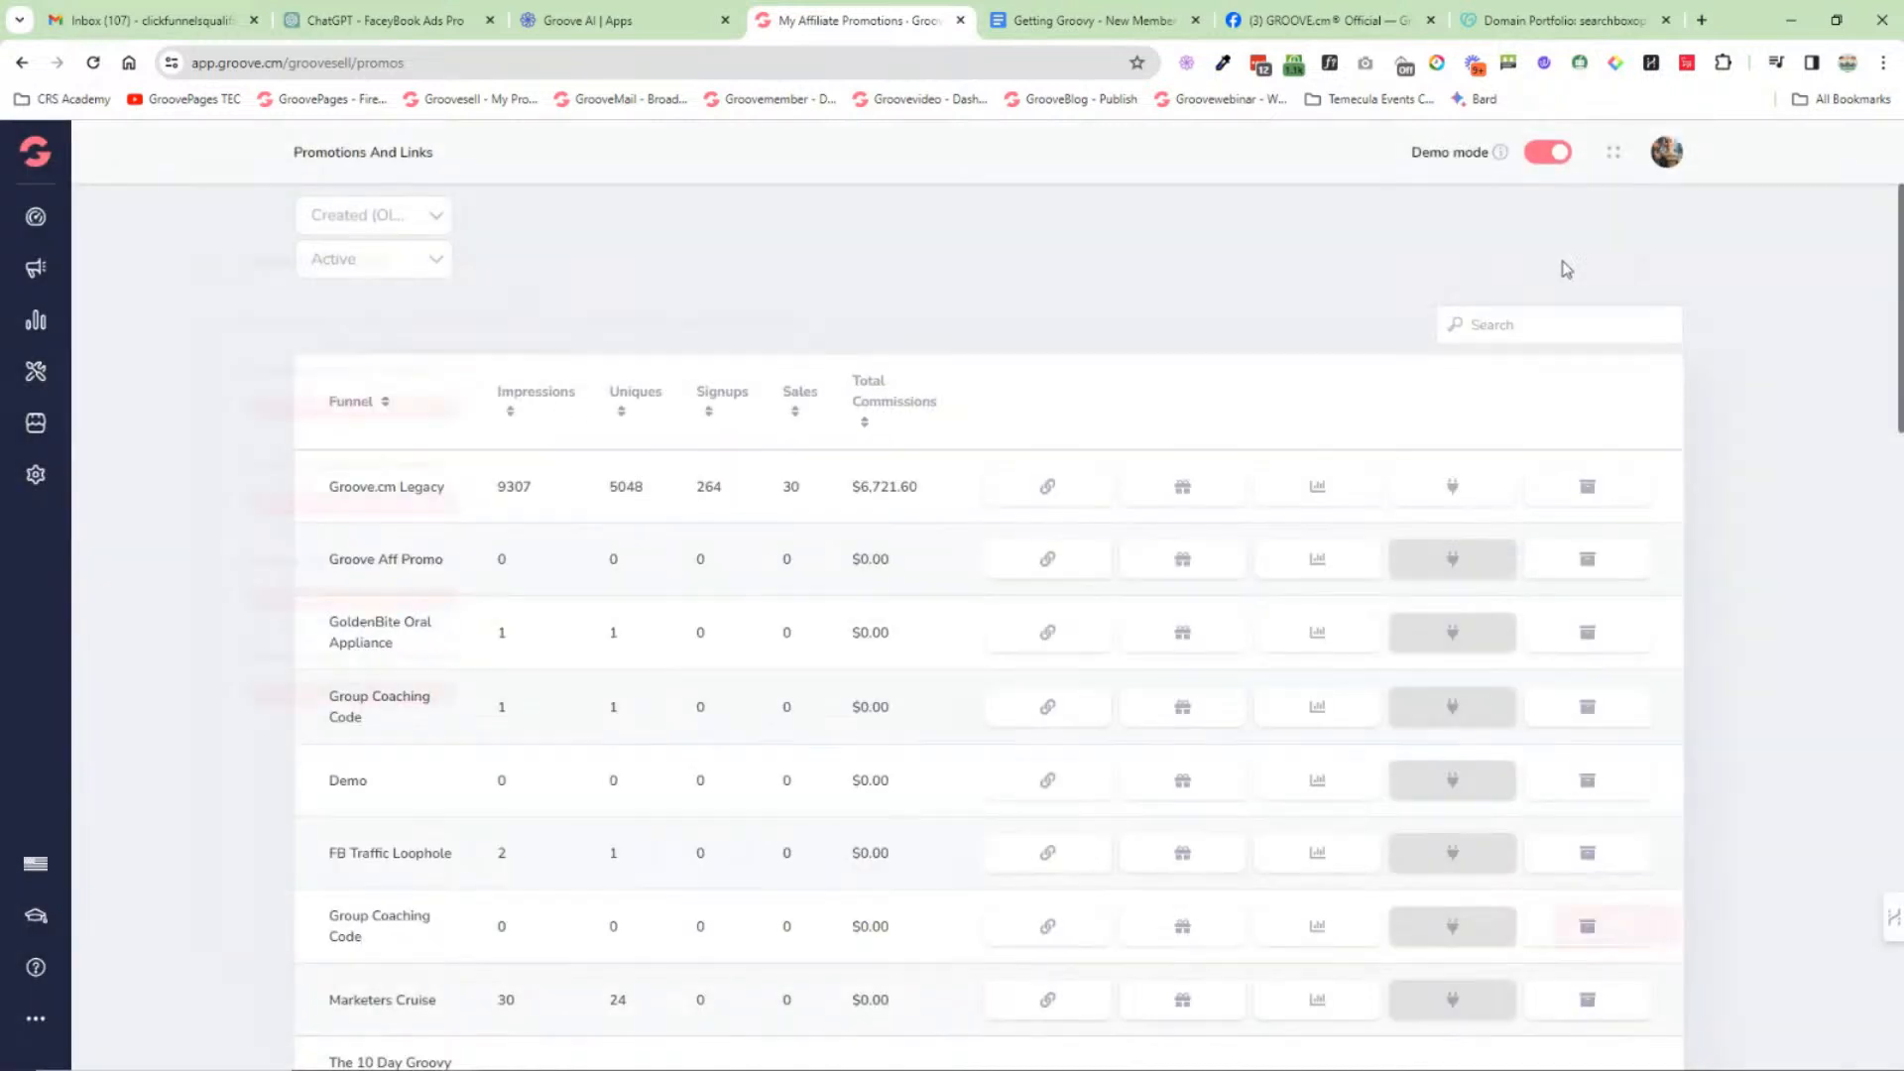
Step: Open the affiliate Bonuses page and inspect the new bonus form without creating a bonus
left_click(35, 224)
left_click(38, 276)
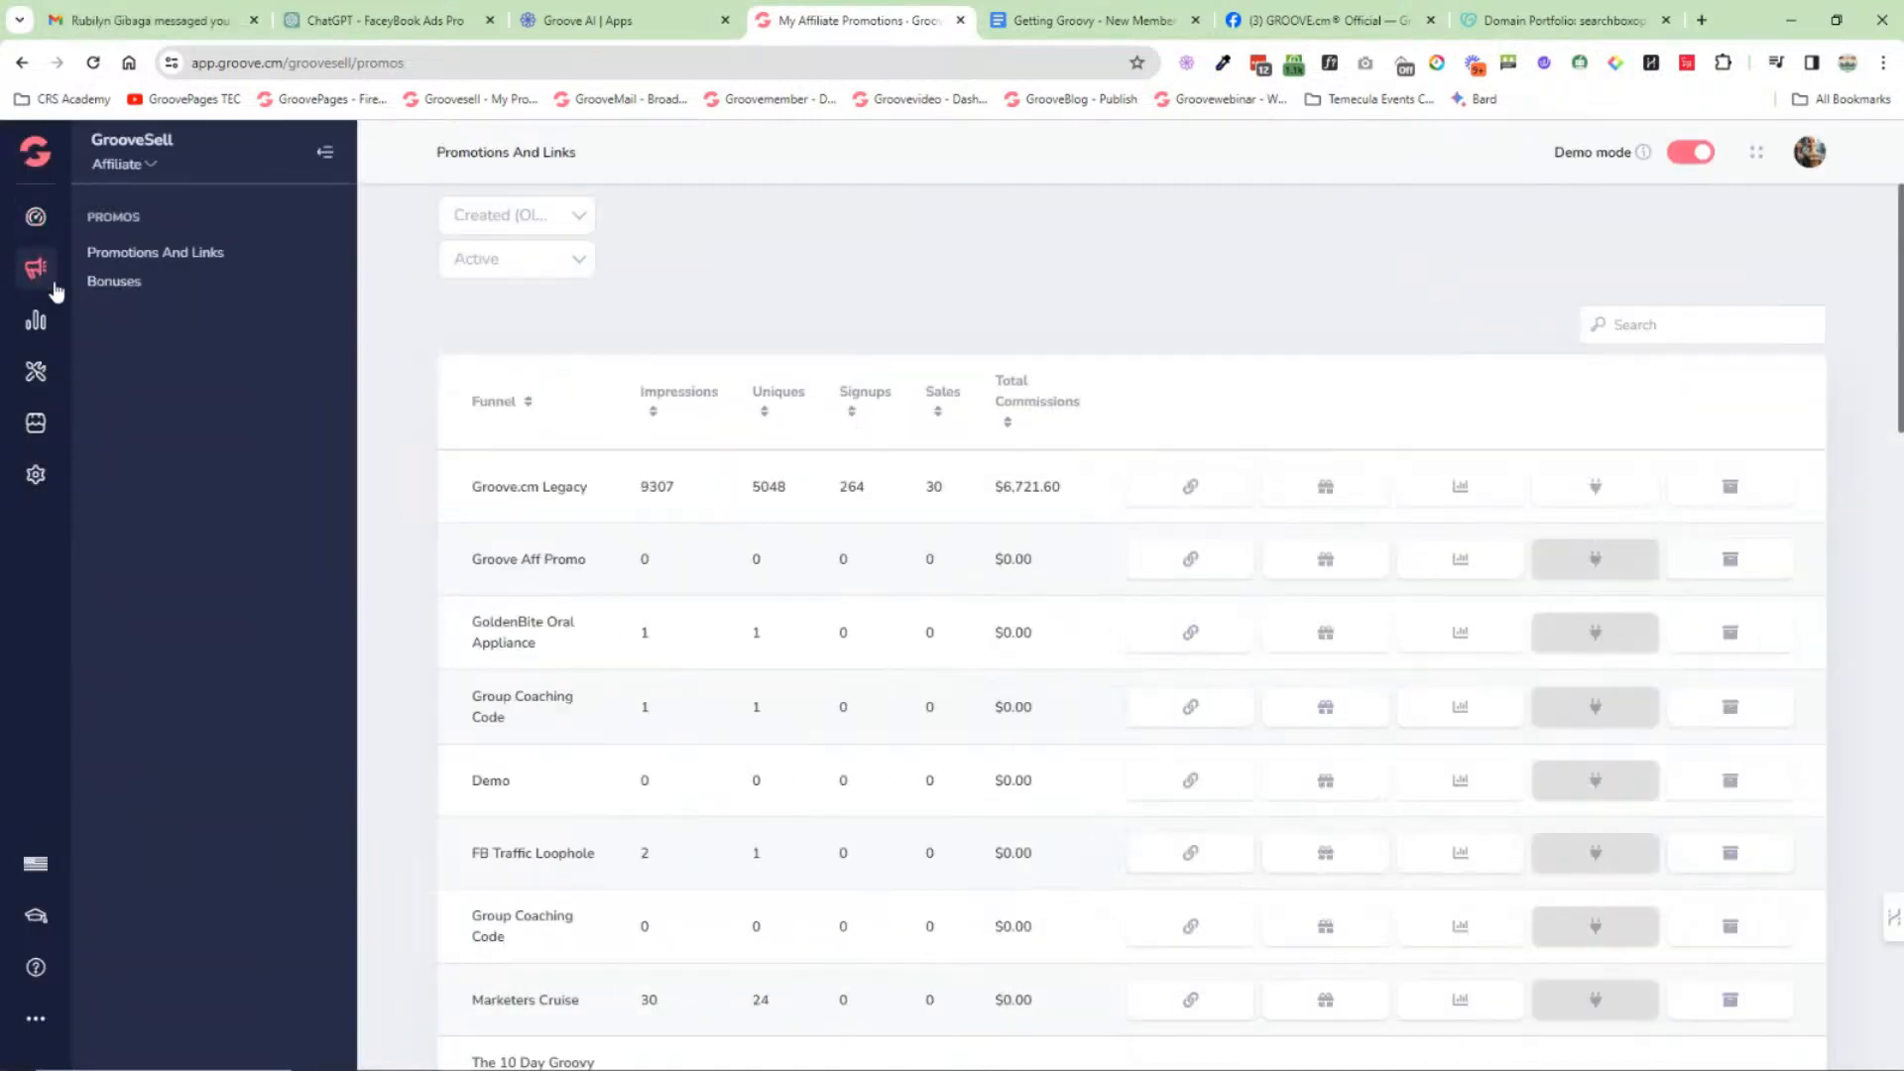
left_click(121, 279)
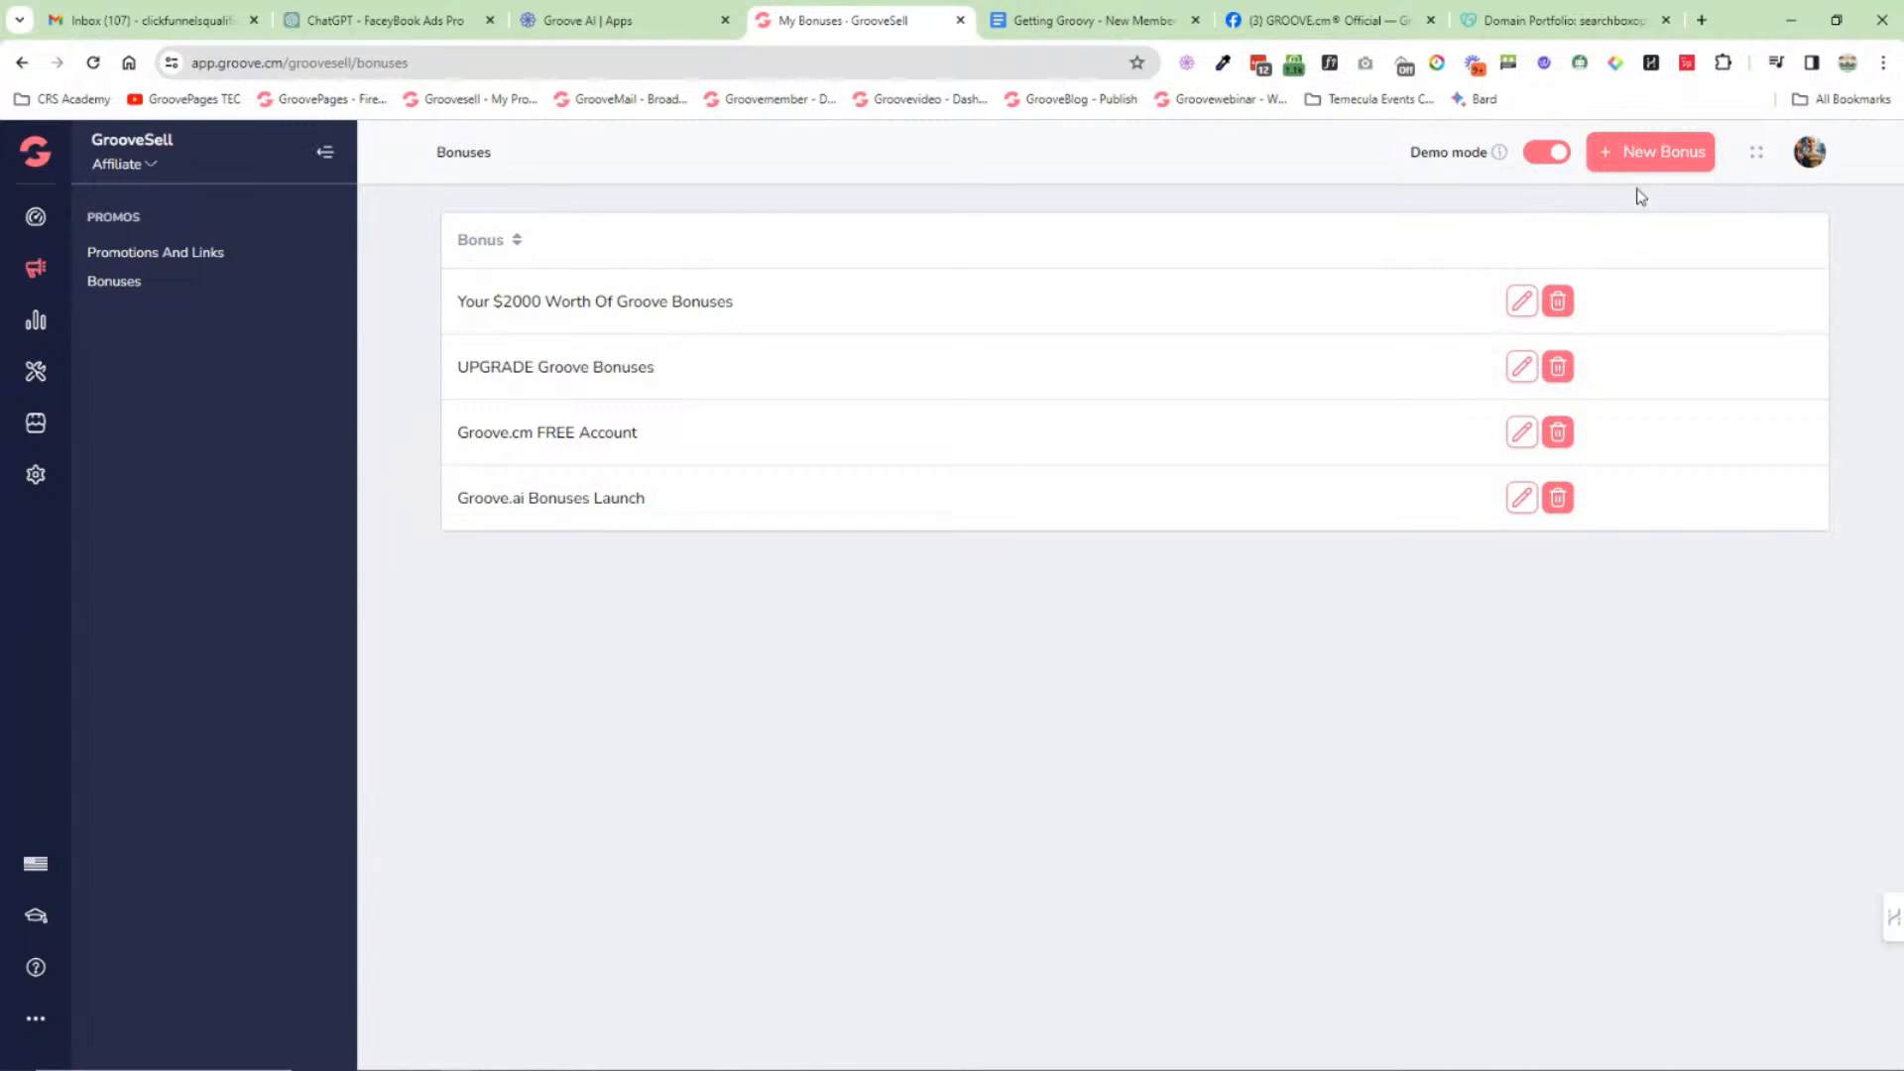
left_click(1648, 153)
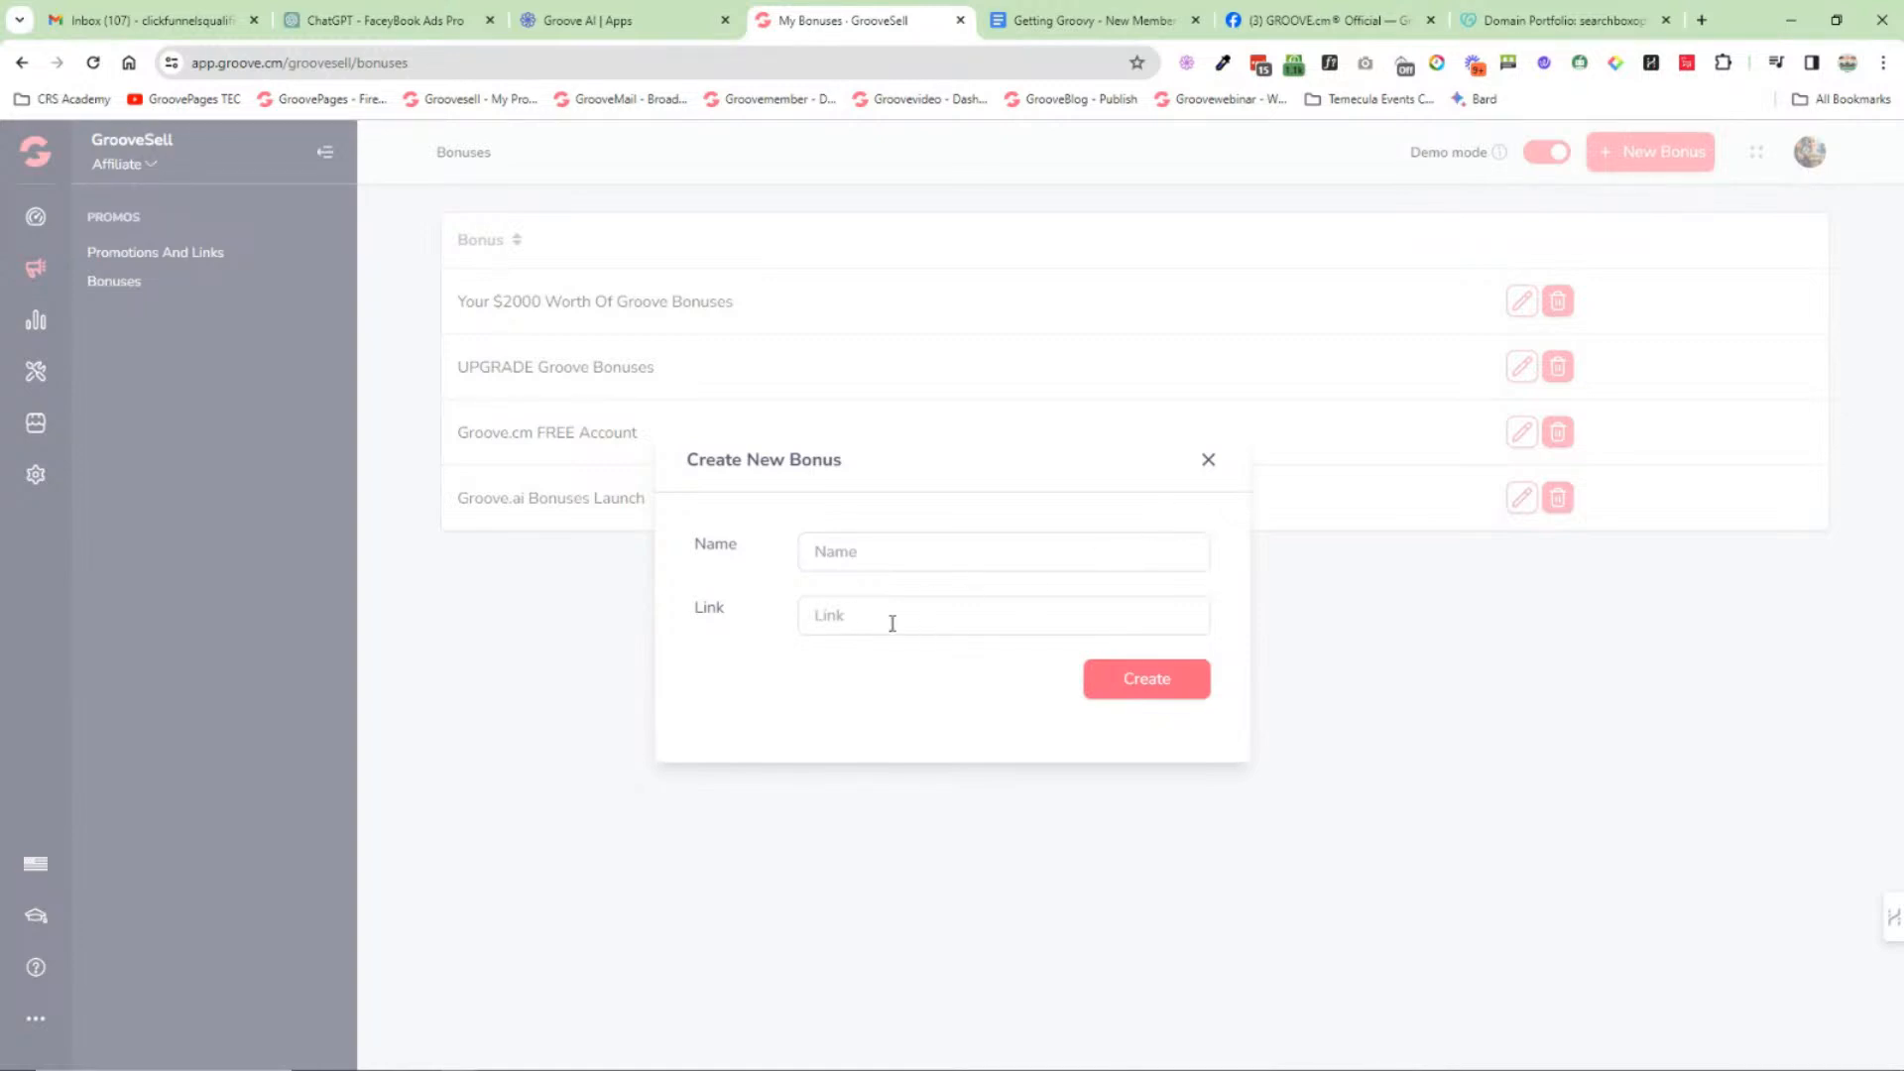
left_click(1207, 461)
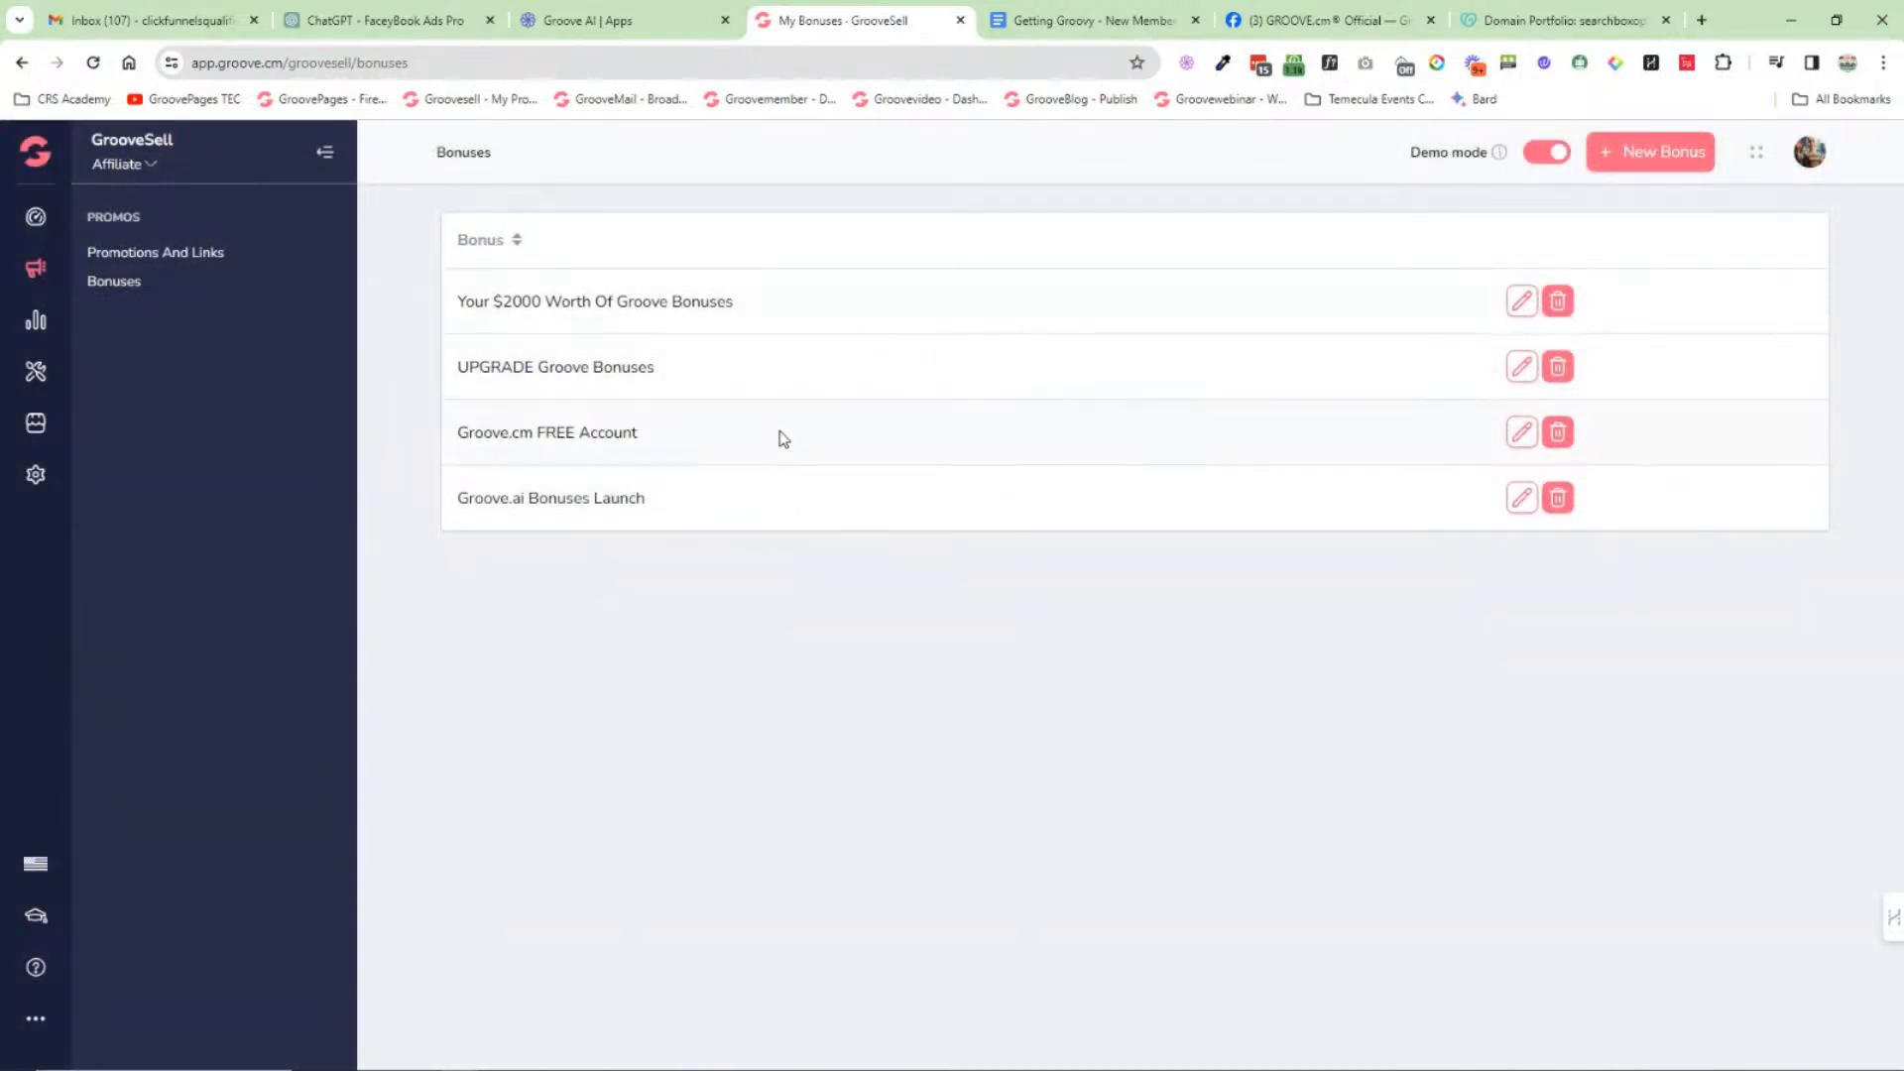
Step: Open the Affiliate Transactions report and collapse the side menu
left_click(37, 330)
left_click(117, 256)
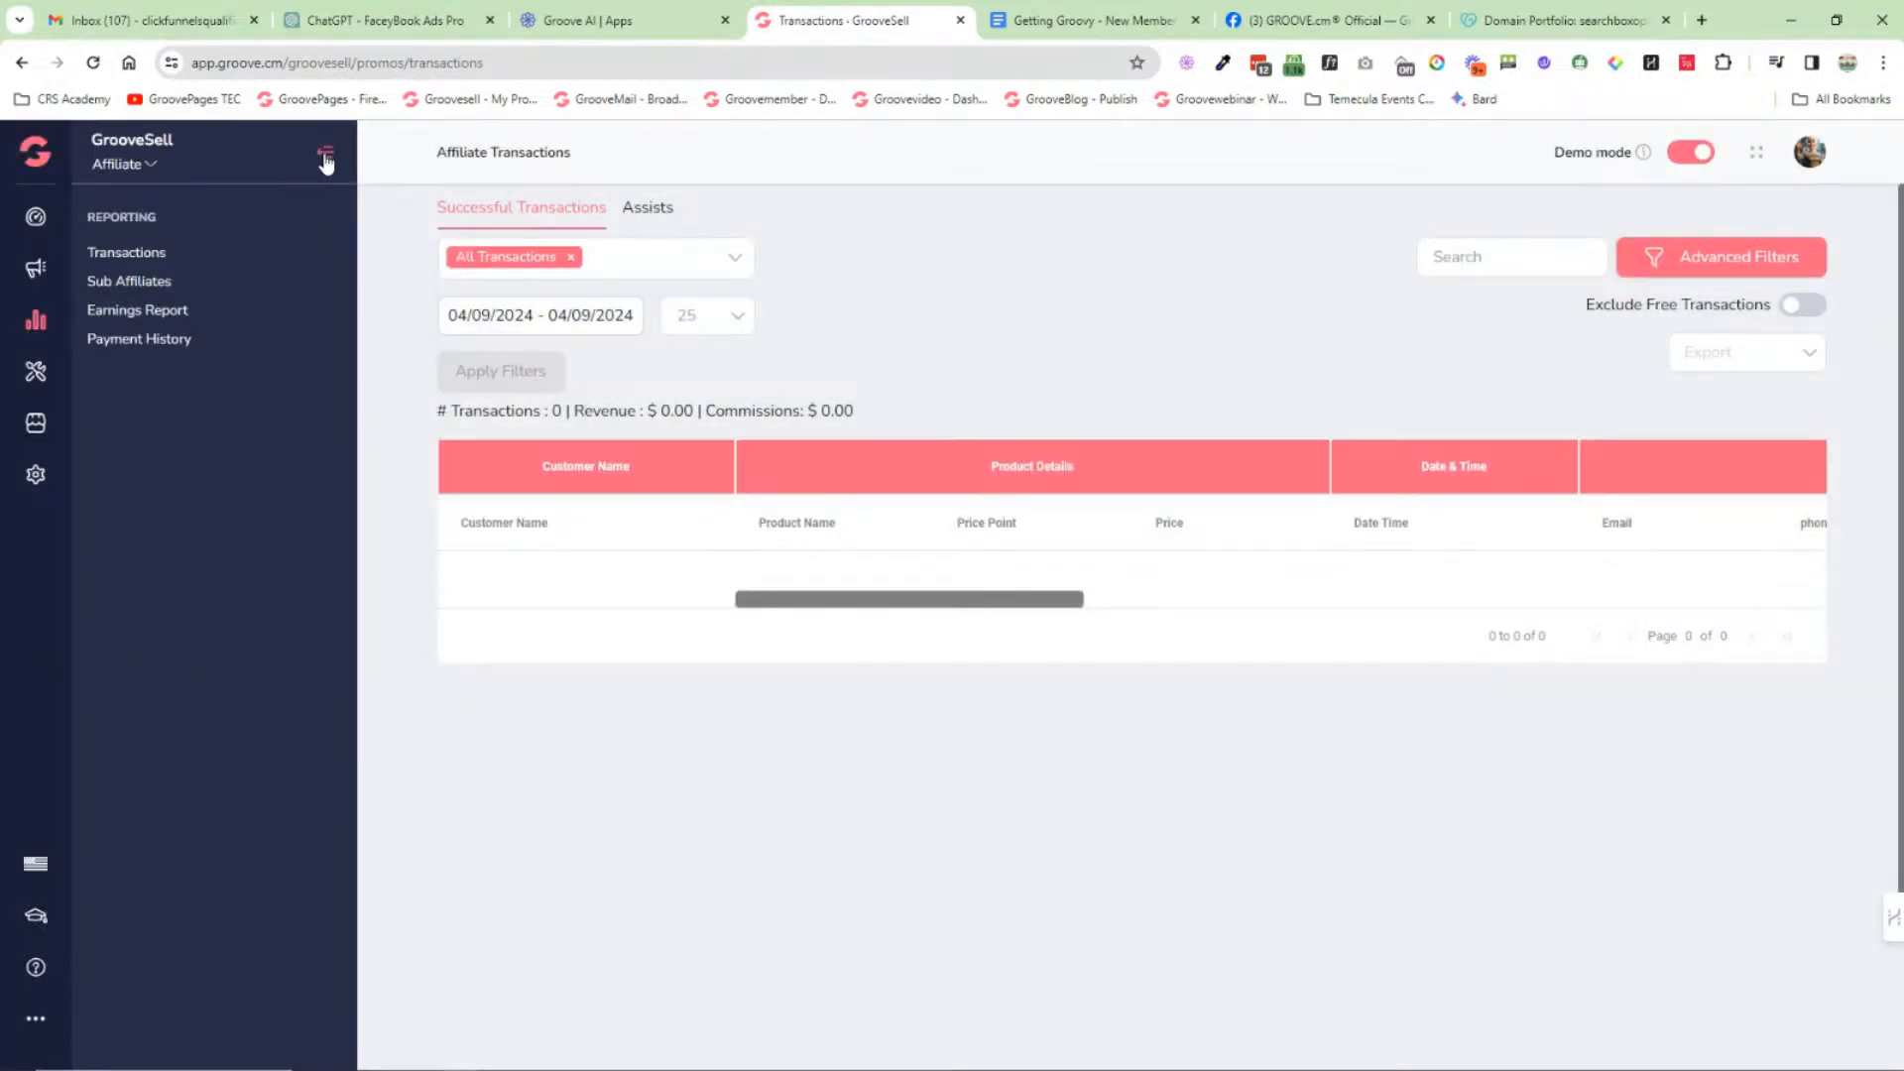
left_click(326, 158)
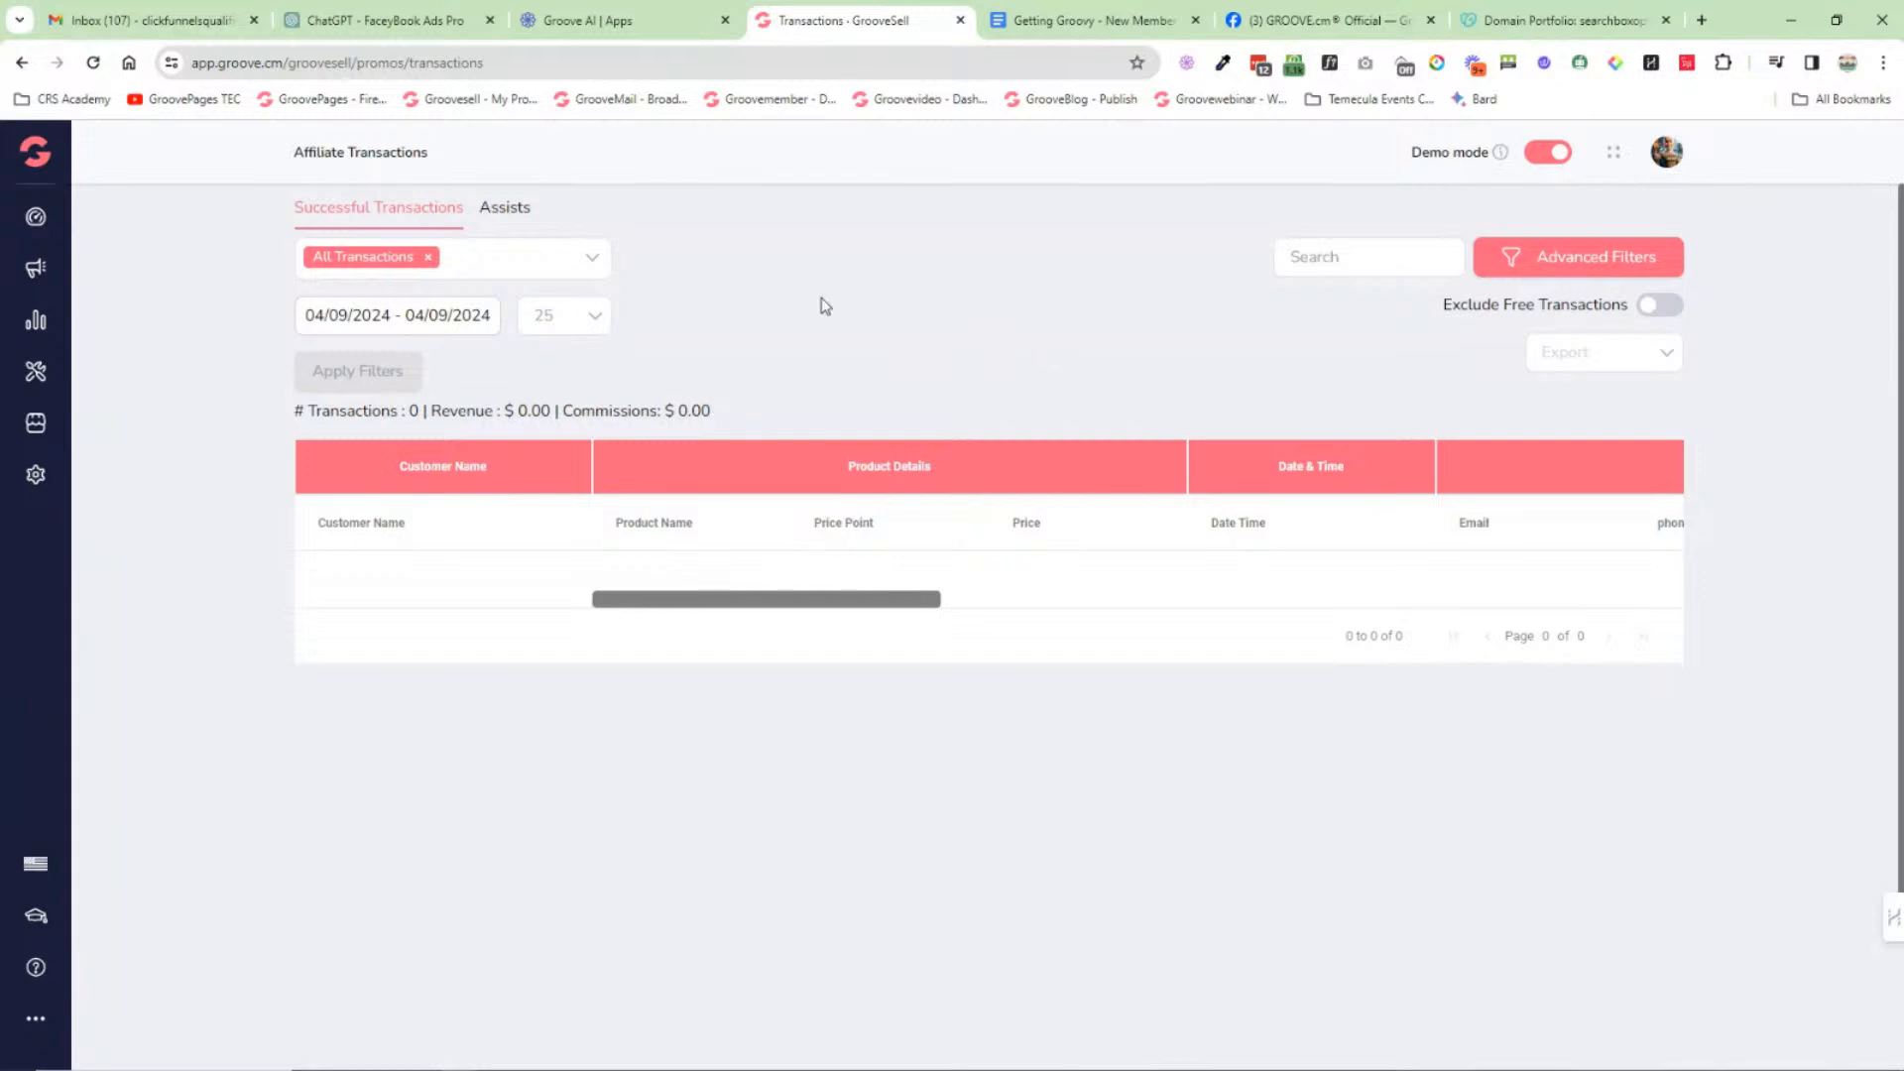
Step: Filter the affiliate transactions by Sale over the last 30 days and apply the filters
left_click(453, 316)
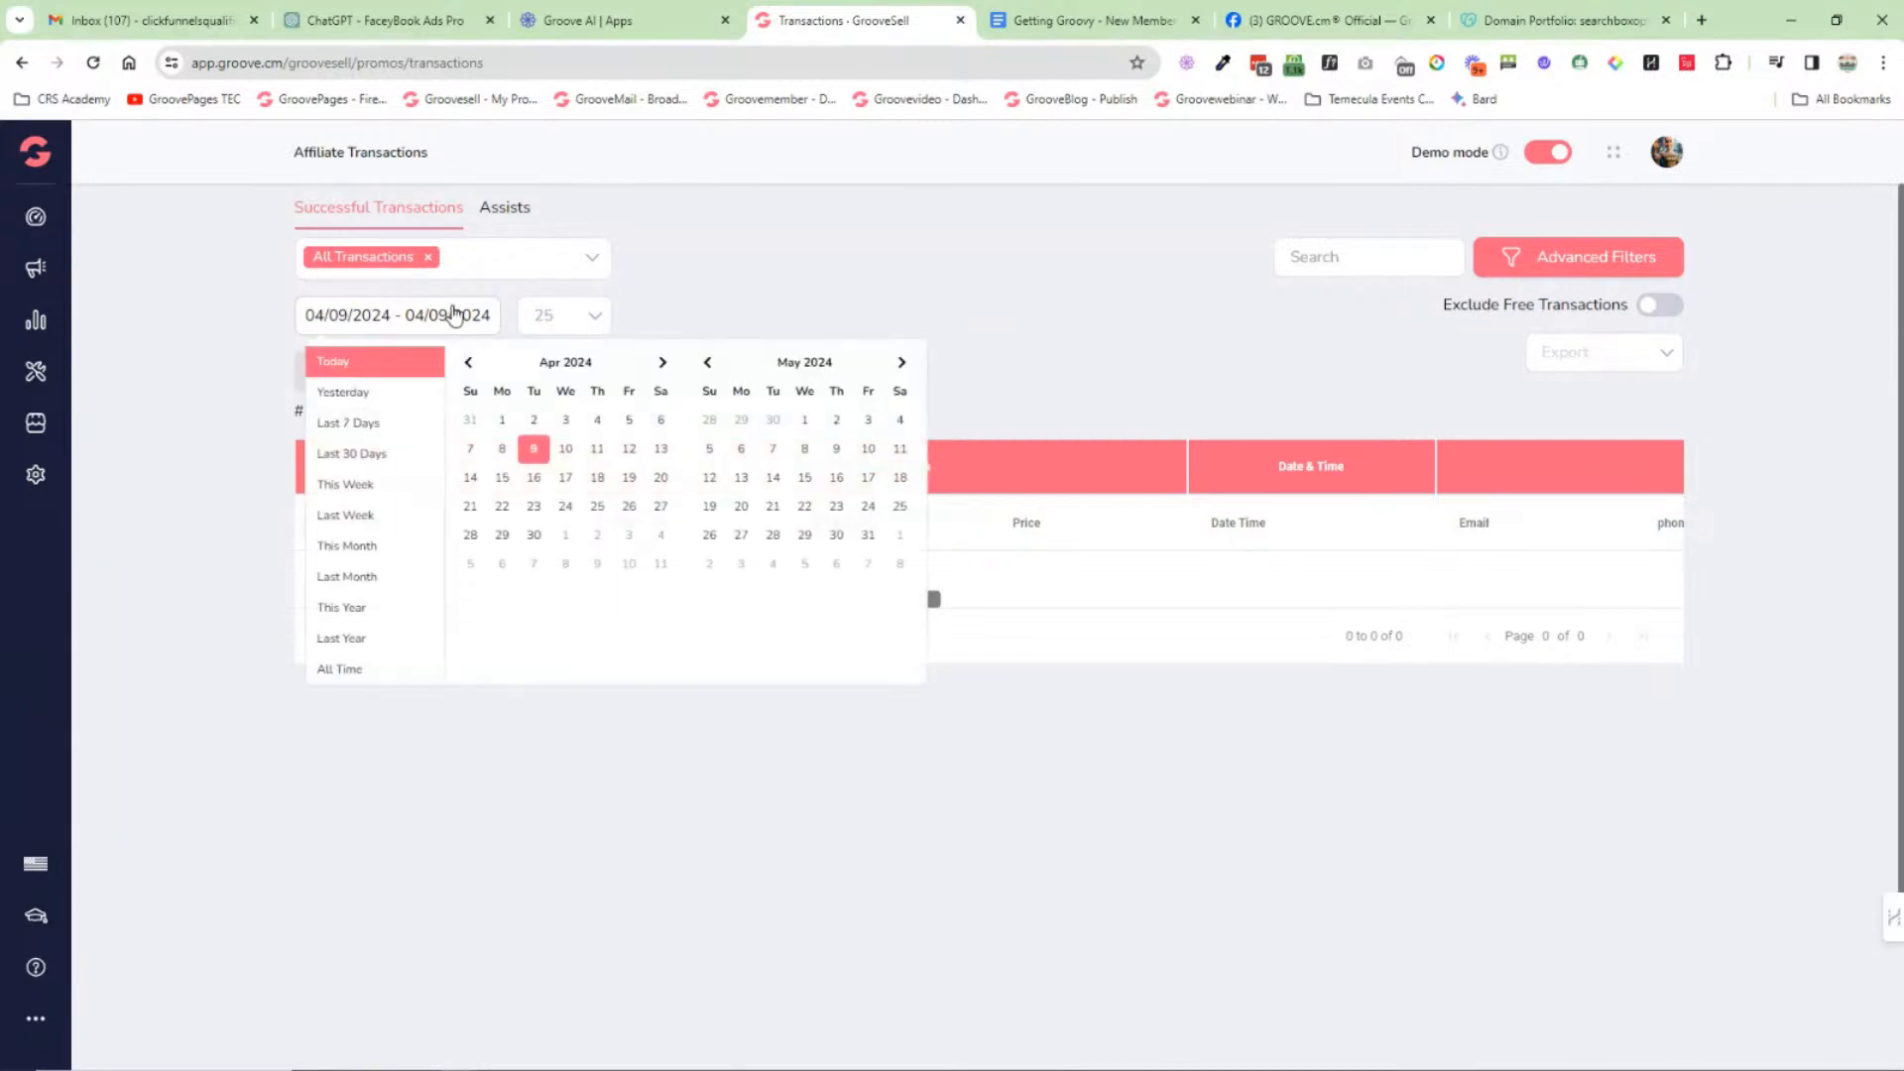
left_click(333, 671)
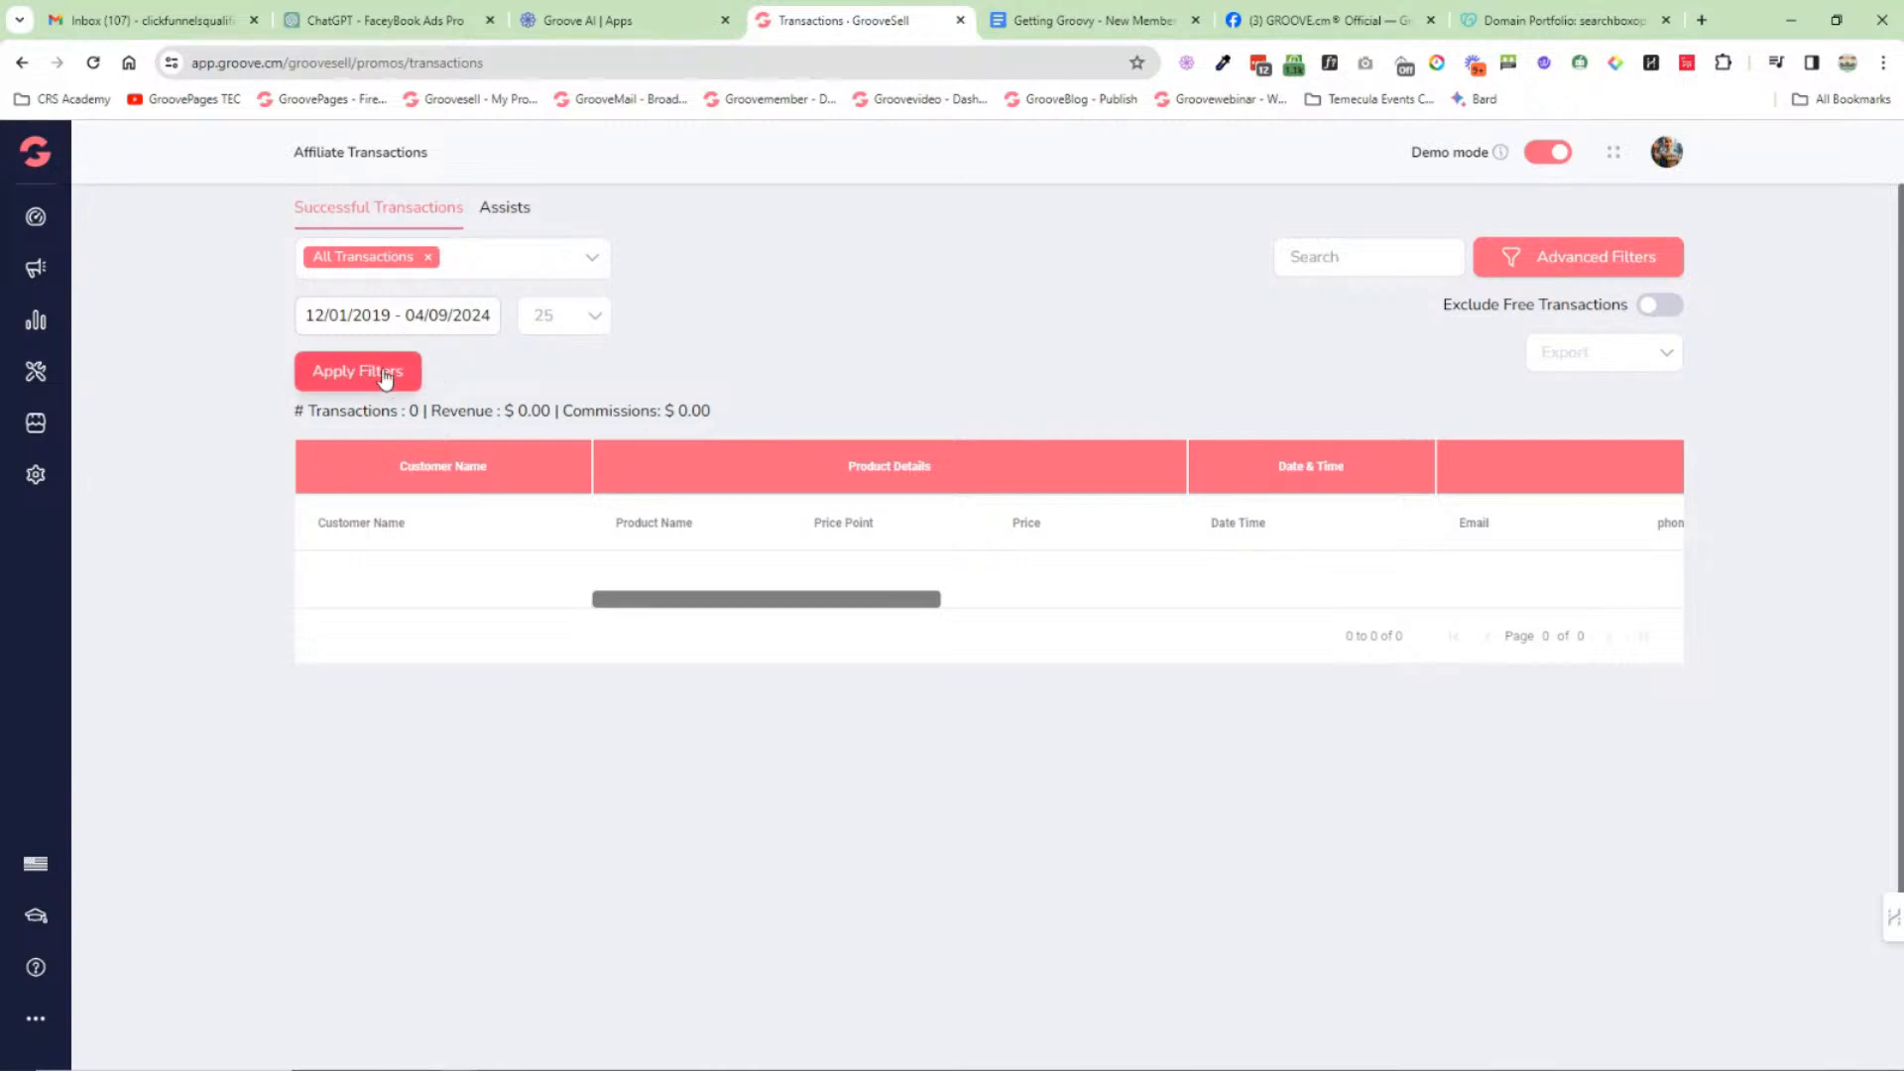
left_click(546, 264)
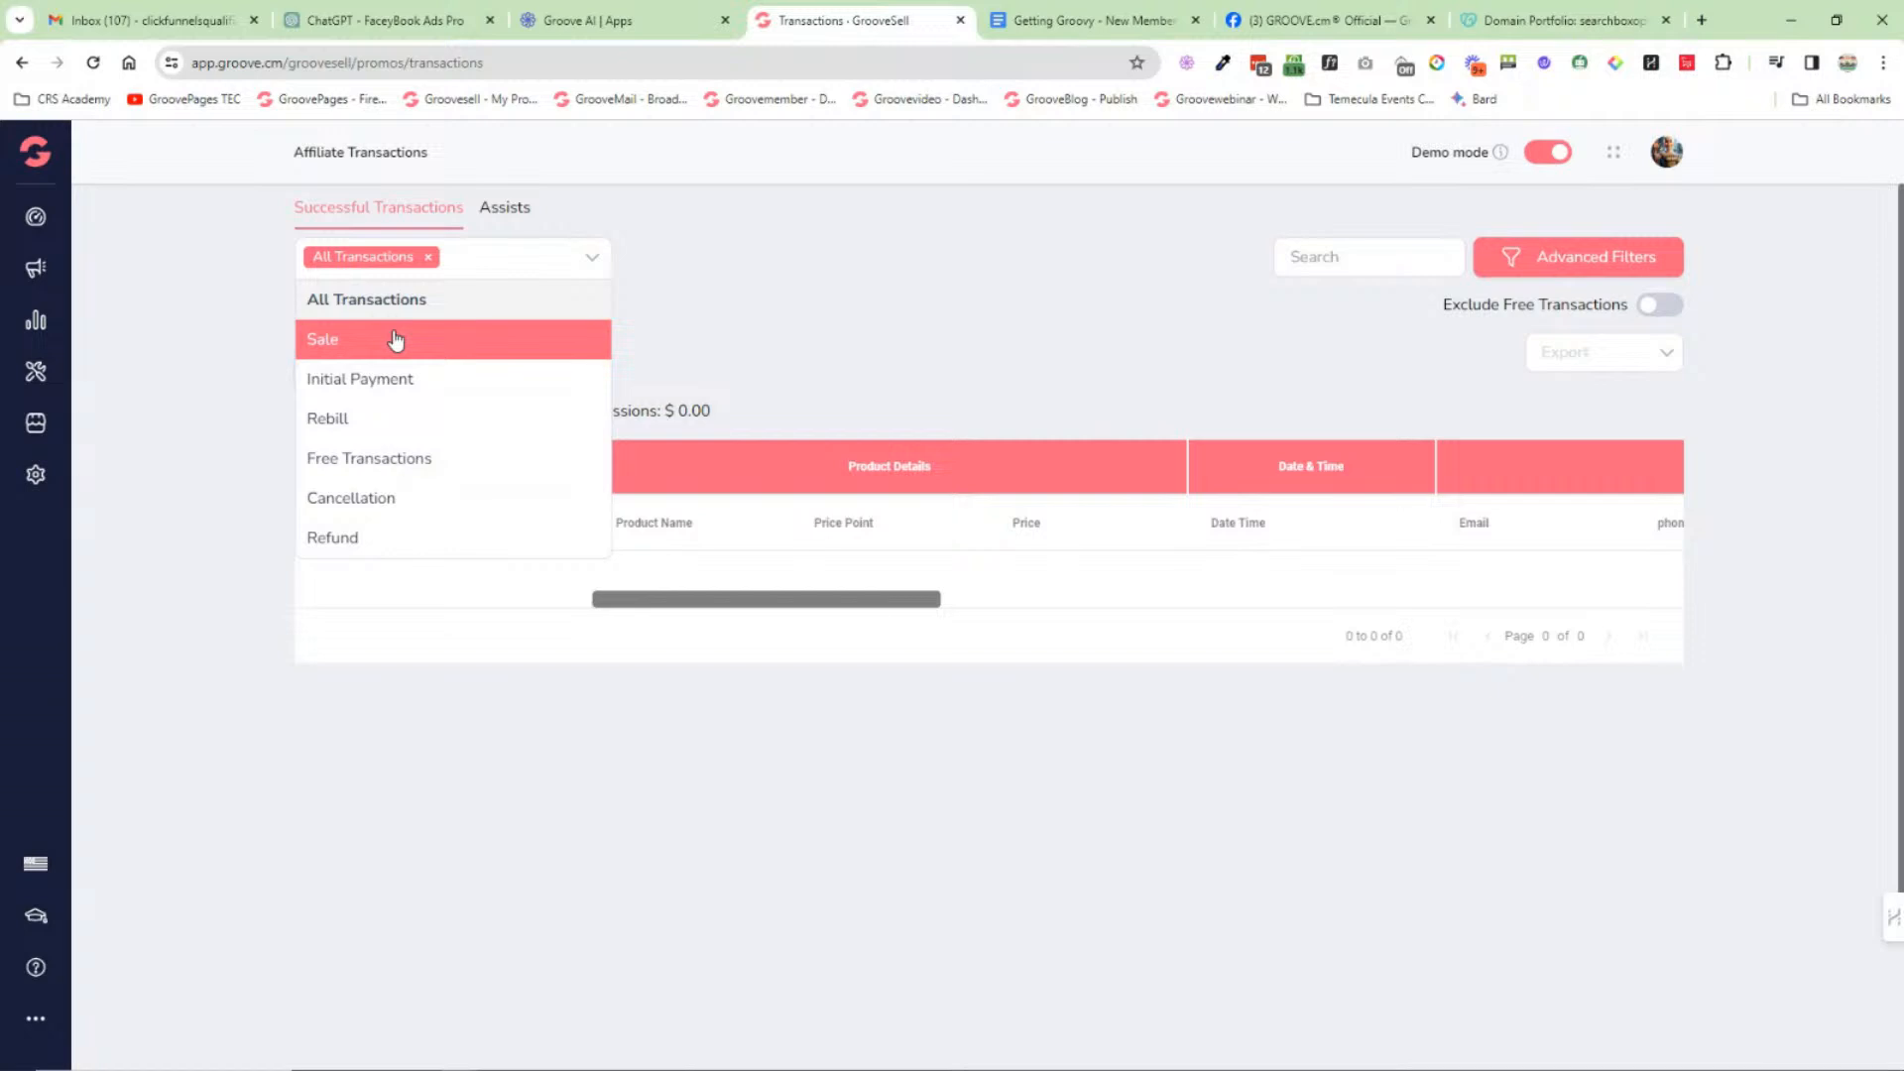
left_click(395, 340)
left_click(427, 318)
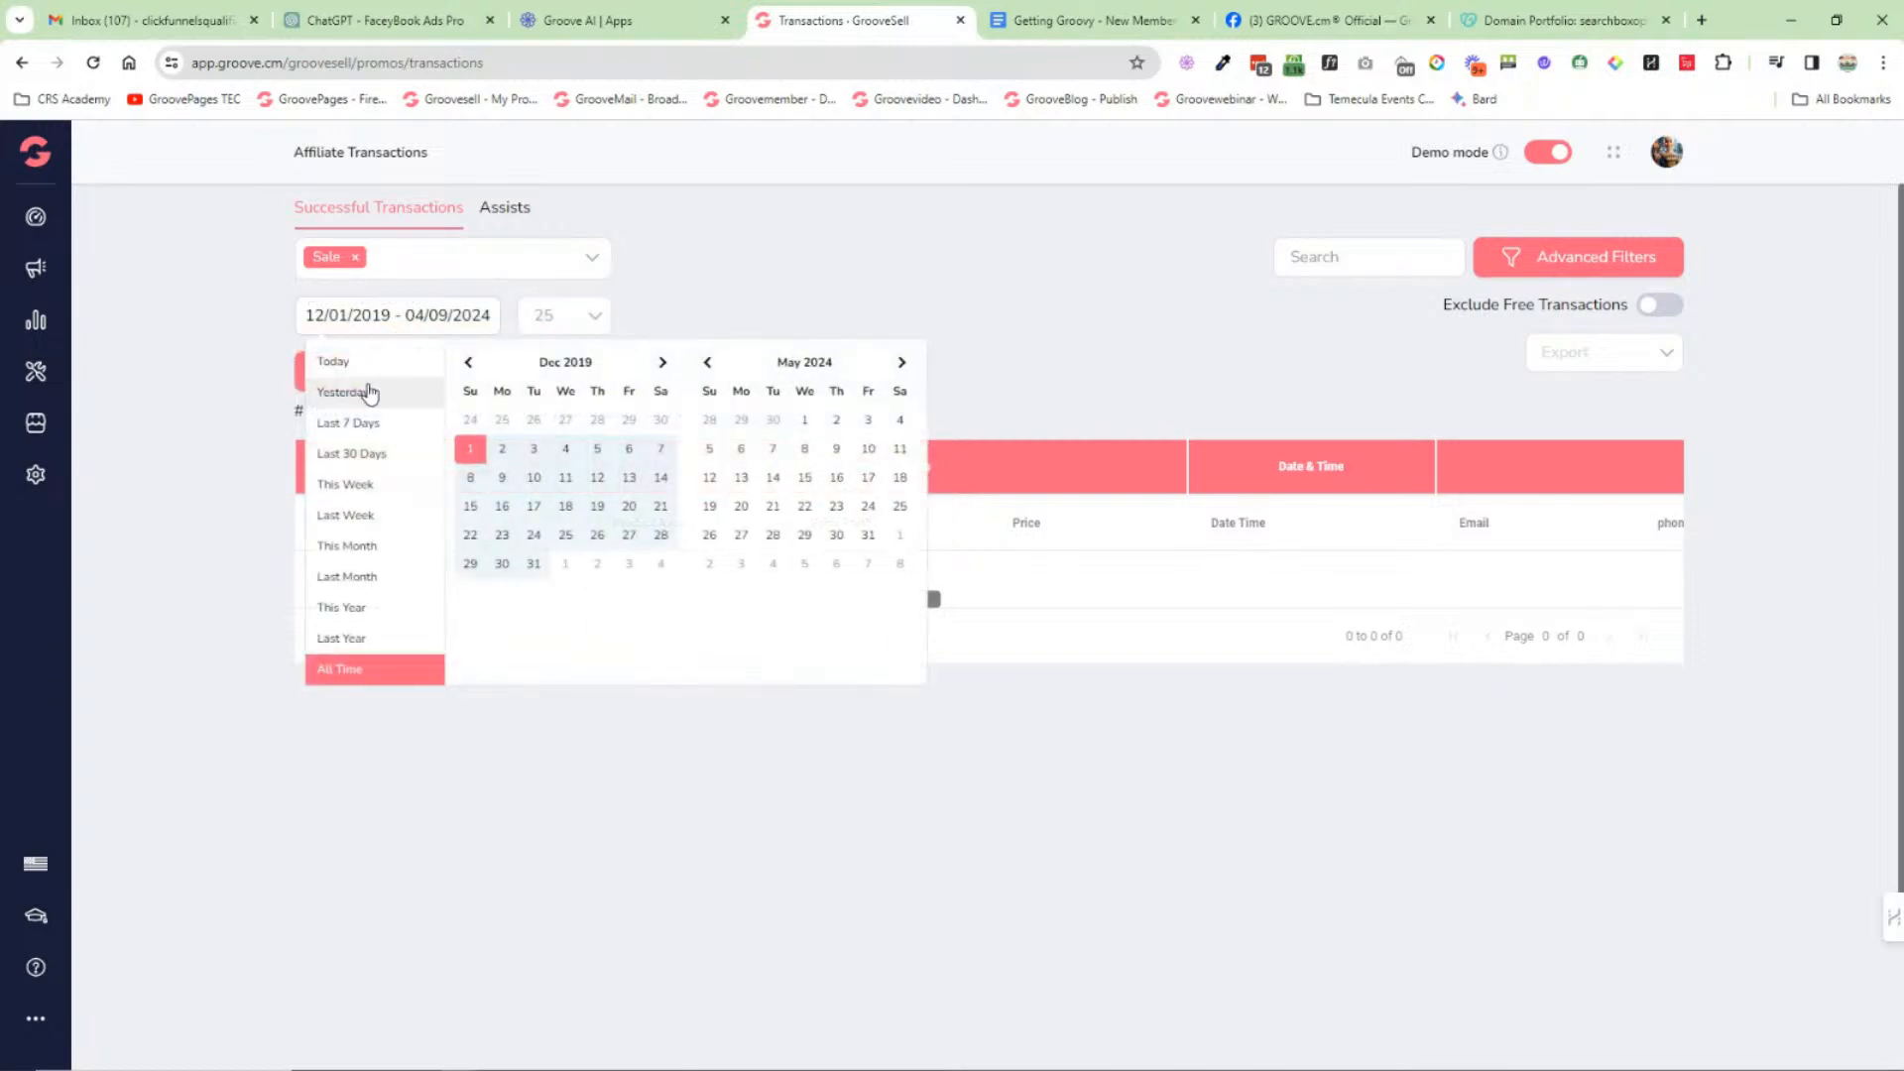
left_click(386, 454)
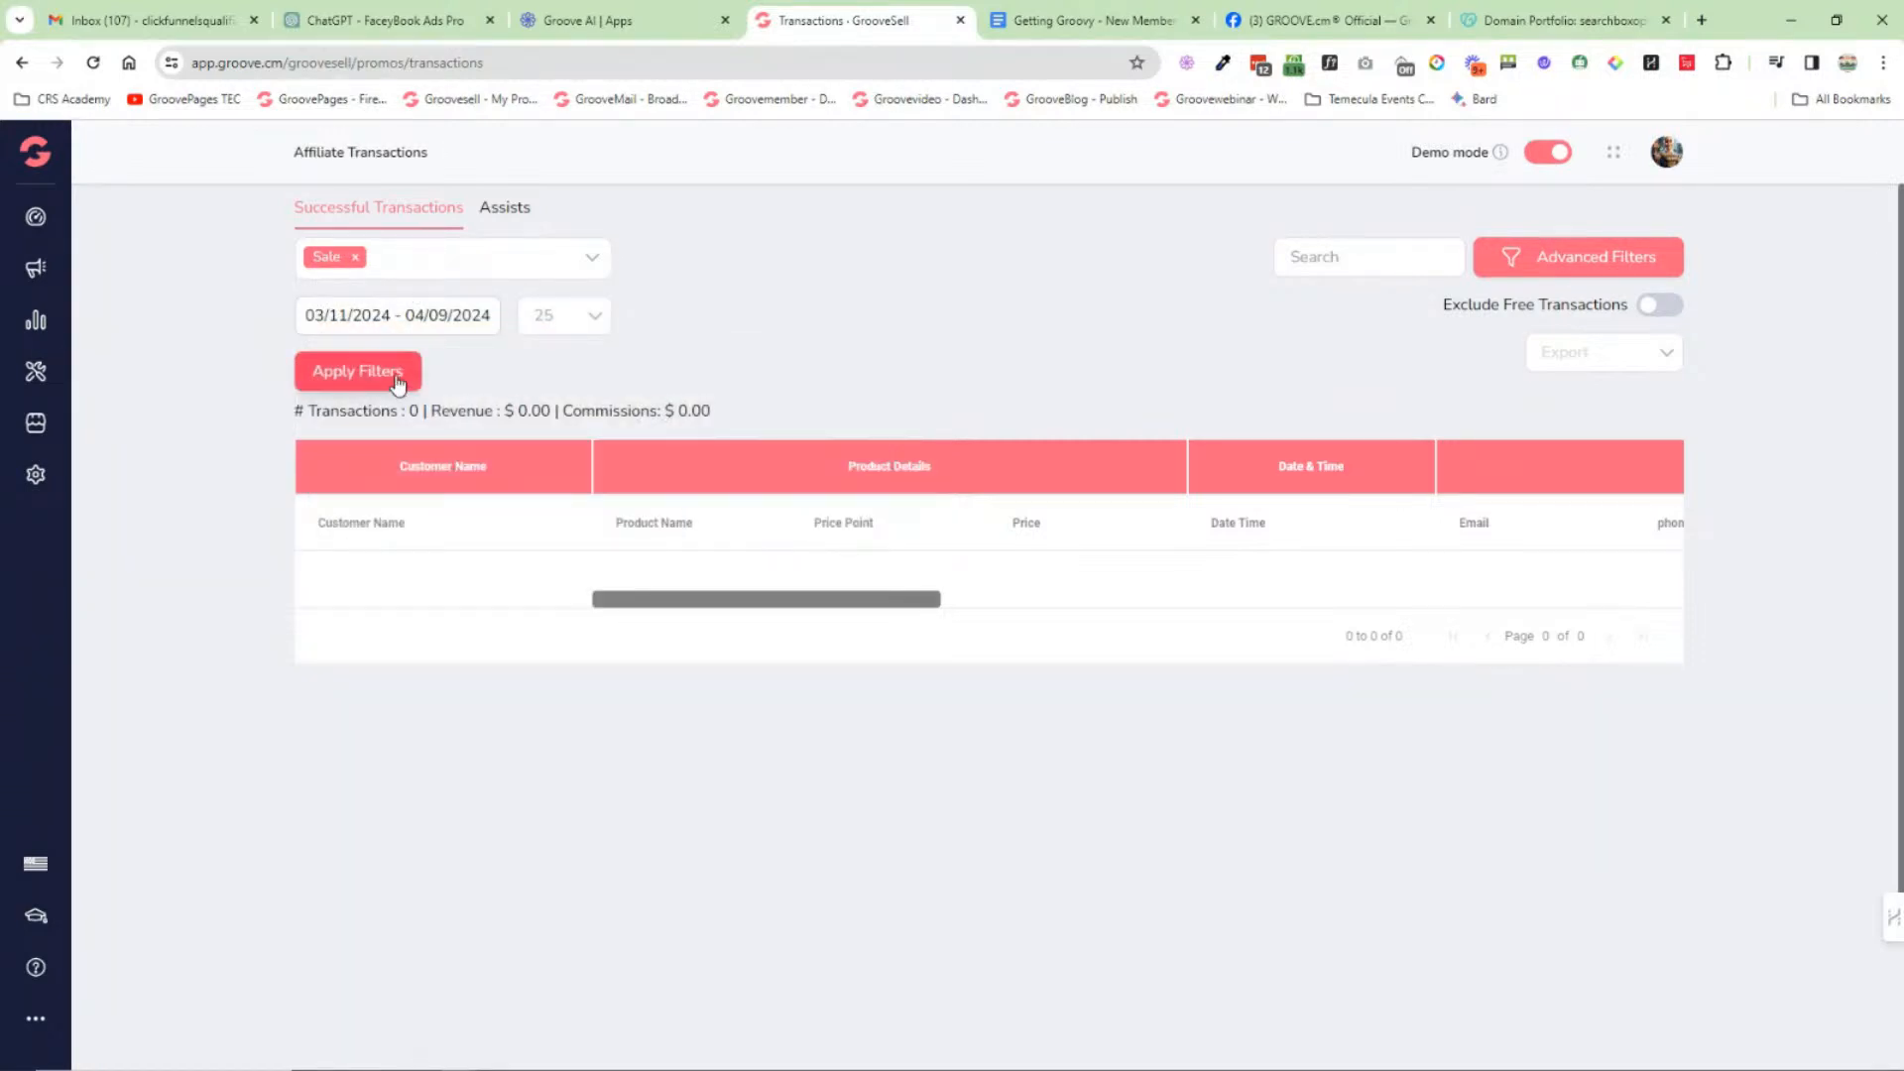
left_click(397, 375)
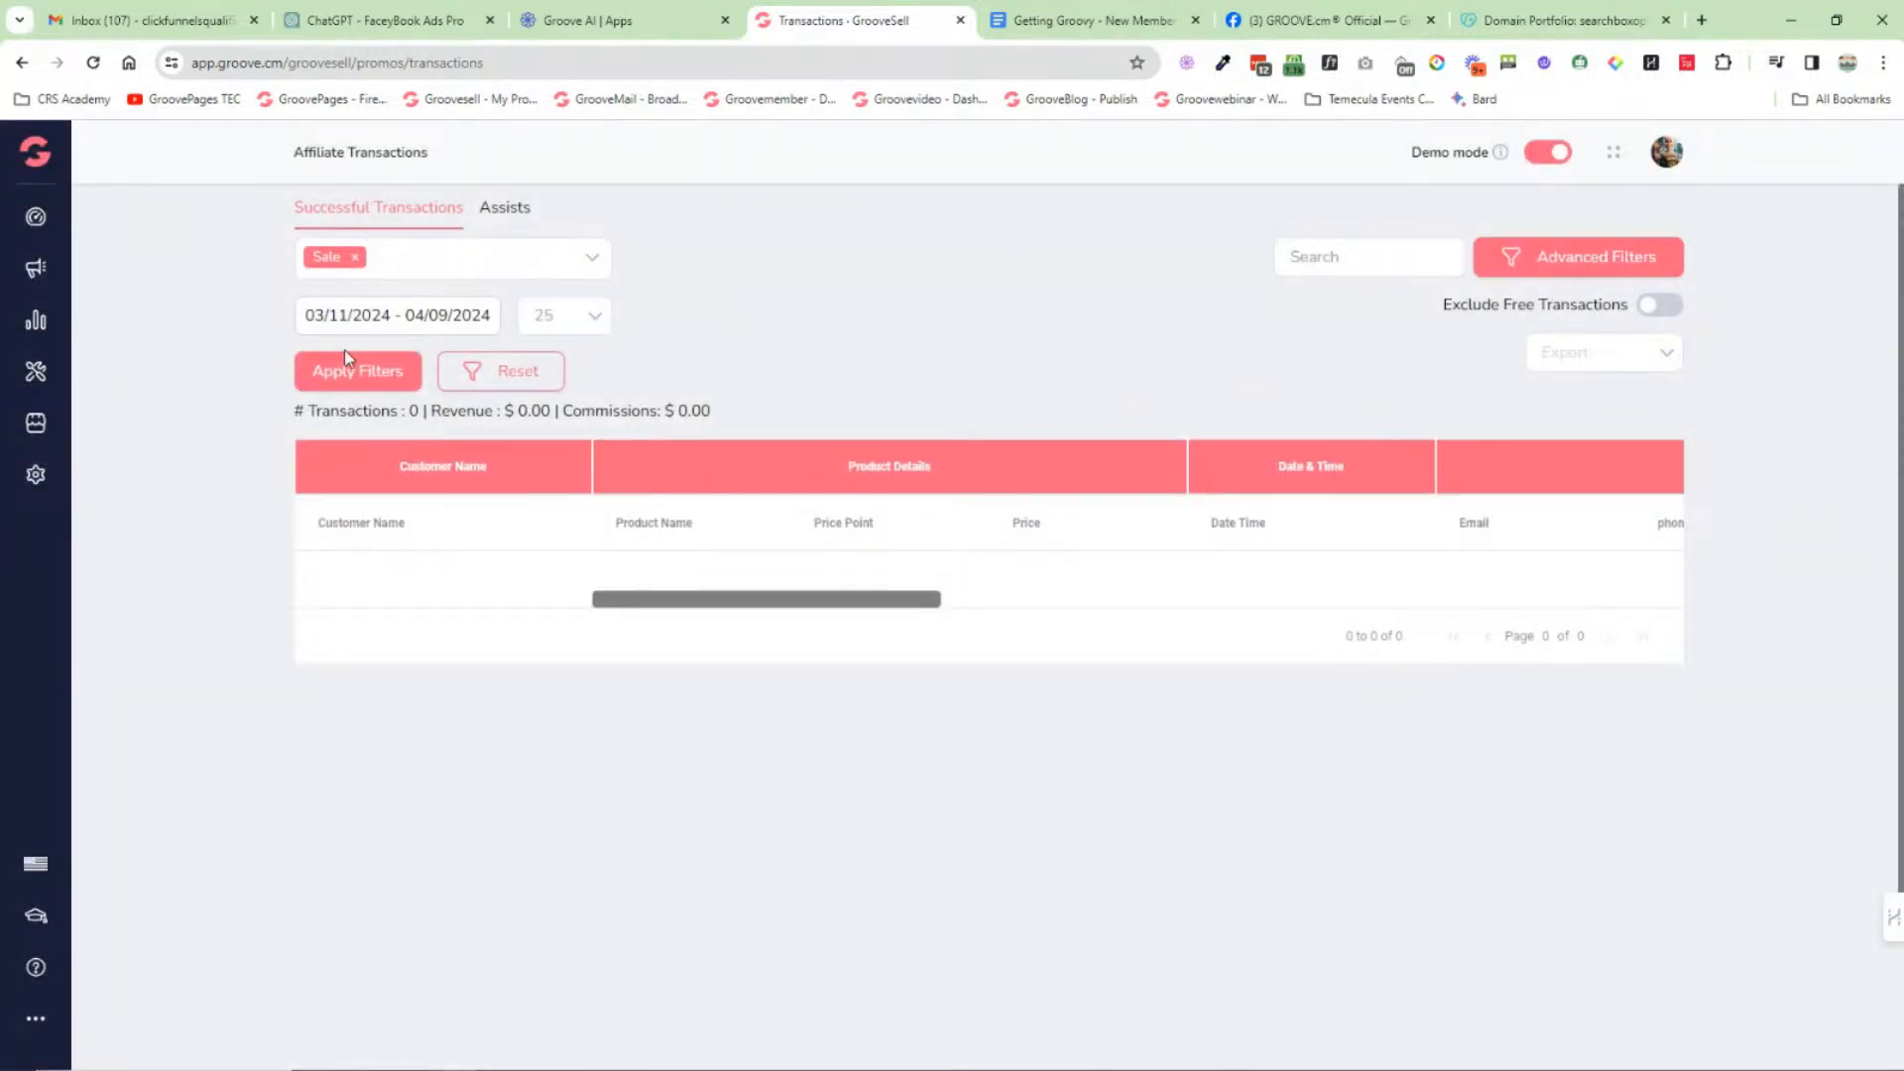
Step: View the affiliate's Tracking Links page and the Affiliate Settings
left_click(37, 377)
left_click(151, 254)
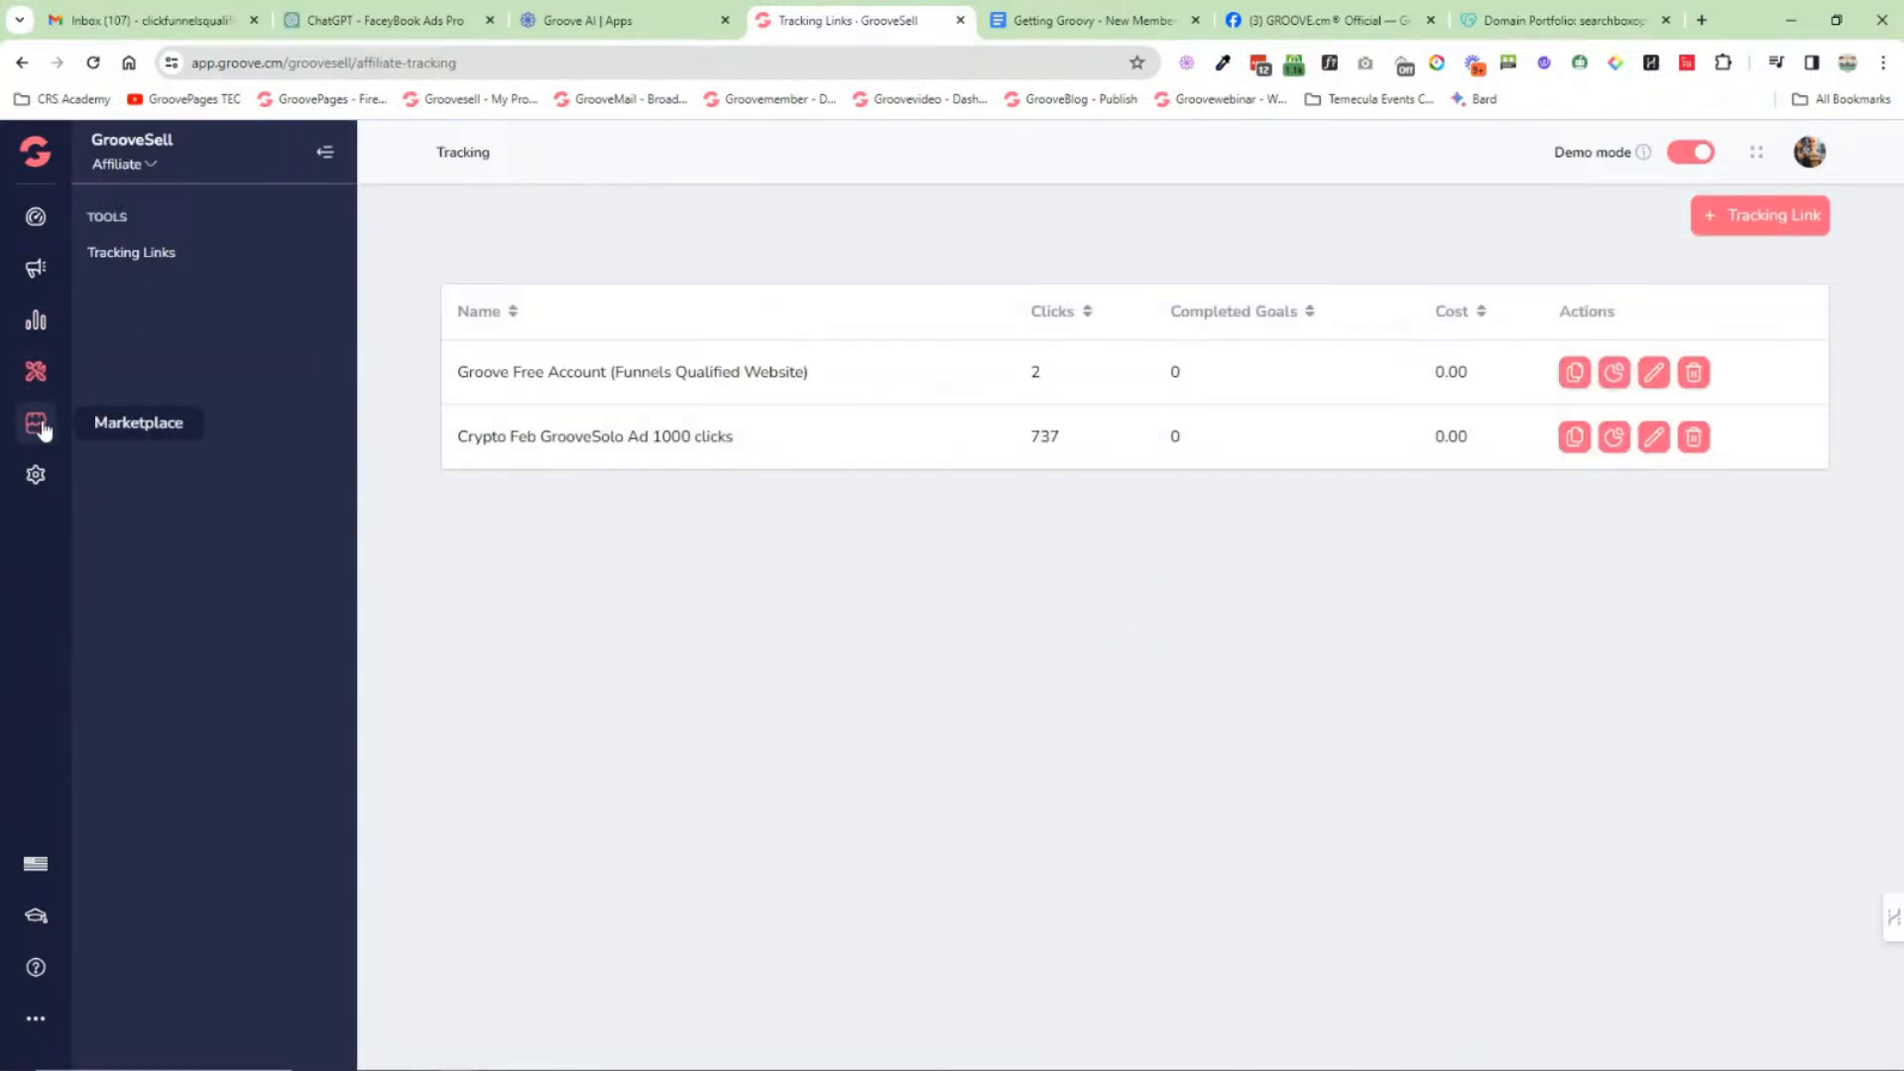
left_click(38, 477)
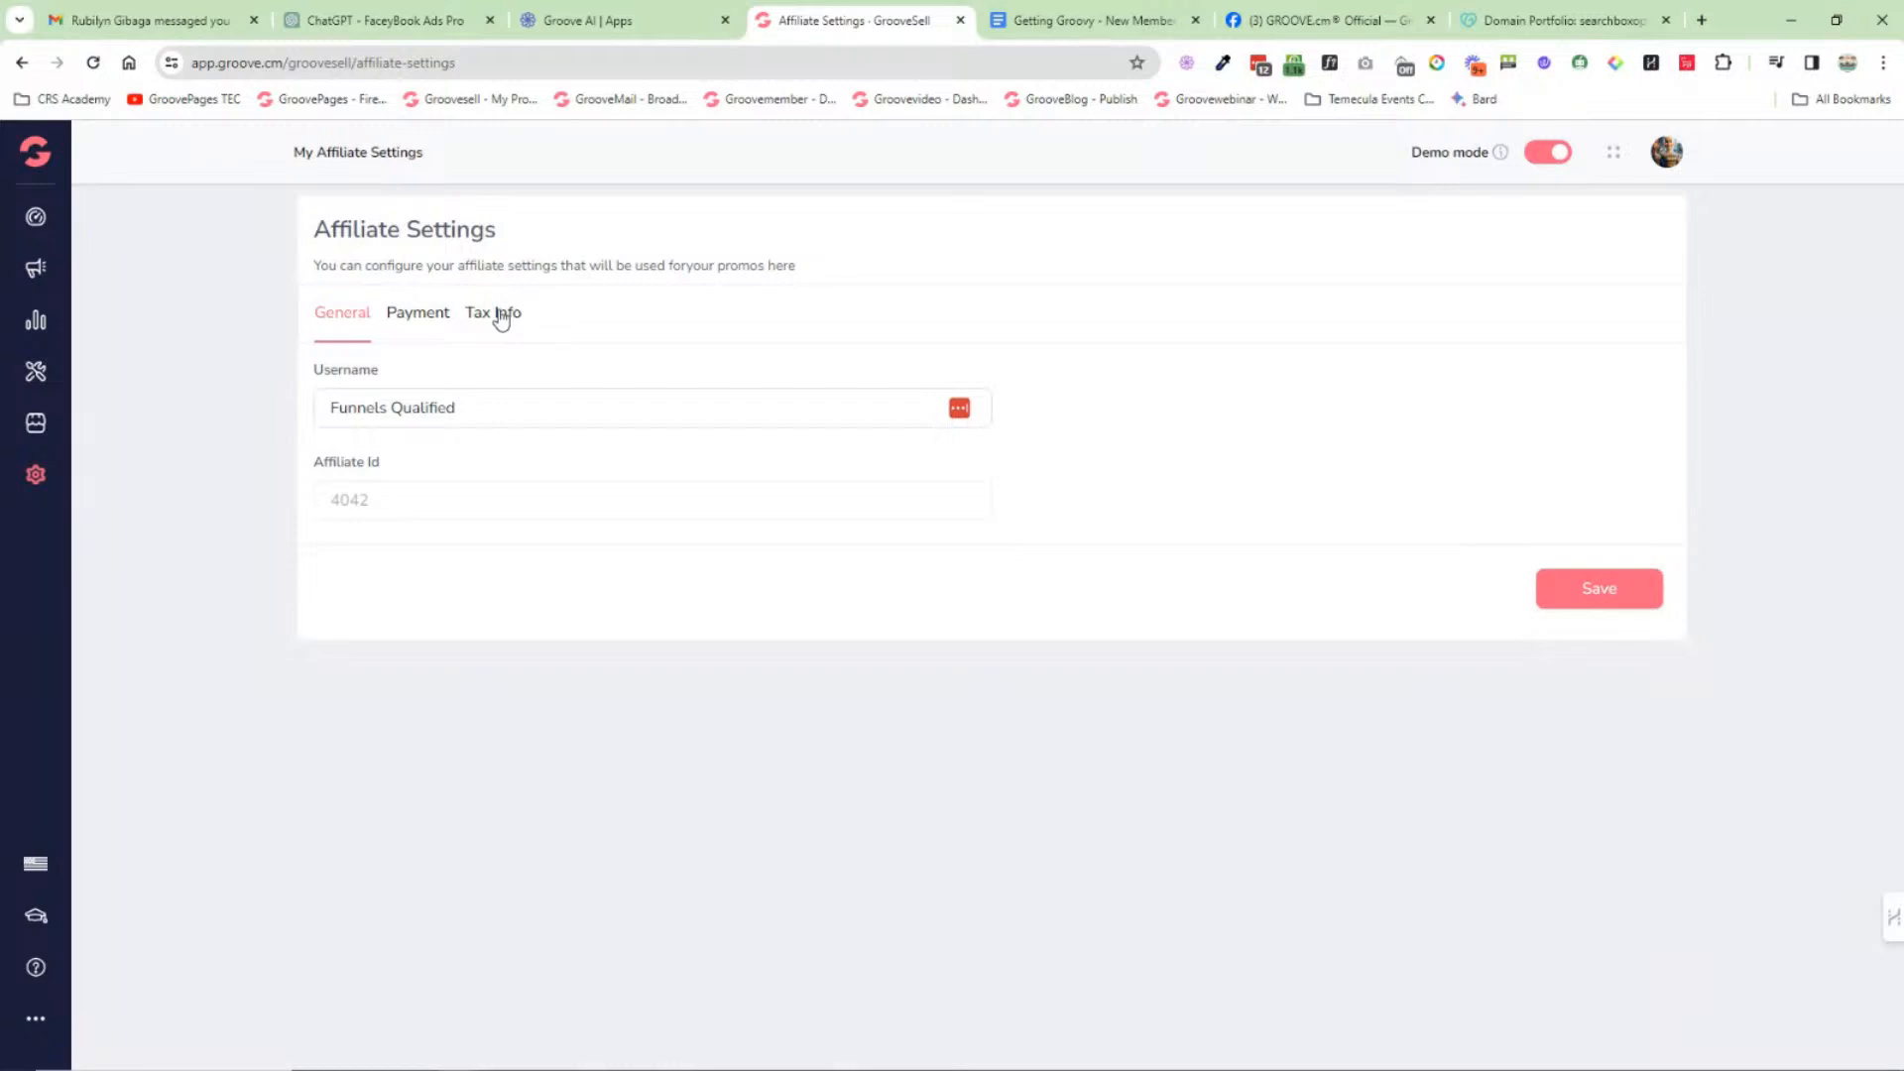
Step: Return to the Groove dashboard and check the orientation steps in the Getting Groovy roadmap document
mouse_move(44, 169)
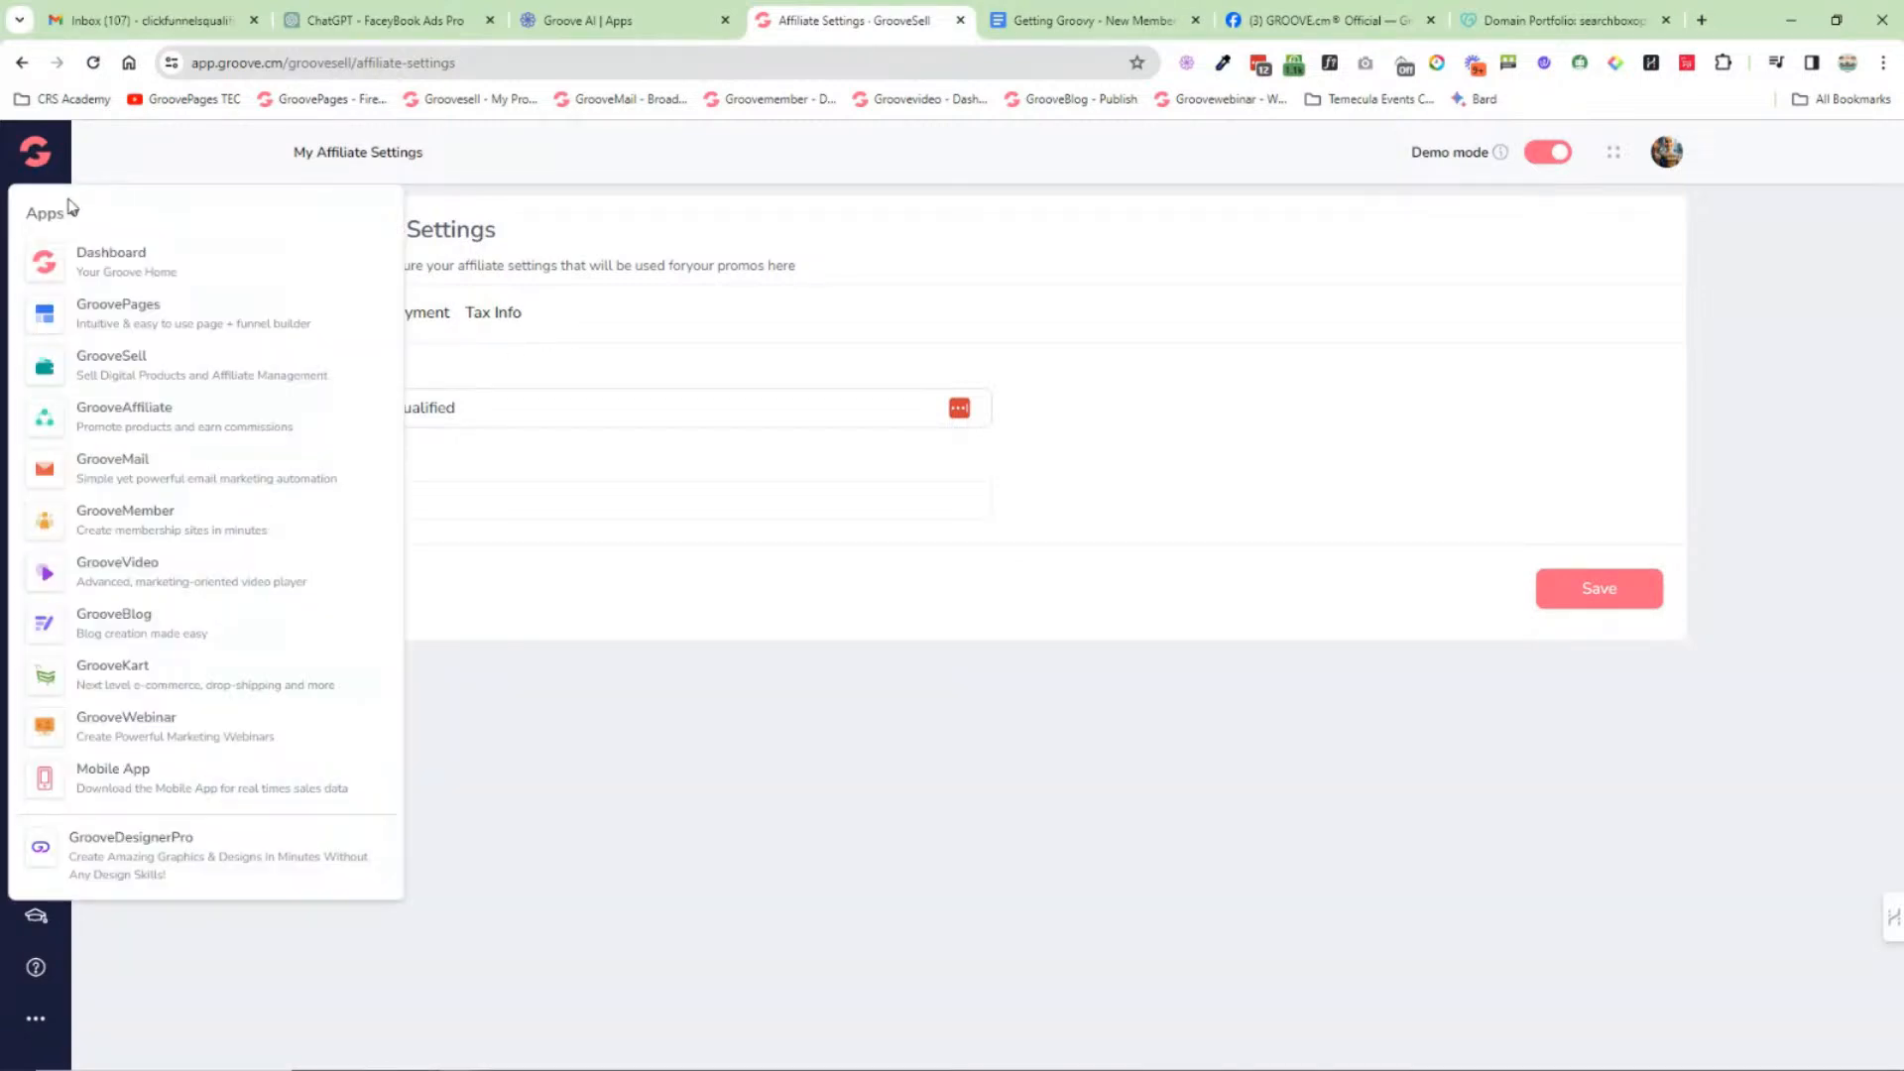
left_click(109, 260)
left_click(109, 260)
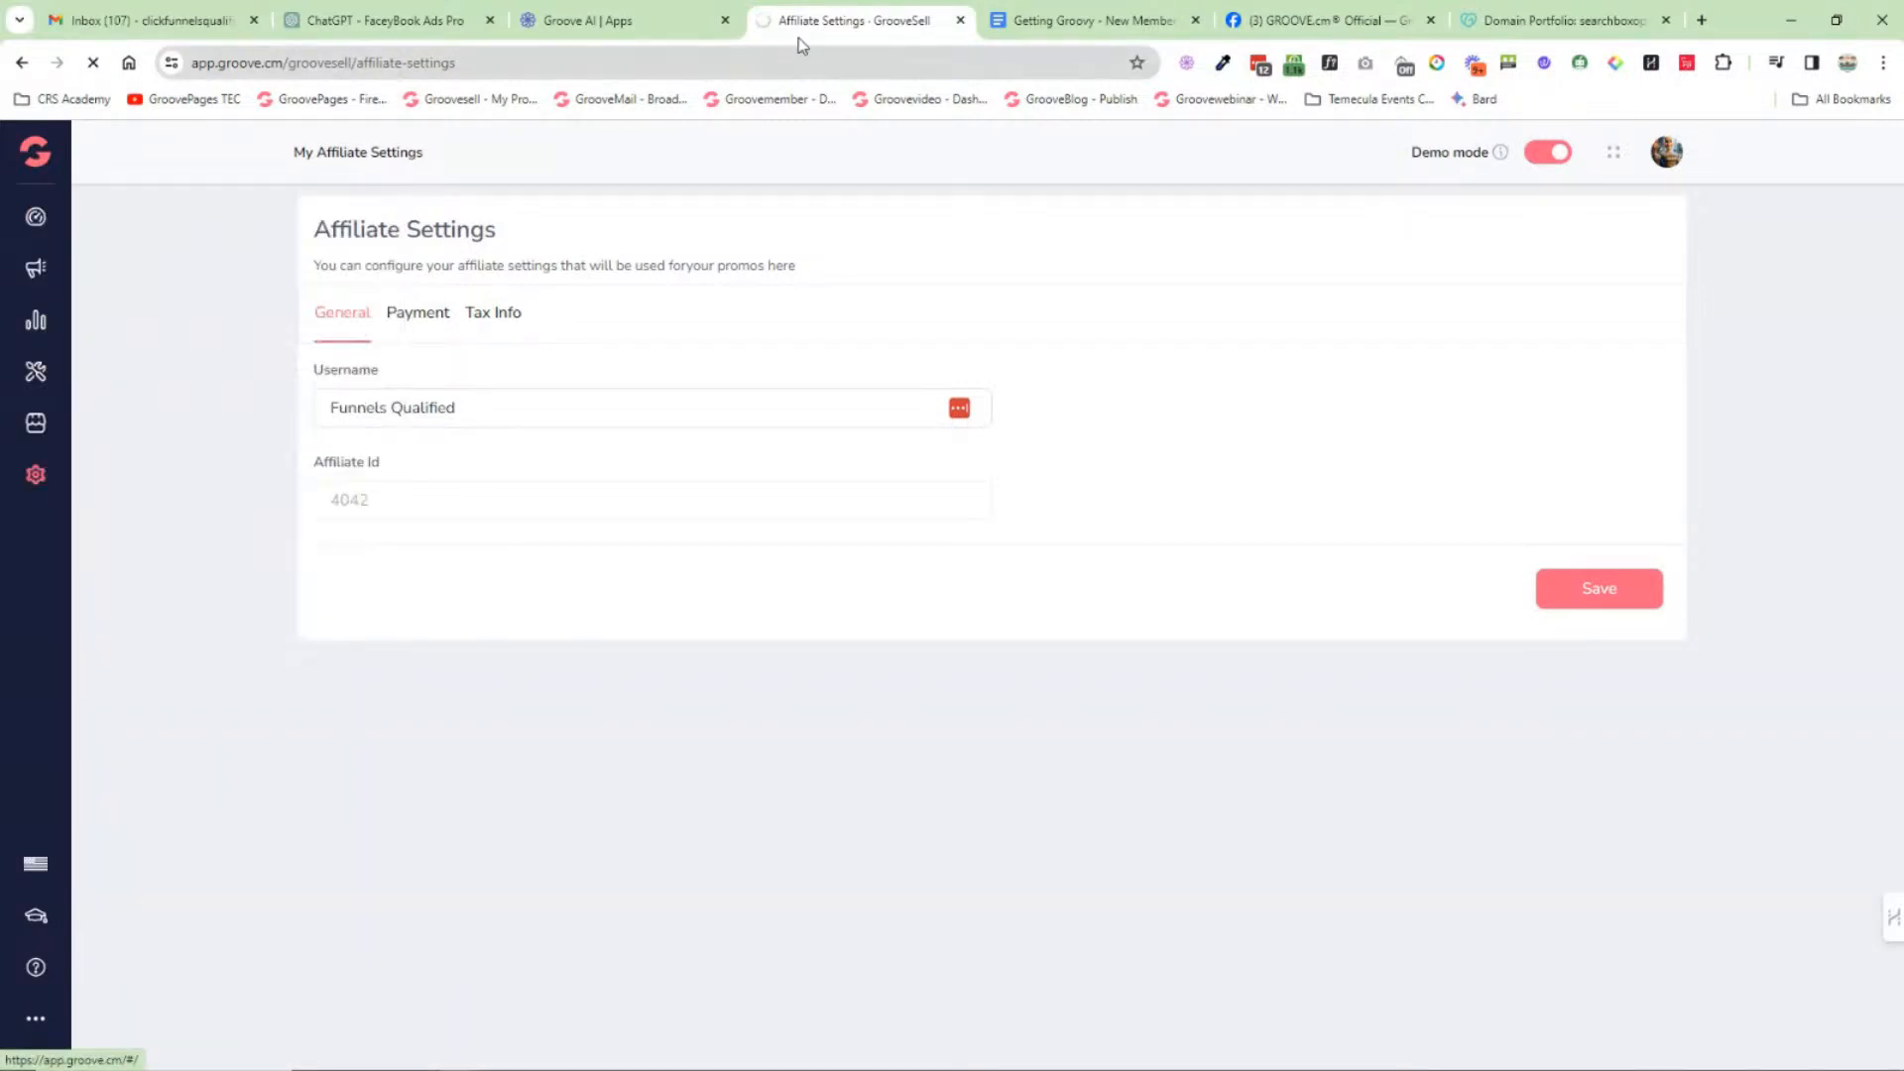
left_click(1091, 20)
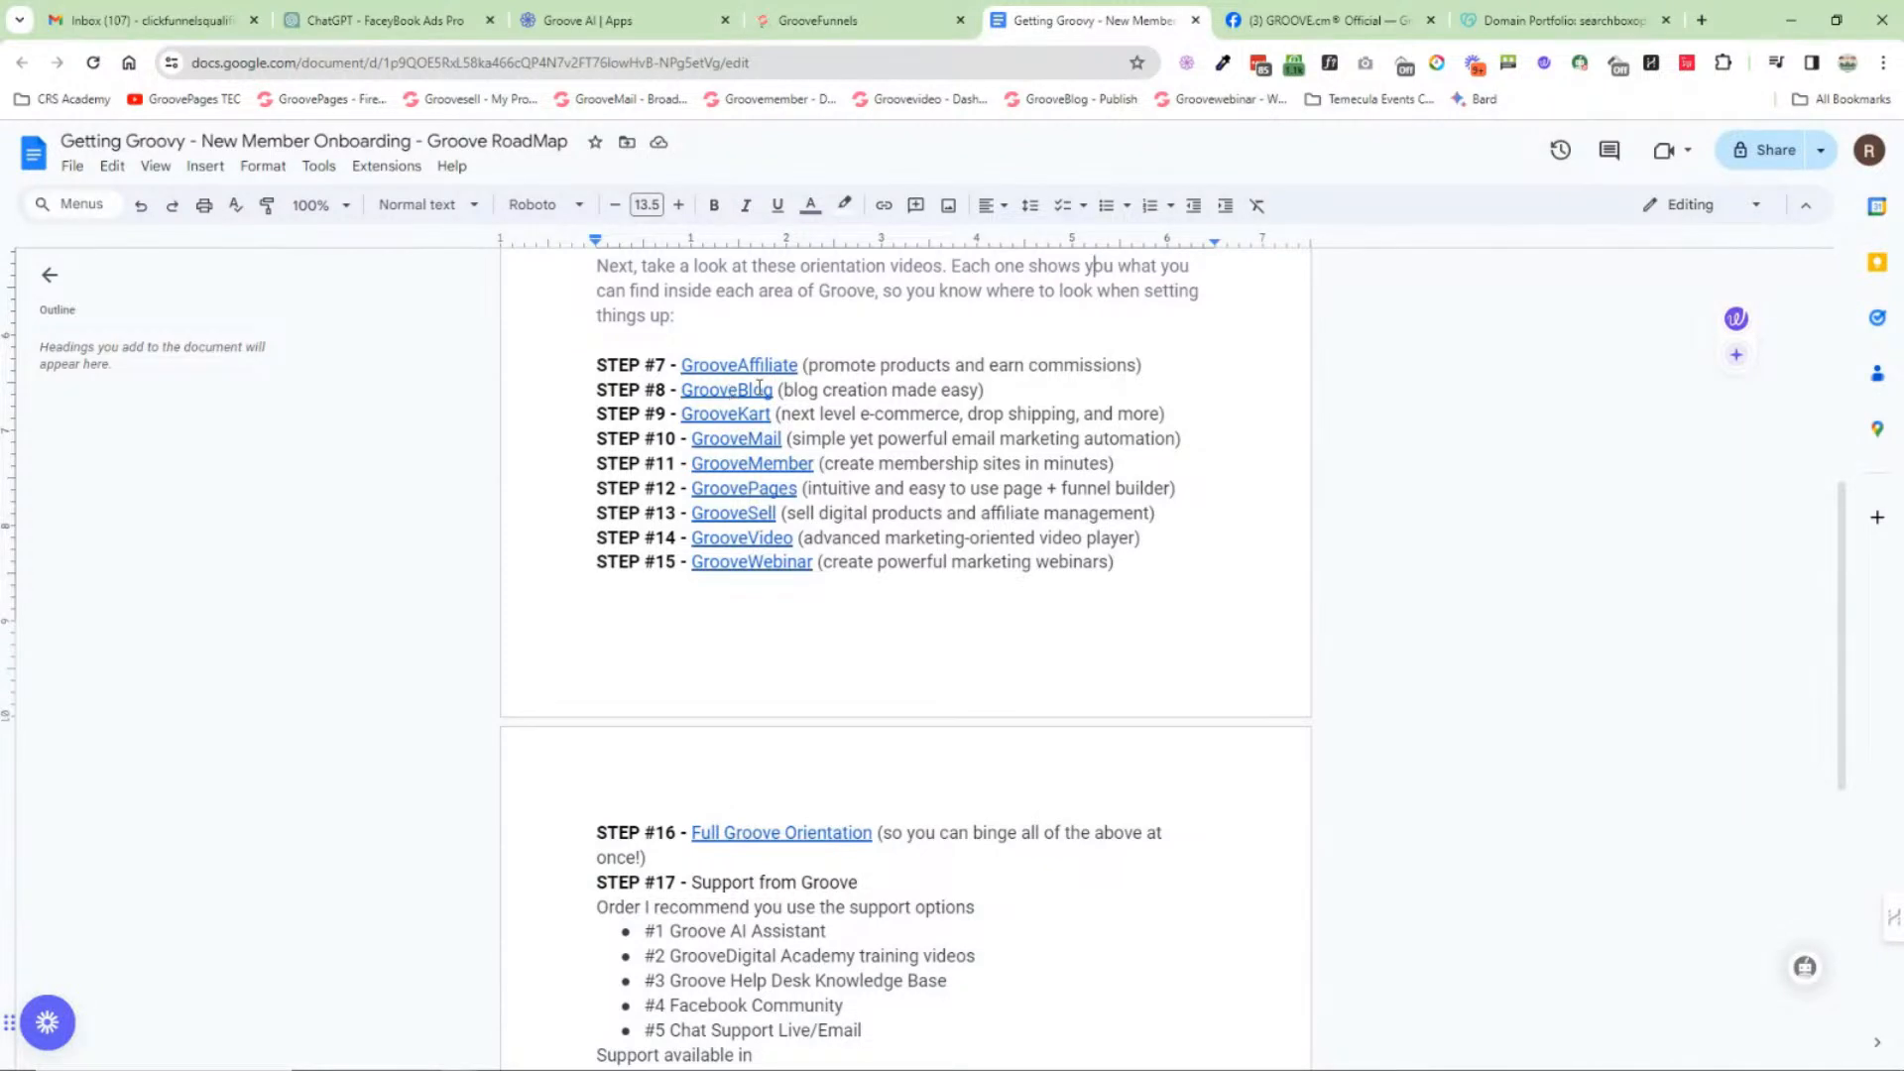
Step: Open the Temecula Events Company blog in GrooveBlog from the Groove dashboard
left_click(881, 24)
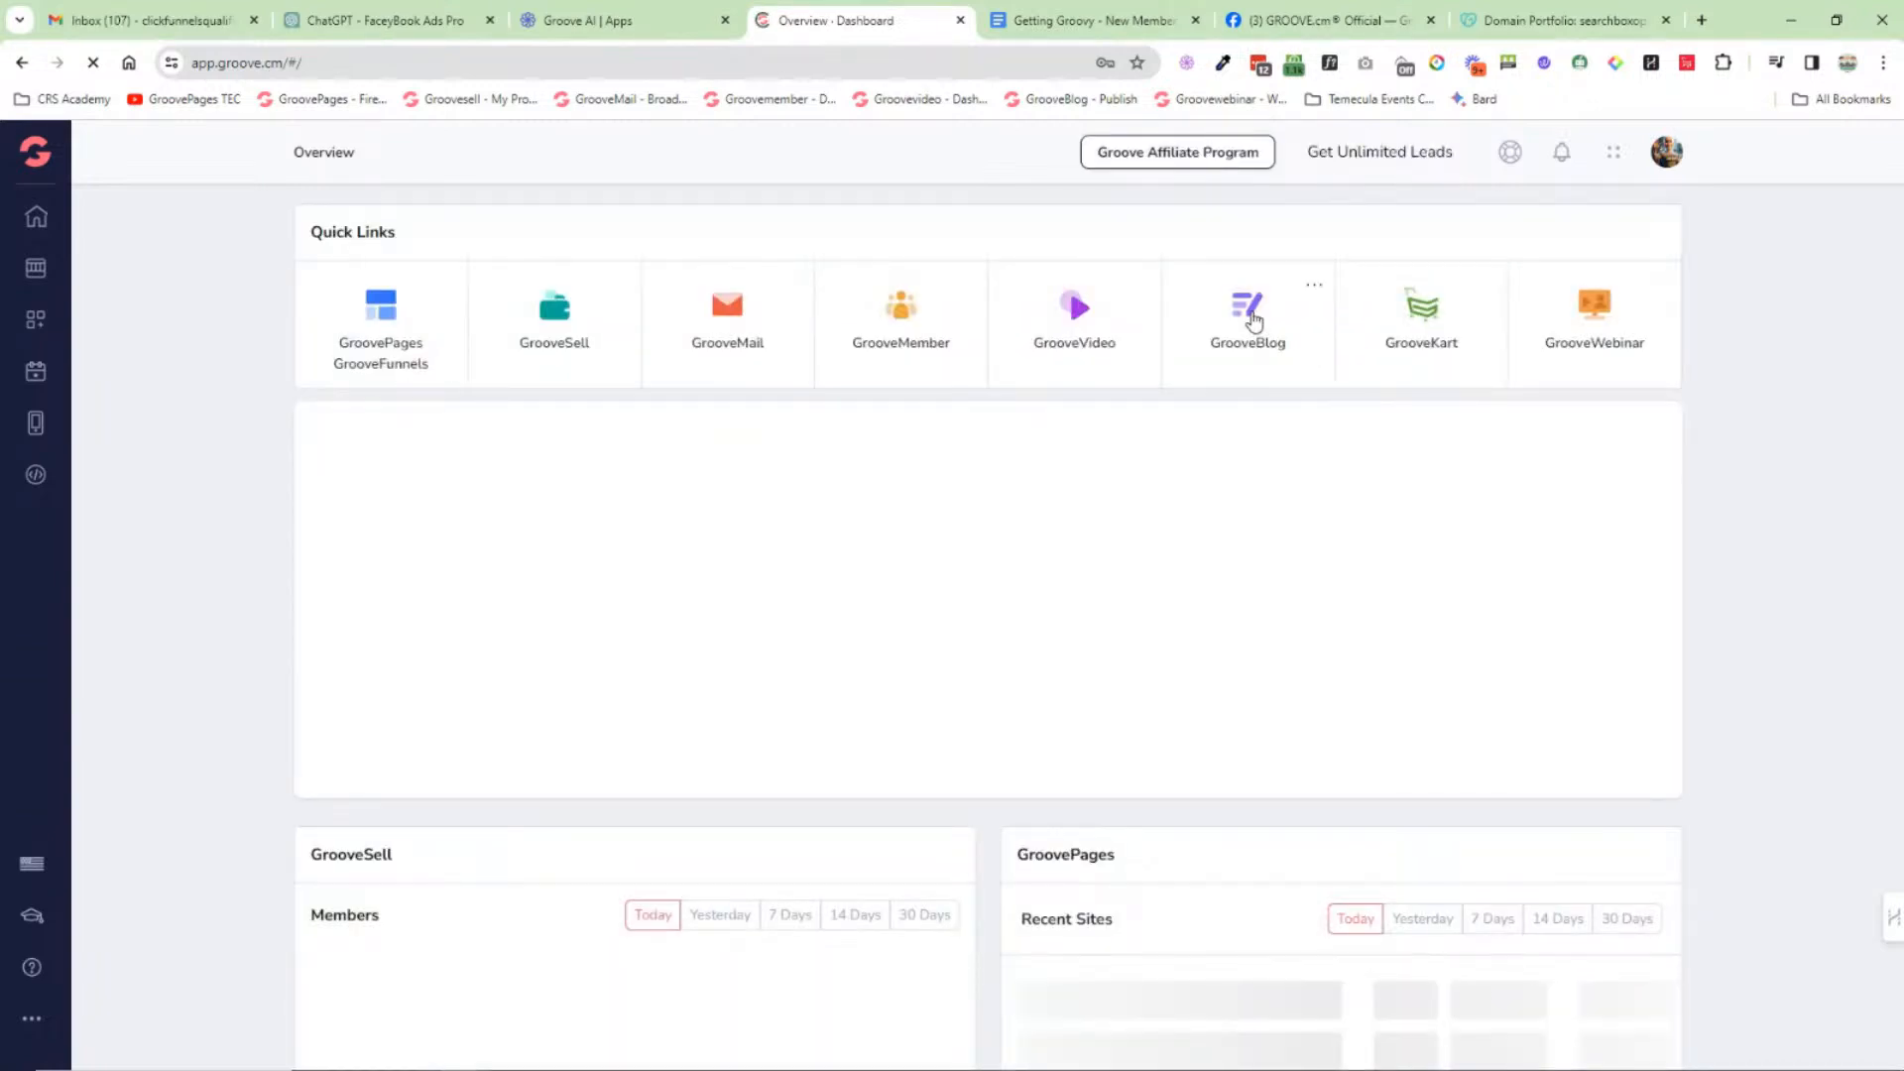
left_click(1252, 316)
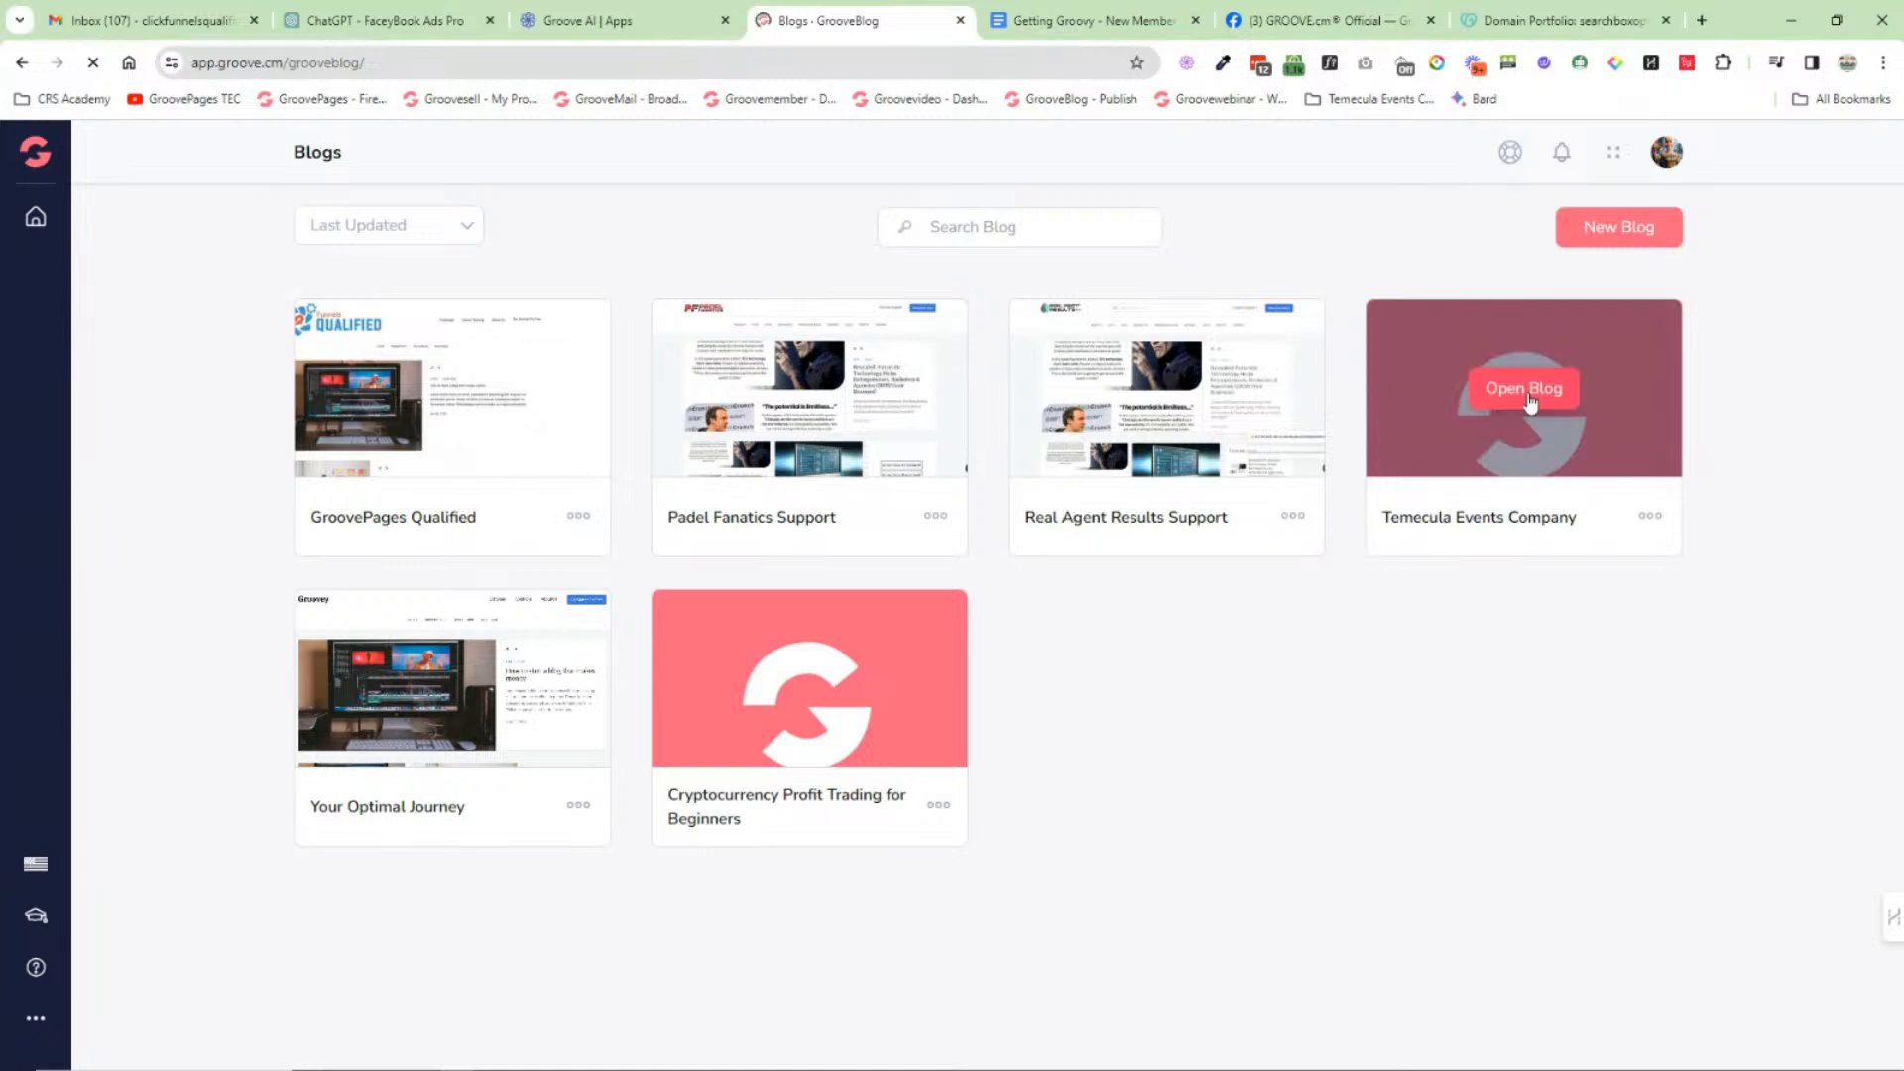
left_click(1524, 390)
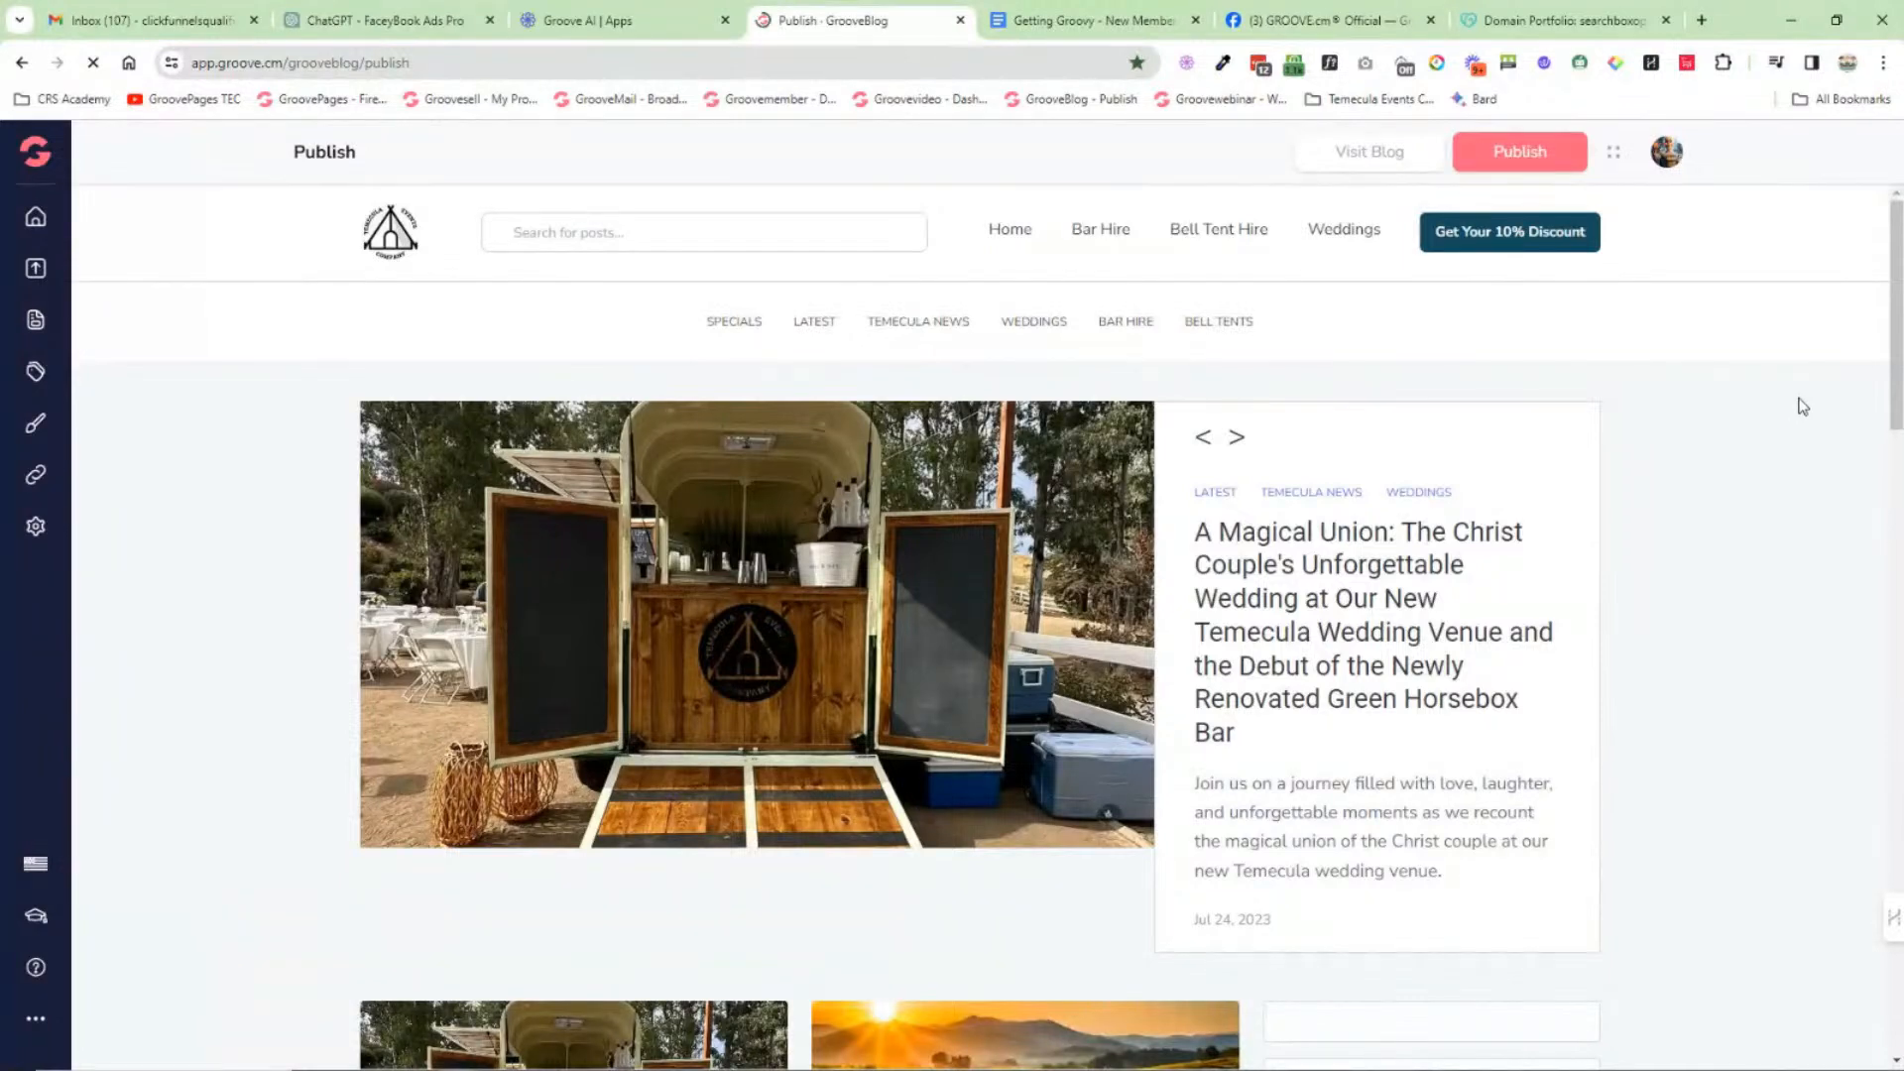
Step: Review the blog's SEO and Domains settings and open the published blog at temeculaeventscompany.com/blog
left_click(35, 532)
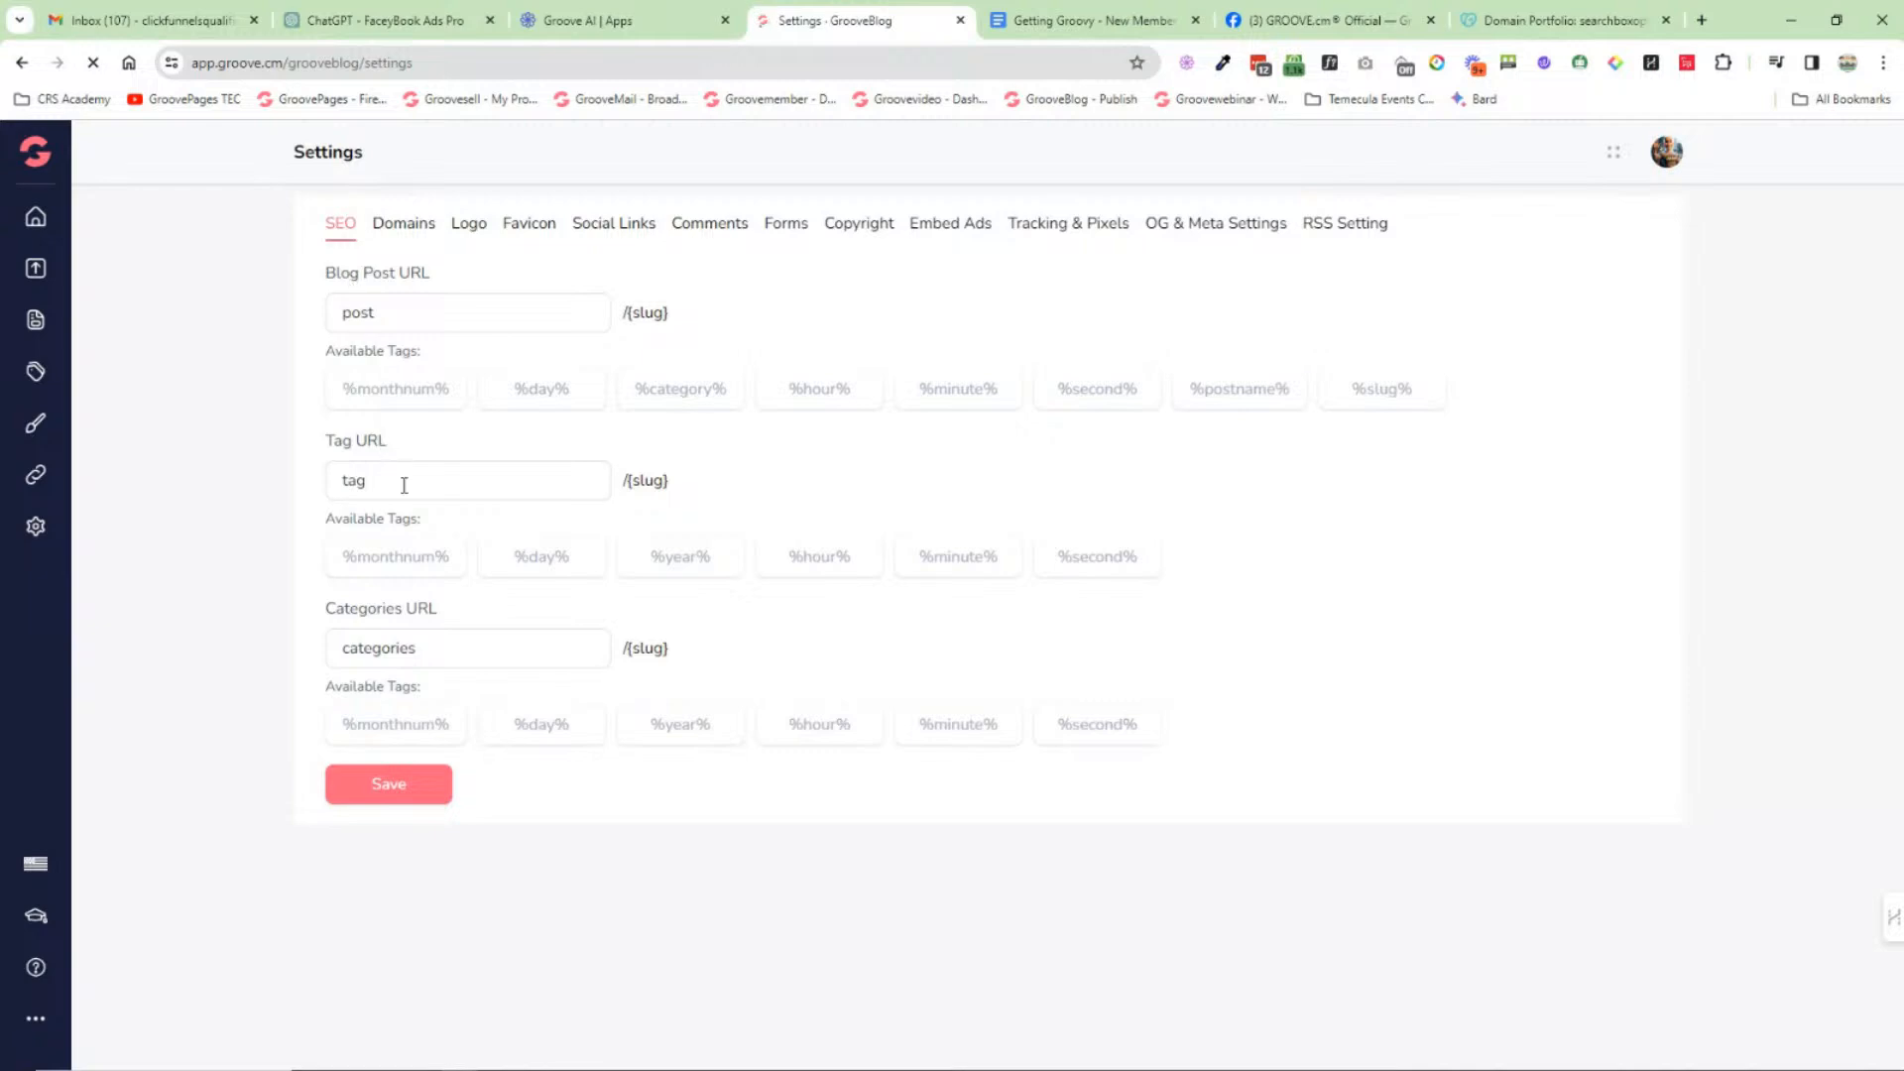
left_click(396, 235)
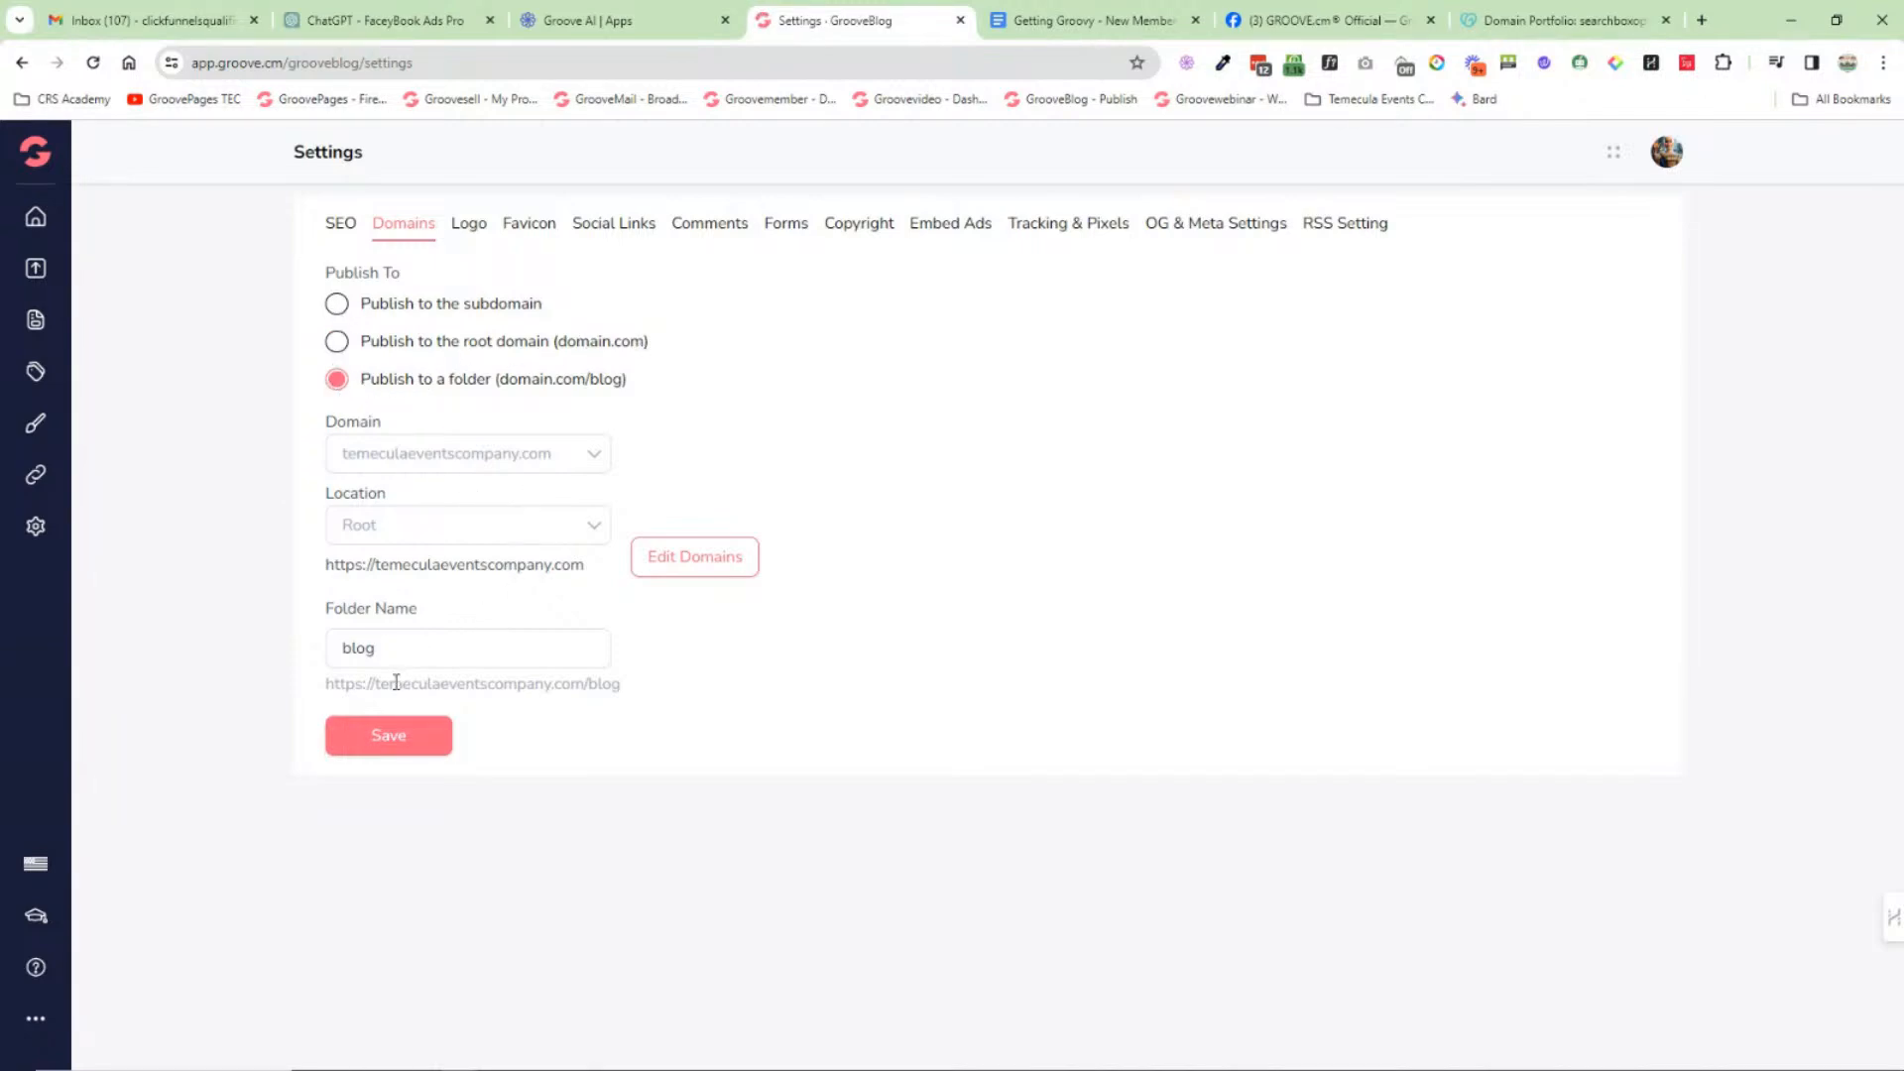
triple_click(396, 682)
right_click(396, 683)
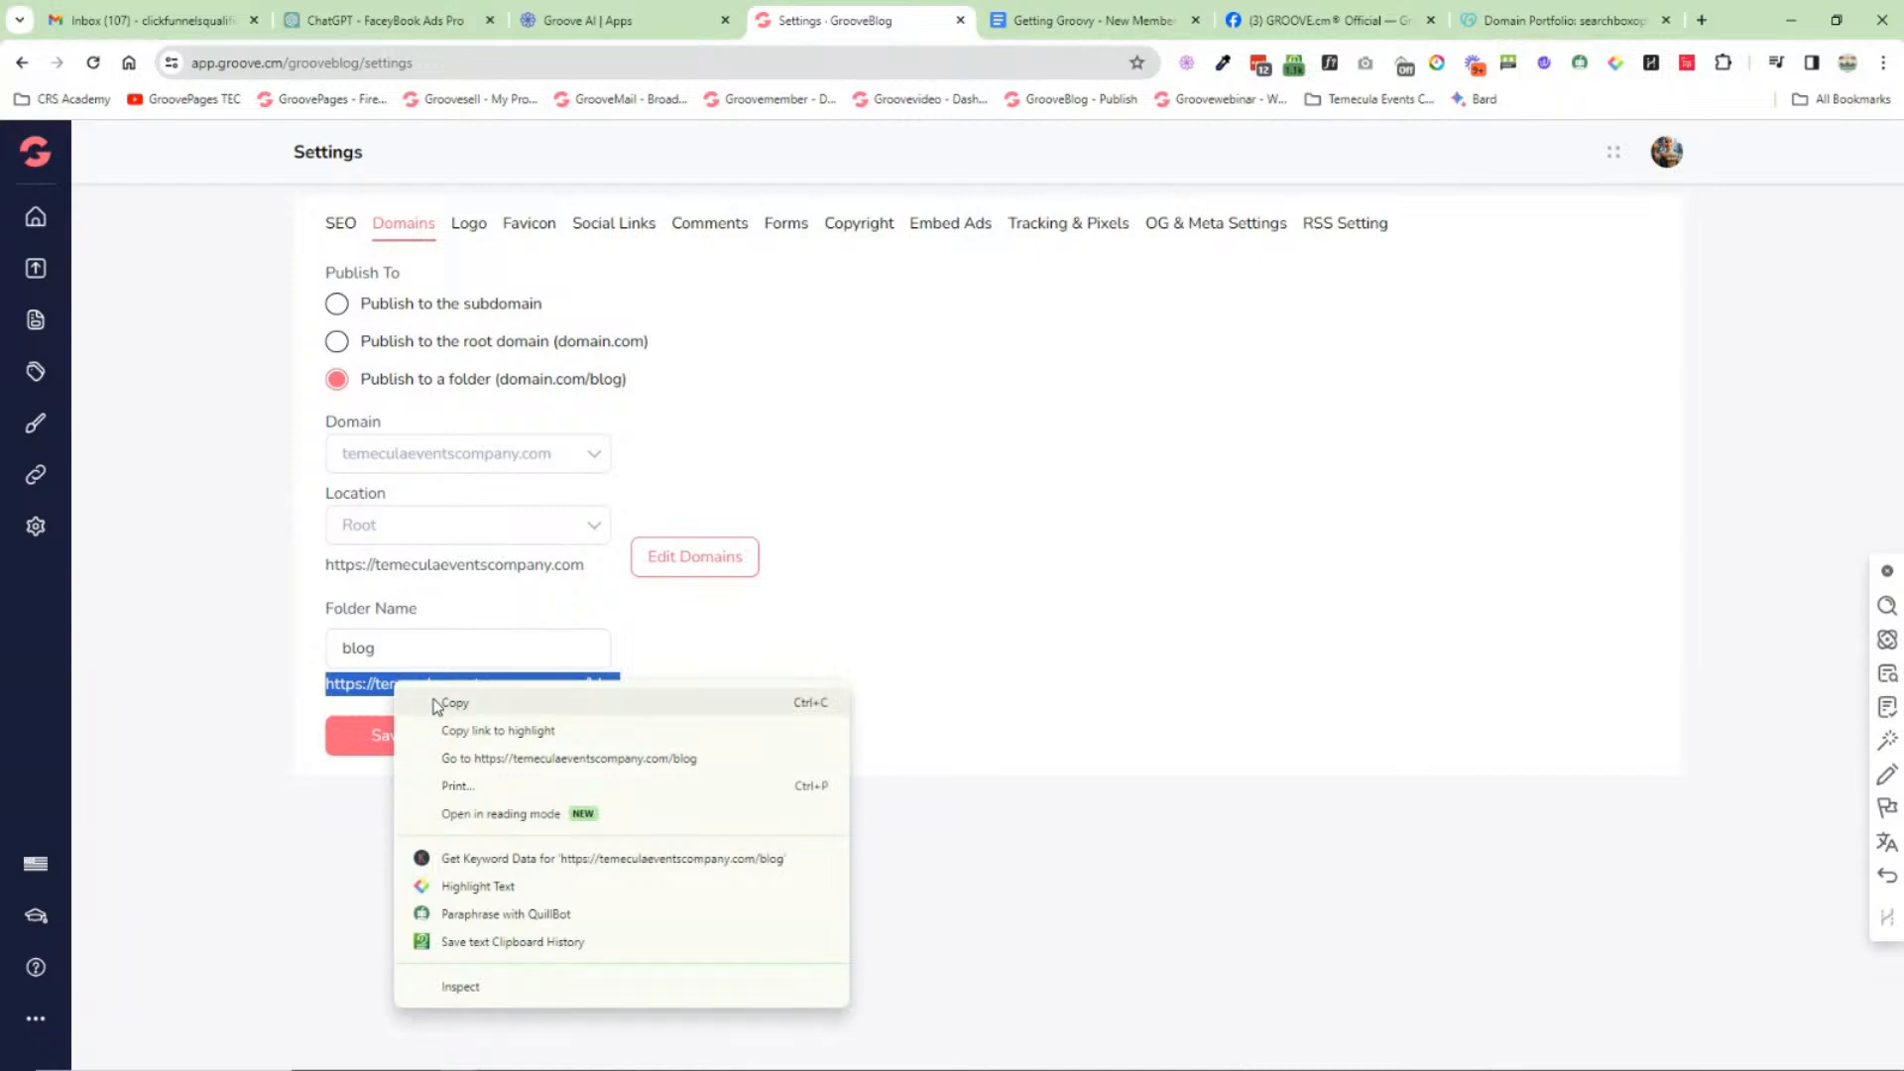
left_click(528, 758)
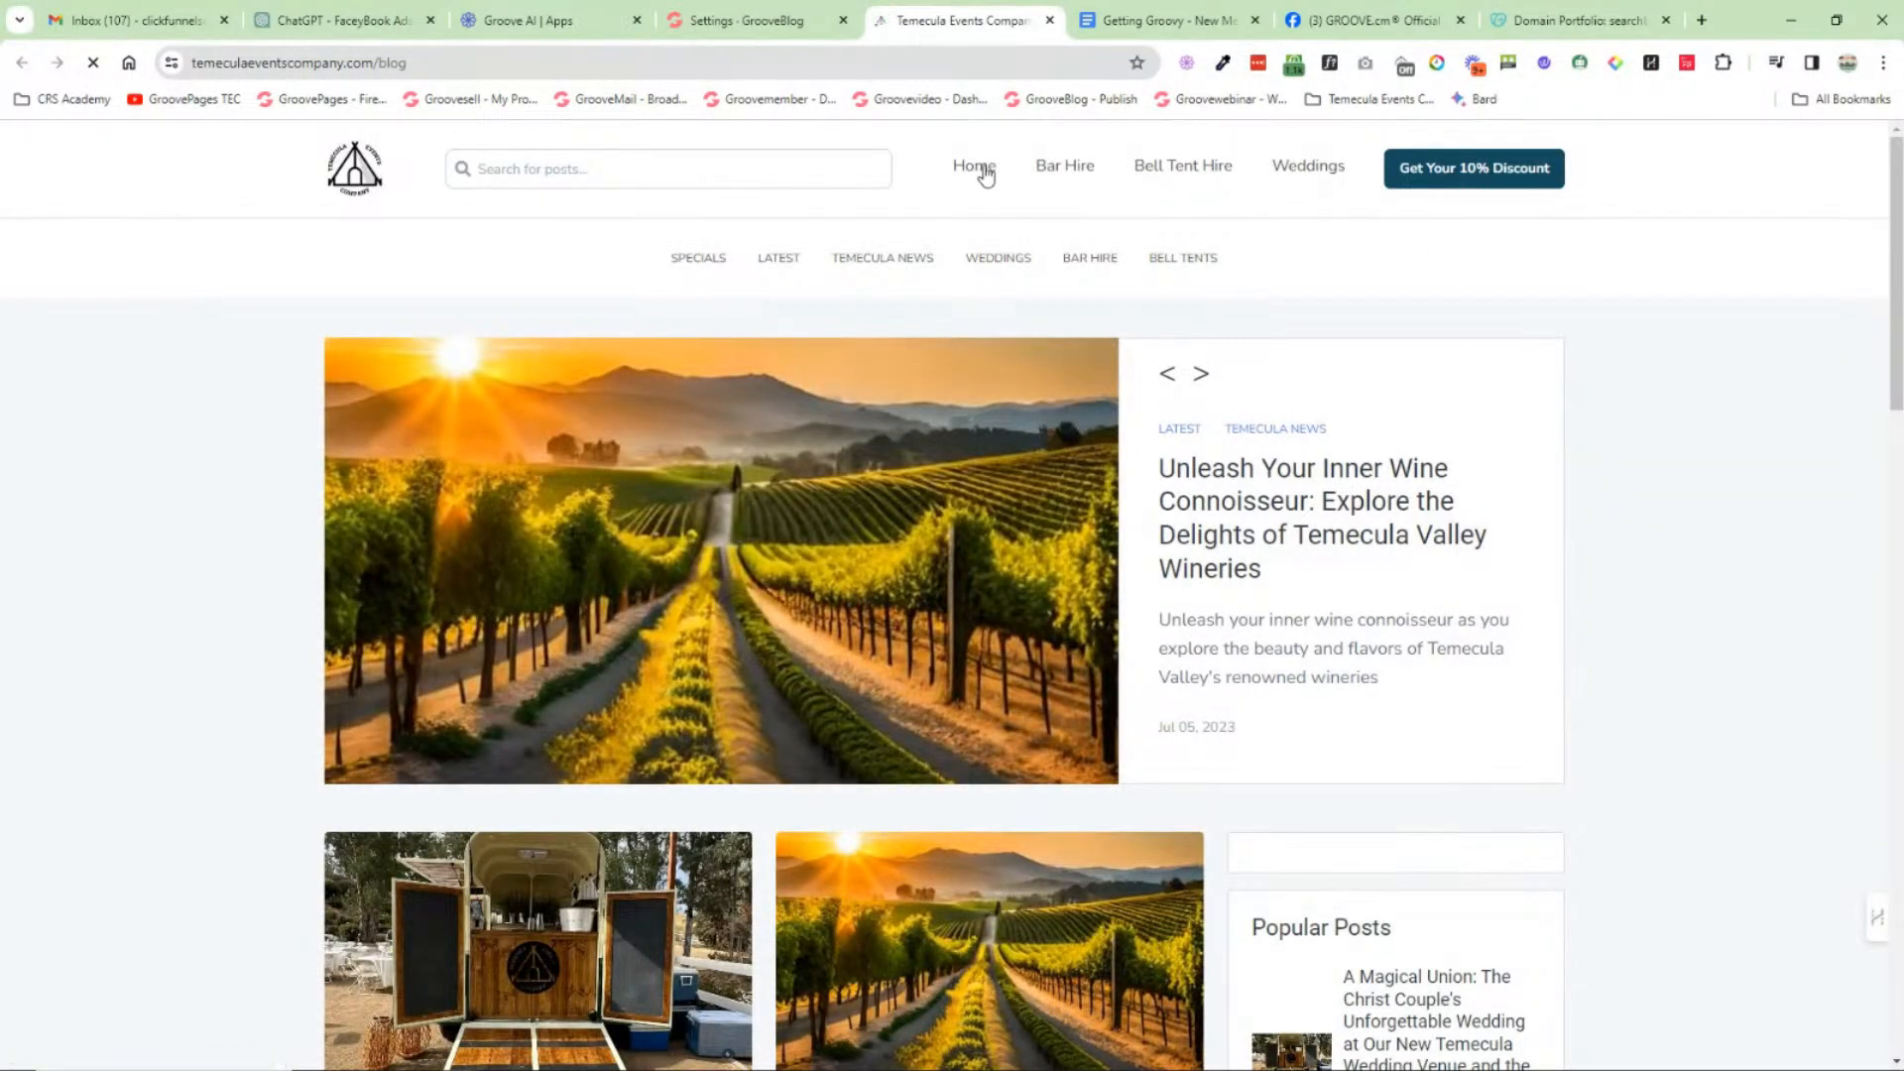
Step: Browse the posts on the published blog and follow its Home link to the company website
scroll(1212, 346, "down", 1)
scroll(1212, 345, "down", 6)
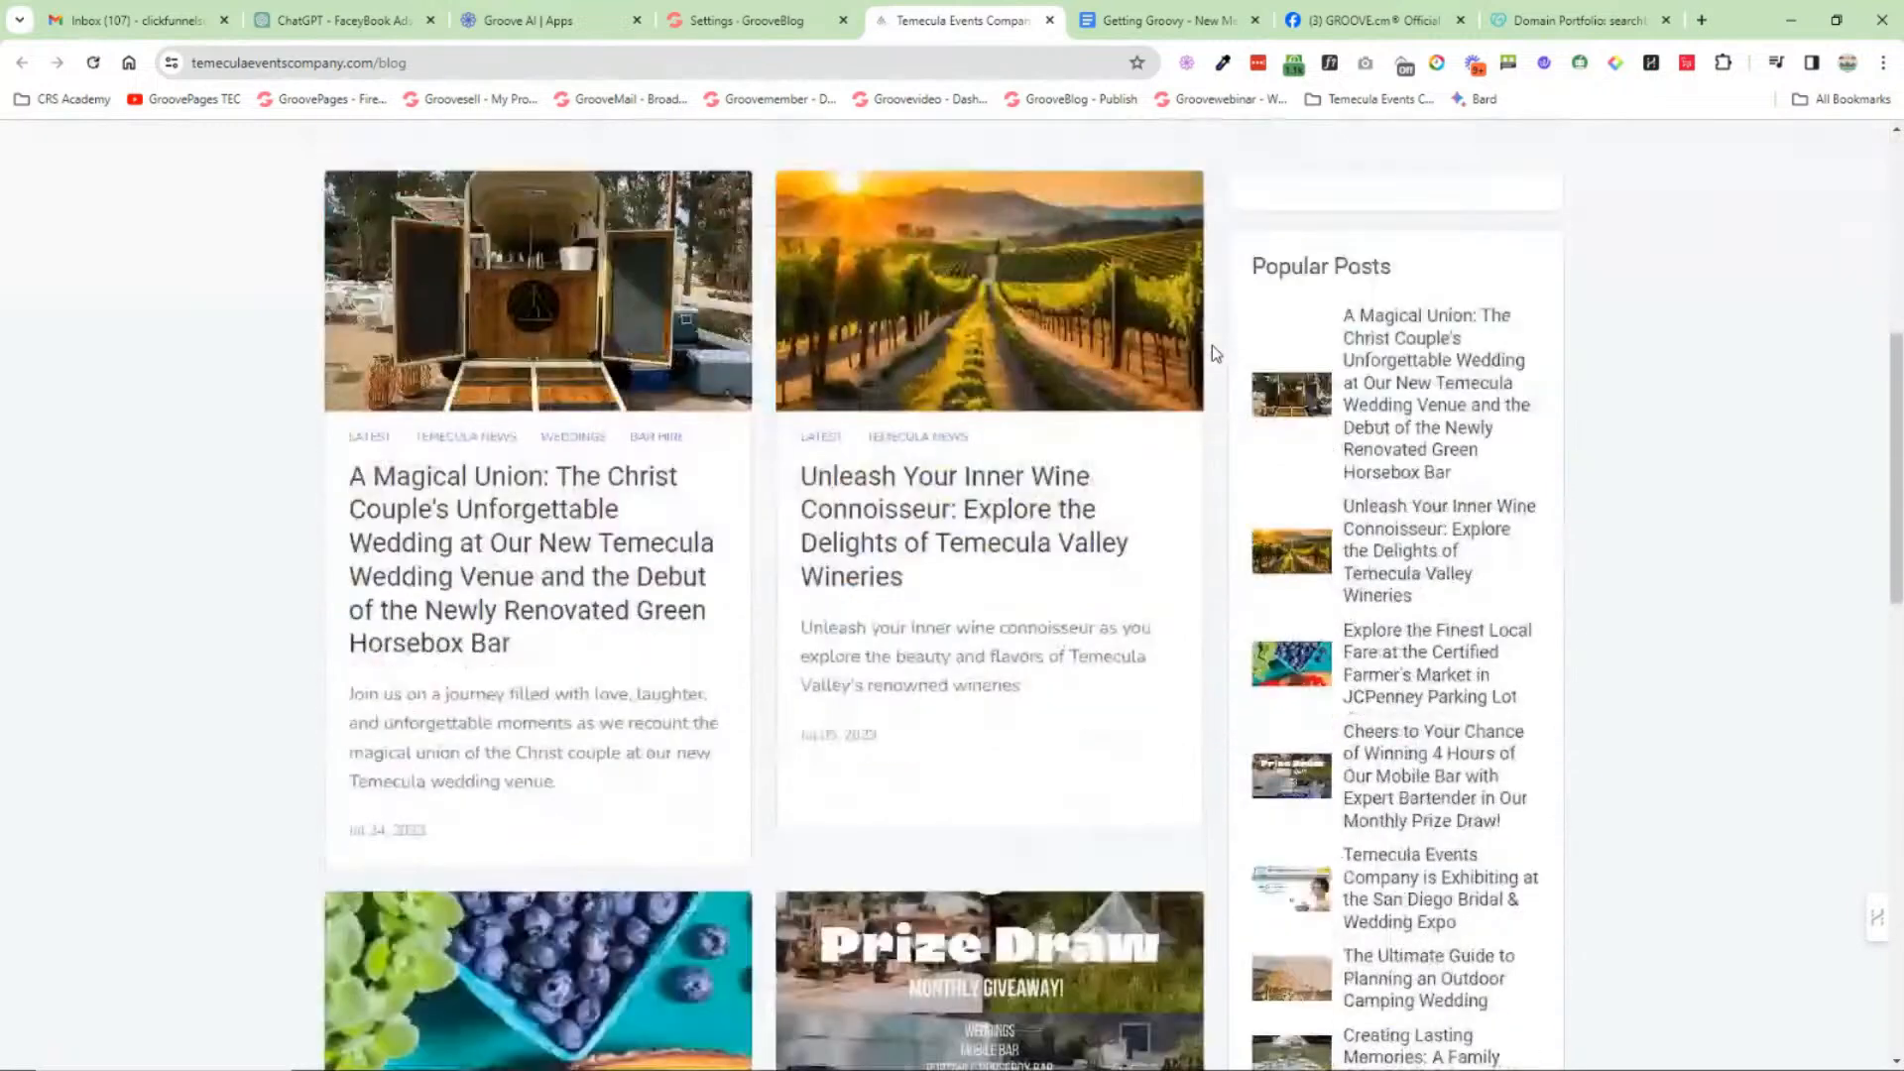
scroll(1165, 323, "up", 7)
left_click(973, 168)
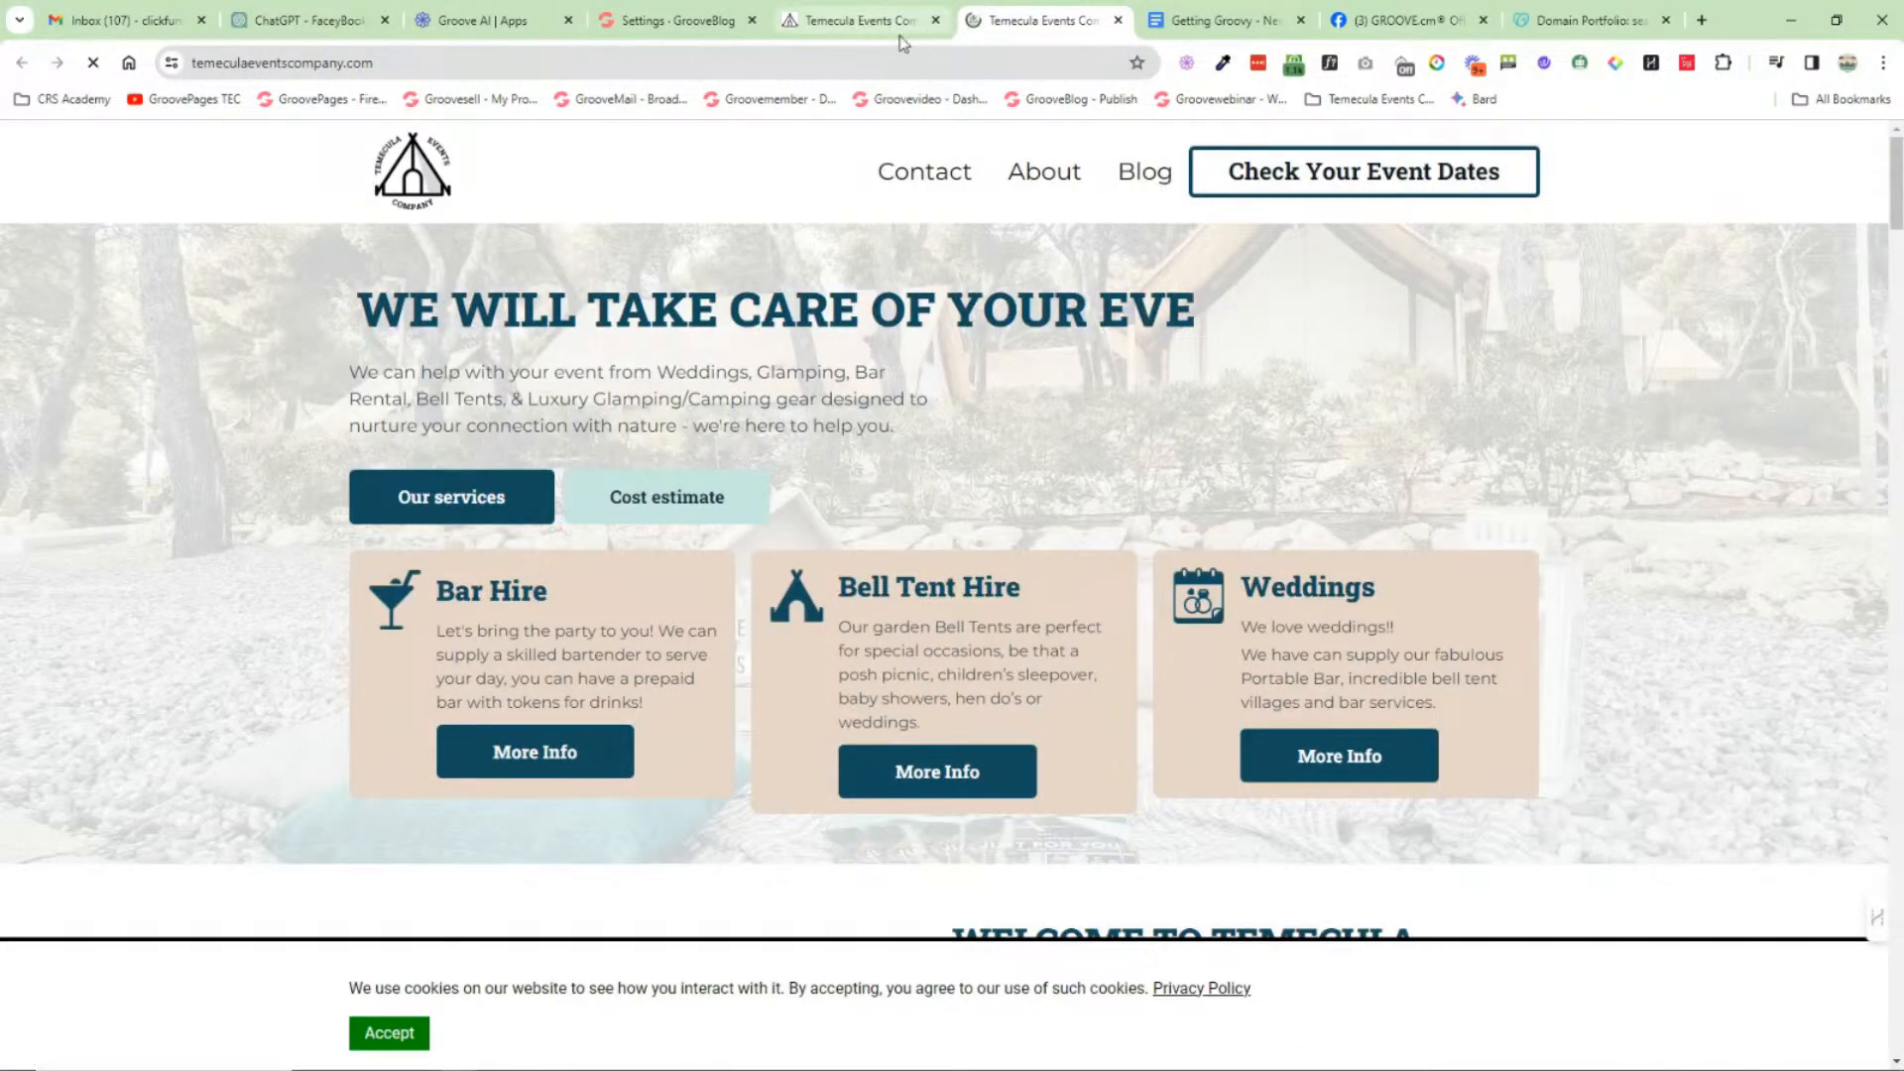
Step: Accept the website's cookies, dismiss the 10% coupon pop-up, and close both the website and the published blog
left_click(371, 1036)
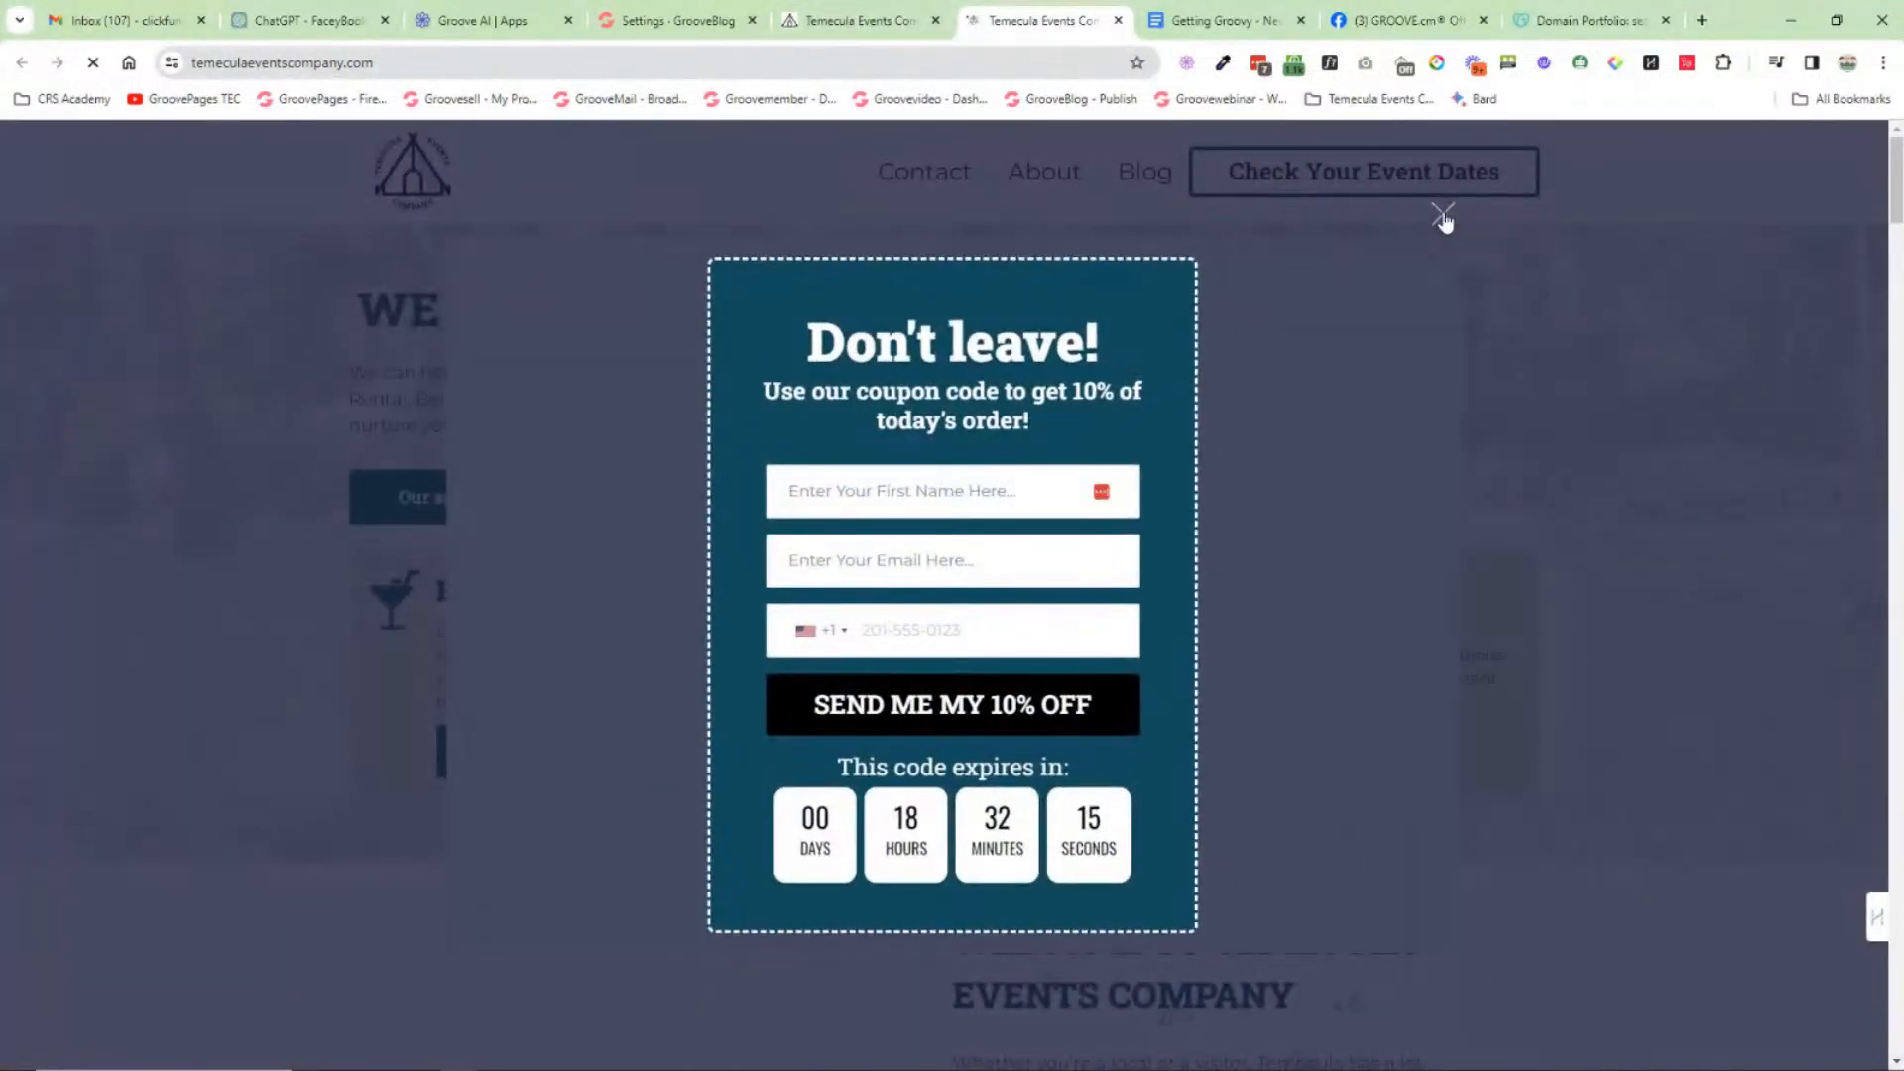
left_click(1443, 214)
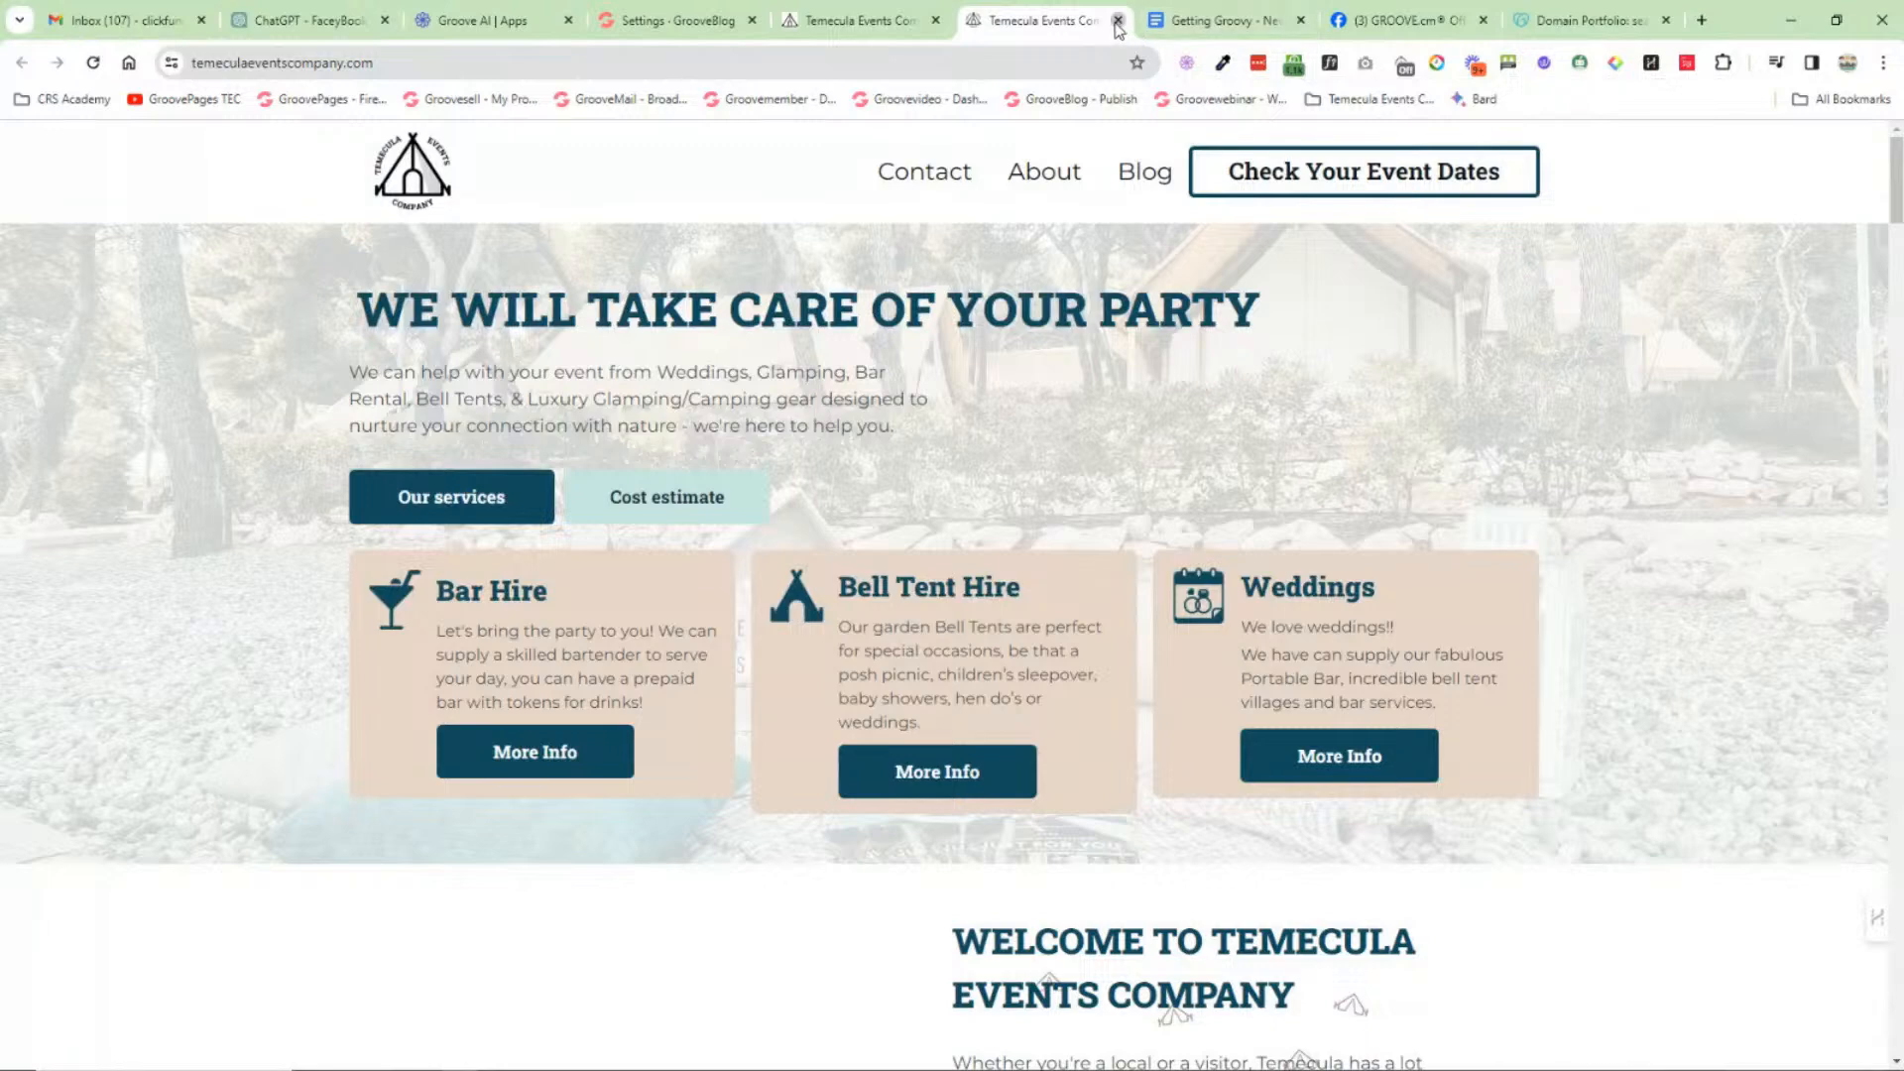
left_click(1118, 20)
left_click(933, 21)
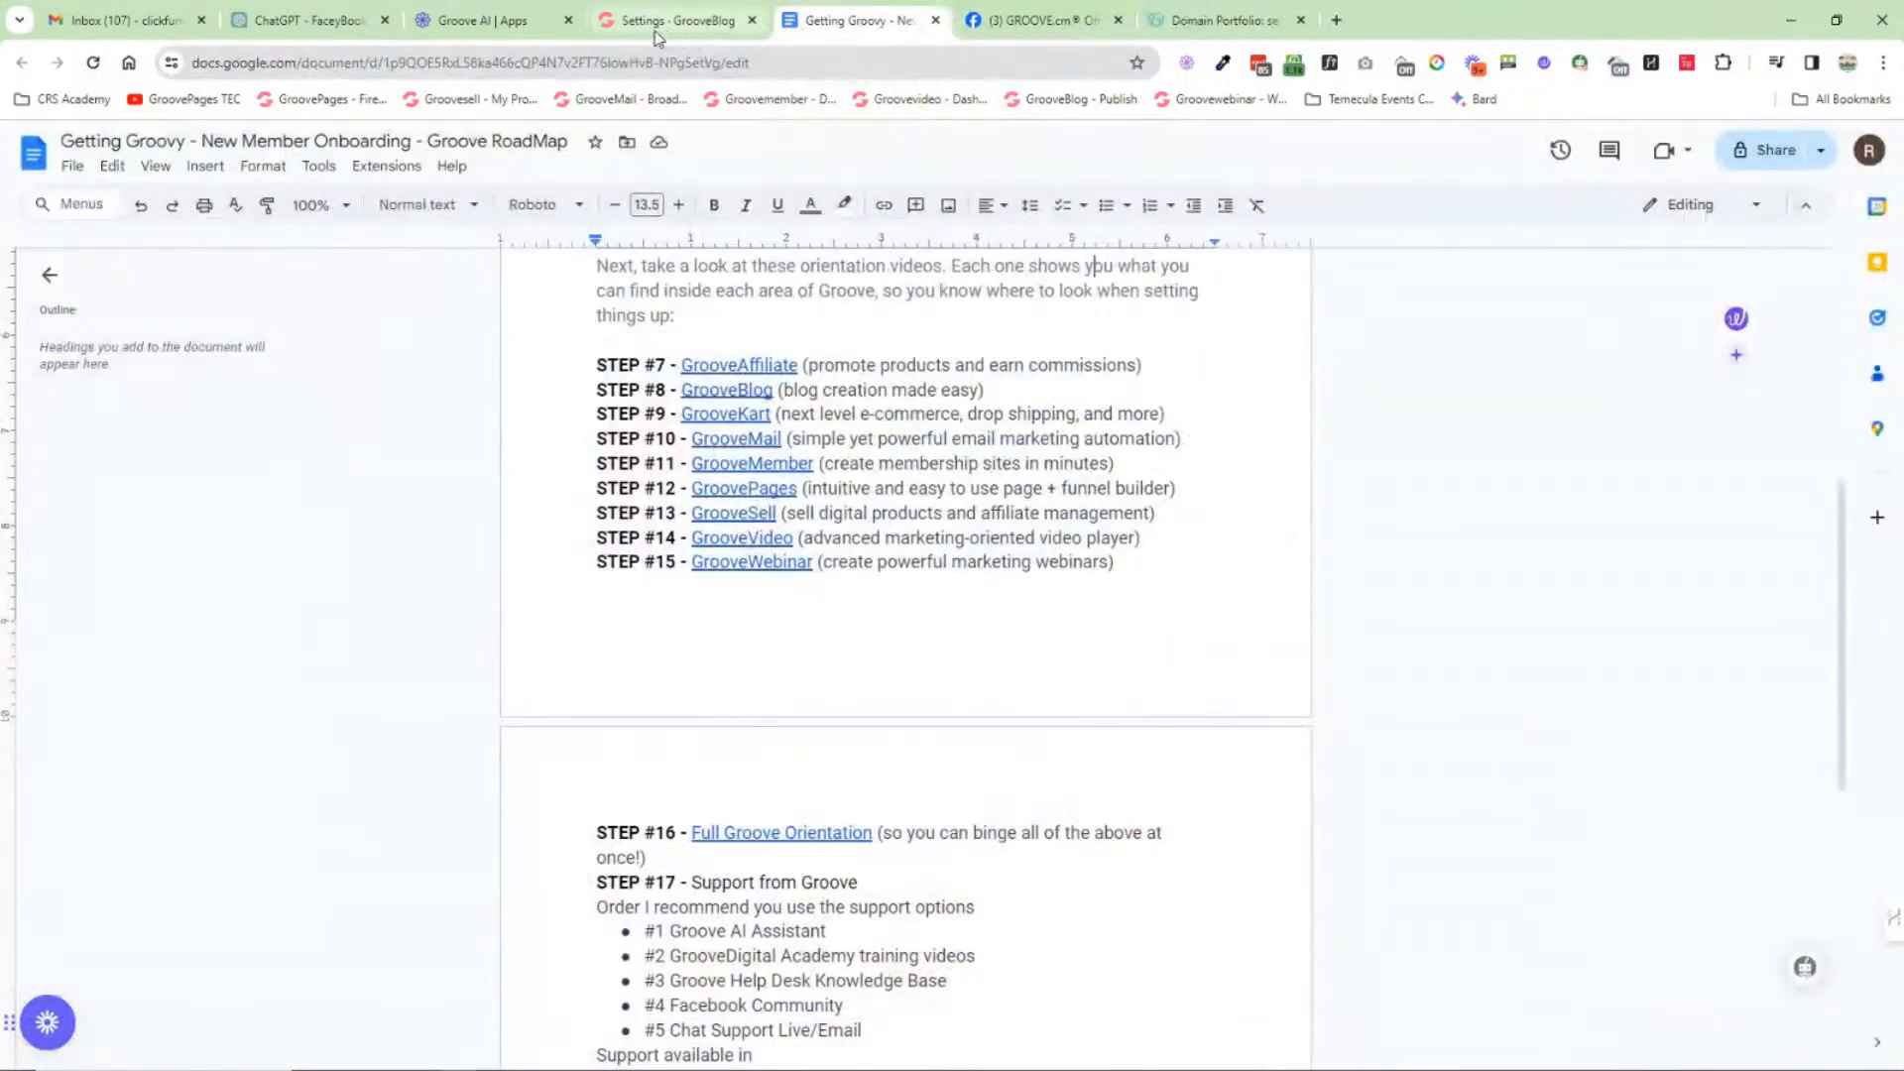
Step: Return to the GrooveBlog settings and view the Logo, Favicon, Social Links and Comments sections
left_click(658, 24)
left_click(466, 224)
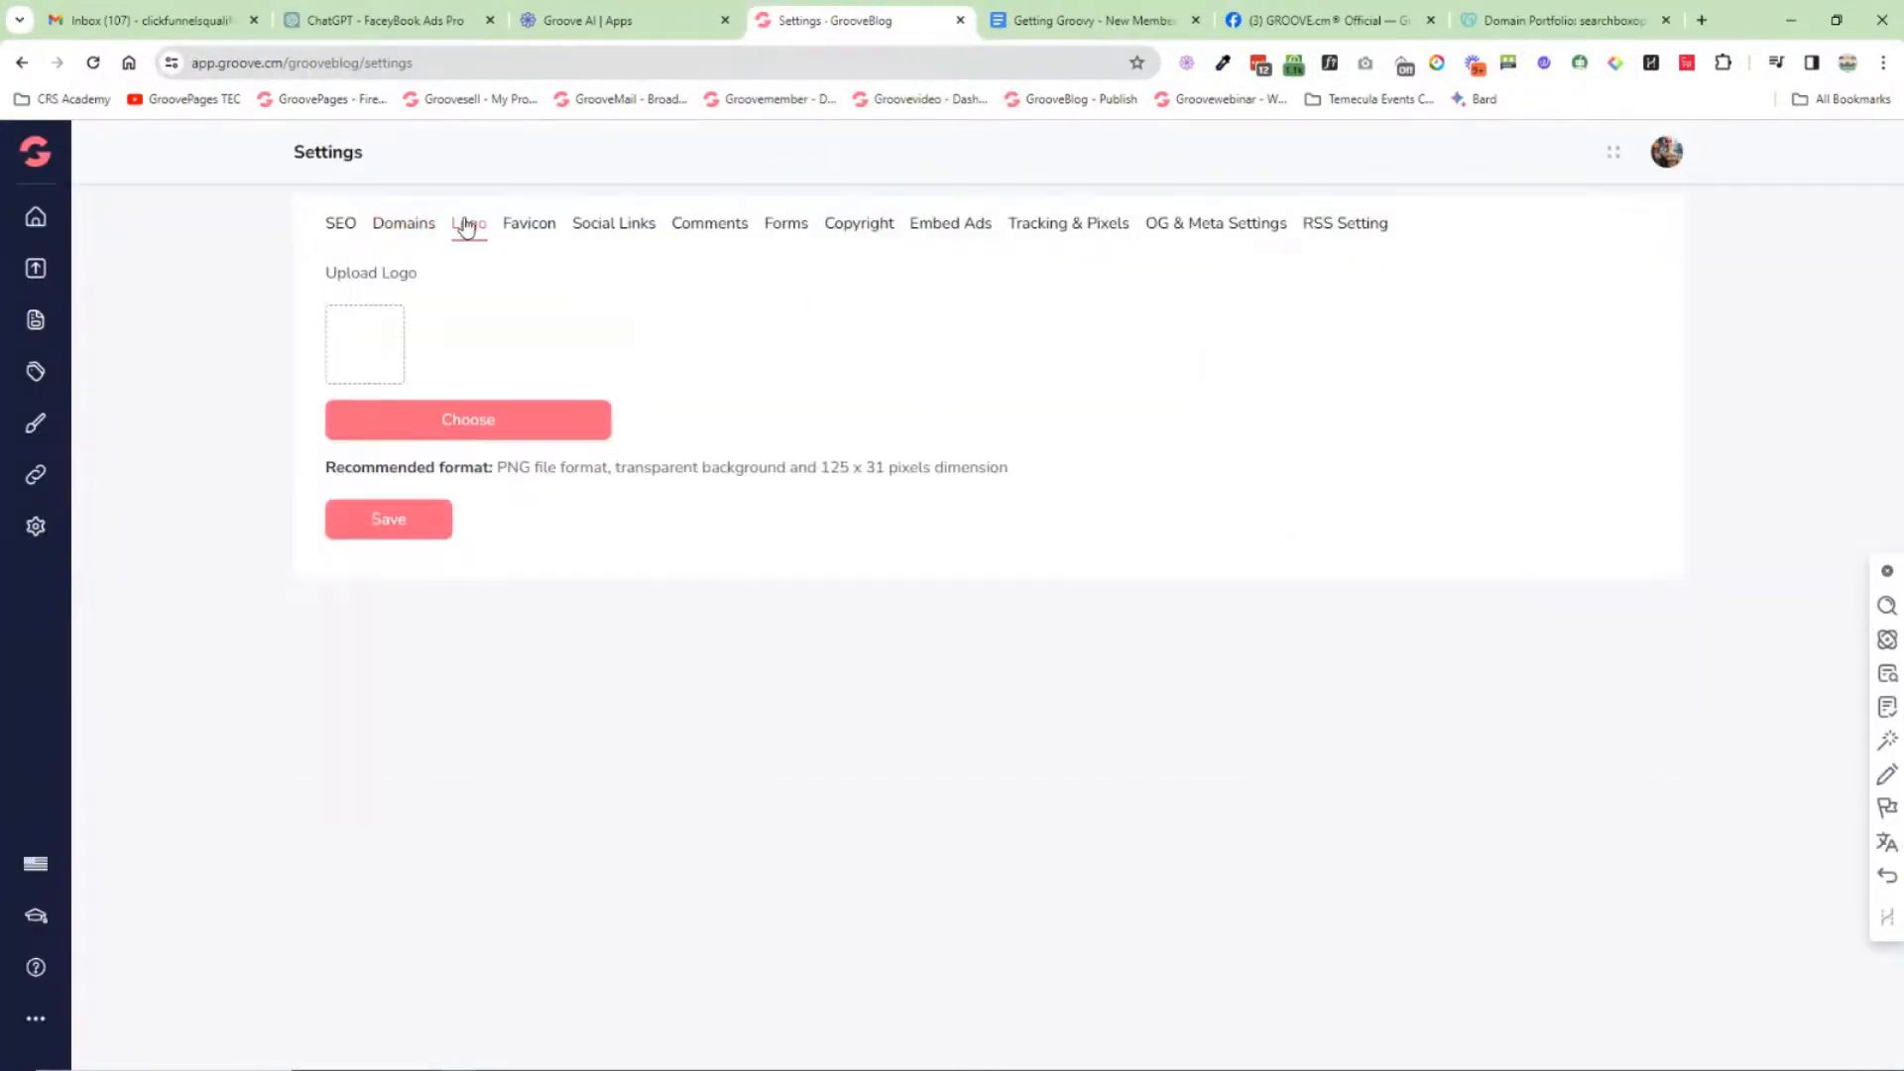
left_click(531, 231)
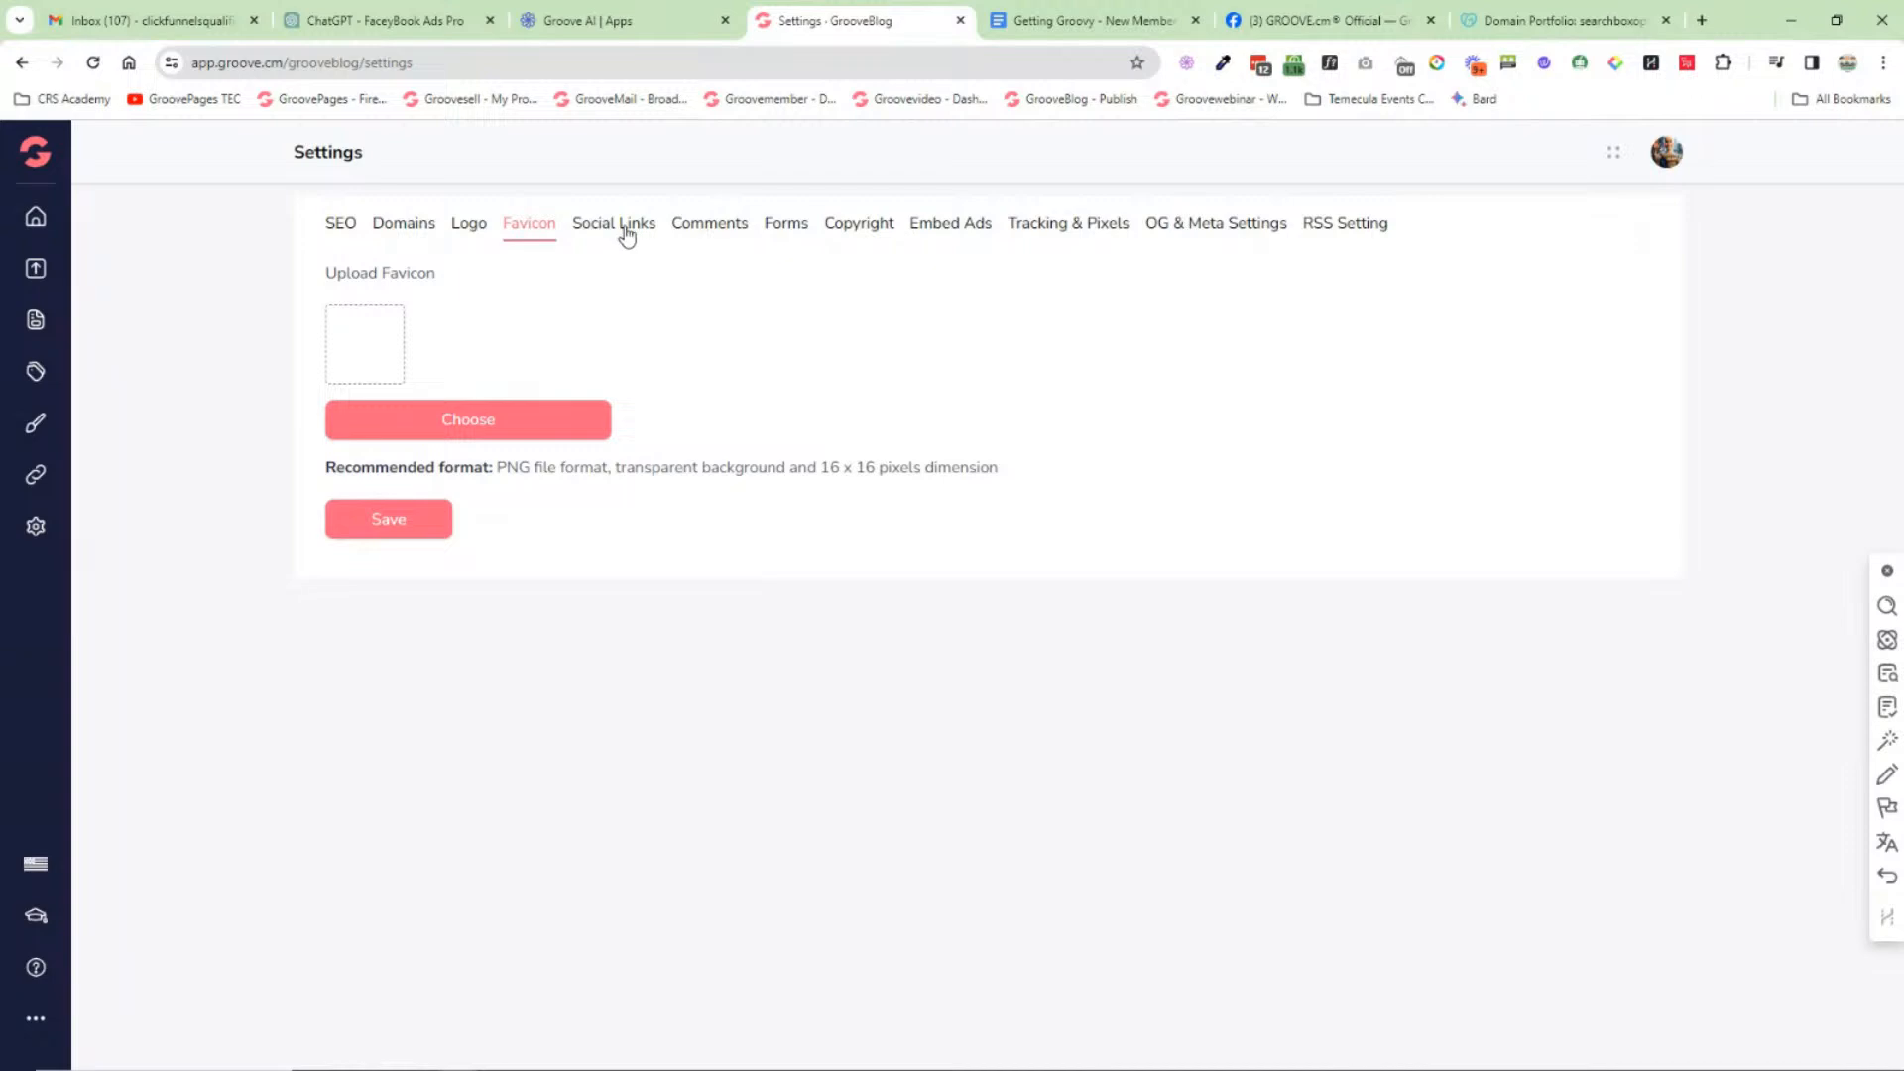
left_click(626, 234)
left_click(710, 228)
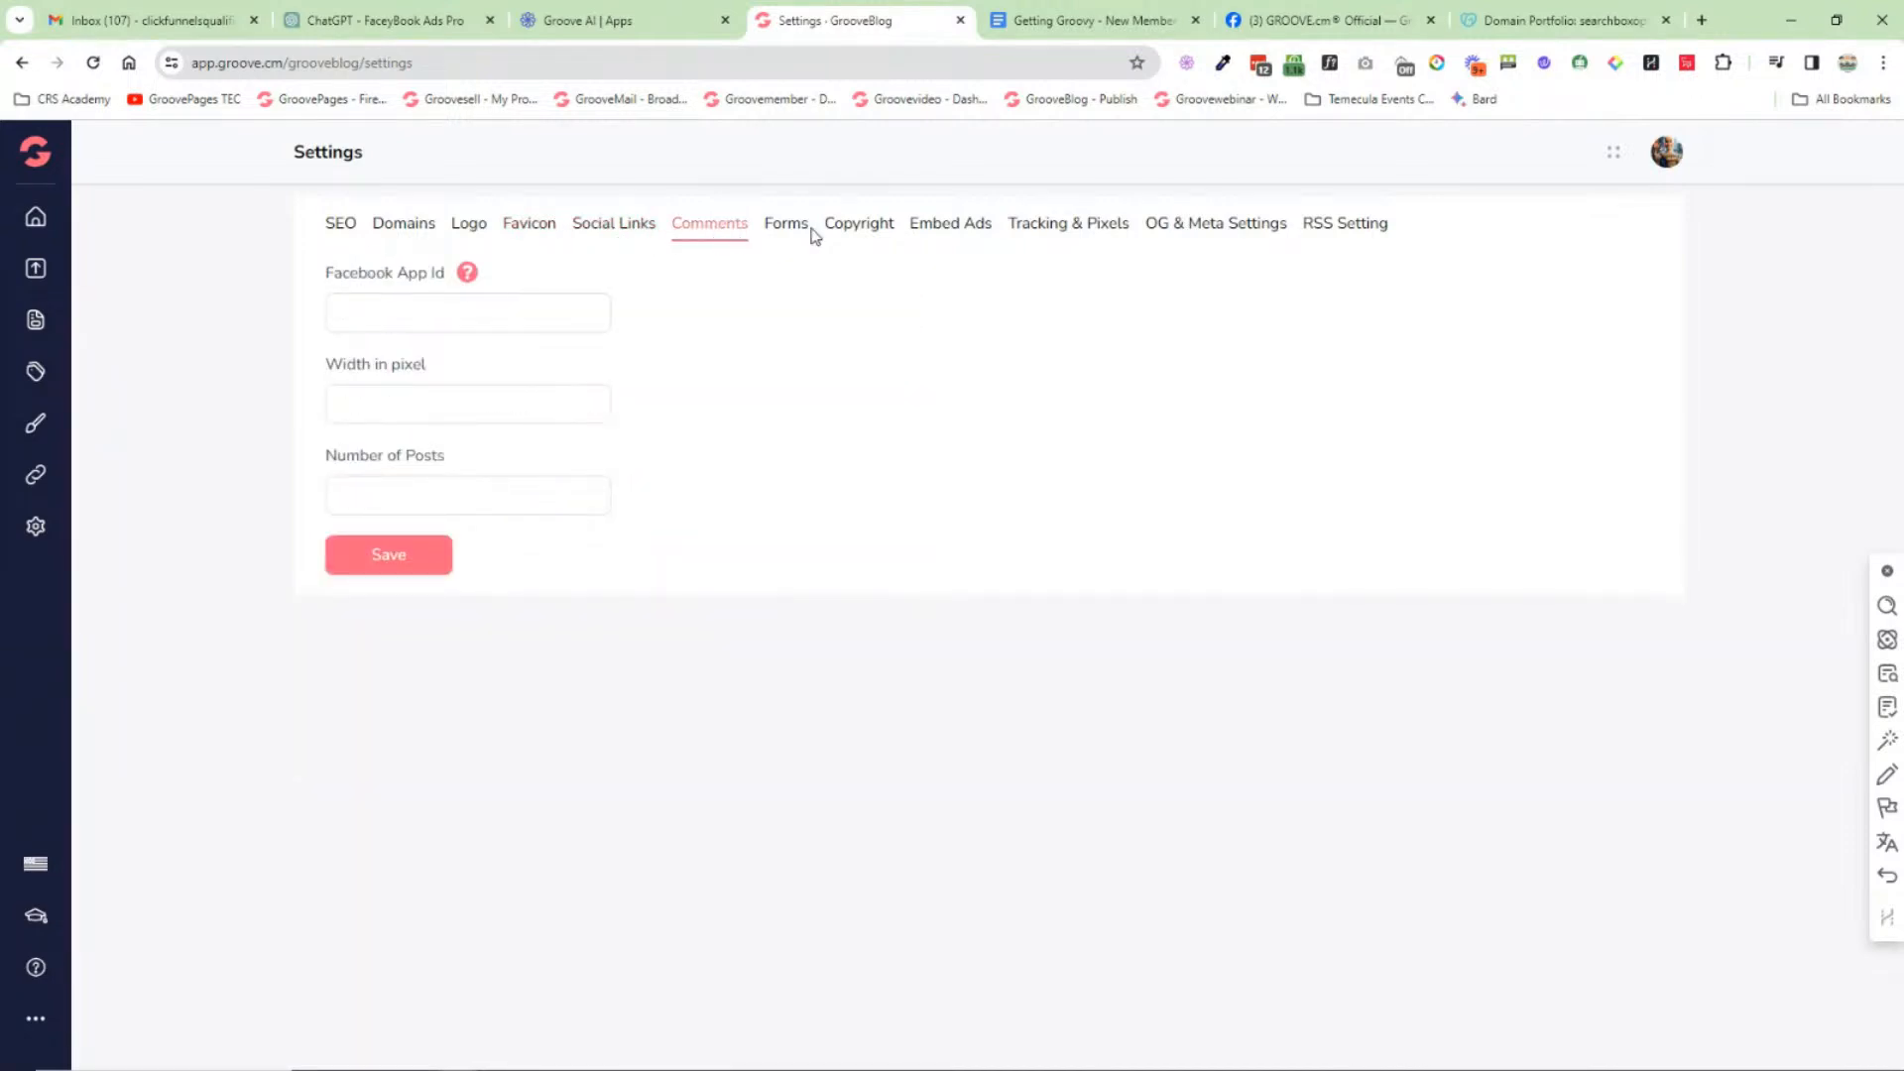
Step: Check the available Groovemail forms and form presets in the blog's Forms settings without changing the selection
left_click(783, 230)
left_click(577, 319)
scroll(545, 459, "down", 10)
left_click(805, 533)
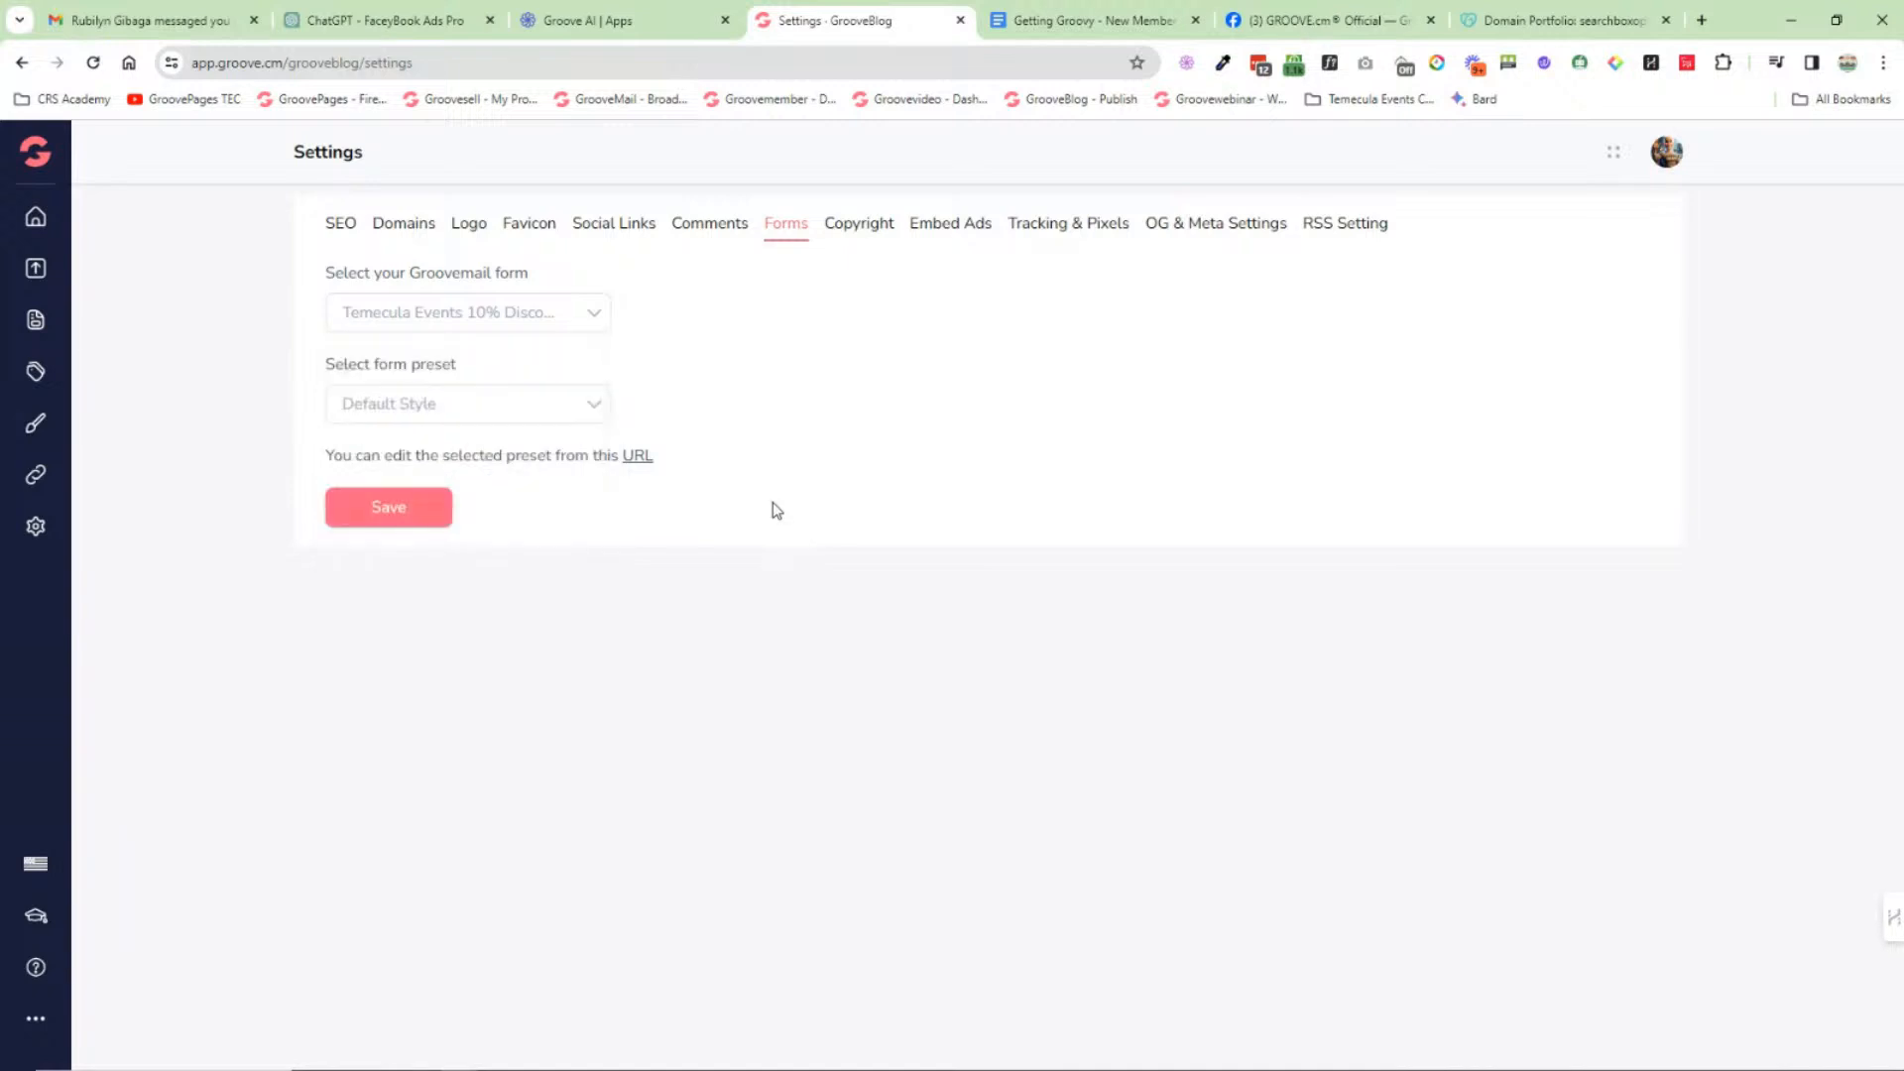
left_click(588, 409)
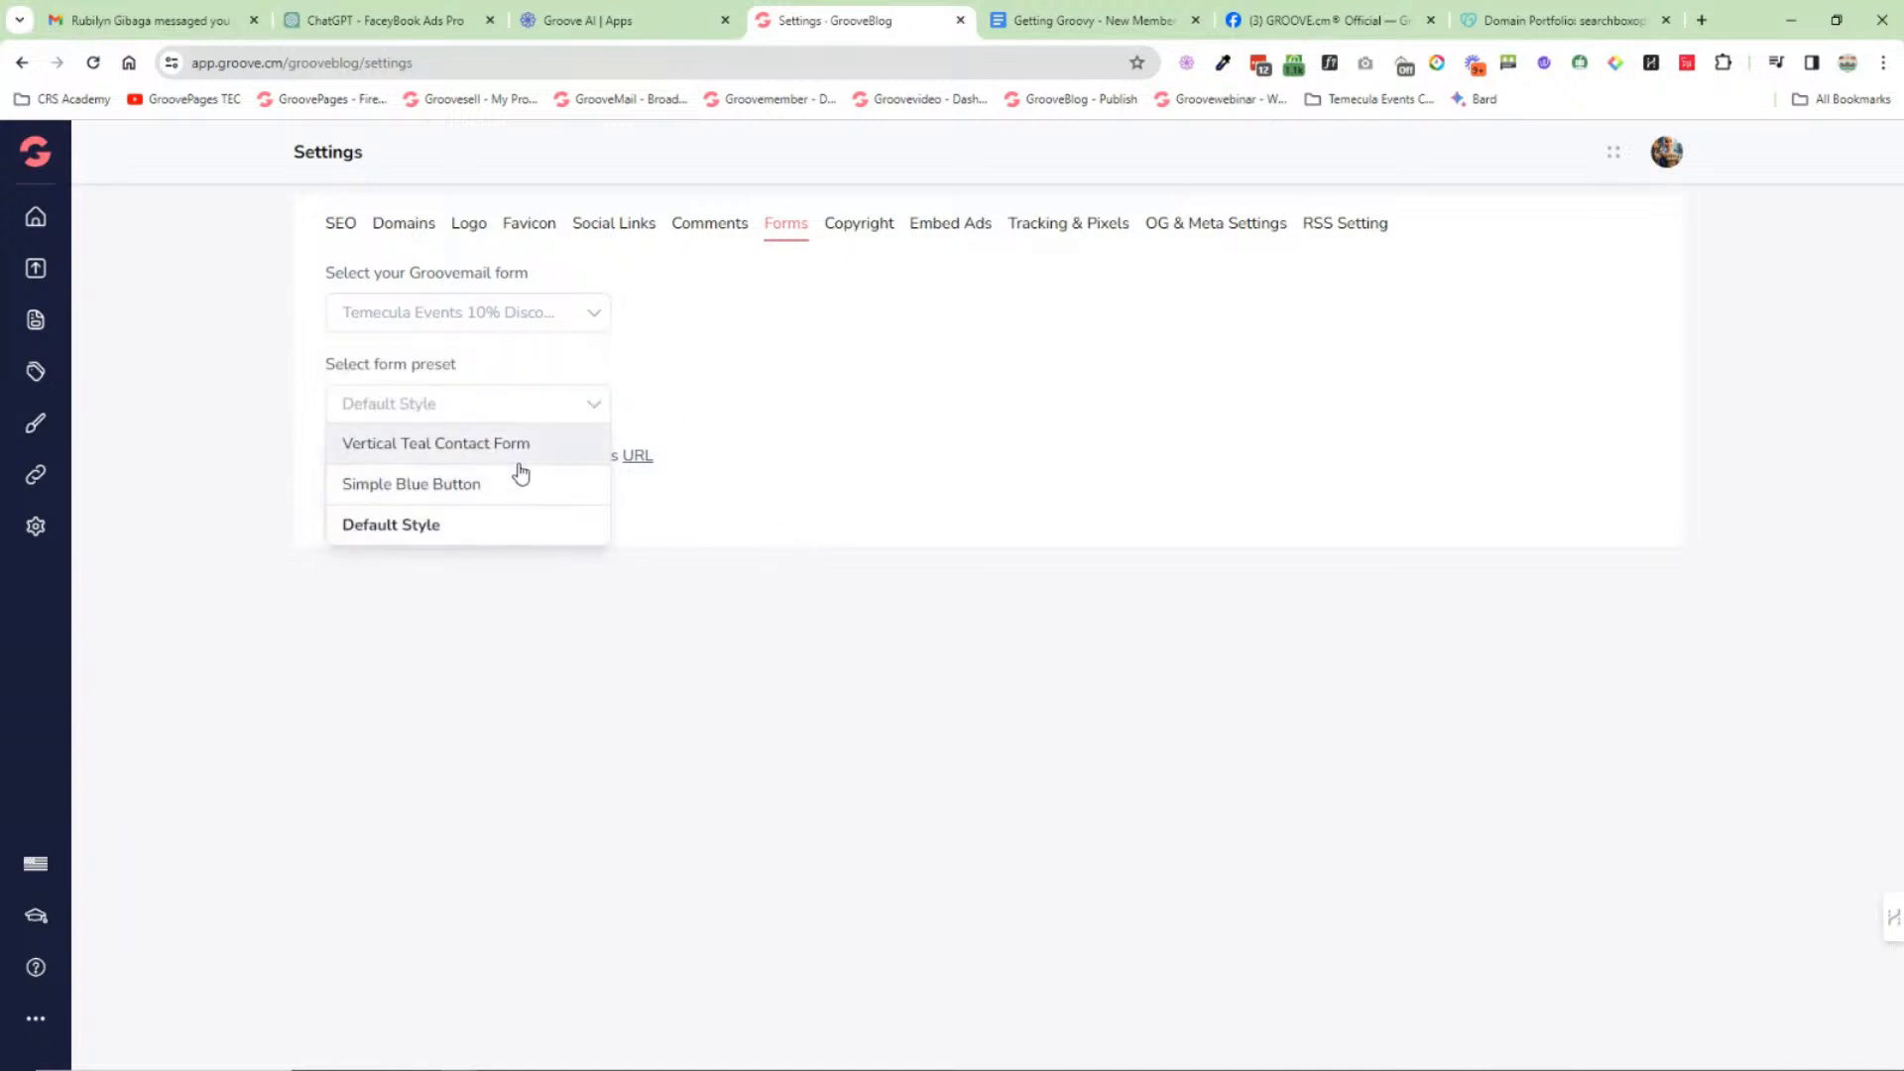
left_click(806, 482)
Step: Examine the year placeholder and the linked company name in the blog's Copyright text
left_click(859, 228)
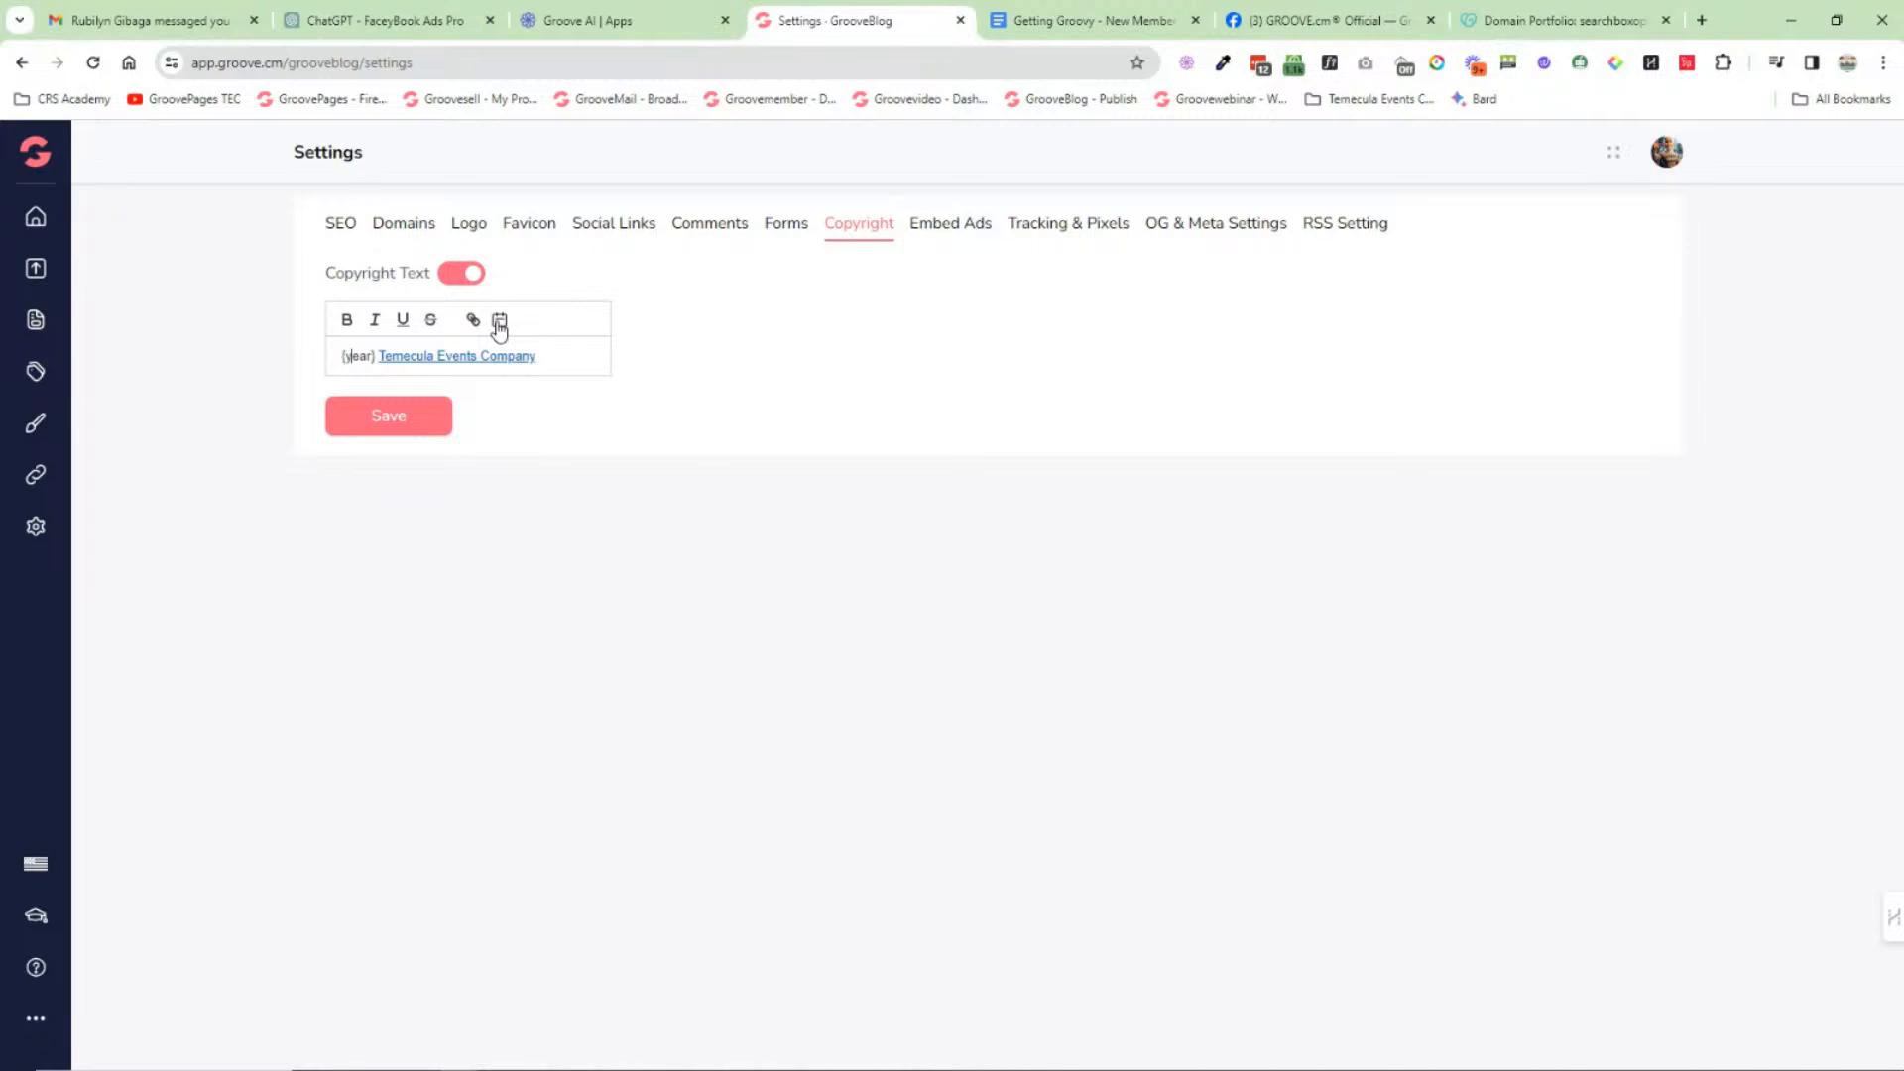
left_click_drag(378, 358, 333, 362)
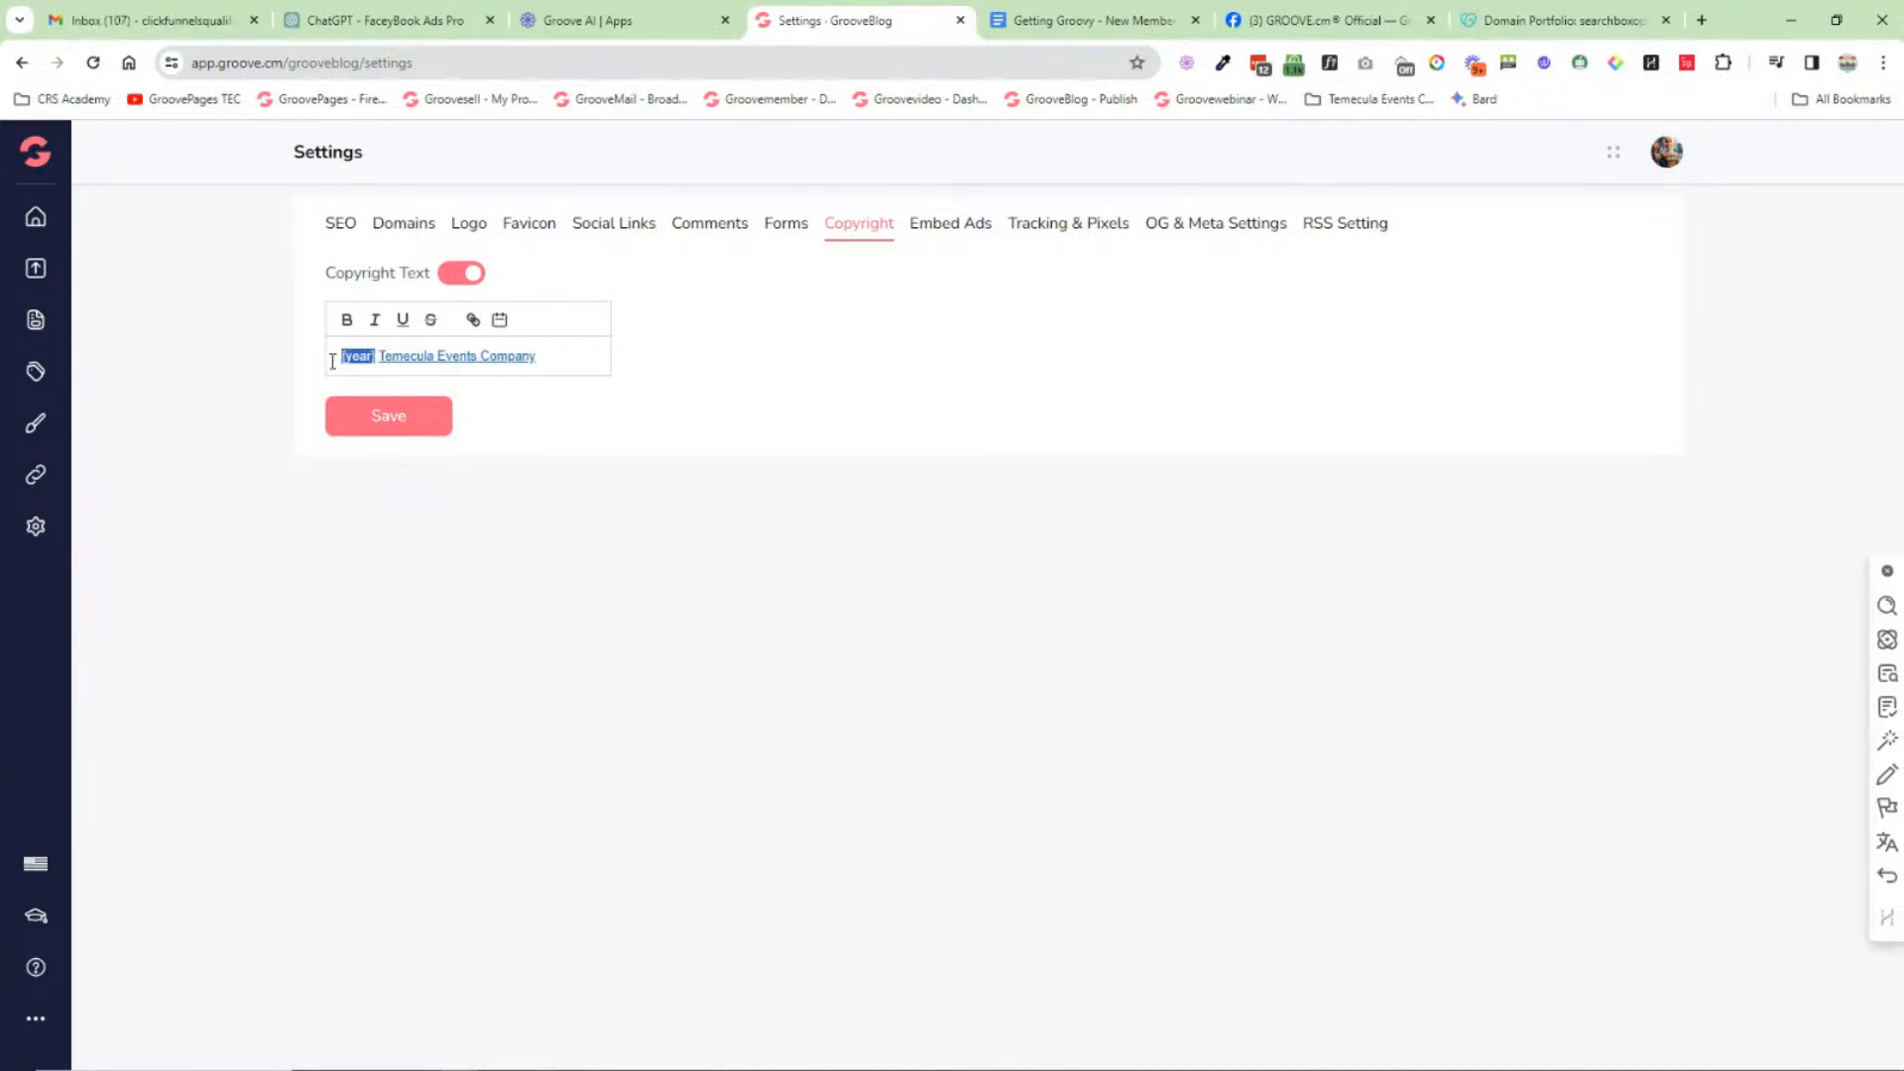
left_click(538, 356)
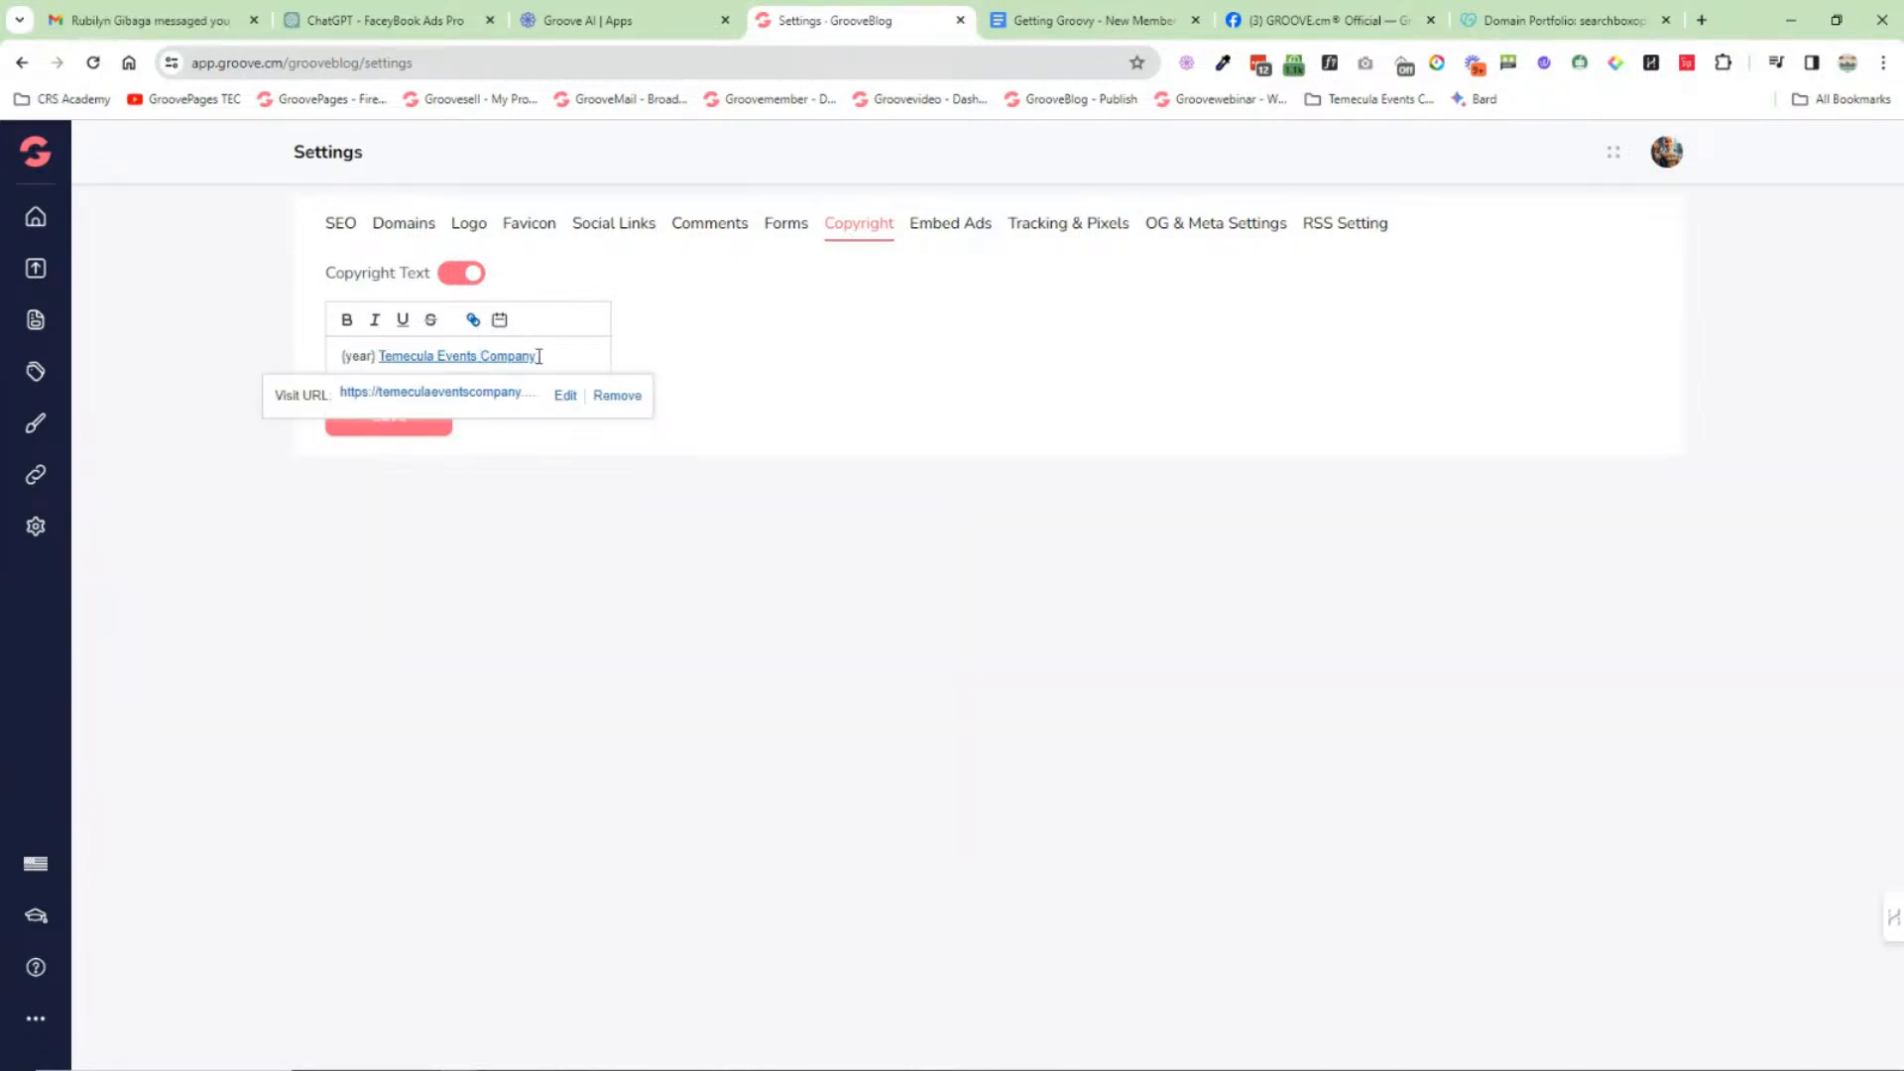
Step: View the Embed Ads settings and inspect the body-top script in the Tracking & Pixels settings
left_click(950, 230)
left_click(1068, 234)
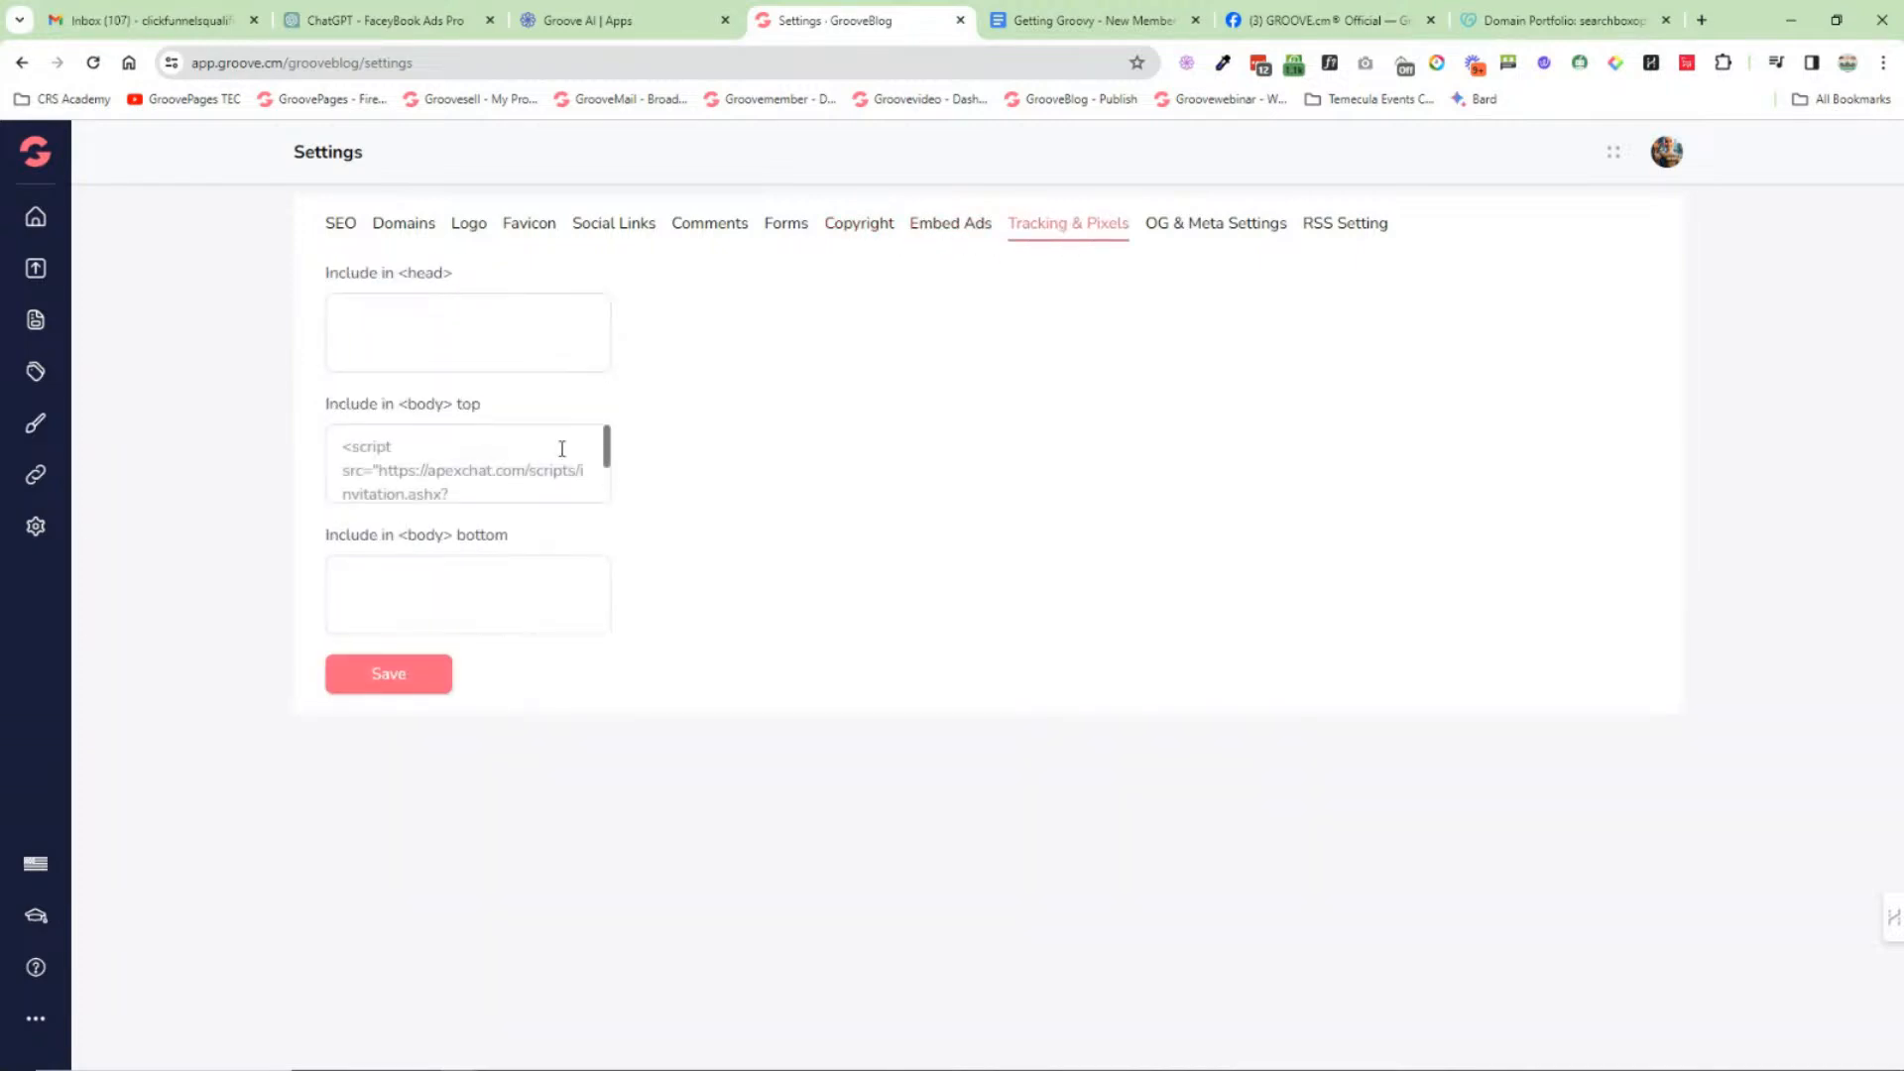
left_click_drag(335, 446, 478, 497)
left_click(719, 504)
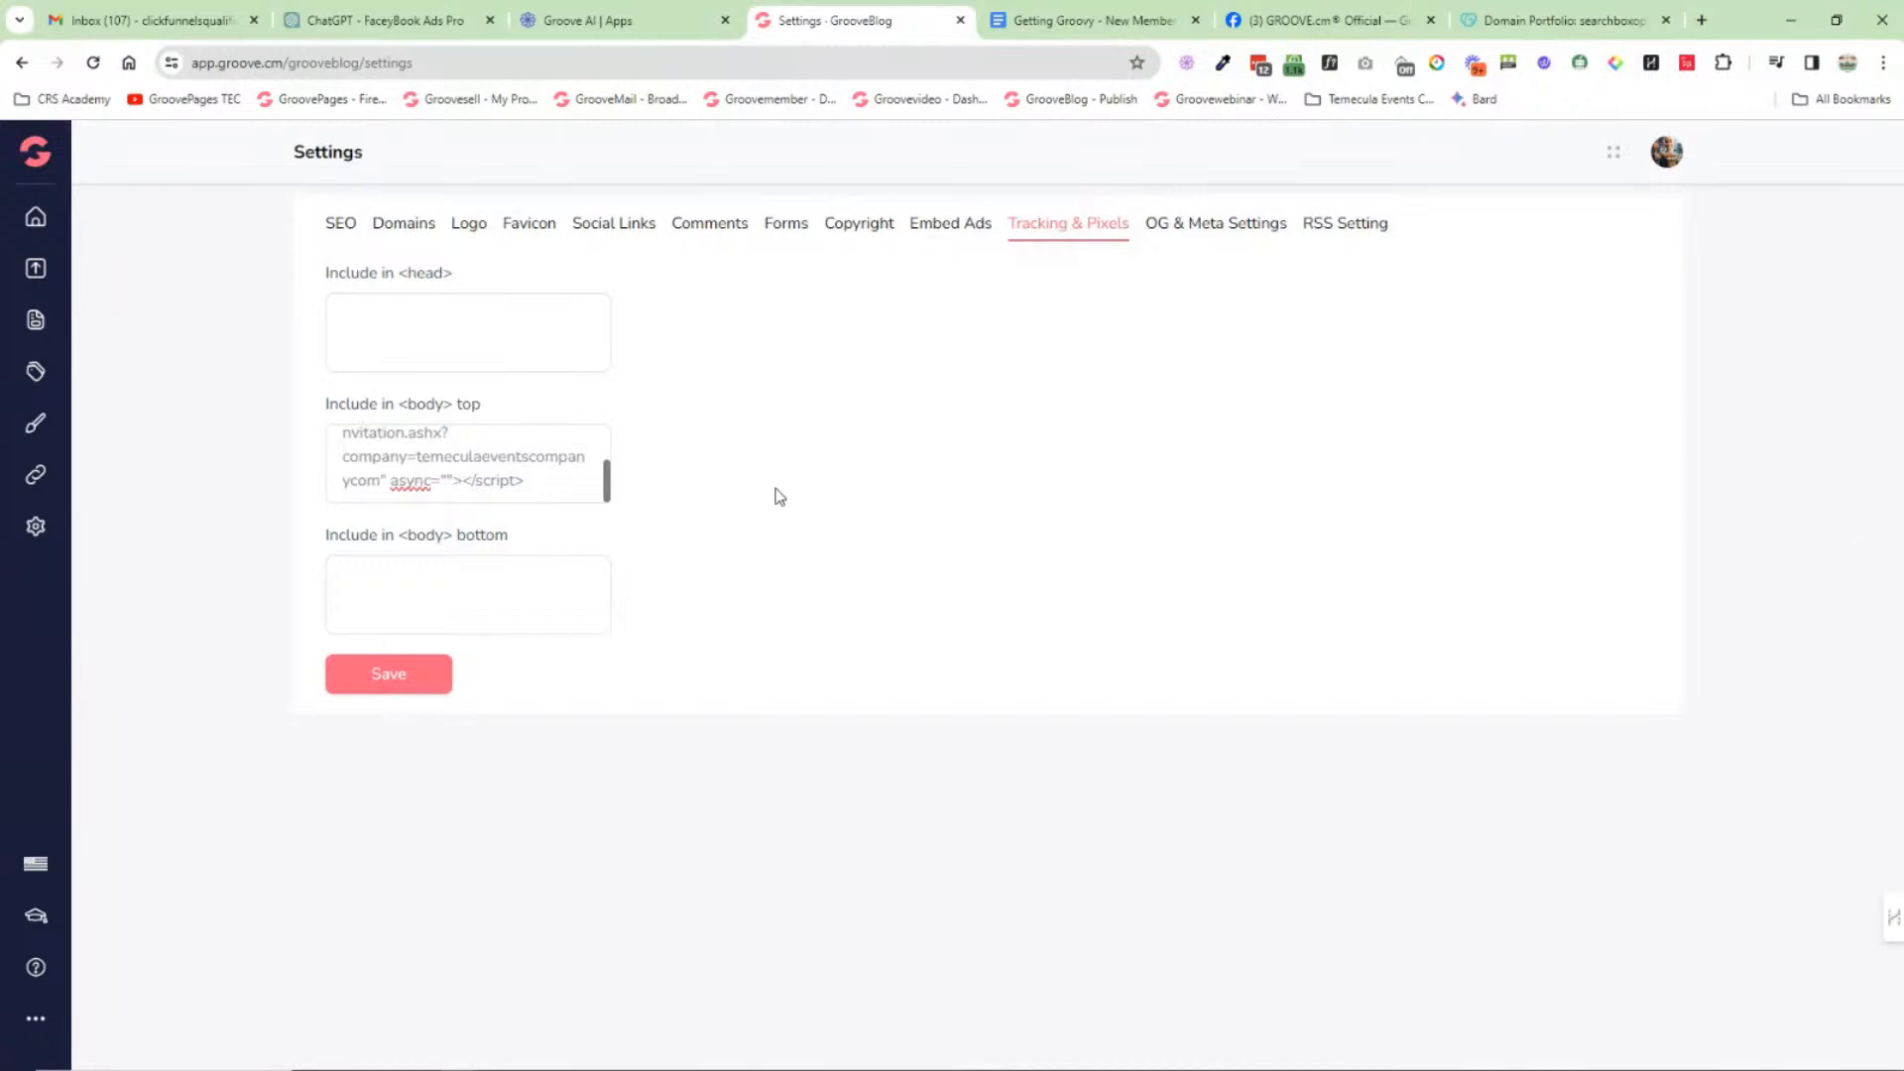
Step: Review the blog's OG & Meta Settings from meta title to OG image, and view the RSS Setting
left_click(1228, 224)
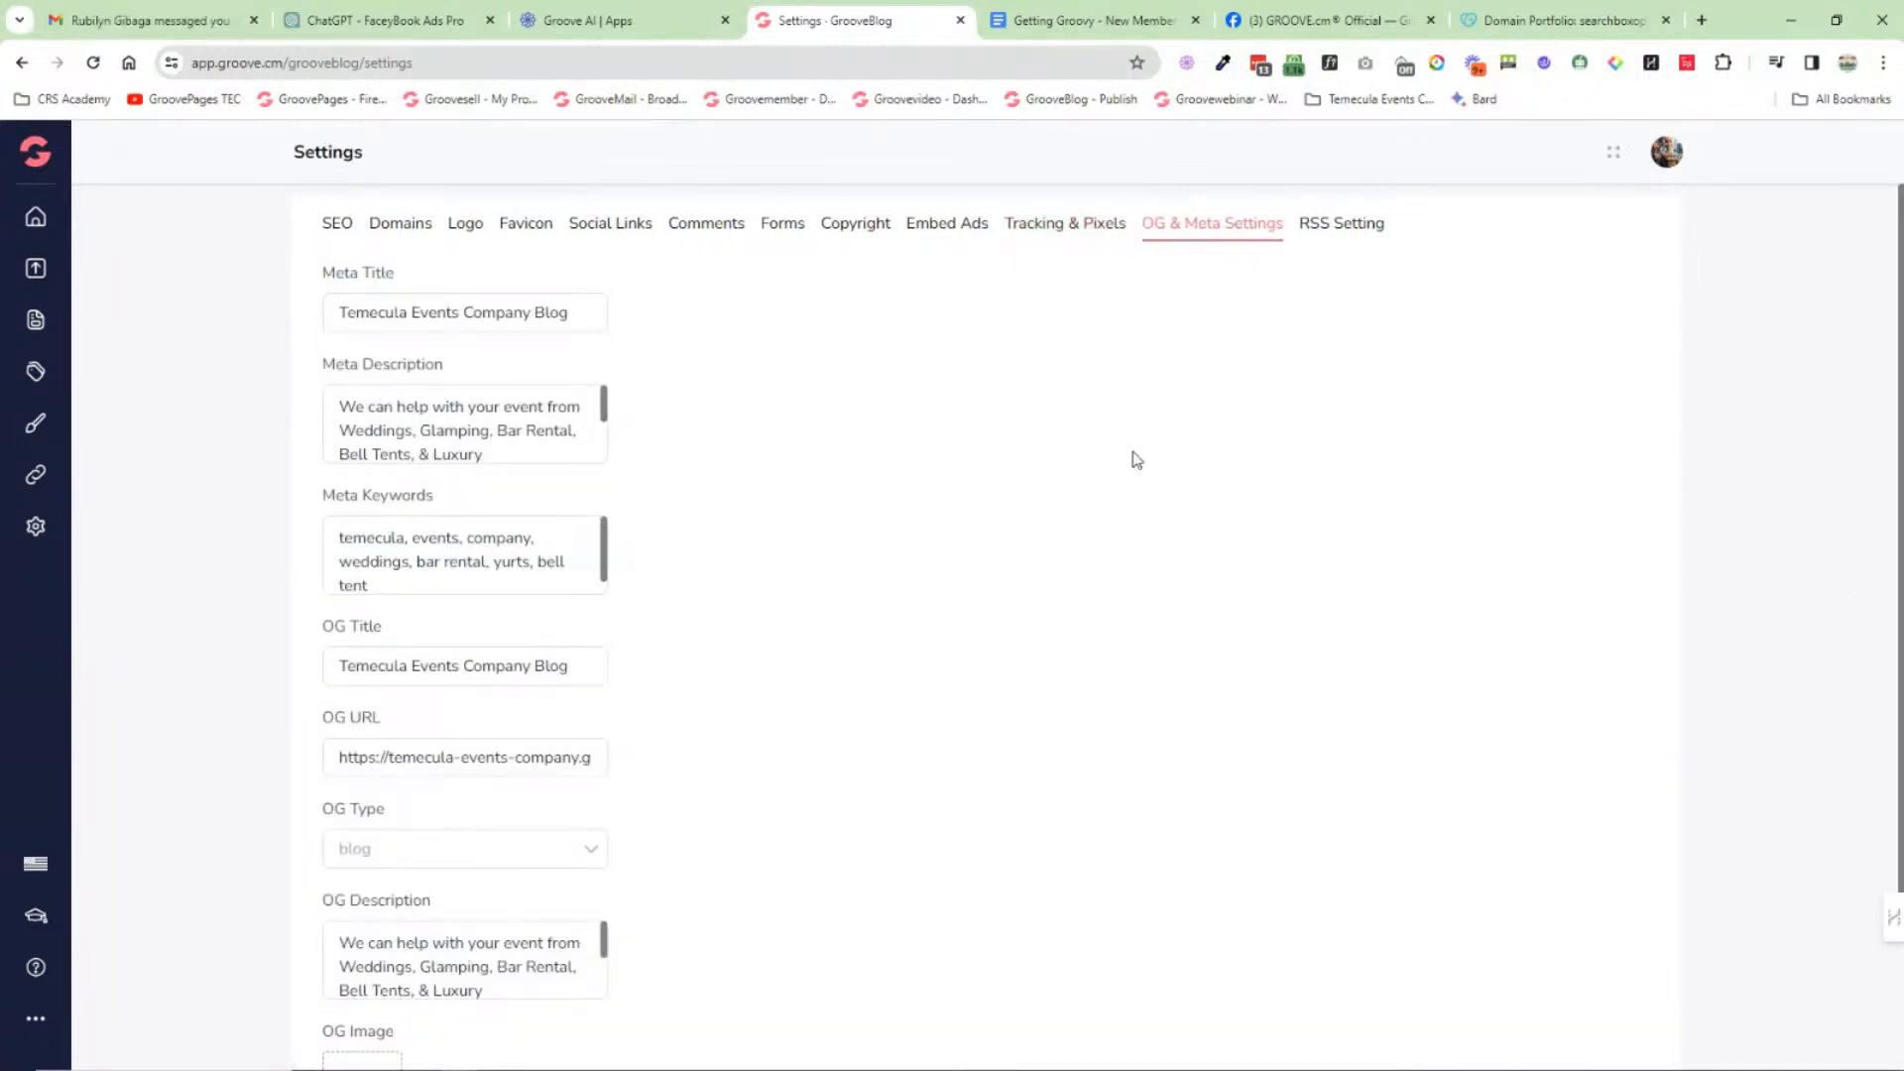
scroll(684, 555, "down", 2)
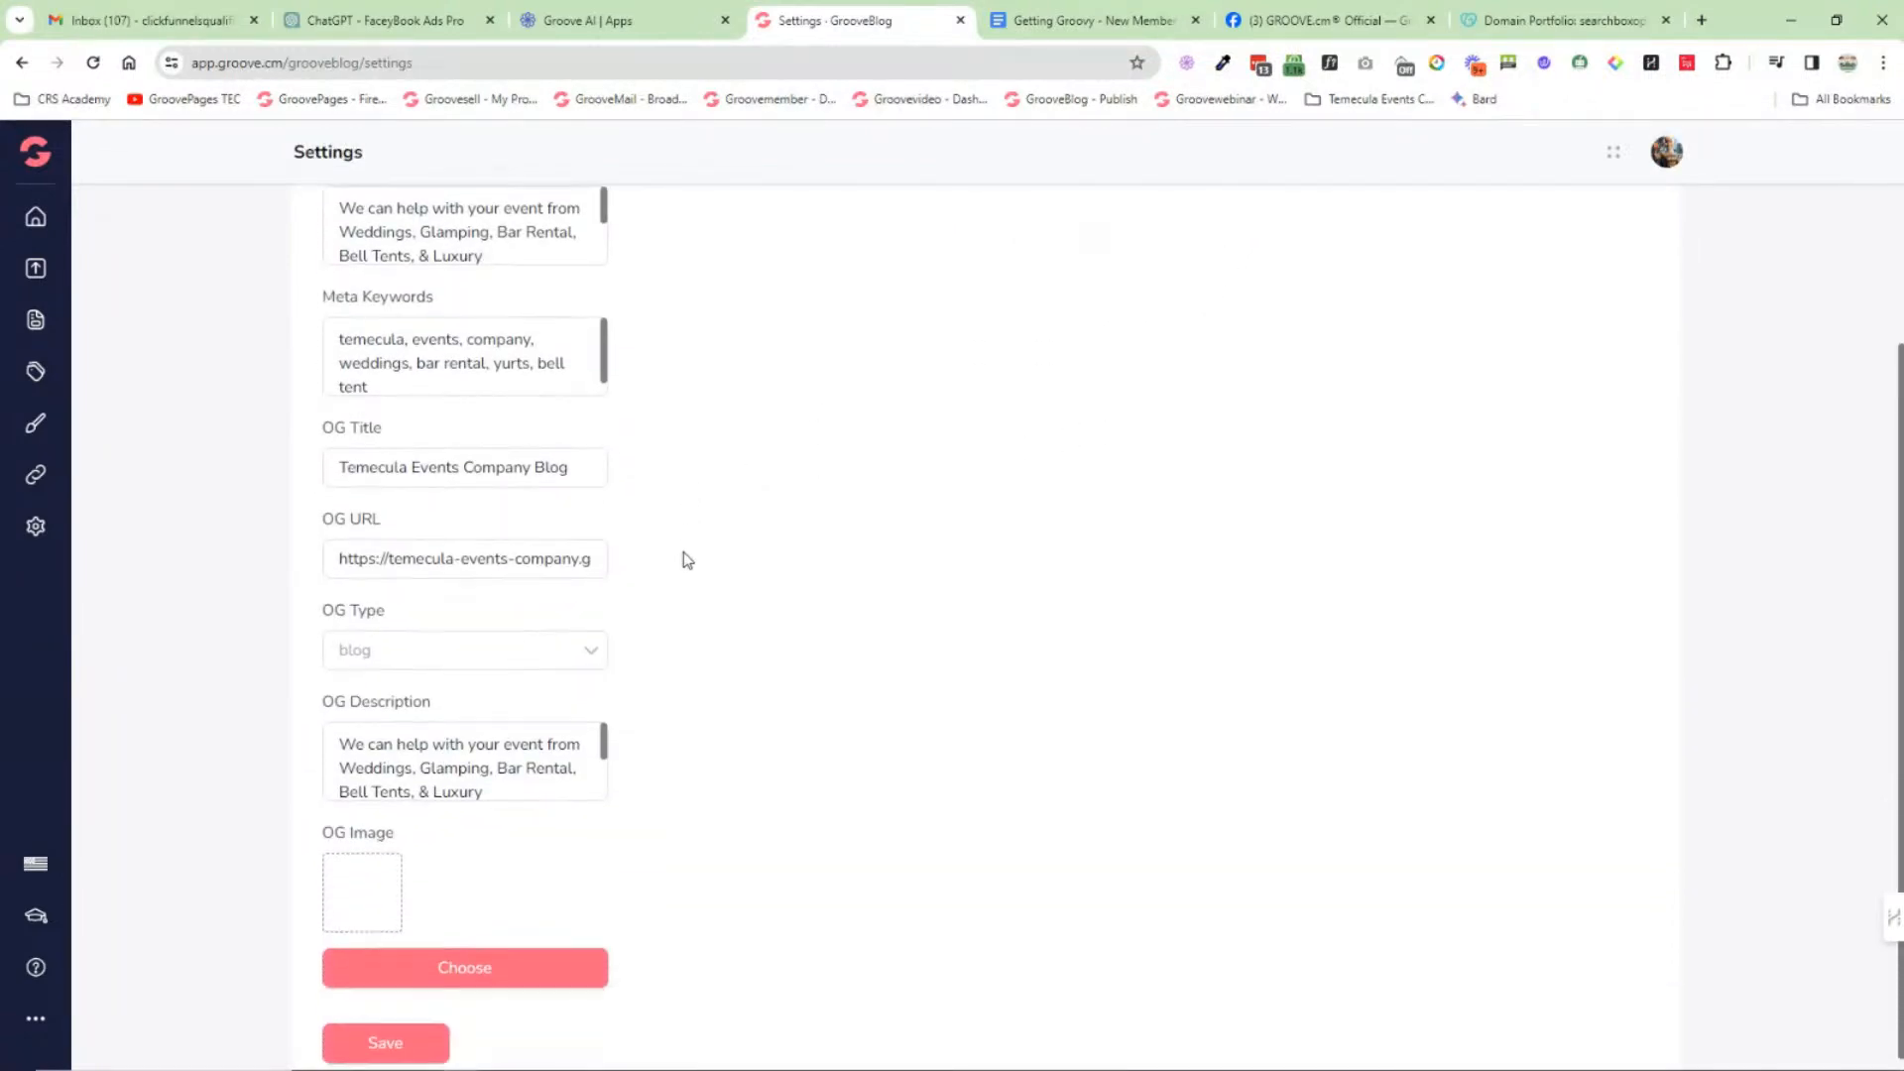
scroll(685, 554, "up", 2)
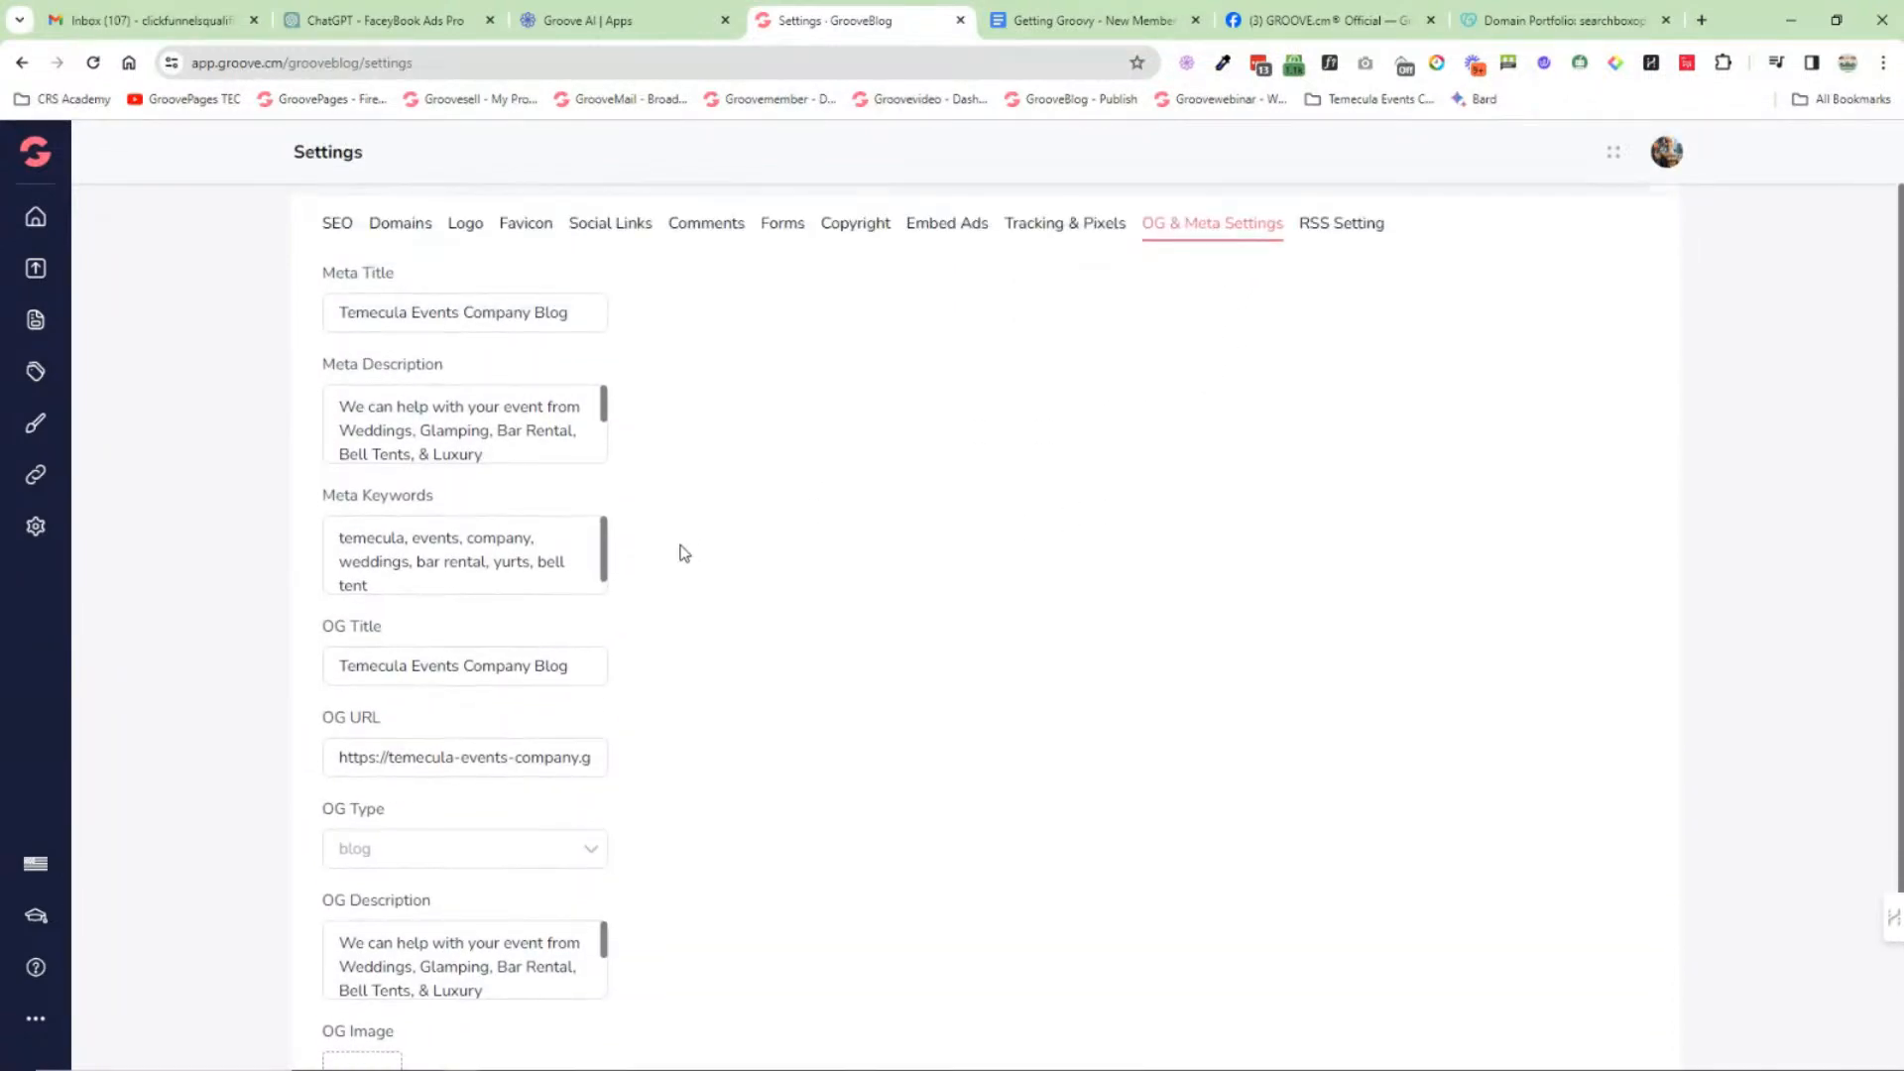
left_click(1344, 229)
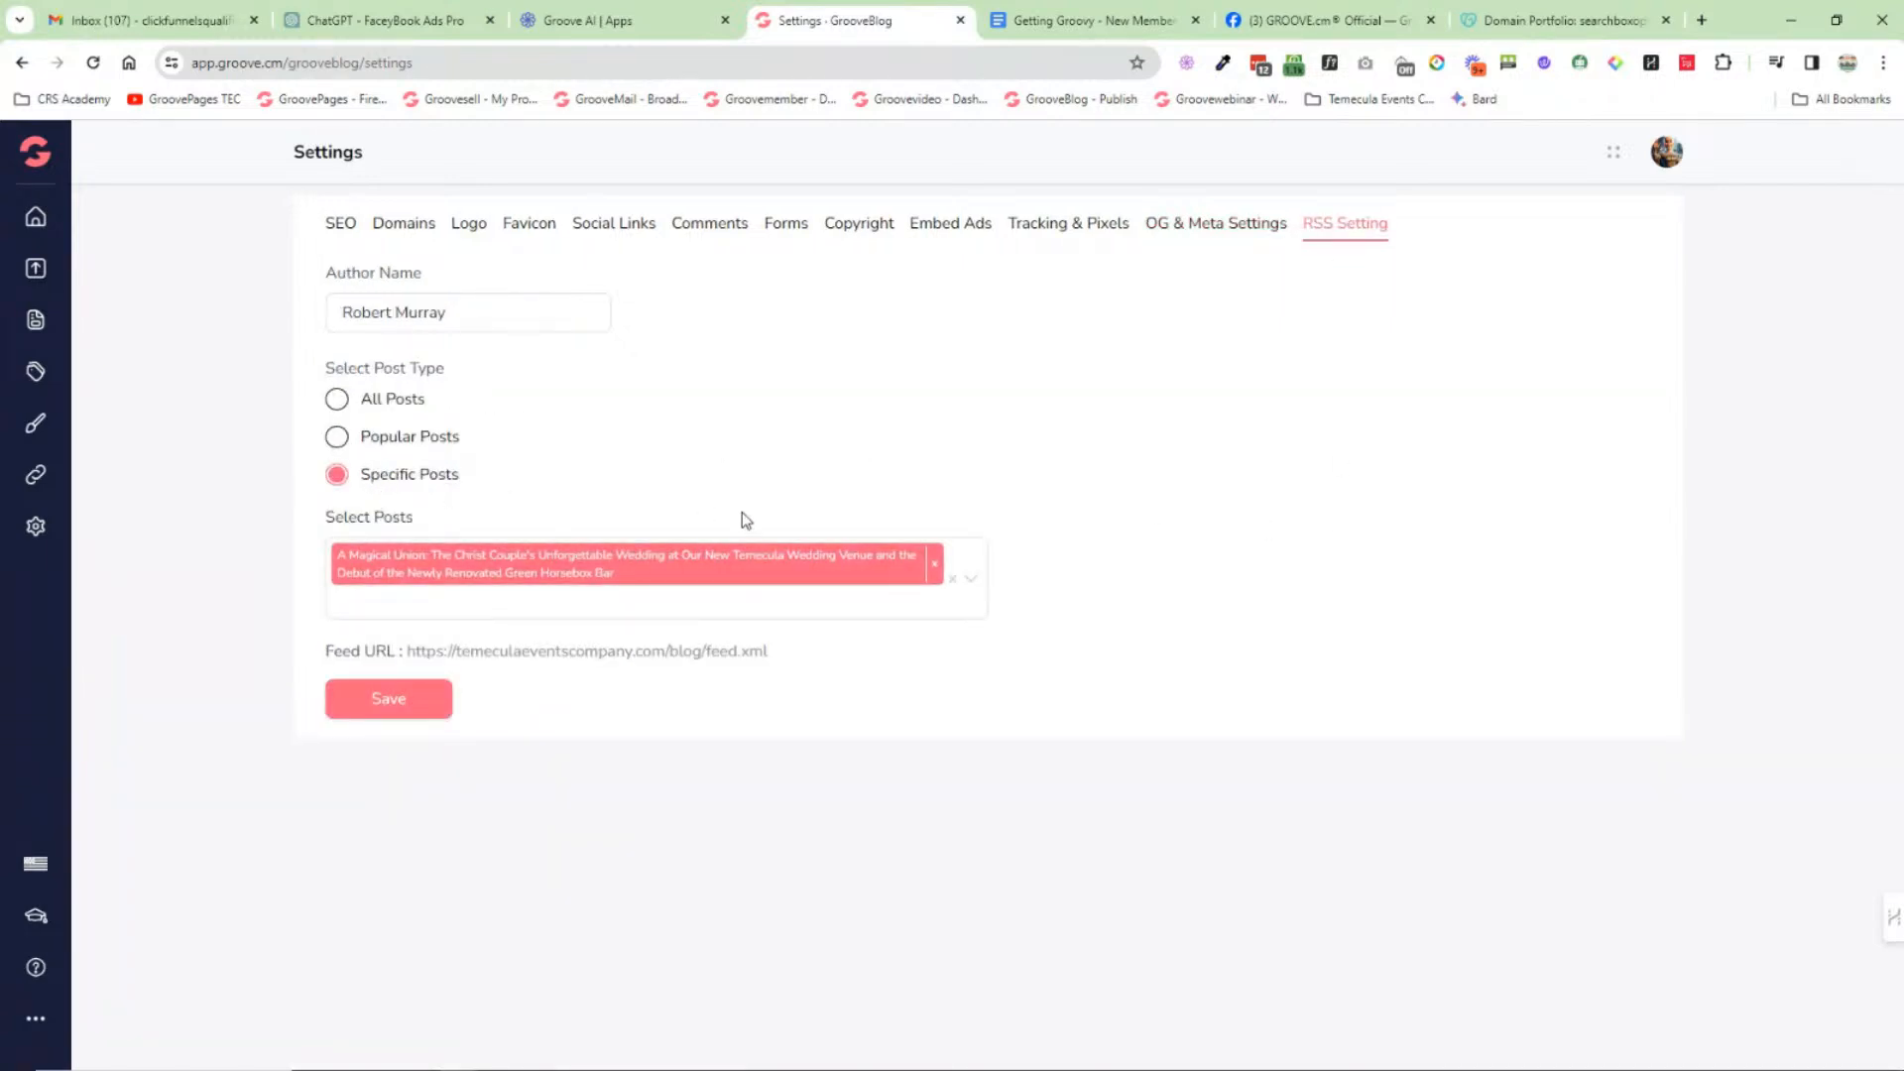
Step: Show the blog's navigation links beside the Publish preview and open the top navigation's Home link for editing
left_click(36, 269)
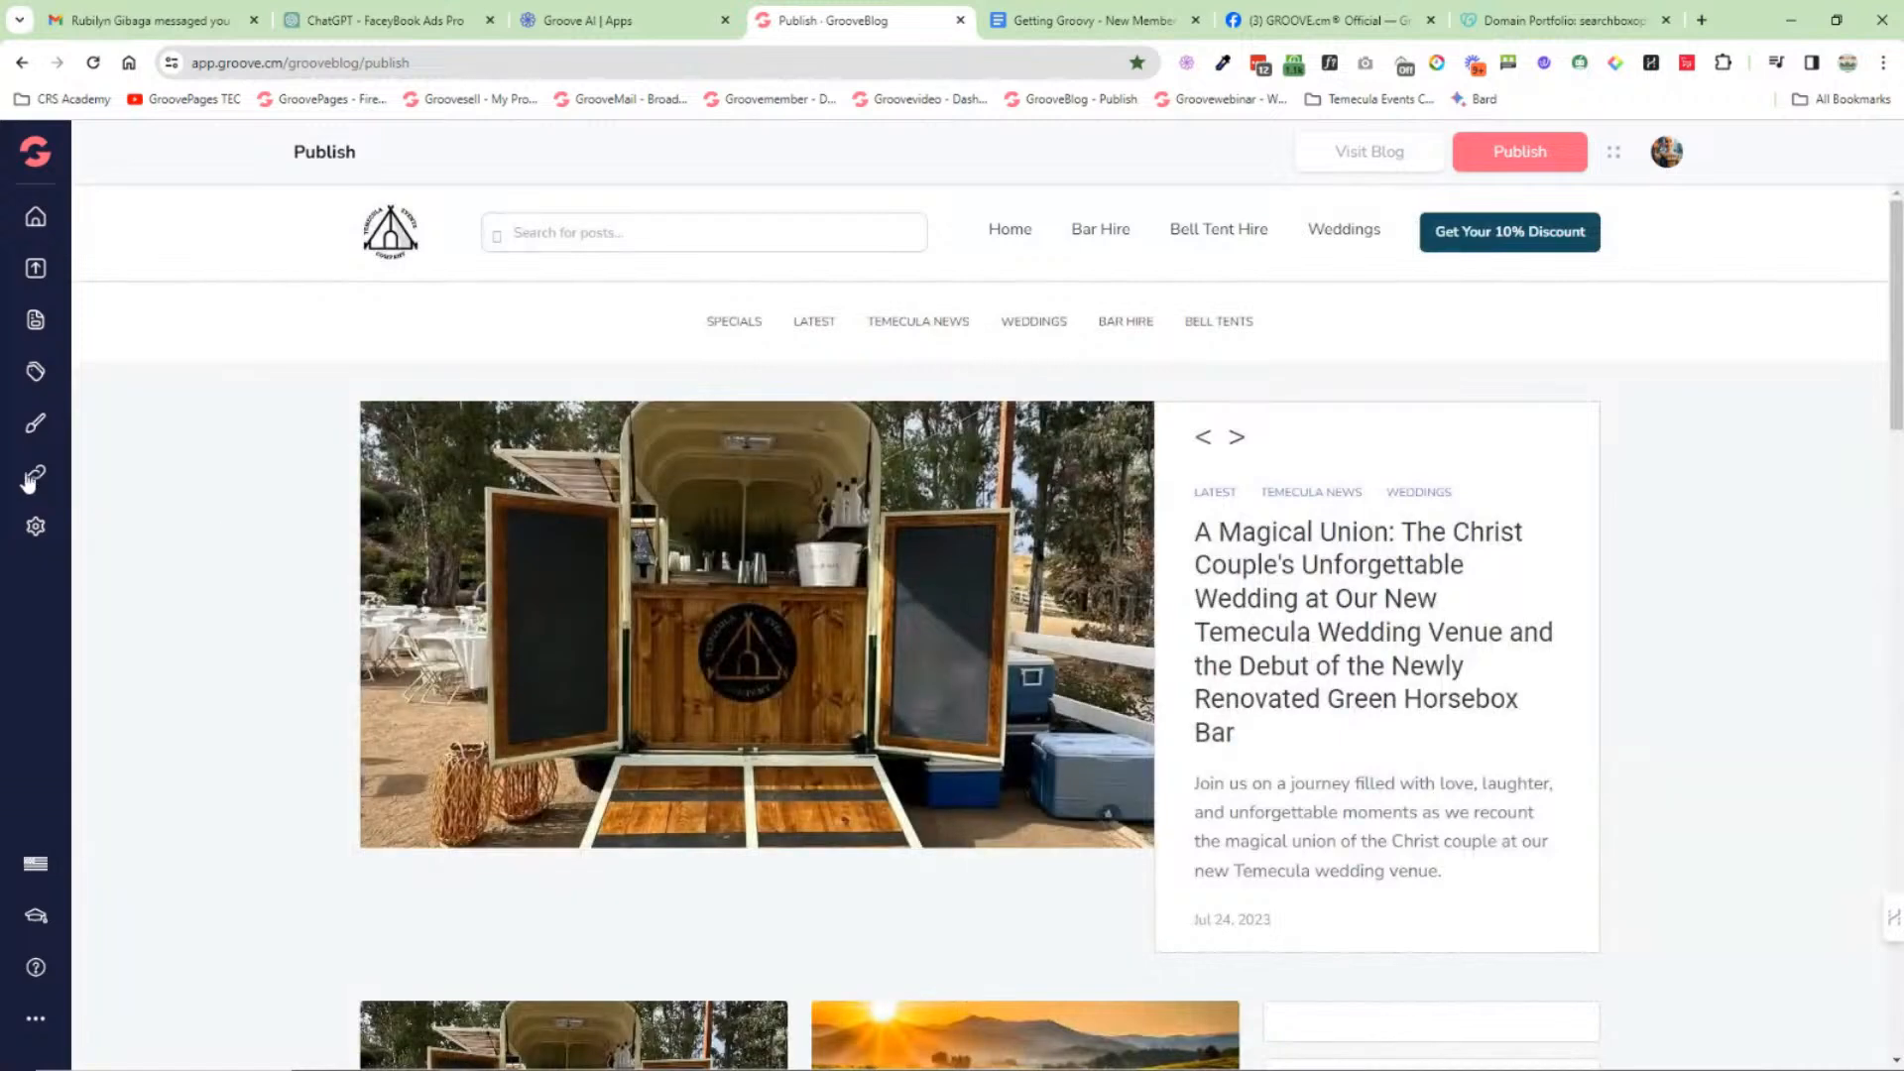
left_click(44, 480)
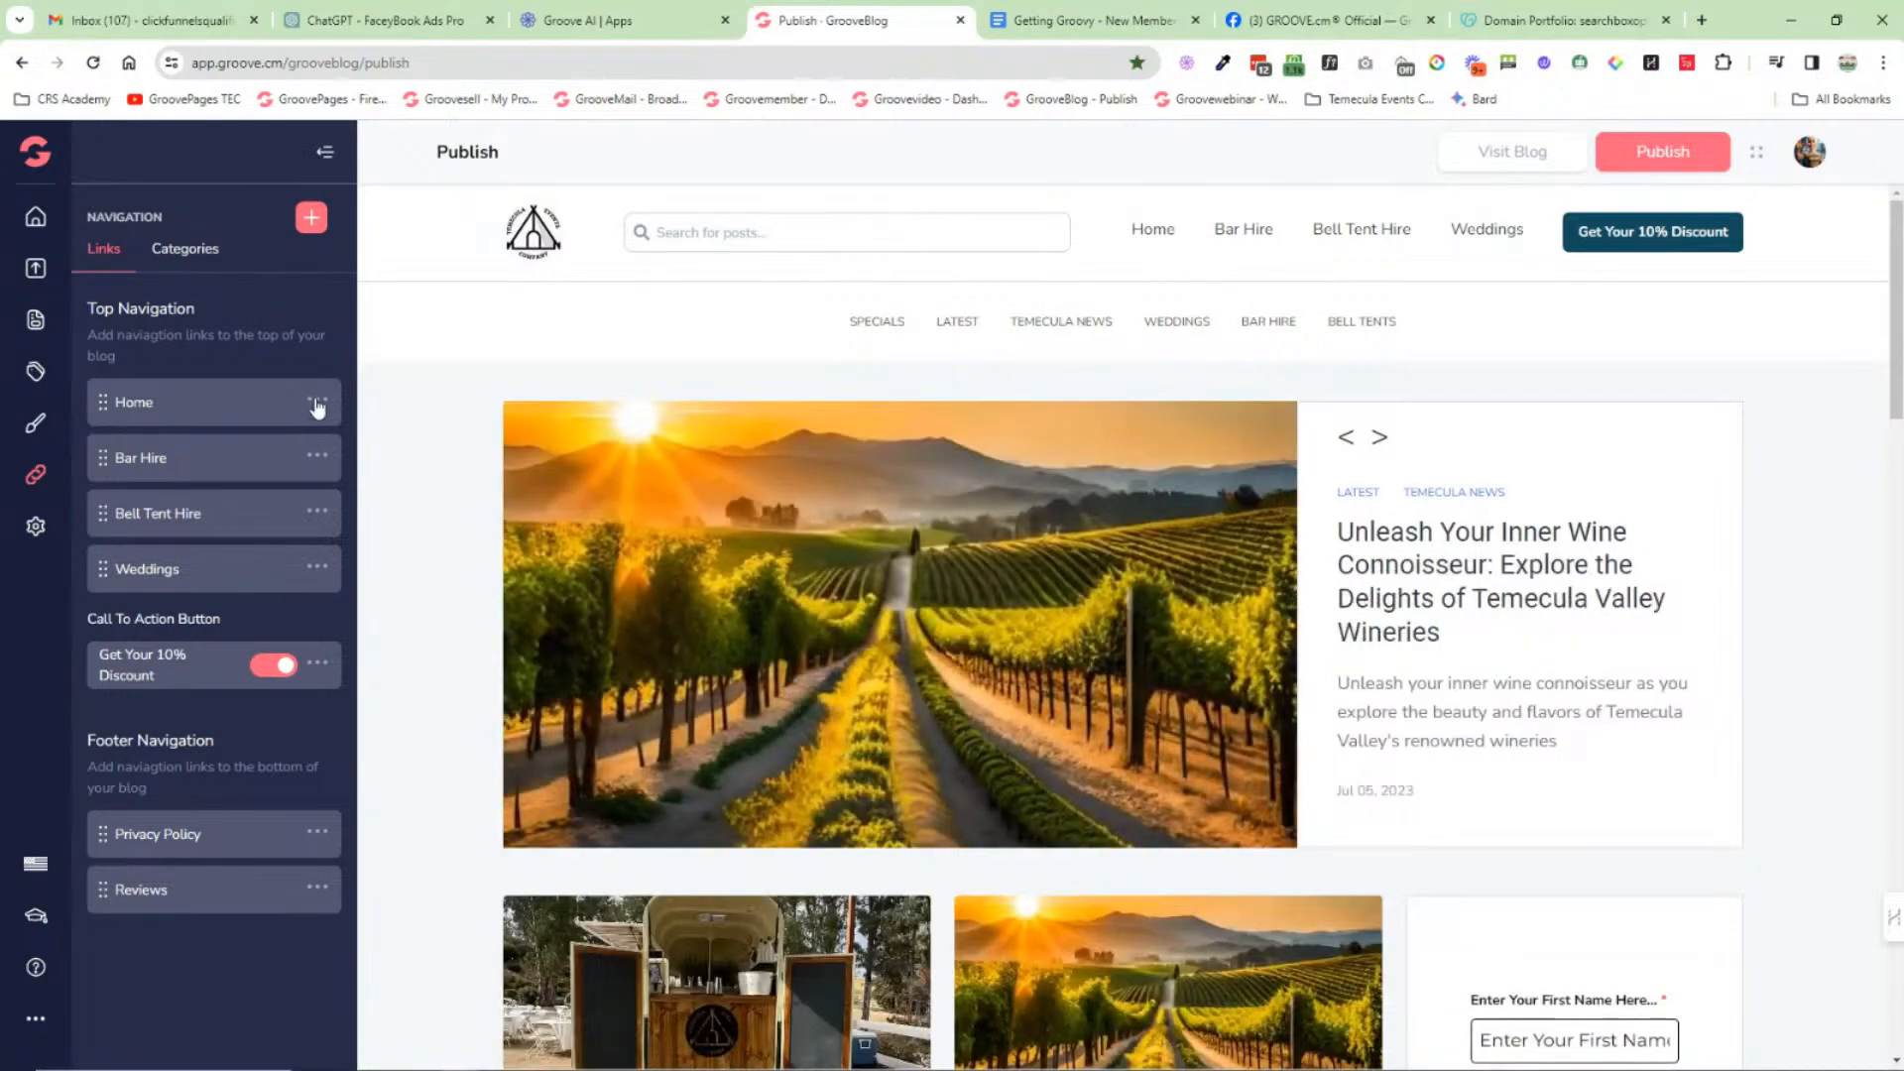
left_click(317, 401)
left_click(283, 444)
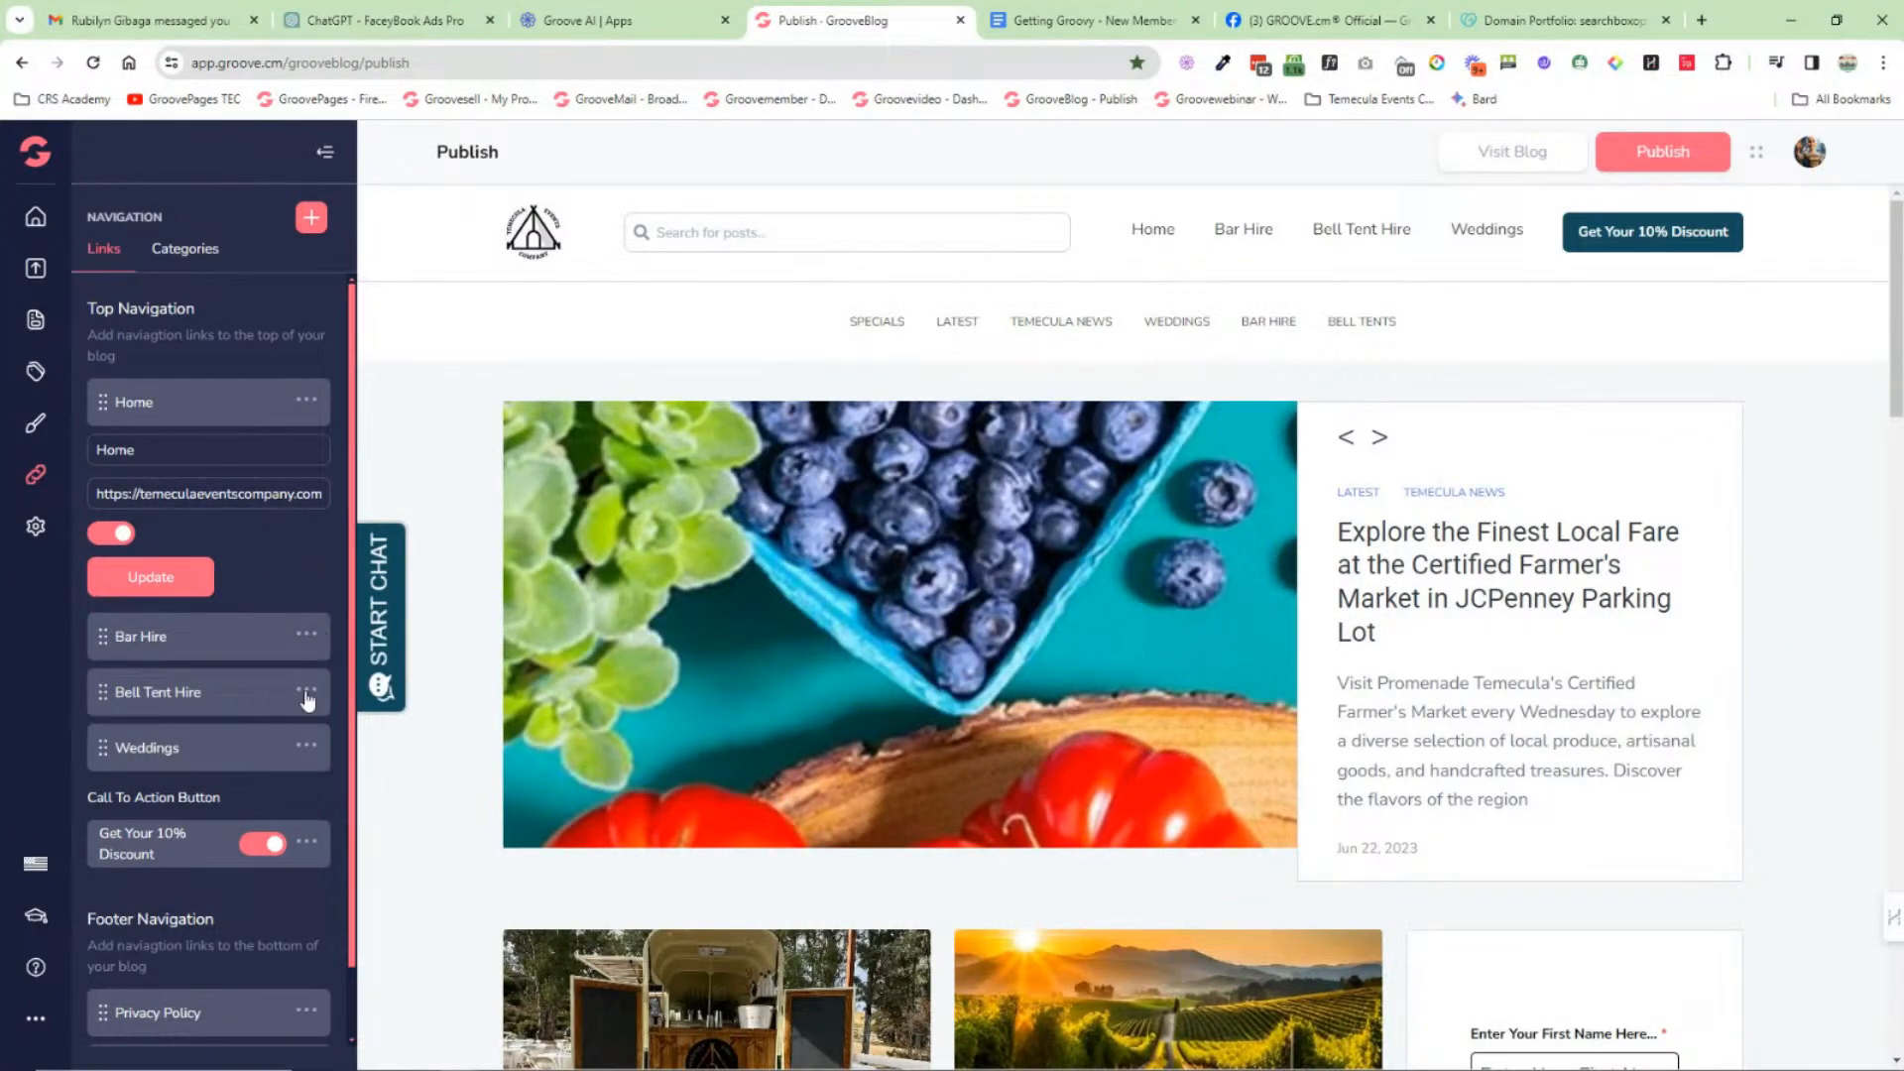
Step: Compare the footer navigation links with the footer in the blog preview, and view the navigation categories
scroll(302, 694, "down", 2)
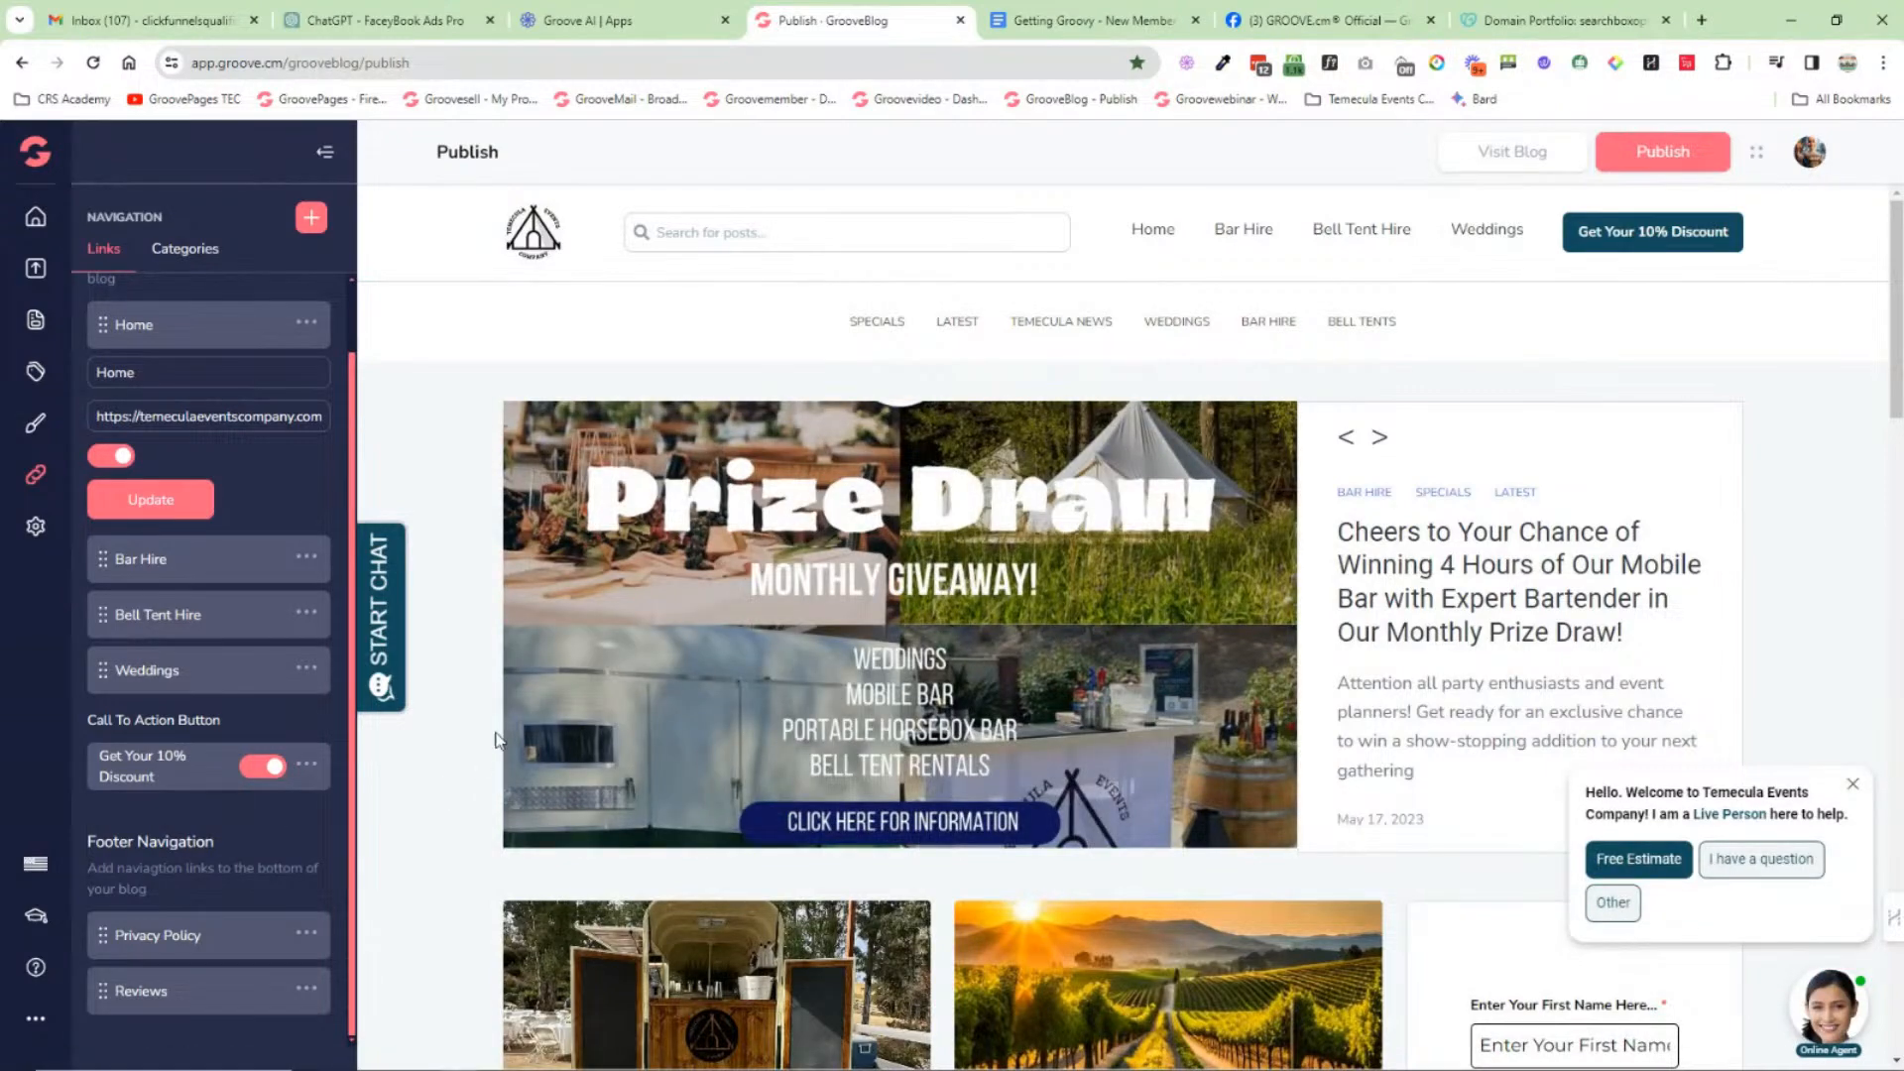
scroll(490, 747, "down", 20)
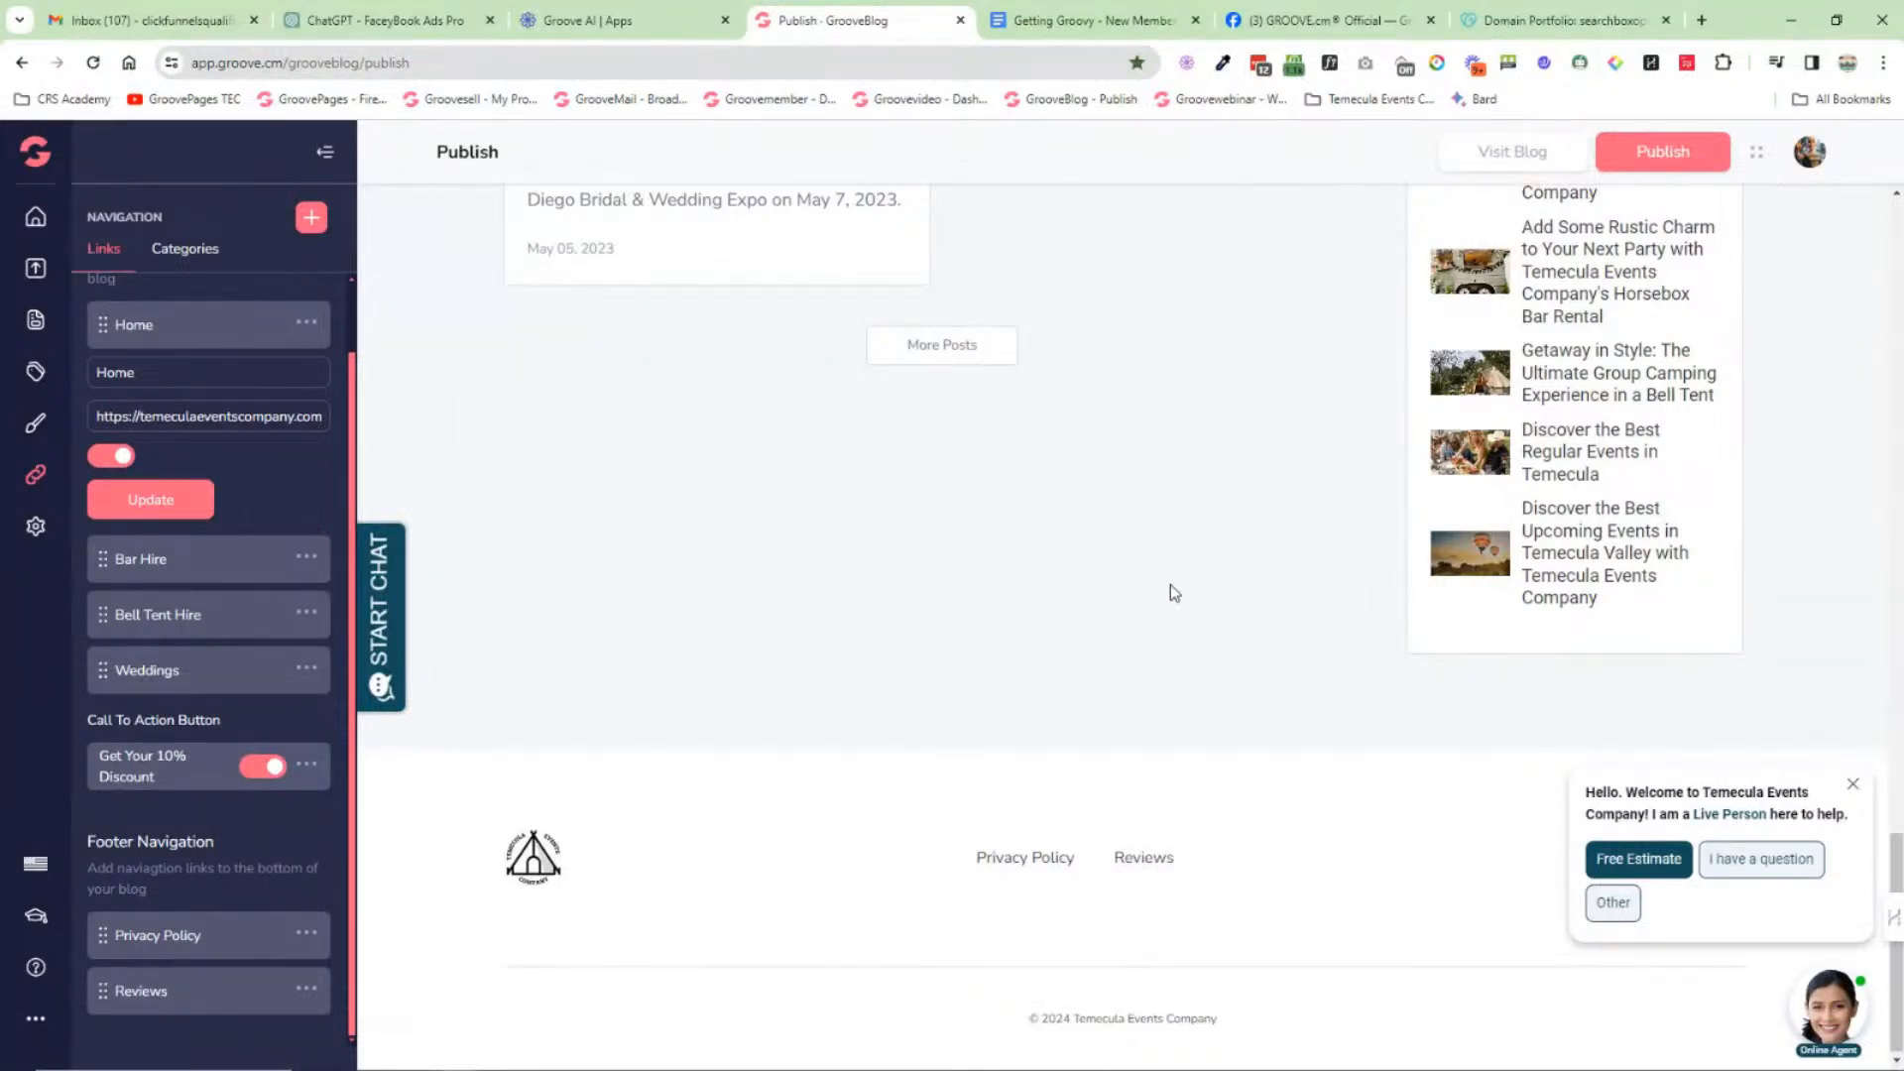
scroll(1171, 585, "up", 10)
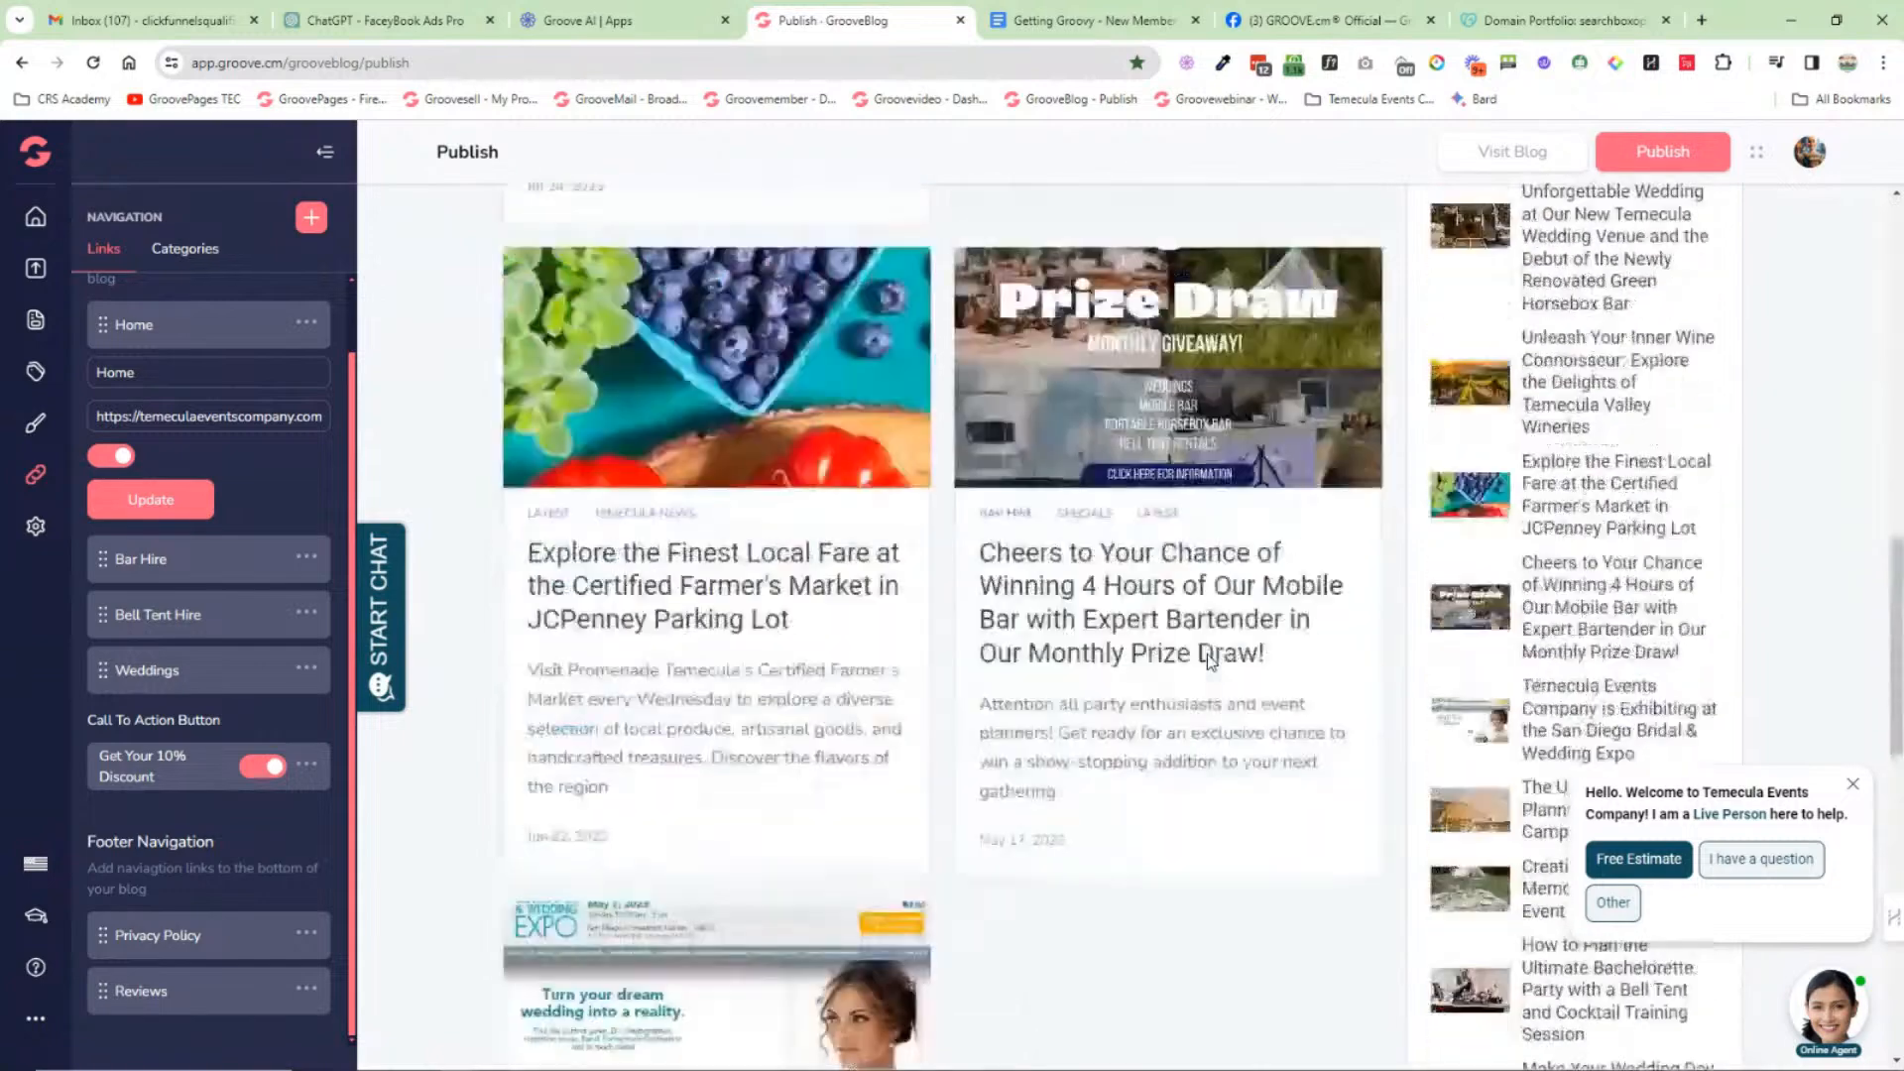
scroll(1206, 654, "up", 8)
scroll(1150, 647, "down", 4)
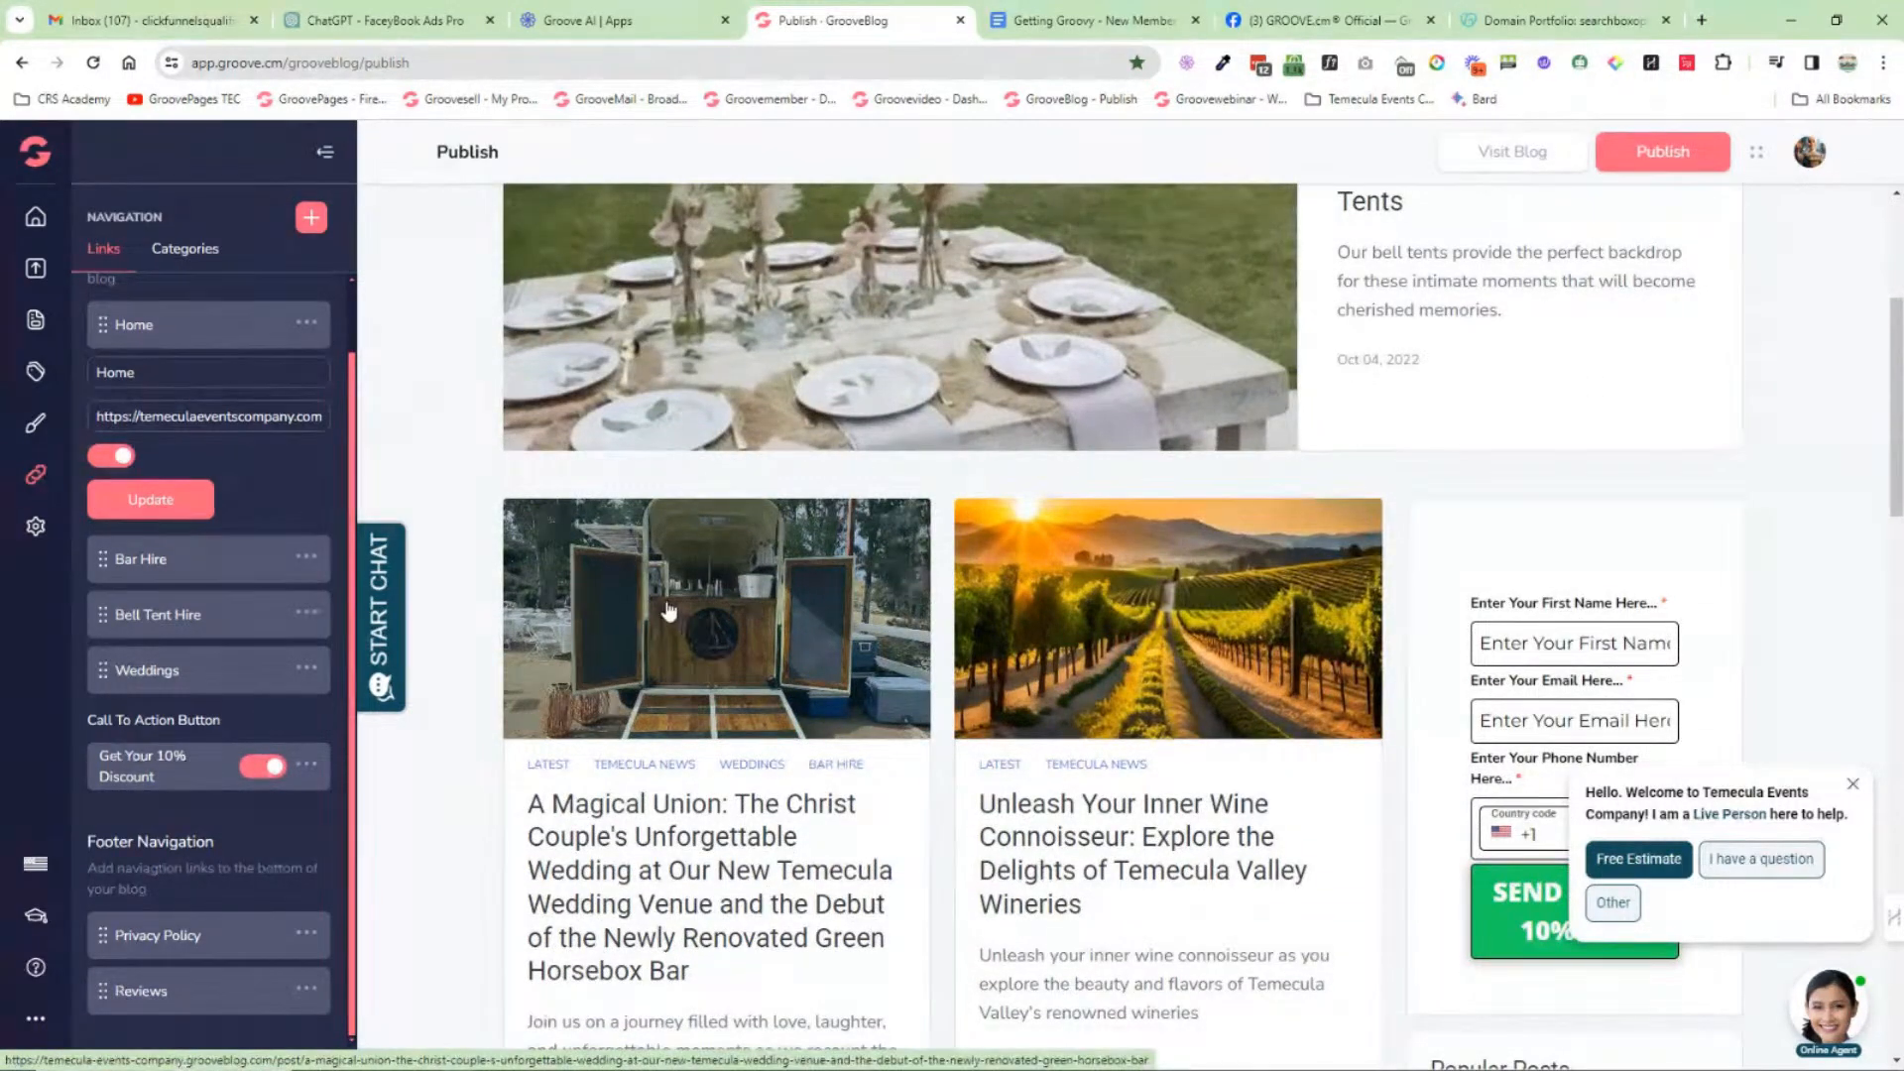
scroll(970, 687, "up", 5)
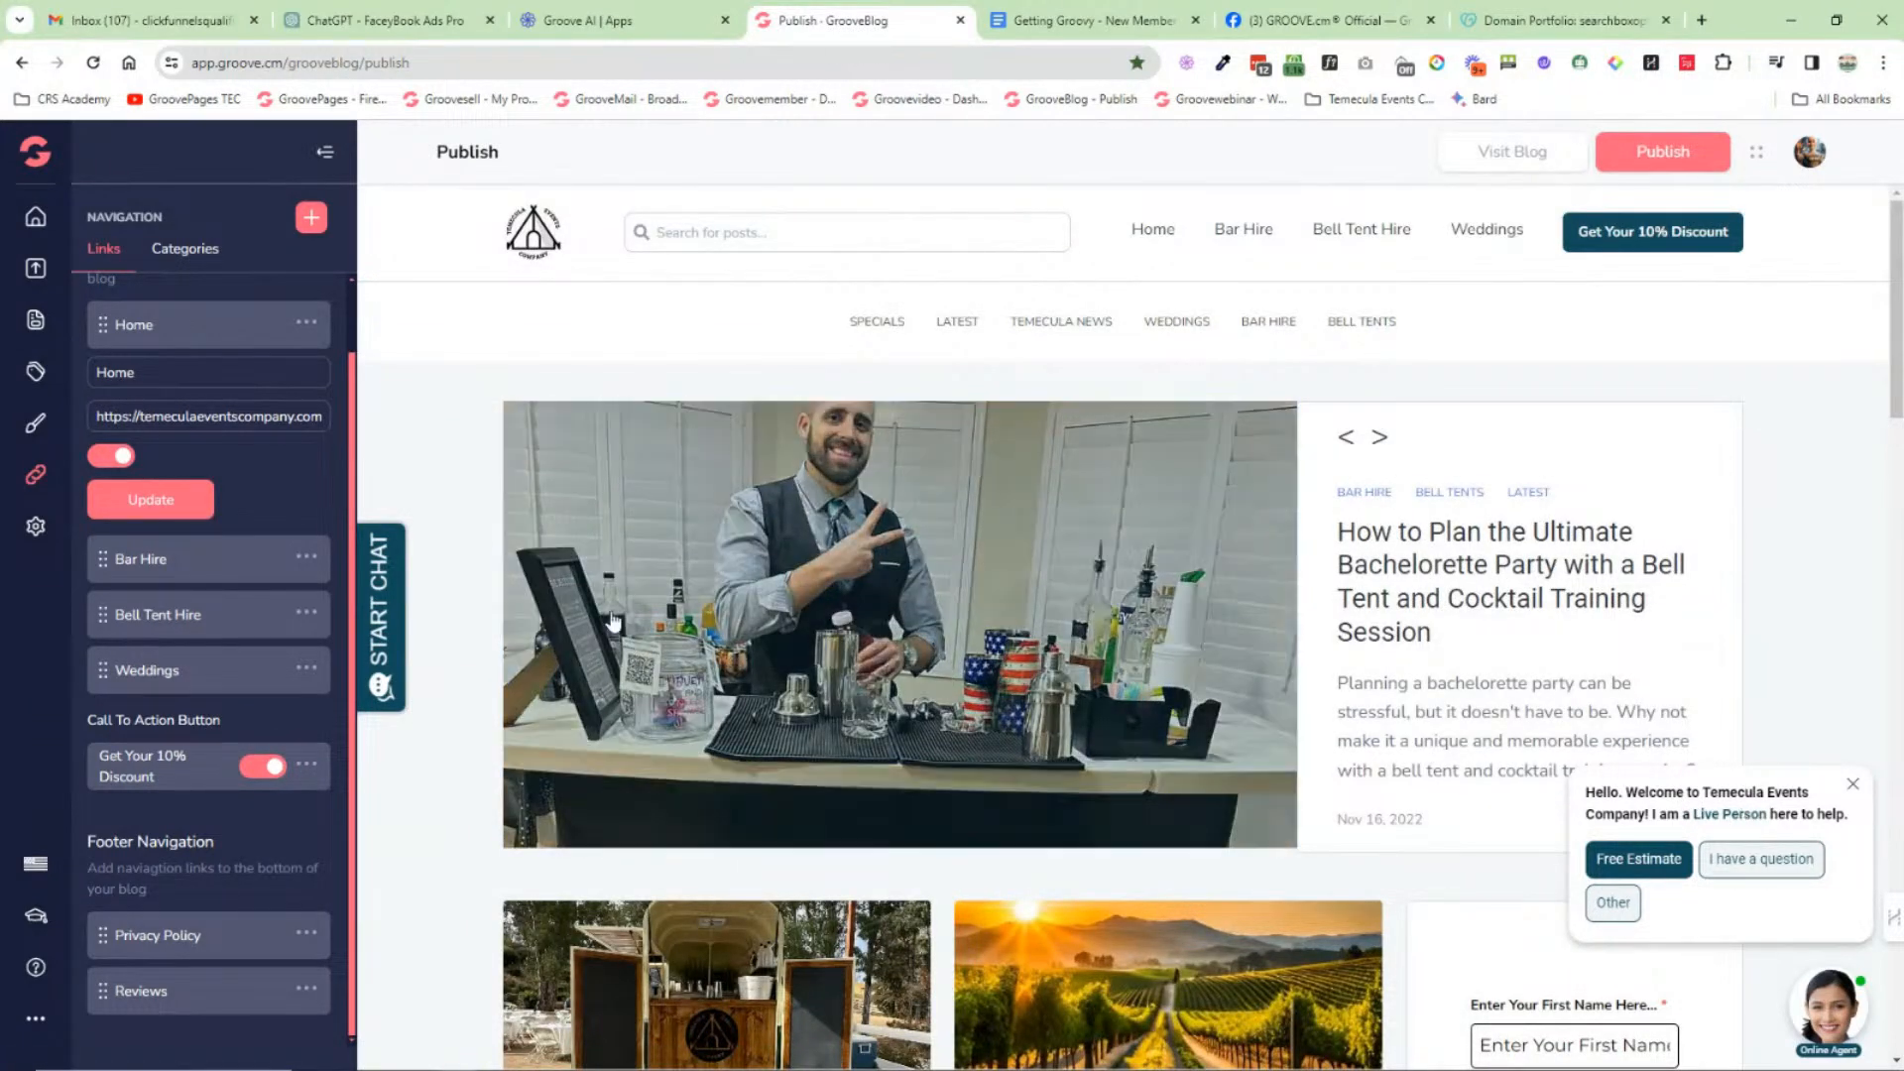
left_click(180, 256)
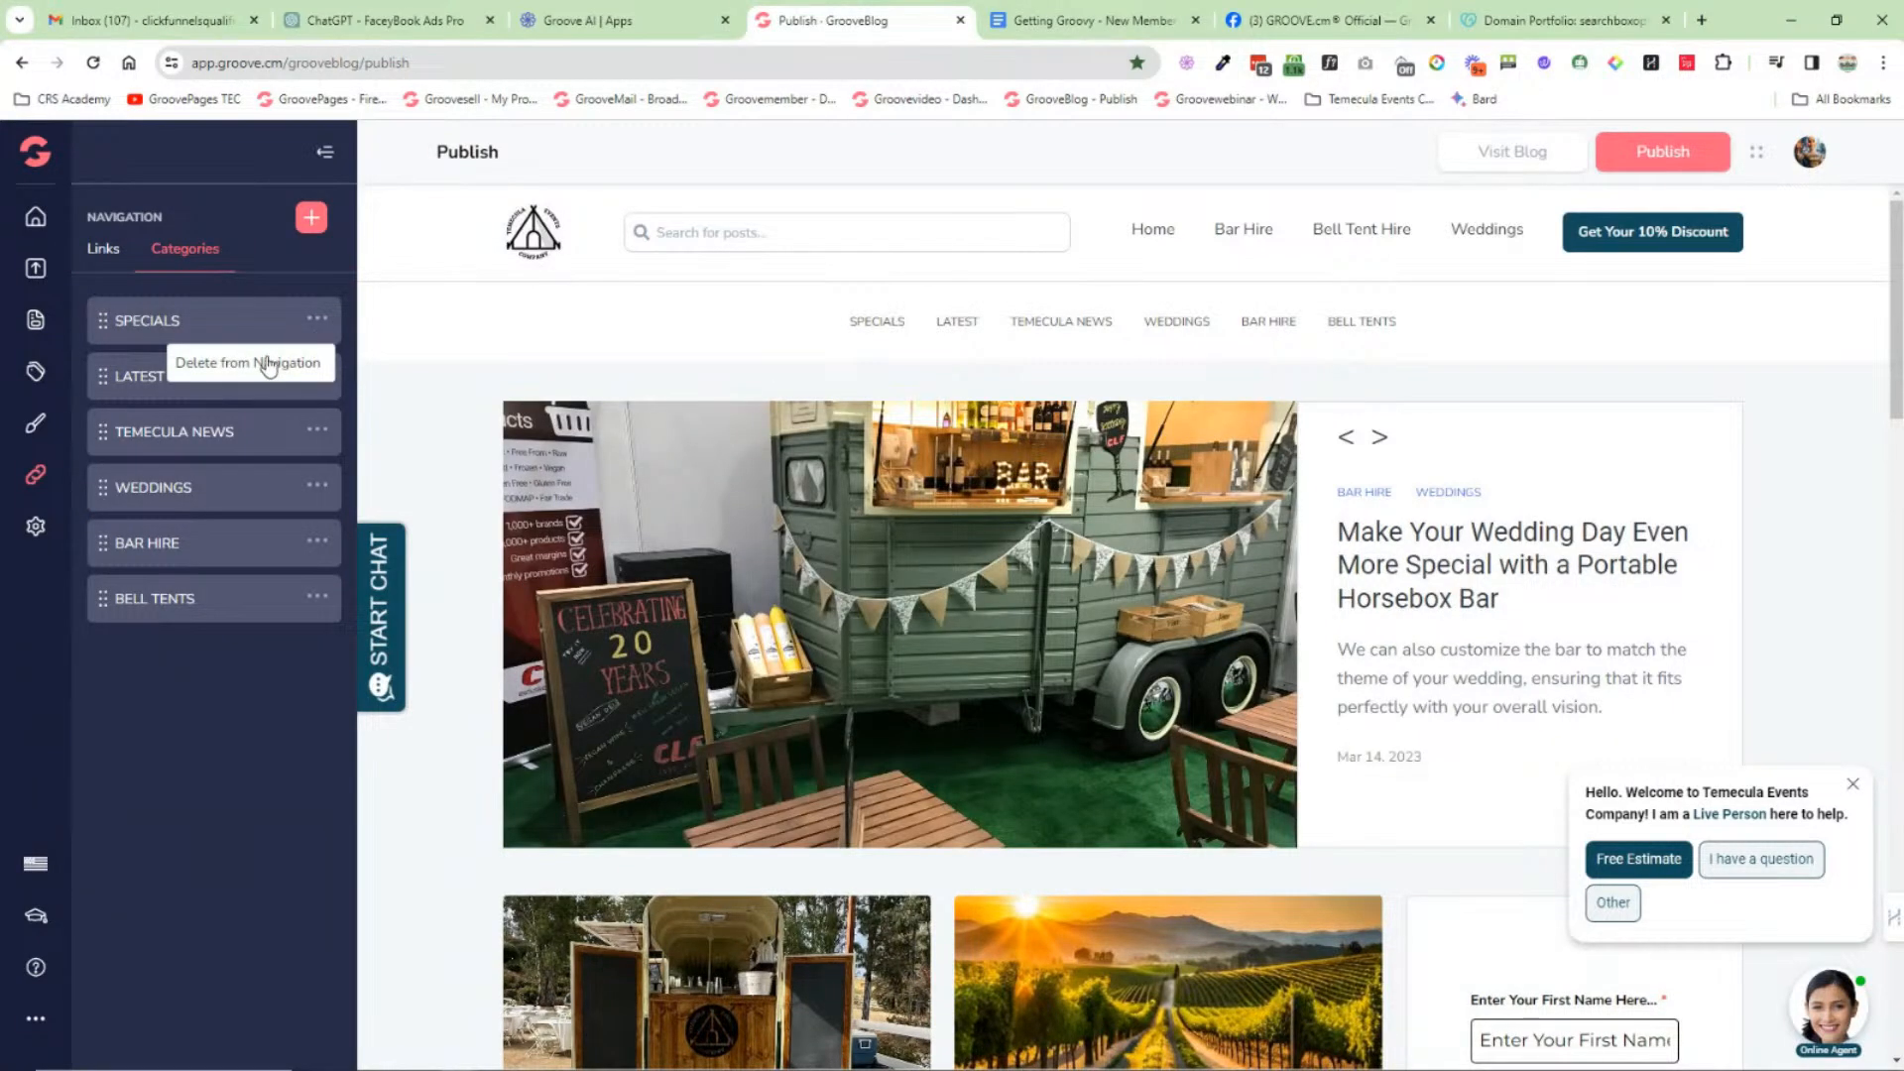
Step: Open the blog theme for customization and review its typography and color settings
left_click(36, 422)
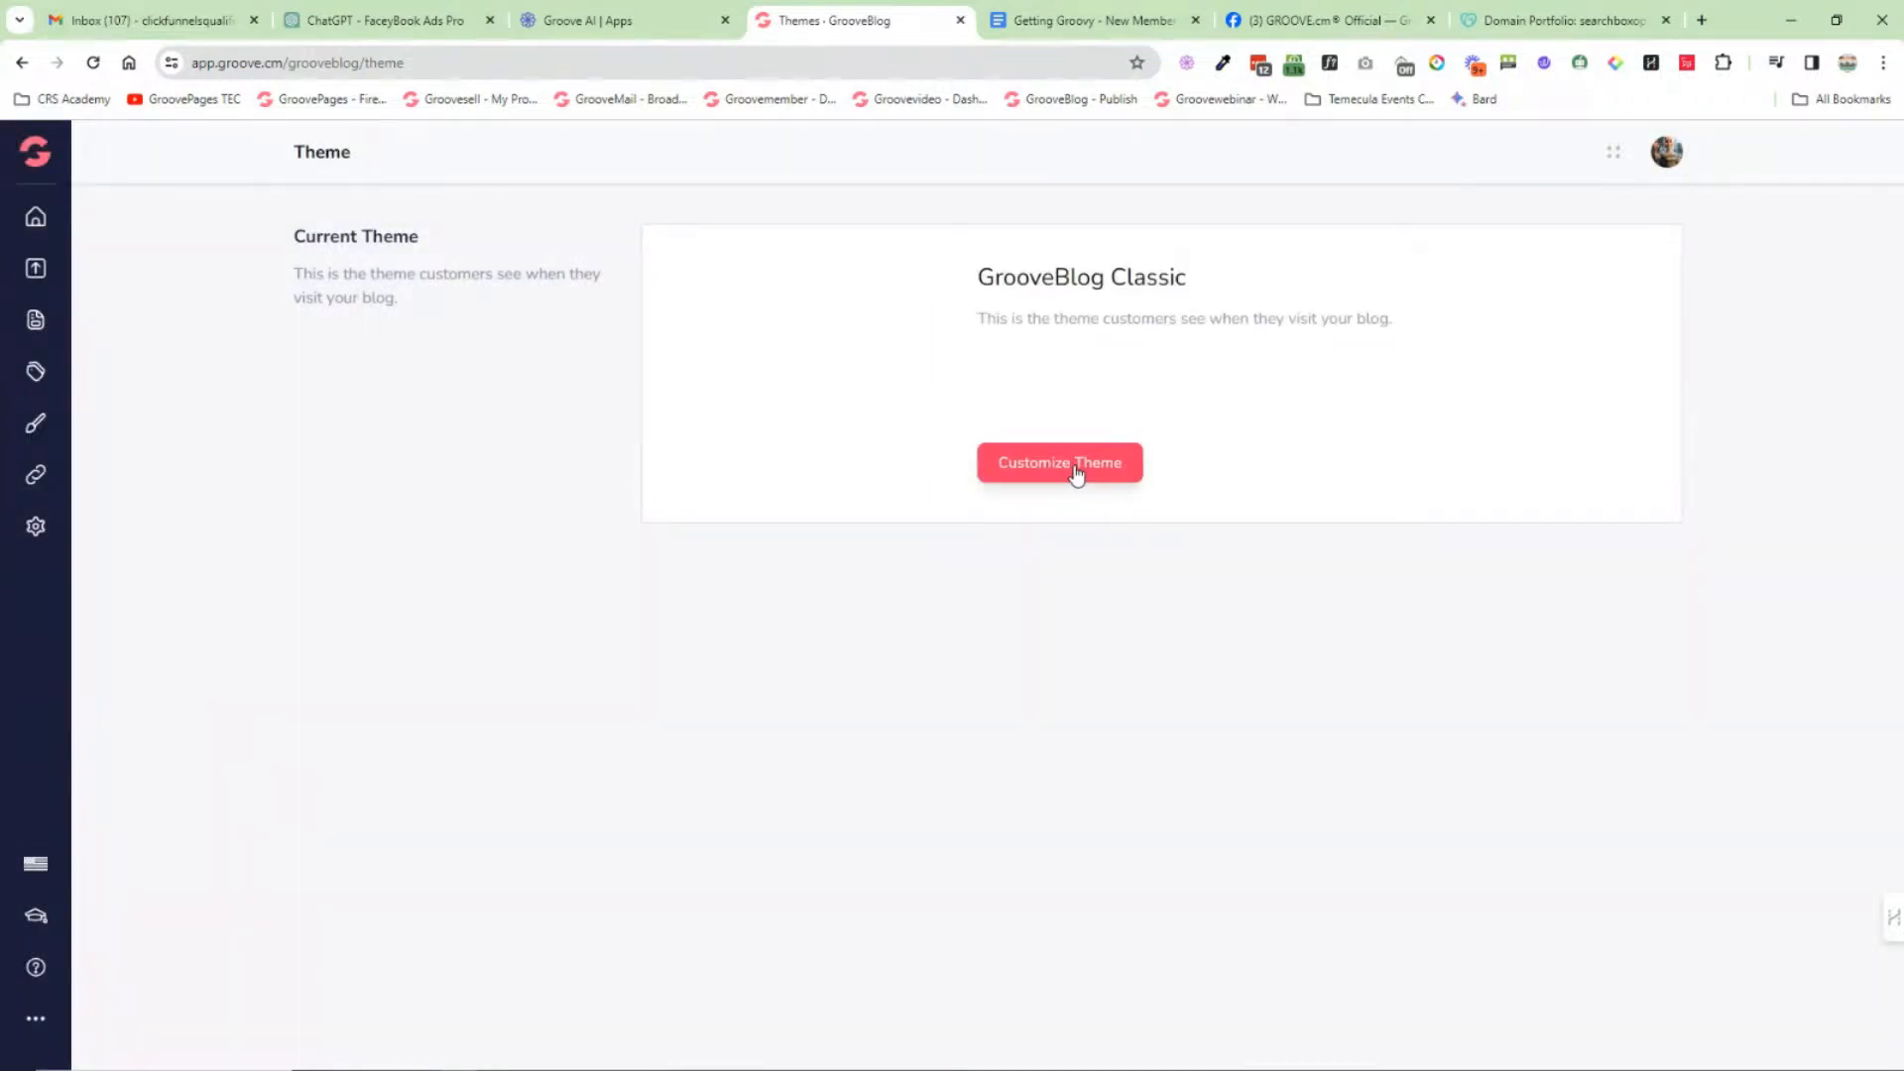
left_click(1075, 468)
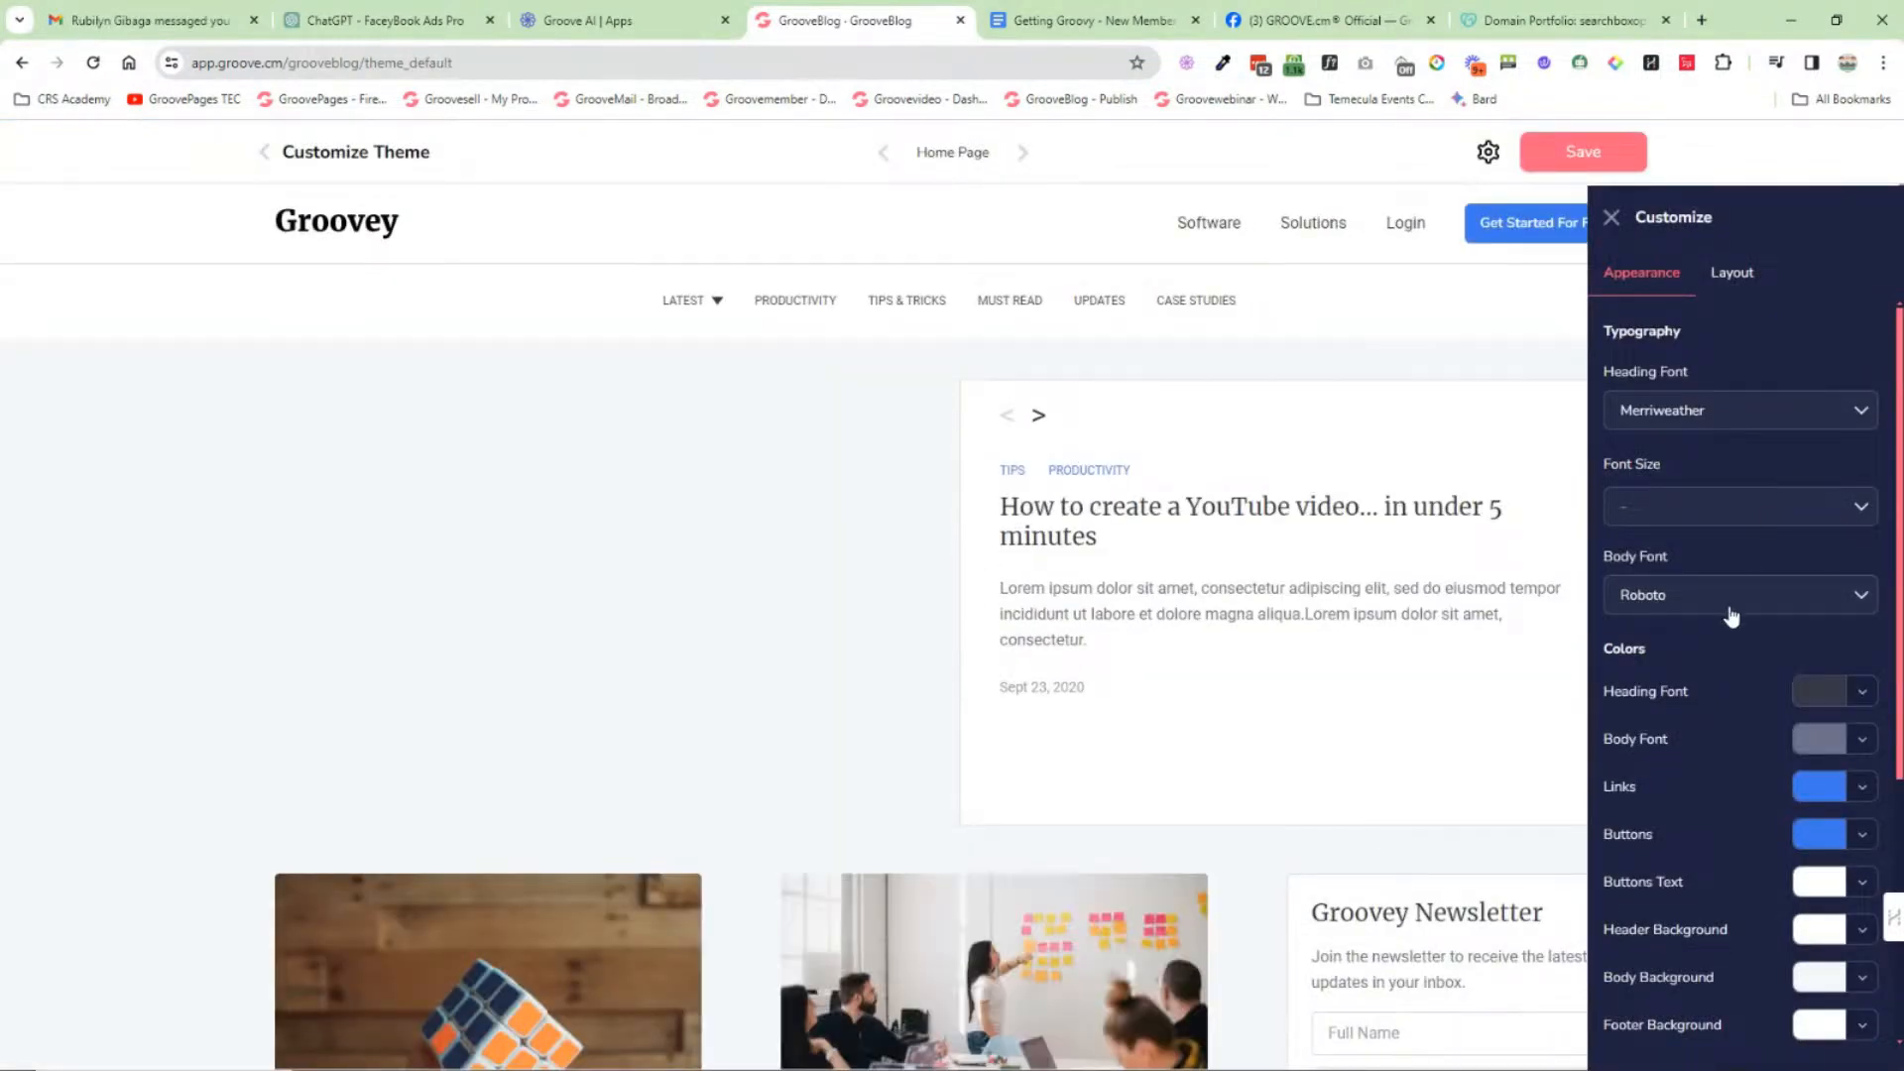
scroll(1800, 744, "down", 2)
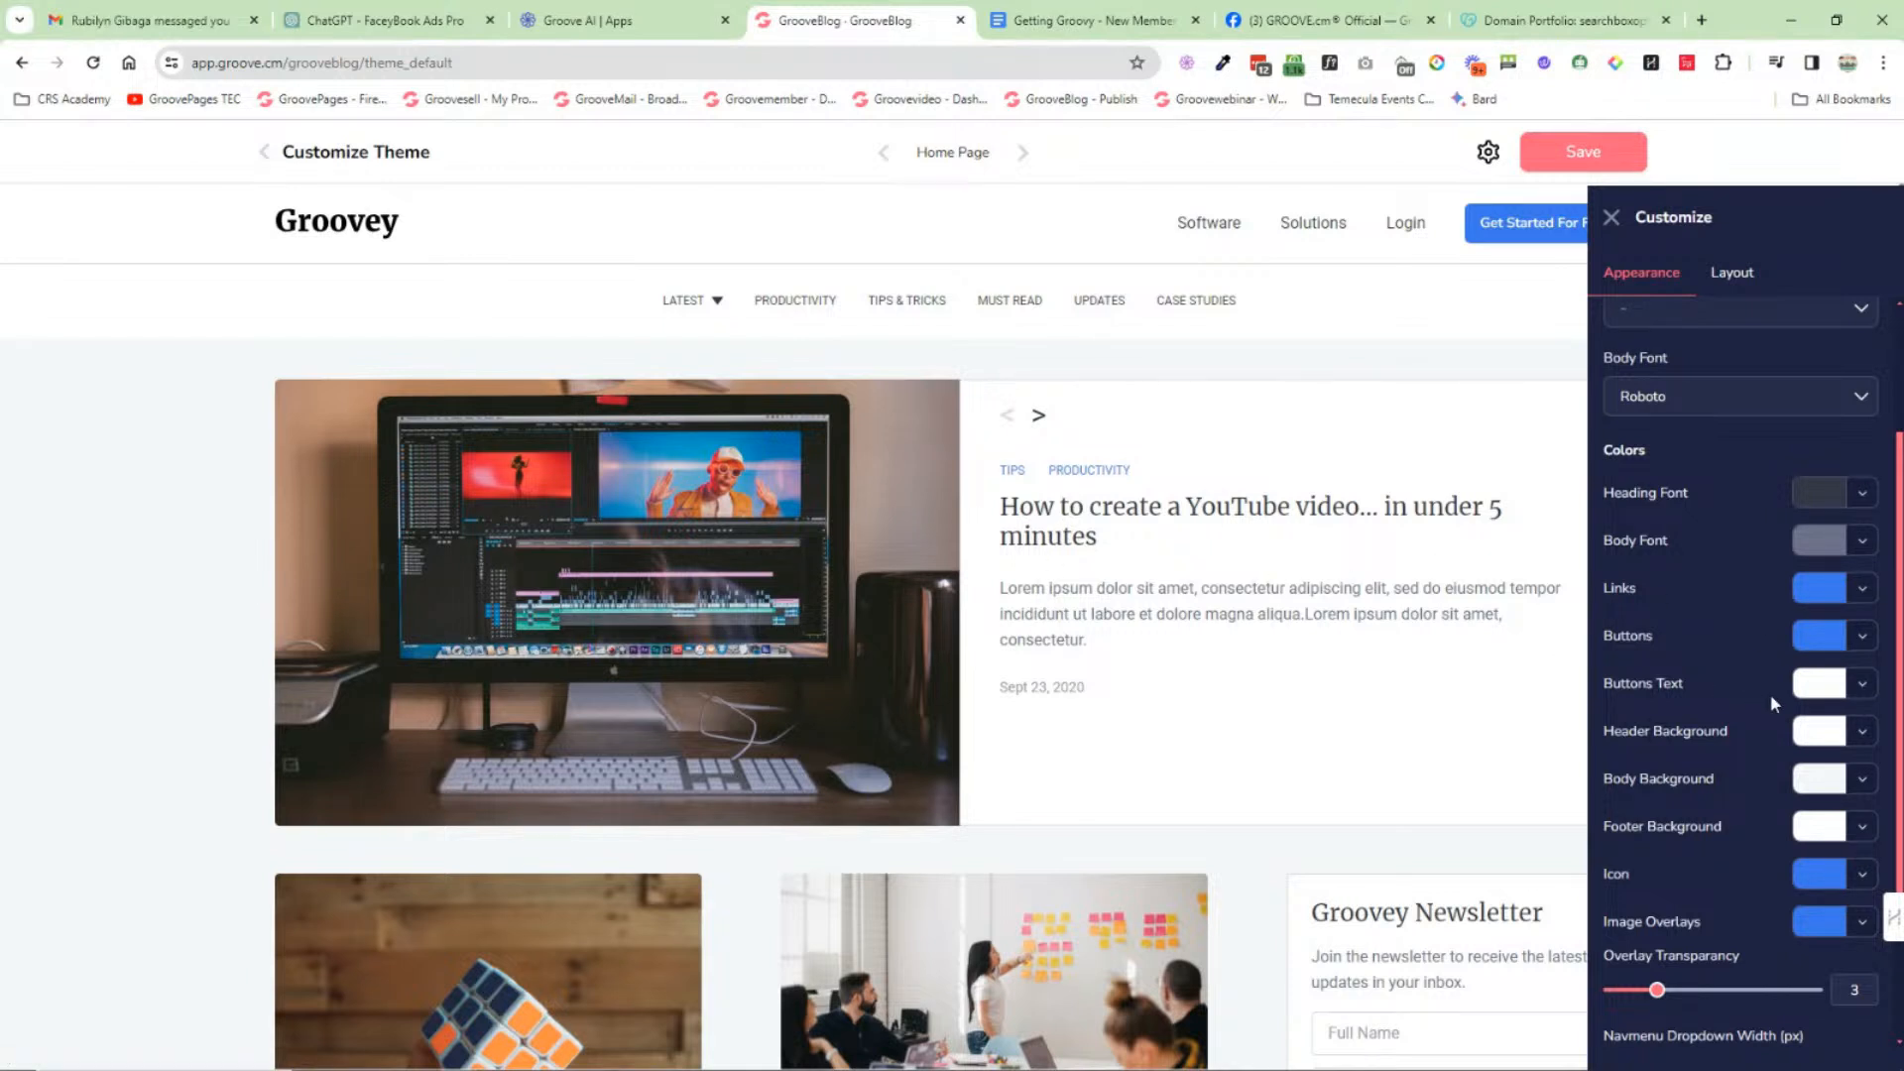
scroll(1785, 665, "down", 2)
scroll(1778, 694, "up", 4)
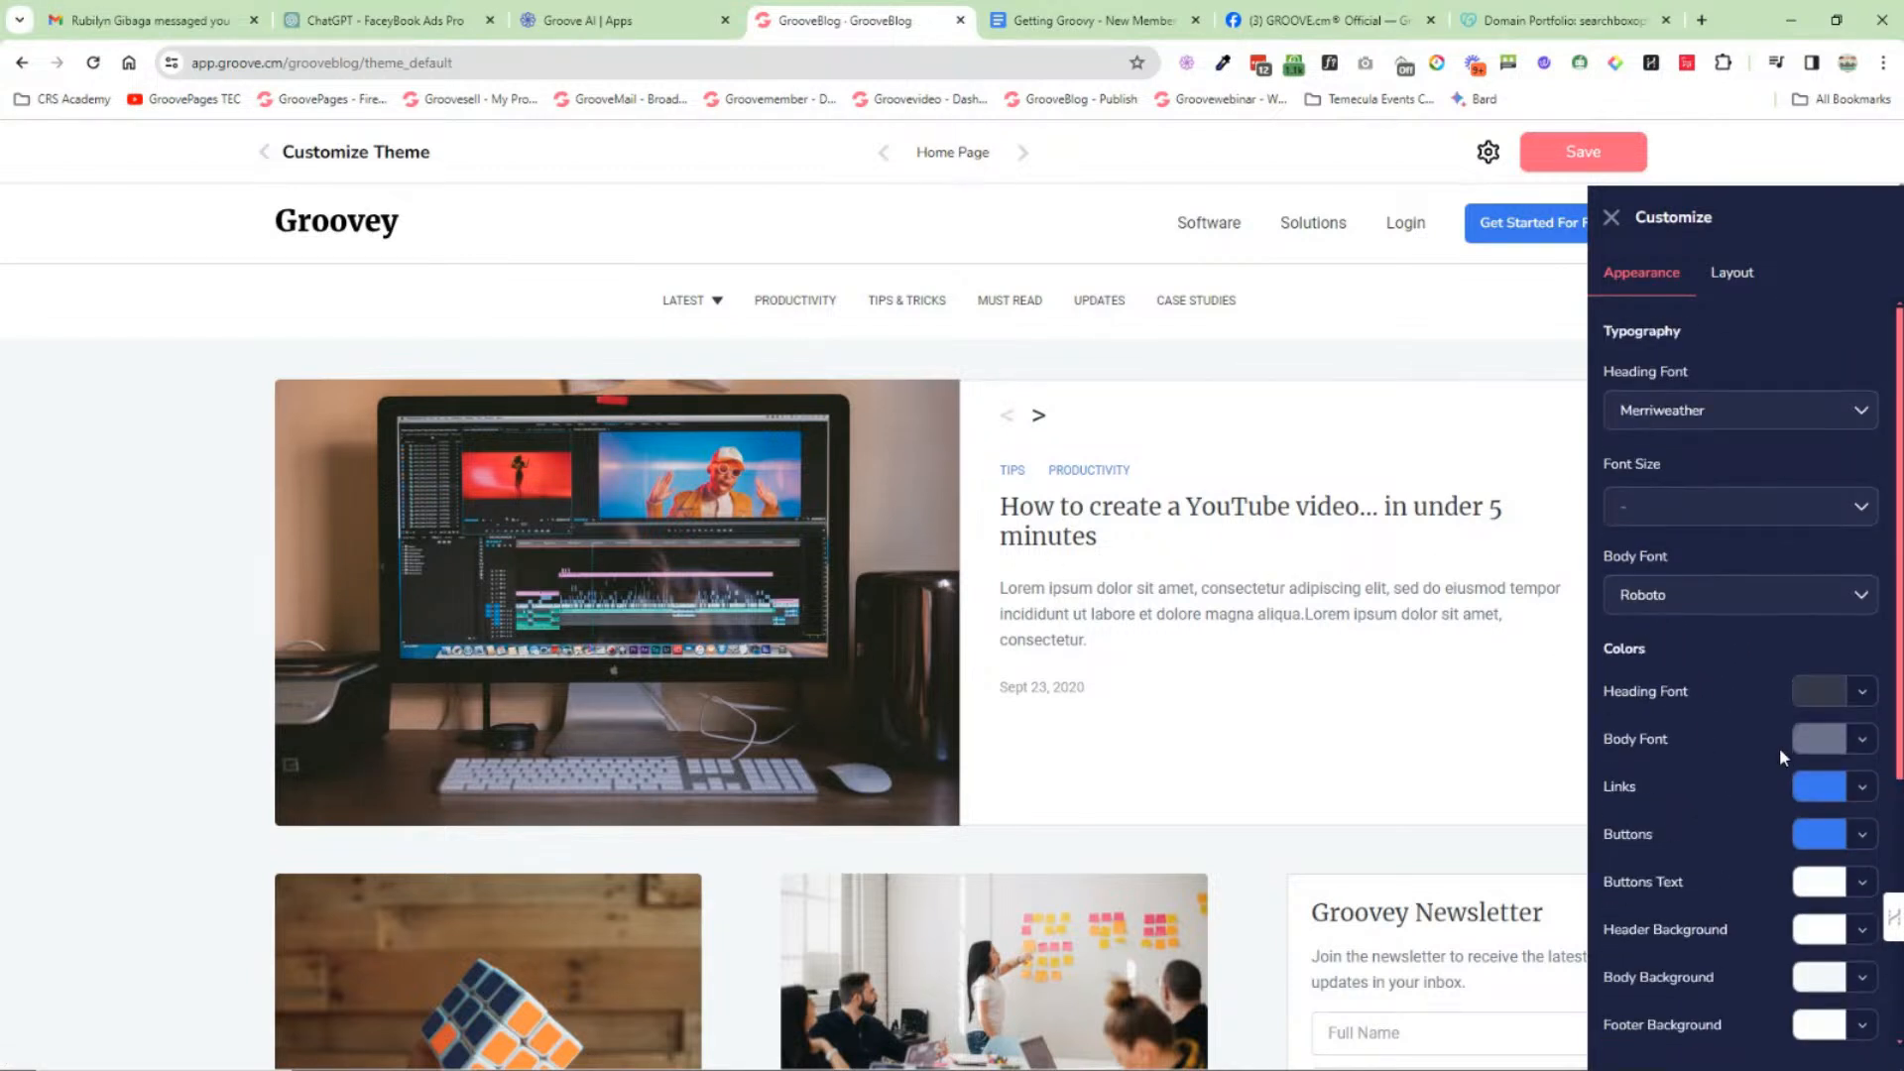
Step: Toggle the sidebar, categories and optin form of the Home Page layout off and back on
left_click(1737, 278)
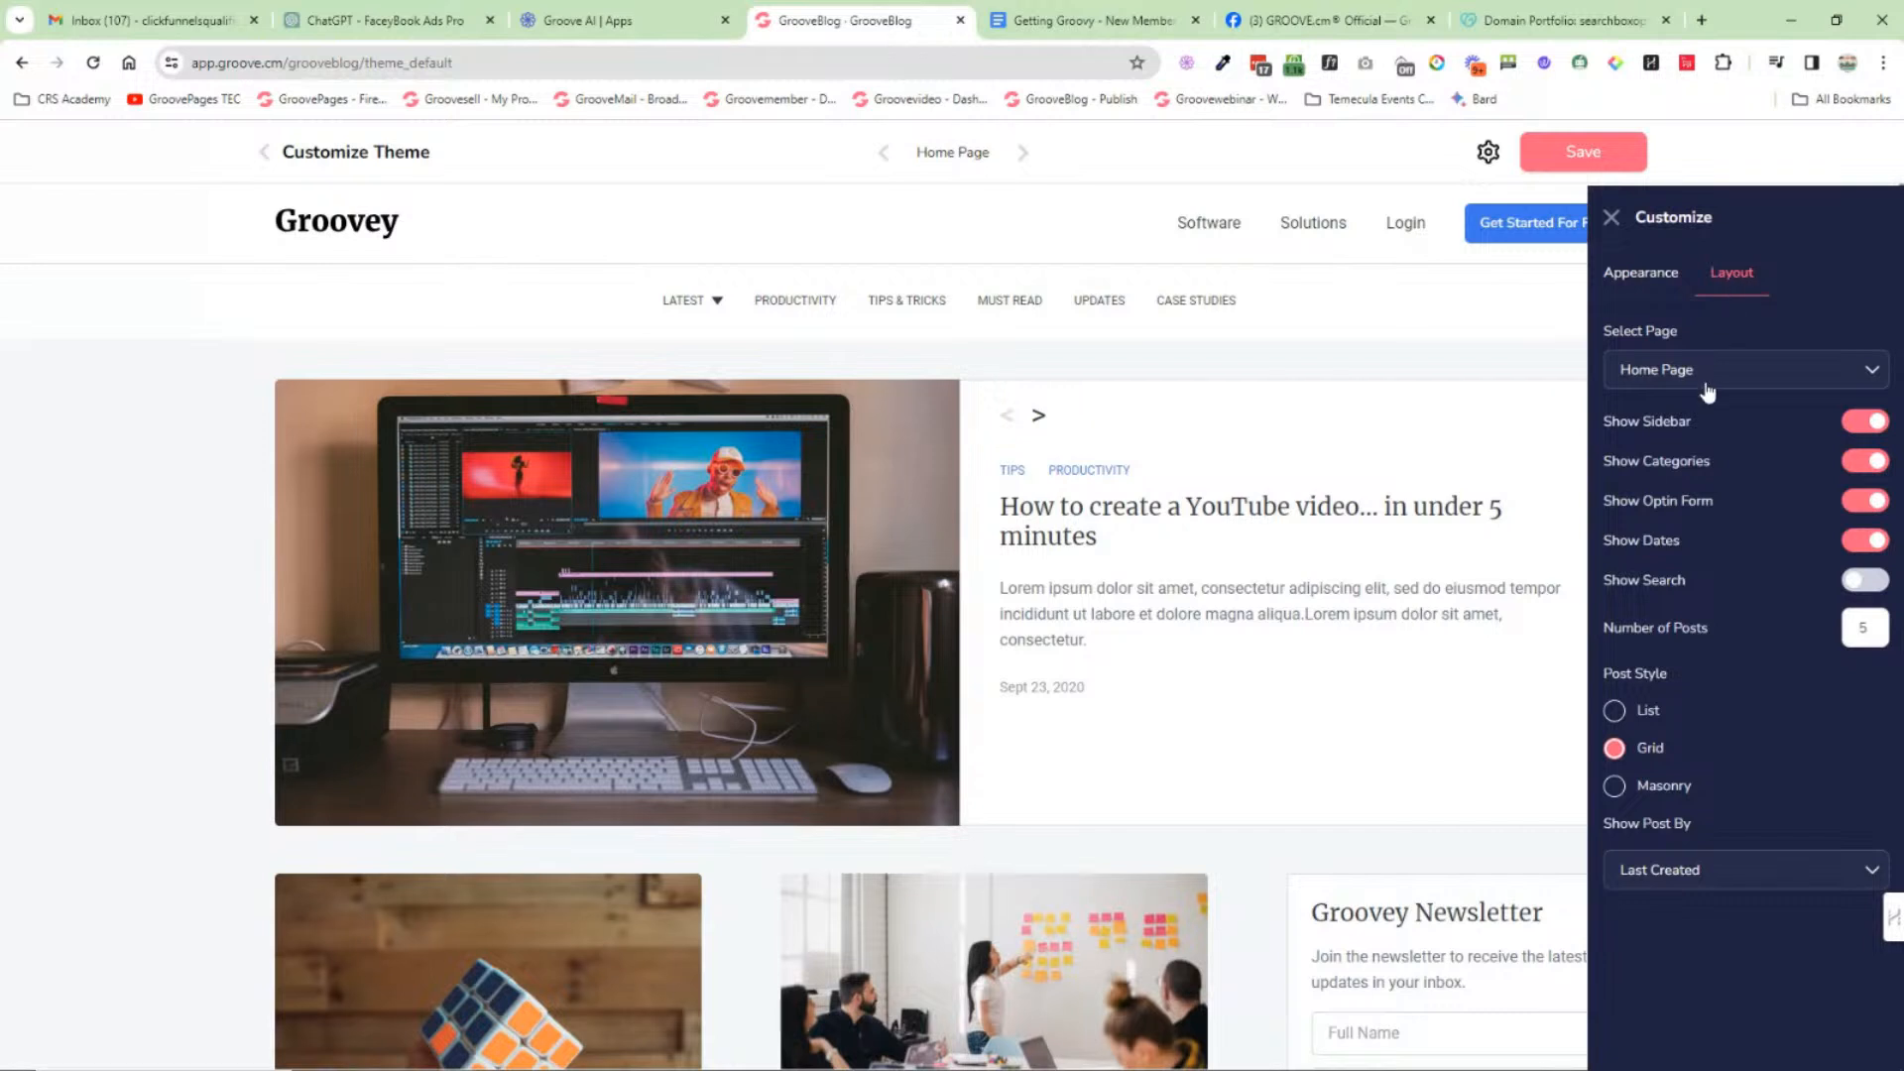
left_click(1876, 424)
left_click(1875, 423)
left_click(1875, 461)
left_click(1875, 461)
left_click(1875, 501)
left_click(1875, 501)
Step: Switch the layout settings to Post Page and toggle its sidebar and dates off and back on
left_click(1830, 385)
left_click(1748, 449)
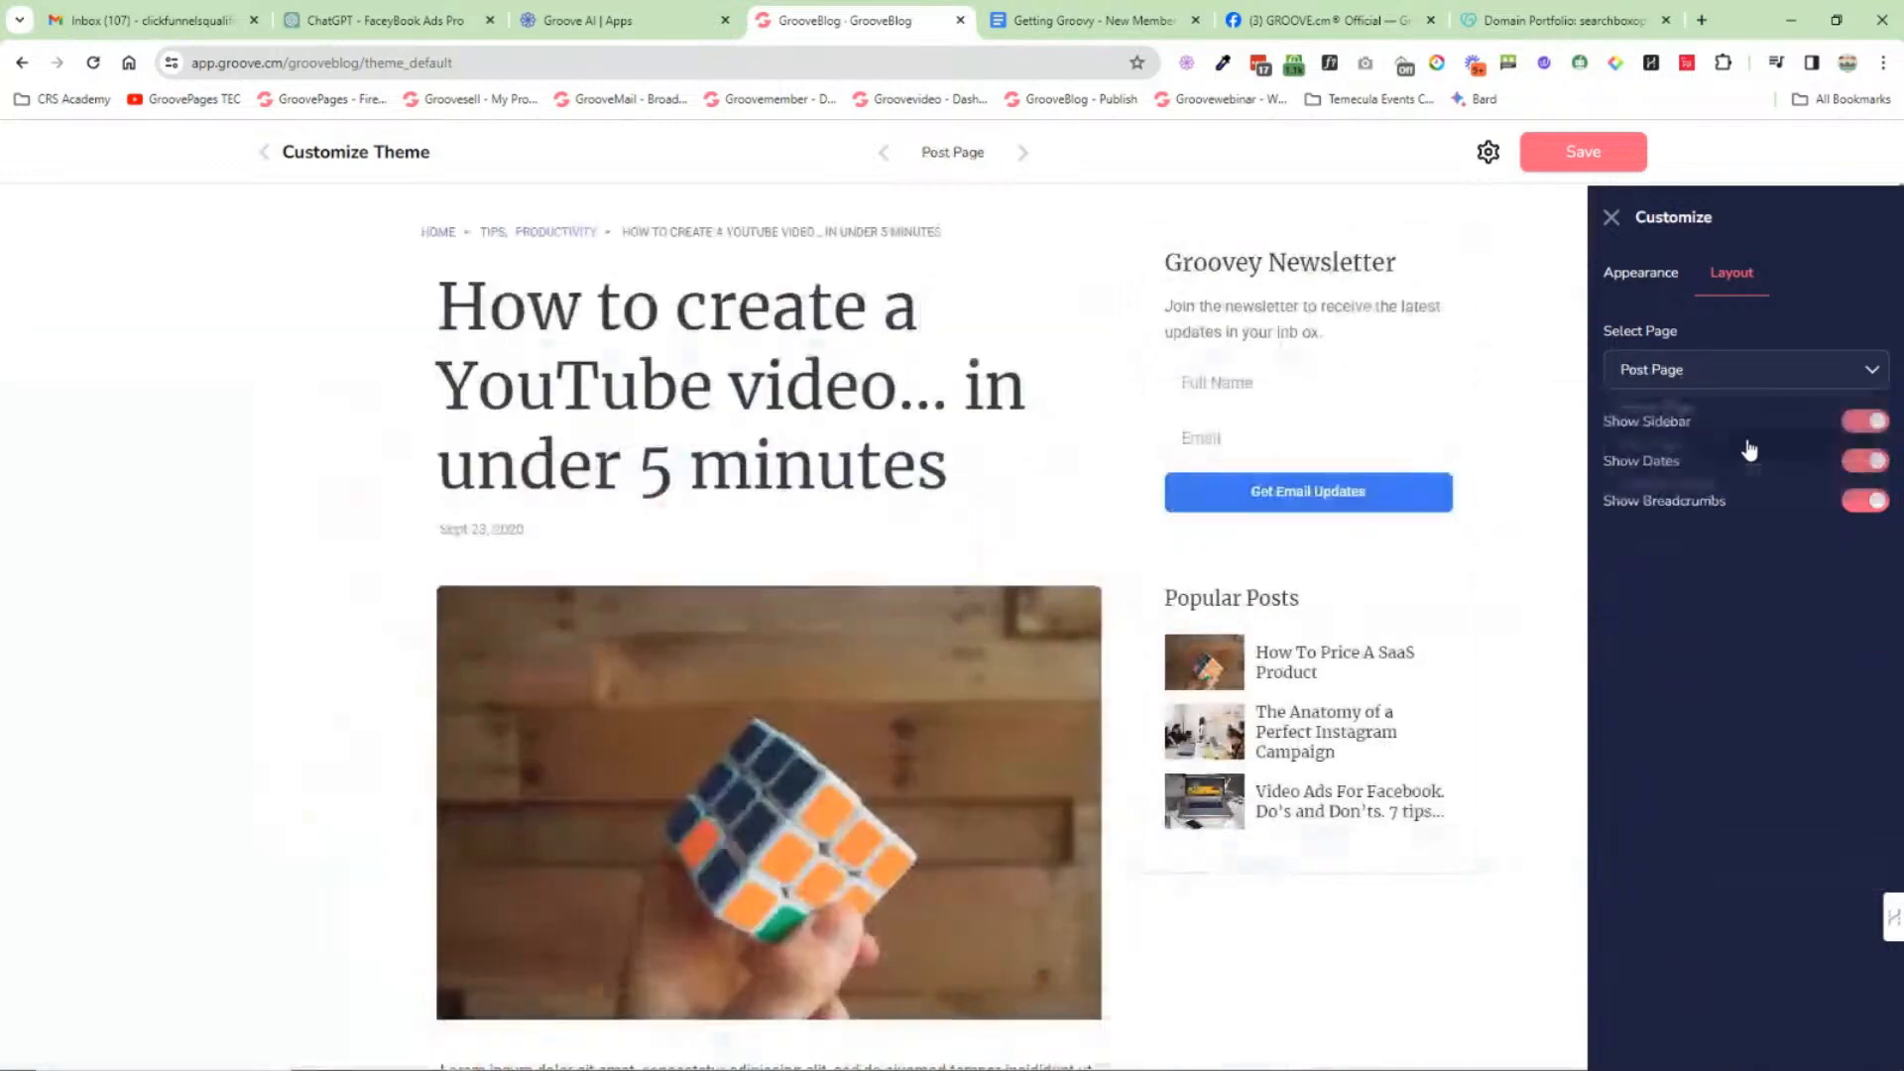
left_click(1863, 424)
left_click(1864, 424)
left_click(1875, 461)
left_click(1875, 461)
Step: Toggle the first Category Page layout option off and back on, and leave the theme customizer from the Home Page layout
left_click(1870, 372)
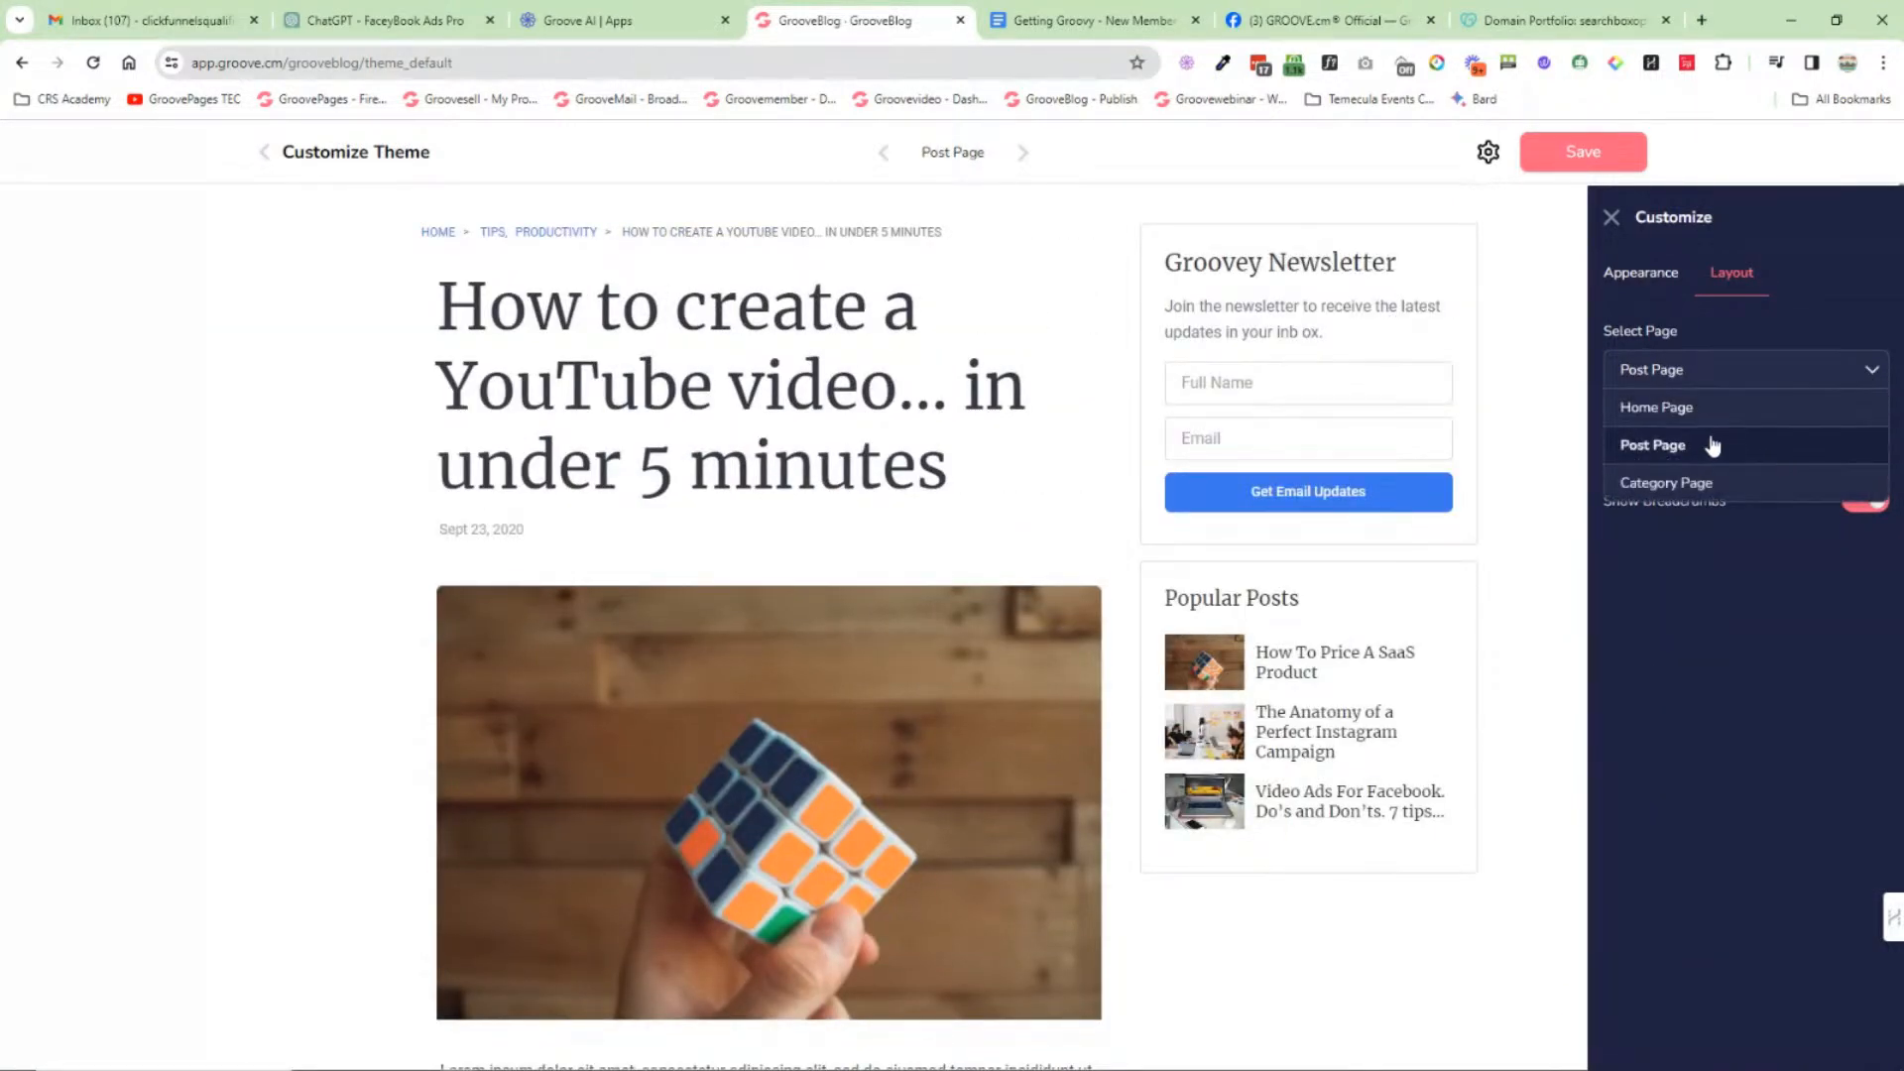
left_click(1691, 482)
left_click(1877, 426)
left_click(1877, 426)
left_click(1871, 372)
left_click(1676, 411)
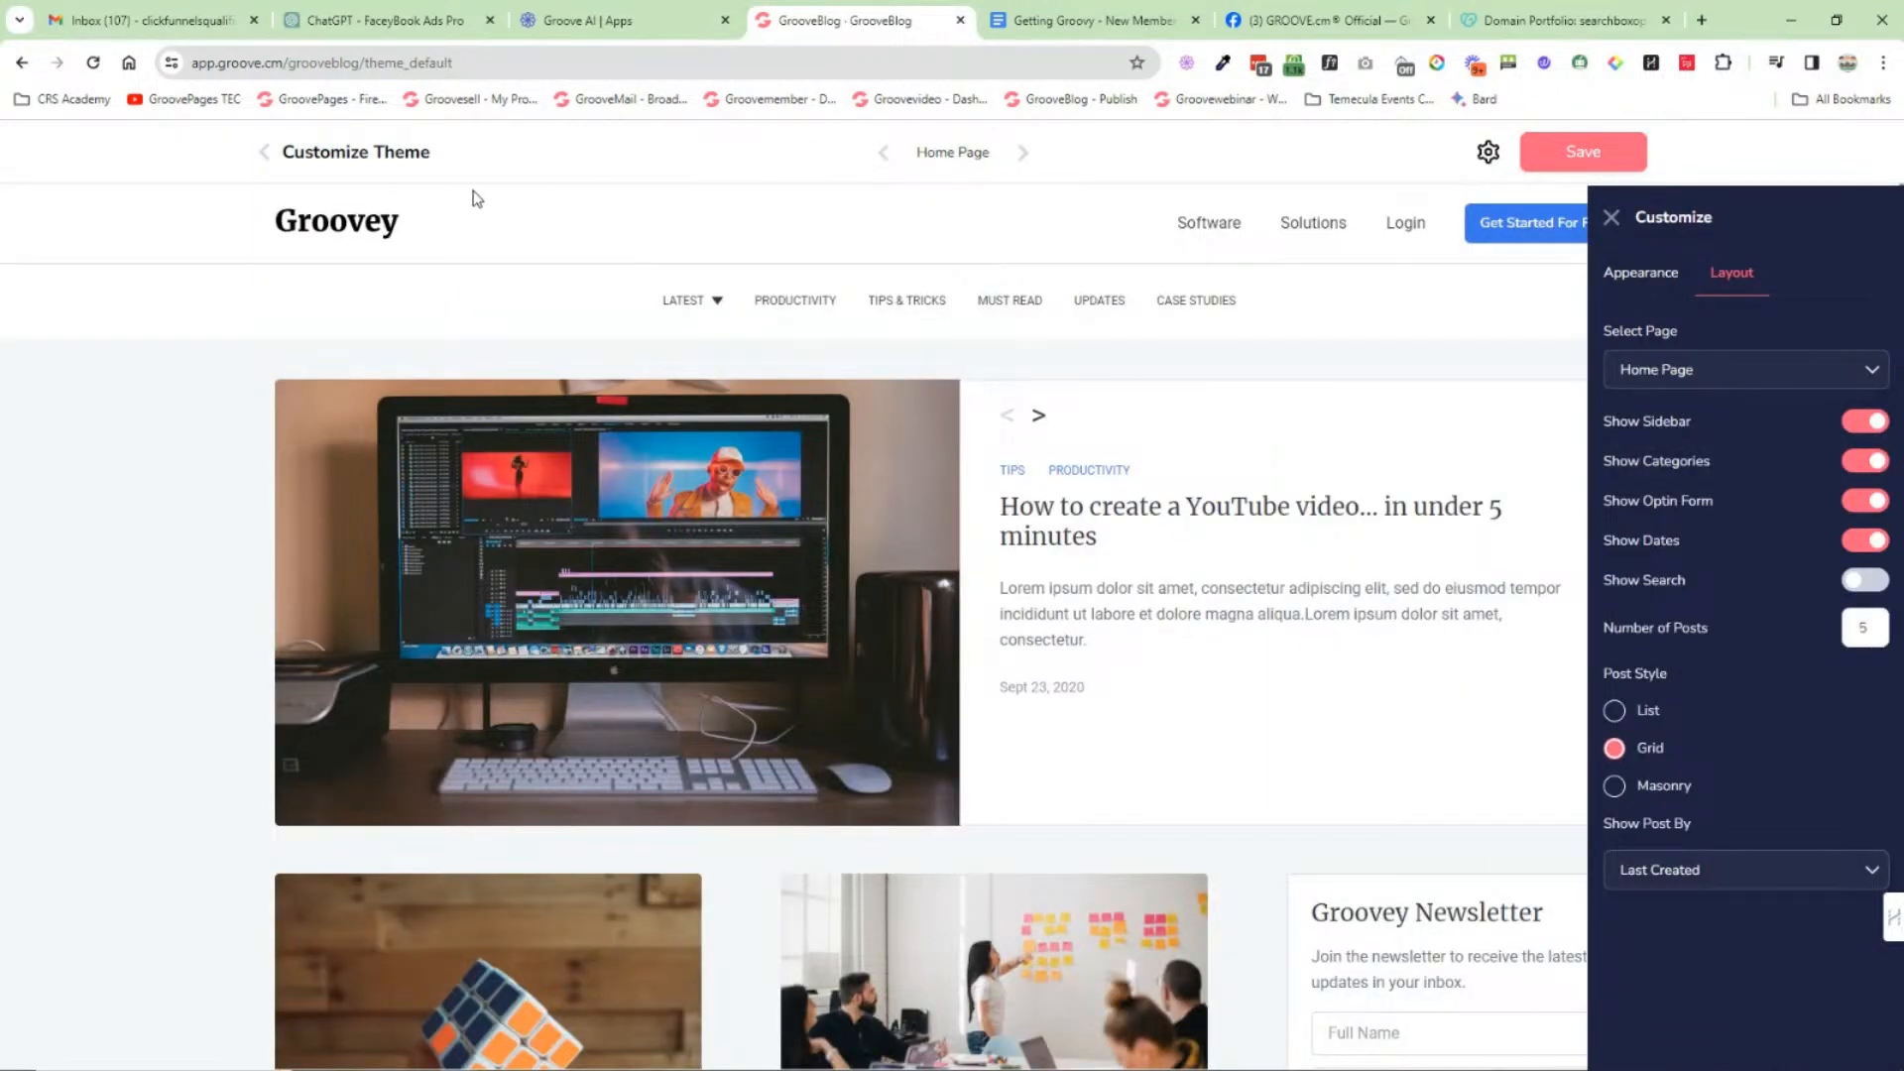
left_click(264, 151)
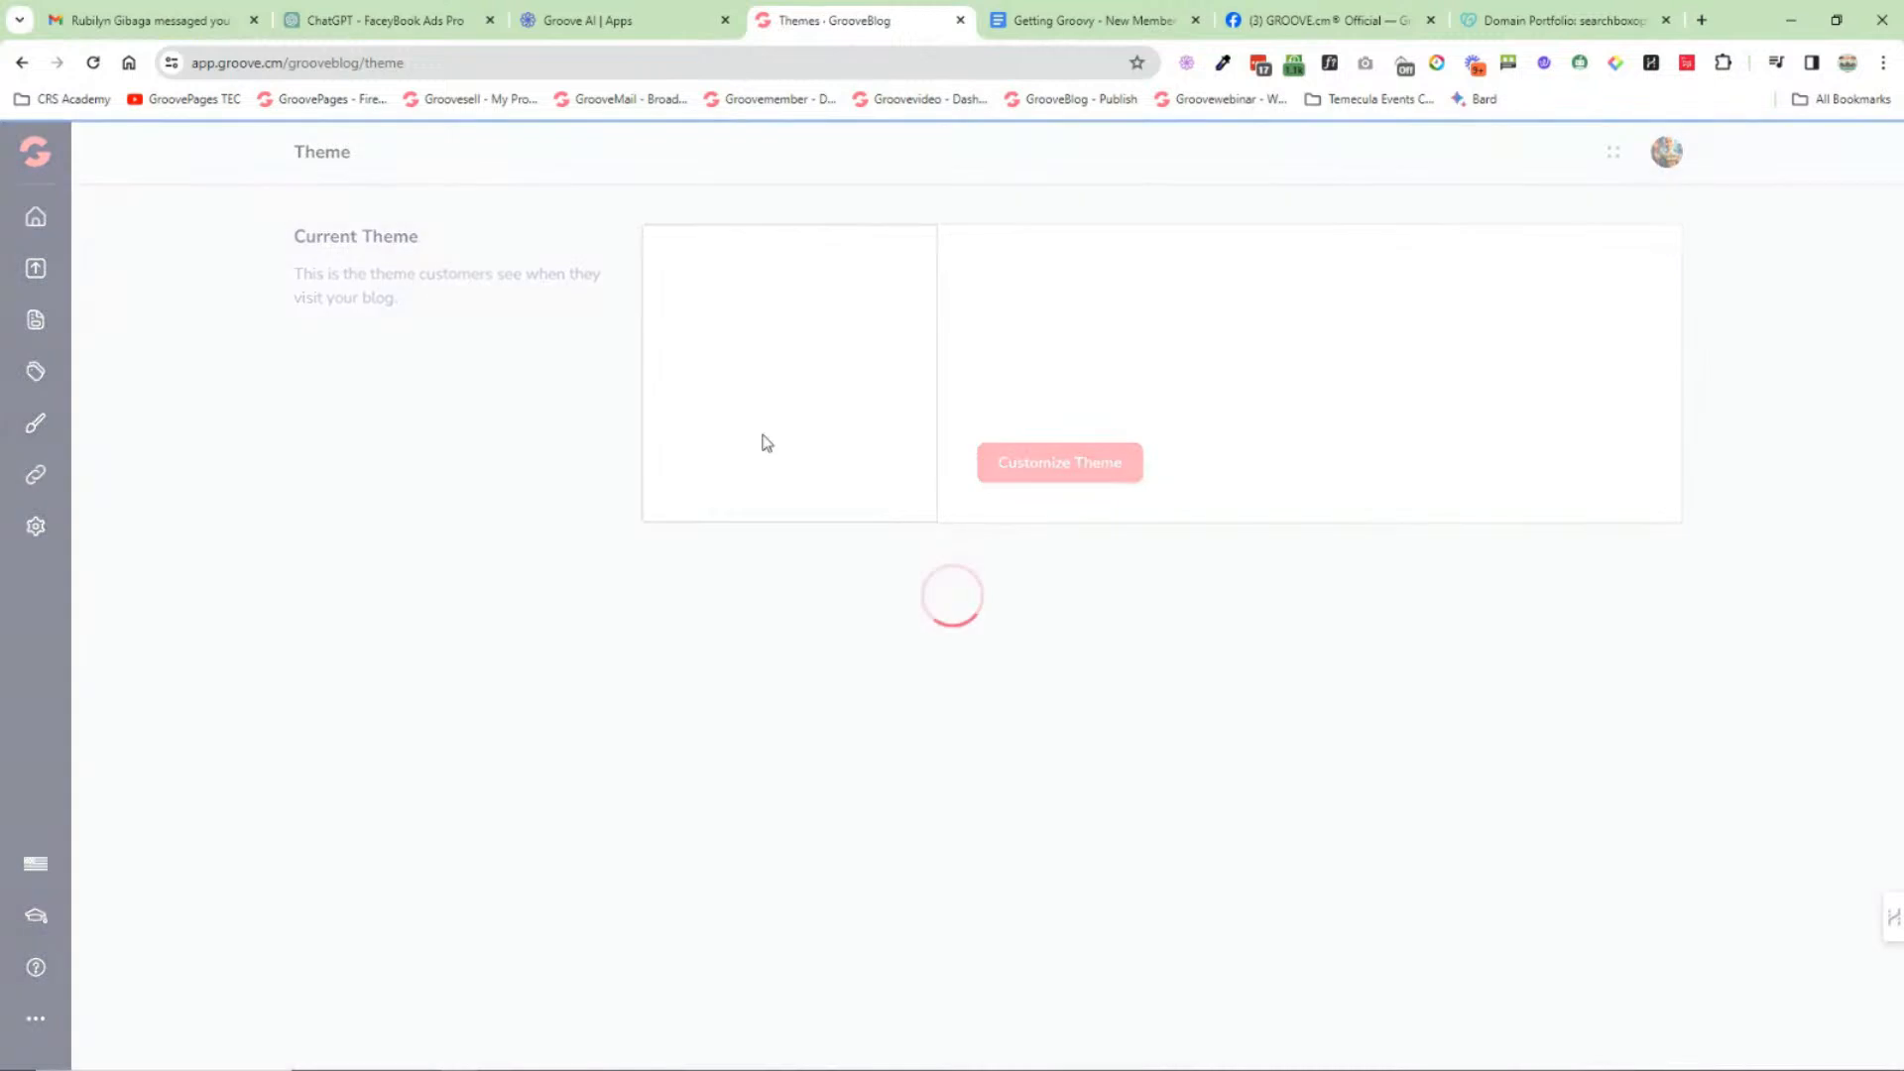
Step: View the blog's category list and show the posts at full width
left_click(36, 373)
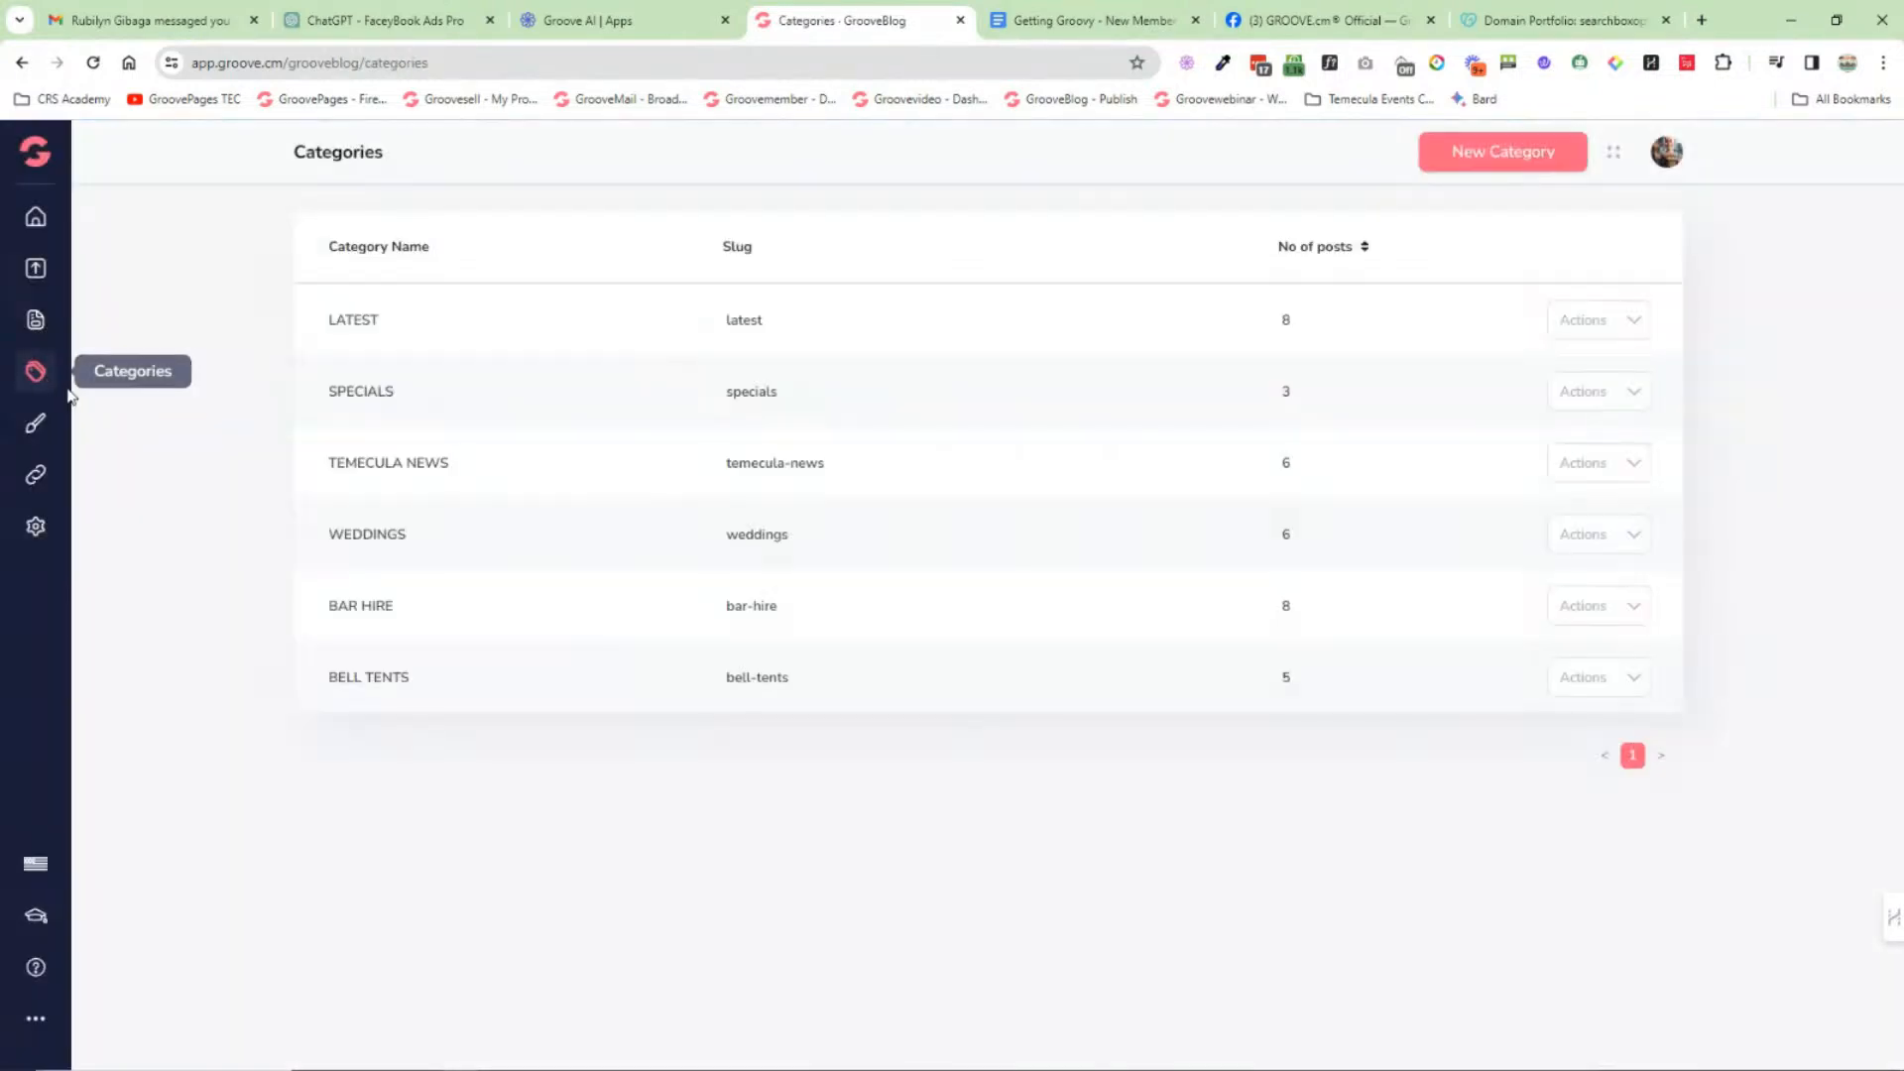
left_click(36, 321)
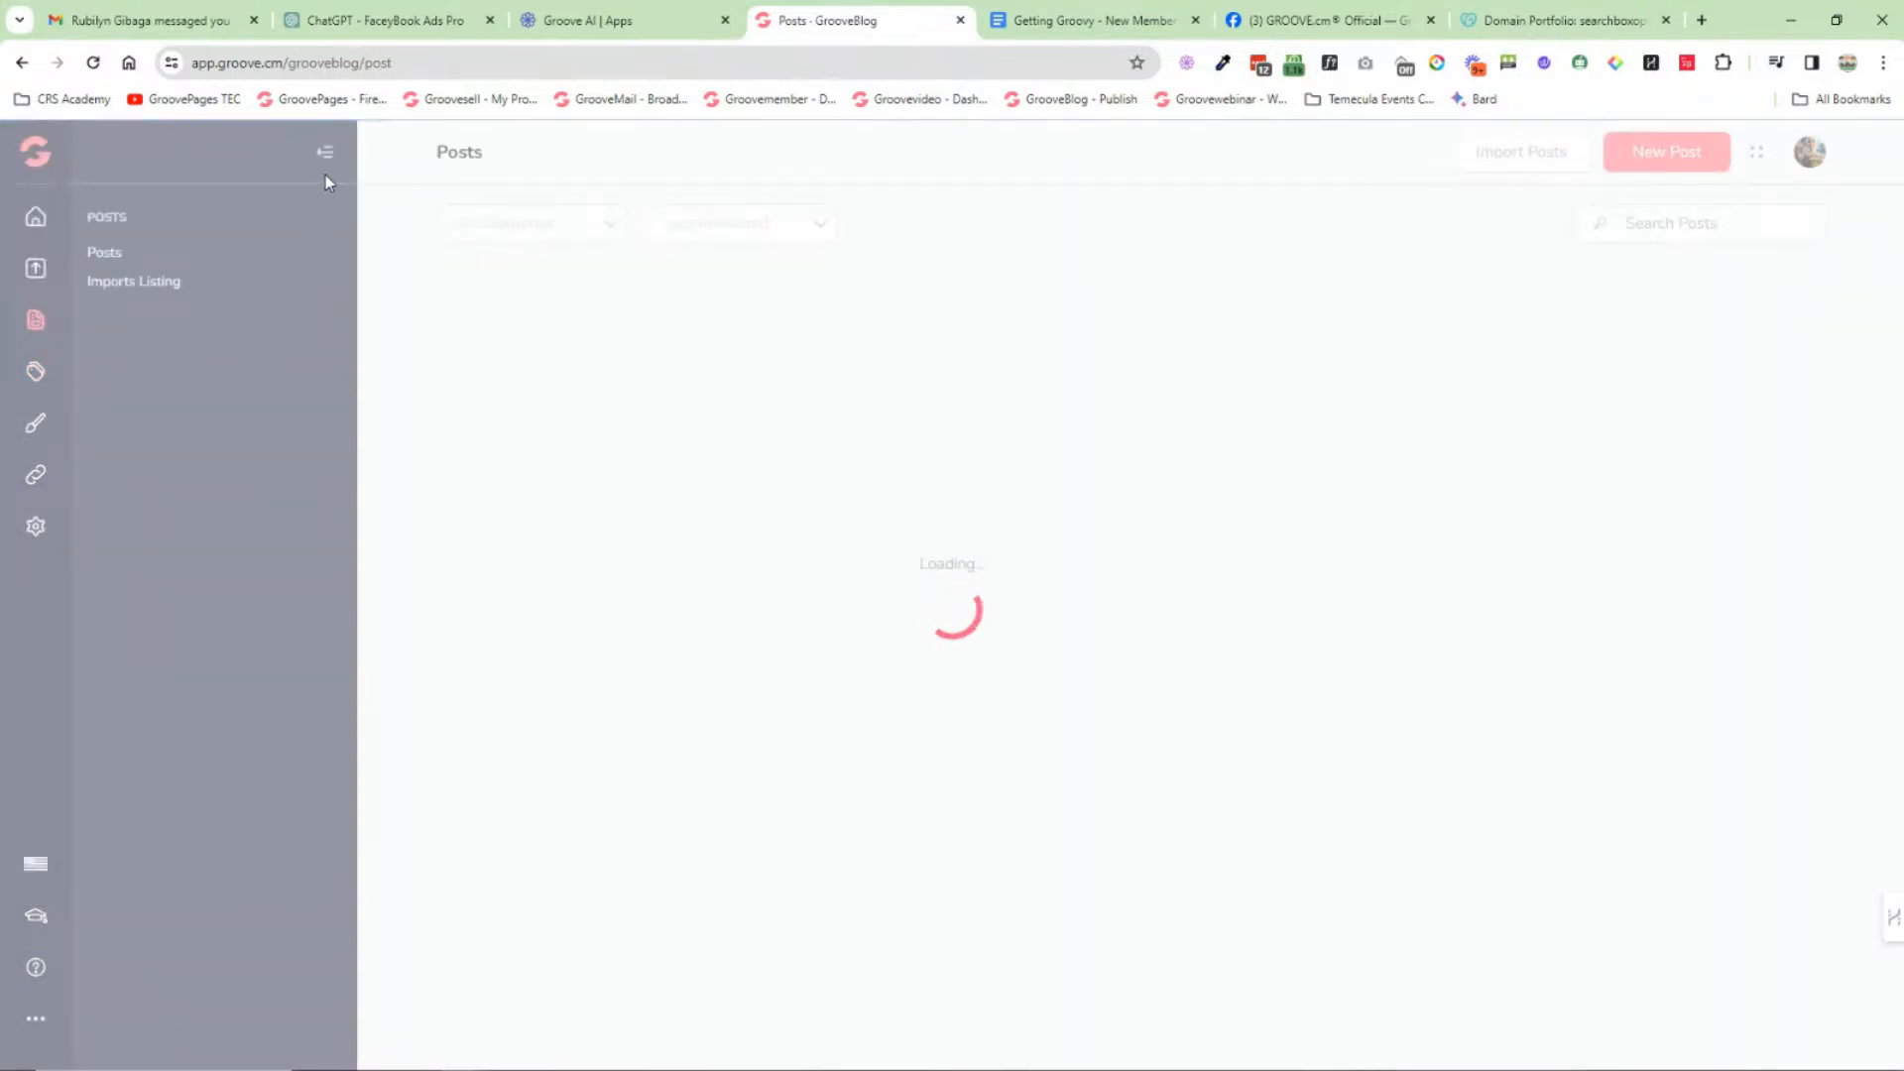
left_click(326, 157)
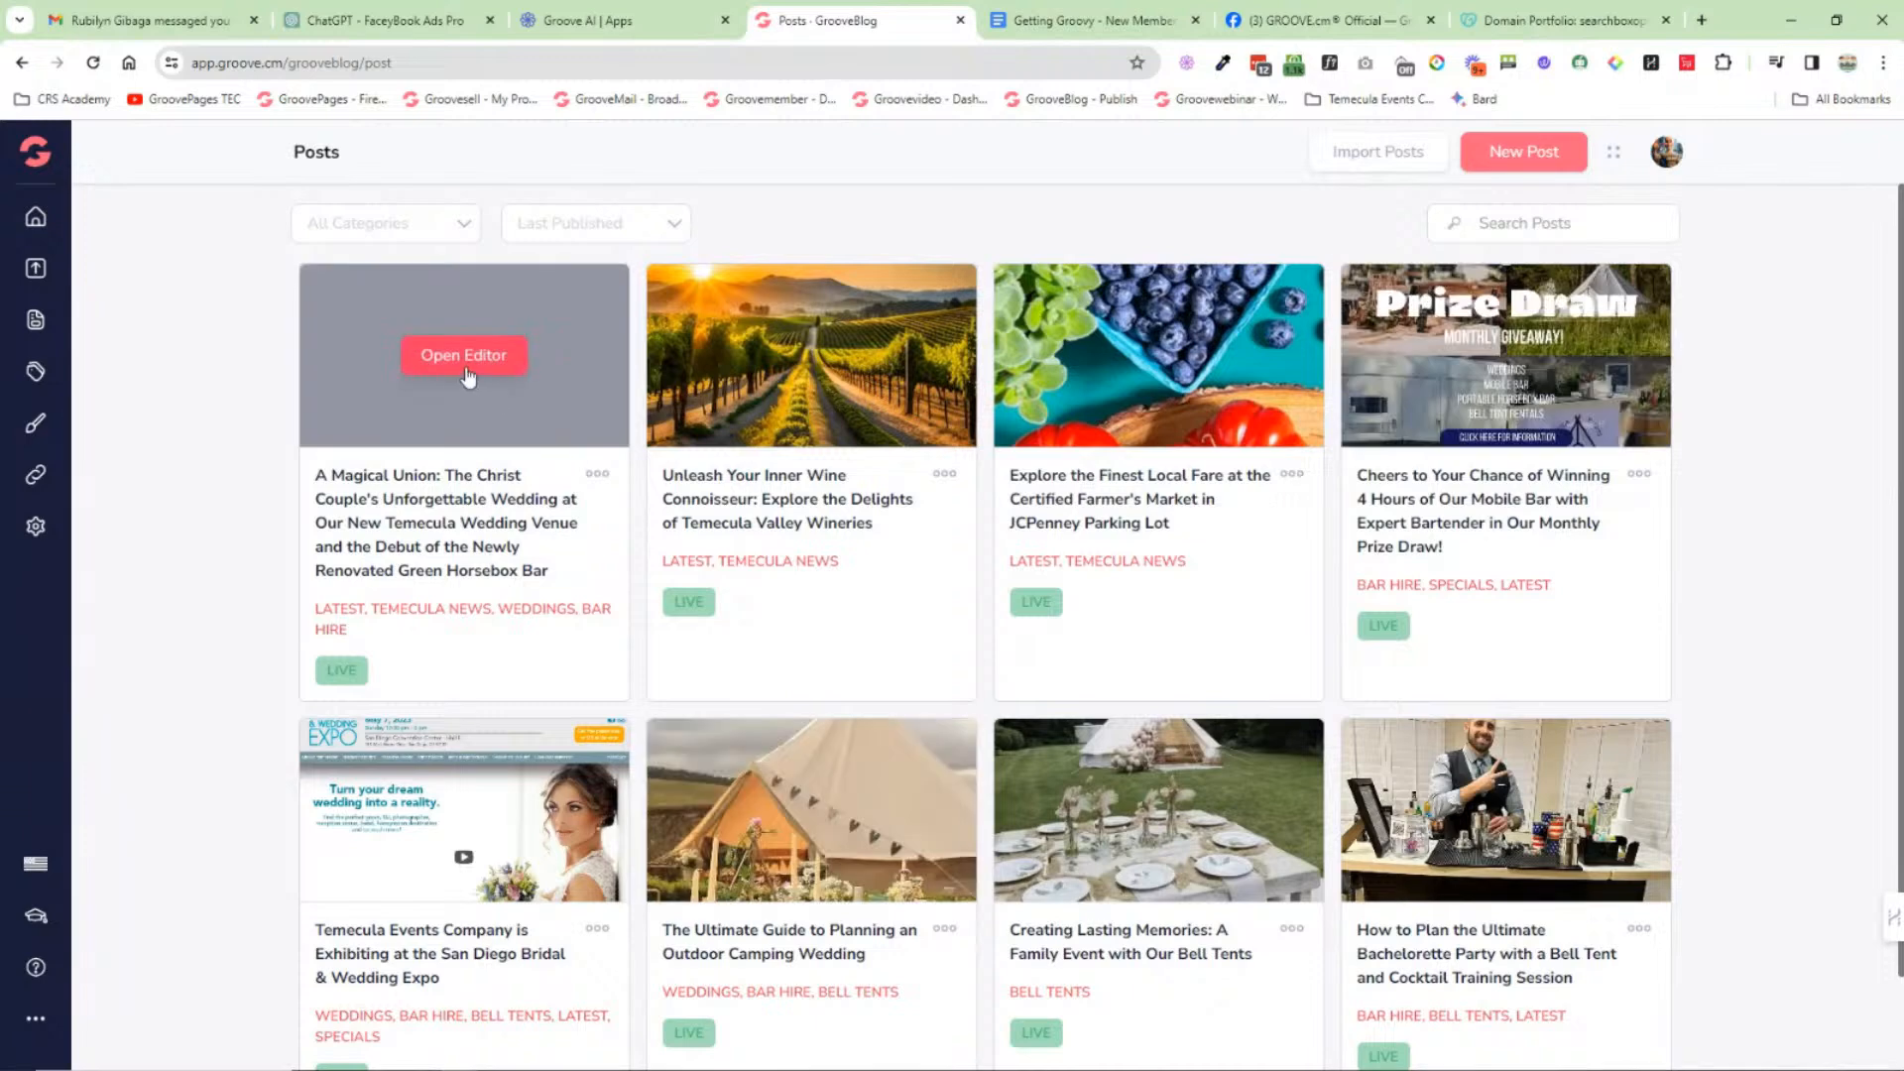
Step: Open the first post, about the new Temecula wedding venue, for editing and highlight its title and italic subheading
left_click(456, 357)
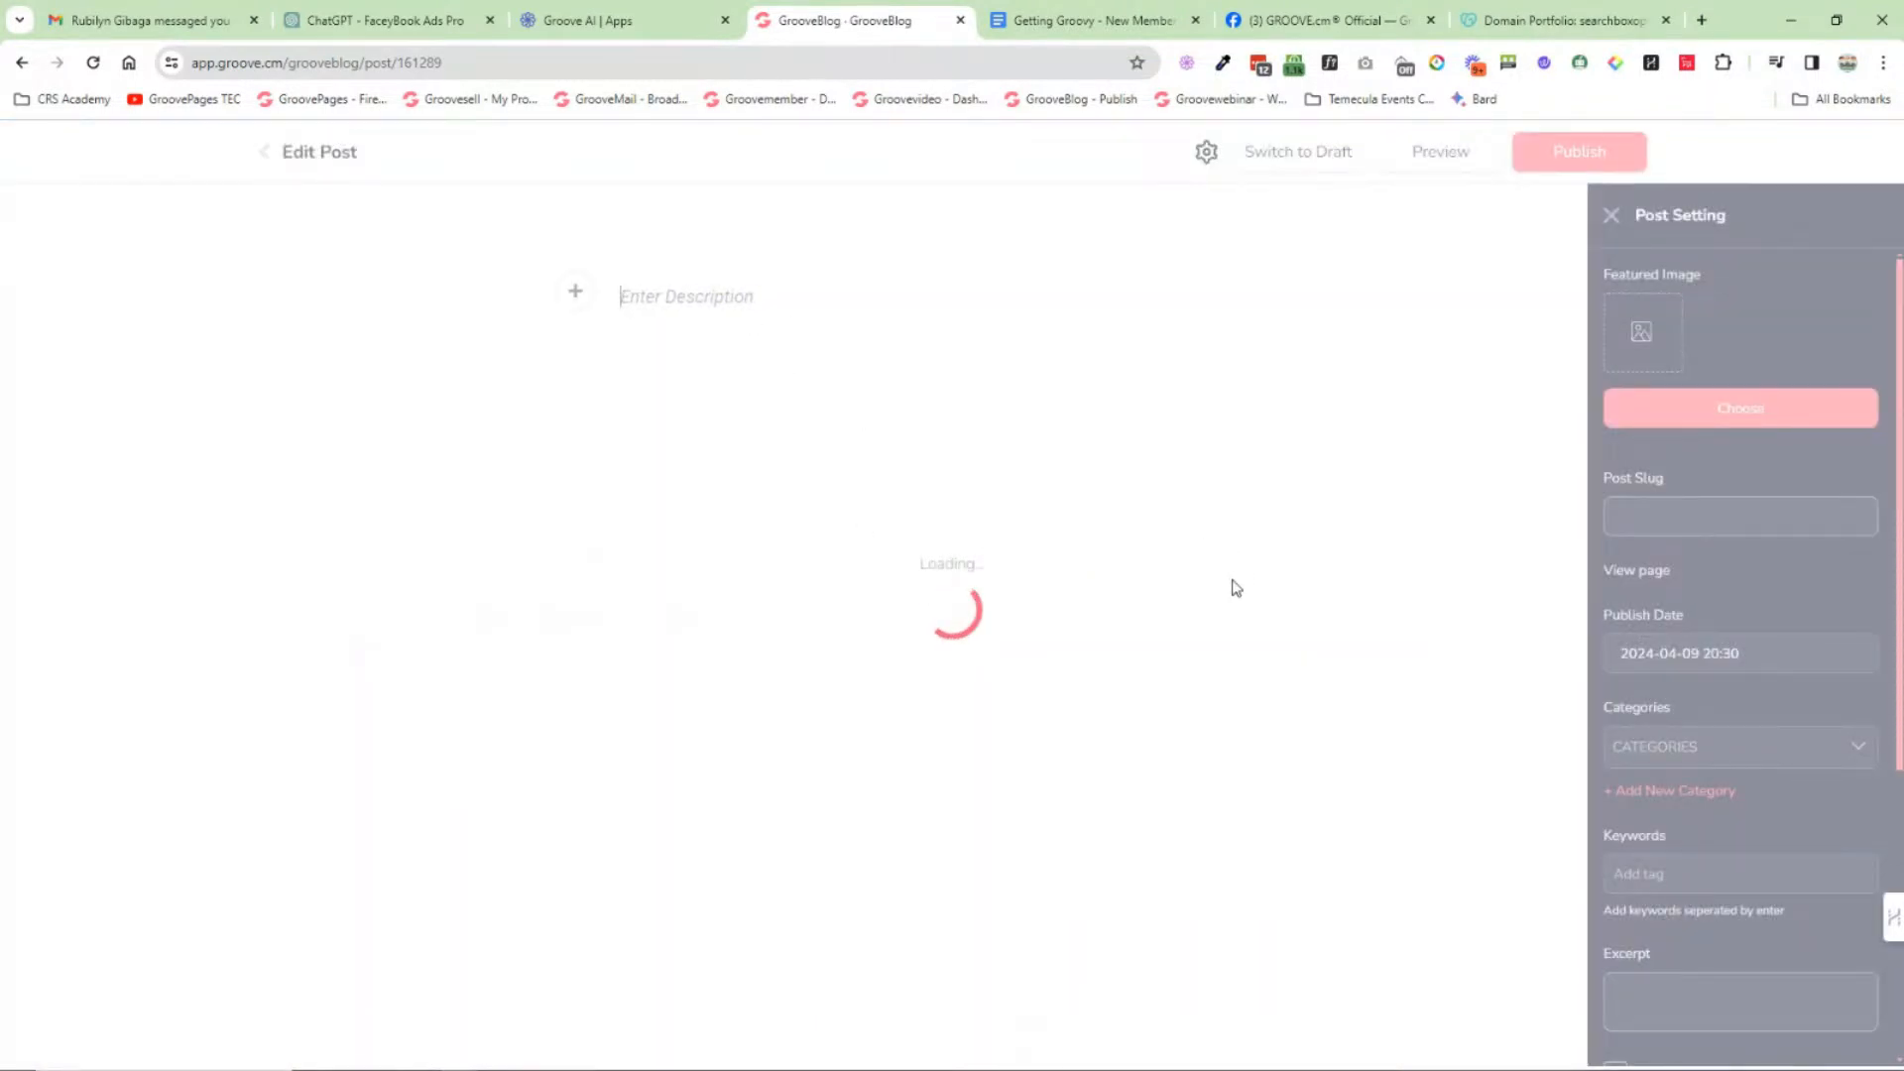
triple_click(973, 430)
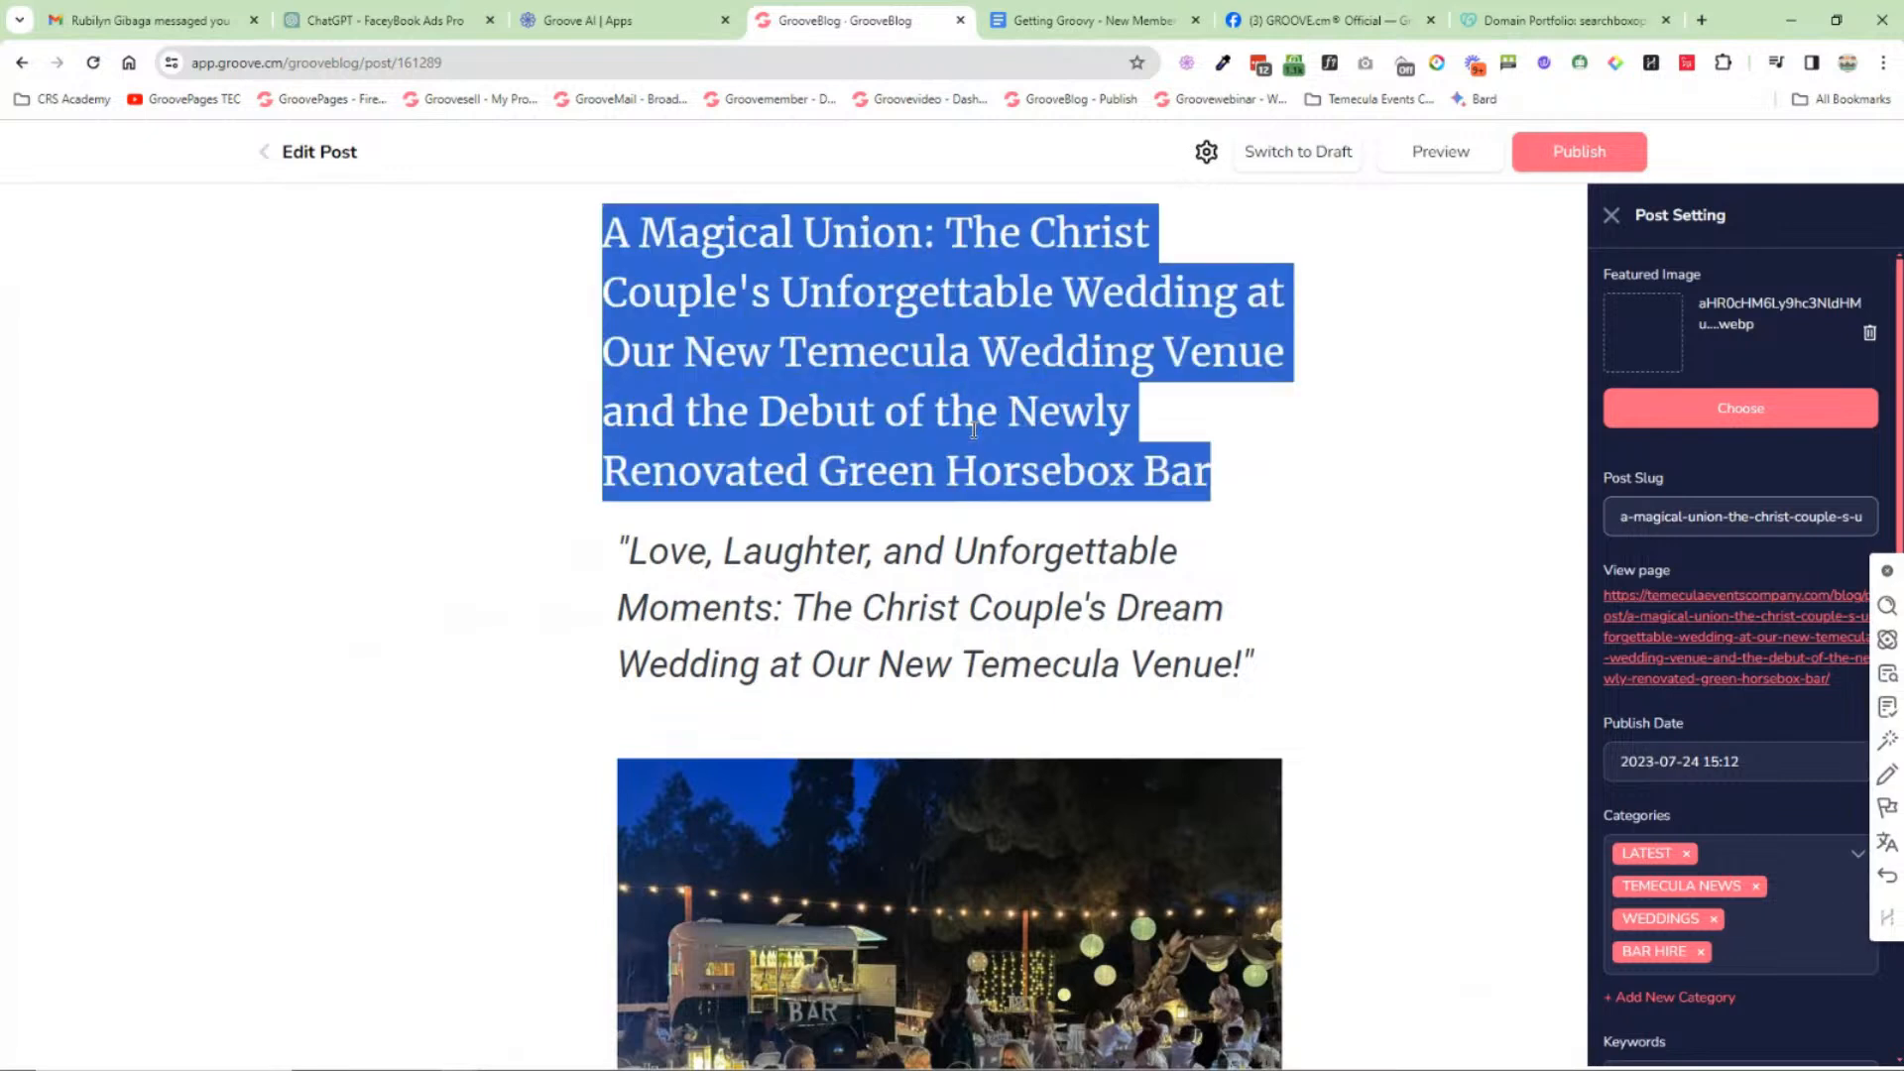
triple_click(972, 587)
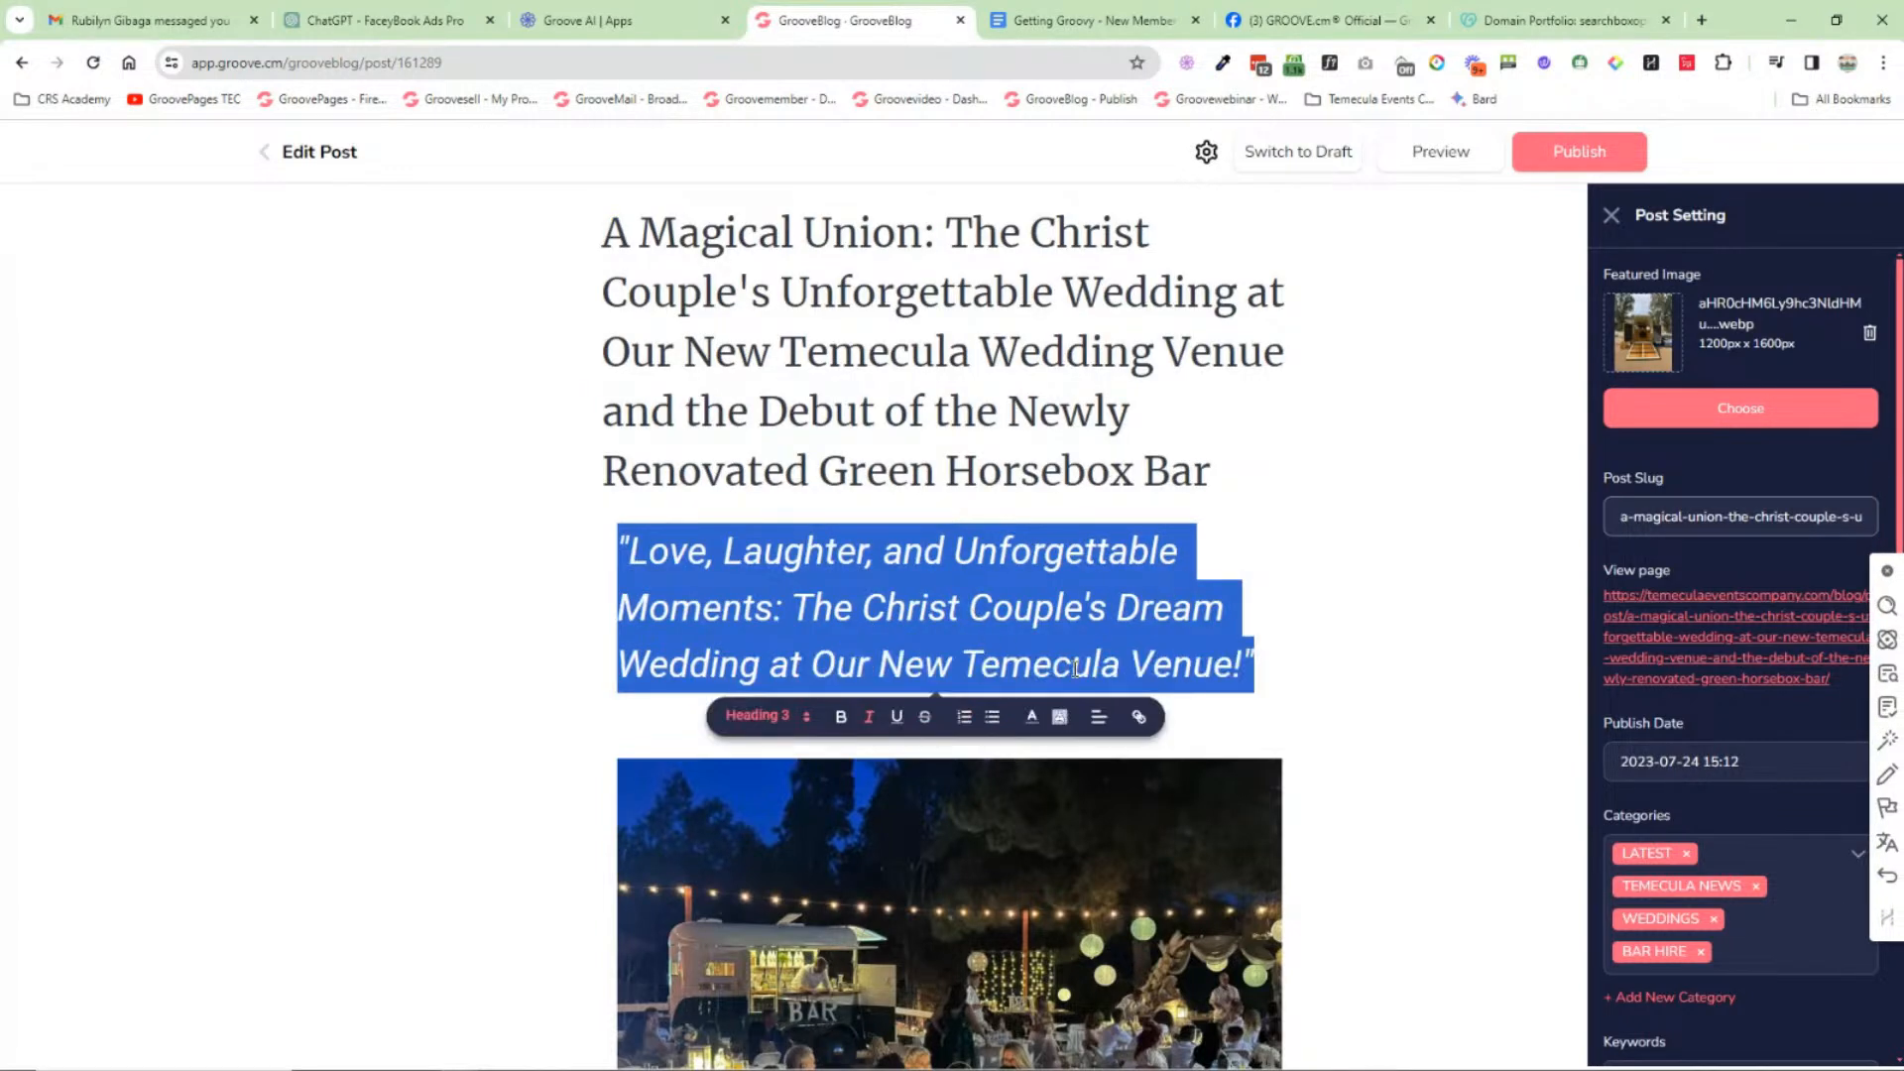
Step: Insert an empty block below the italic subheading to show the add-content option, and remove it again
left_click(1265, 677)
key("Return")
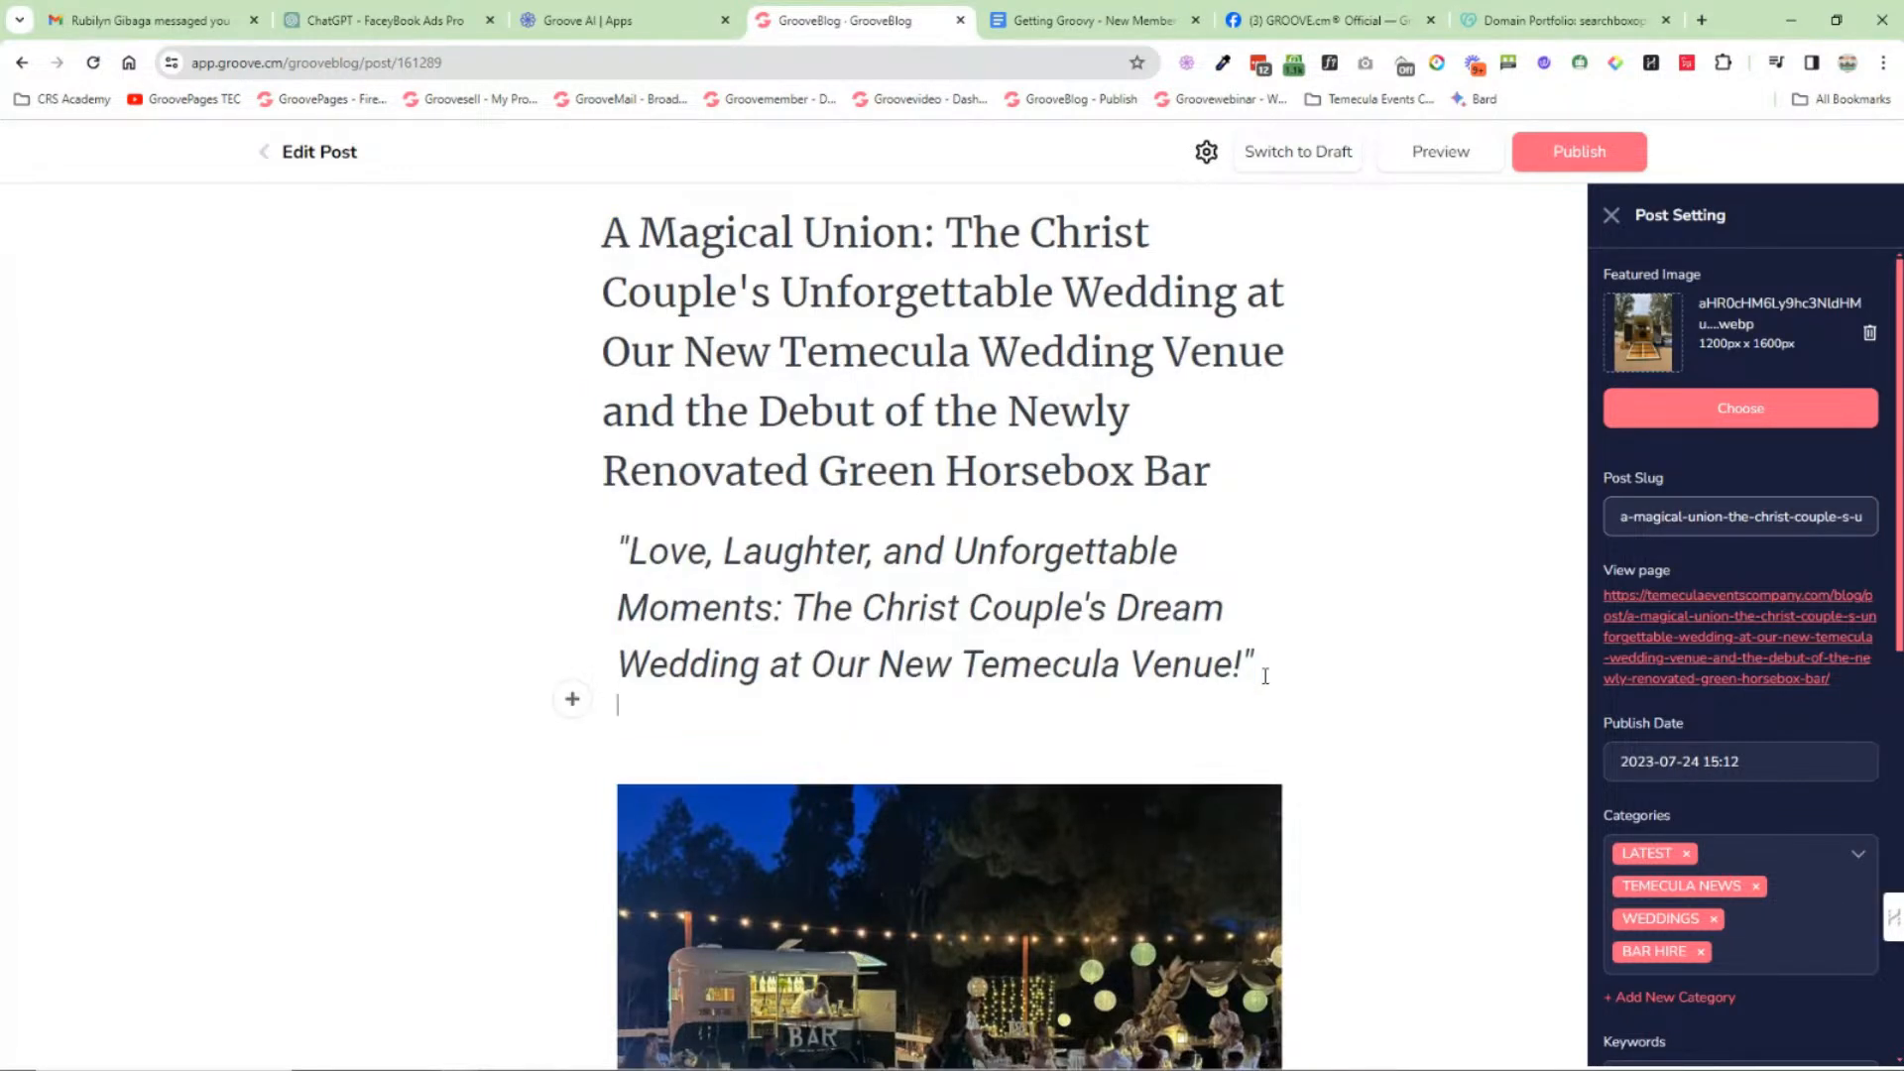
left_click(573, 700)
key("BackSpace")
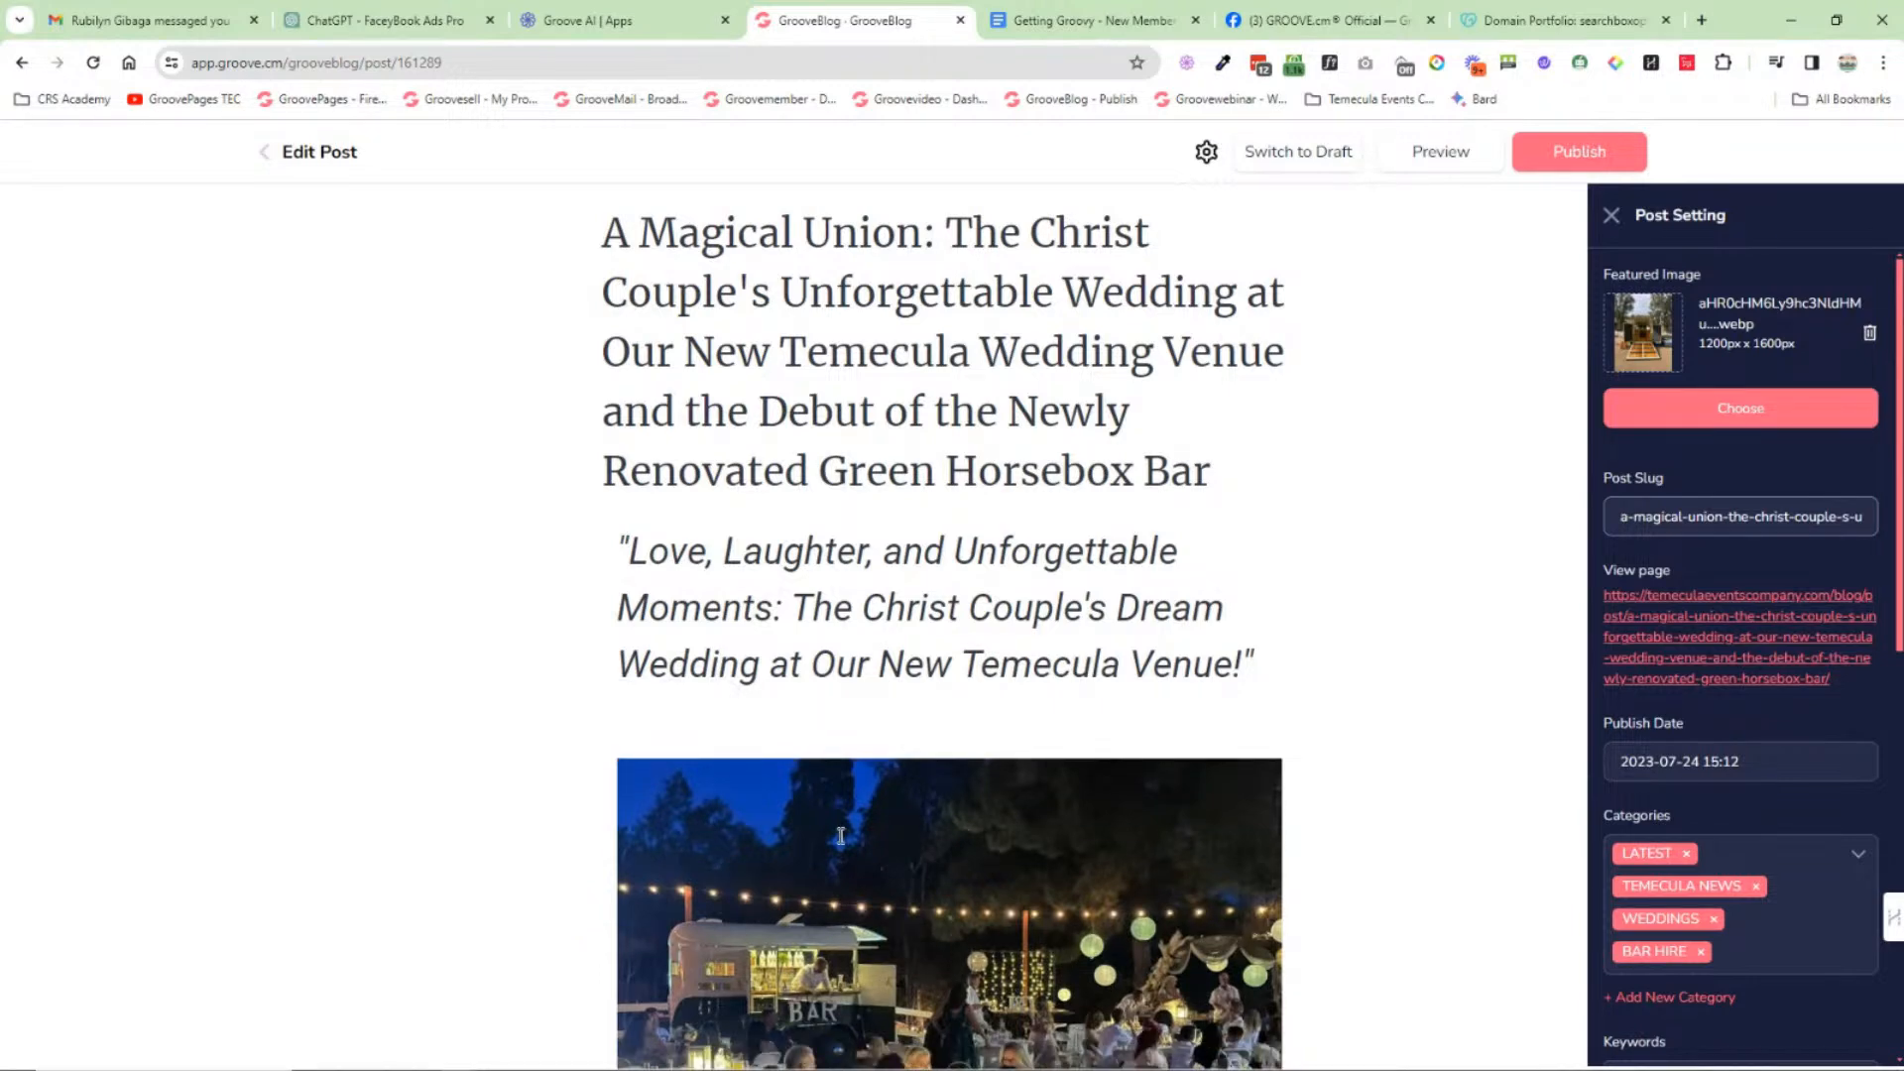
Step: View the alt text of the post's first photo and close it without changes
scroll(866, 628, "down", 2)
left_click(867, 629)
left_click(888, 543)
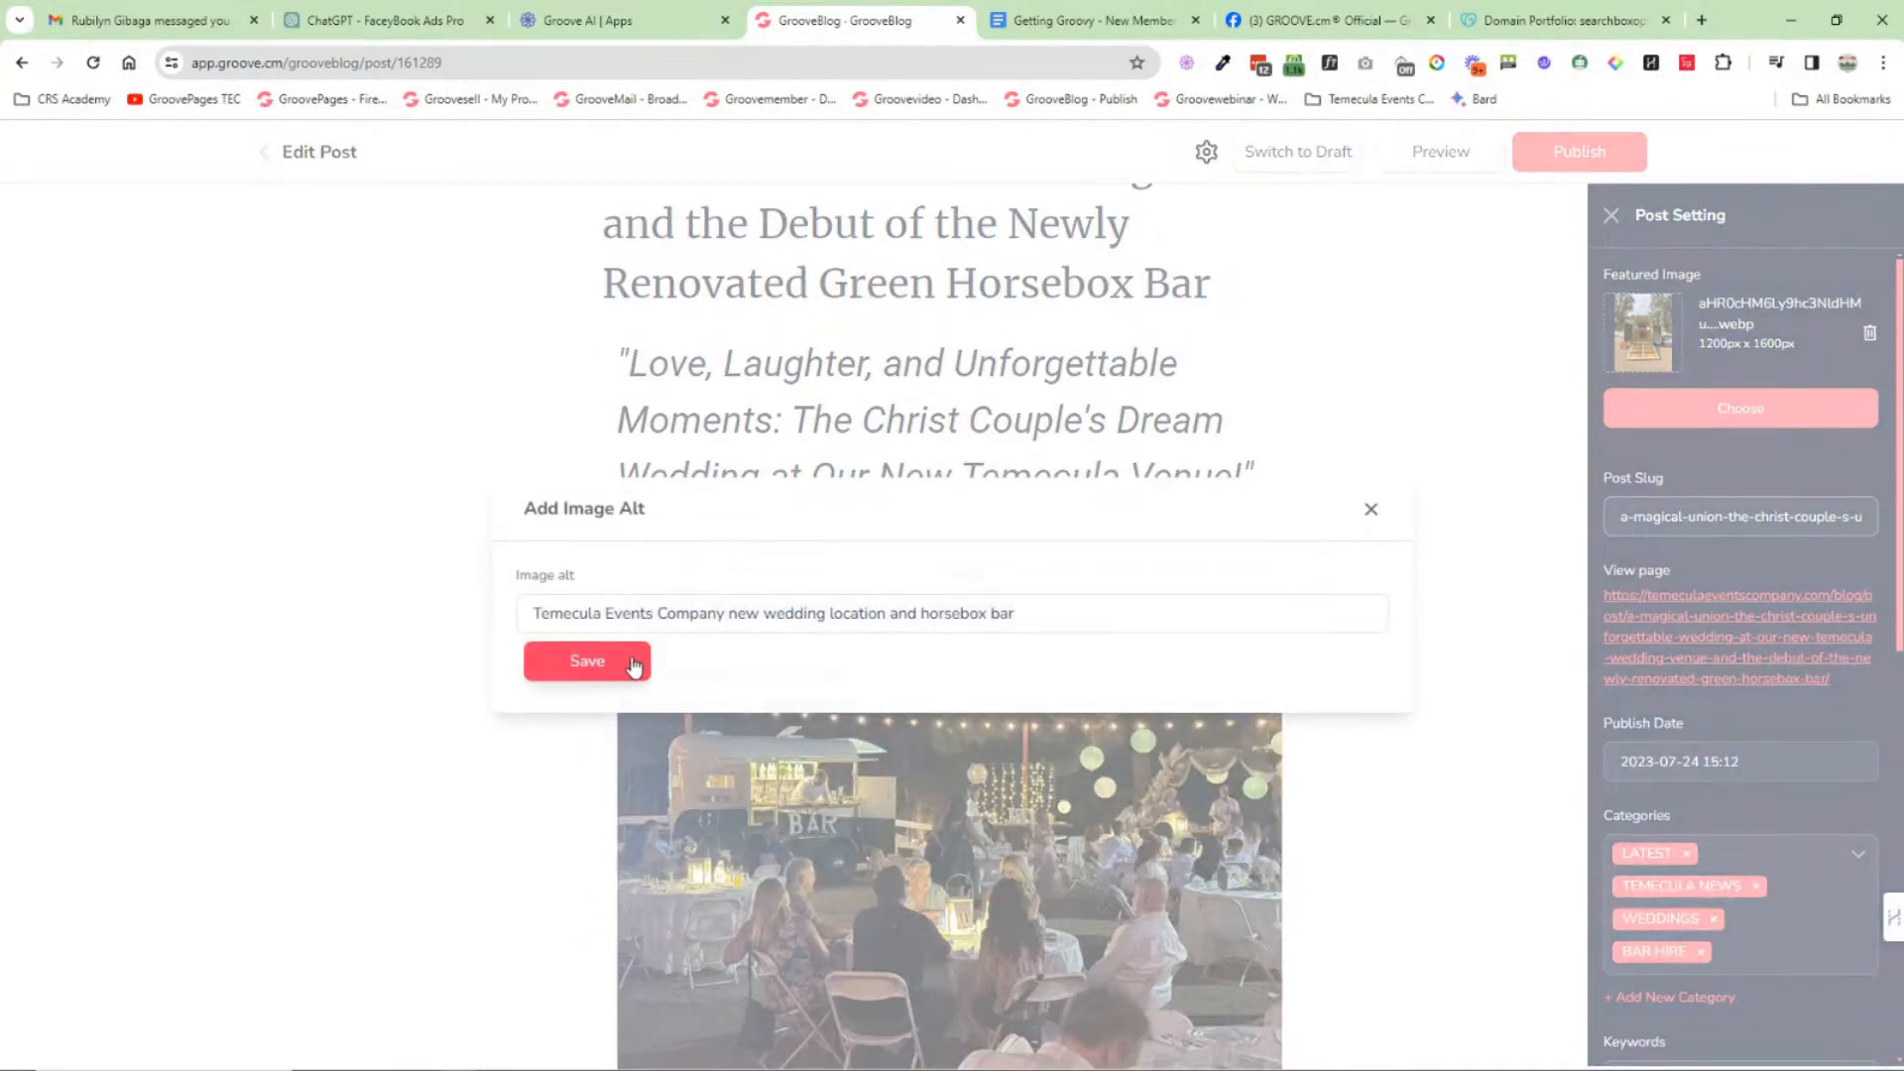
left_click(1373, 511)
Step: Review the post's body from the first photo through the embedded video to the closing truck photo
scroll(1343, 634, "down", 12)
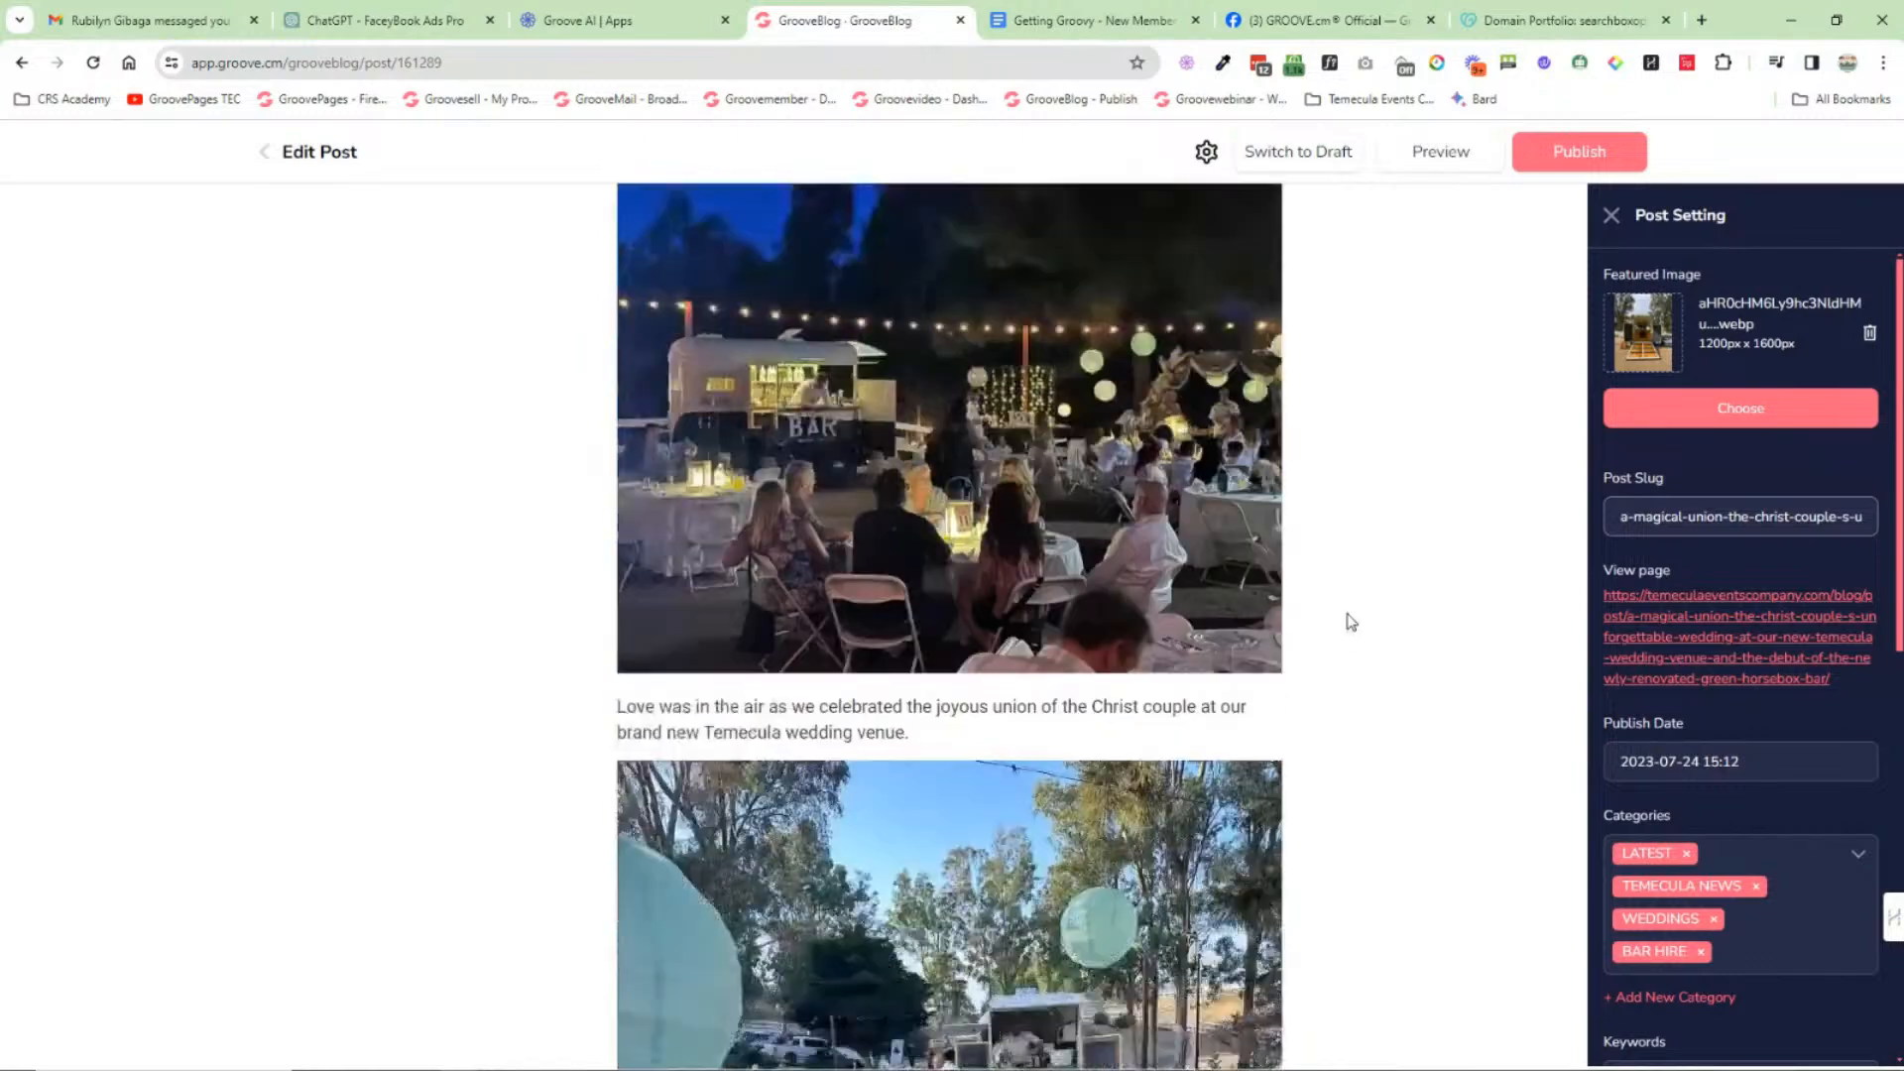
scroll(1351, 619, "down", 5)
scroll(1348, 615, "up", 4)
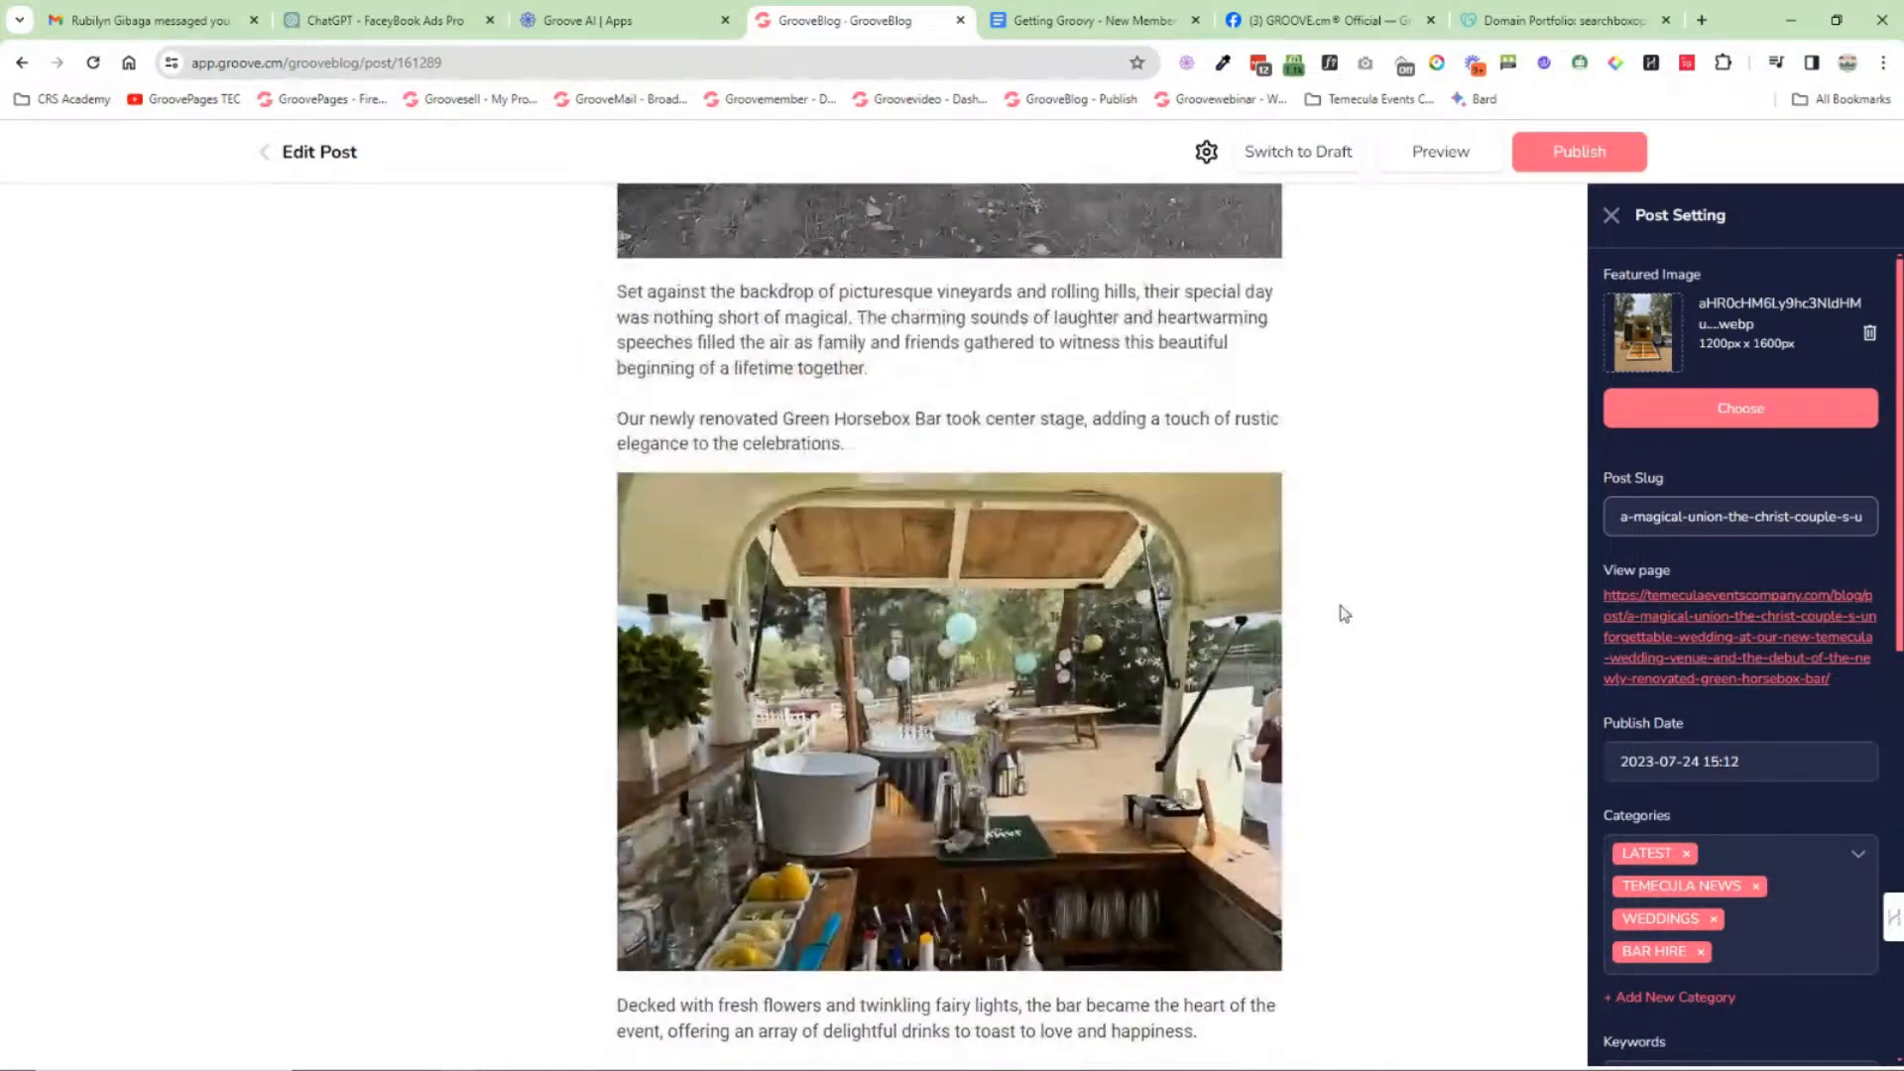
scroll(960, 831, "down", 12)
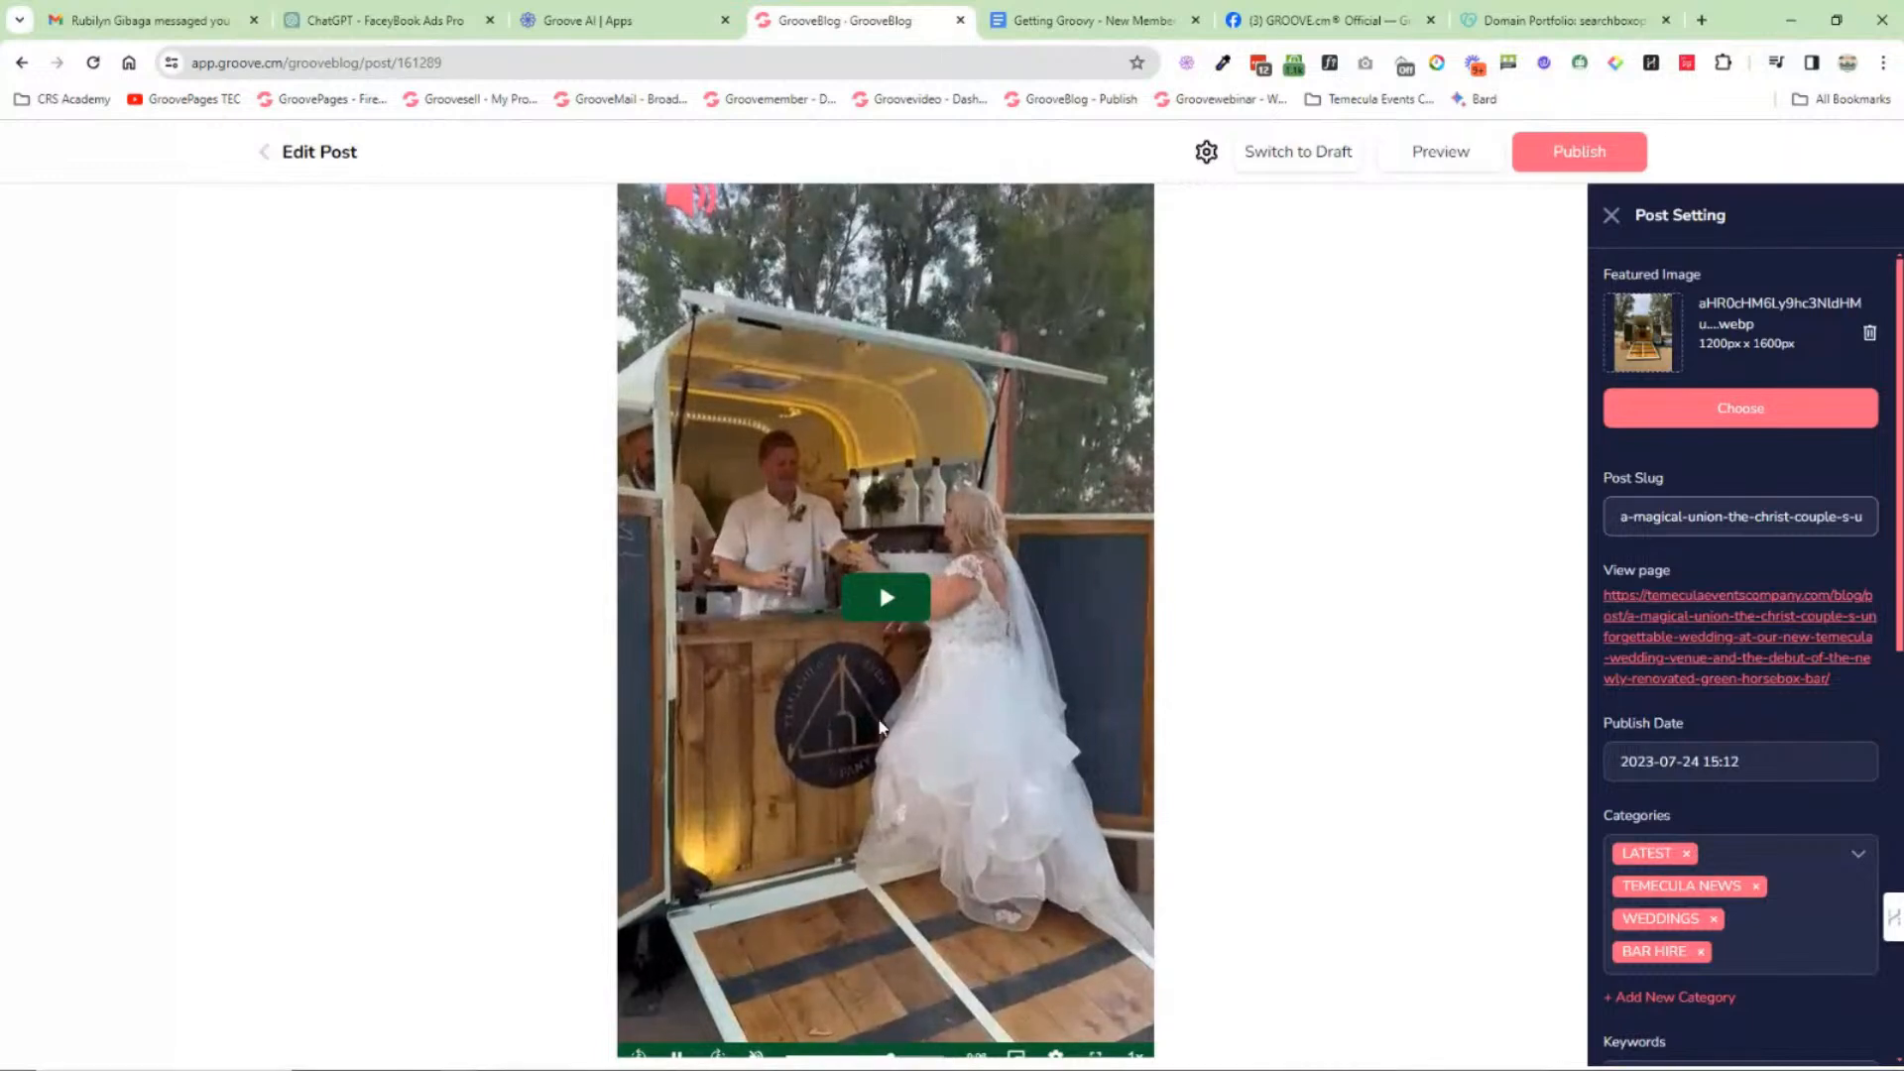
scroll(1203, 681, "down", 9)
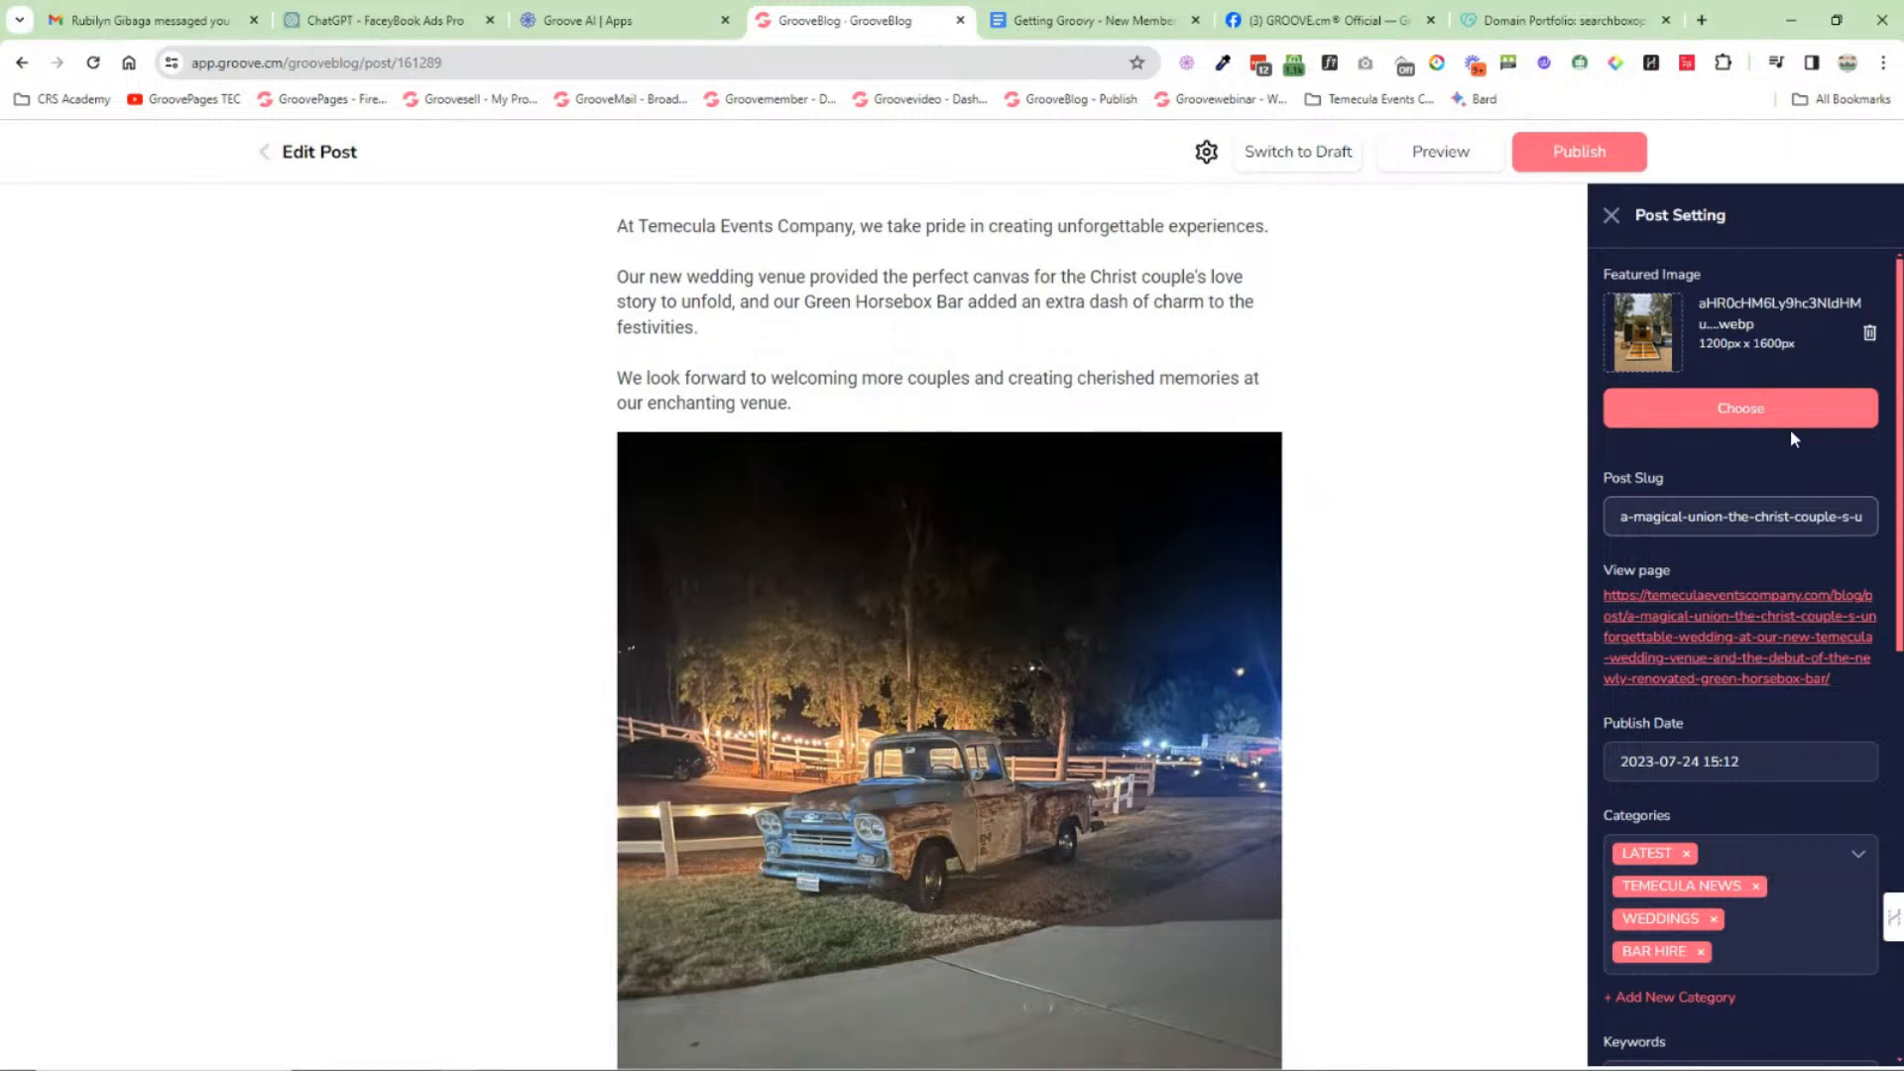
Step: Review the post's settings from the slug and publish date to the categories, keywords and excerpt
triple_click(1705, 515)
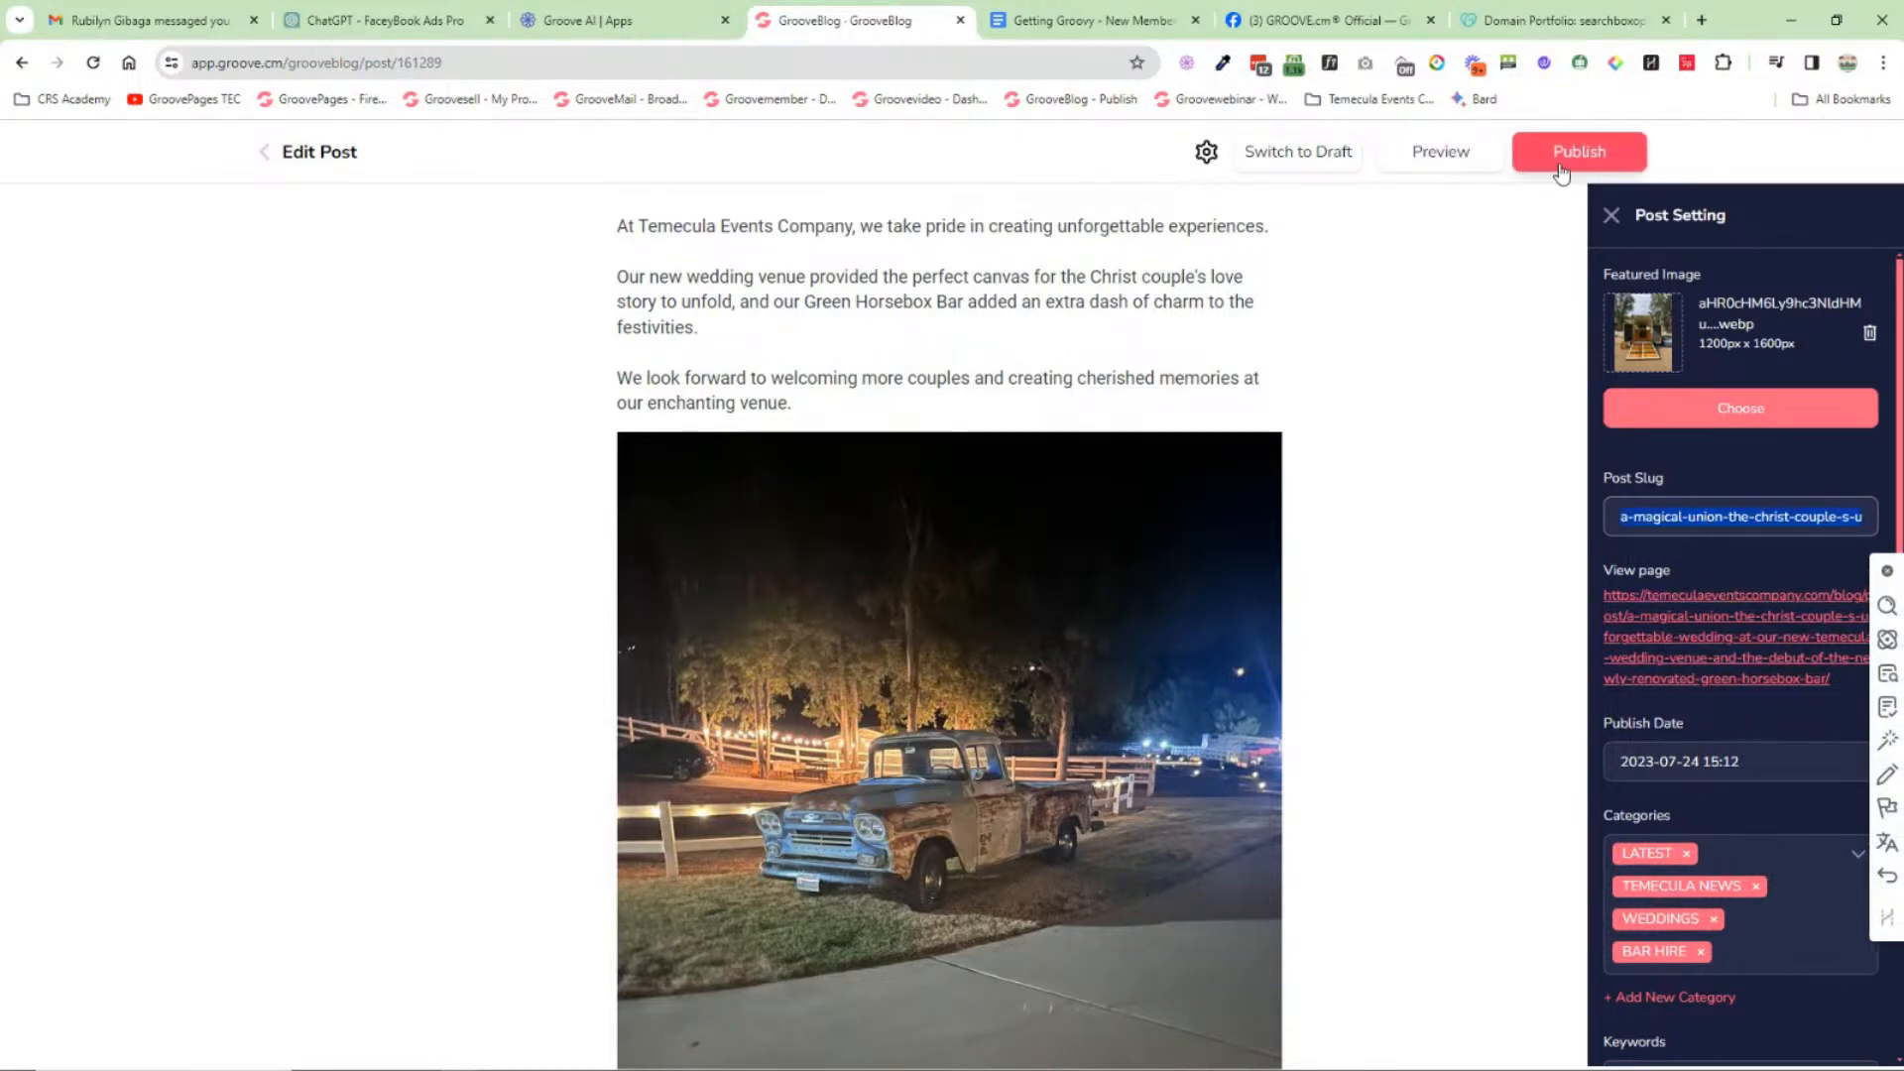
scroll(1780, 664, "down", 1)
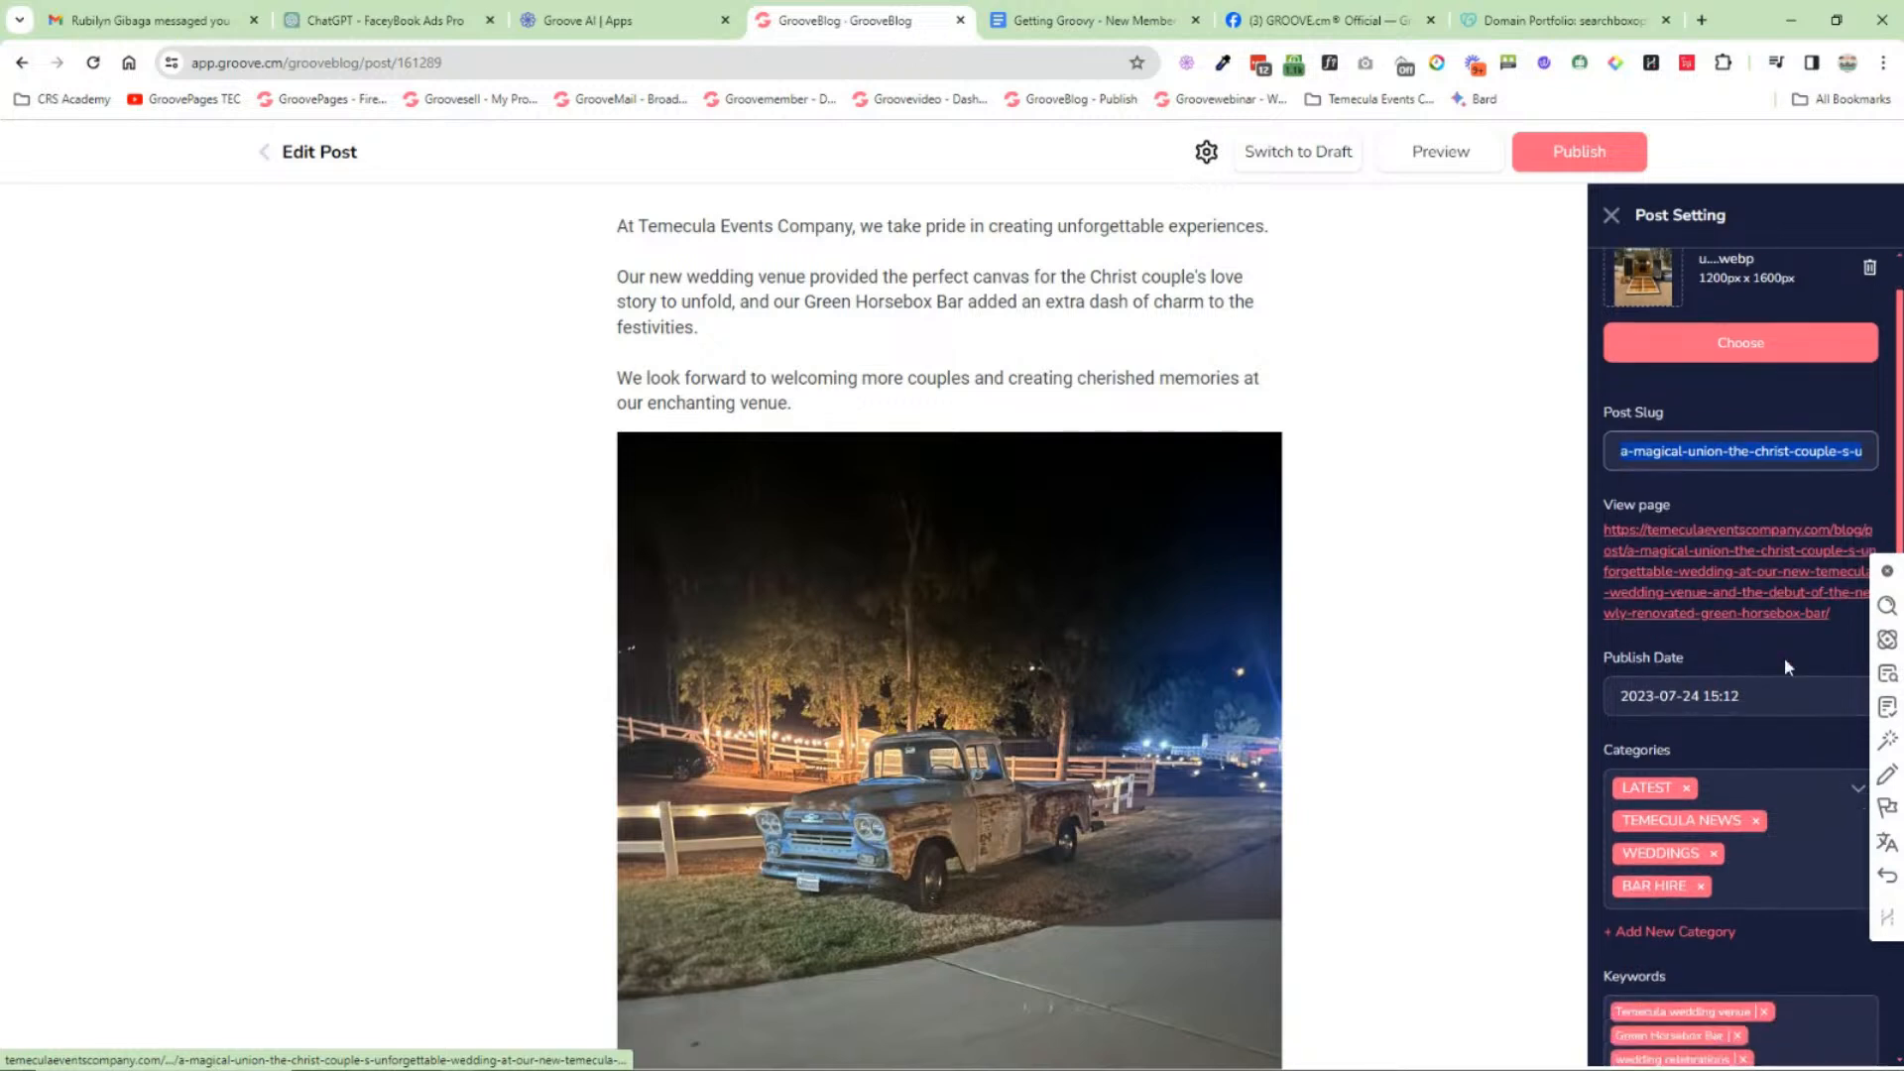
left_click(1884, 575)
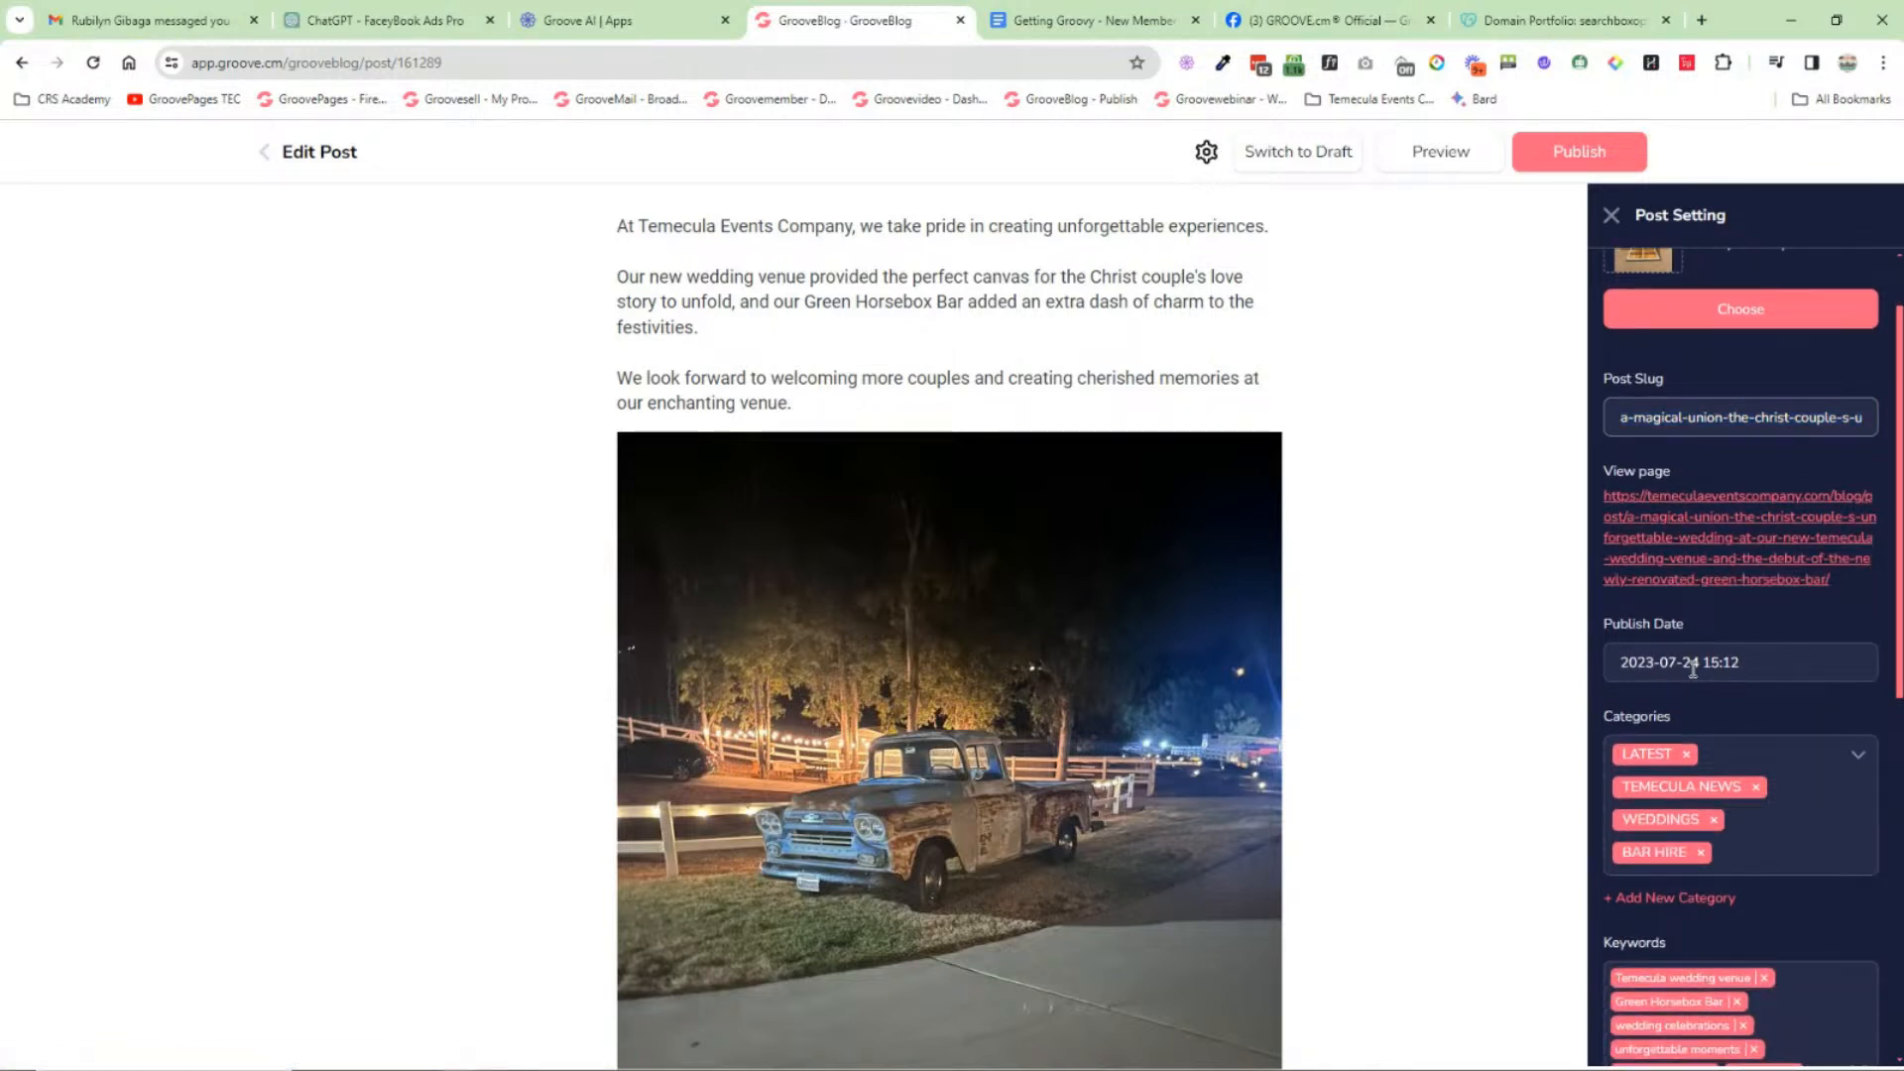
scroll(1692, 667, "down", 1)
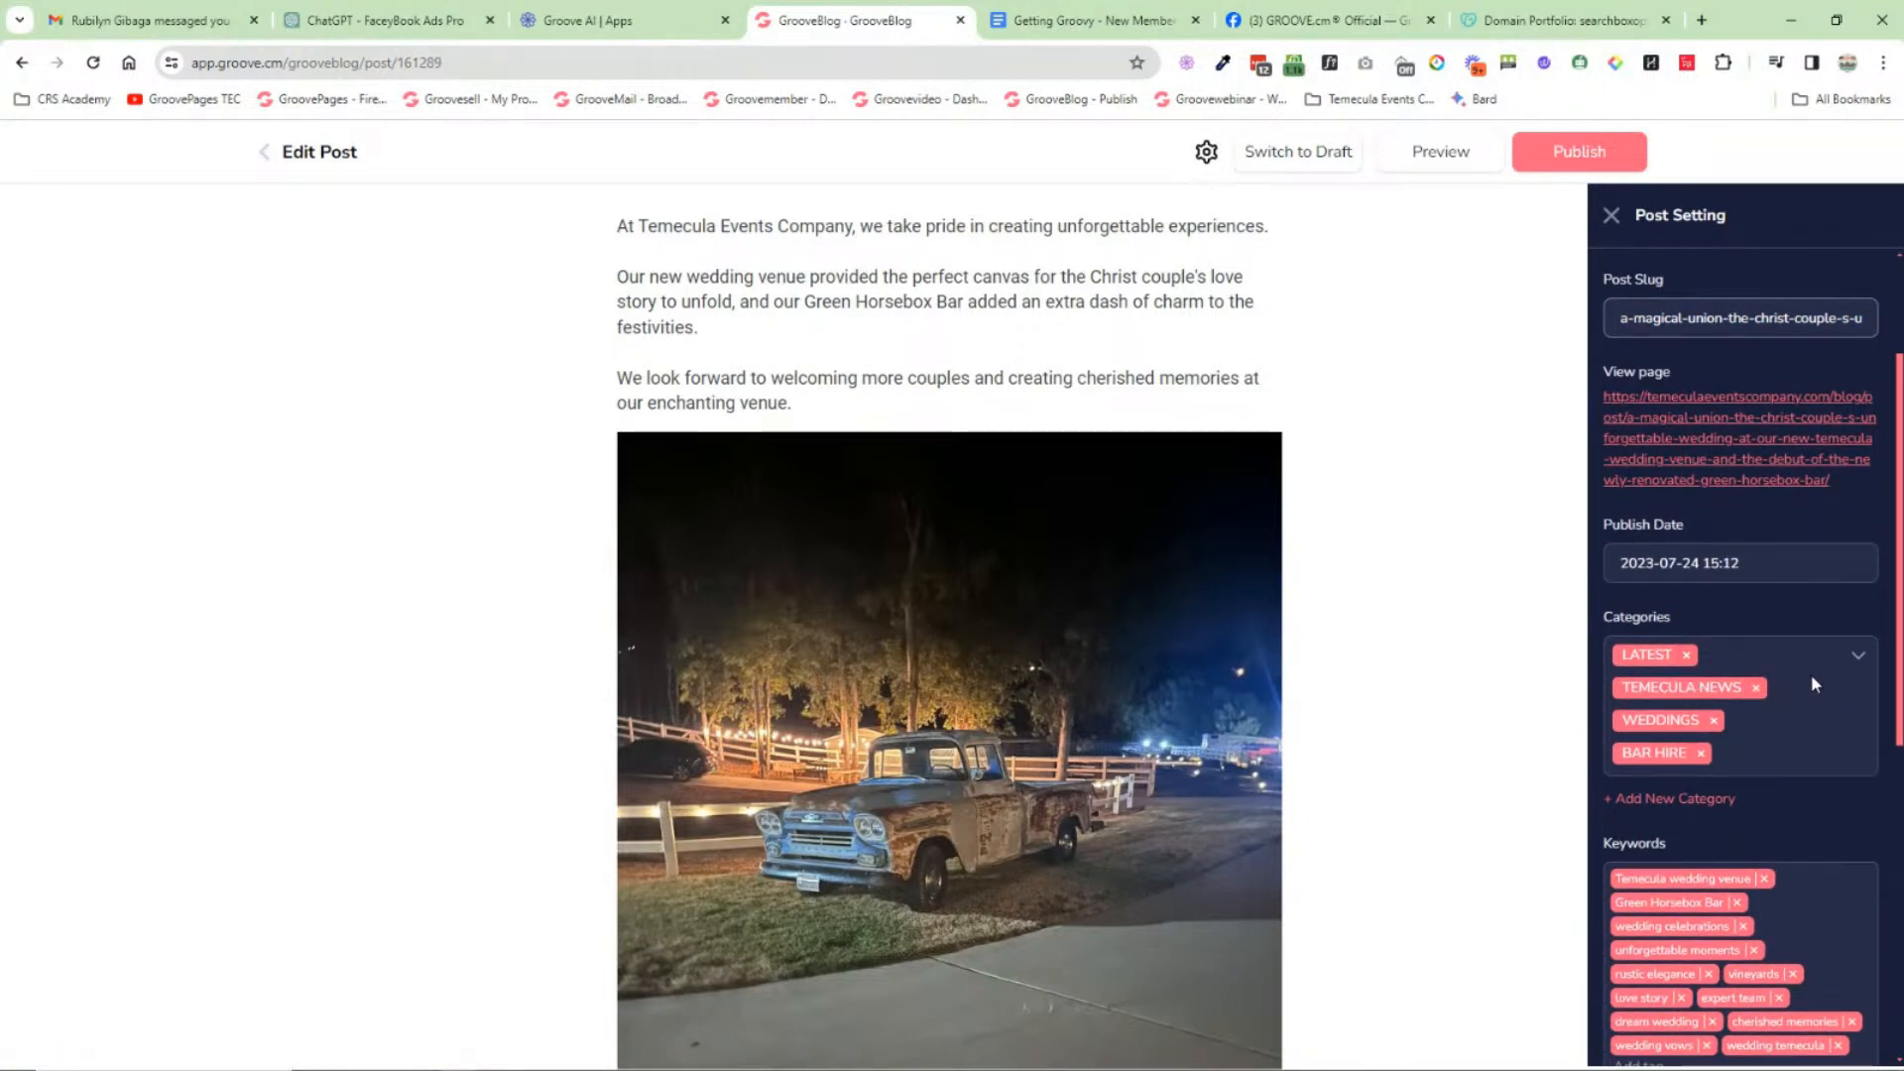
scroll(1811, 678, "down", 2)
scroll(1811, 680, "down", 4)
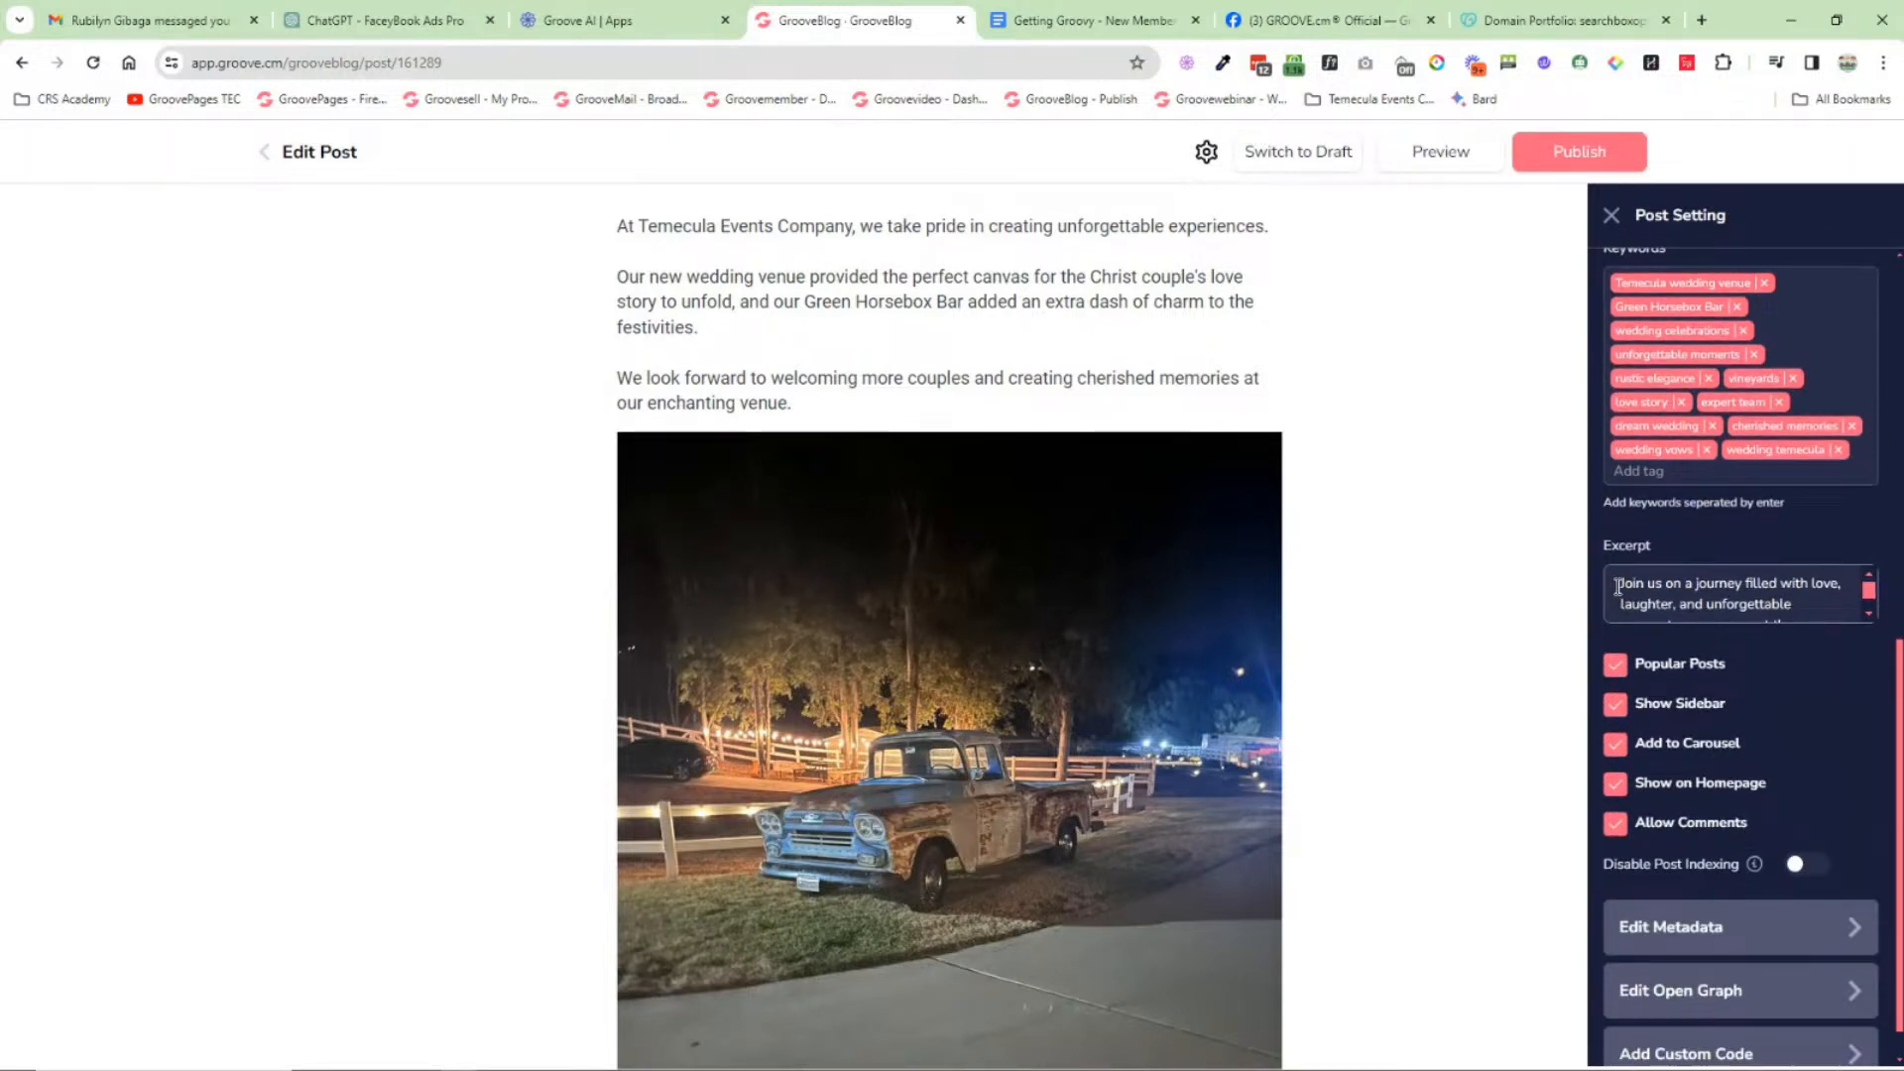
Step: Toggle the post's Popular Posts and Show Sidebar options off and back on
left_click(1618, 666)
left_click(1619, 668)
left_click(1620, 700)
left_click(1616, 705)
Step: Expand the post's metadata and inspect its meta title, description and keywords
scroll(1705, 770, "down", 1)
left_click(1751, 880)
scroll(1776, 750, "down", 2)
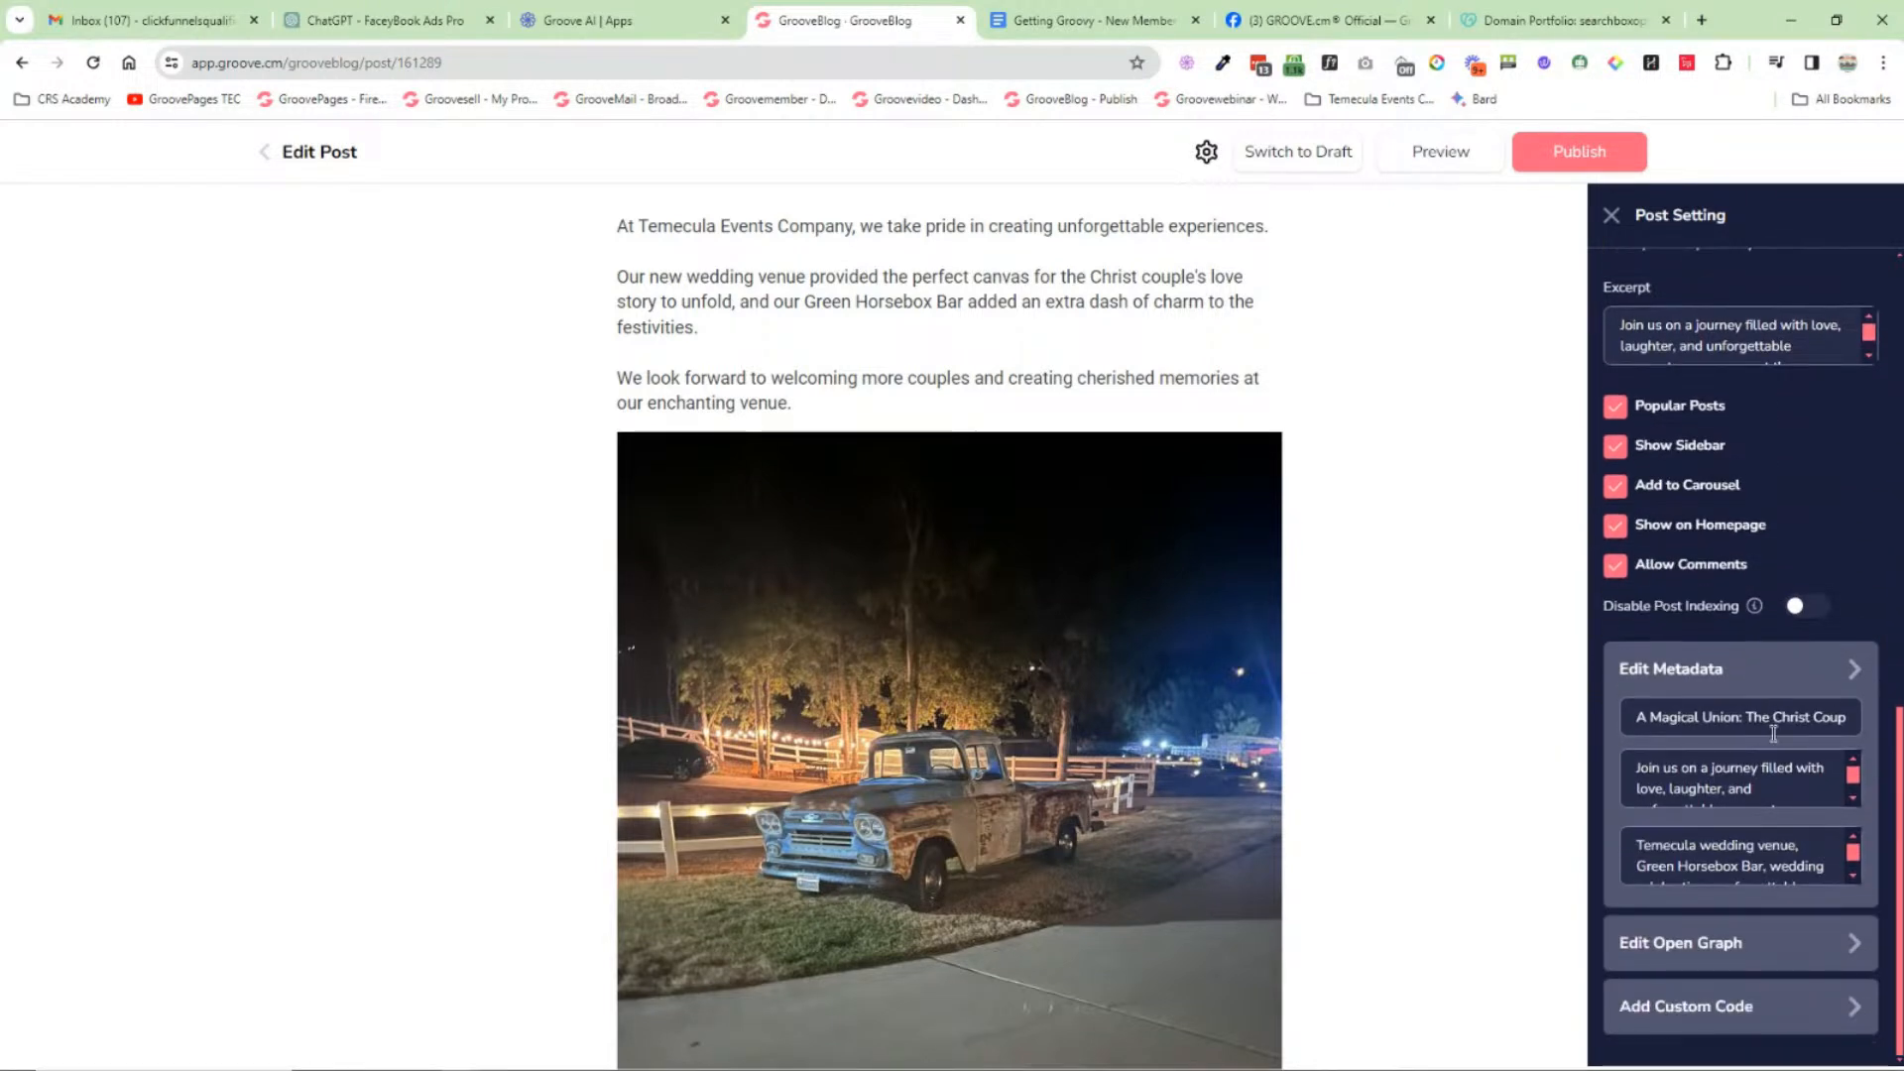
triple_click(1686, 720)
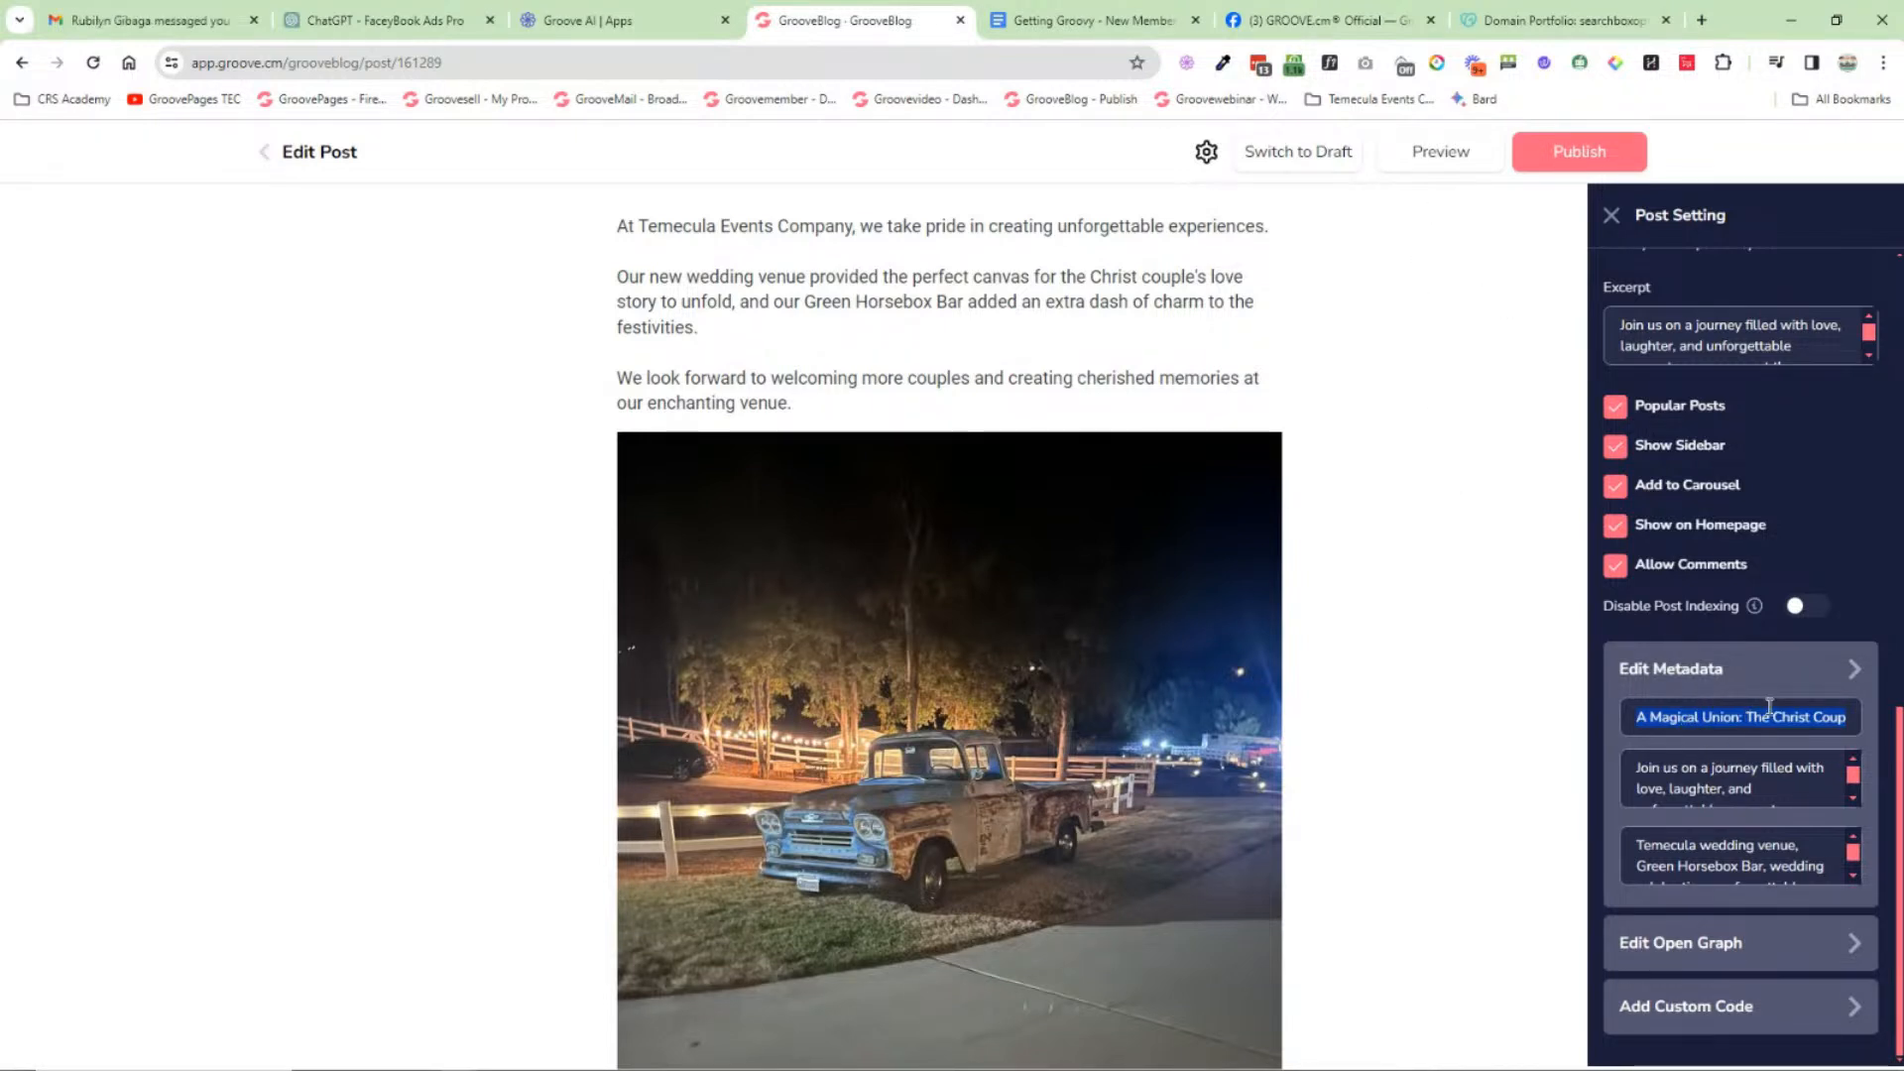
Step: Inspect the post's Open Graph and custom code settings, and exit the post without saving changes
left_click(1803, 924)
scroll(1742, 779, "down", 6)
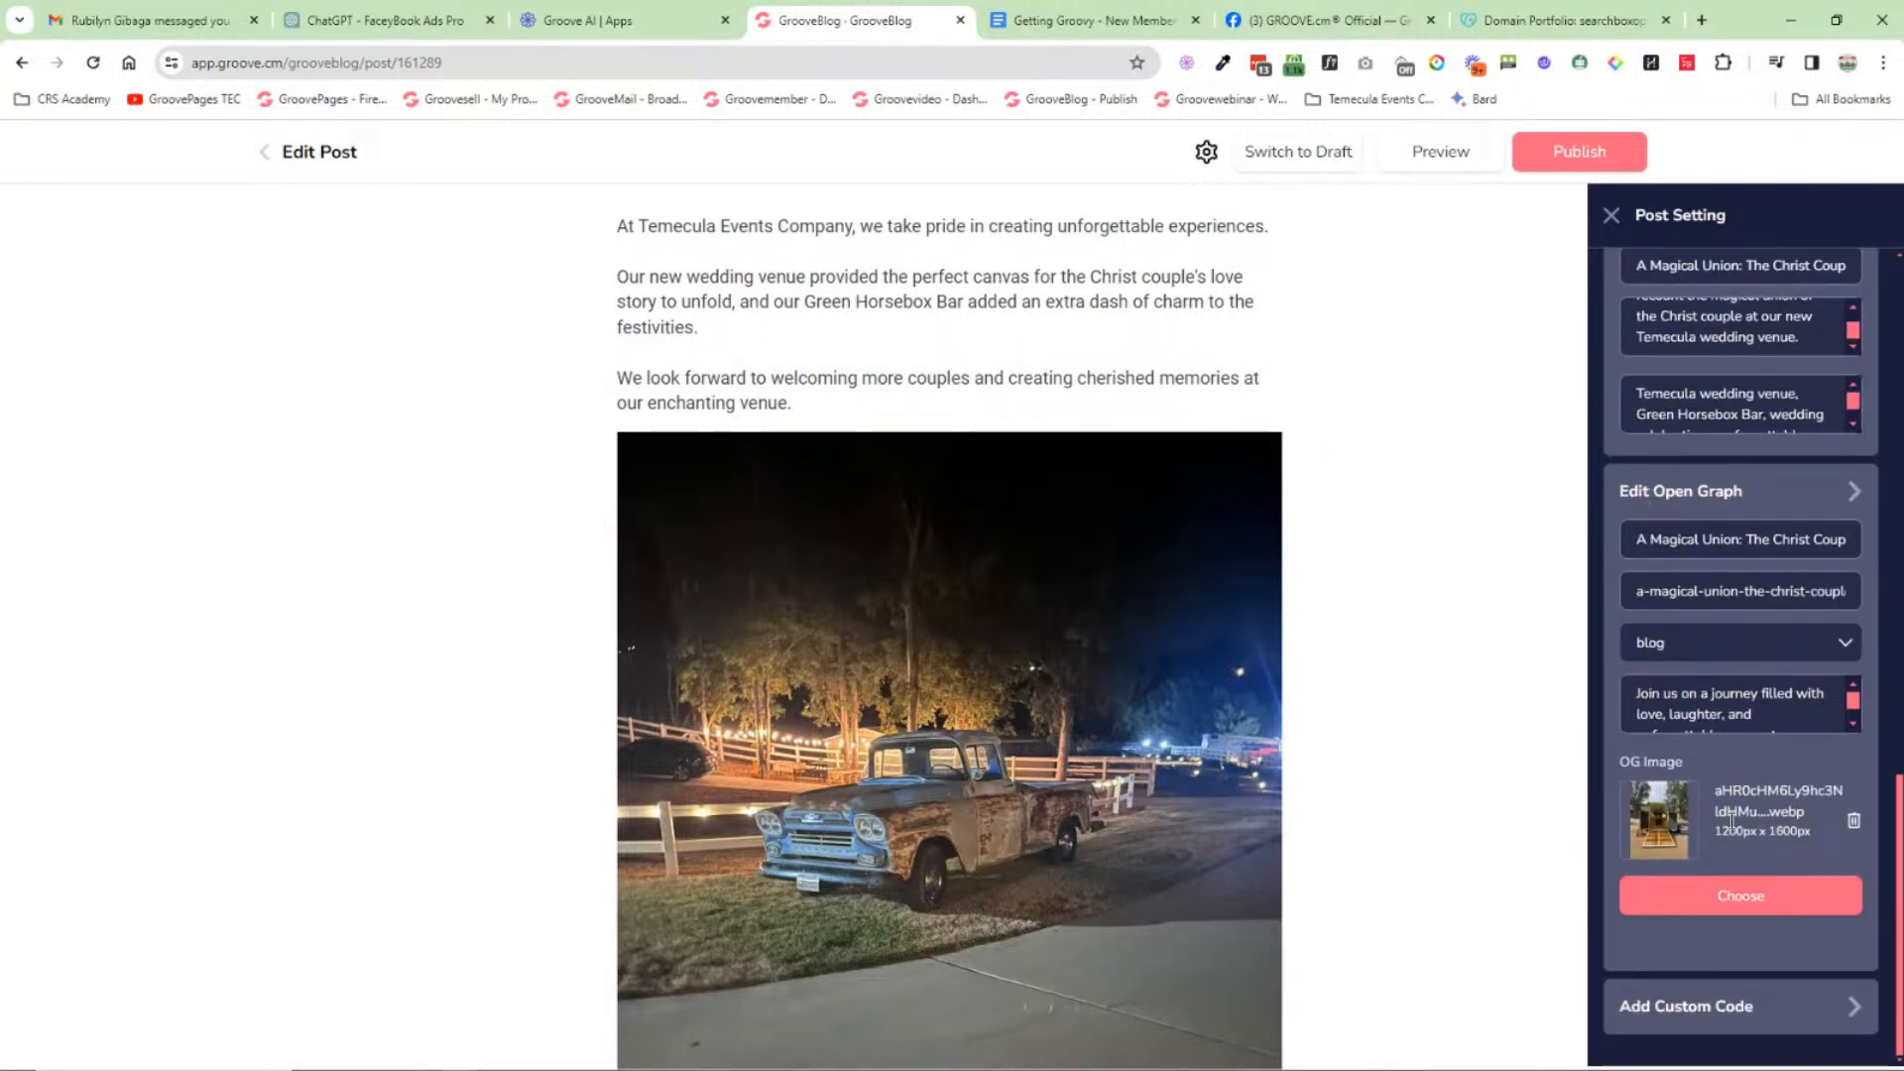
left_click(1748, 999)
scroll(1746, 882, "down", 2)
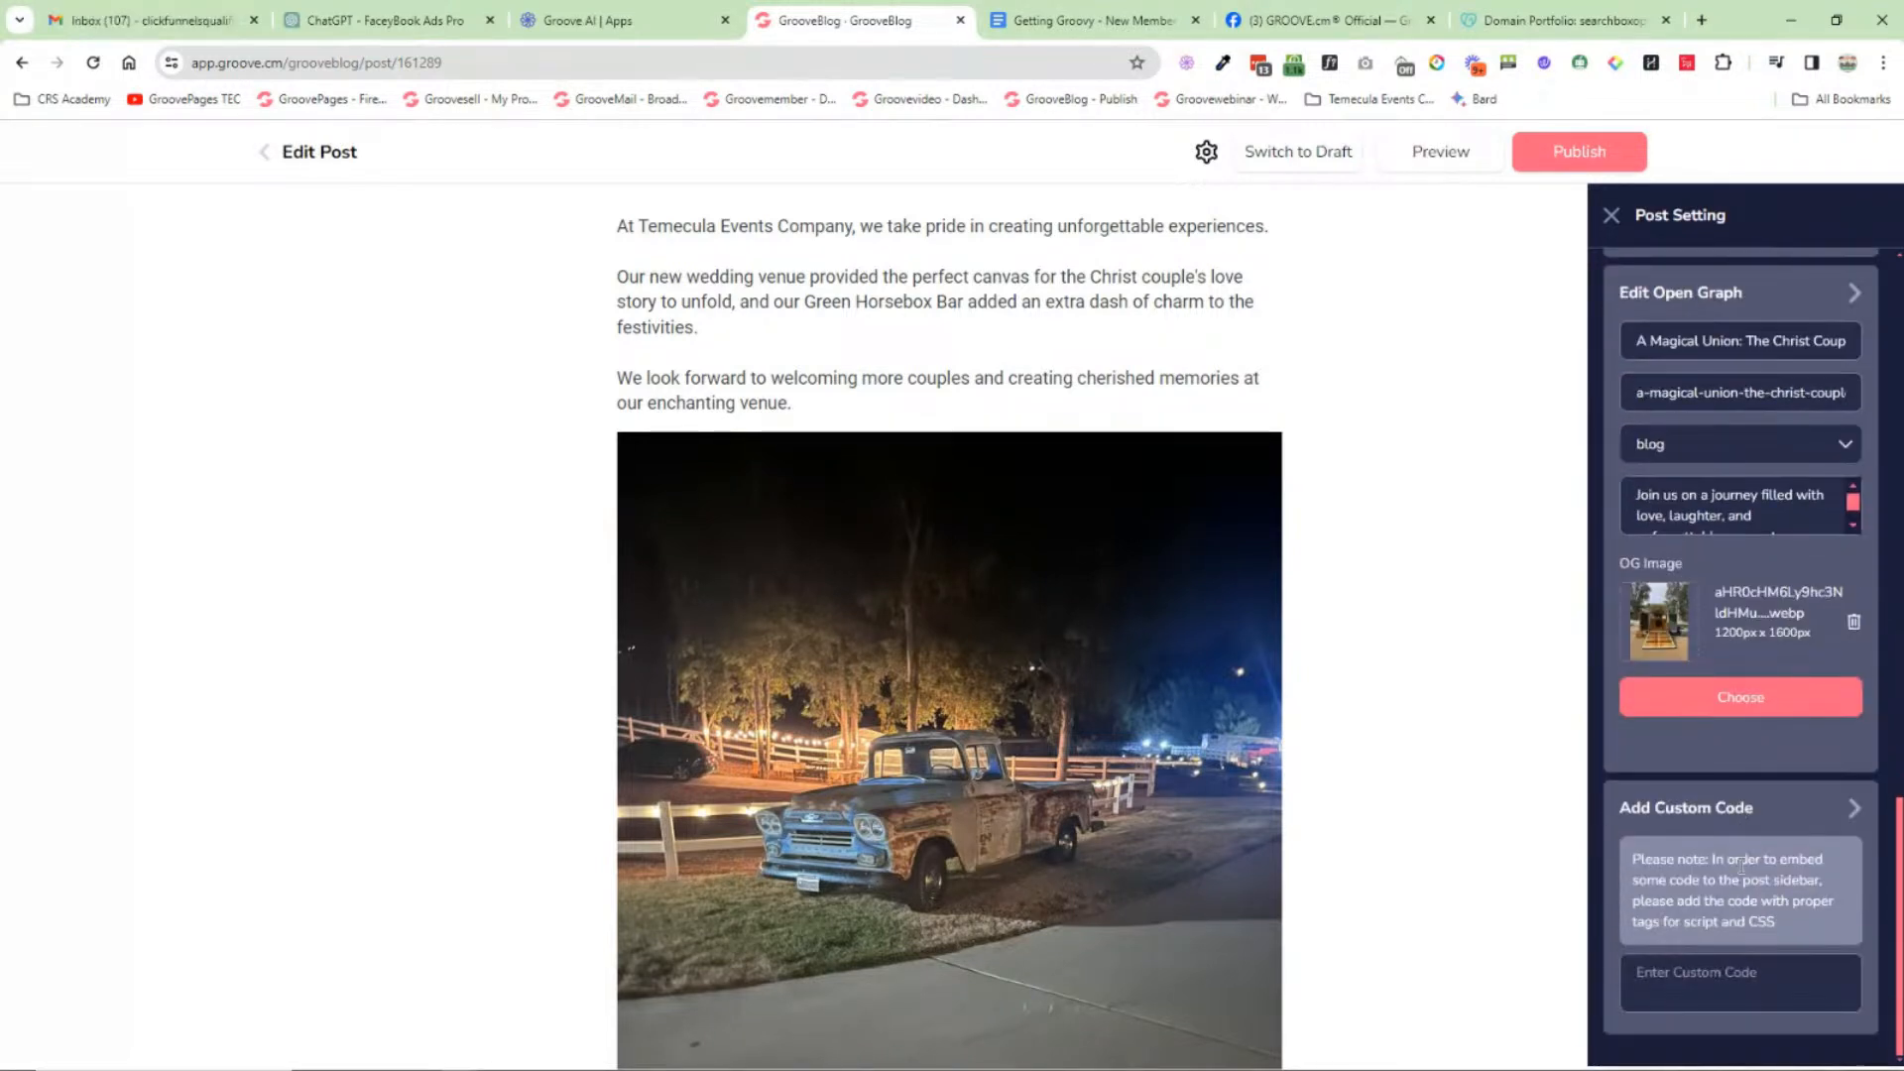
left_click(266, 153)
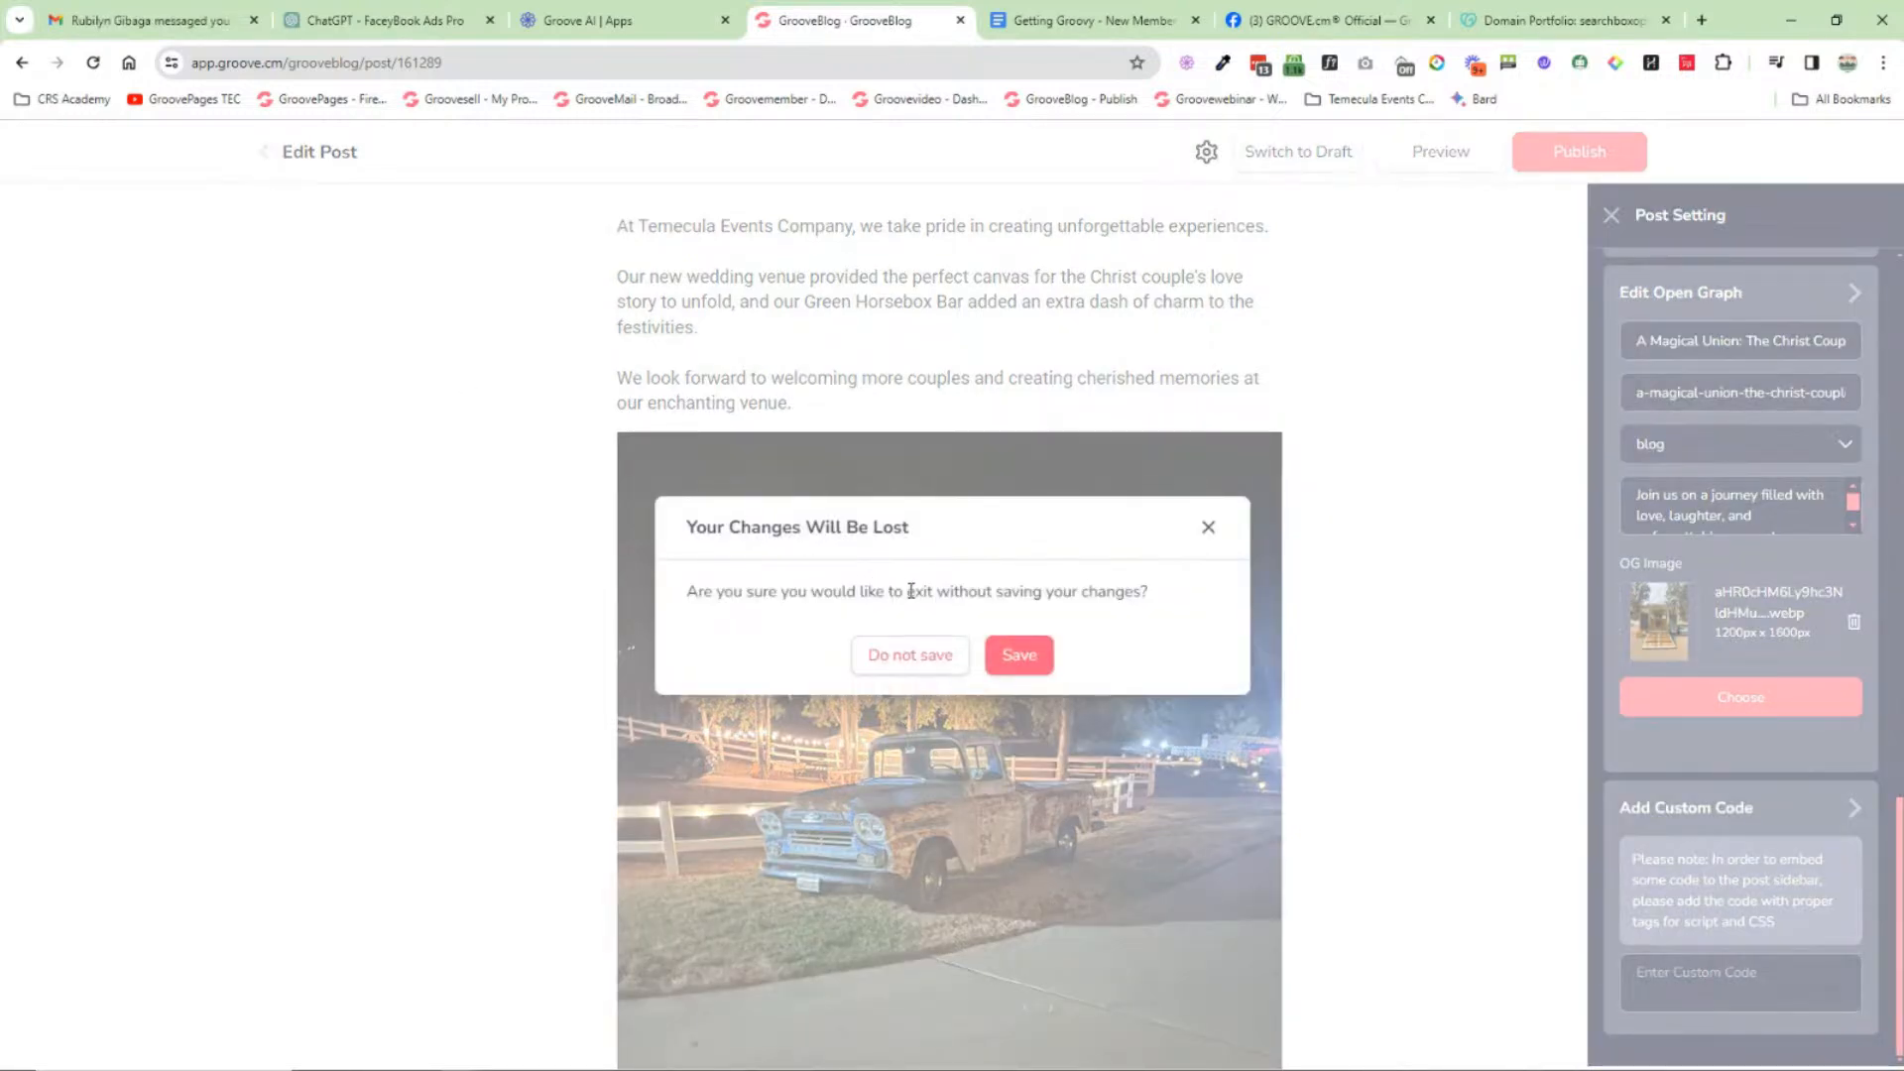
left_click(913, 652)
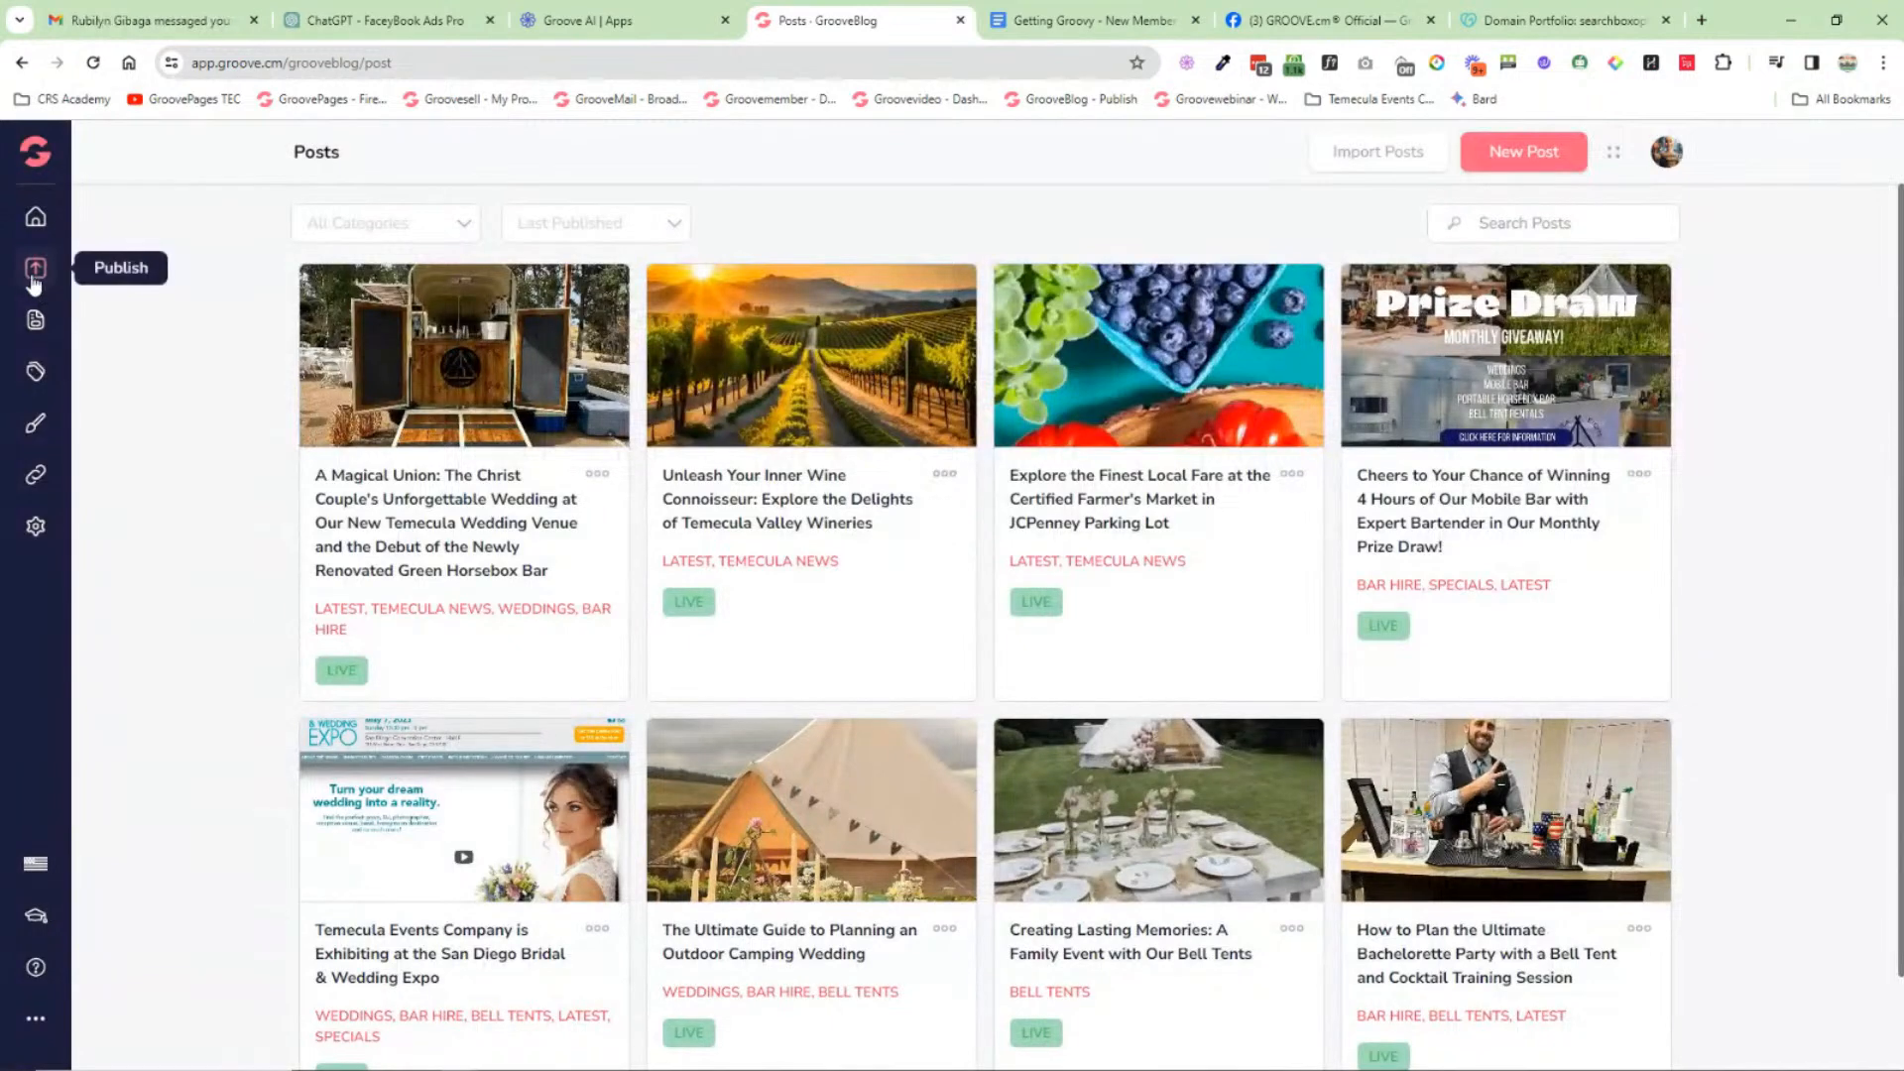
Step: Show the blog's Publish preview and return to the main Groove.cm dashboard
left_click(35, 270)
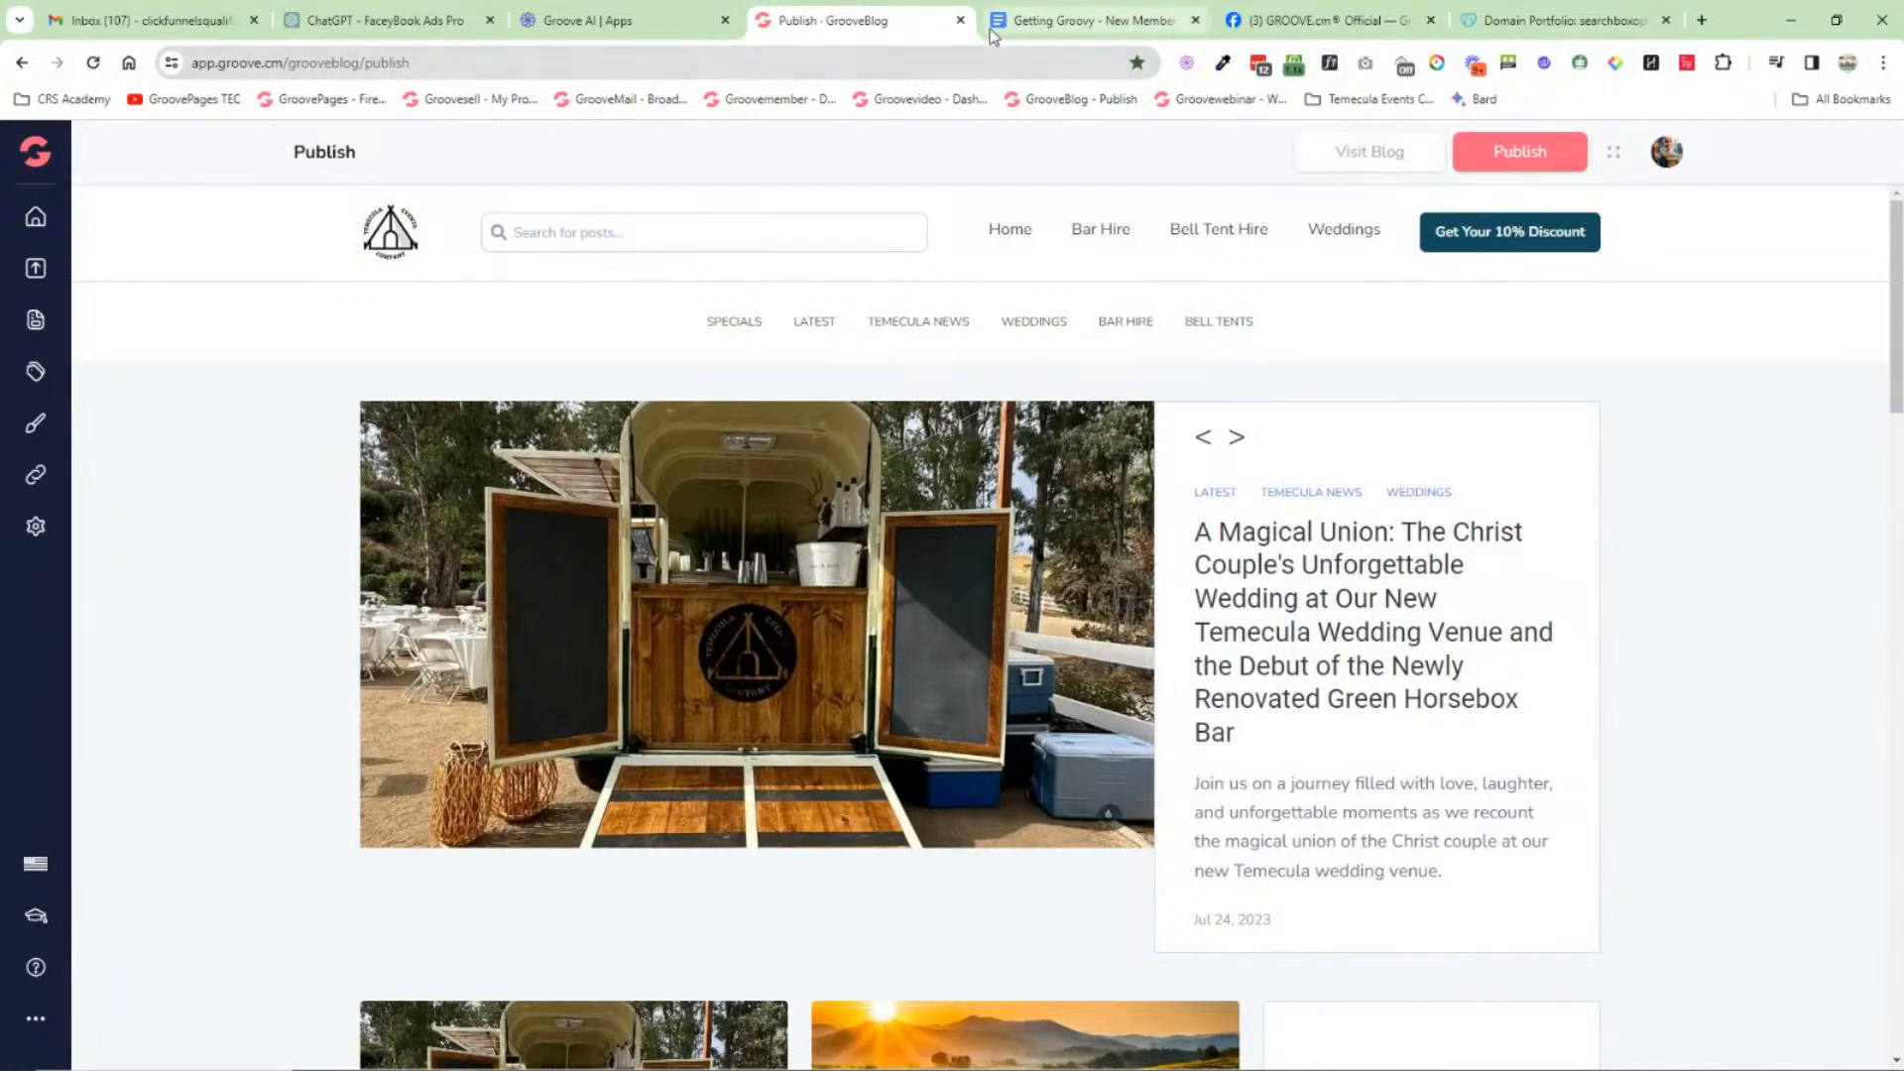
left_click(46, 161)
left_click(119, 260)
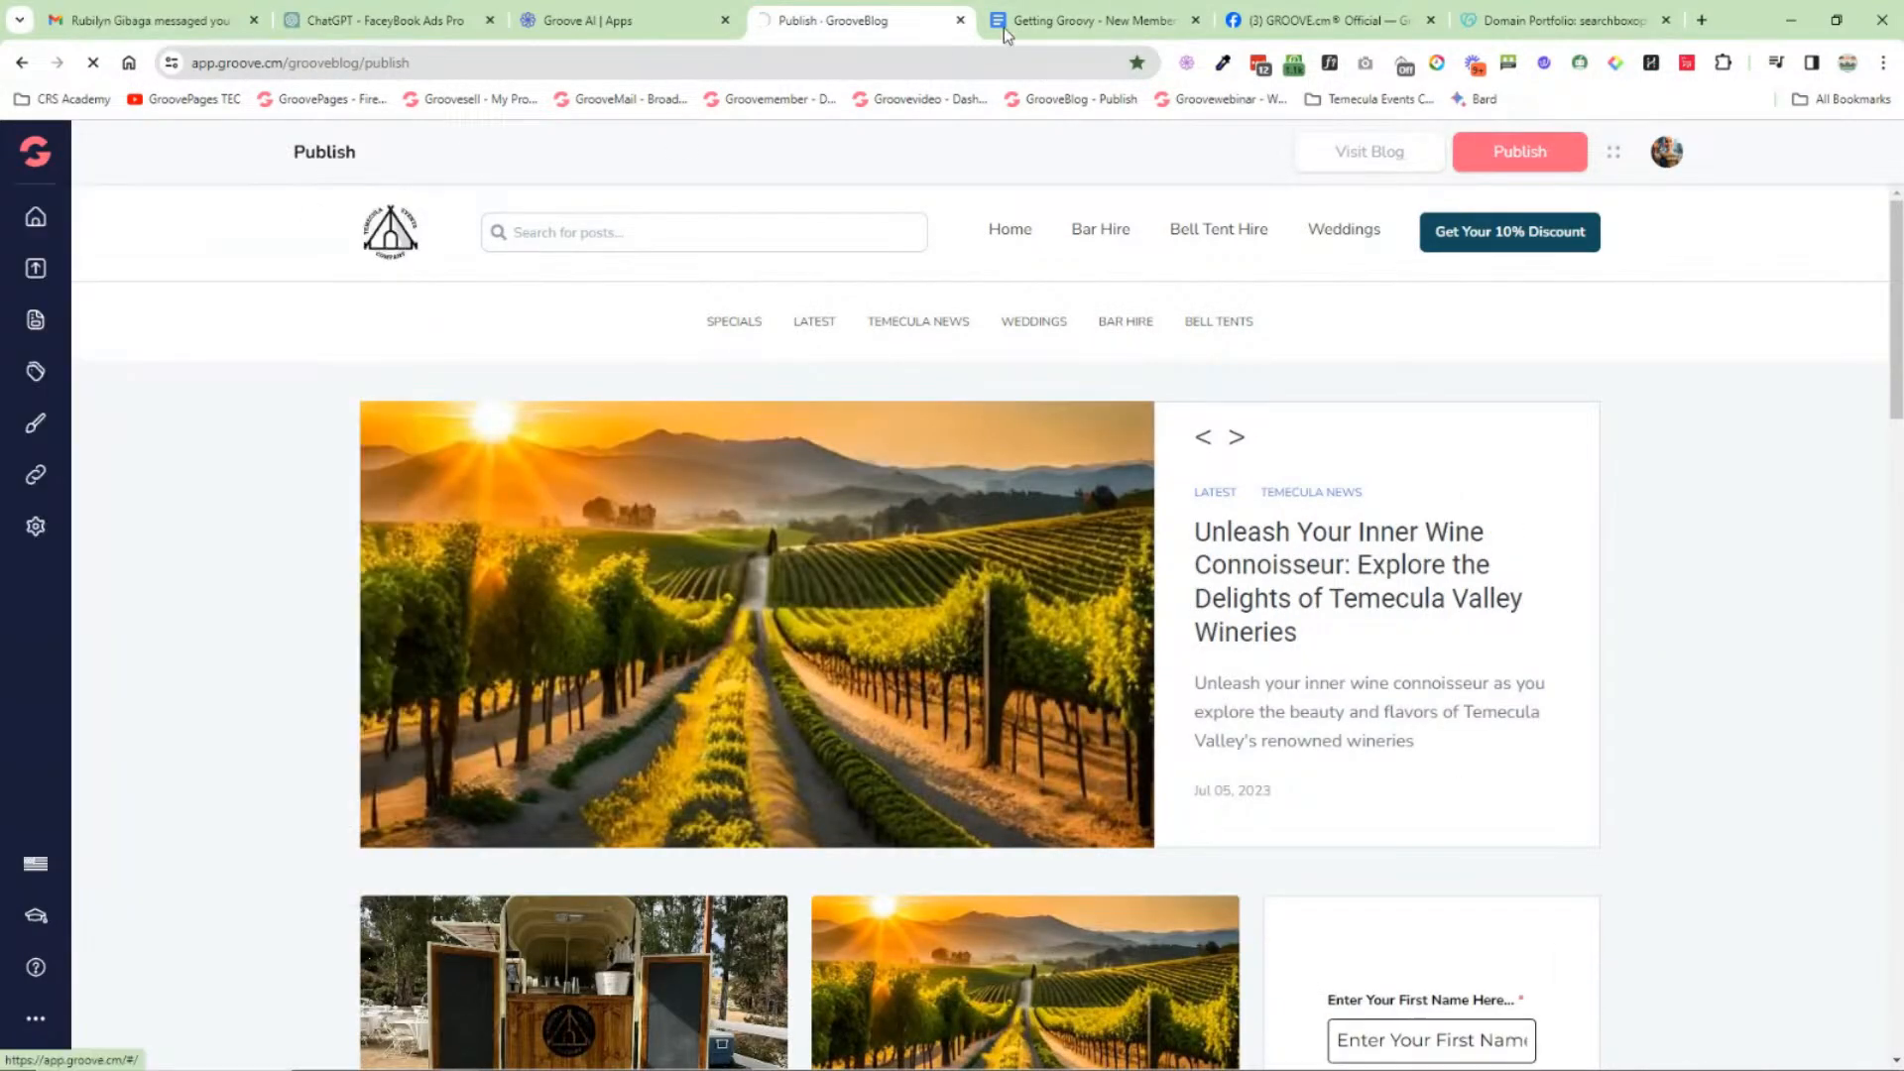
Step: Check the next step in the Groove RoadMap document and open GrooveKart from the Groove.cm dashboard
left_click(1091, 19)
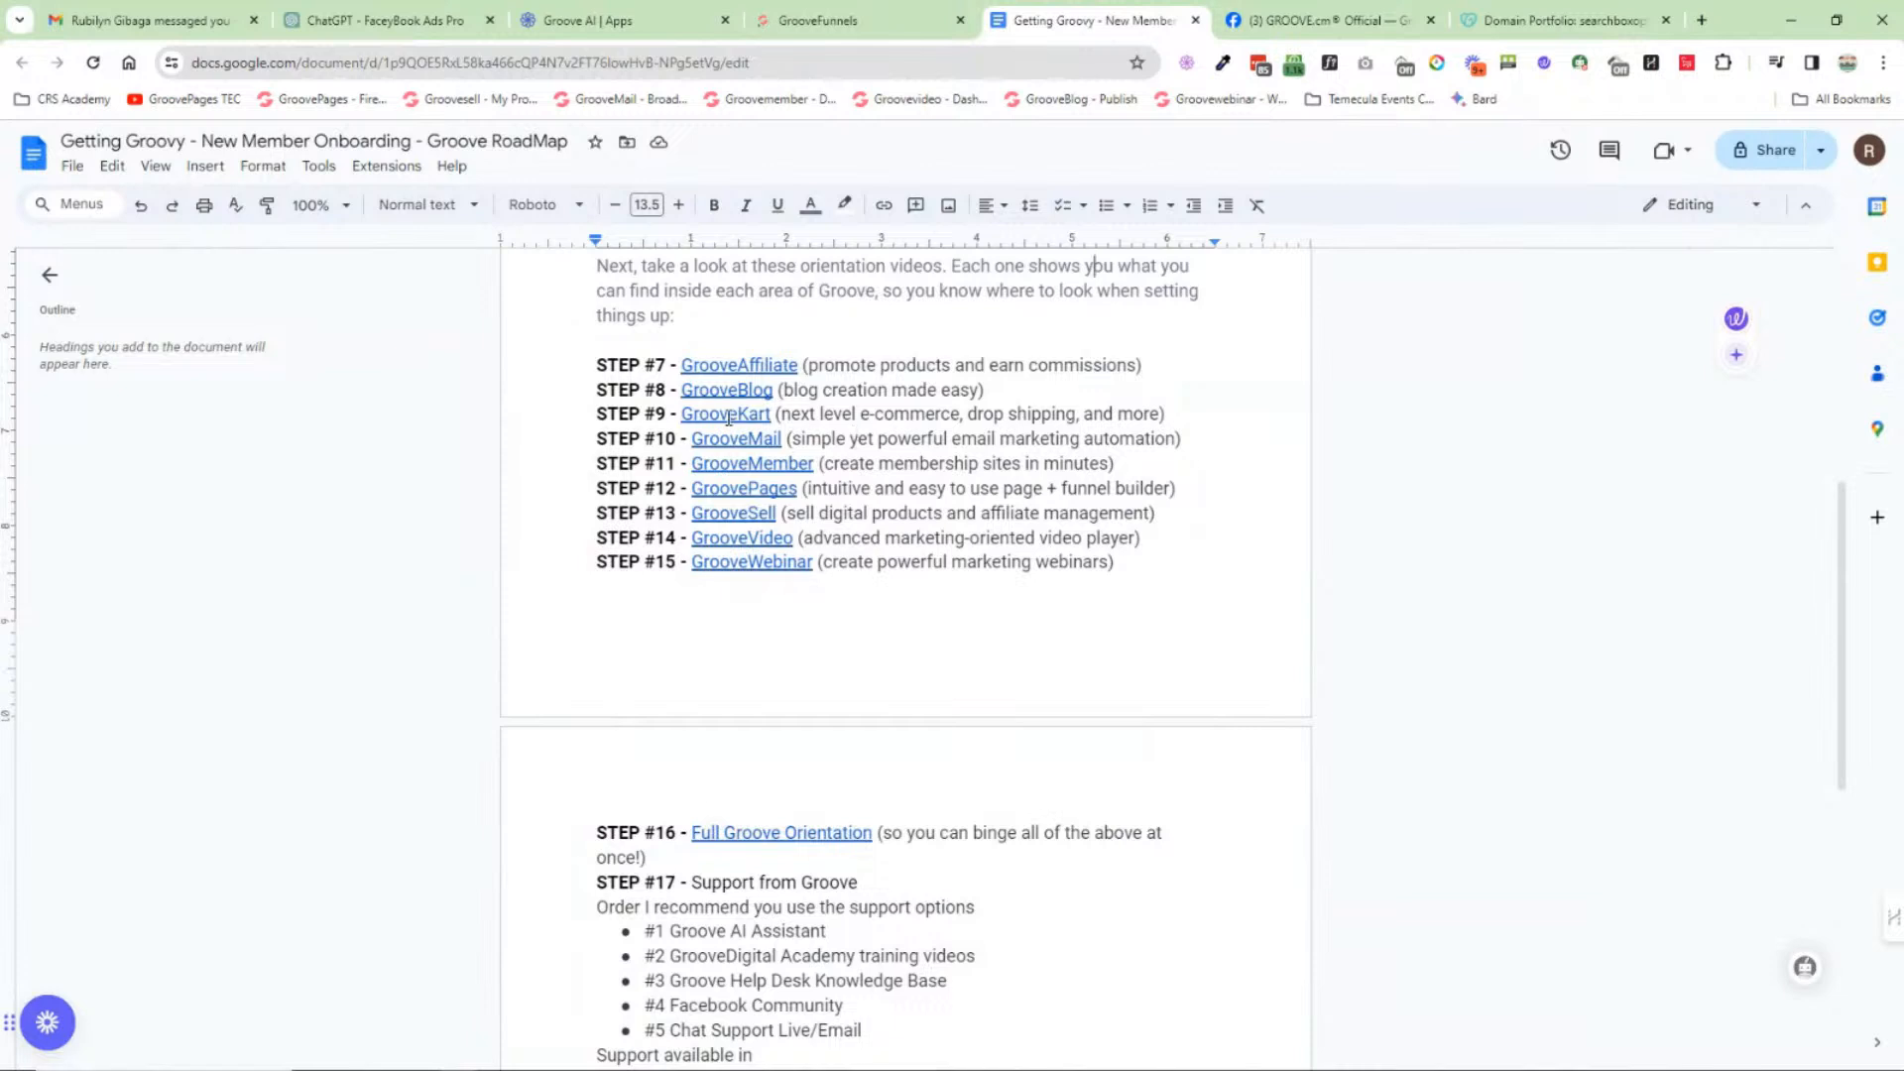
left_click(843, 22)
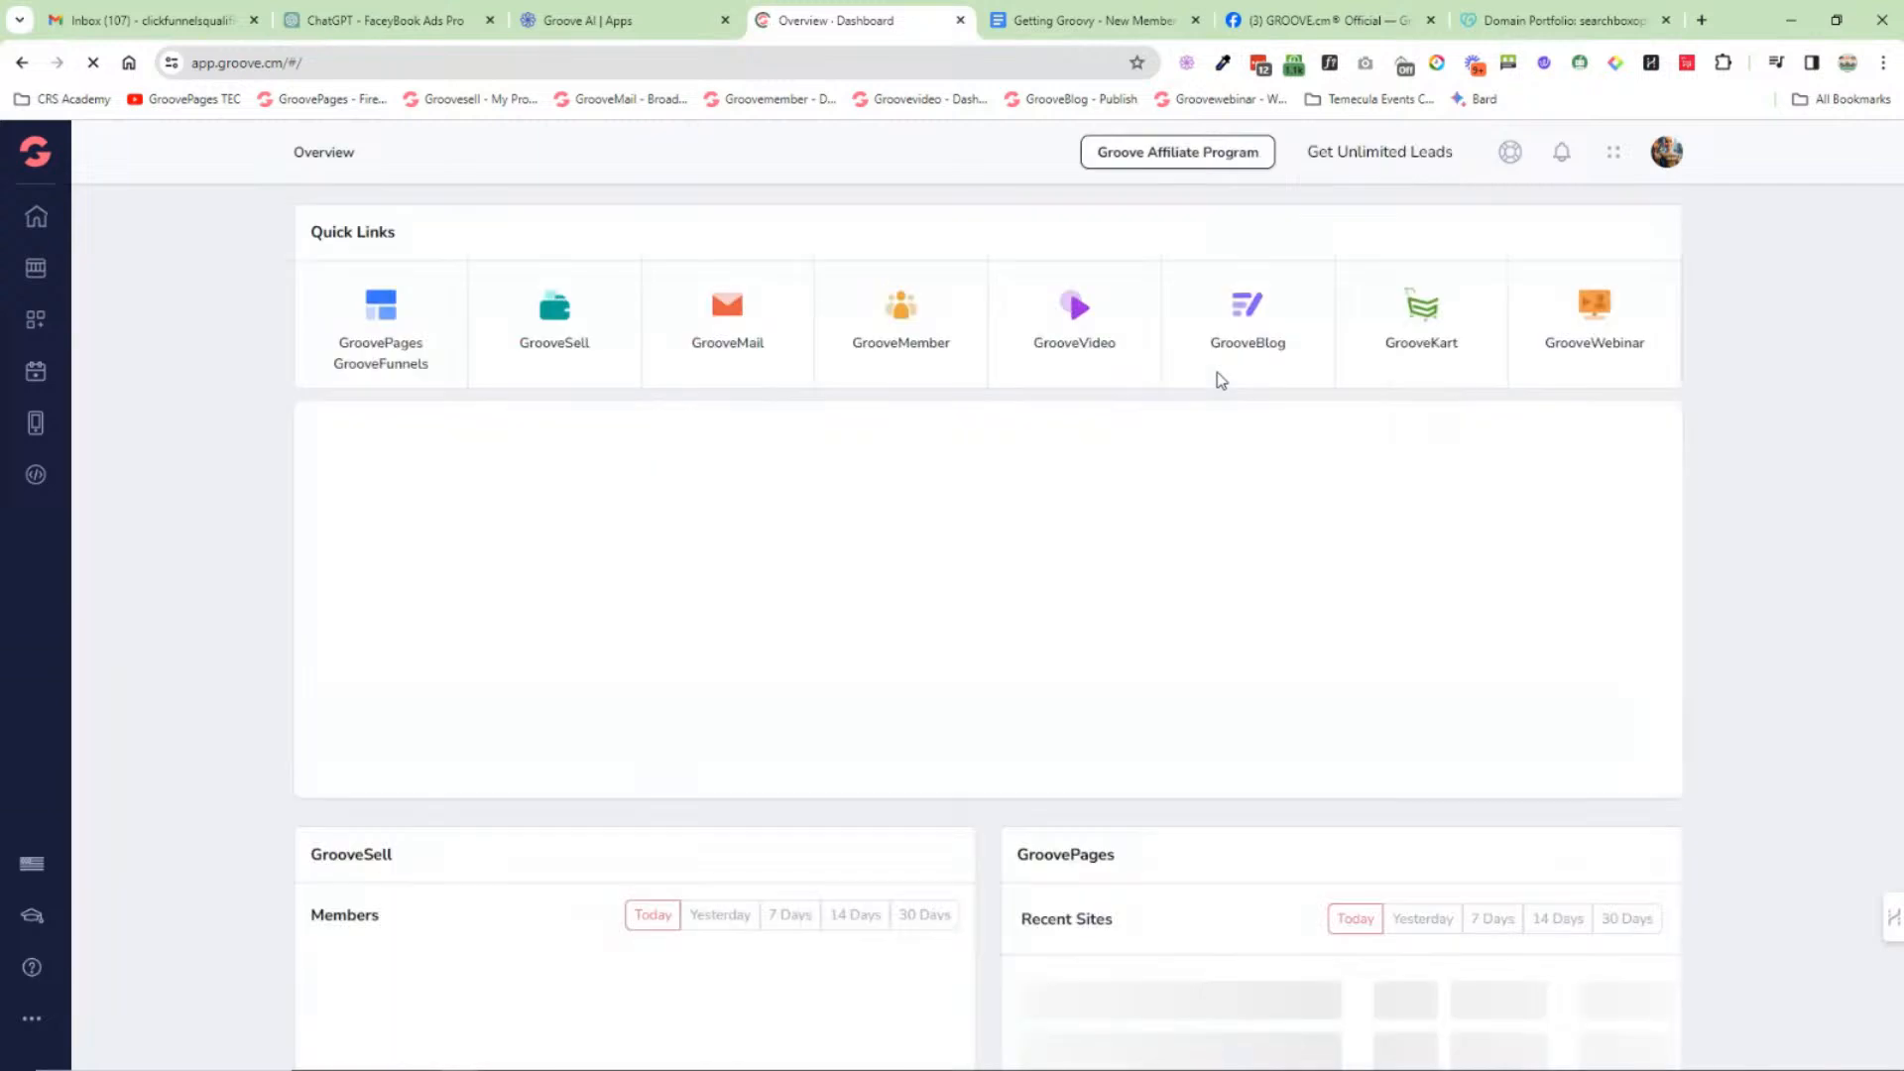
left_click(1426, 339)
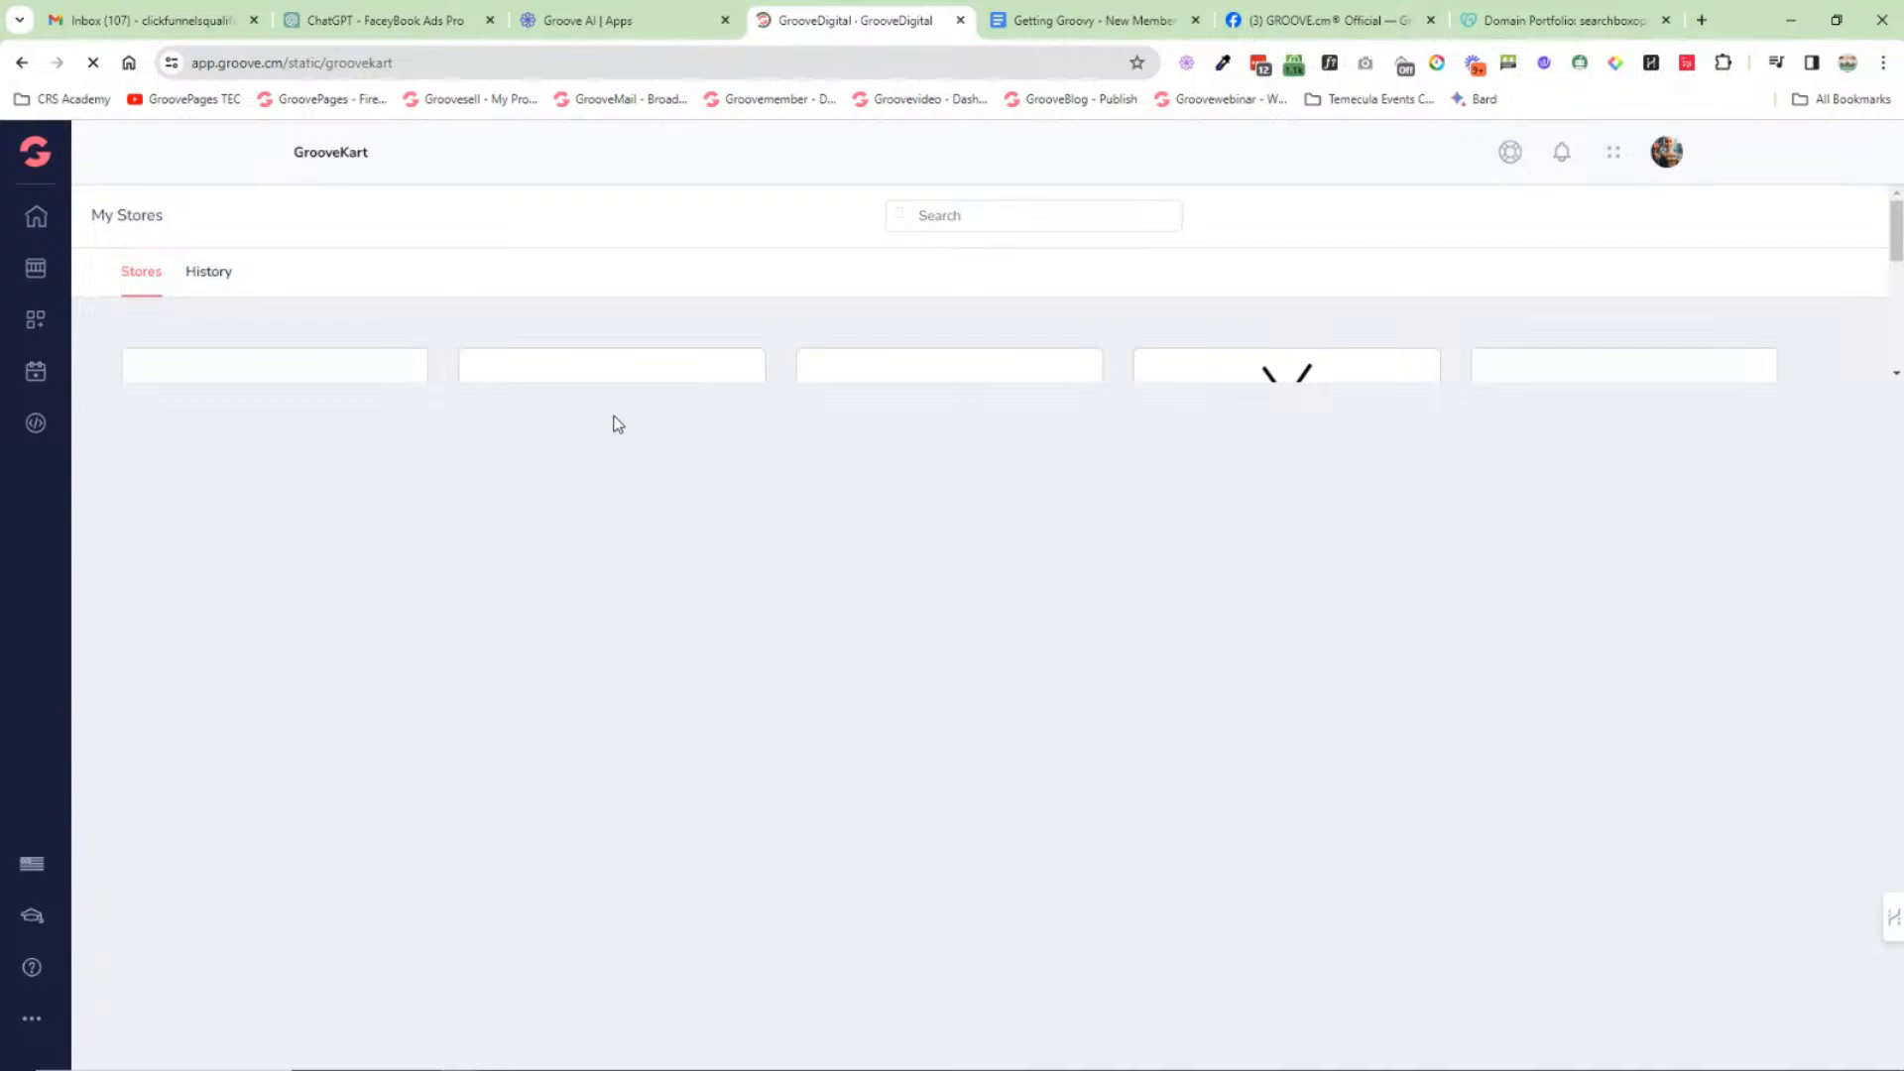
Step: Open the admin dashboard of the first Padelfanatics store and look over its setup tasks
mouse_move(1289, 466)
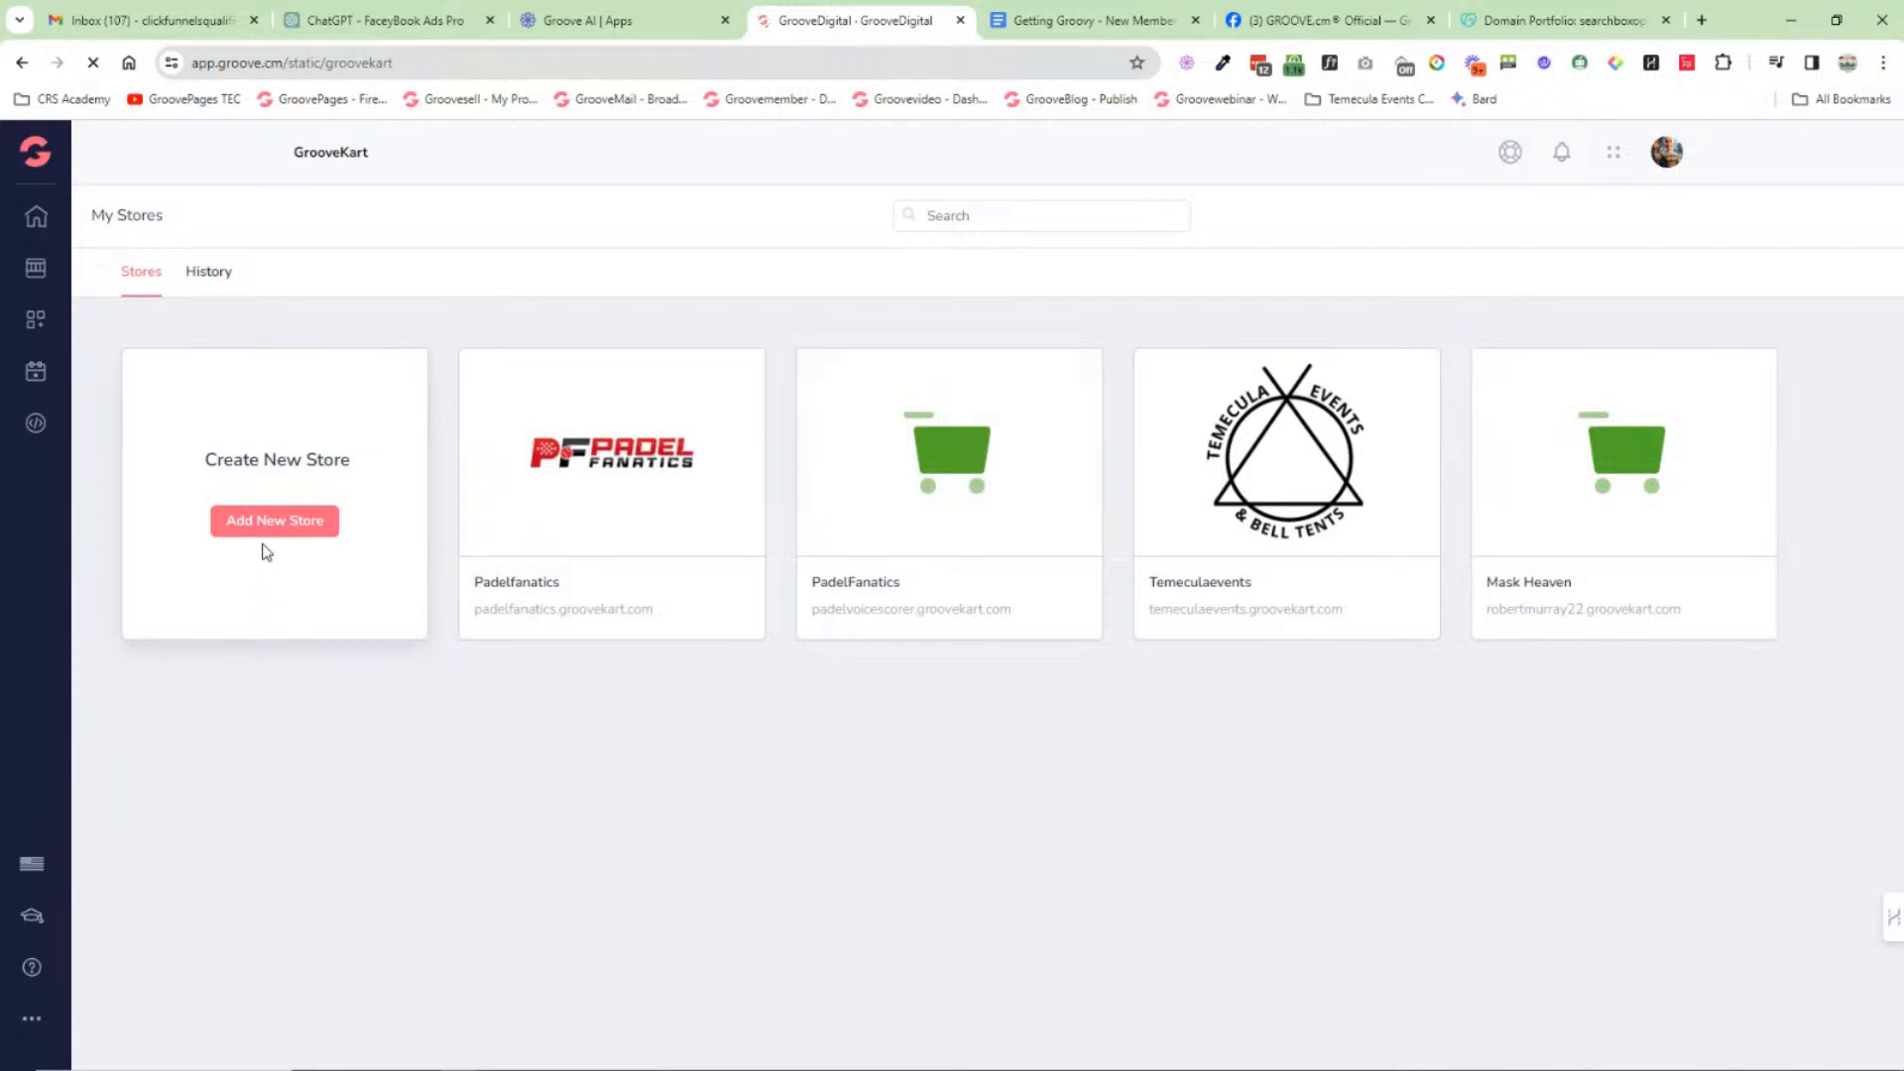
mouse_move(524, 539)
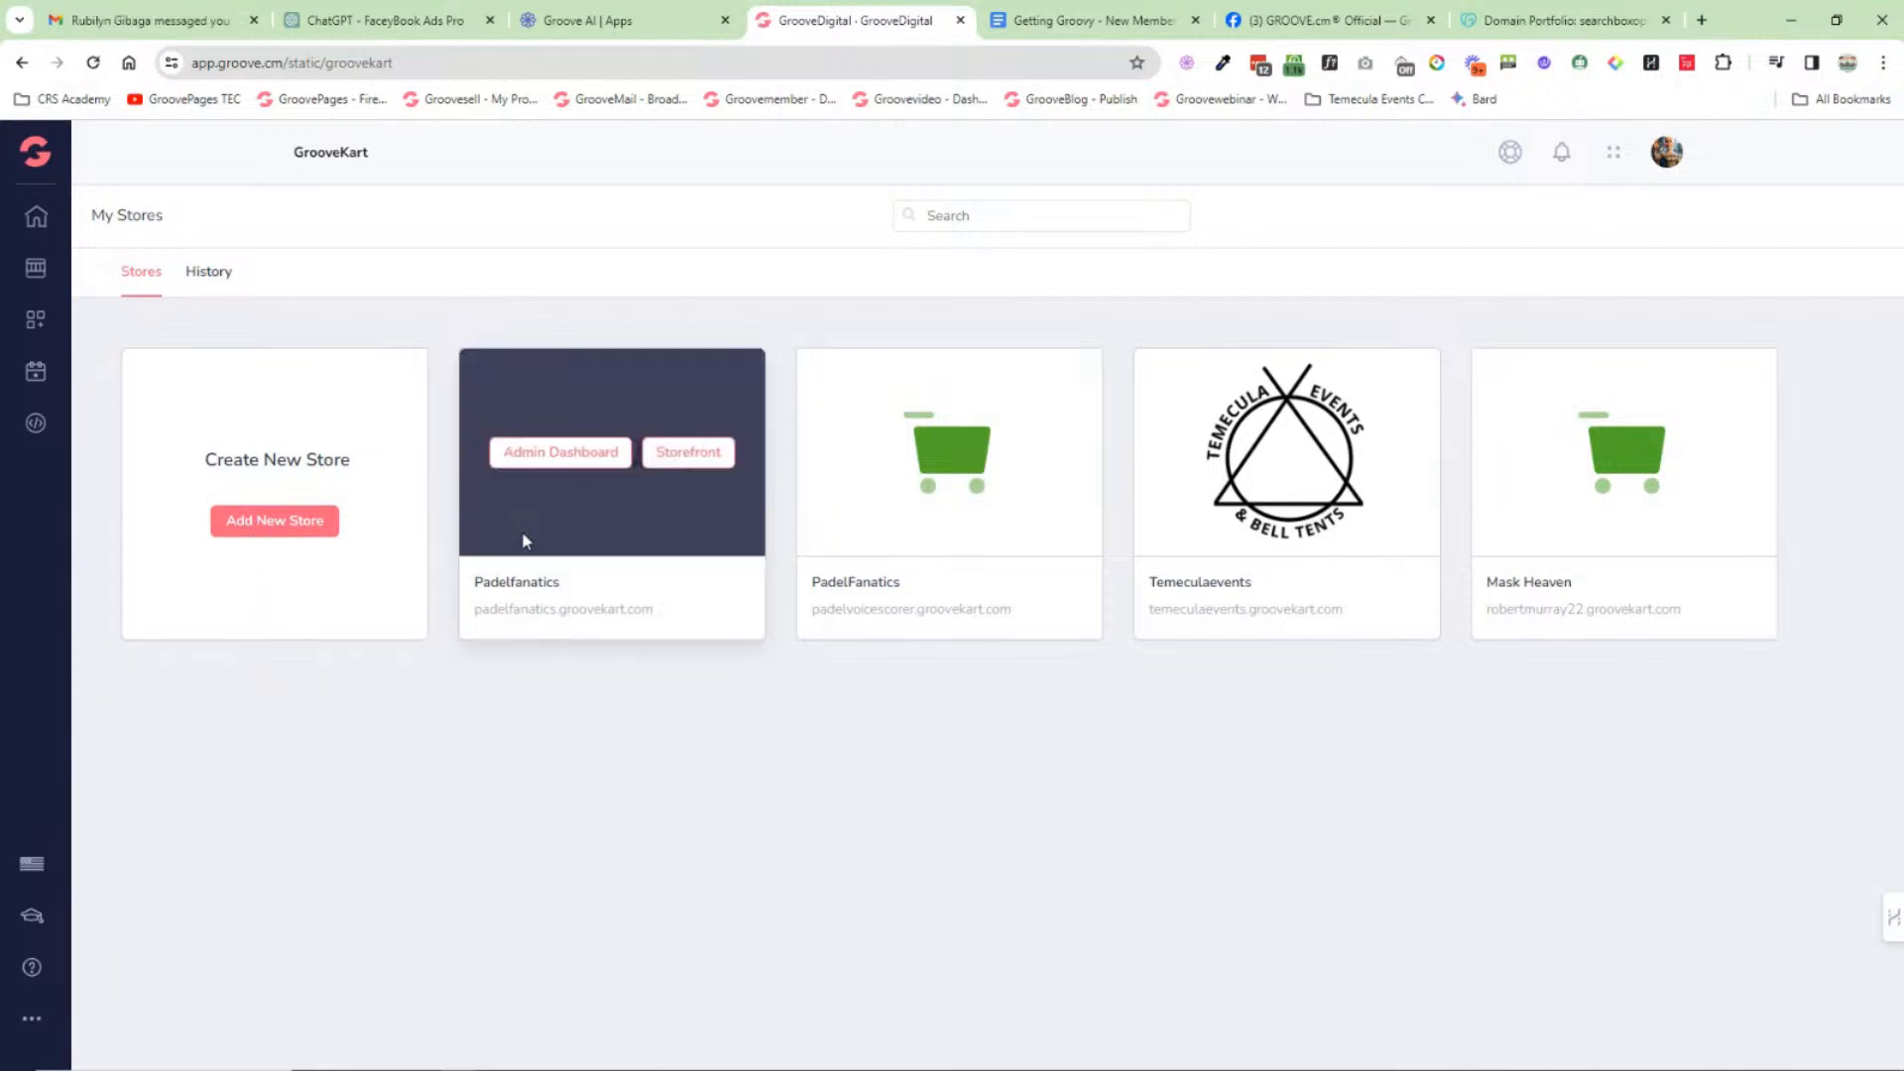
left_click(573, 461)
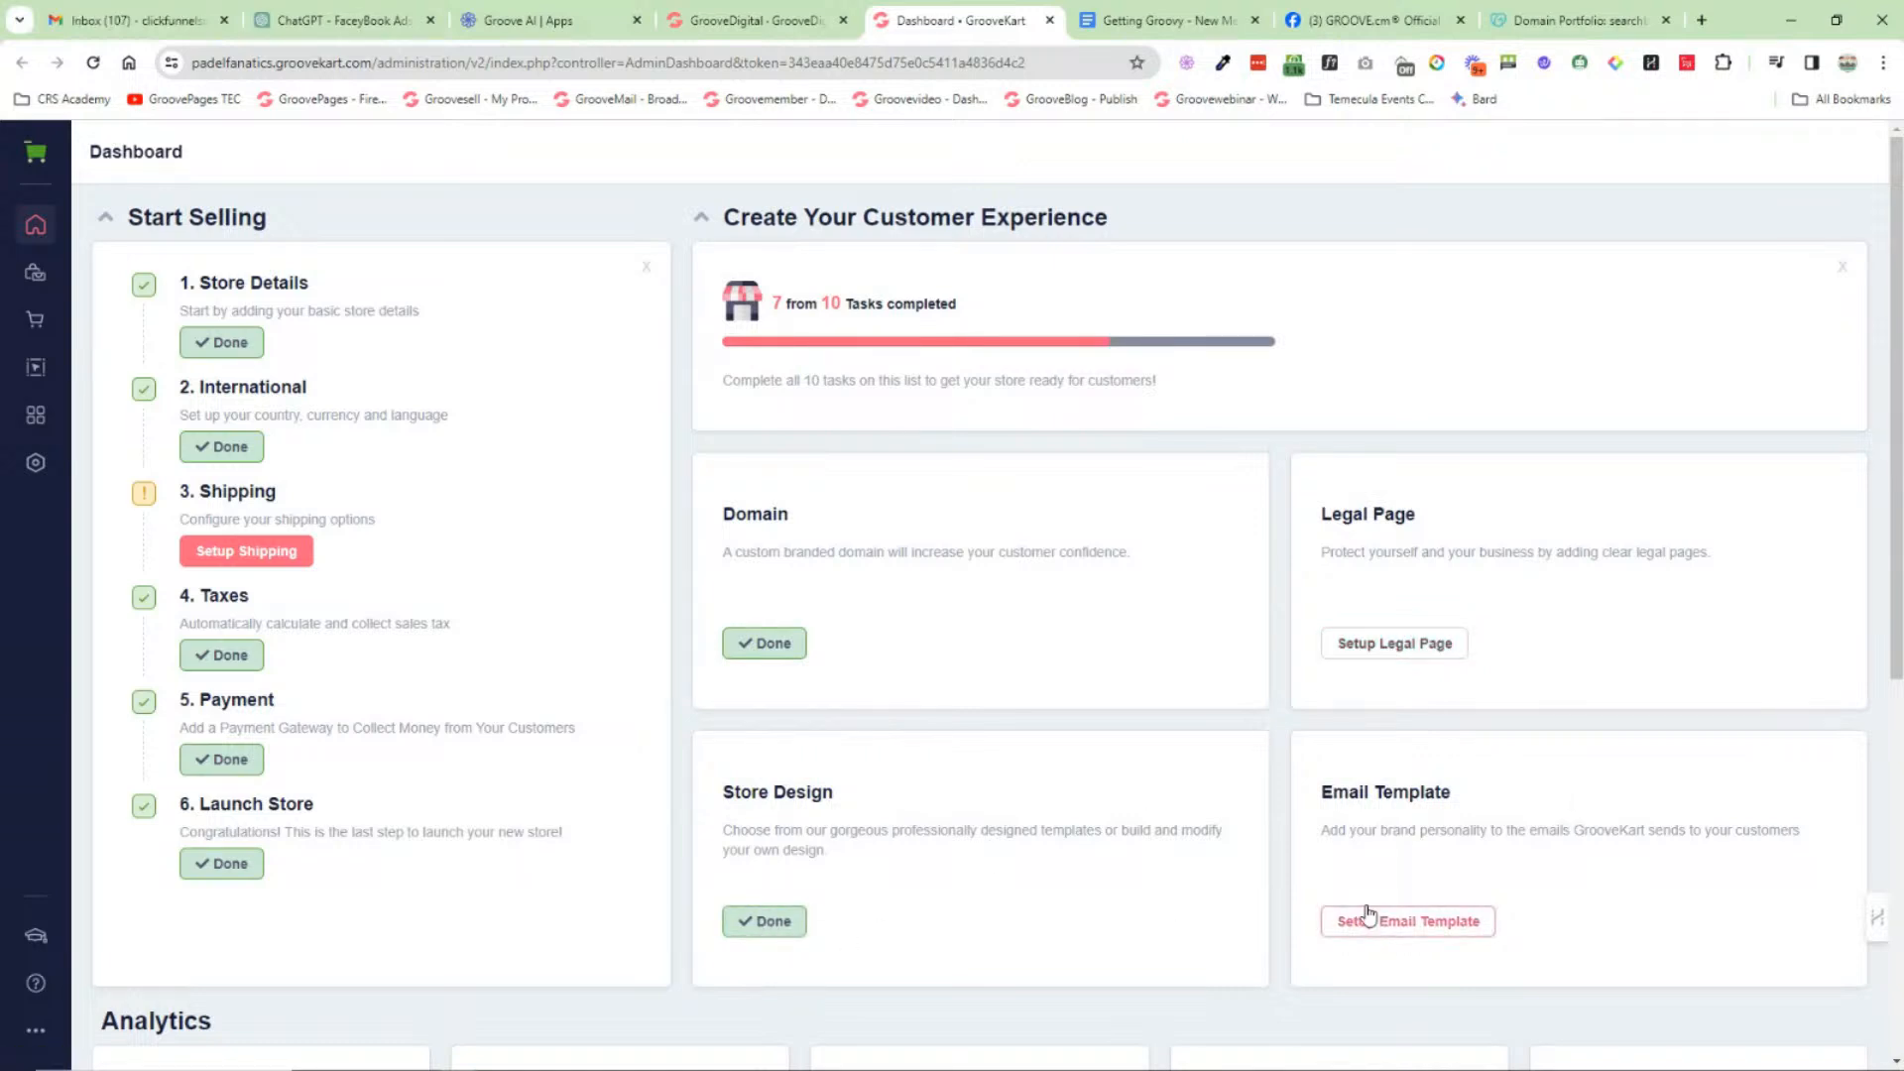
scroll(1309, 813, "down", 1)
scroll(533, 395, "up", 1)
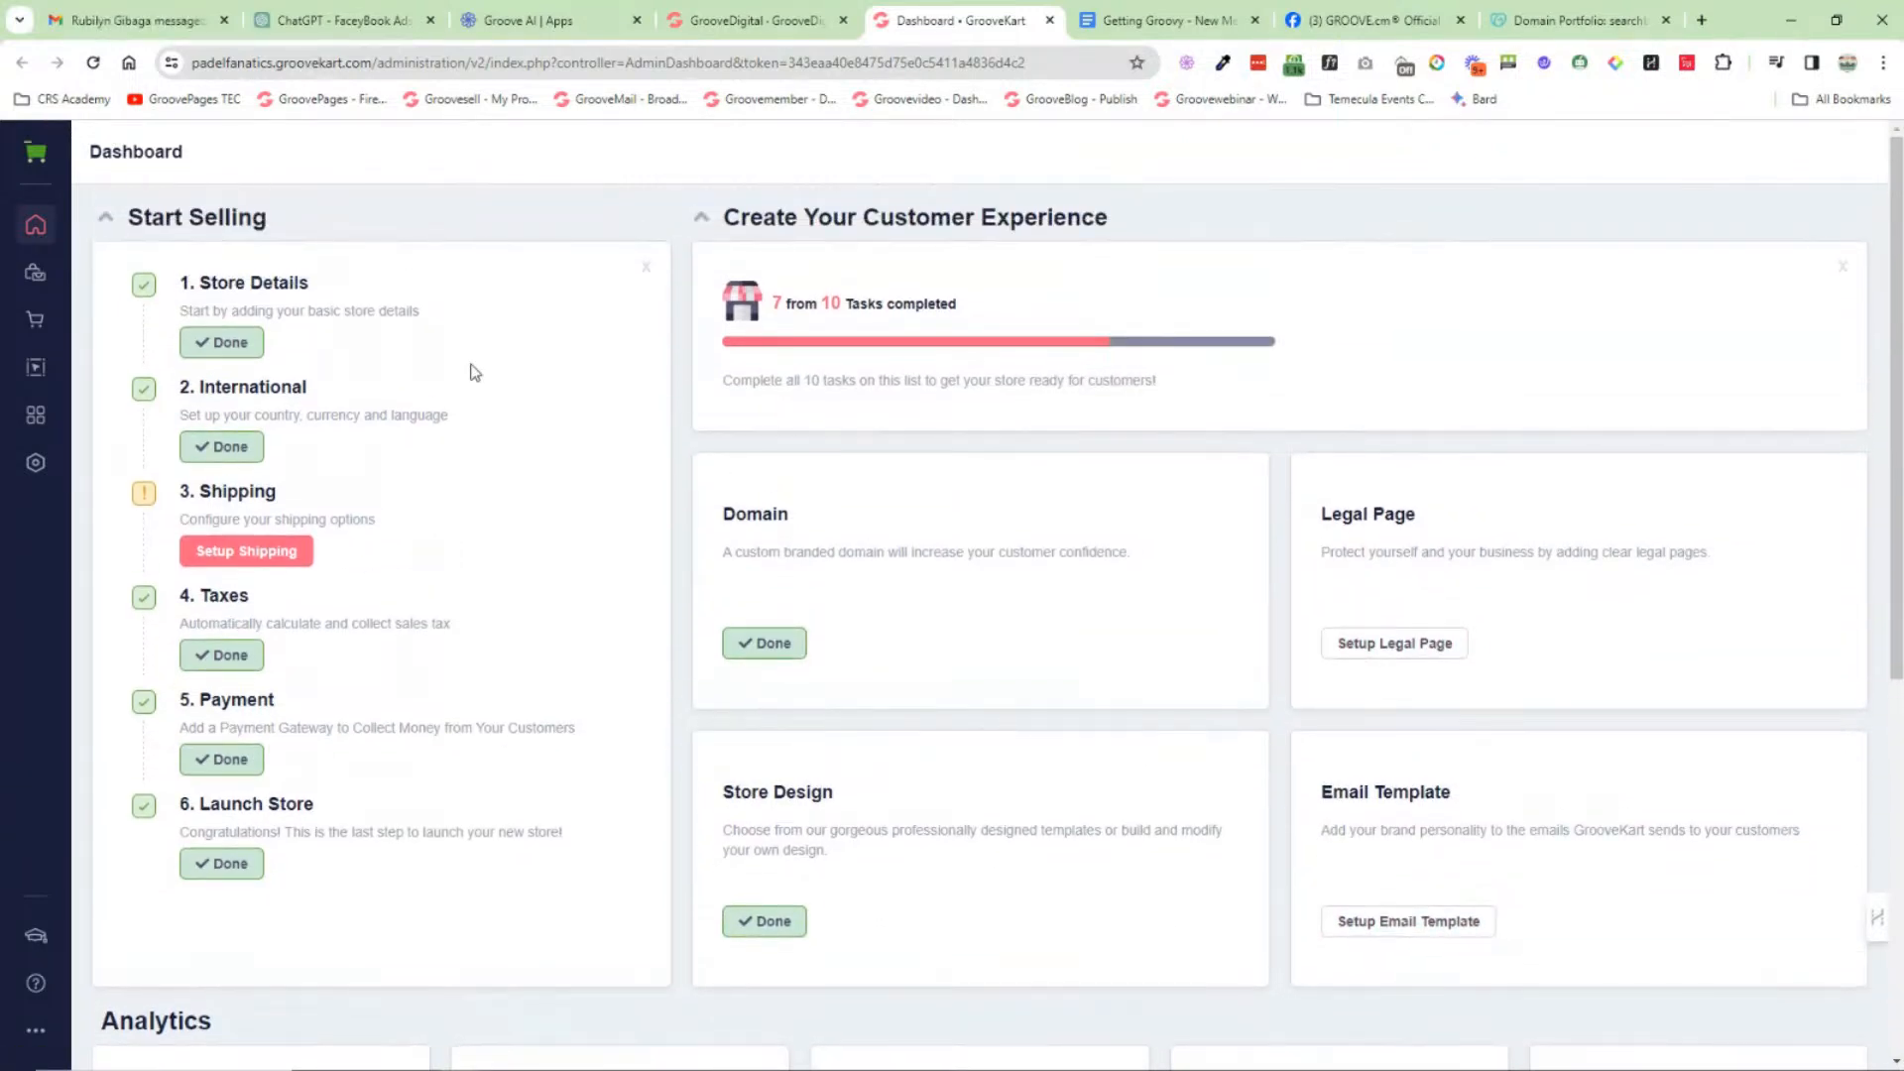
Step: Open the "Raqueta de Pádel de fibra EVA" product for editing, review its full description, and return to the product list
left_click(36, 271)
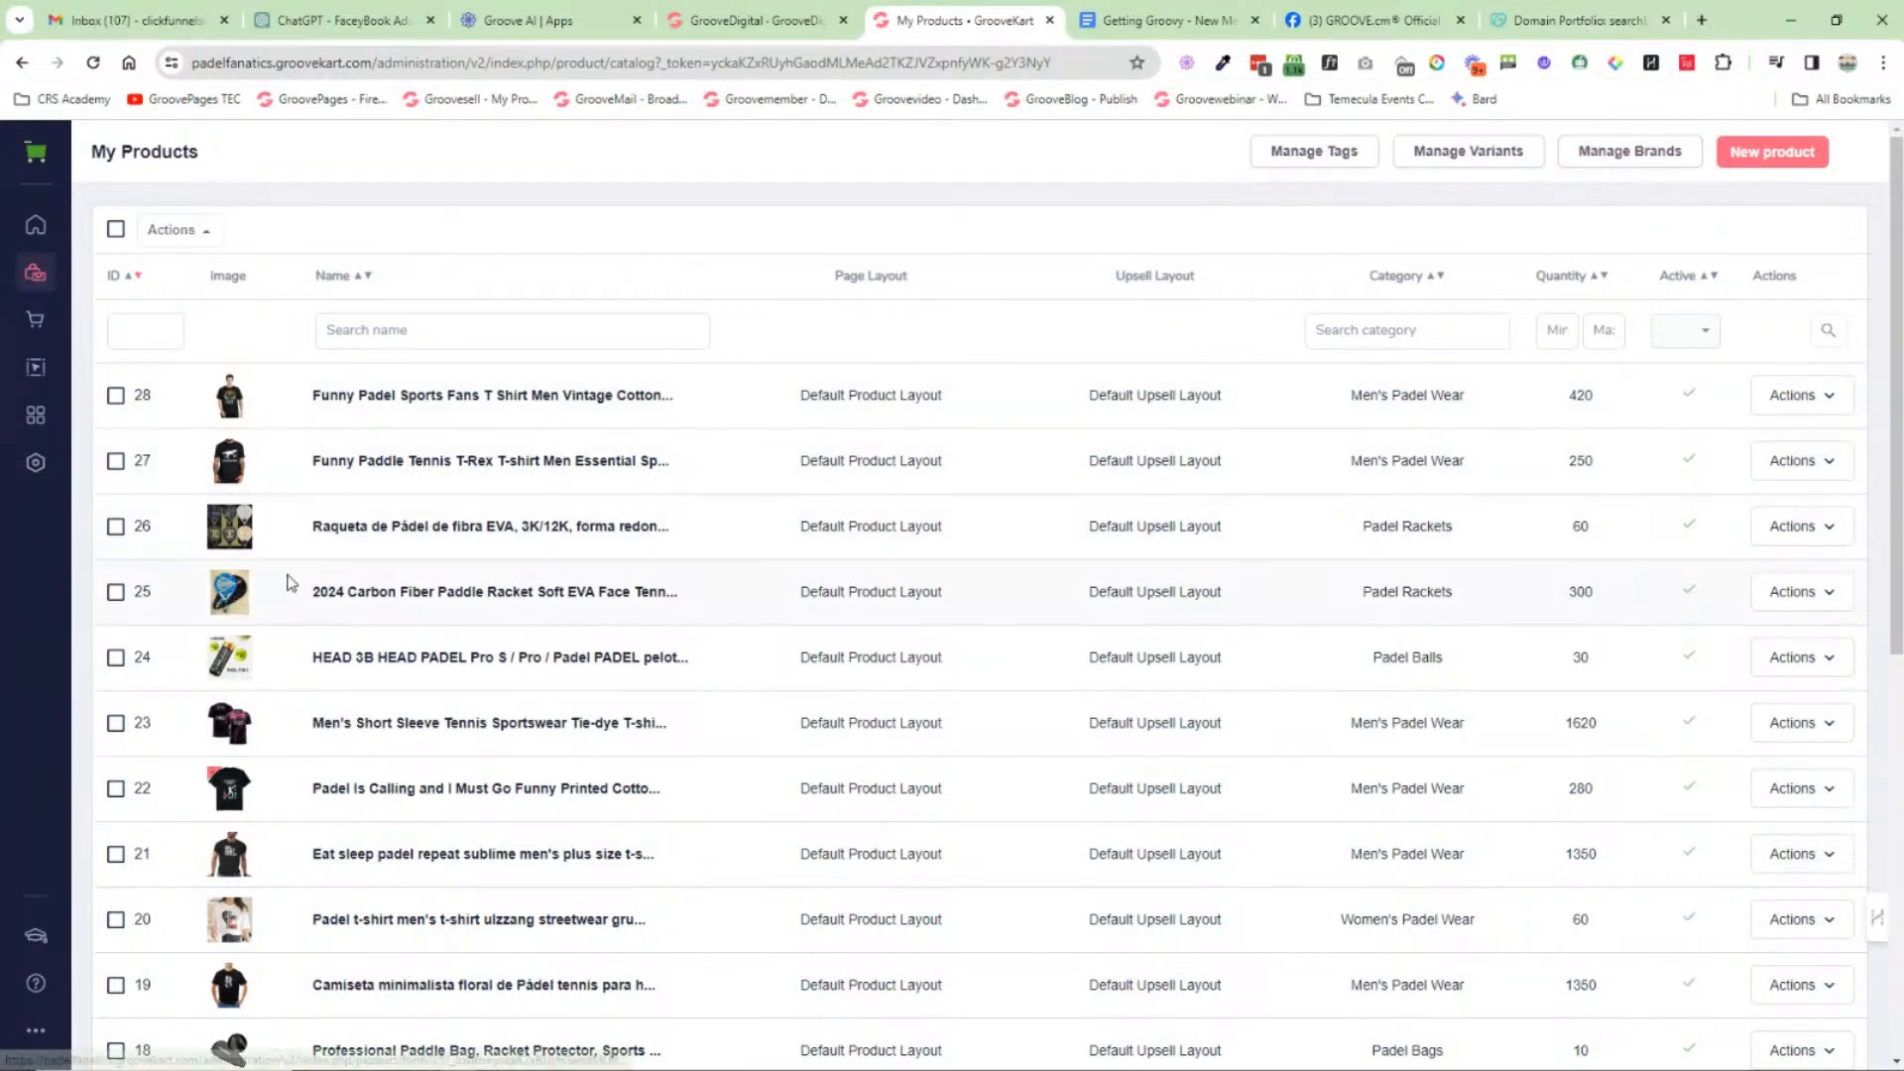
left_click(381, 531)
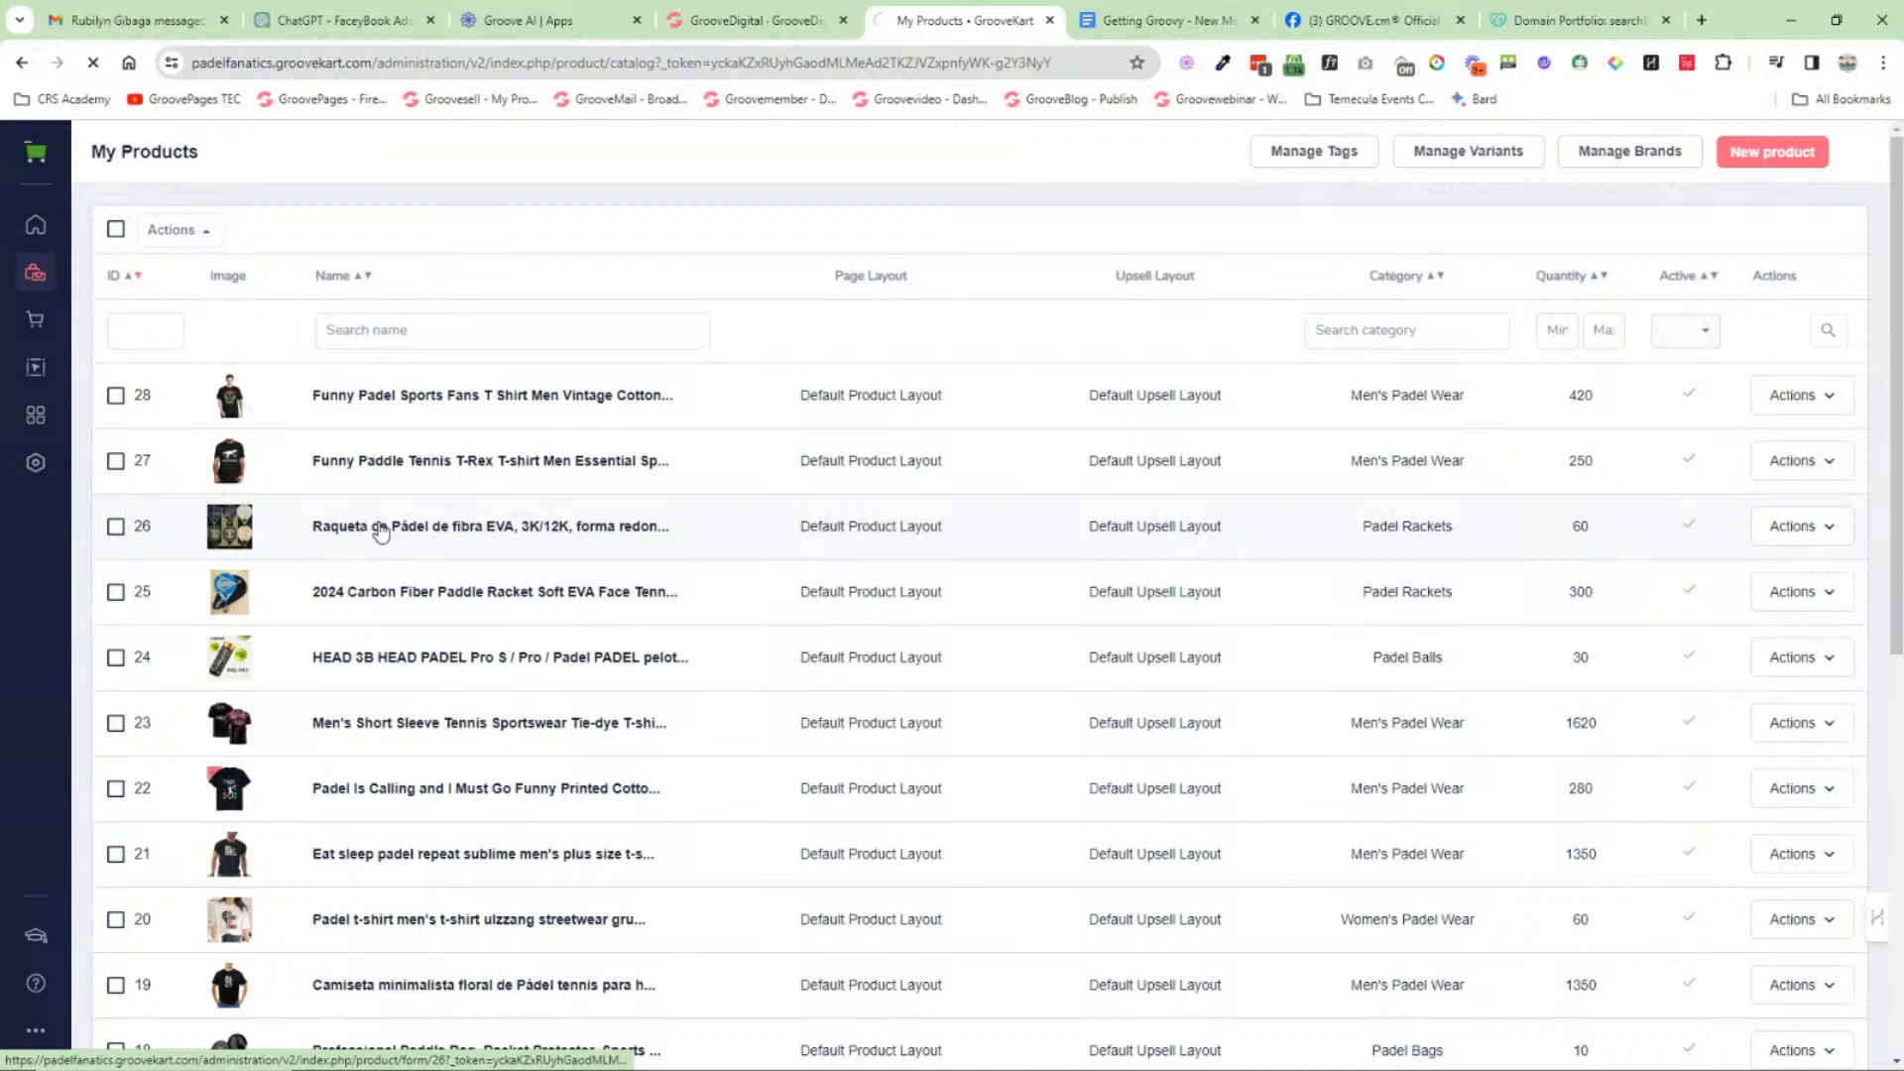
left_click(379, 527)
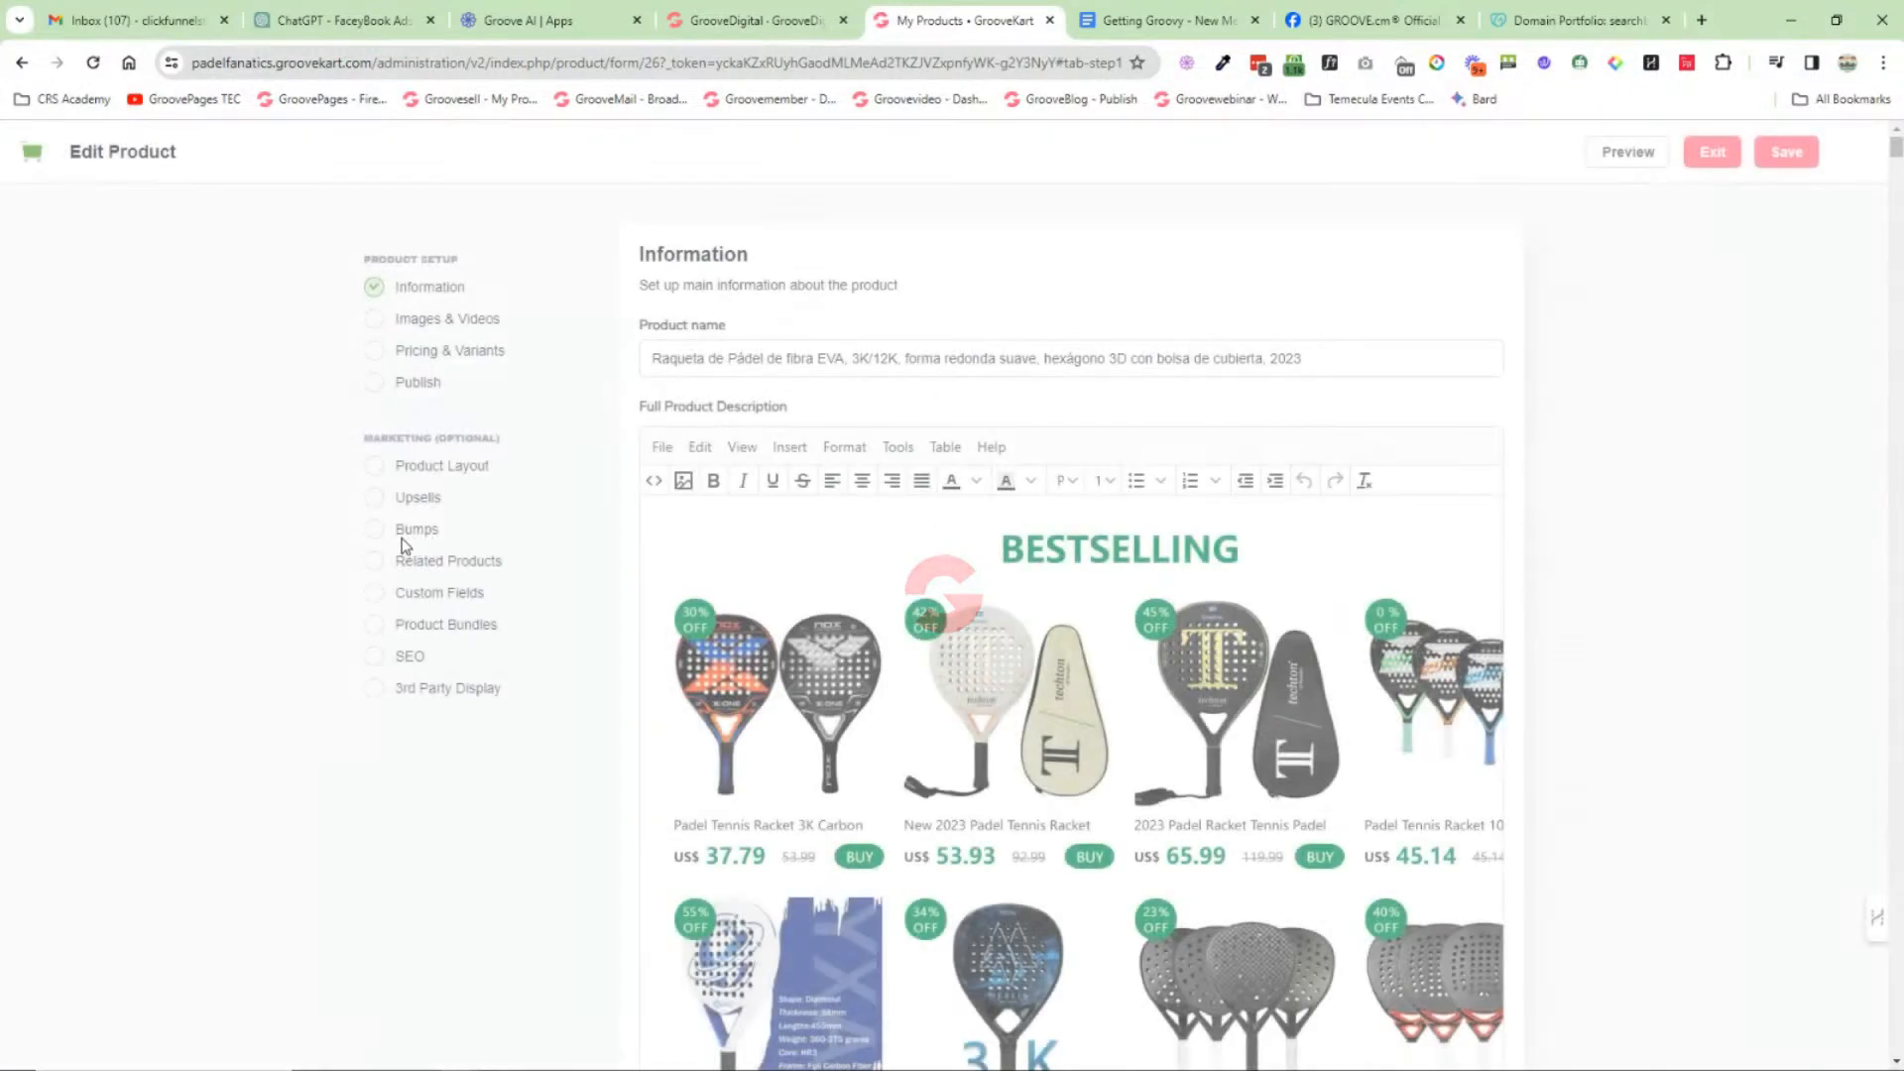
scroll(1497, 565, "down", 6)
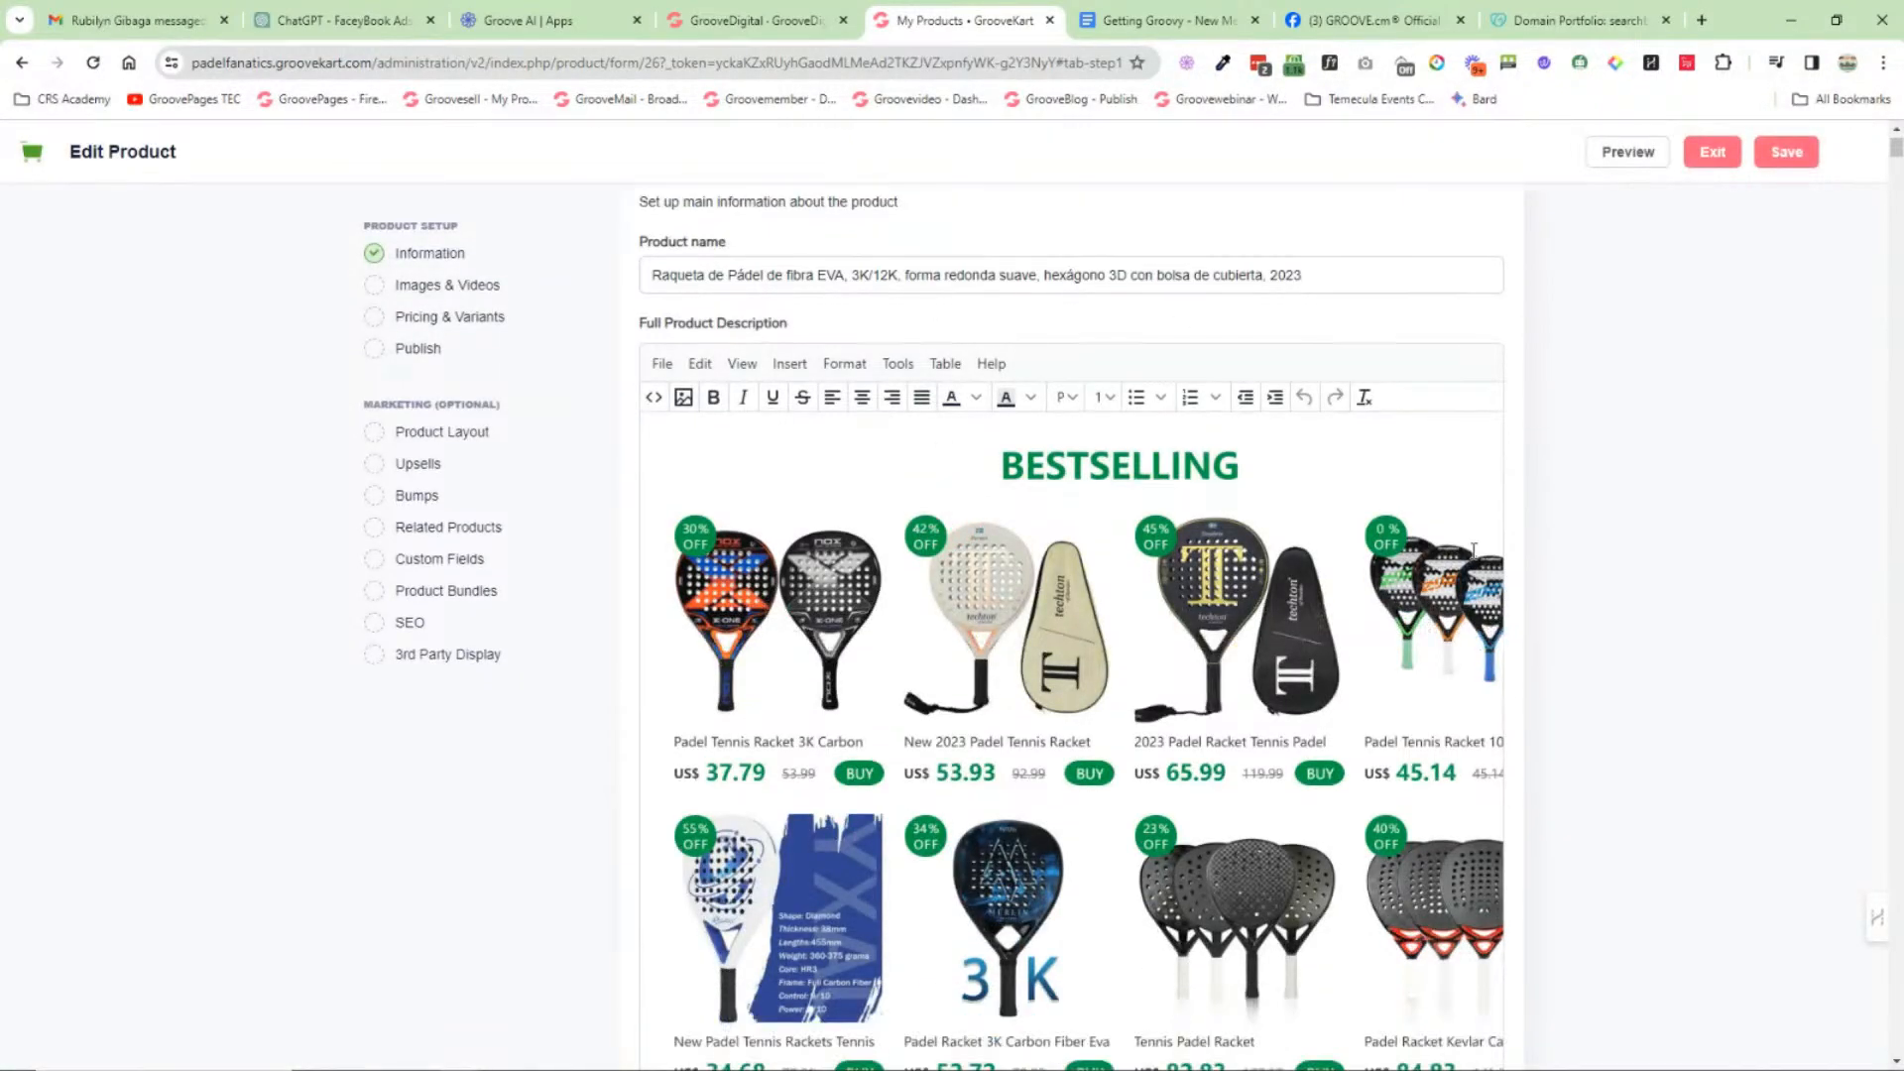
scroll(1464, 586, "down", 16)
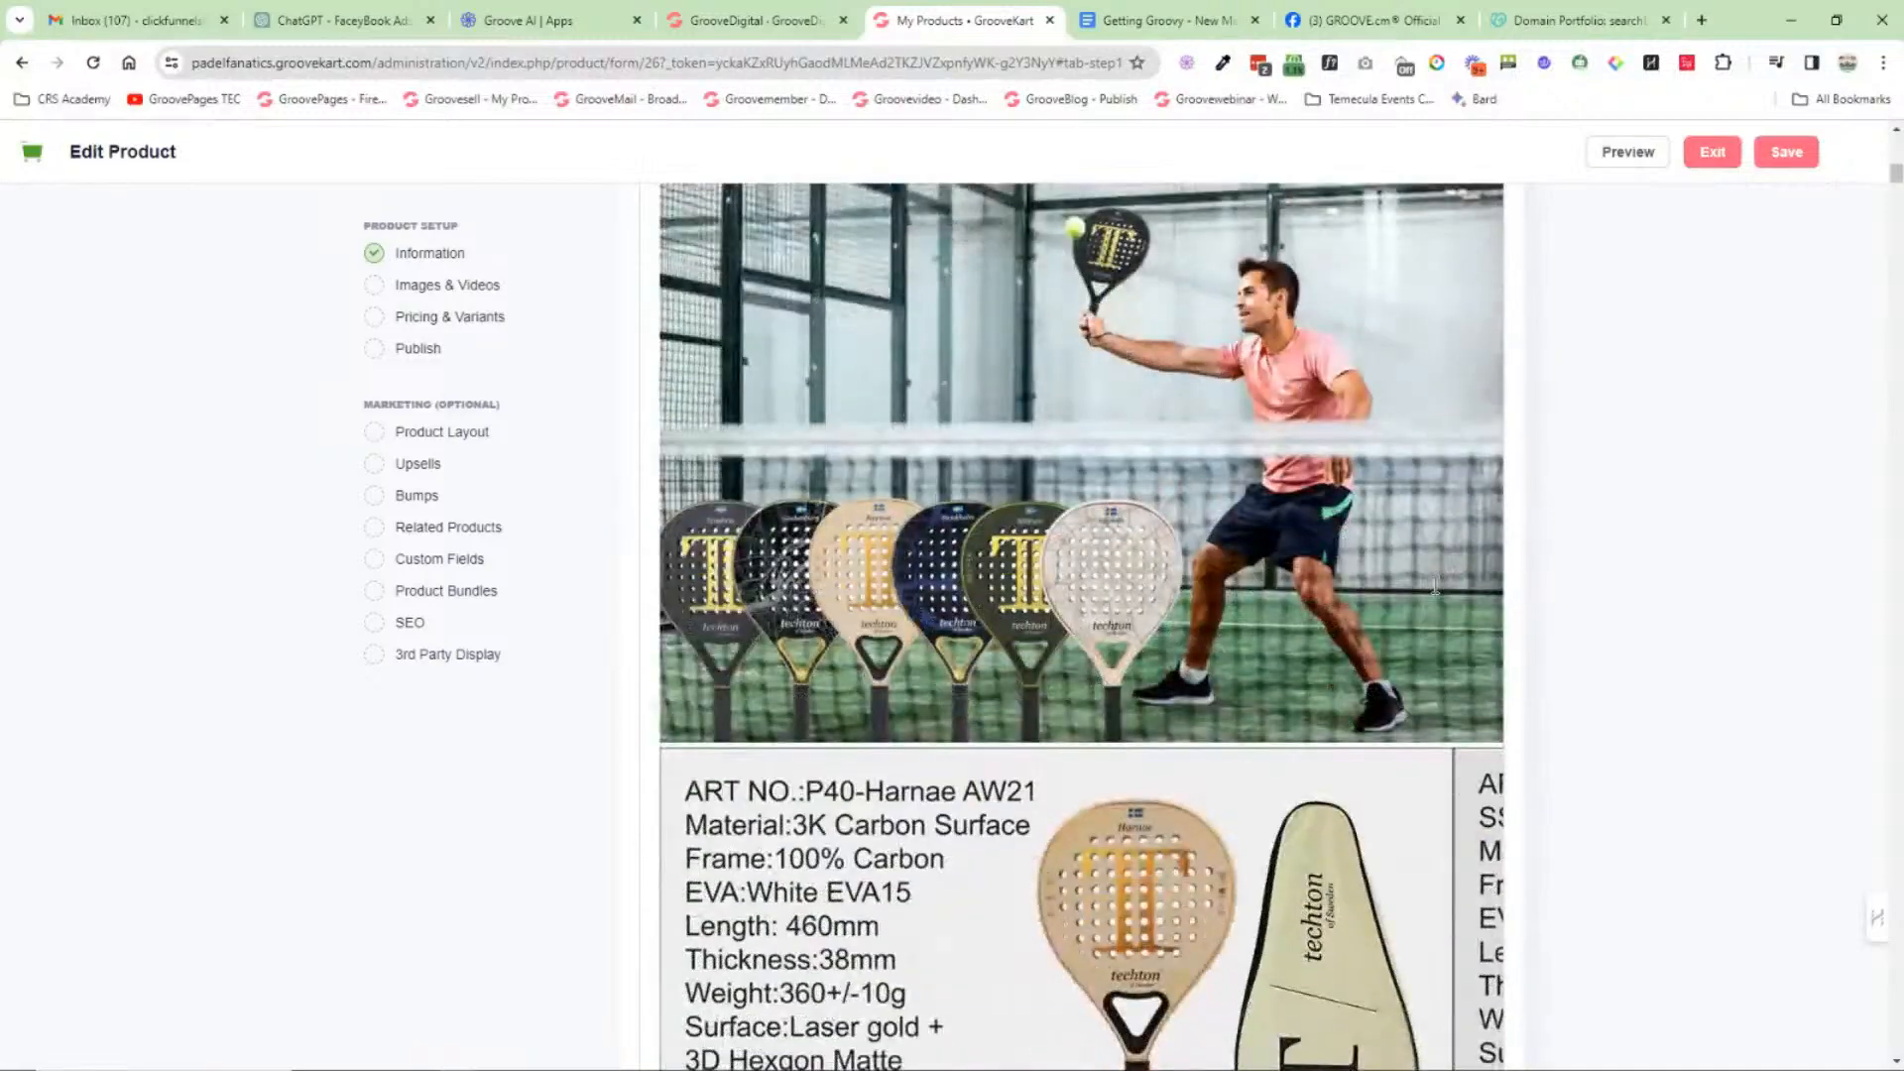
scroll(1432, 584, "down", 15)
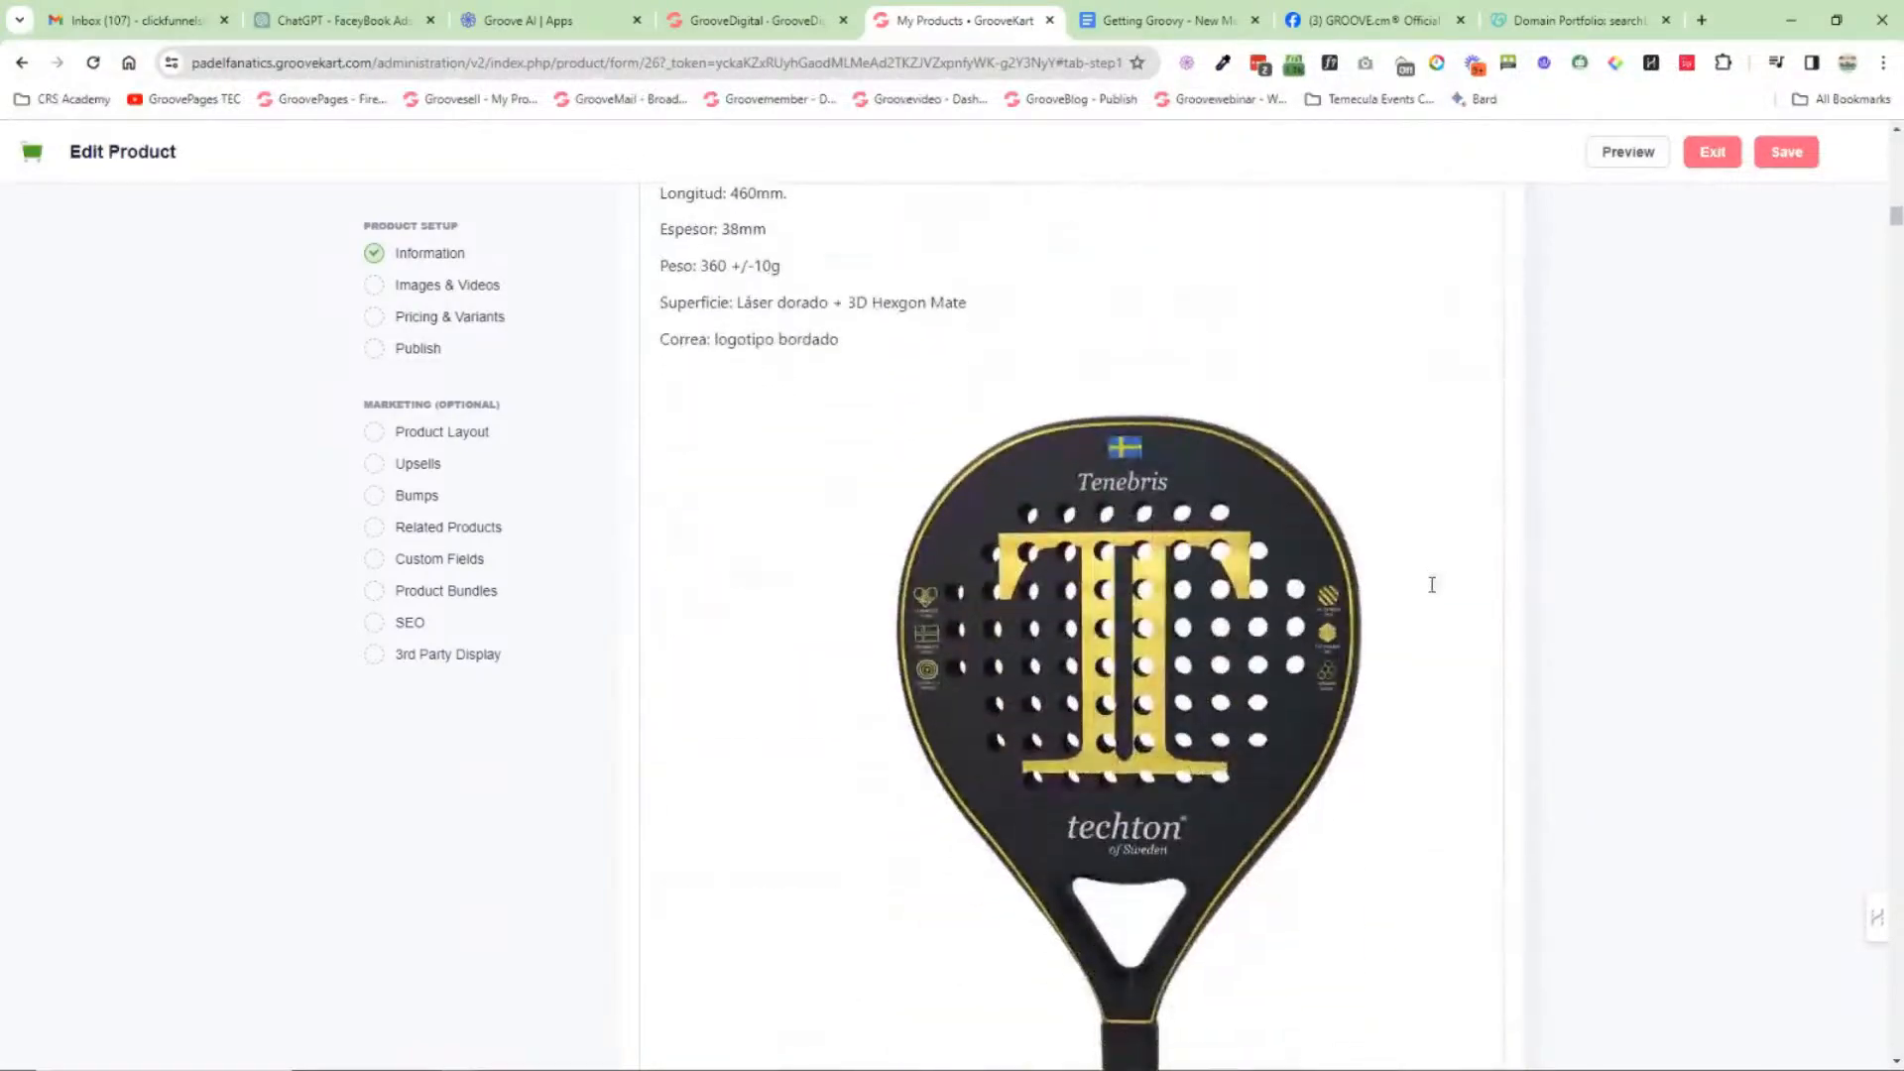
scroll(1433, 581, "down", 15)
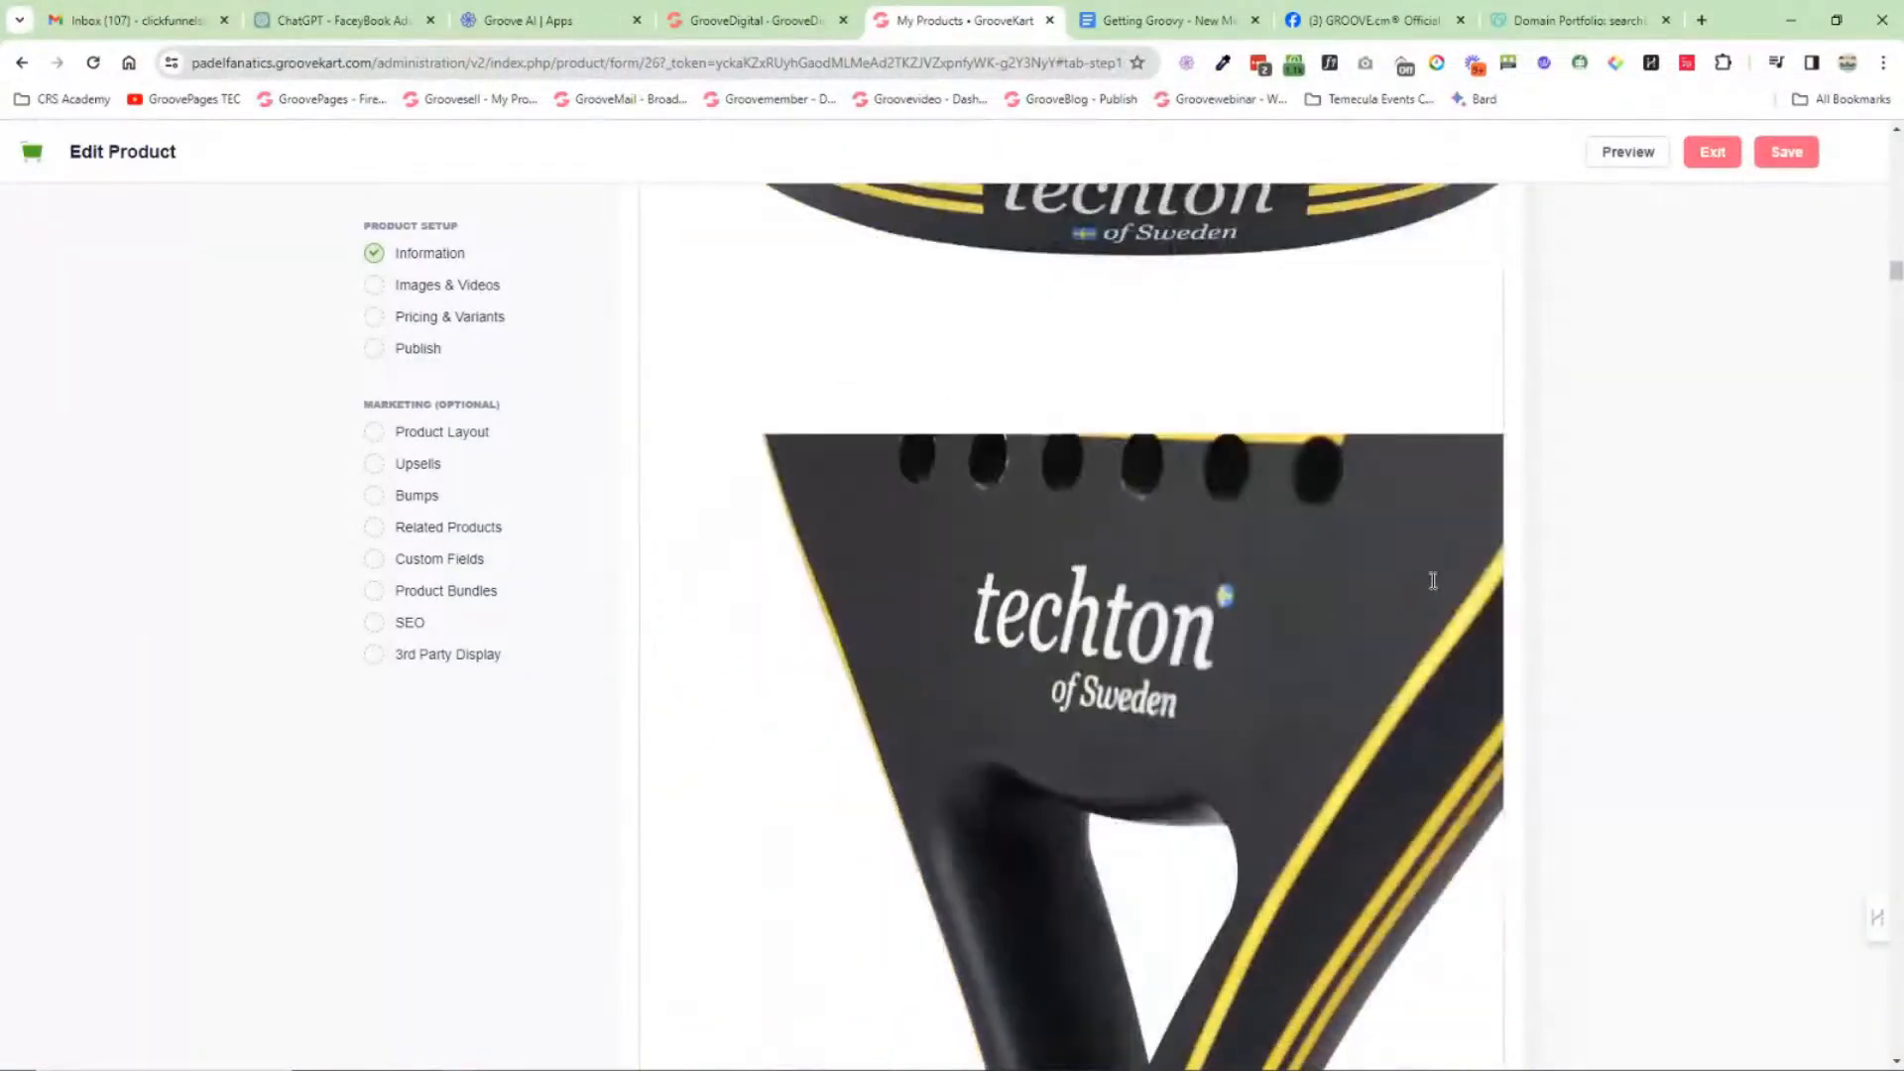
scroll(1432, 578, "down", 15)
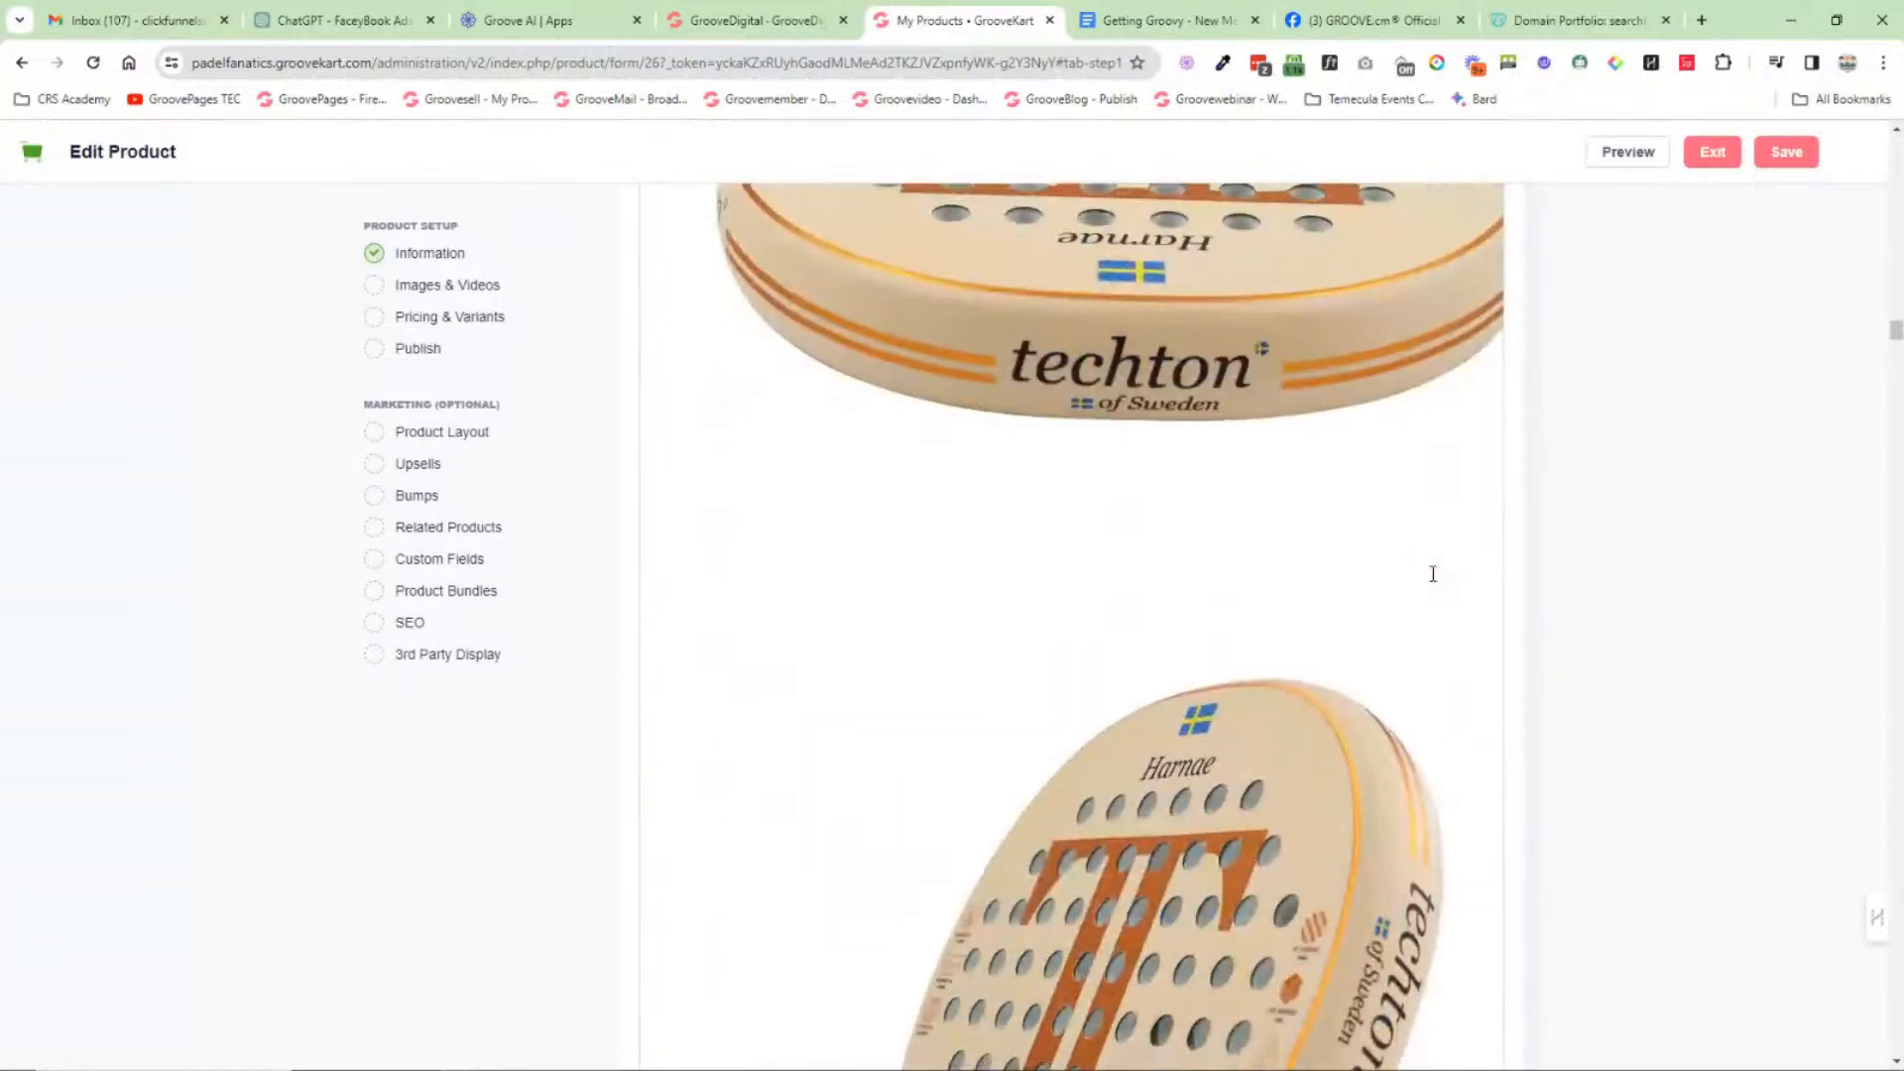
scroll(1433, 573, "down", 5)
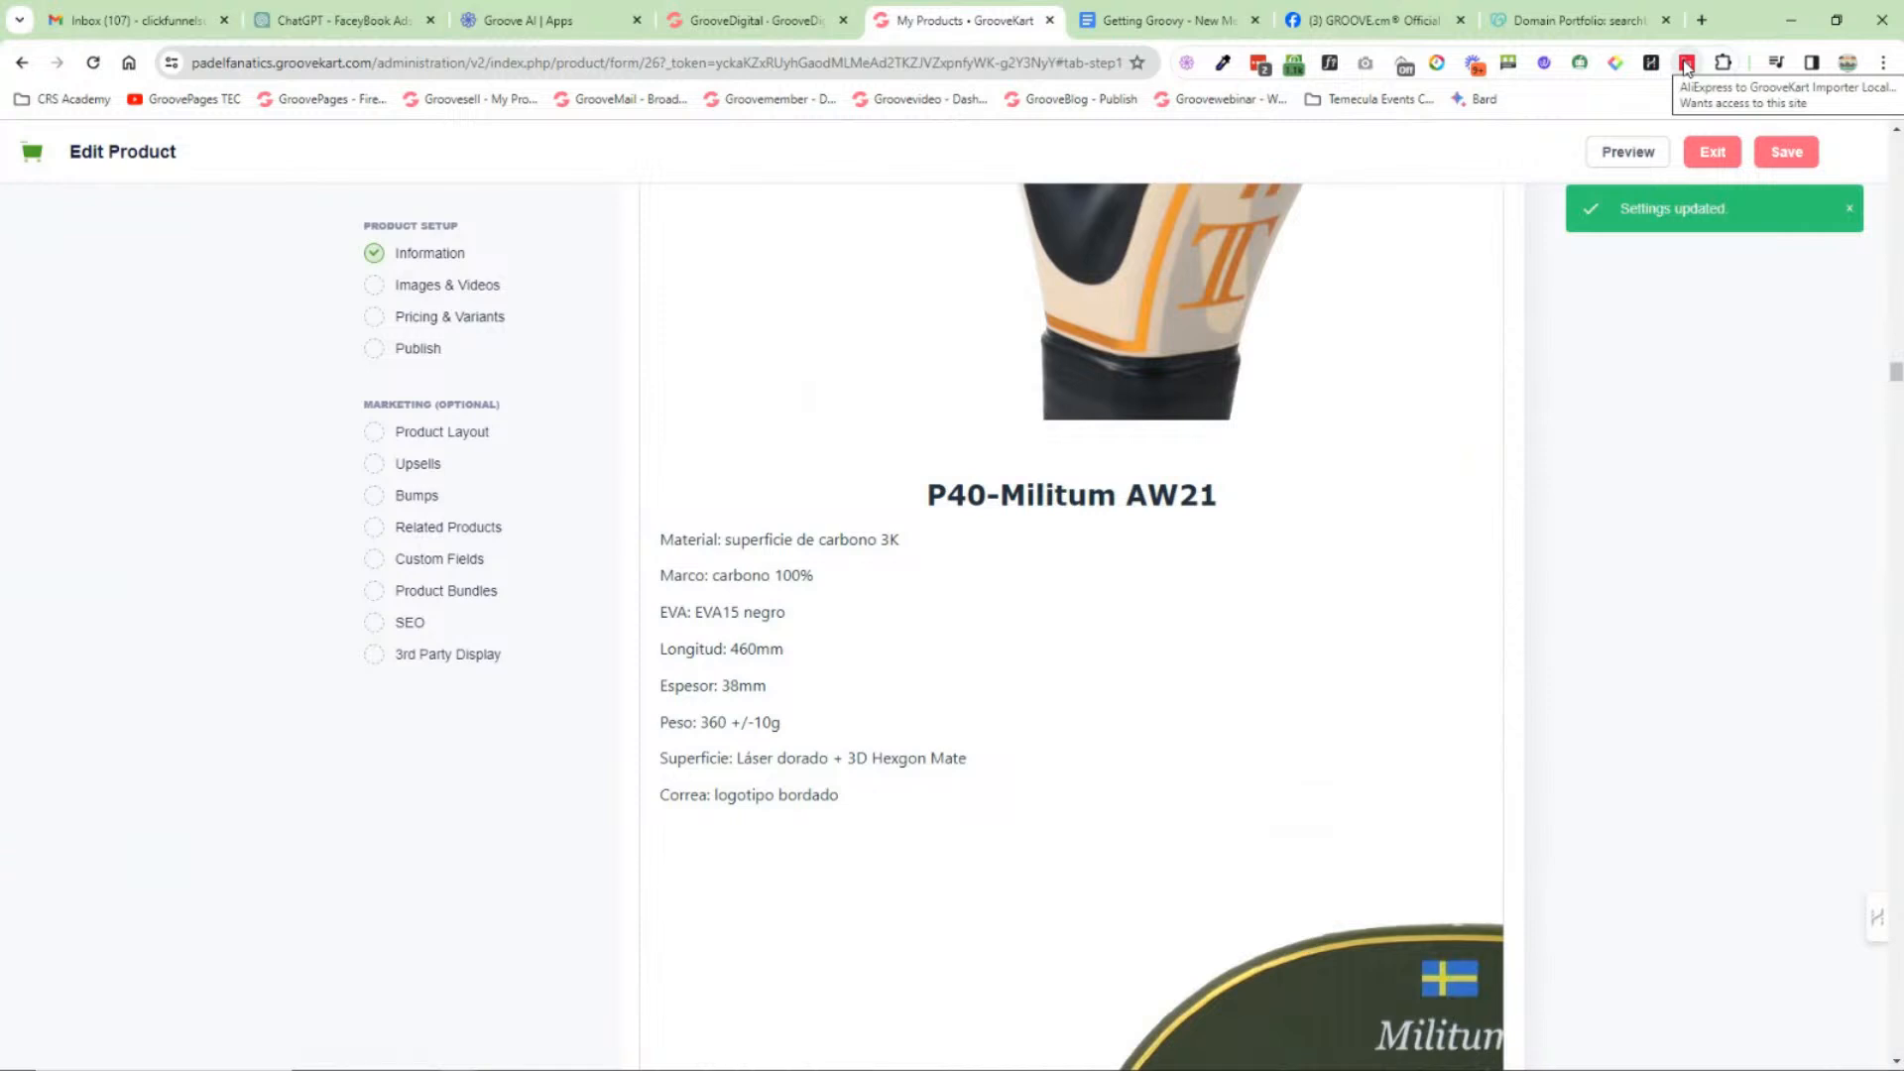
left_click(1686, 64)
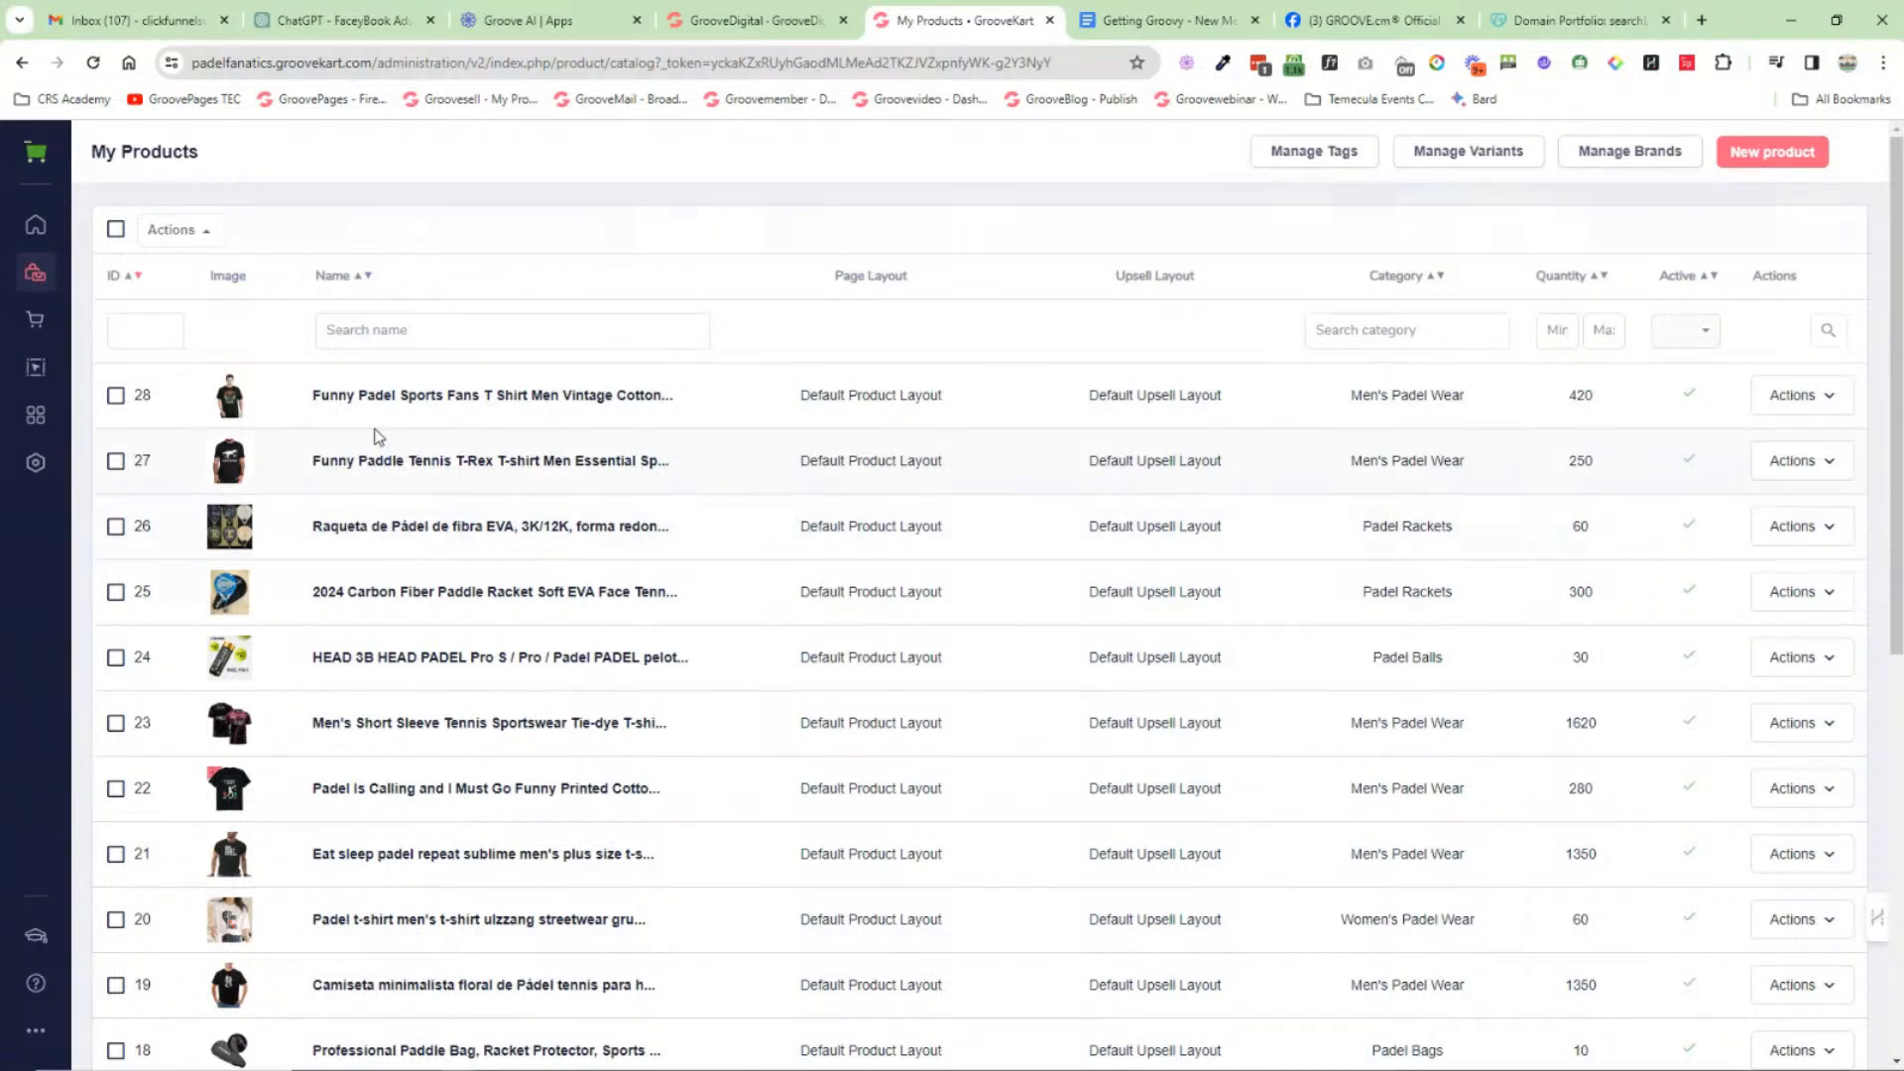
Step: Show the store's product and order management options, and open the store homepage in the page builder
left_click(36, 272)
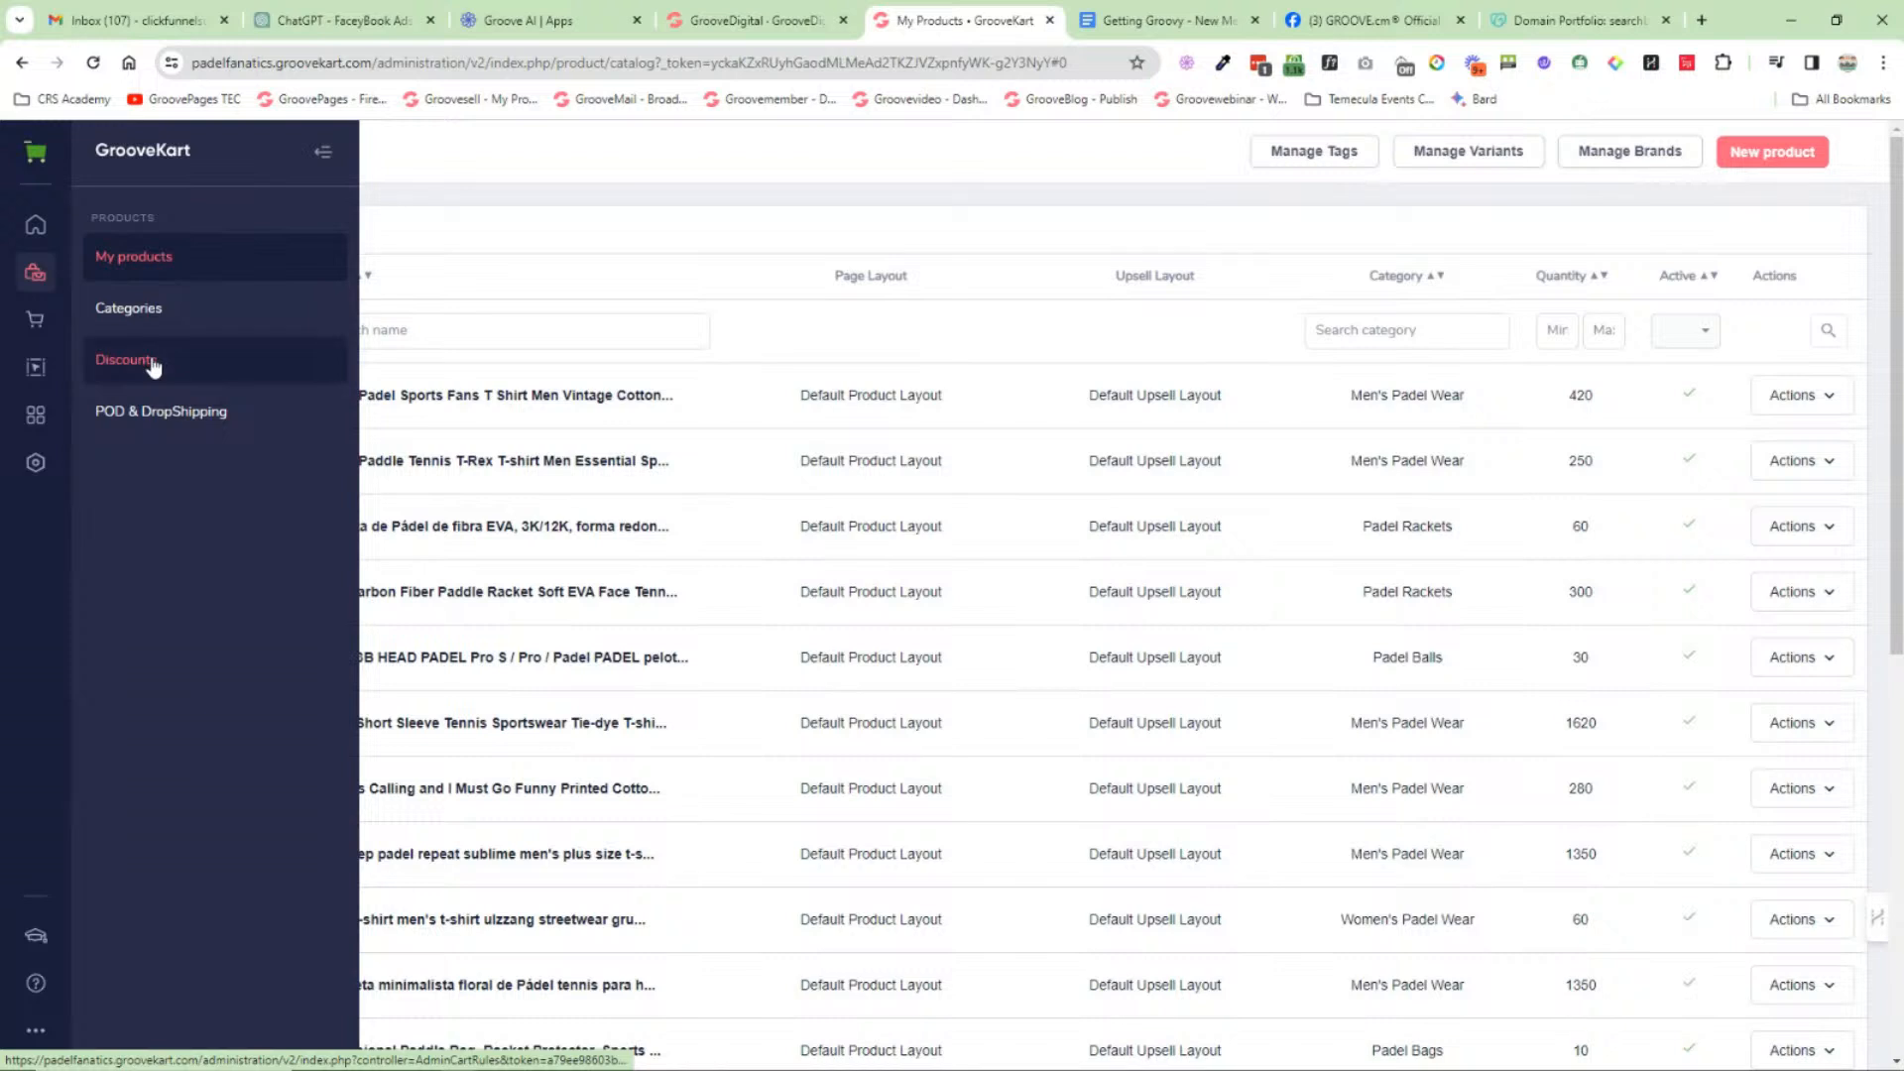
left_click(36, 319)
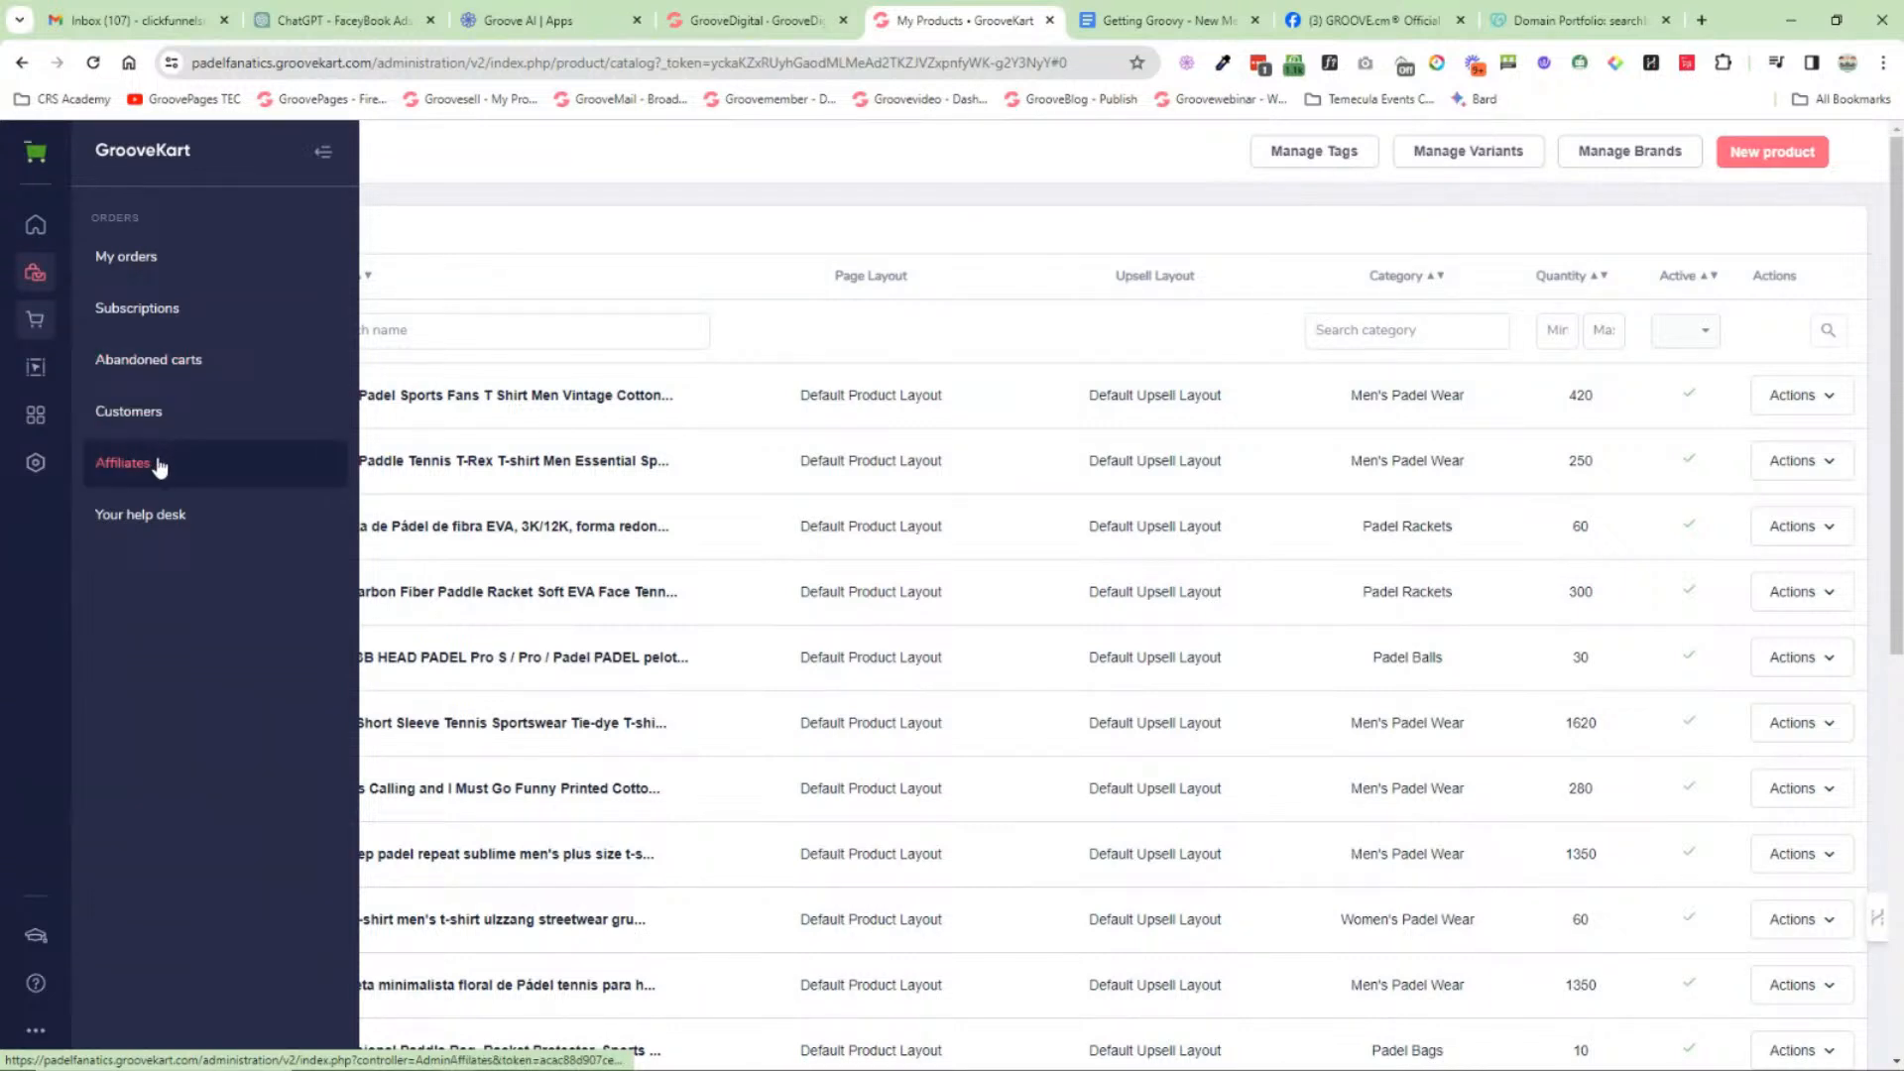
left_click(40, 375)
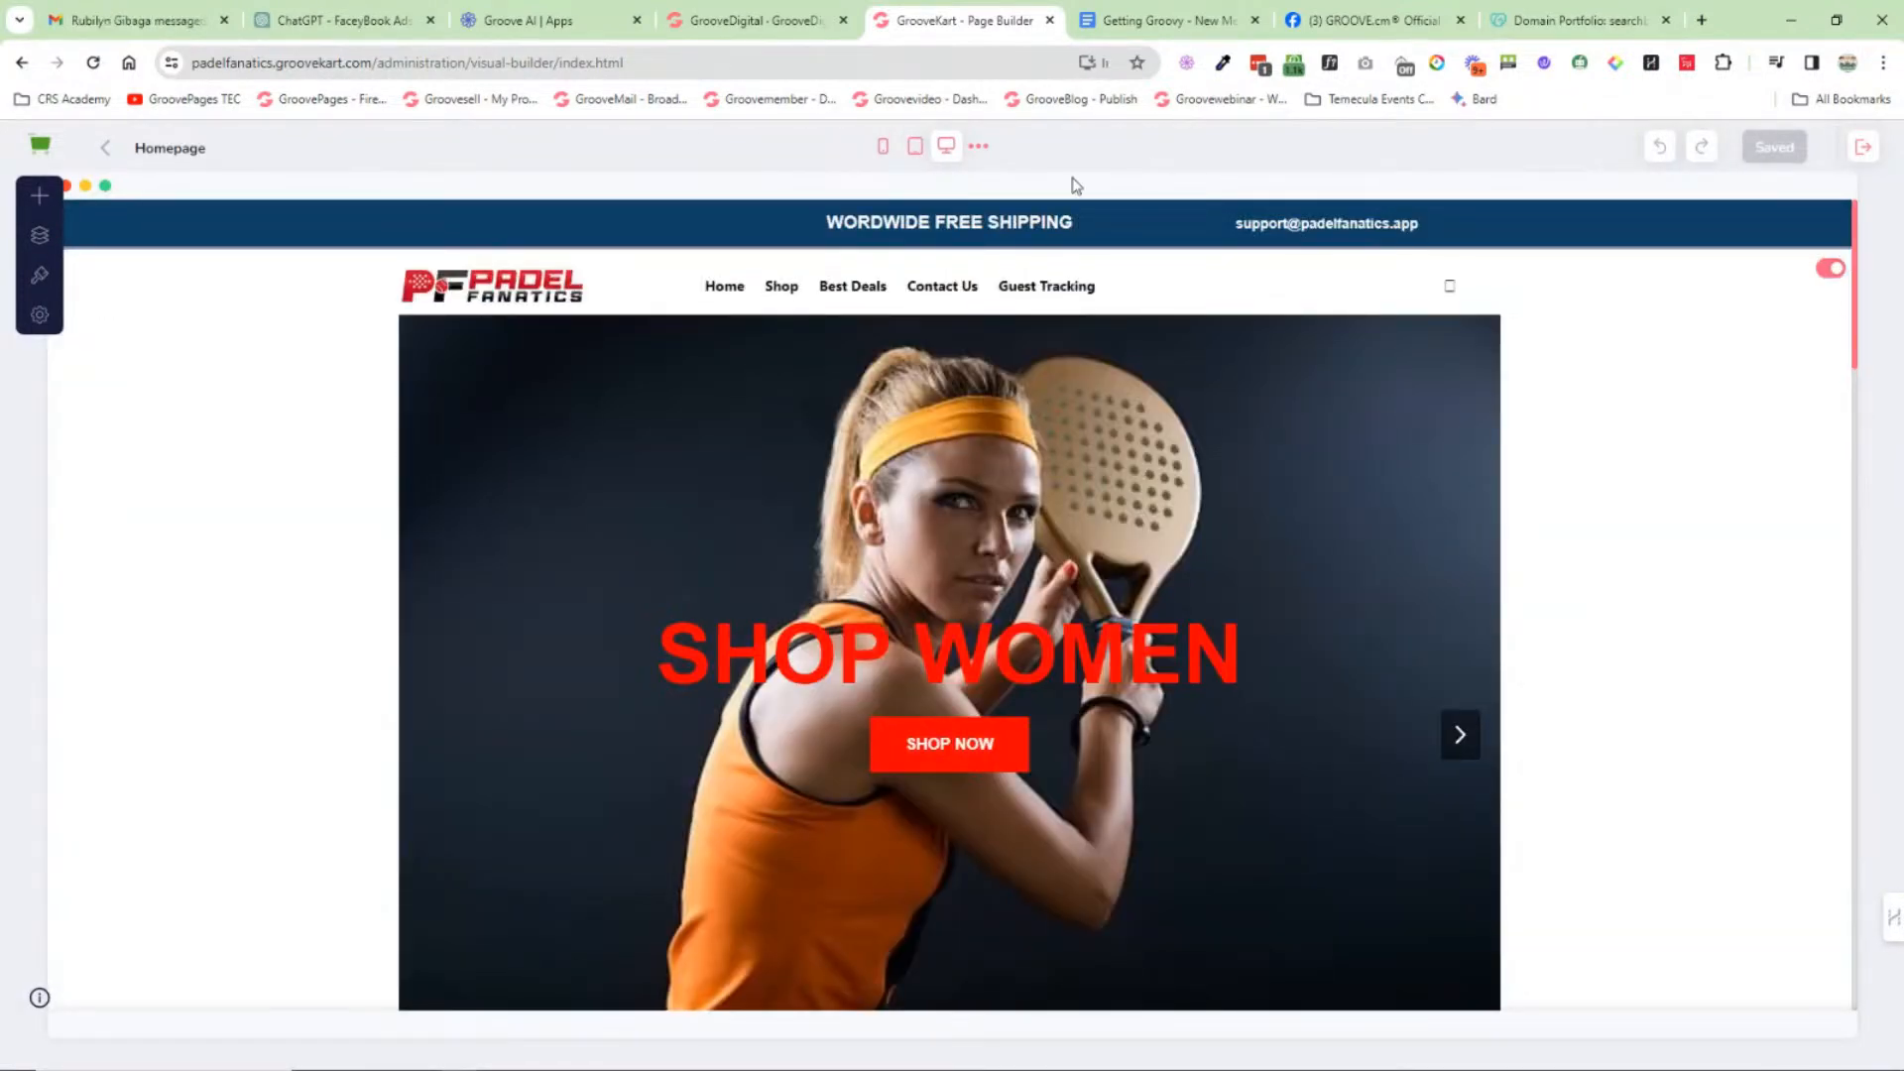
Step: Preview the store homepage in mobile and tablet sizes, and return to the desktop view
left_click(885, 150)
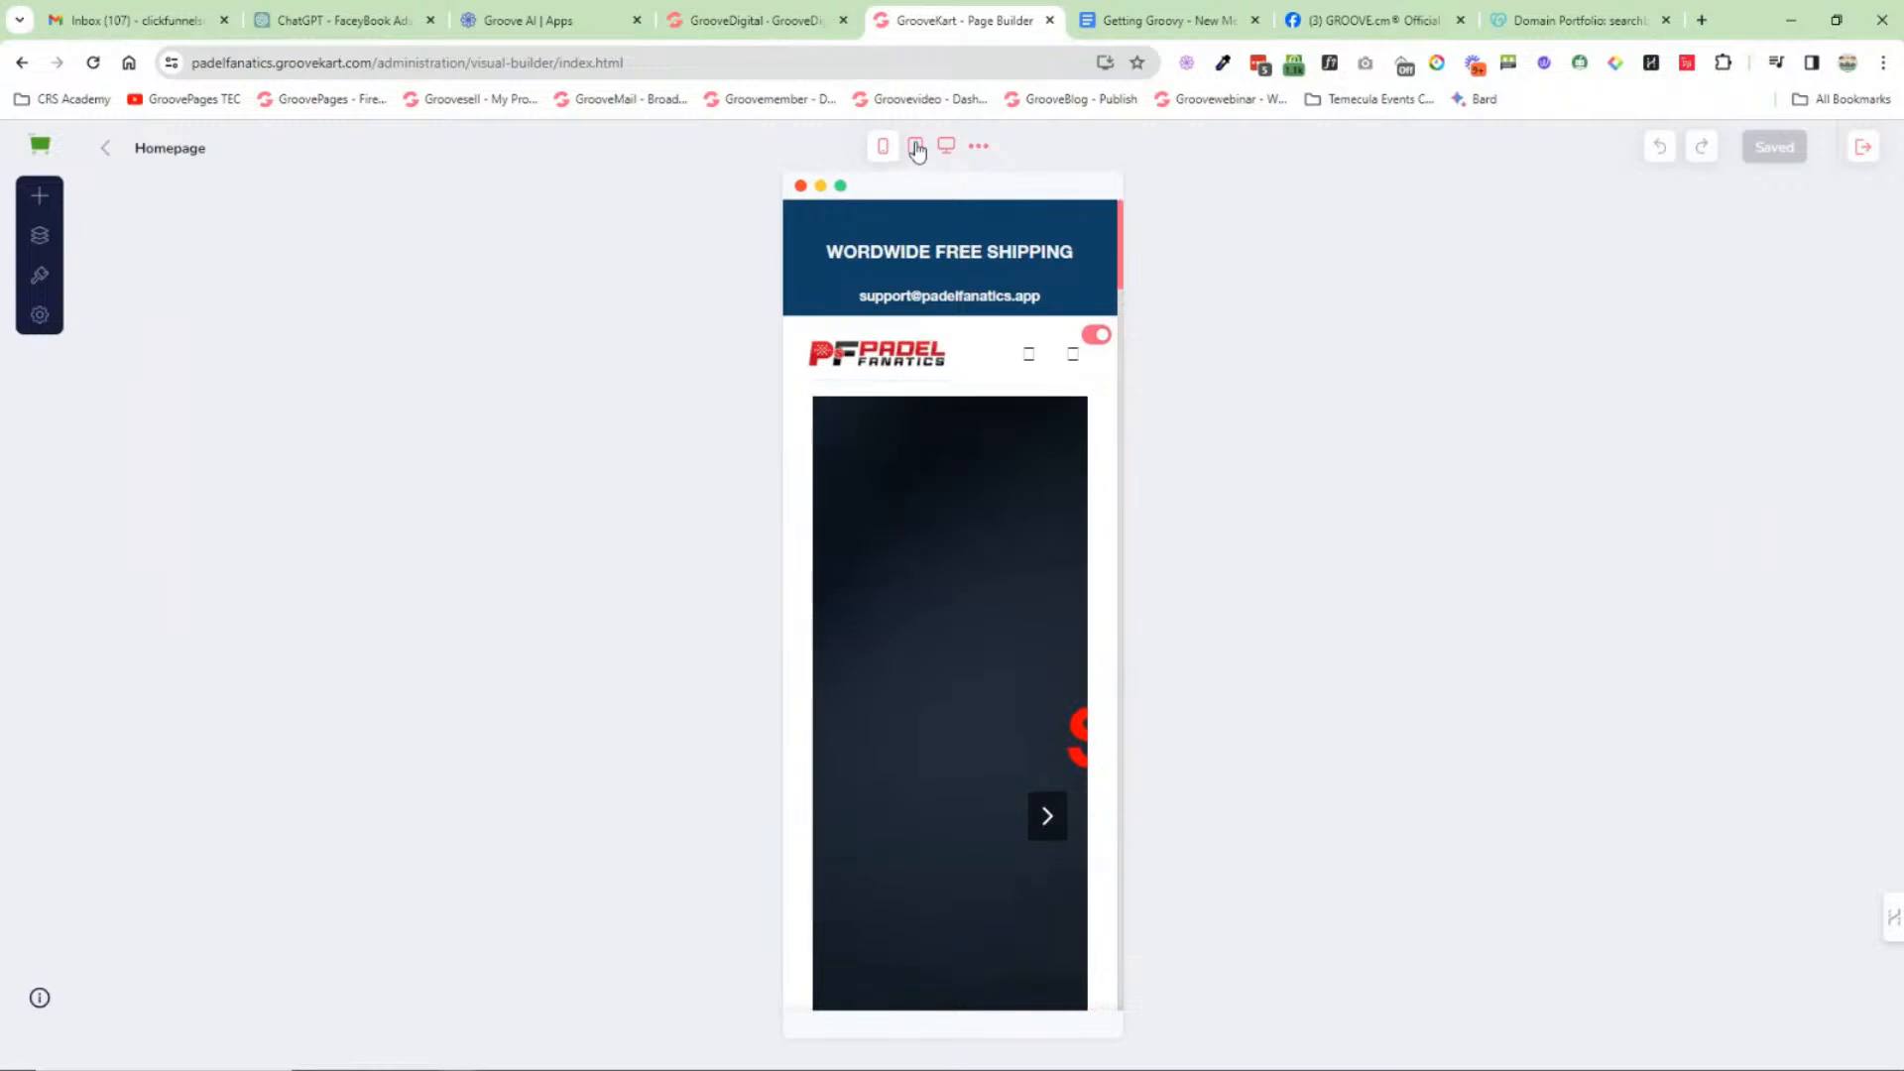
left_click(915, 147)
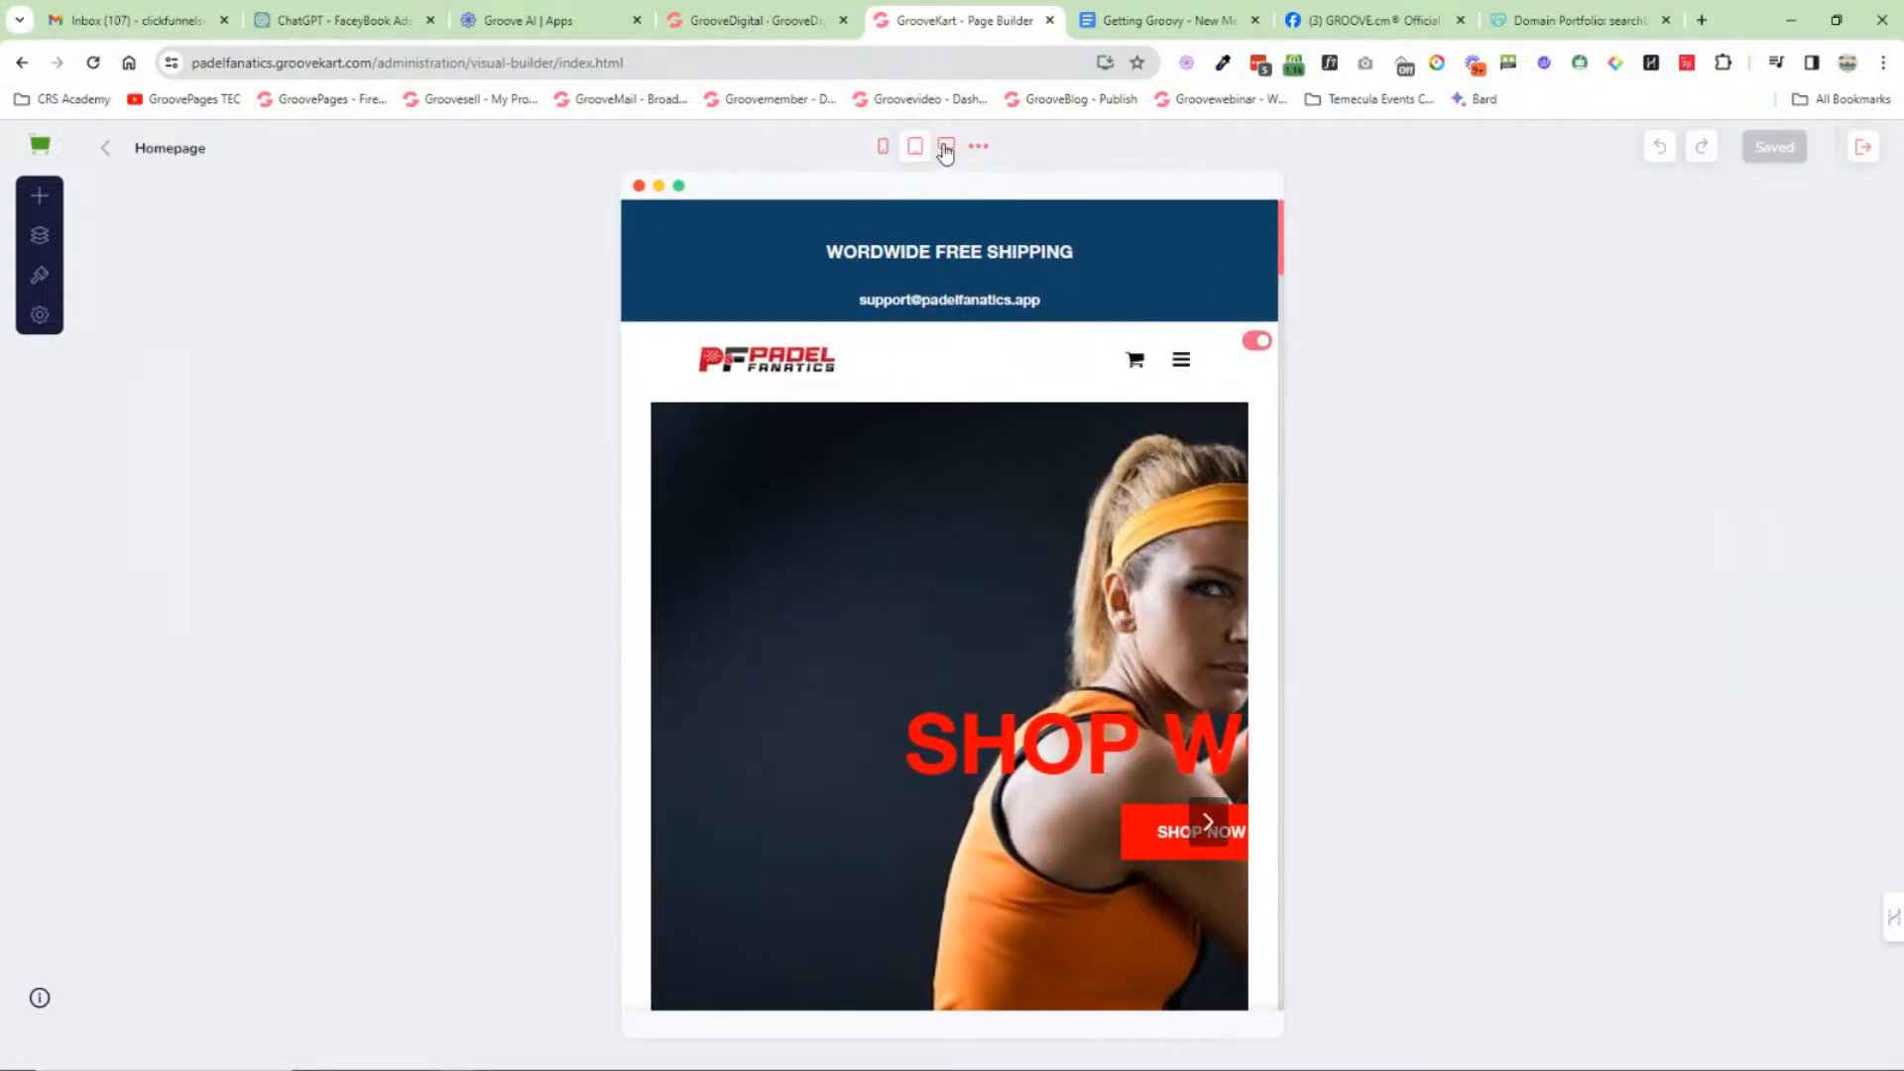
left_click(946, 149)
Step: Review the homepage's desktop layout from the hero banner down to the footer and back
scroll(1731, 575, "down", 12)
scroll(1703, 554, "down", 15)
scroll(1705, 556, "down", 12)
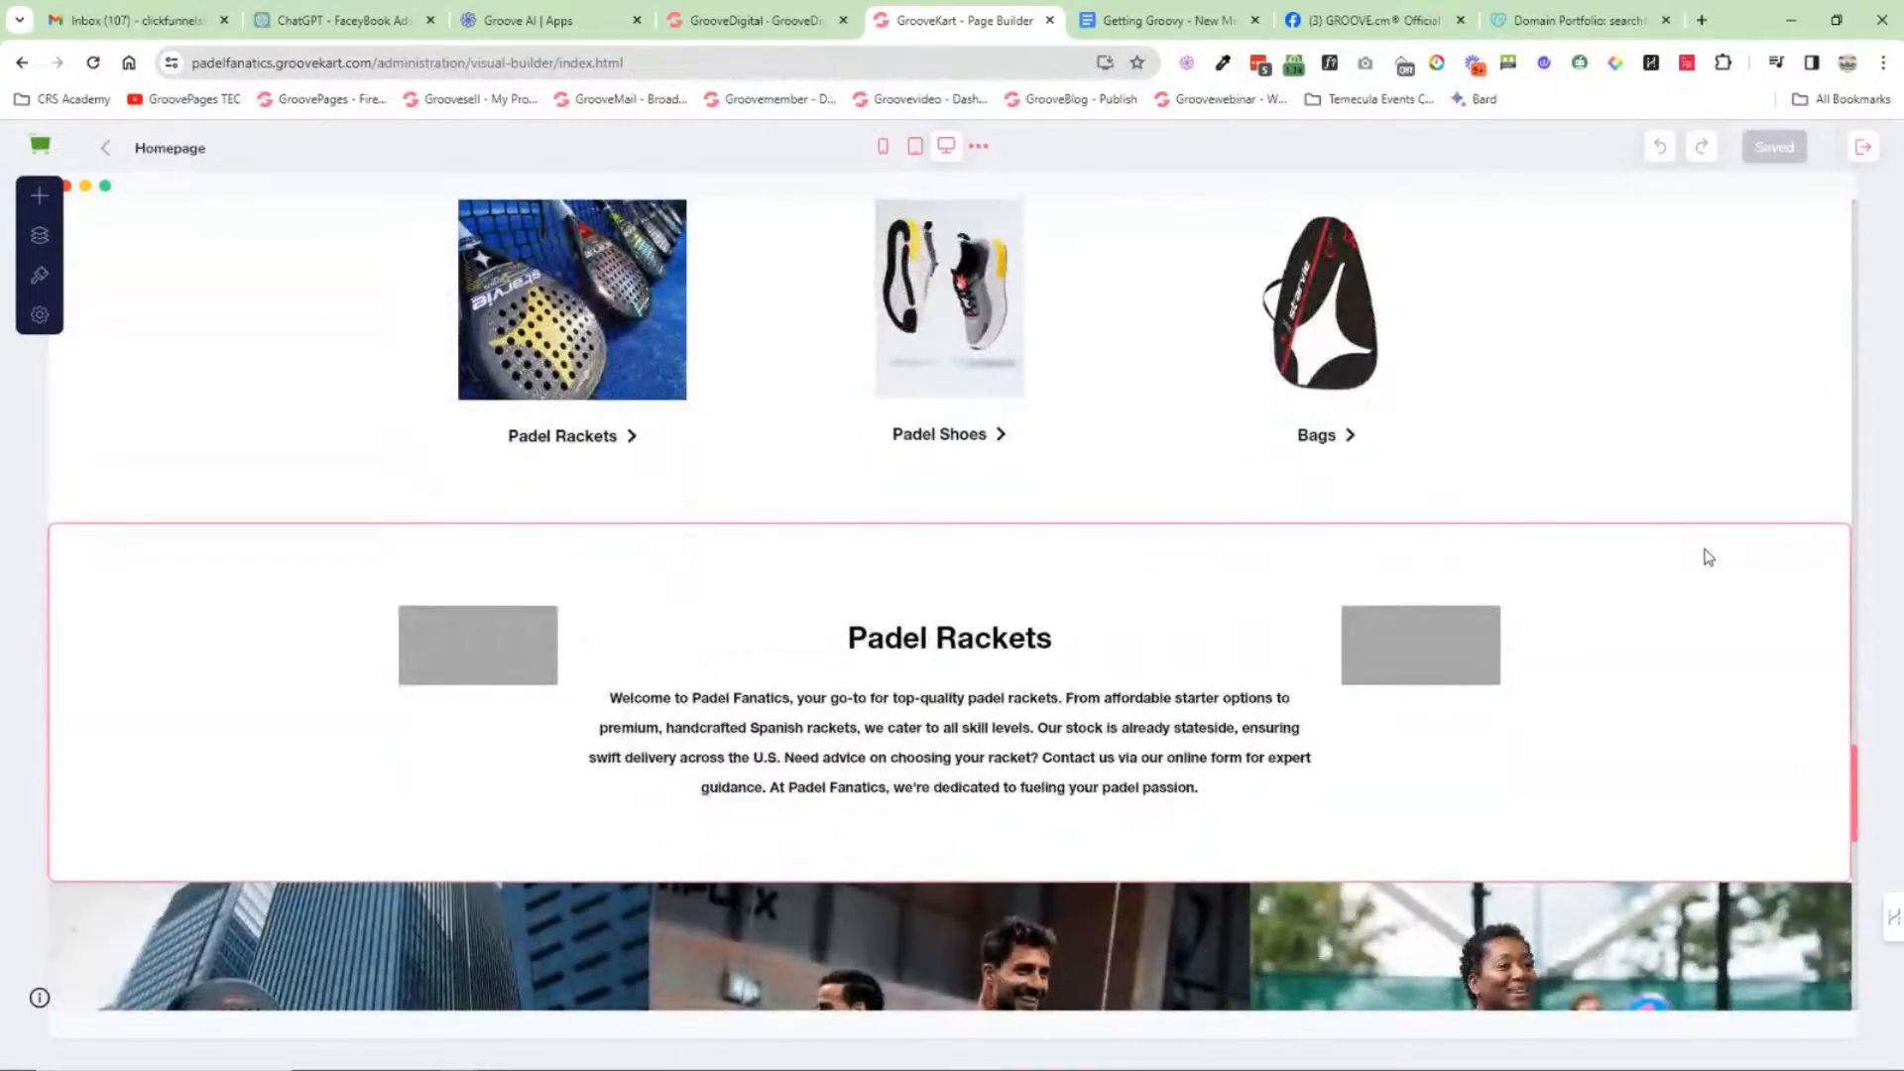
scroll(1708, 556, "down", 12)
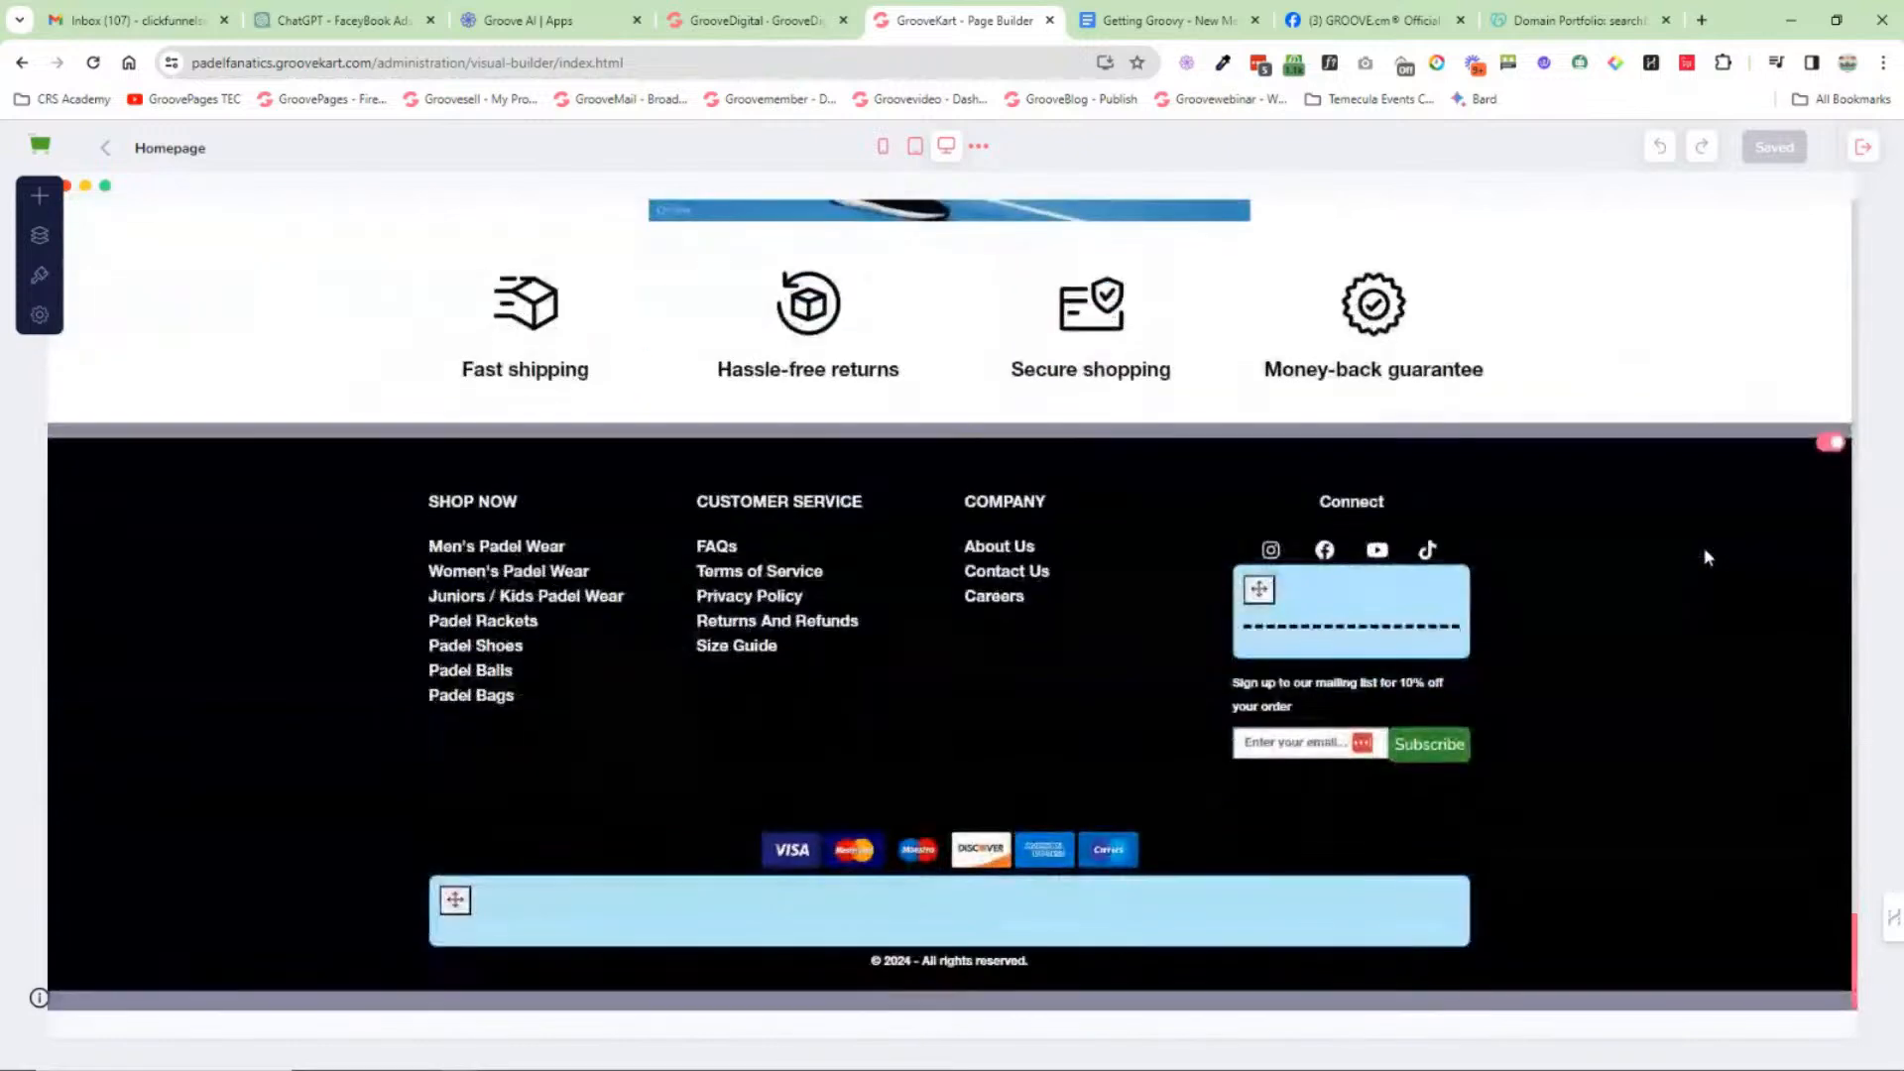
scroll(1705, 556, "up", 10)
scroll(1636, 625, "up", 15)
scroll(1626, 623, "up", 15)
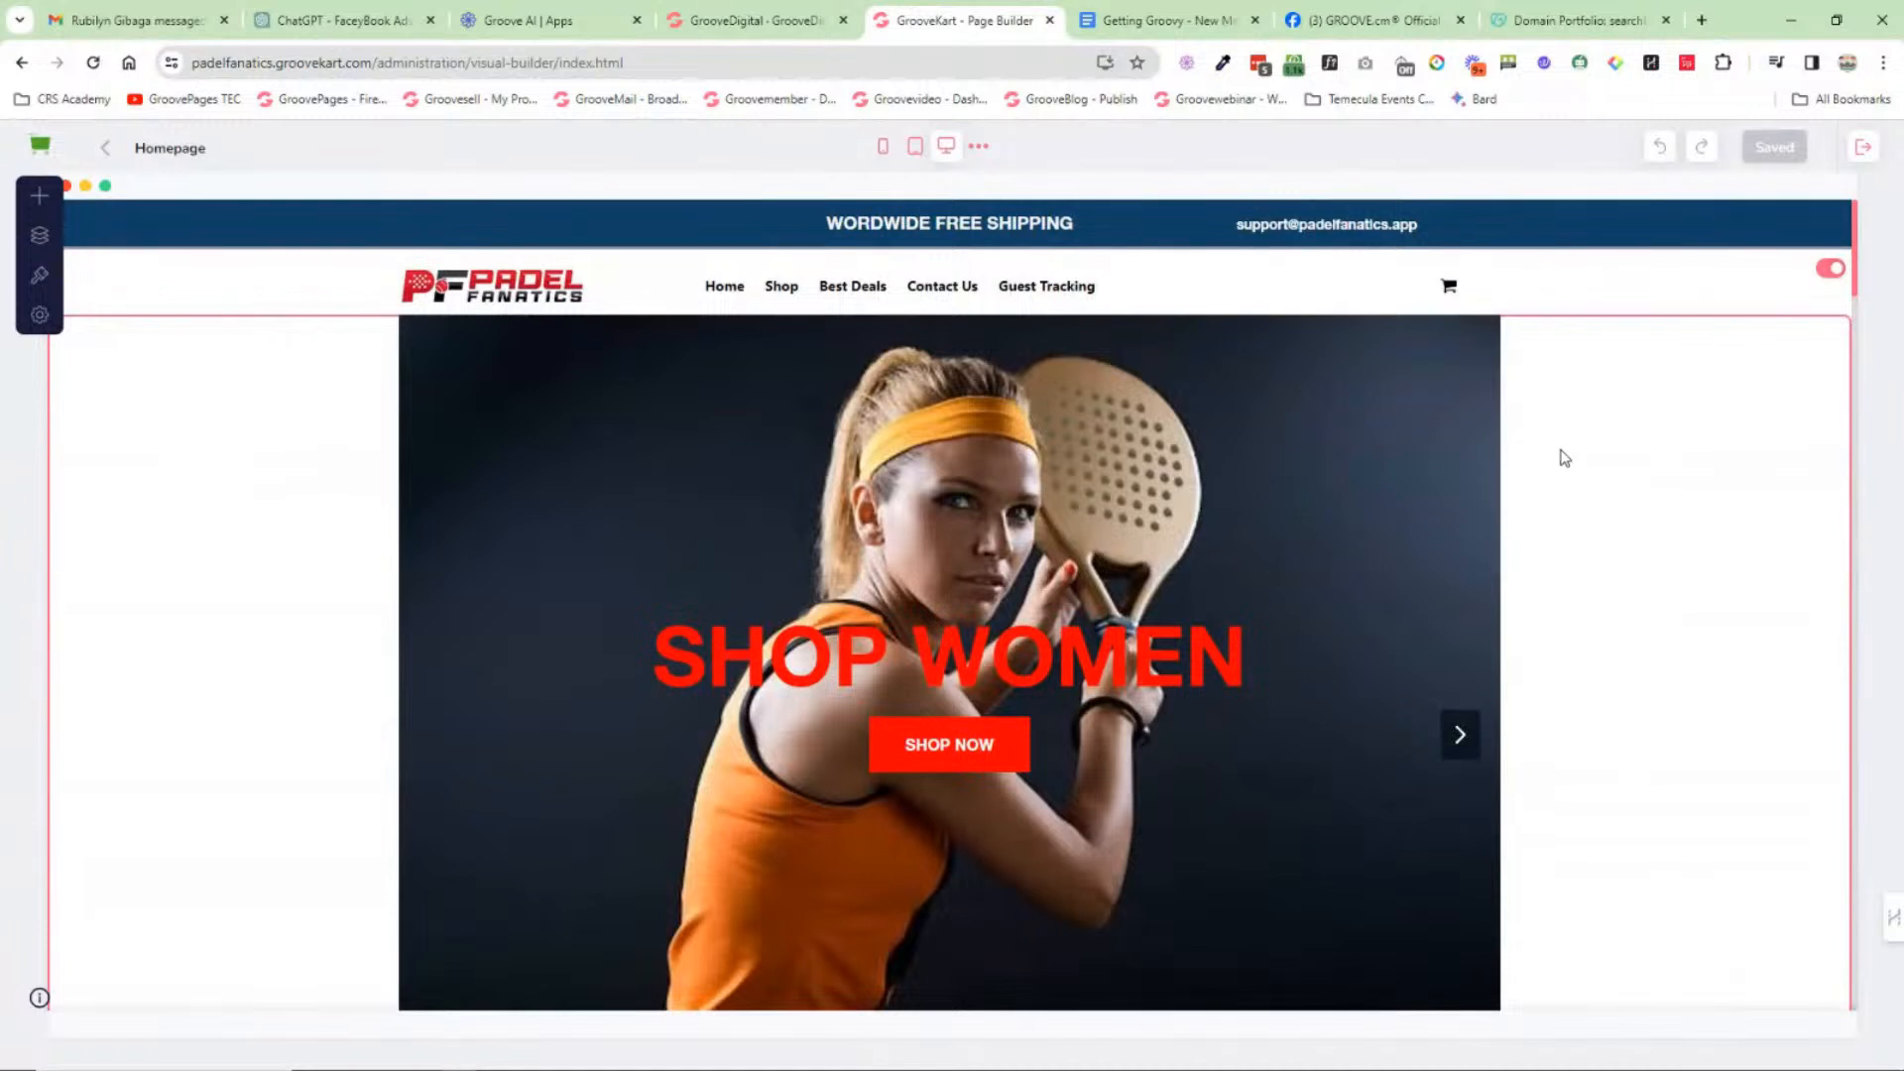
Step: Compare the homepage's mobile and desktop layouts once more
left_click(884, 147)
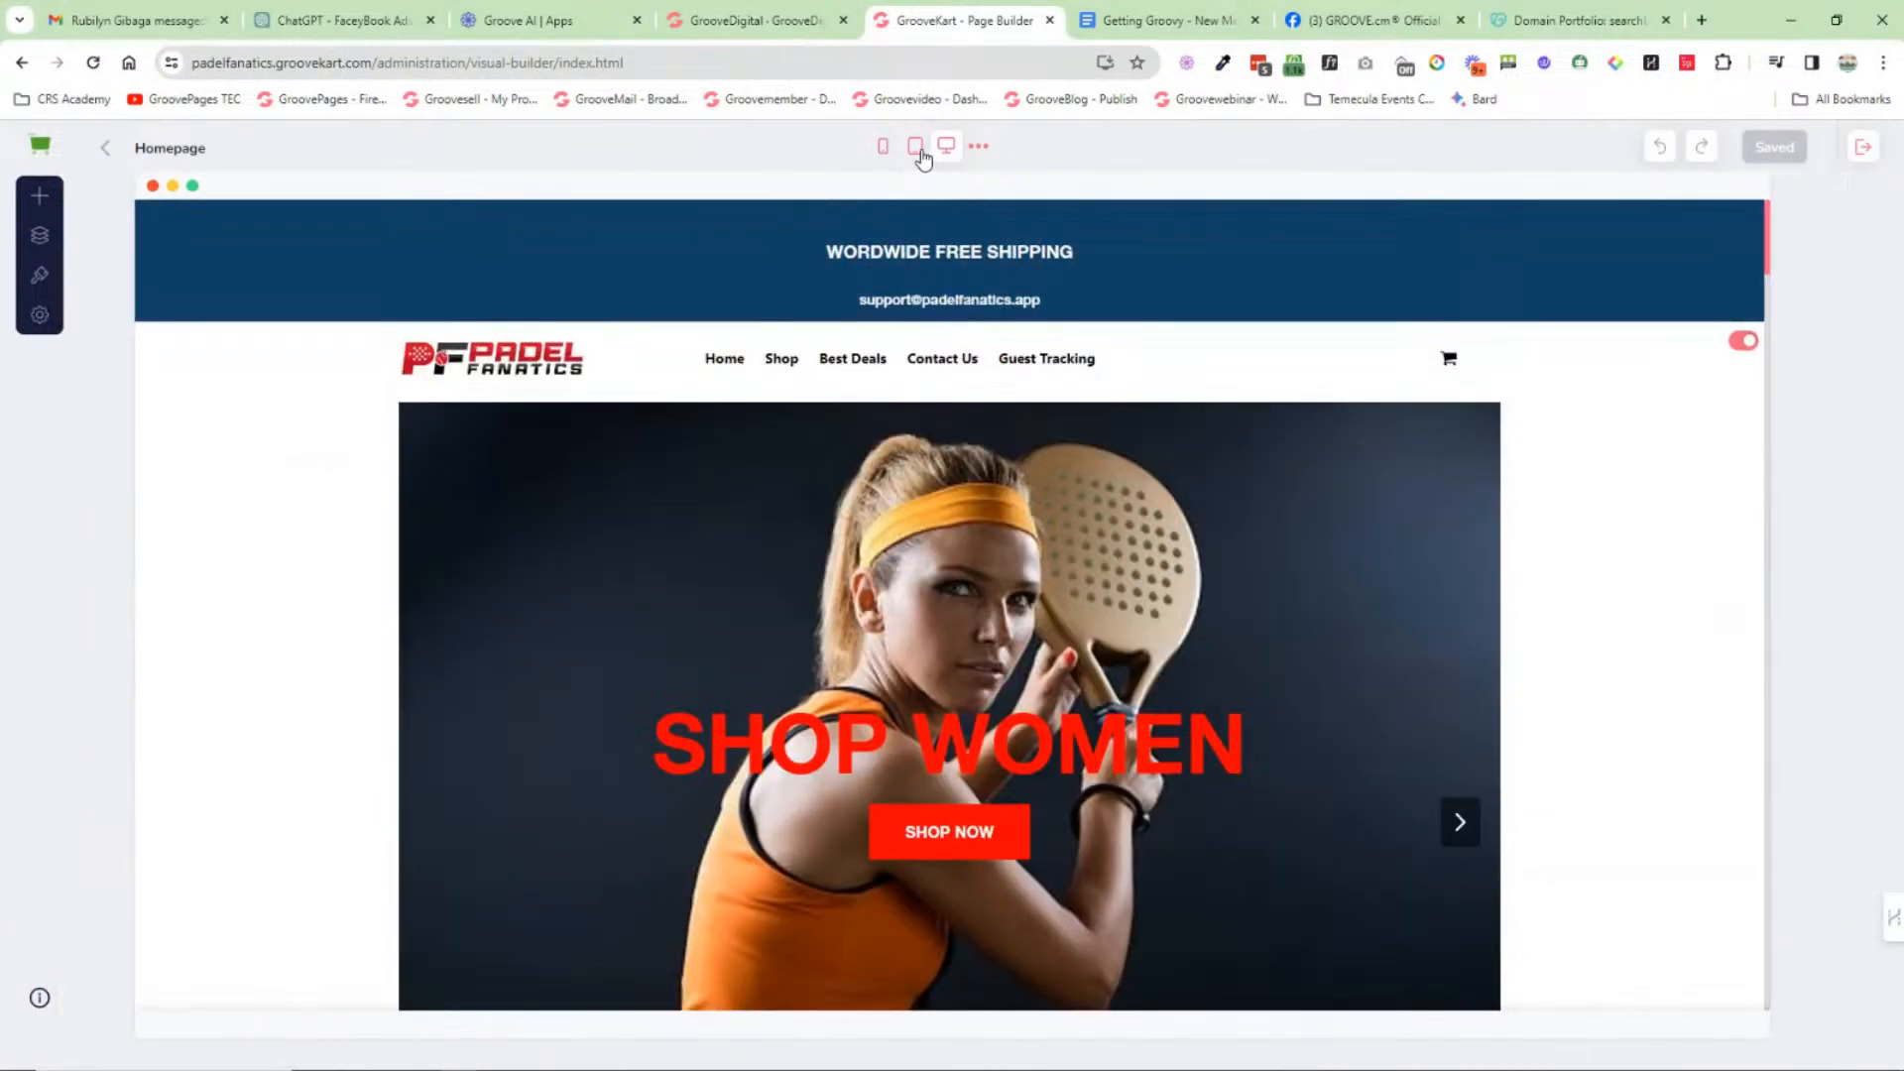
left_click(882, 147)
left_click(946, 146)
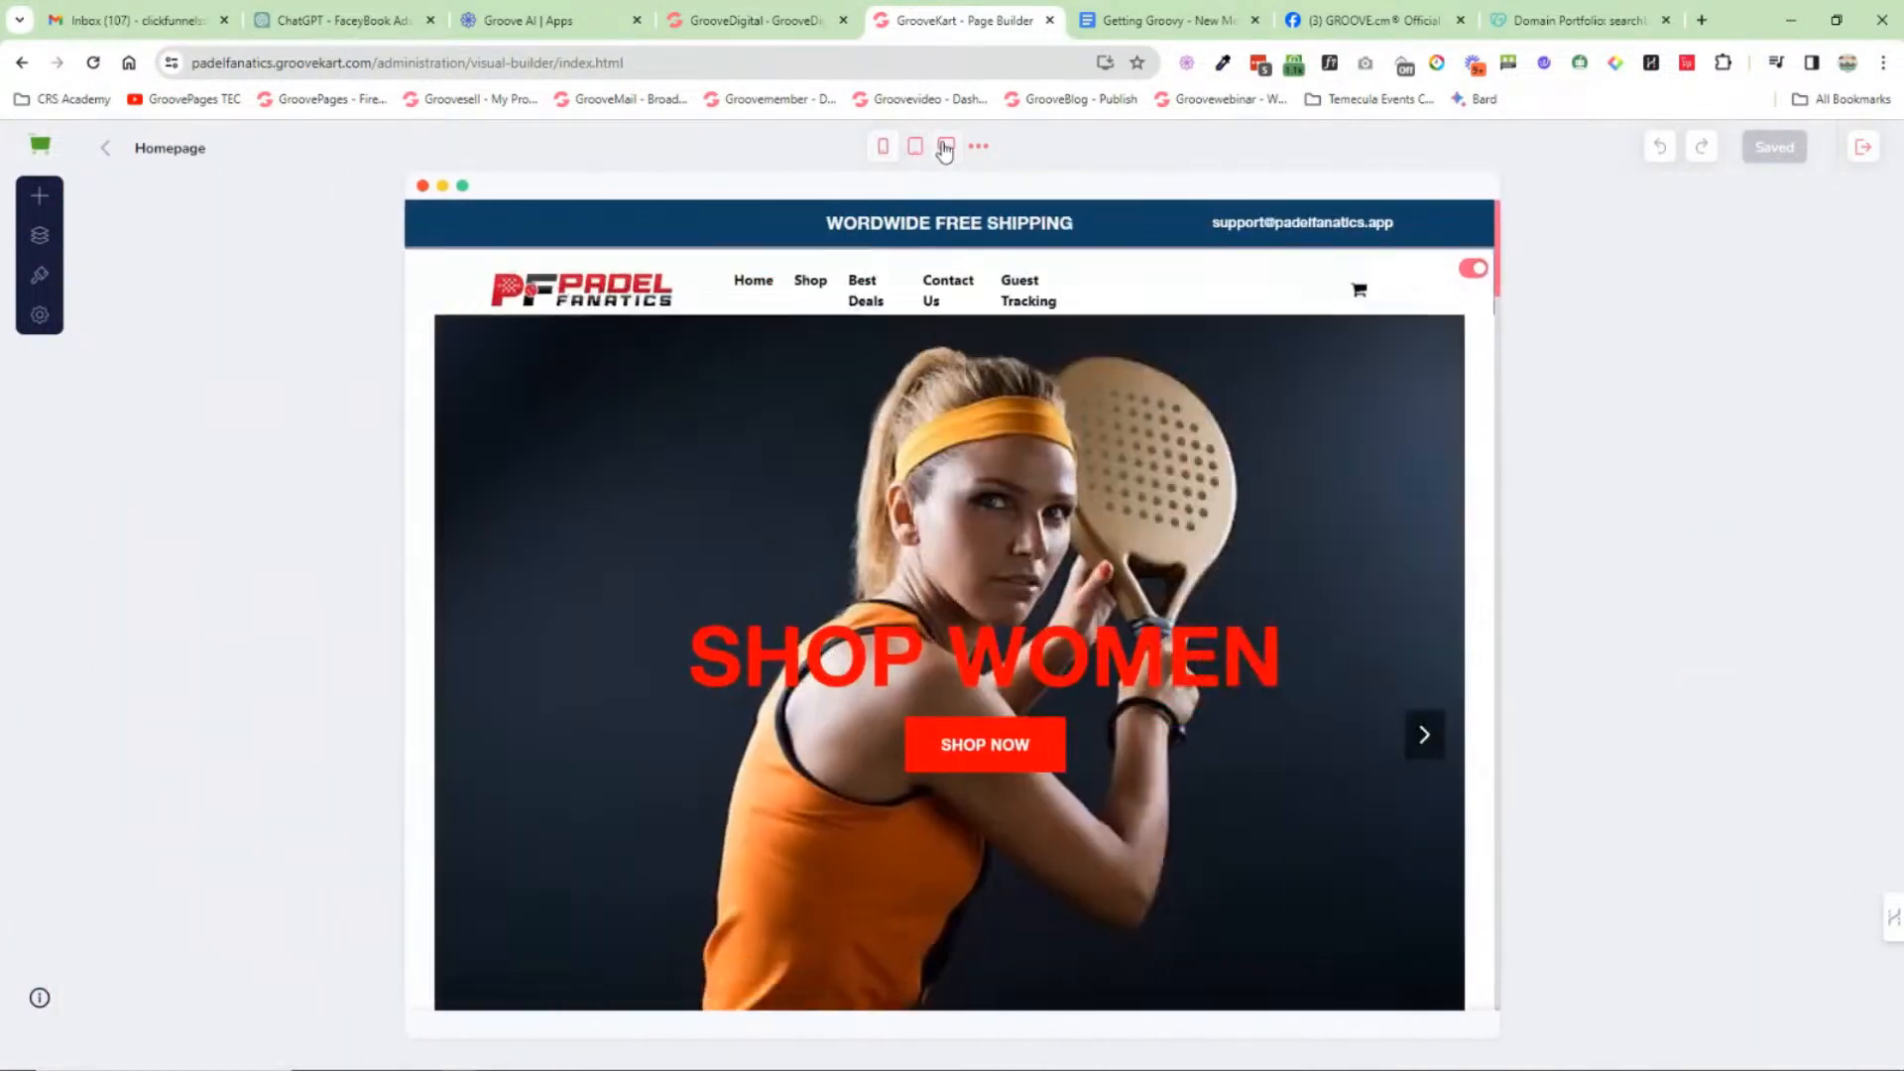
Step: Show the homepage's header editing options, the builder's global elements and the store's page list
mouse_move(893, 283)
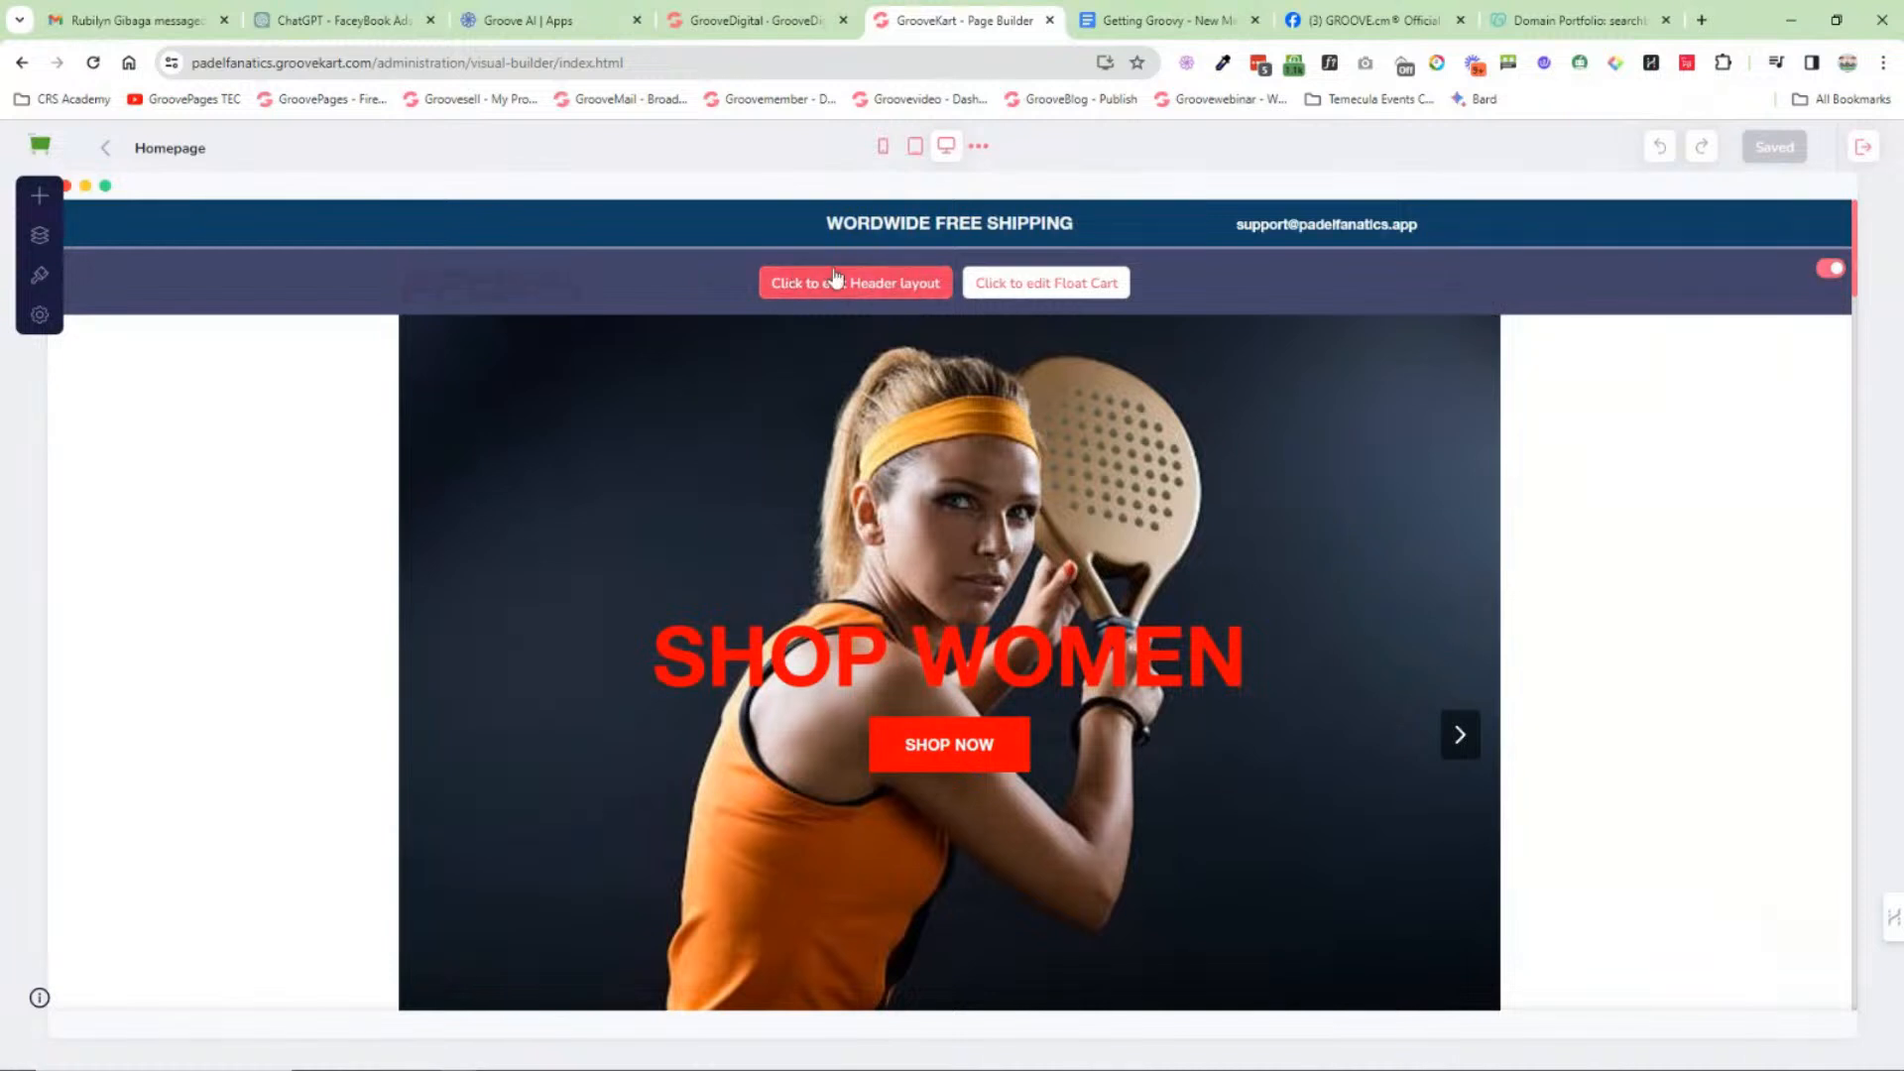
mouse_move(957, 228)
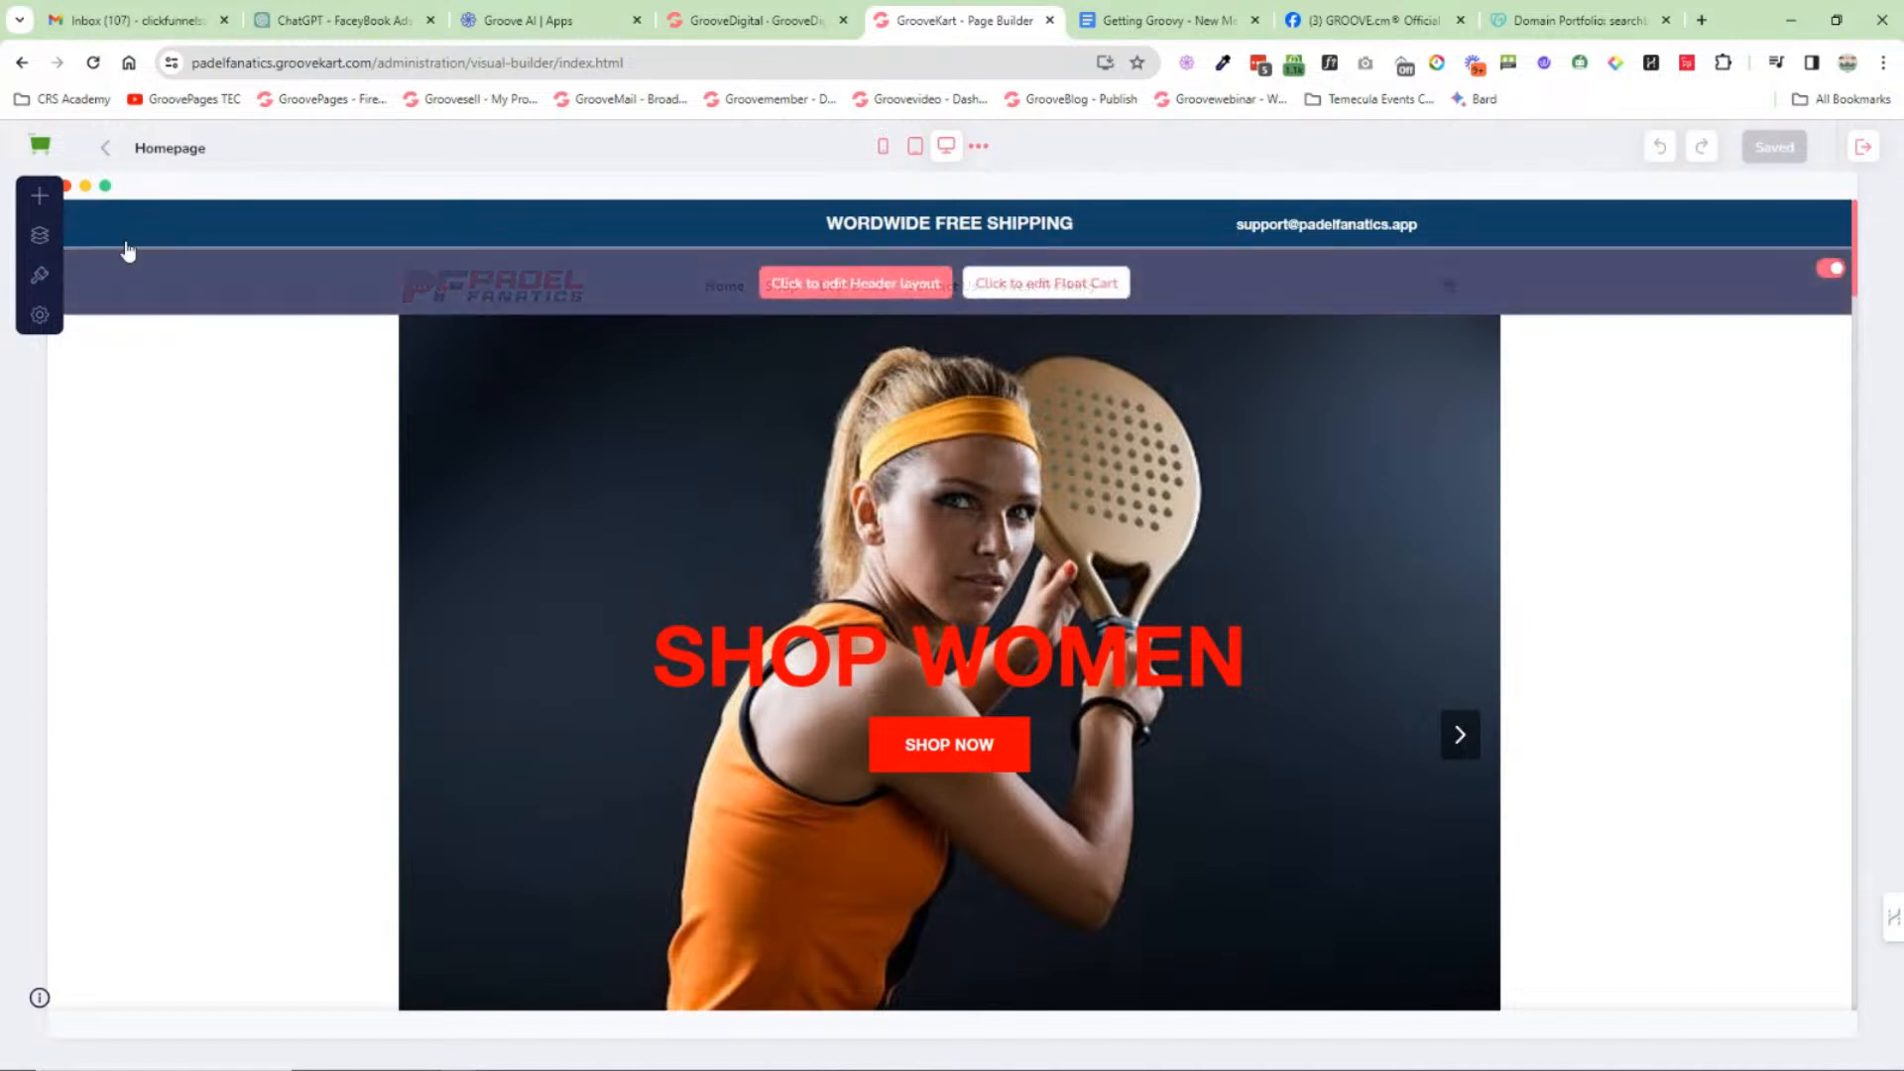
left_click(40, 195)
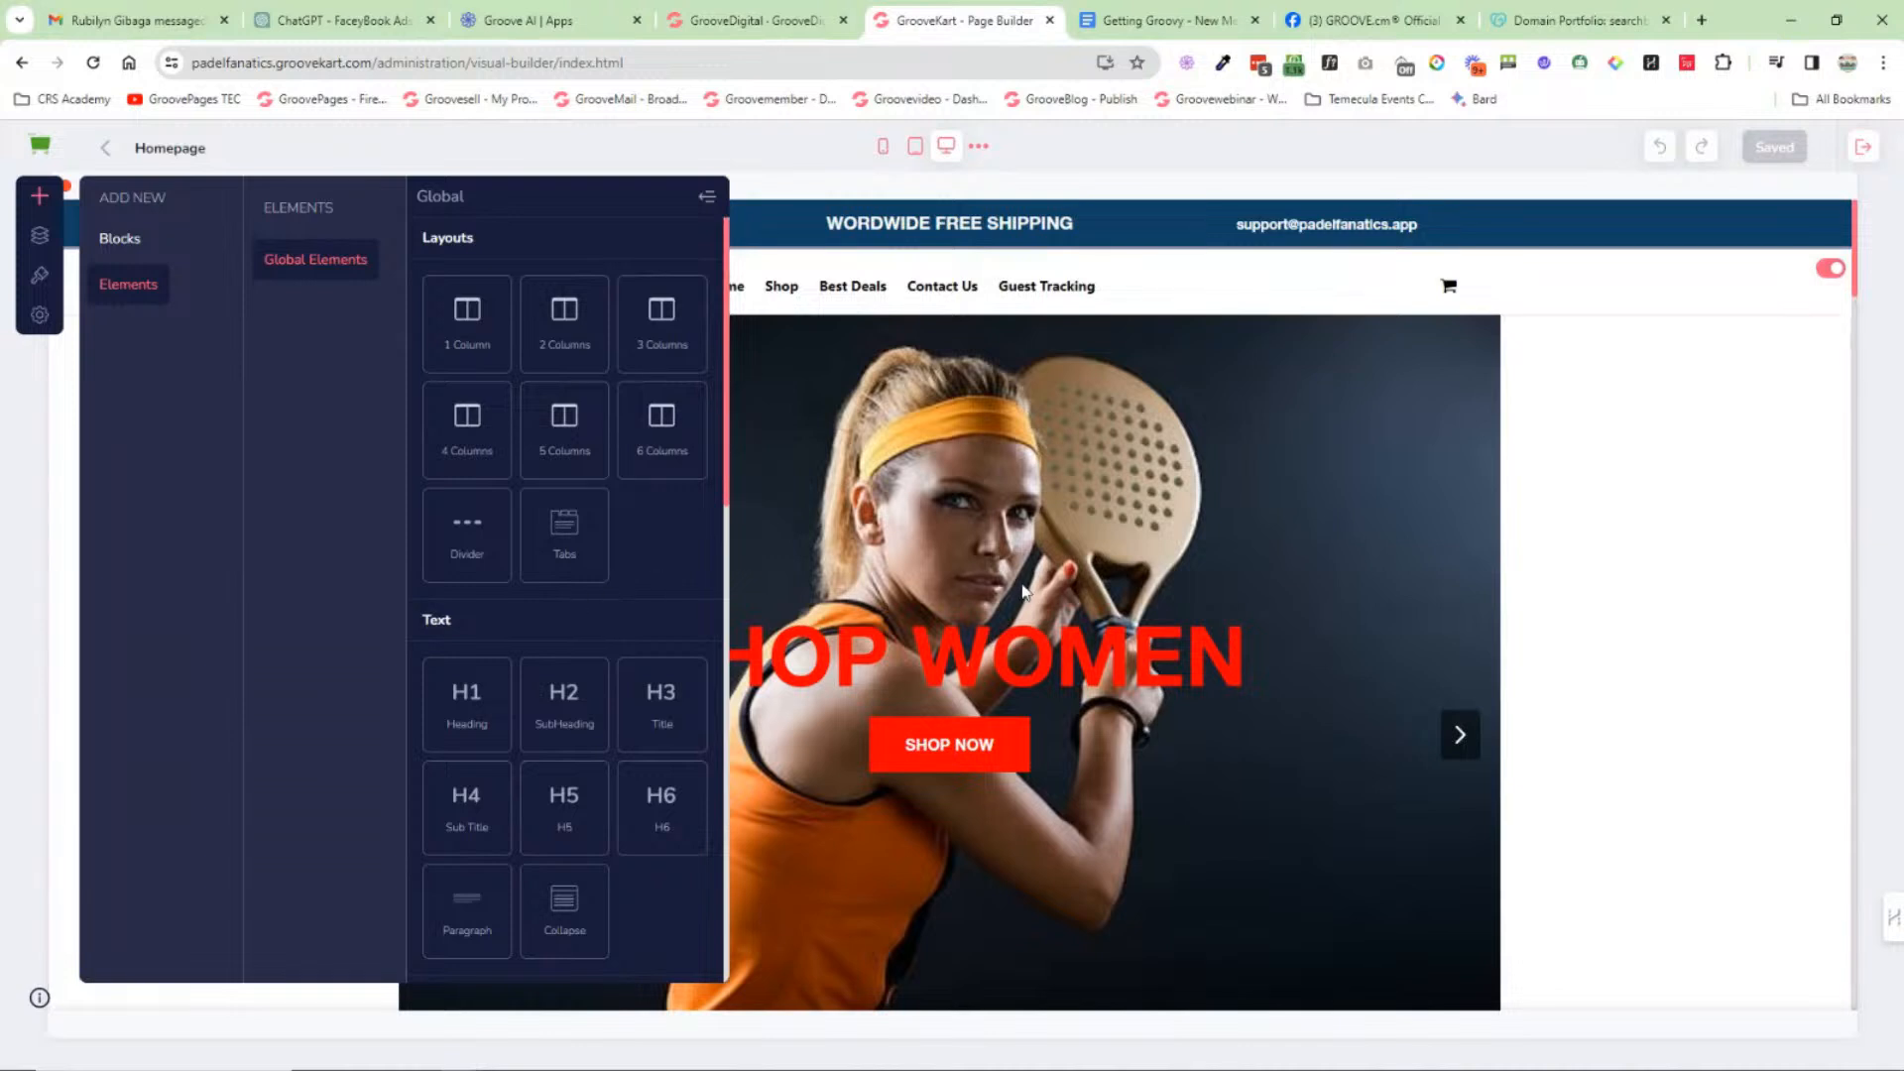
left_click(40, 238)
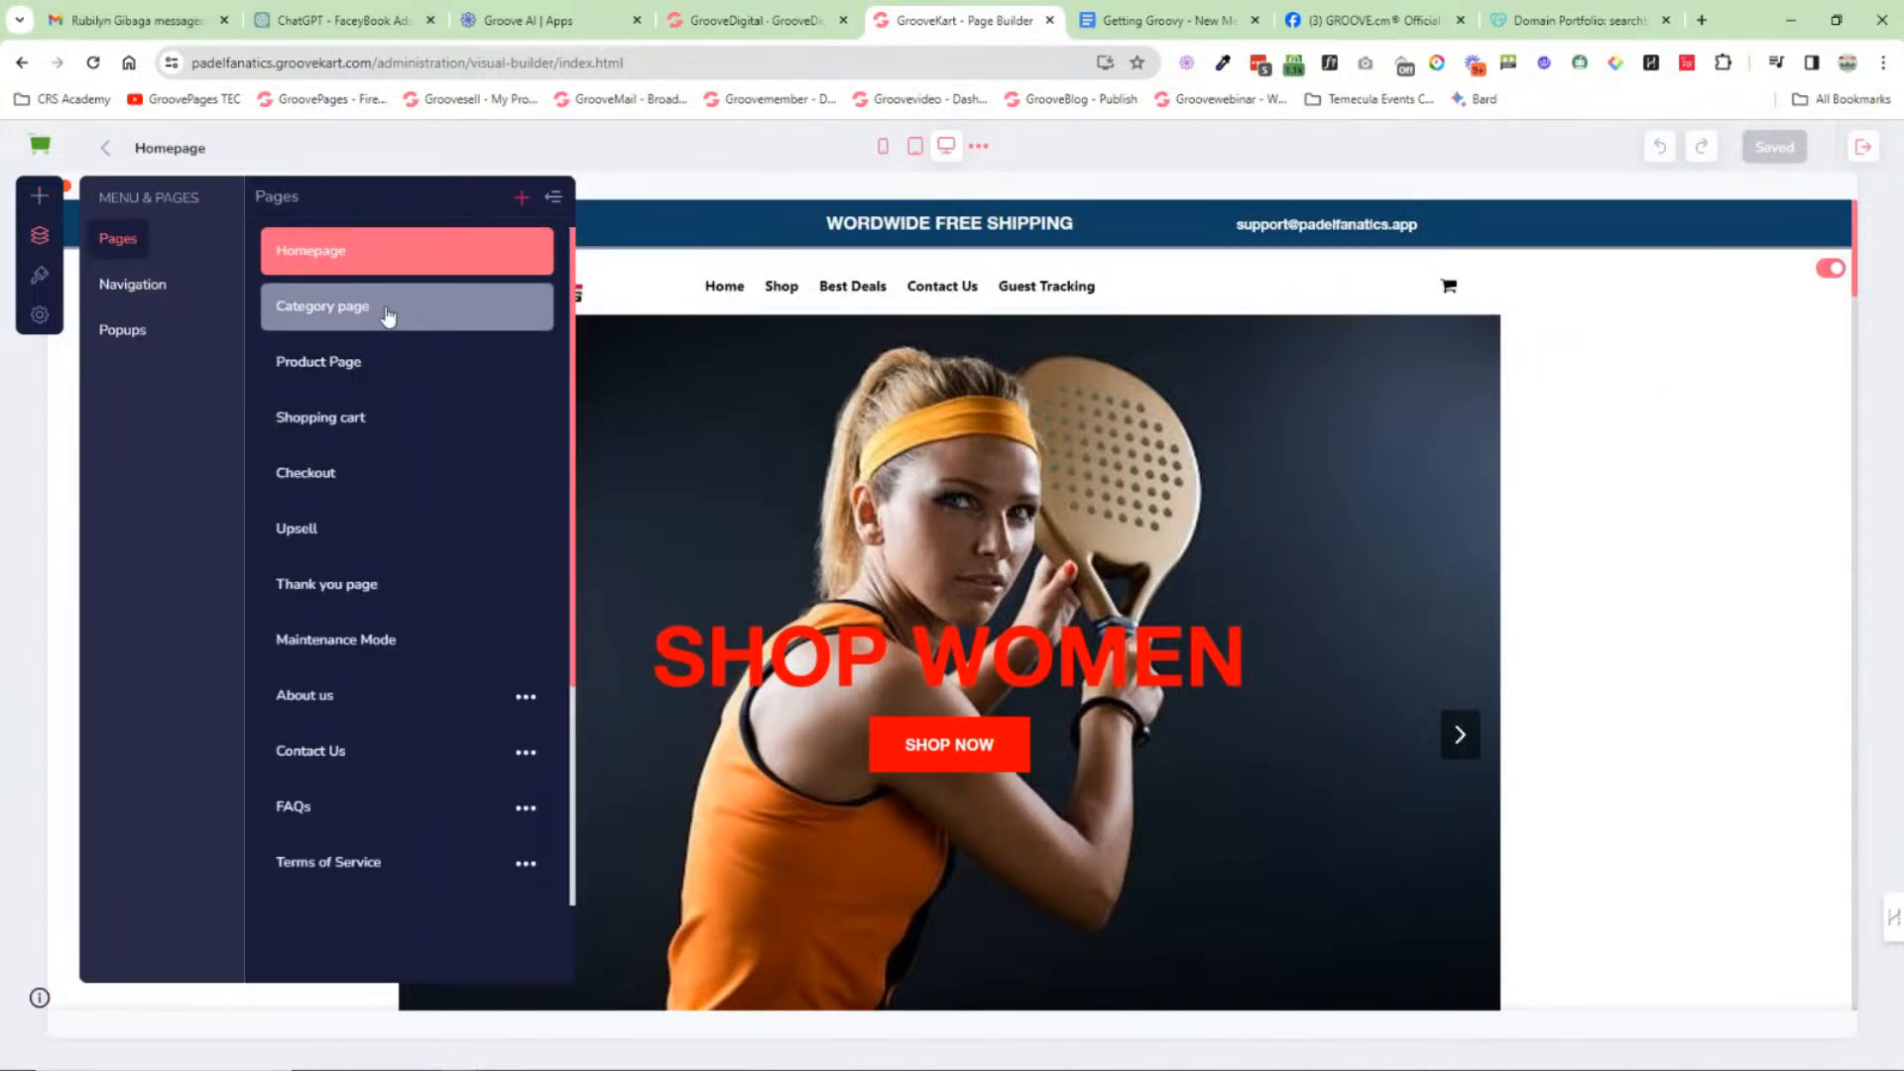
Step: Open the Category page in the builder and look through its product grid, Newest Collections and Instagram sections
left_click(387, 315)
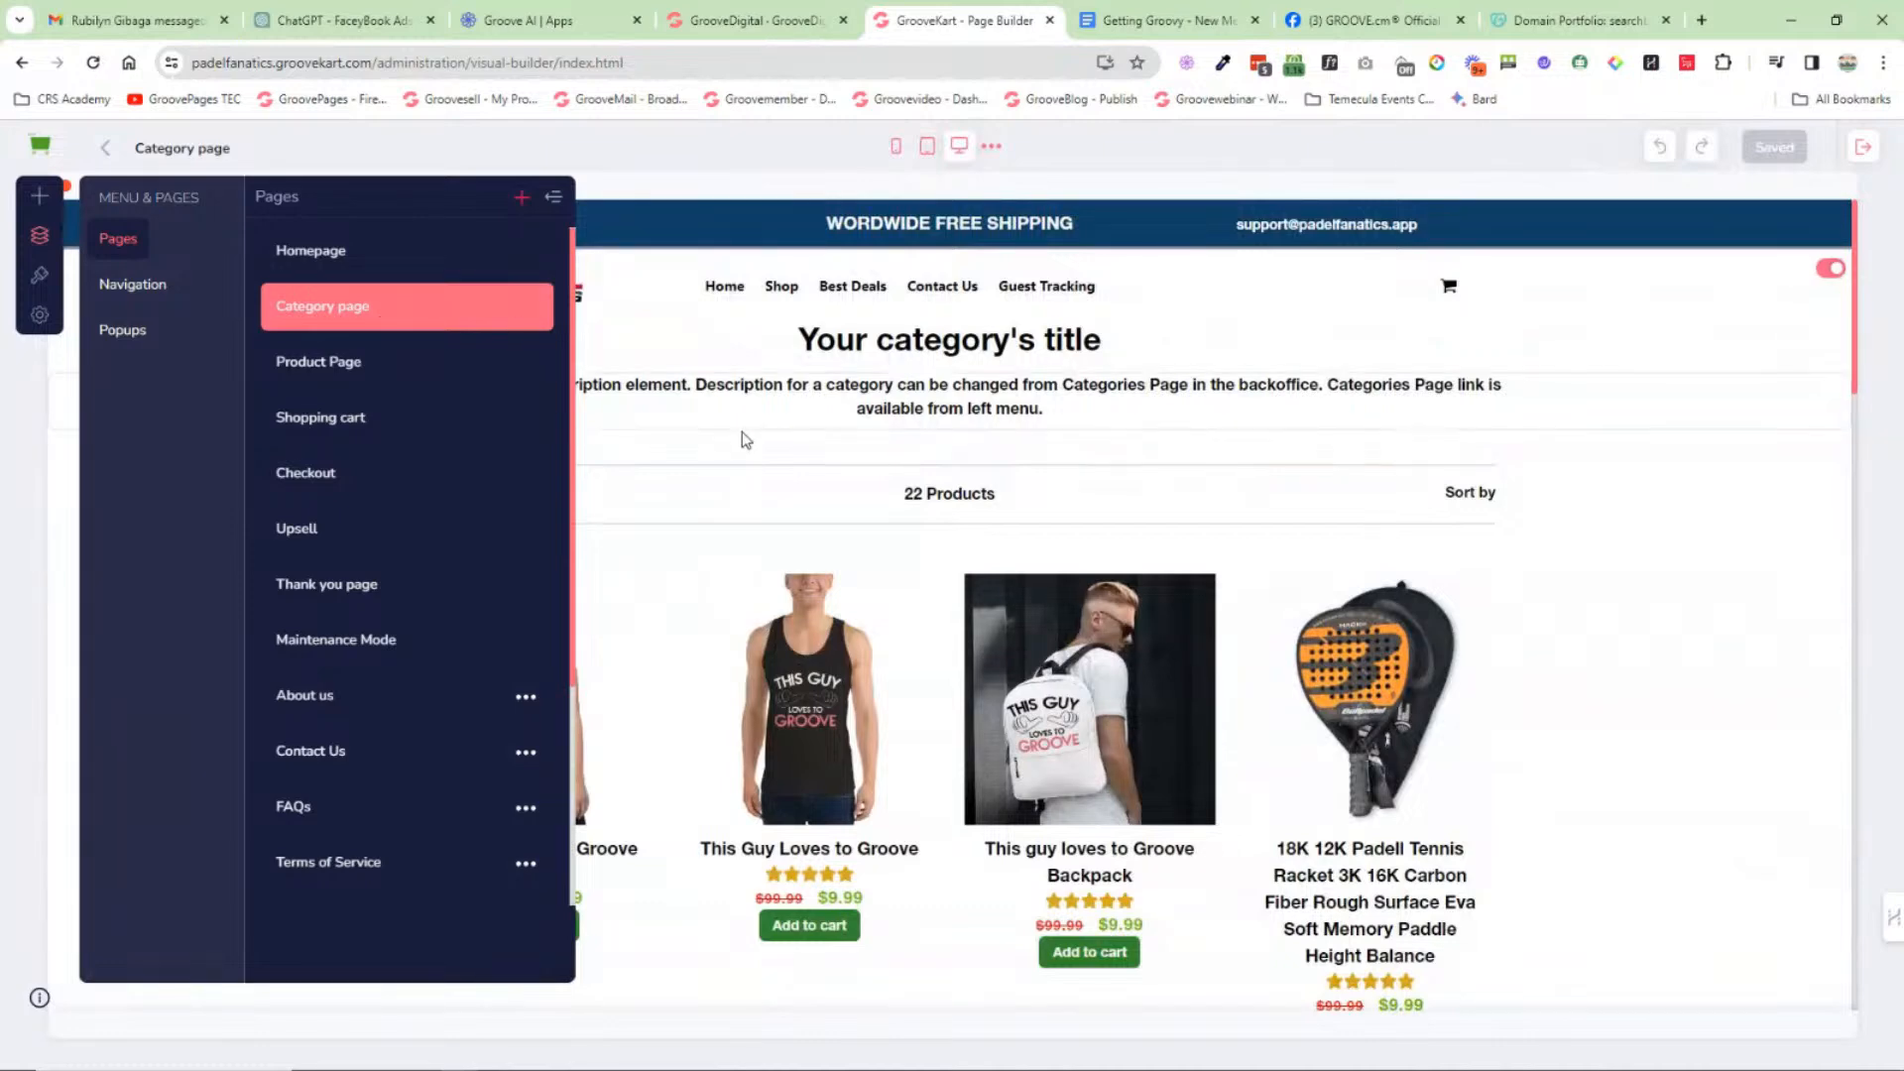
left_click(547, 196)
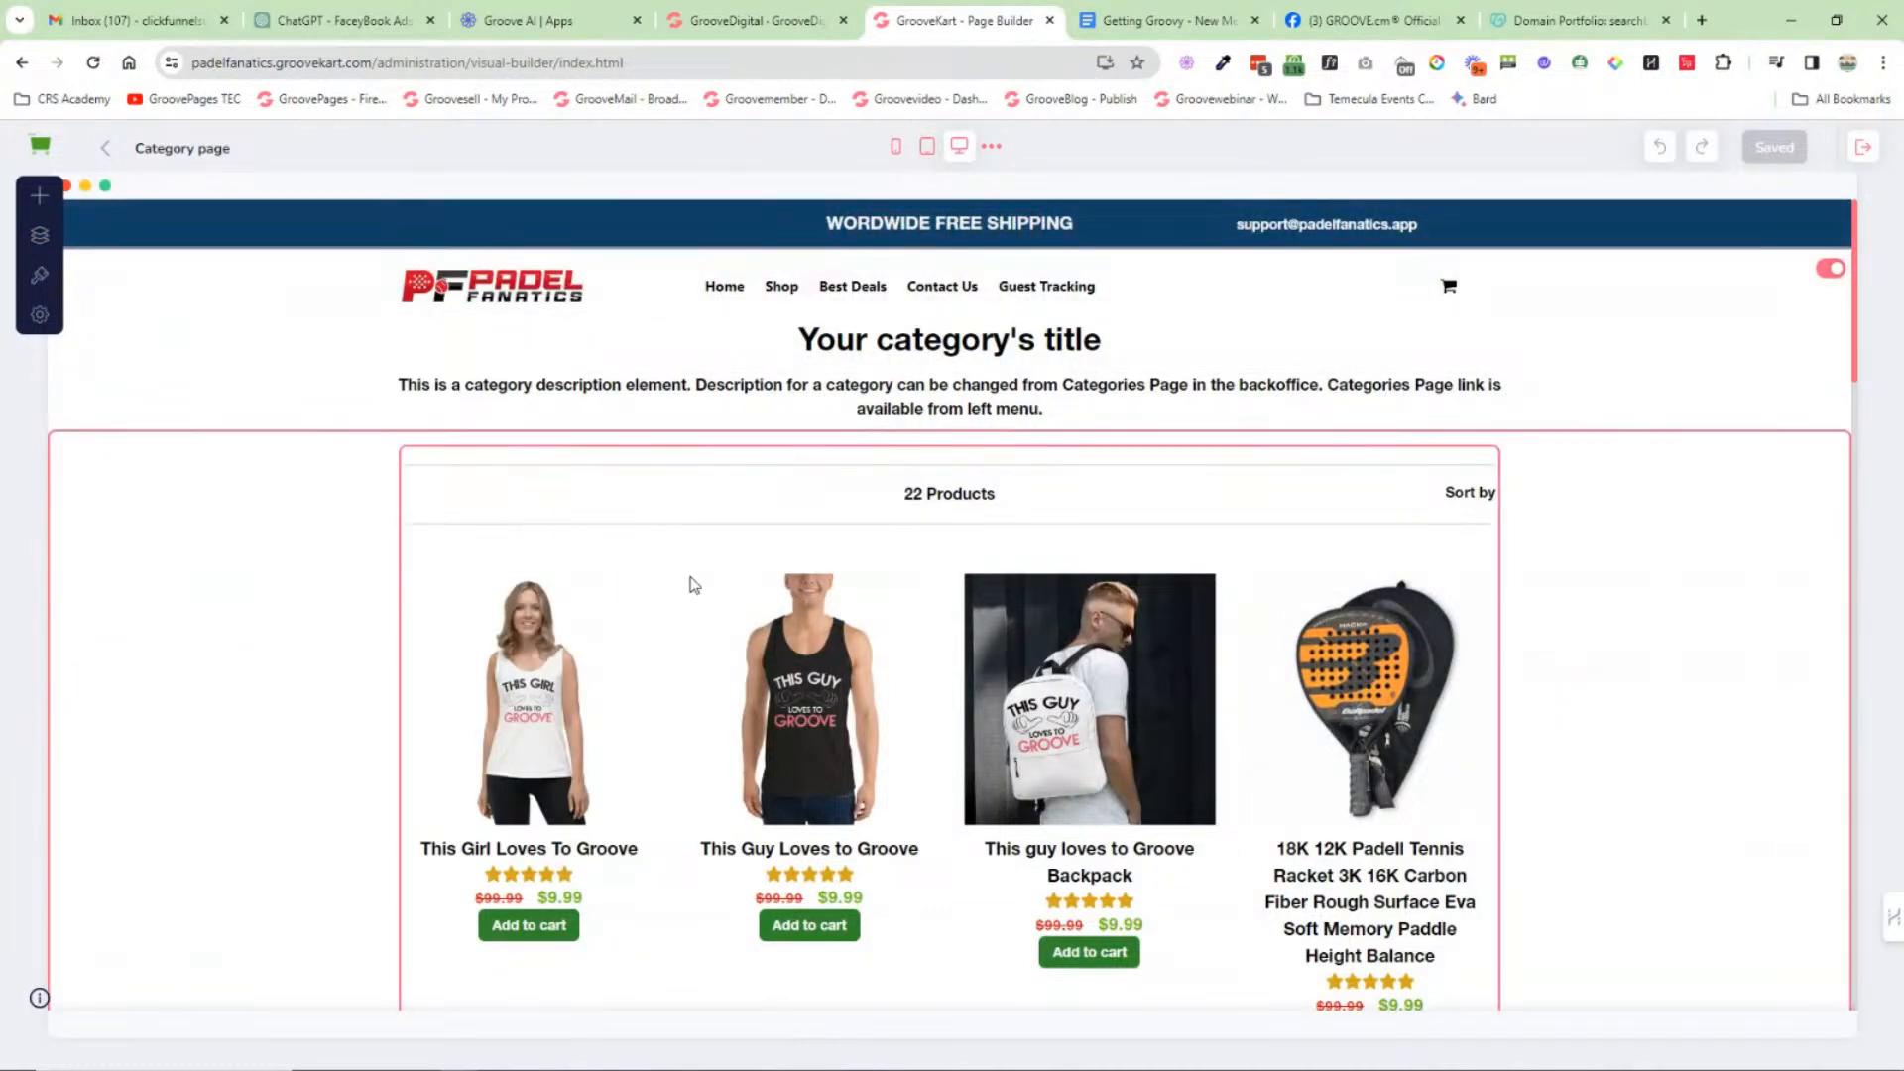
scroll(1556, 622, "down", 2)
scroll(1564, 625, "down", 20)
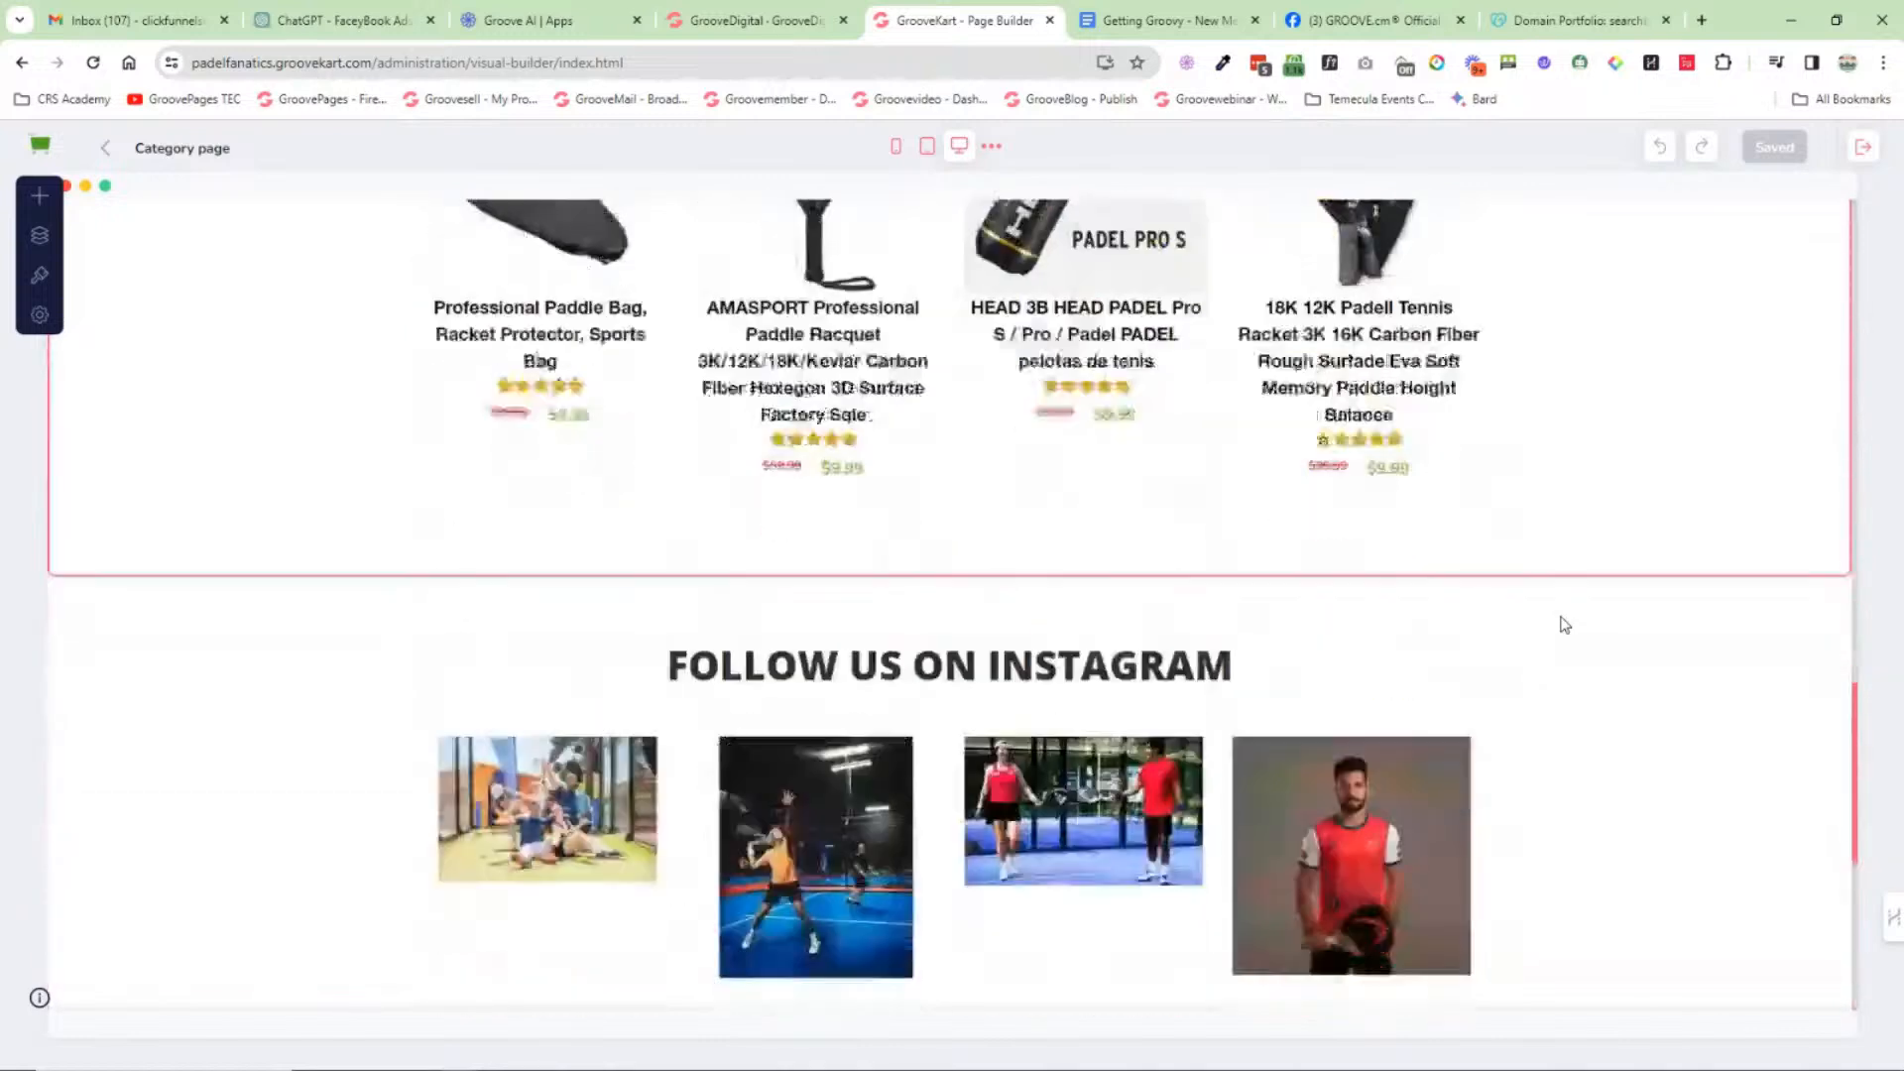
scroll(1563, 625, "down", 5)
scroll(1562, 623, "up", 20)
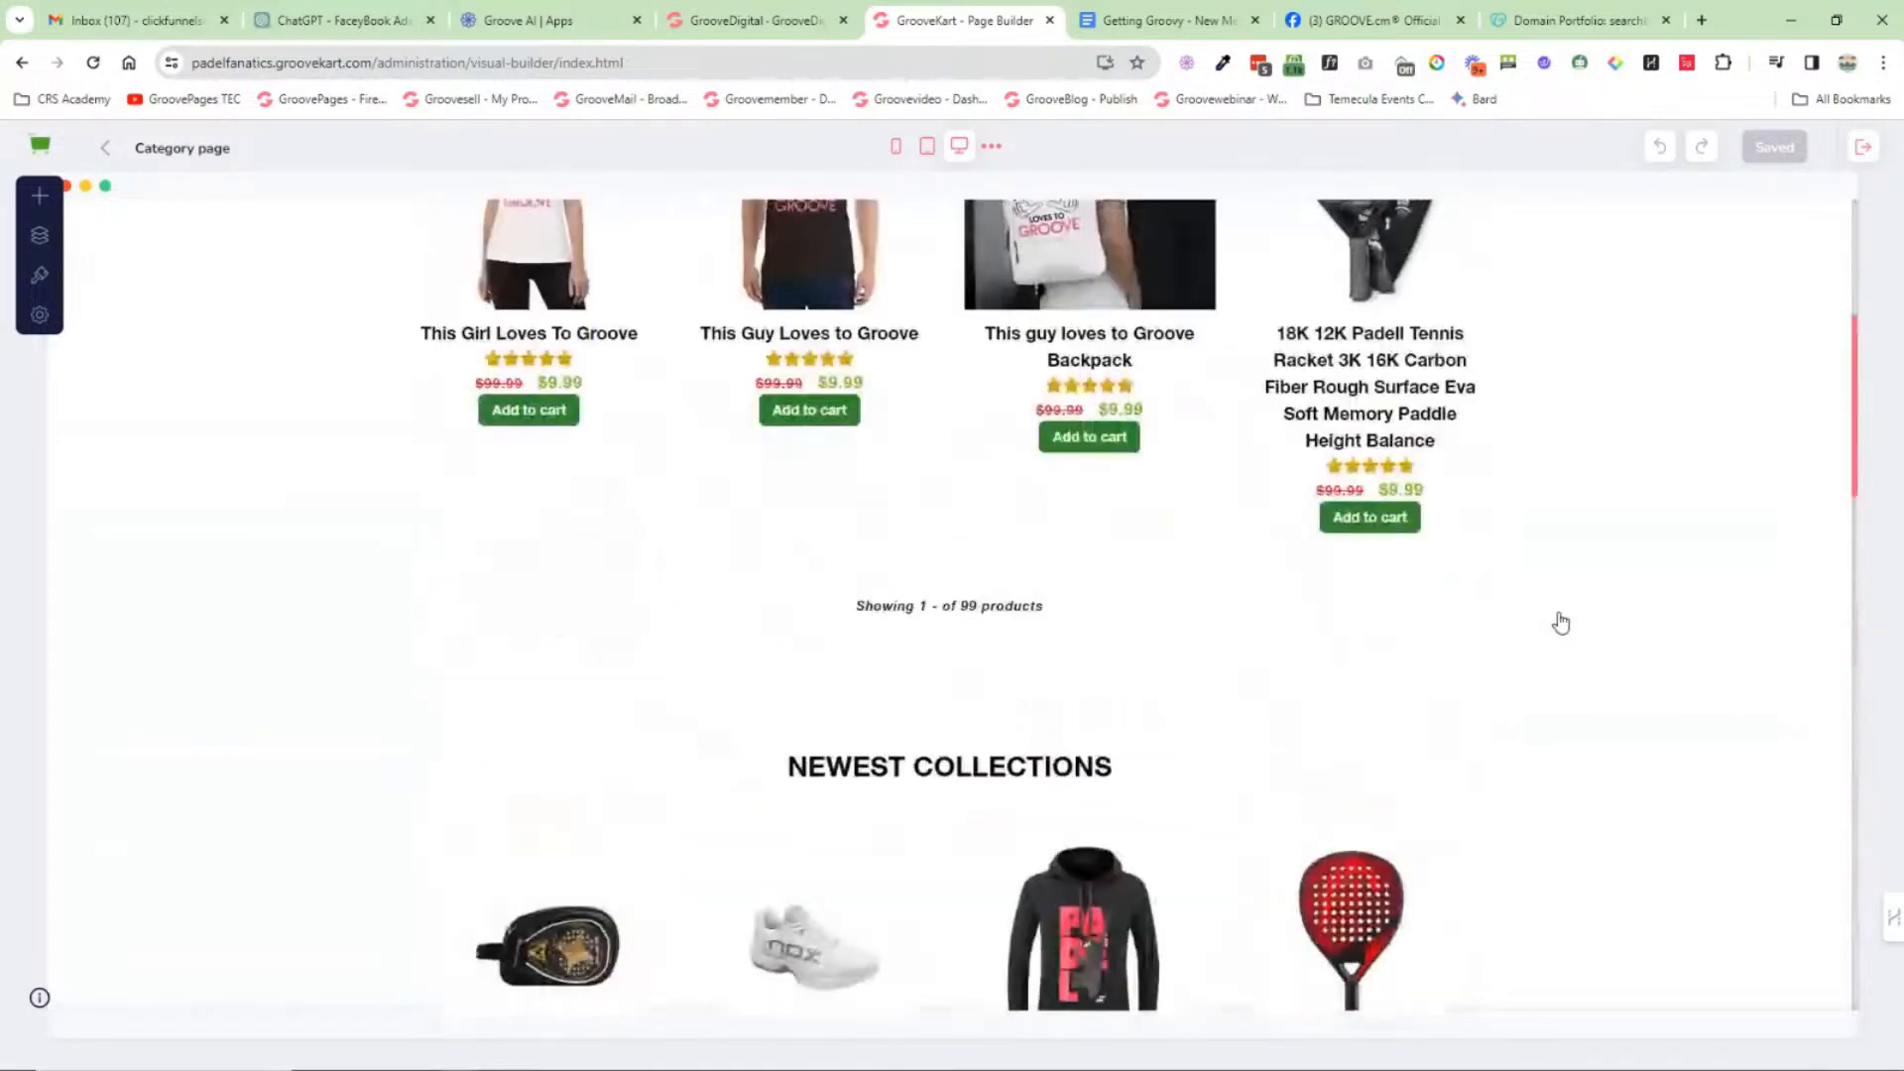
Step: Open the Product page's default layout in the builder and look through it from the product details down to the footer
scroll(1556, 620, "up", 6)
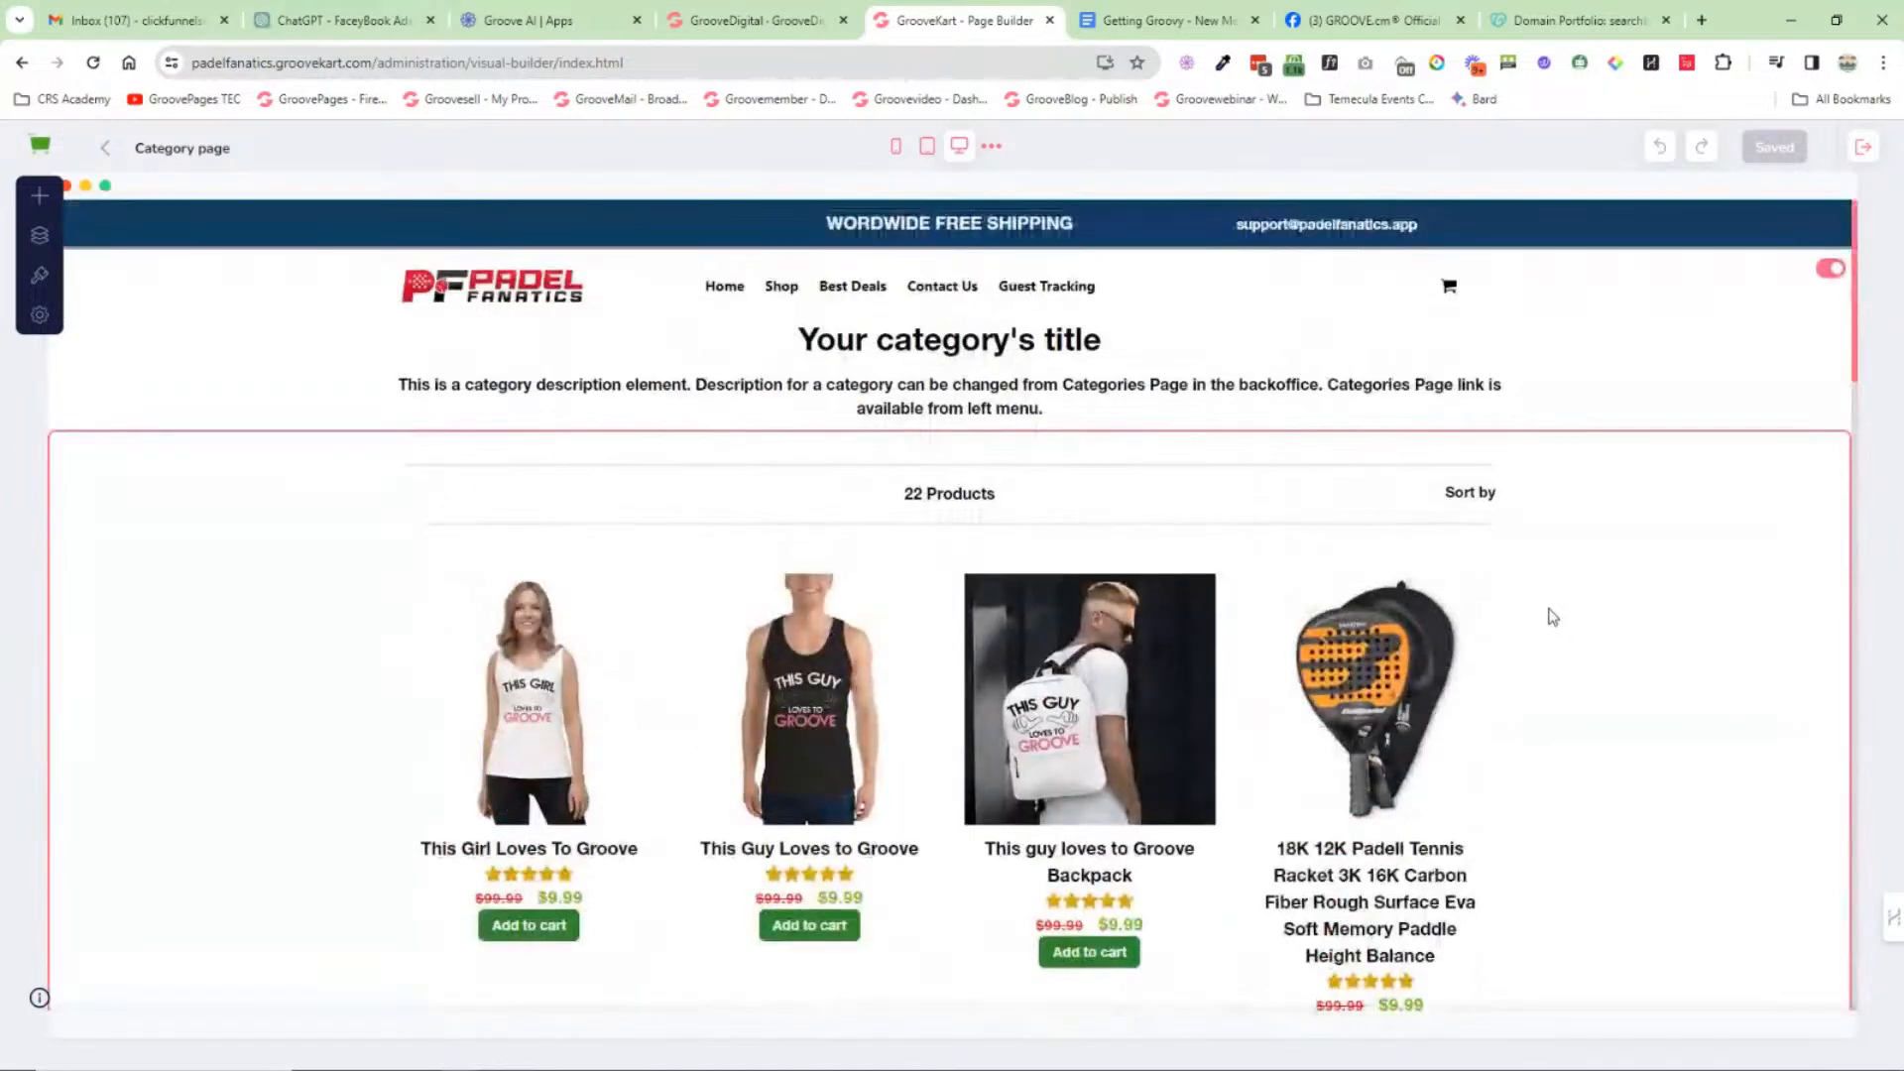
left_click(38, 243)
left_click(385, 361)
left_click(395, 265)
left_click(549, 197)
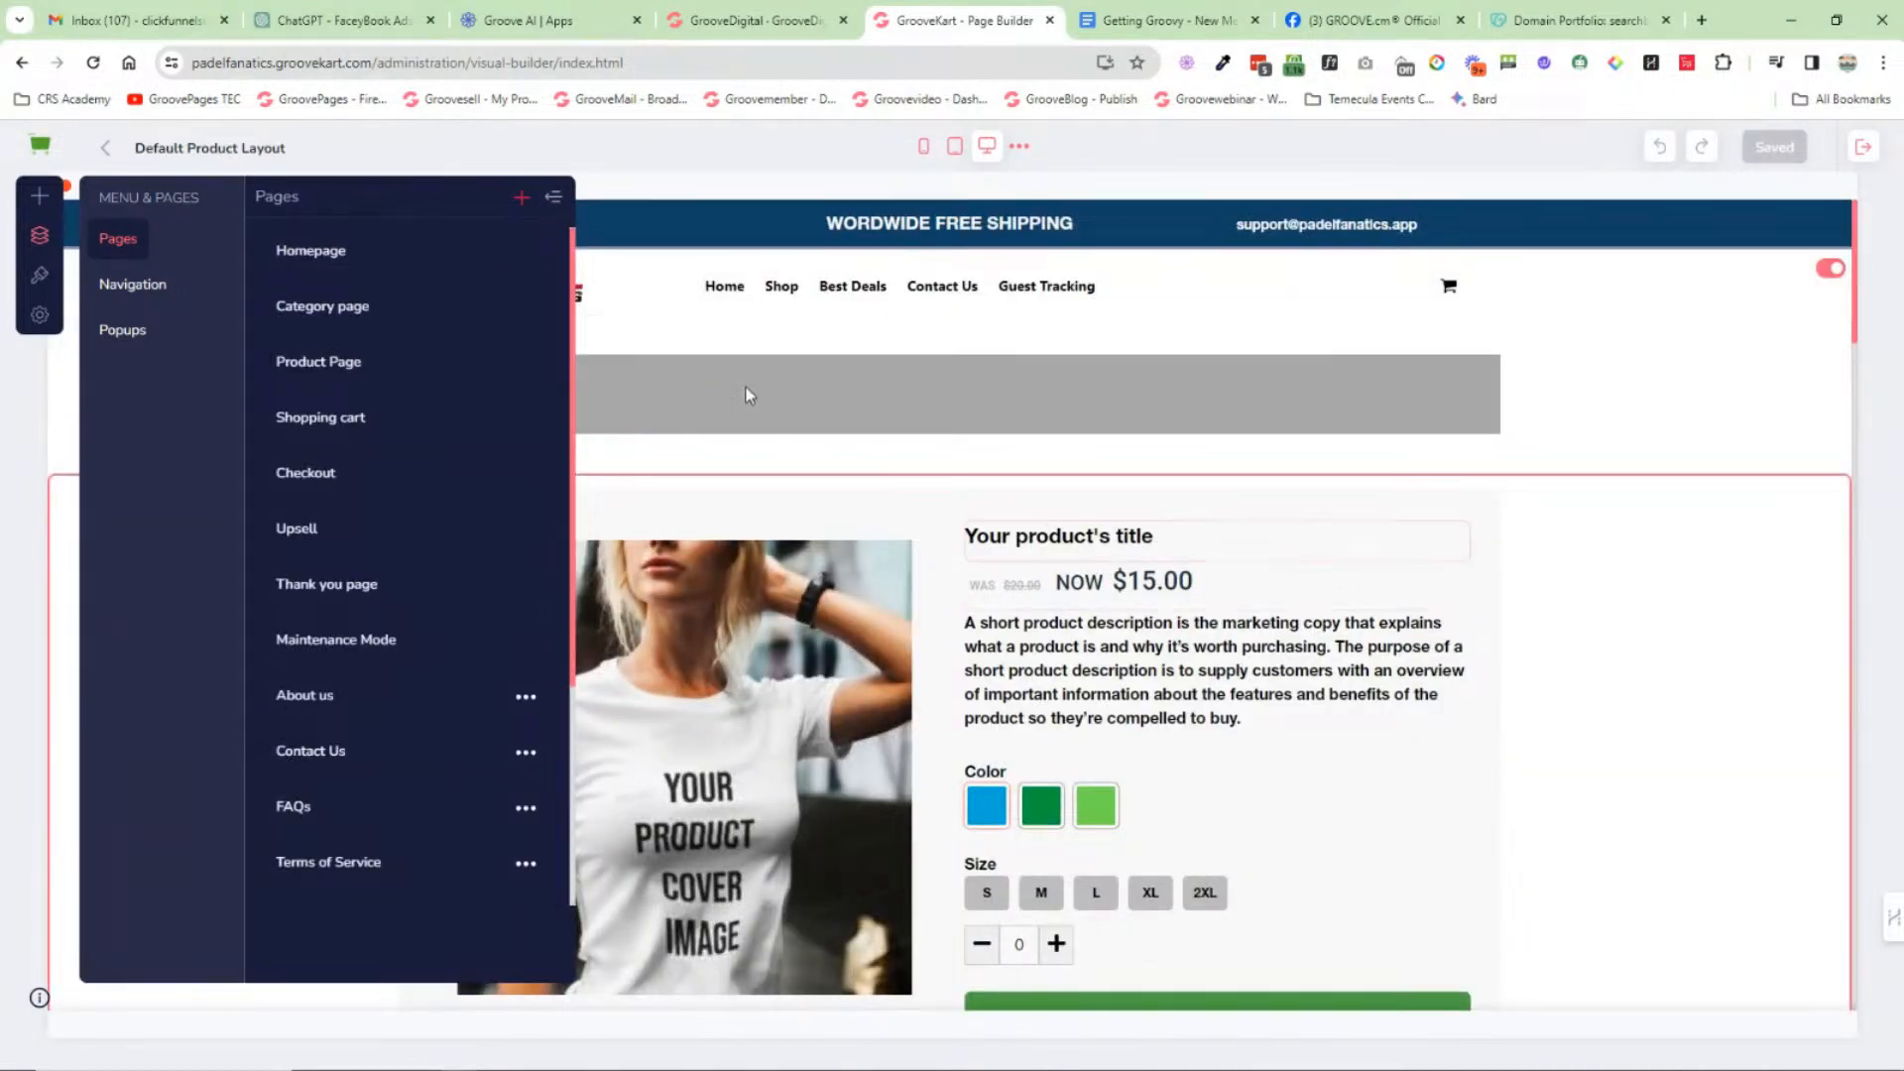
left_click(553, 197)
scroll(1587, 650, "down", 1)
scroll(1589, 634, "down", 15)
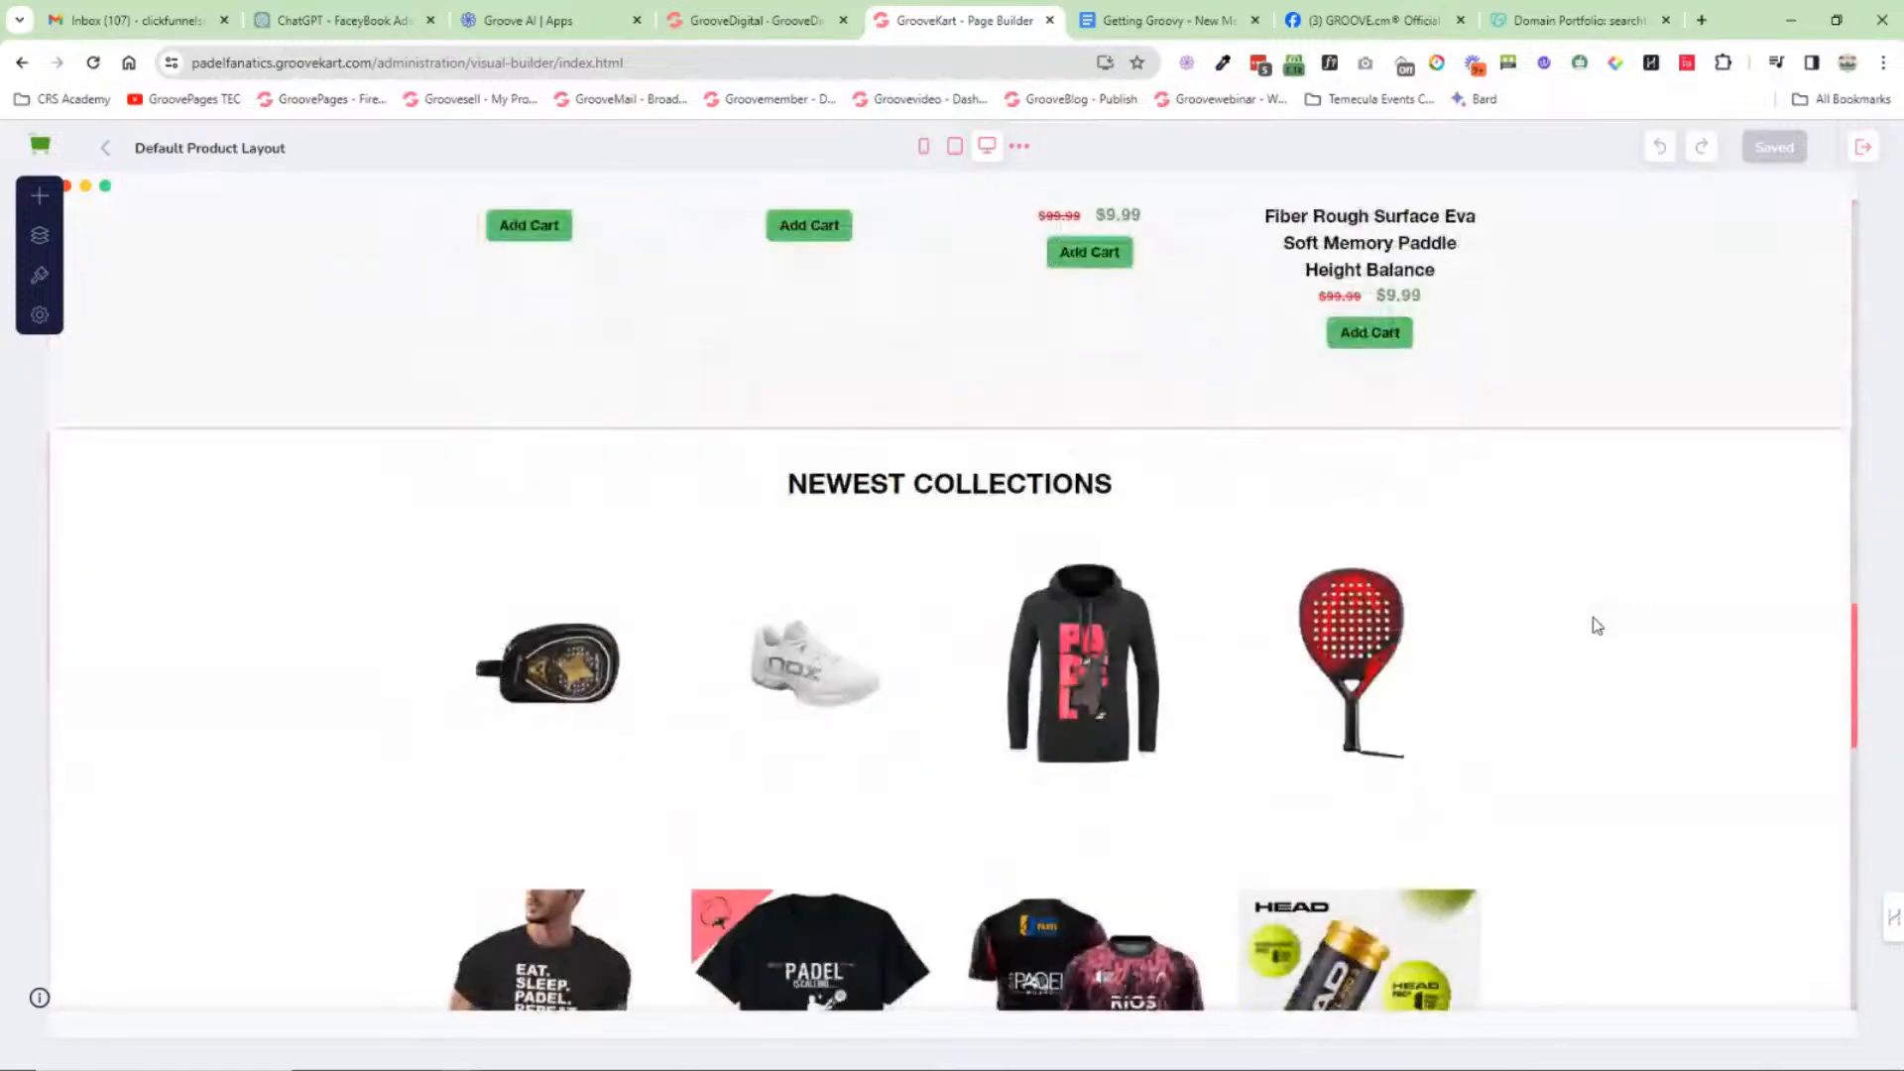
scroll(1596, 624, "down", 10)
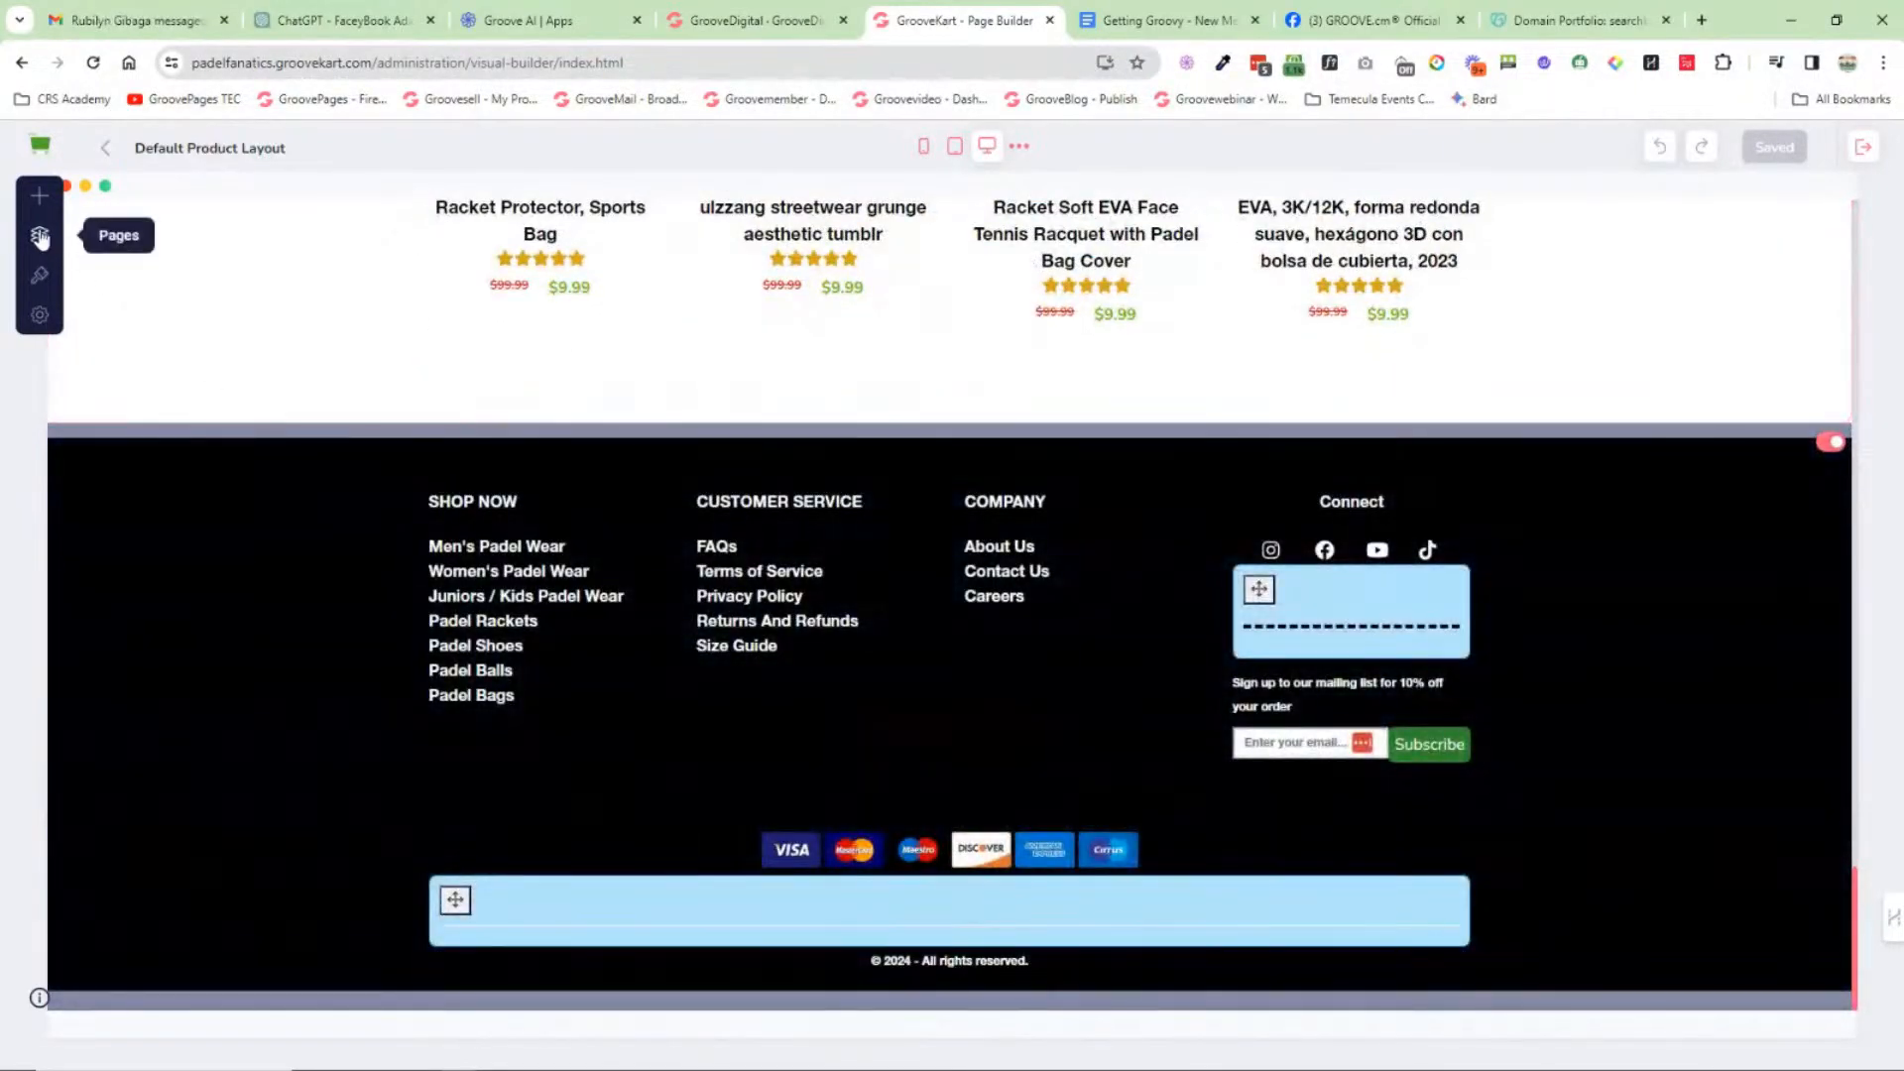
Step: Show the Shopping cart page in the builder and return to the Homepage
left_click(40, 235)
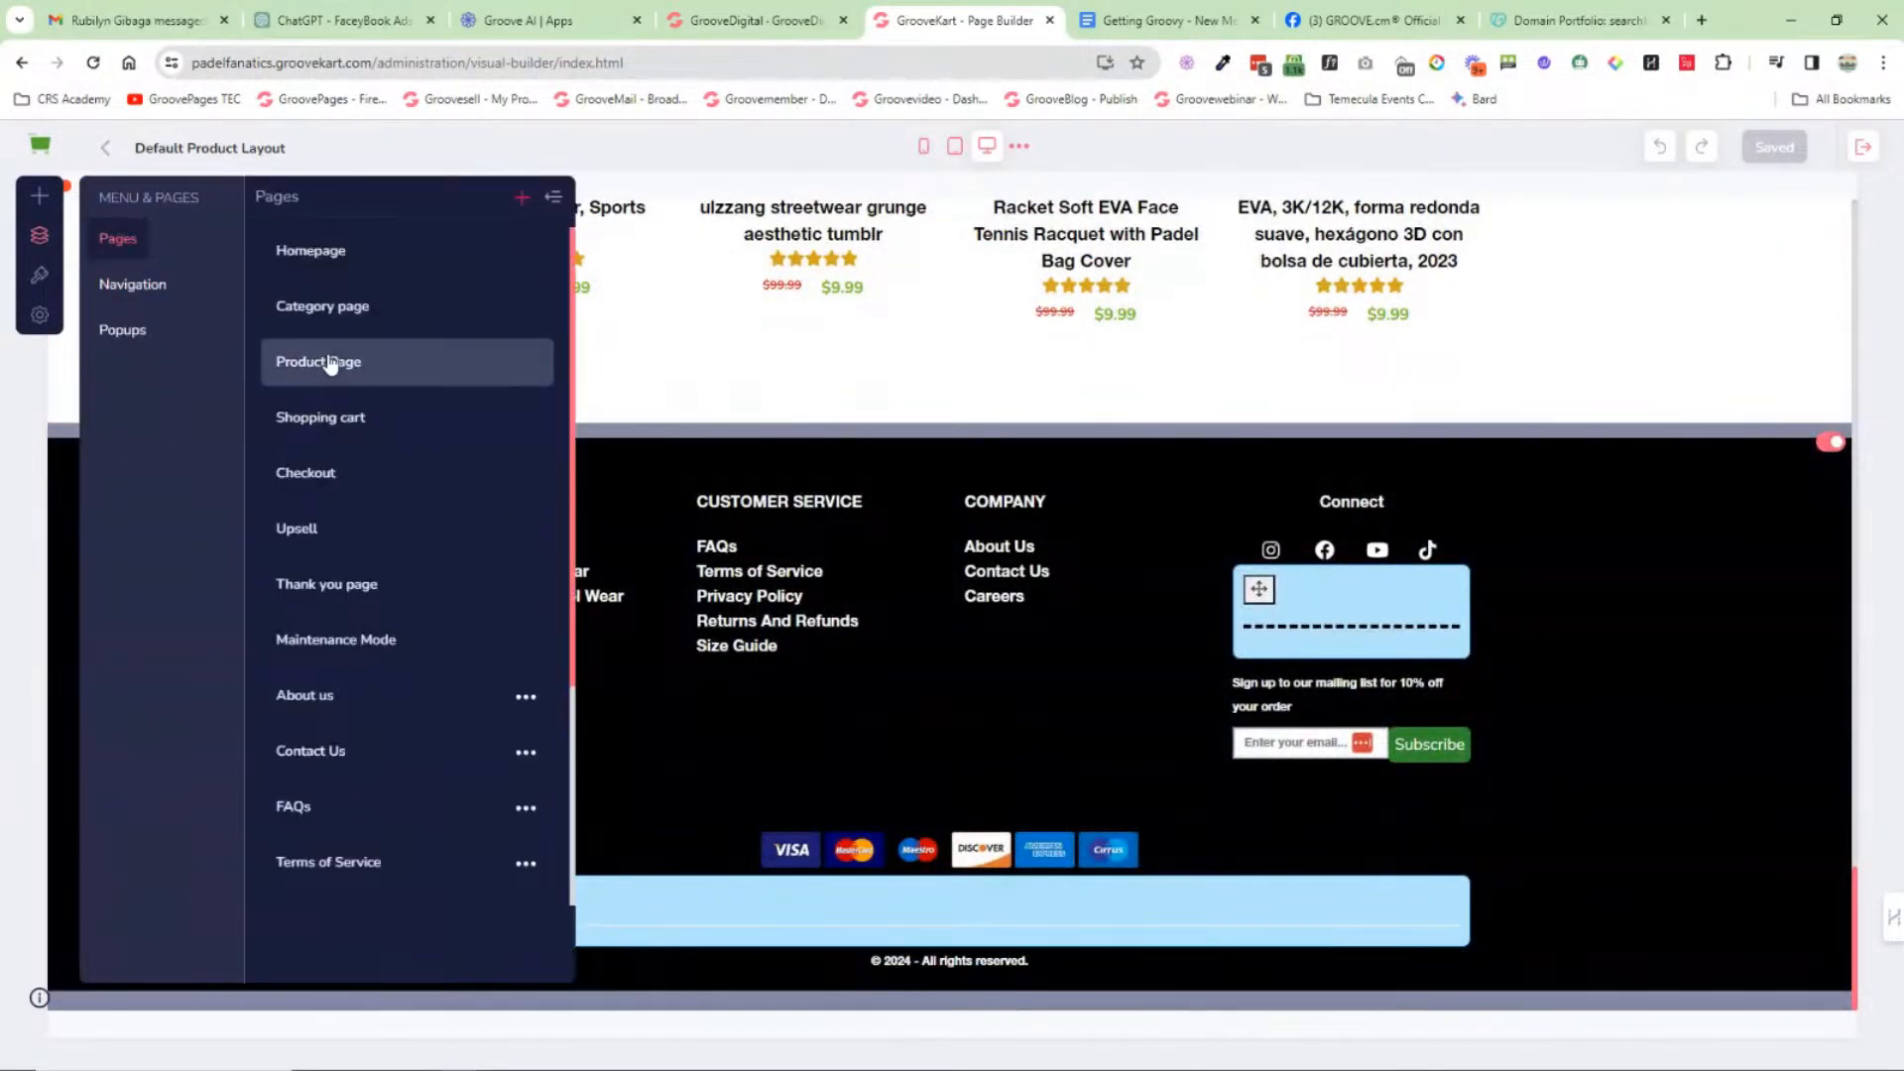
left_click(367, 417)
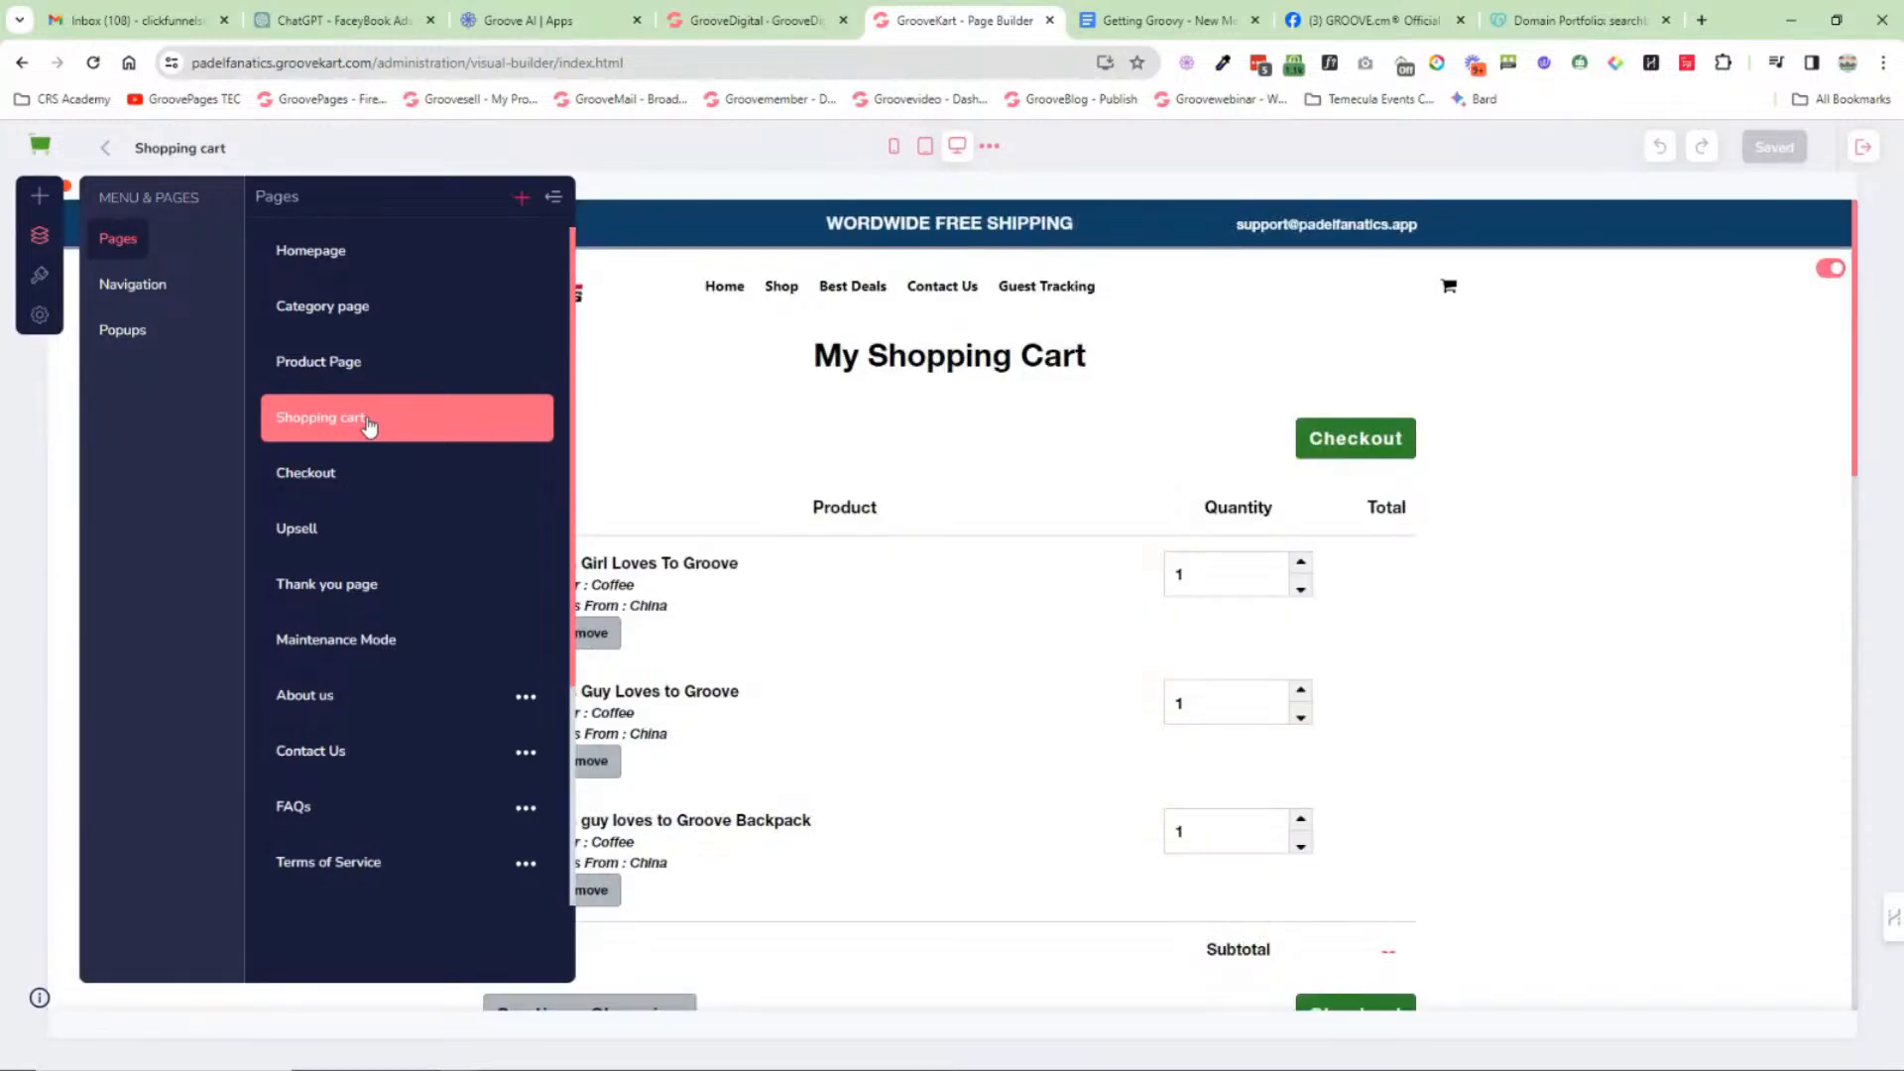
left_click(335, 252)
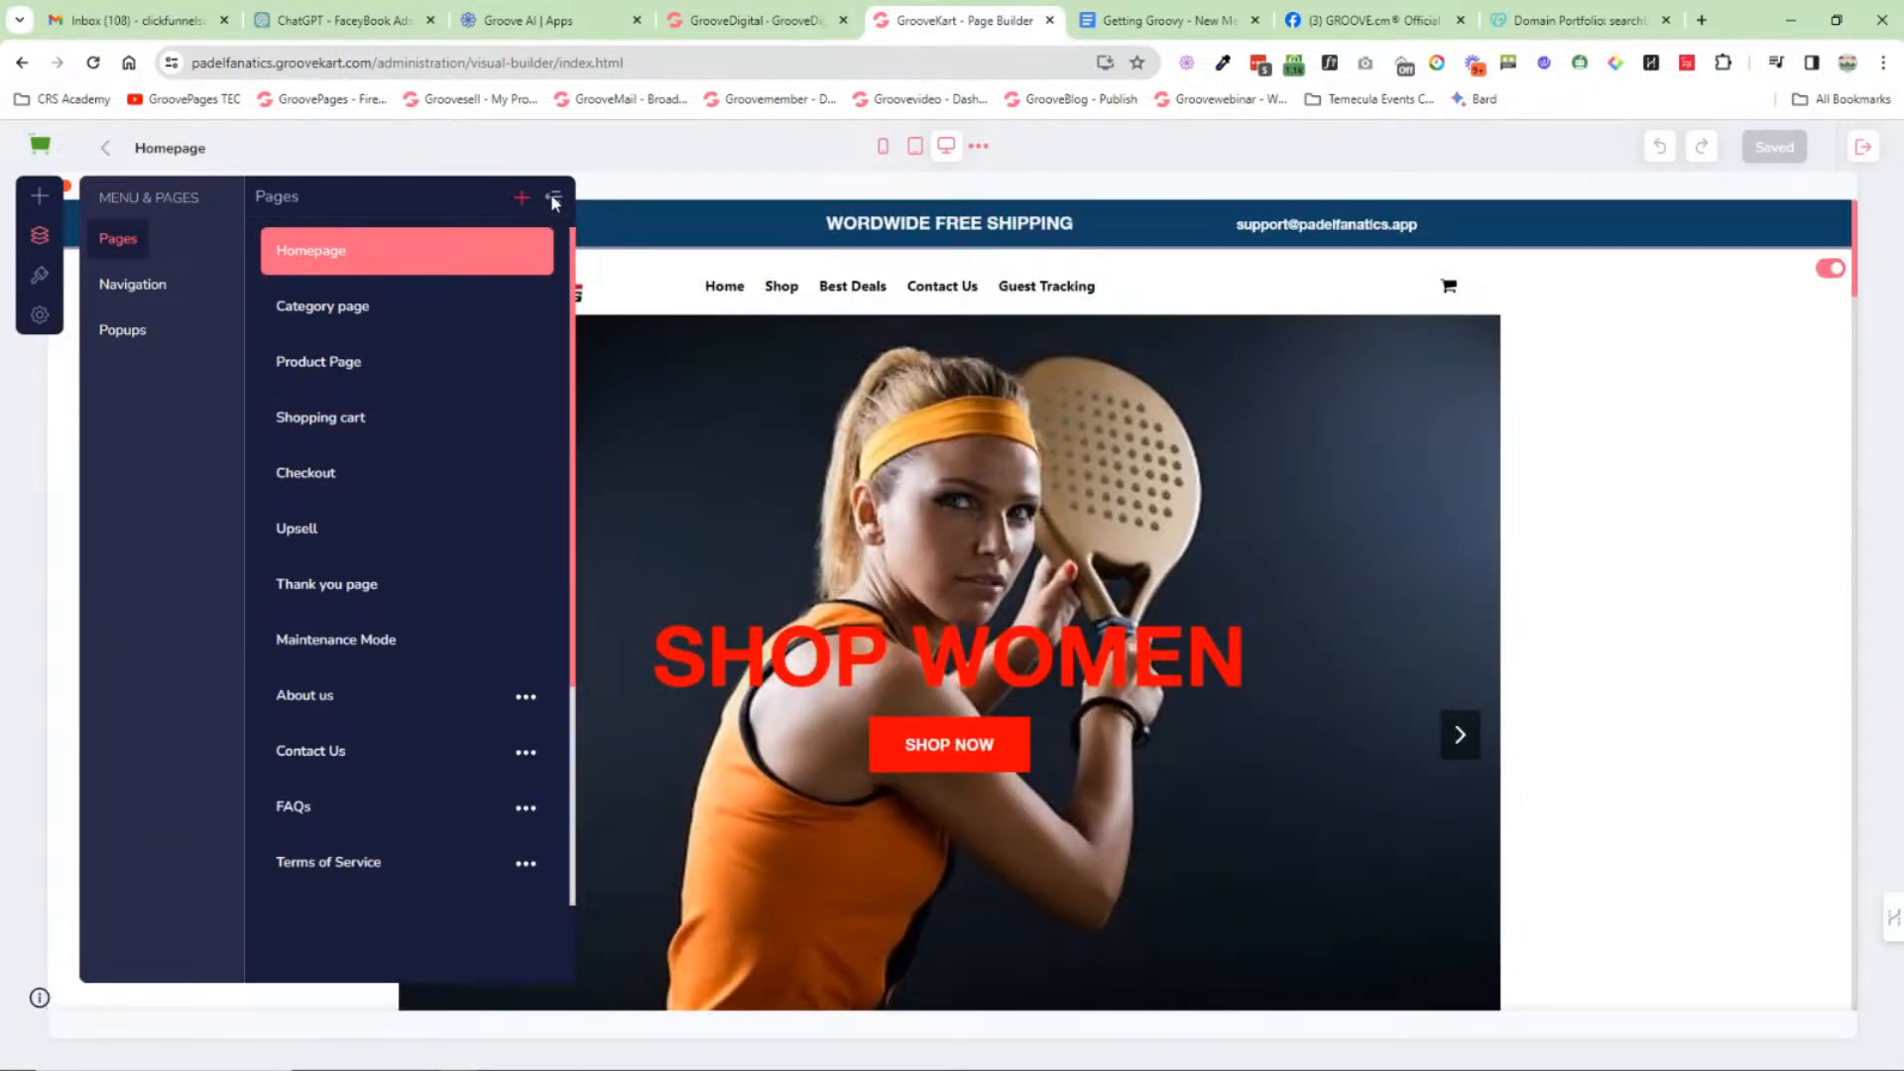
Step: Show the store's site navigation entries and its popups list
left_click(133, 285)
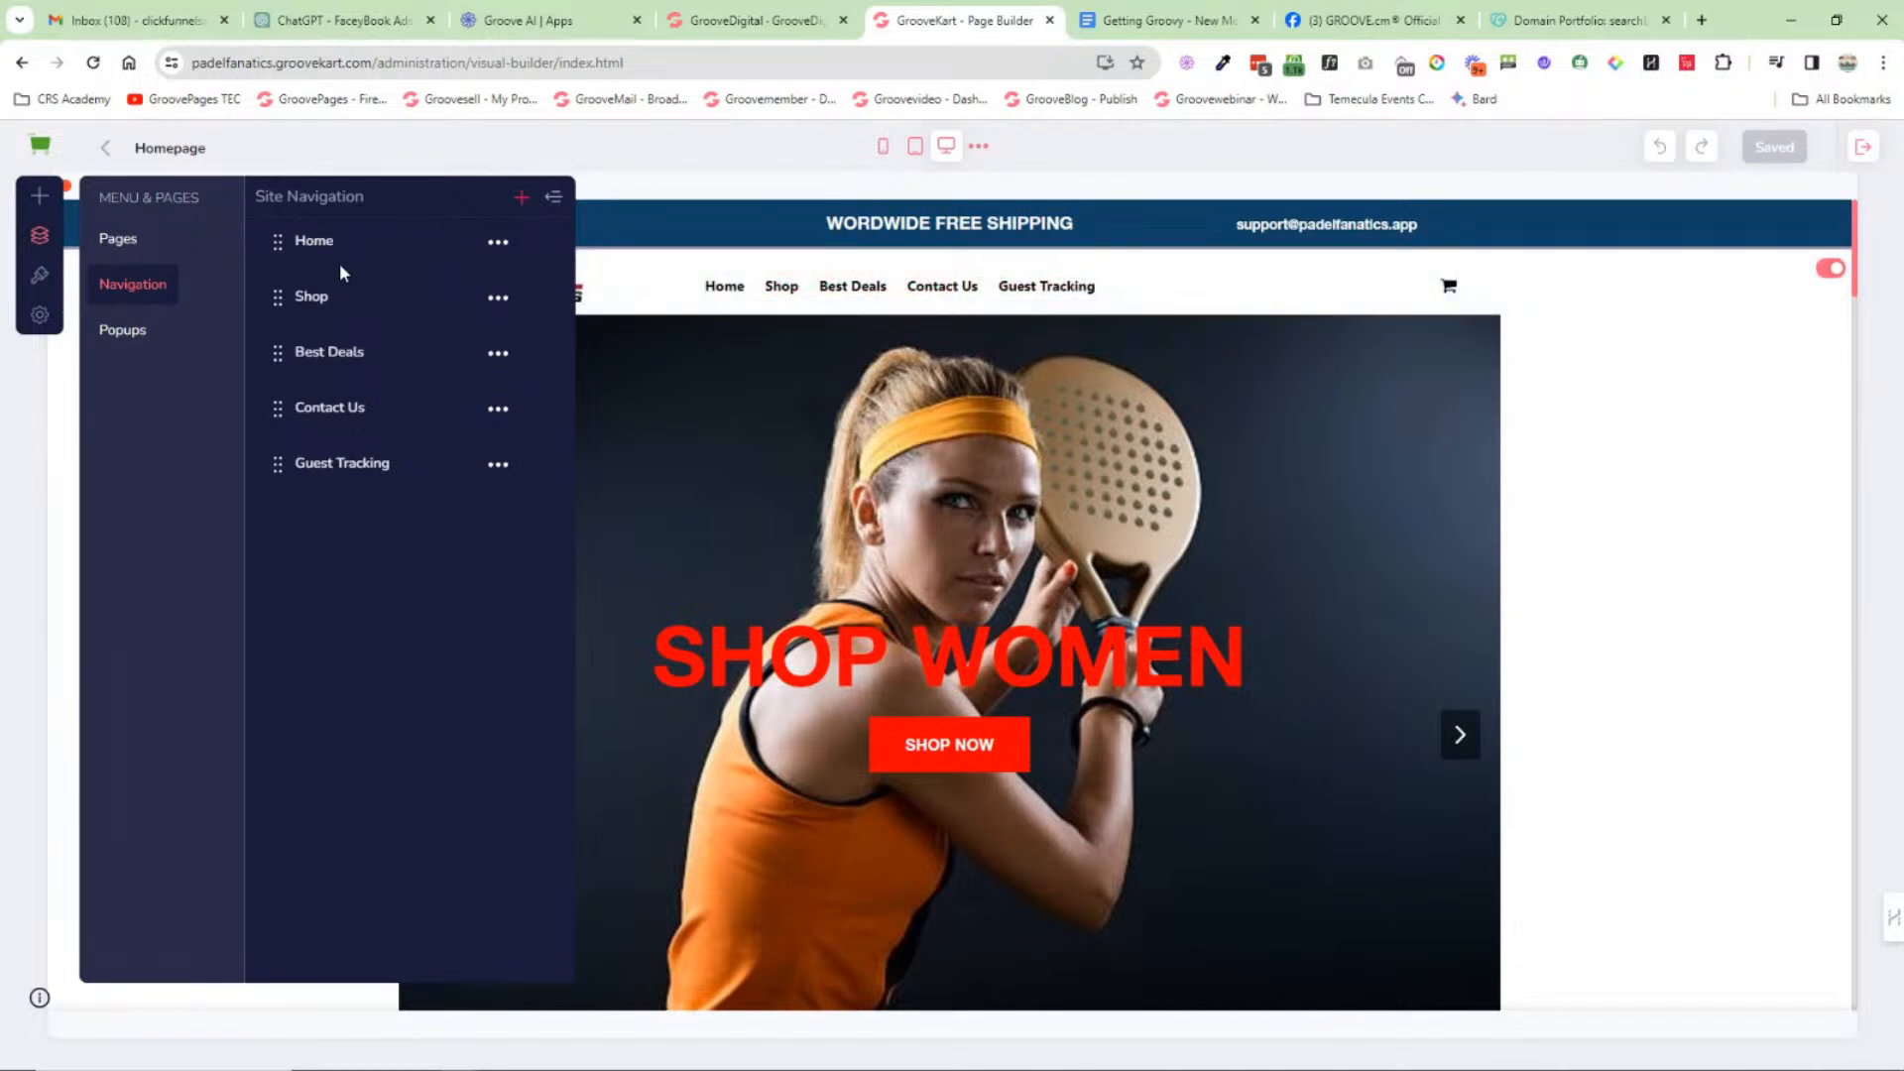
left_click(123, 331)
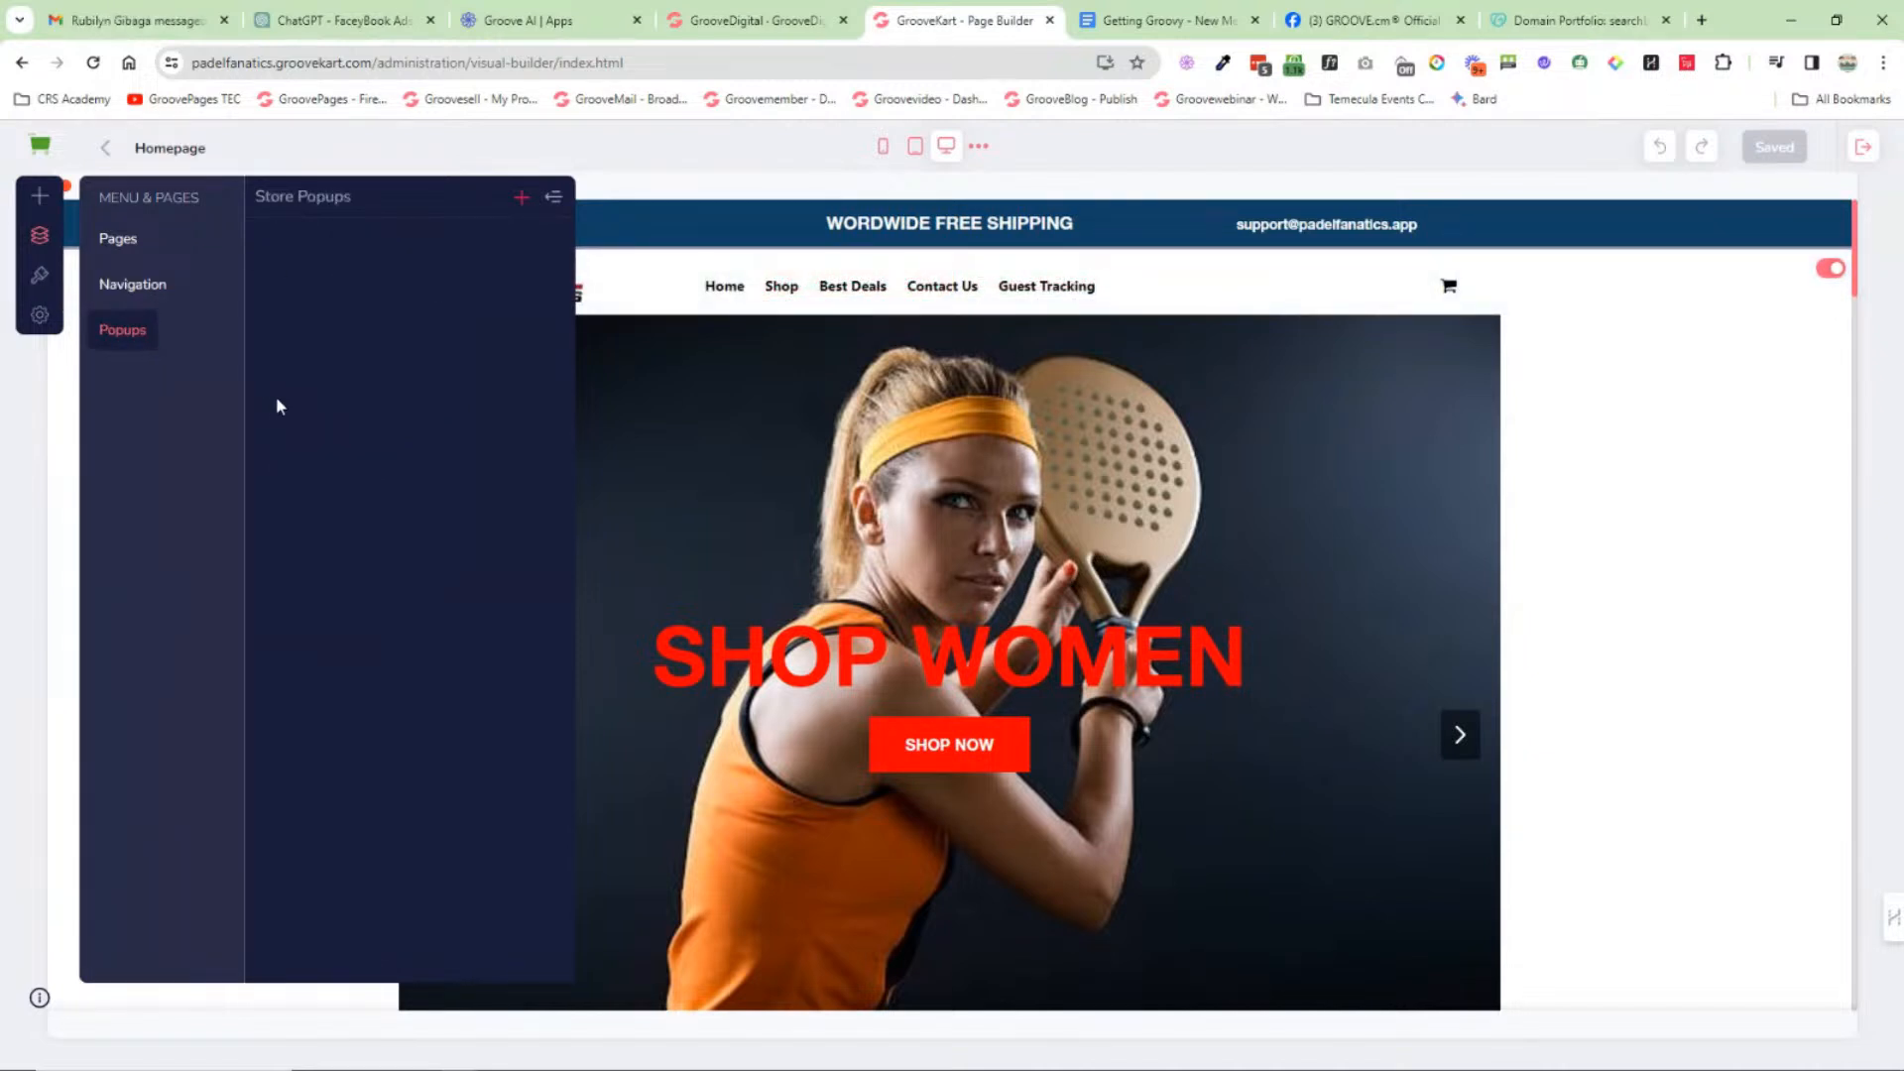
Step: Show the store's saved custom themes and browse the Basic theme collection
left_click(40, 275)
mouse_move(361, 378)
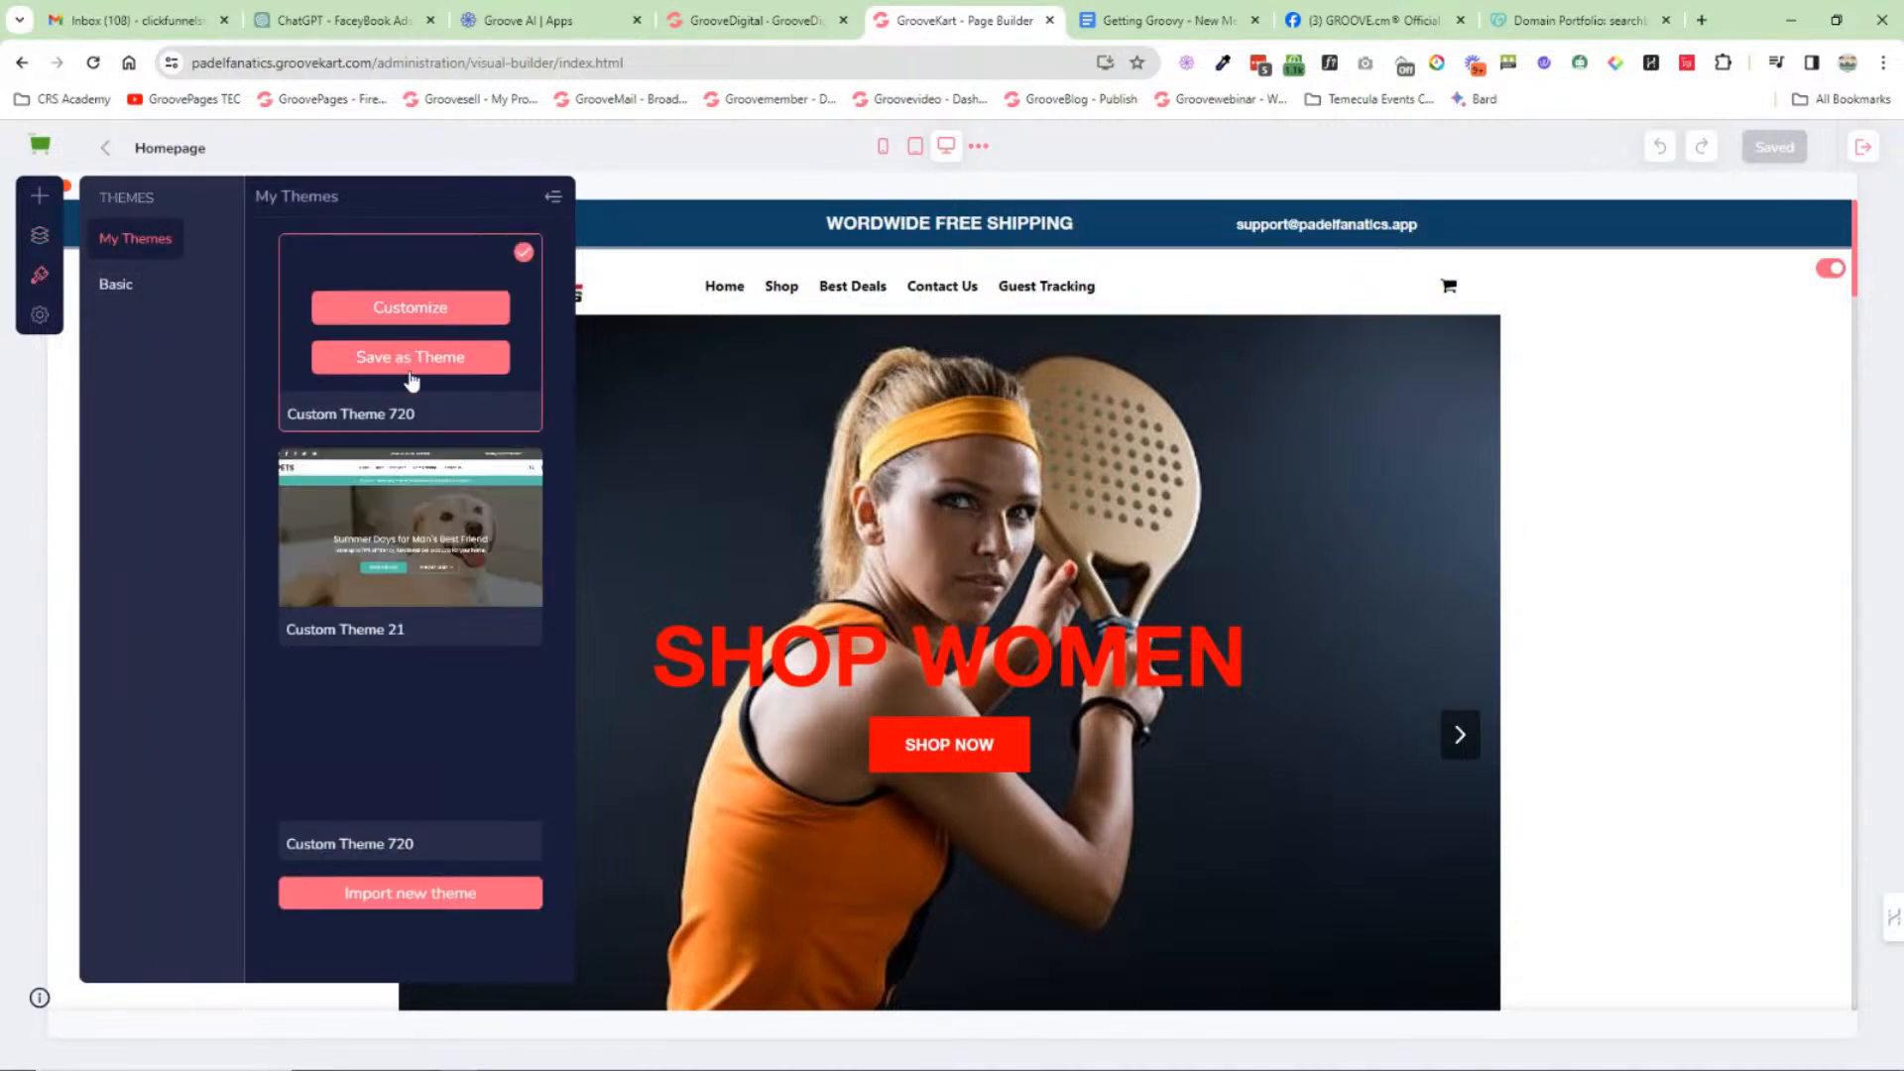
mouse_move(427, 556)
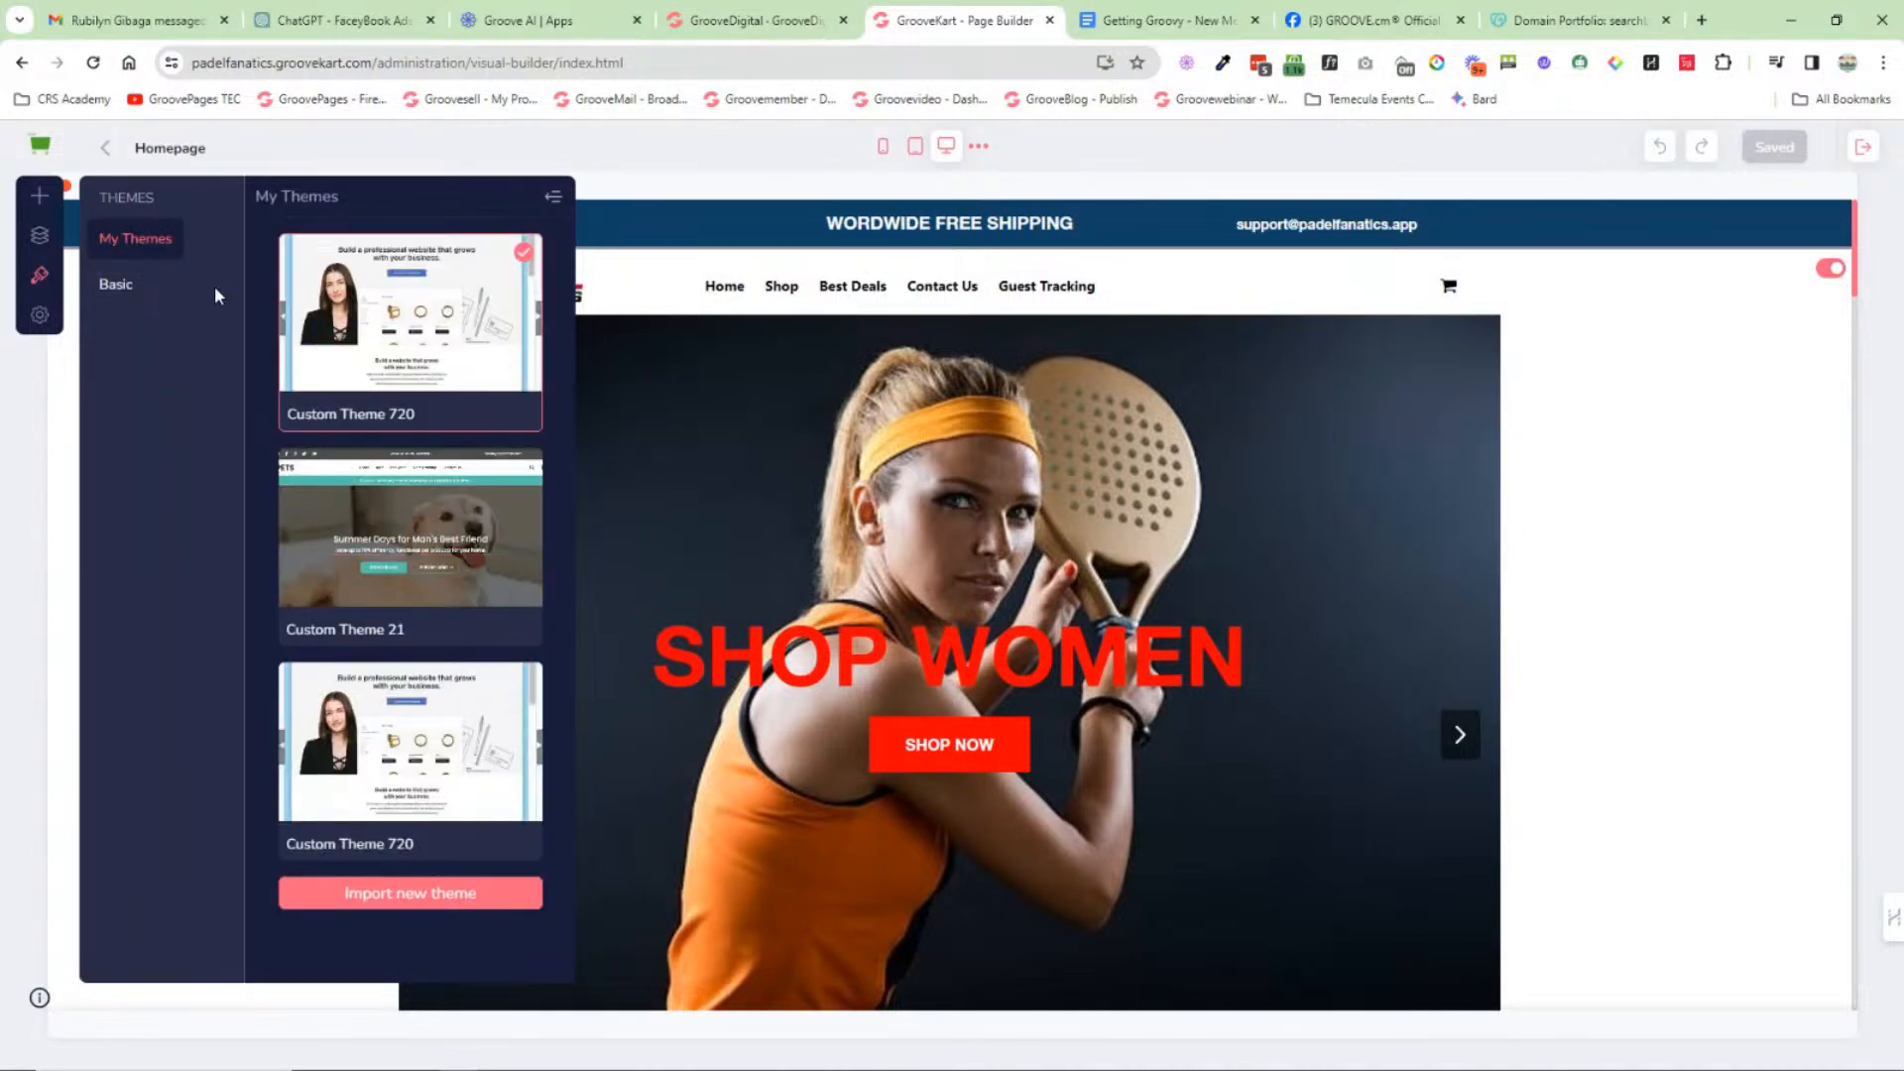
left_click(121, 287)
mouse_move(412, 469)
scroll(412, 469, "down", 10)
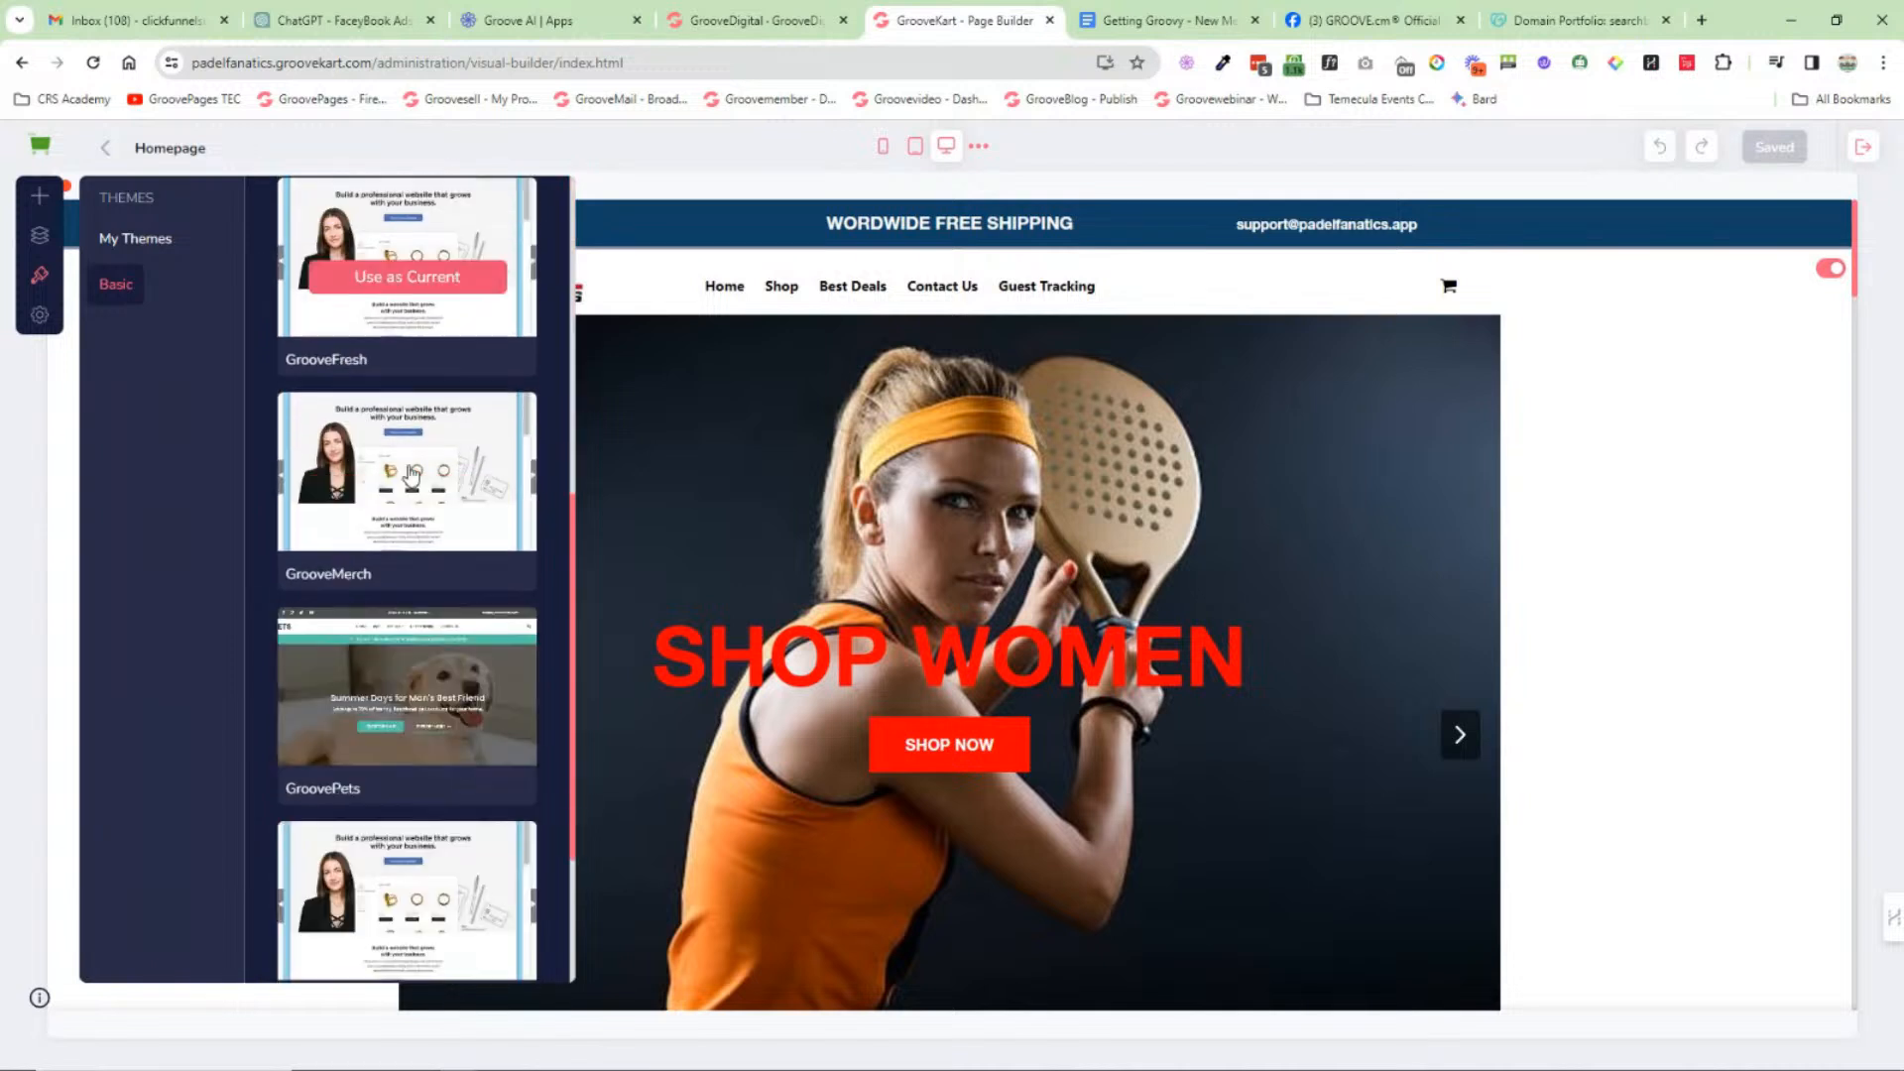
Step: Show the Homepage's background settings and its SEO settings for title, keywords, description and tracking code
left_click(40, 316)
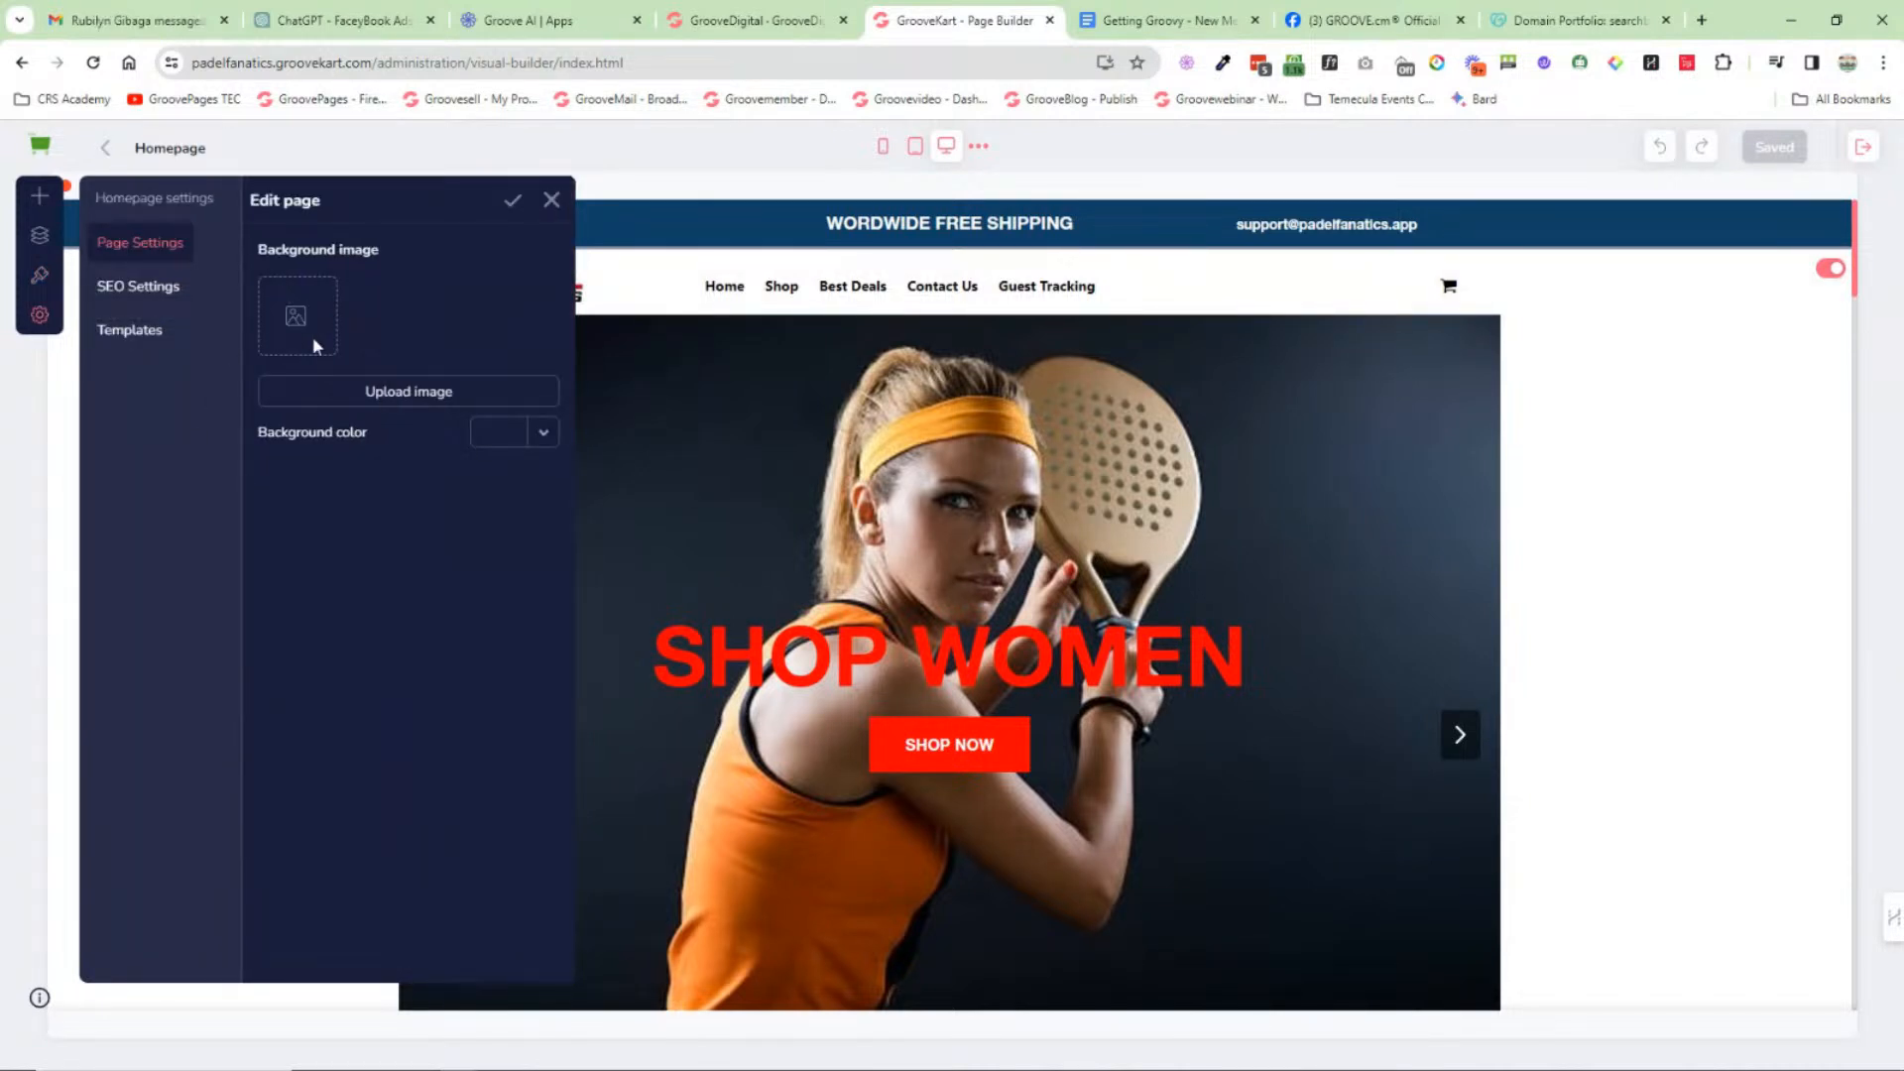
left_click(164, 290)
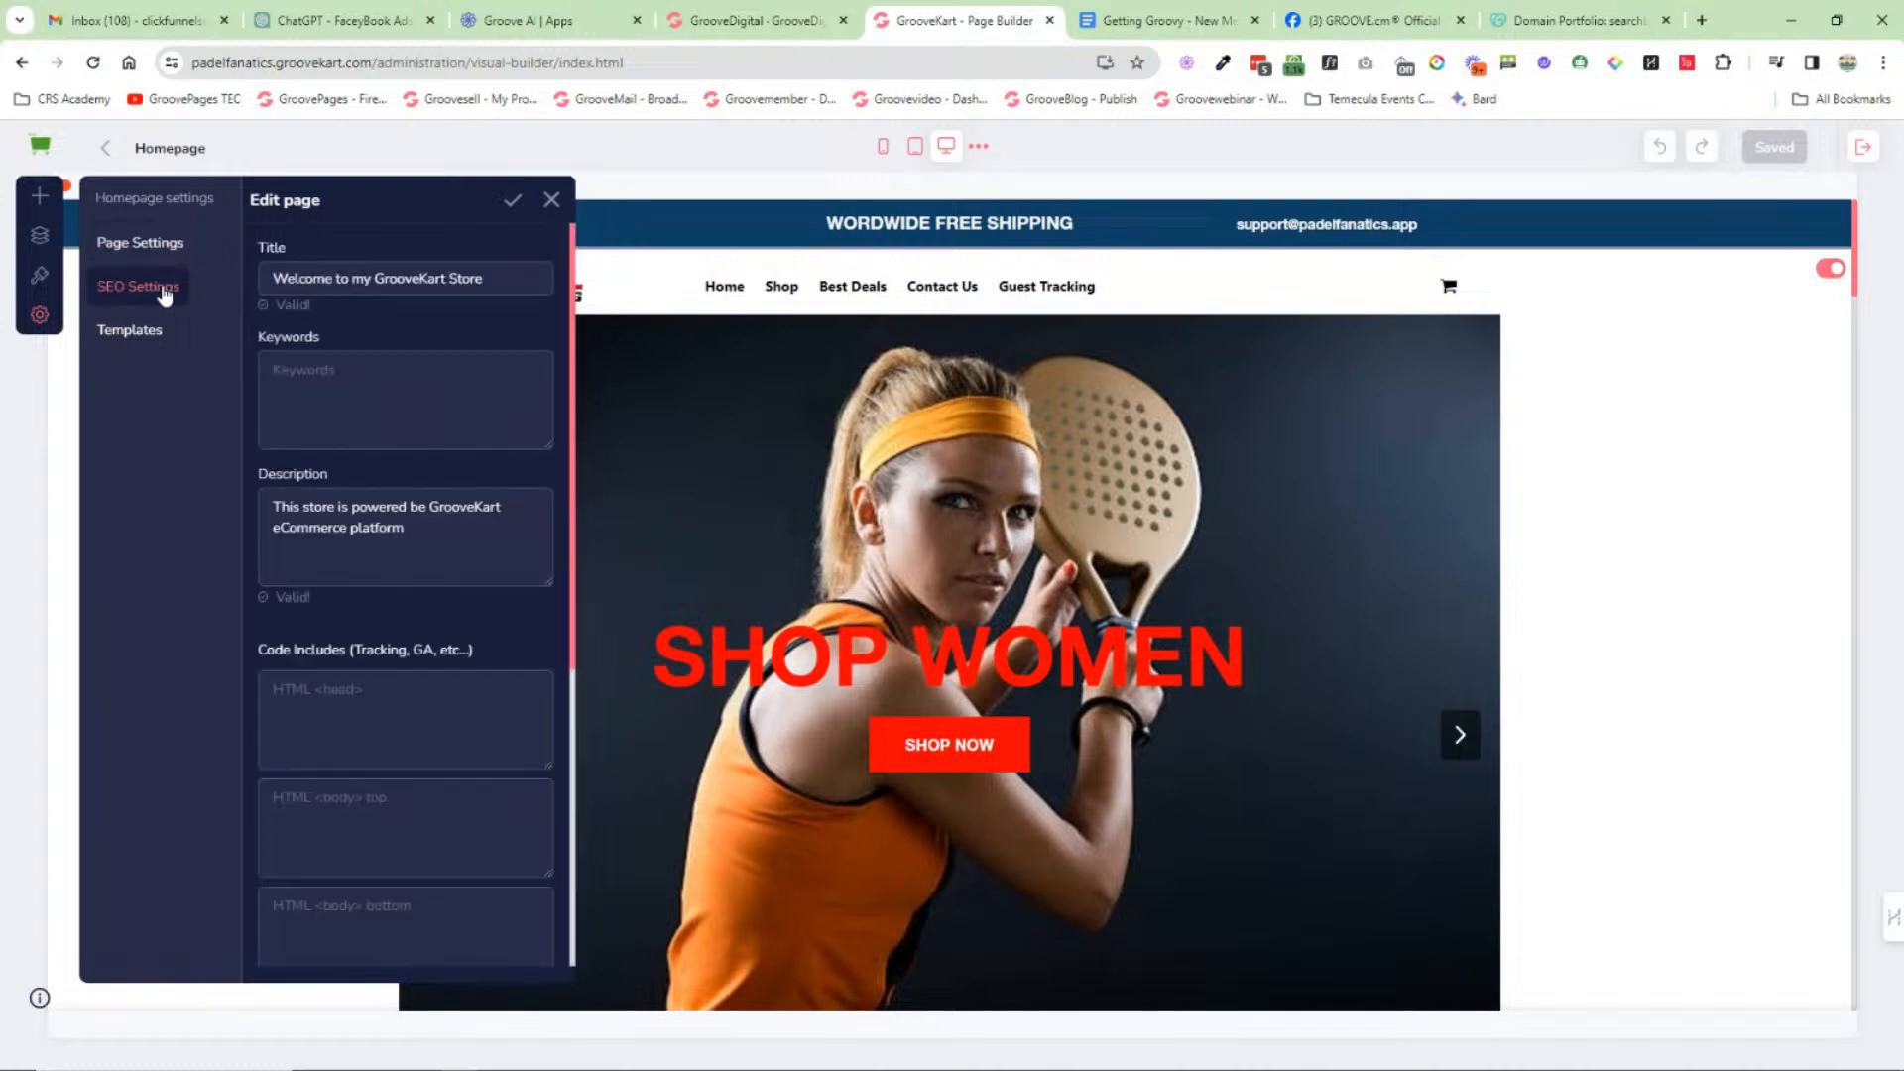
Step: Browse the importable homepage templates down to Watches and close the template list
left_click(144, 337)
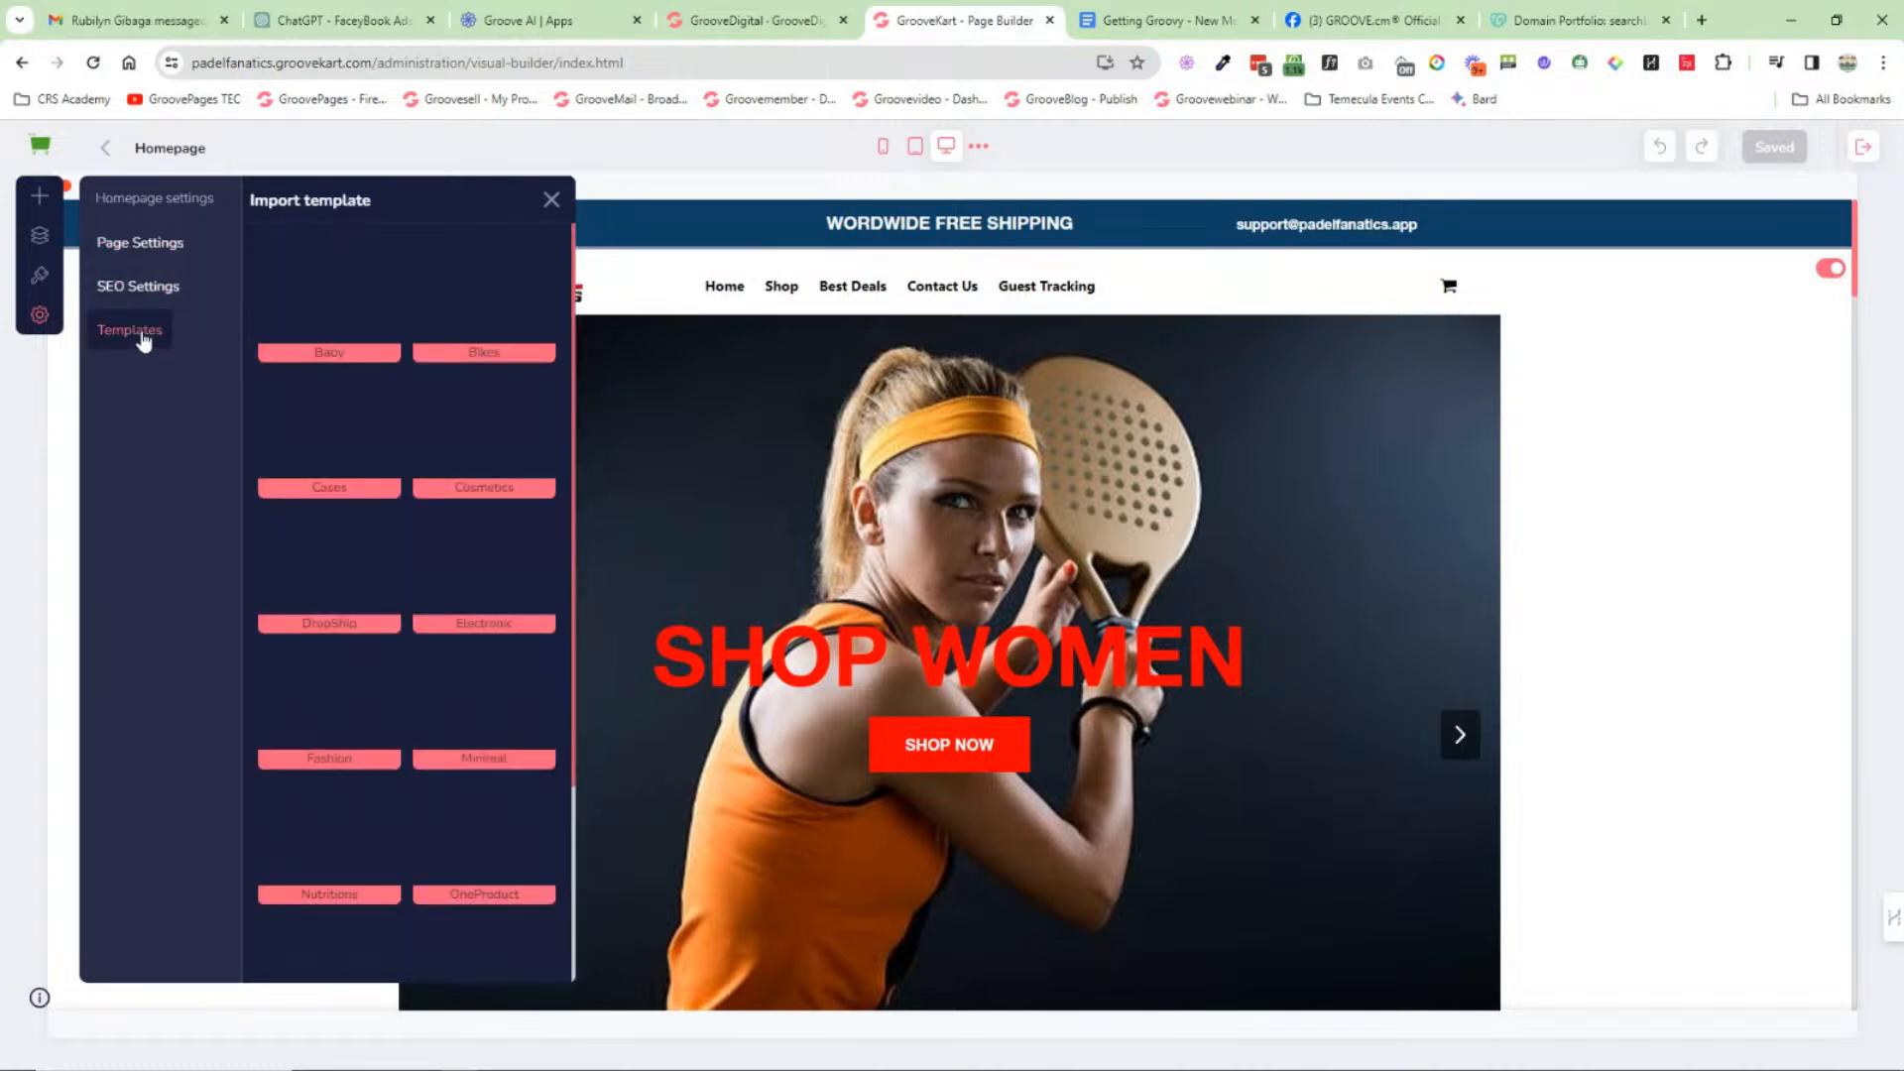
scroll(417, 417, "down", 4)
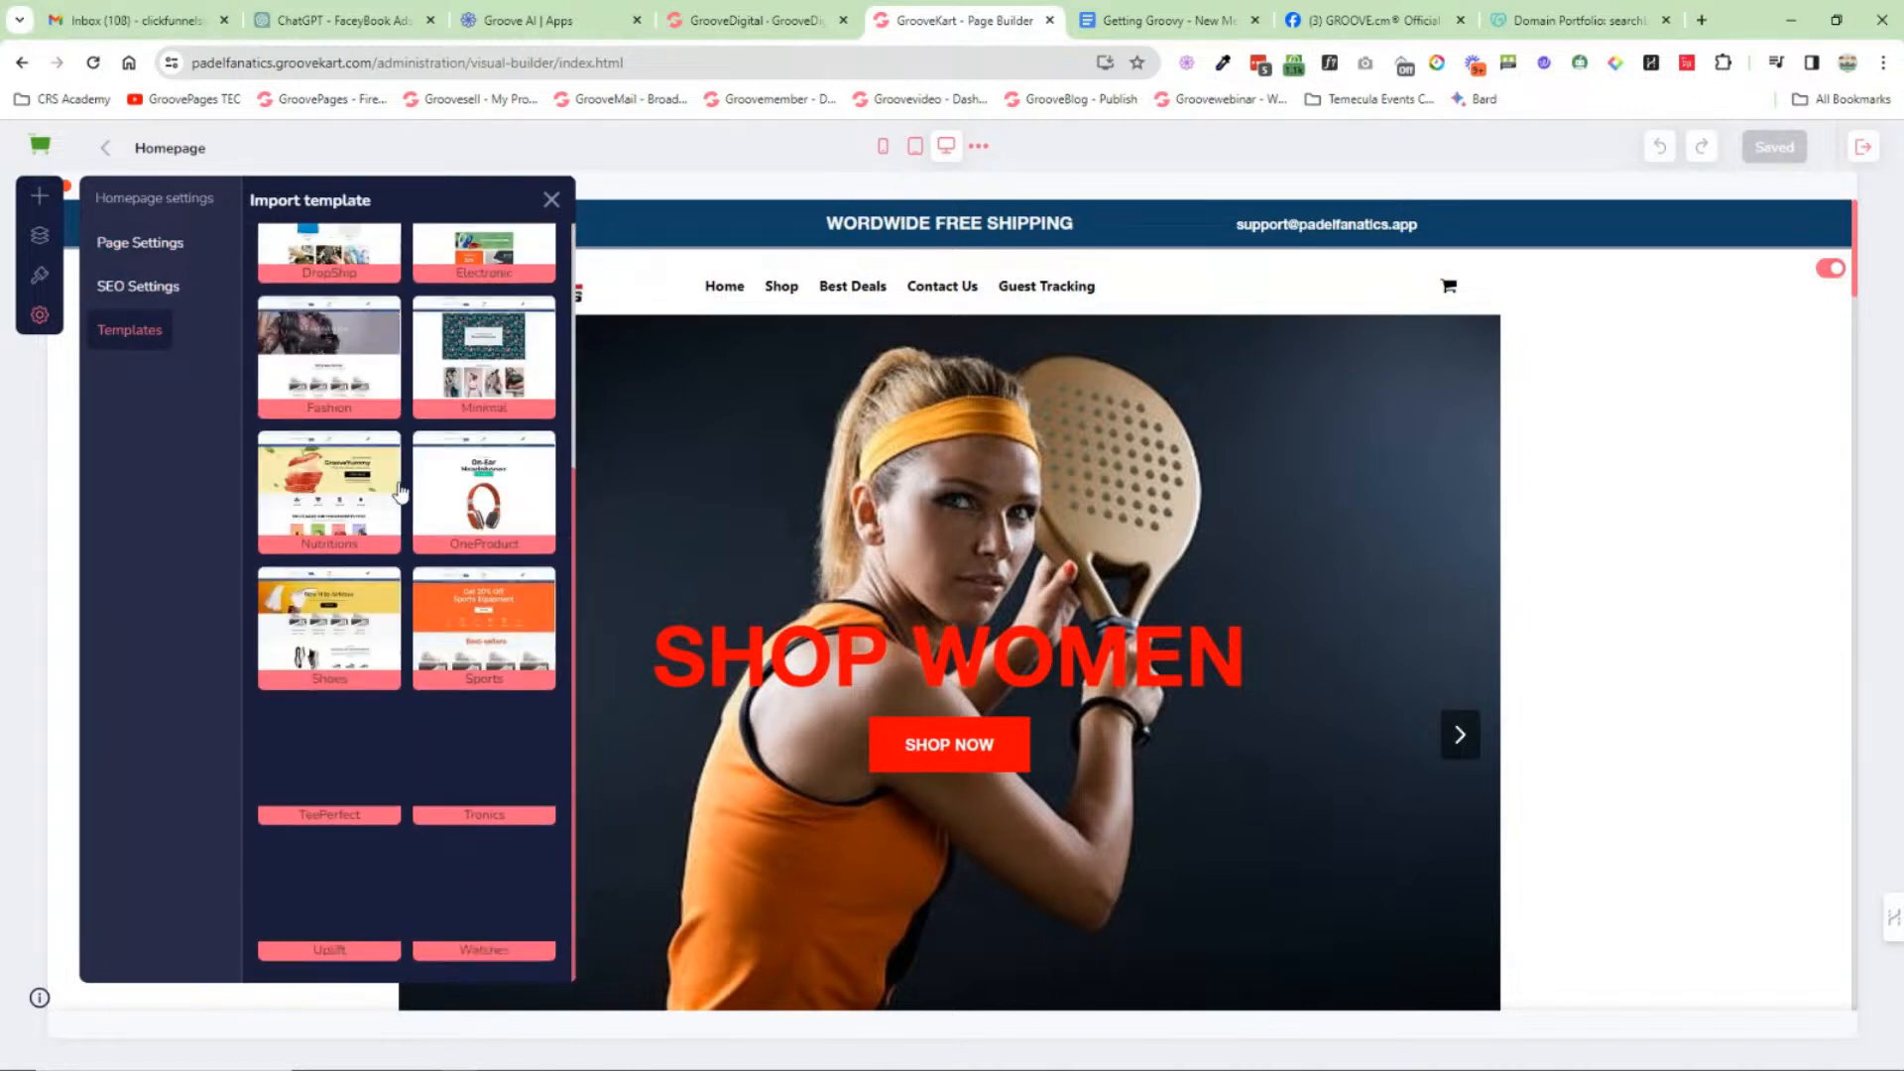
left_click(551, 200)
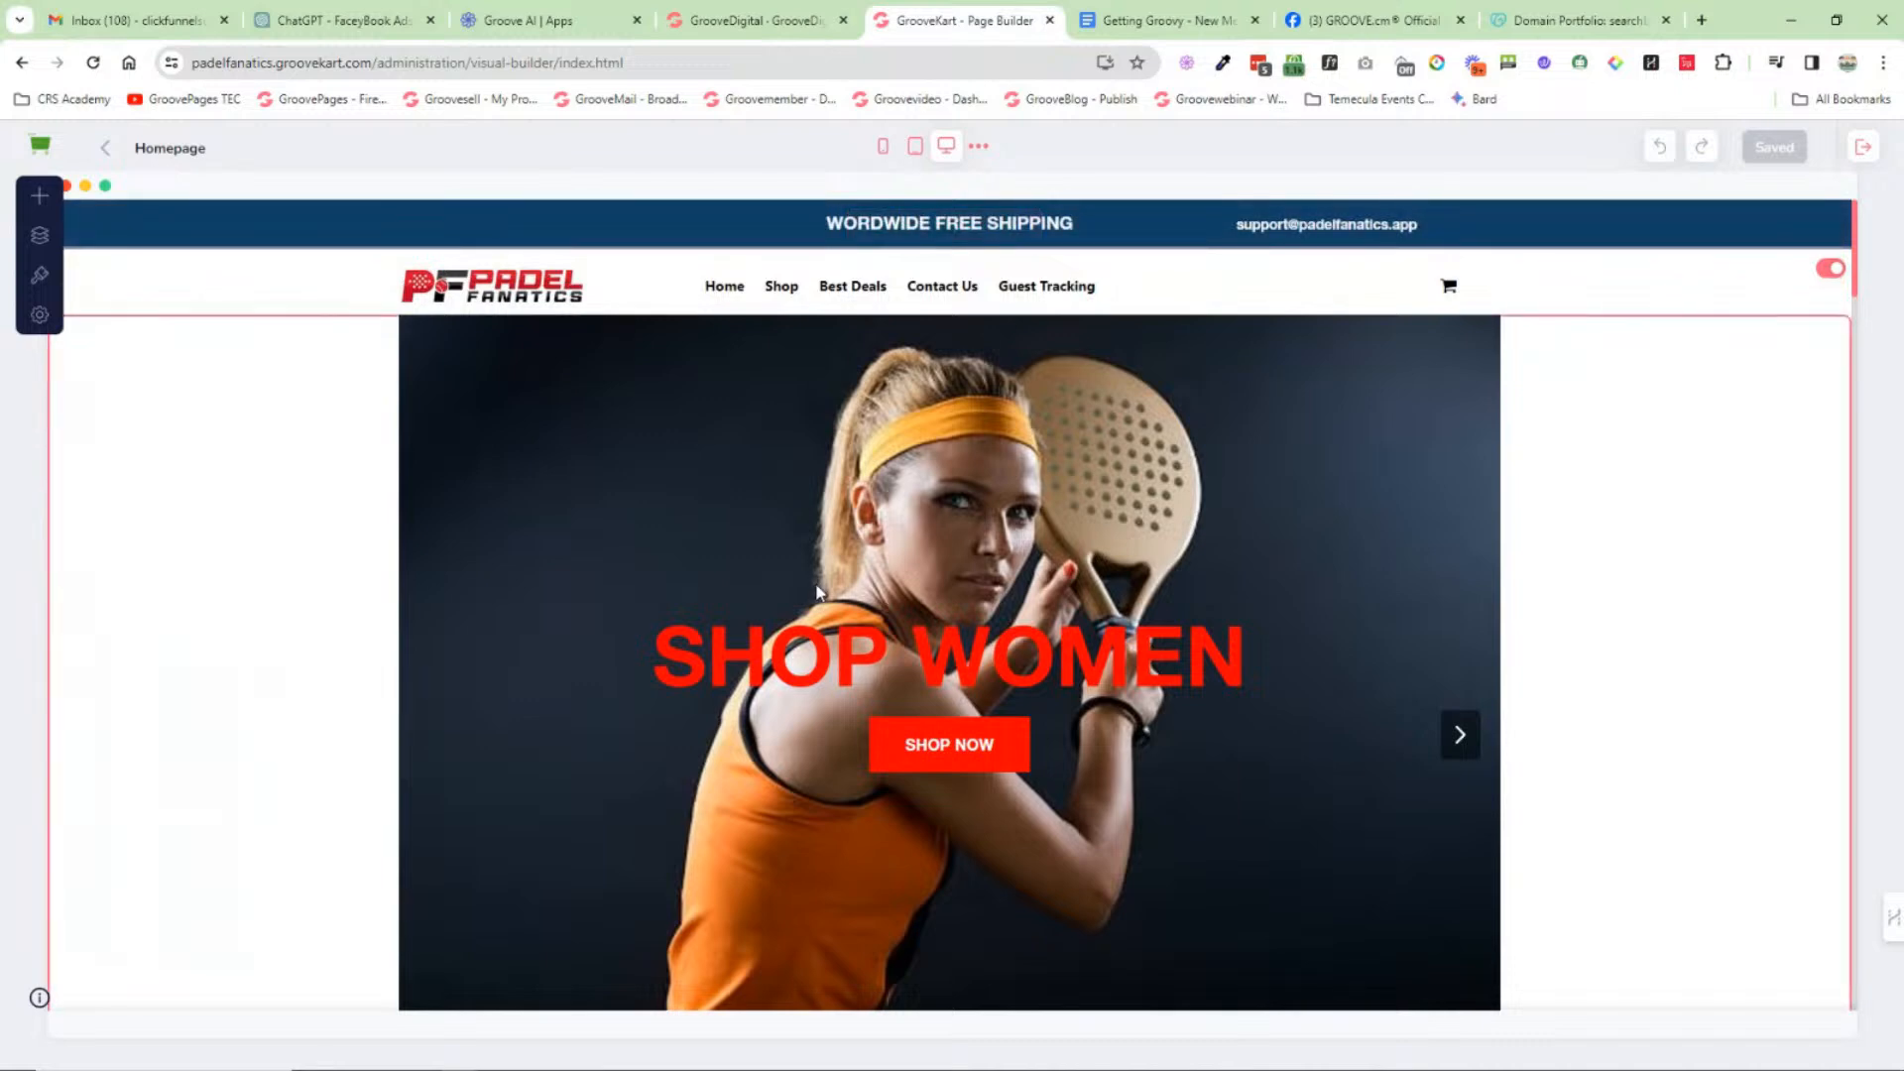
Step: View the settings of the products list under the homepage's Gear Up heading and close them without changes
scroll(819, 588, "down", 5)
scroll(820, 588, "down", 1)
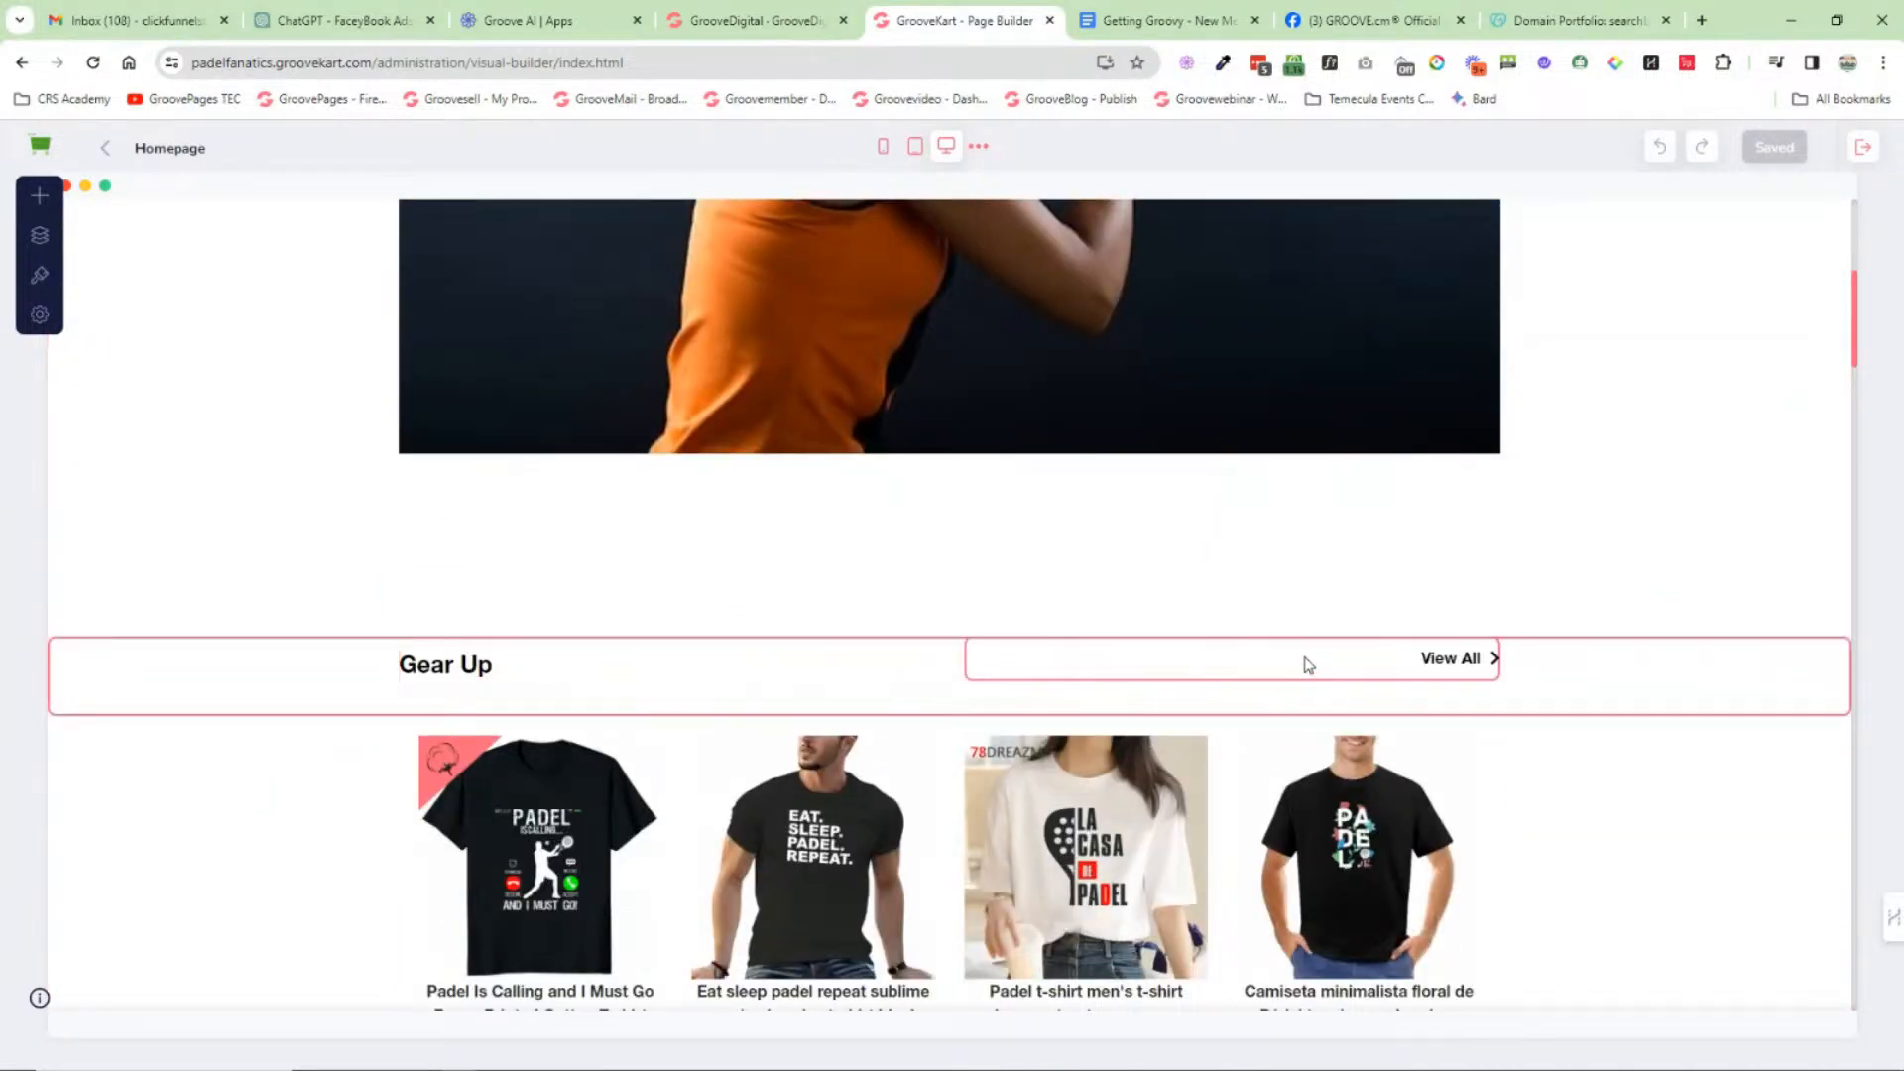
scroll(459, 694, "down", 2)
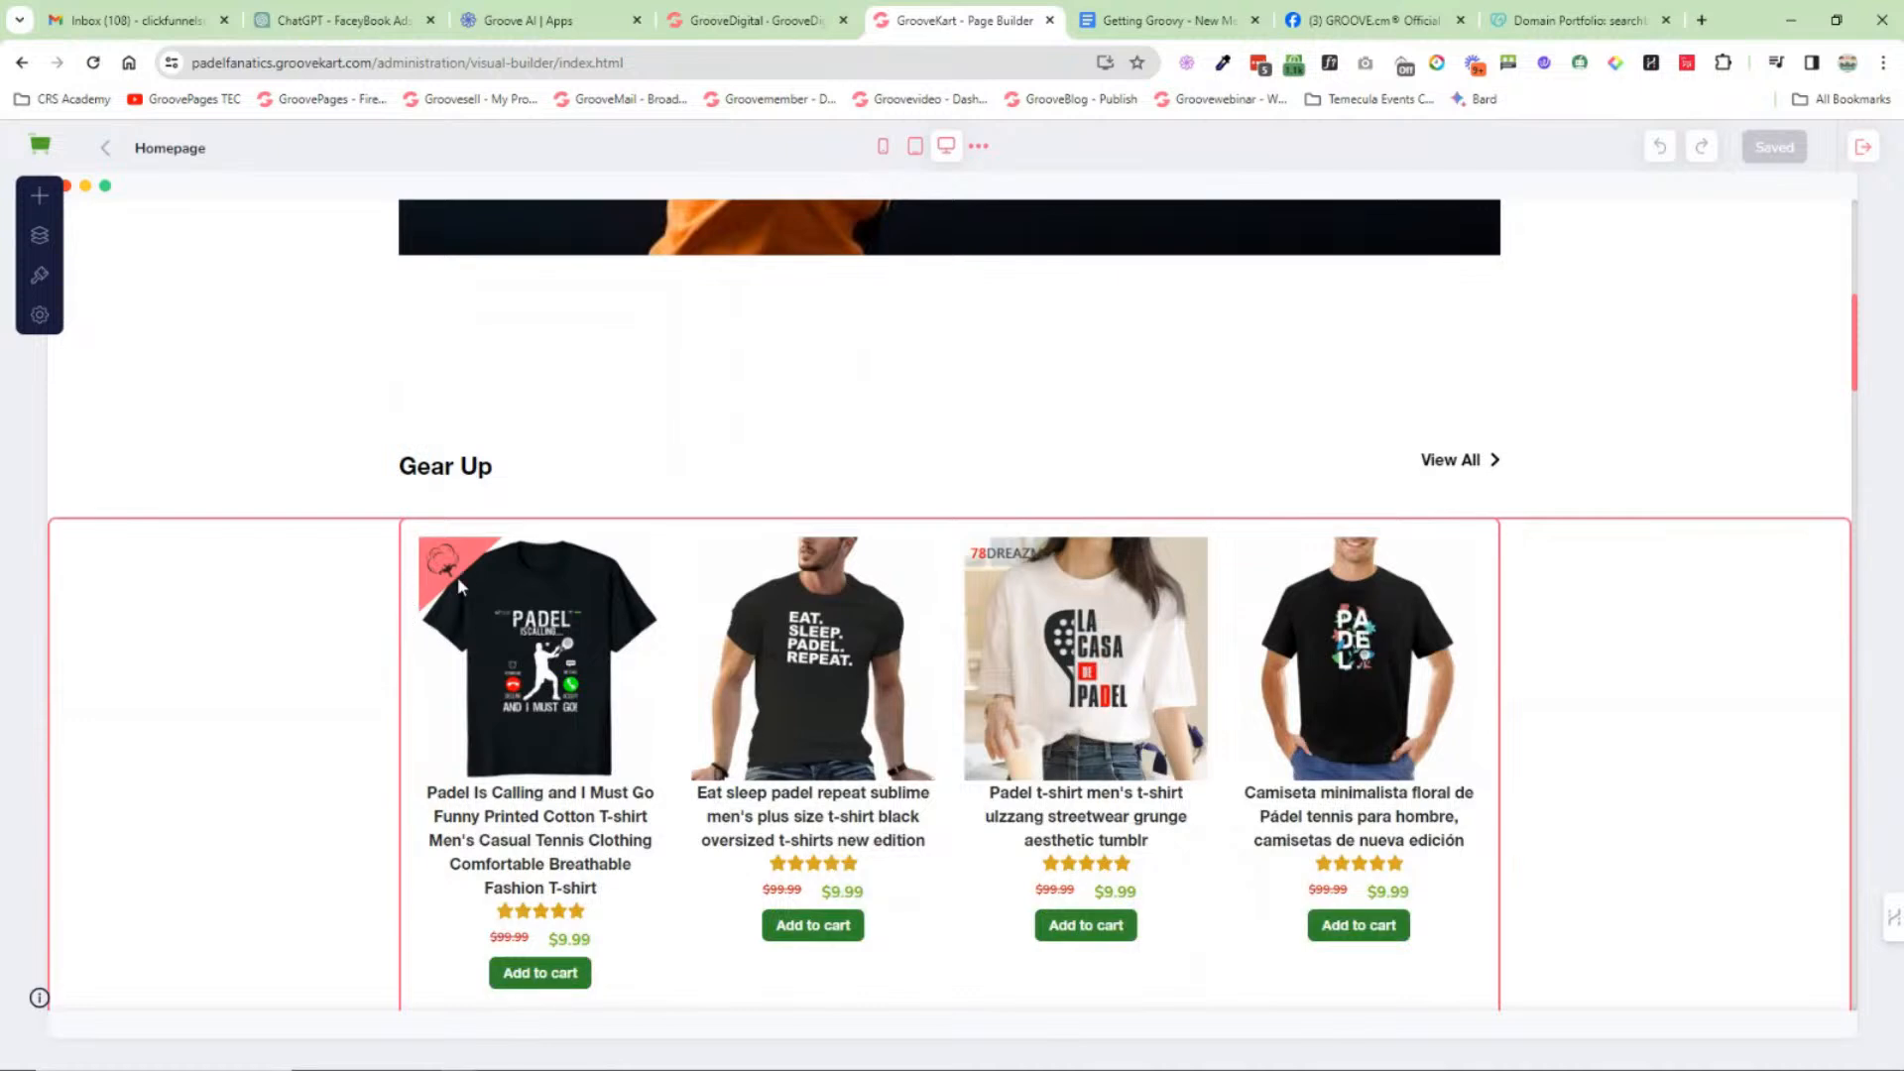
left_click(655, 545)
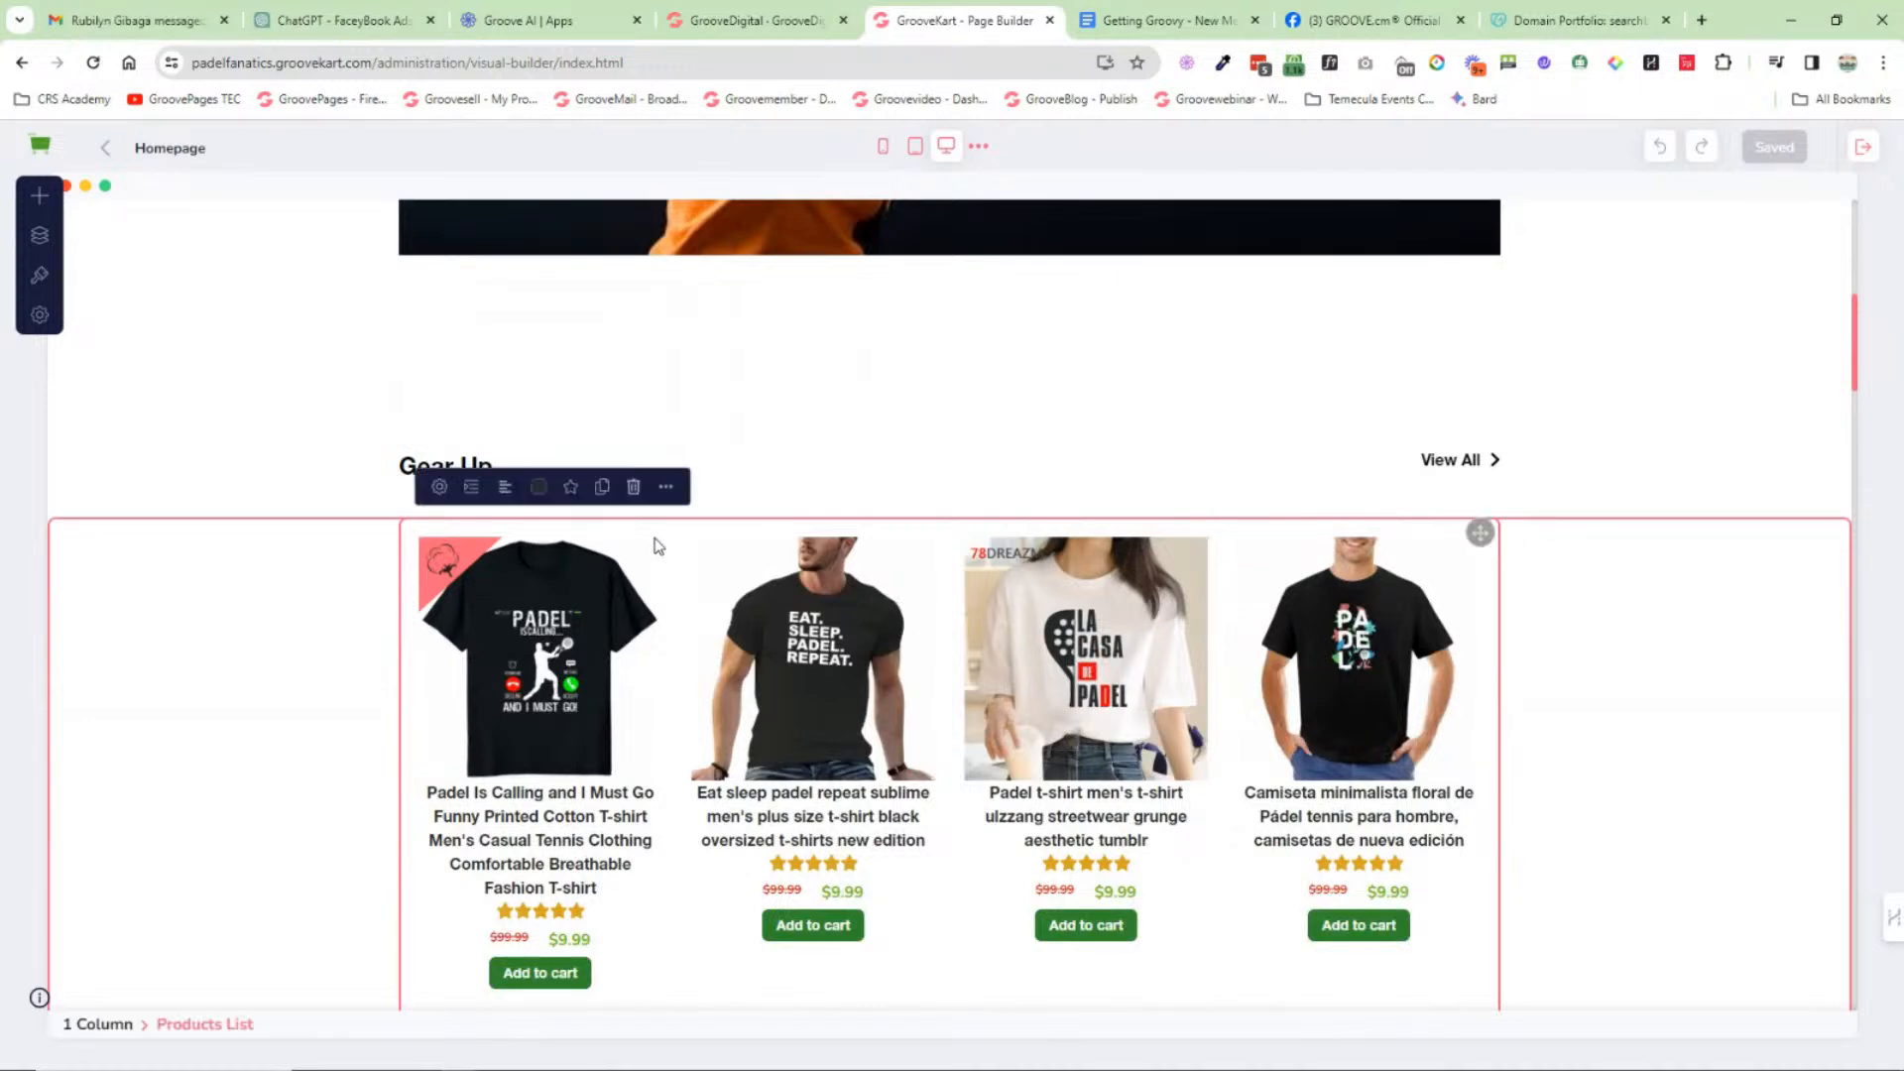
left_click(439, 487)
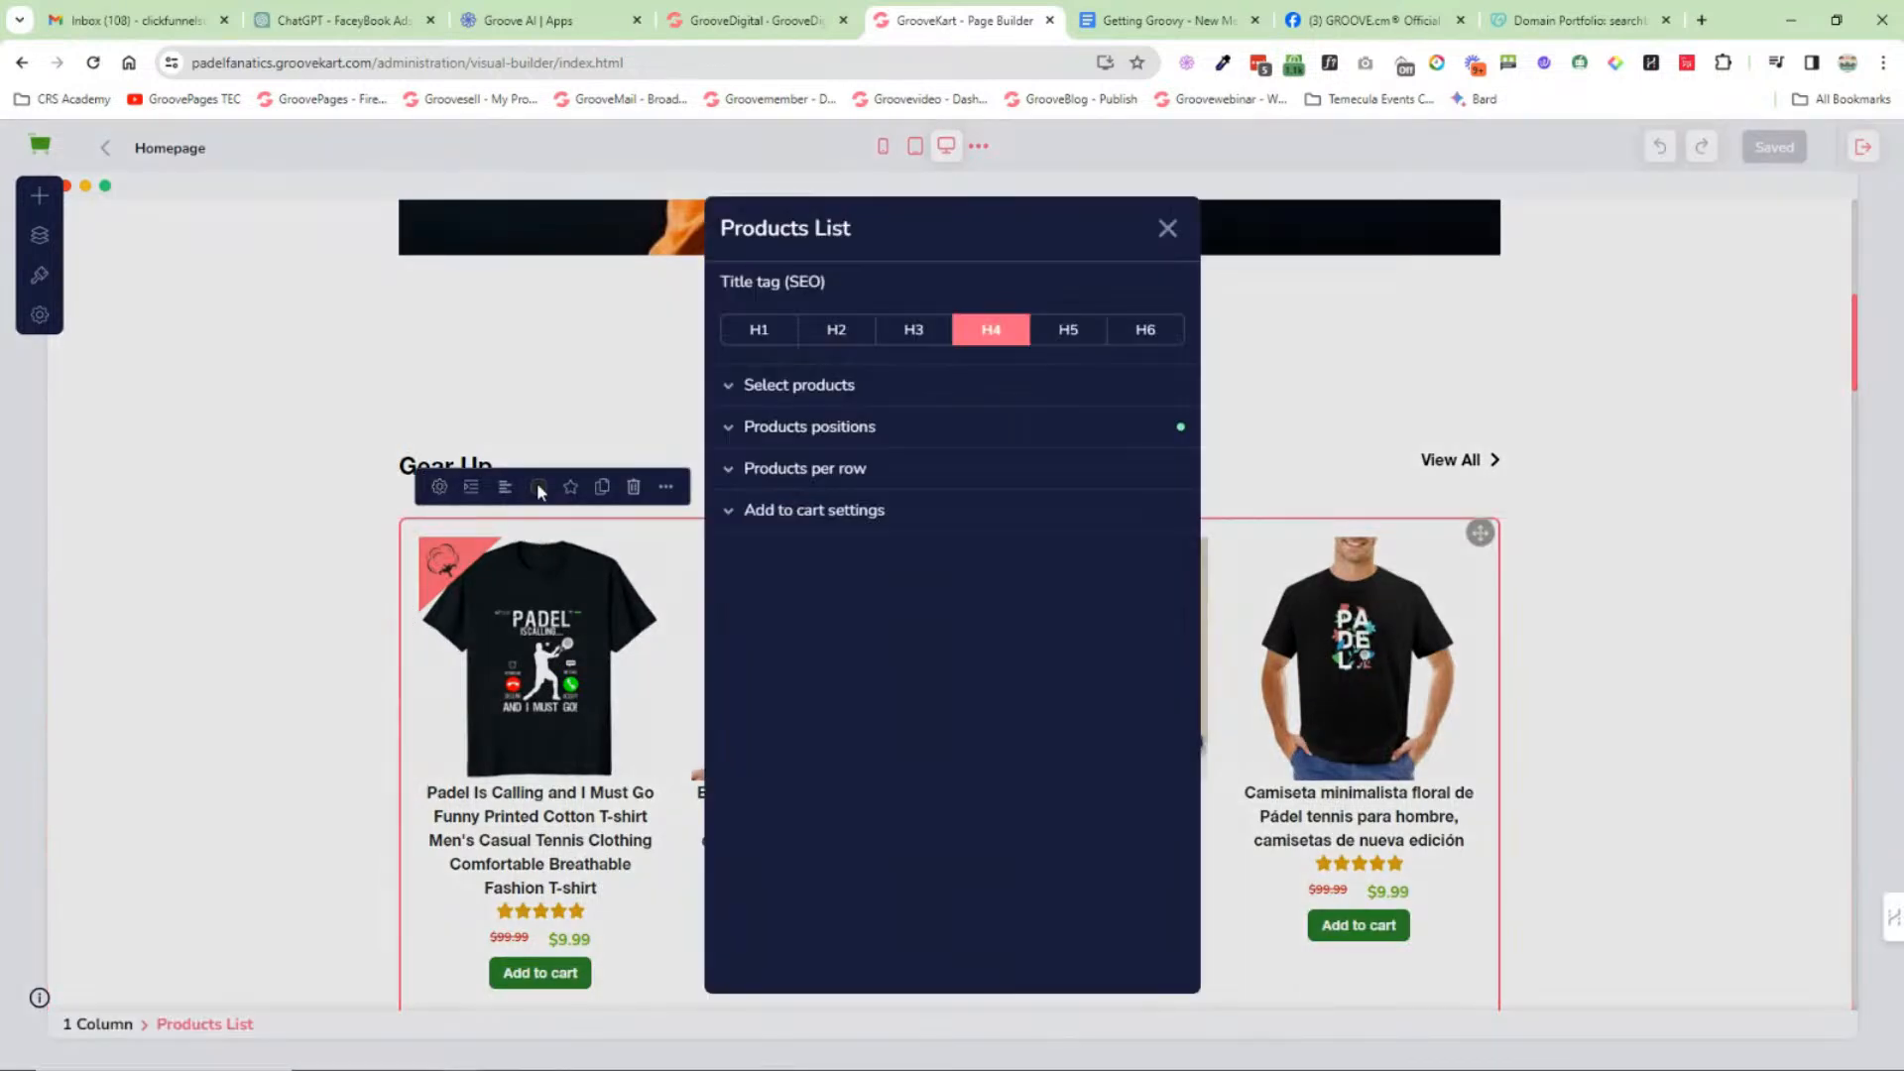
left_click(1167, 230)
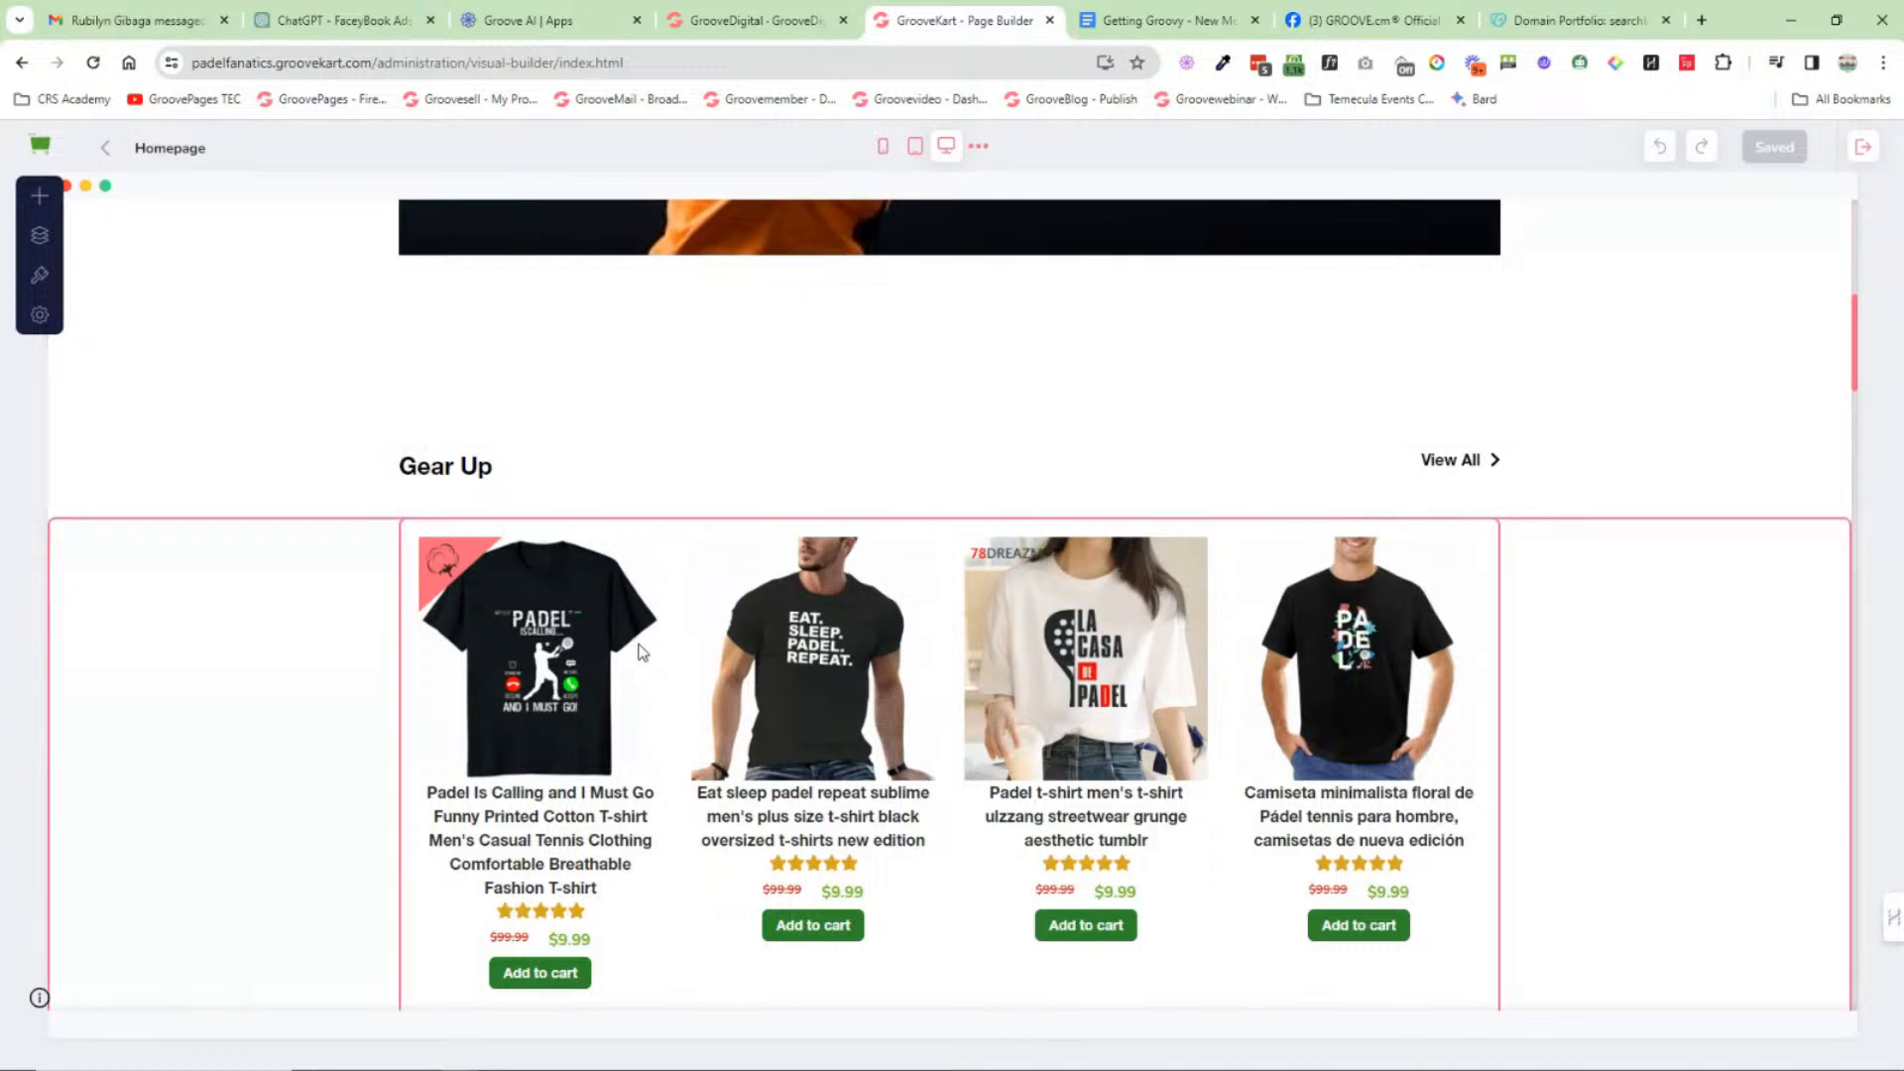
Step: View the settings of the Men's Padel Wear carousel and close them without changes
scroll(603, 622, "down", 5)
left_click(568, 679)
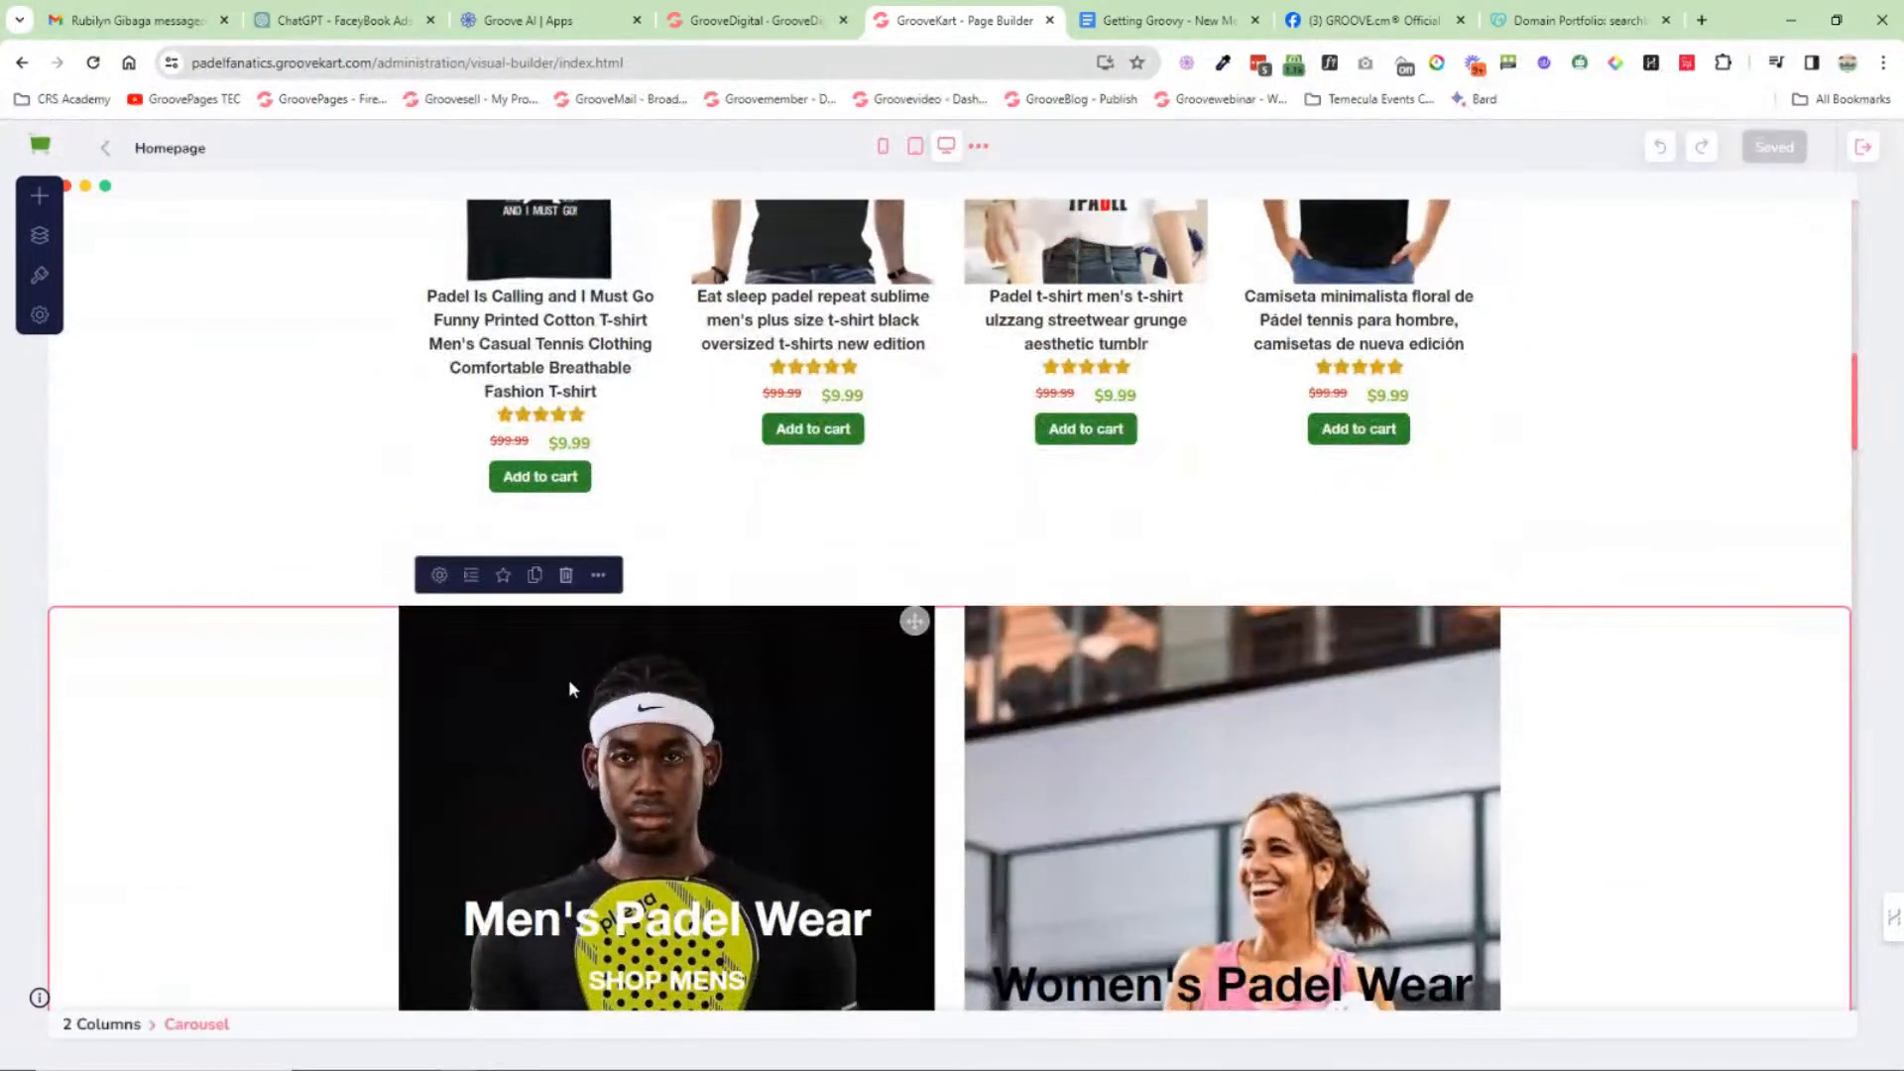
left_click(440, 575)
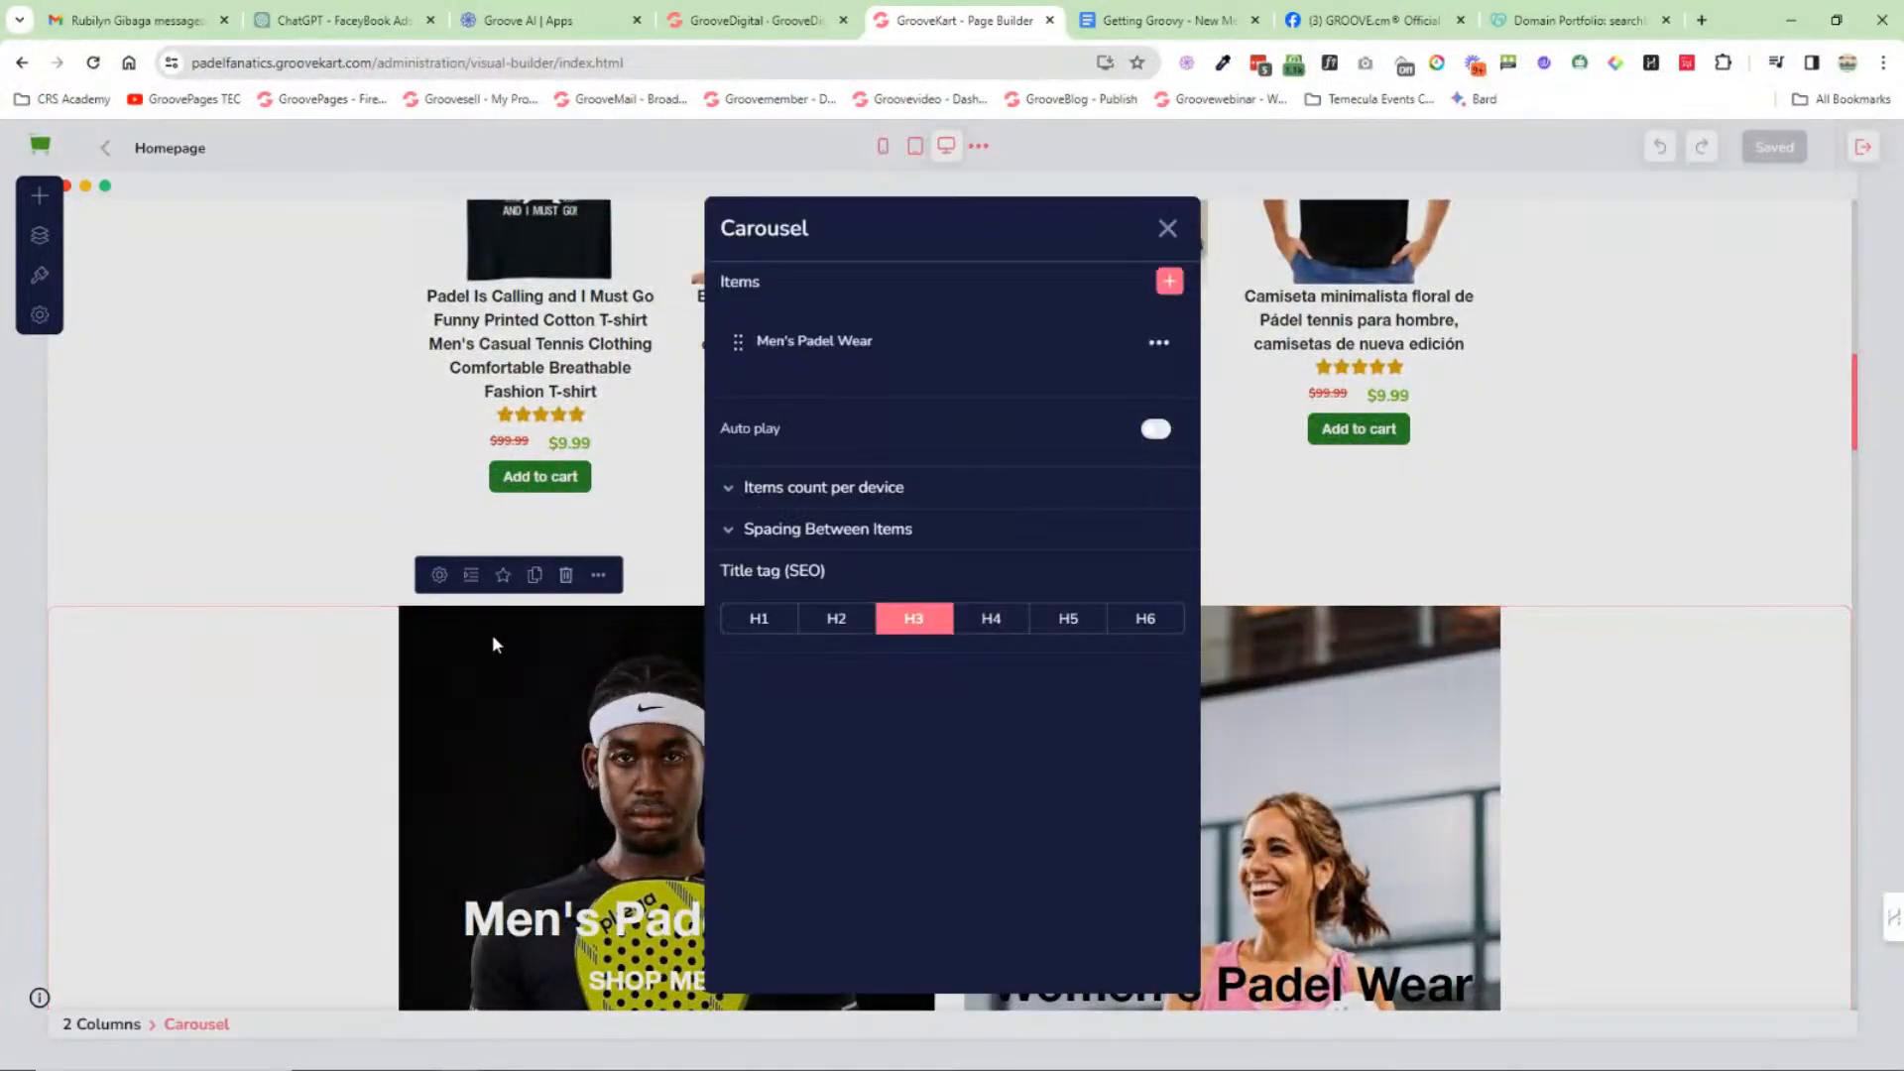
left_click(1167, 232)
Step: Review the remaining homepage sections from the padel wear banners to the Collection list
scroll(847, 686, "down", 5)
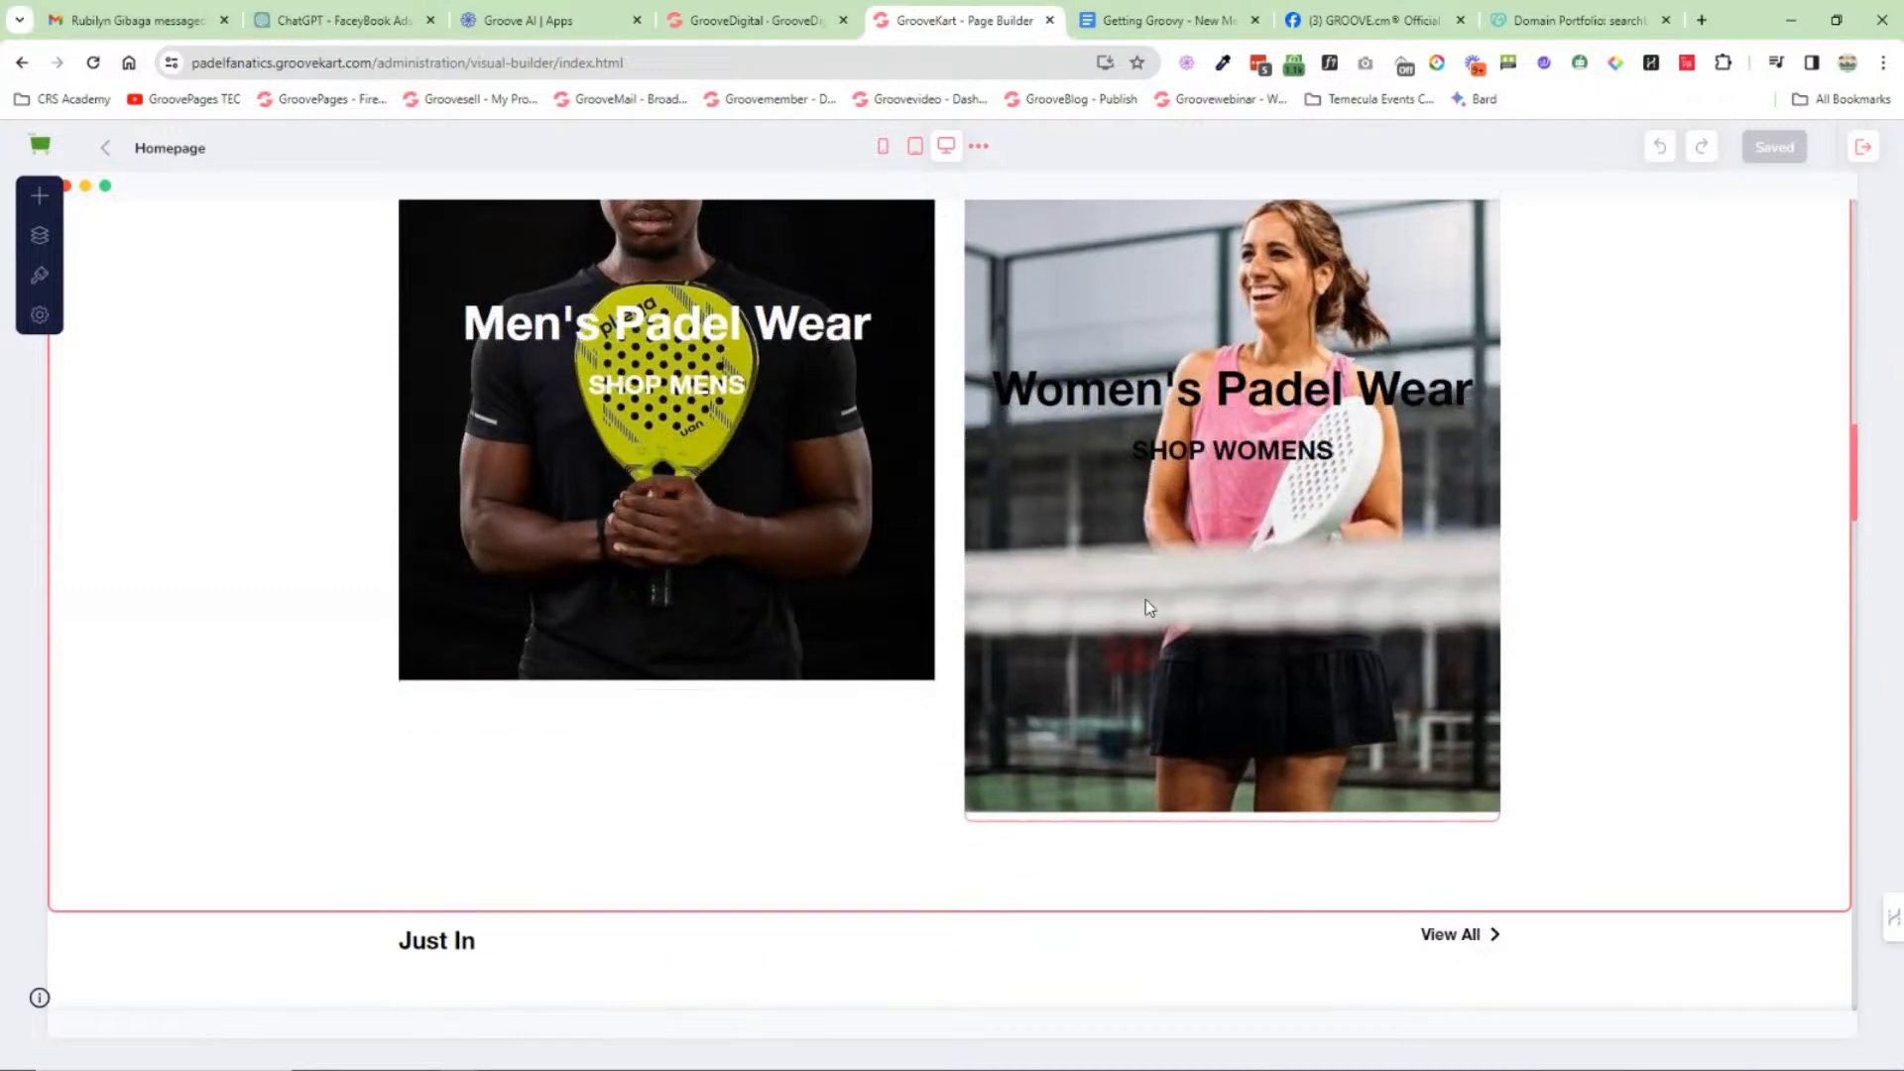
scroll(892, 570, "down", 8)
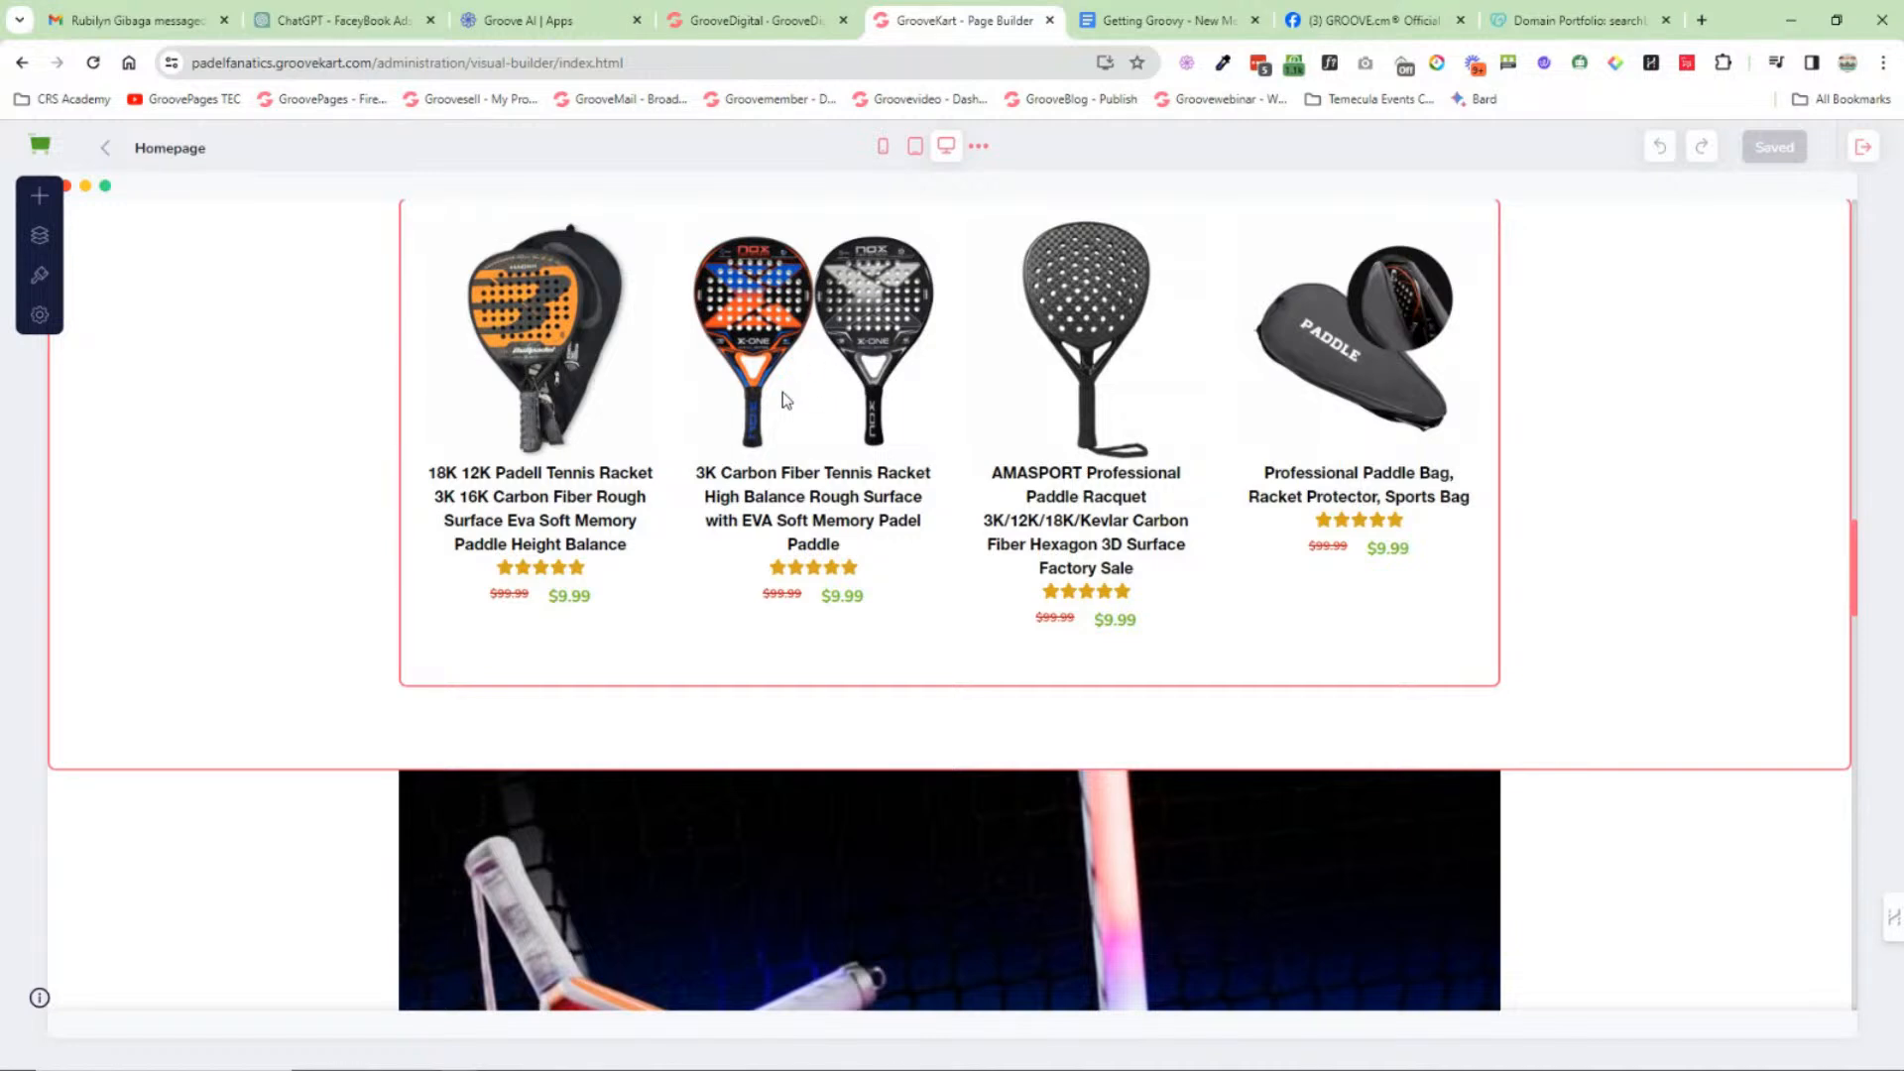
scroll(831, 408, "down", 8)
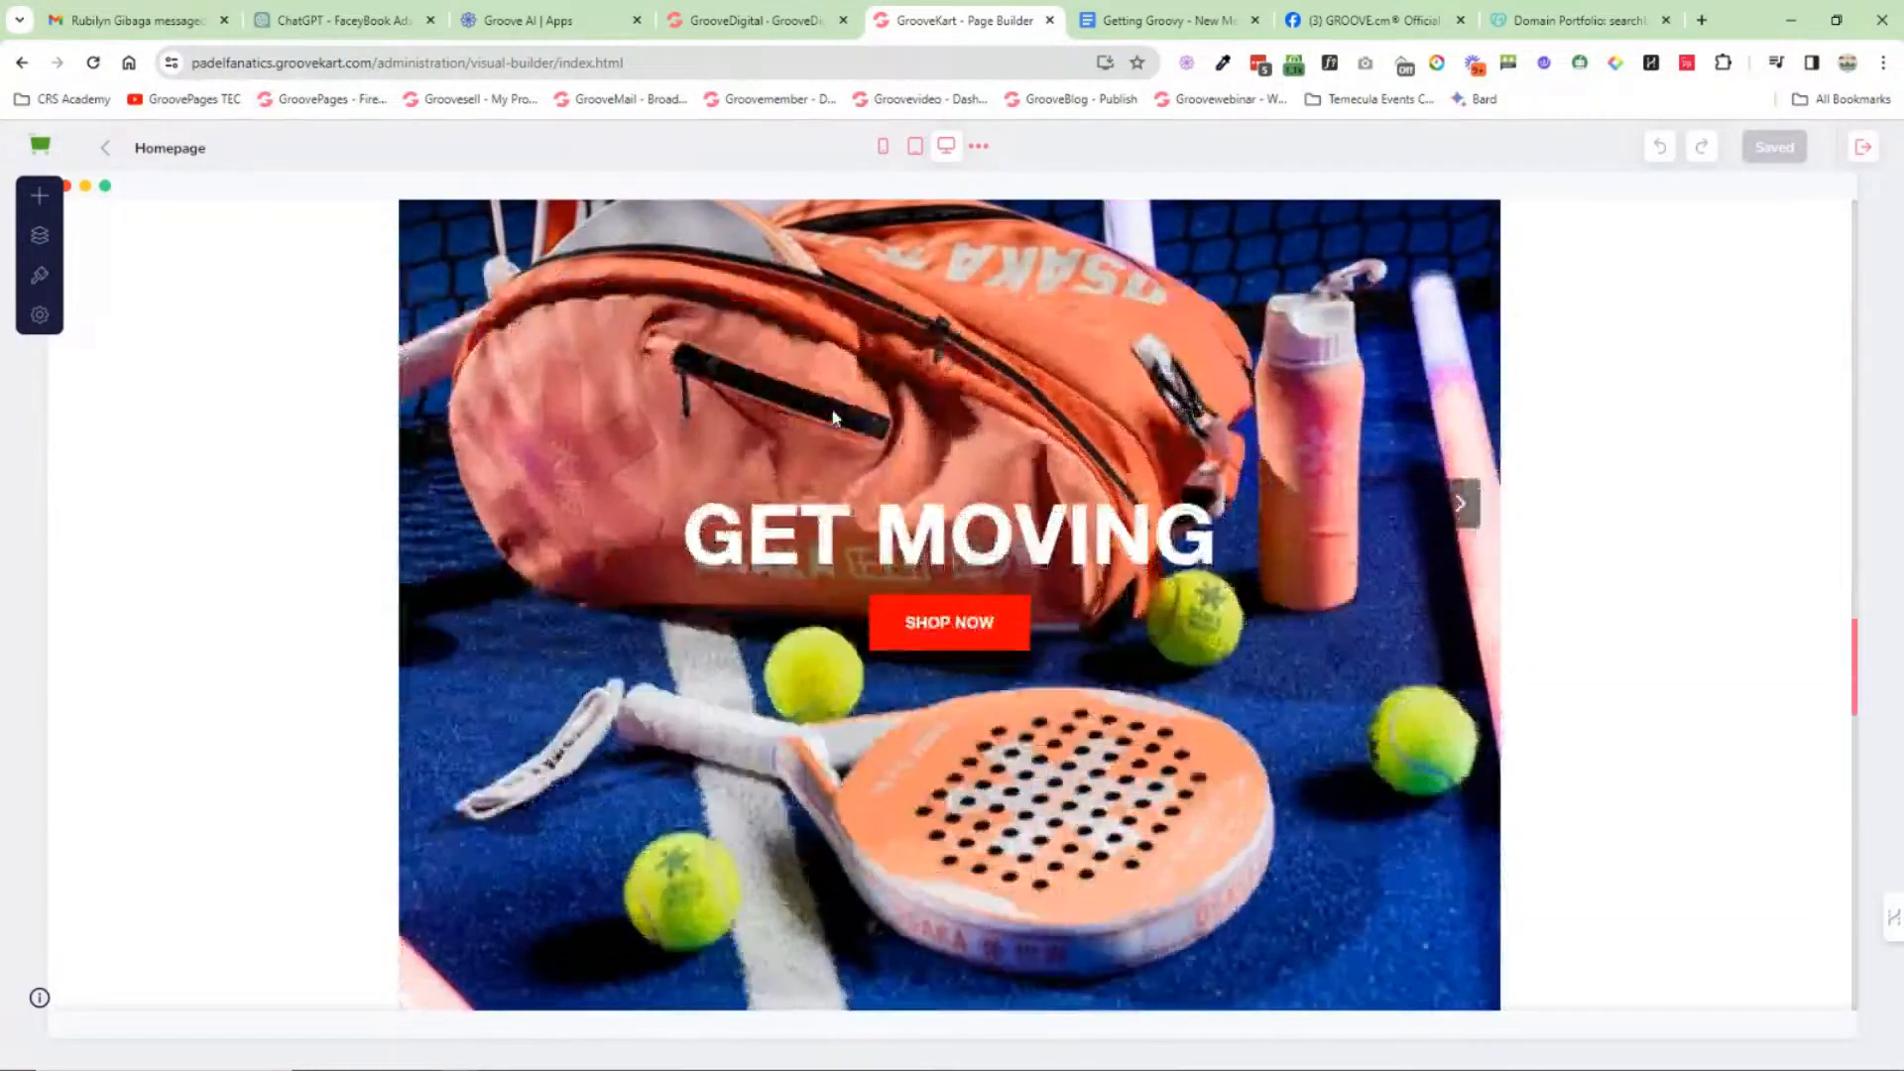
scroll(833, 417, "down", 3)
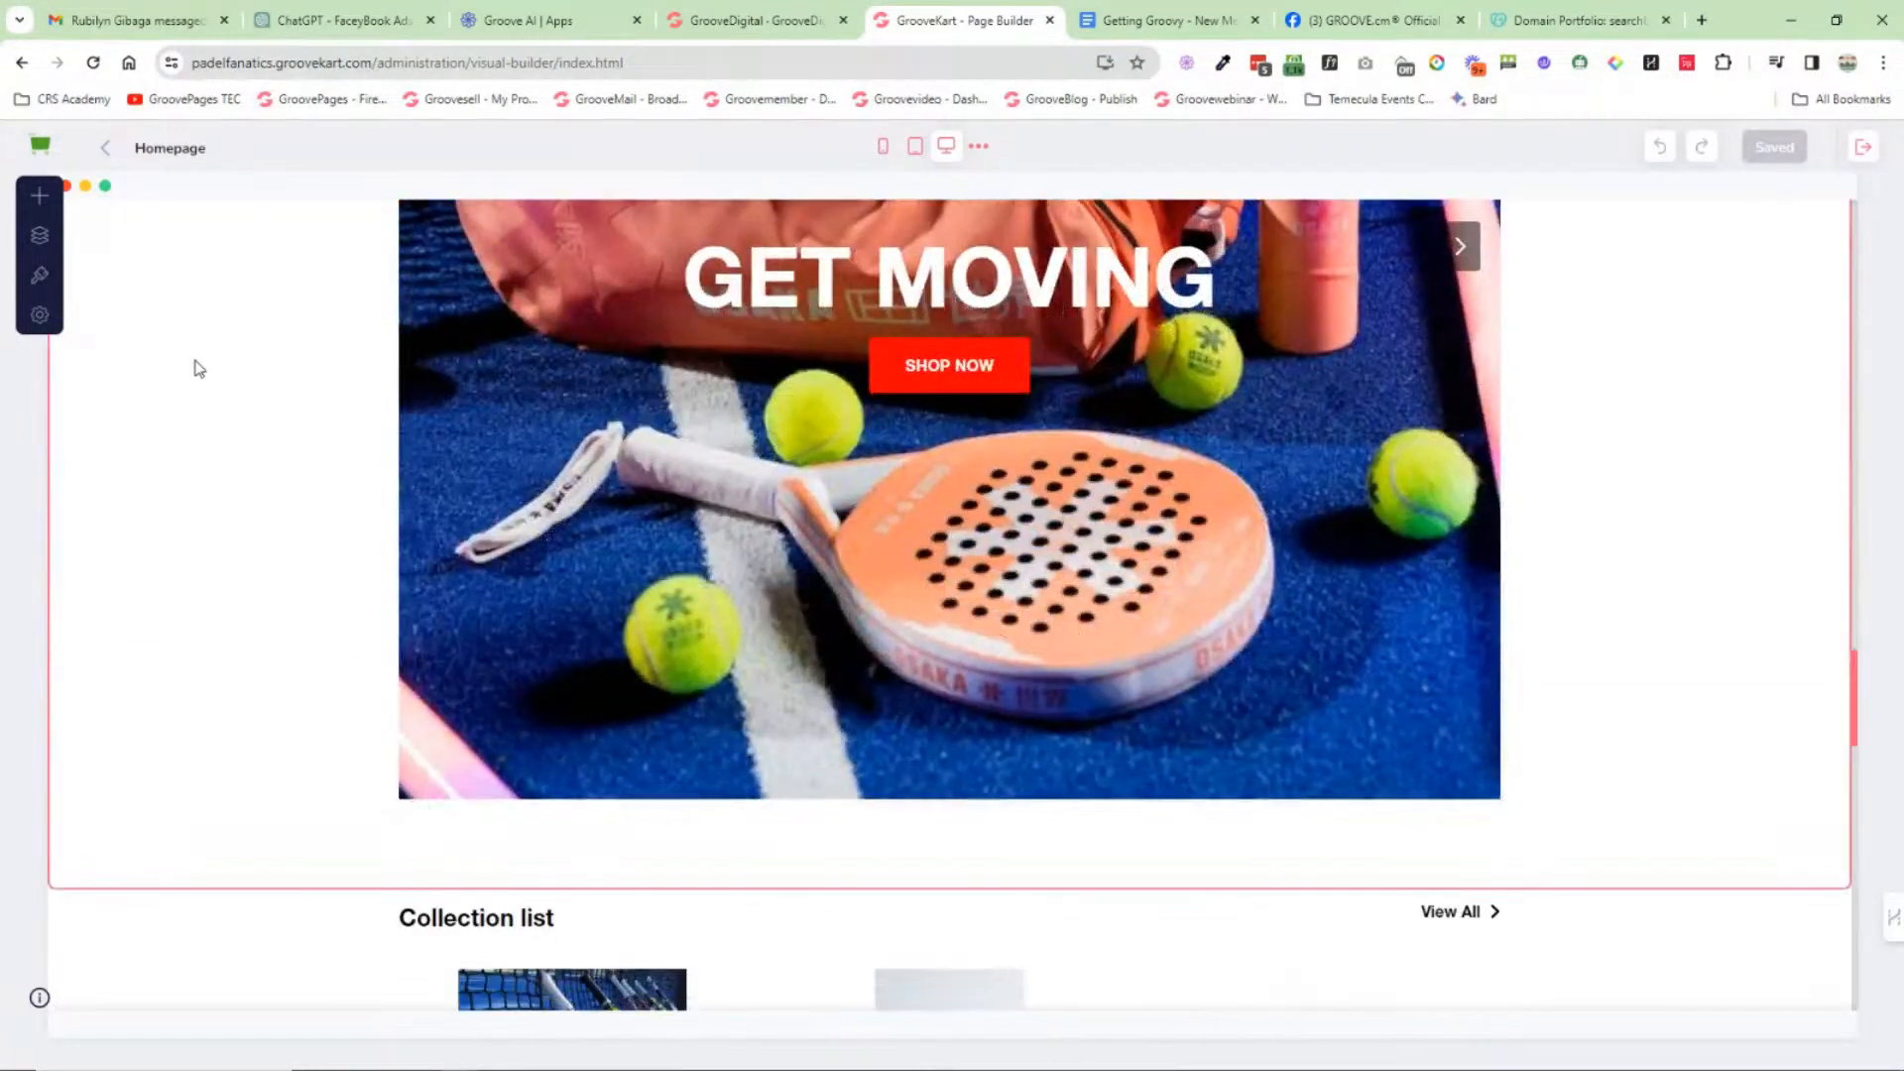
Step: Leave the homepage design, close the GrooveKart page builder and return to the main Groove overview dashboard
left_click(103, 154)
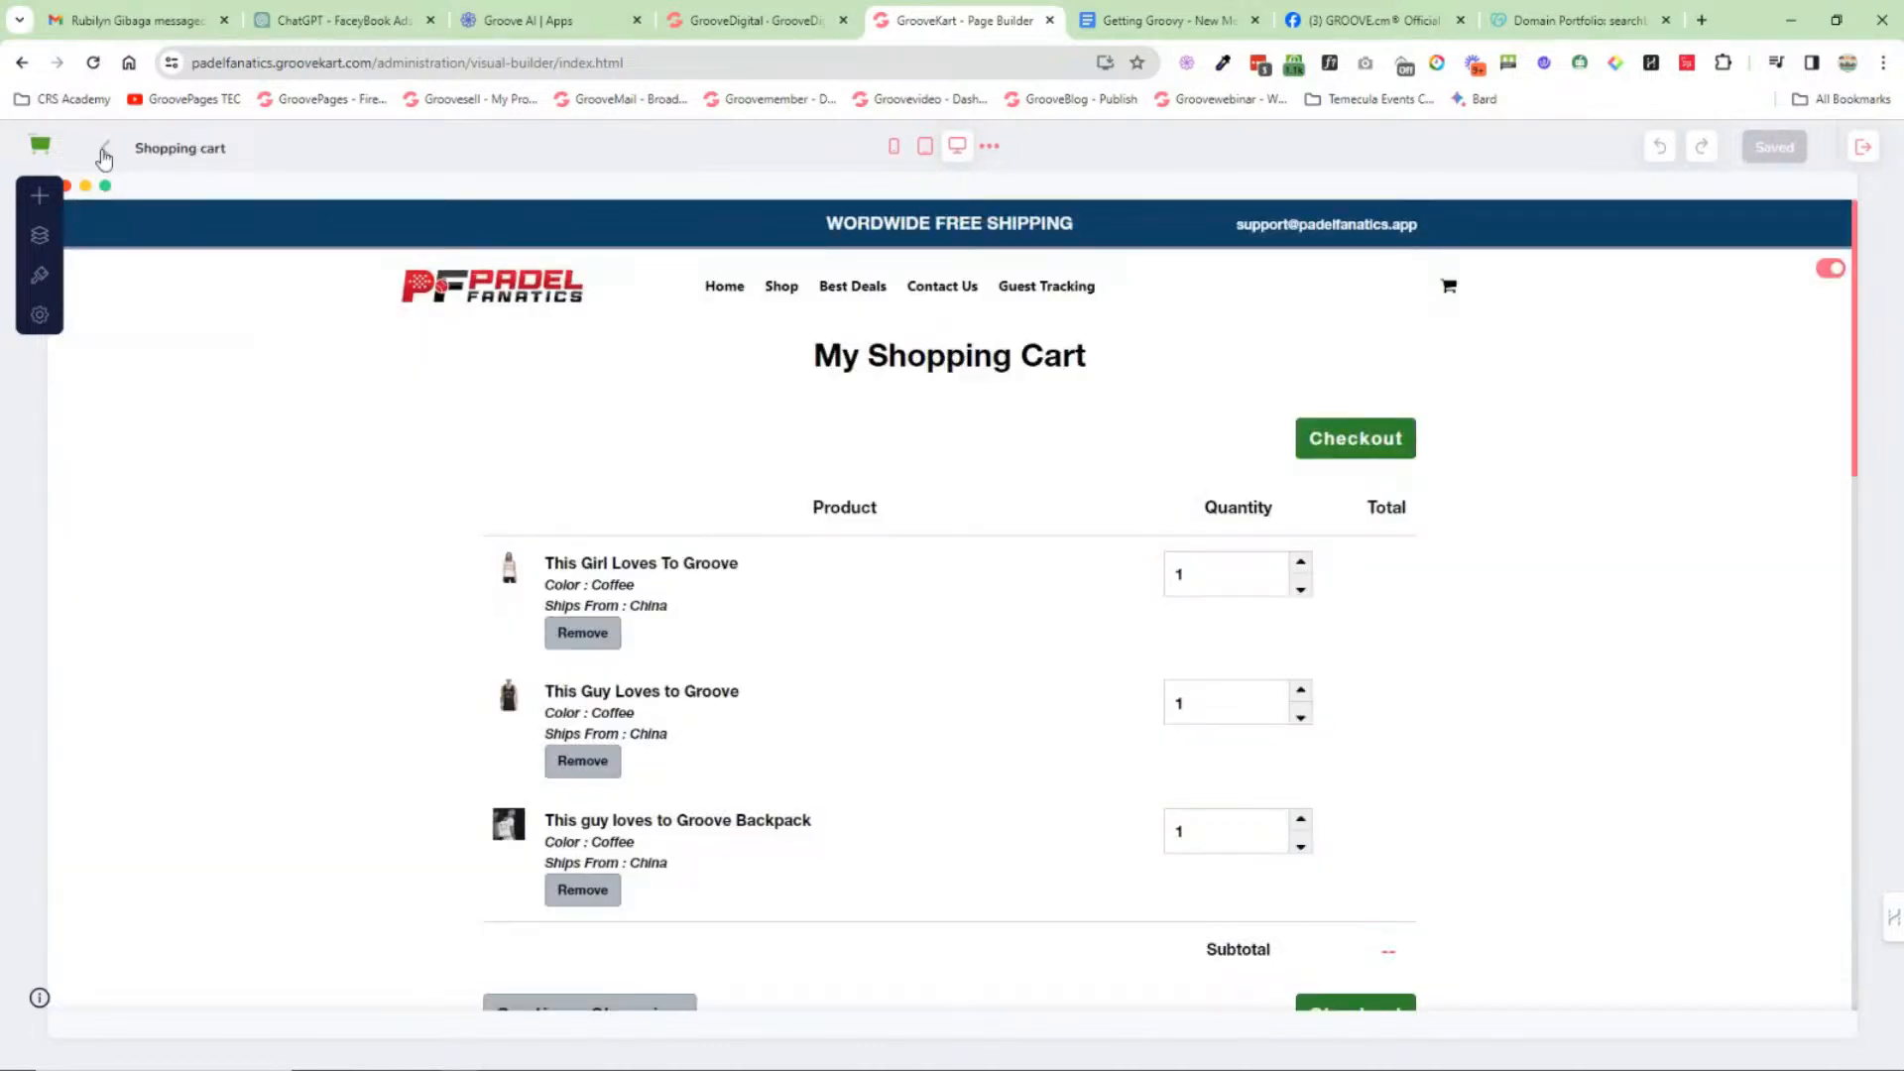
left_click(1049, 19)
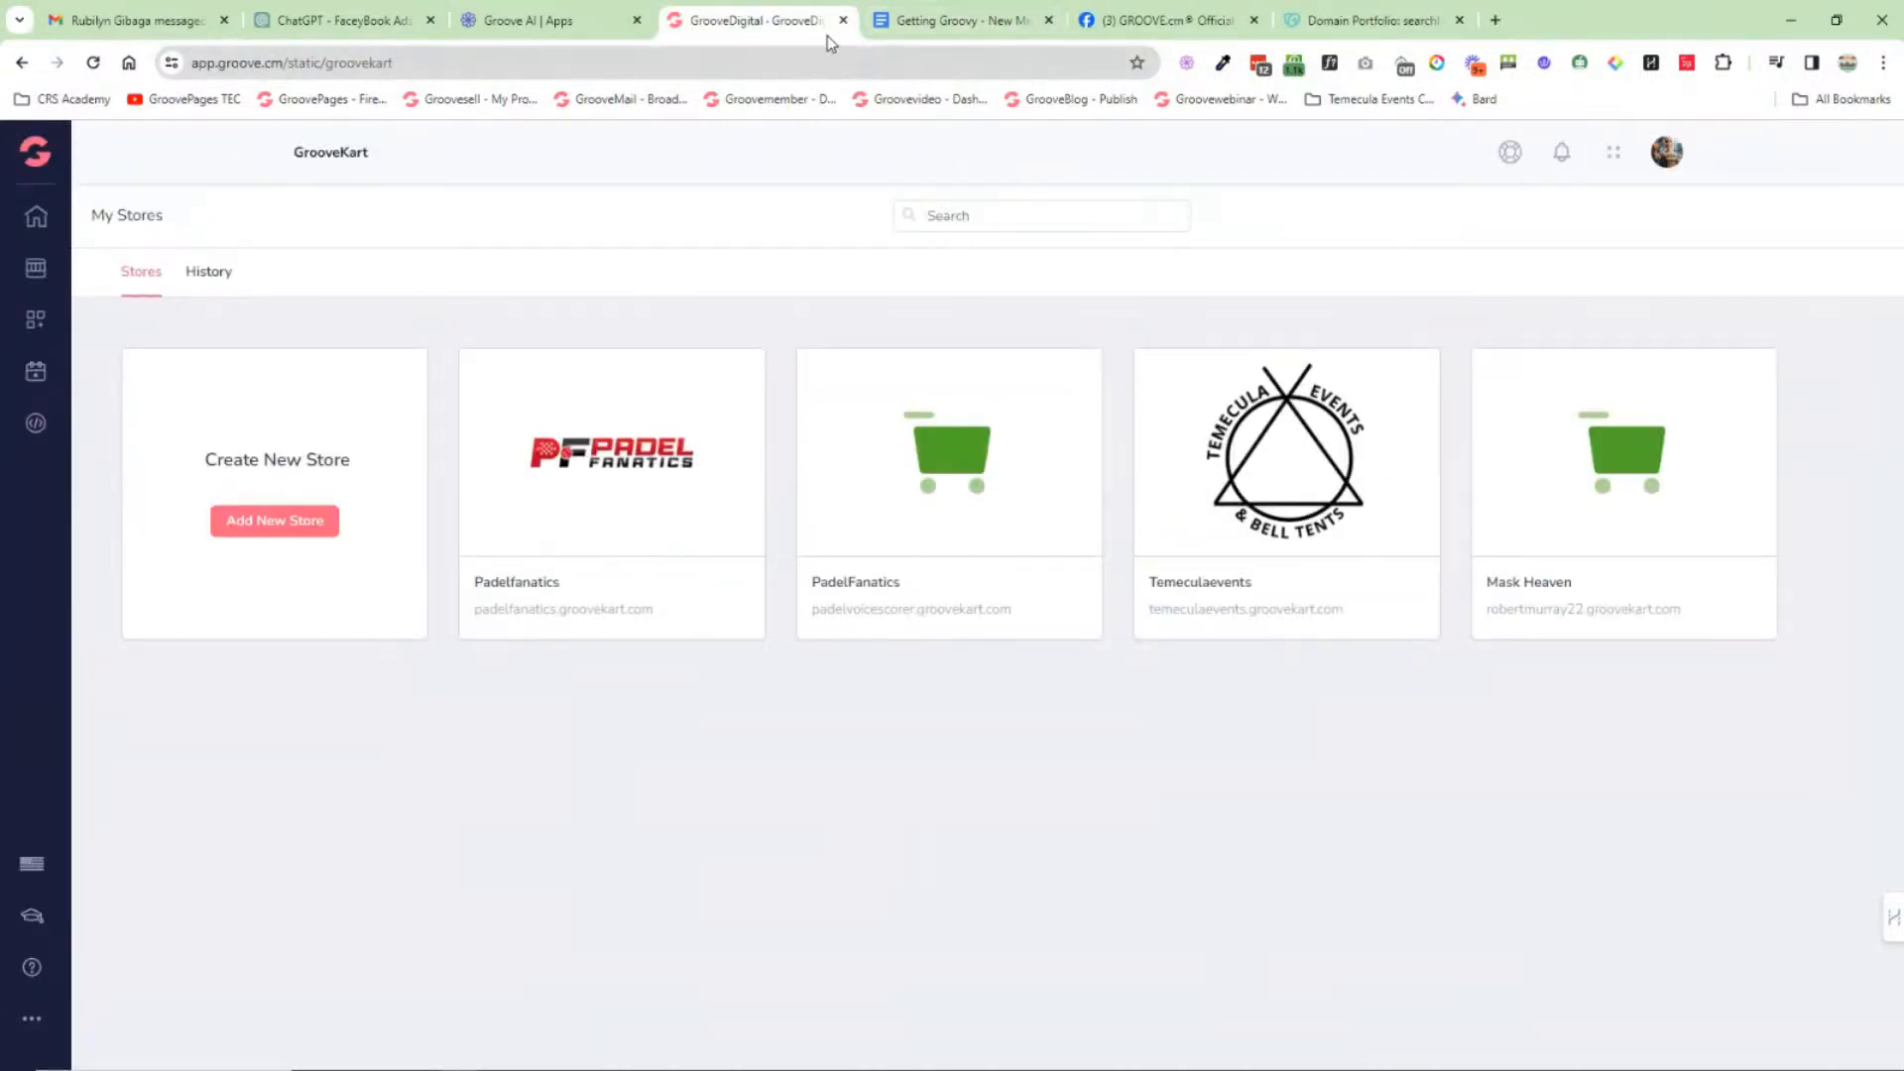
left_click(36, 153)
left_click(117, 260)
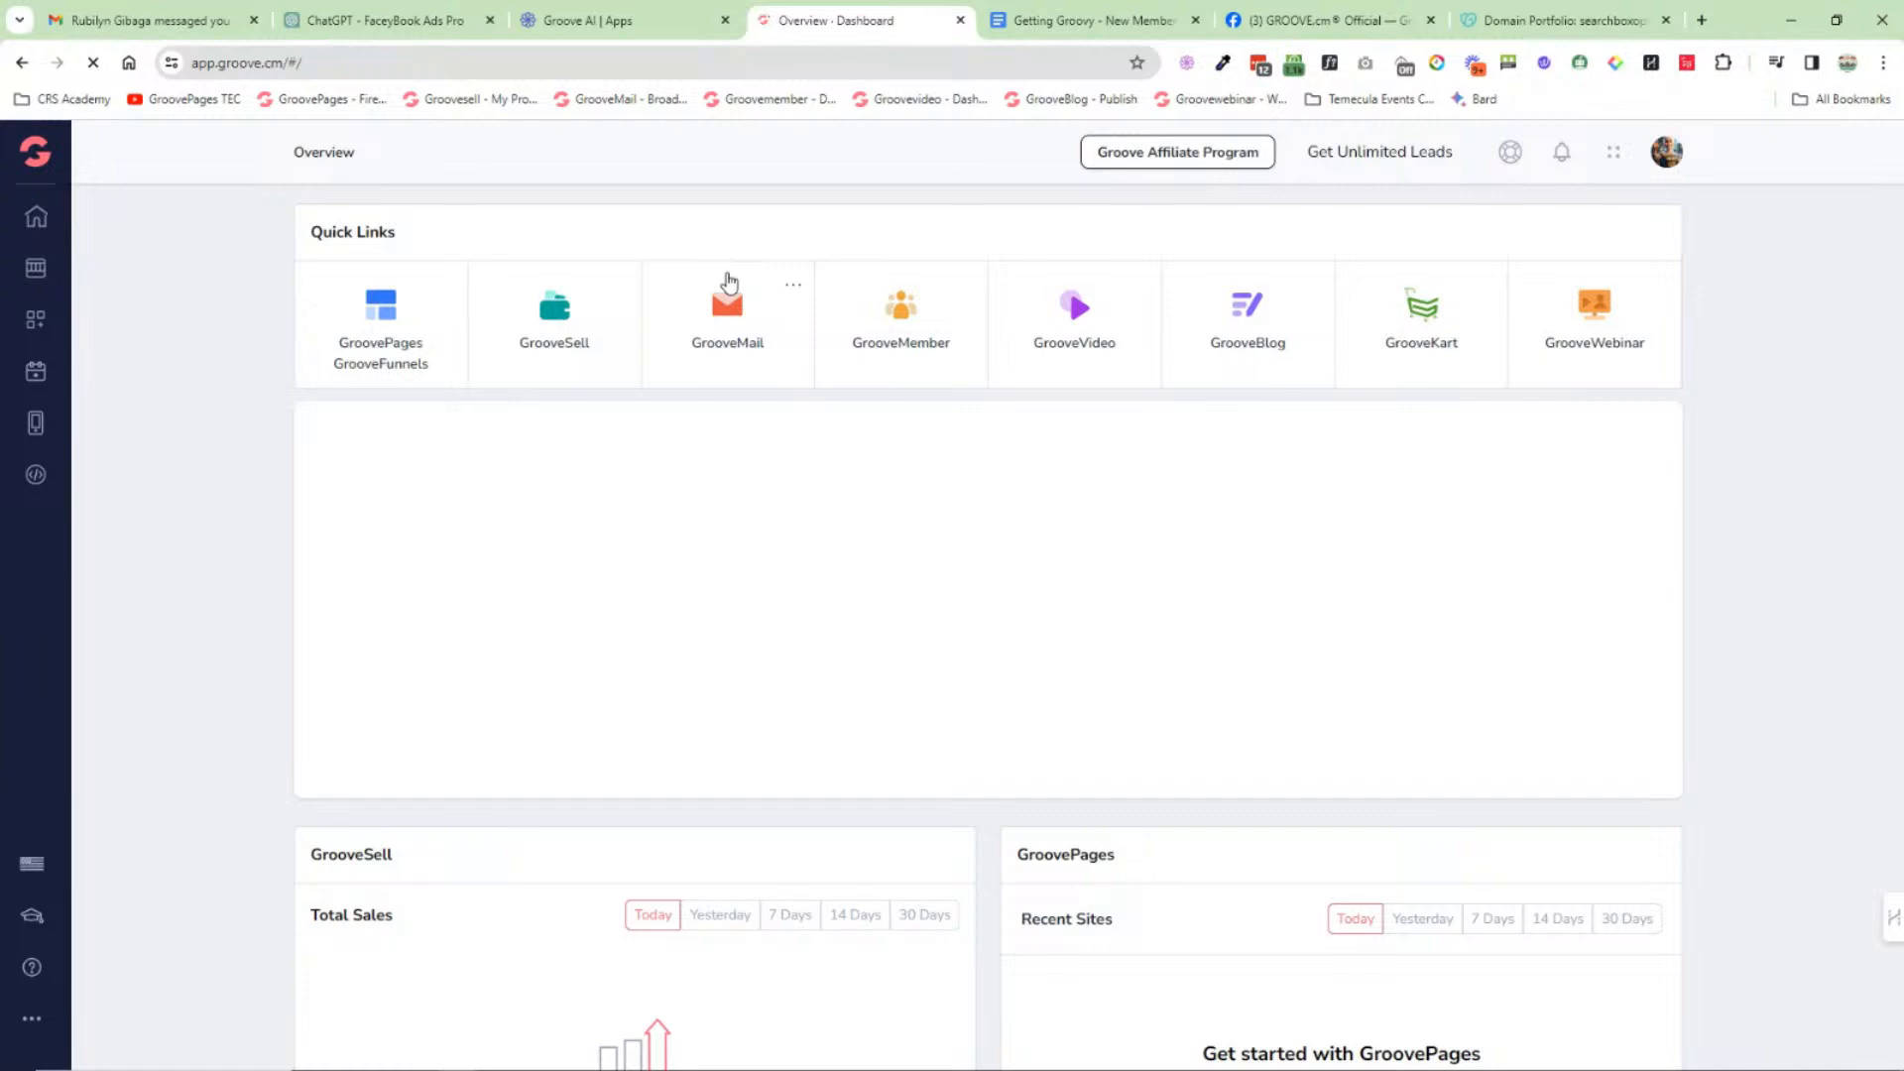
Step: Check the orientation steps in the Getting Groovy roadmap document in Google Docs and return to the Groove dashboard
left_click(1081, 21)
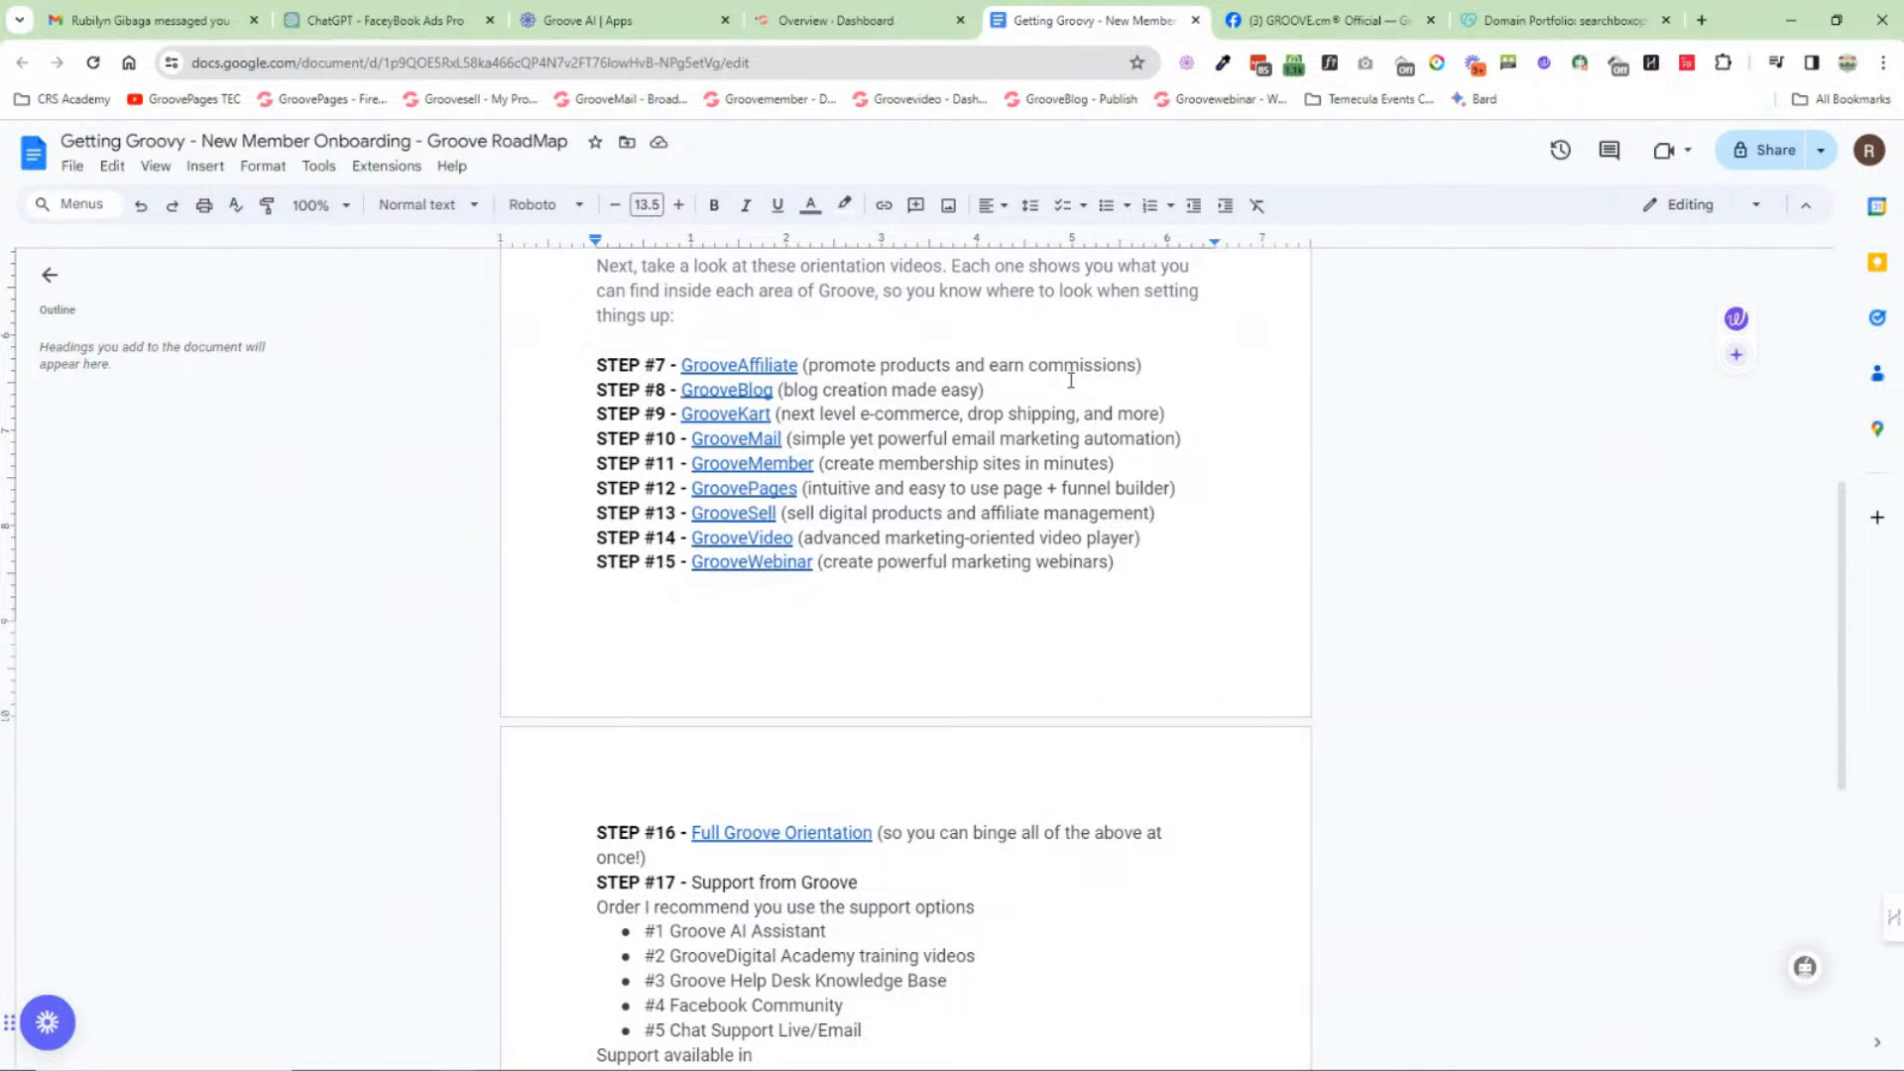
left_click(836, 20)
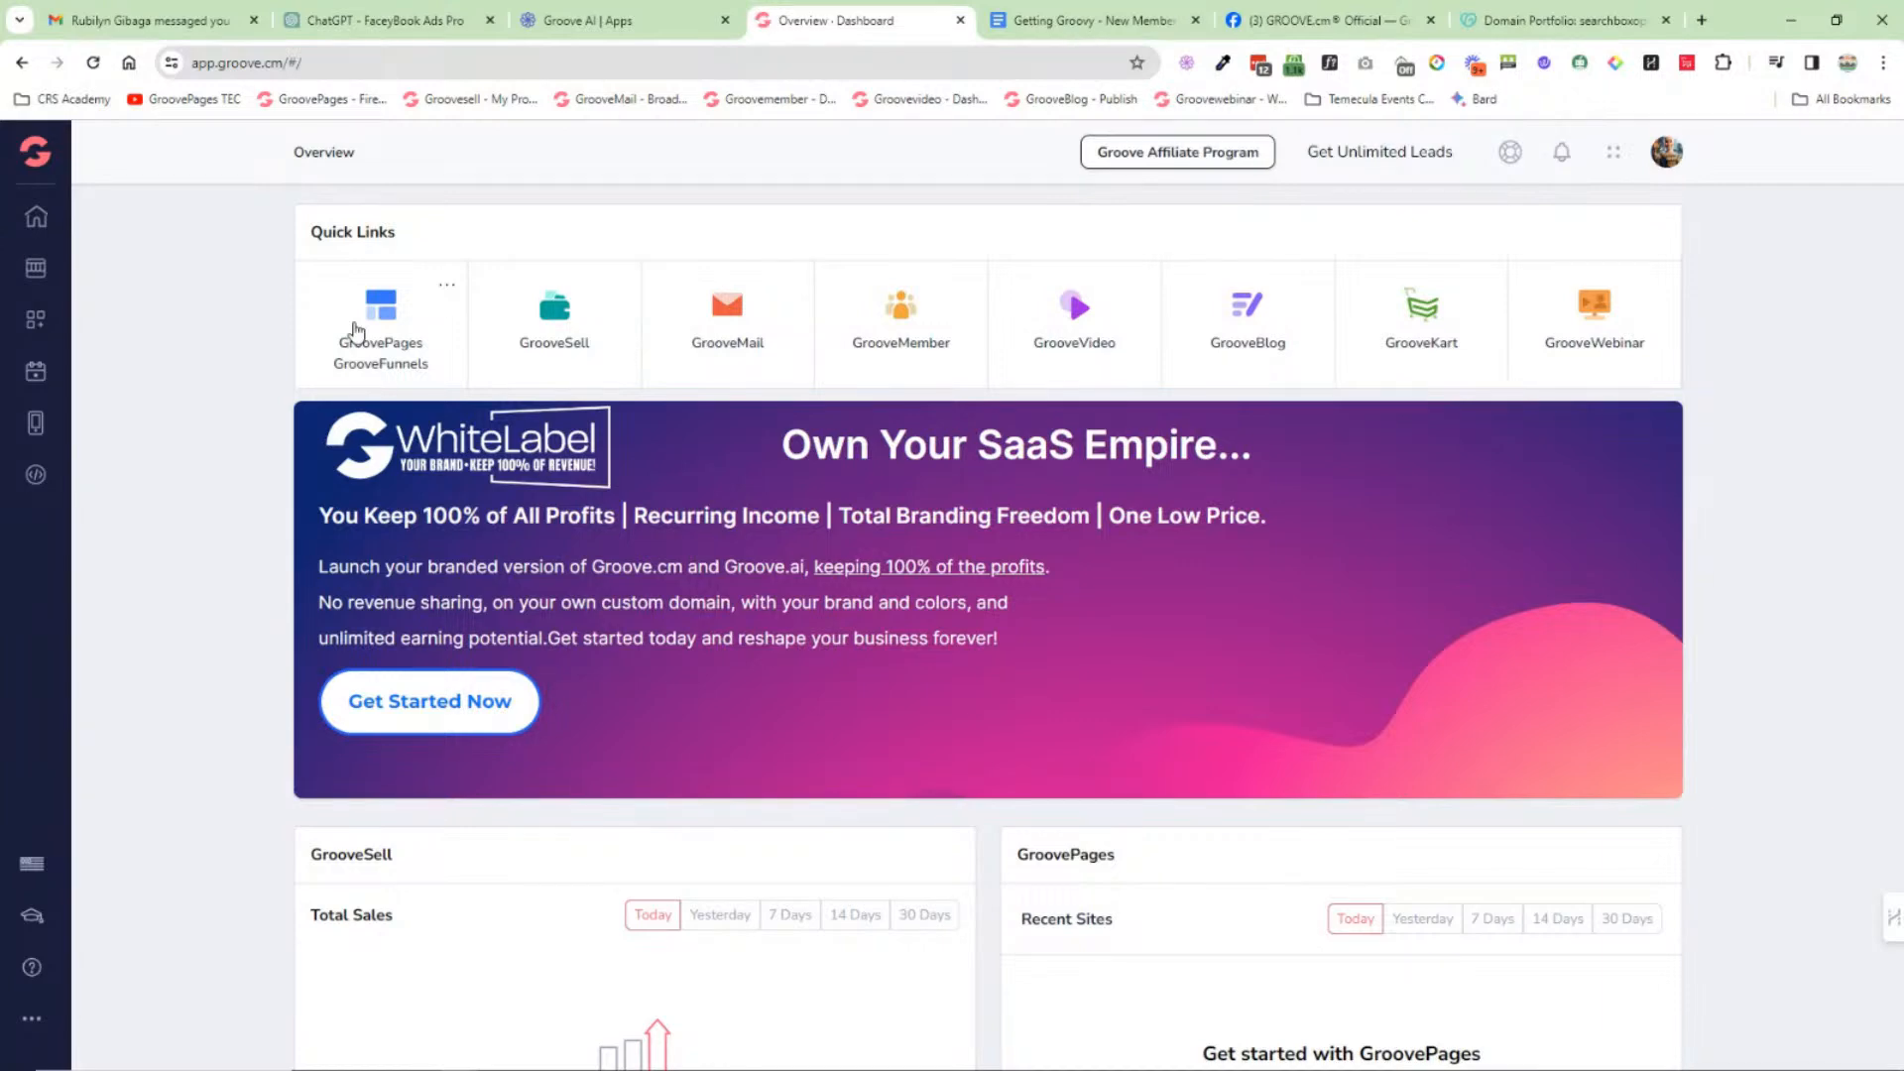
left_click(1100, 29)
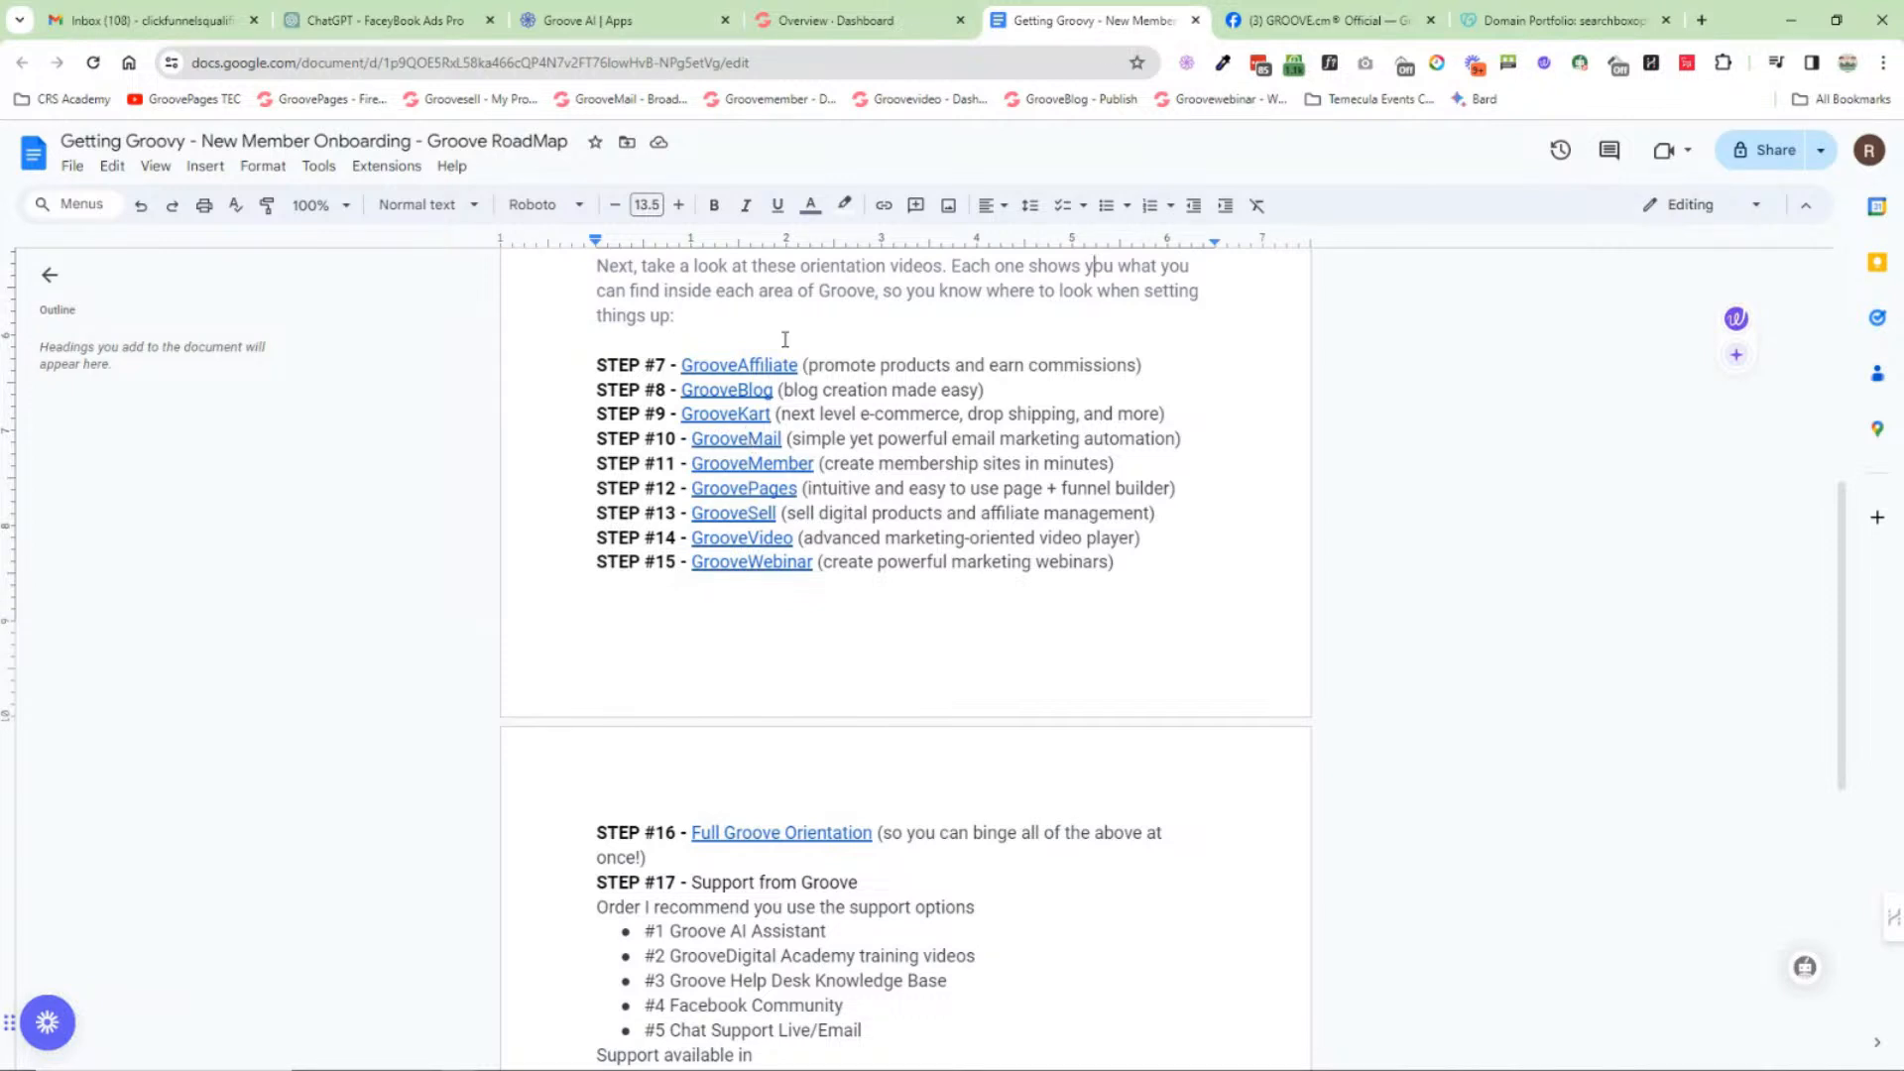
left_click(886, 30)
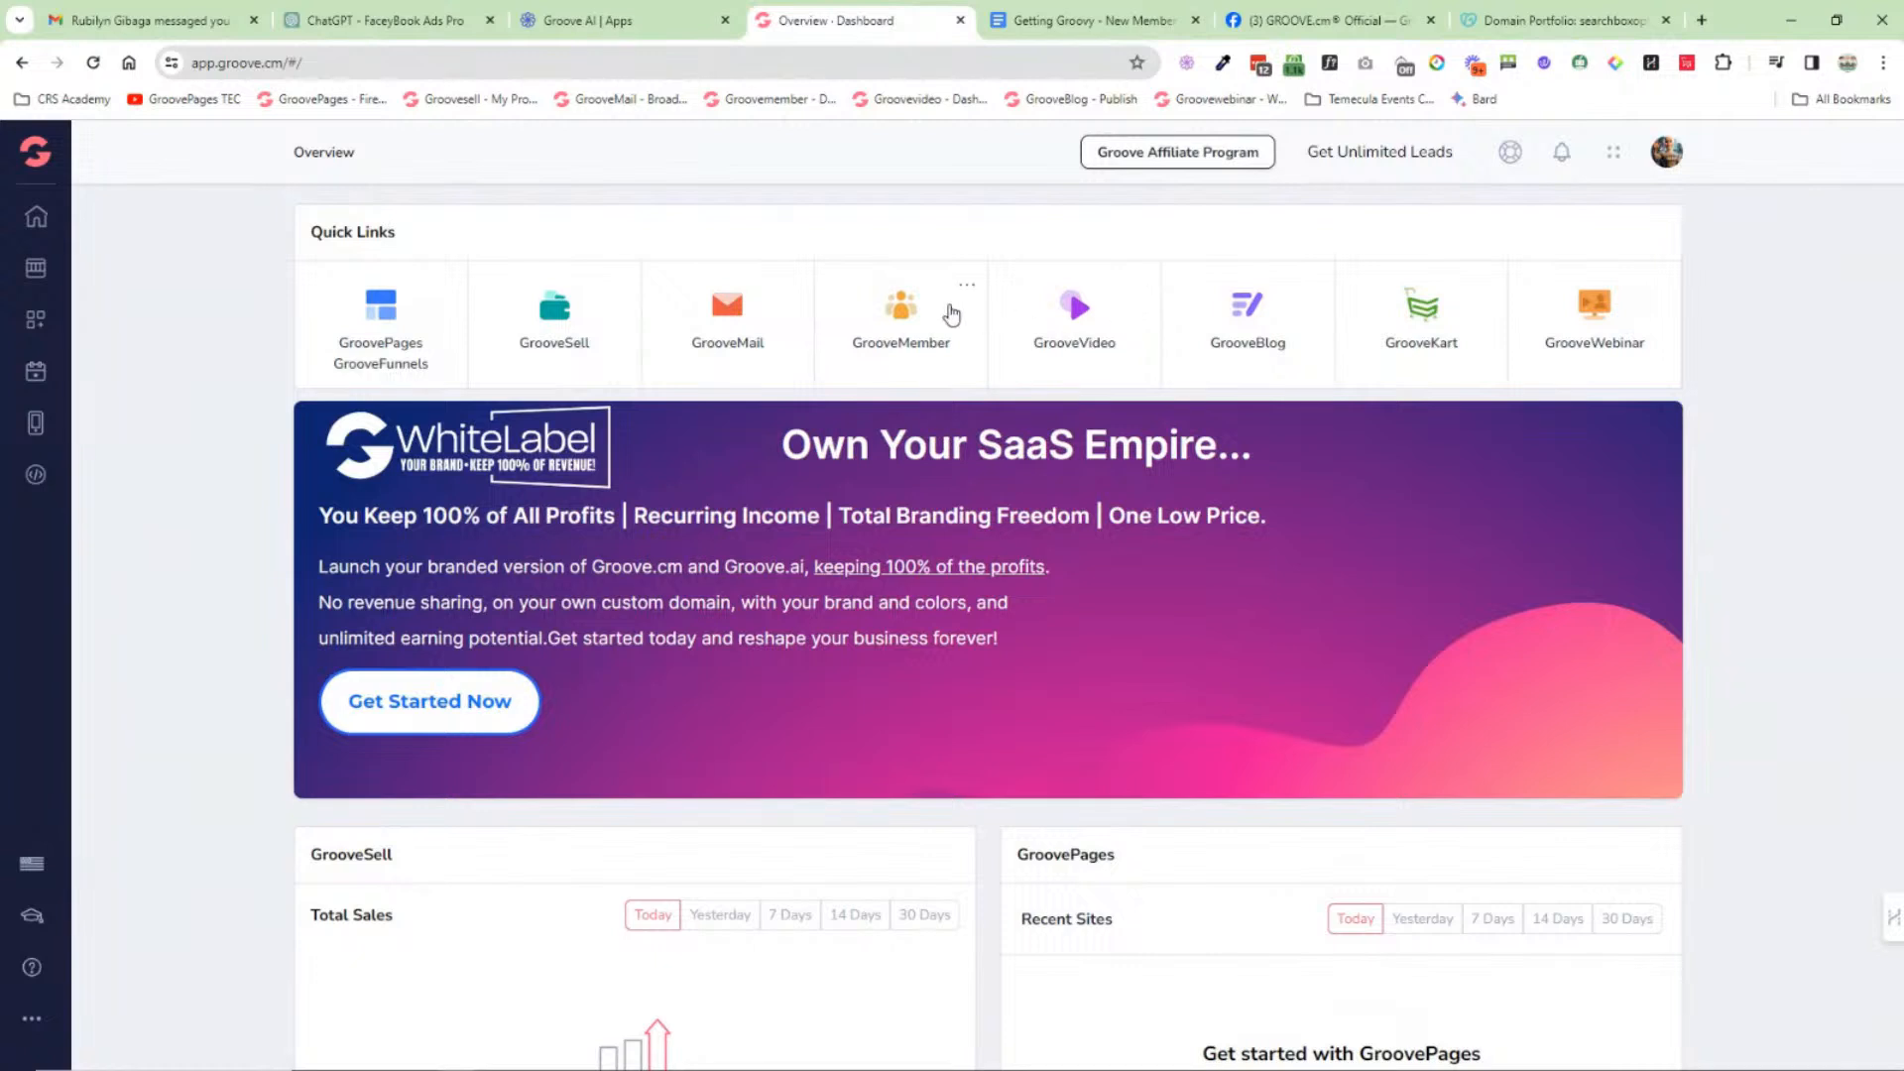
Step: Open GrooveMail and look through its Contacts page
left_click(754, 327)
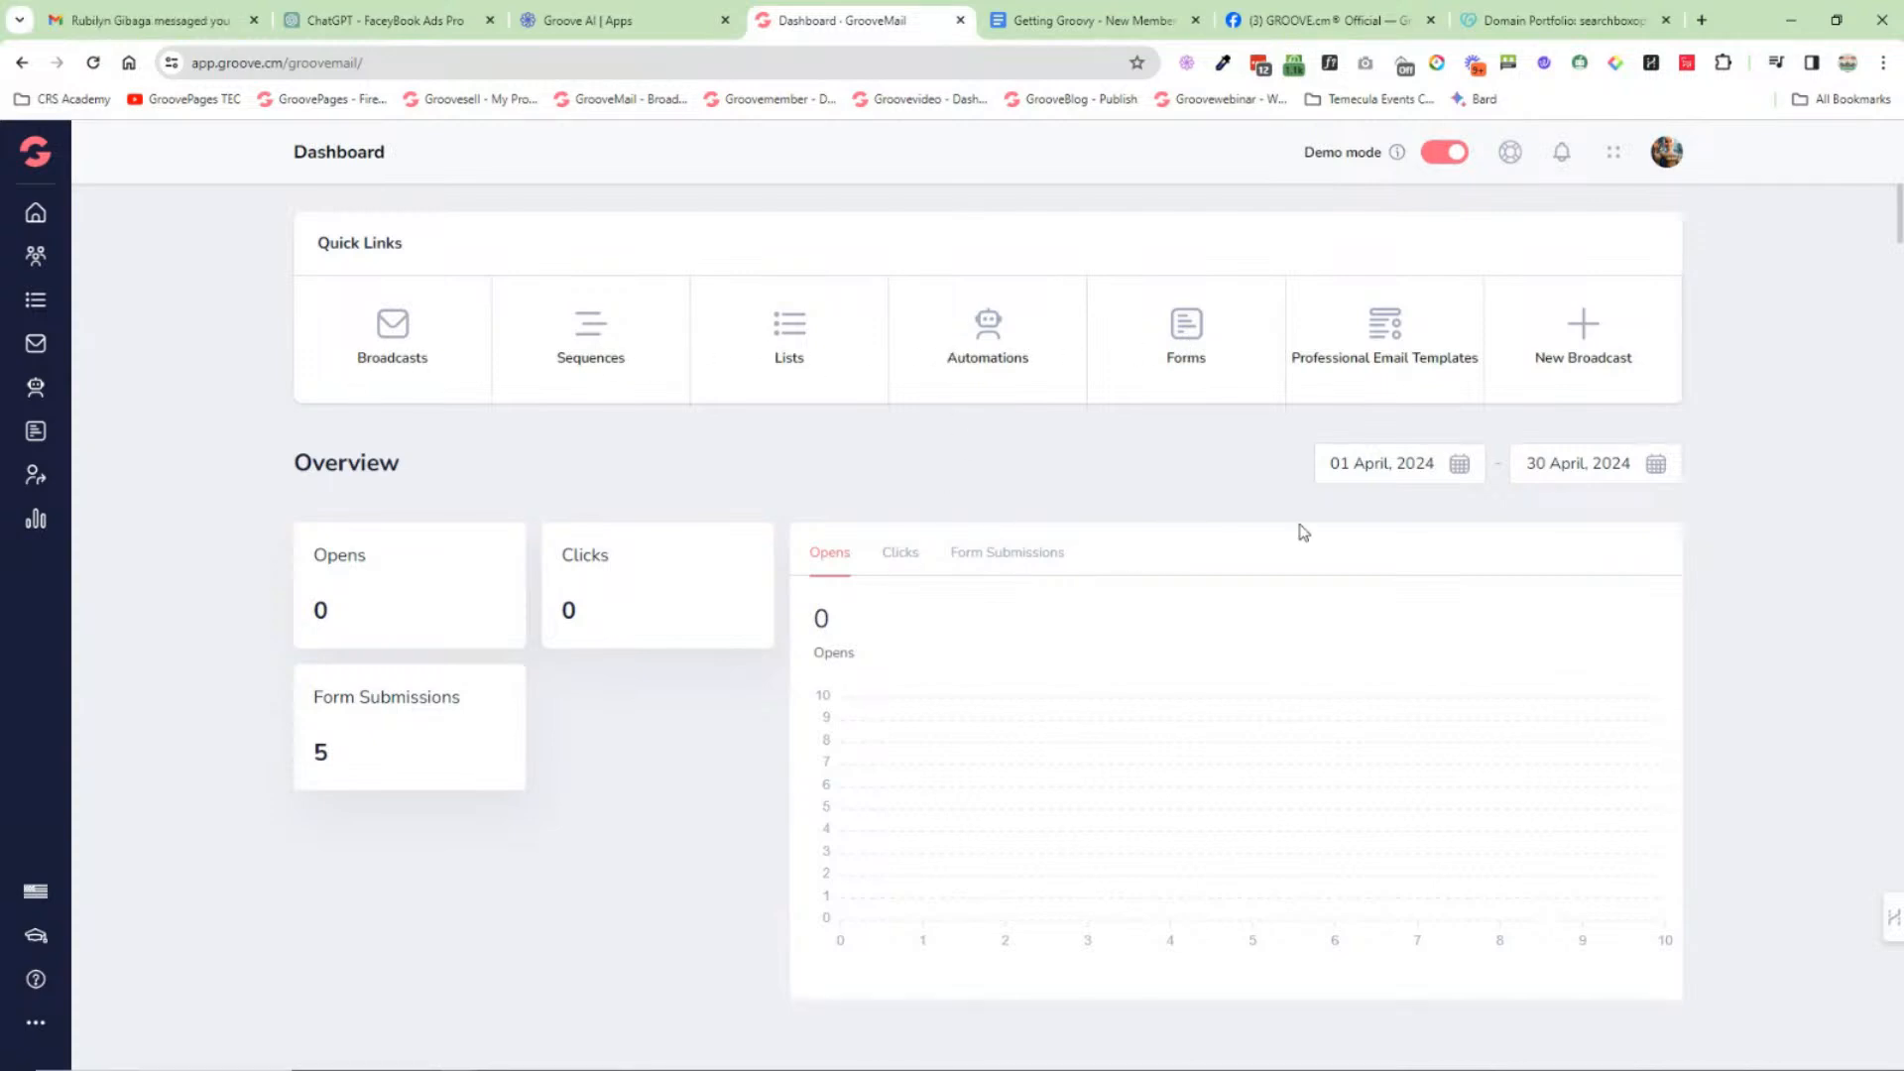
left_click(34, 256)
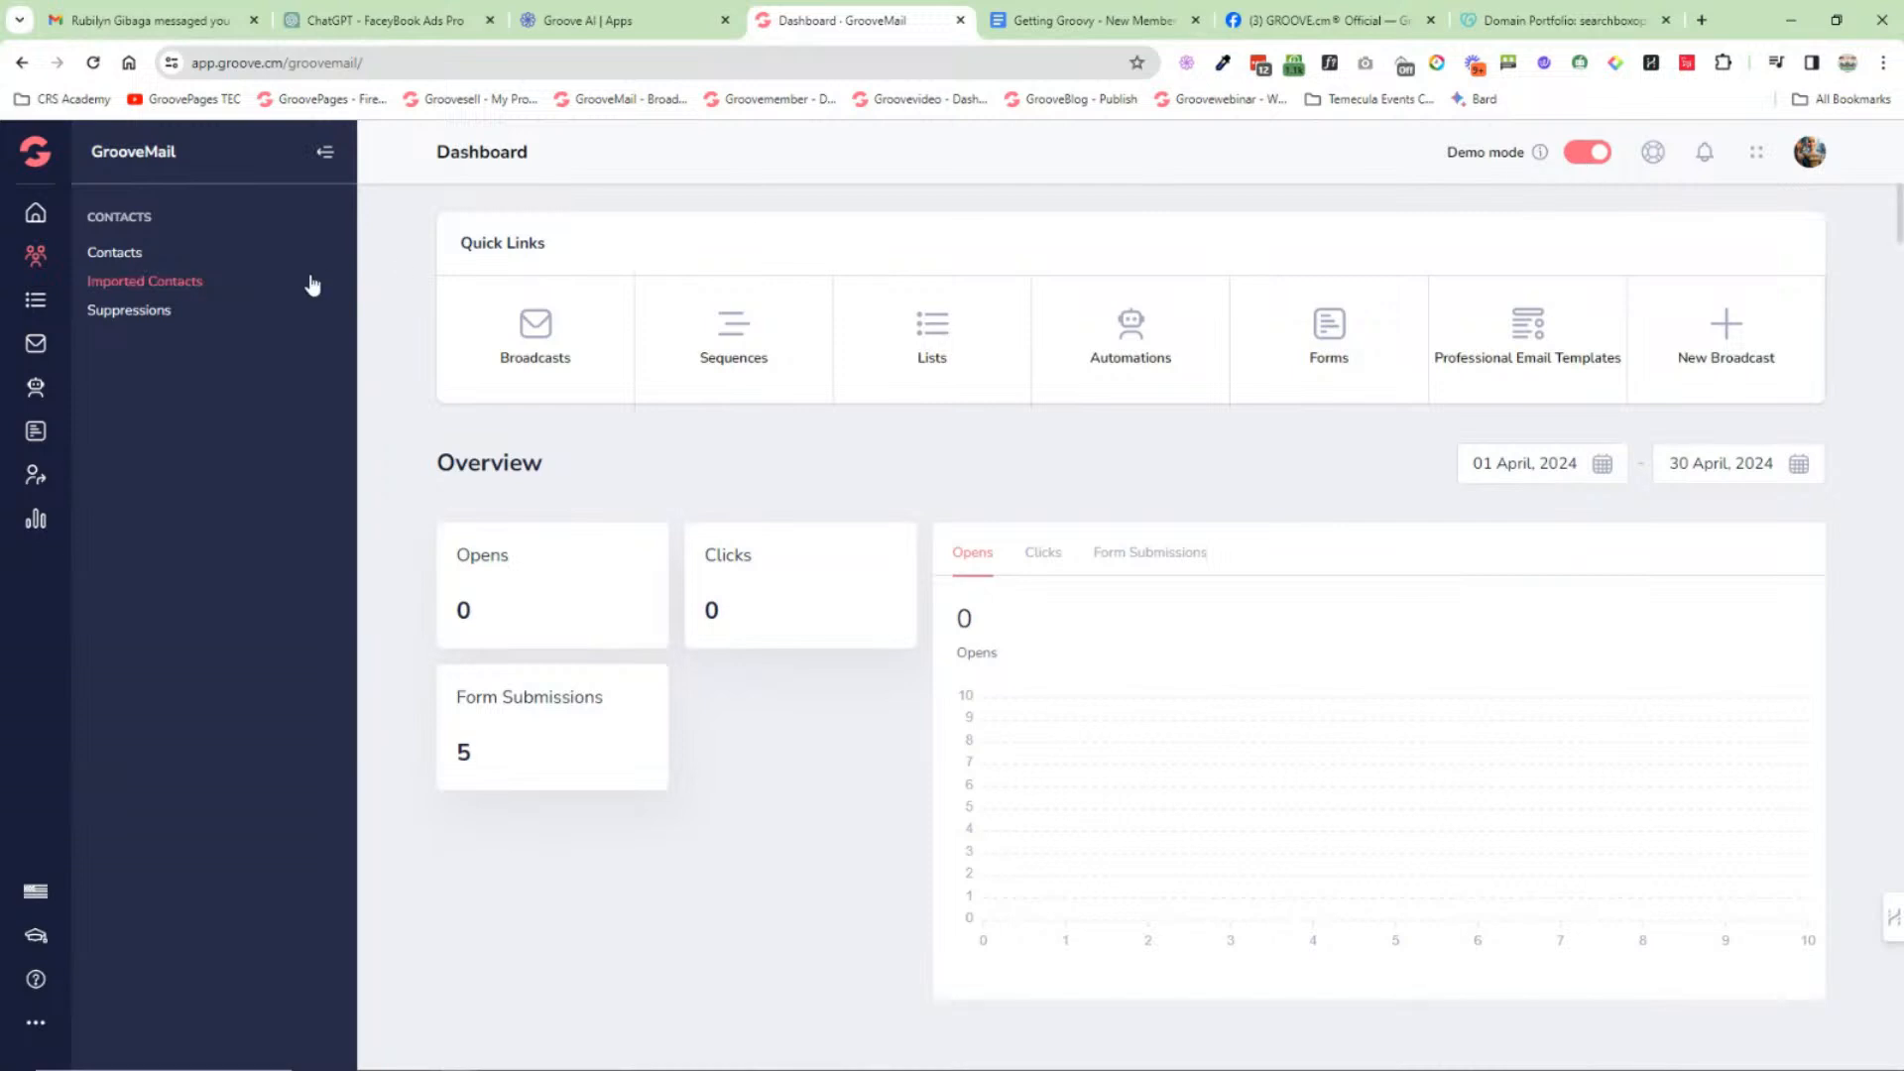
left_click(117, 254)
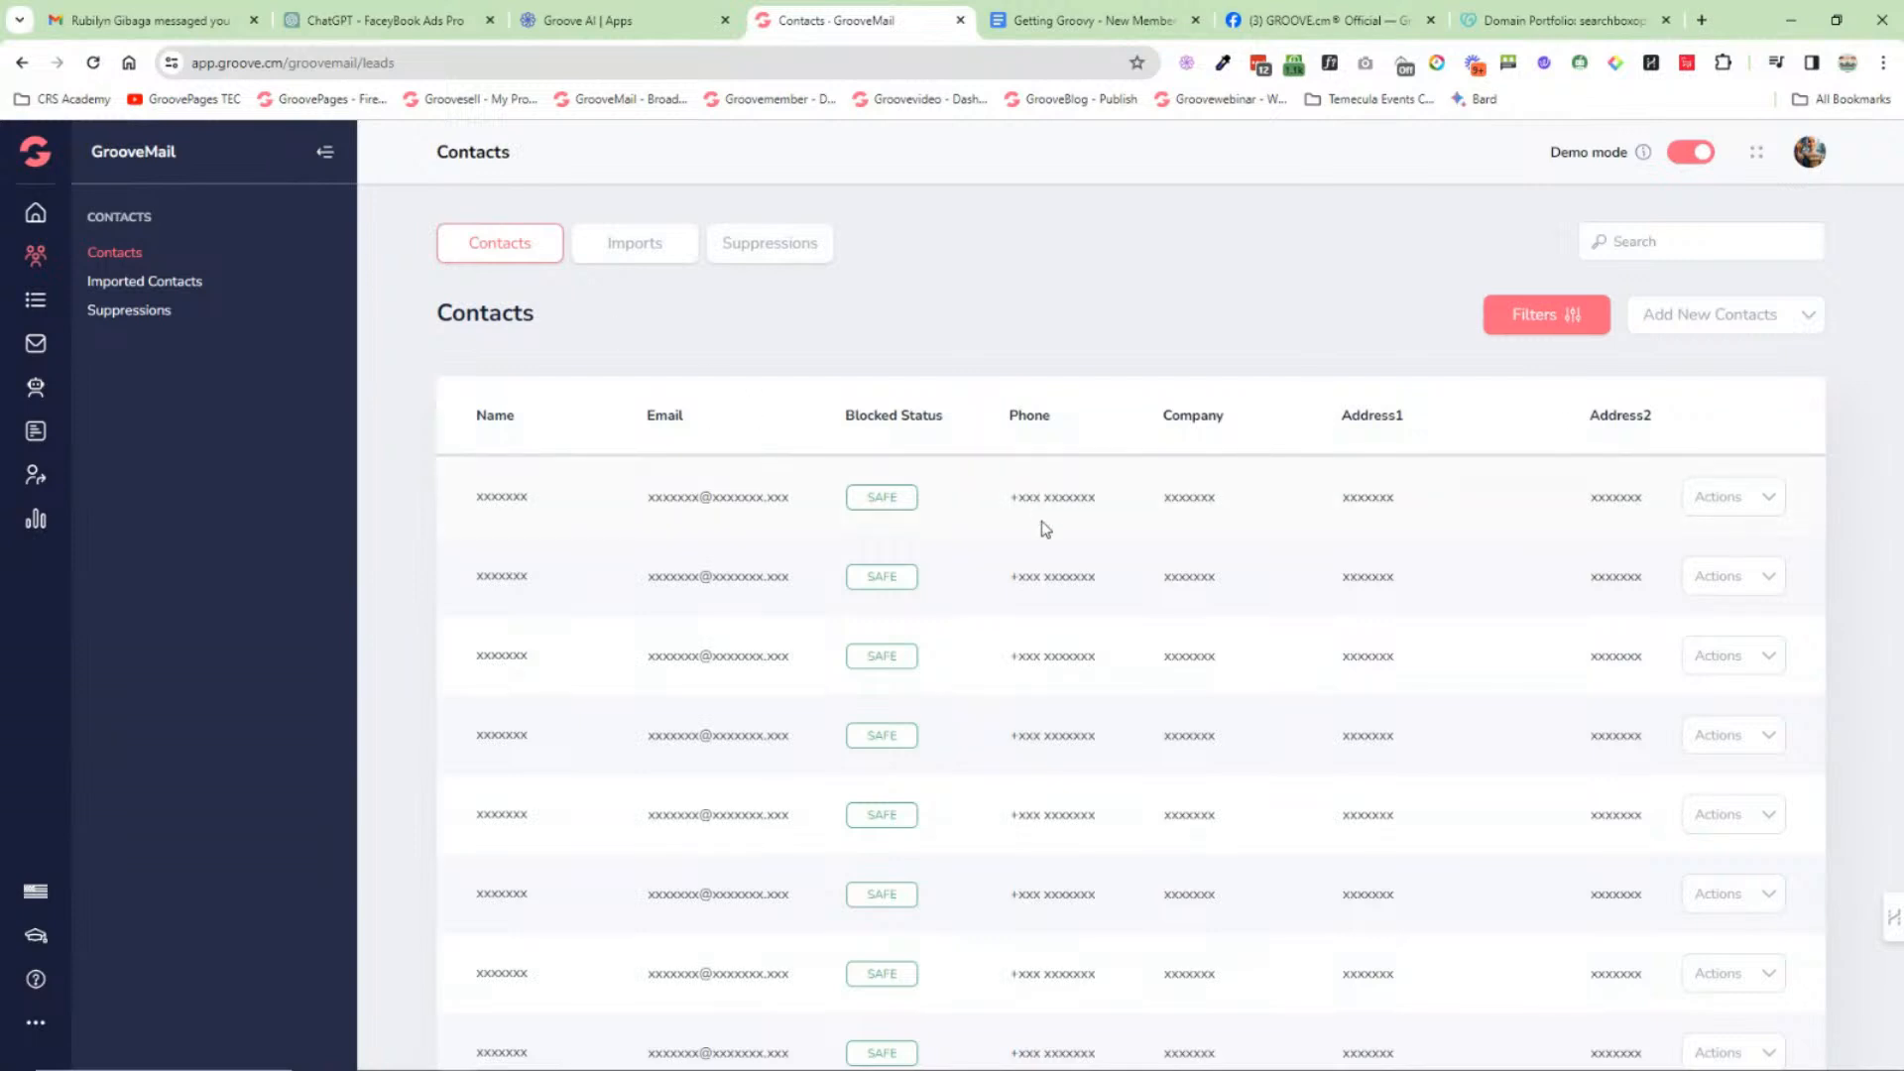
scroll(1478, 526, "down", 3)
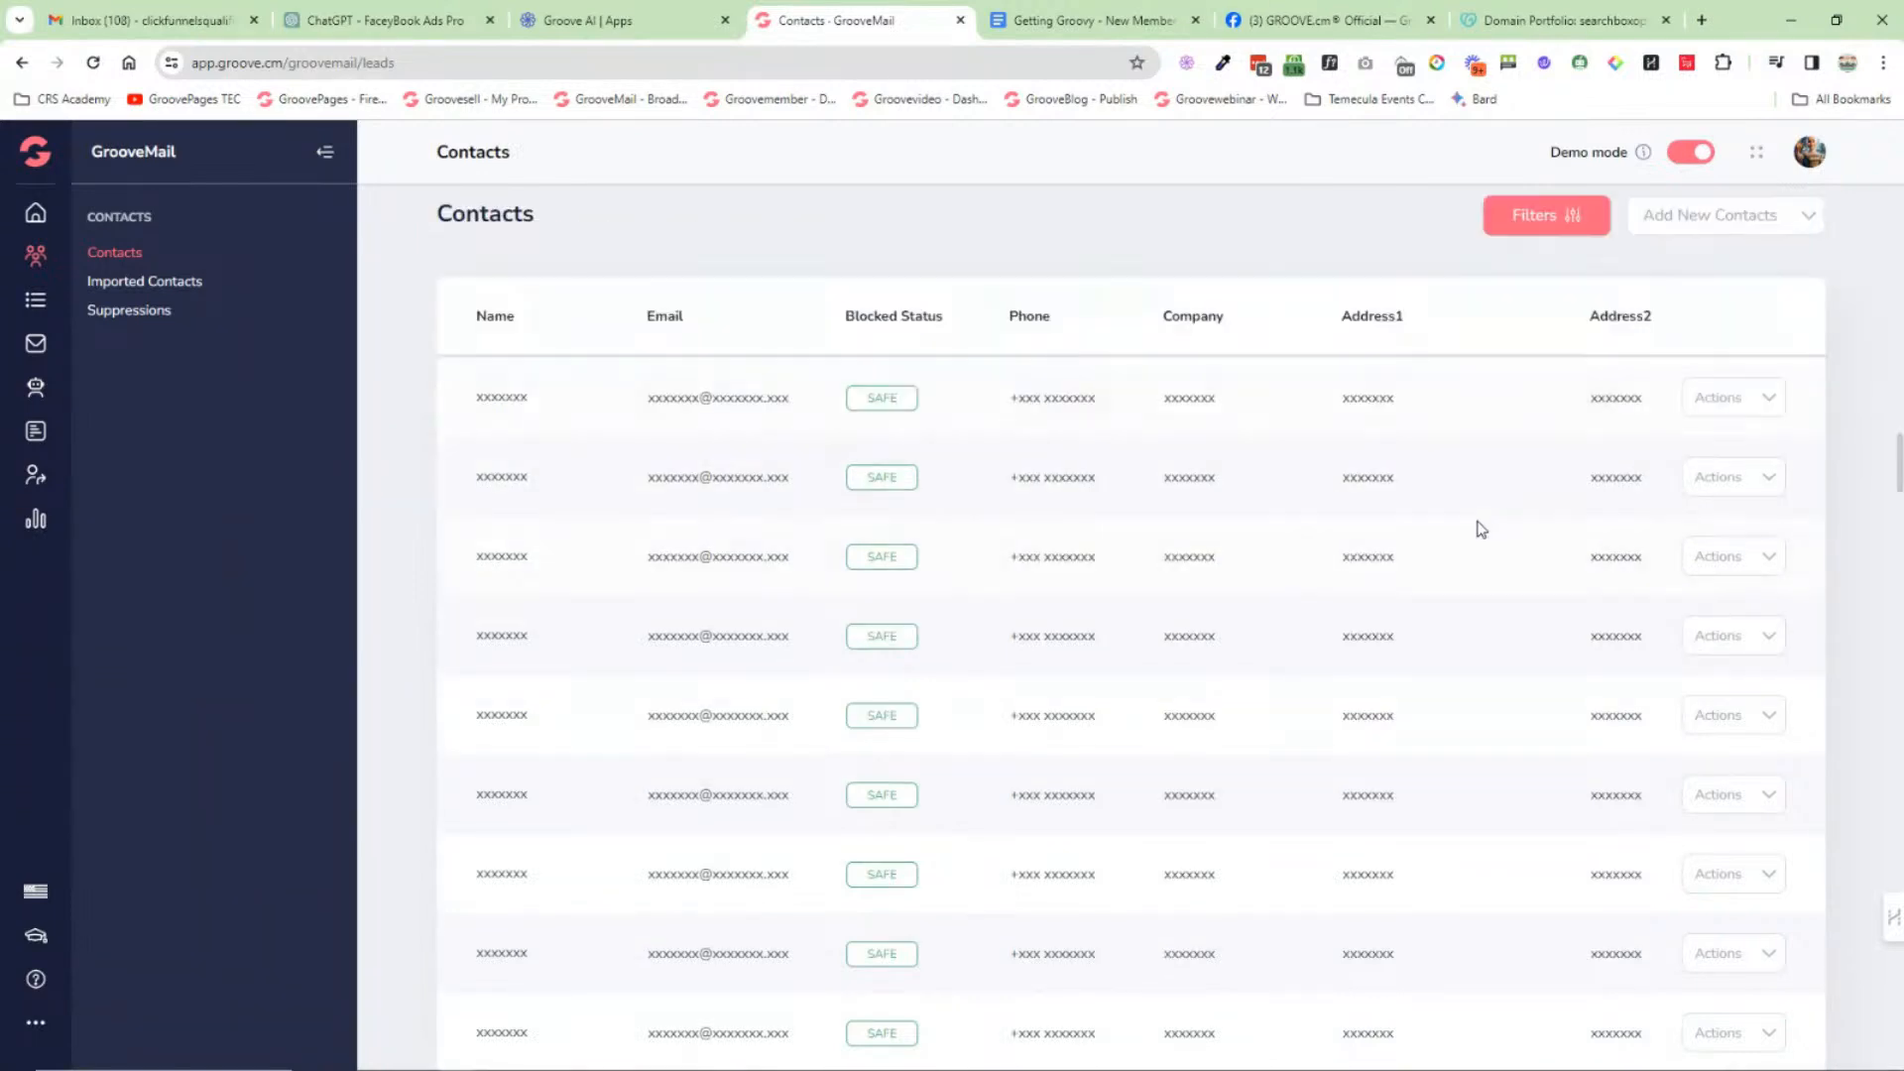
scroll(1478, 527, "up", 3)
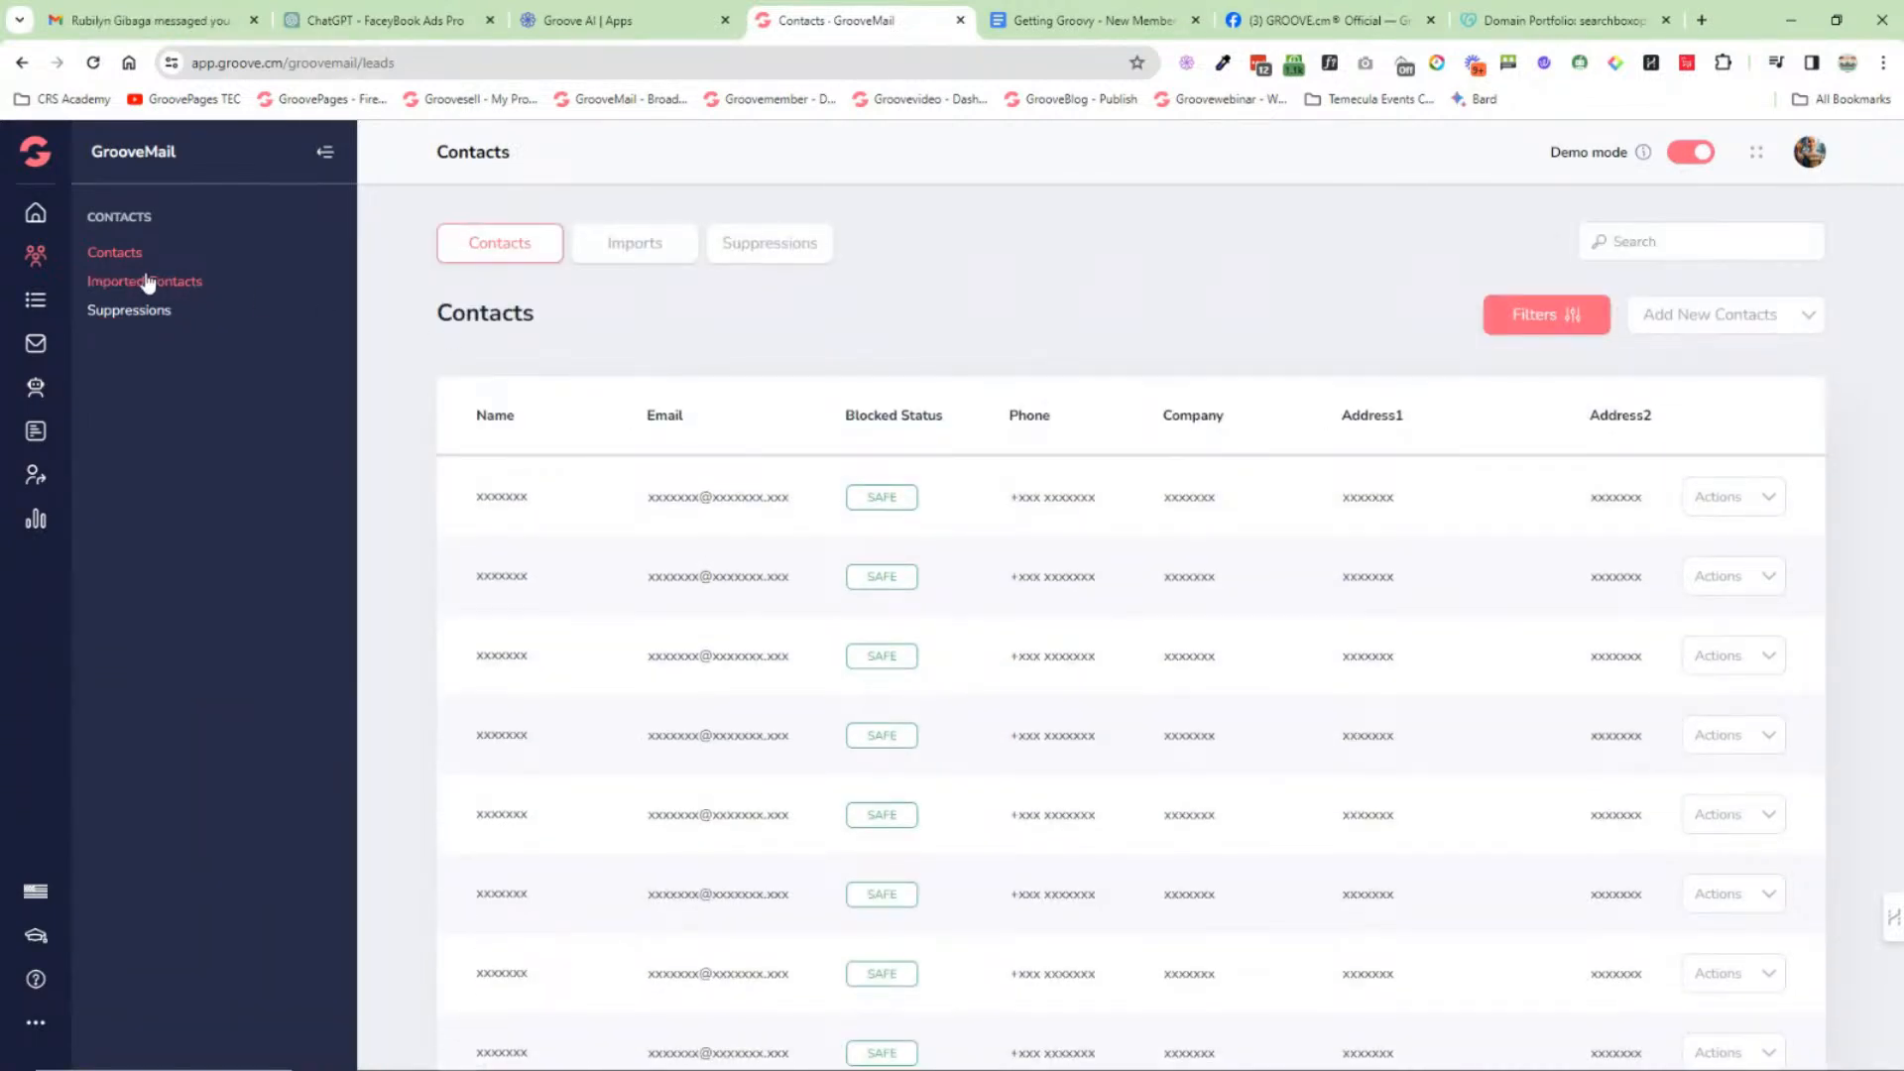
Step: View the Lists page in GrooveMail and check the refresh option for a list's count
left_click(36, 299)
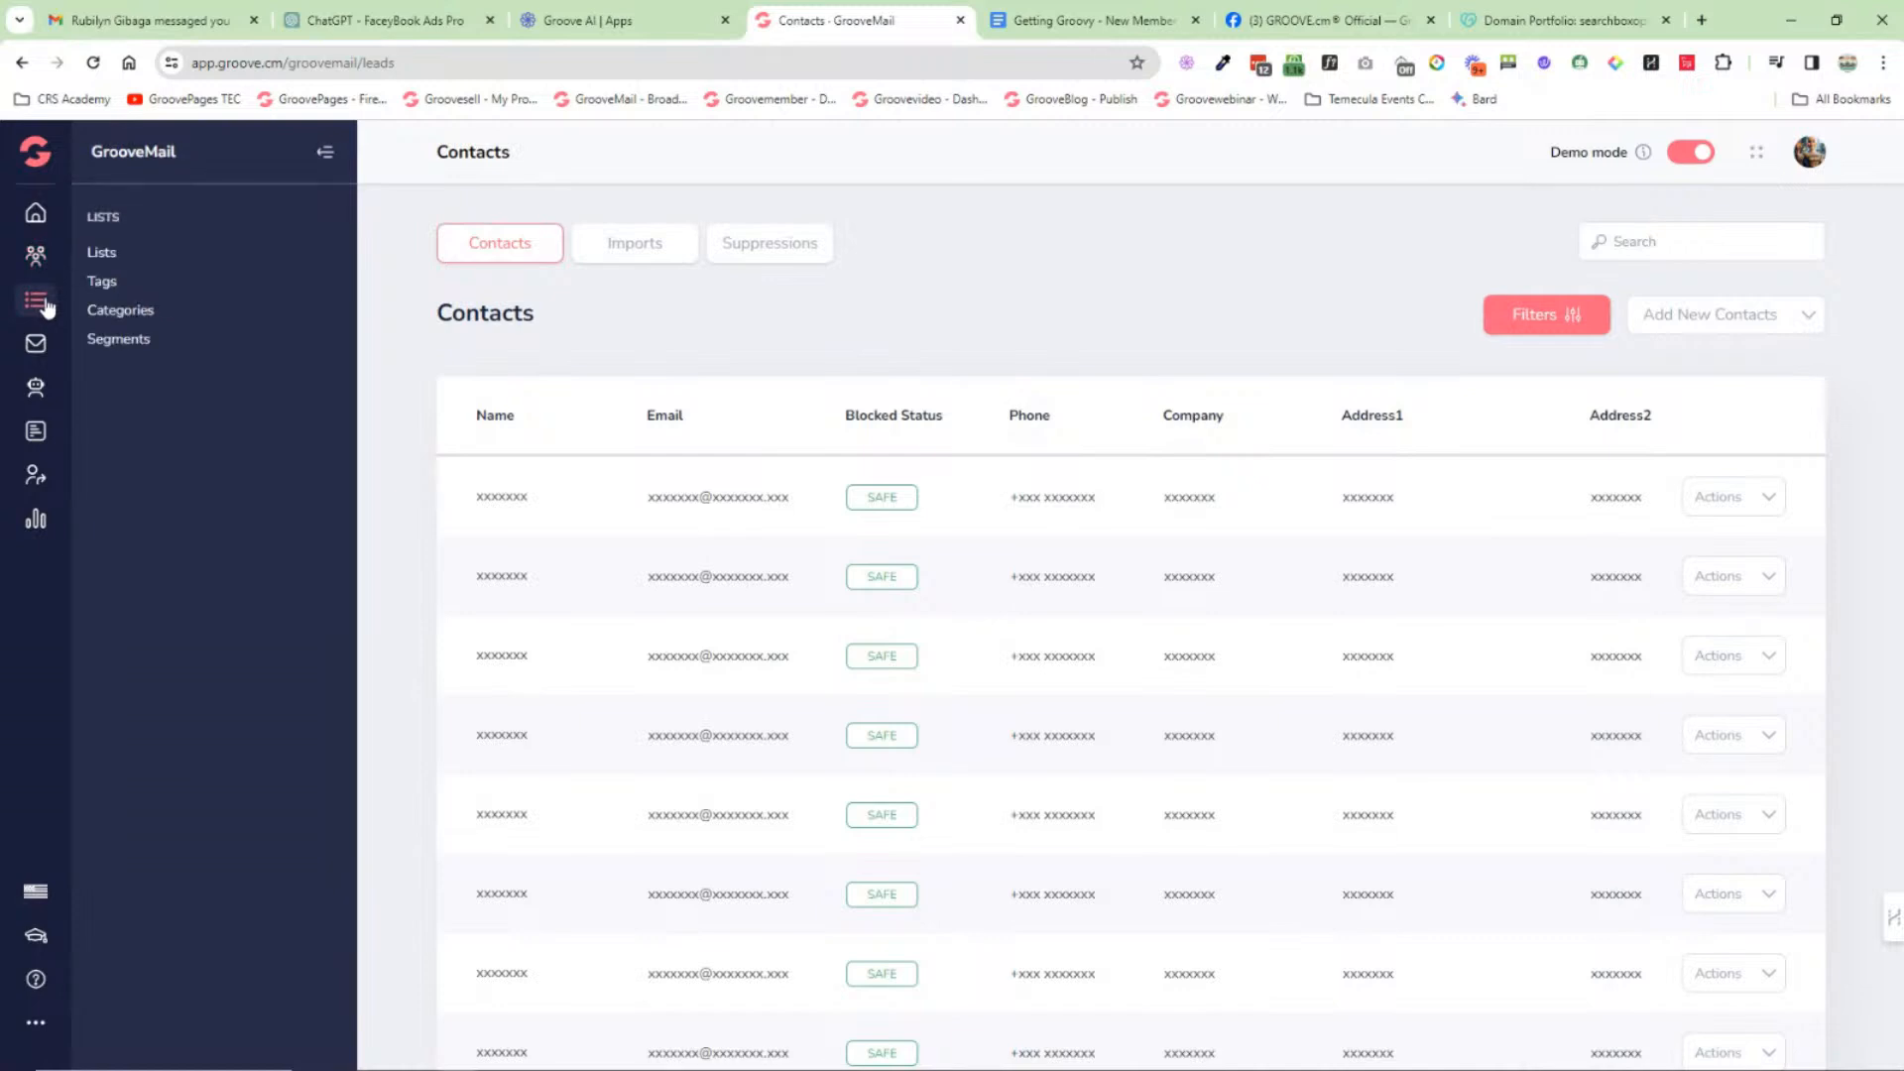
left_click(103, 254)
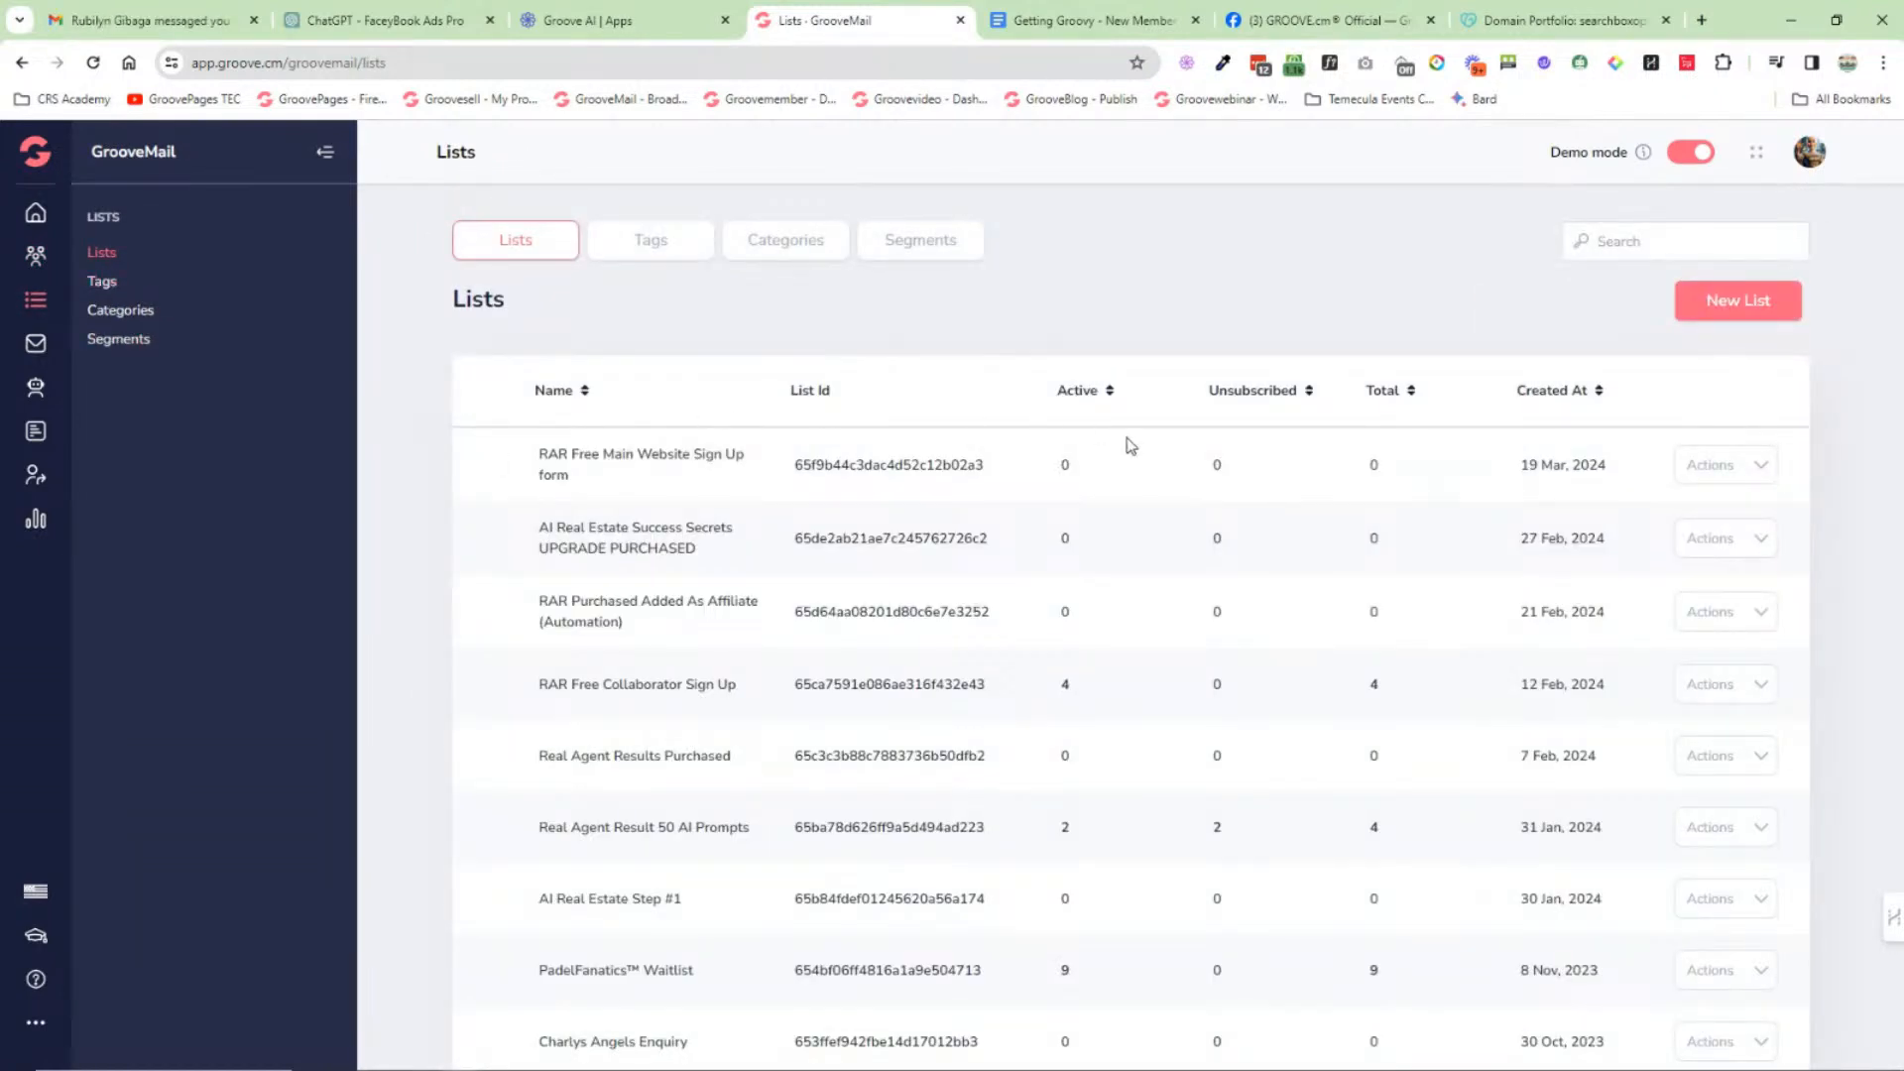
mouse_move(519, 548)
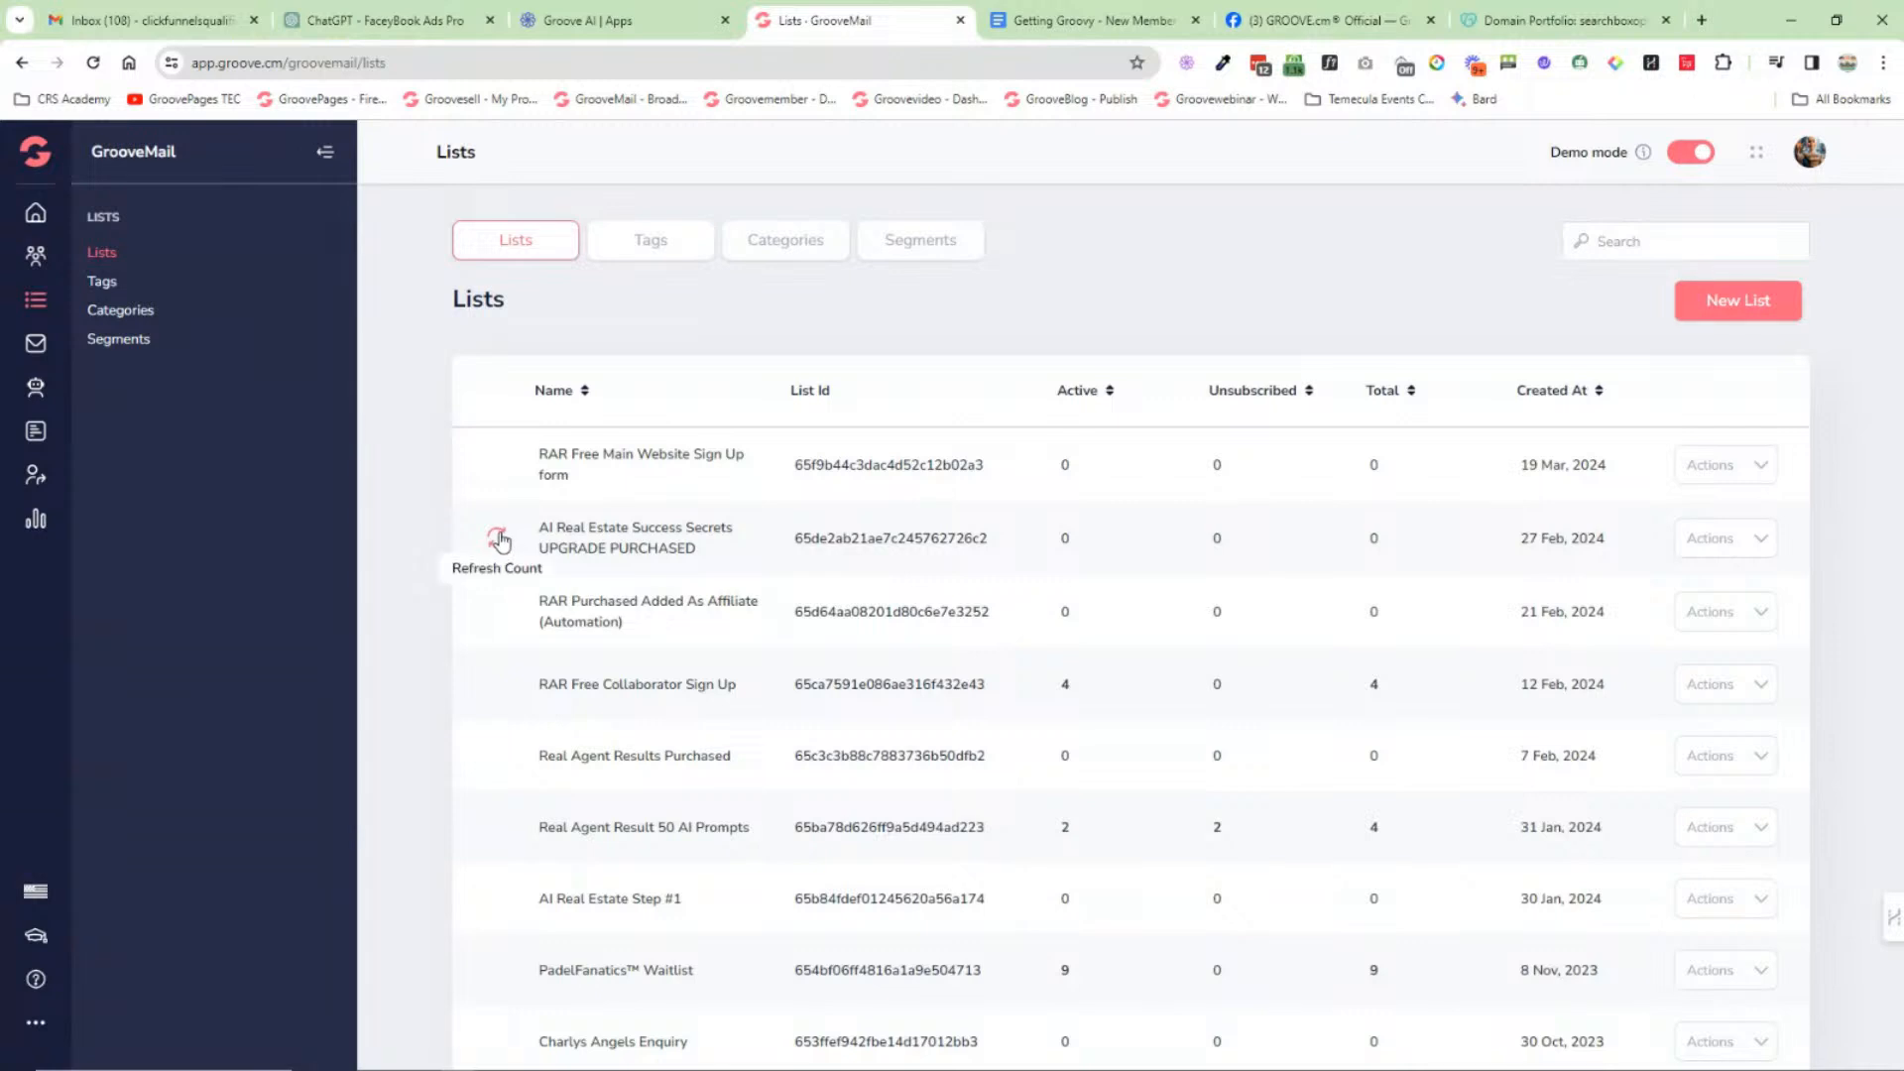
Step: Open the TEC Monthly Prize Draw sequence for editing from GrooveMail's sequences
left_click(36, 343)
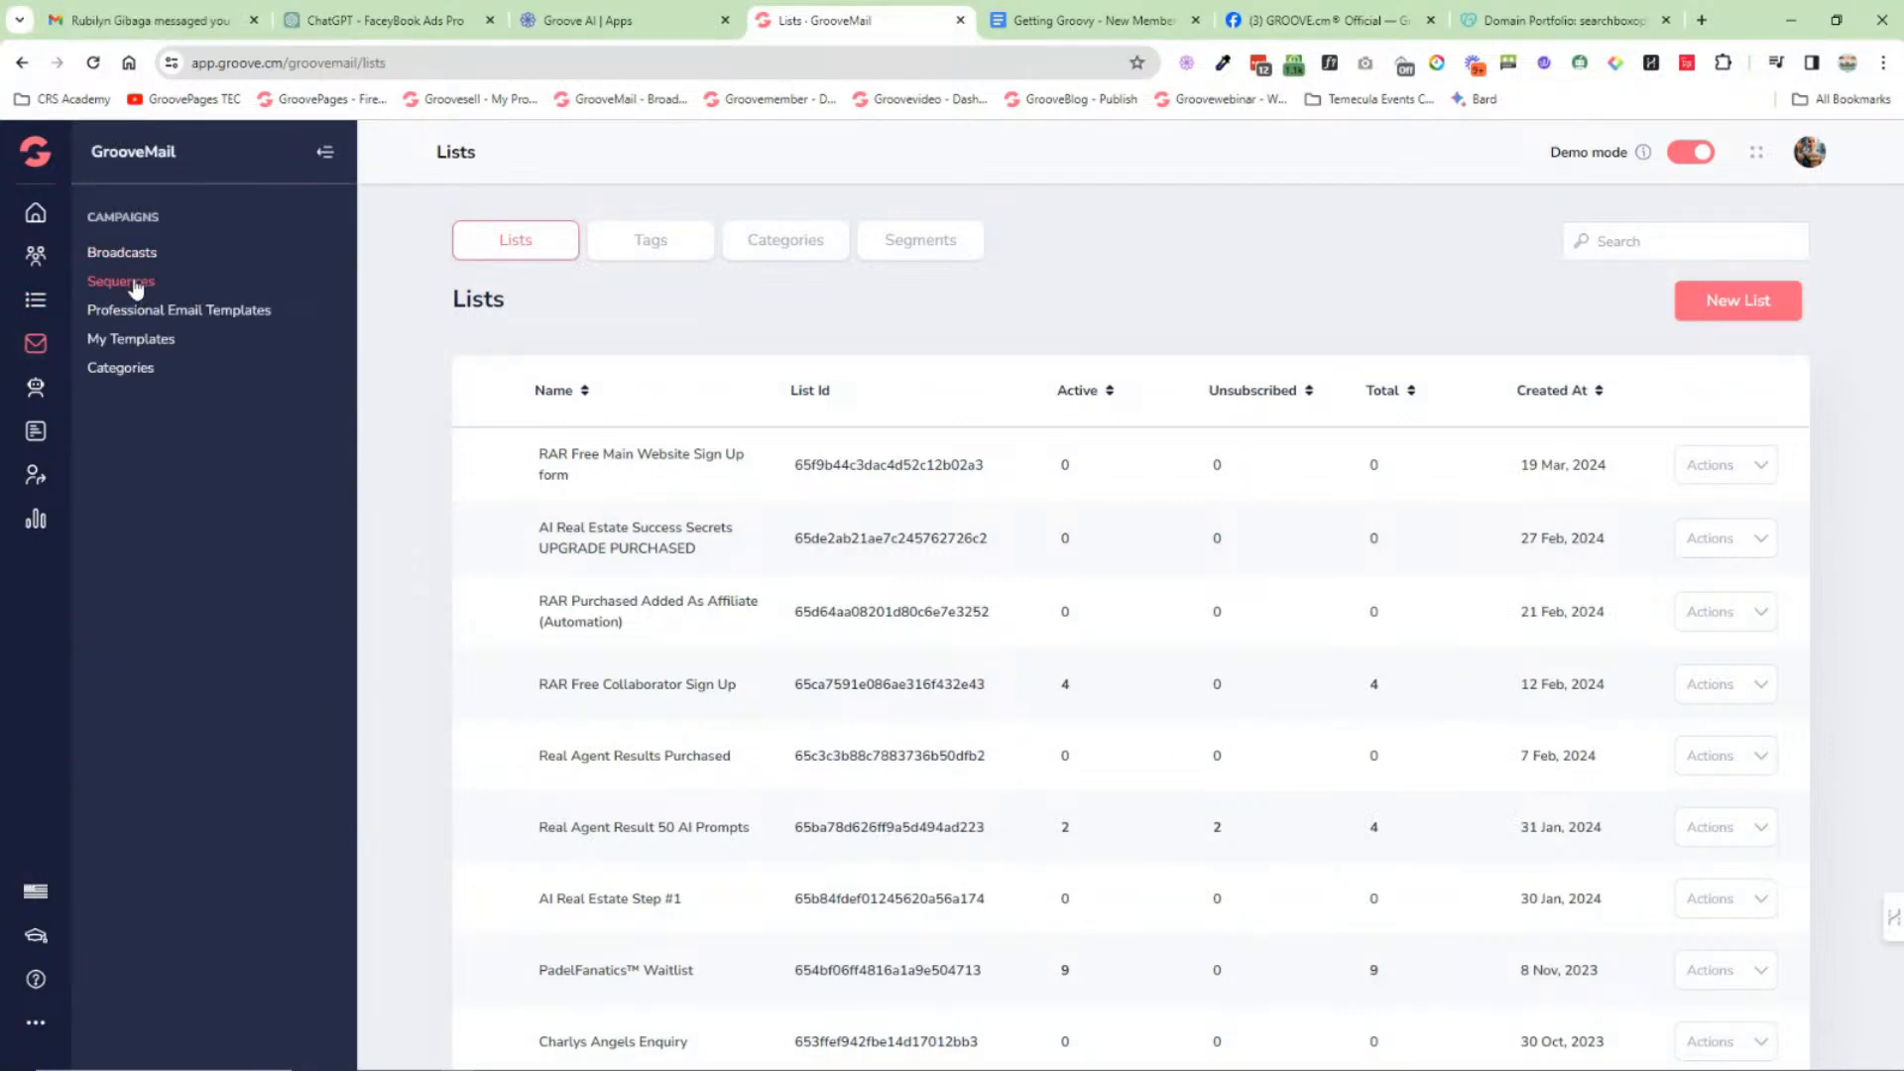
left_click(137, 284)
left_click(324, 151)
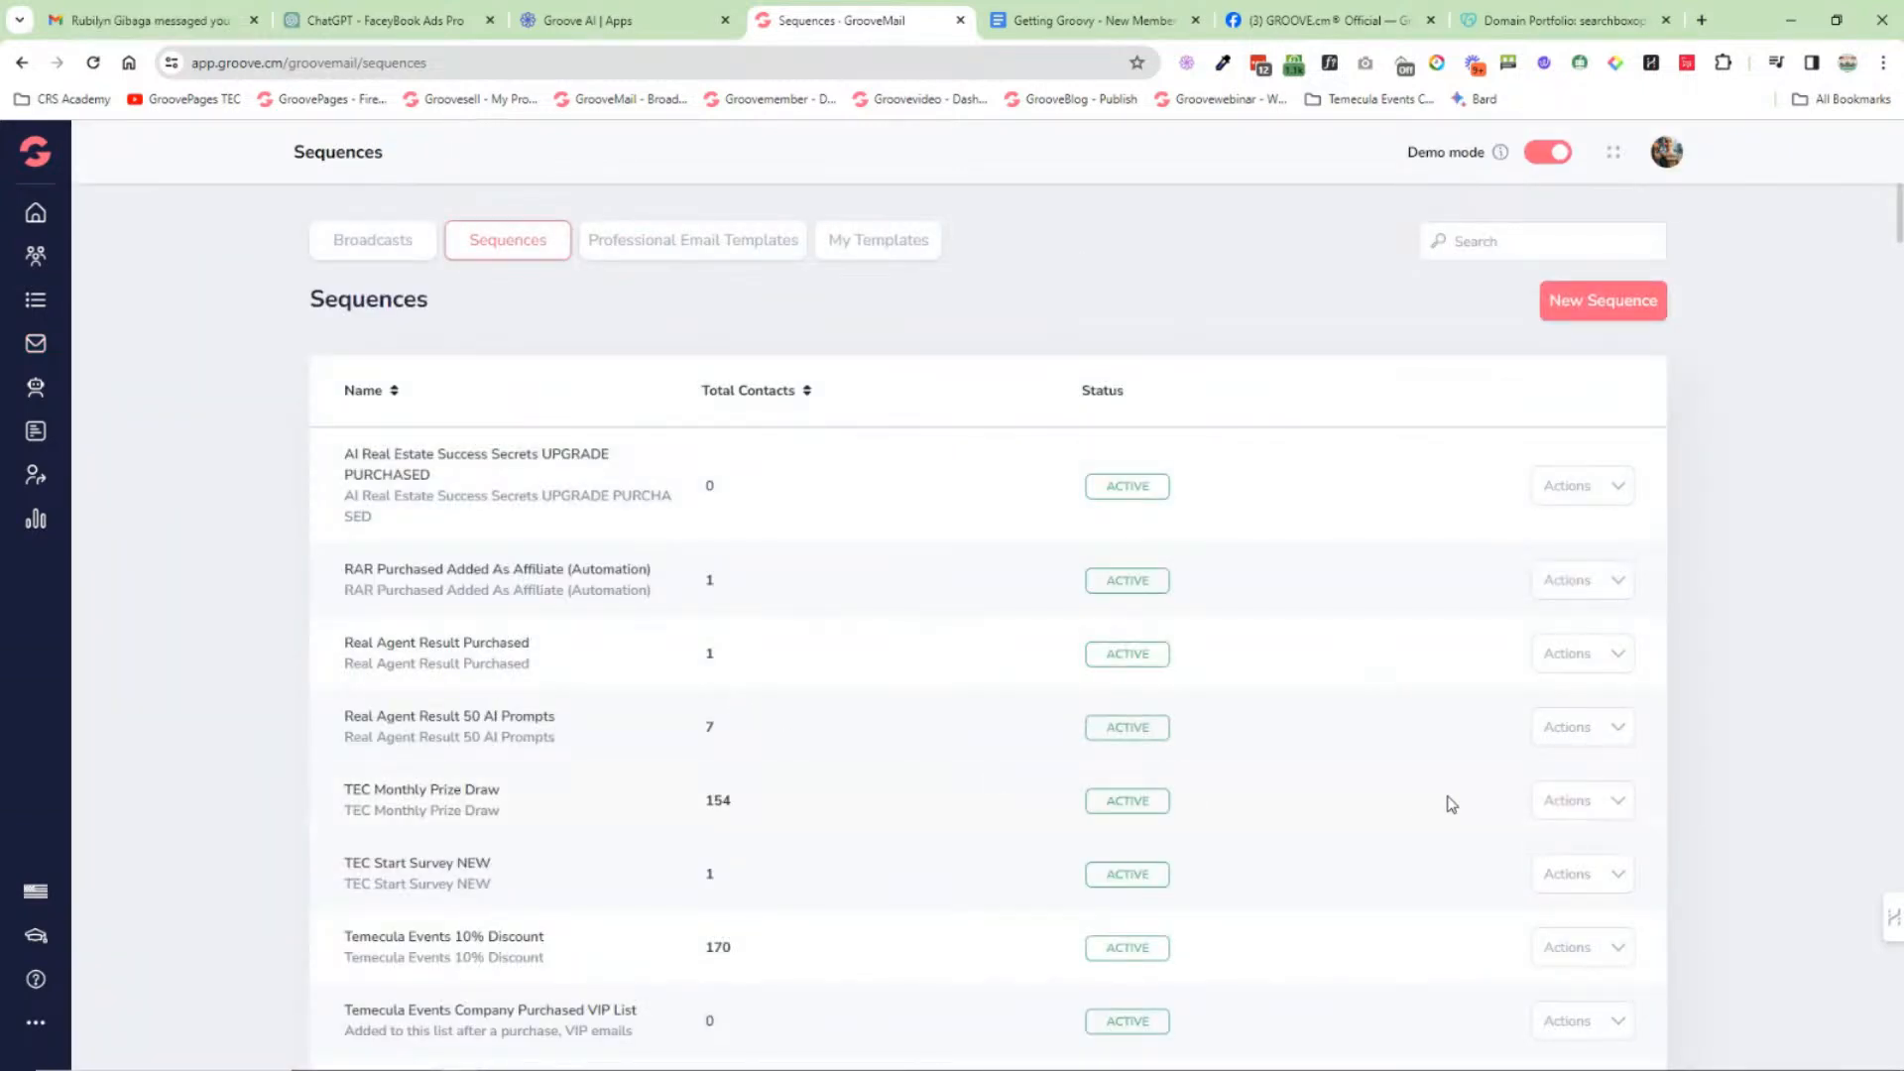
left_click(1591, 801)
left_click(1564, 843)
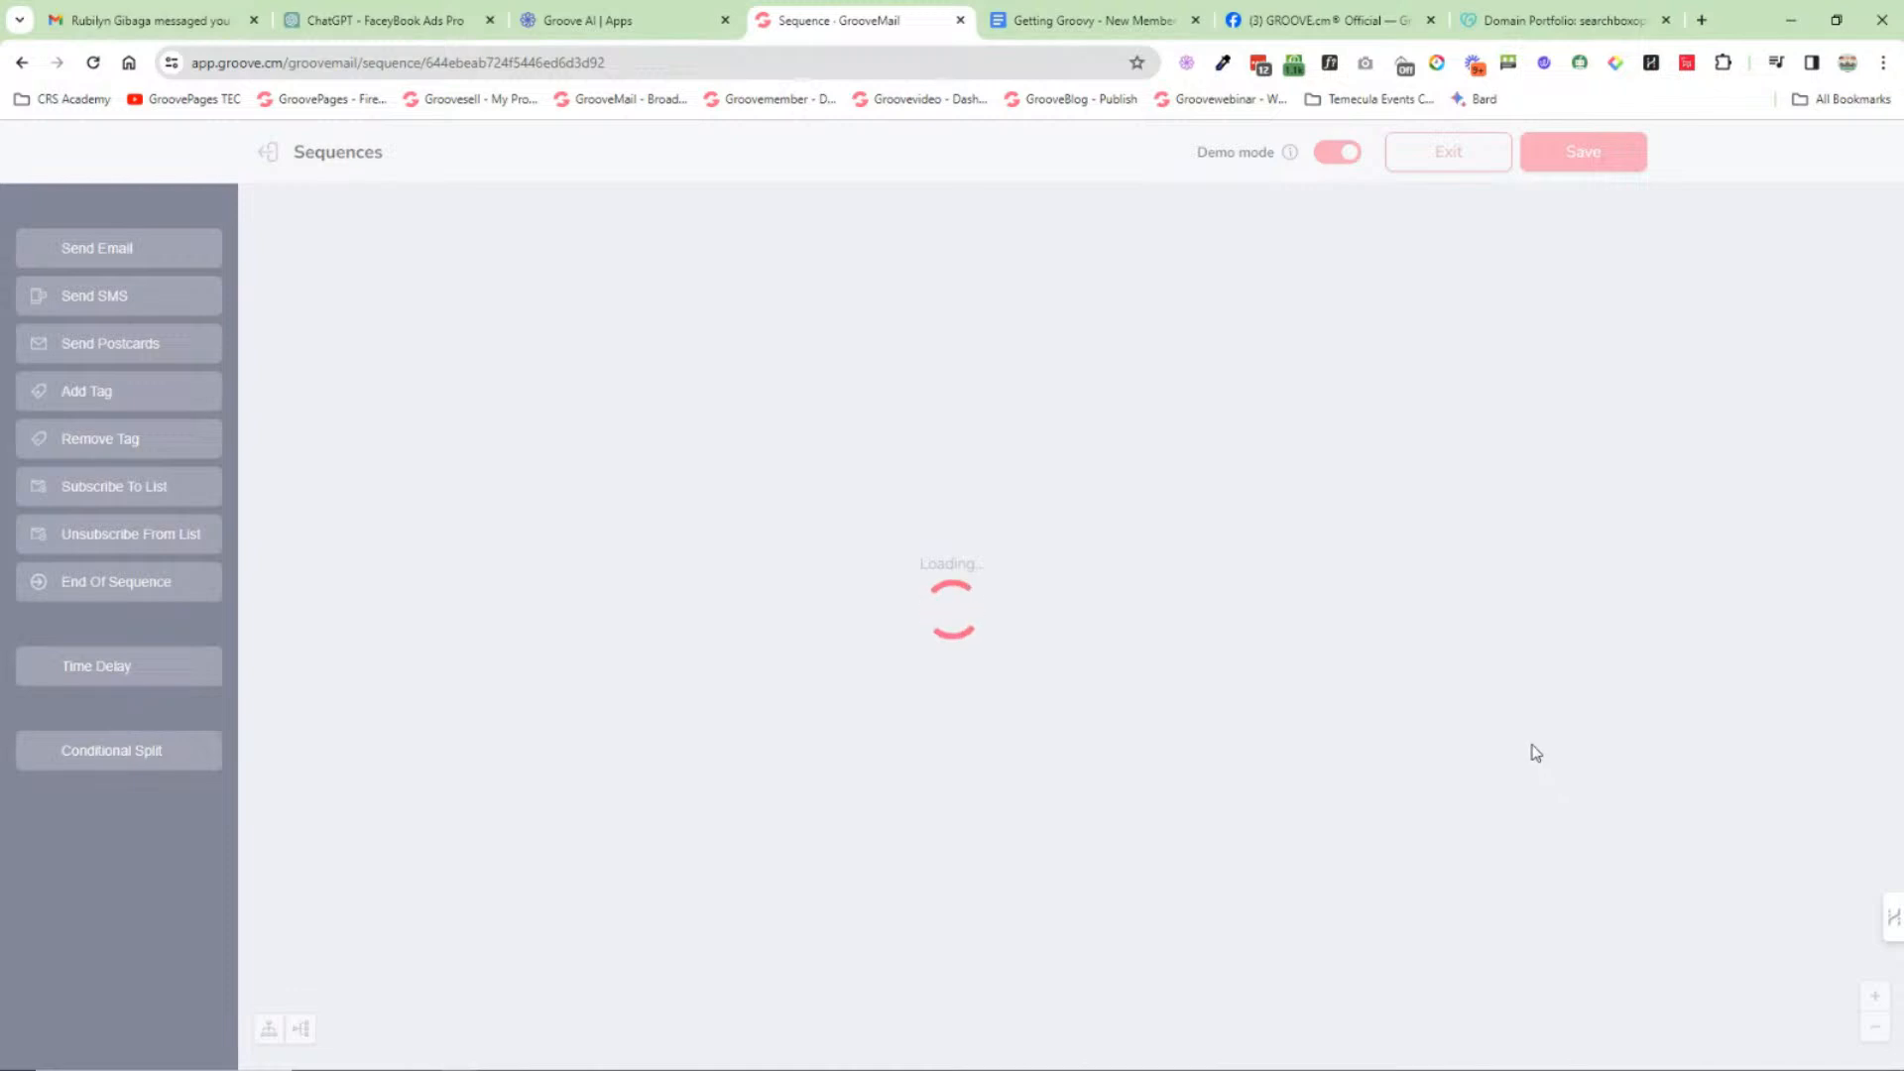
Step: Examine the tags, lists and forms triggers at the start of the sequence
left_click_drag(1003, 476, 1140, 387)
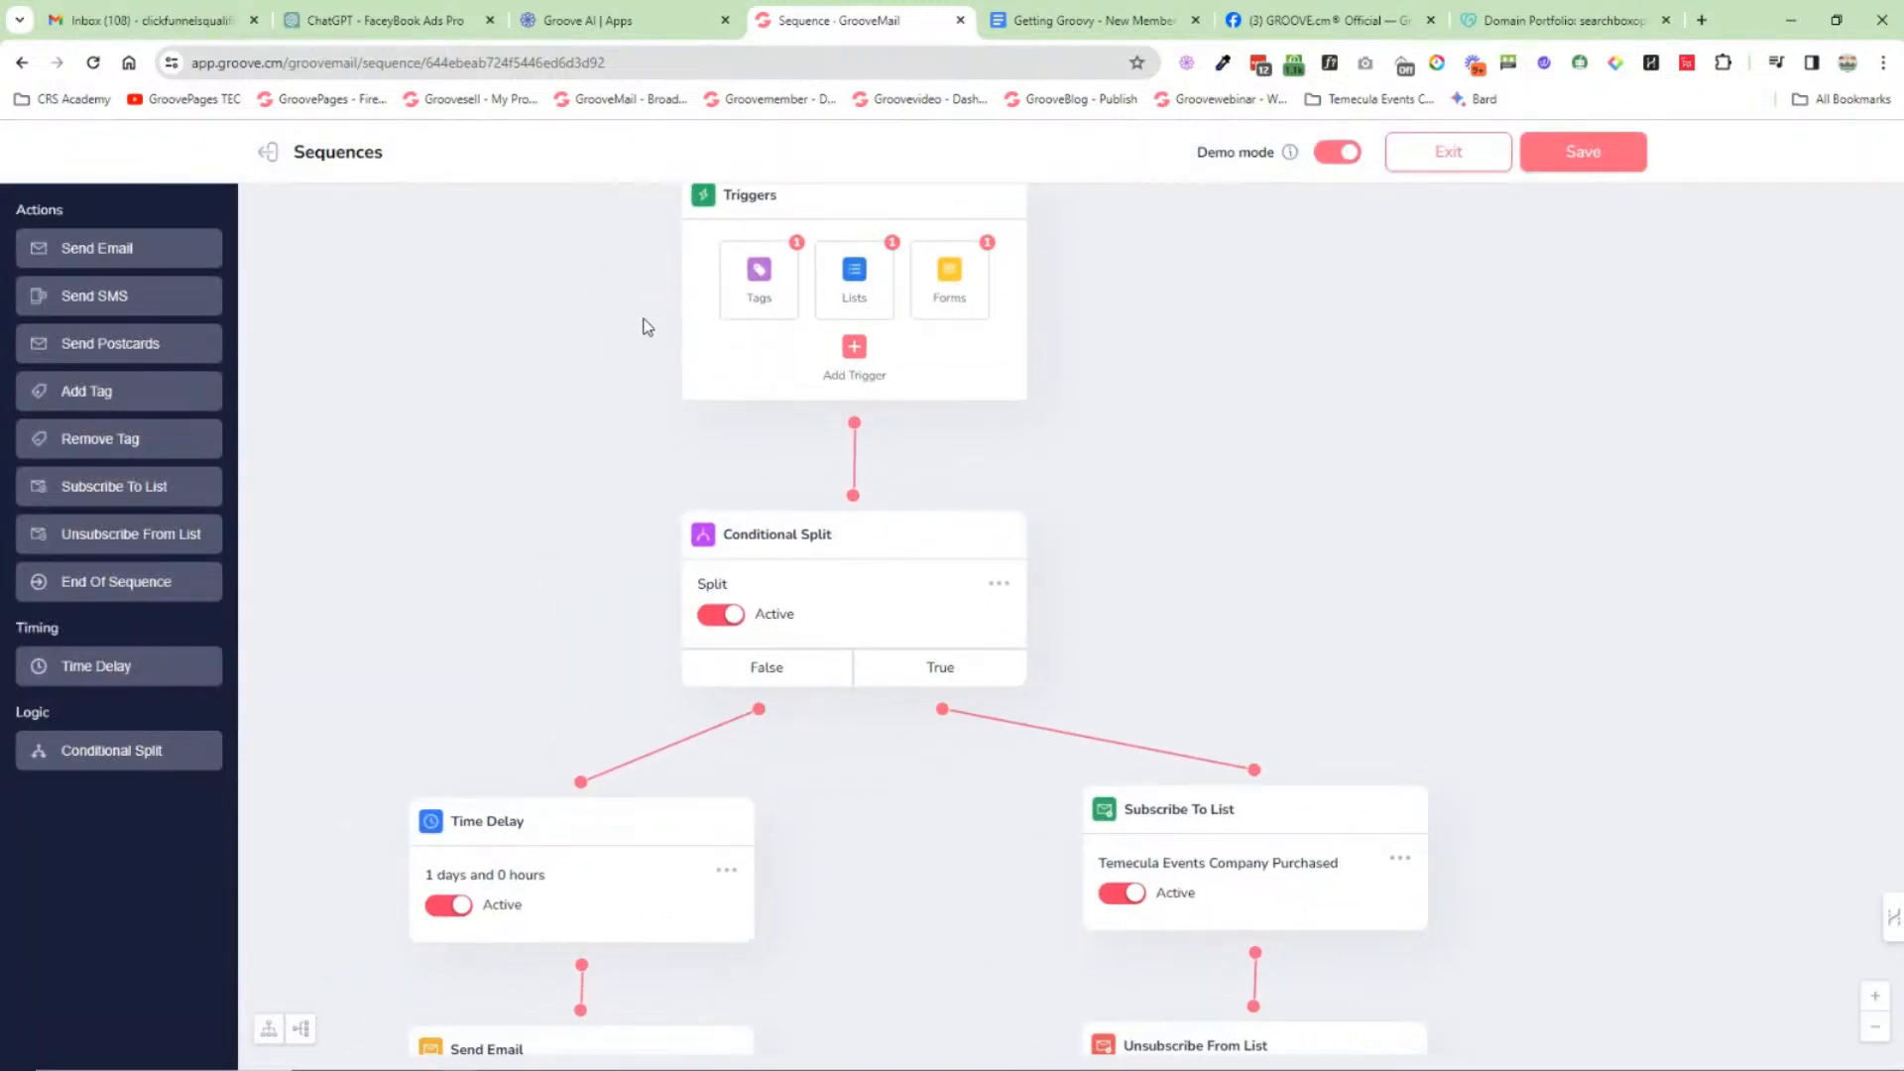
mouse_move(752, 288)
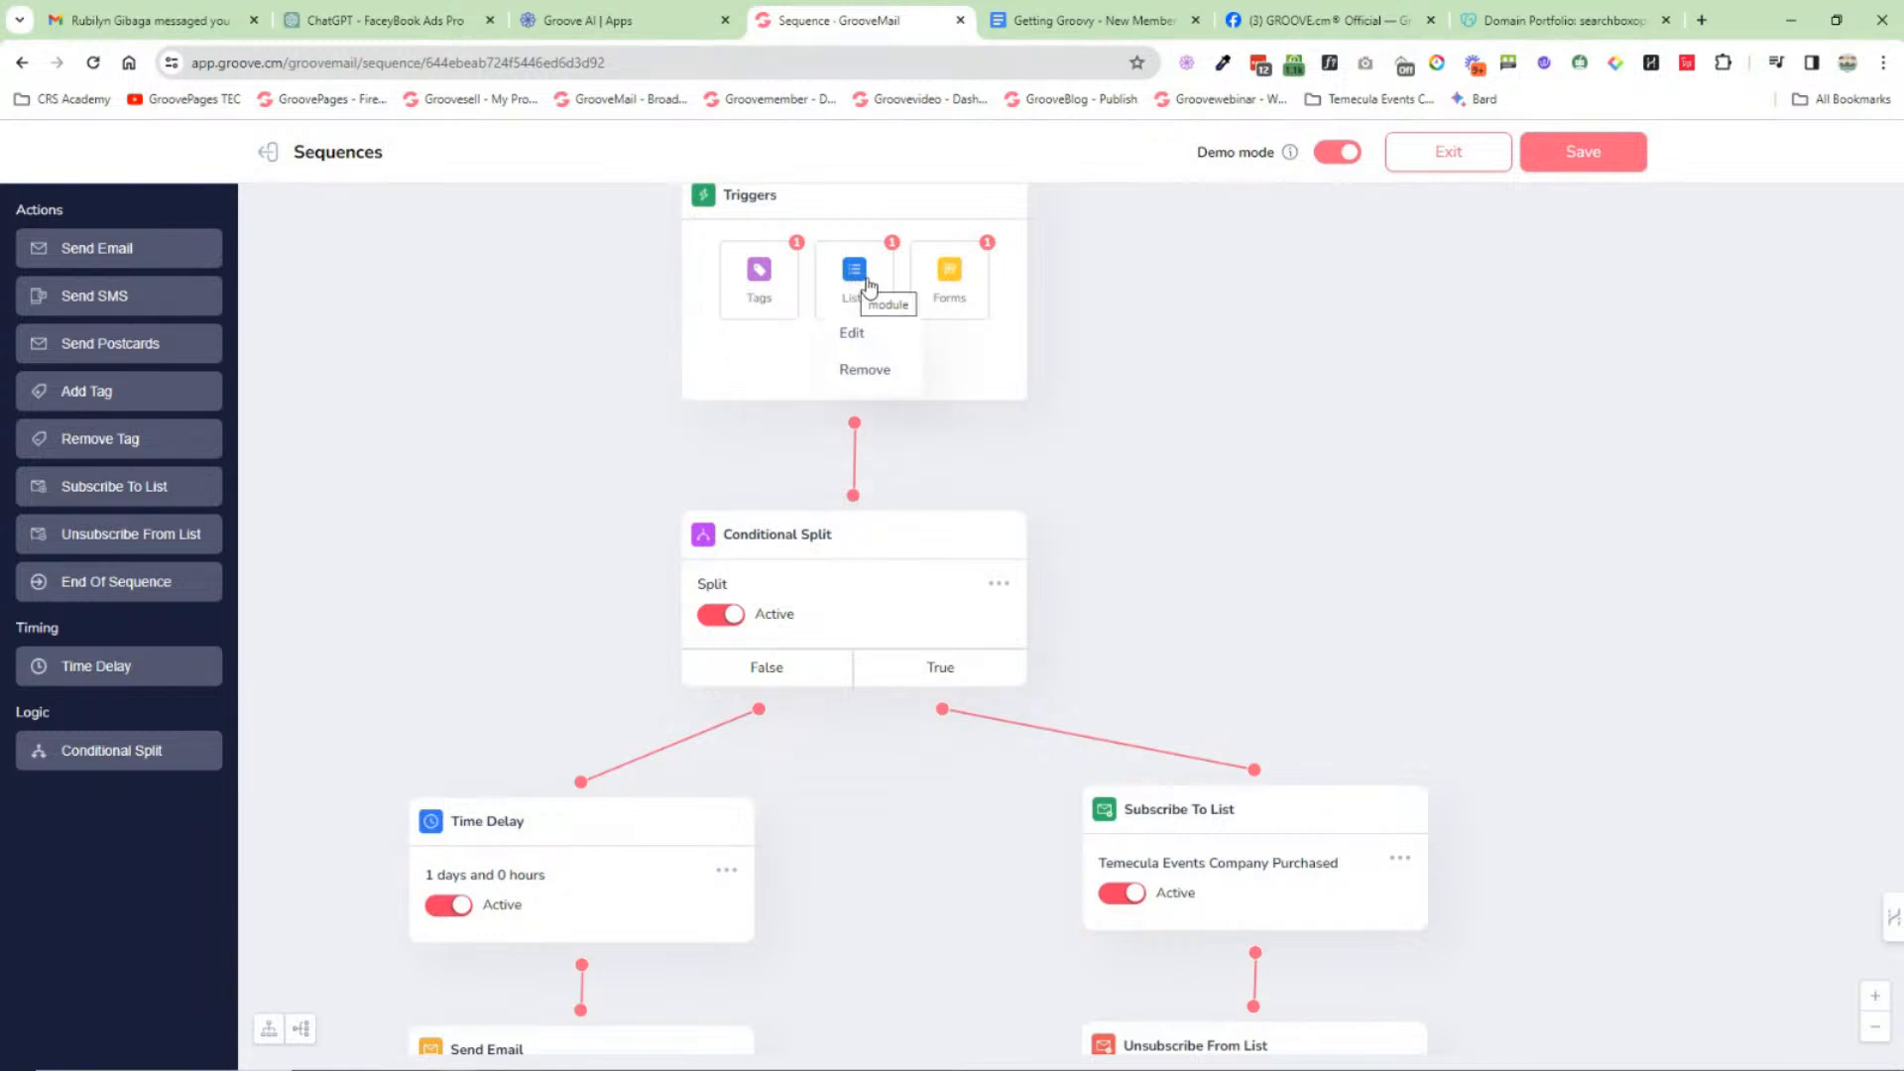
mouse_move(977, 286)
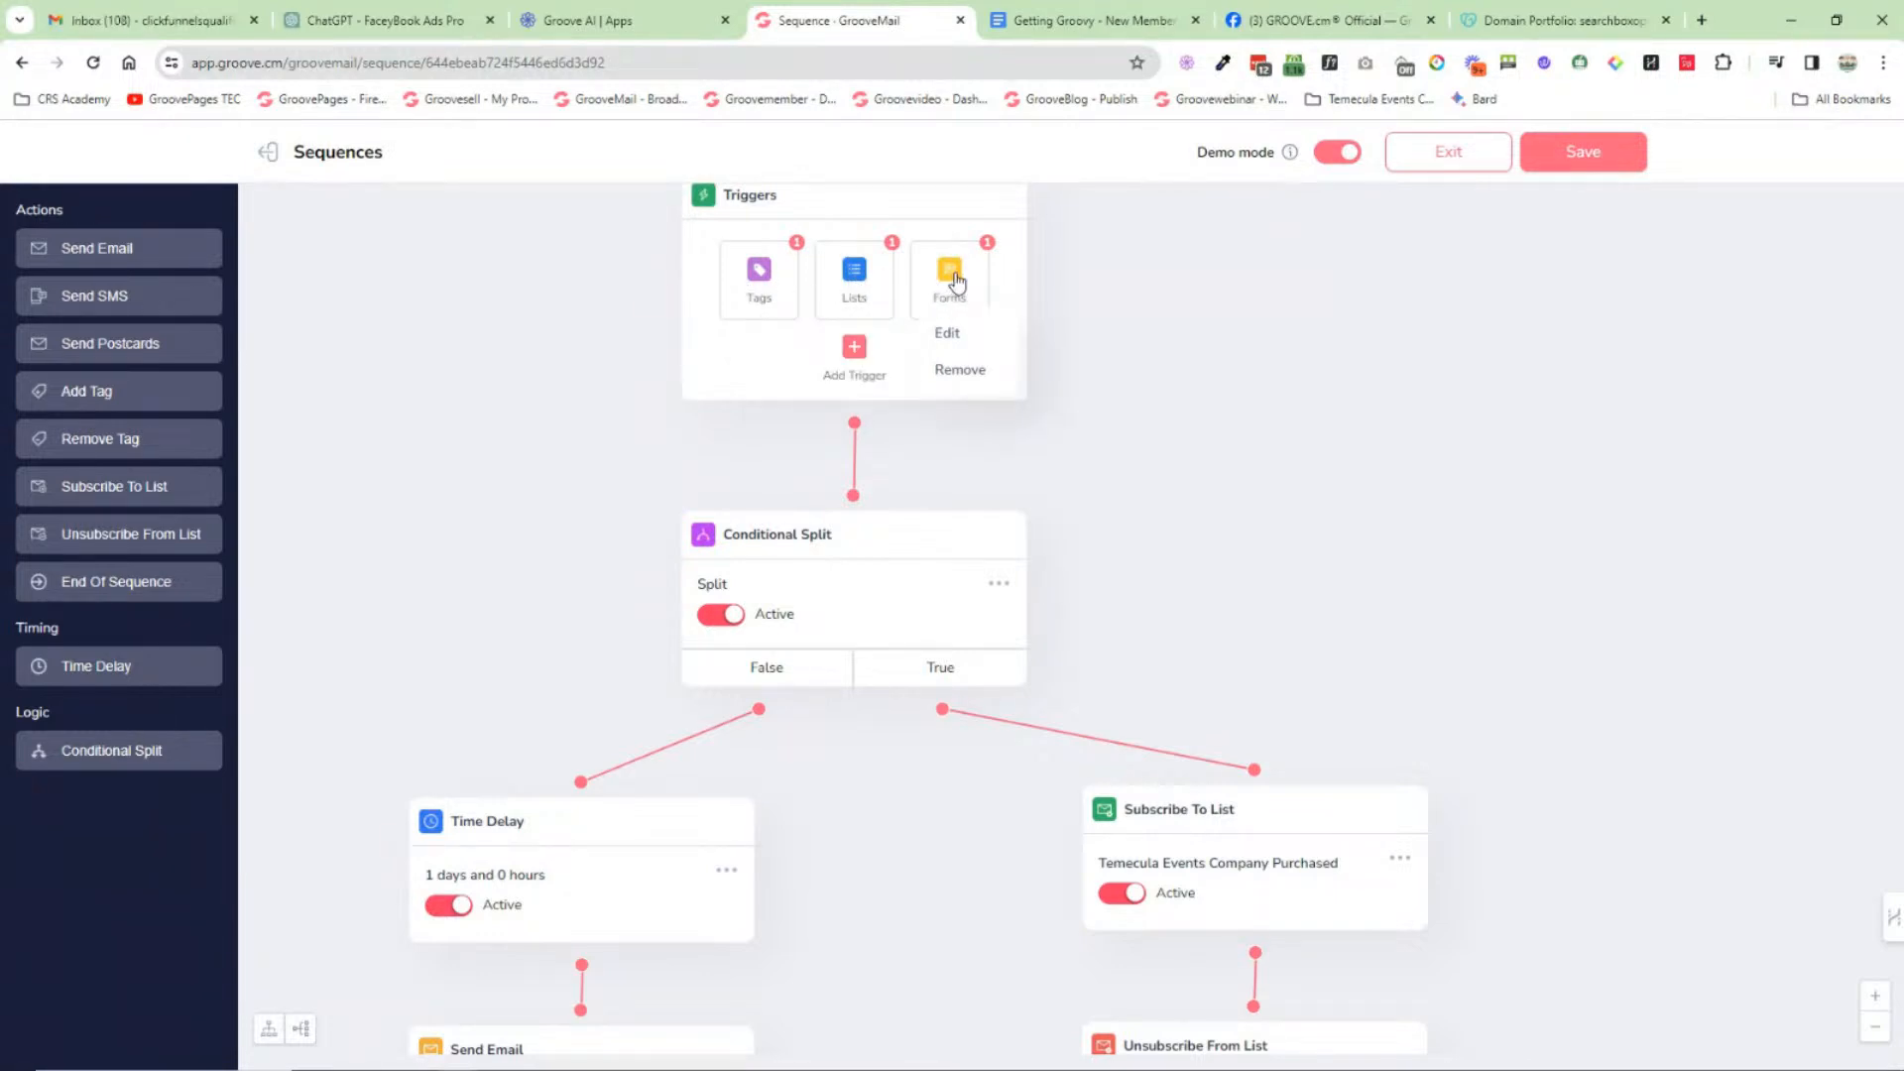
Step: Examine the sequence's conditional splits, time delays, follow-up emails and list actions down to Day 3, and exit the sequence editor
left_click_drag(1092, 489, 1104, 328)
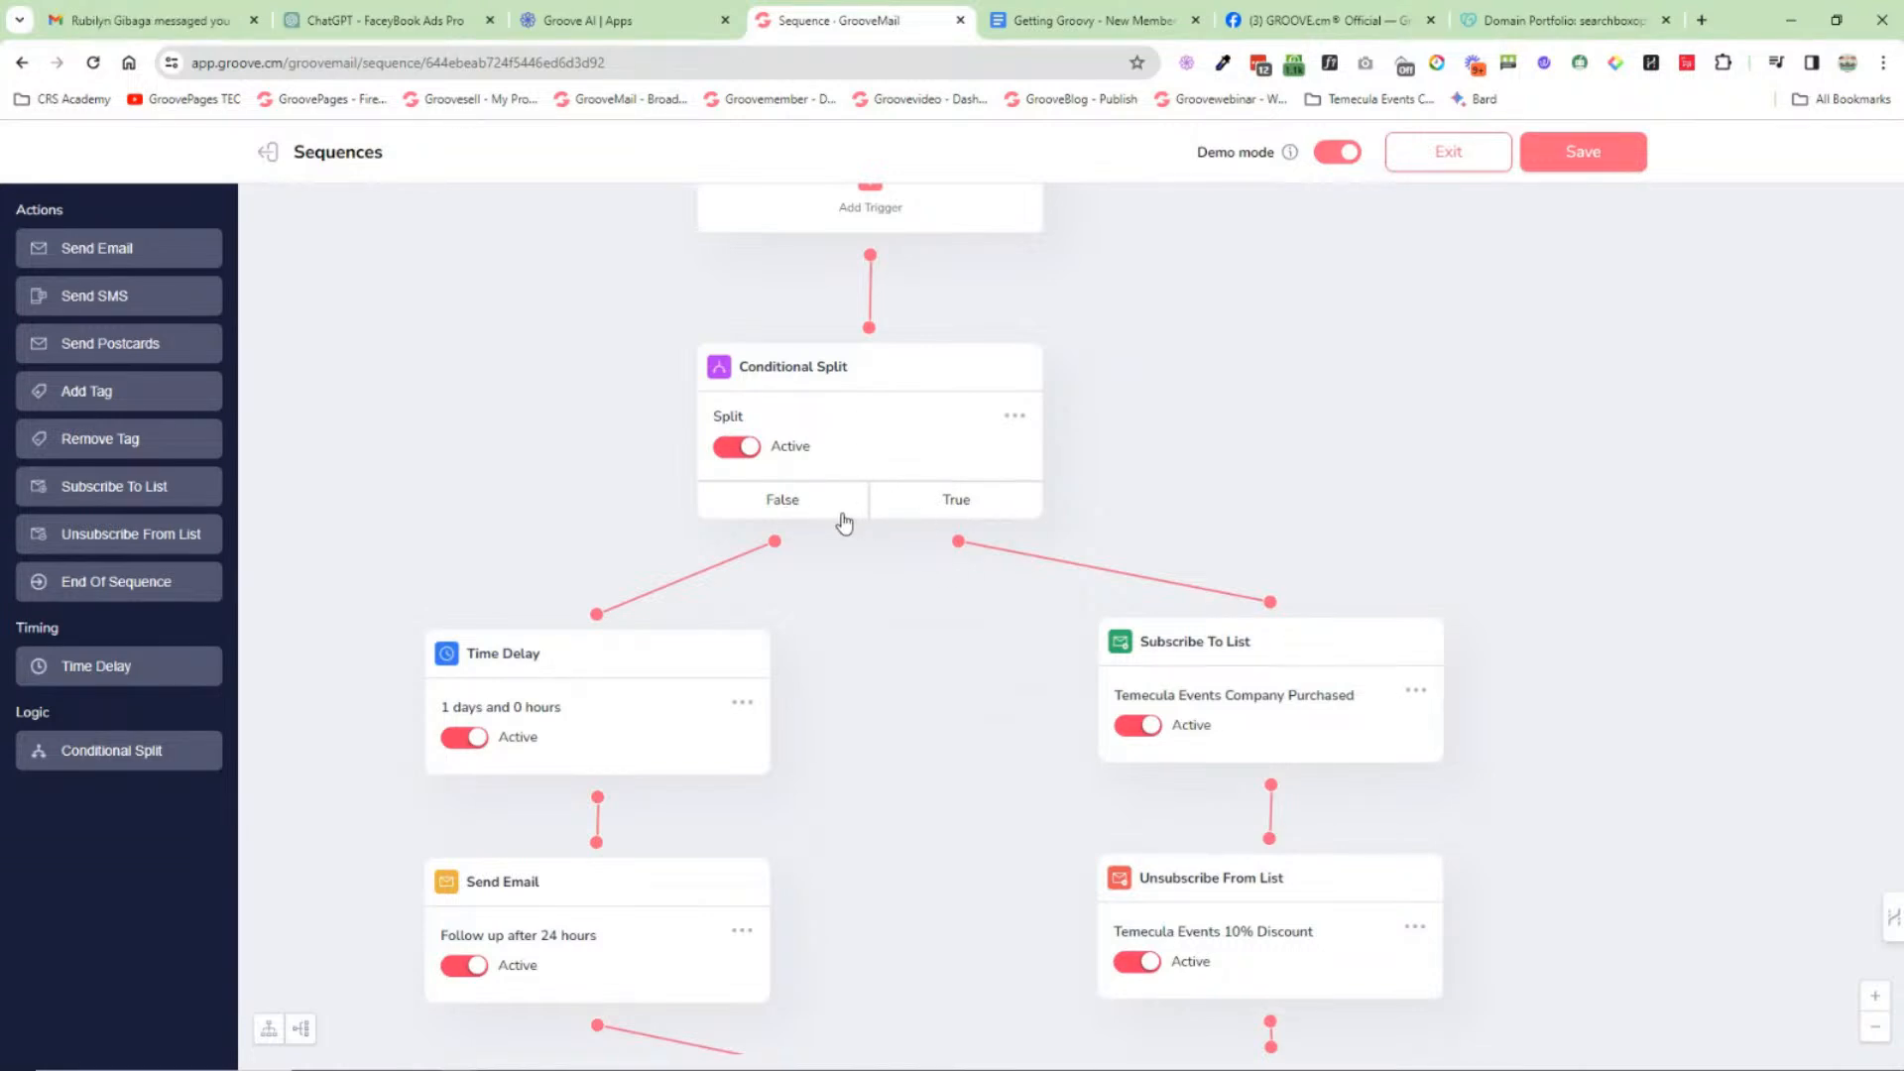
left_click_drag(1017, 634, 1037, 492)
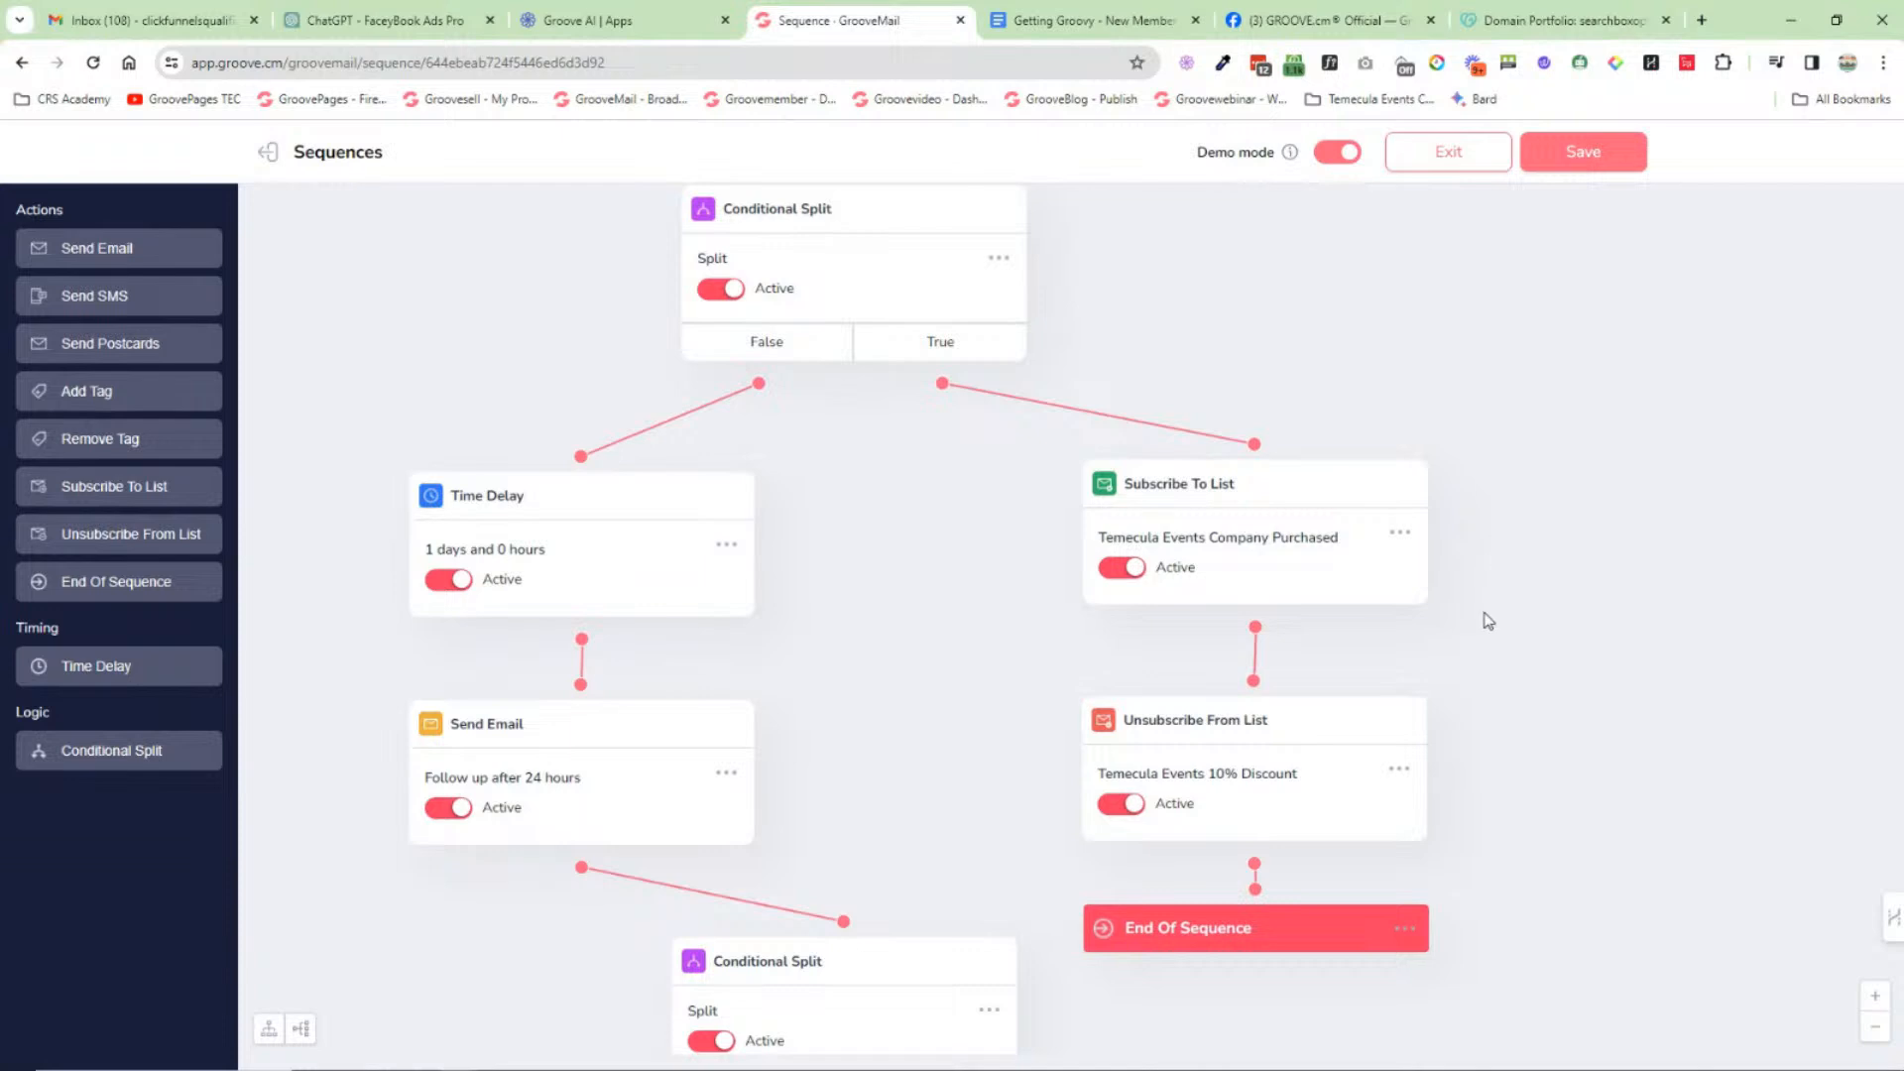
left_click_drag(1482, 619, 1483, 451)
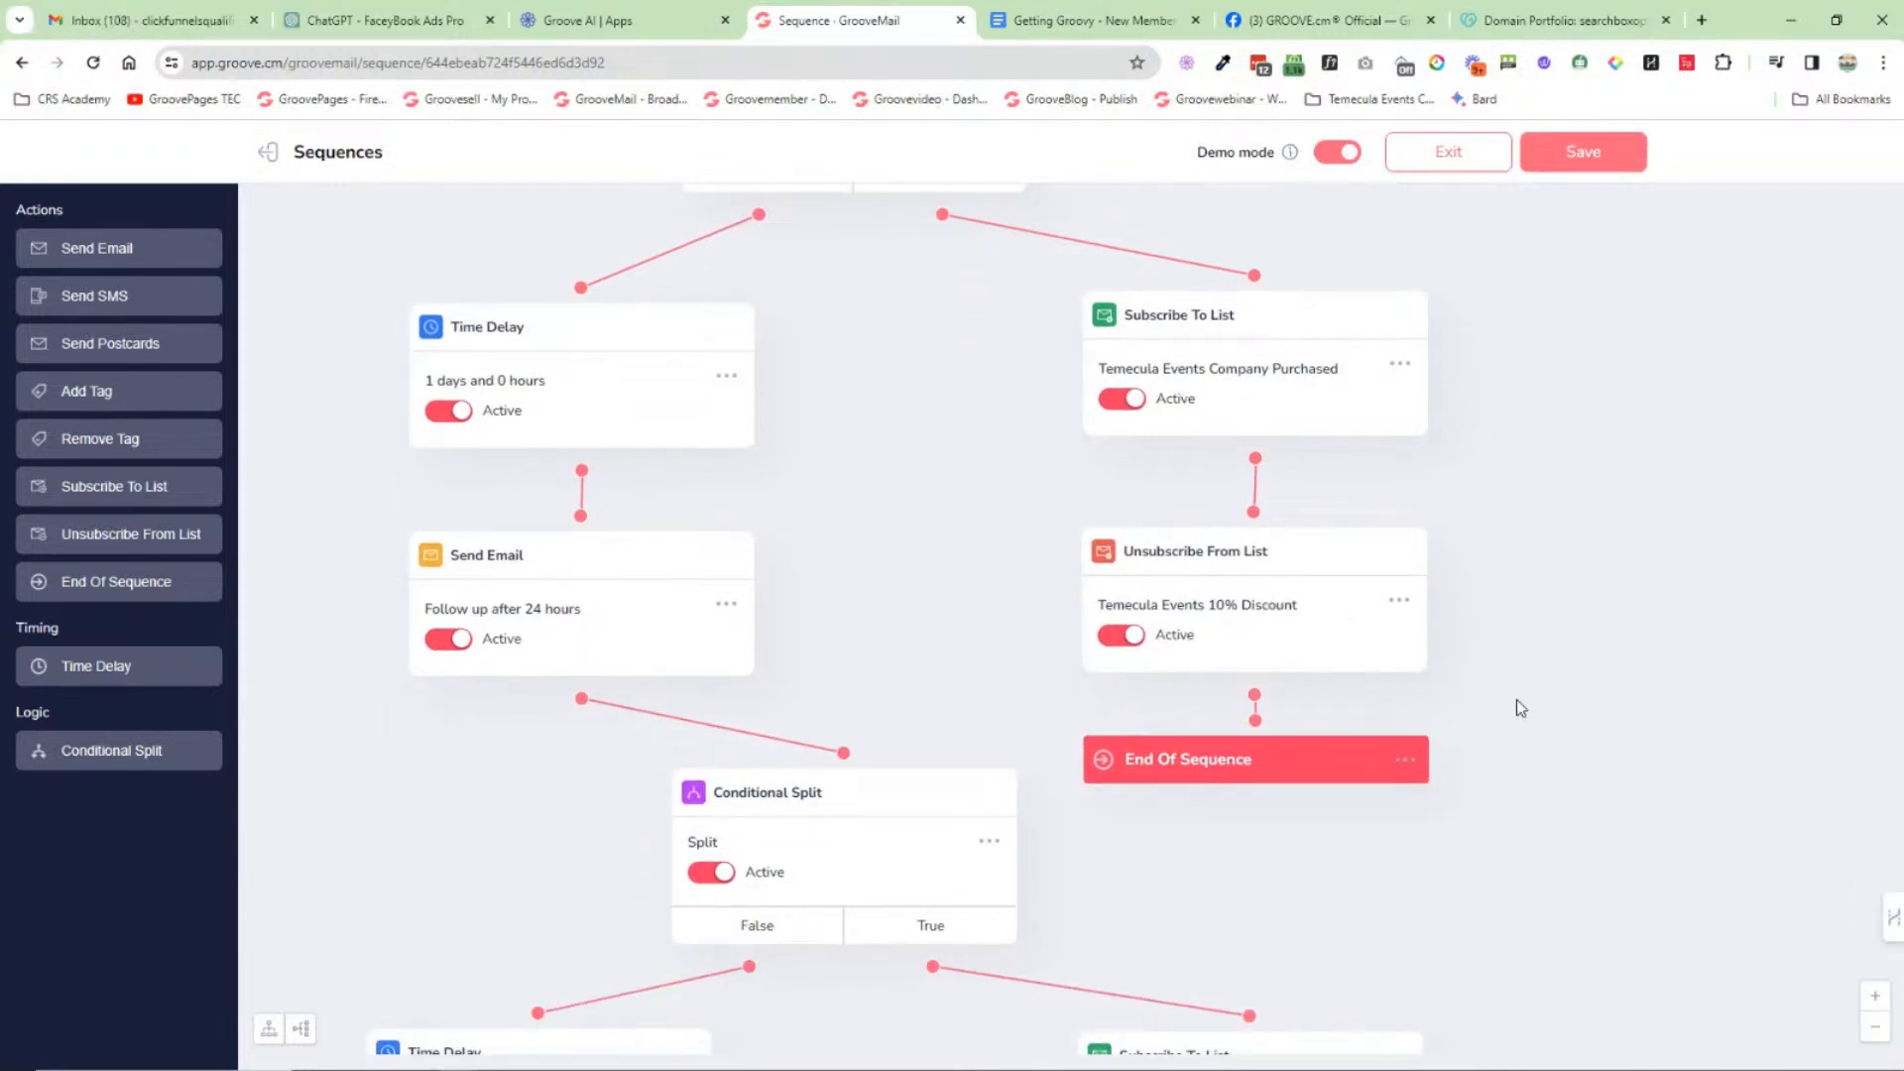
left_click_drag(1532, 476, 1662, 681)
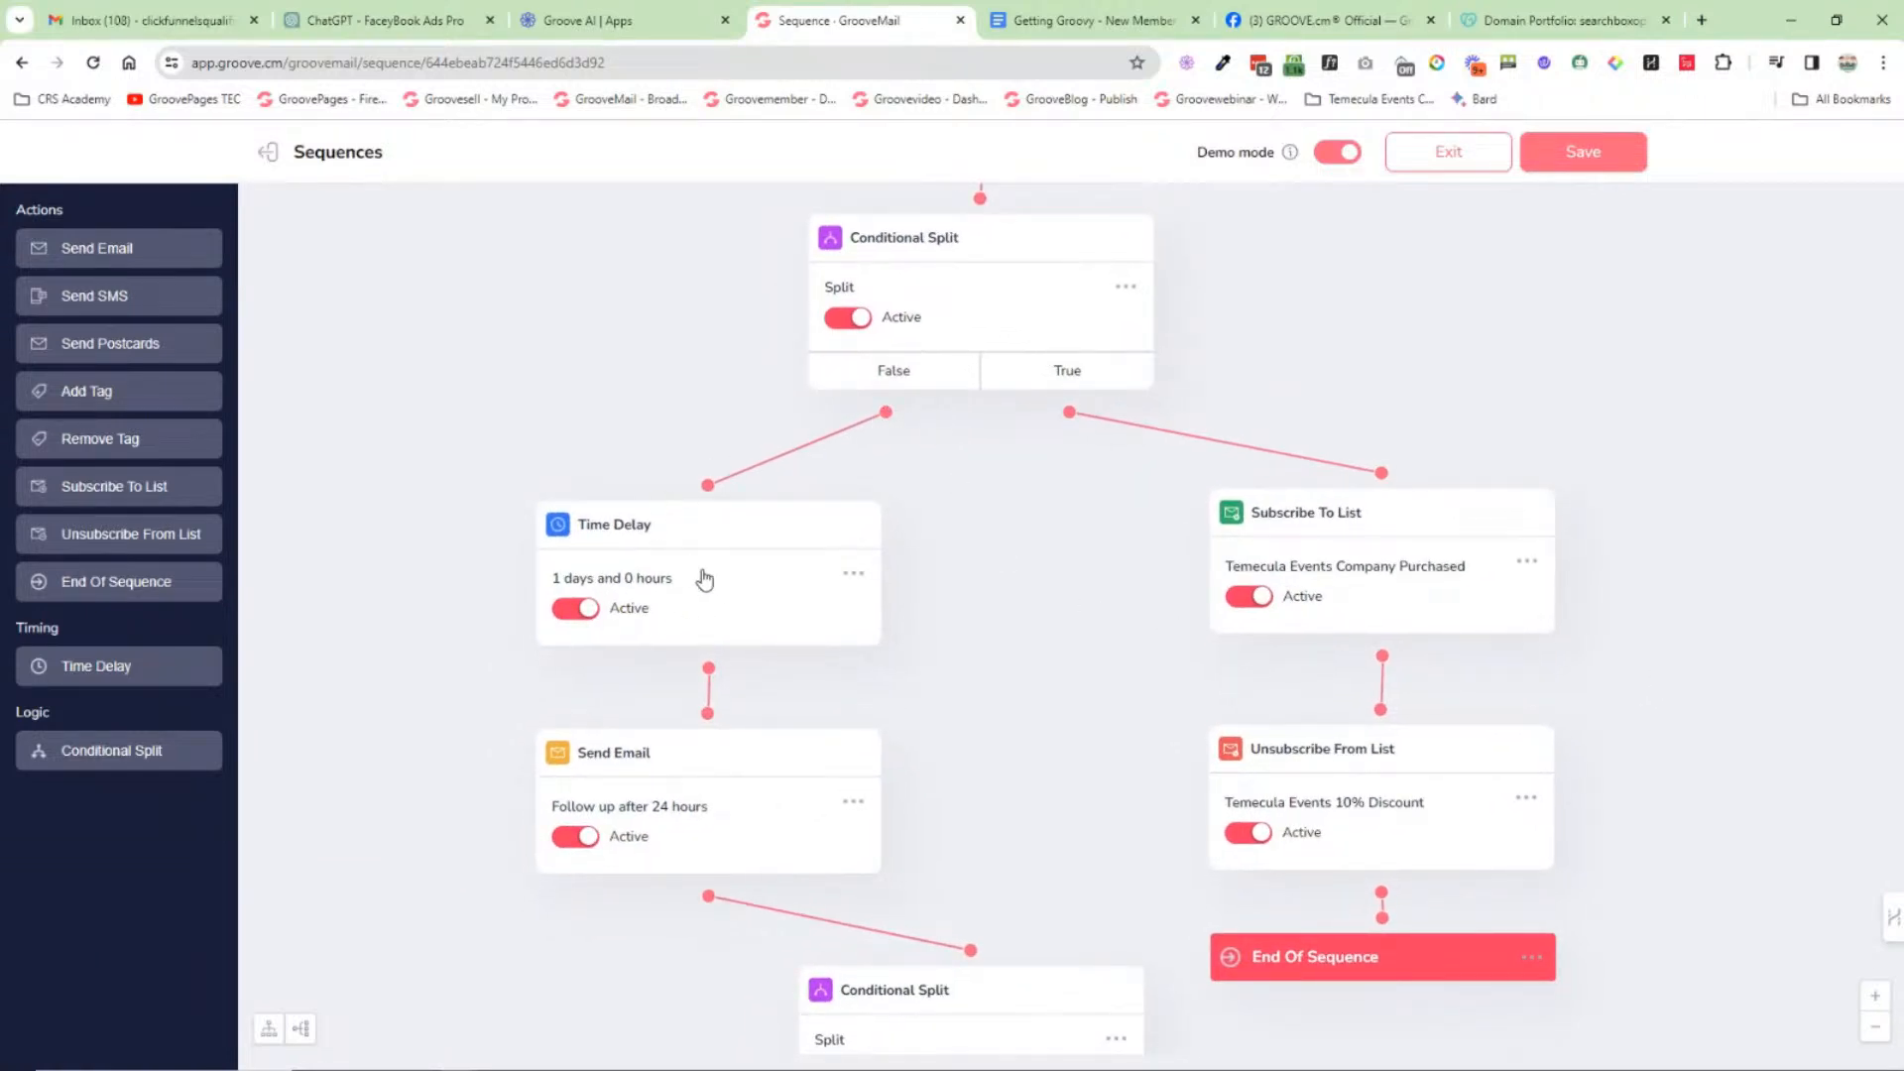
left_click_drag(442, 659, 313, 421)
left_click_drag(920, 579, 900, 292)
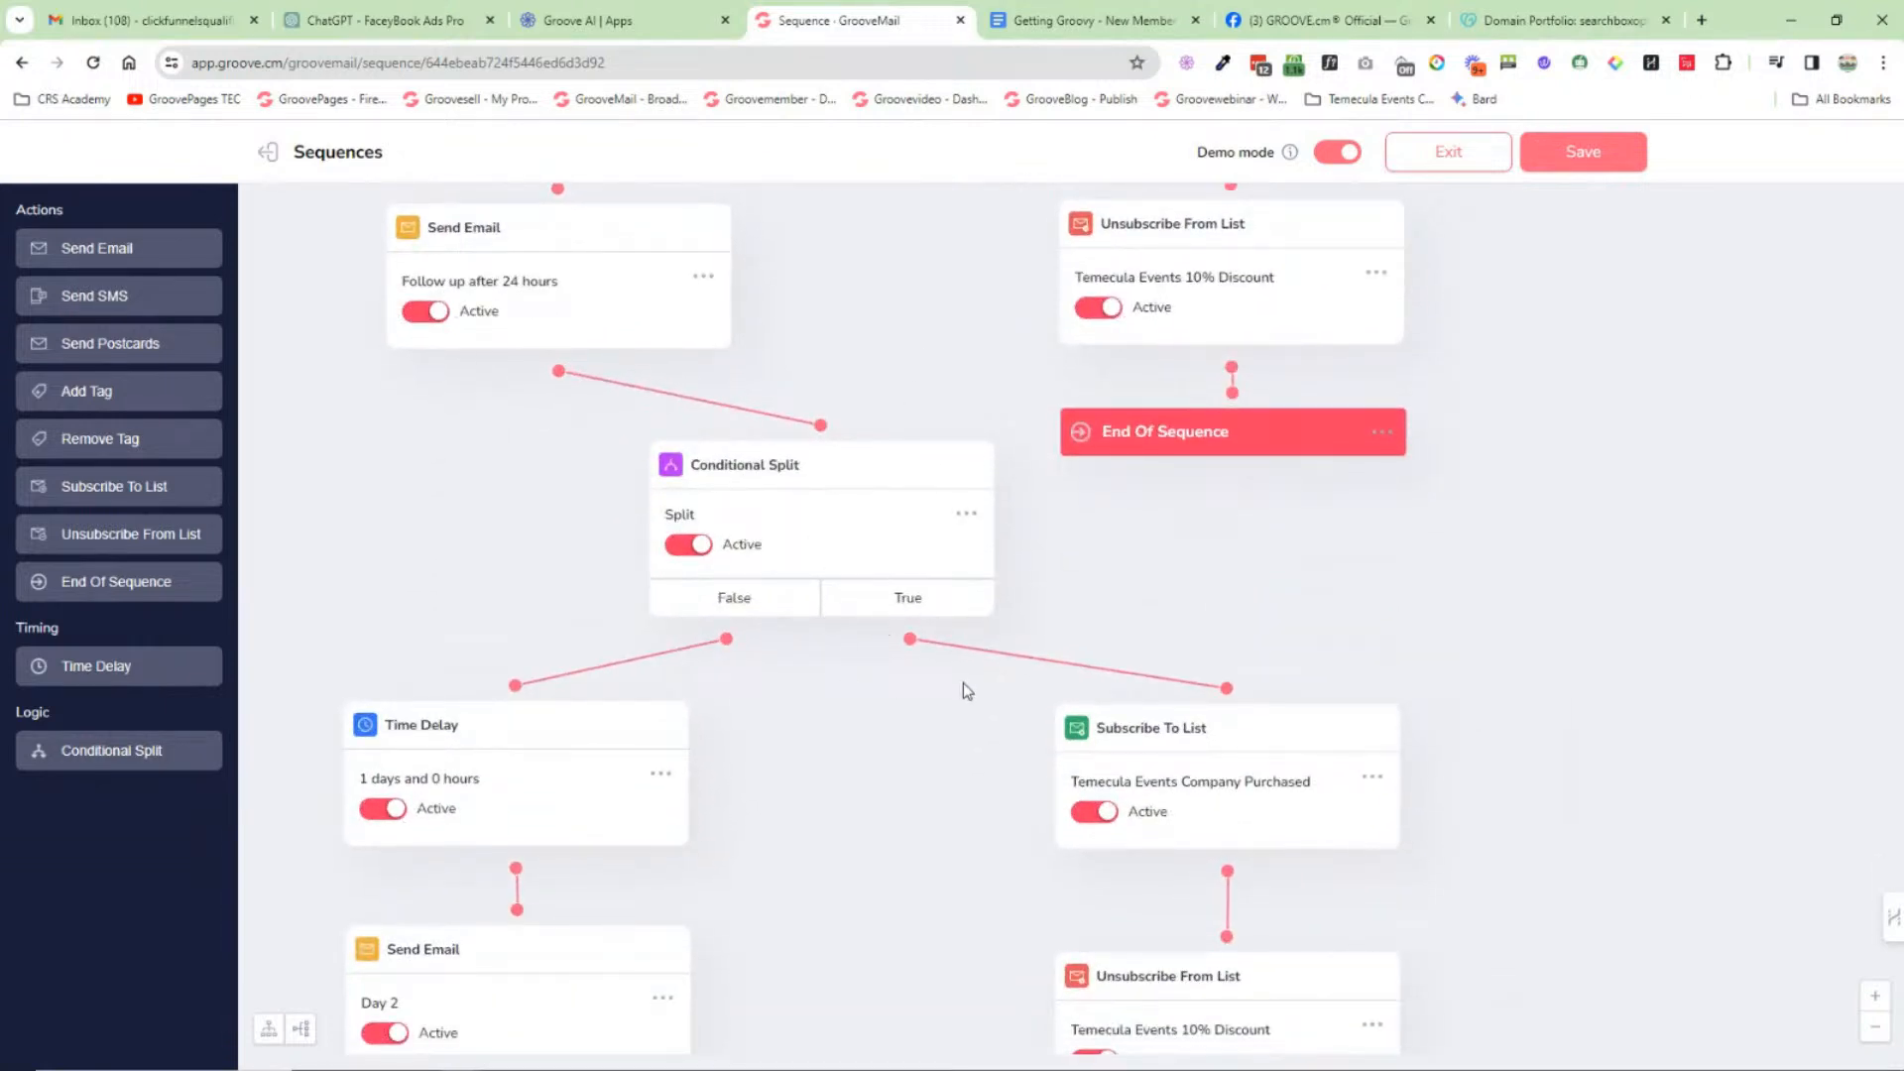
left_click_drag(807, 750, 846, 573)
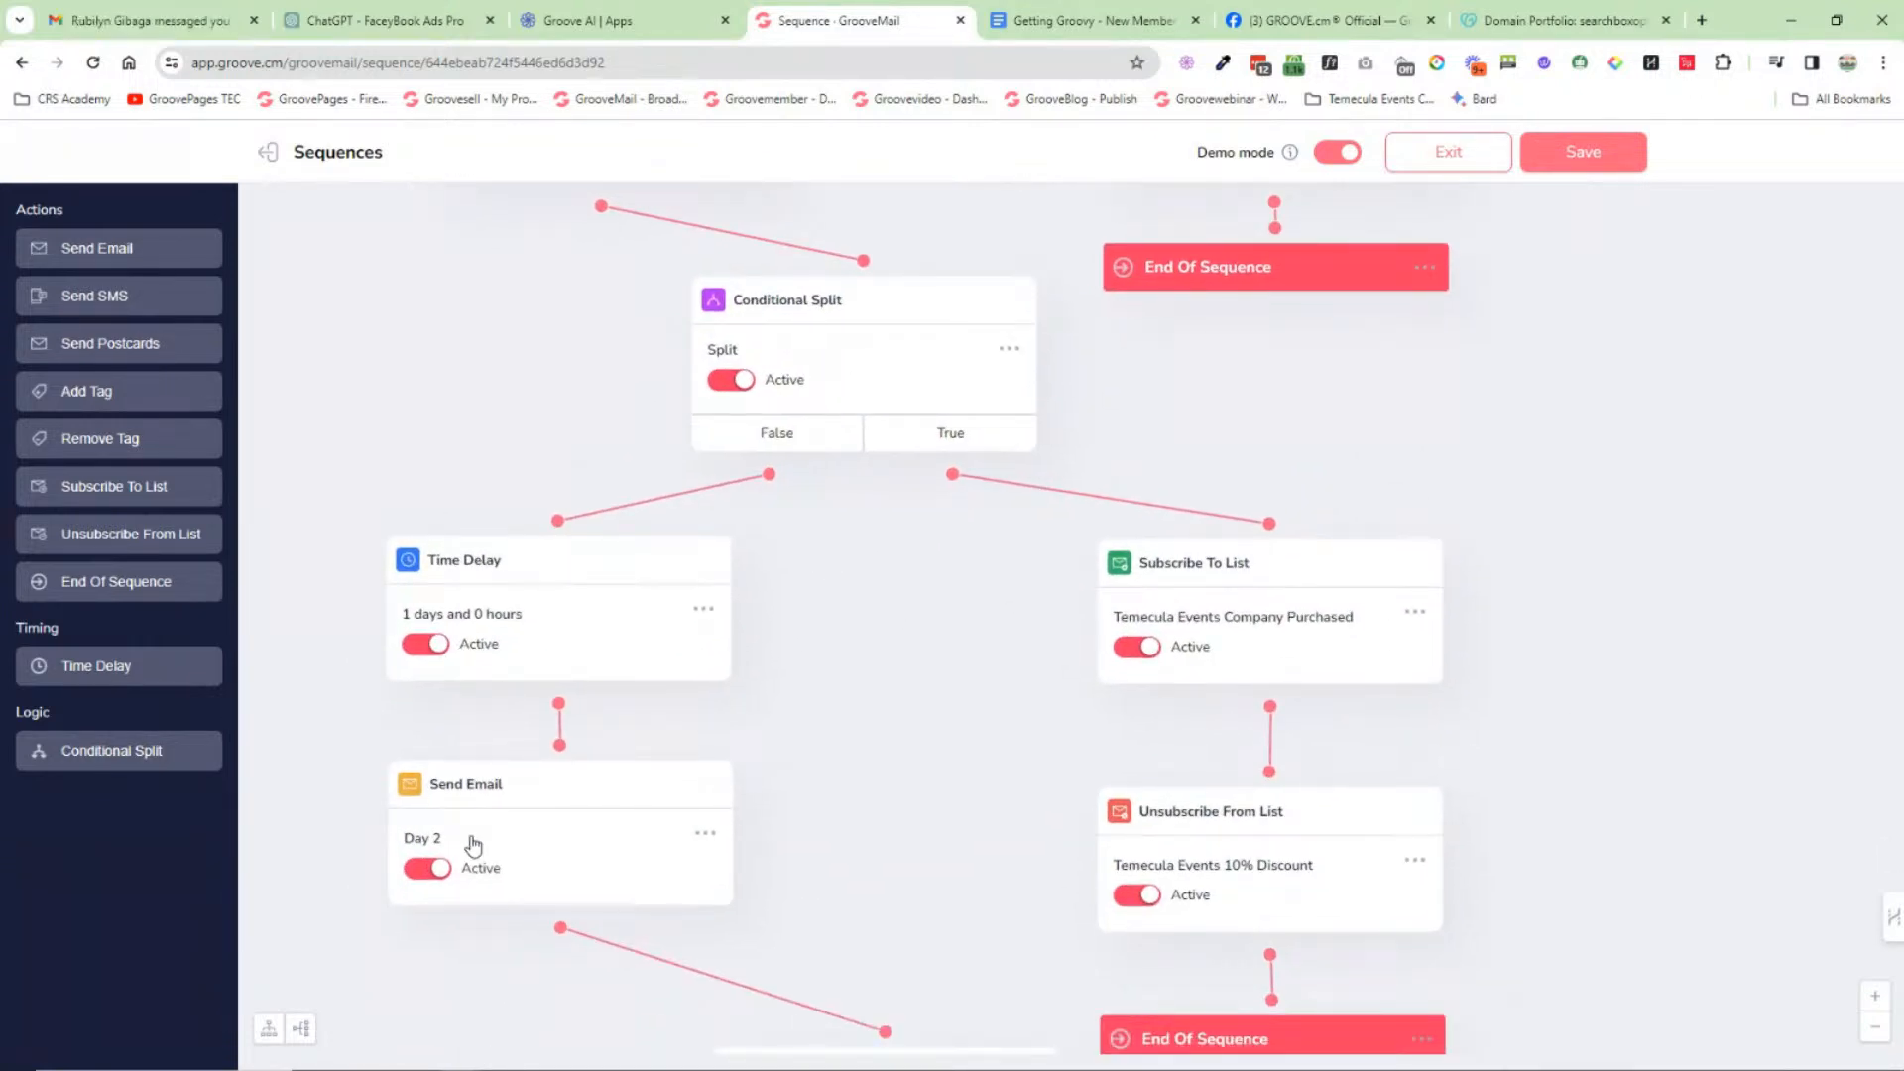
left_click_drag(877, 735, 914, 340)
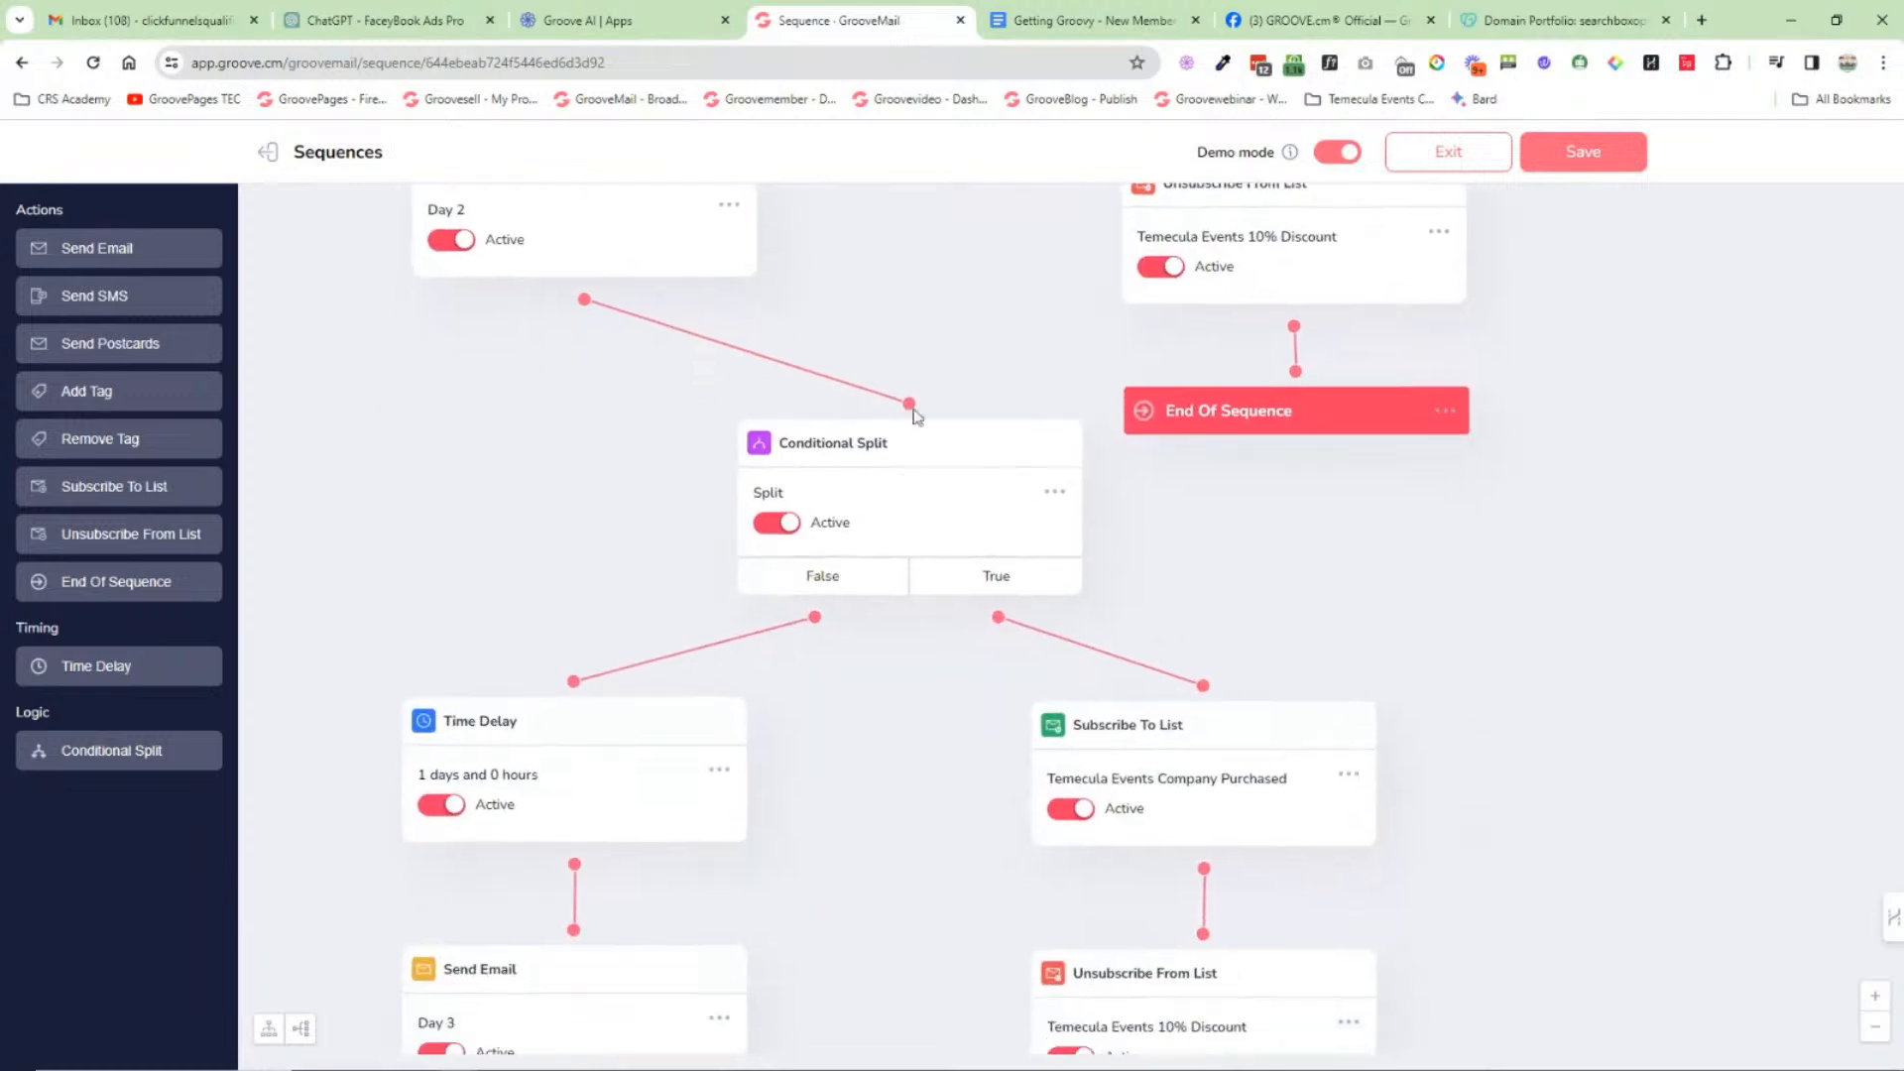
left_click_drag(910, 694, 942, 484)
left_click(1450, 151)
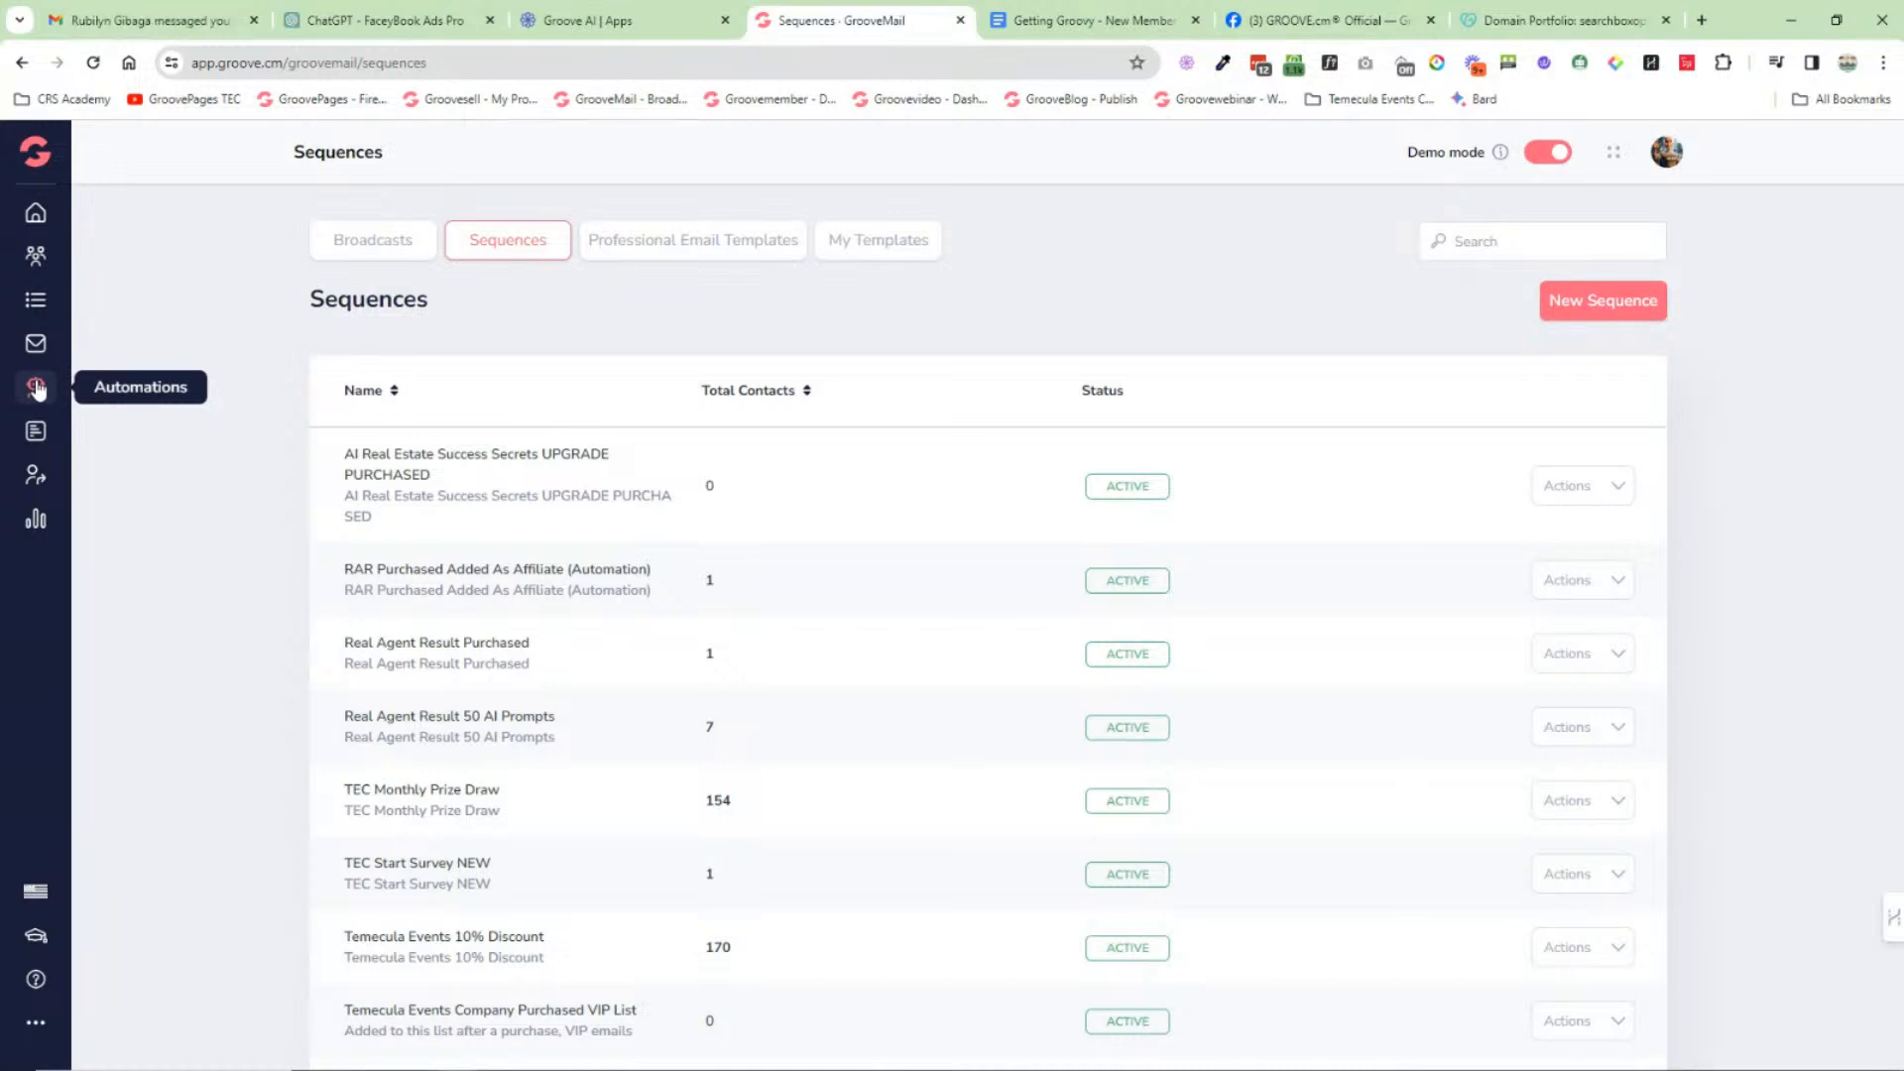
Step: Open the CPCF (Auto Affiliate) automation for editing from GrooveMail's Automations page
left_click(37, 387)
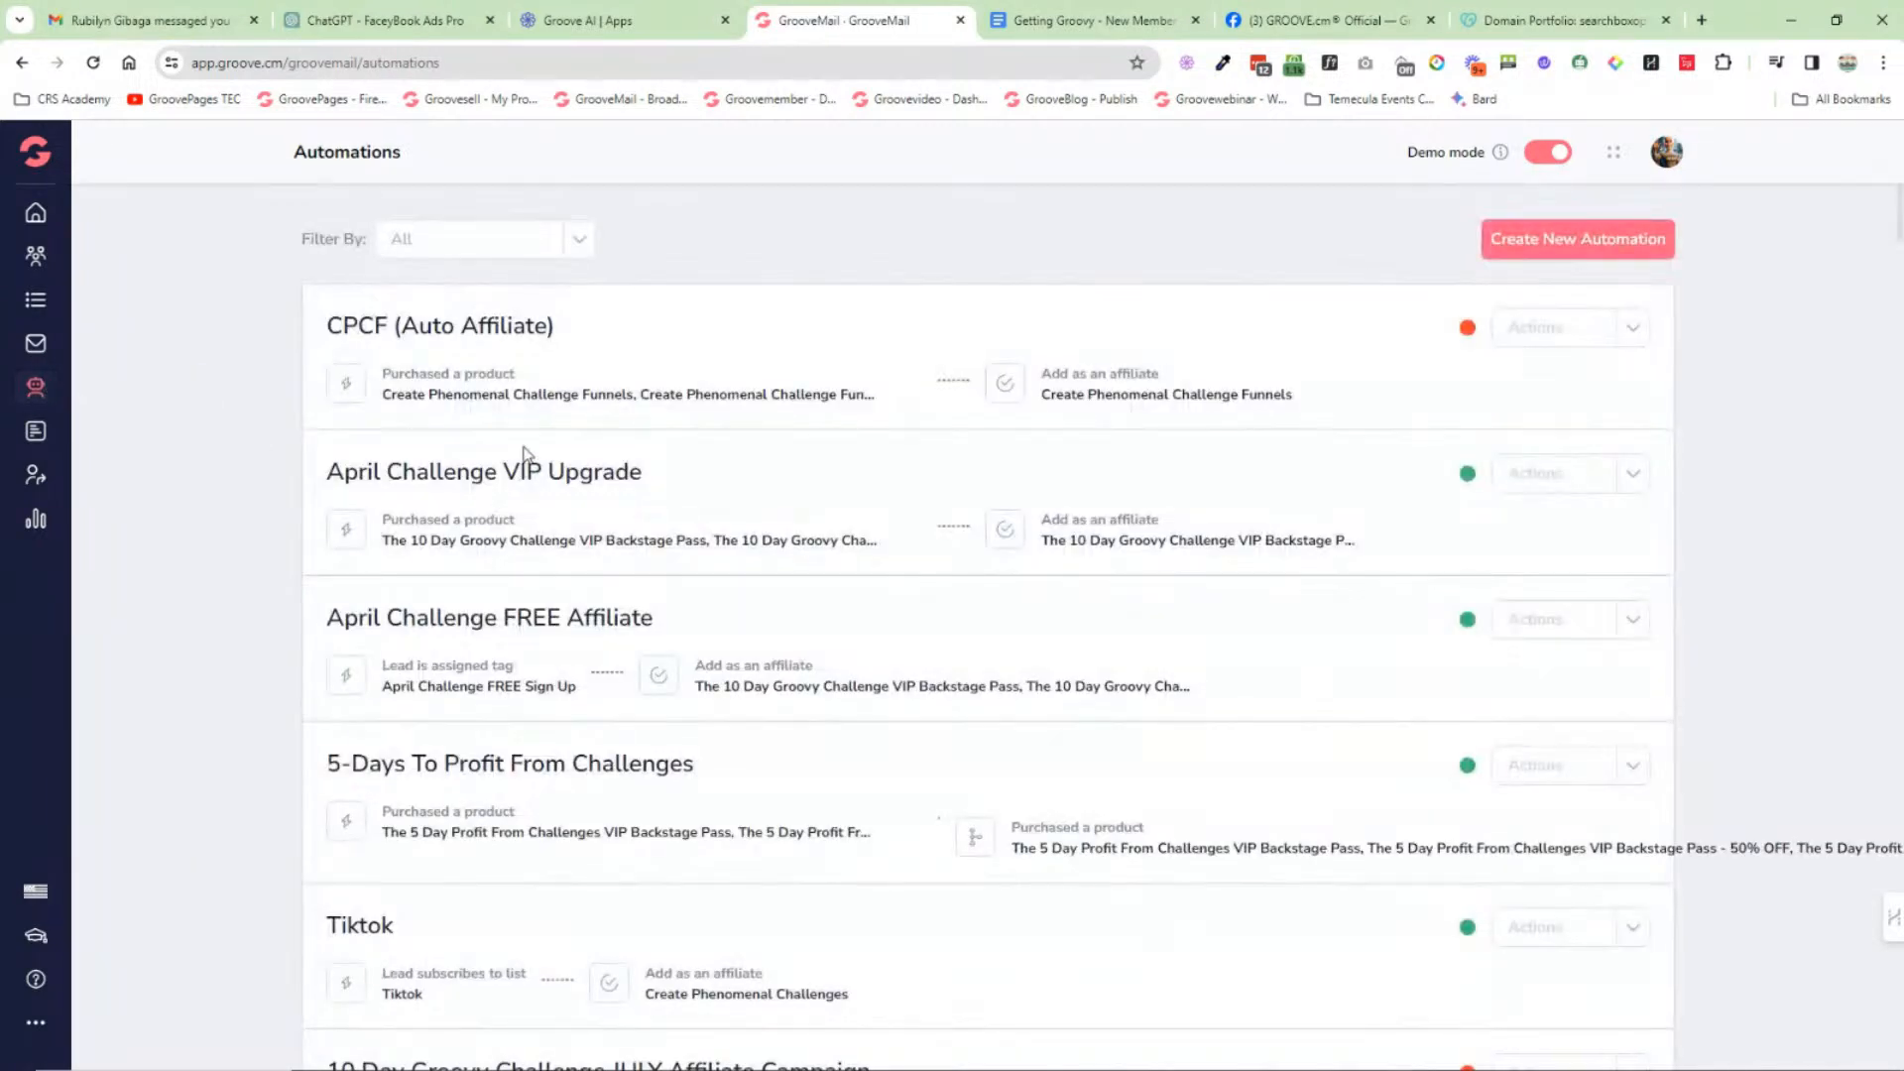
left_click(1633, 328)
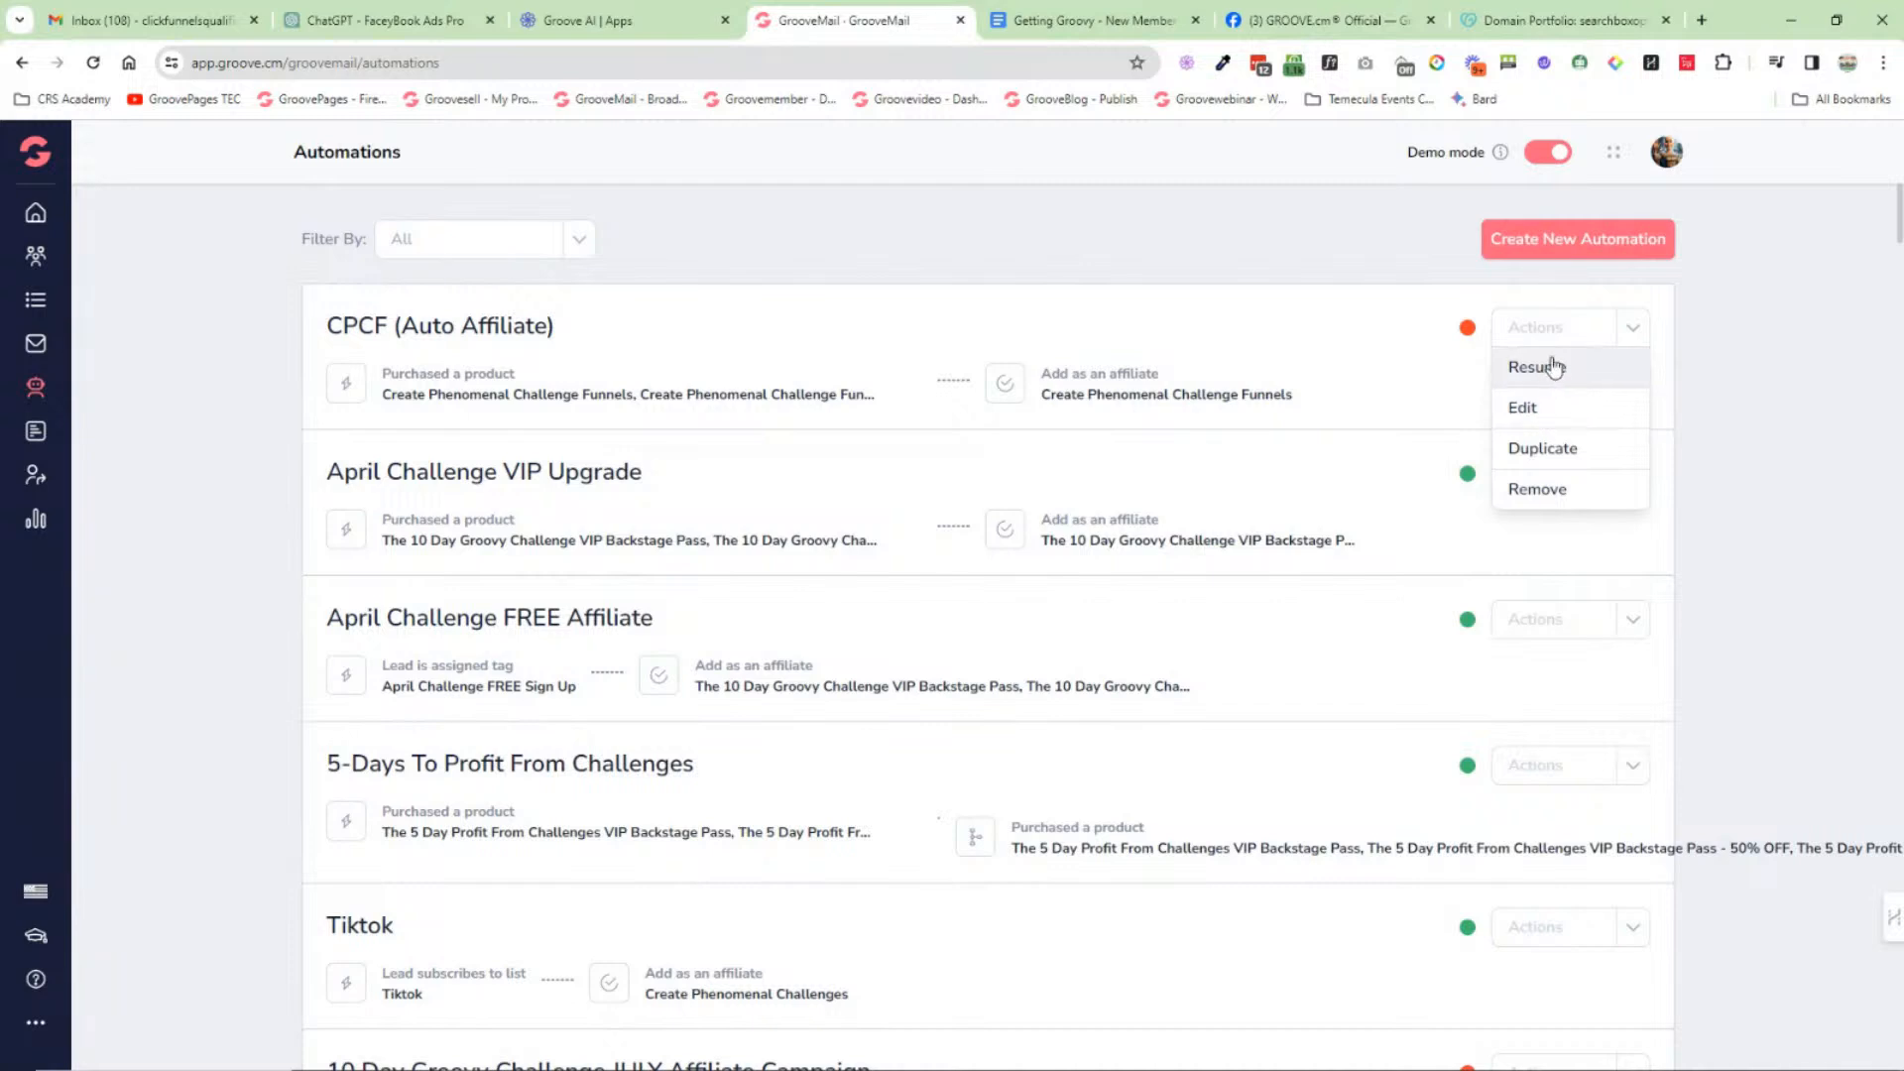
left_click(1525, 408)
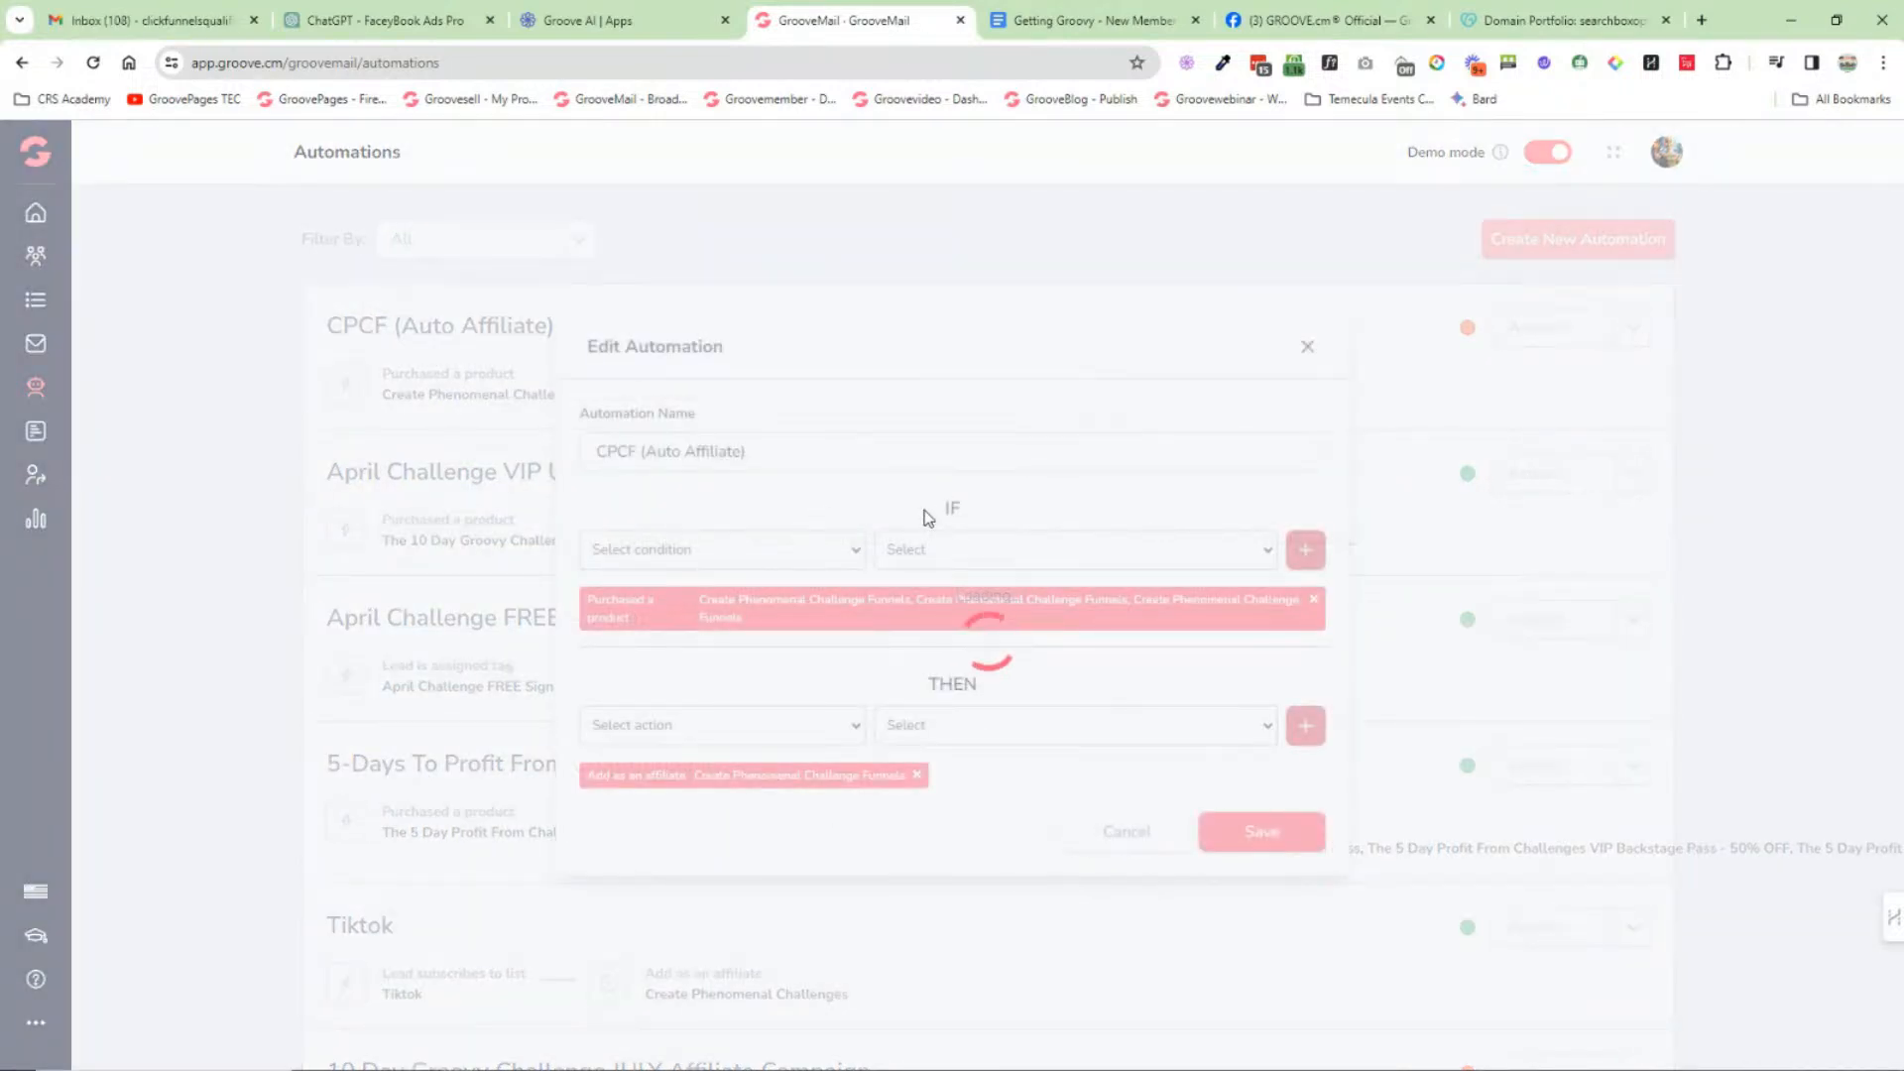
Step: Add an IF condition for contacts subscribed to The Profit Funnel Business (OPTIN PAGE) list, and remove it again
left_click(850, 560)
left_click(756, 605)
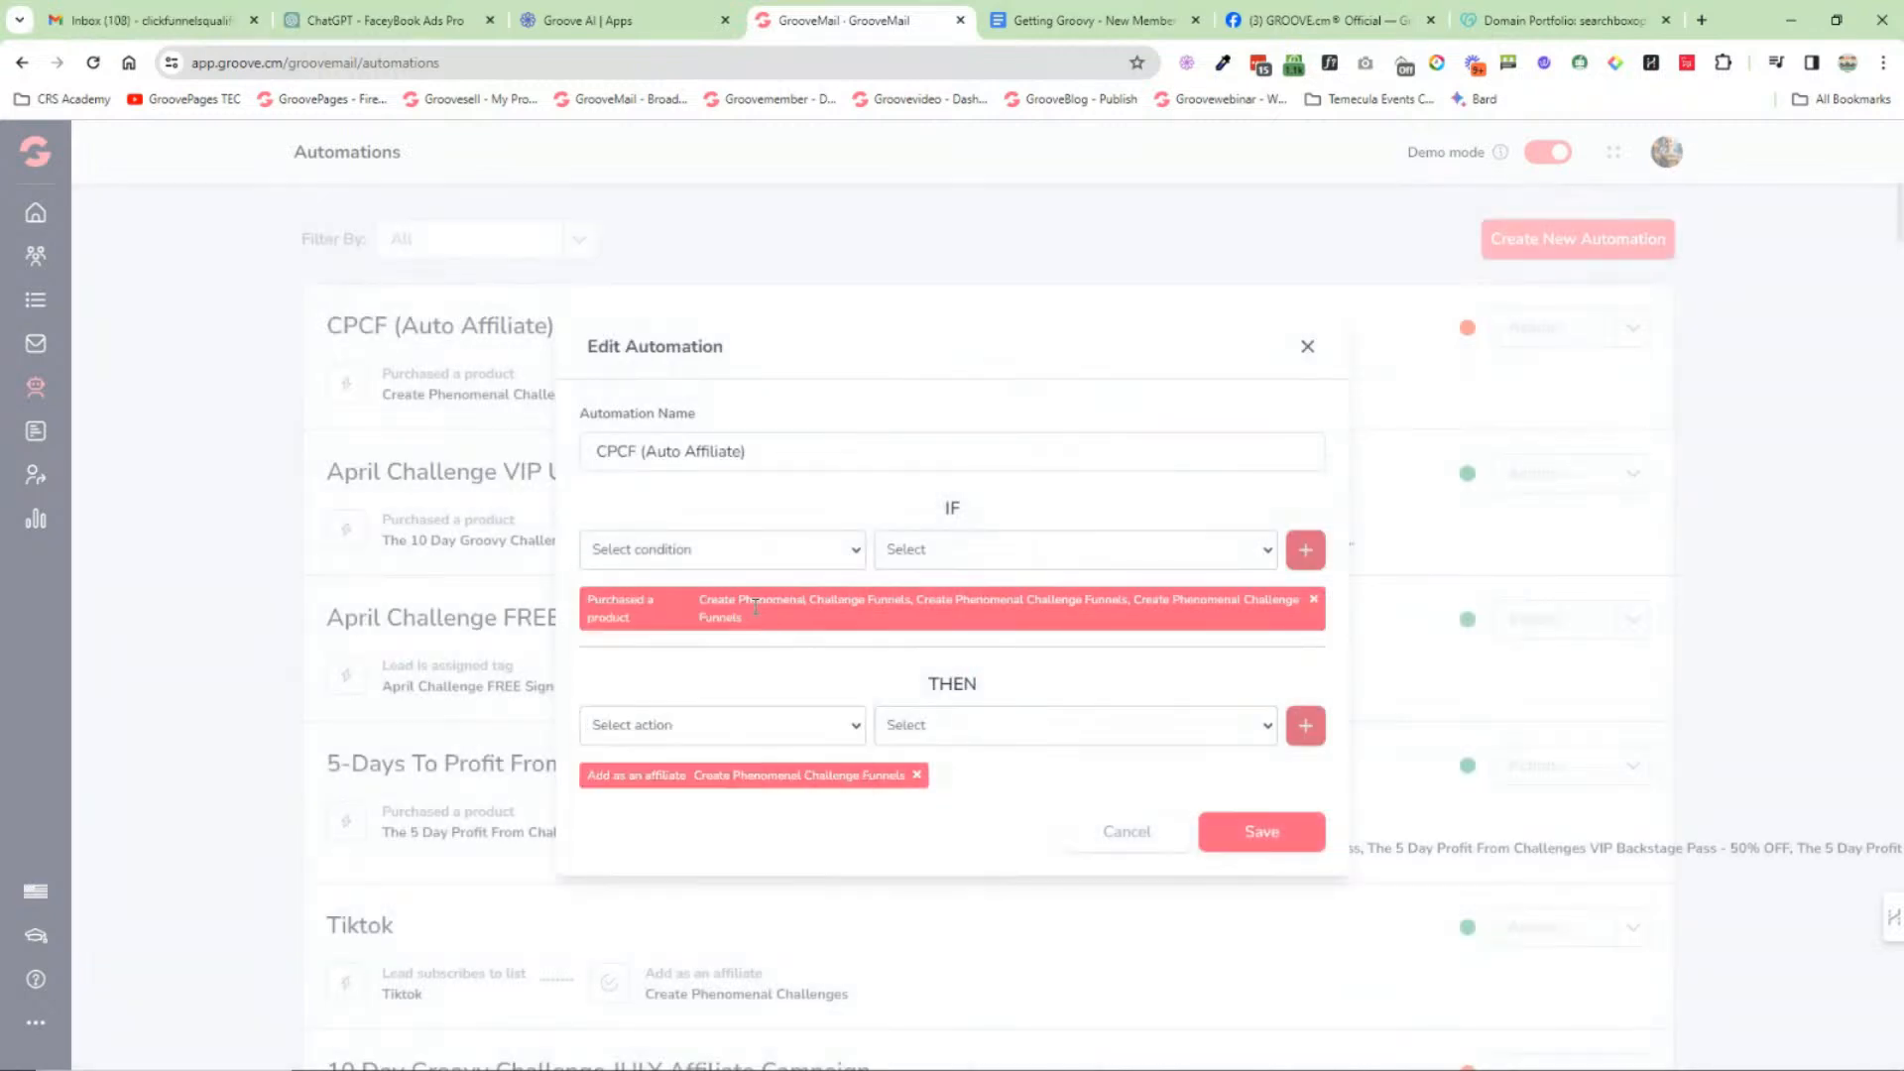
left_click(1021, 561)
scroll(1032, 694, "down", 5)
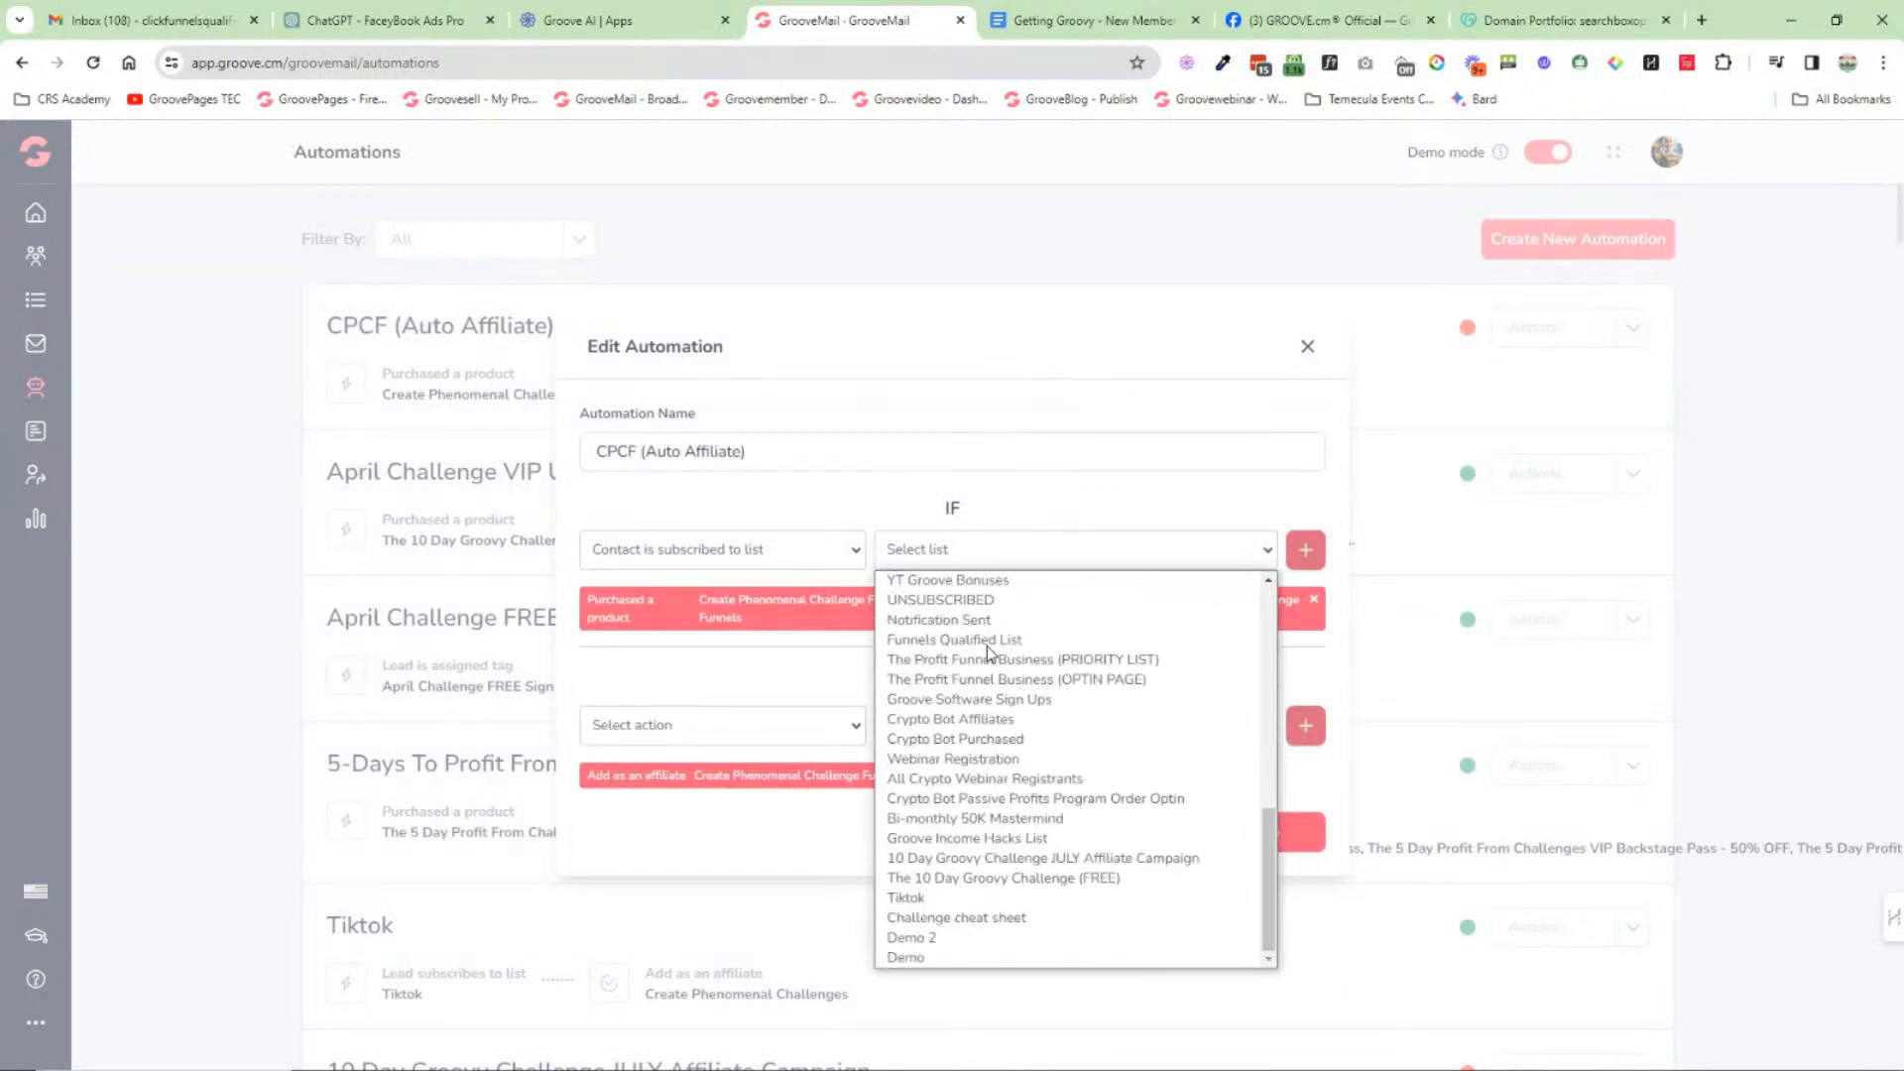
left_click(1051, 679)
left_click(1305, 550)
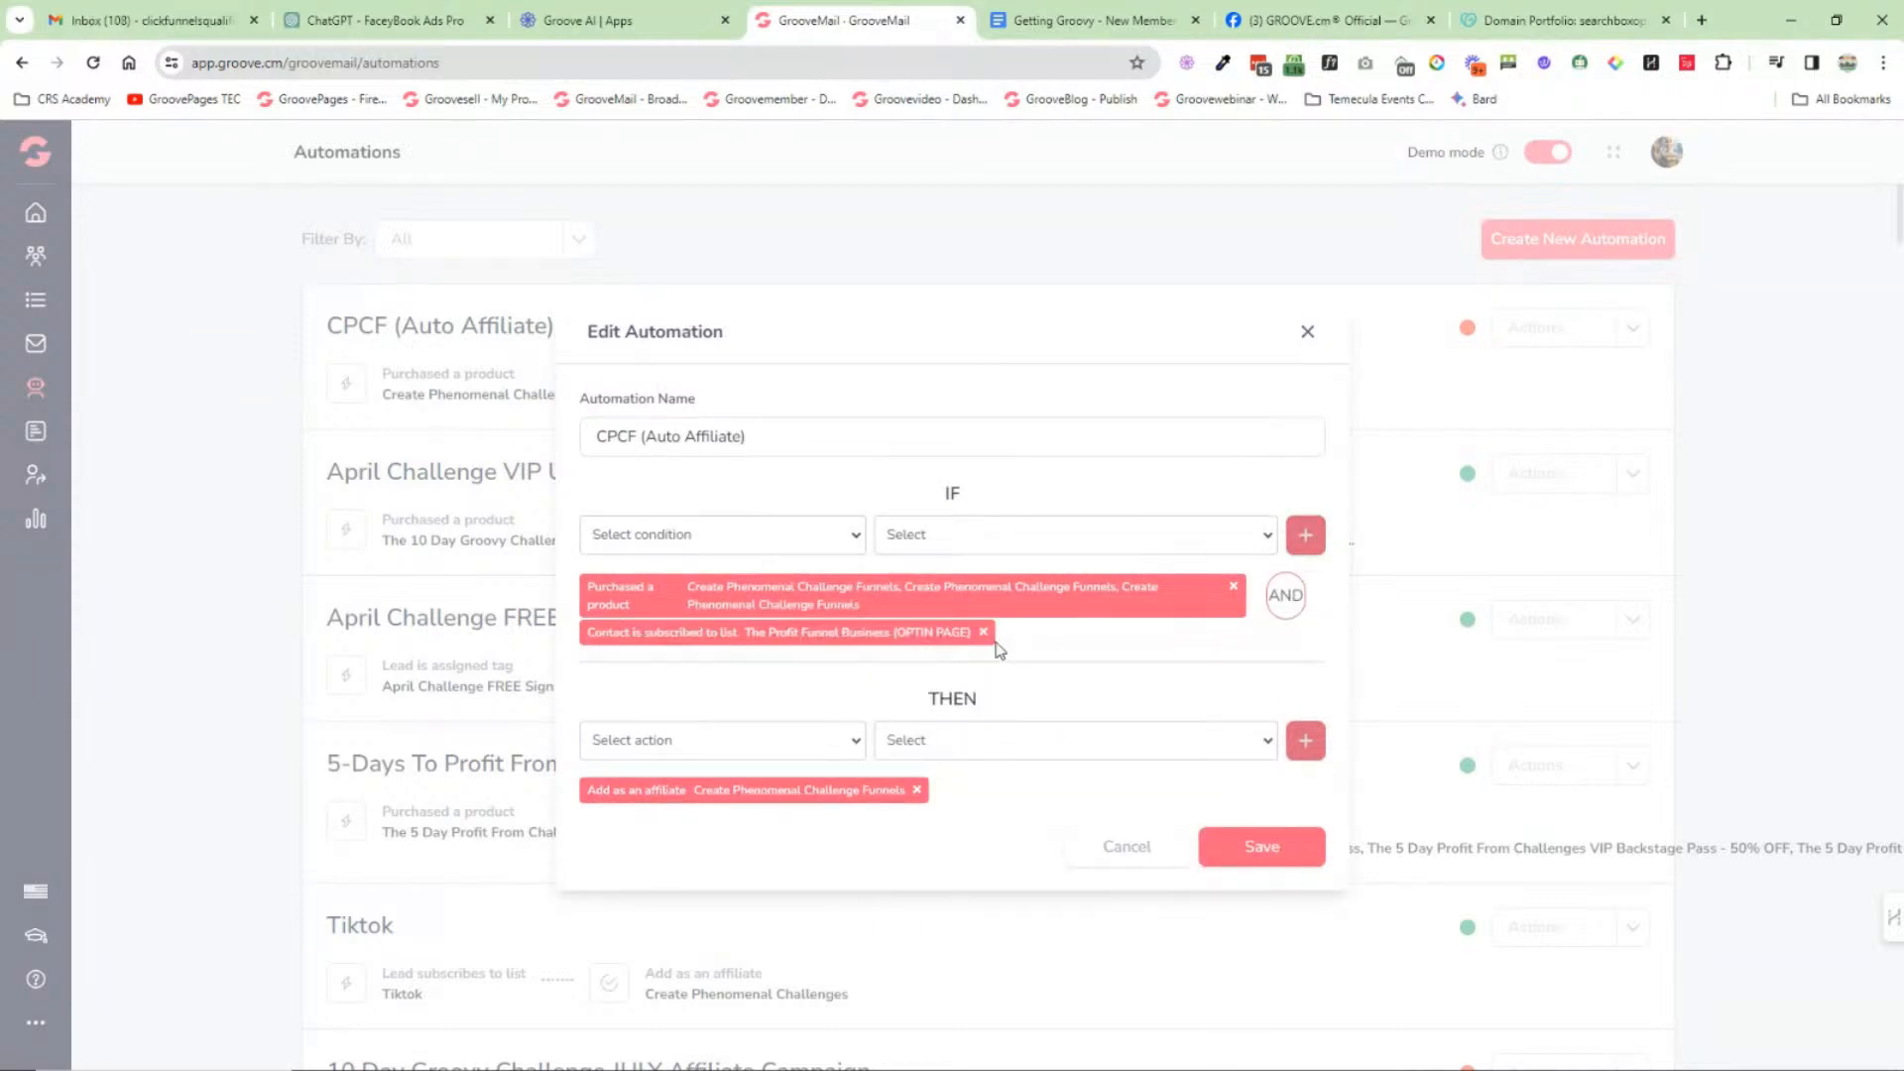
left_click(983, 633)
Step: Choose Add tag as a THEN action, check its category options, and close the automation without saving
left_click(722, 725)
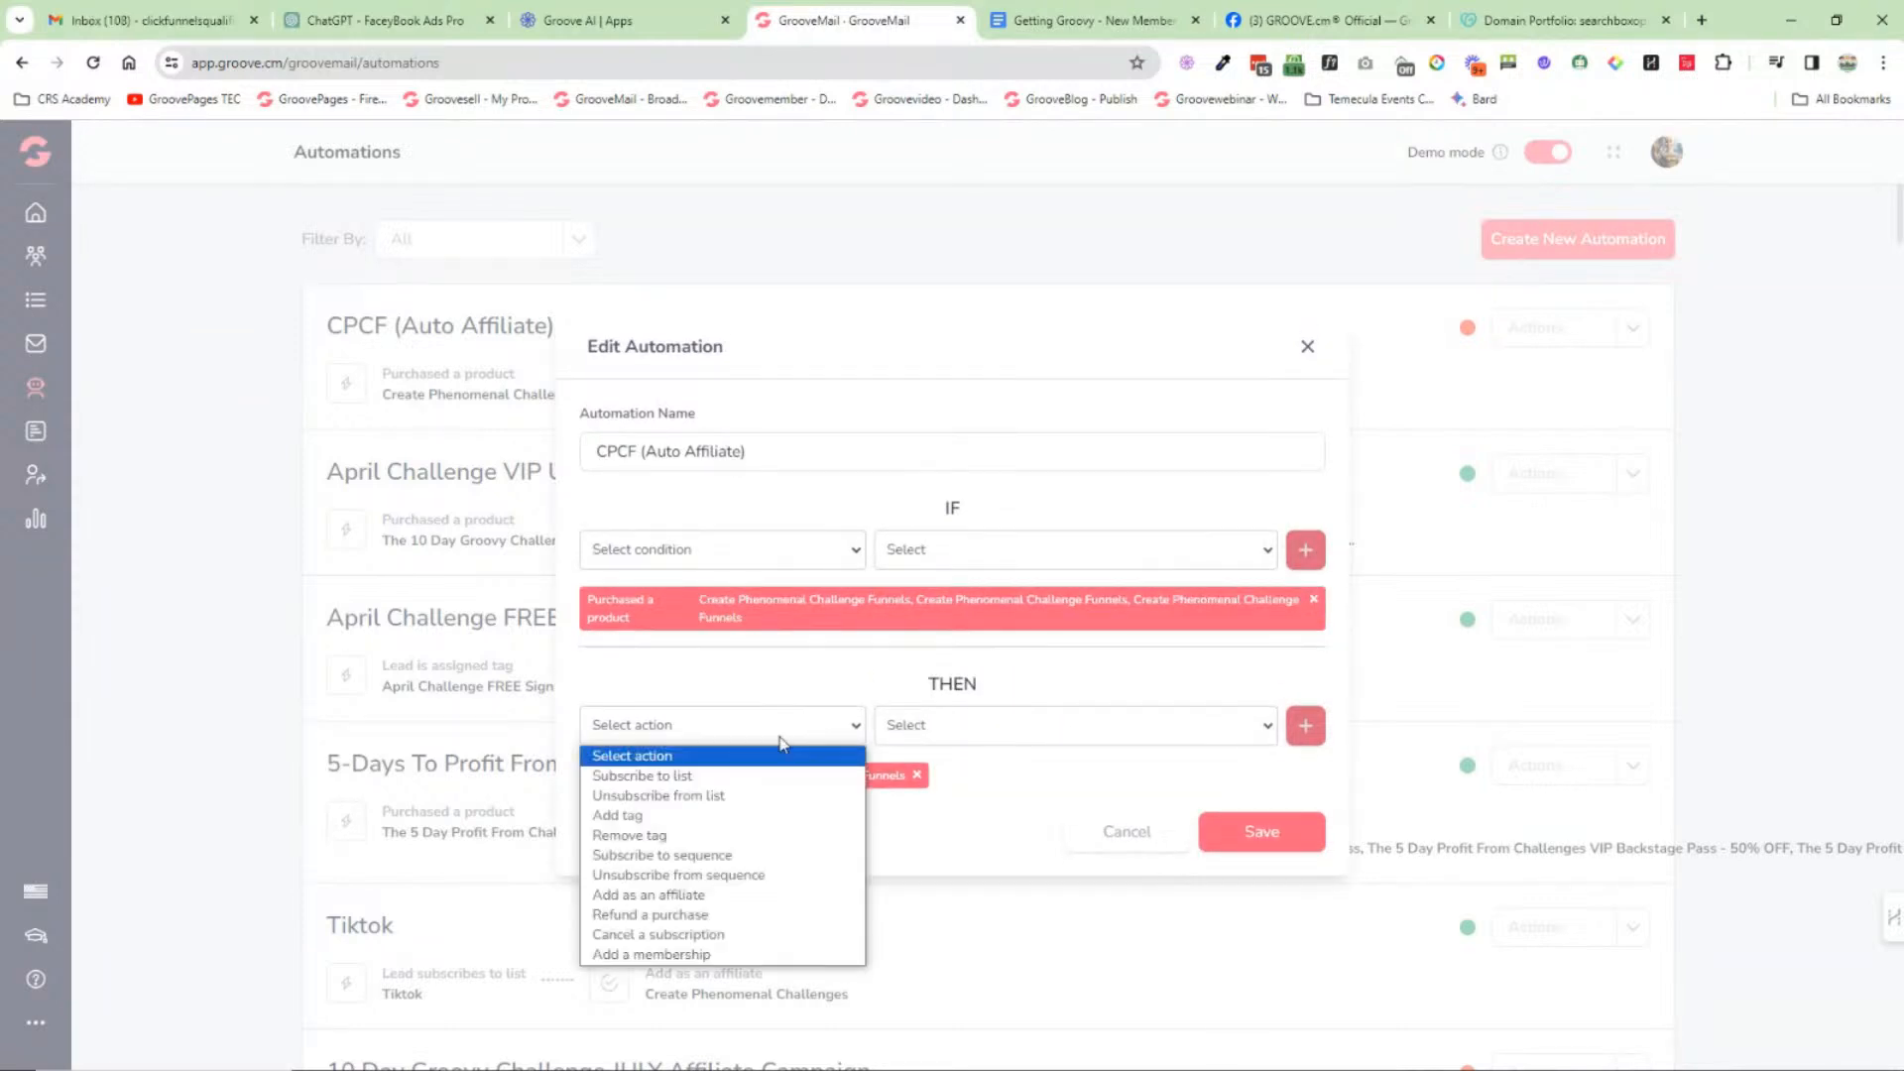
left_click(722, 811)
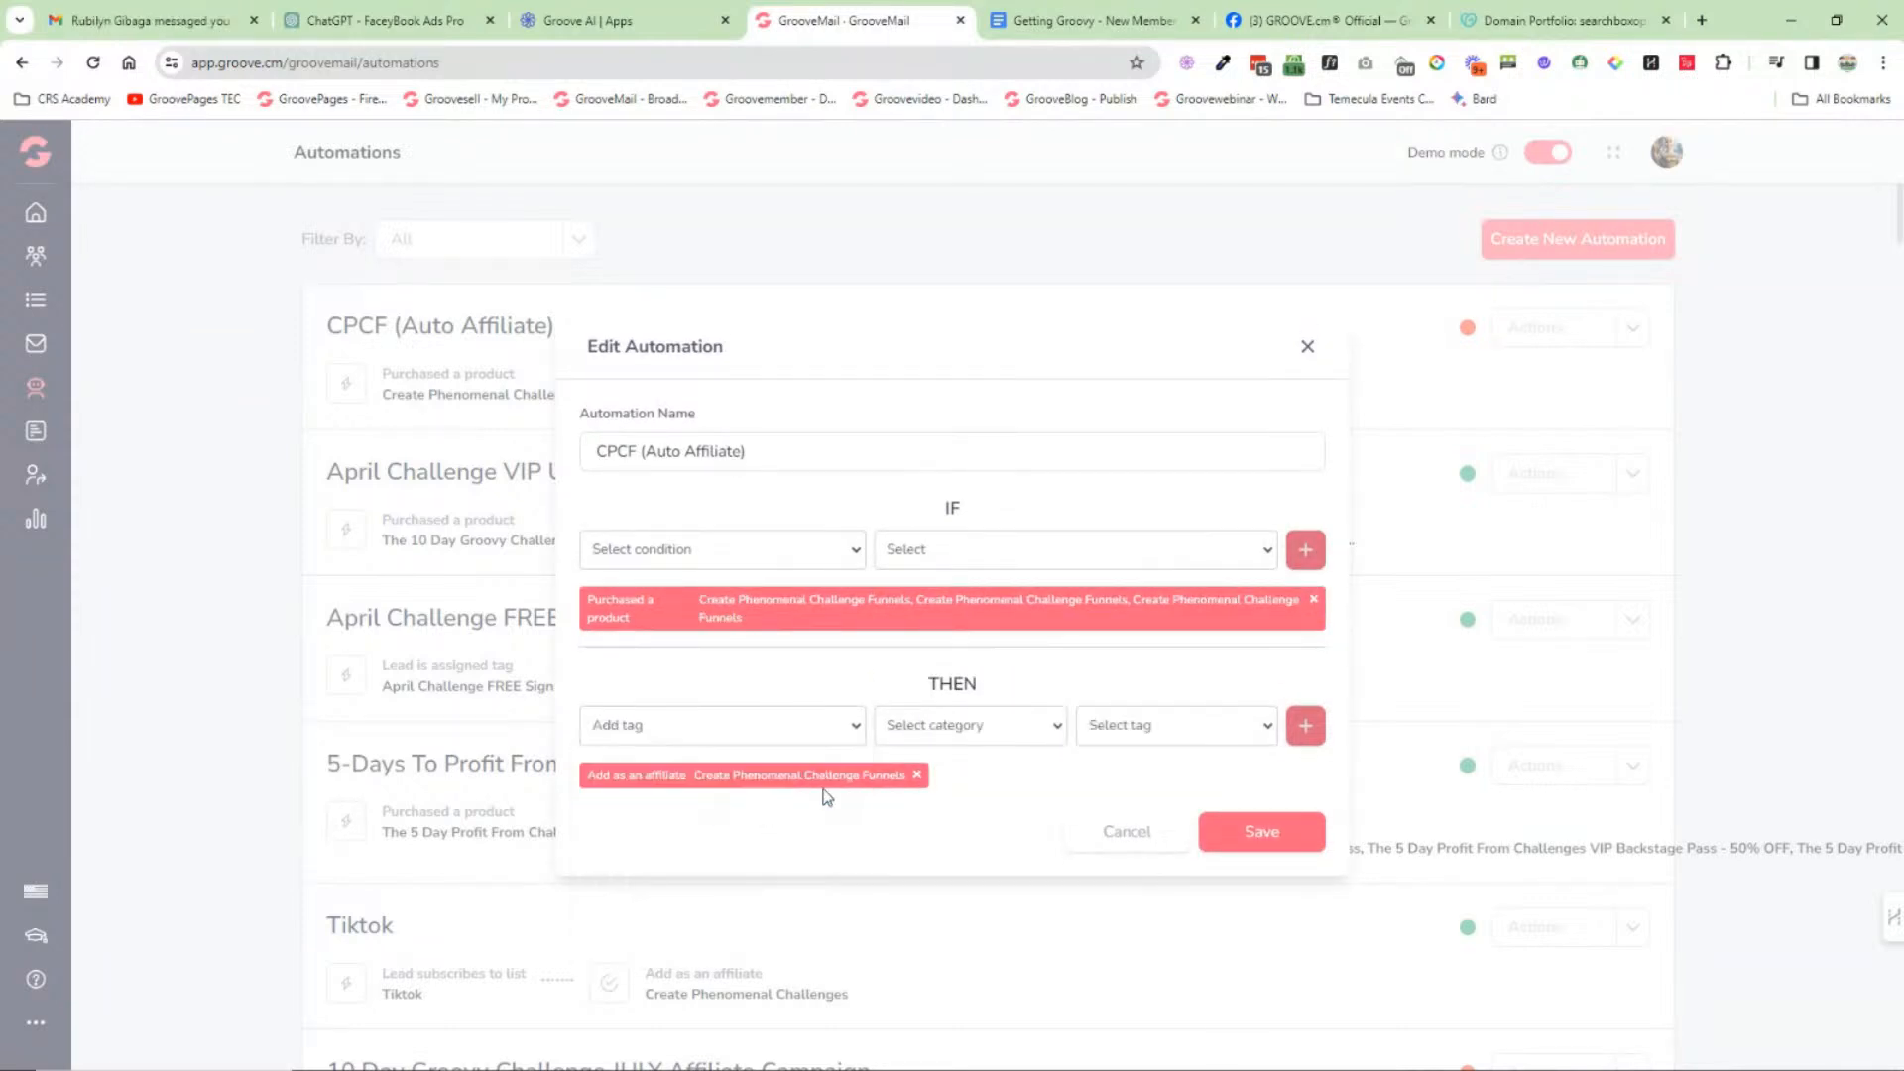
left_click(1053, 731)
left_click(980, 748)
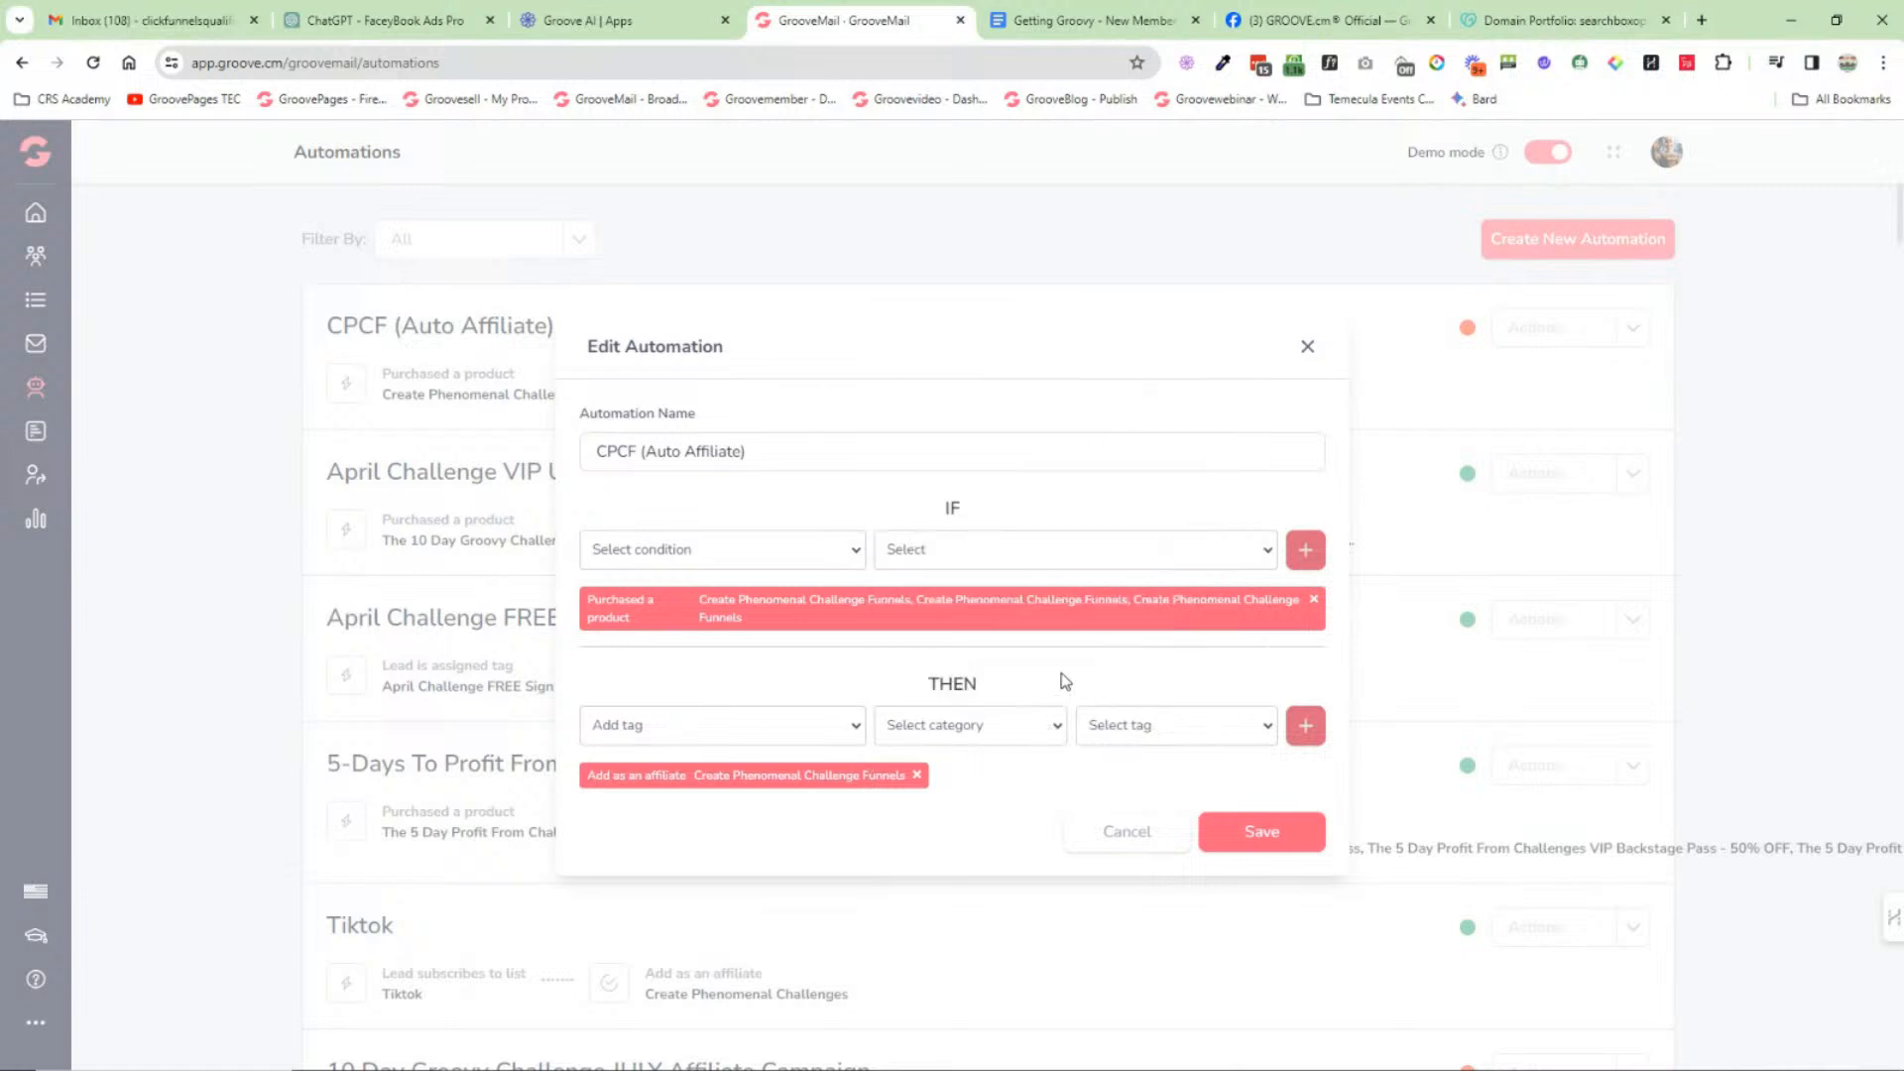
left_click(1307, 347)
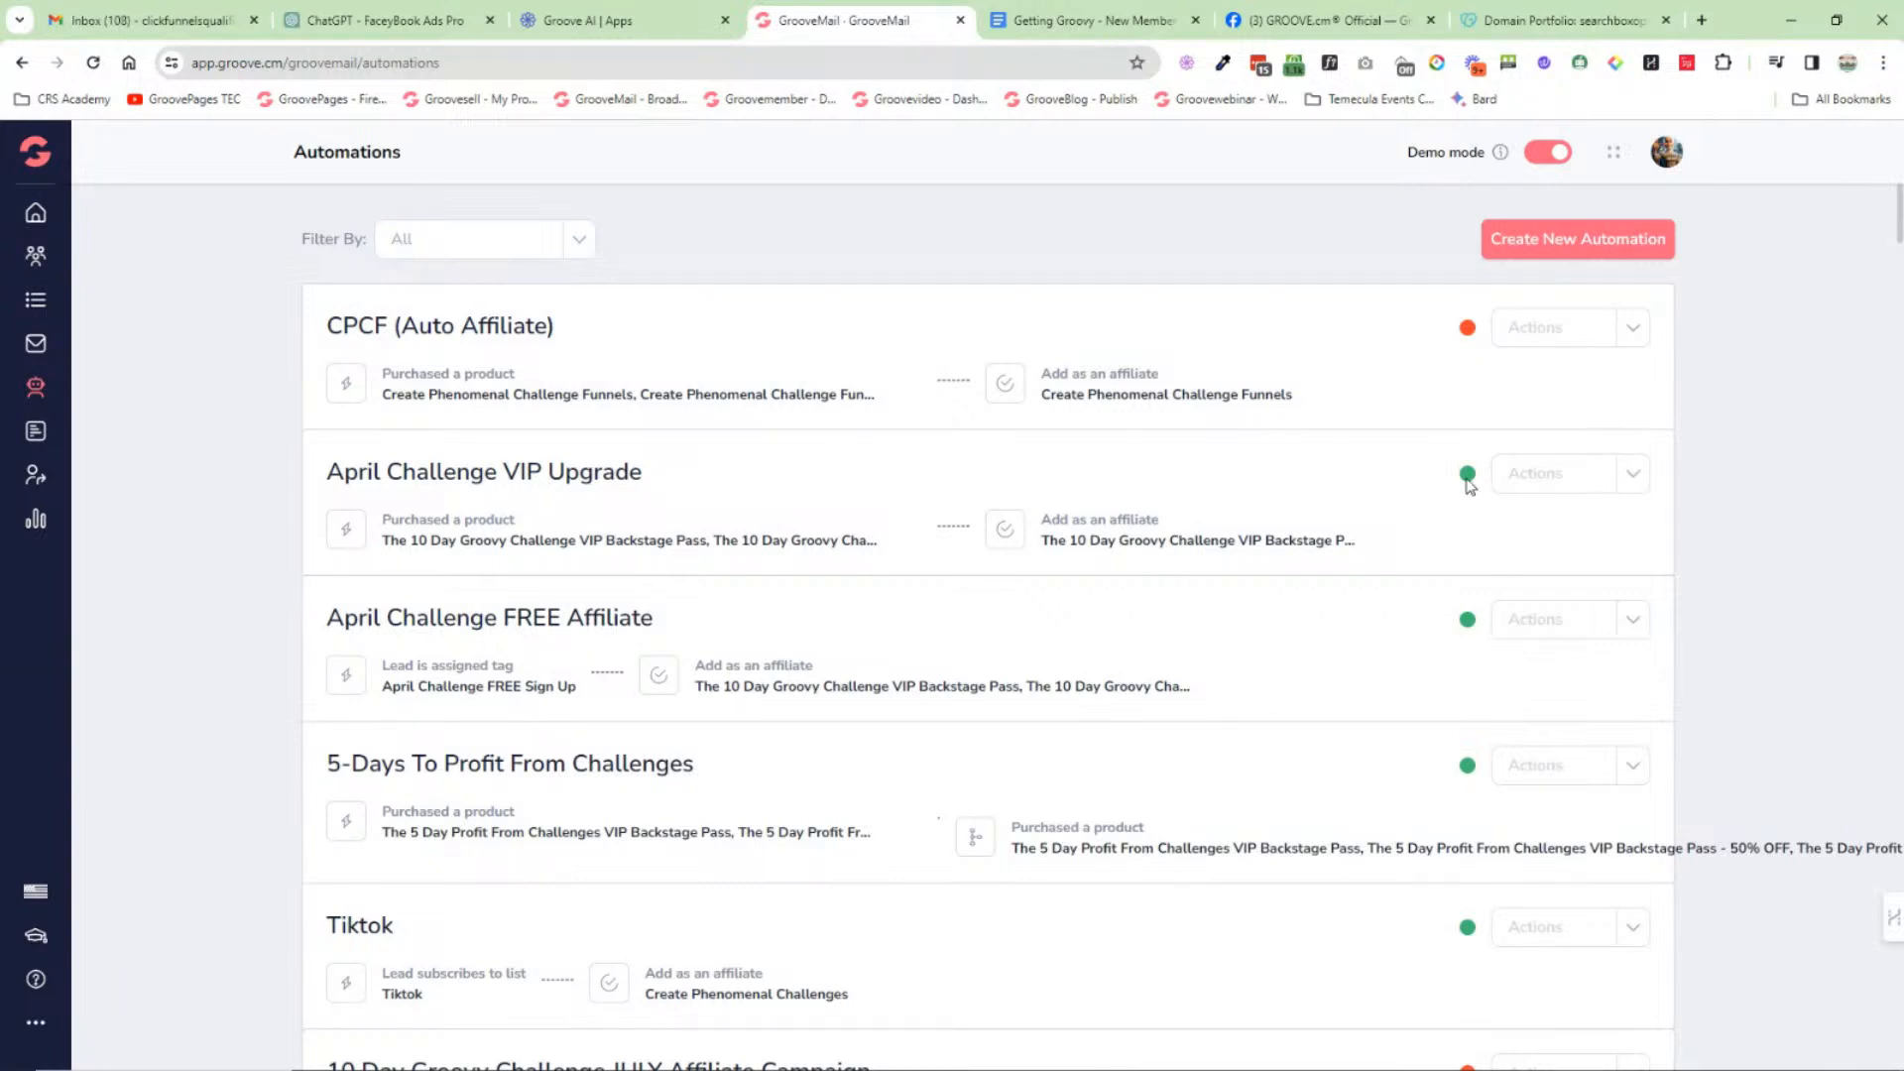
Step: Resume the CPCF (Auto Affiliate) automation and pause it again
left_click(1631, 330)
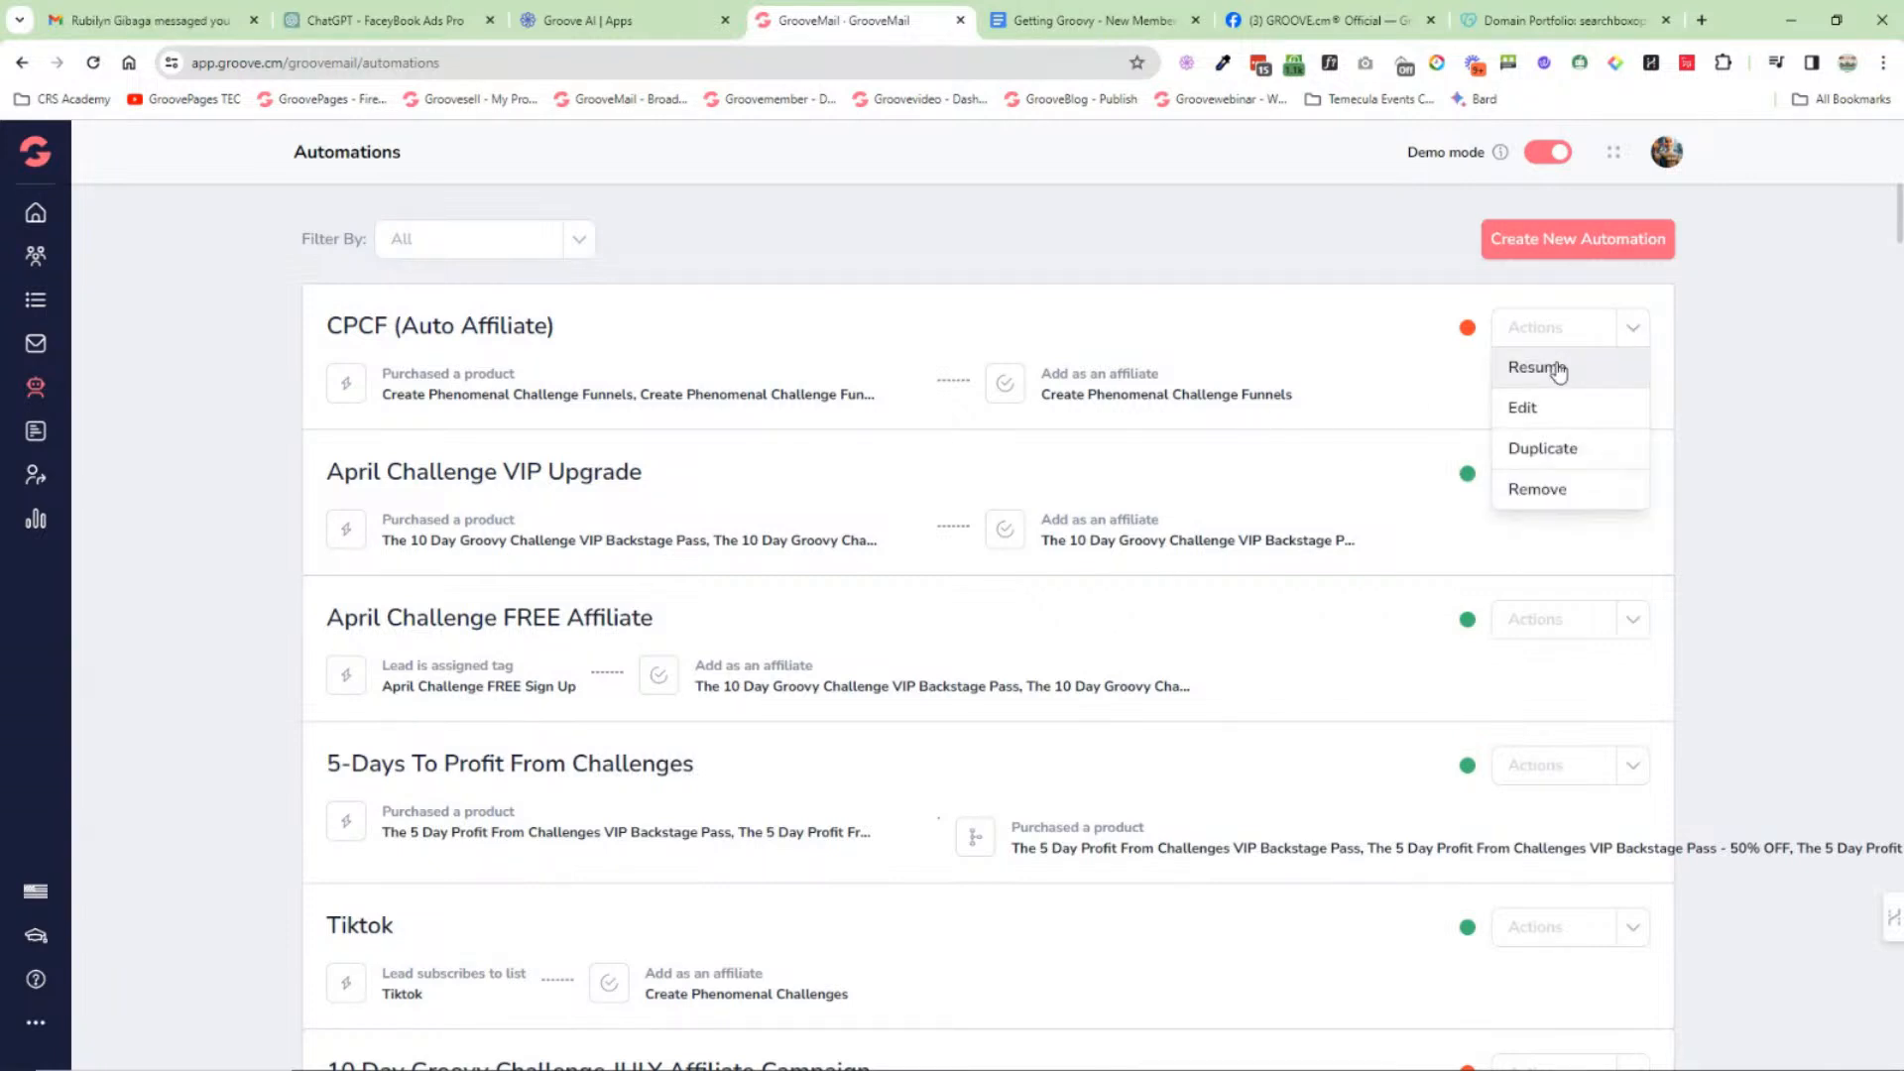
left_click(1551, 368)
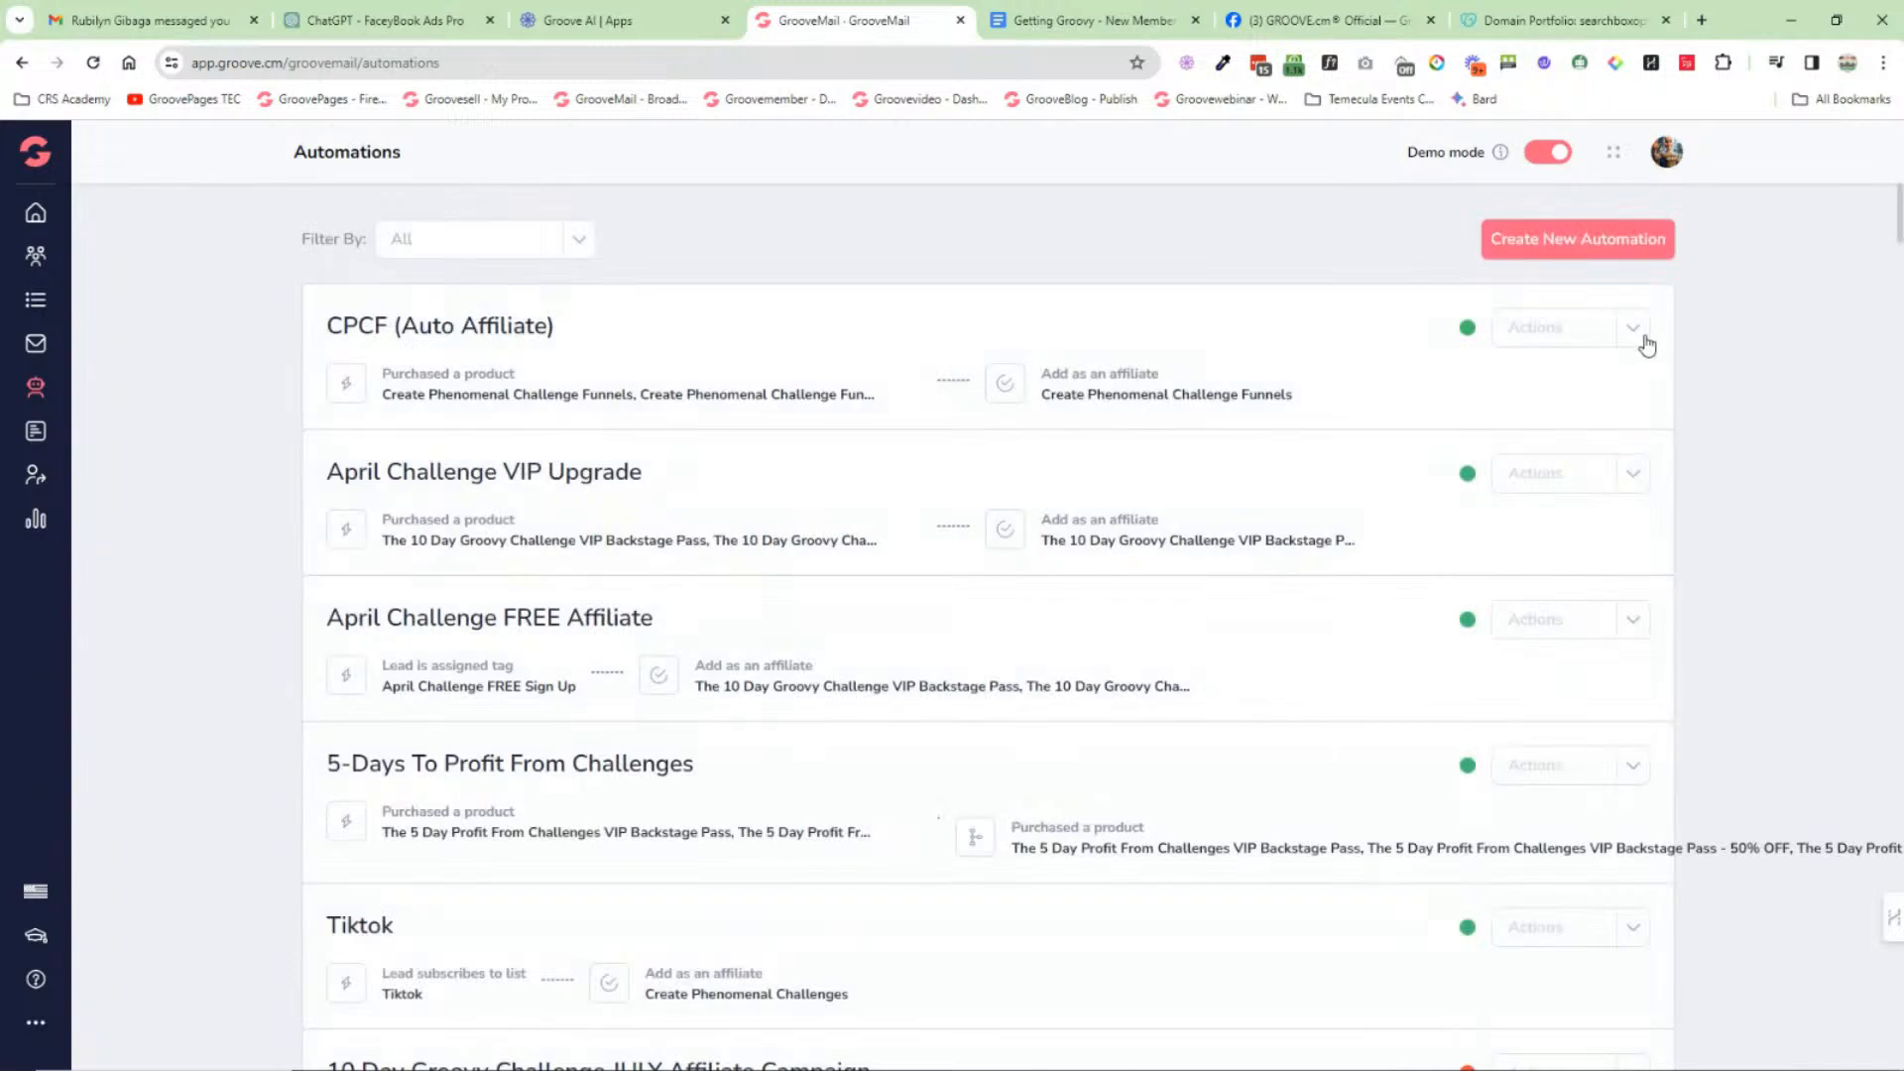
left_click(1611, 363)
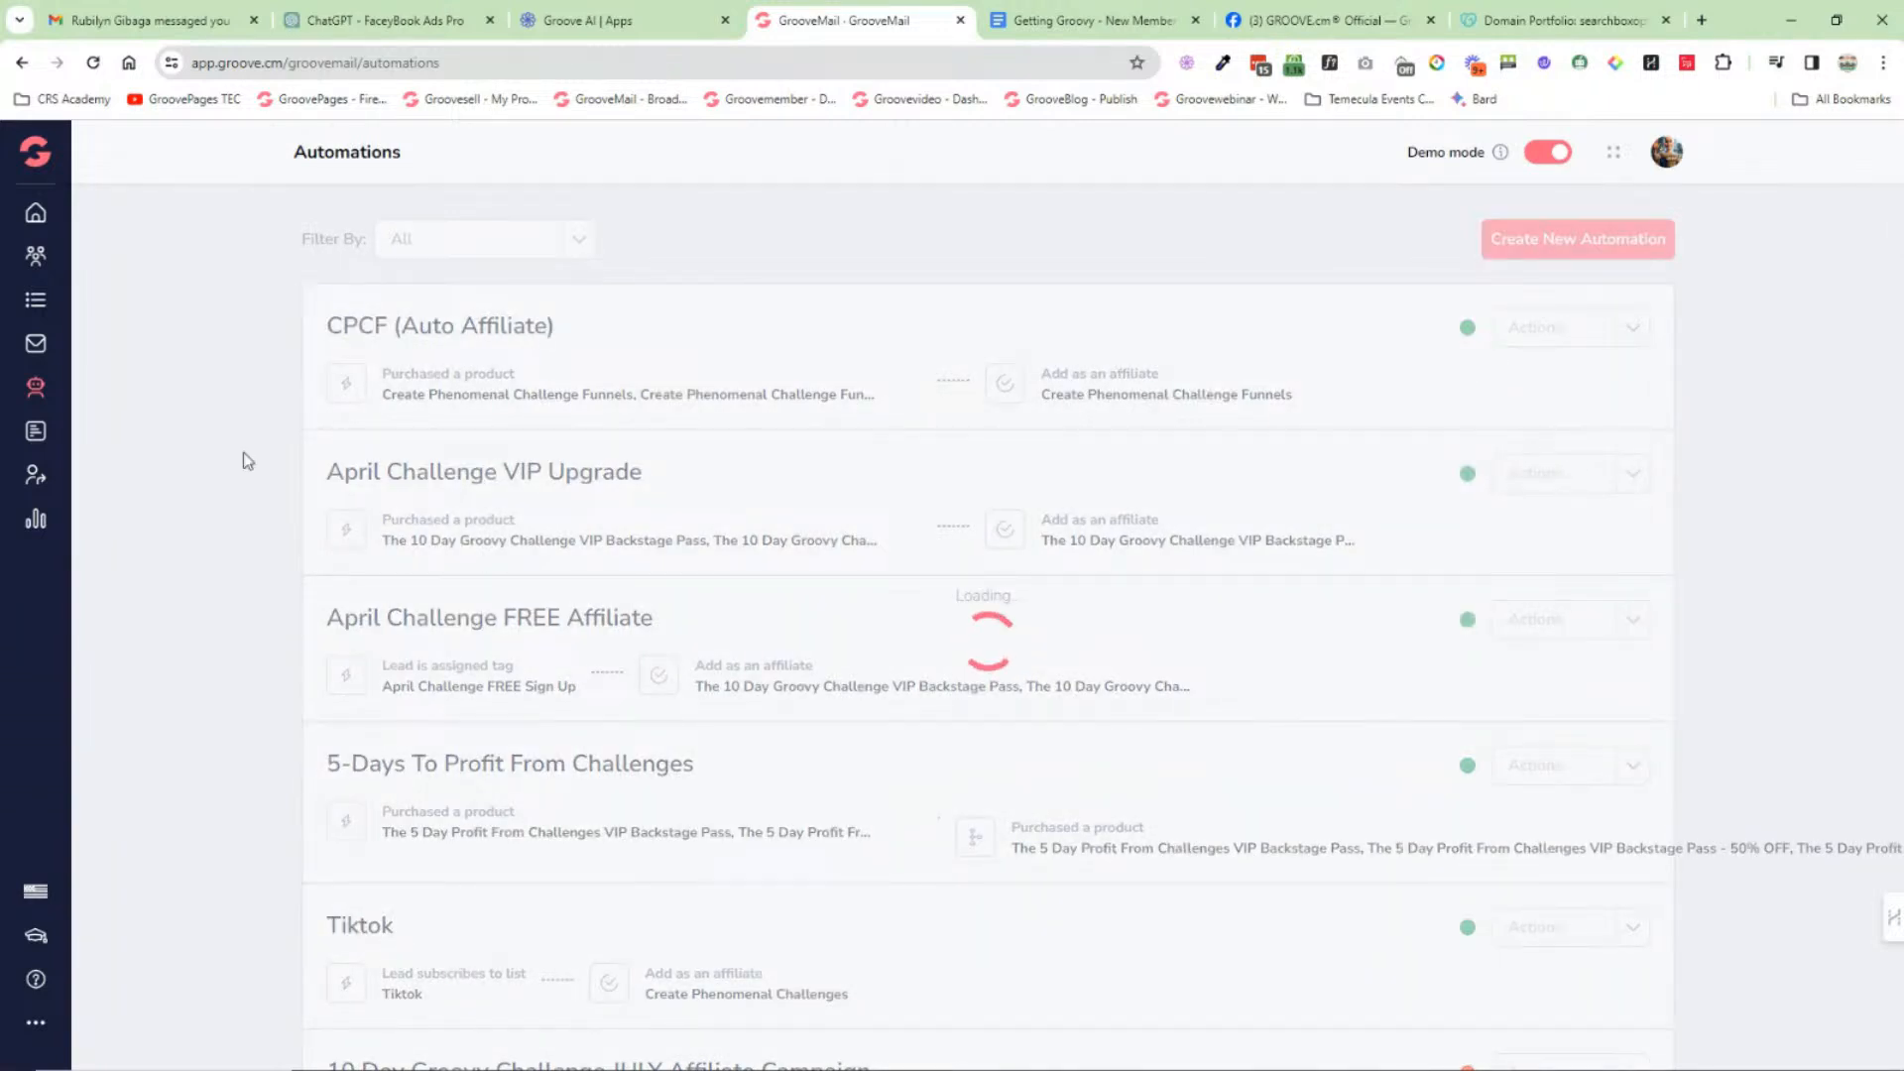
Step: Open the Test 123 form for editing from GrooveMail's Forms page
left_click(33, 428)
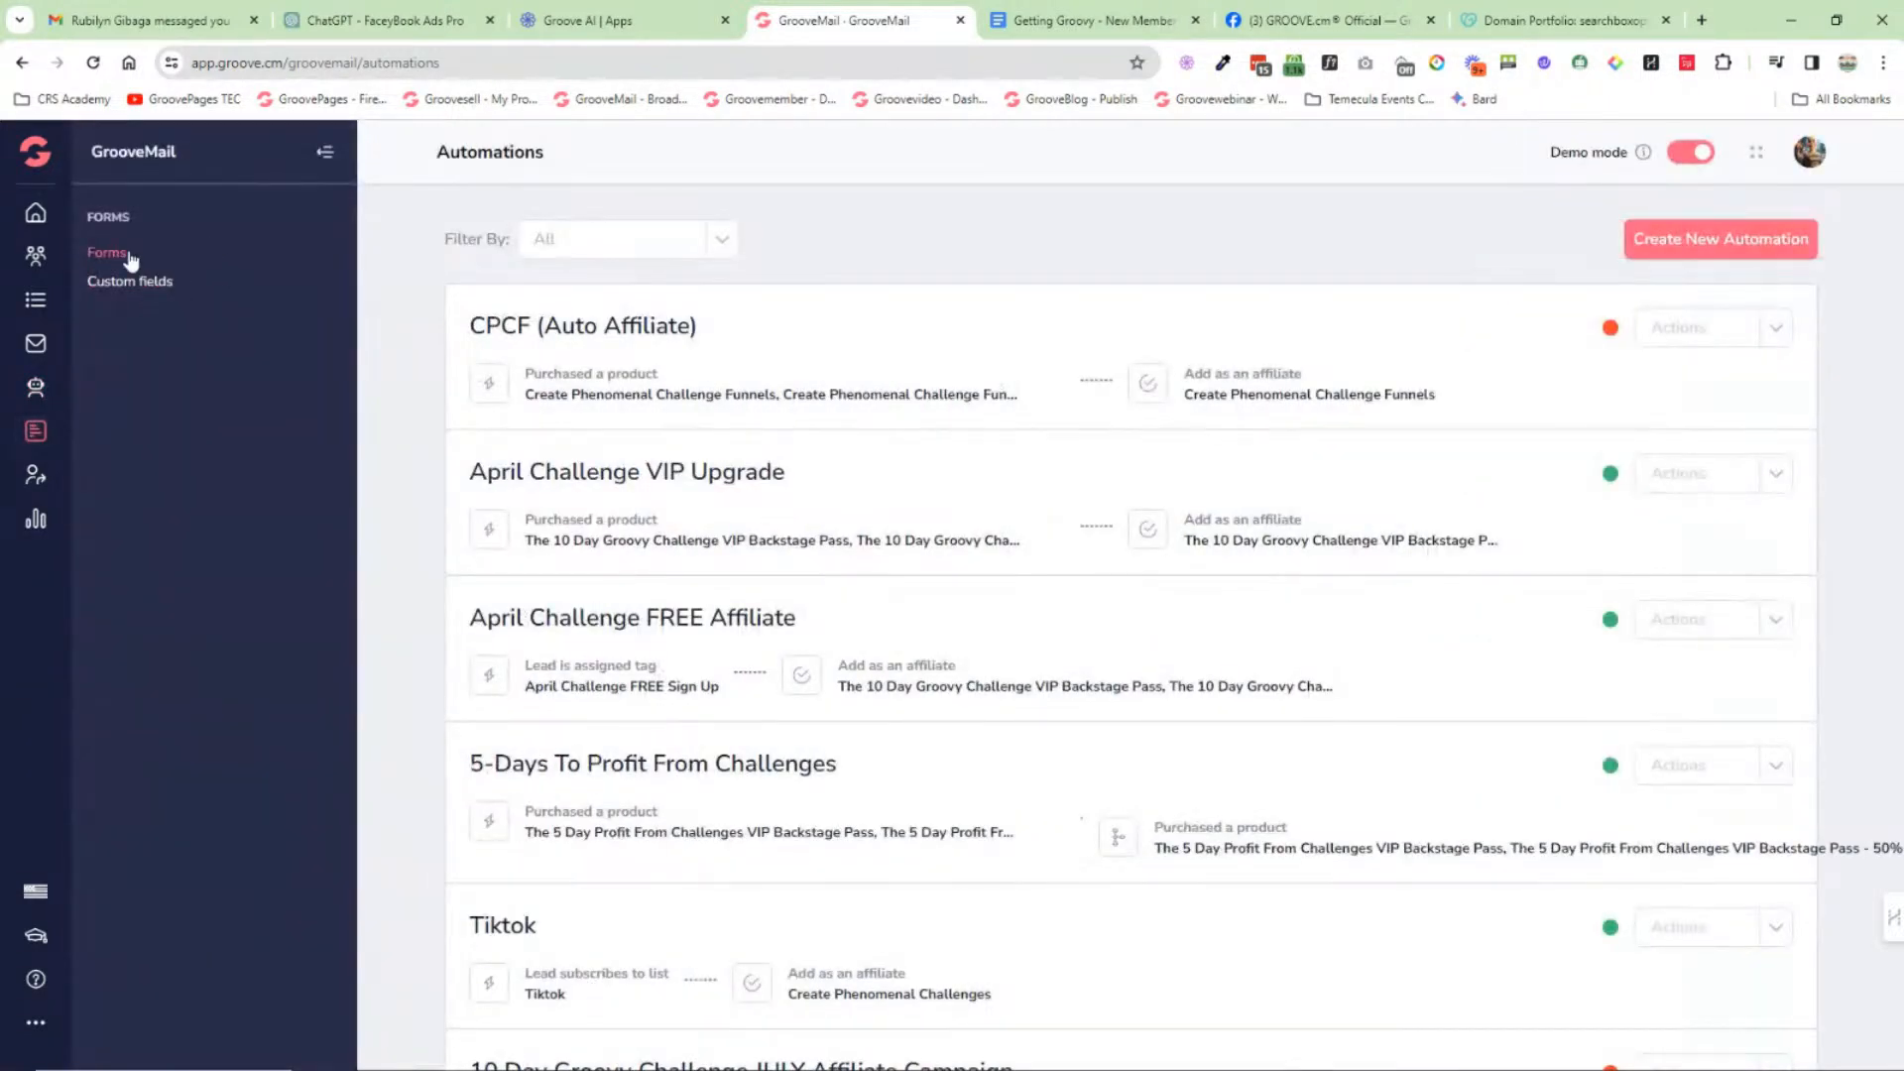
left_click(119, 253)
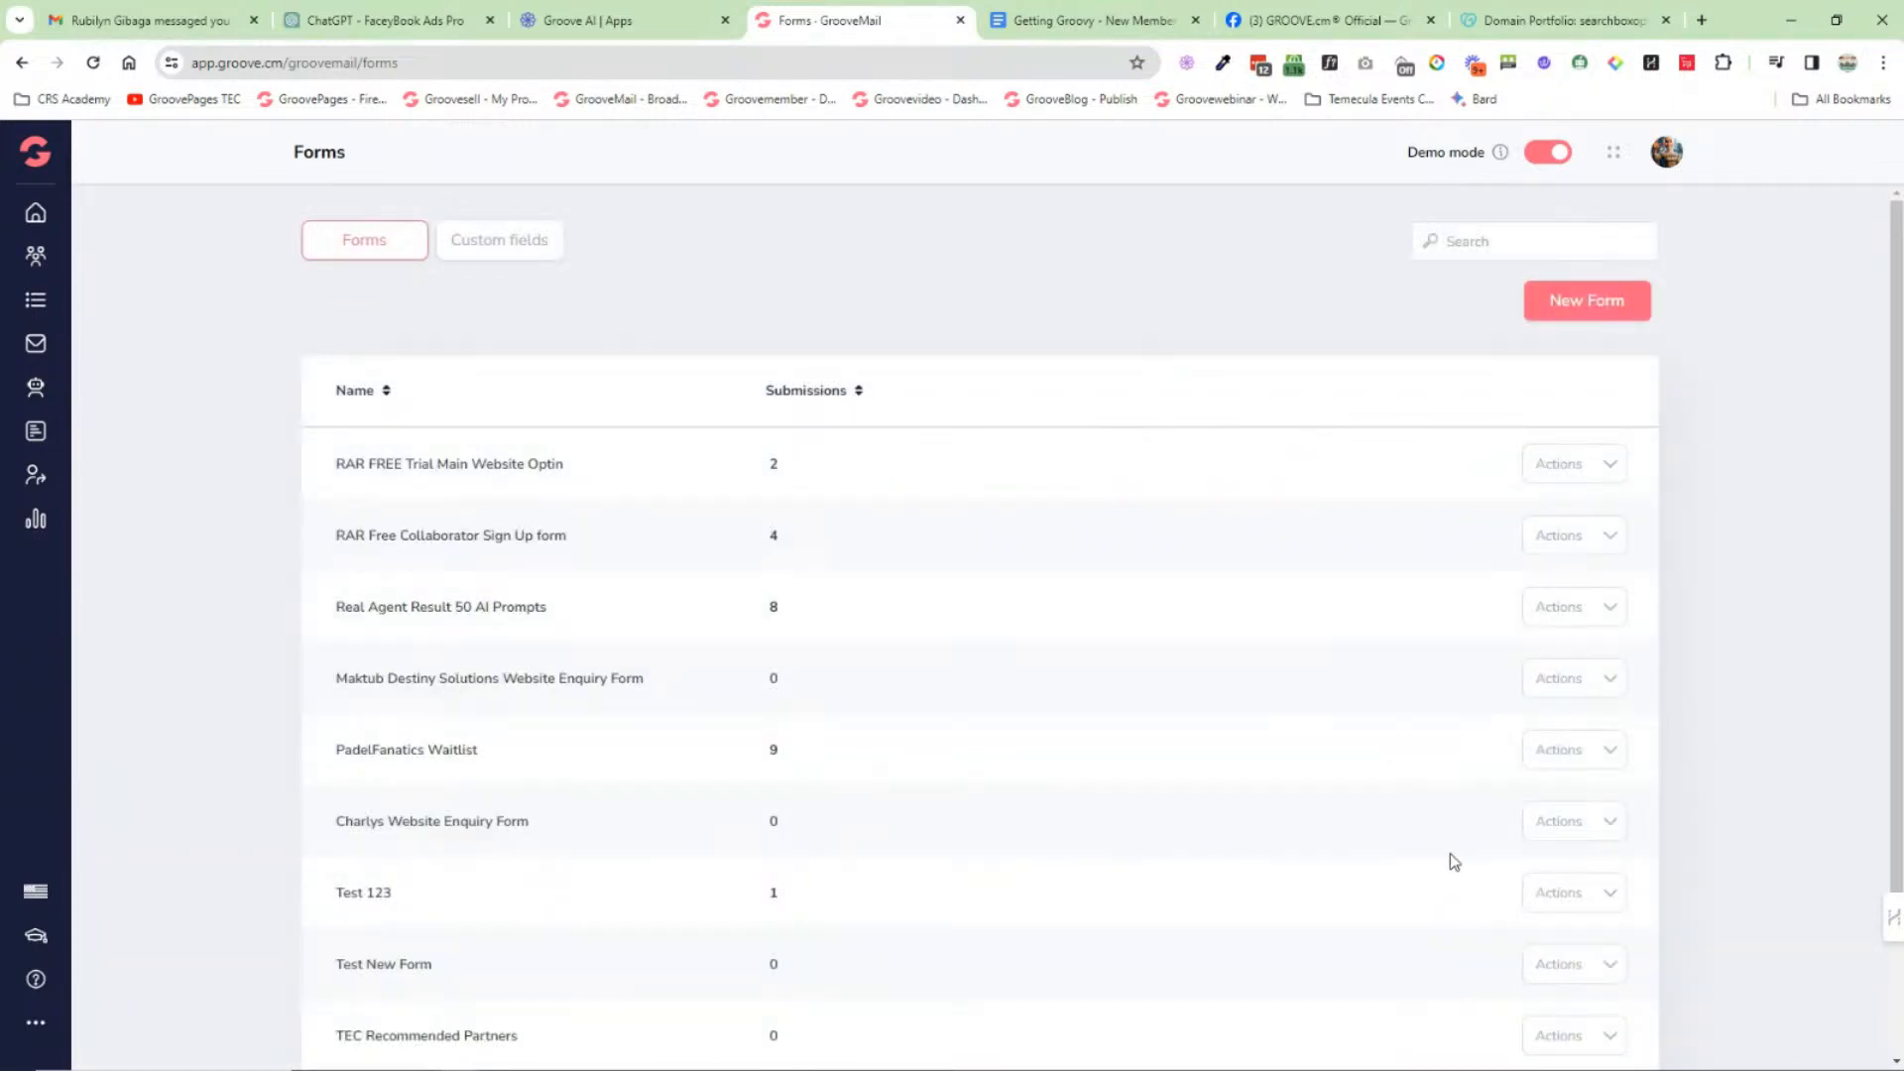
left_click(1571, 895)
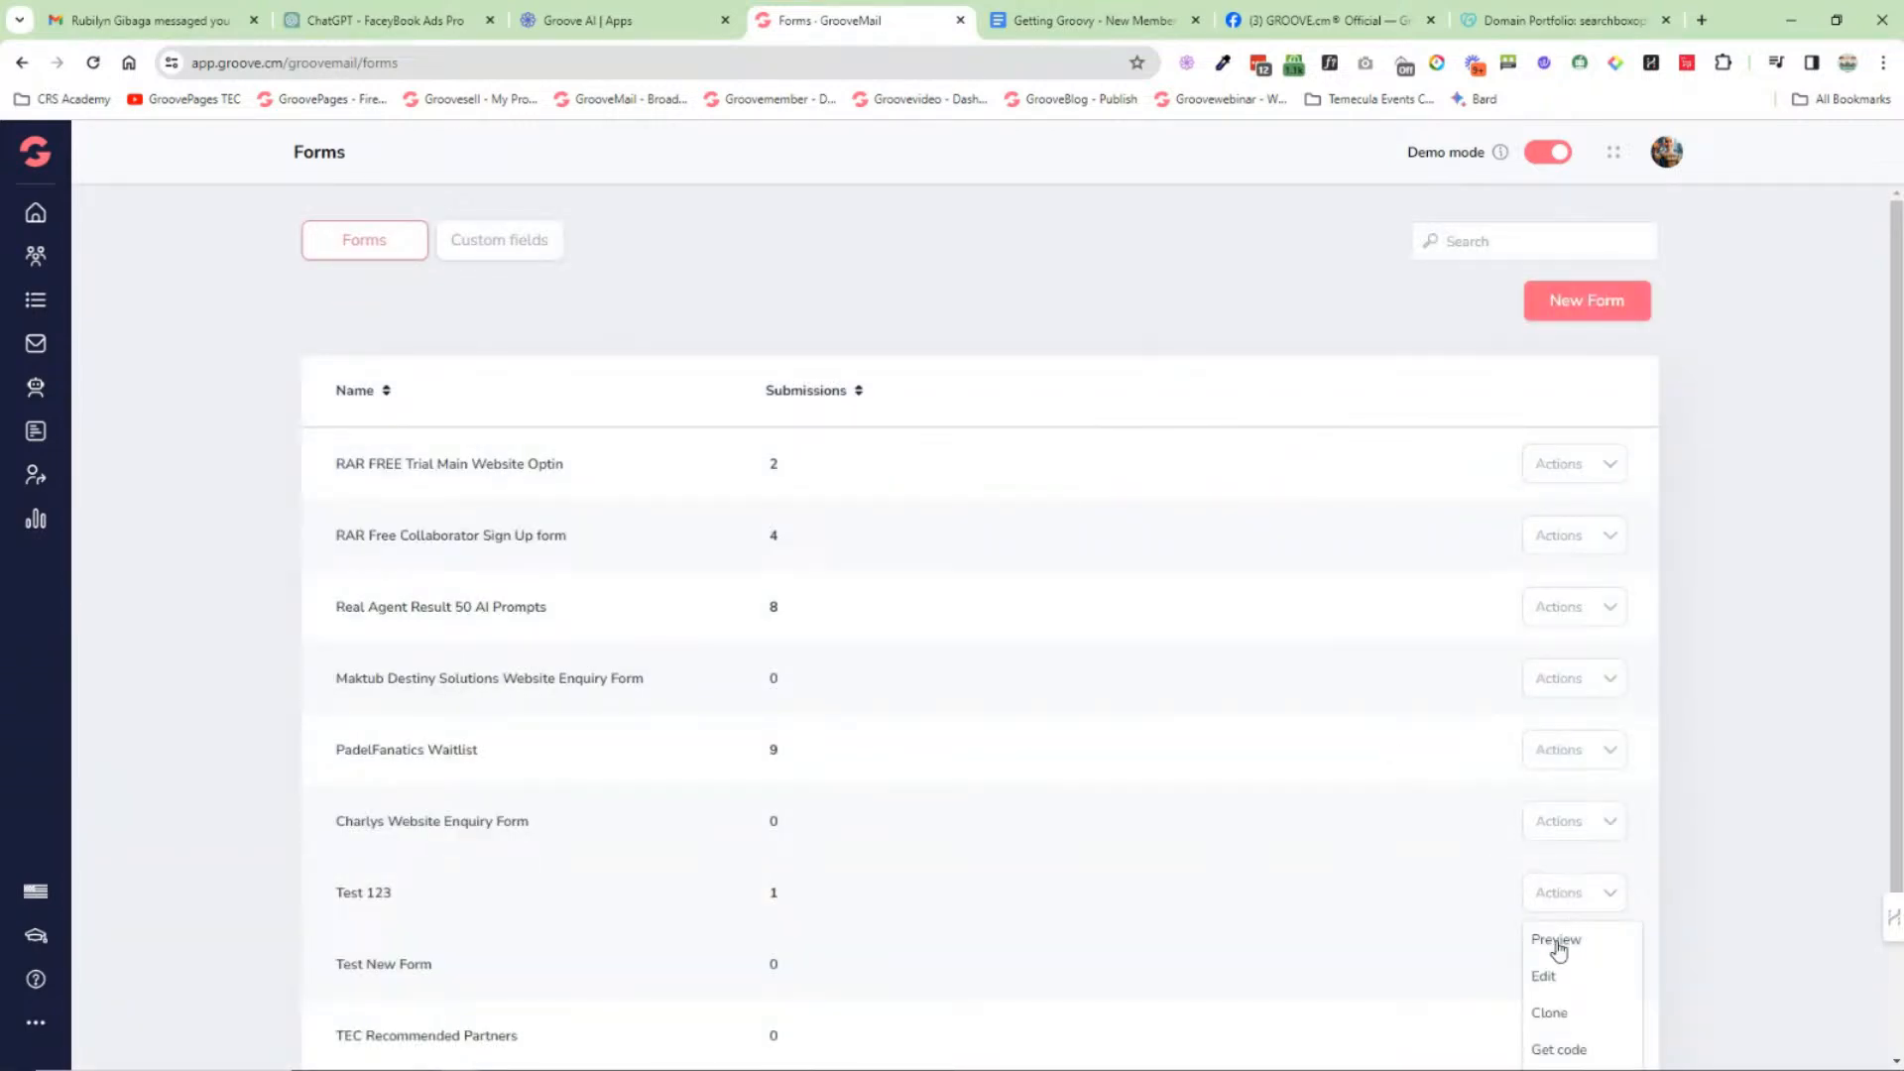
left_click(1563, 977)
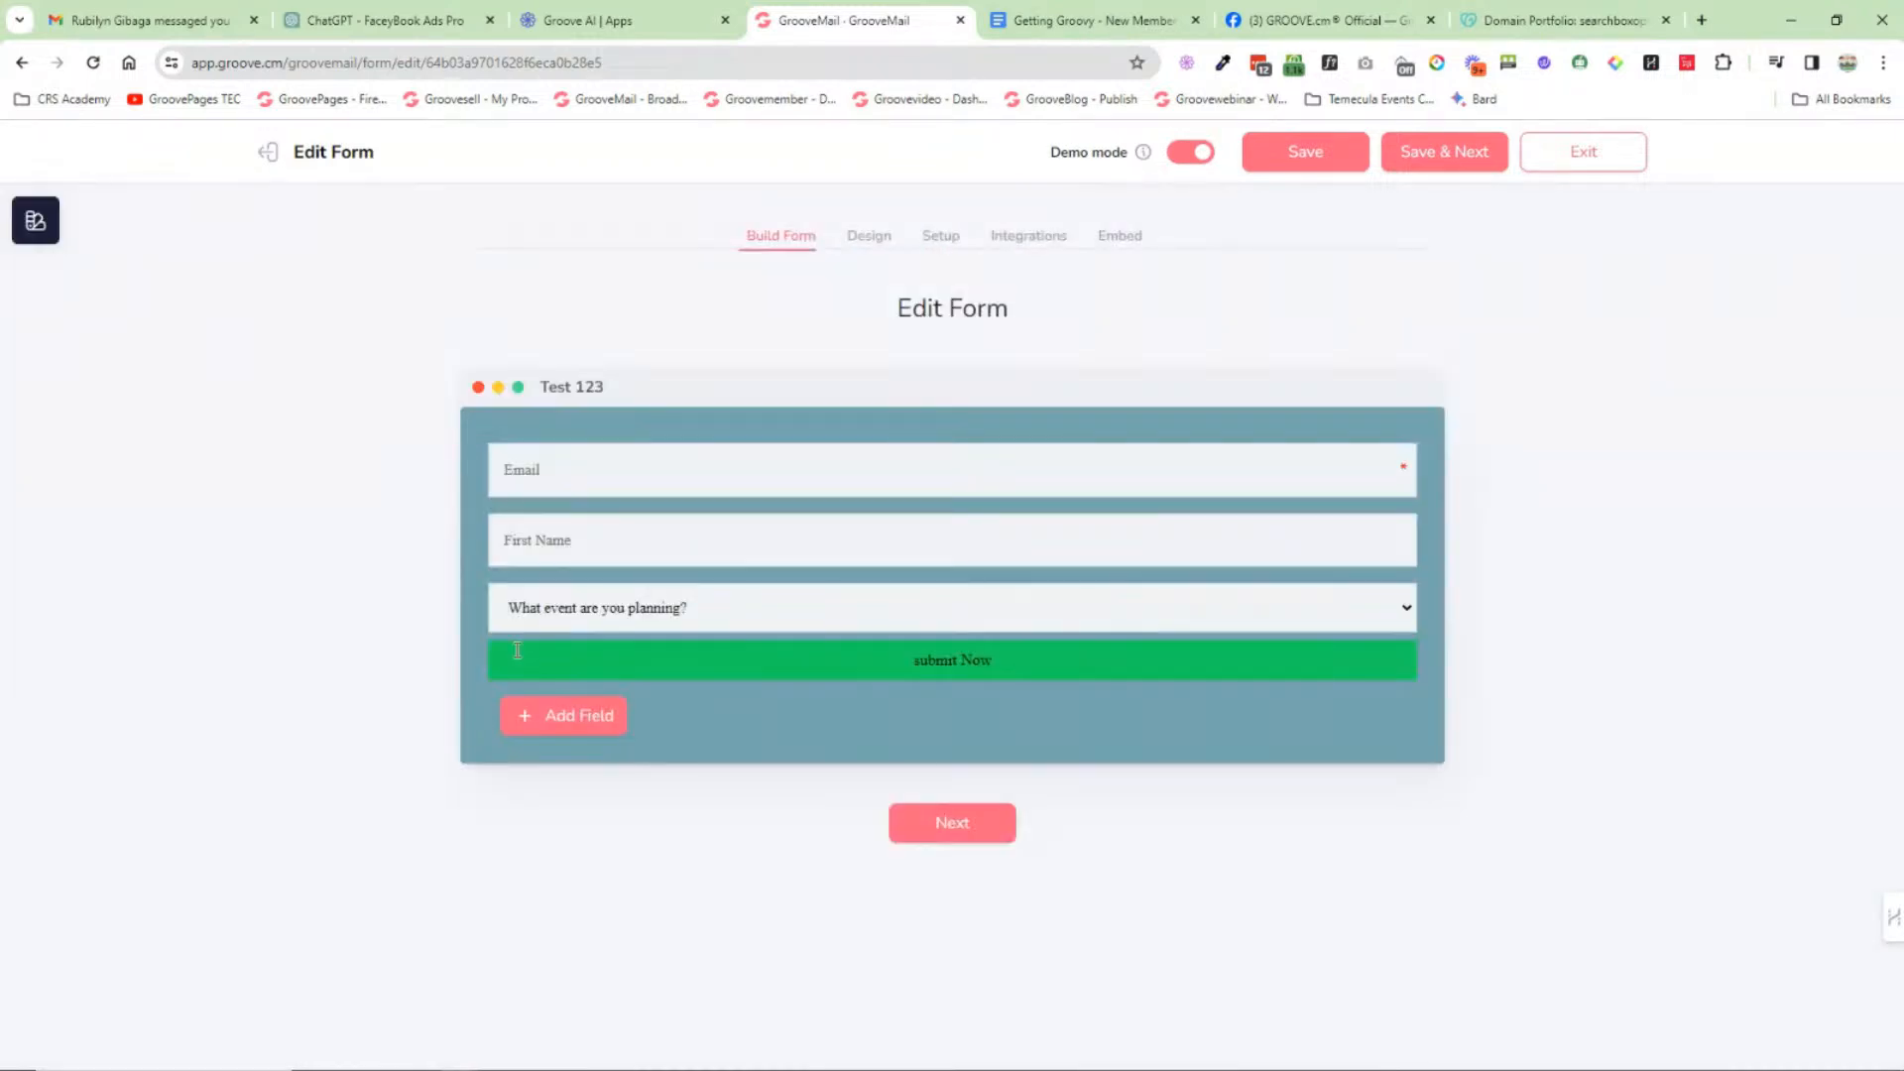
Step: Check the edit options on the form's Email and First Name fields, and view the form's design stage
mouse_move(551, 460)
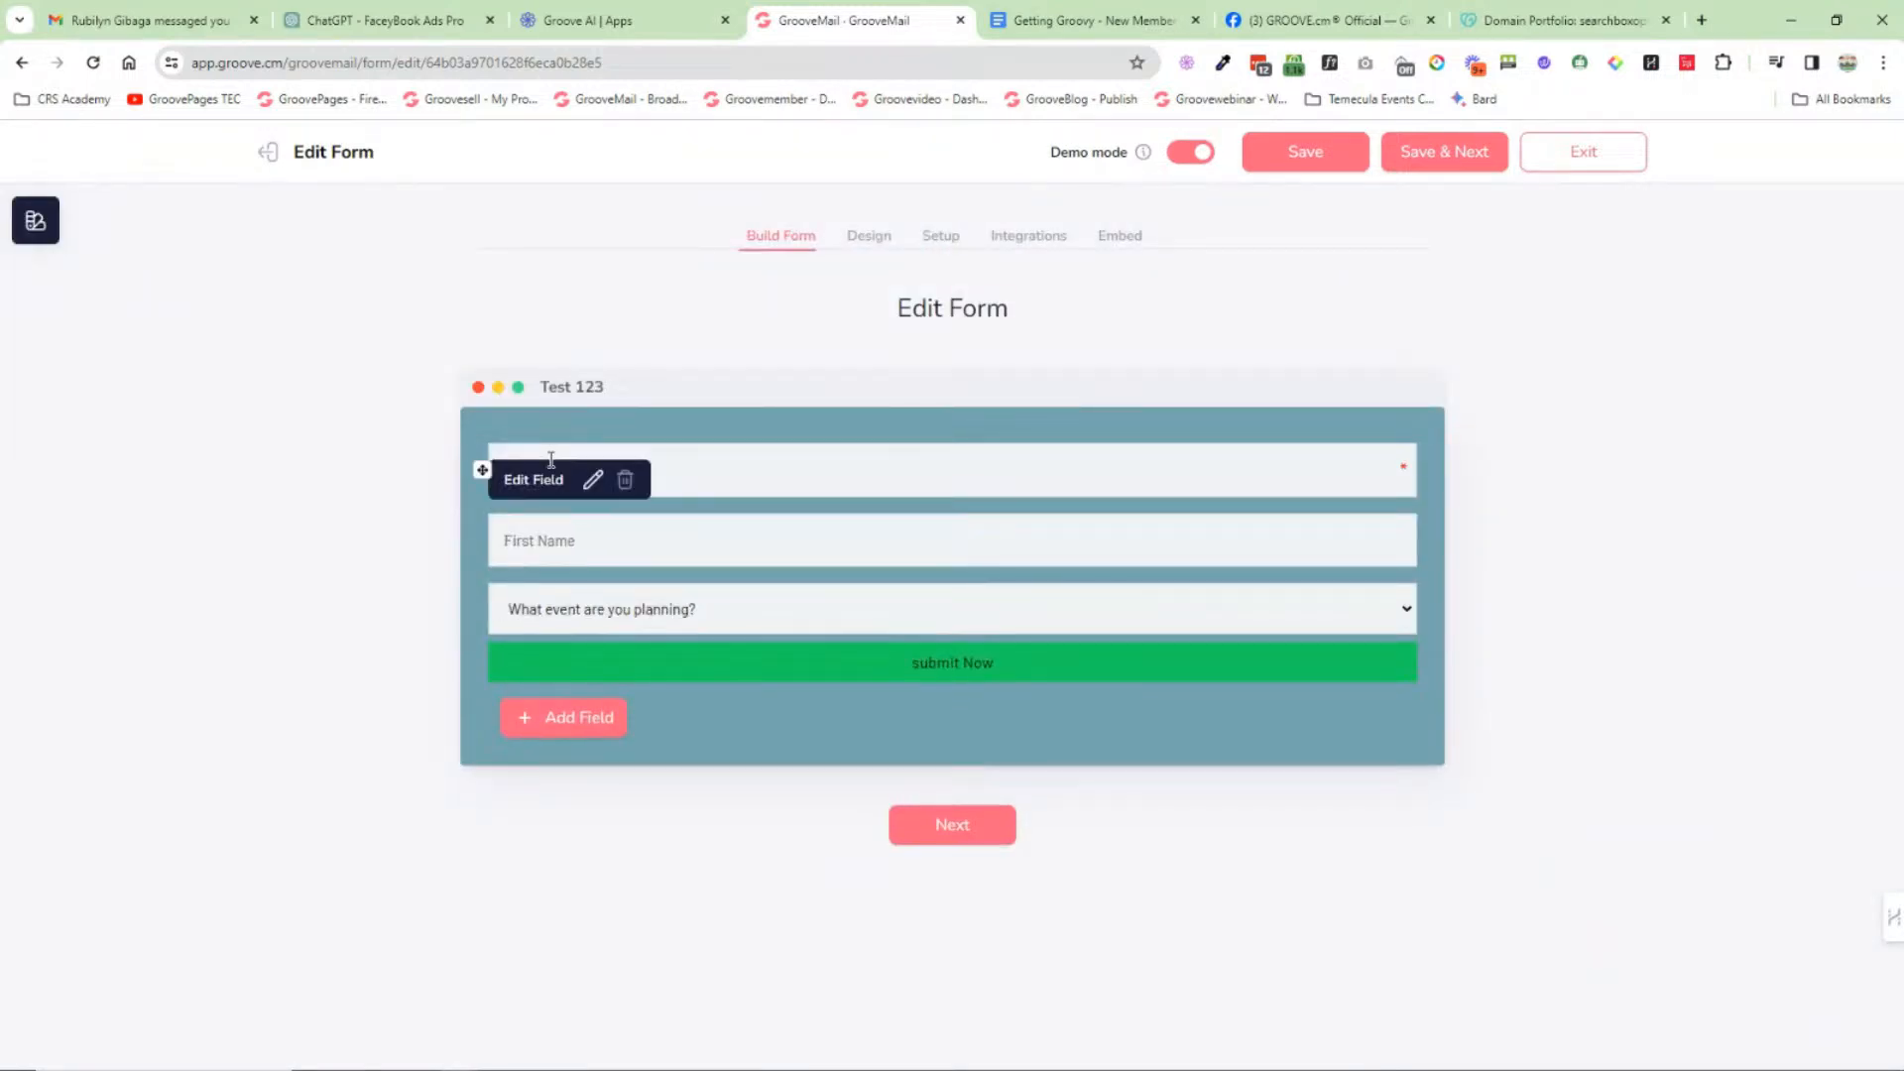
left_click(598, 525)
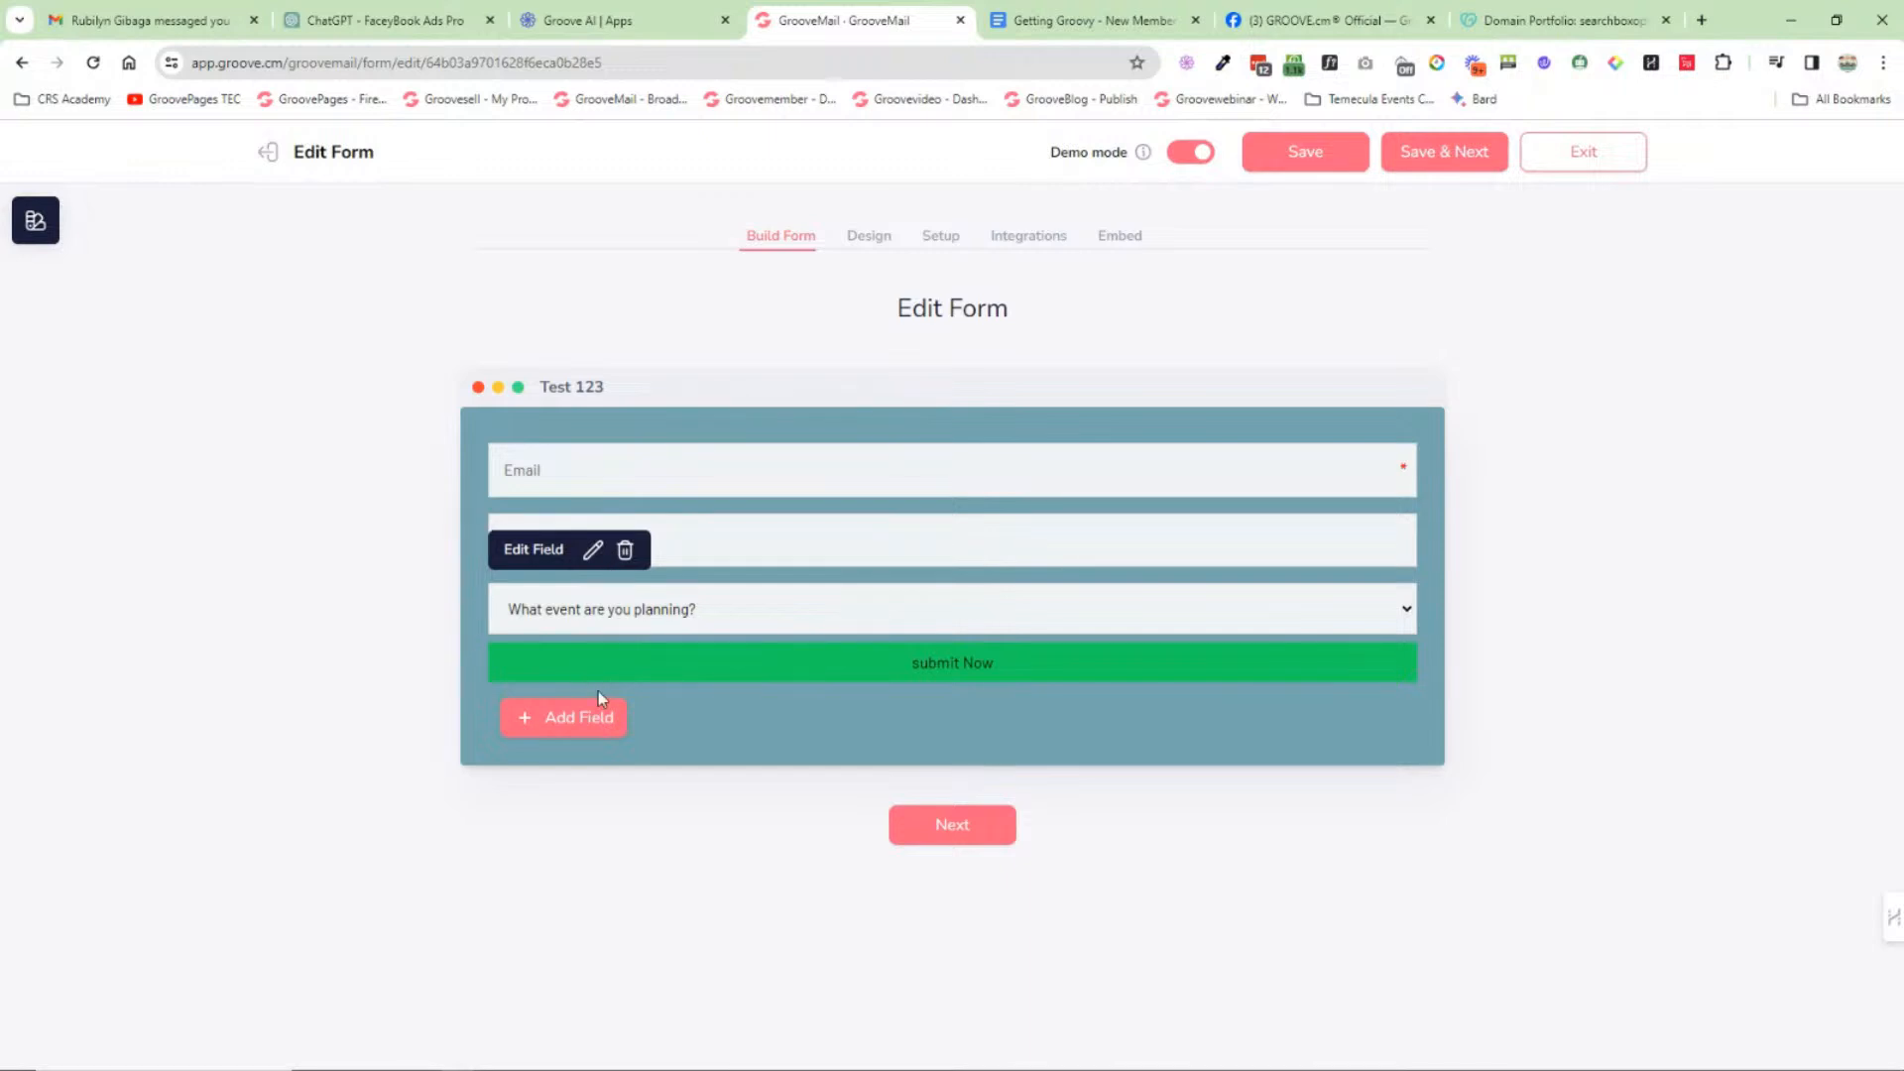
left_click(868, 235)
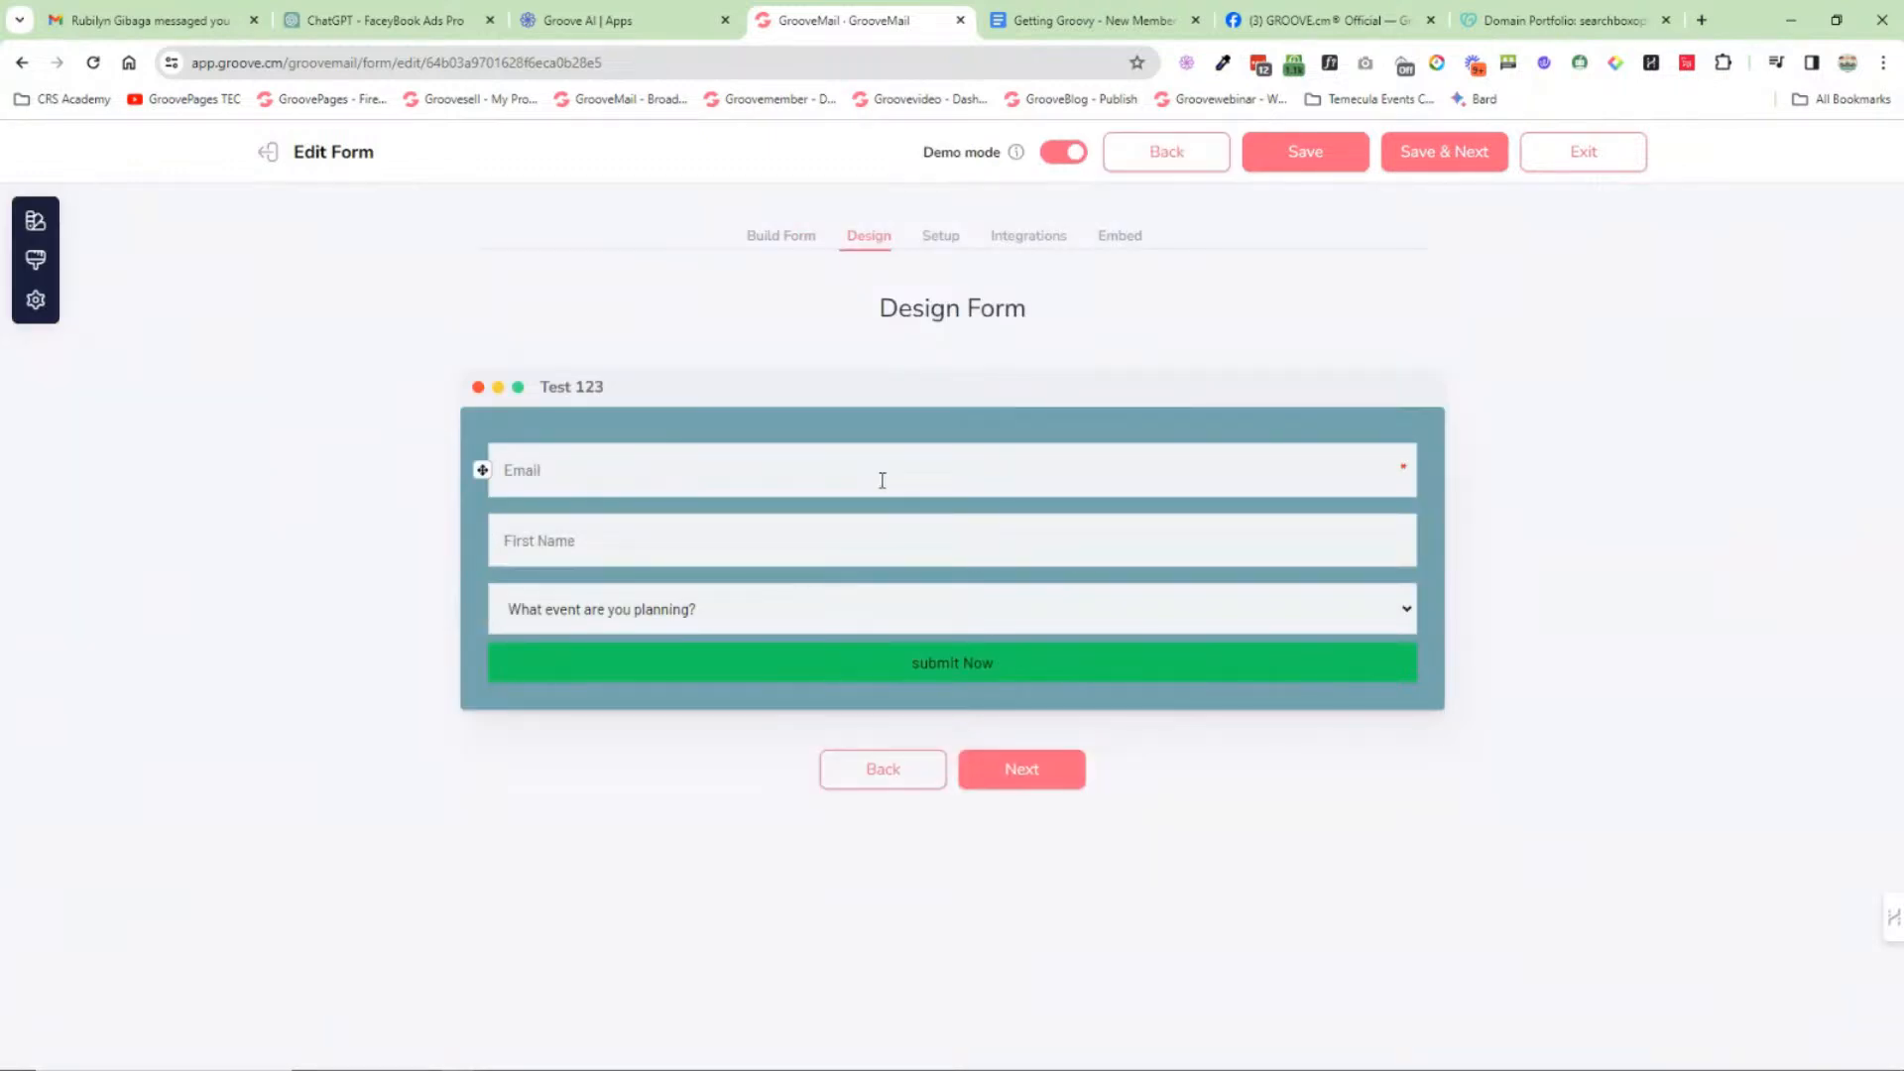
Step: Look through the form's setup options, including subscriber lists, tags, sequences and opt-in settings
left_click(940, 237)
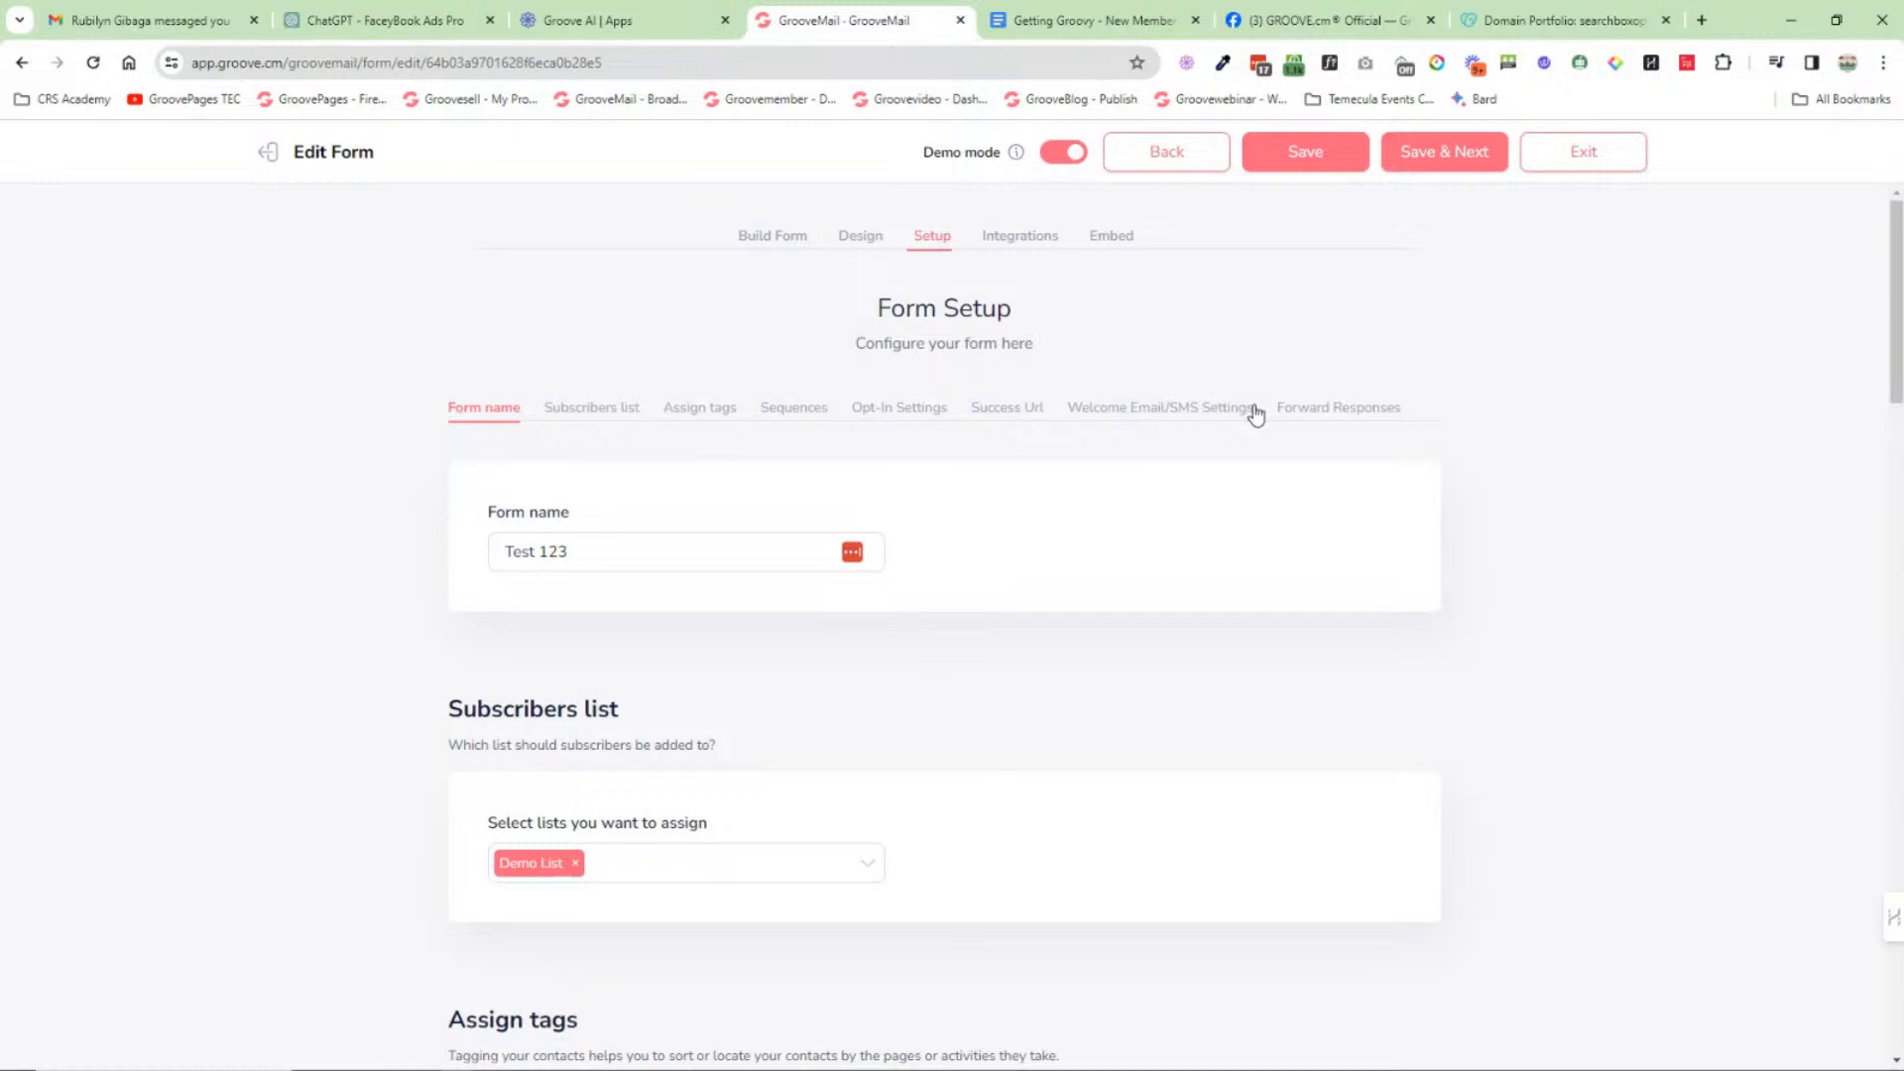
scroll(1160, 444, "down", 12)
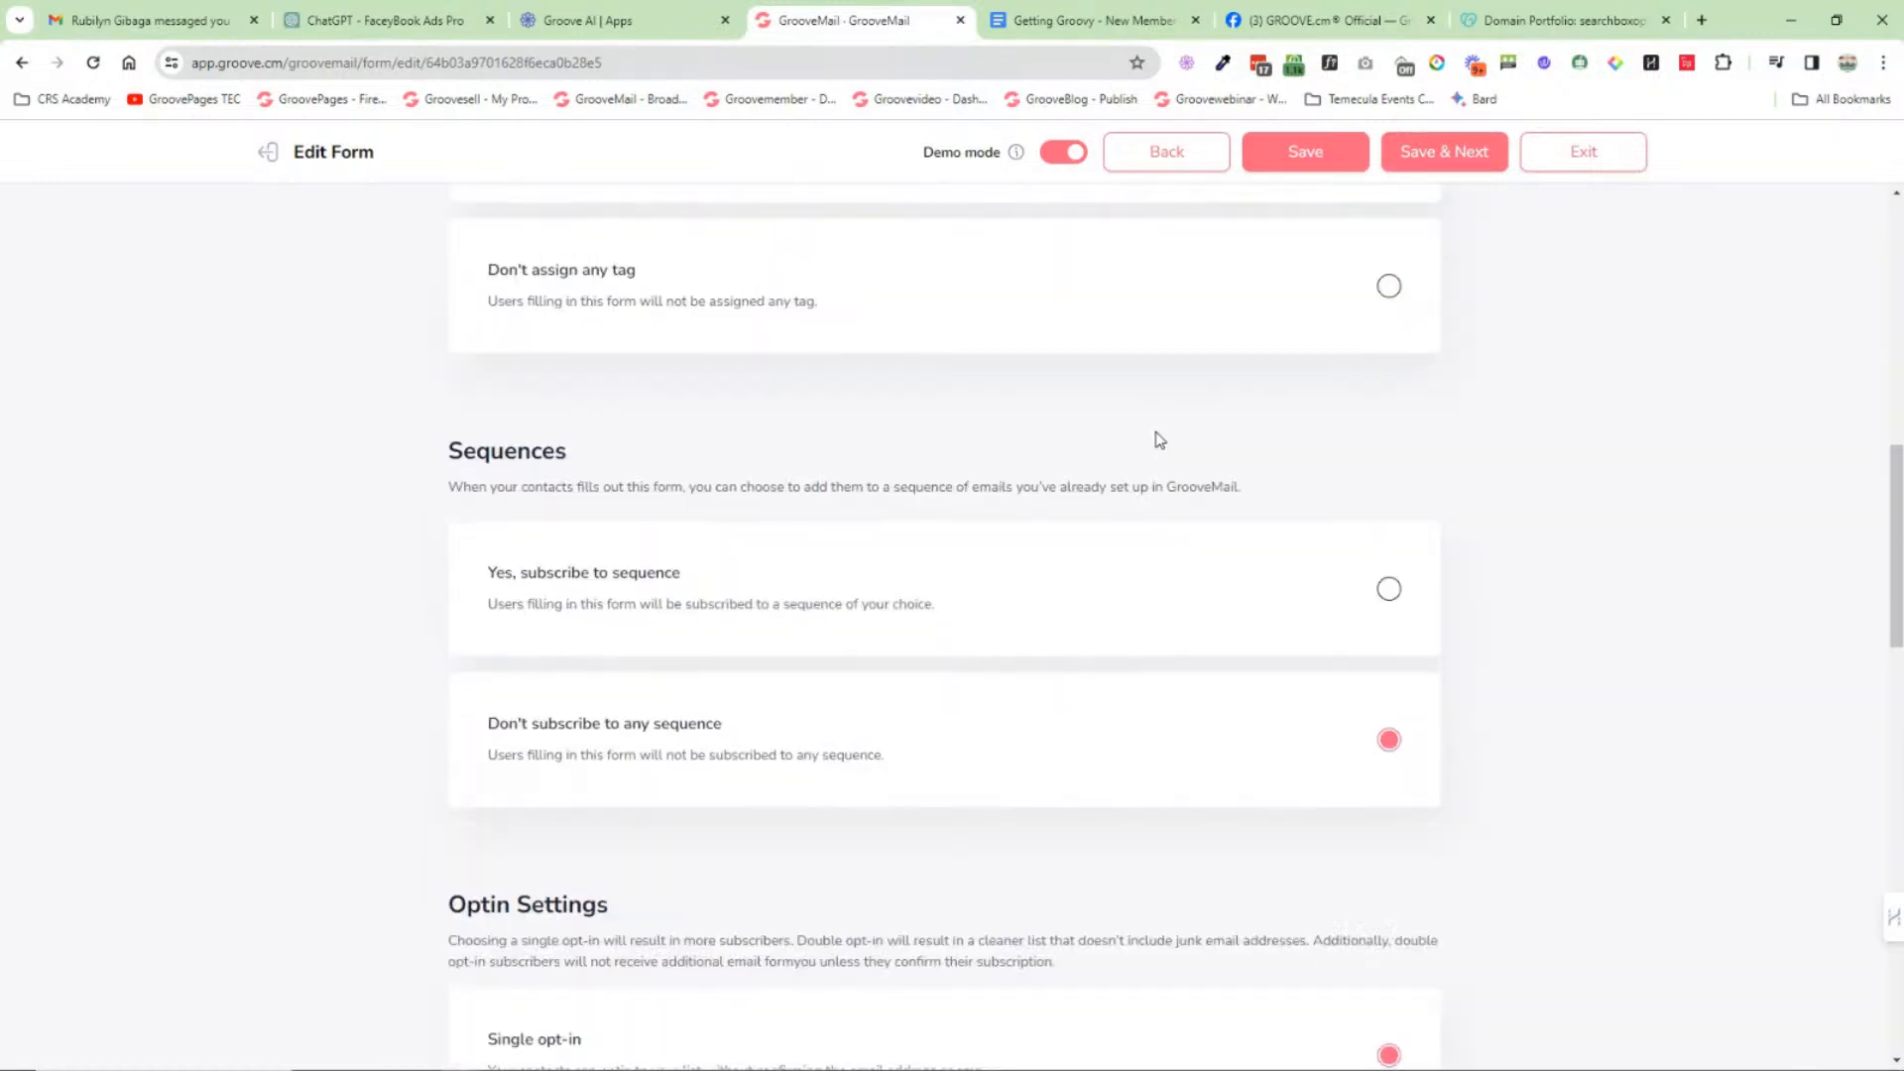
scroll(1149, 425, "down", 4)
scroll(1147, 416, "up", 15)
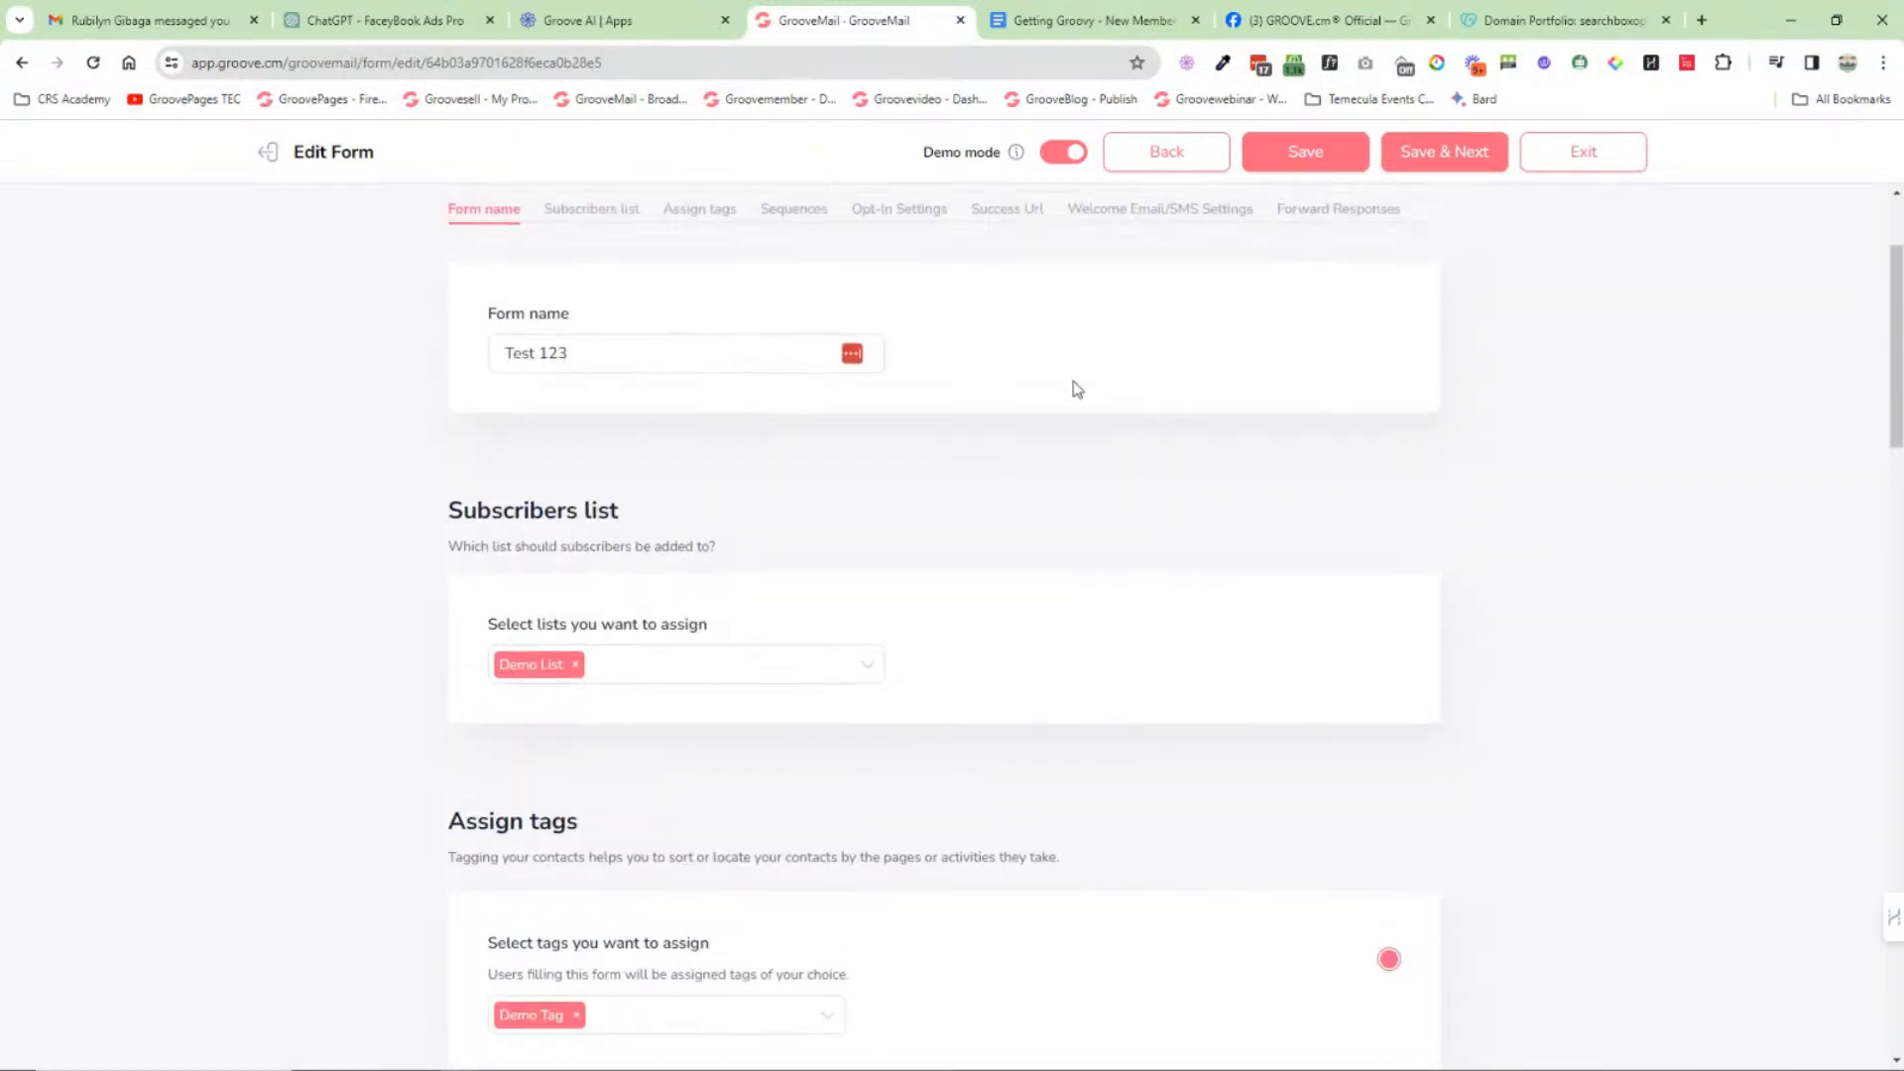
scroll(1027, 327, "up", 2)
Step: View the form's membership, third-party integration and webhook connection options
left_click(1016, 238)
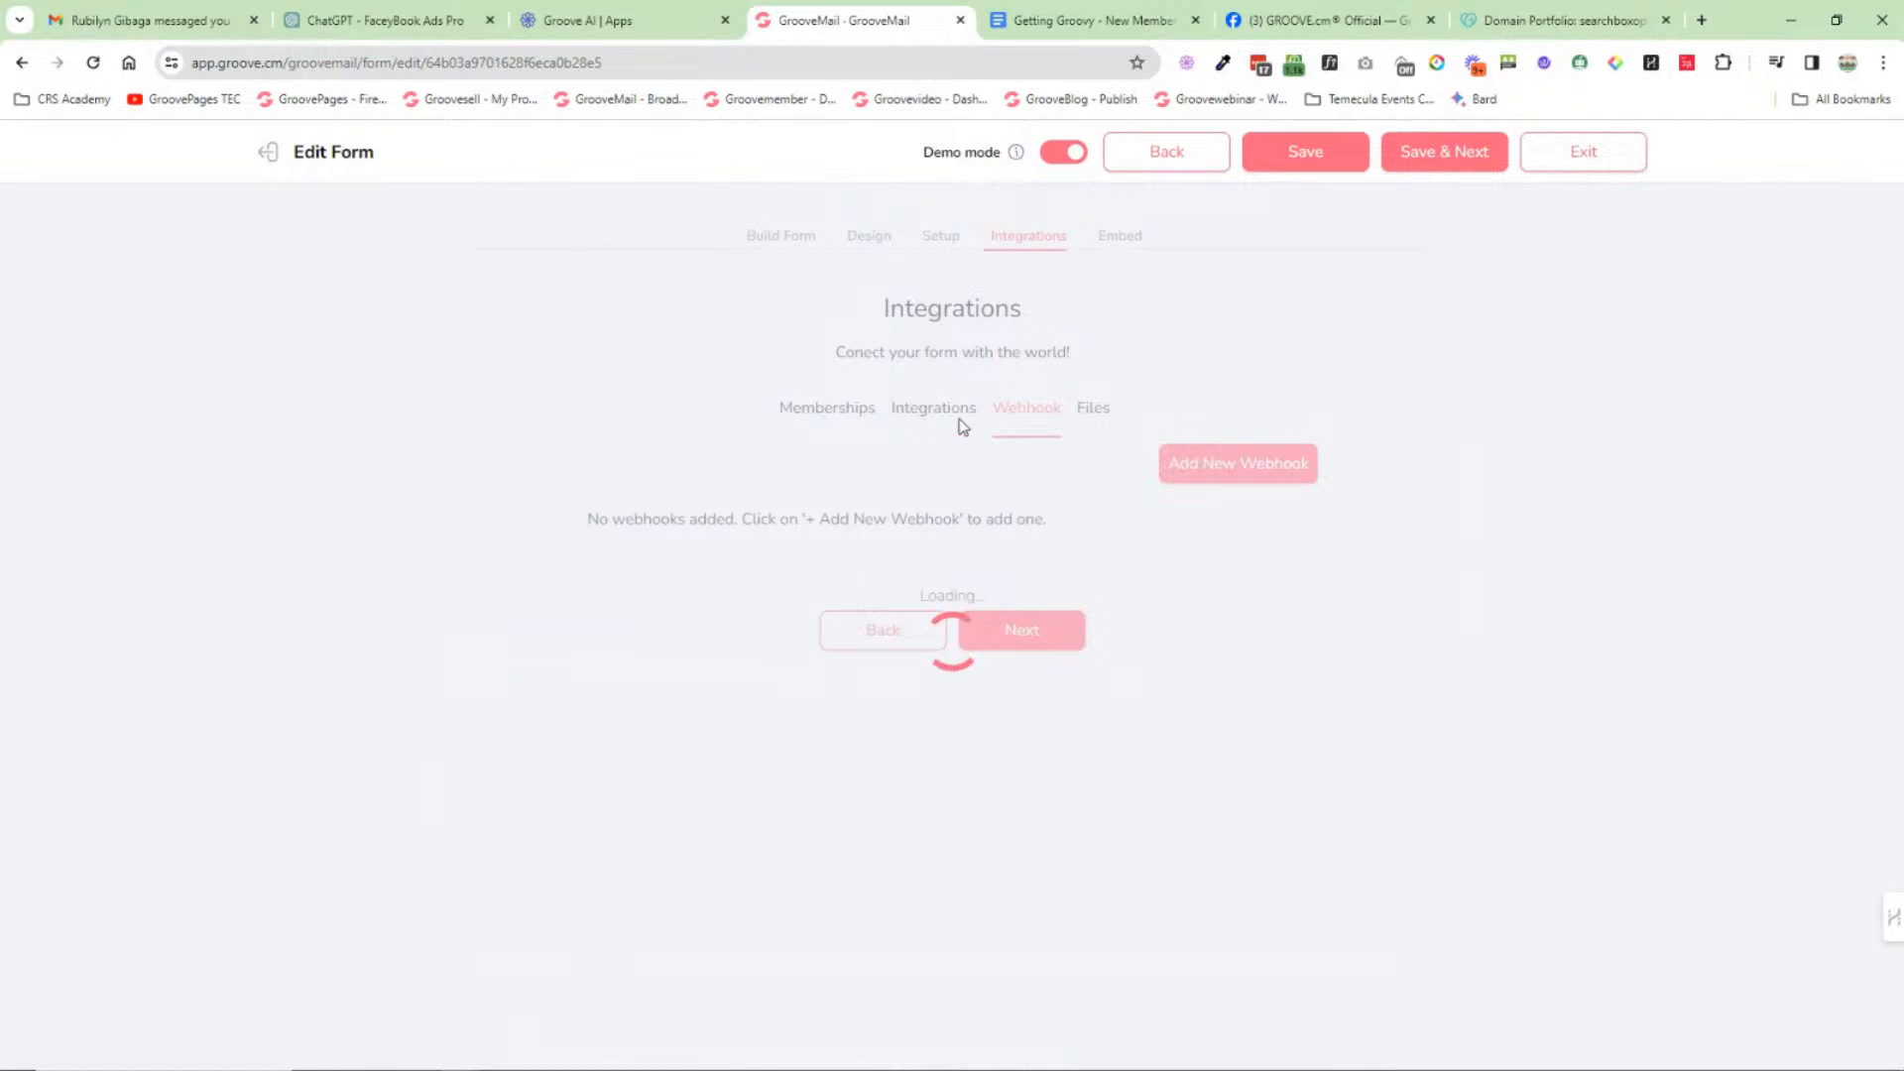
left_click(825, 406)
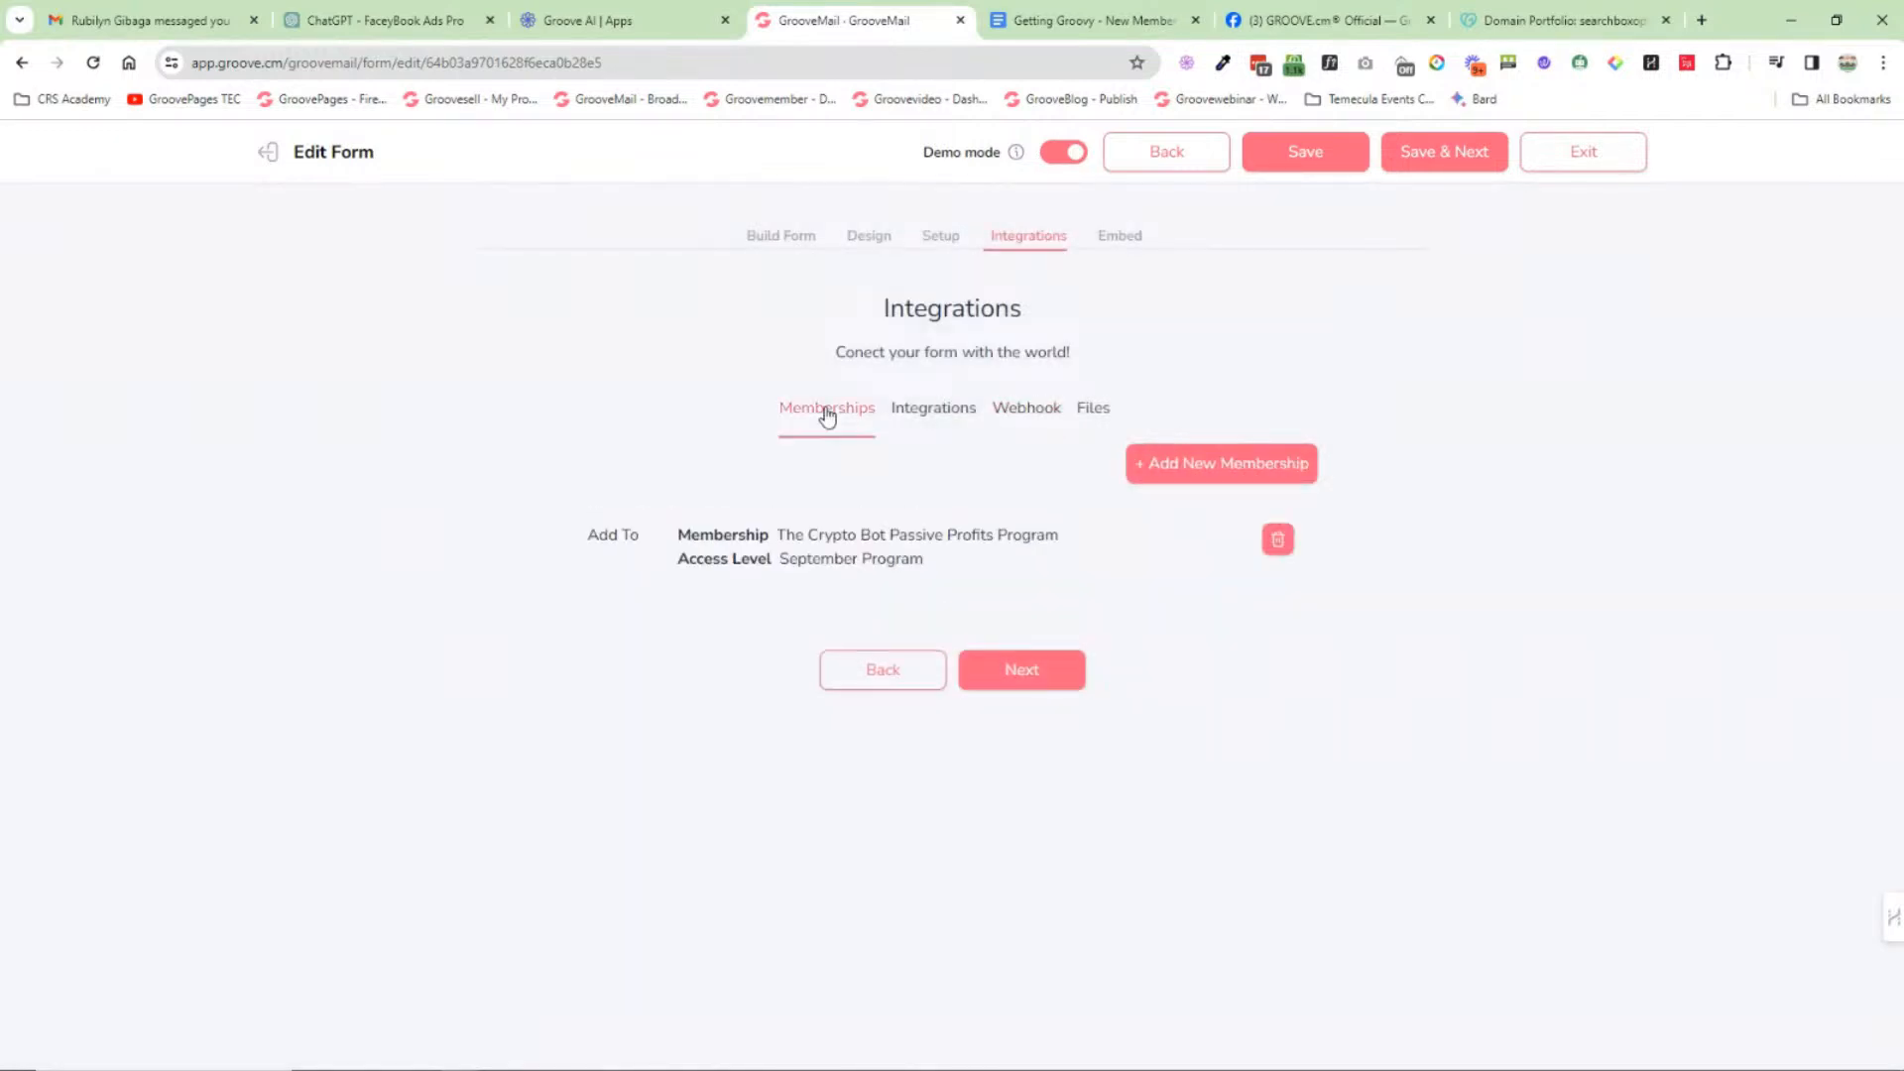
left_click(908, 410)
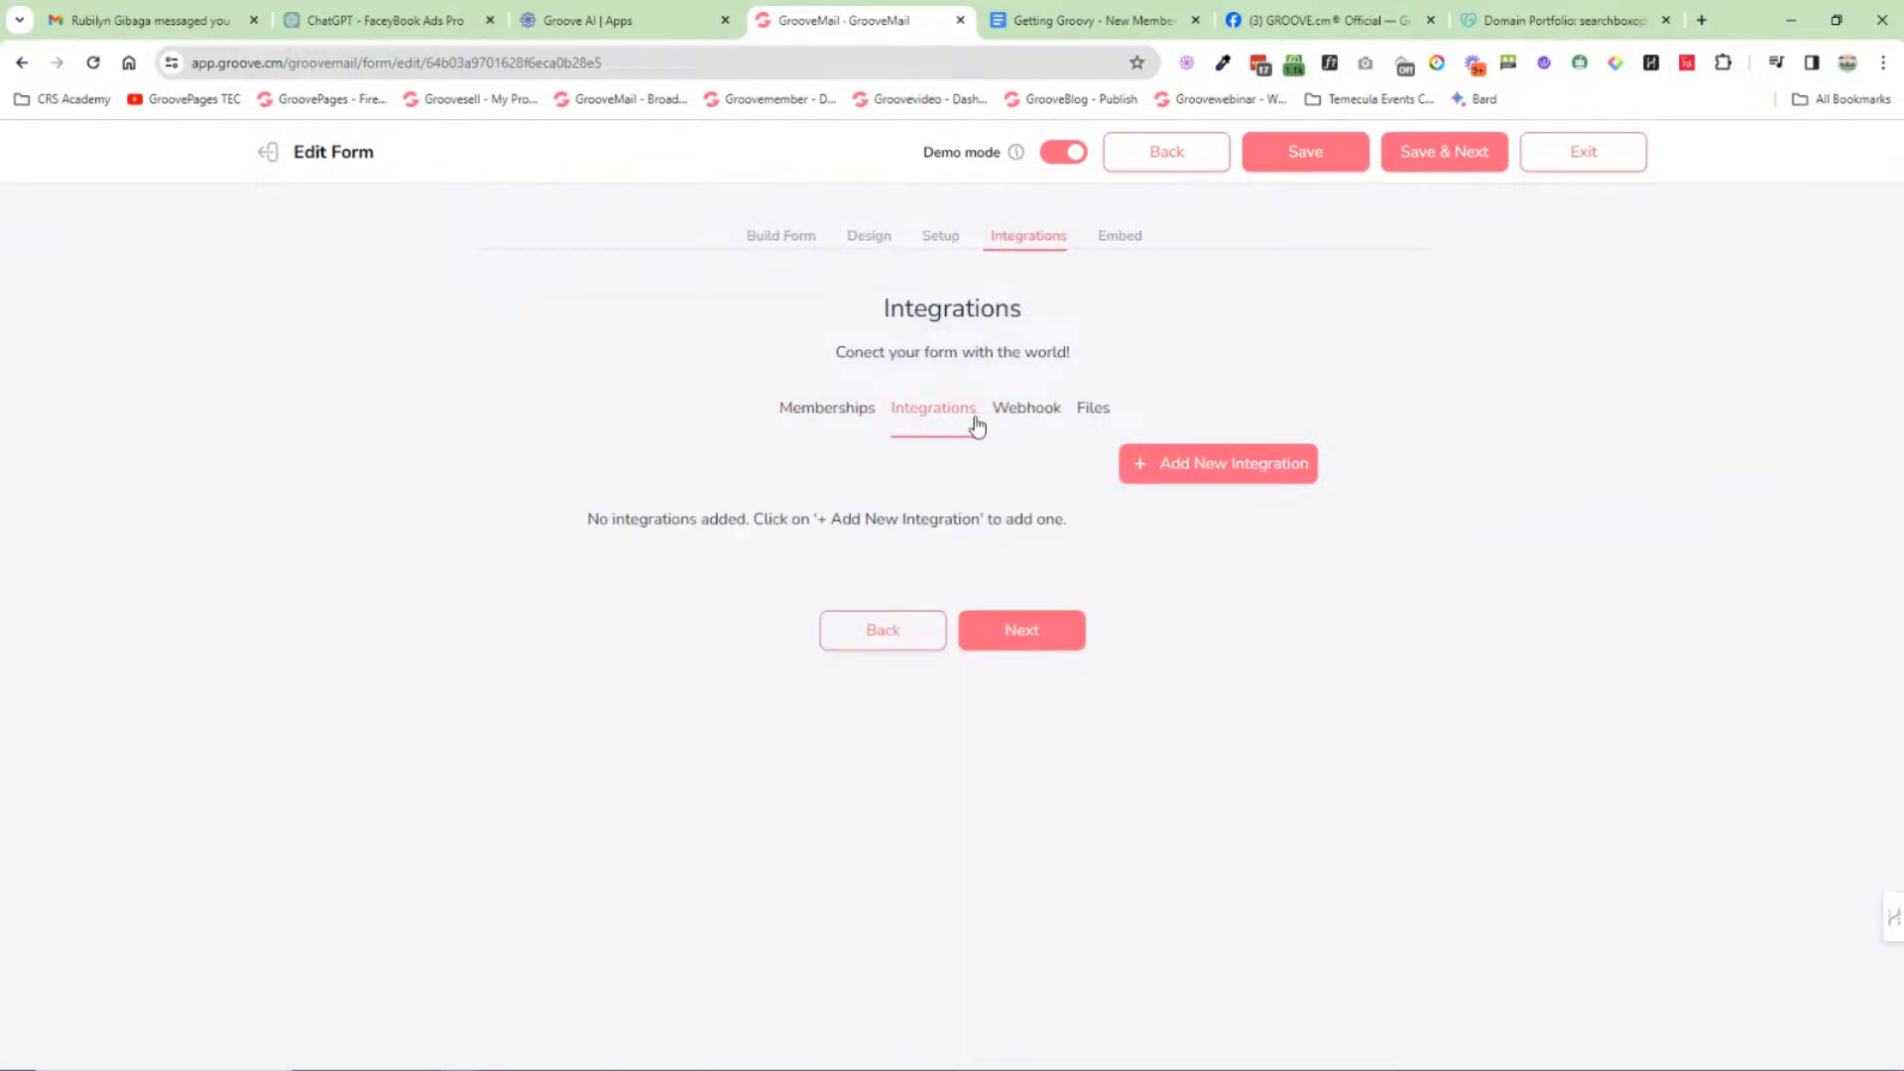
left_click(1026, 407)
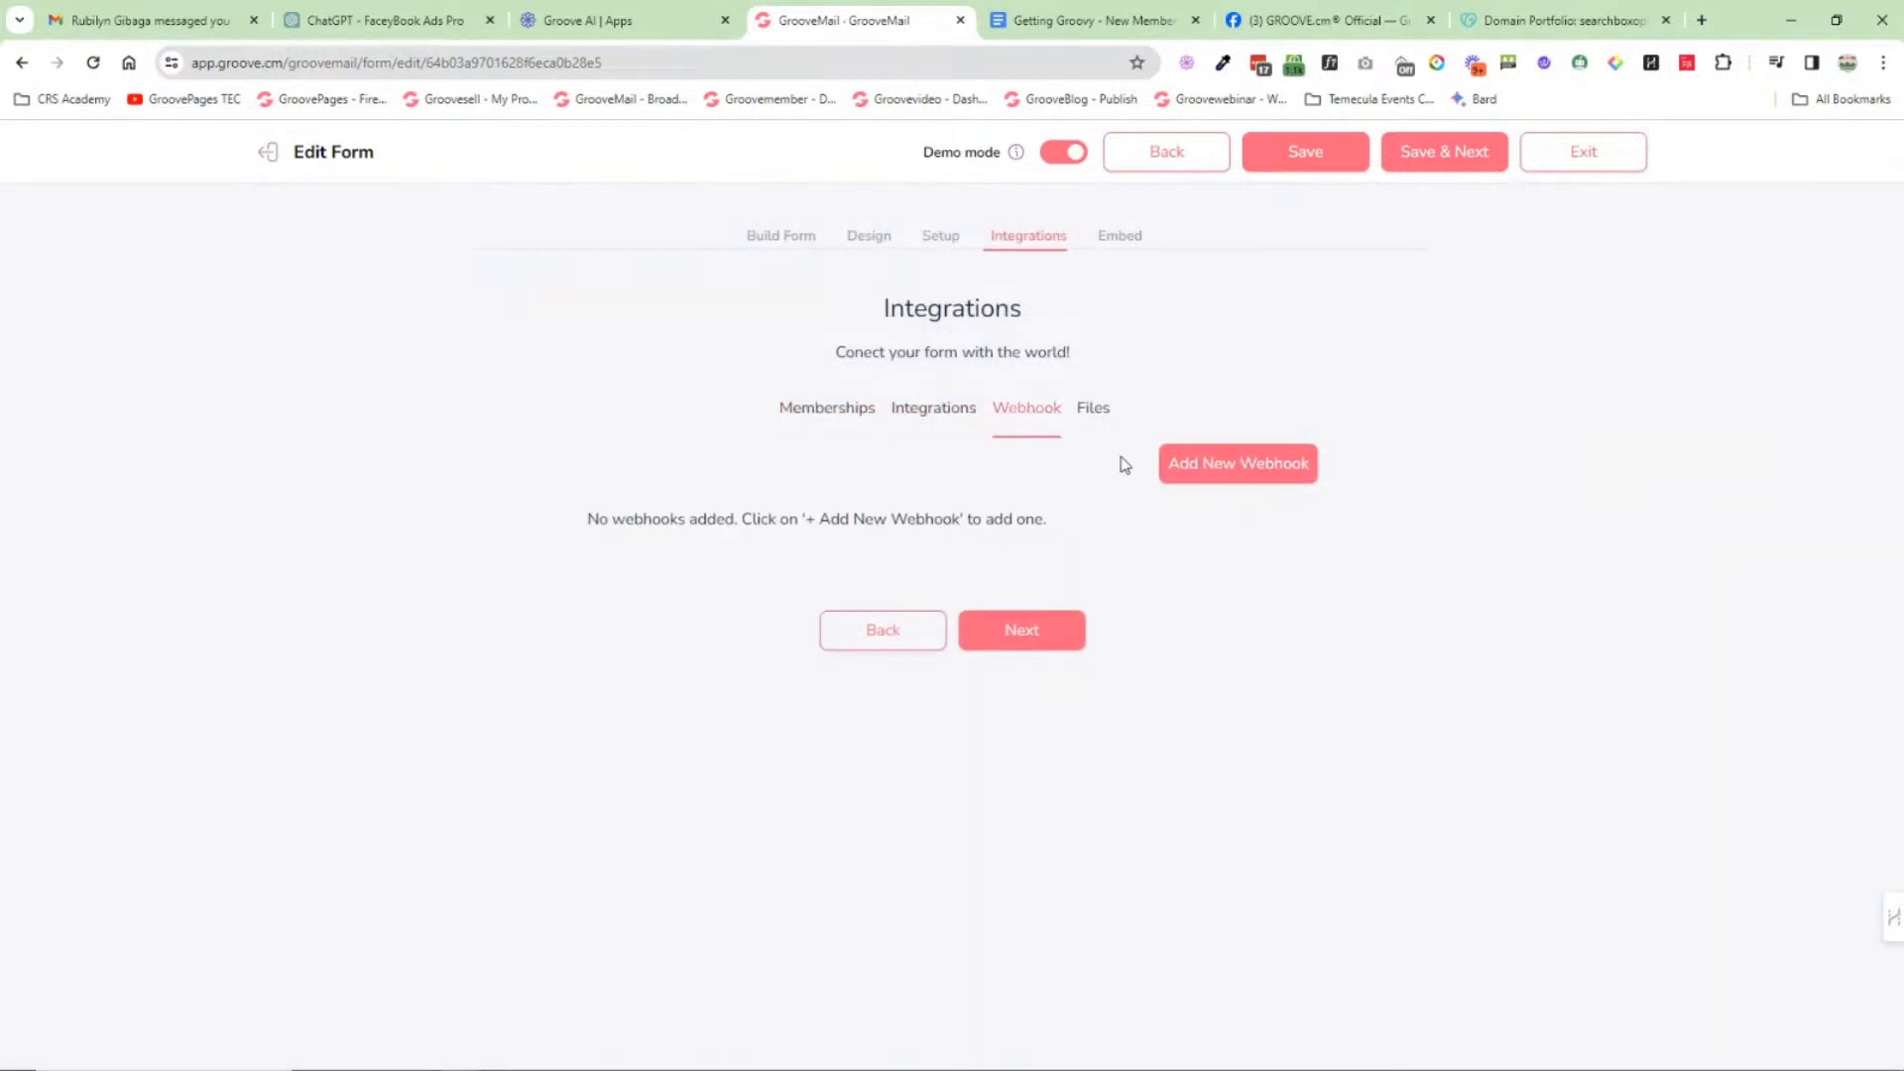
Step: View the form's attached files and embed code, and exit to GrooveMail's Forms list
left_click(1095, 412)
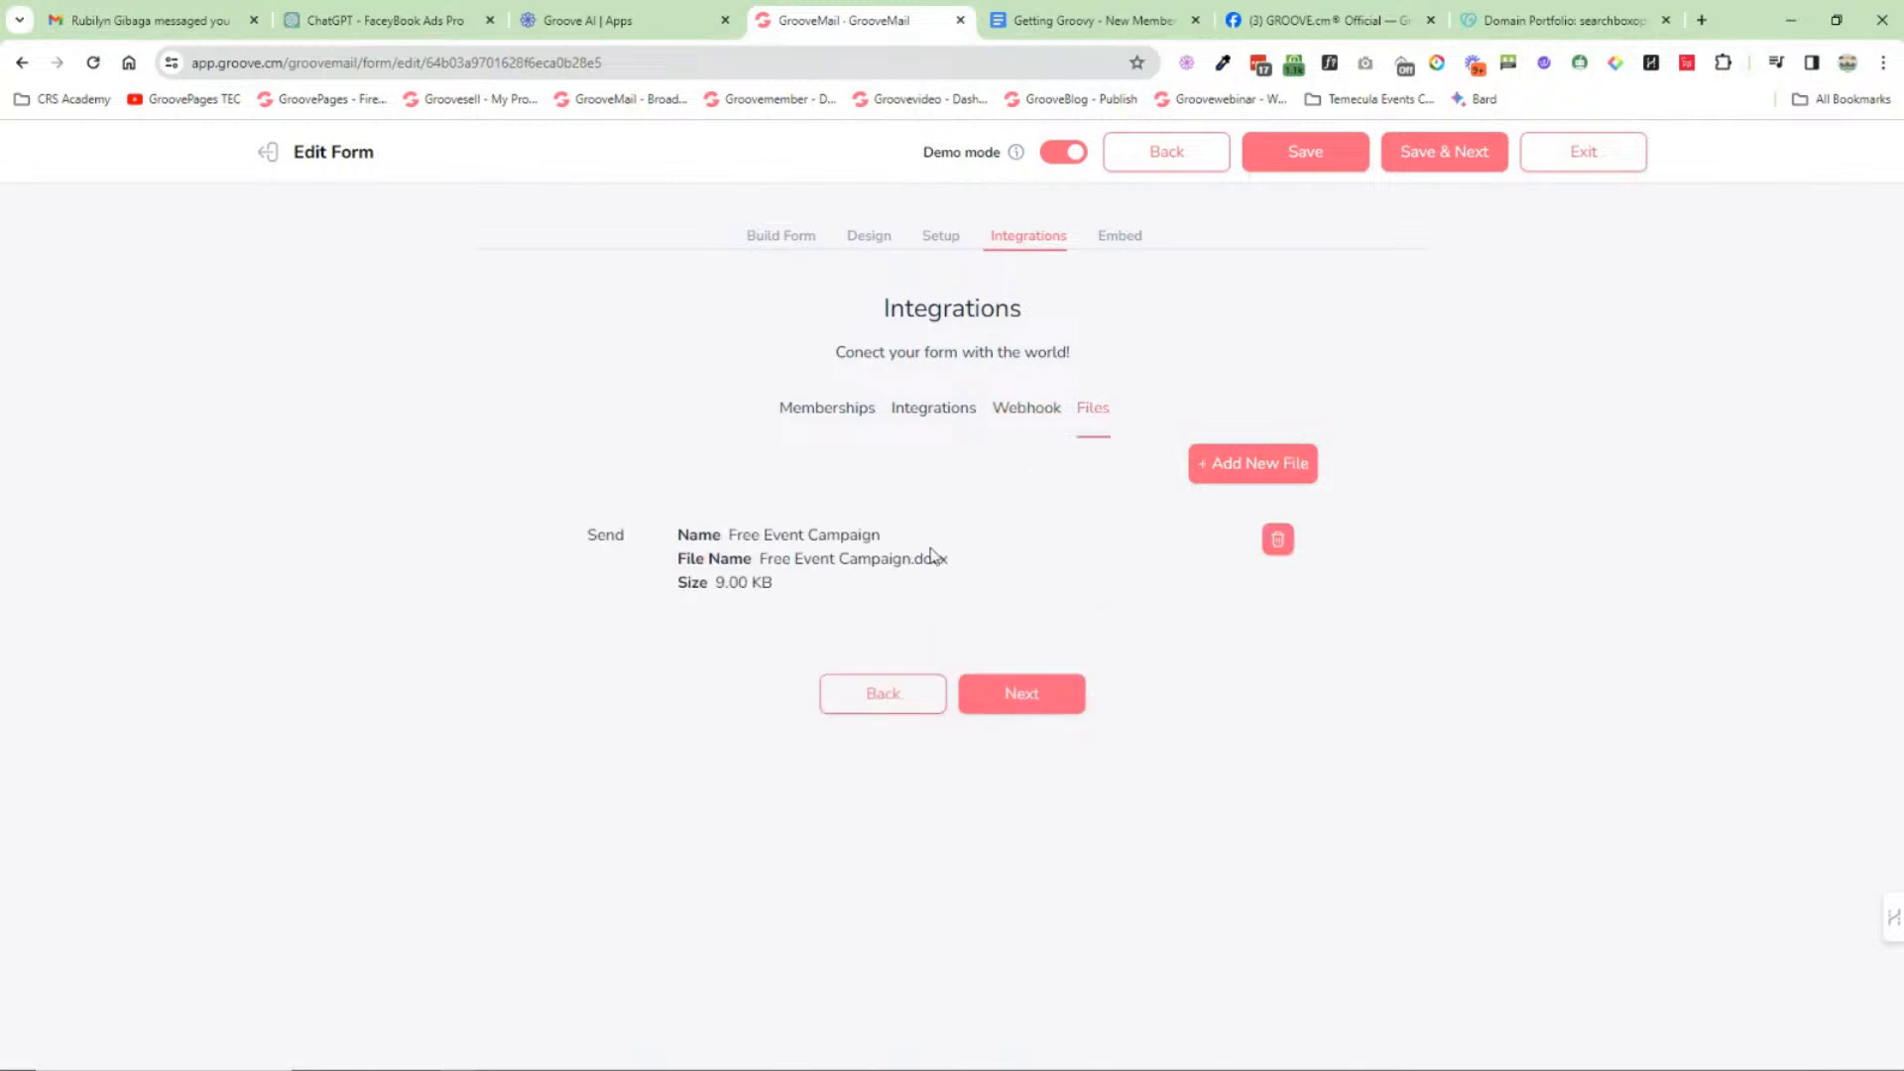
left_click(1119, 241)
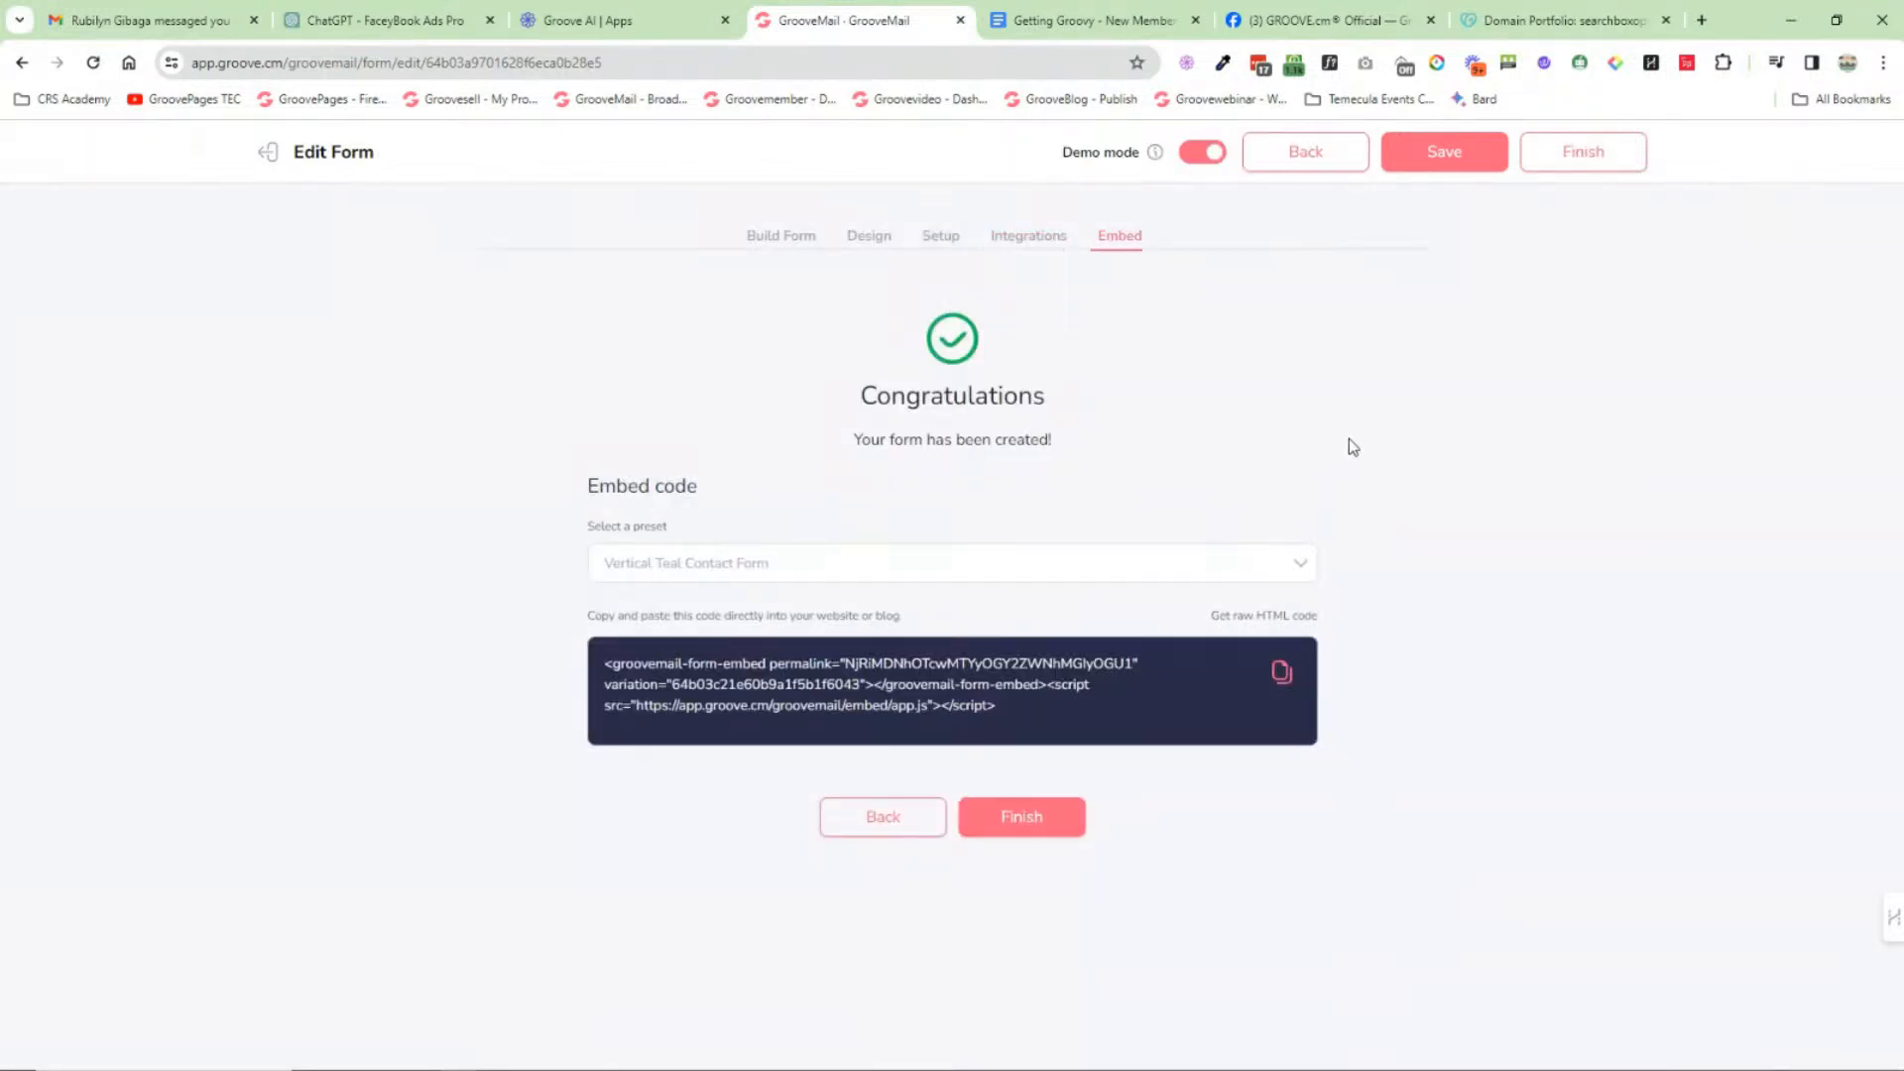
left_click(1294, 154)
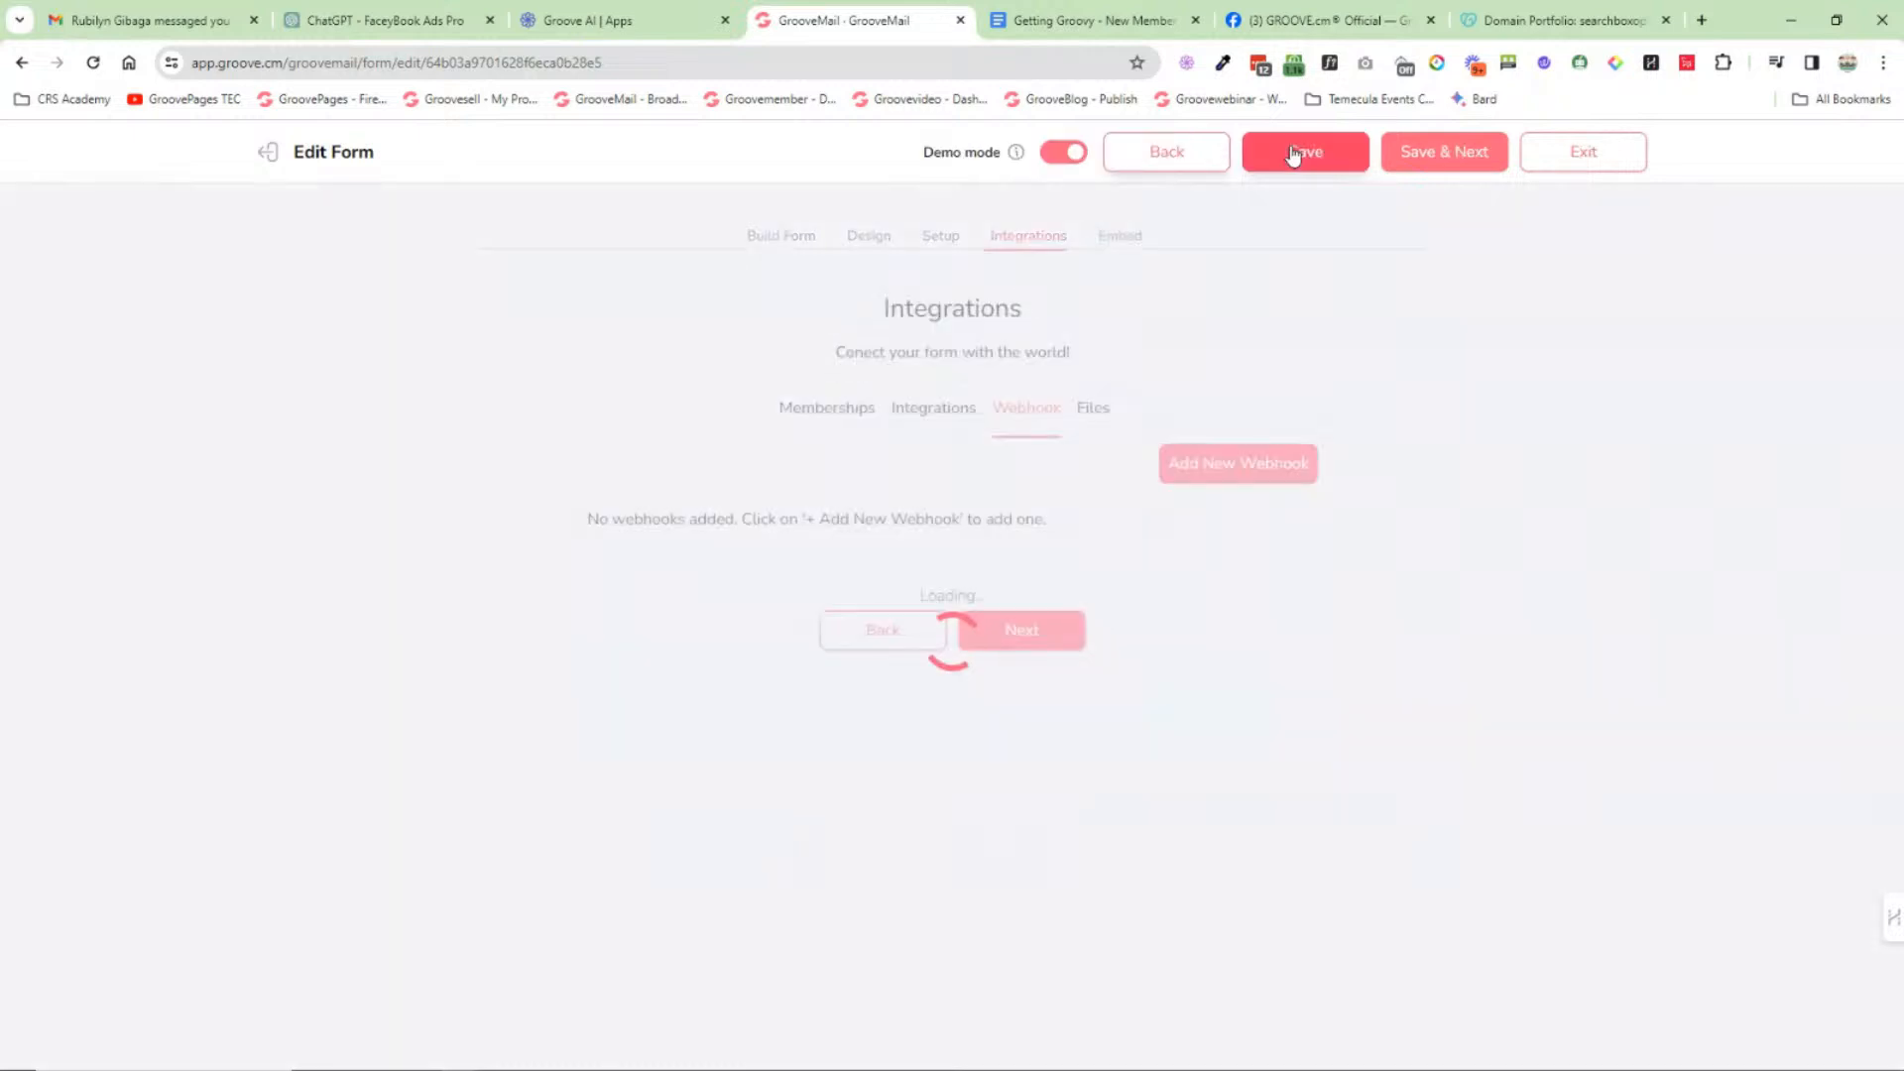
left_click(266, 157)
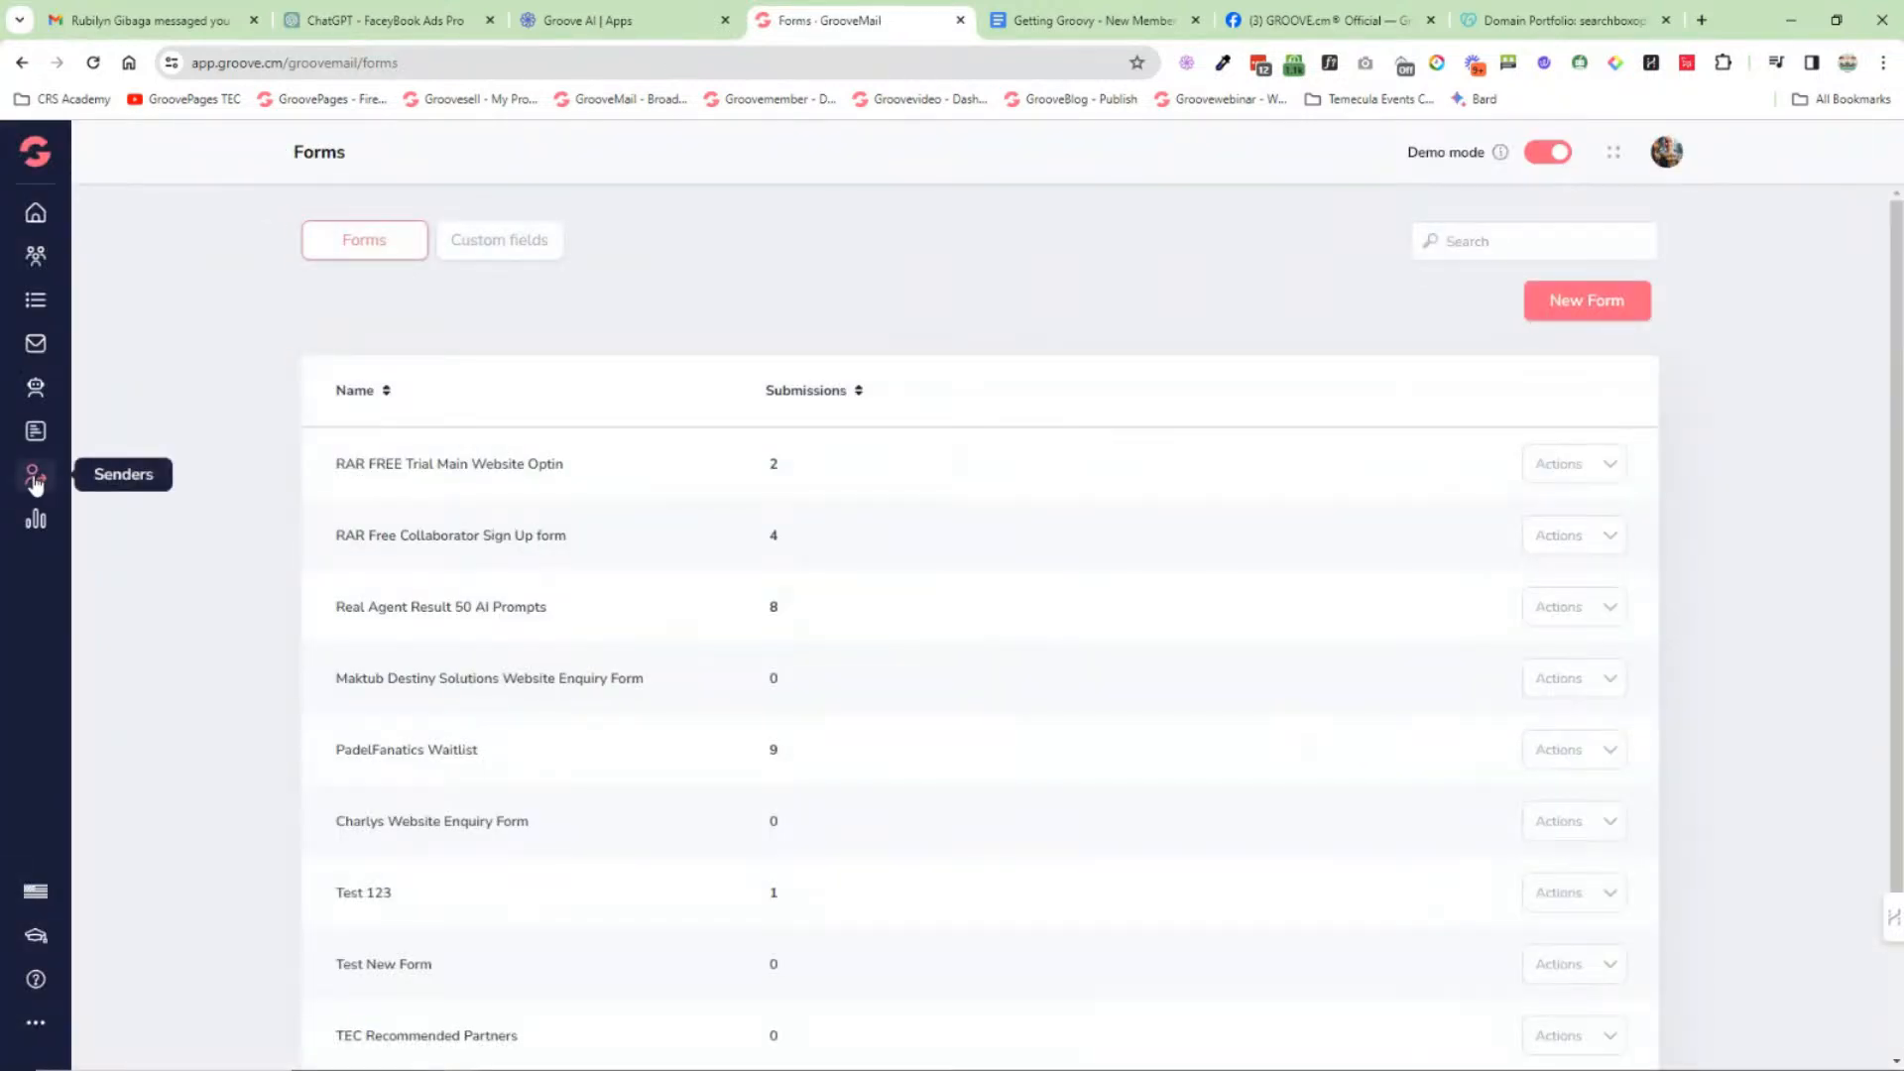
Step: Open GrooveMail's Senders page and look through the email senders with their drivers and verification status
left_click(34, 480)
left_click(153, 256)
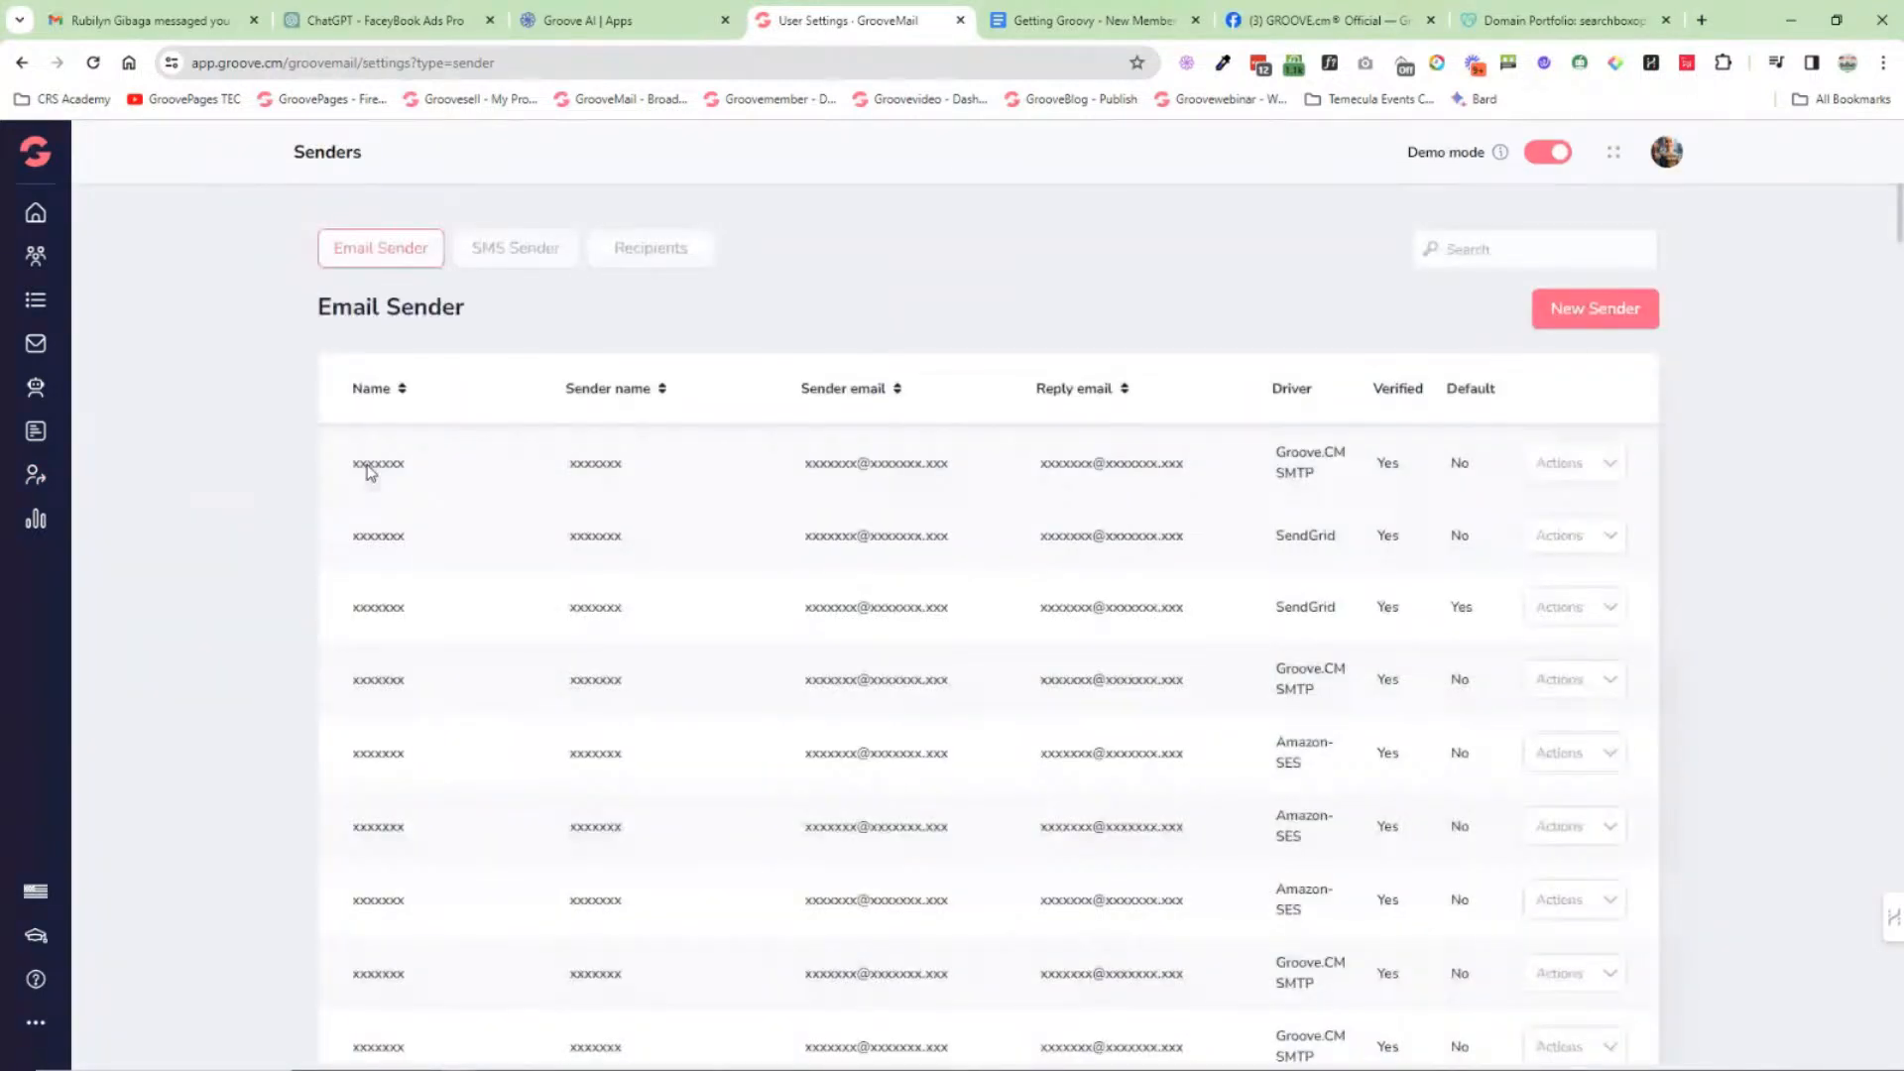
scroll(1181, 599, "down", 2)
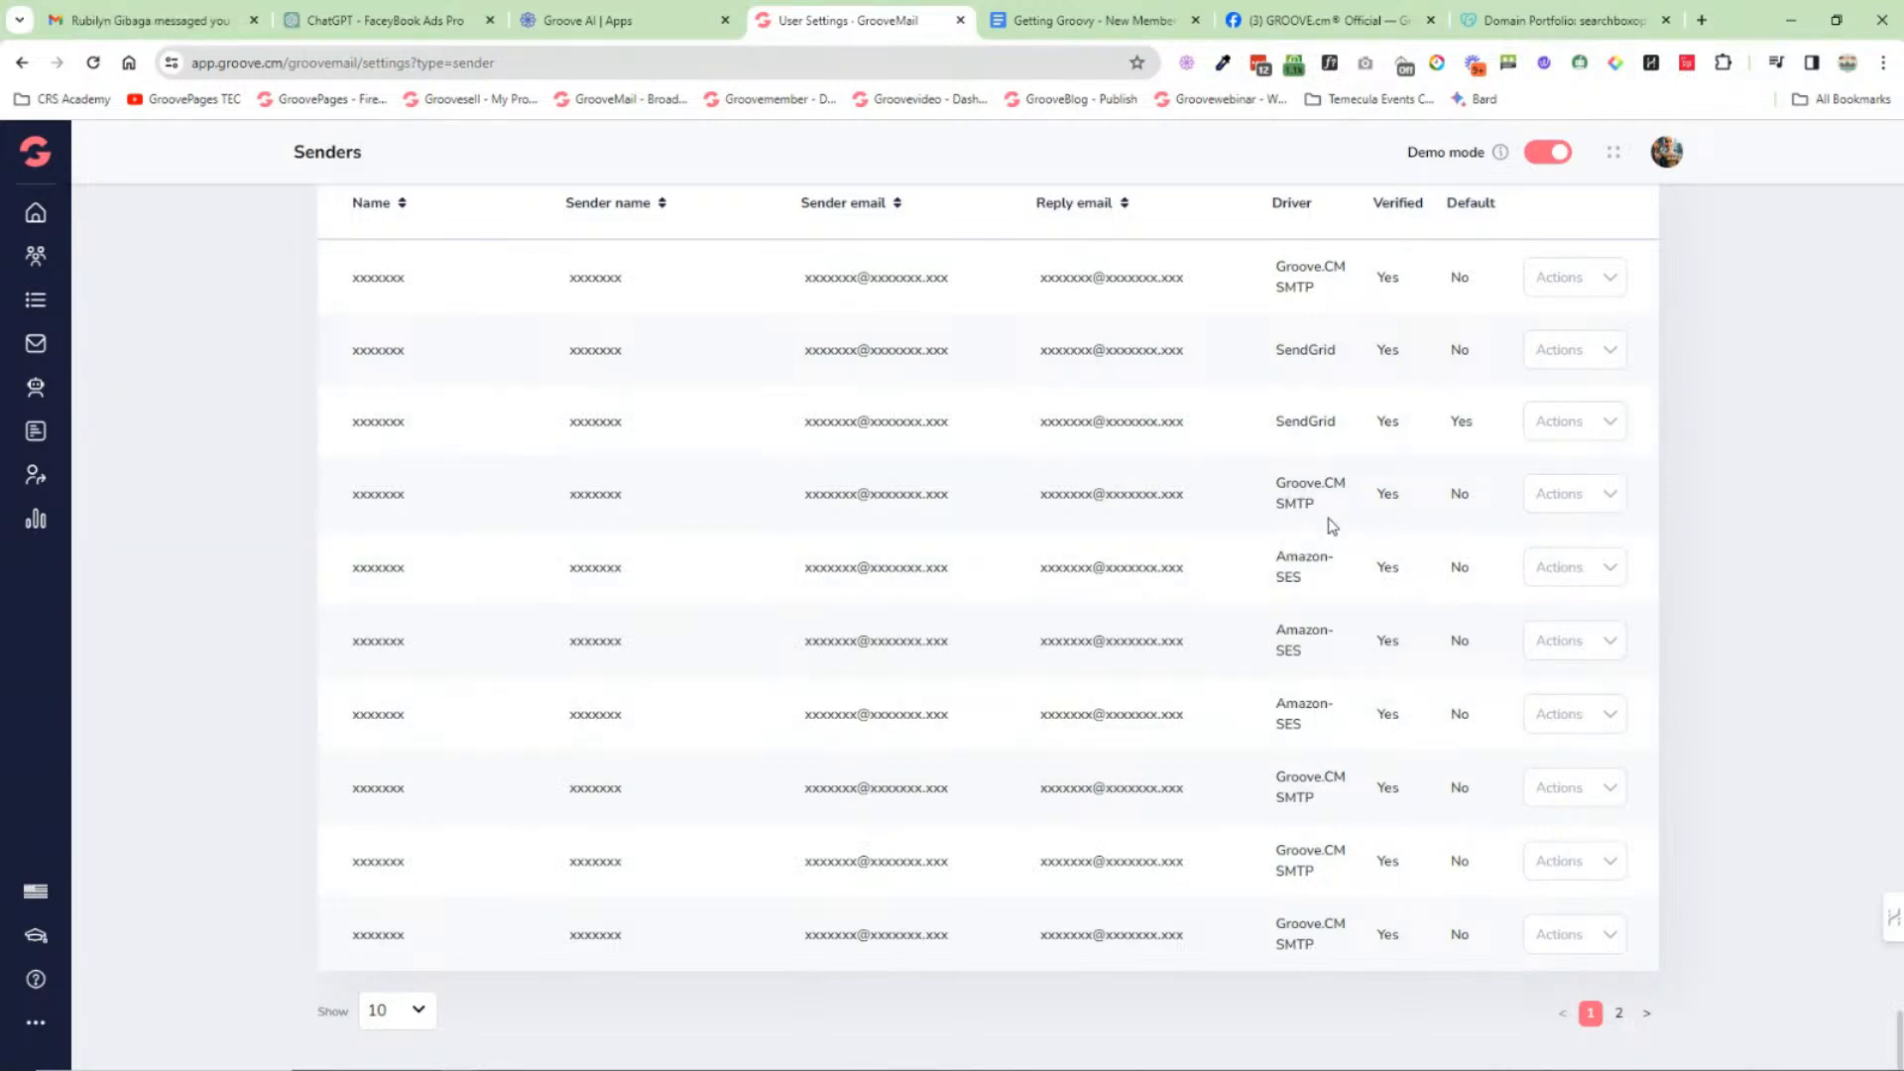
scroll(1361, 712, "up", 2)
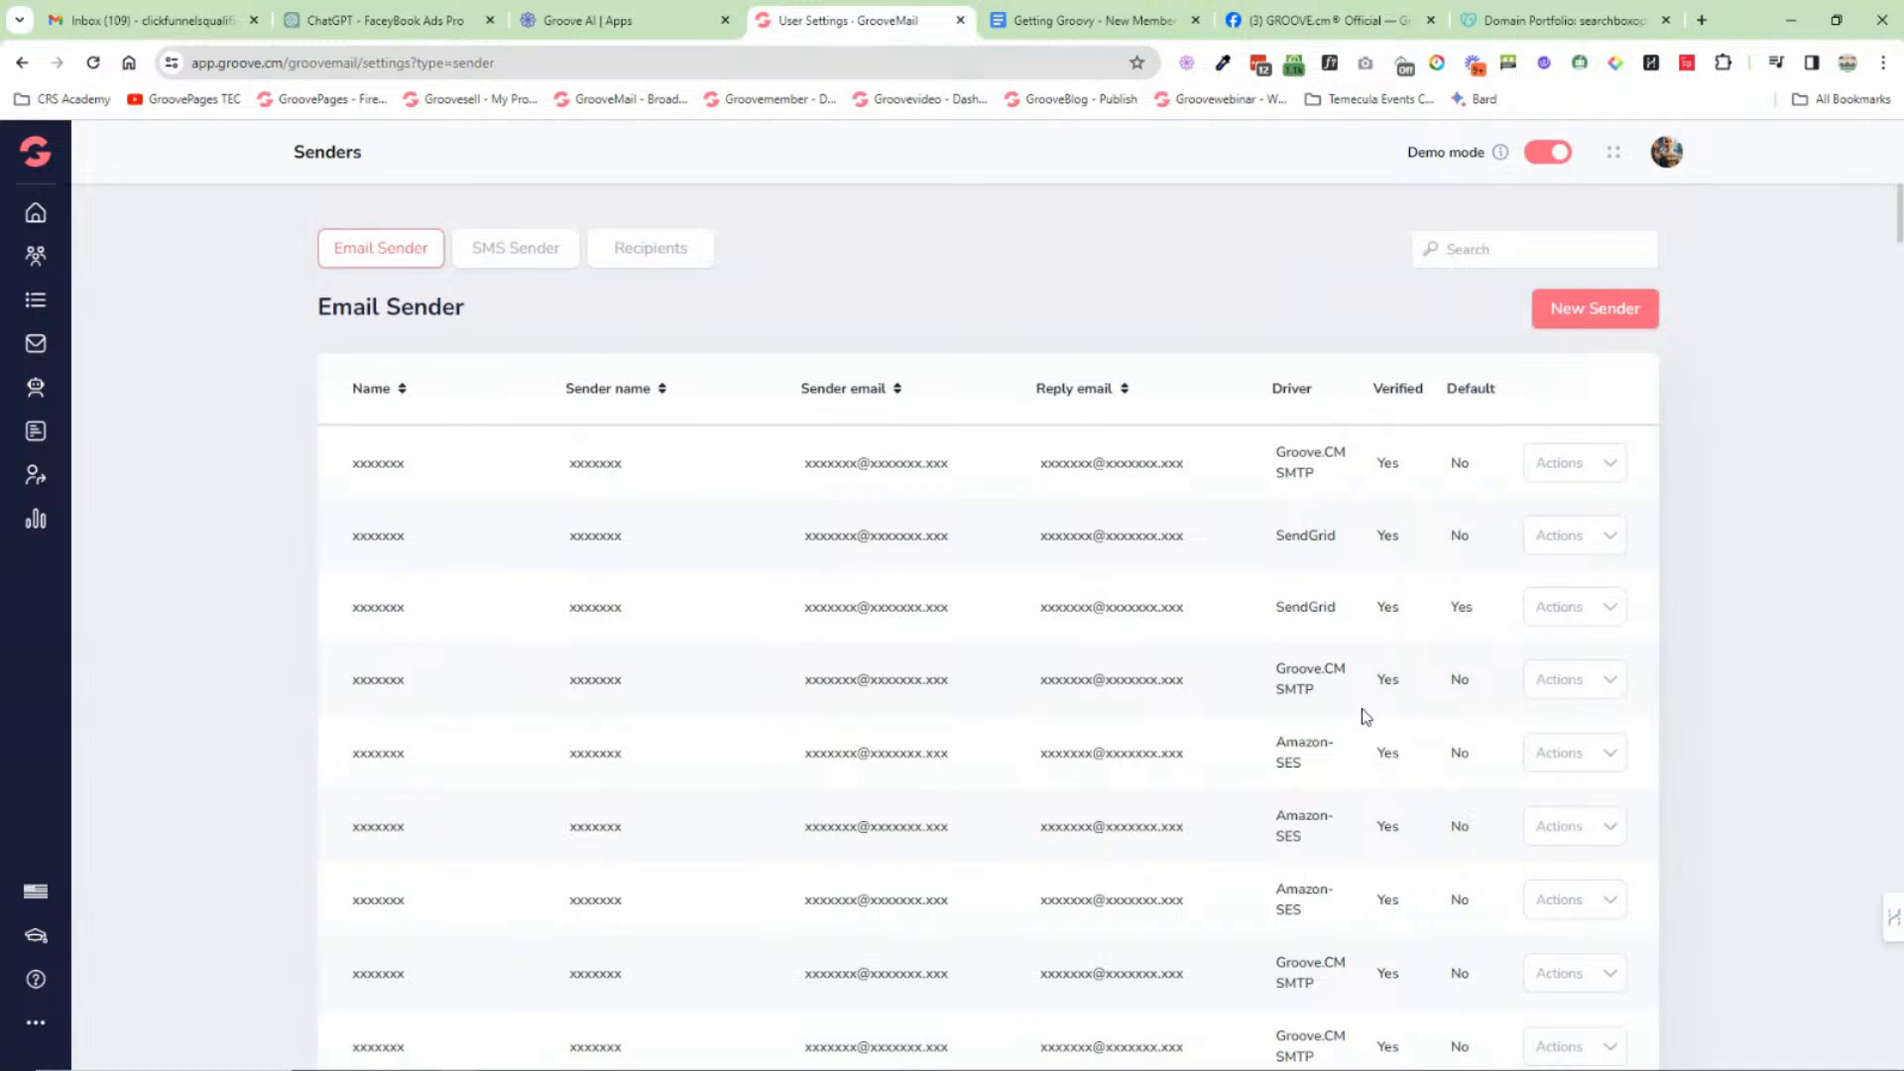
Step: Start a new email sender and check its identity, sender name, sender email and reply email settings
left_click(1593, 315)
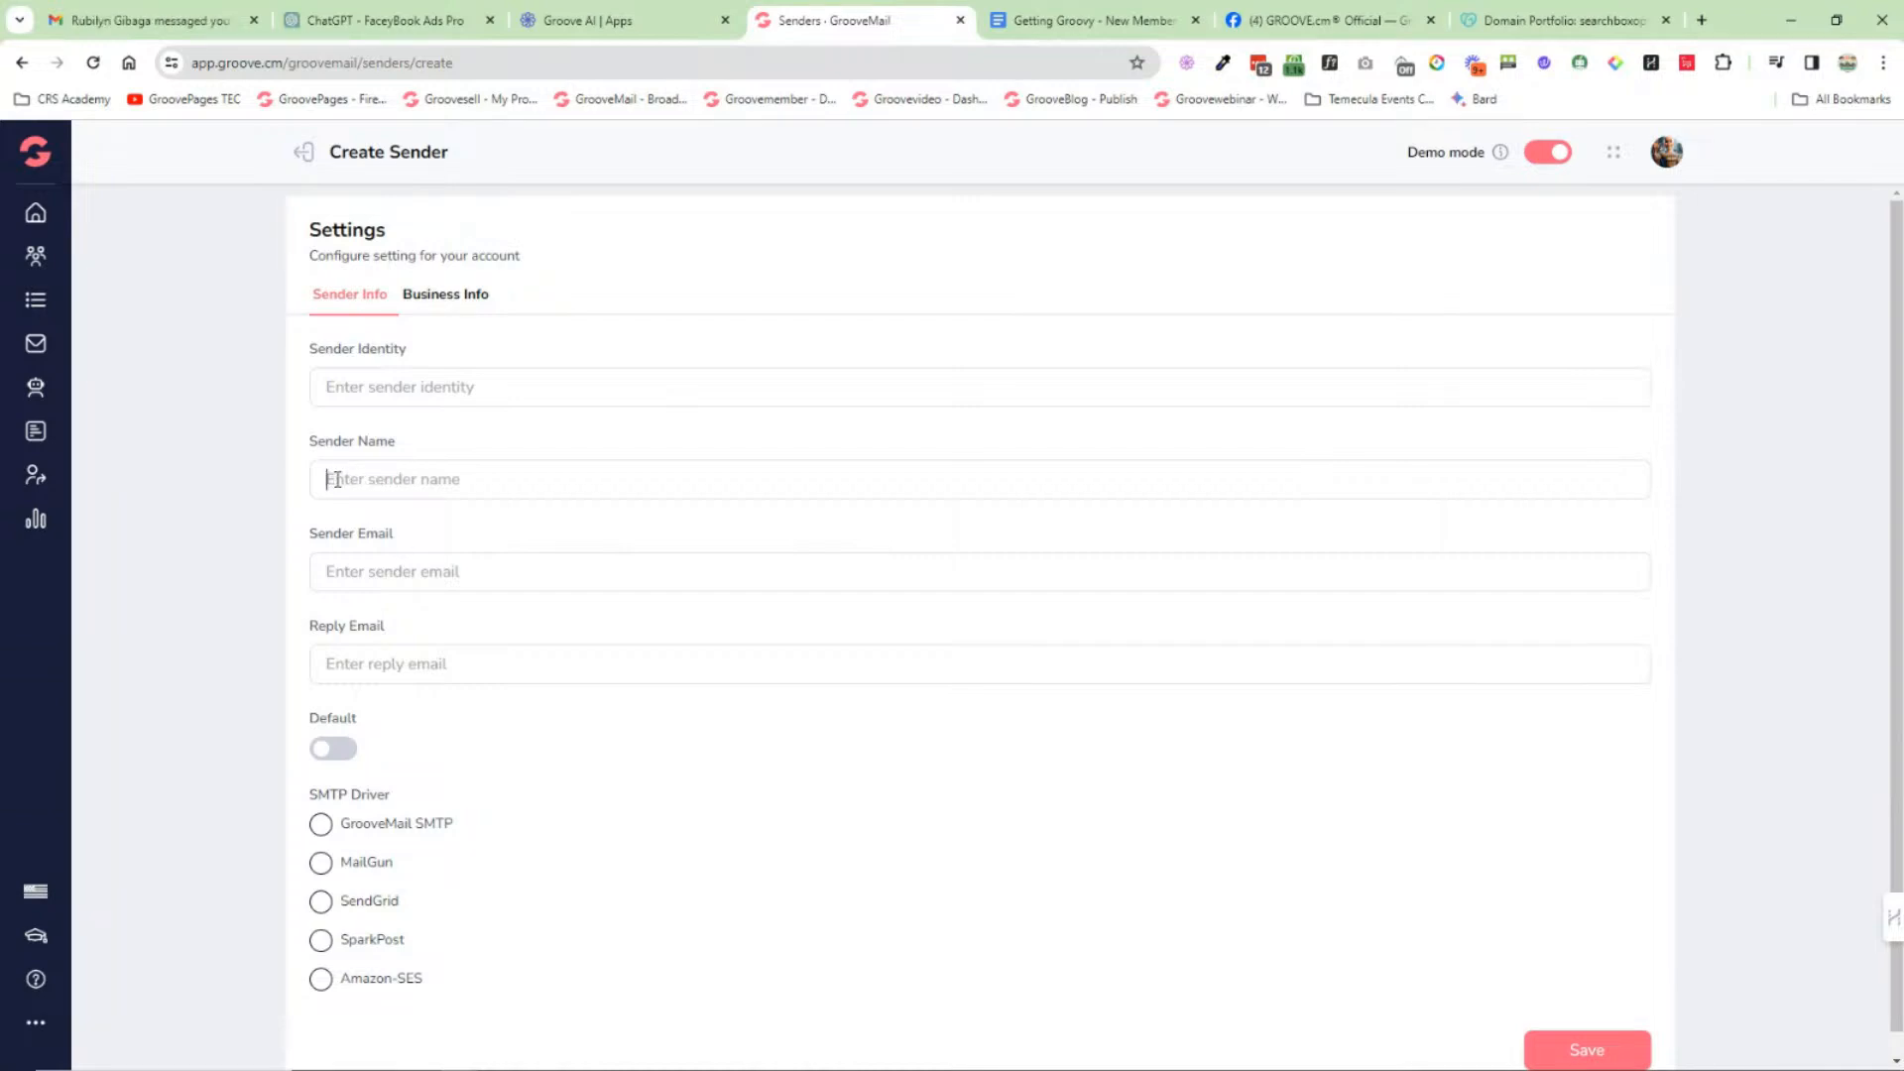
left_click(397, 572)
left_click(422, 664)
Step: Compare the connection settings of the MailGun, SendGrid, SparkPost and Amazon-SES SMTP drivers
left_click(320, 861)
scroll(302, 766, "down", 3)
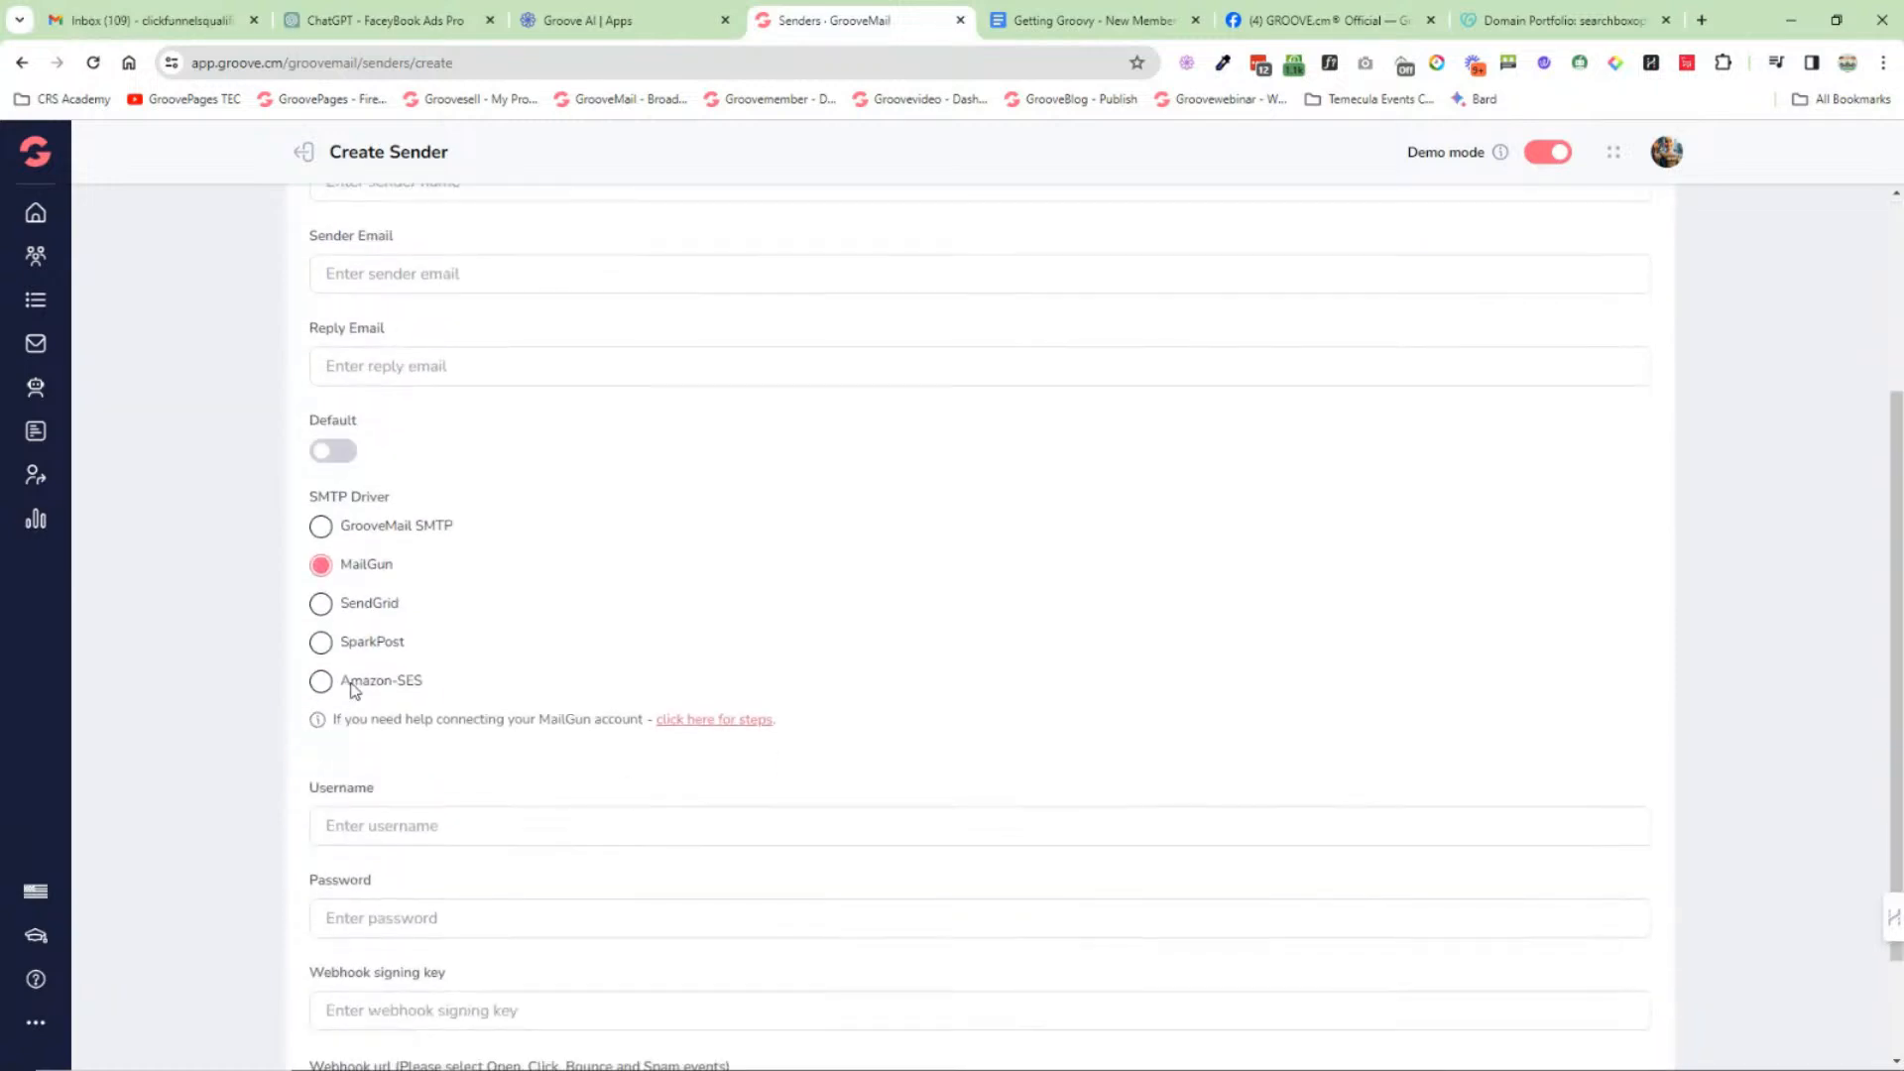
left_click(320, 605)
left_click(320, 683)
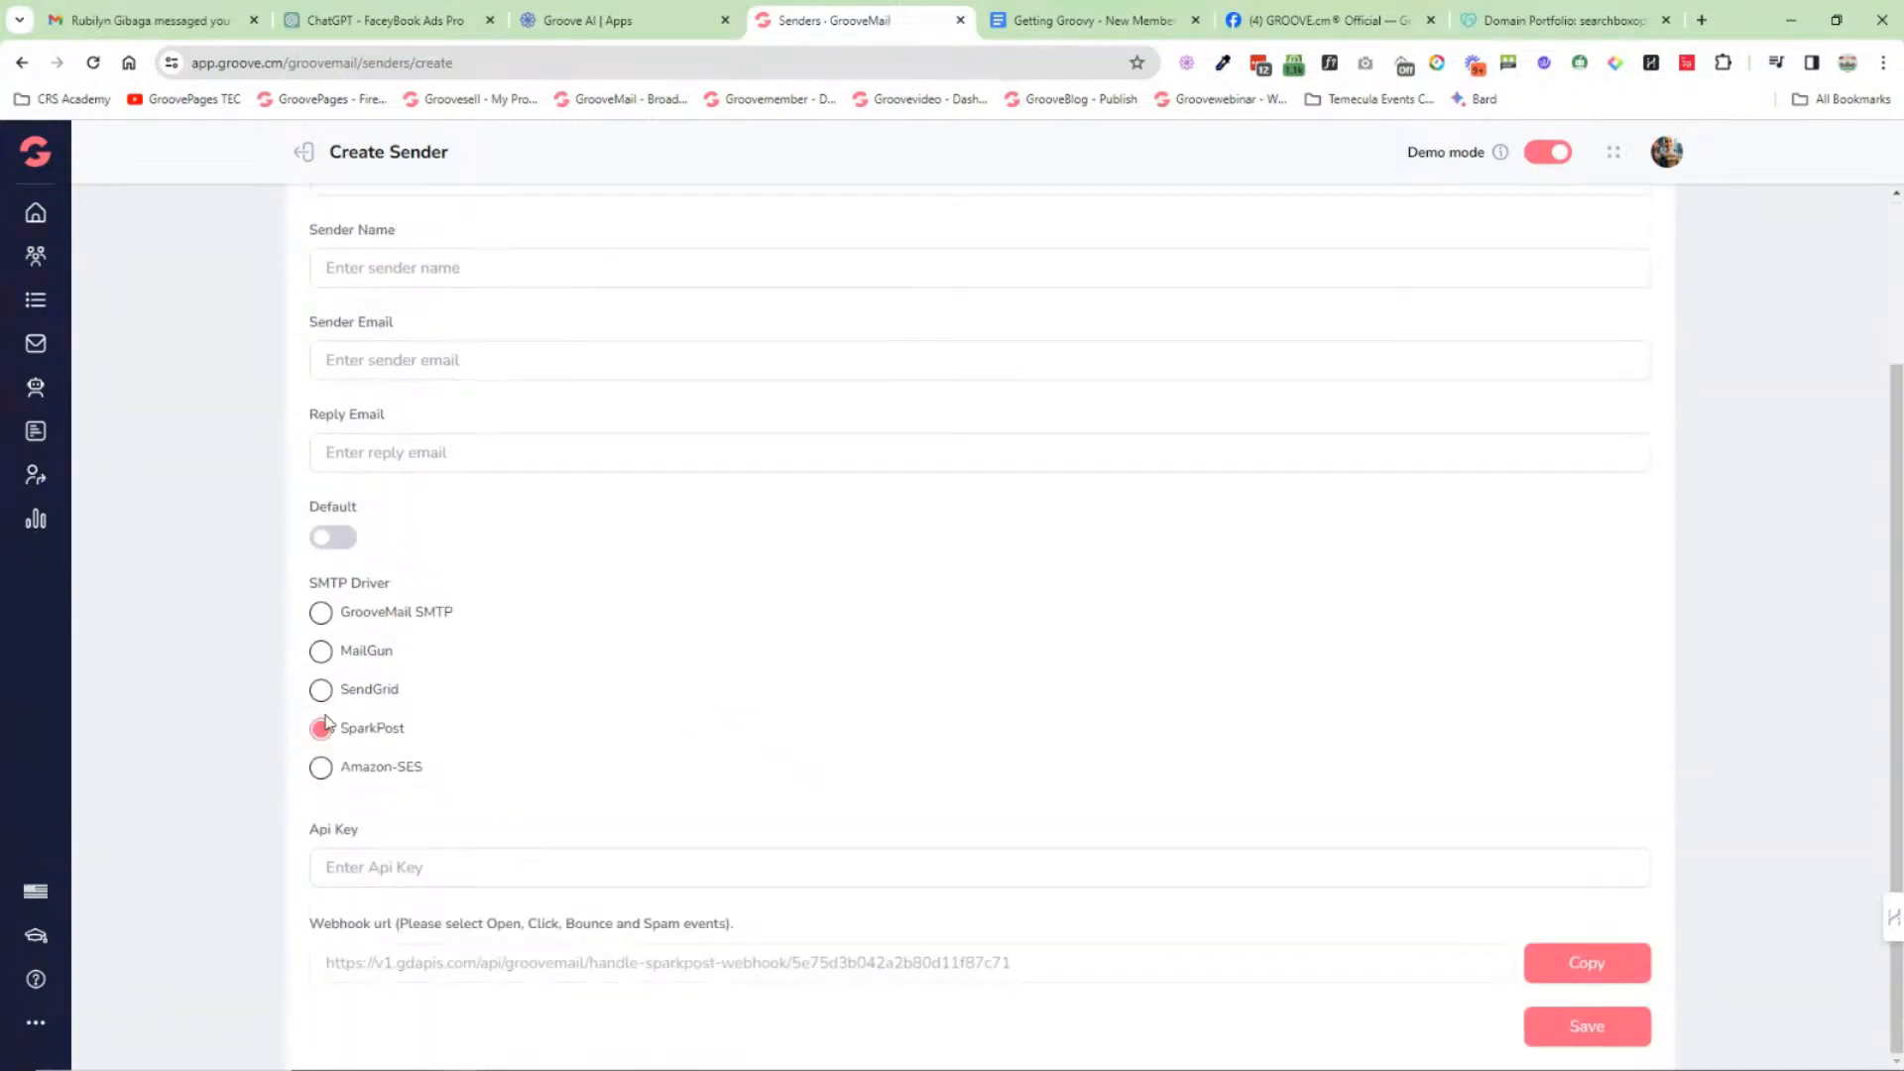
left_click(320, 763)
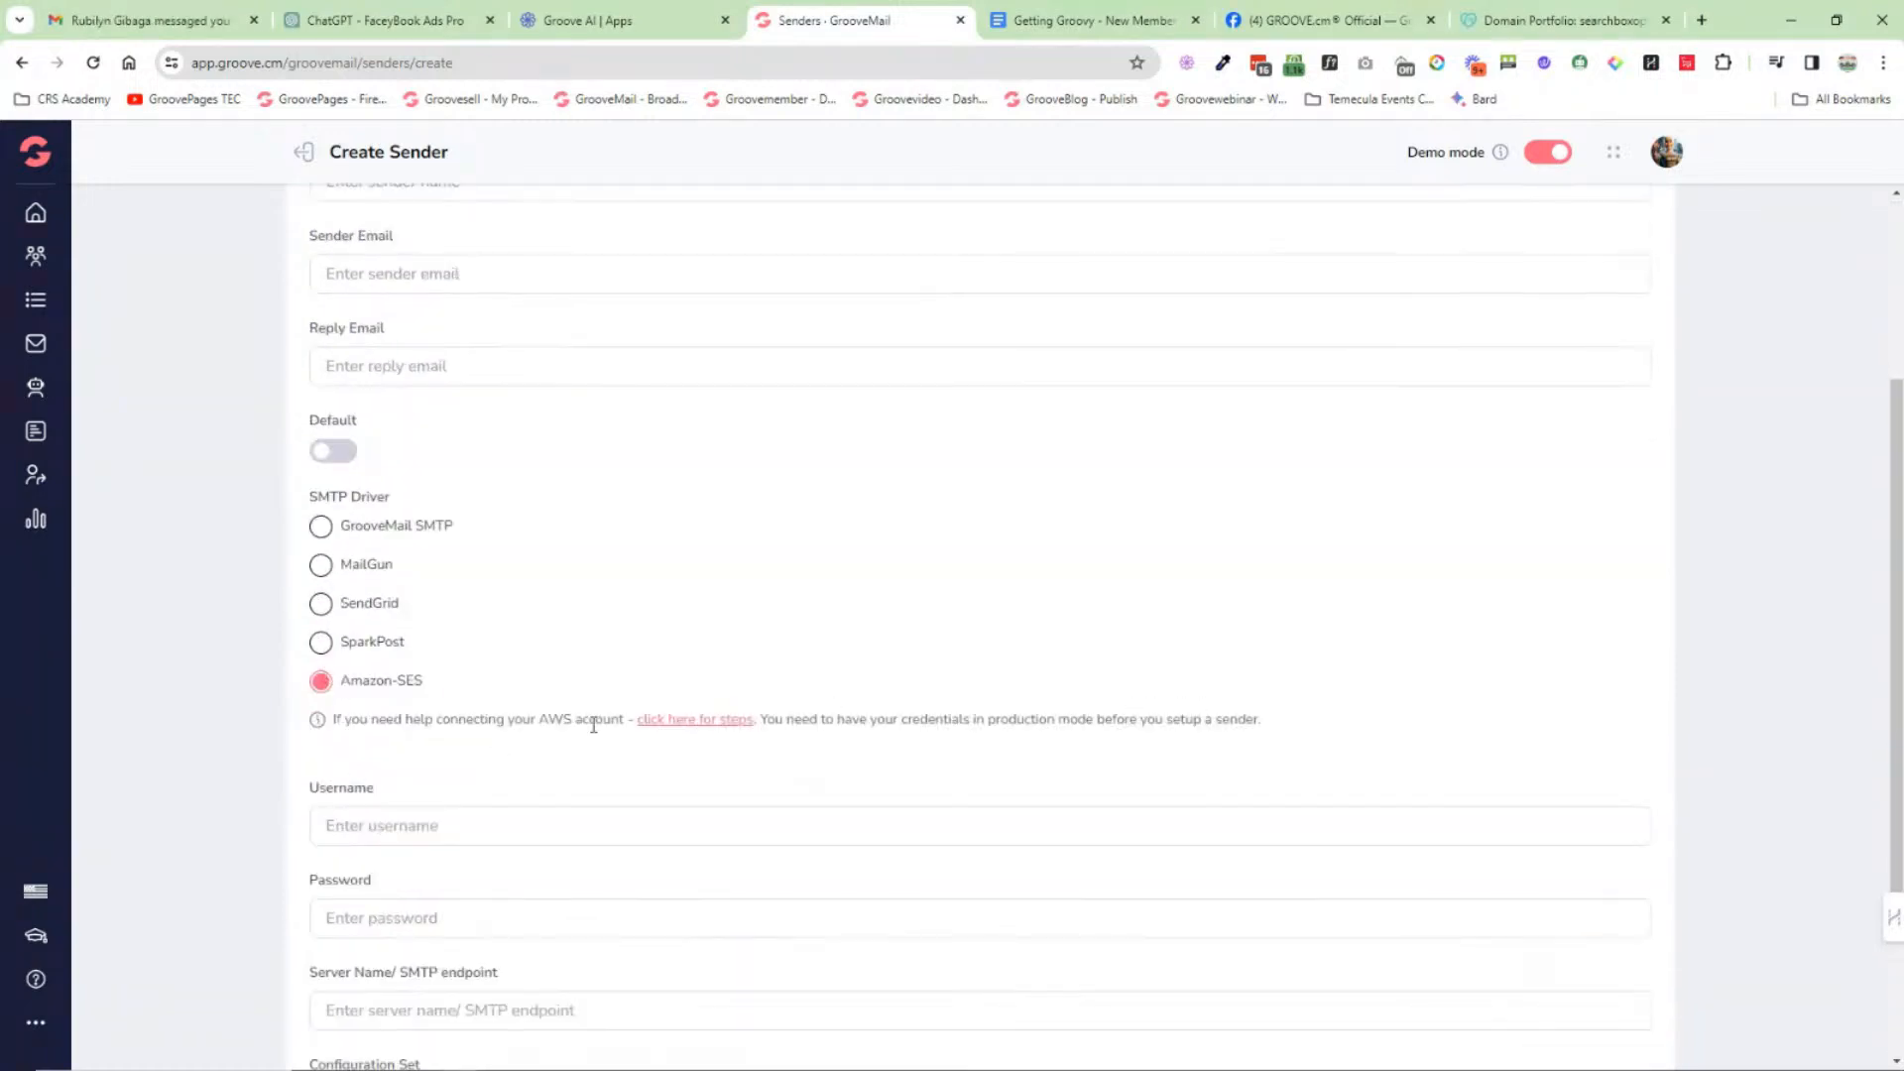
Step: Read the help steps for connecting an AWS account, close them and view the Amazon-SES credential fields
left_click(714, 720)
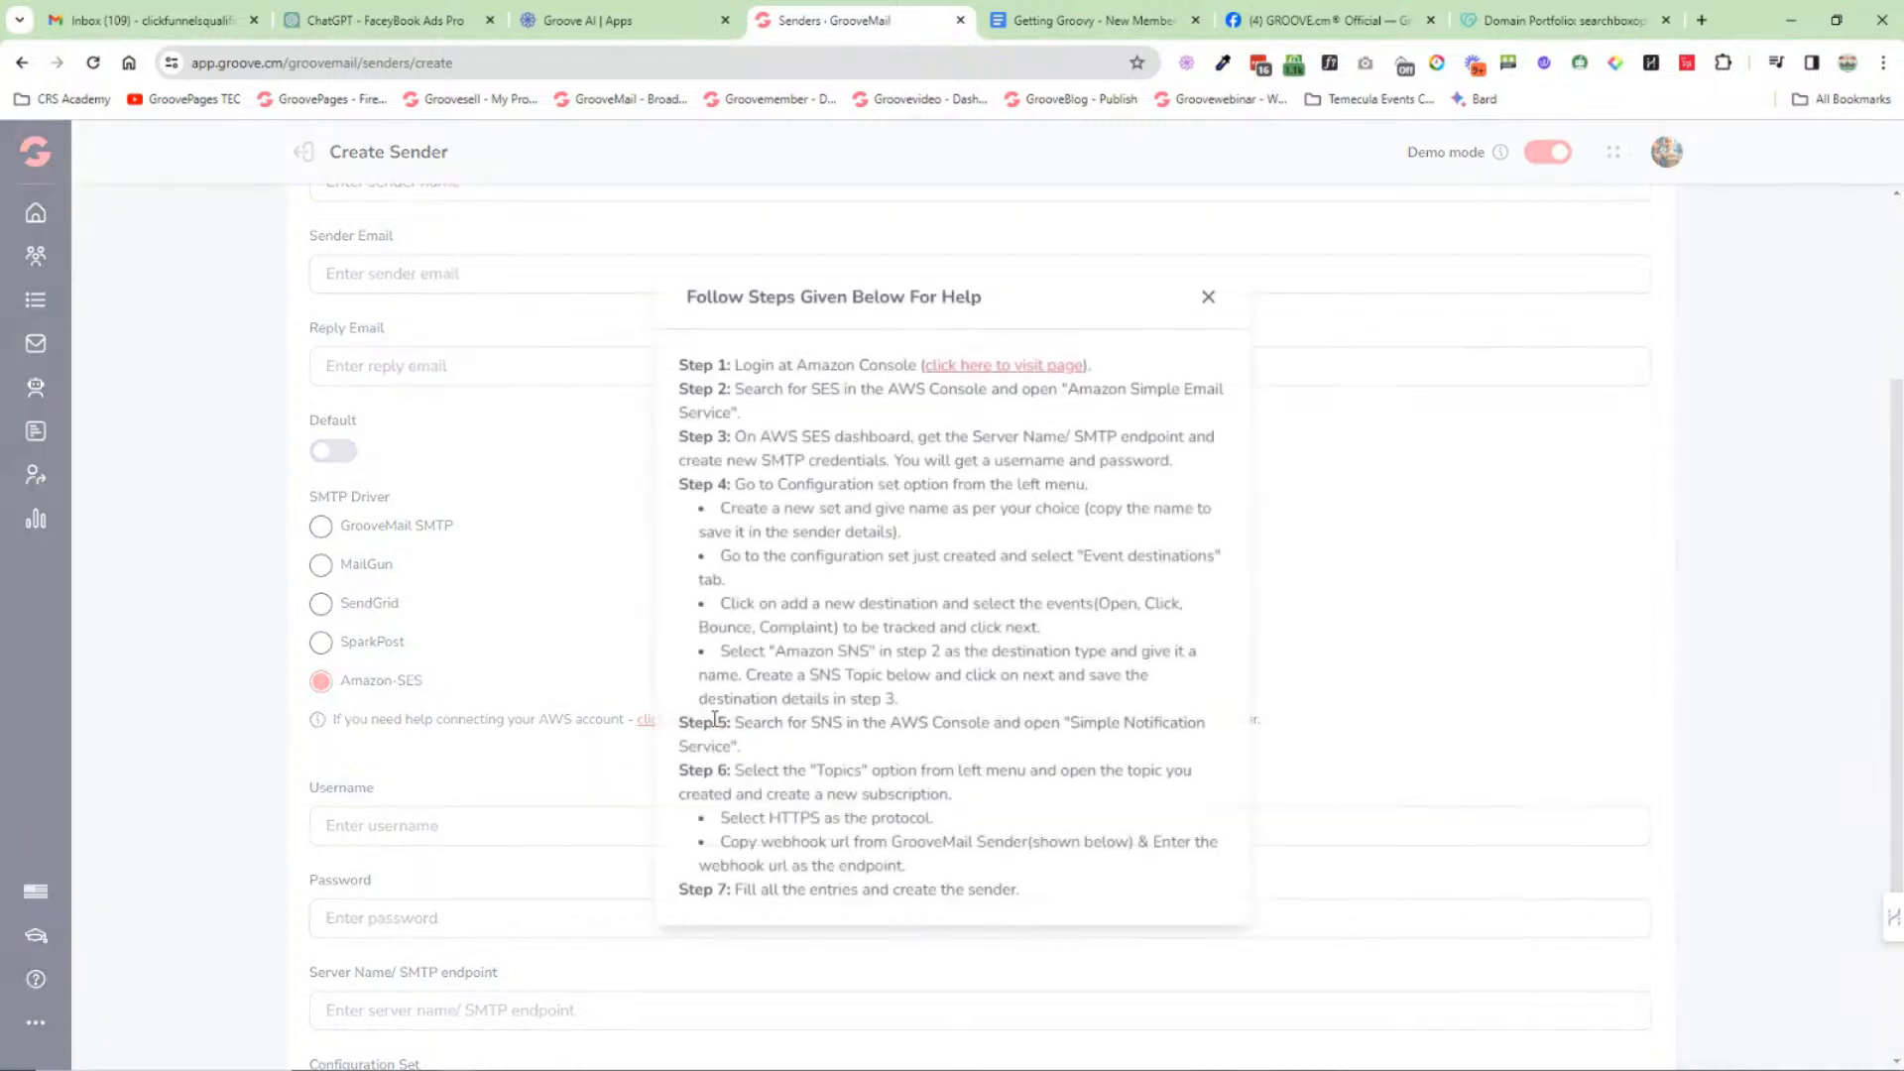
left_click(1208, 299)
scroll(742, 702, "down", 3)
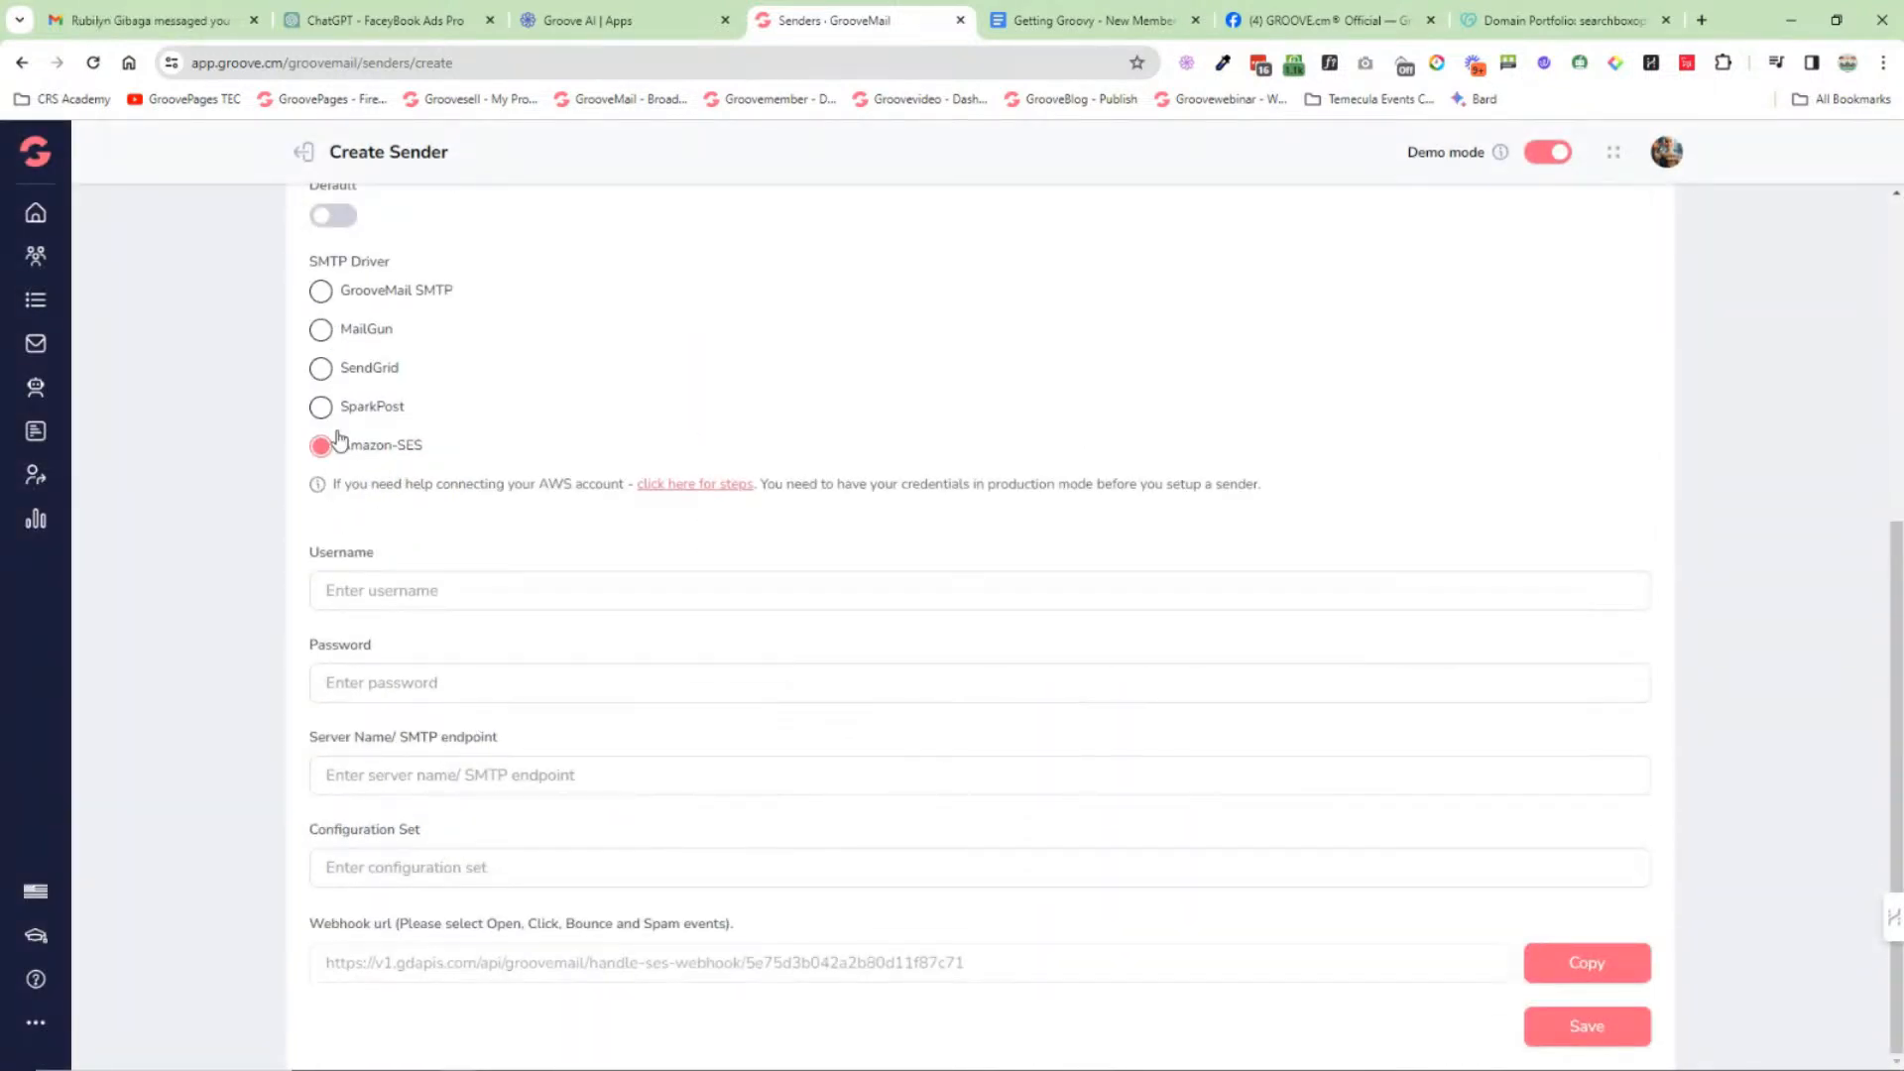
Step: Choose SendGrid as the SMTP driver, review its sender settings and view the business info section
left_click(320, 368)
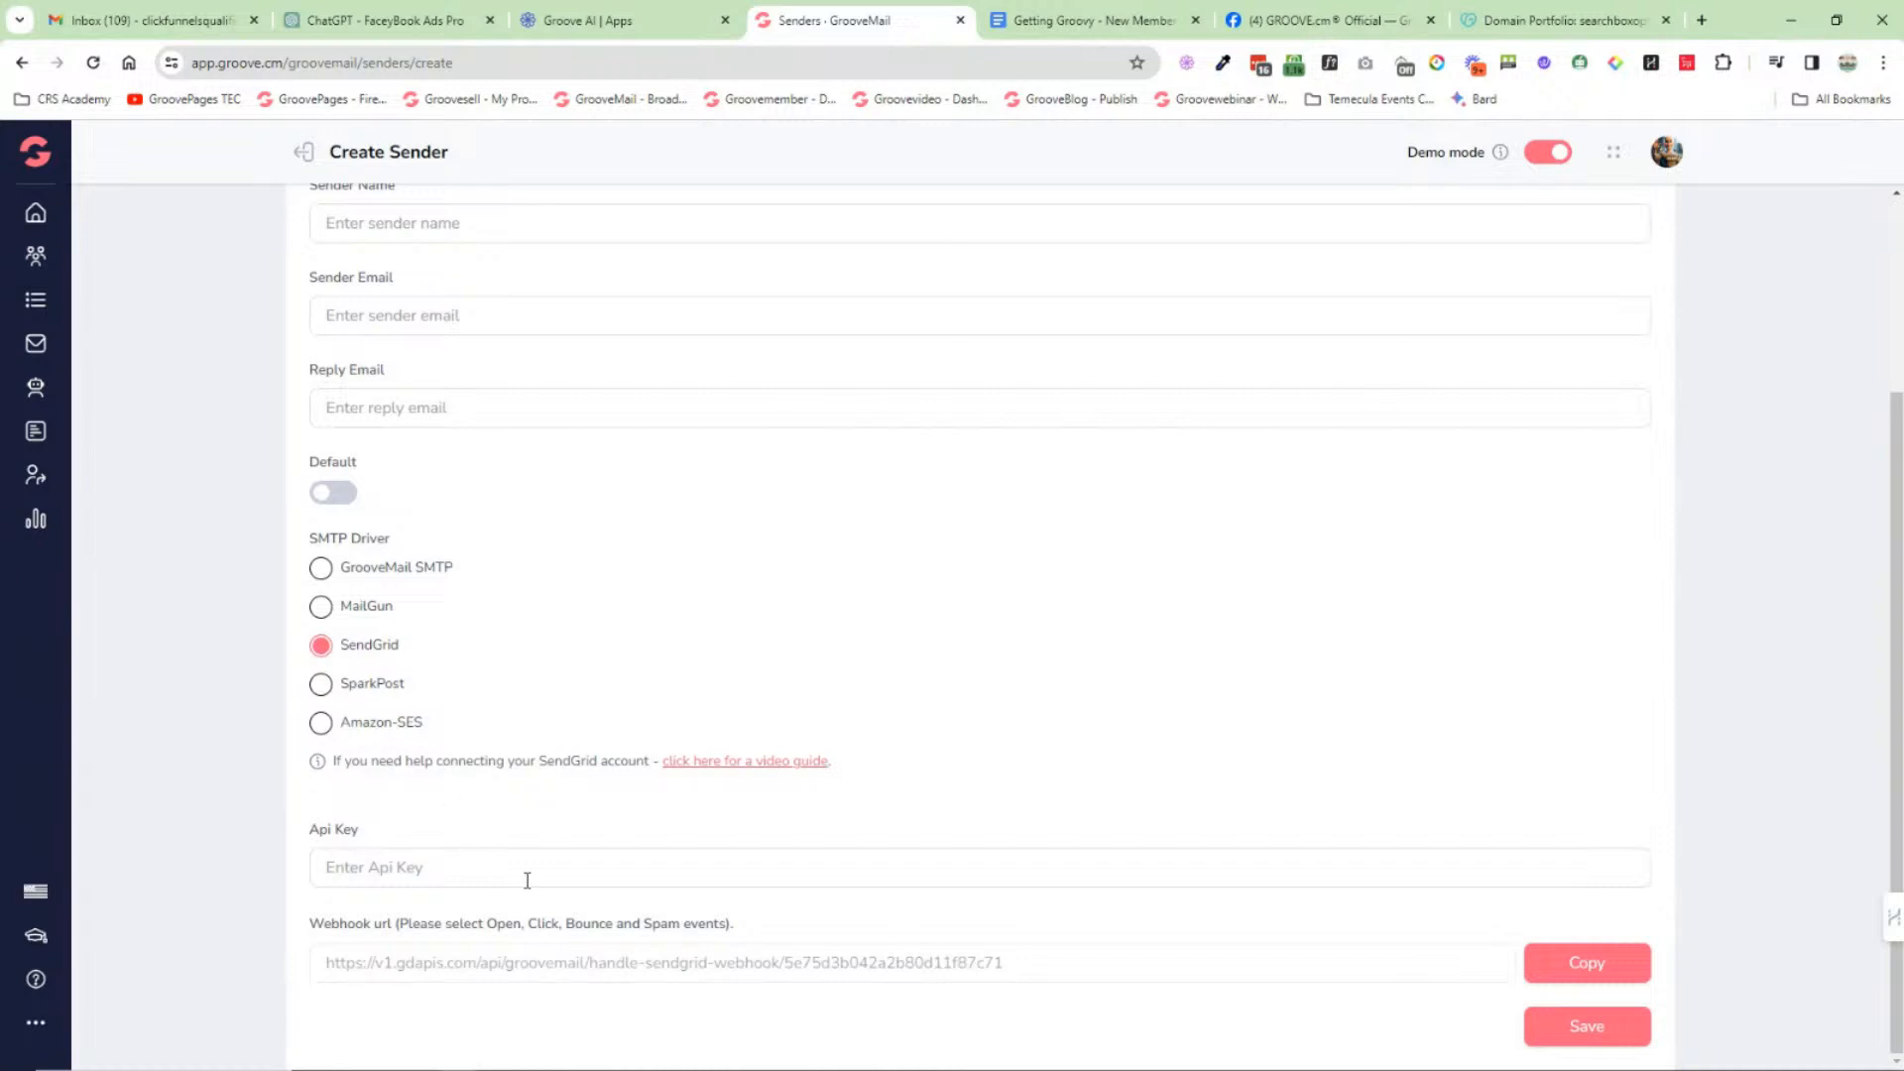
scroll(524, 582, "up", 3)
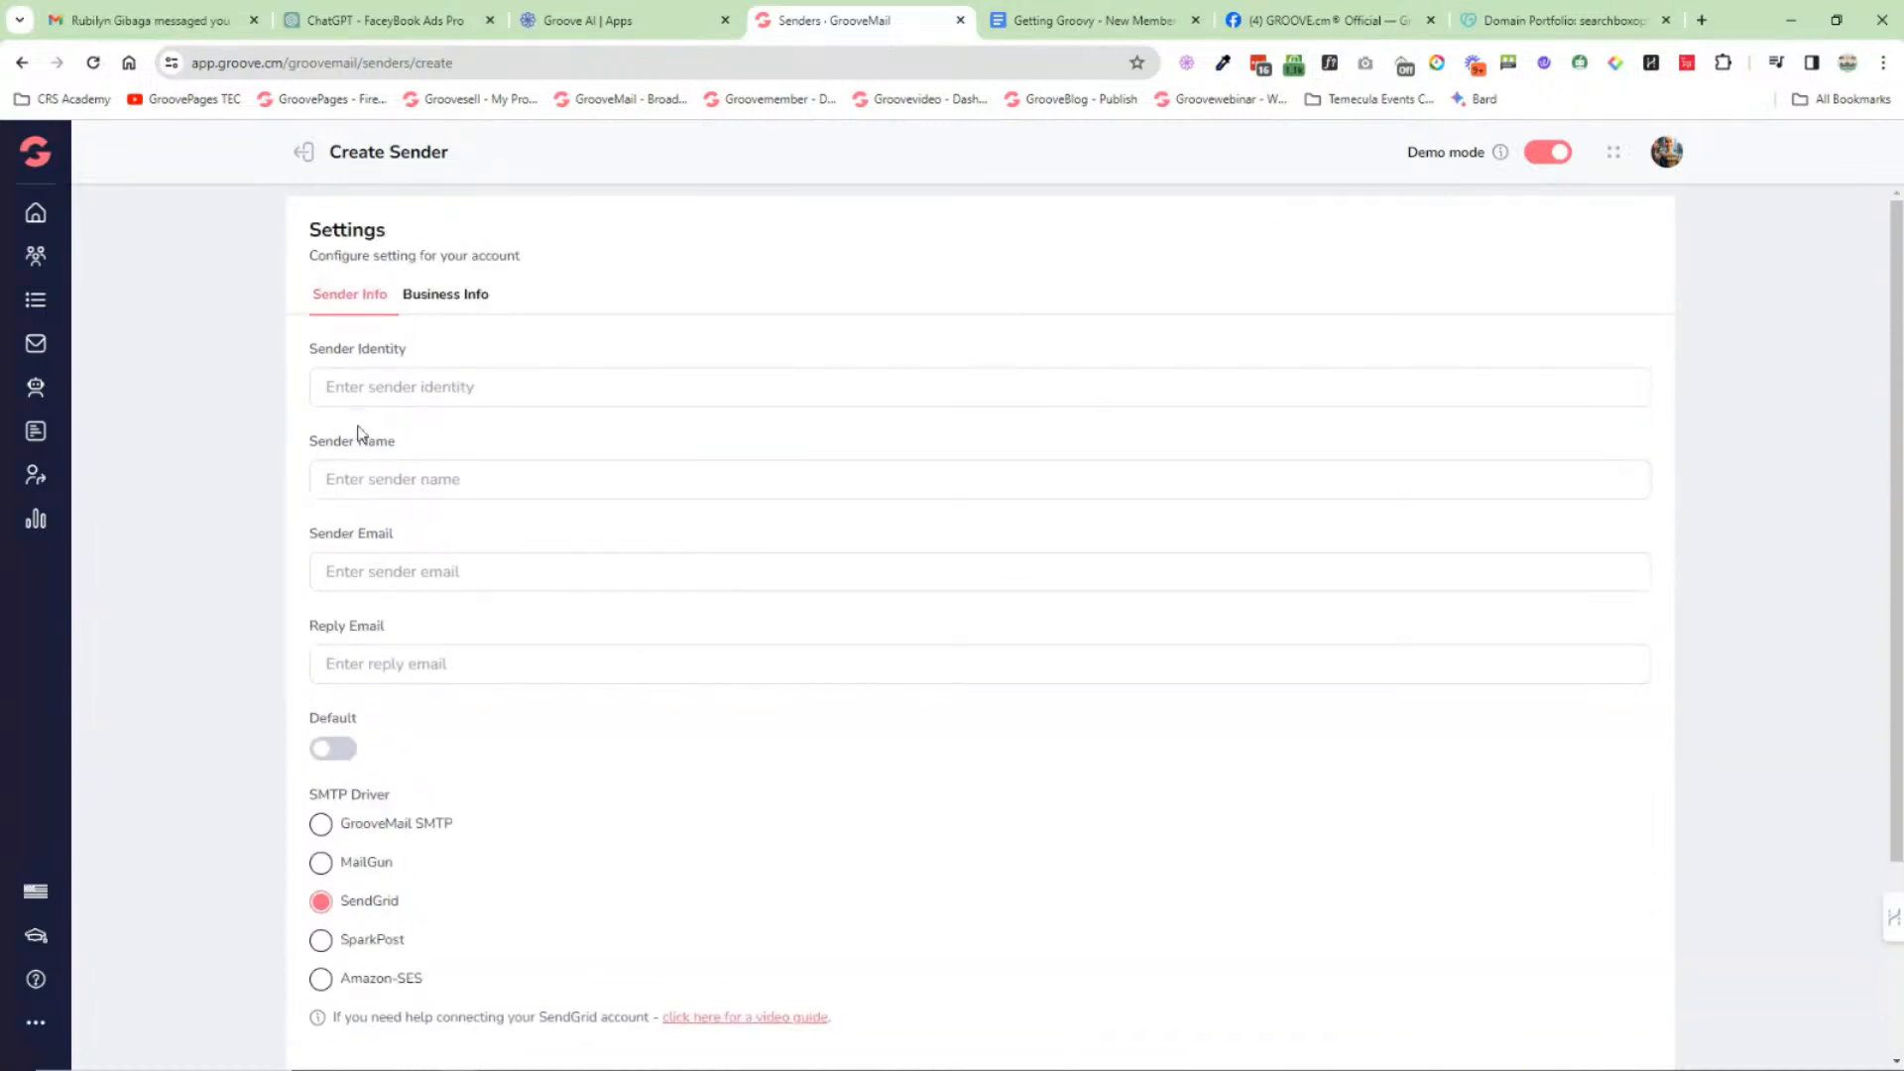
scroll(475, 833, "down", 3)
scroll(581, 334, "up", 3)
left_click(451, 302)
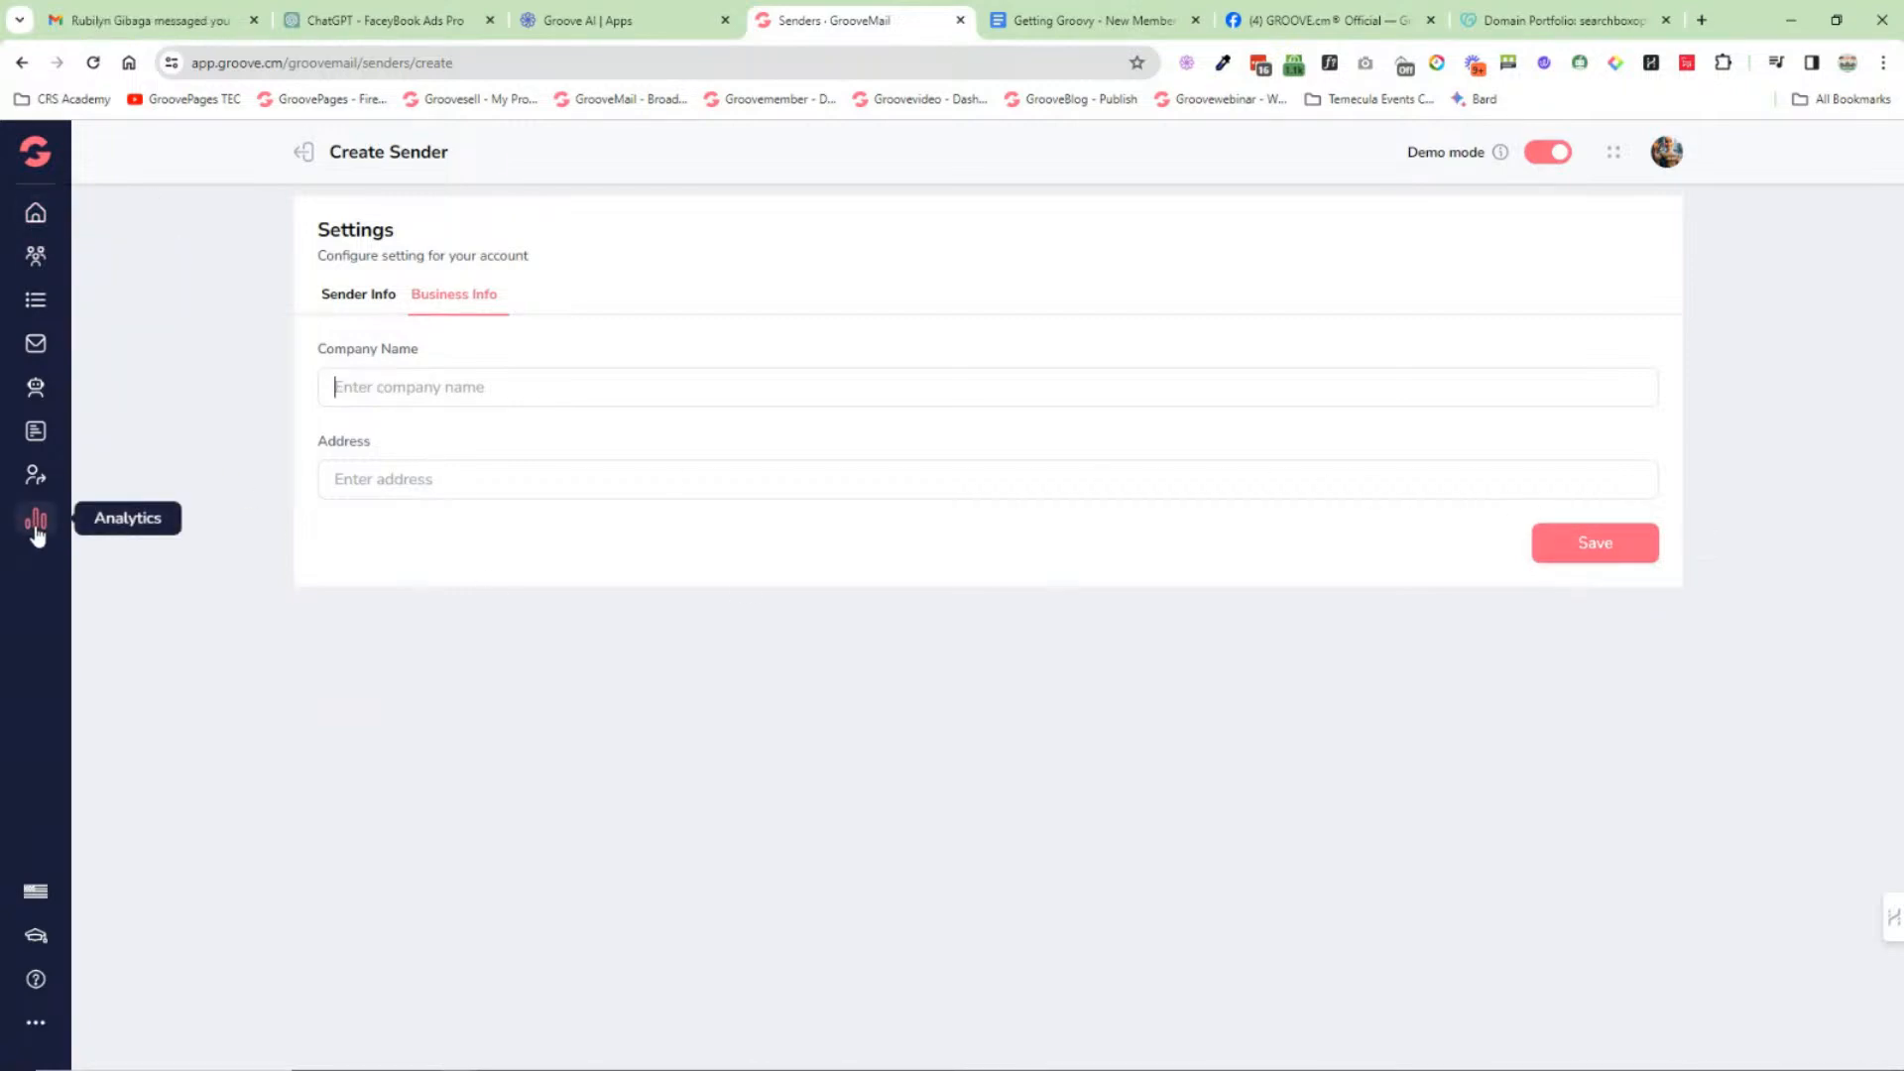
left_click(379, 300)
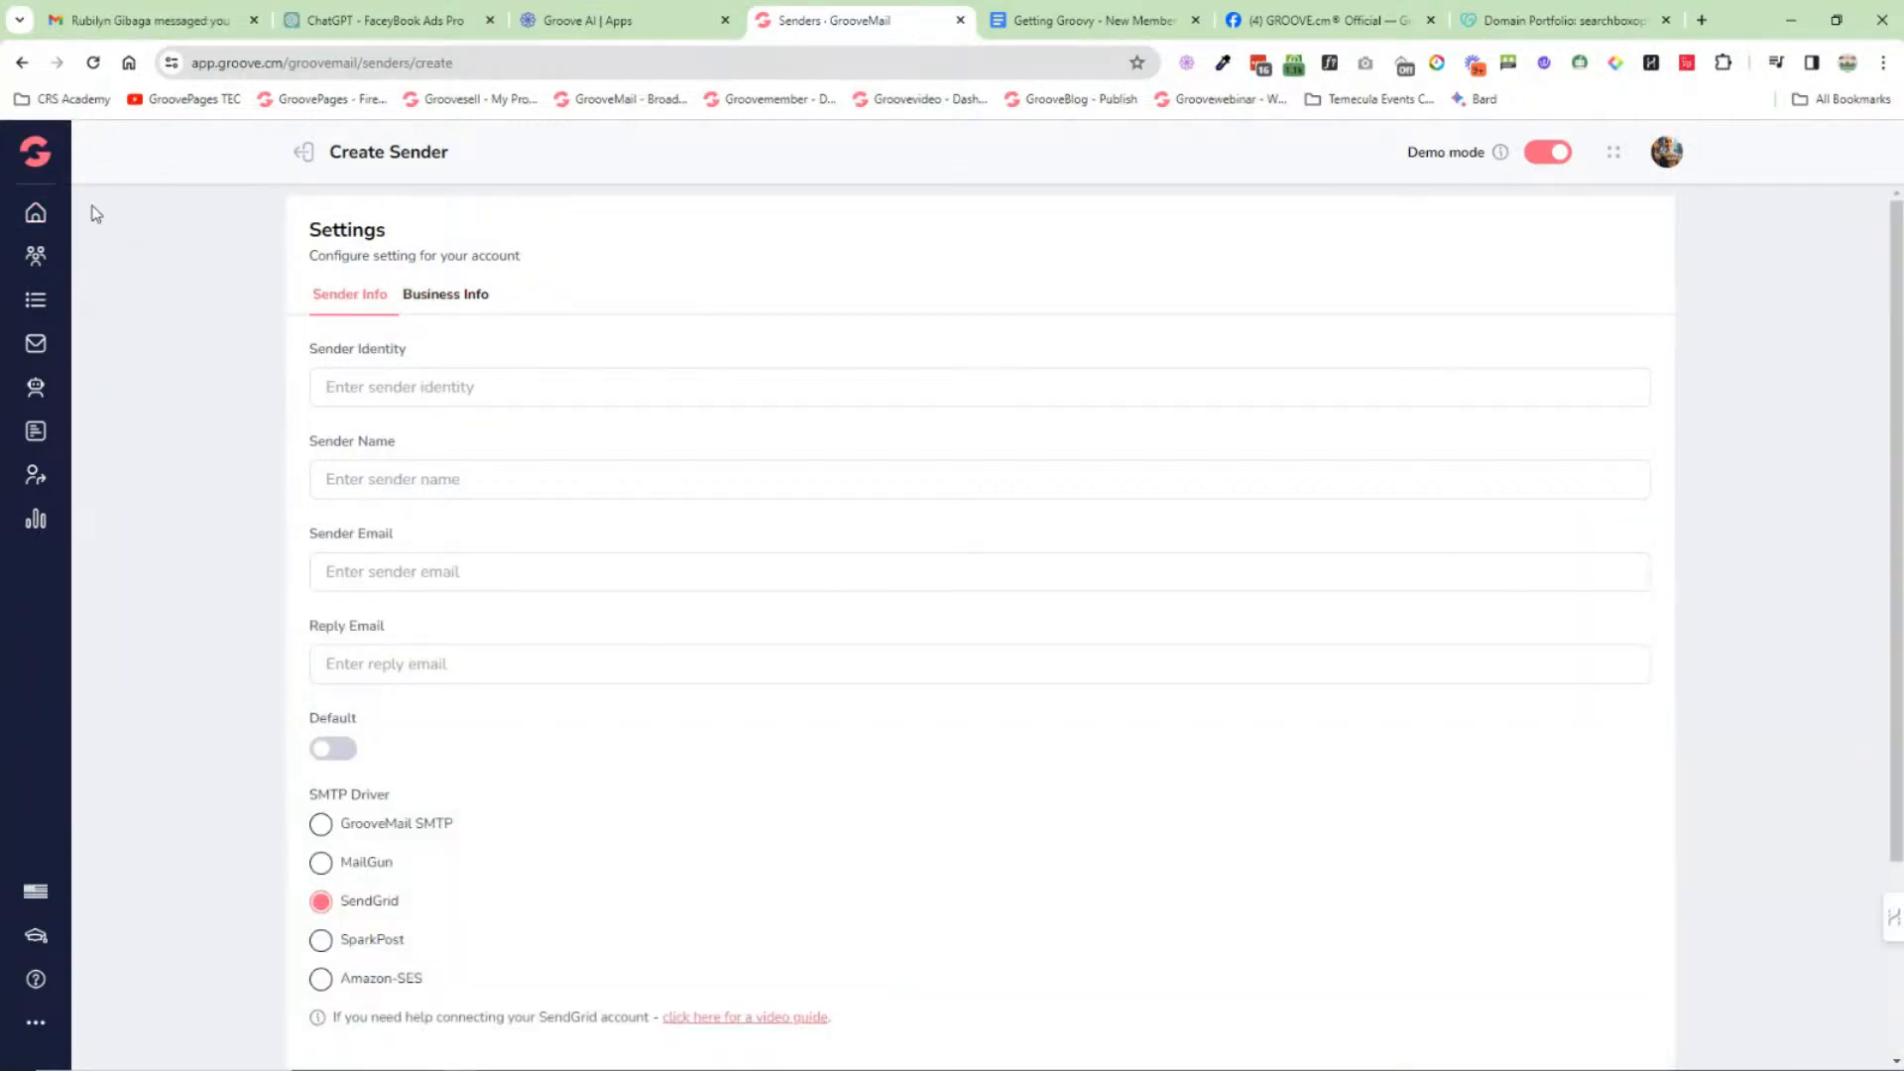
Step: Return to the Groove dashboard and check the orientation steps in the Getting Groovy onboarding document in Google Docs
mouse_move(41, 186)
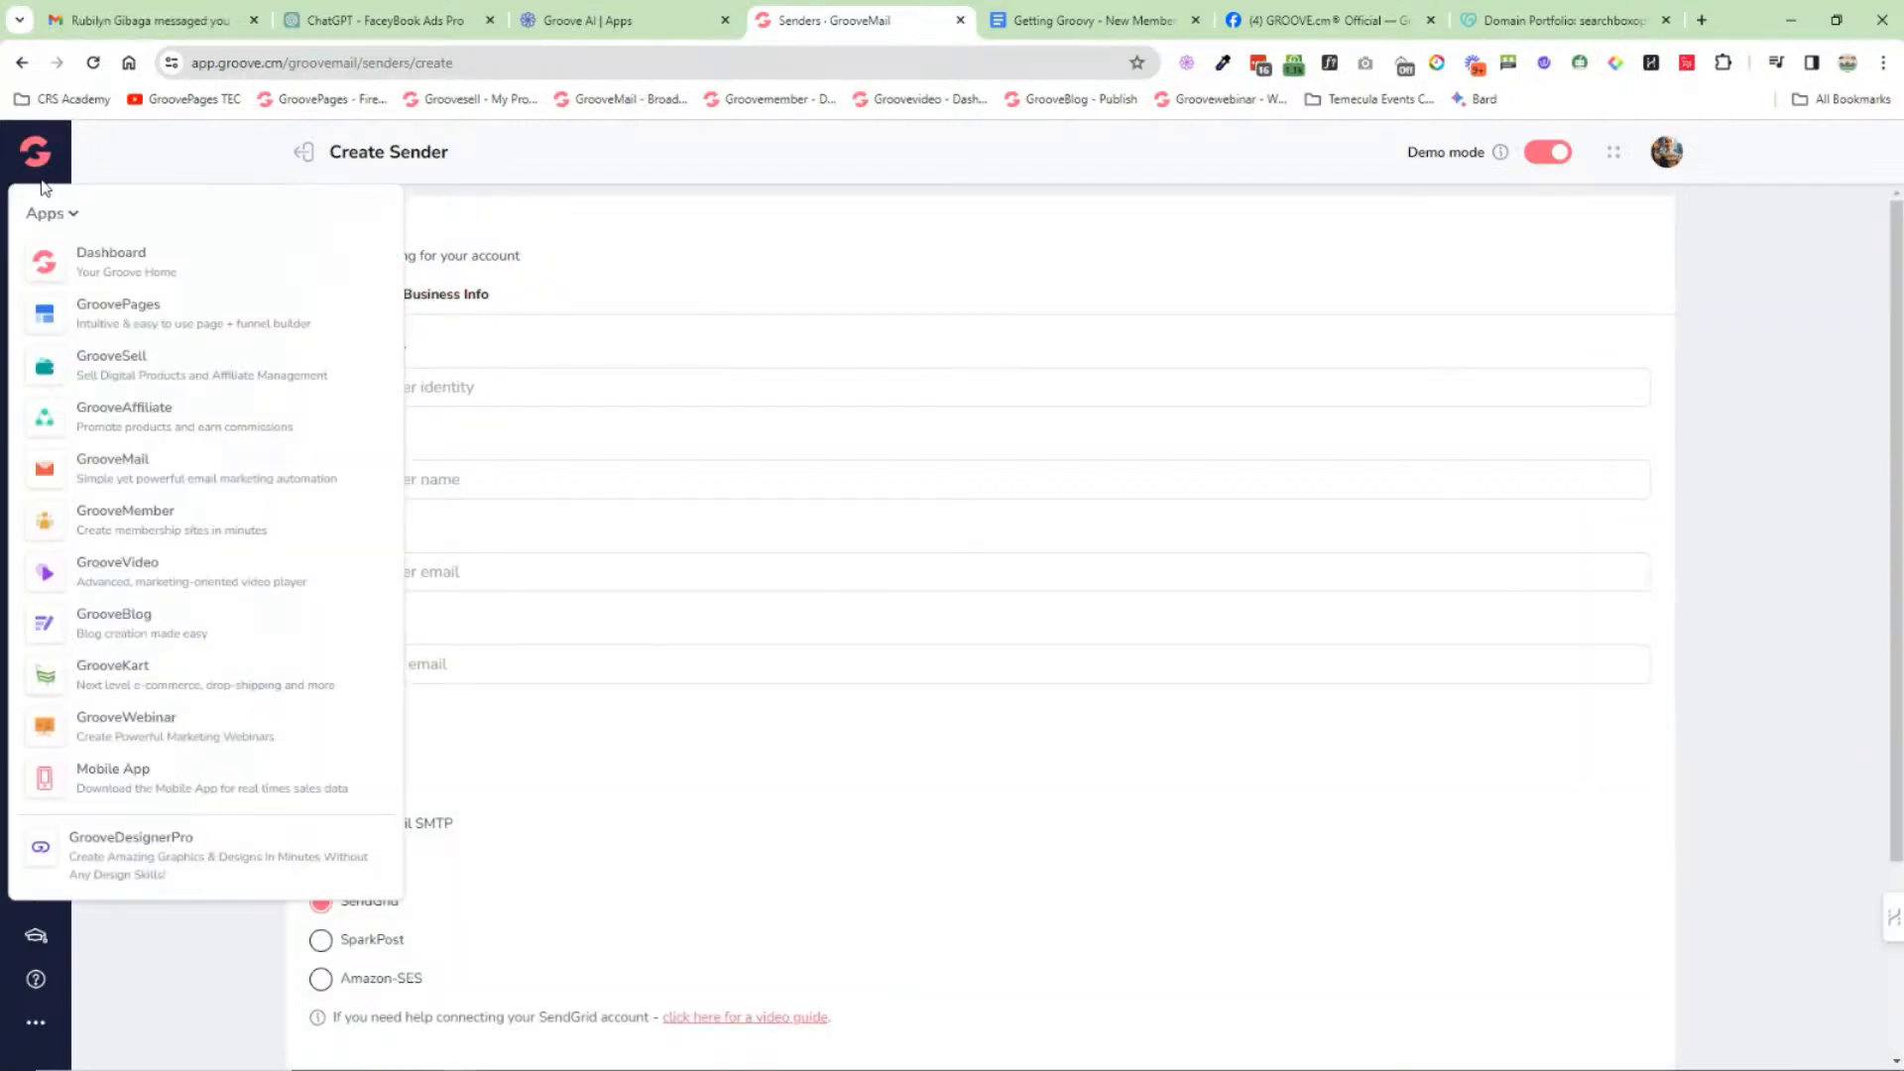
left_click(106, 263)
left_click(1095, 20)
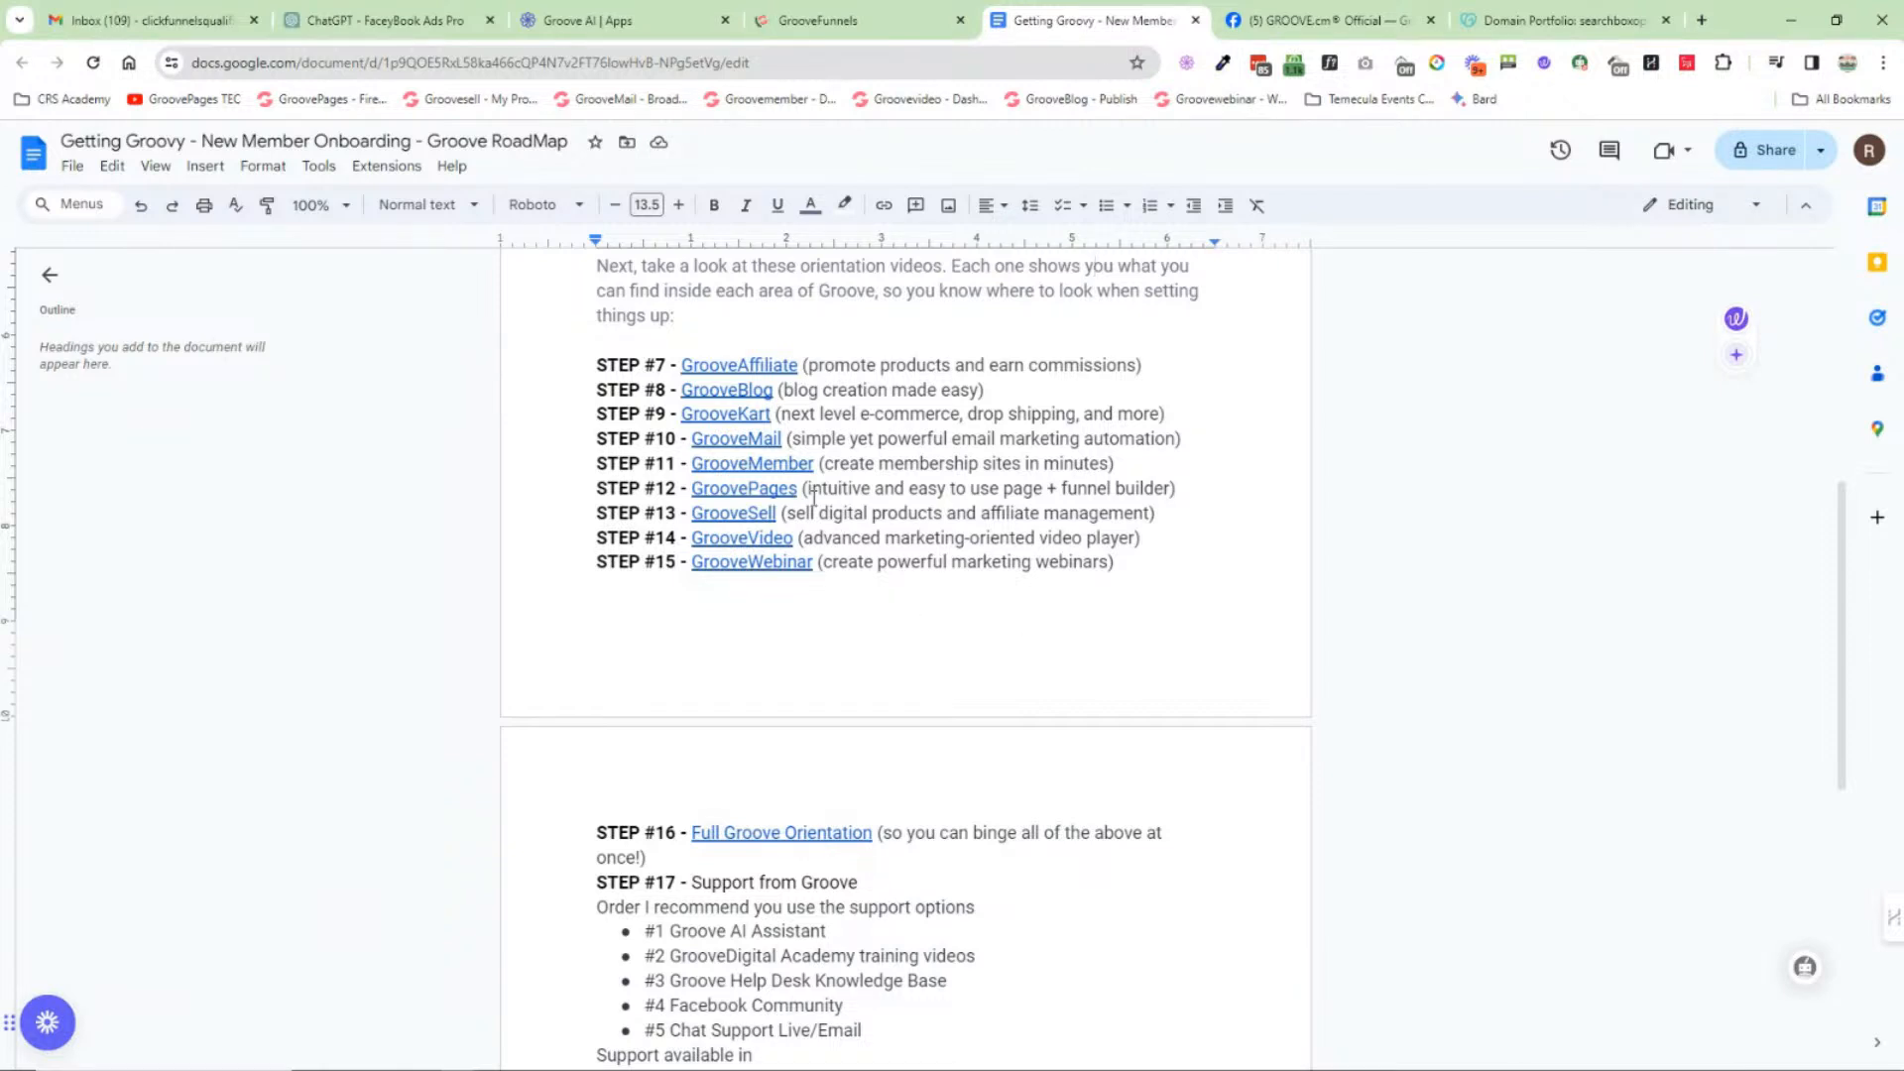
Step: Switch back to Groove and, in GrooveMember, open the PadelFanatics Members Area membership site for customization
left_click(889, 29)
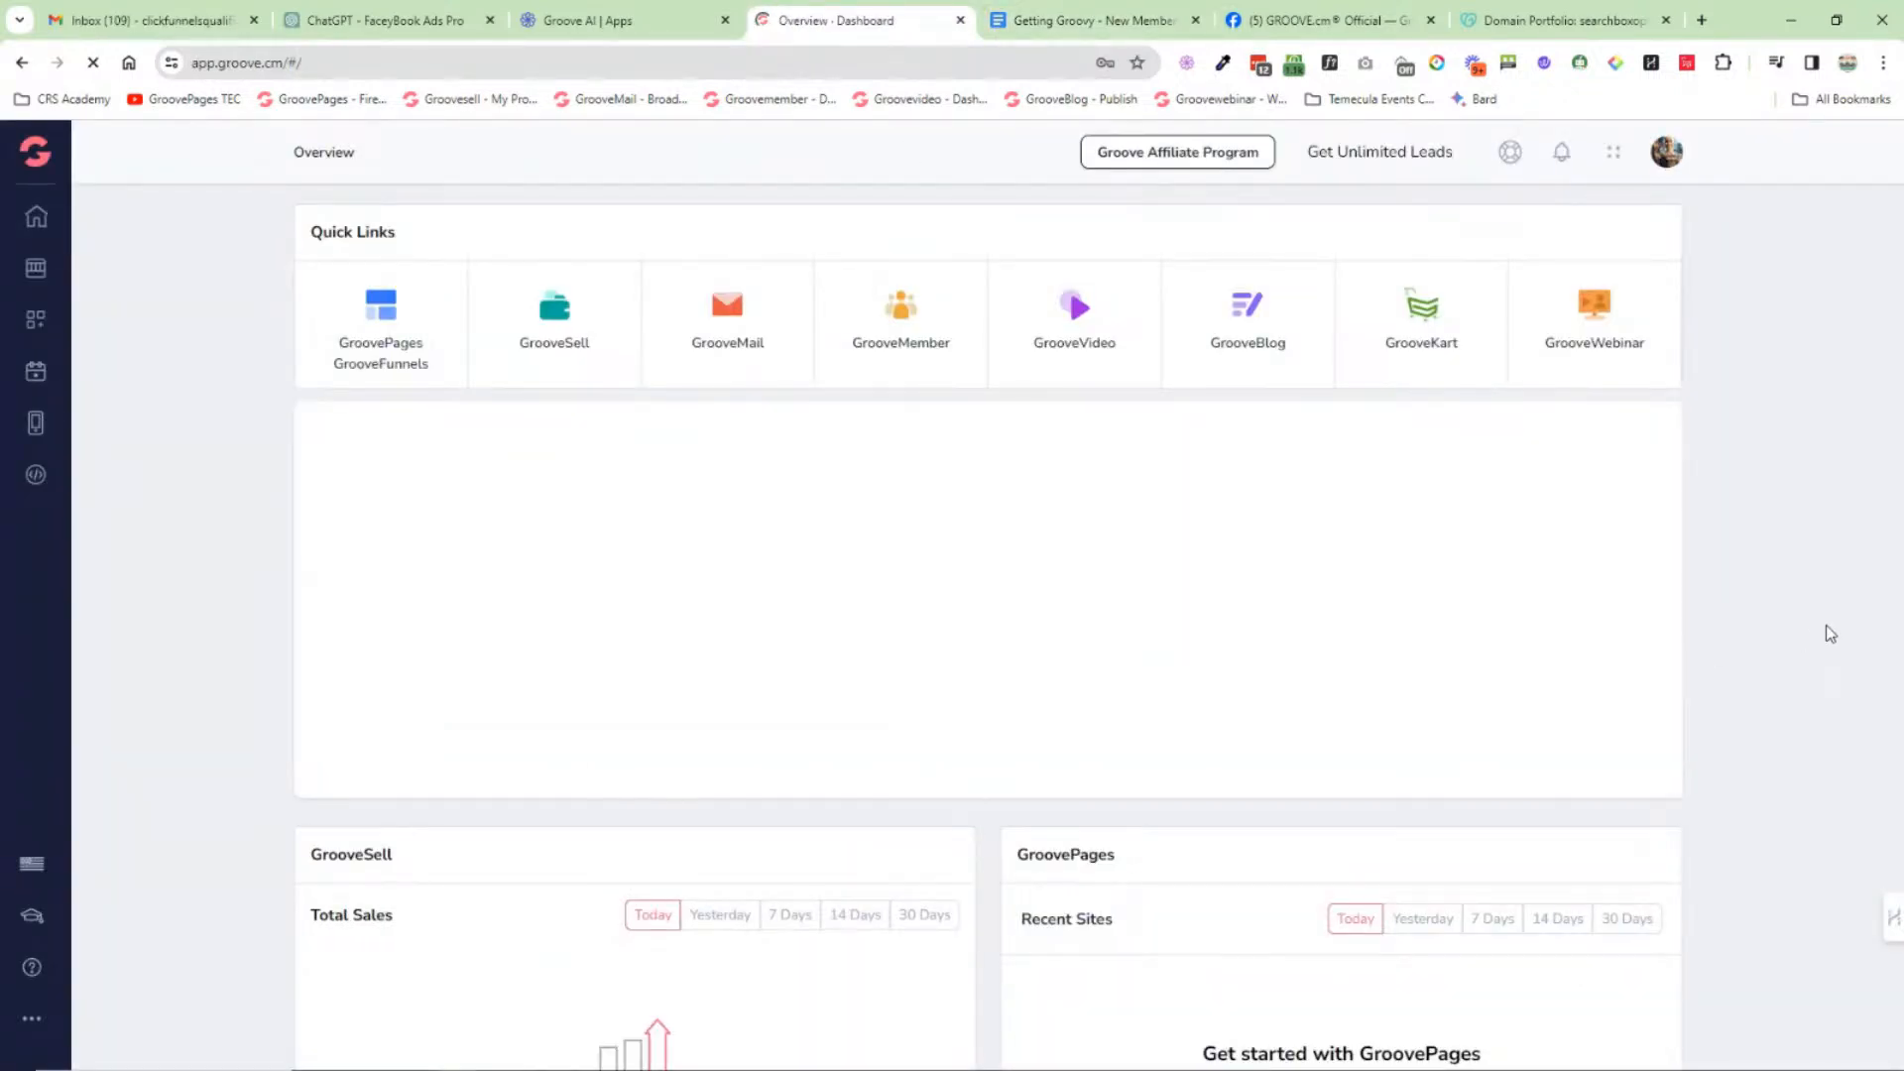
left_click(908, 312)
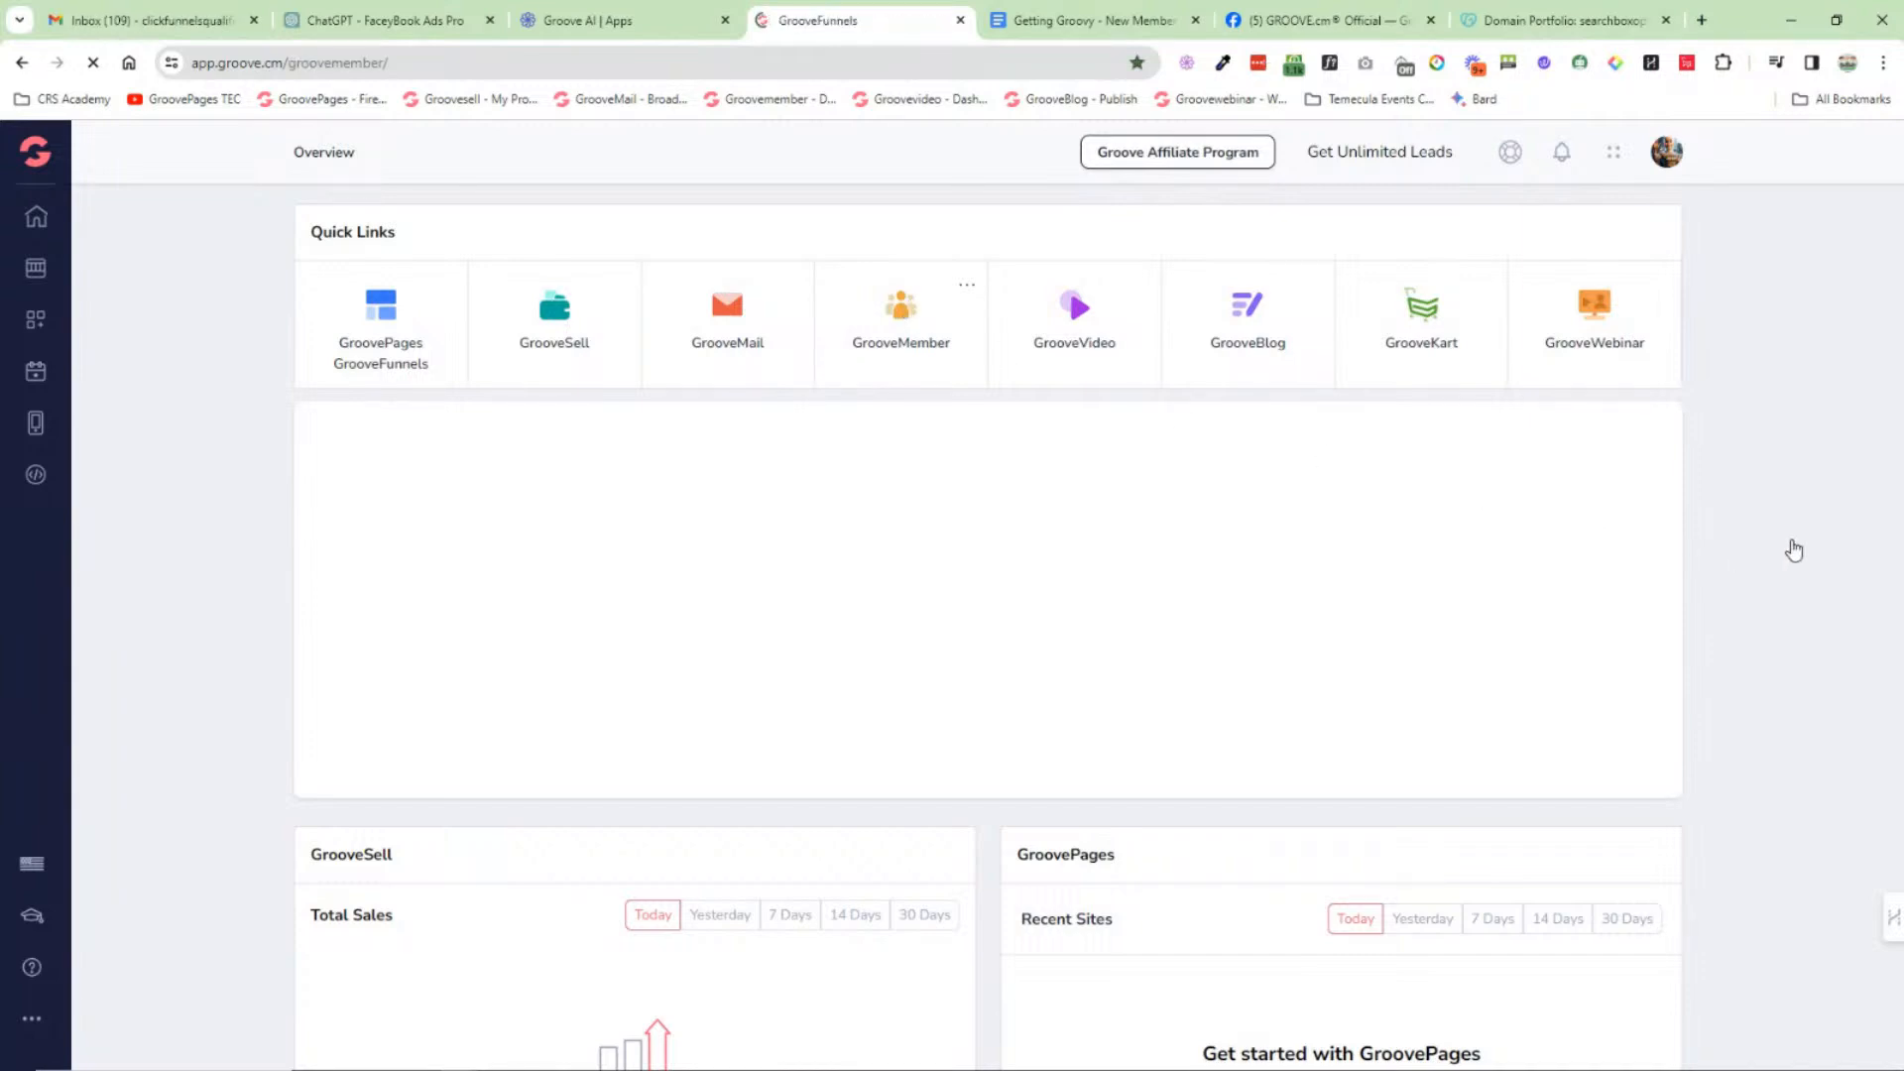
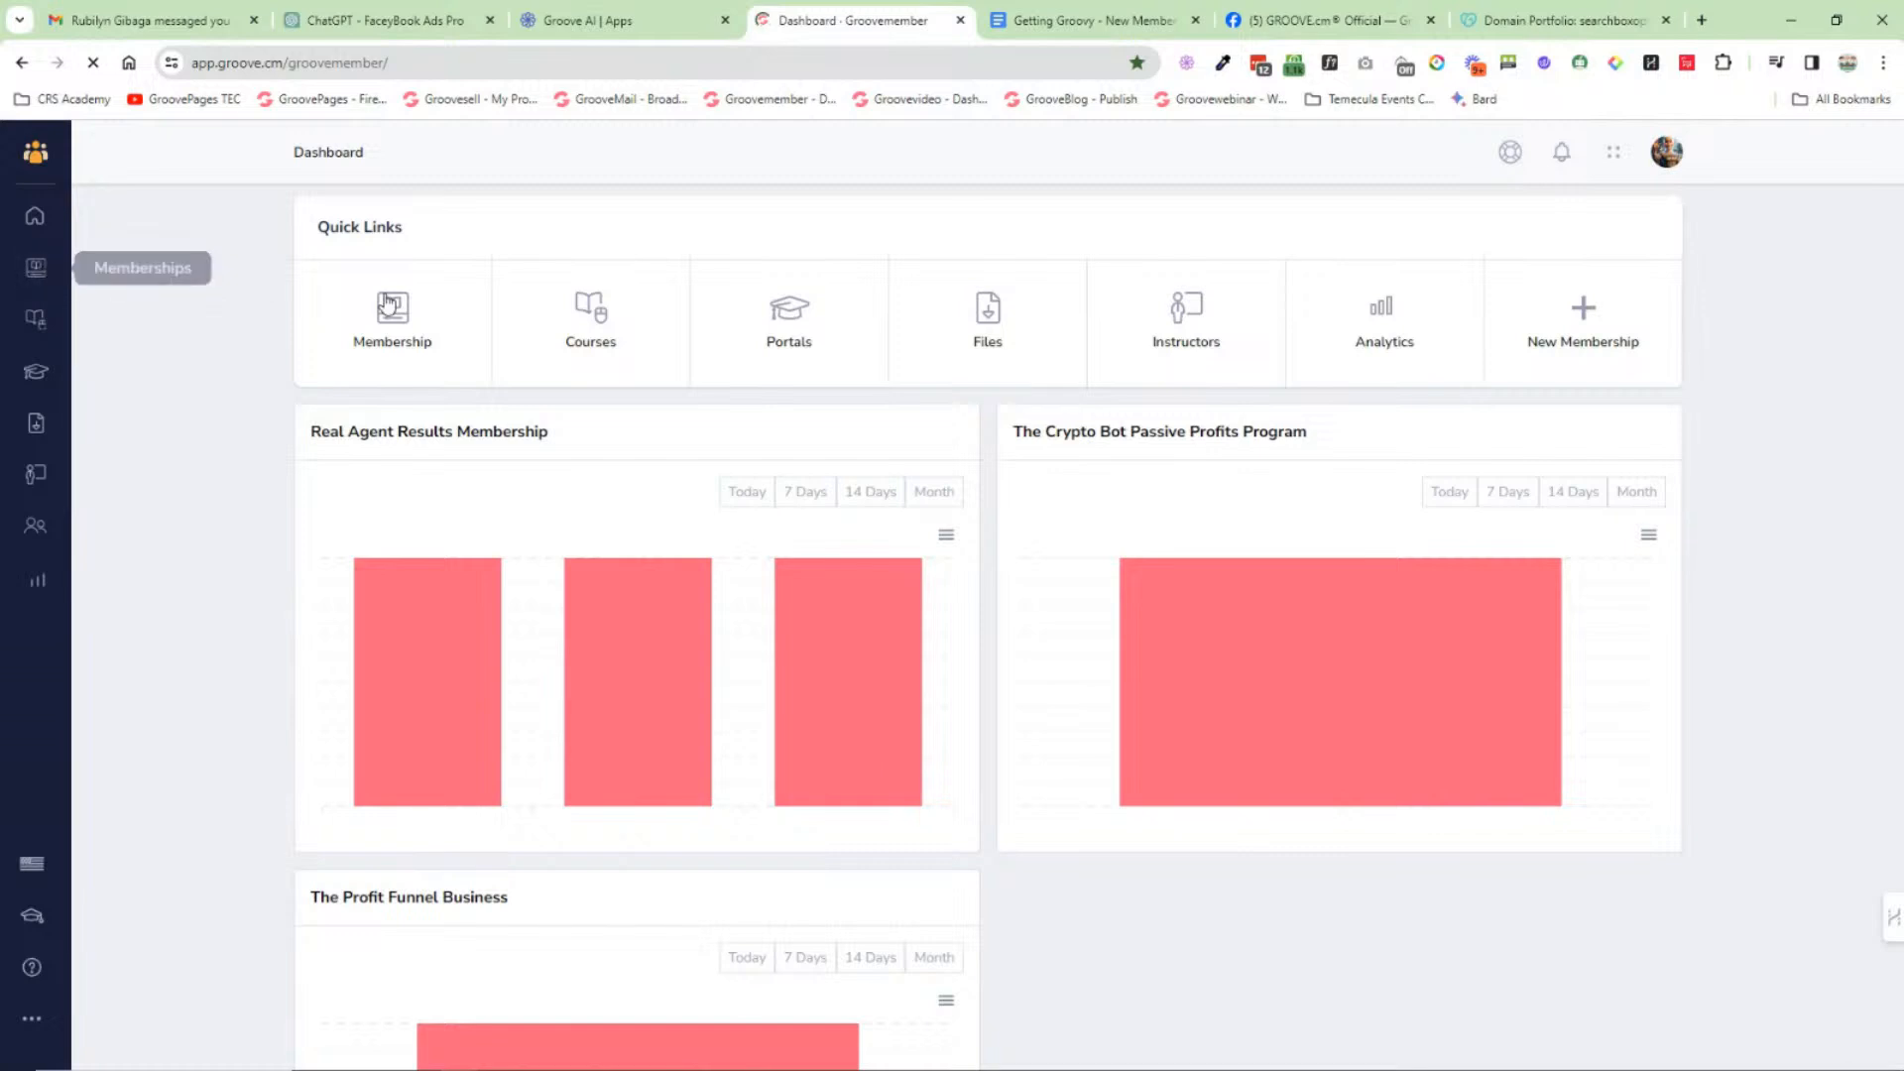
left_click(34, 268)
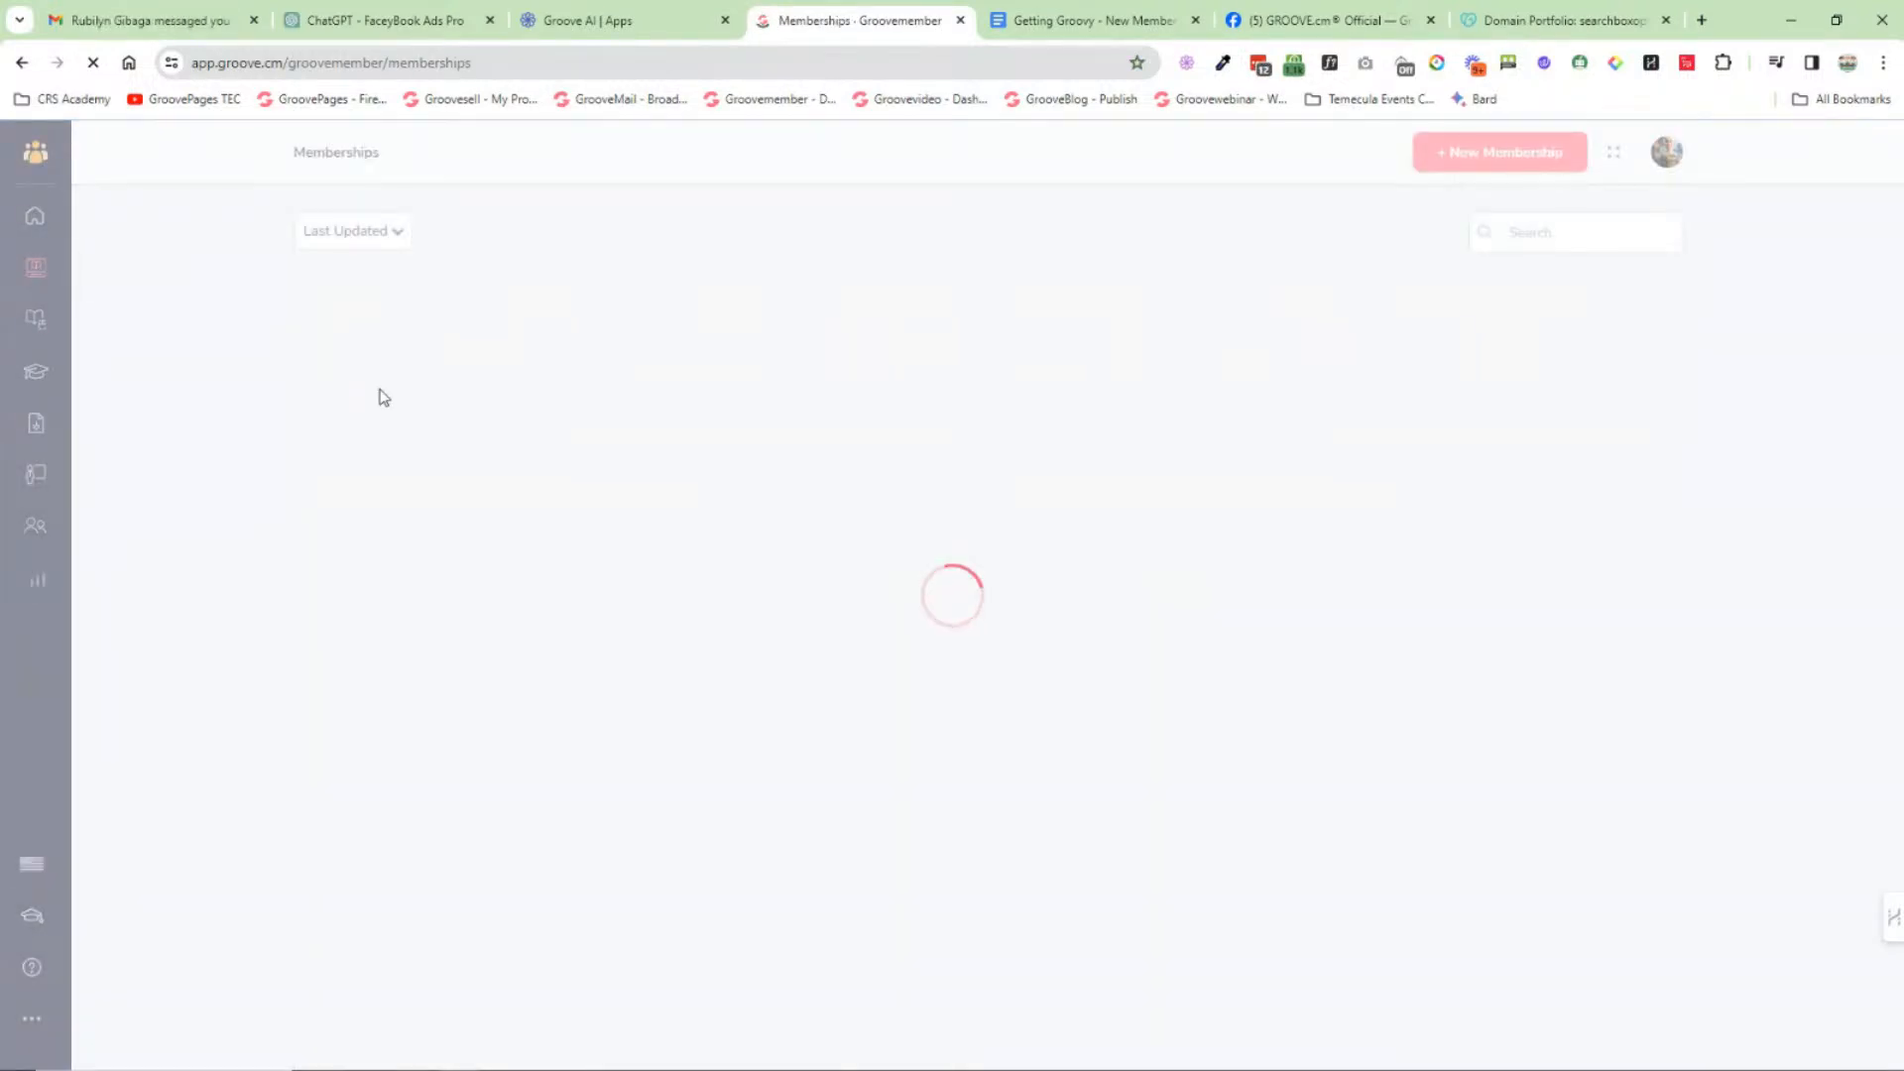
mouse_move(407, 403)
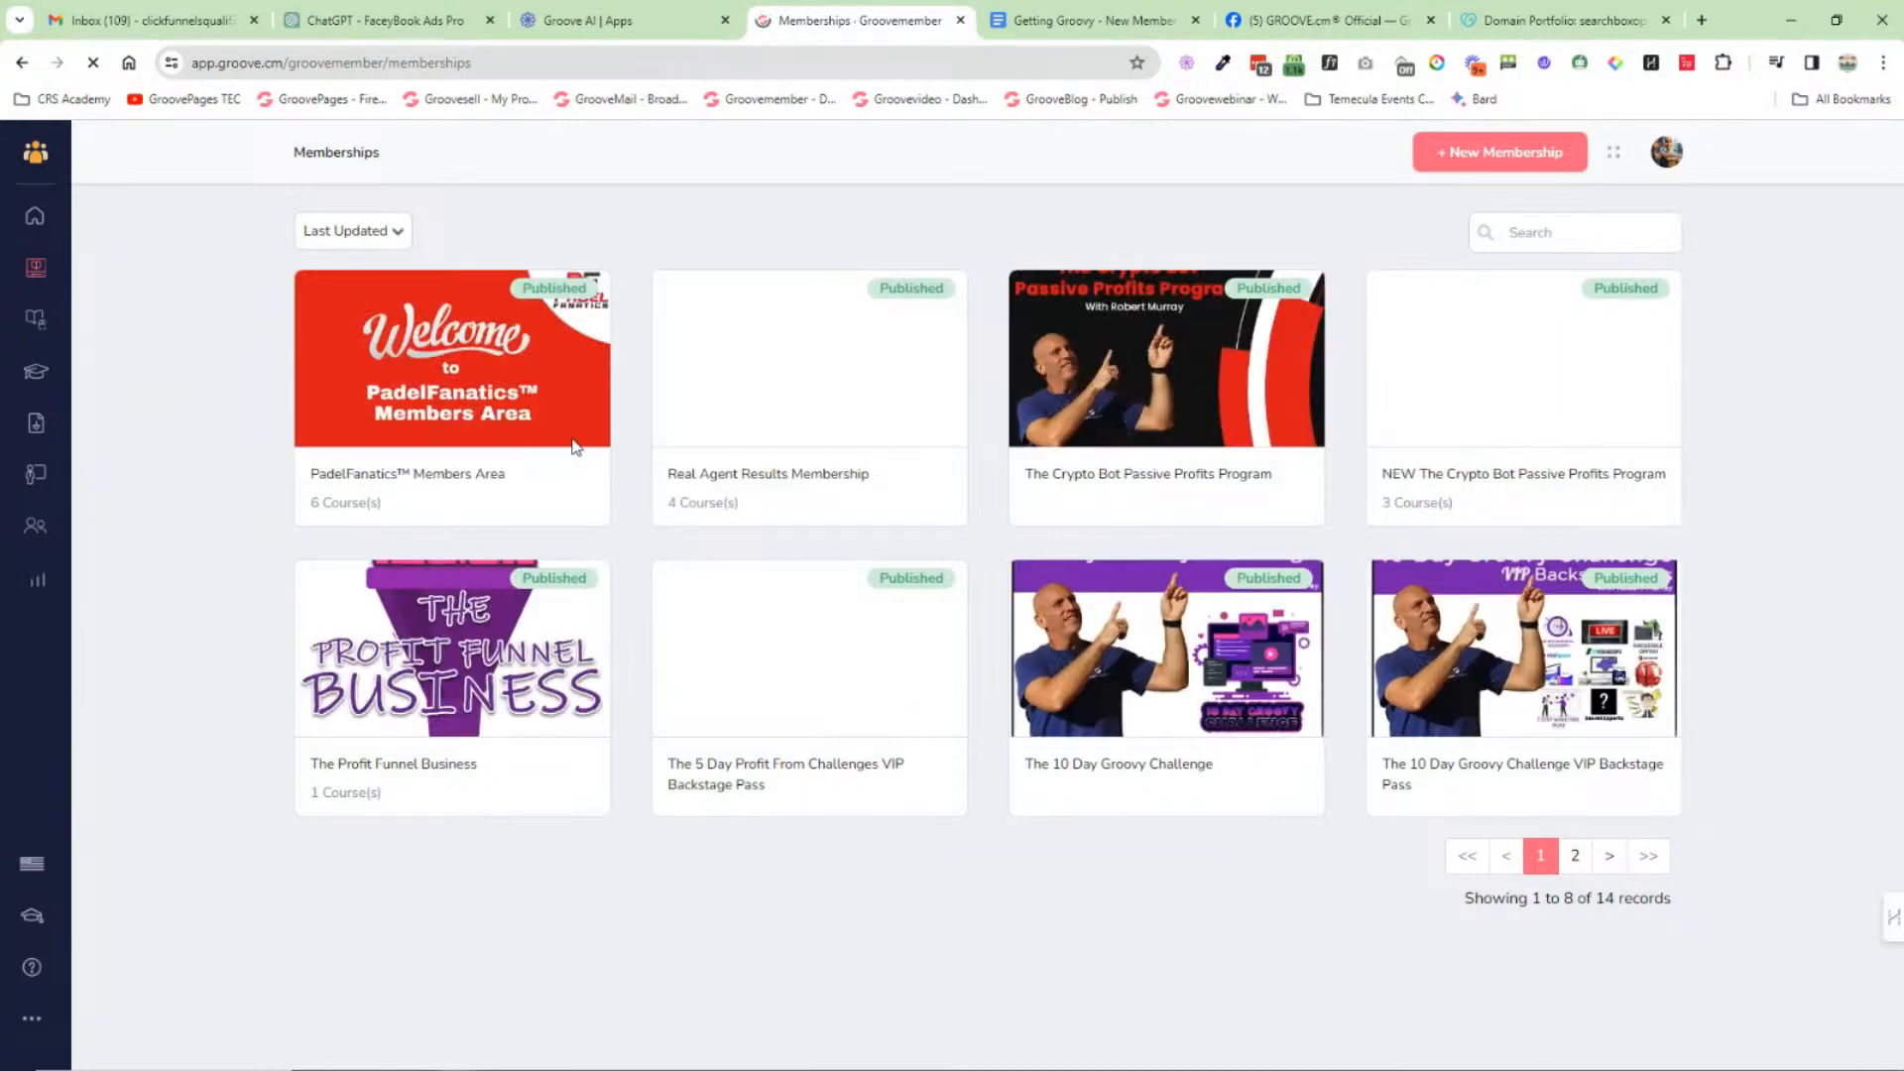
left_click(431, 360)
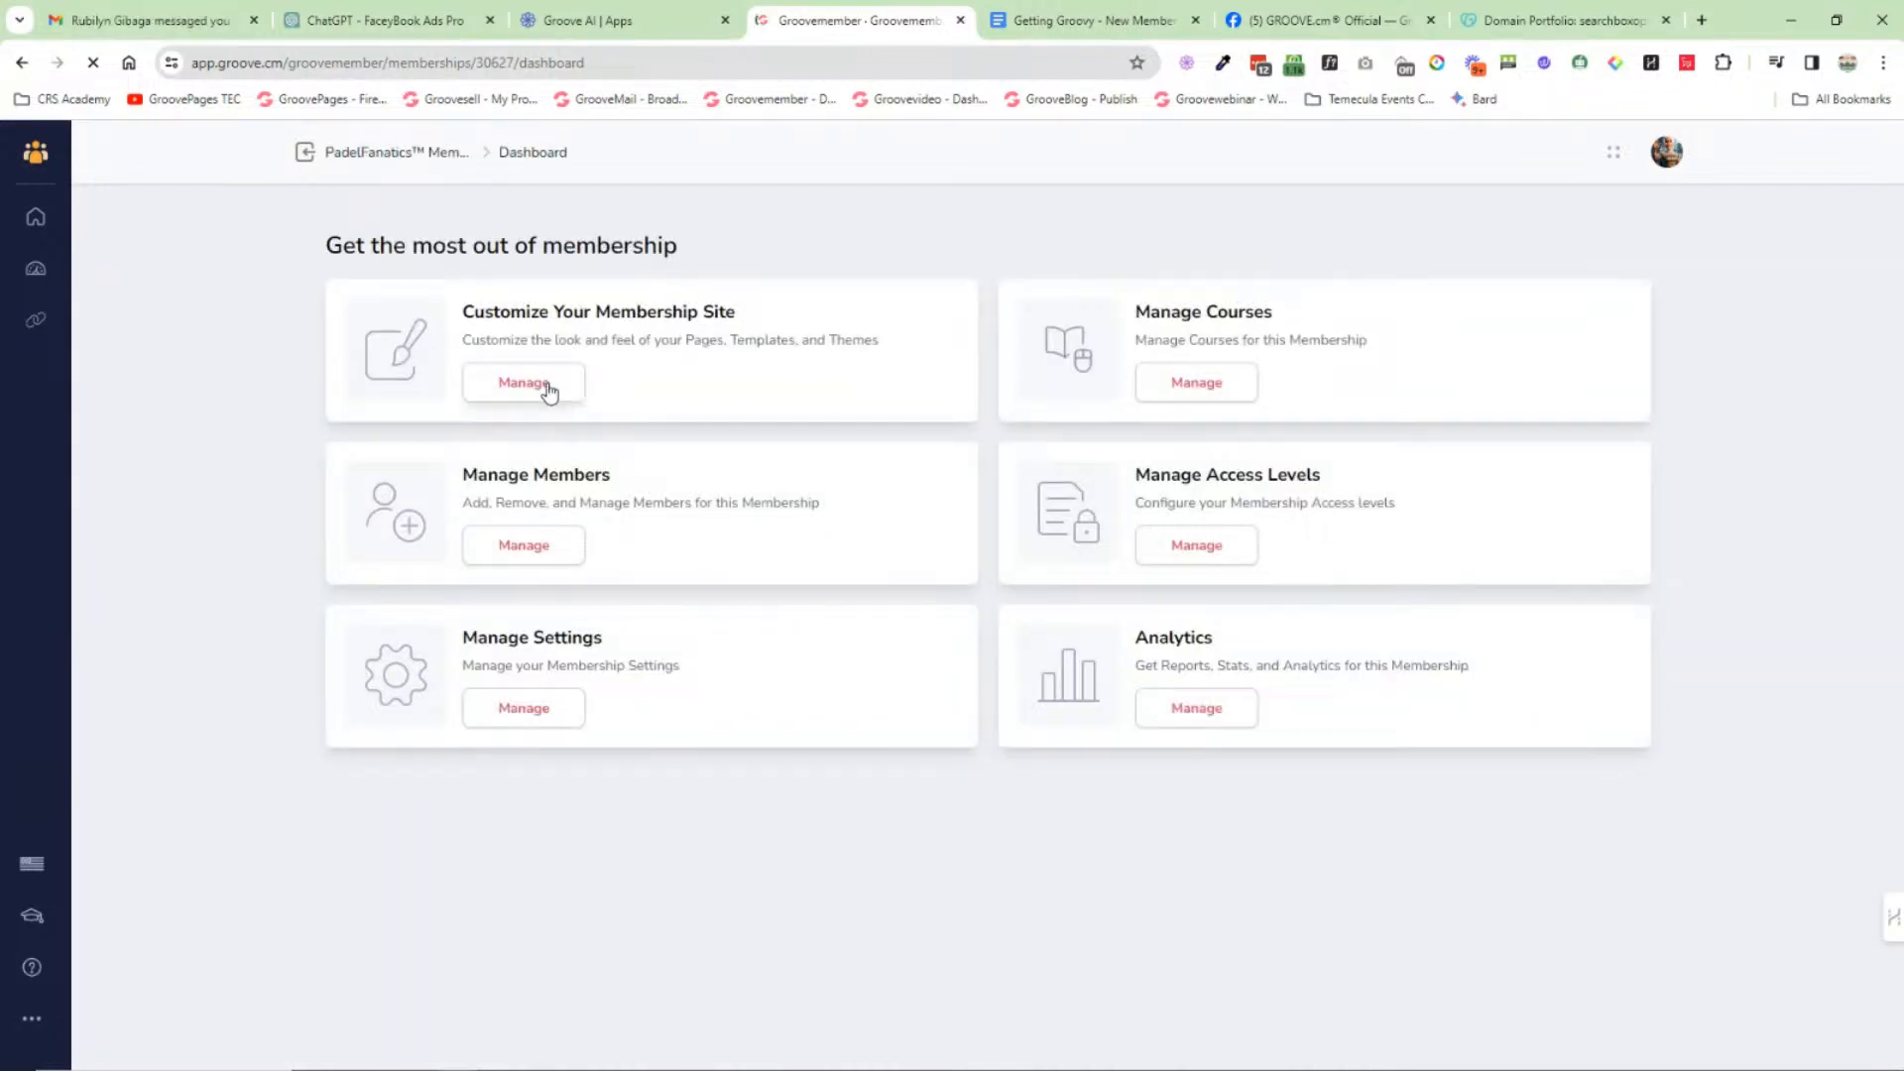
left_click(538, 386)
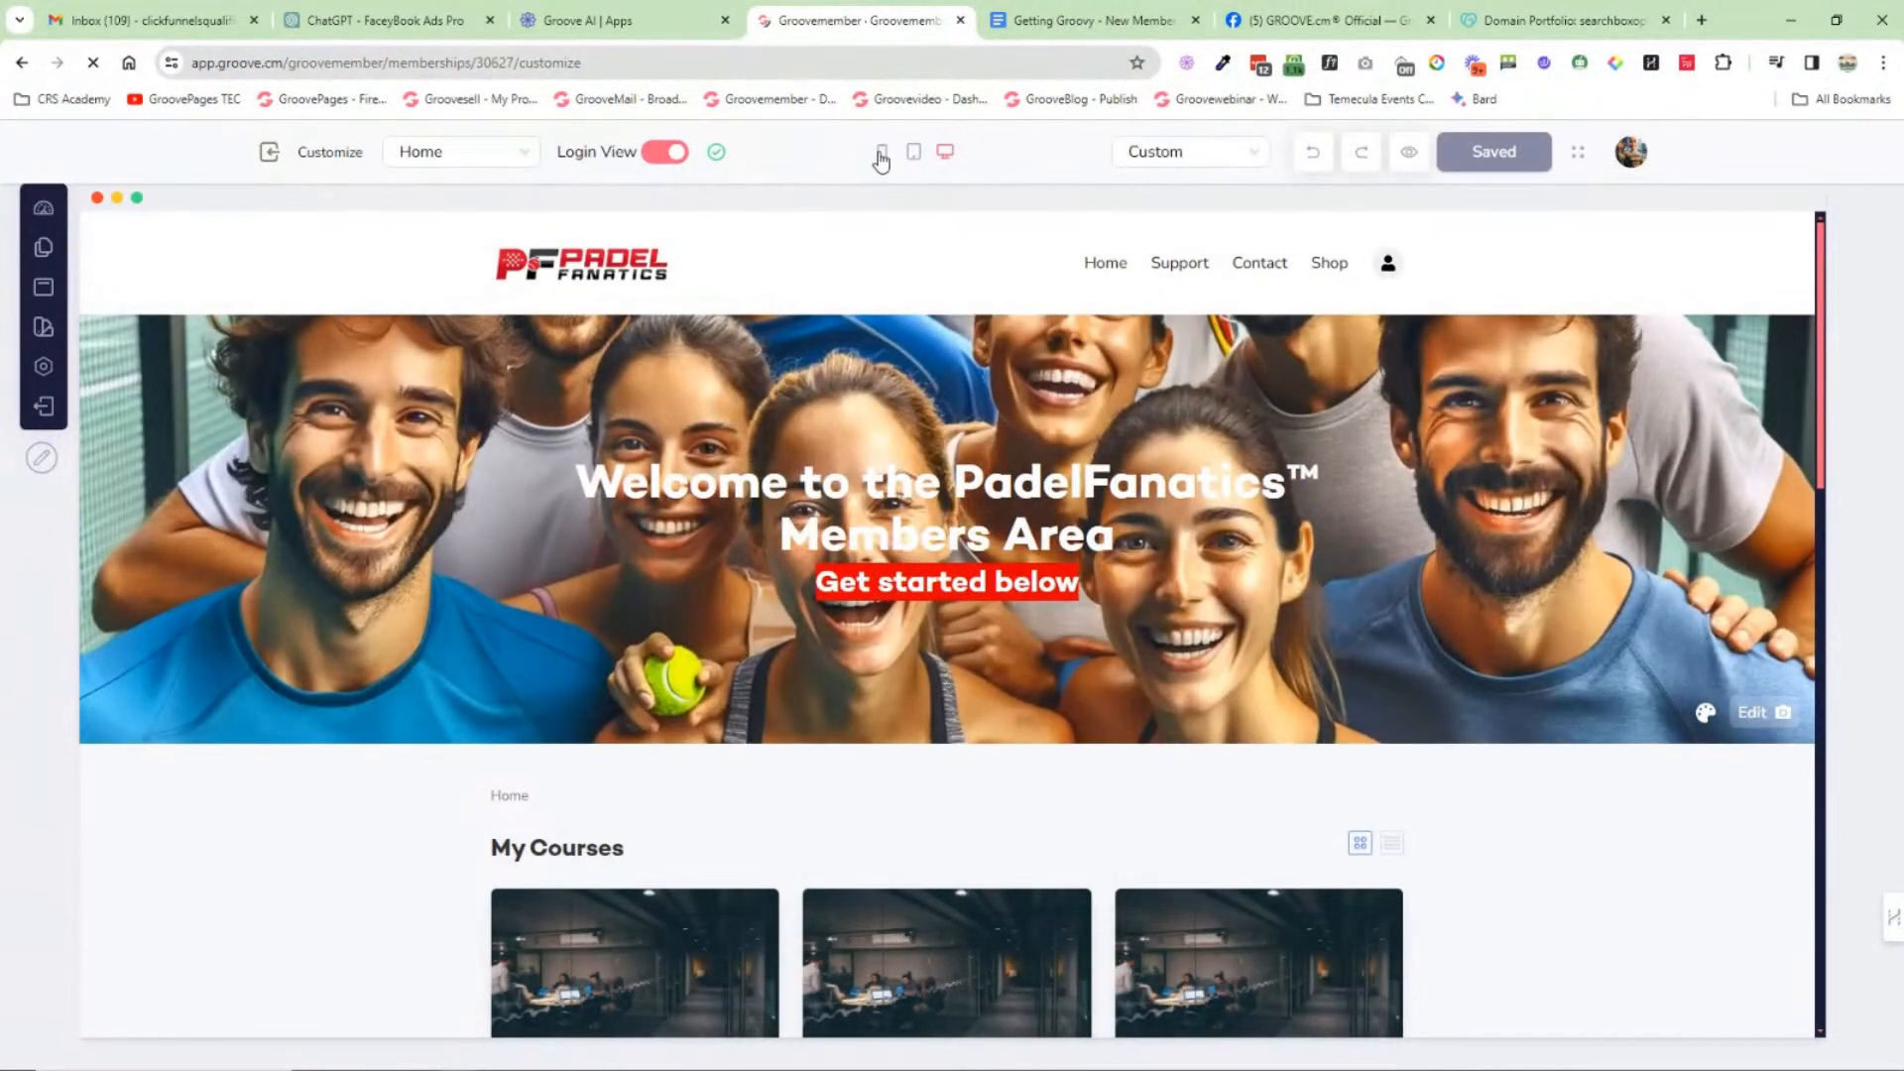
Step: Preview the membership Home page in mobile and tablet views, and return it to desktop view
left_click(881, 154)
left_click(912, 153)
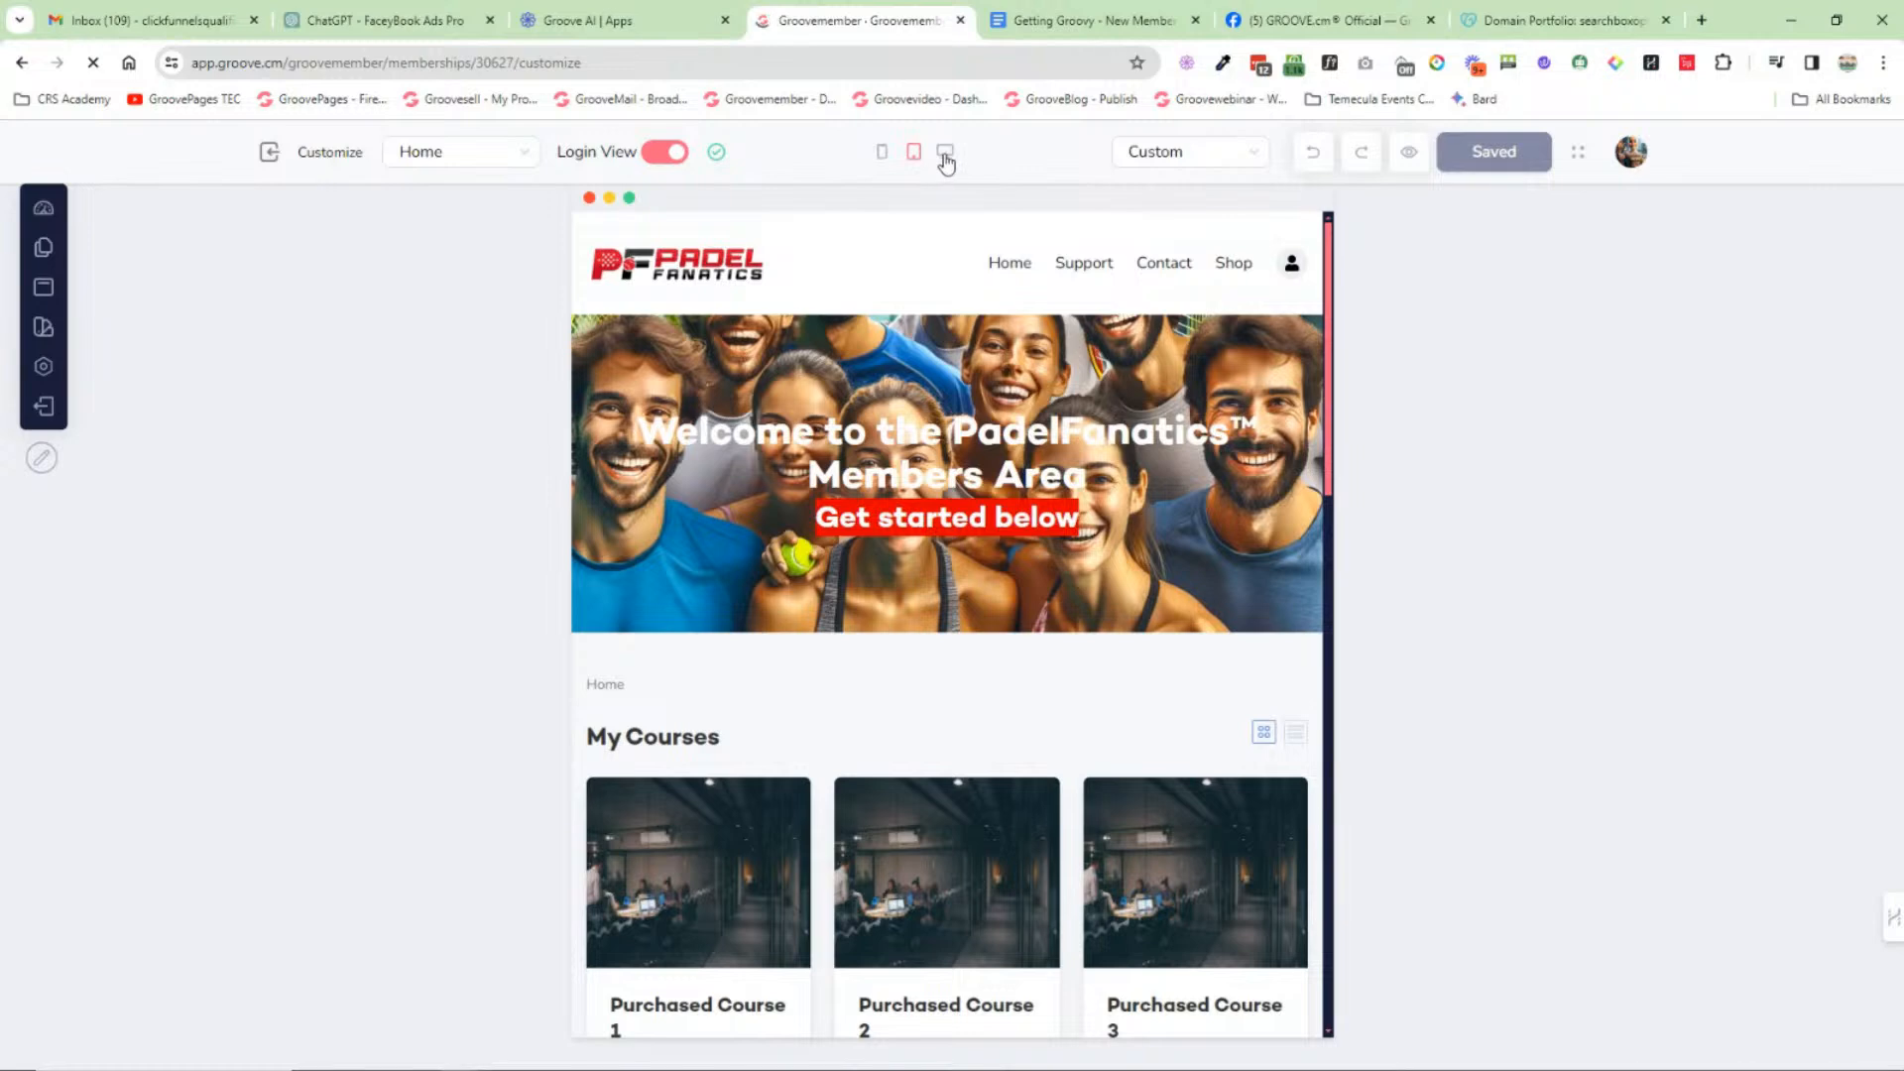
left_click(945, 154)
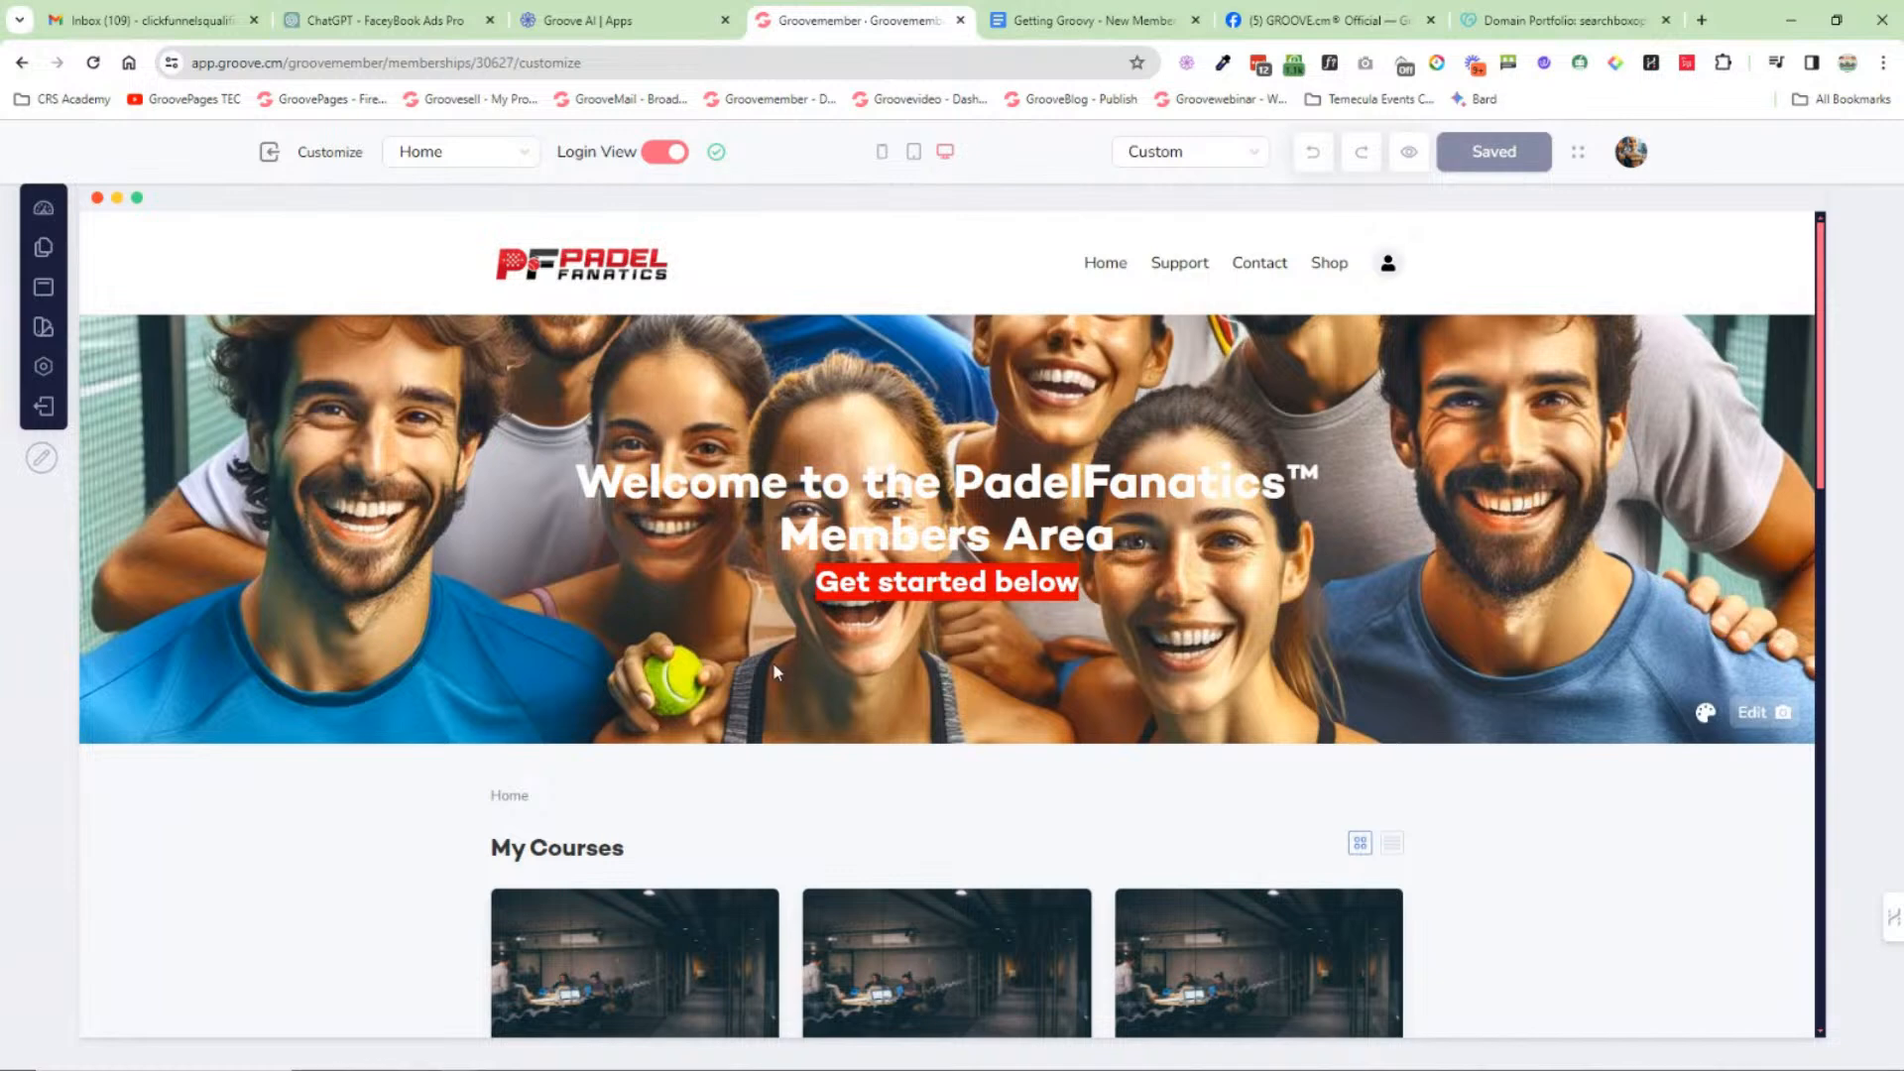
Step: Try the list layout for the Home page's courses and switch them back to the grid layout
scroll(753, 662, "down", 9)
left_click(1393, 416)
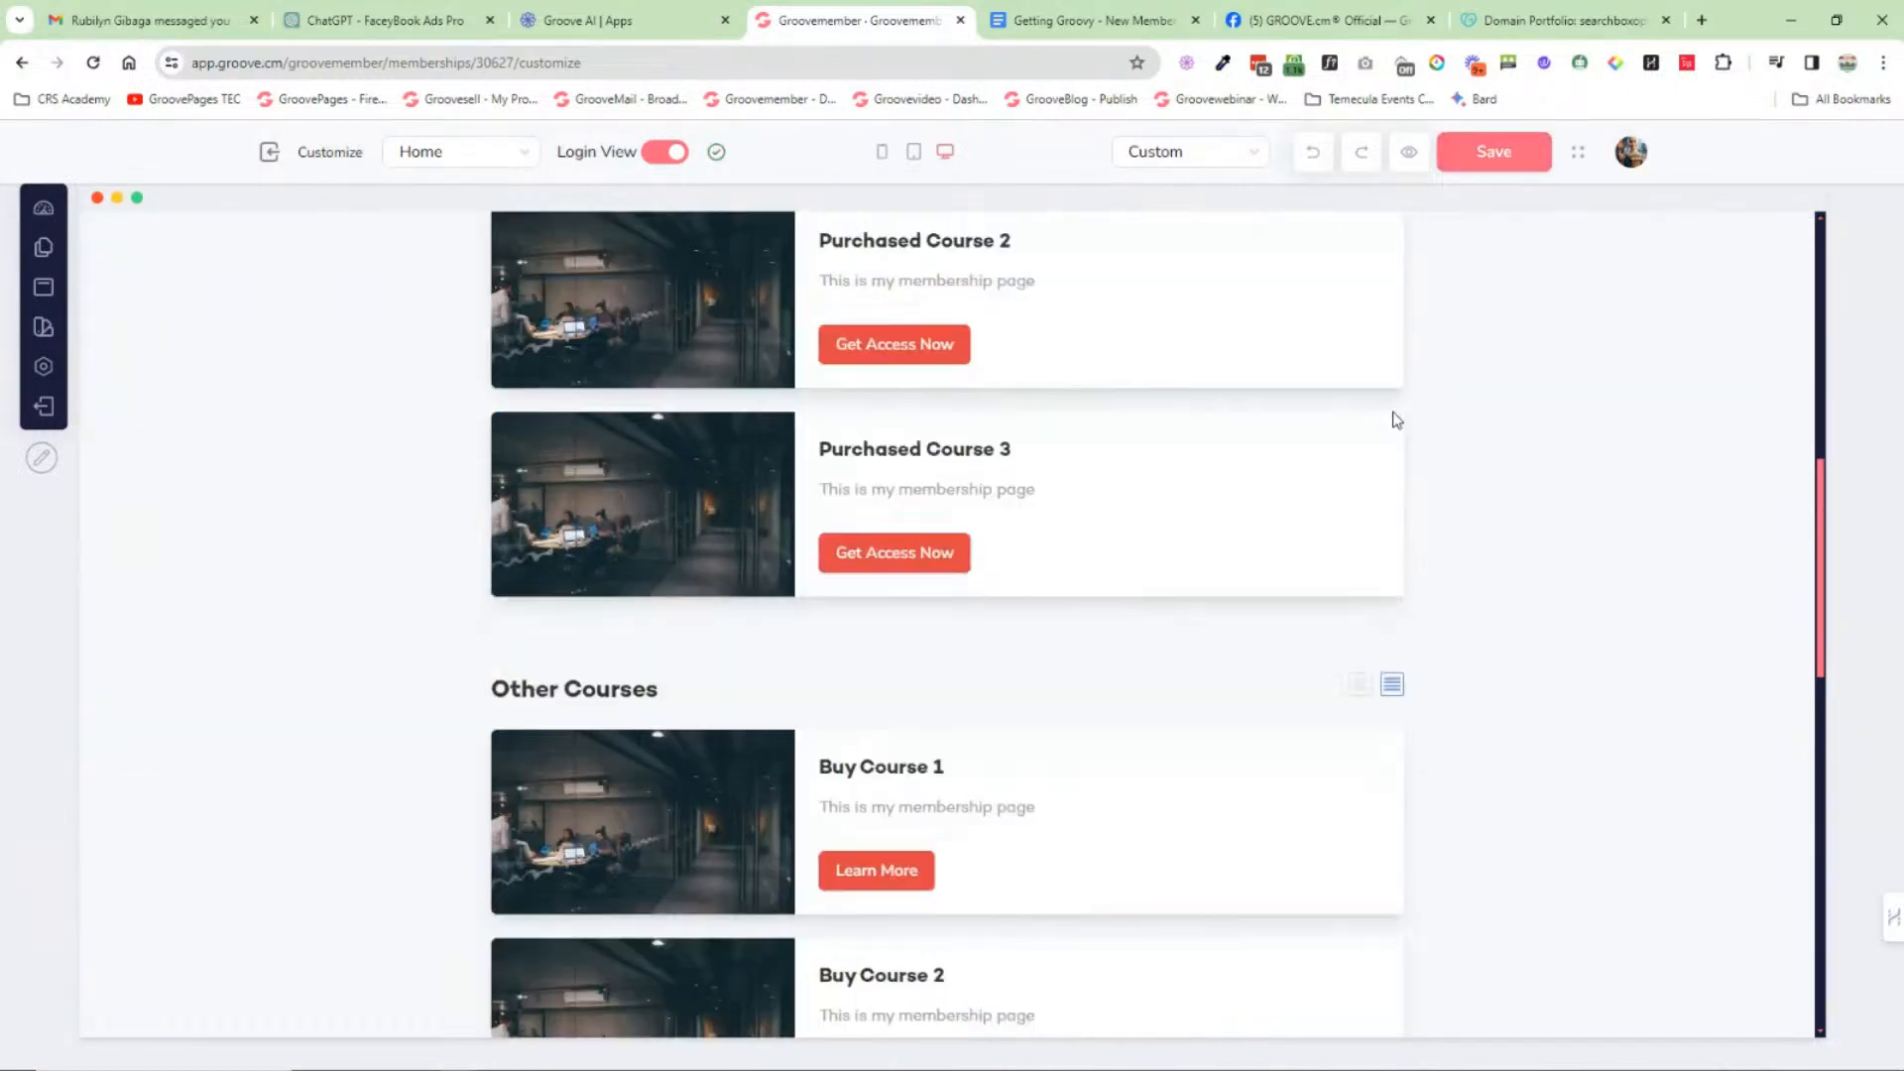
left_click(1360, 685)
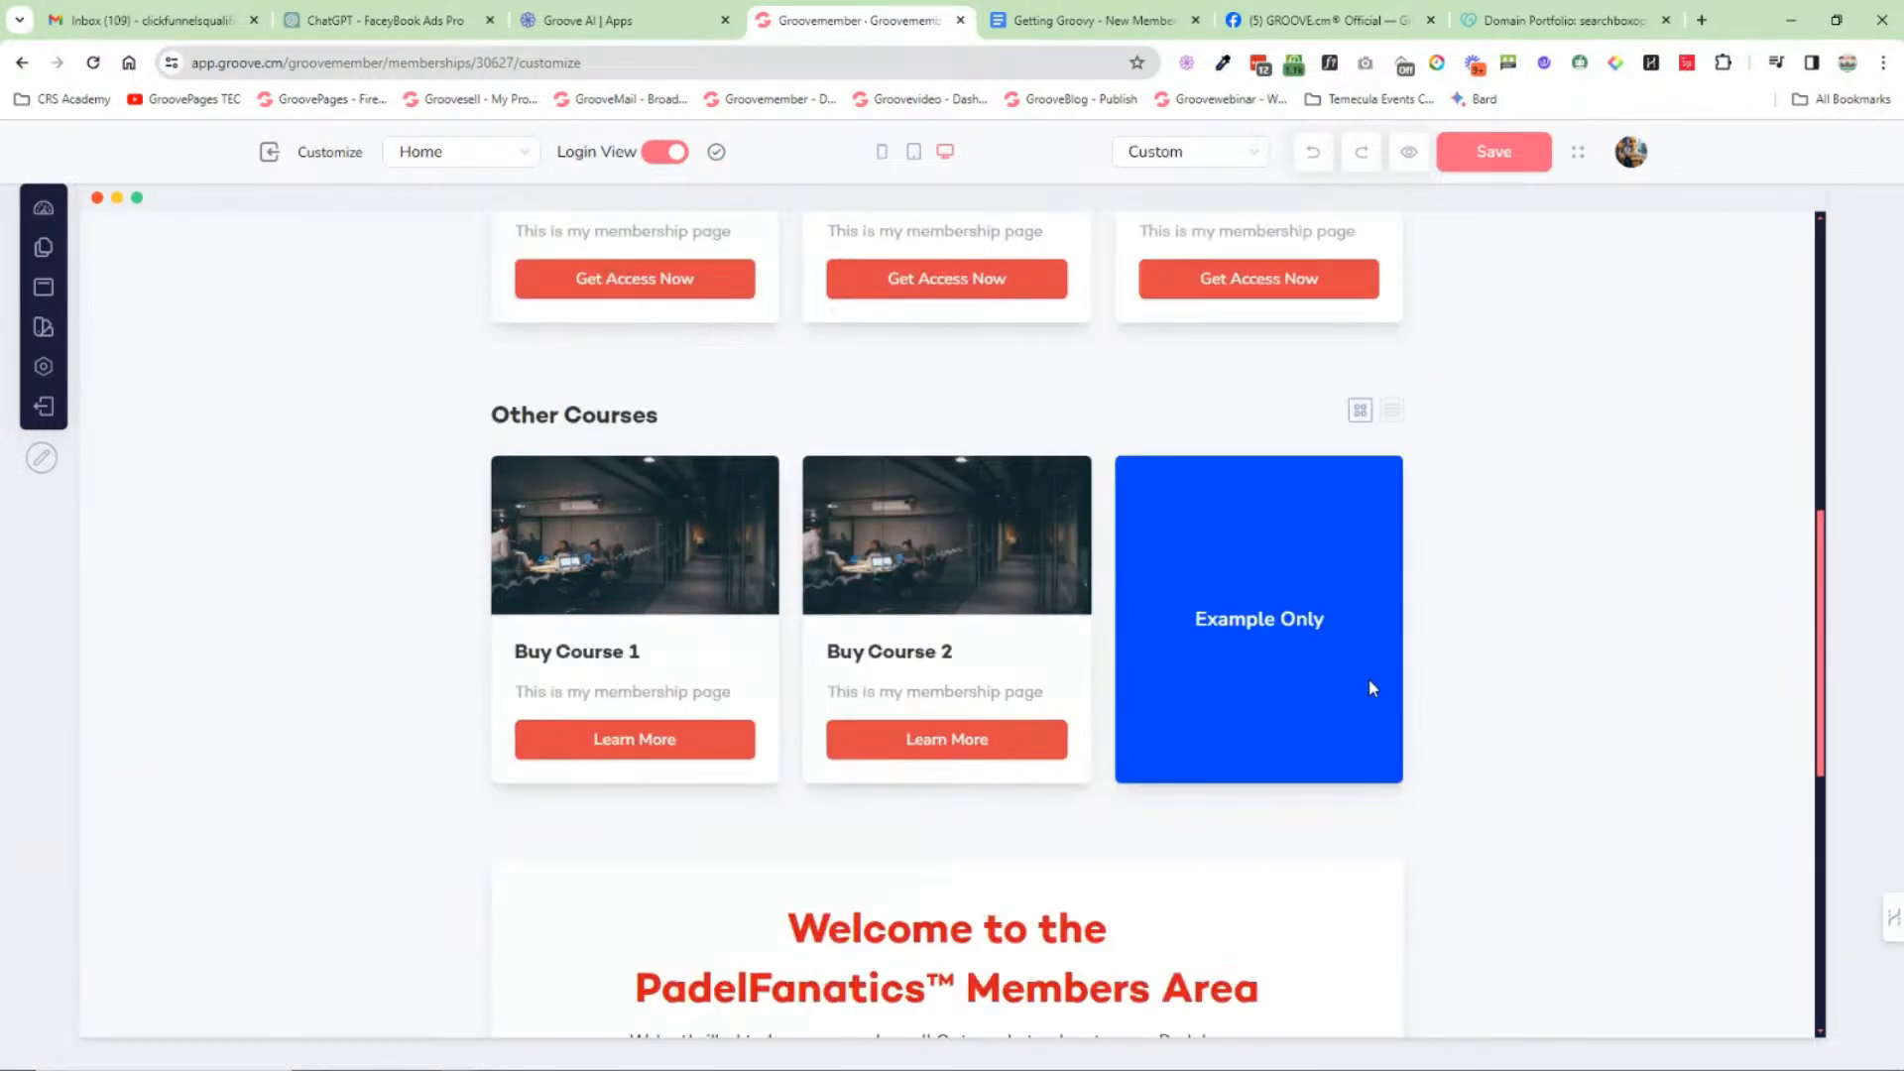
Step: Look through the membership Home page from its banner and course sections to the welcome text
scroll(1368, 692, "up", 10)
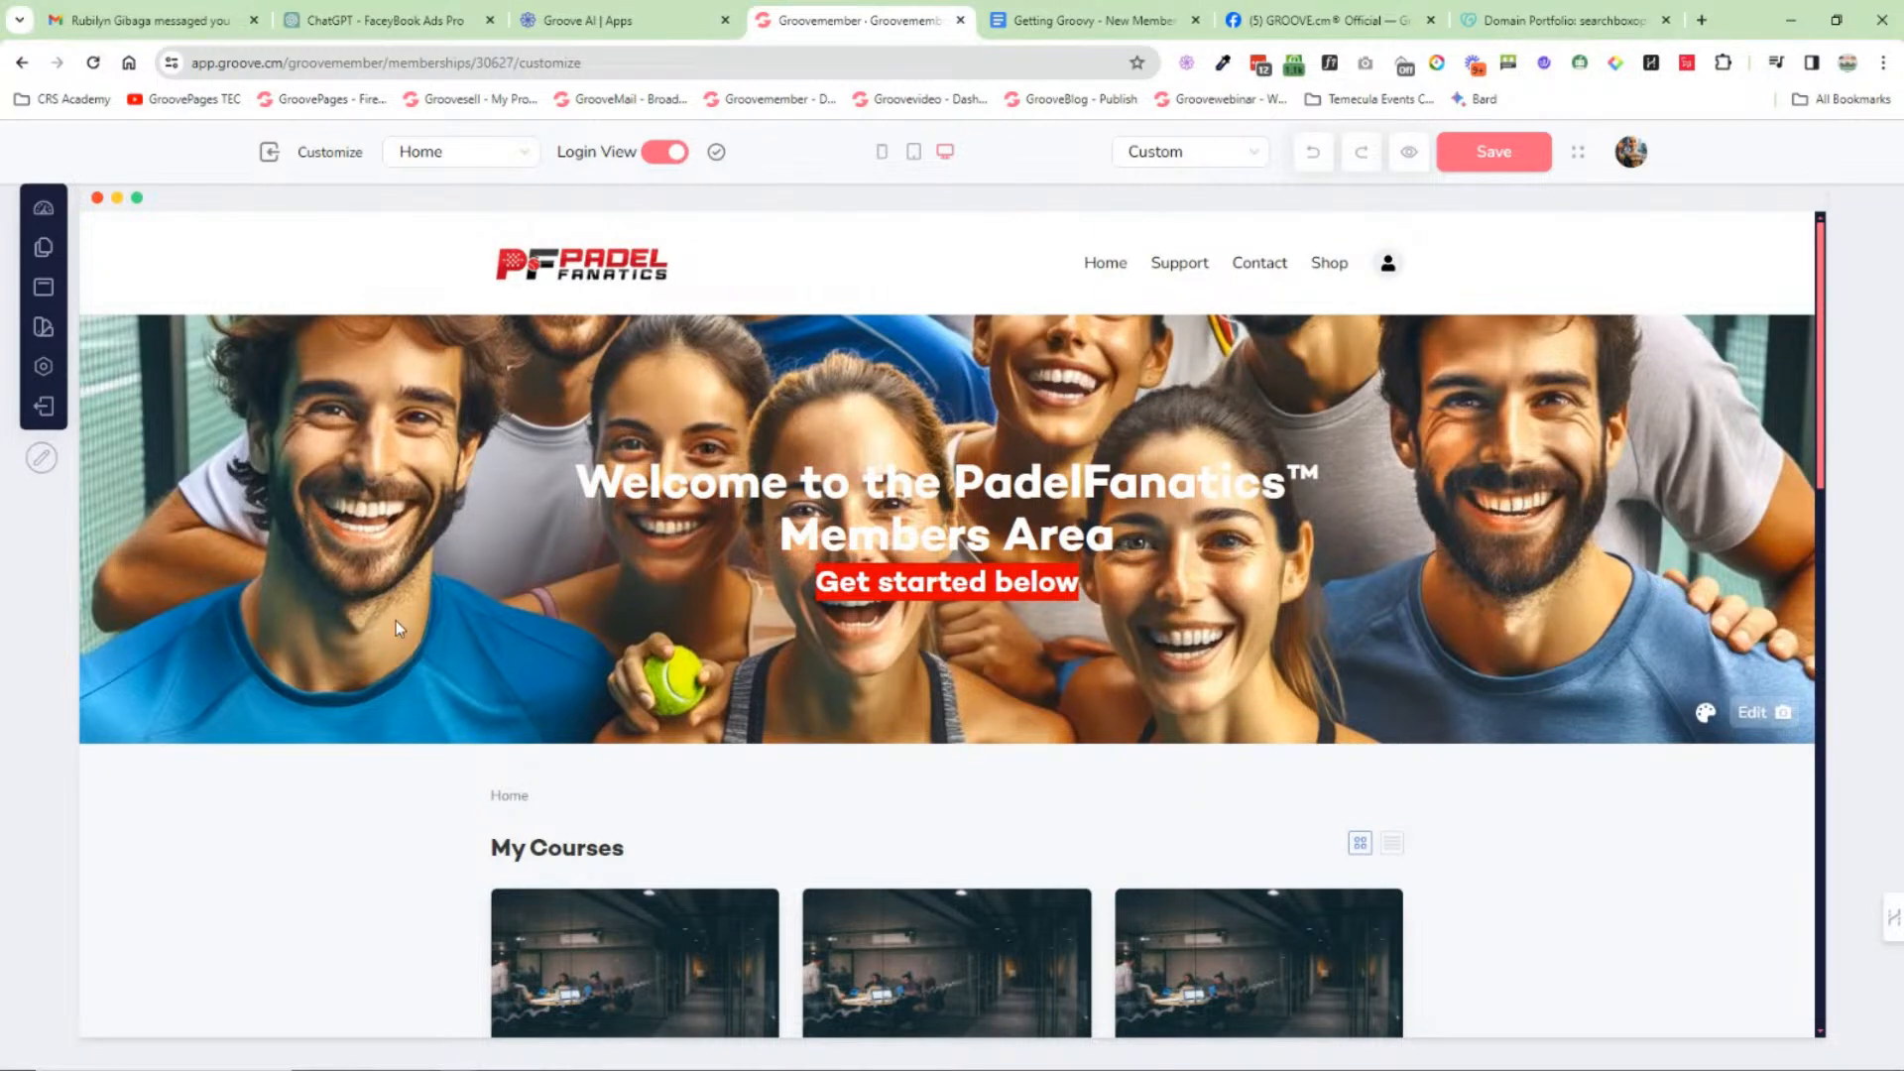
scroll(286, 647, "down", 10)
scroll(286, 647, "down", 5)
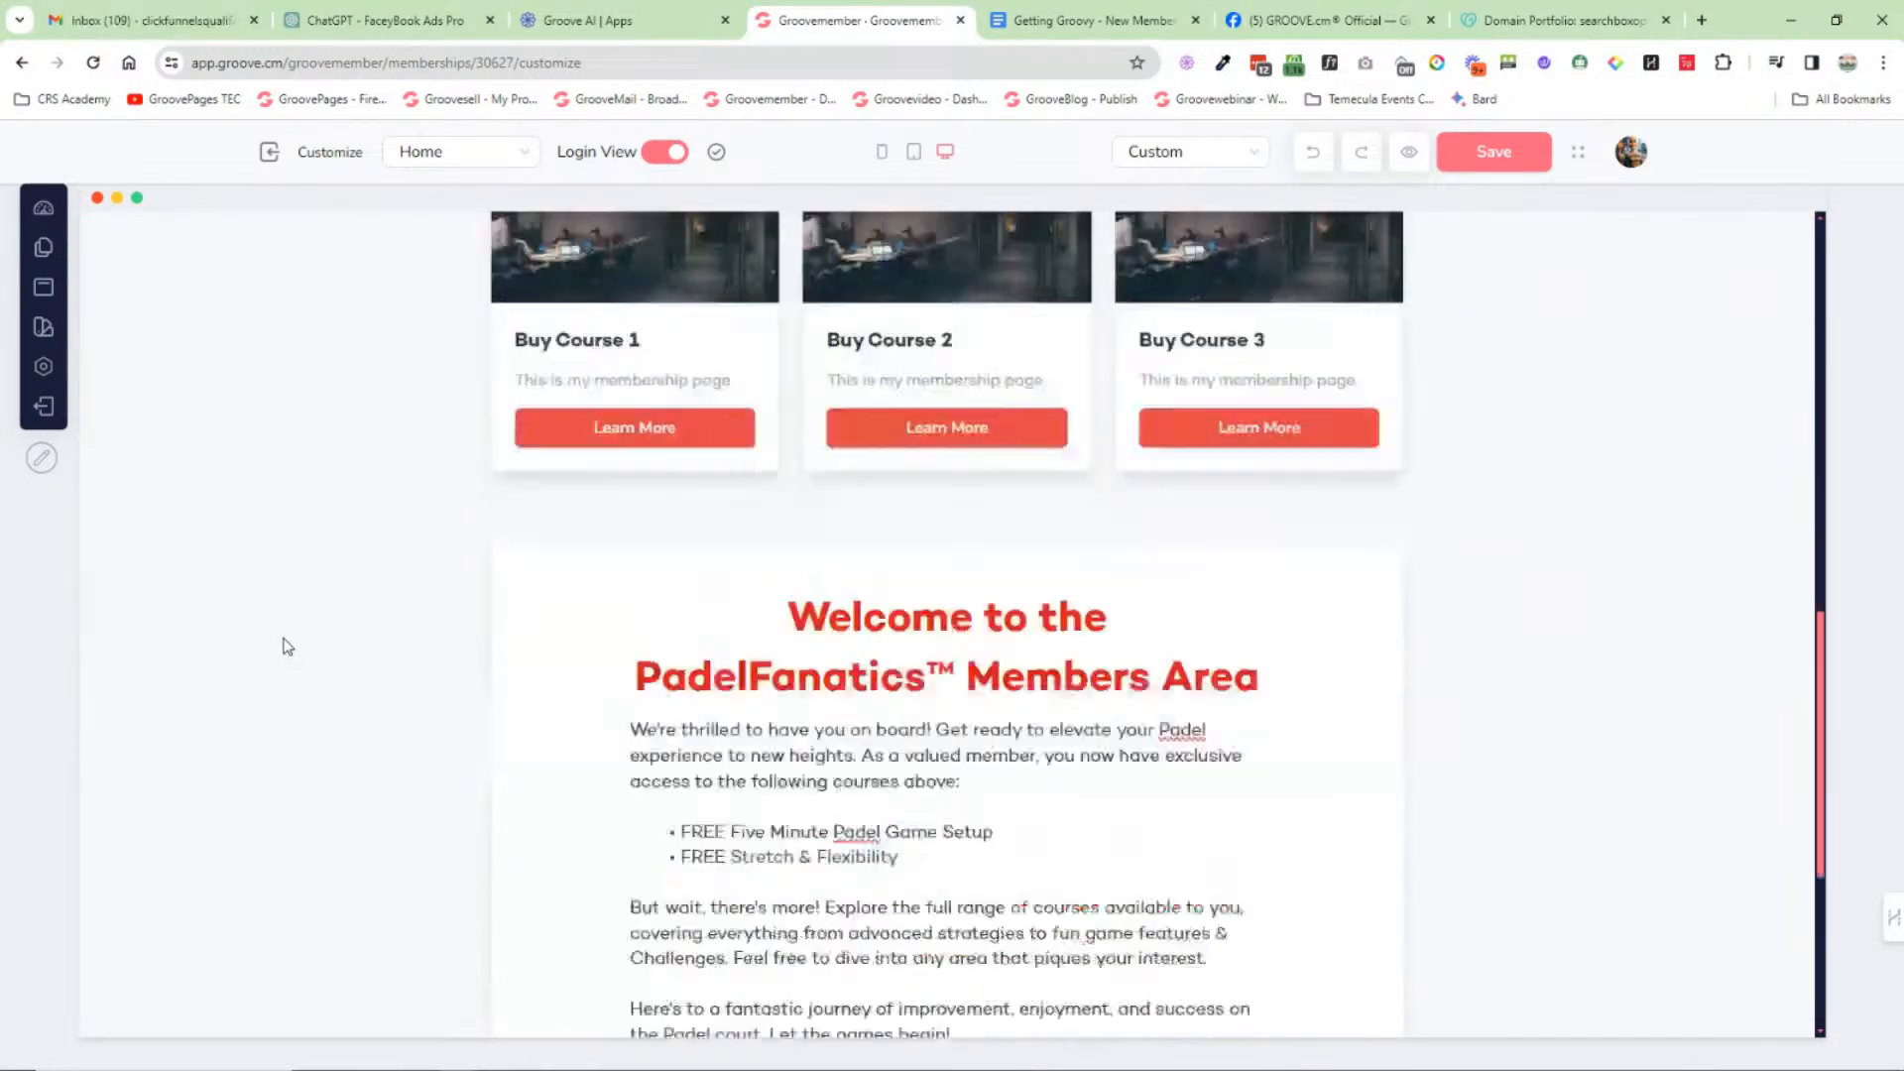
scroll(686, 599, "up", 15)
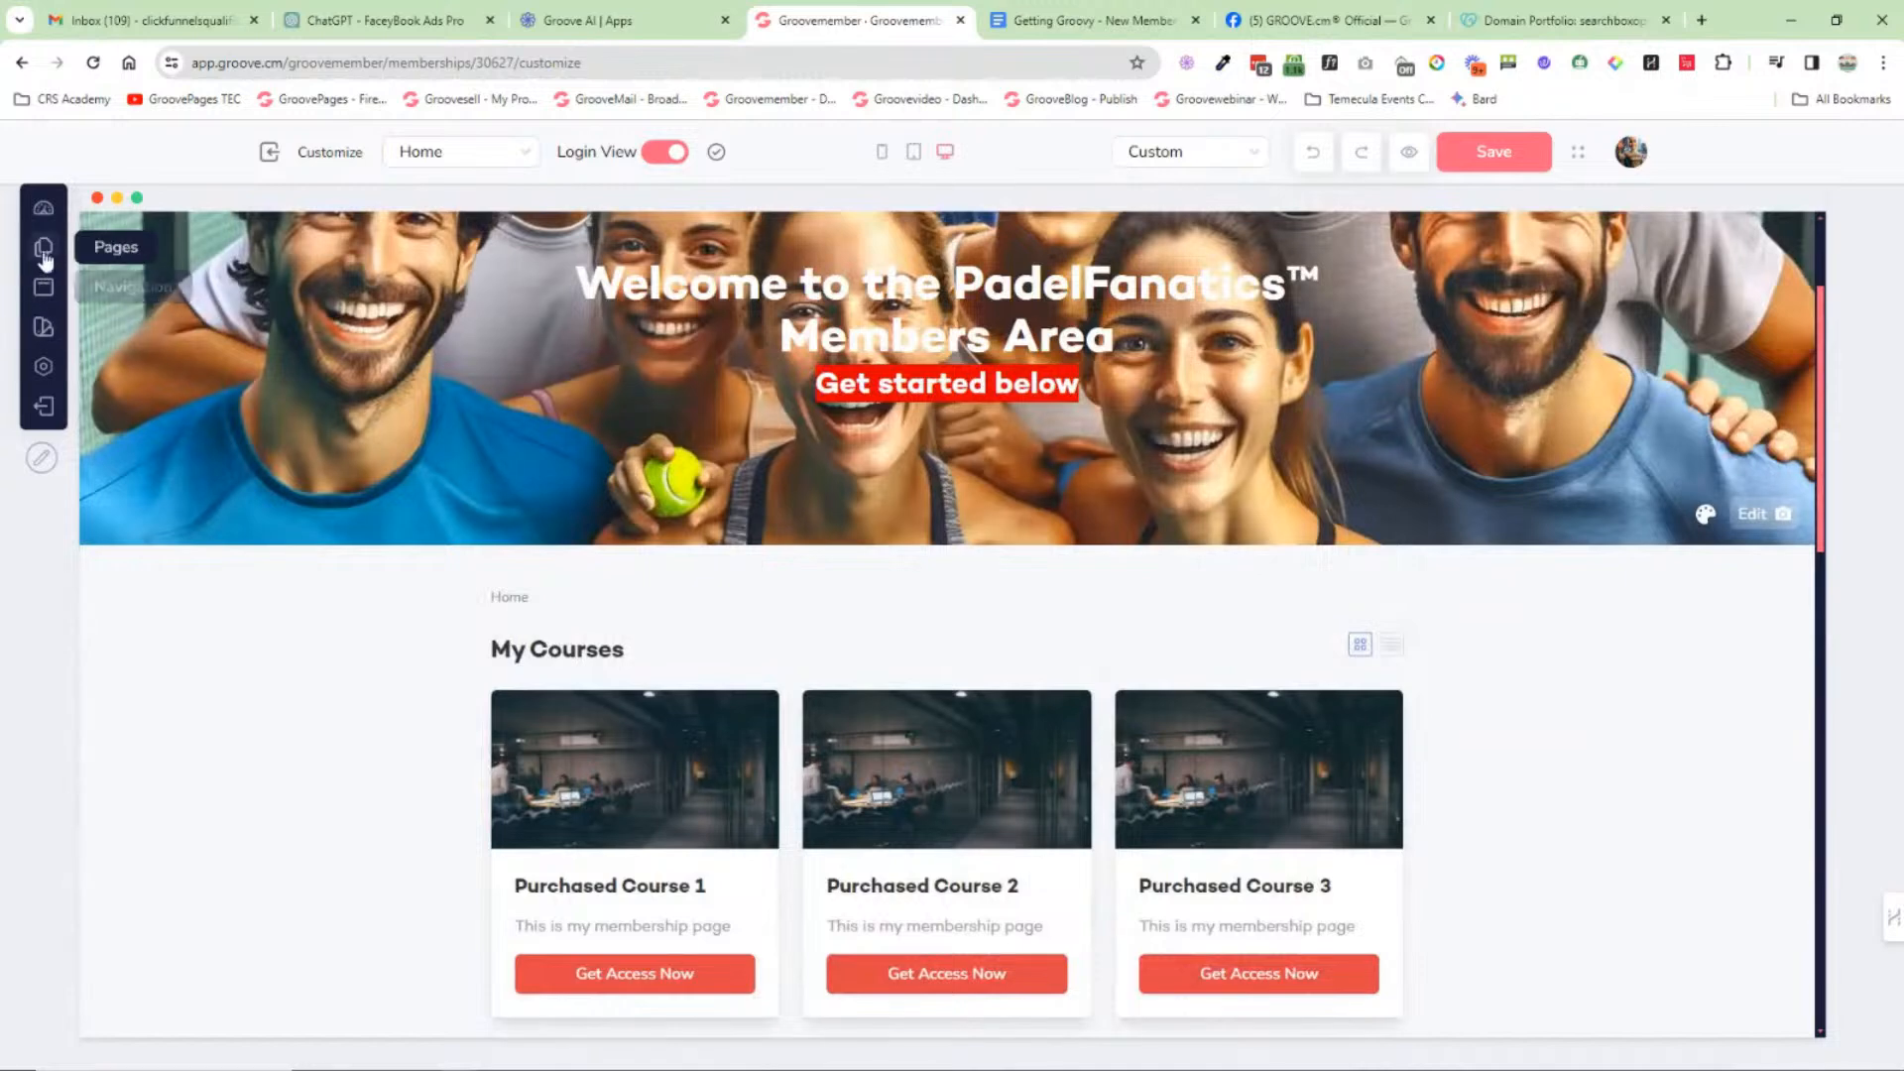
Step: View the membership site's list of pages and its header navigation settings
left_click(44, 256)
scroll(795, 402, "up", 2)
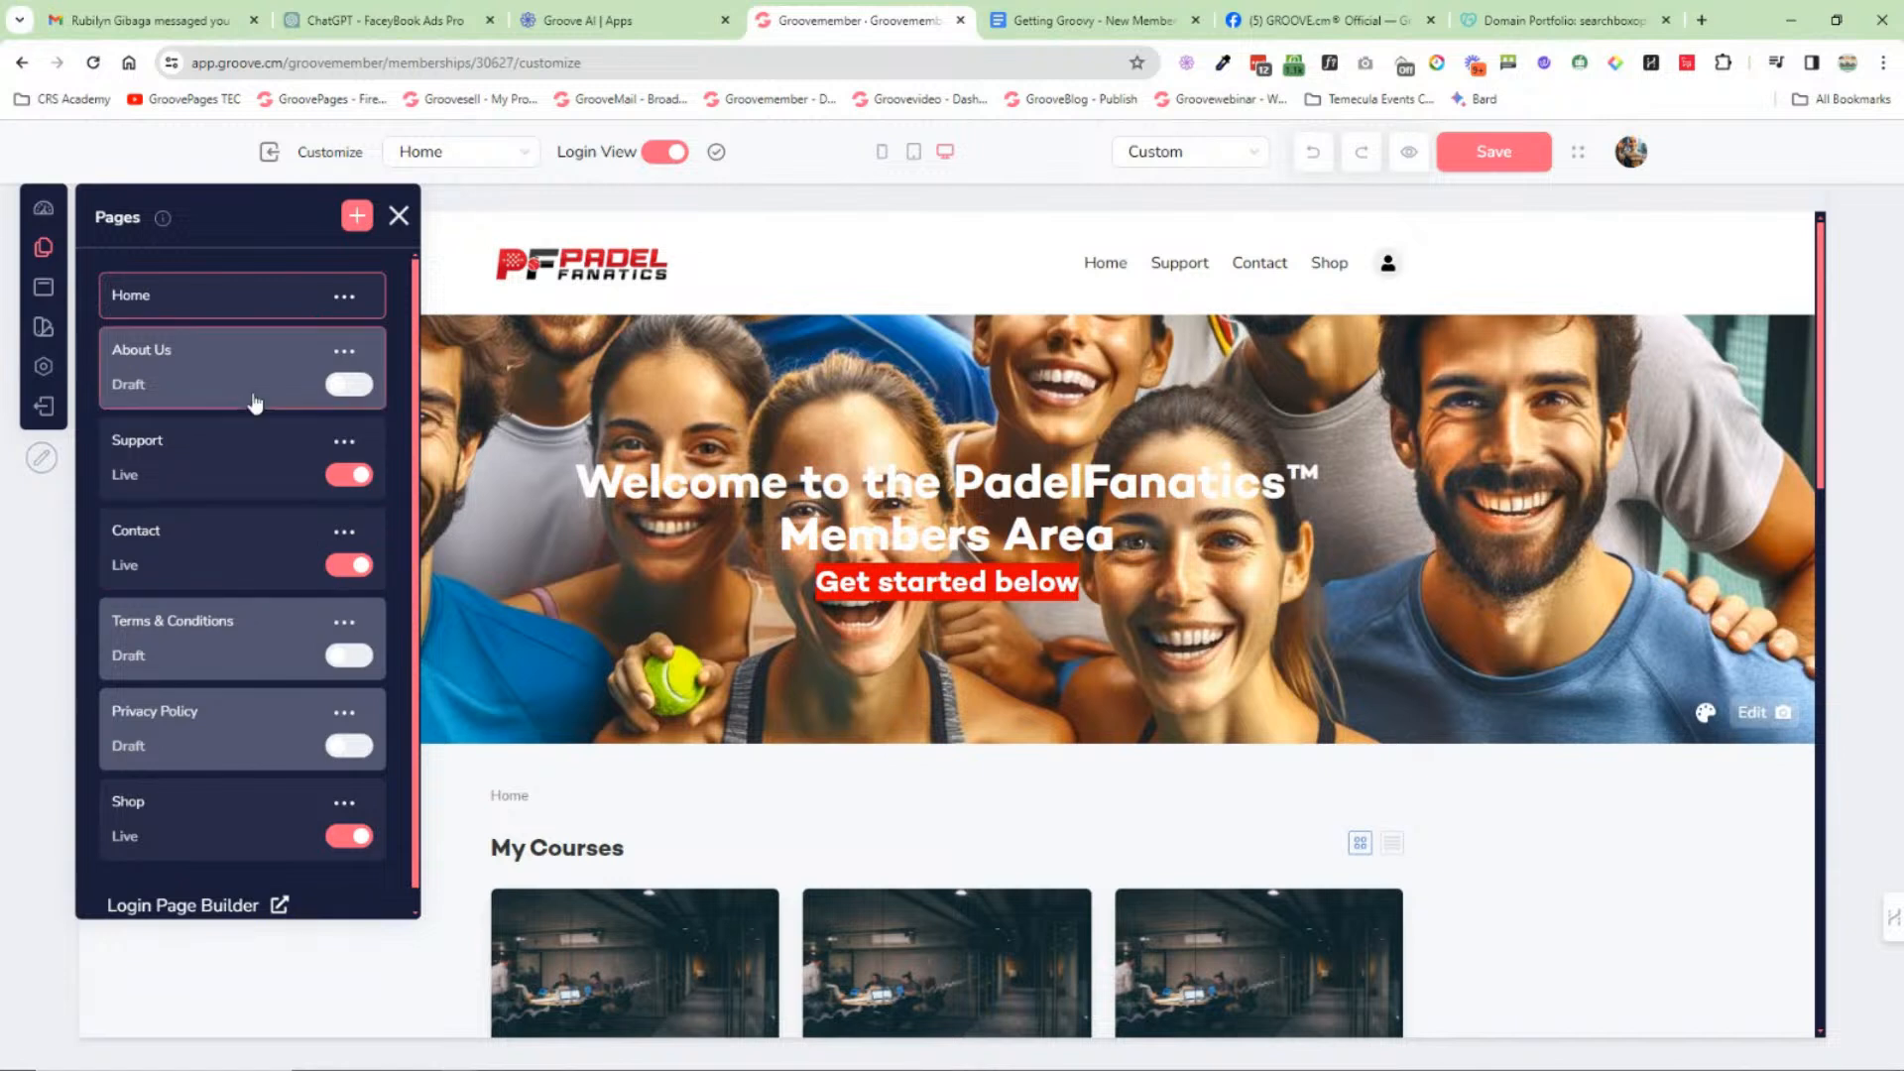
left_click(40, 288)
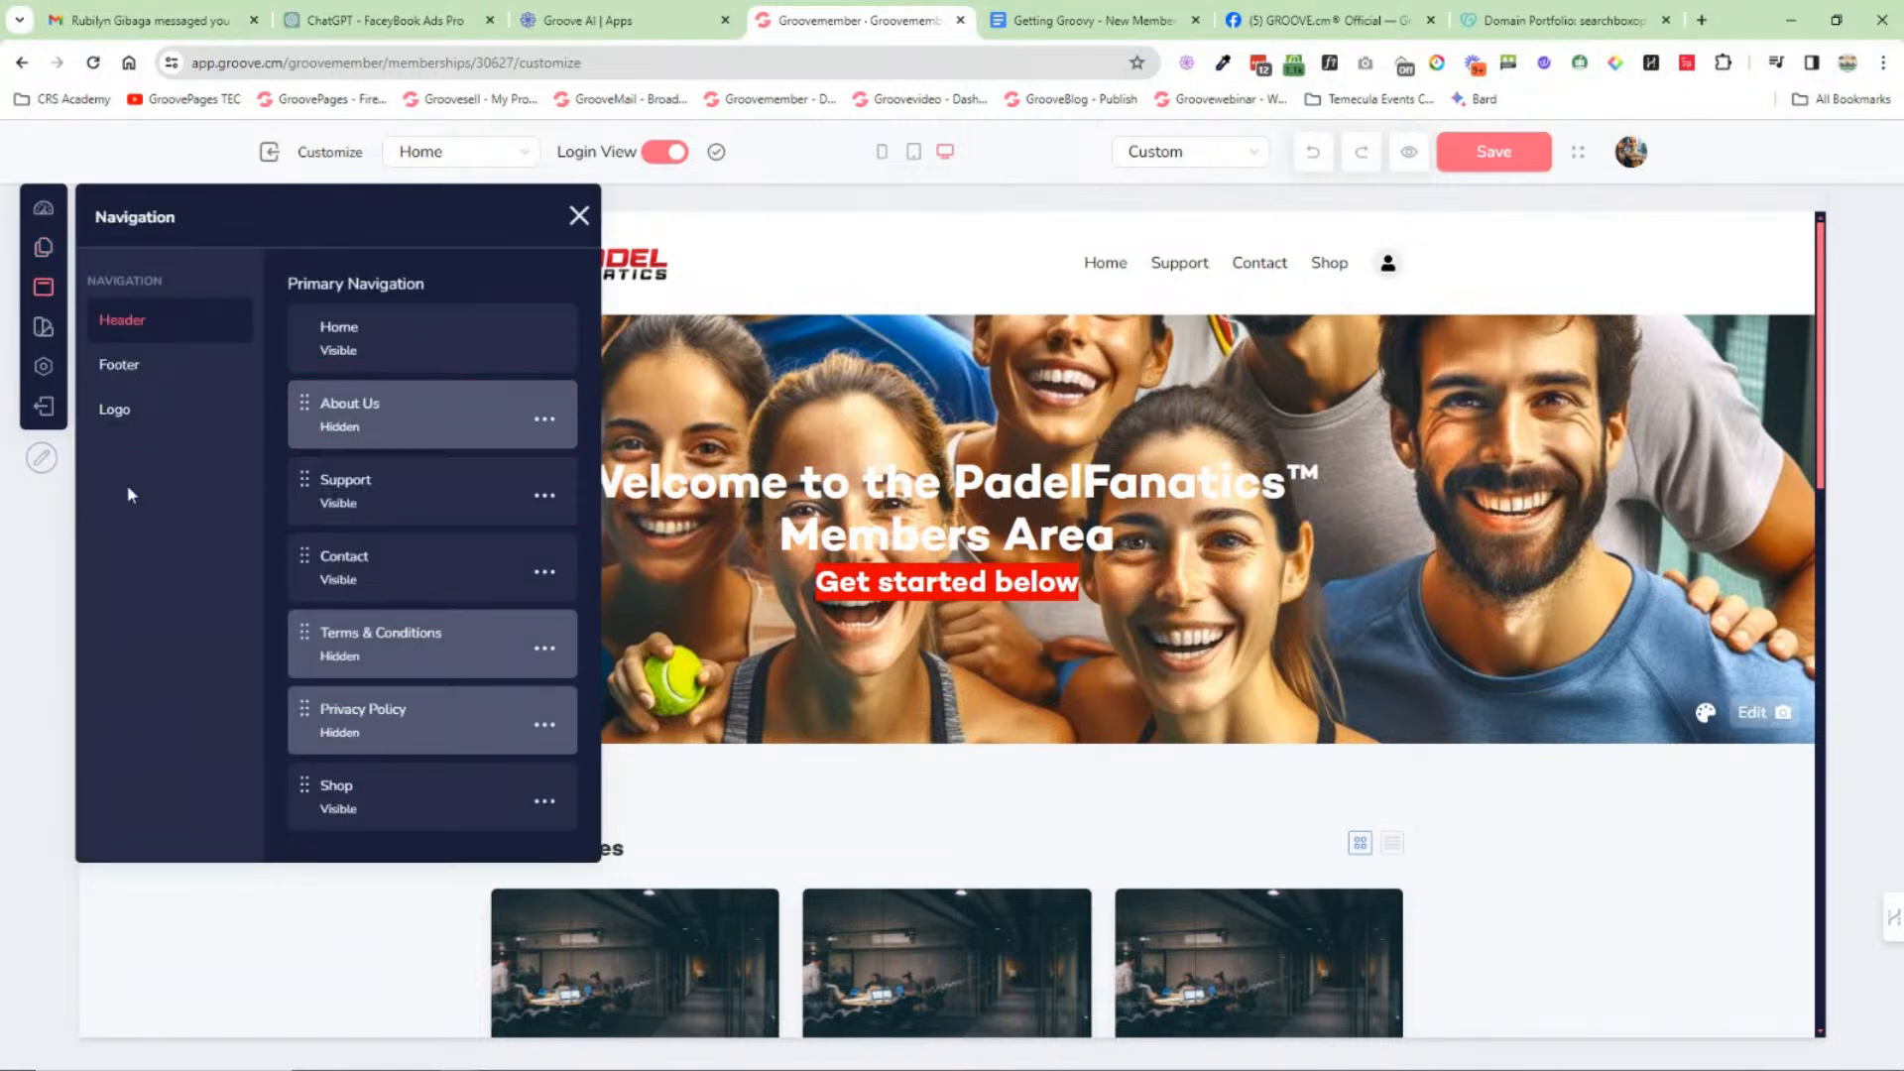
Step: Look through the membership site's footer navigation, logo, template layout and label settings
left_click(116, 369)
left_click(116, 409)
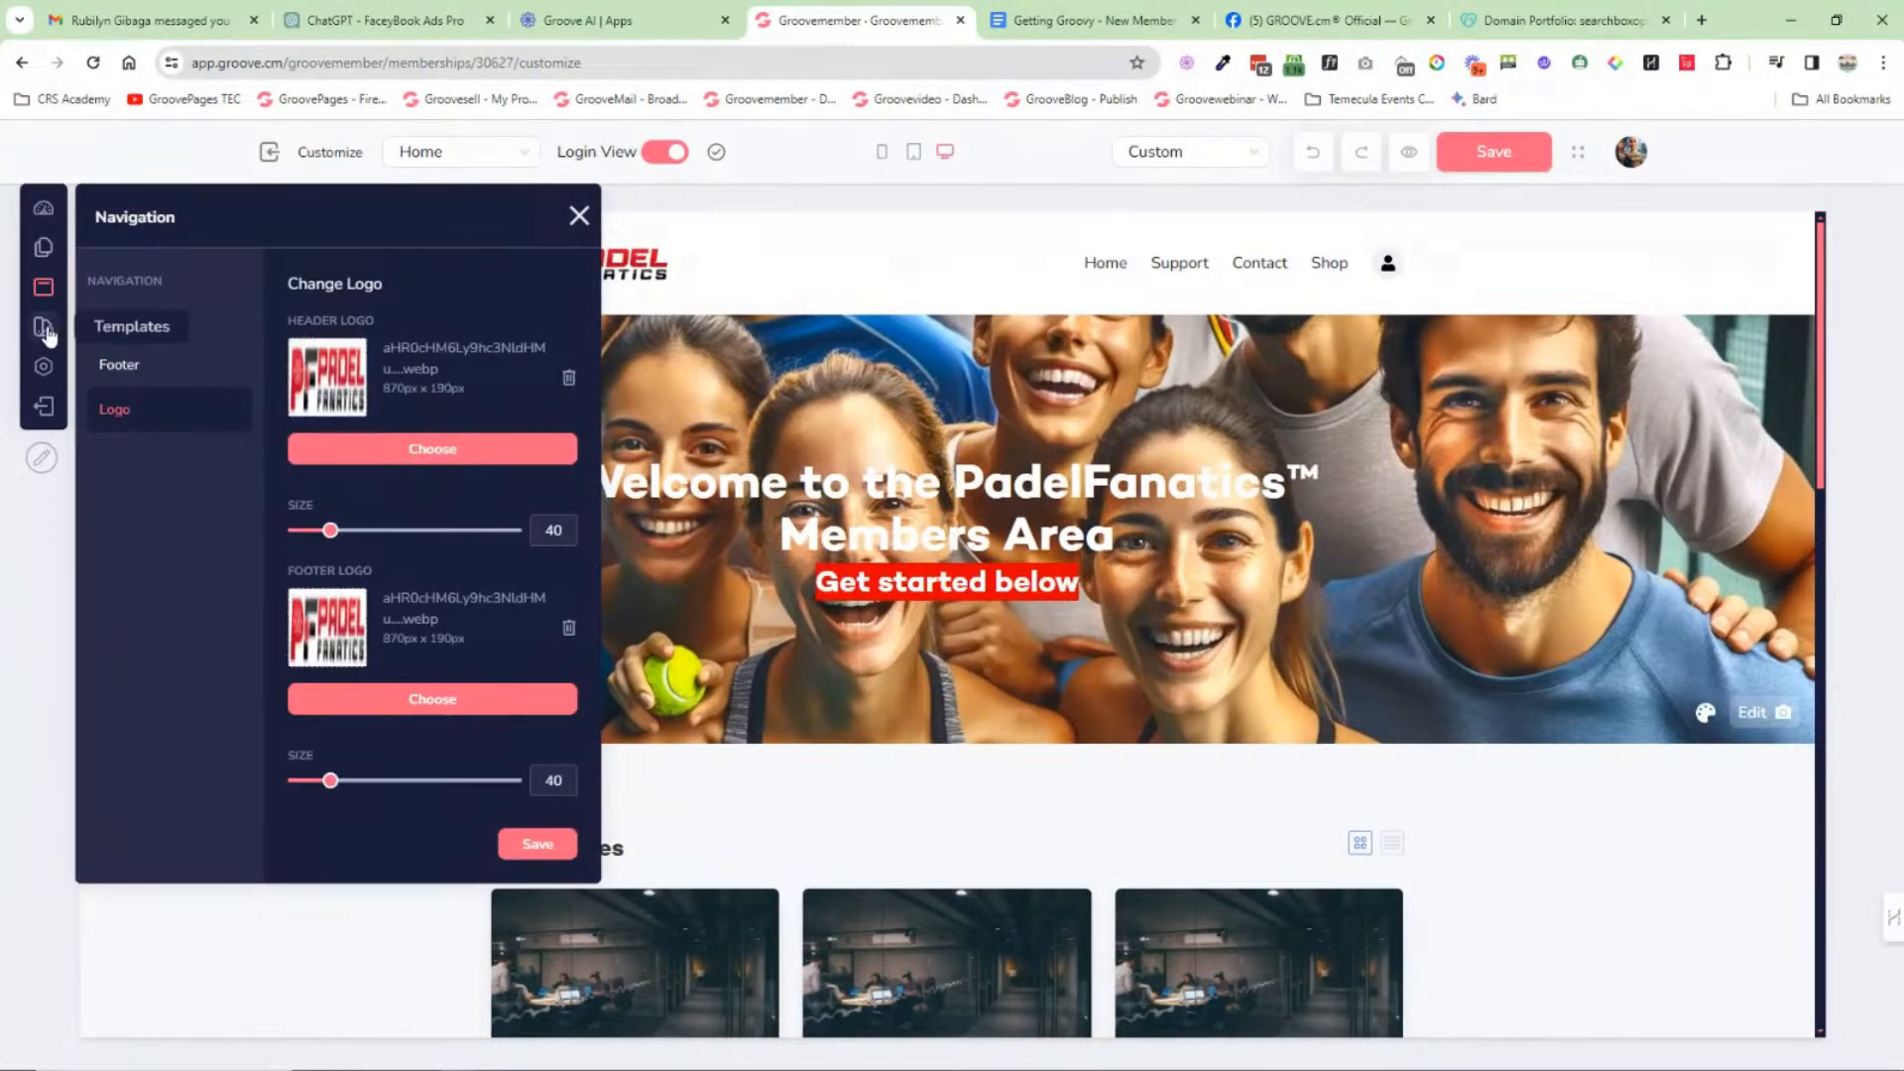
left_click(46, 329)
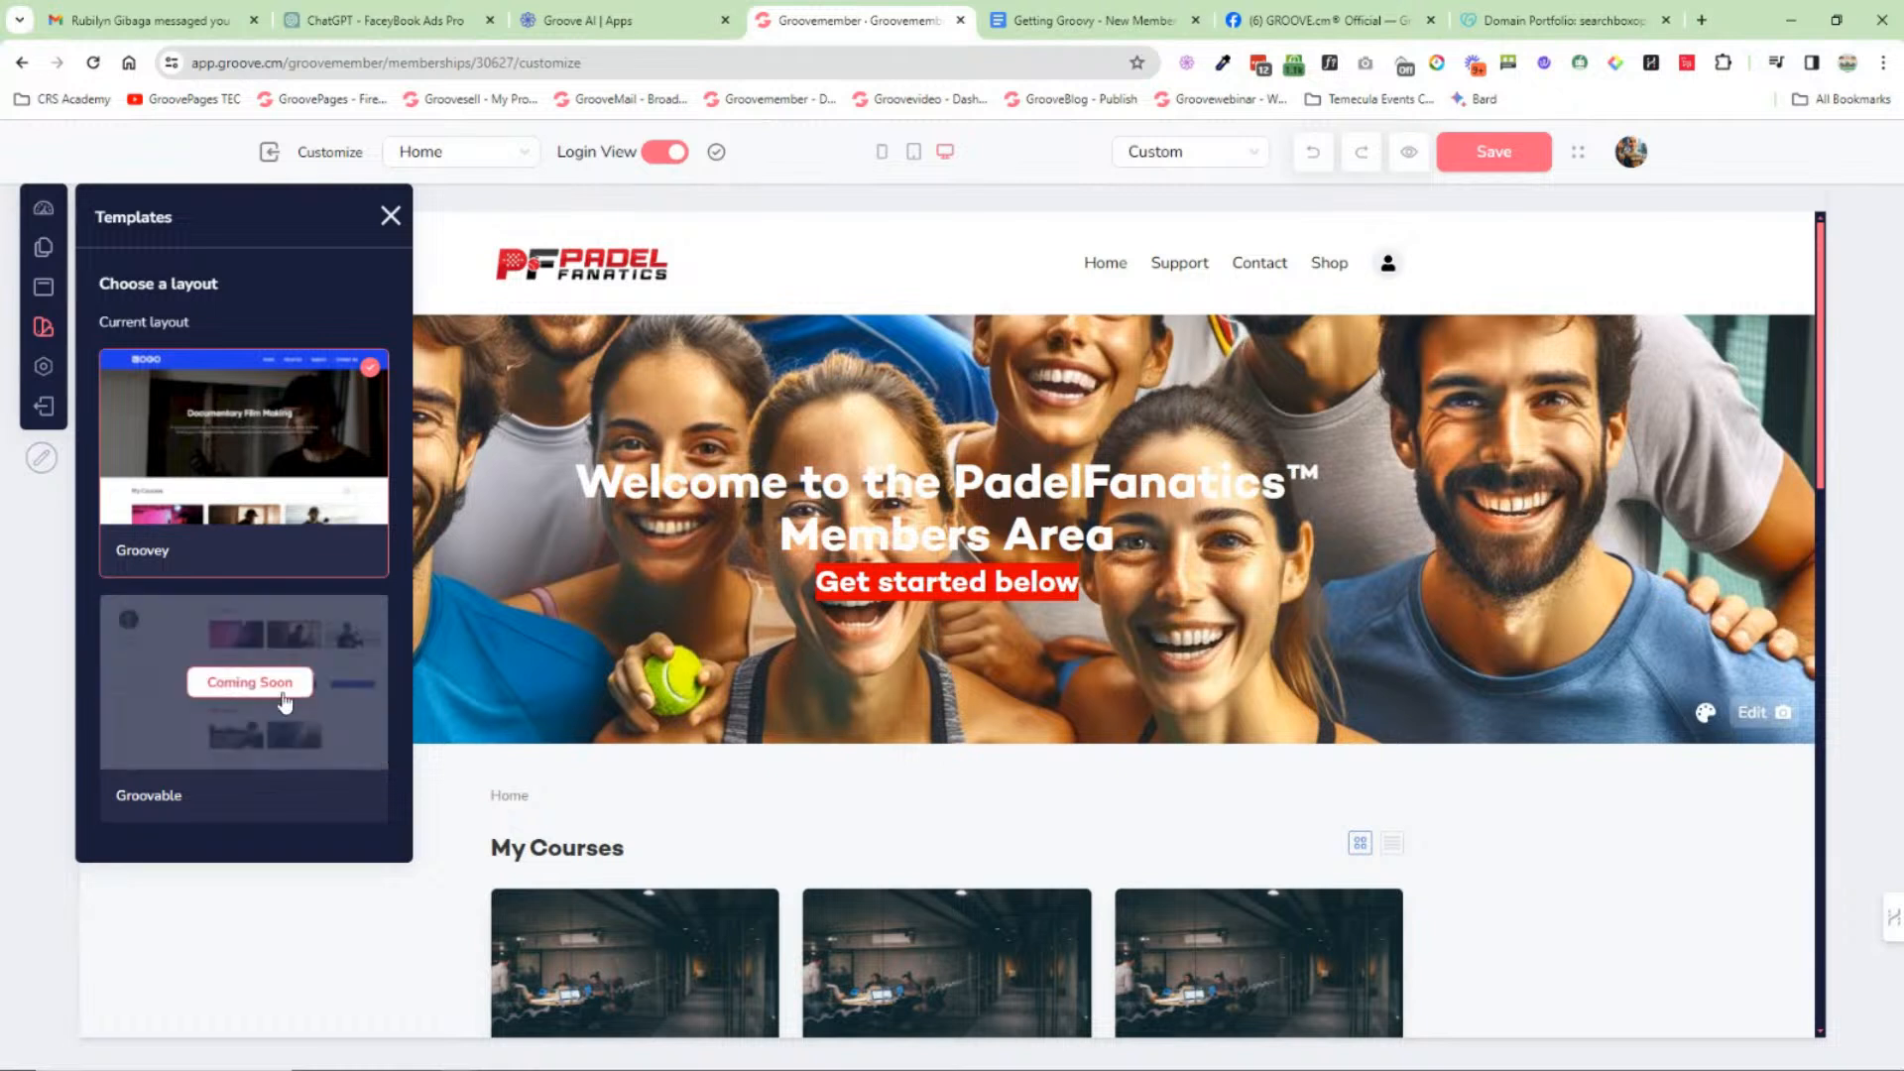
left_click(40, 369)
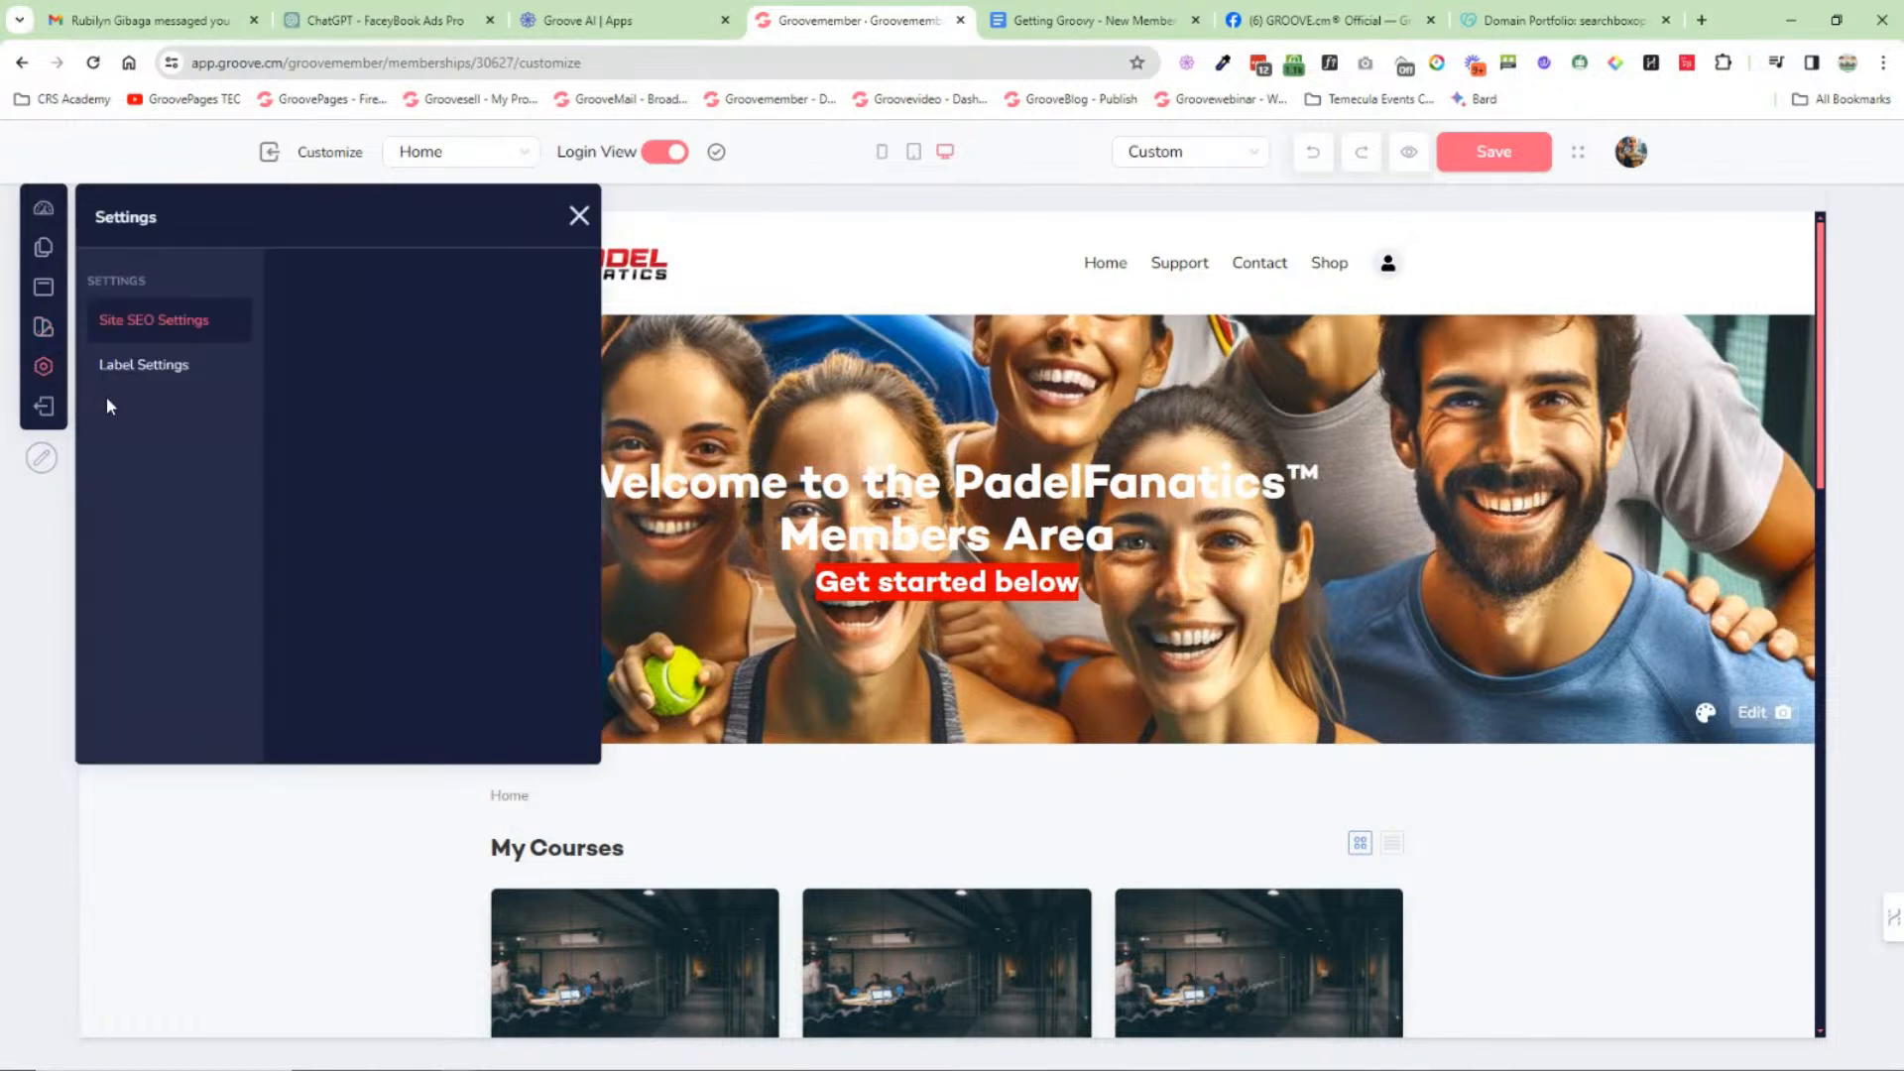
left_click(145, 366)
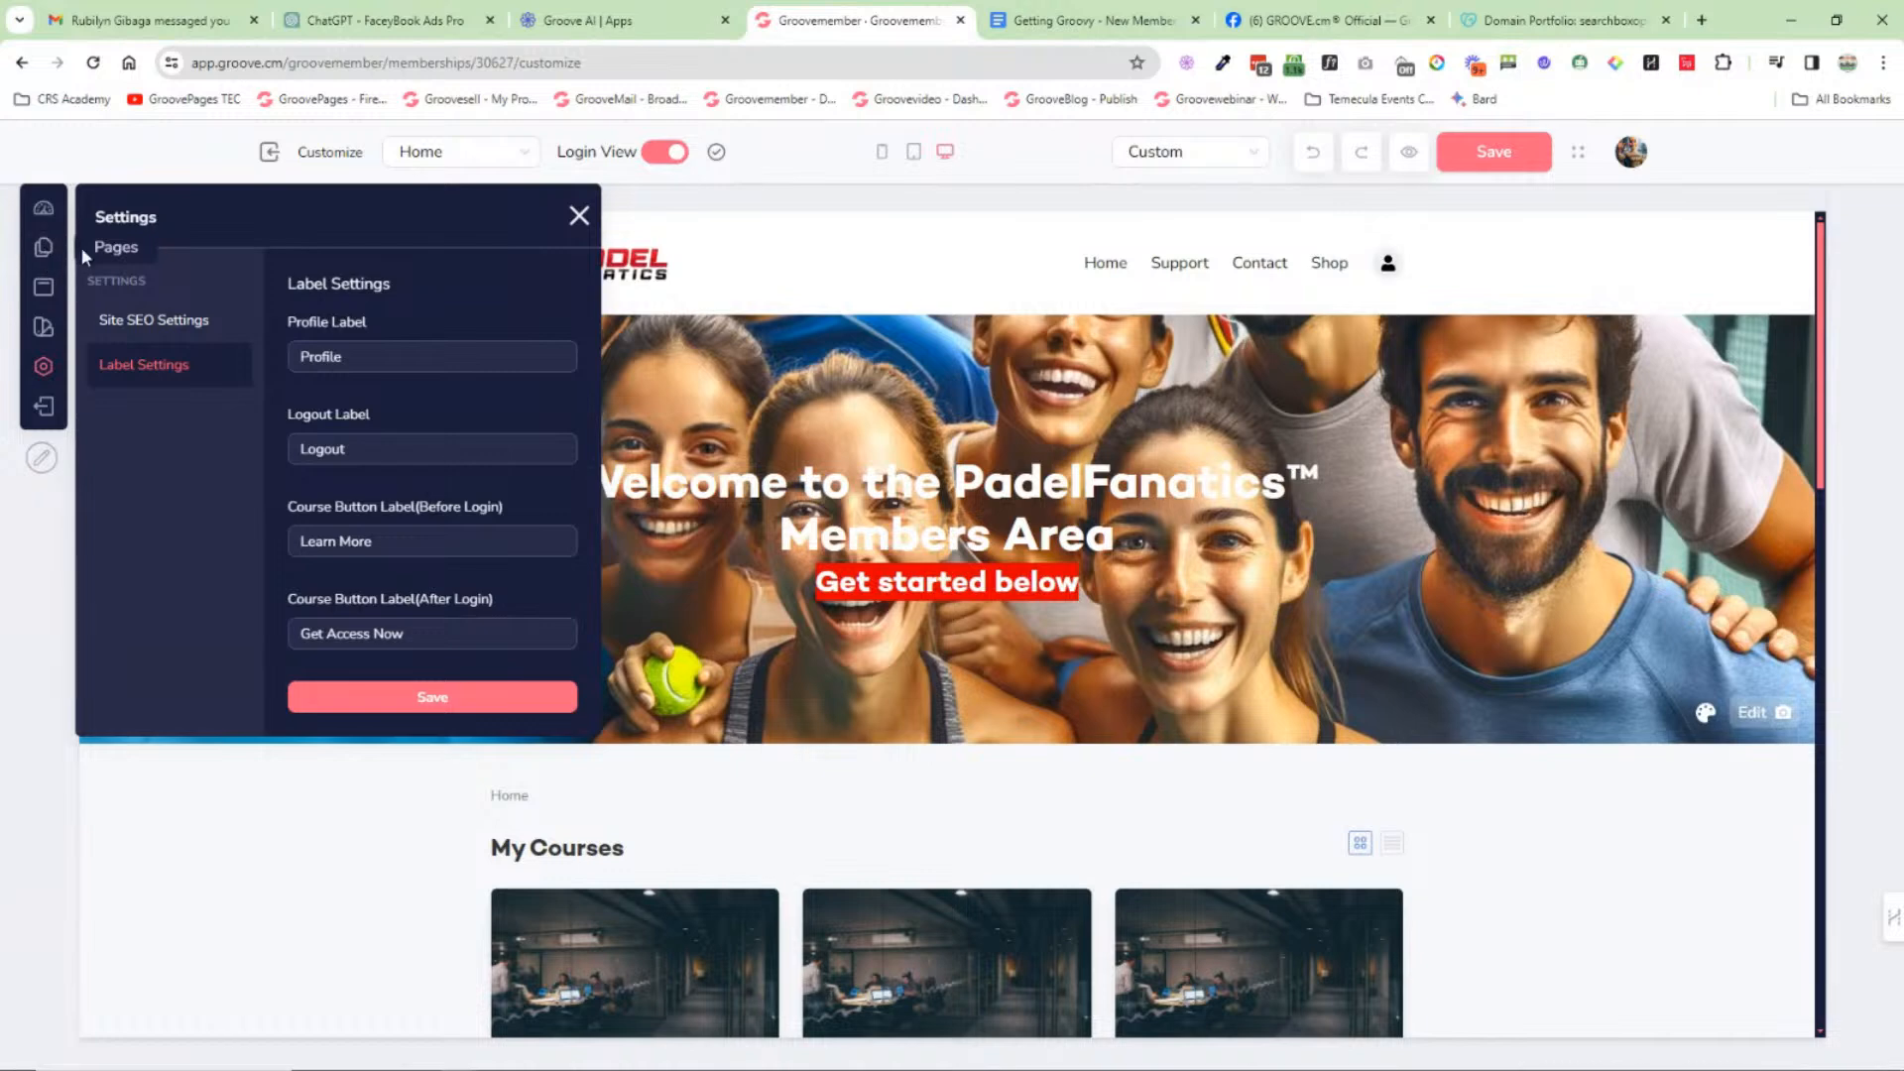
Step: Leave the site customizer, view the courses inside the PadelFanatics membership, and return to the memberships list
left_click(579, 215)
left_click(277, 162)
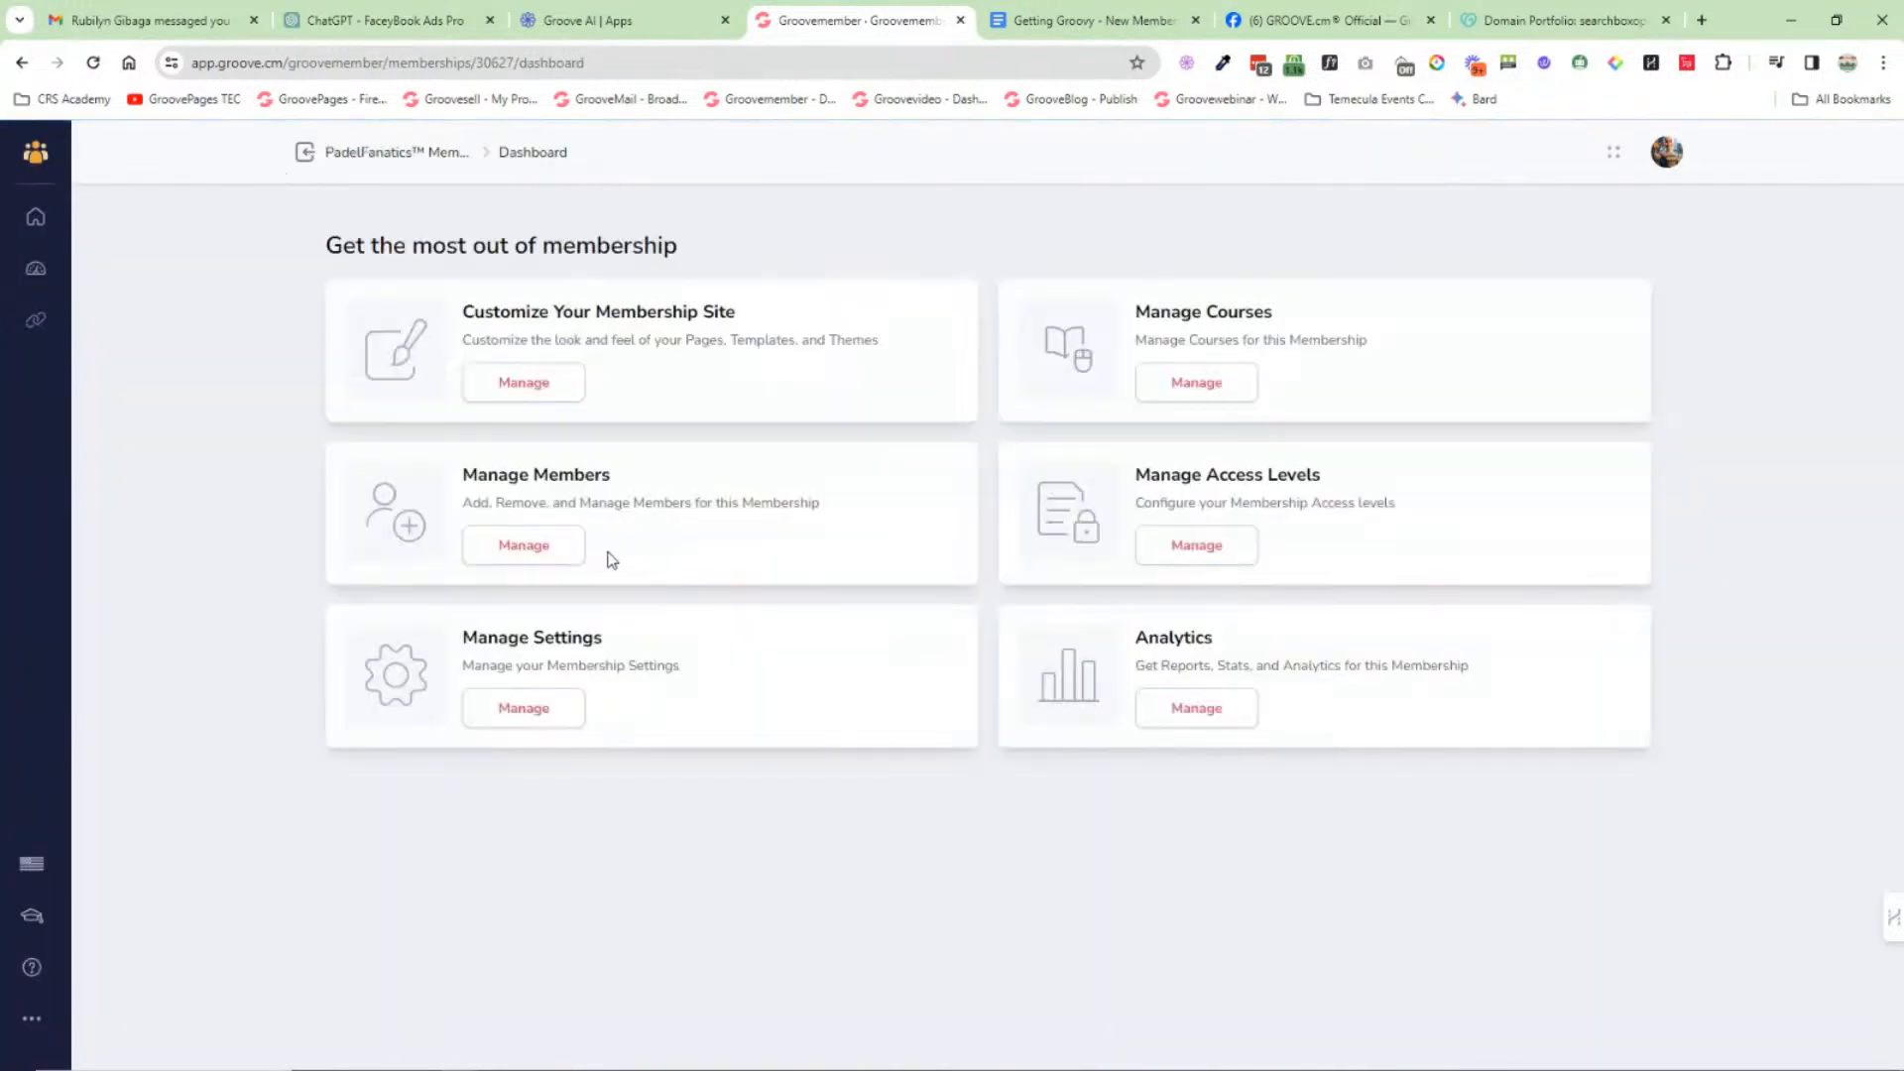
left_click(1201, 383)
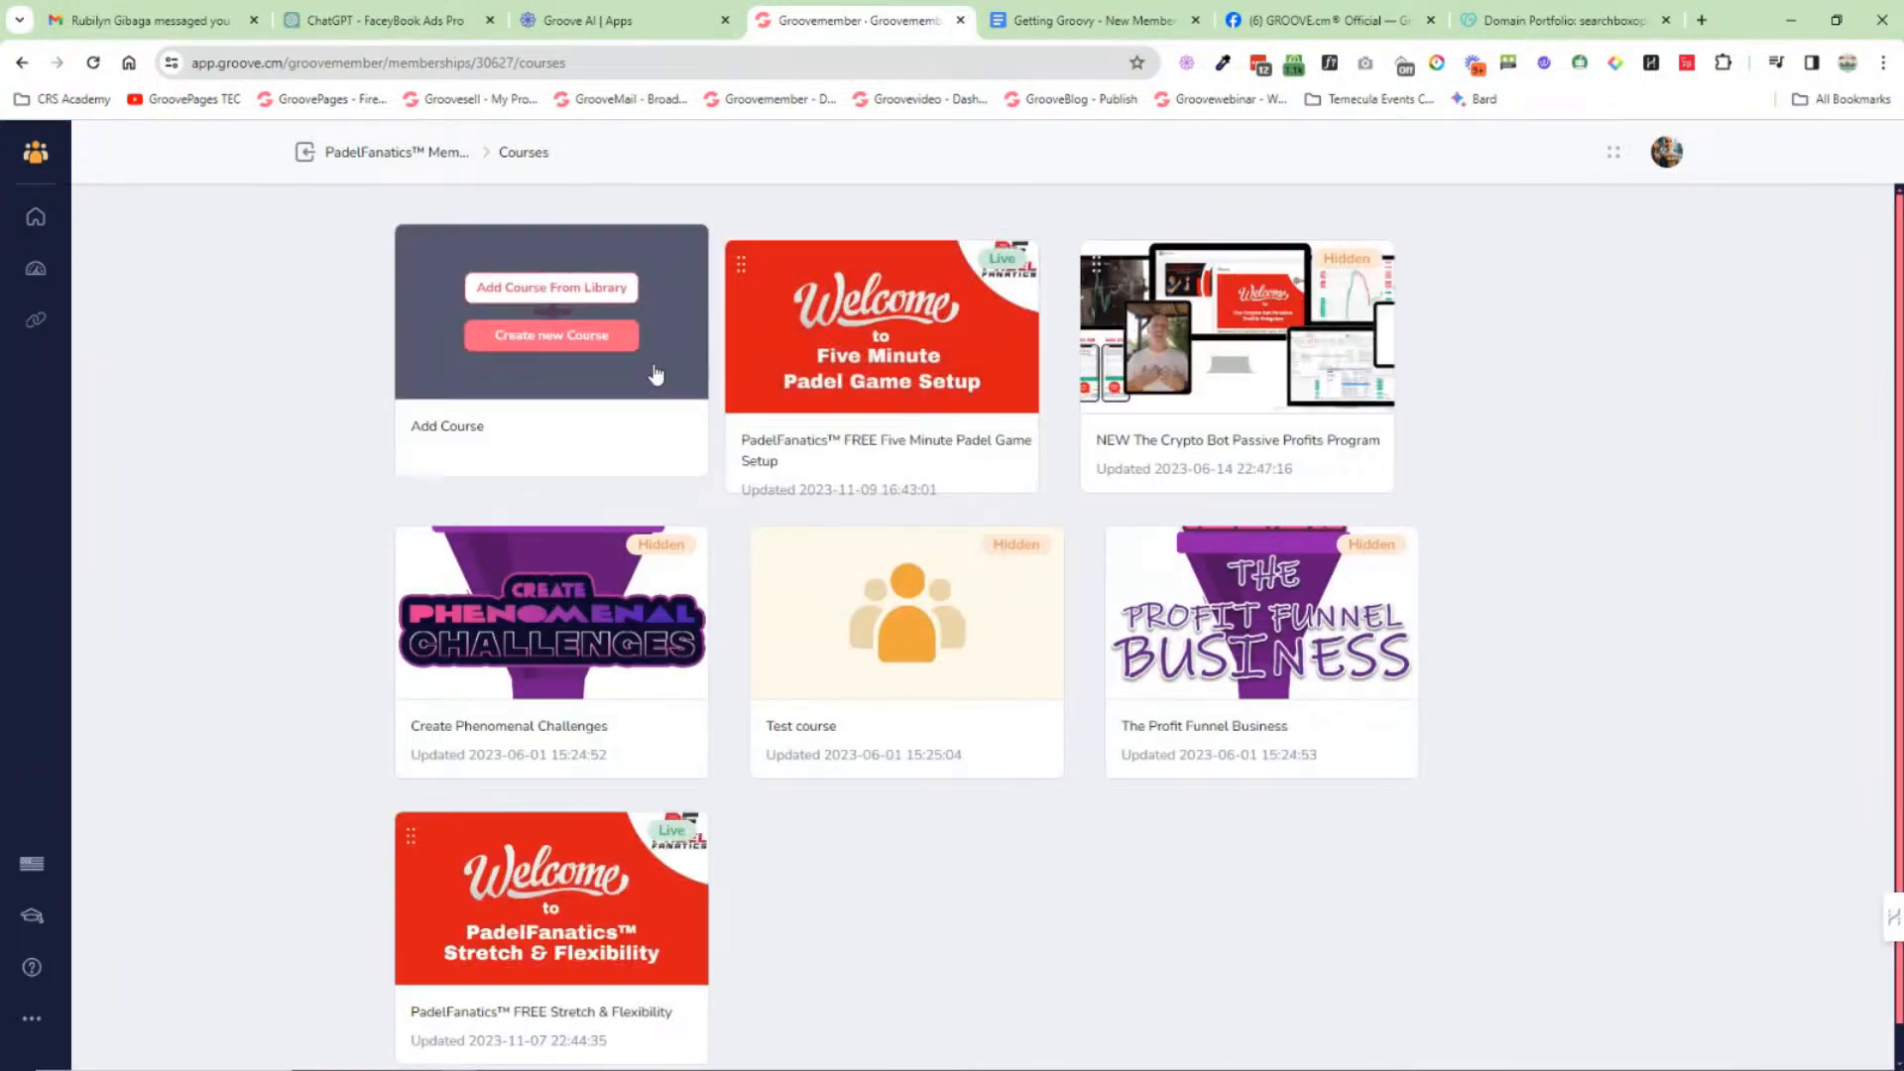
left_click(306, 158)
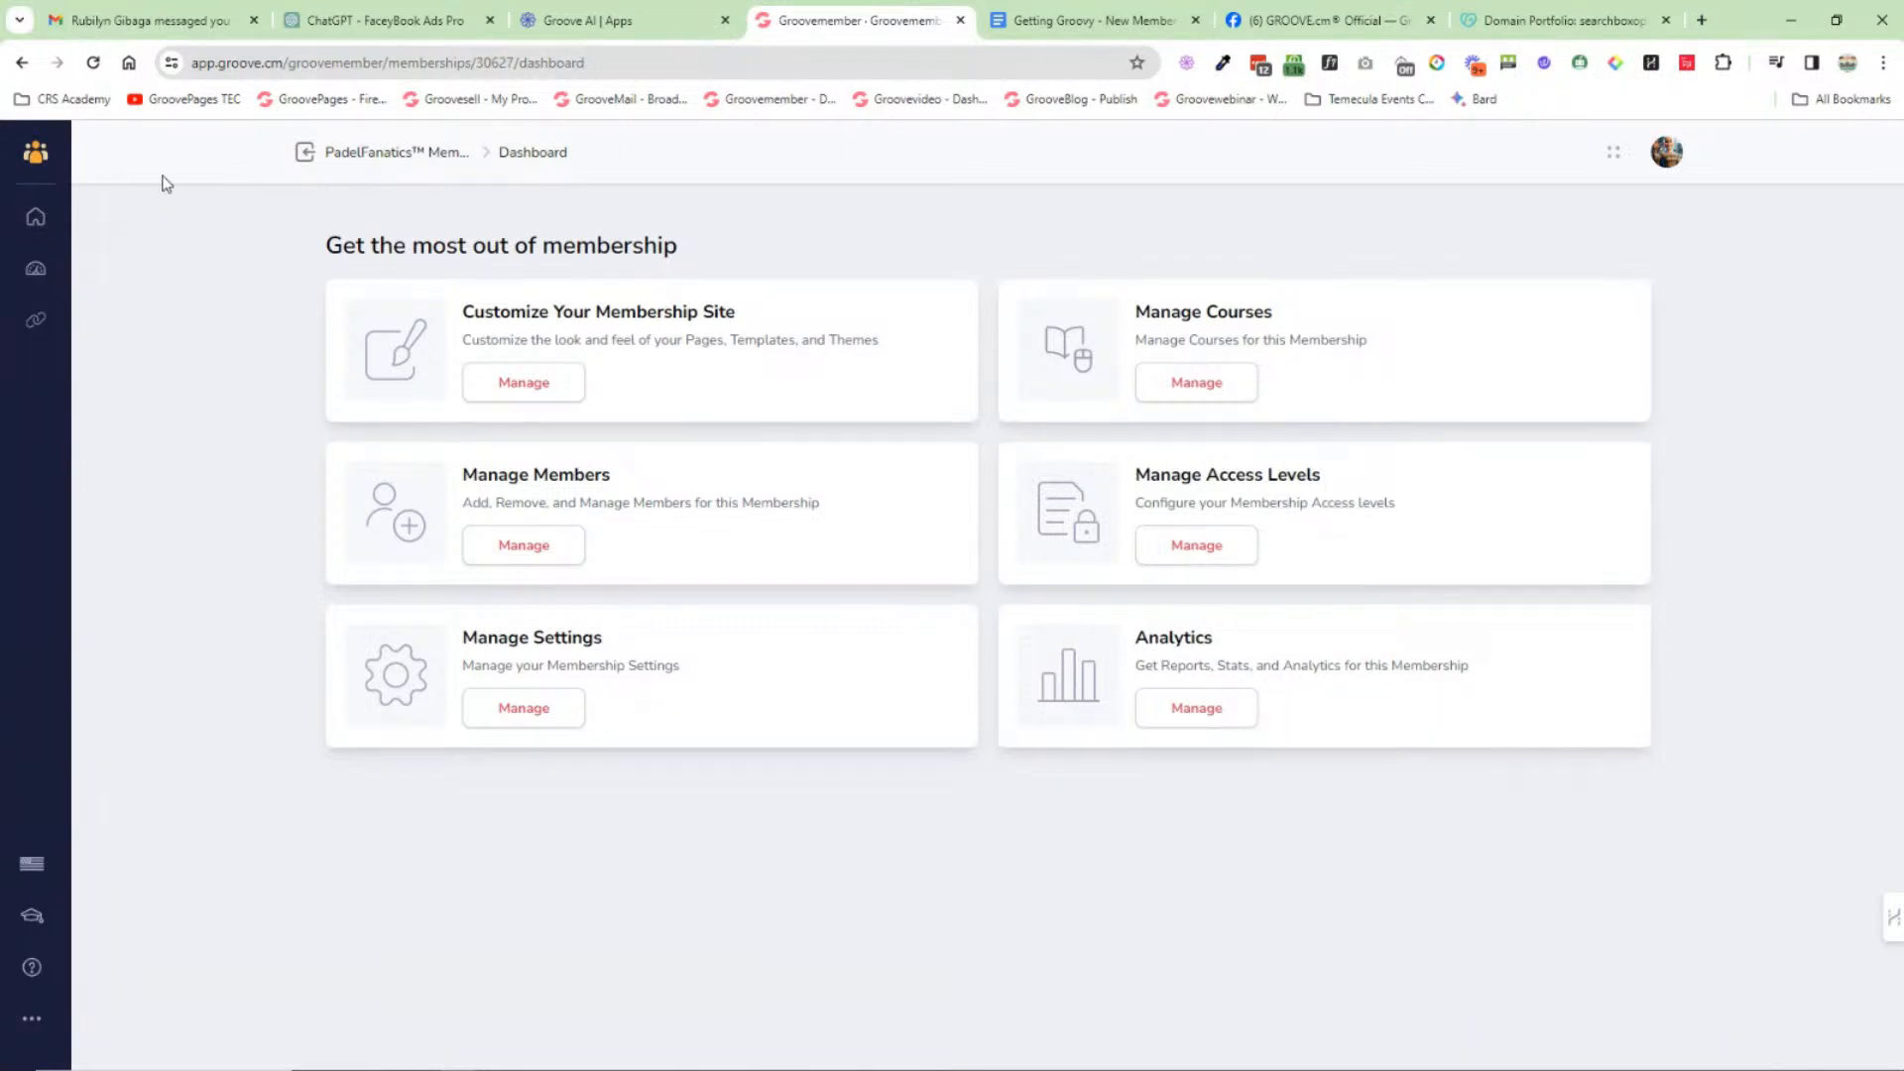
left_click(306, 154)
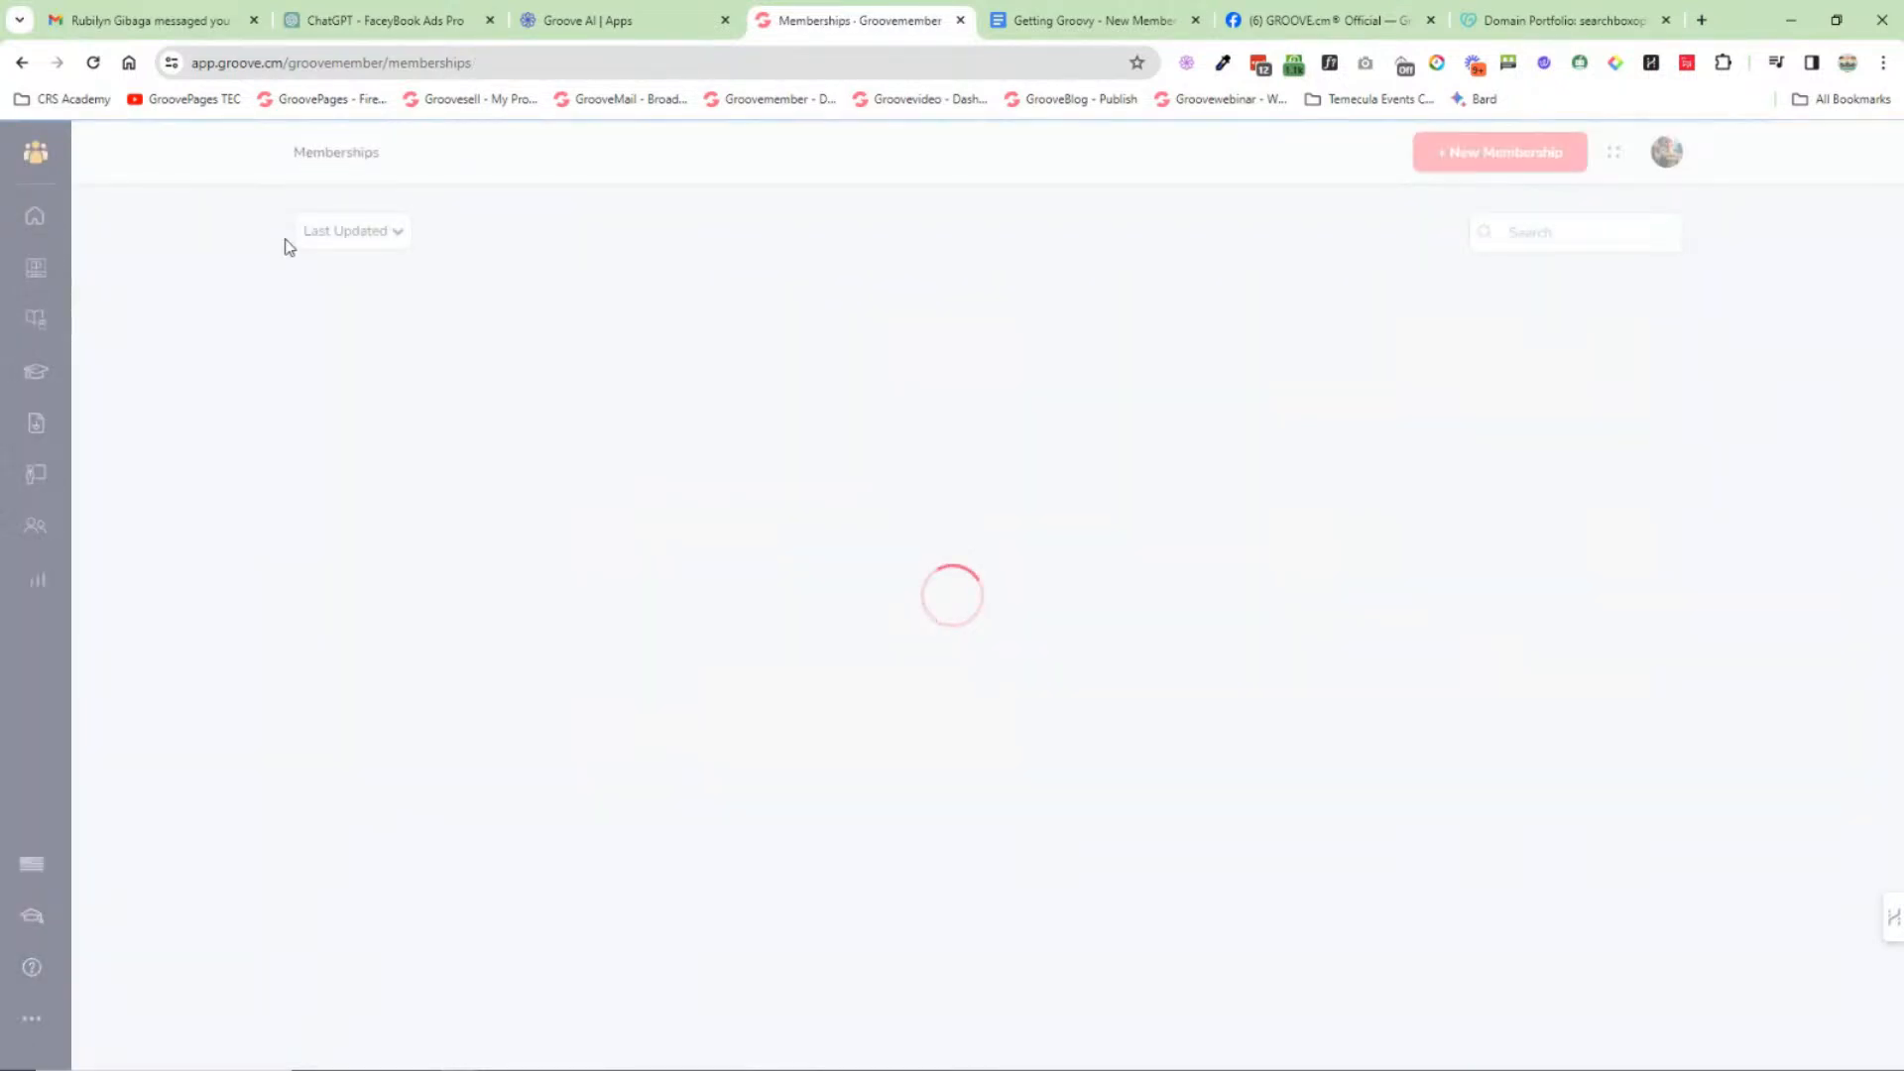
Step: Browse the full GrooveMember course library
left_click(35, 319)
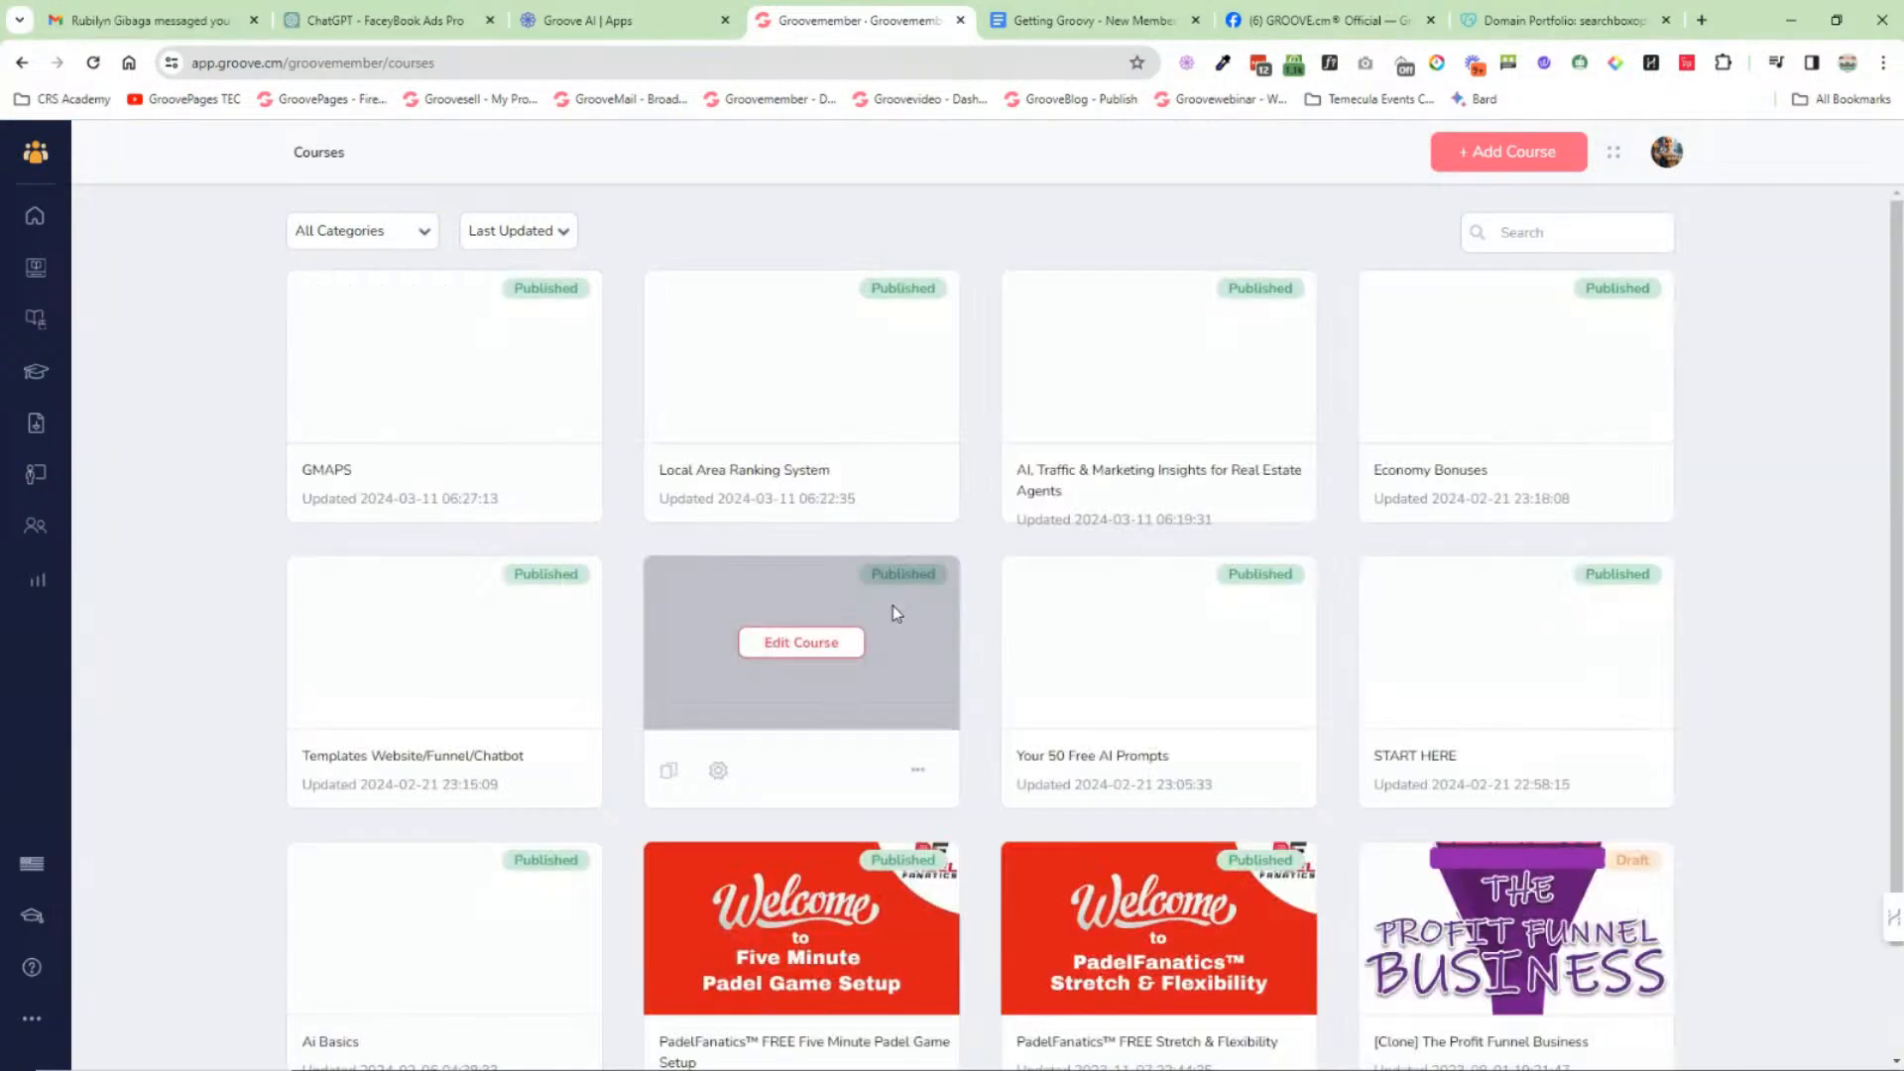
scroll(984, 543, "down", 3)
scroll(984, 544, "up", 2)
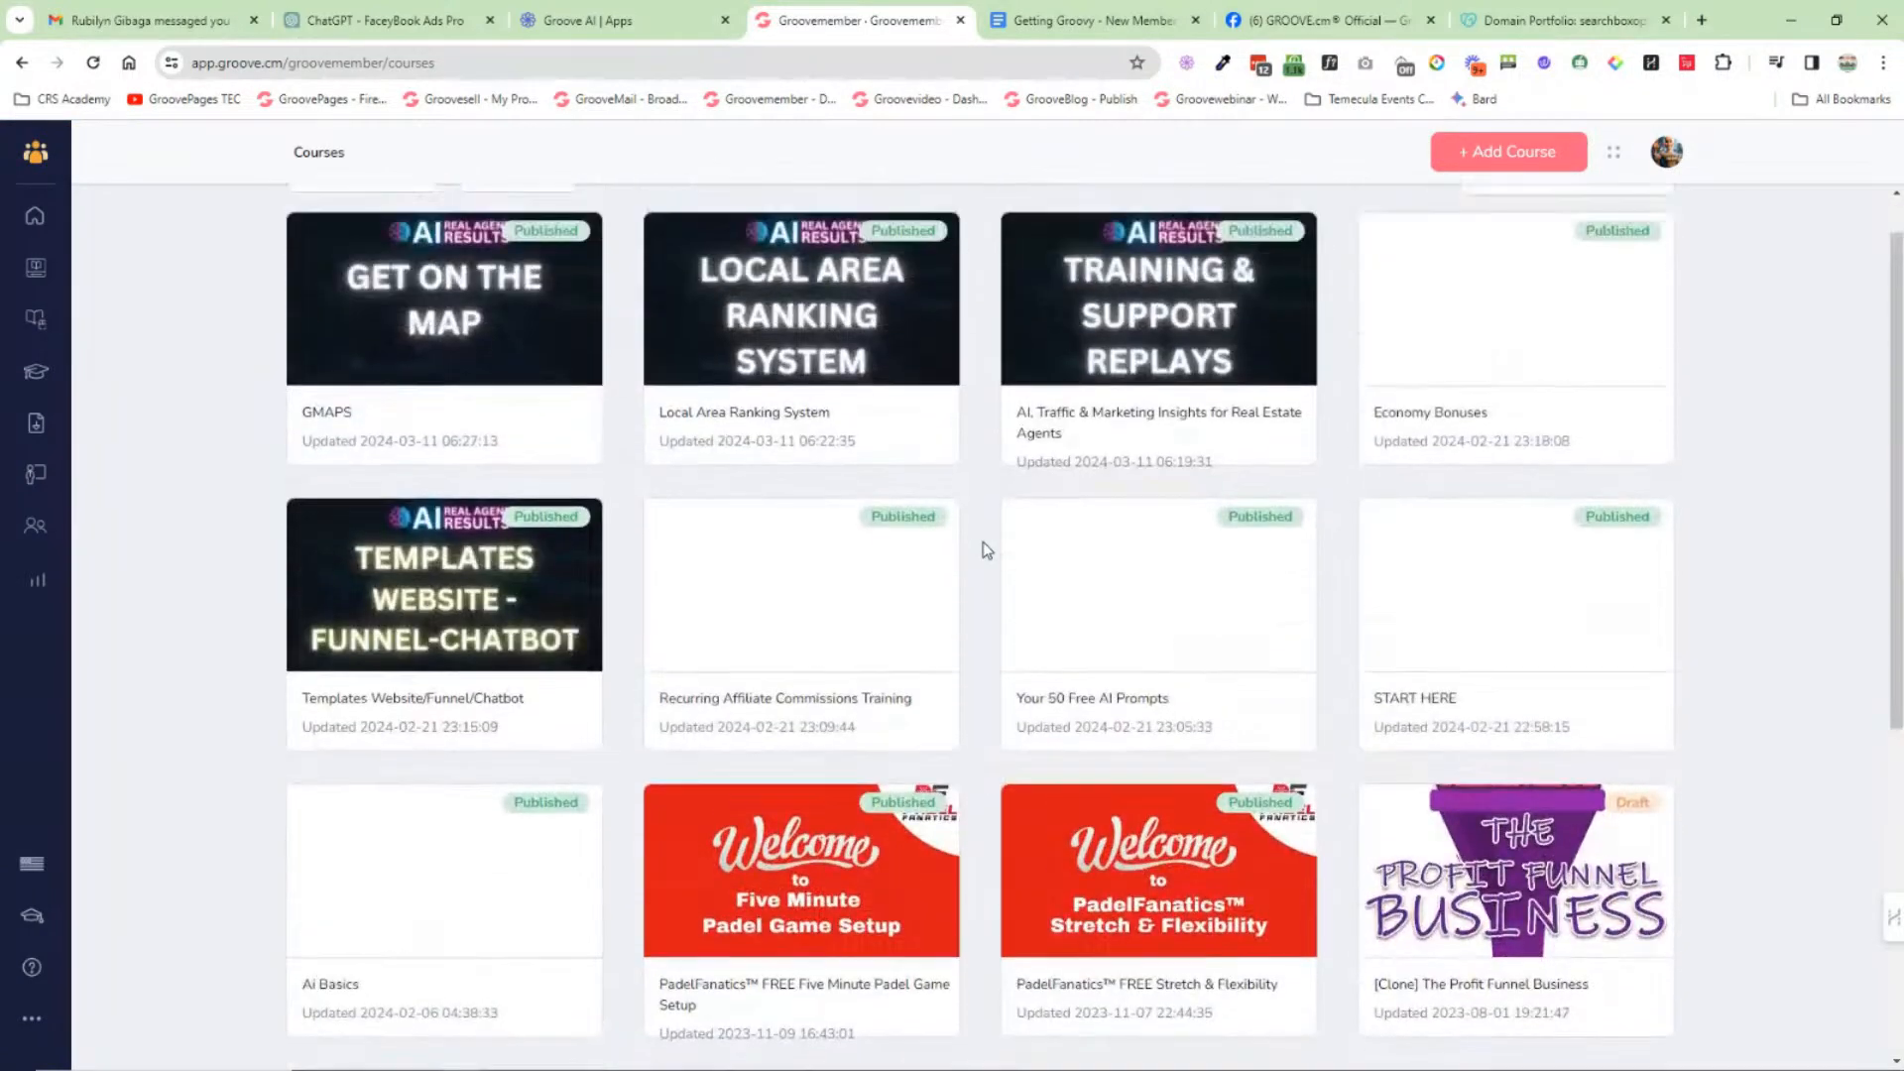
scroll(987, 426, "down", 5)
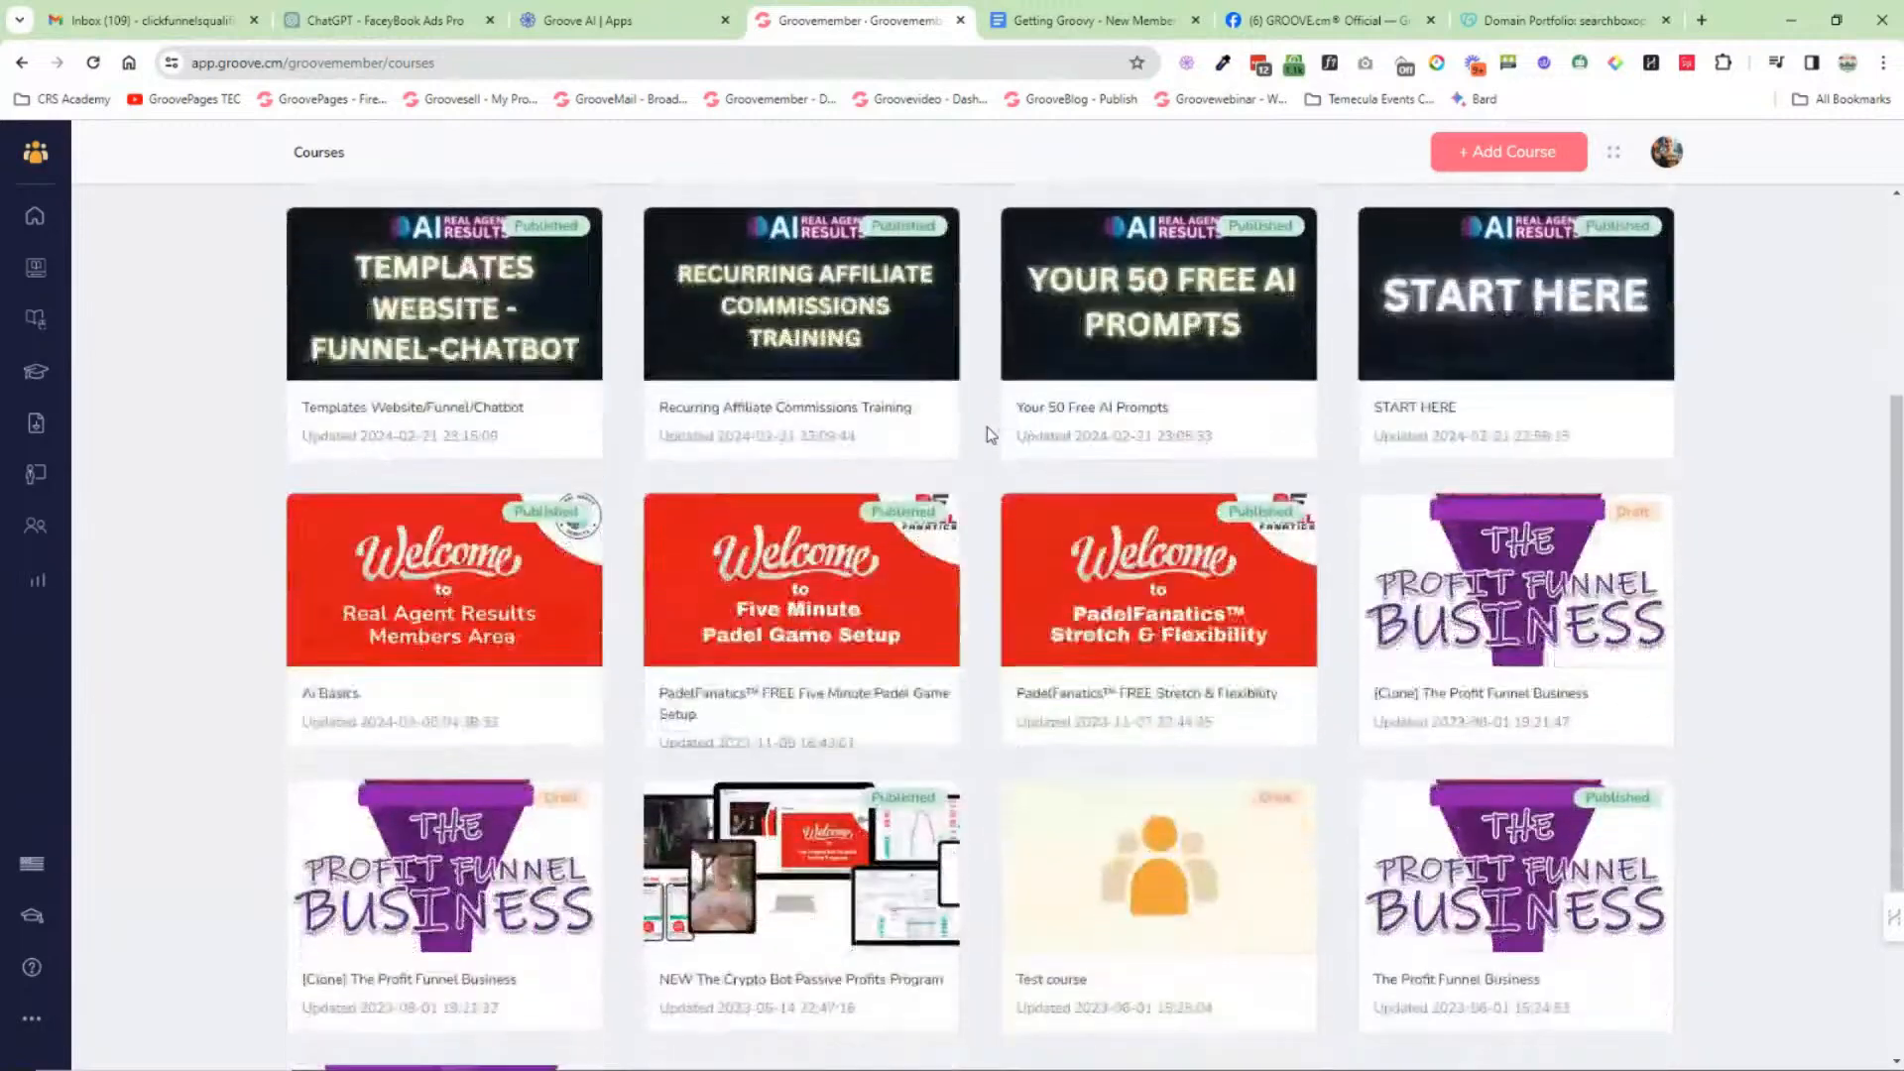
Step: View the GrooveMember portals and the list of uploaded files
mouse_move(485, 430)
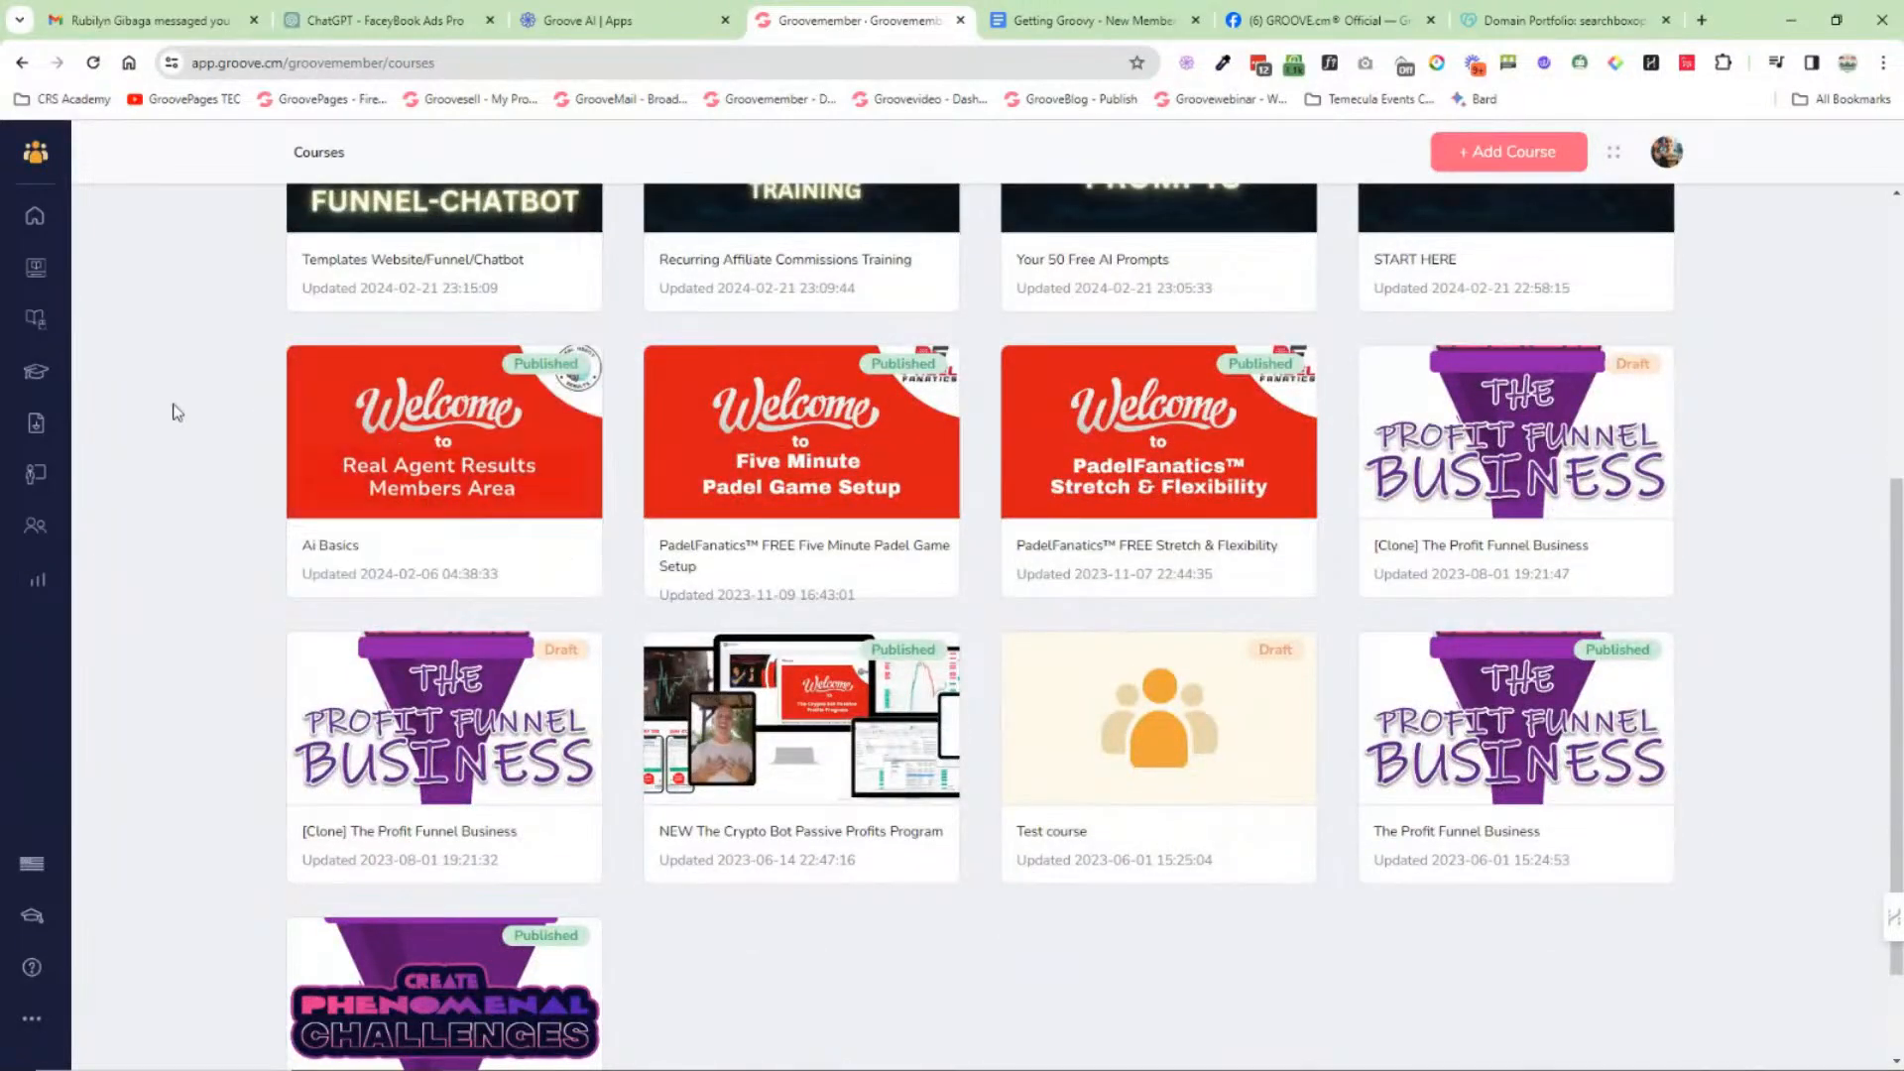
left_click(37, 374)
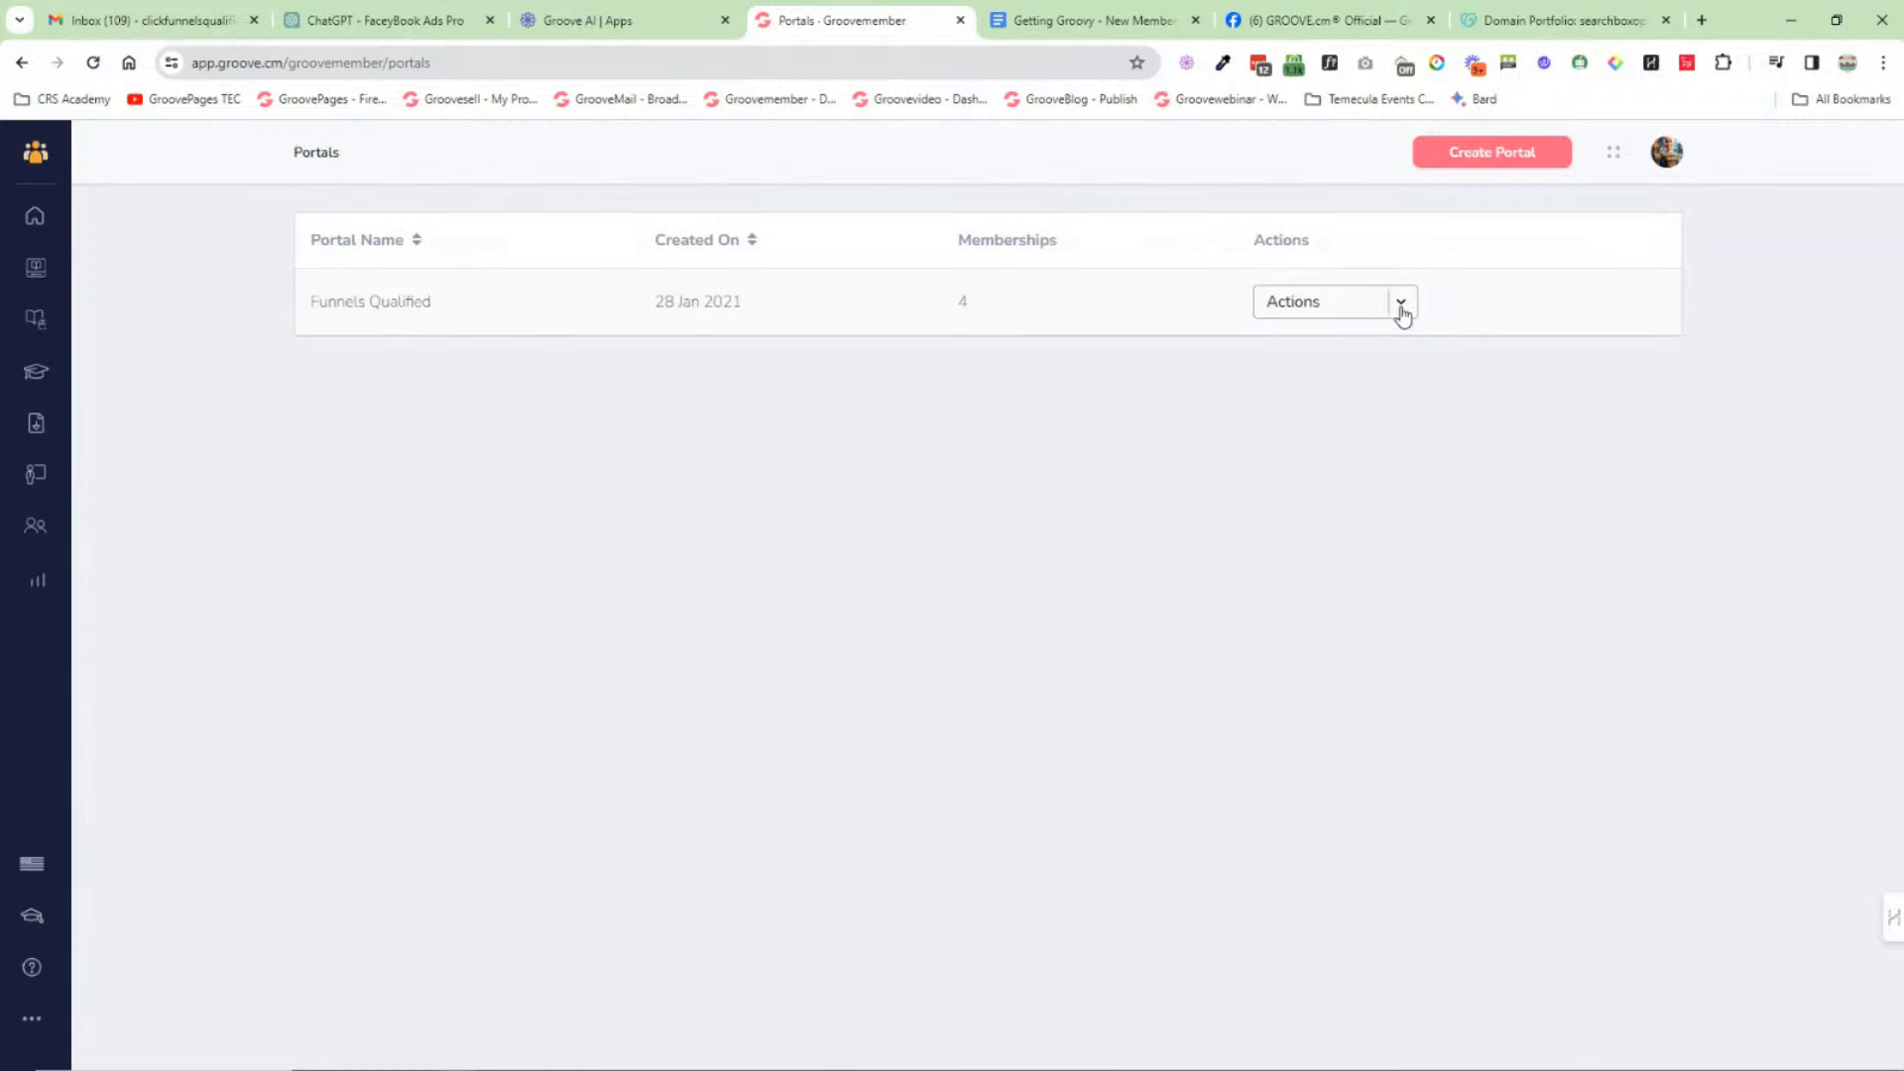
left_click(37, 426)
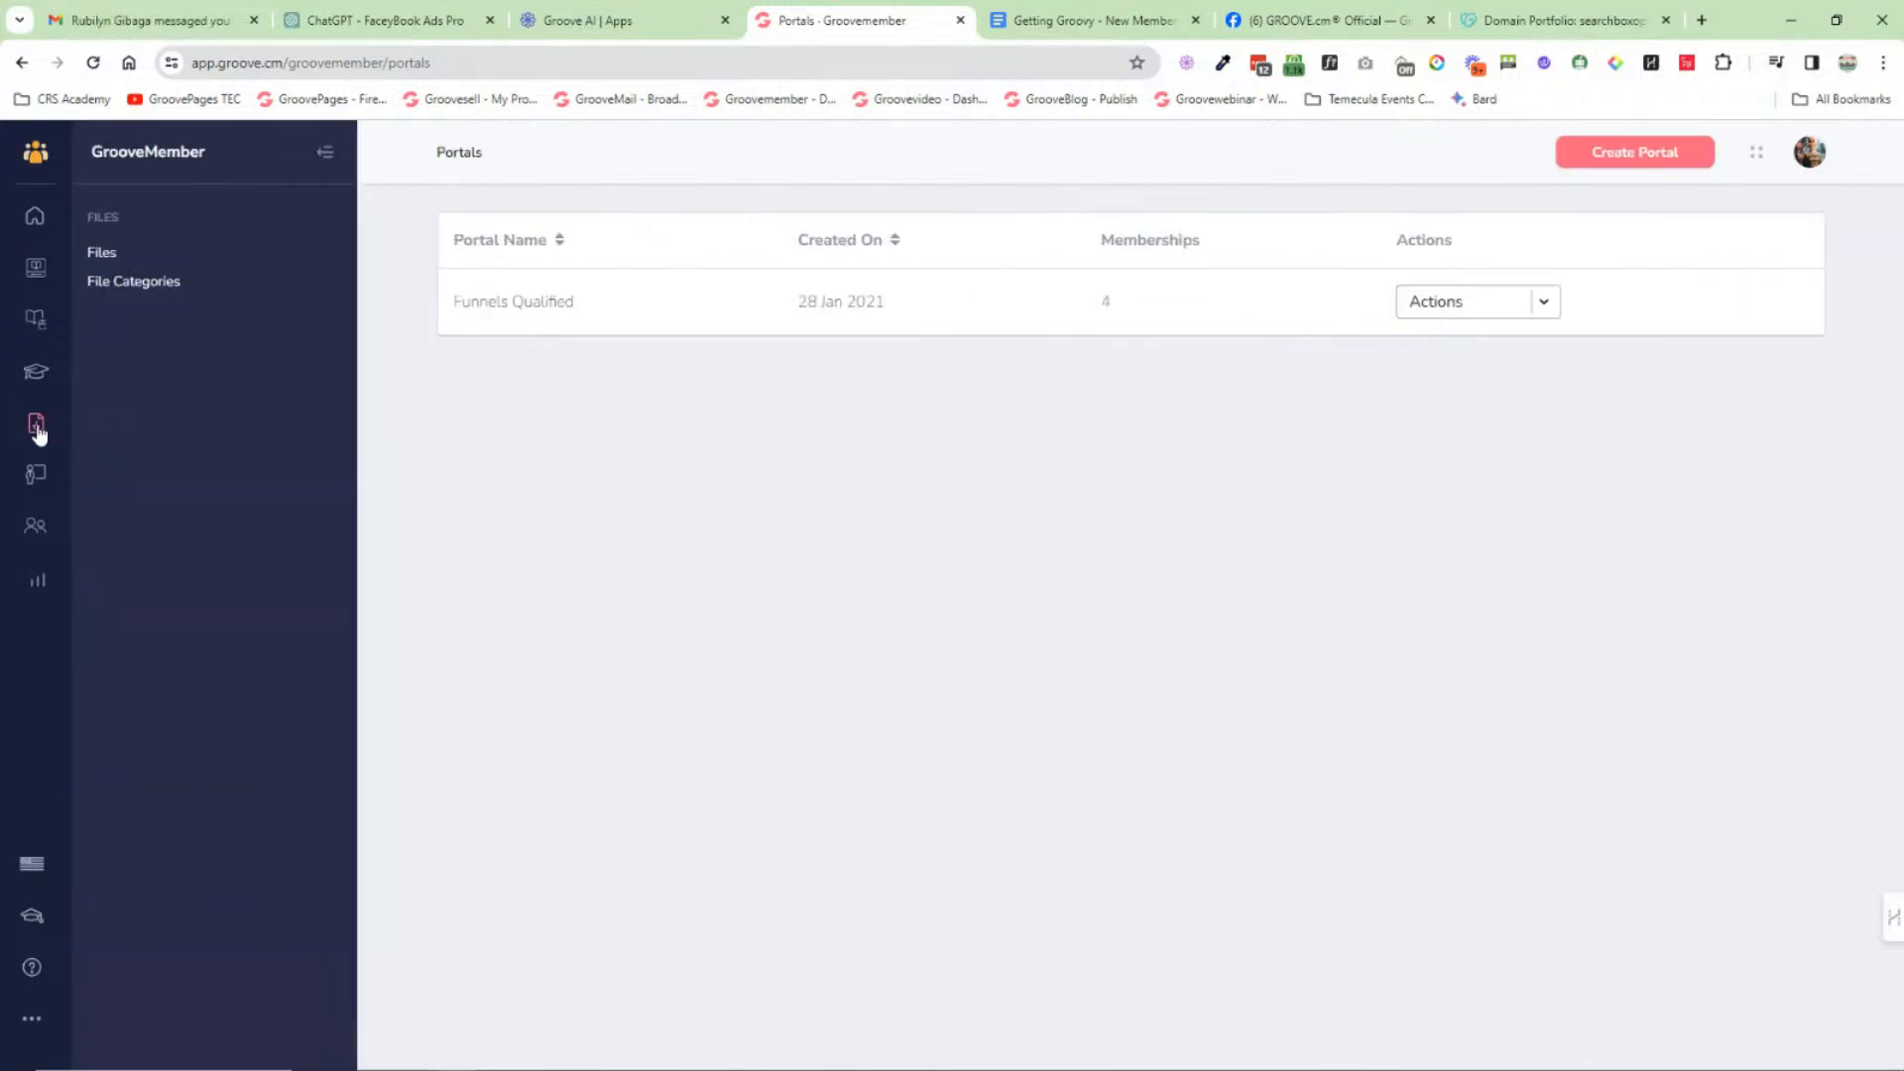
left_click(100, 253)
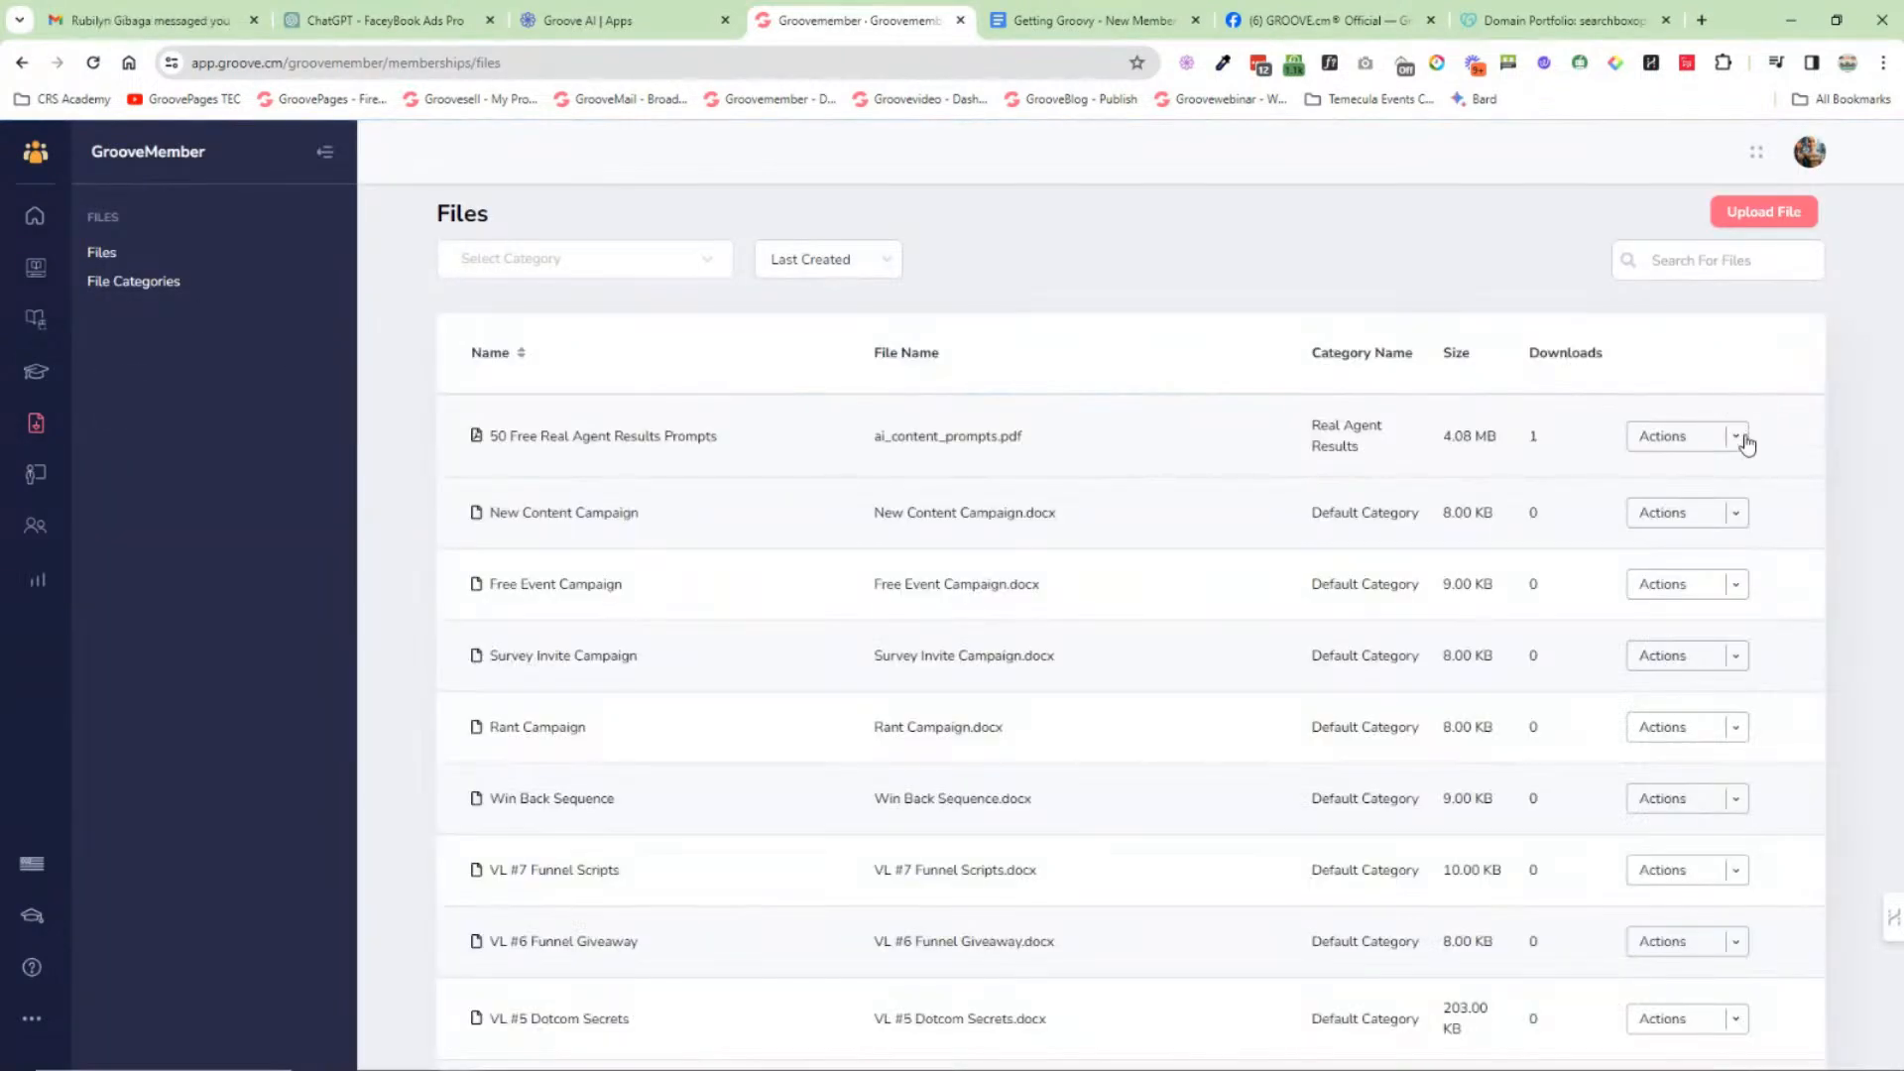
Step: Copy the secure URL of the file 50 Free Real Agent Results Prompts and highlight its name
left_click(1744, 442)
left_click(1674, 478)
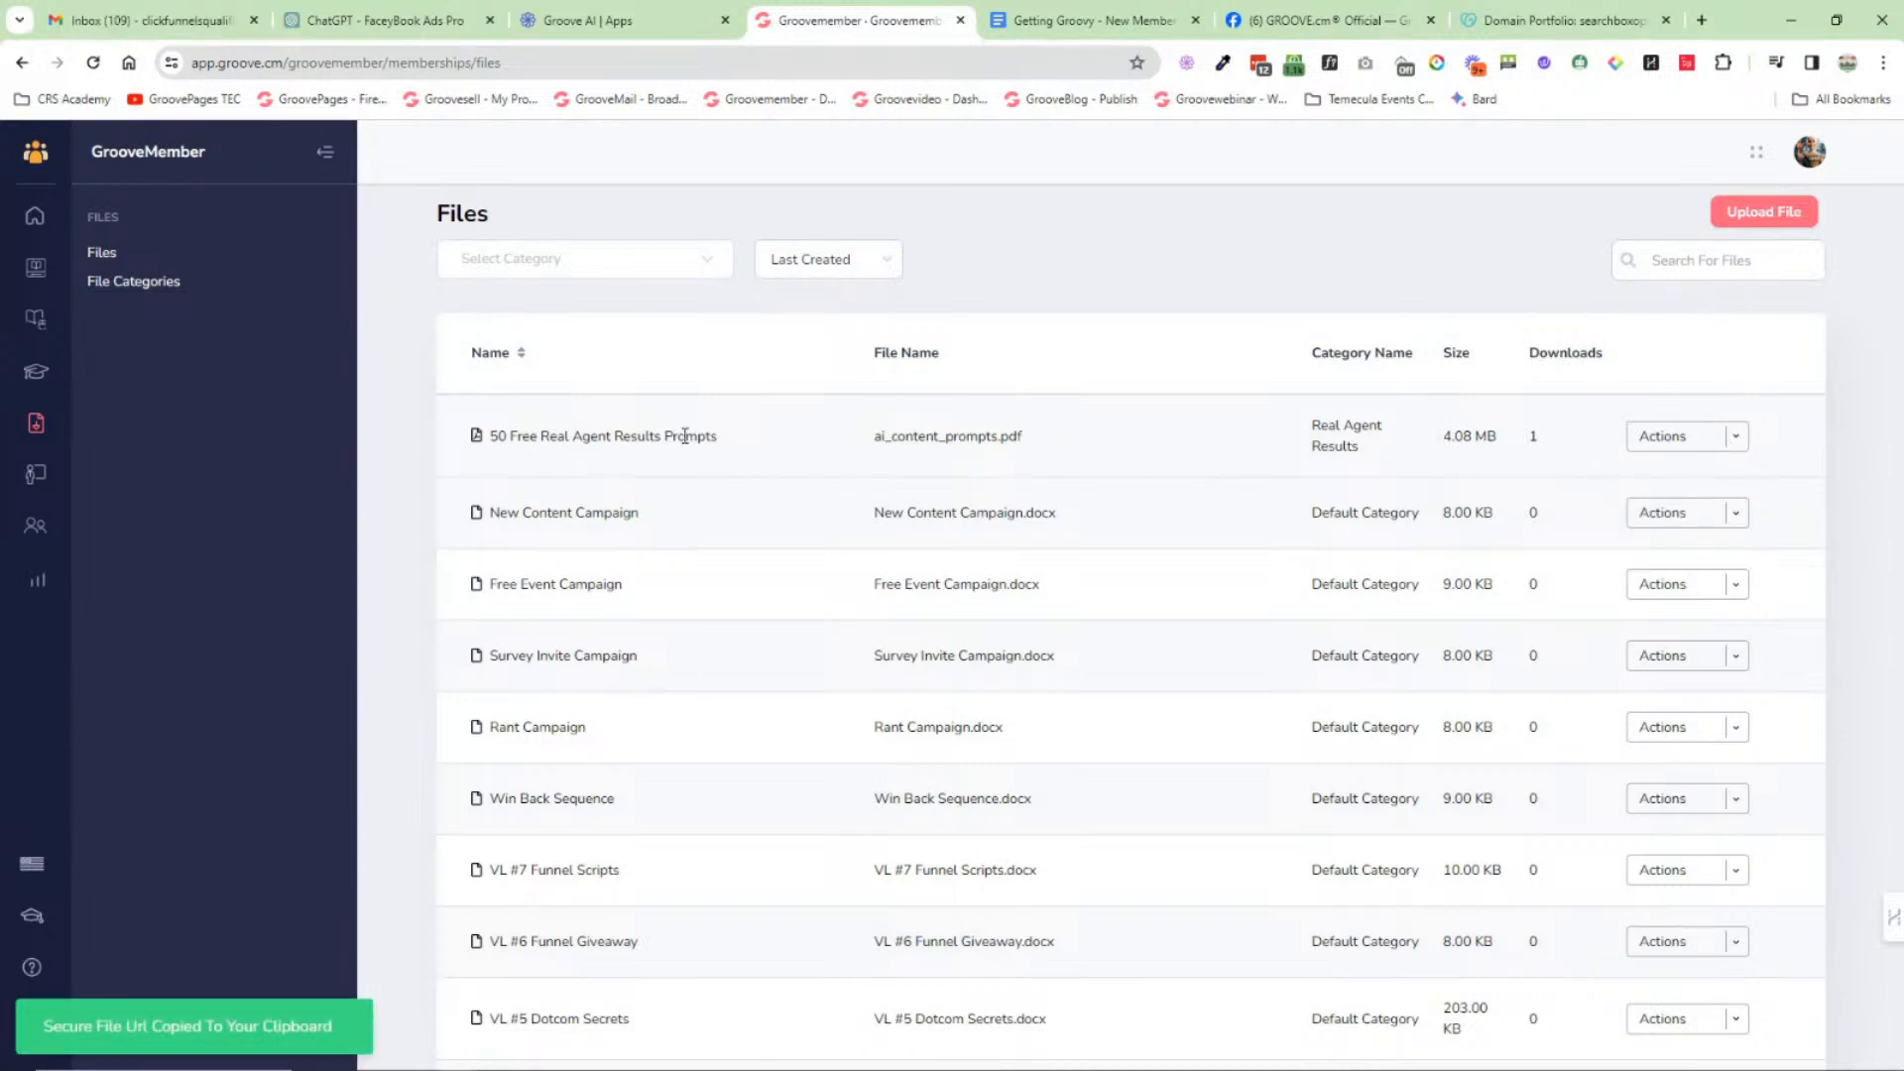
left_click_drag(746, 438, 489, 443)
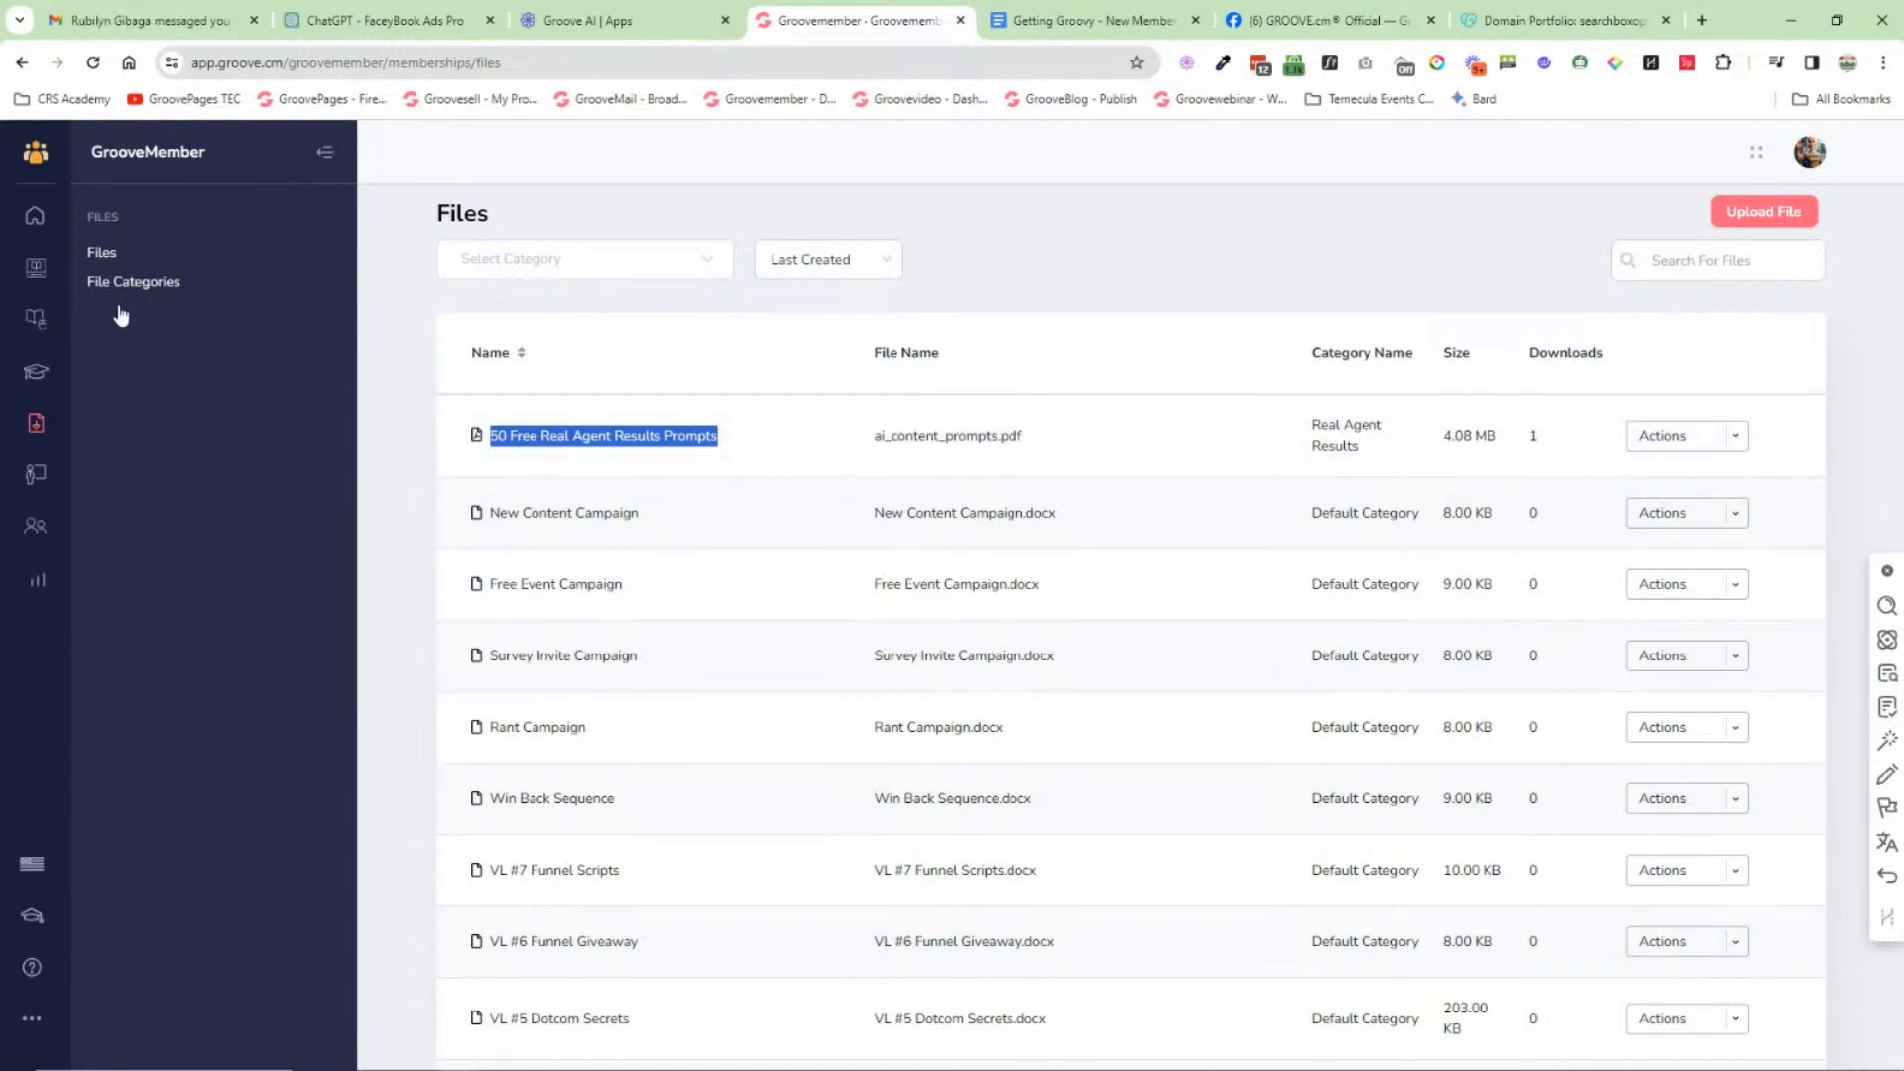
Step: View the GrooveMember instructors and return to the main Groove dashboard
left_click(36, 474)
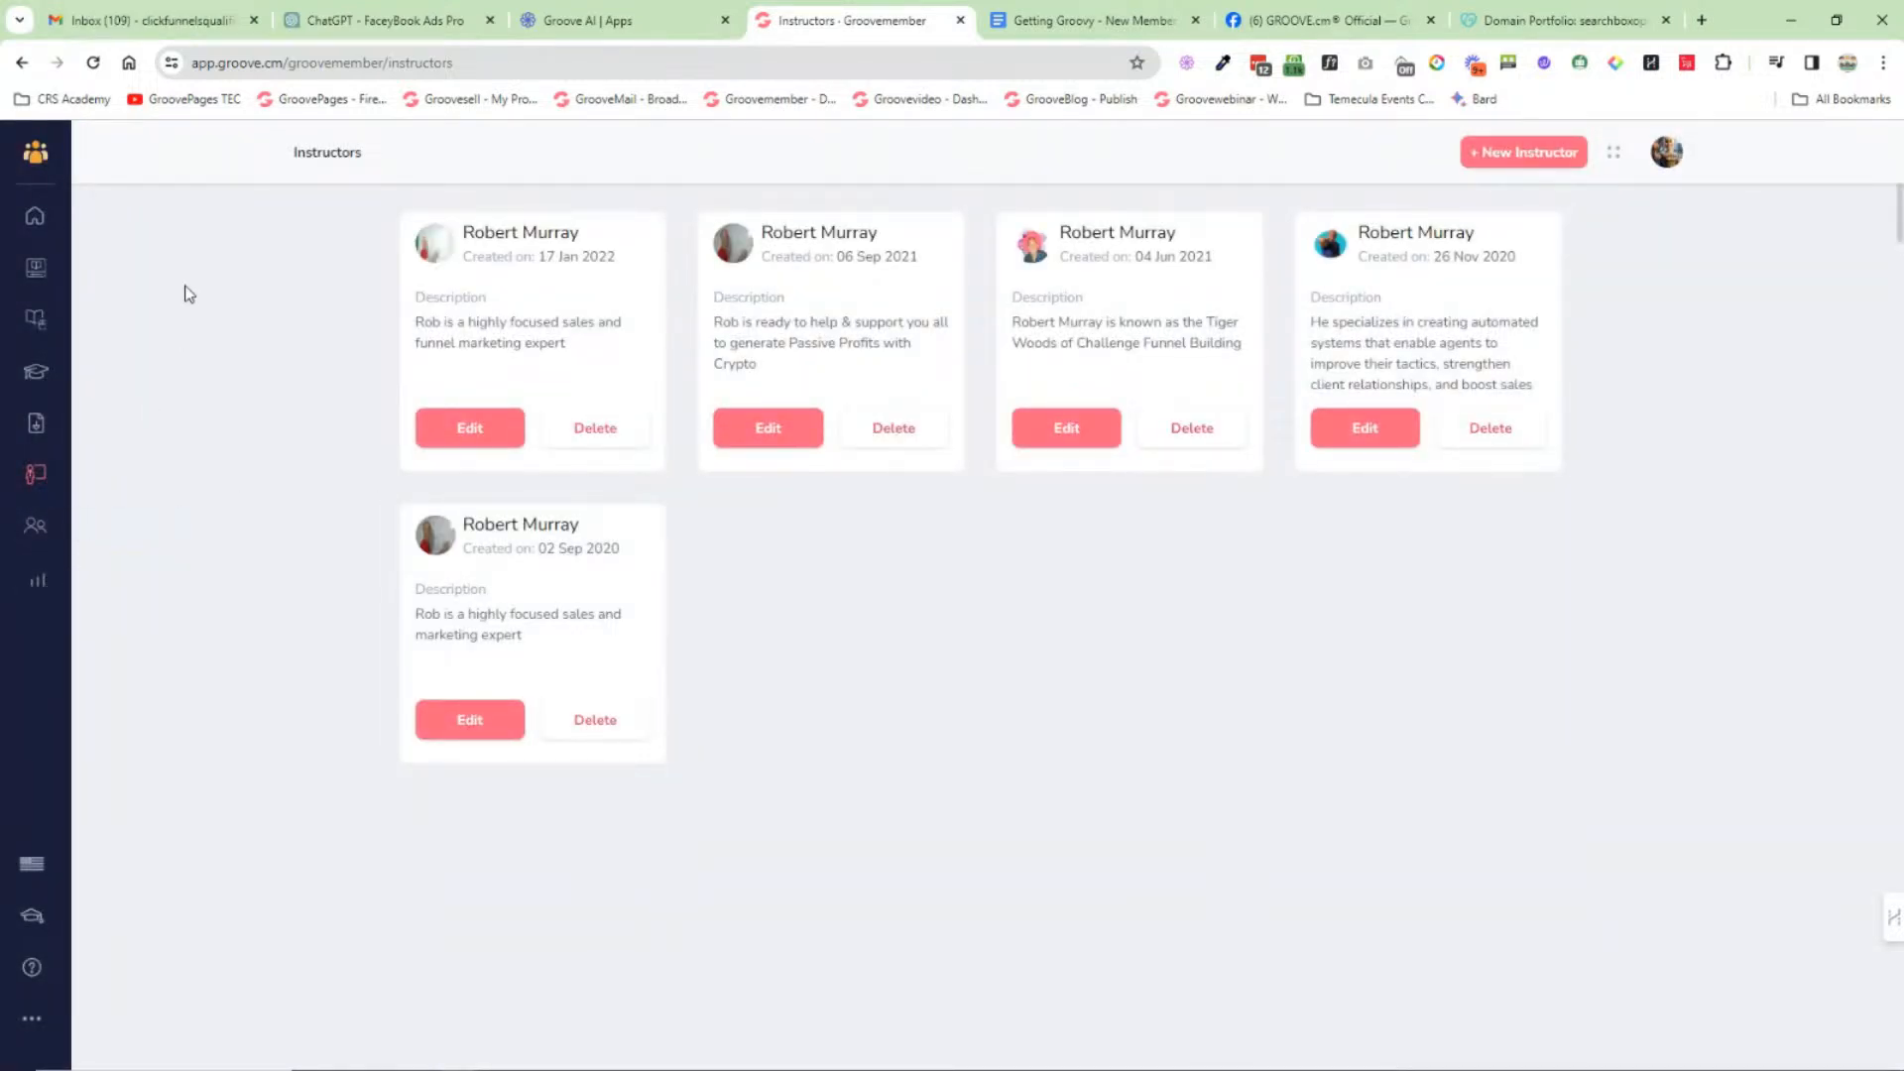
mouse_move(54, 176)
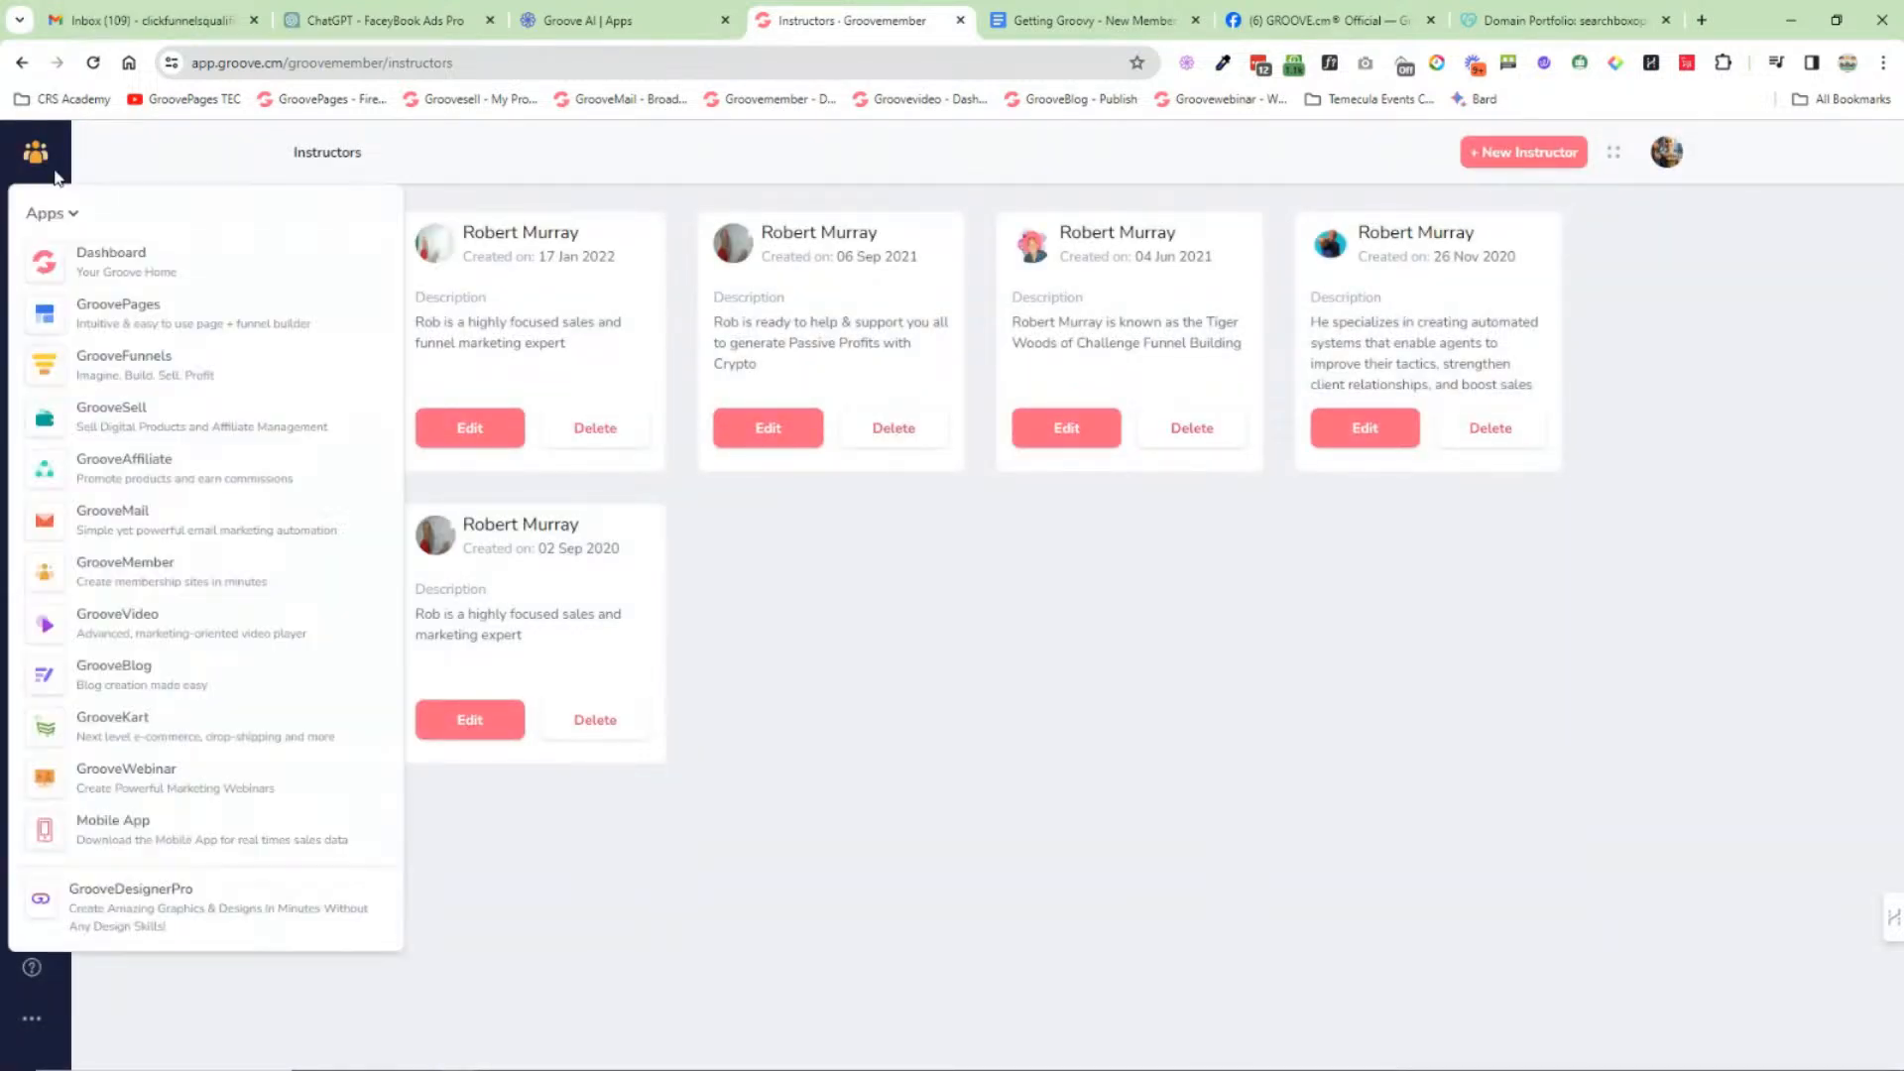
left_click(104, 257)
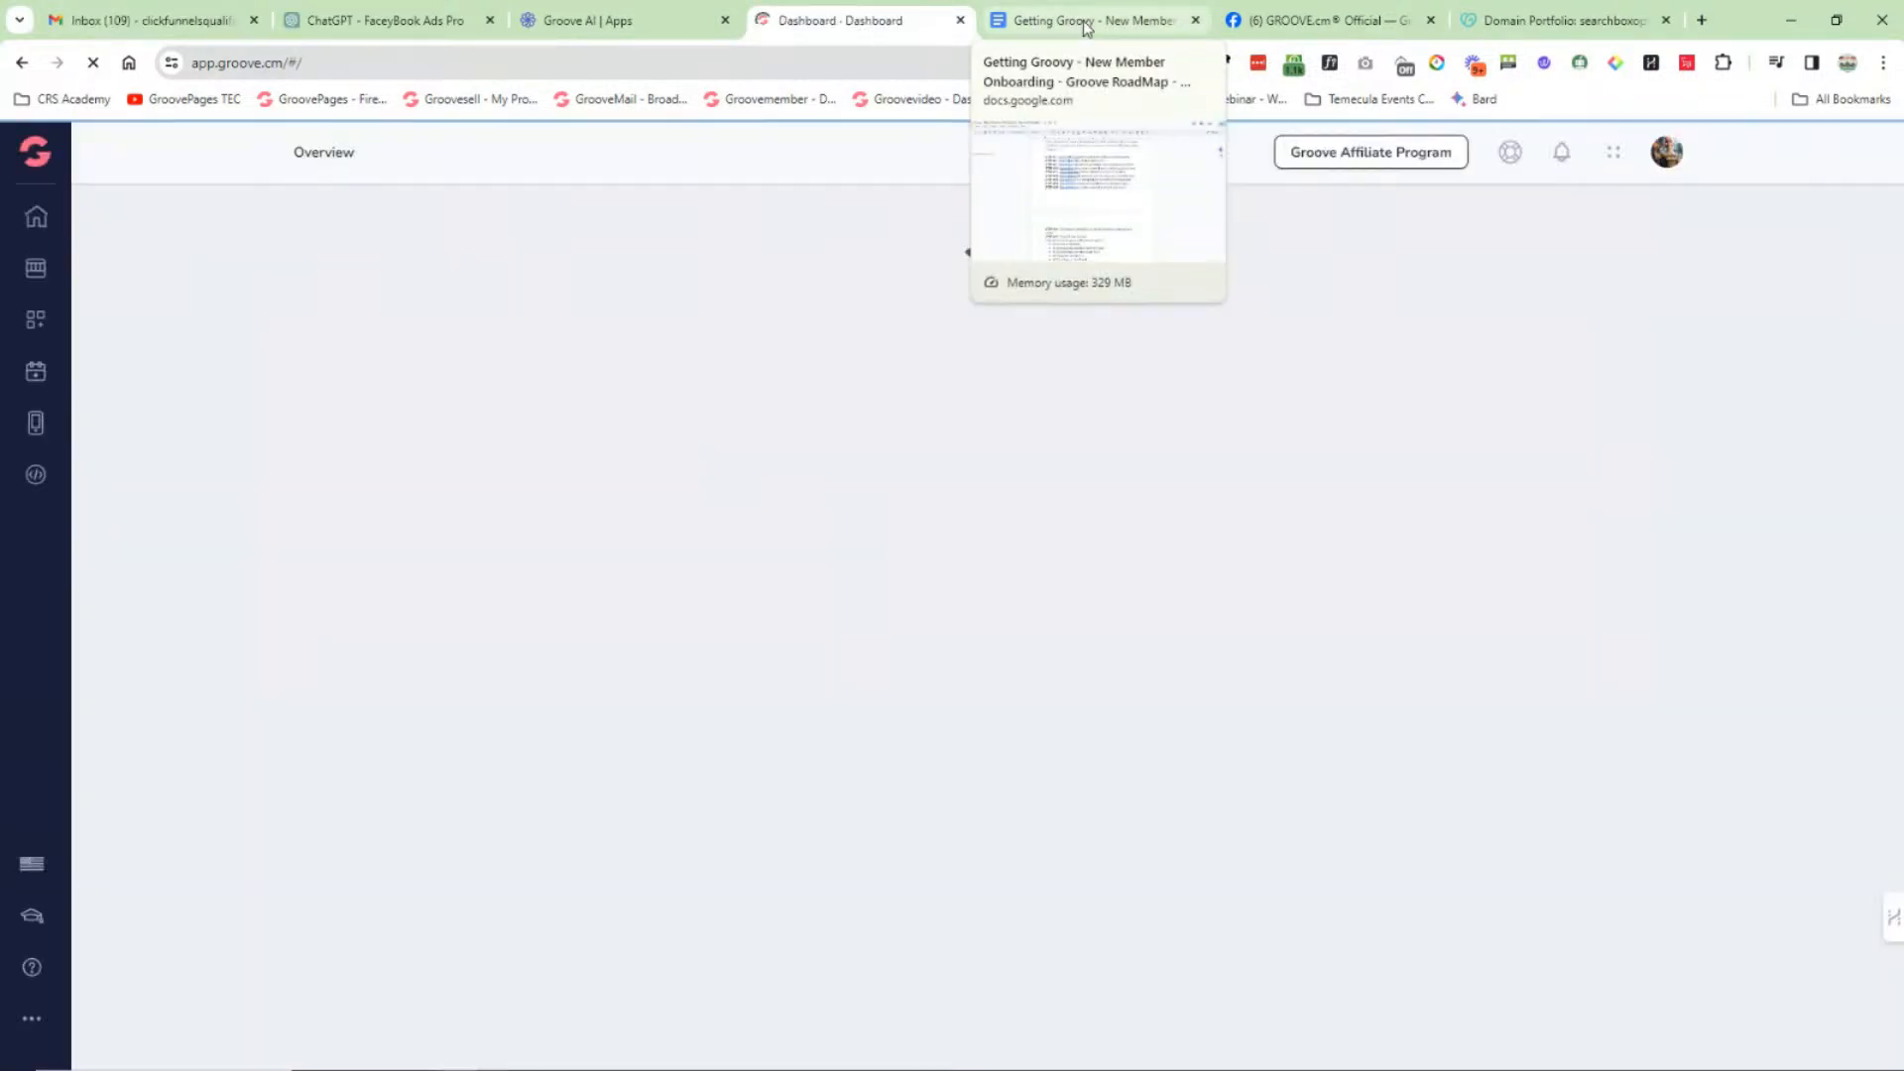
Step: Check the onboarding roadmap in Google Docs, and open GroovePages from the Groove dashboard
left_click(1086, 24)
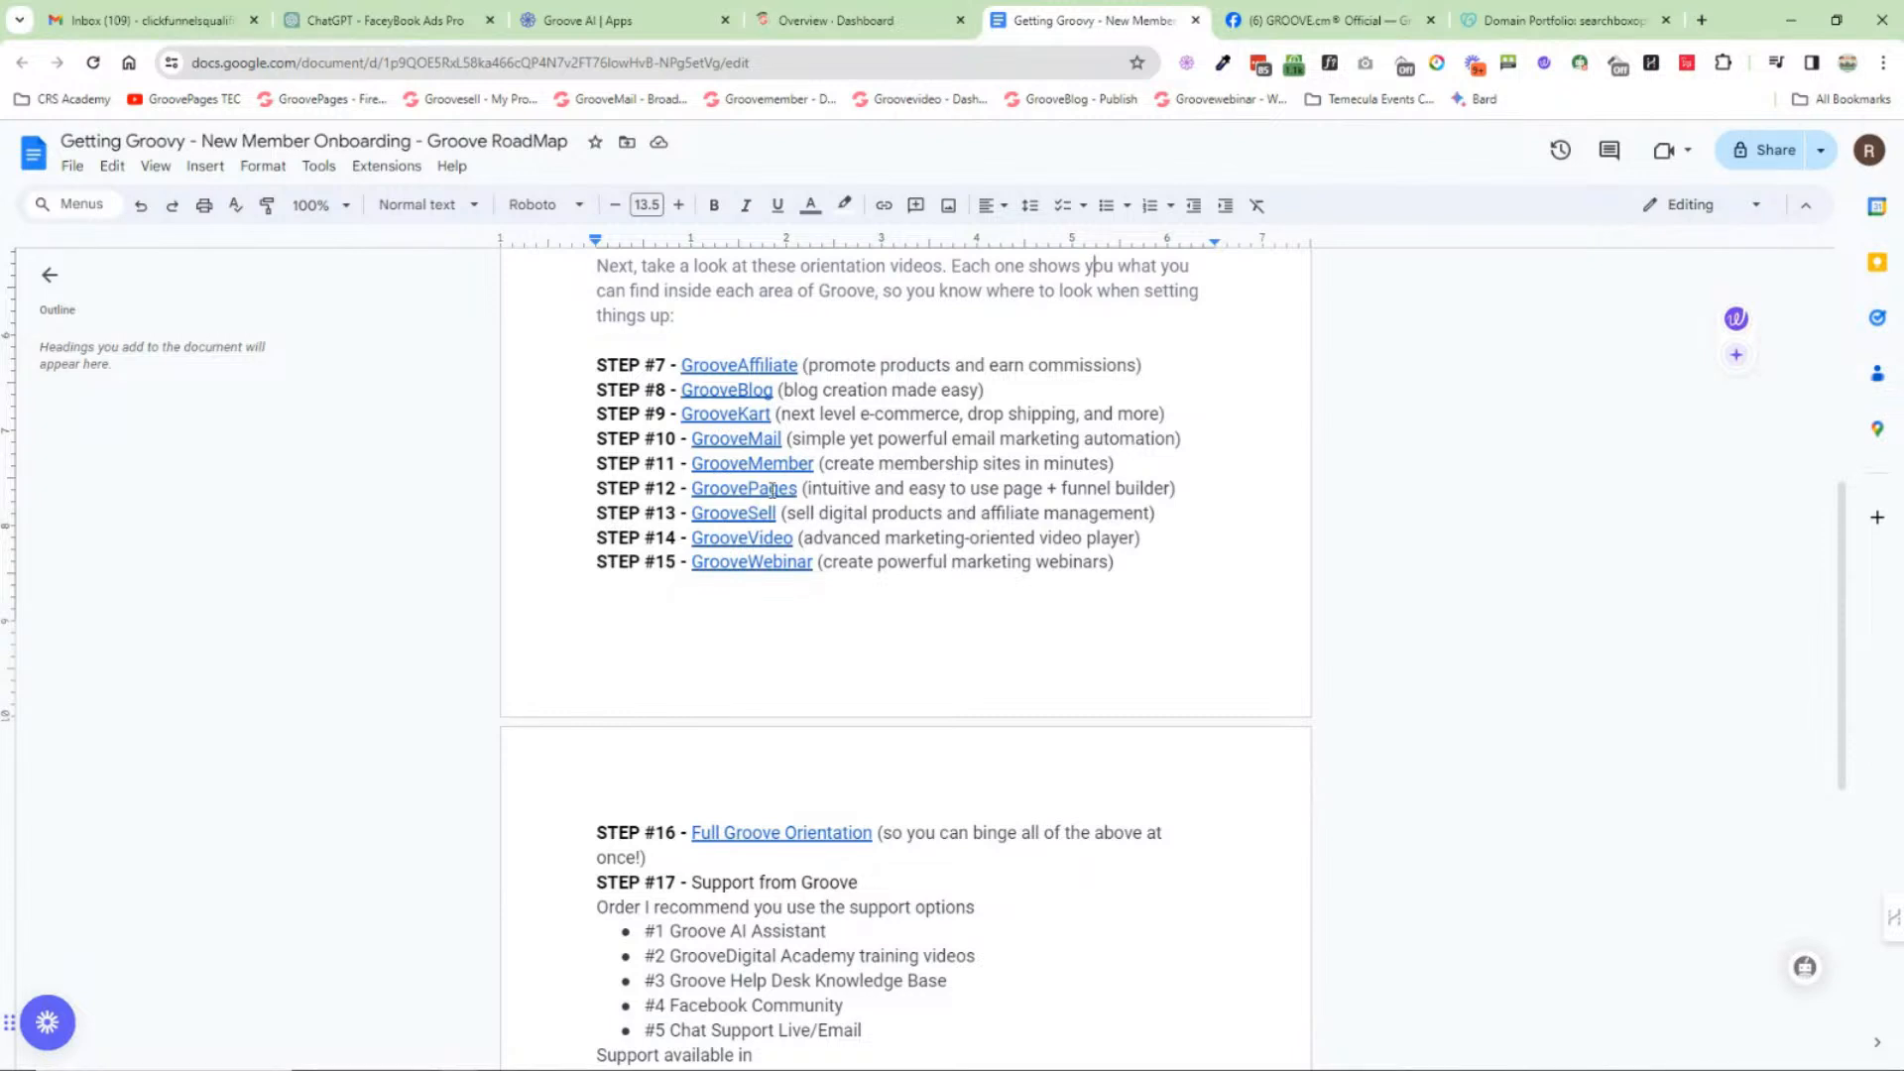
left_click(904, 22)
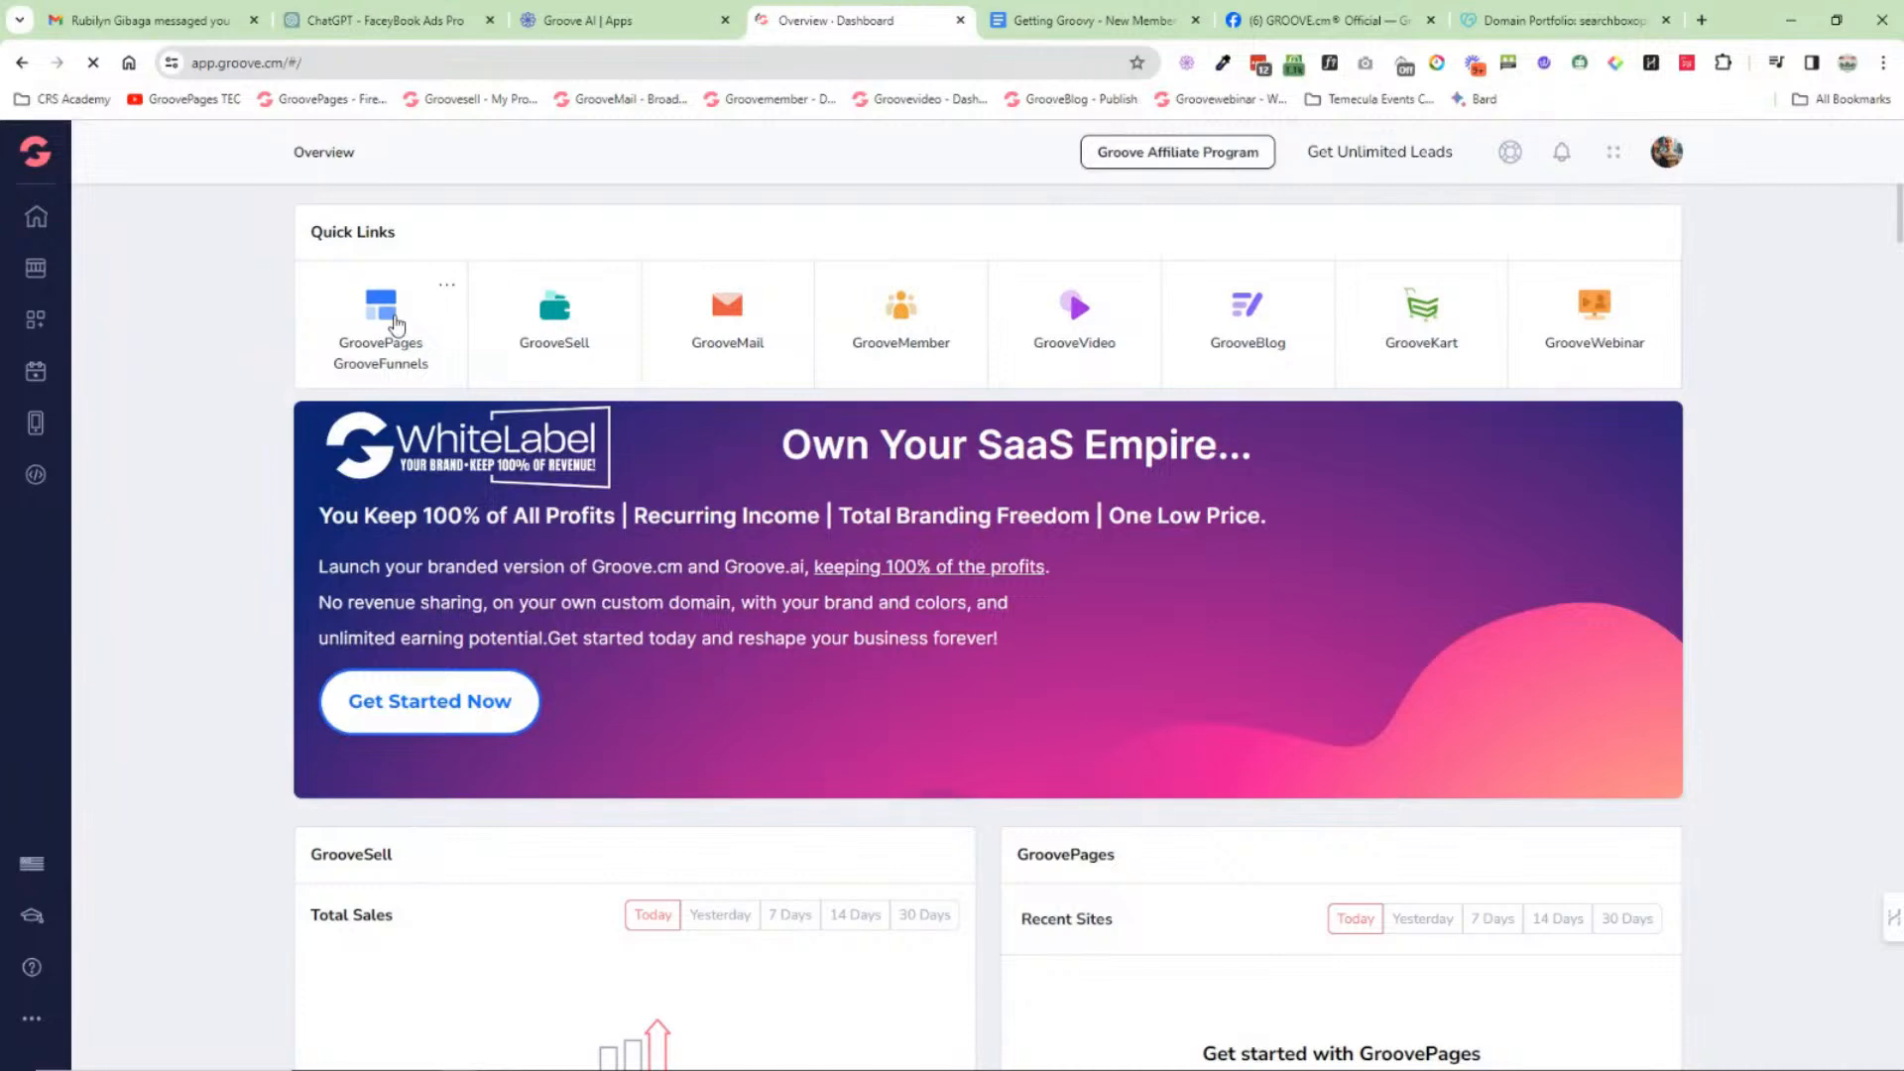
left_click(397, 324)
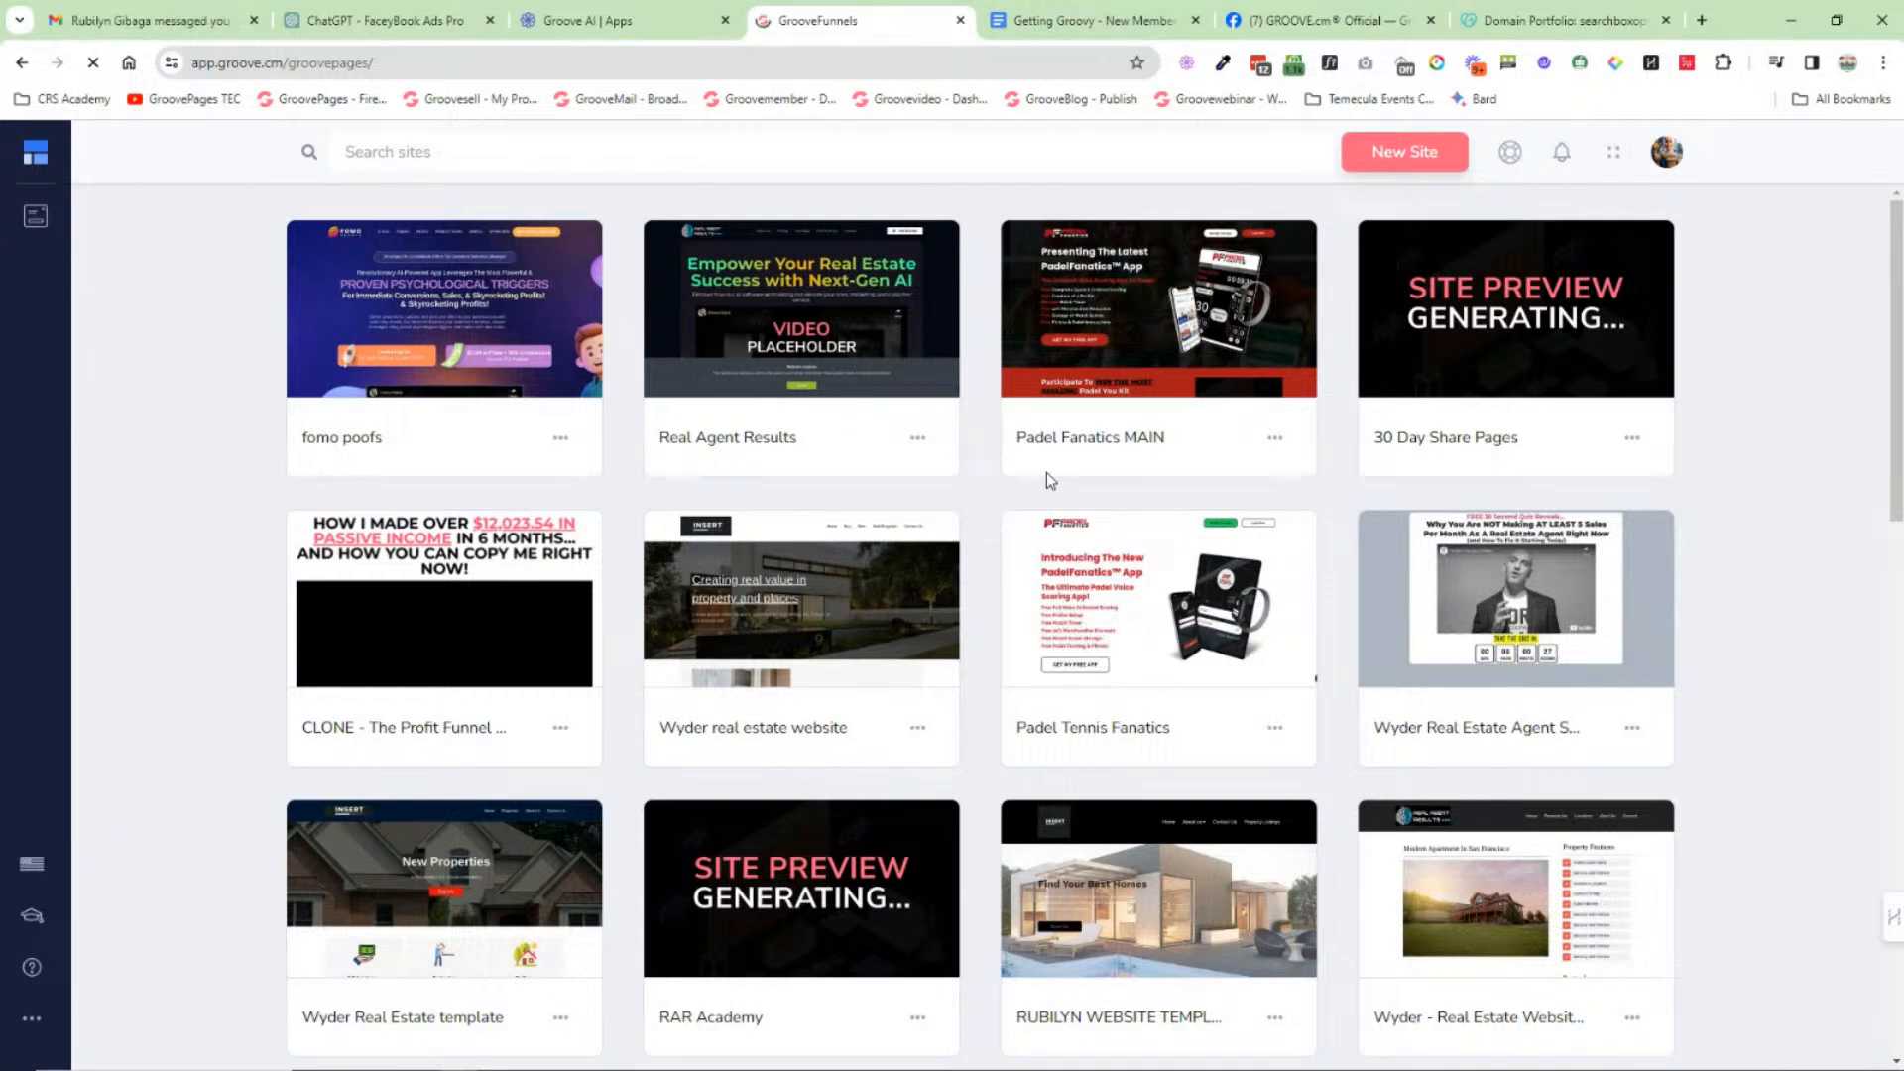
Step: Open the Padel Fanatics MAIN site in the page builder and point out its hero image
mouse_move(1273, 357)
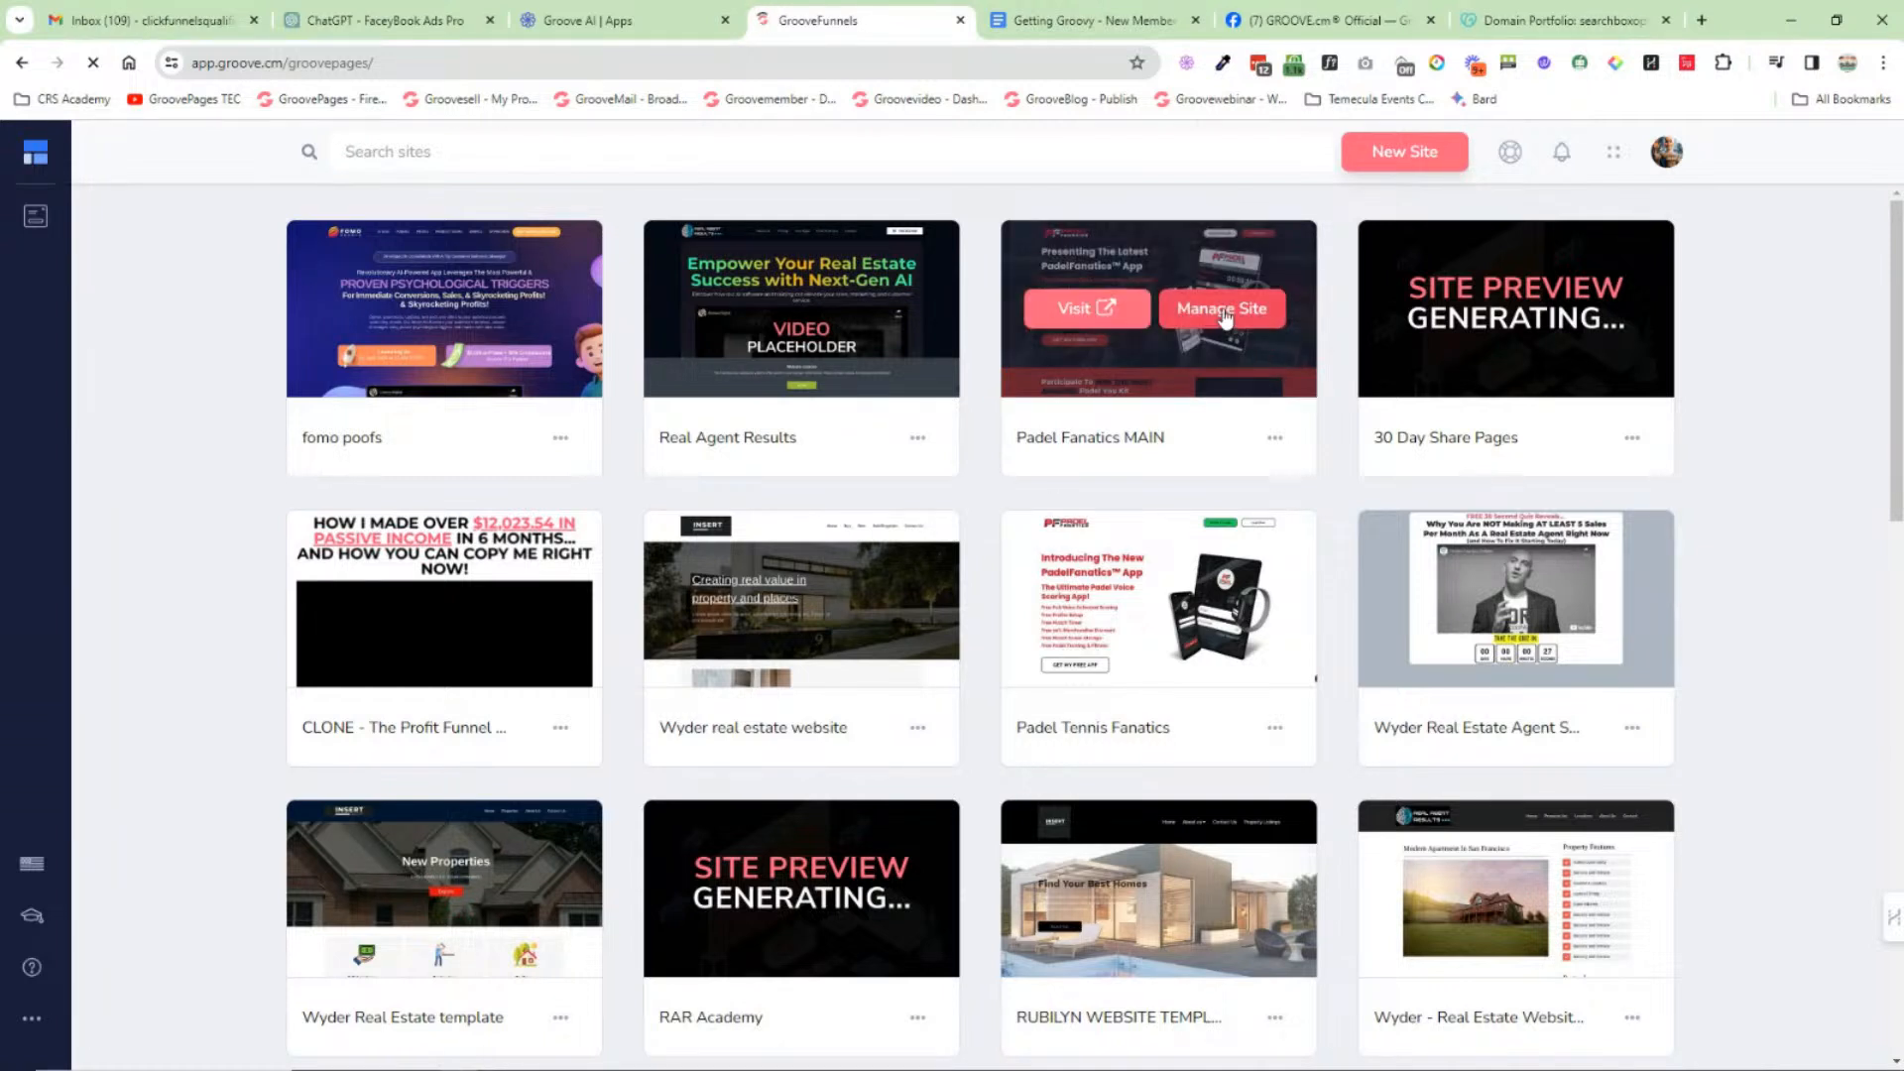
left_click(1225, 315)
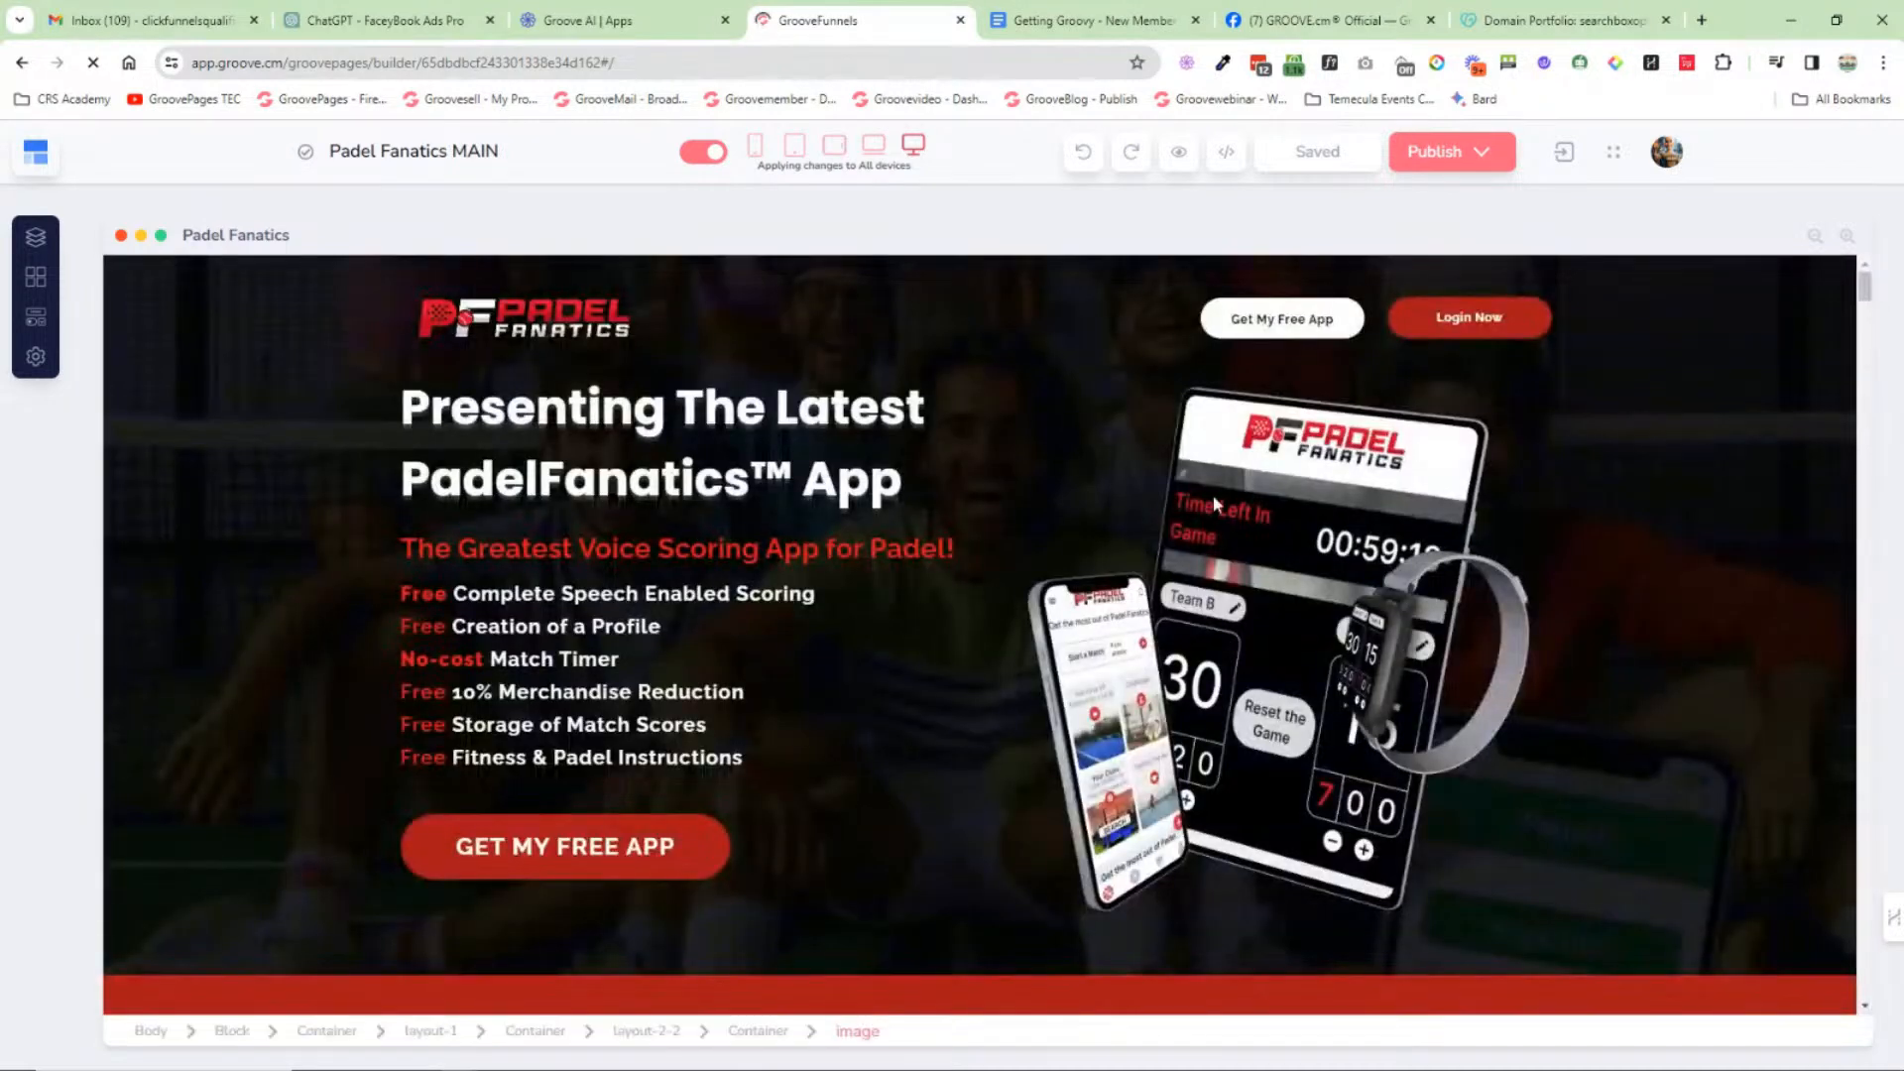
left_click(1508, 492)
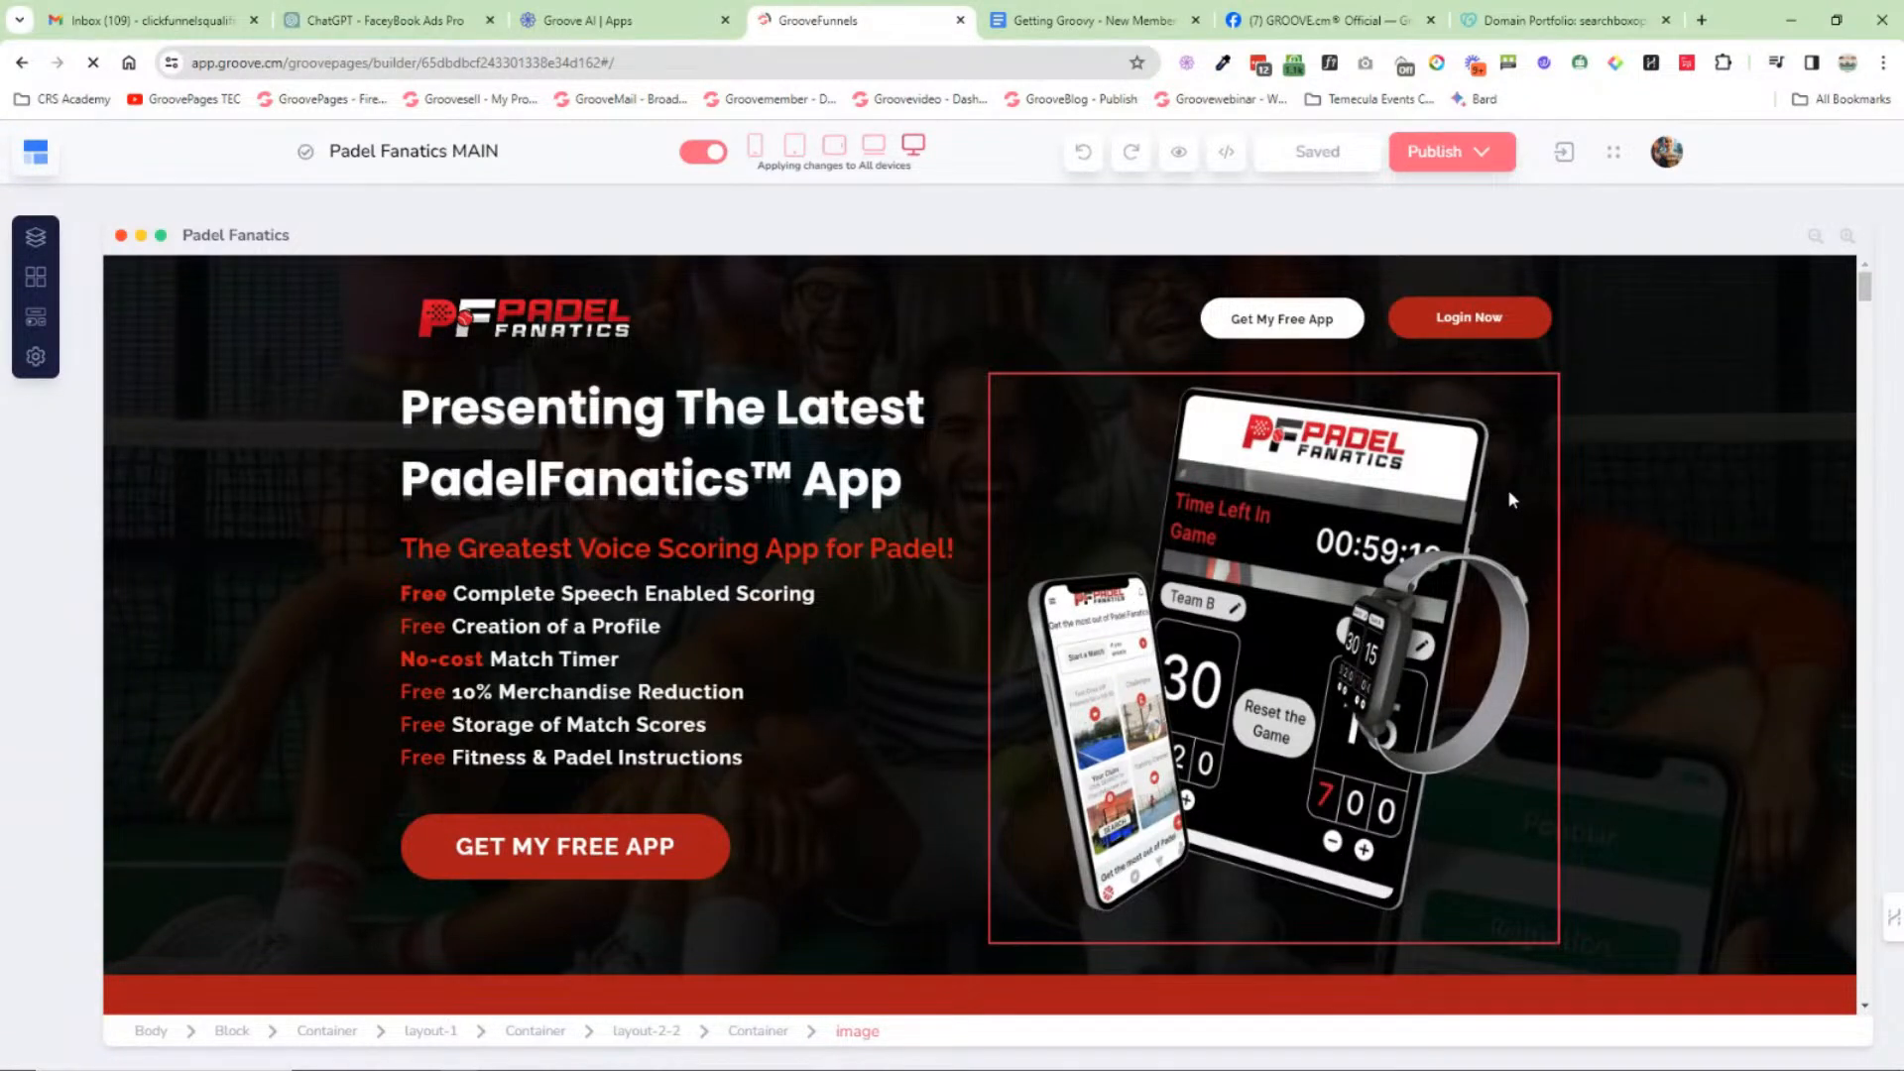
left_click(1520, 412)
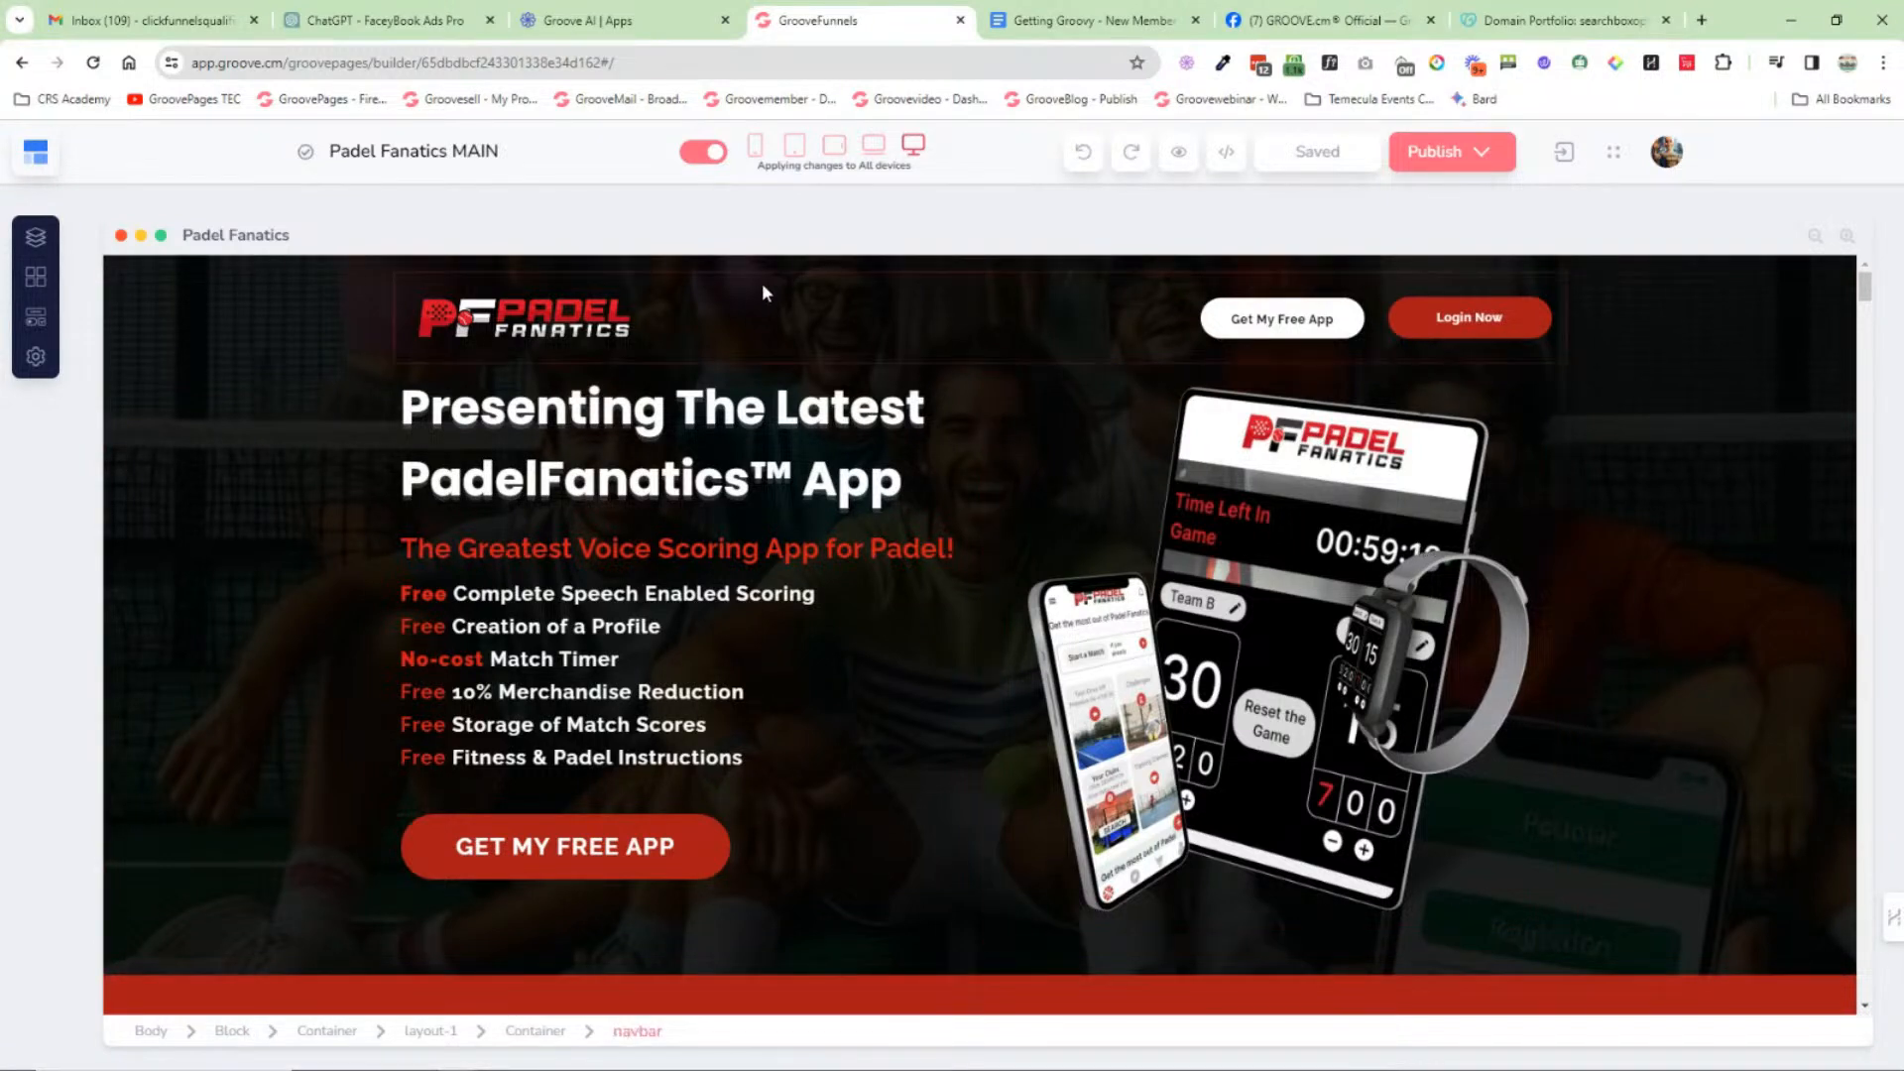
Step: Preview the Padel Fanatics page in the phone, tablet and laptop sizes, and return it to the desktop size
left_click(756, 148)
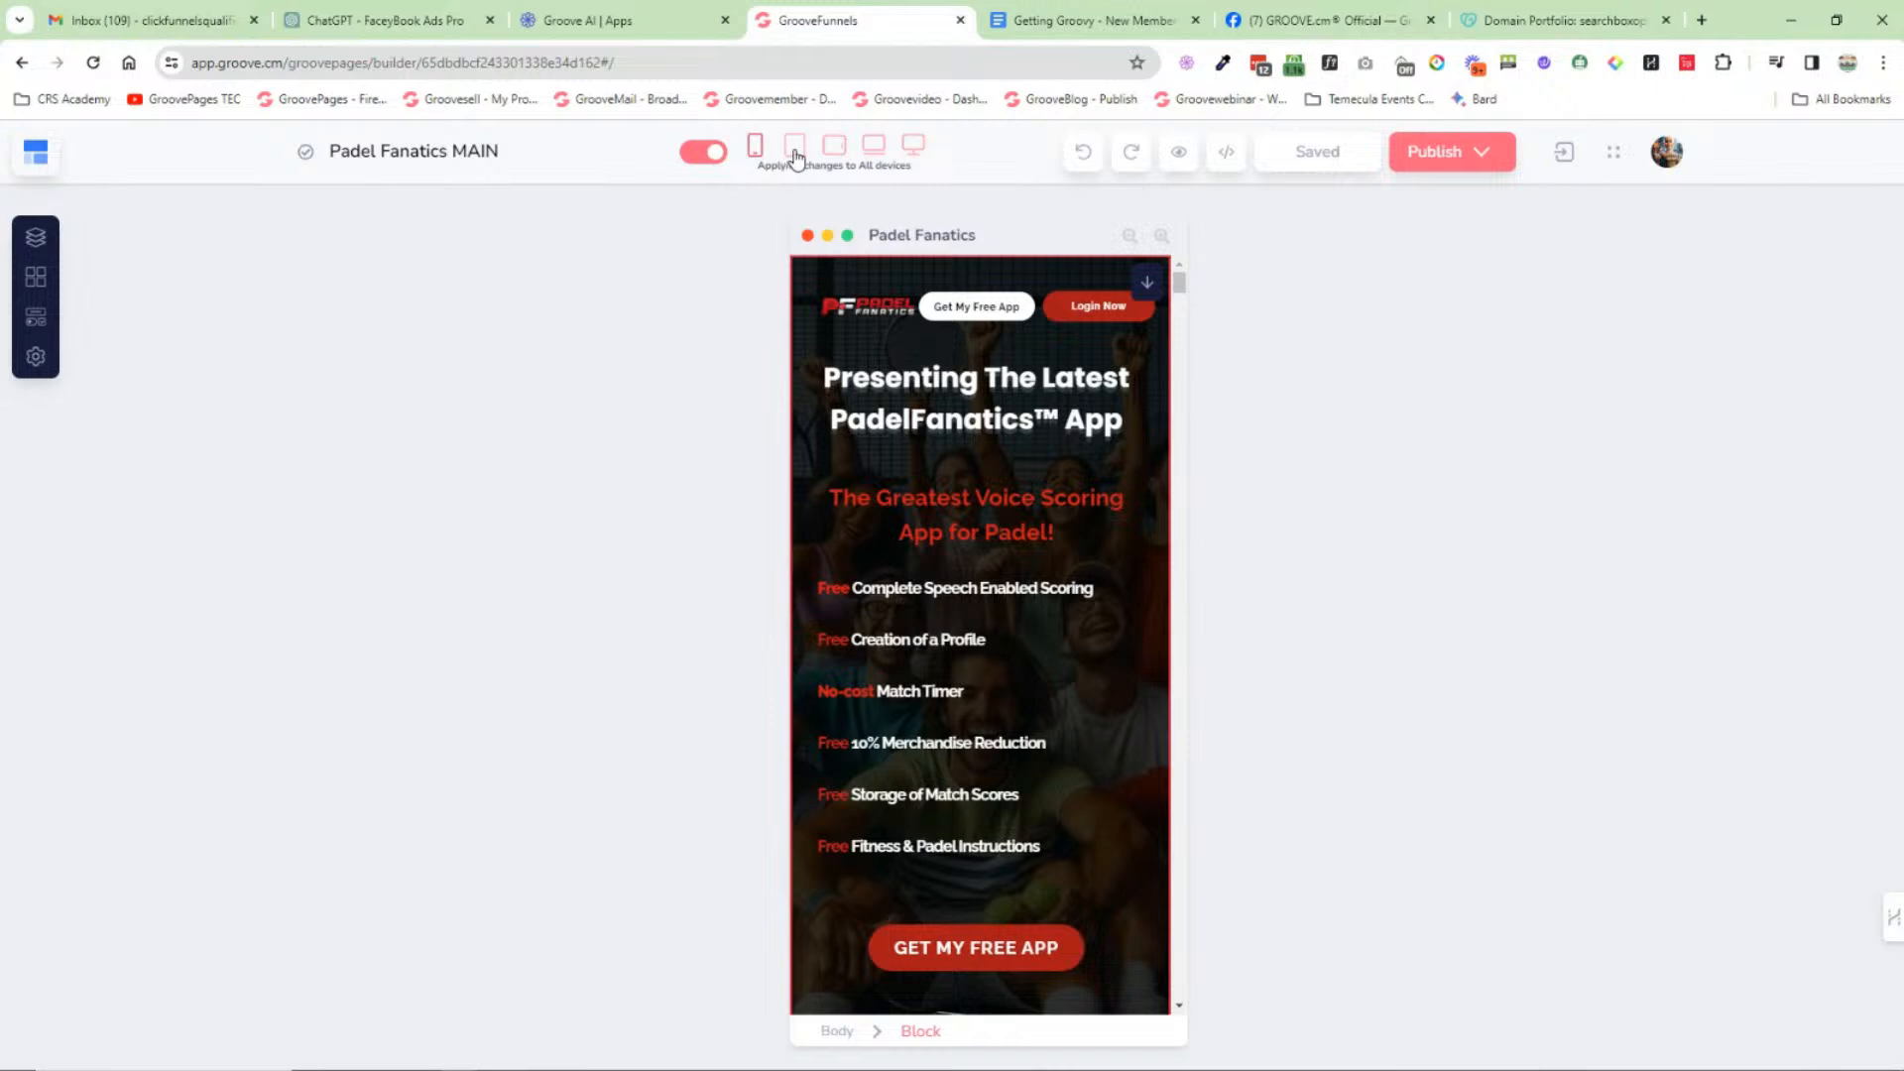
left_click(794, 149)
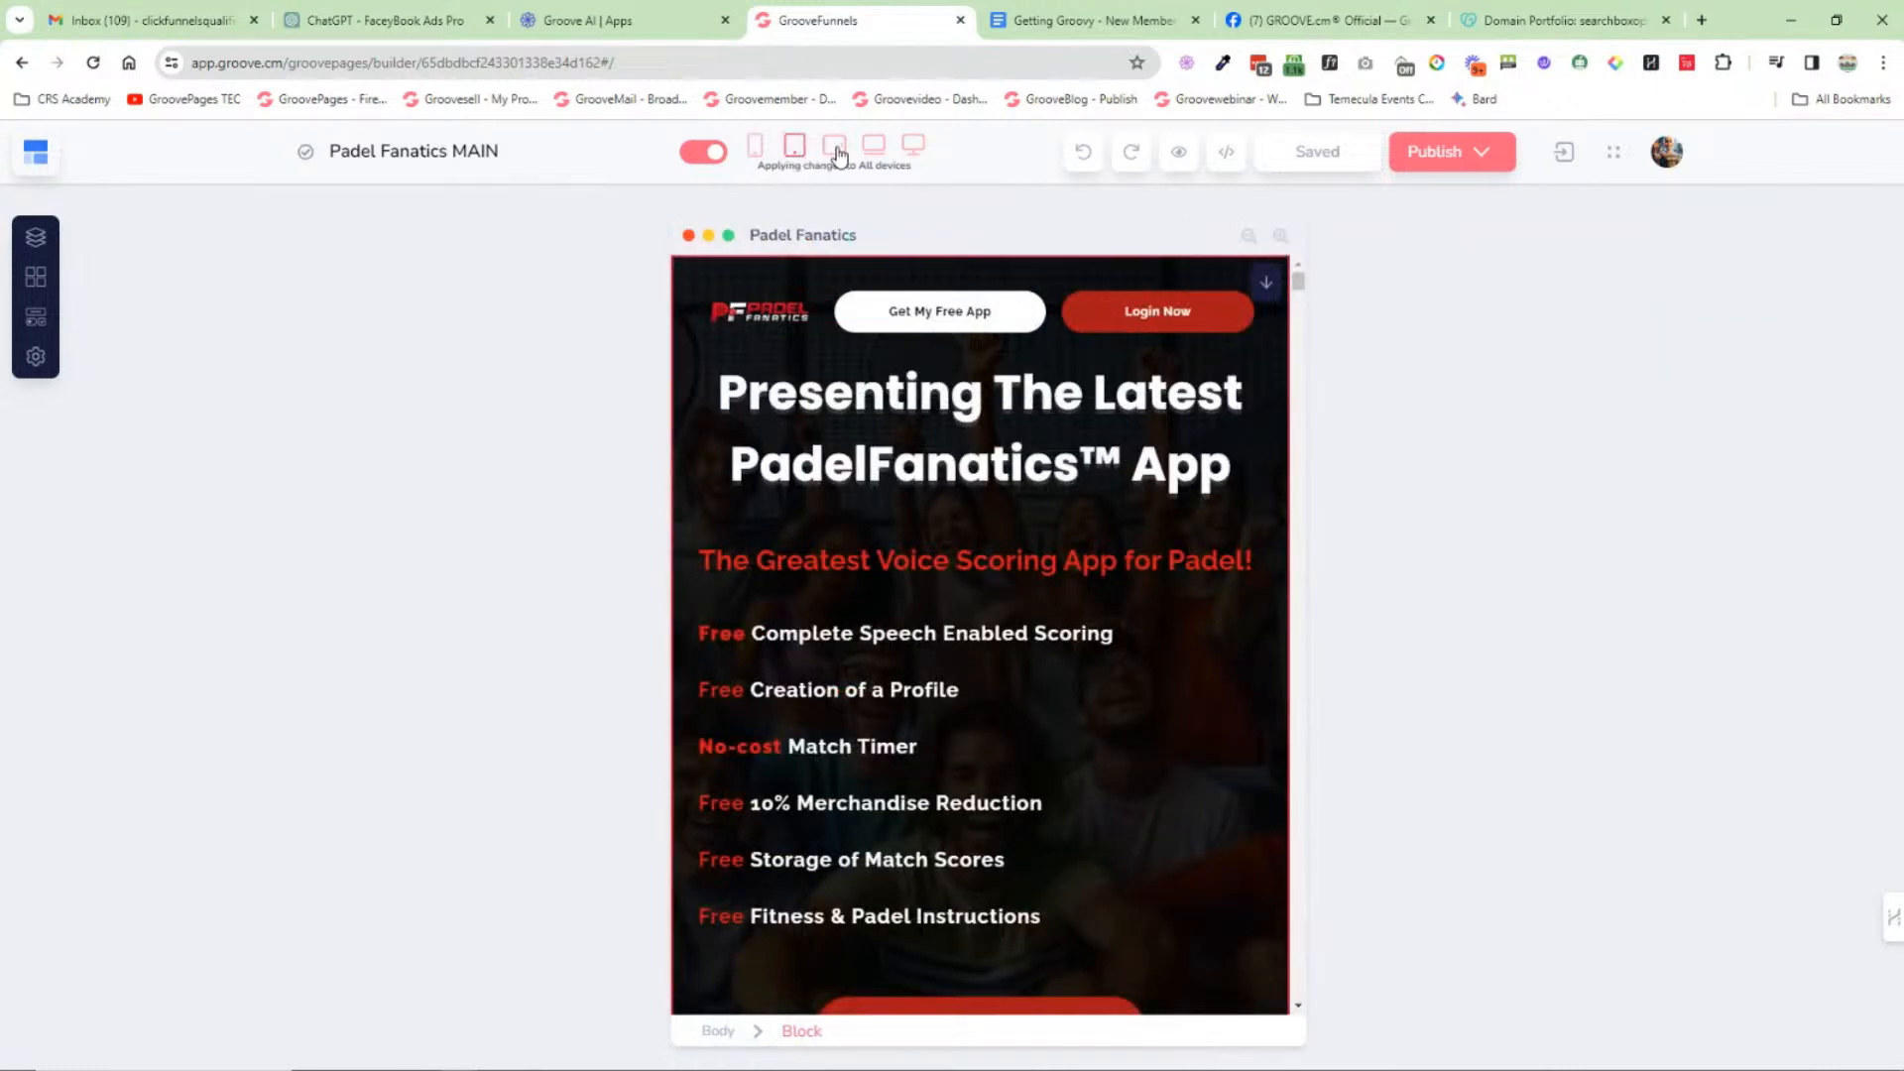
left_click(835, 149)
left_click(876, 147)
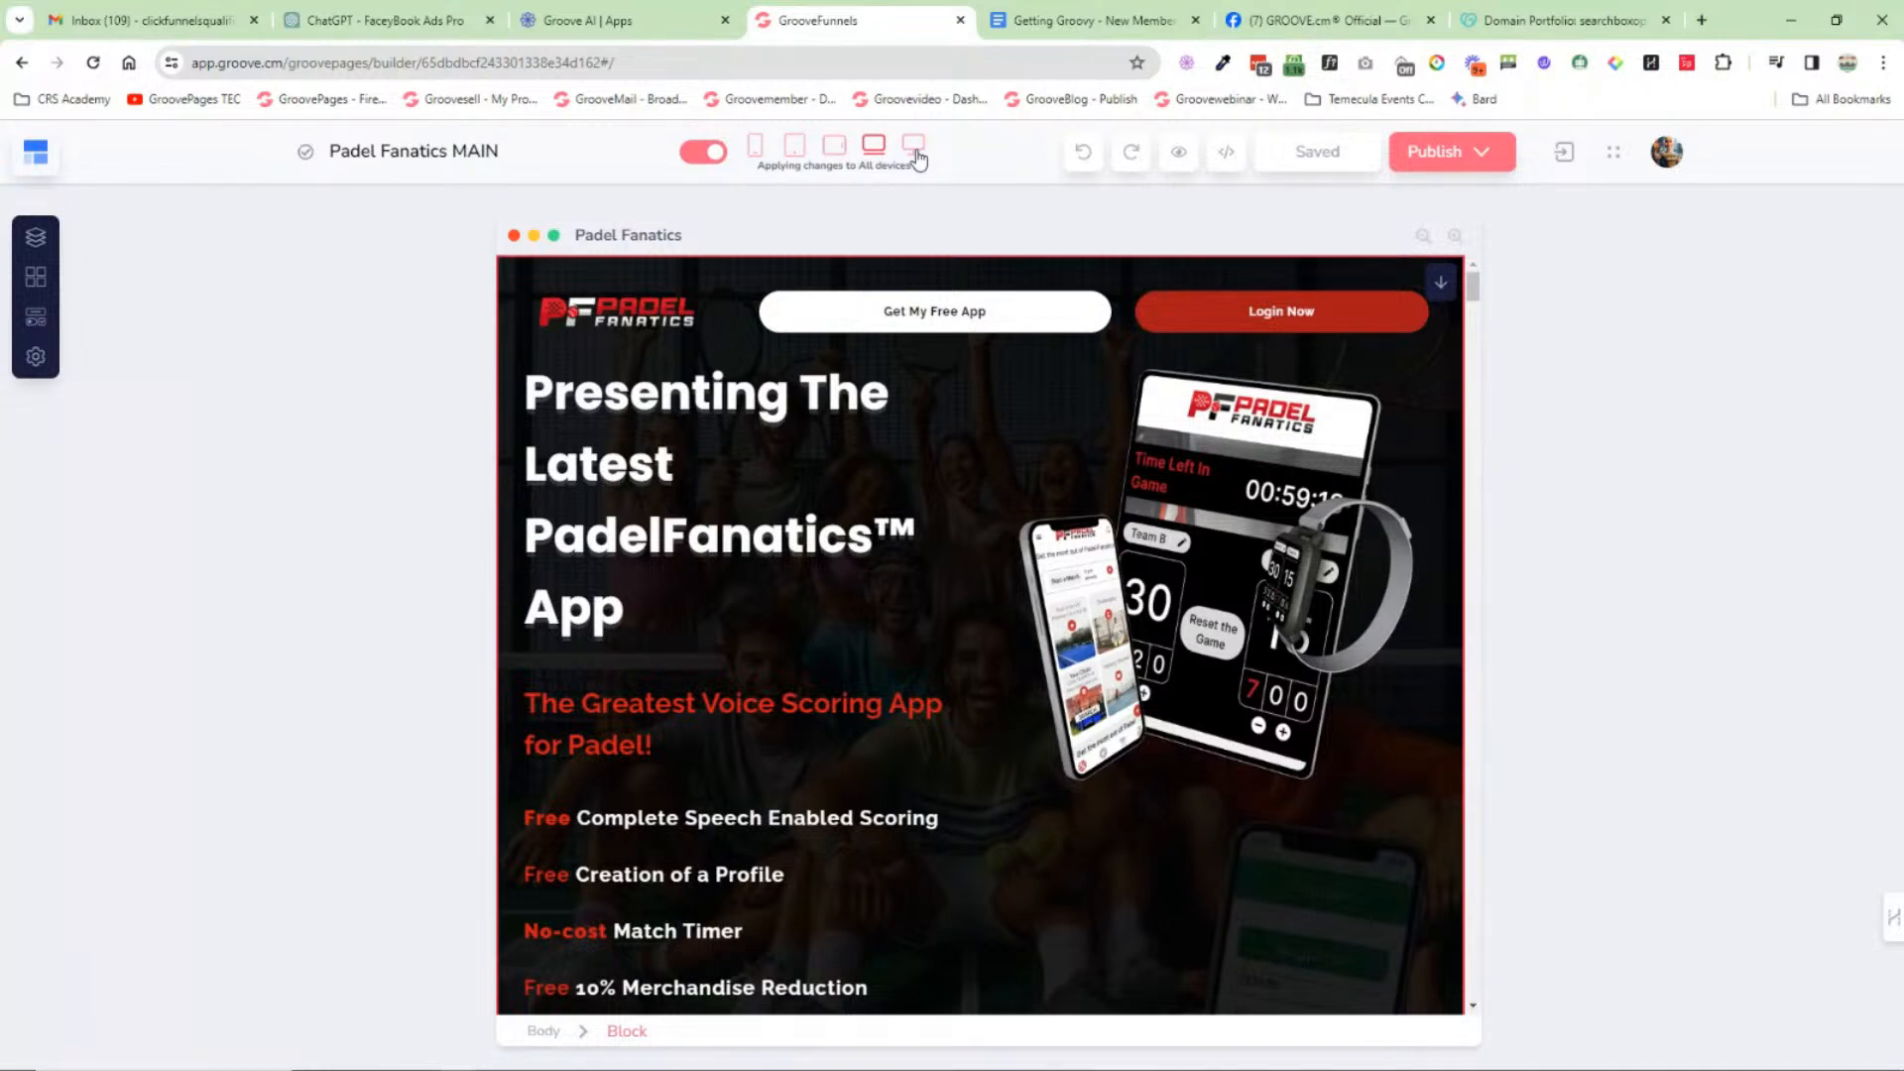
left_click(914, 147)
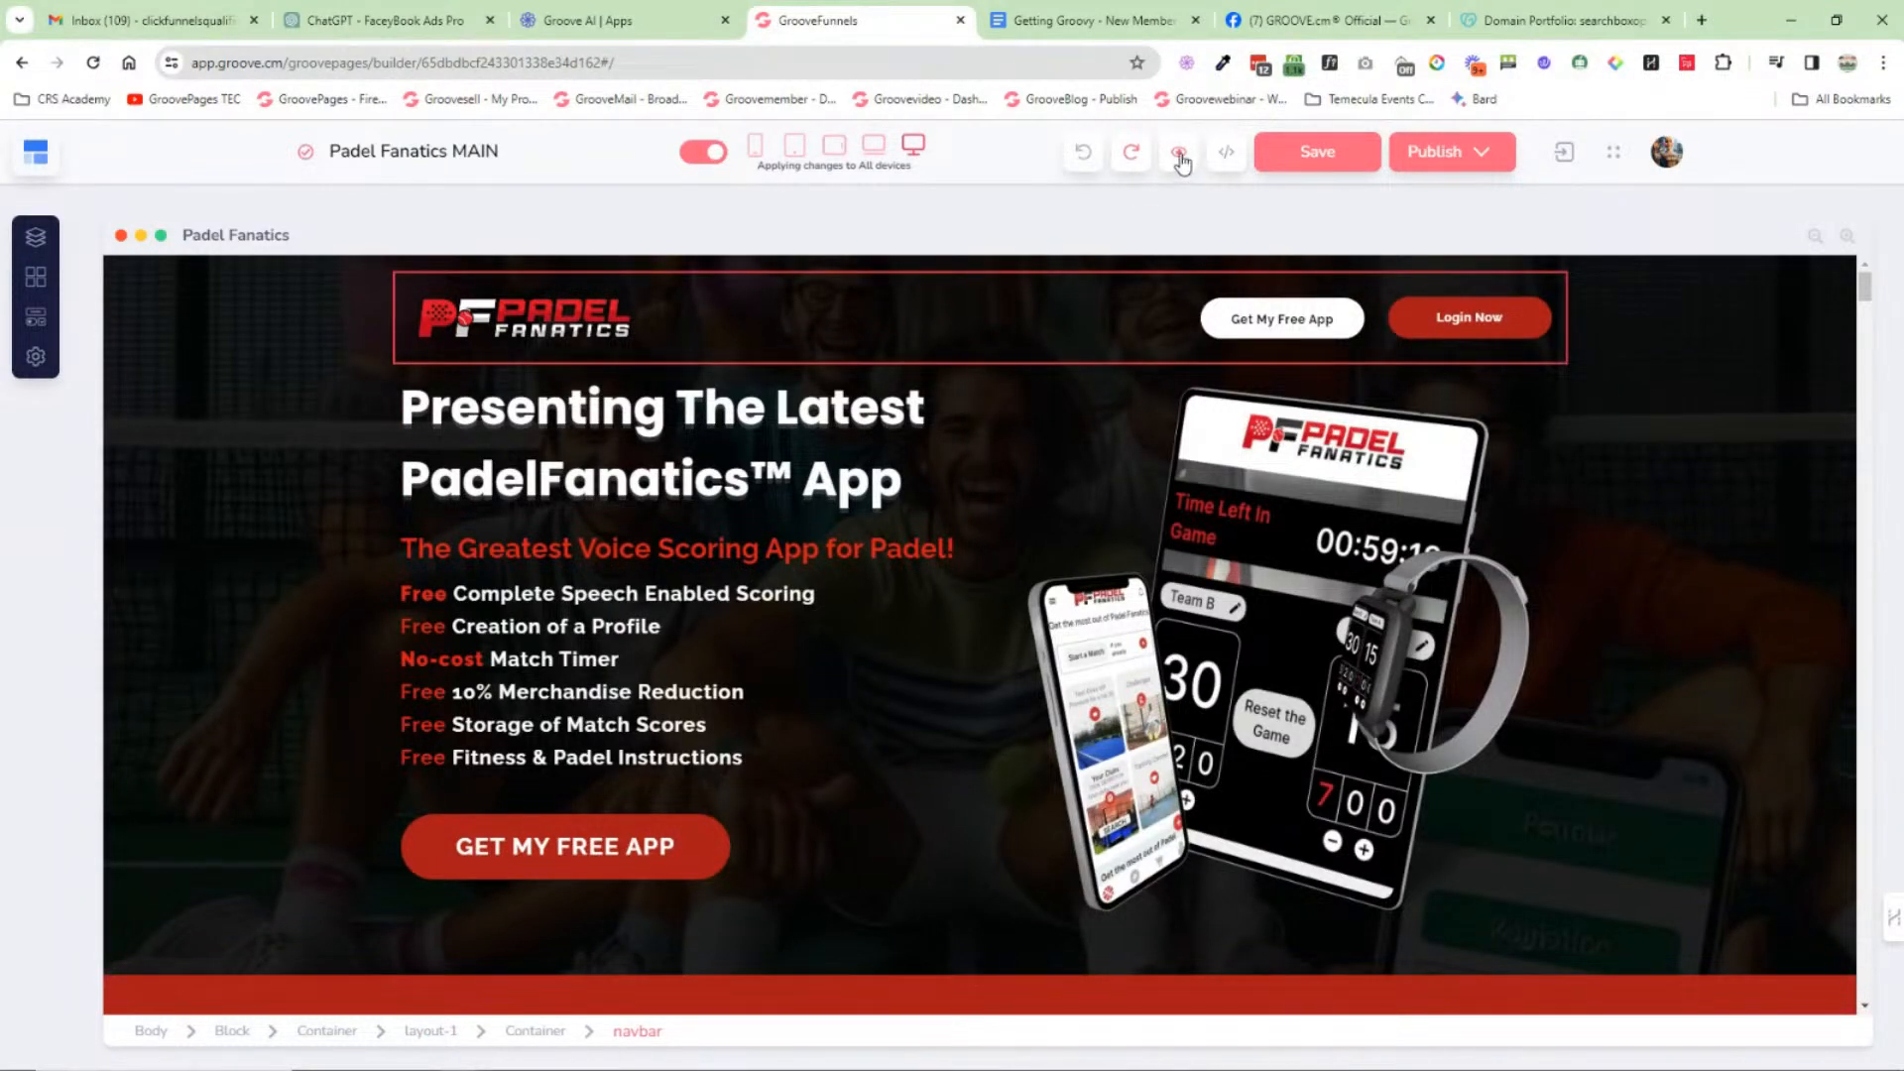
Step: Open the live Padel Fanatics website from the publish settings, and return to the page builder
left_click(1477, 157)
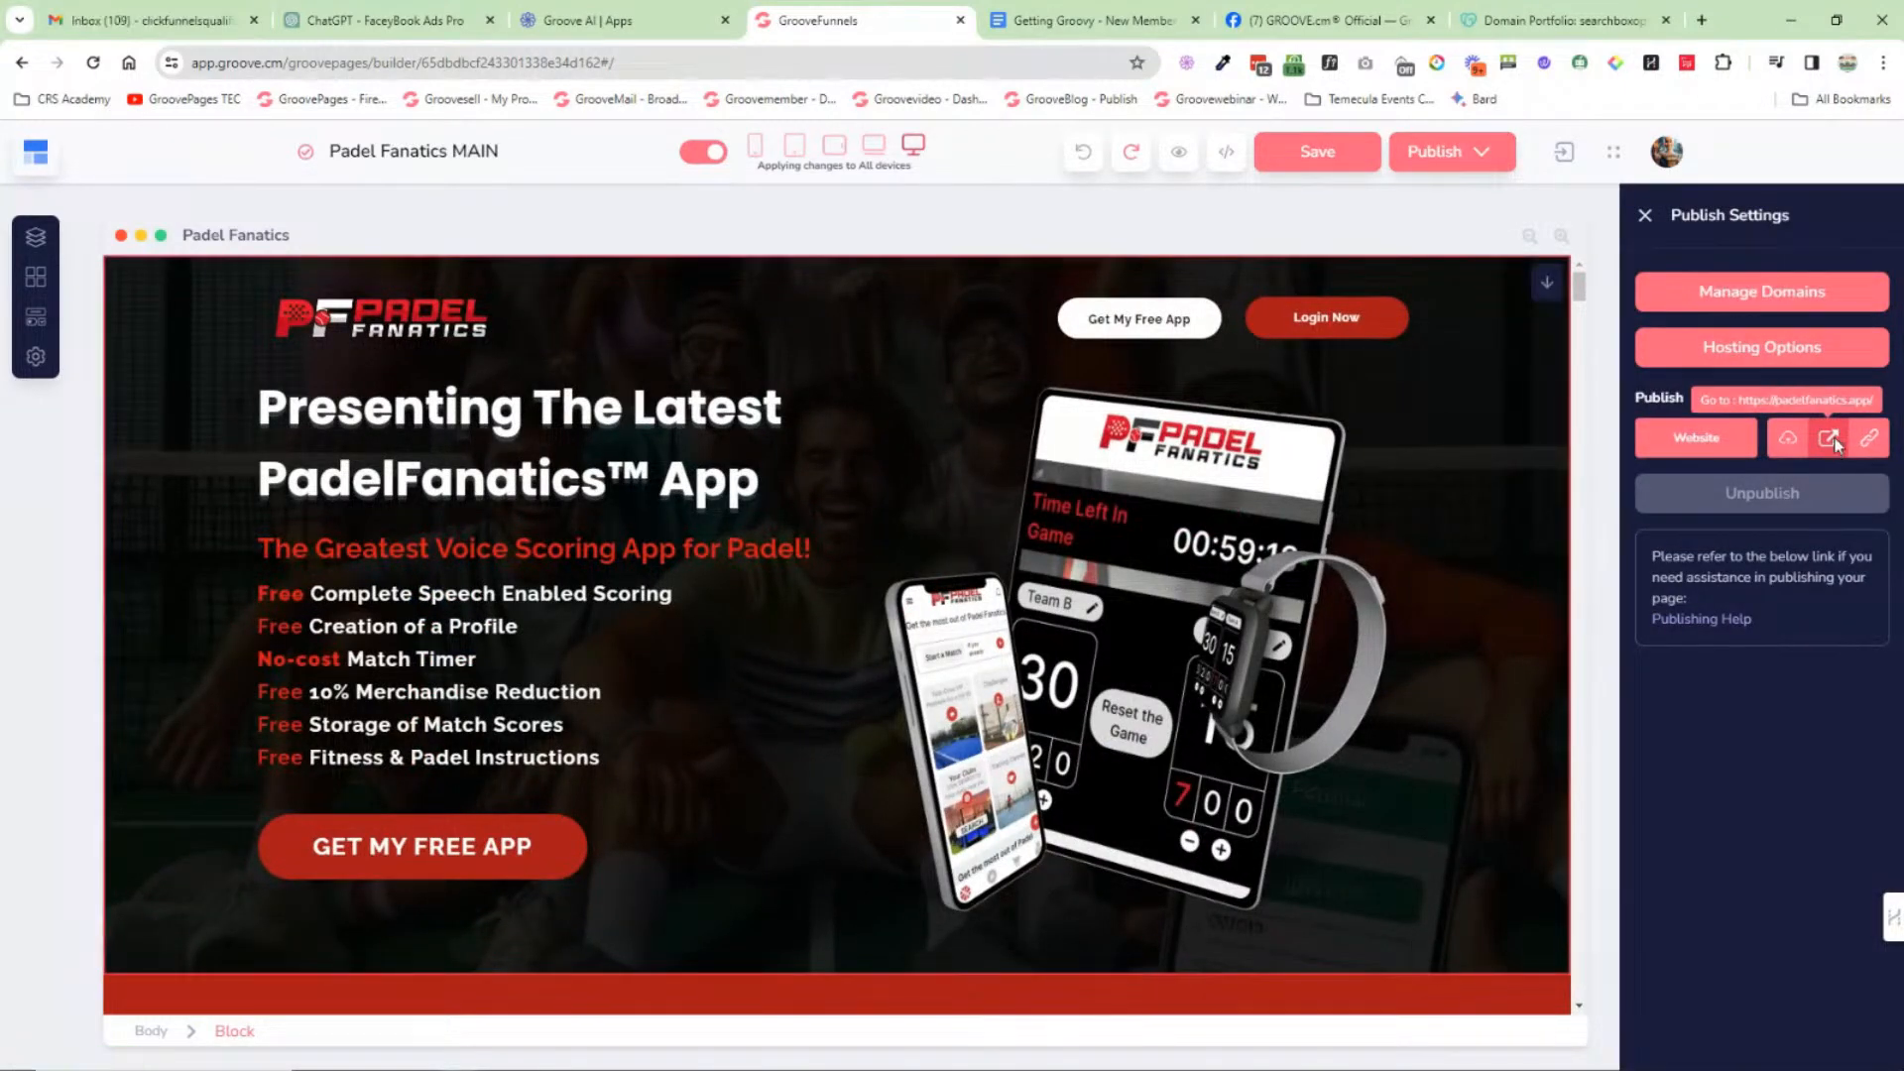
left_click(1828, 439)
left_click(739, 25)
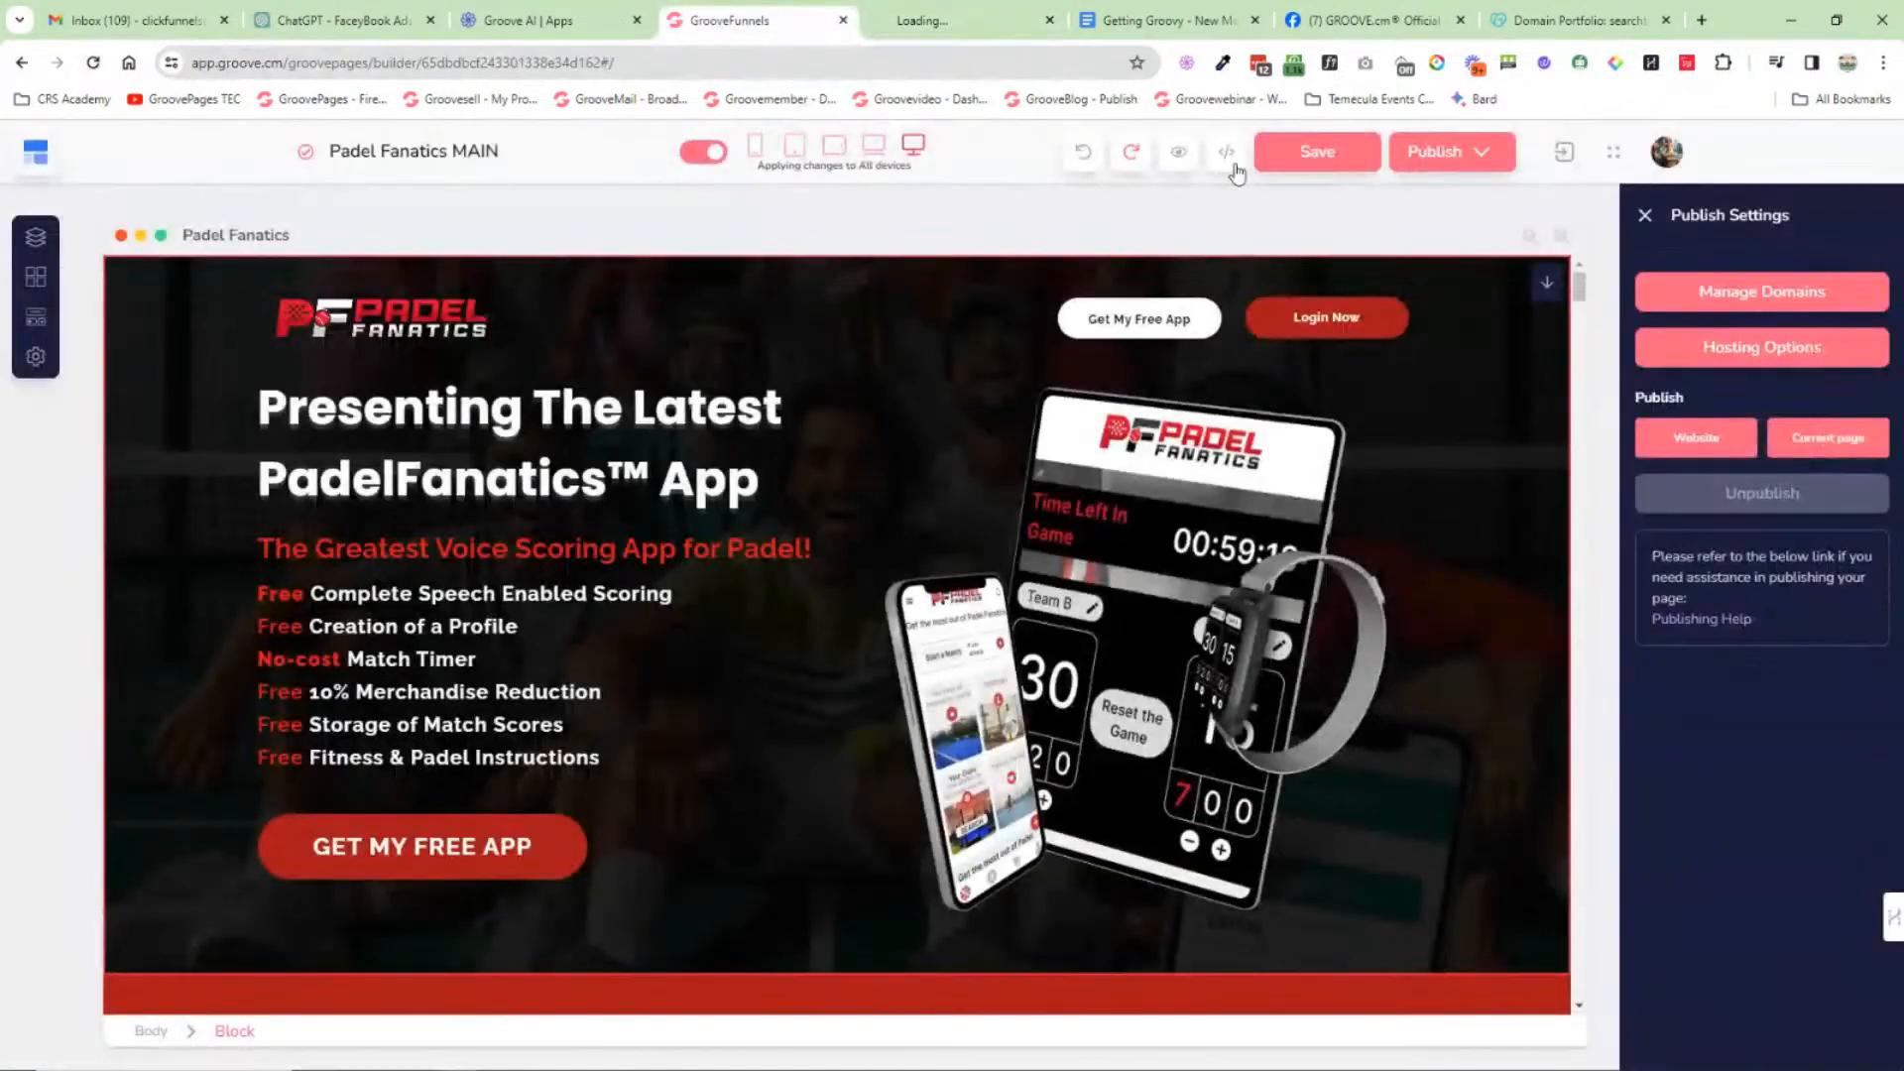
Step: Preview the current Padel Fanatics page from the builder and close the preview
left_click(1177, 157)
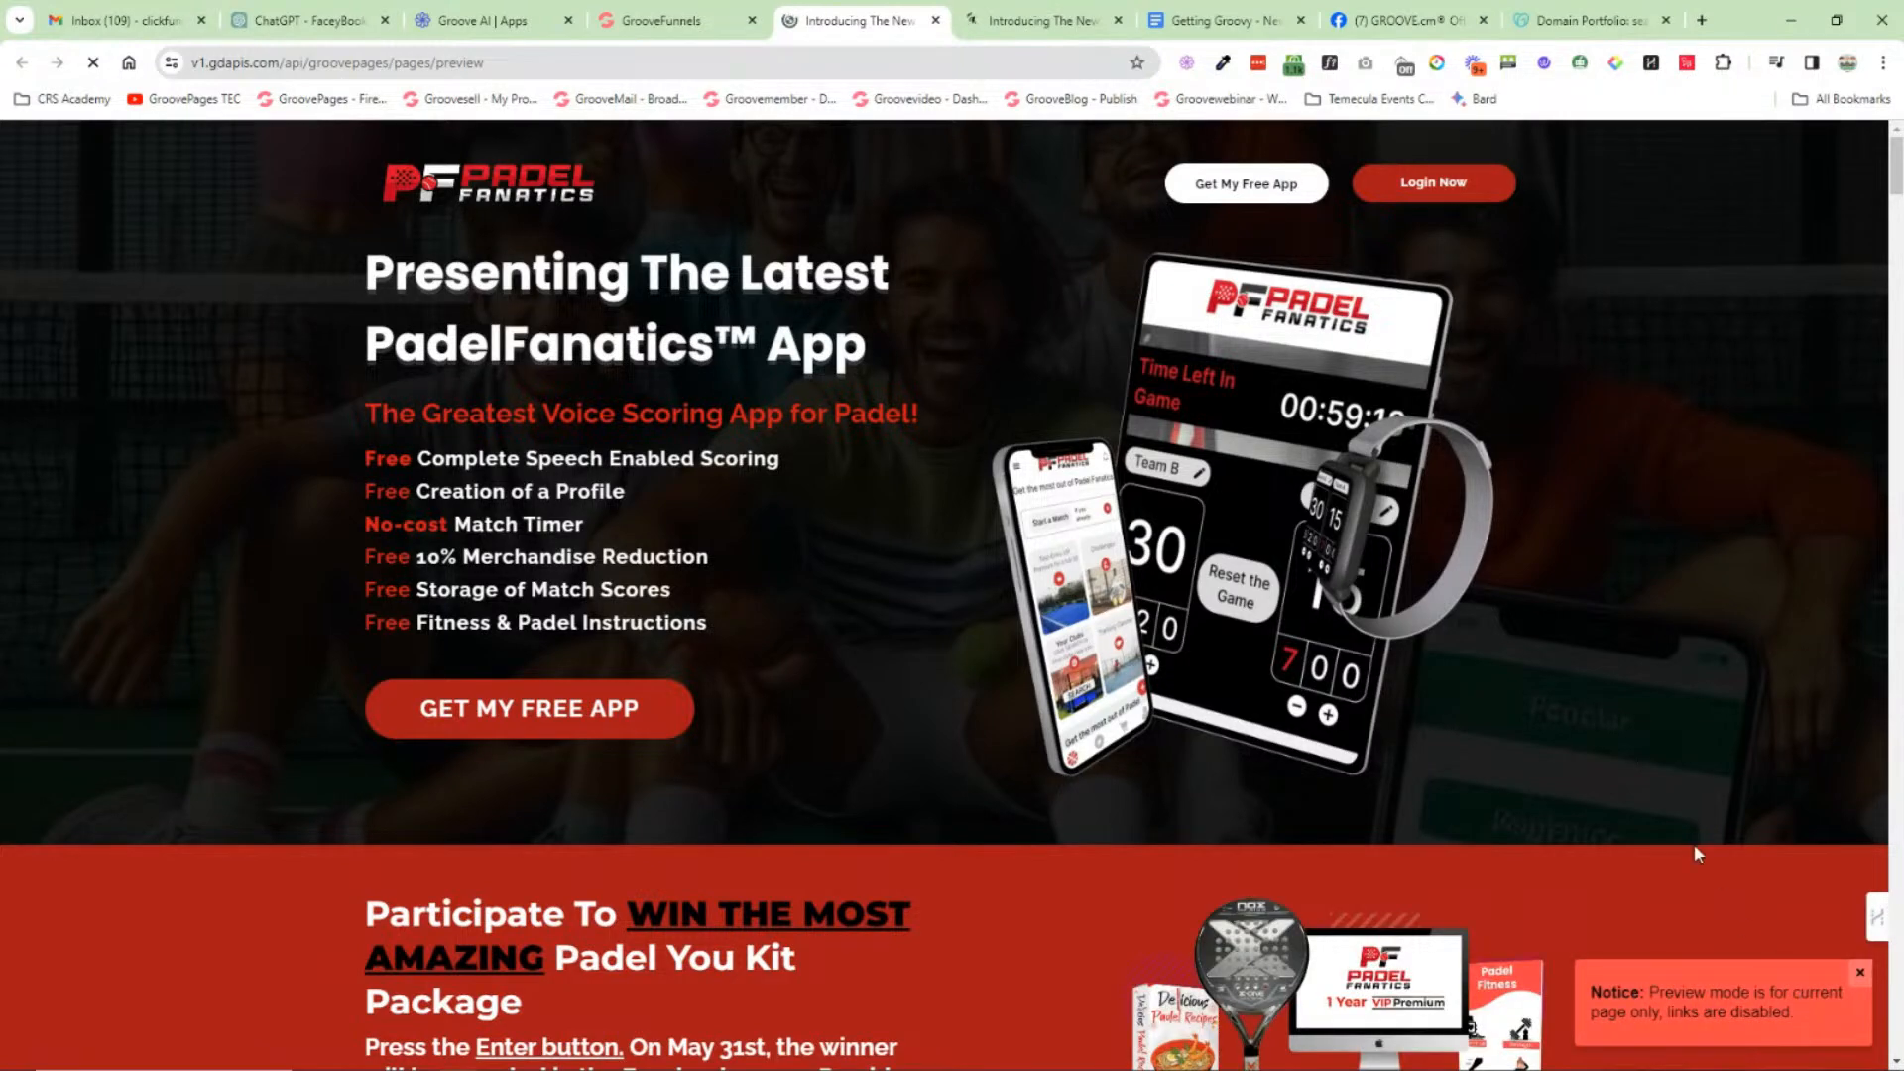
left_click(935, 21)
Step: Switch to the live Padel Fanatics site and follow a link further down the page
left_click(893, 22)
scroll(1498, 721, "down", 3)
left_click(480, 879)
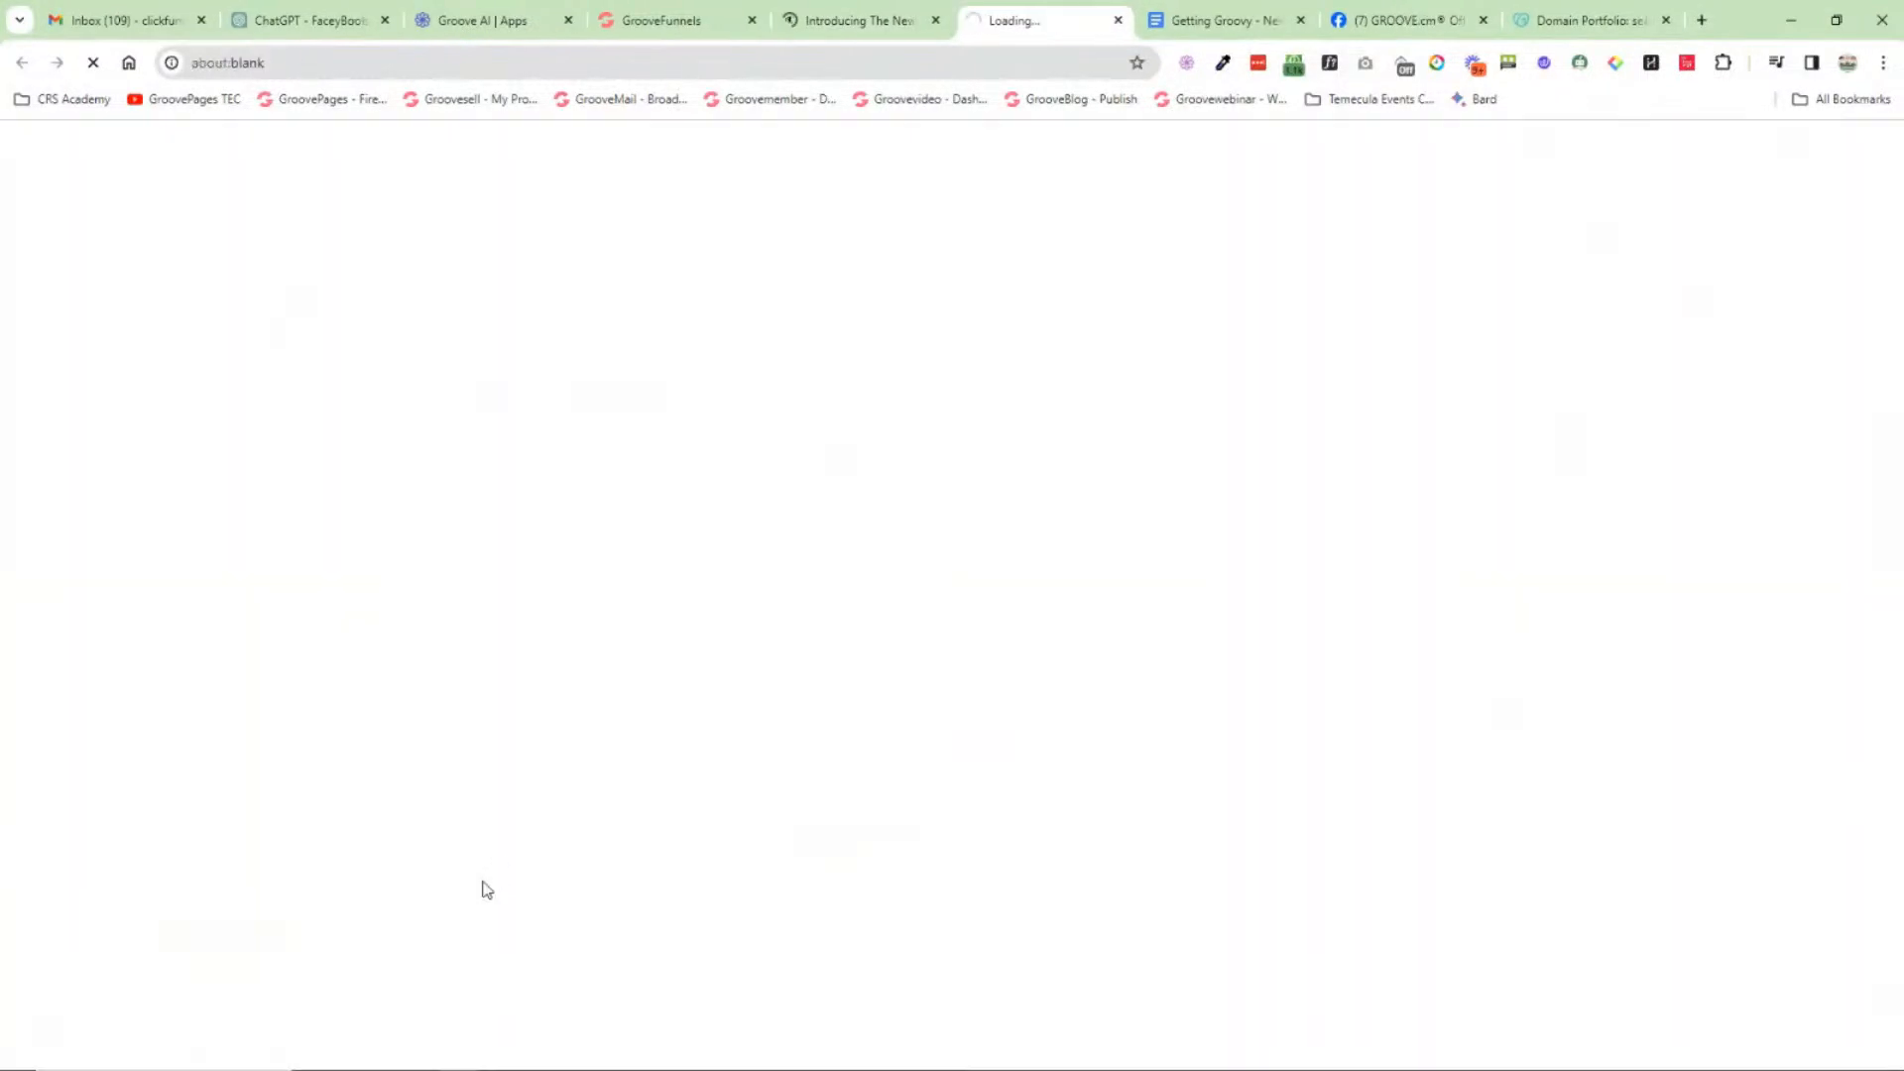
Step: Return to the page builder and review the hosting options in the publish settings, including the domain types and the custom domain list
left_click(655, 24)
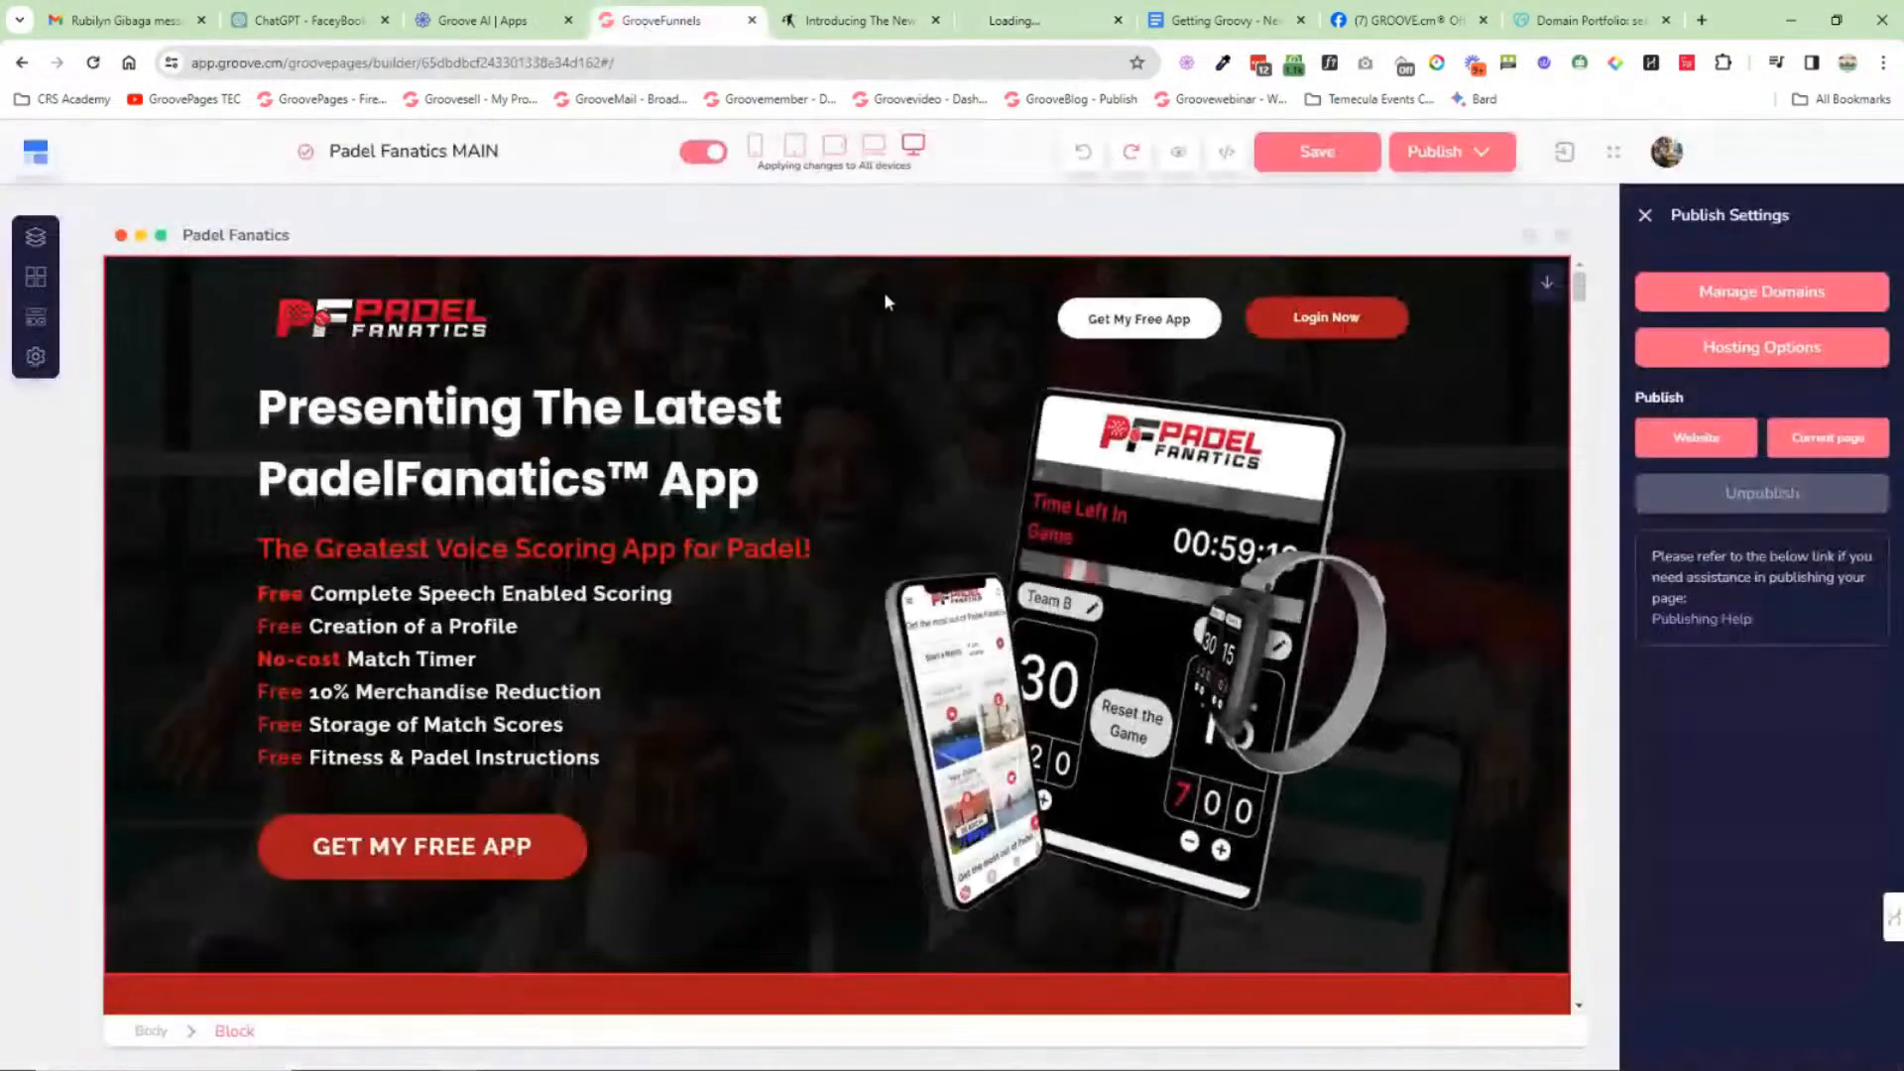
left_click(1644, 216)
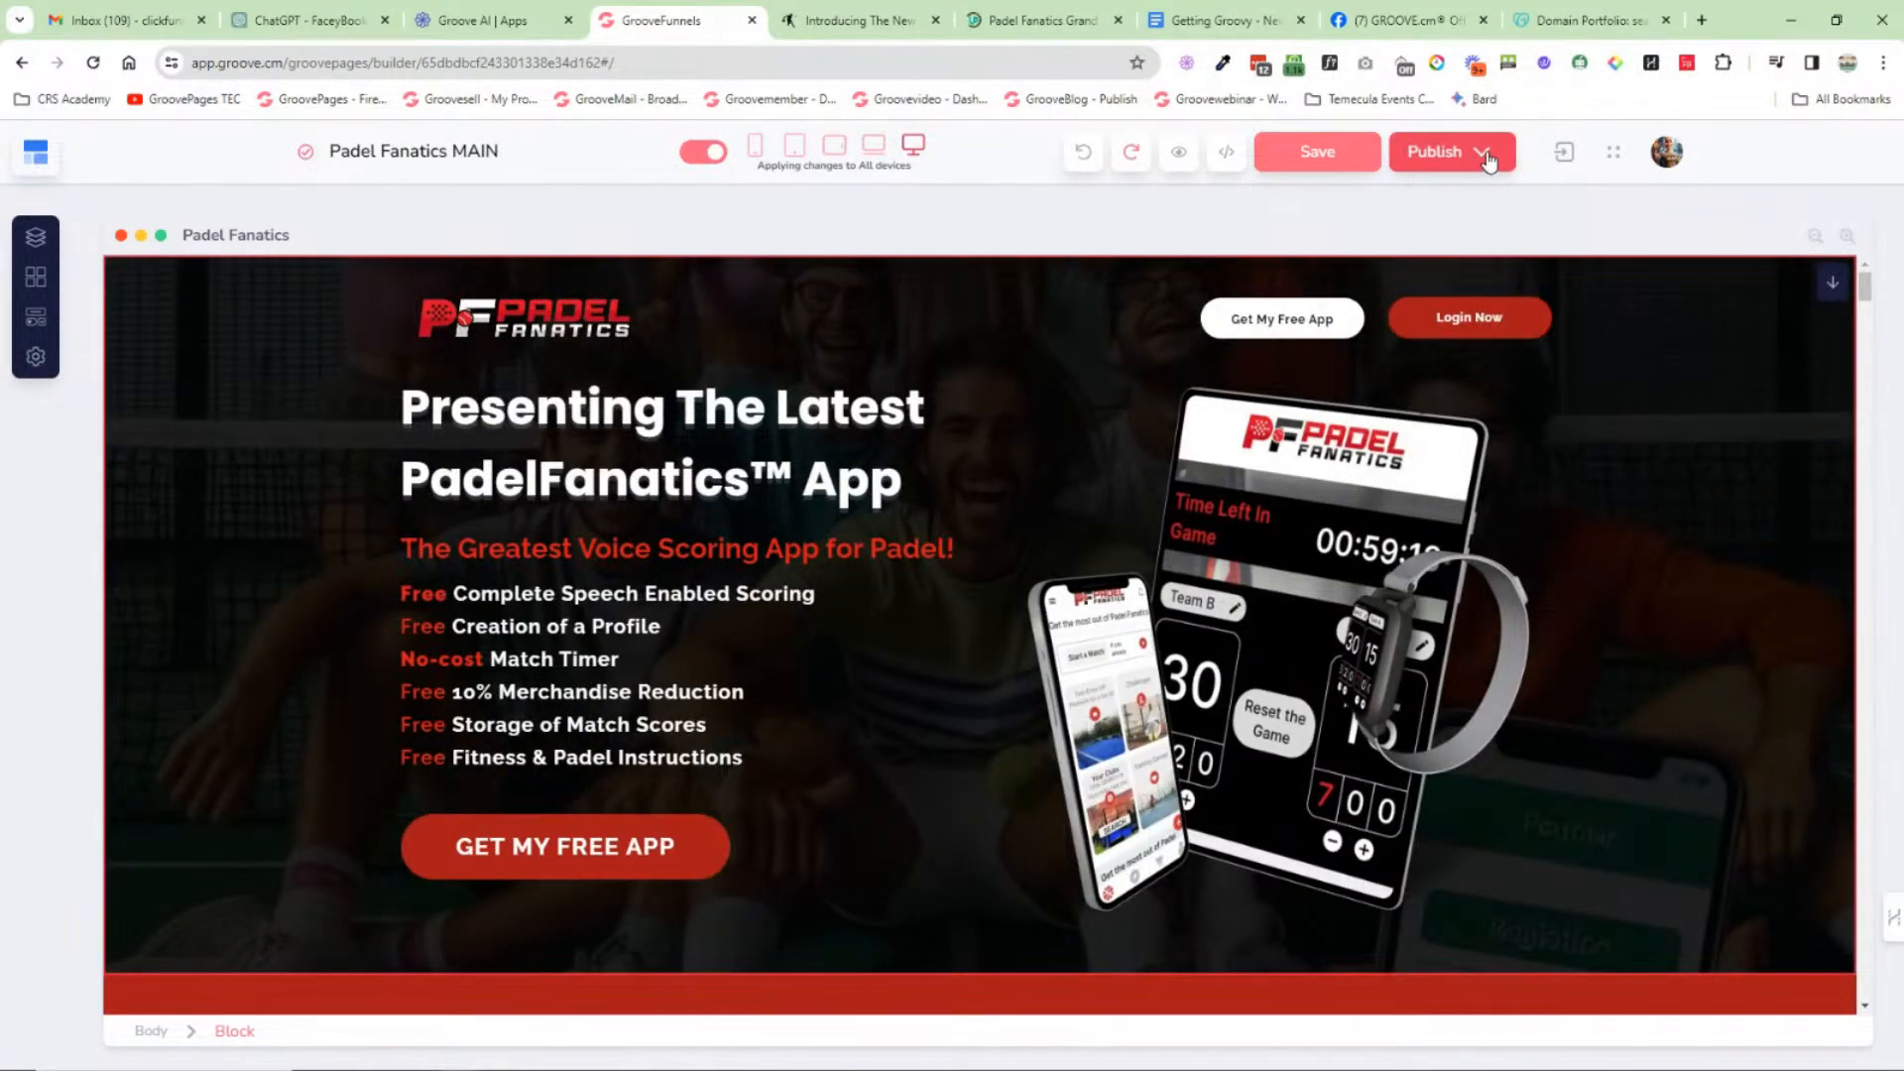
left_click(1486, 158)
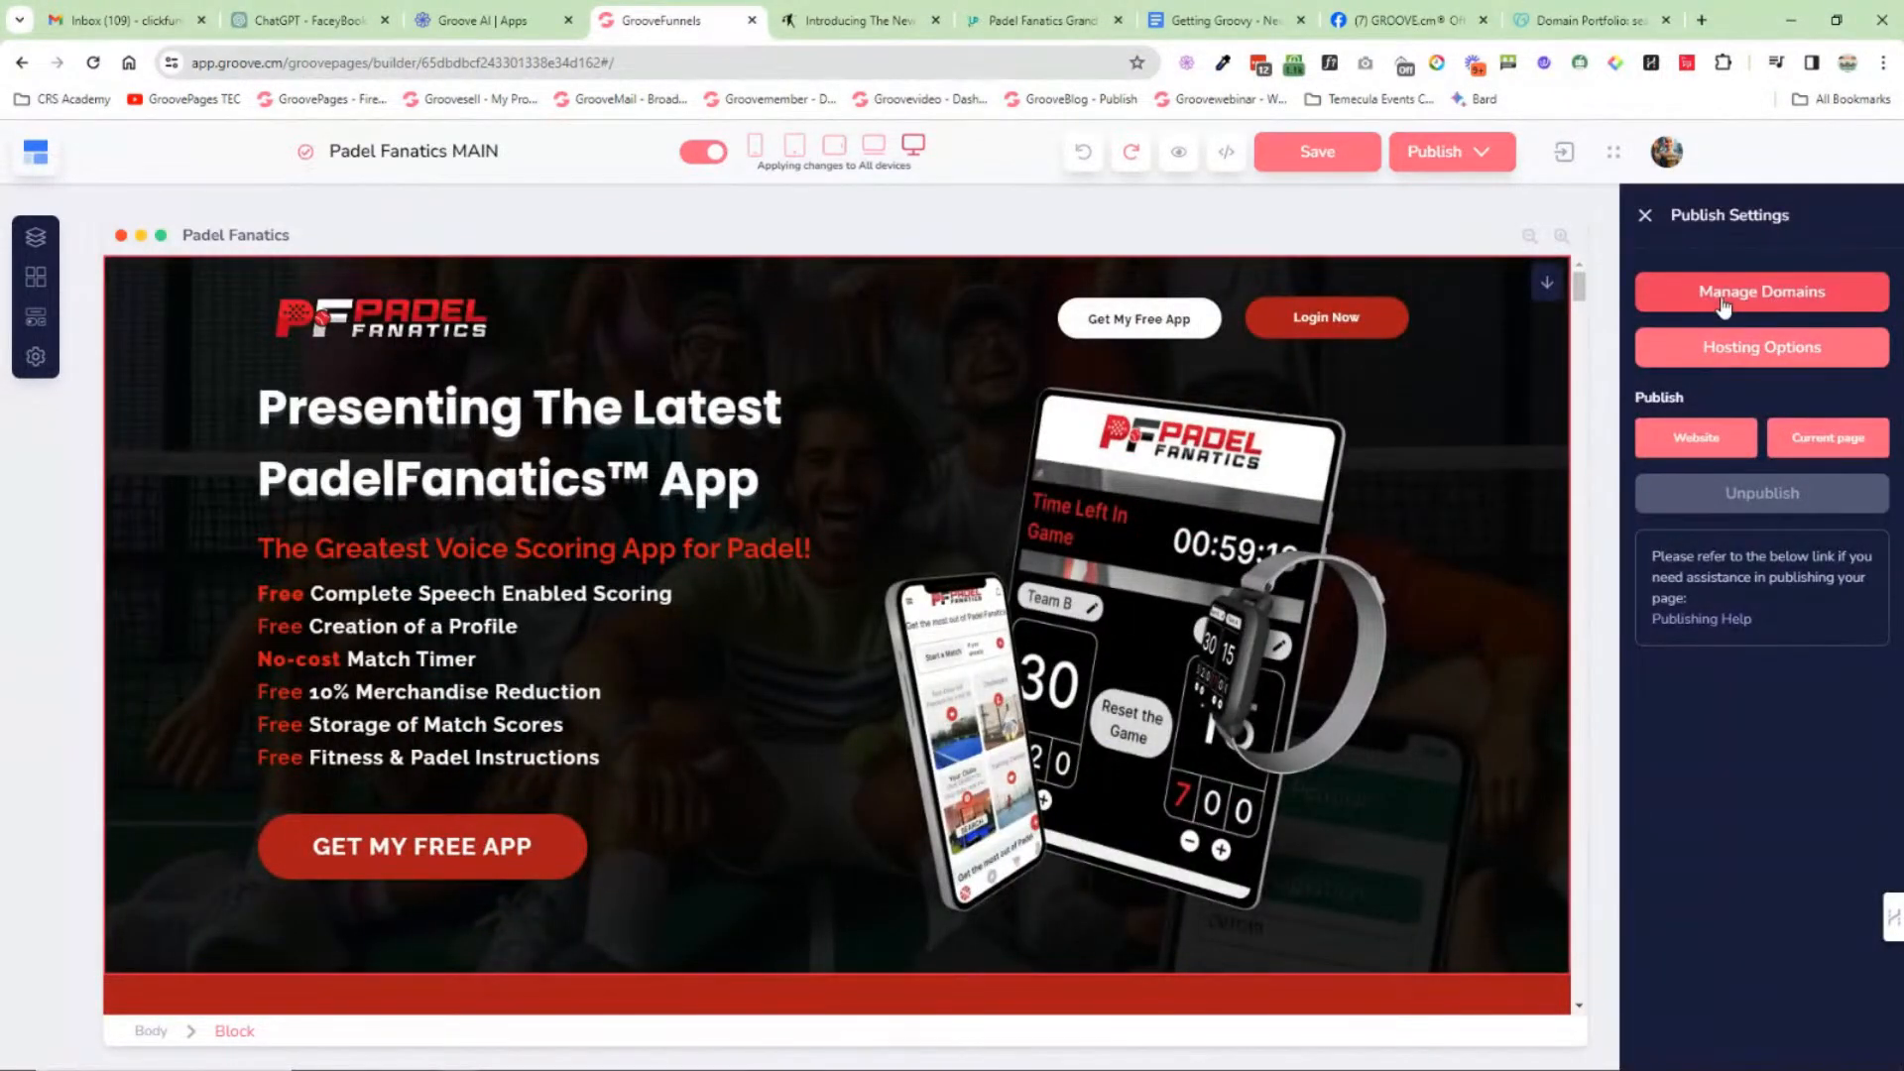
left_click(1756, 354)
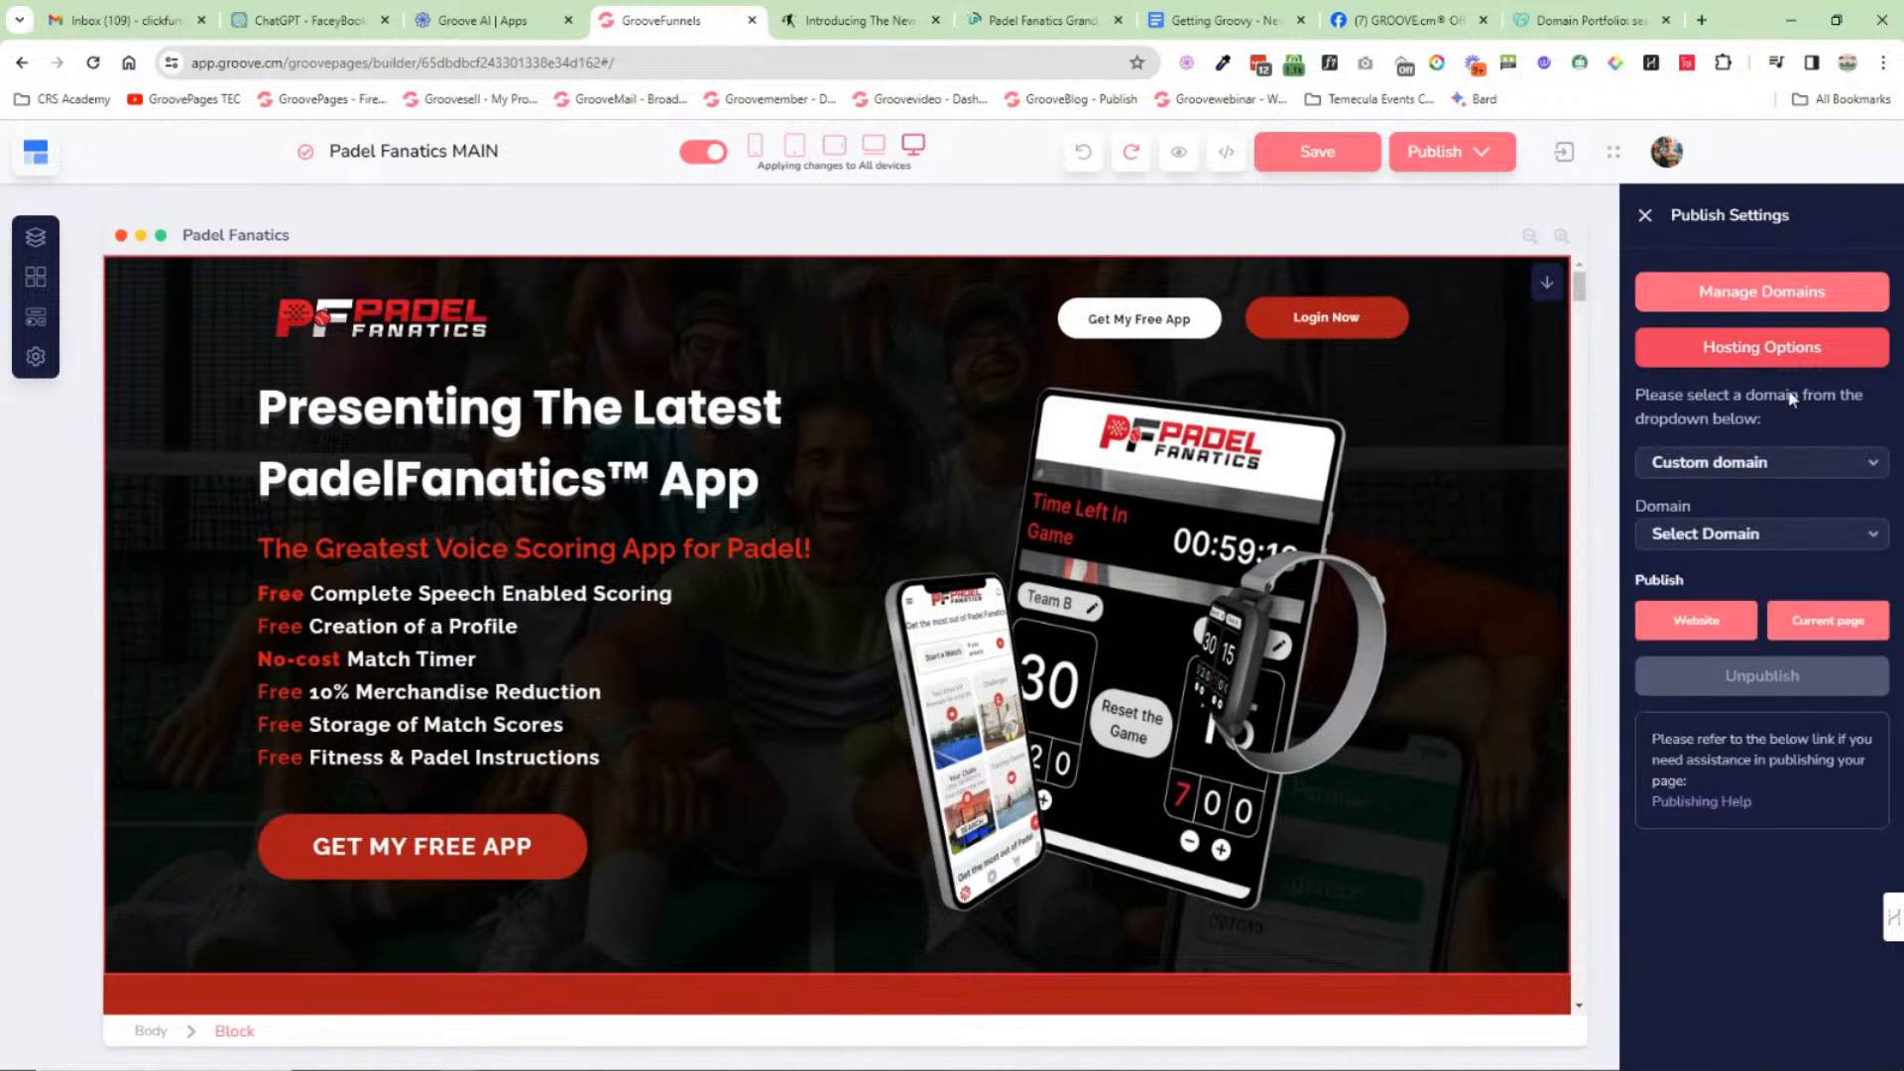
left_click(1830, 473)
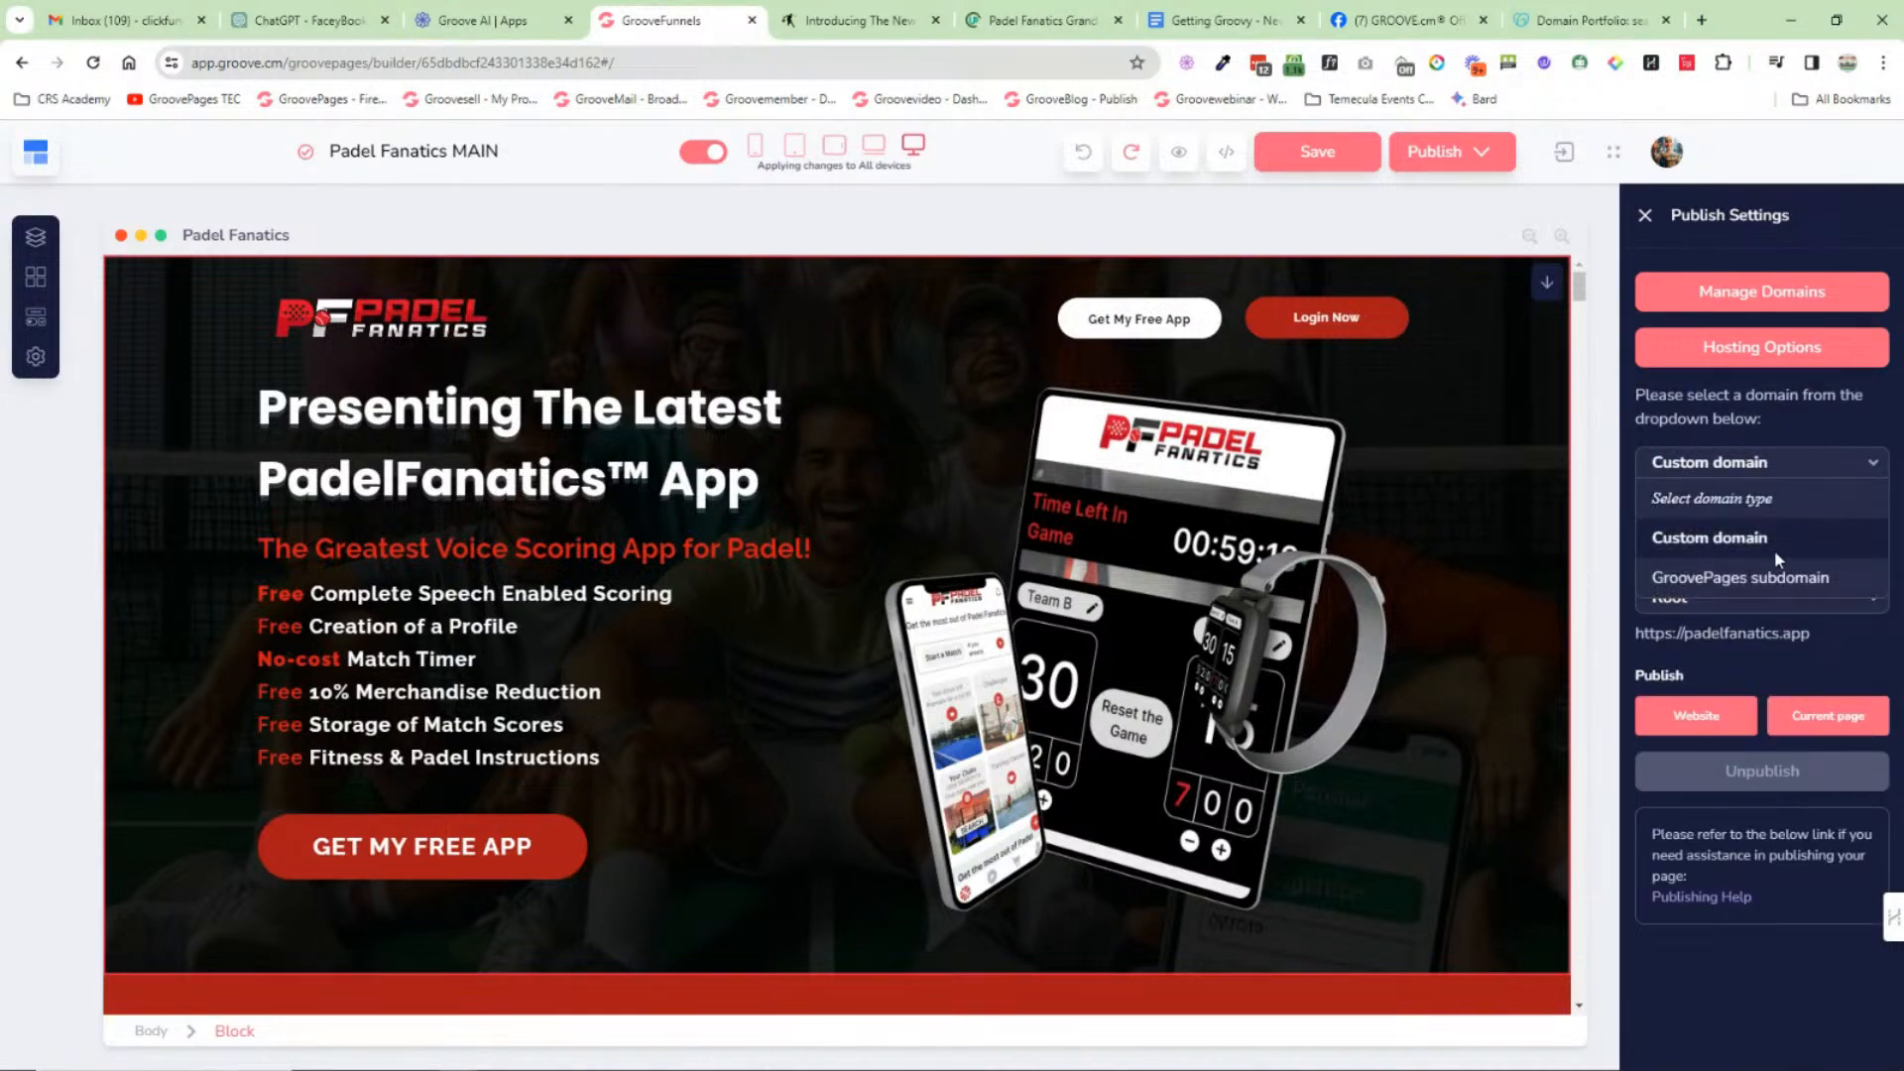
left_click(1830, 537)
left_click(1793, 535)
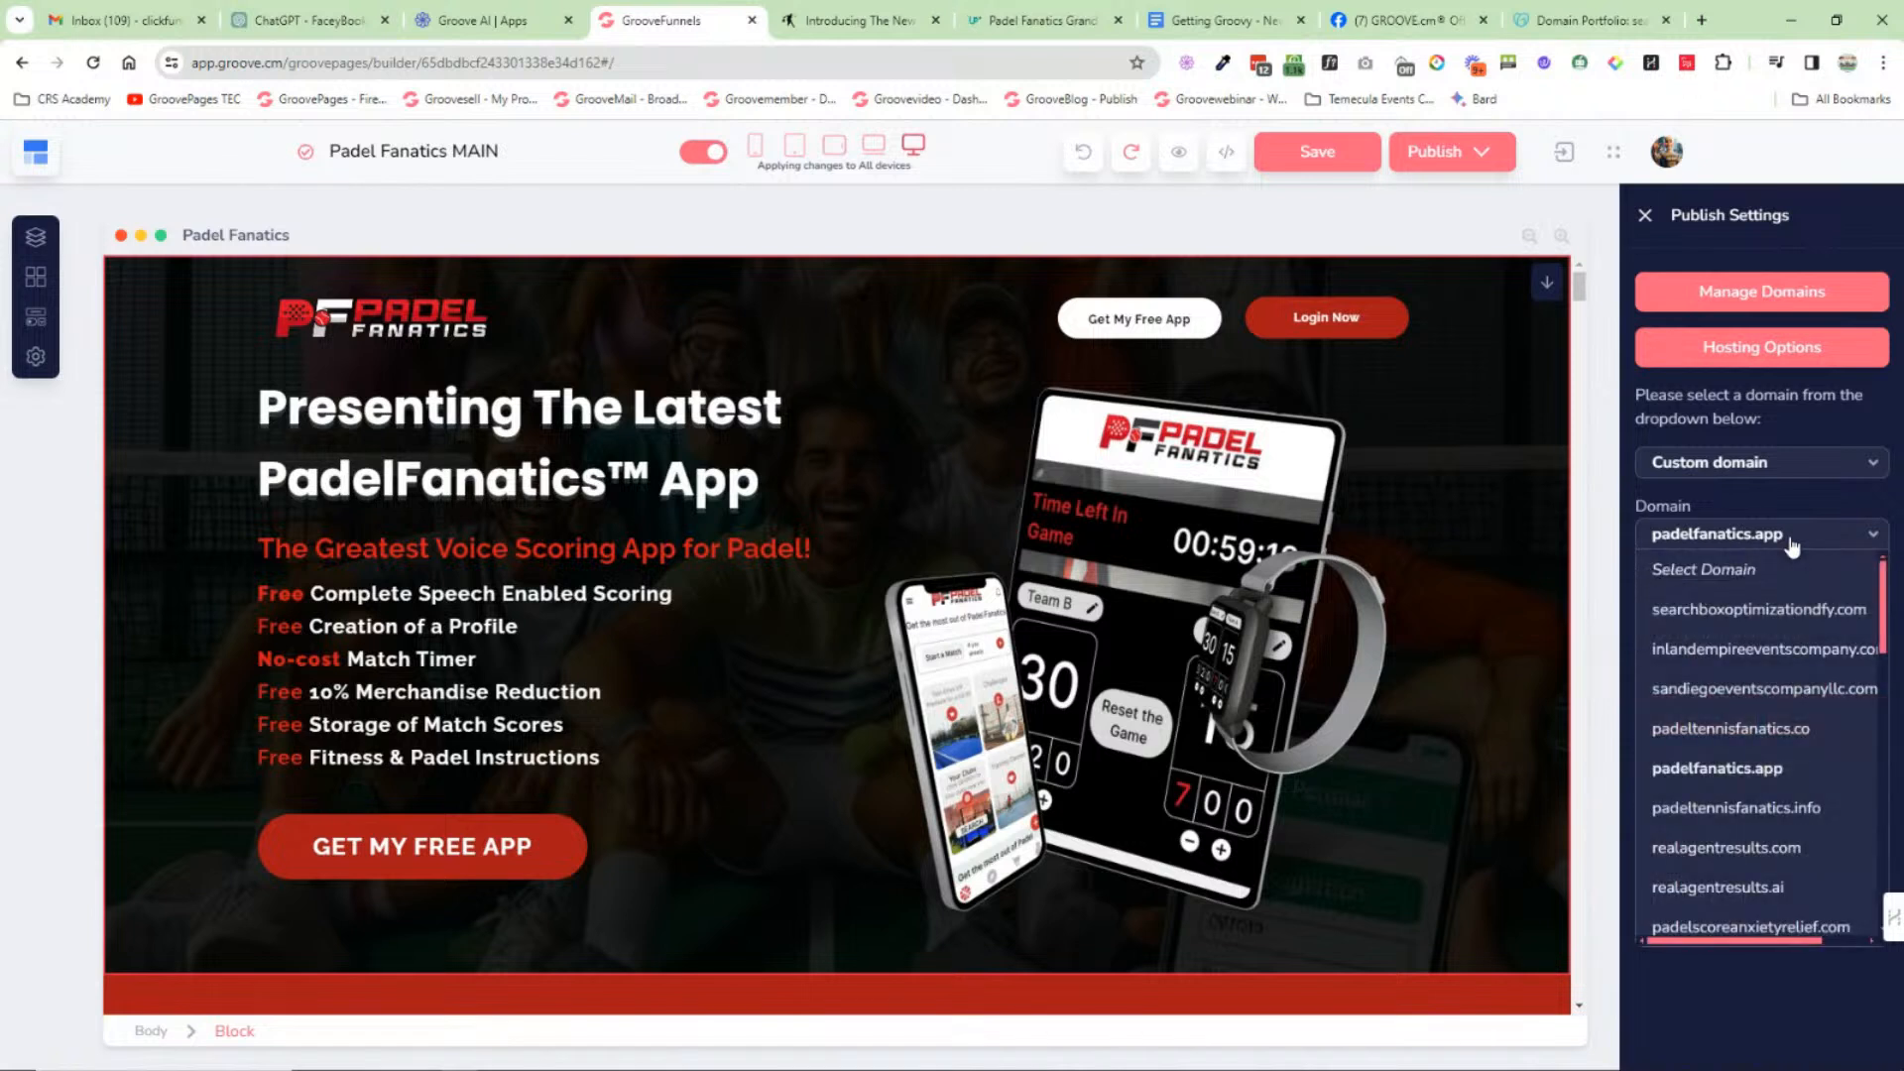
left_click(1853, 502)
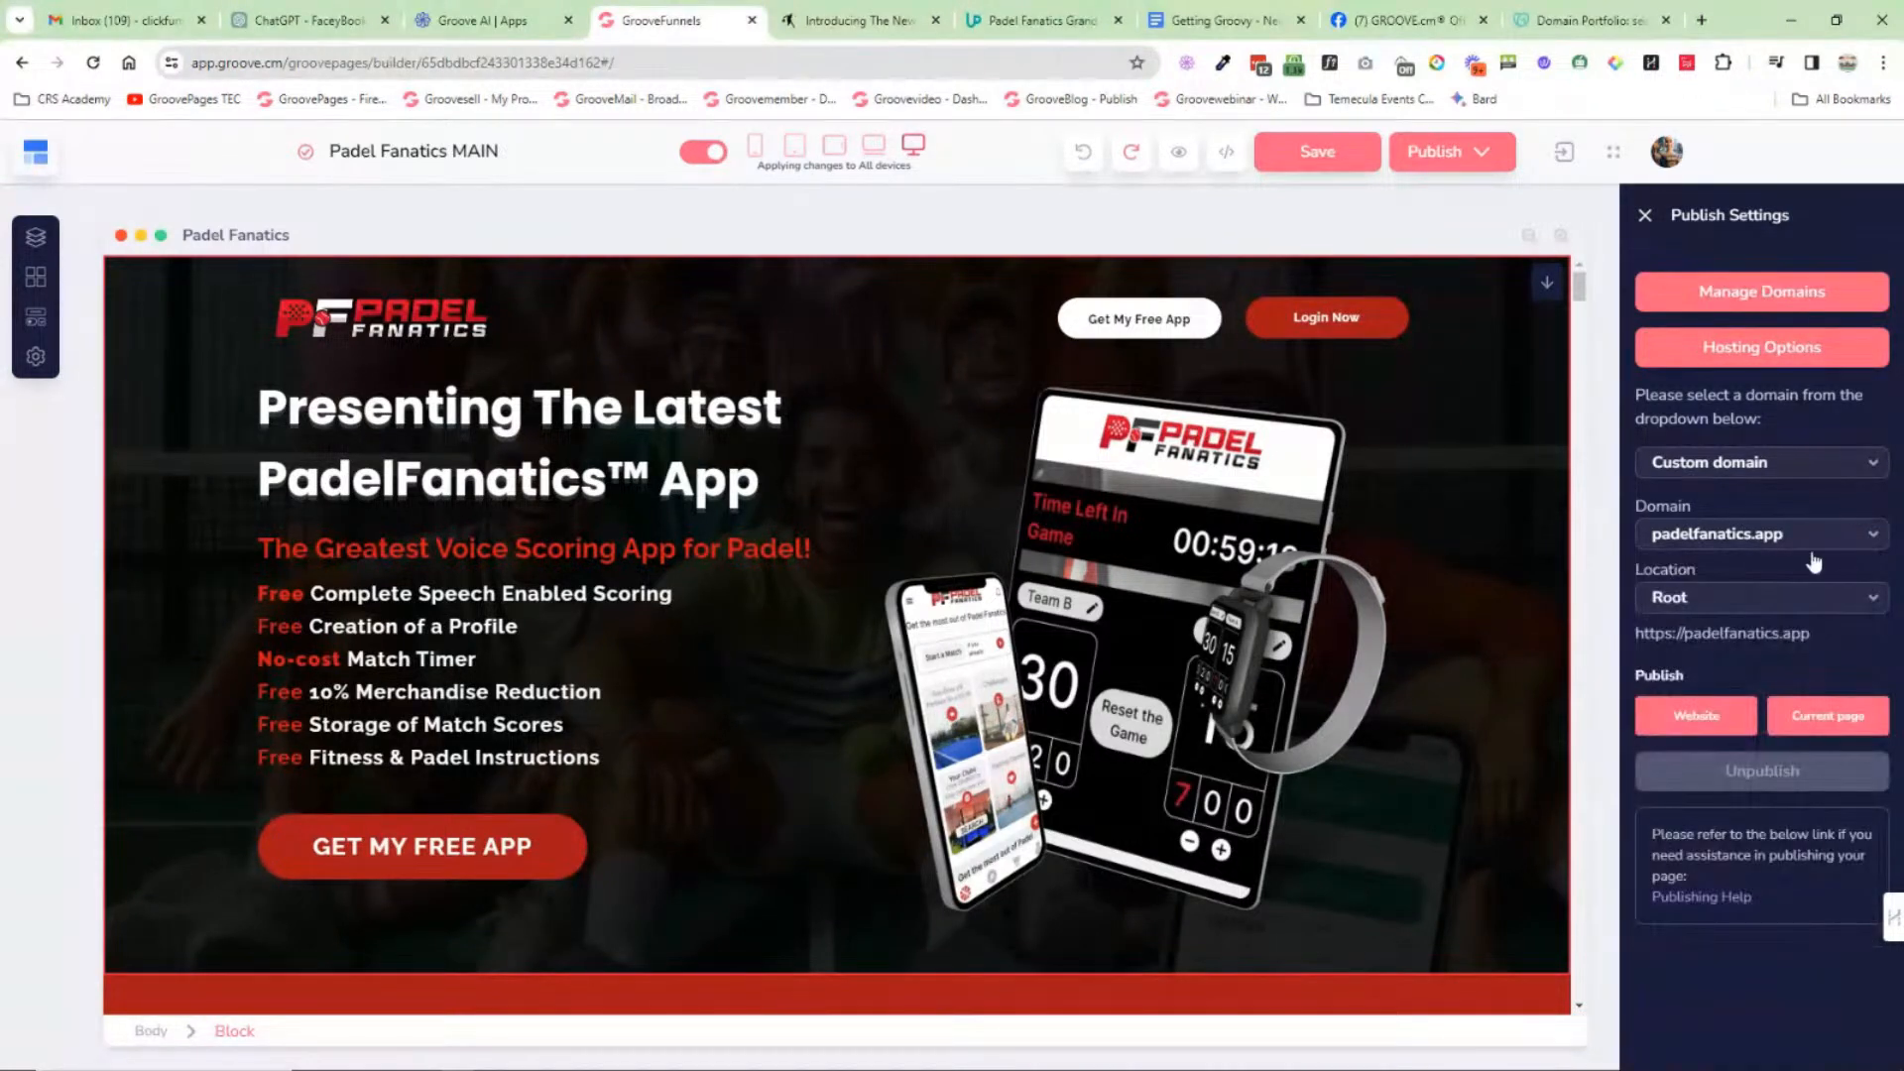
Step: View the account's domain management page from the publish settings, and return to the page builder with the settings closed
left_click(1788, 302)
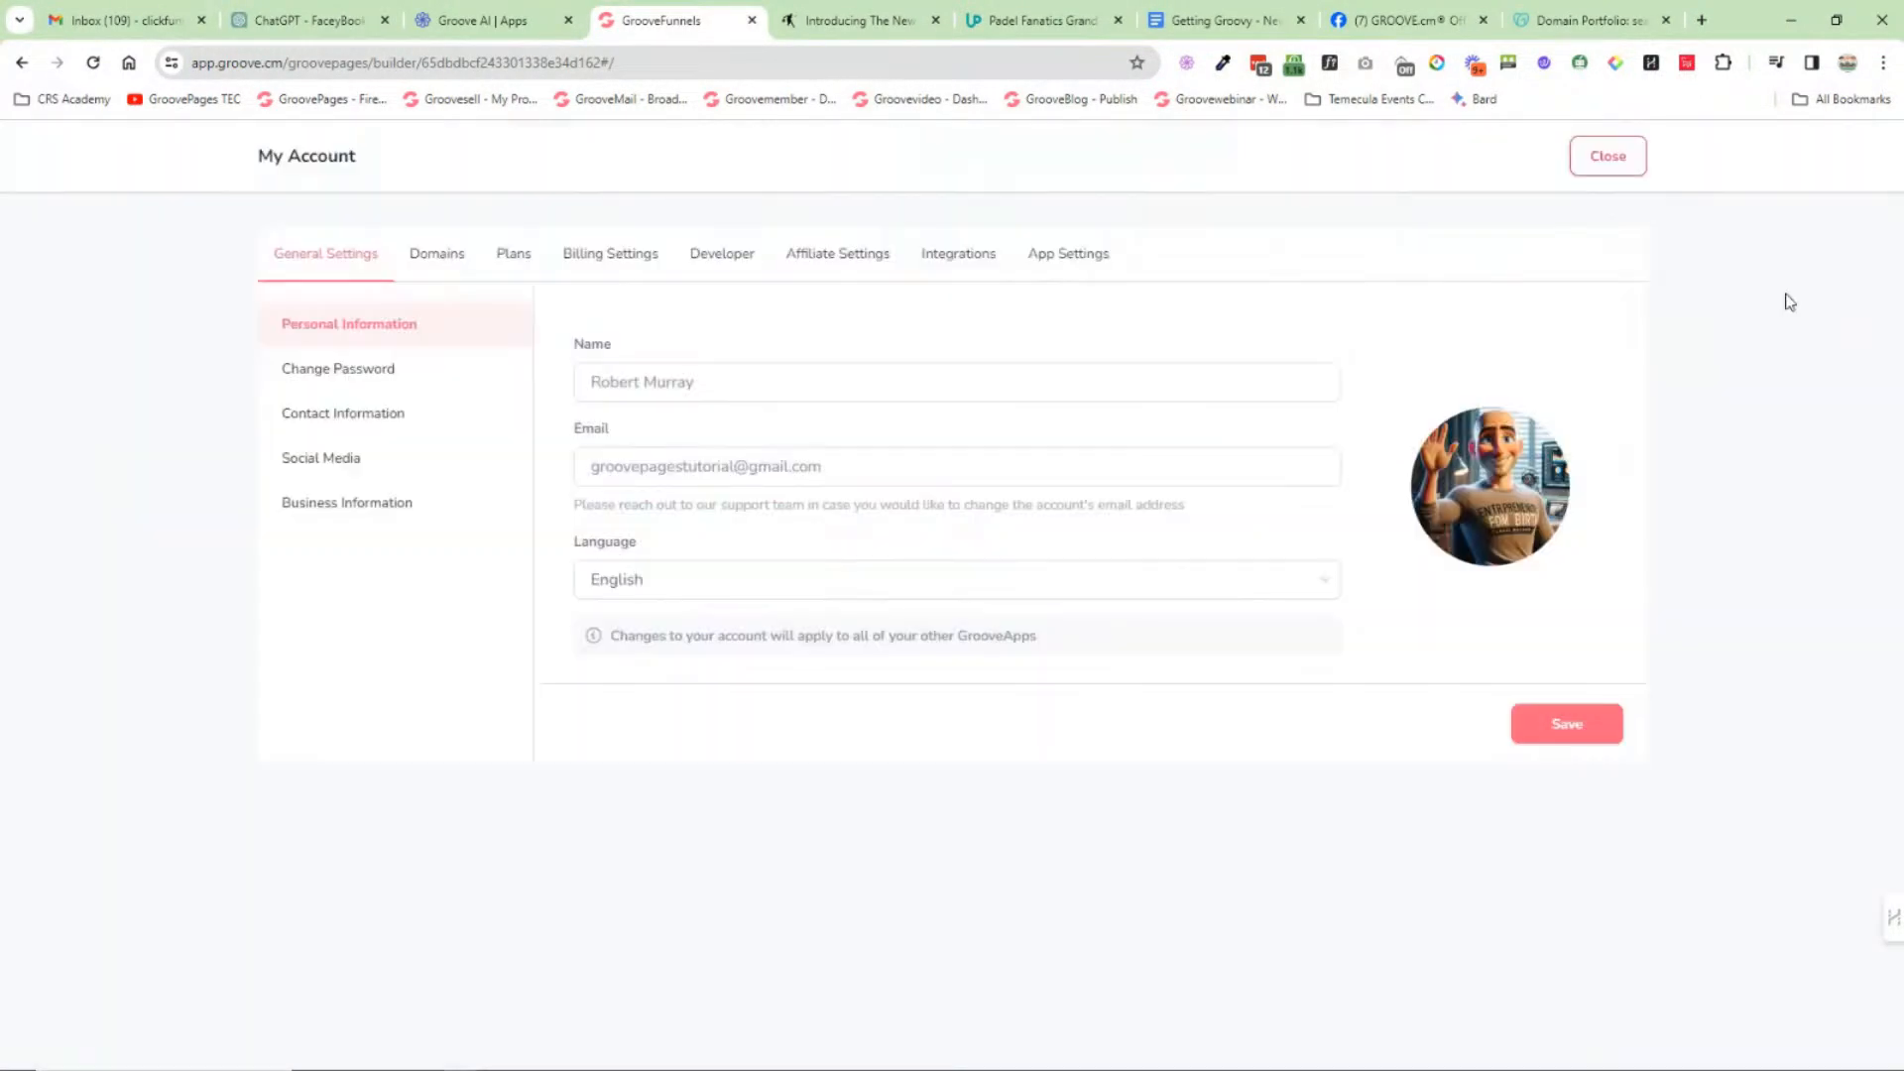
left_click(427, 260)
left_click(1607, 156)
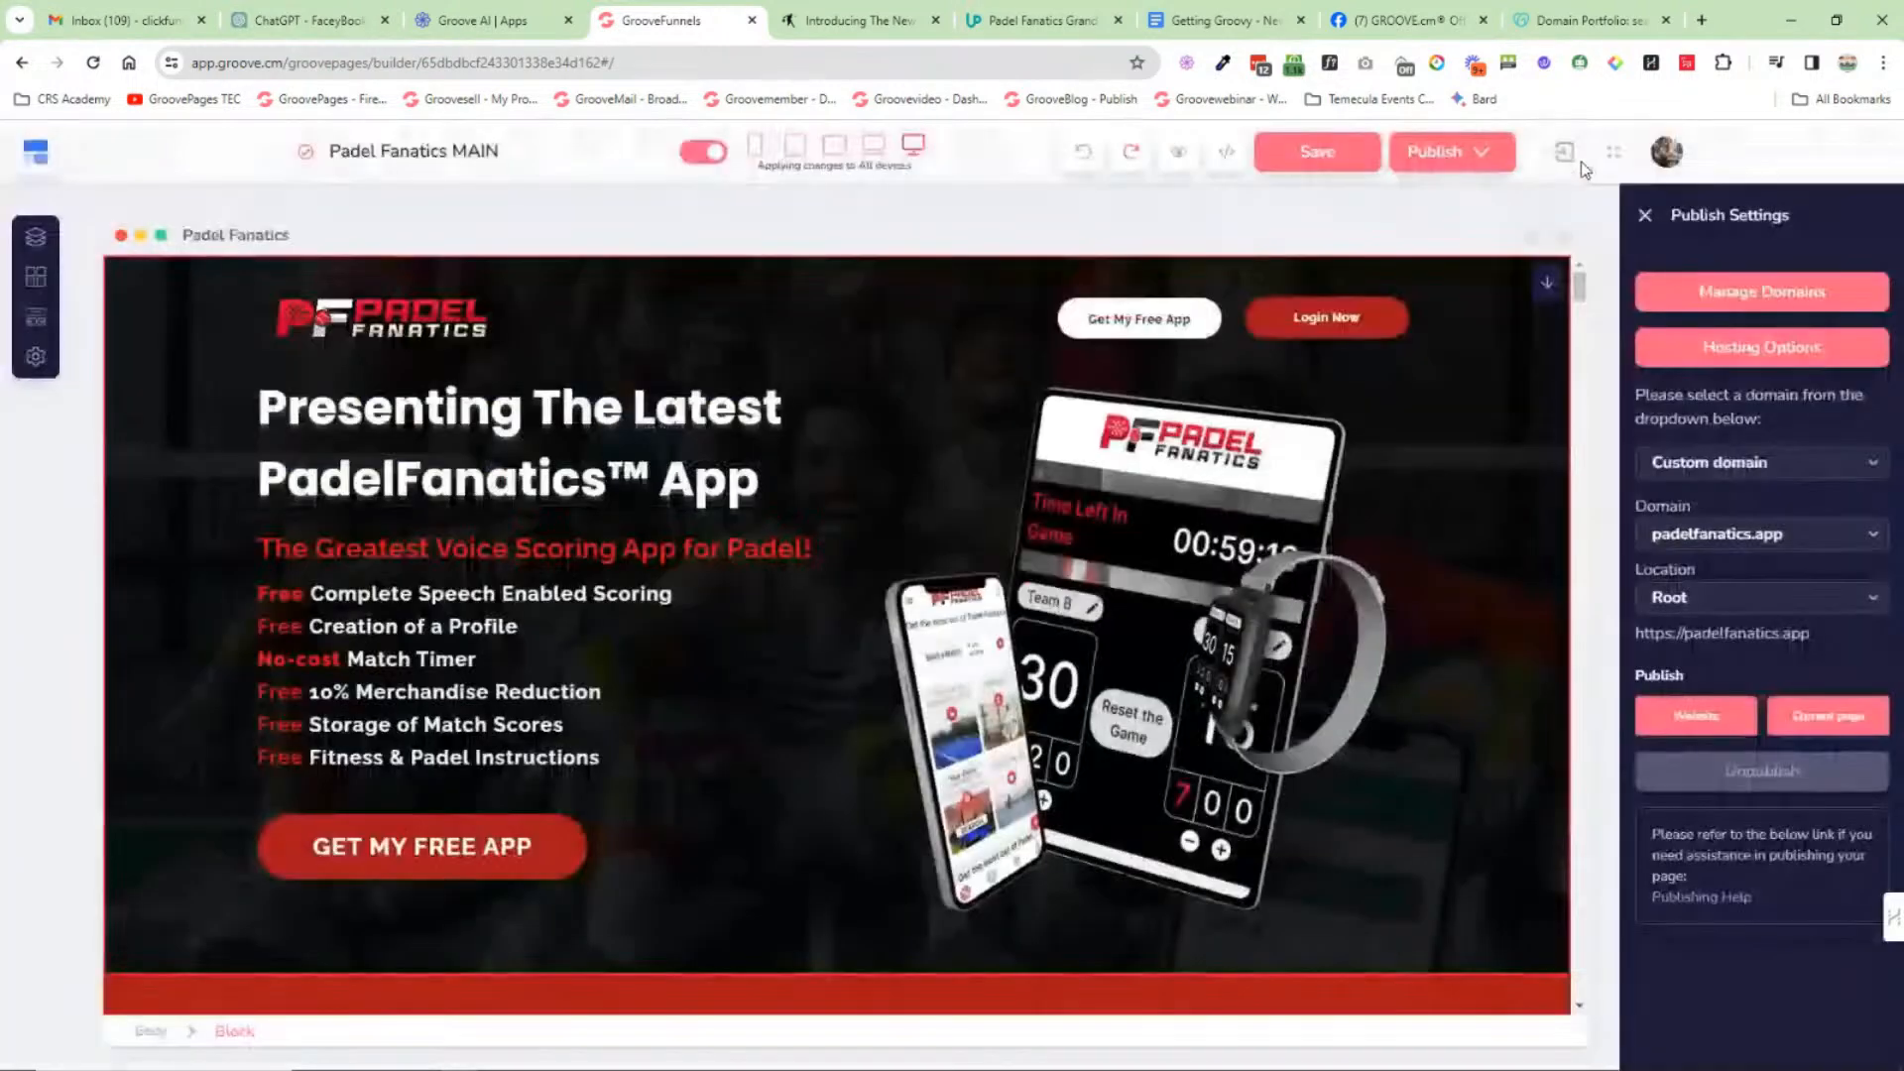
left_click(1646, 219)
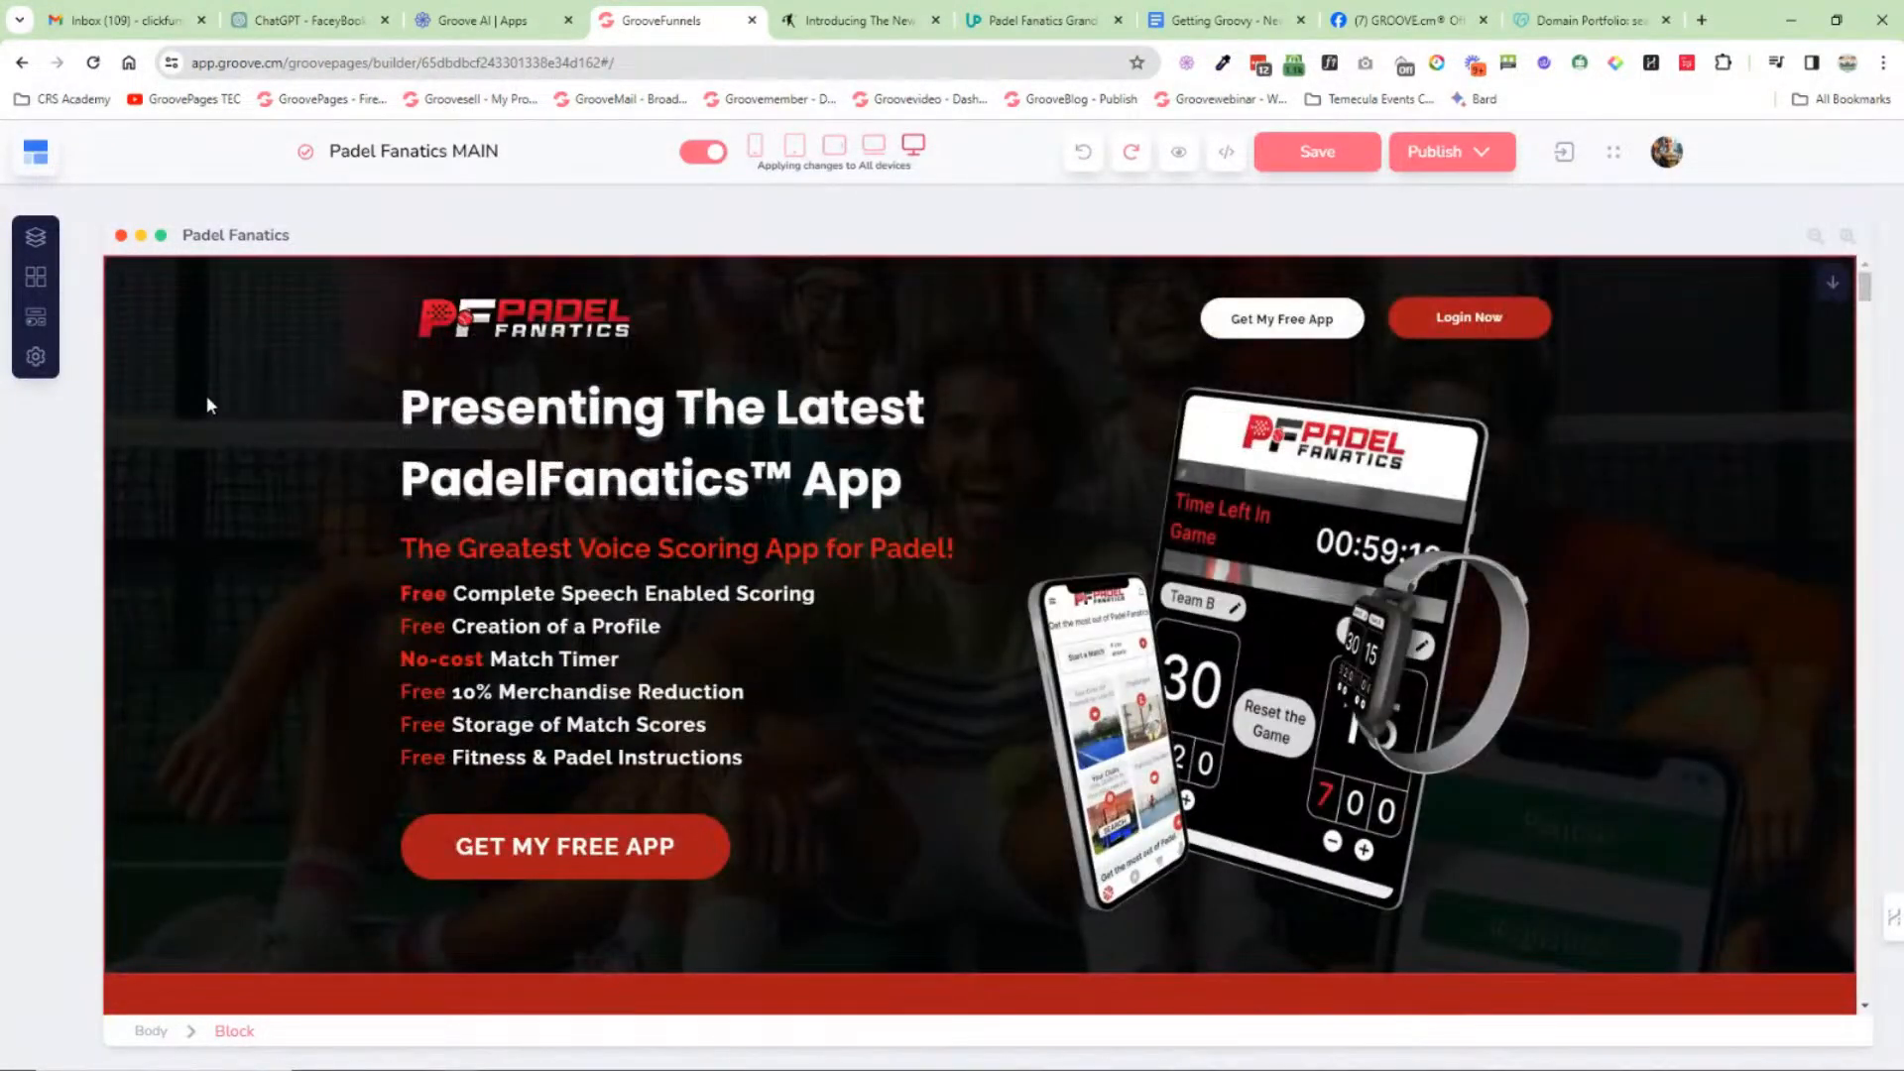
Step: Browse the single-page and complete-site templates for a new website page, and cancel without adding one
left_click(35, 238)
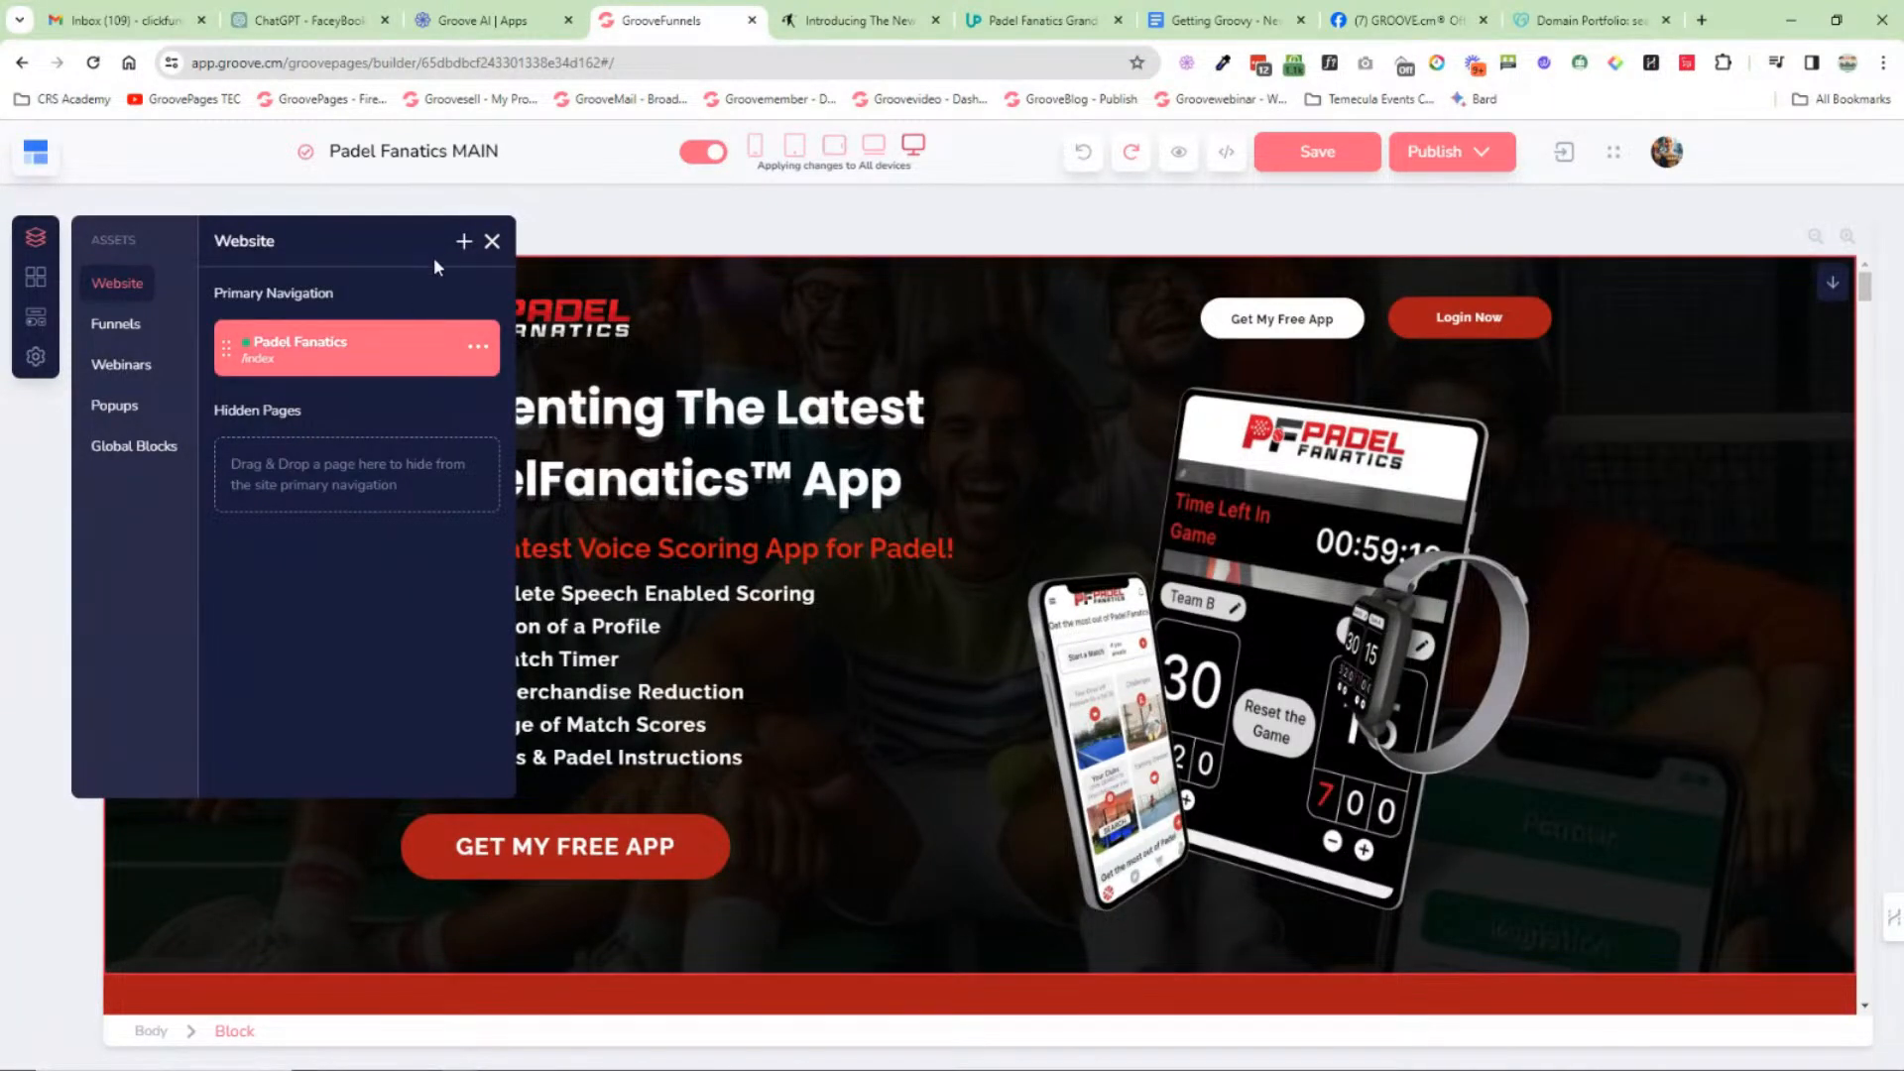
left_click(463, 243)
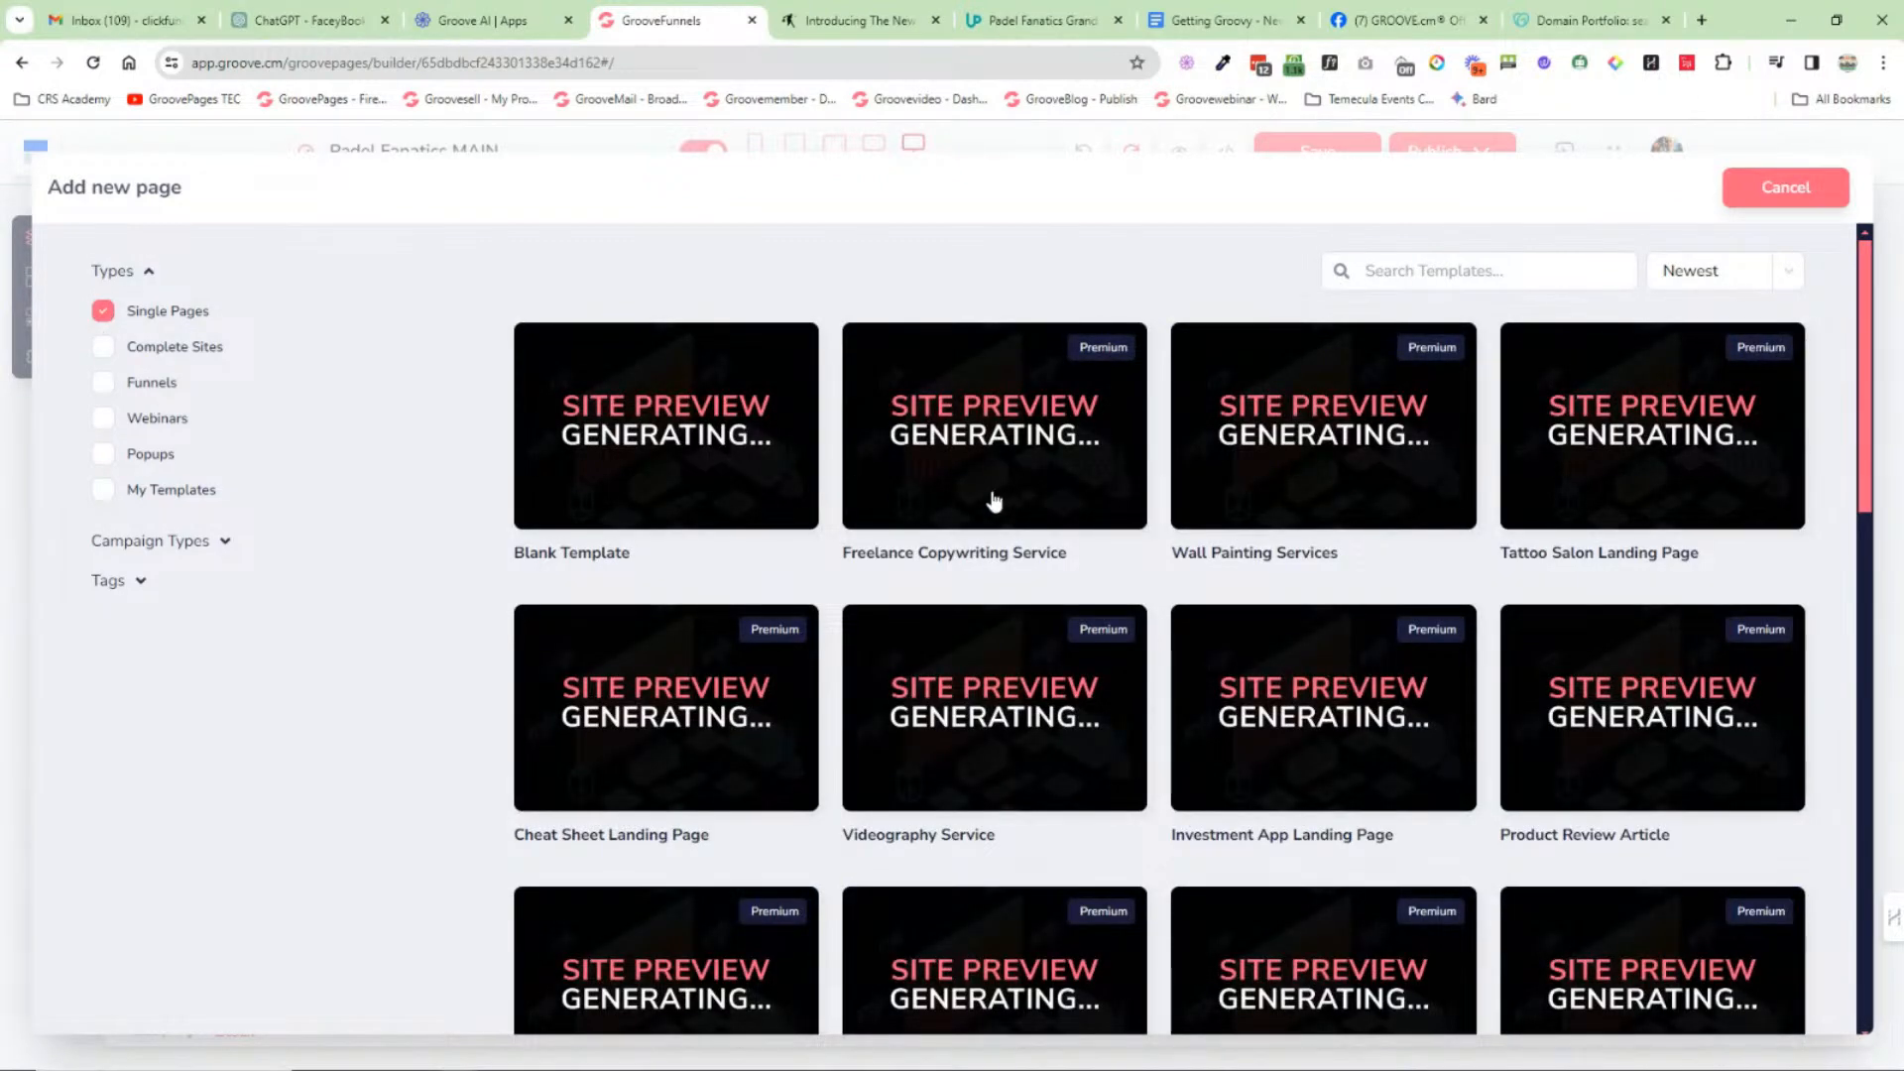
left_click(103, 417)
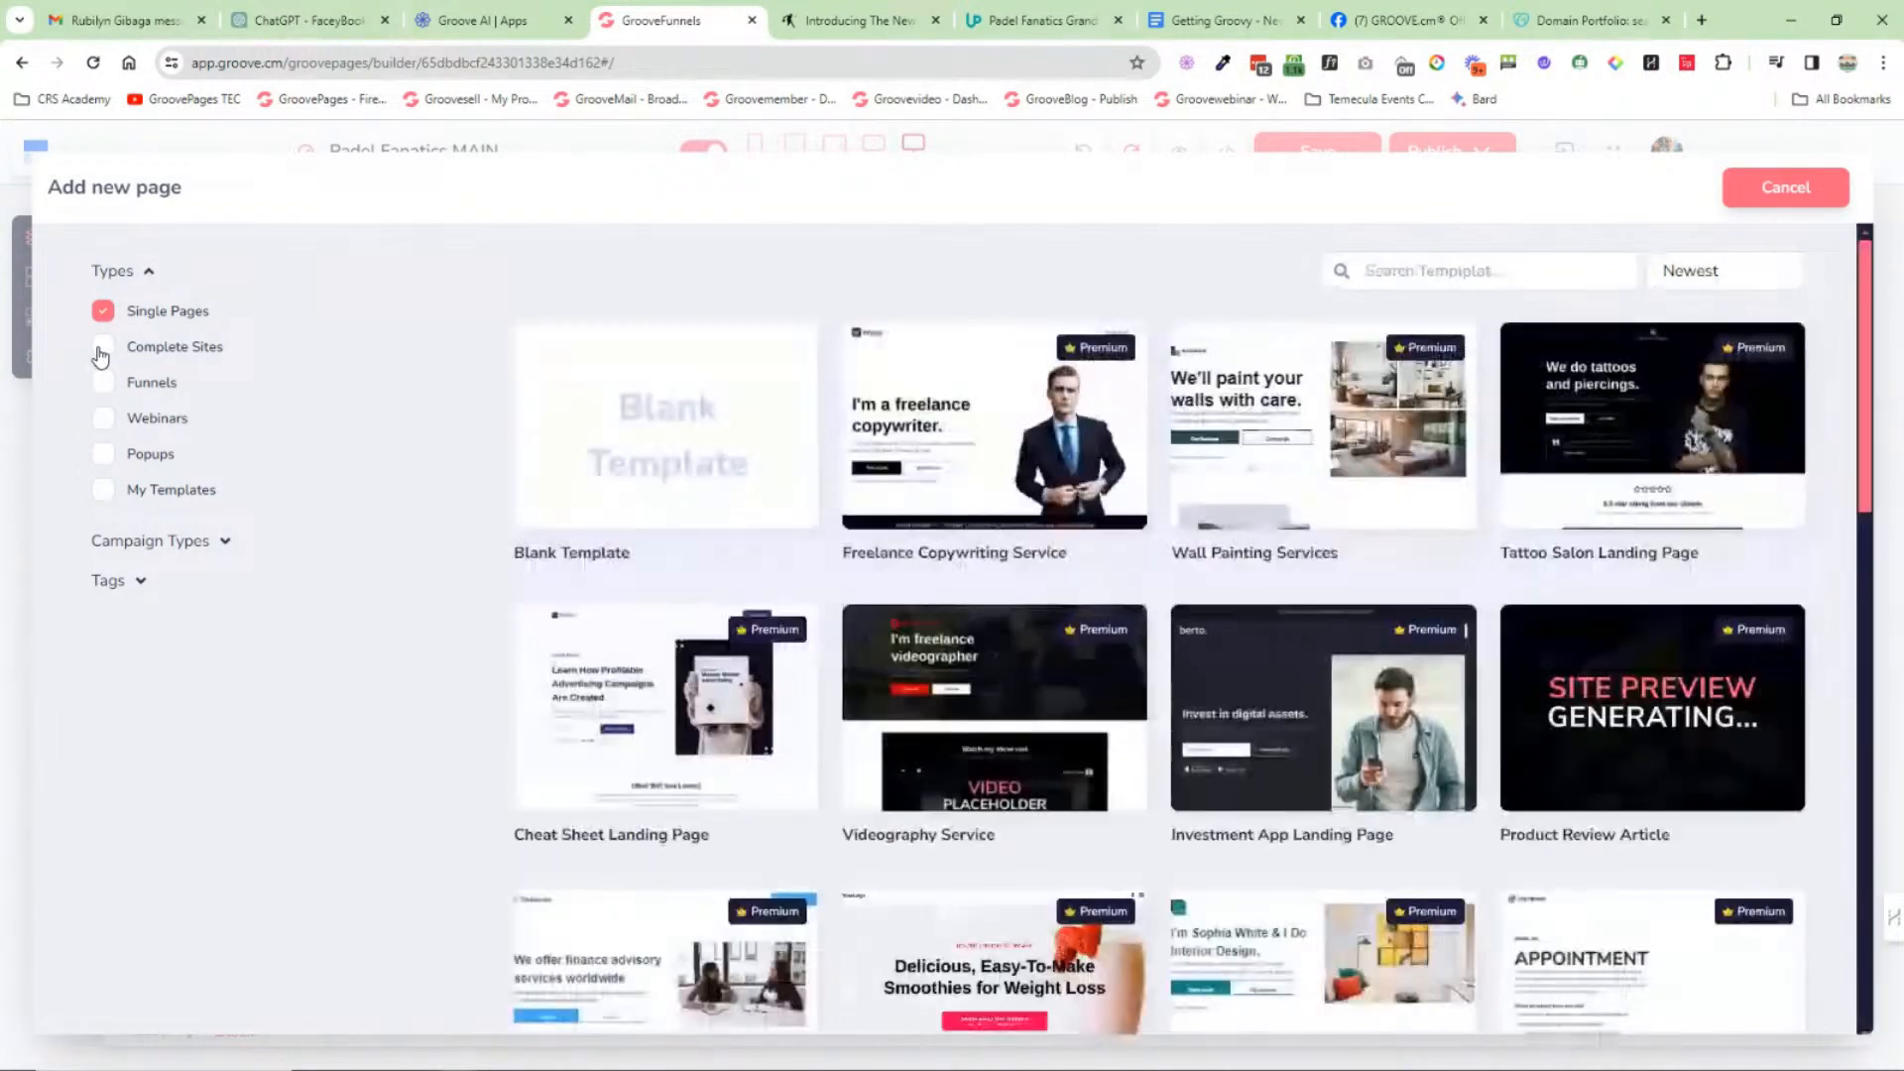
left_click(104, 347)
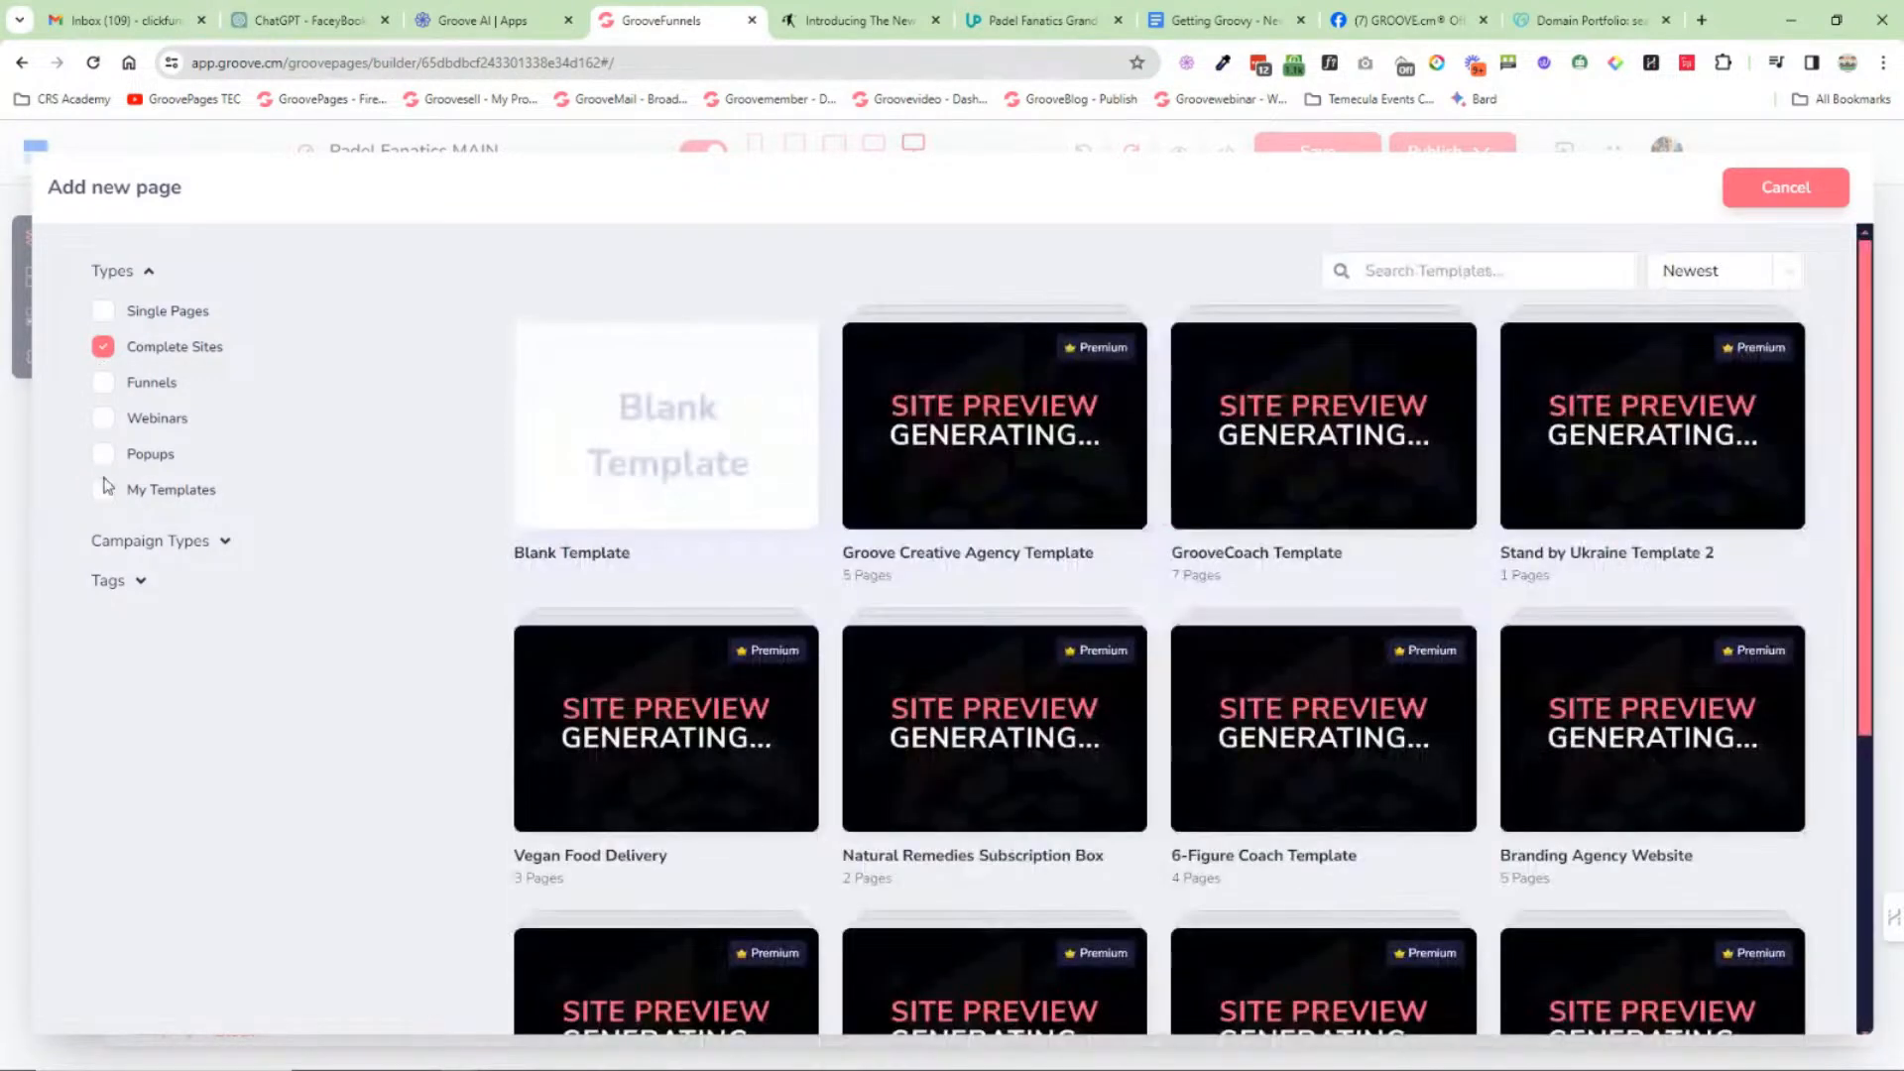
left_click(1783, 189)
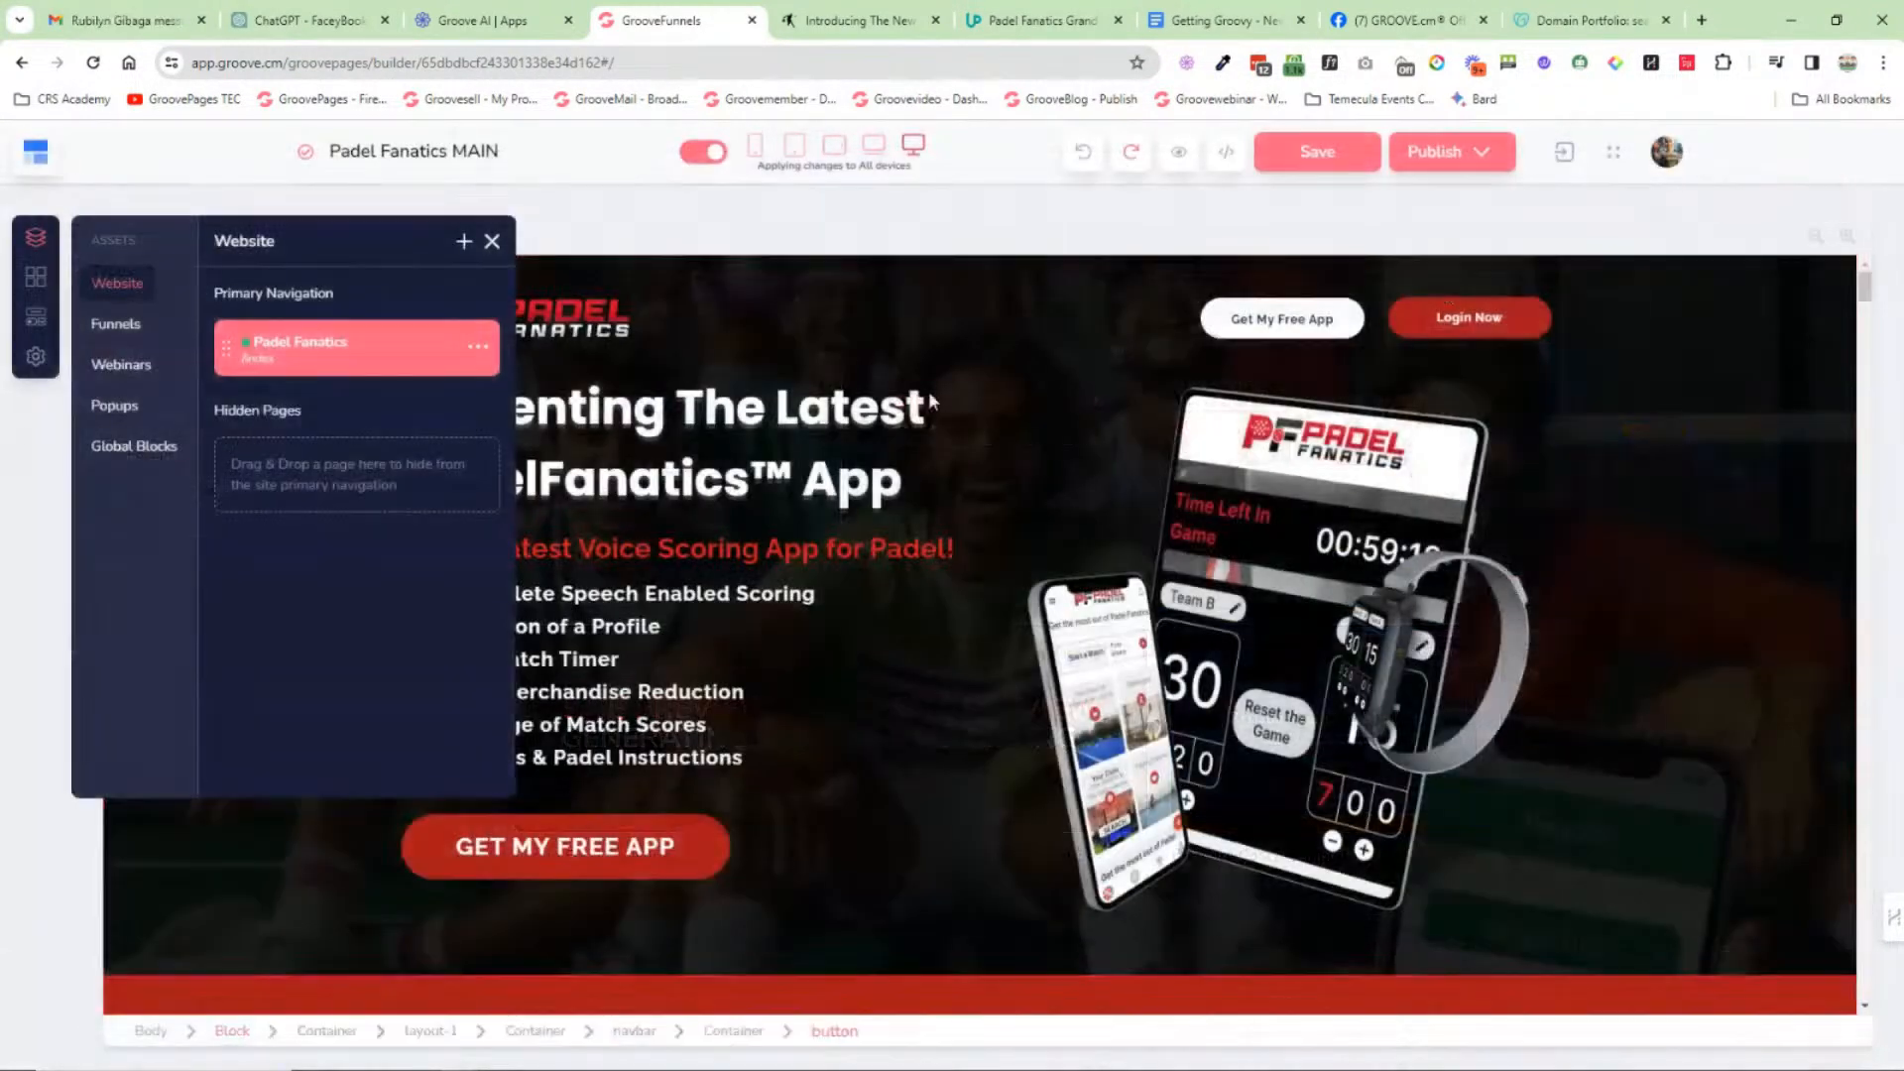
Step: Open the UPDATED MIFGE page in the MIFGE LUANCH FREE TRIAL funnel, and return to the Padel Fanatics website page
left_click(116, 325)
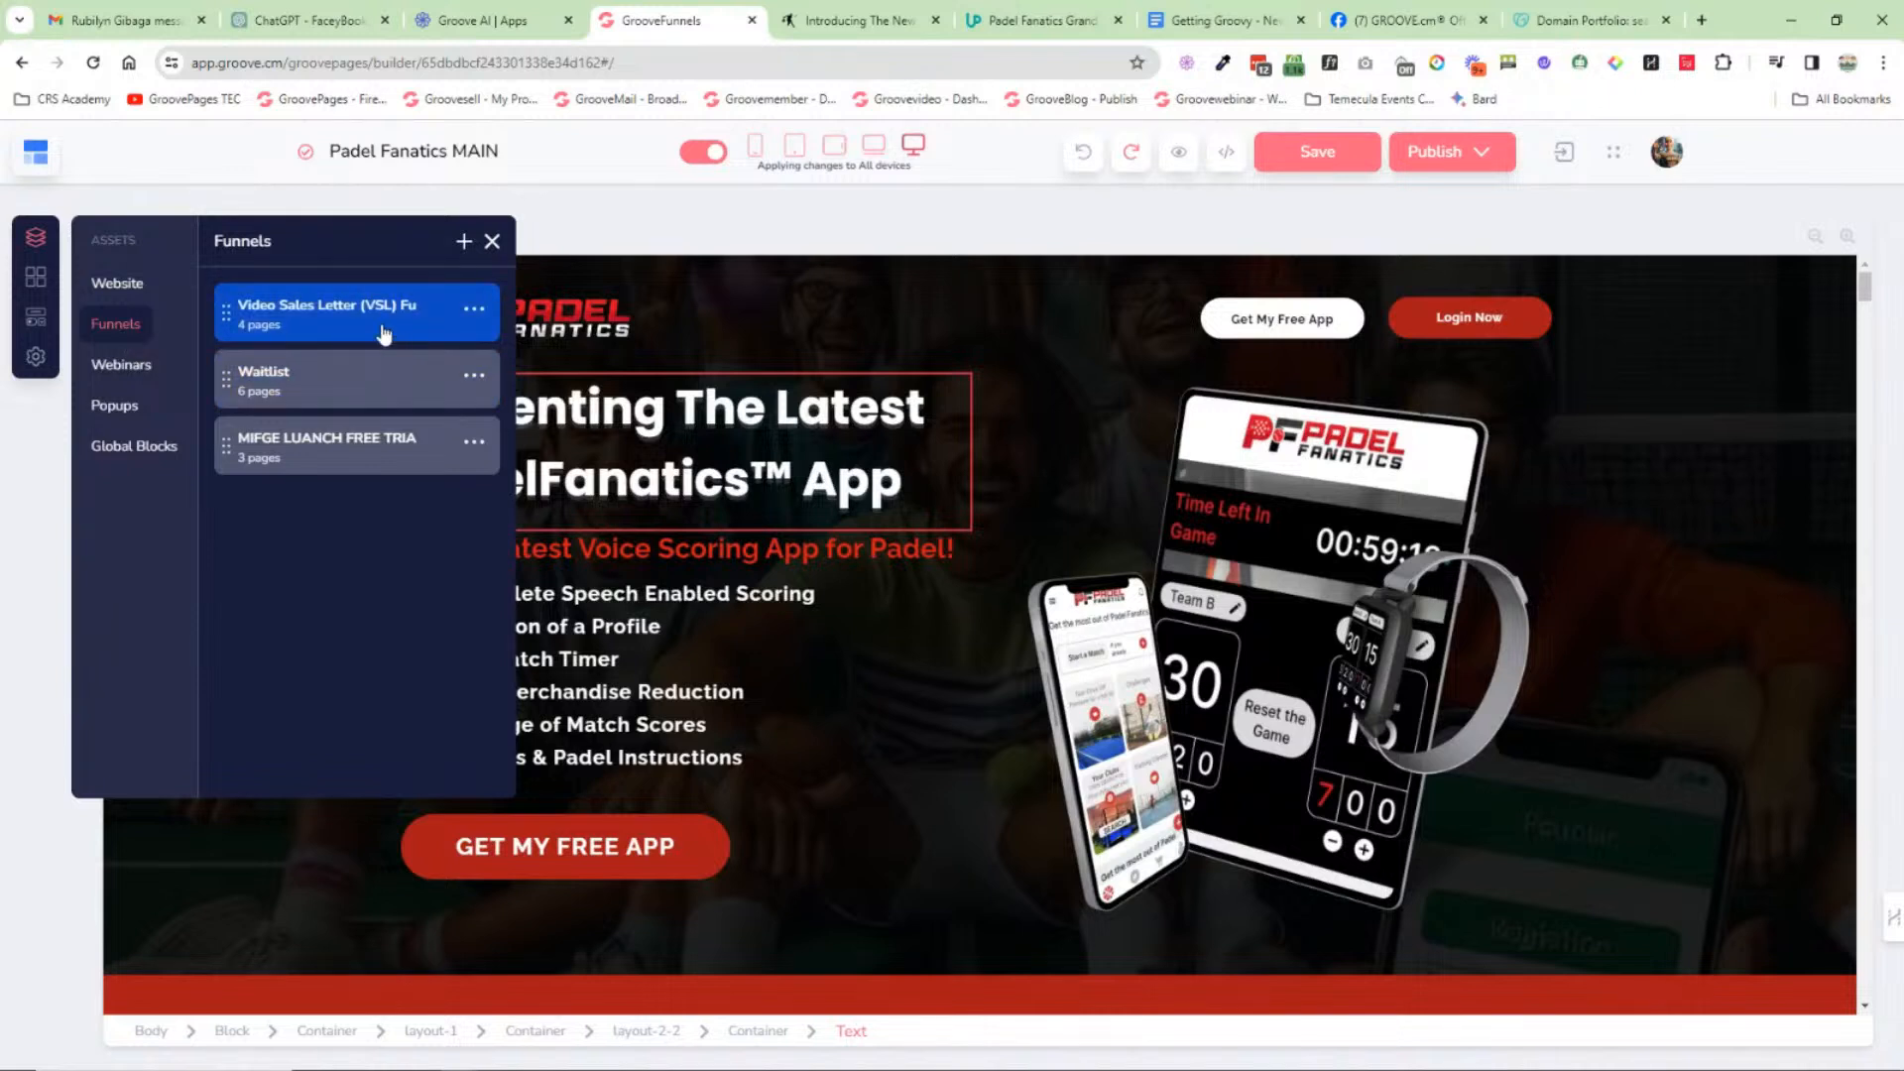
left_click(371, 428)
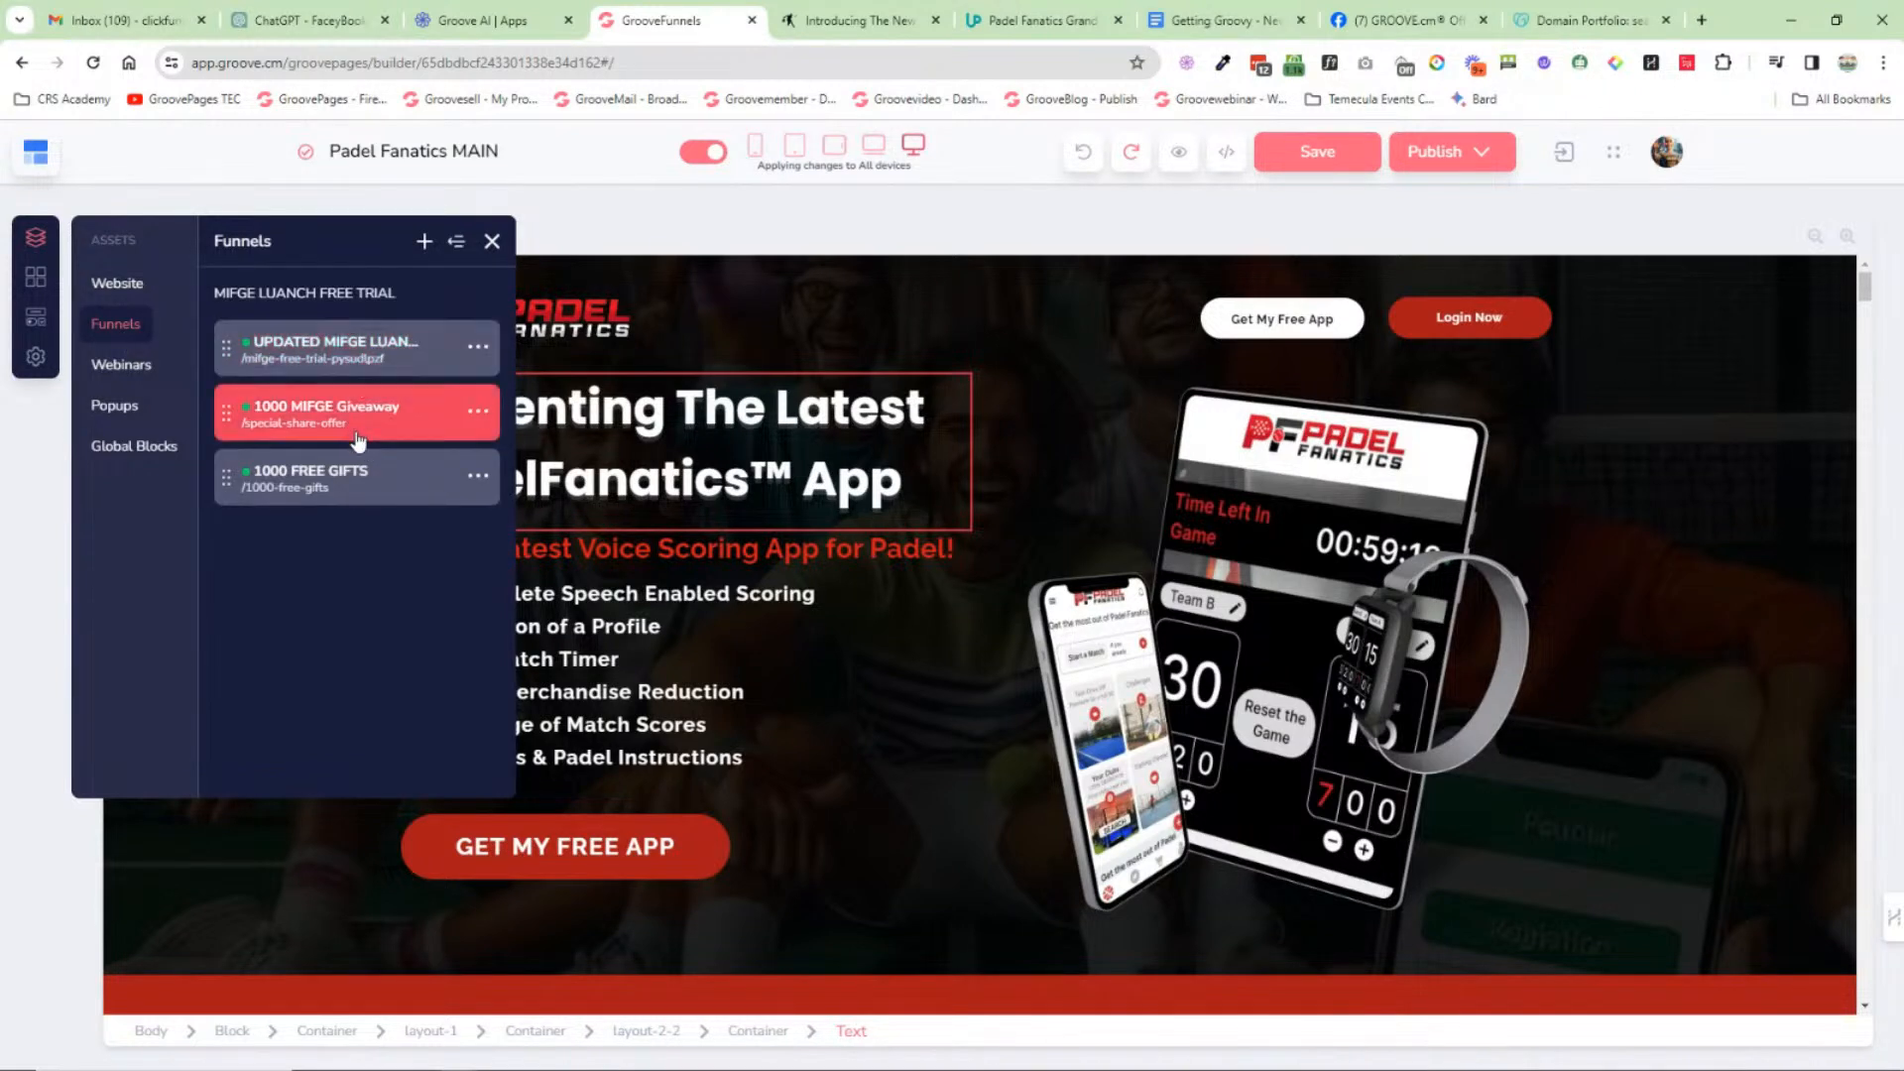
left_click(365, 363)
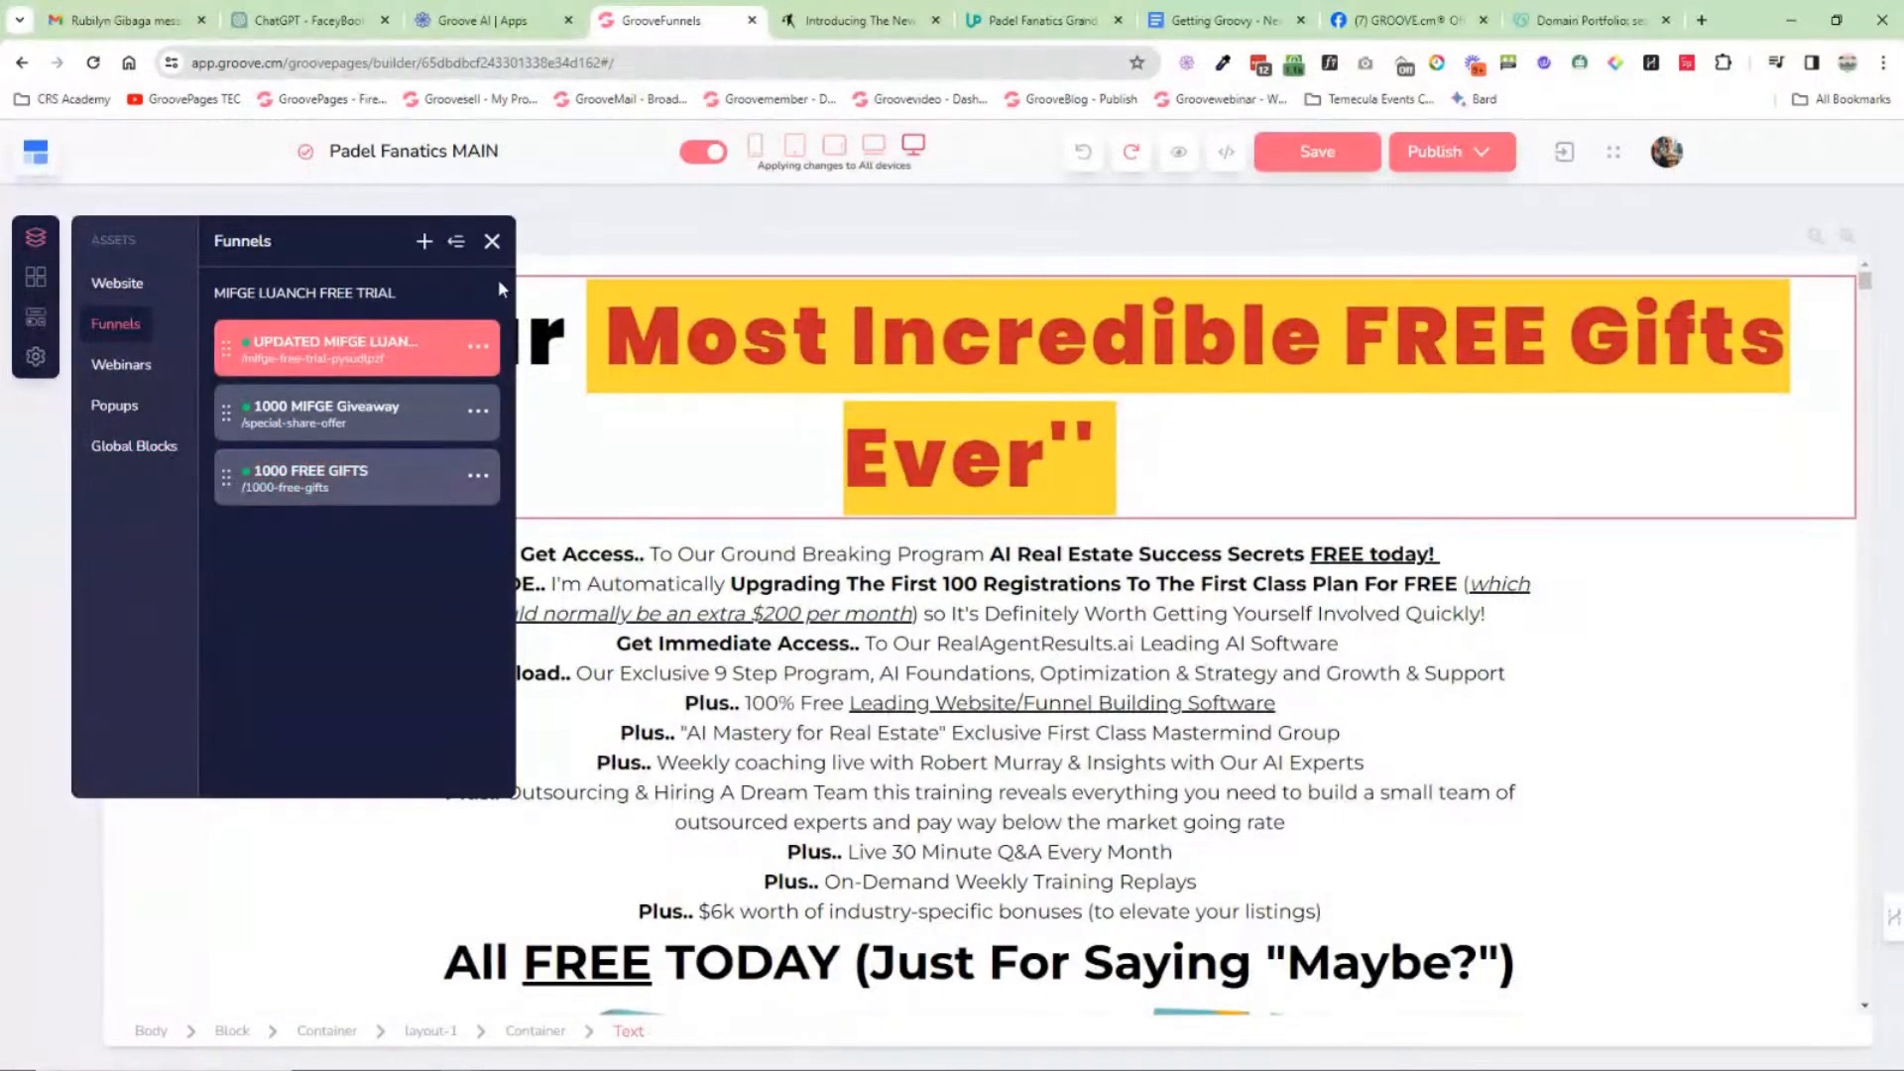
left_click(117, 284)
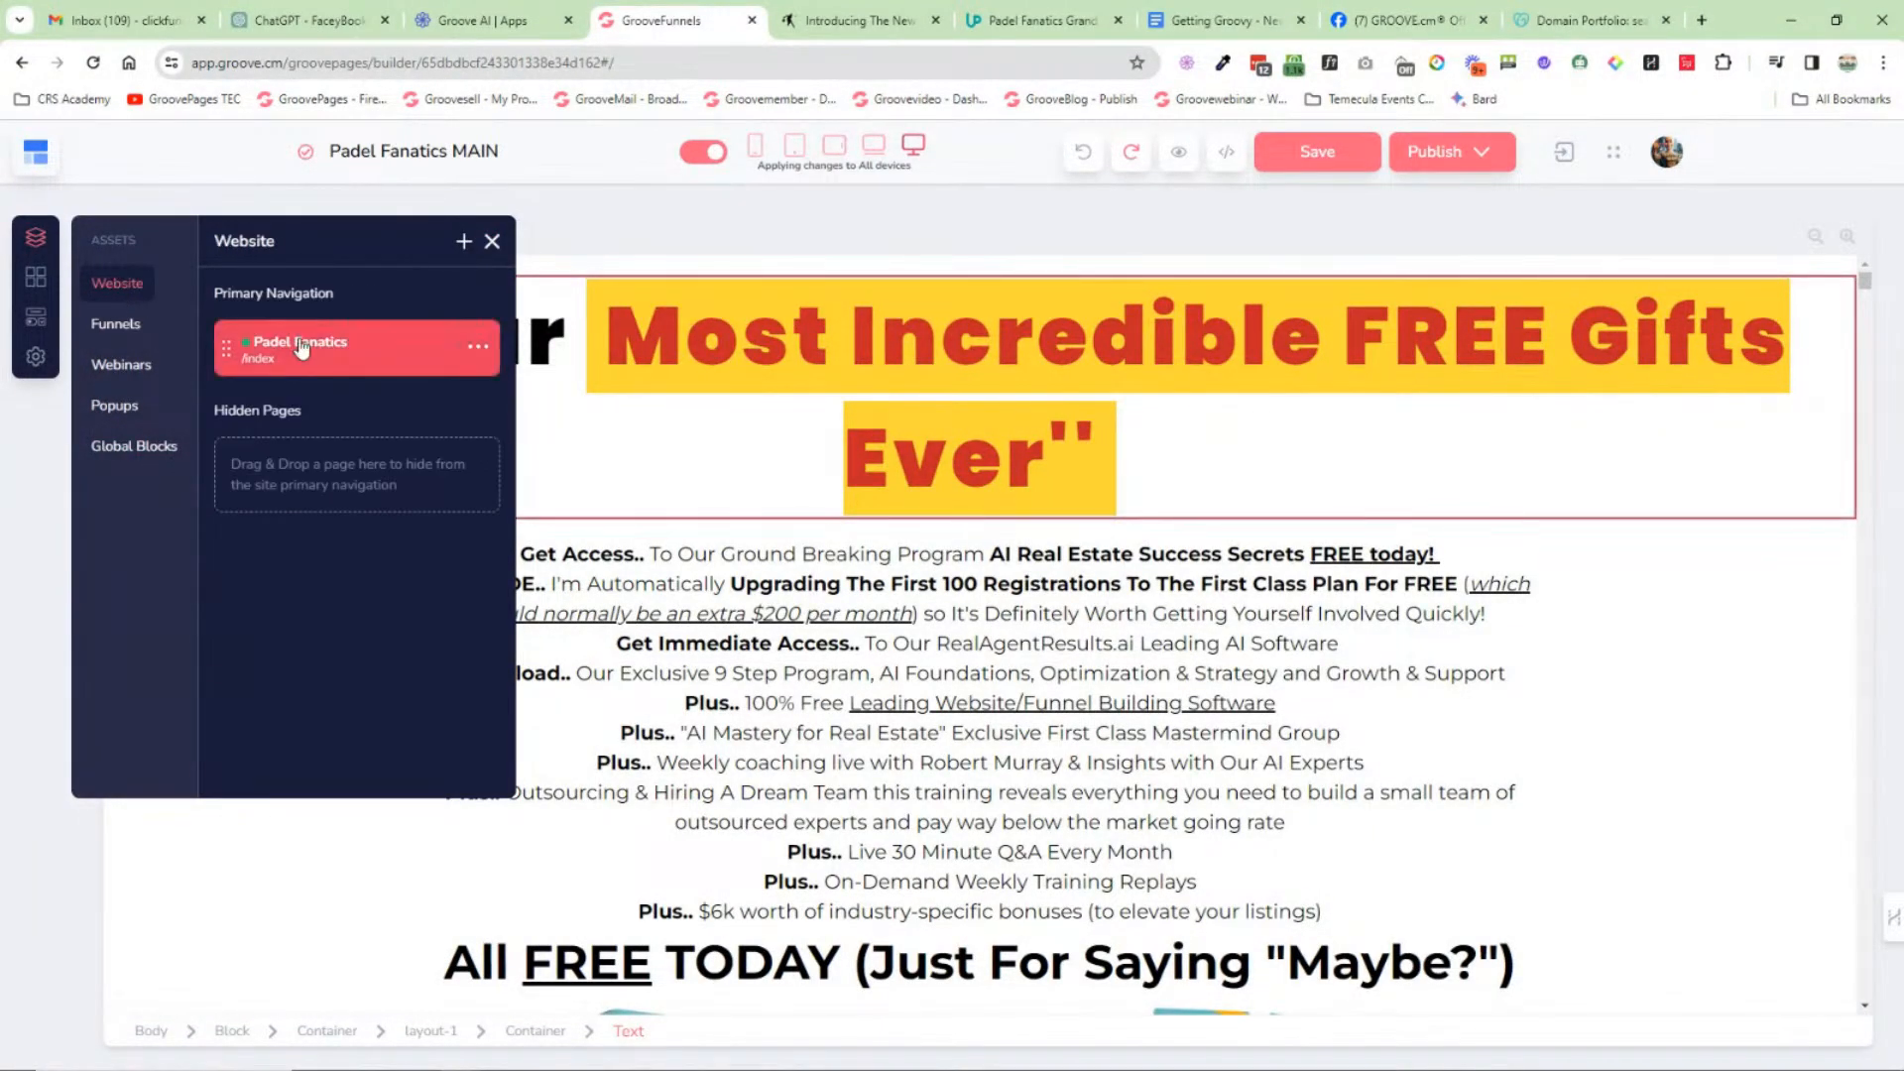
left_click(302, 347)
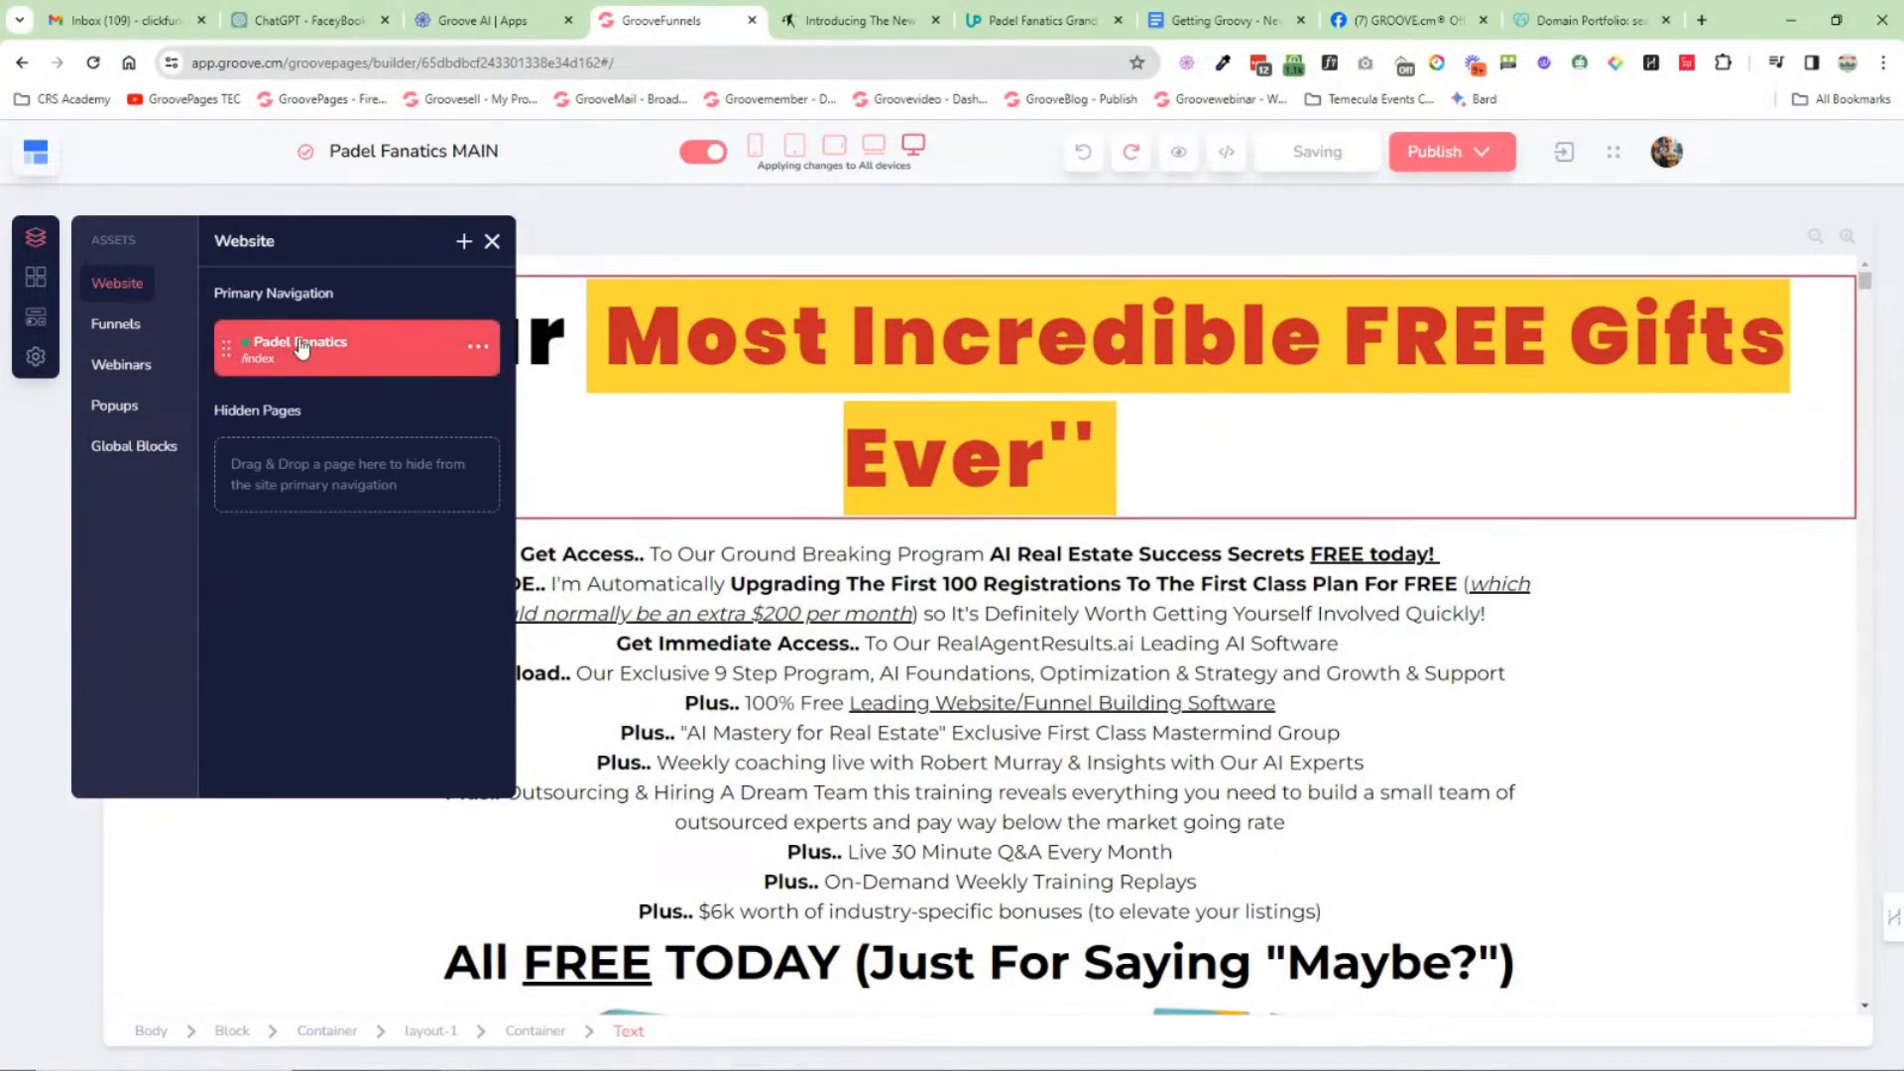
Step: Browse the Designer block library's content, call to action, download boxes and footers categories
left_click(35, 282)
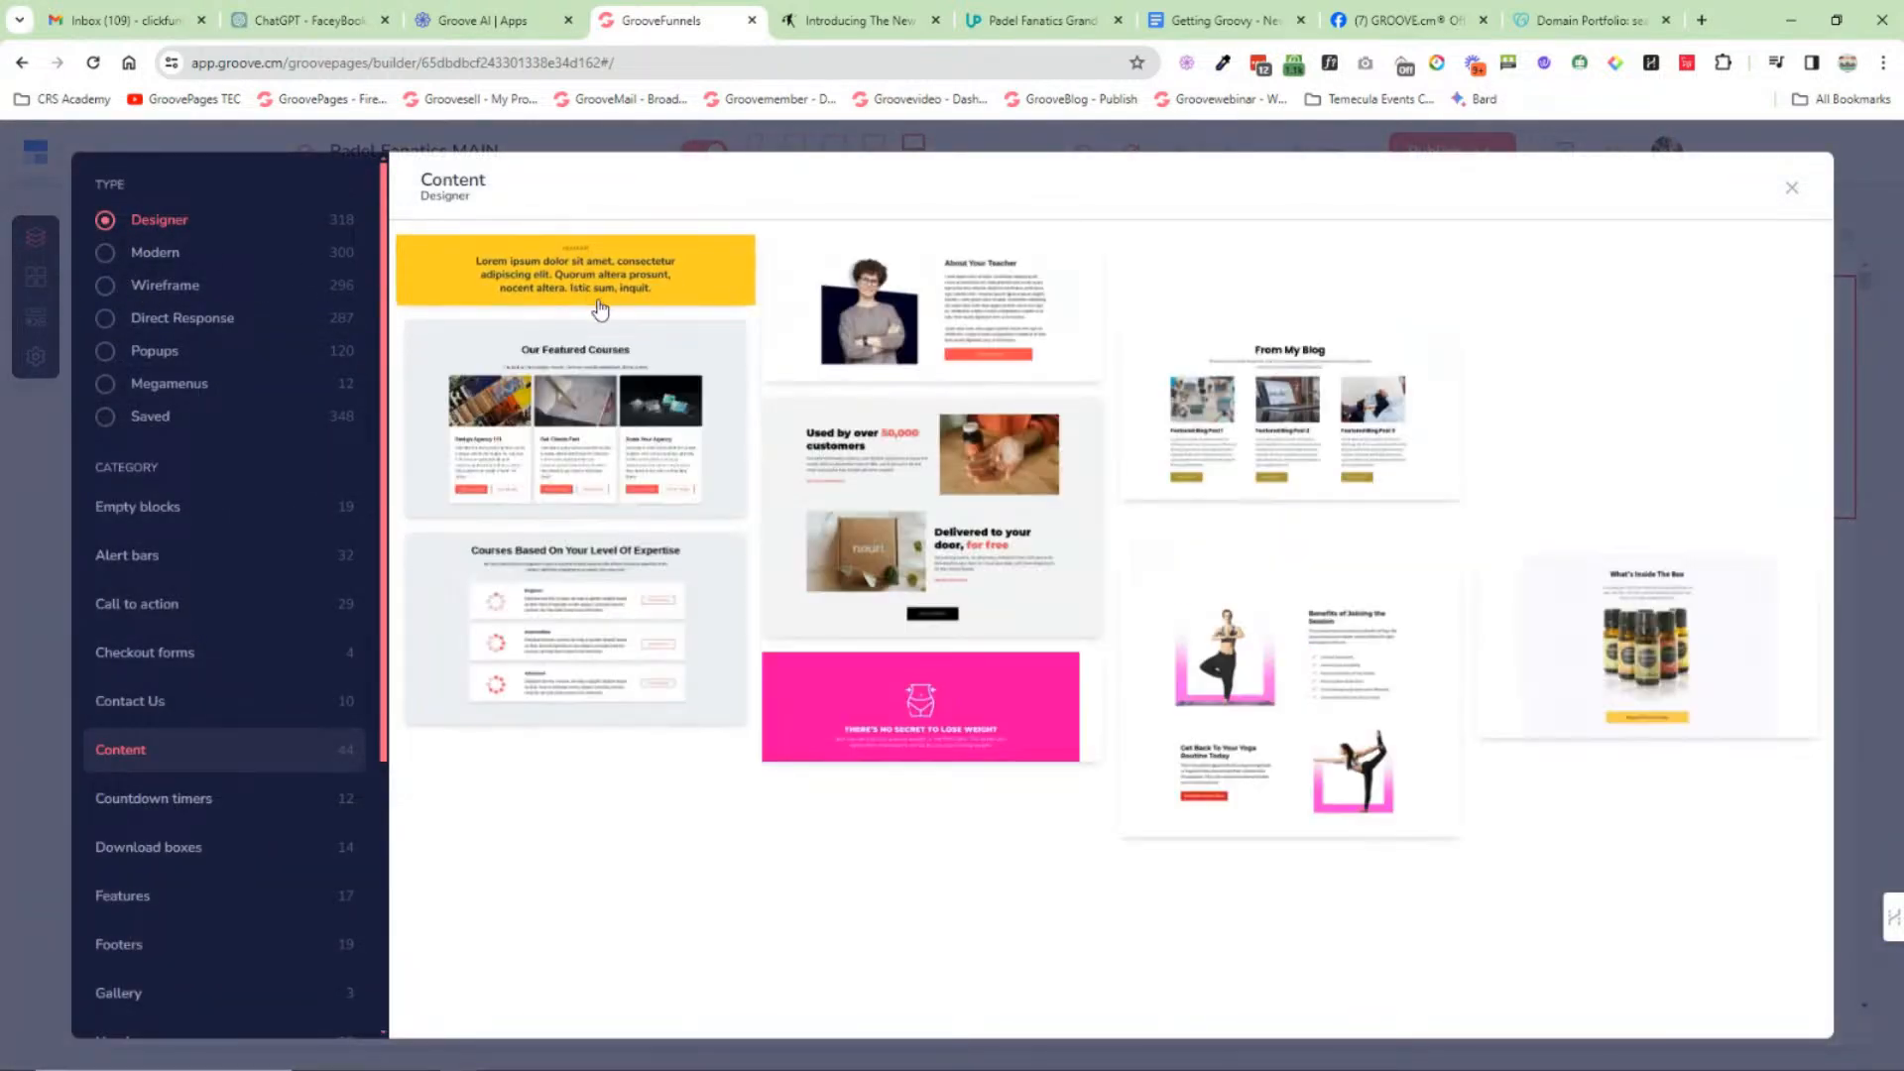
left_click(157, 607)
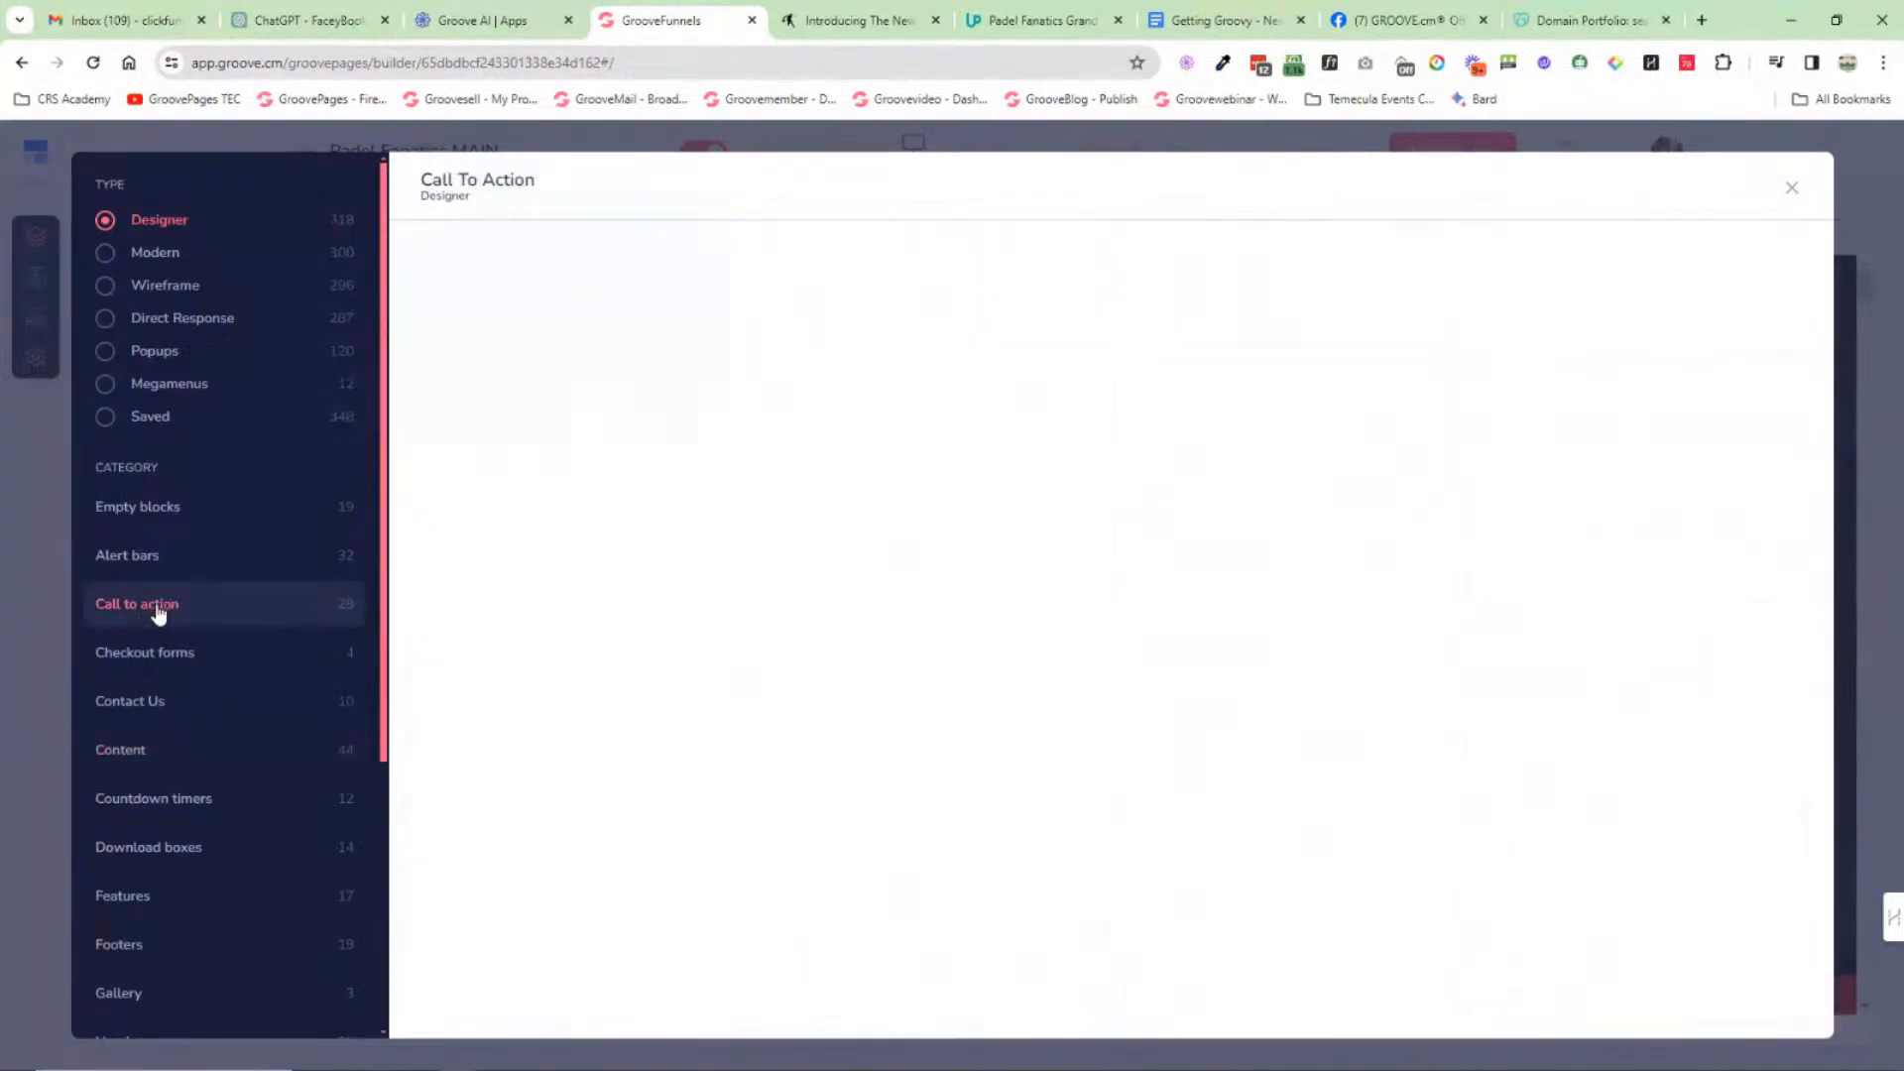
left_click(159, 851)
scroll(197, 659, "down", 2)
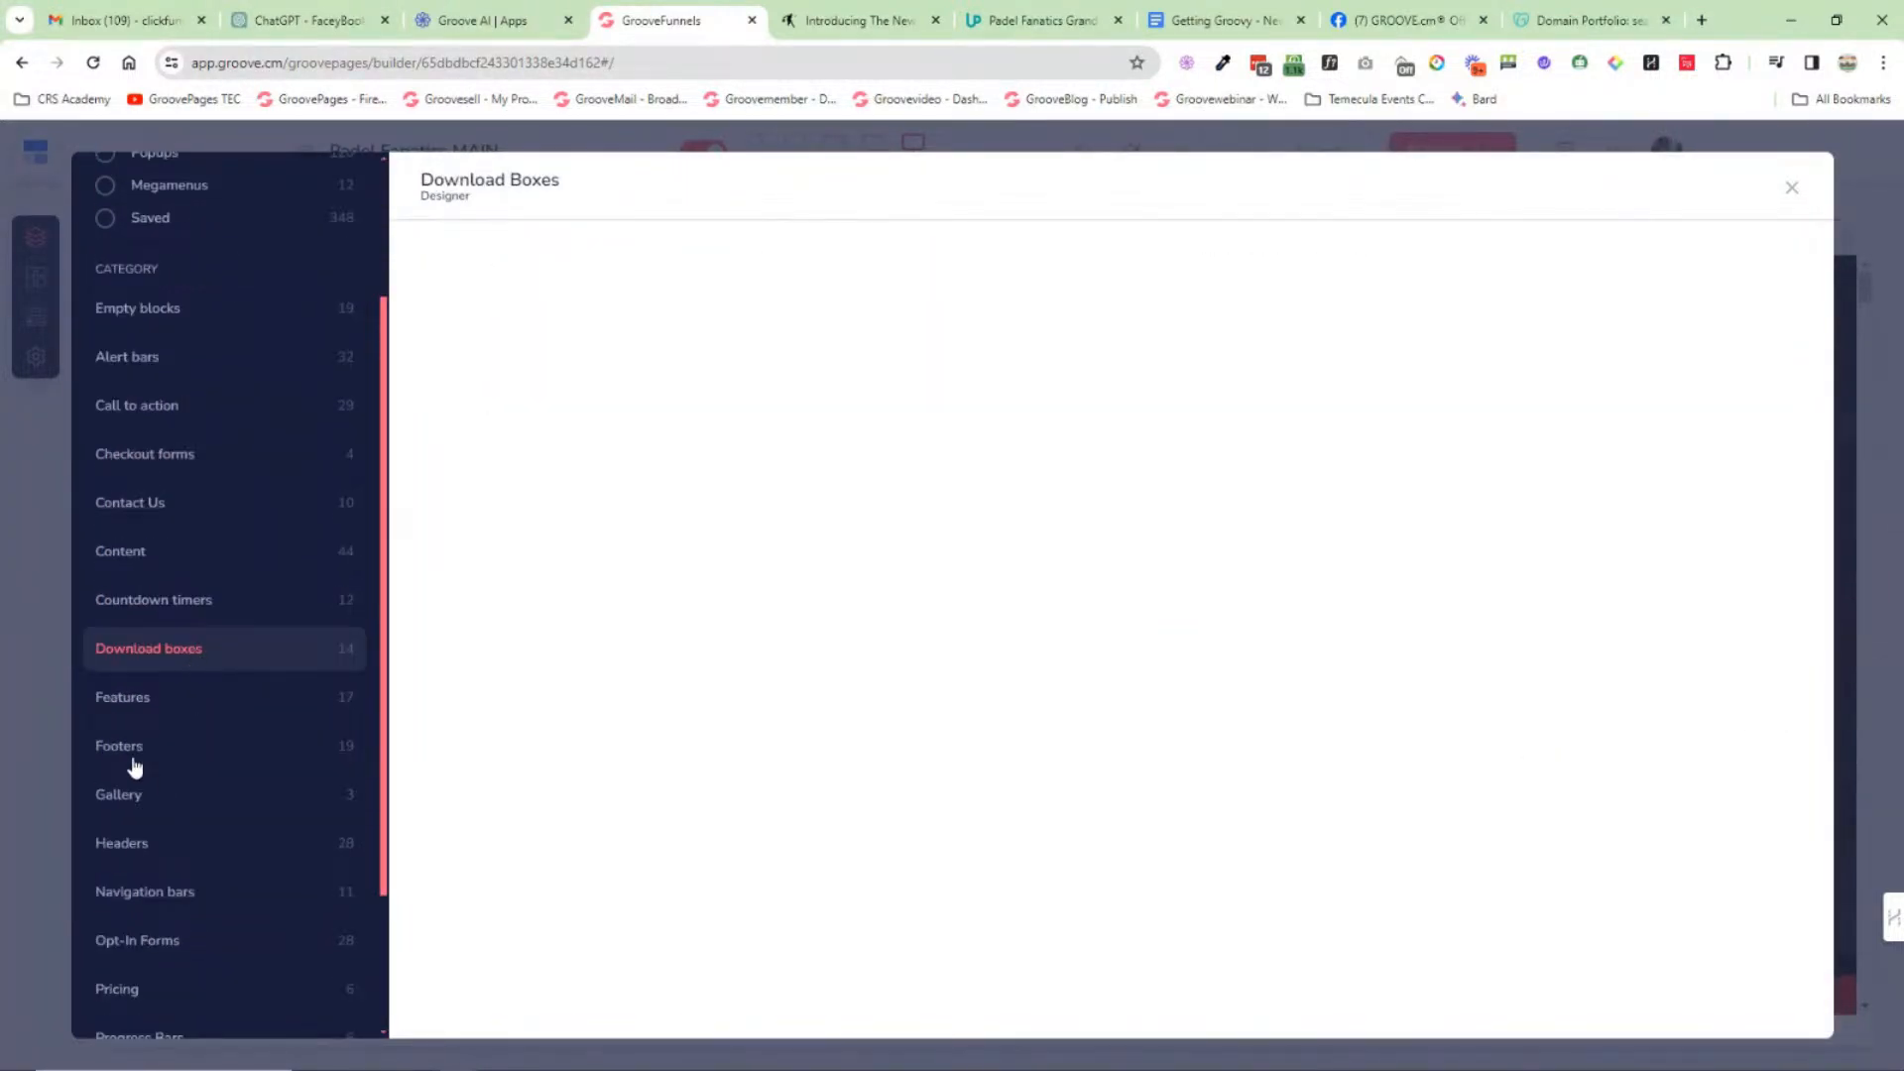
left_click(129, 756)
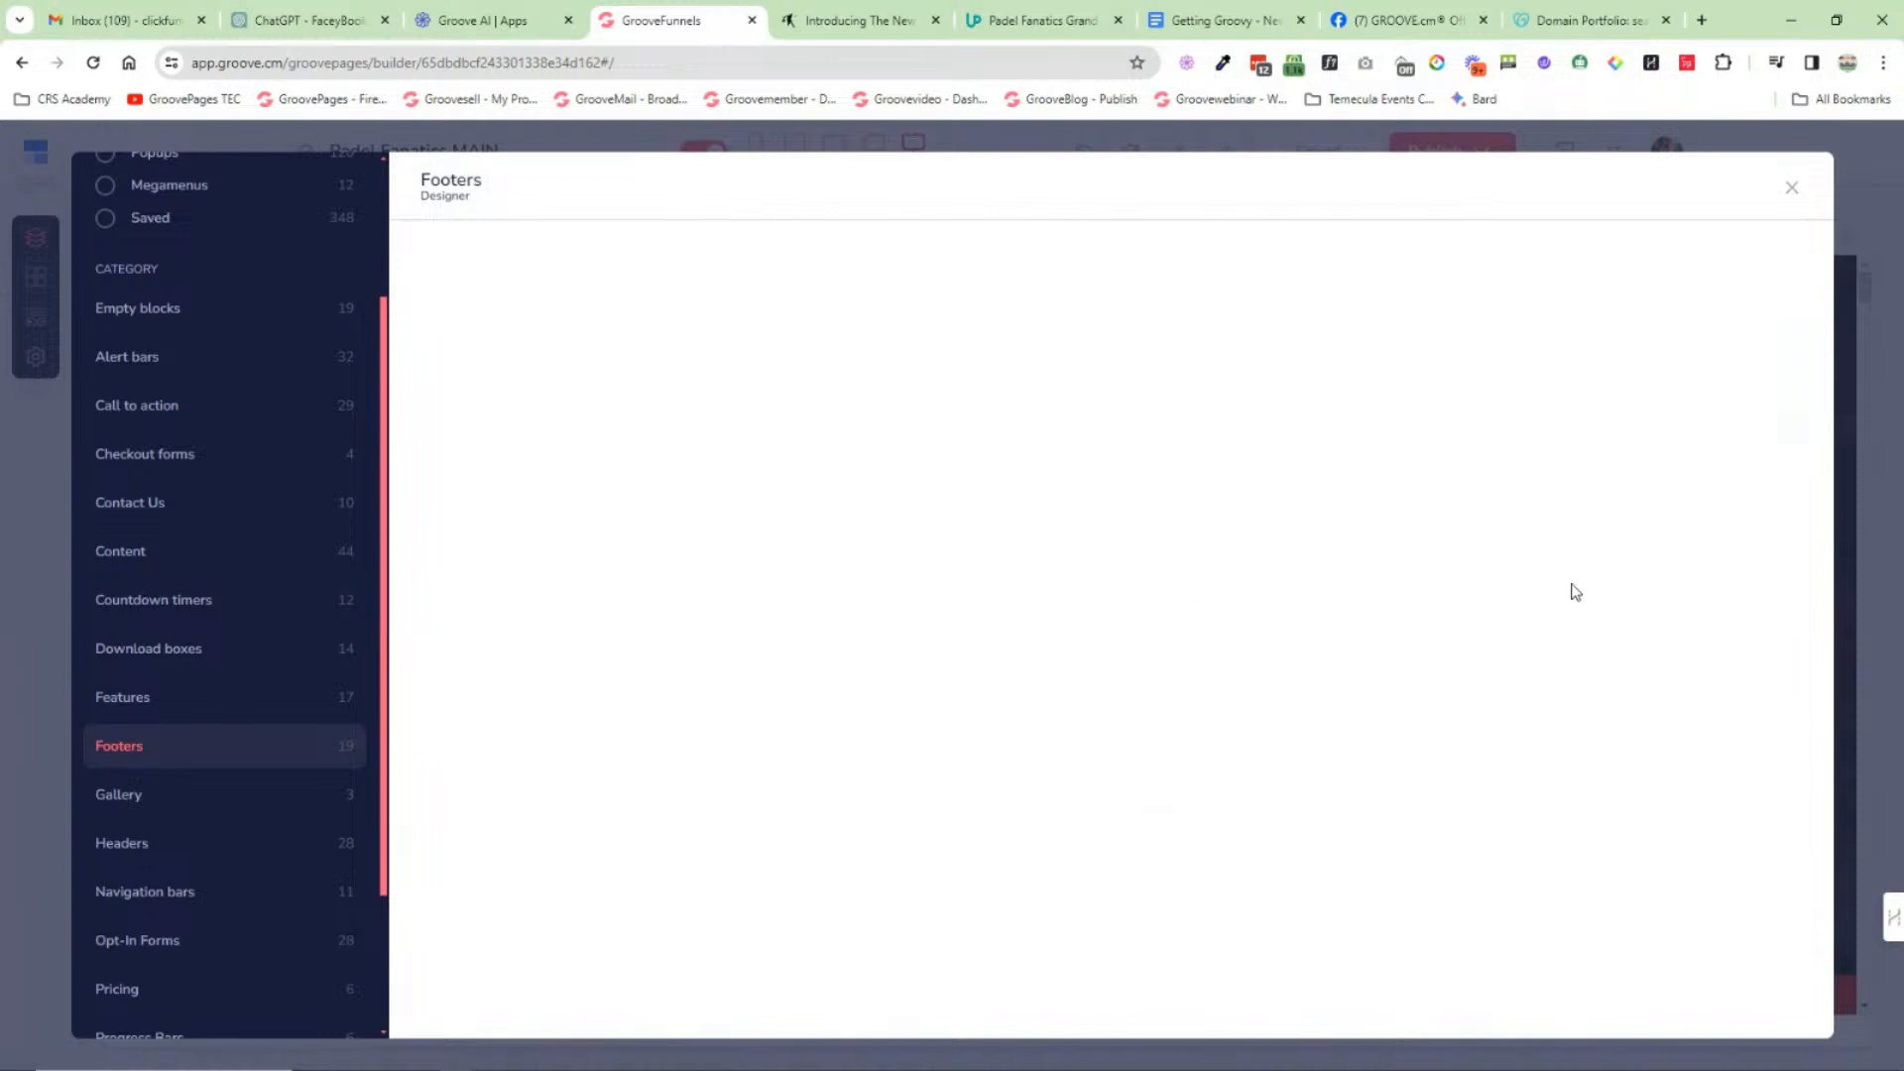
Step: Browse the Modern block library's hero, navigation, team, pricing and stats categories
scroll(221, 374, "up", 2)
left_click(107, 254)
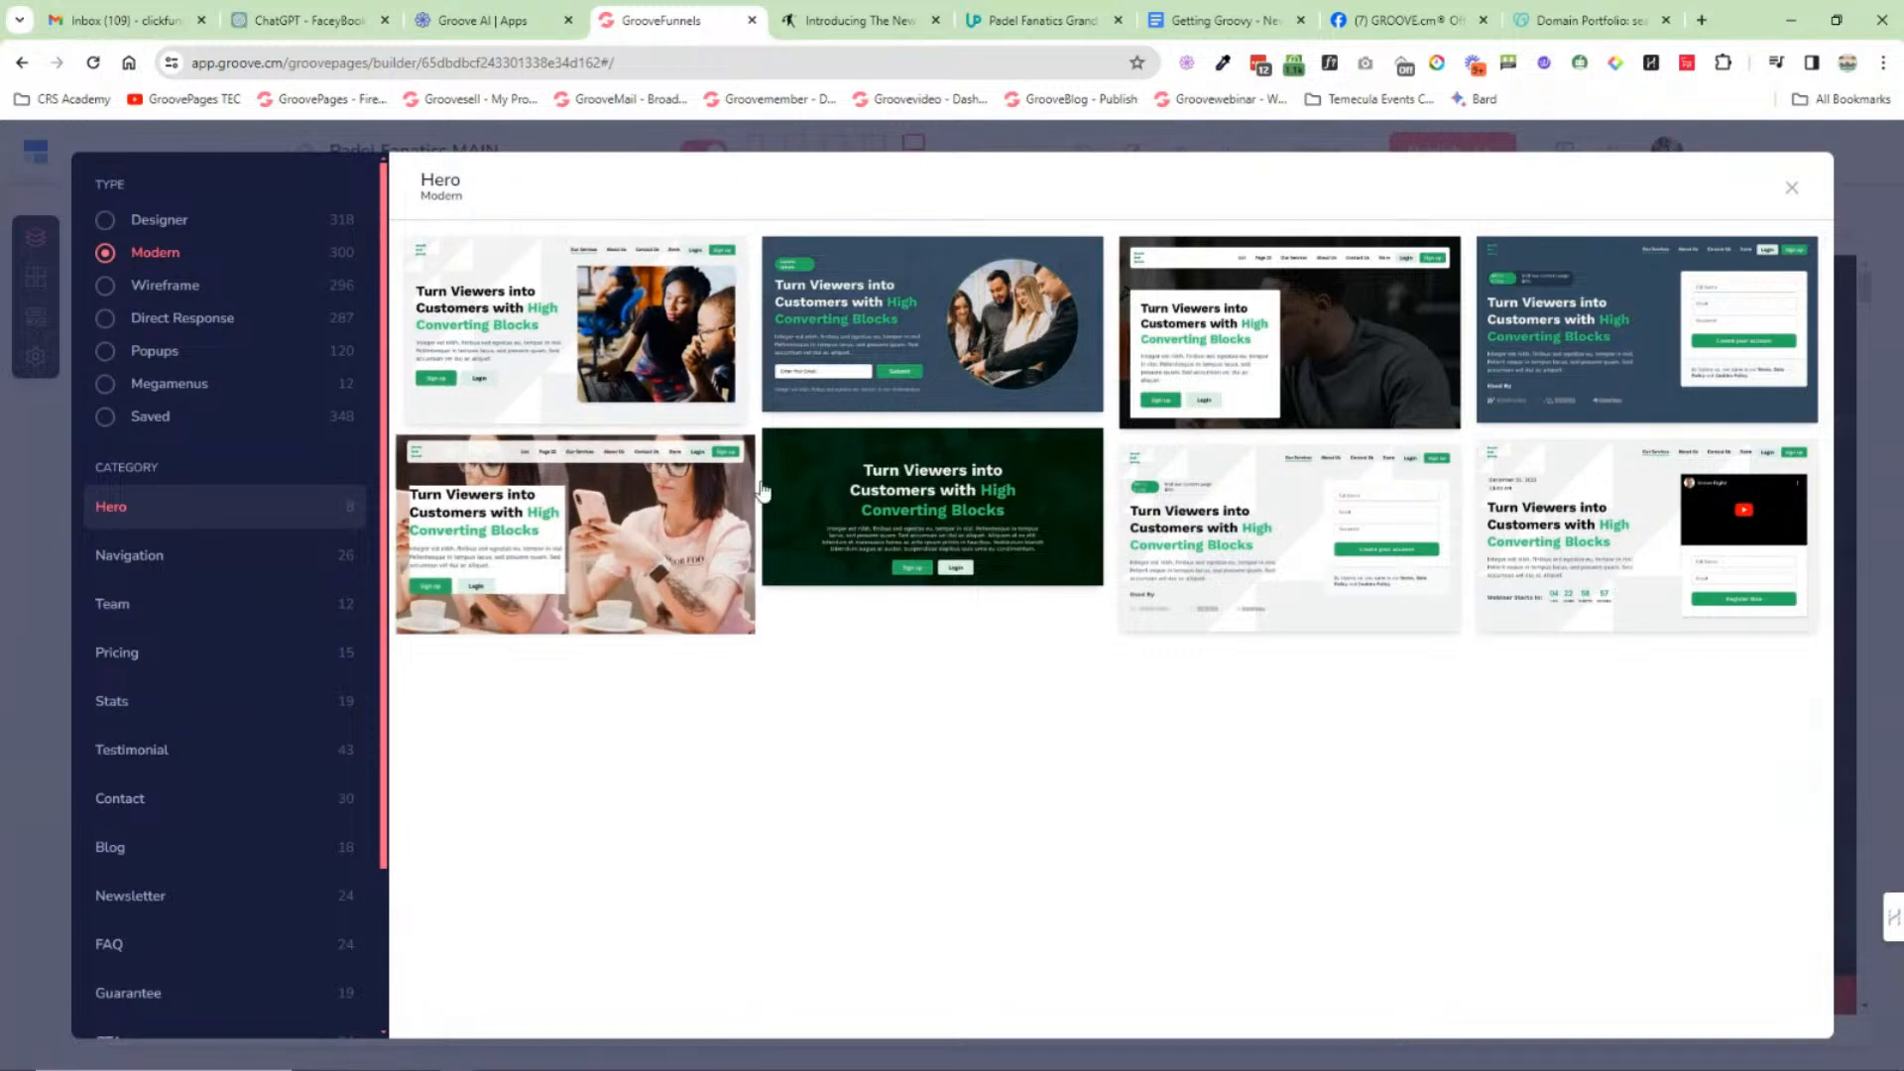
left_click(164, 564)
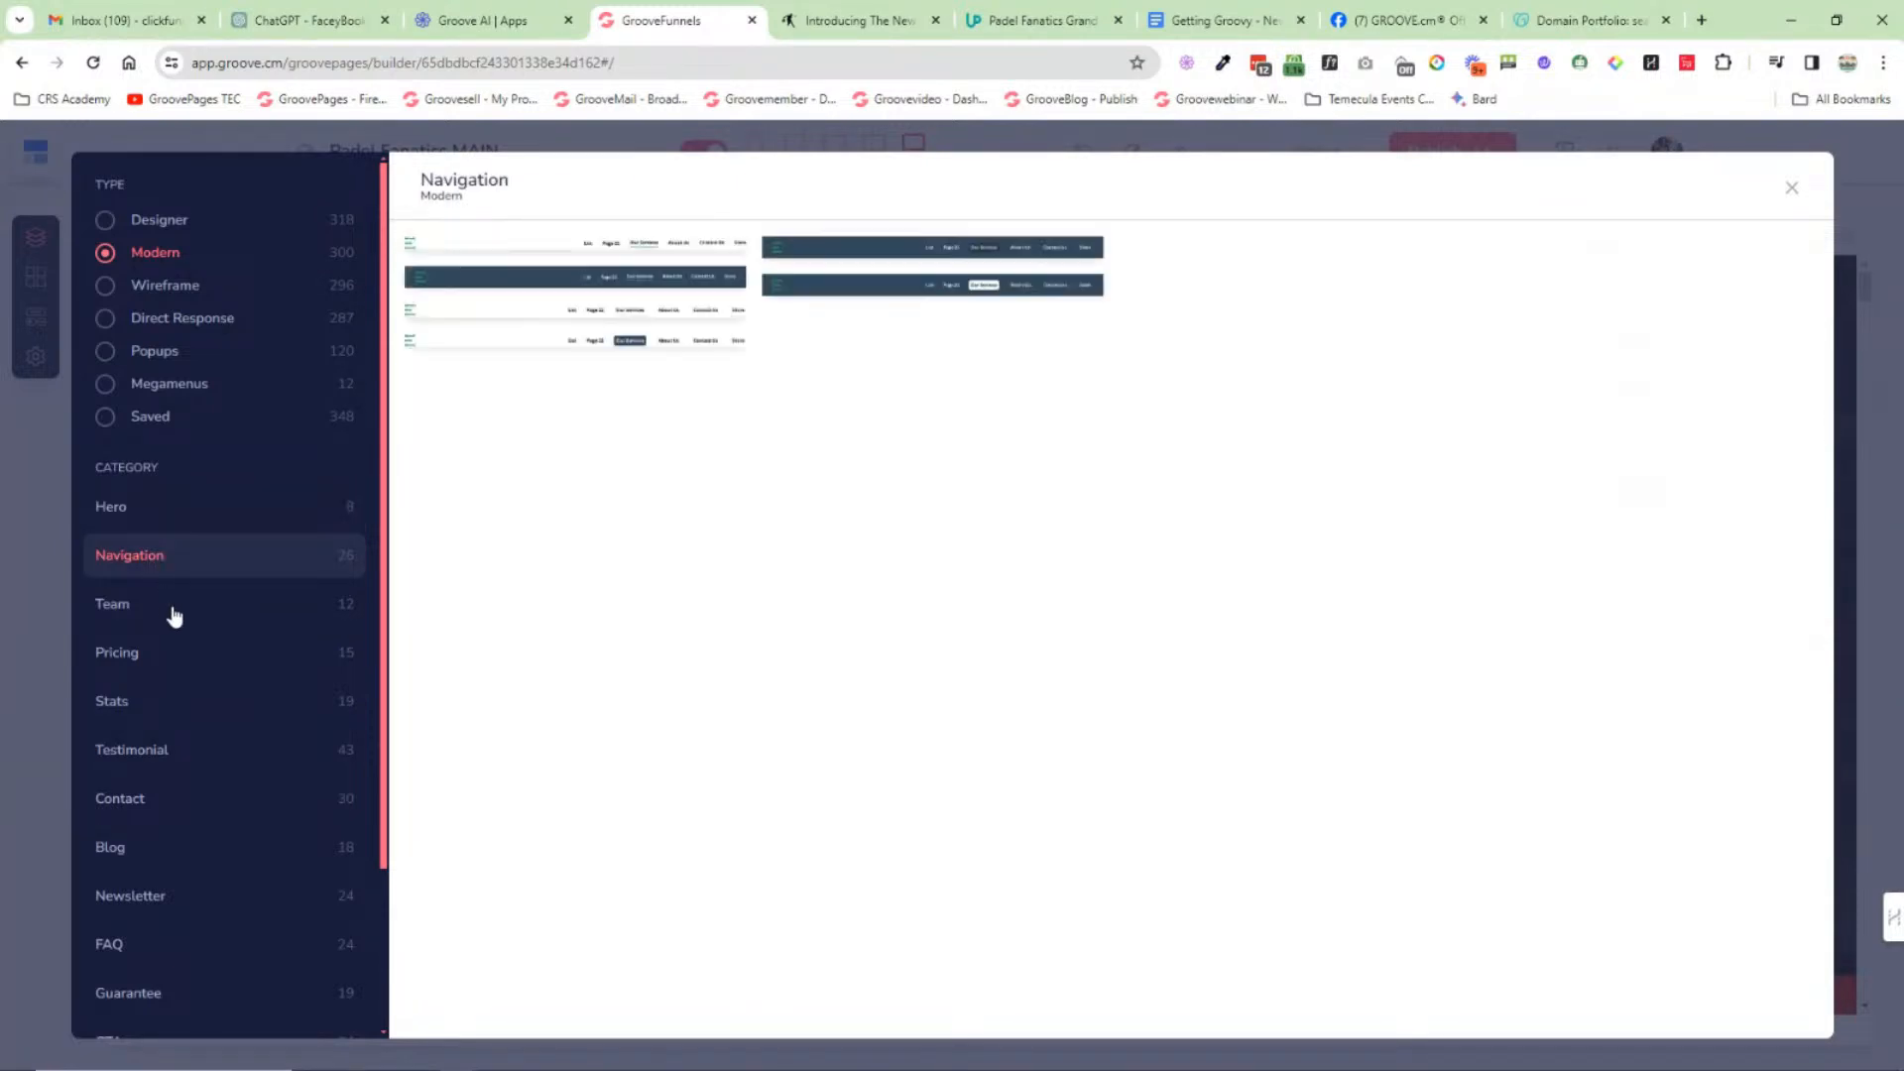
left_click(175, 610)
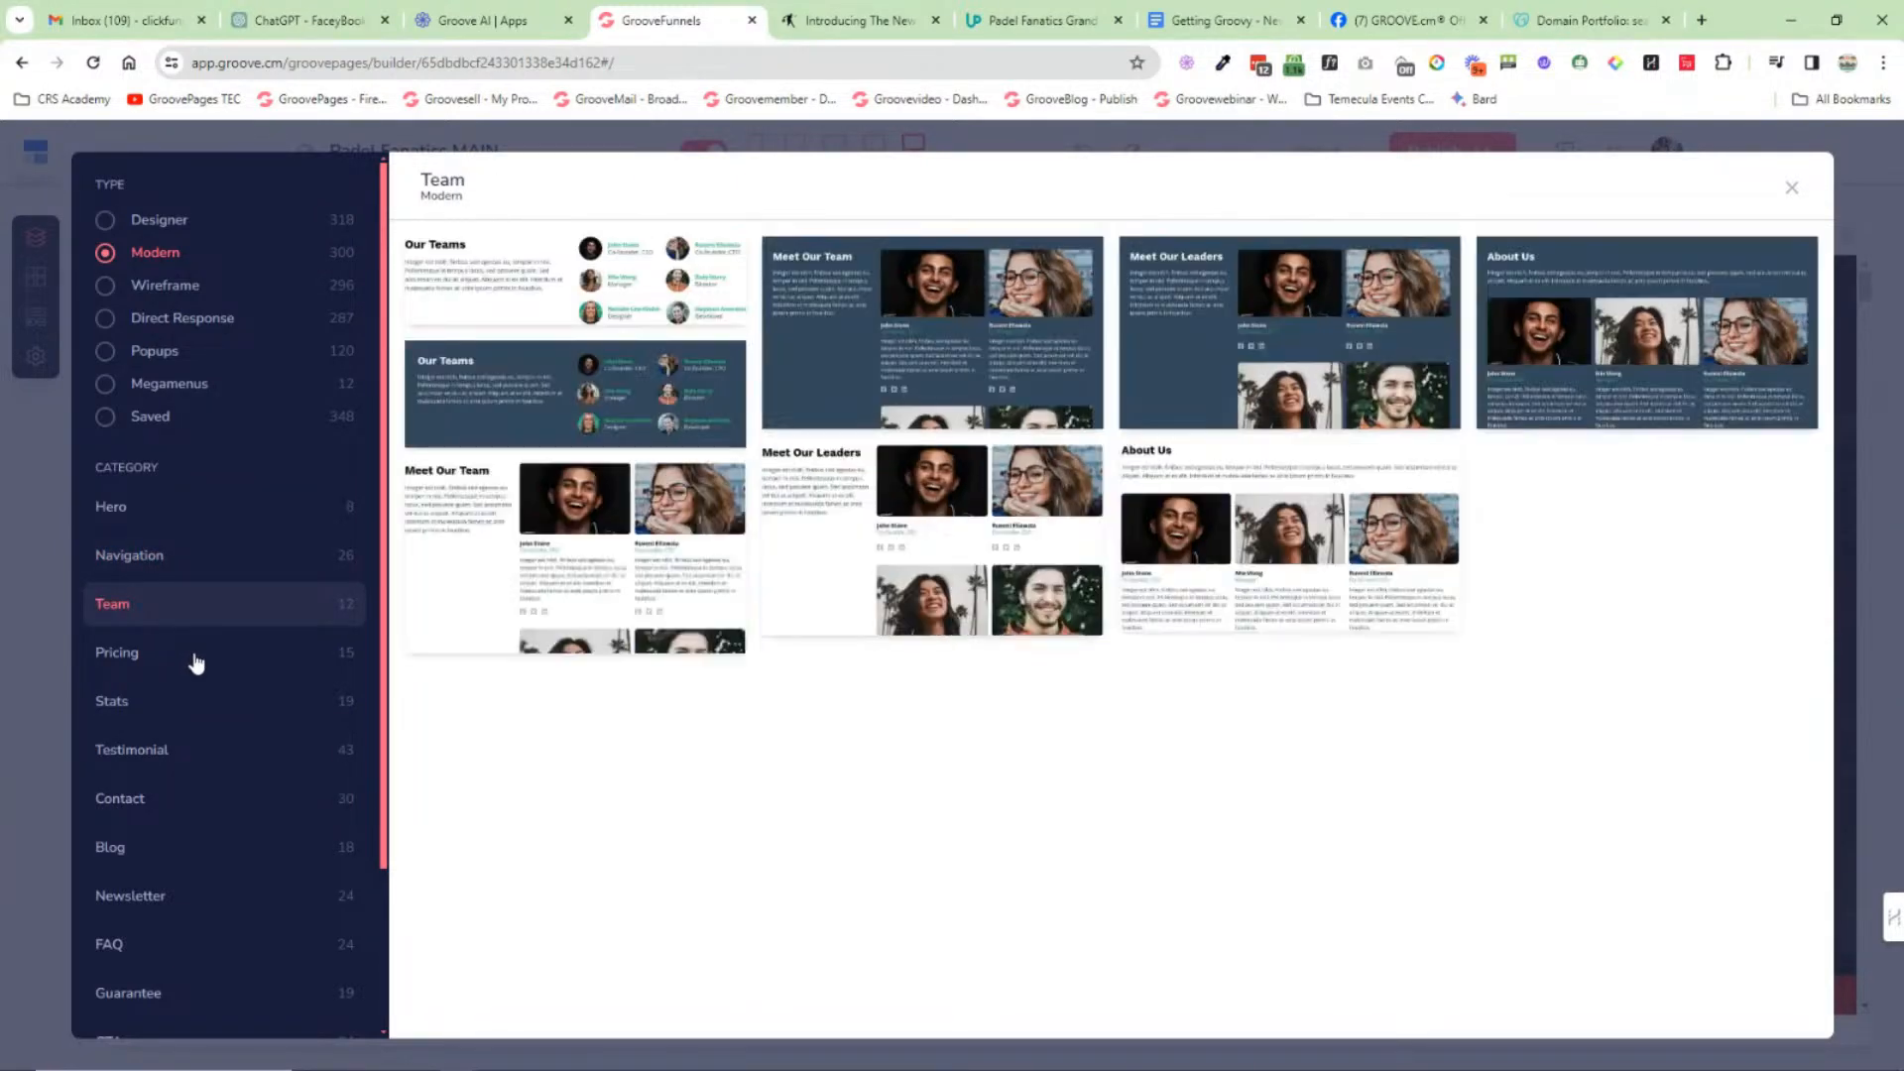
left_click(192, 656)
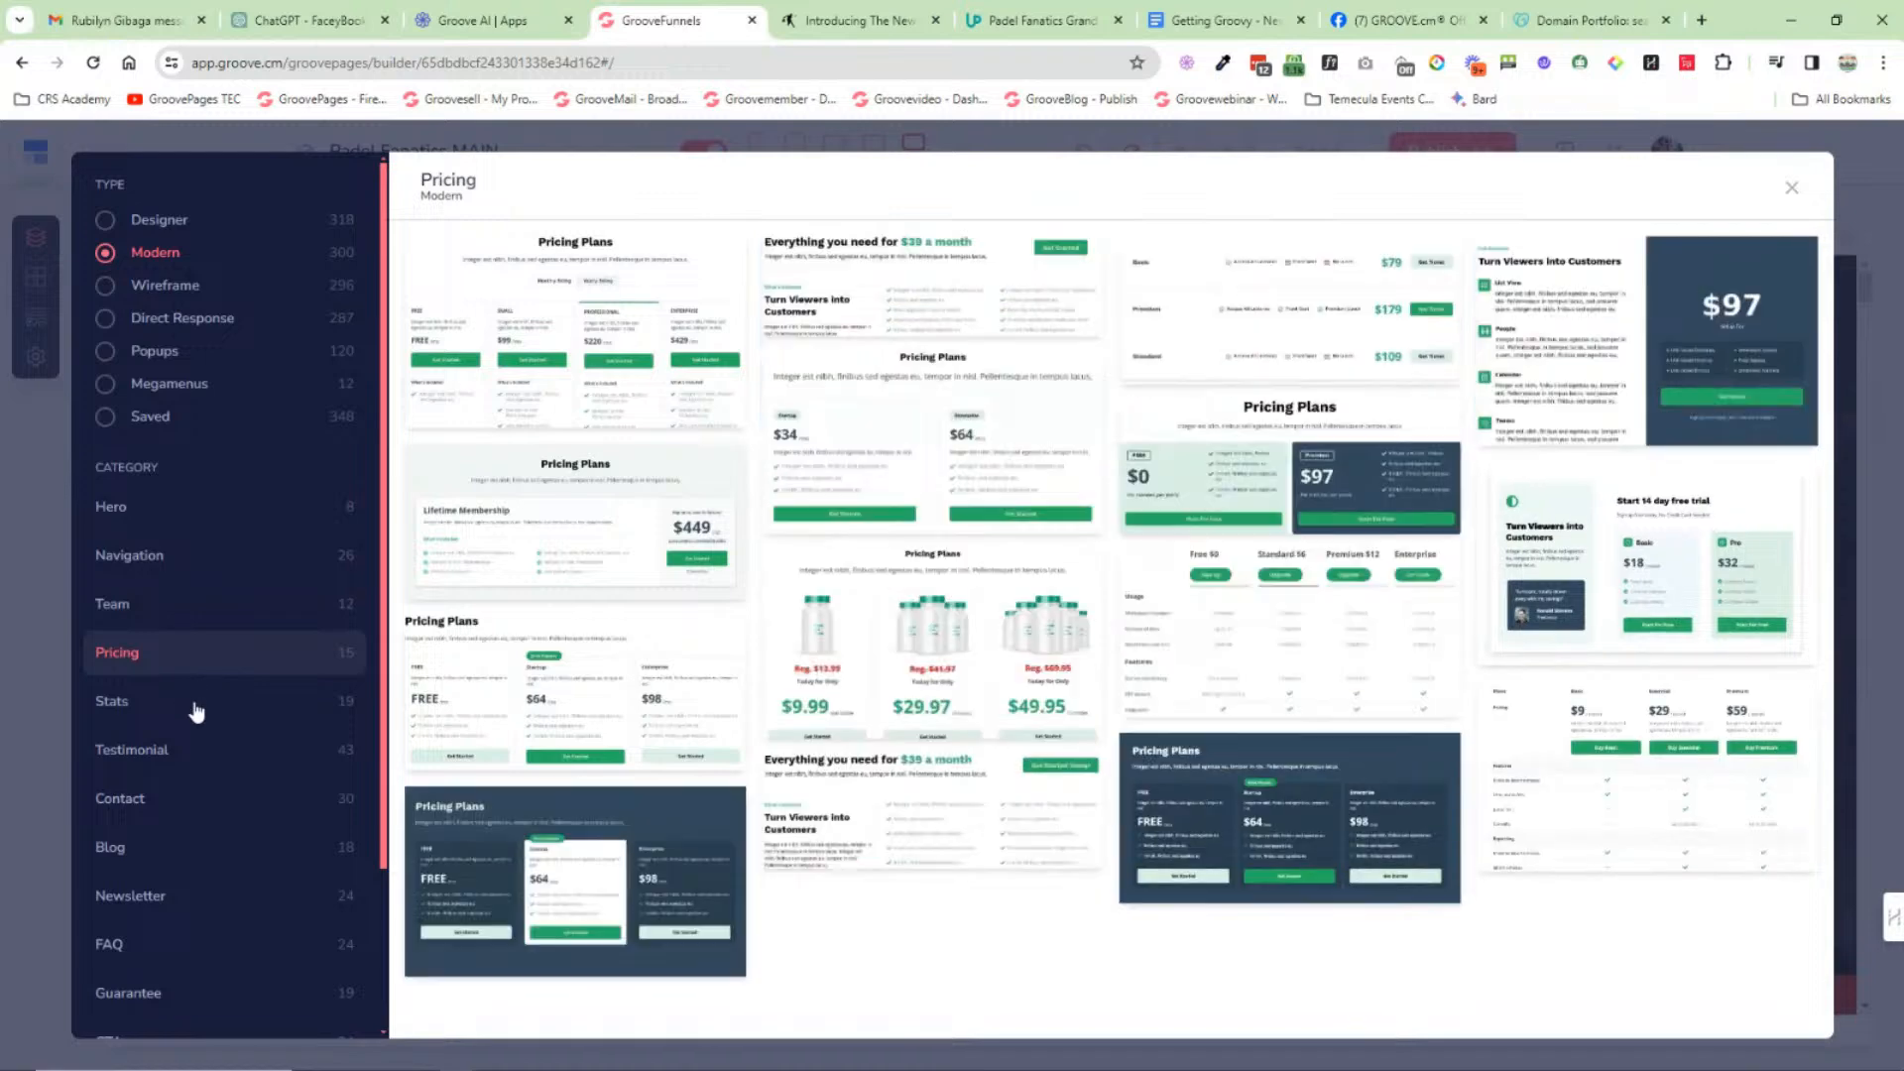
left_click(193, 706)
Step: Browse the Wireframe block library's call to action, countdown timers, dividers and headers categories
left_click(106, 288)
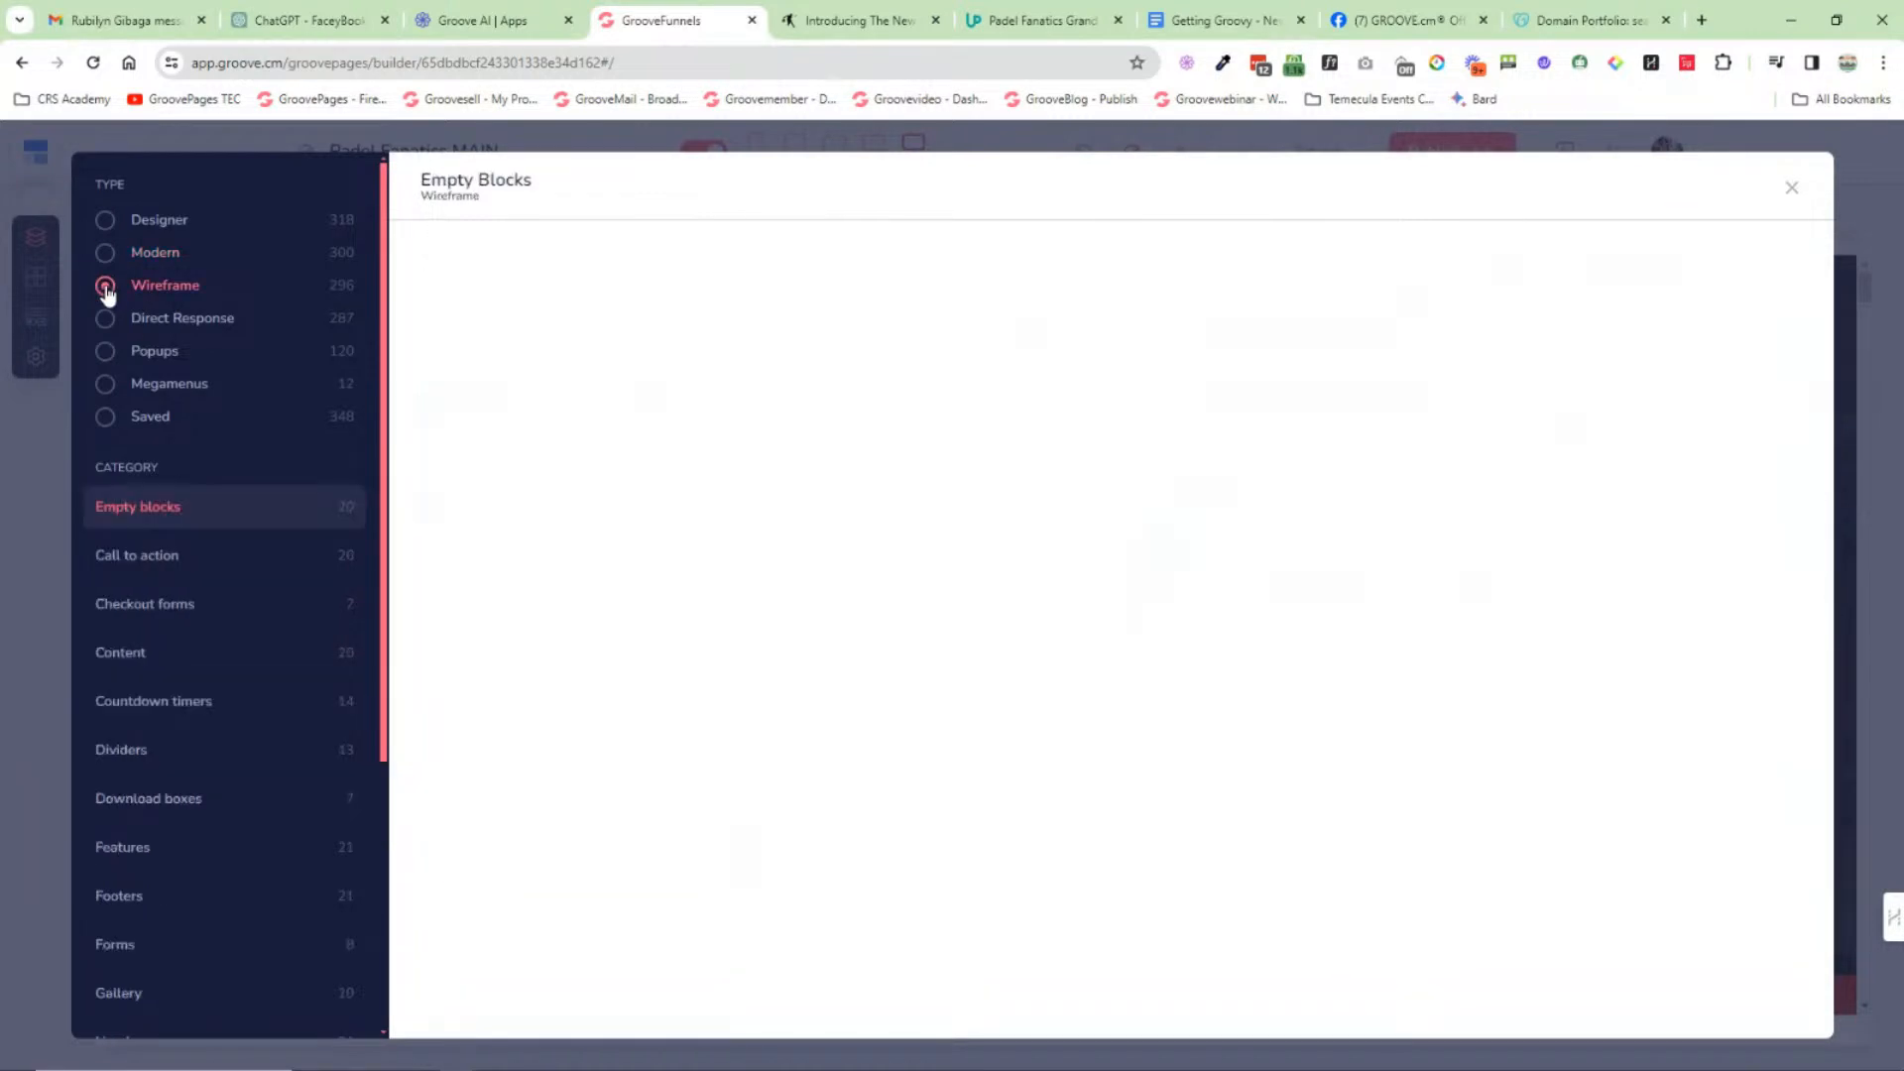
left_click(210, 558)
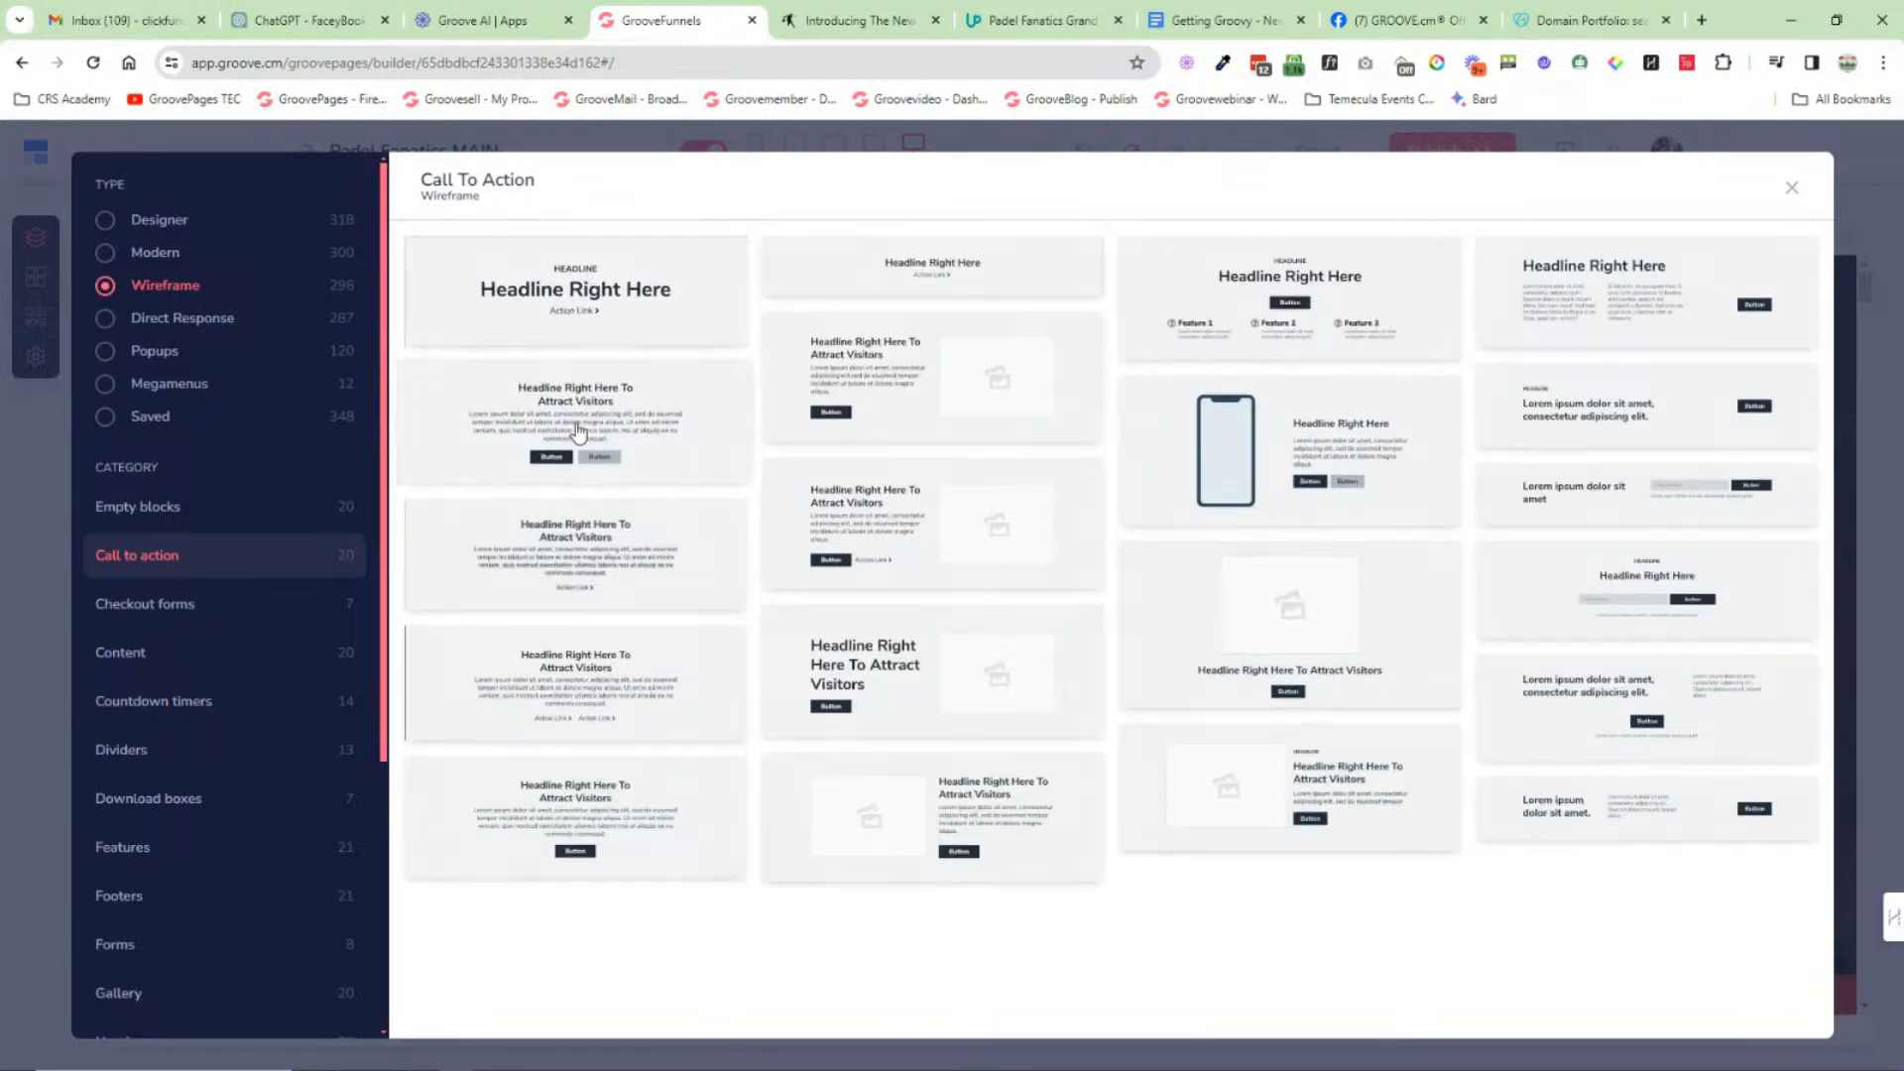
left_click(164, 702)
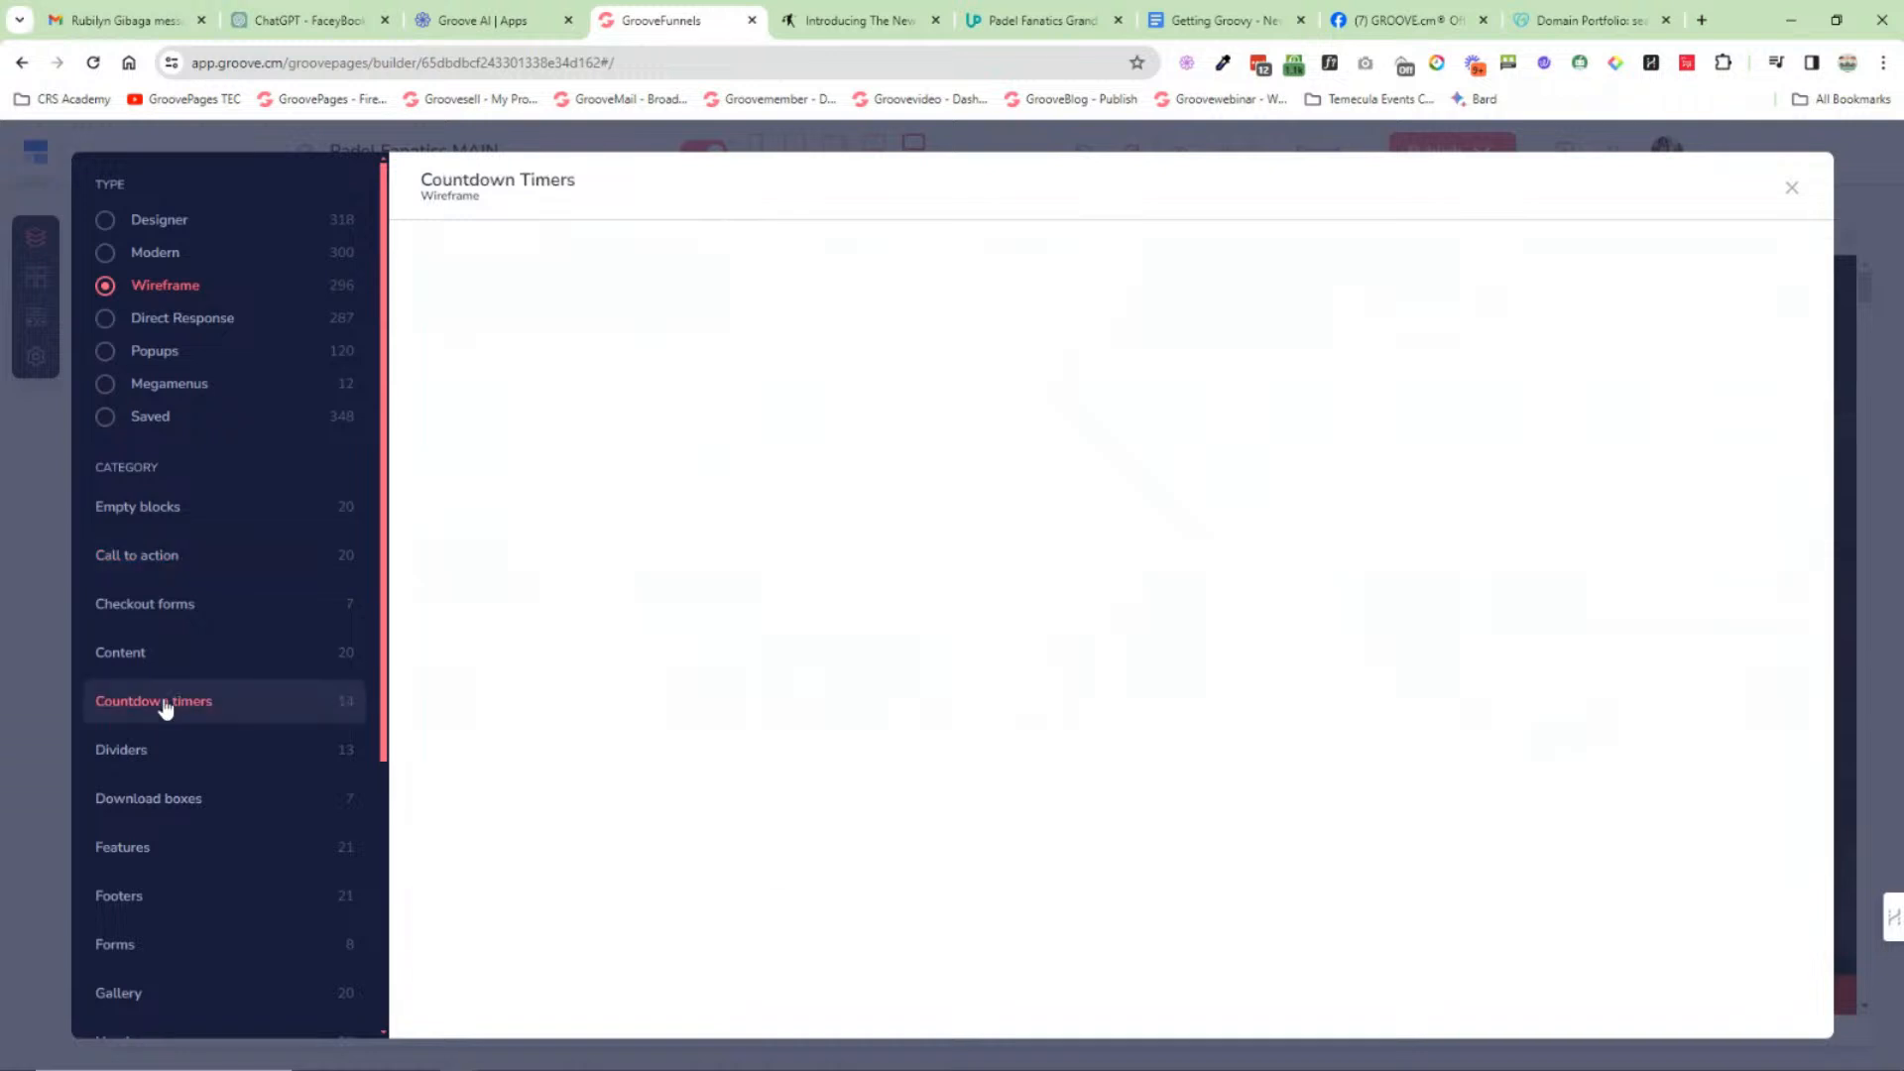
left_click(170, 749)
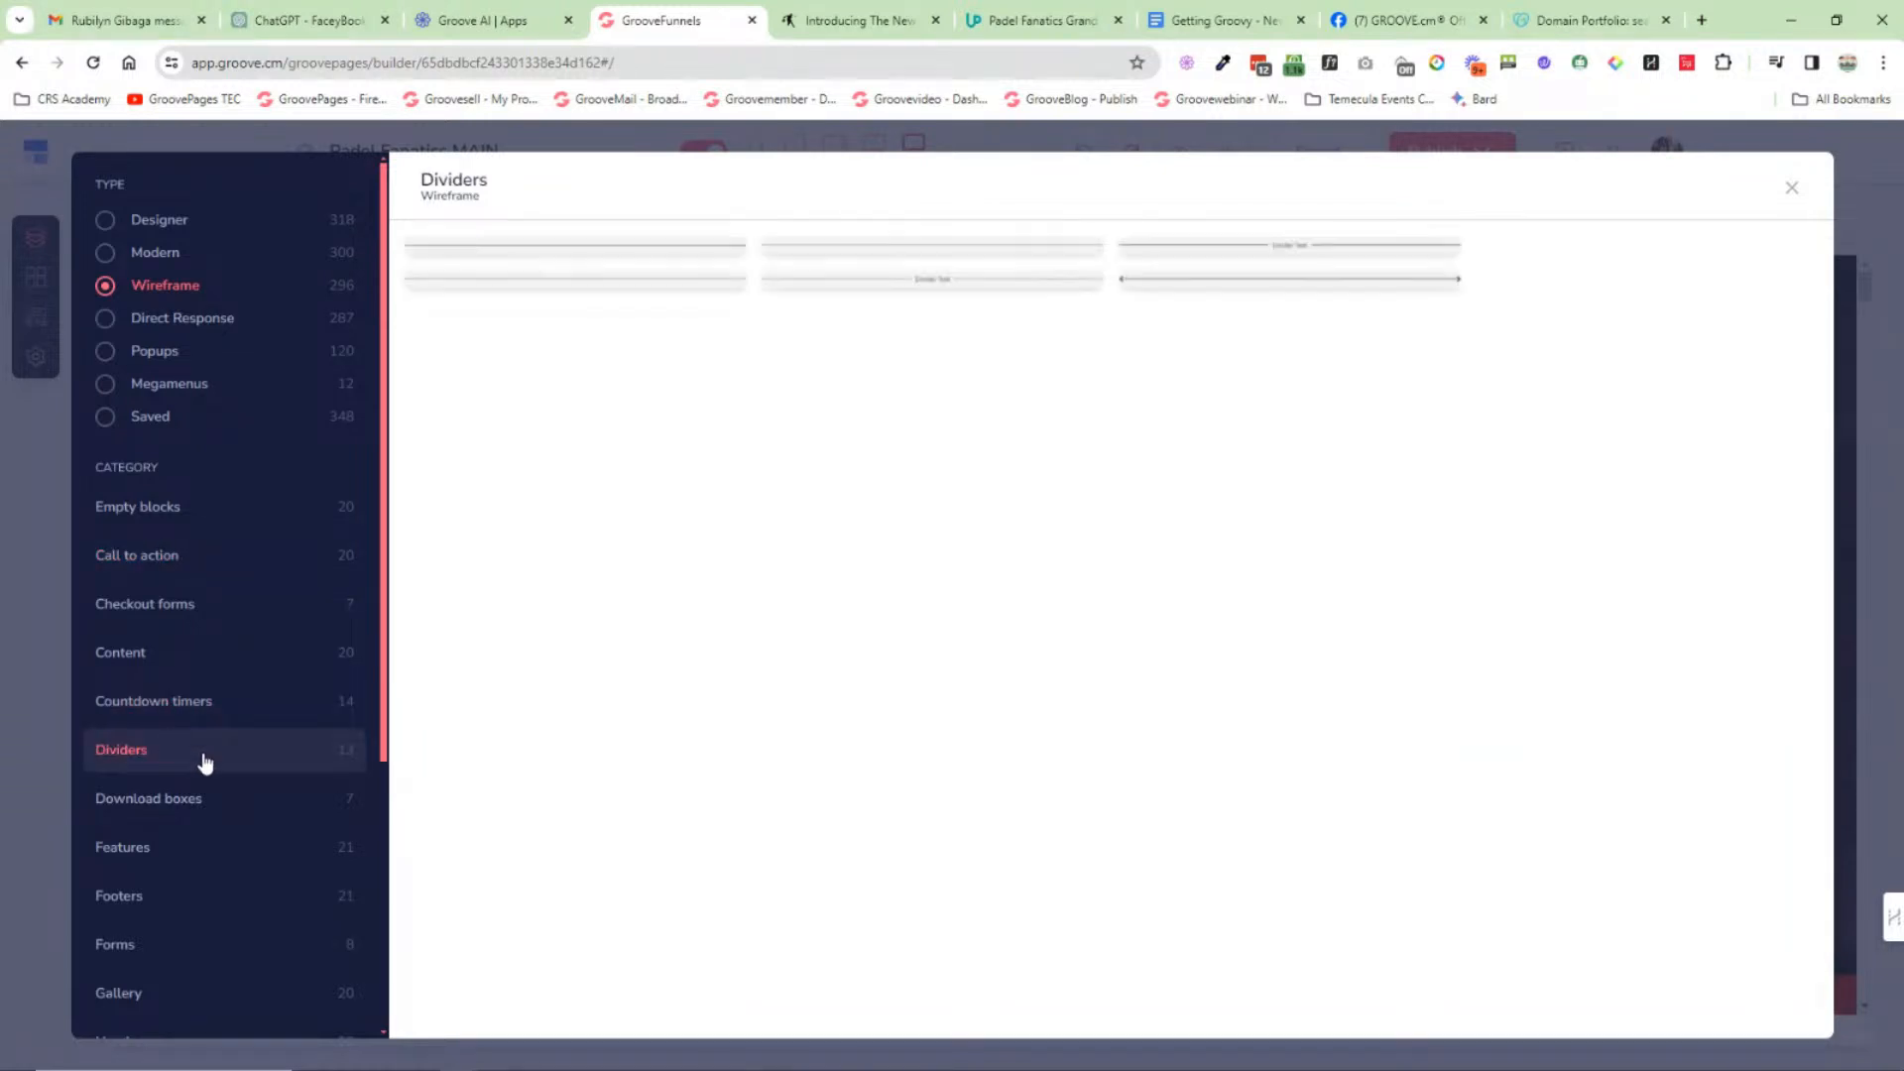
scroll(200, 748, "down", 1)
scroll(200, 748, "down", 2)
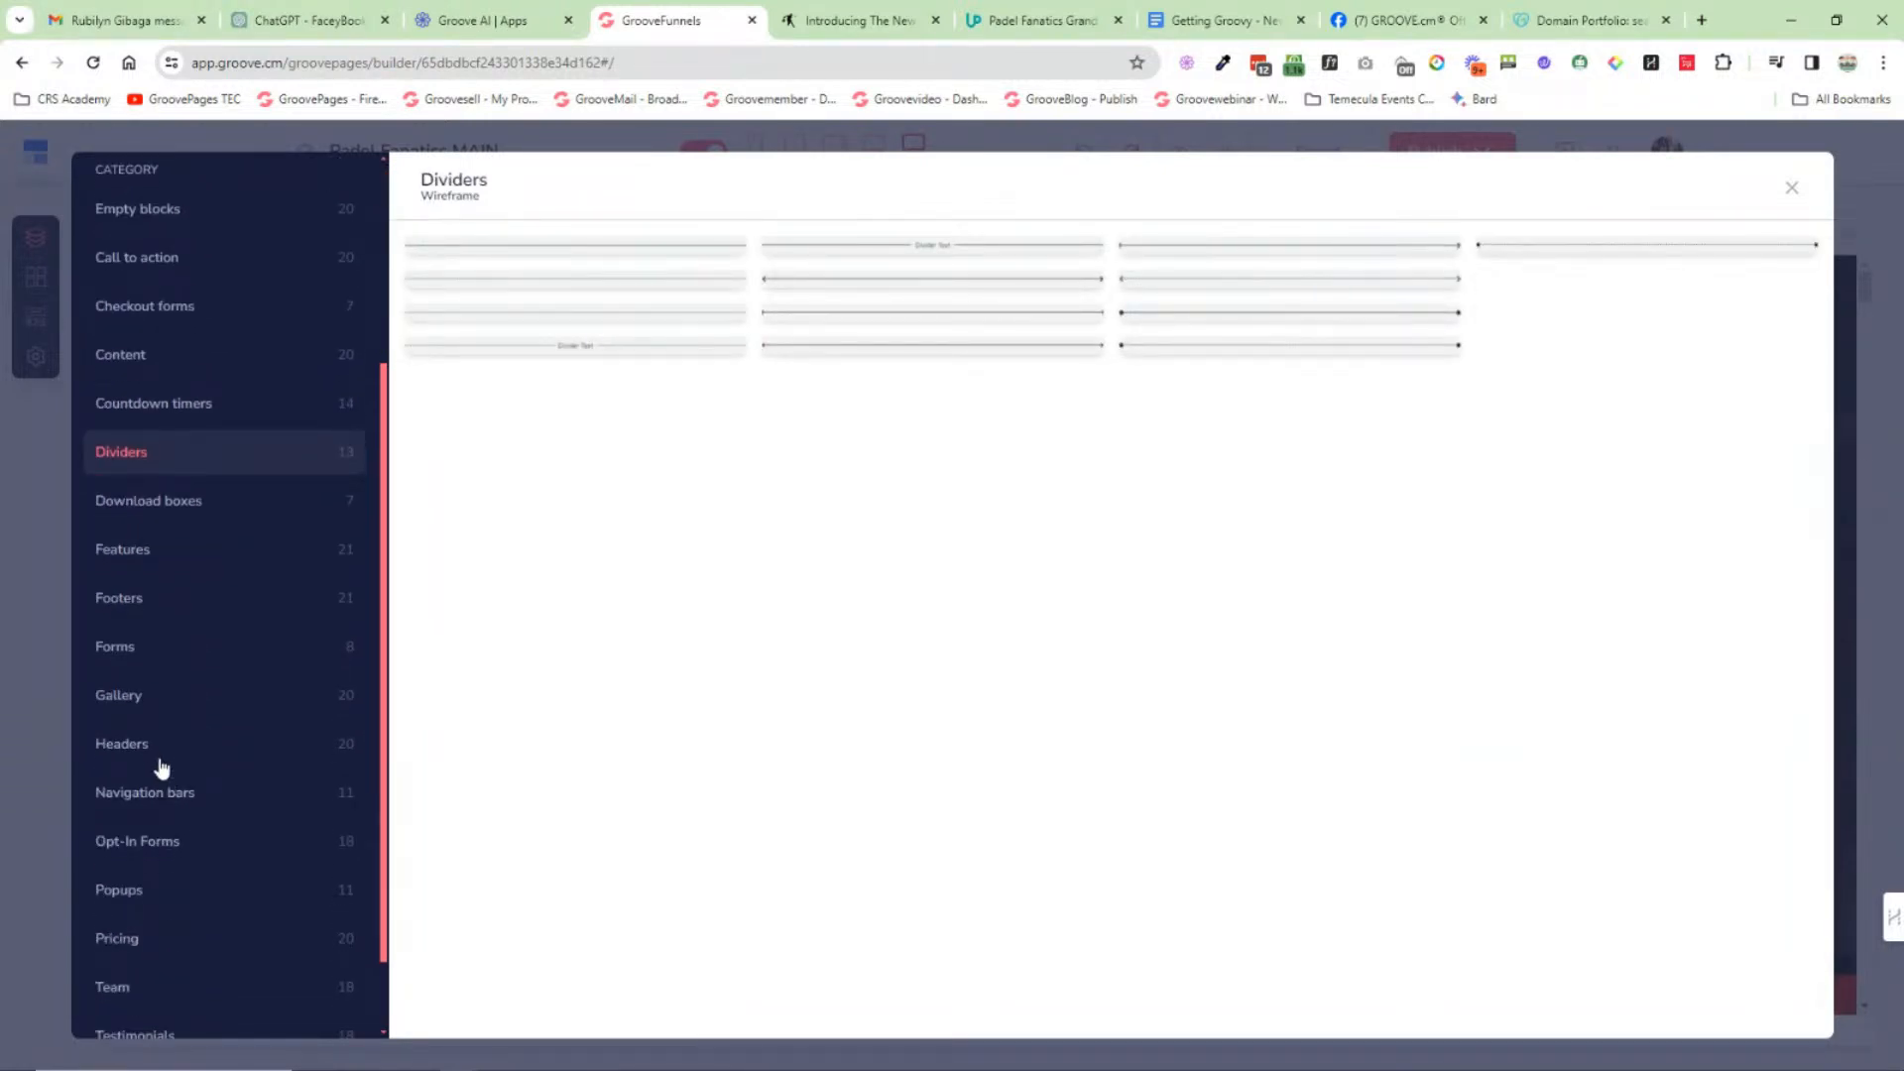
left_click(153, 743)
Step: Browse the Direct Response block library's Belcher buttons, call to action, funnel headers, guarantee and headlines categories
scroll(218, 671, "up", 1)
scroll(218, 670, "up", 2)
left_click(104, 320)
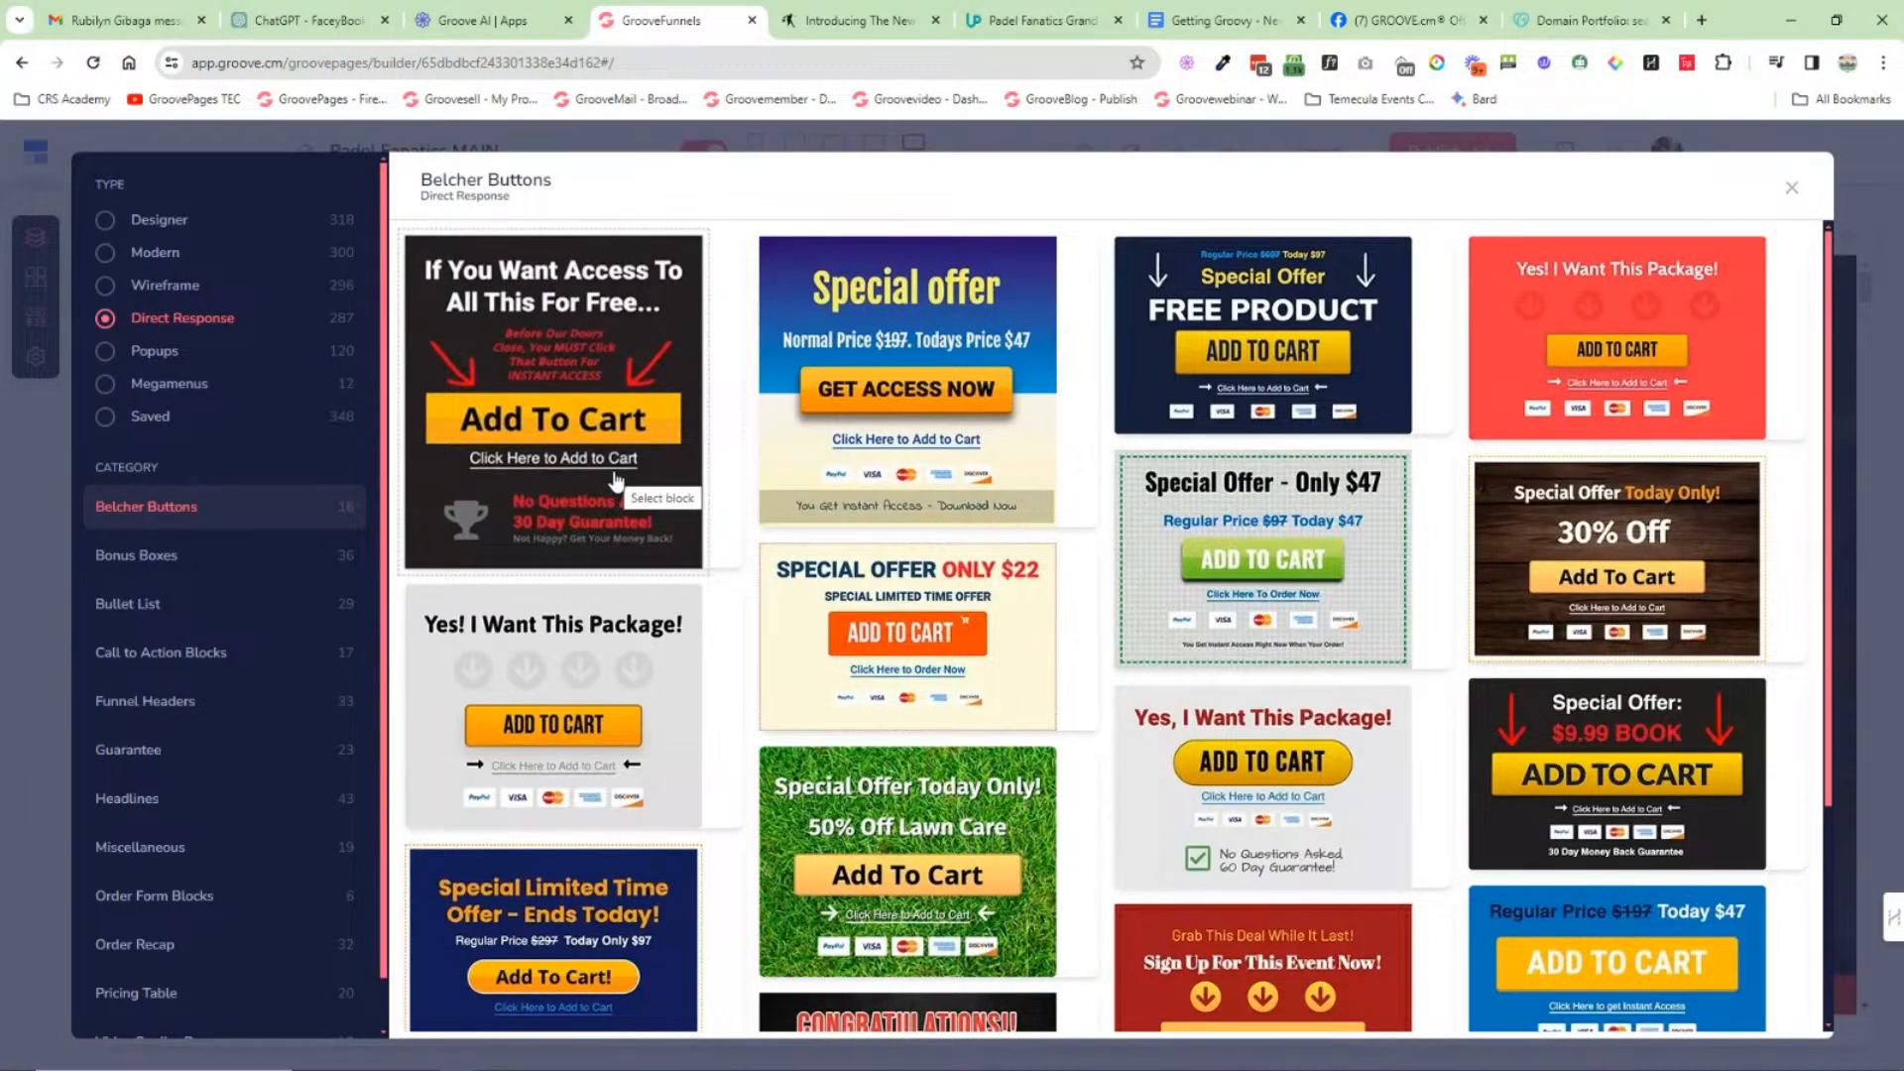
scroll(531, 326, "down", 3)
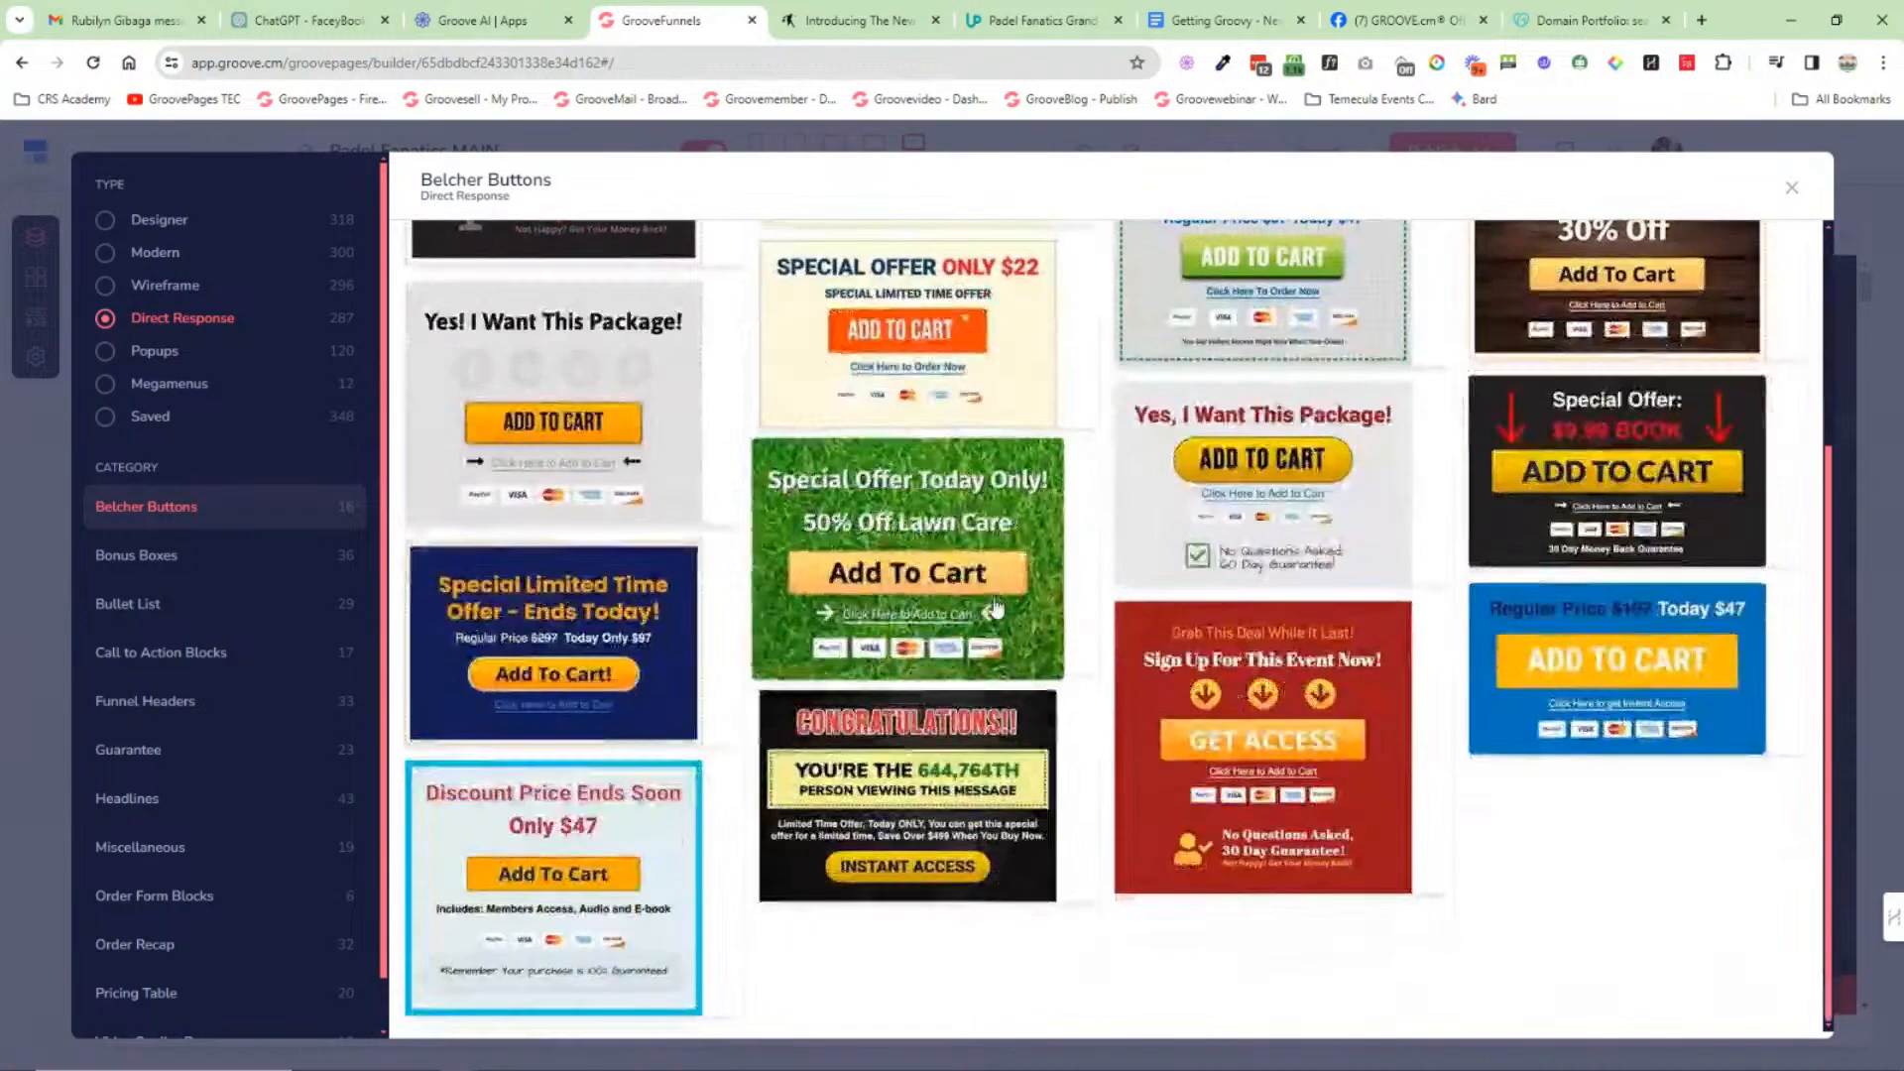
left_click(119, 652)
left_click(148, 704)
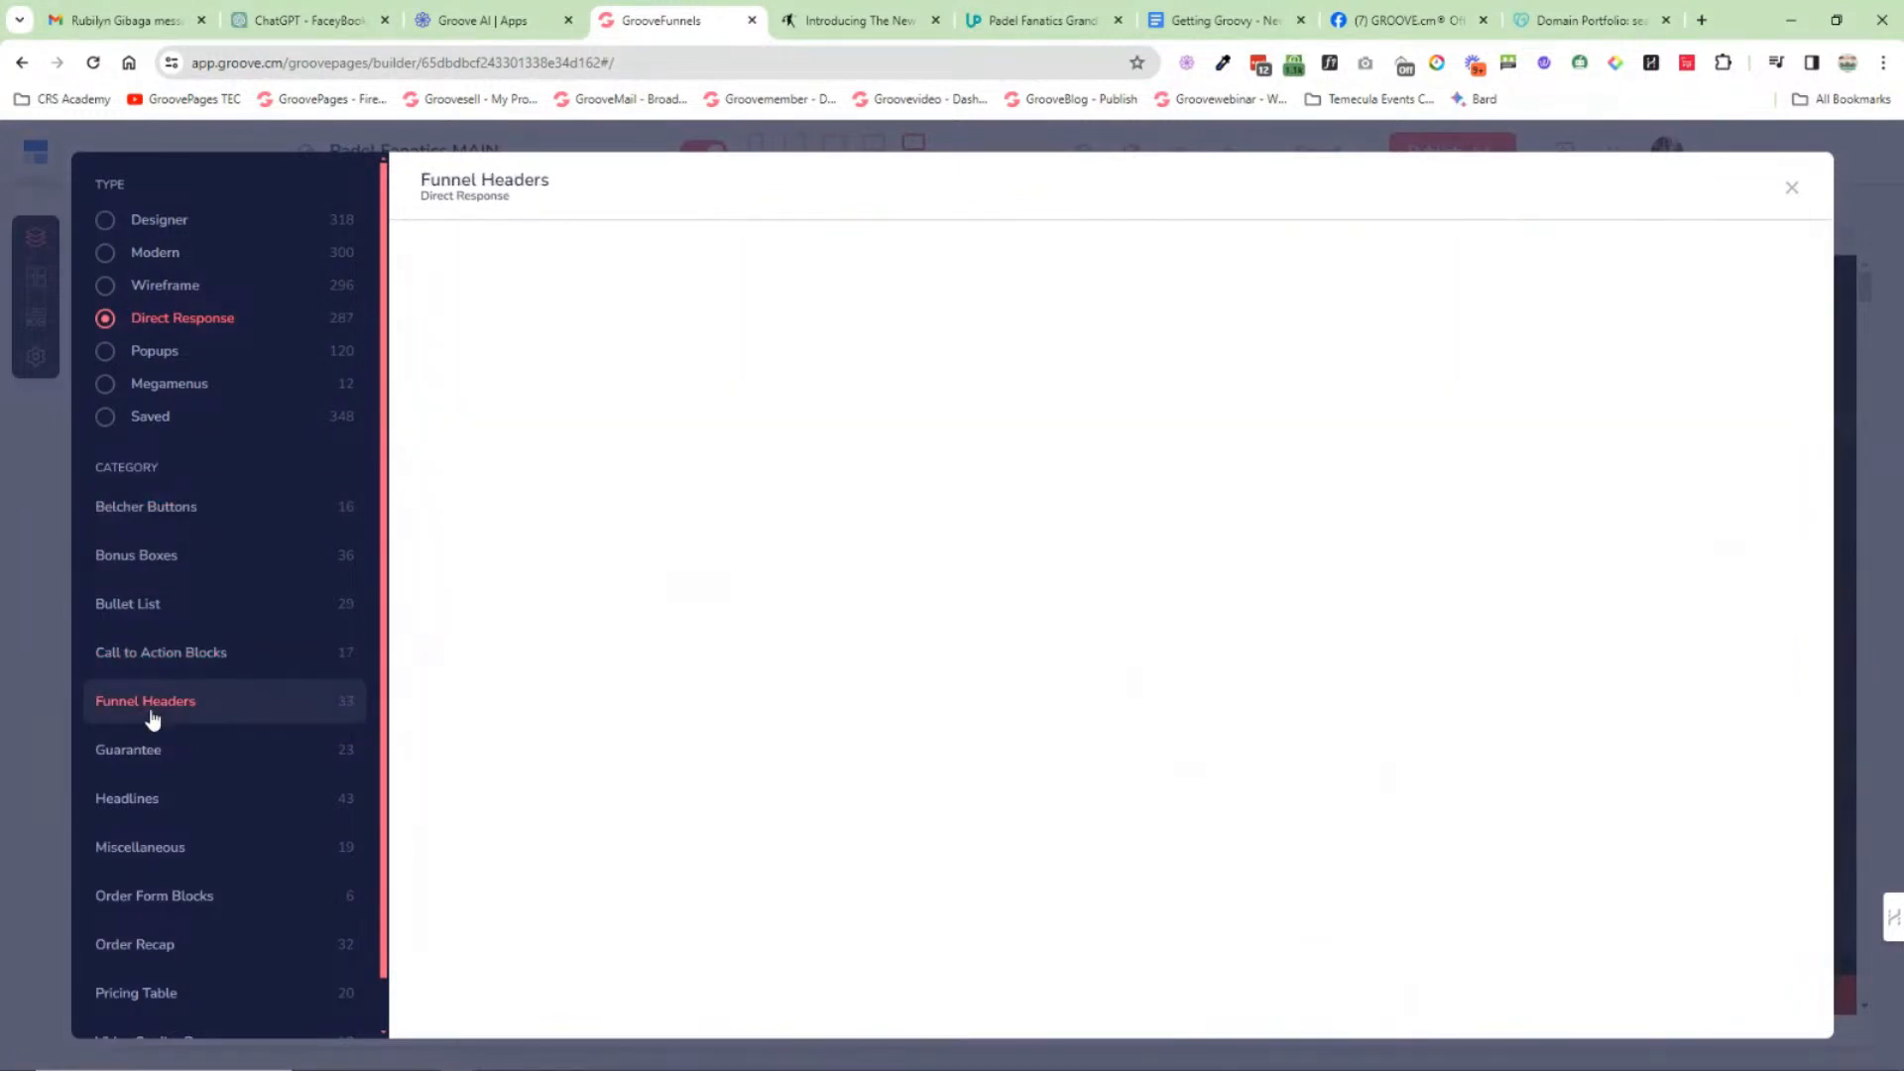
left_click(159, 754)
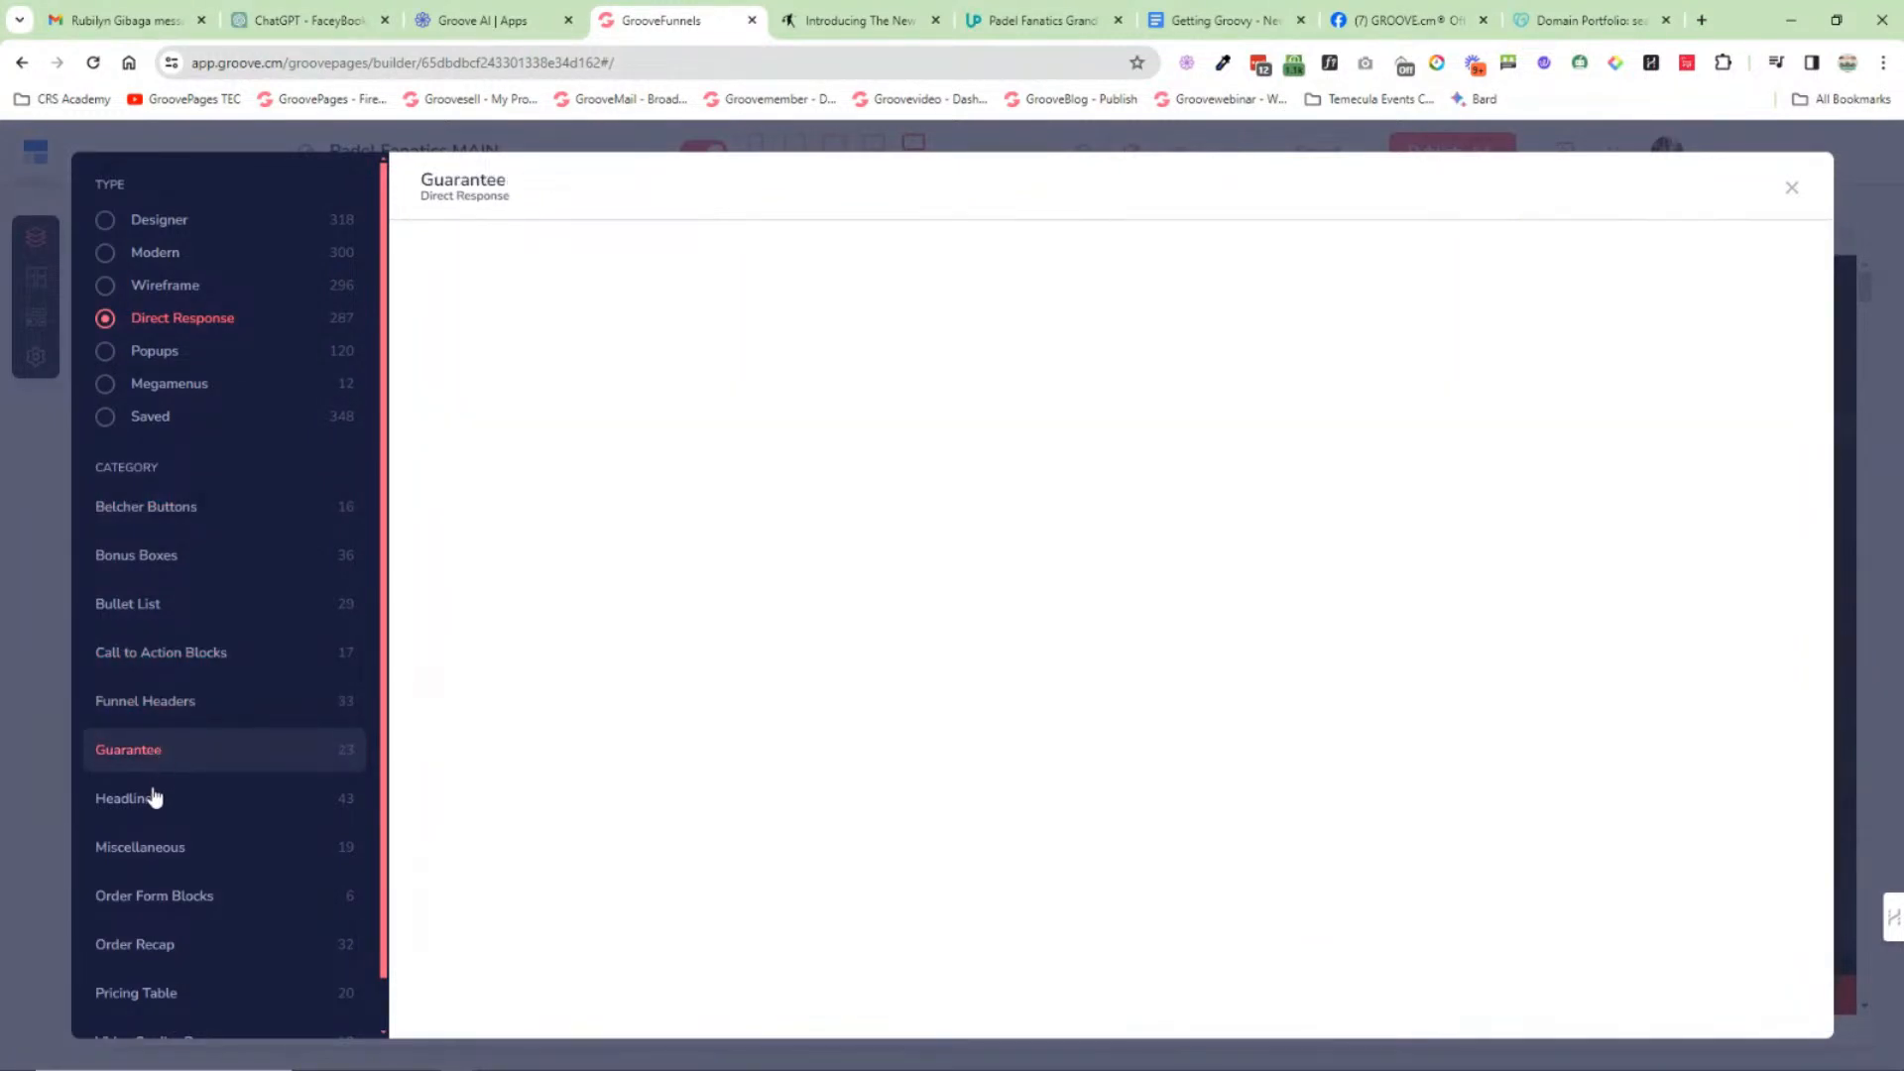
left_click(151, 803)
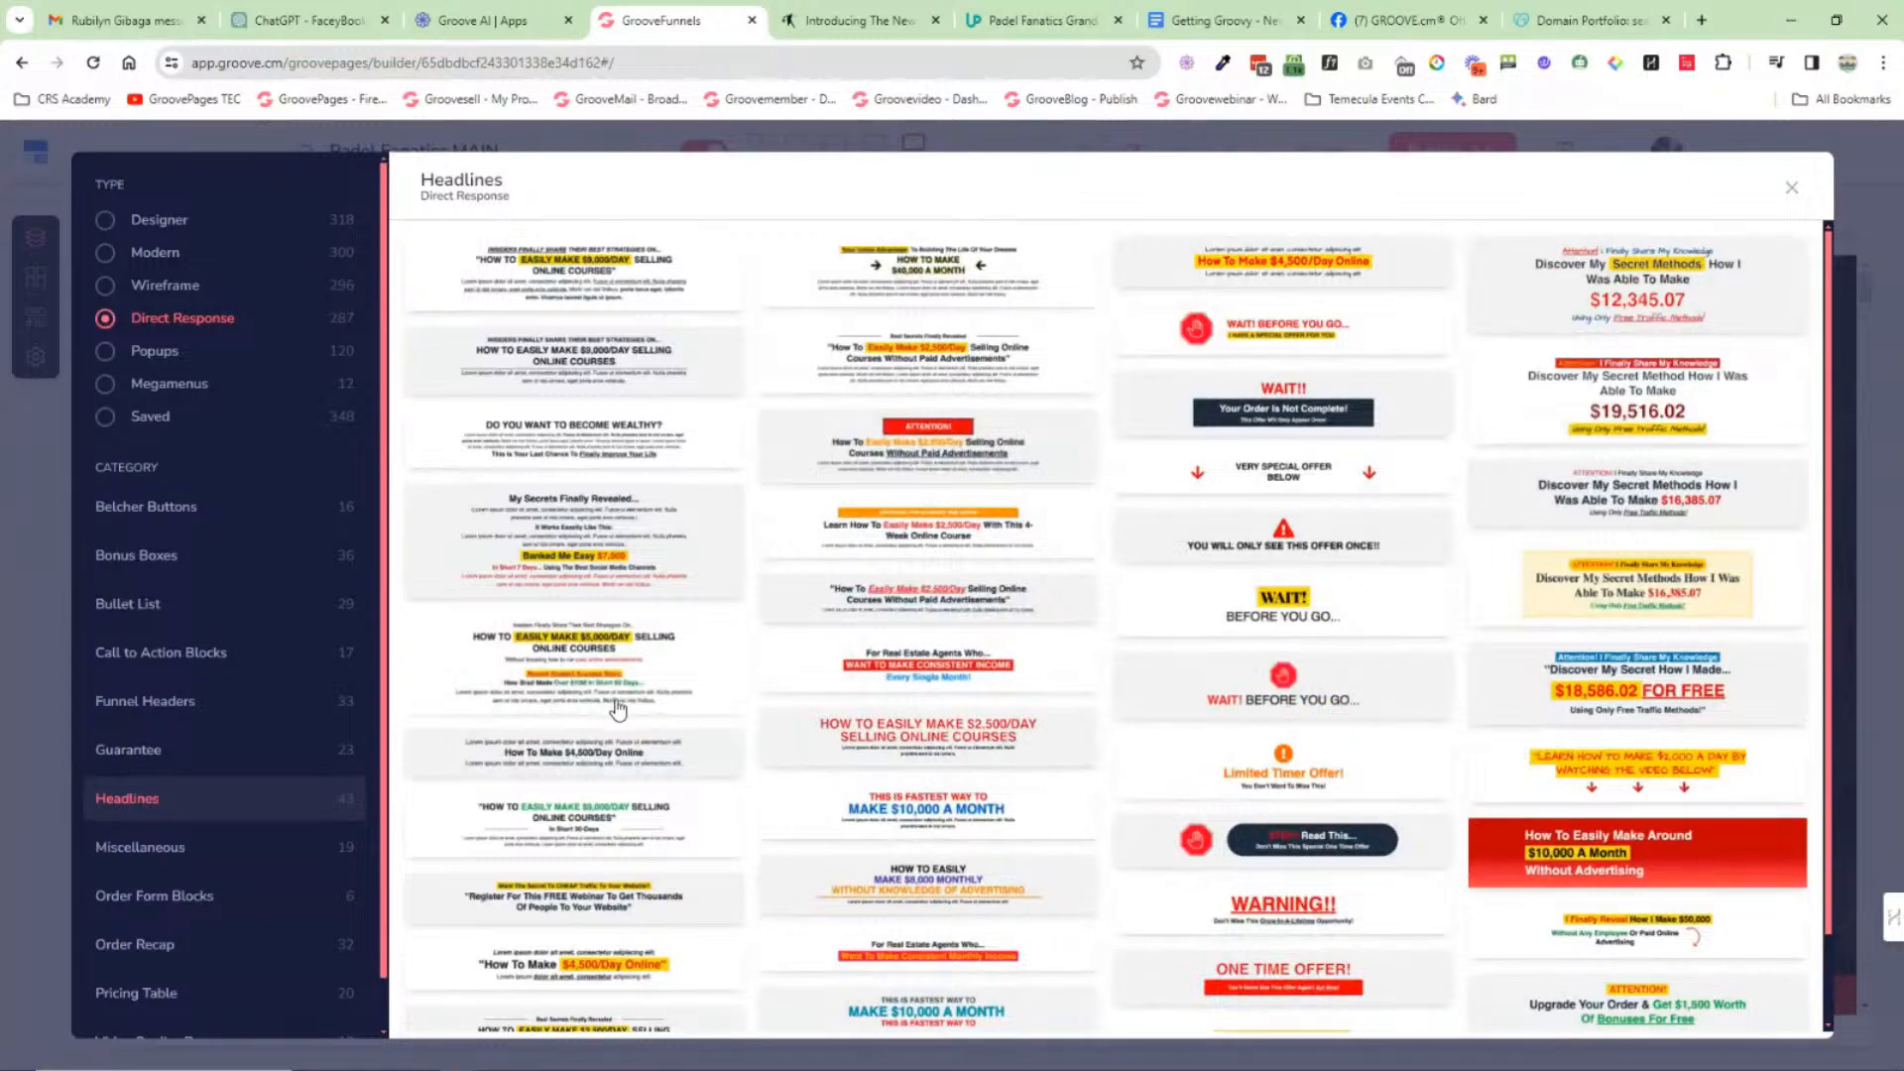
Step: Browse the Popups library's contact details and engaging video categories, and view the Megamenus icons blocks
left_click(105, 352)
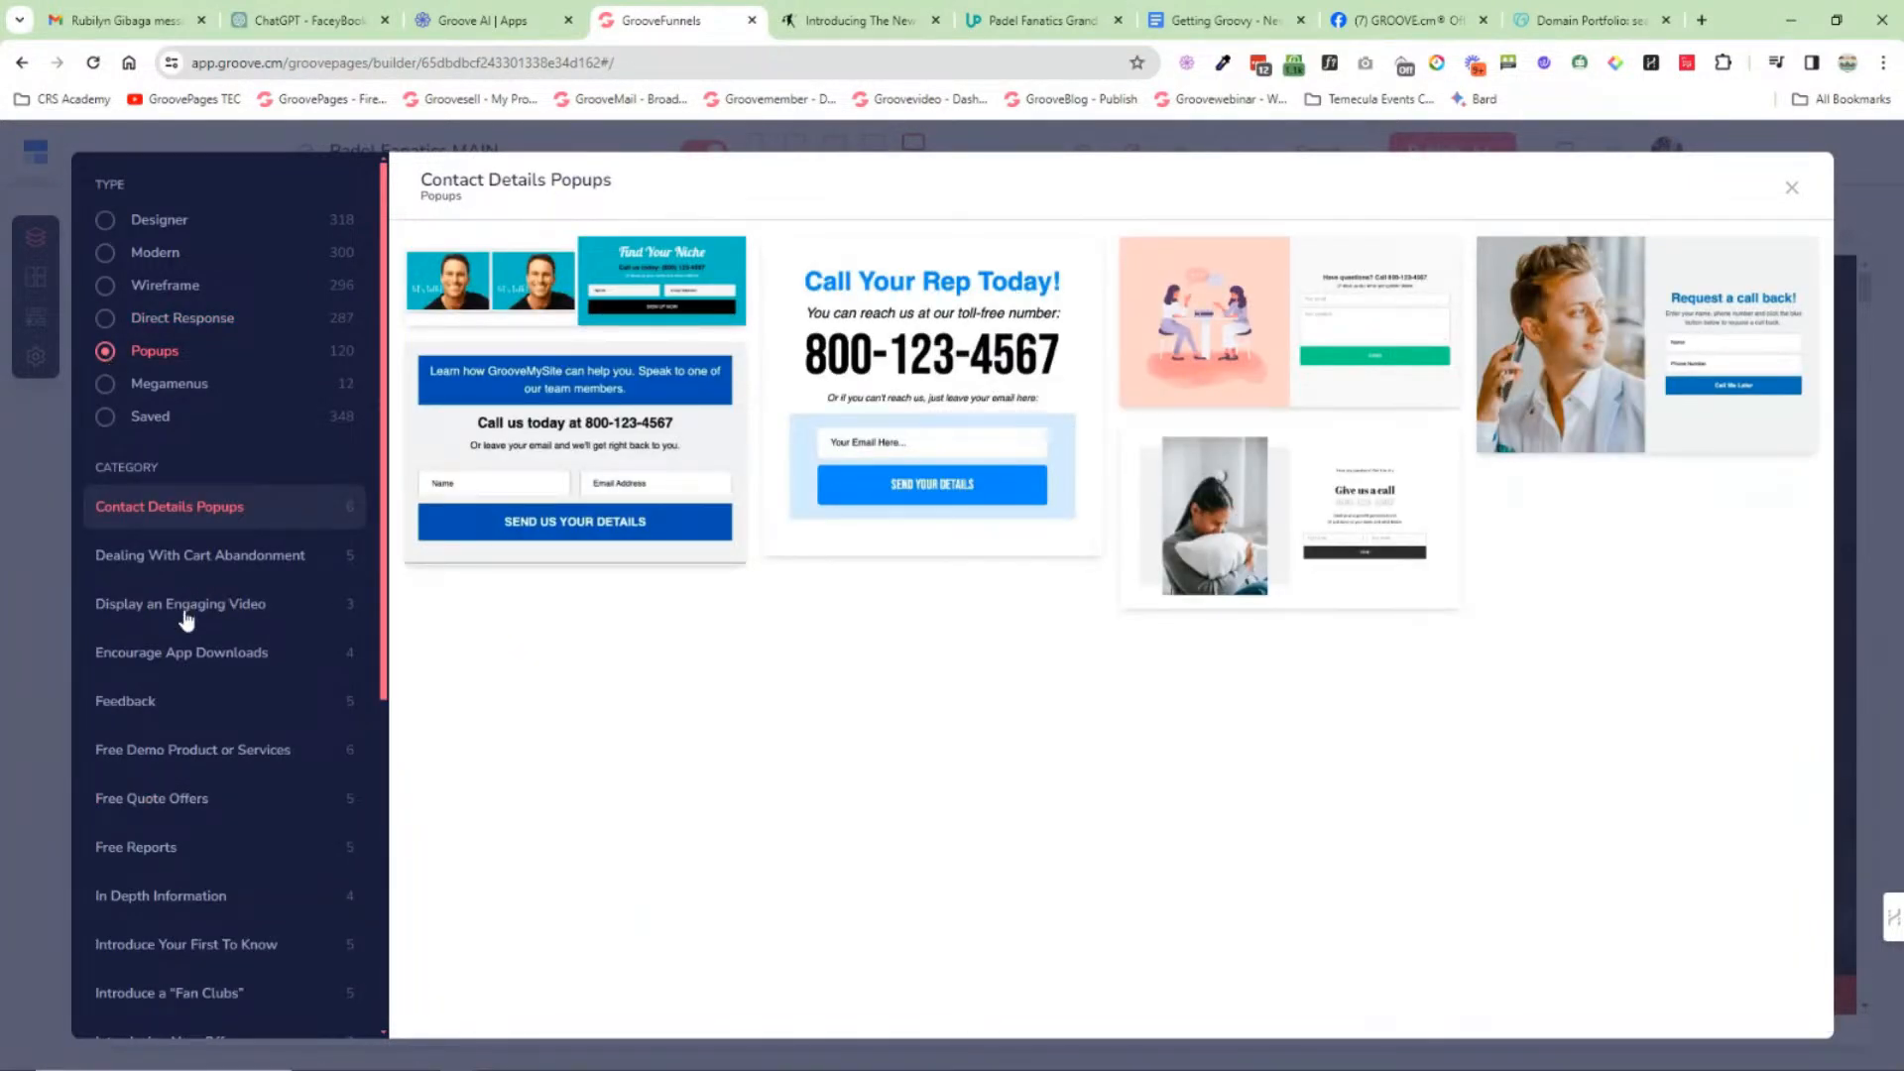
left_click(186, 613)
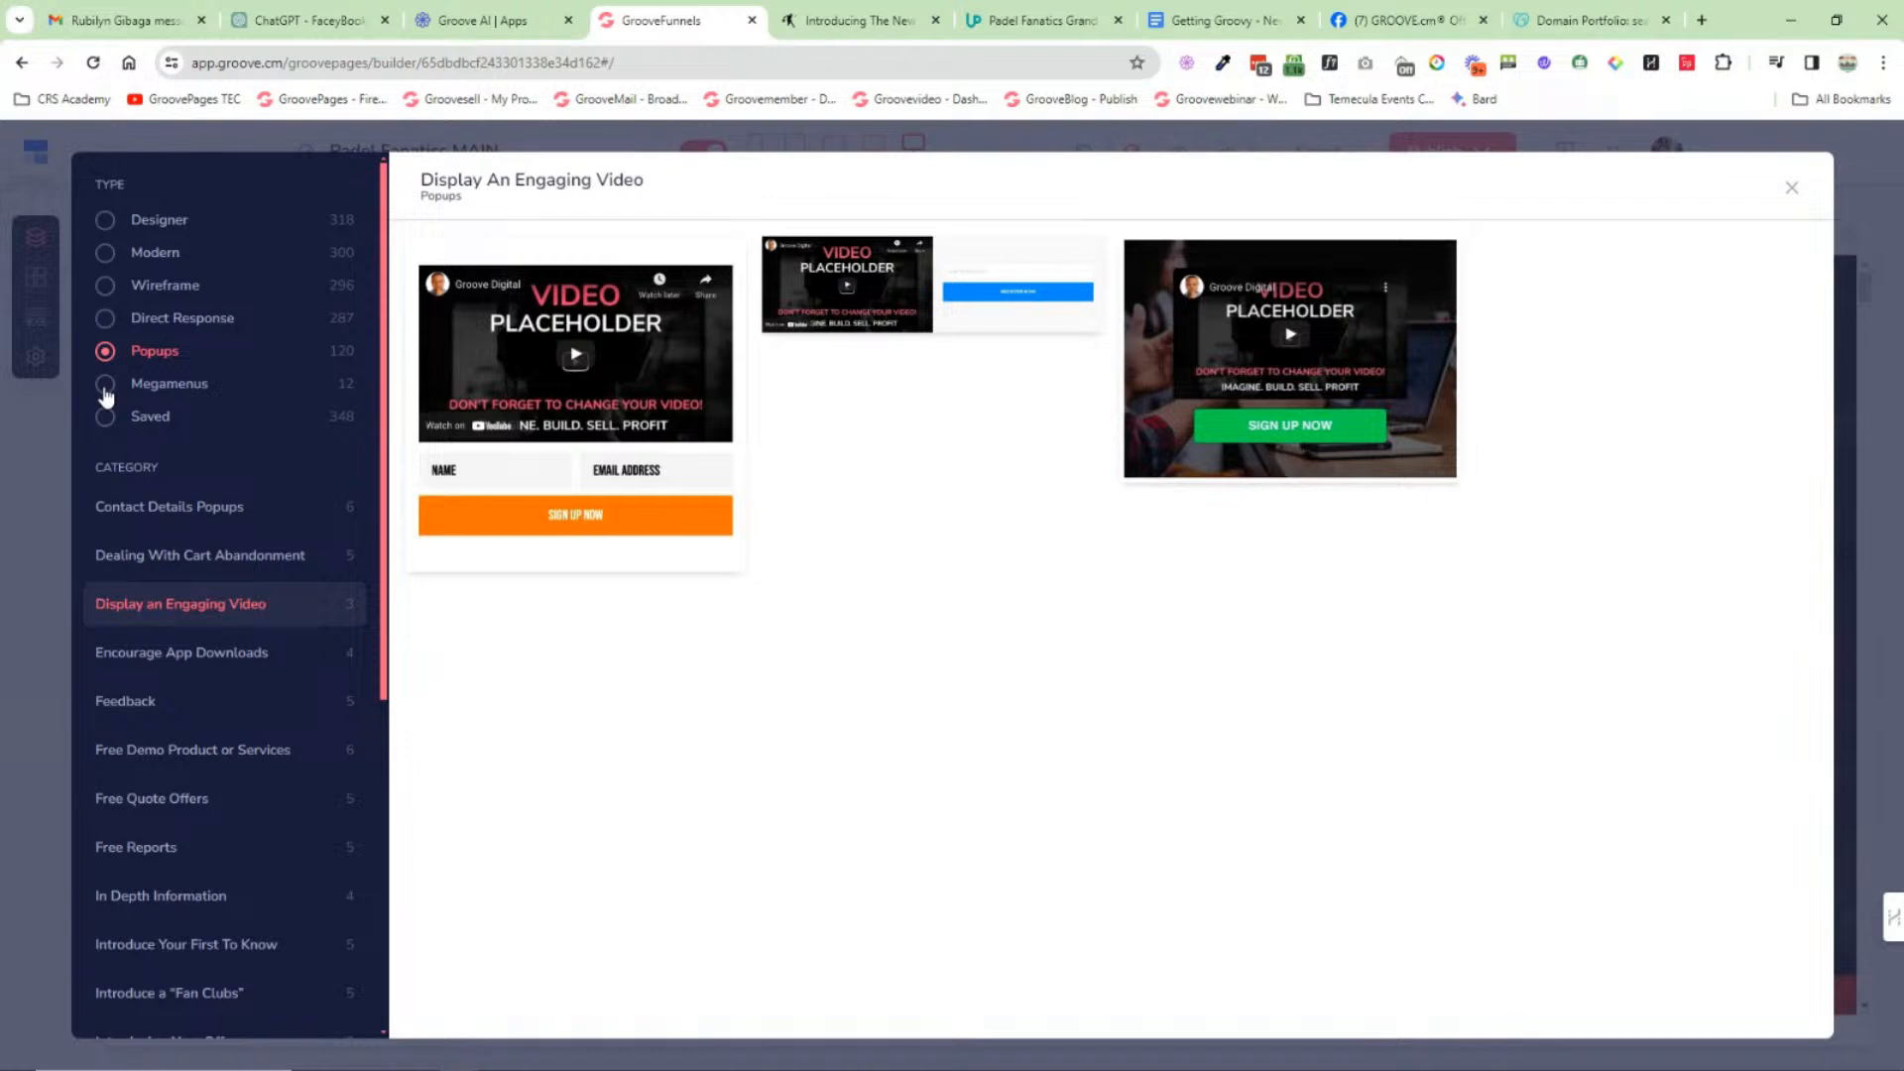
left_click(105, 385)
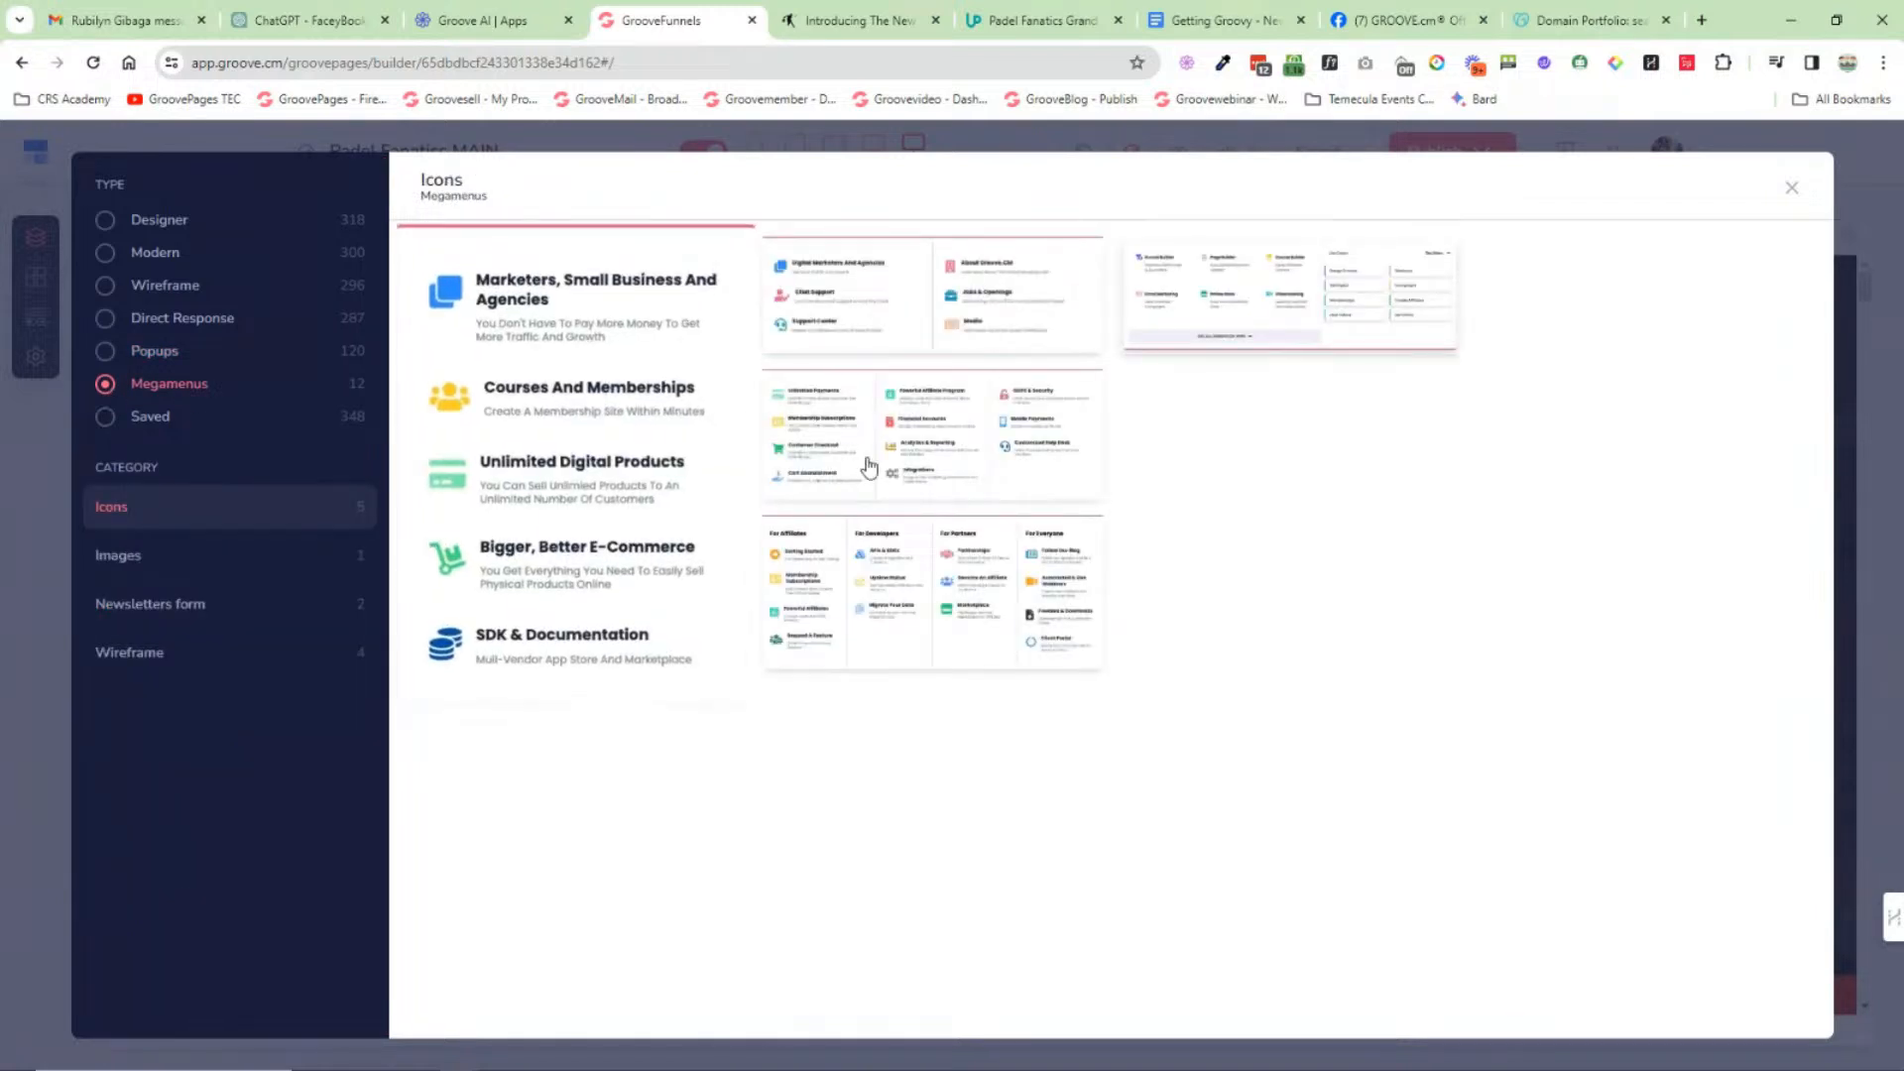
Step: Browse the Saved blocks in the PadelFanatics App and Real Agent Results categories, and close the block library
left_click(106, 417)
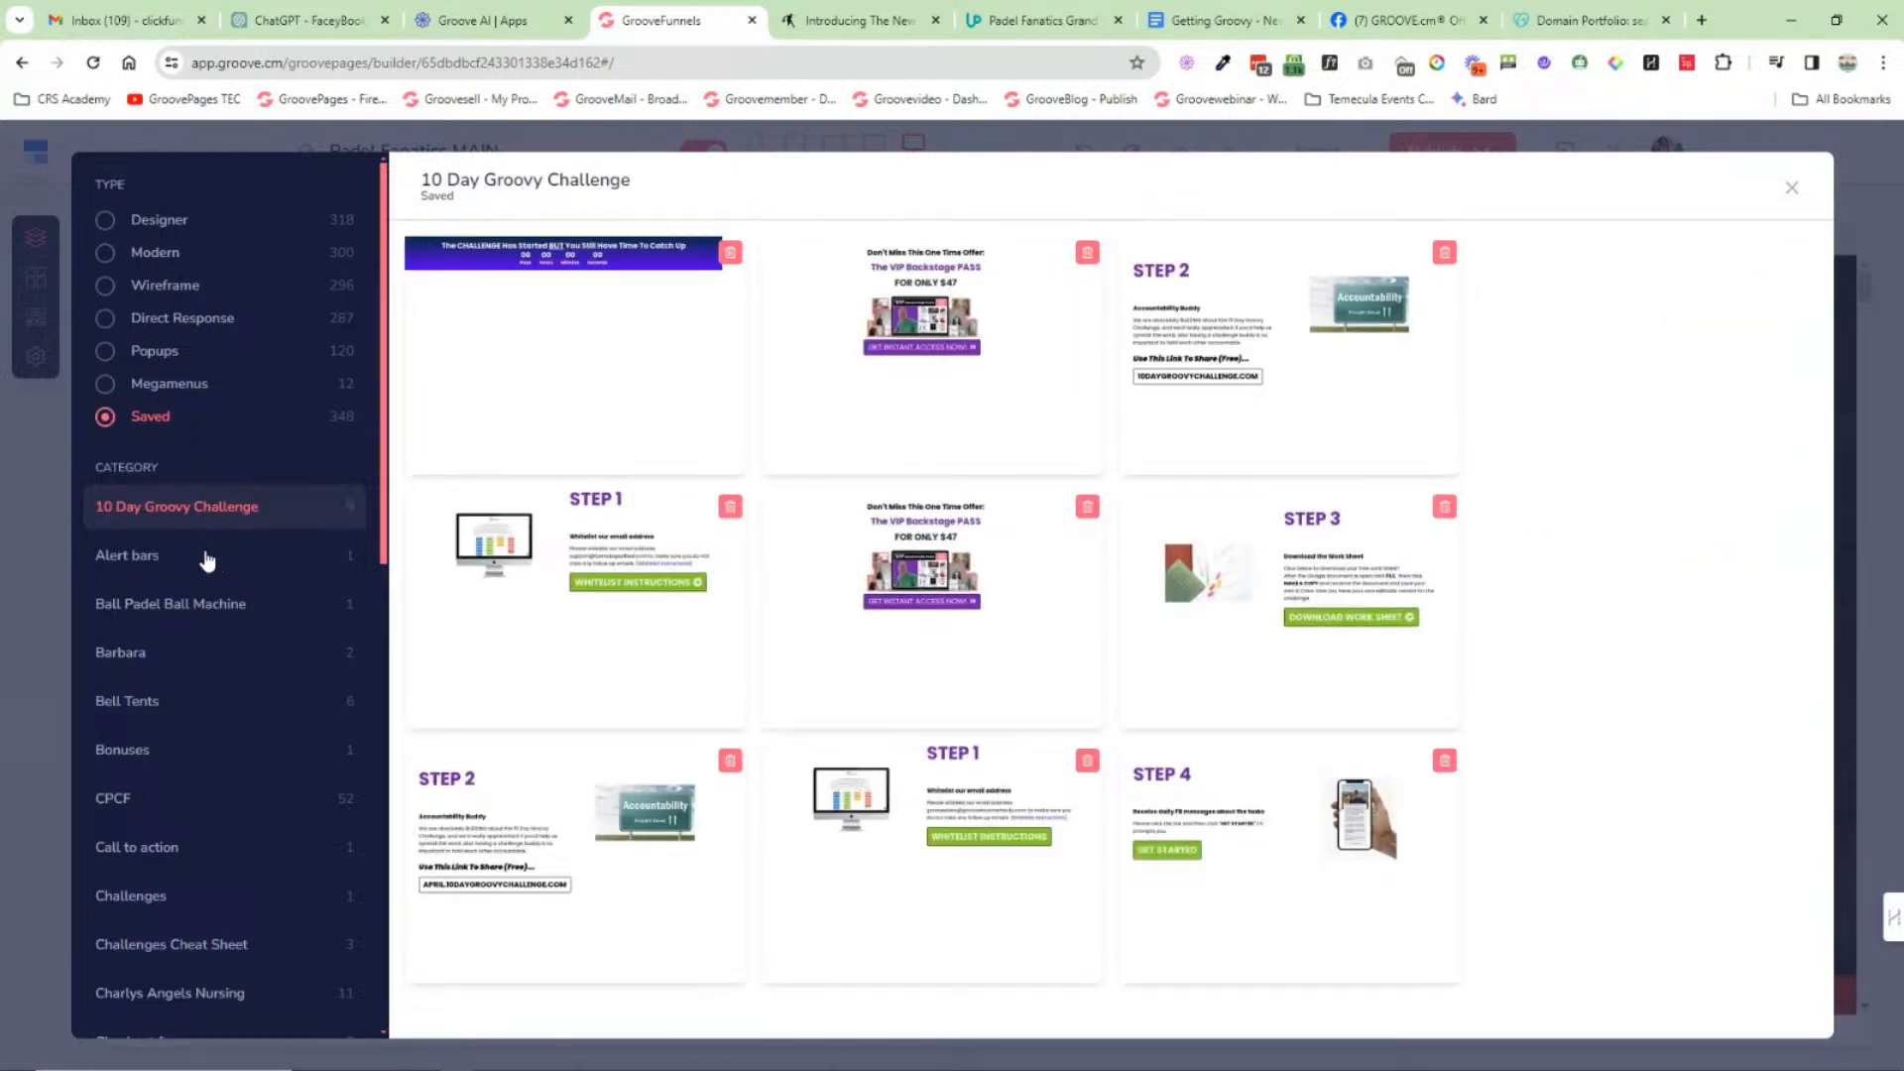
scroll(177, 572, "down", 10)
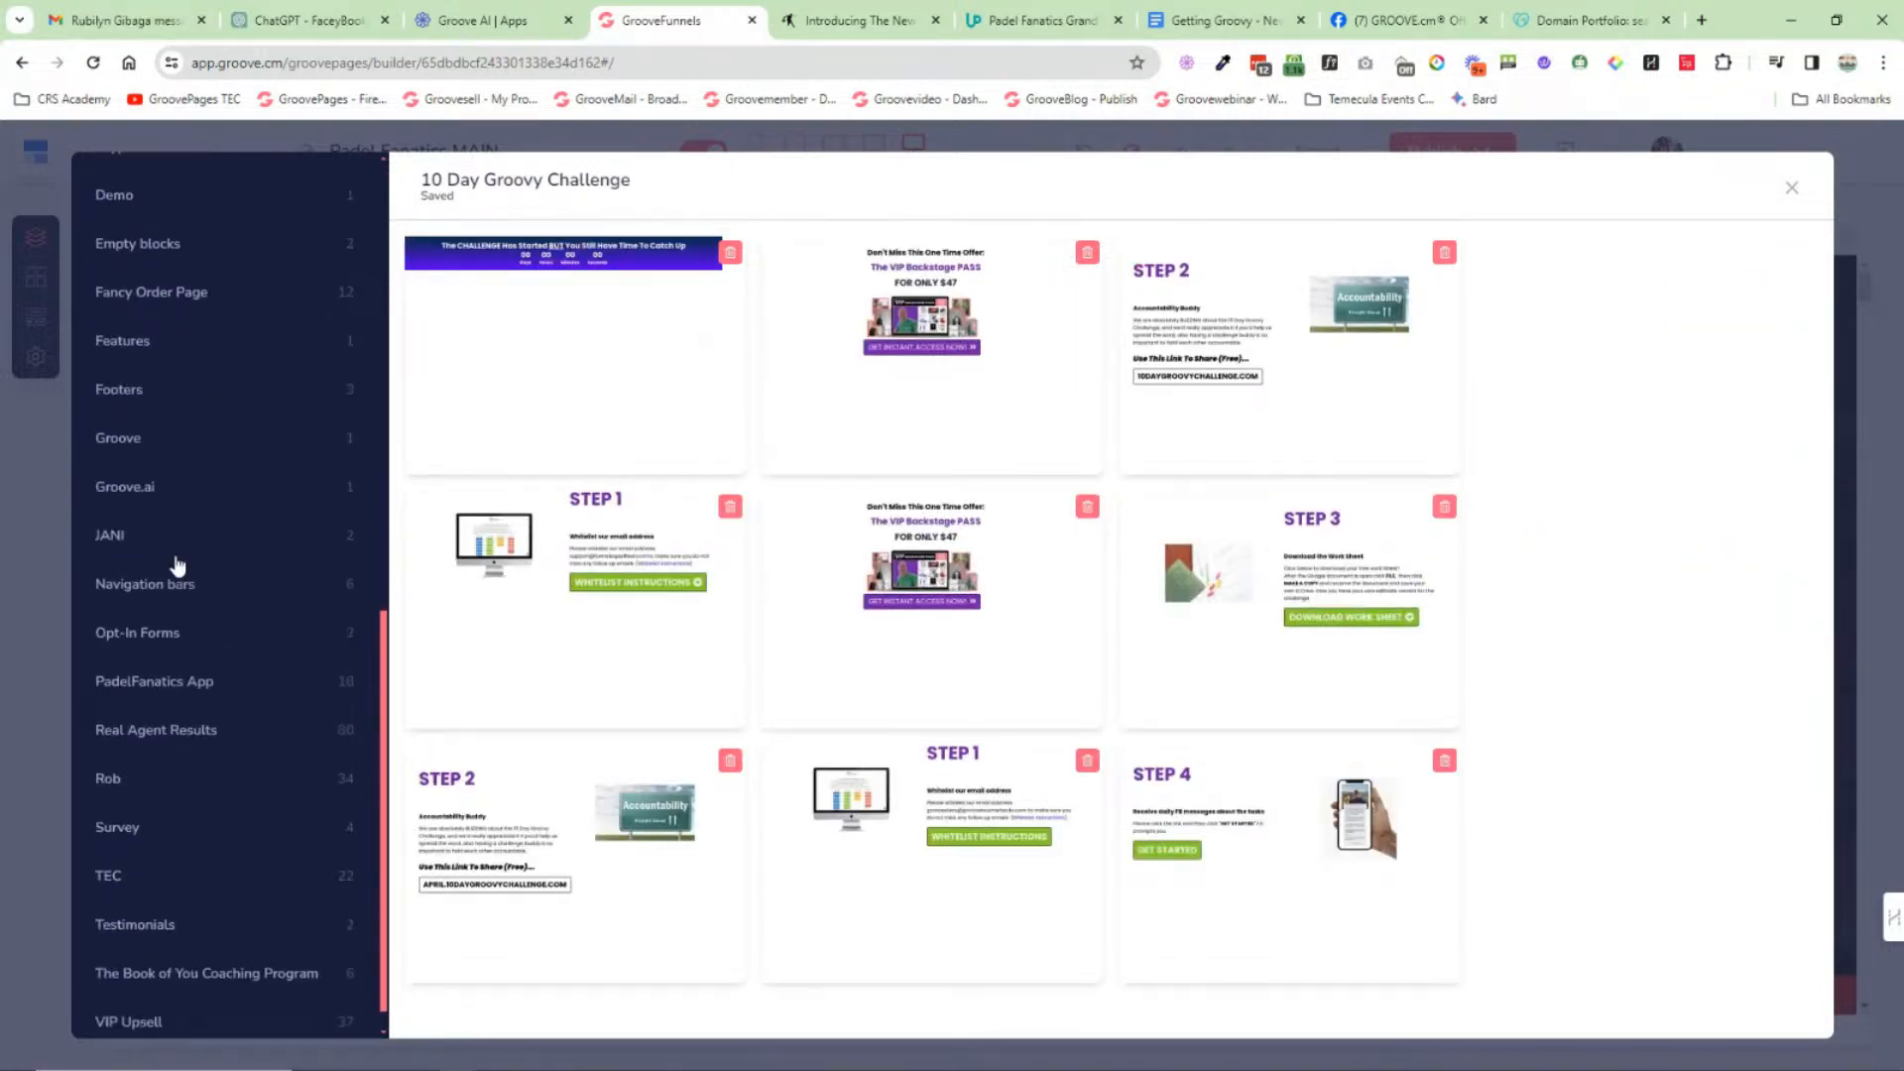
left_click(193, 688)
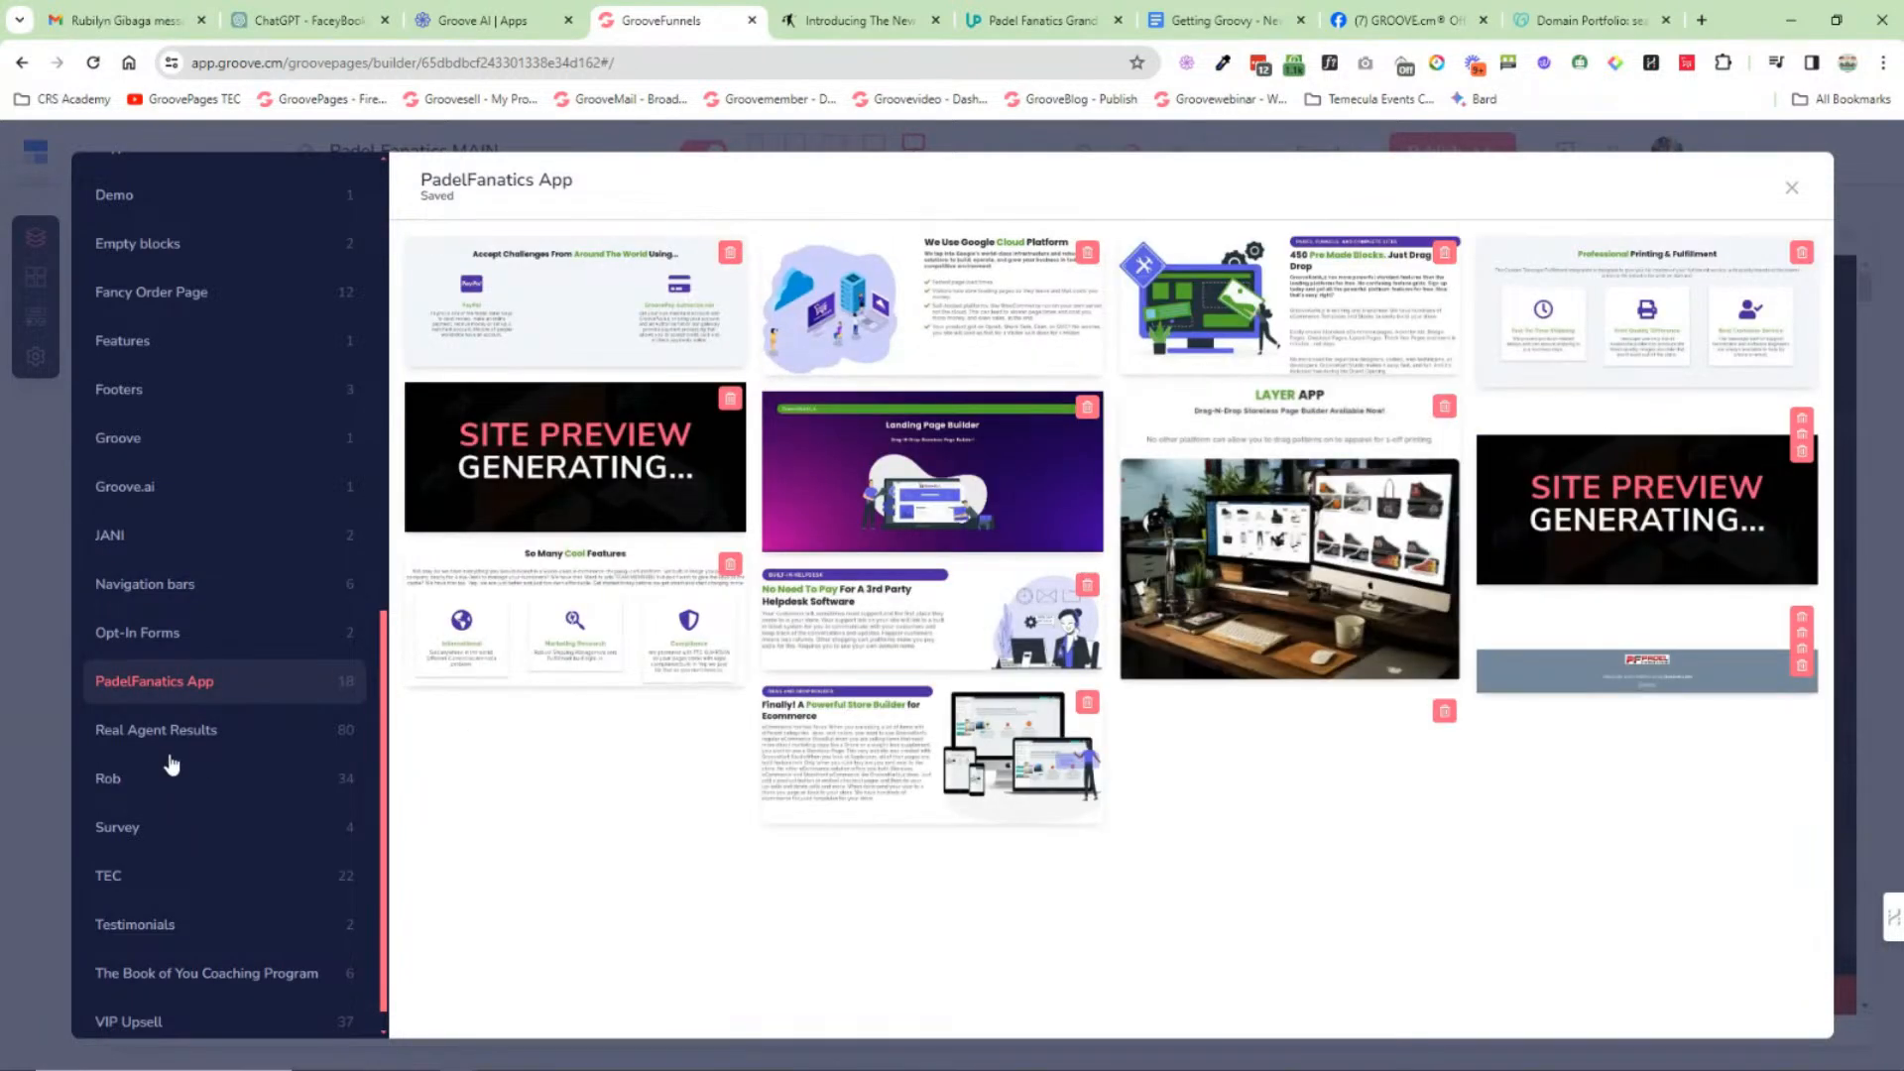
left_click(143, 734)
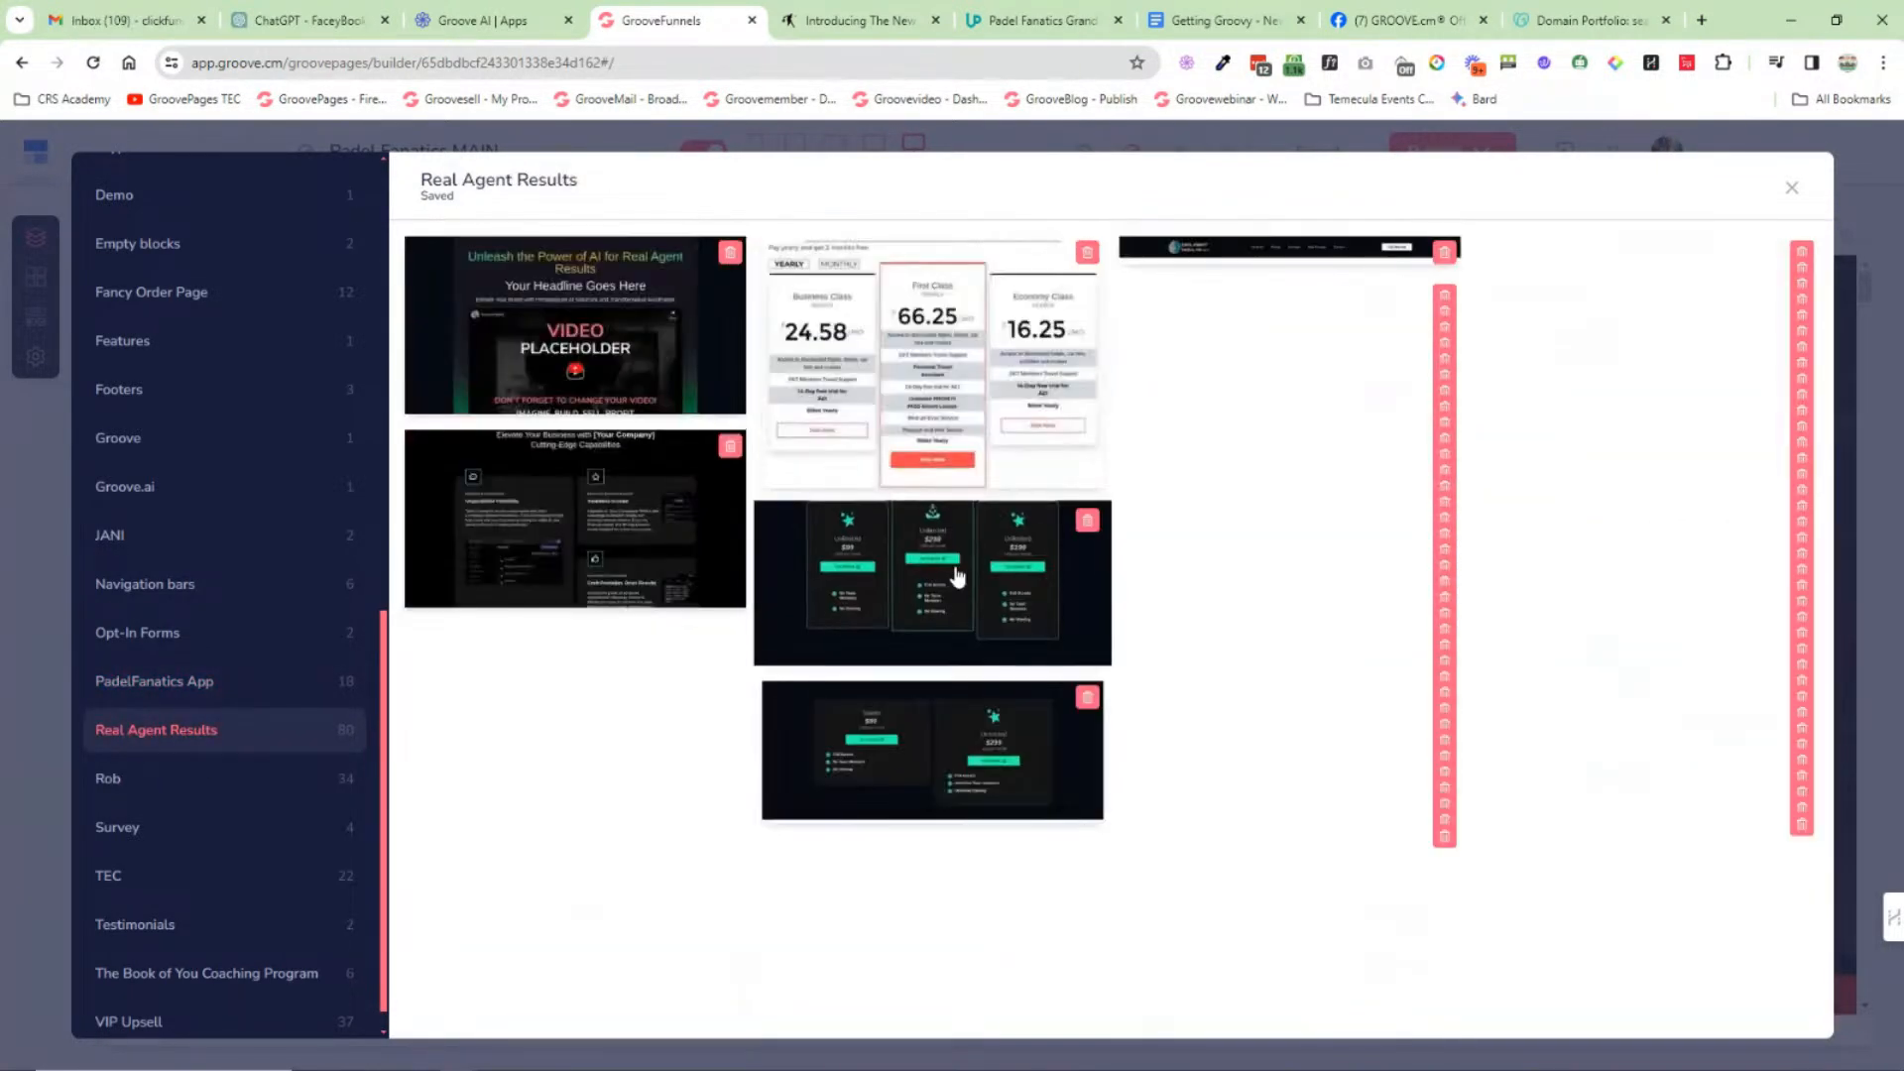
scroll(1732, 582, "down", 5)
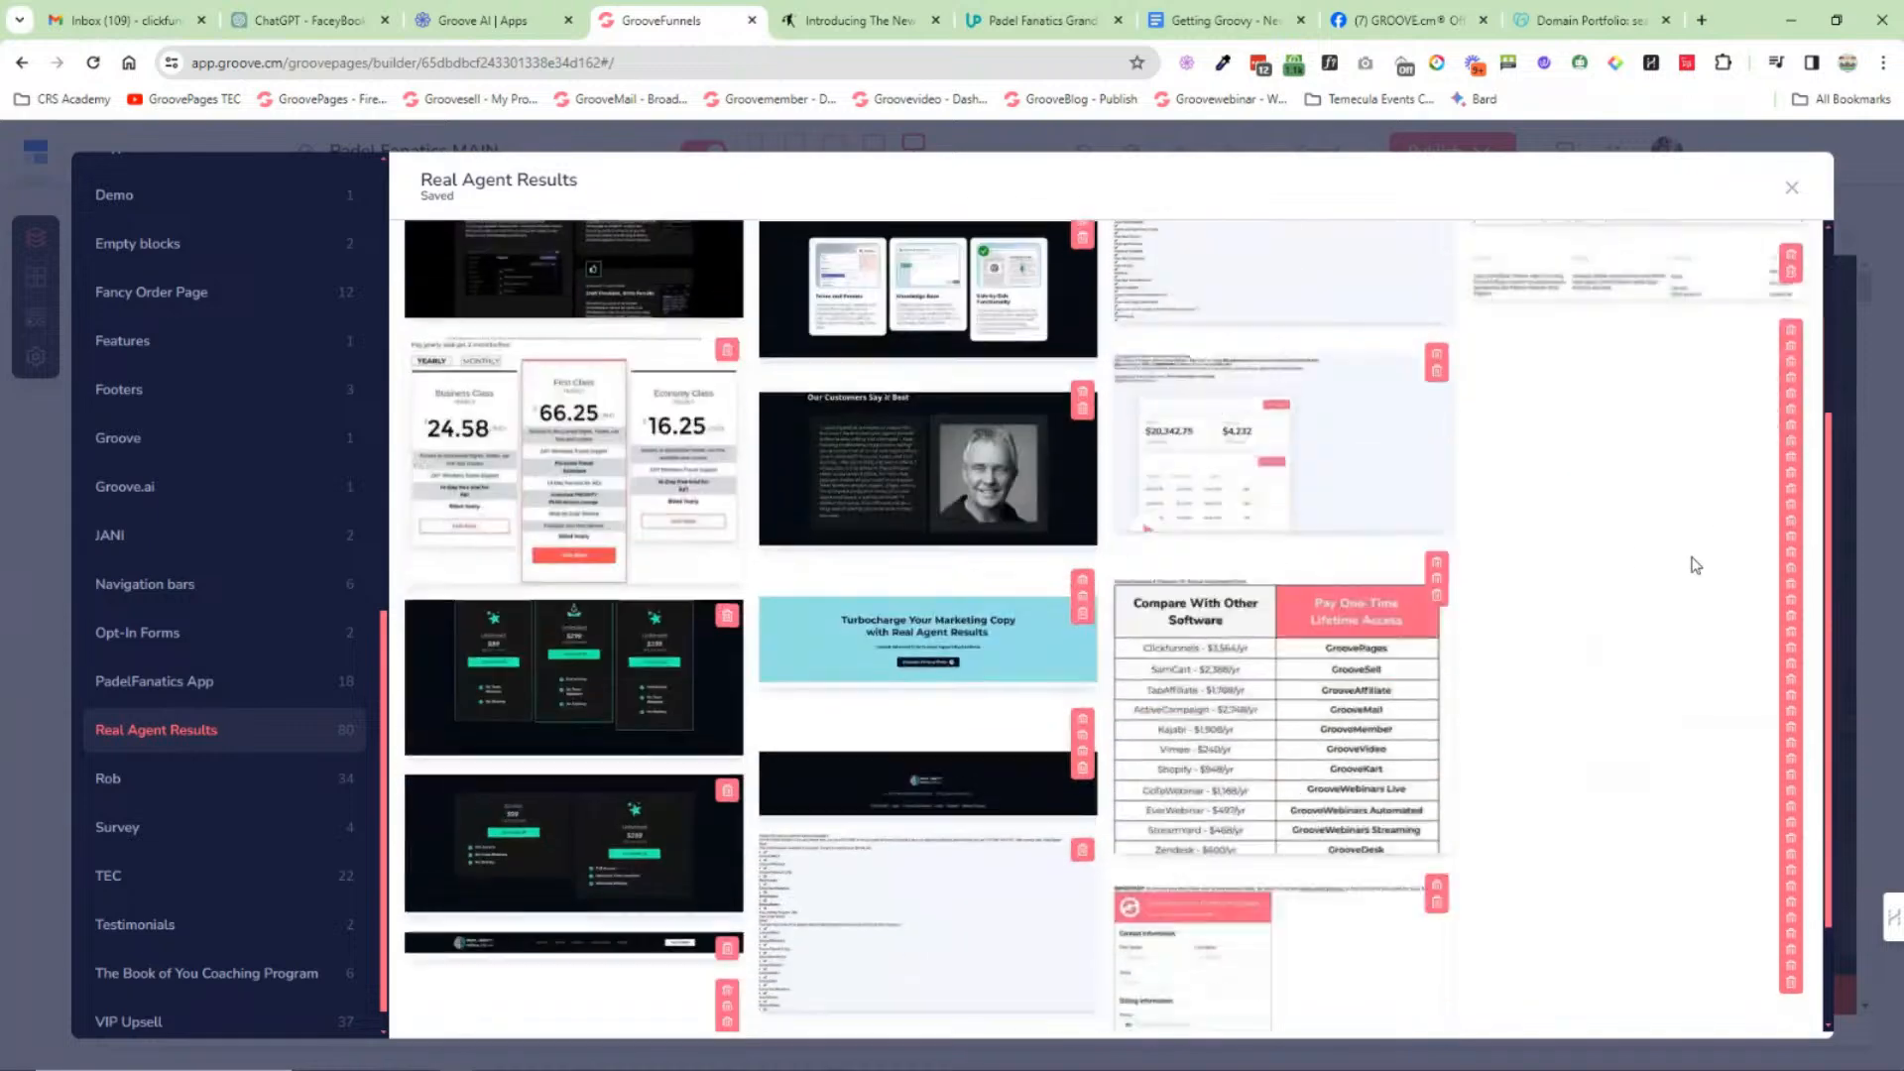
scroll(1468, 580, "down", 3)
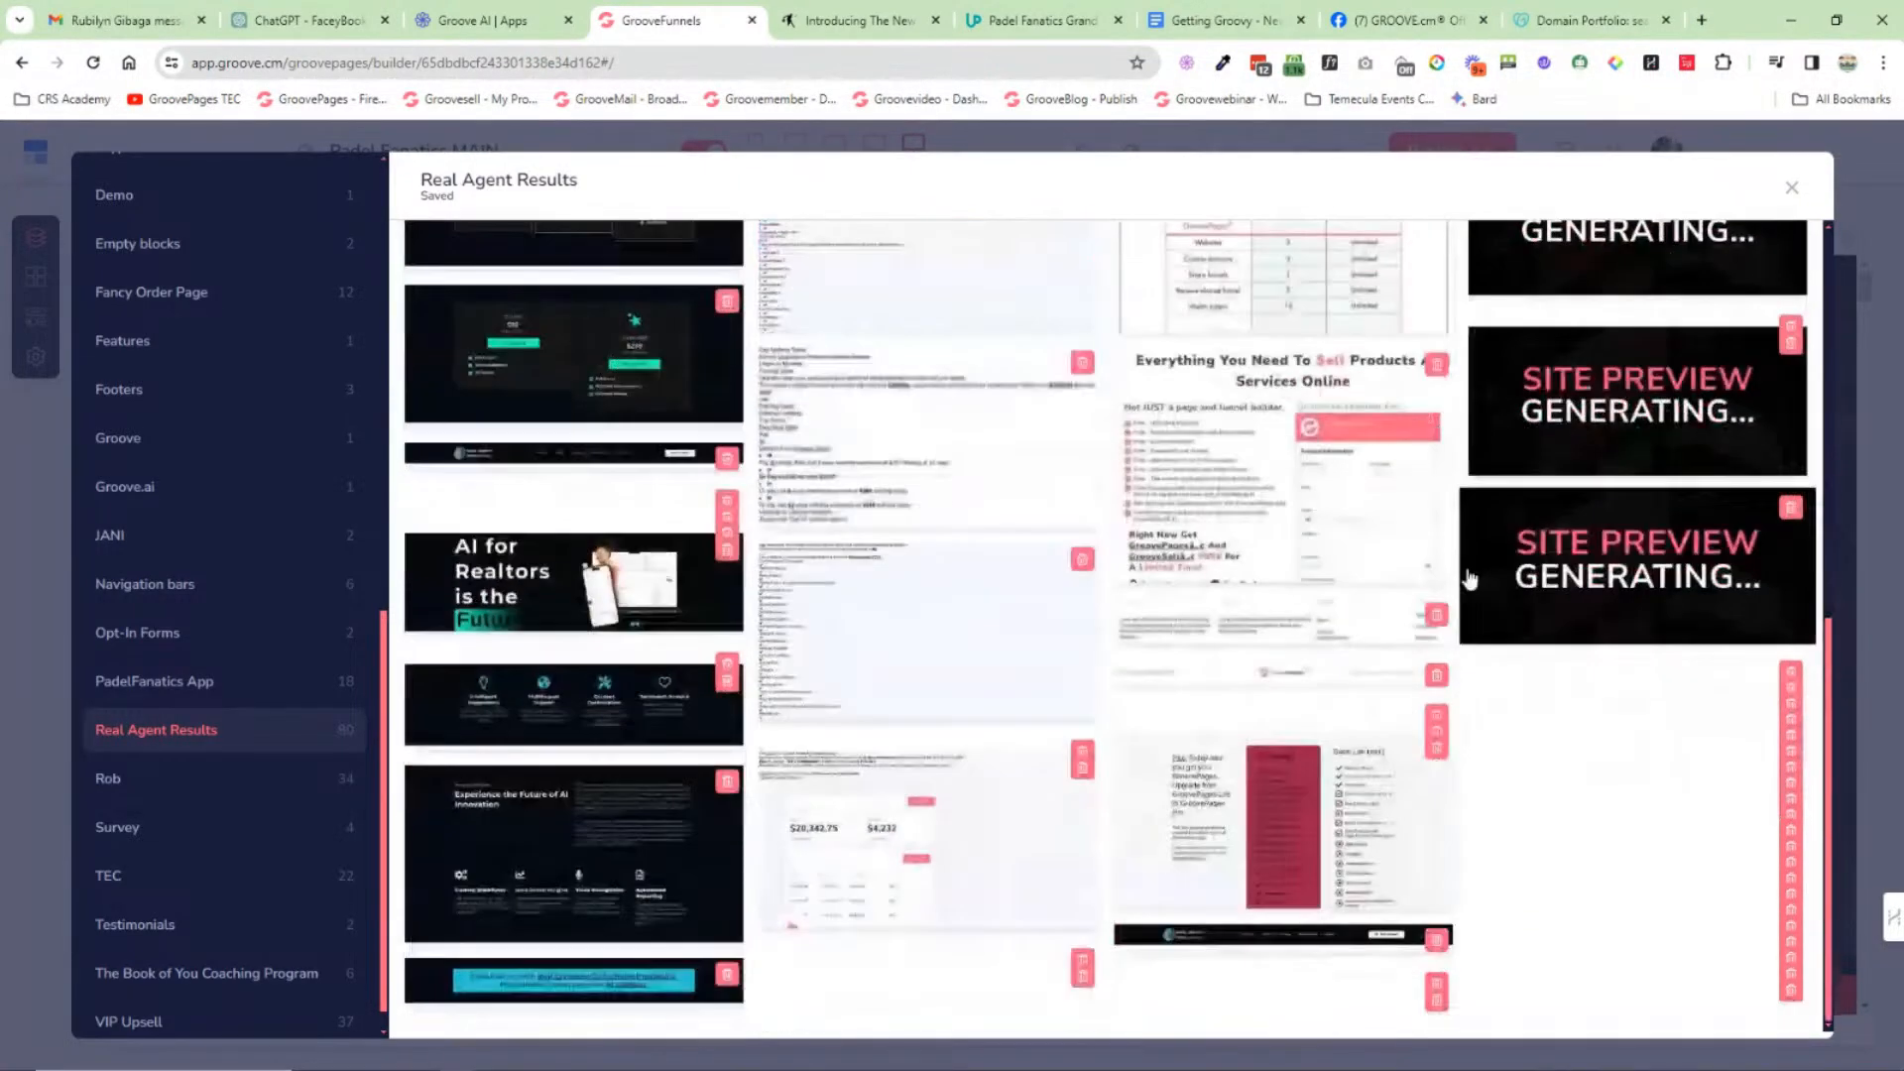
scroll(1141, 610, "down", 5)
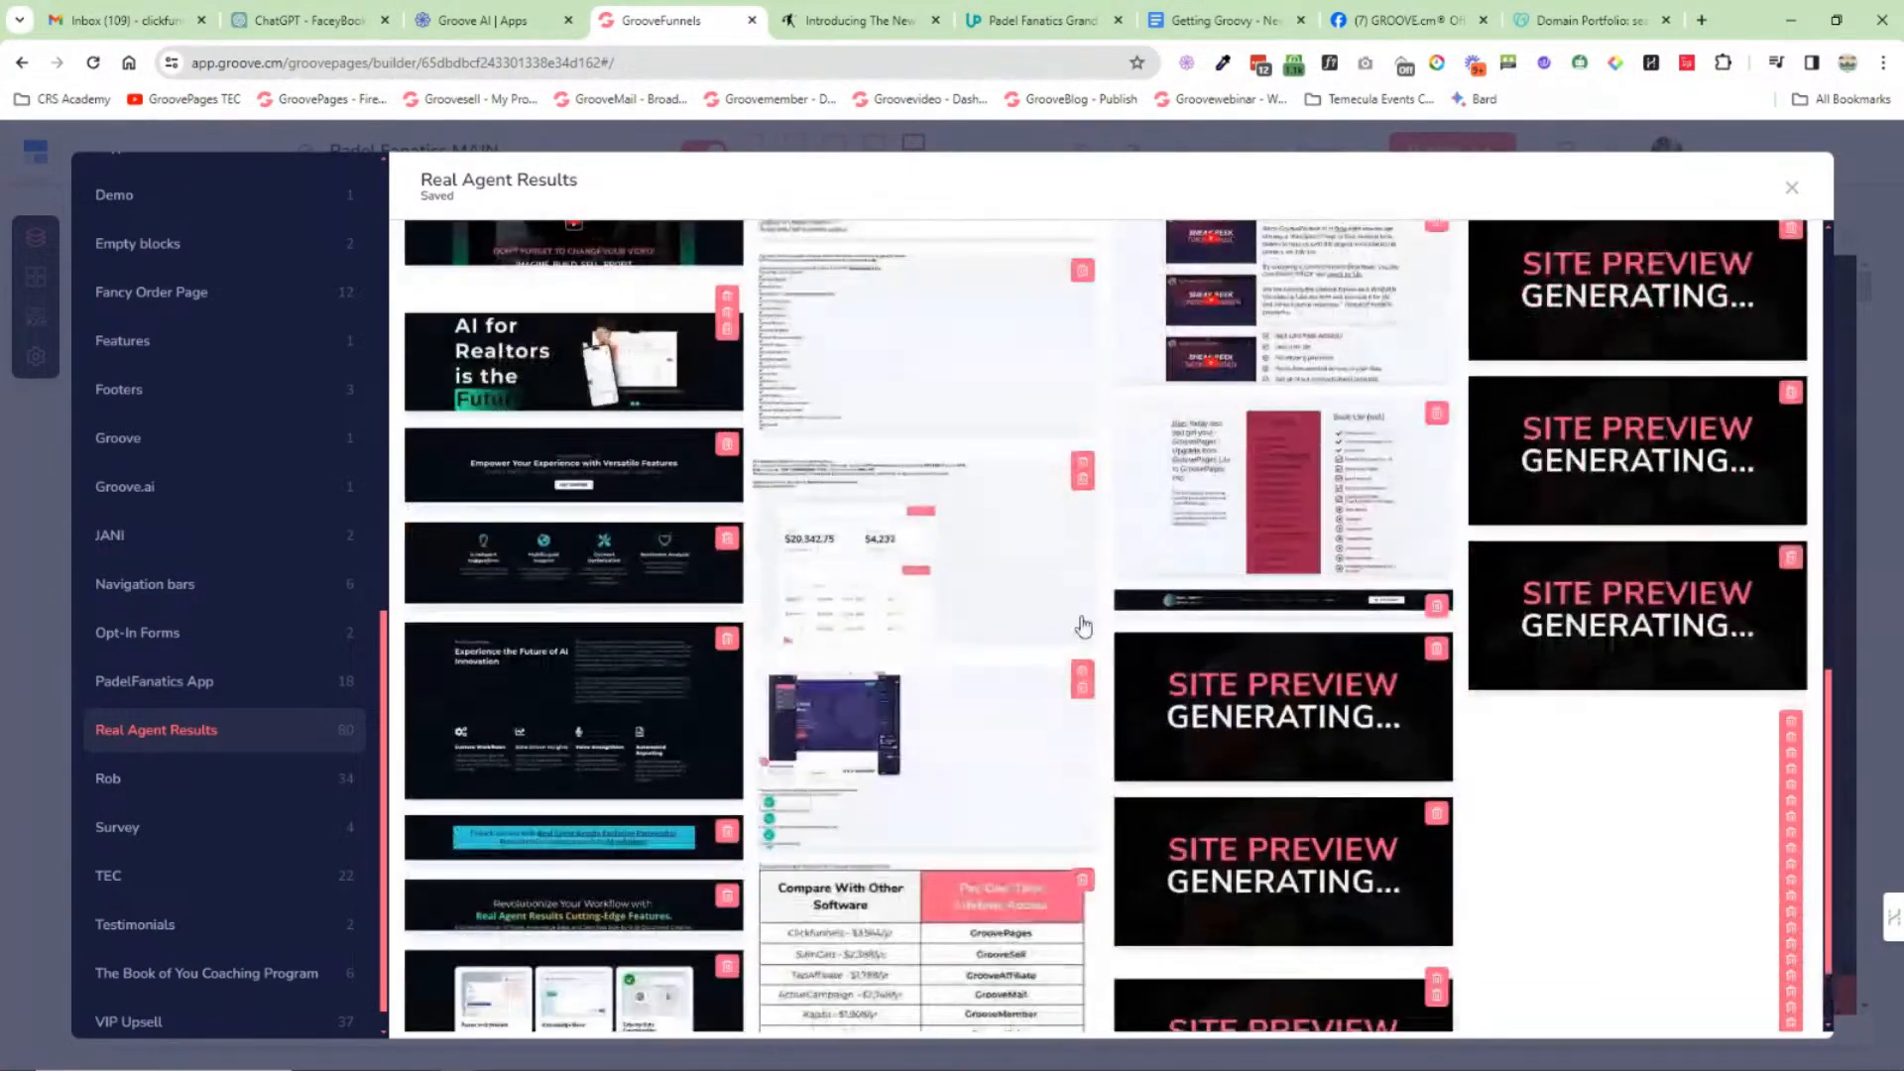
scroll(1121, 659, "down", 3)
scroll(1118, 669, "up", 9)
scroll(1114, 662, "up", 5)
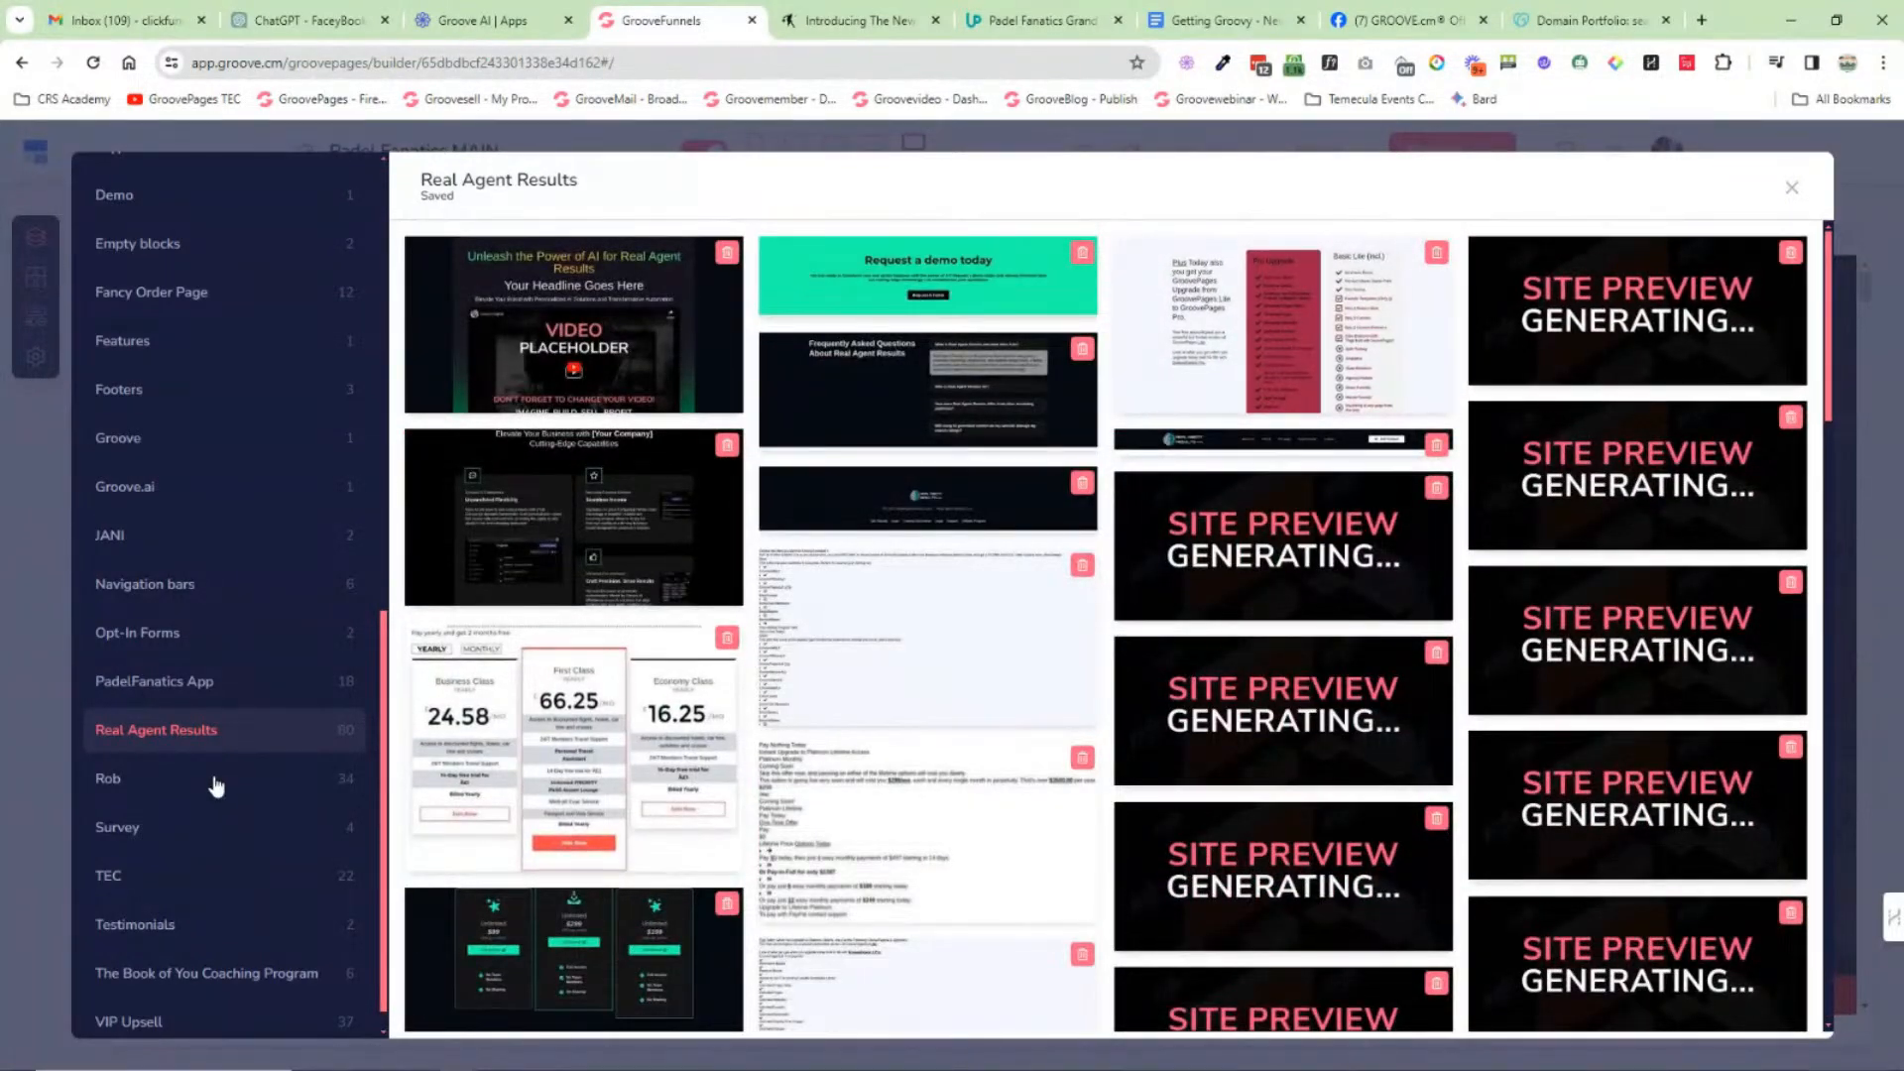
scroll(195, 733, "up", 10)
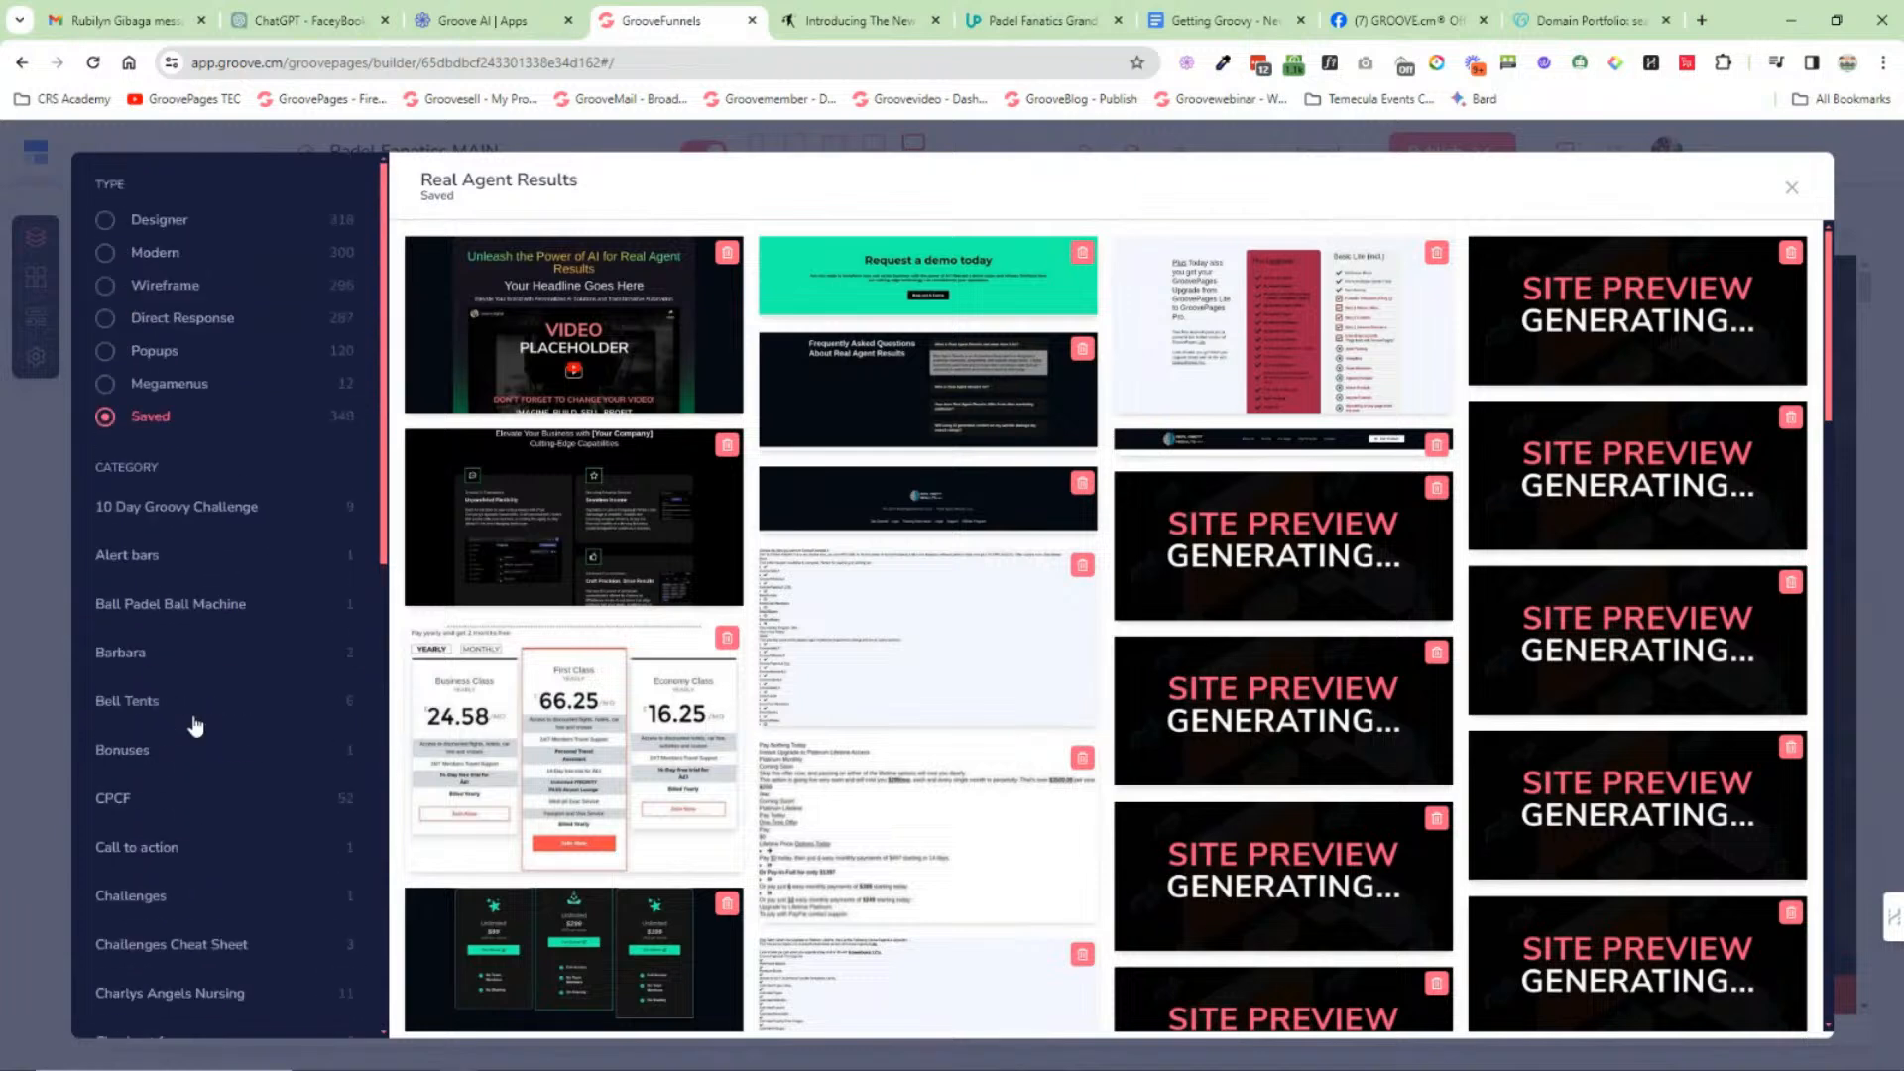
left_click(1791, 187)
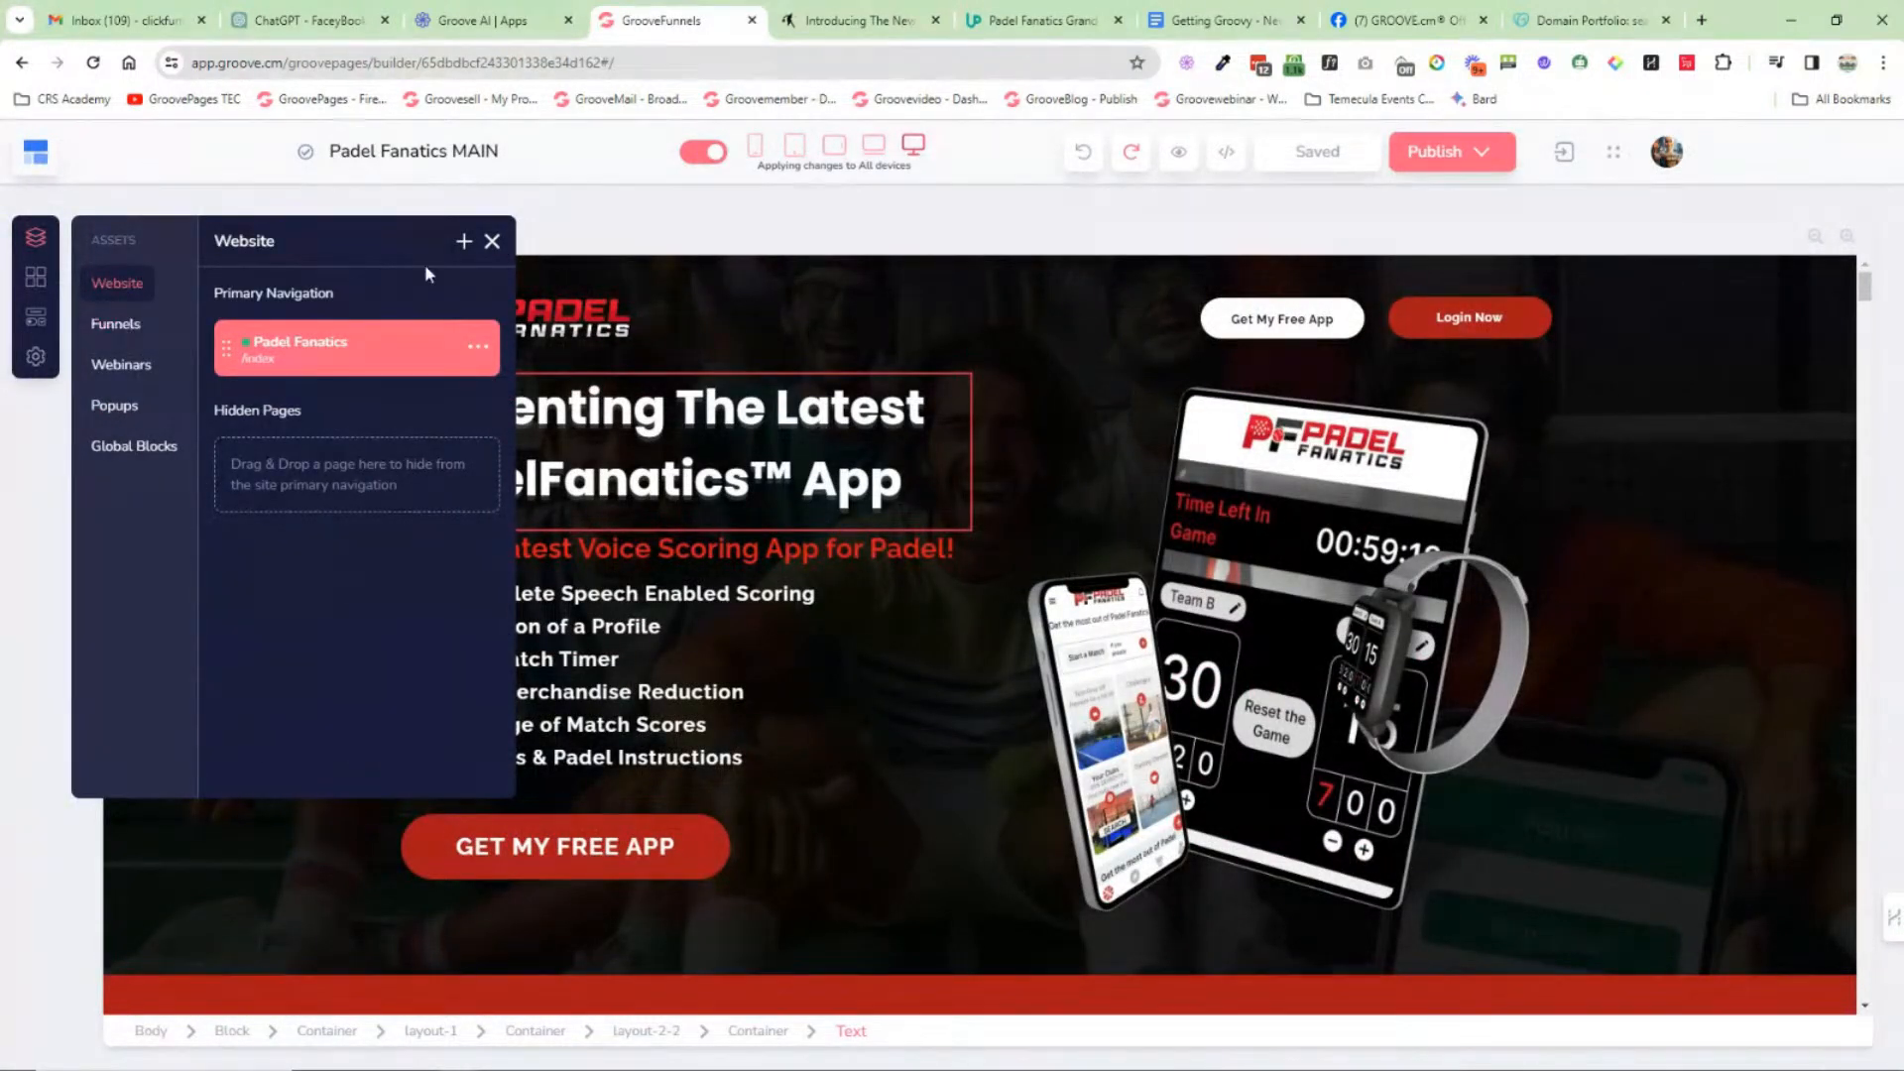
Step: Close the website assets, and briefly reopen the block library at the Designer content blocks
left_click(493, 243)
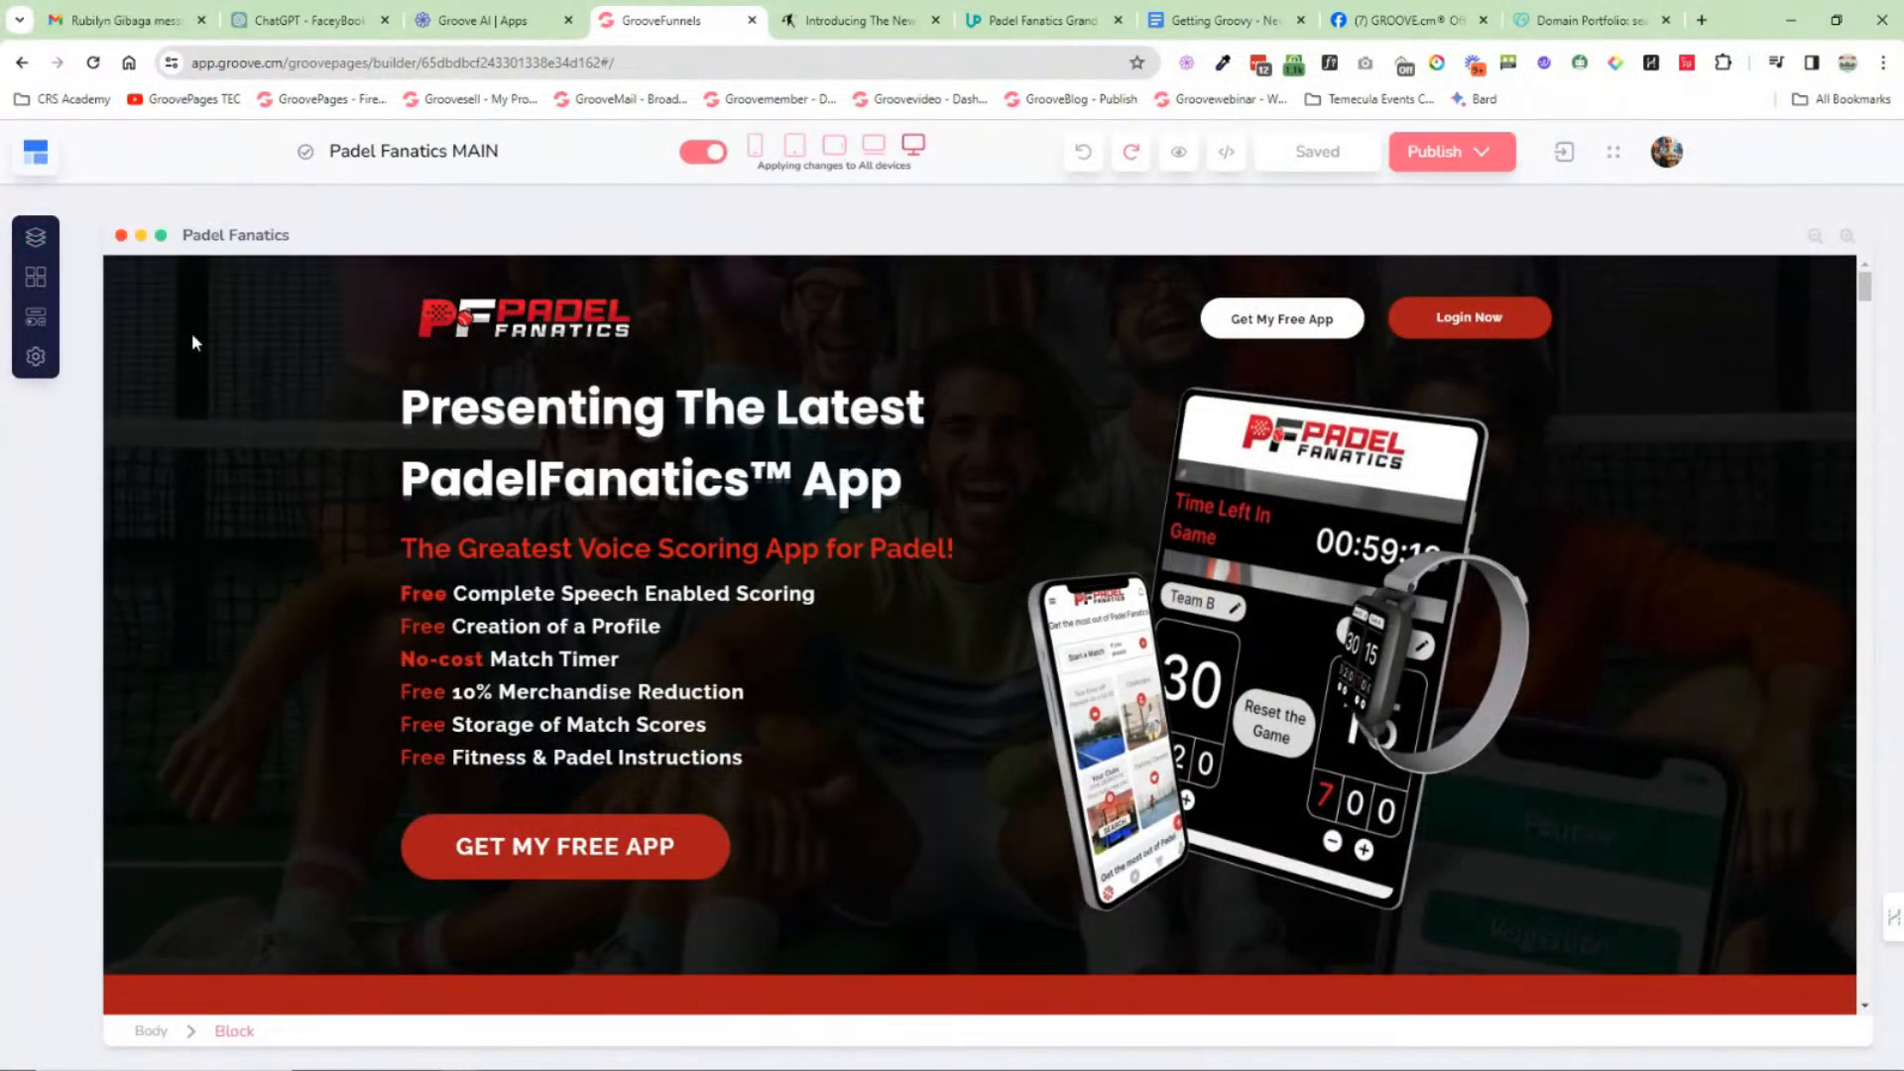
left_click(36, 281)
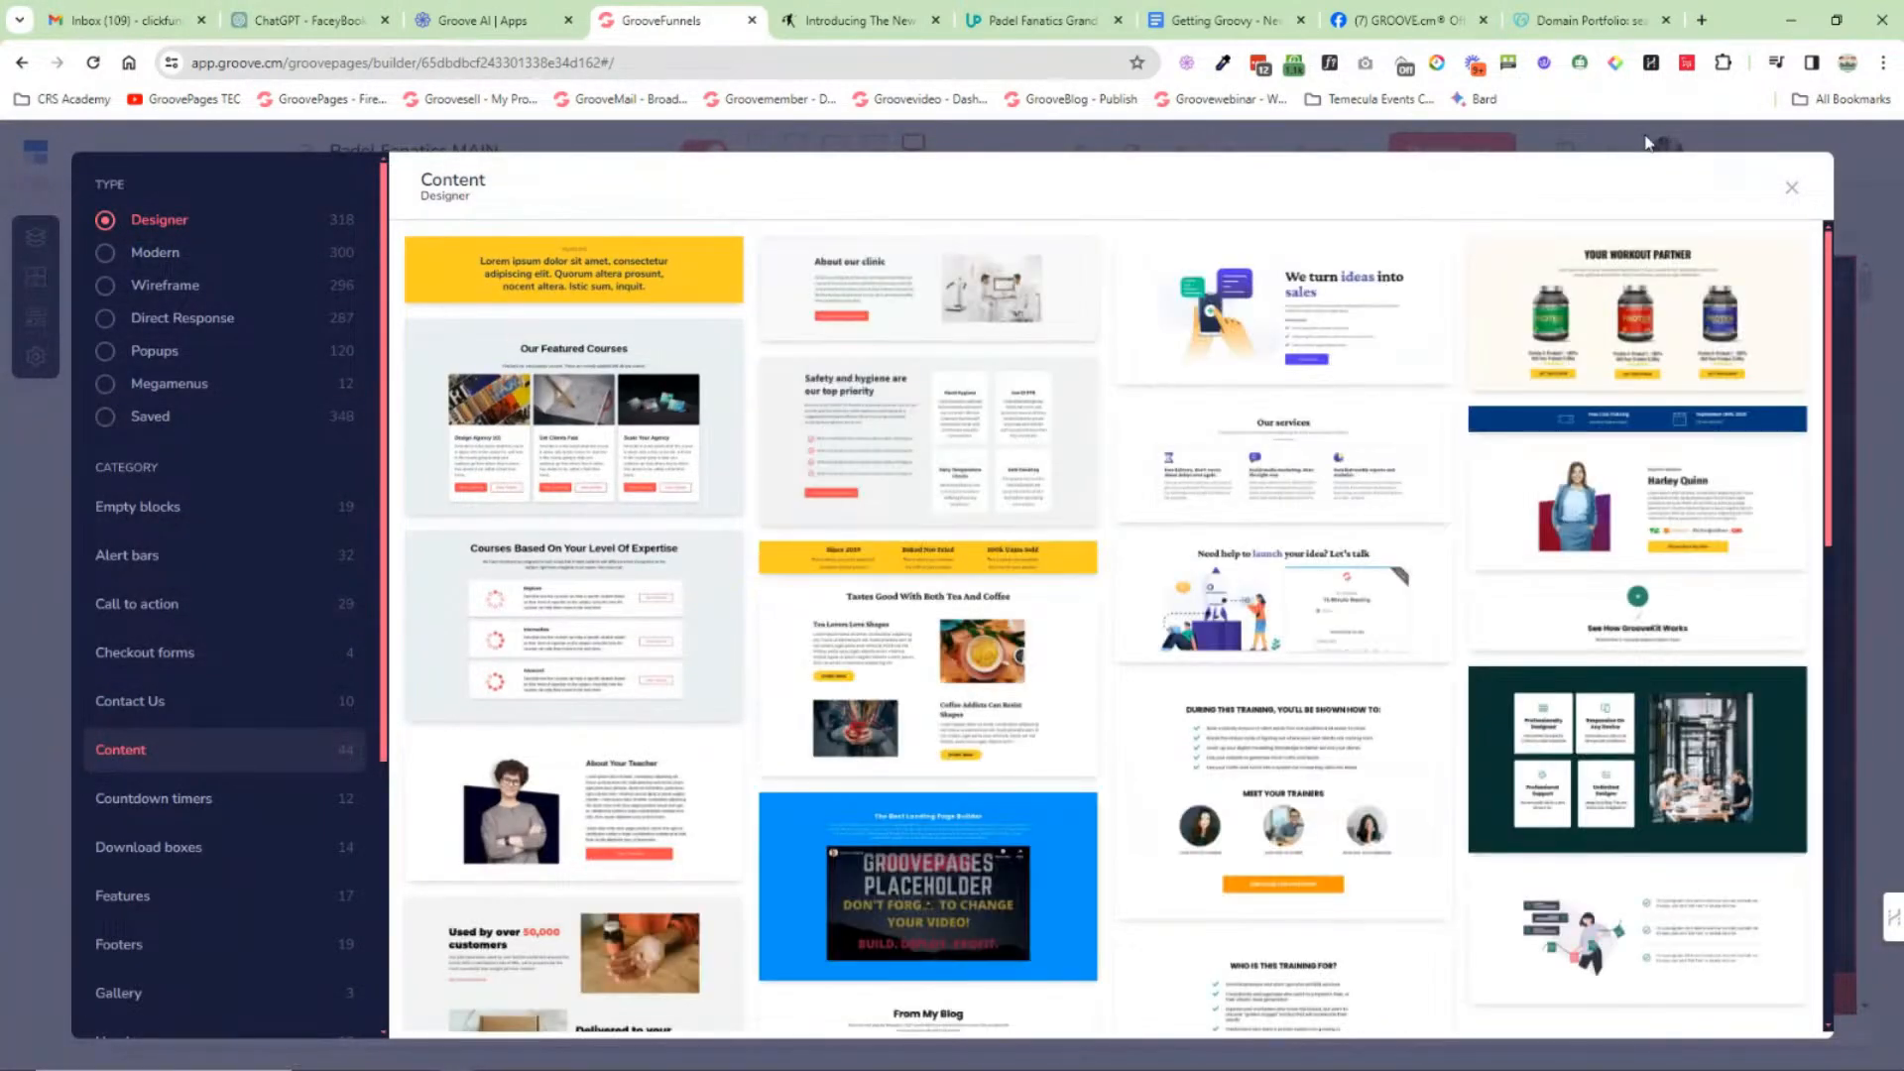
left_click(1787, 191)
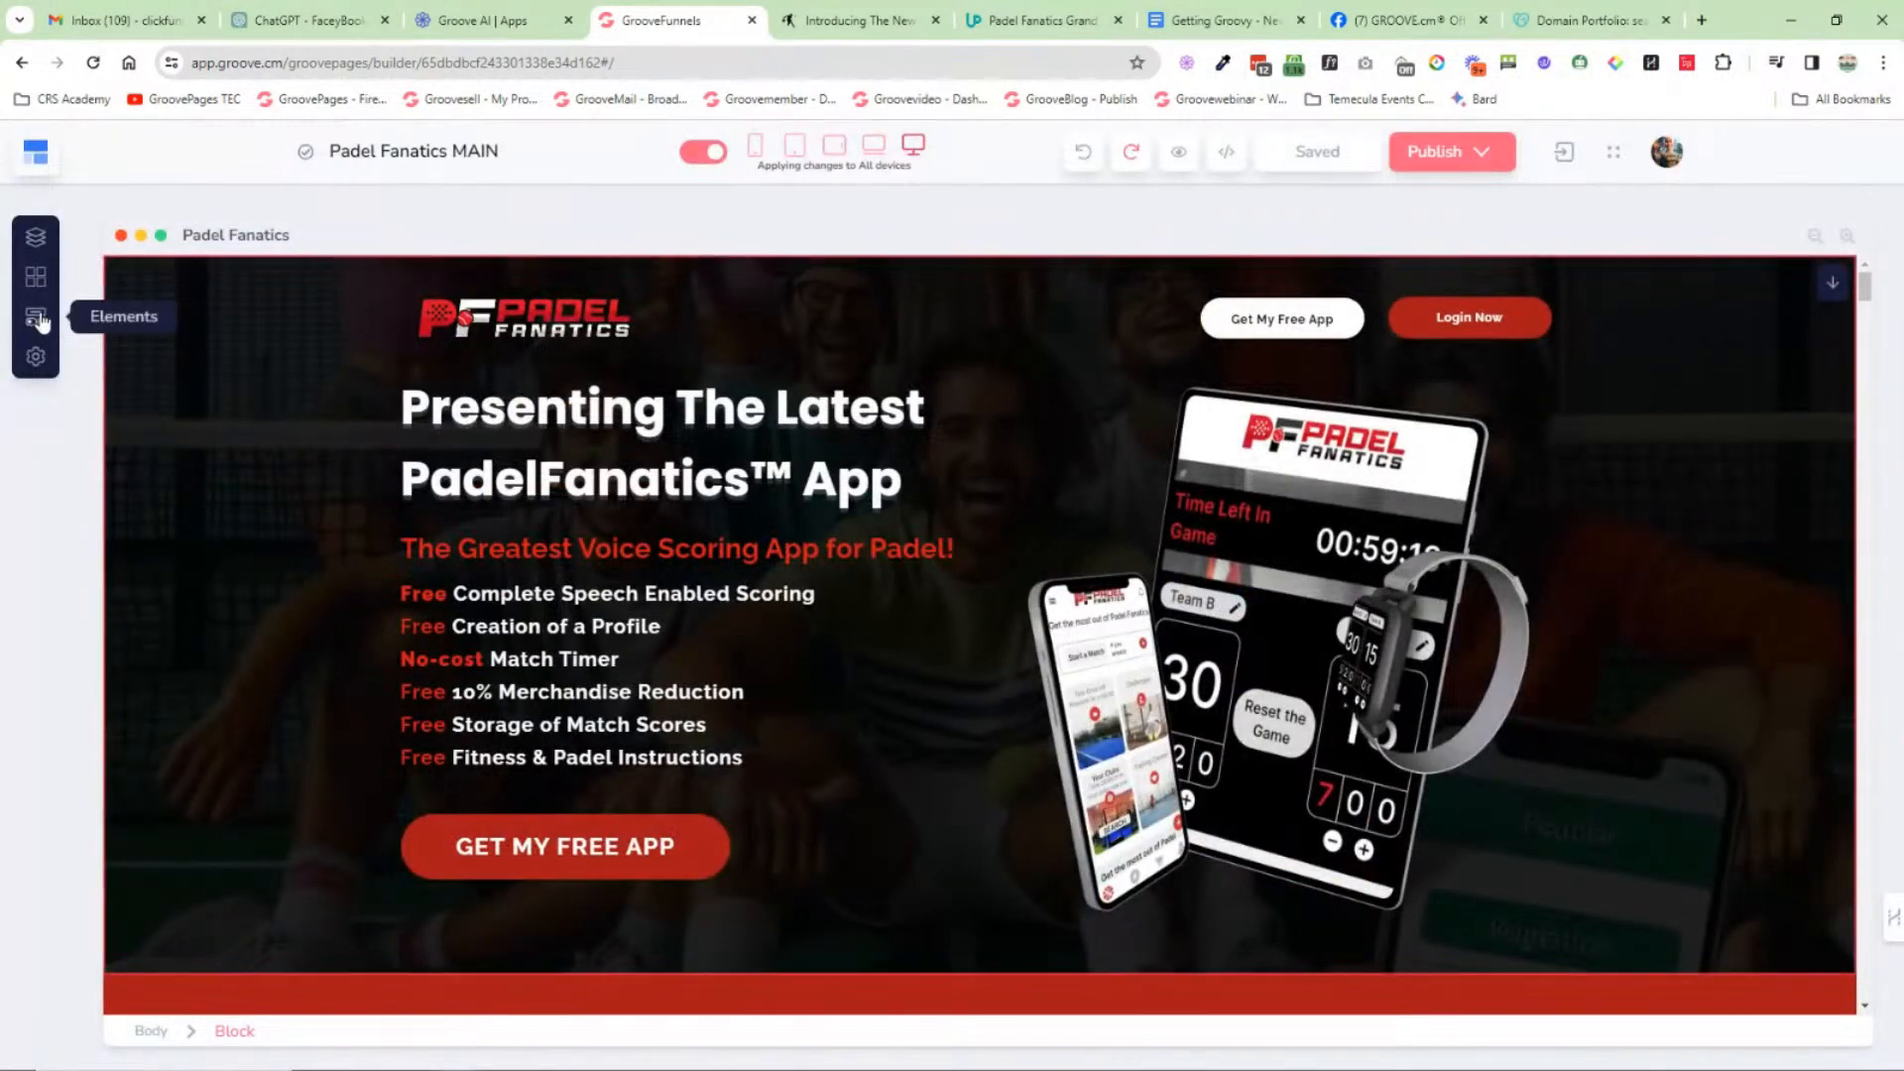
Step: Insert a 1 Column layout element into the header of the Padel Fanatics page, and undo the insertion
left_click(35, 317)
left_click_drag(313, 320, 1247, 400)
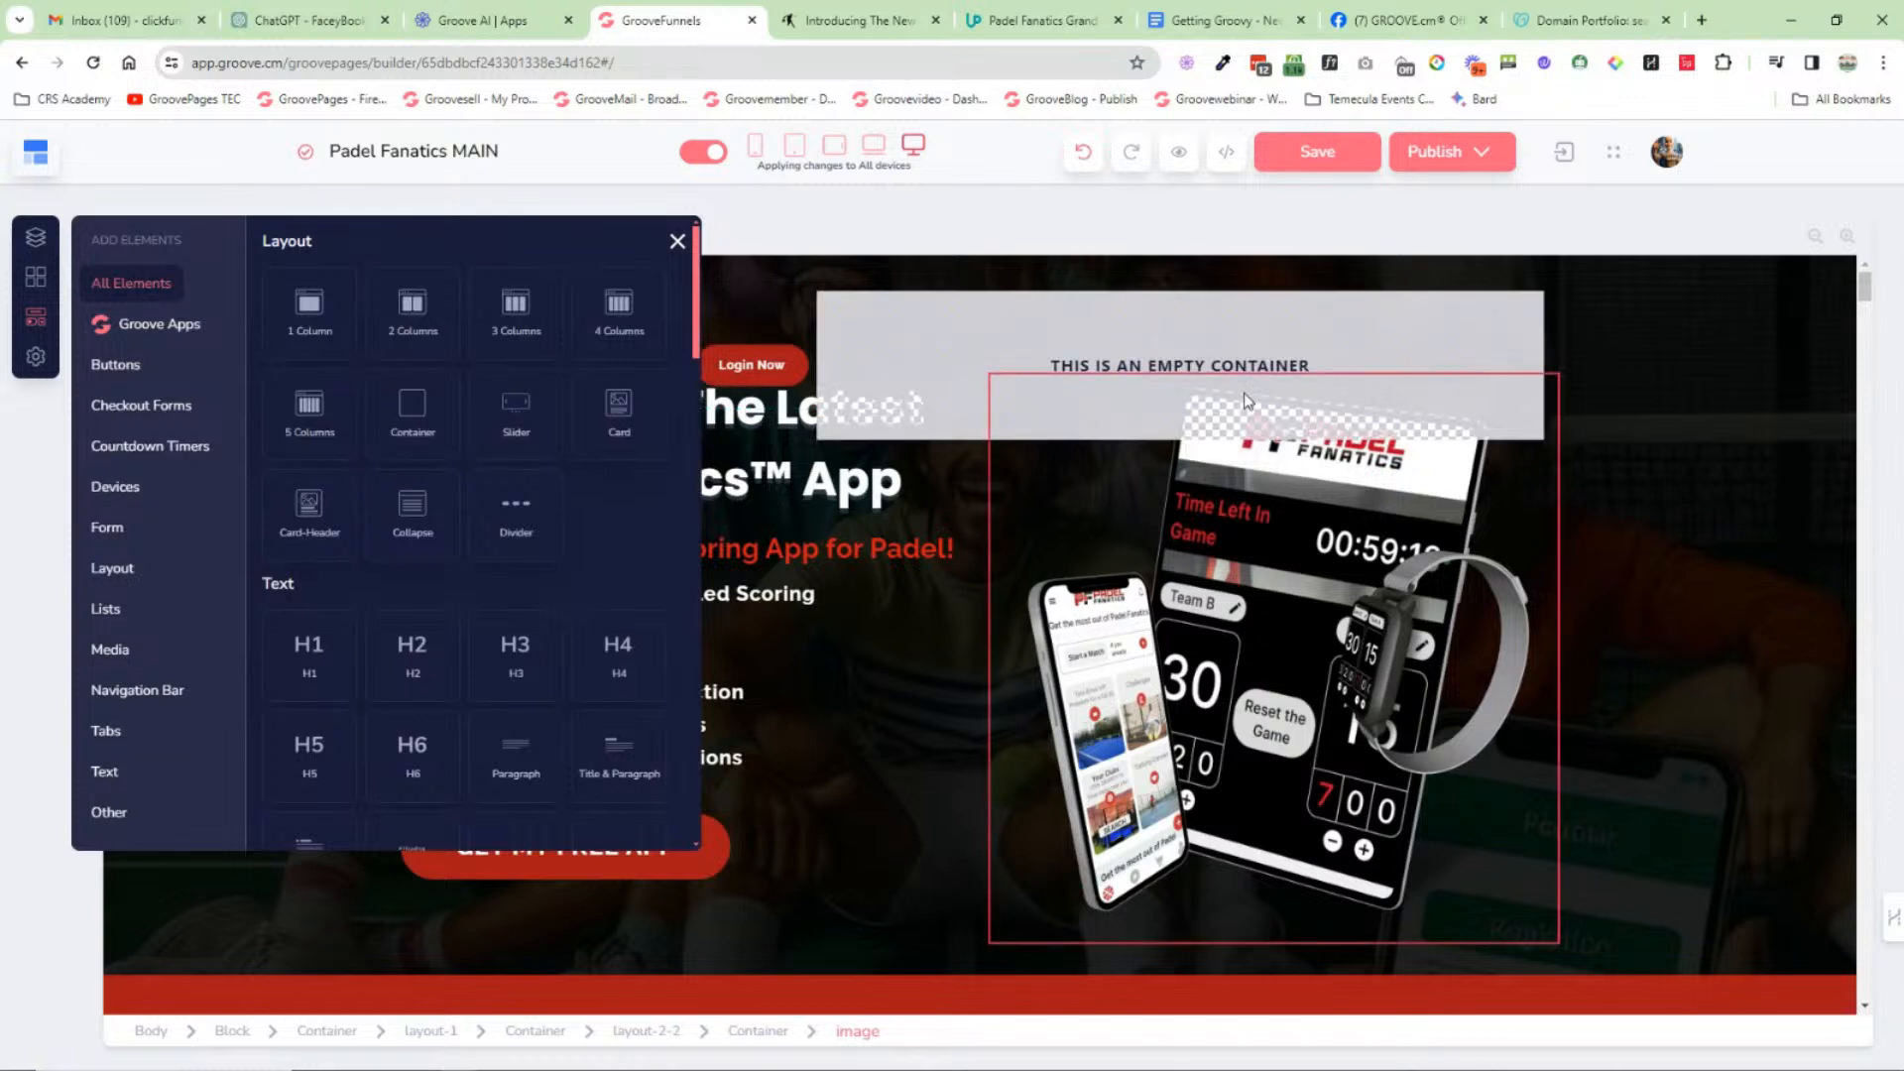
left_click(1083, 151)
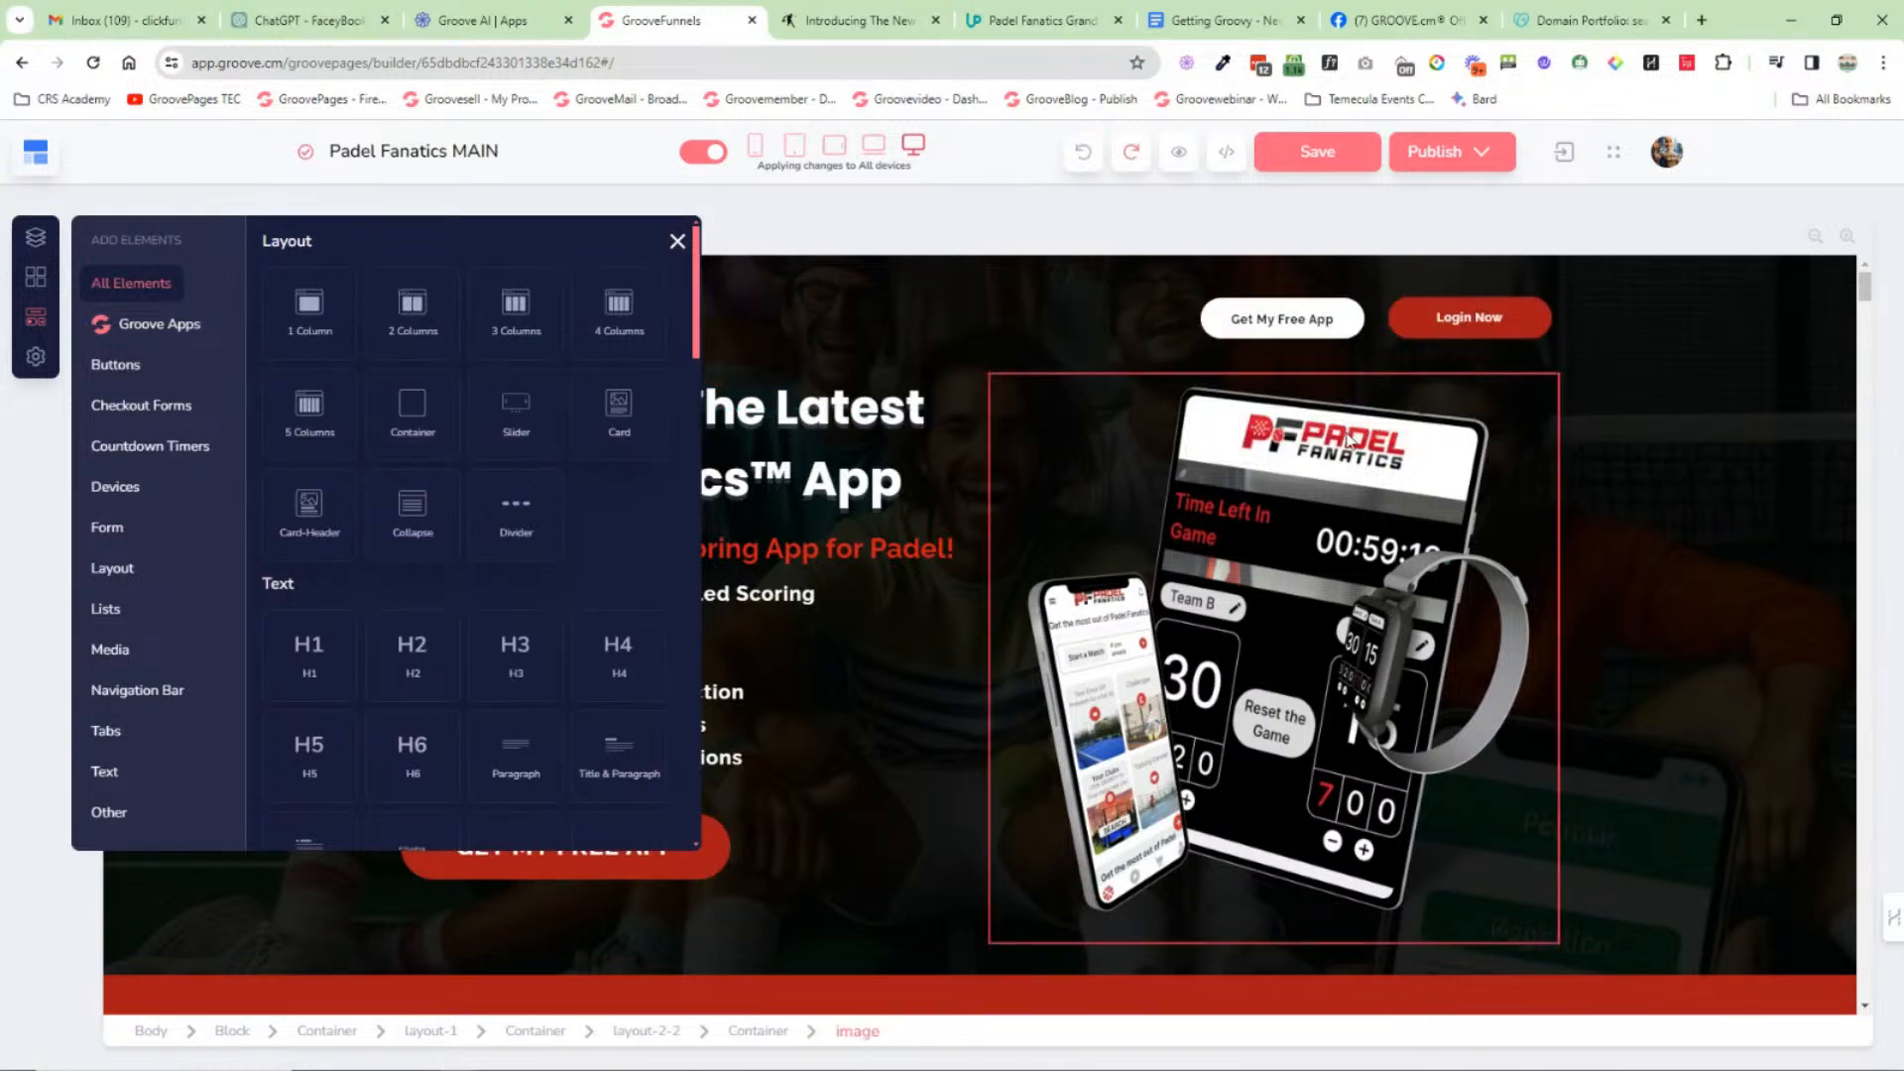
Step: Browse the full list of page elements and the designed button styles
scroll(416, 533, "down", 10)
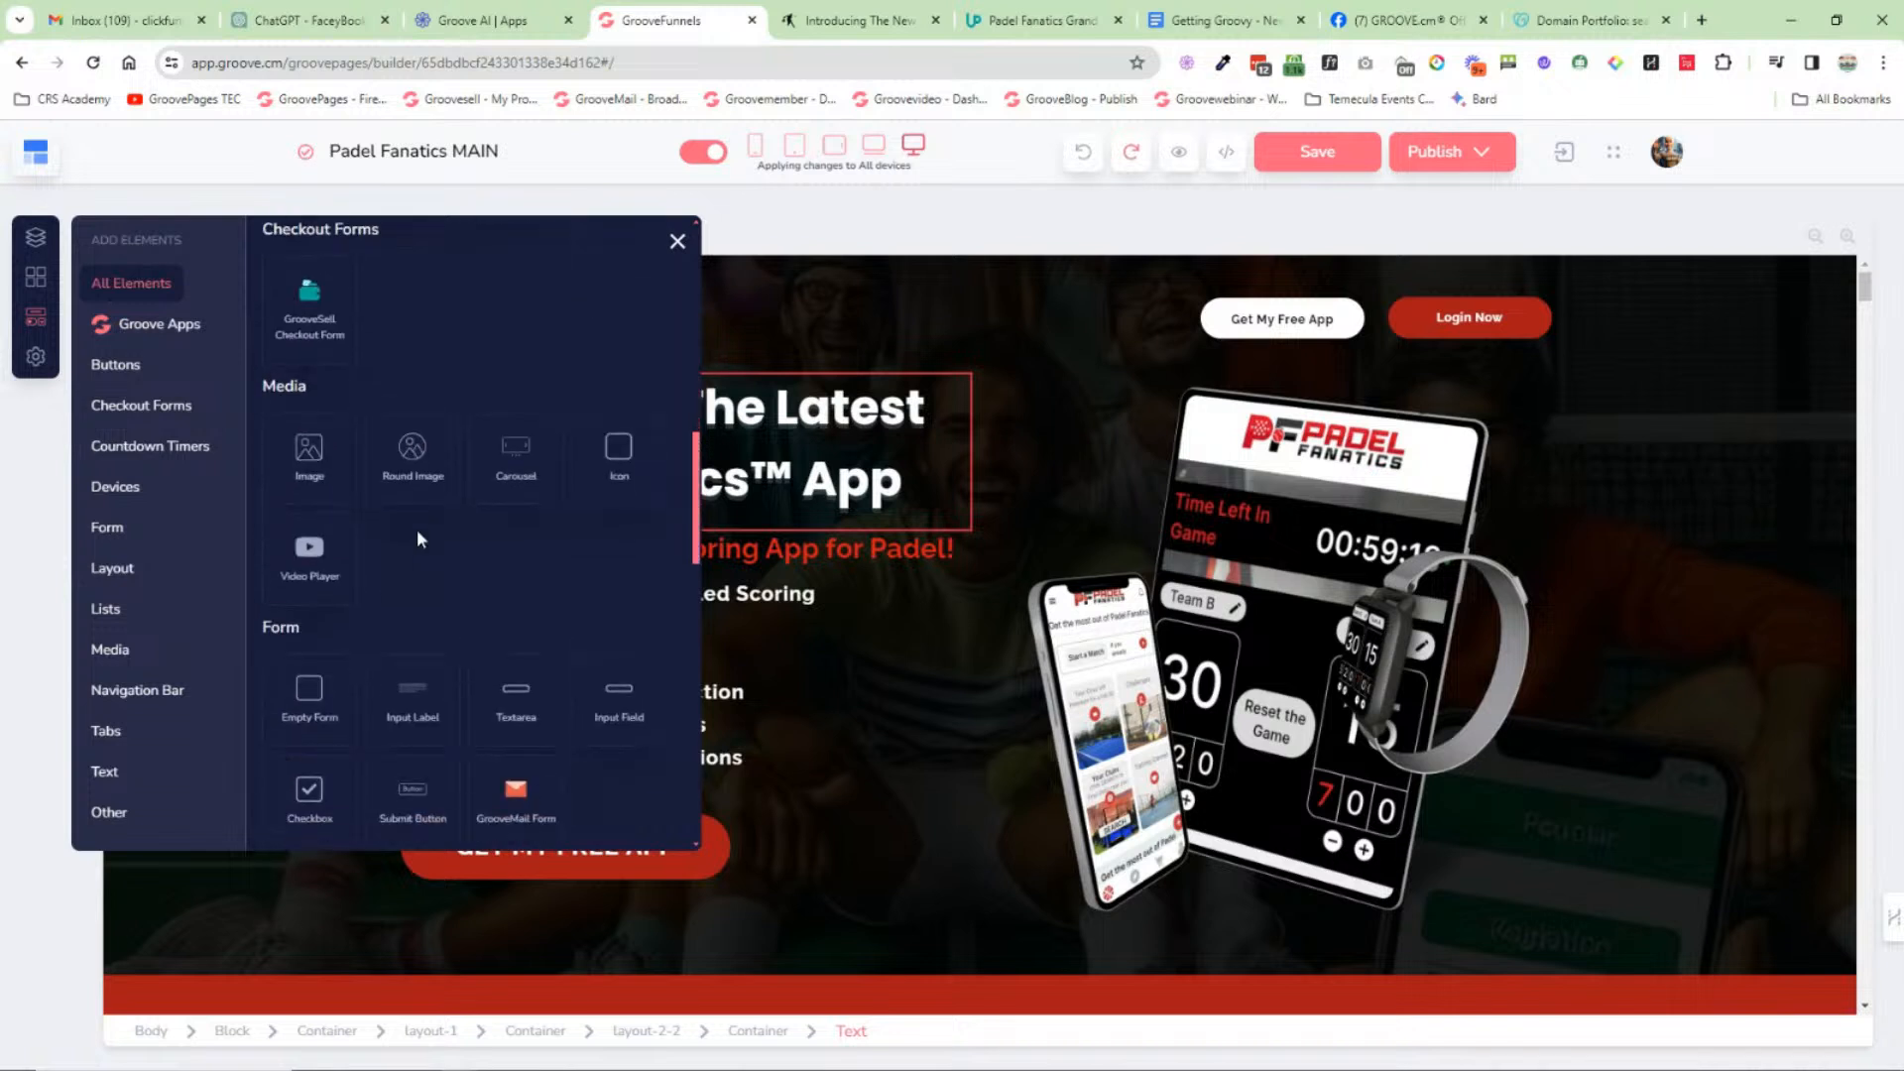
scroll(418, 538, "down", 5)
left_click(111, 369)
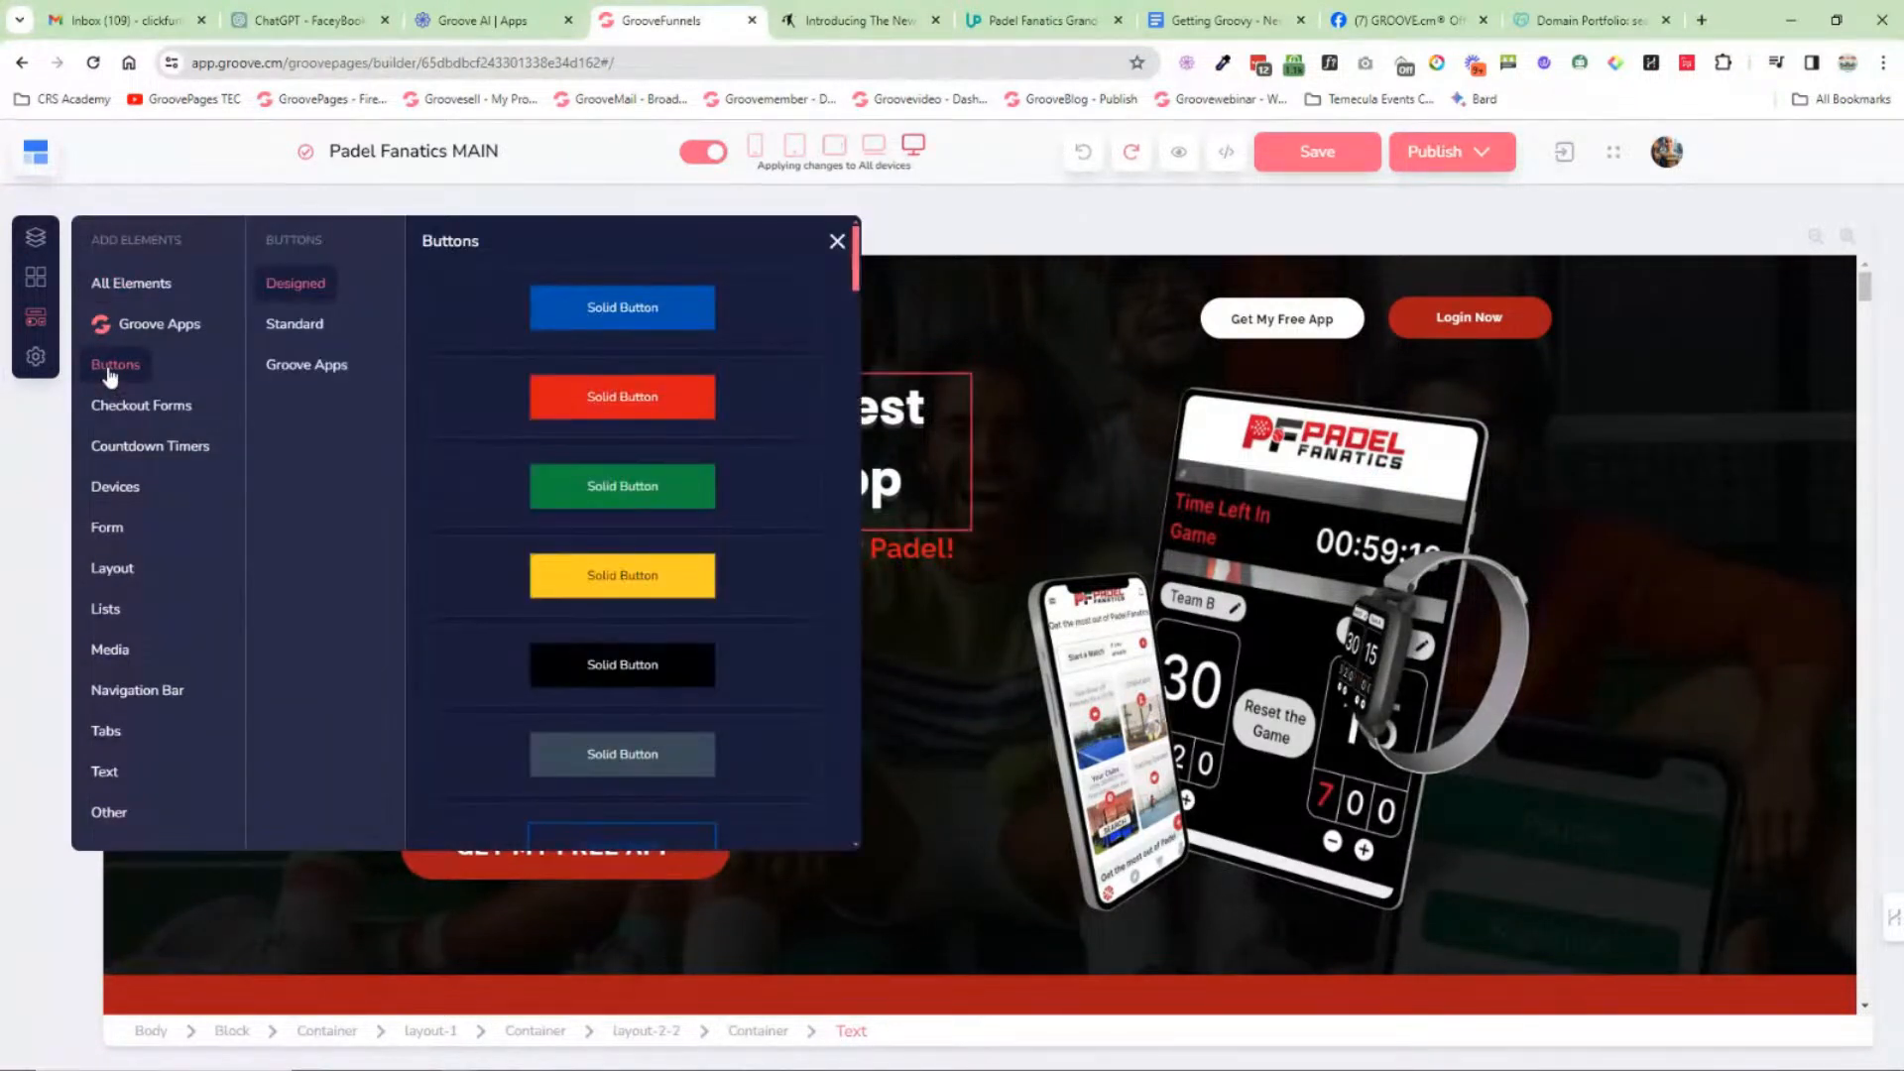
scroll(603, 440, "down", 5)
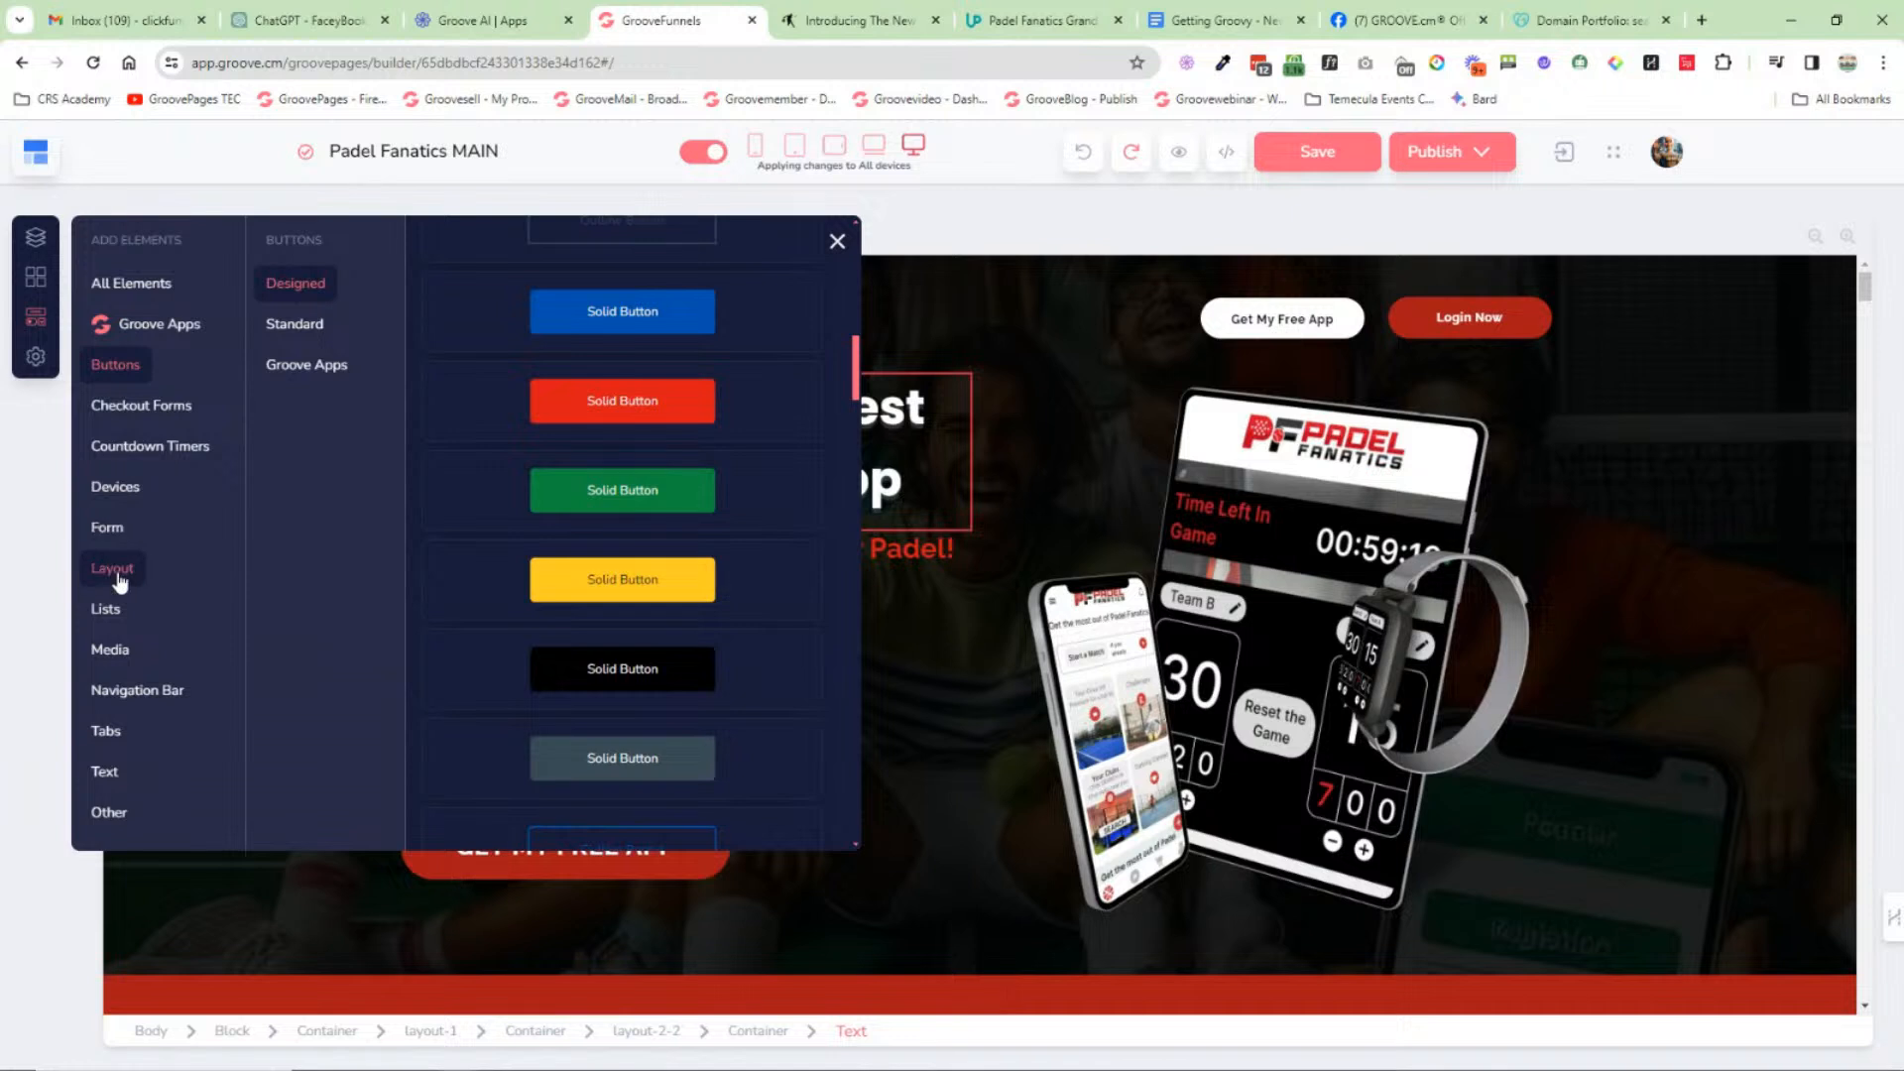
Step: Review the page settings for information, SEO and styling, check the site information settings, and close the settings
left_click(34, 359)
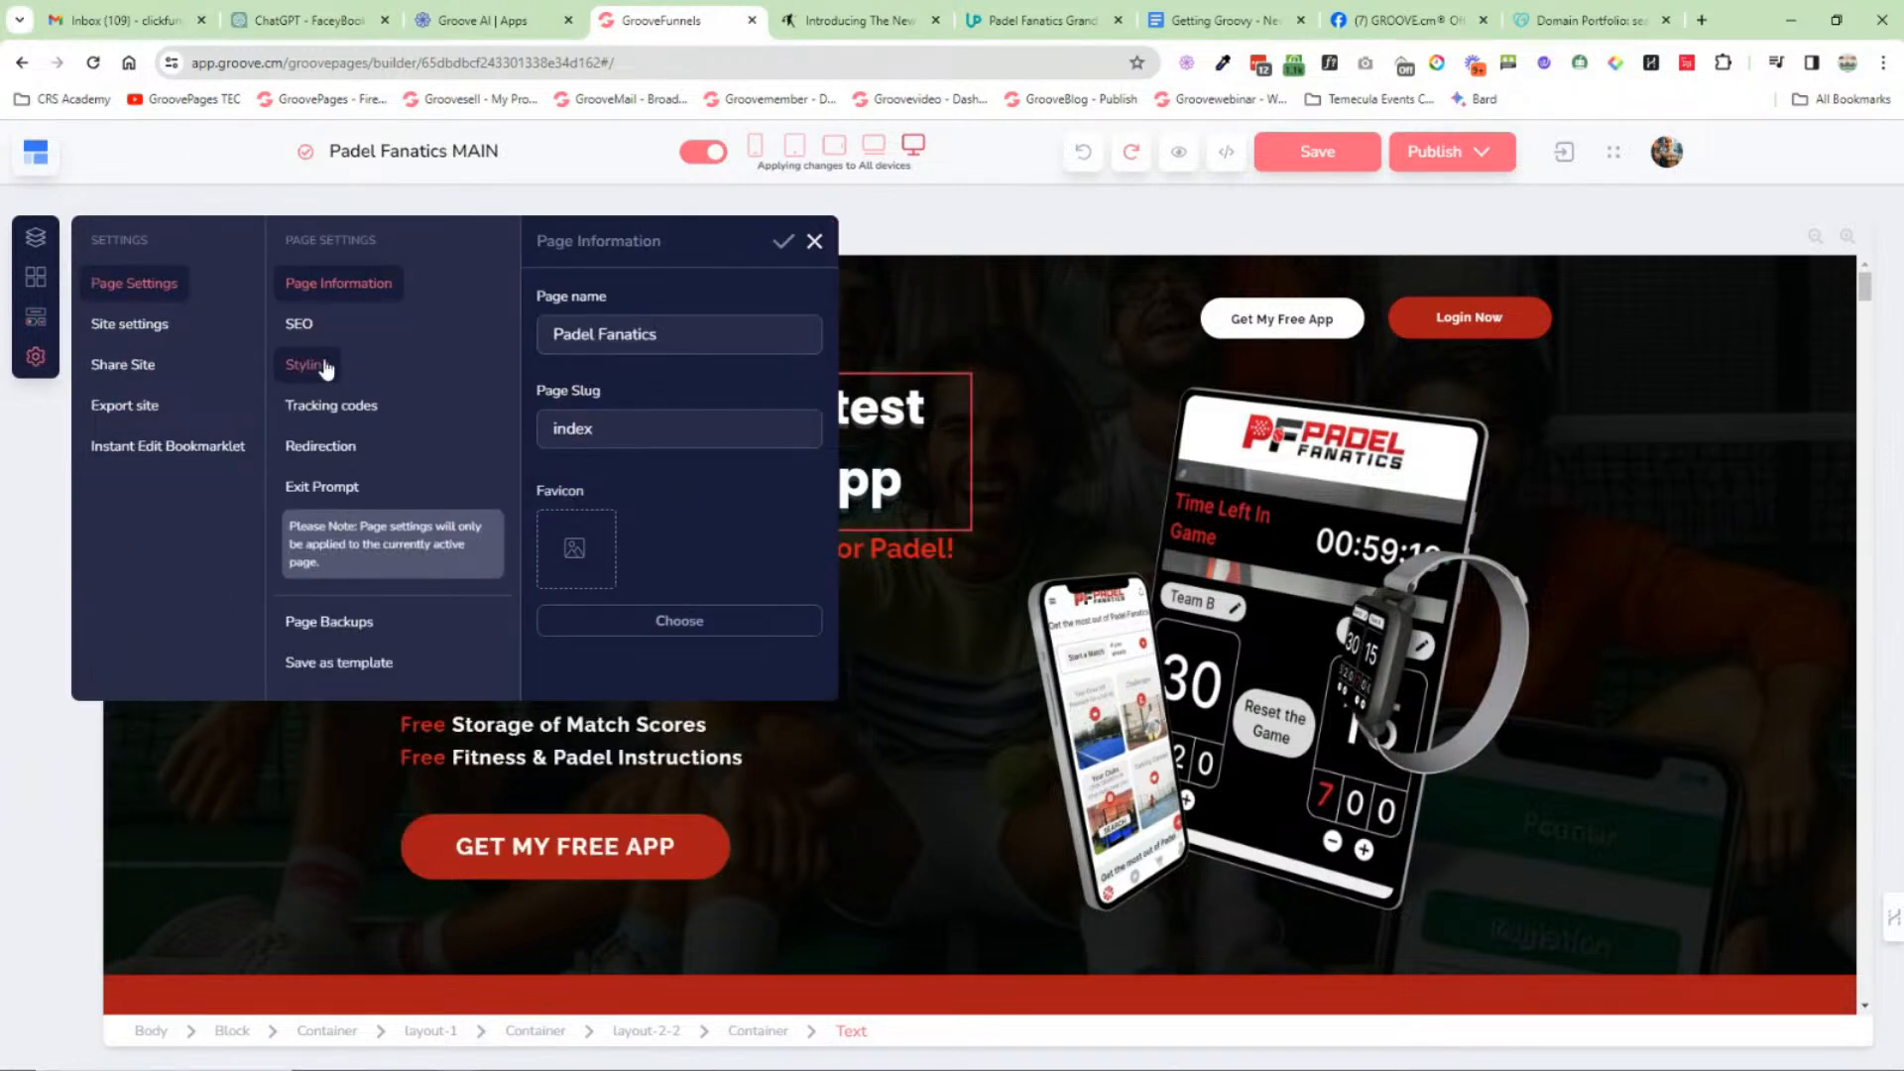
left_click(303, 325)
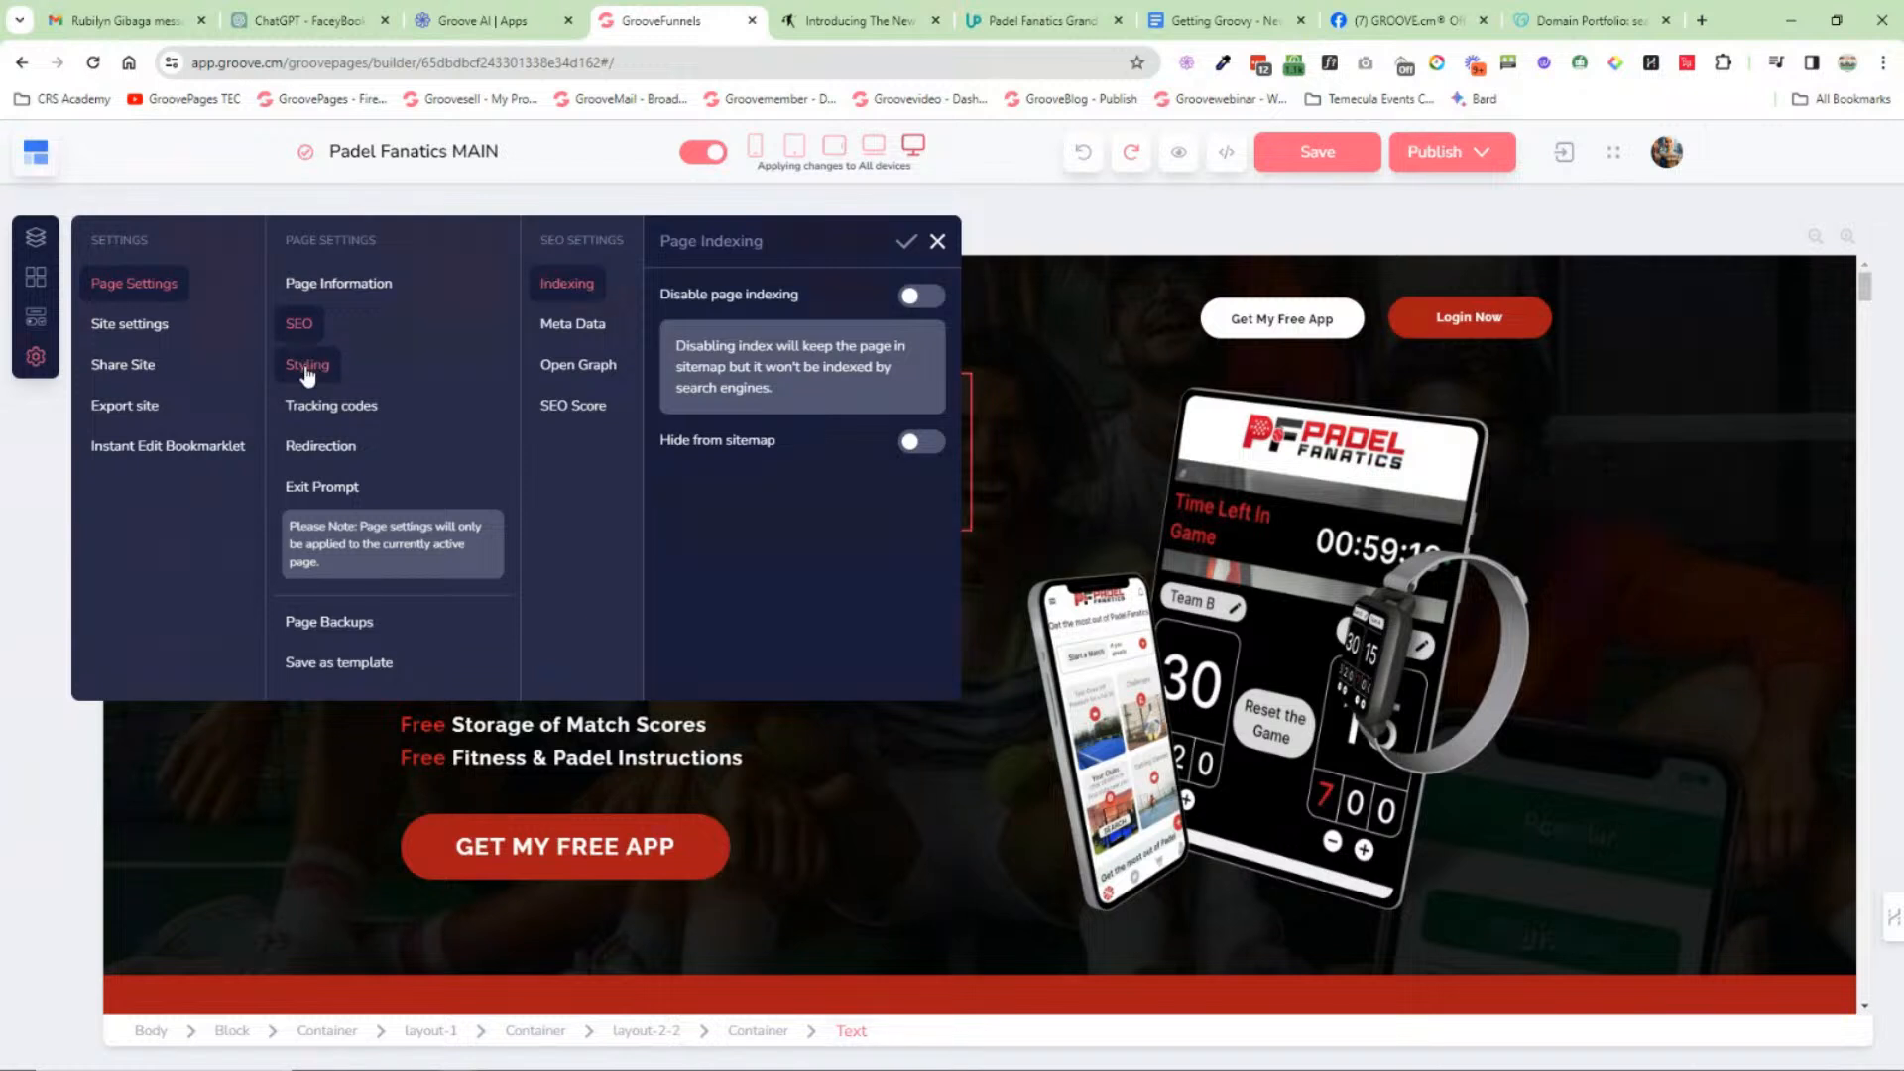
left_click(308, 367)
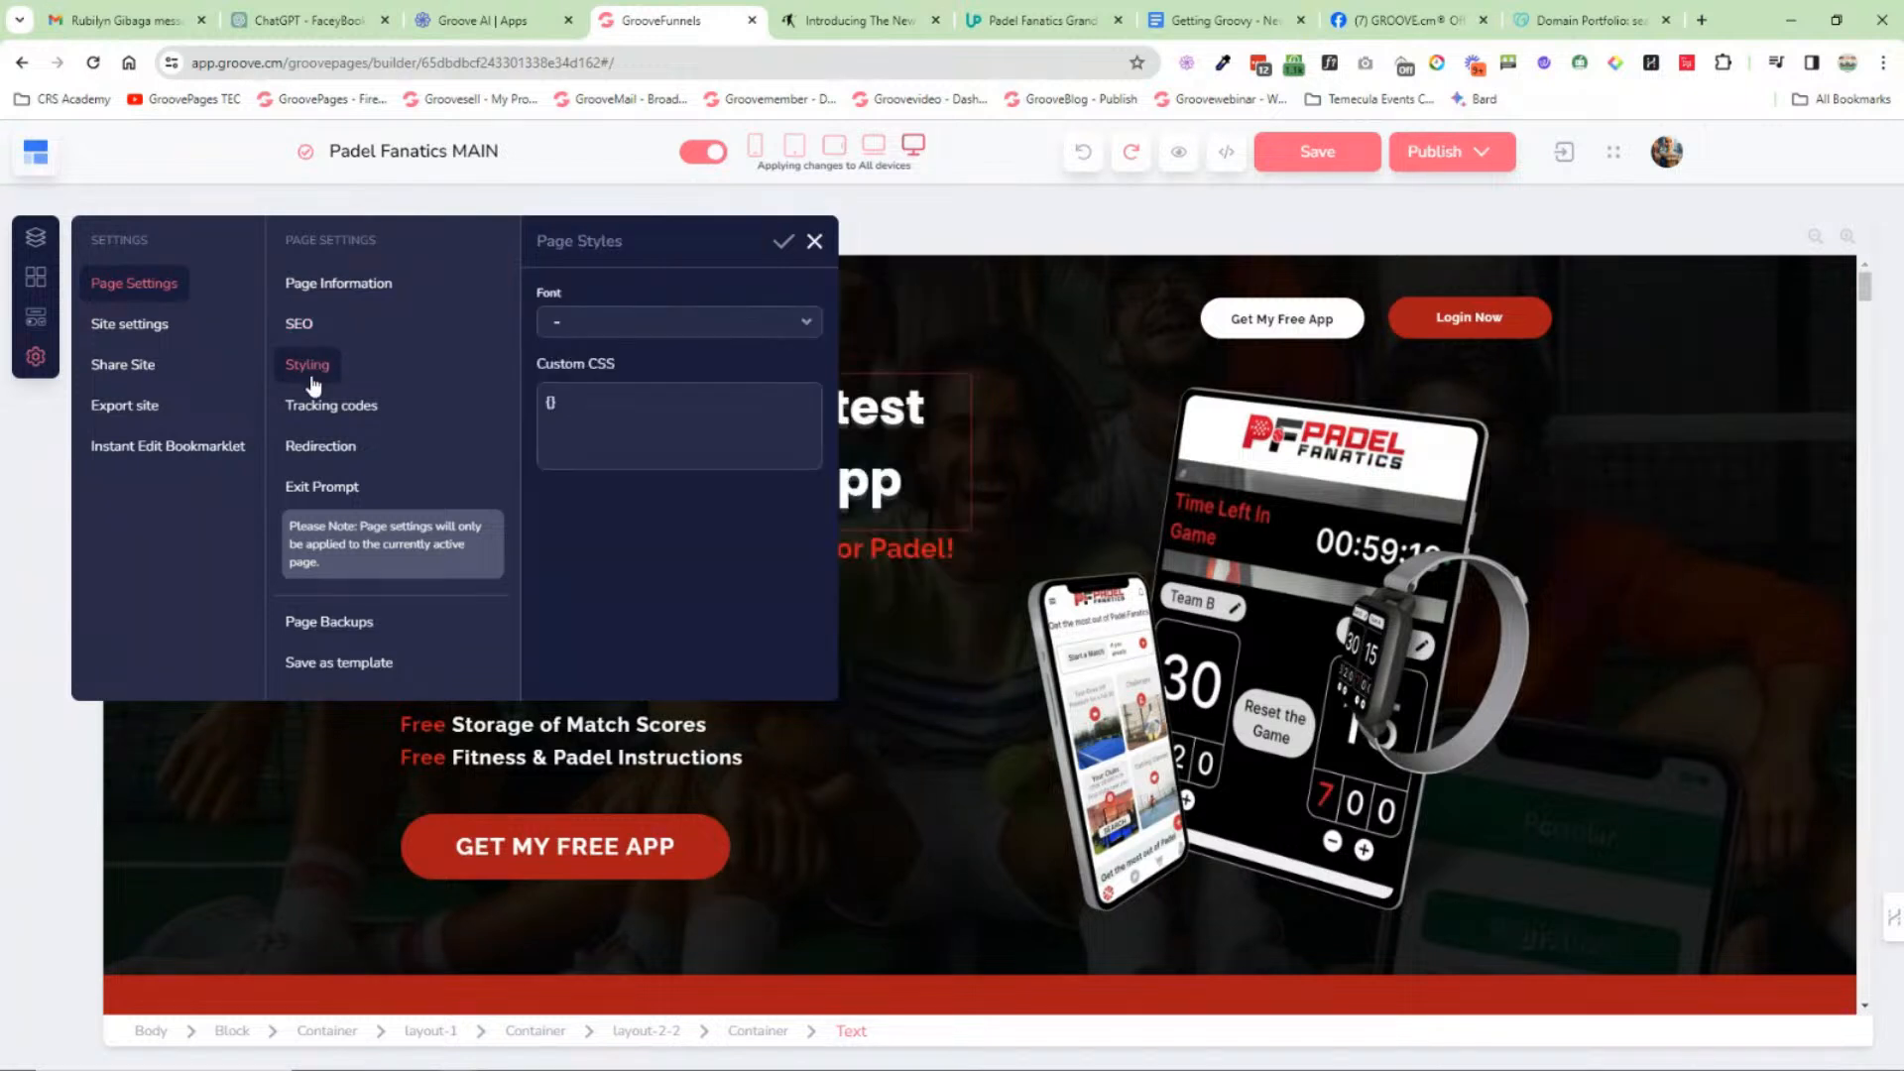
left_click(144, 331)
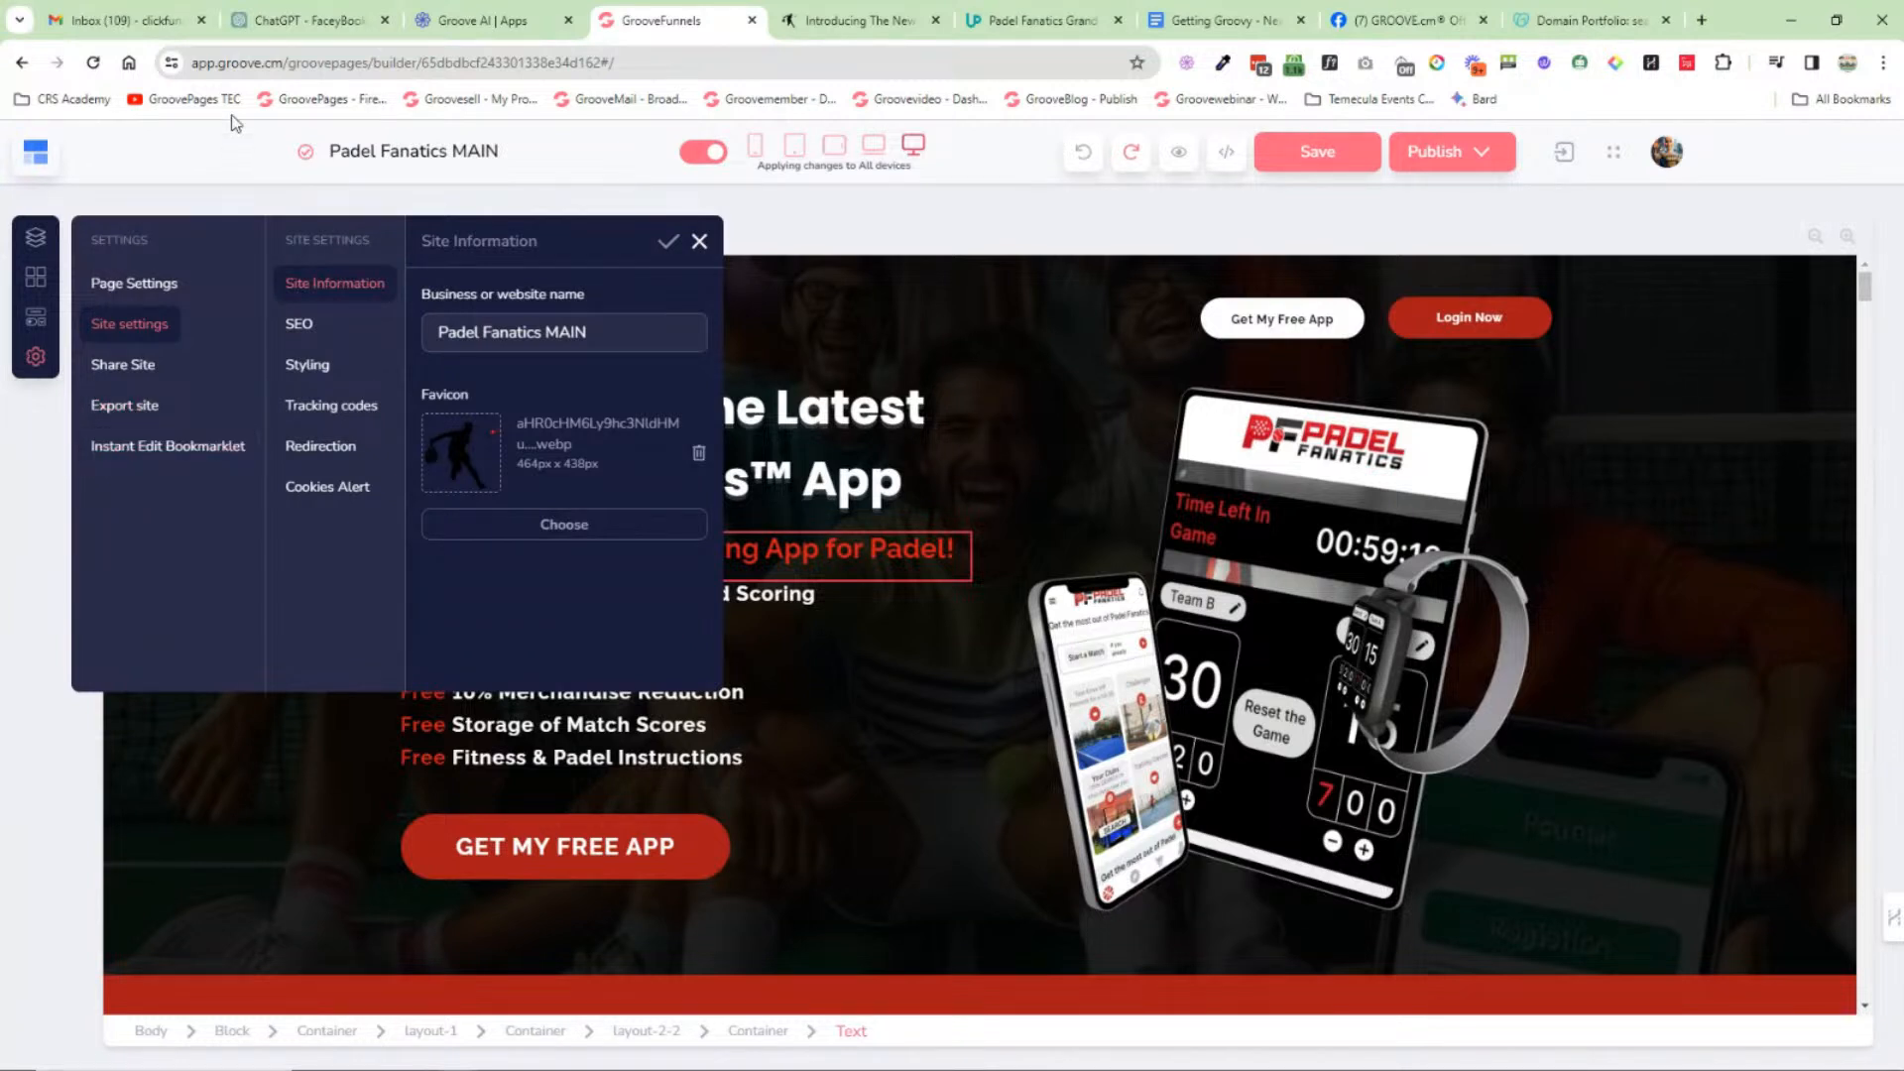
left_click(699, 241)
Step: Select the hero section's list of free features and review its text styling options
scroll(944, 510, "down", 4)
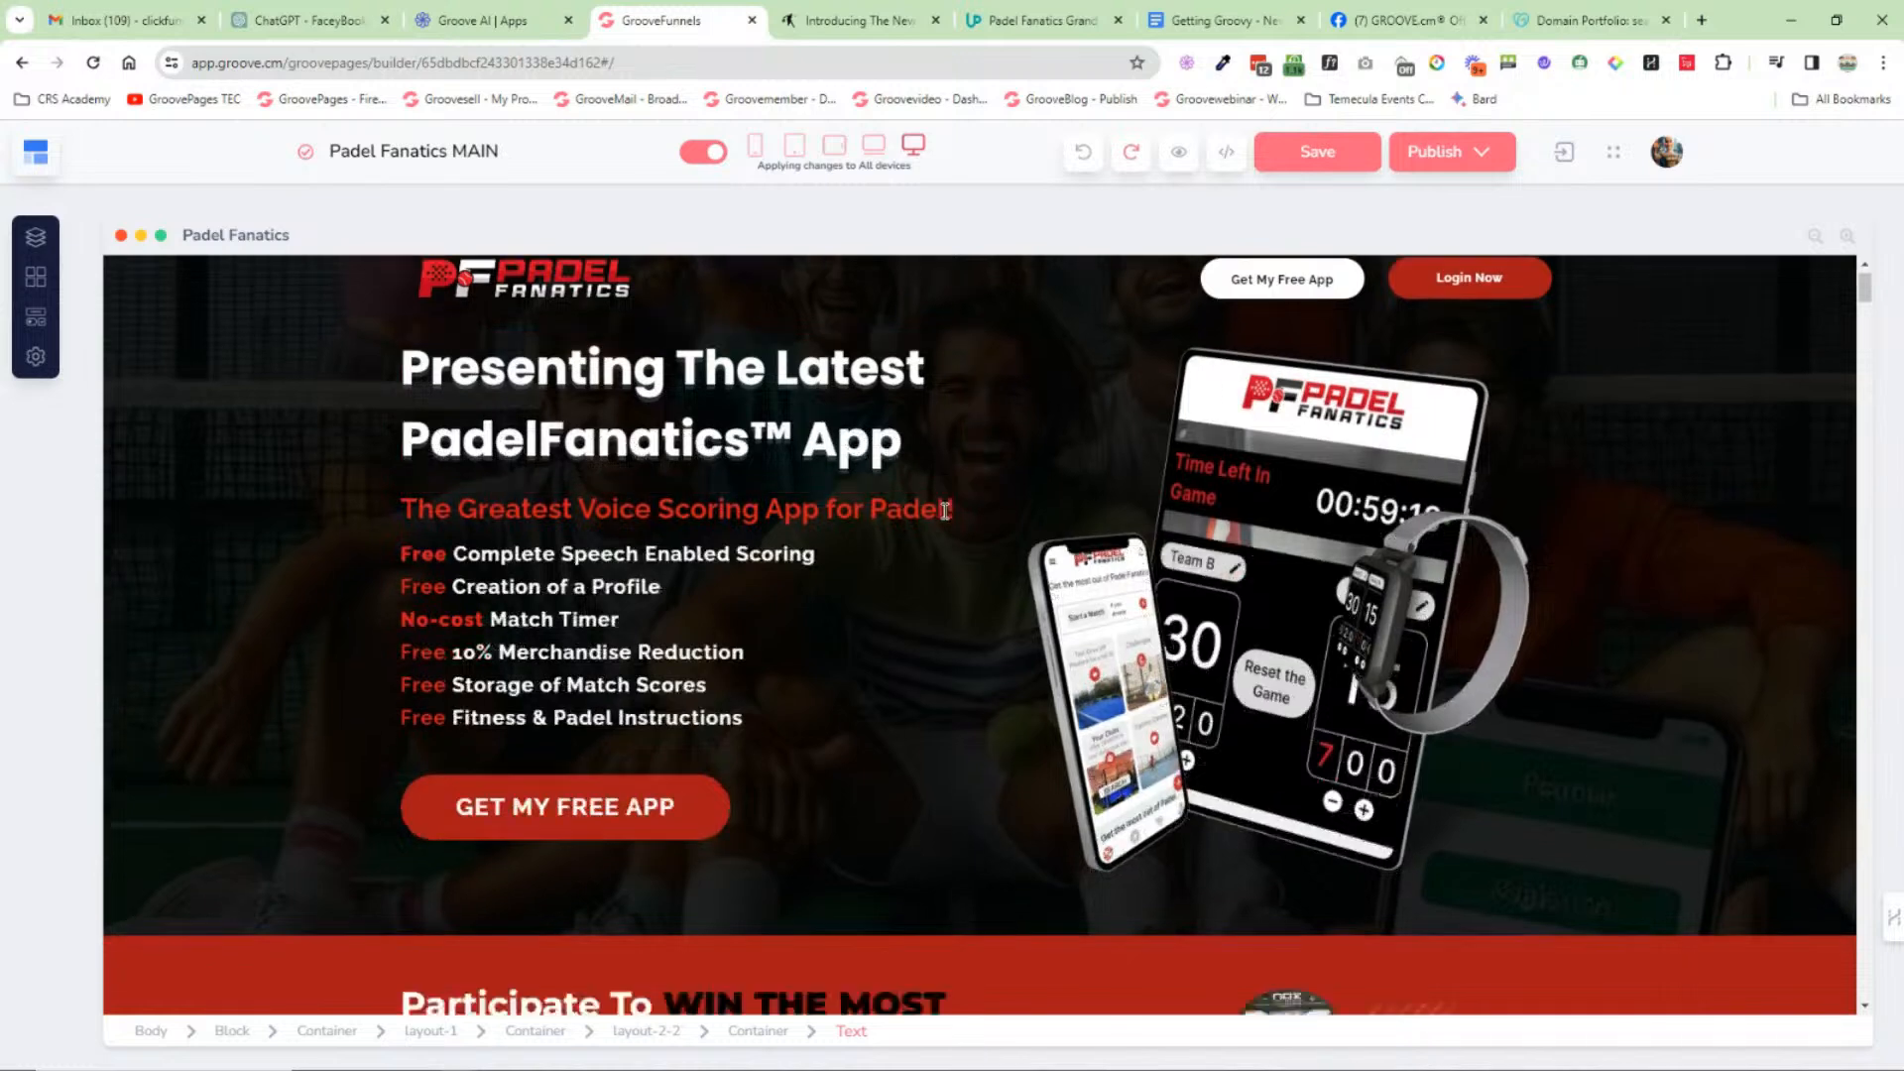
scroll(944, 516, "up", 4)
scroll(942, 507, "up", 1)
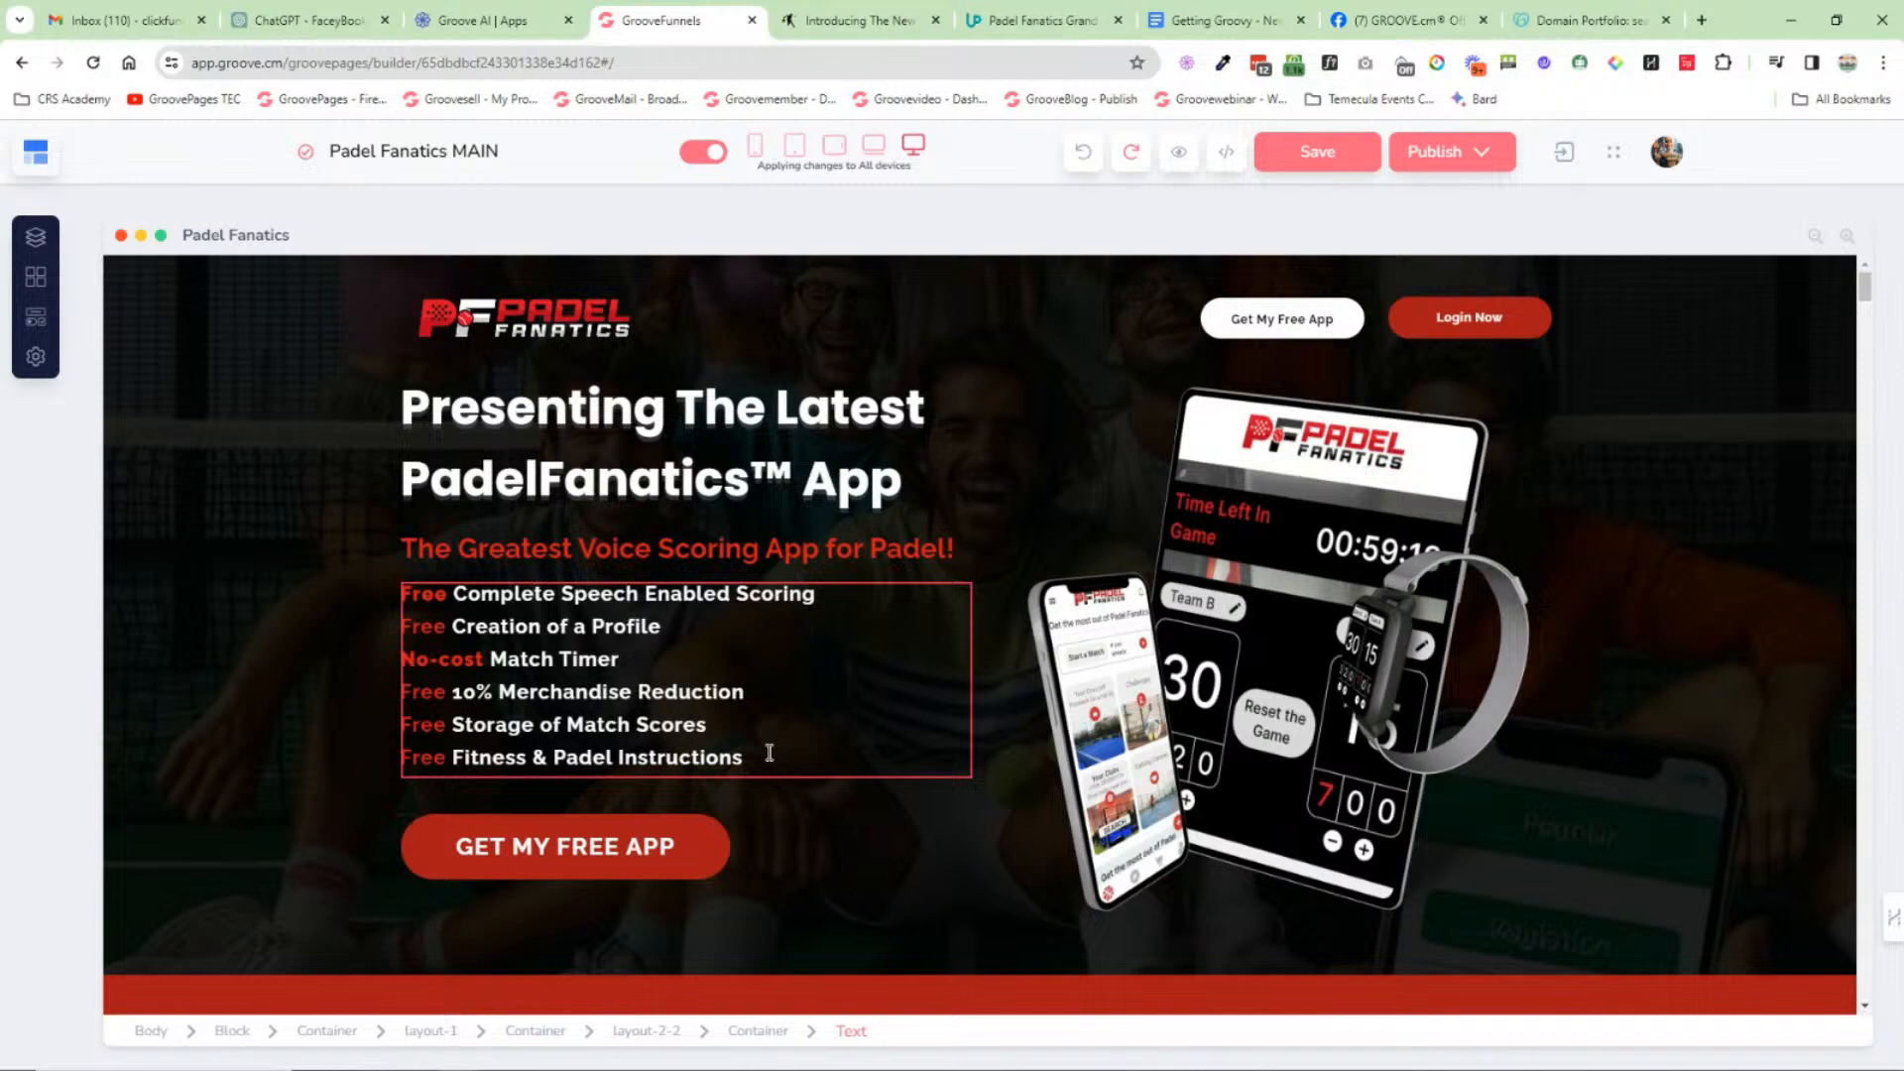
left_click(863, 664)
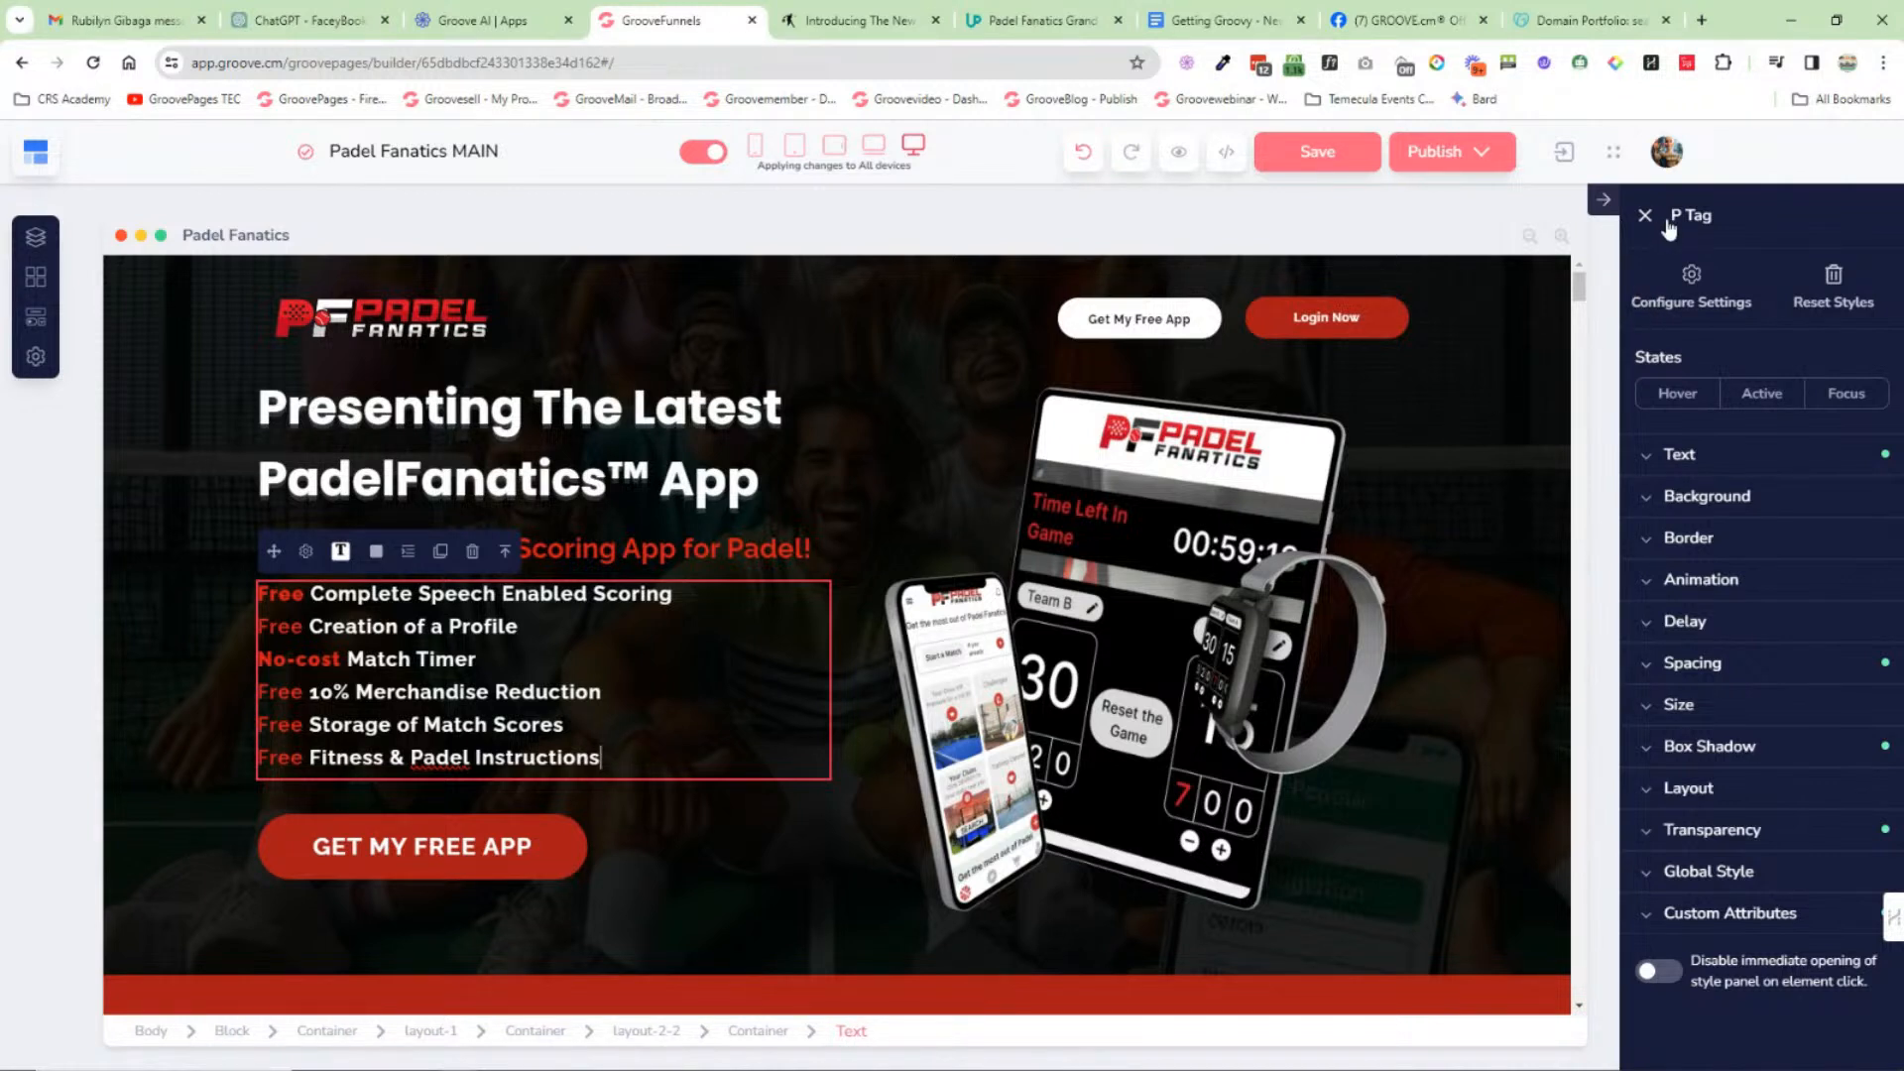
left_click(1708, 456)
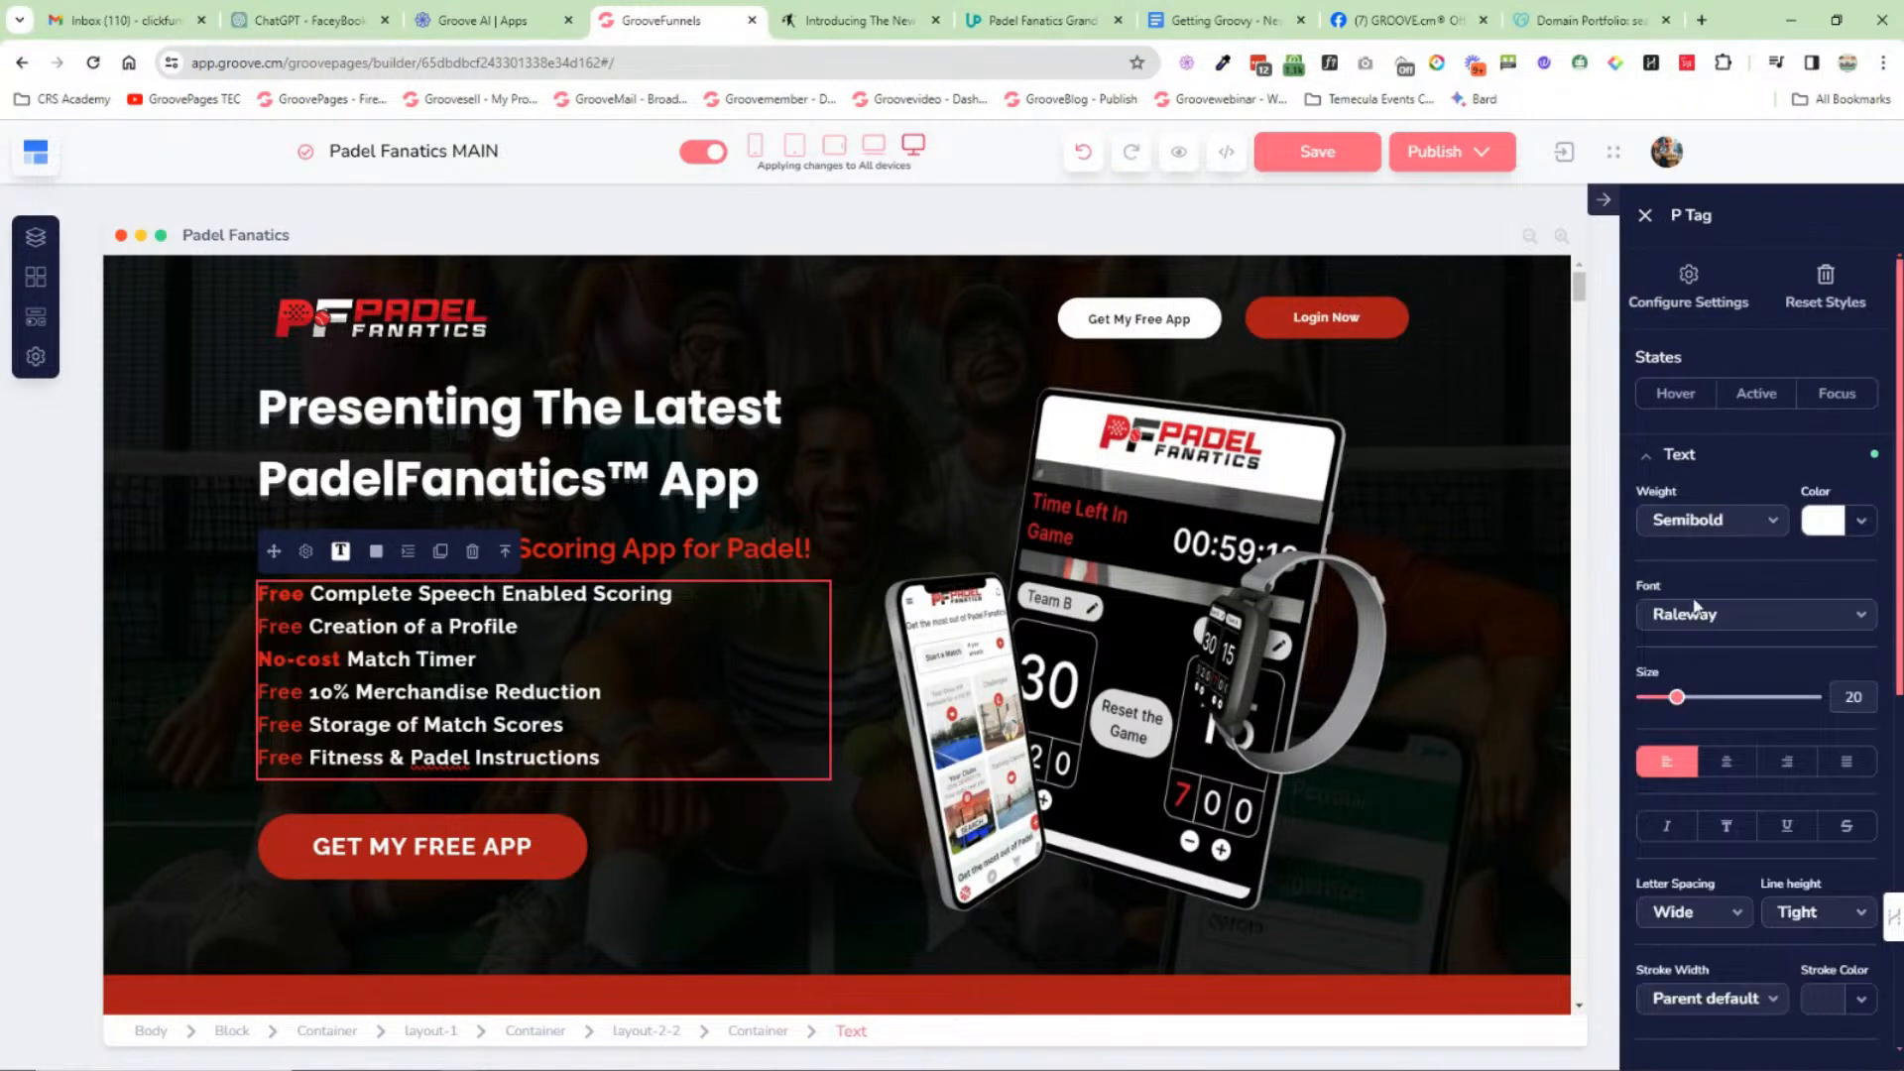
scroll(1685, 793, "down", 4)
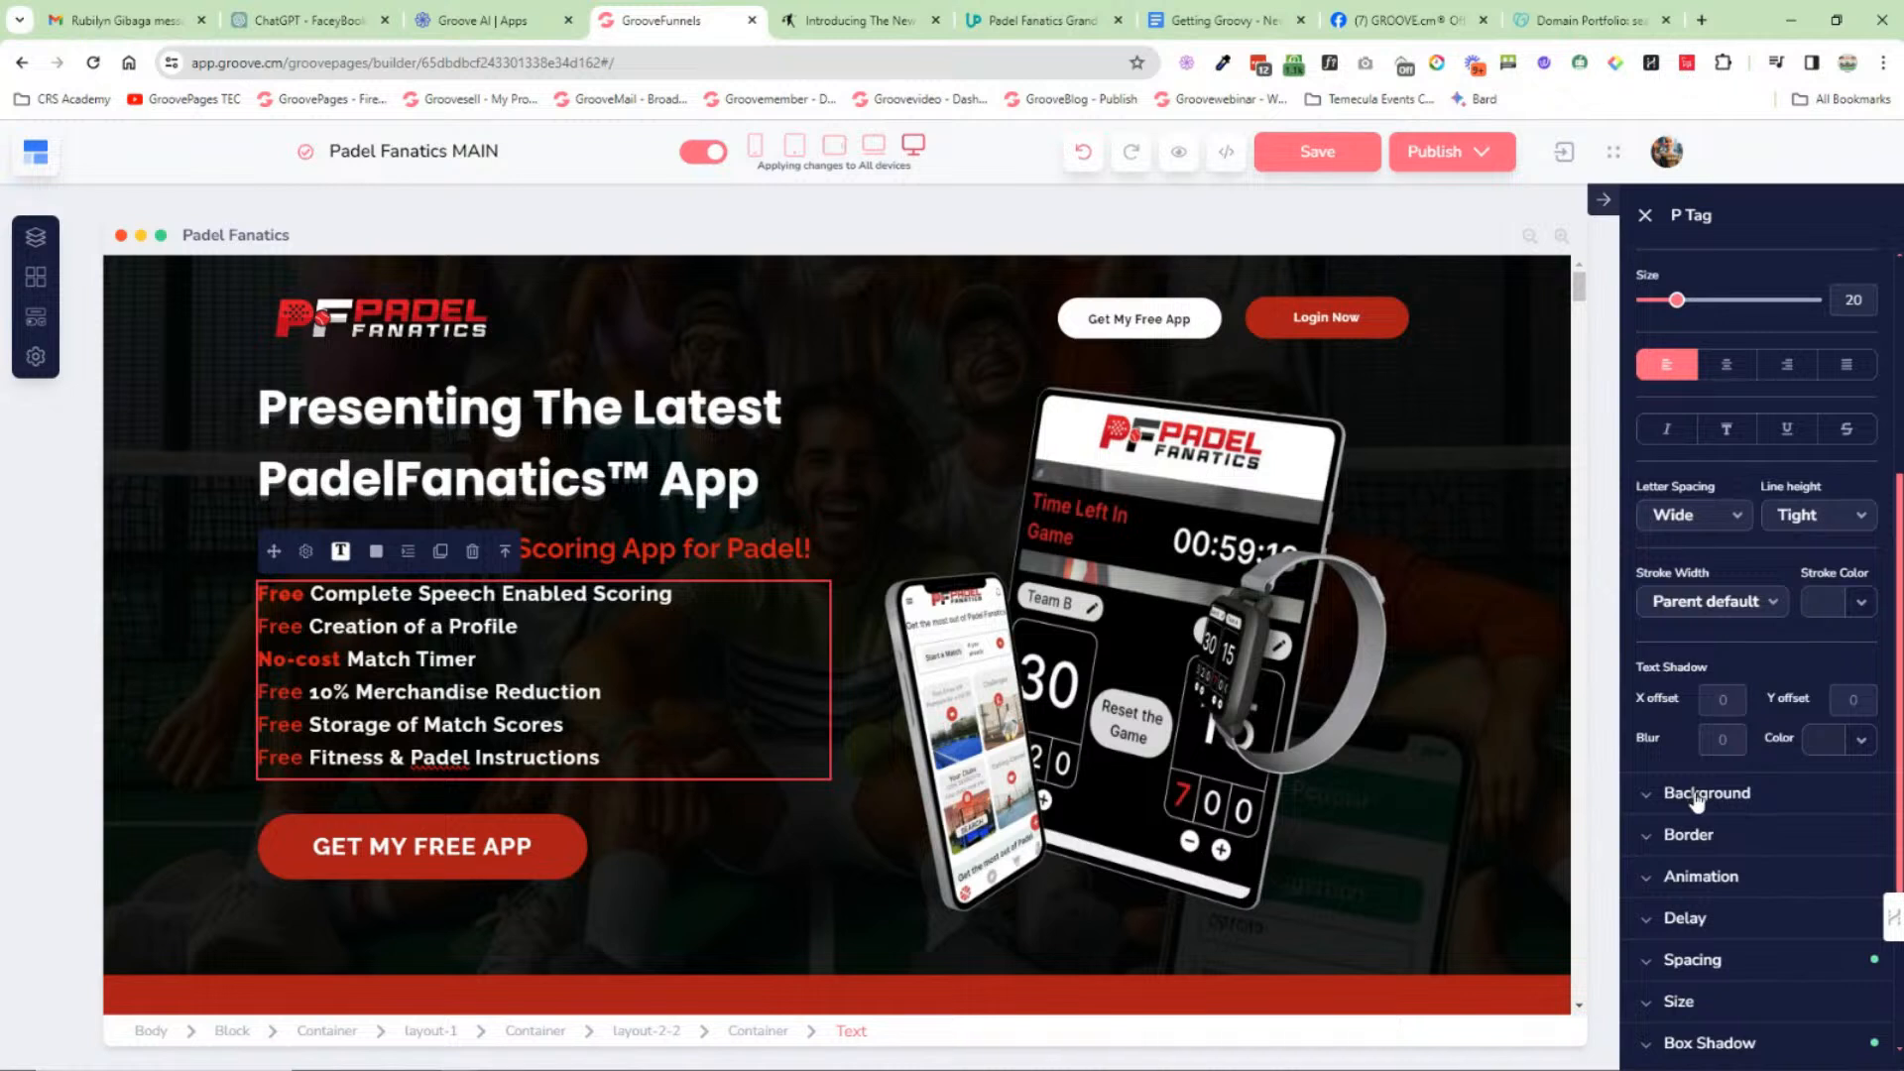
Step: Review the feature list's border, delay, spacing and size style options, select its parent container, and close the style settings
left_click(1688, 790)
left_click(1707, 589)
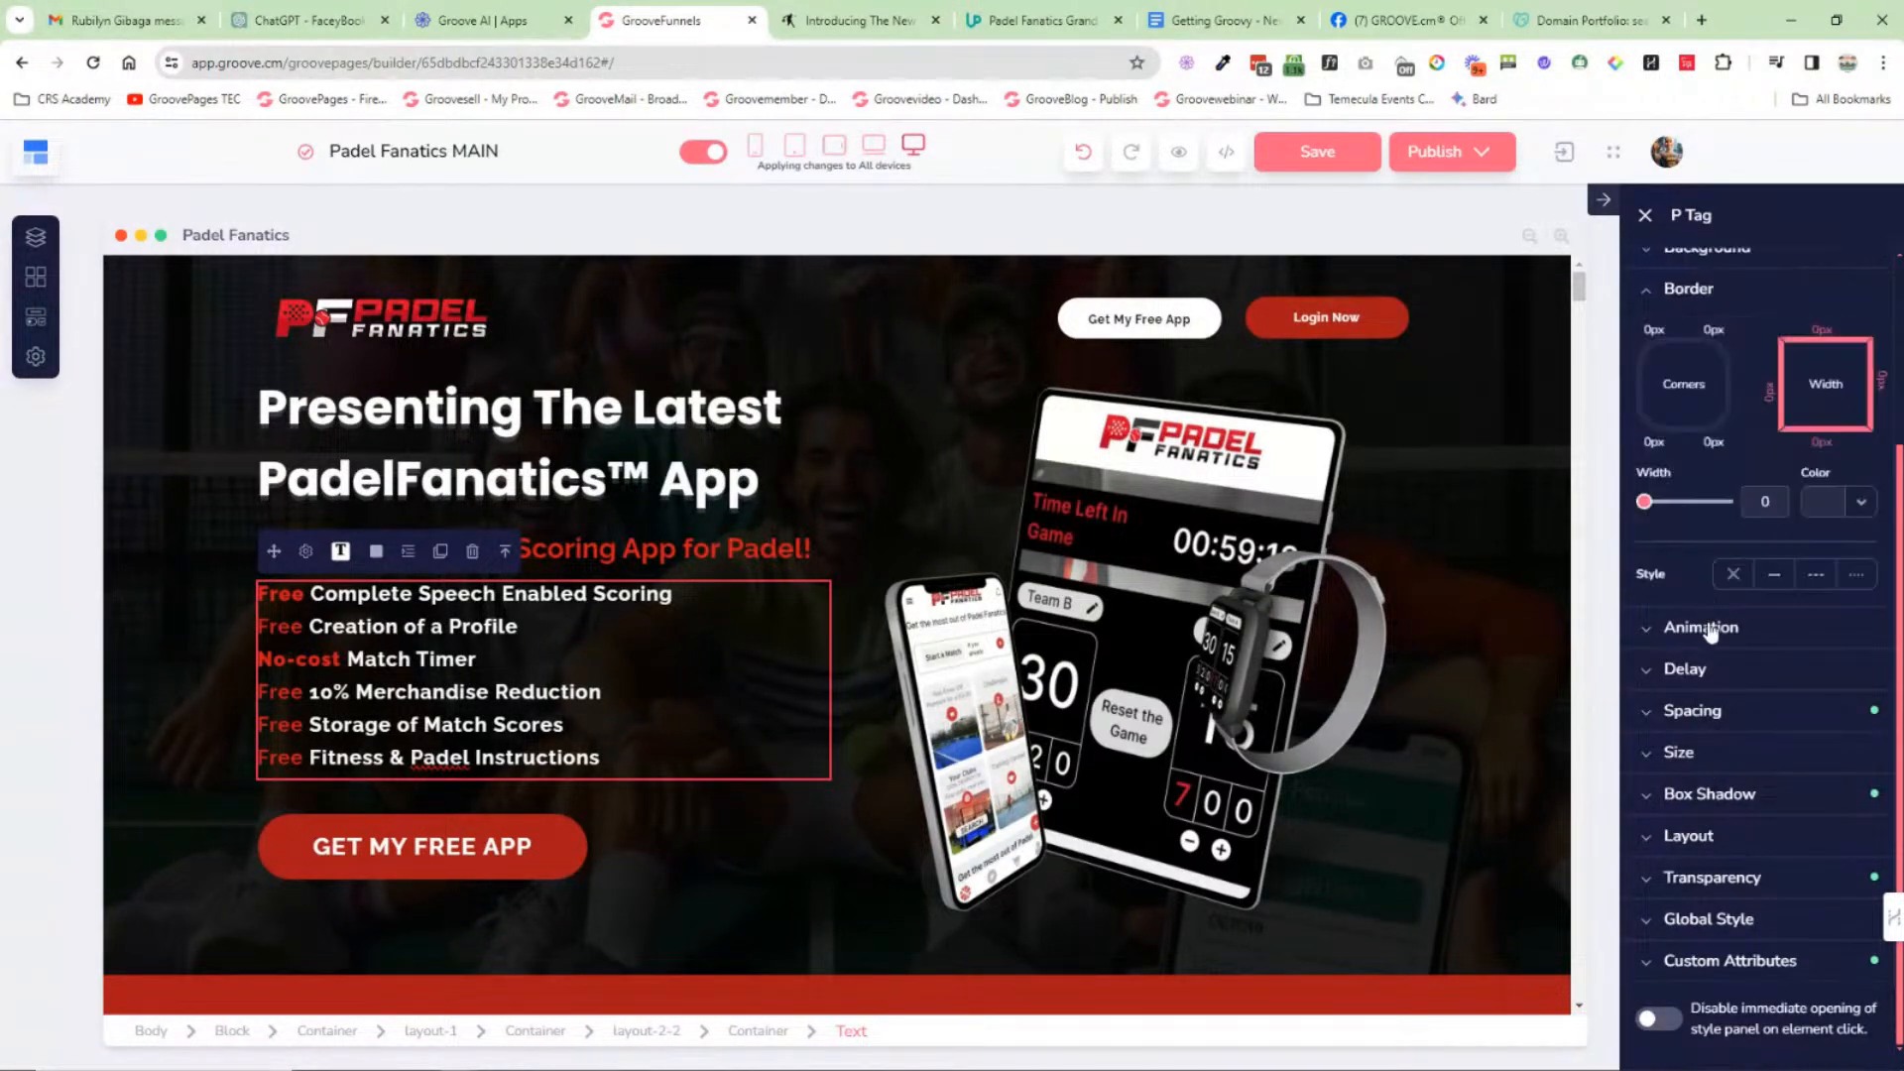
left_click(1712, 626)
left_click(1721, 678)
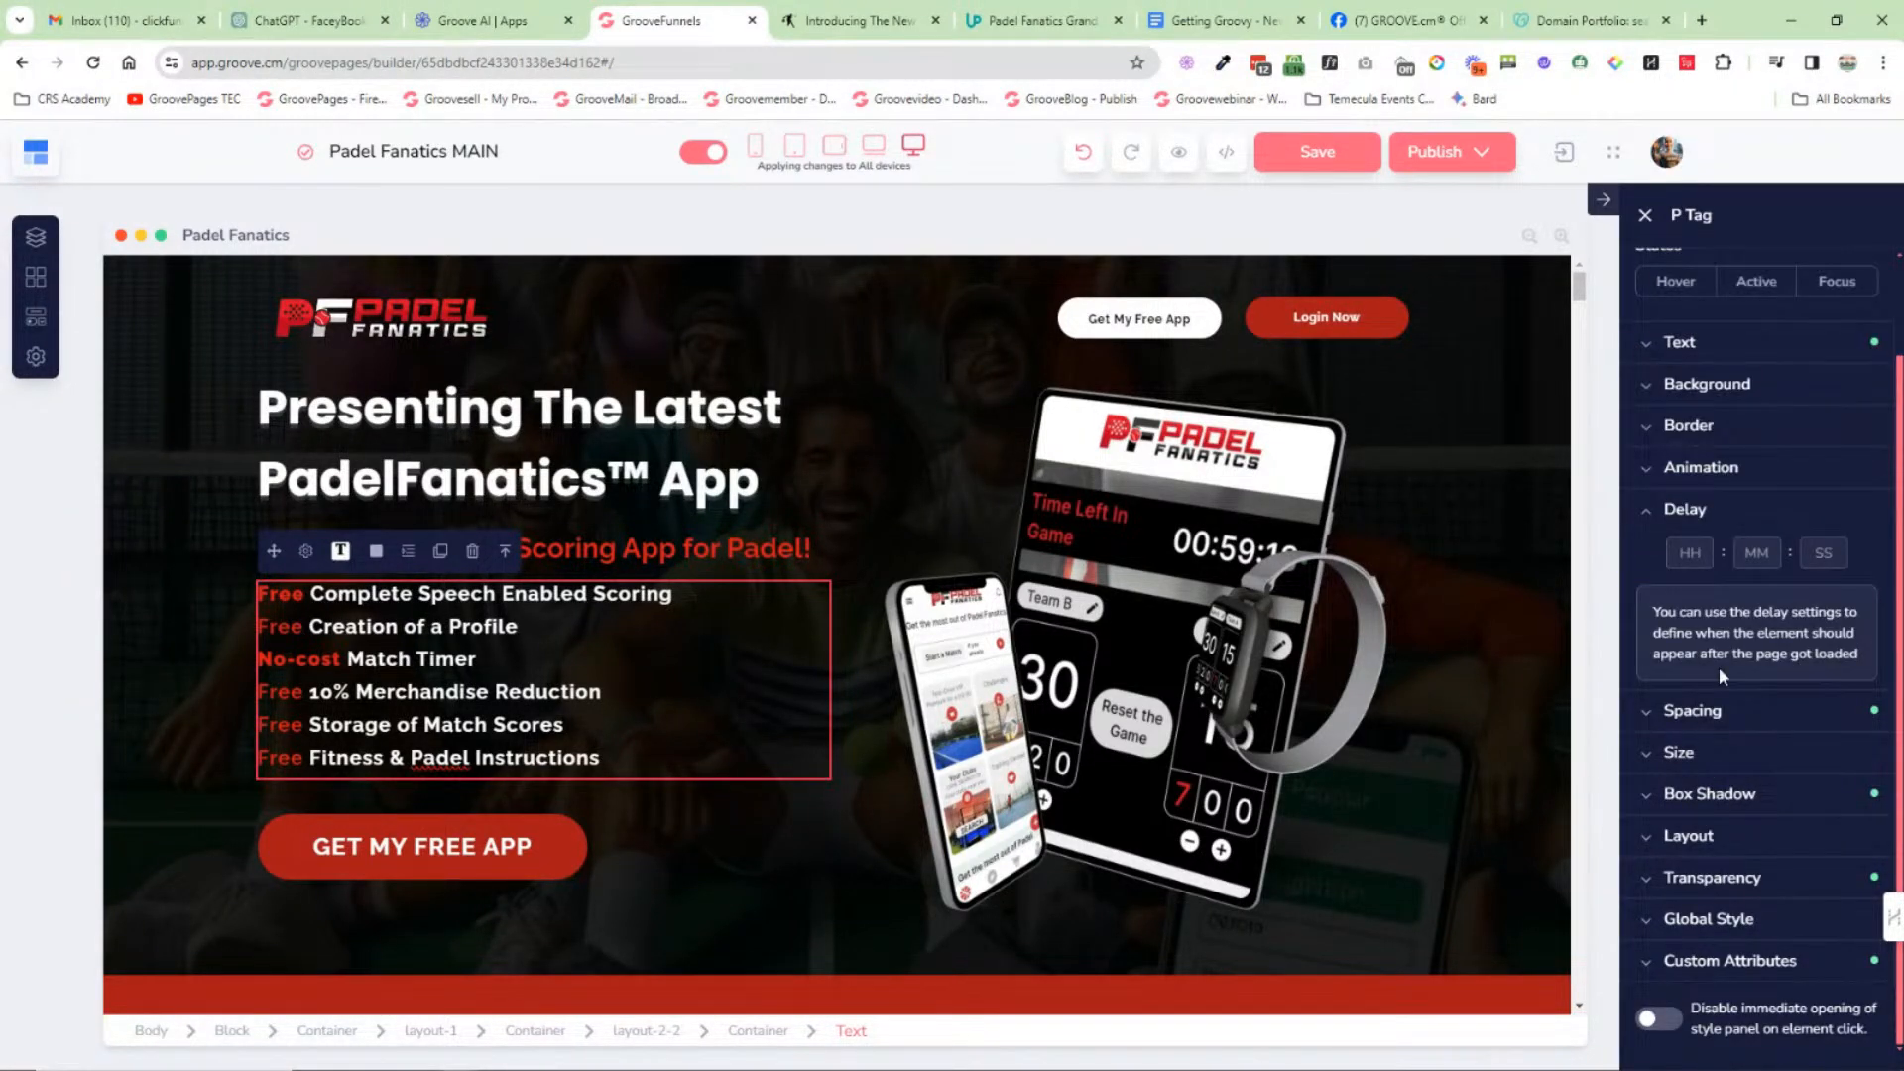
left_click(1723, 709)
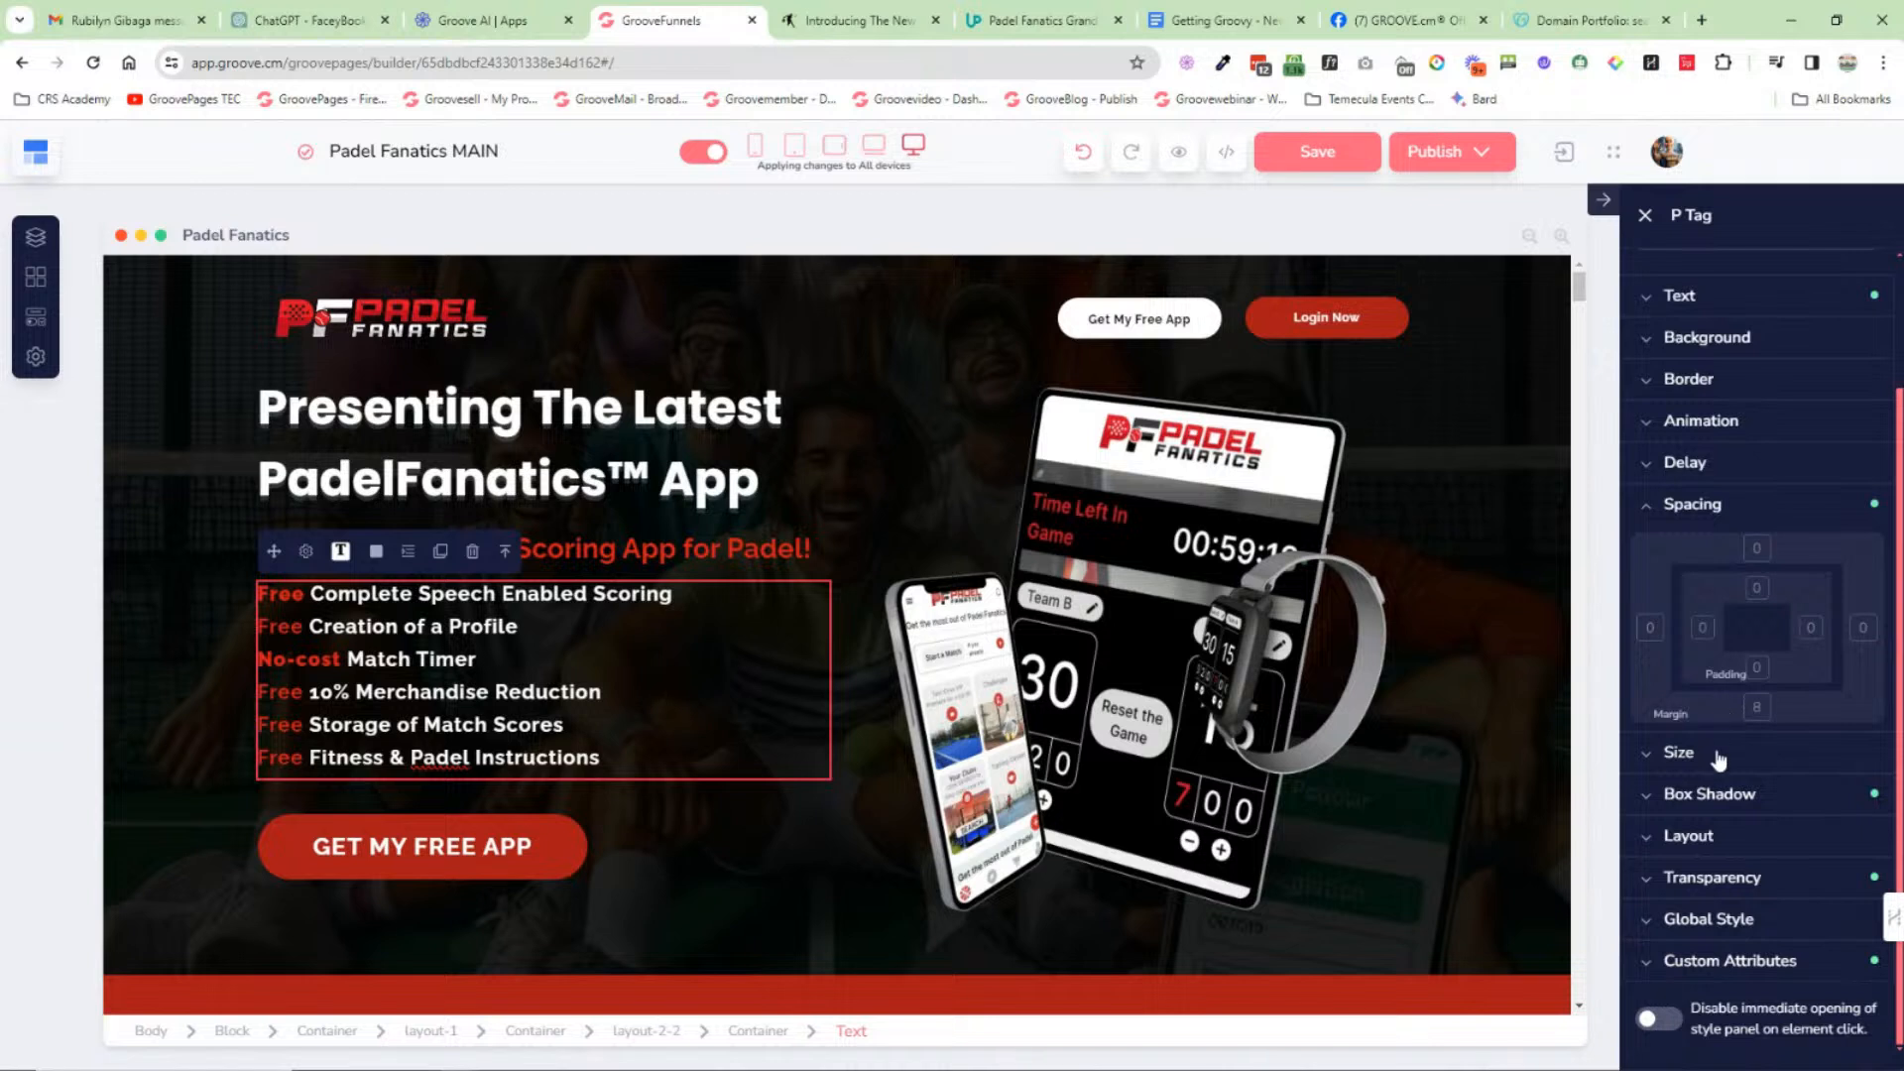
left_click(1718, 756)
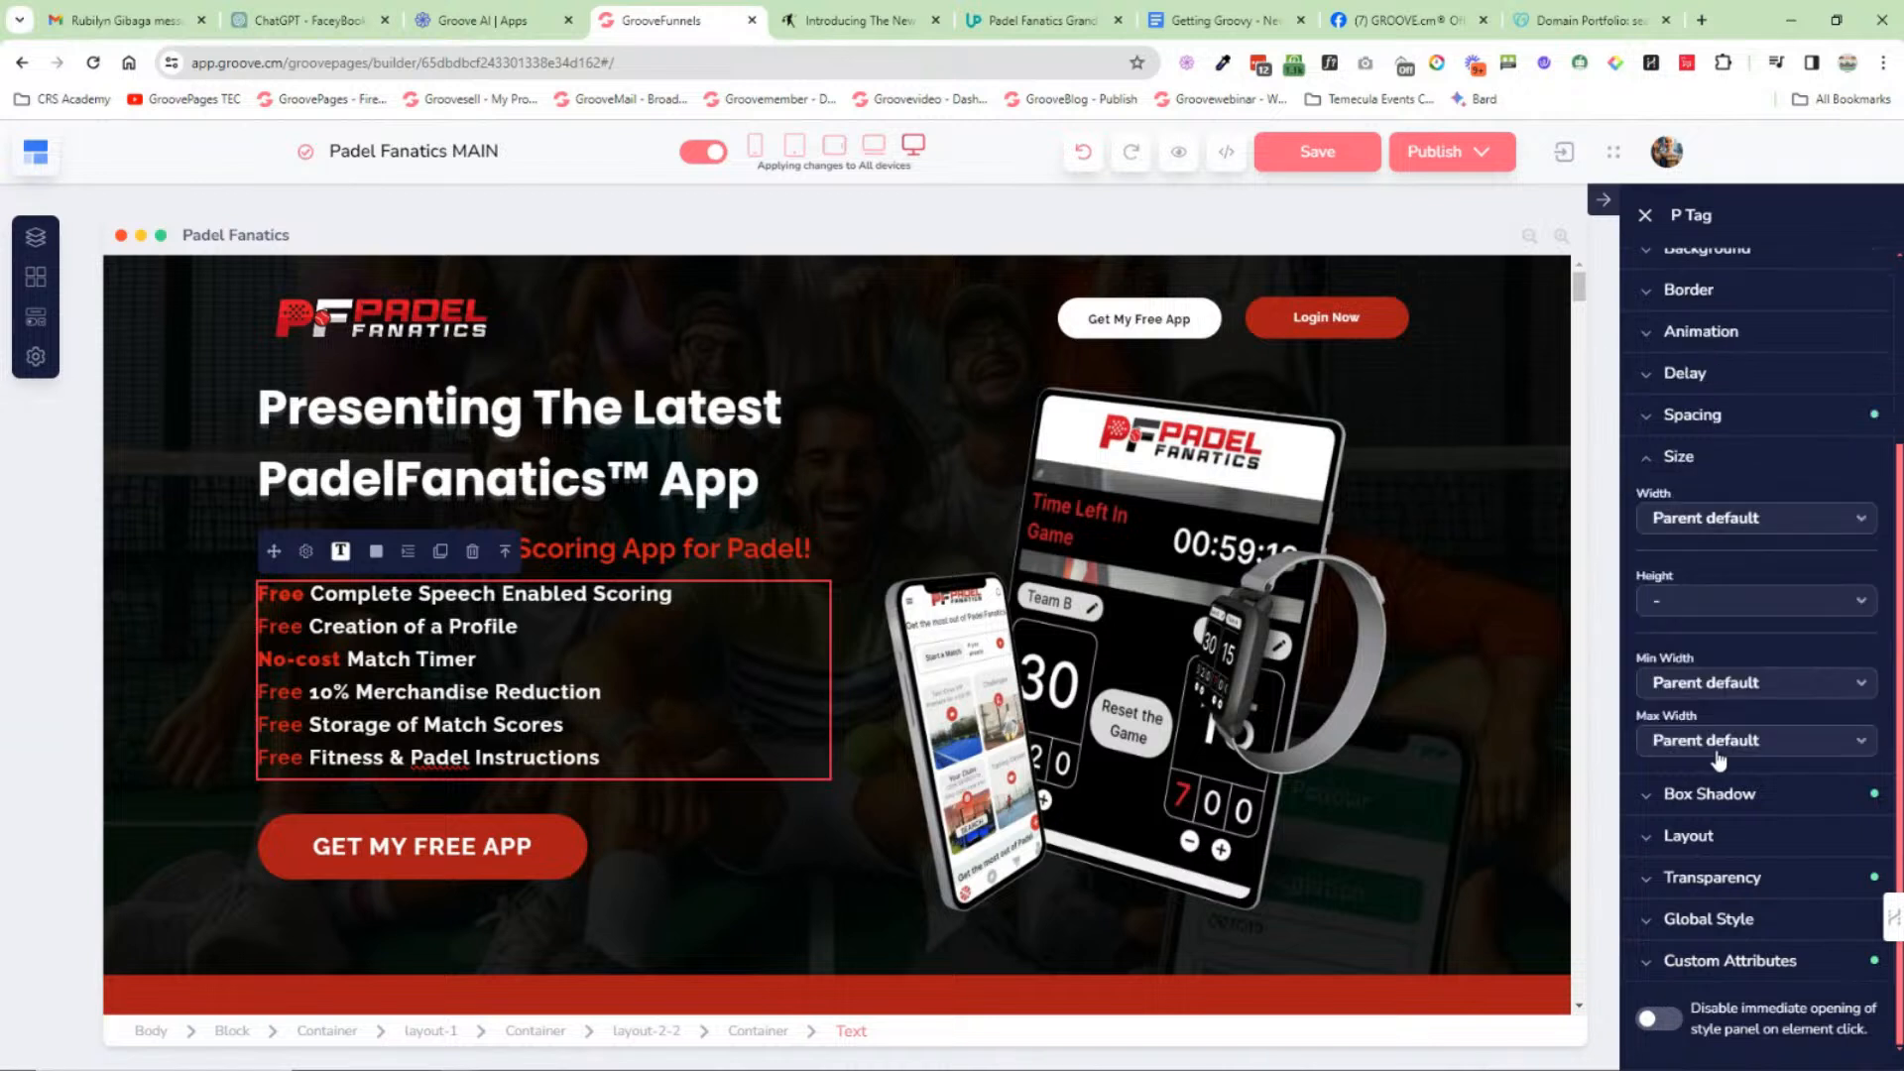
left_click(1718, 433)
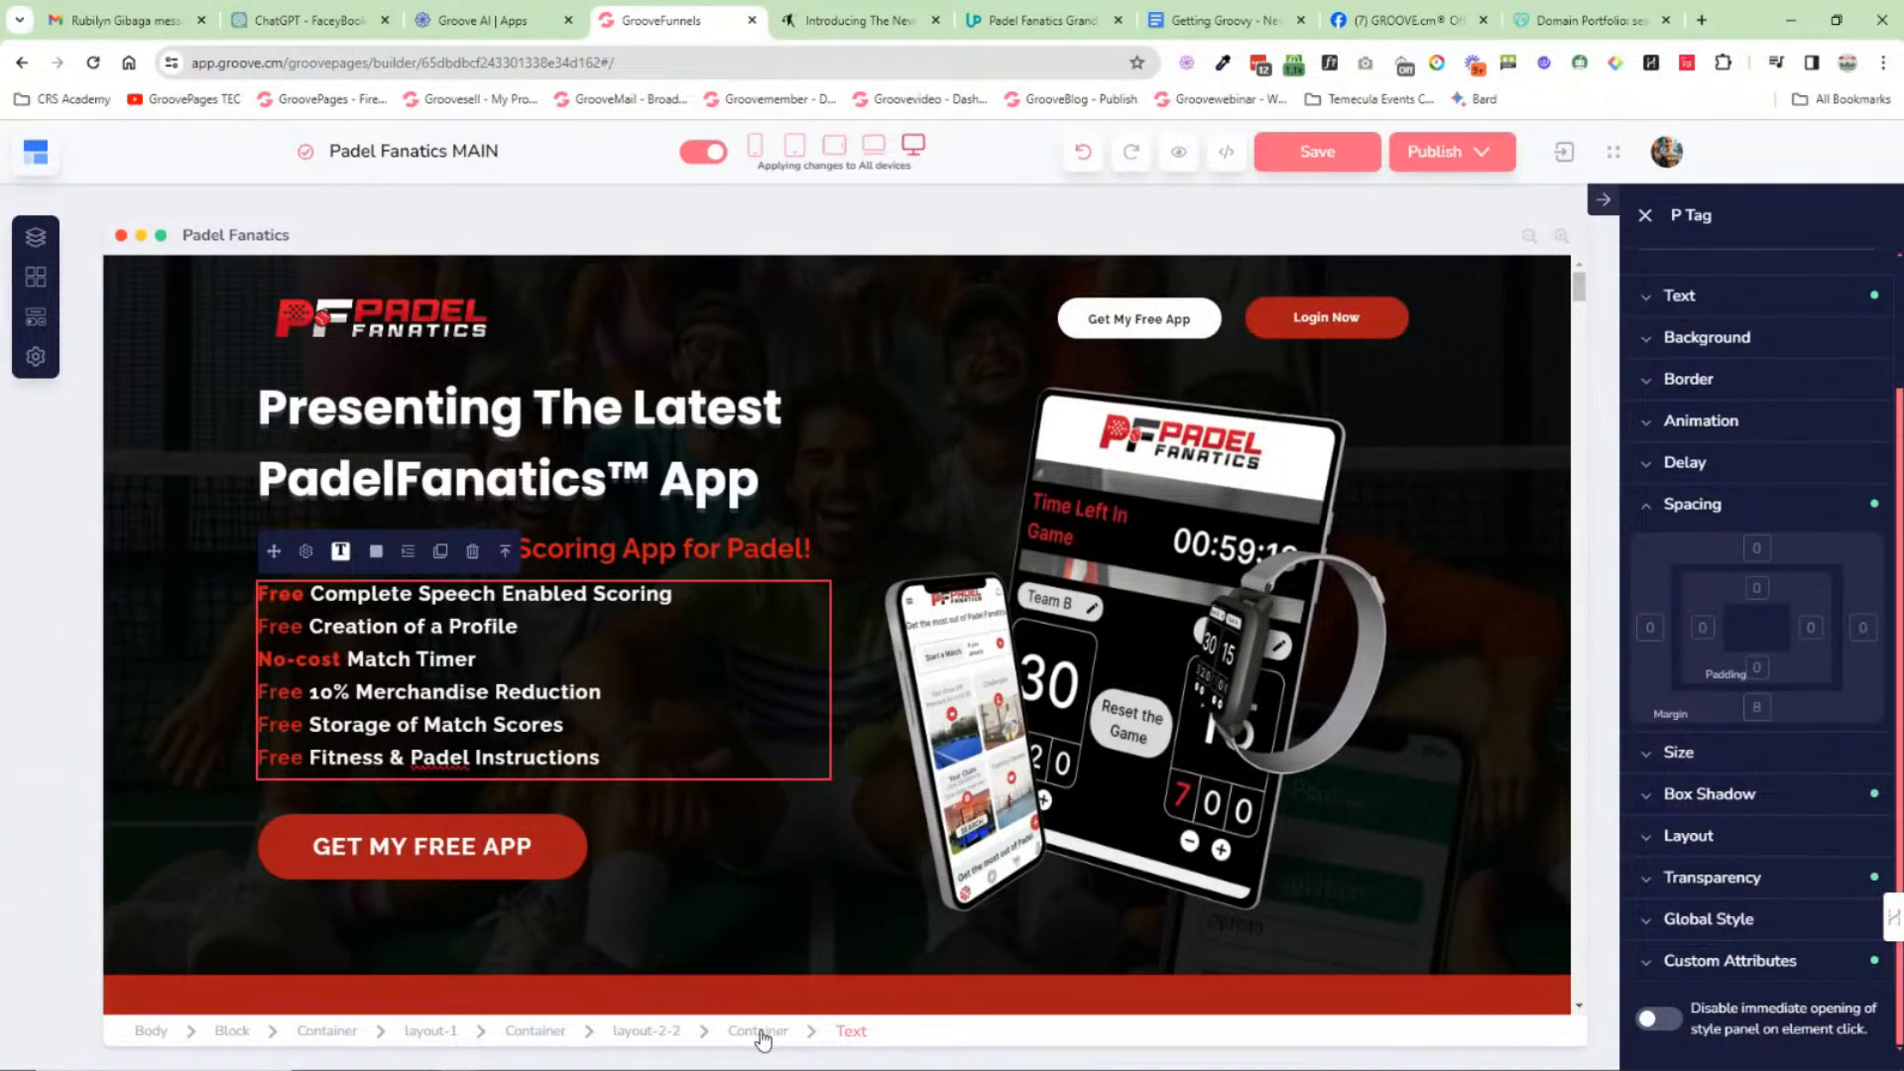
left_click(504, 553)
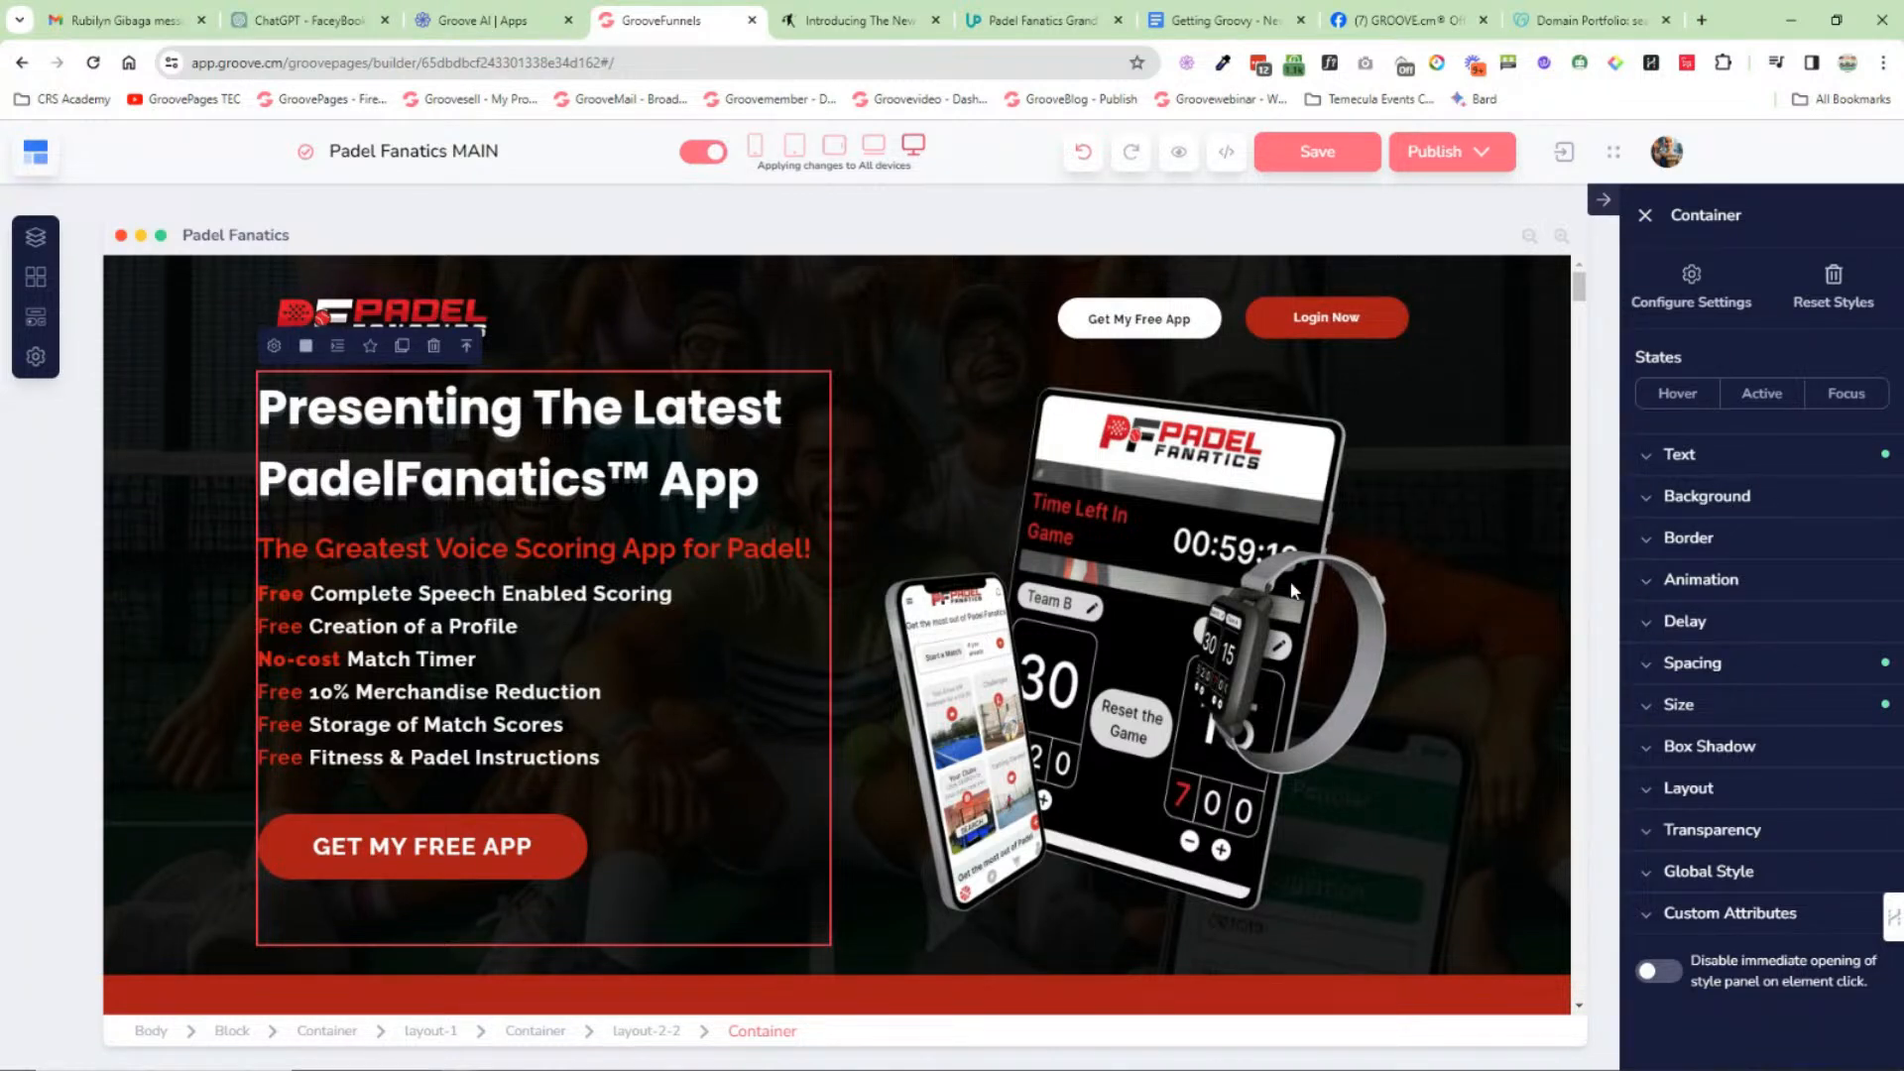
left_click(1644, 214)
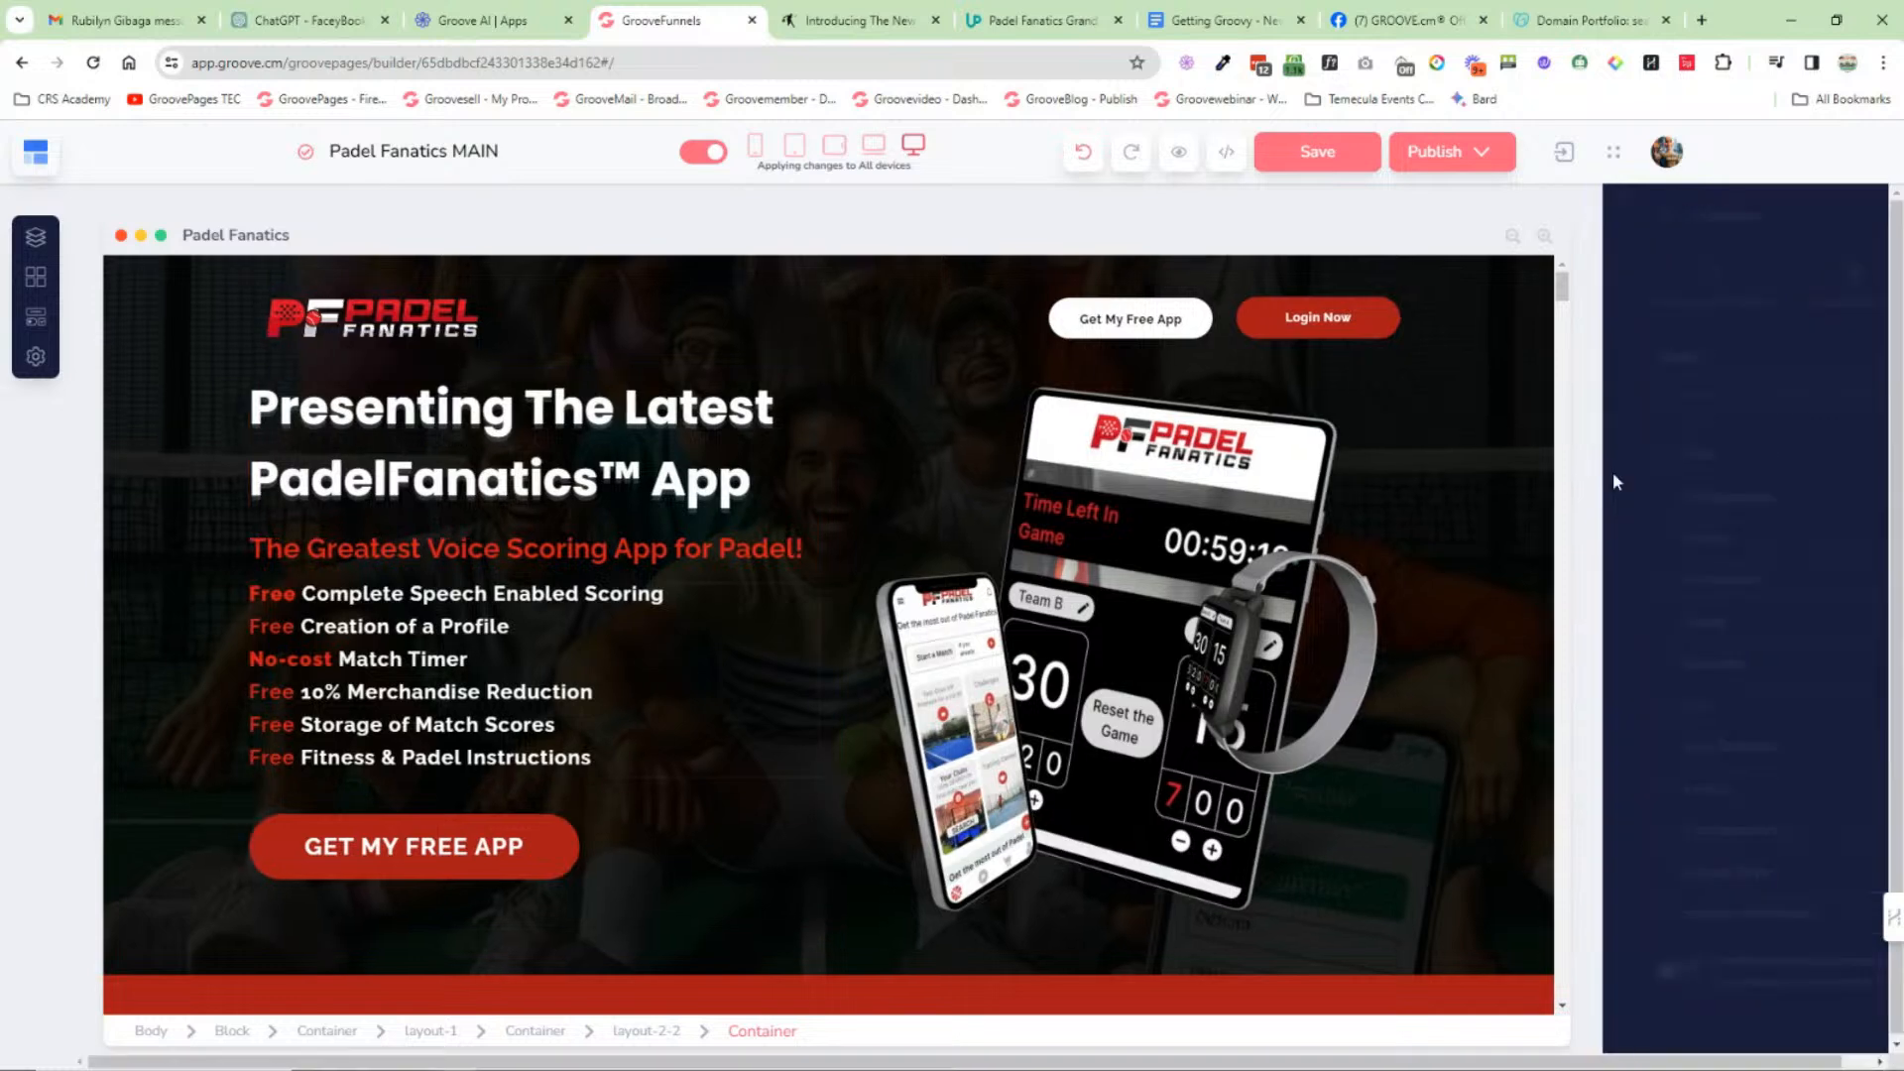
Step: Move the hero headline "Presenting The Latest PadelFanatics™ App" below the GET MY FREE APP button, and undo the move
left_click(647, 420)
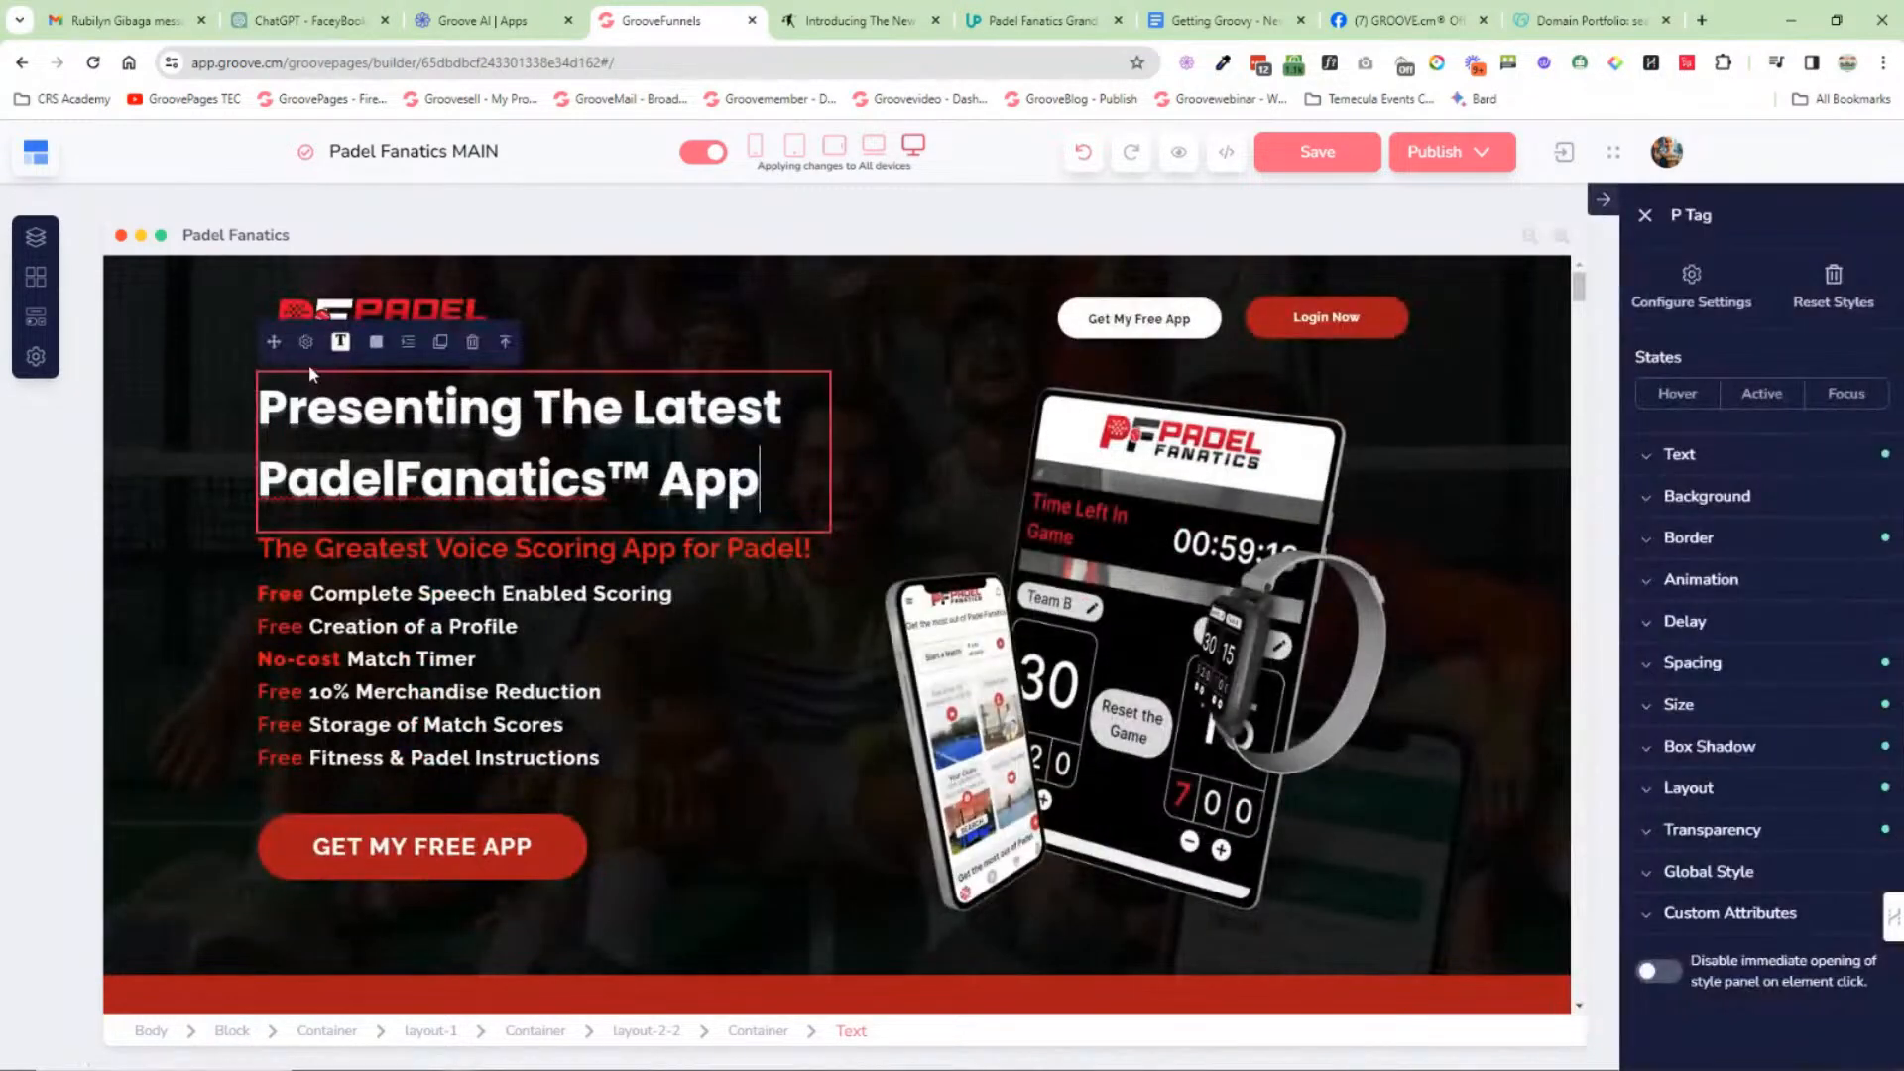
left_click_drag(280, 346, 640, 726)
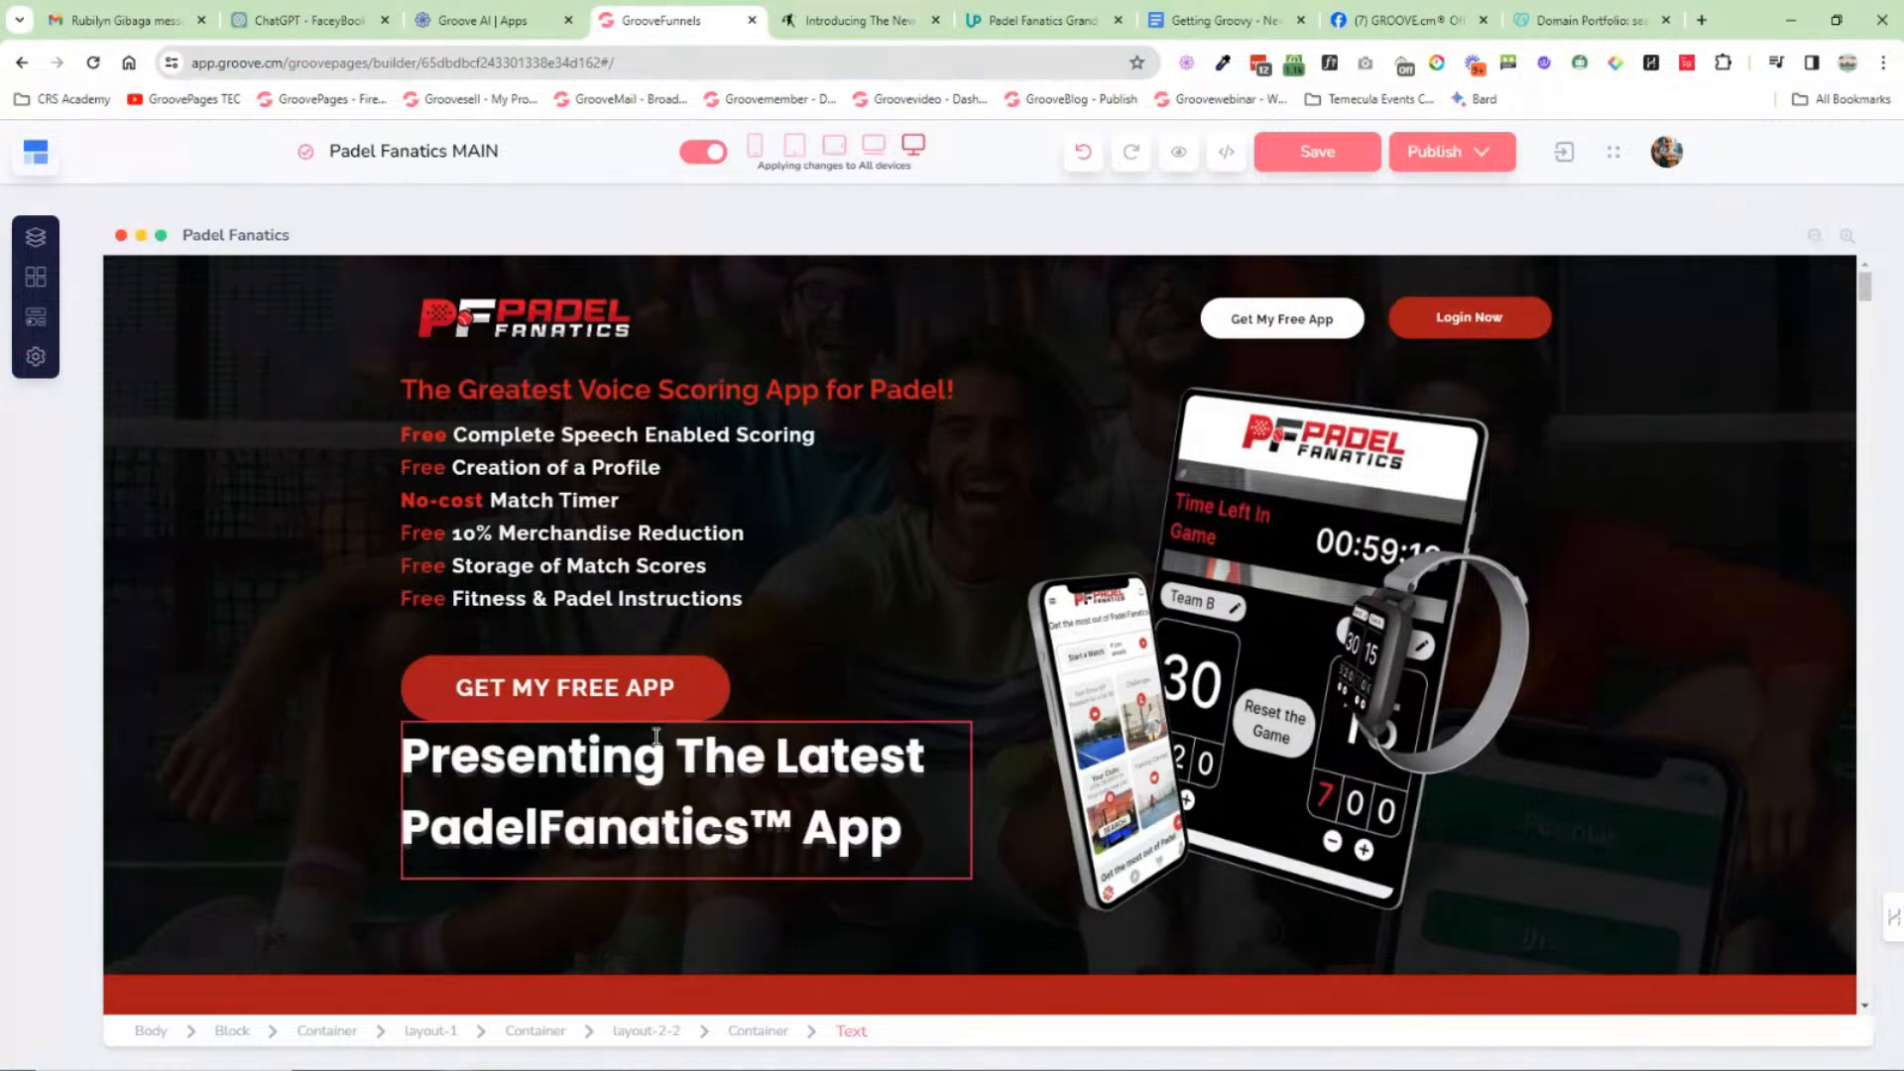
left_click(1083, 150)
left_click(1162, 349)
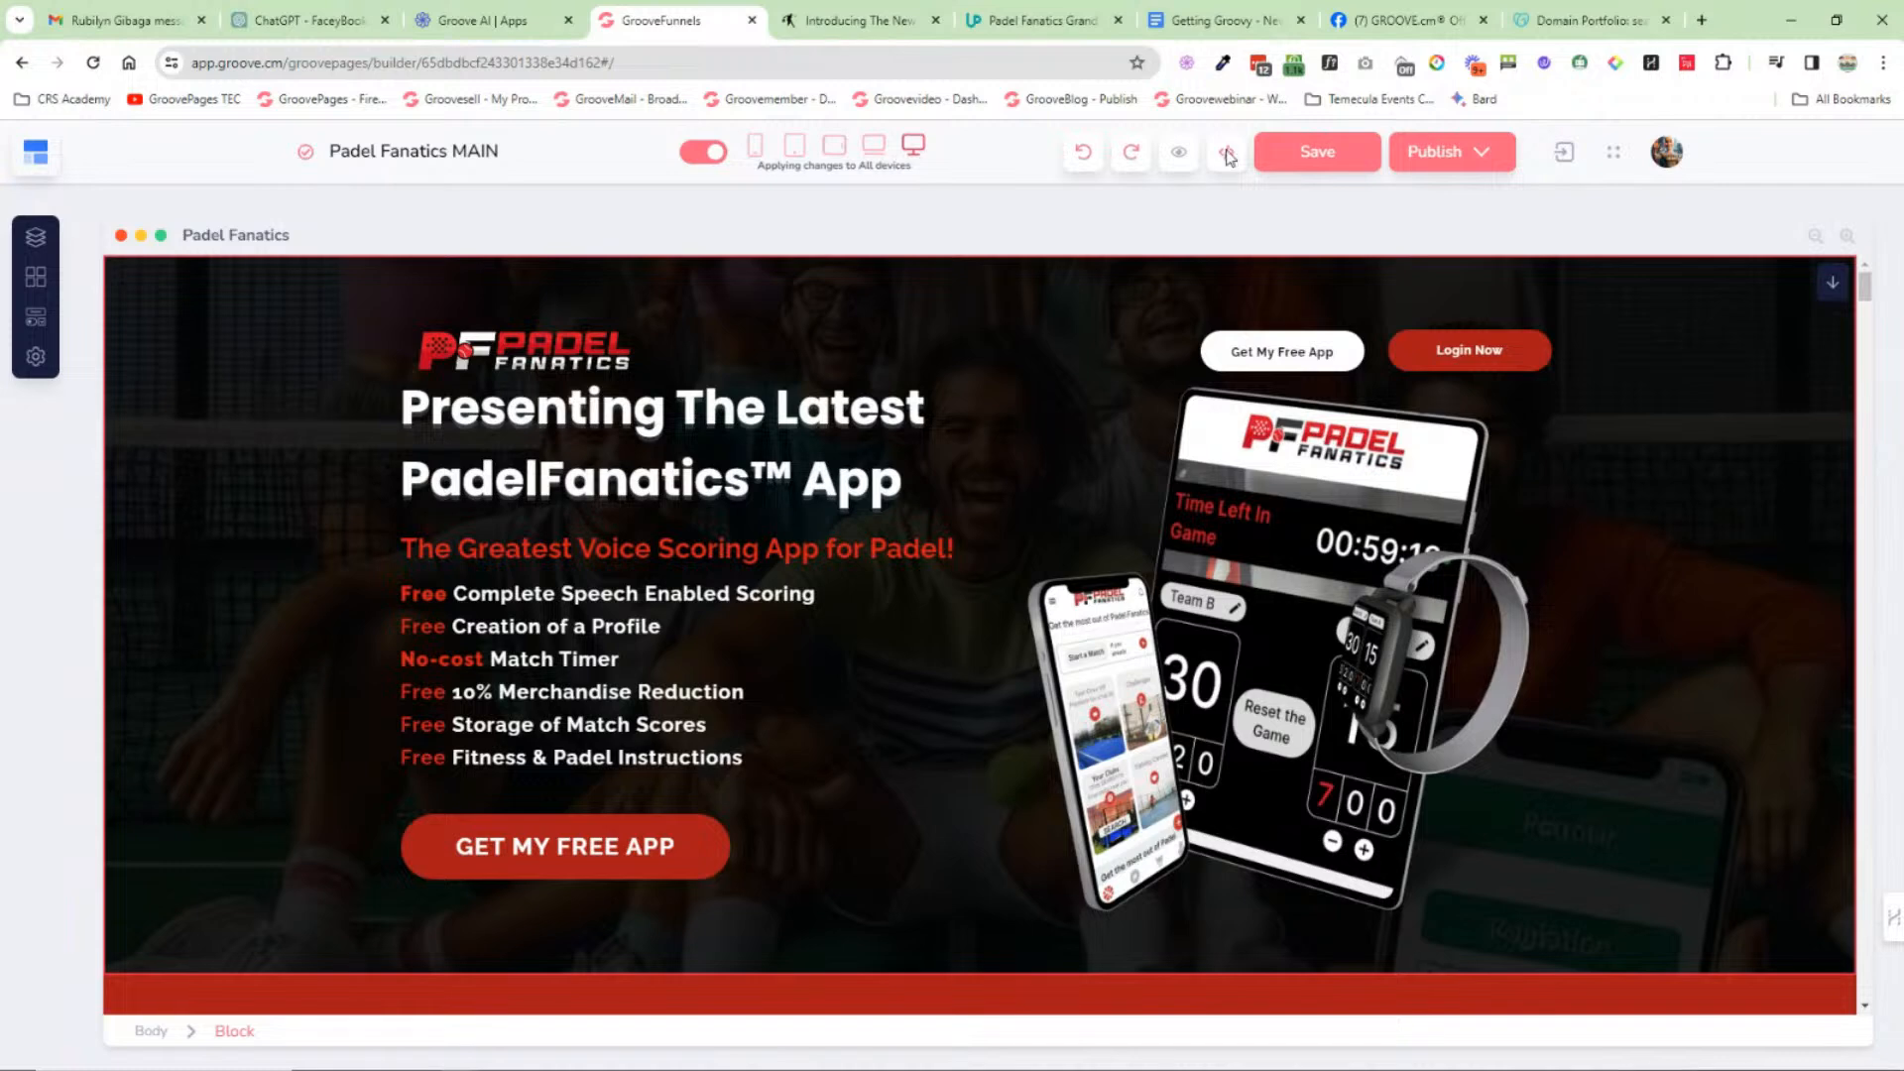
Step: View the page's source code and close it without saving
left_click(1228, 154)
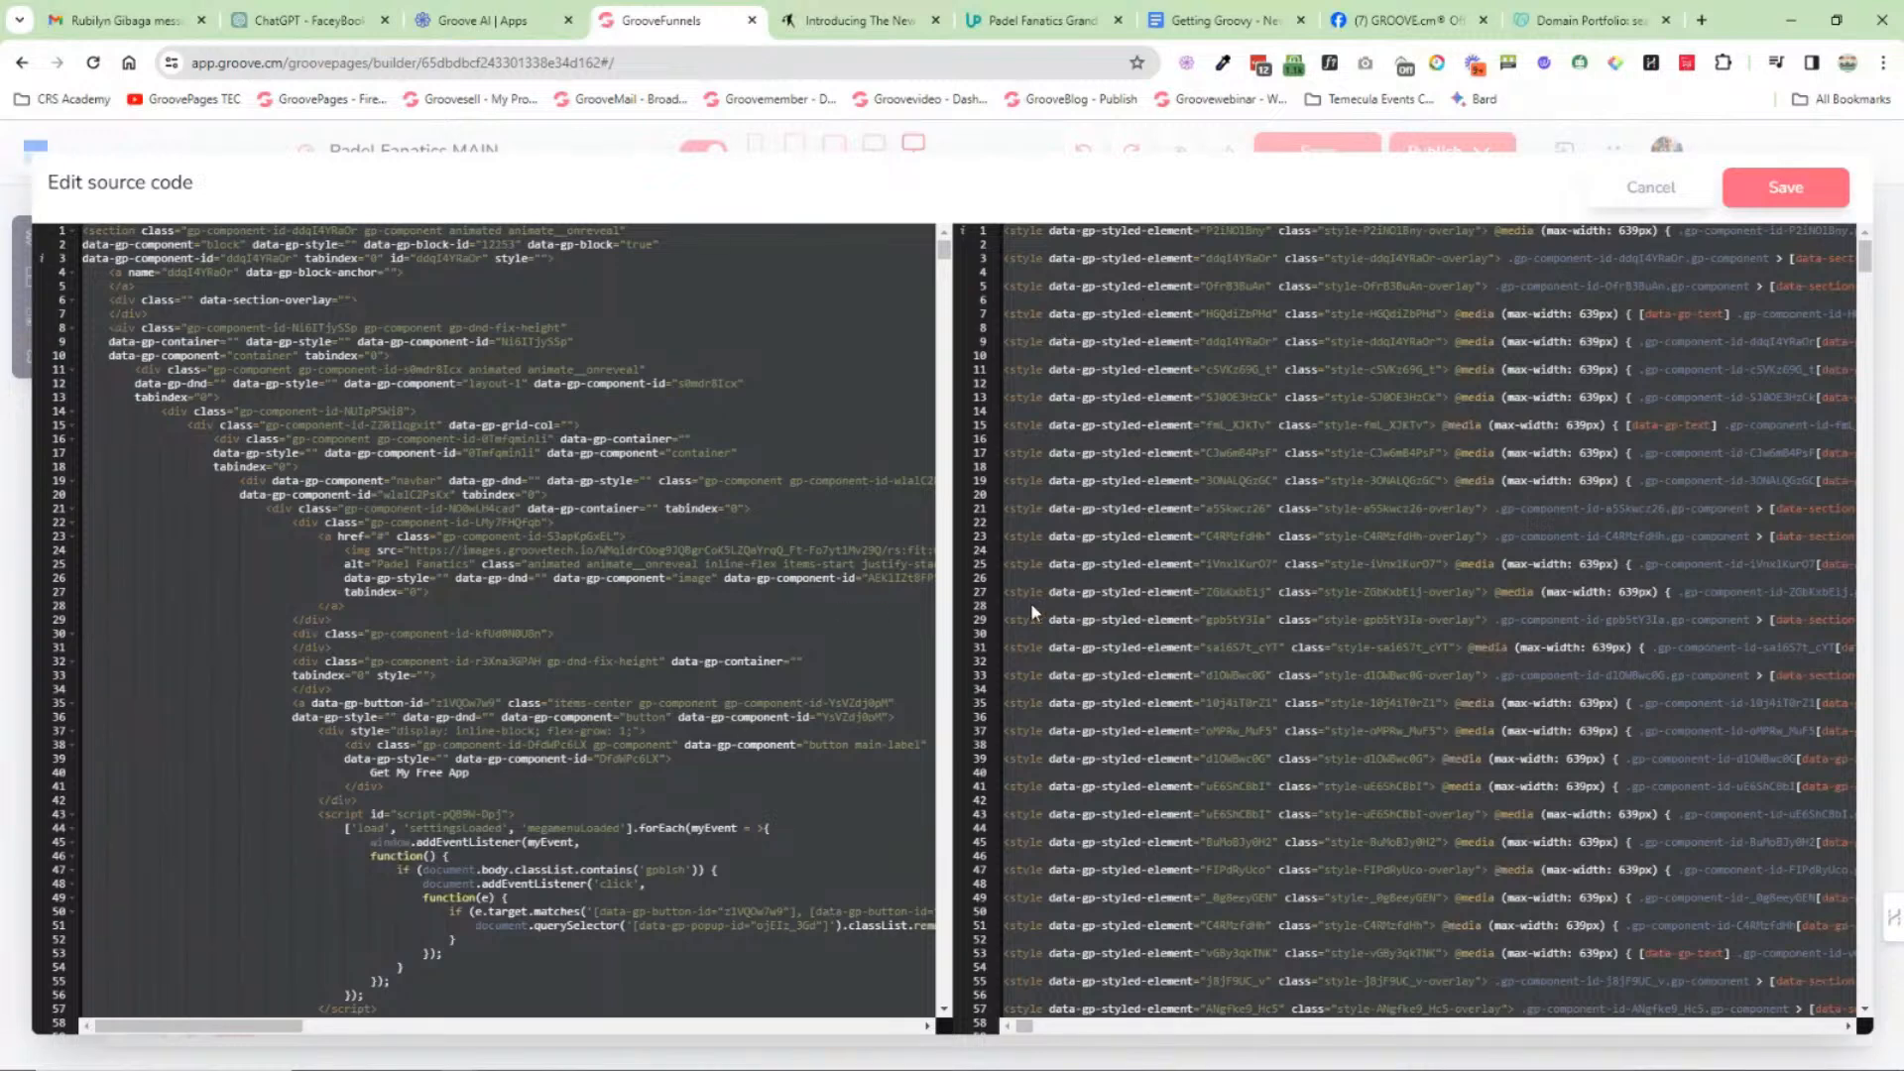
left_click(1652, 188)
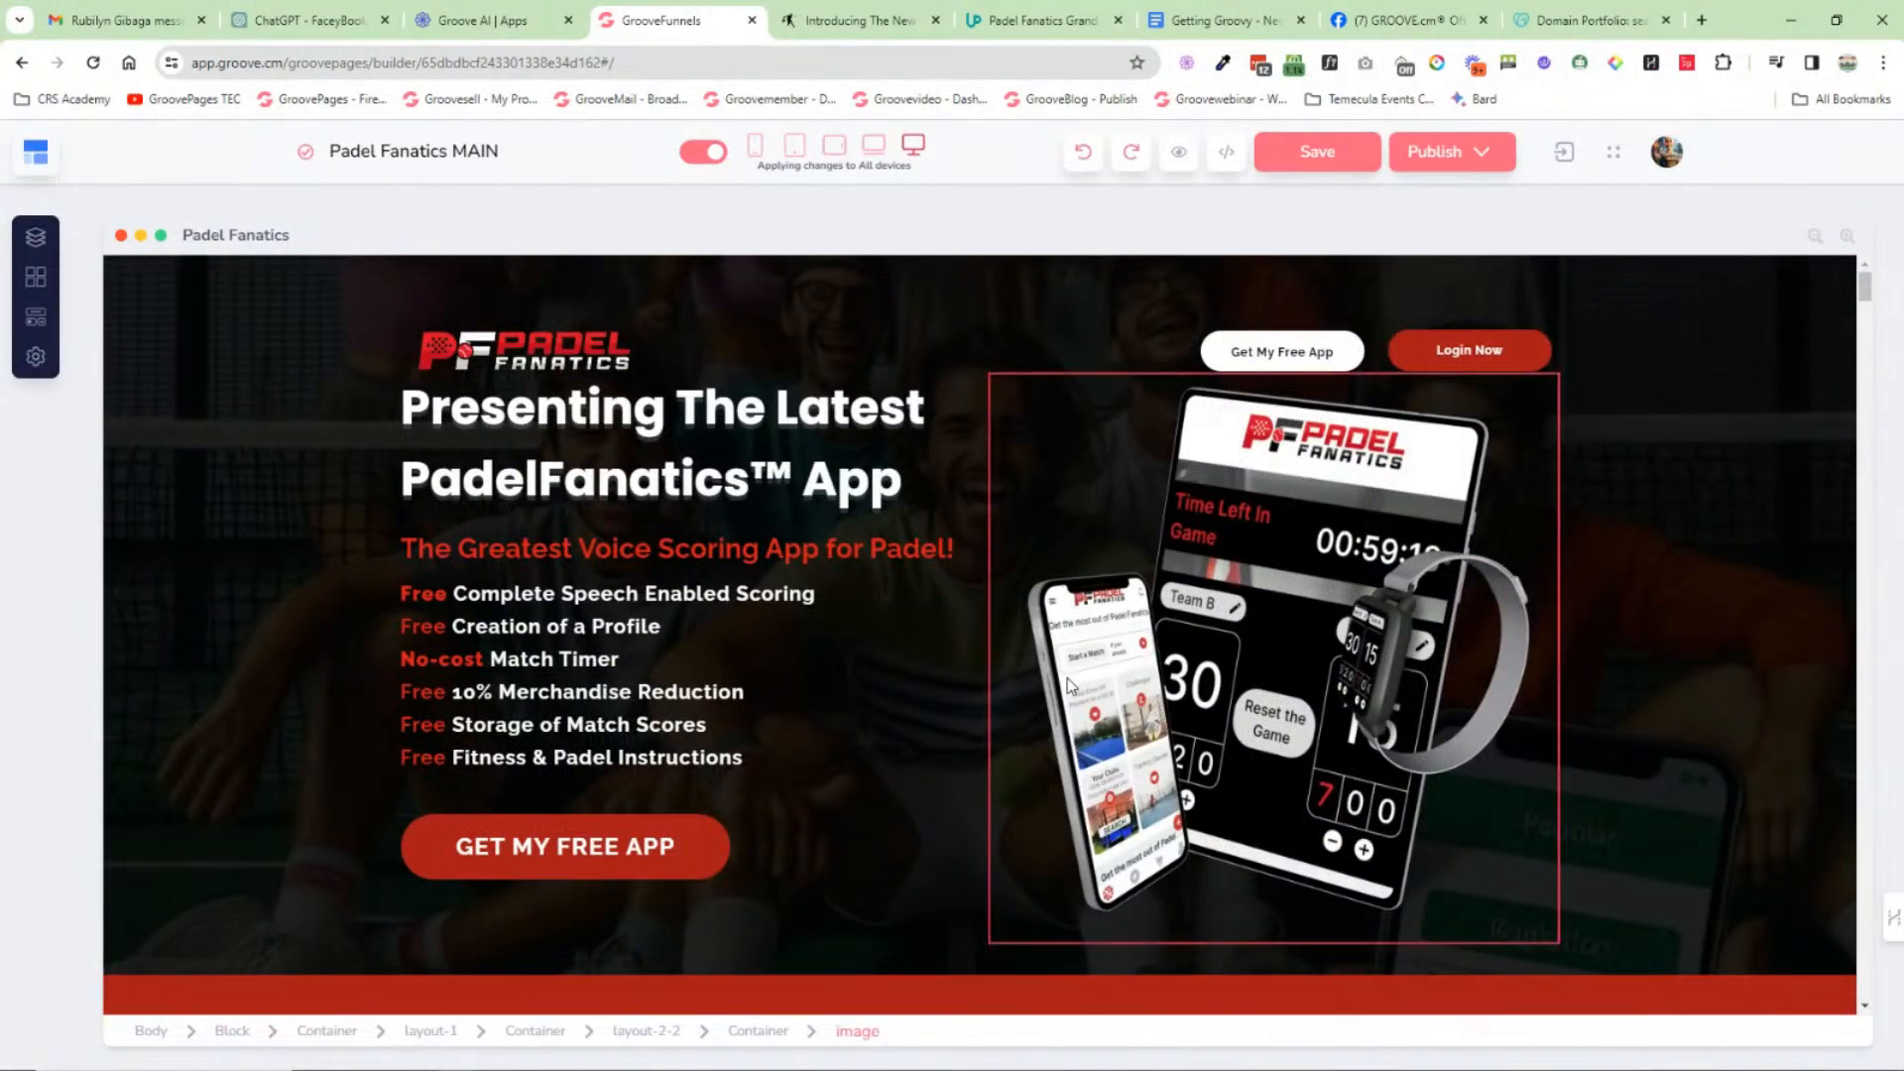
Step: Select the giveaway section's prize image, step up through its parent containers and layouts to the whole block, and close the style settings
scroll(995, 684, "down", 10)
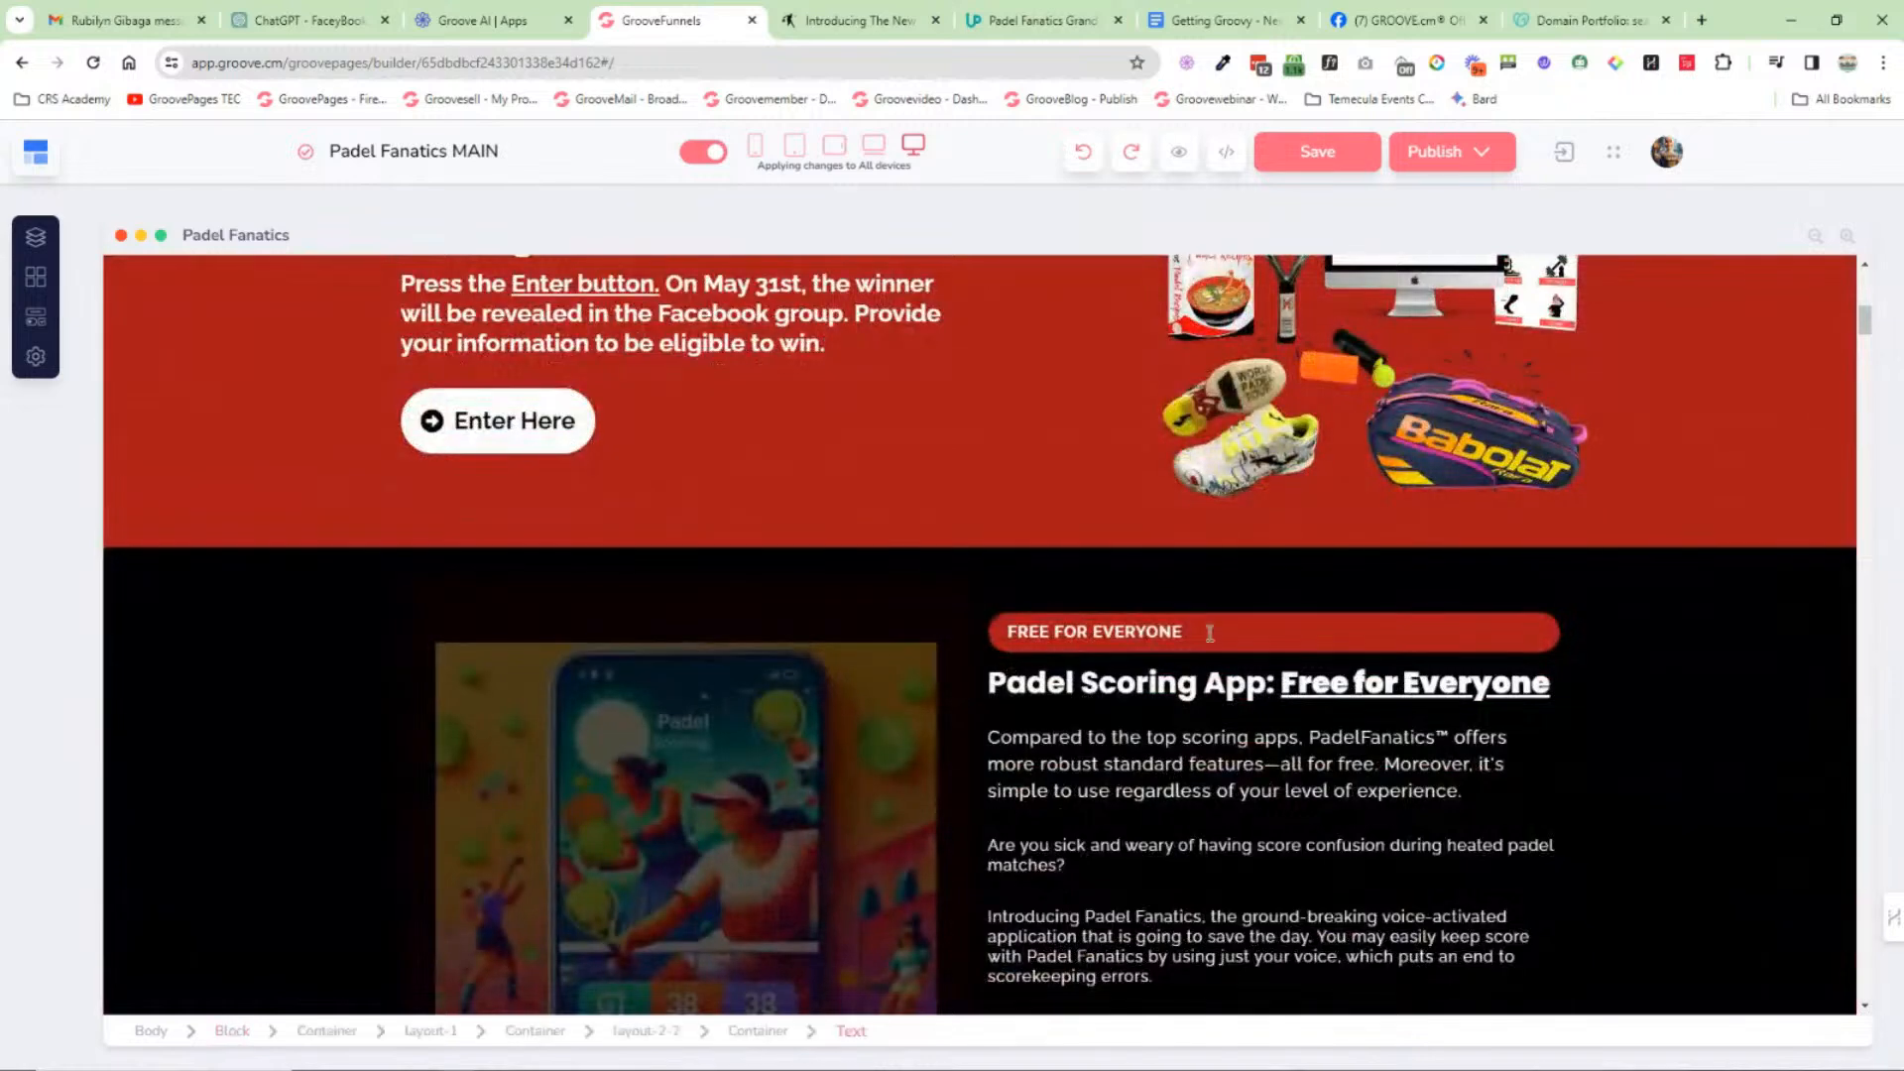
left_click(1746, 549)
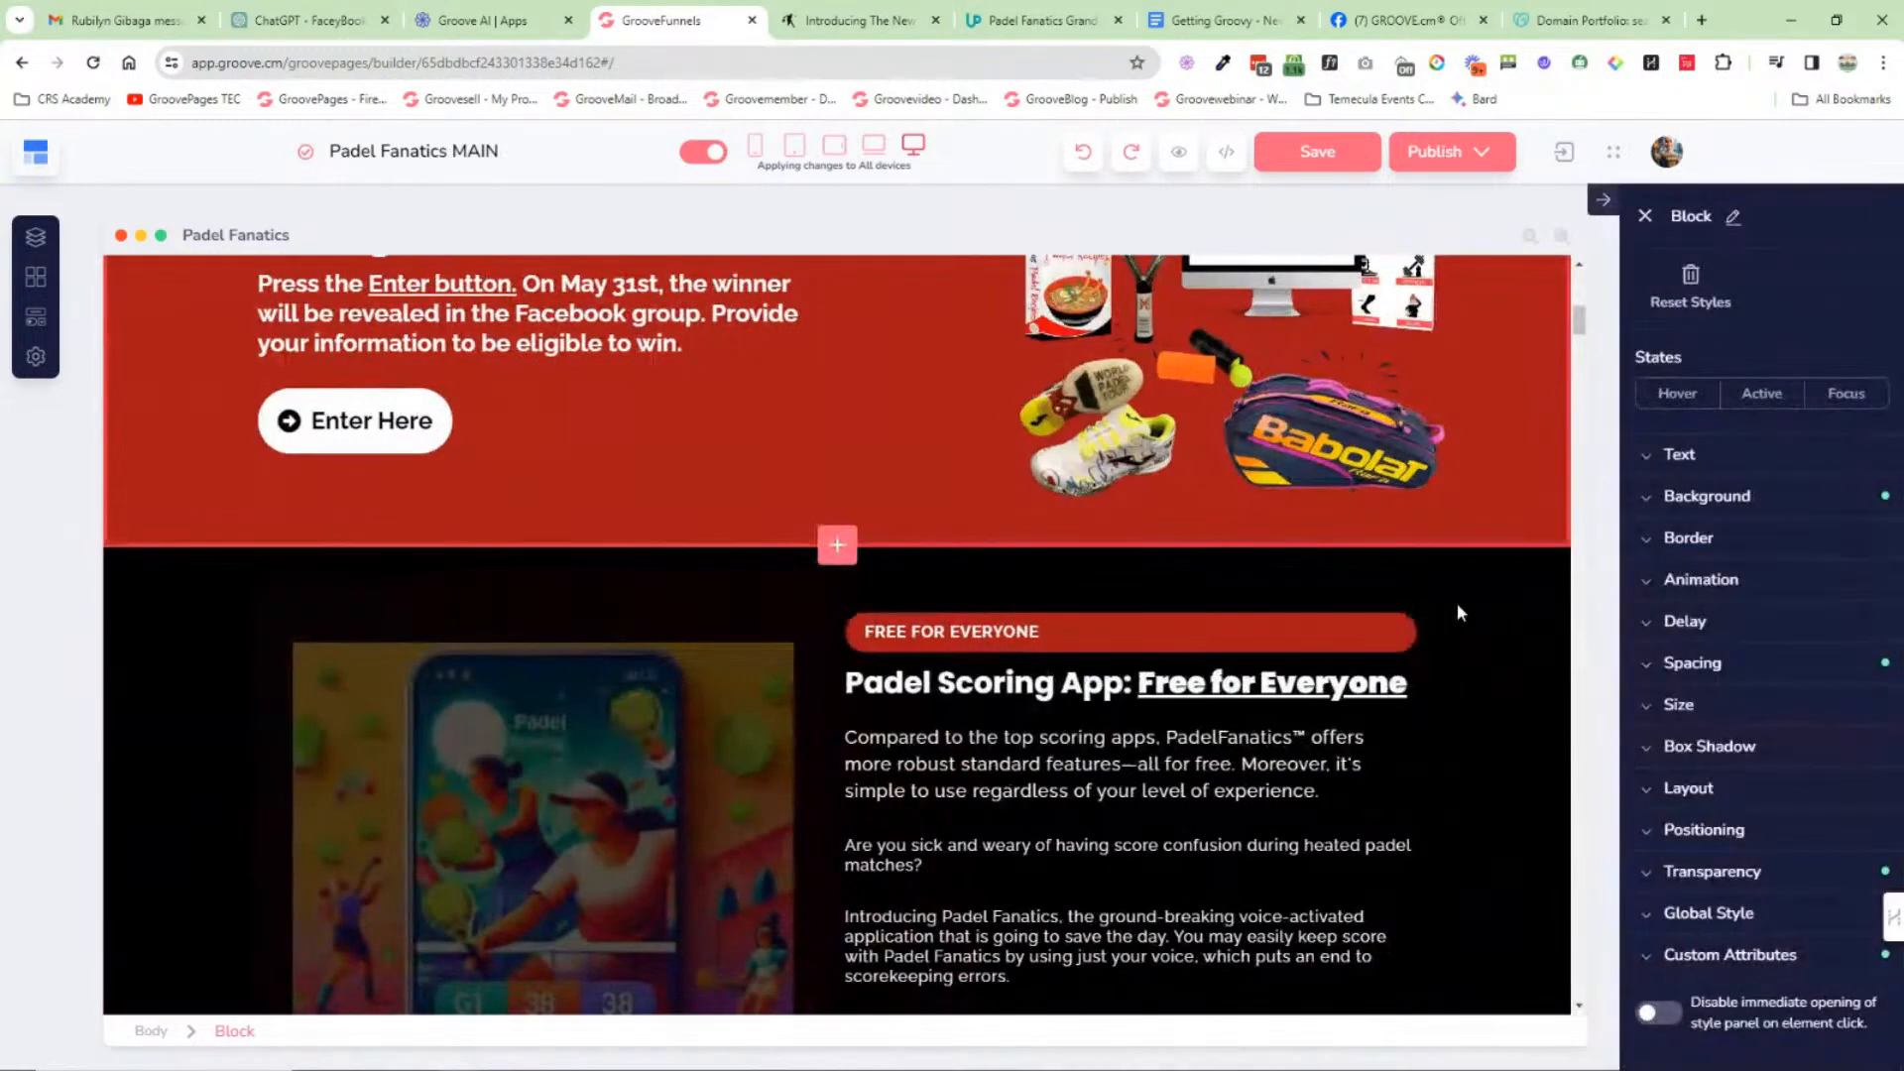
scroll(849, 523, "up", 4)
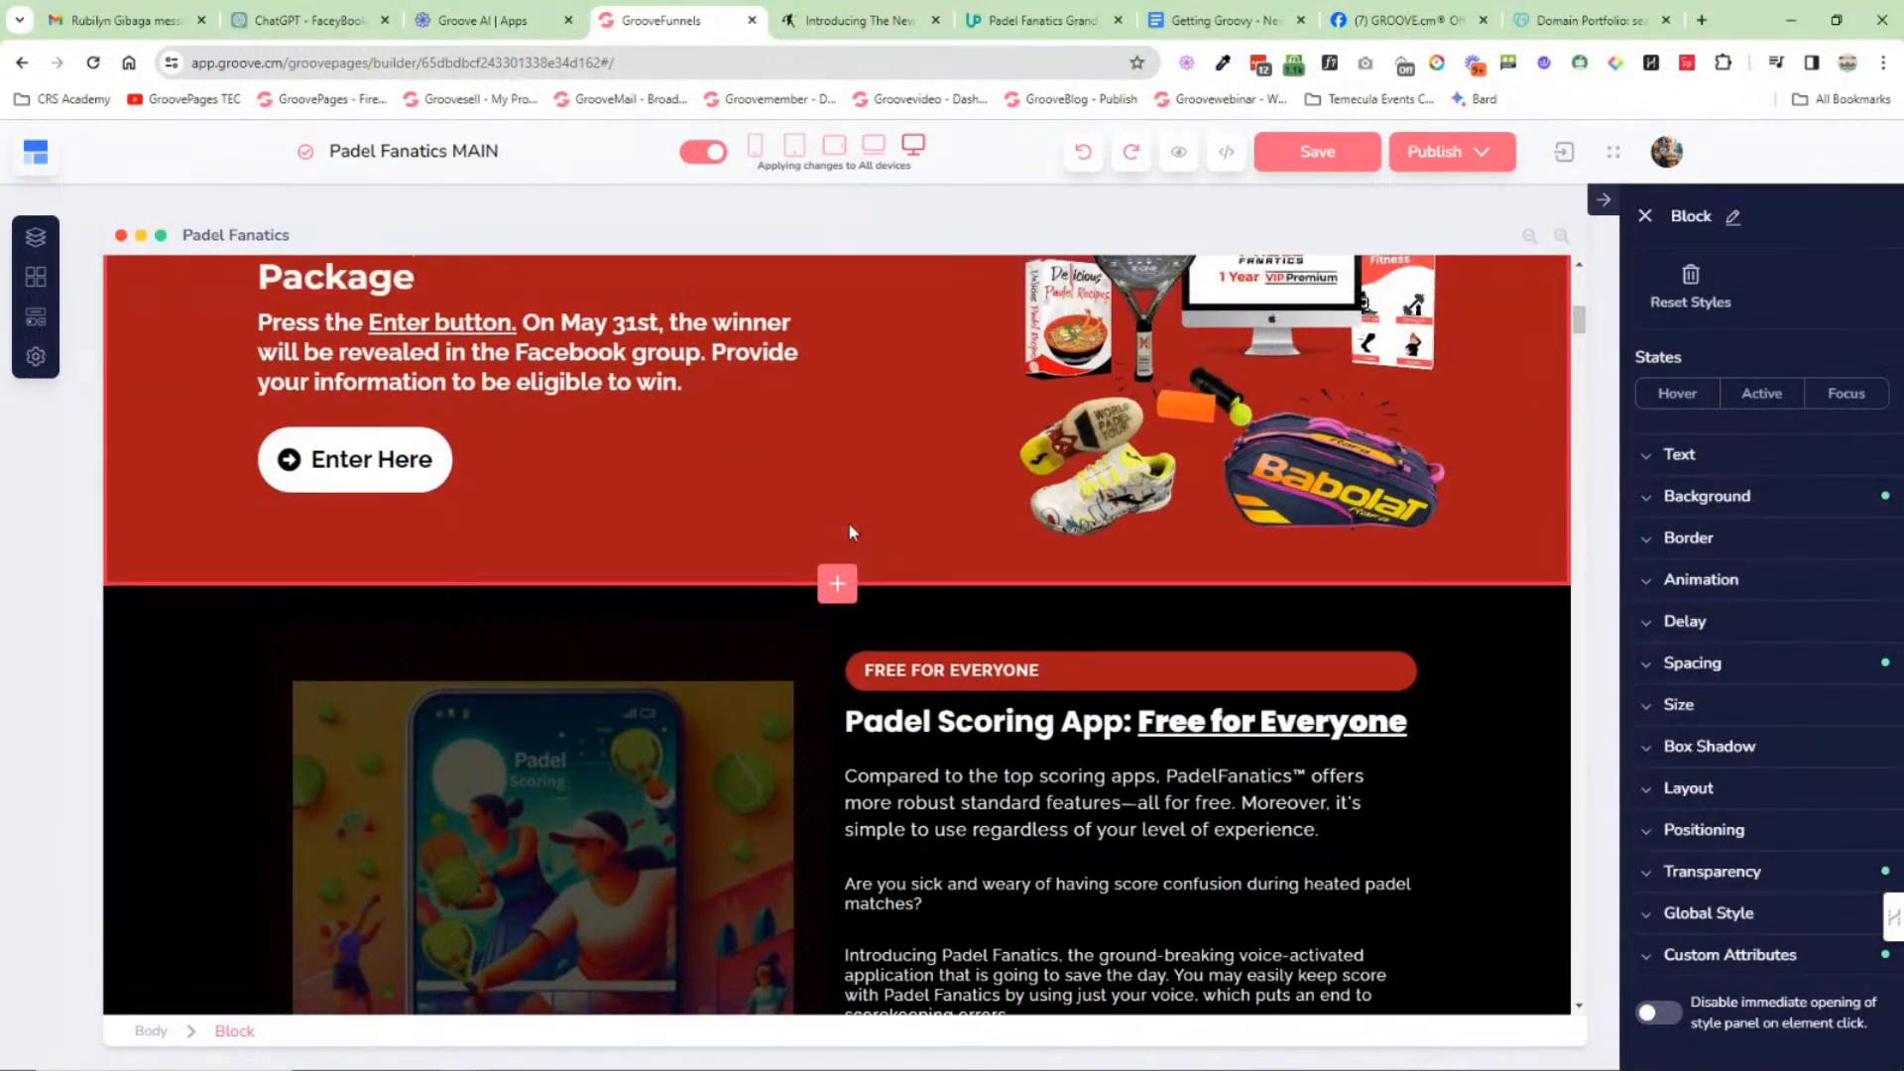
left_click(1170, 669)
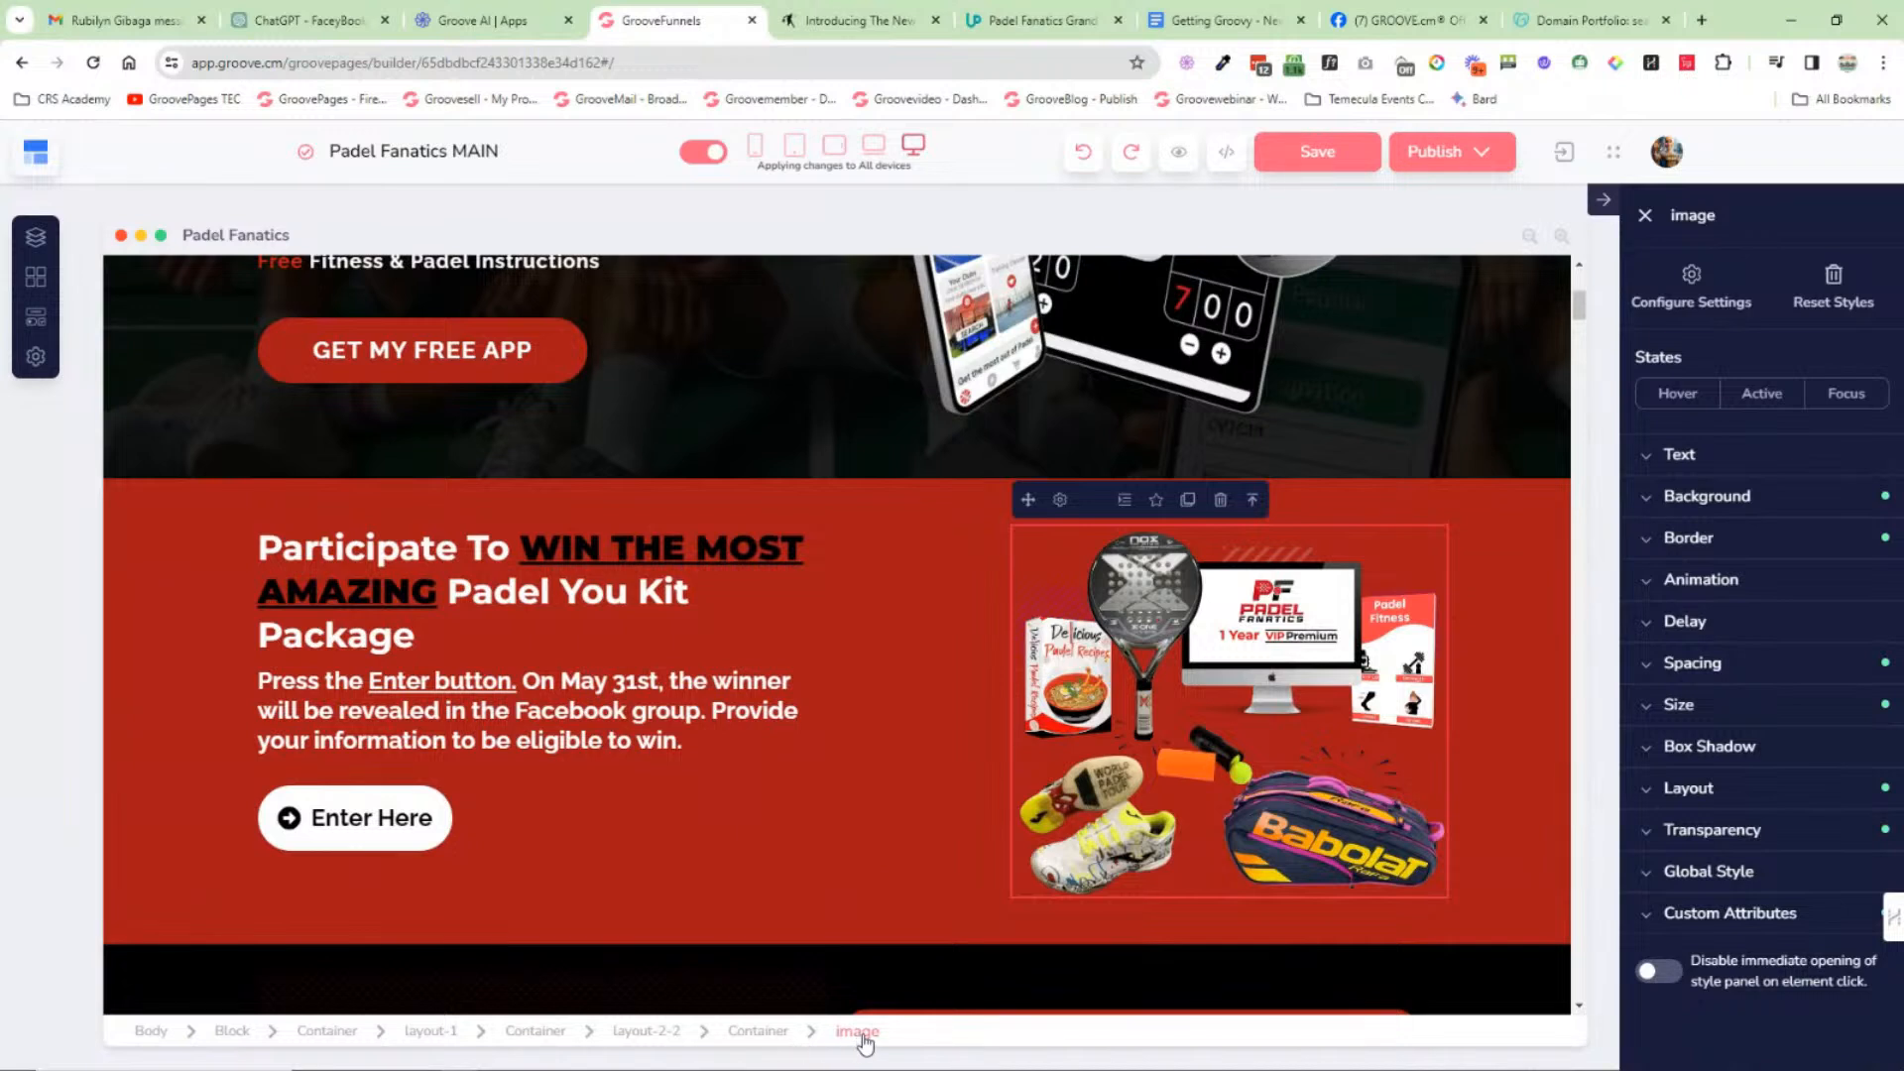
left_click(762, 1032)
left_click(663, 1032)
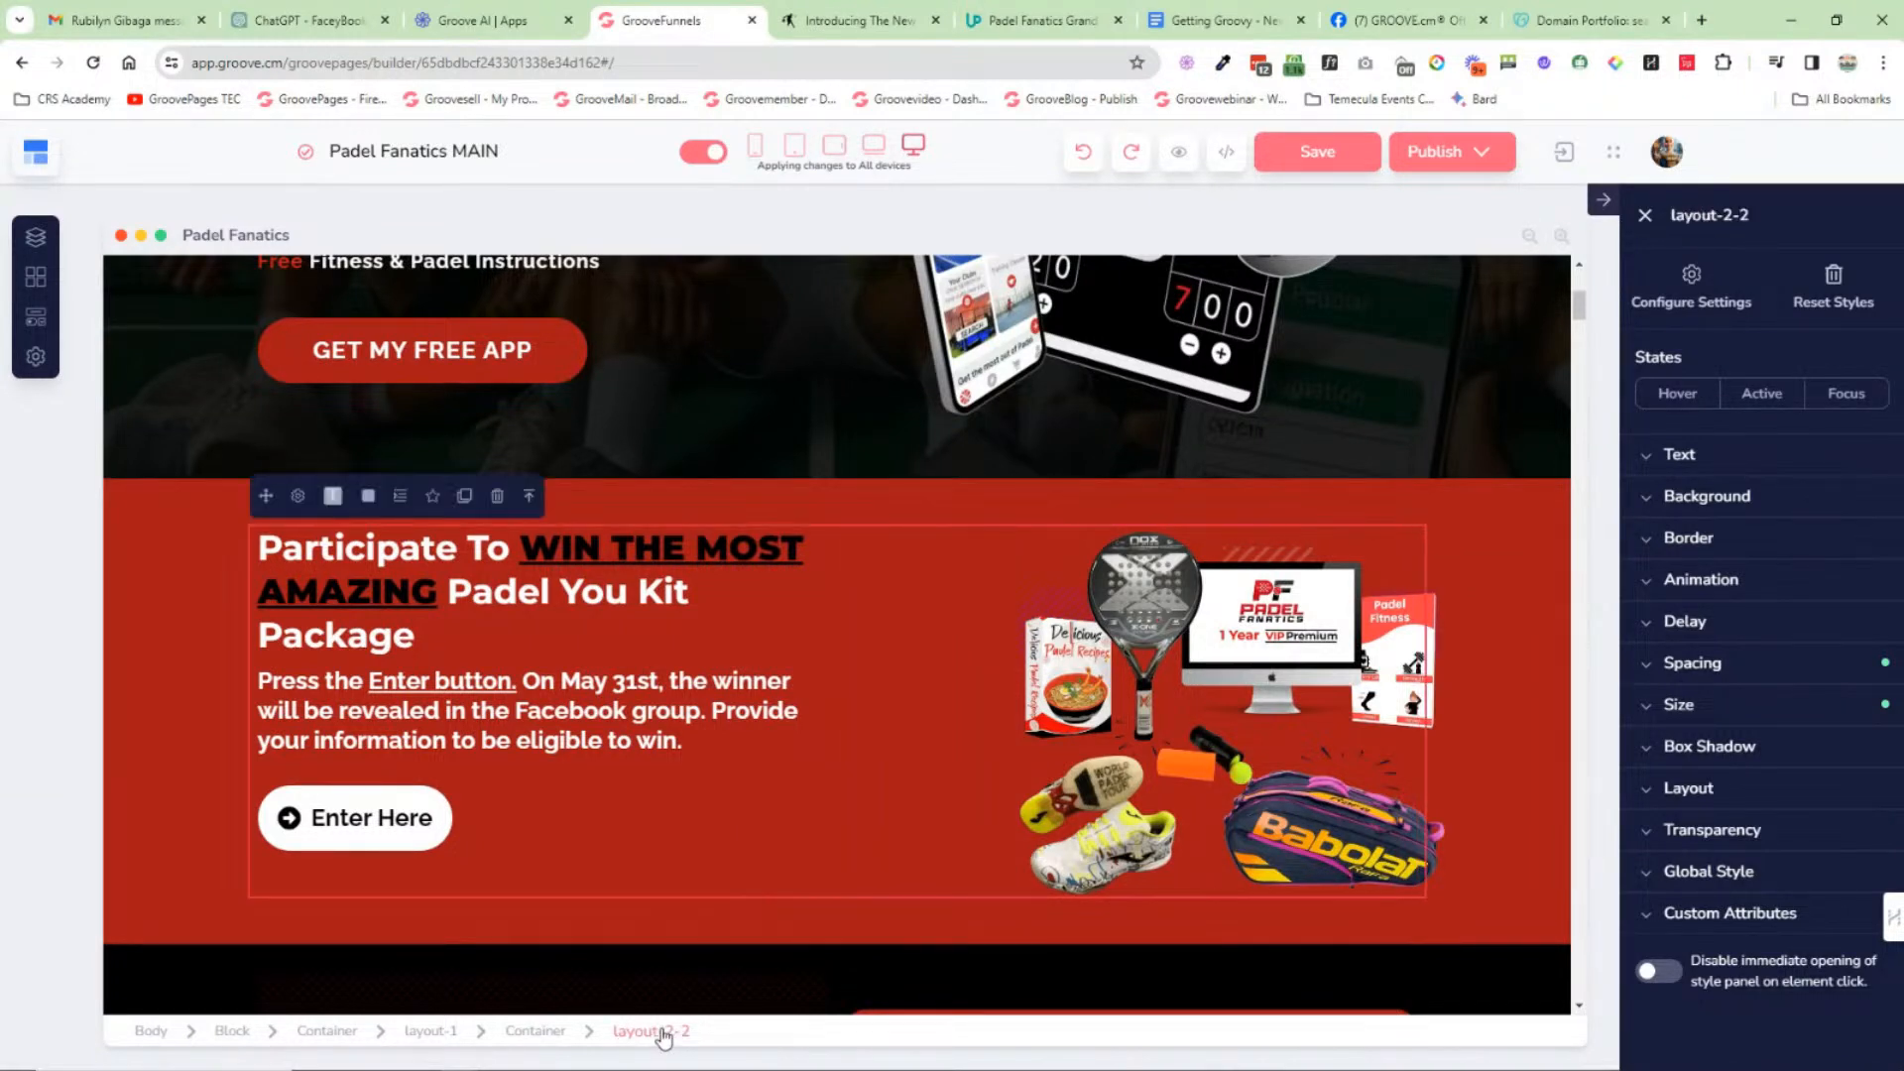
left_click(541, 1033)
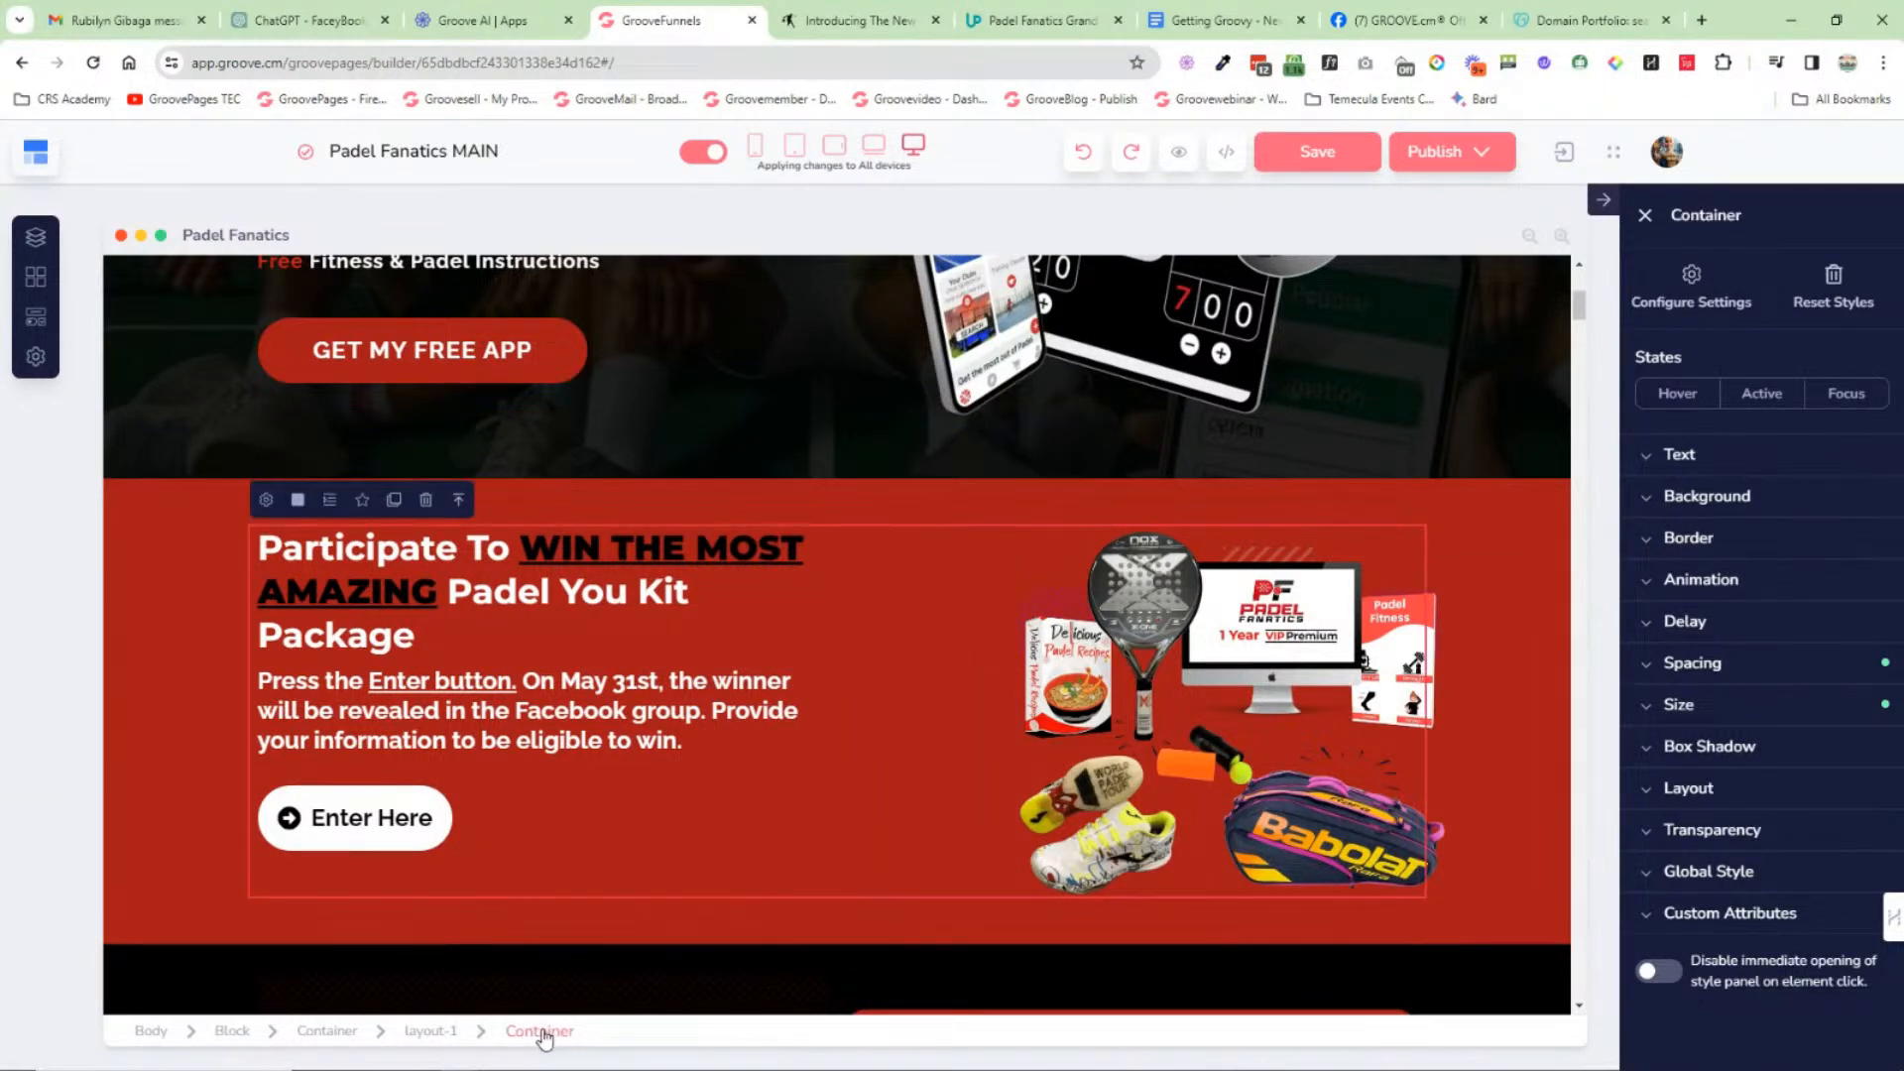
left_click(446, 1033)
left_click(327, 1032)
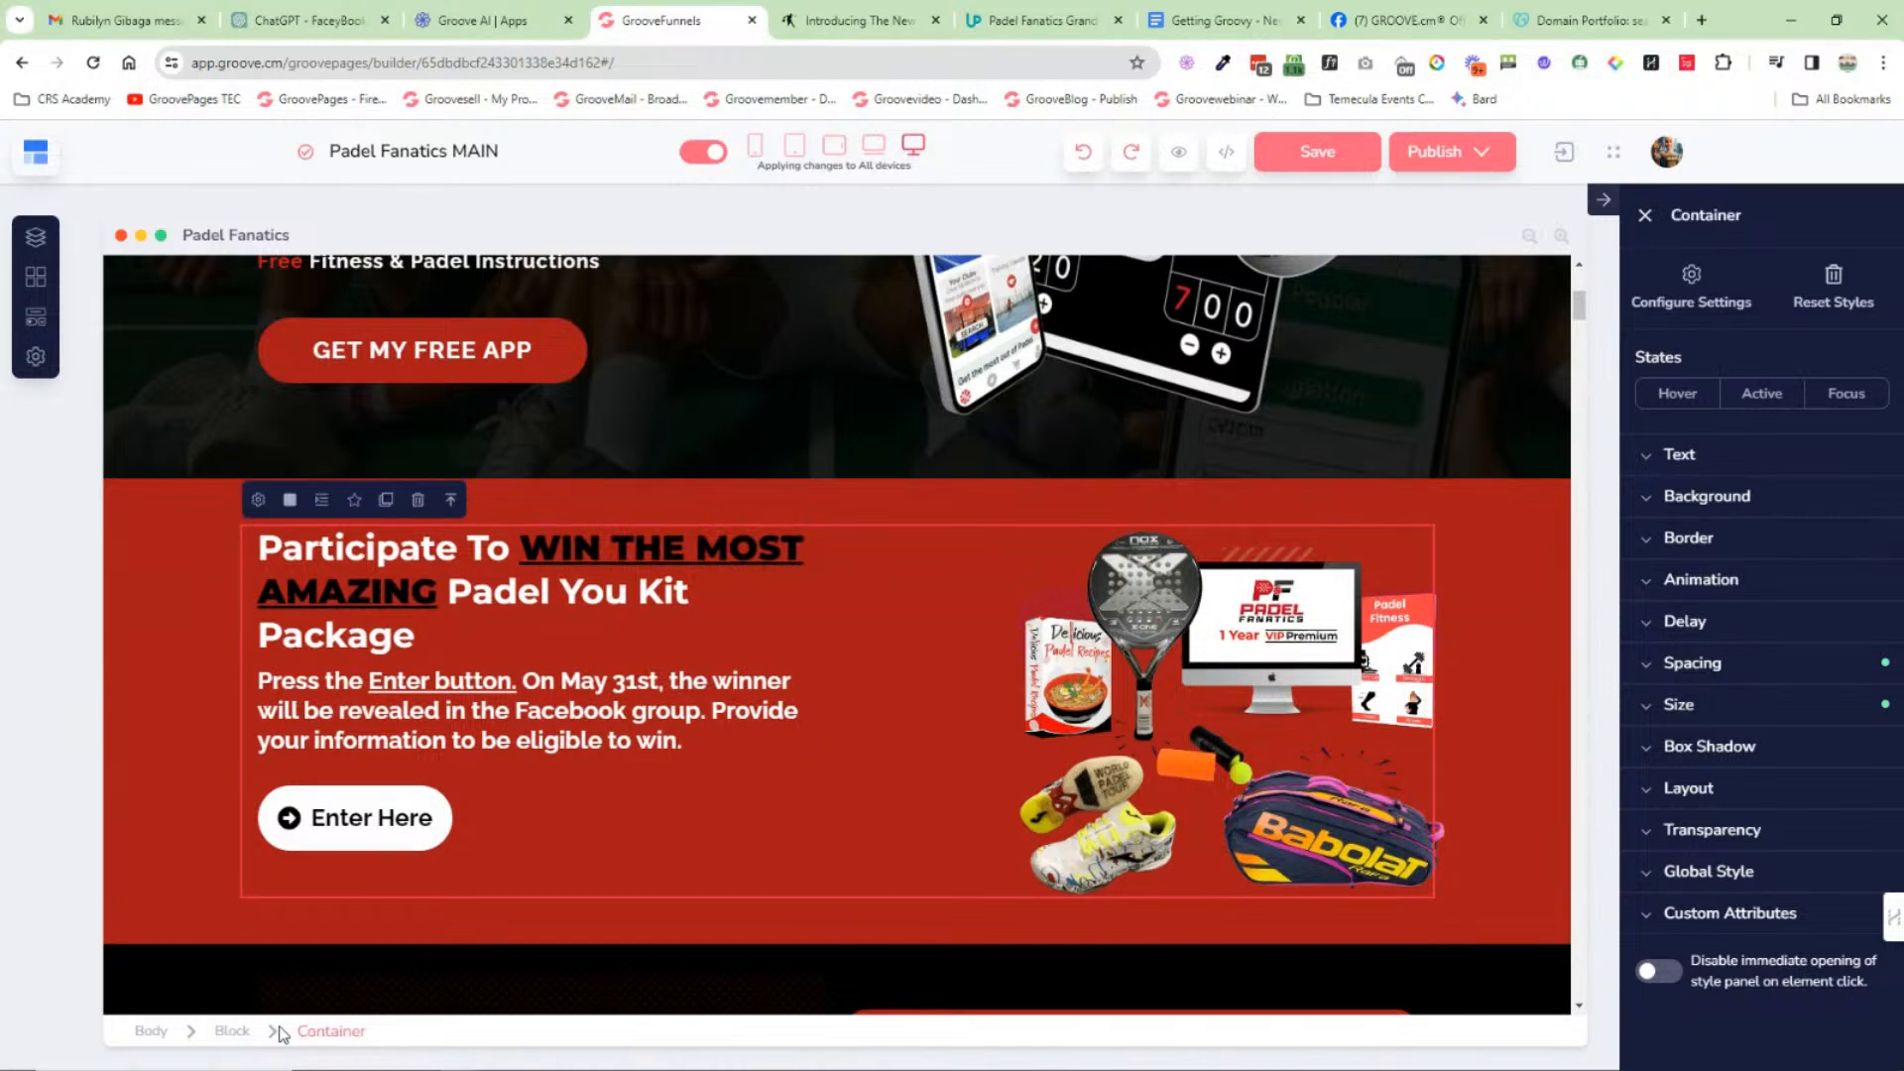
left_click(234, 1032)
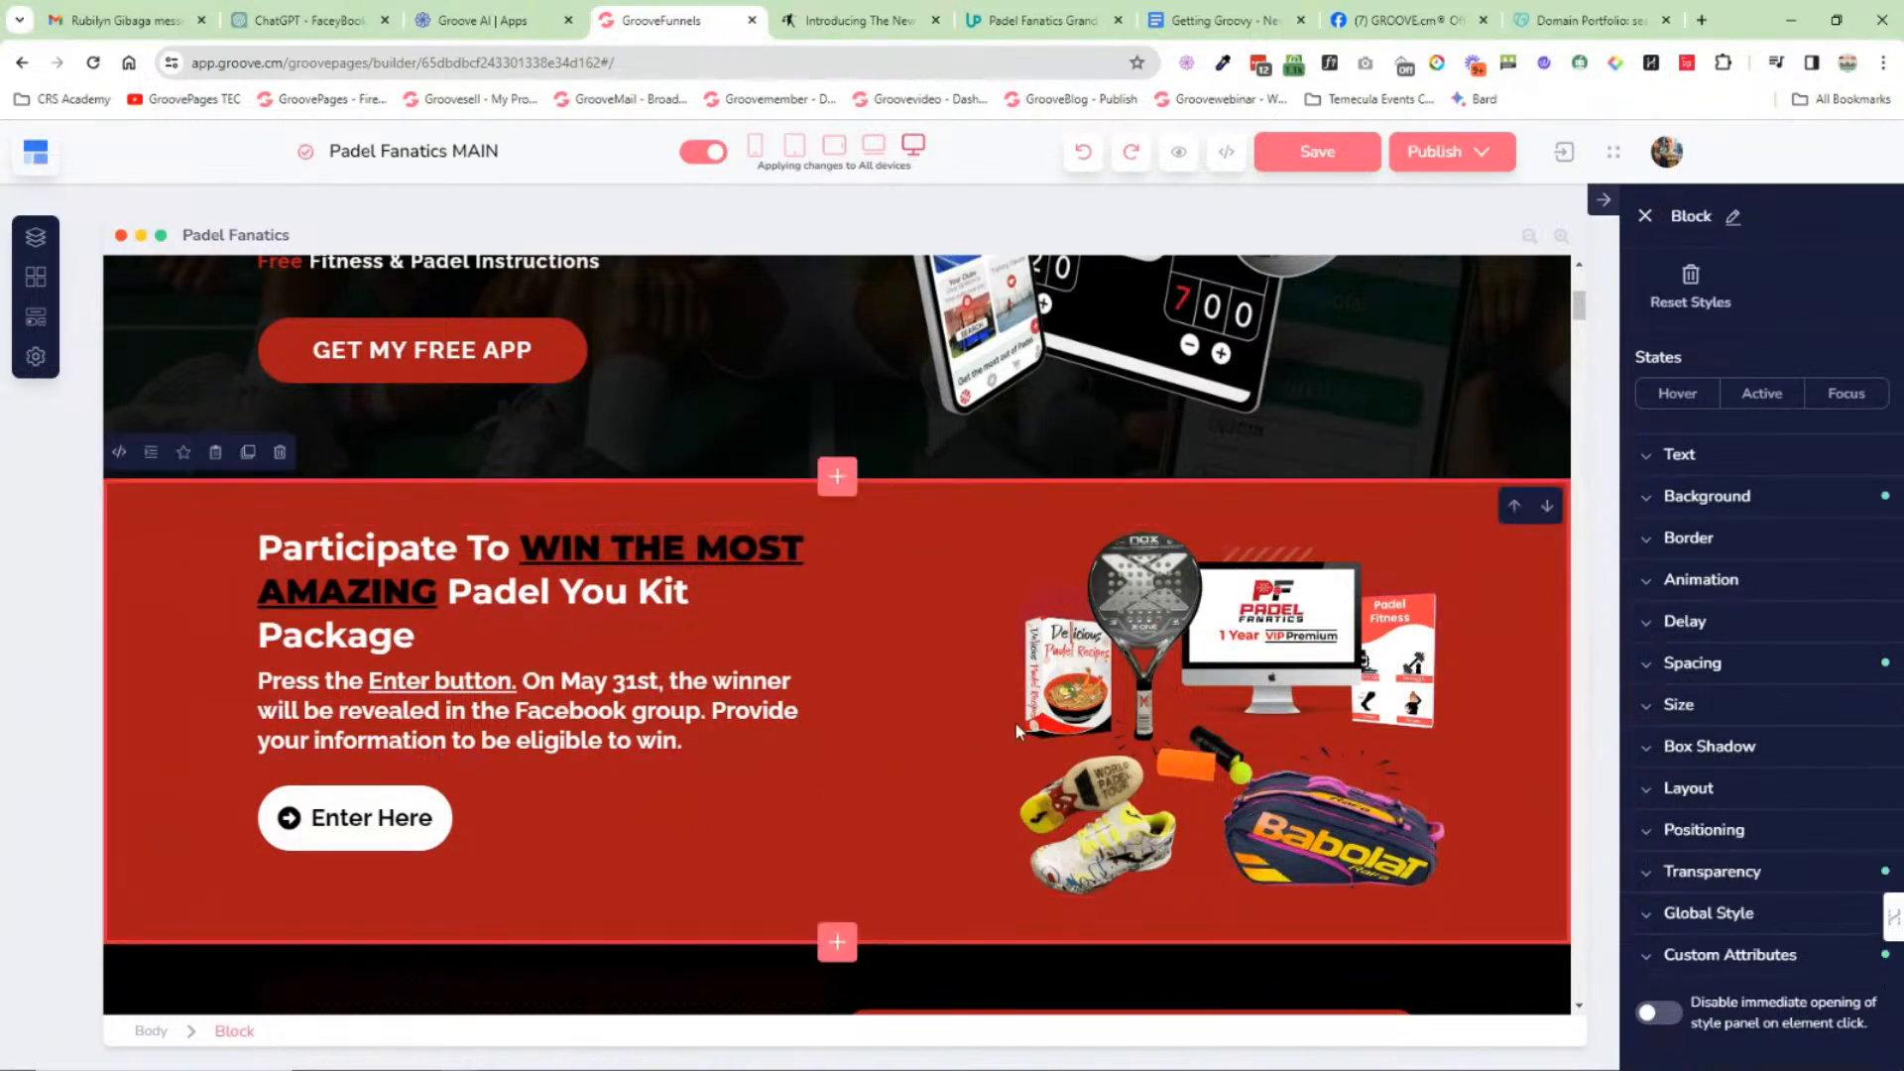
left_click(1644, 215)
Step: Leave the page builder for the Groove dashboard, discarding the unsaved changes
scroll(1458, 645, "down", 8)
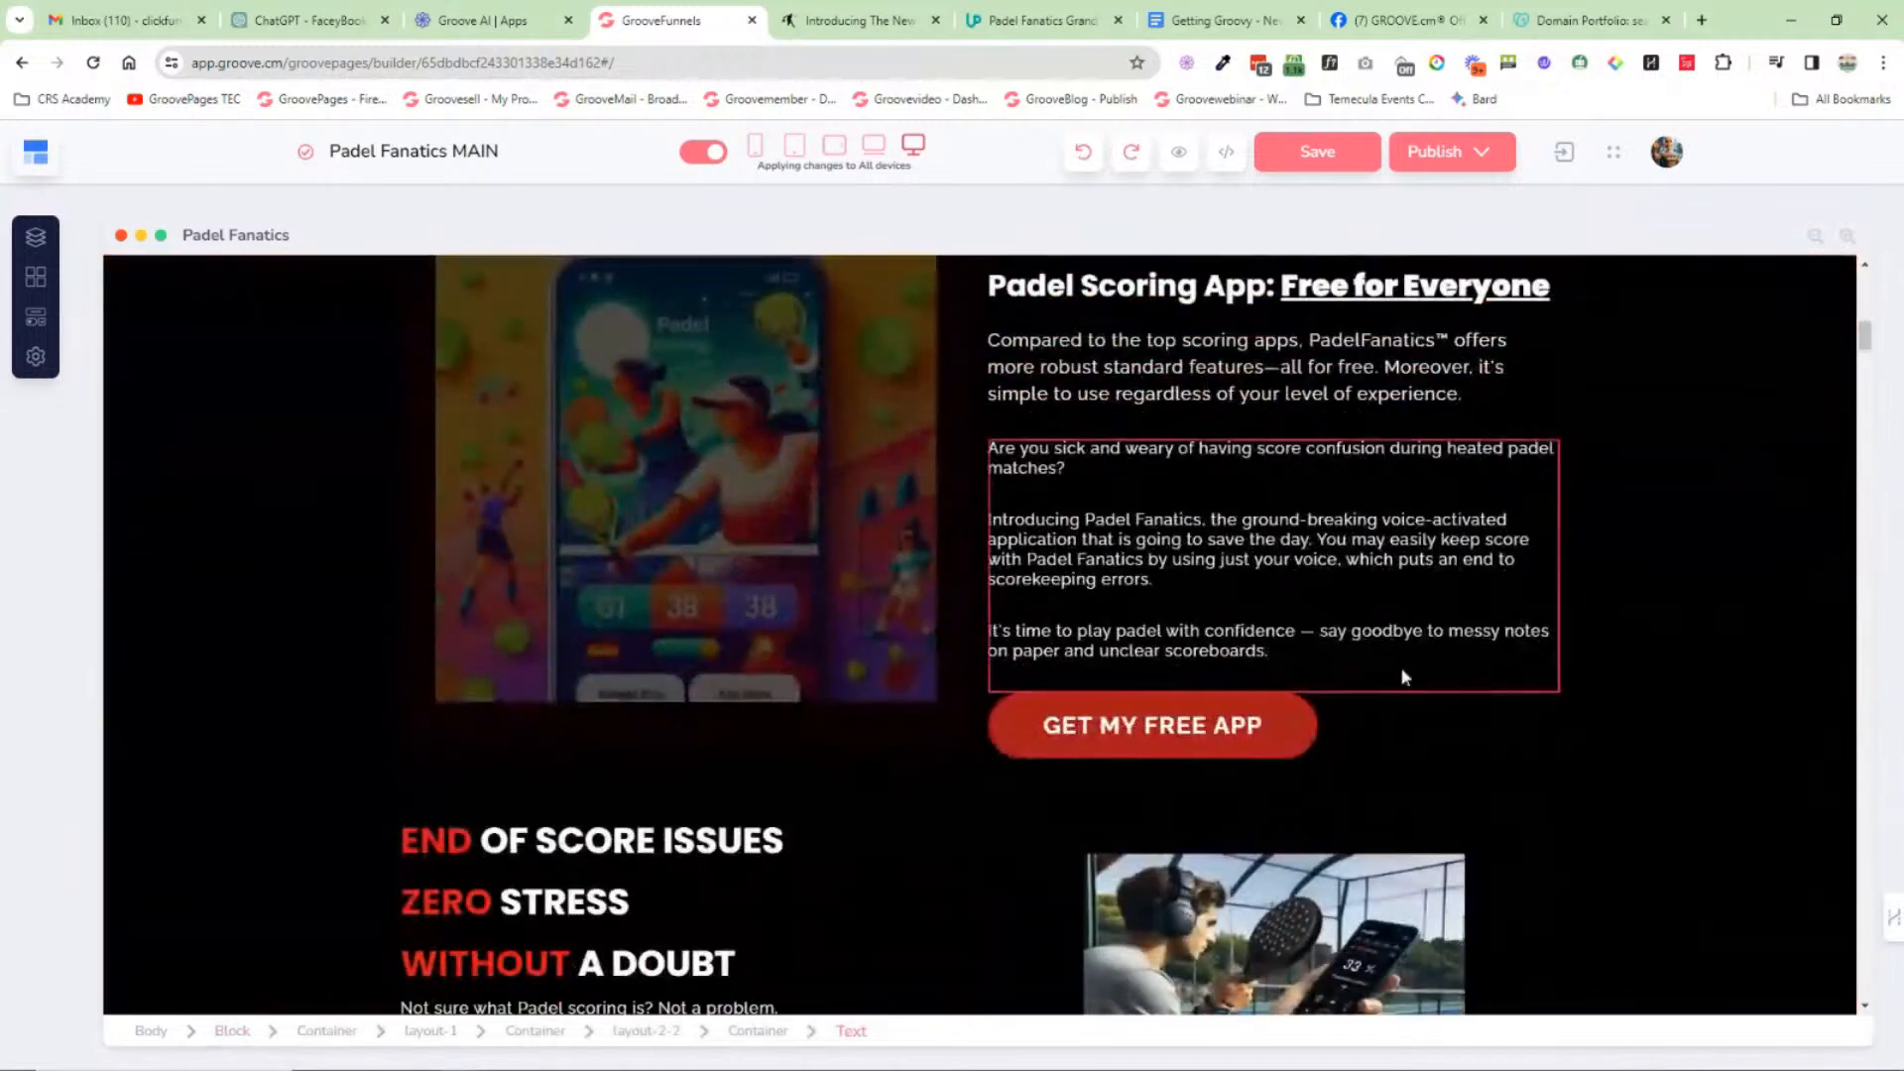
scroll(1438, 647, "down", 12)
scroll(1634, 658, "up", 15)
scroll(1529, 666, "up", 5)
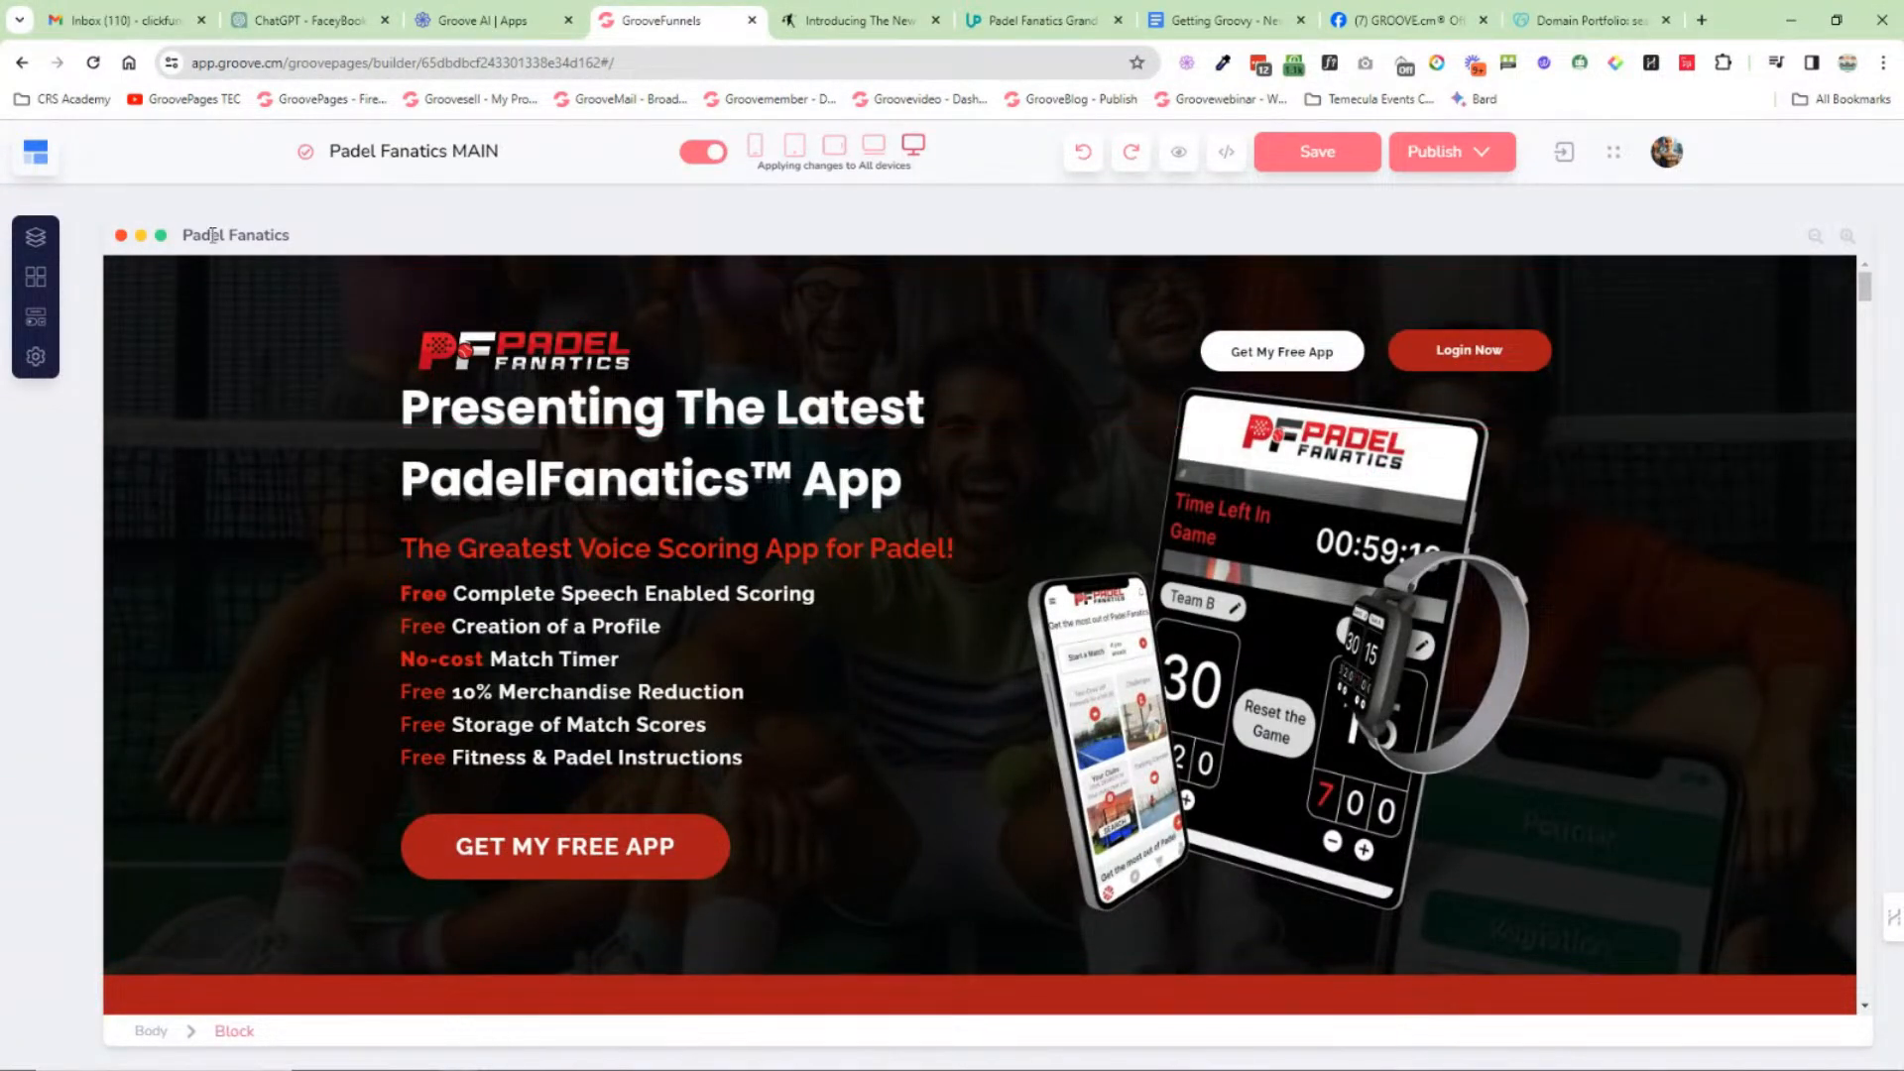
left_click(35, 151)
left_click(125, 259)
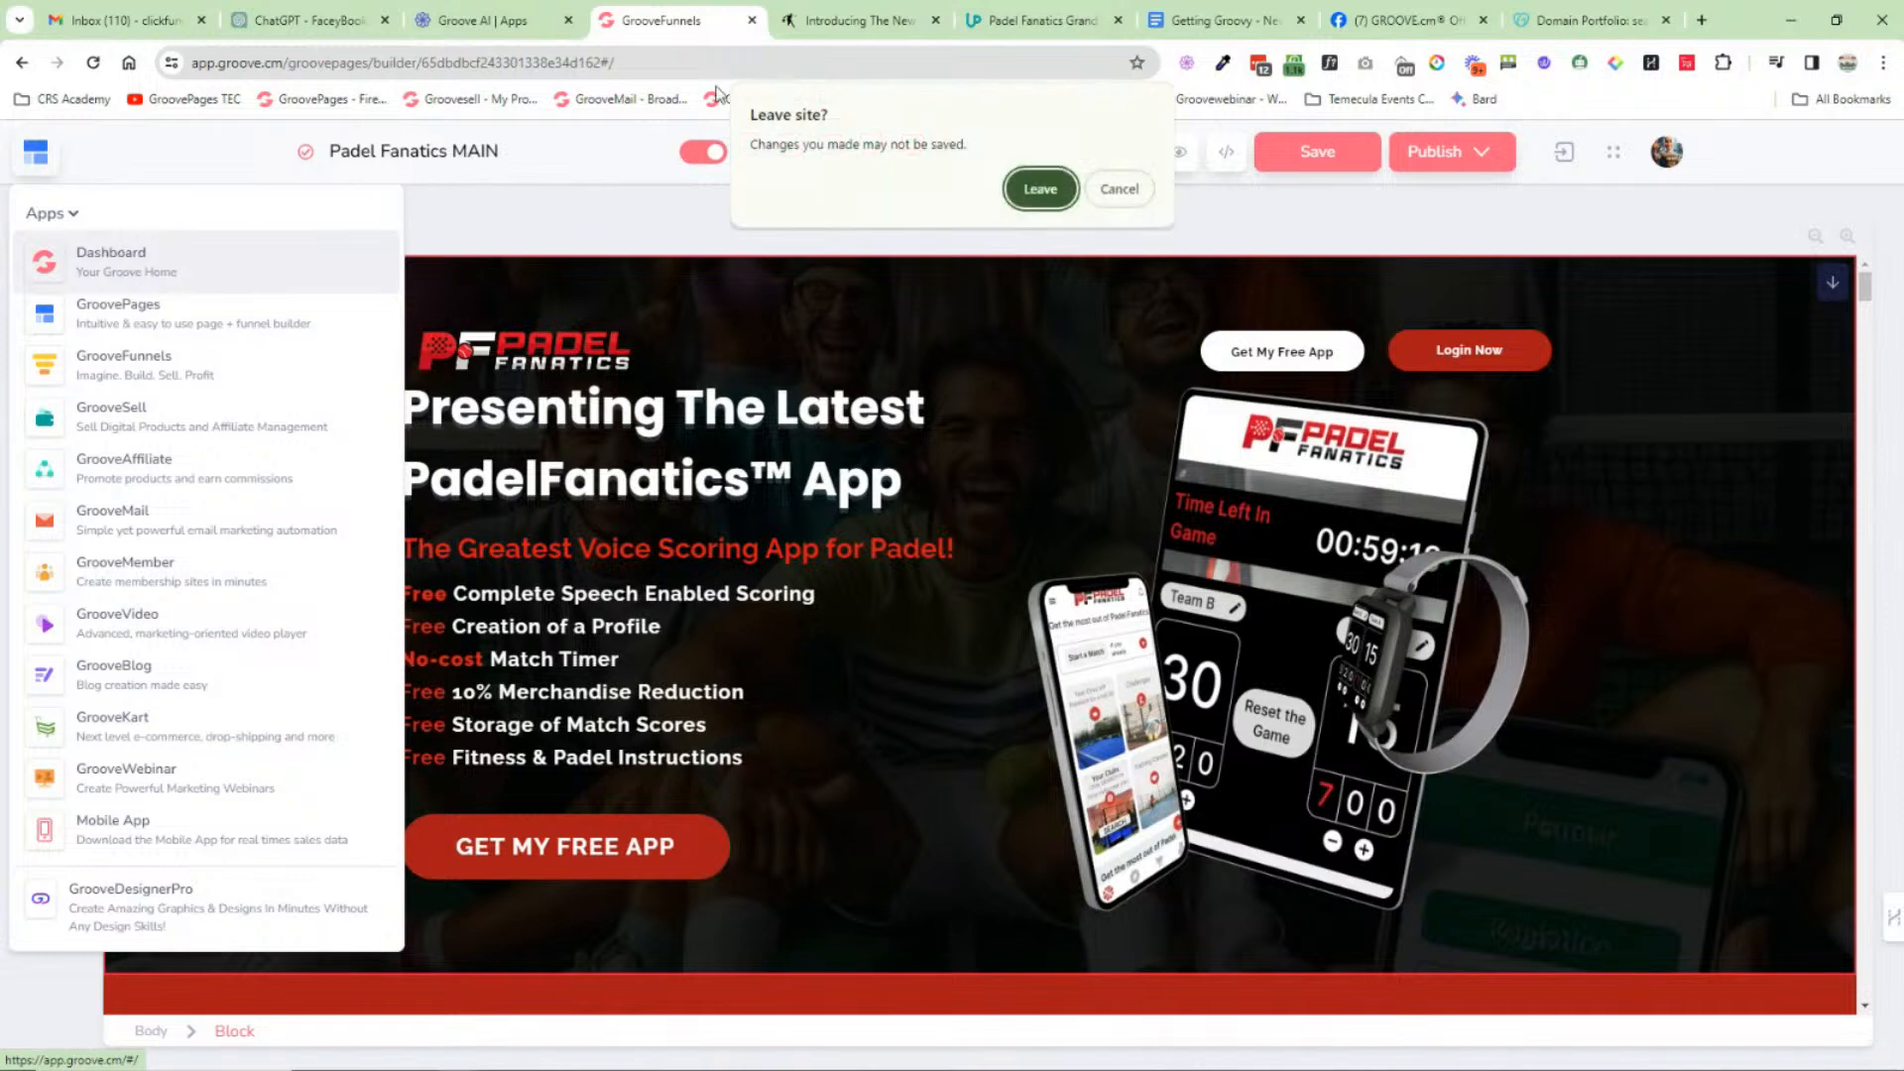
left_click(1032, 192)
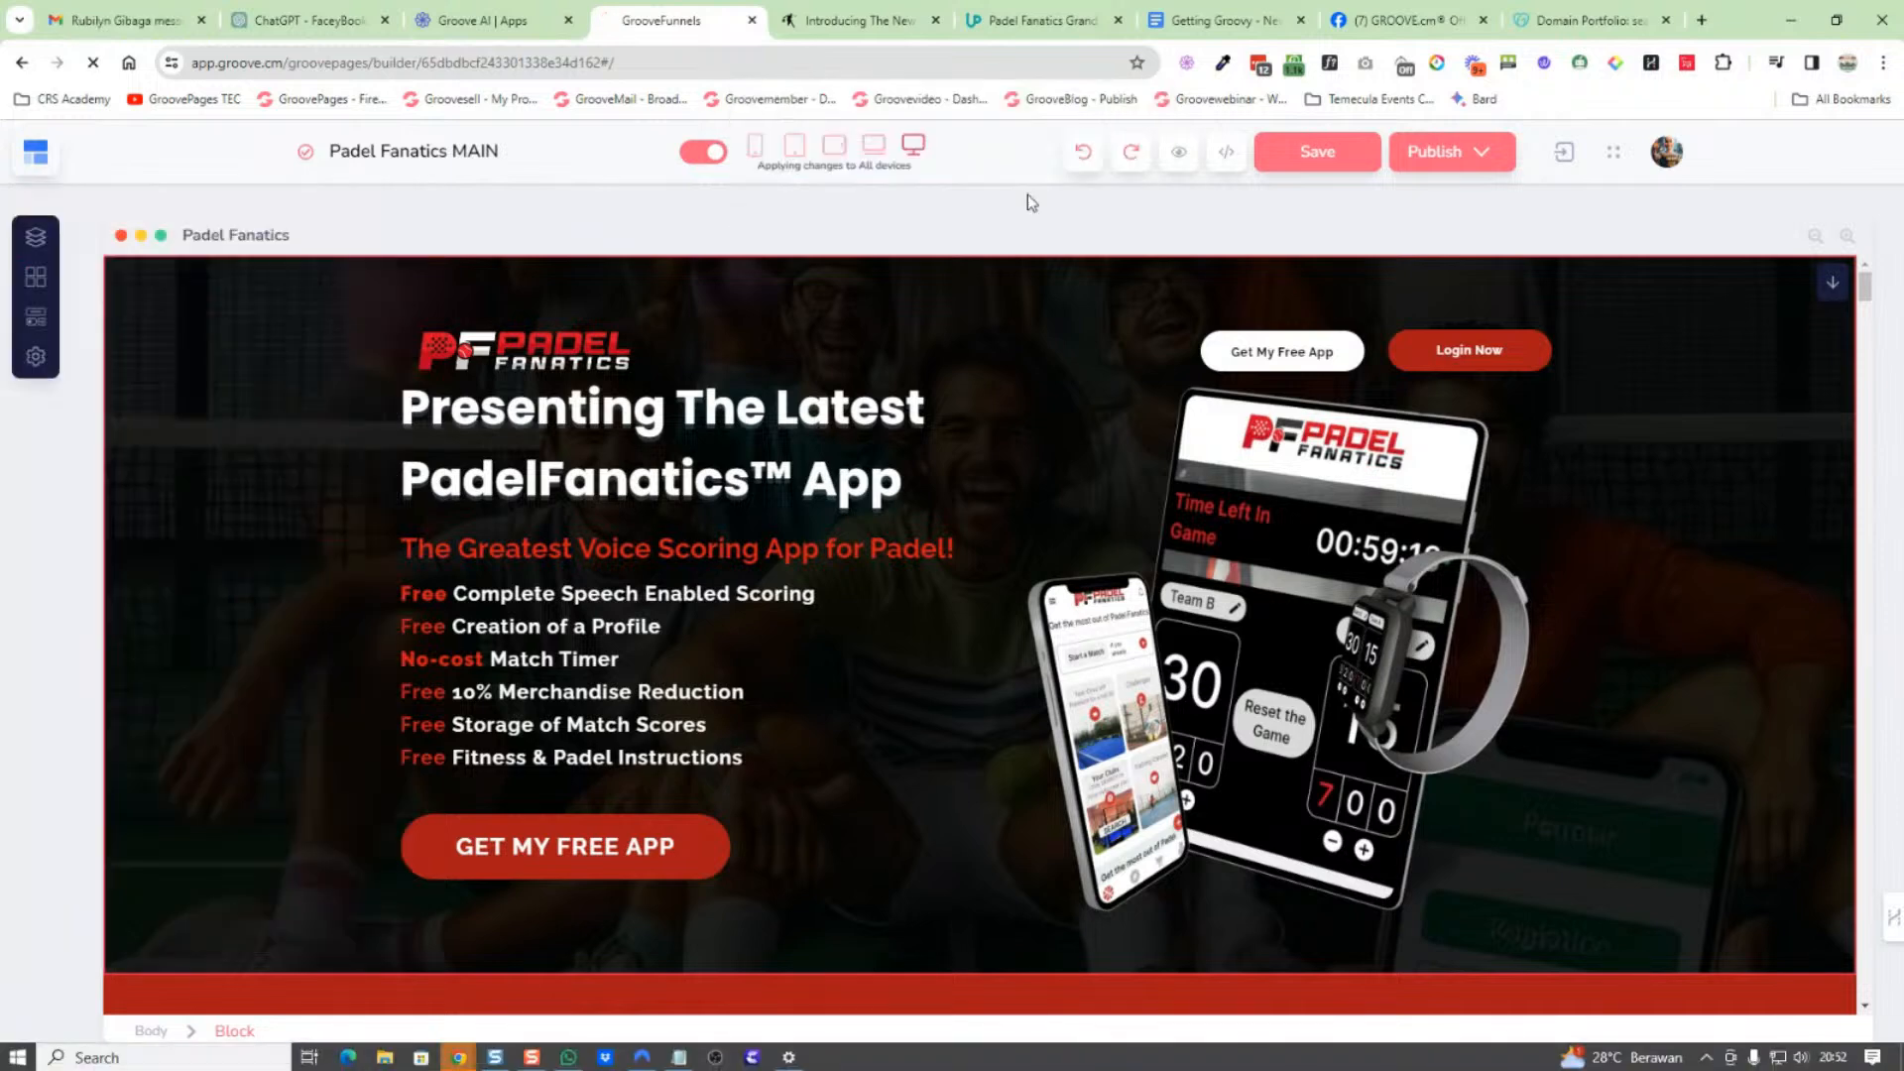
Step: Close the two Padel Fanatics browser pages and switch to the Getting Groovy onboarding roadmap in Google Docs
left_click(934, 21)
left_click(934, 21)
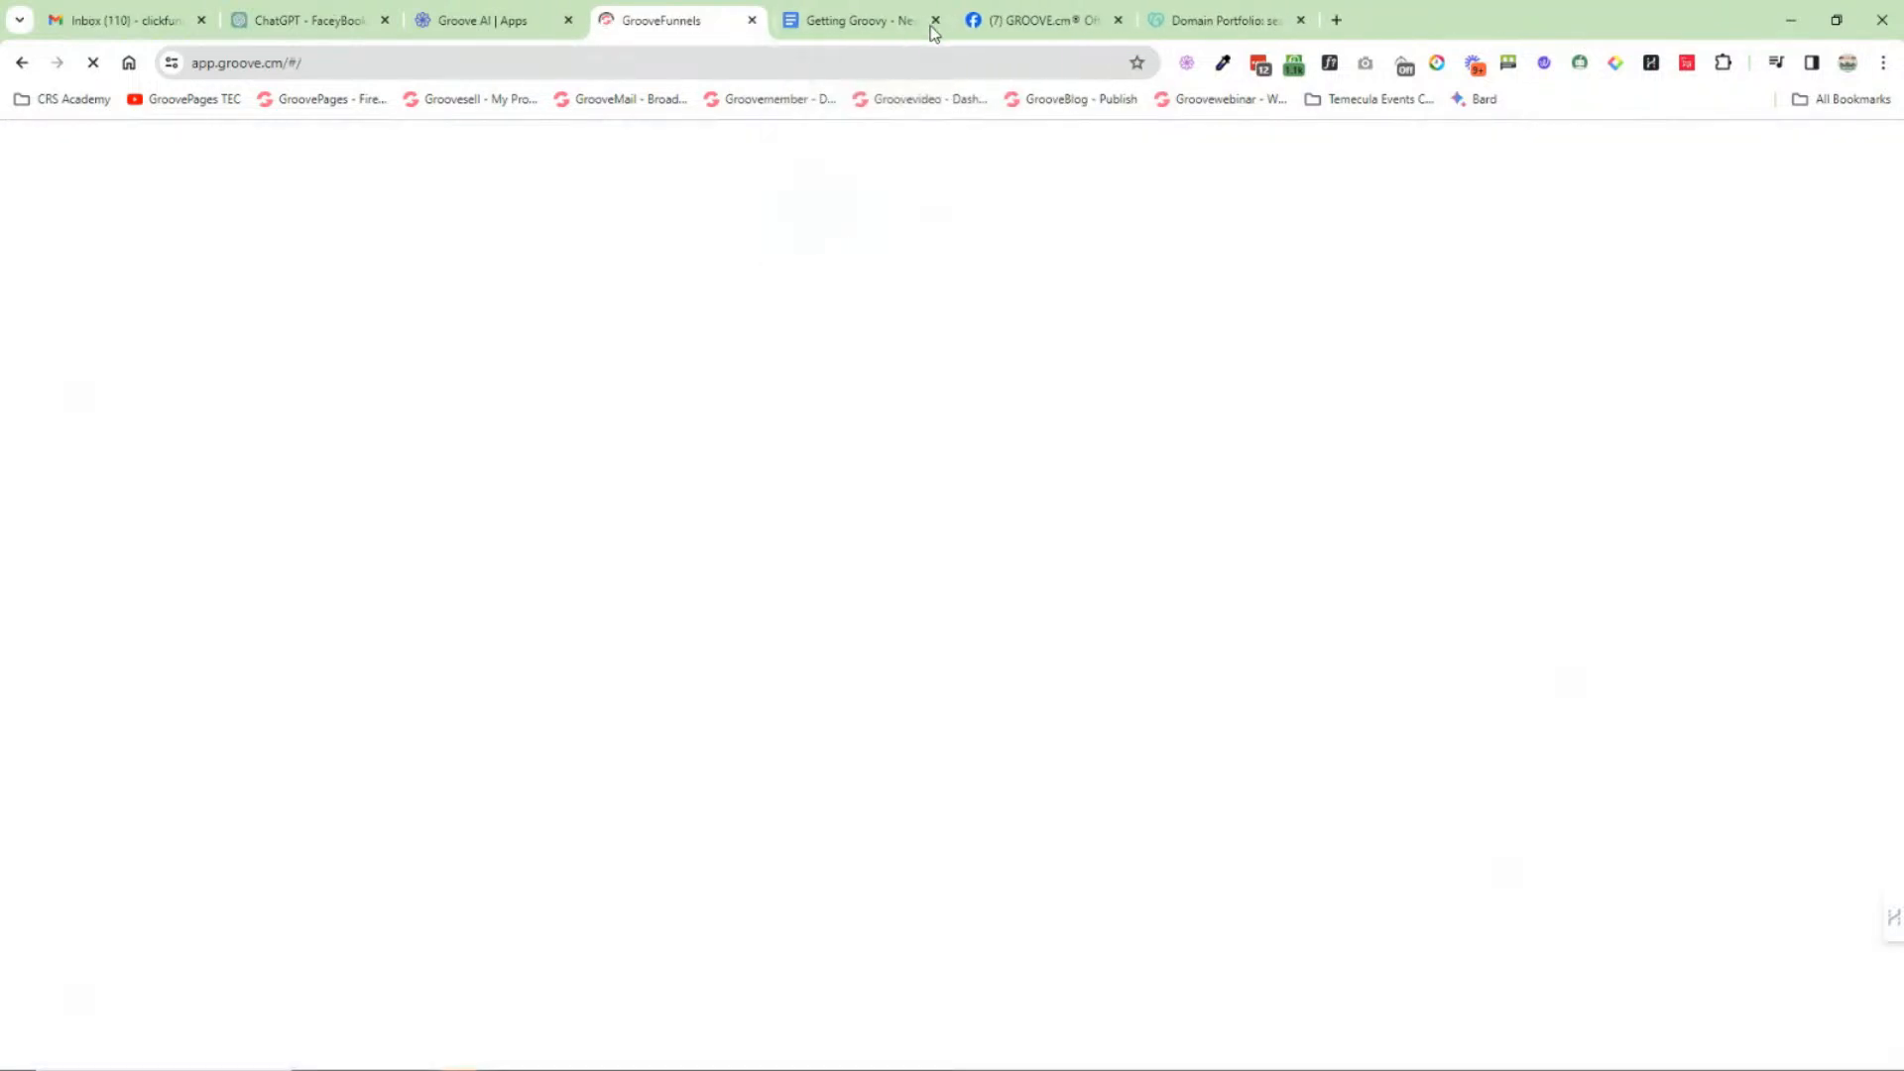
left_click(894, 21)
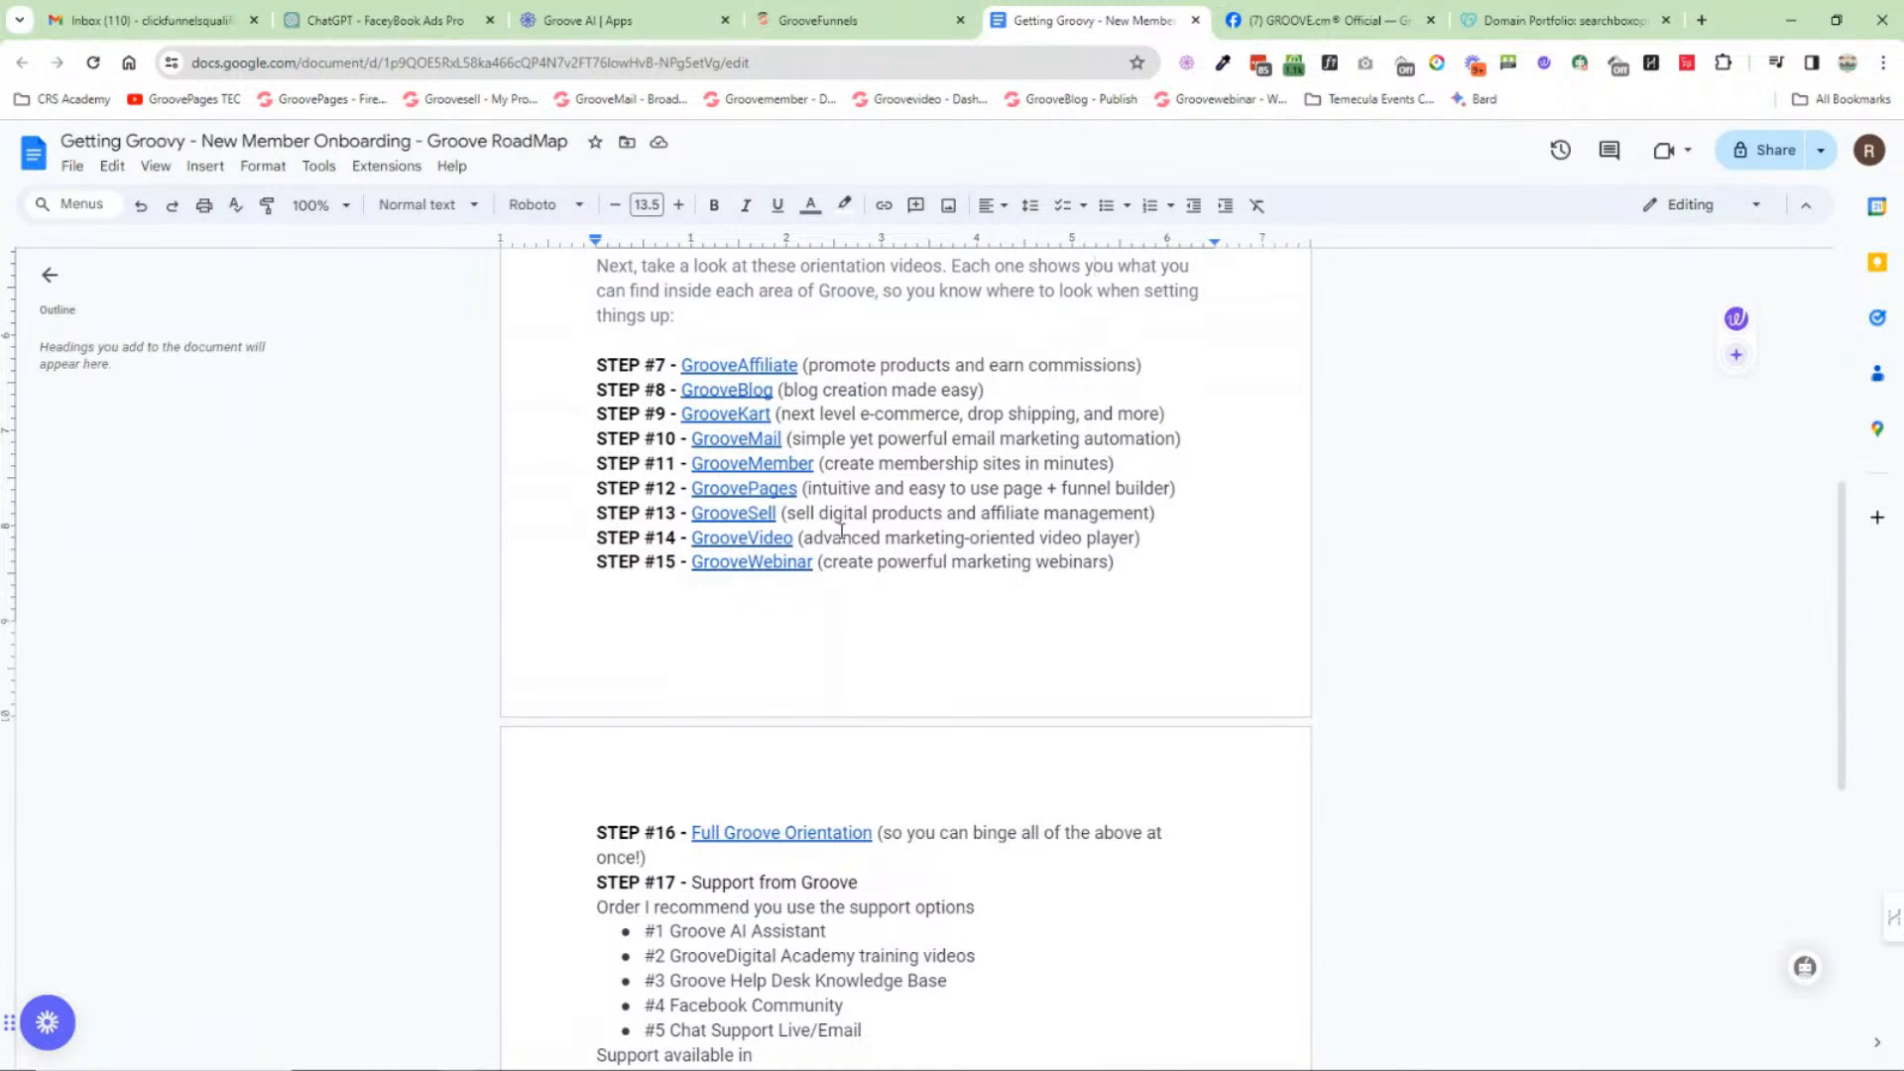
Step: Return to Groove and open the Padel Fanatics MAIN site in GroovePages for editing
left_click(805, 19)
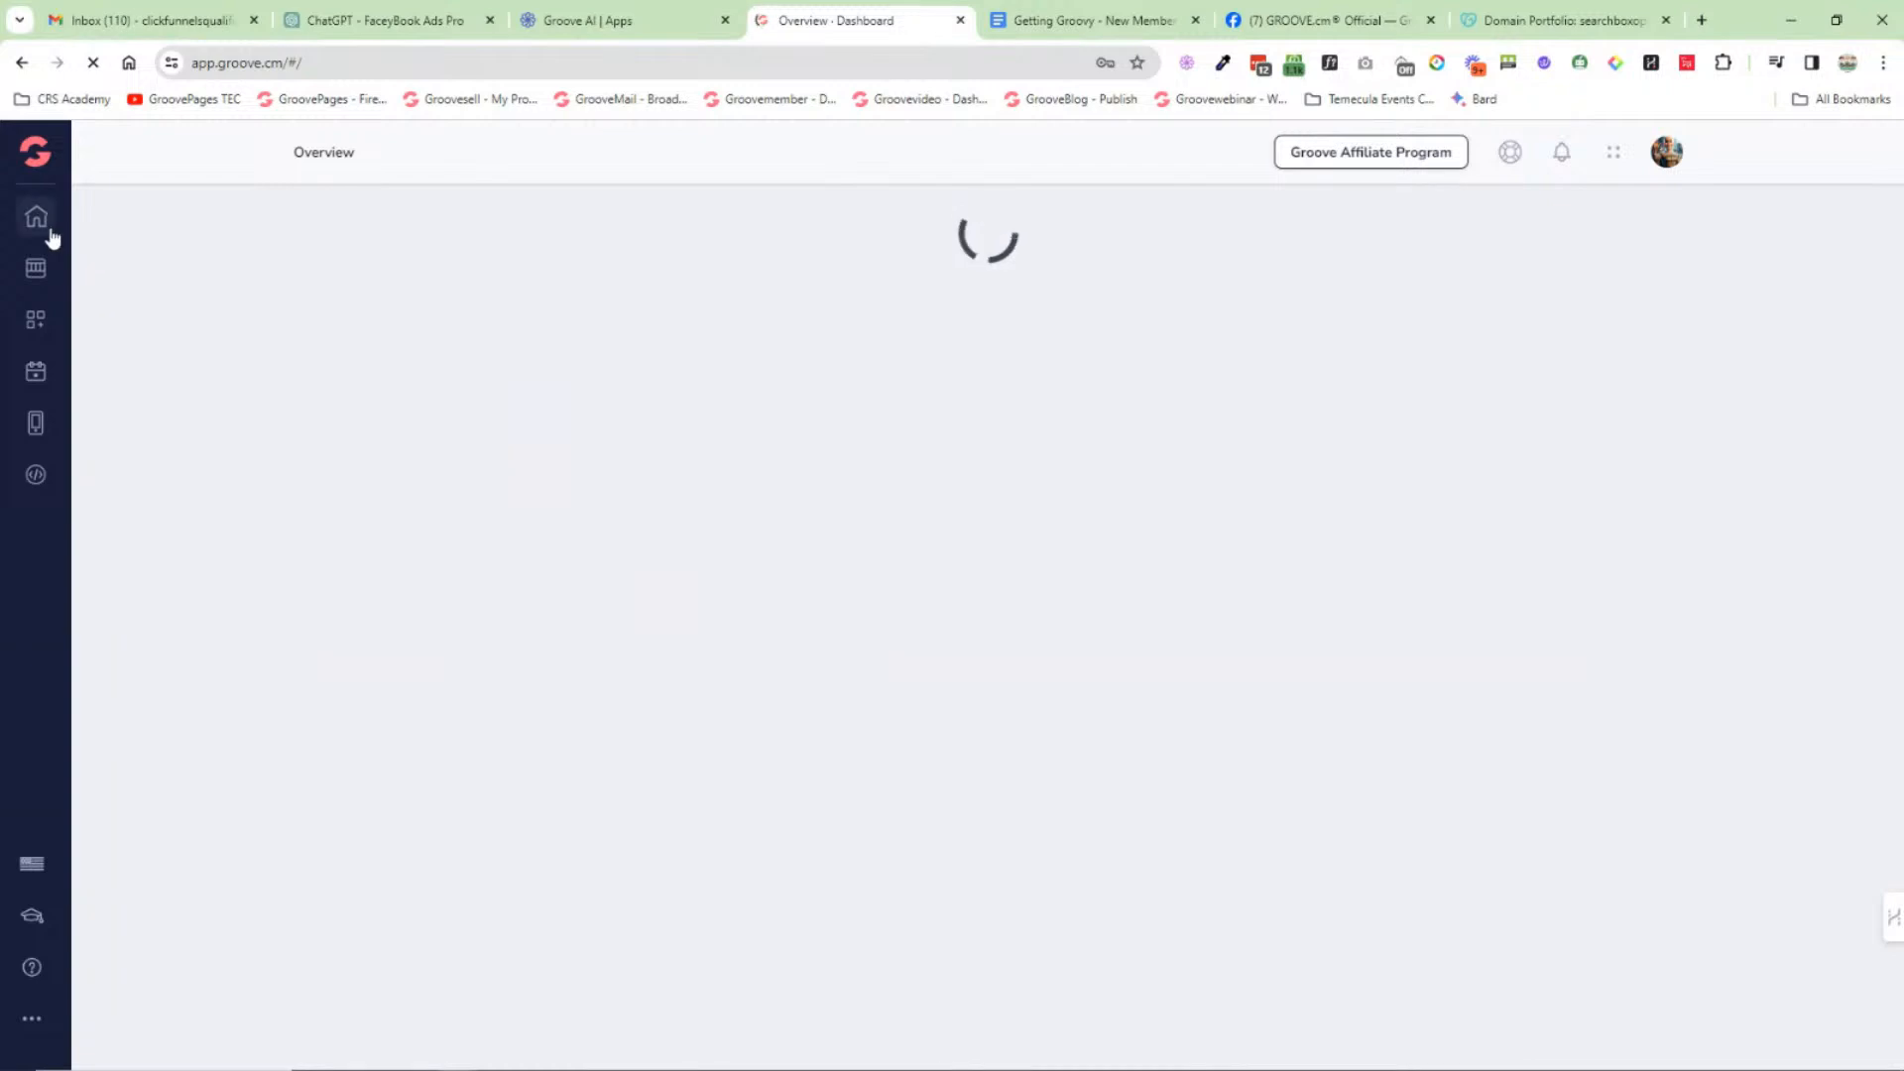
mouse_move(38, 166)
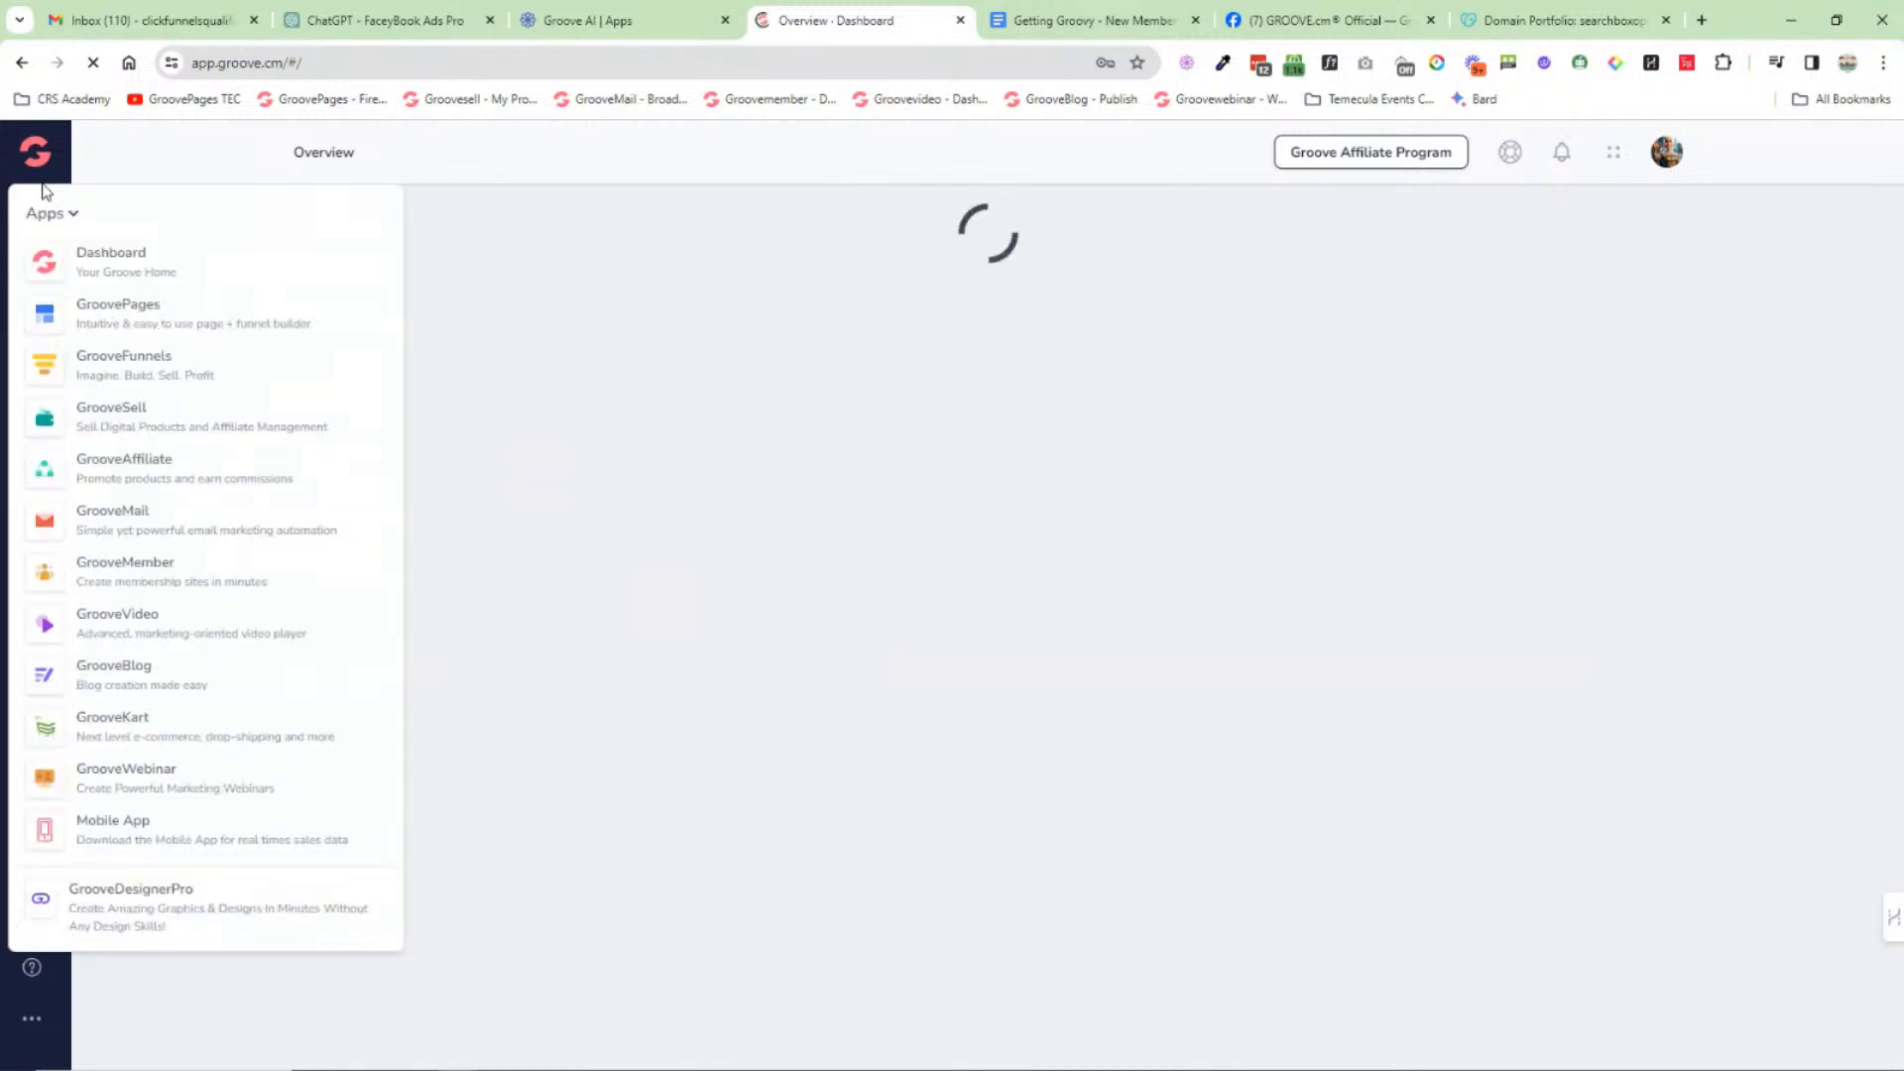
left_click(146, 327)
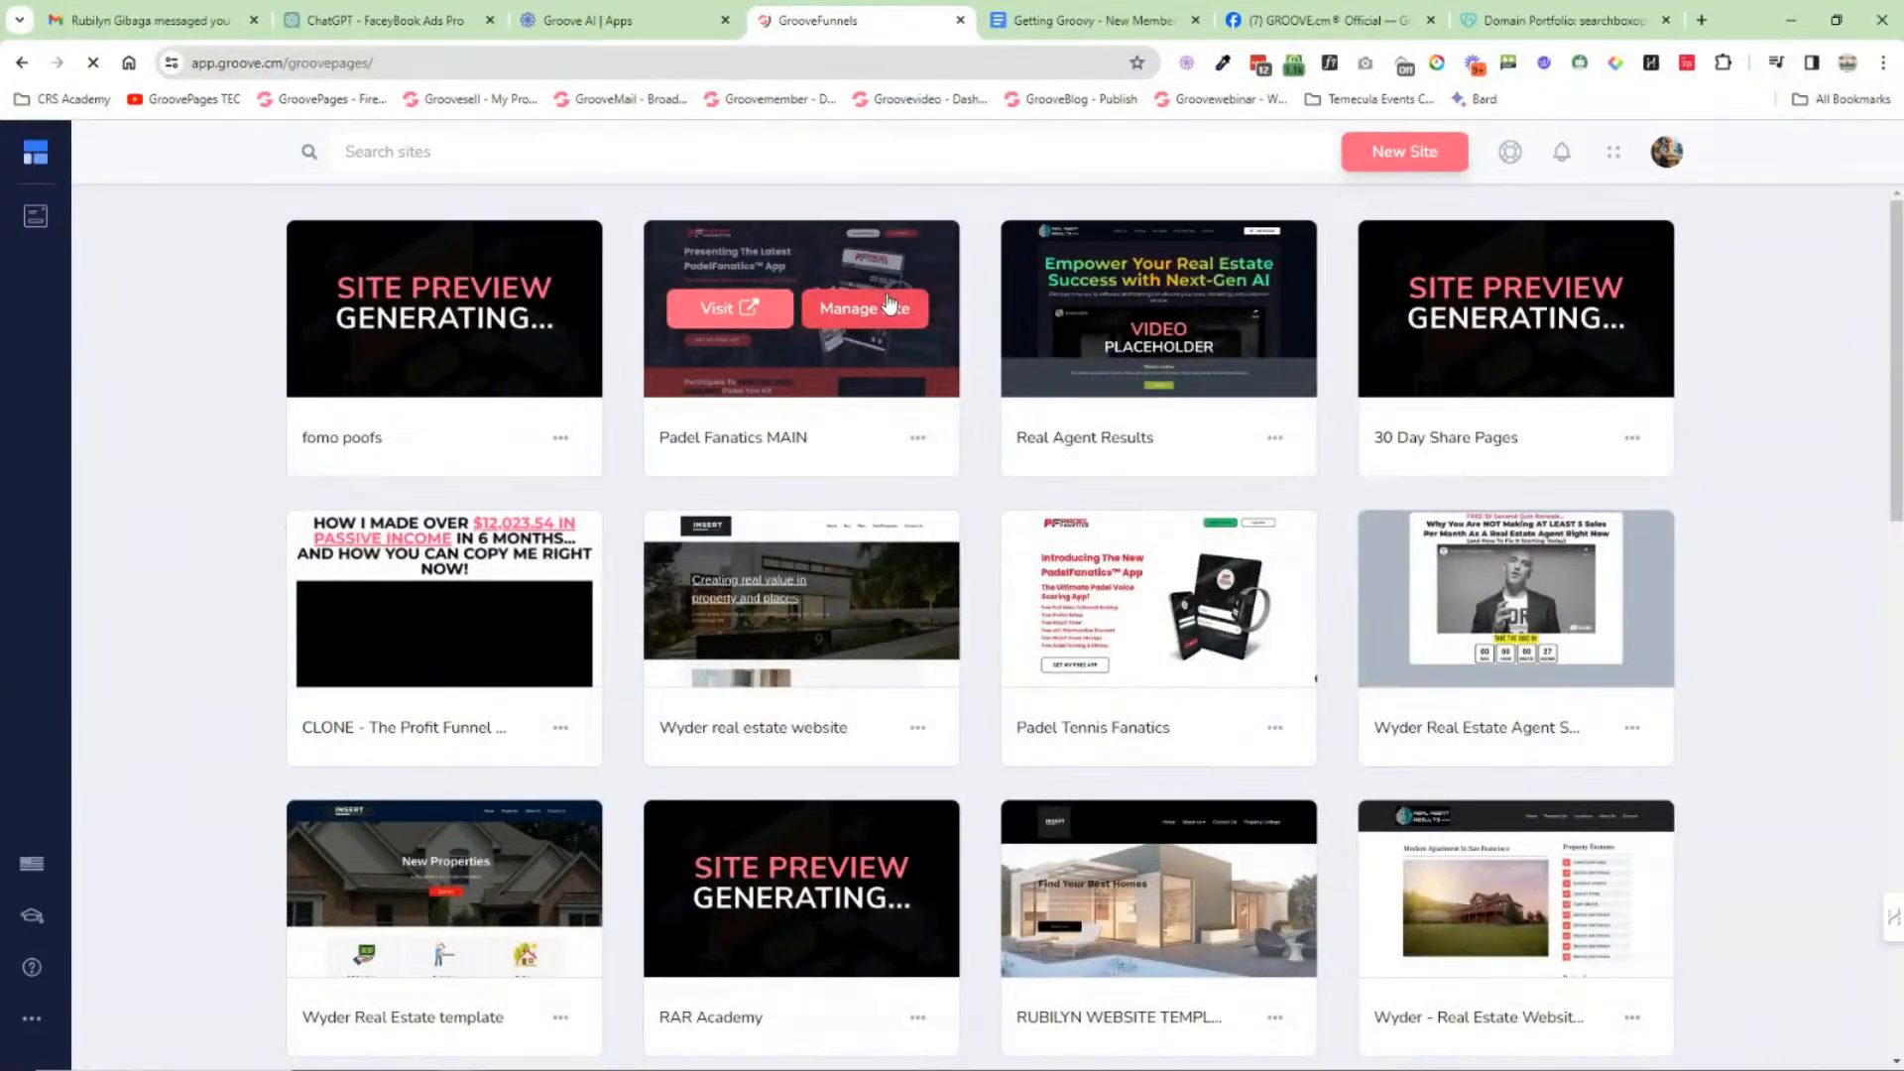
left_click(889, 306)
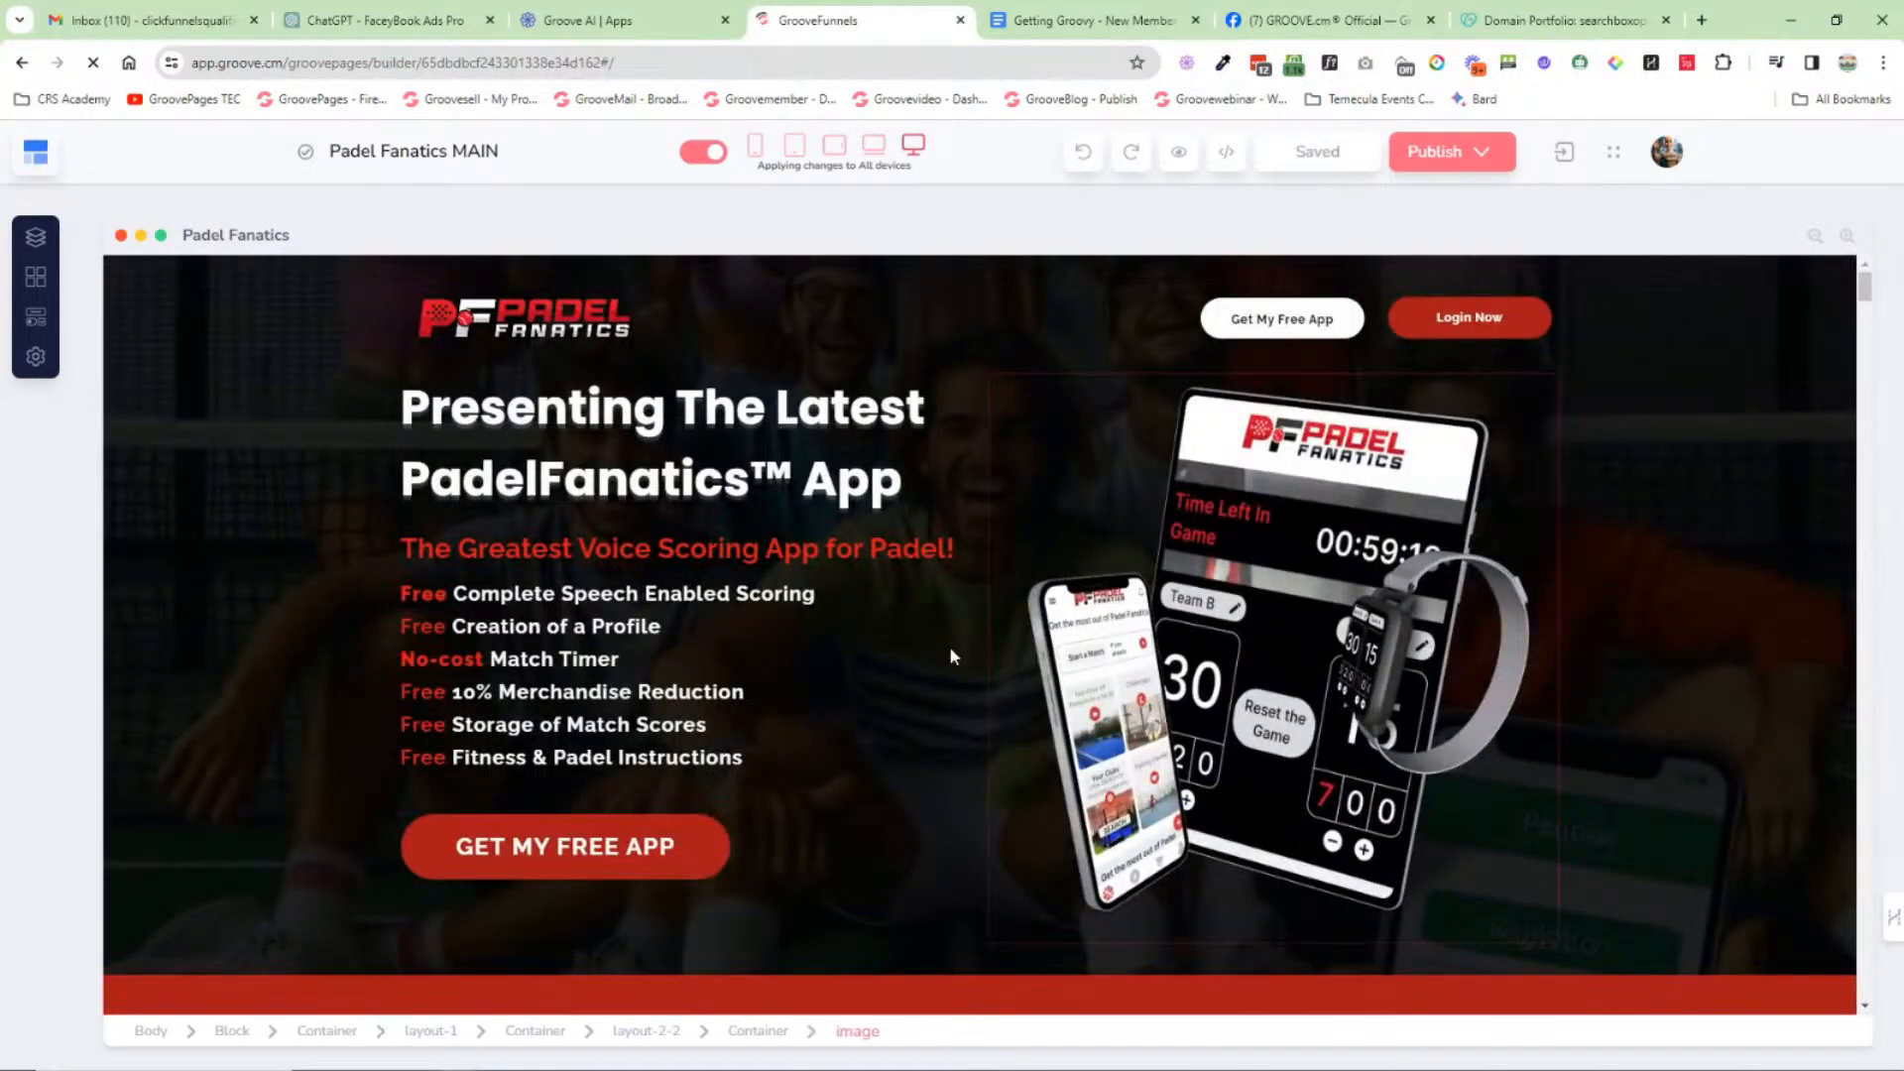
Step: Look over the site's website pages and the page's tracking code settings, and close the settings
left_click(50, 259)
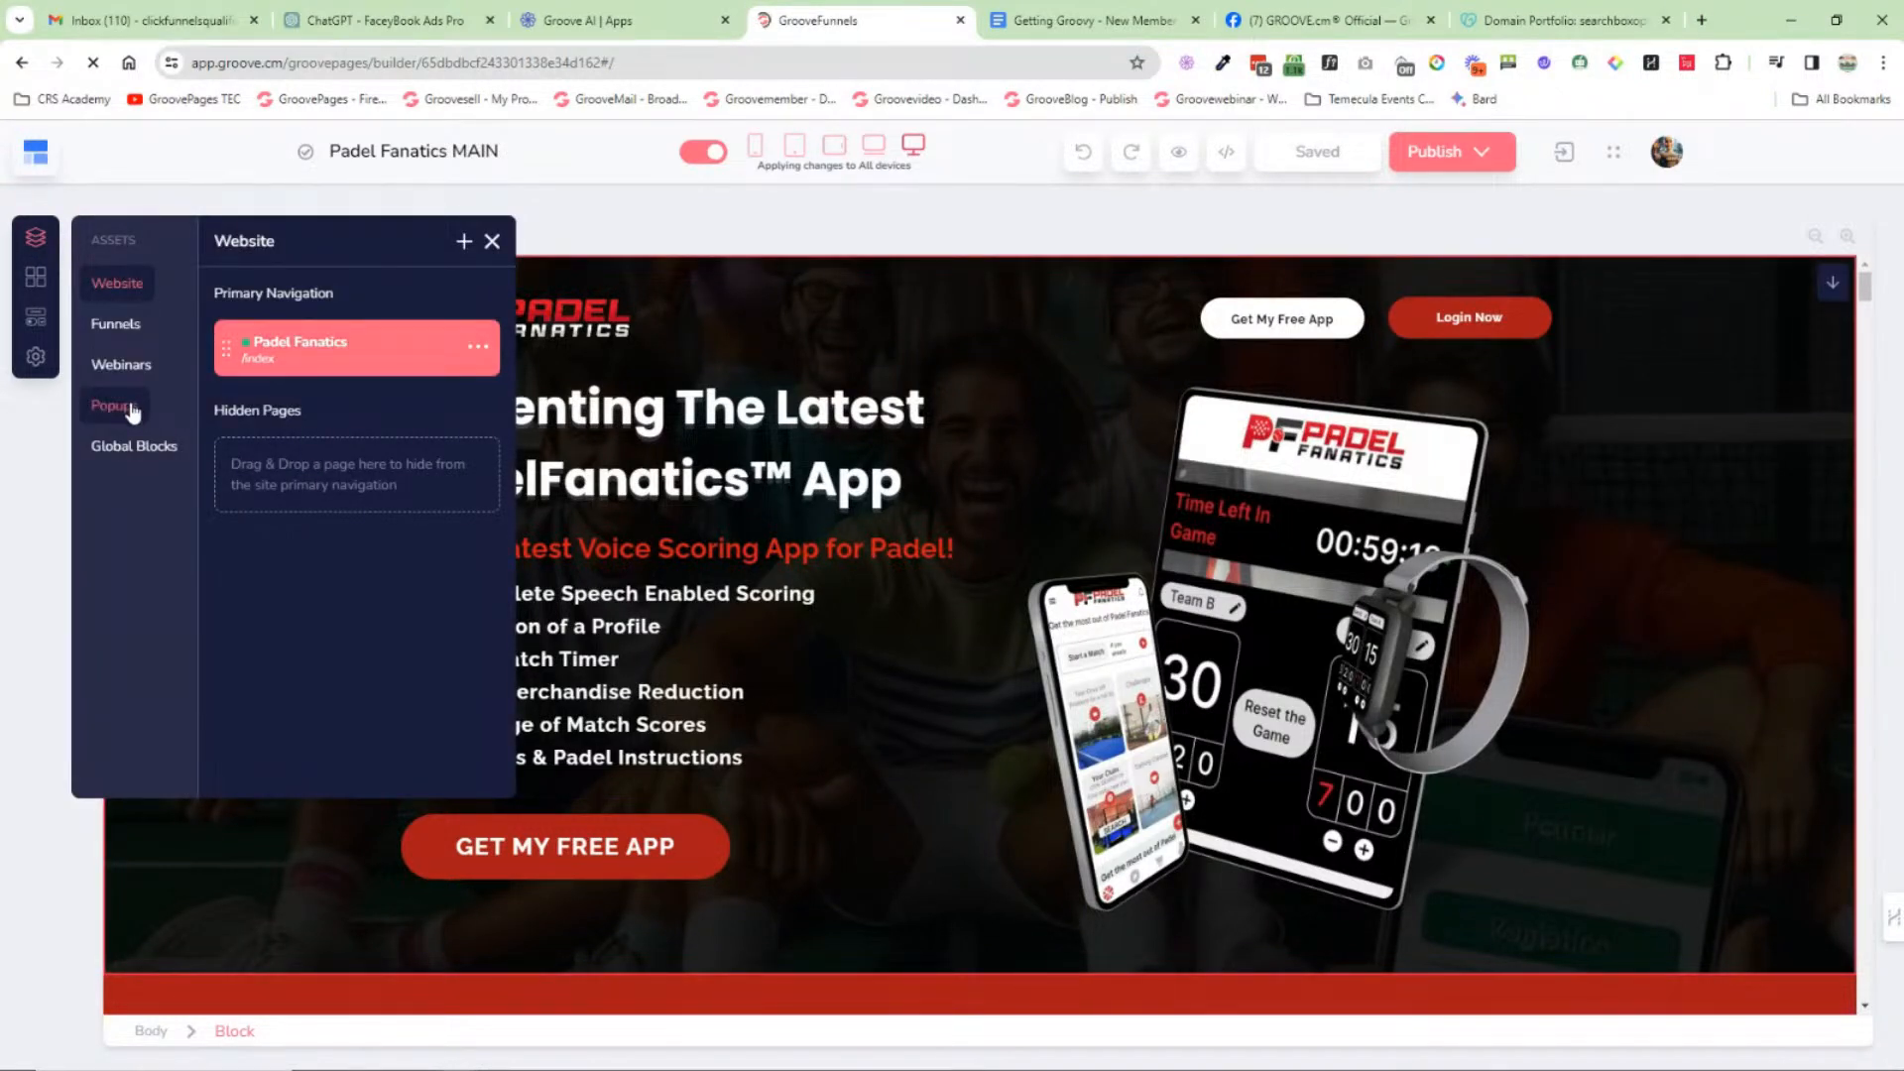
left_click(35, 359)
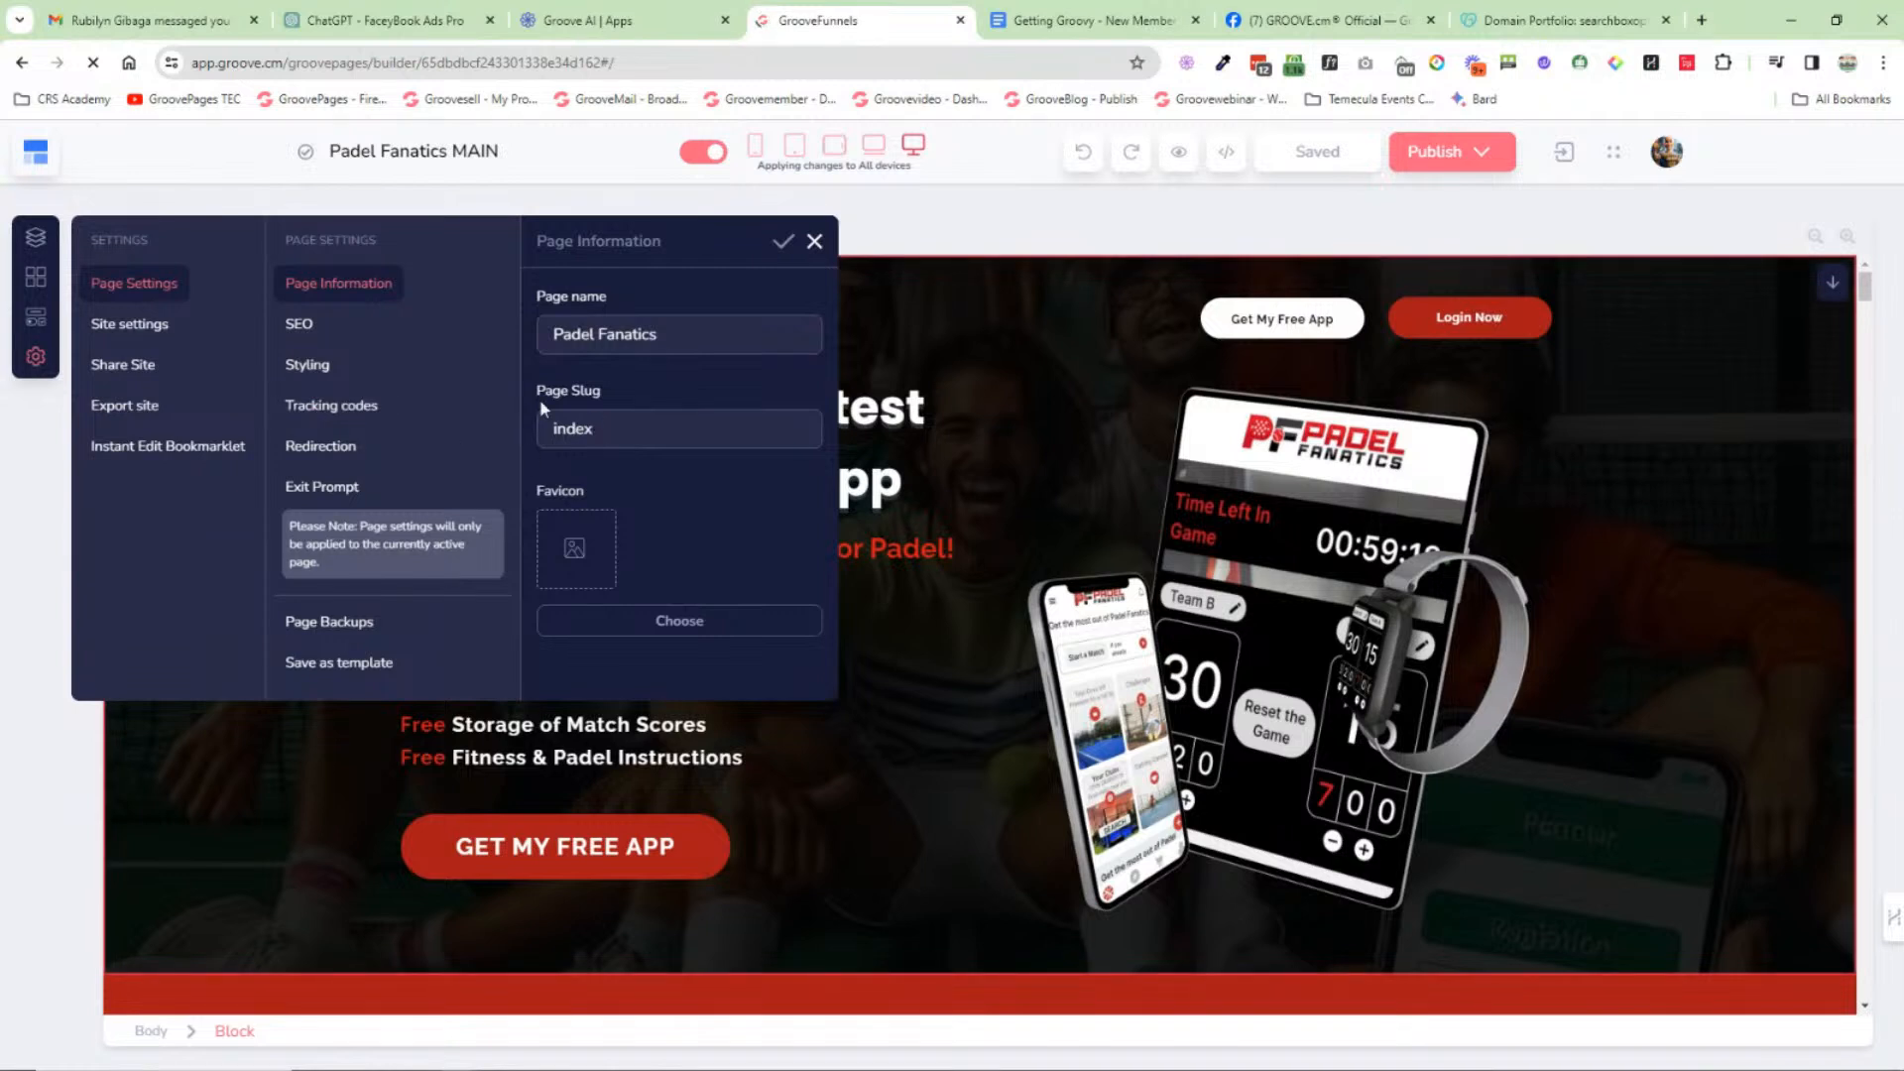
left_click(346, 412)
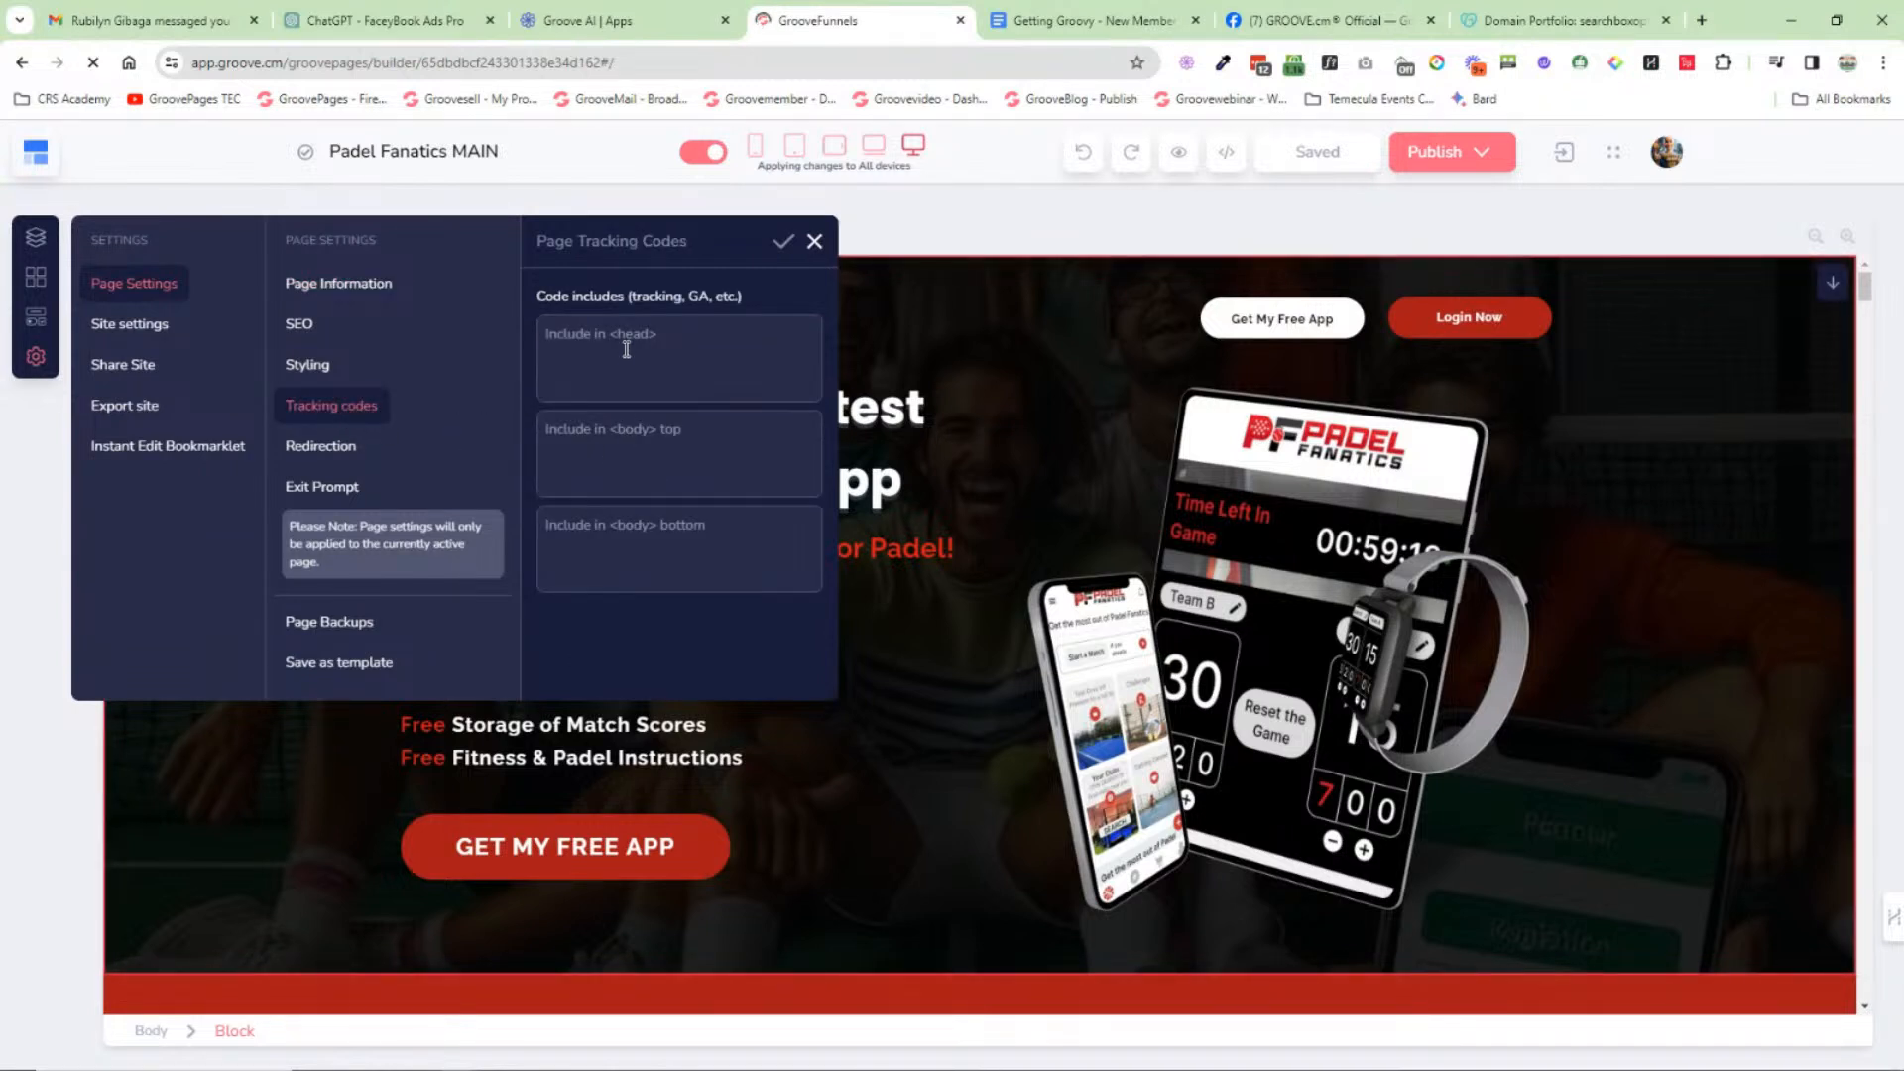
left_click(814, 243)
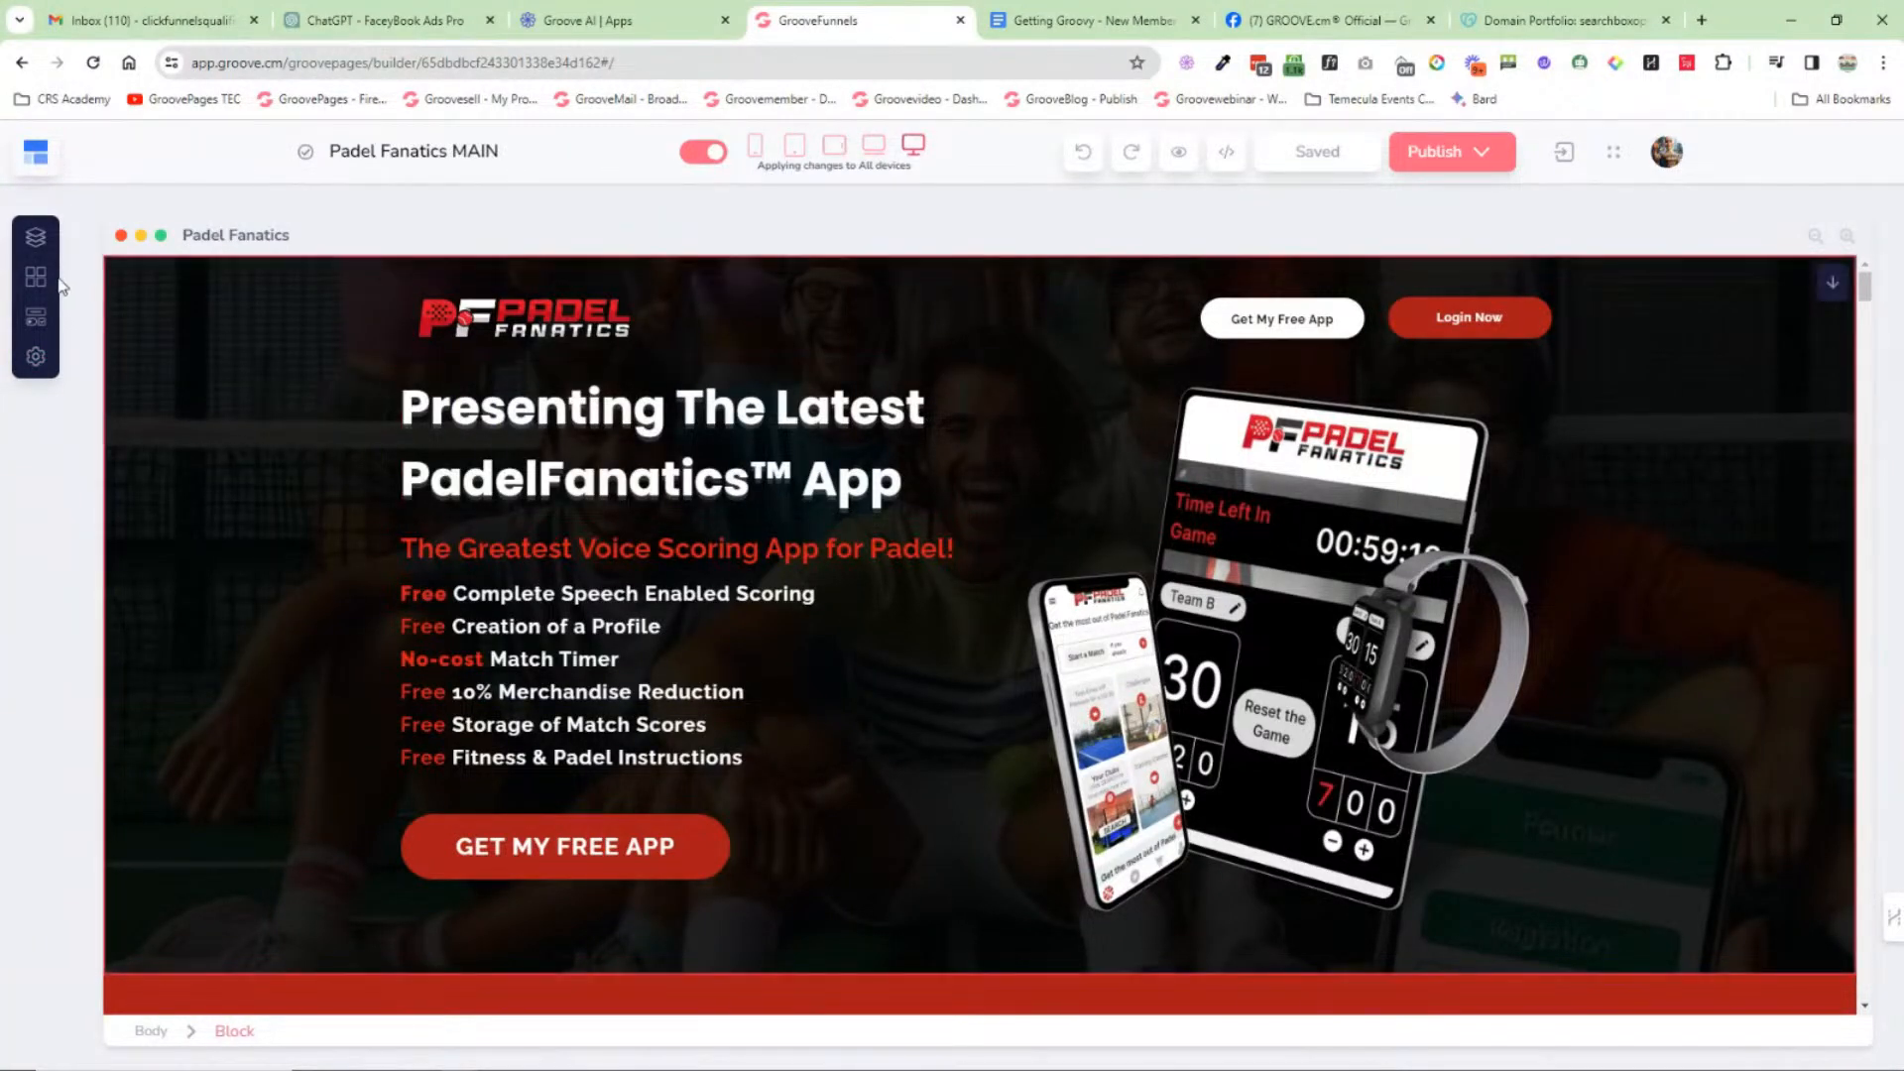
Step: Look over the page's tracking code settings for head and body includes, and close the settings
left_click(36, 356)
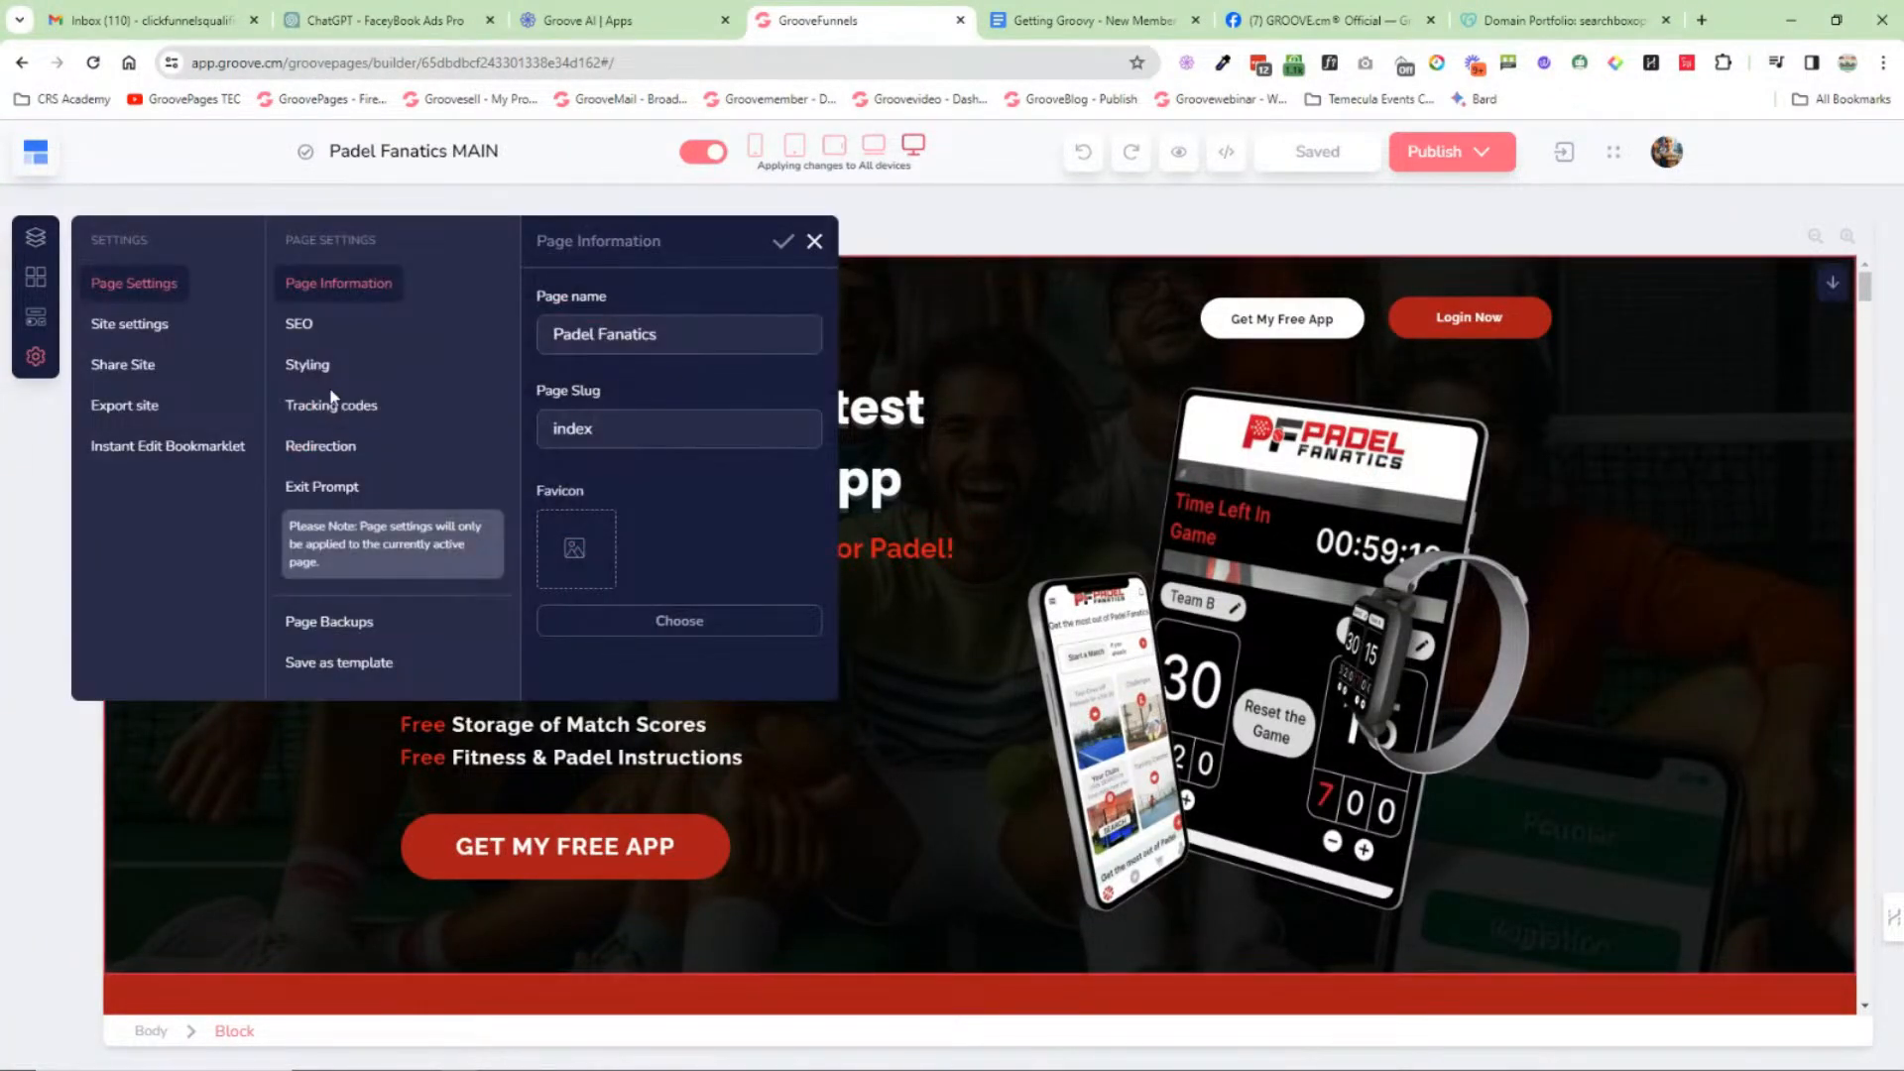
left_click(332, 399)
left_click(643, 433)
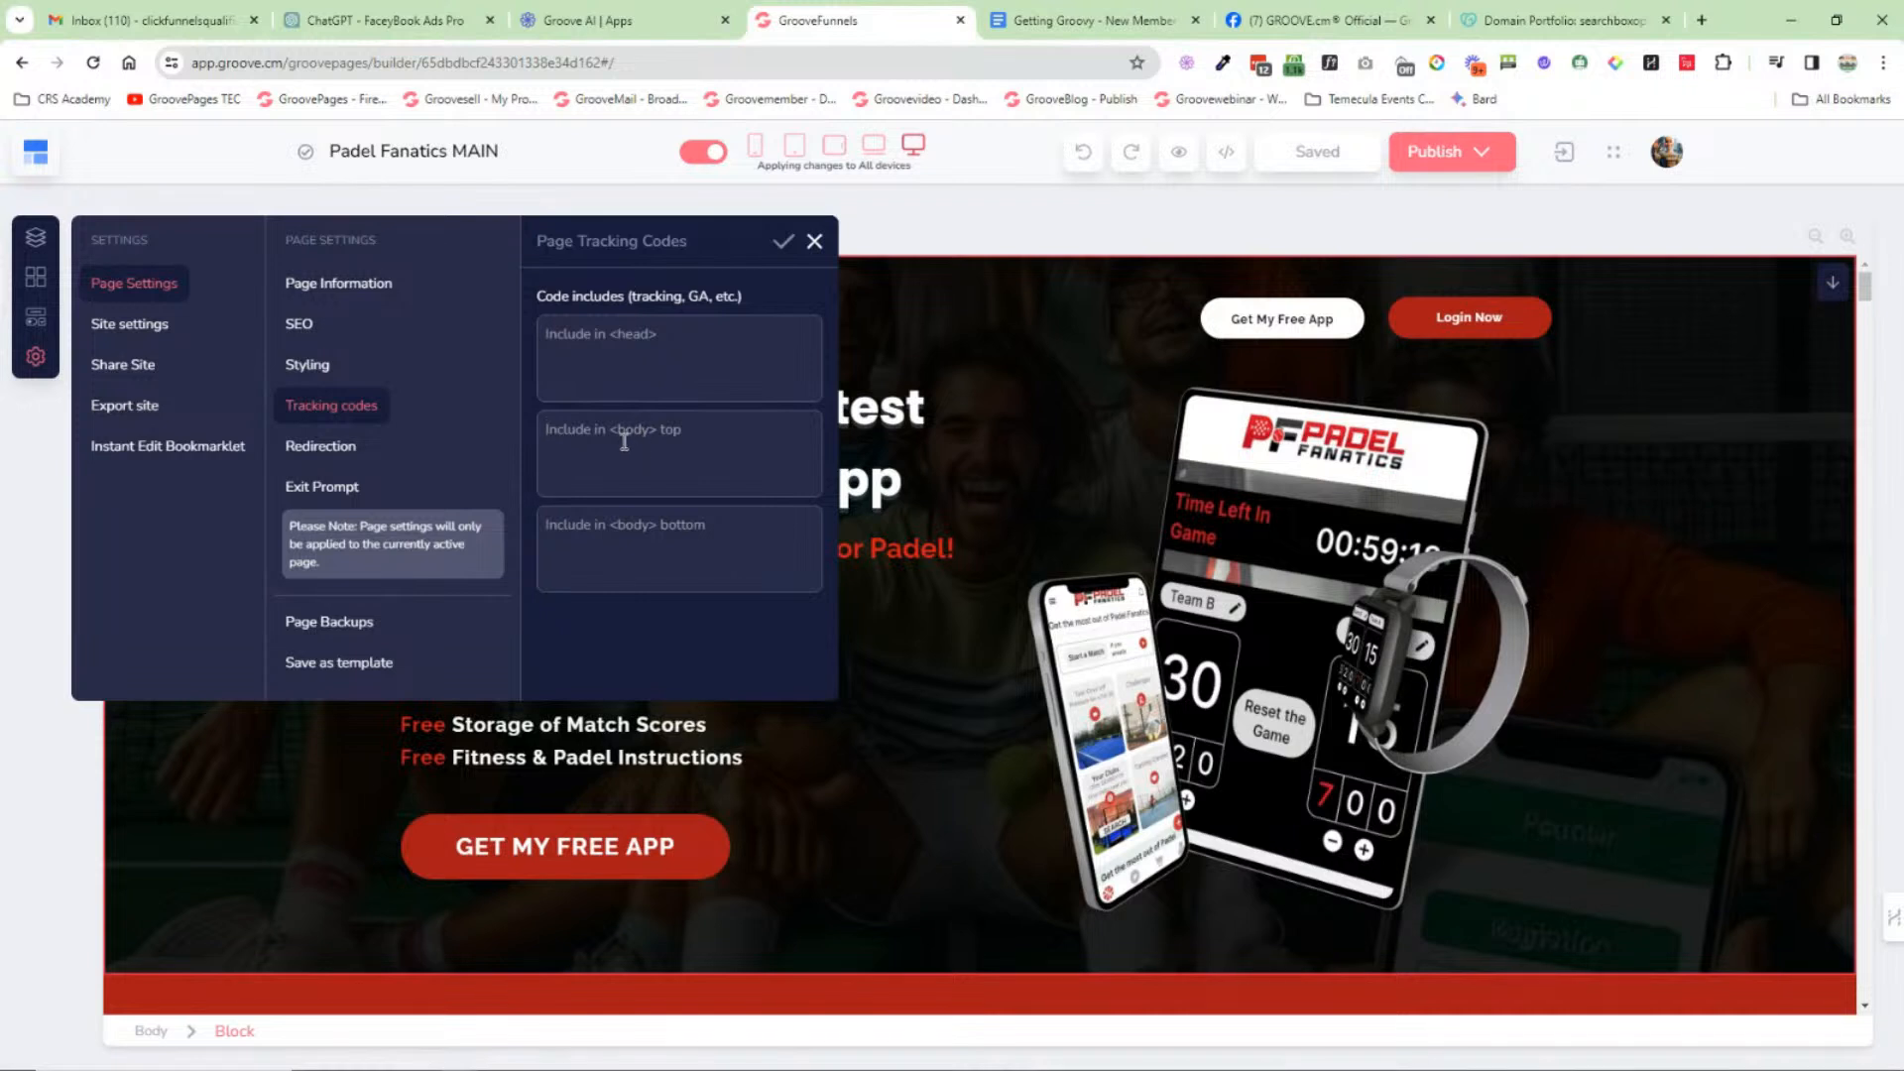
left_click(814, 243)
Step: Leave the page builder for the Groove dashboard and switch to the Getting Groovy onboarding roadmap in Google Docs
left_click(38, 154)
left_click(85, 256)
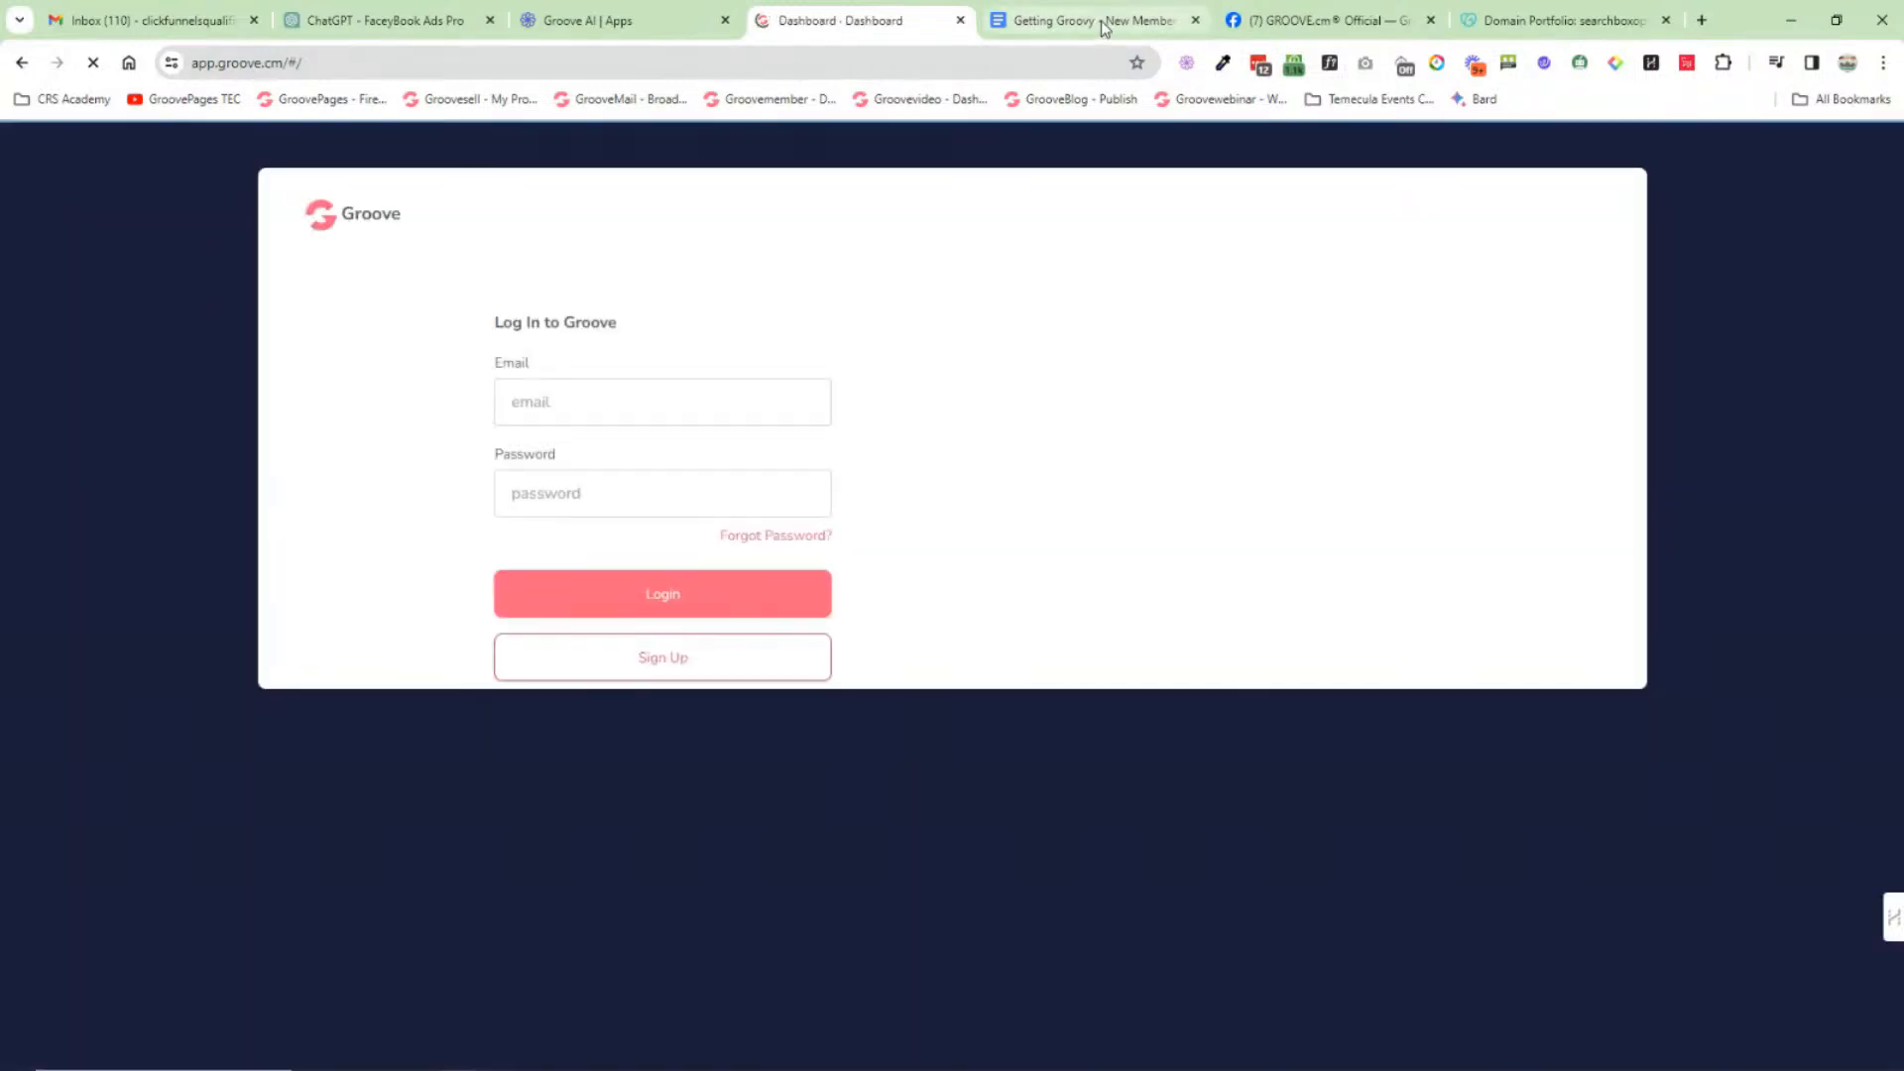
left_click(1093, 20)
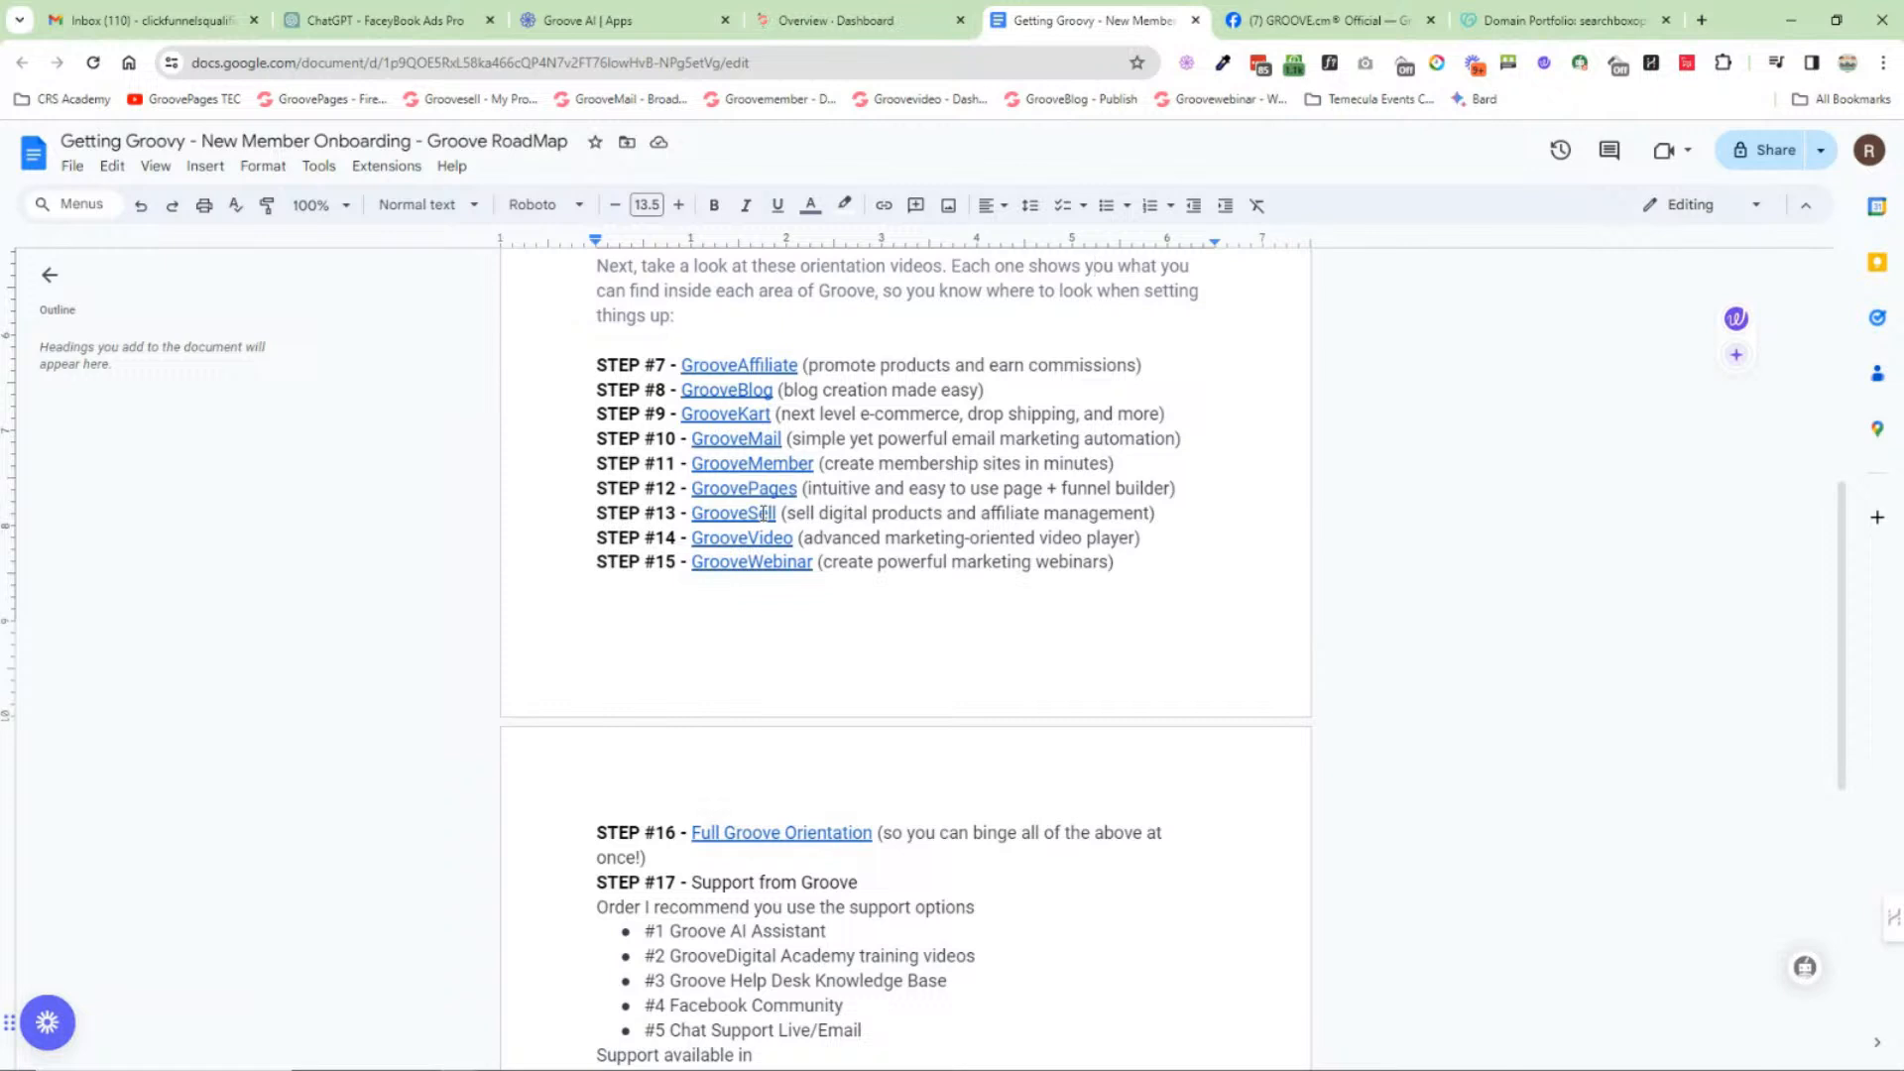
Step: Return to the Groove dashboard and open the product funnels list in GrooveSell
left_click(836, 20)
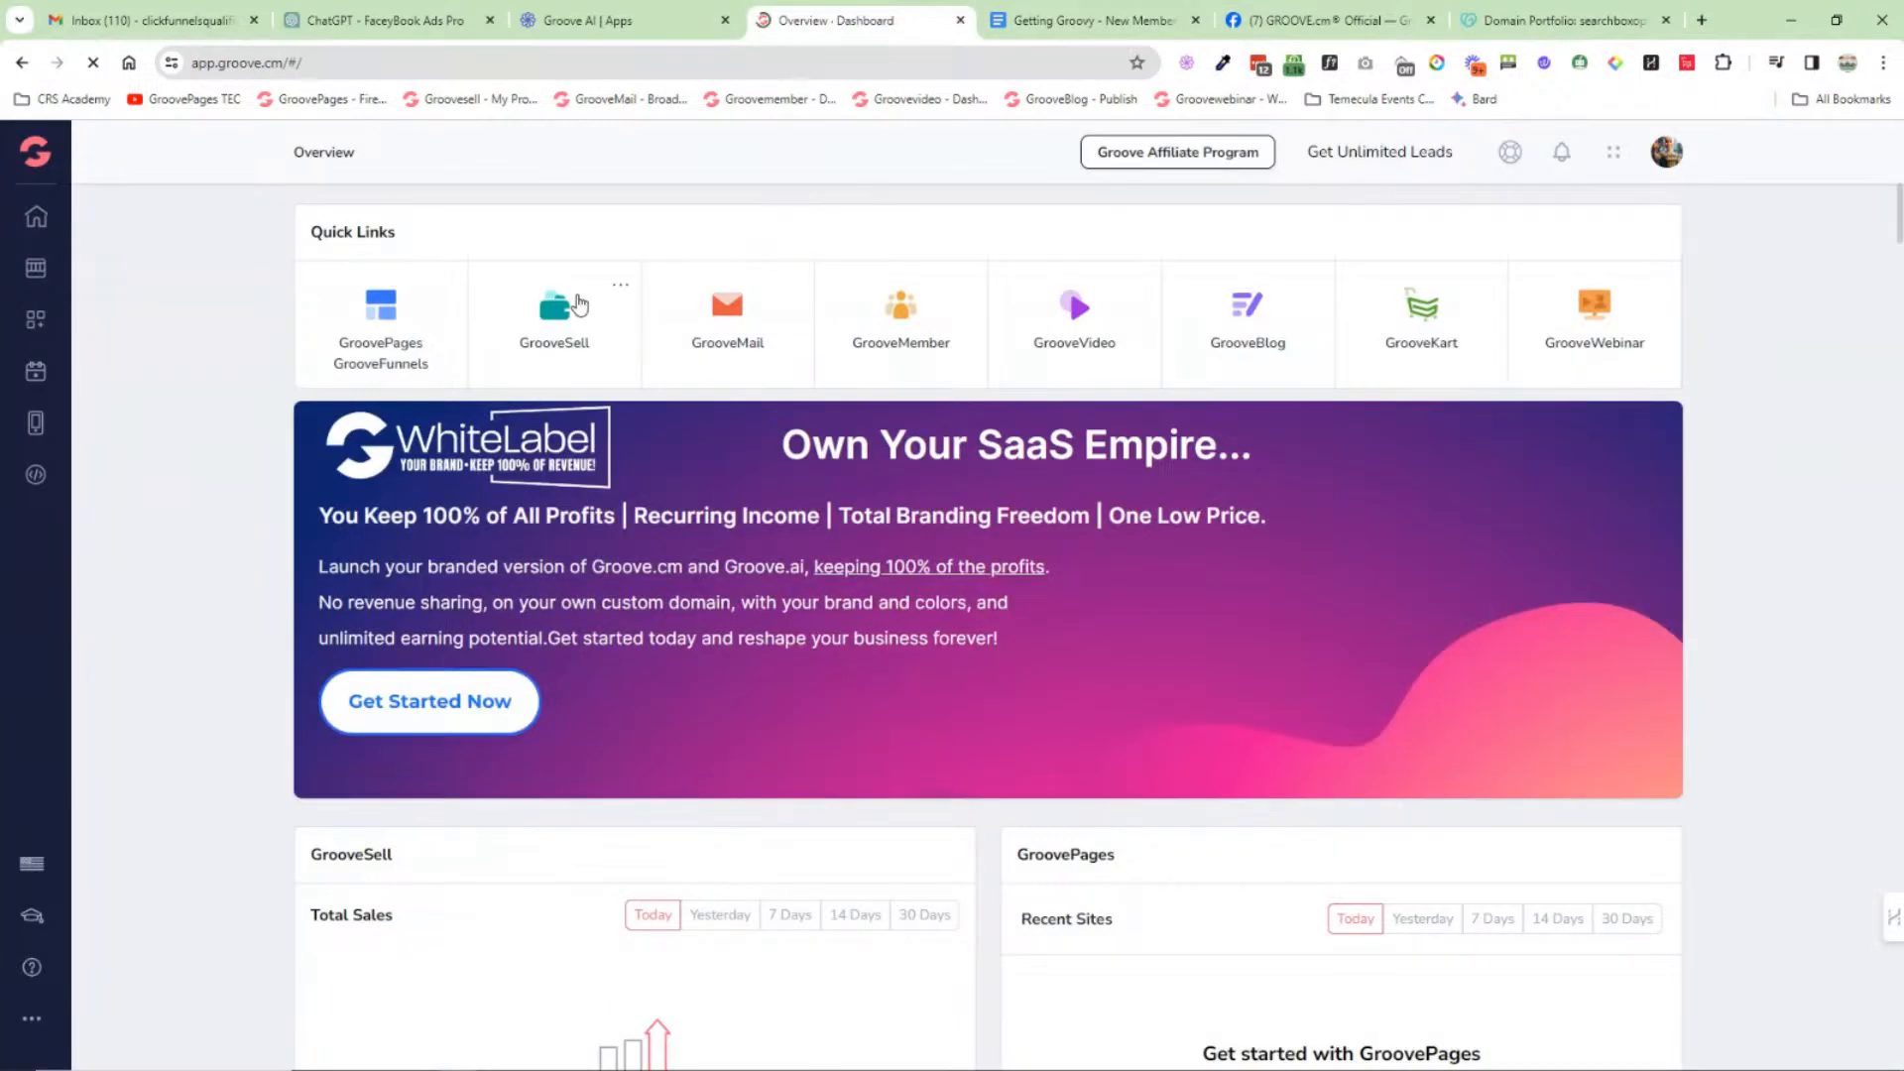
left_click(573, 308)
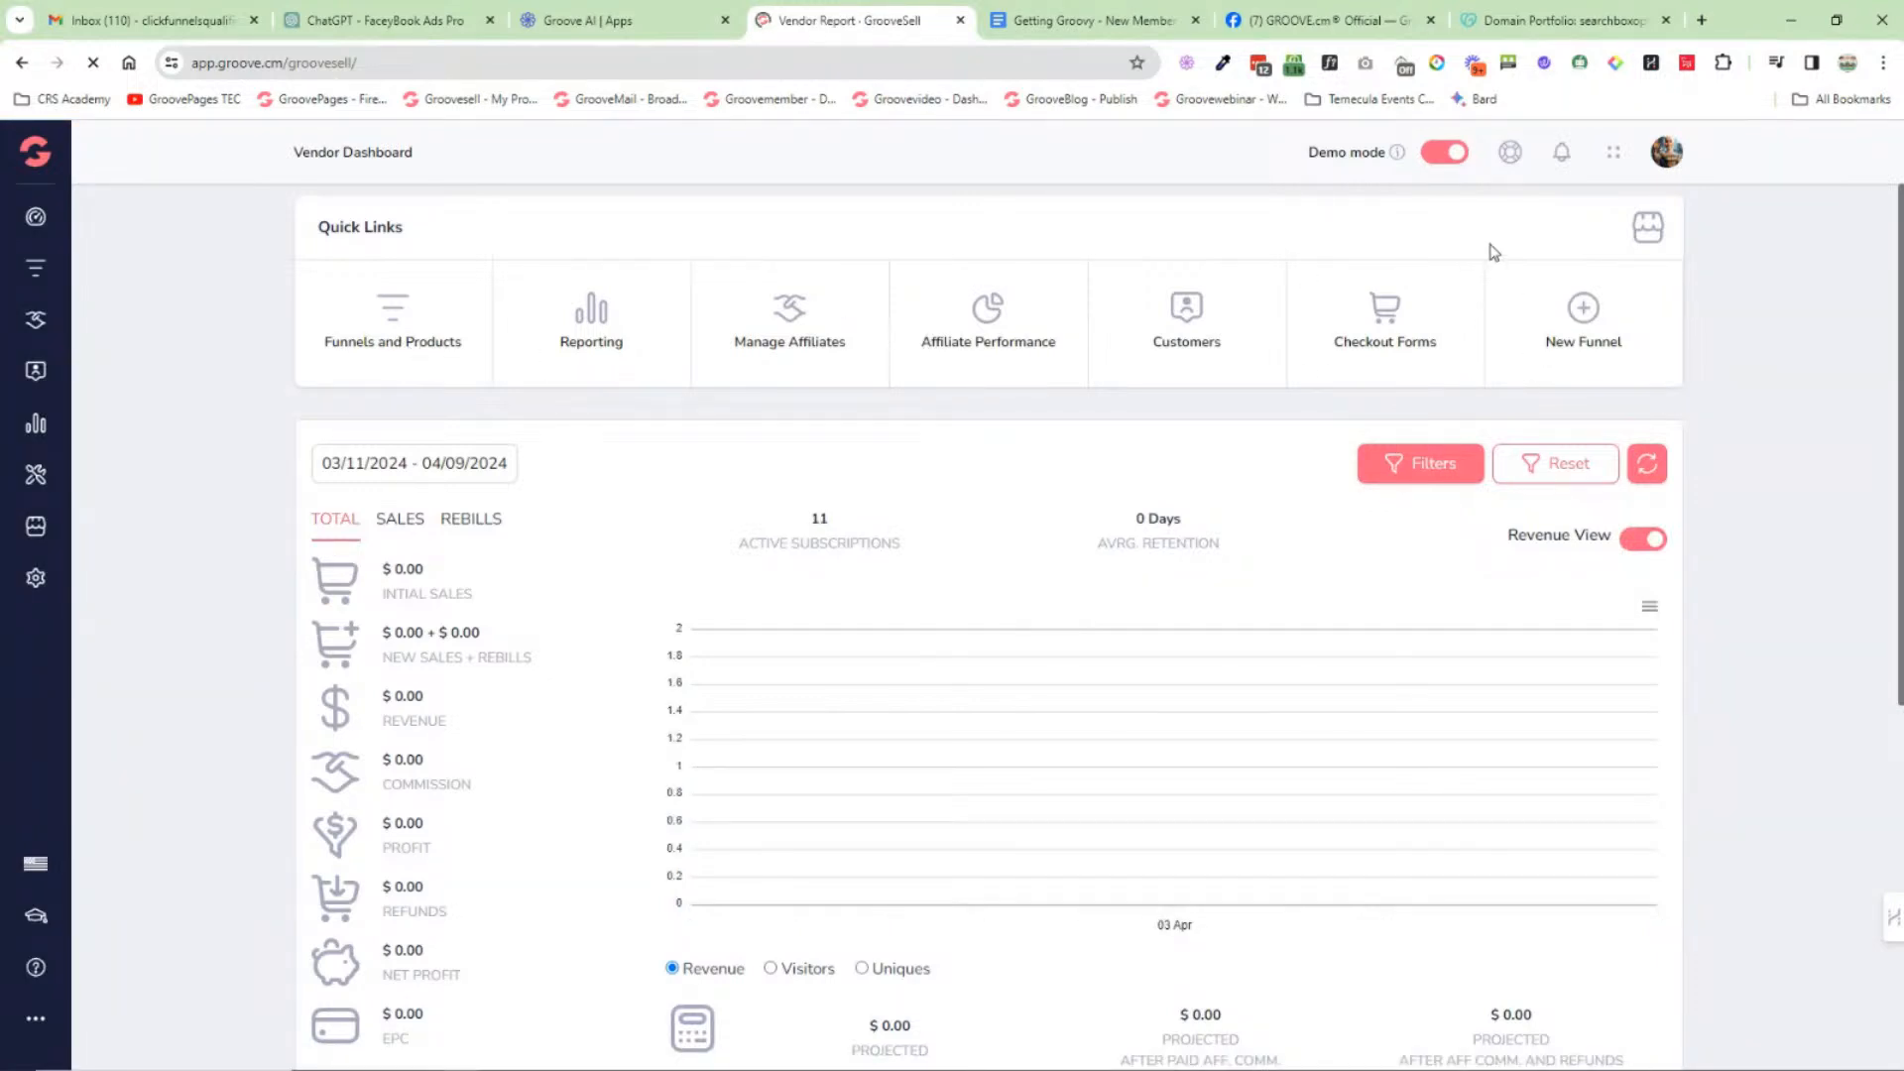
left_click(36, 268)
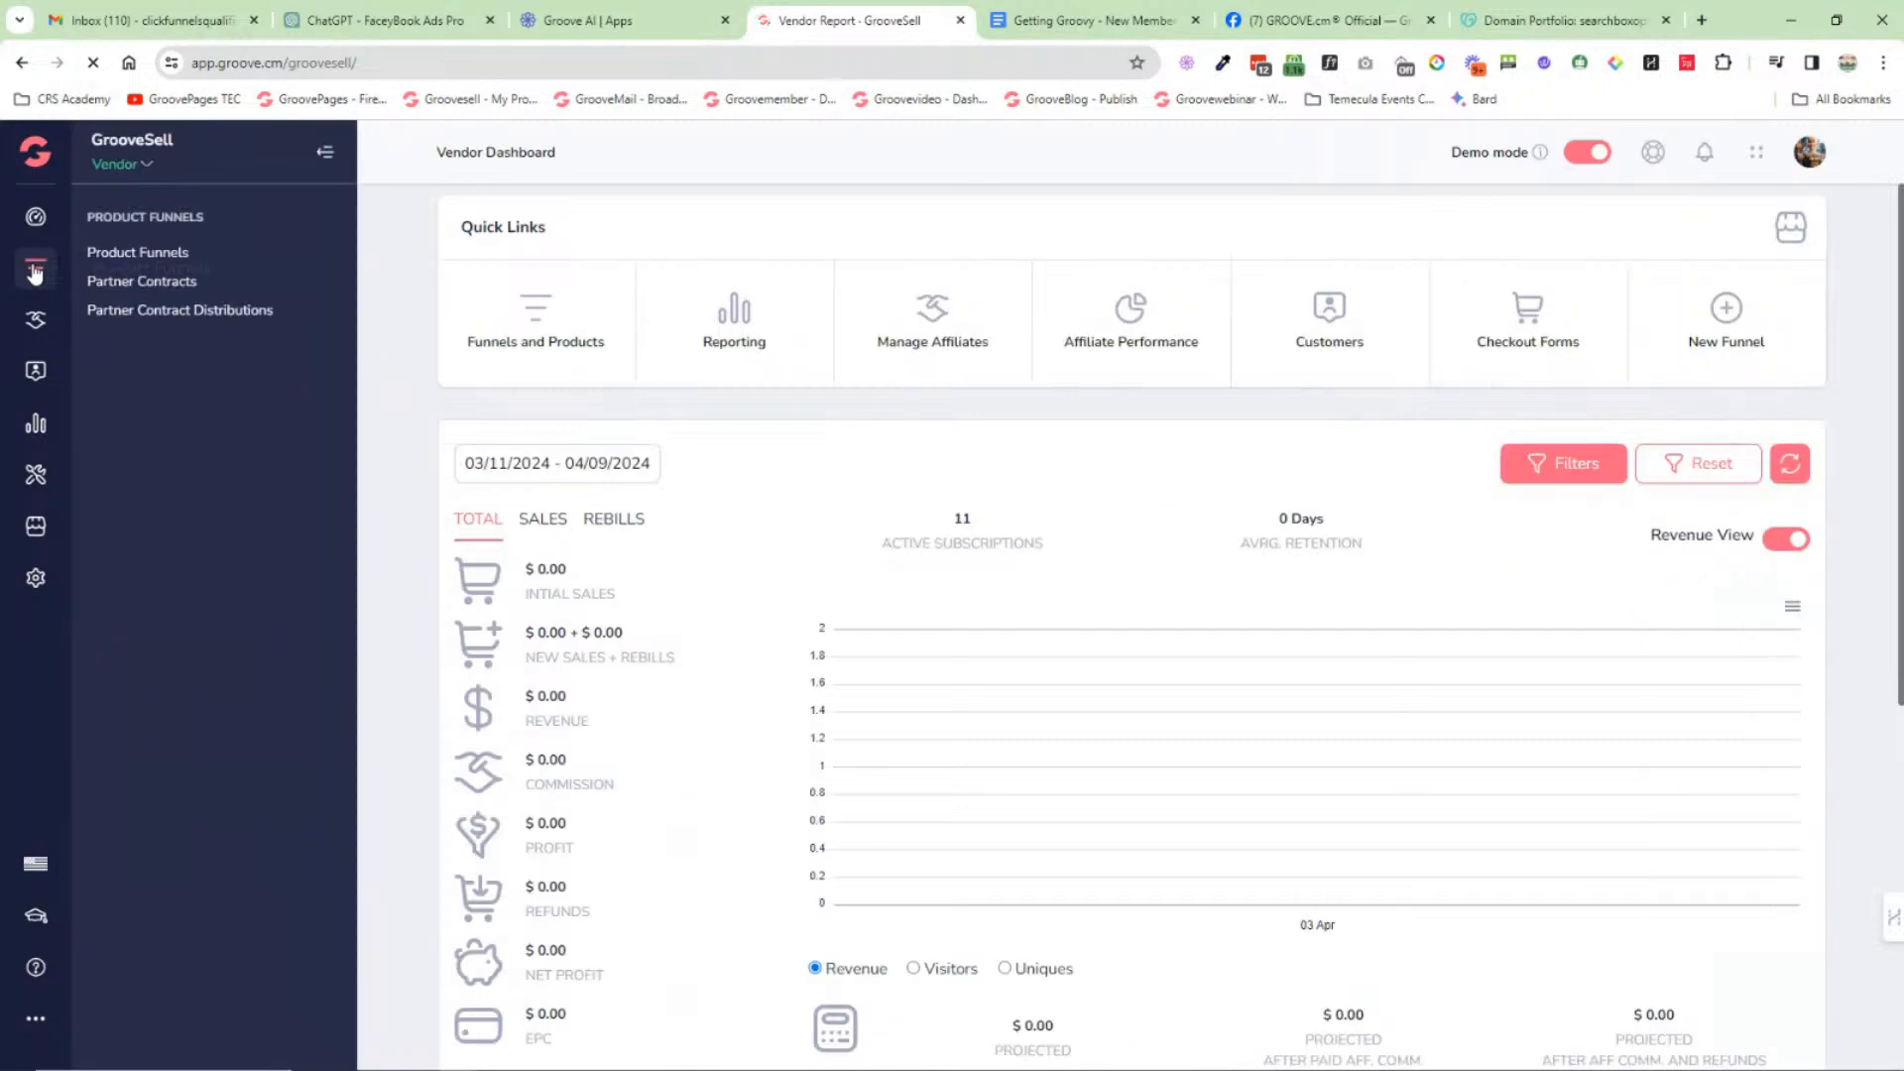
left_click(140, 254)
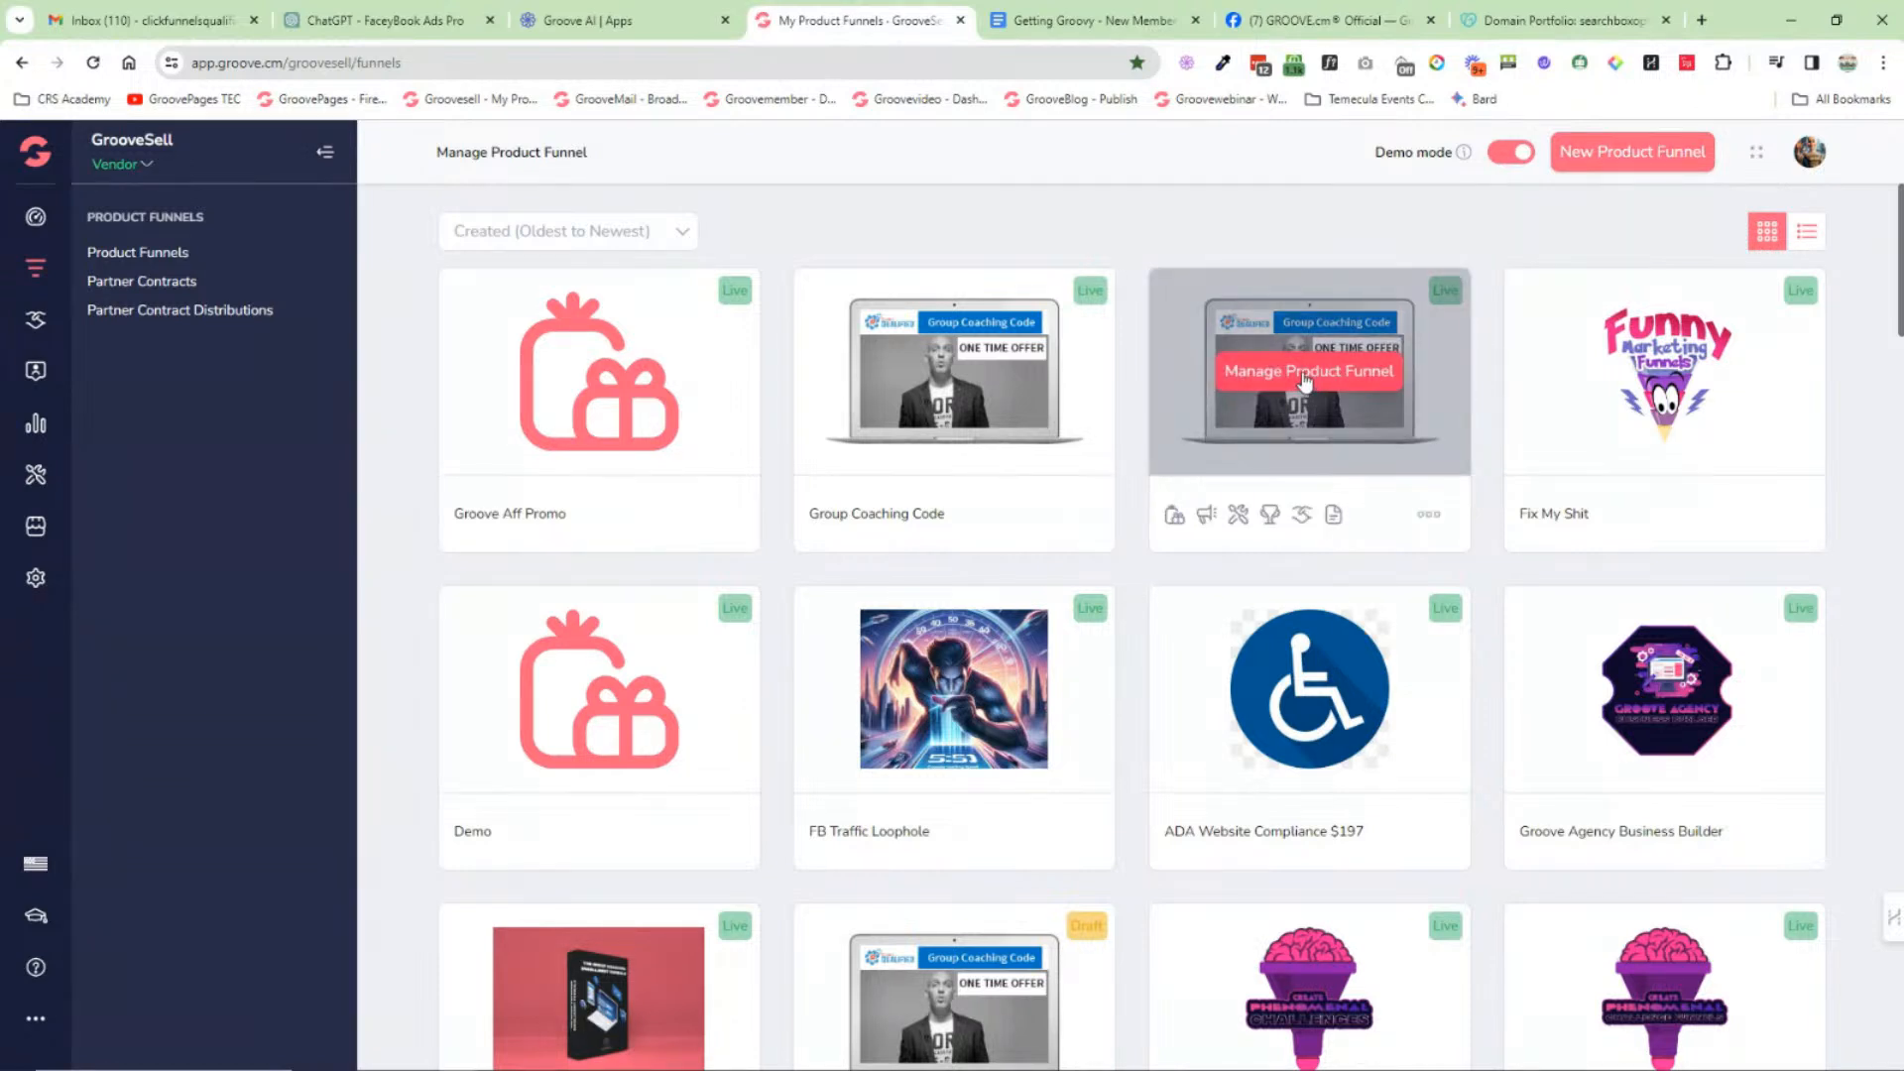
Step: Open the third product funnel in the list and bring up its Group Coaching Code product for editing
left_click(1303, 374)
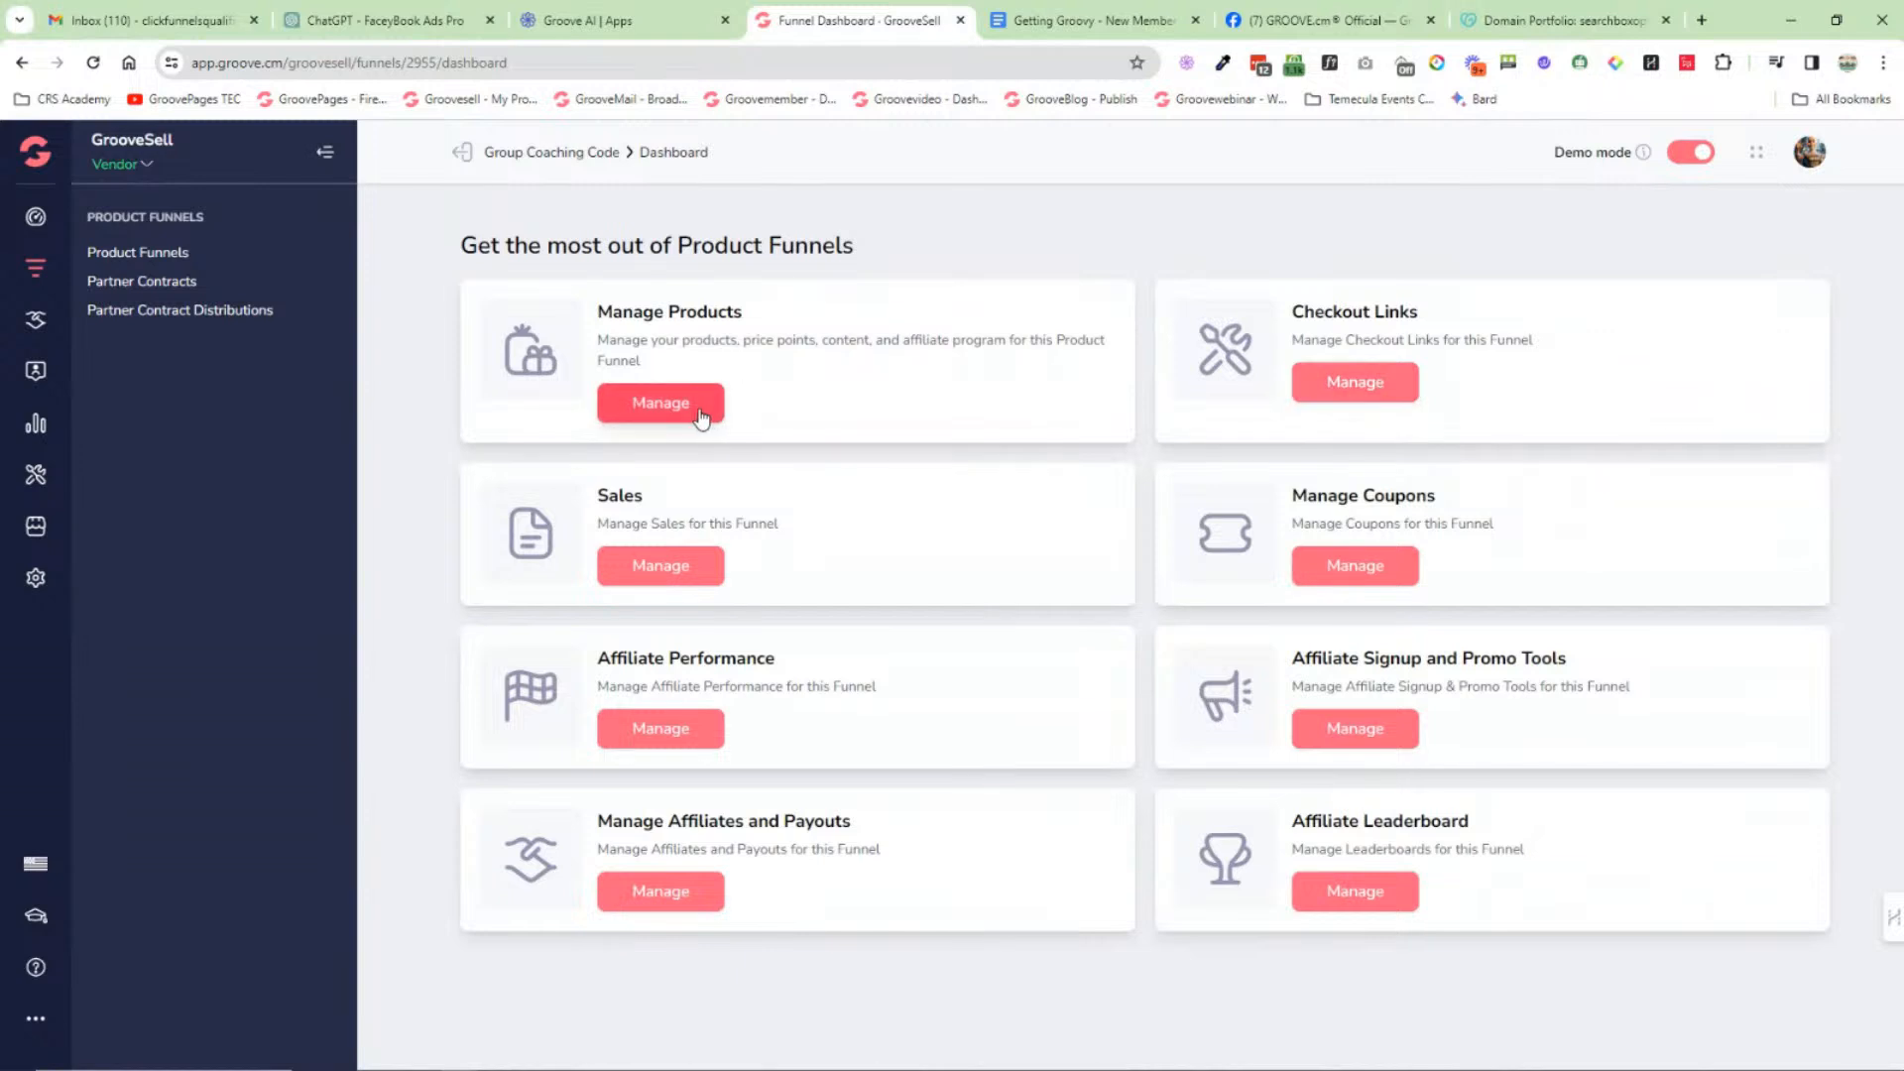
left_click(688, 403)
left_click(324, 152)
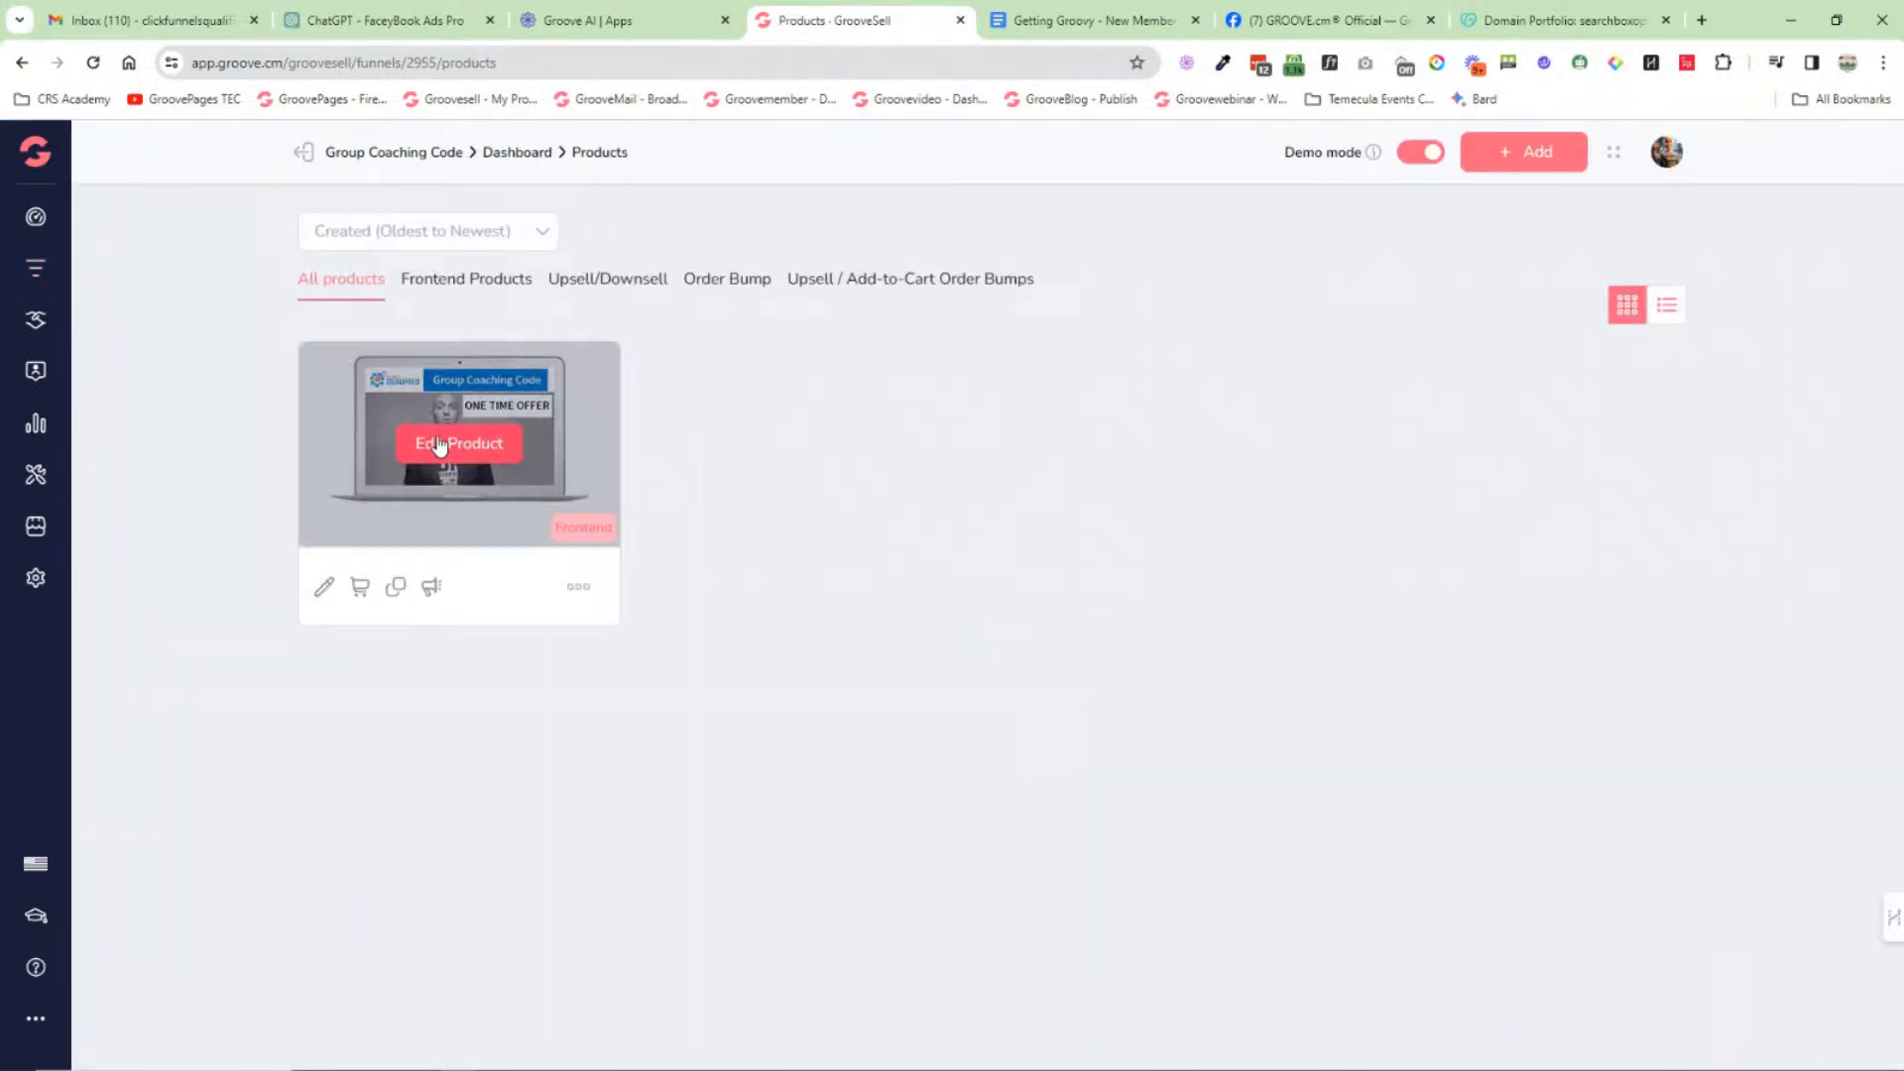
left_click(442, 439)
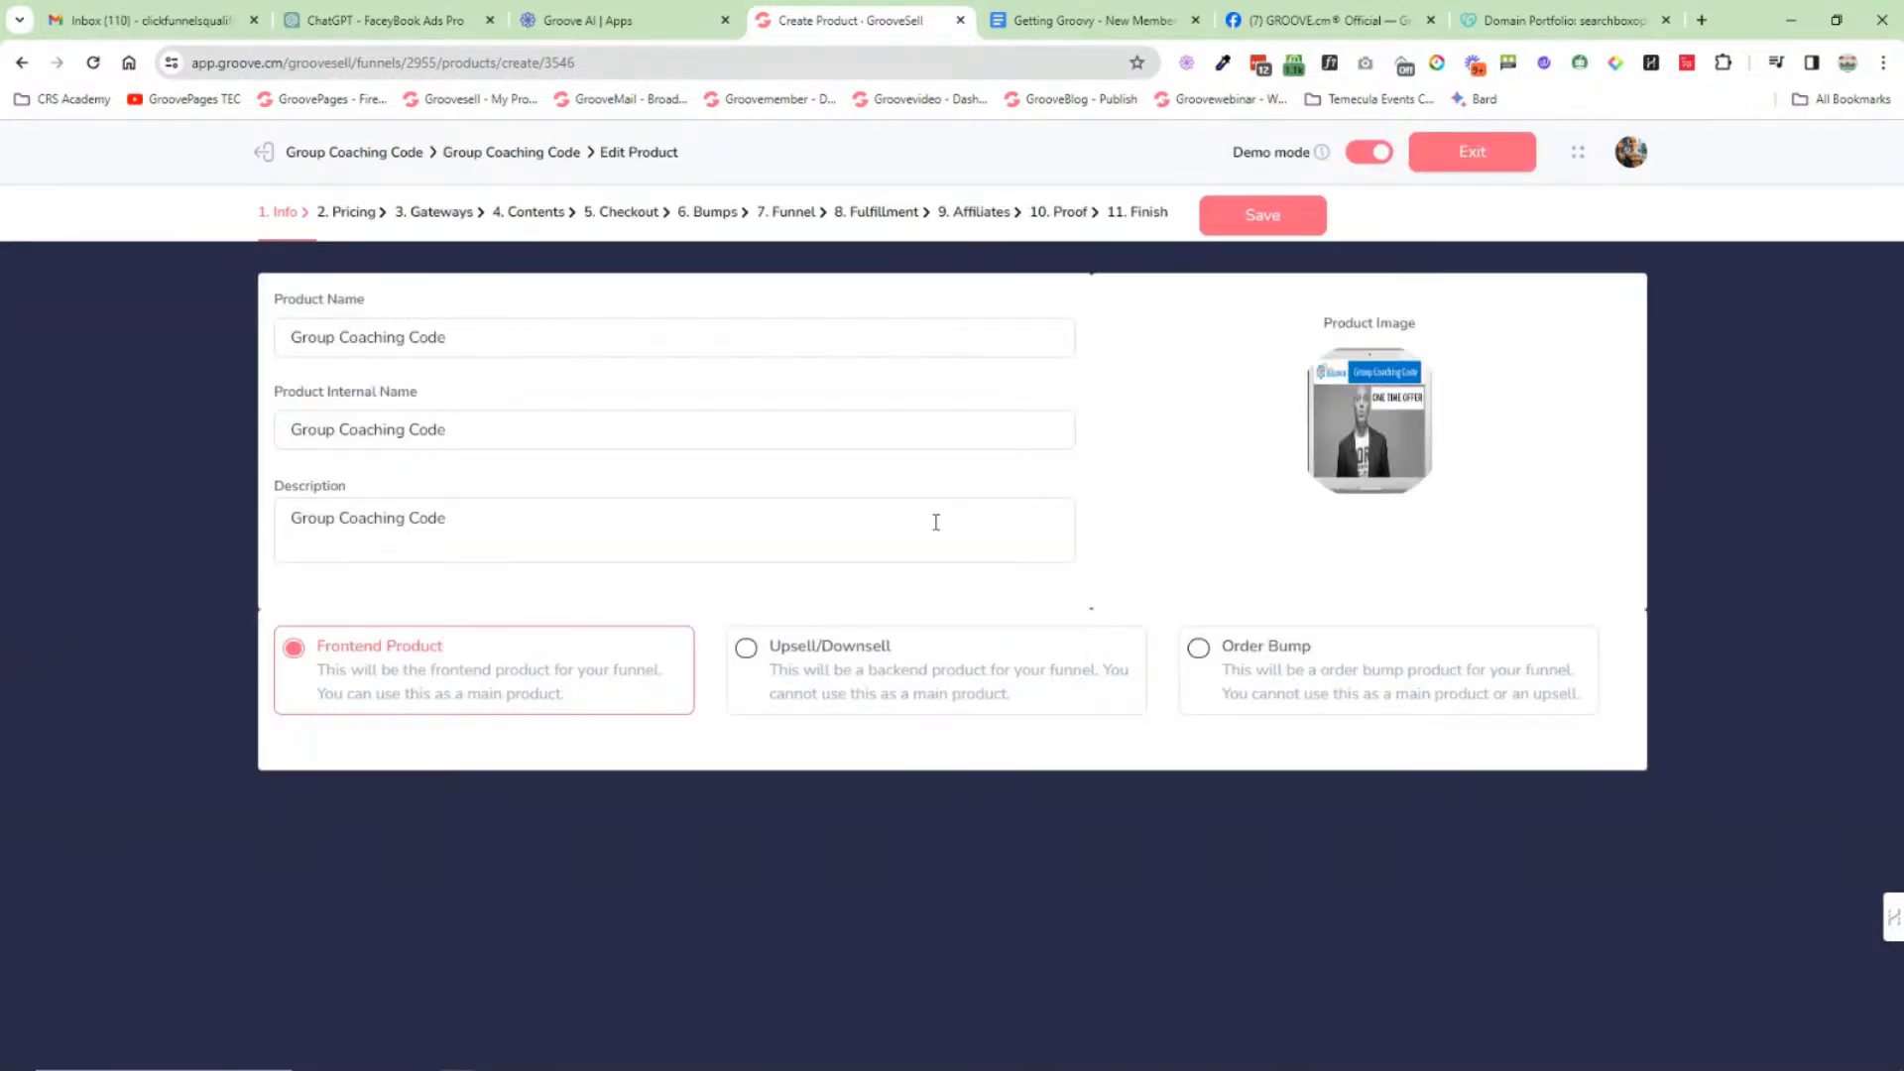
Step: Look over the product's name, internal name and description, briefly checking the payment gateways stage
triple_click(376, 329)
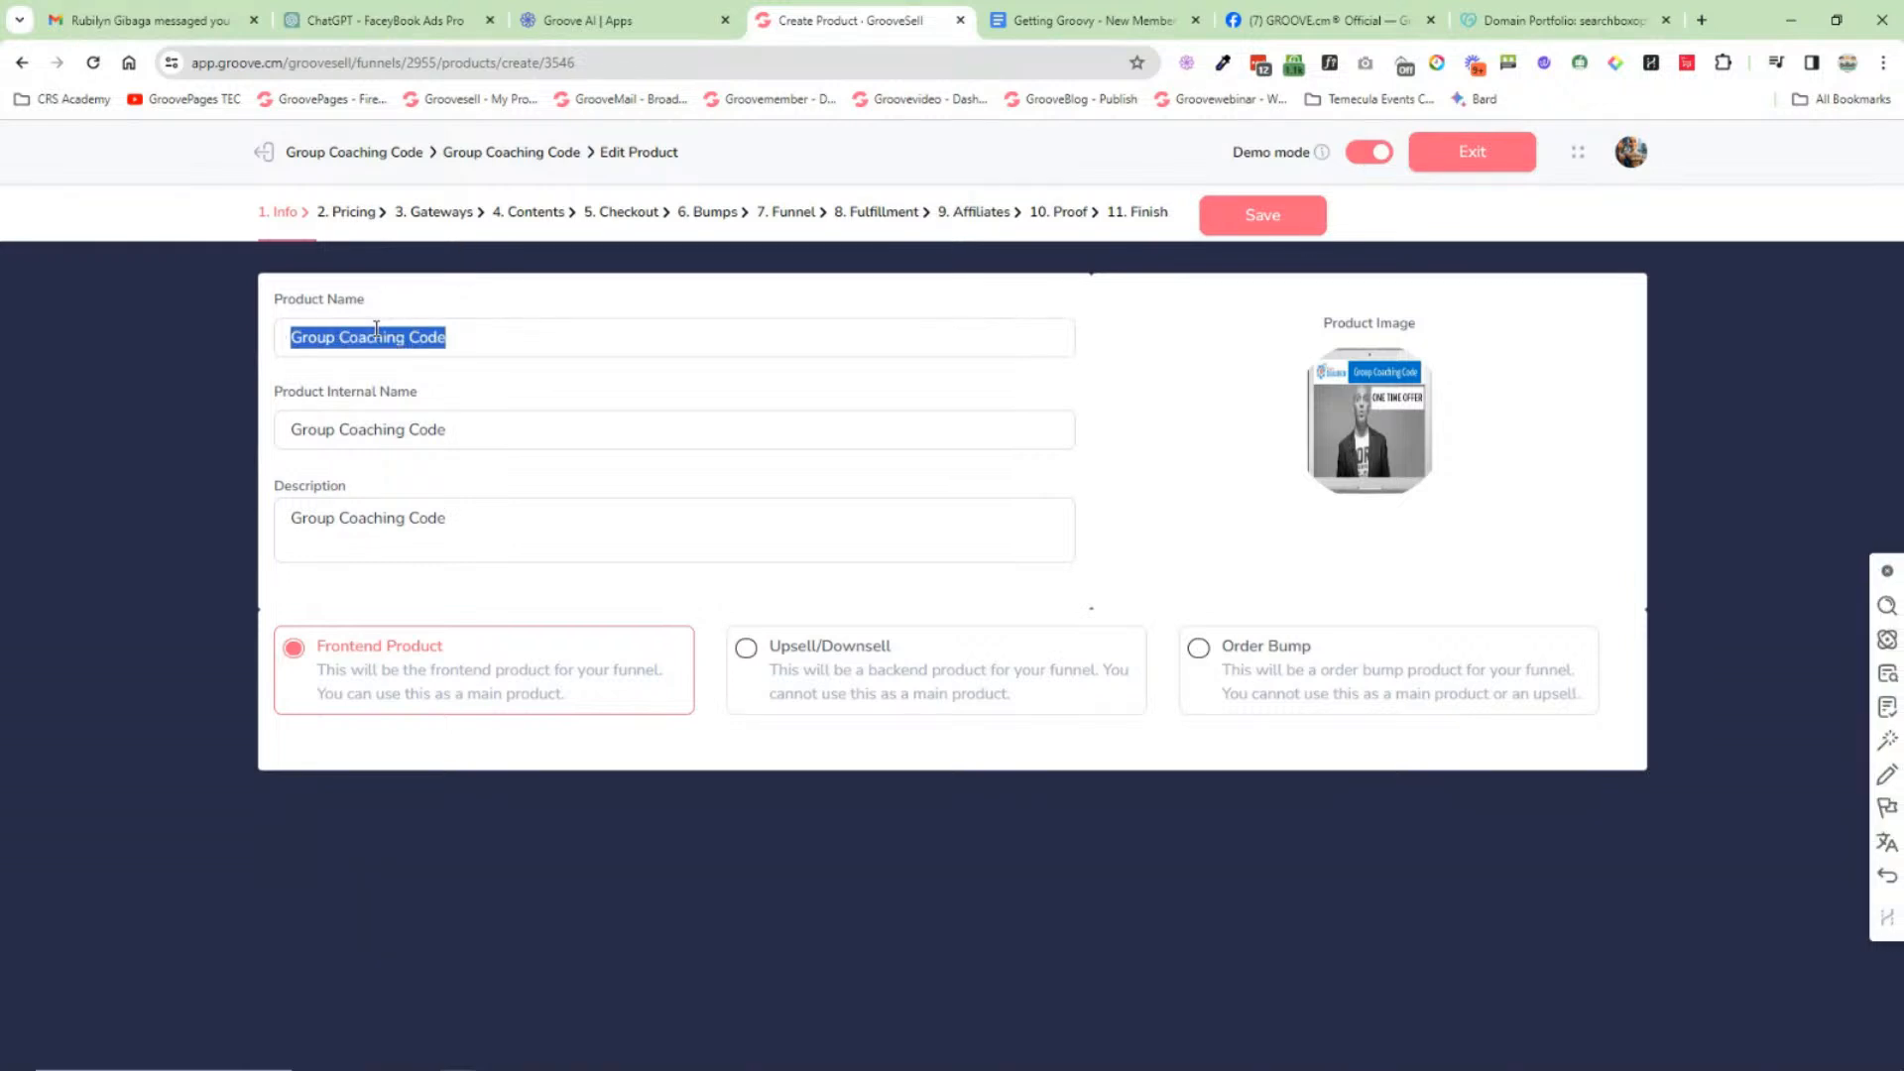
triple_click(426, 429)
triple_click(417, 339)
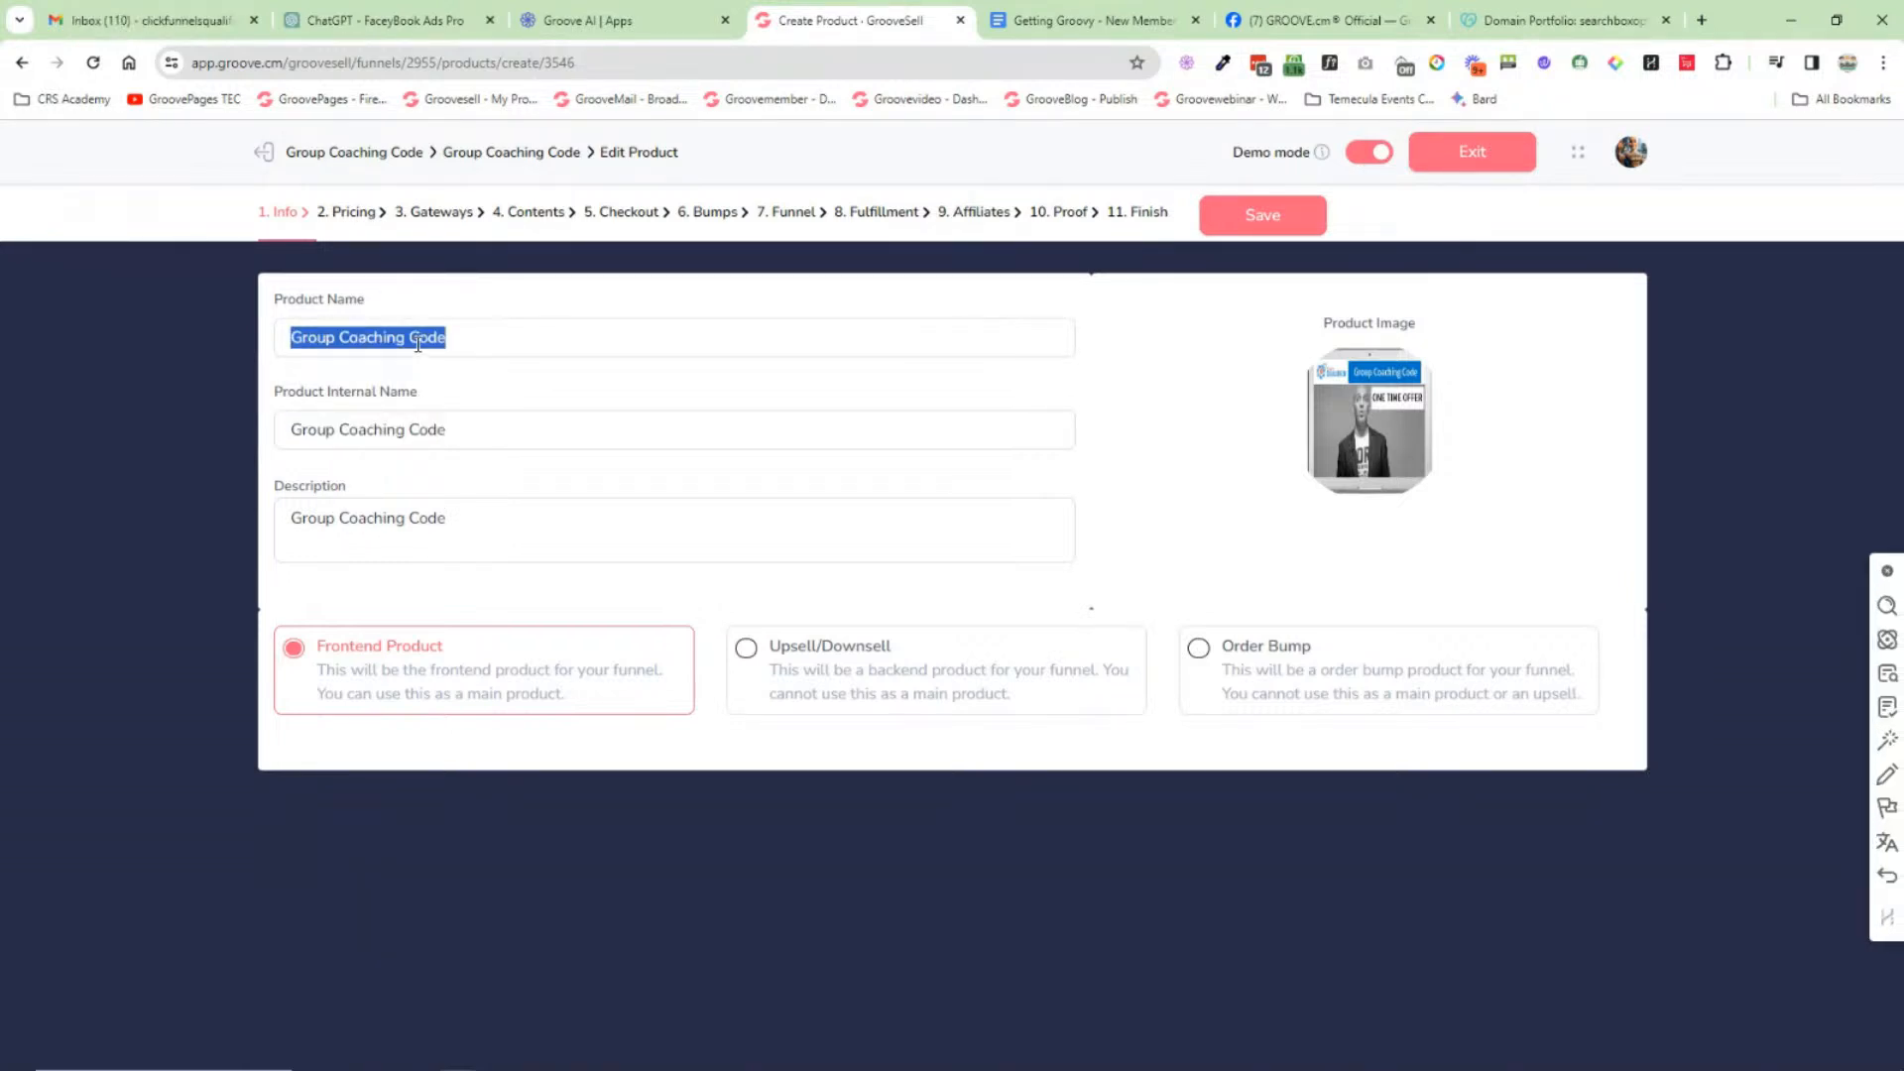
triple_click(427, 432)
triple_click(433, 516)
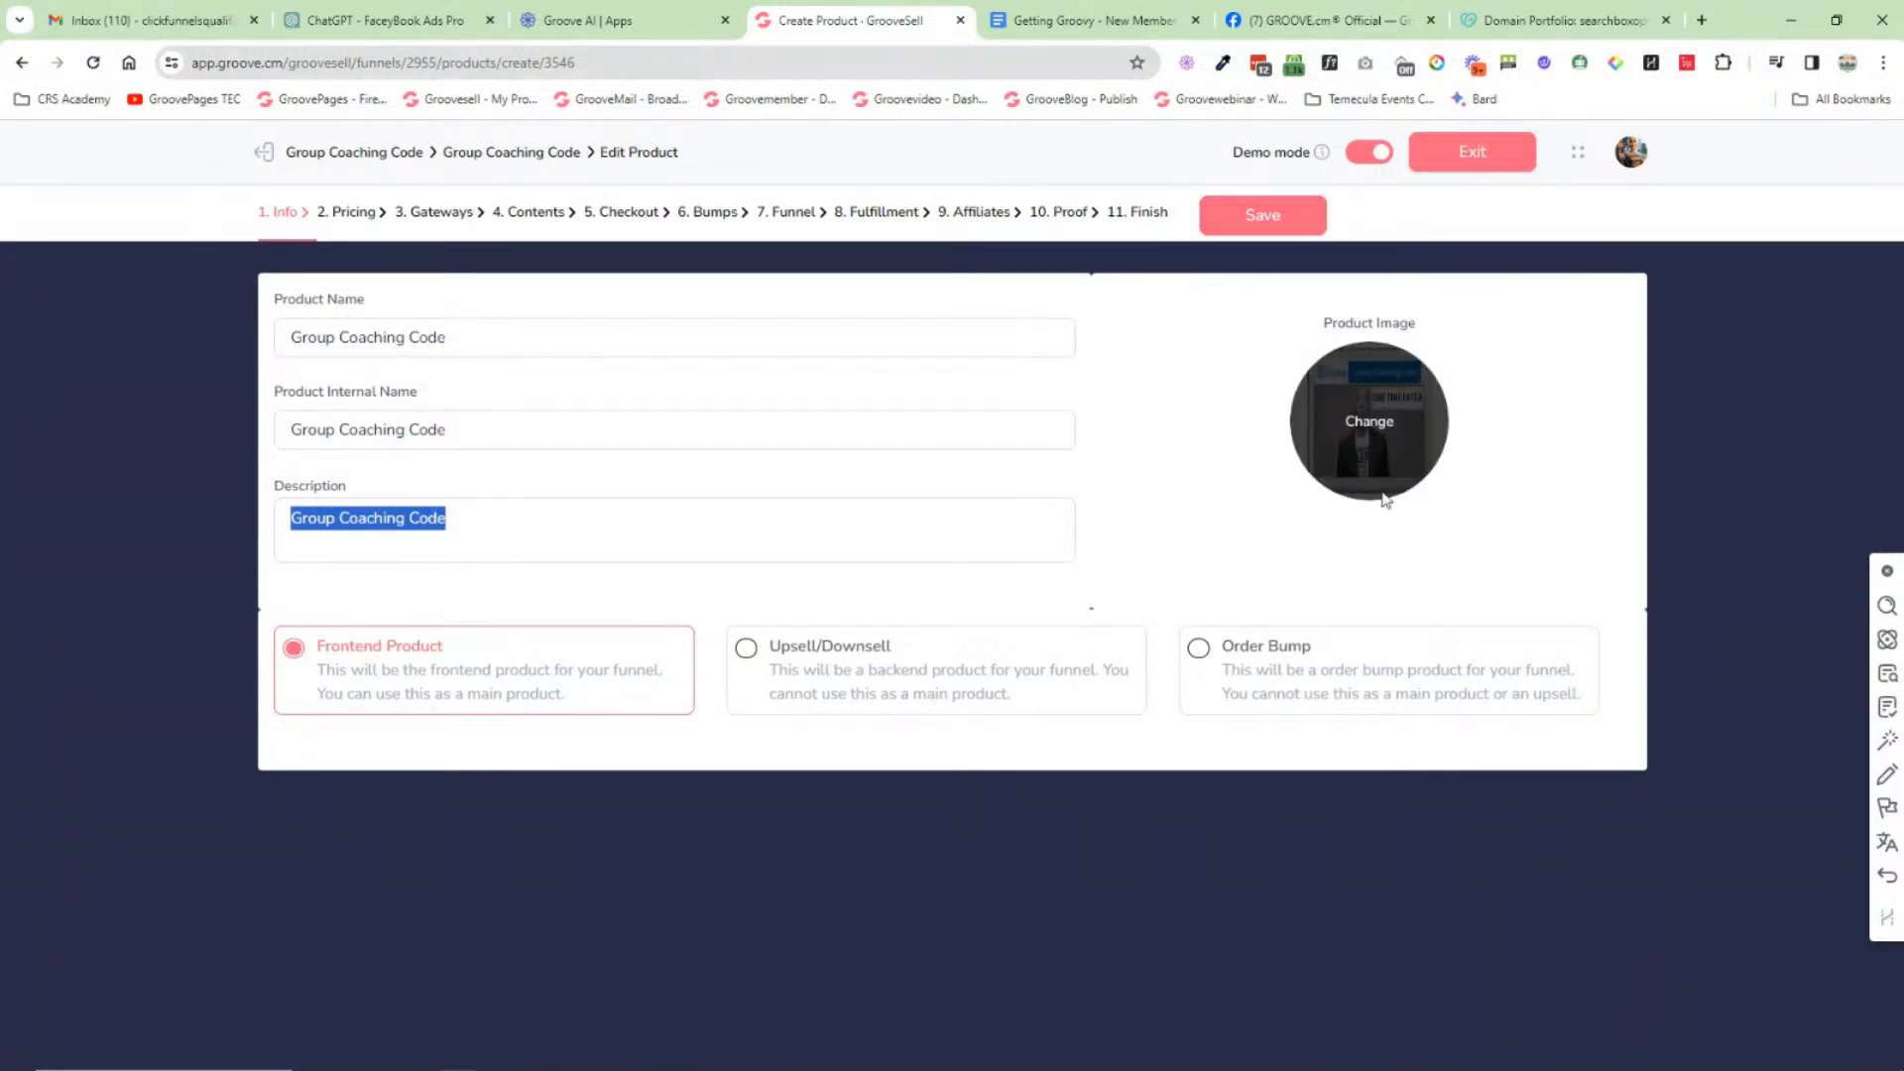
left_click(436, 212)
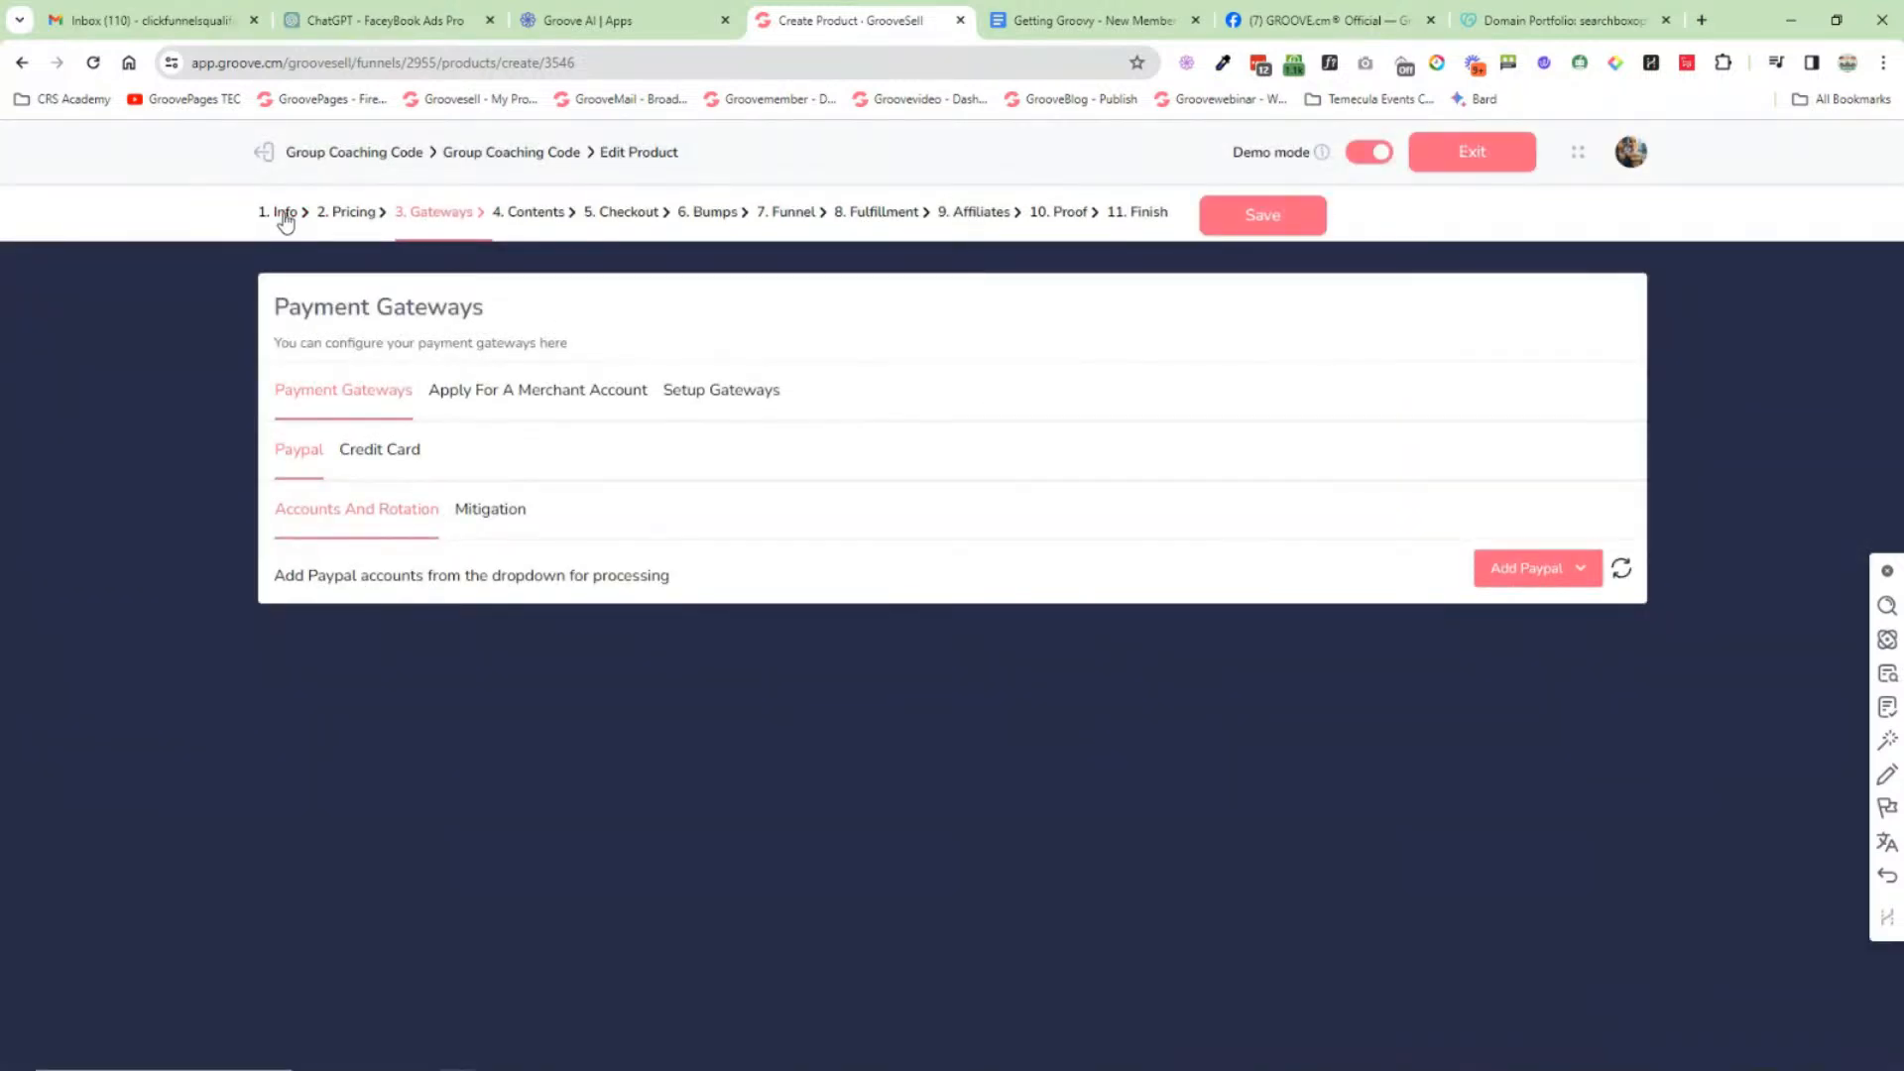
left_click(285, 214)
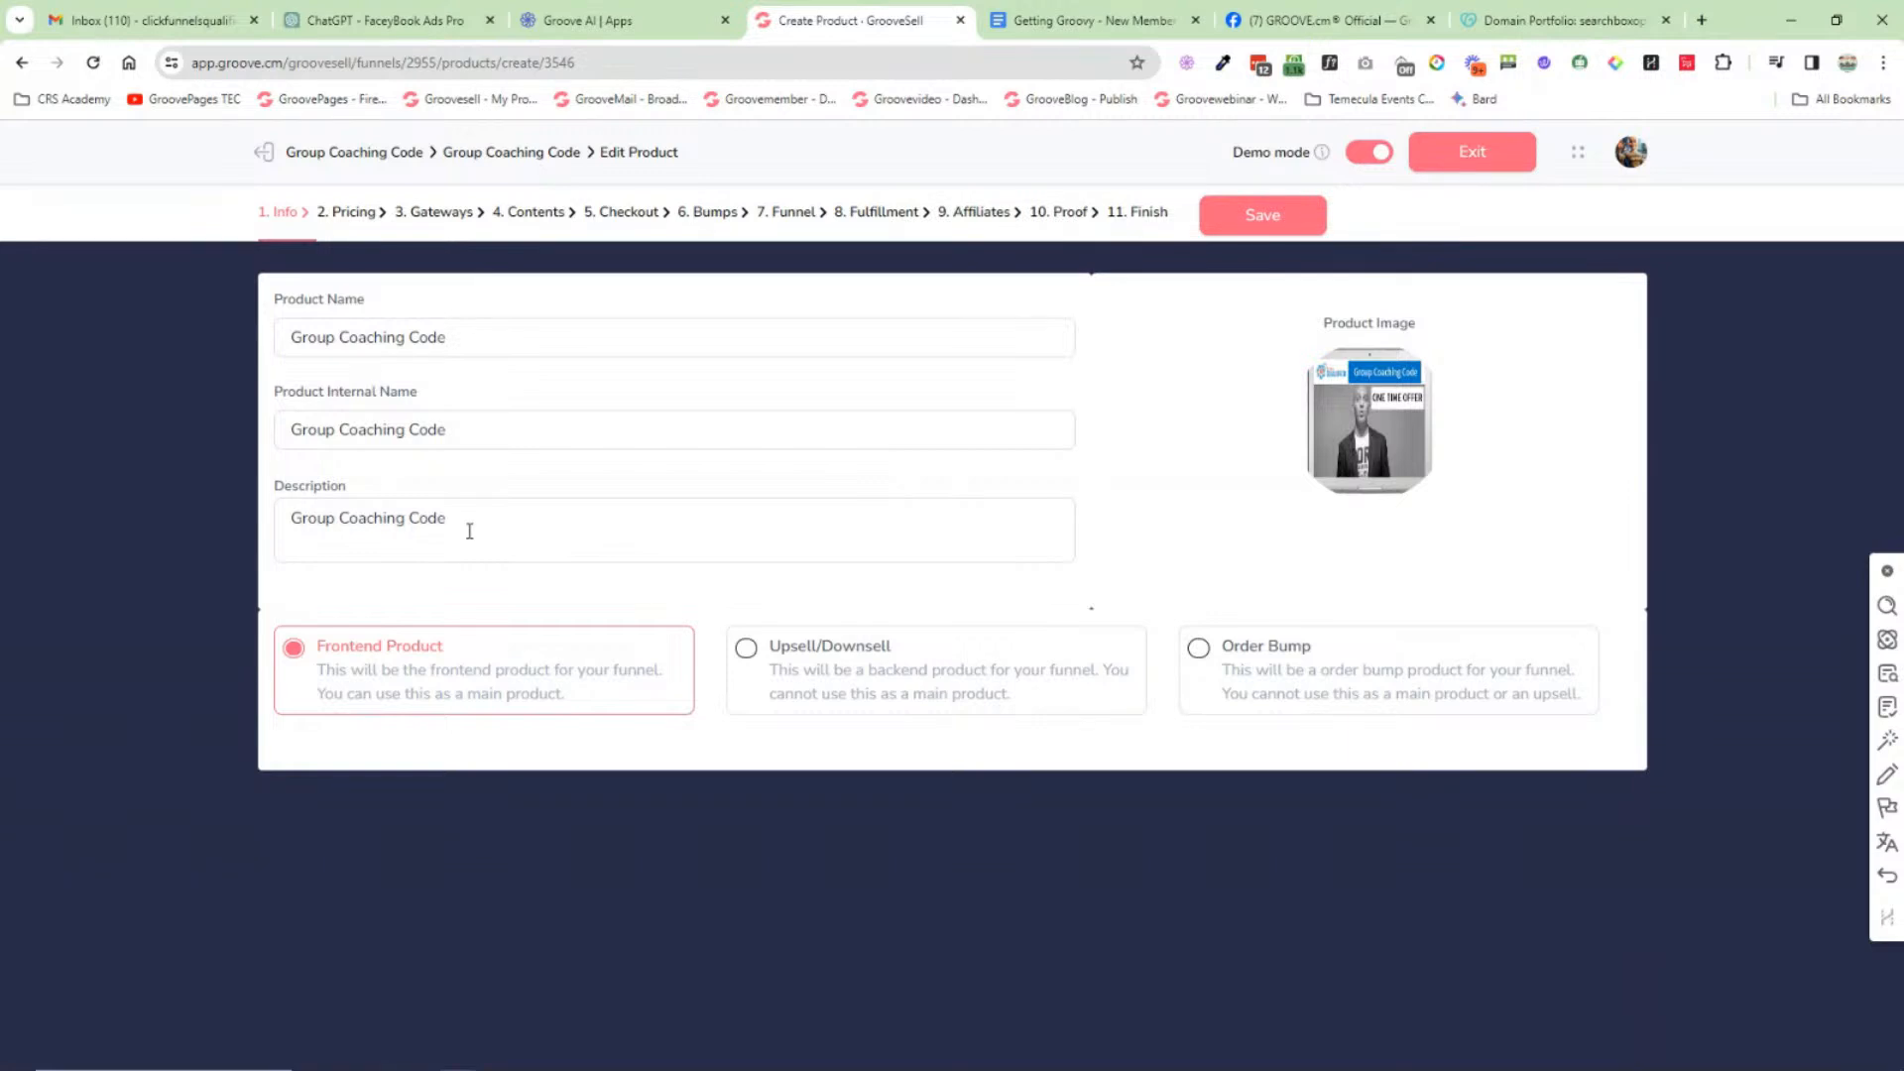
Step: Review the product's setup stages from pricing and payment gateways through contents and checkout page
left_click(349, 213)
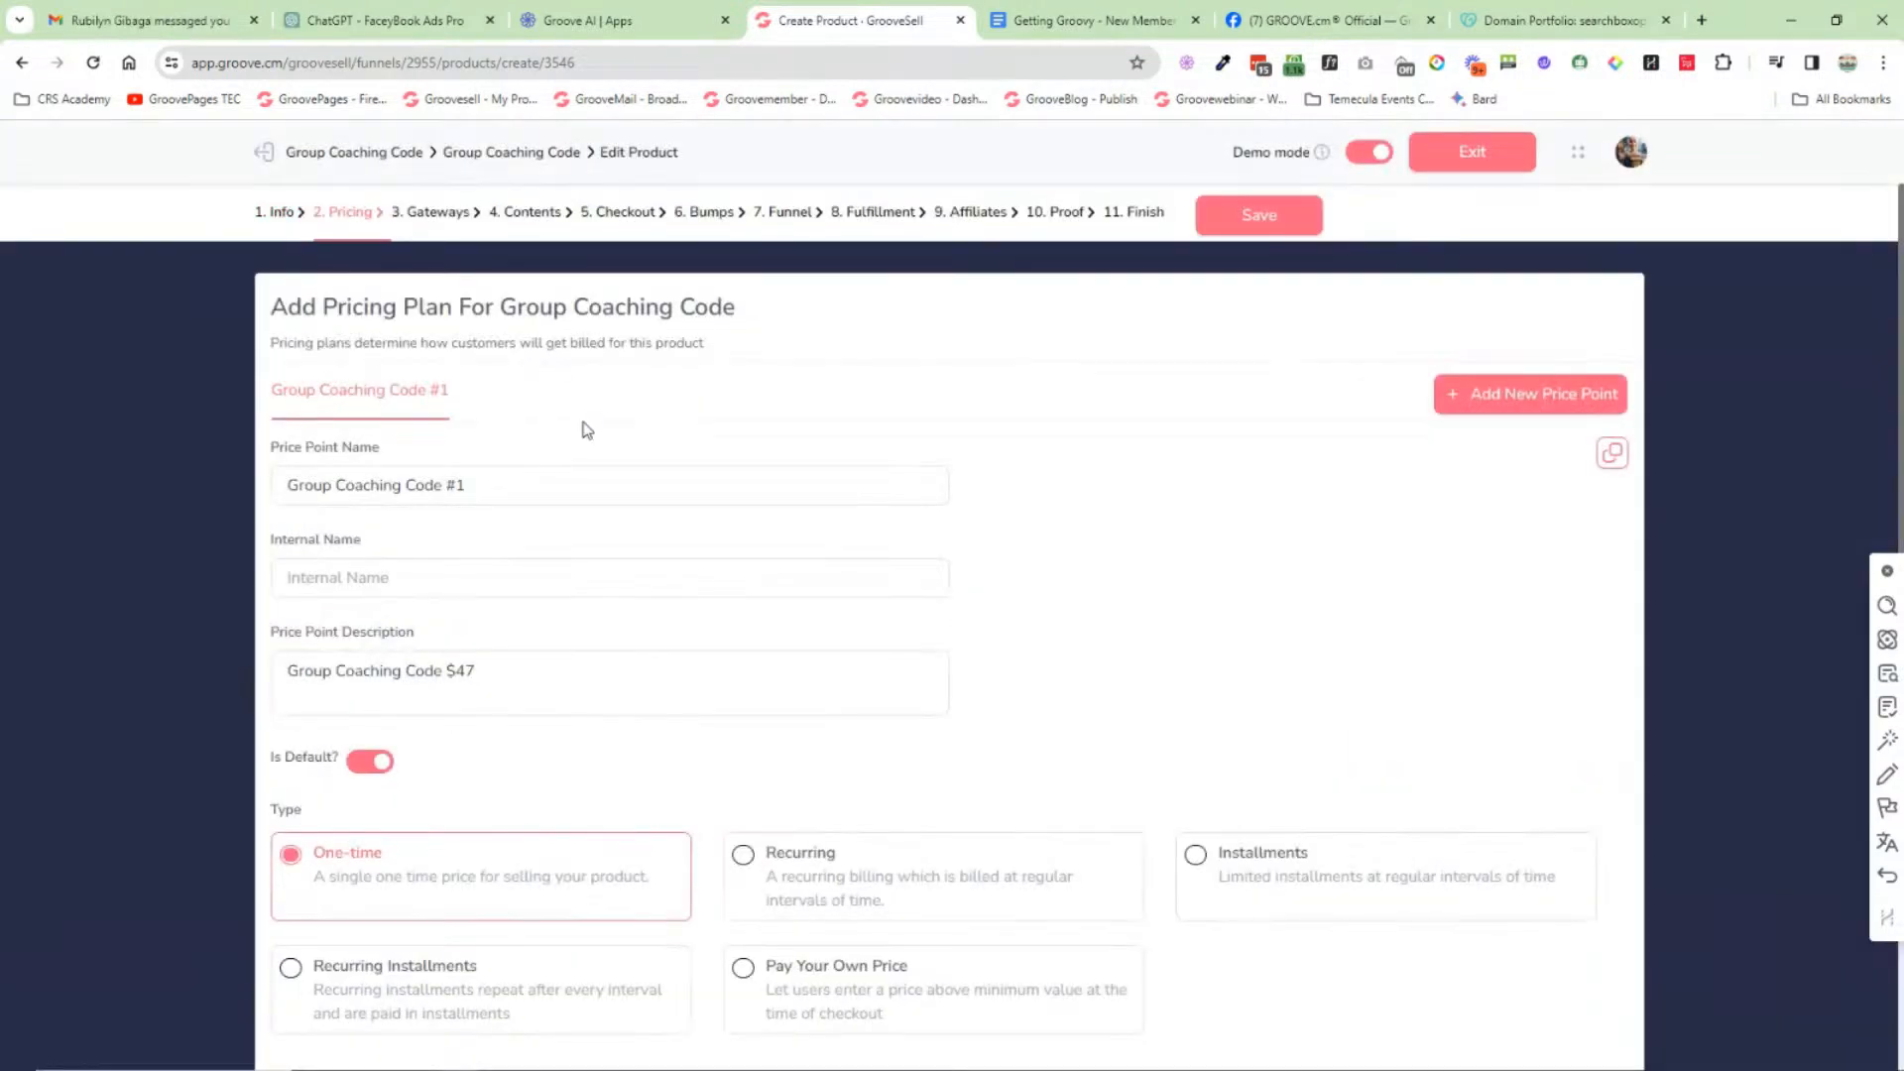
scroll(586, 429, "down", 4)
scroll(489, 335, "up", 4)
left_click(434, 214)
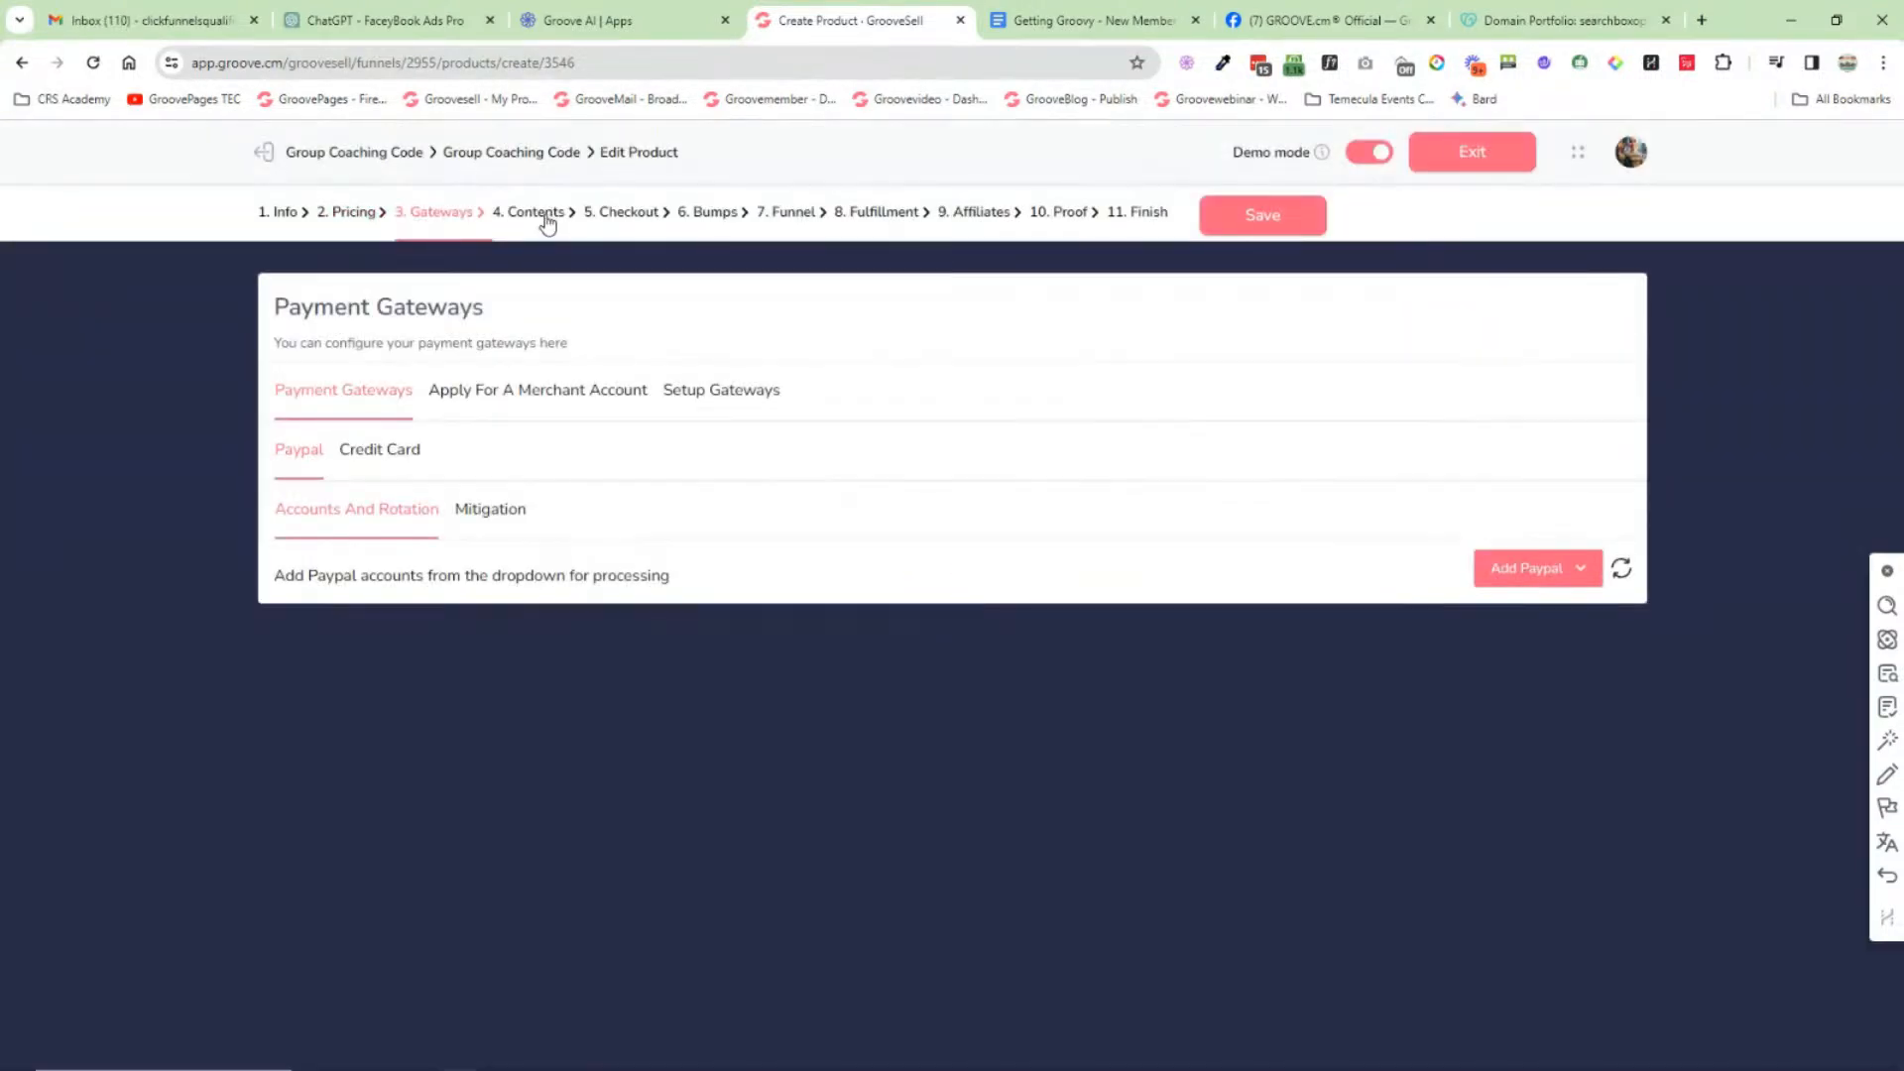
left_click(548, 220)
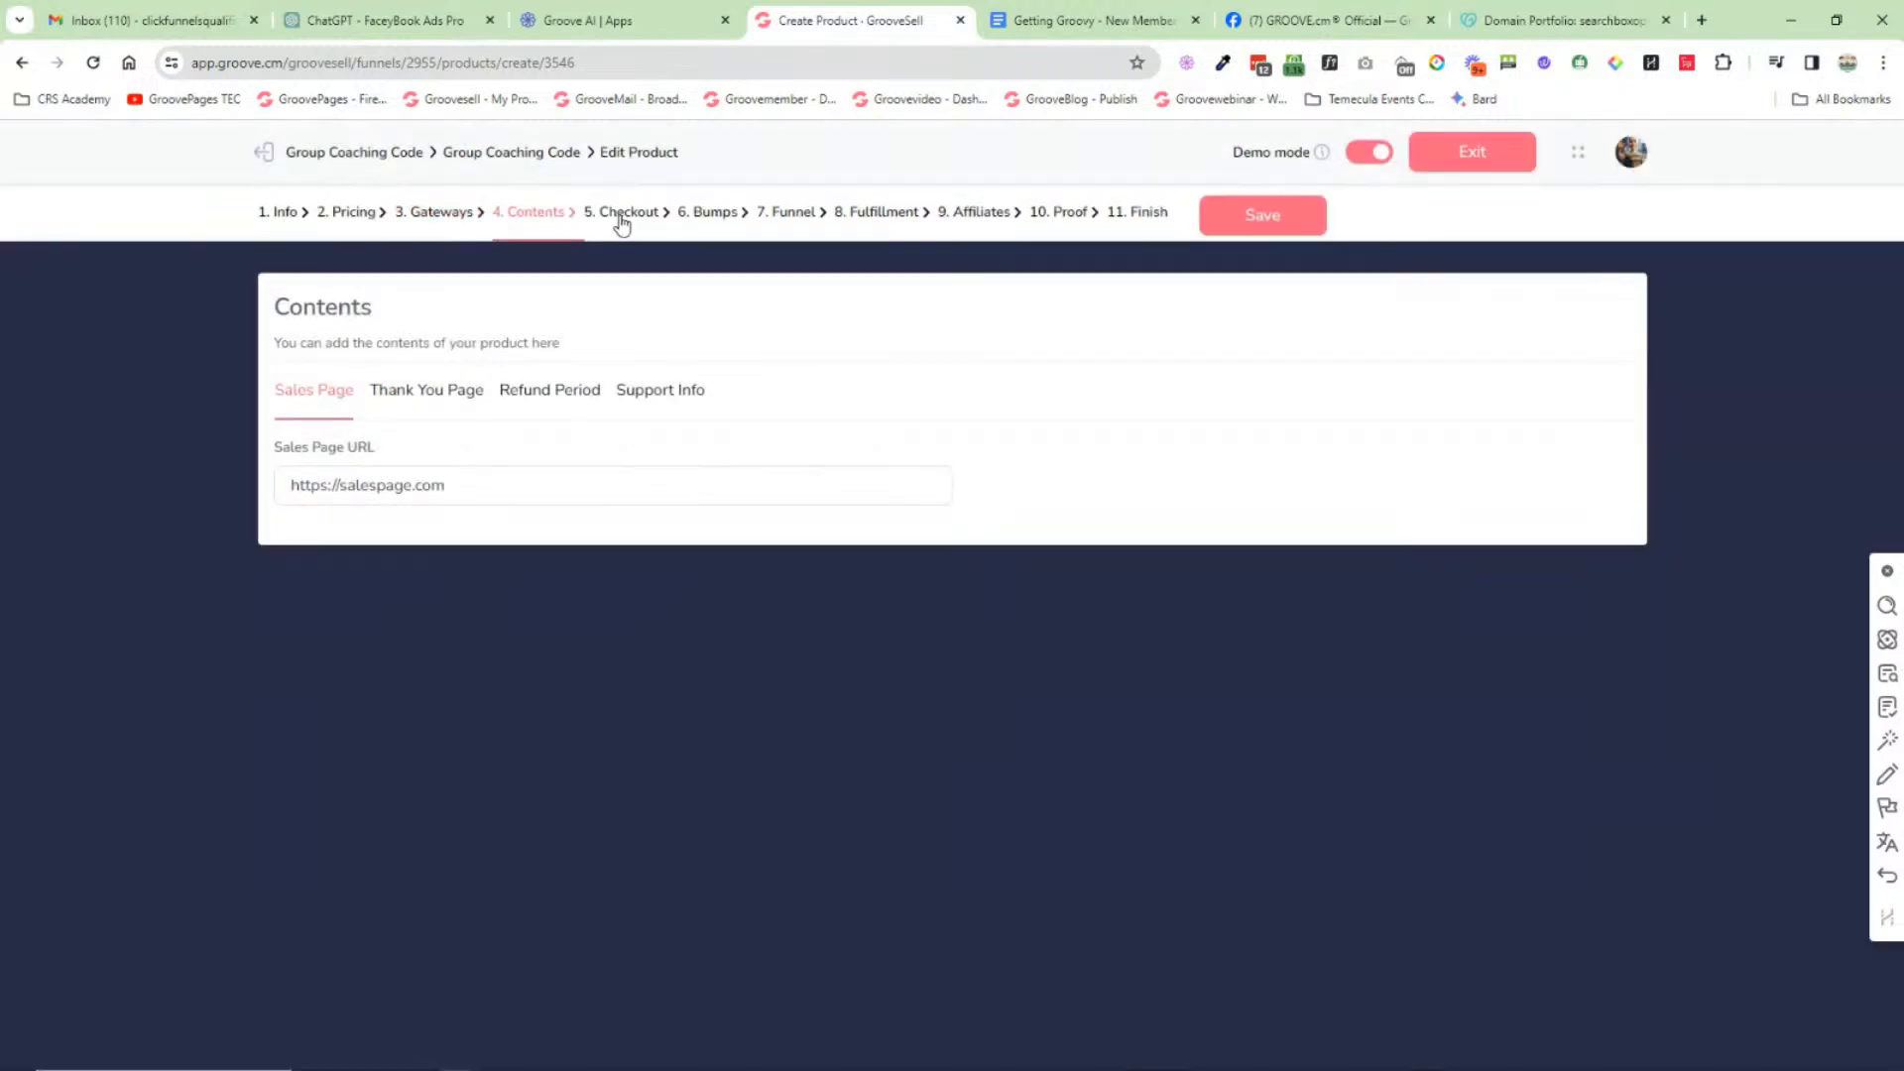
left_click(622, 220)
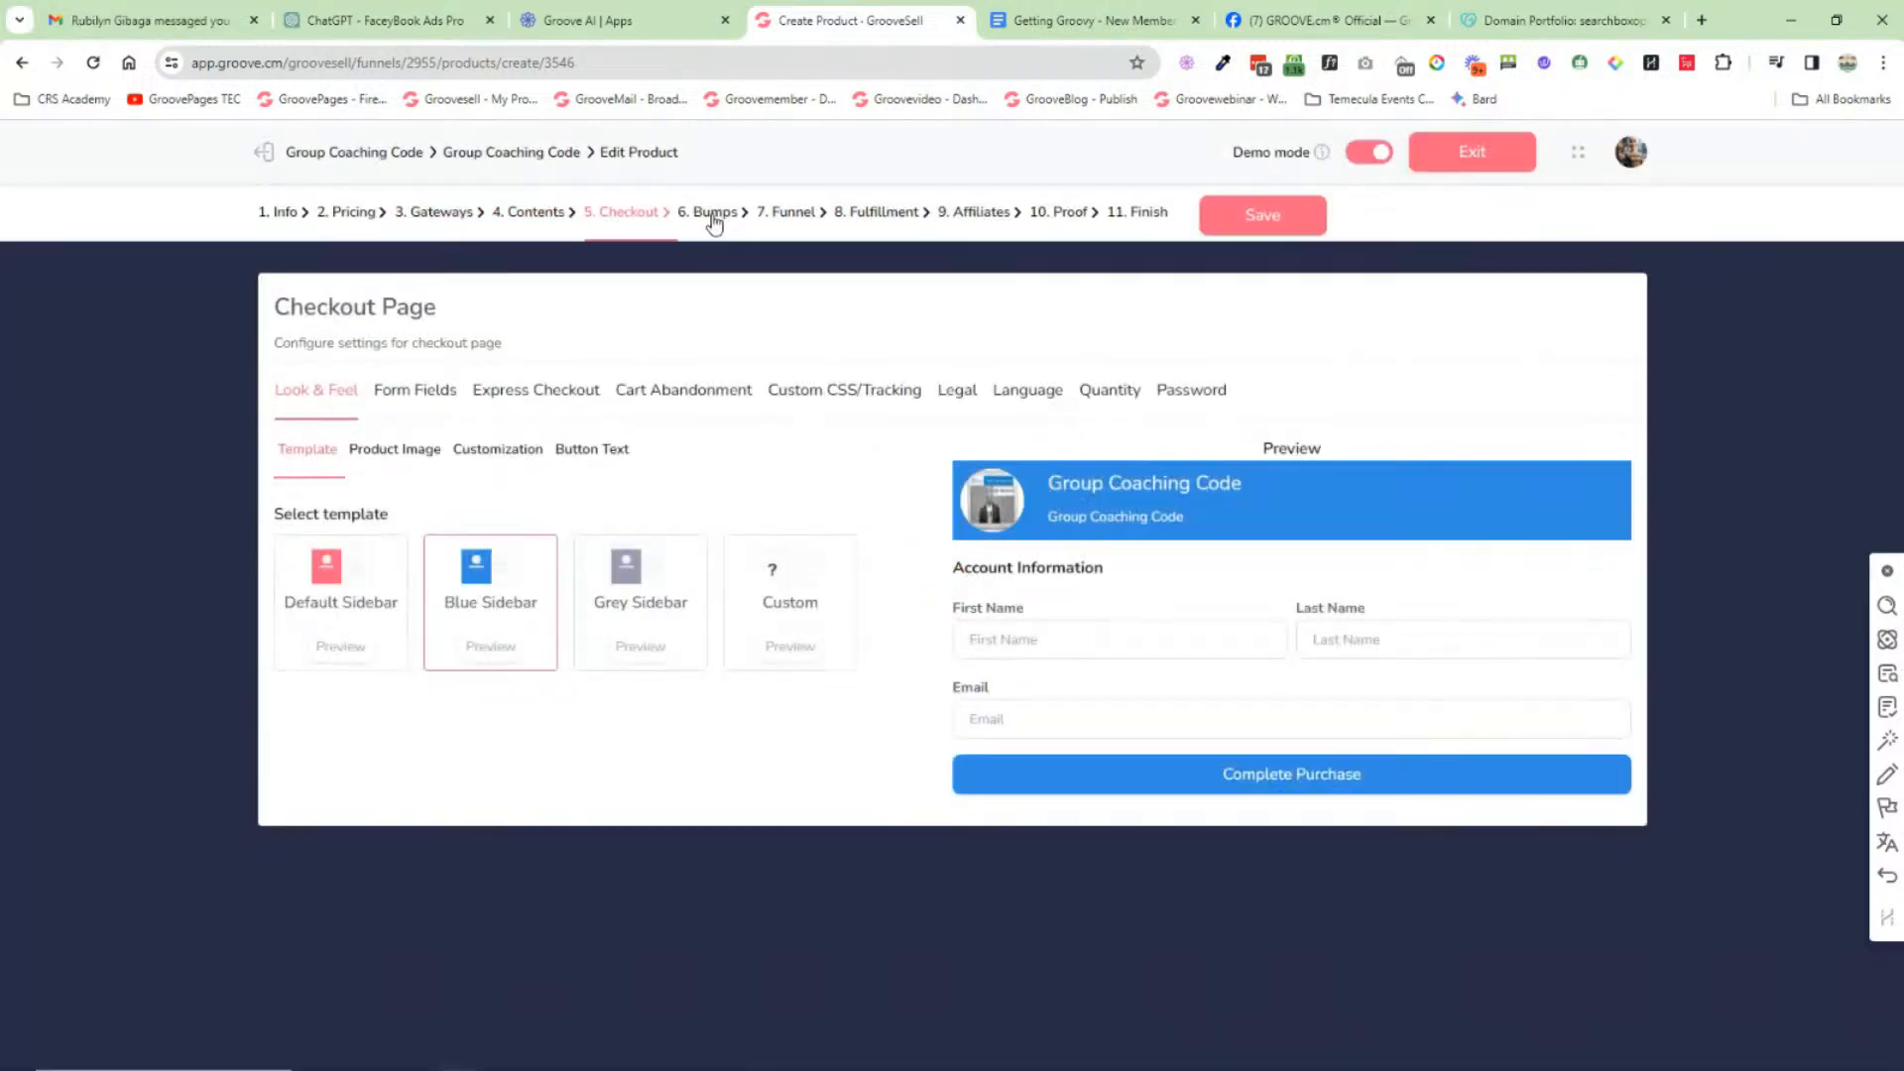
Step: Review the product's order bumps, post-transaction funnel, fulfillment, affiliates and proof widgets stages
left_click(714, 220)
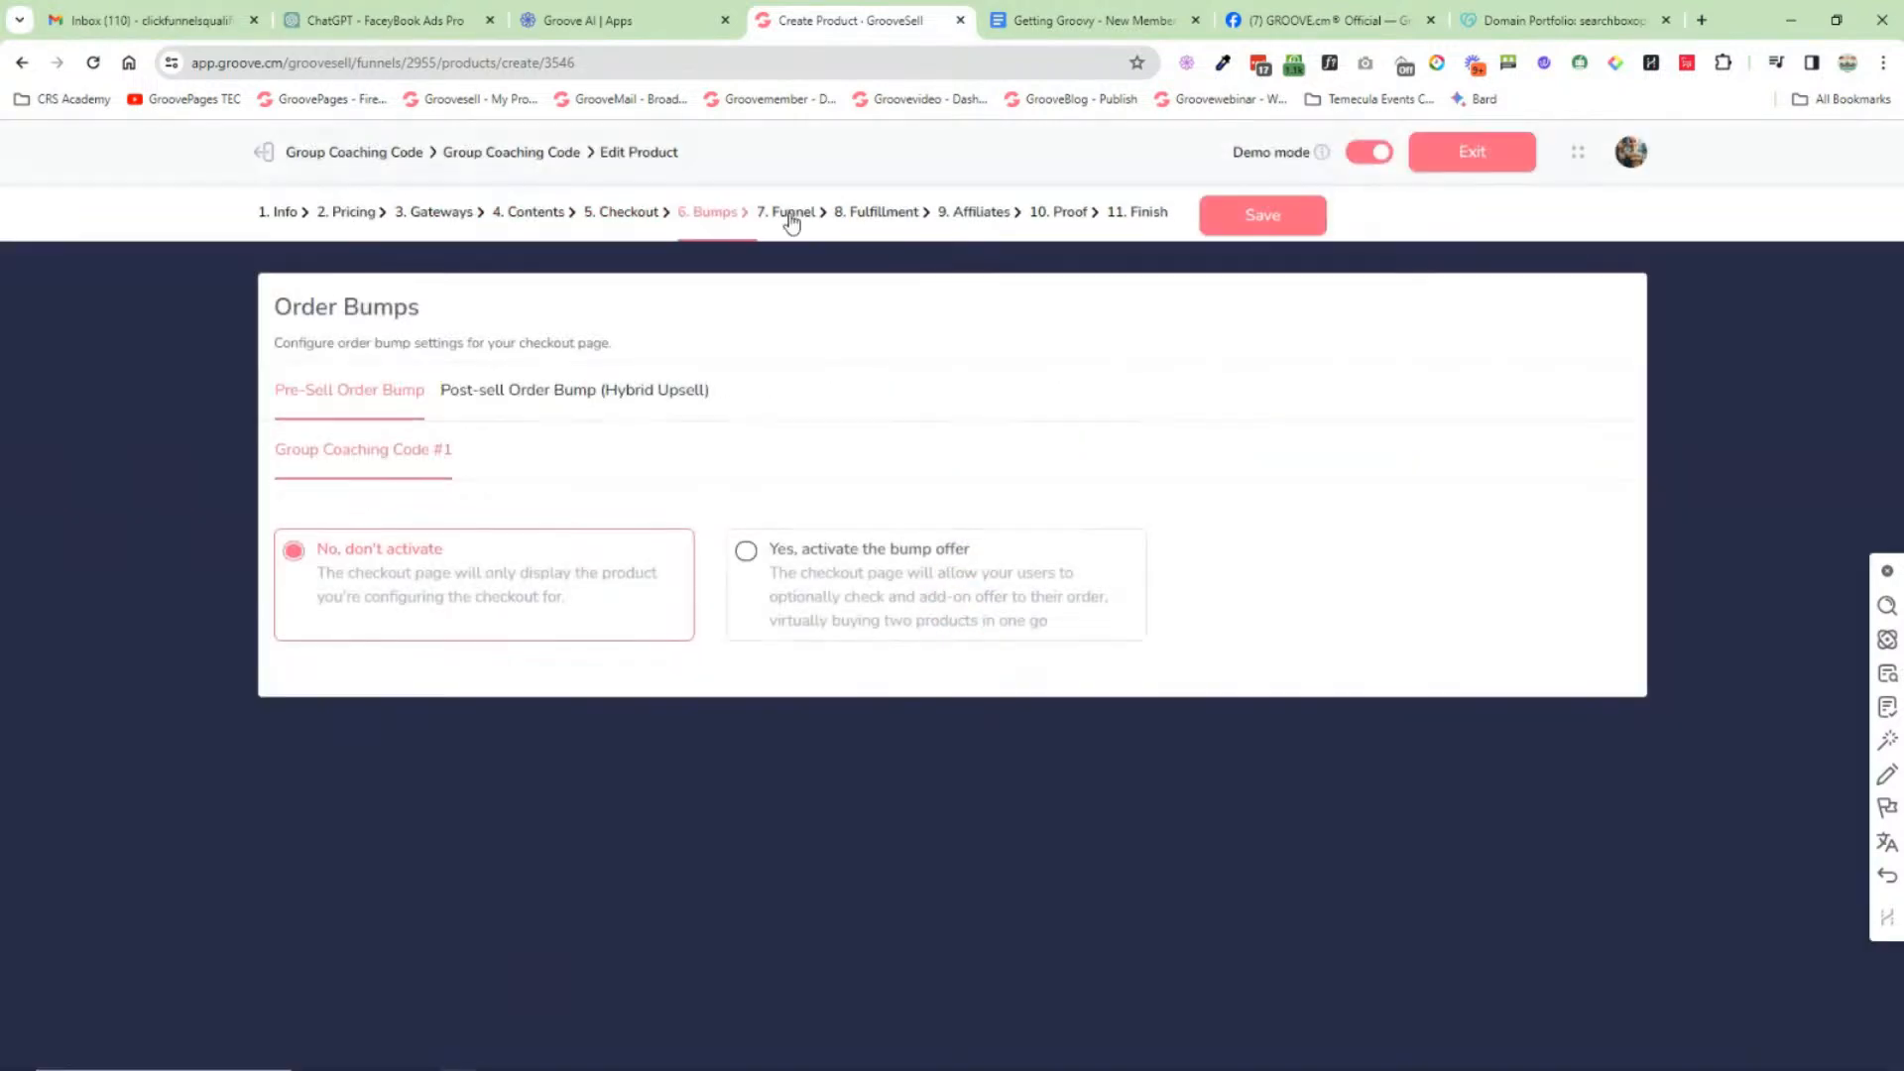
left_click(789, 214)
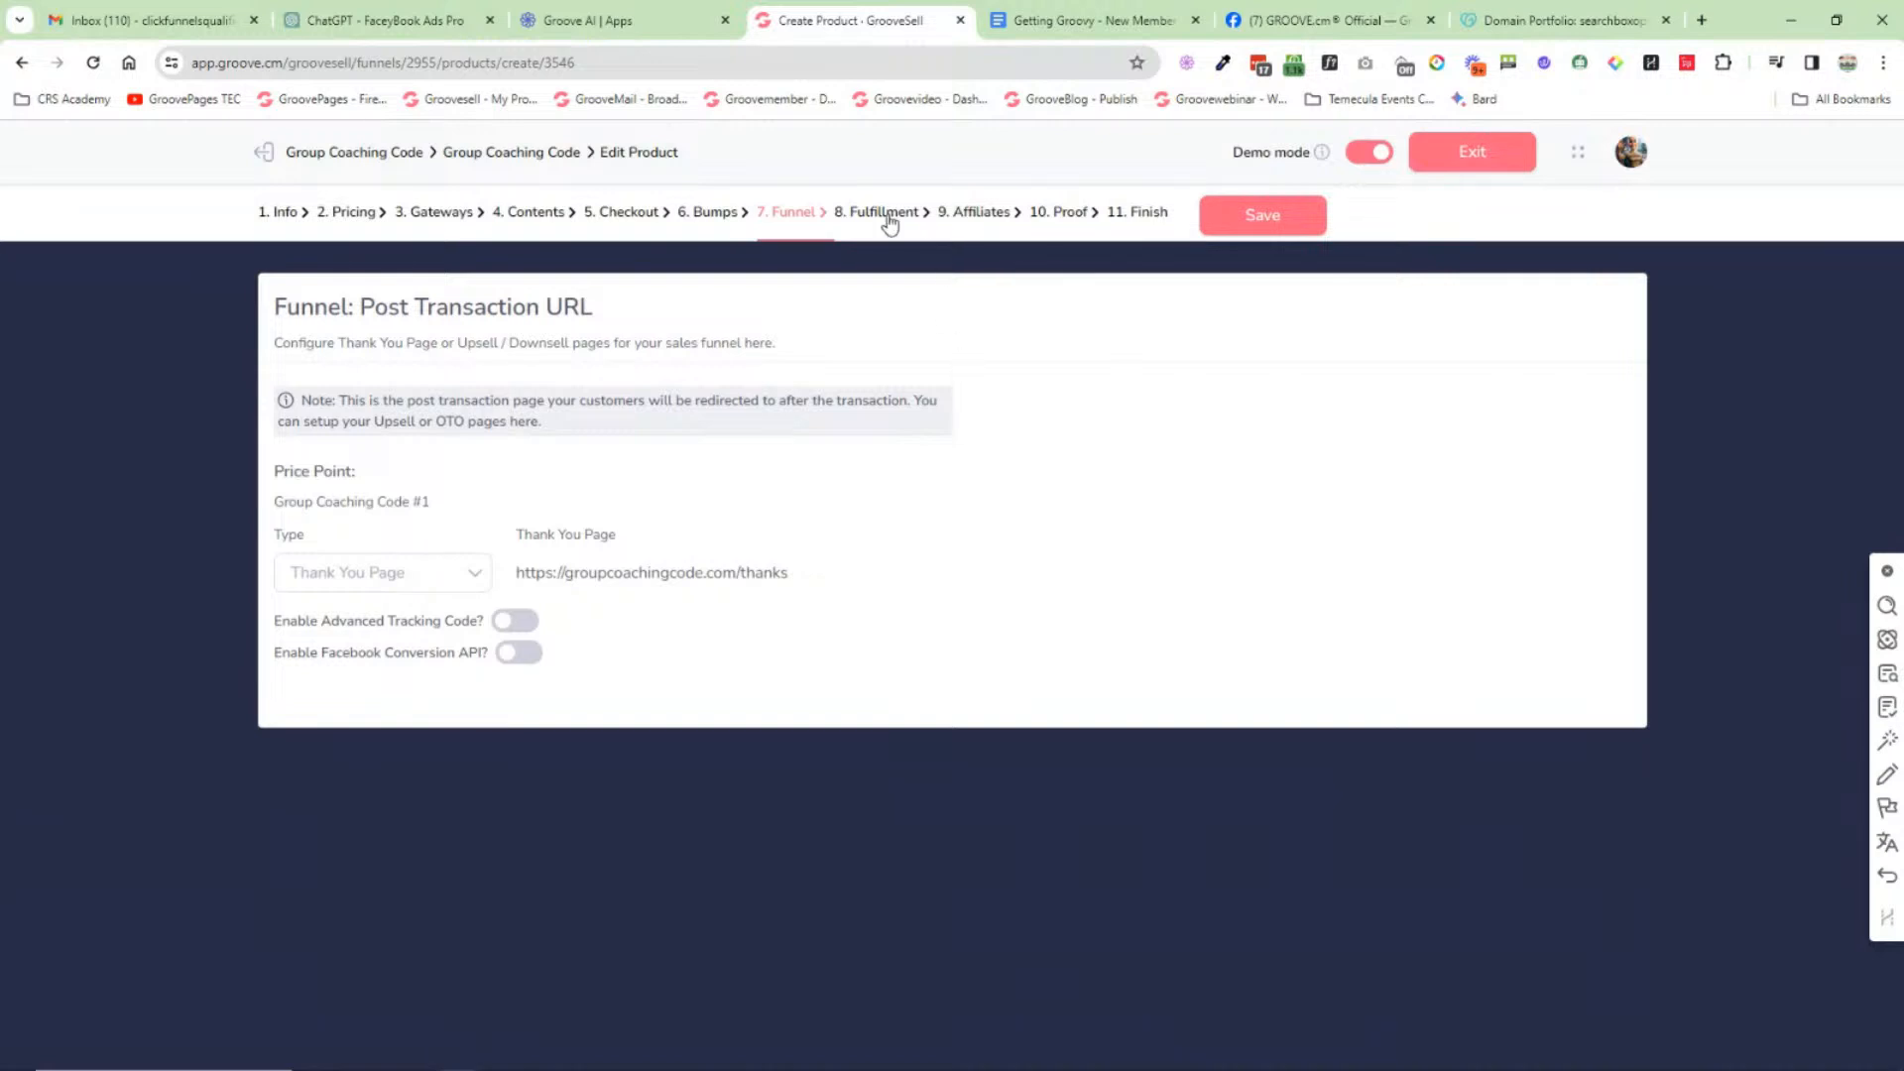
left_click(882, 218)
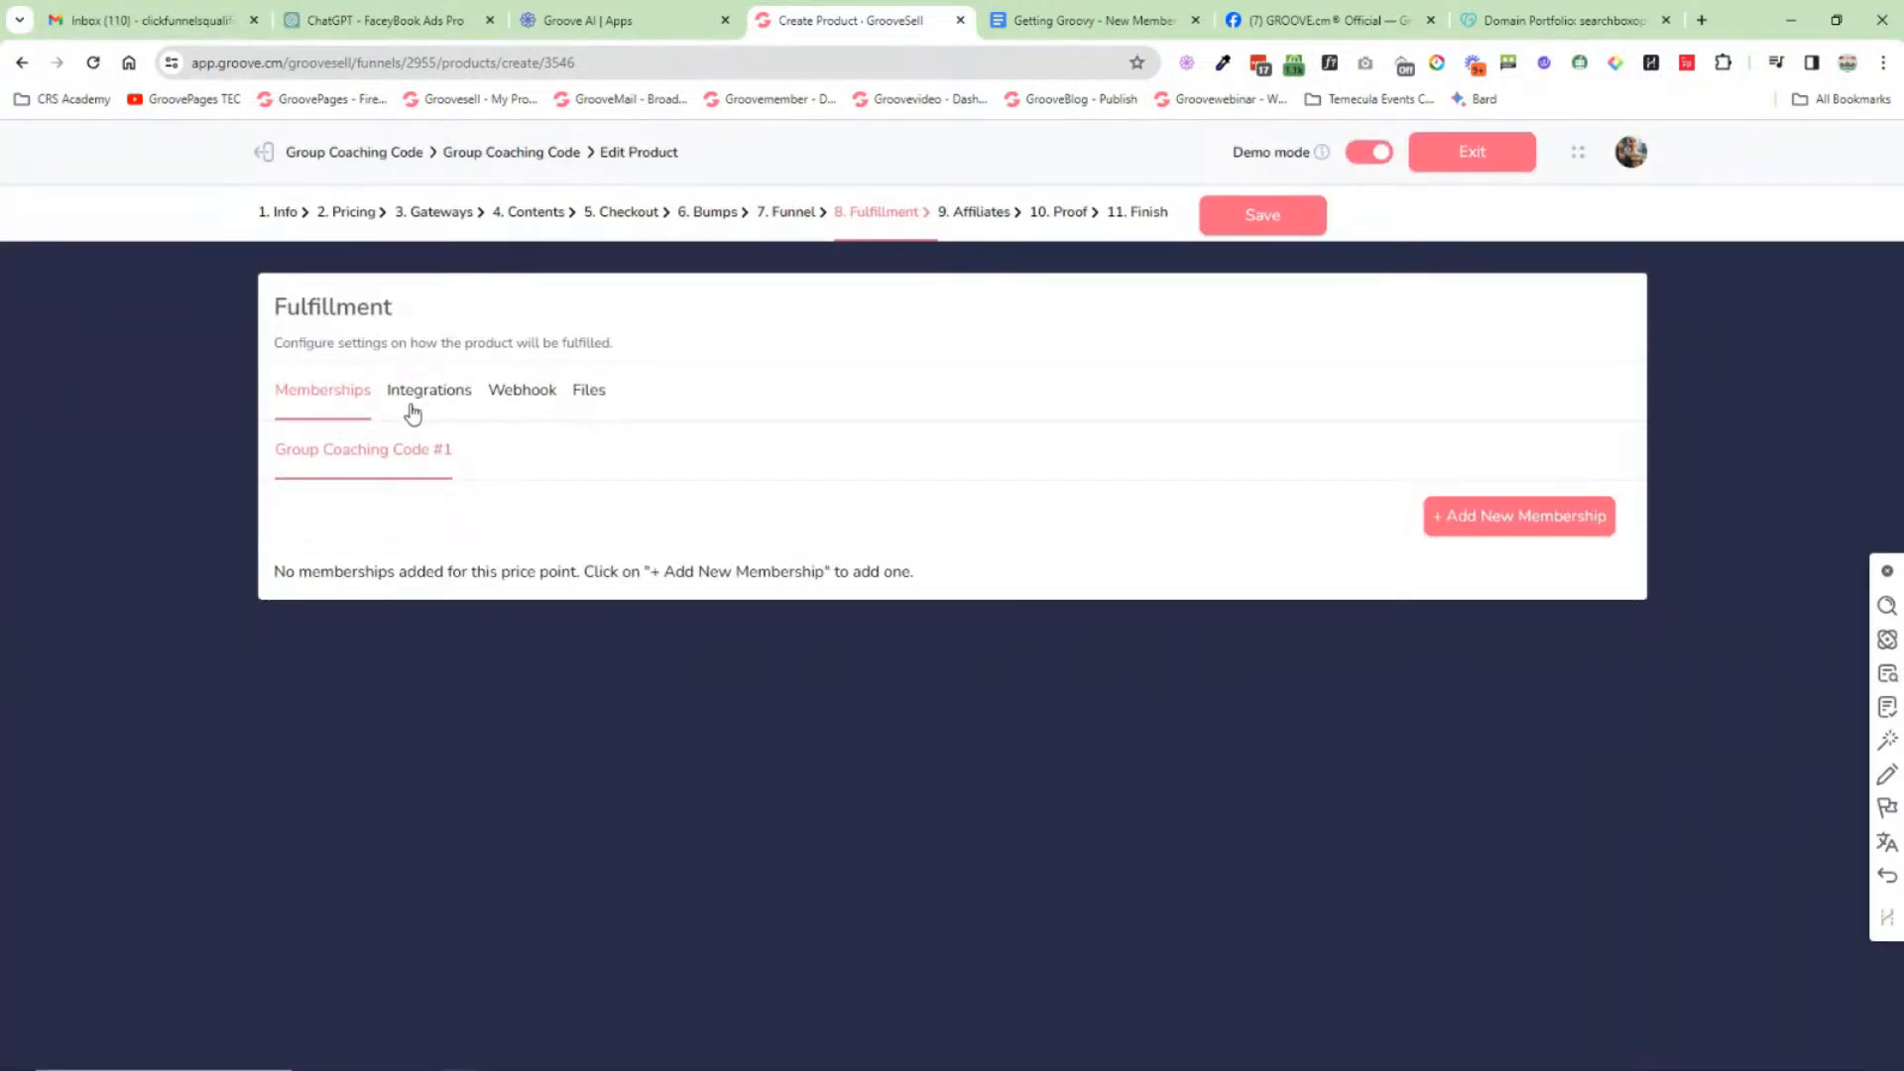
left_click(976, 215)
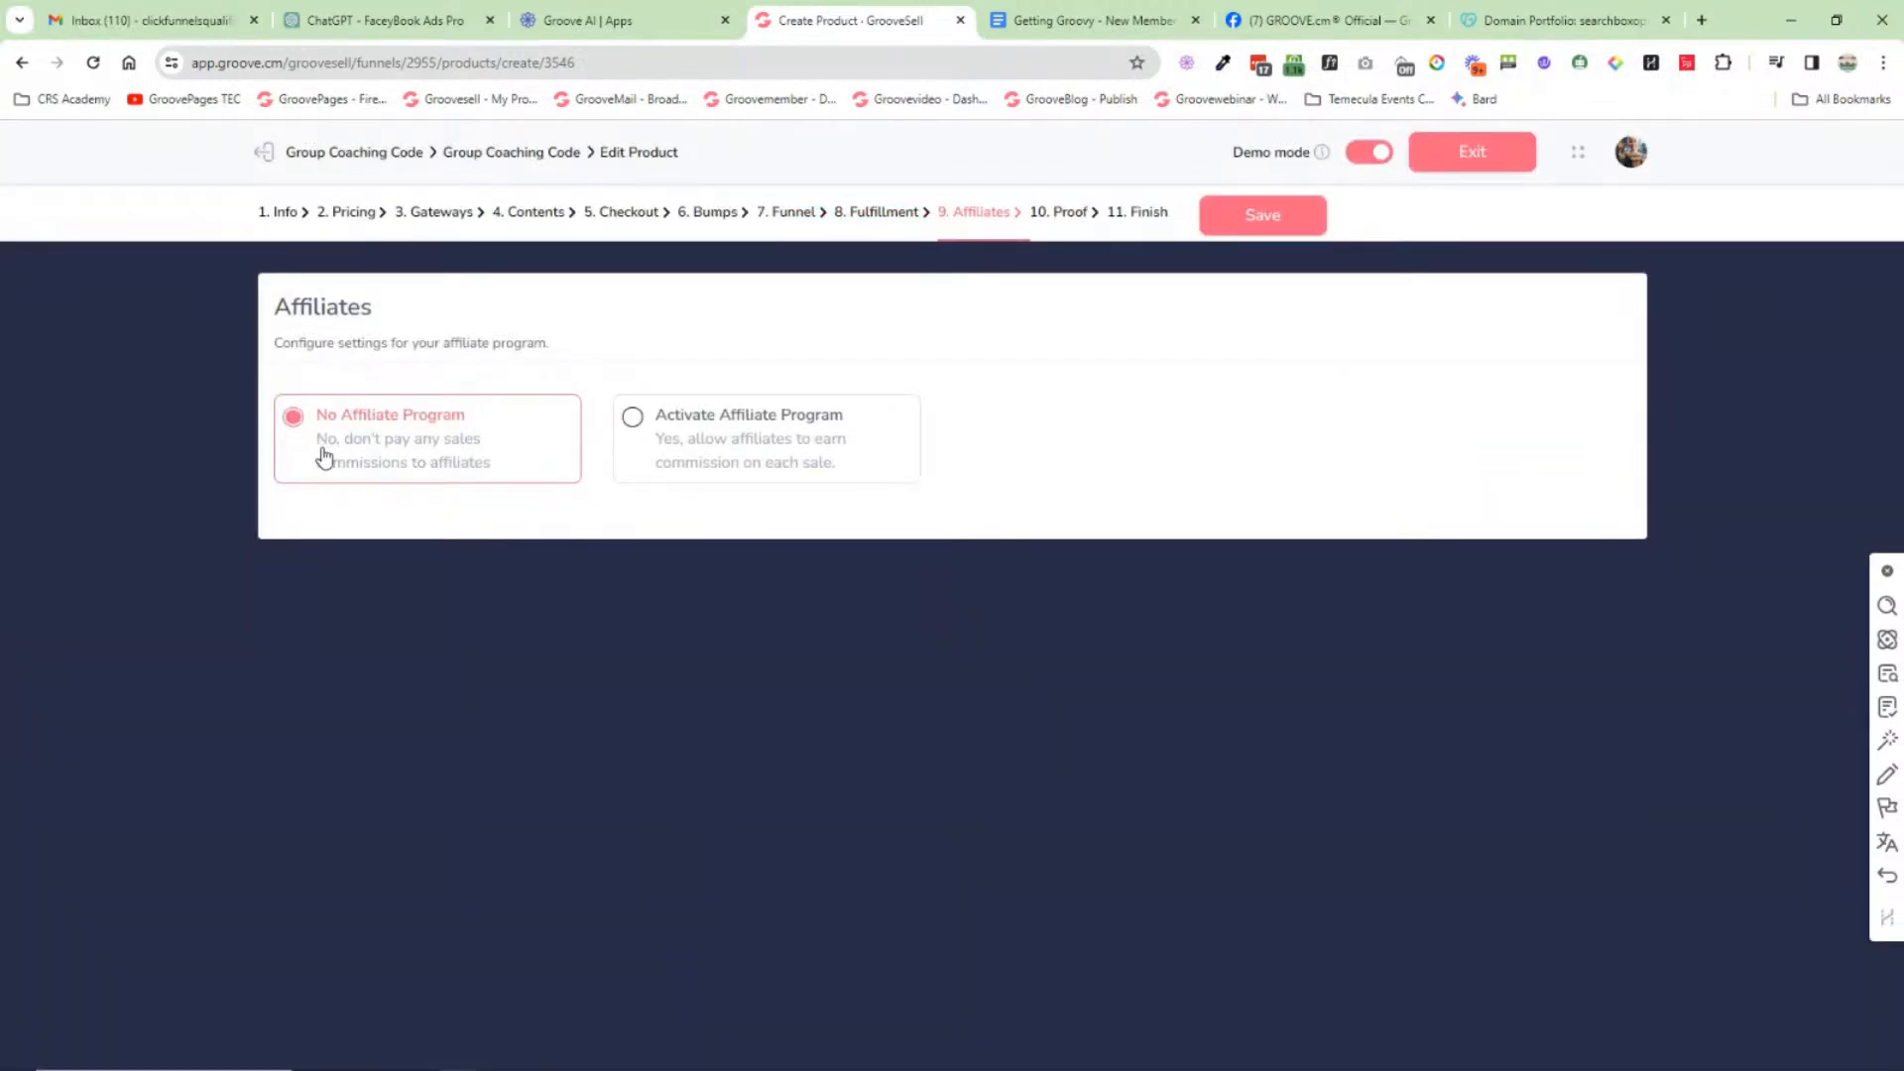
left_click(1059, 214)
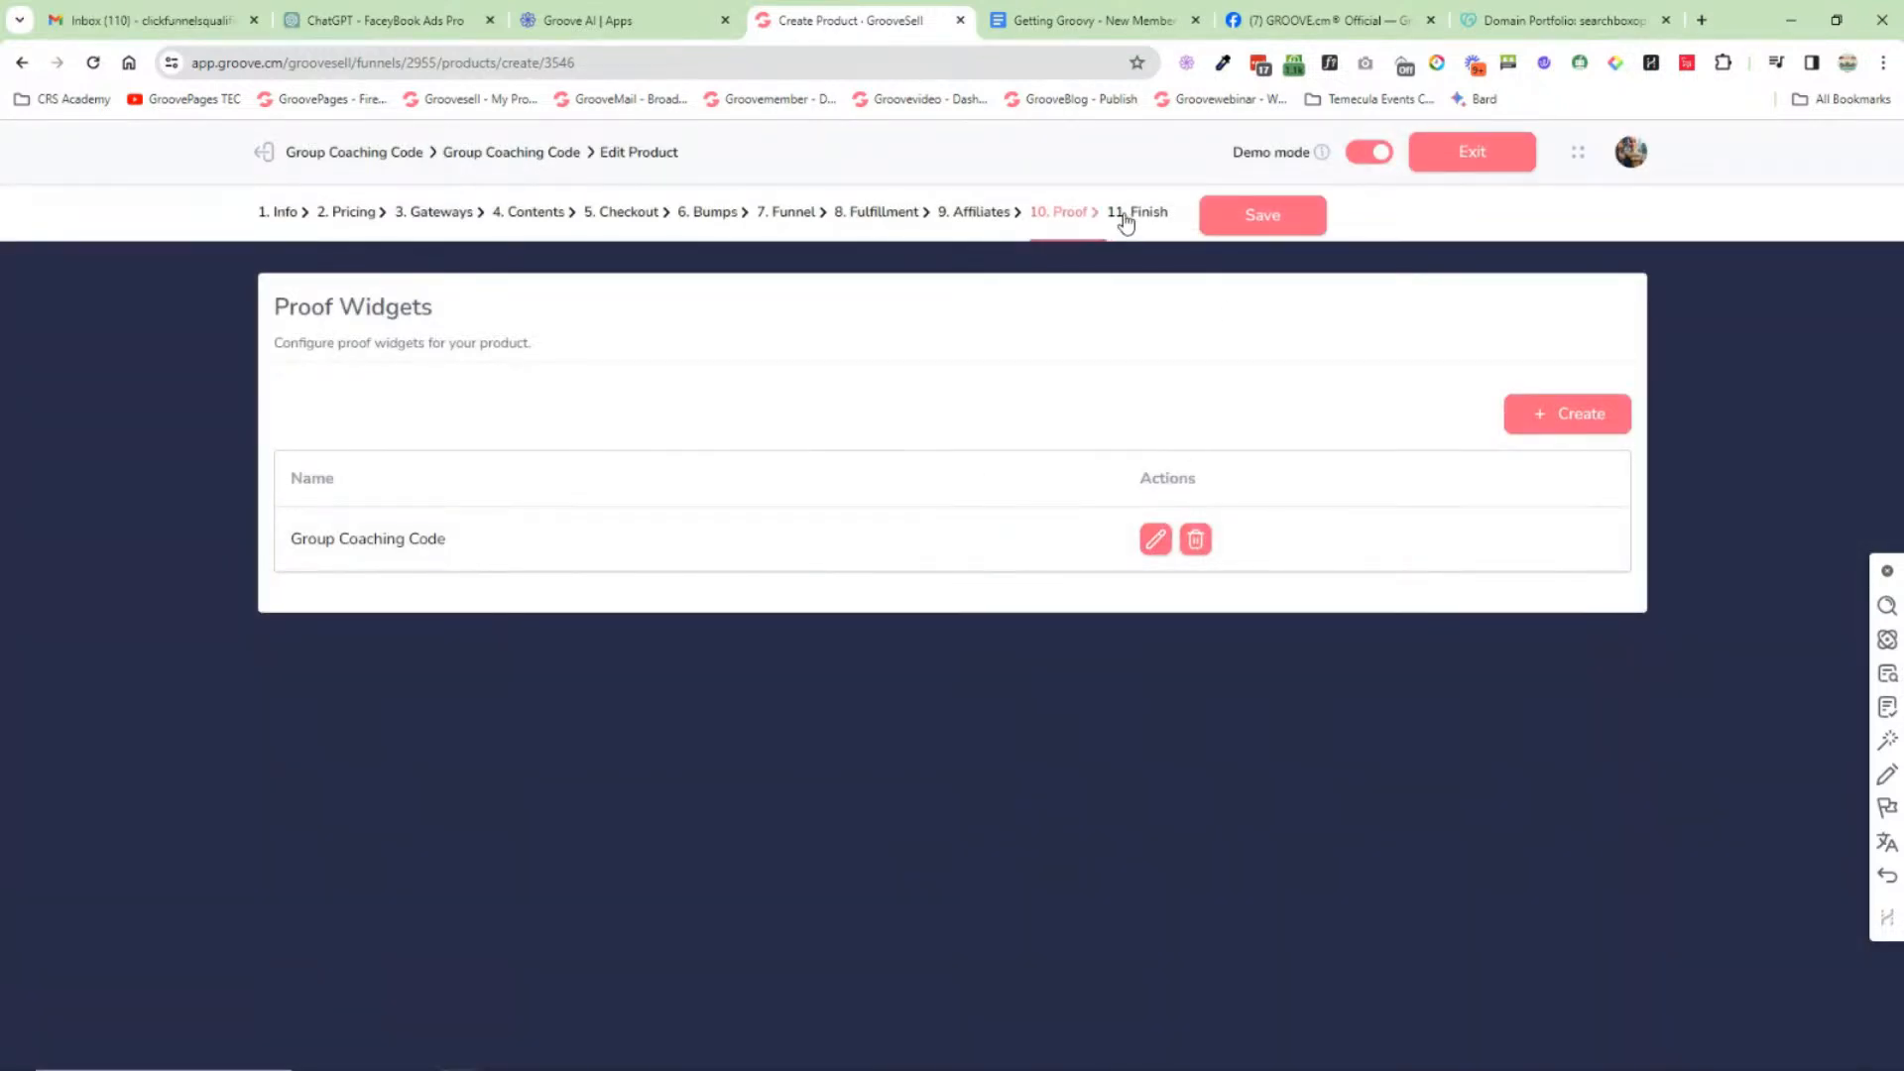
Step: View the finish stage's tracking link and proof widget codes, and exit the product to the funnel's dashboard
left_click(1126, 214)
scroll(1012, 578, "down", 1)
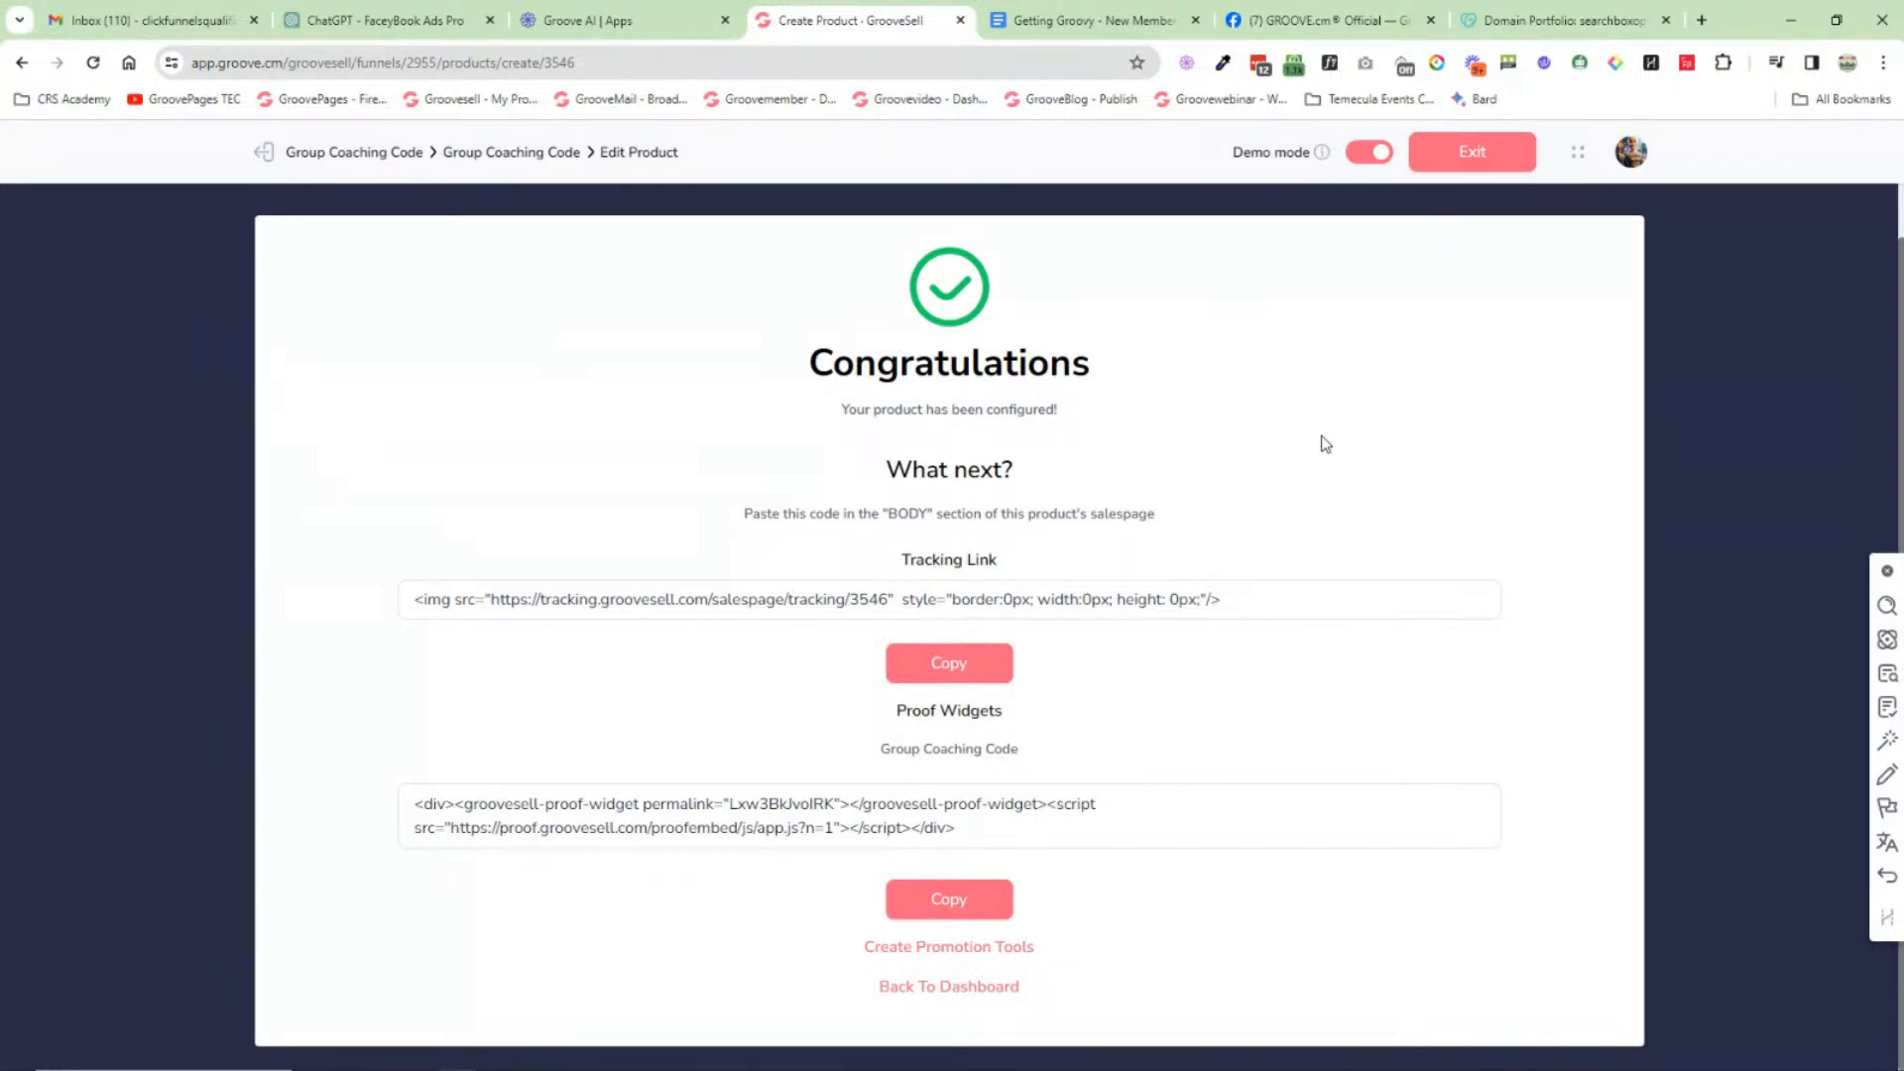
left_click(1475, 159)
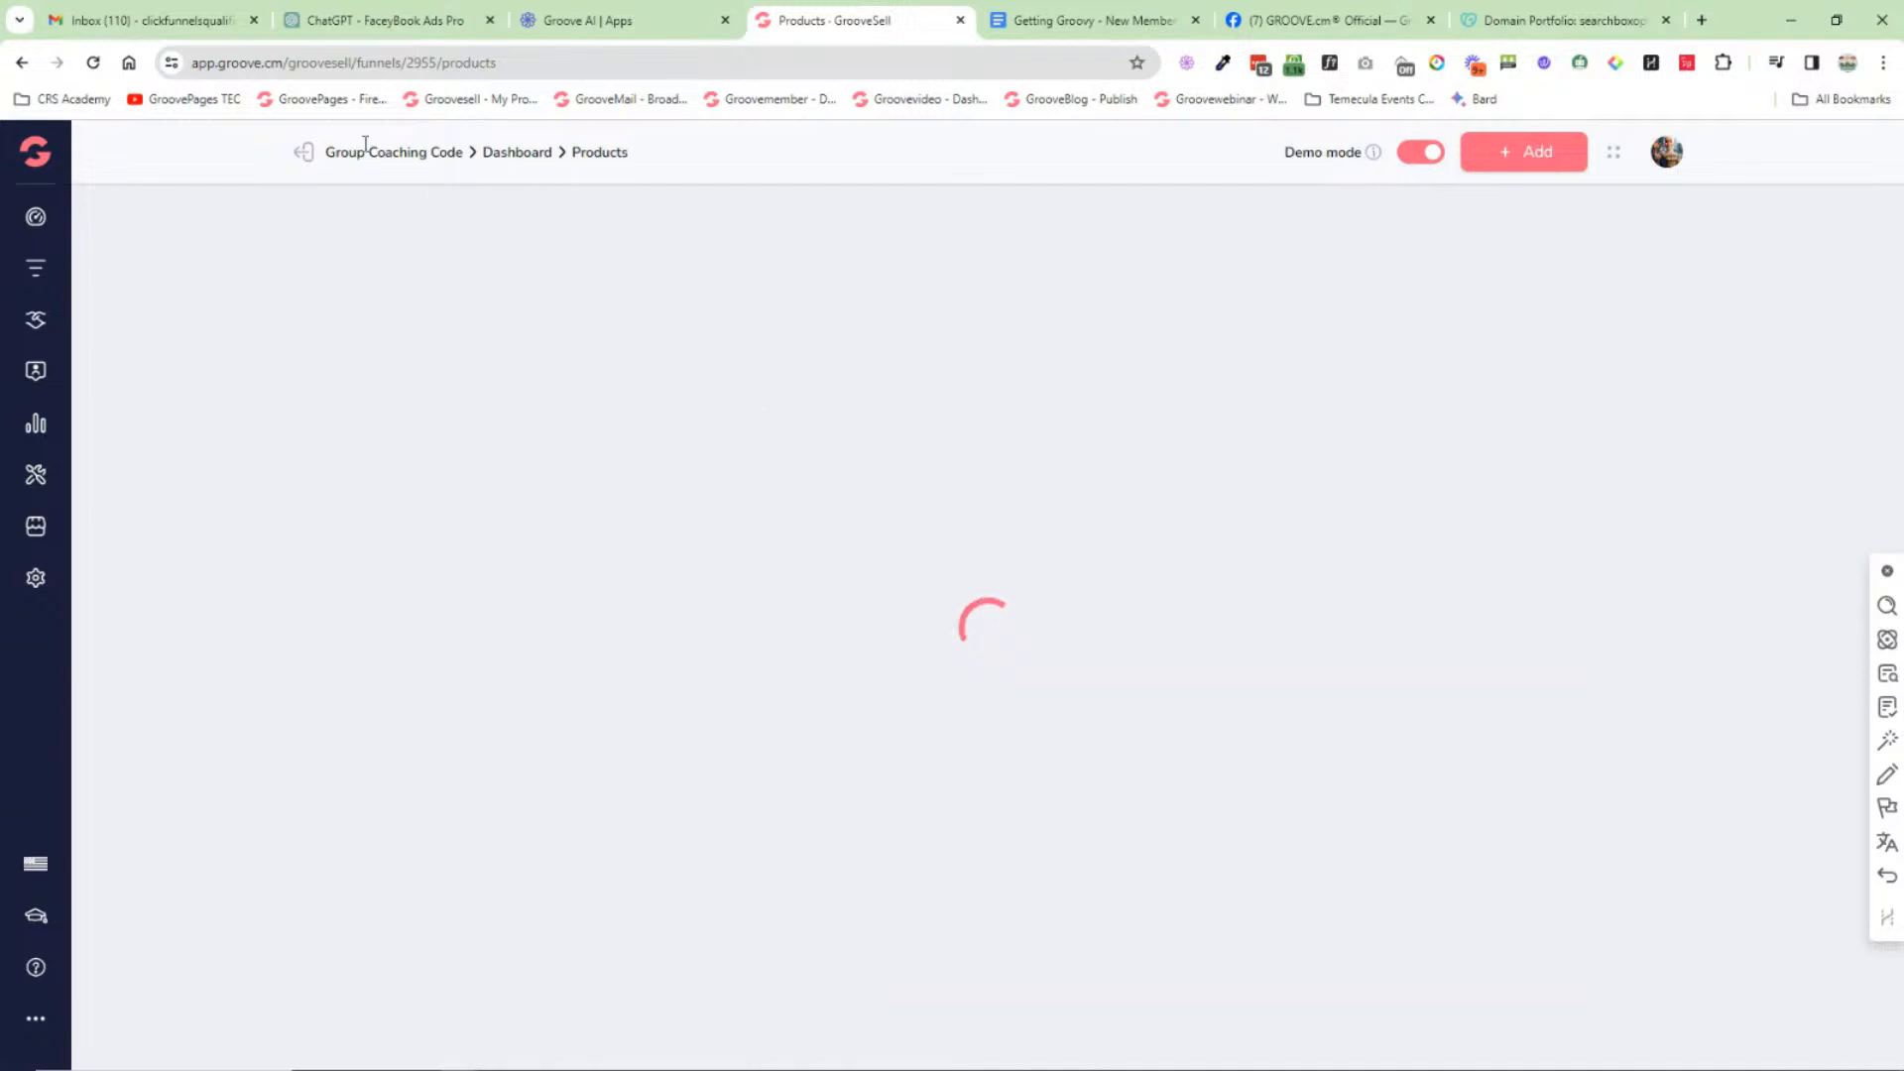
left_click(306, 151)
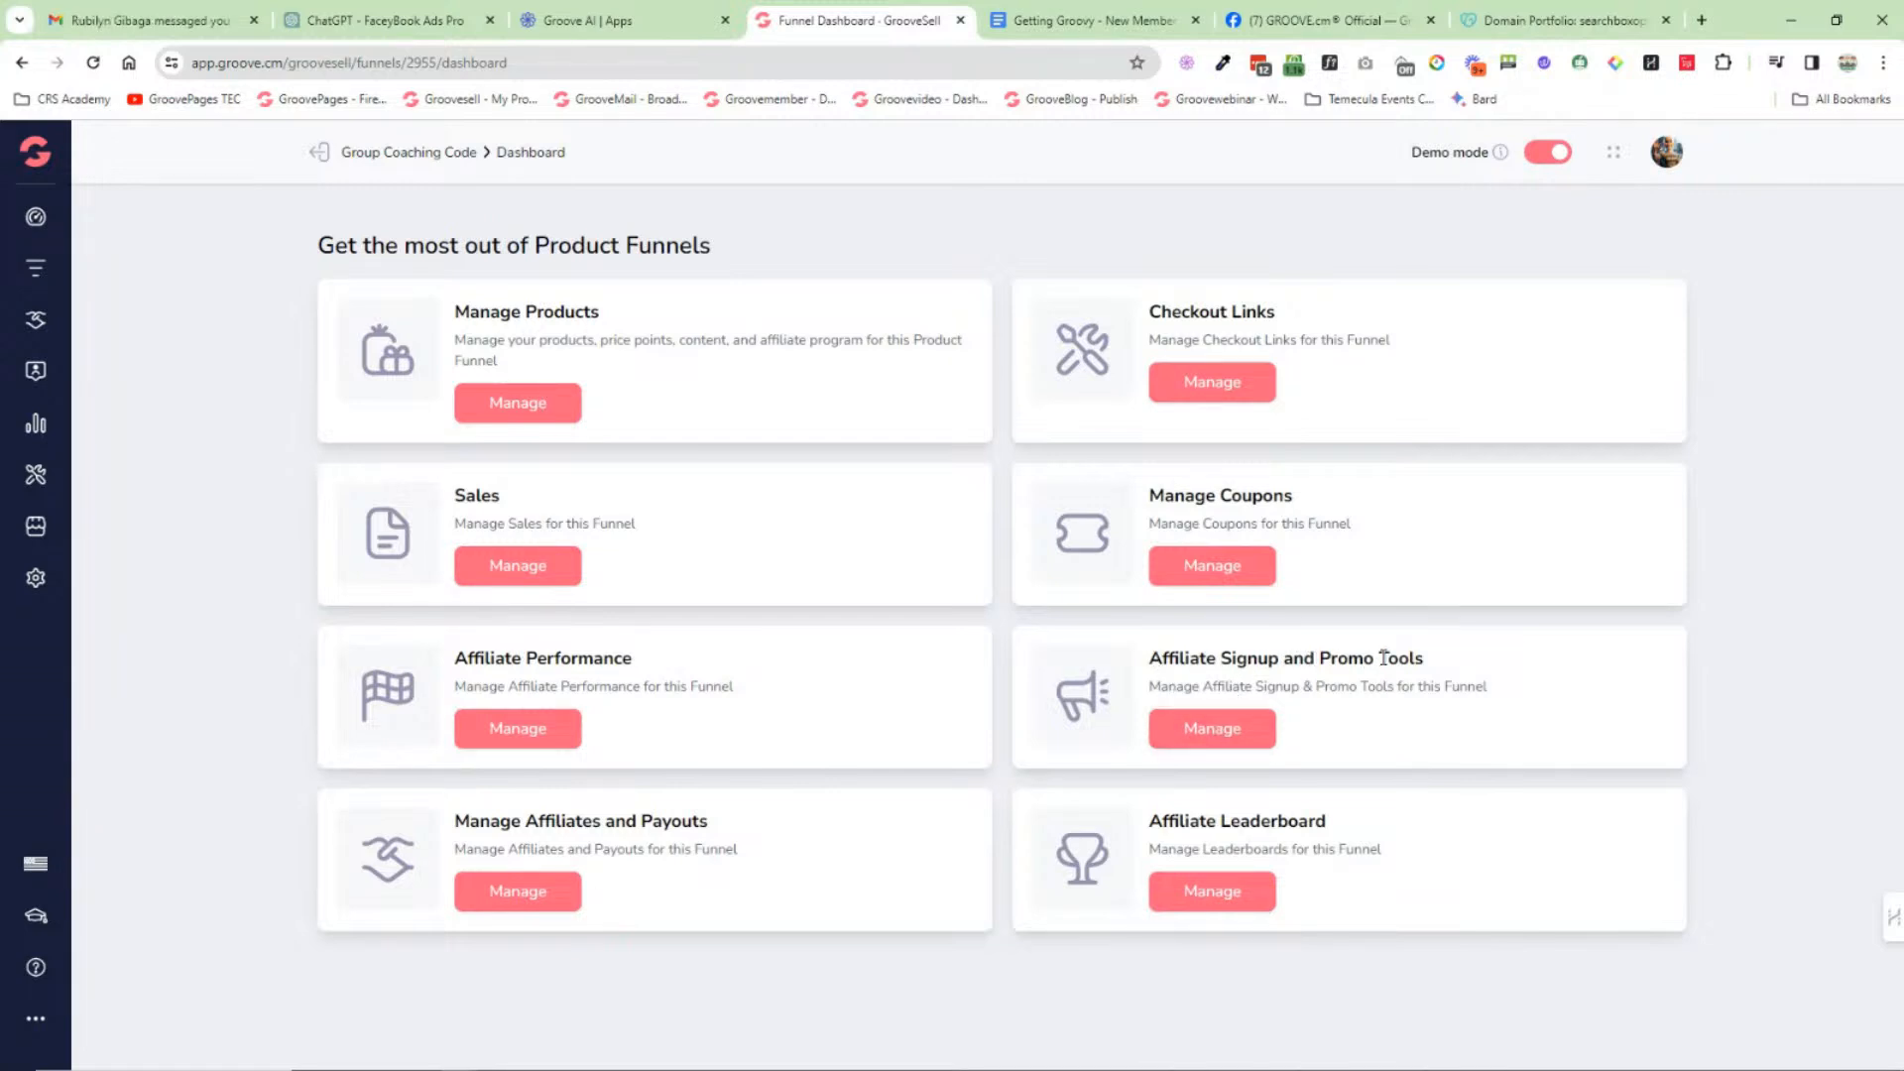
Step: Open the Groove partner program page from the account options, look over its promotion tools, and close the page
left_click(1665, 152)
left_click(1544, 238)
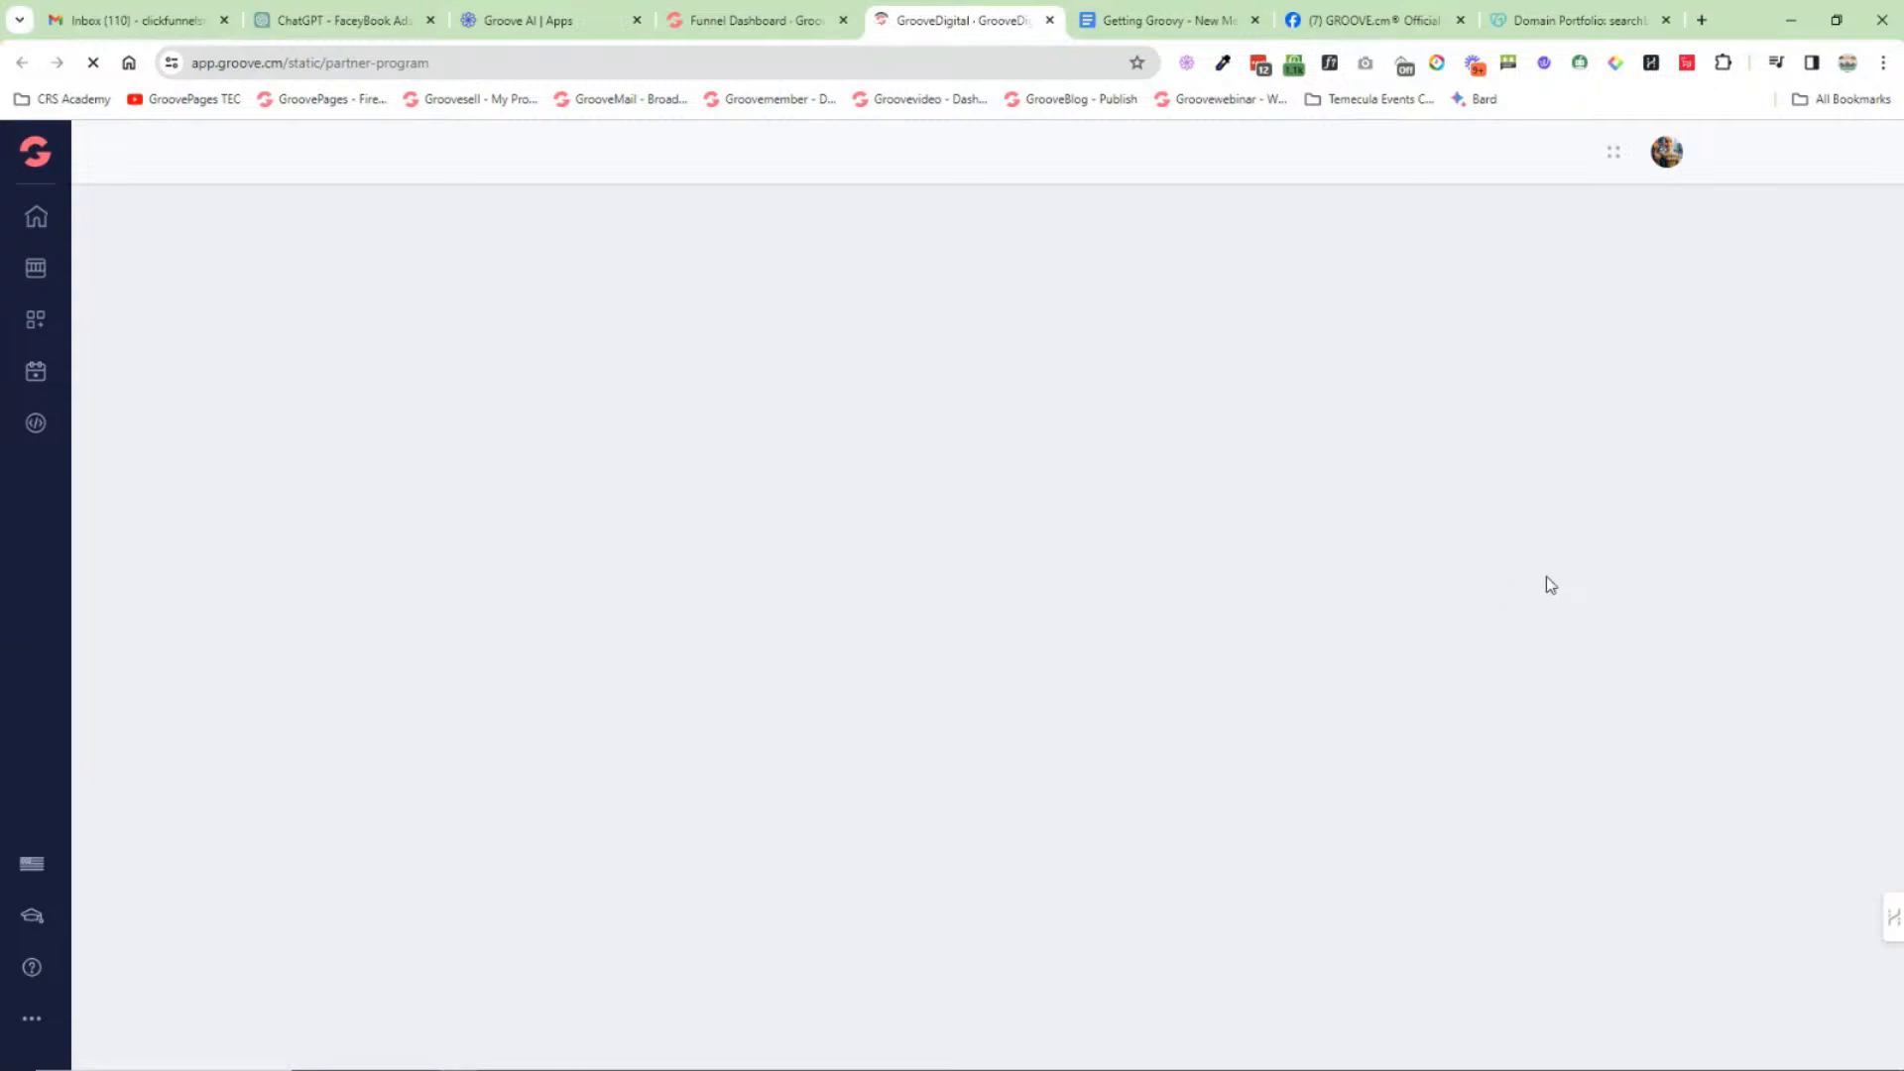
scroll(1634, 561, "down", 5)
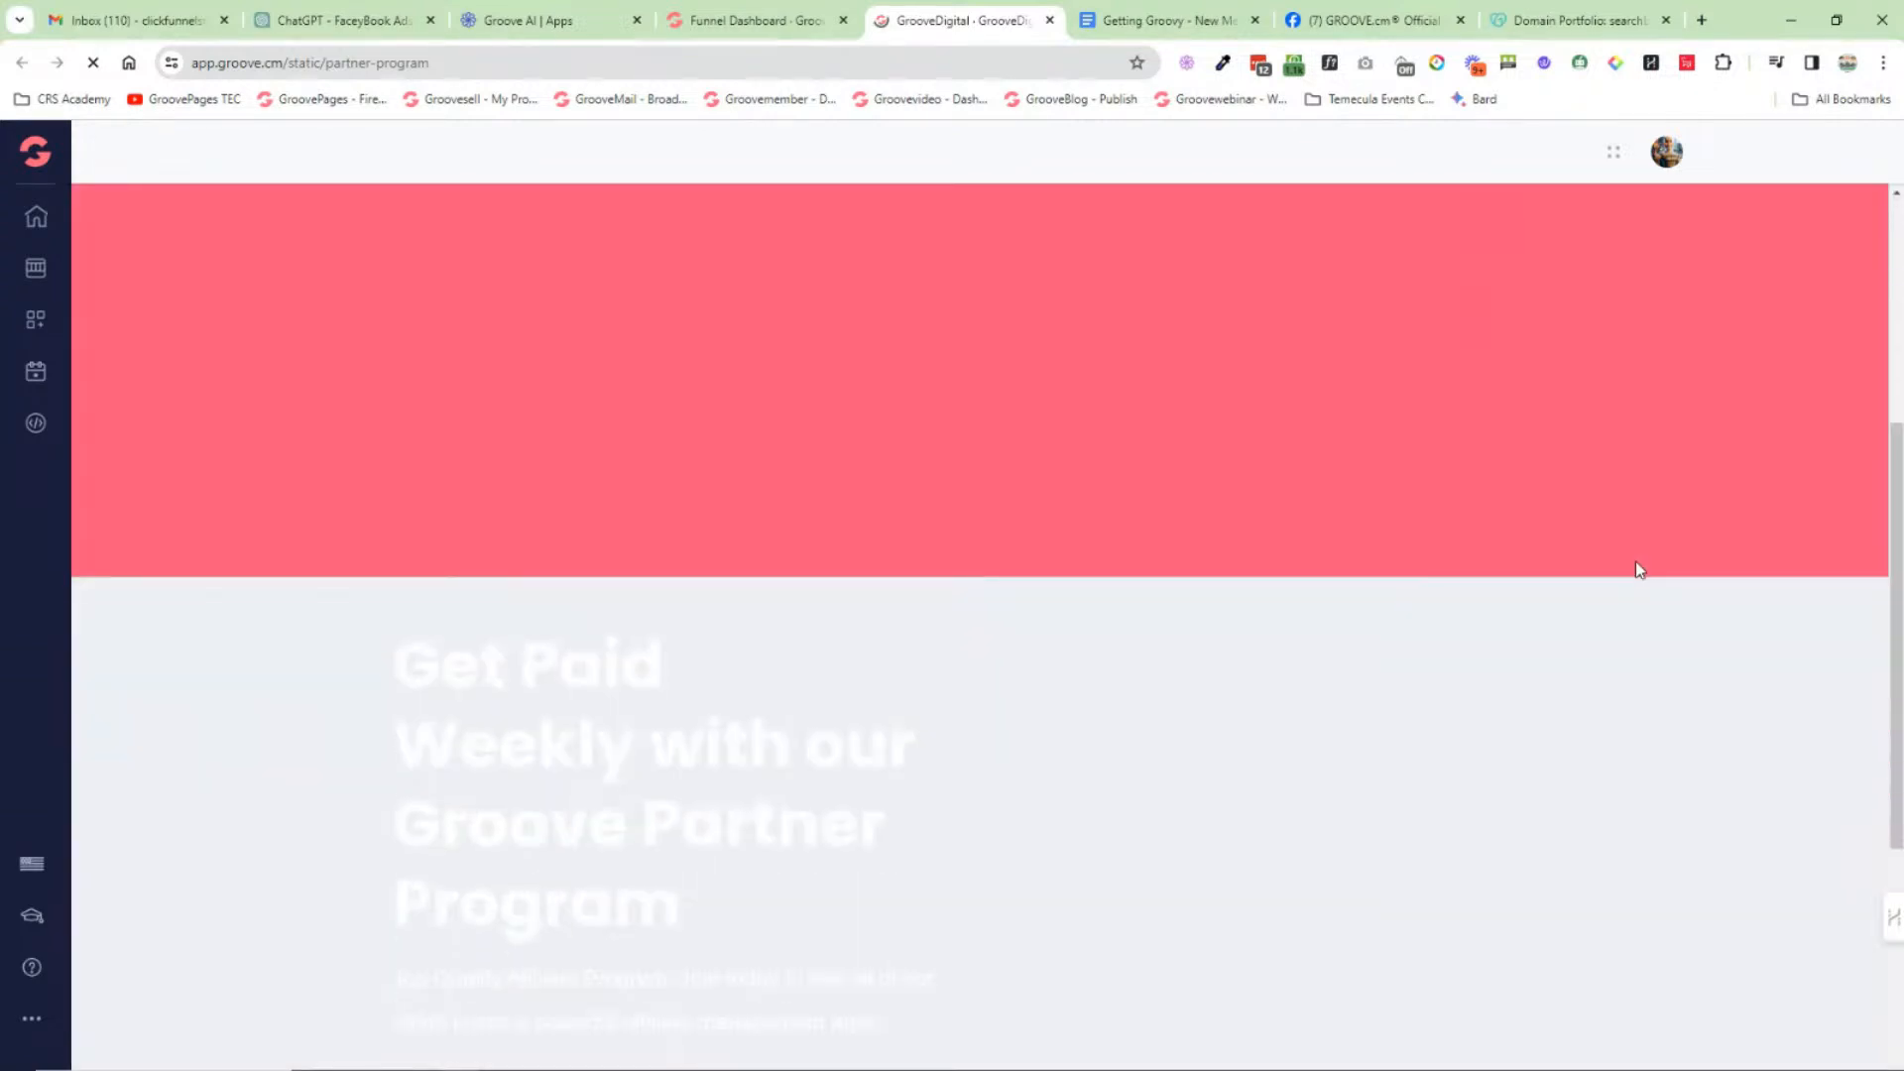
scroll(1635, 562, "down", 5)
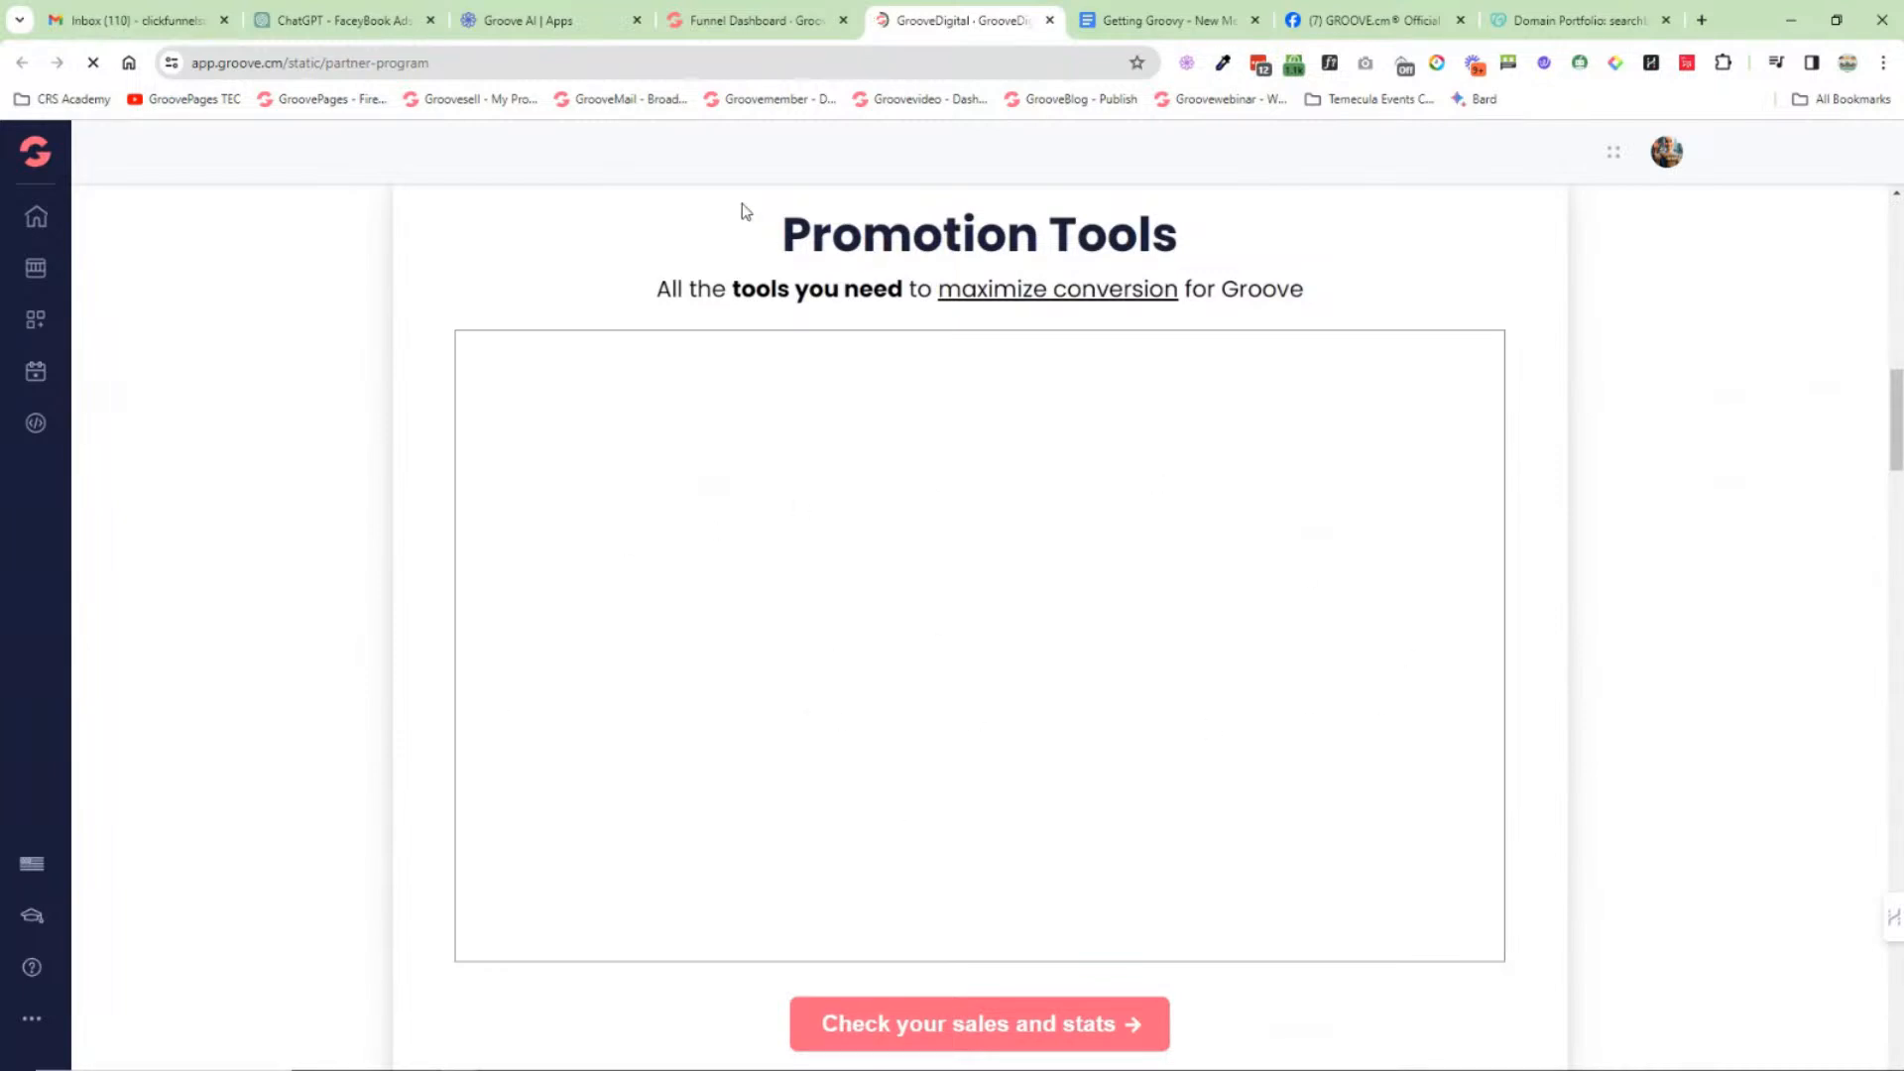
left_click(755, 20)
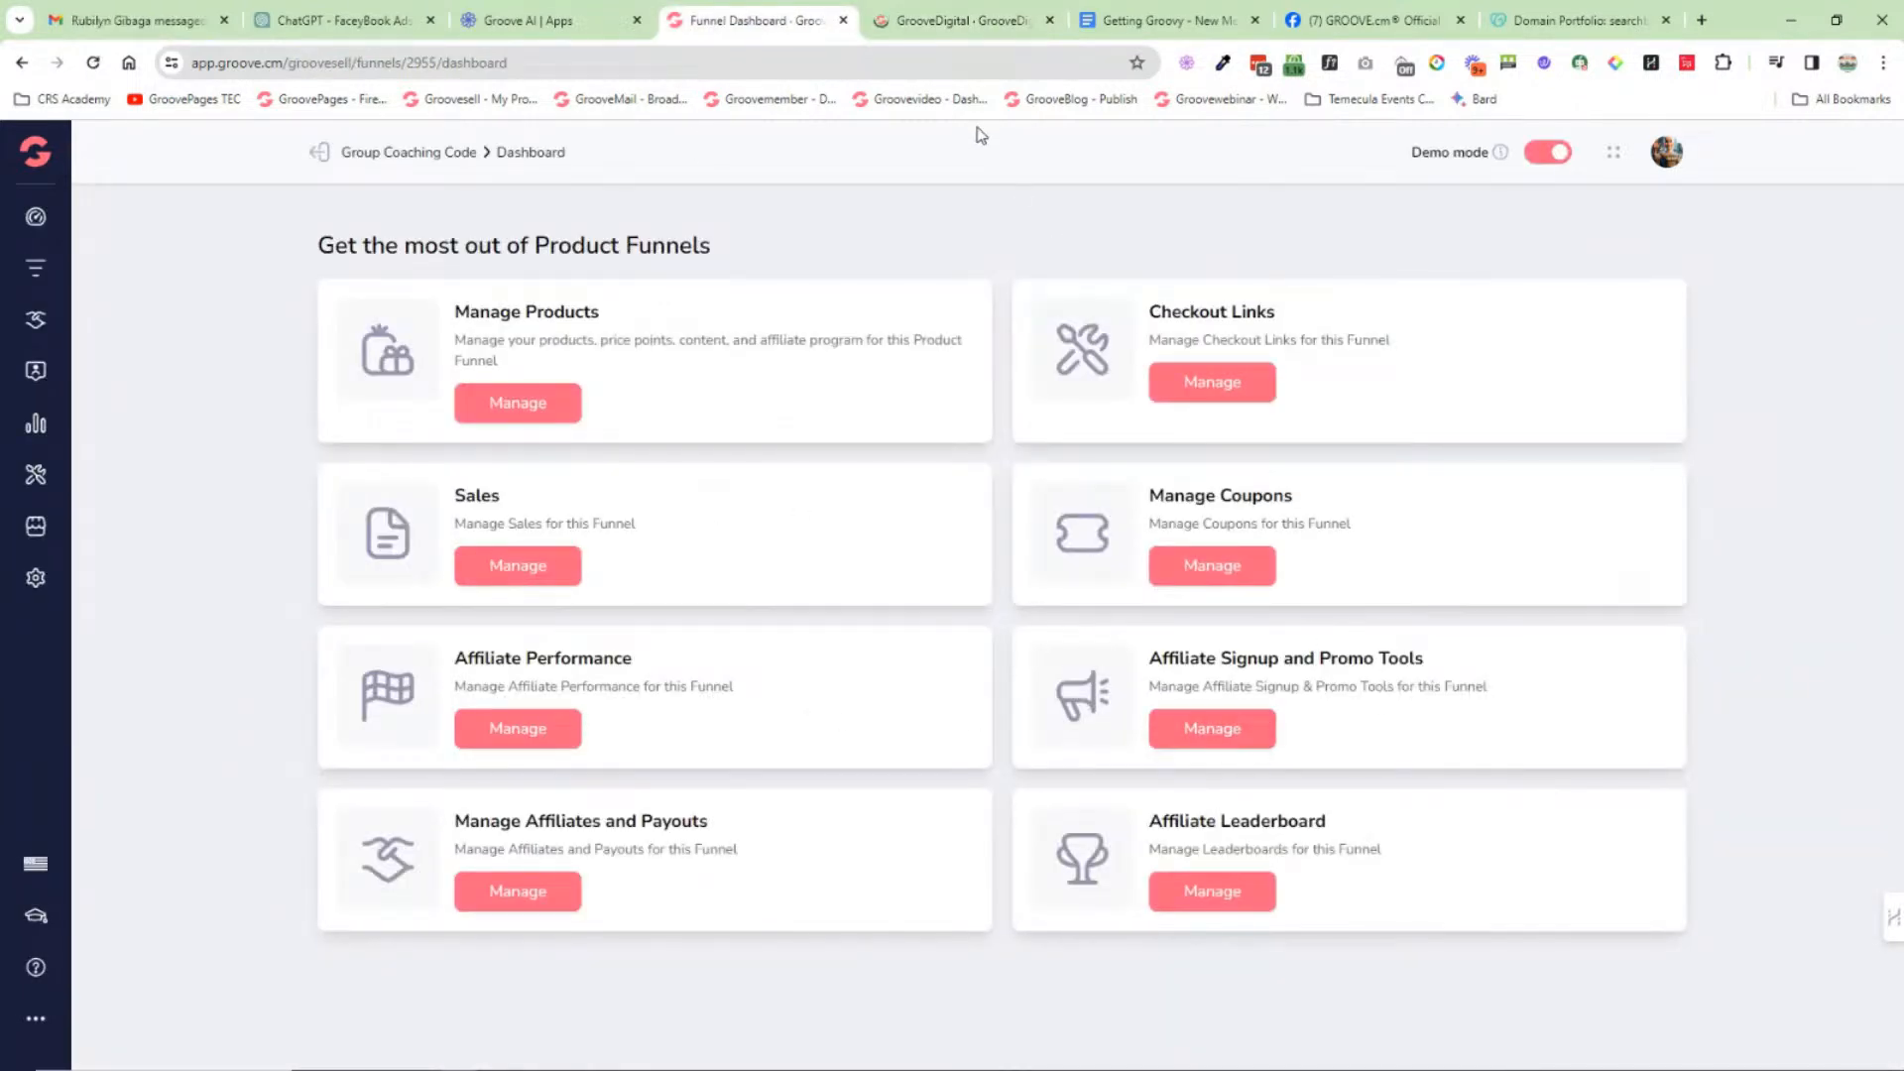
left_click(960, 20)
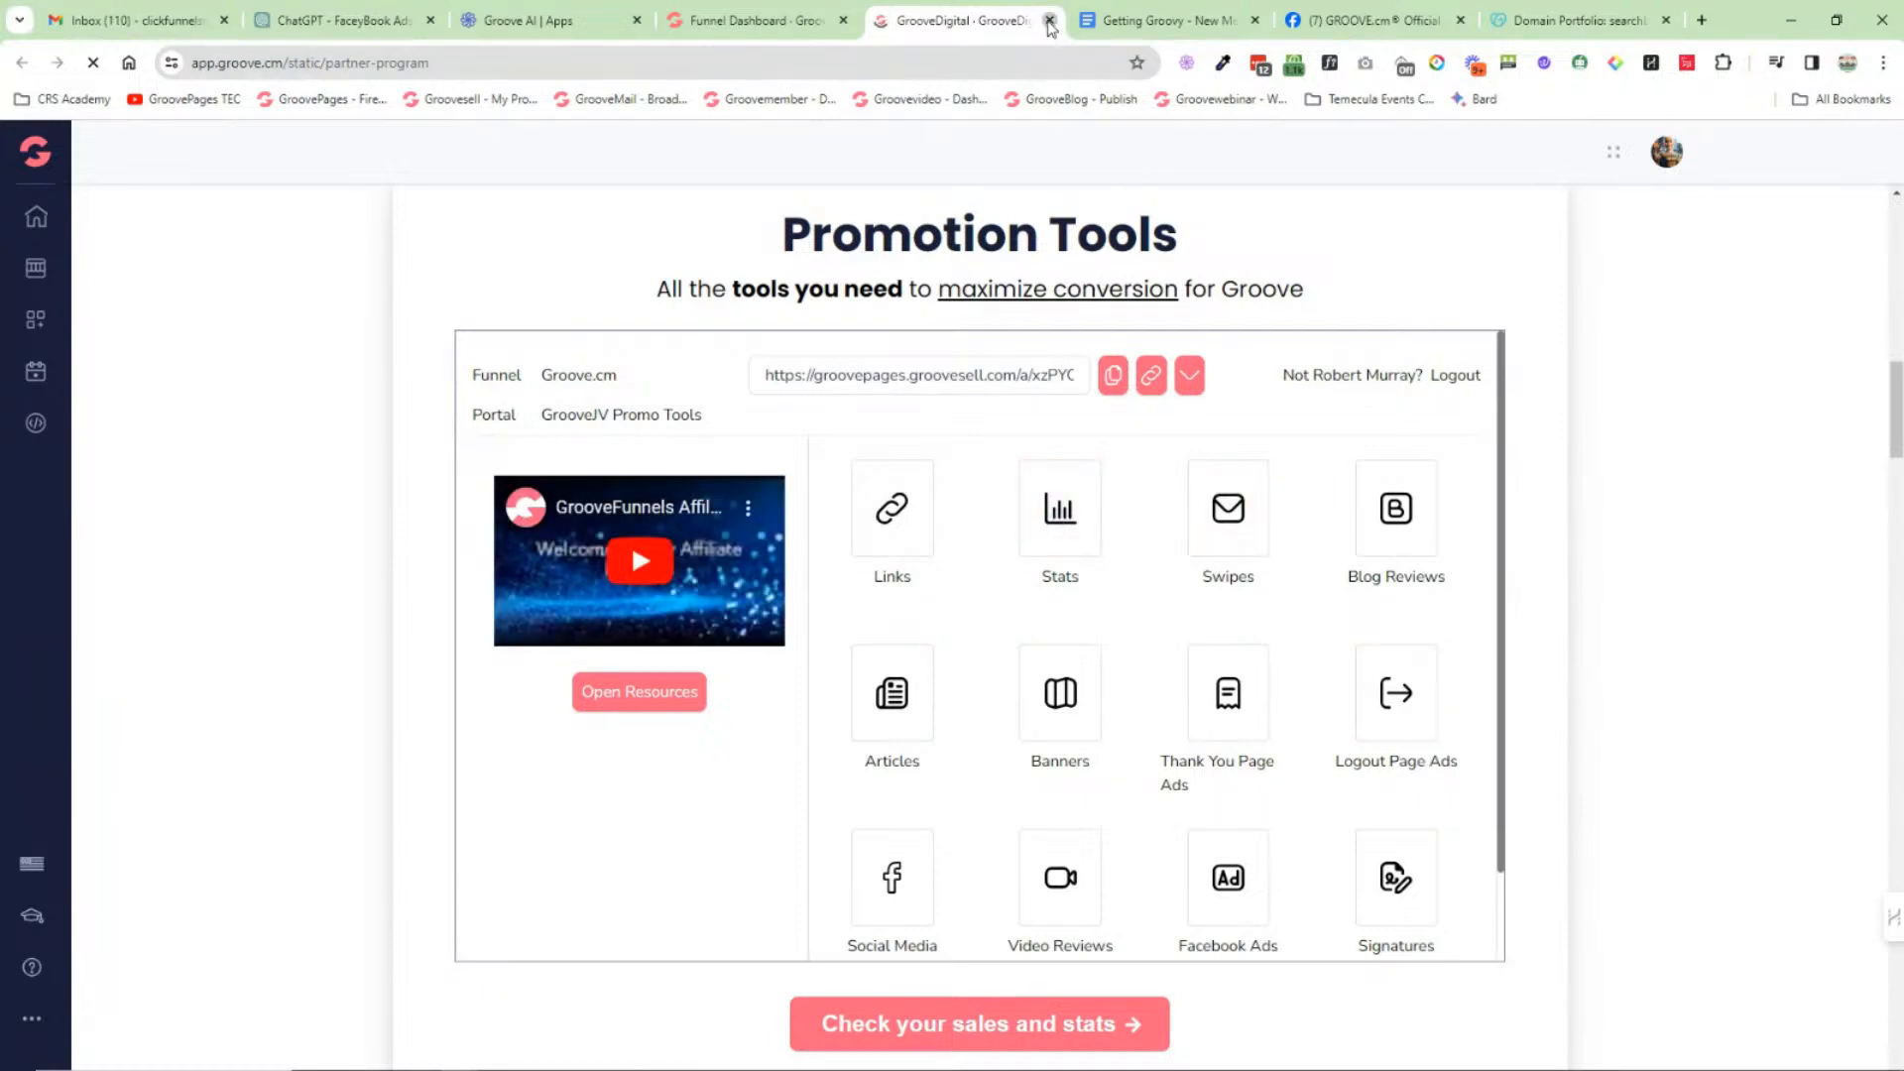
left_click(1049, 19)
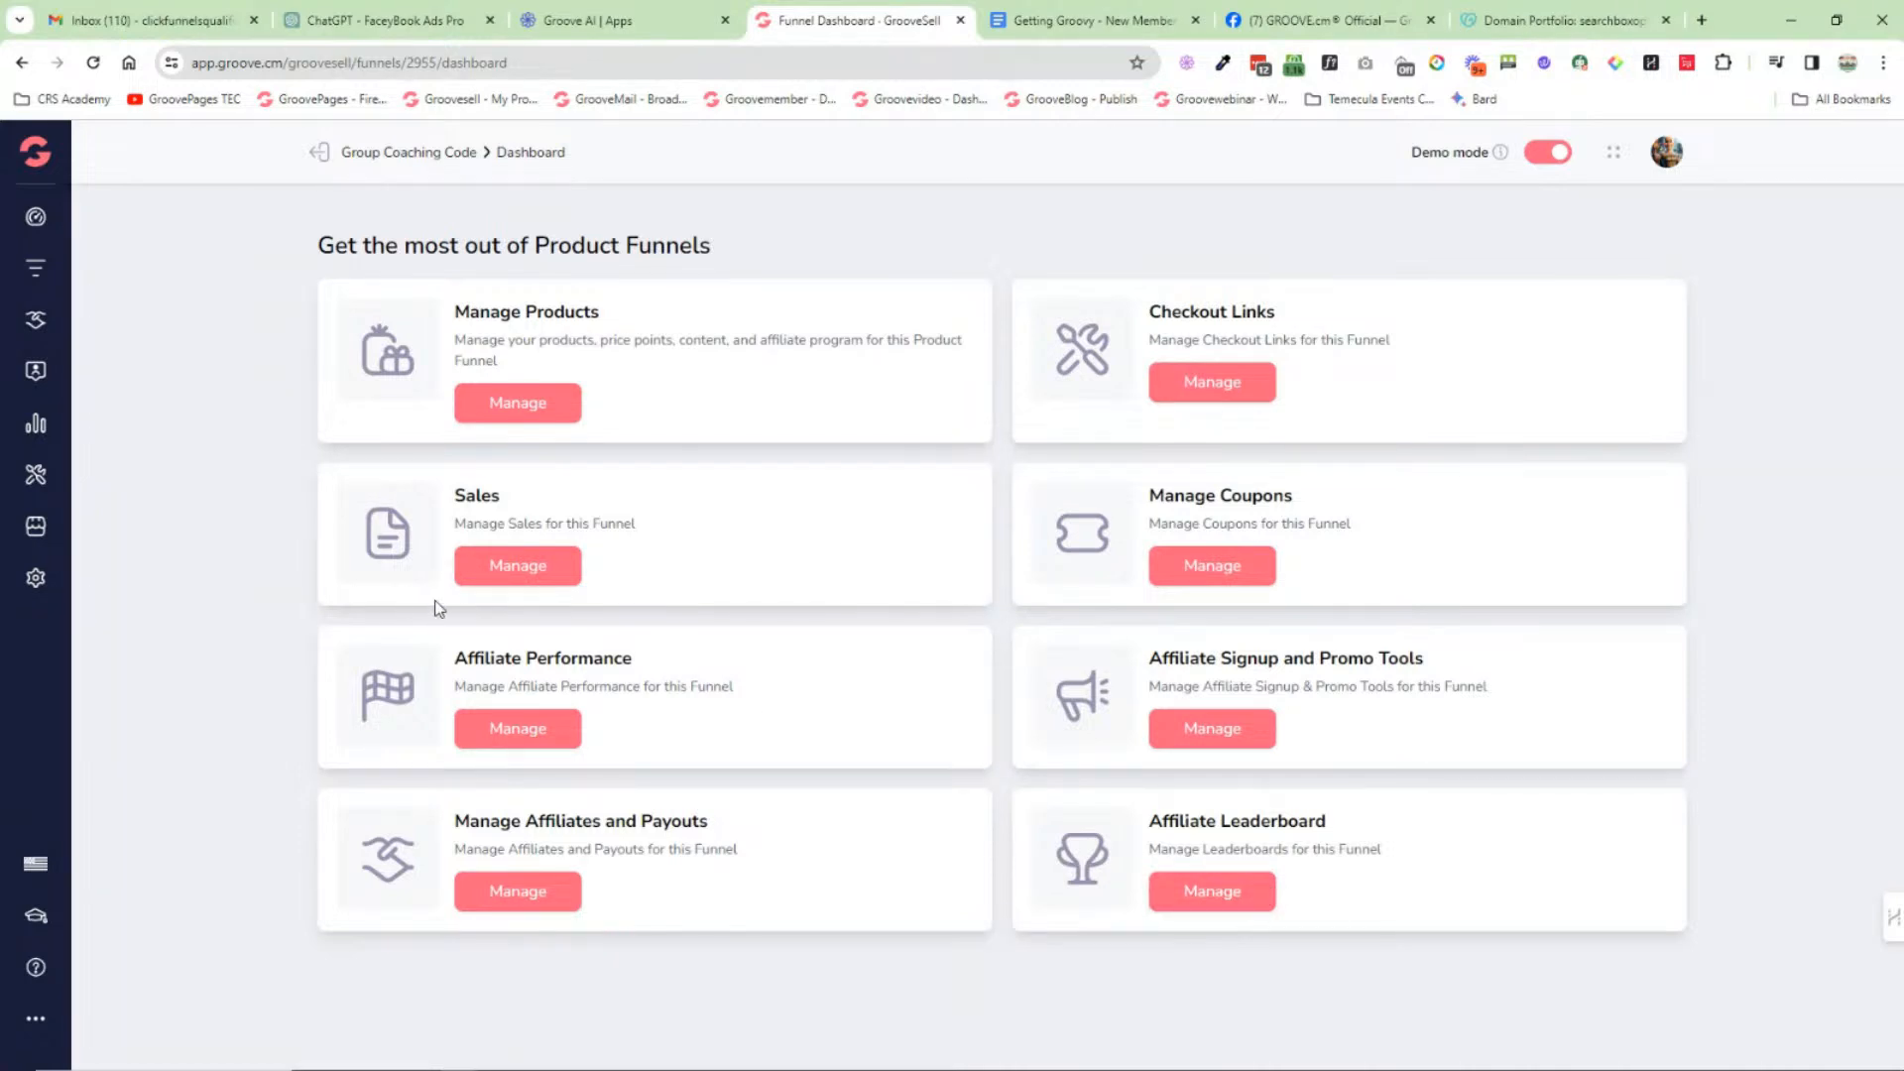
Step: Look through GrooveSell's product funnels, affiliates, customers and tools options, and open the vendor settings
left_click(37, 274)
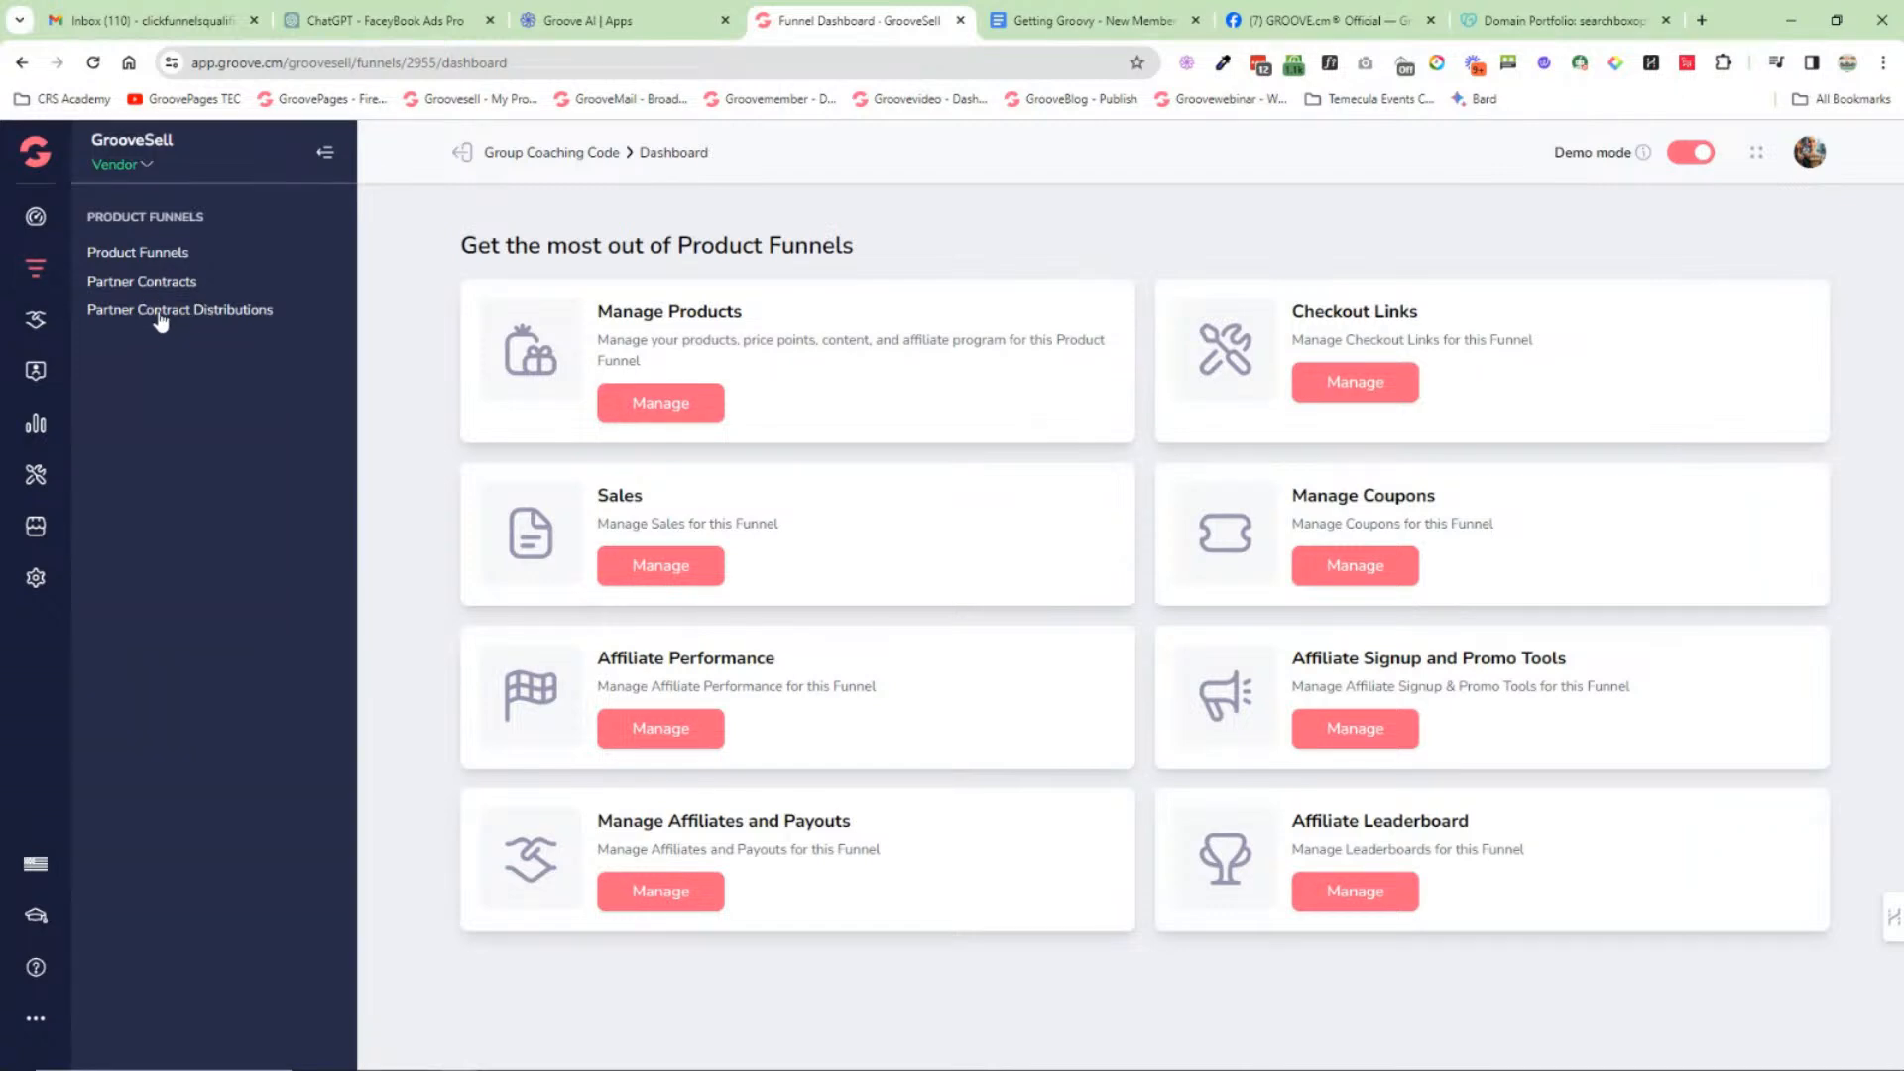
left_click(32, 330)
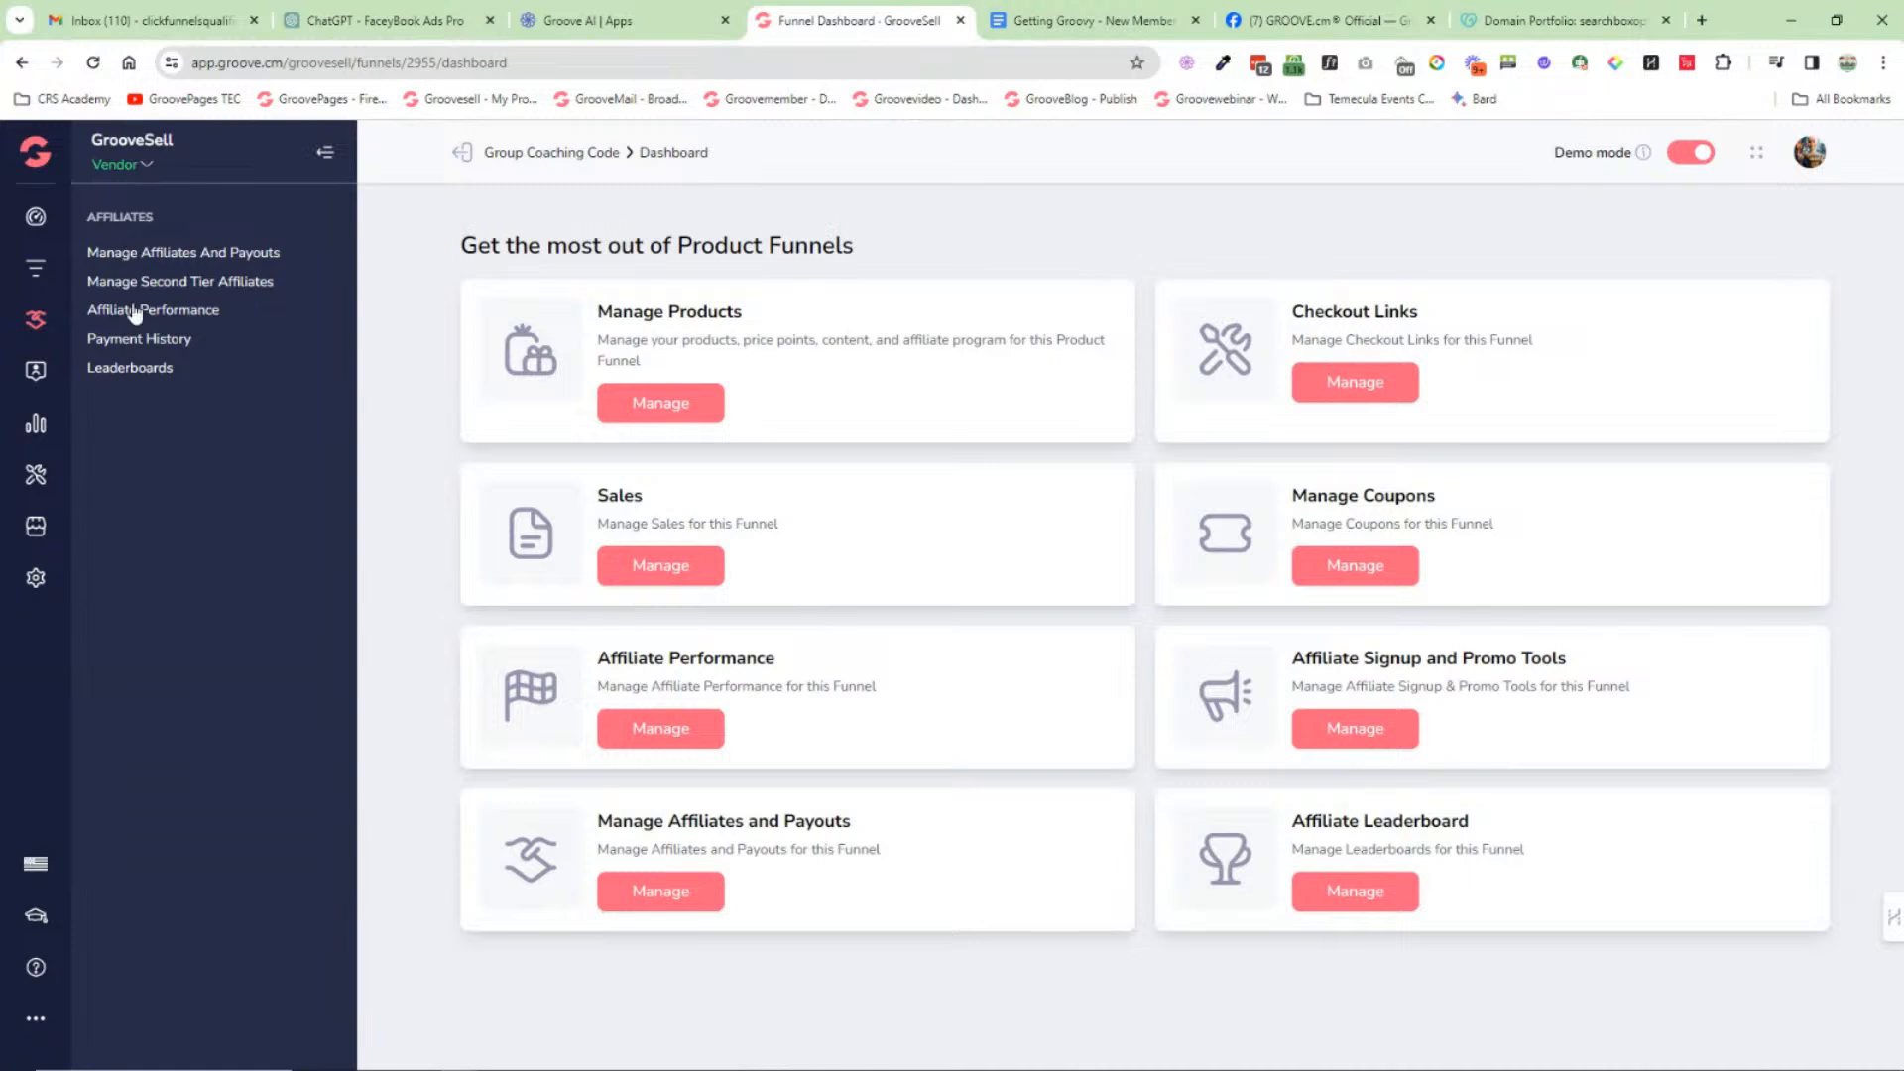
left_click(36, 373)
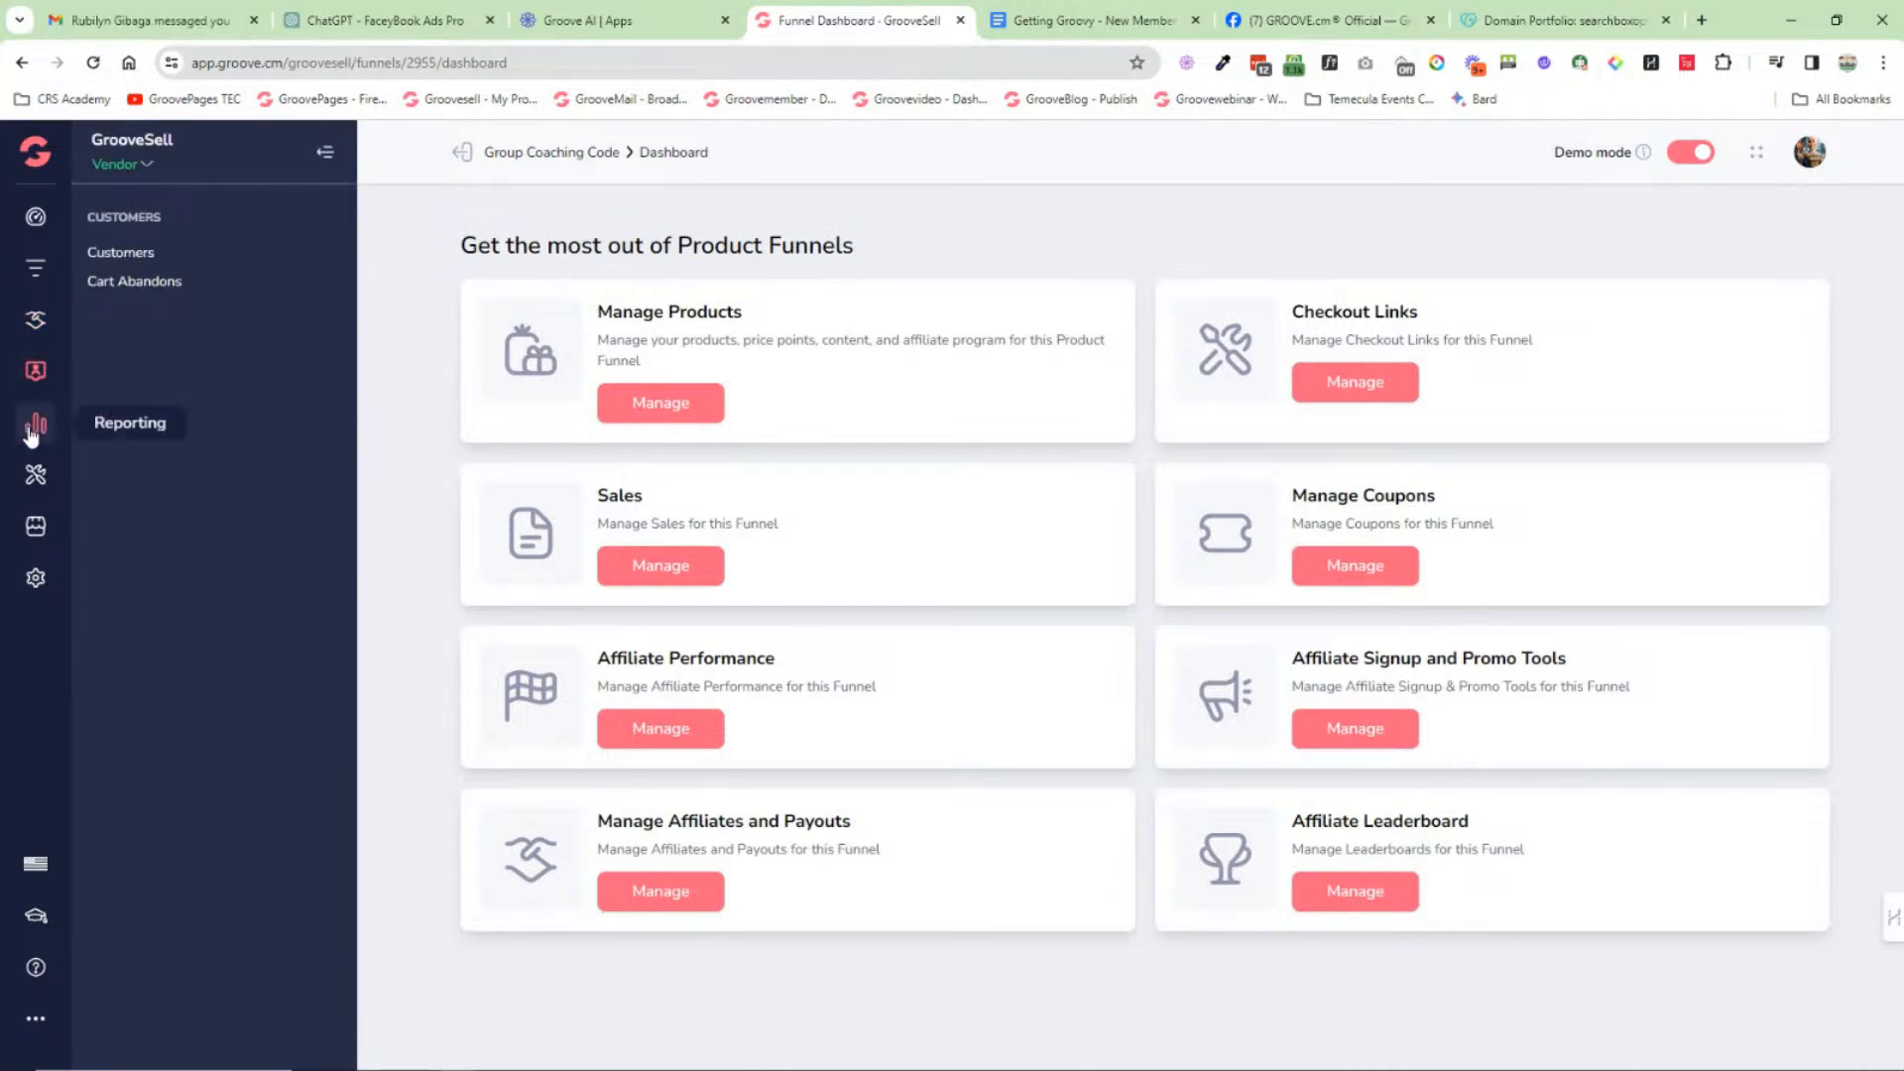
left_click(36, 478)
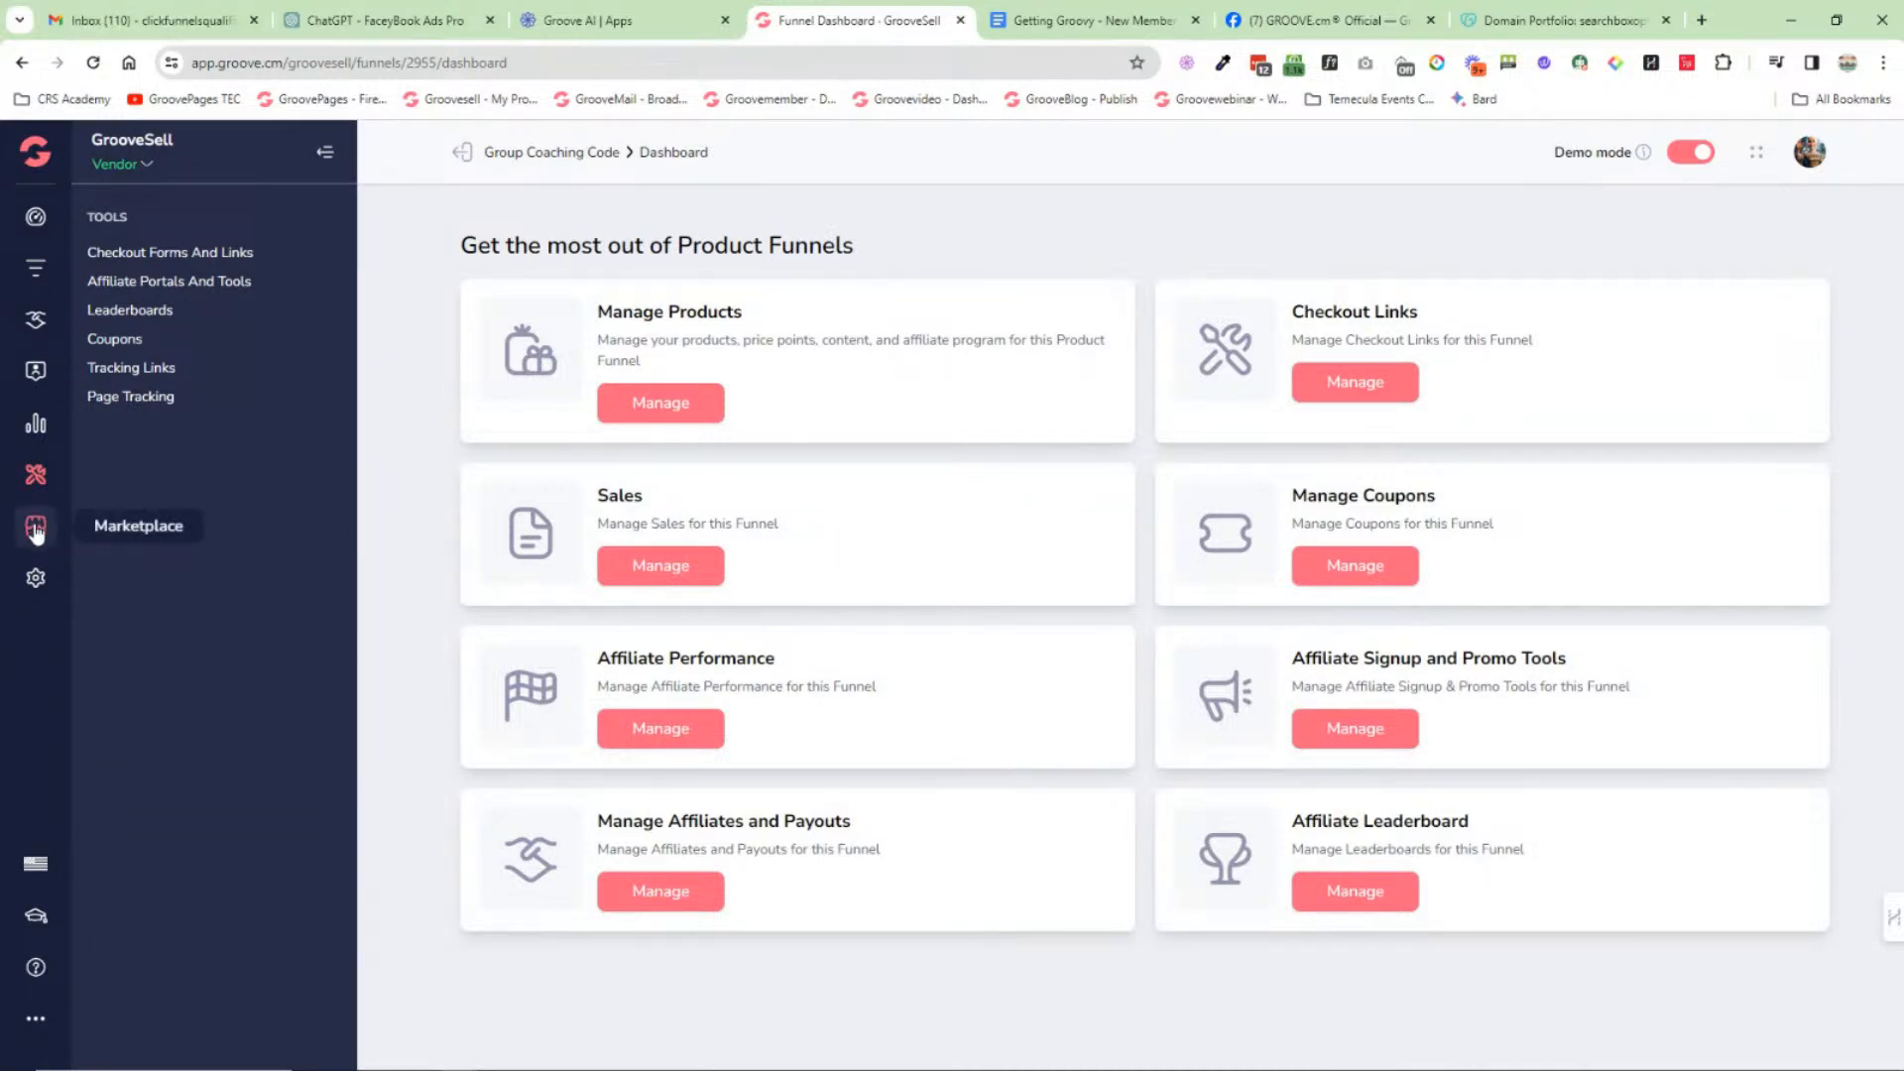
left_click(36, 585)
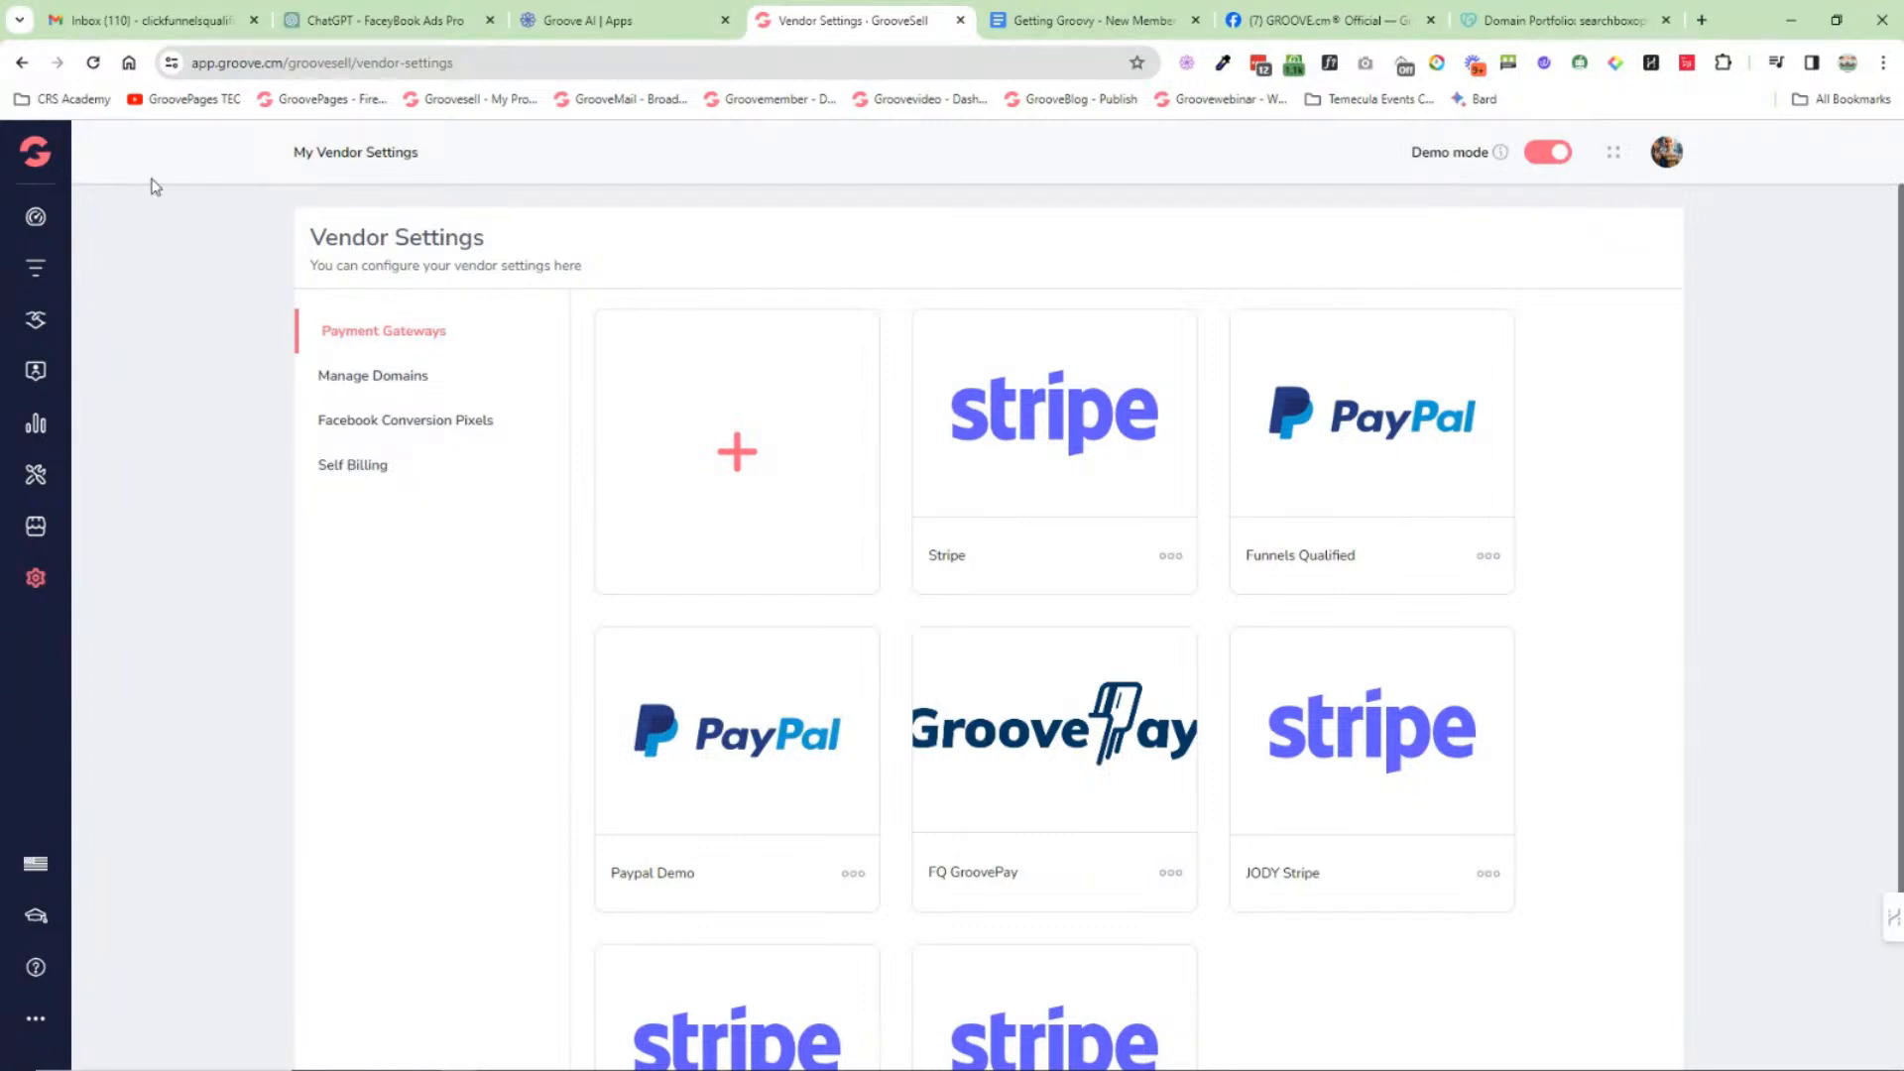
Step: Return to the main Groove dashboard, checking the onboarding roadmap document's remaining steps and support options on the way
mouse_move(35, 152)
left_click(85, 242)
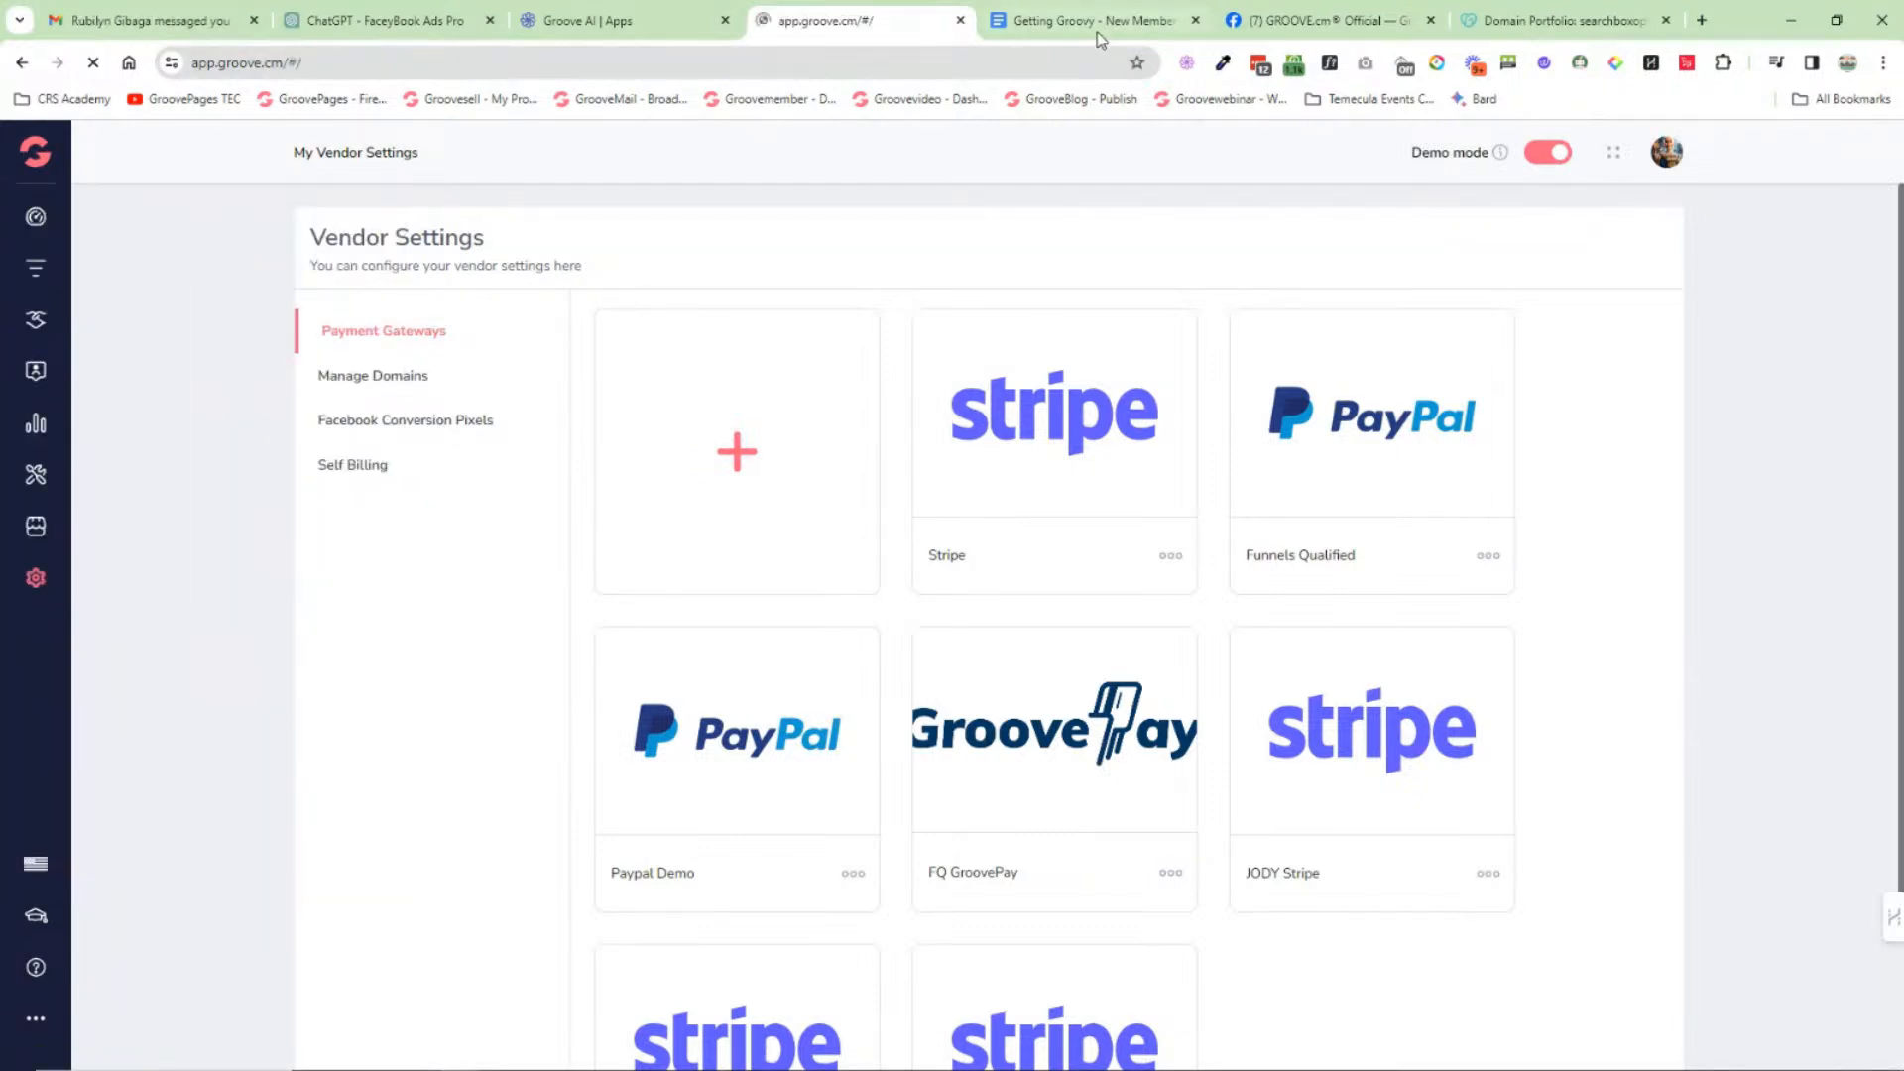
left_click(1091, 24)
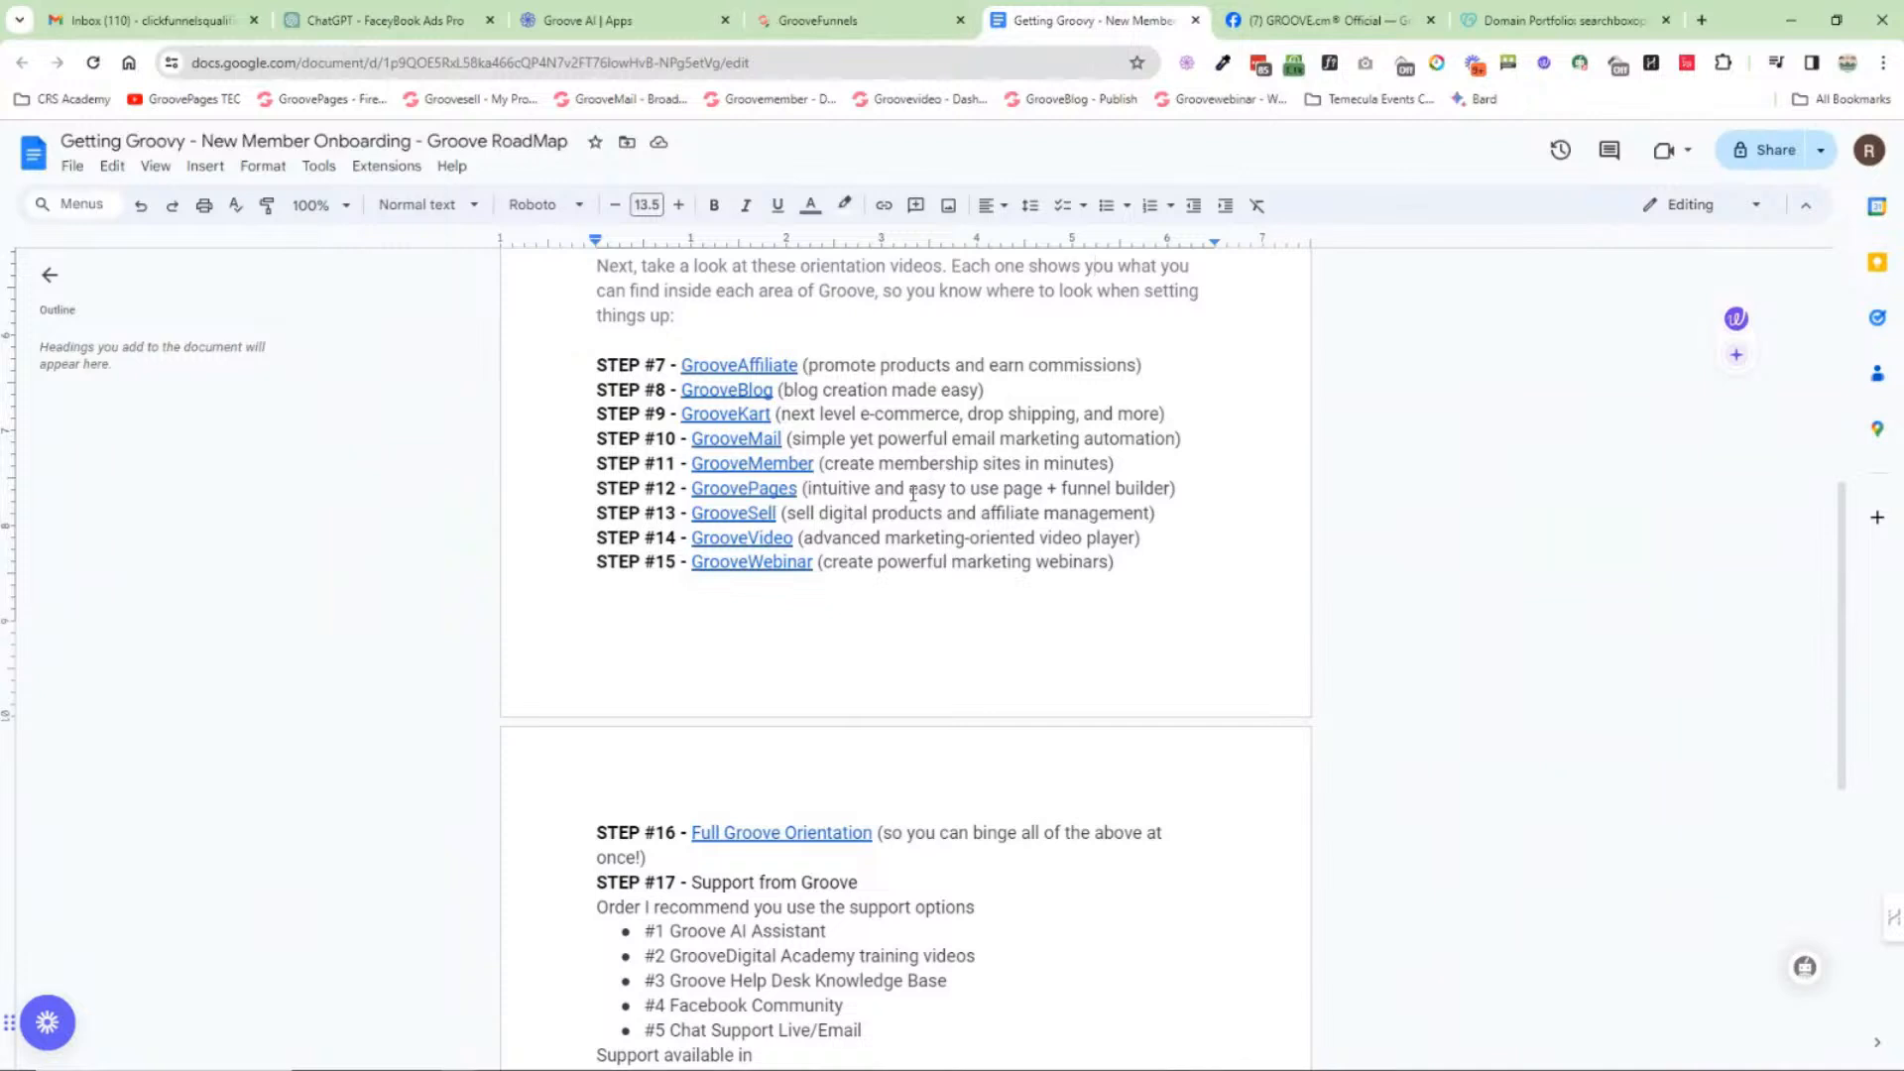
scroll(913, 493, "down", 2)
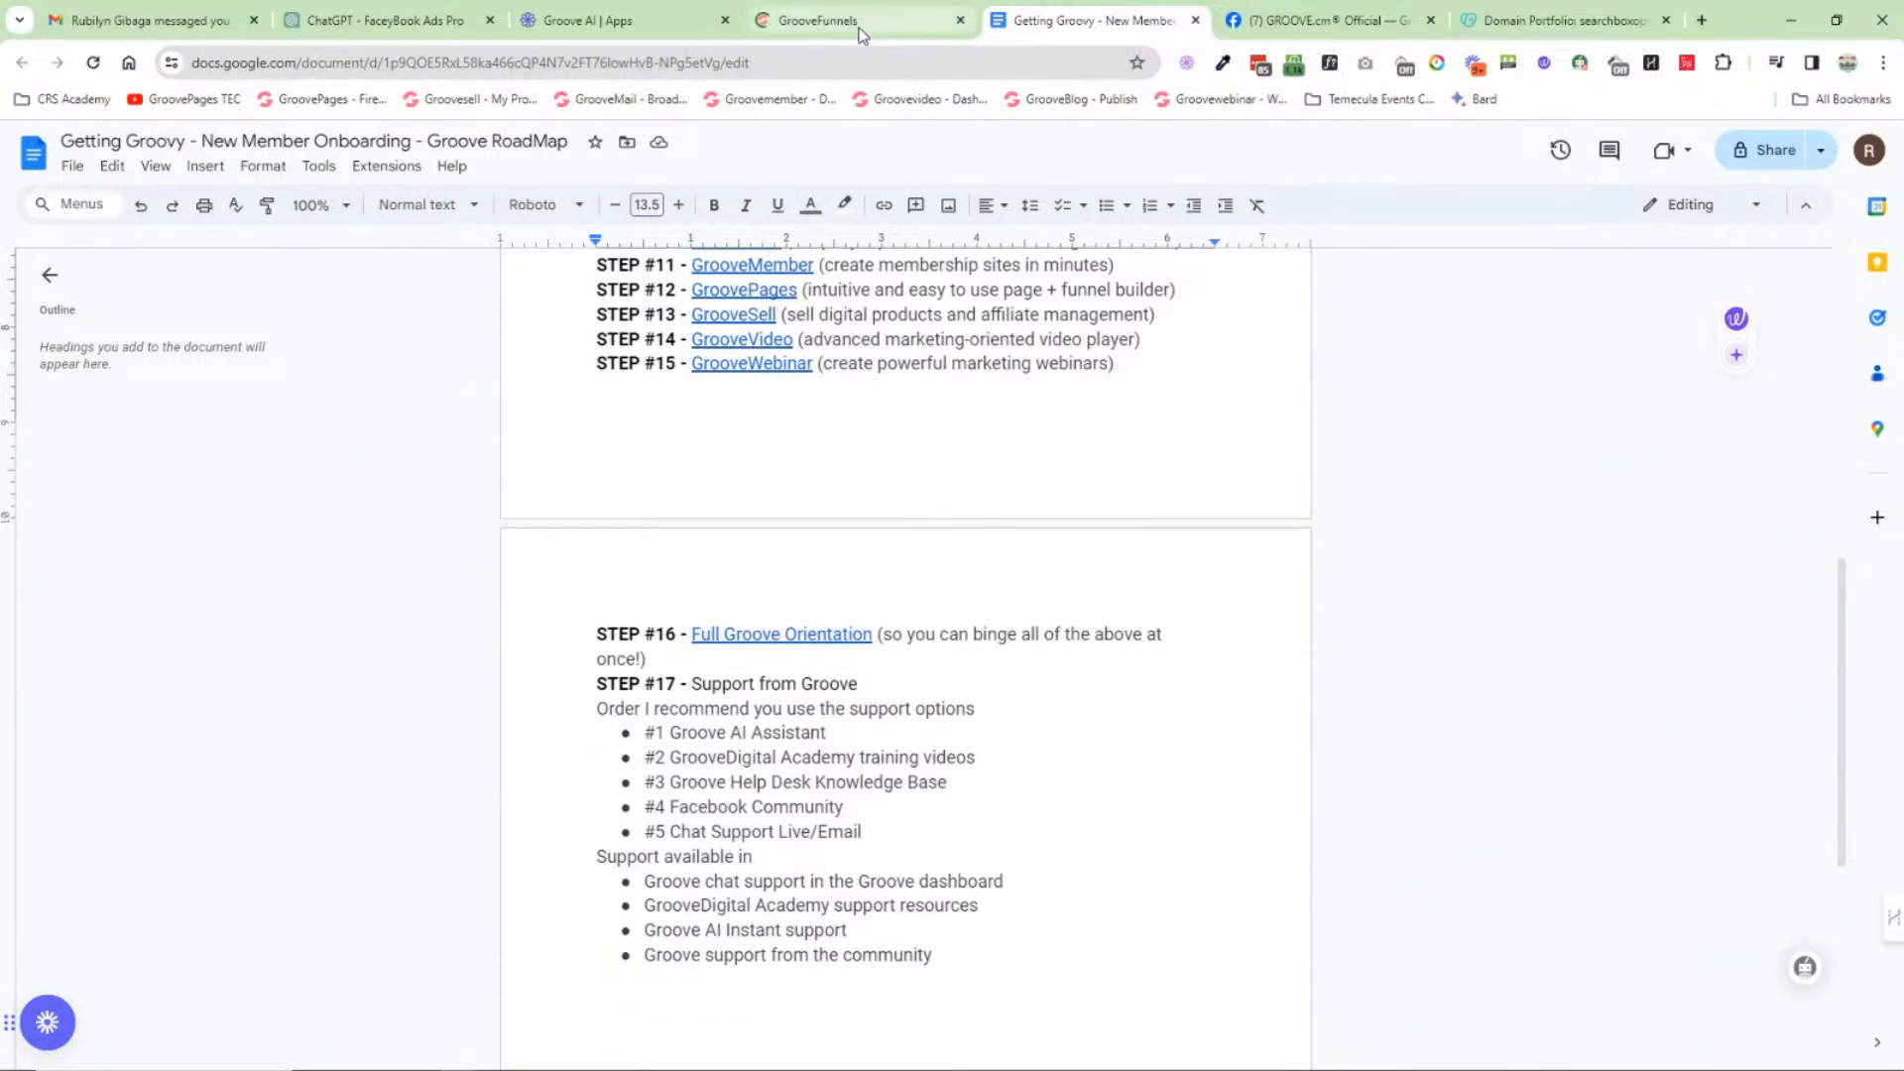
left_click(860, 30)
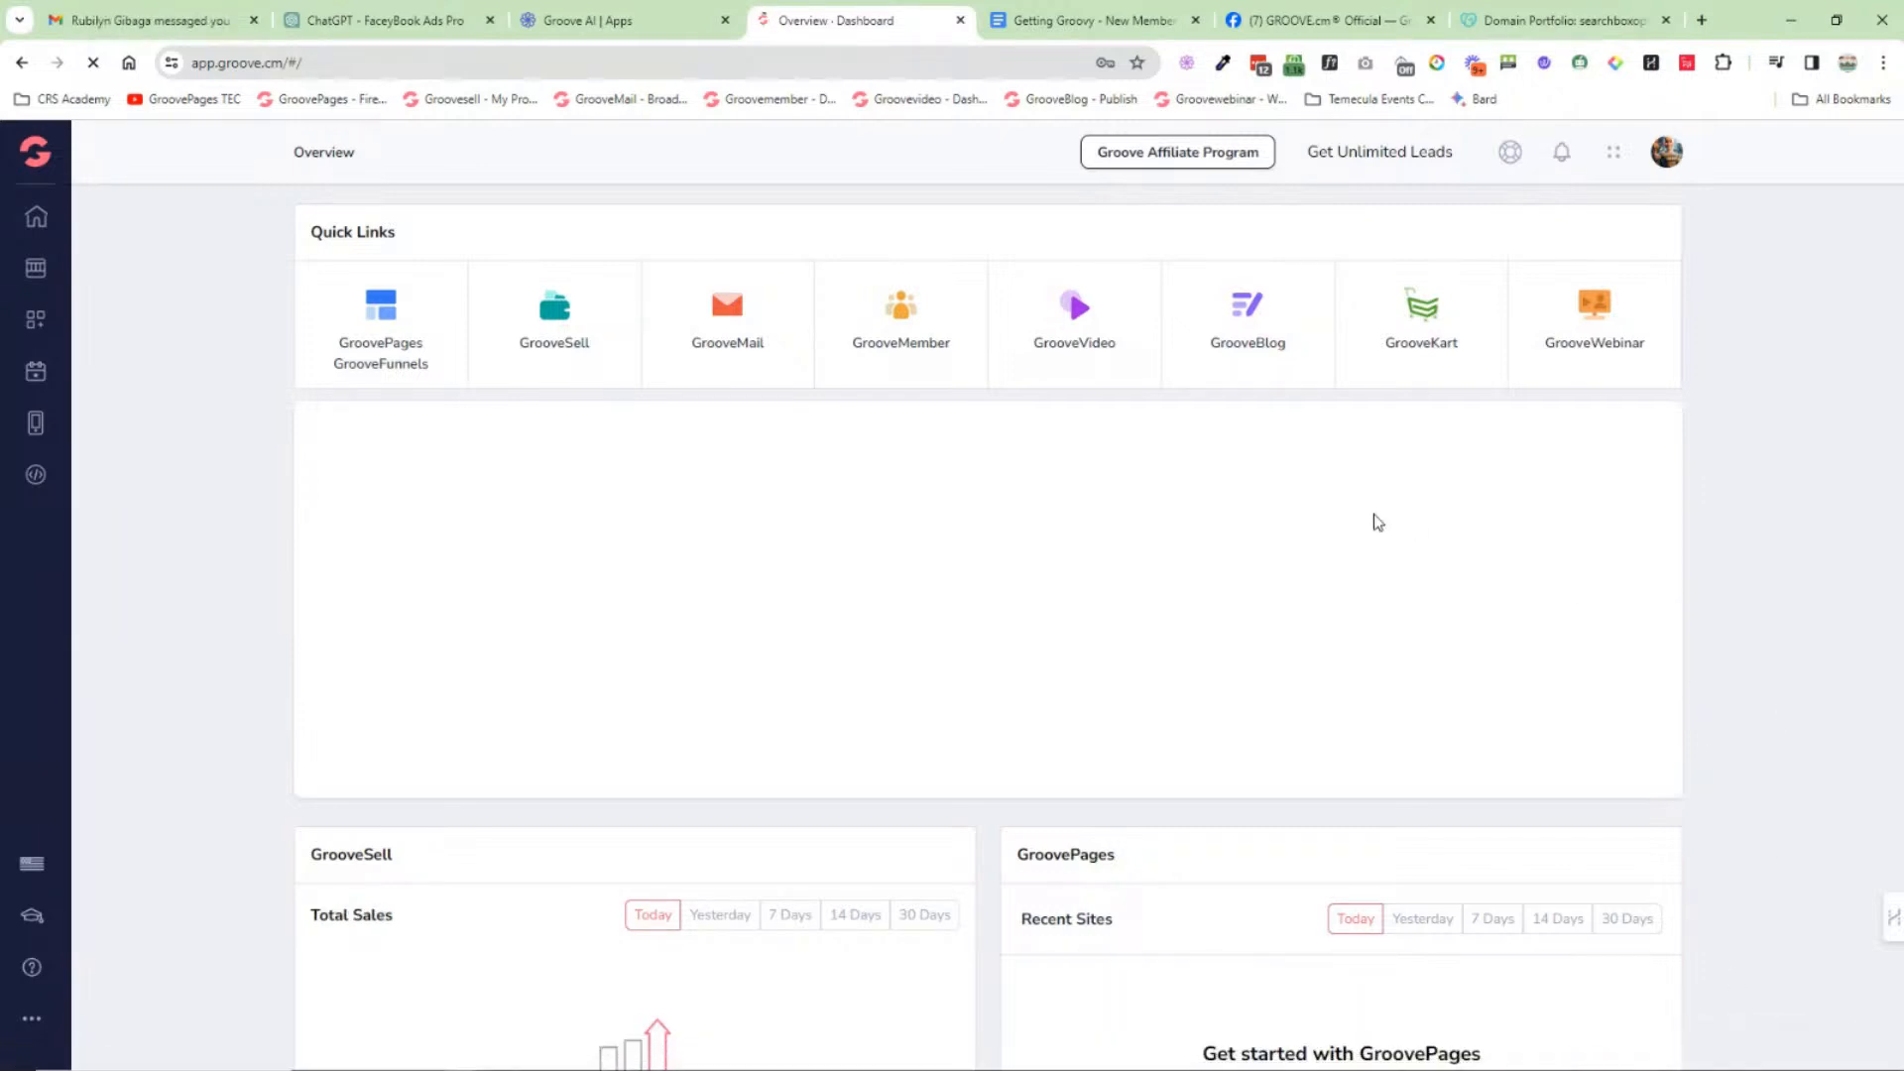
Step: Open GrooveVideo and browse the video library down to the Groove.ai Bonuses Video
left_click(1061, 329)
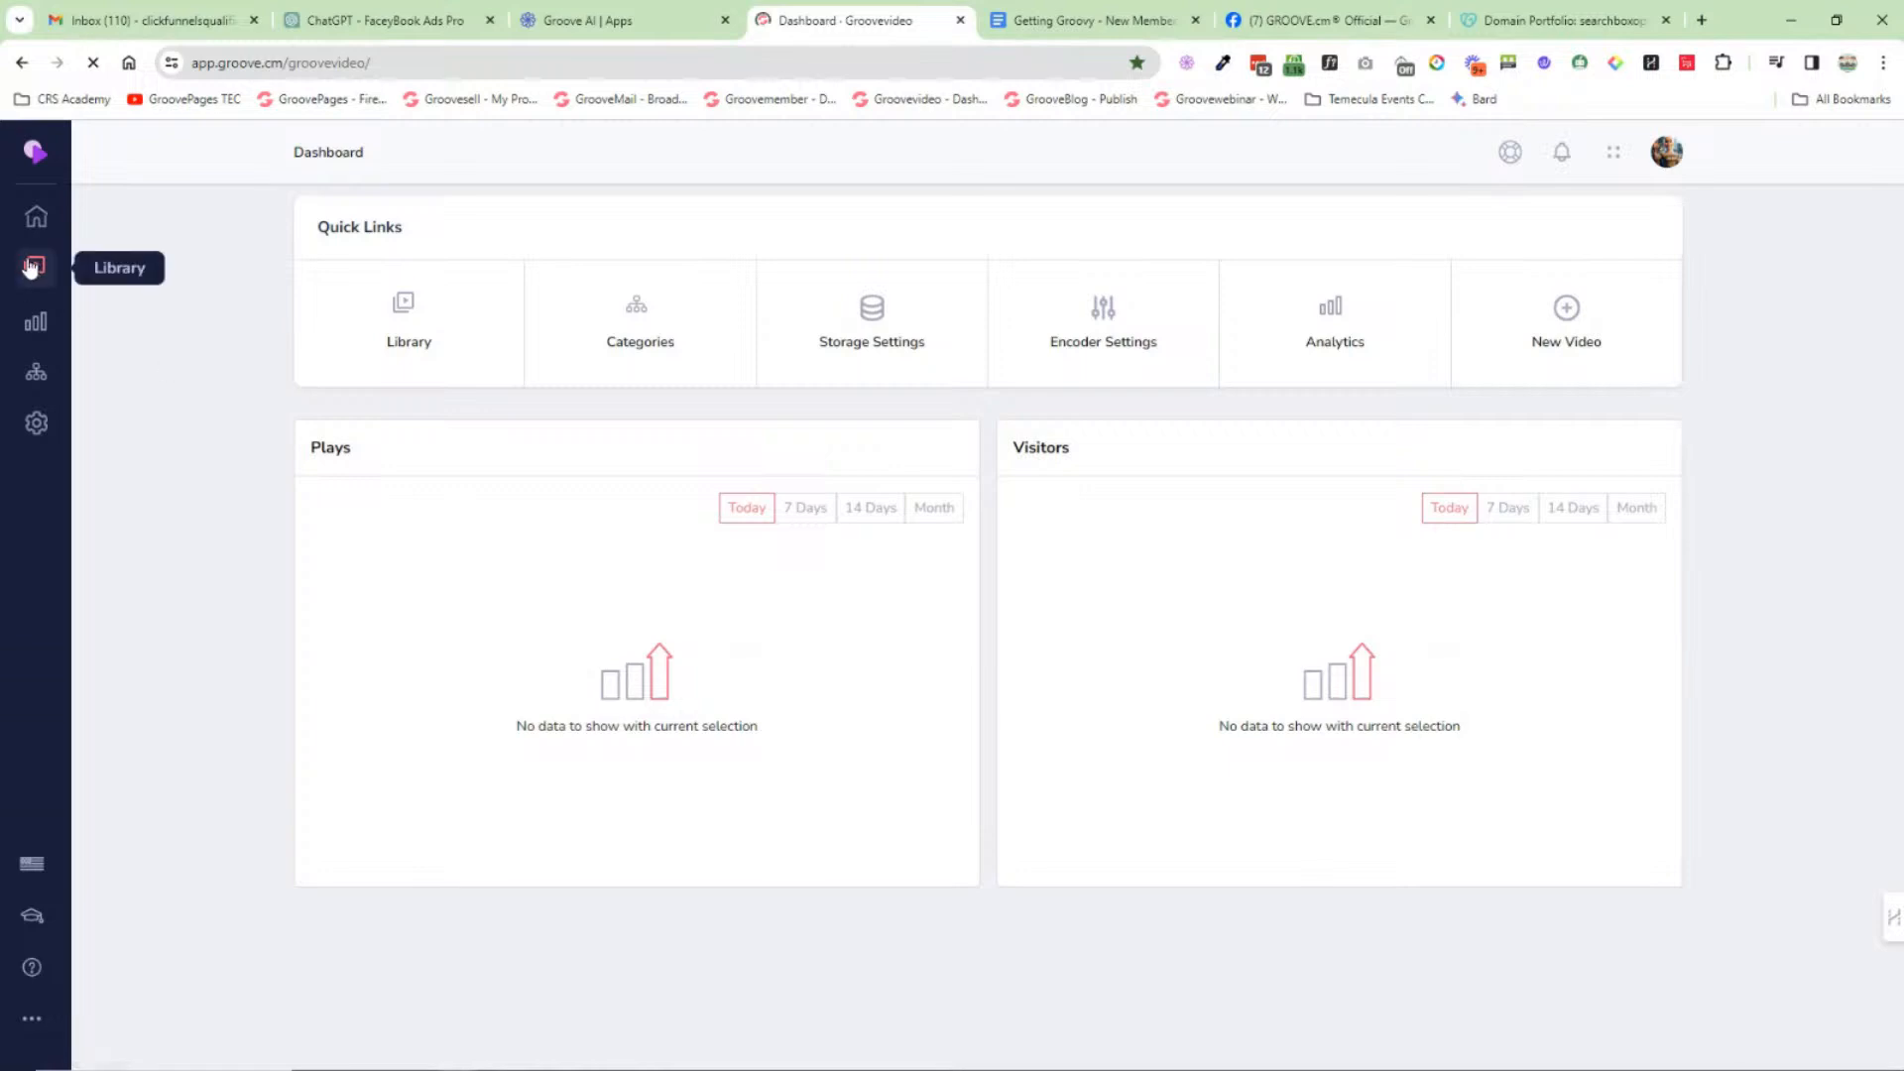
left_click(31, 267)
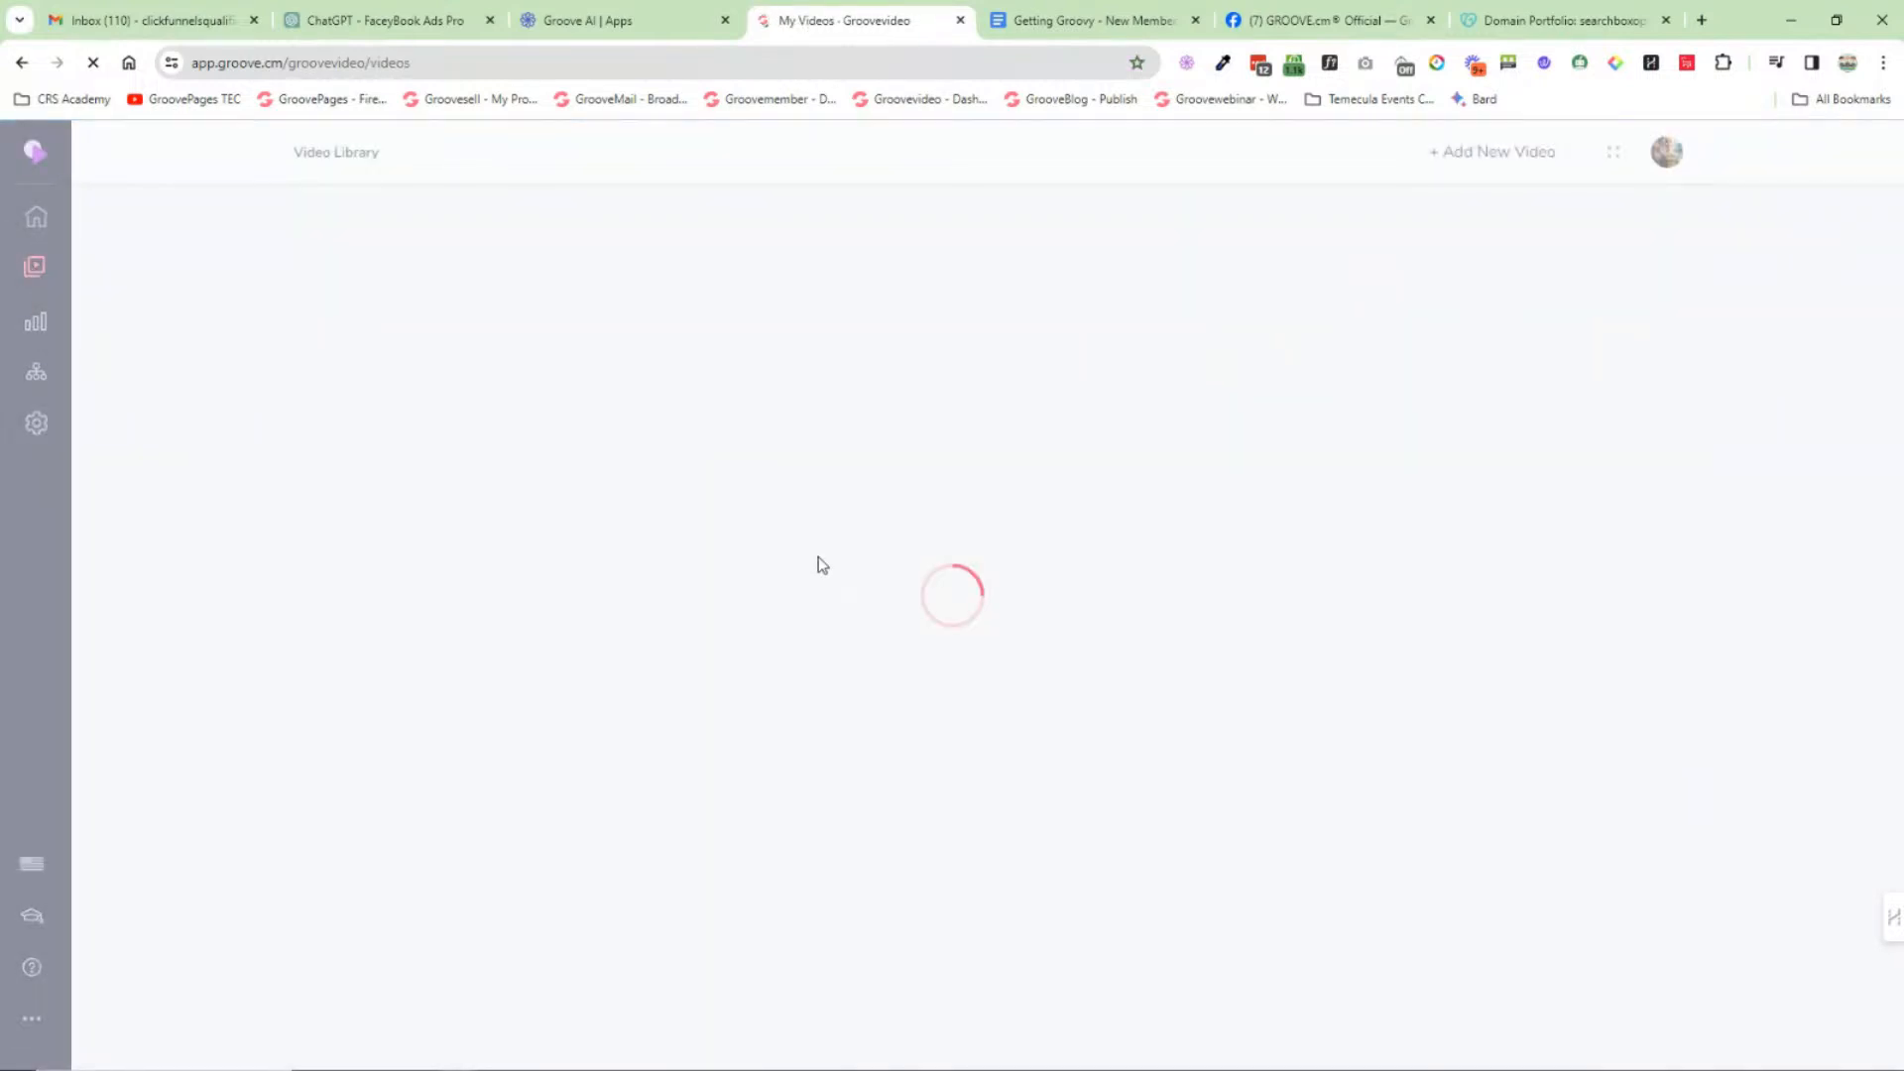
scroll(979, 563, "down", 1)
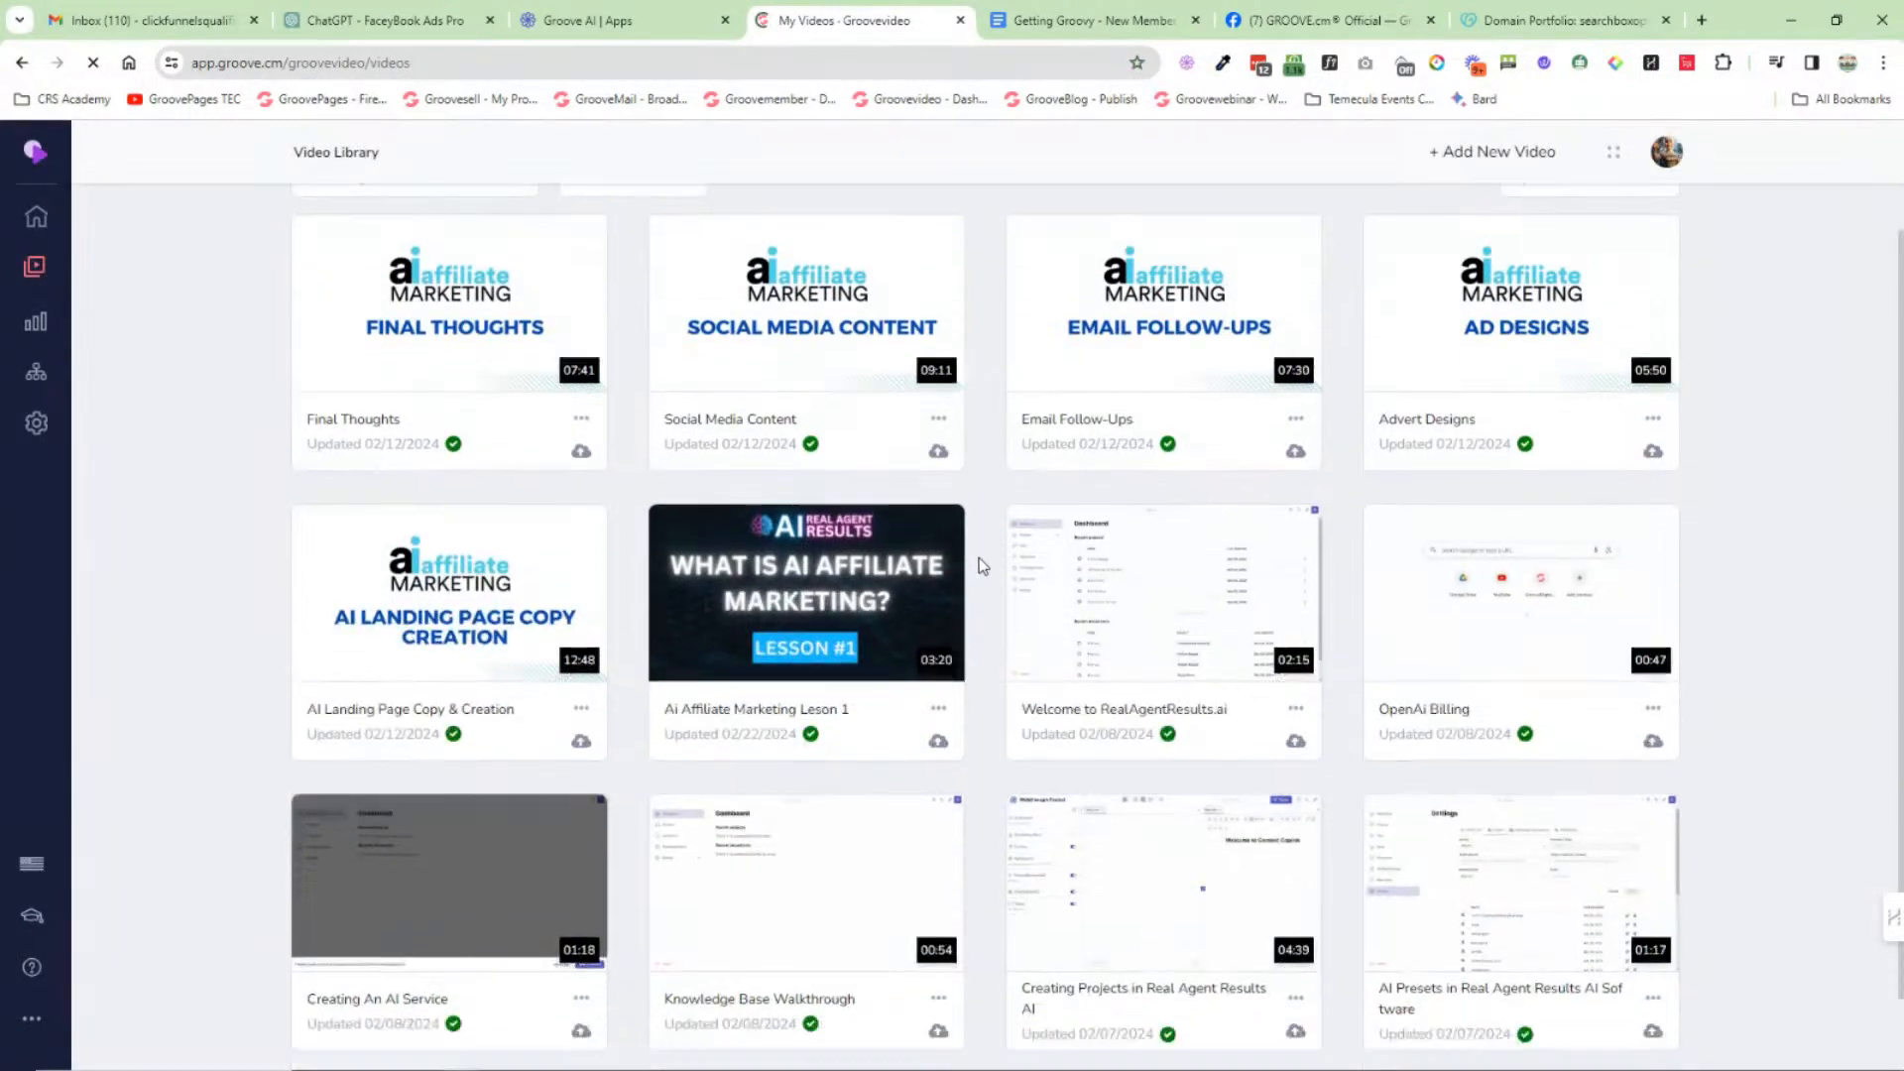
scroll(986, 589, "down", 7)
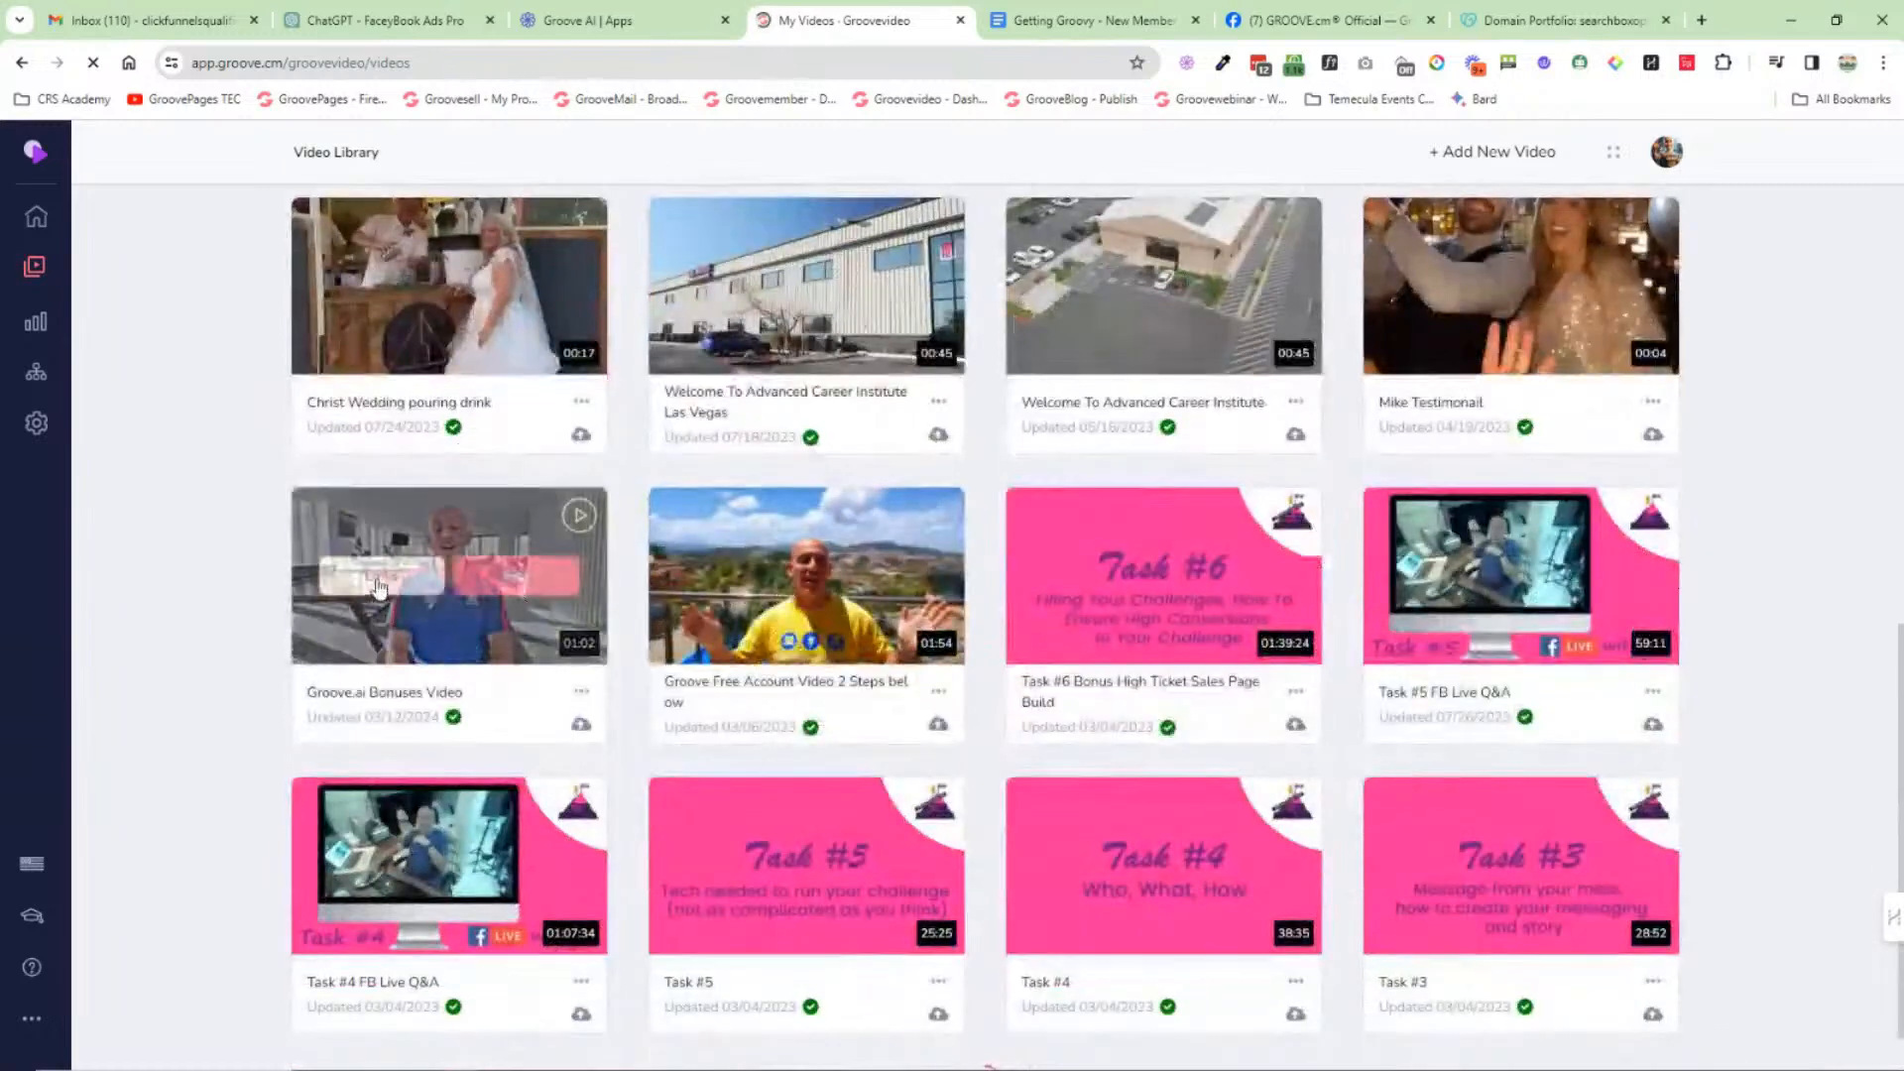
Step: Open the Groove.ai Bonuses Video for editing, play its preview, and review its details and settings stages
left_click(551, 575)
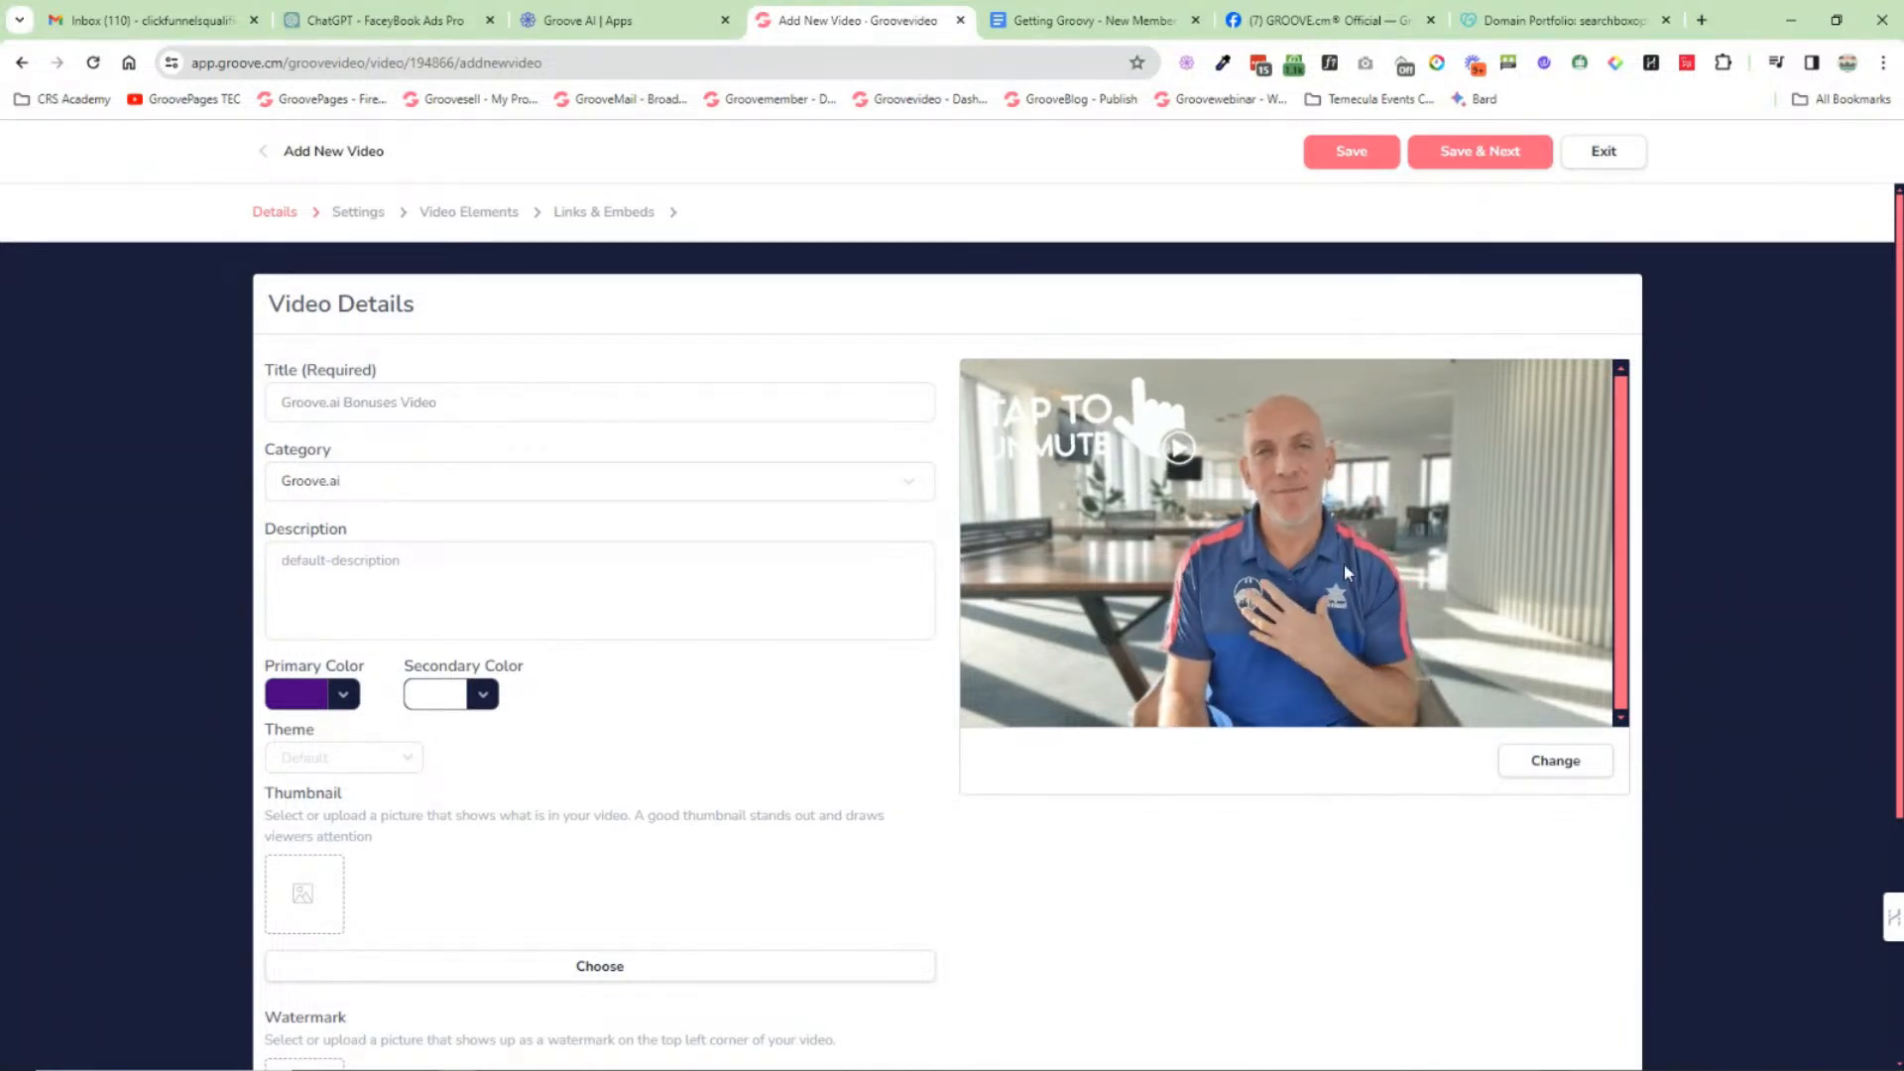
left_click(1048, 438)
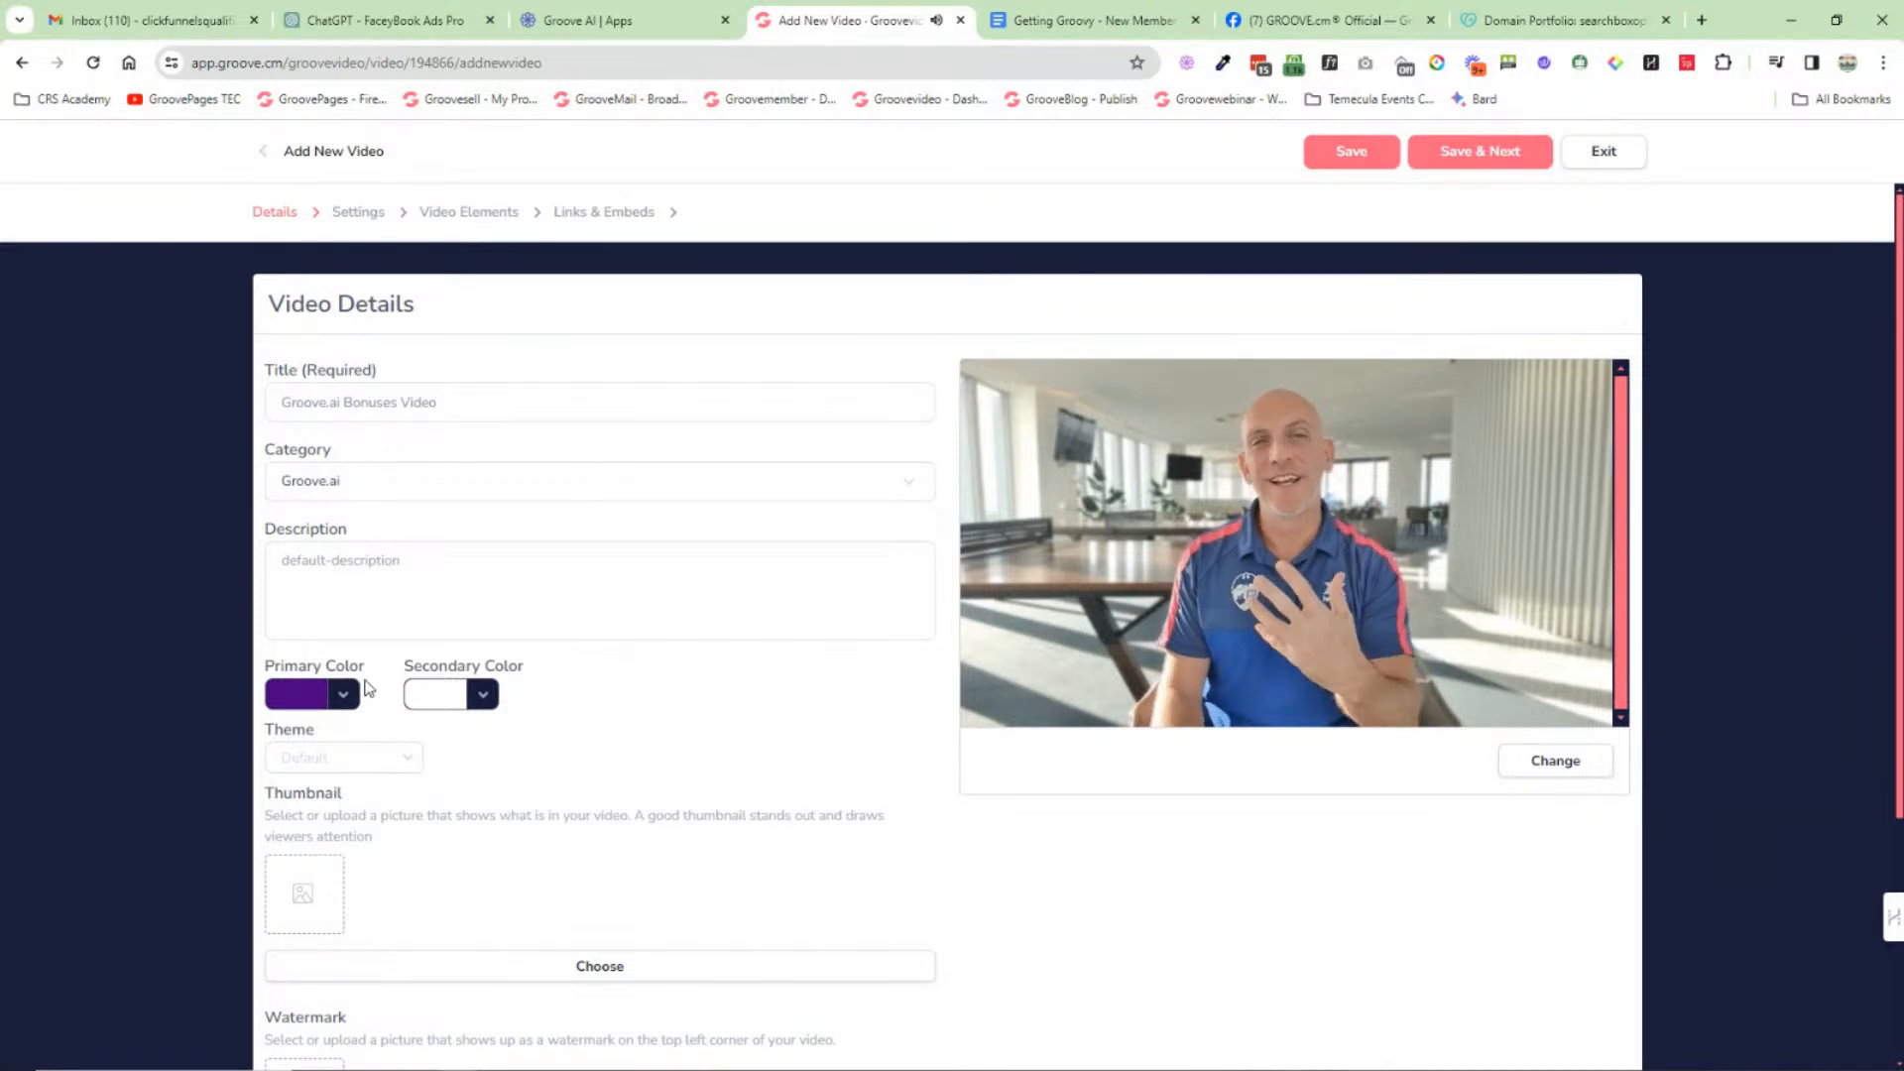
scroll(407, 491, "down", 3)
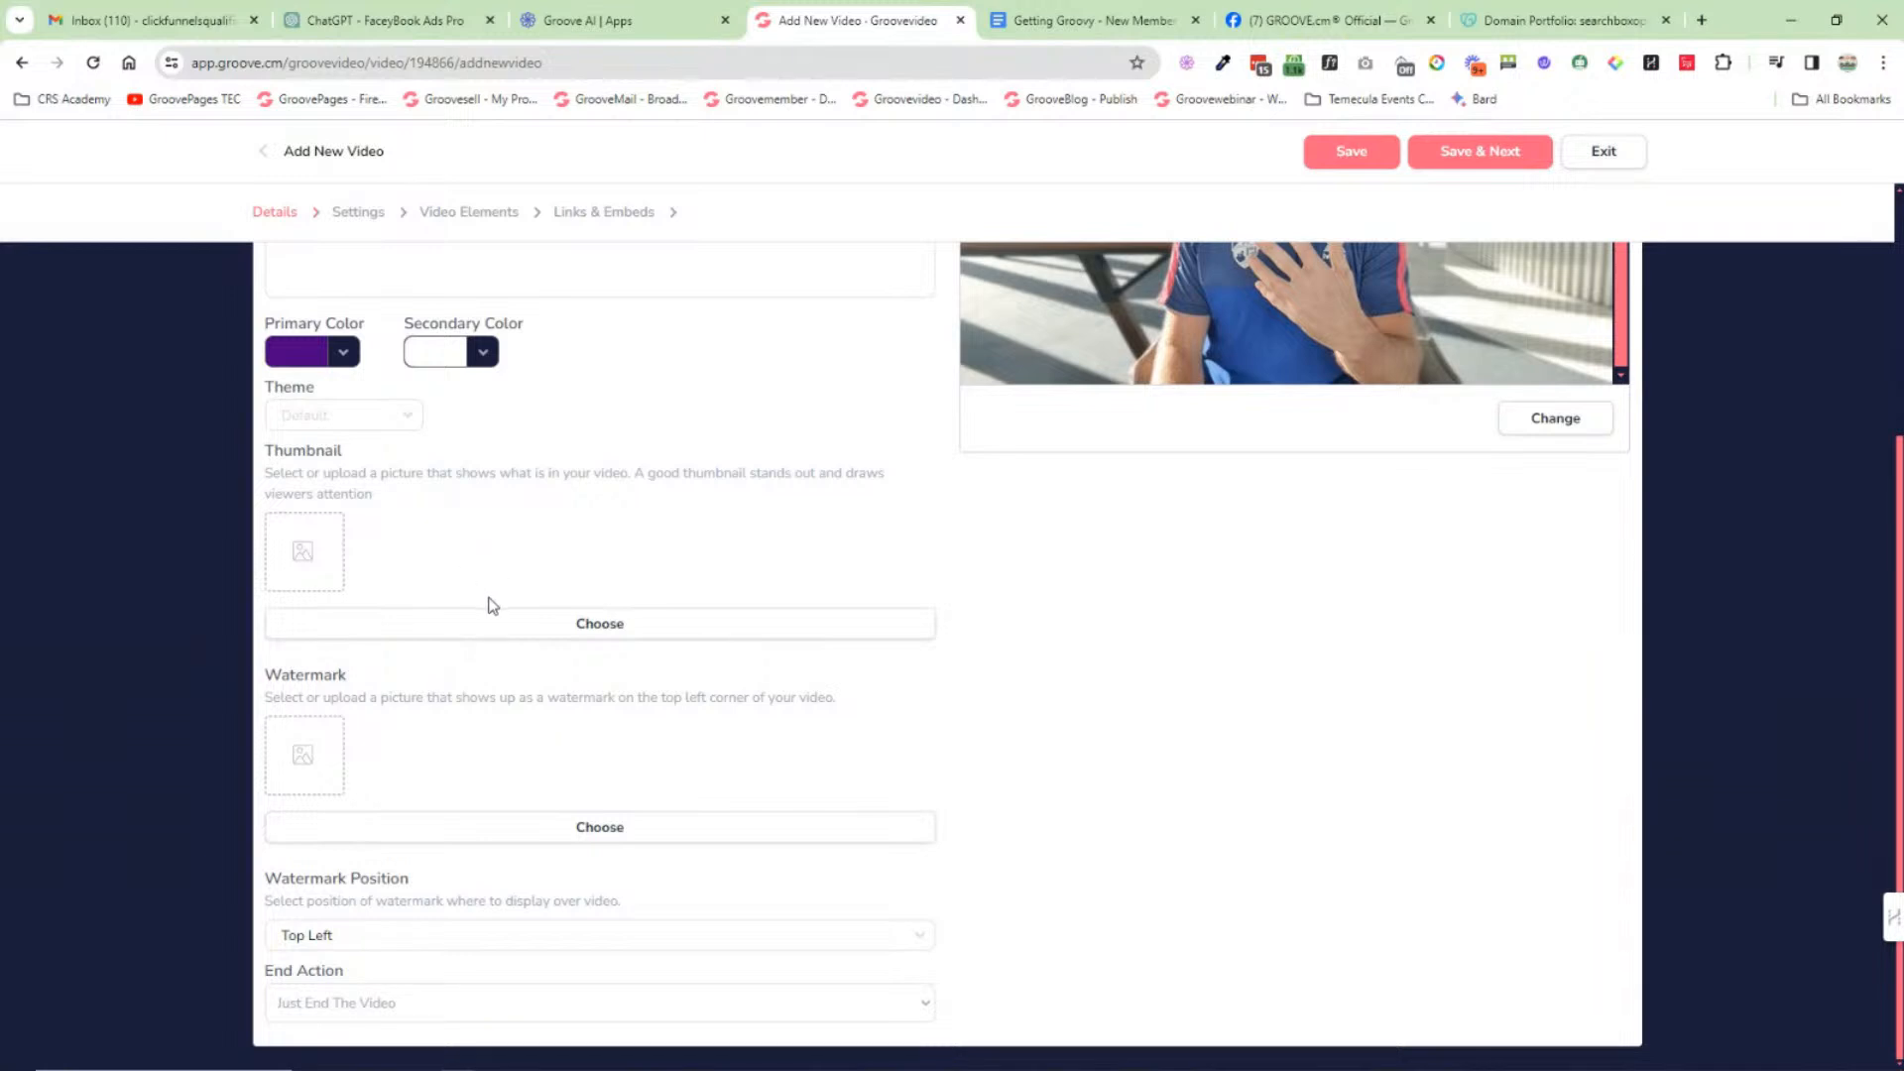
scroll(501, 714, "up", 3)
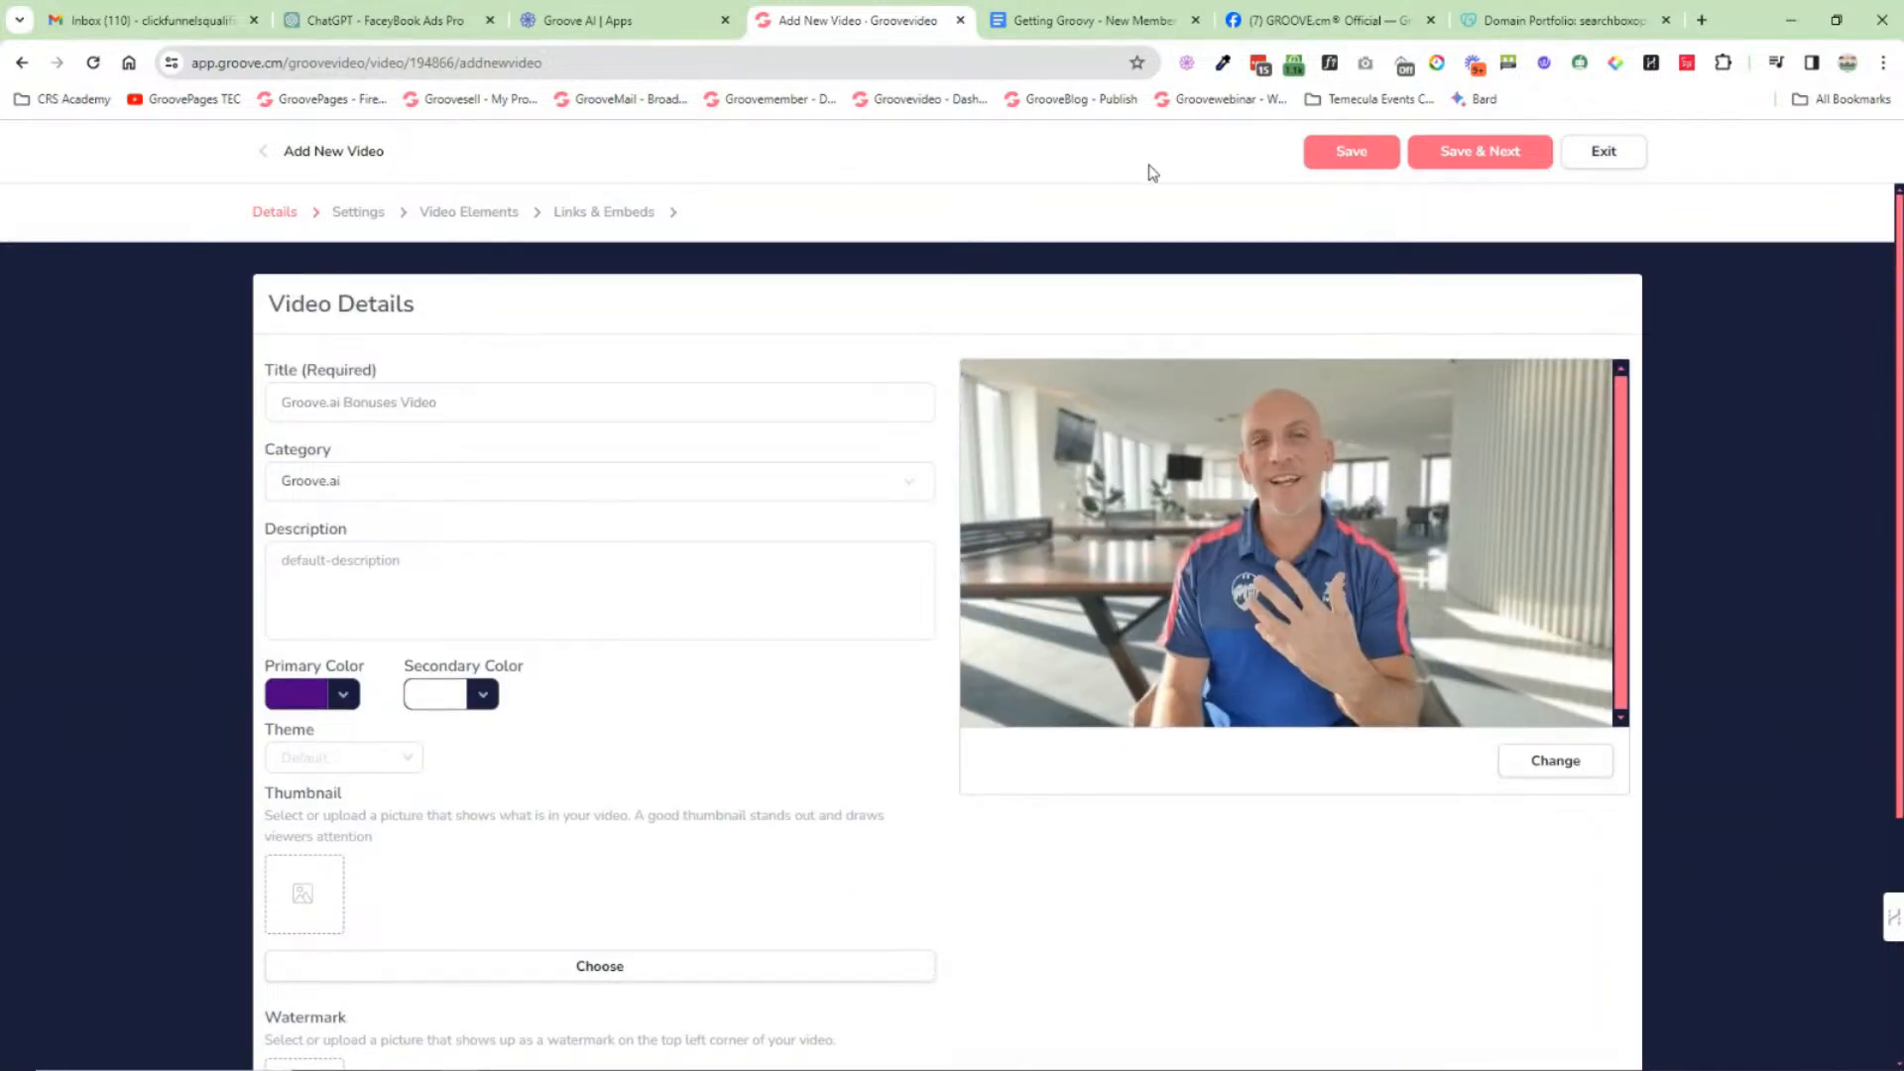
left_click(1487, 154)
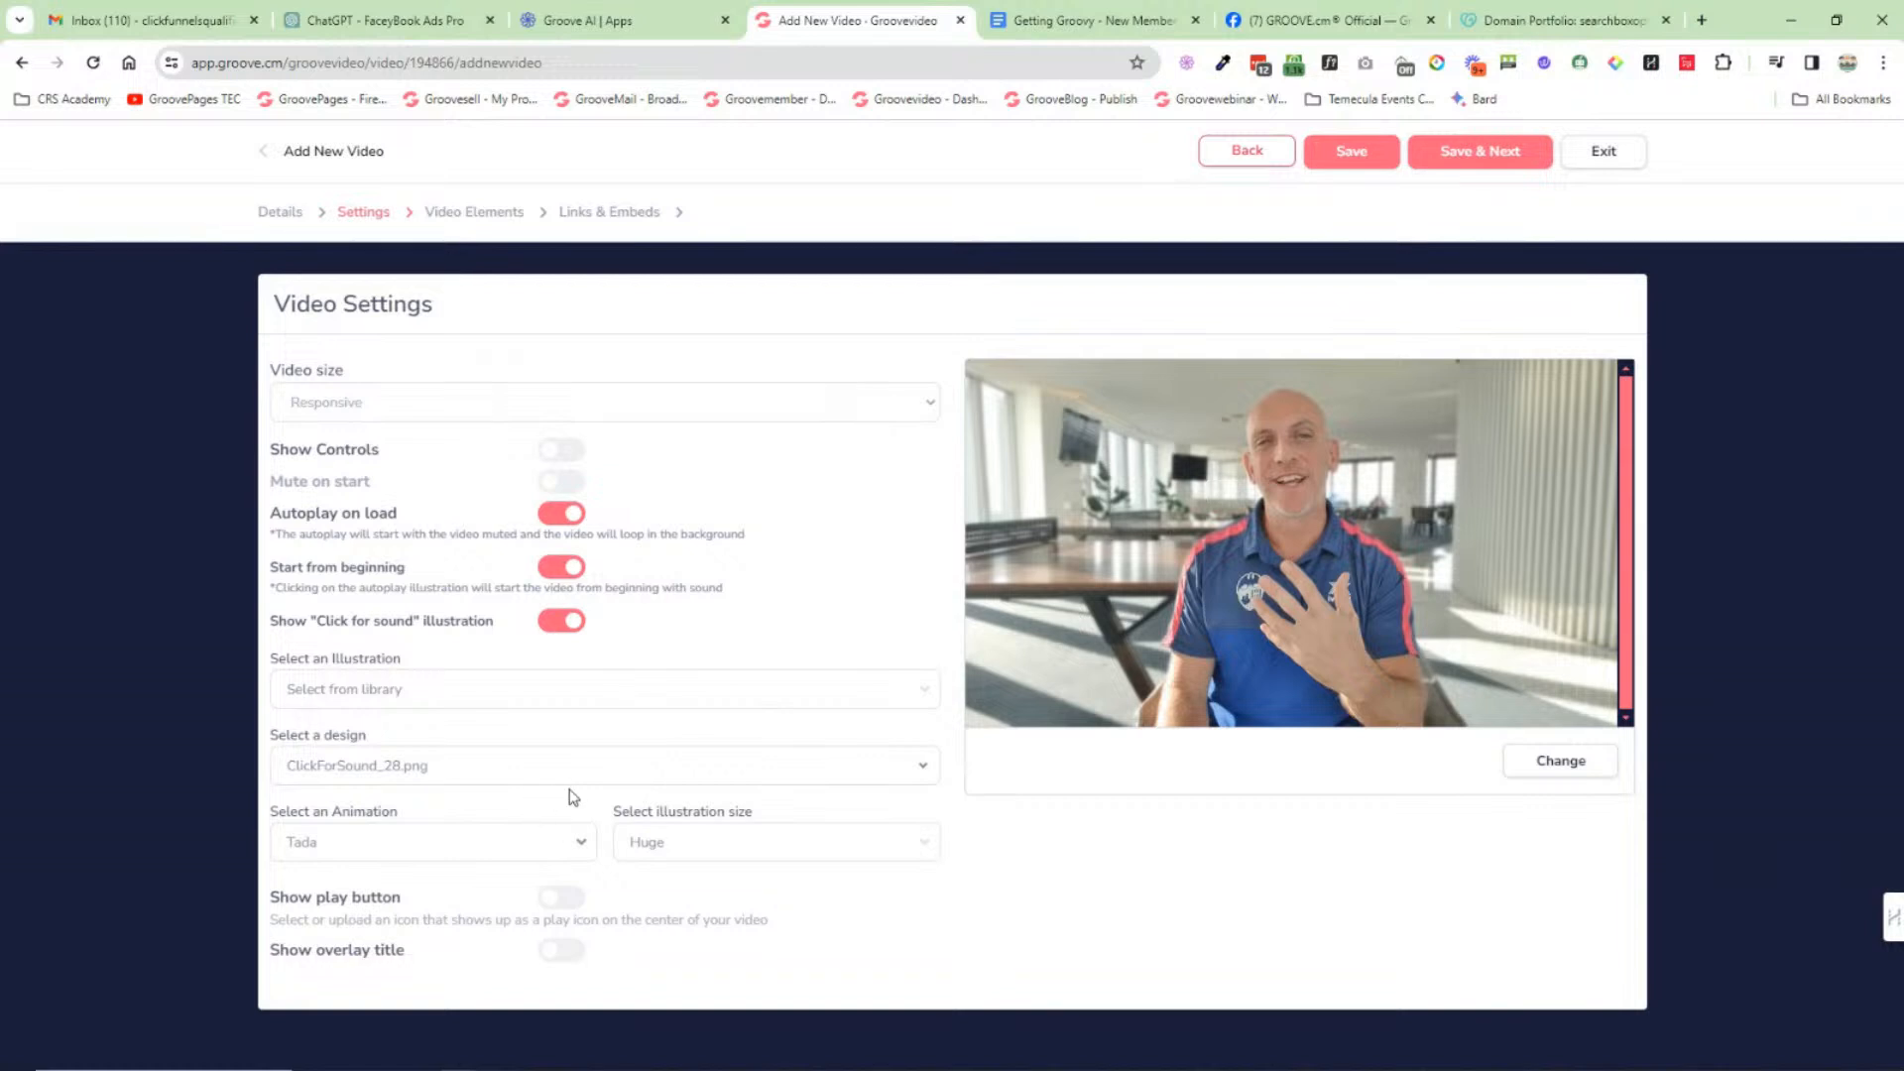
left_click(1467, 150)
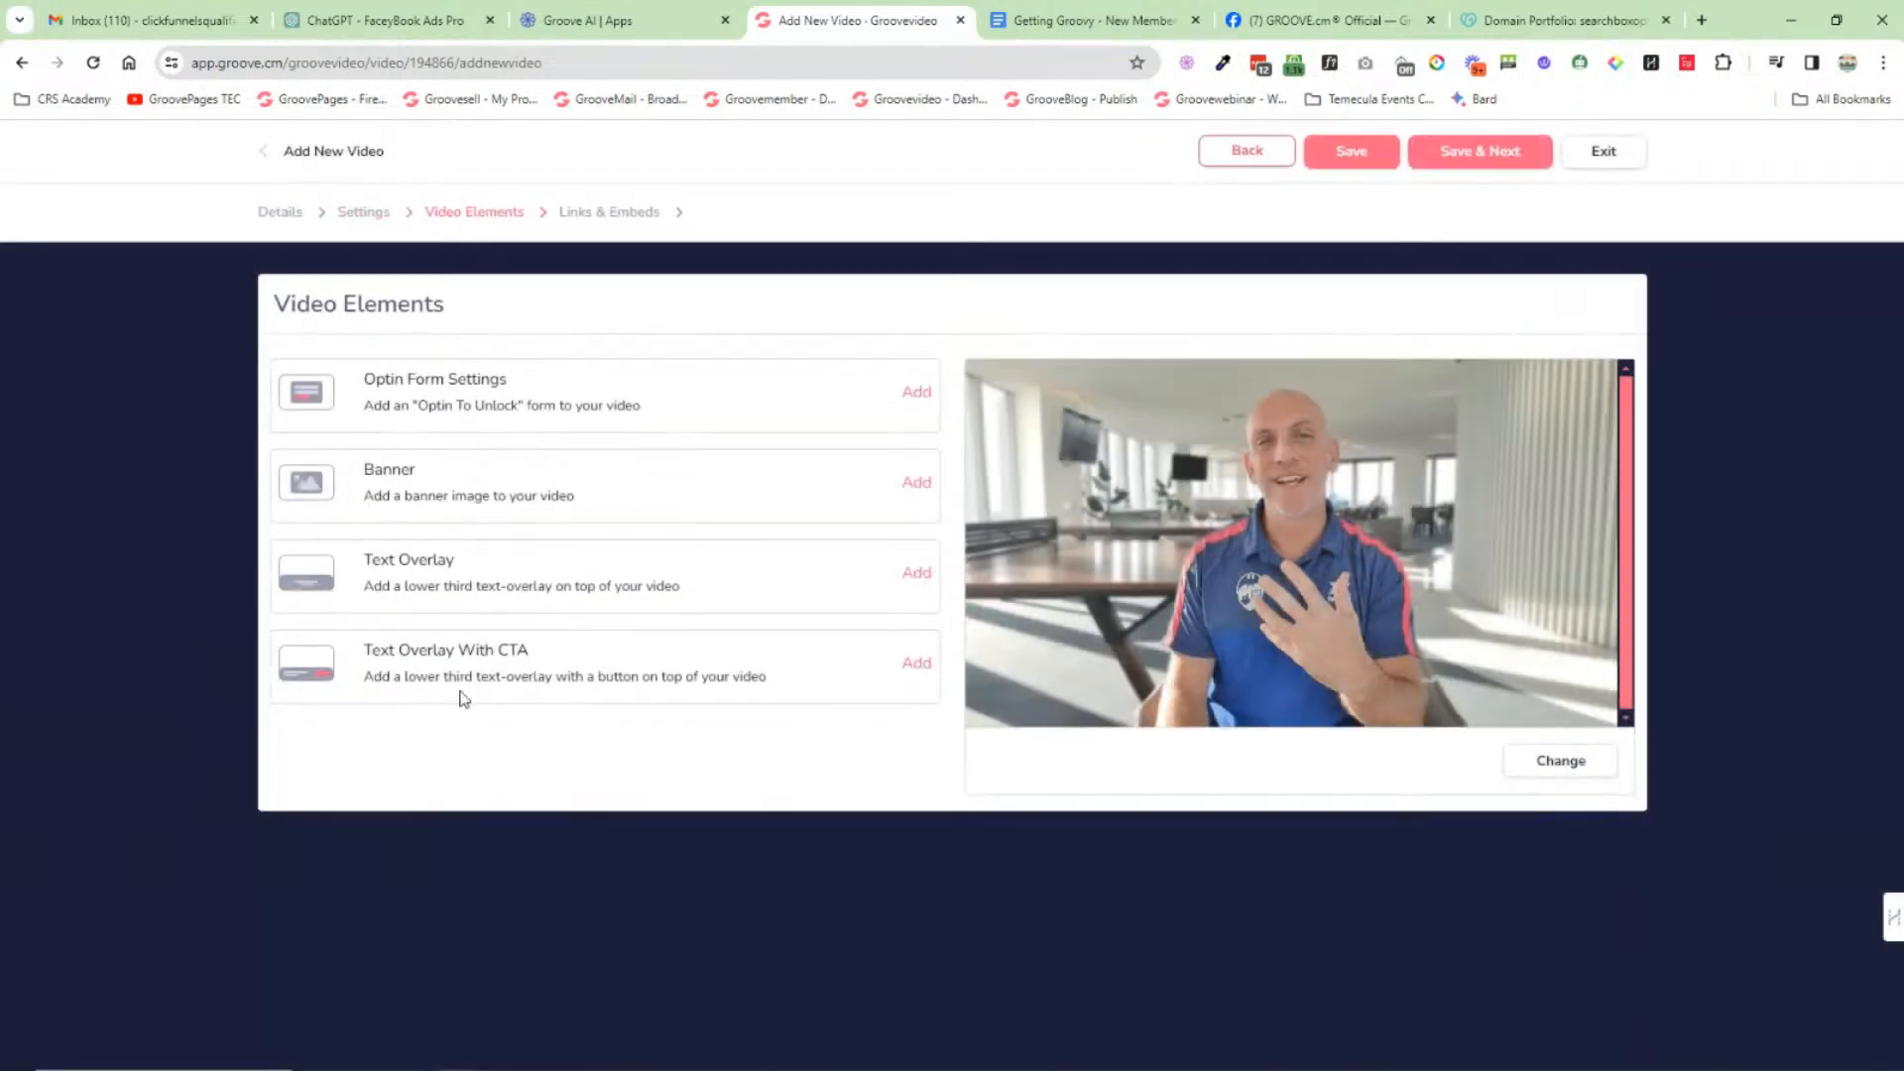
Step: Try a text overlay with a CTA button set to display from hour 1, and discard it
left_click(919, 665)
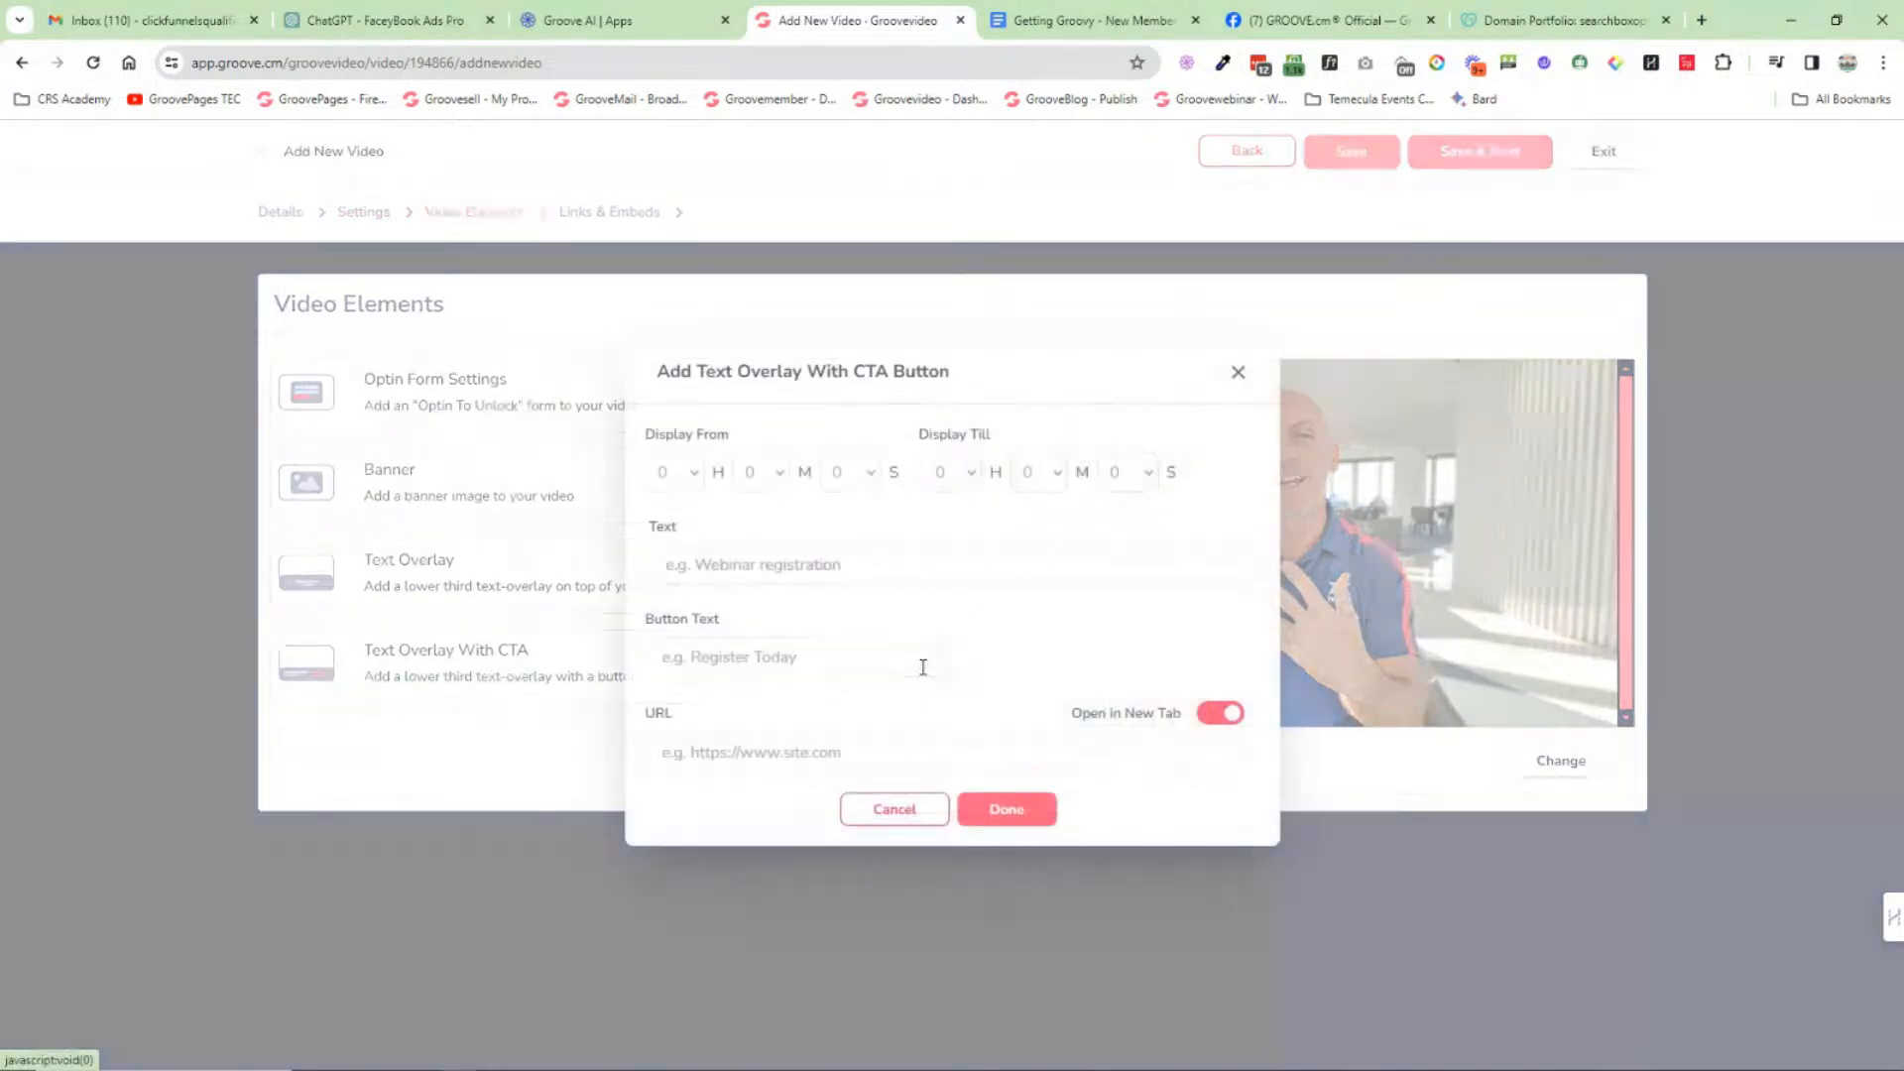
left_click(667, 472)
left_click(669, 527)
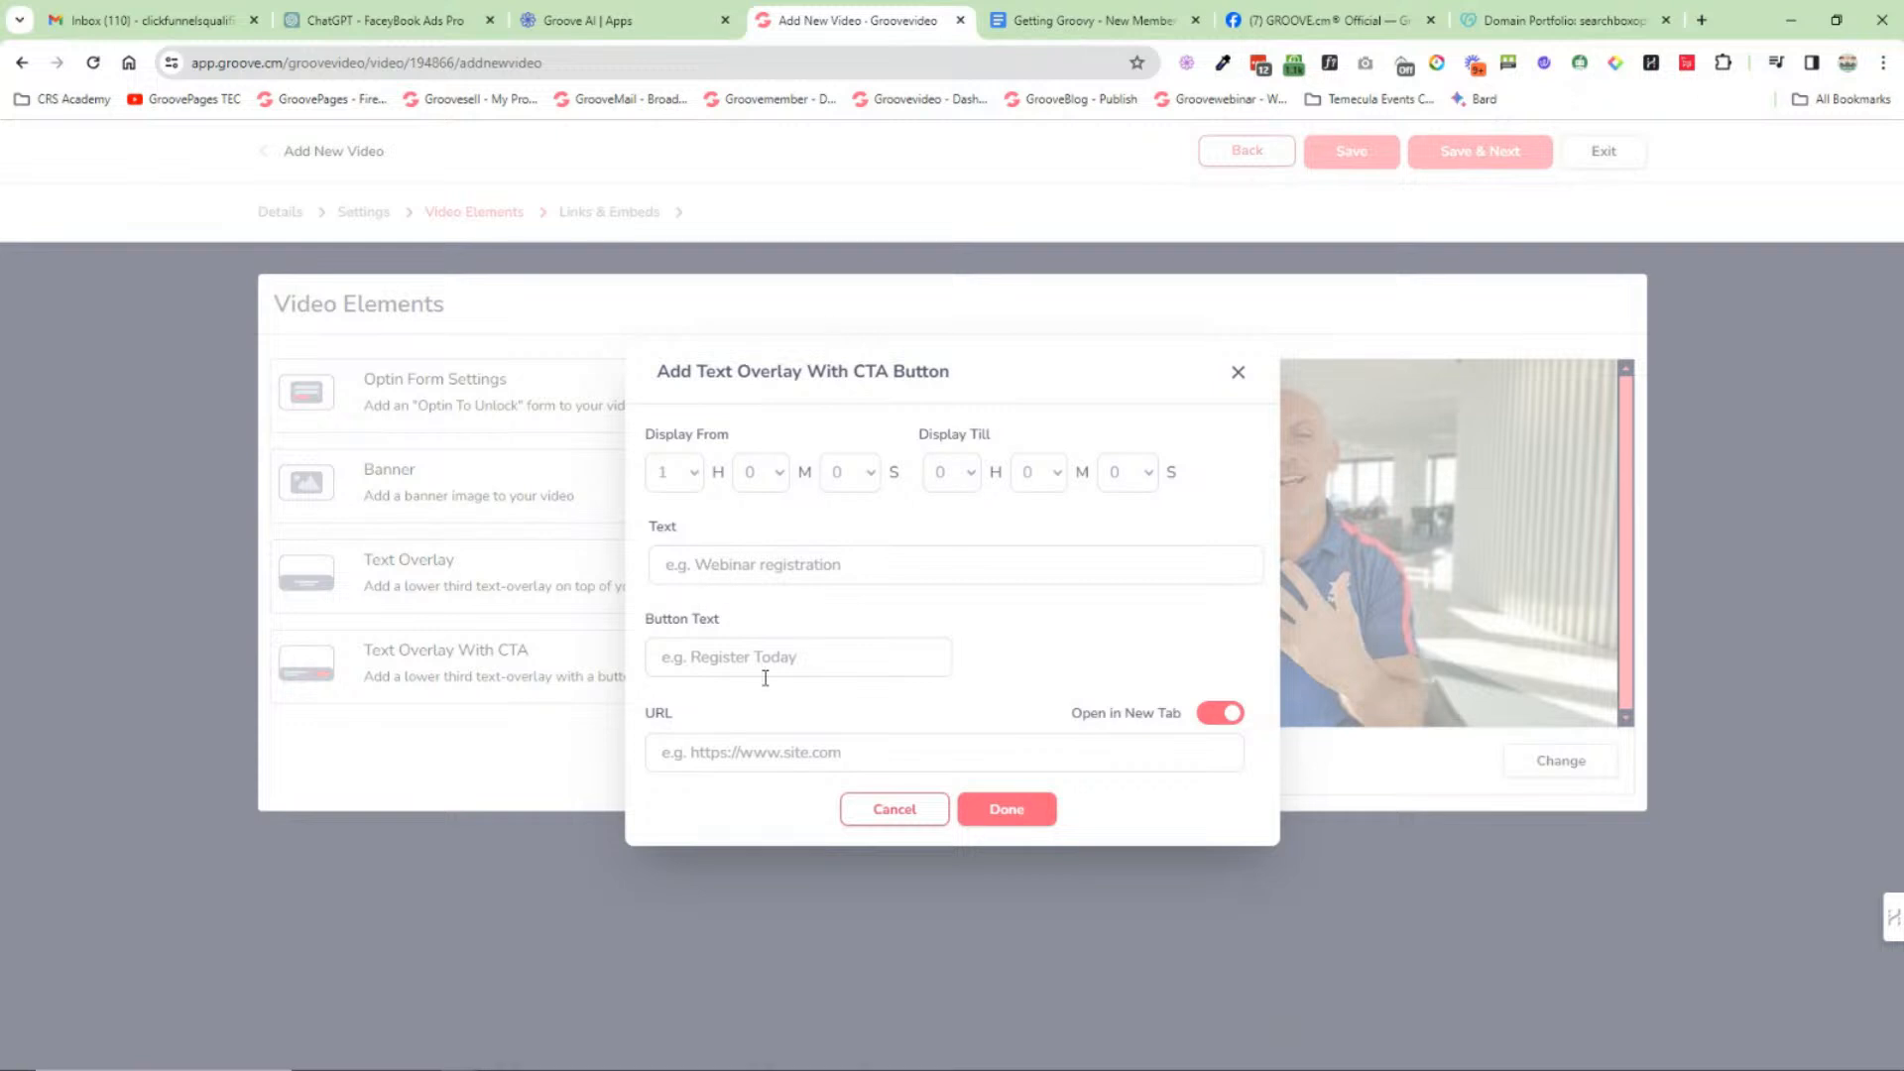
left_click(892, 809)
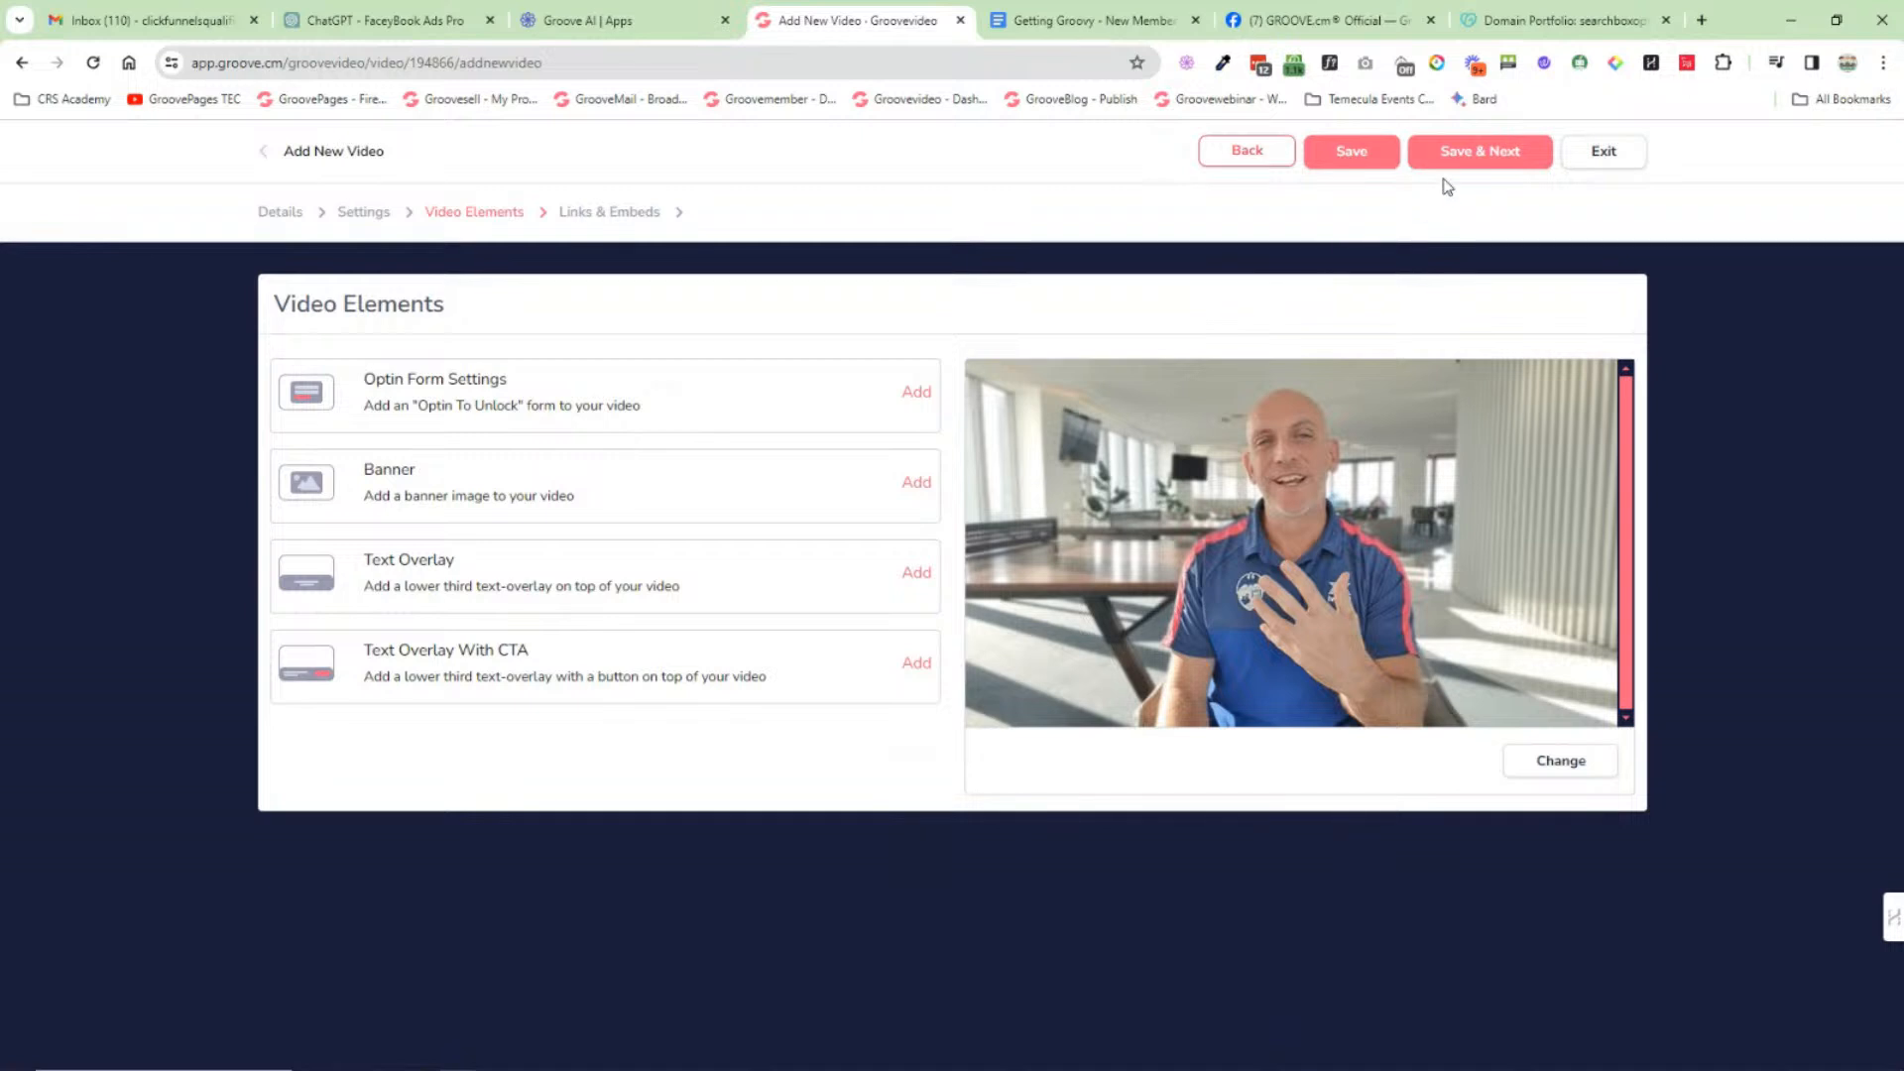
Step: View the video's embed code, hosted page link and source file URL, and exit to the video library
left_click(1478, 161)
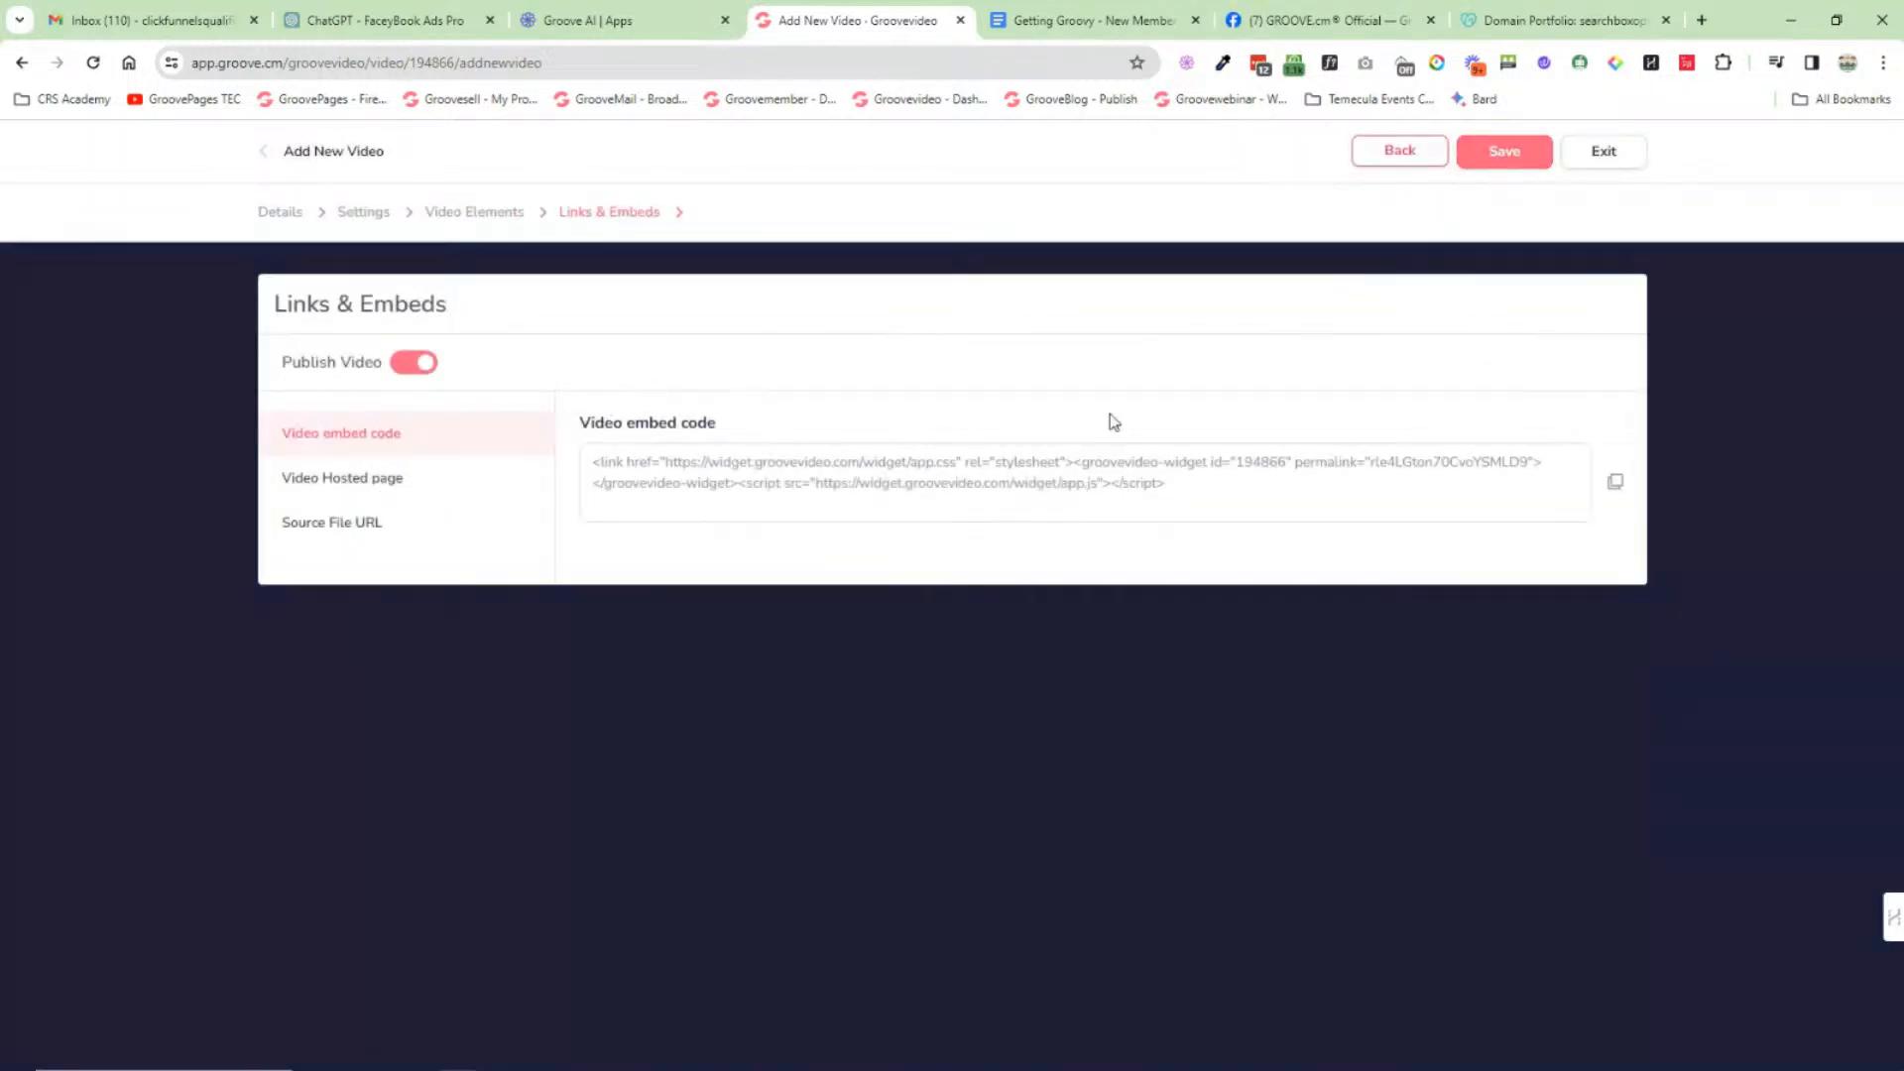
left_click(384, 486)
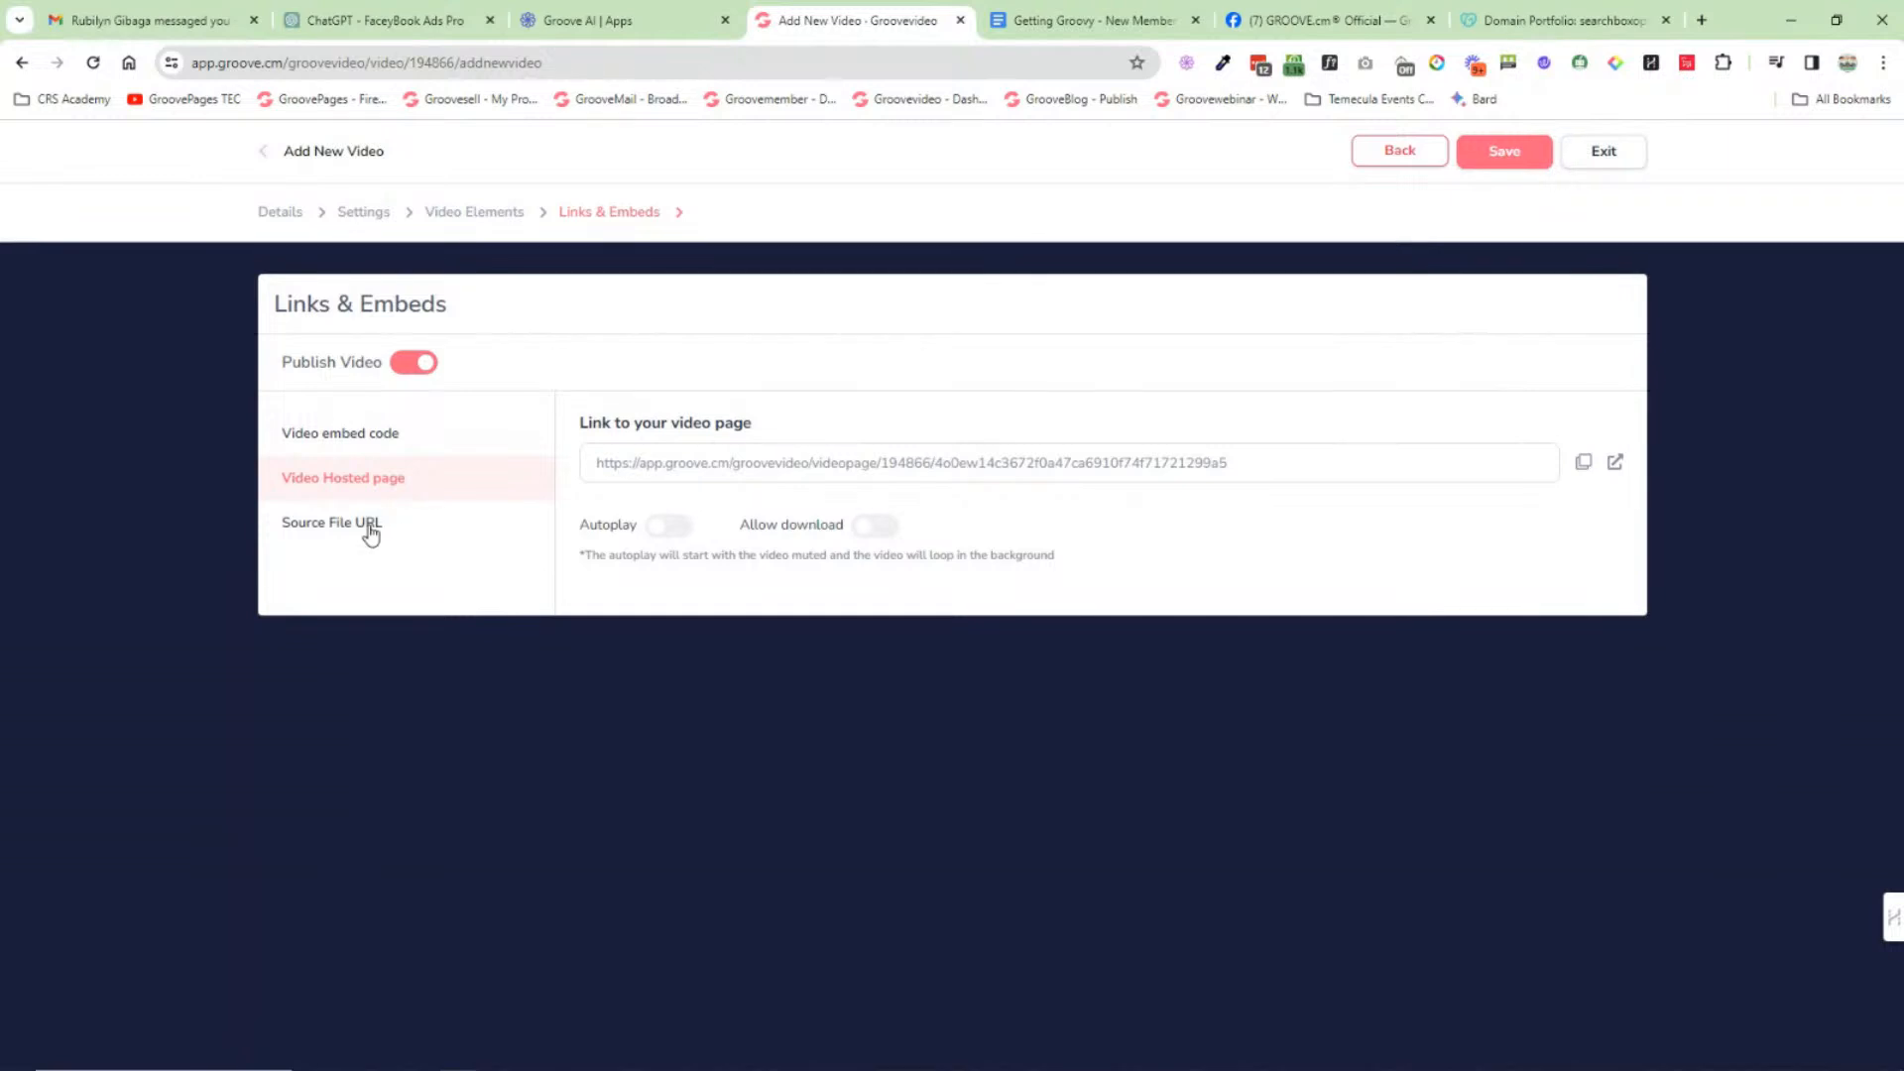
left_click(369, 534)
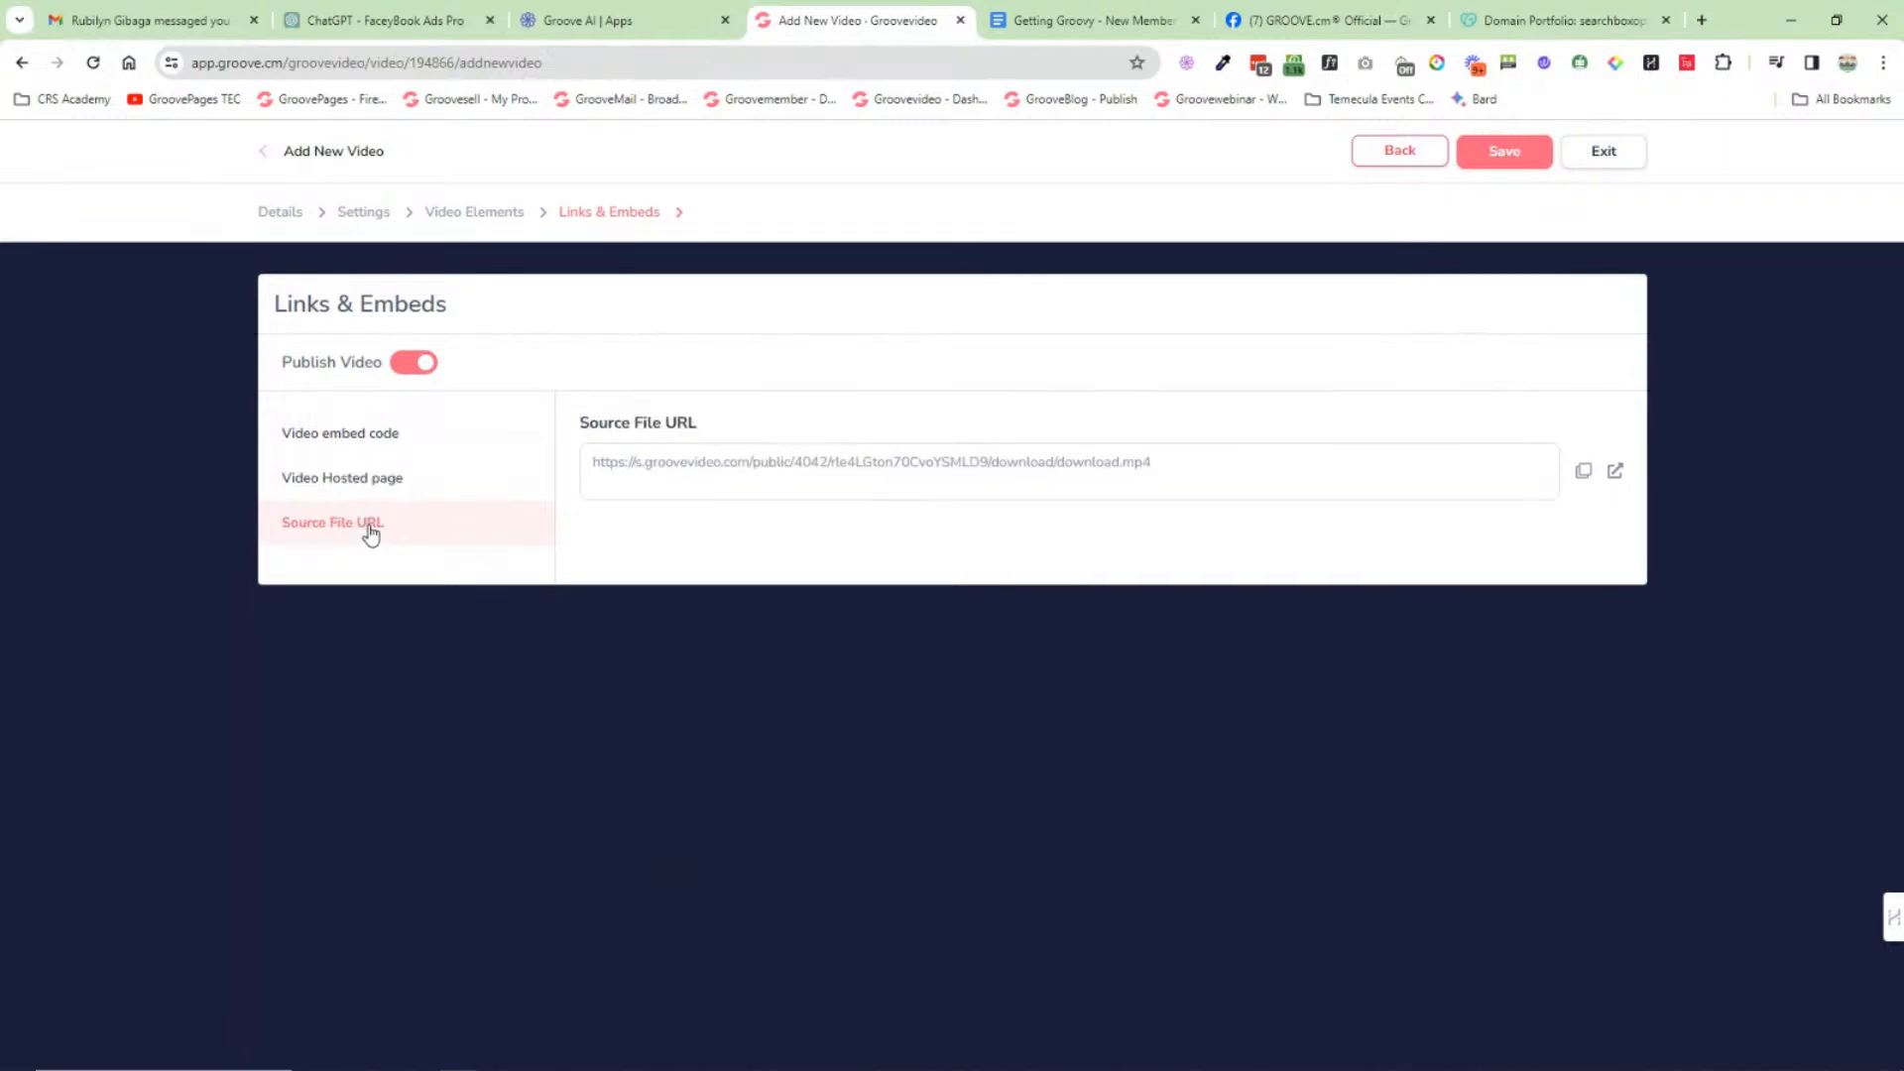
left_click(1412, 151)
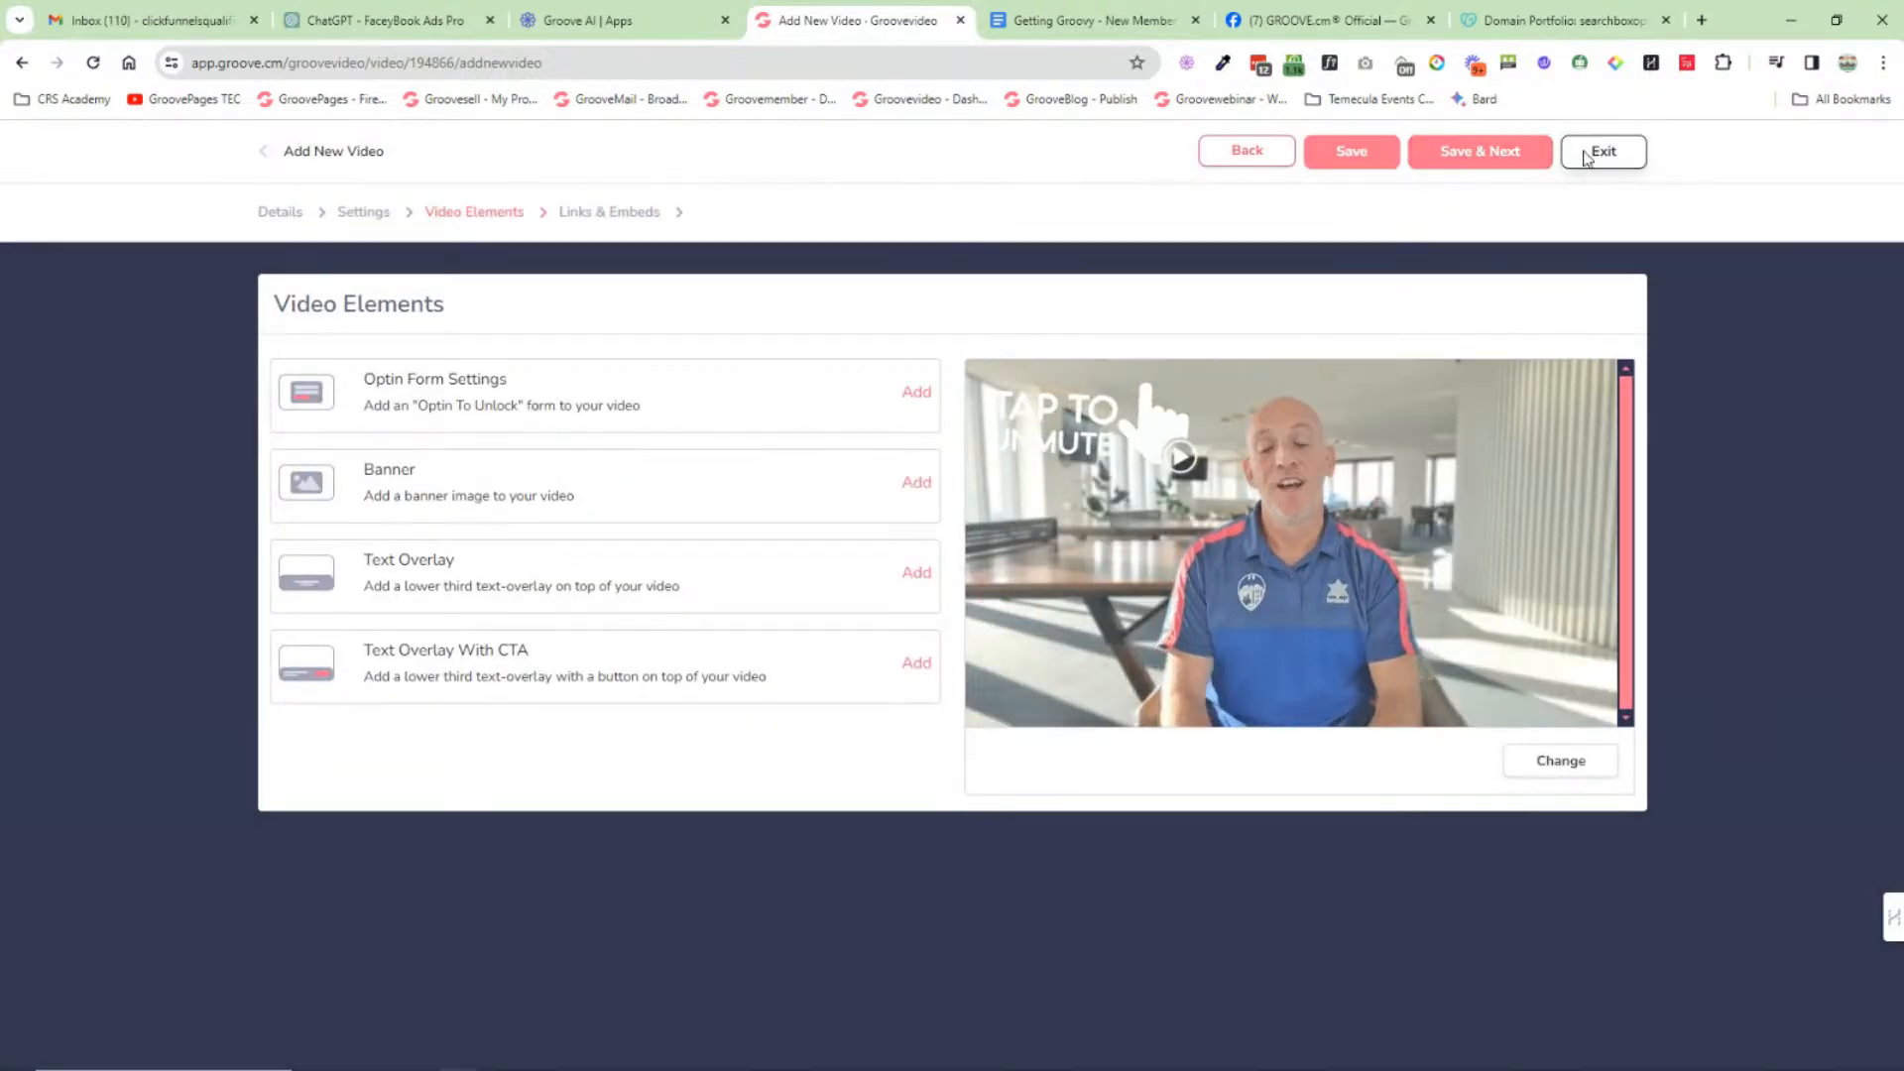
left_click(1583, 154)
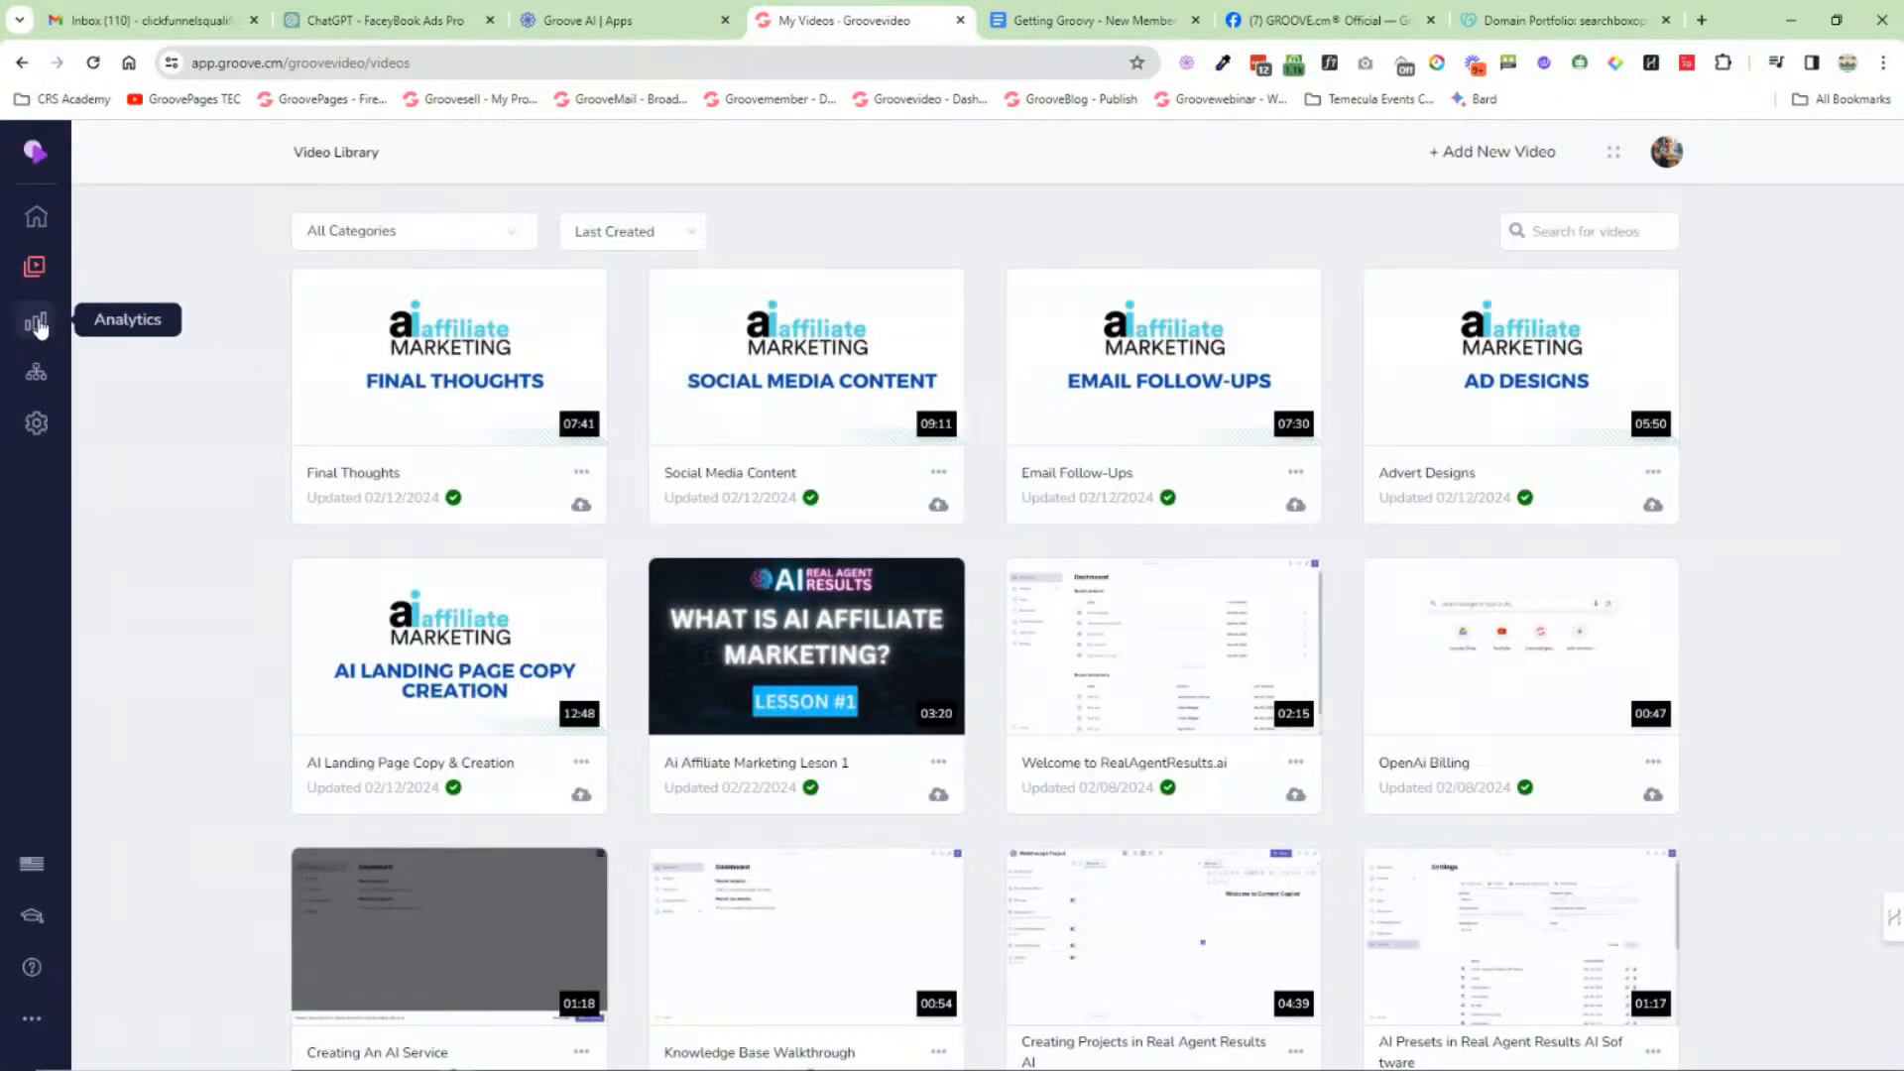
Step: Open the GrooveVideo settings and return to the main Groove dashboard, checking the onboarding roadmap document on the way
left_click(37, 426)
mouse_move(36, 150)
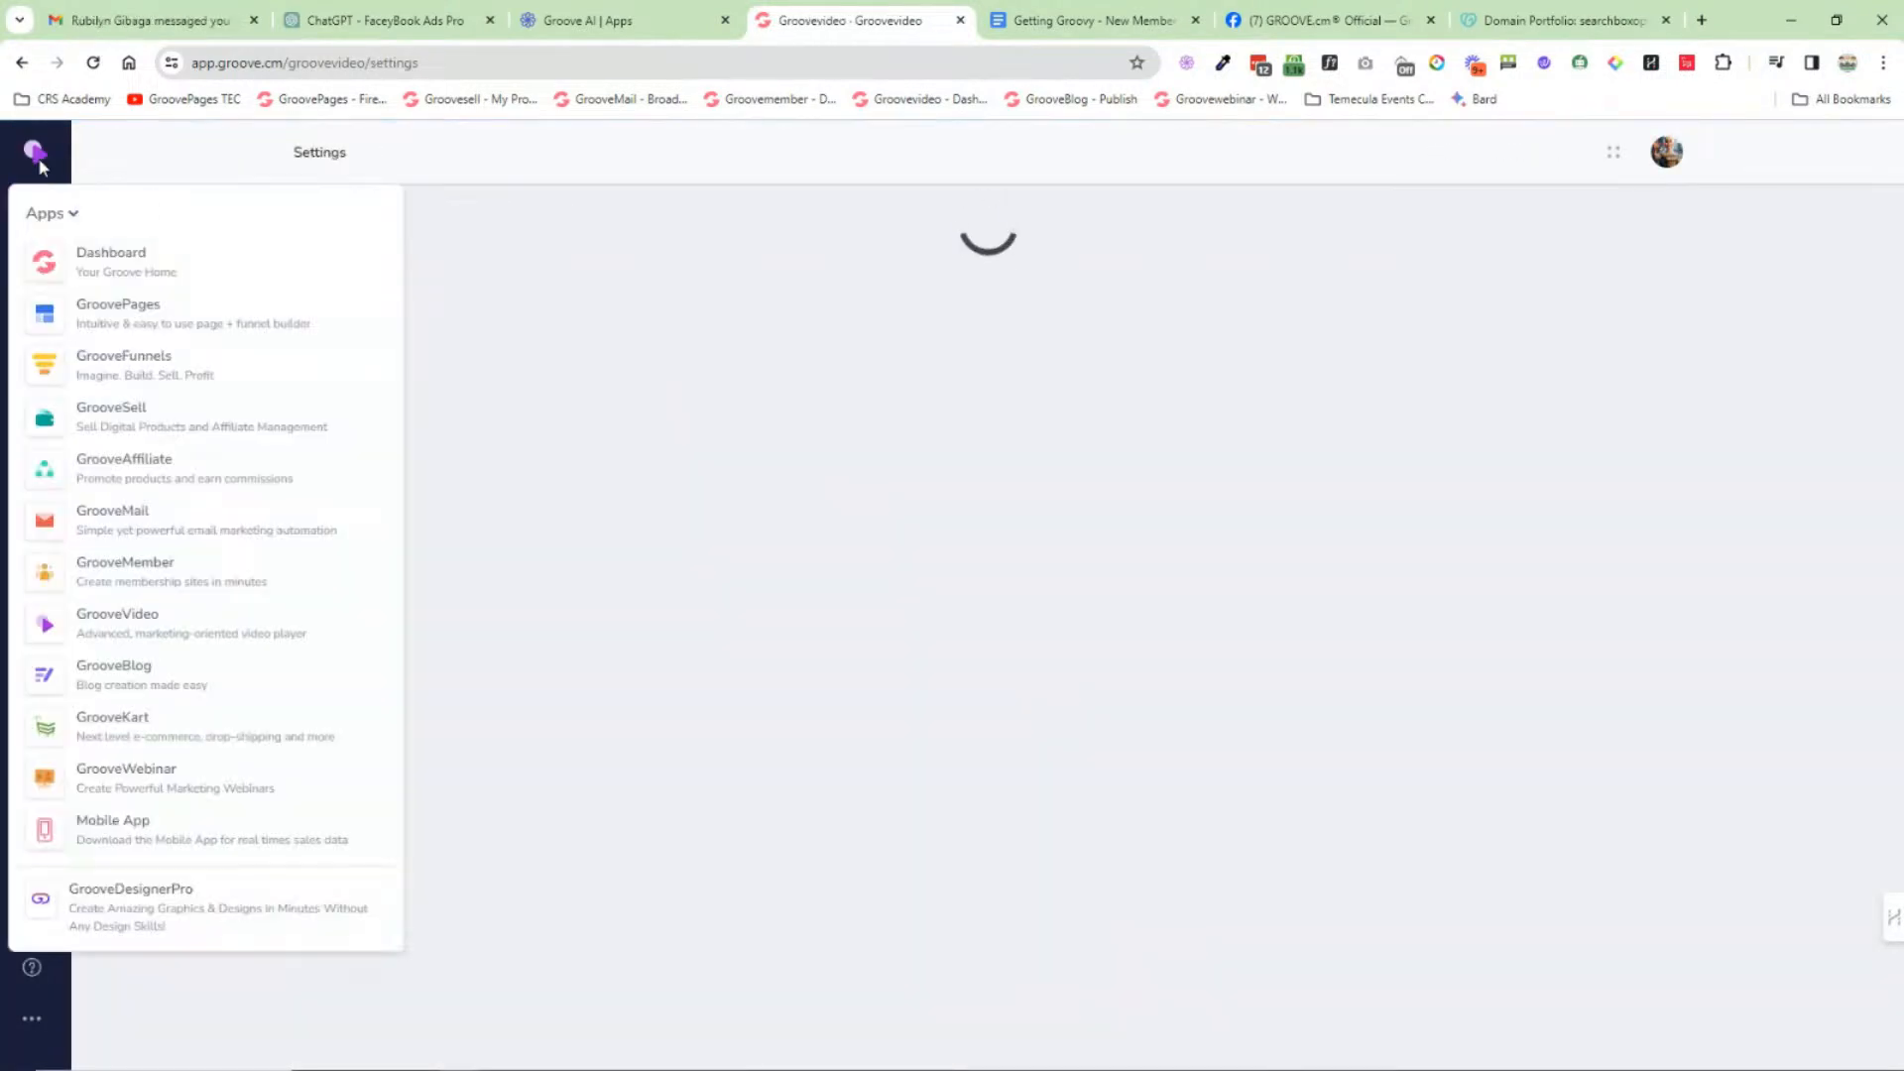
left_click(91, 260)
left_click(1091, 20)
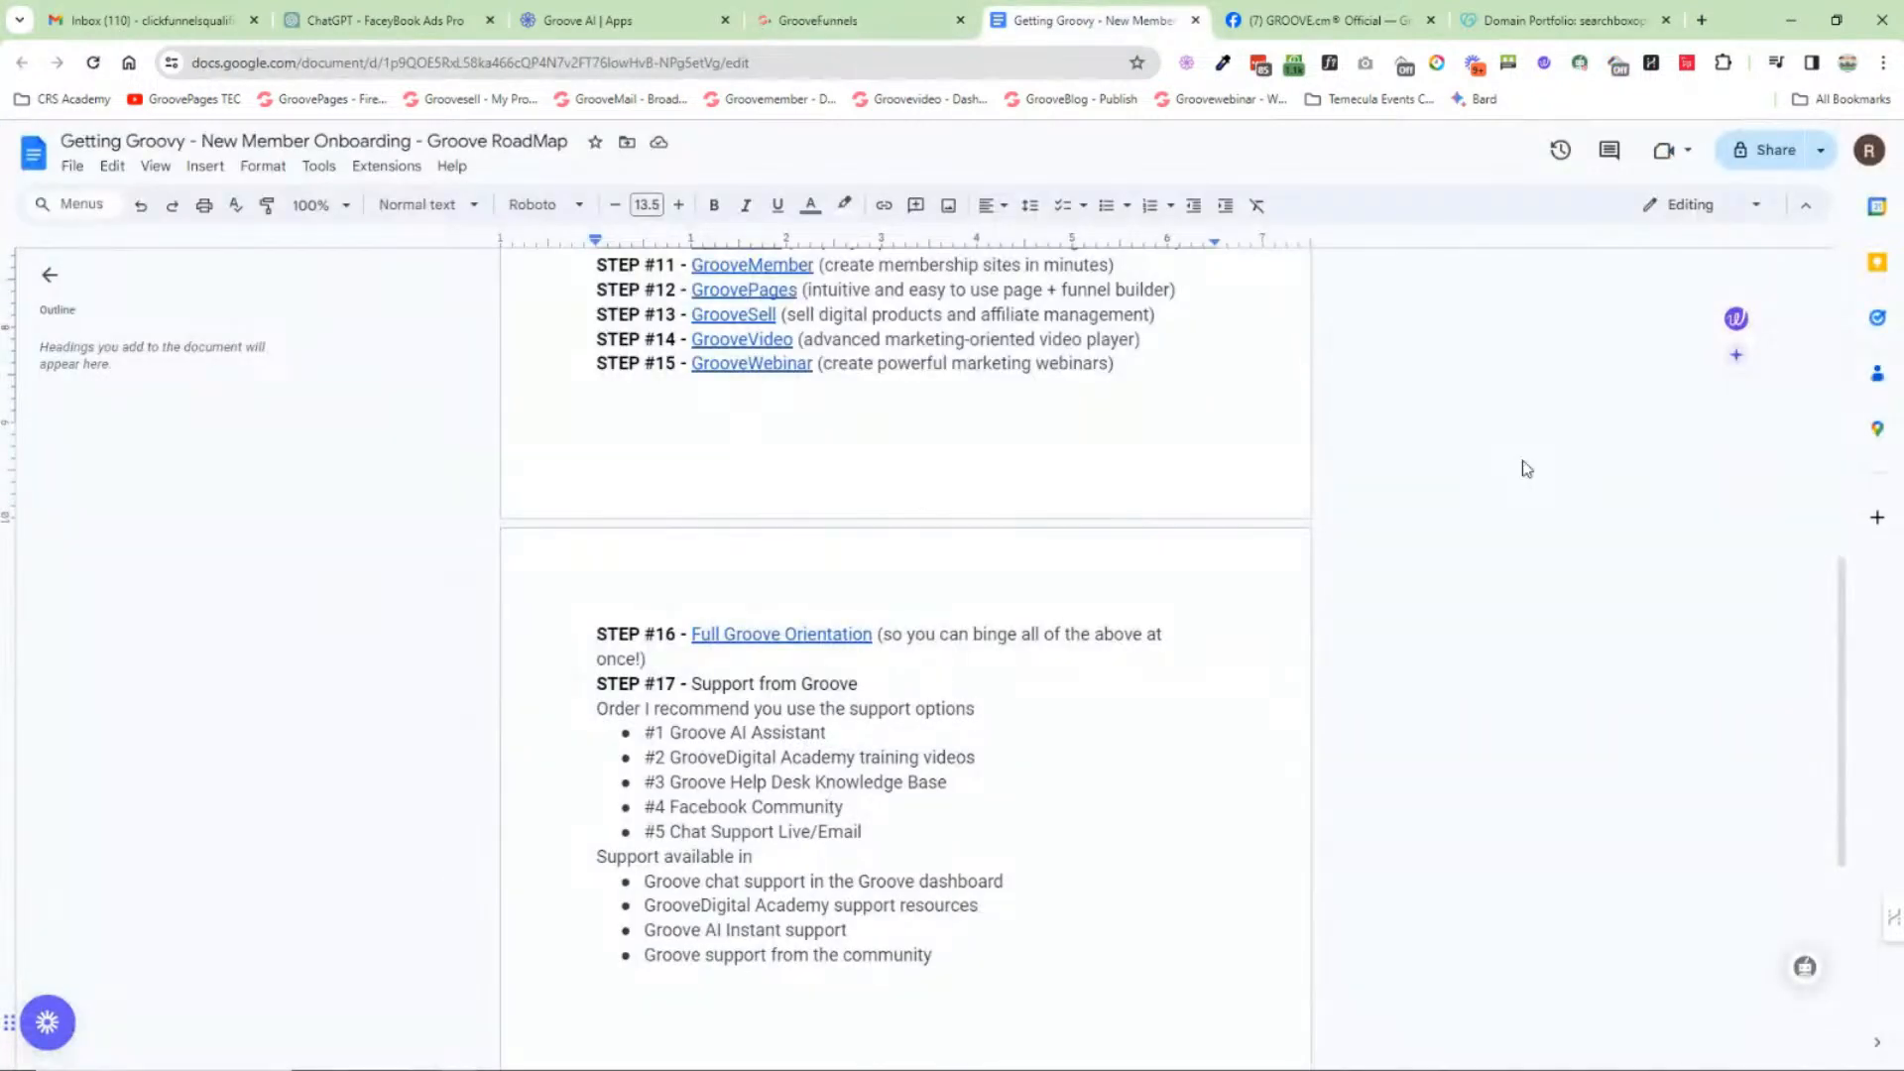
left_click(873, 25)
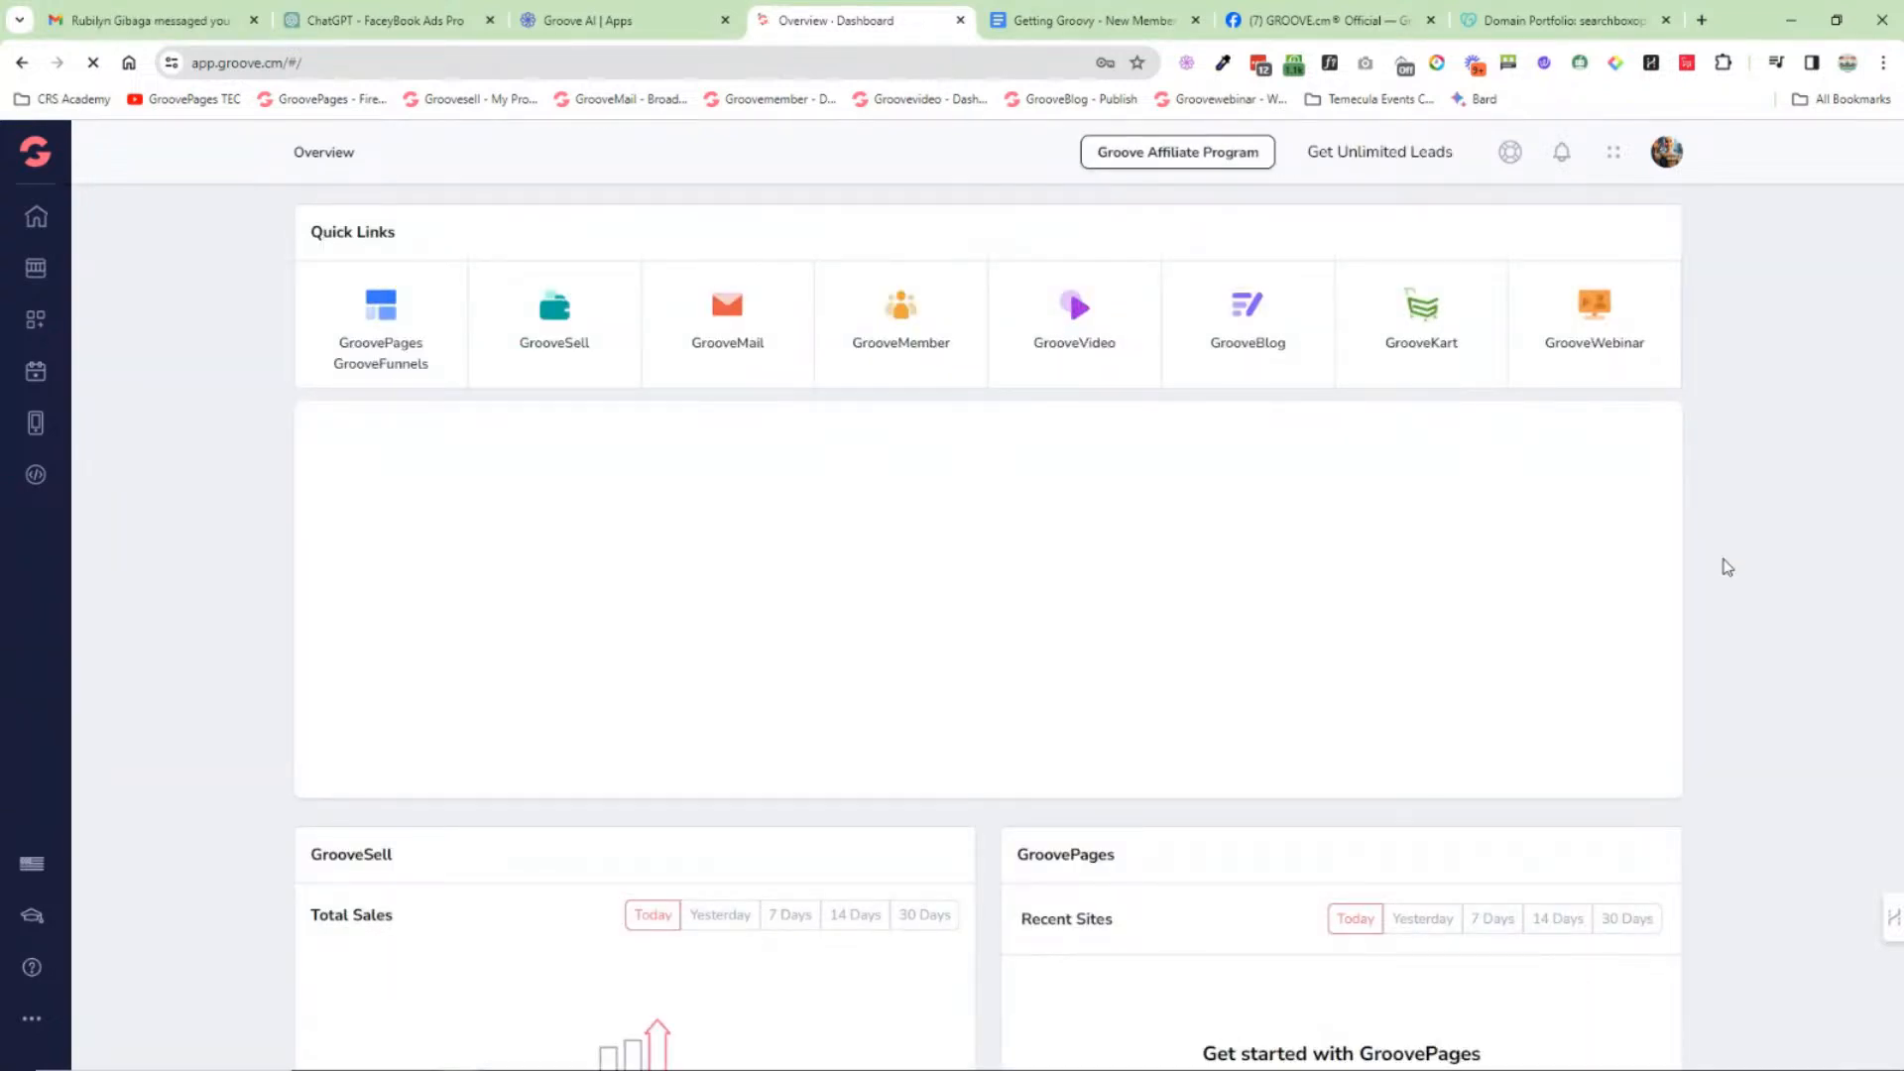
Step: Open GrooveWebinar's own webinars list and open the NEW Crypto Bot Masterclass Automated webinar for editing
left_click(1591, 315)
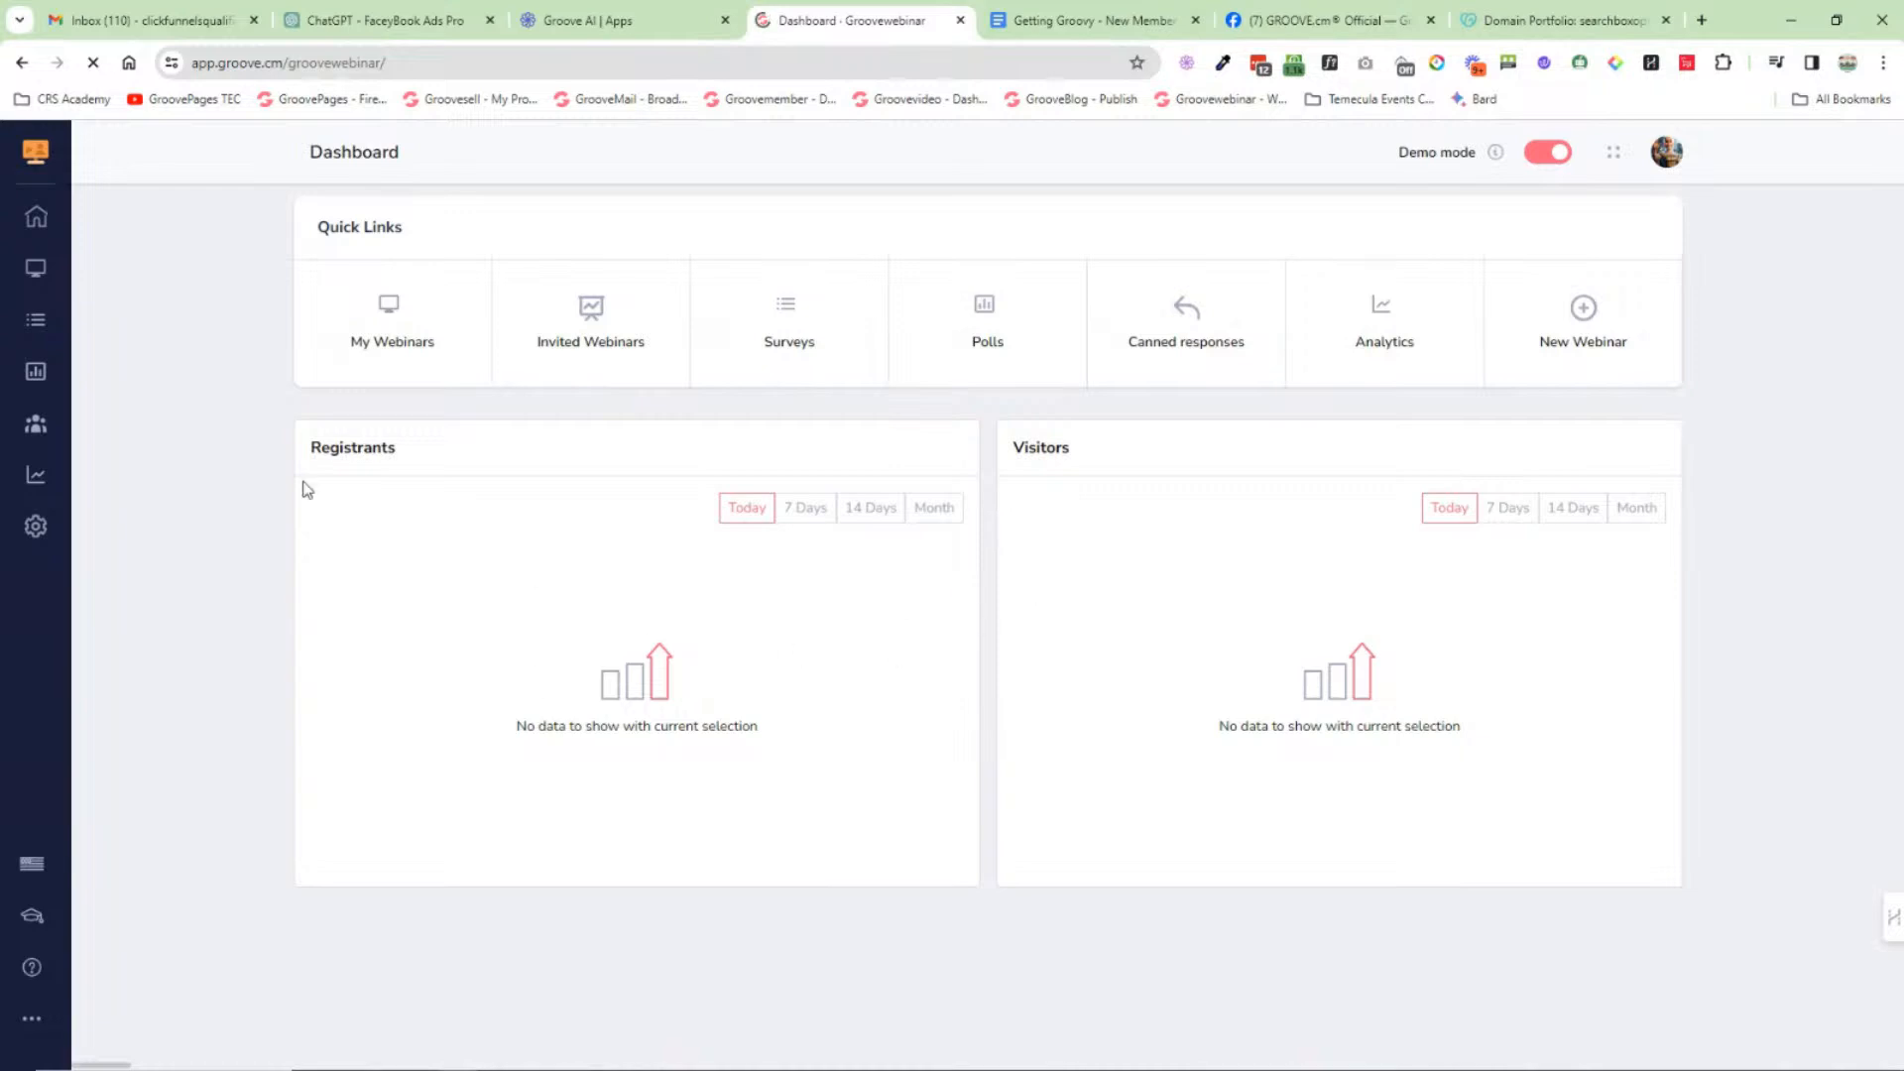
left_click(36, 267)
left_click(134, 260)
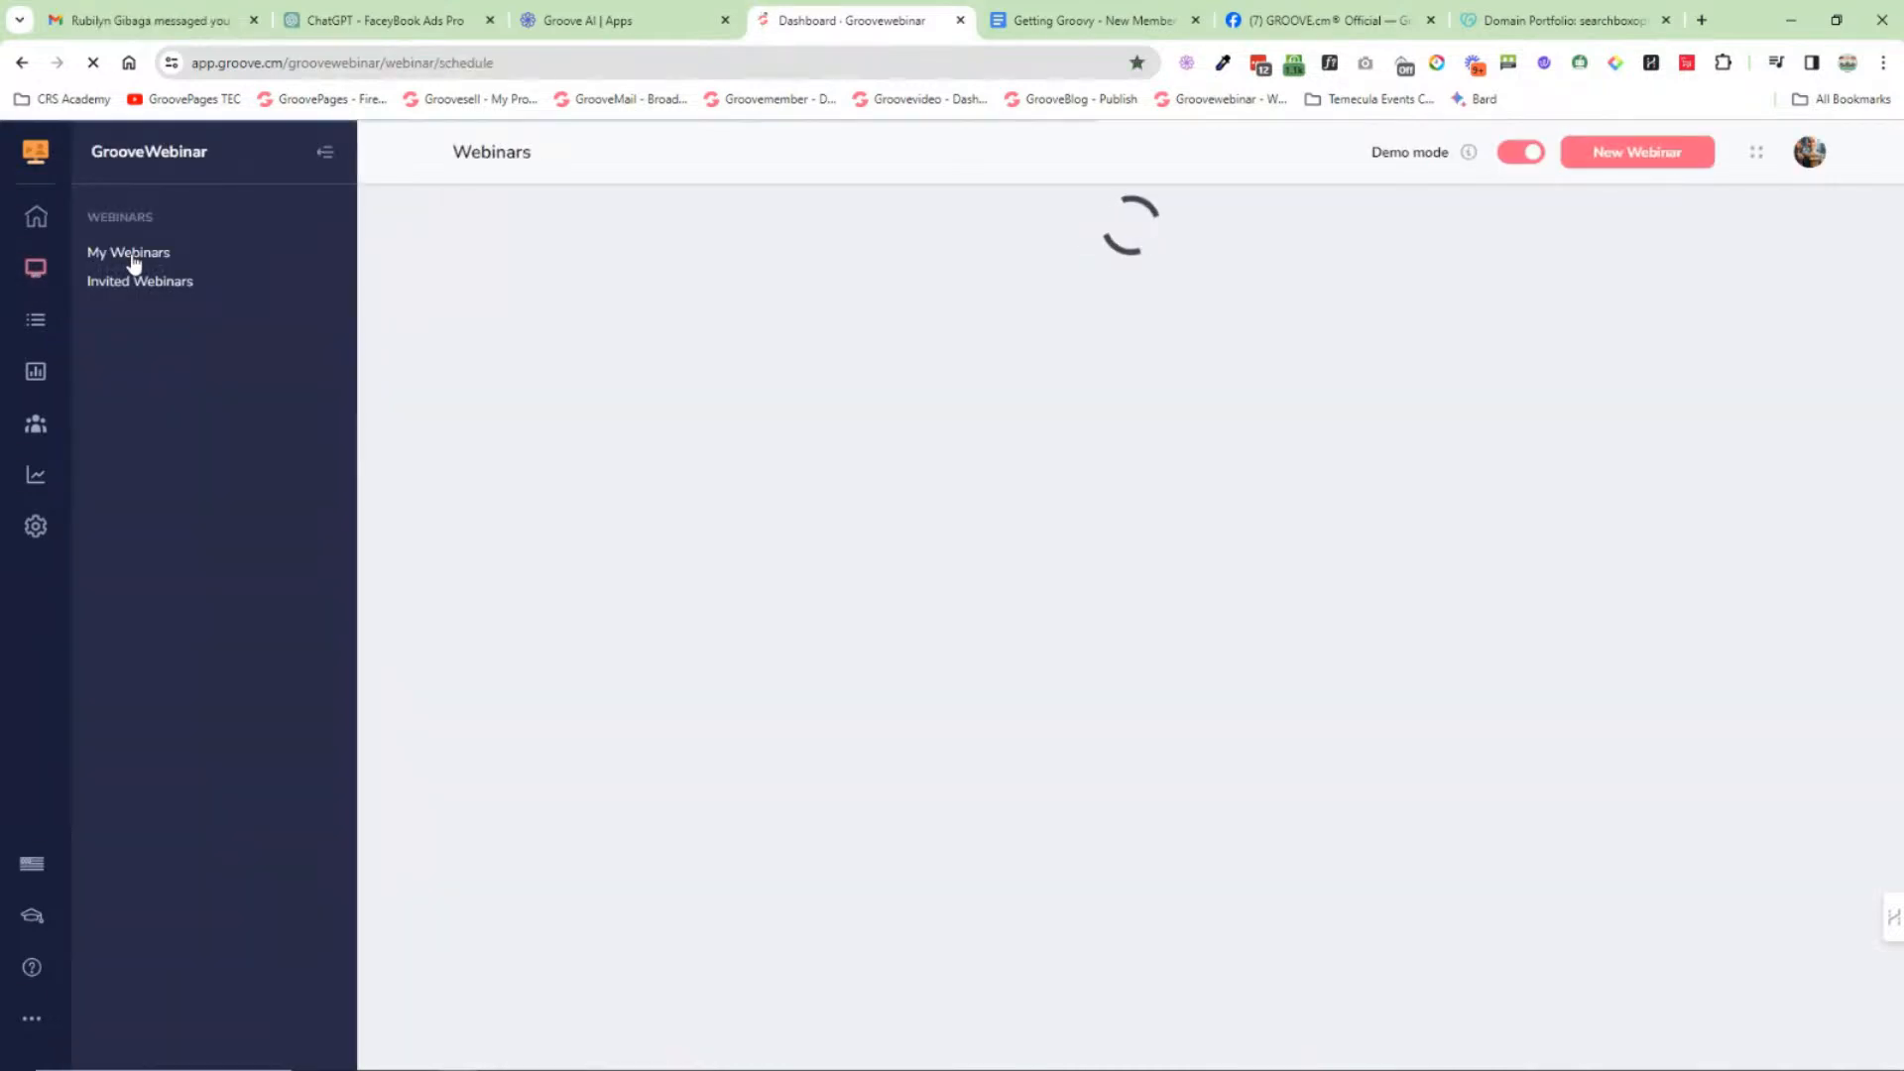
left_click(327, 154)
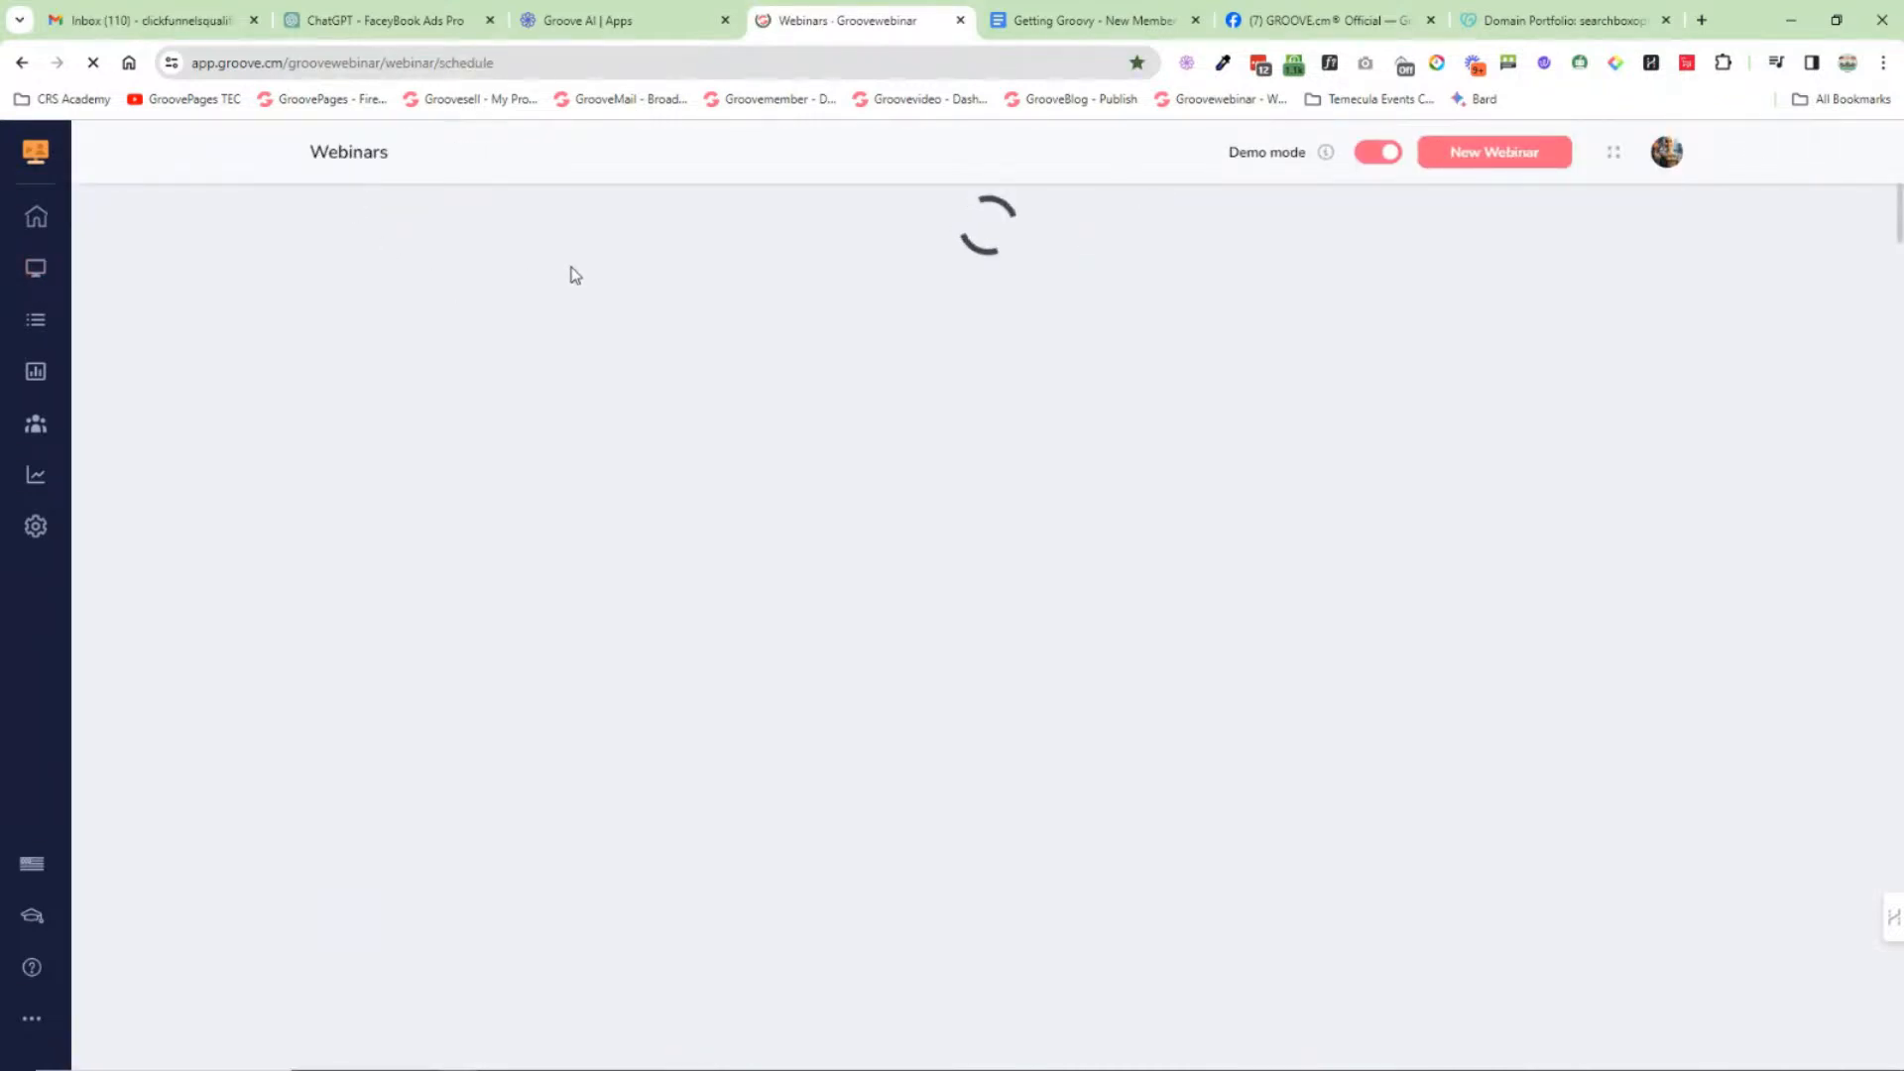
mouse_move(595, 397)
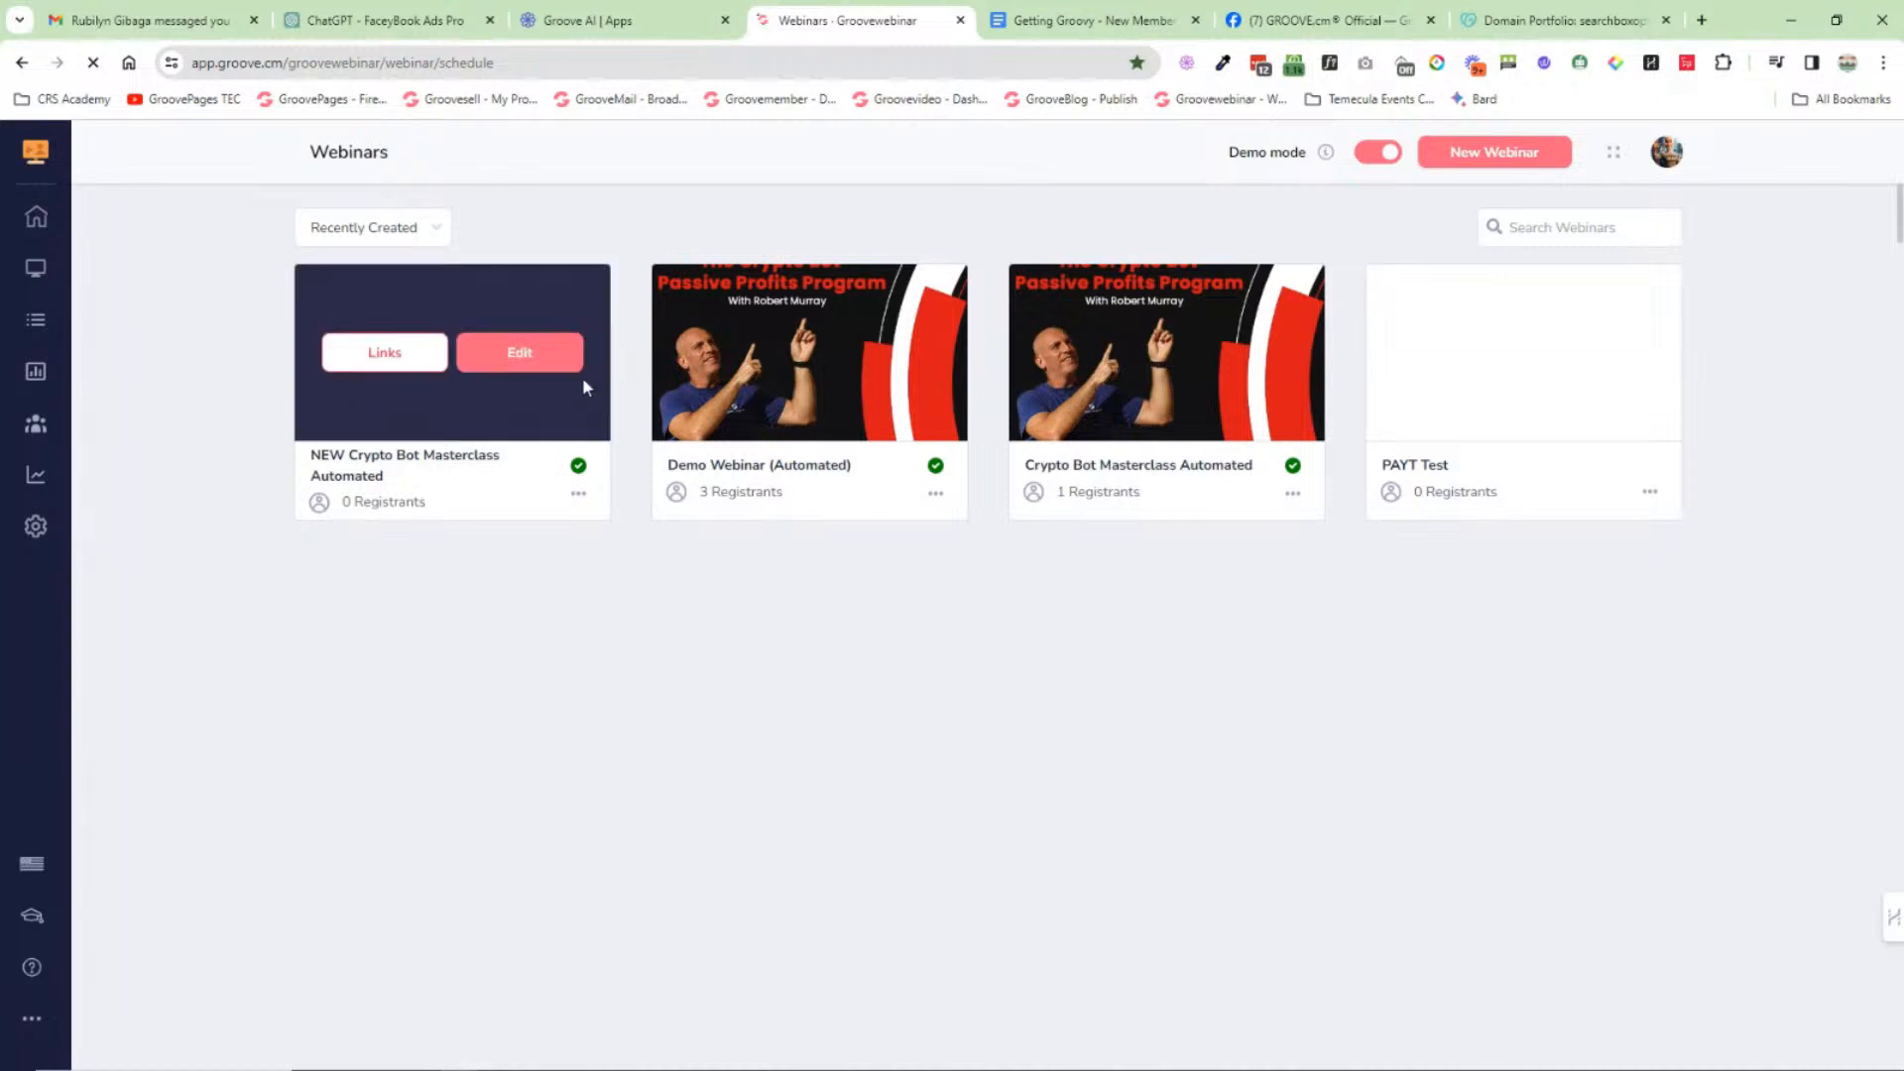
left_click(519, 353)
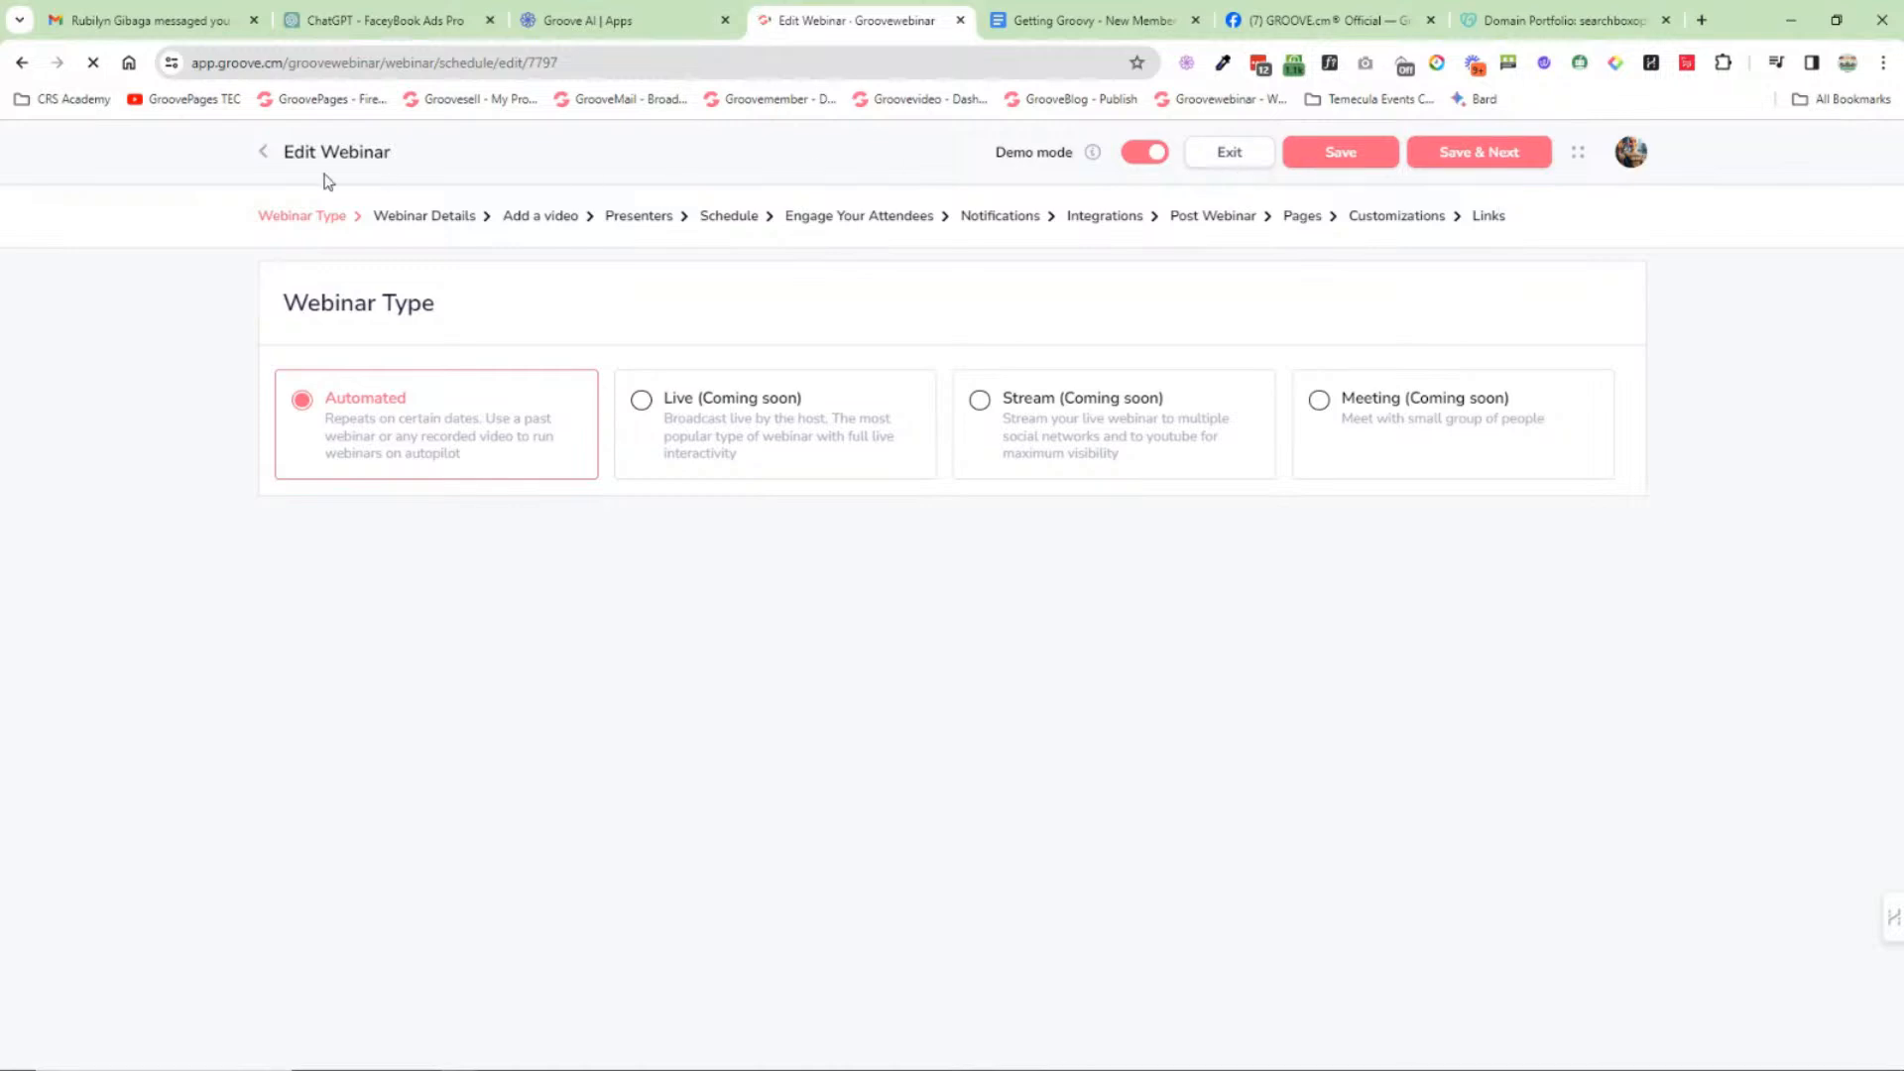
Step: Leave the webinar editor and look through GrooveWebinar's Surveys, Polls, Presenters, Analytics and Settings pages
left_click(266, 155)
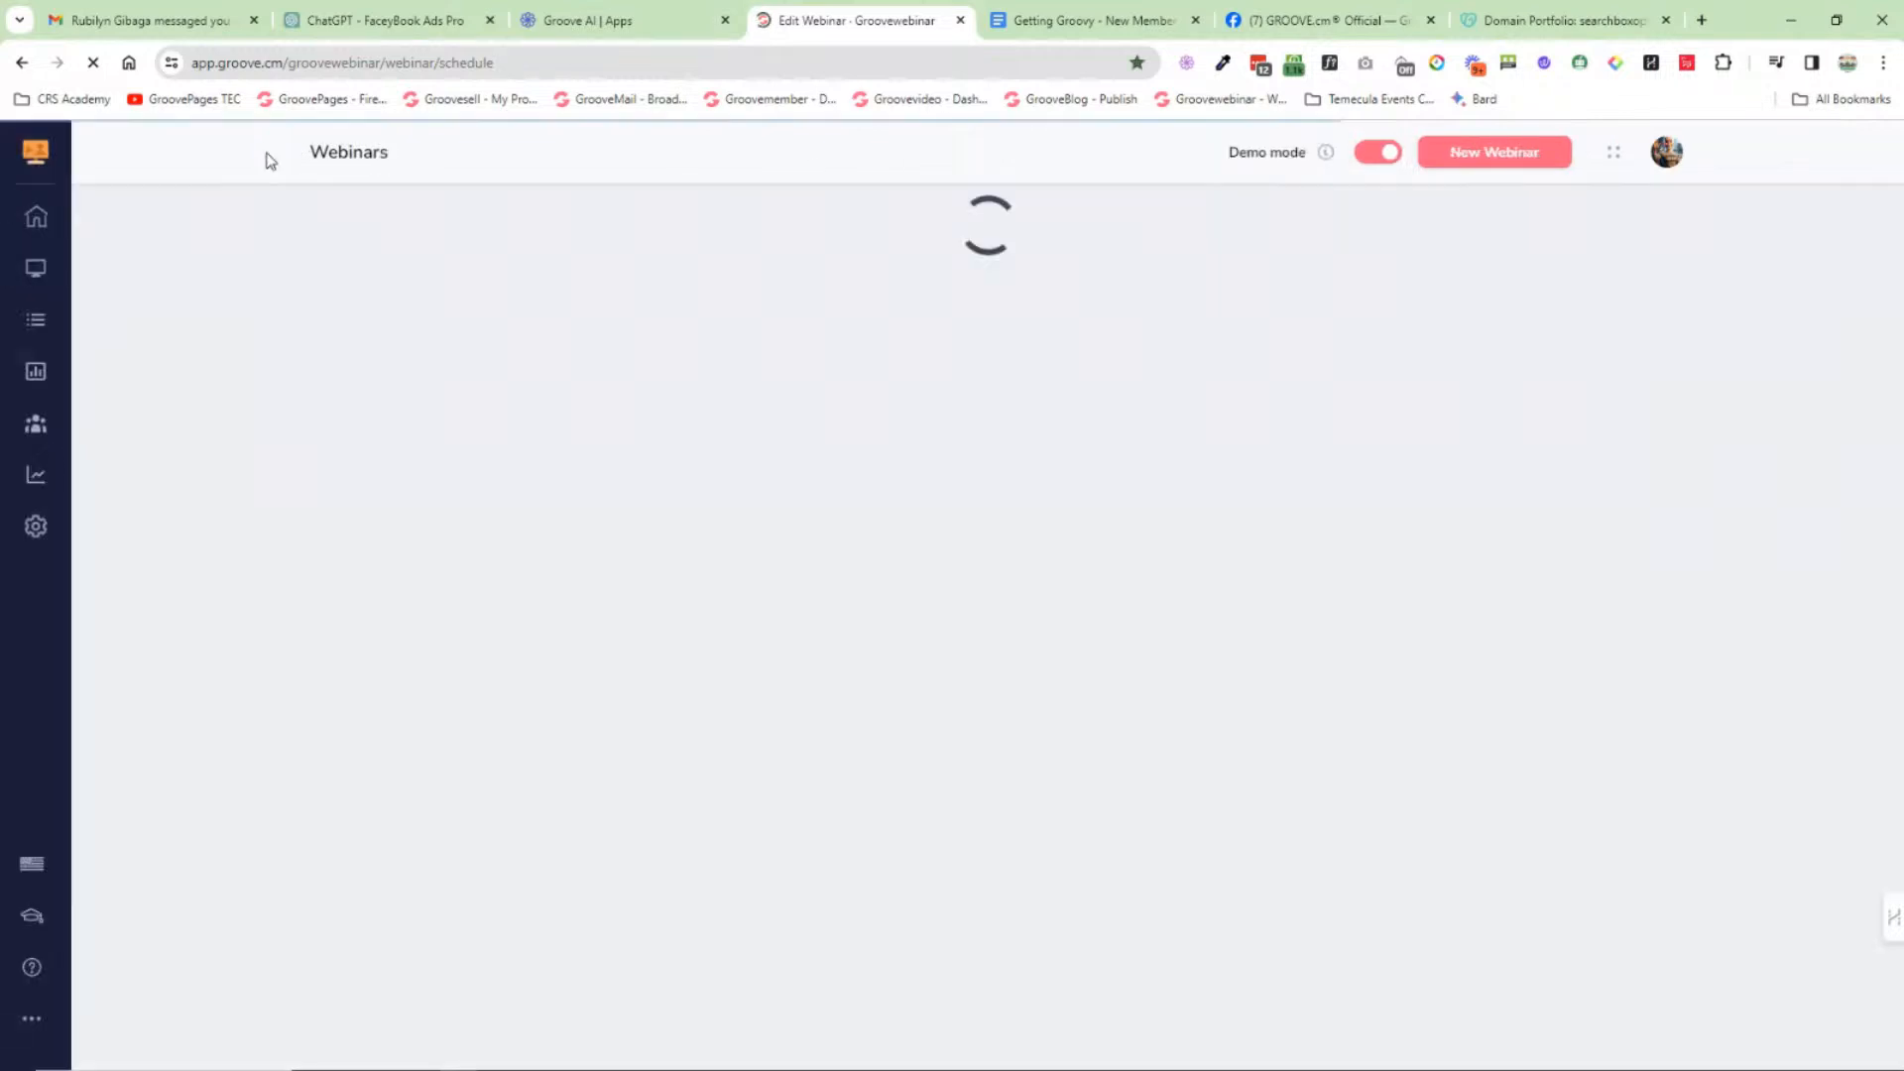
left_click(35, 324)
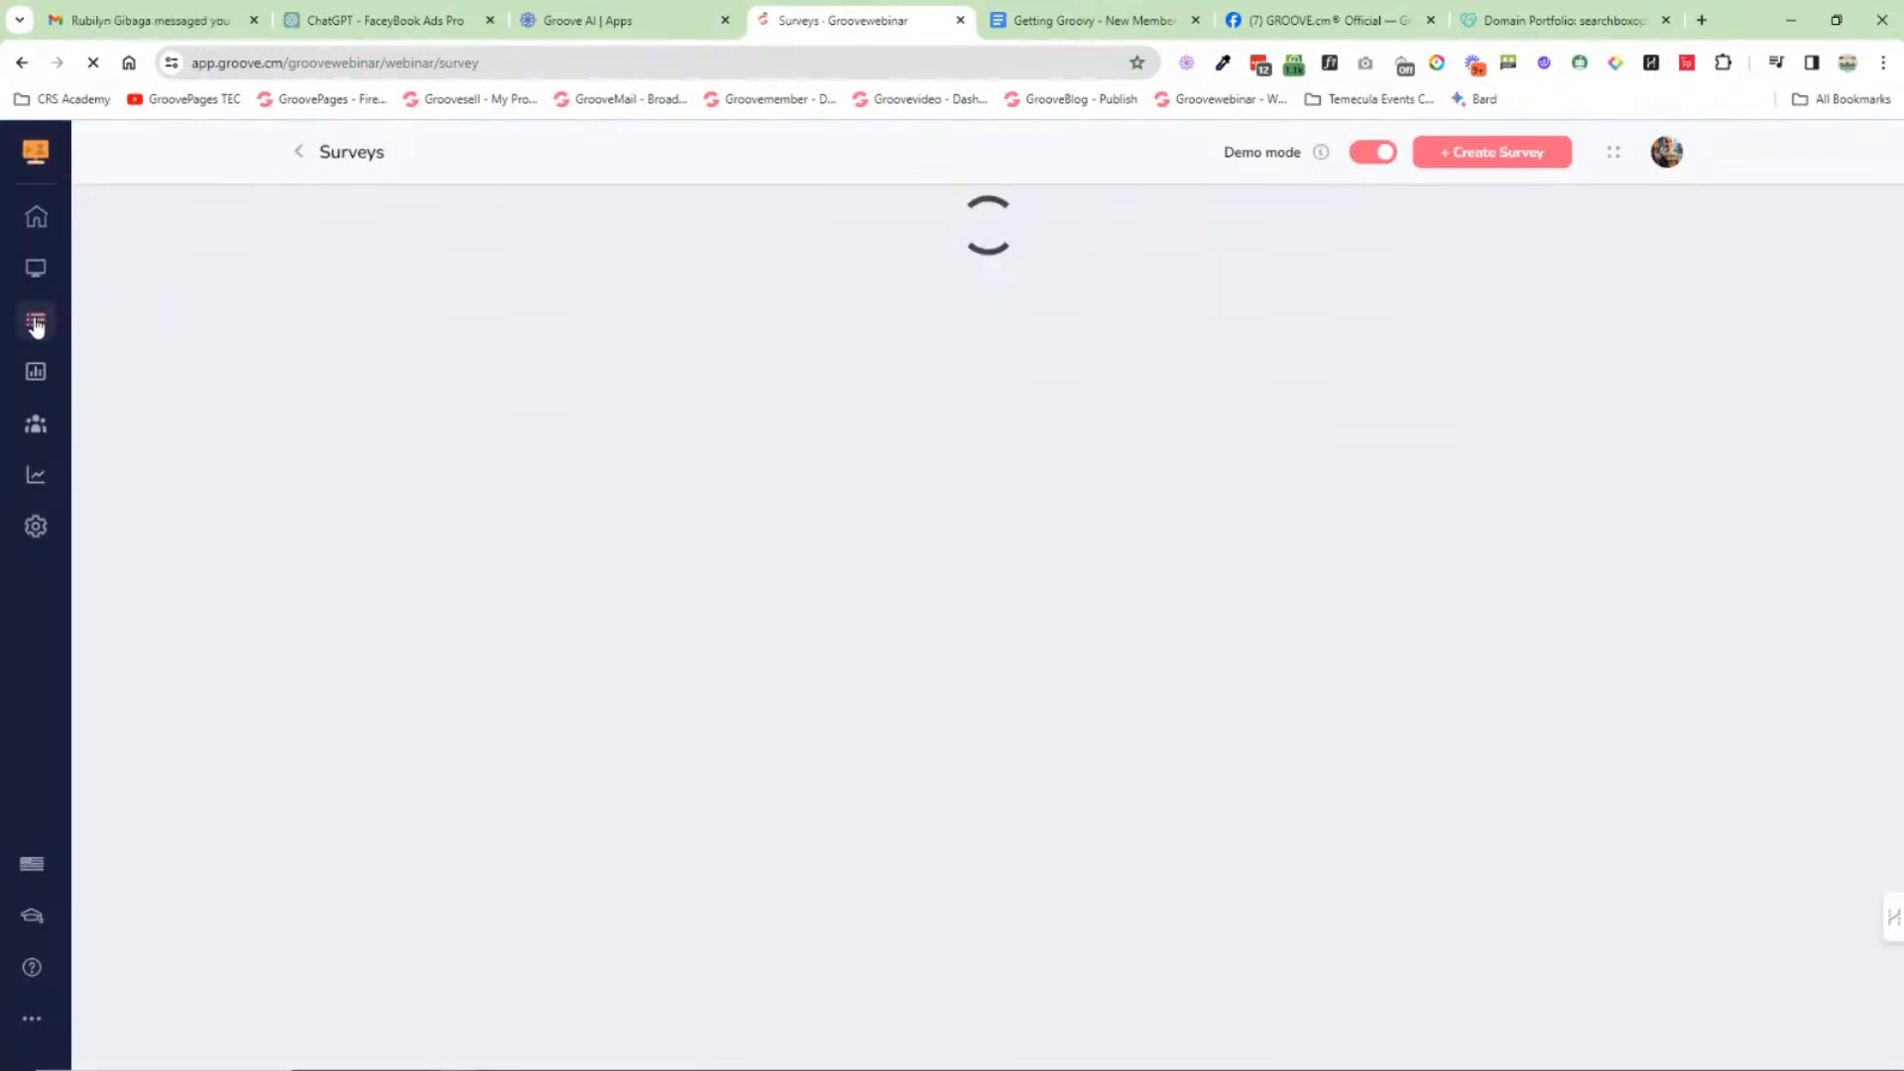
left_click(36, 372)
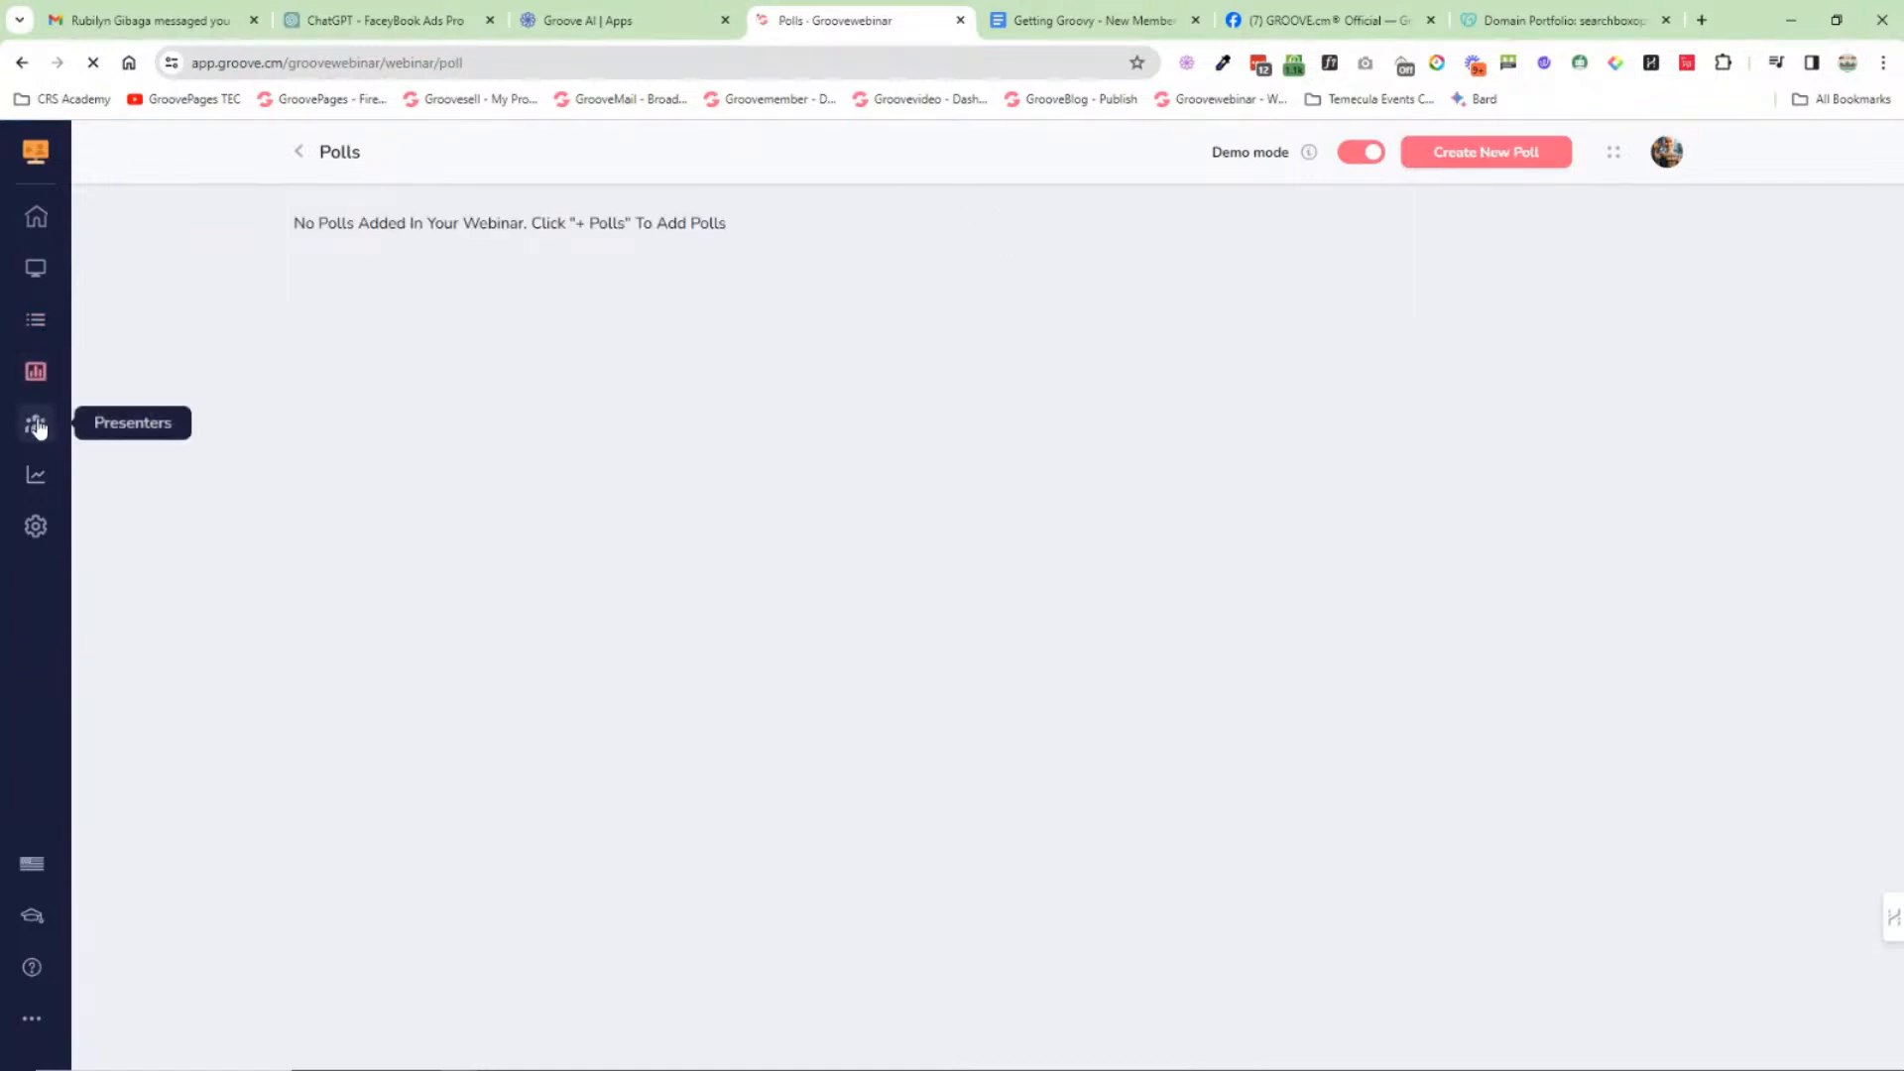
left_click(36, 424)
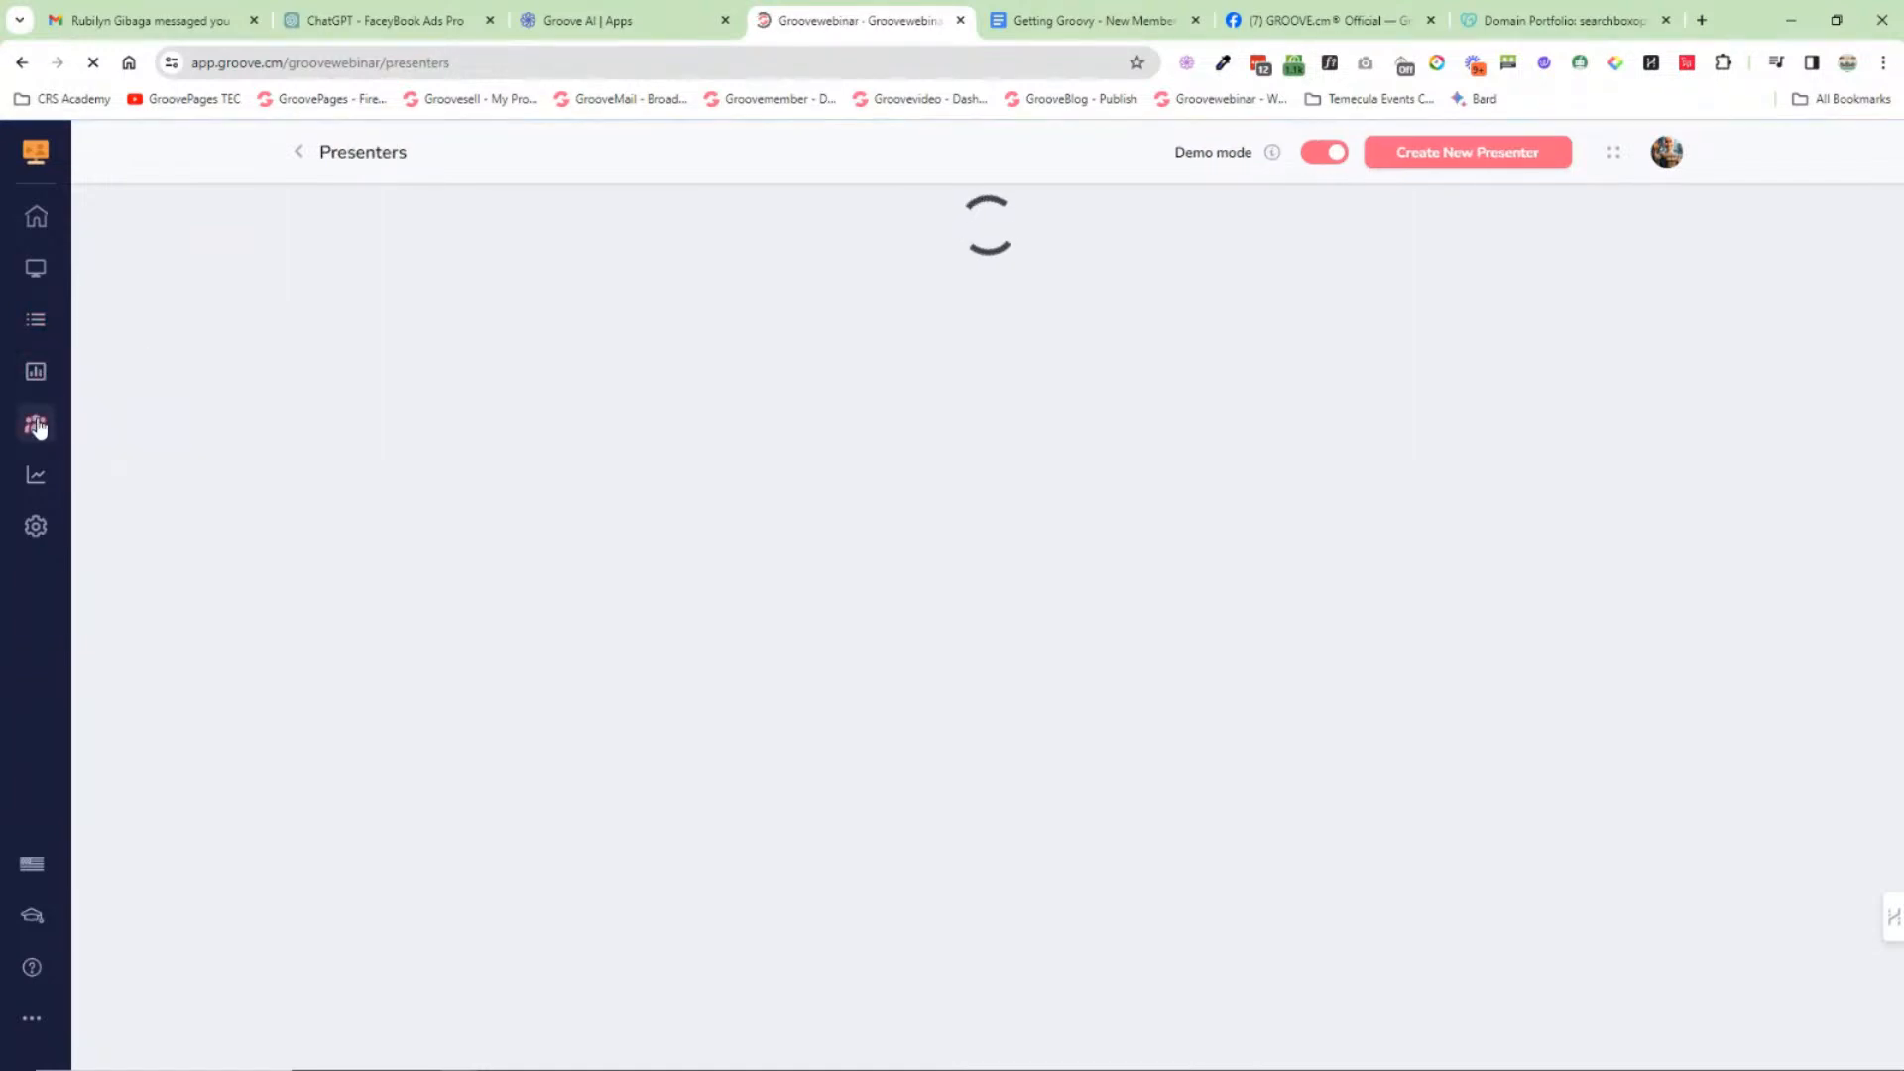
left_click(35, 475)
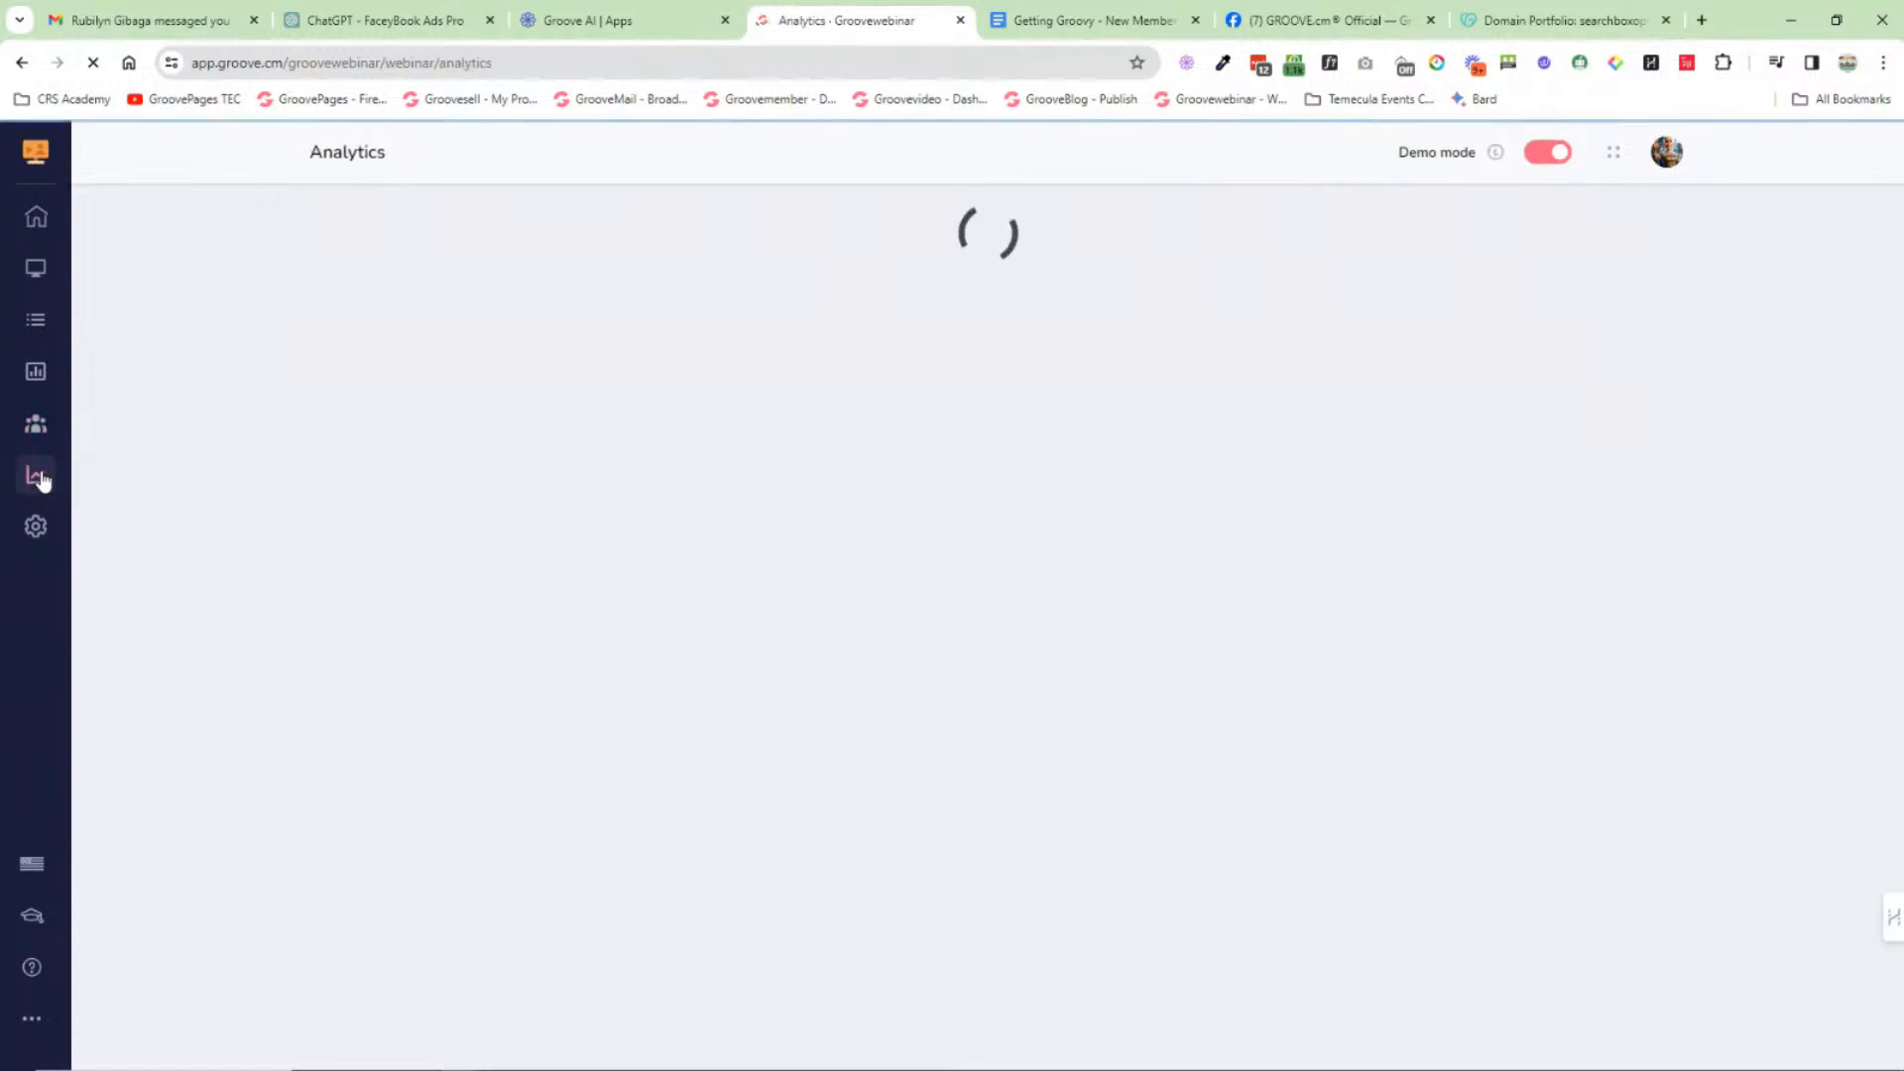
left_click(36, 527)
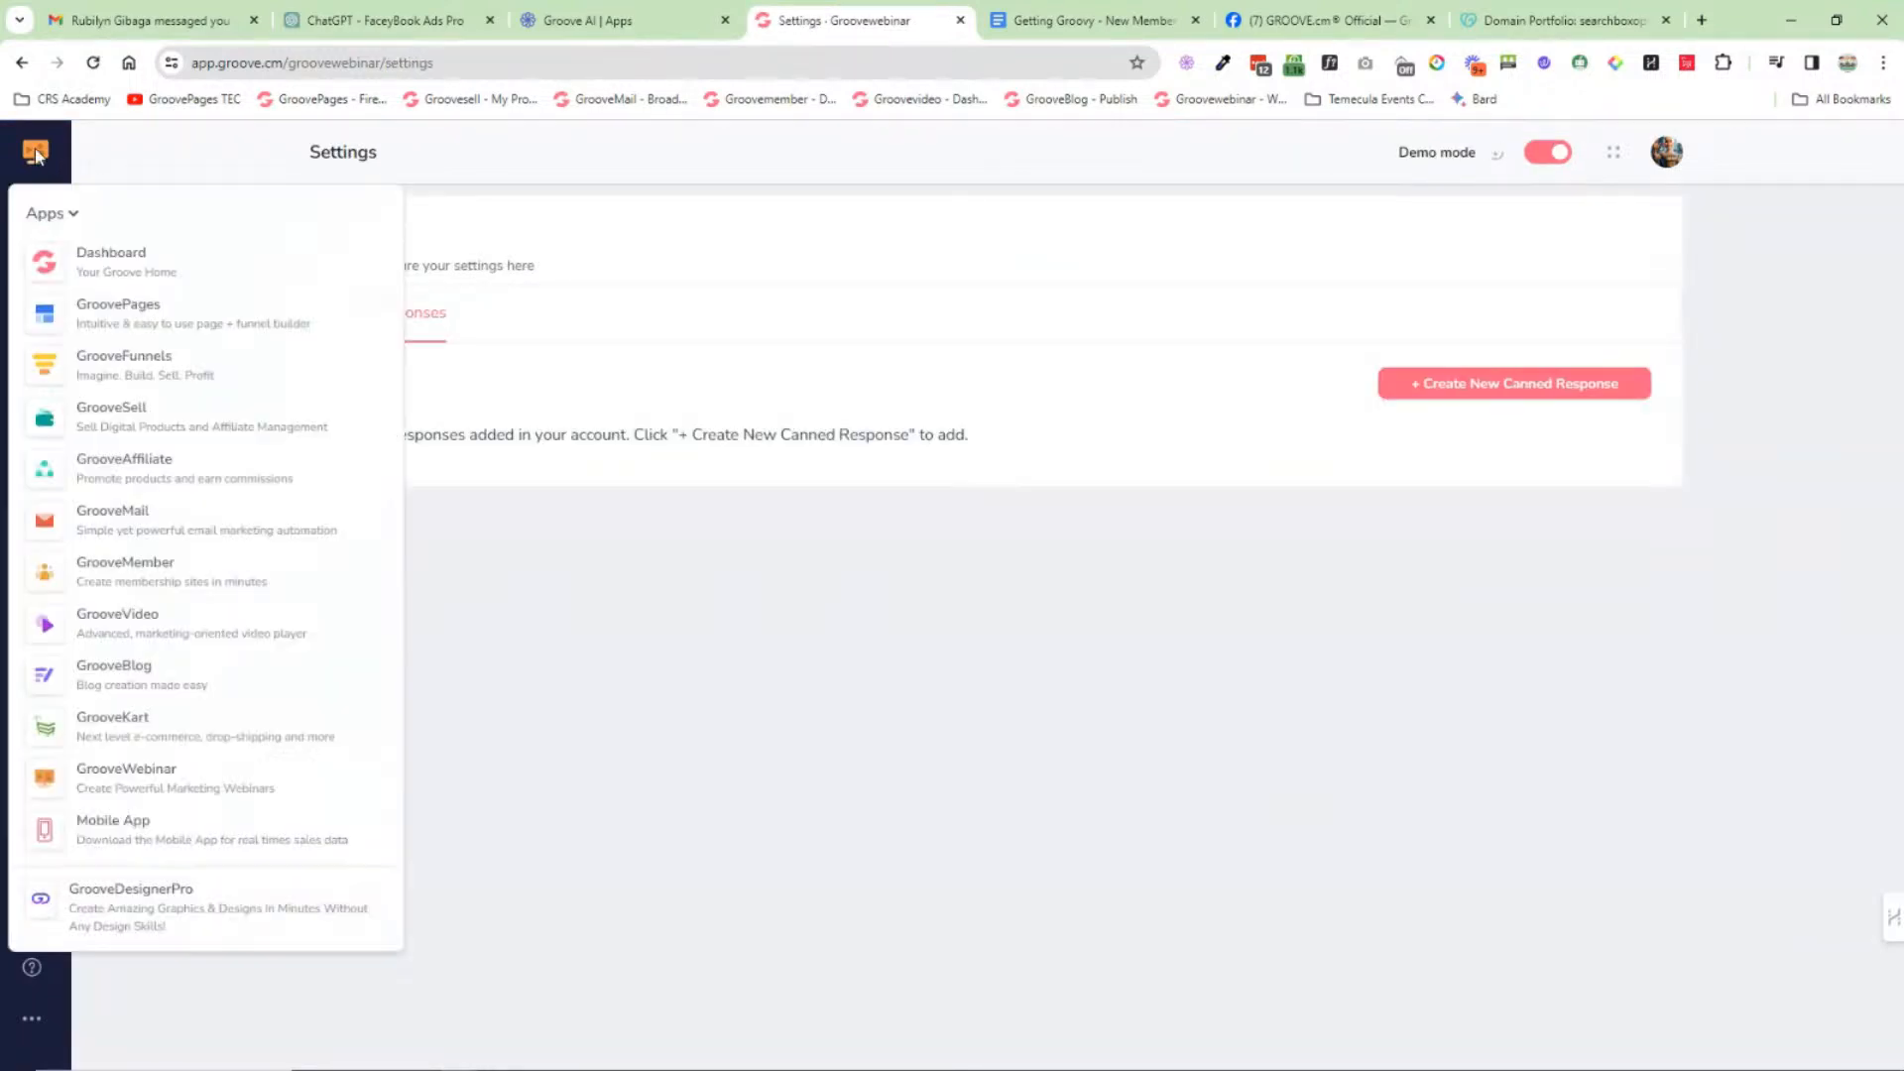
Step: Return to the Groove dashboard, and view the Full Groove Orientation training linked under STEP #16 of the onboarding roadmap document
mouse_move(59, 178)
left_click(153, 263)
left_click(1069, 28)
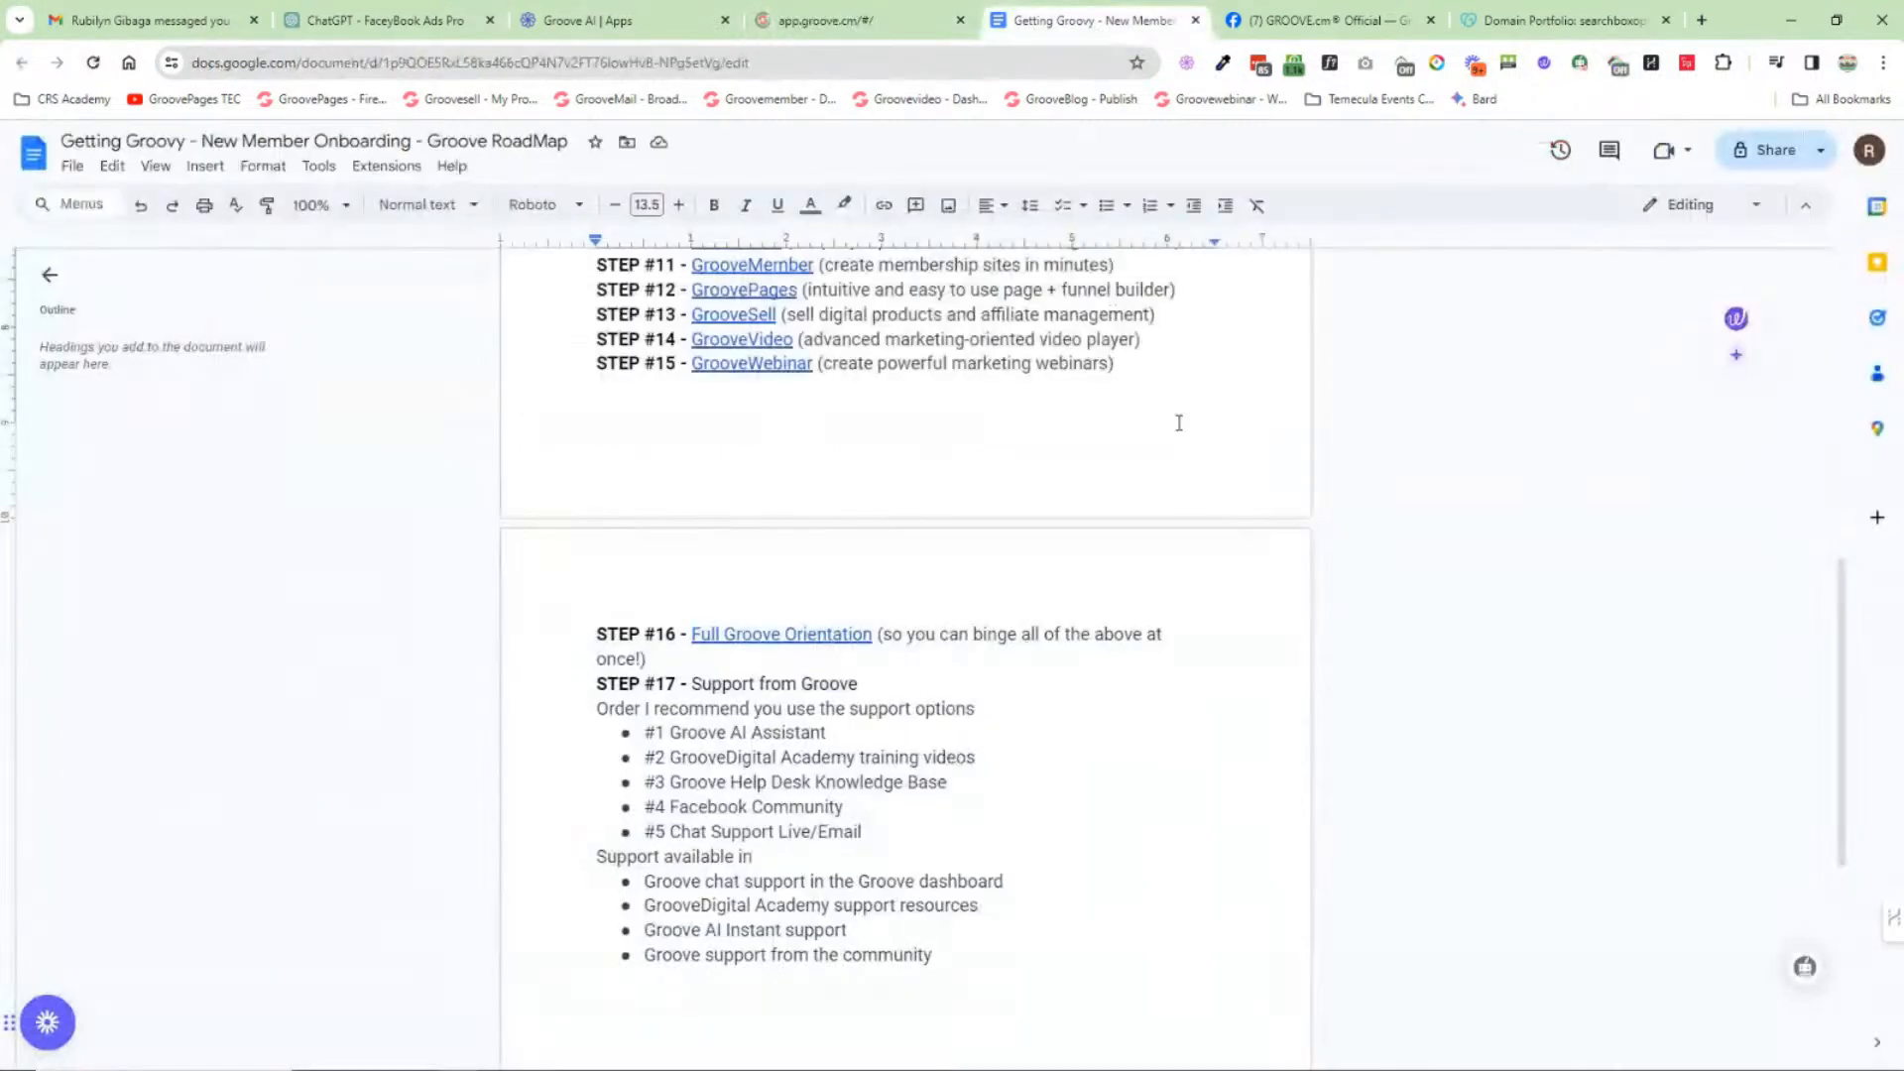
left_click(765, 632)
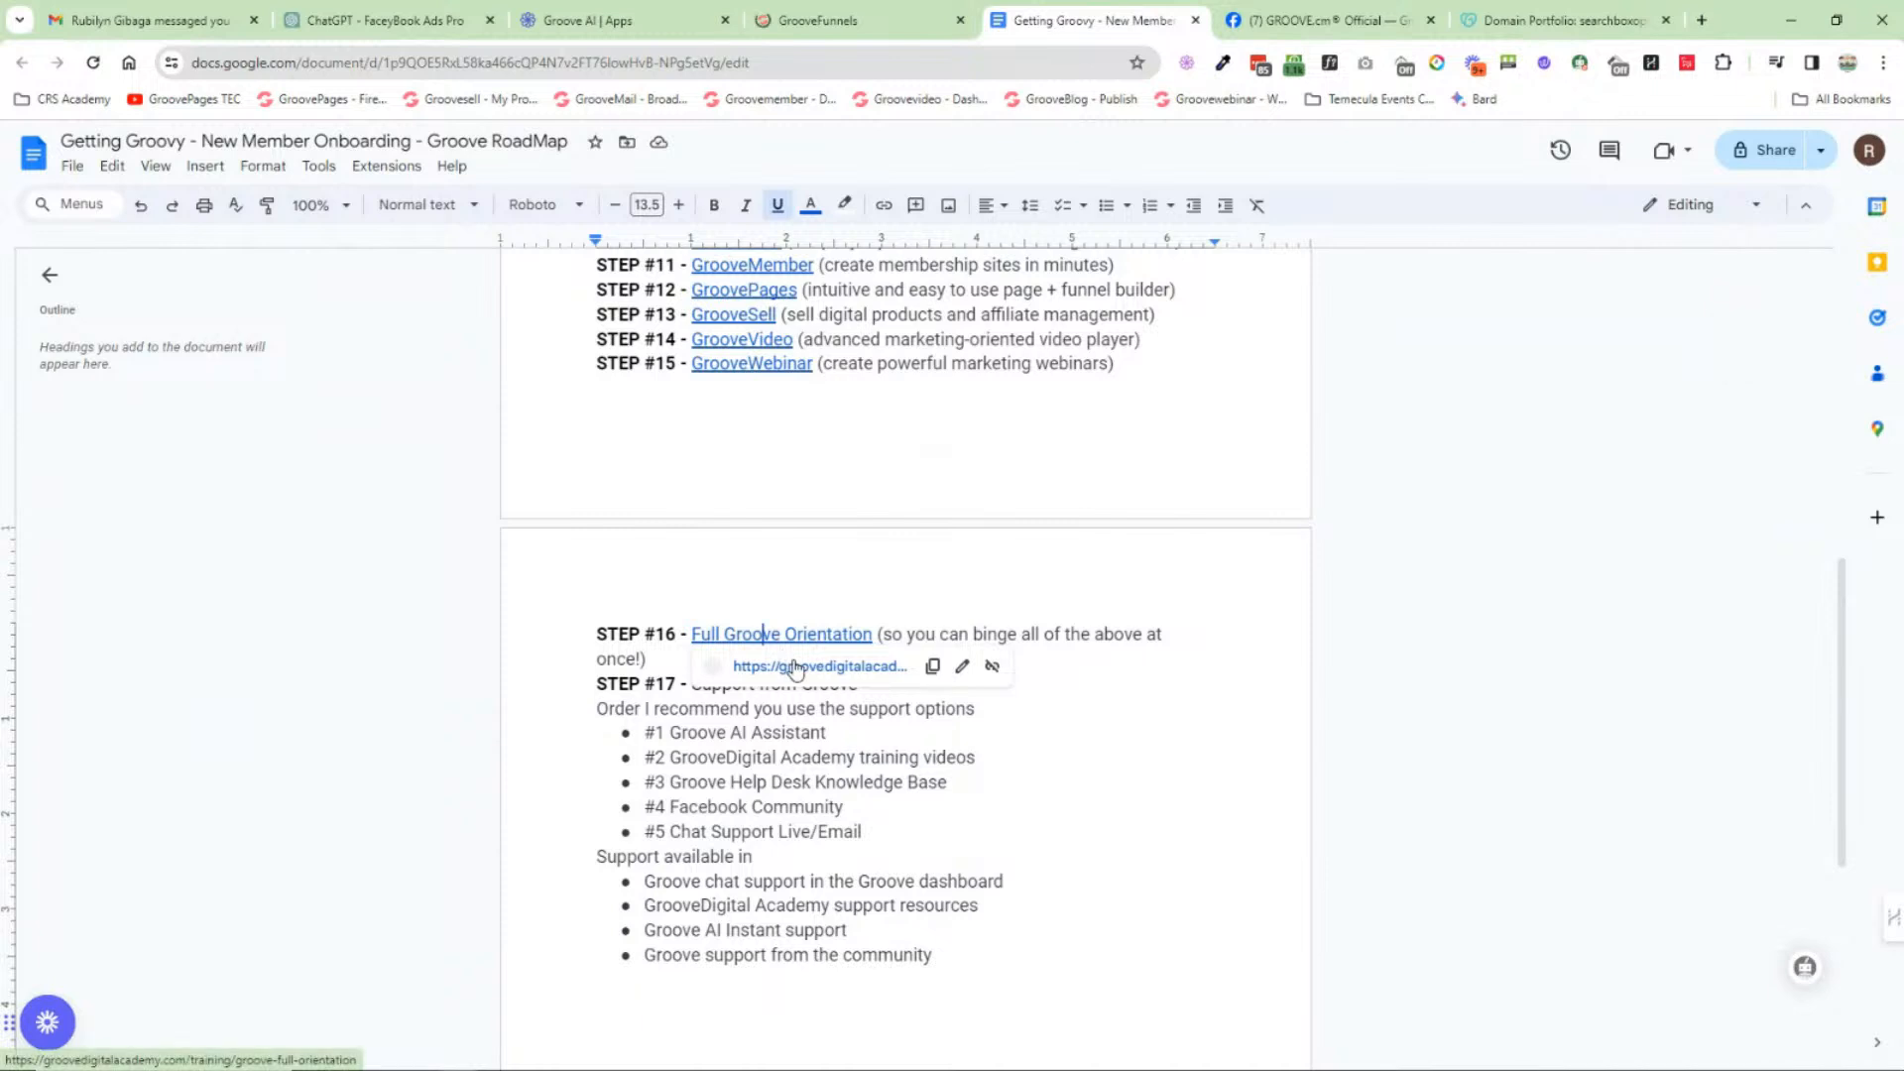
left_click(794, 664)
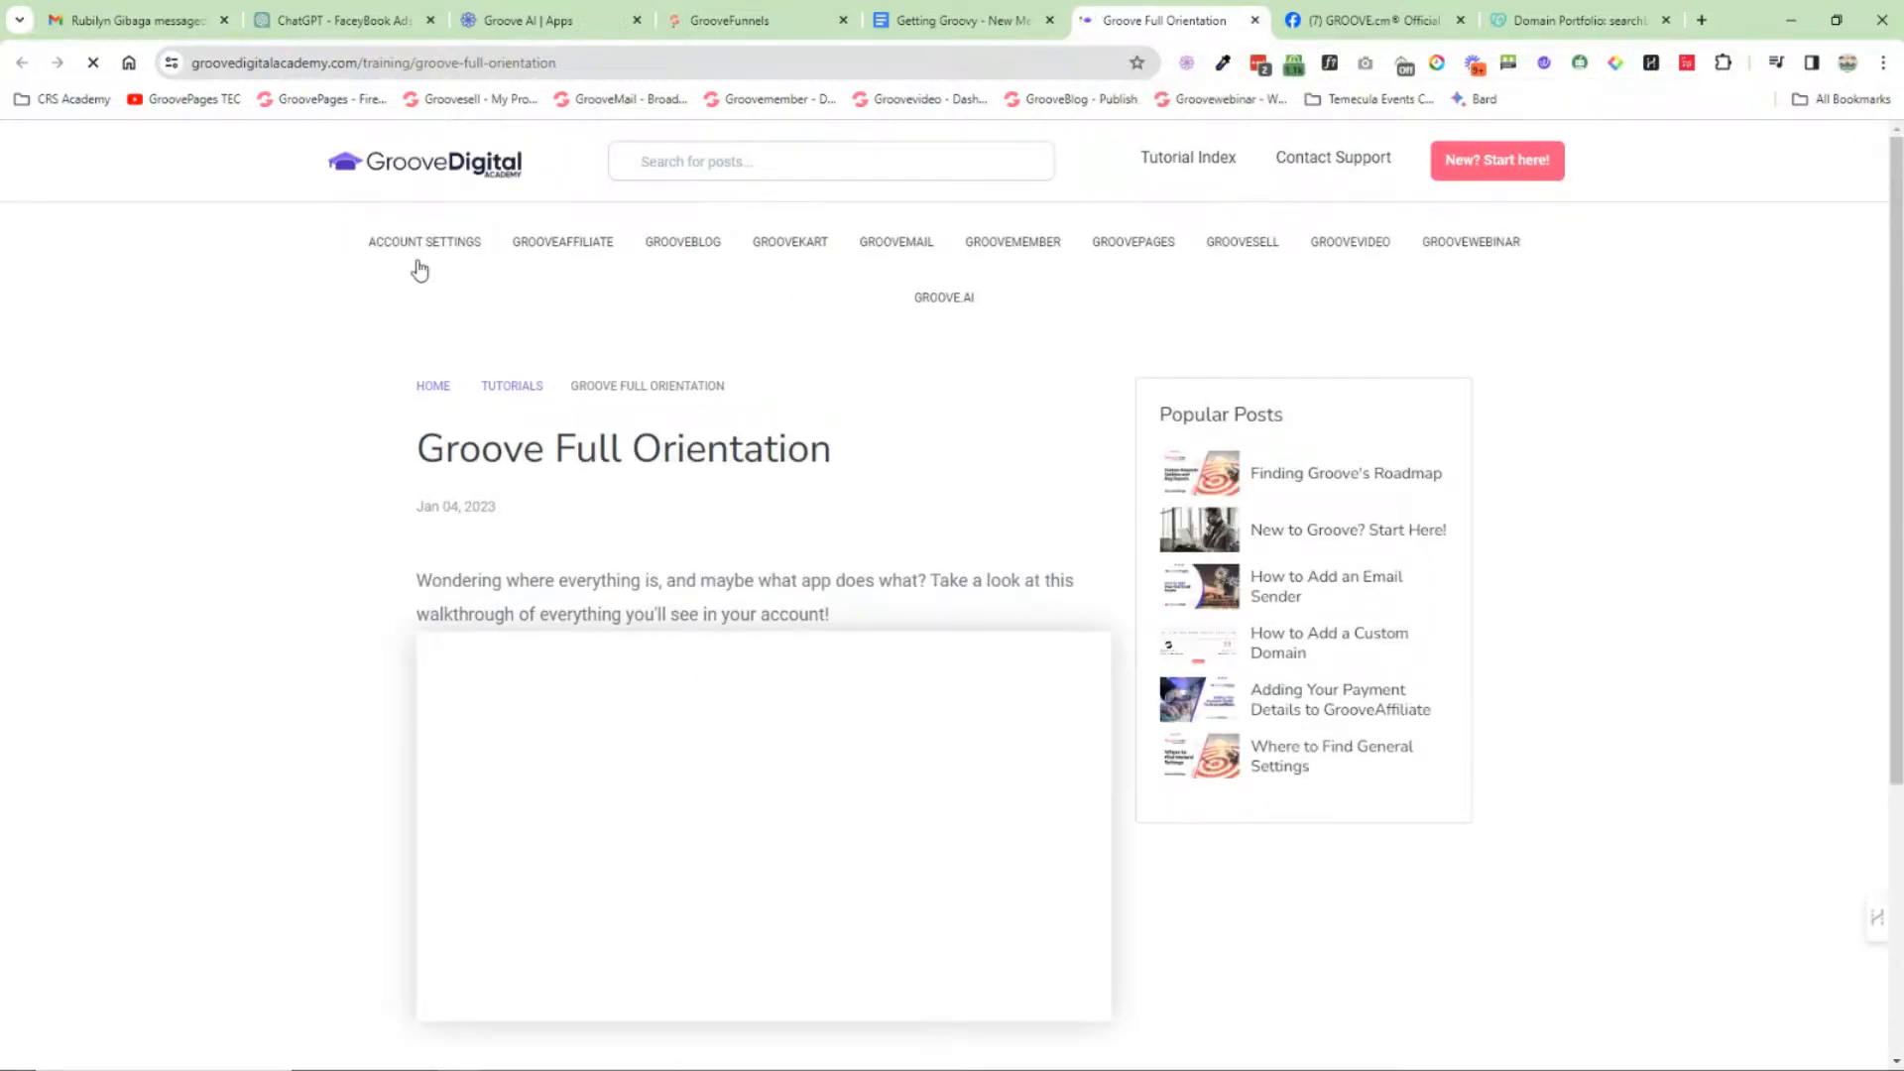
left_click(1254, 20)
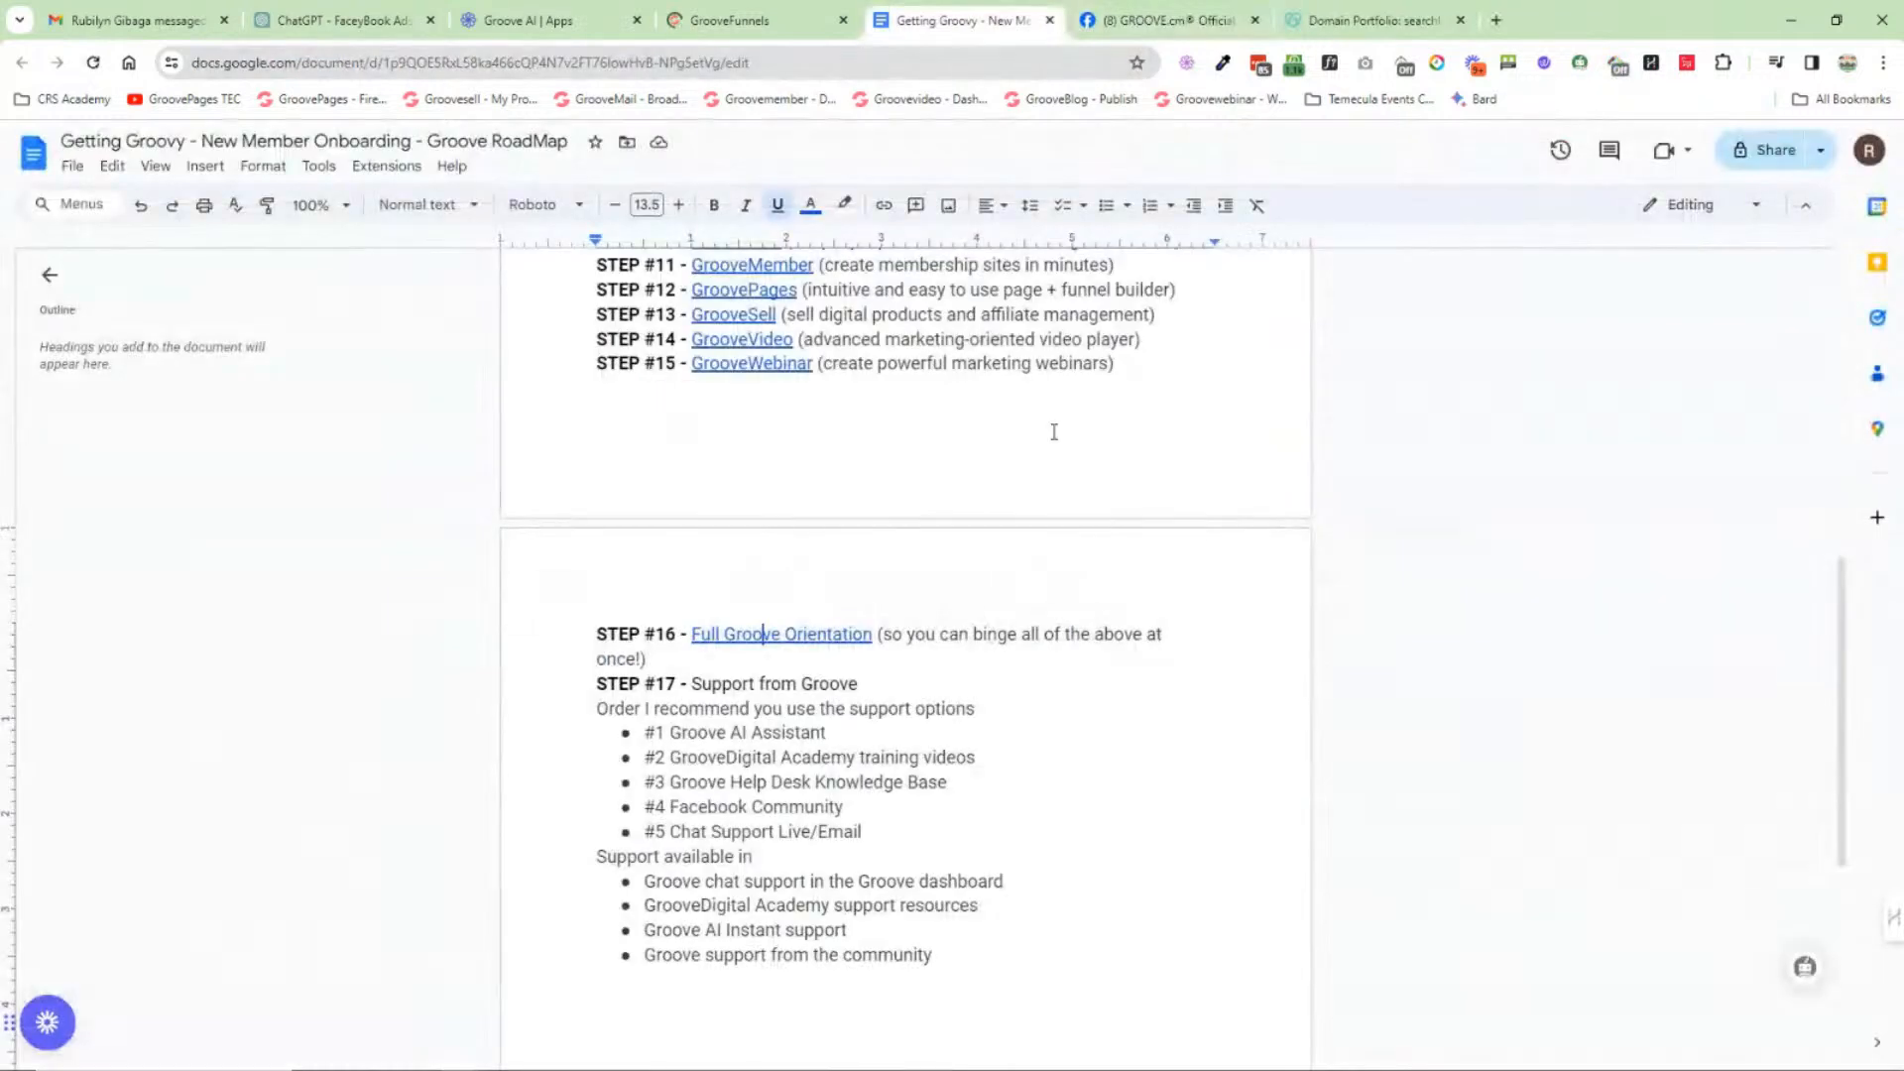
Step: Highlight the STEP #17 support list in the roadmap, followed by its line on the recommended order of support options
left_click_drag(594, 486, 866, 631)
left_click(896, 625)
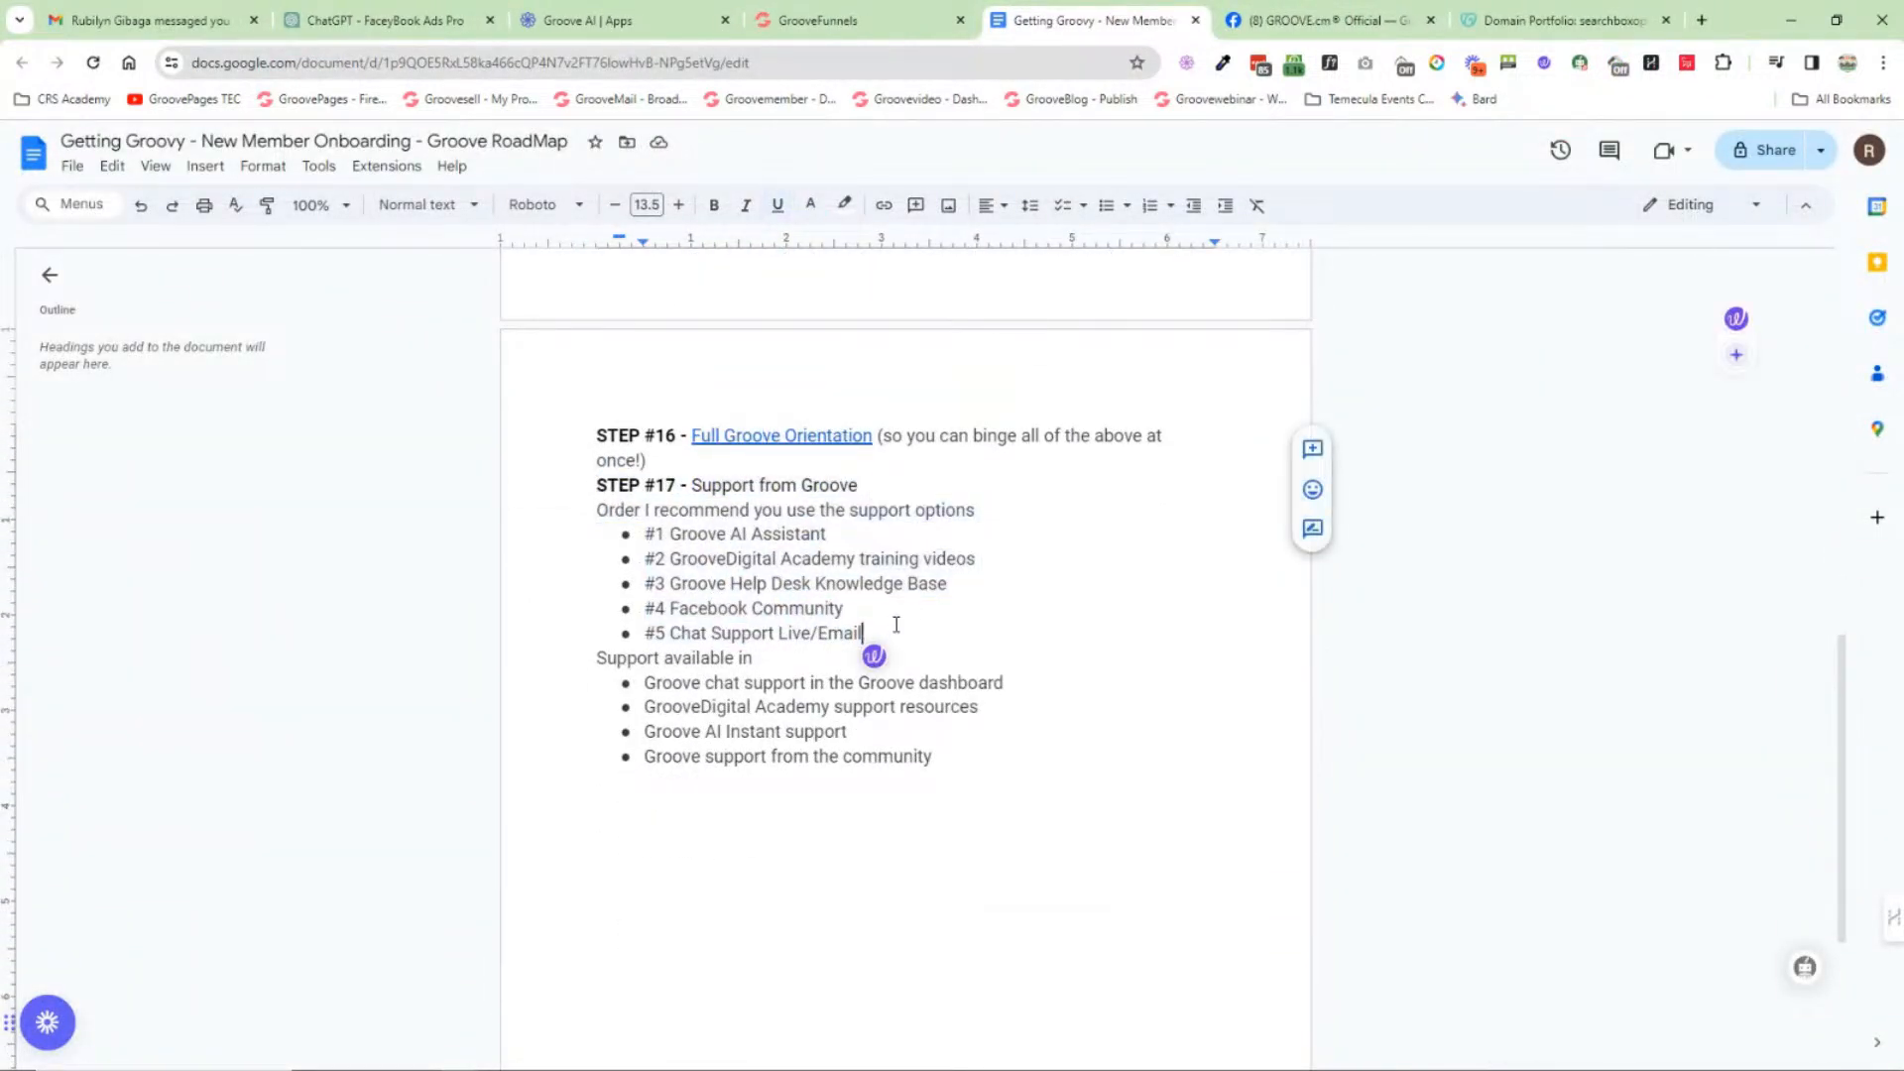
left_click_drag(594, 484, 865, 631)
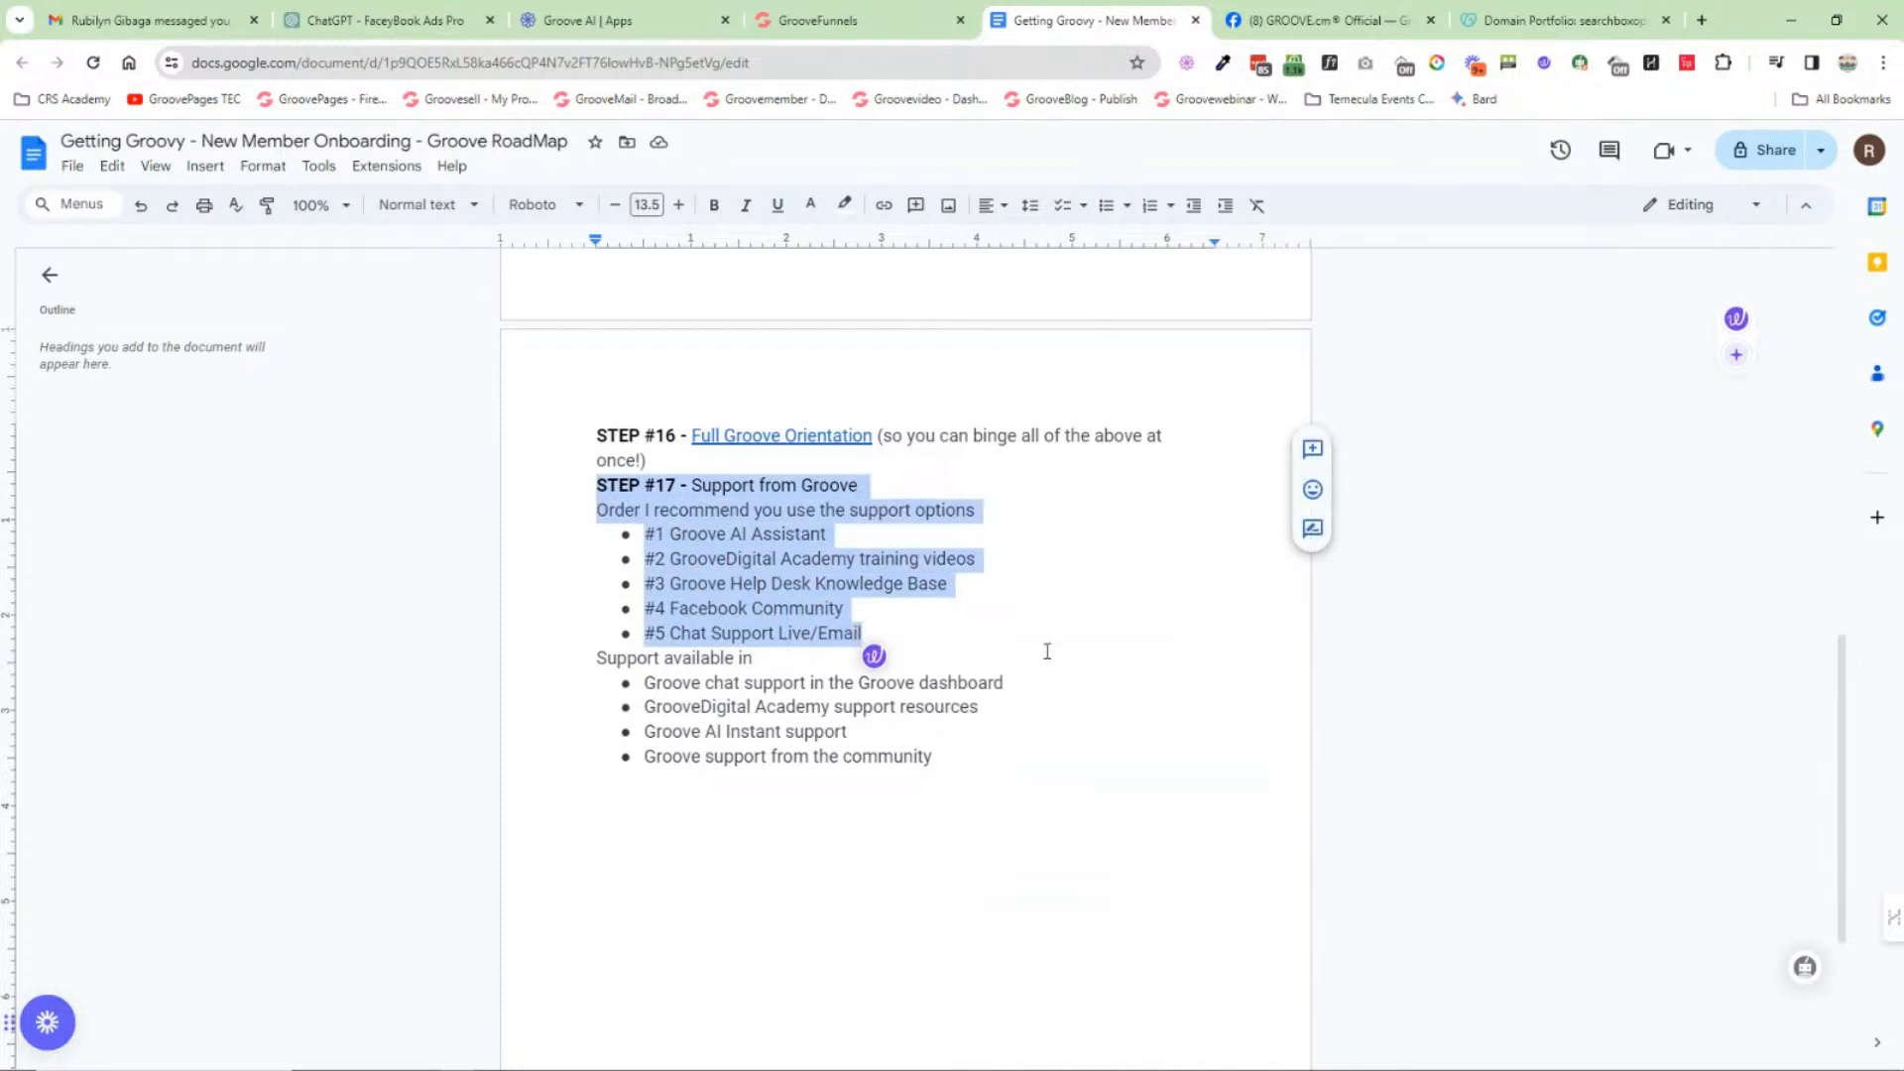
left_click(1082, 659)
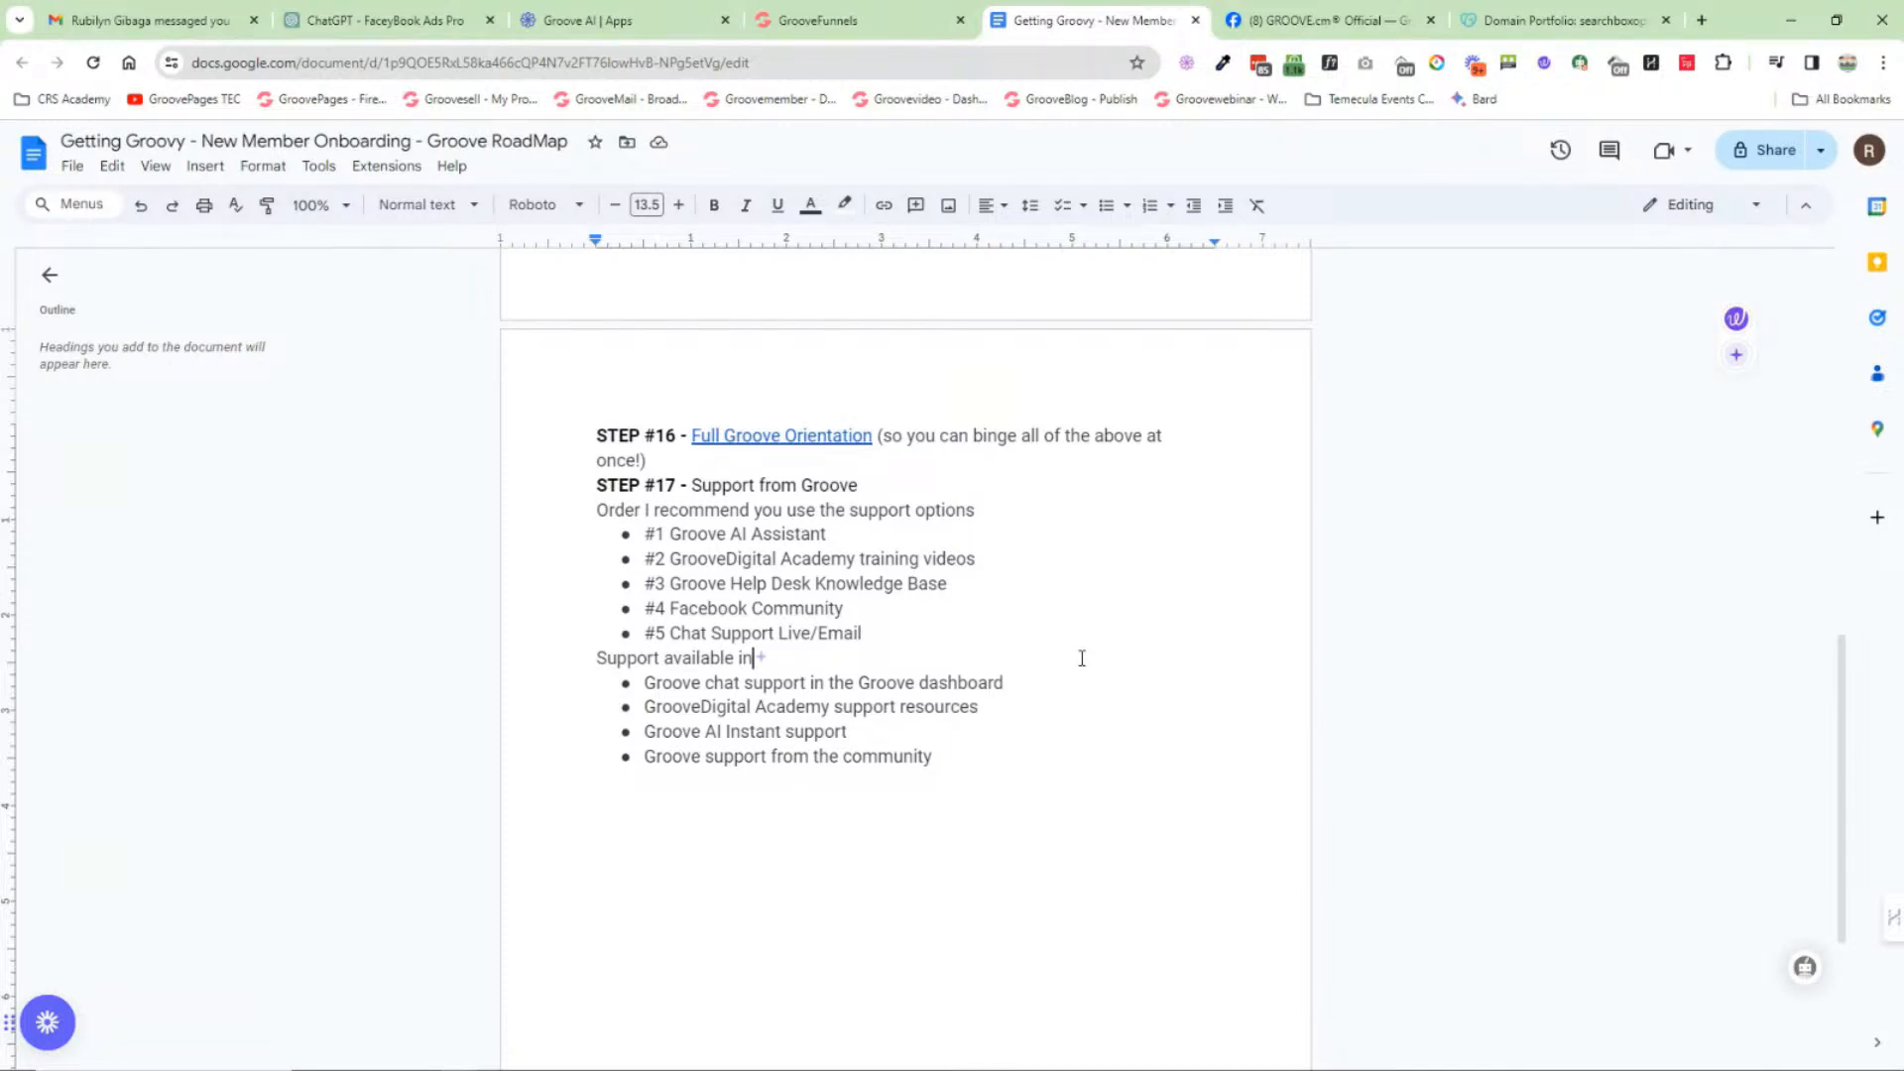
left_click_drag(595, 512, 980, 508)
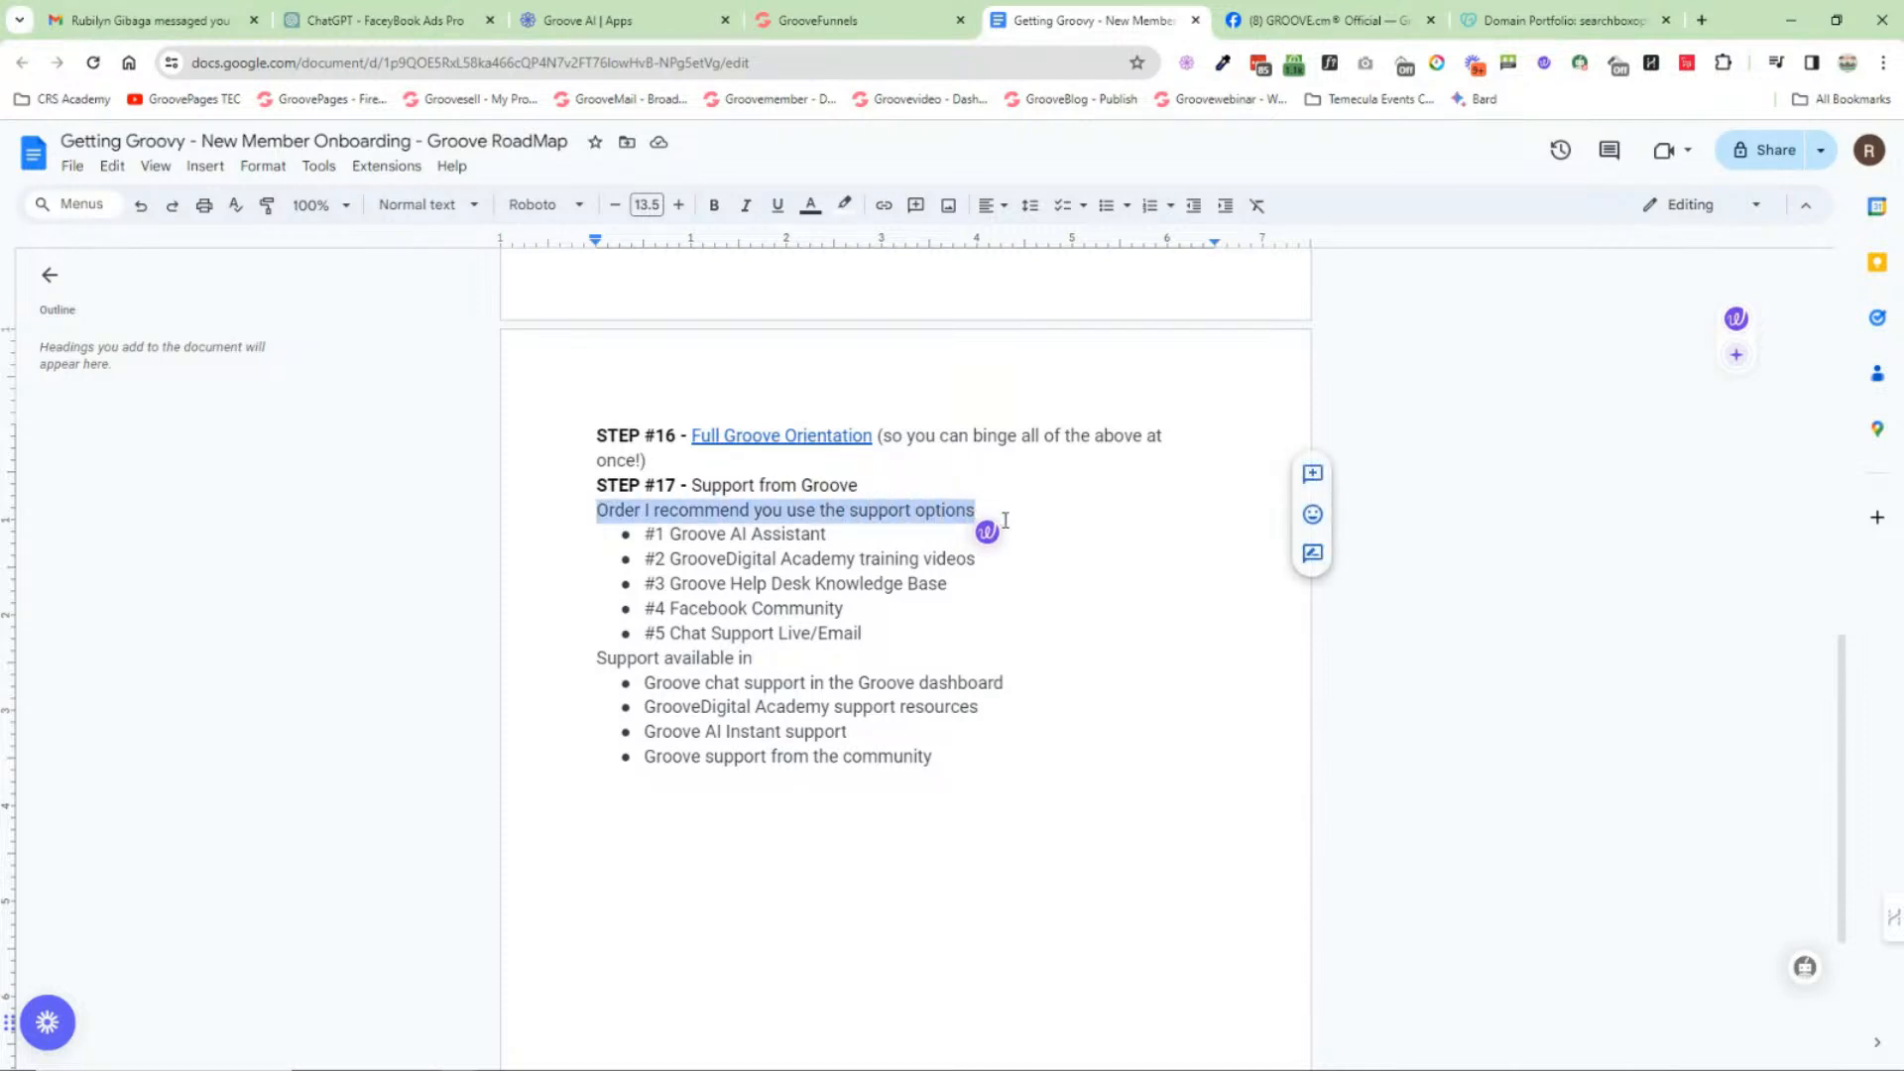
left_click(1071, 590)
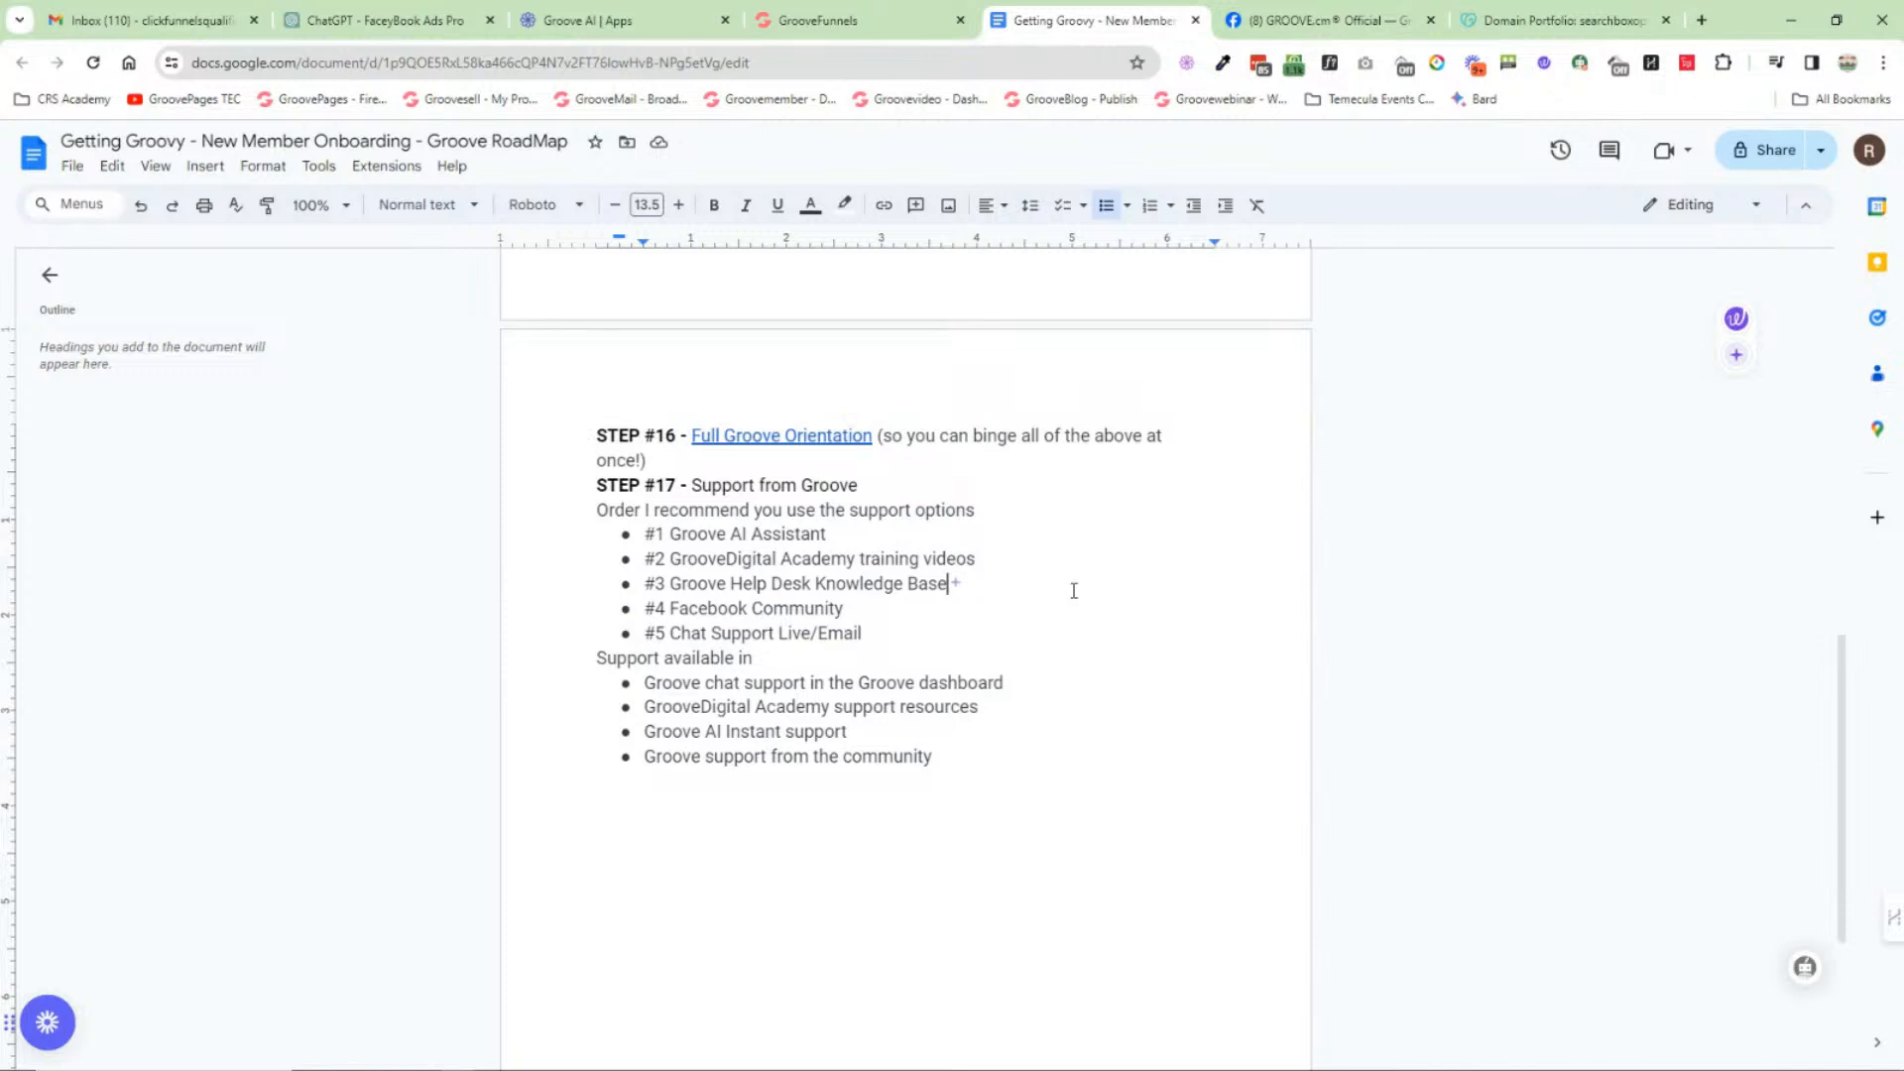
Step: Highlight "#1 Groove AI Assistant" in the roadmap, and view the Groove.cm AI assistant from the dashboard before exiting it
left_click(853, 28)
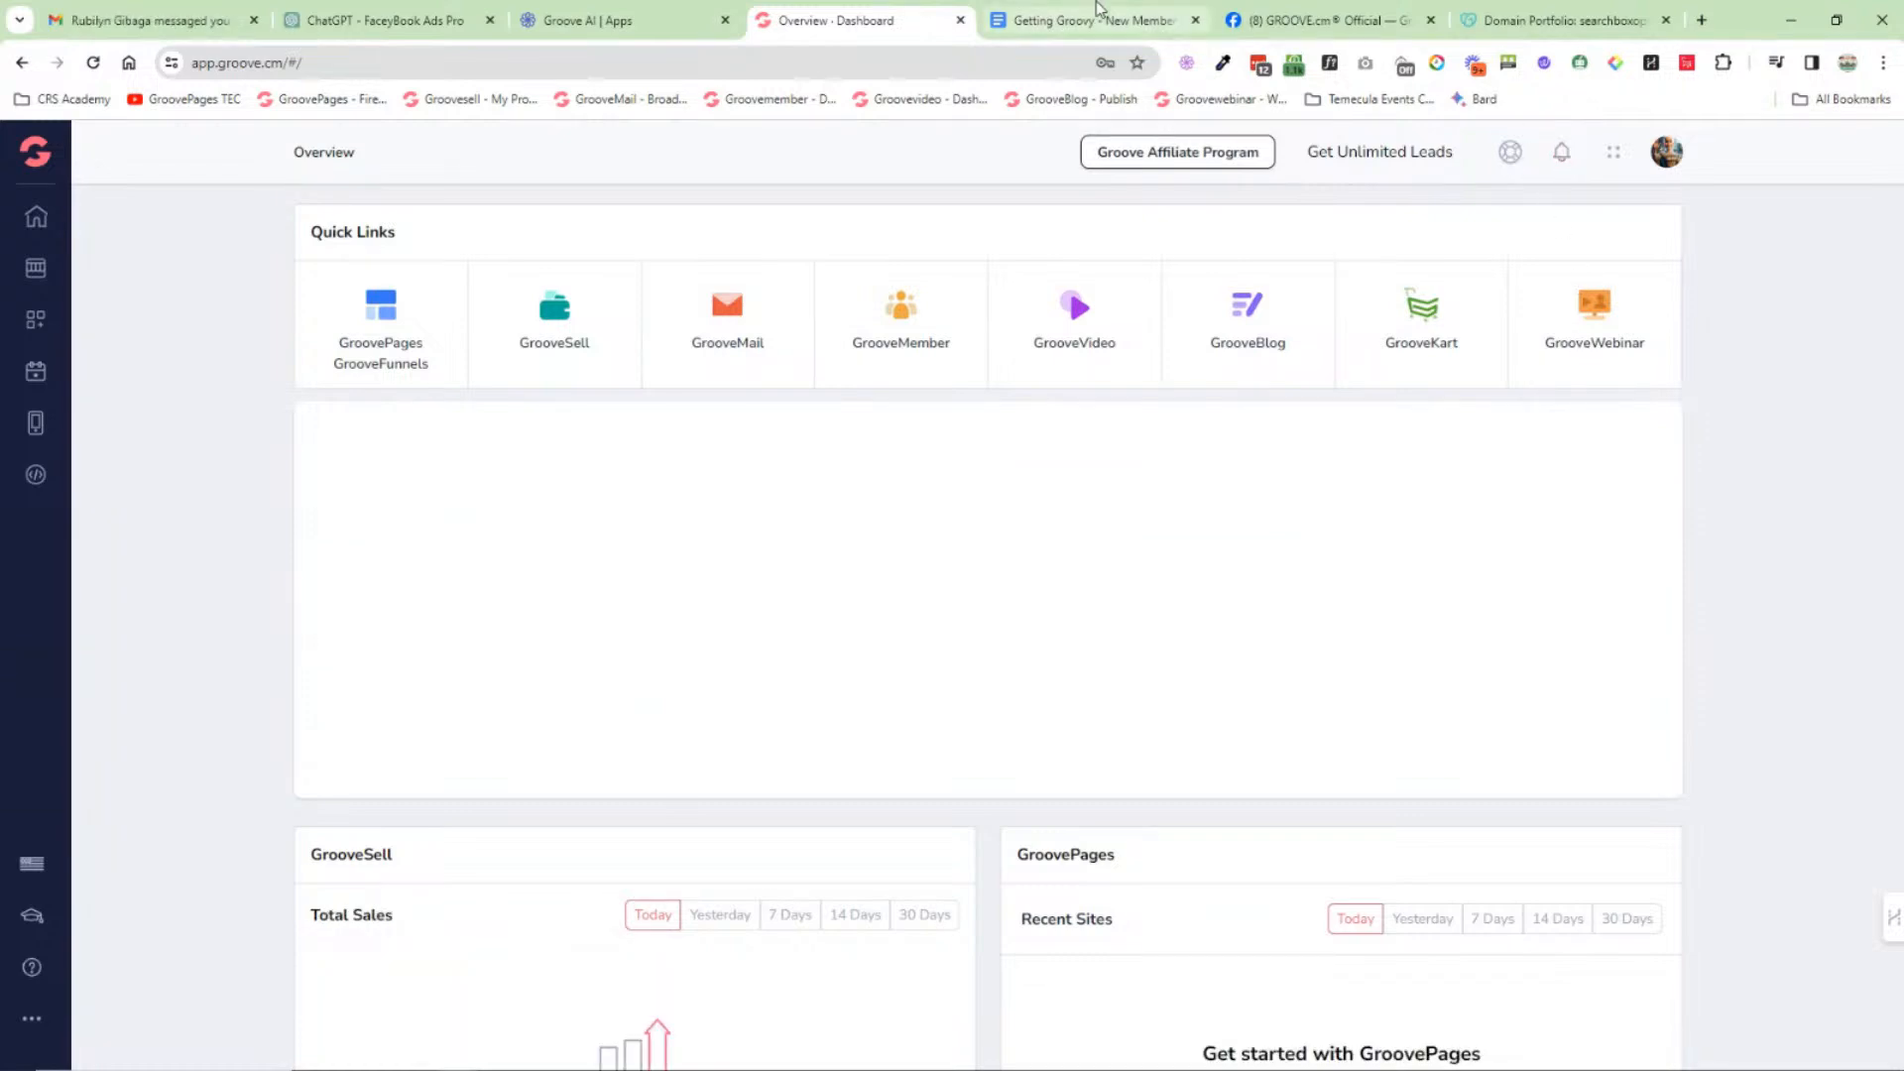
left_click(1095, 33)
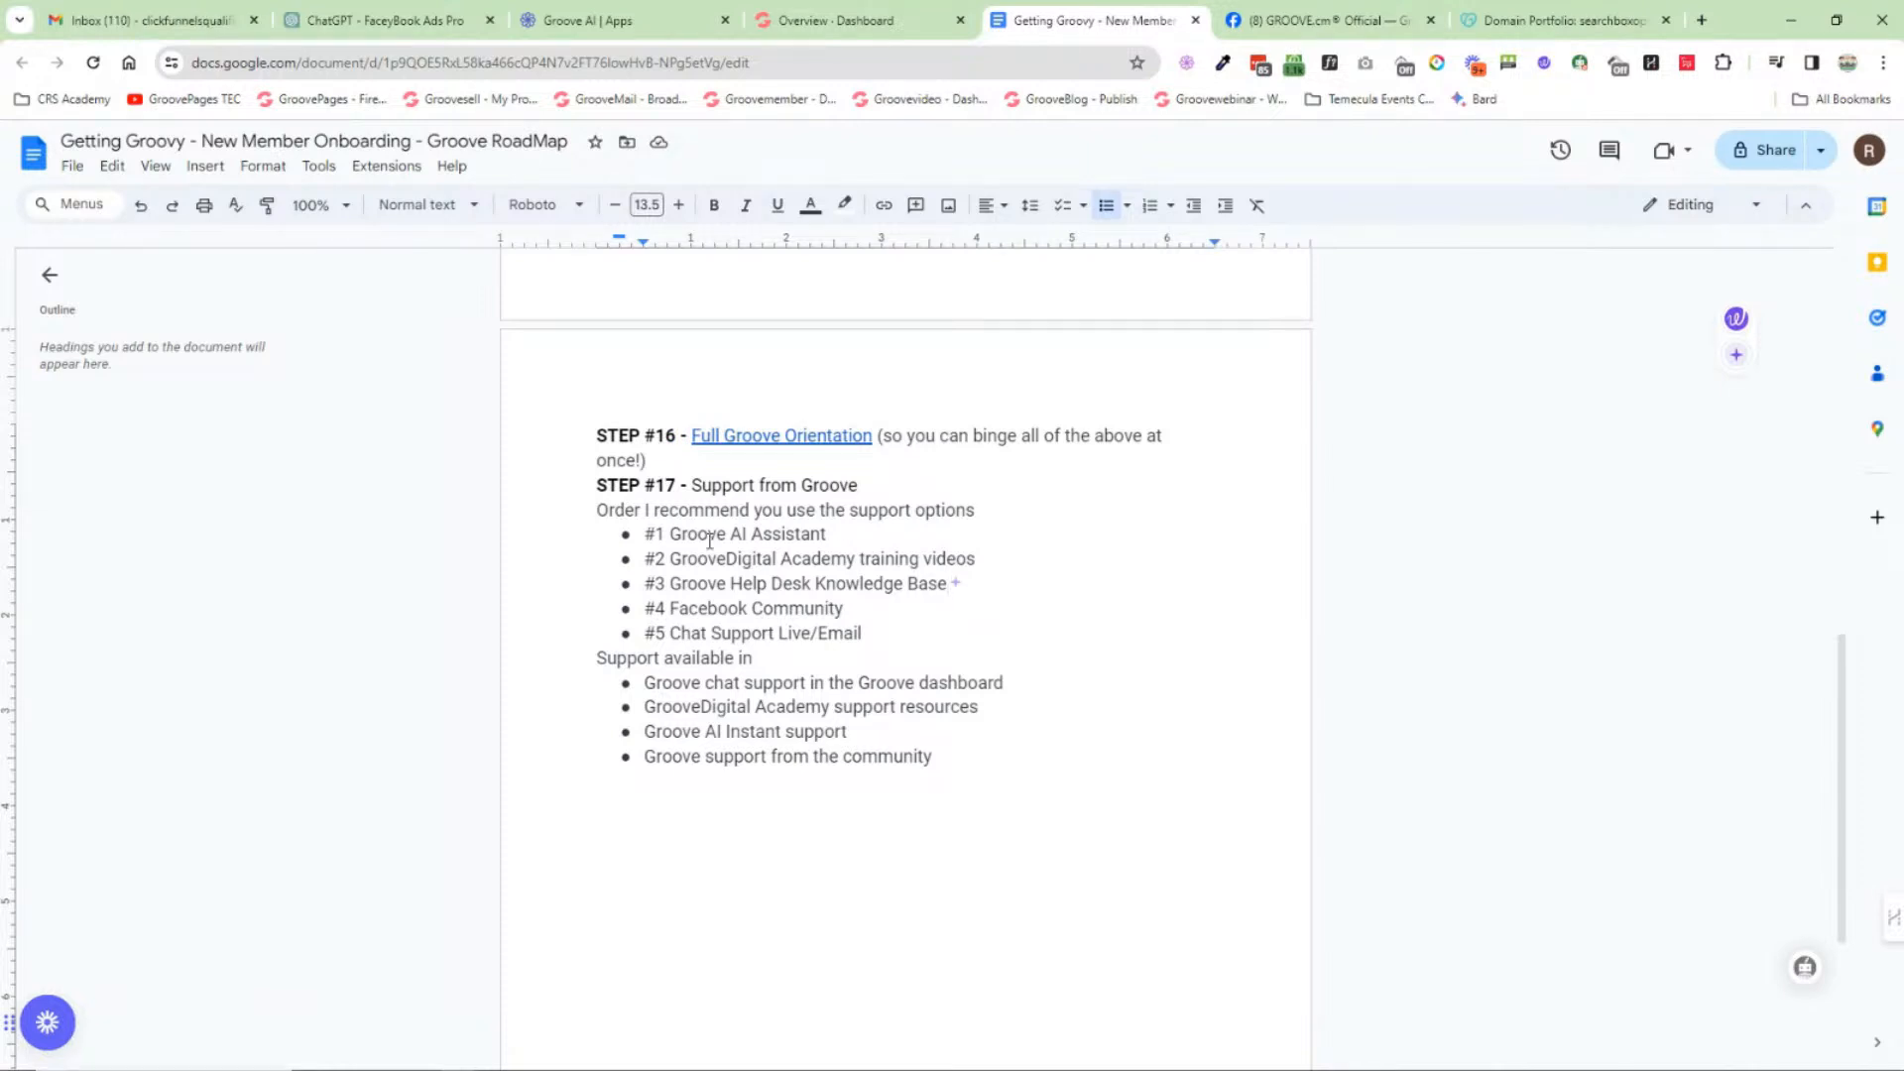
left_click_drag(645, 534, 826, 535)
left_click(905, 22)
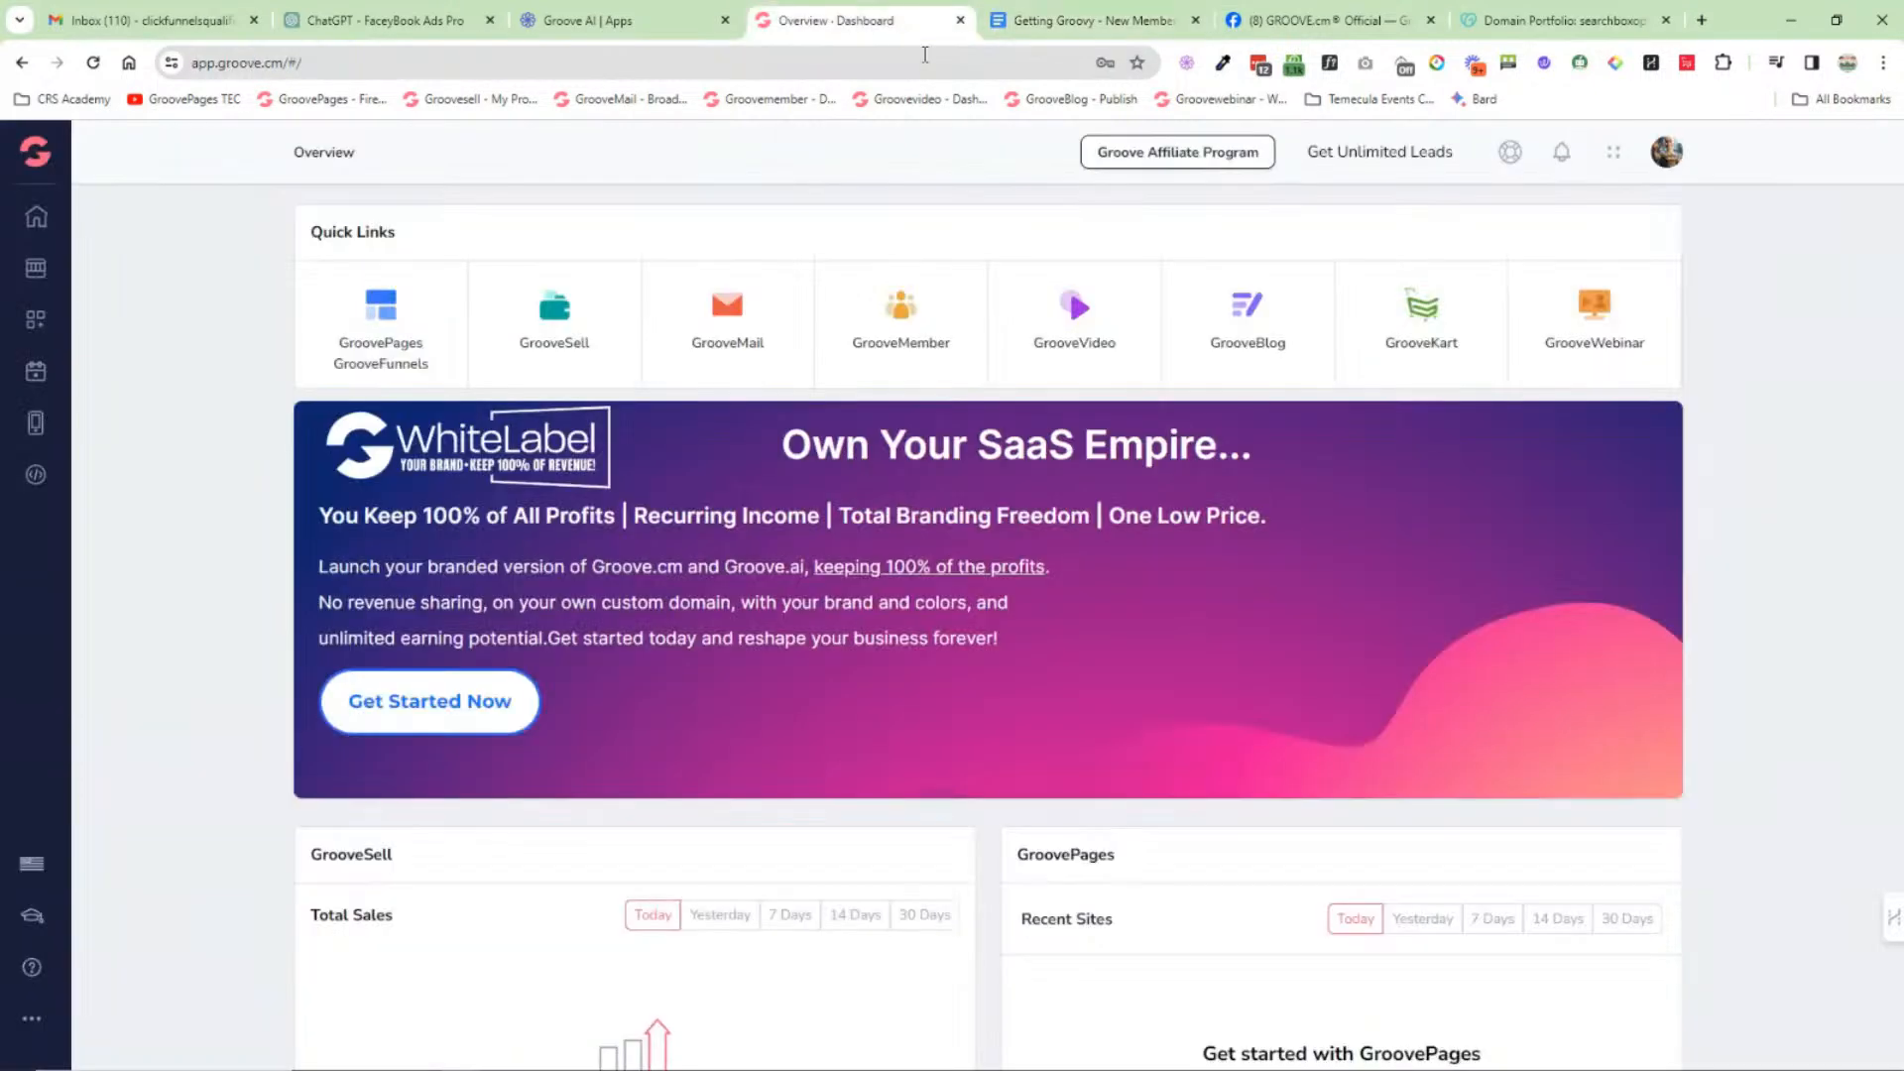
left_click(1511, 155)
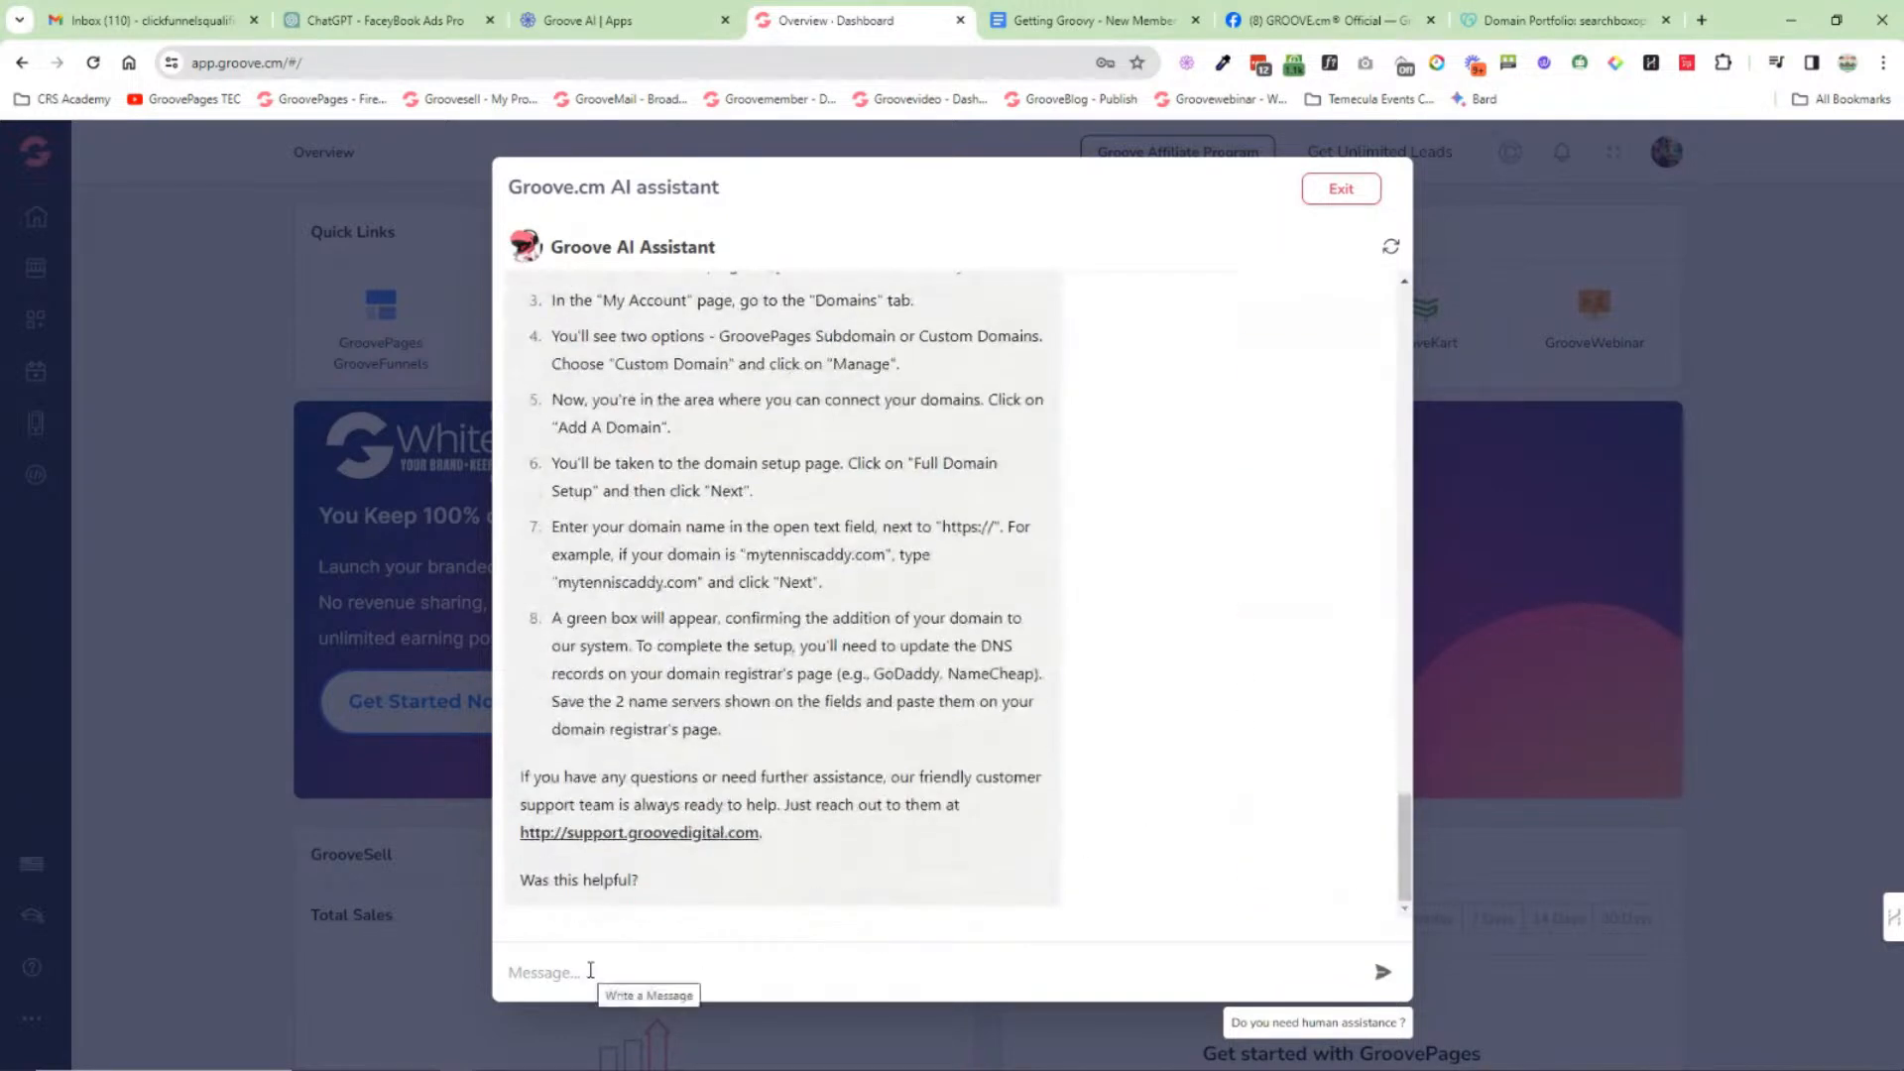
left_click(1341, 190)
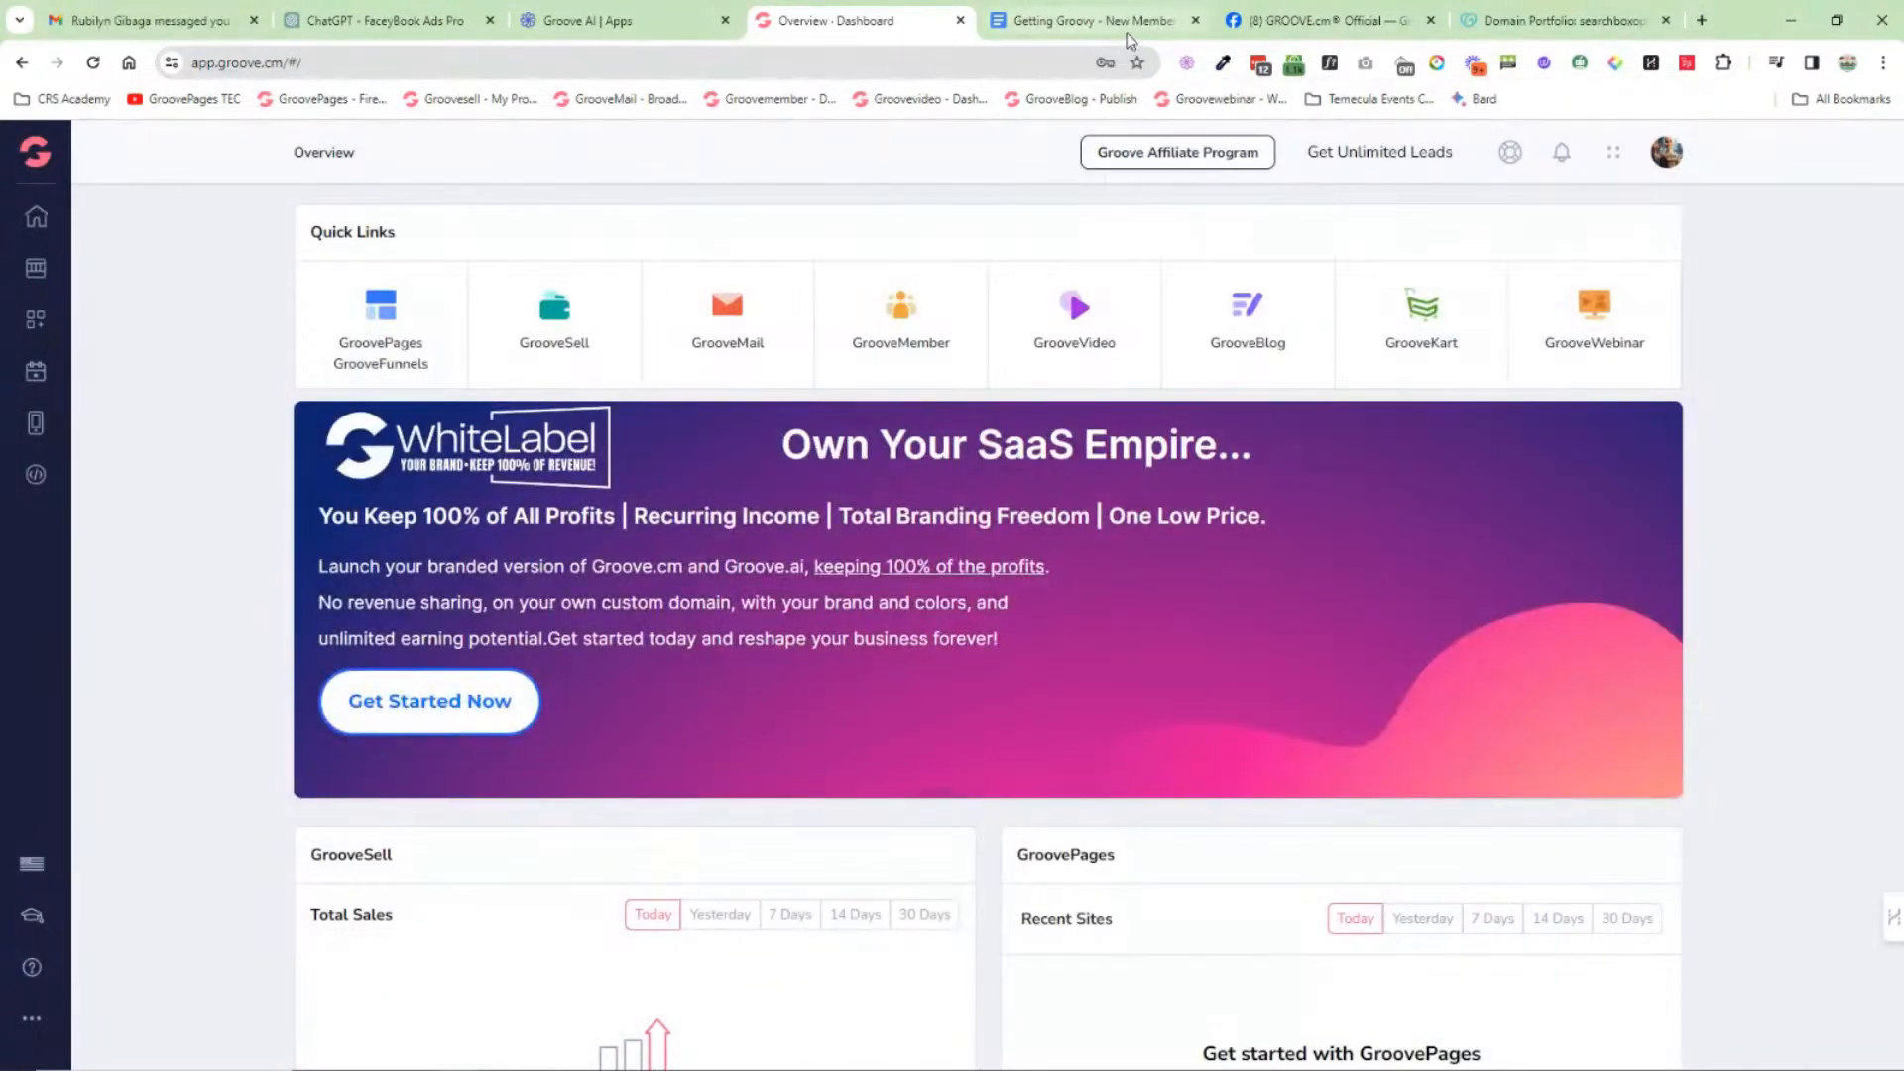
Step: Highlight "#2 GrooveDigital Academy training videos" in the roadmap and open the academy's training site from the Groove dashboard
left_click(1122, 28)
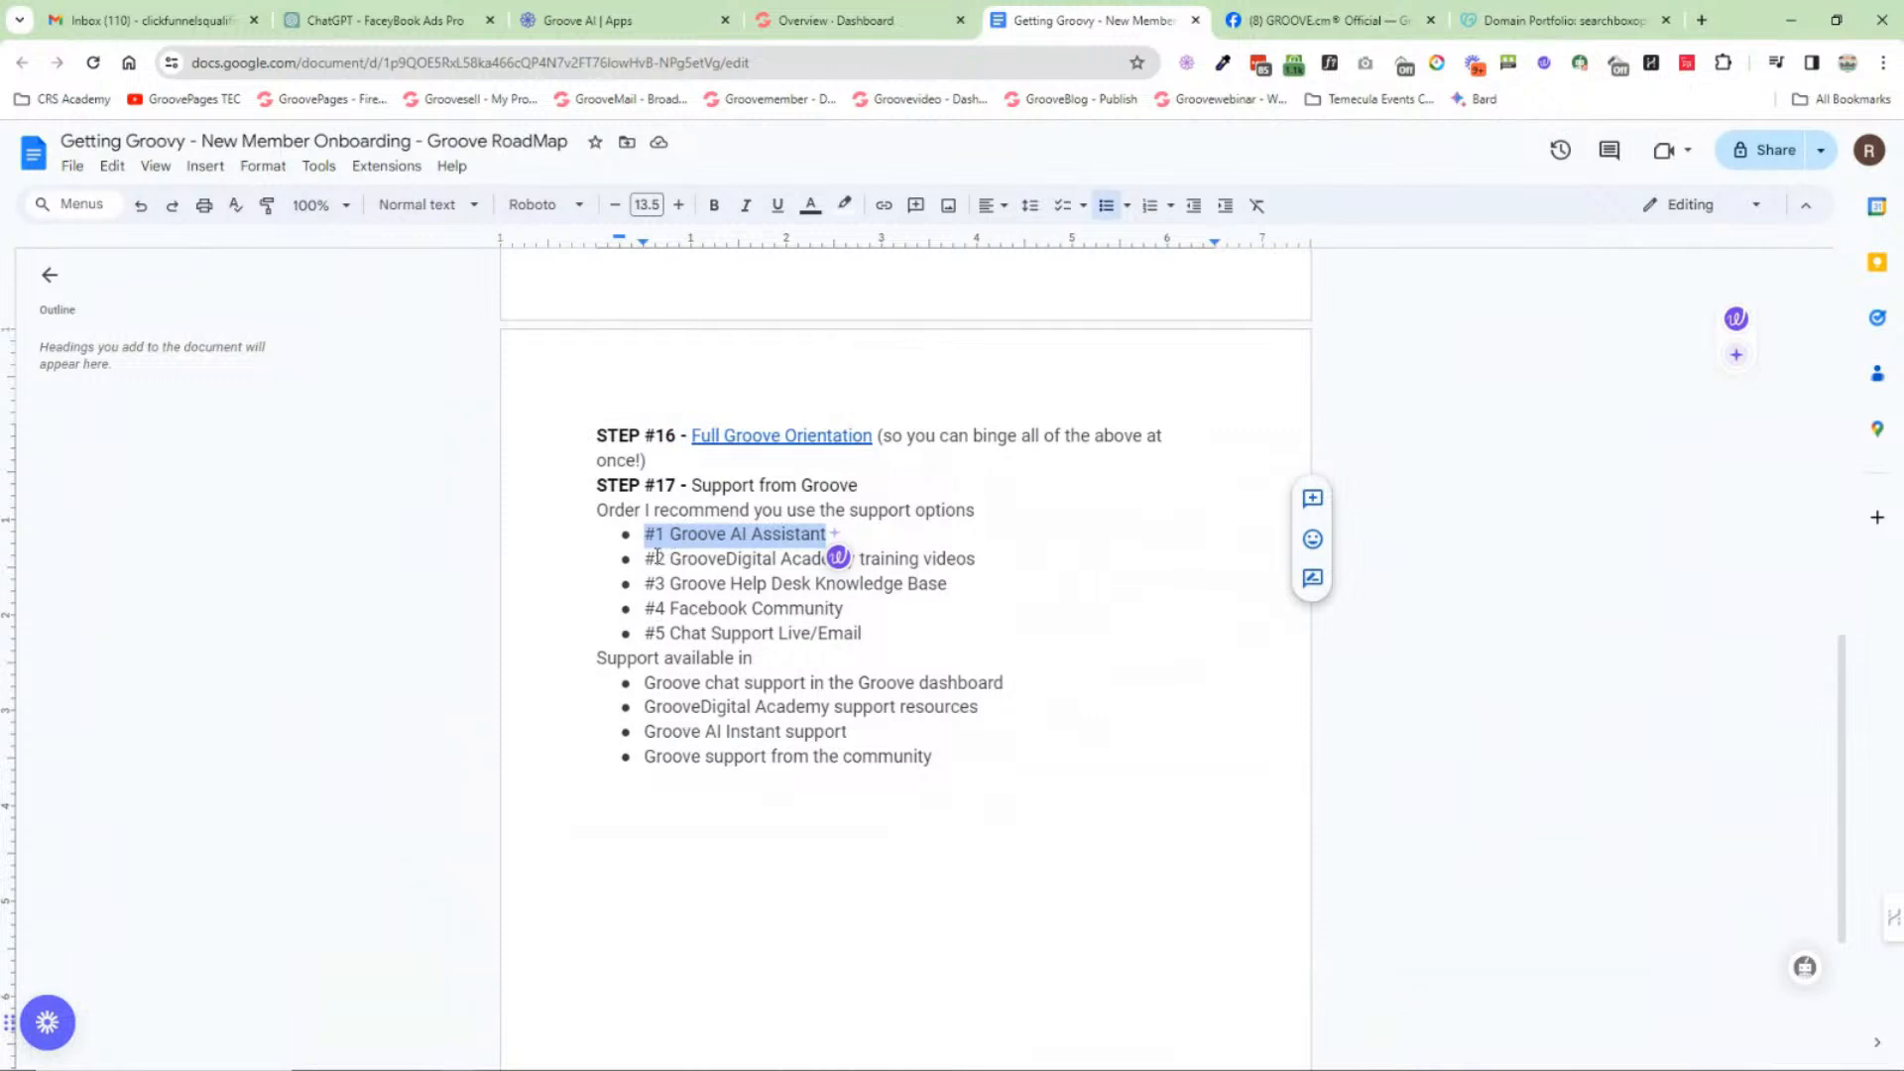
left_click_drag(647, 559, 976, 560)
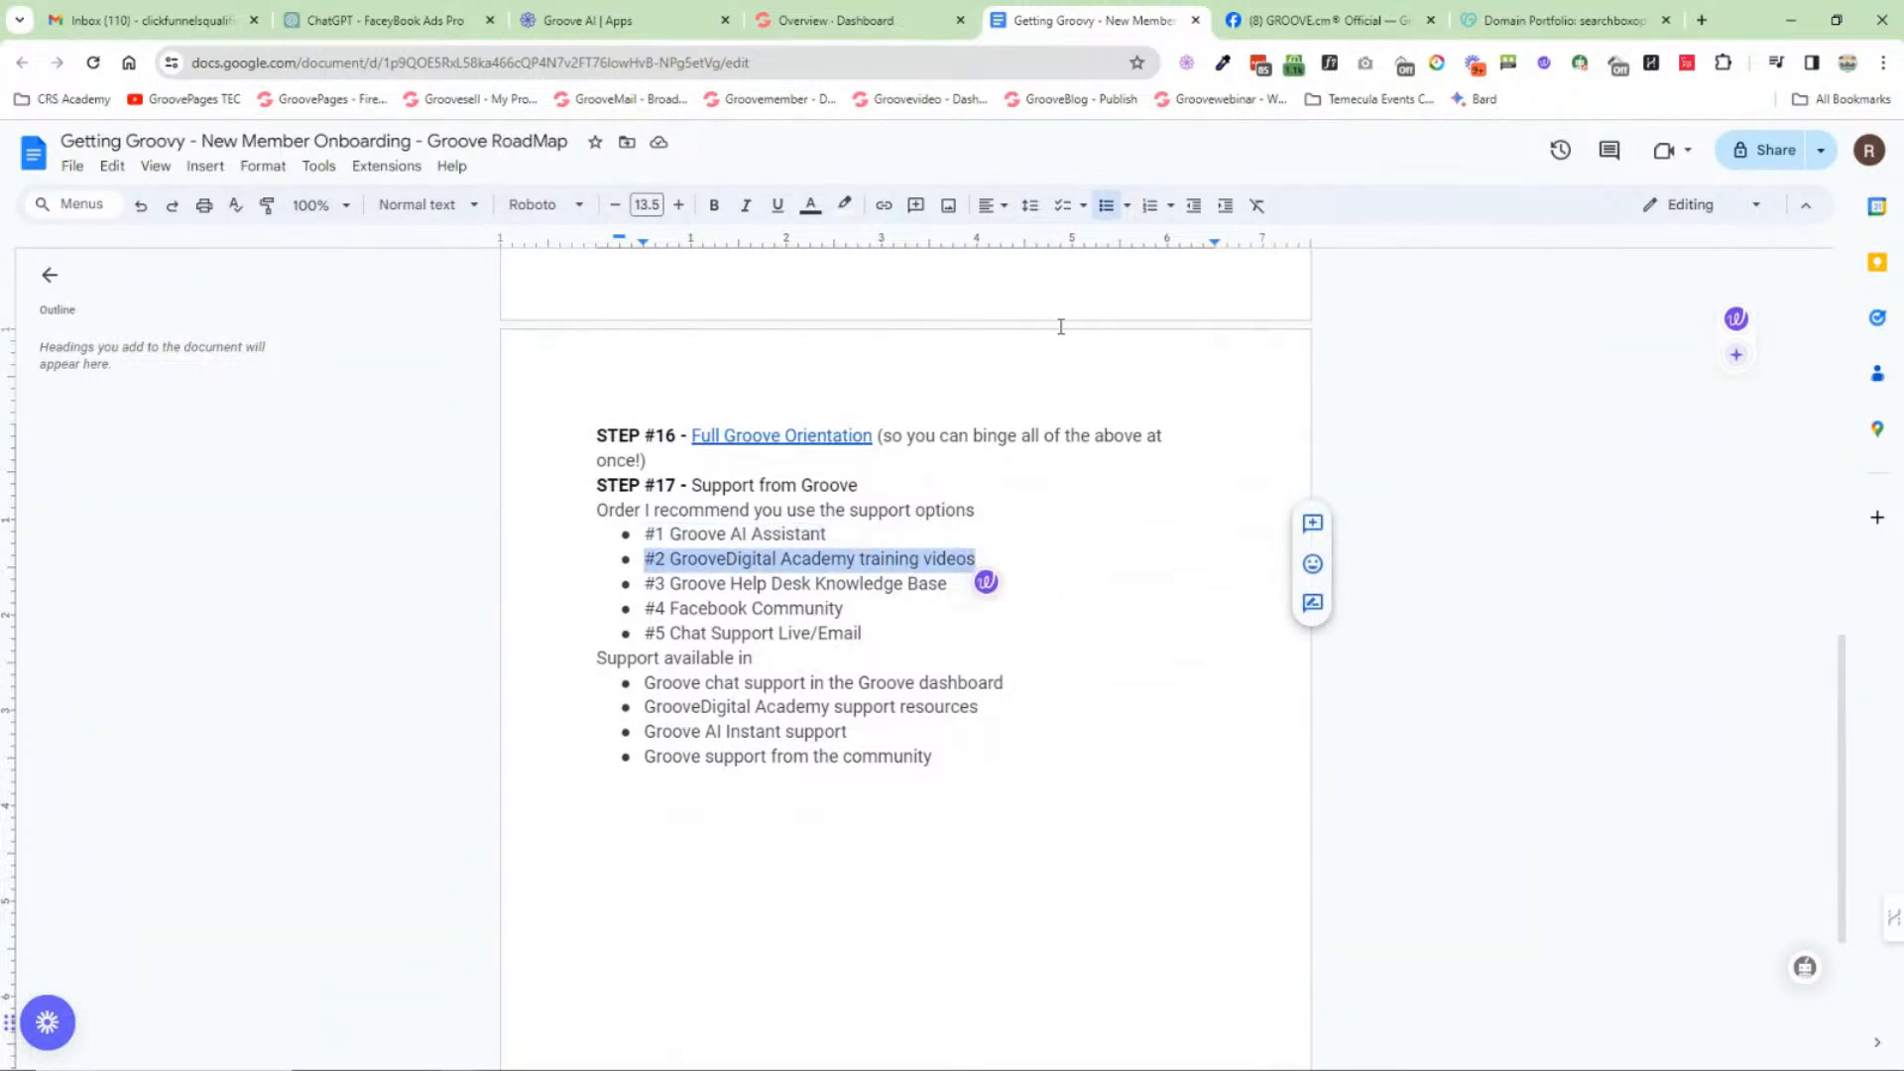
left_click(958, 28)
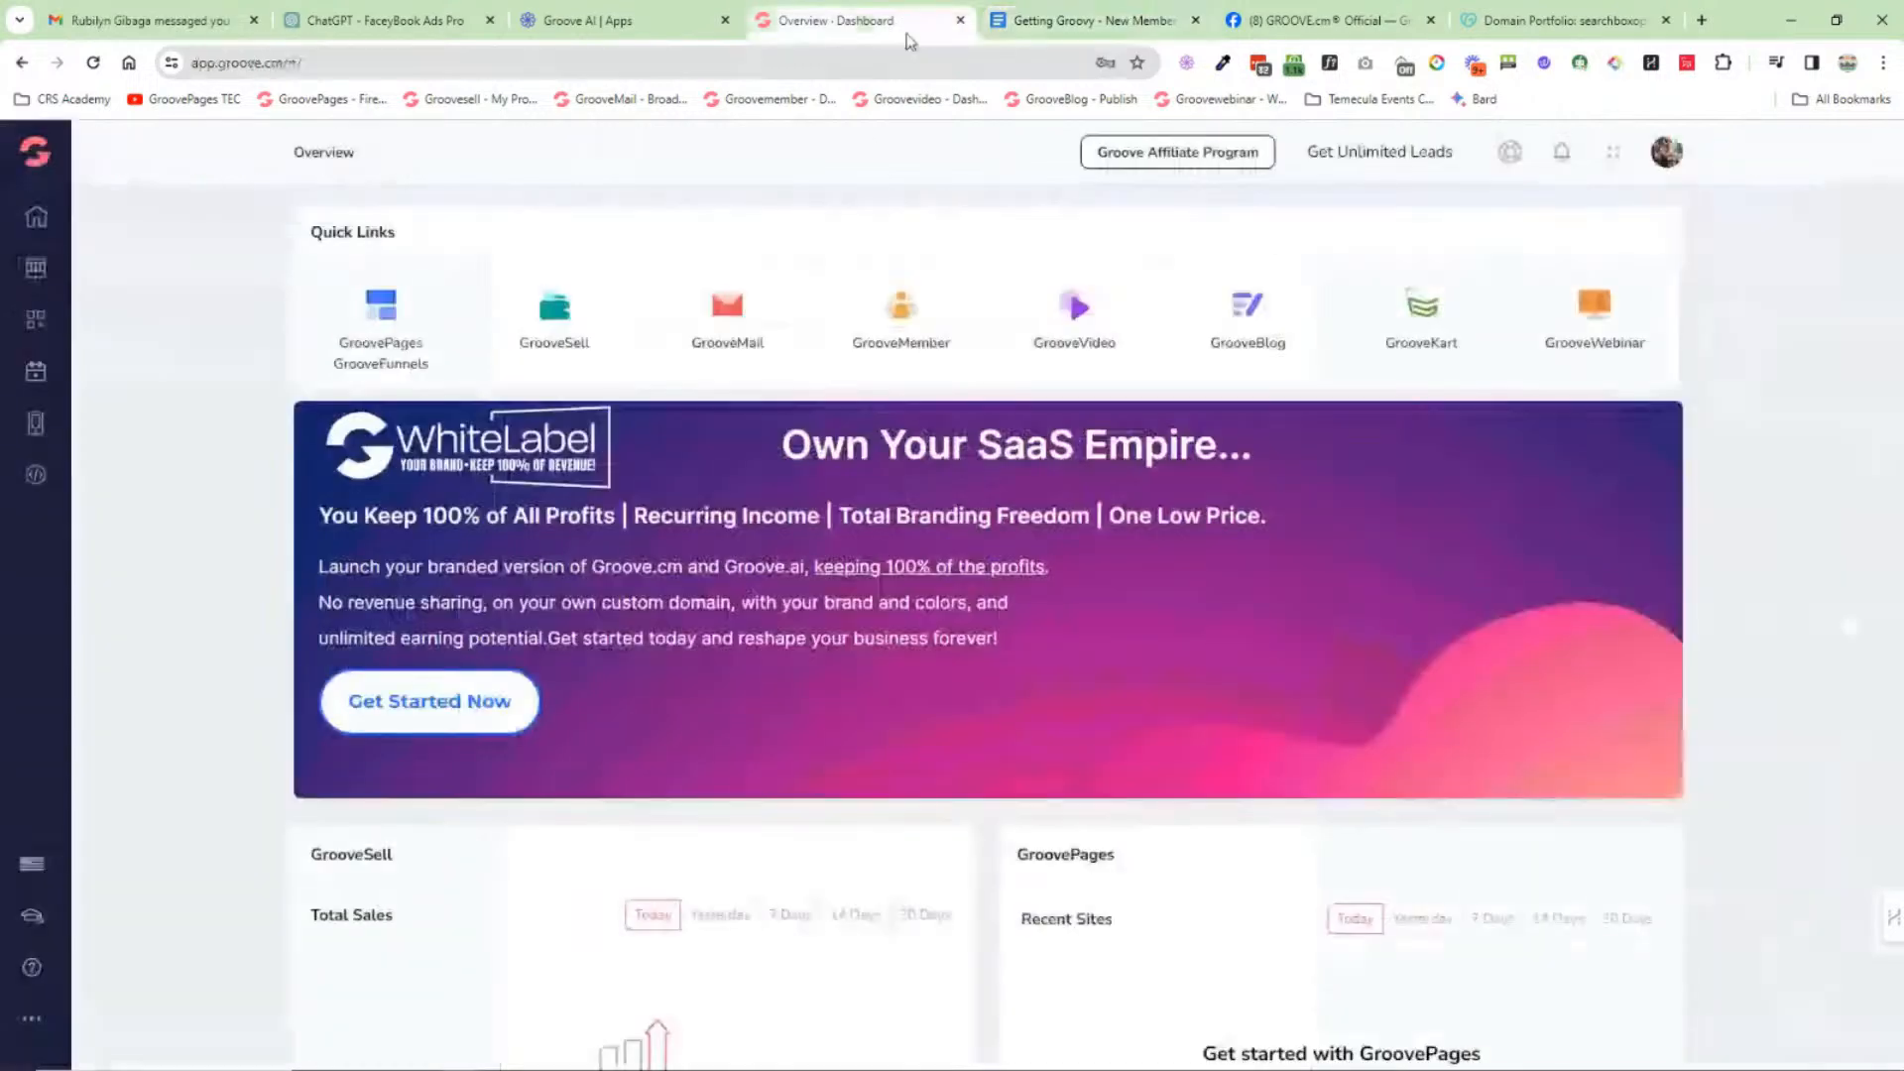
left_click(32, 920)
left_click(183, 253)
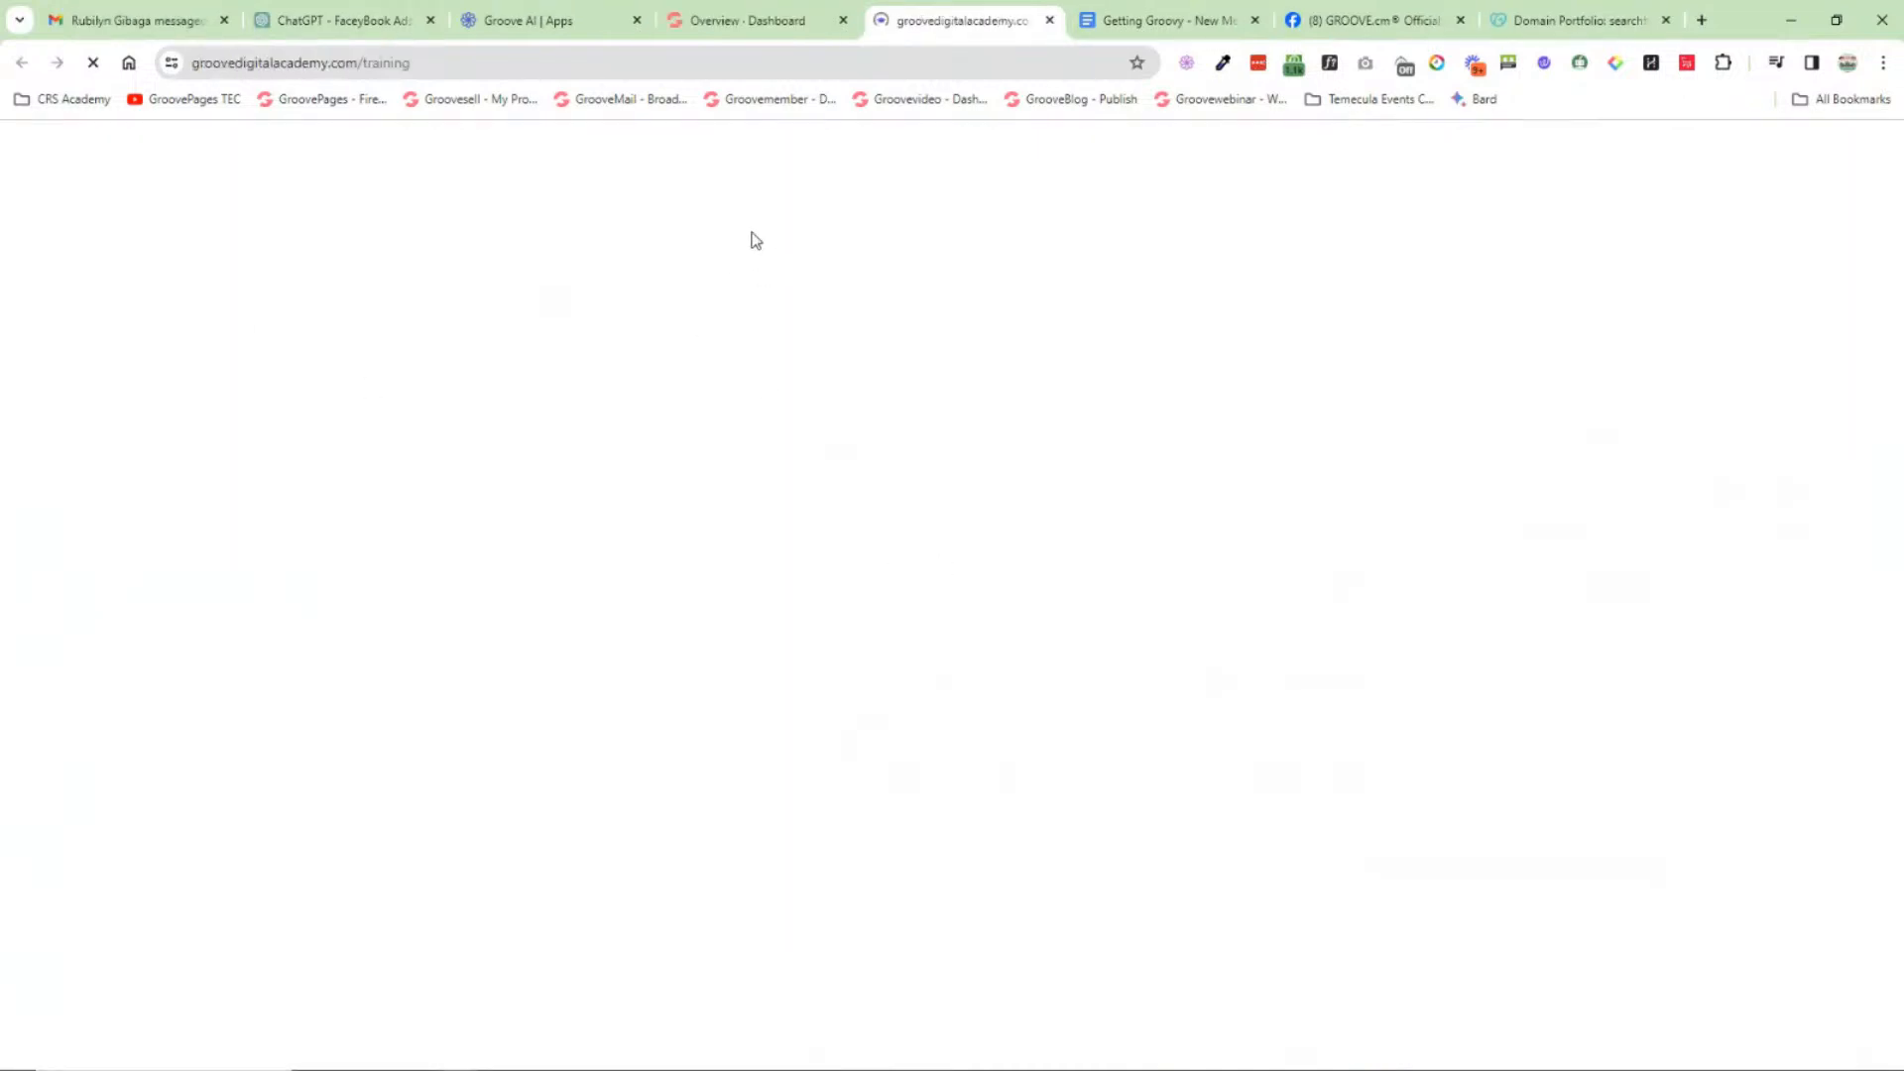
Step: Highlight "#3 Groove Help Desk Knowledge Base" in the roadmap, close the academy site, and open the Groove Support Desk from the dashboard
left_click(1202, 24)
left_click_drag(649, 578, 947, 584)
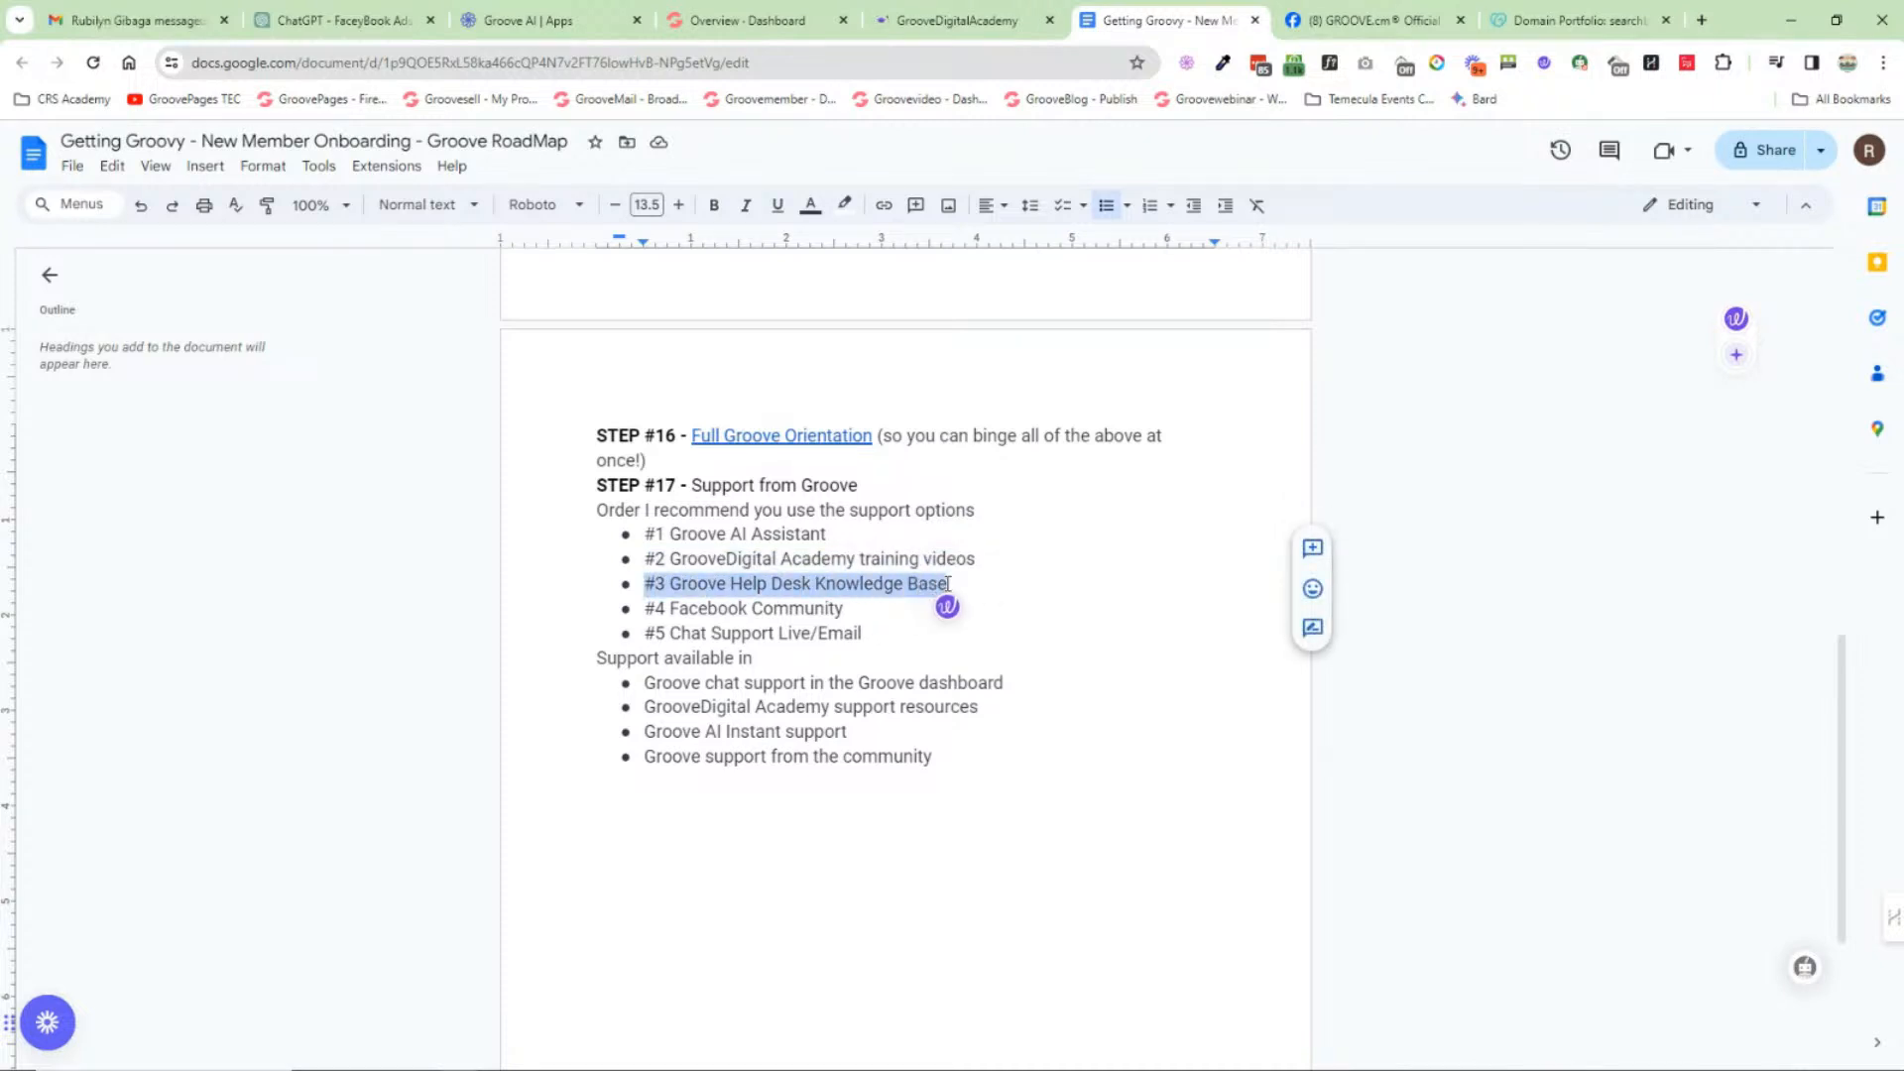
left_click(973, 22)
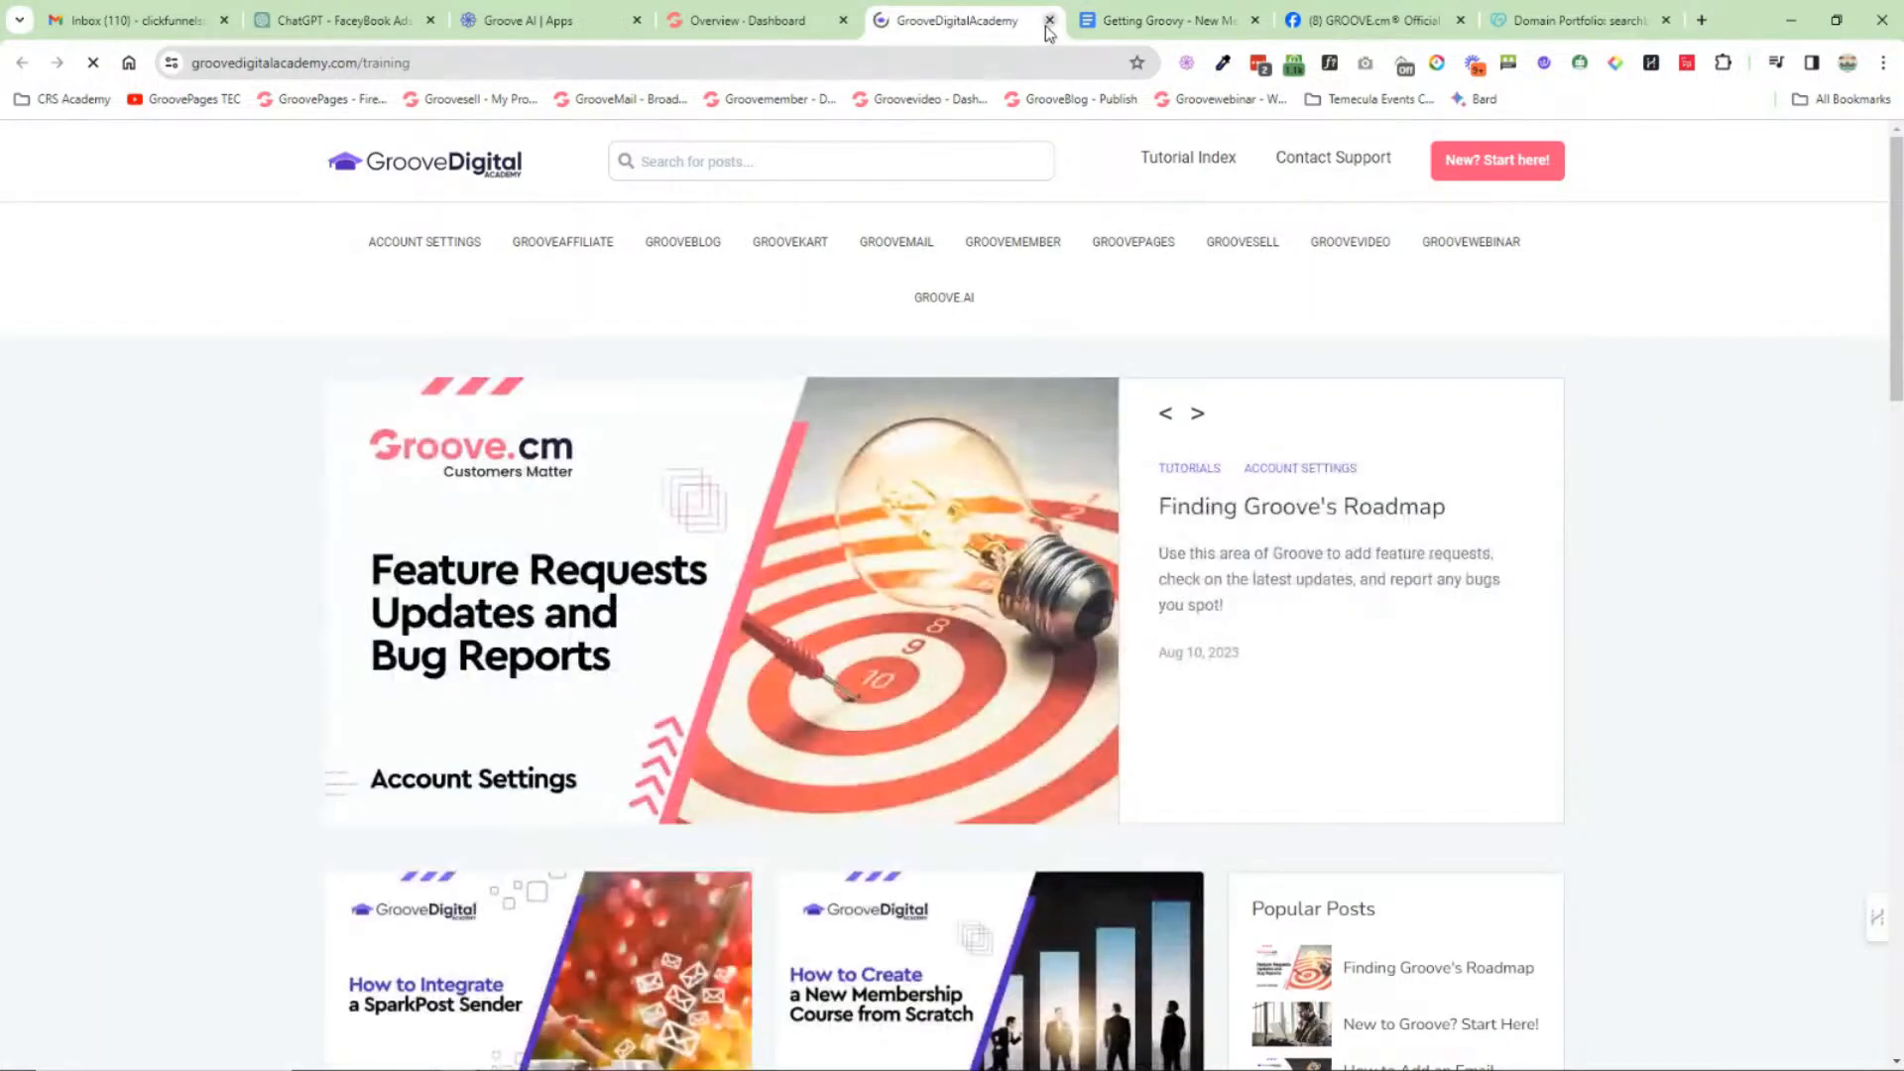
left_click(1048, 20)
left_click(754, 19)
left_click(35, 967)
left_click(173, 254)
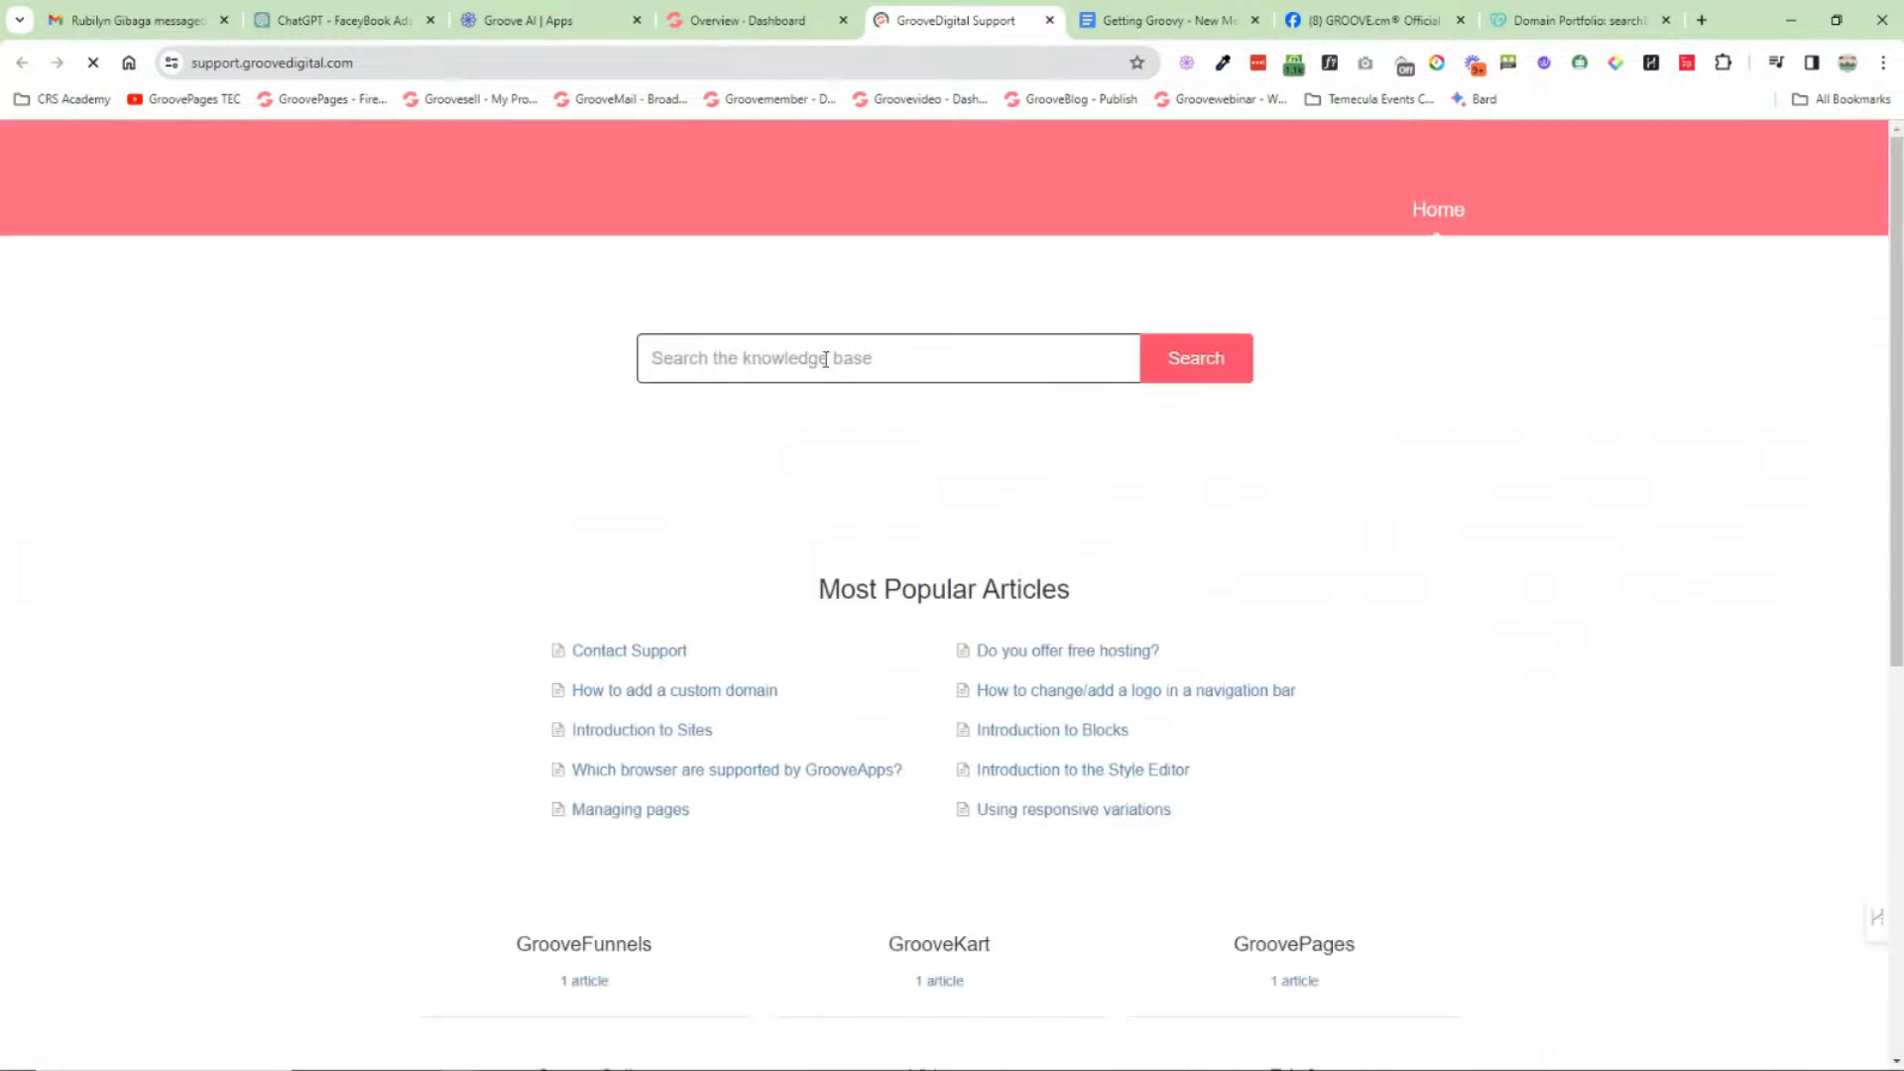
Step: Look over the support knowledge base's article categories, dismiss the pop-up, and close the support site
scroll(974, 518, "down", 4)
scroll(974, 518, "down", 3)
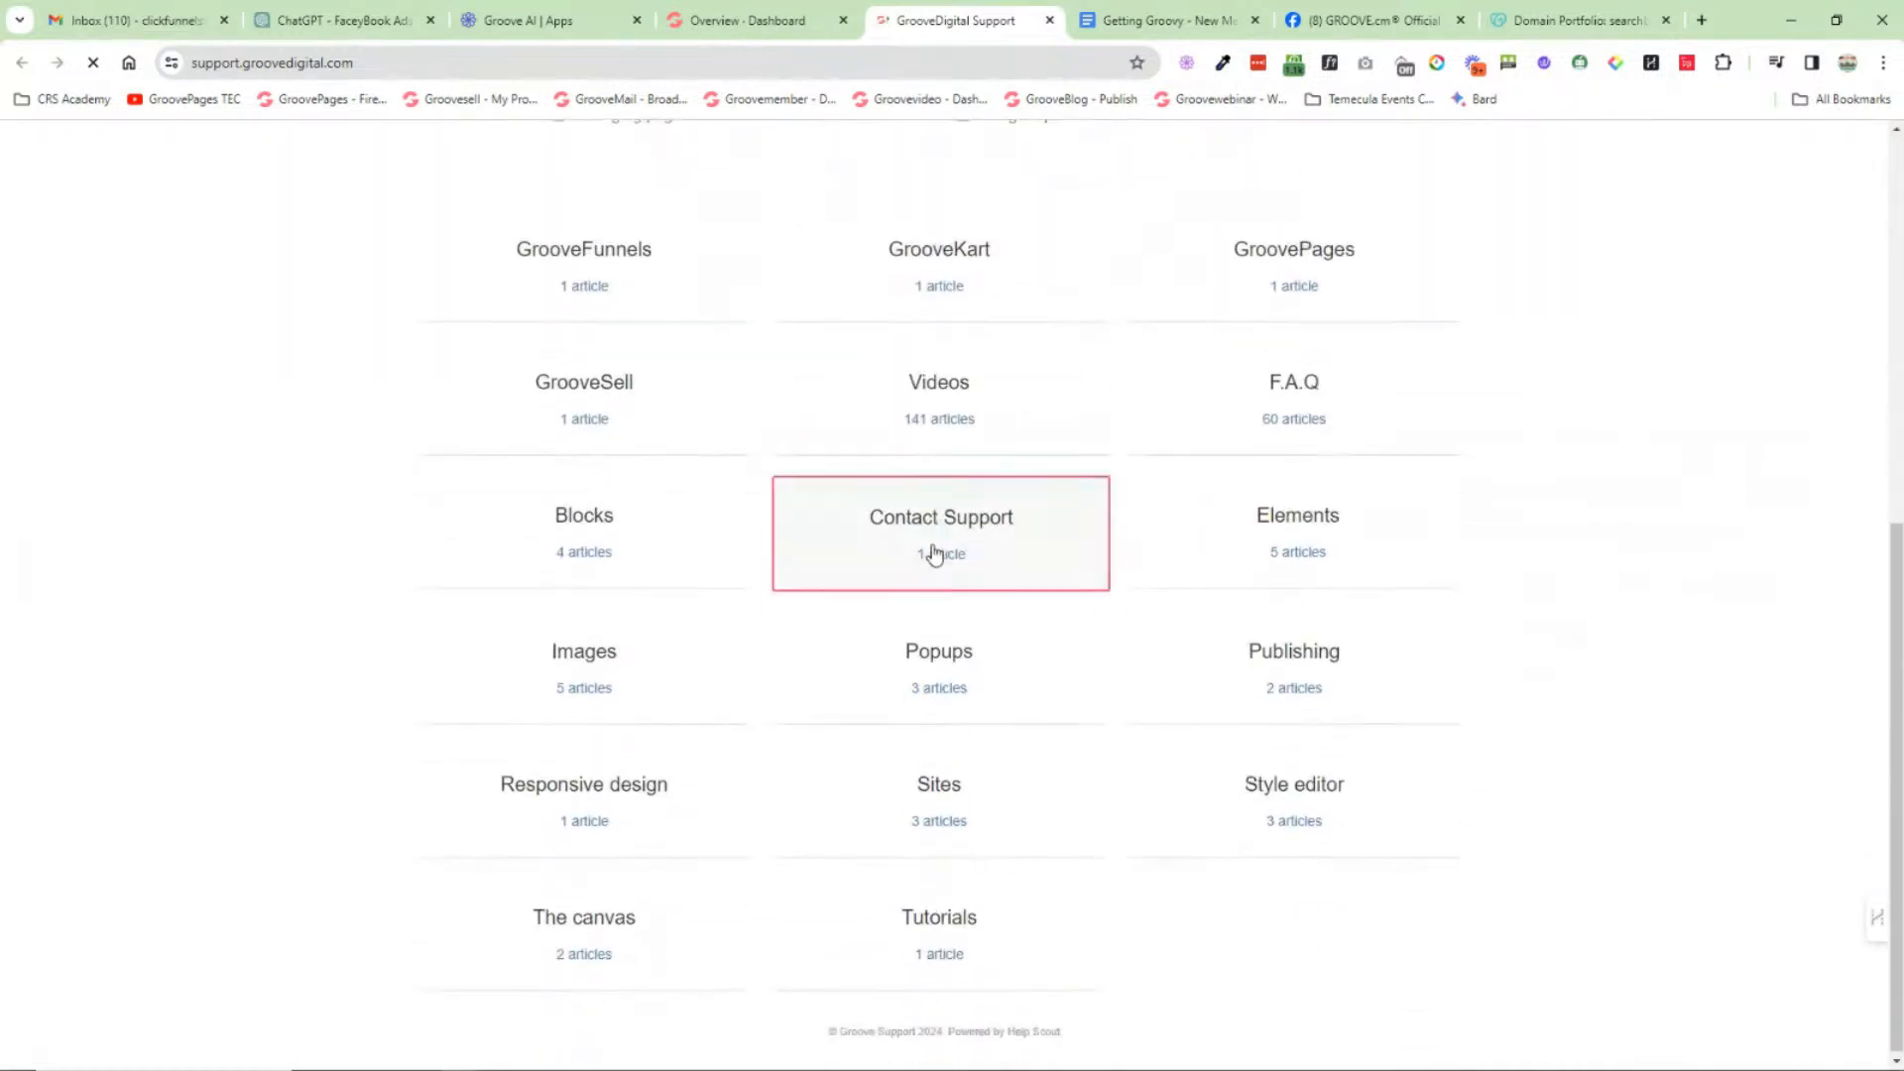
scroll(884, 566, "up", 7)
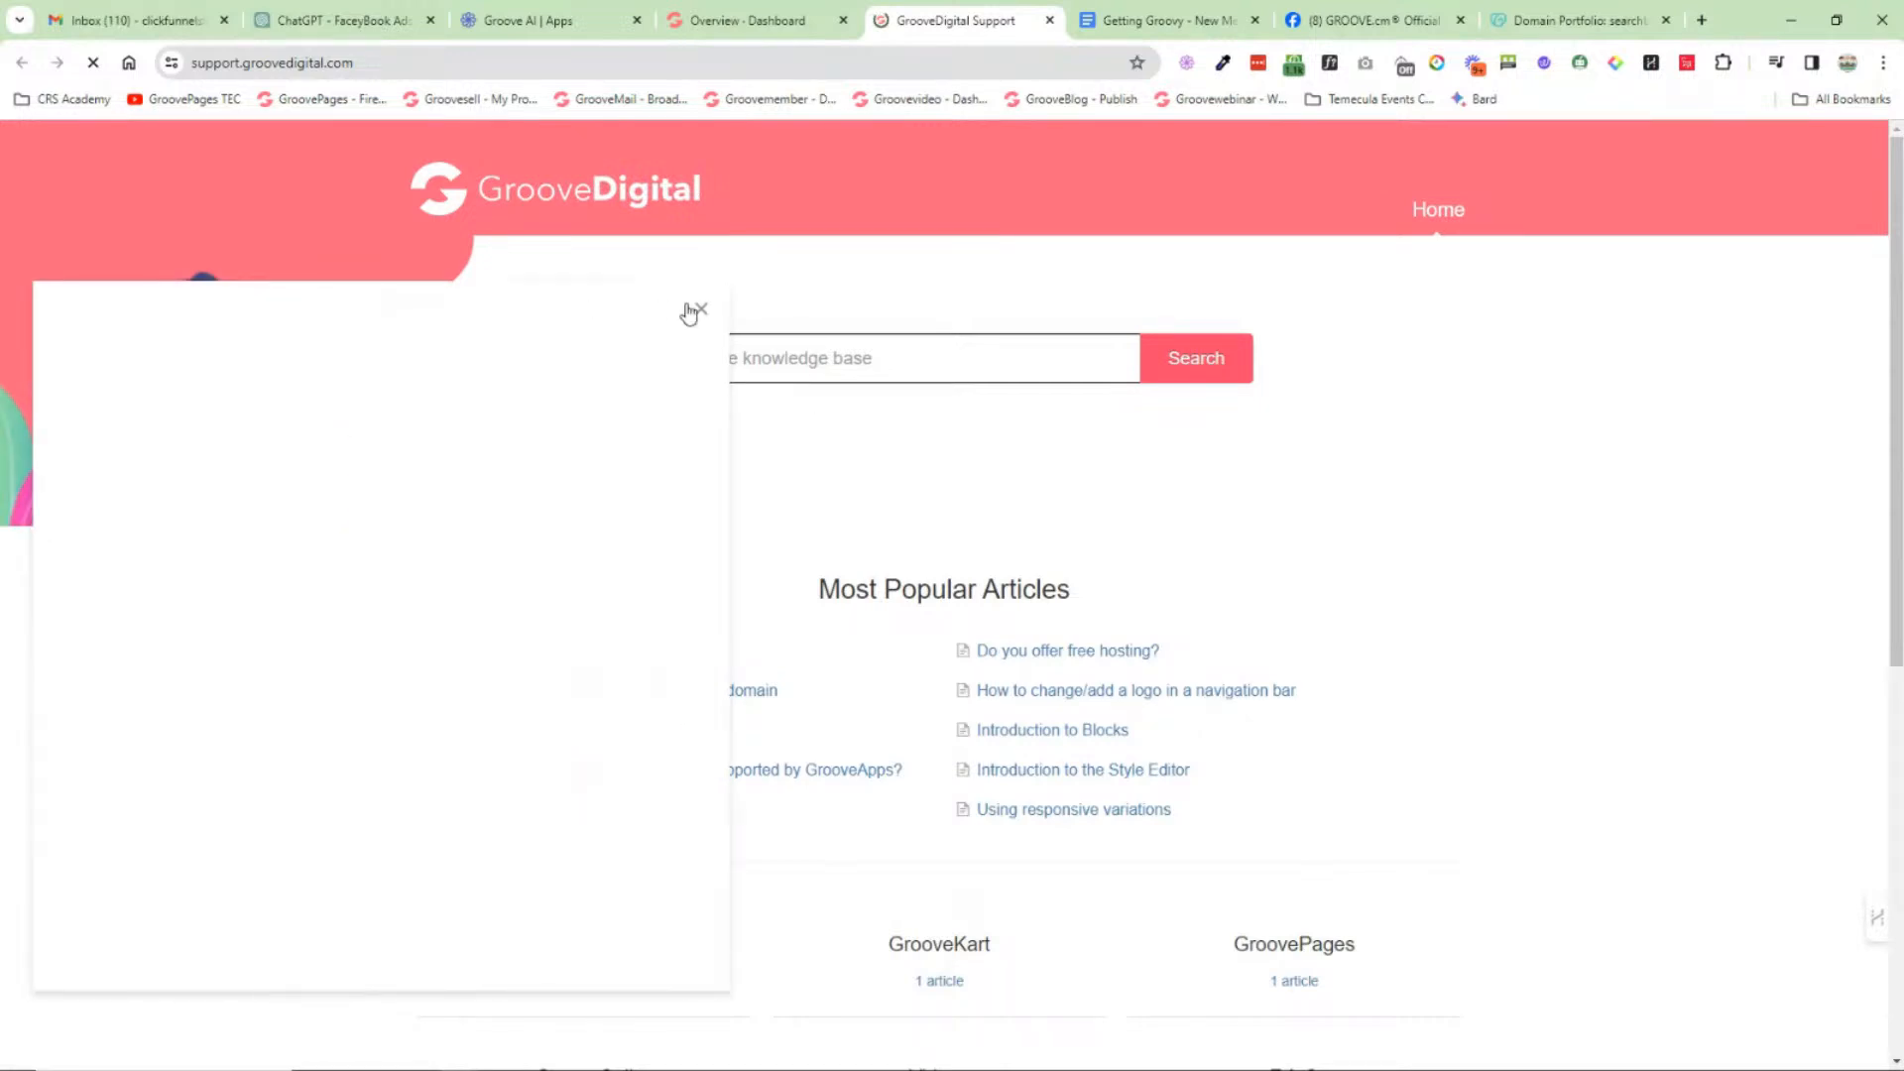
left_click(699, 313)
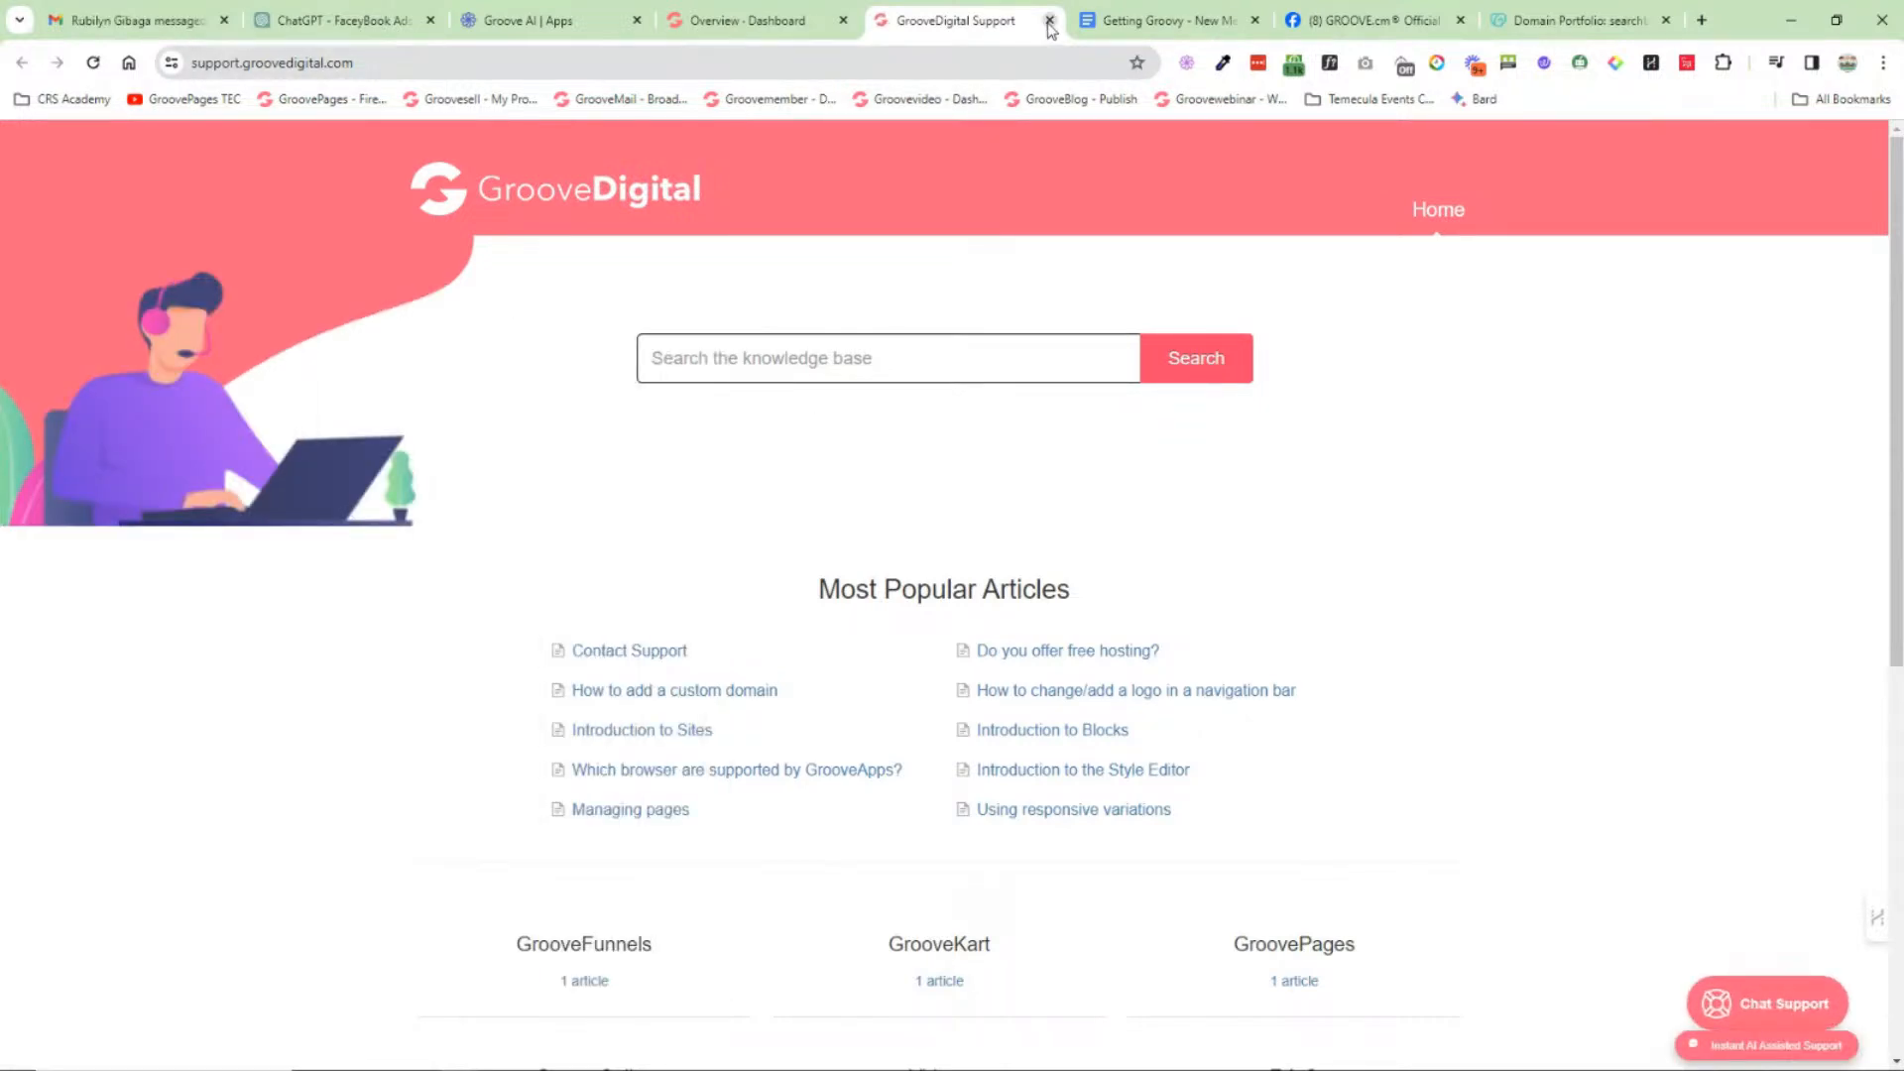
left_click(1049, 21)
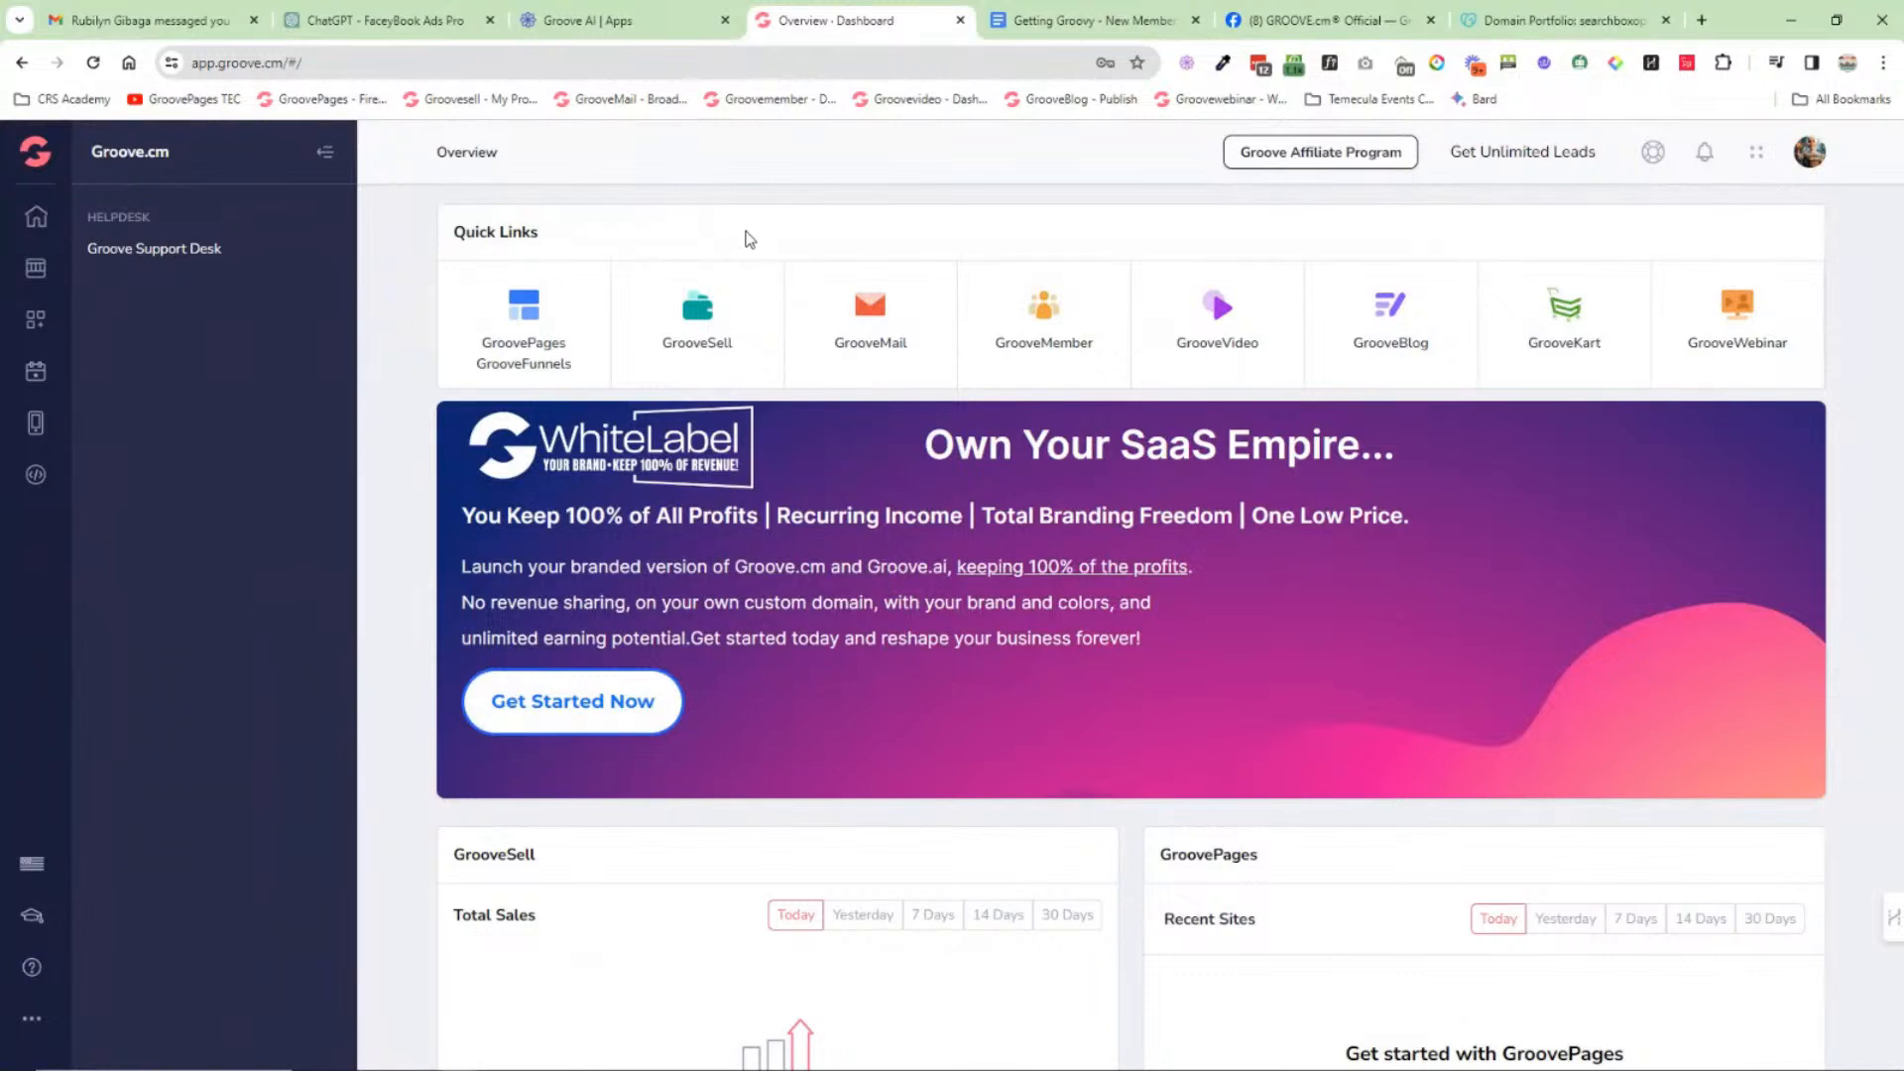
Step: Highlight "#4 Facebook Community" in the roadmap and switch to Facebook to view the GROOVE.cm Official group page
left_click(1094, 30)
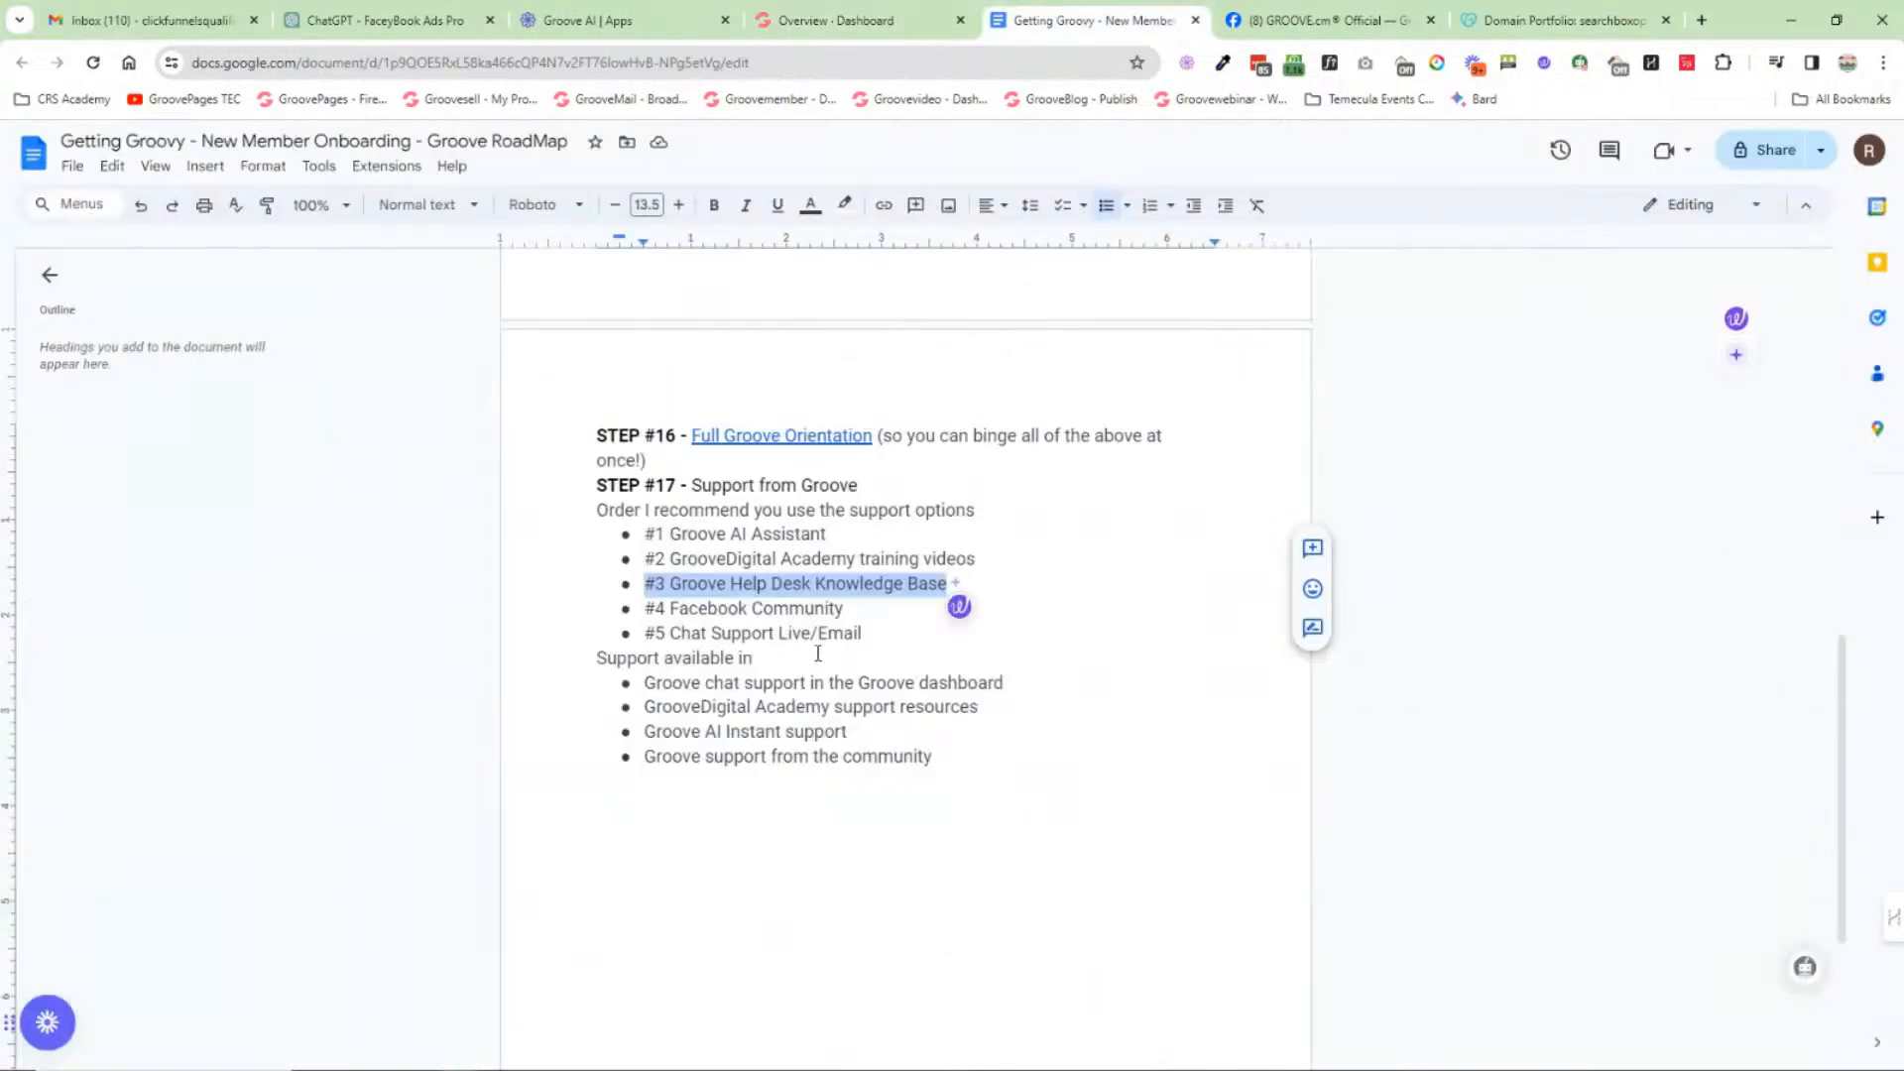
left_click(647, 608)
left_click_drag(647, 608, 843, 609)
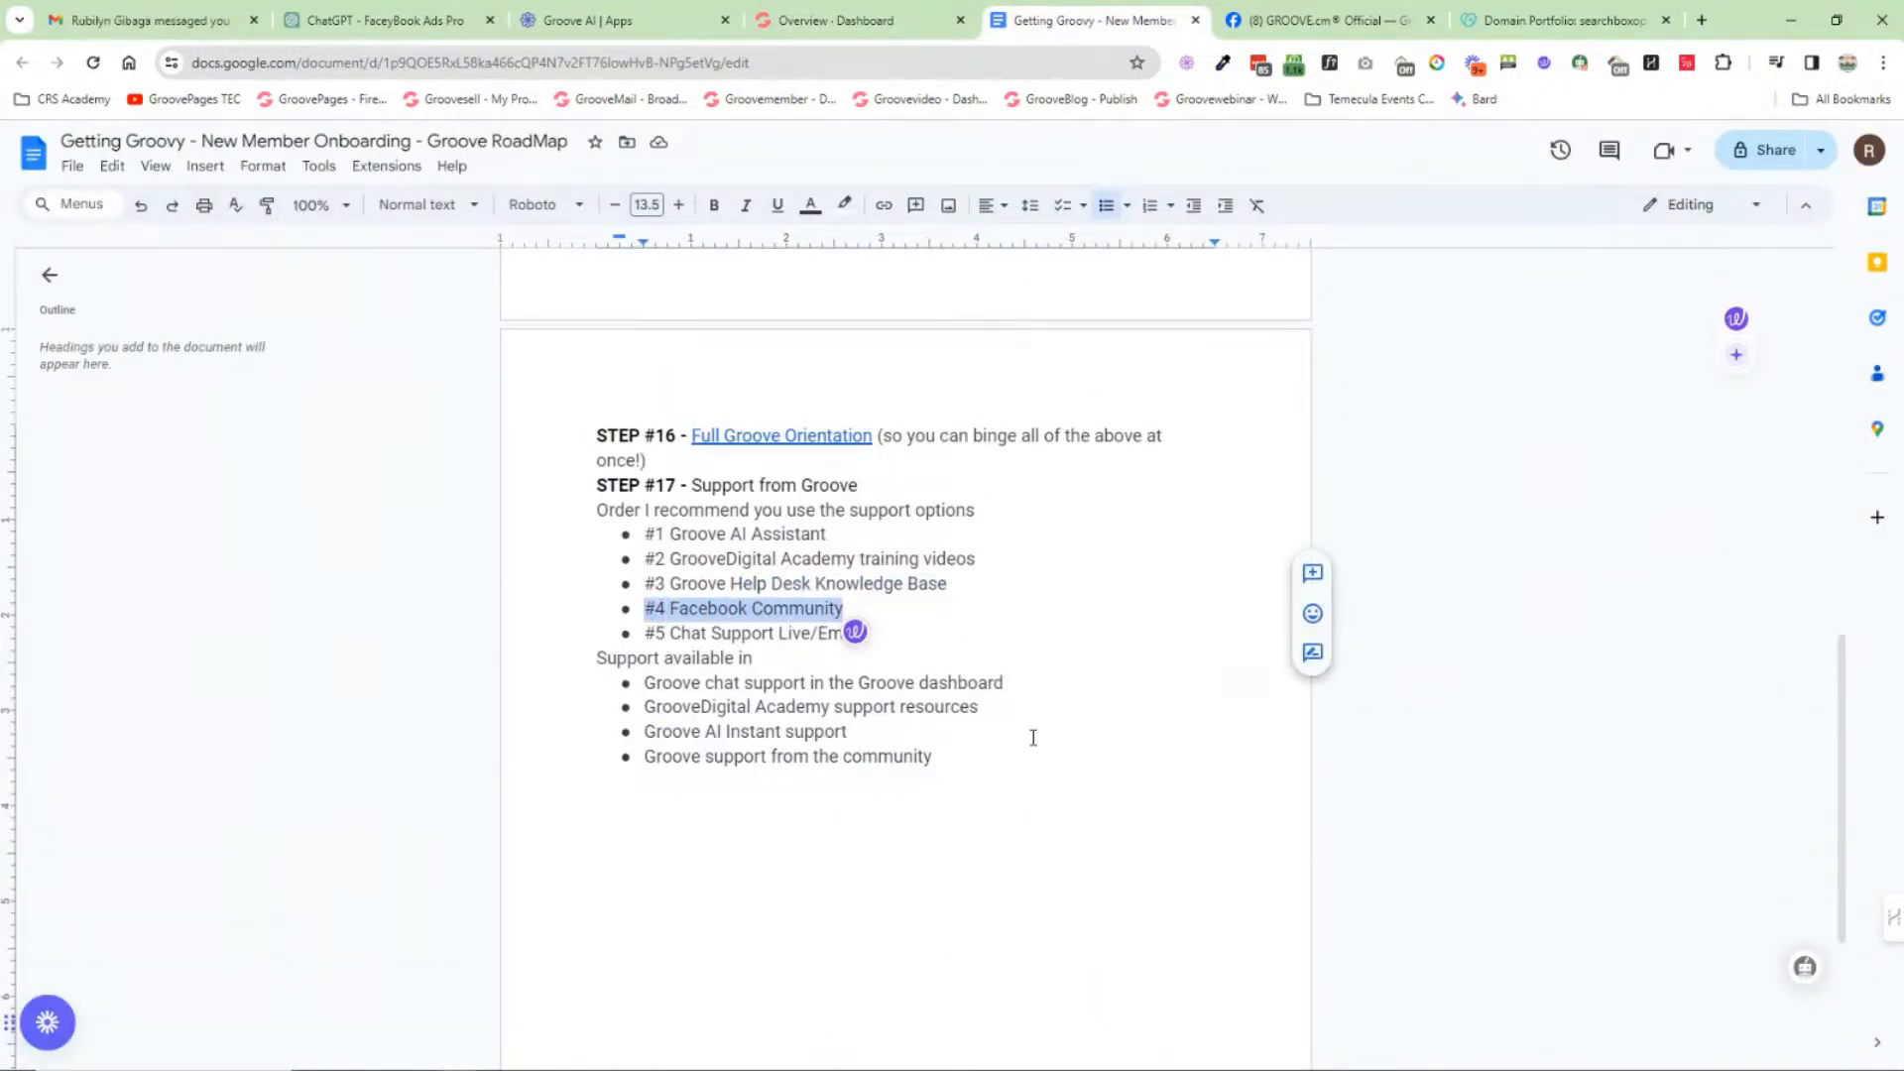
left_click(1319, 25)
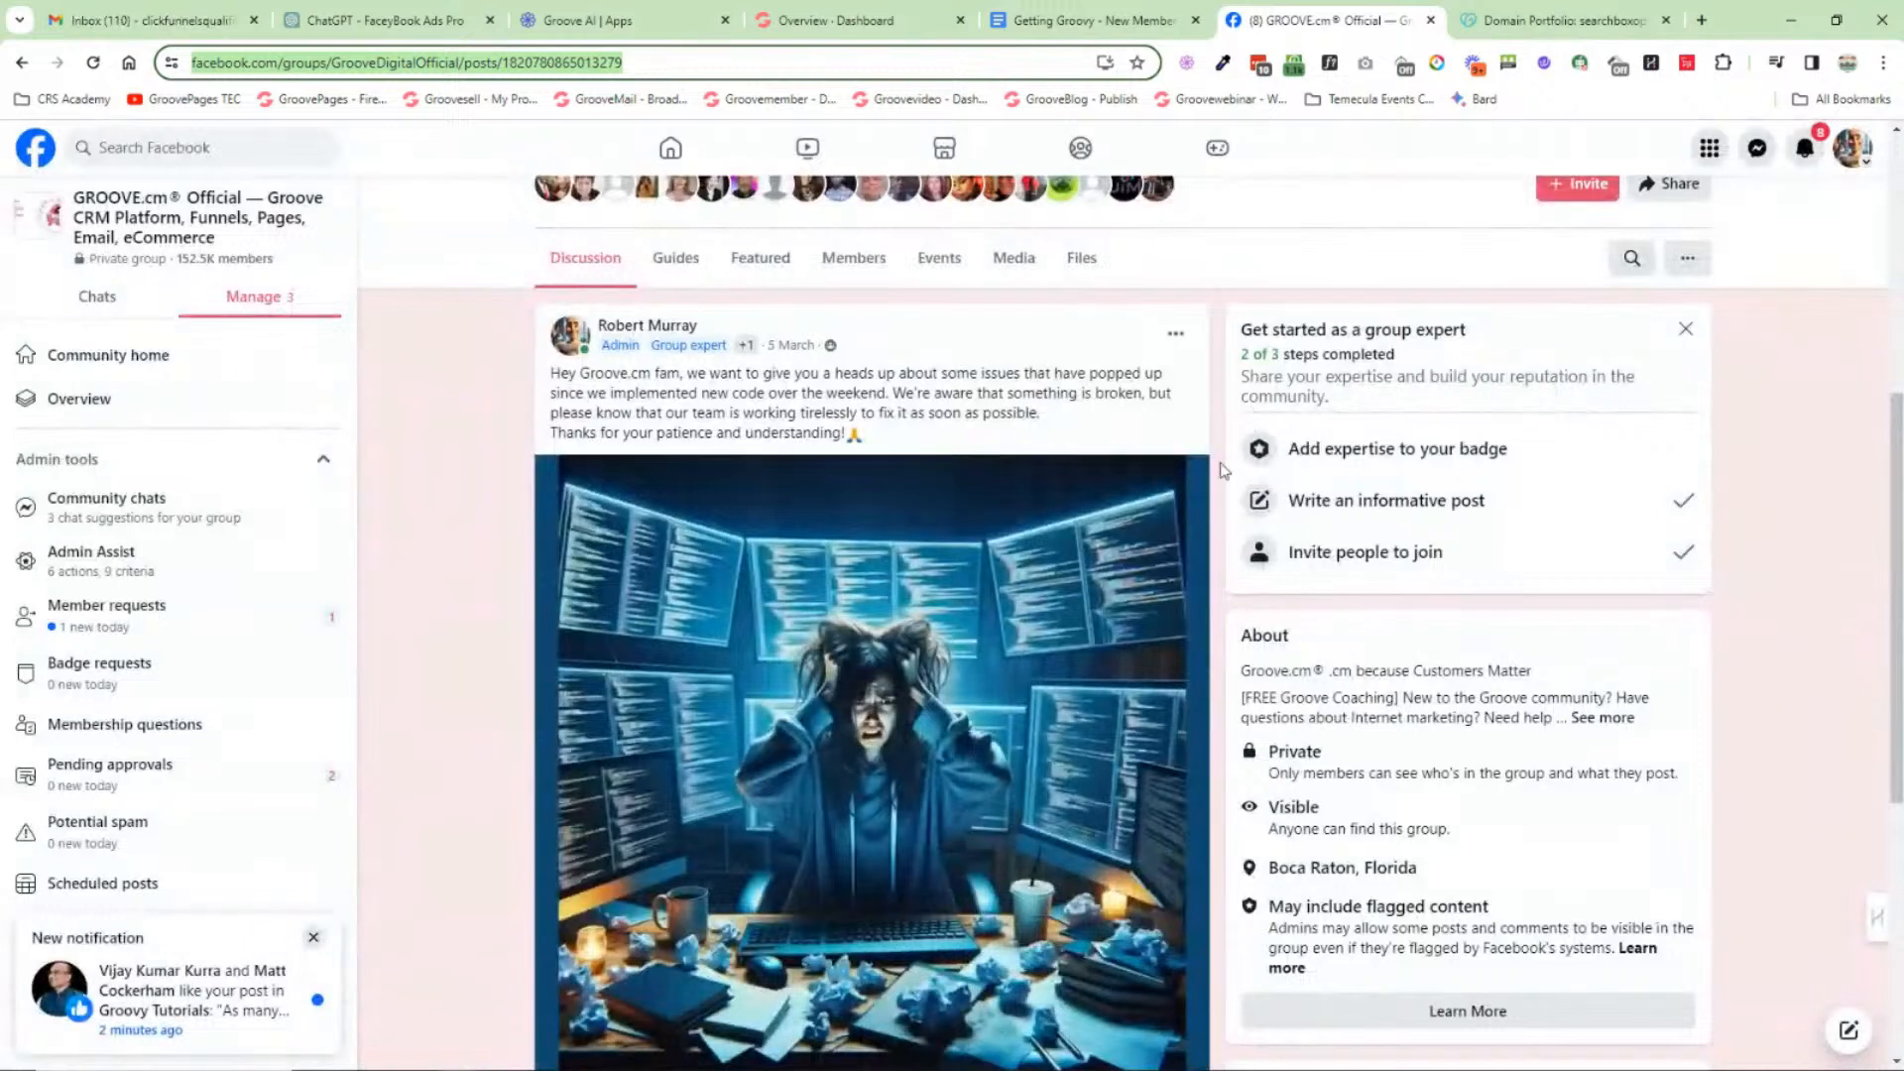
scroll(1237, 556, "up", 3)
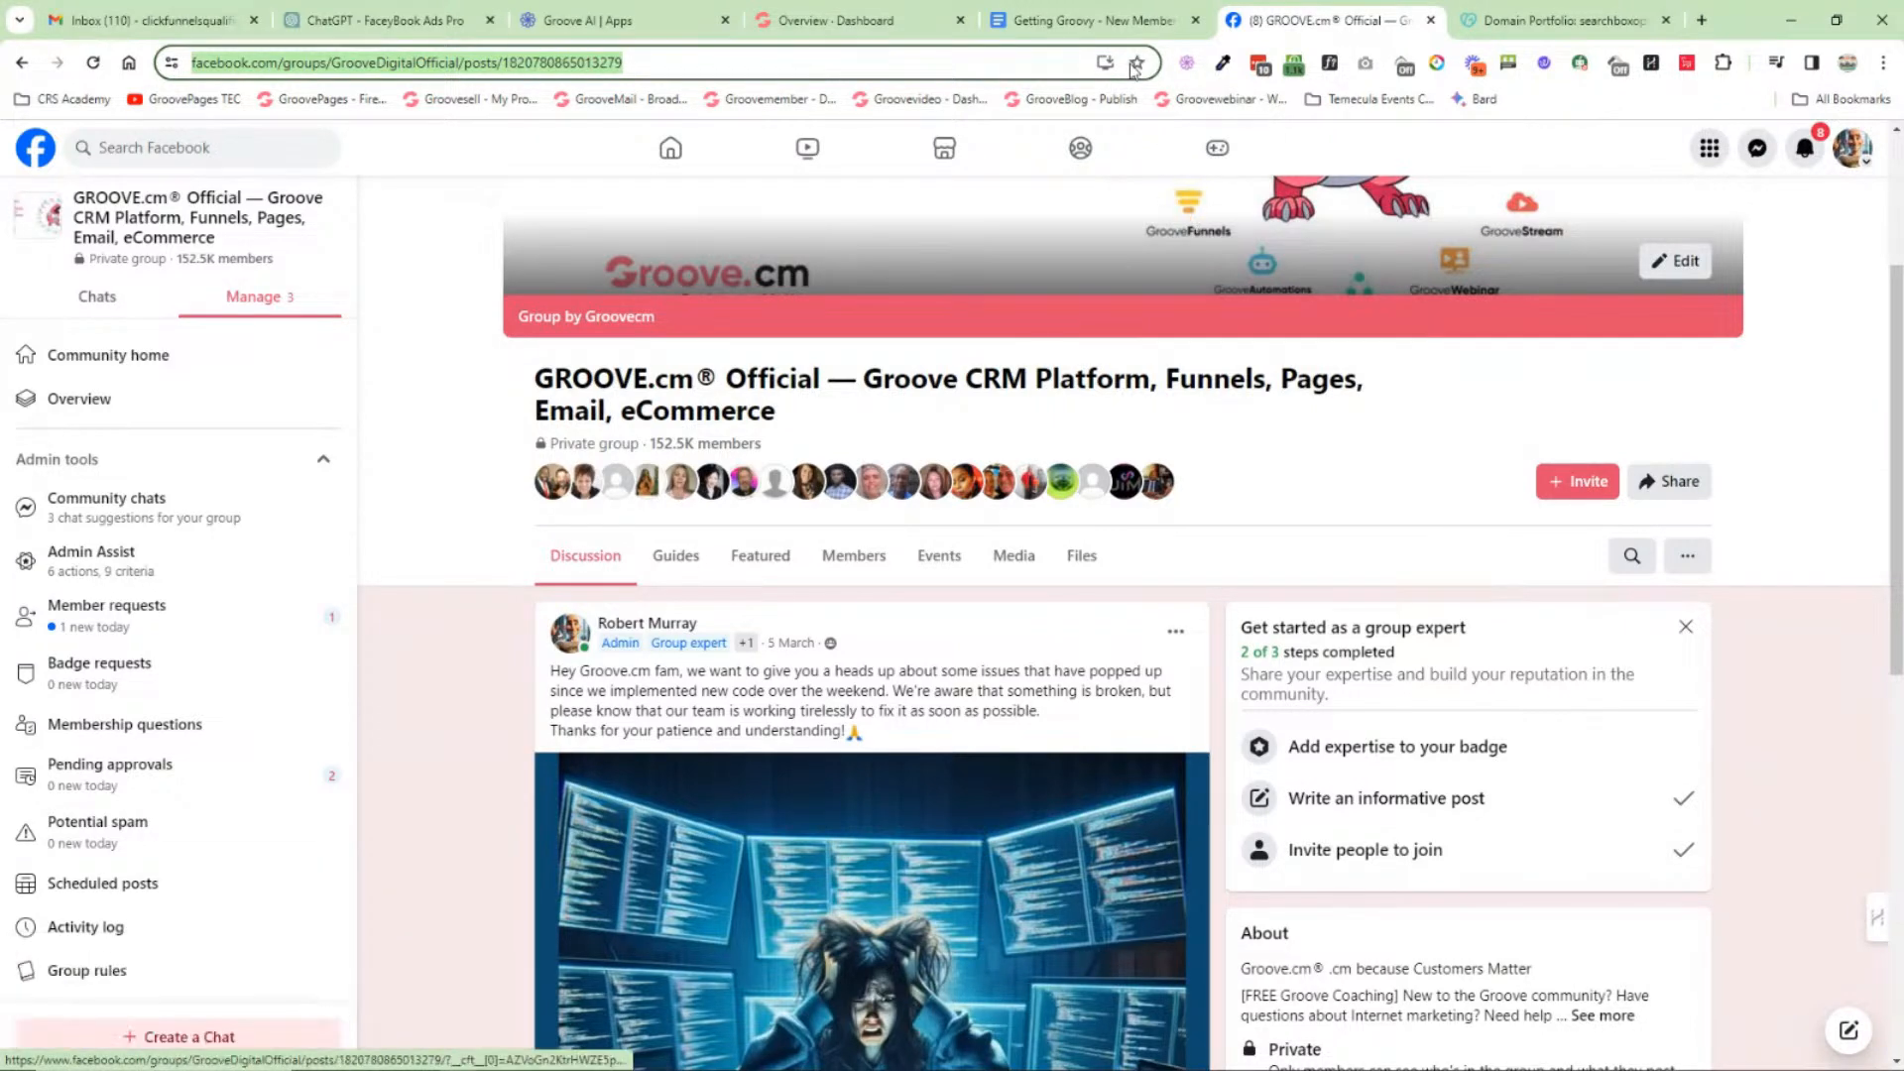
Step: Return to the onboarding roadmap, highlight support options #1 to #4, and highlight "#5 Chat Support Live/Email"
left_click(1112, 22)
left_click(889, 610)
left_click_drag(889, 610, 650, 537)
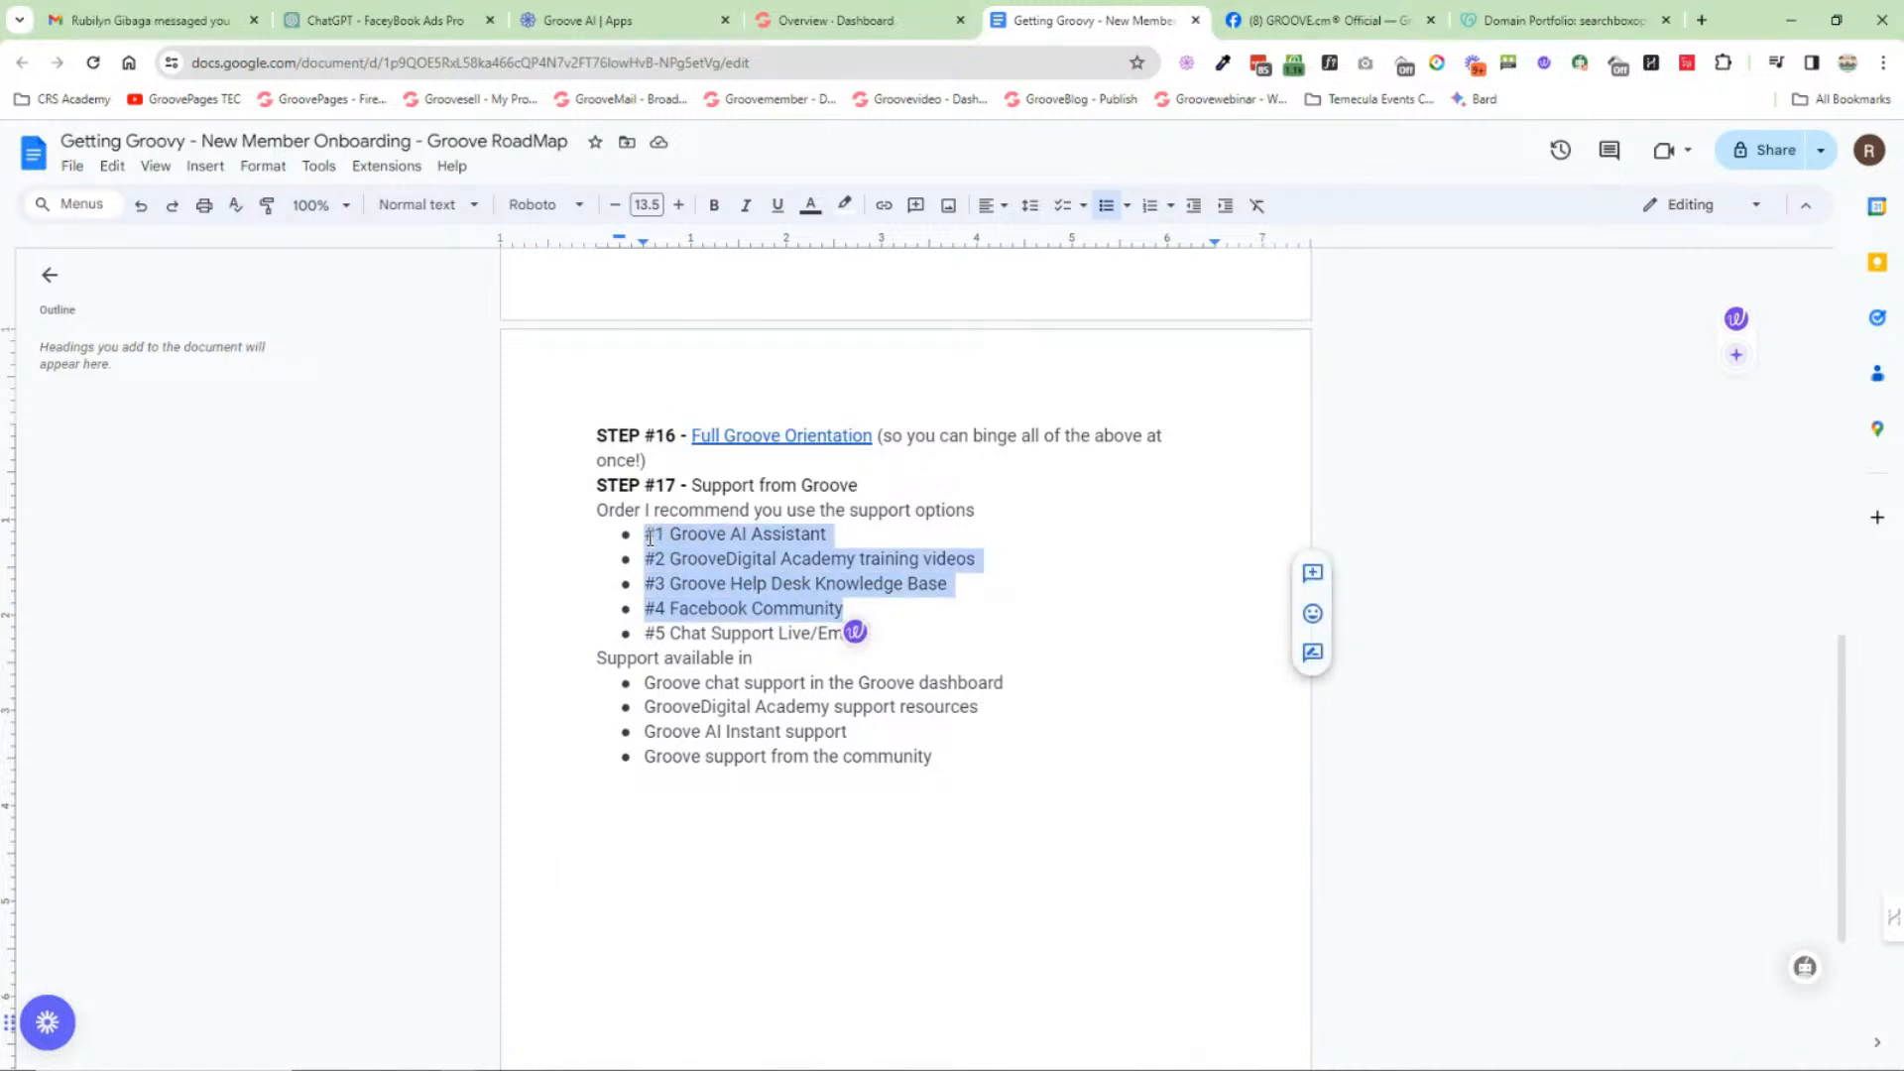
left_click(843, 608)
mouse_move(844, 608)
left_mouse_down()
mouse_move(652, 615)
mouse_move(864, 631)
left_mouse_up()
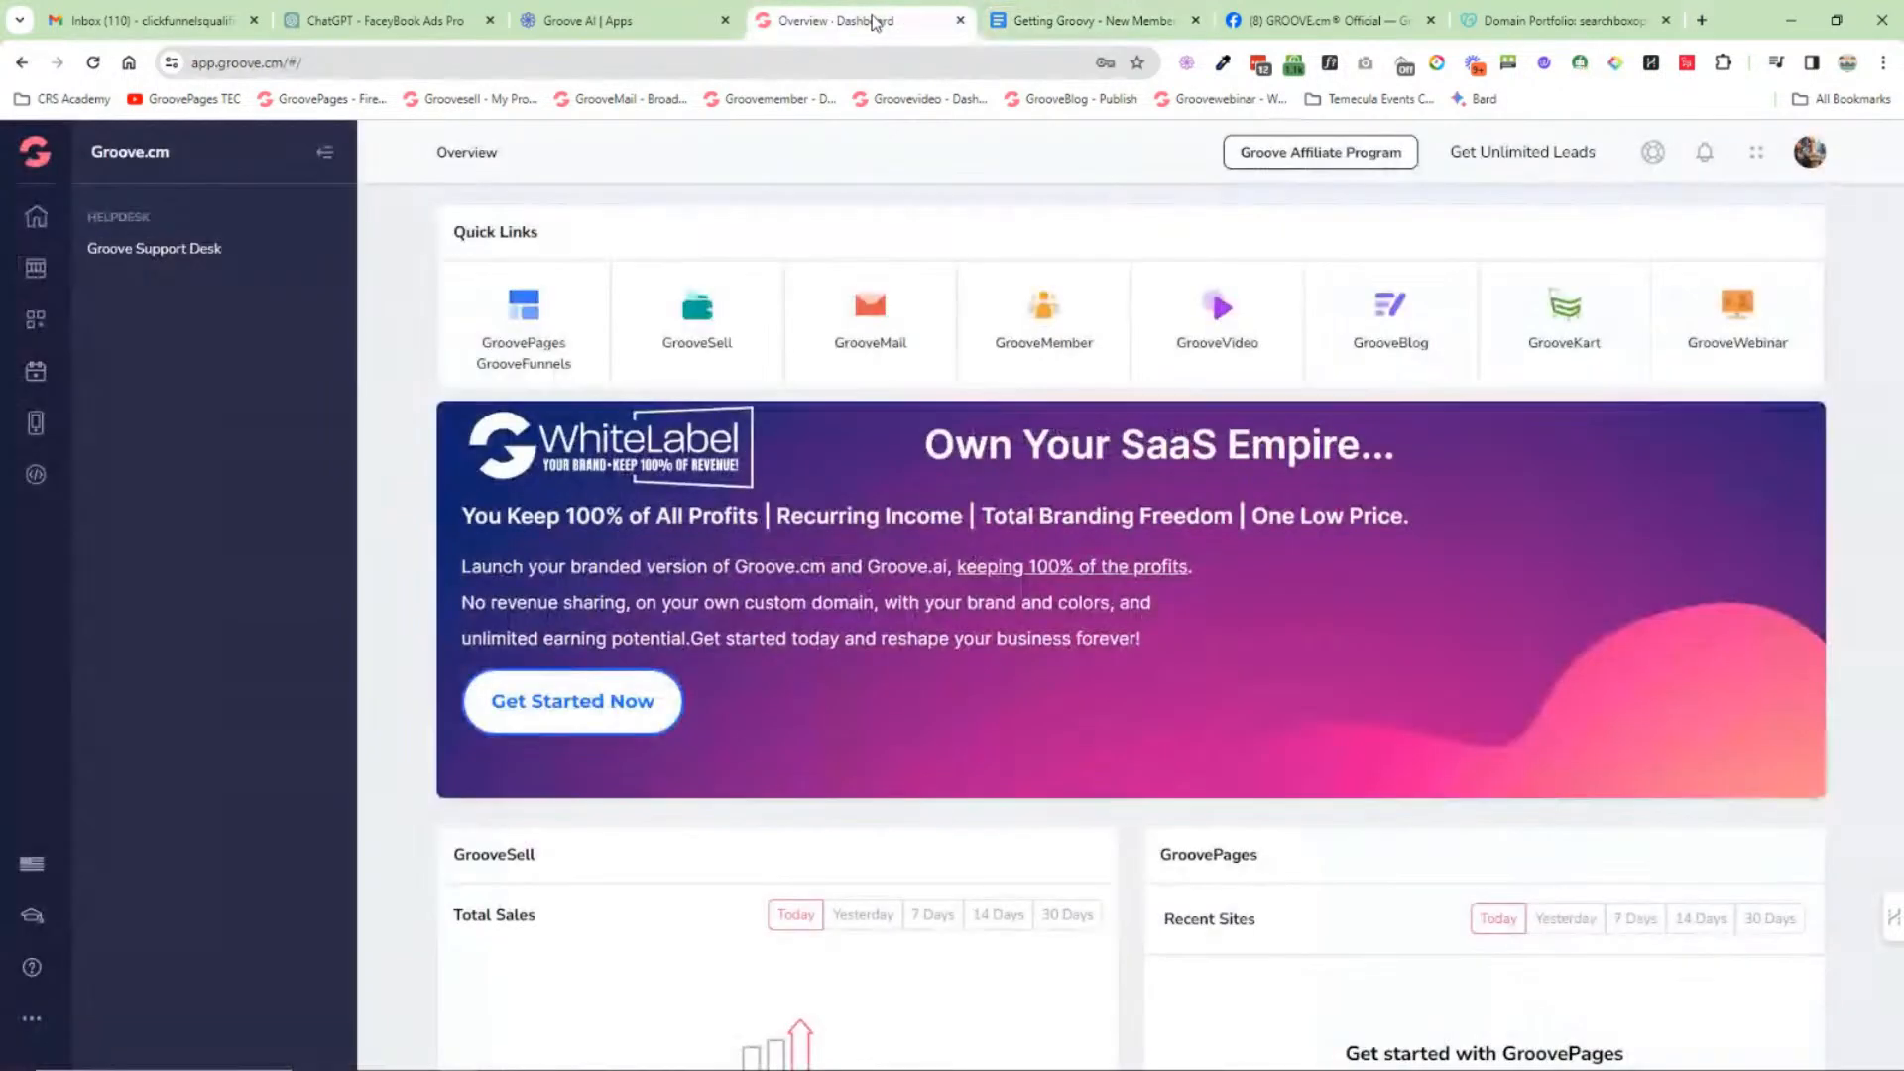
Step: Open the Groove Support Desk from the Groove dashboard and dismiss the pop-up covering the support site
left_click(873, 20)
left_click(320, 152)
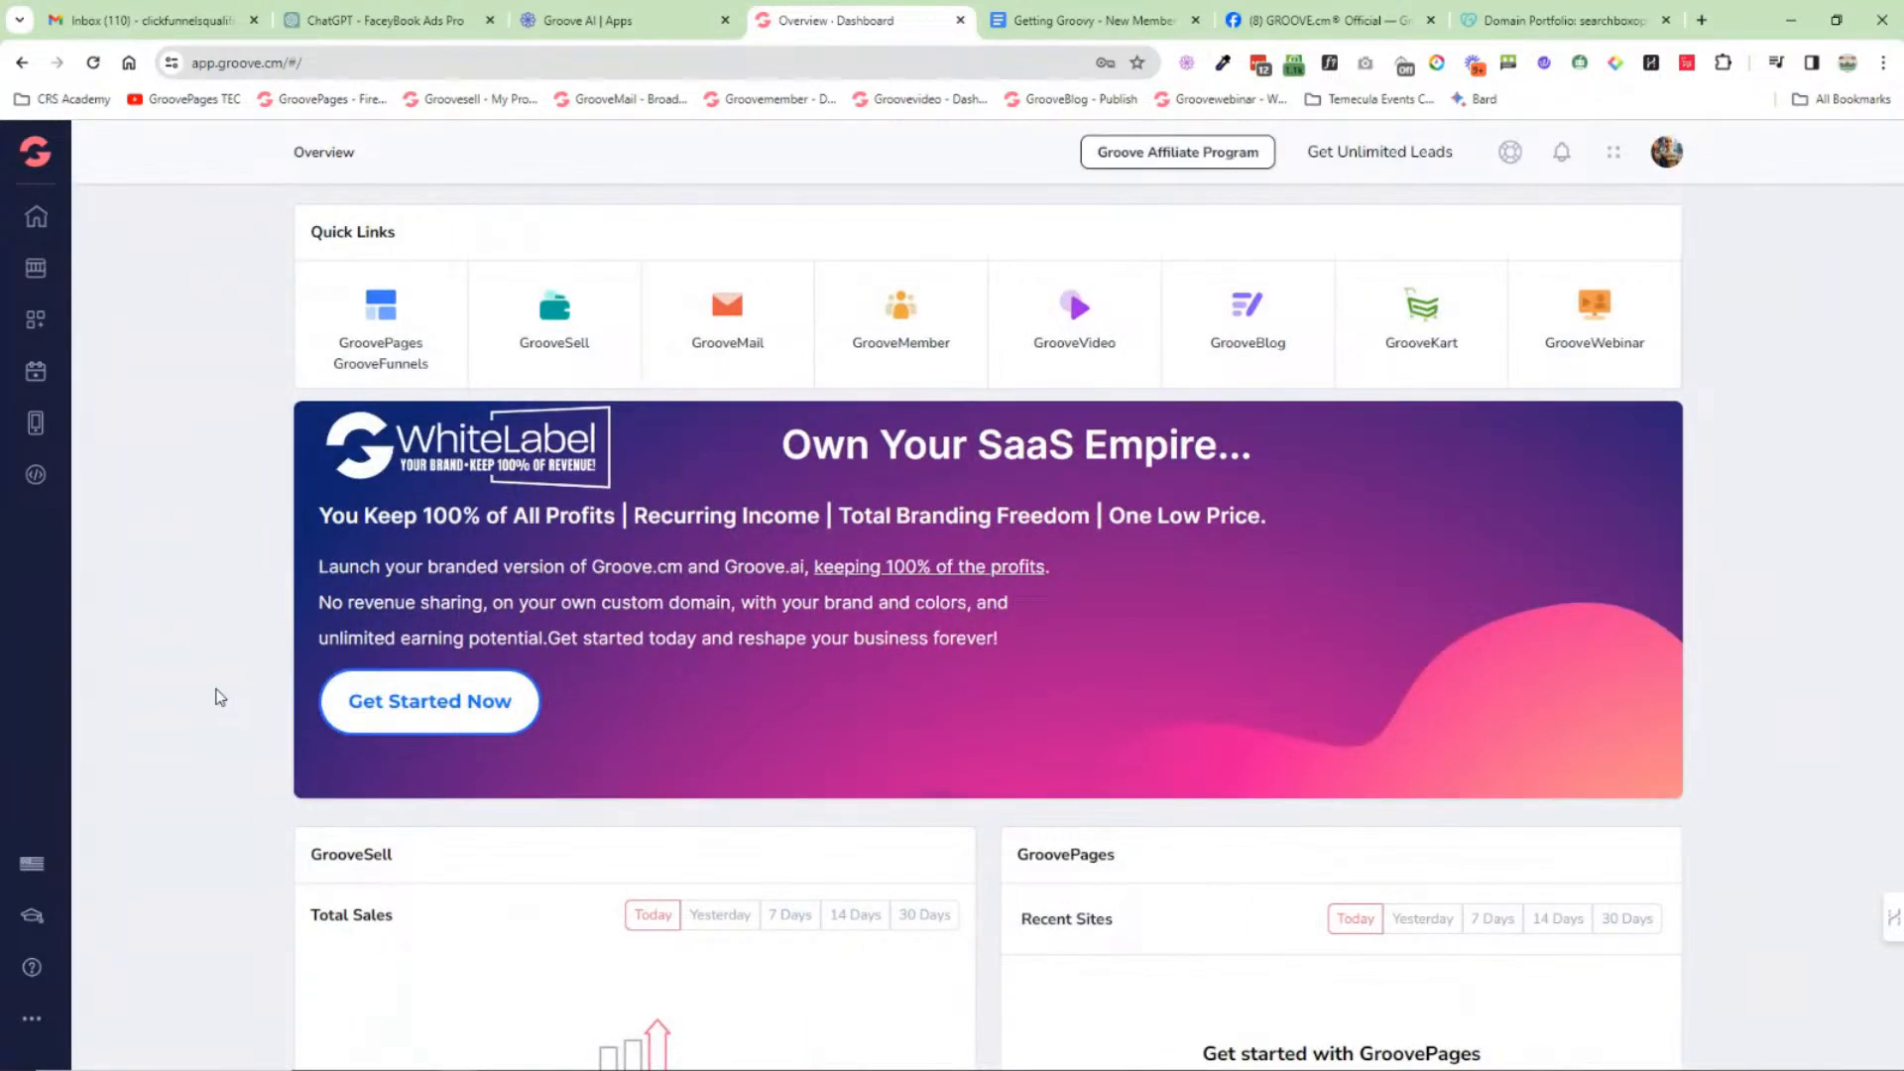
left_click(33, 977)
left_click(145, 249)
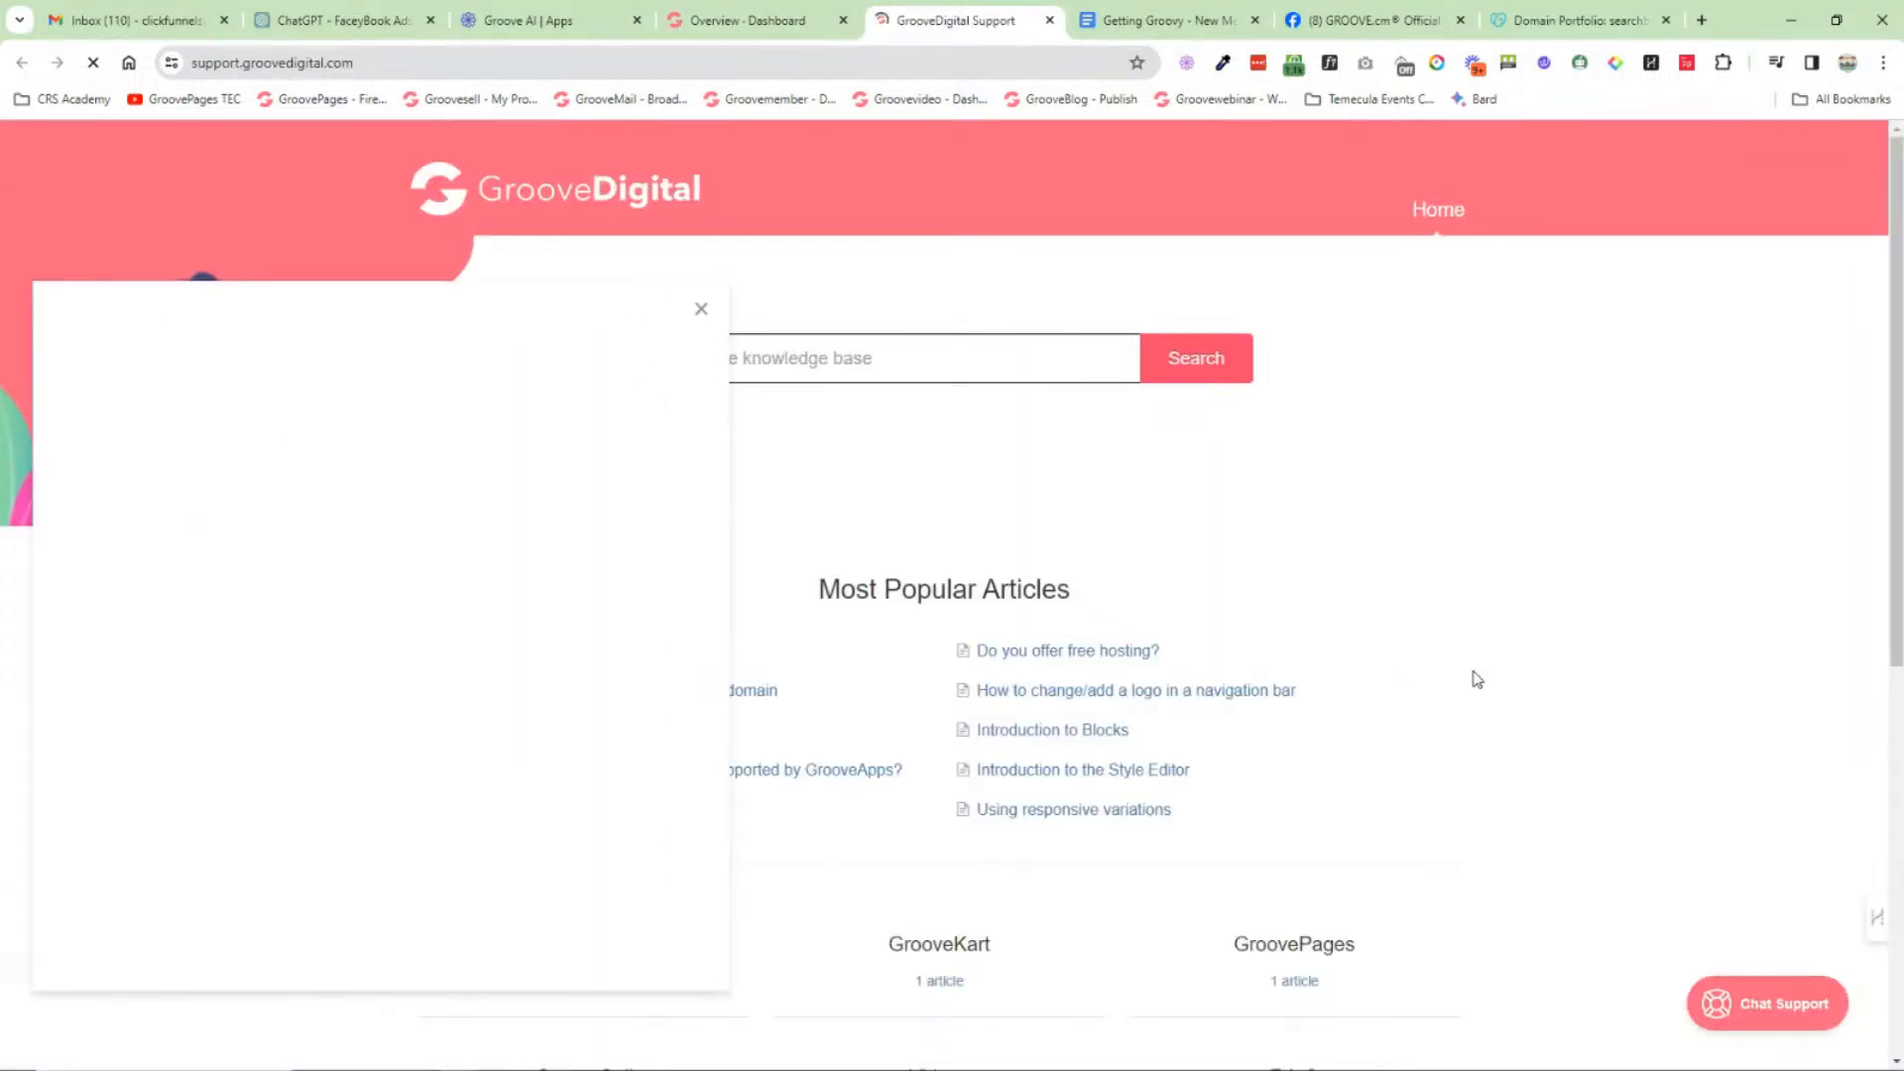
left_click(704, 313)
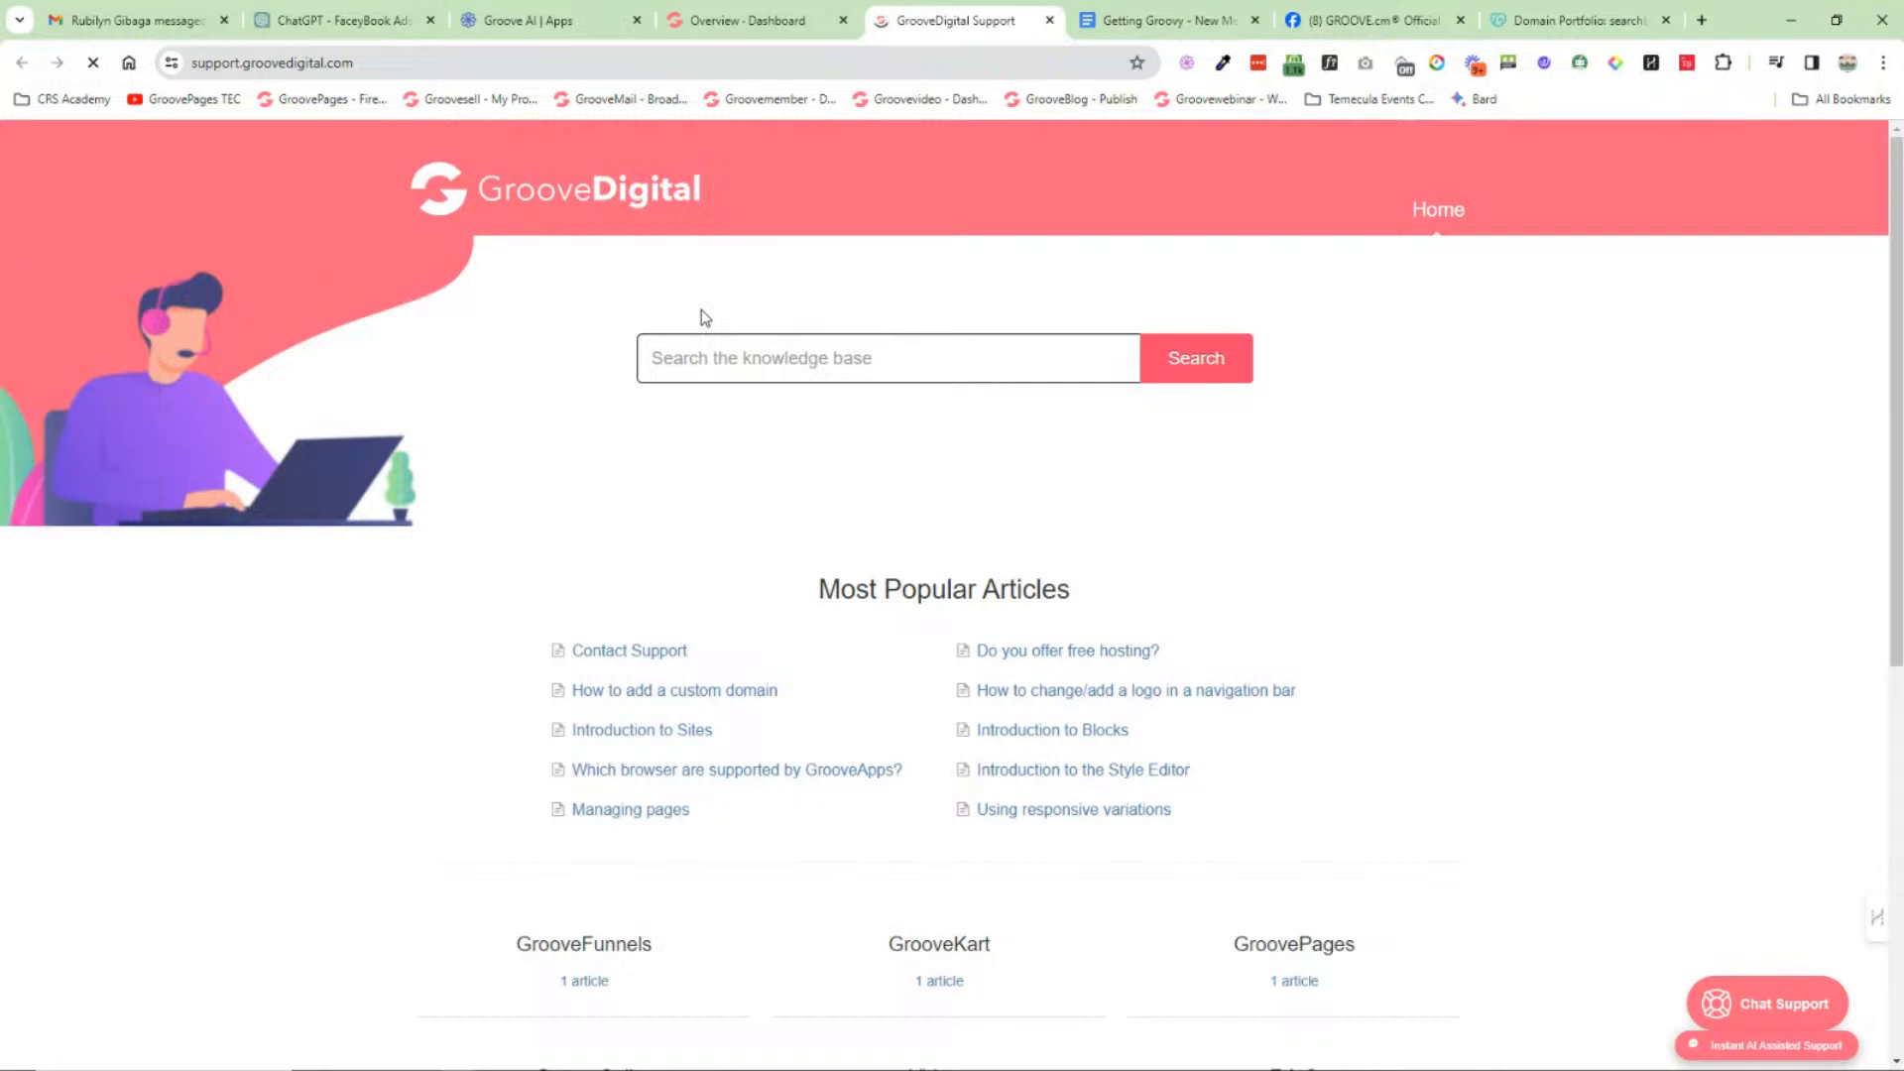
Step: Open Chat Support on the support site, show its Ask contact form, and close the chat widget
left_click(1774, 999)
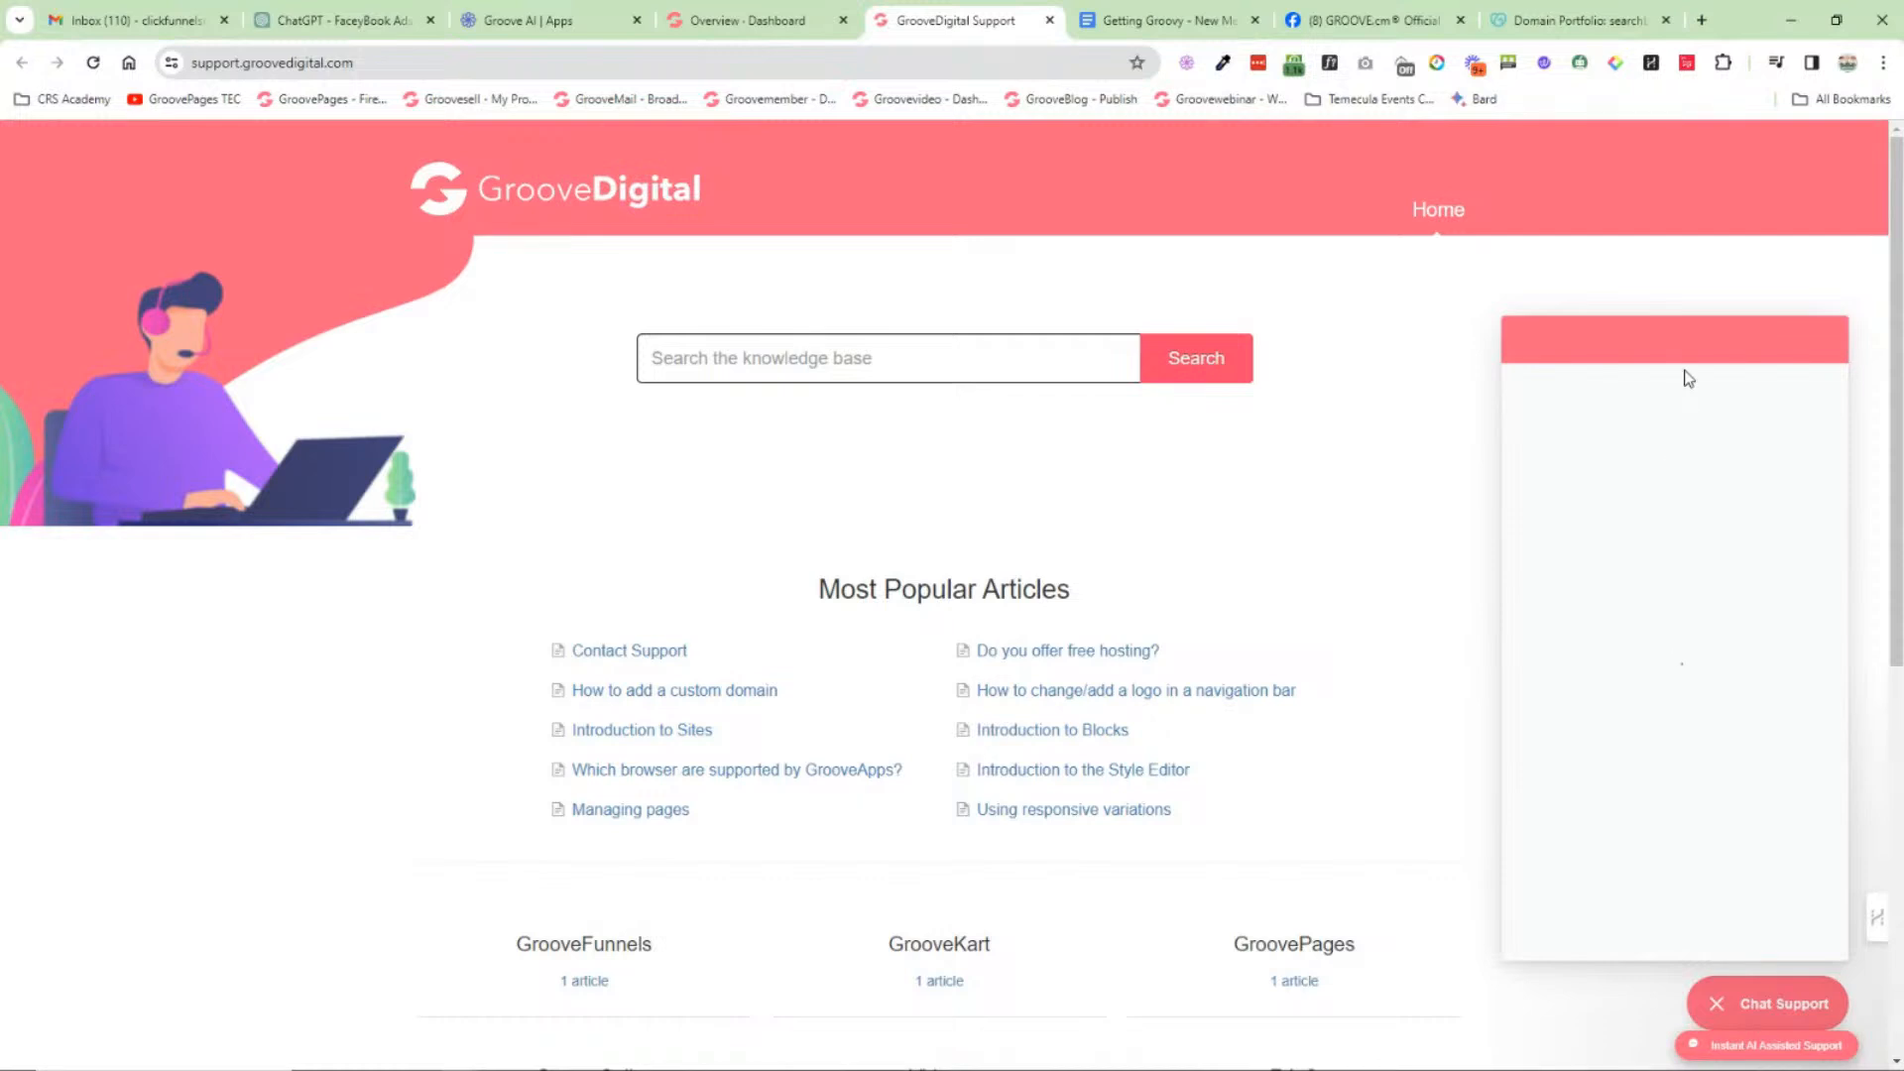
left_click(1713, 340)
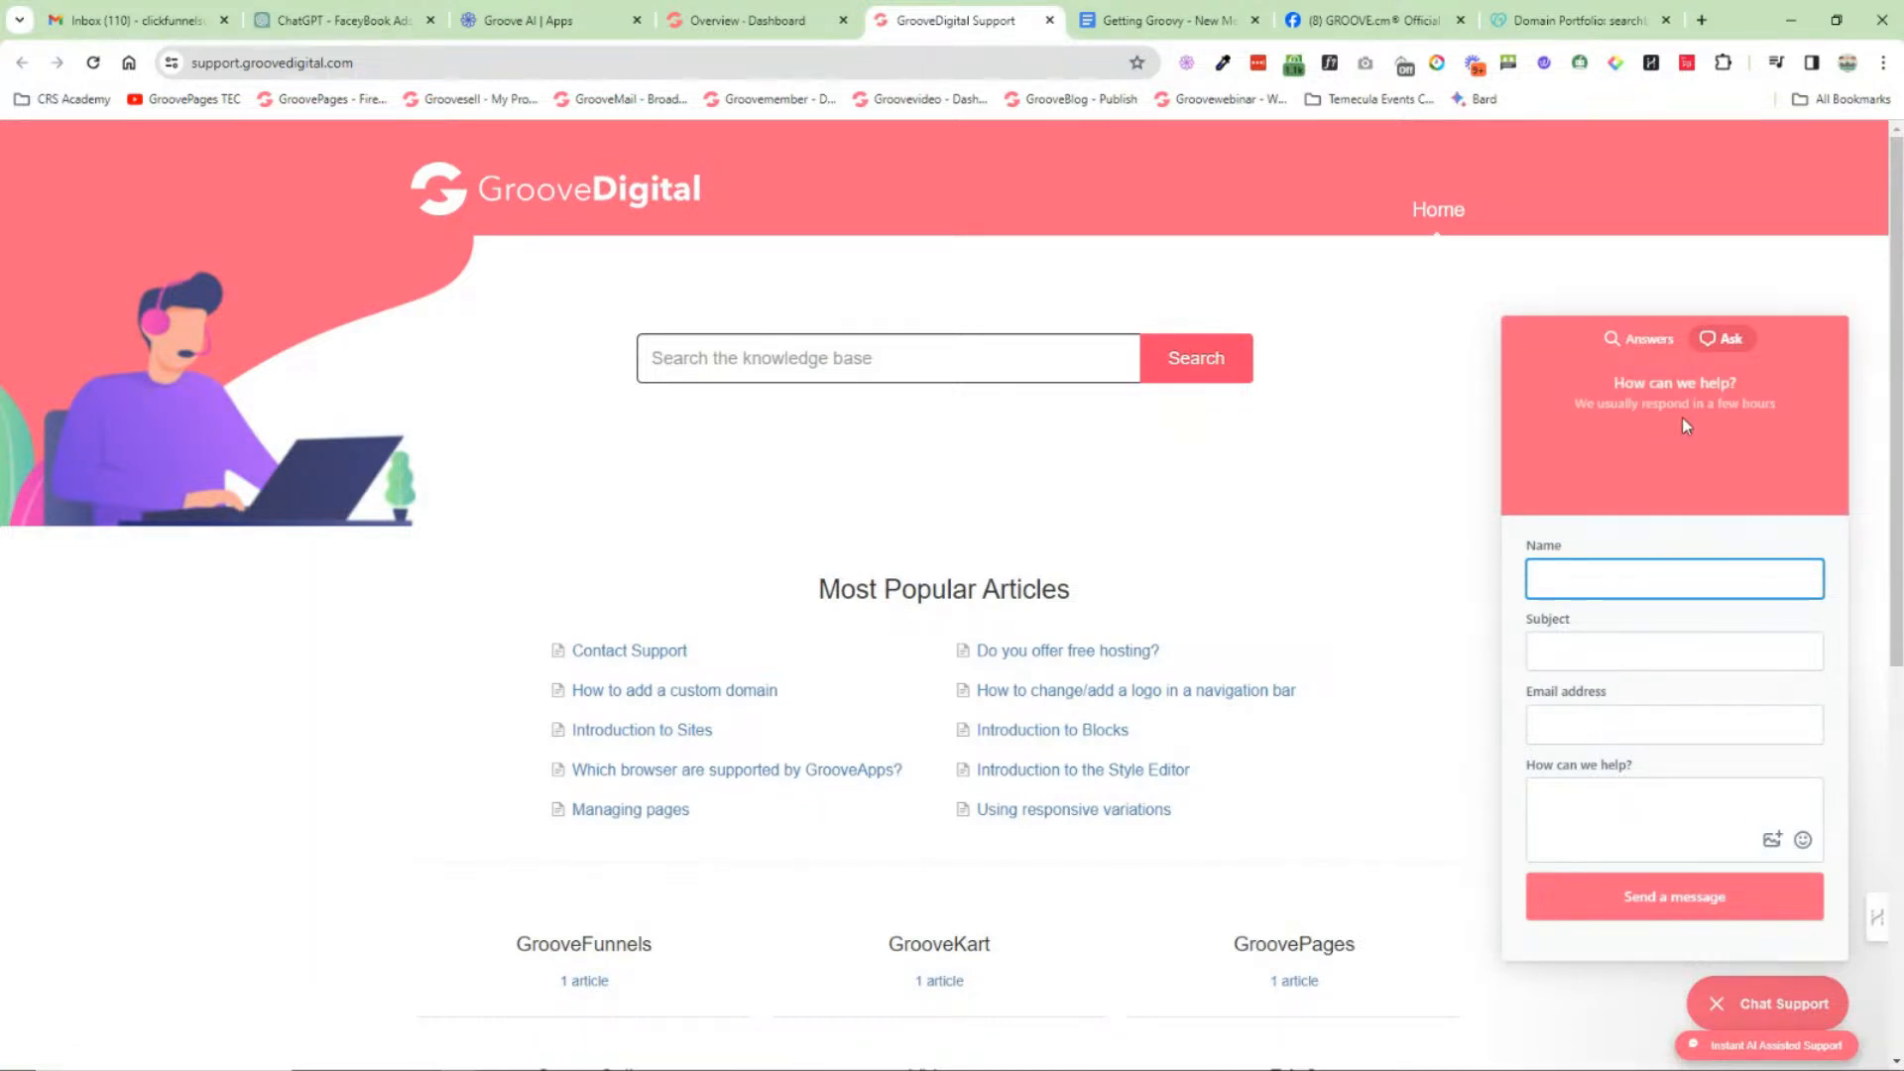
left_click(1753, 1000)
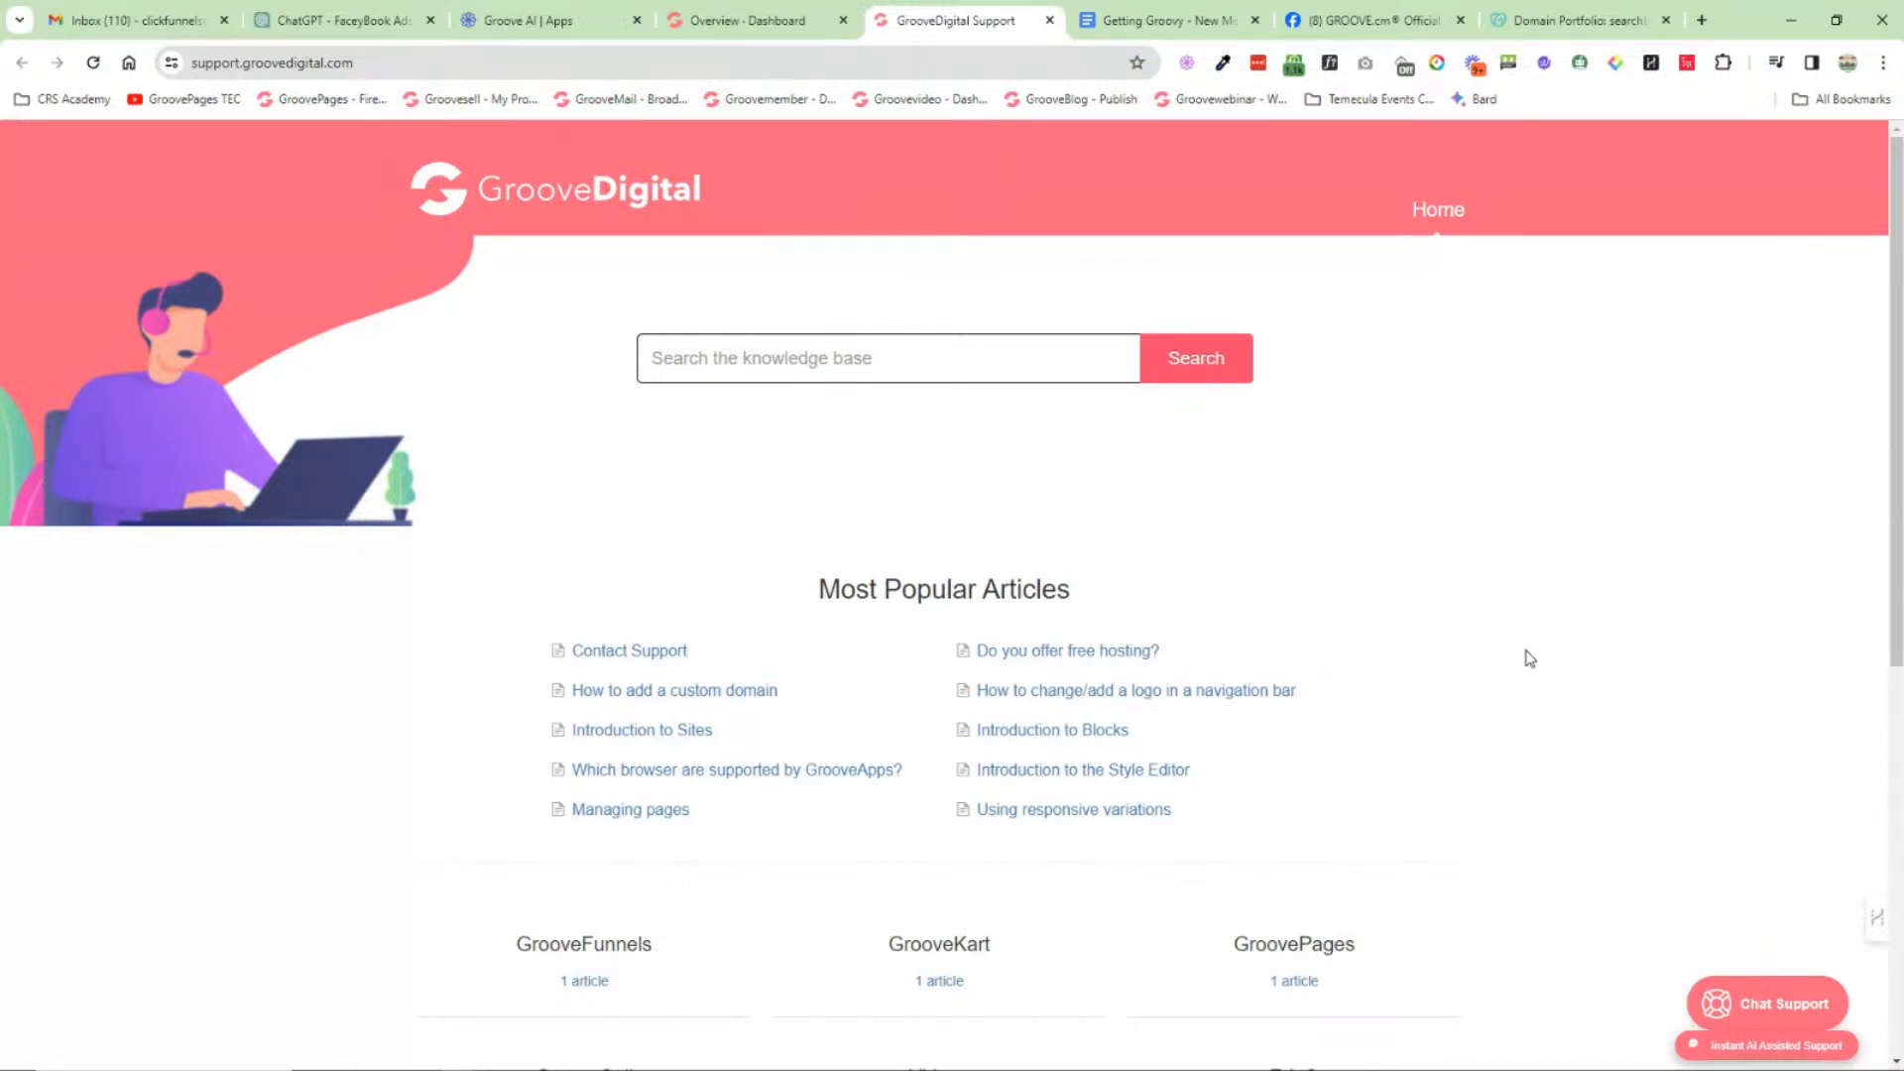
Step: Collapse the dashboard's Helpdesk menu, close the GrooveDigital Support site, and revisit the roadmap before returning to the dashboard
left_click(741, 28)
mouse_move(40, 167)
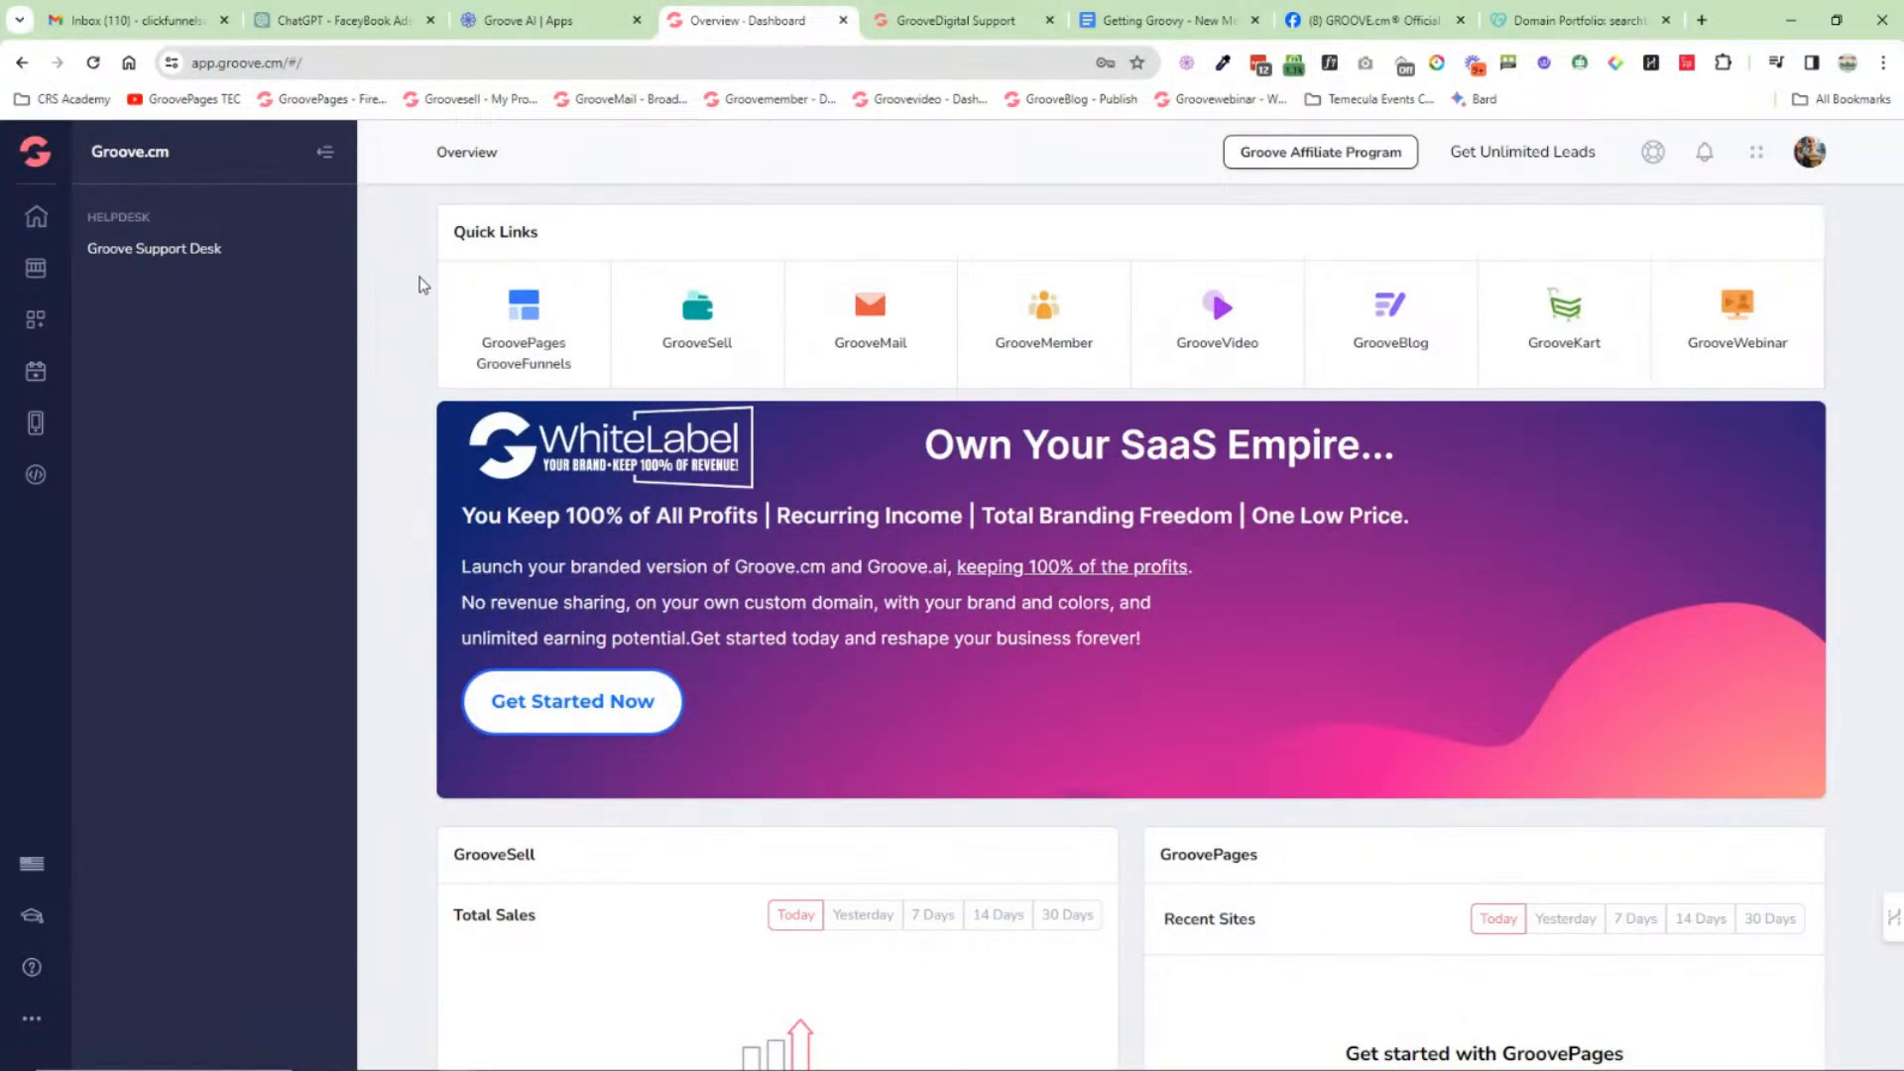
left_click(326, 153)
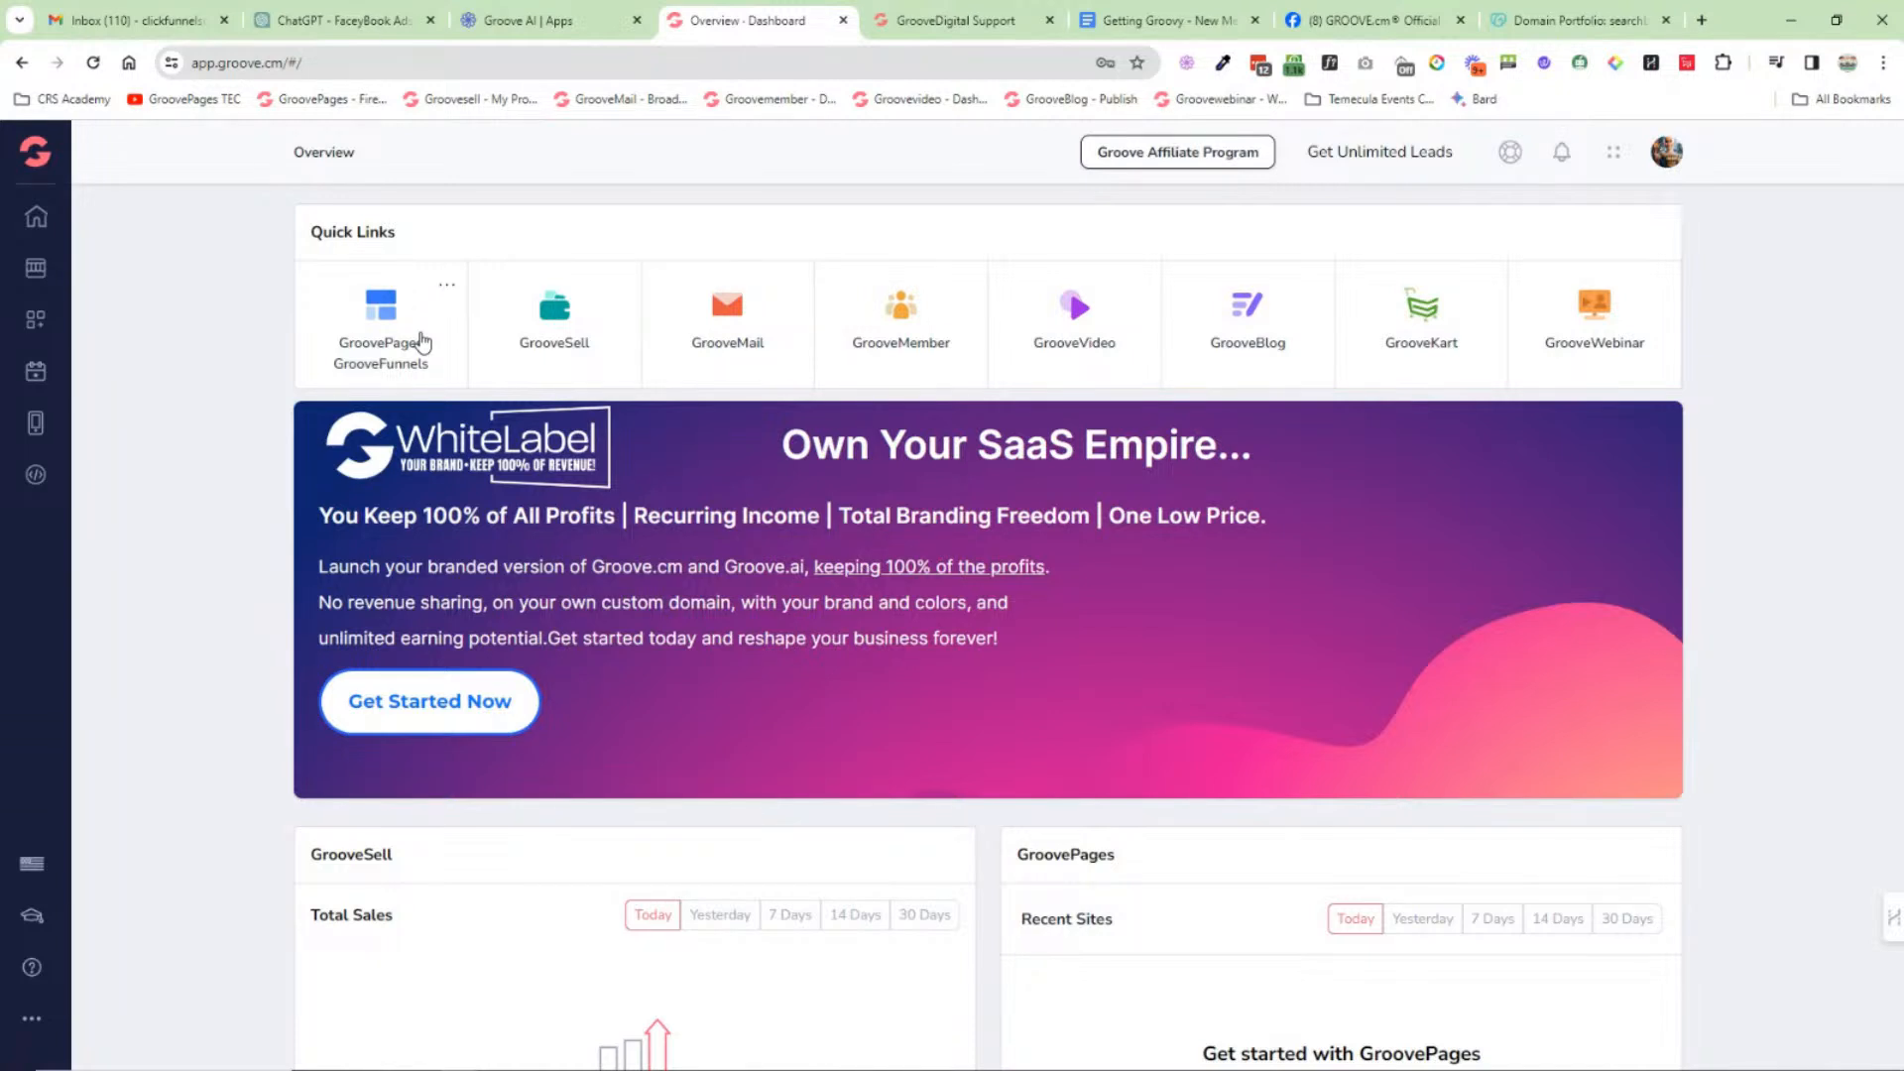
left_click(982, 20)
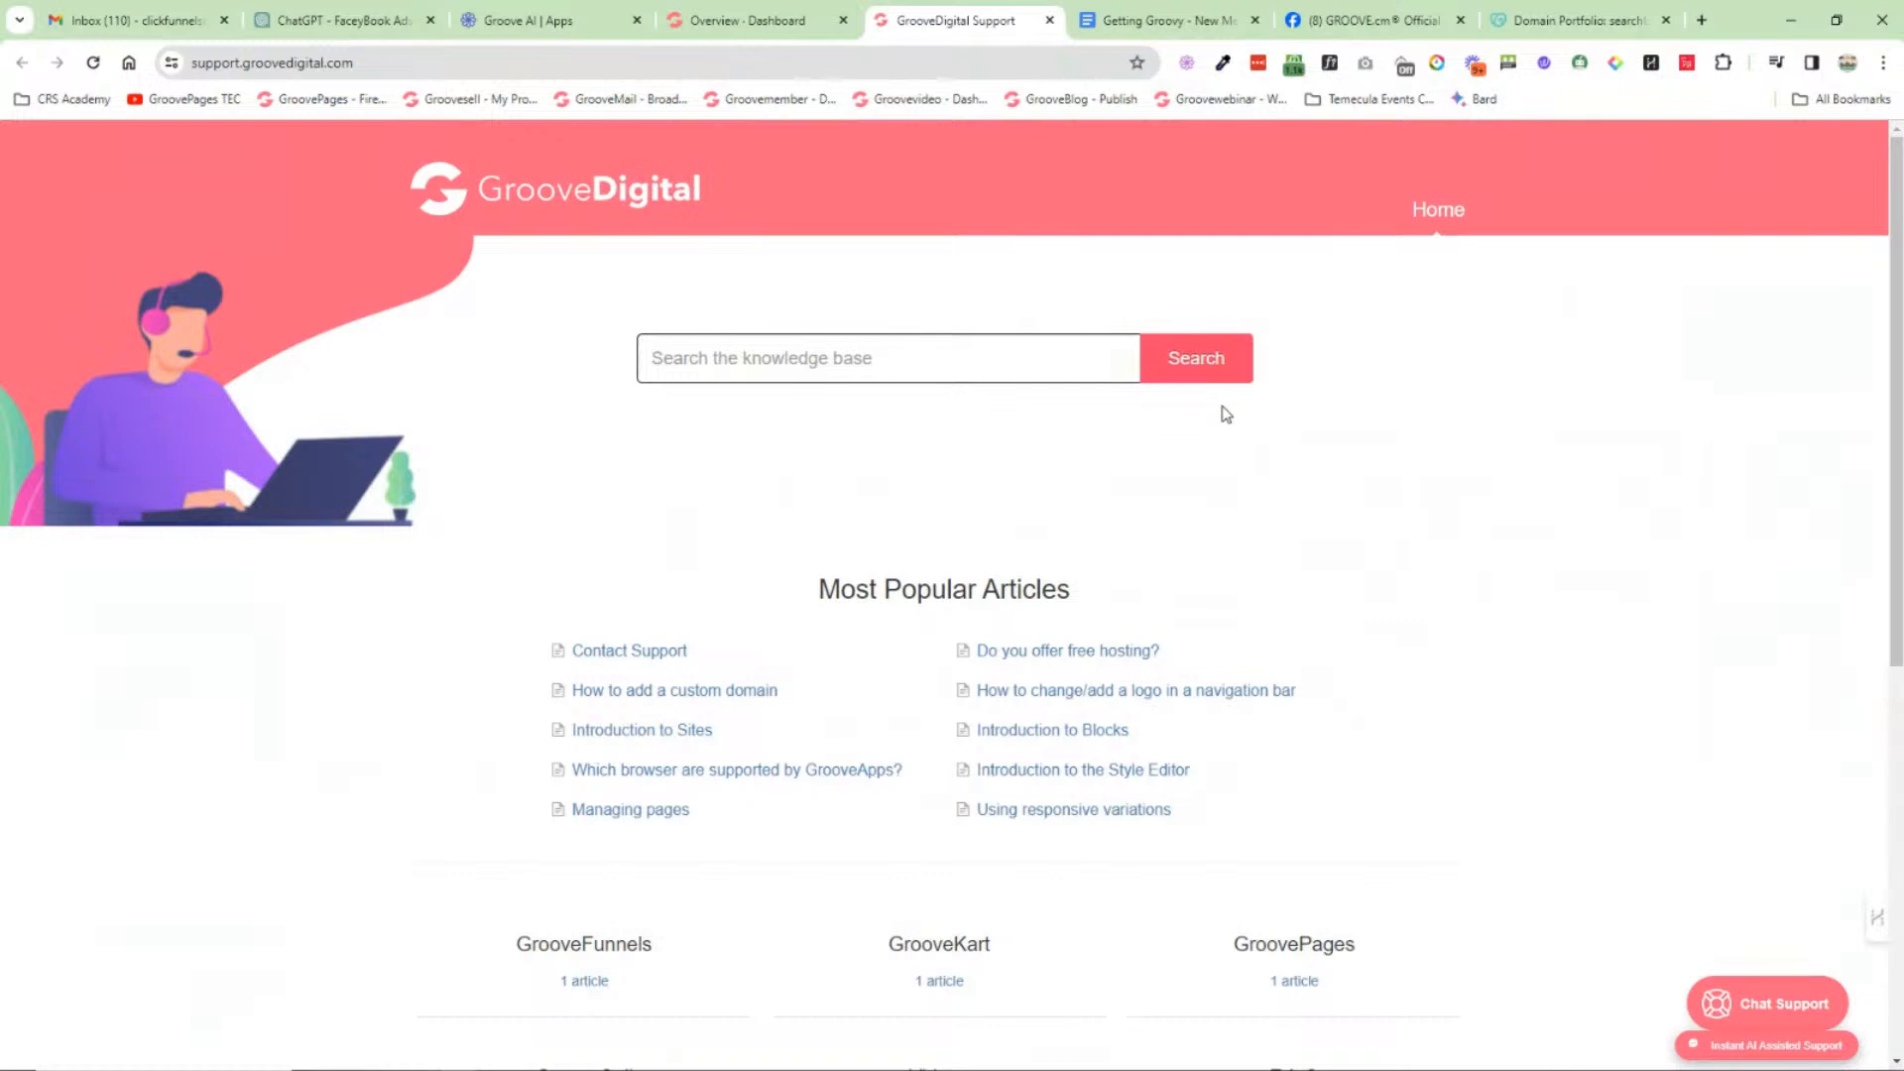
left_click(1049, 20)
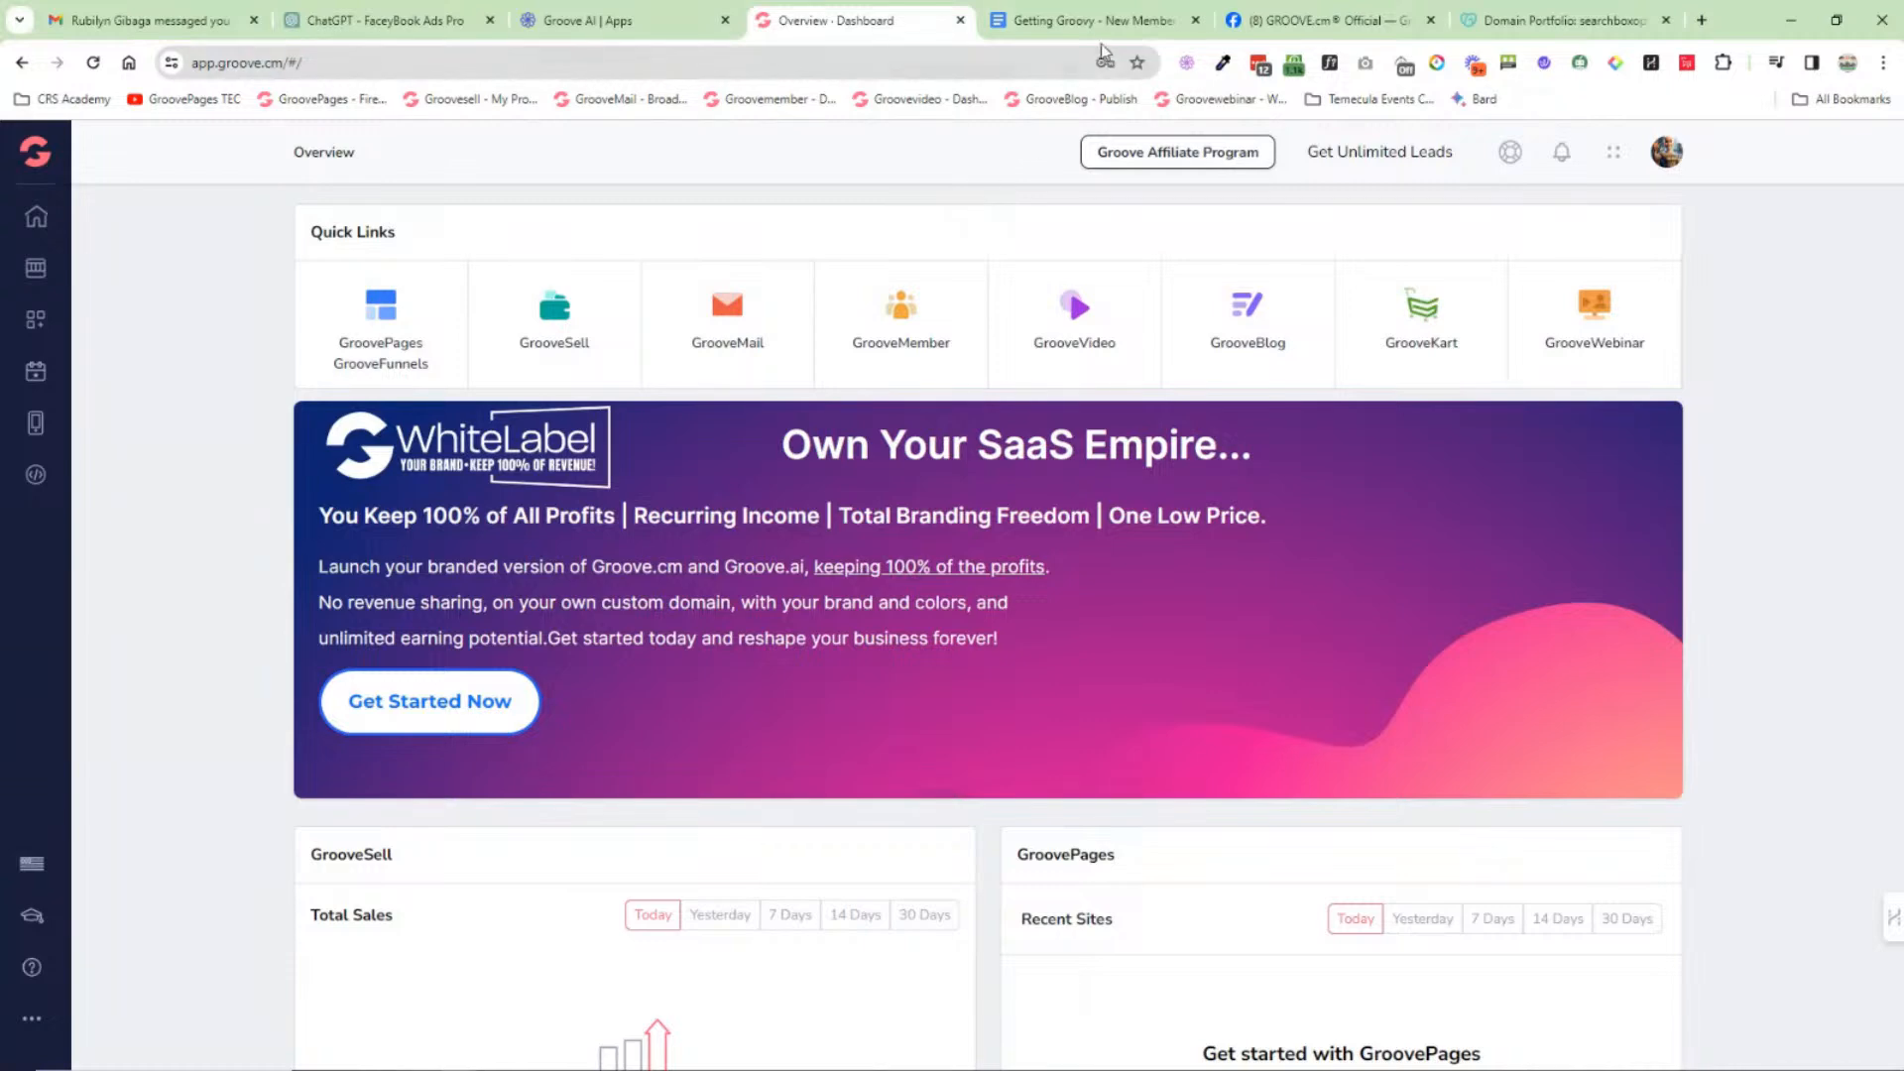
left_click(1024, 21)
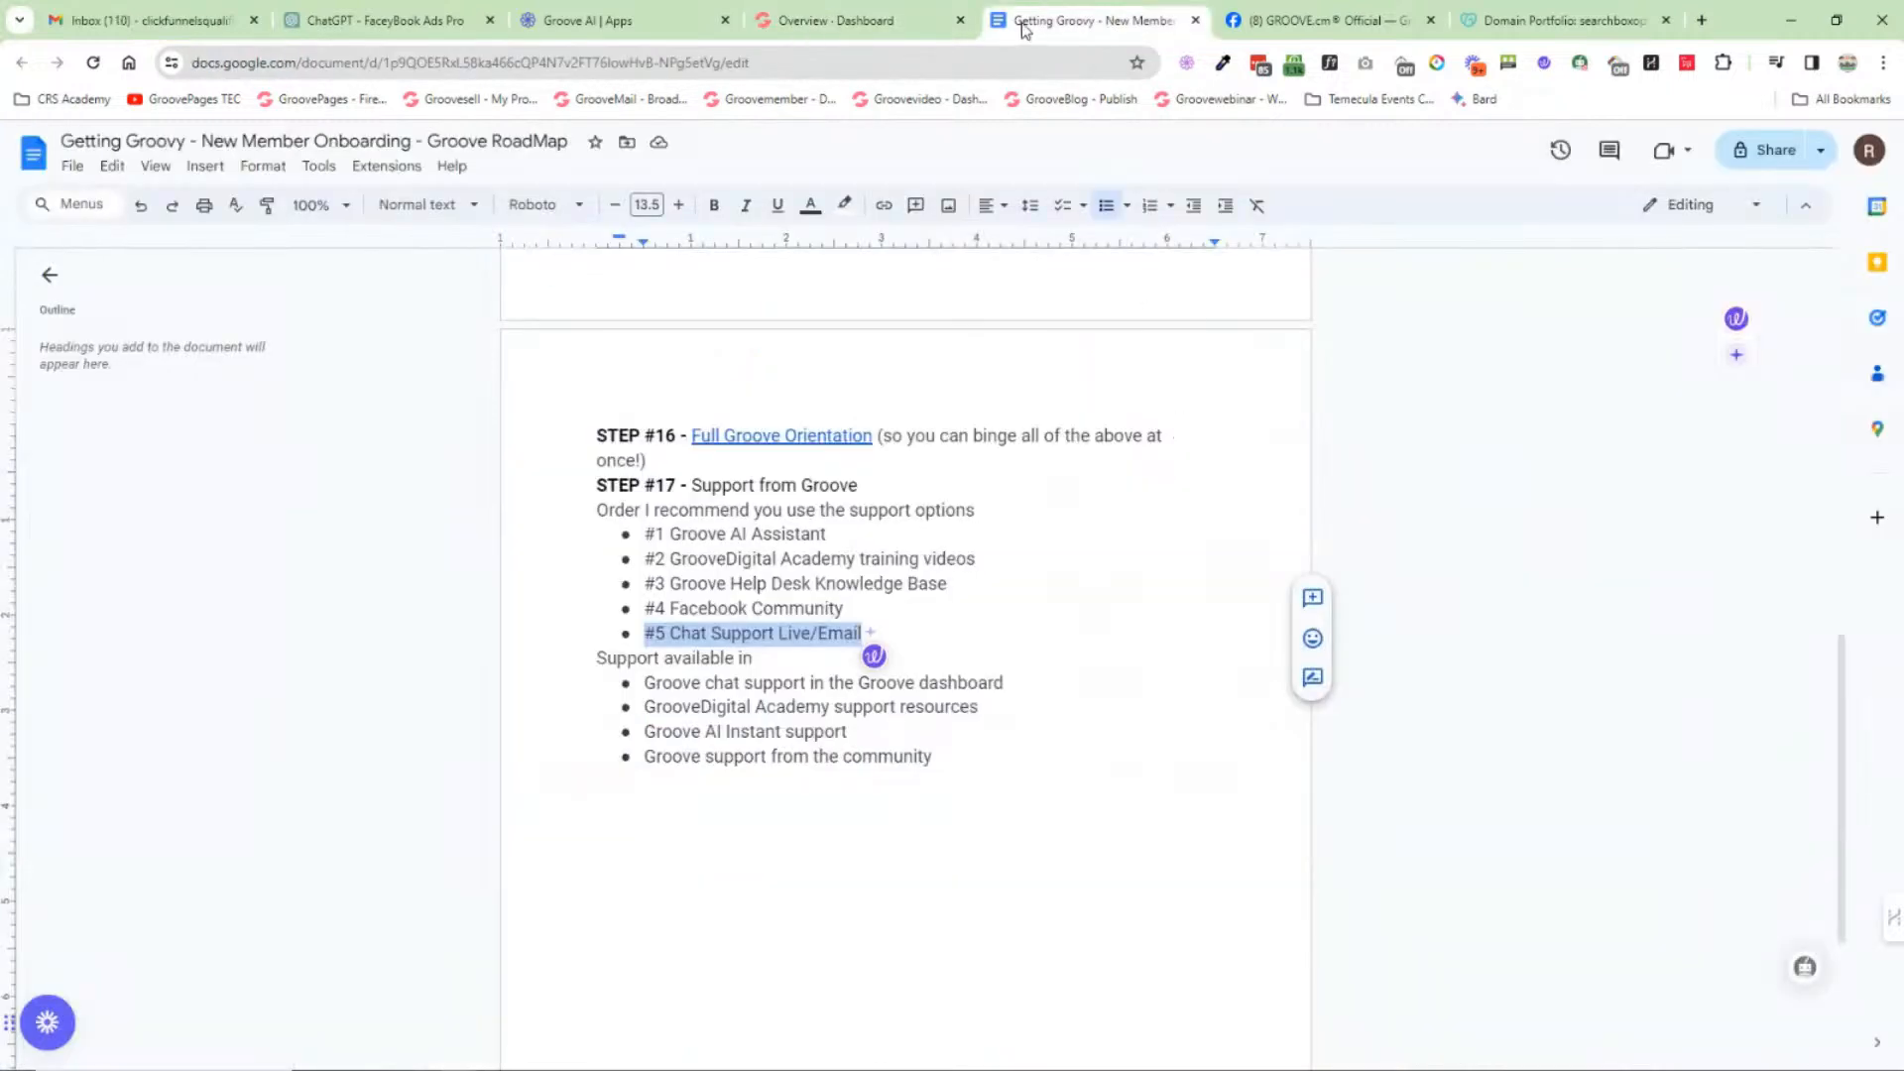
left_click(858, 24)
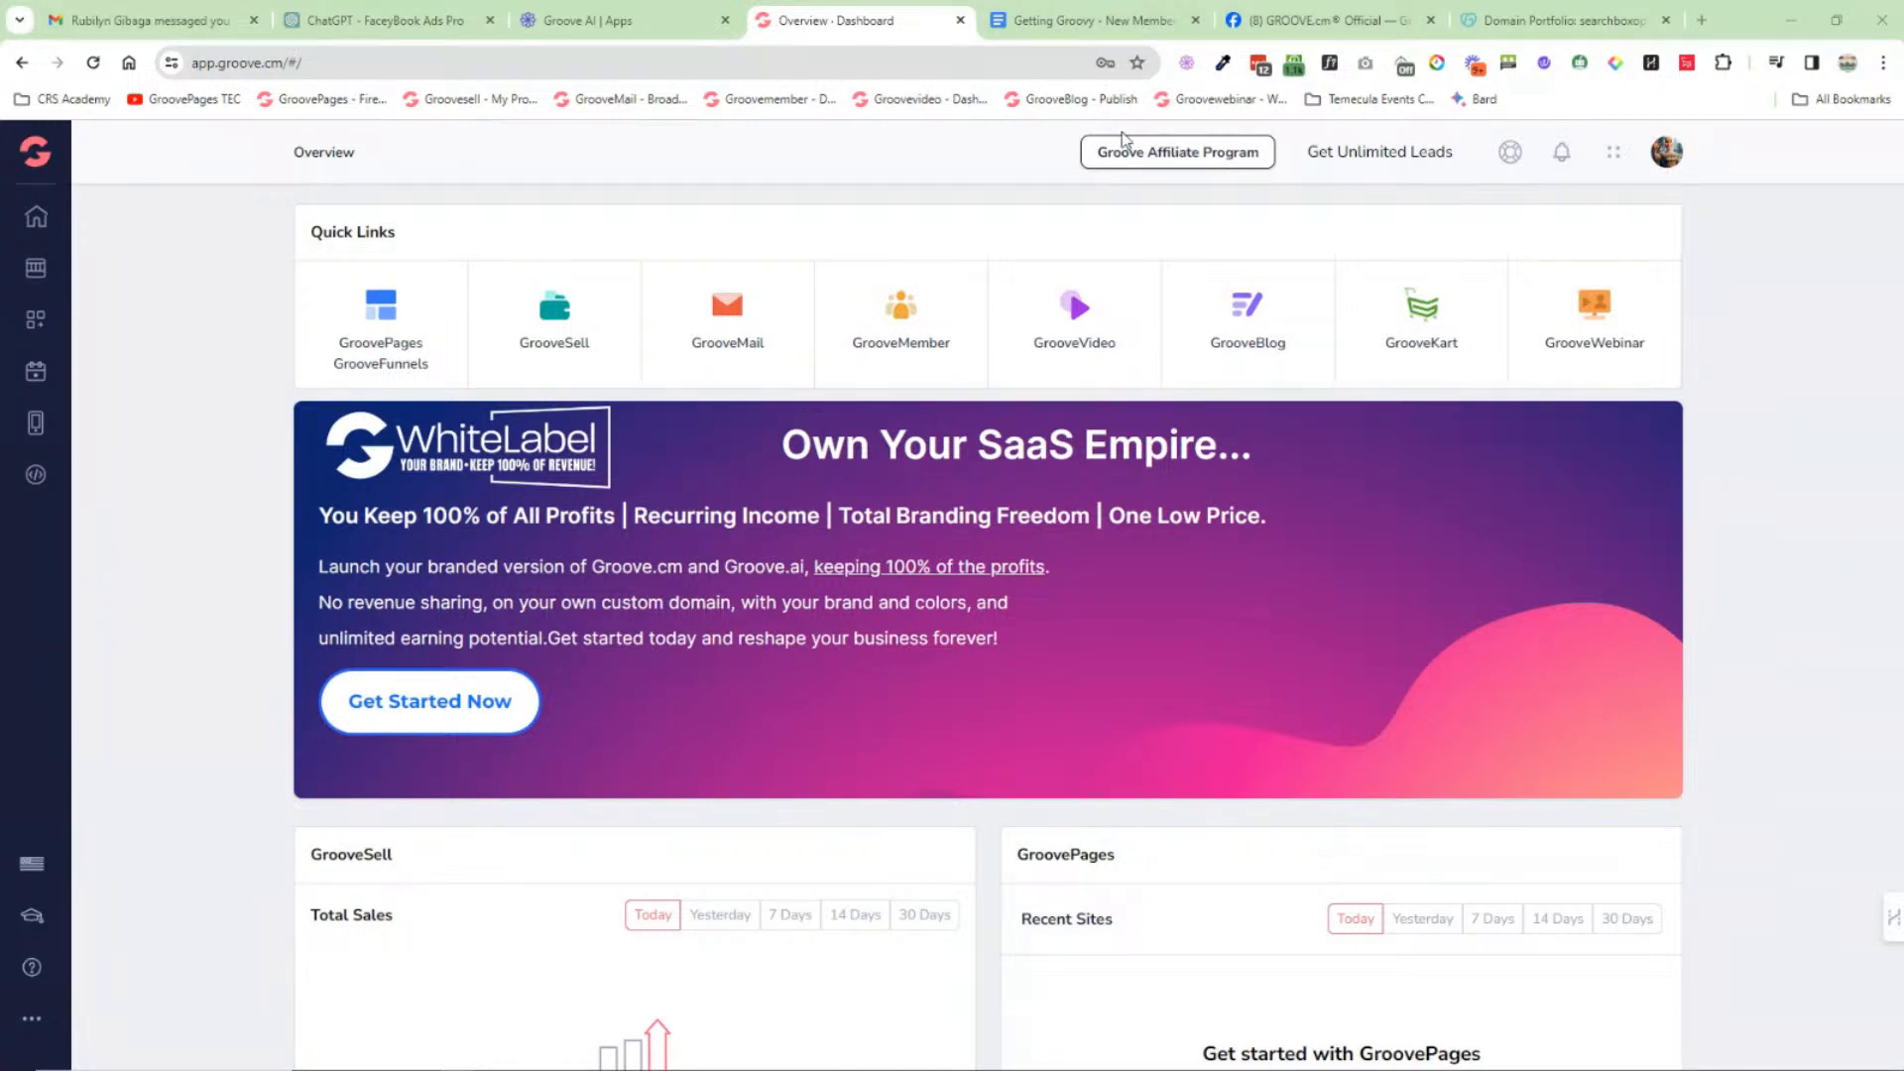
Step: Switch to Groove.ai and view its AI Services settings and the AI Training section of the Help center
left_click(578, 23)
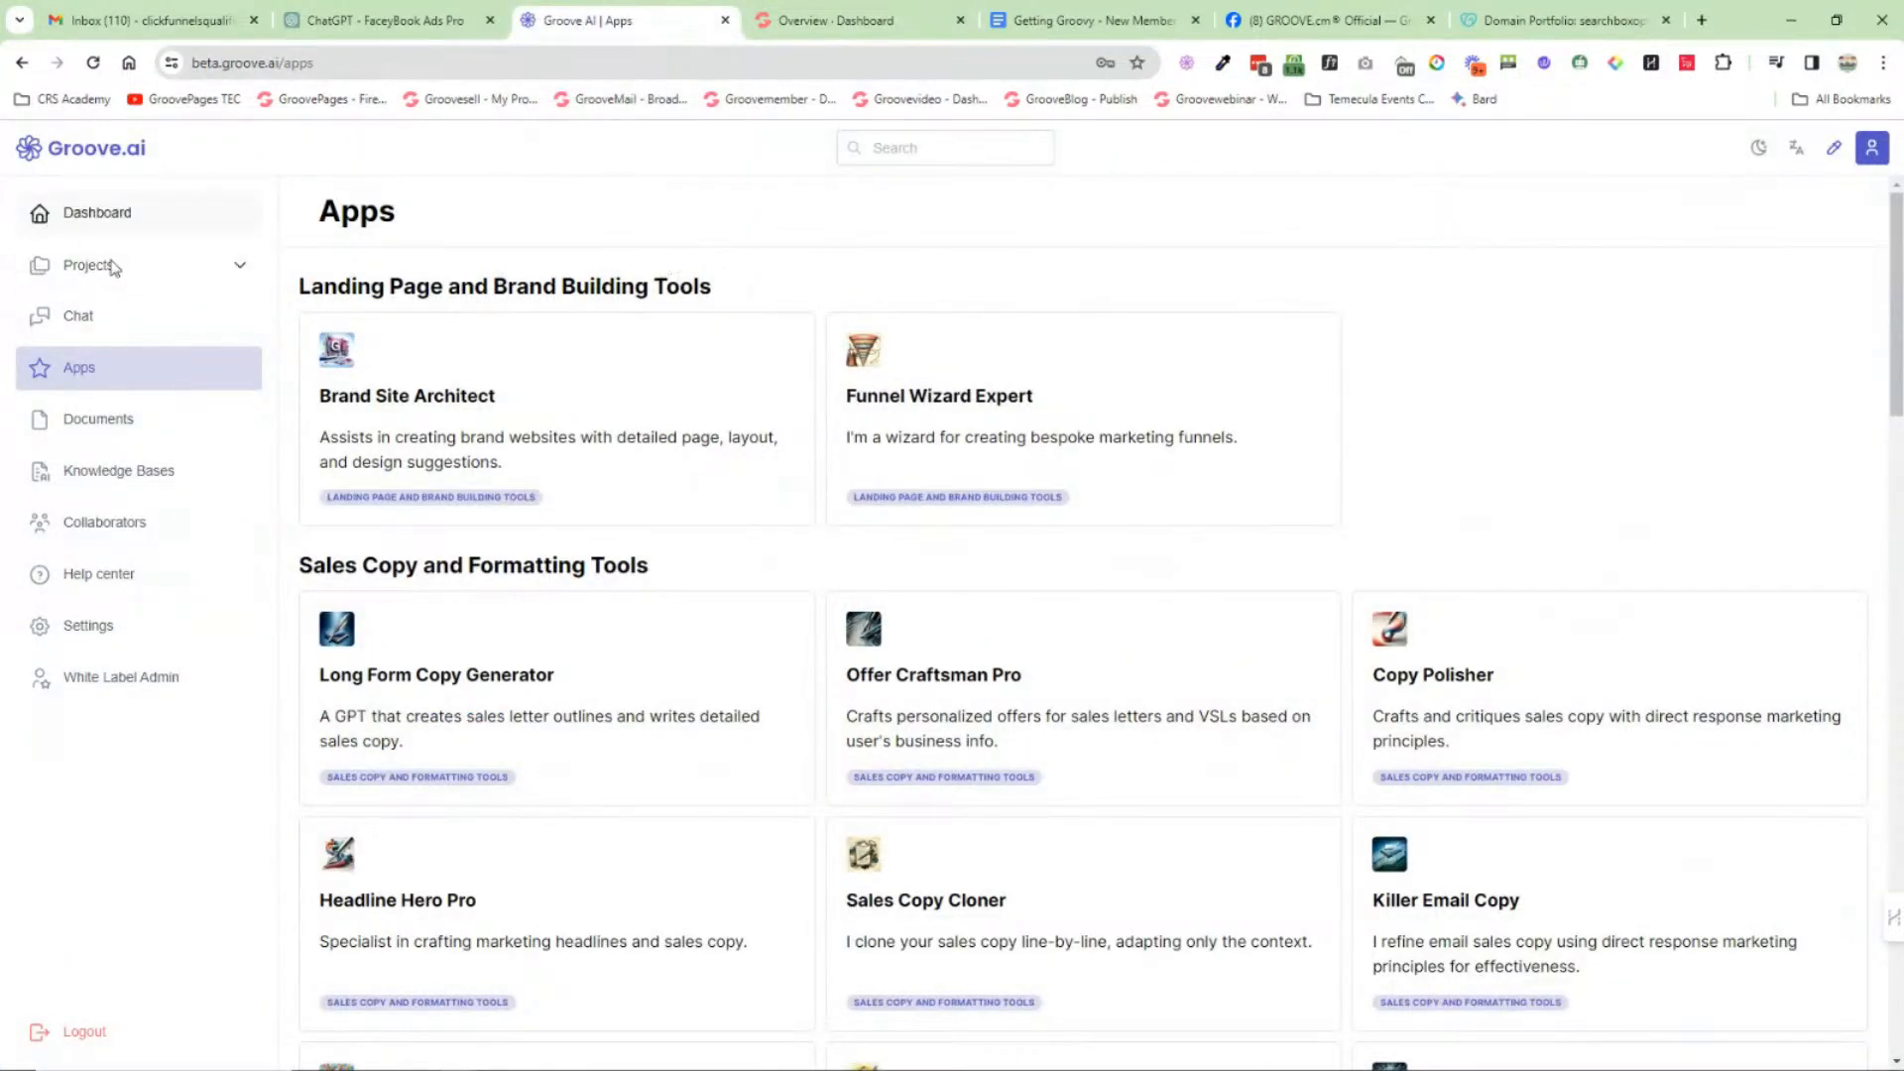
left_click(129, 624)
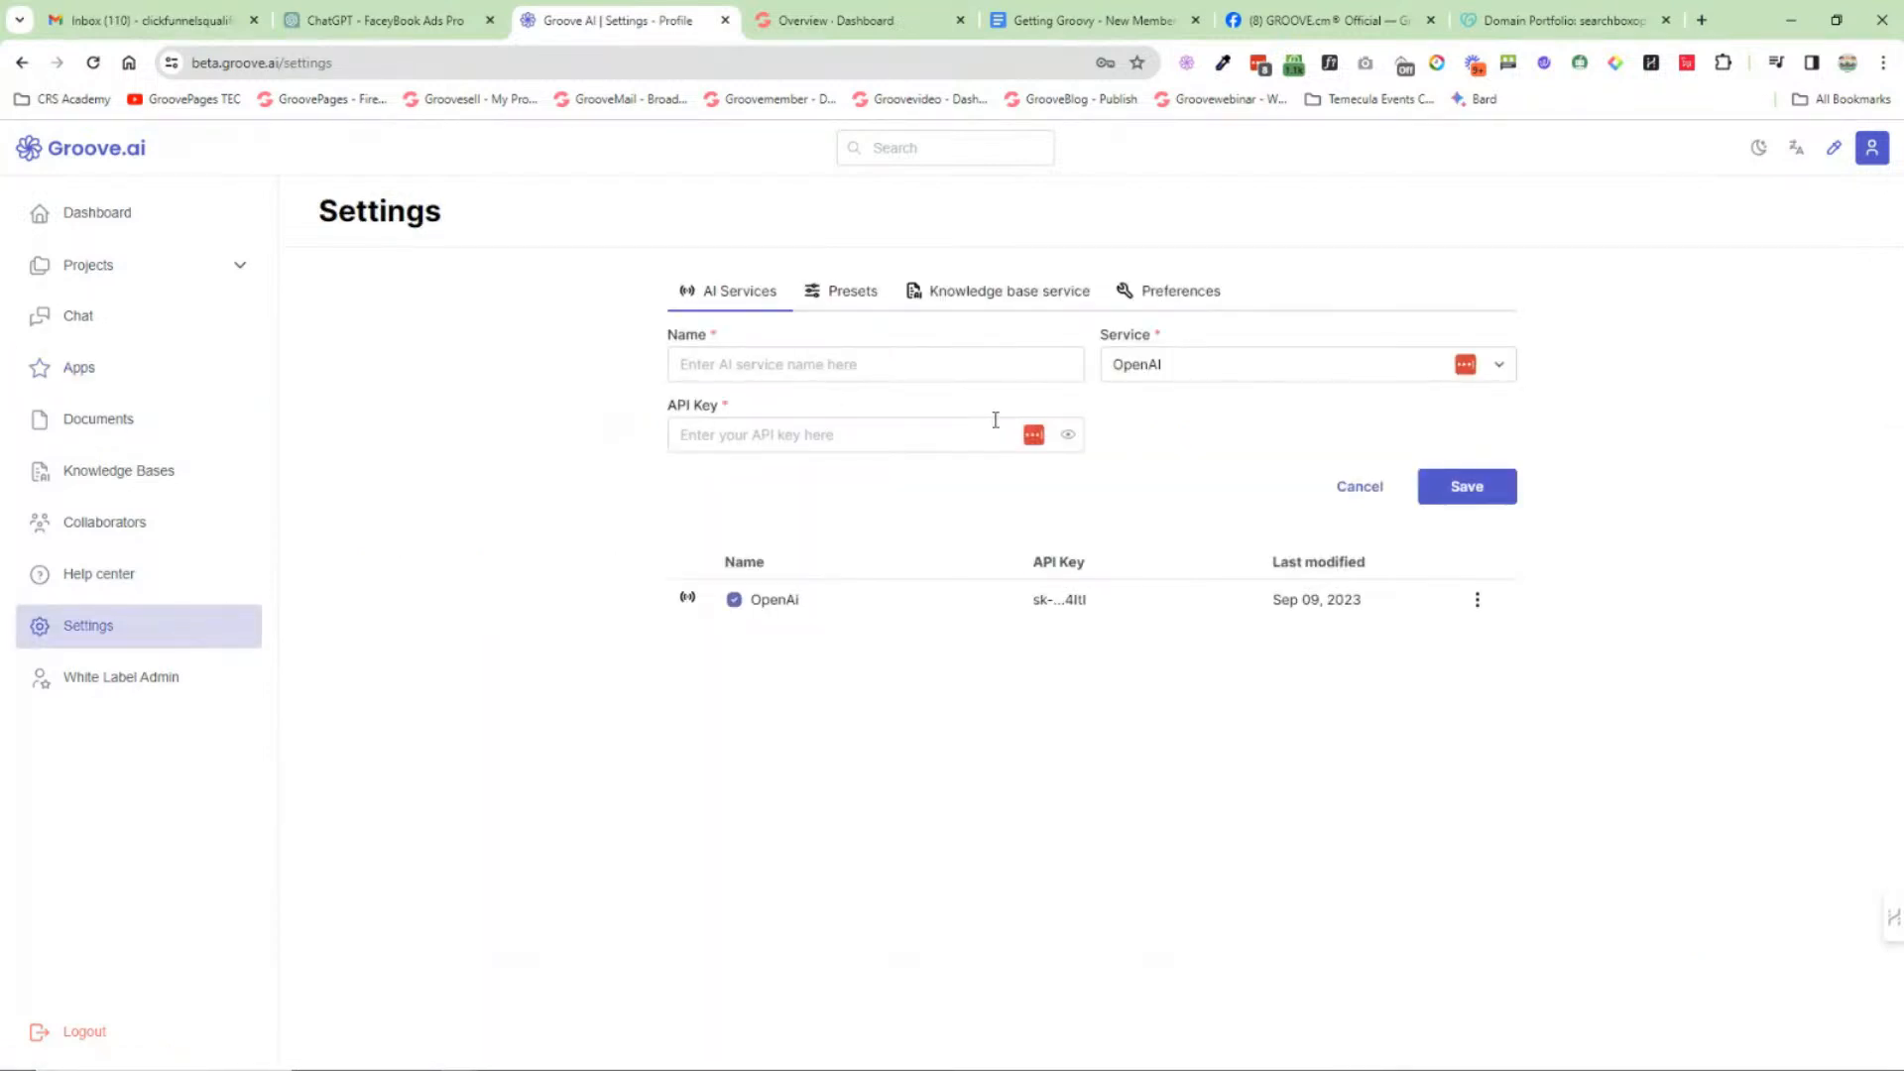
left_click(154, 579)
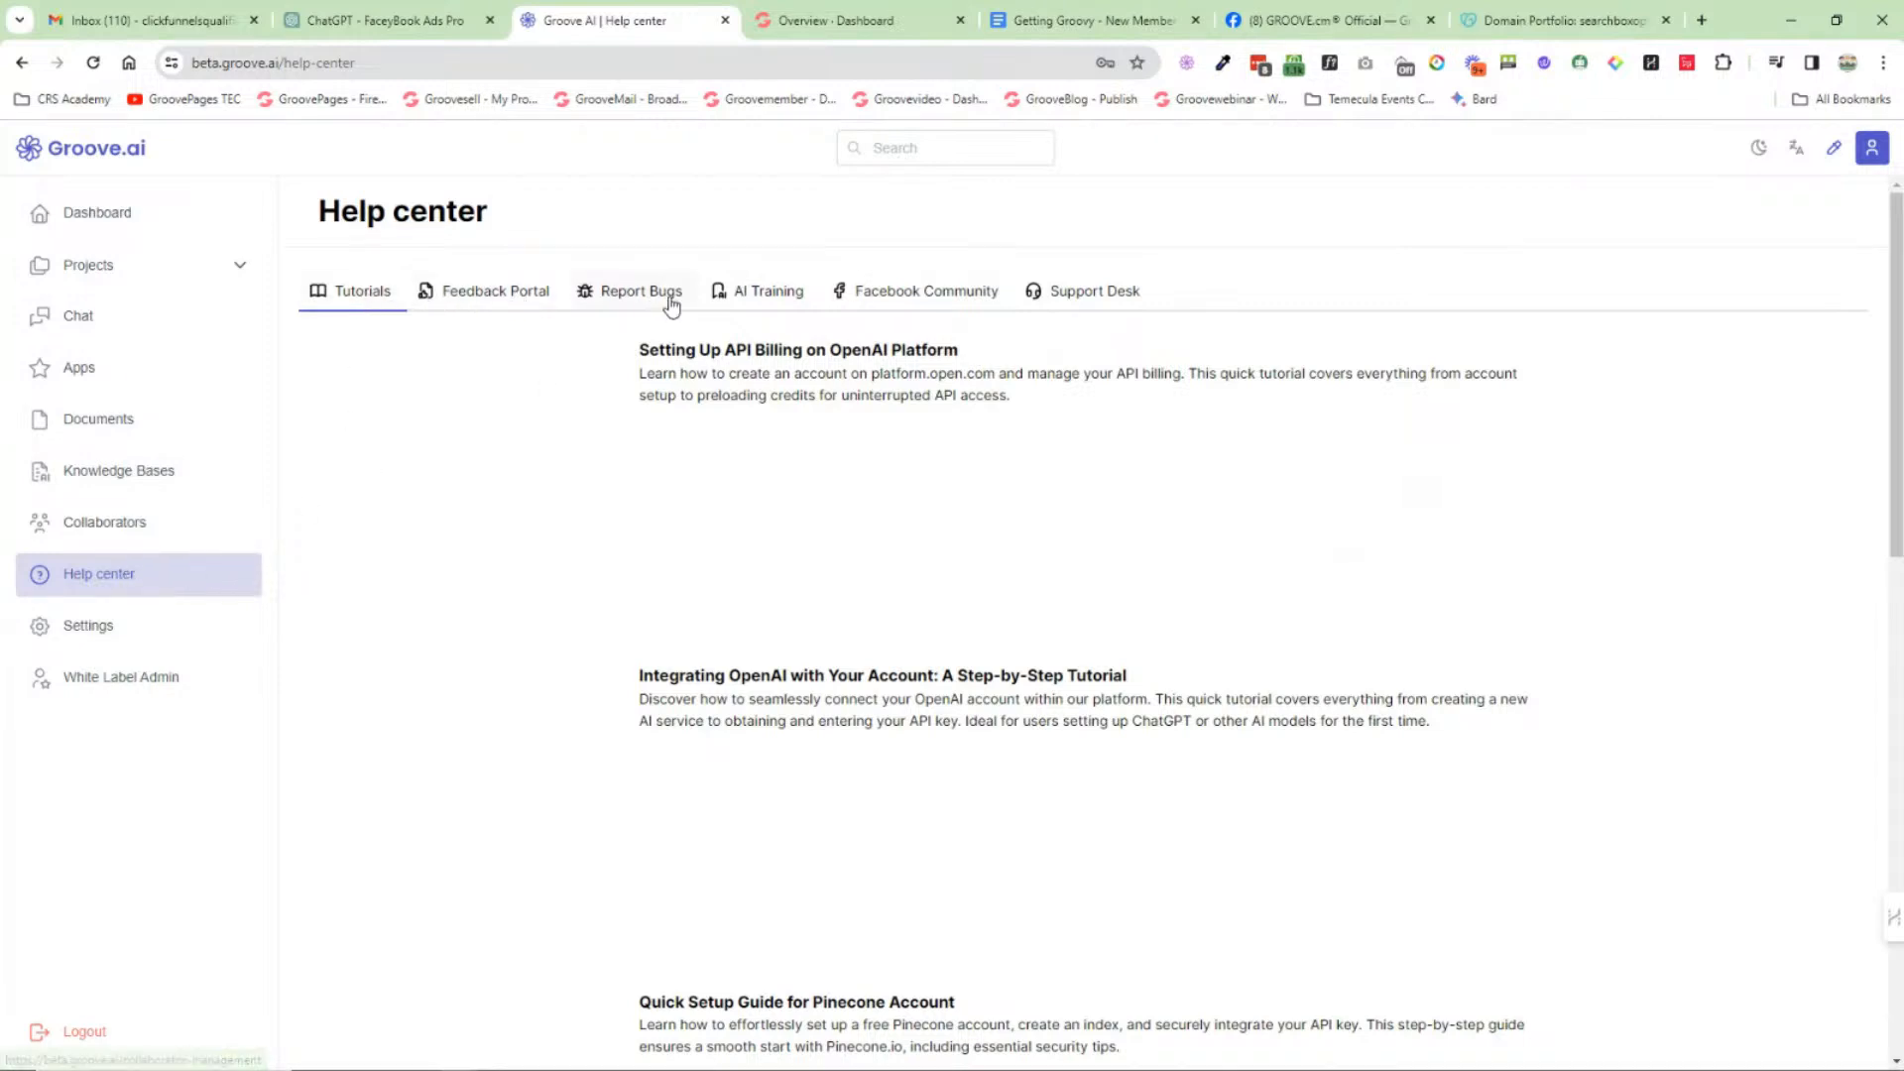
left_click(780, 301)
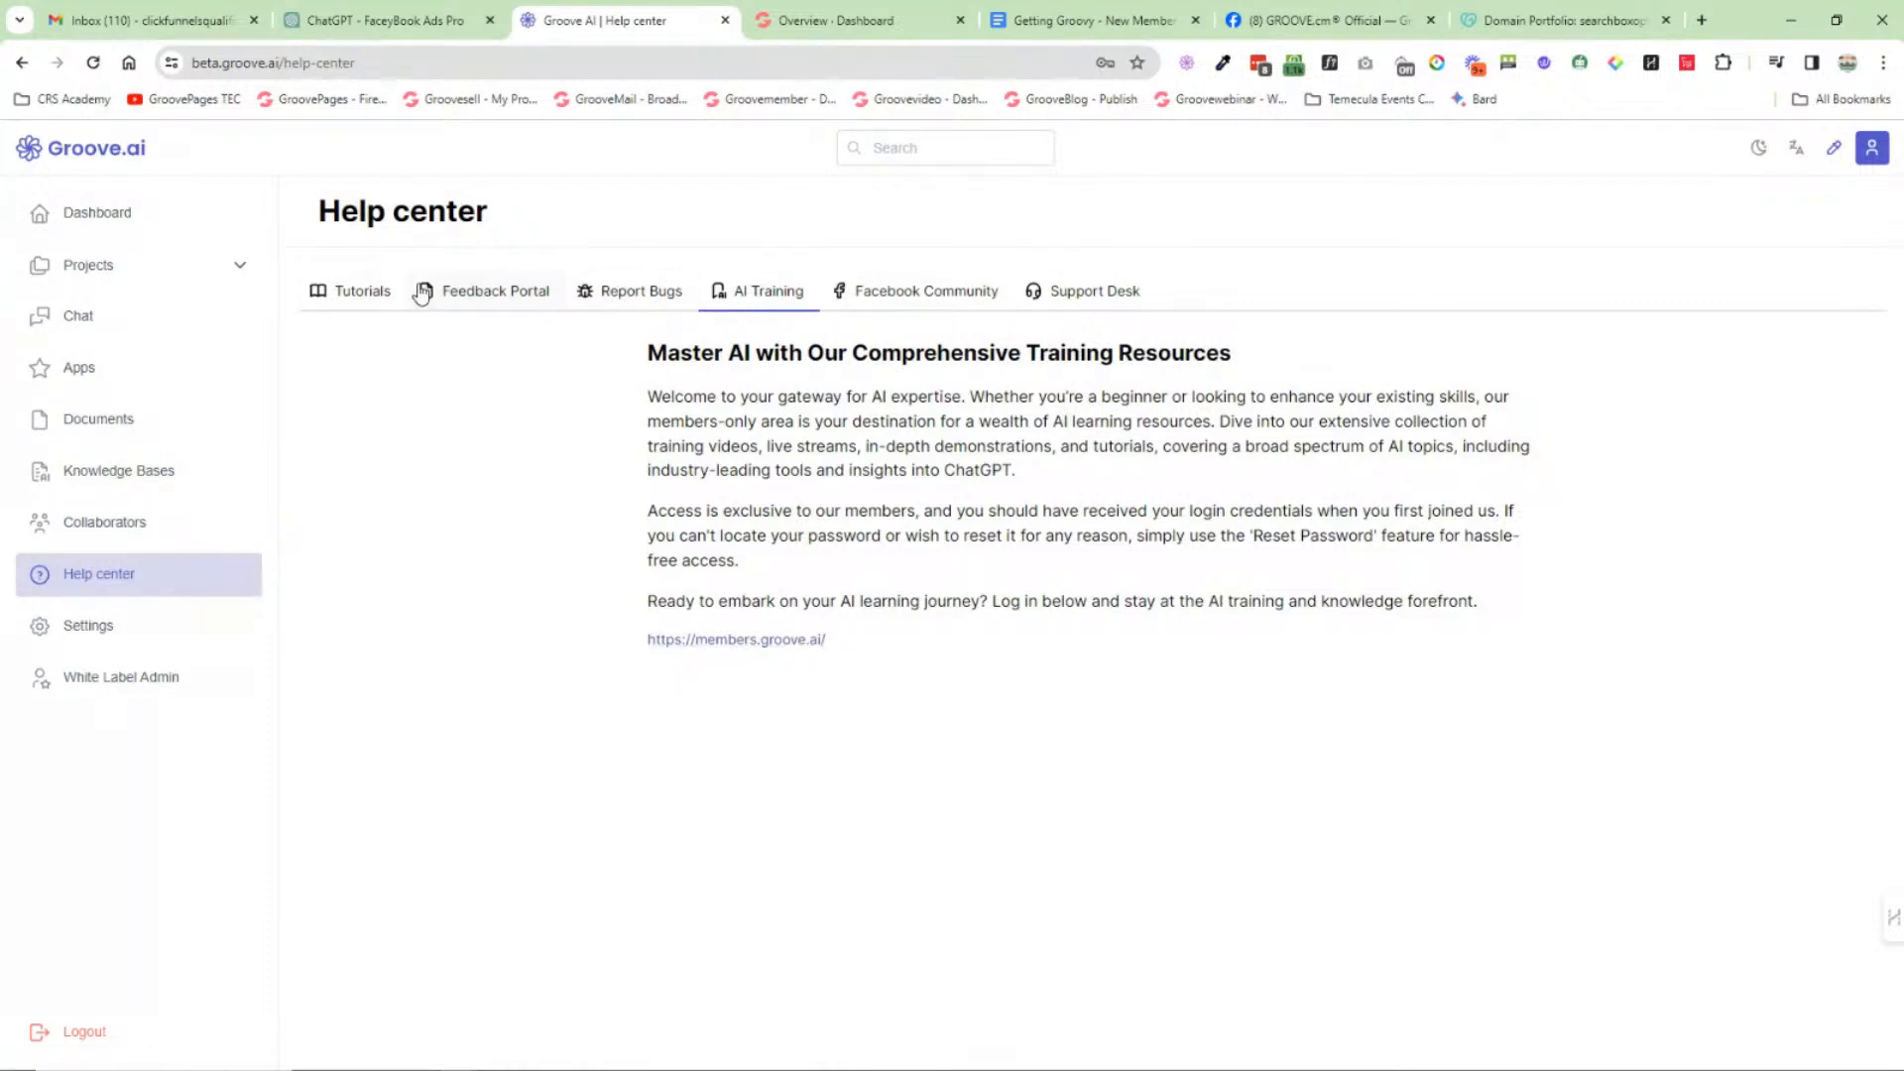
Step: Look over the tutorial videos in the Groove.ai Help center
left_click(354, 294)
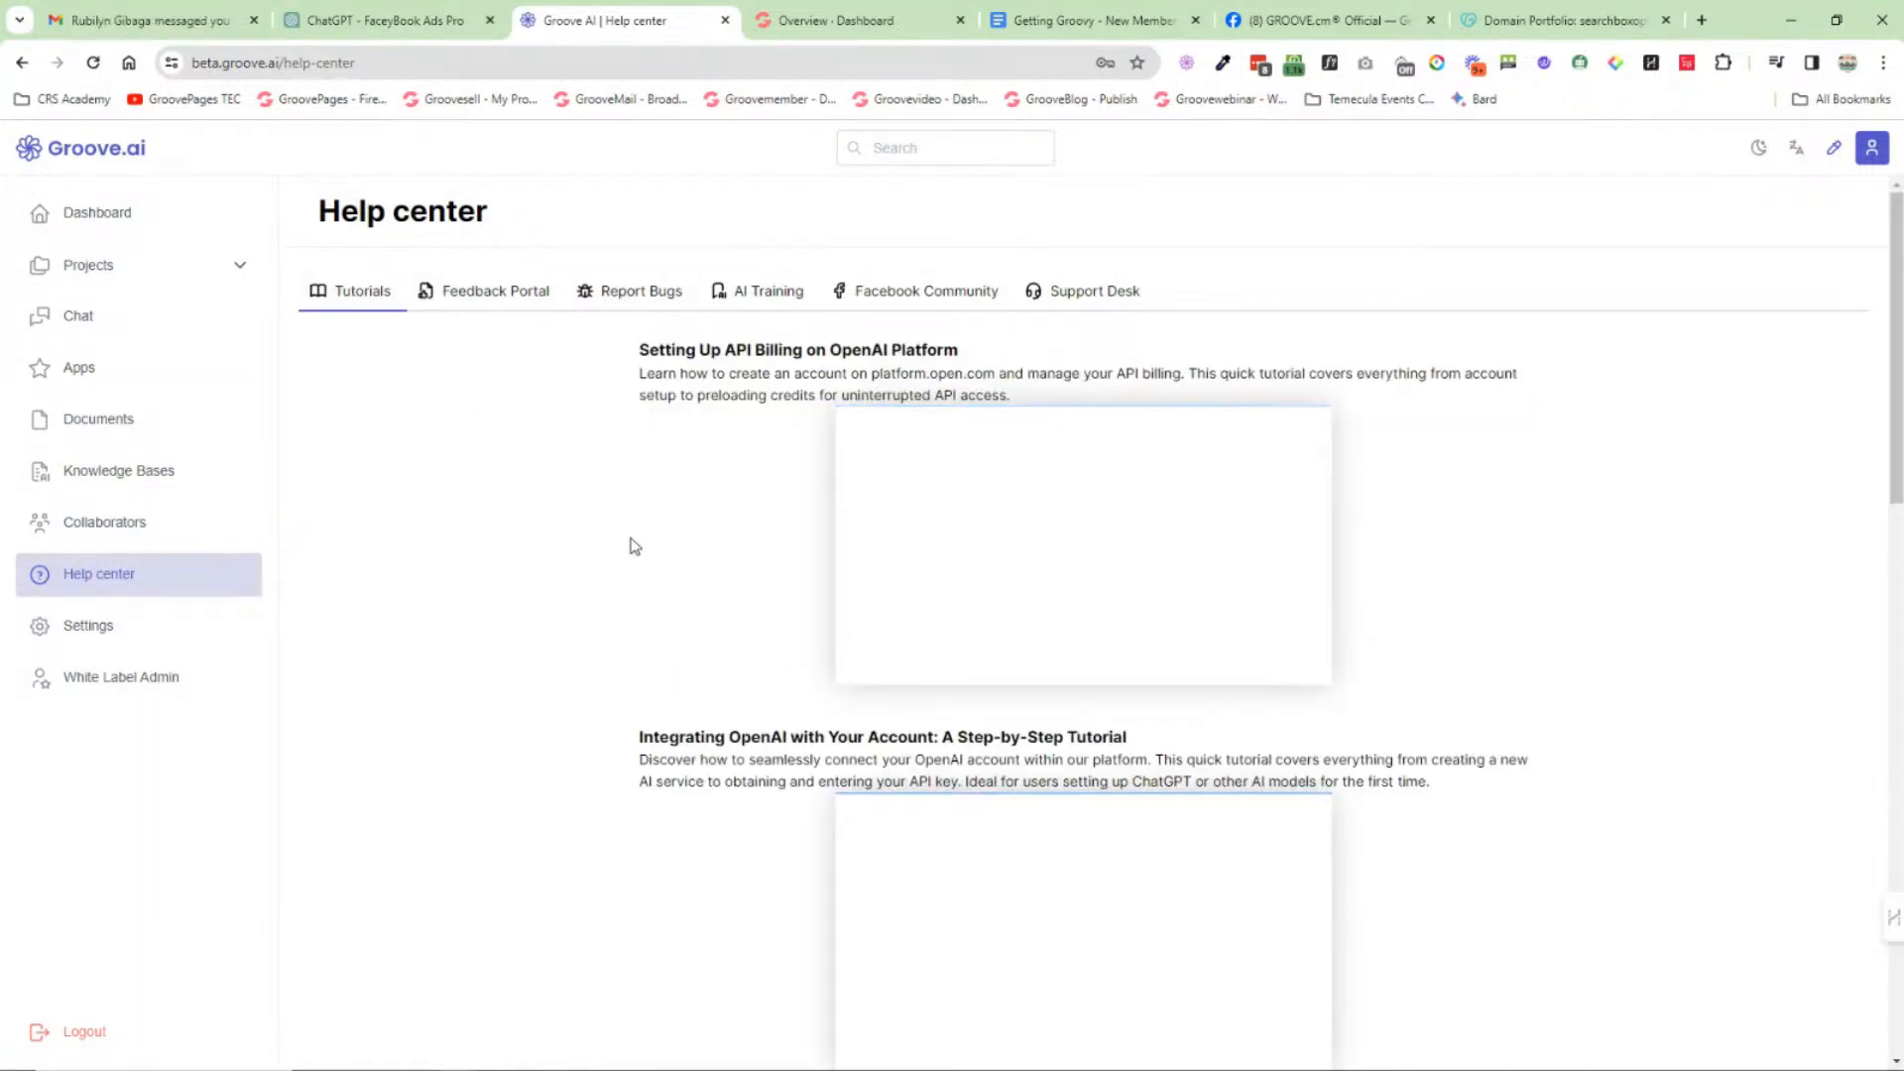
scroll(598, 575, "down", 8)
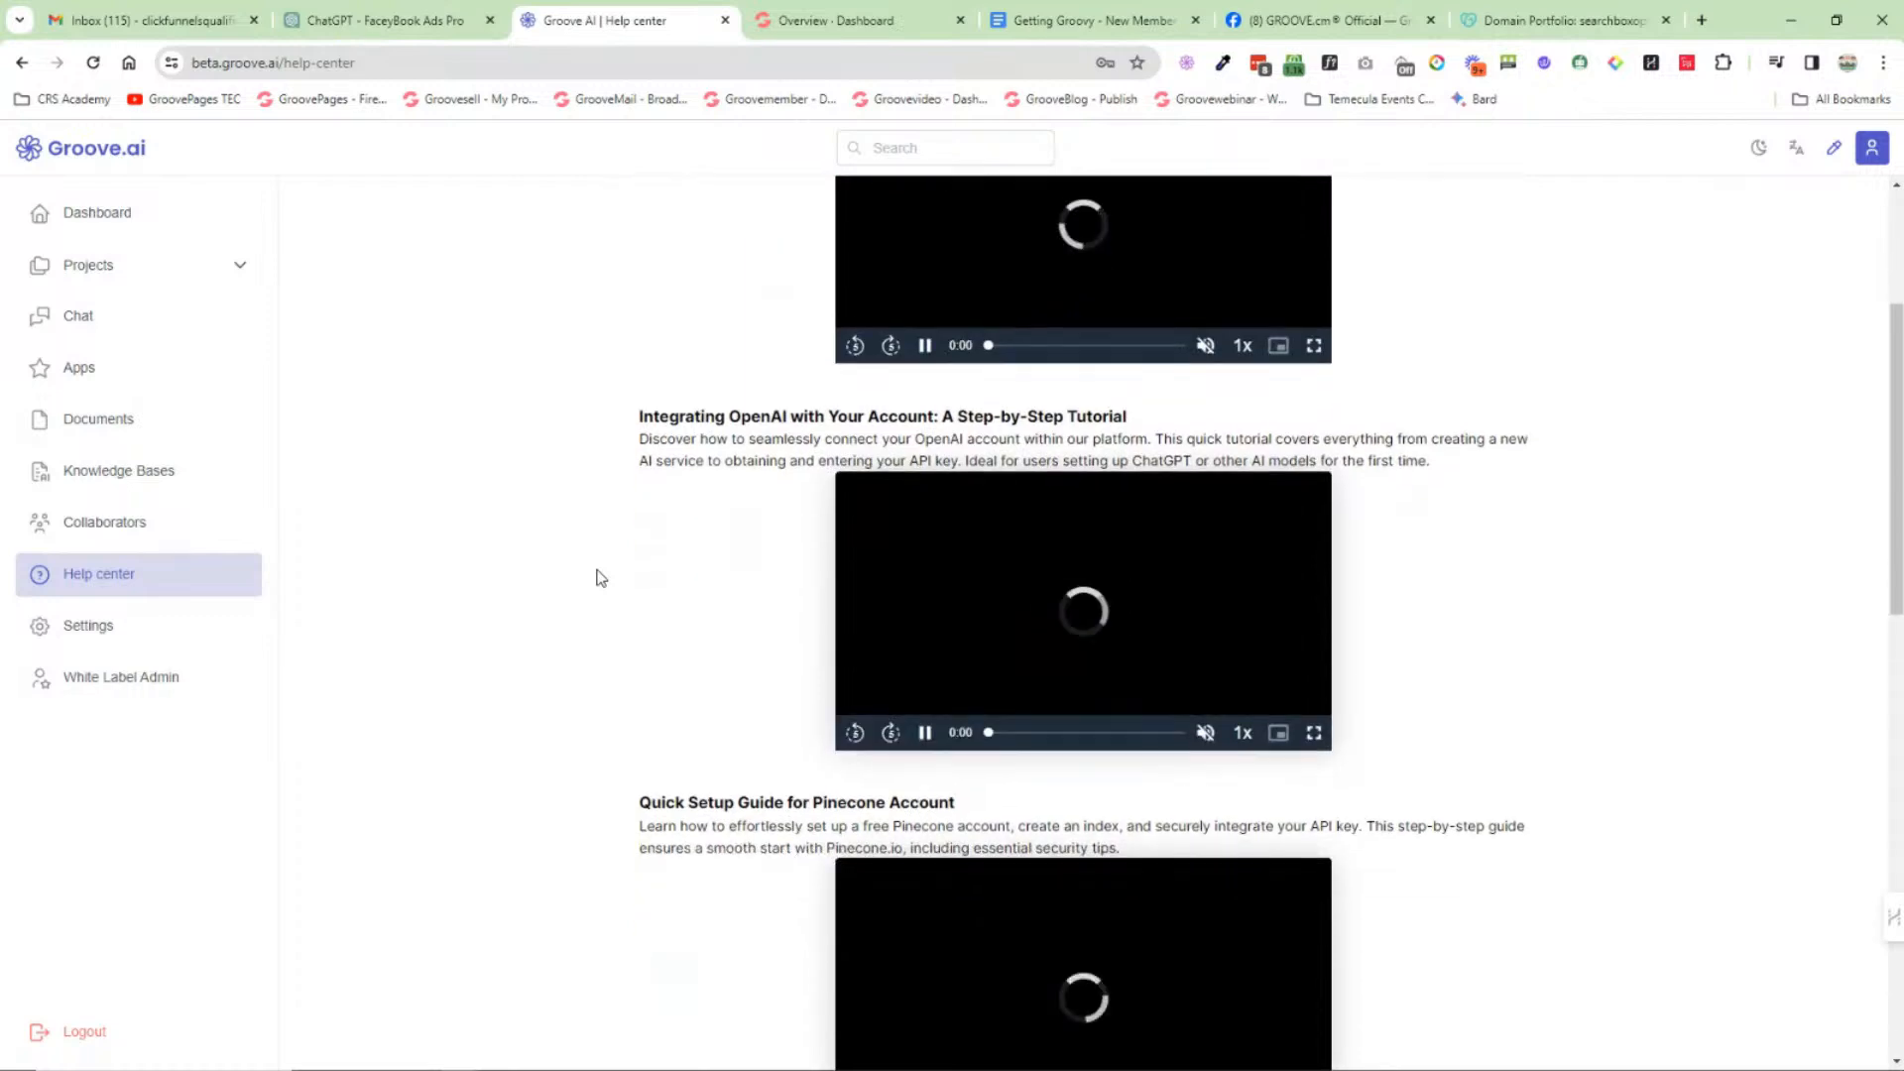
scroll(598, 575, "down", 8)
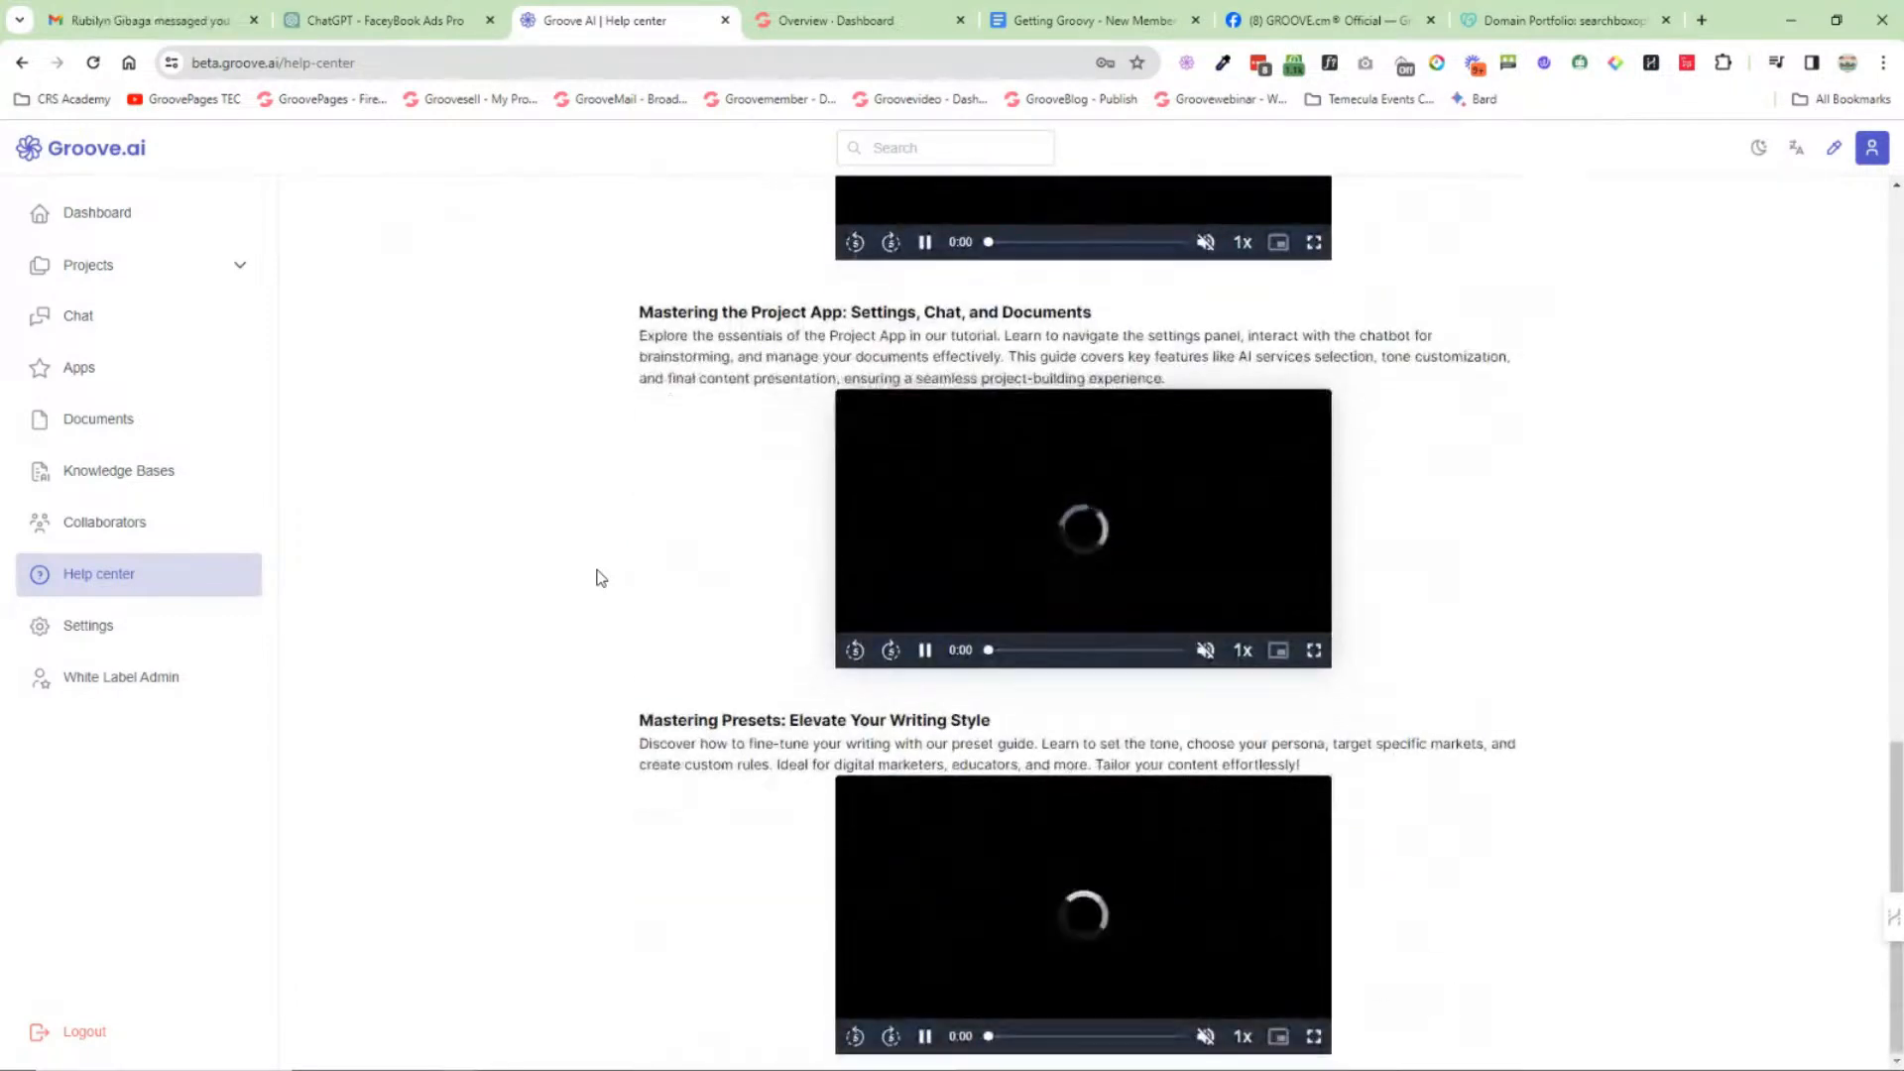
scroll(729, 729, "up", 11)
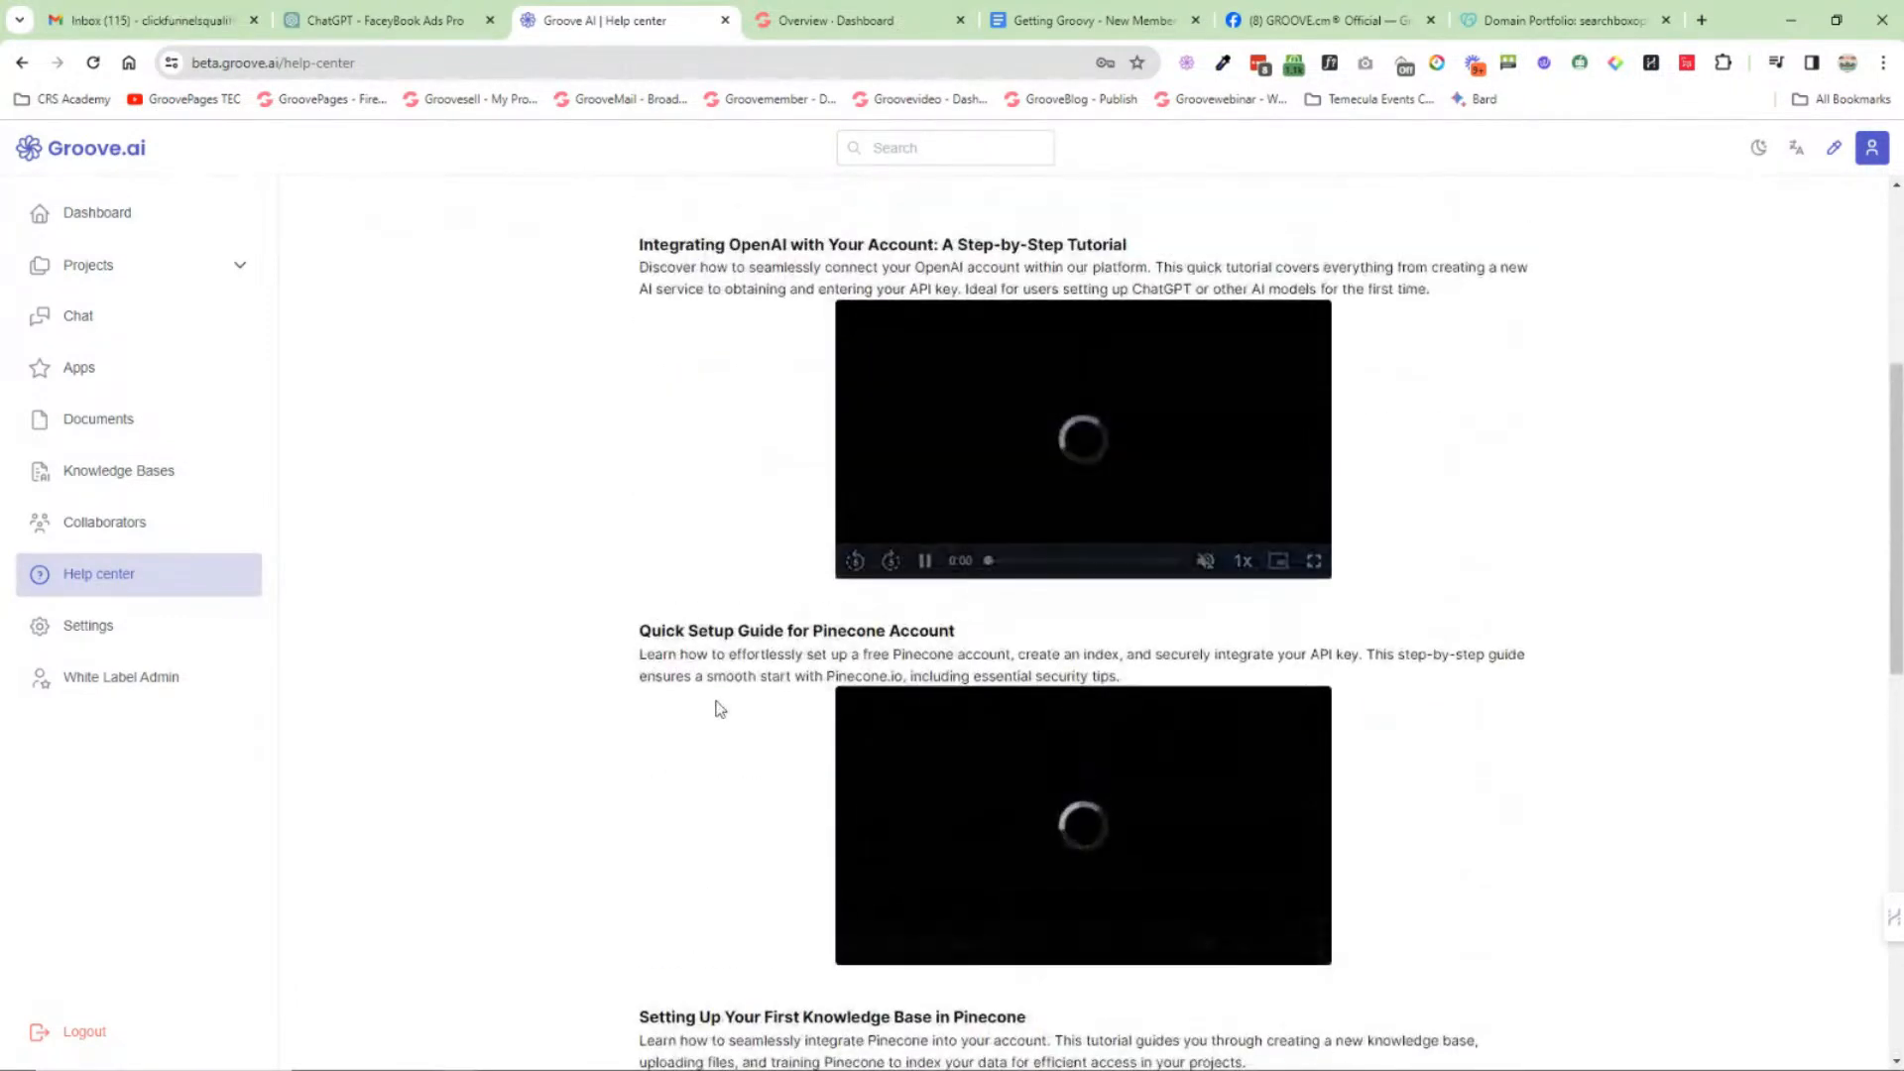
Step: Switch to Facebook, open the GROOVE.cm Official group's community home, and browse through its featured posts
left_click(873, 21)
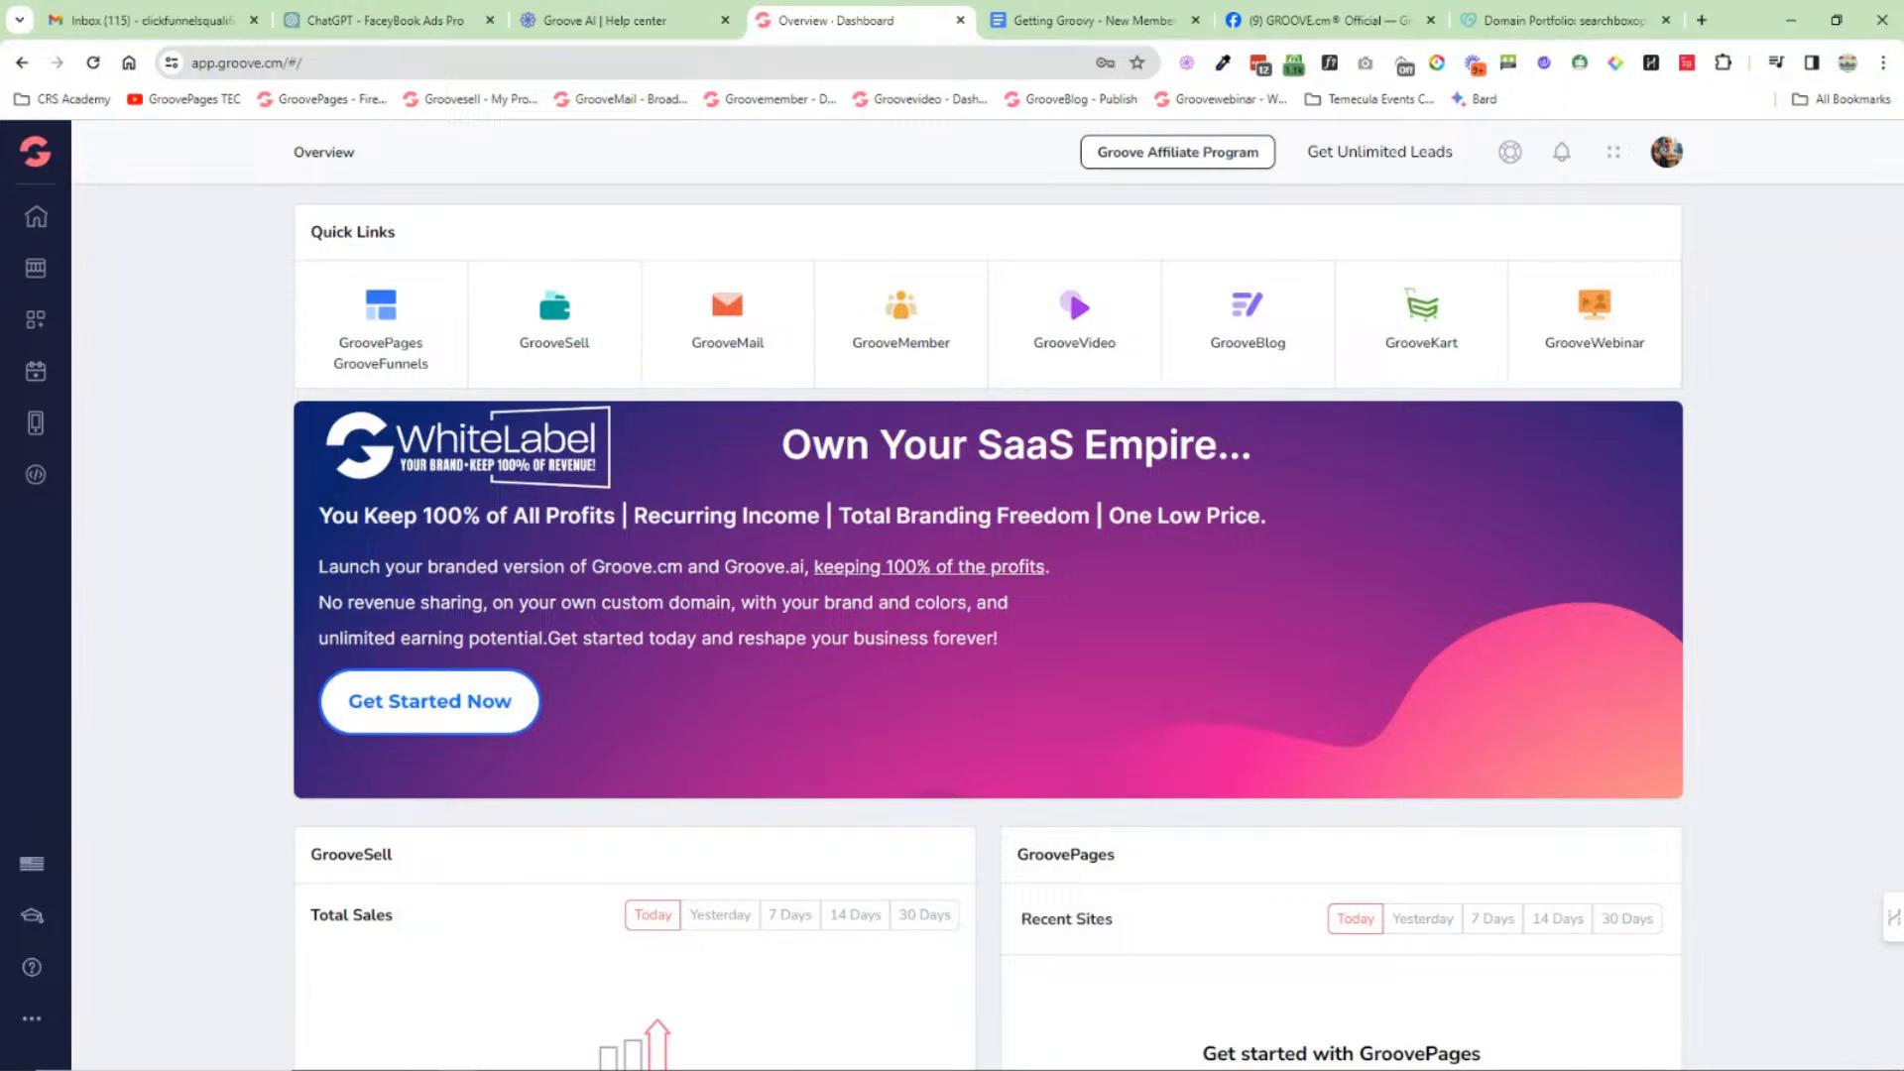
left_click(1313, 32)
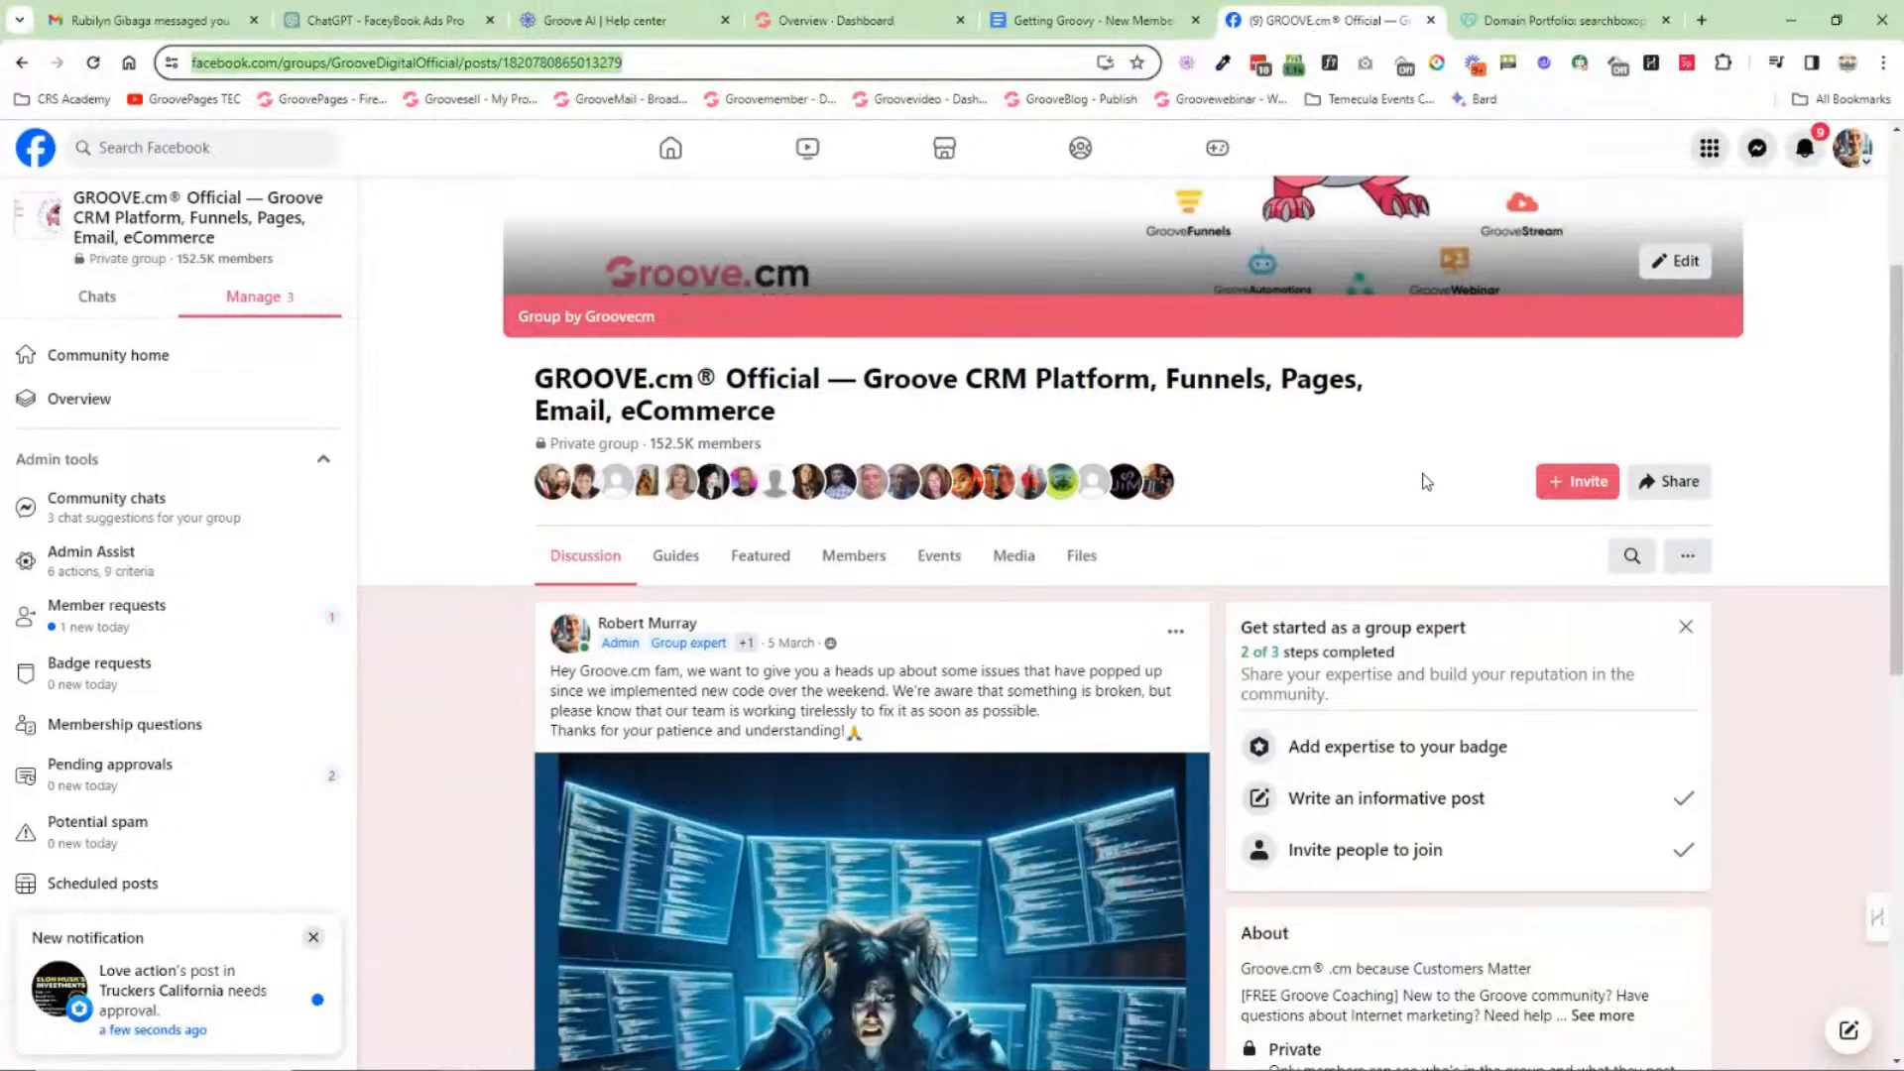
scroll(1215, 597, "down", 2)
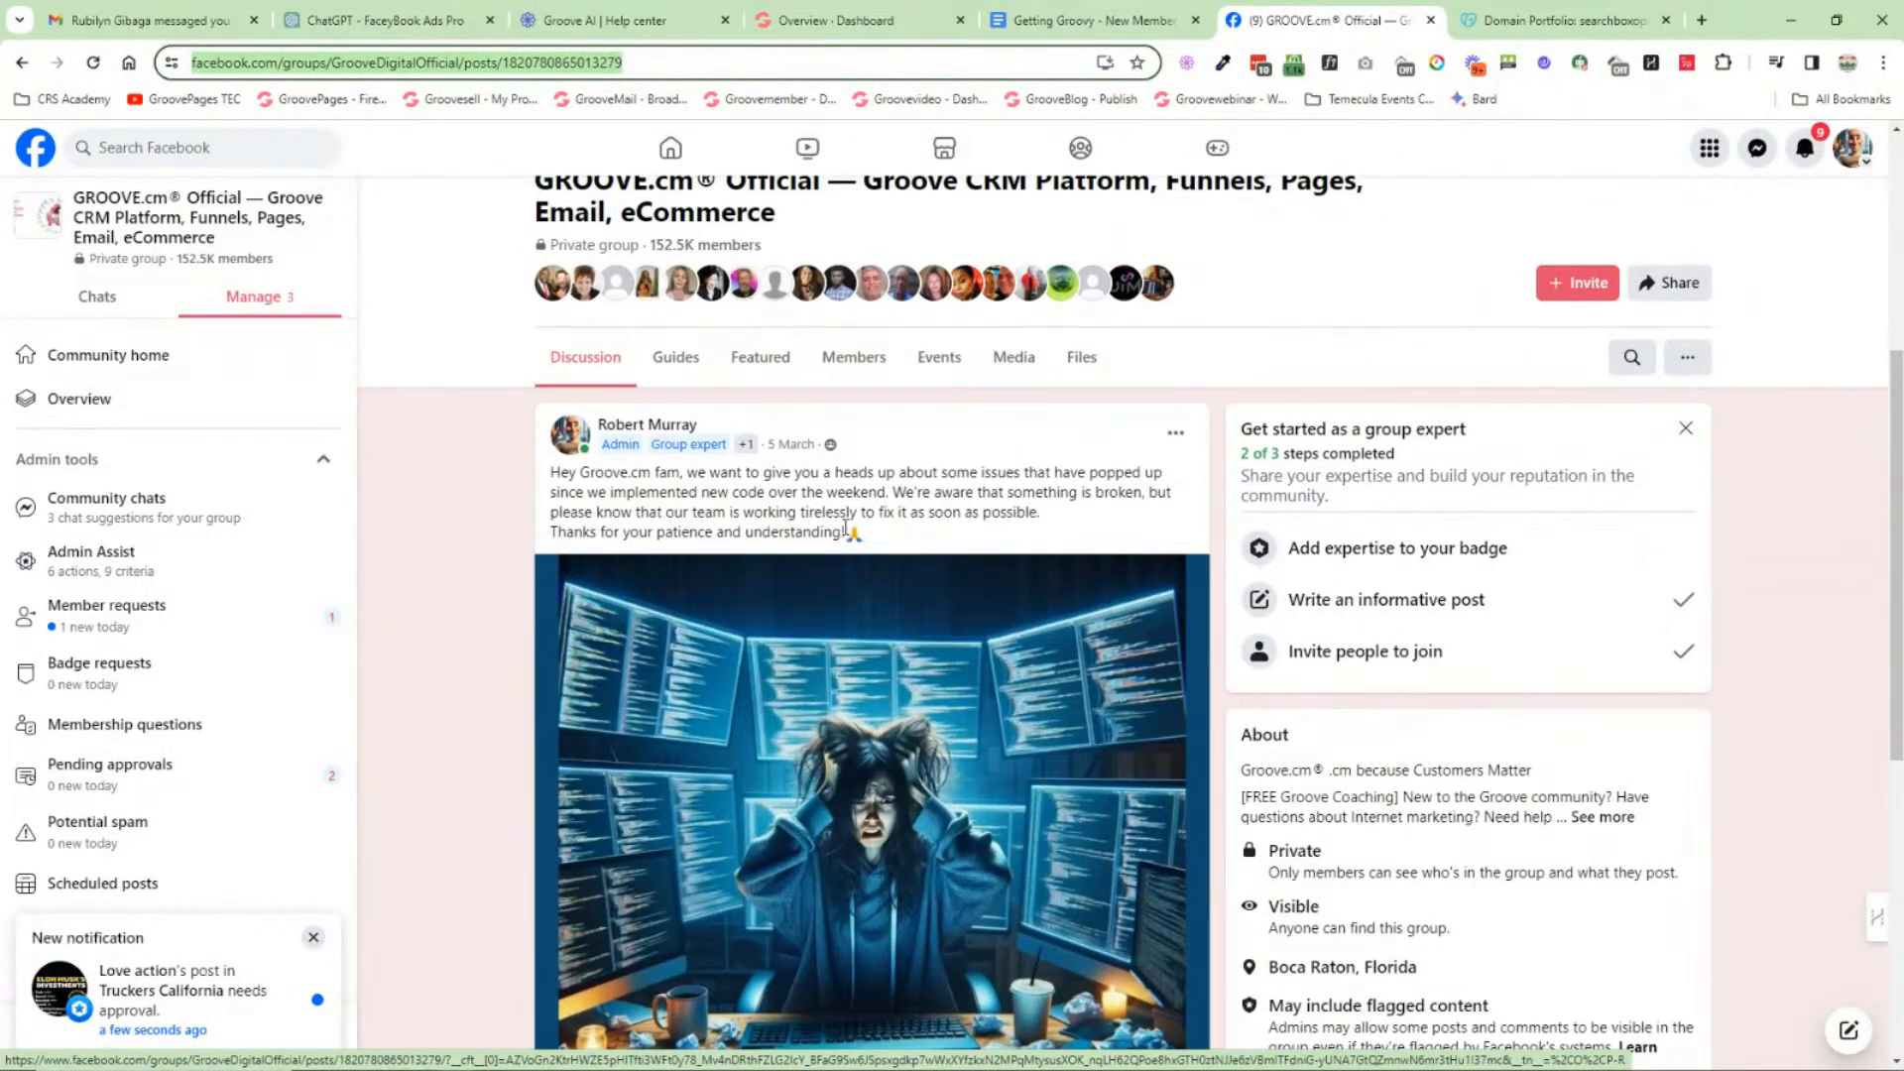
left_click(115, 357)
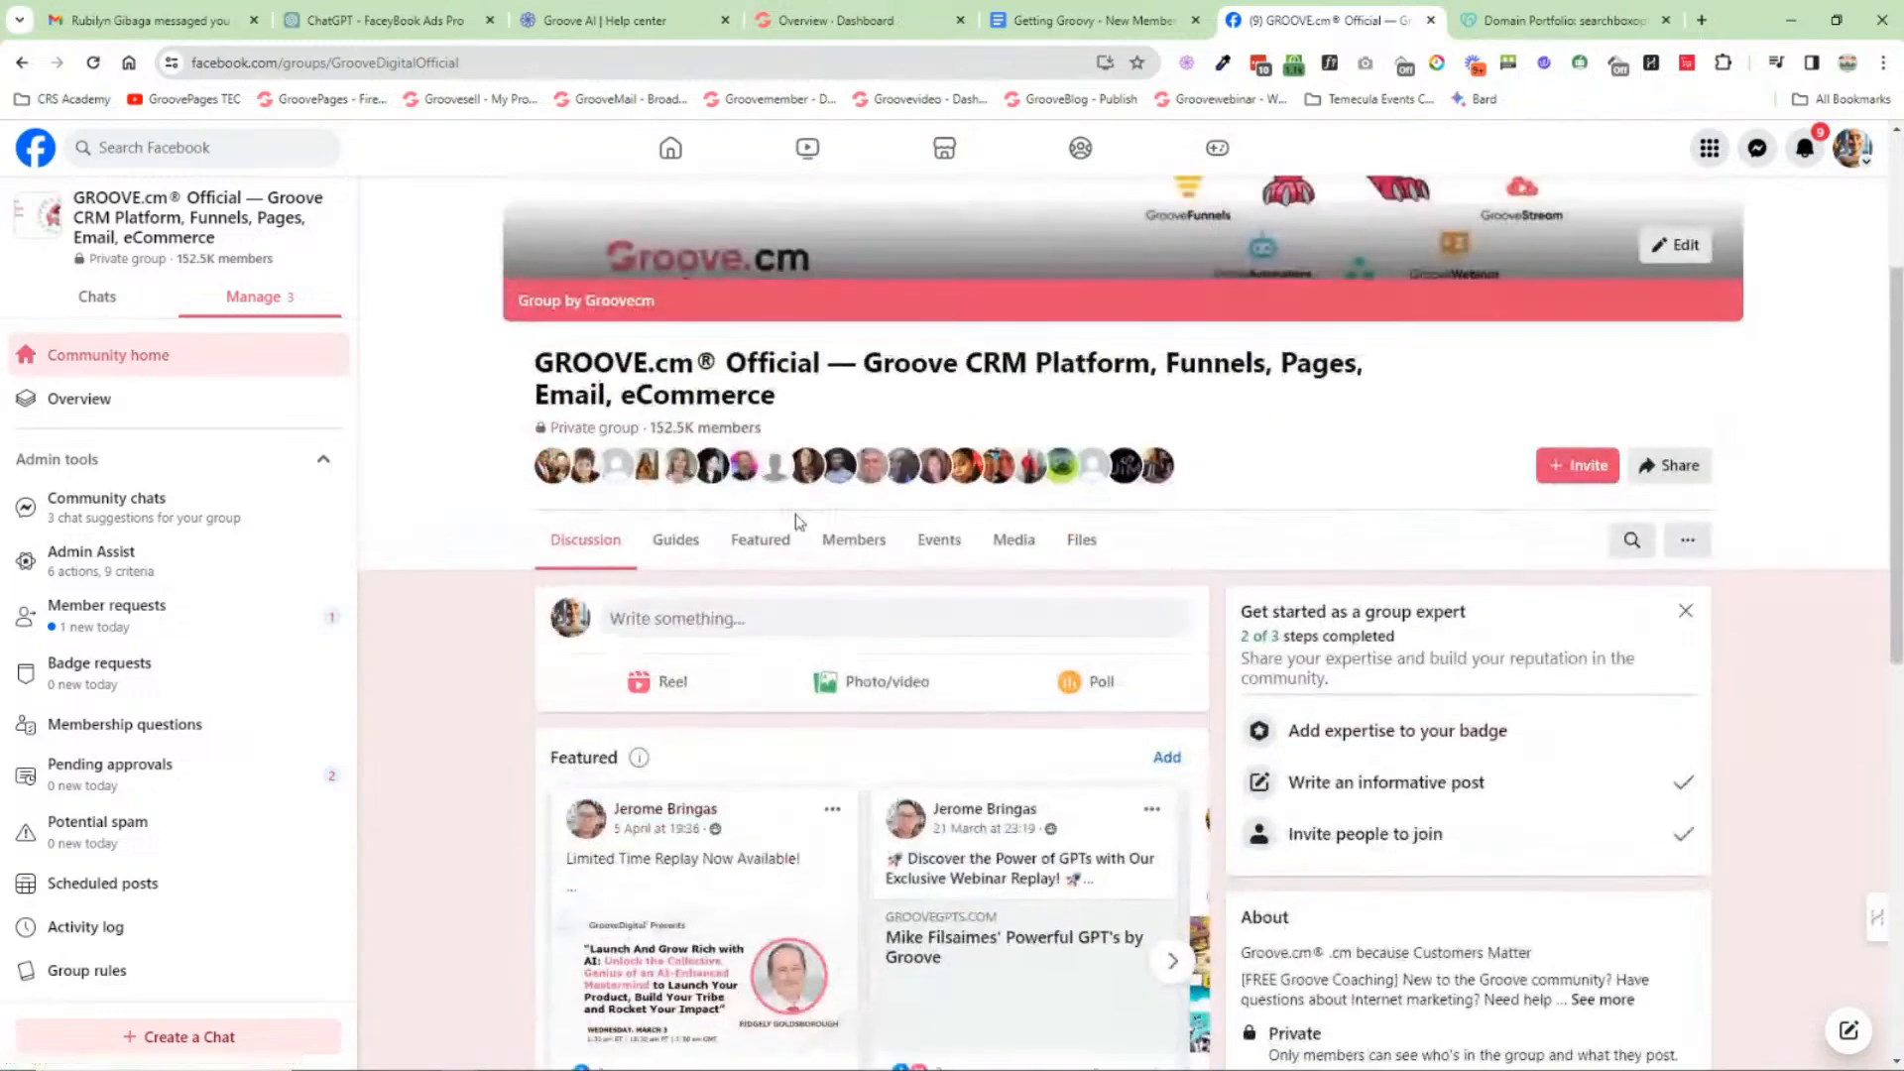
scroll(1159, 838, "down", 3)
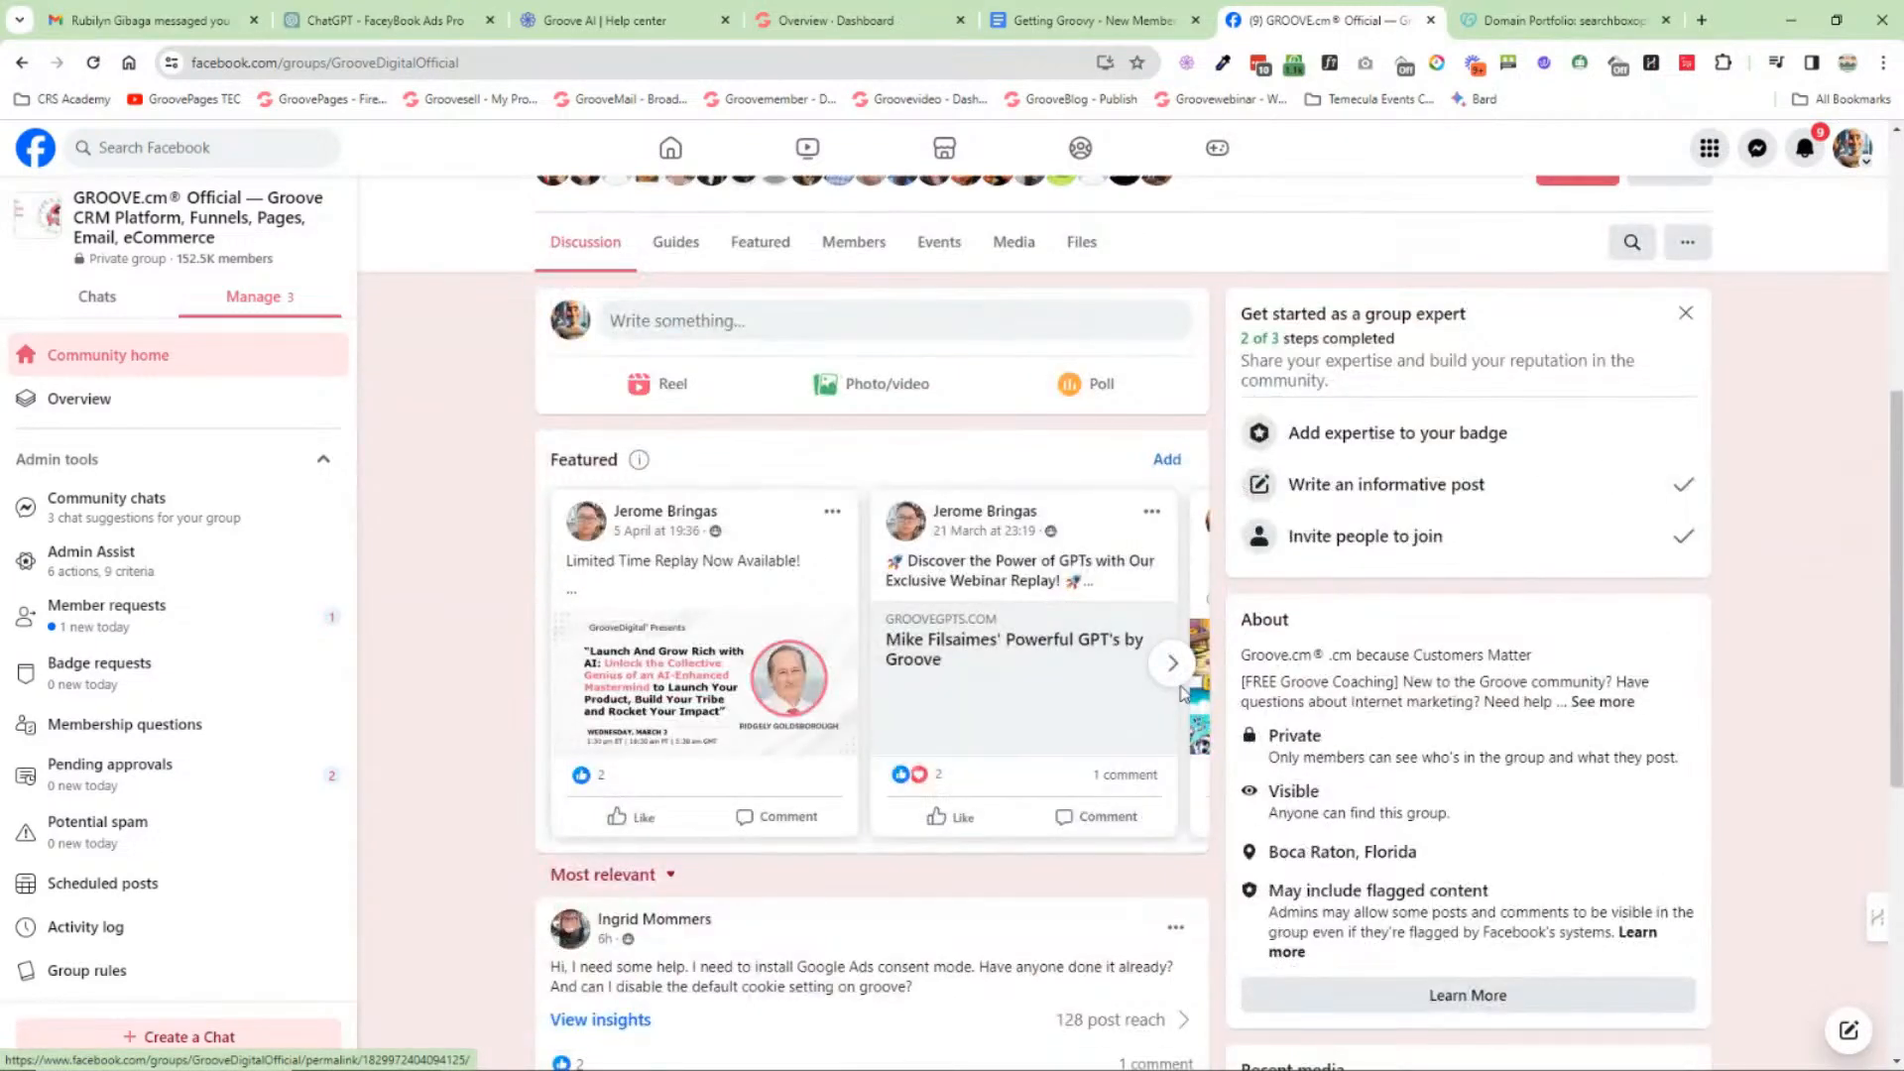
left_click(1174, 666)
left_click(1174, 666)
left_click(1174, 666)
left_click(1174, 666)
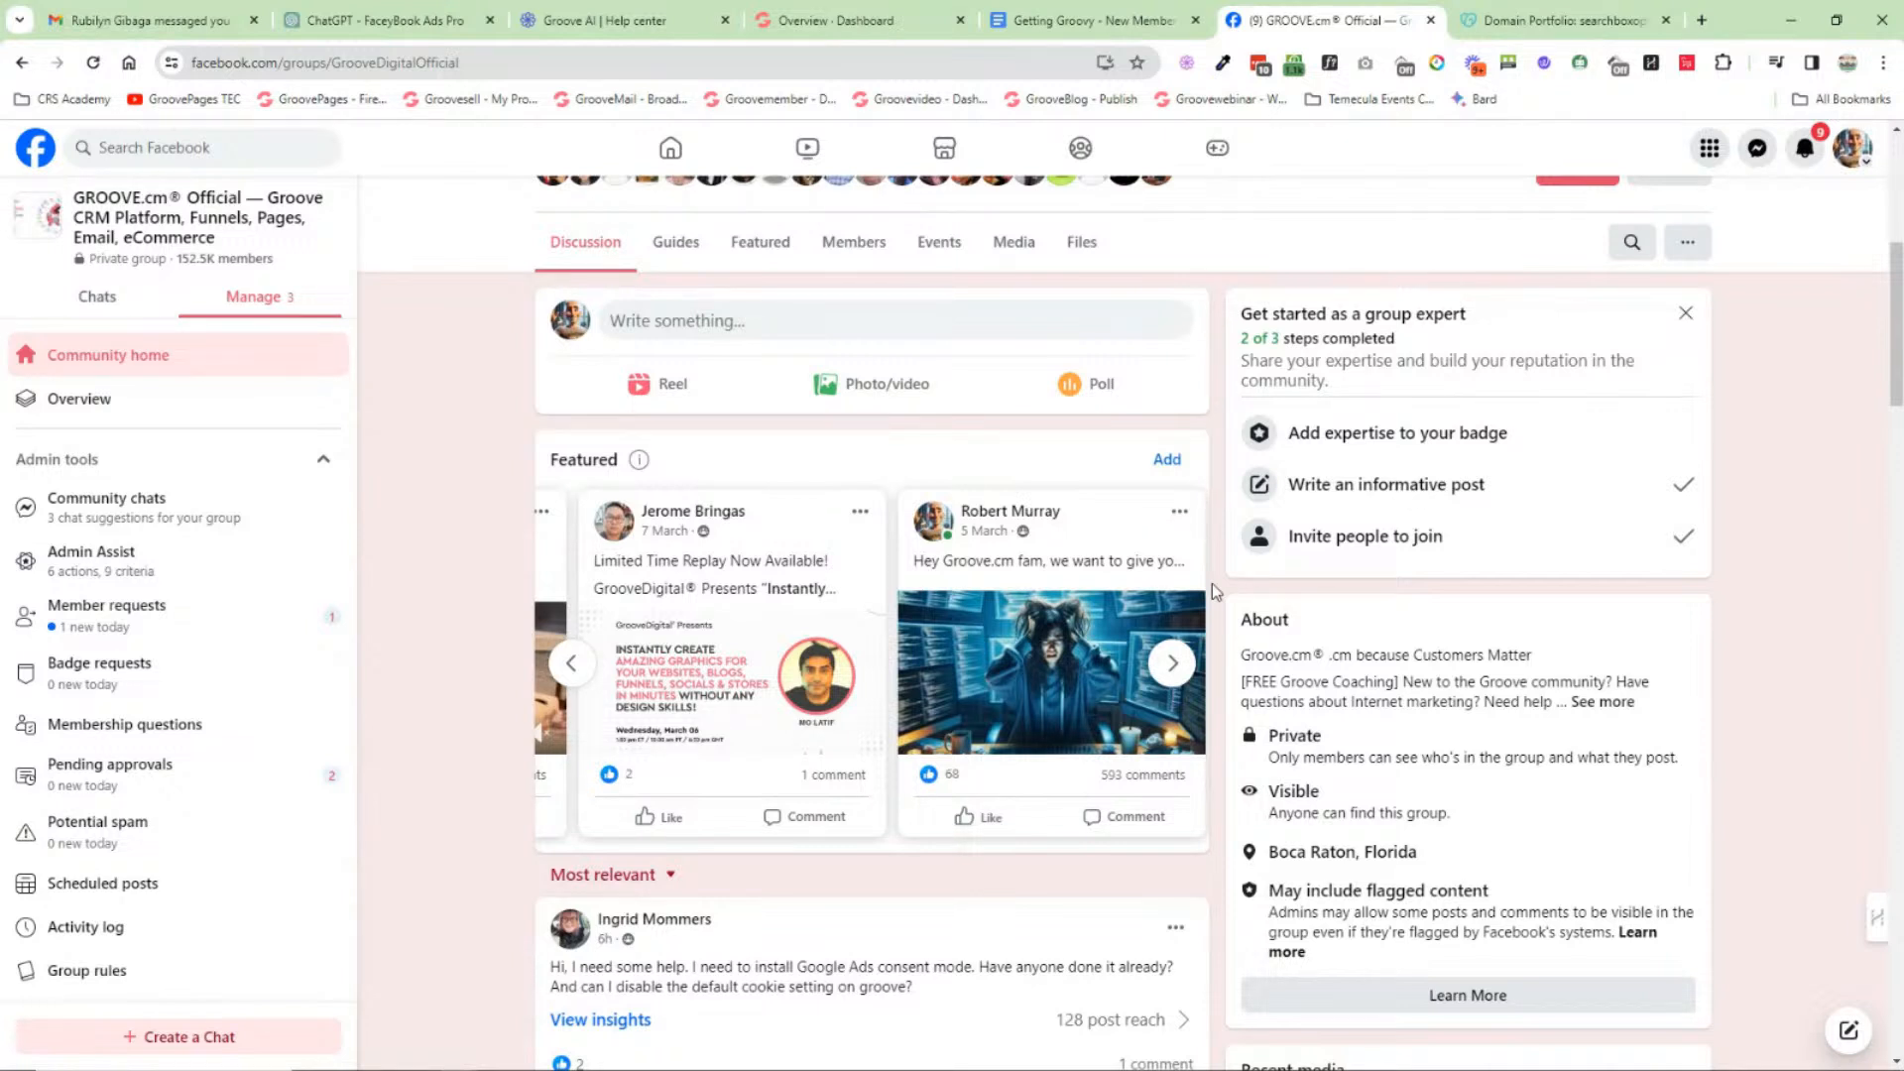
Step: Open the Groove.ai Official Facebook group and view its featured post "Calling all Groove.ai members!"
left_click(1080, 151)
left_click(159, 649)
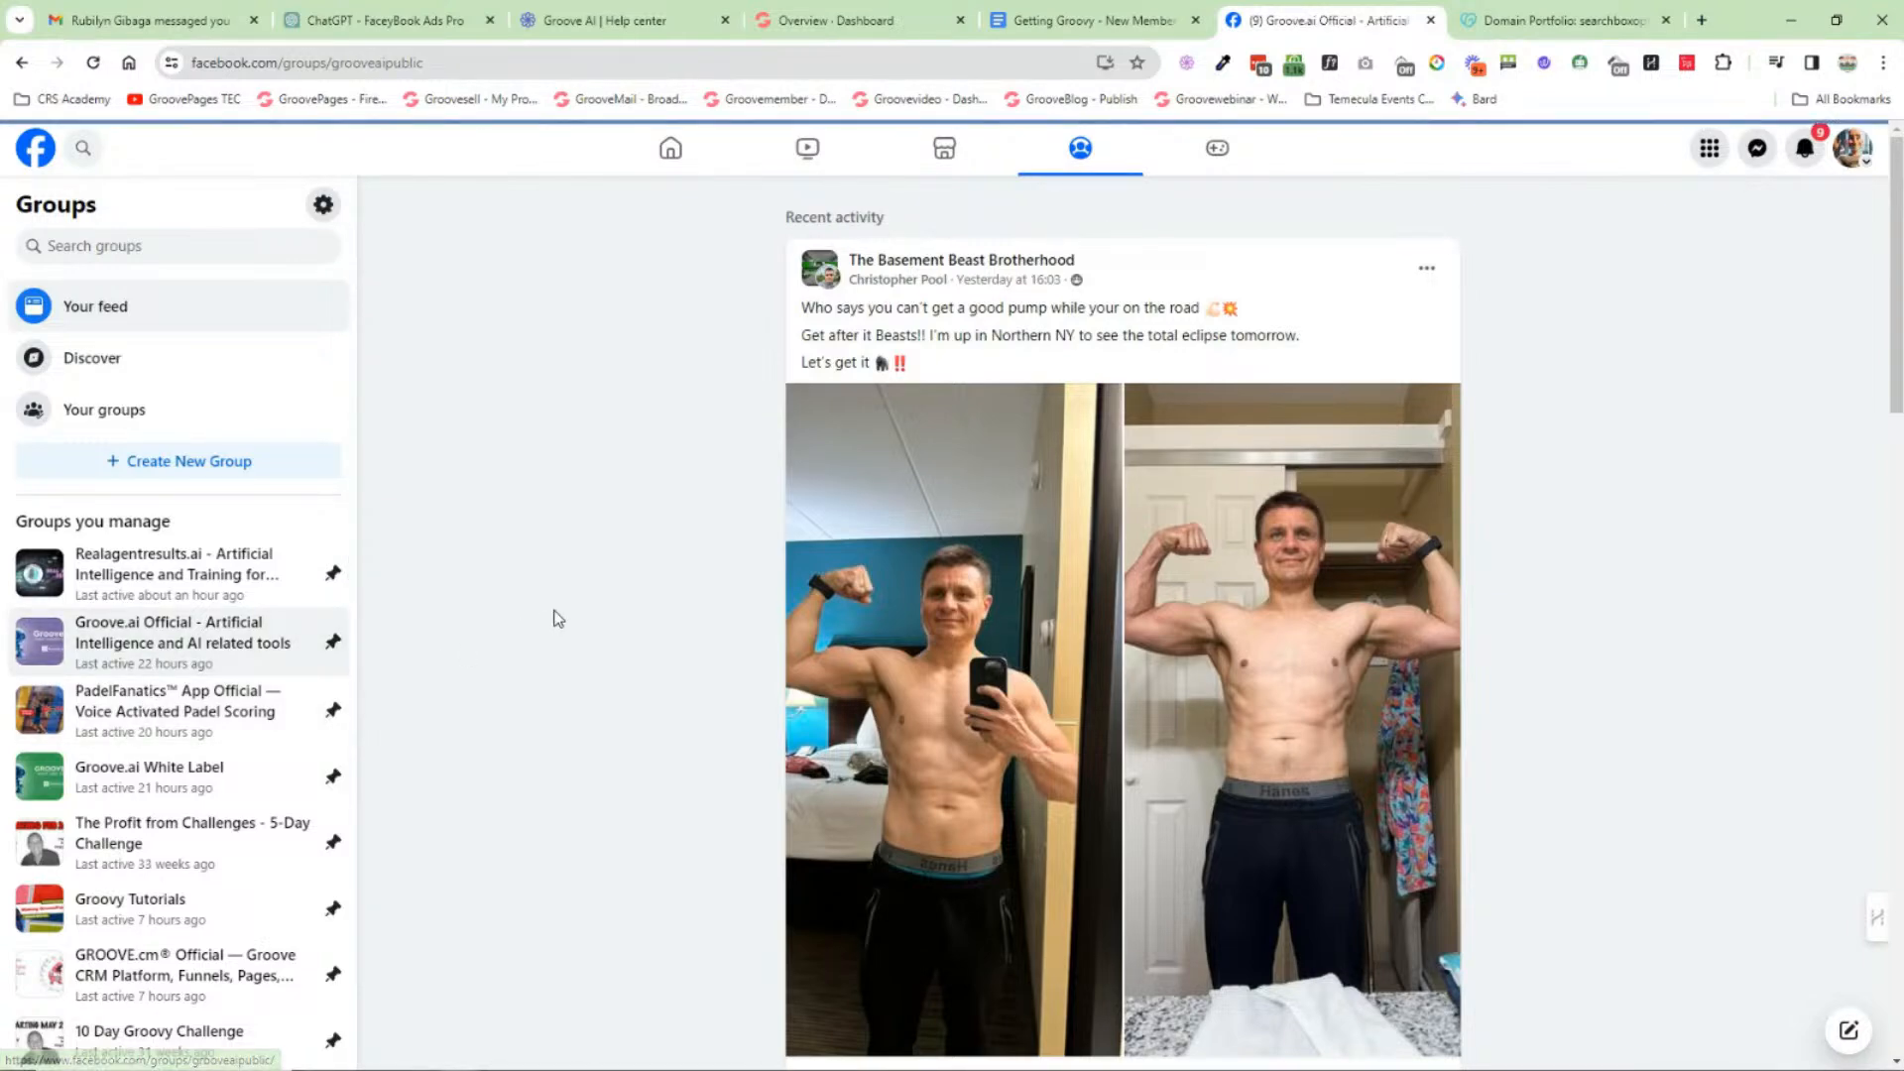
scroll(527, 661, "down", 4)
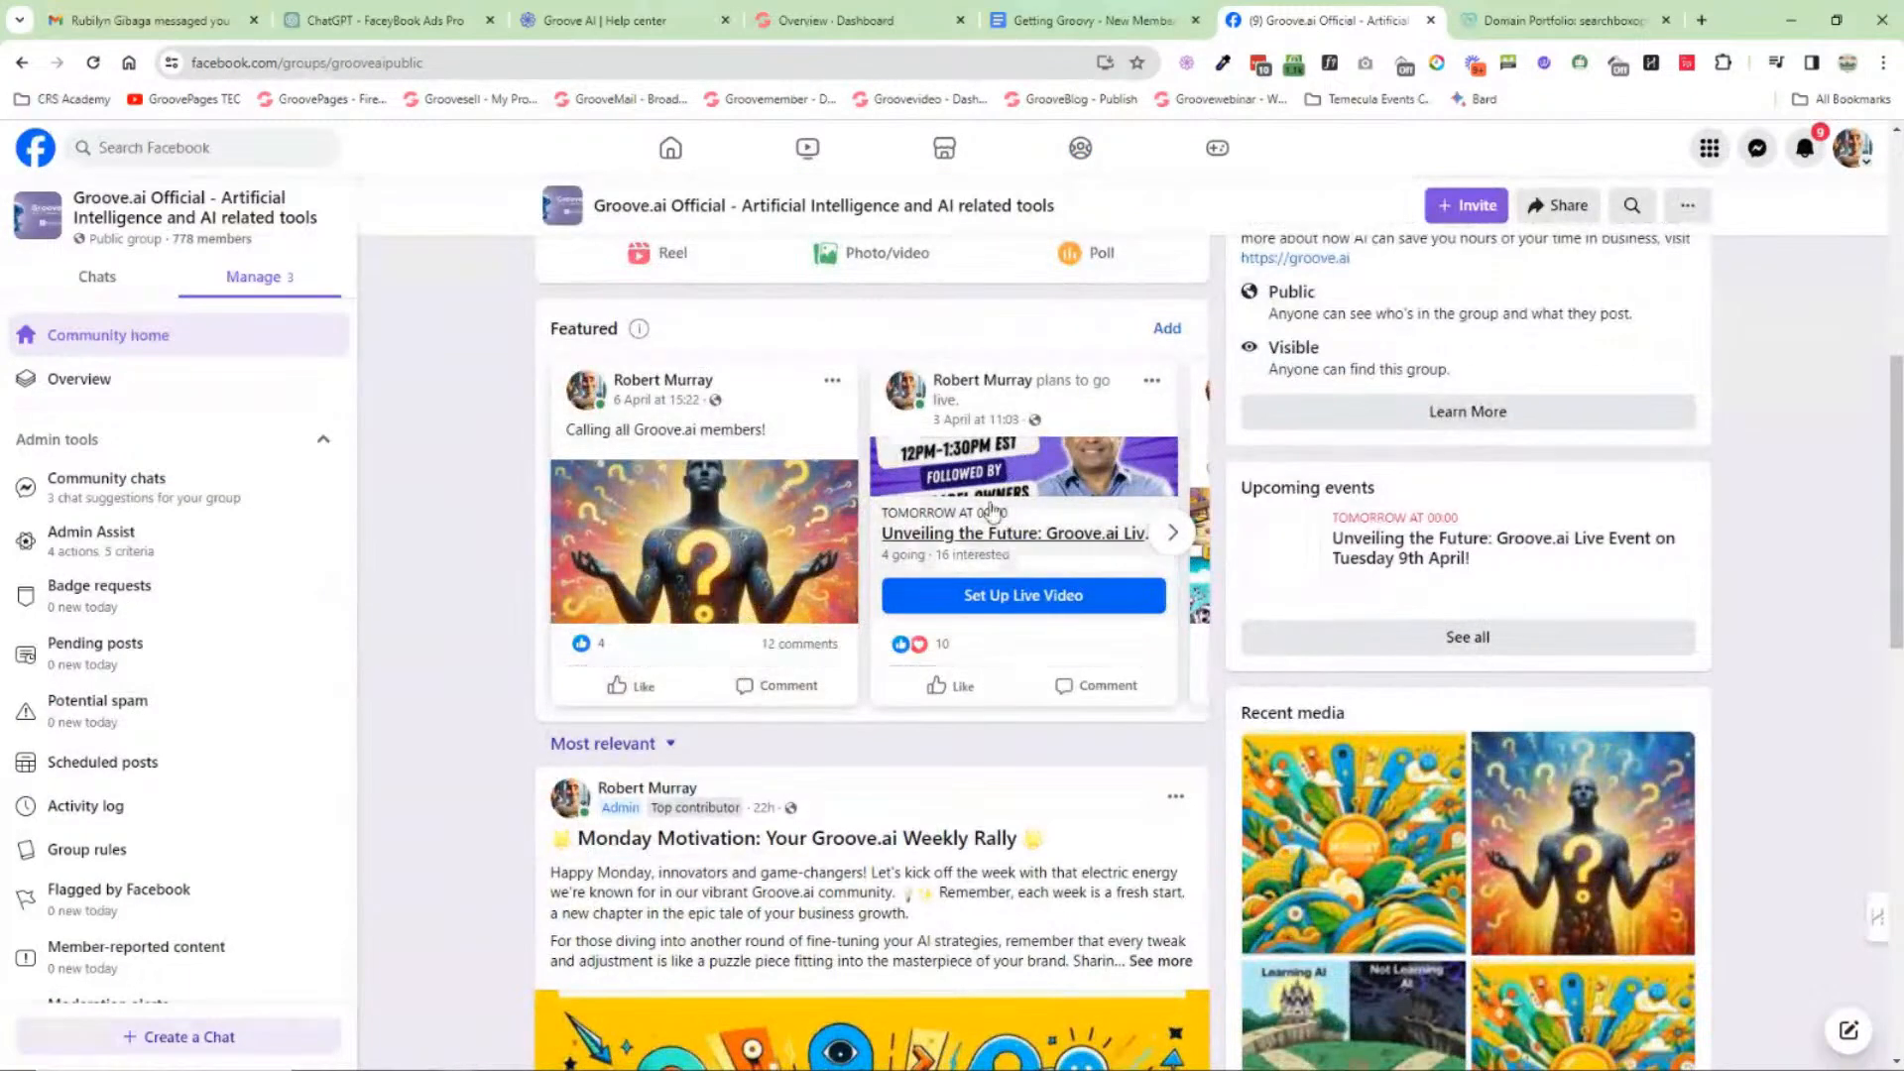
left_click(675, 438)
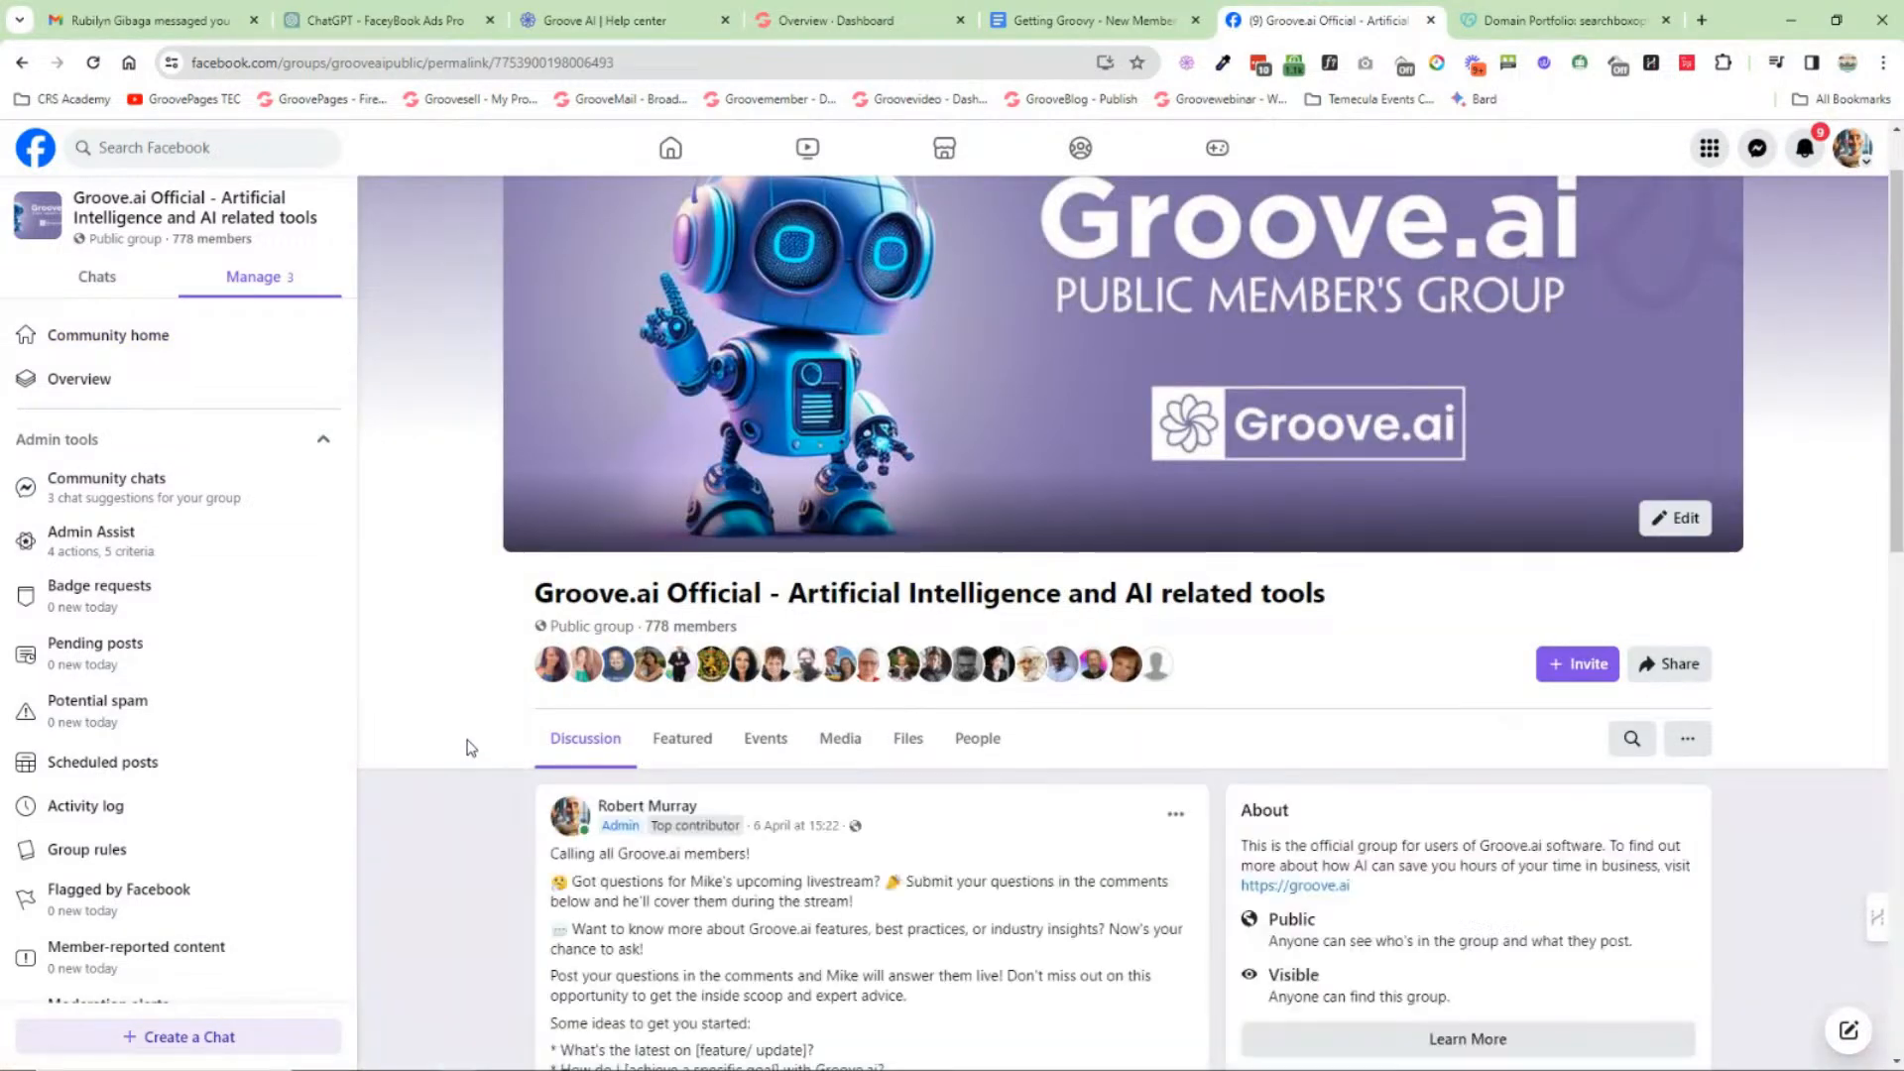
Step: Read through the "Calling all Groove.ai members!" post and the questions in its comments
scroll(470, 748, "down", 8)
scroll(470, 748, "up", 2)
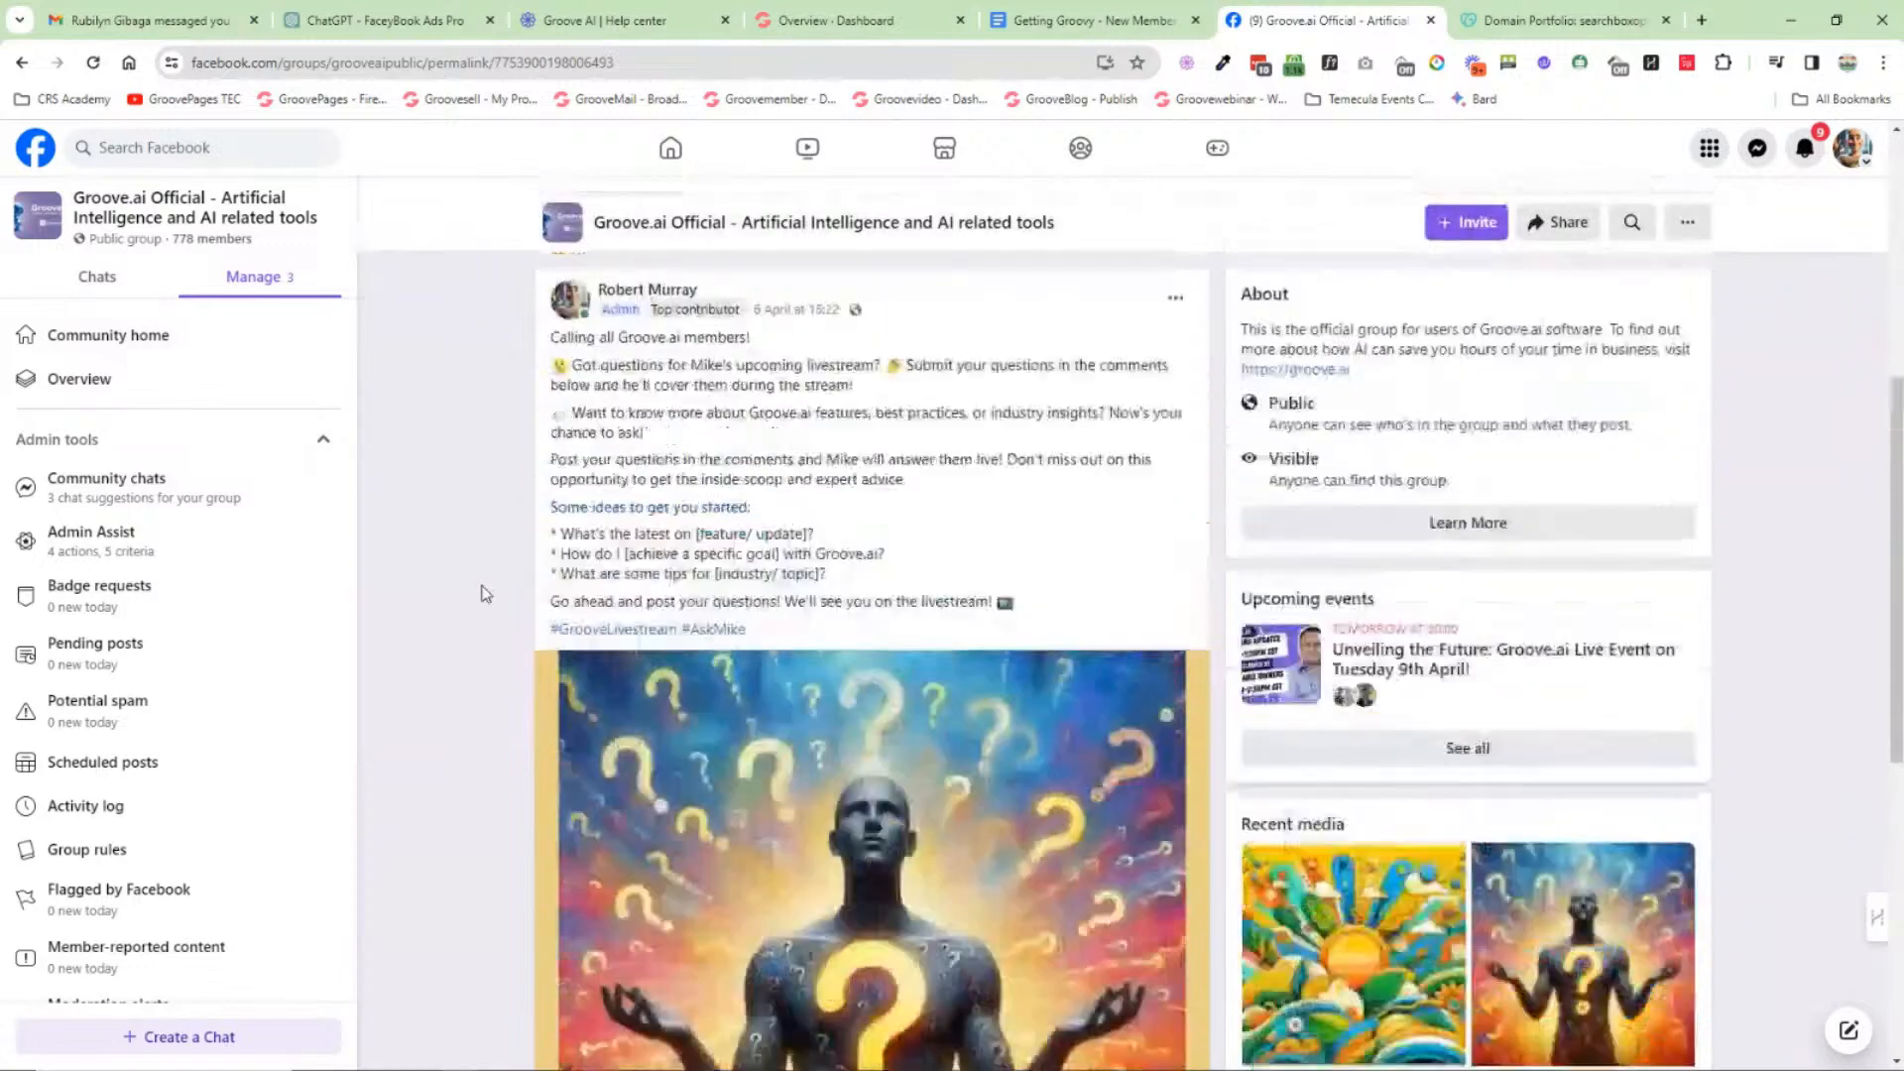
scroll(688, 553, "down", 8)
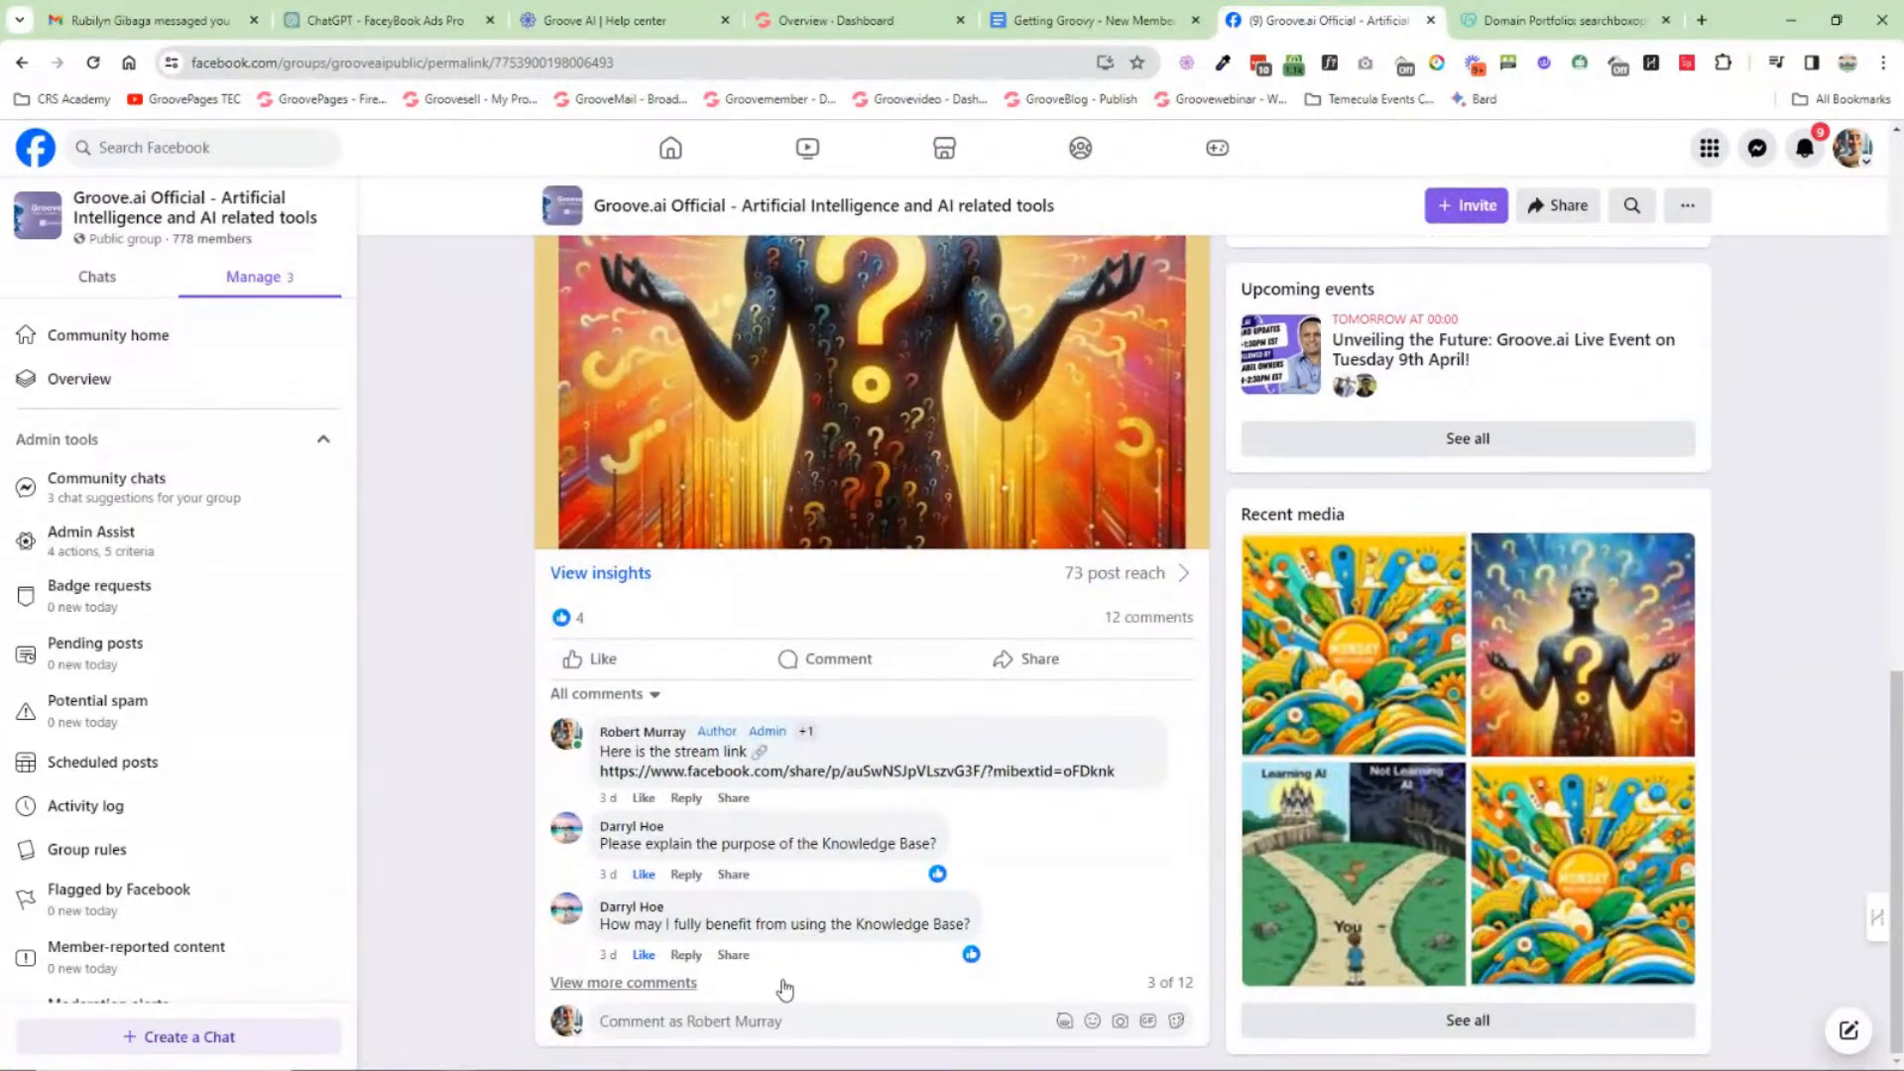
scroll(863, 944, "up", 7)
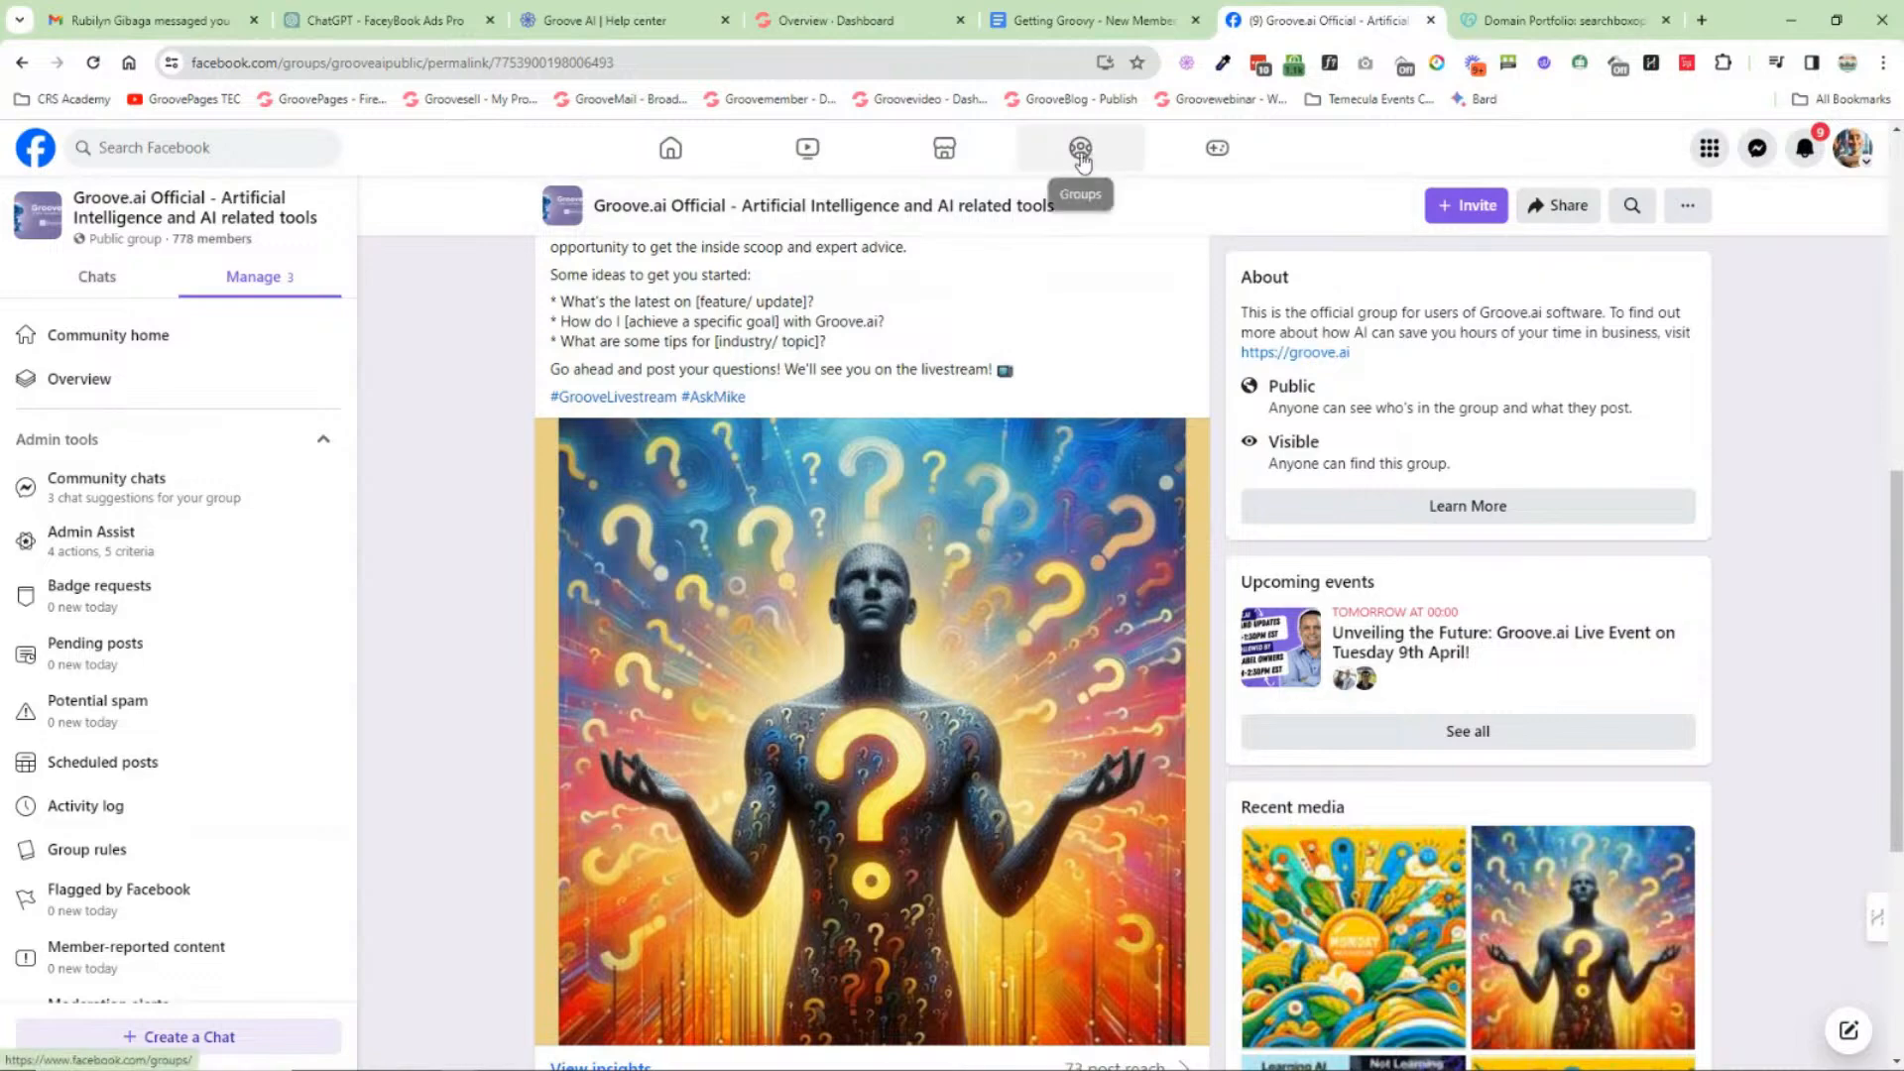
scroll(692, 456, "up", 2)
scroll(843, 486, "down", 2)
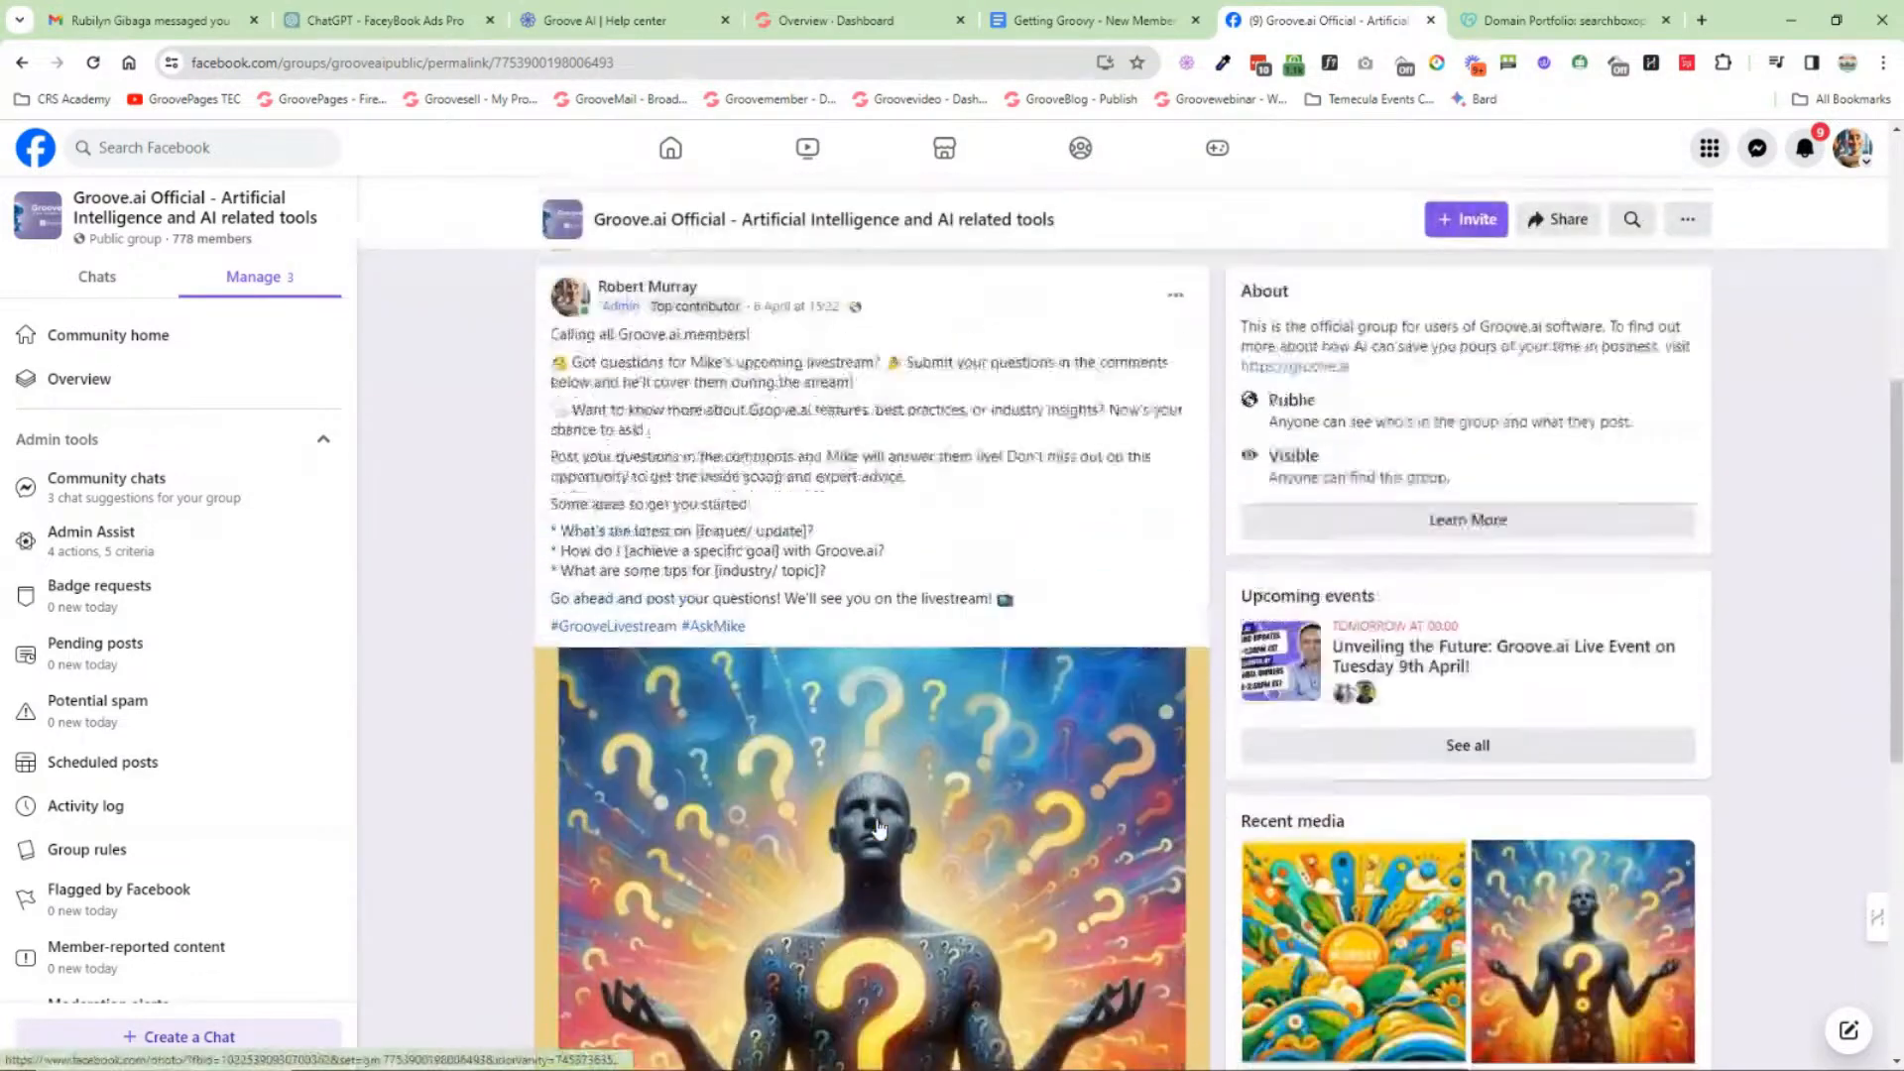
Step: Open the Groove.ai White Label Facebook group and view its featured post "Calling all Groove.ai White Label owners"
scroll(985, 511, "up", 5)
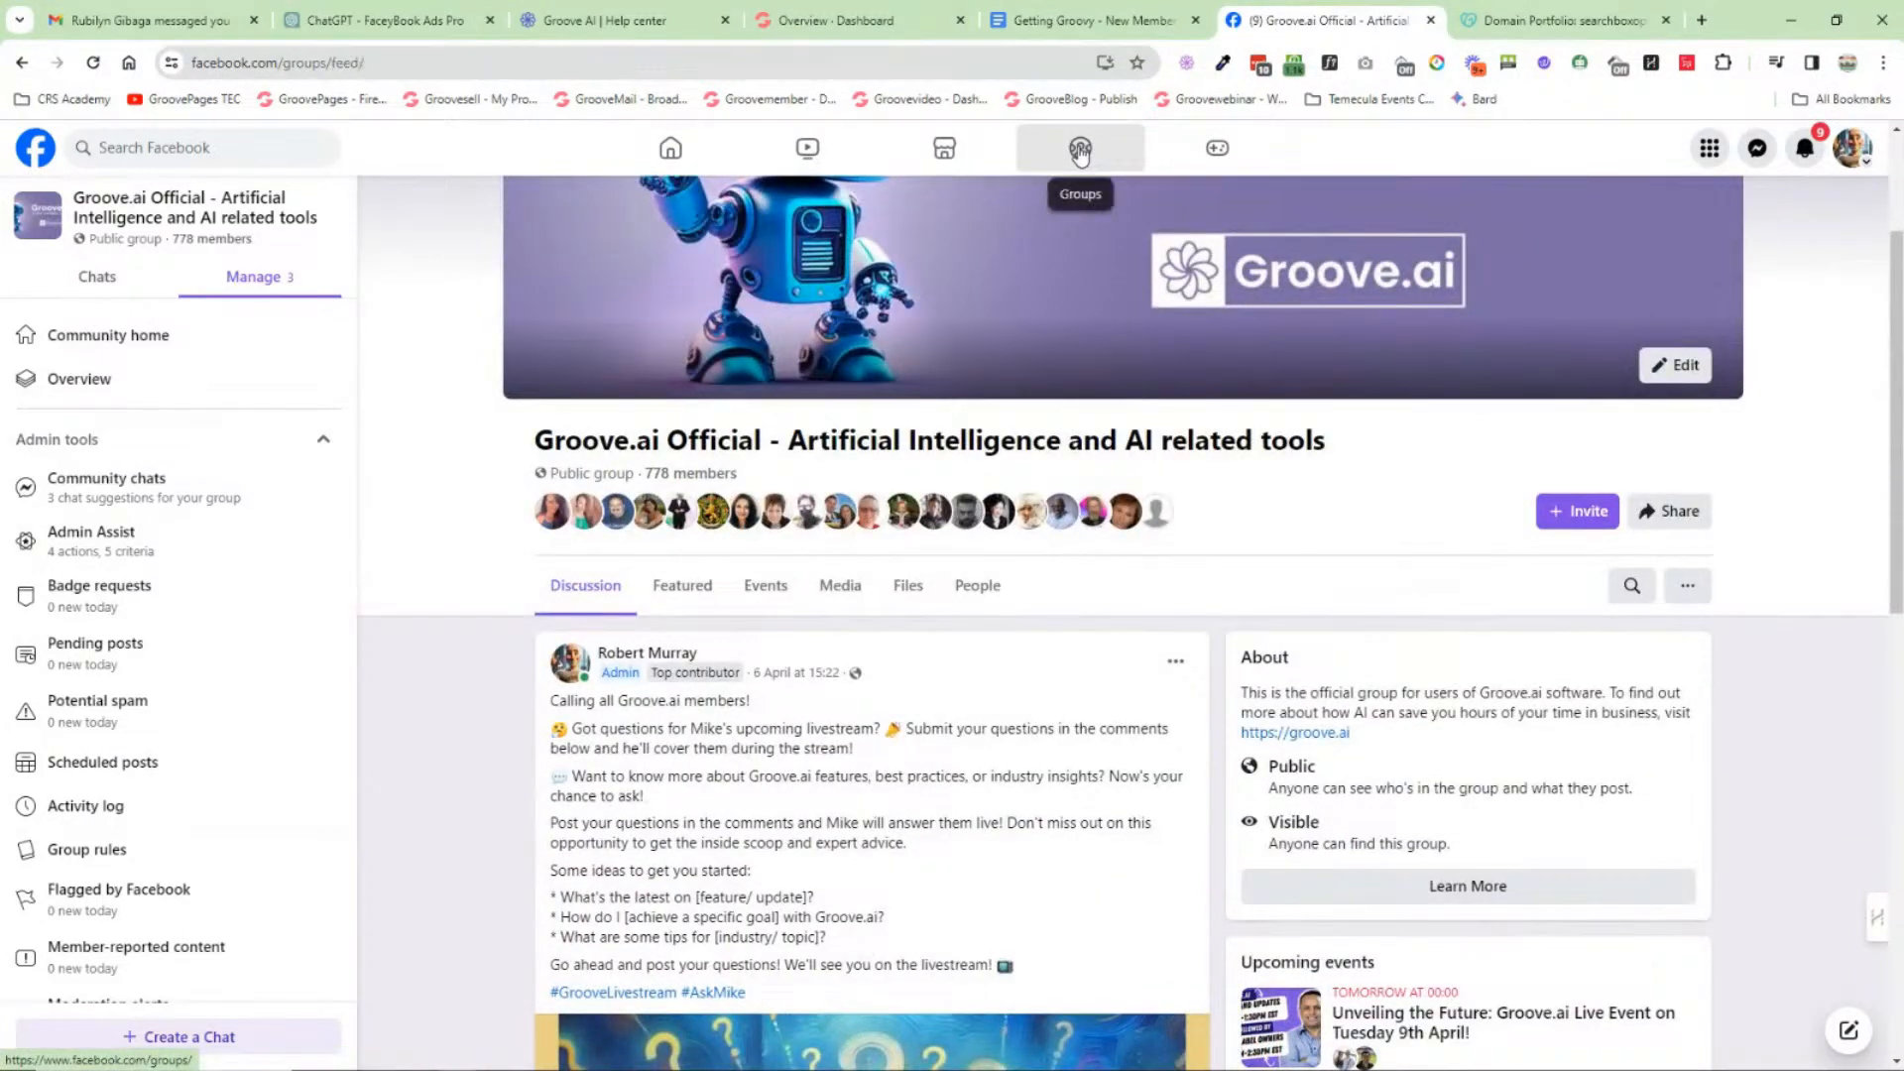
left_click(1080, 148)
left_click(129, 777)
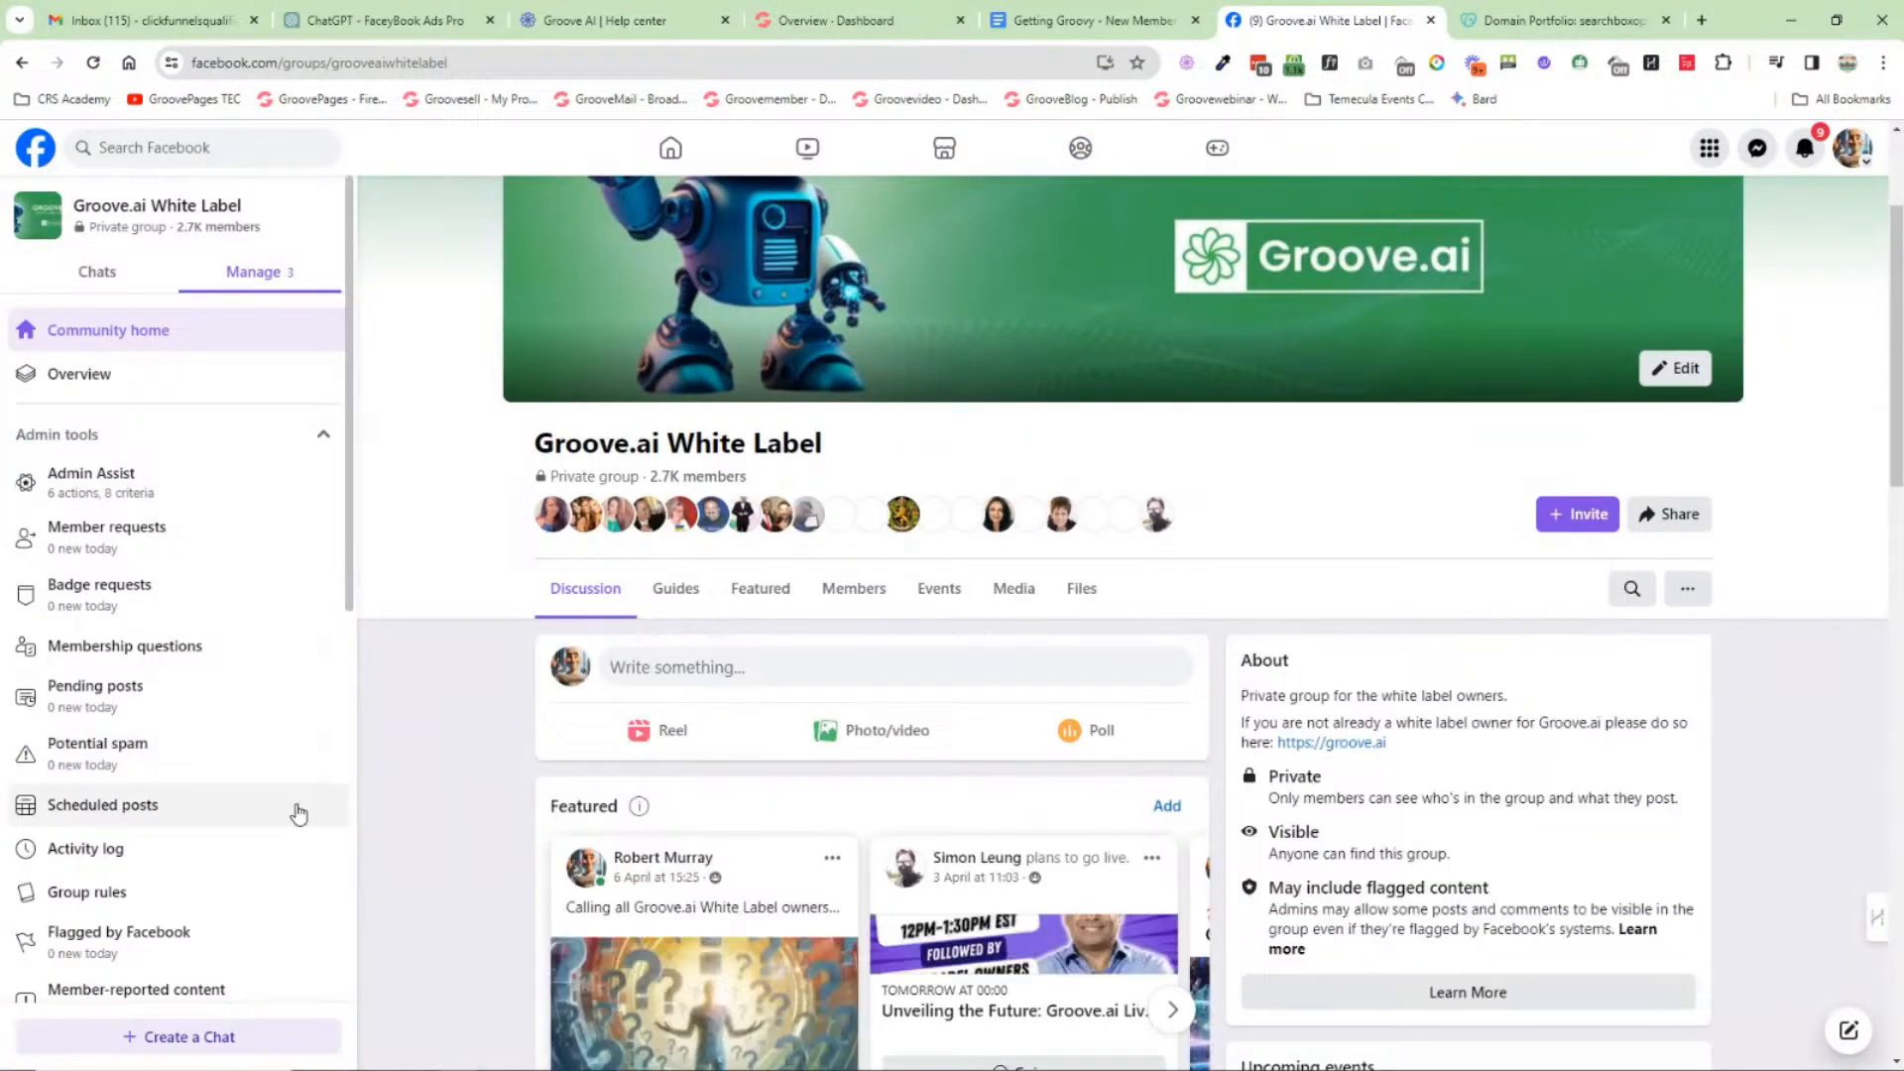
scroll(595, 734, "down", 3)
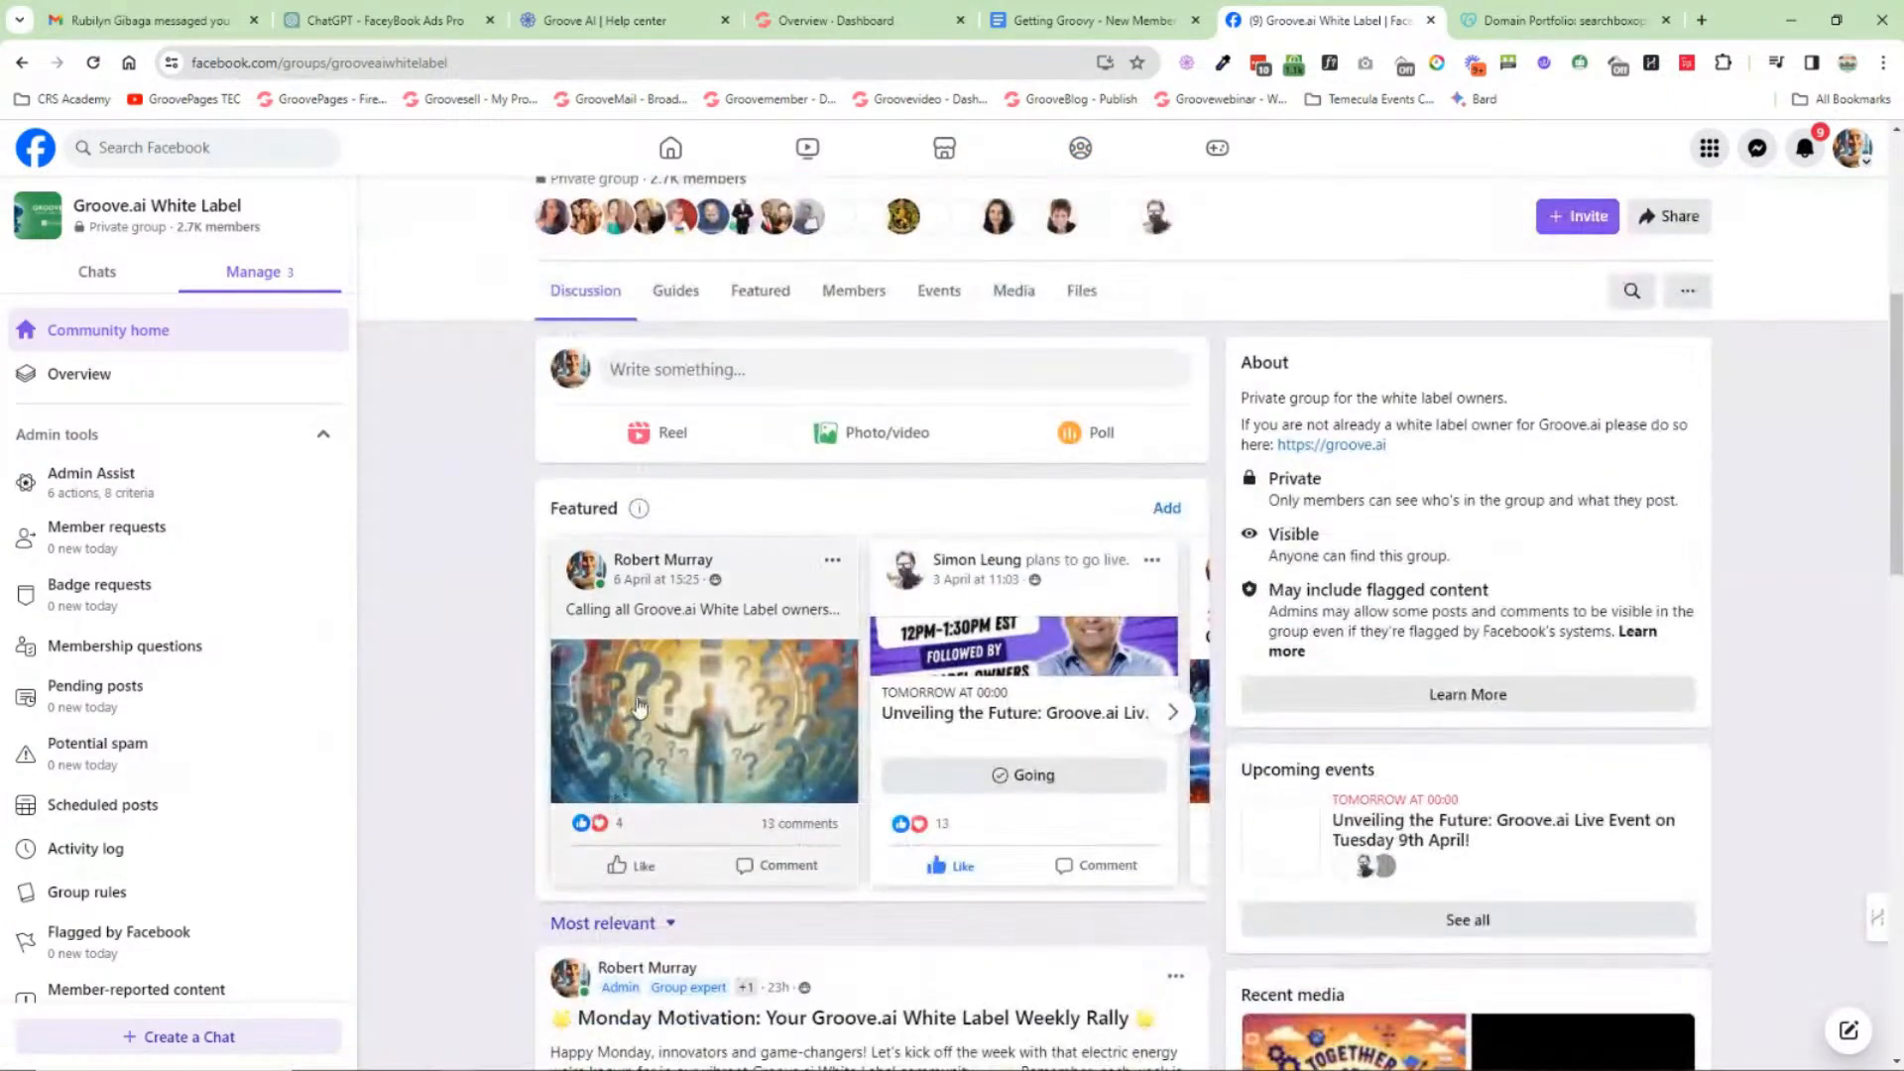
left_click(679, 615)
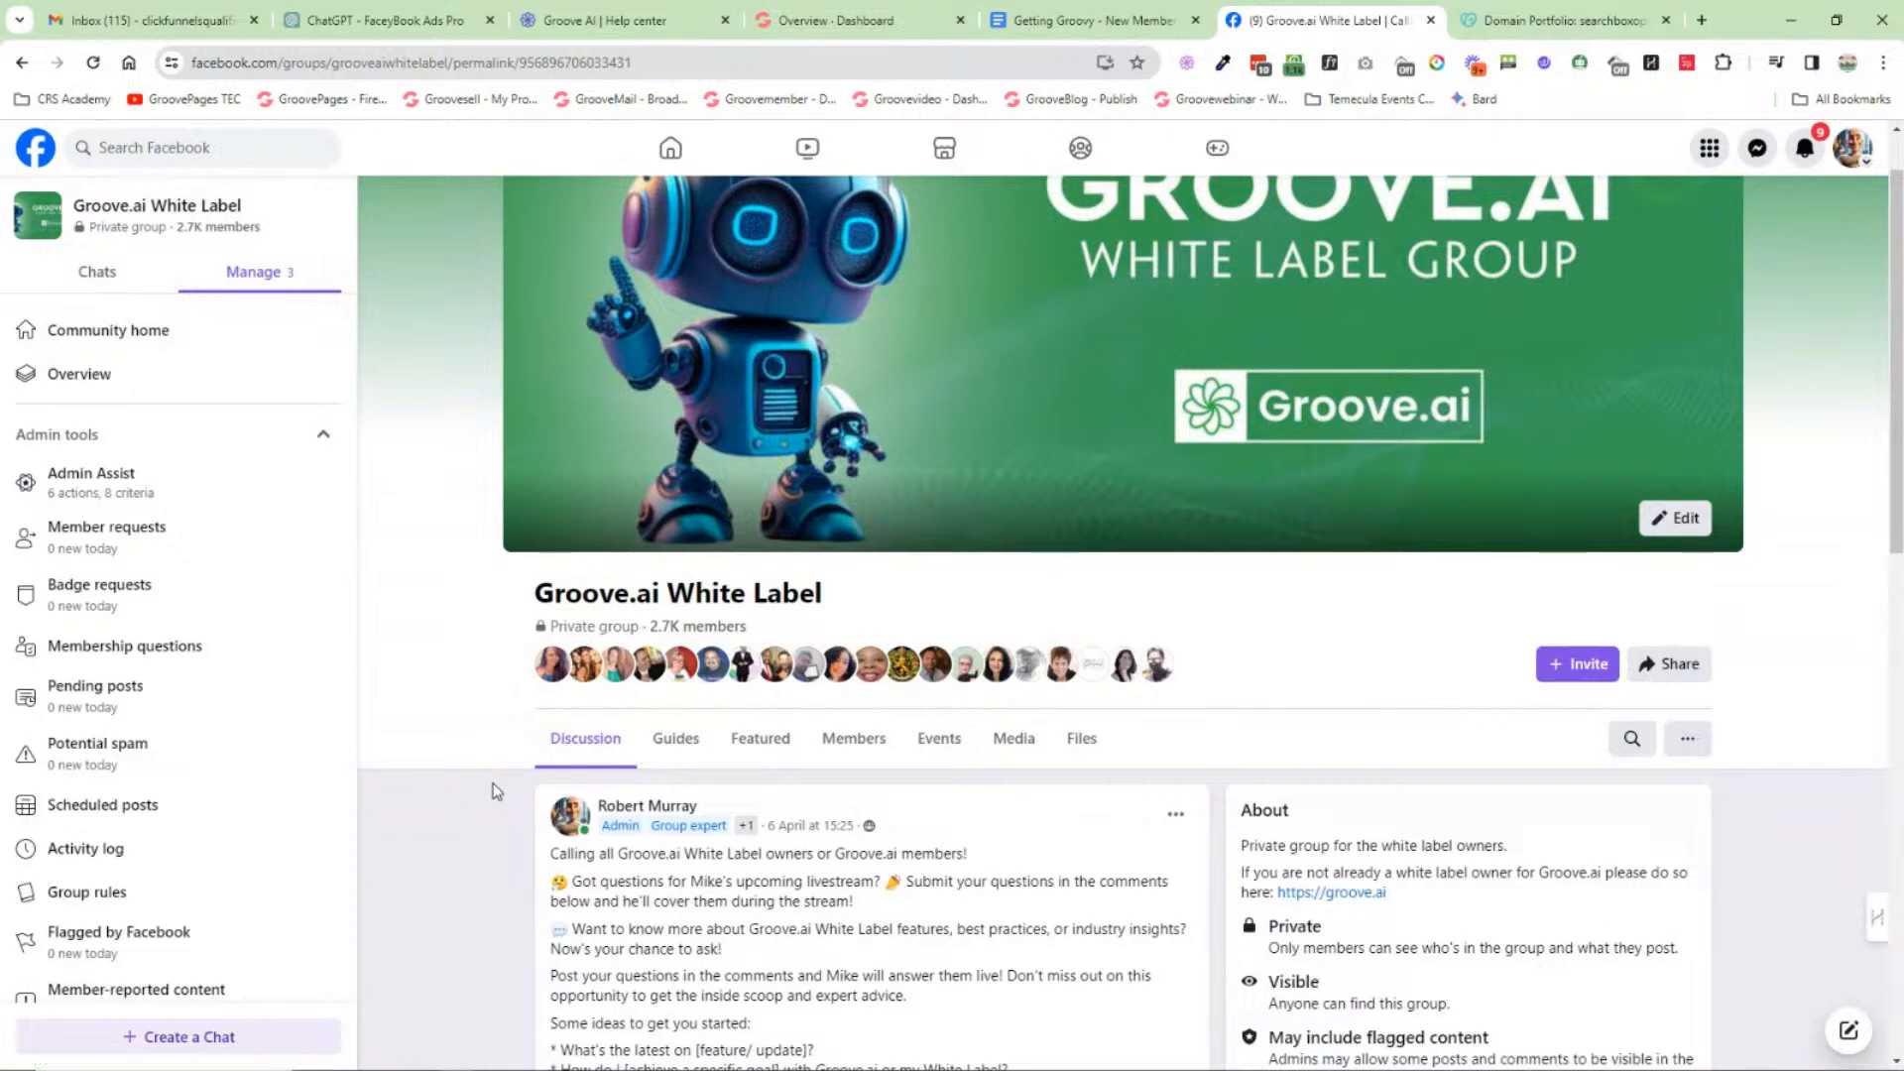
Step: Read through the White Label livestream question post, including the stream link and the members' questions in its comments
scroll(496, 790, "down", 10)
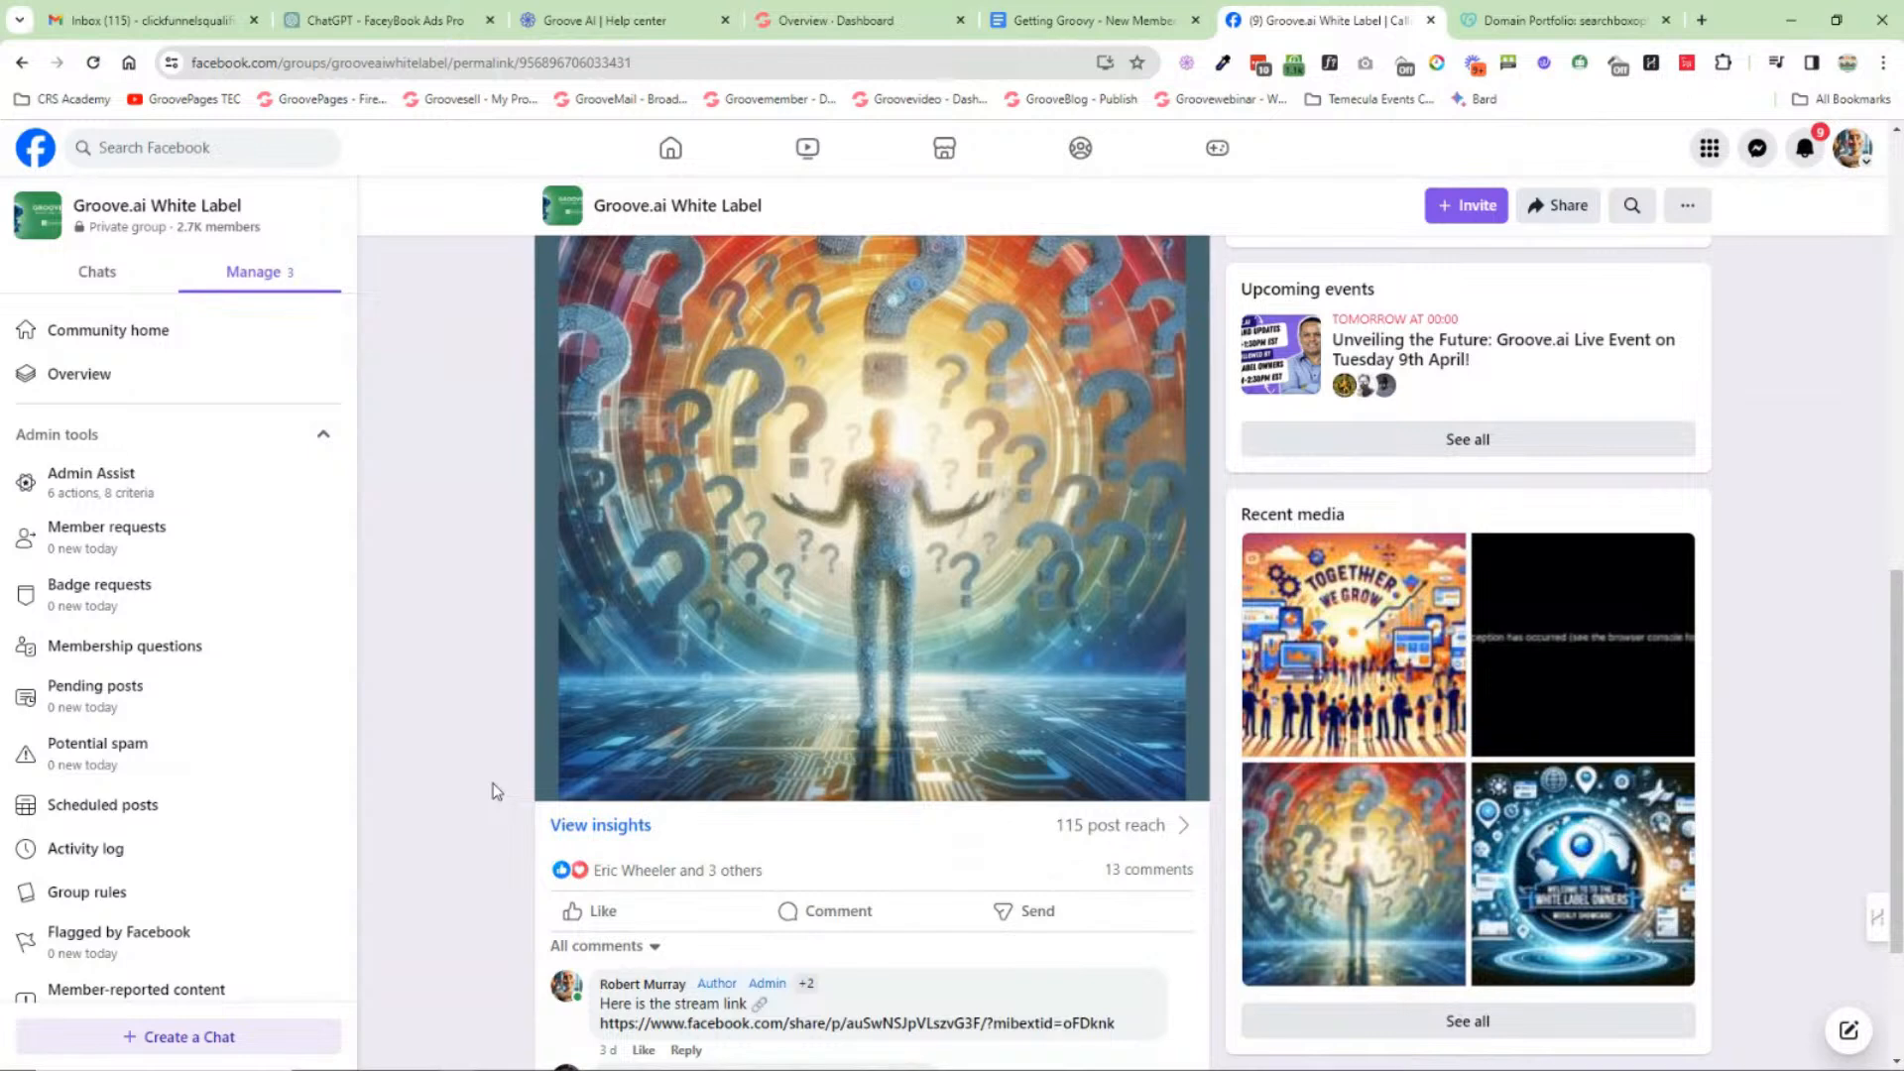
scroll(496, 791, "down", 2)
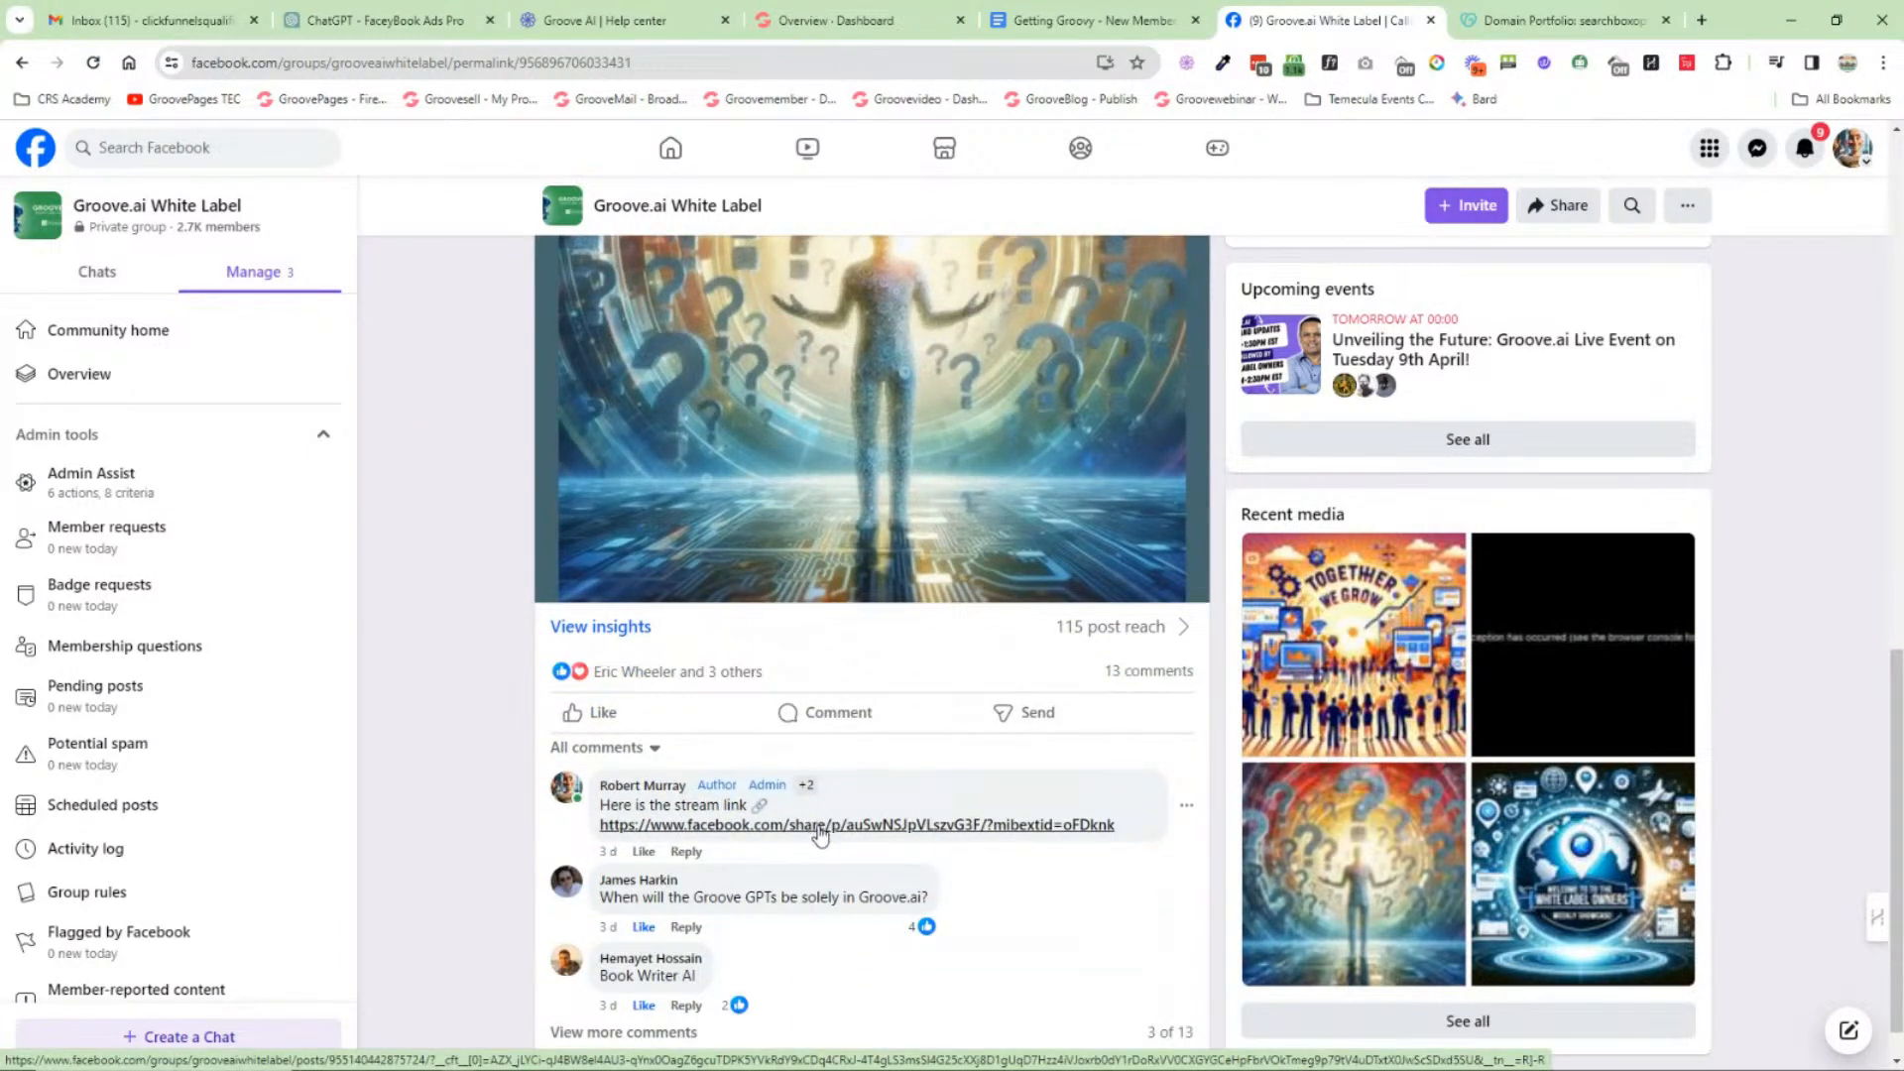
scroll(662, 912, "down", 1)
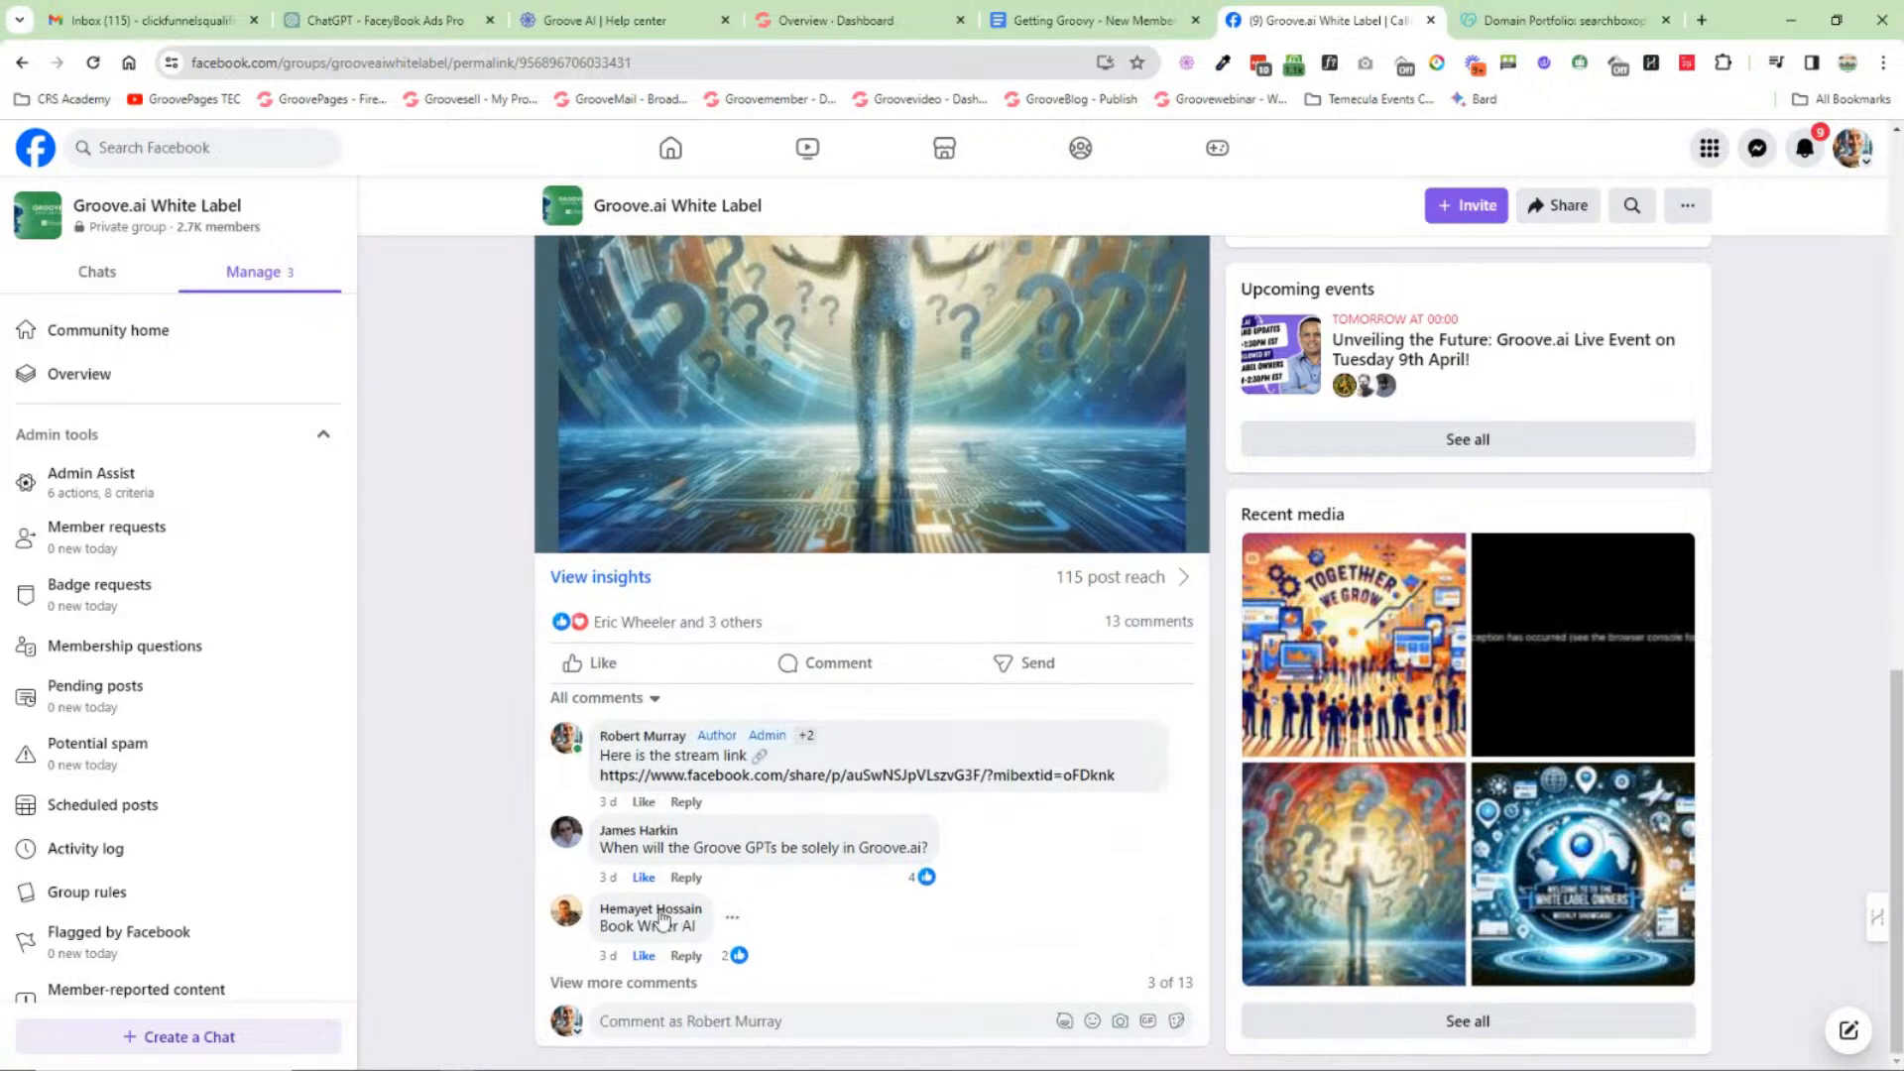
scroll(485, 850, "up", 10)
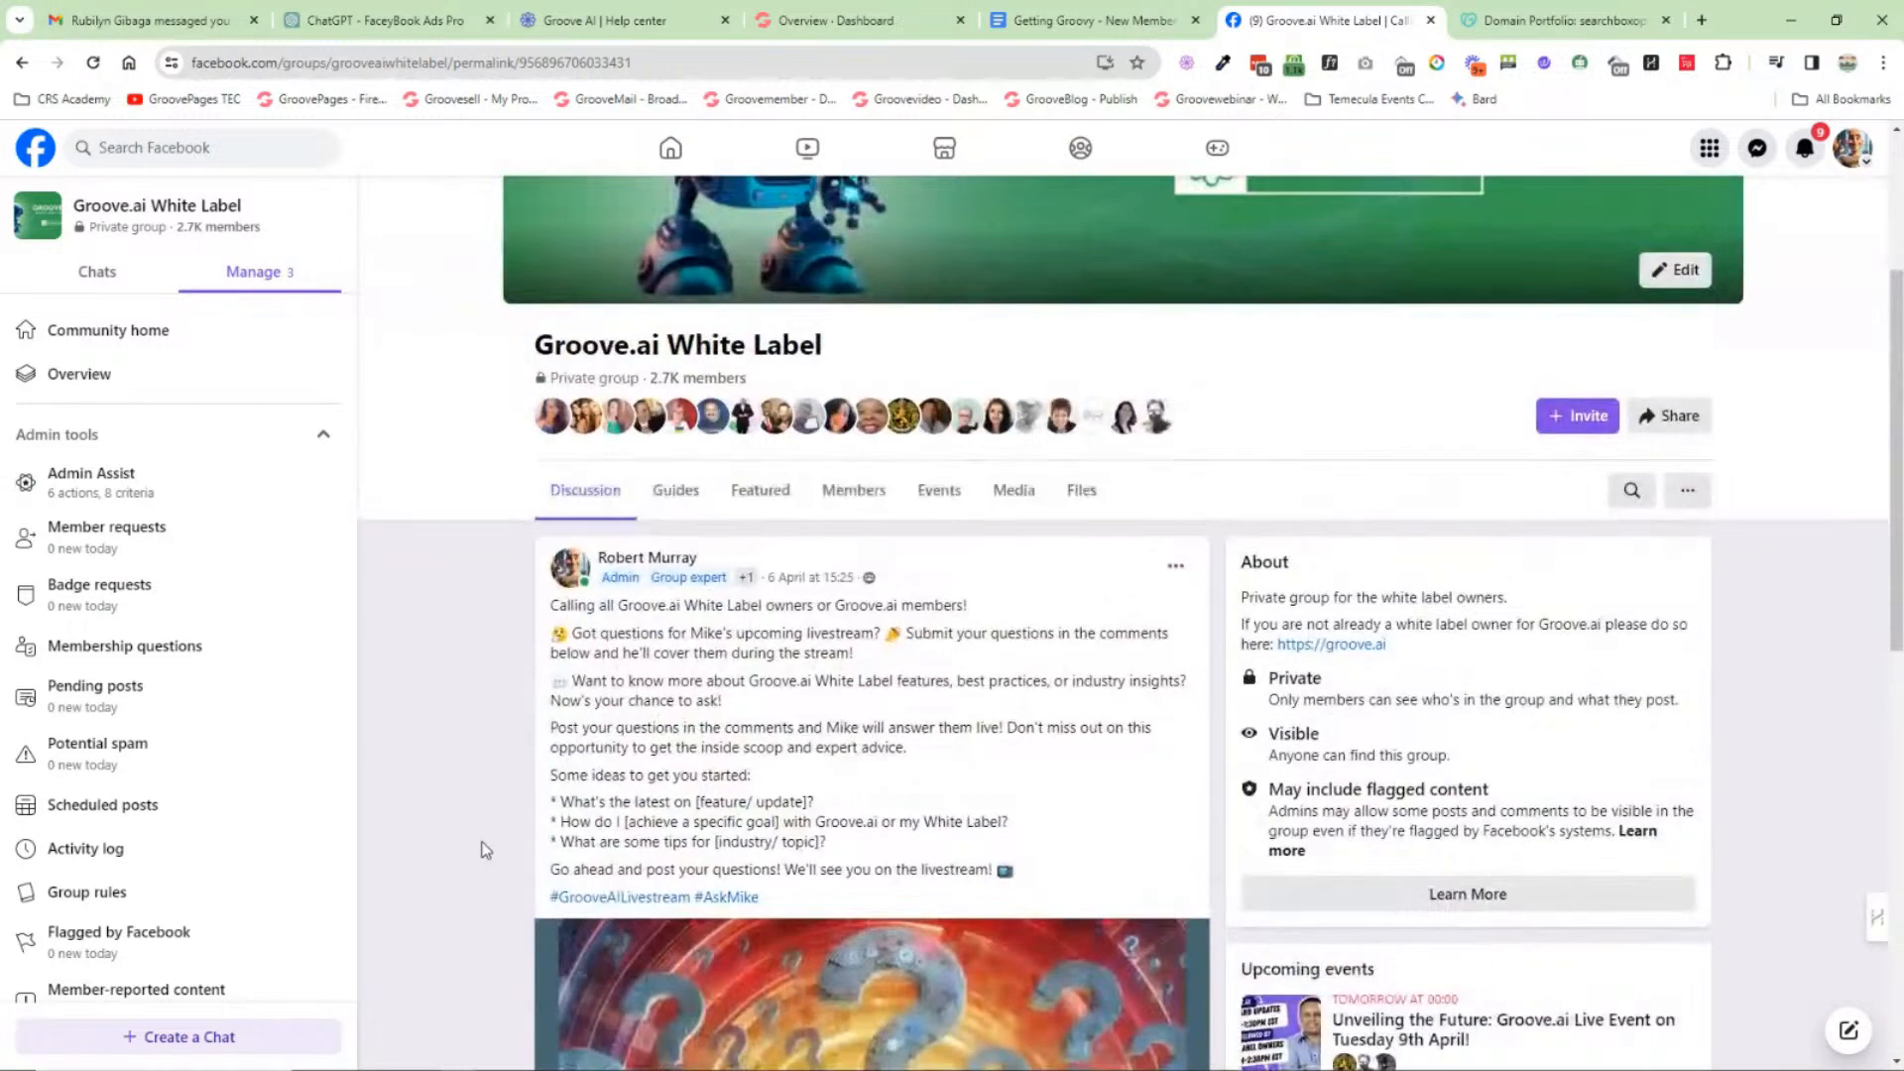